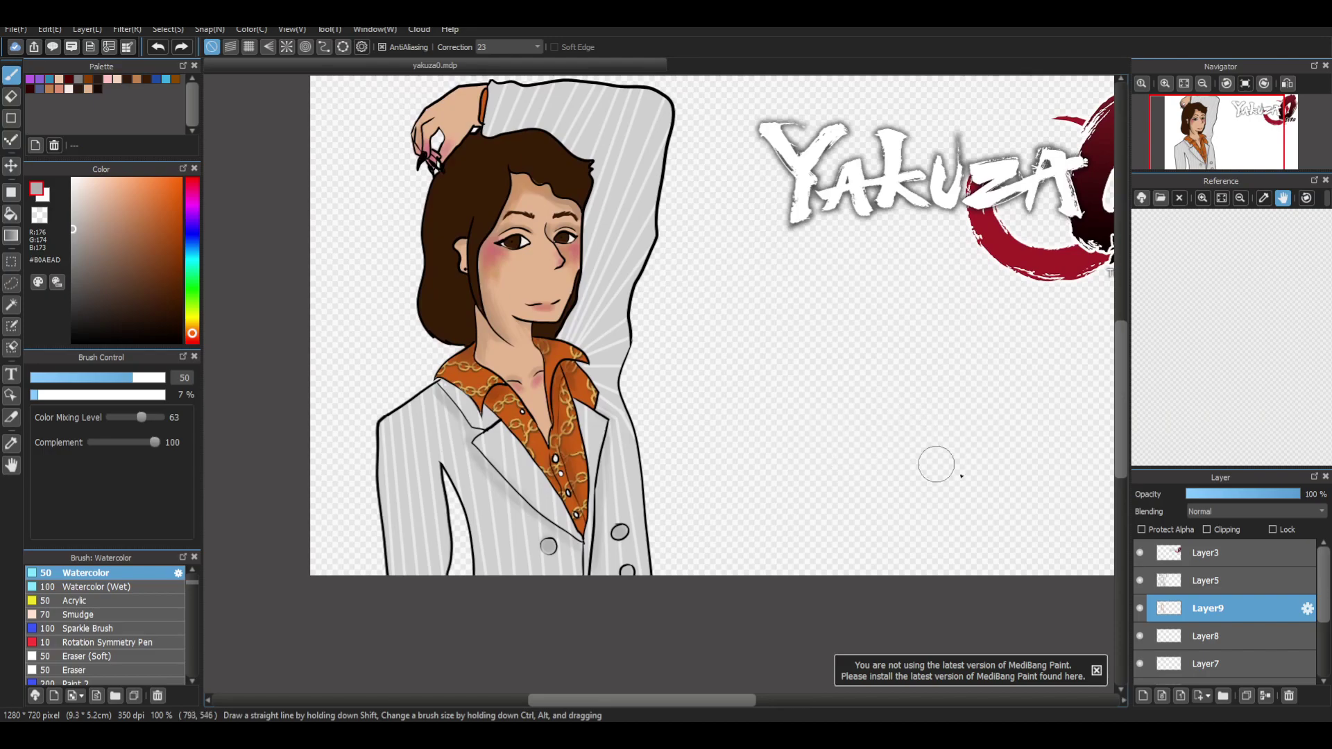
Step: Compare the portrait with Layer9 hidden and shown, and examine the existing shading on the hairline, face and jacket
{"action": "left_click", "coordinate": [1140, 608]}
{"action": "left_click", "coordinate": [1140, 608]}
{"action": "scroll", "coordinate": [1124, 398], "scroll_direction": "up", "scroll_amount": 2}
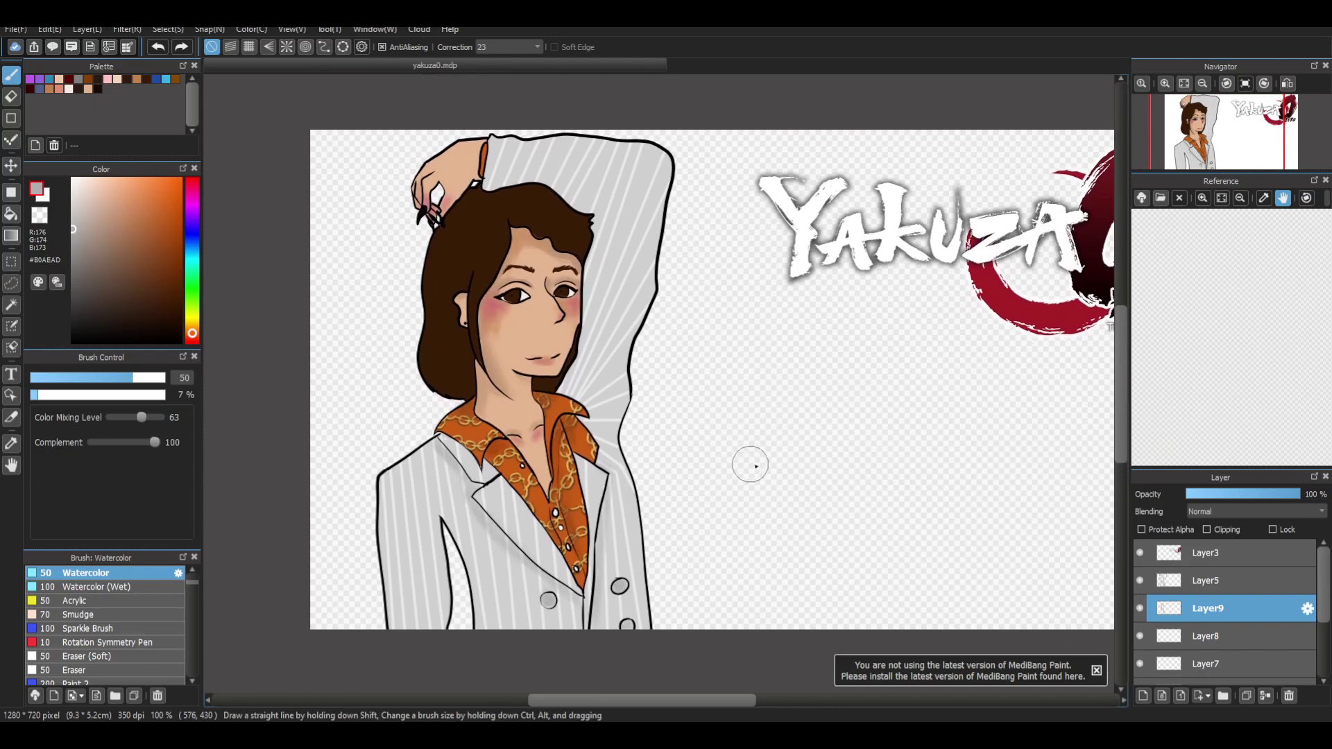
{"action": "scroll", "coordinate": [544, 255], "scroll_direction": "up", "scroll_amount": 2}
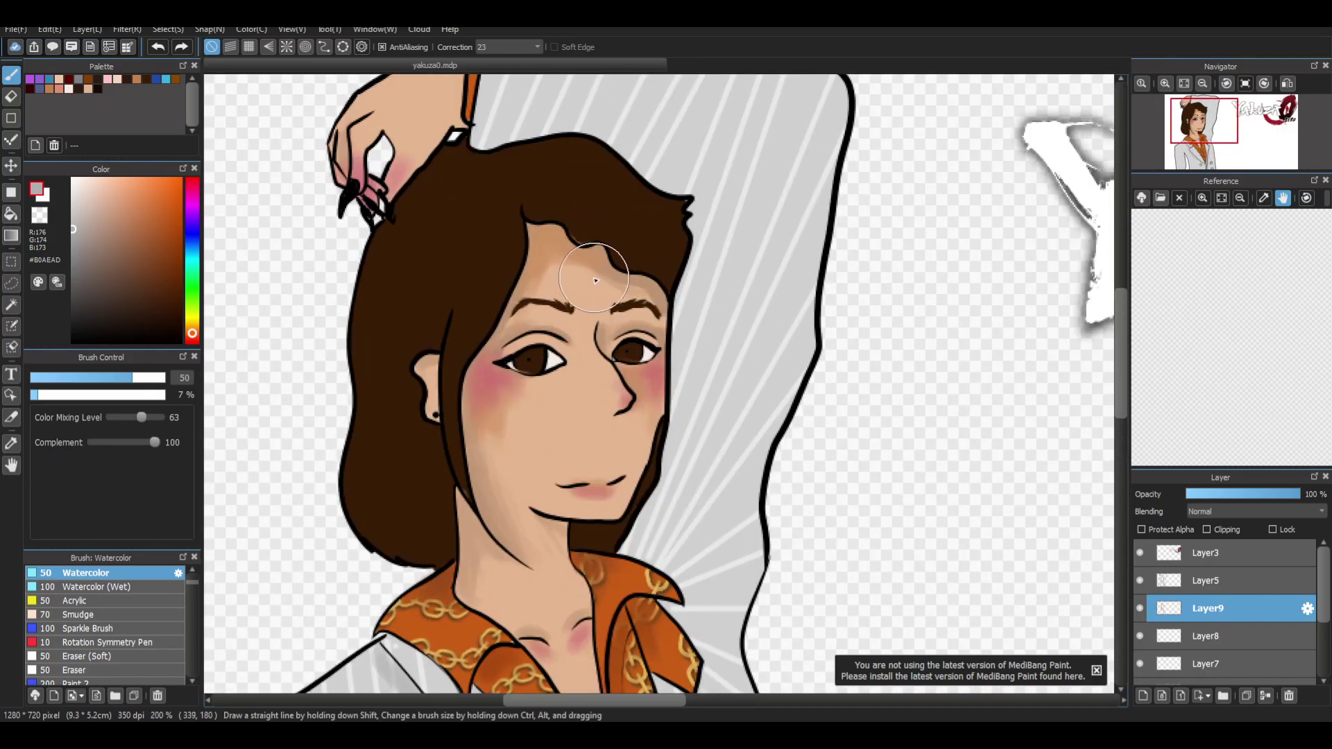
{"action": "scroll", "coordinate": [1127, 372], "scroll_direction": "down", "scroll_amount": 1}
{"action": "scroll", "coordinate": [1127, 373], "scroll_direction": "up", "scroll_amount": 2}
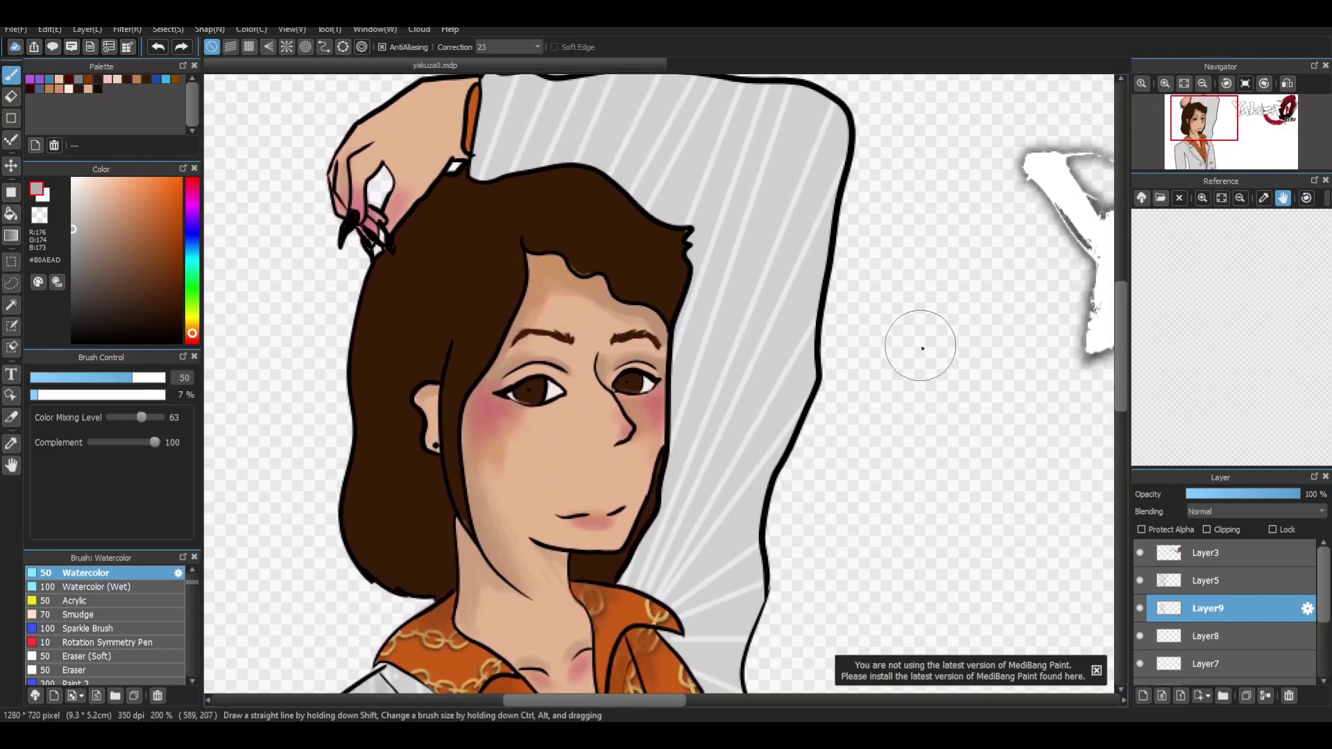
{"action": "scroll", "coordinate": [548, 229], "scroll_direction": "up", "scroll_amount": 3}
{"action": "key", "text": "e"}
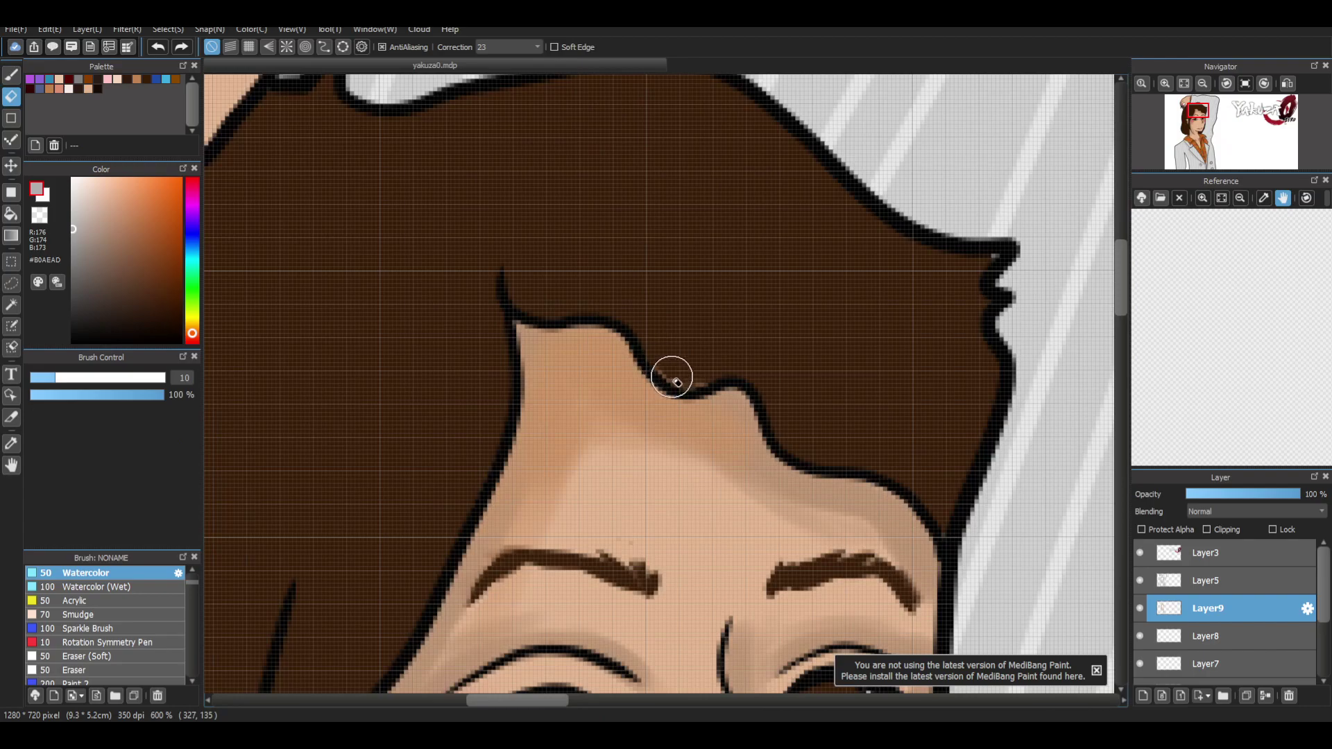
{"action": "key", "text": "b"}
{"action": "scroll", "coordinate": [608, 339], "scroll_direction": "down", "scroll_amount": 6}
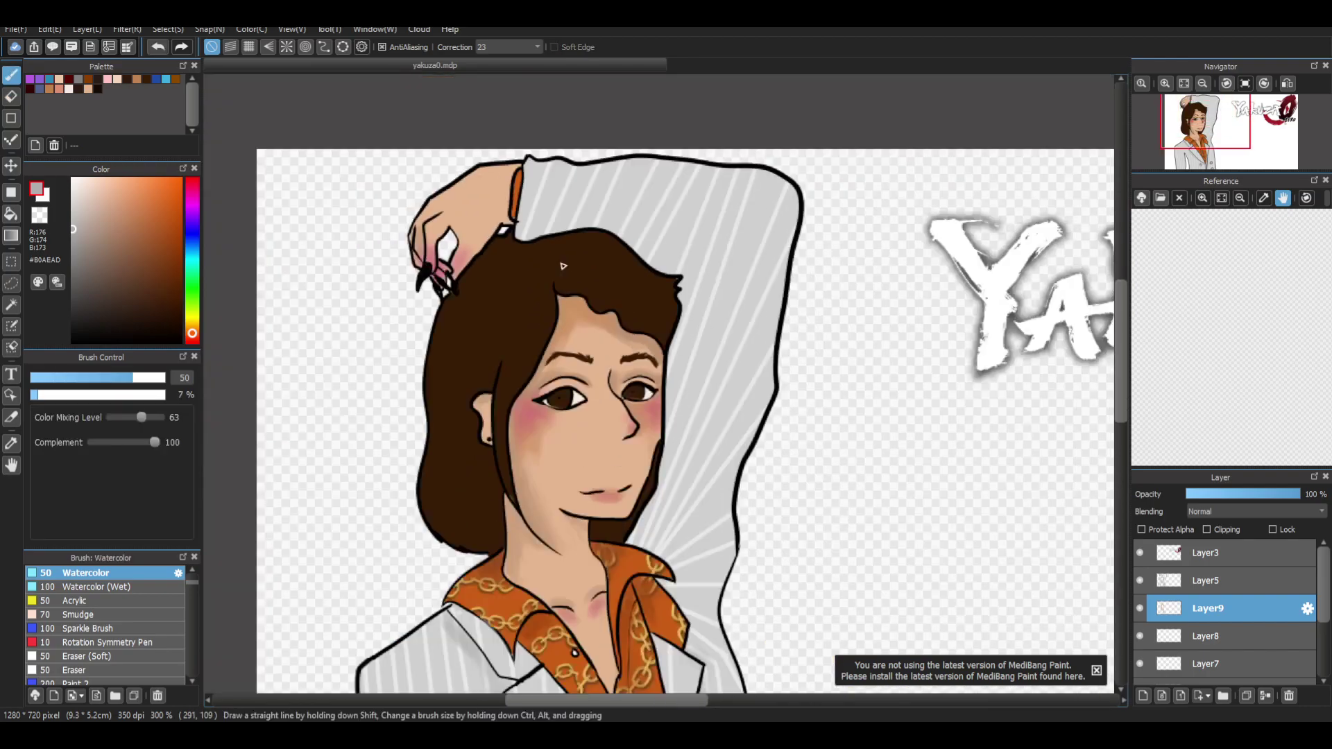
{"action": "scroll", "coordinate": [1127, 353], "scroll_direction": "down", "scroll_amount": 1}
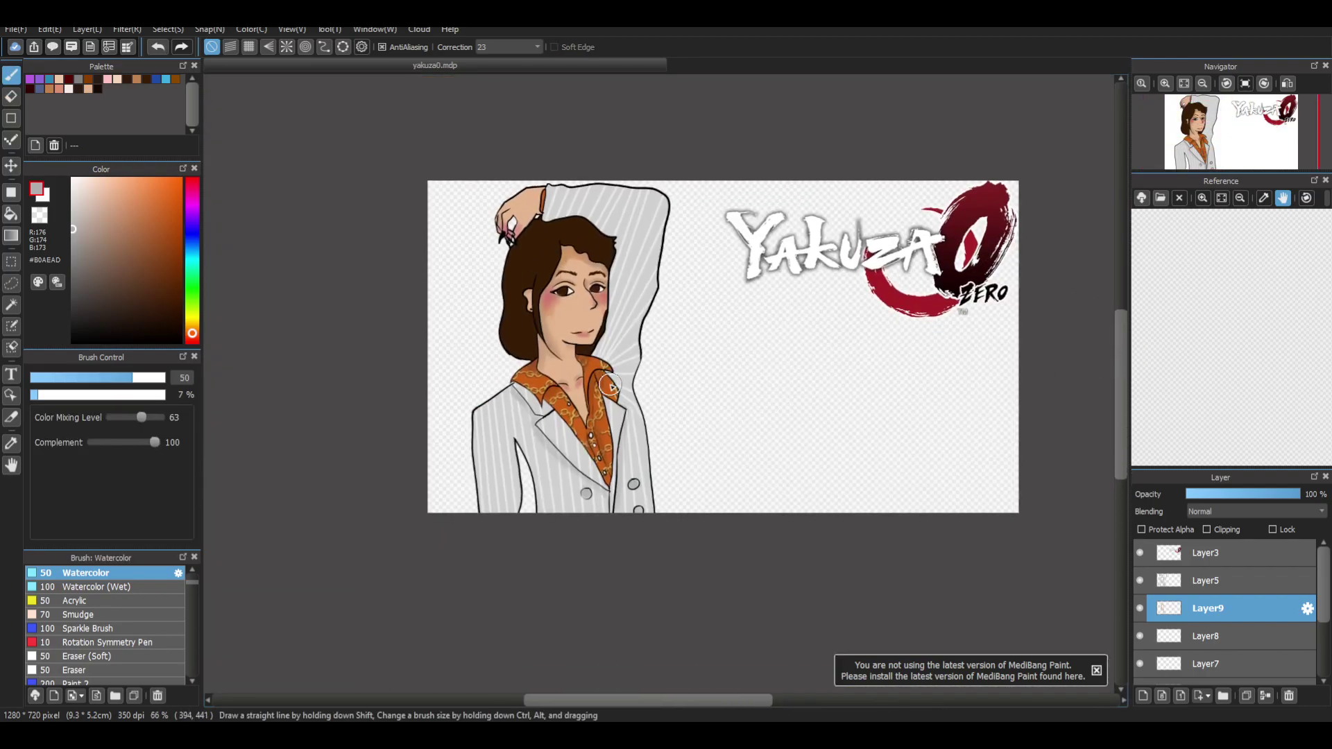
{"action": "scroll", "coordinate": [612, 389], "scroll_direction": "up", "scroll_amount": 1}
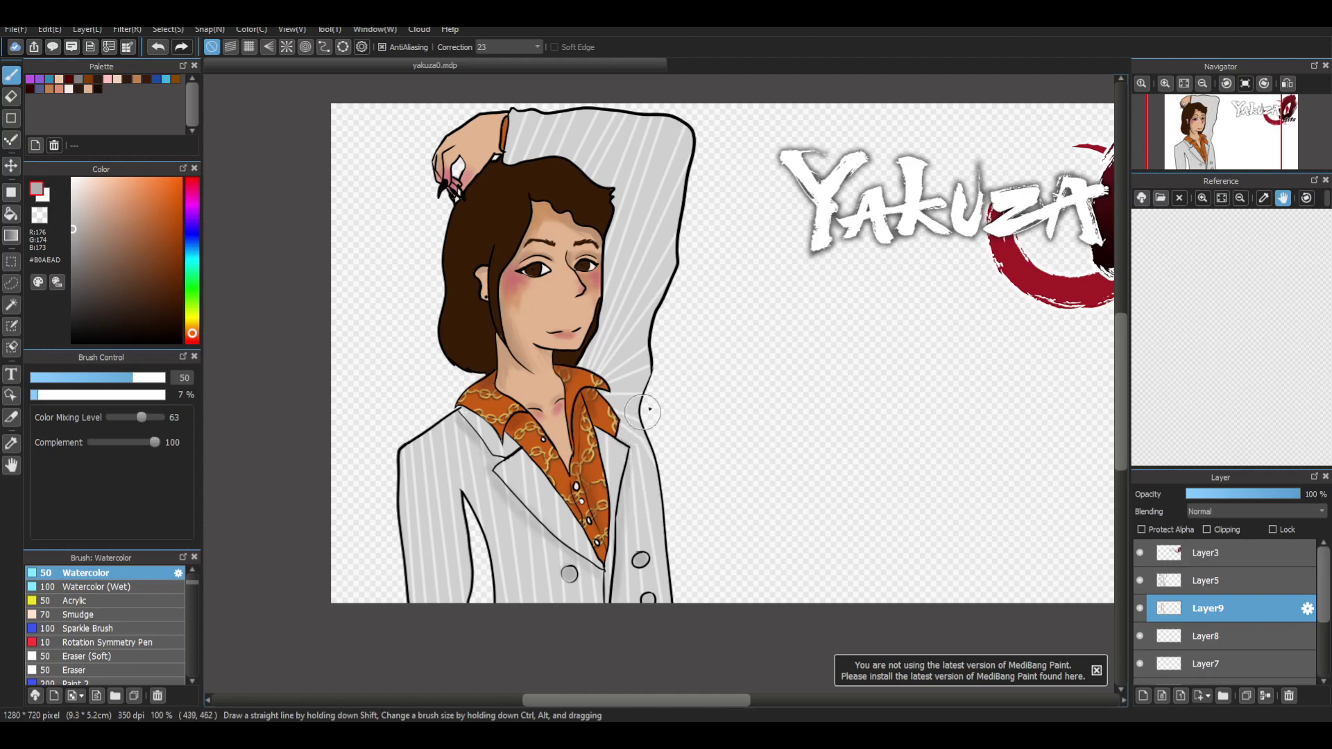
{"action": "scroll", "coordinate": [1120, 388], "scroll_direction": "up", "scroll_amount": 1}
{"action": "scroll", "coordinate": [1124, 389], "scroll_direction": "down", "scroll_amount": 1}
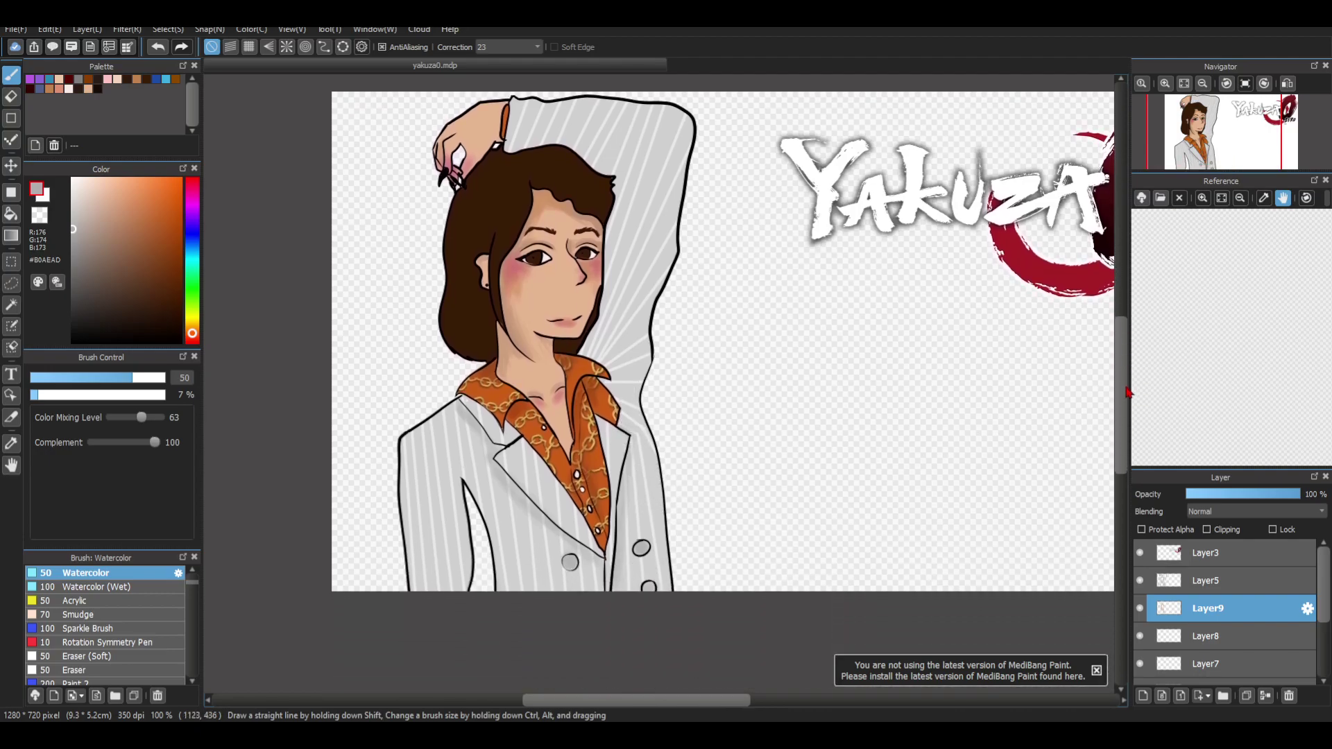
{"action": "scroll", "coordinate": [1123, 392], "scroll_direction": "down", "scroll_amount": 1}
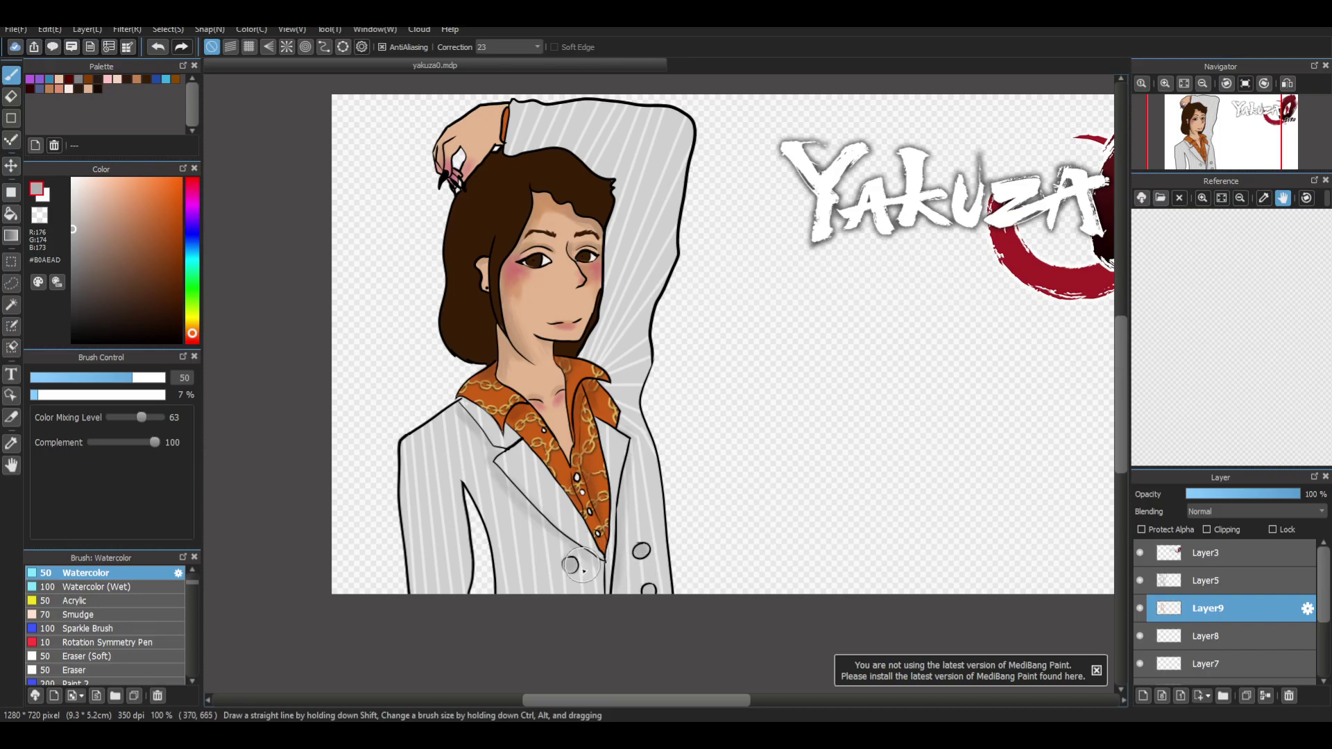
Step: Shade the jacket sleeve, lapel edges and button area on Layer9 with soft grey #8C8C8C Watercolor strokes
{"action": "scroll", "coordinate": [586, 555], "scroll_direction": "up", "scroll_amount": 2}
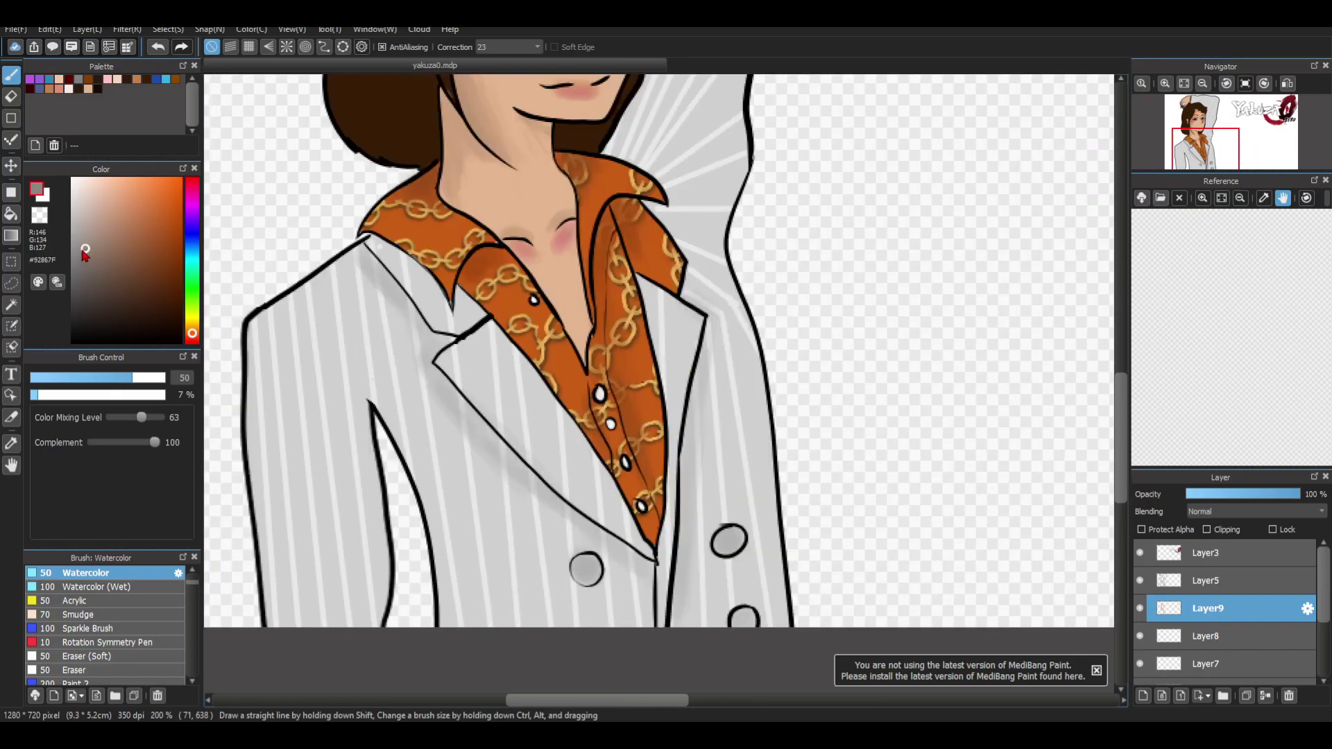
{"action": "mouse_move", "coordinate": [388, 548]}
{"action": "left_mouse_down"}
{"action": "mouse_move", "coordinate": [357, 615]}
{"action": "mouse_move", "coordinate": [268, 475]}
{"action": "mouse_move", "coordinate": [318, 535]}
{"action": "mouse_move", "coordinate": [282, 467]}
{"action": "left_mouse_up"}
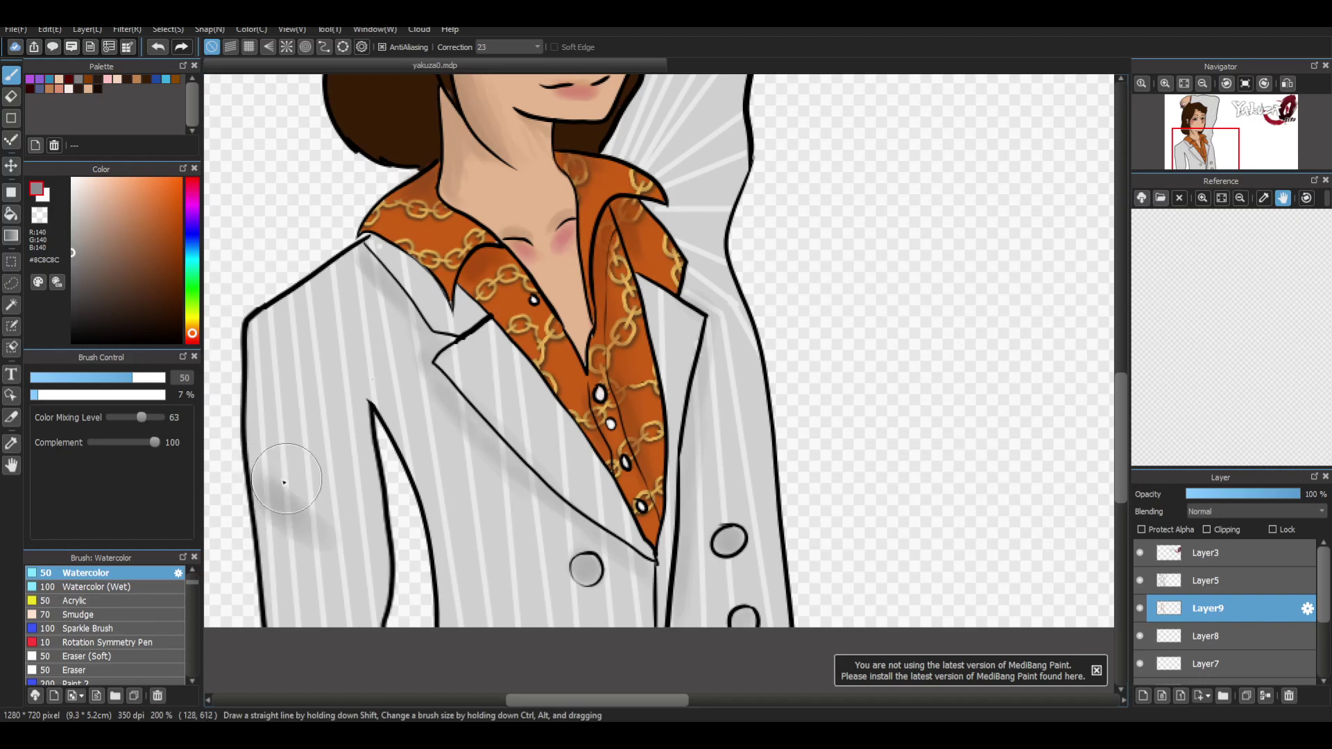
{"action": "mouse_move", "coordinate": [647, 588]}
{"action": "left_mouse_down"}
{"action": "mouse_move", "coordinate": [660, 661]}
{"action": "mouse_move", "coordinate": [645, 582]}
{"action": "mouse_move", "coordinate": [648, 610]}
{"action": "left_mouse_up"}
{"action": "left_click_drag", "start_coordinate": [715, 328], "coordinate": [683, 554]}
{"action": "mouse_move", "coordinate": [512, 445]}
{"action": "left_mouse_down"}
{"action": "mouse_move", "coordinate": [467, 429]}
{"action": "mouse_move", "coordinate": [547, 485]}
{"action": "left_mouse_up"}
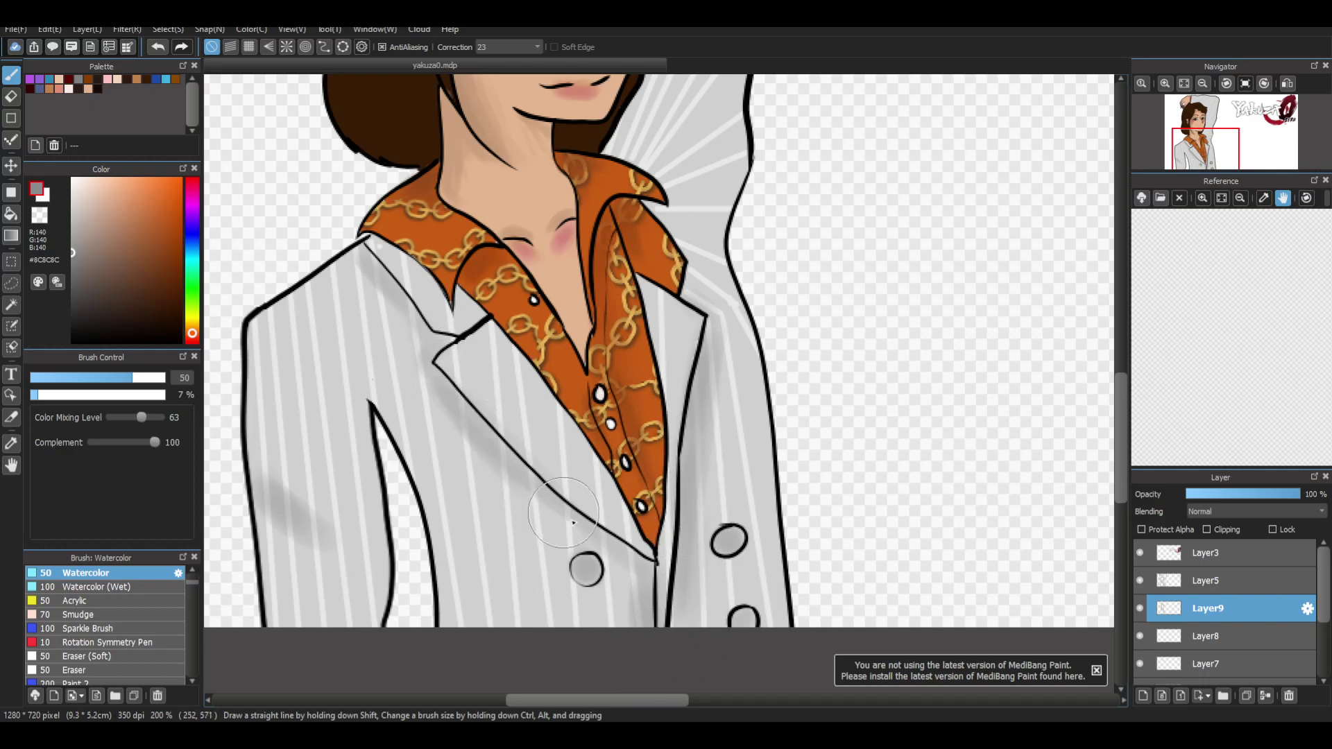
{"action": "left_click_drag", "start_coordinate": [704, 536], "coordinate": [728, 548]}
Step: Set up the Watercolor brush for the hair with dark brown #180901, size 19 and 53% opacity
{"action": "left_click_drag", "start_coordinate": [1123, 434], "coordinate": [1127, 368]}
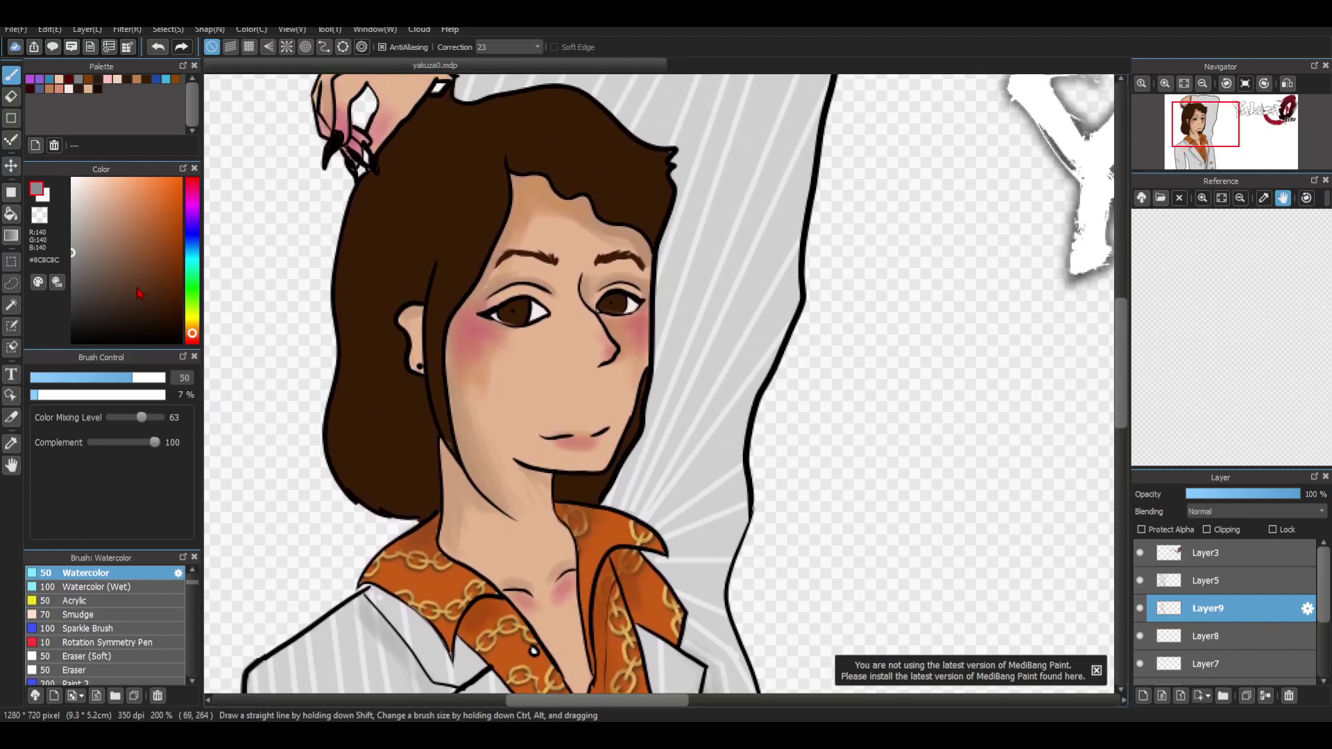
{"action": "left_click_drag", "start_coordinate": [118, 379], "coordinate": [101, 389]}
{"action": "scroll", "coordinate": [381, 452], "scroll_direction": "up", "scroll_amount": 3}
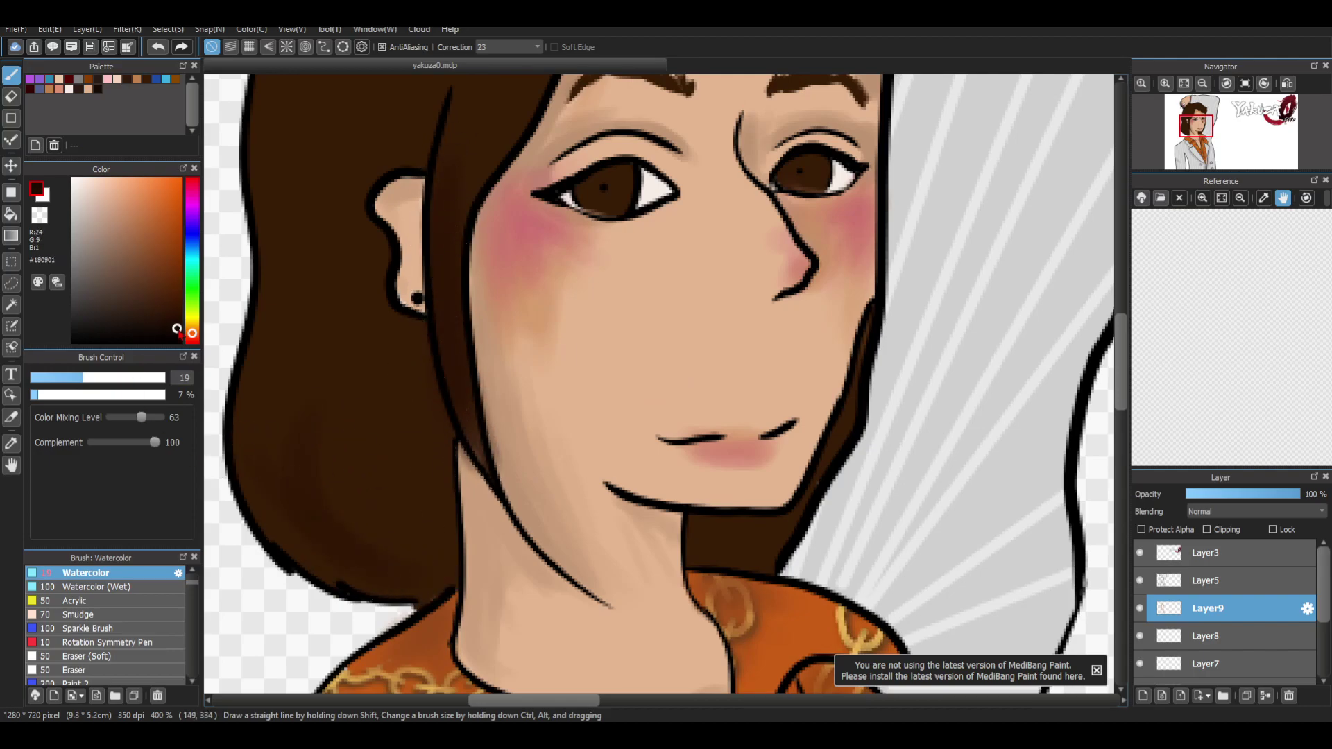
{"action": "left_click", "coordinate": [104, 394]}
Step: Try dark brown shading strokes on the lower back of the hair and undo them
{"action": "mouse_move", "coordinate": [402, 491]}
{"action": "left_mouse_down"}
{"action": "mouse_move", "coordinate": [301, 445]}
{"action": "mouse_move", "coordinate": [282, 497]}
{"action": "mouse_move", "coordinate": [236, 409]}
{"action": "mouse_move", "coordinate": [369, 528]}
{"action": "left_mouse_up"}
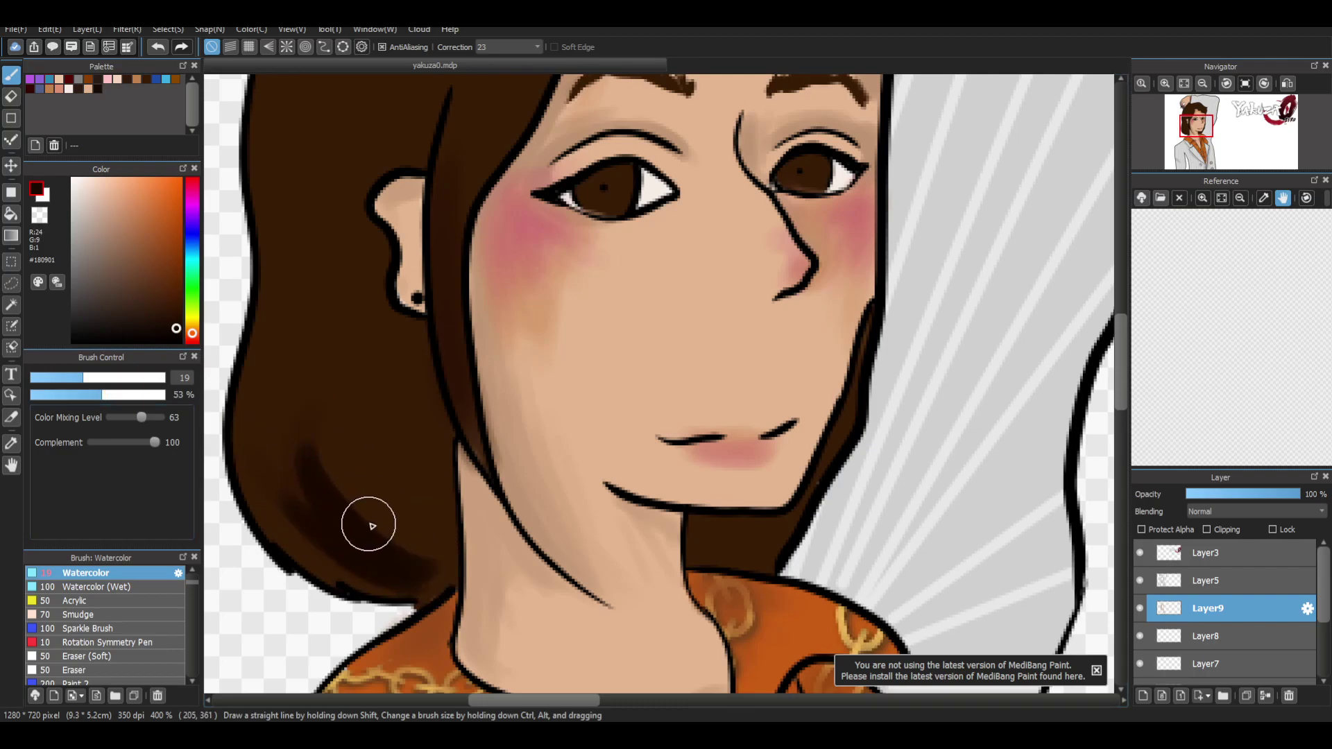
{"action": "key", "text": "ctrl+z"}
{"action": "key", "text": "ctrl+z"}
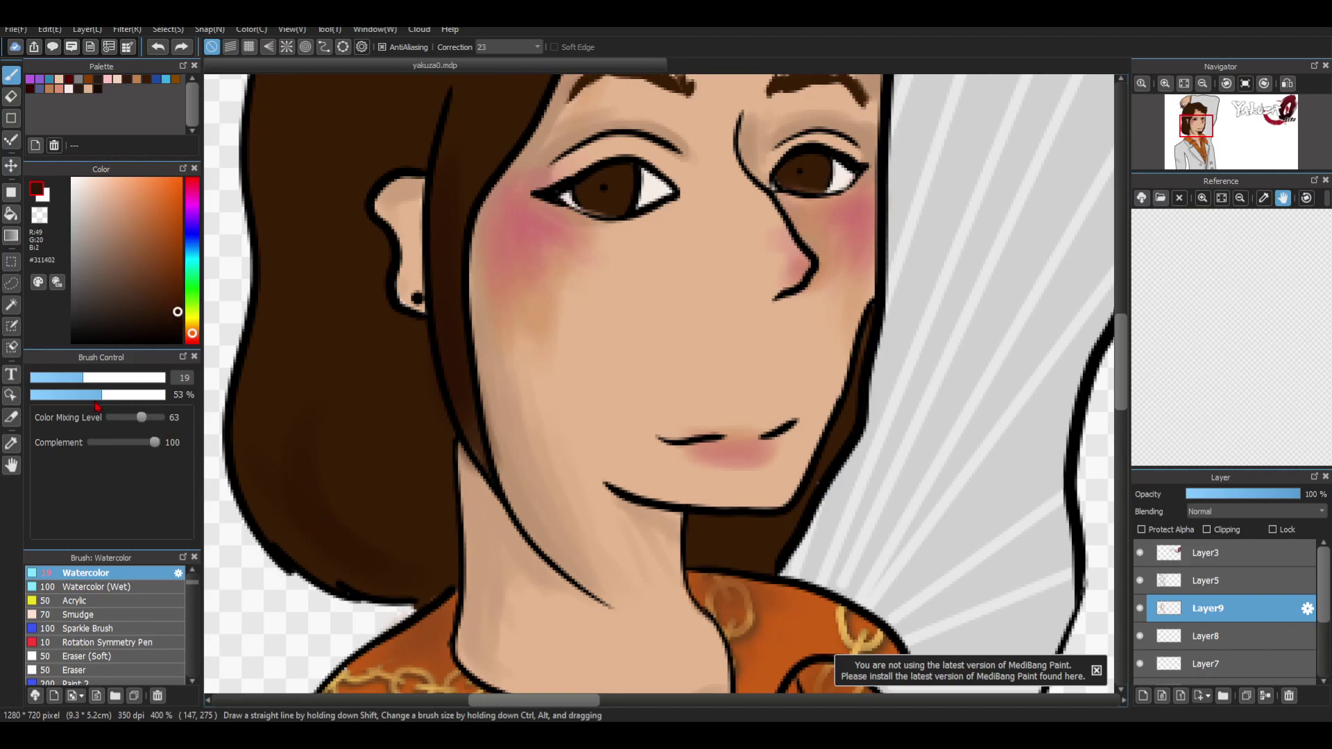
Step: Shade the lower and back hair in brown #311402 with a size 25 brush, erasing any spill outside the outline
{"action": "left_click", "coordinate": [99, 380]}
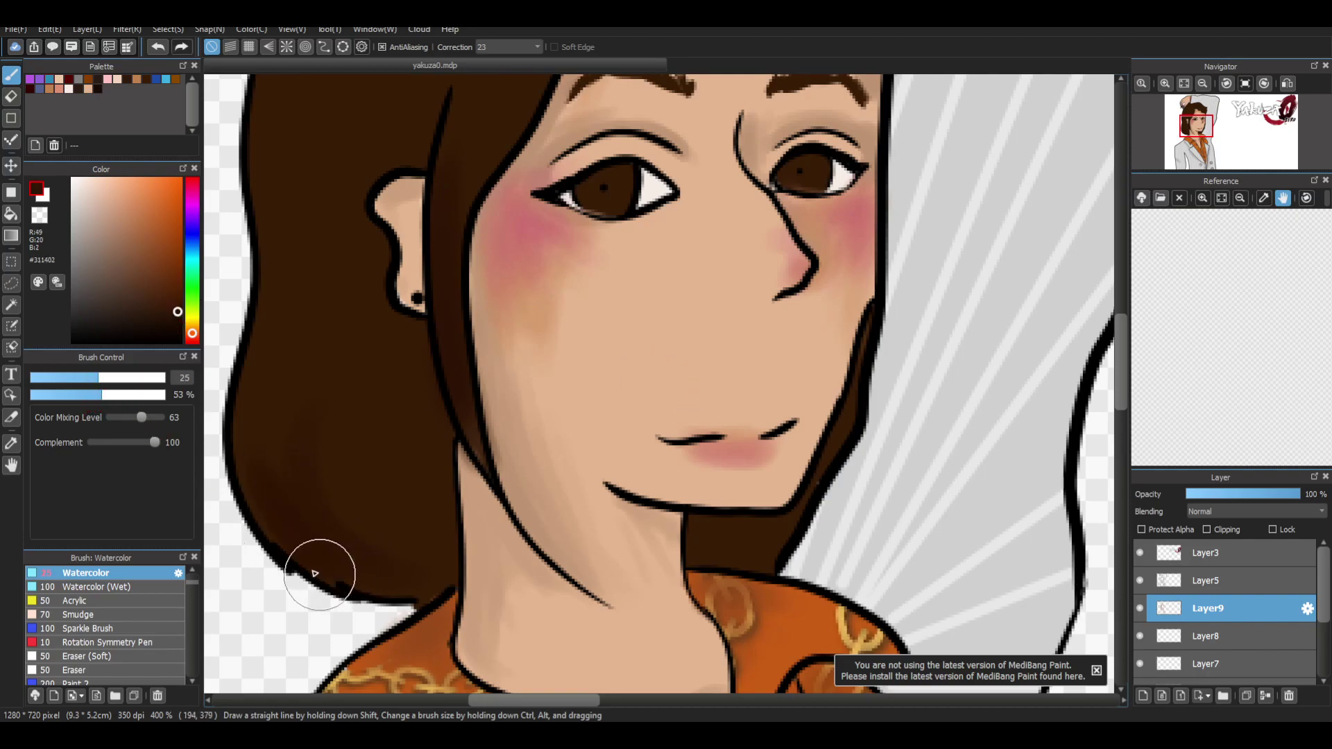
{"action": "left_click_drag", "start_coordinate": [230, 414], "coordinate": [216, 489]}
{"action": "key", "text": "e"}
{"action": "mouse_move", "coordinate": [212, 412]}
{"action": "left_mouse_down"}
{"action": "mouse_move", "coordinate": [252, 529]}
{"action": "mouse_move", "coordinate": [203, 392]}
{"action": "mouse_move", "coordinate": [245, 504]}
{"action": "left_mouse_up"}
{"action": "key", "text": "b"}
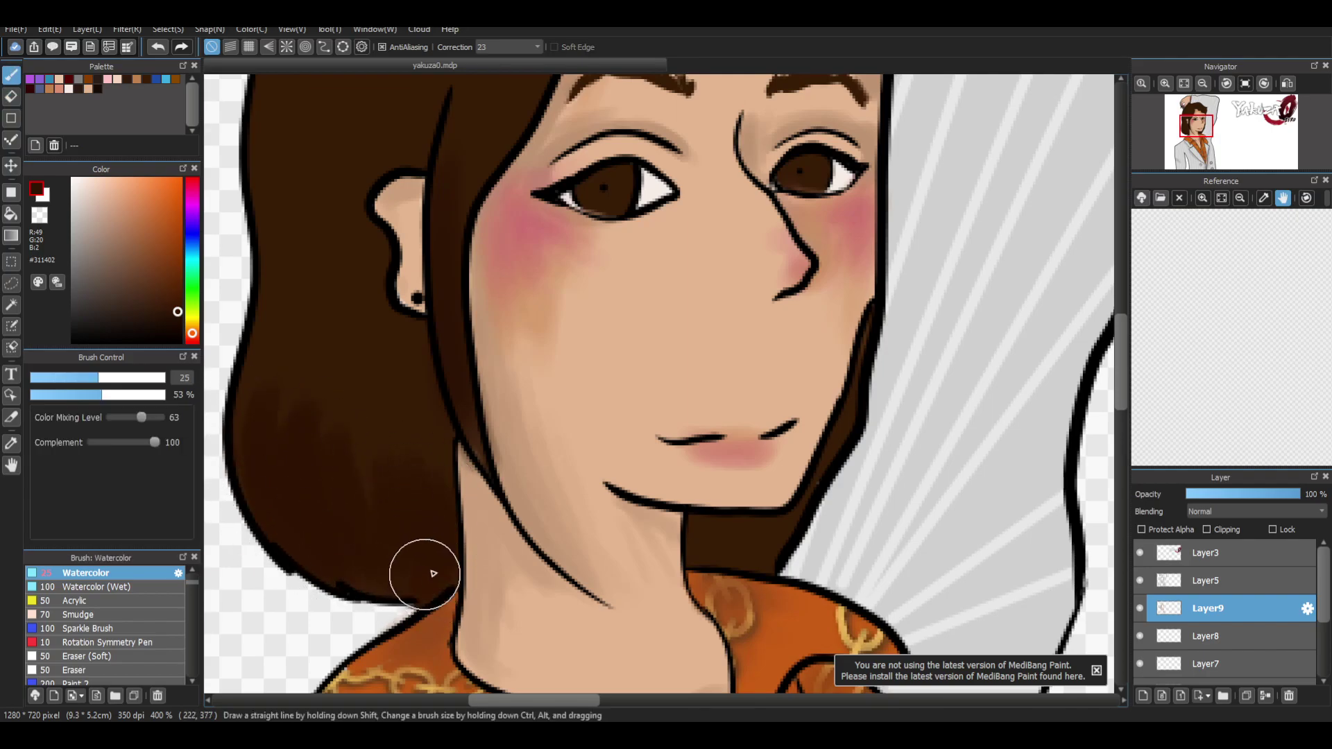
{"action": "mouse_move", "coordinate": [291, 378]}
{"action": "left_mouse_down"}
{"action": "mouse_move", "coordinate": [283, 330]}
{"action": "mouse_move", "coordinate": [270, 454]}
{"action": "mouse_move", "coordinate": [333, 481]}
{"action": "mouse_move", "coordinate": [356, 478]}
{"action": "mouse_move", "coordinate": [362, 357]}
{"action": "mouse_move", "coordinate": [400, 387]}
{"action": "mouse_move", "coordinate": [426, 446]}
{"action": "mouse_move", "coordinate": [423, 515]}
{"action": "mouse_move", "coordinate": [386, 447]}
{"action": "mouse_move", "coordinate": [340, 454]}
{"action": "mouse_move", "coordinate": [316, 332]}
{"action": "mouse_move", "coordinate": [271, 317]}
{"action": "mouse_move", "coordinate": [276, 458]}
{"action": "mouse_move", "coordinate": [308, 266]}
{"action": "mouse_move", "coordinate": [344, 297]}
{"action": "mouse_move", "coordinate": [407, 312]}
{"action": "mouse_move", "coordinate": [413, 341]}
{"action": "mouse_move", "coordinate": [336, 281]}
{"action": "mouse_move", "coordinate": [338, 239]}
{"action": "mouse_move", "coordinate": [332, 266]}
{"action": "mouse_move", "coordinate": [319, 231]}
{"action": "mouse_move", "coordinate": [300, 252]}
{"action": "mouse_move", "coordinate": [267, 409]}
{"action": "mouse_move", "coordinate": [298, 429]}
{"action": "mouse_move", "coordinate": [402, 387]}
{"action": "mouse_move", "coordinate": [289, 404]}
{"action": "mouse_move", "coordinate": [265, 367]}
{"action": "mouse_move", "coordinate": [435, 426]}
{"action": "mouse_move", "coordinate": [431, 549]}
{"action": "mouse_move", "coordinate": [339, 516]}
{"action": "mouse_move", "coordinate": [283, 268]}
{"action": "mouse_move", "coordinate": [302, 244]}
{"action": "mouse_move", "coordinate": [324, 313]}
{"action": "mouse_move", "coordinate": [235, 342]}
{"action": "mouse_move", "coordinate": [242, 279]}
{"action": "mouse_move", "coordinate": [235, 346]}
{"action": "mouse_move", "coordinate": [262, 298]}
{"action": "left_mouse_up"}
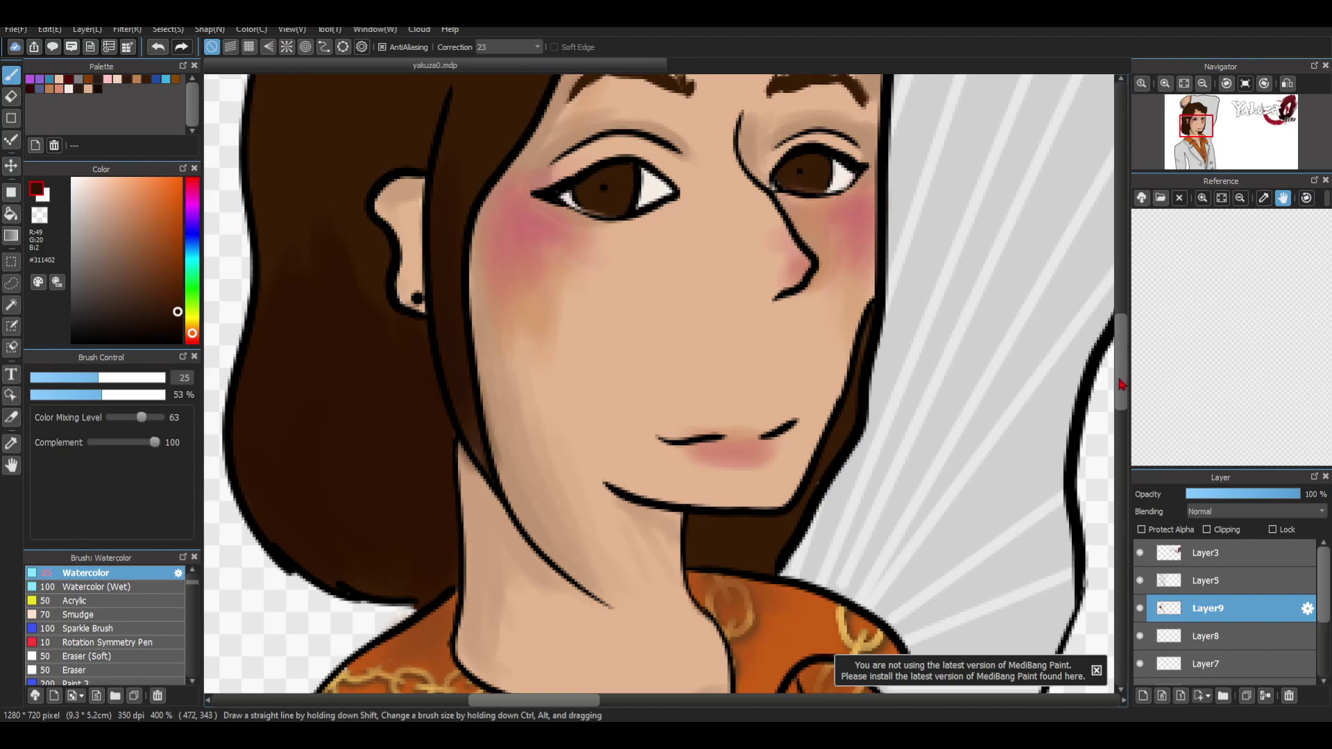
Step: Extend the dark brown shading across the crown and fringe, erasing paint that spills past the top hair outline
{"action": "left_click_drag", "start_coordinate": [1118, 386], "coordinate": [1119, 340]}
{"action": "mouse_move", "coordinate": [409, 132]}
{"action": "left_mouse_down"}
{"action": "mouse_move", "coordinate": [290, 315]}
{"action": "mouse_move", "coordinate": [393, 168]}
{"action": "mouse_move", "coordinate": [432, 141]}
{"action": "mouse_move", "coordinate": [345, 329]}
{"action": "mouse_move", "coordinate": [422, 131]}
{"action": "mouse_move", "coordinate": [427, 282]}
{"action": "mouse_move", "coordinate": [430, 188]}
{"action": "mouse_move", "coordinate": [482, 112]}
{"action": "mouse_move", "coordinate": [424, 204]}
{"action": "mouse_move", "coordinate": [440, 255]}
{"action": "mouse_move", "coordinate": [422, 352]}
{"action": "mouse_move", "coordinate": [457, 315]}
{"action": "mouse_move", "coordinate": [558, 113]}
{"action": "mouse_move", "coordinate": [520, 292]}
{"action": "mouse_move", "coordinate": [545, 113]}
{"action": "mouse_move", "coordinate": [467, 237]}
{"action": "mouse_move", "coordinate": [567, 102]}
{"action": "mouse_move", "coordinate": [527, 284]}
{"action": "mouse_move", "coordinate": [572, 172]}
{"action": "mouse_move", "coordinate": [578, 255]}
{"action": "mouse_move", "coordinate": [527, 318]}
{"action": "mouse_move", "coordinate": [517, 362]}
{"action": "mouse_move", "coordinate": [584, 197]}
{"action": "mouse_move", "coordinate": [521, 377]}
{"action": "mouse_move", "coordinate": [504, 208]}
{"action": "mouse_move", "coordinate": [458, 206]}
{"action": "mouse_move", "coordinate": [380, 156]}
{"action": "mouse_move", "coordinate": [605, 131]}
{"action": "mouse_move", "coordinate": [566, 133]}
{"action": "mouse_move", "coordinate": [615, 102]}
{"action": "mouse_move", "coordinate": [678, 170]}
{"action": "mouse_move", "coordinate": [580, 132]}
{"action": "mouse_move", "coordinate": [681, 135]}
{"action": "mouse_move", "coordinate": [723, 204]}
{"action": "mouse_move", "coordinate": [635, 150]}
{"action": "mouse_move", "coordinate": [822, 238]}
{"action": "left_mouse_up"}
{"action": "left_click_drag", "start_coordinate": [1122, 305], "coordinate": [1121, 281]}
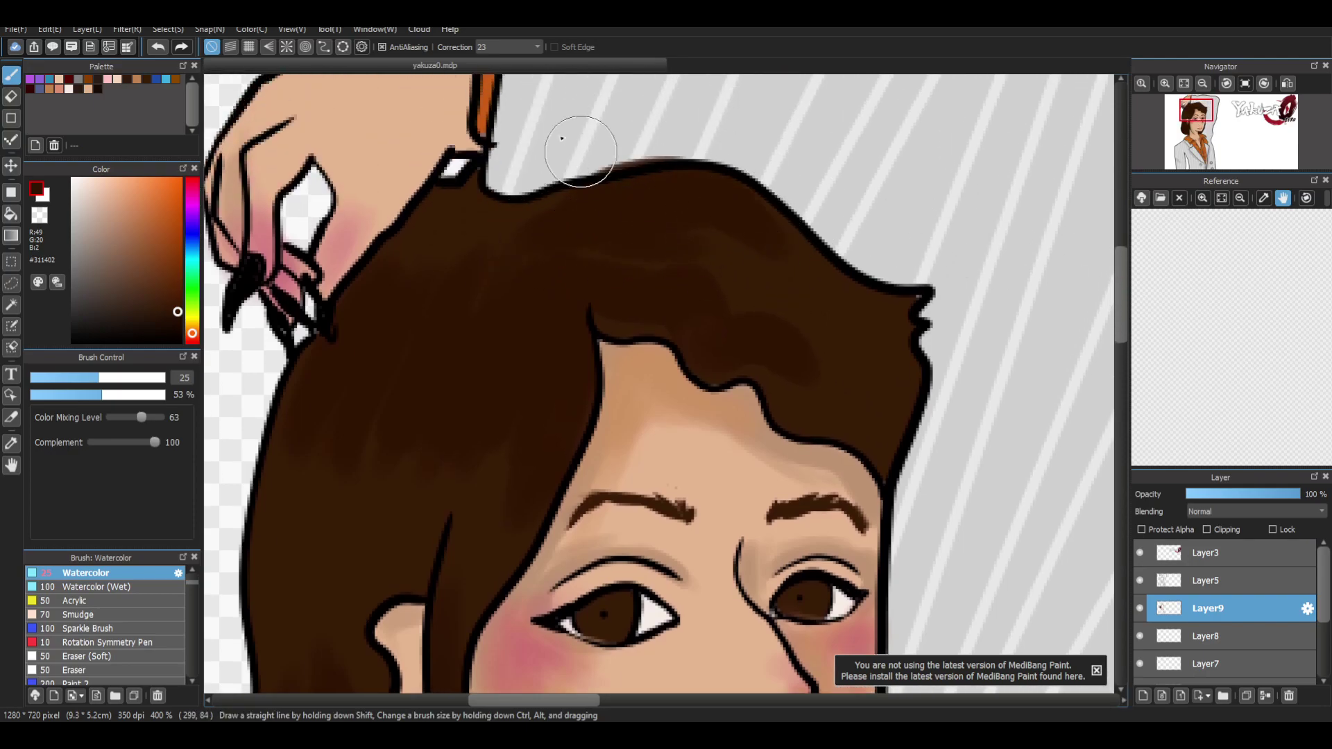
{"action": "key", "text": "e"}
{"action": "key", "text": "b"}
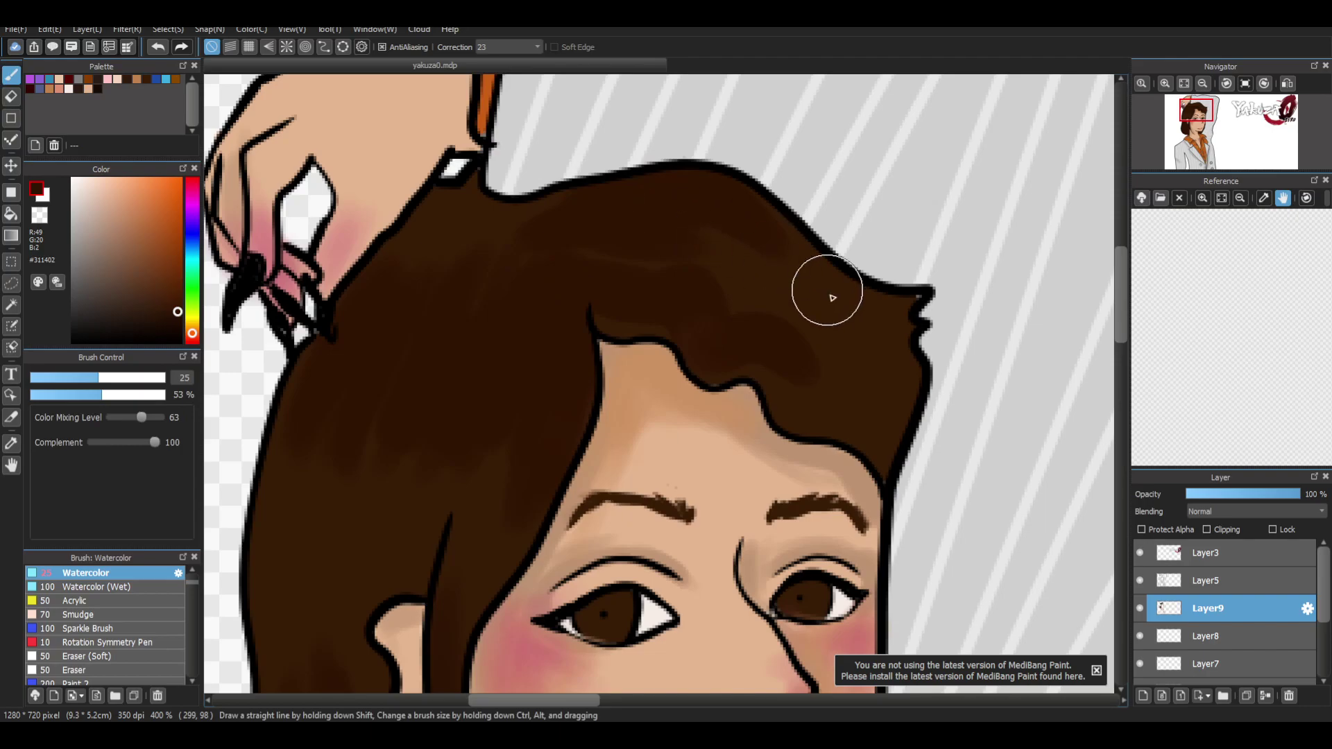
{"action": "mouse_move", "coordinate": [577, 285]}
{"action": "left_mouse_down"}
{"action": "mouse_move", "coordinate": [655, 331]}
{"action": "mouse_move", "coordinate": [607, 321]}
{"action": "mouse_move", "coordinate": [769, 355]}
{"action": "mouse_move", "coordinate": [780, 322]}
{"action": "mouse_move", "coordinate": [721, 210]}
{"action": "mouse_move", "coordinate": [842, 294]}
{"action": "mouse_move", "coordinate": [637, 253]}
{"action": "mouse_move", "coordinate": [674, 279]}
{"action": "mouse_move", "coordinate": [471, 243]}
{"action": "mouse_move", "coordinate": [461, 304]}
{"action": "mouse_move", "coordinate": [471, 332]}
{"action": "mouse_move", "coordinate": [558, 277]}
{"action": "mouse_move", "coordinate": [668, 263]}
{"action": "left_mouse_up"}
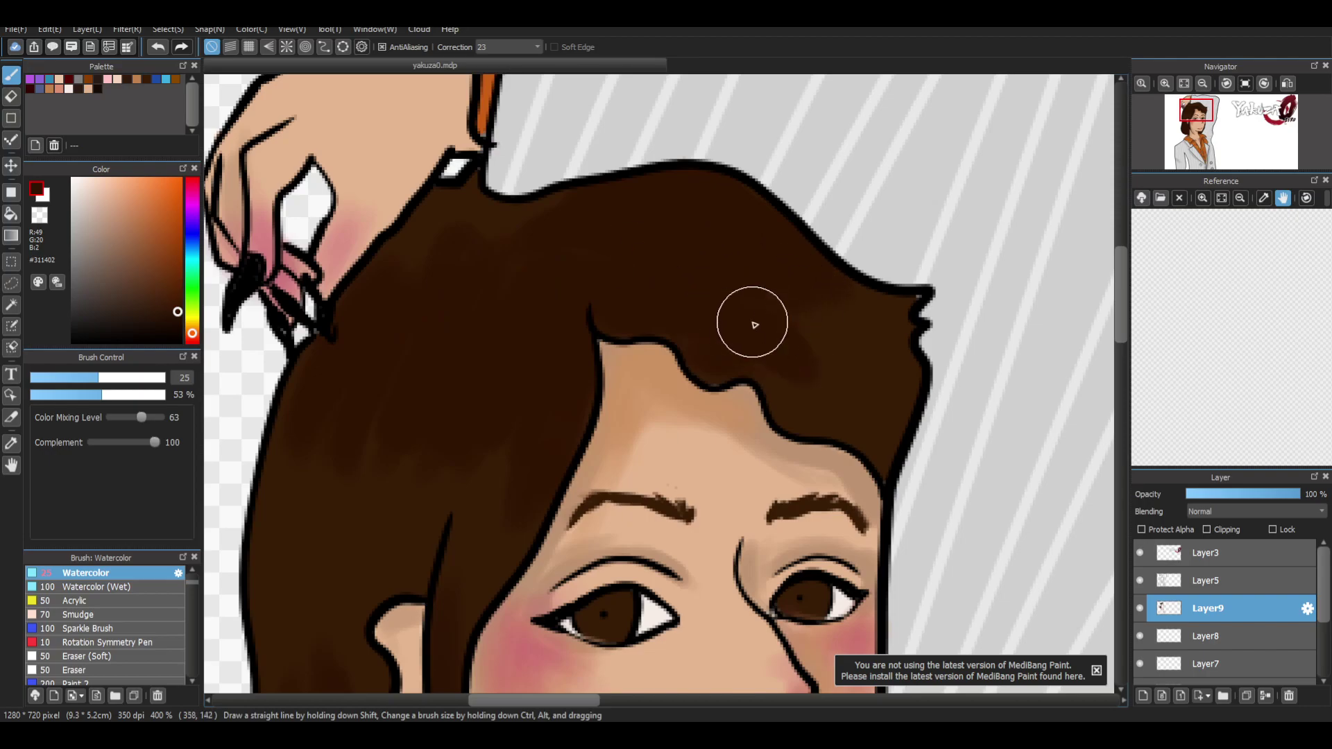
Step: Darken the upper part of both irises with dark brown #260F00 using a size 7.9 brush
{"action": "key", "text": "ctrl+minus"}
{"action": "key", "text": "ctrl+minus"}
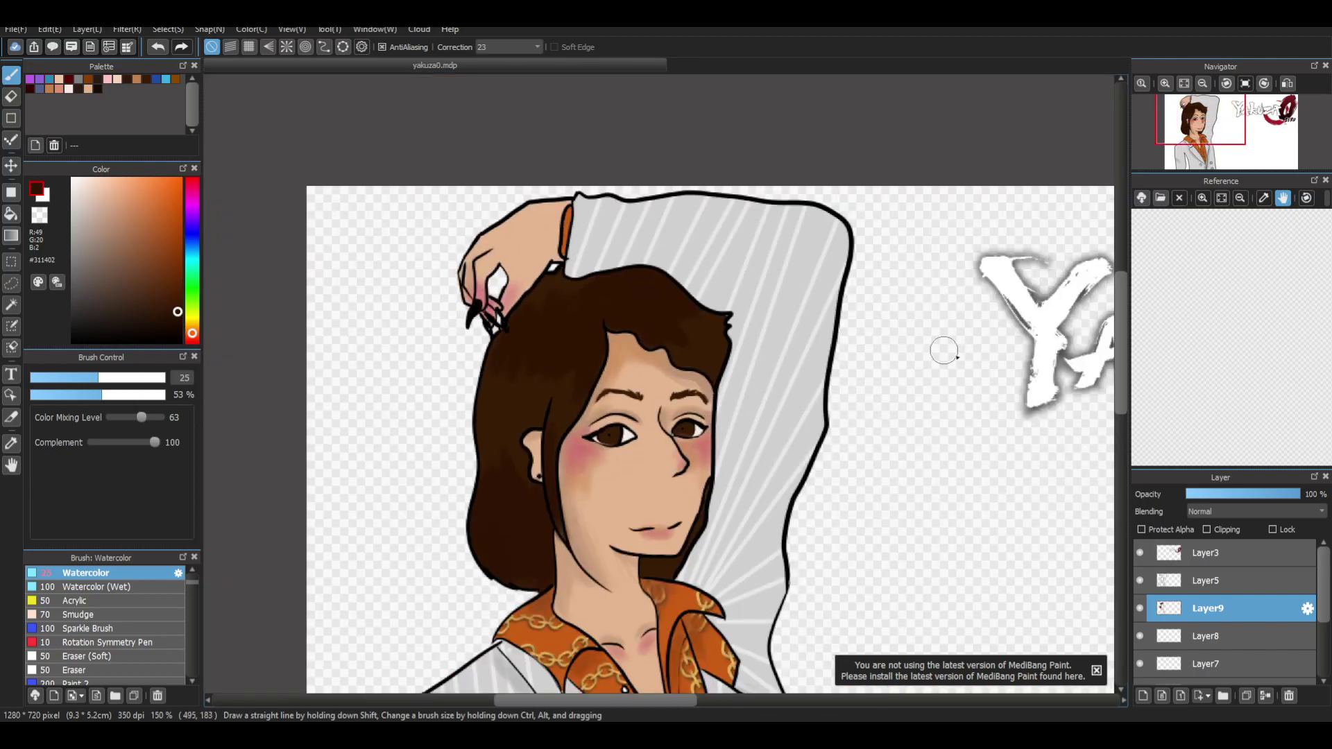
{"action": "left_click_drag", "start_coordinate": [1127, 354], "coordinate": [1147, 374]}
{"action": "key", "text": "ctrl+plus"}
{"action": "key", "text": "ctrl+plus"}
{"action": "key", "text": "ctrl+plus"}
{"action": "key", "text": "ctrl+plus"}
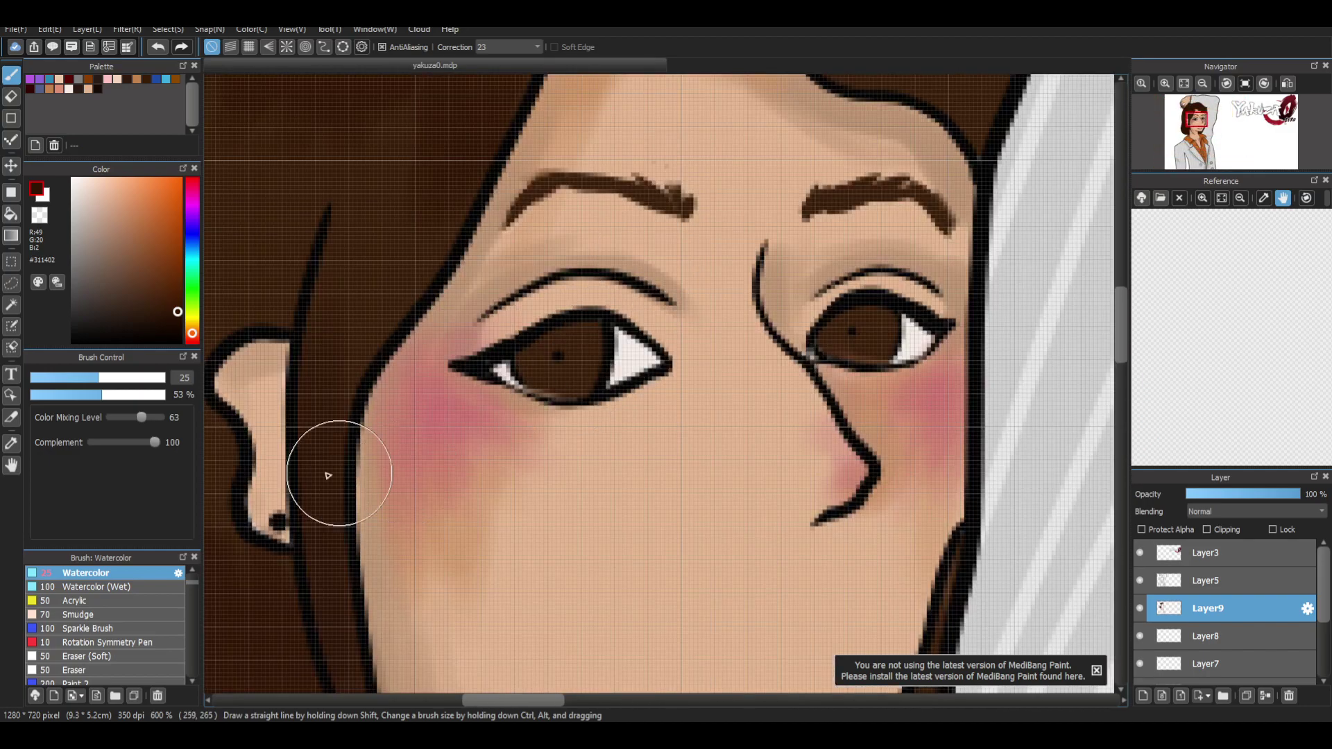
{"action": "left_click_drag", "start_coordinate": [90, 379], "coordinate": [66, 386]}
{"action": "left_click_drag", "start_coordinate": [531, 381], "coordinate": [564, 381]}
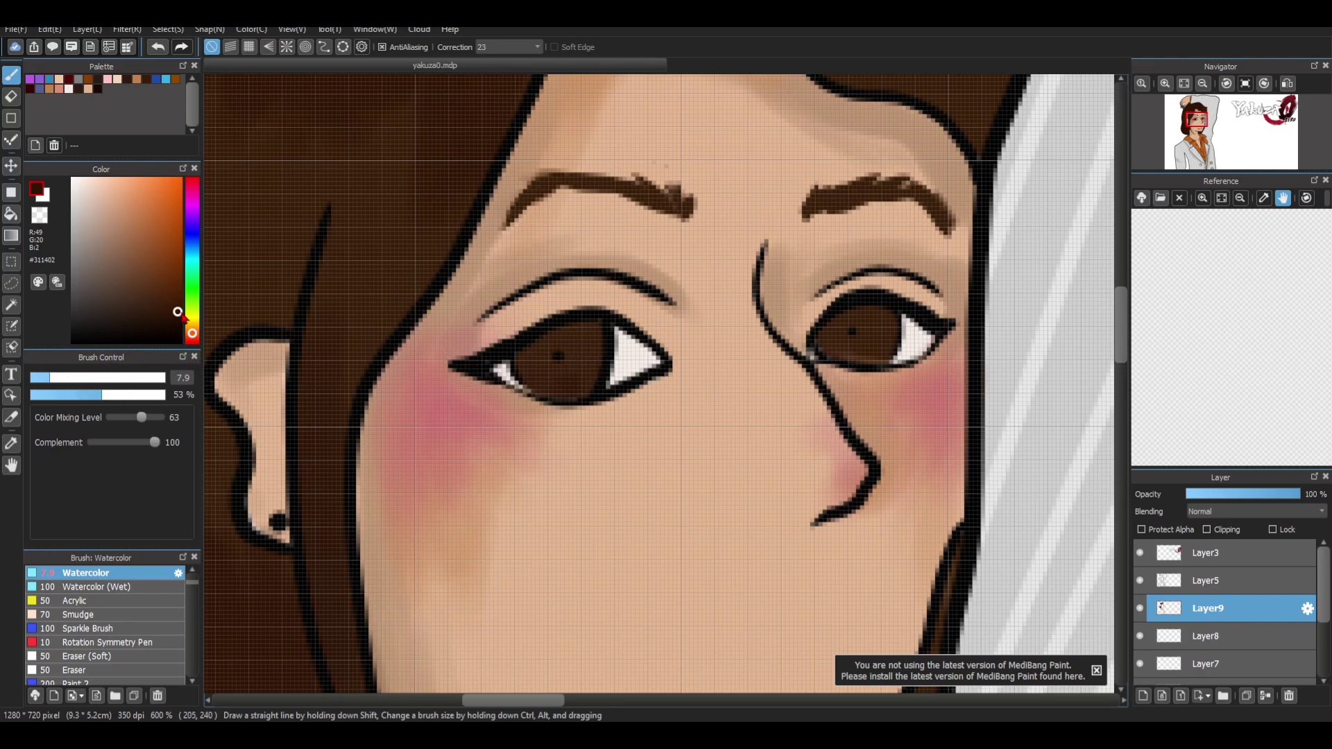
{"action": "left_click", "coordinate": [556, 353]}
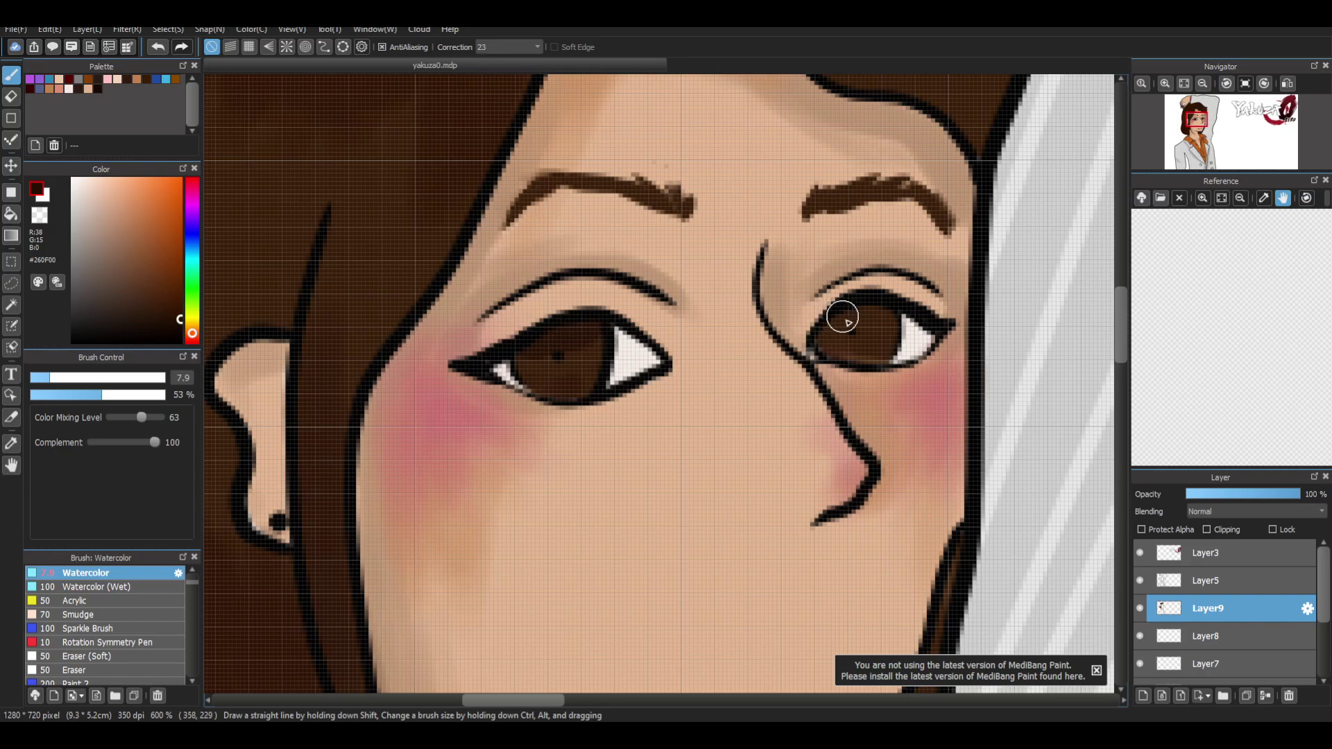
{"action": "left_click_drag", "start_coordinate": [854, 315], "coordinate": [838, 325]}
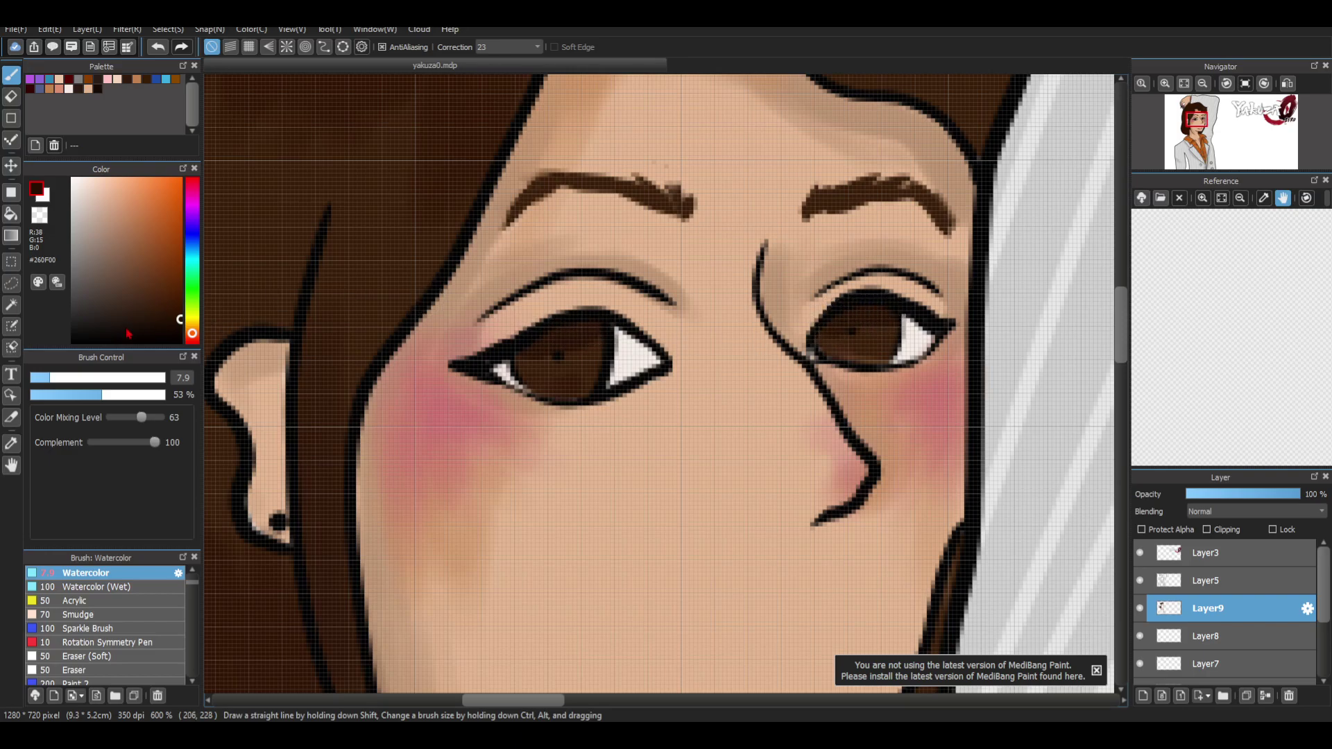
Step: Paint light brown #9B6644 highlights along the lower irises and add a white glint to the larger eye
{"action": "left_click", "coordinate": [133, 243]}
{"action": "left_click_drag", "start_coordinate": [549, 389], "coordinate": [536, 373]}
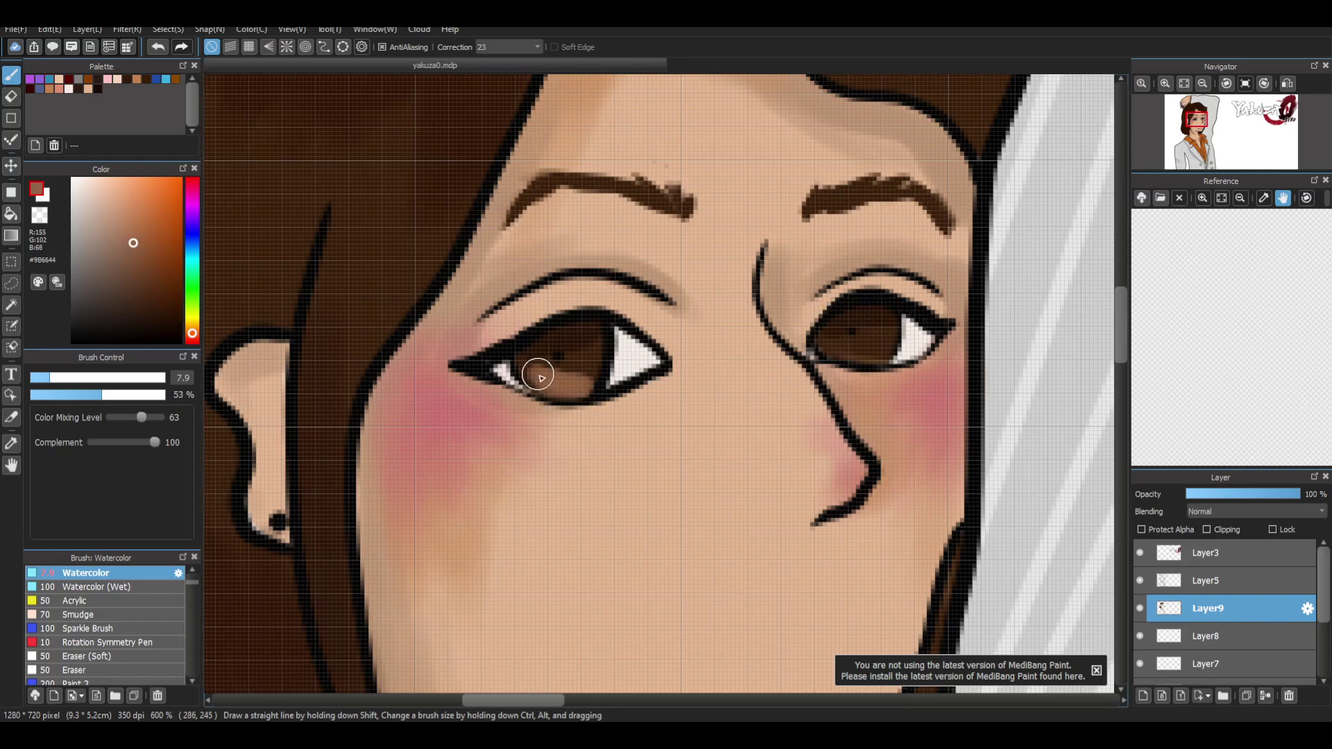
{"action": "left_click_drag", "start_coordinate": [838, 356], "coordinate": [859, 355]}
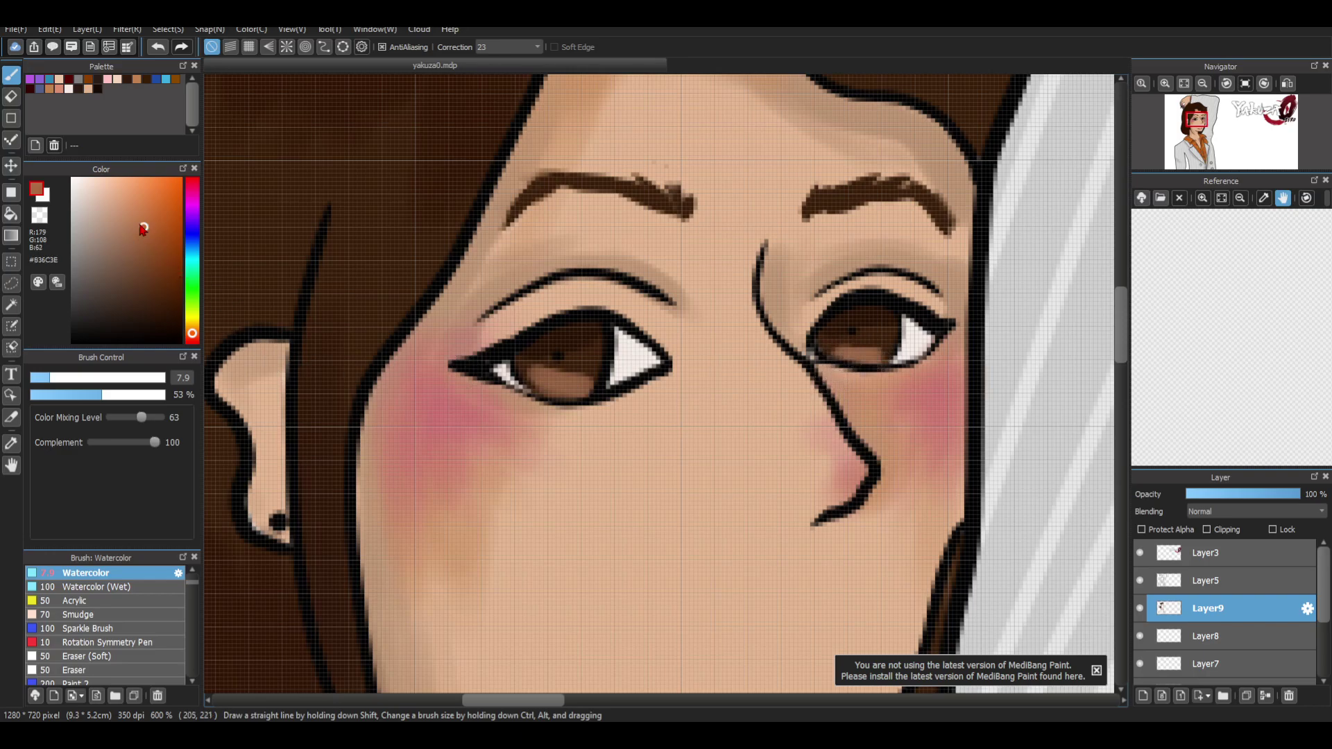
{"action": "left_click_drag", "start_coordinate": [595, 339], "coordinate": [593, 339]}
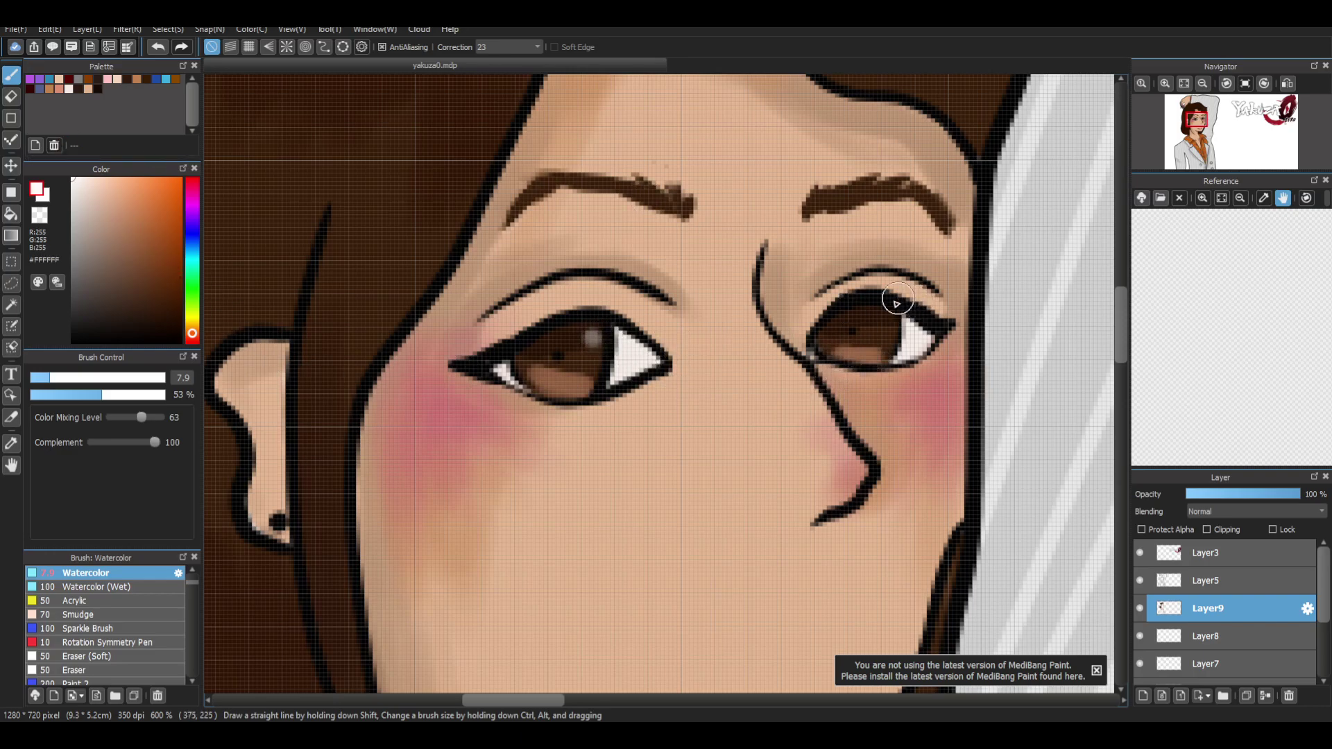
Step: Paint a reddish-brown #622B09 highlight across the hair above the ear with a size 36 brush
{"action": "scroll", "coordinate": [738, 228], "scroll_direction": "down", "scroll_amount": 1}
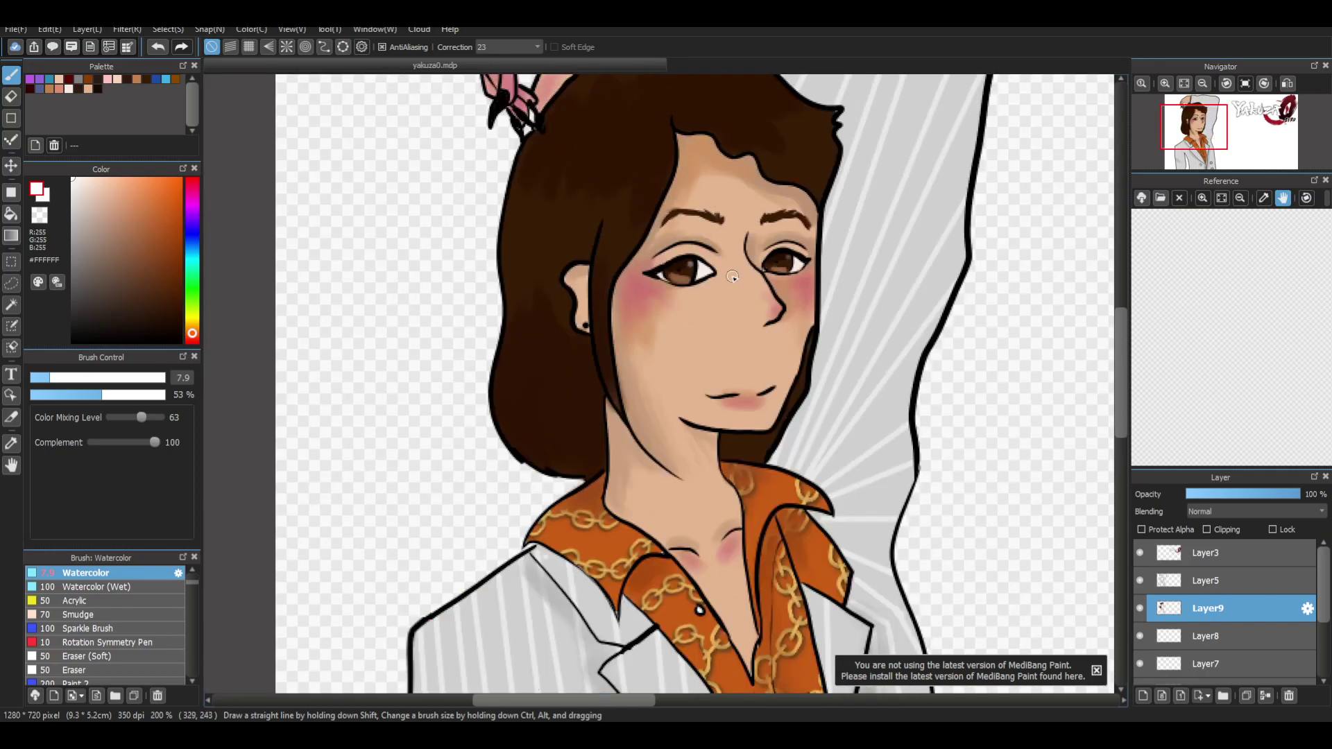
{"action": "scroll", "coordinate": [732, 276], "scroll_direction": "down", "scroll_amount": 3}
{"action": "left_click_drag", "start_coordinate": [1123, 444], "coordinate": [1119, 435]}
{"action": "left_click", "coordinate": [1184, 83]}
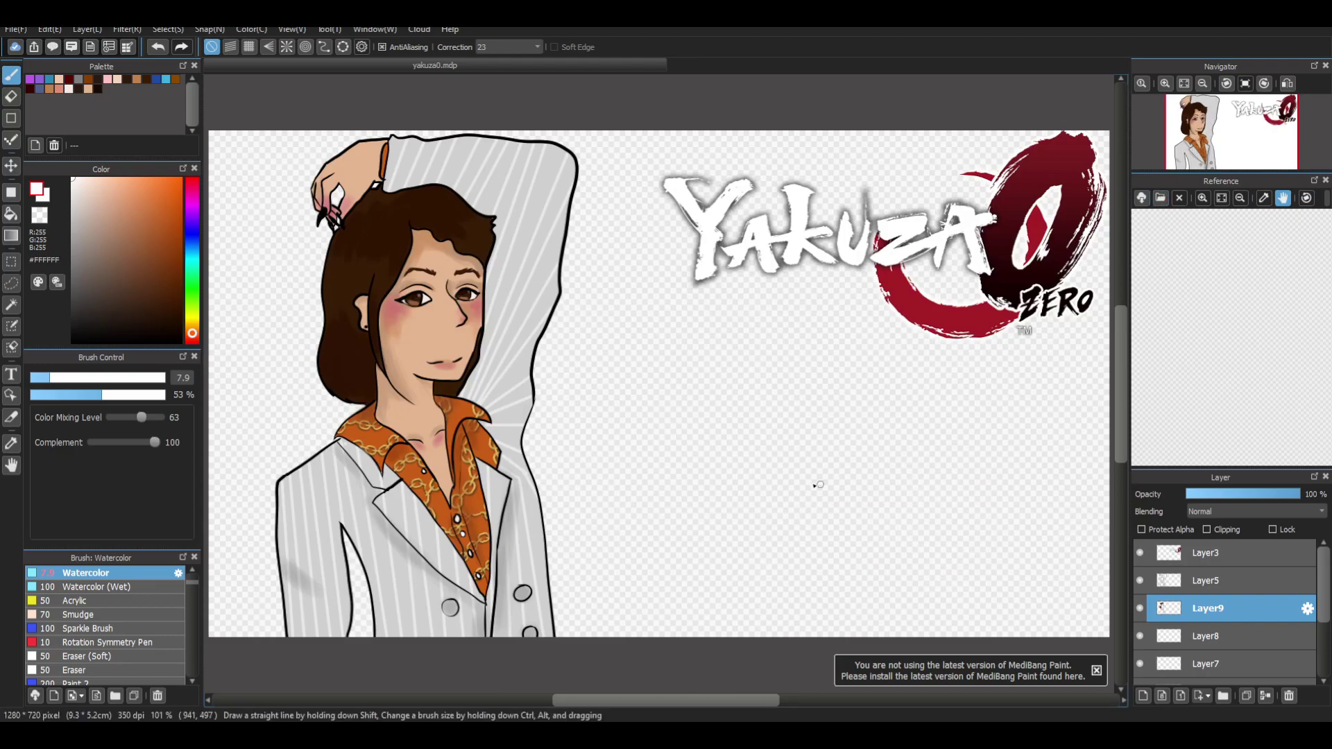
{"action": "left_click", "coordinate": [121, 380]}
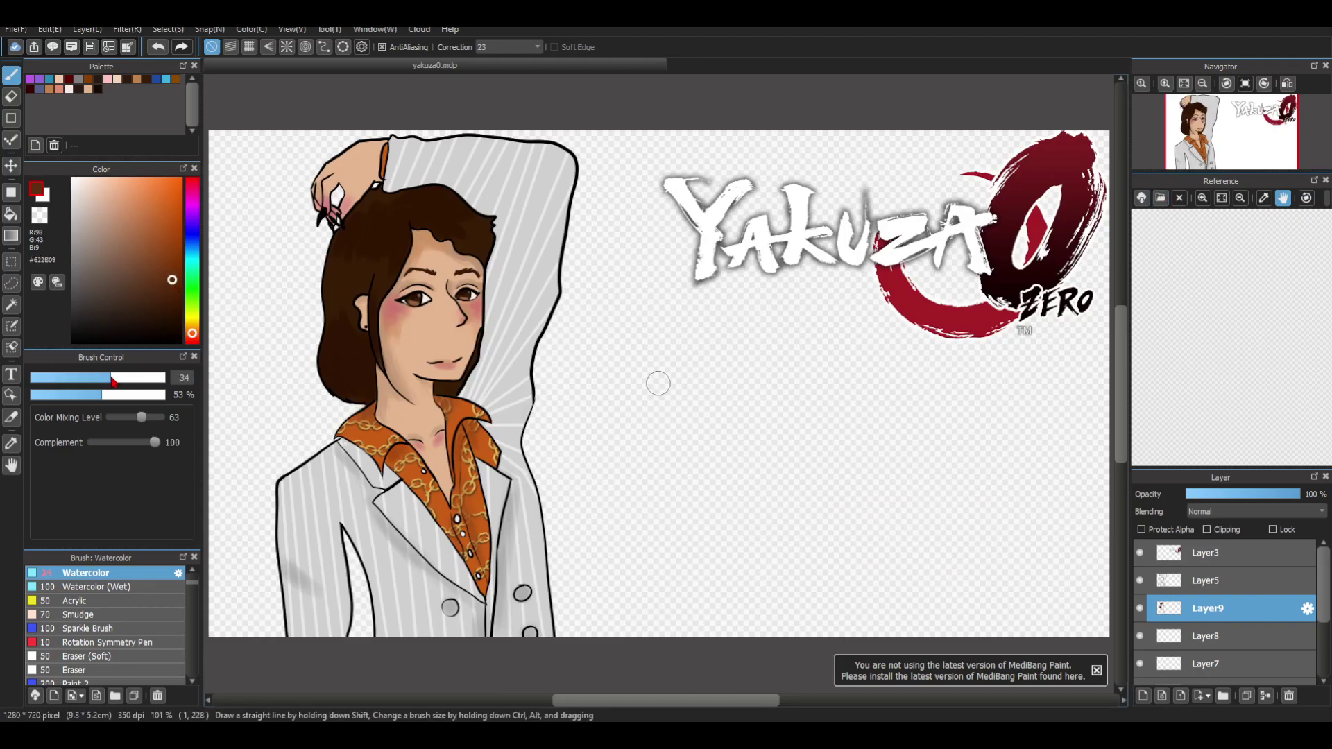
{"action": "left_click_drag", "start_coordinate": [353, 272], "coordinate": [378, 272]}
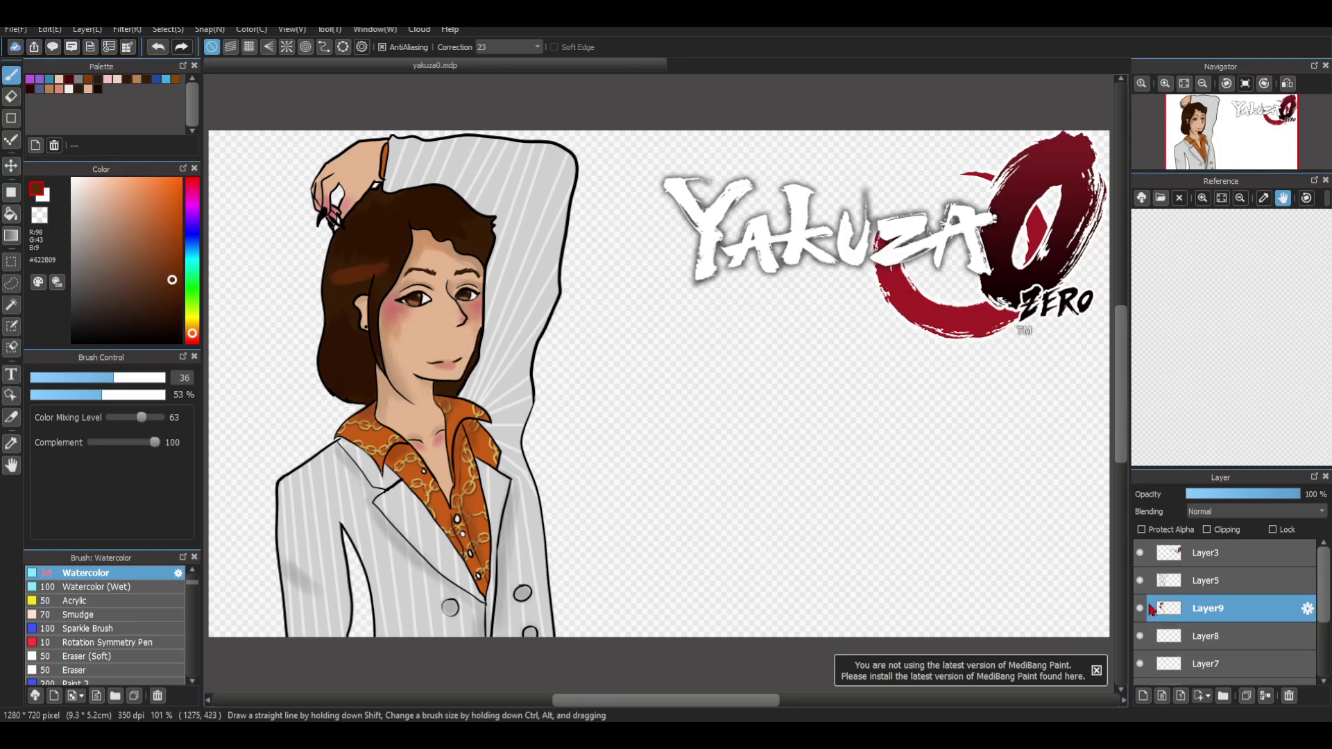
Step: Hide the Yakuza 0 logo on Layer3 and undo the blur applied to the portrait's line art on Layer5
{"action": "left_click", "coordinate": [1184, 590]}
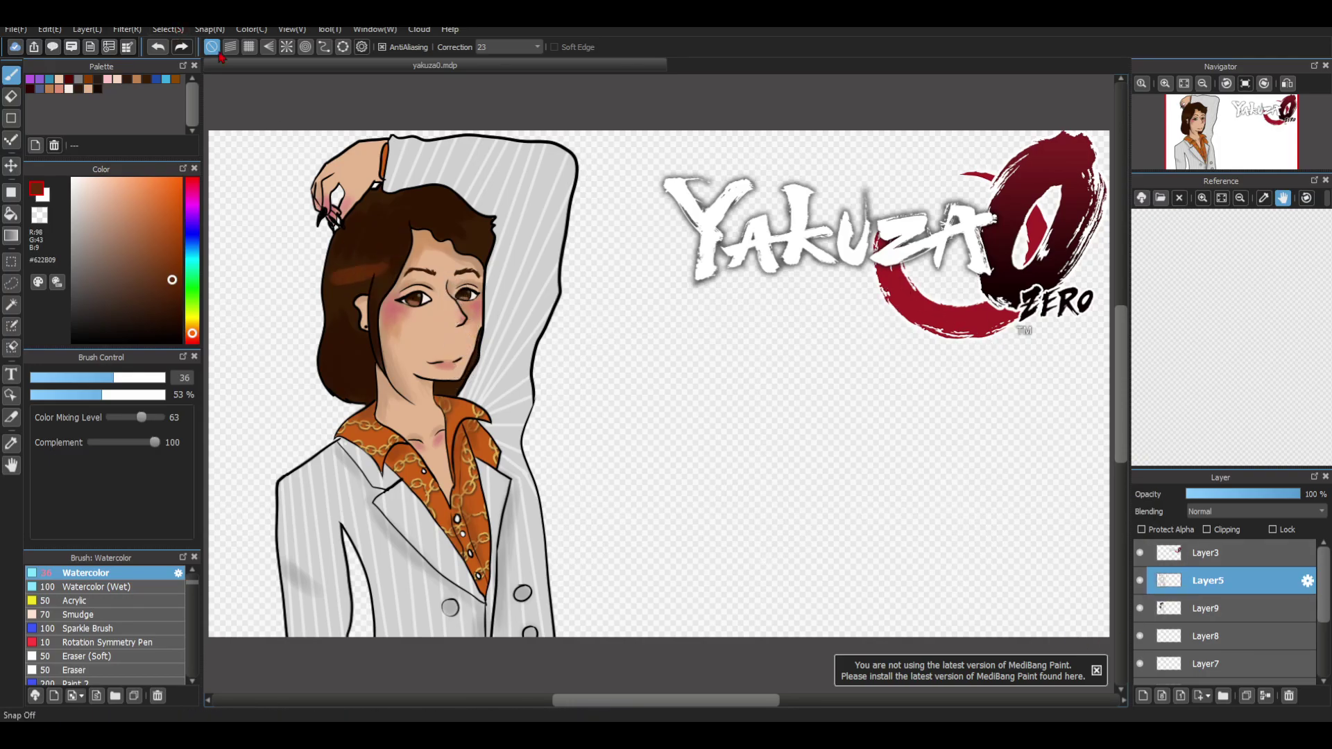
{"action": "left_click", "coordinate": [1139, 553]}
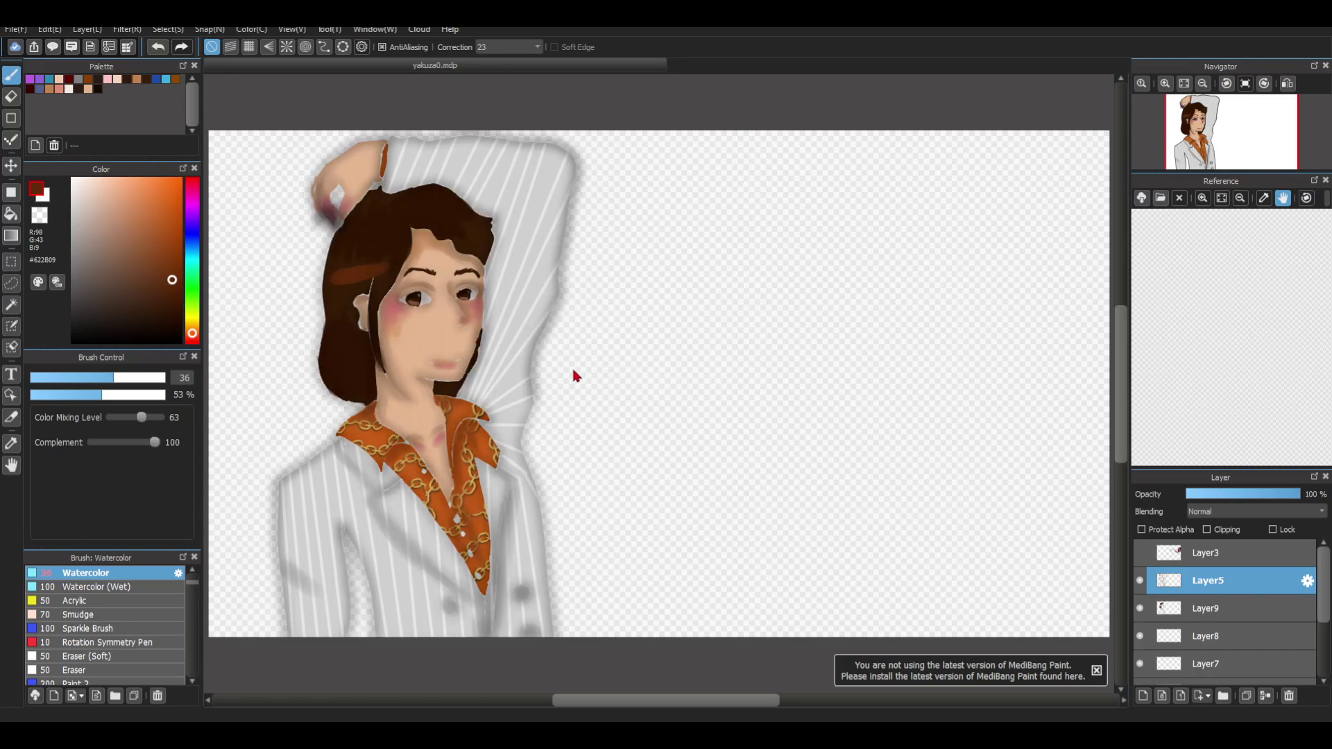
{"action": "key", "text": "ctrl+z"}
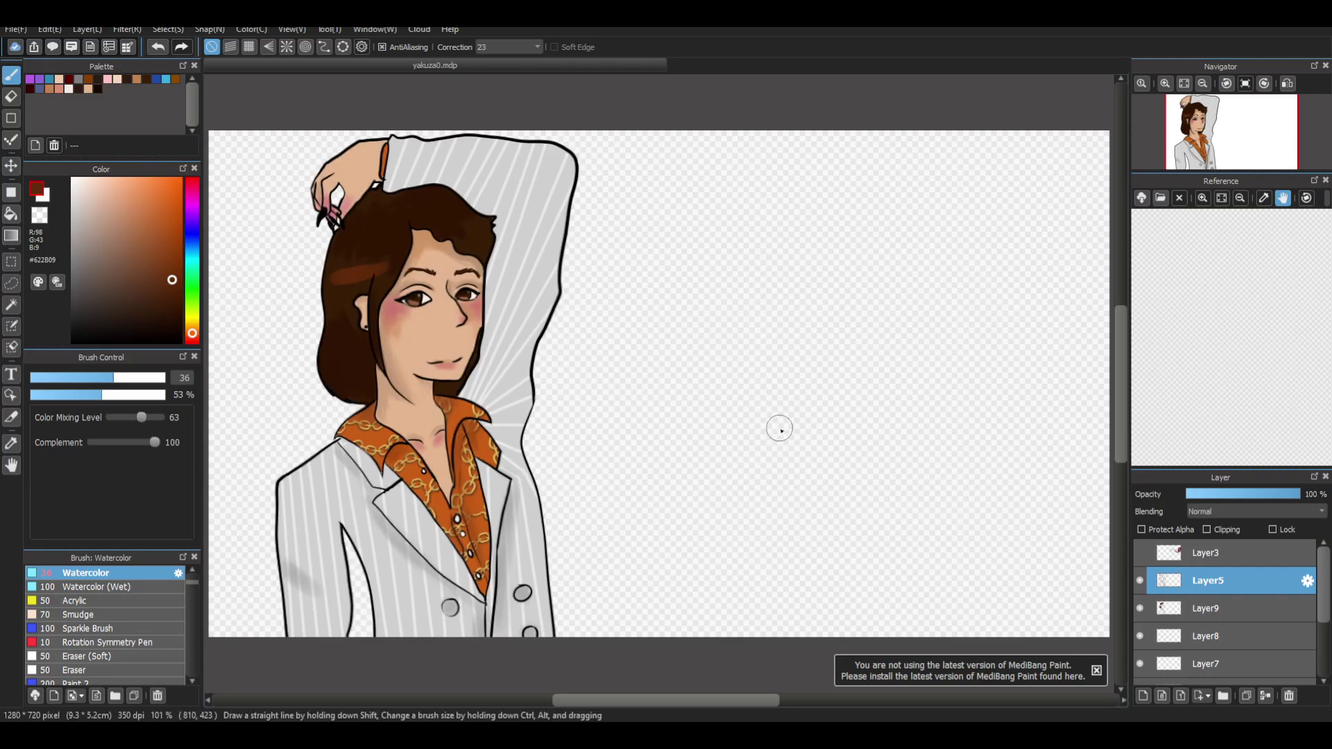
{"action": "left_click", "coordinate": [1182, 635]}
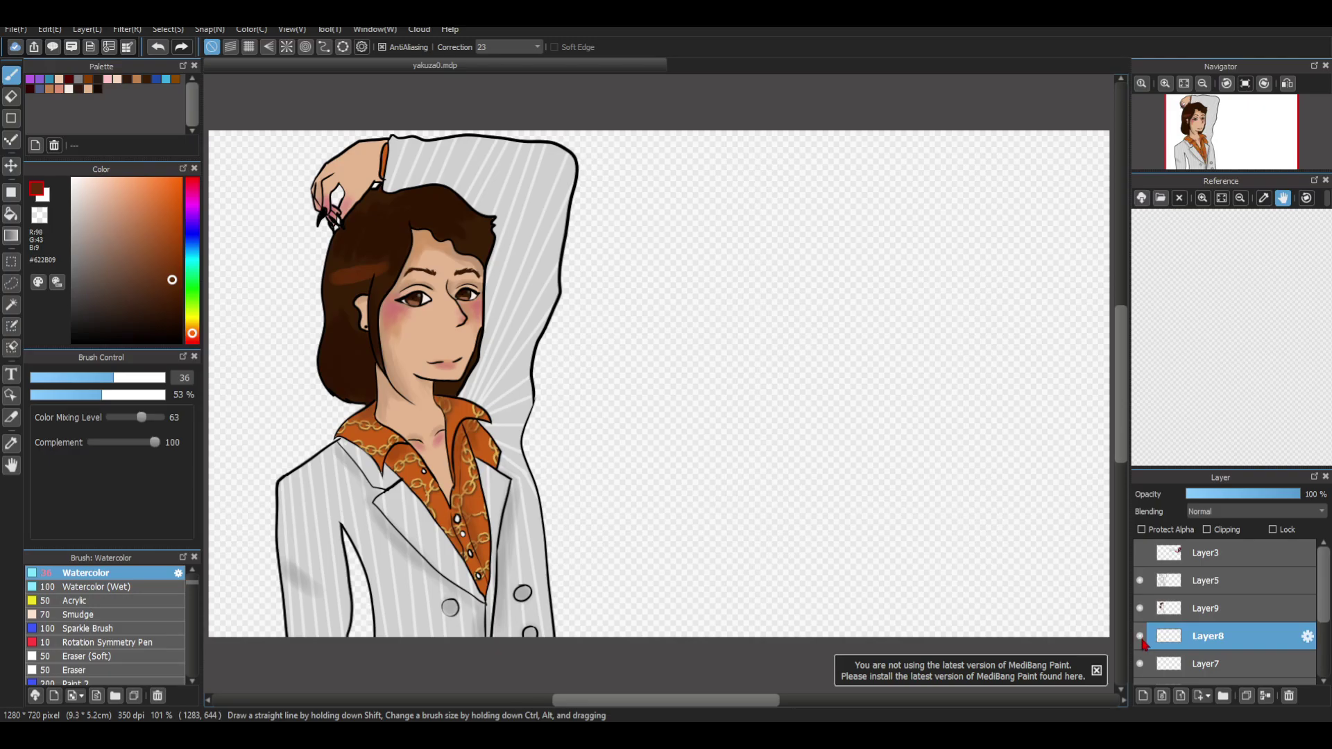
{"action": "left_click", "coordinate": [1141, 609]}
{"action": "left_click", "coordinate": [1139, 608]}
{"action": "left_click", "coordinate": [1198, 613]}
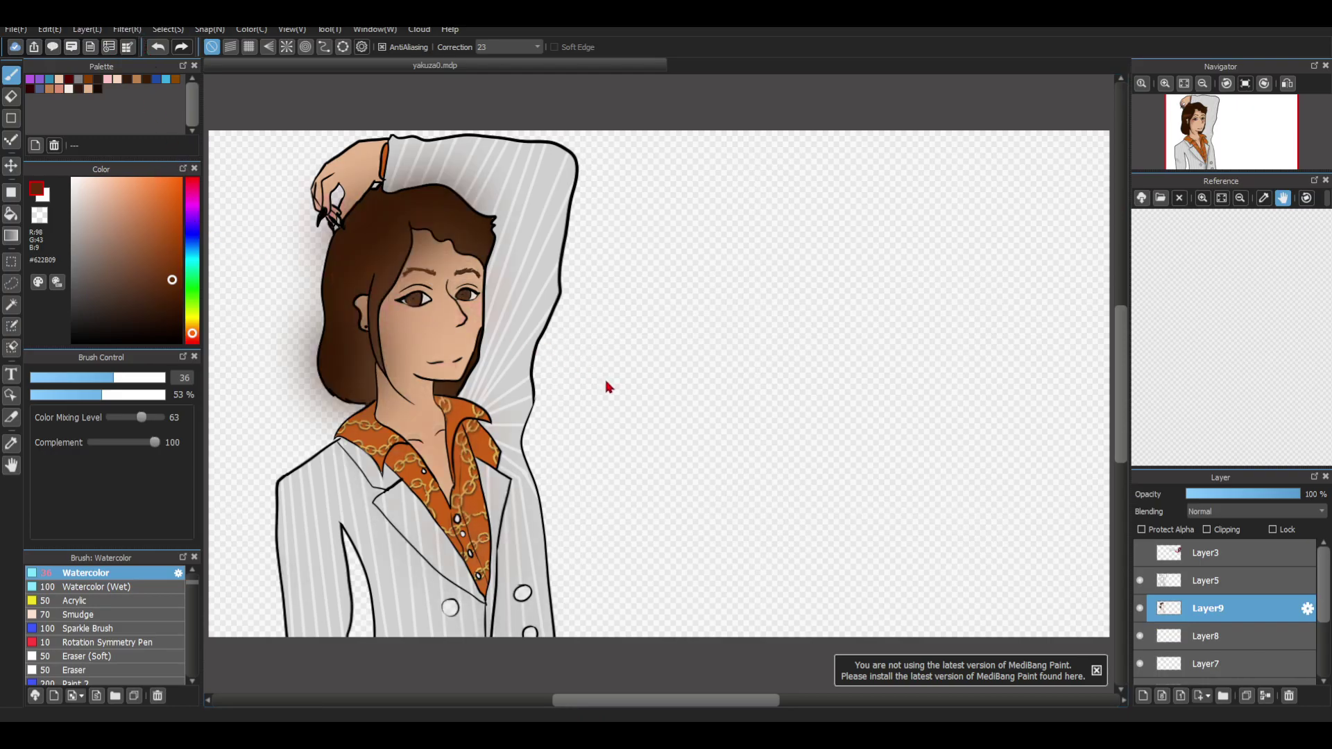
{"action": "key", "text": "ctrl+z"}
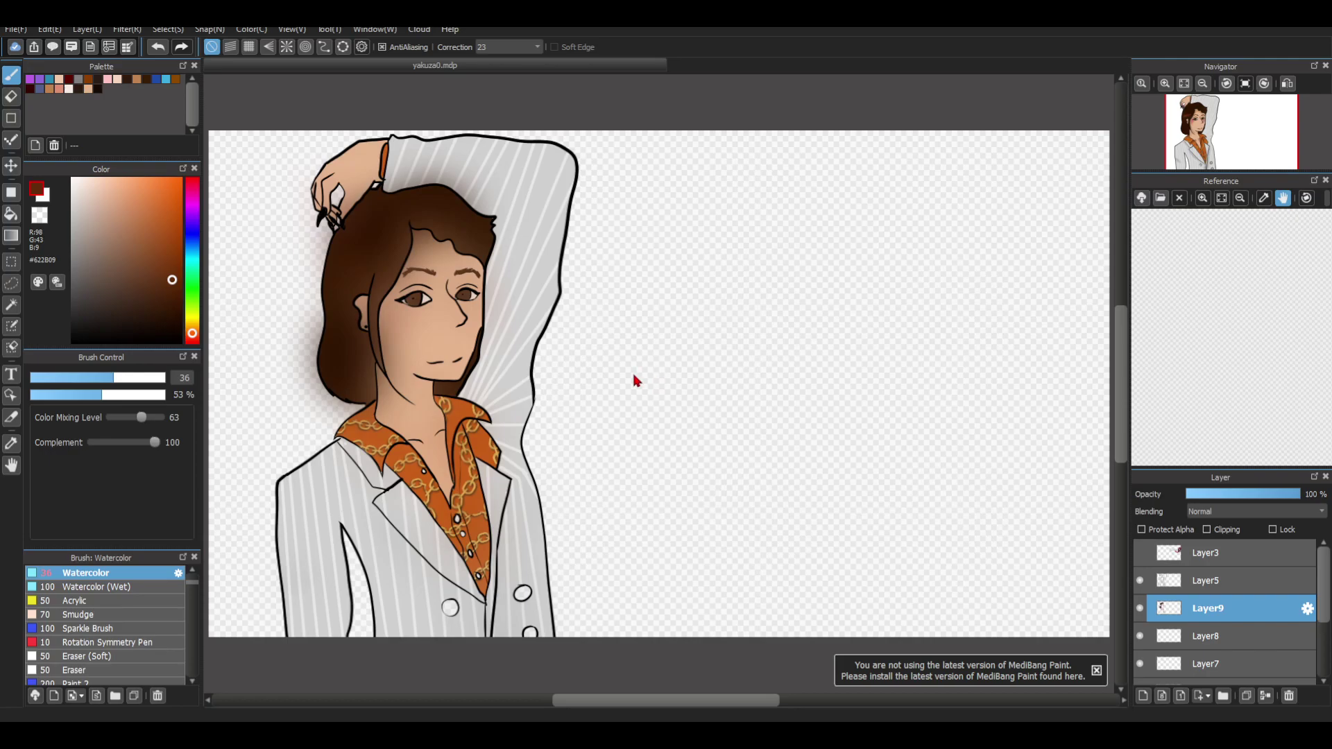
{"action": "key", "text": "ctrl+z"}
{"action": "key", "text": "ctrl+z"}
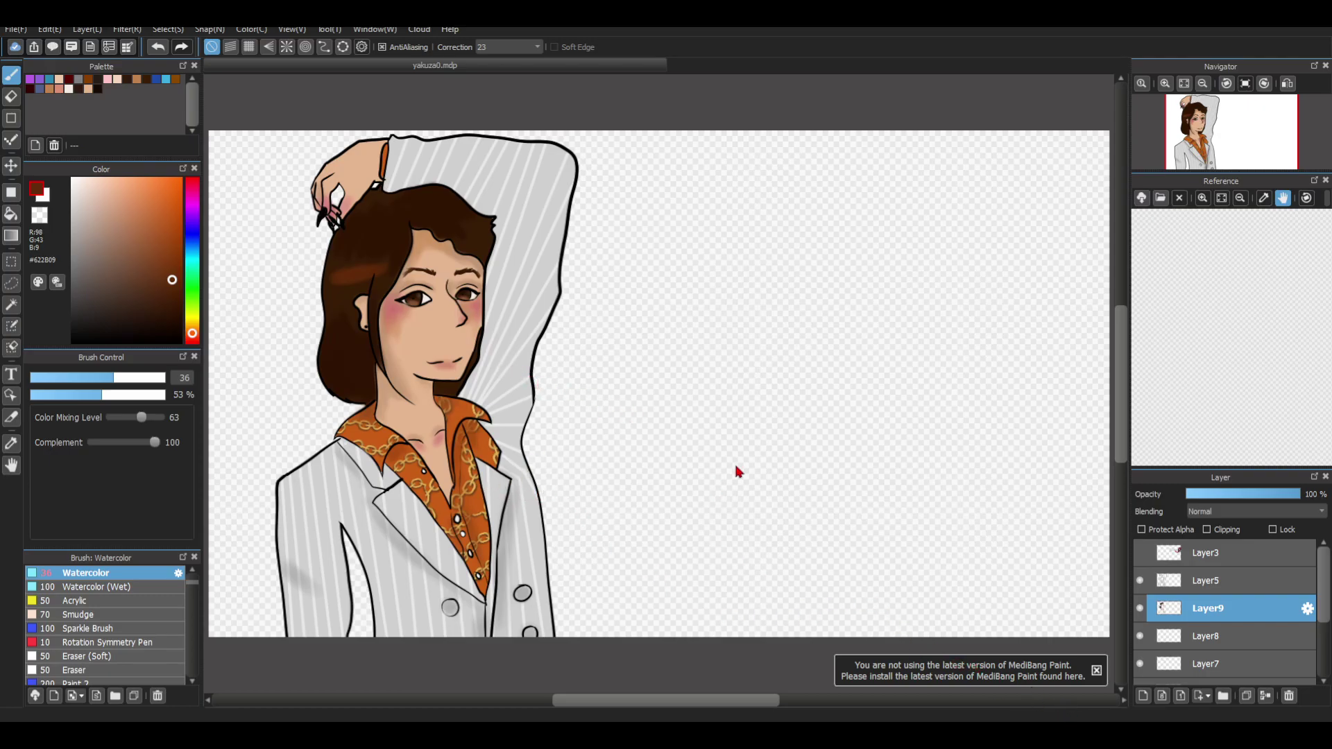
{"action": "mouse_move", "coordinate": [1193, 121]}
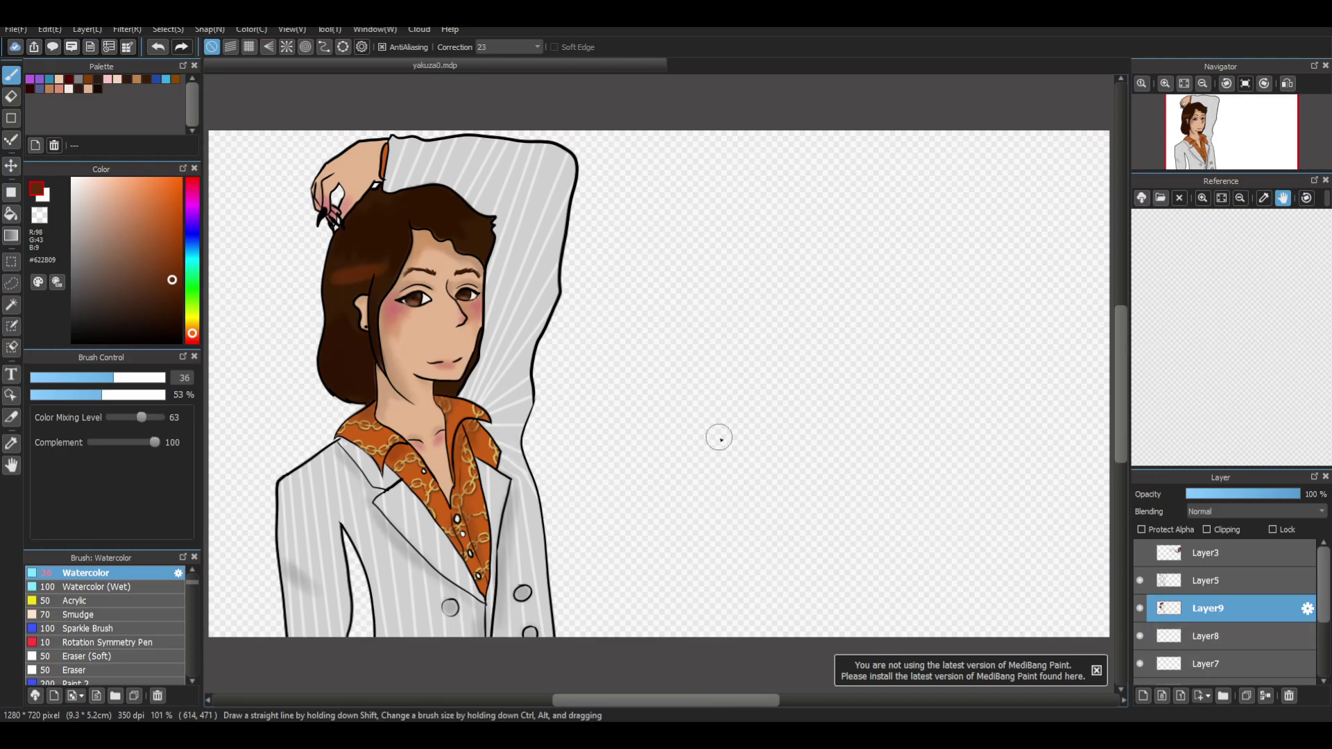
Step: Merge Layer5 down through the portrait's shading and colour layers until everything is combined in Layer6
{"action": "left_click", "coordinate": [1197, 586]}
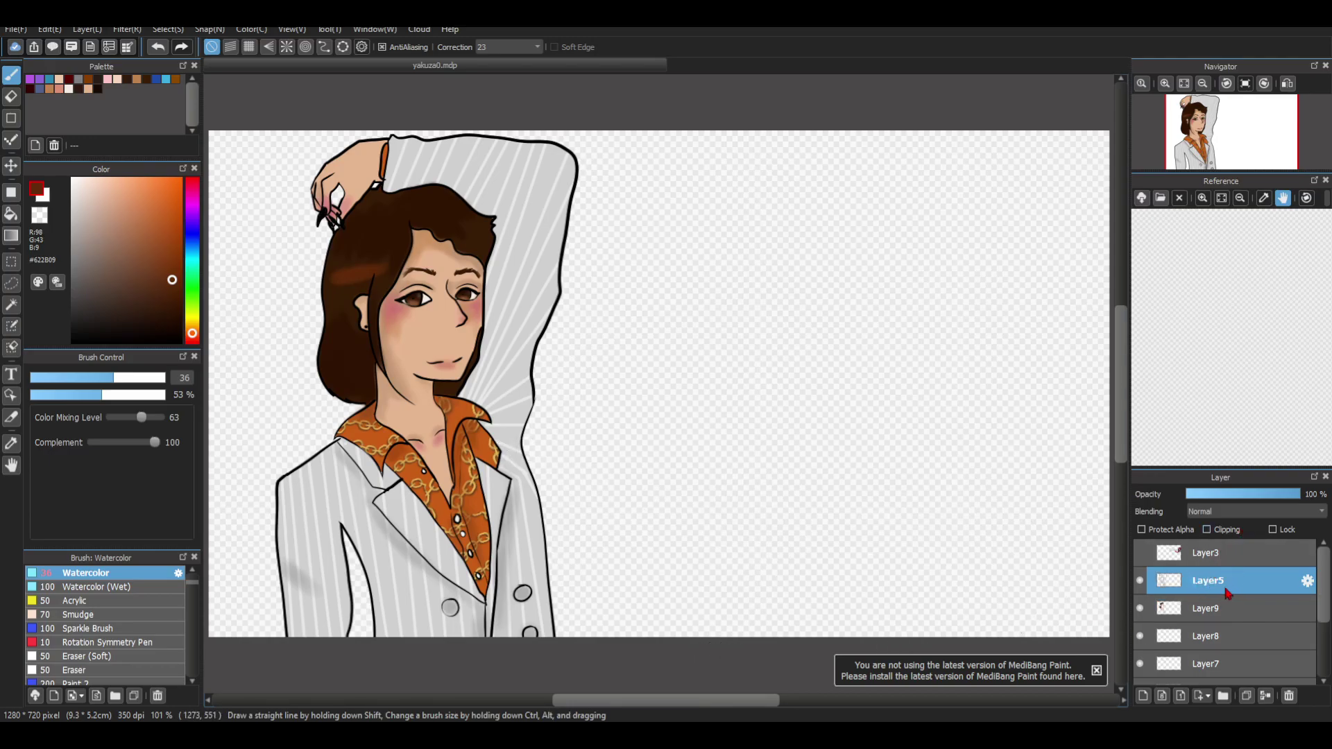
{"action": "left_click", "coordinate": [1264, 697]}
{"action": "left_click", "coordinate": [1264, 697]}
{"action": "left_click", "coordinate": [1264, 696]}
{"action": "left_click", "coordinate": [1265, 696]}
{"action": "left_click", "coordinate": [1265, 696]}
{"action": "key", "text": "ctrl+z"}
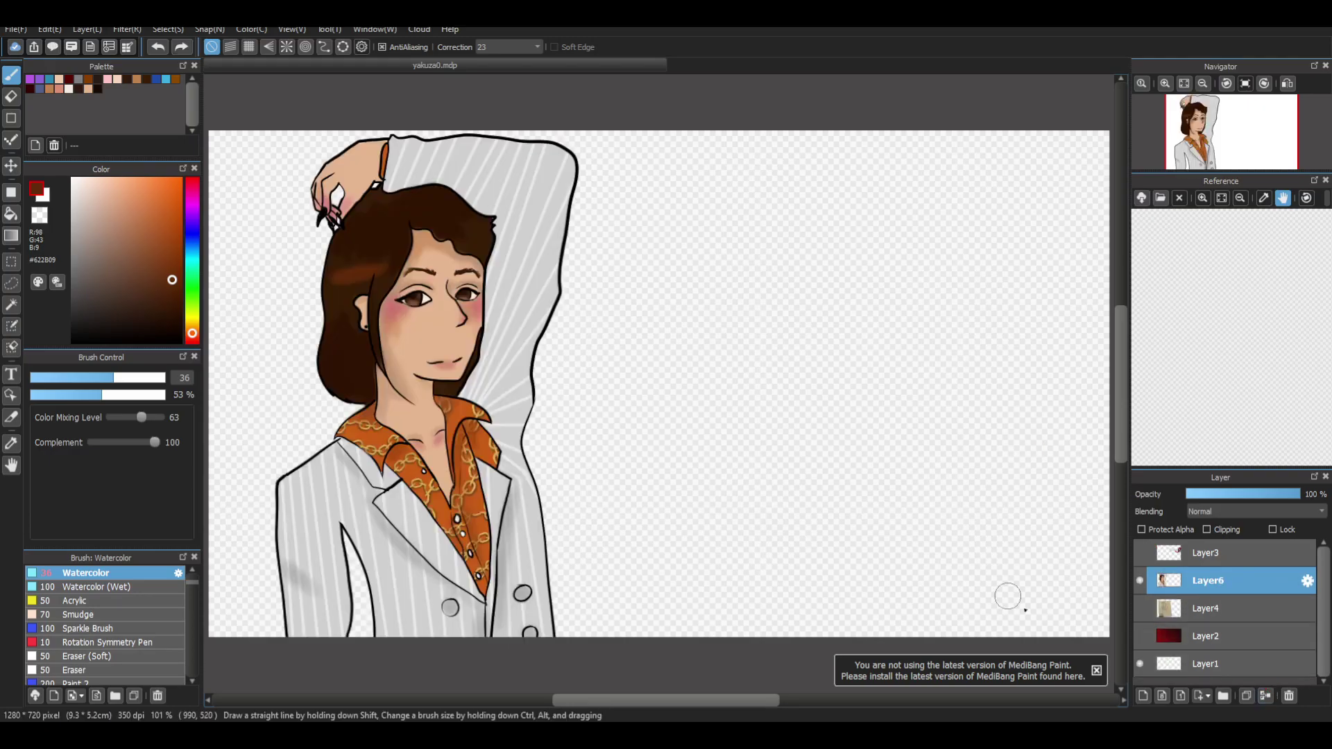
Step: Delete Layer4 and make the red dragon background on Layer2 and the logo on Layer3 visible
{"action": "left_click", "coordinate": [1206, 608]}
{"action": "left_click", "coordinate": [1288, 695]}
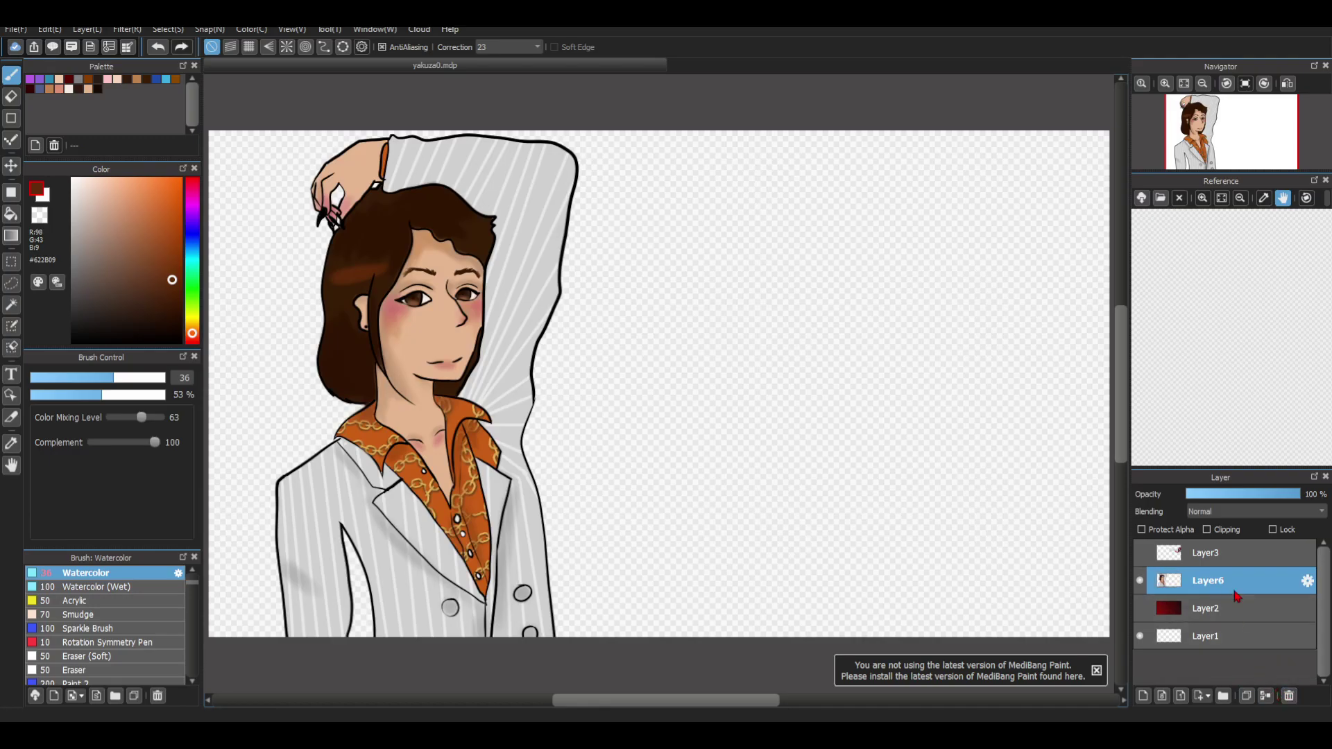
{"action": "left_click", "coordinate": [1139, 608]}
{"action": "left_click", "coordinate": [1140, 553]}
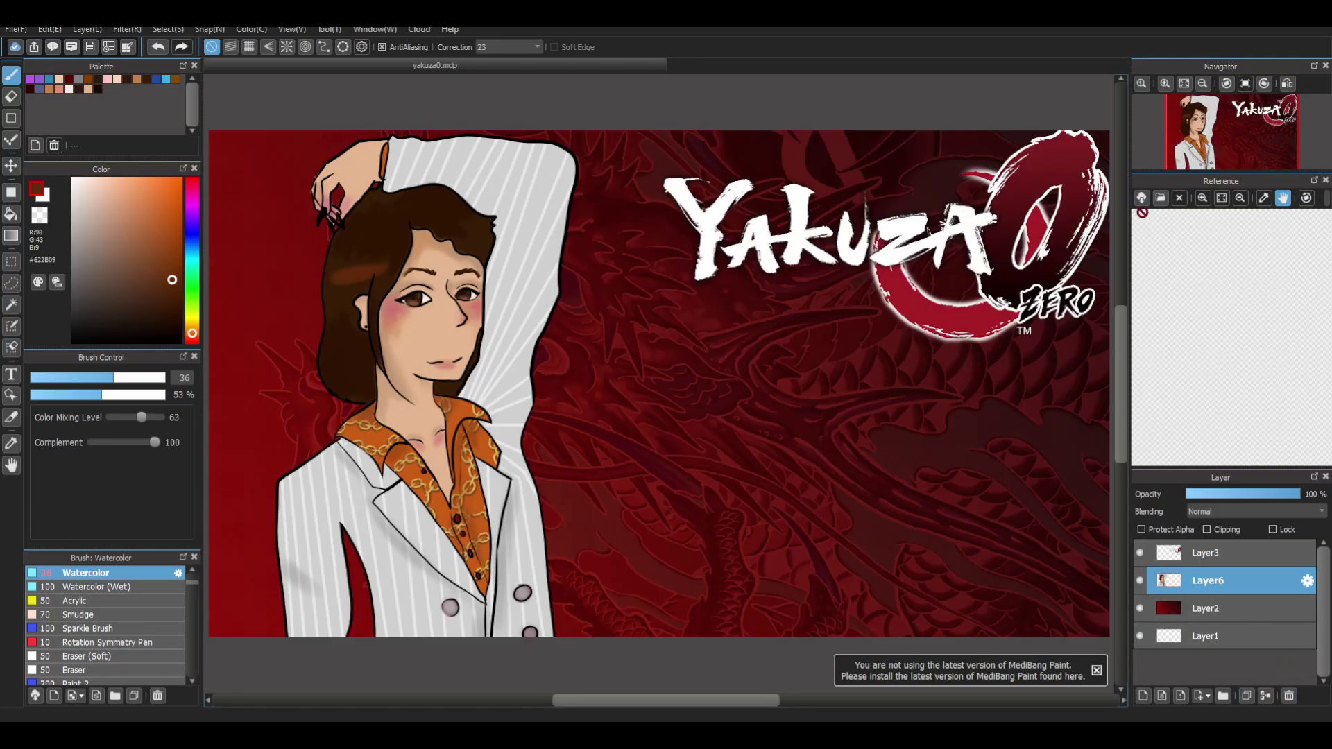
Step: Reset the canvas view and compare the merged portrait with and without the logo and red background layers
{"action": "left_click", "coordinate": [1184, 100]}
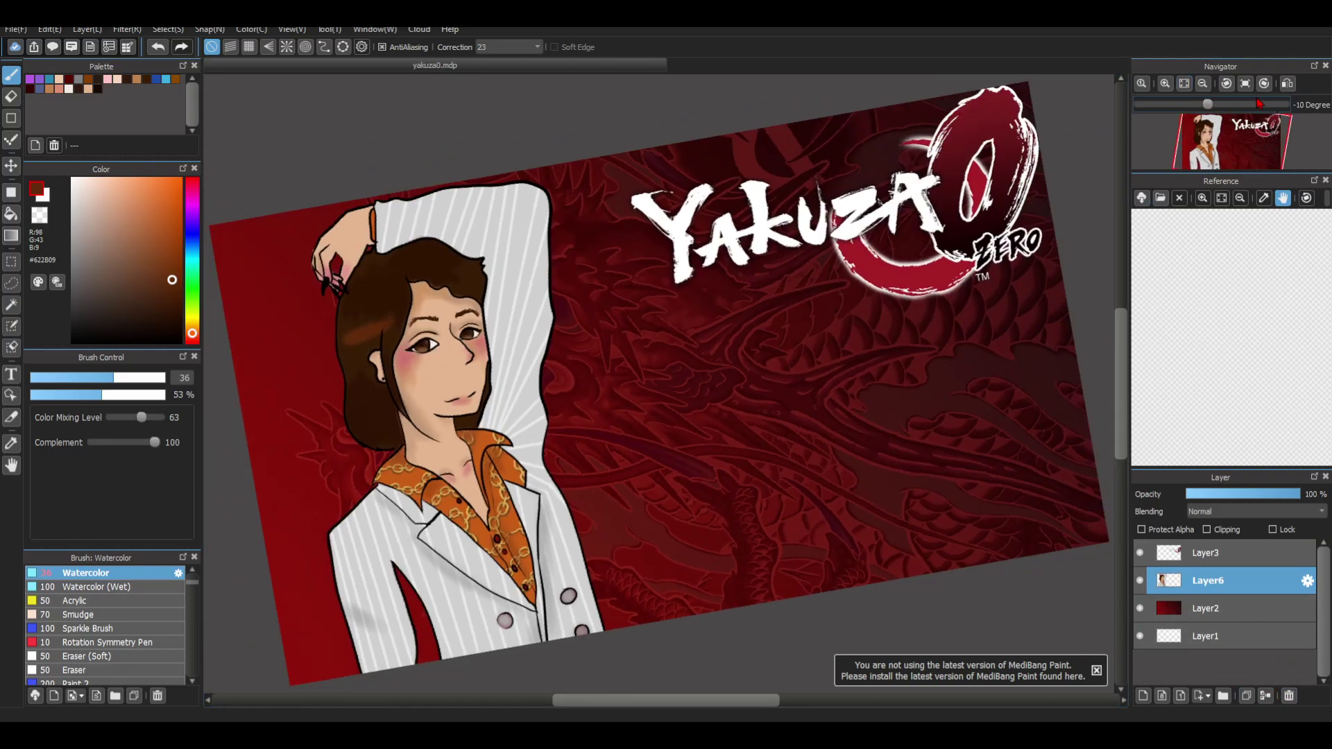
{"action": "left_click", "coordinate": [1246, 83]}
{"action": "left_click", "coordinate": [1140, 552]}
{"action": "left_click", "coordinate": [1140, 608]}
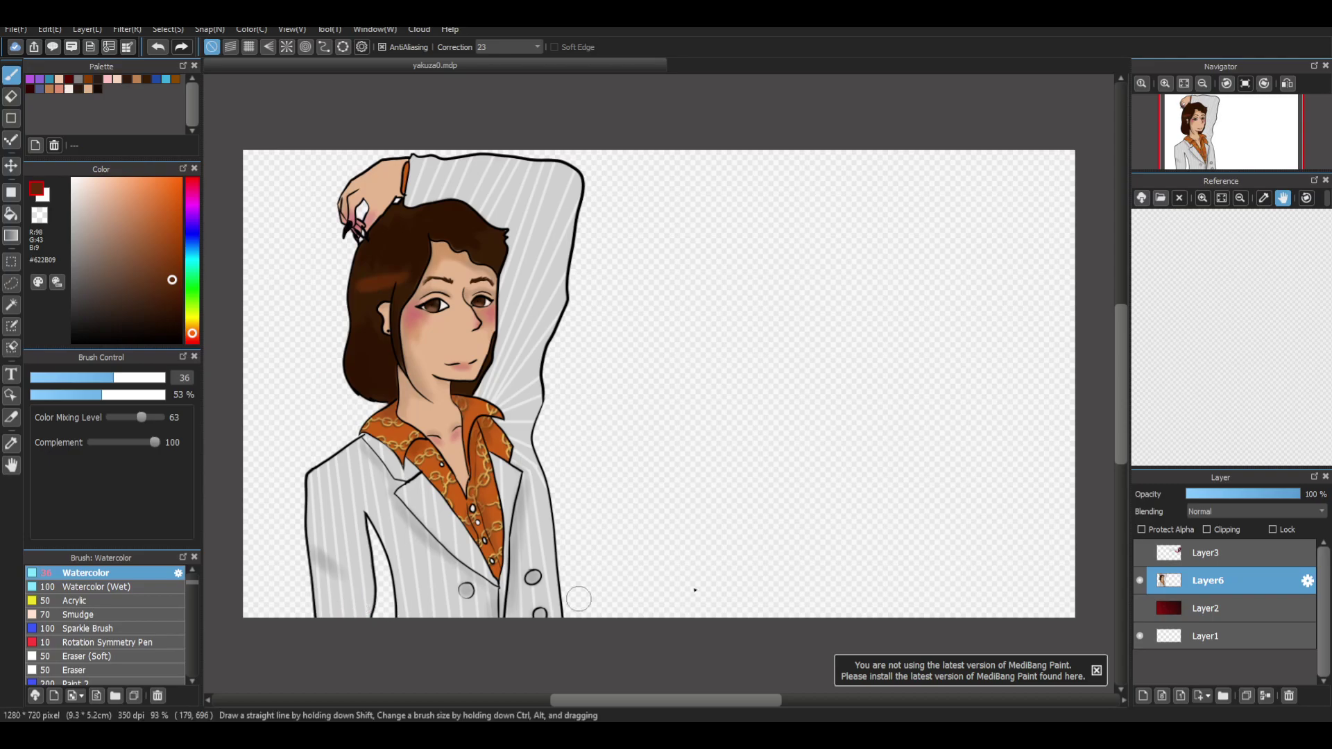
{"action": "left_click", "coordinate": [1140, 552]}
{"action": "left_click", "coordinate": [1140, 608]}
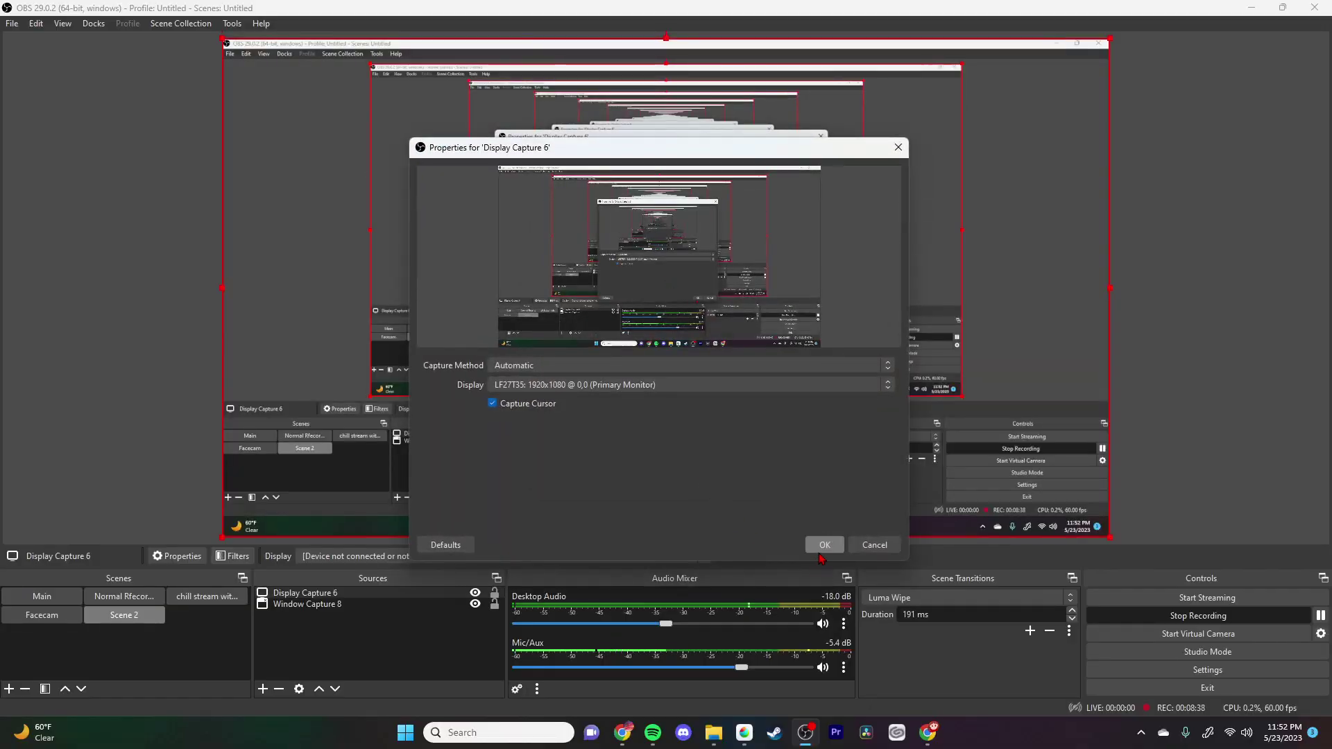
Step: Confirm the Display Capture 6 properties in OBS and switch to the Edo SZ font page in Chrome
{"action": "left_click", "coordinate": [823, 543]}
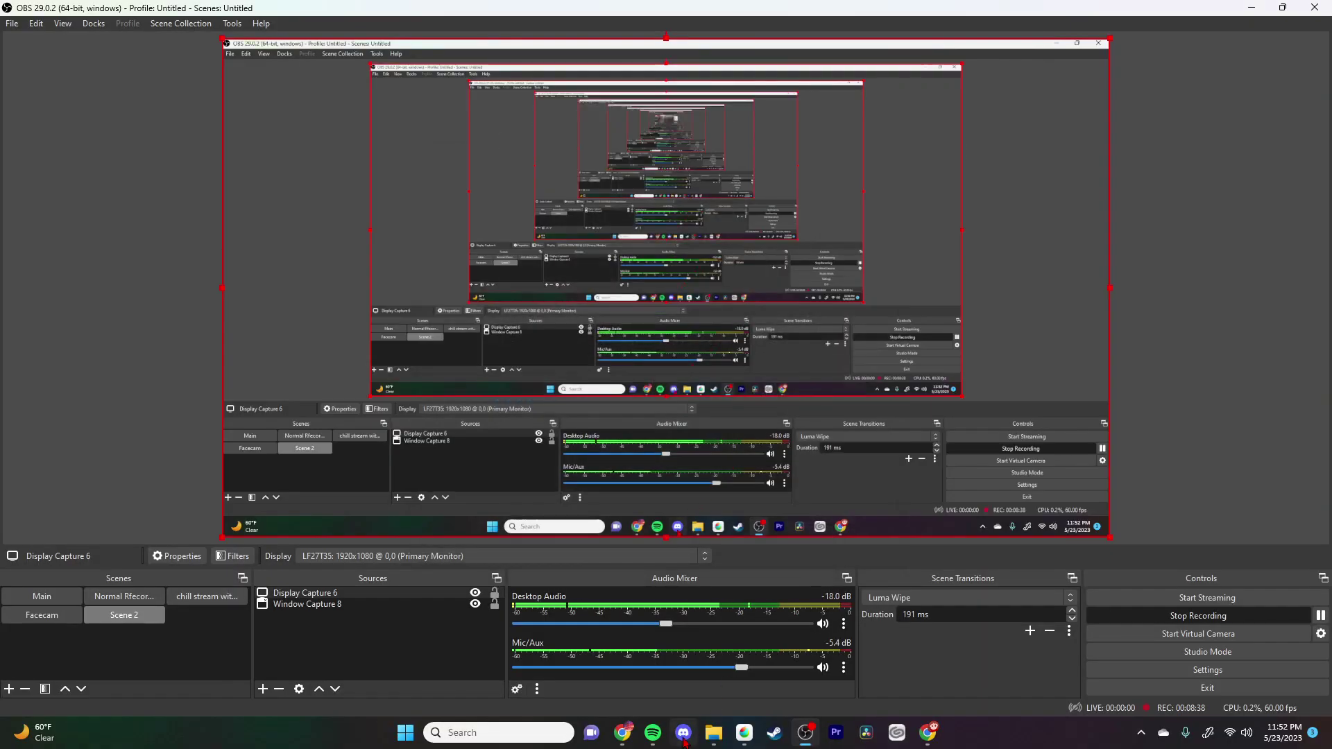
{"action": "left_click", "coordinate": [622, 732]}
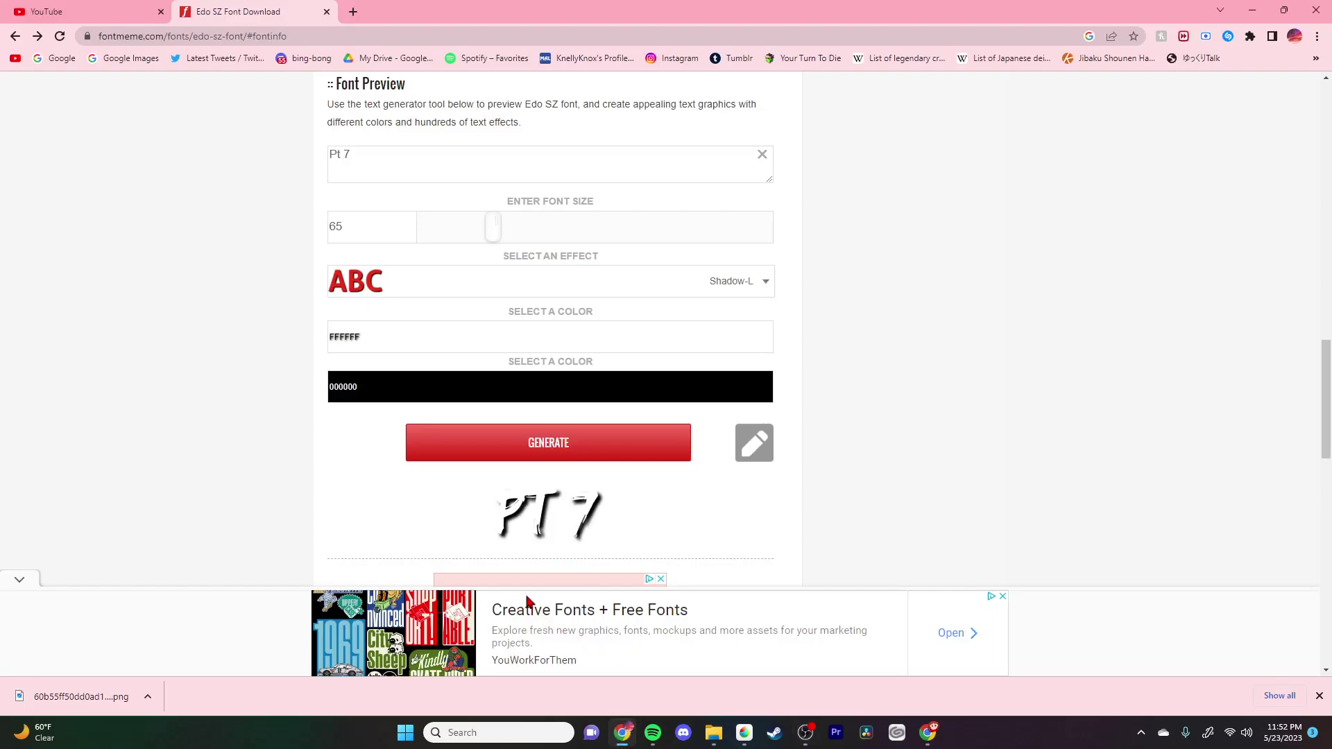
Step: Switch to File Explorer, check the saved part-number graphics in the thumbnail folder as large icon previews, and close the folder
{"action": "left_click", "coordinate": [714, 732]}
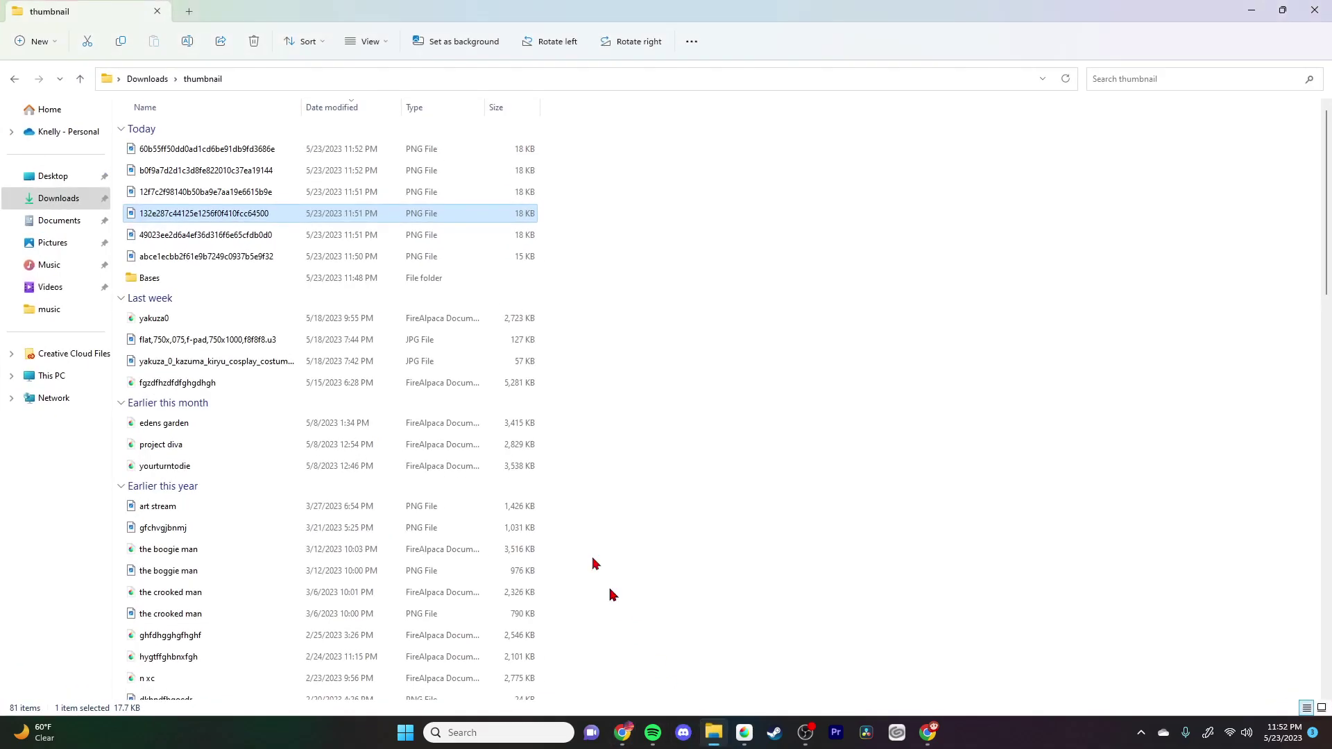
{"action": "right_click", "coordinate": [587, 247]}
{"action": "mouse_move", "coordinate": [690, 266]}
{"action": "left_click", "coordinate": [843, 259]}
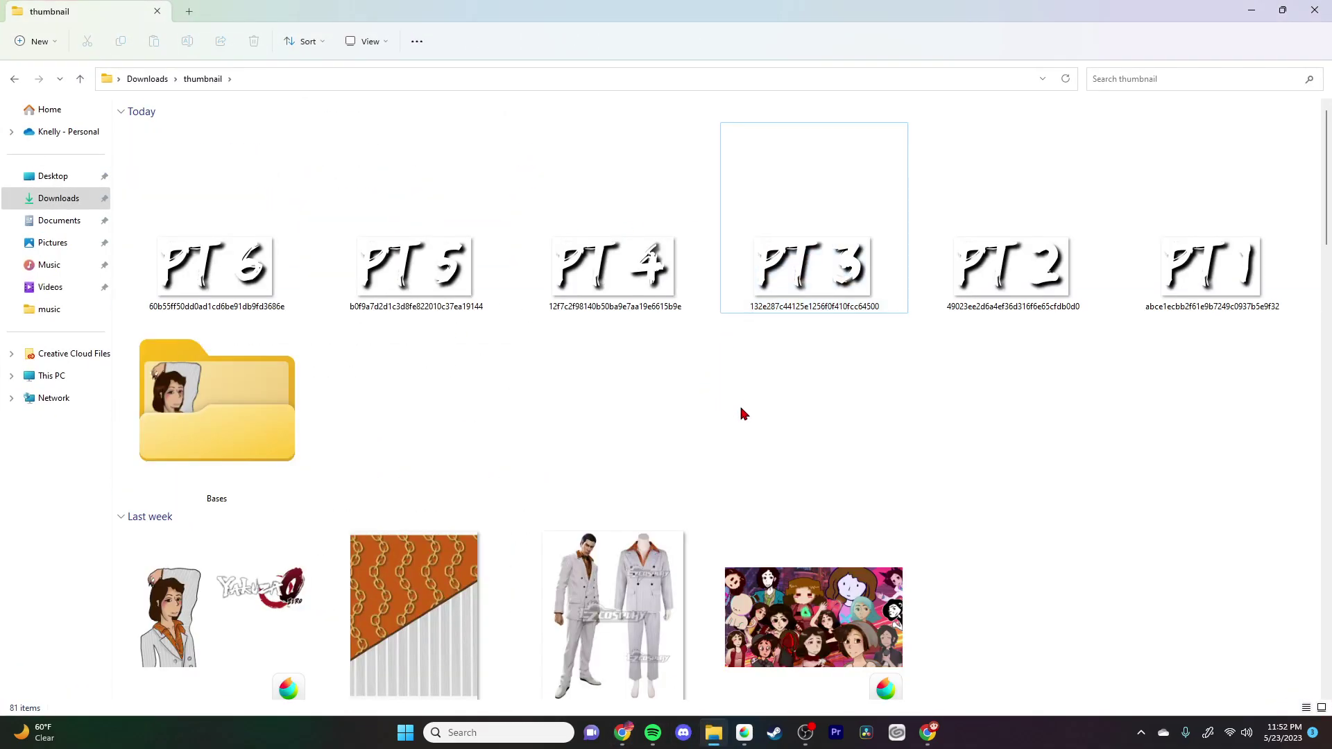
{"action": "left_click", "coordinate": [1314, 10]}
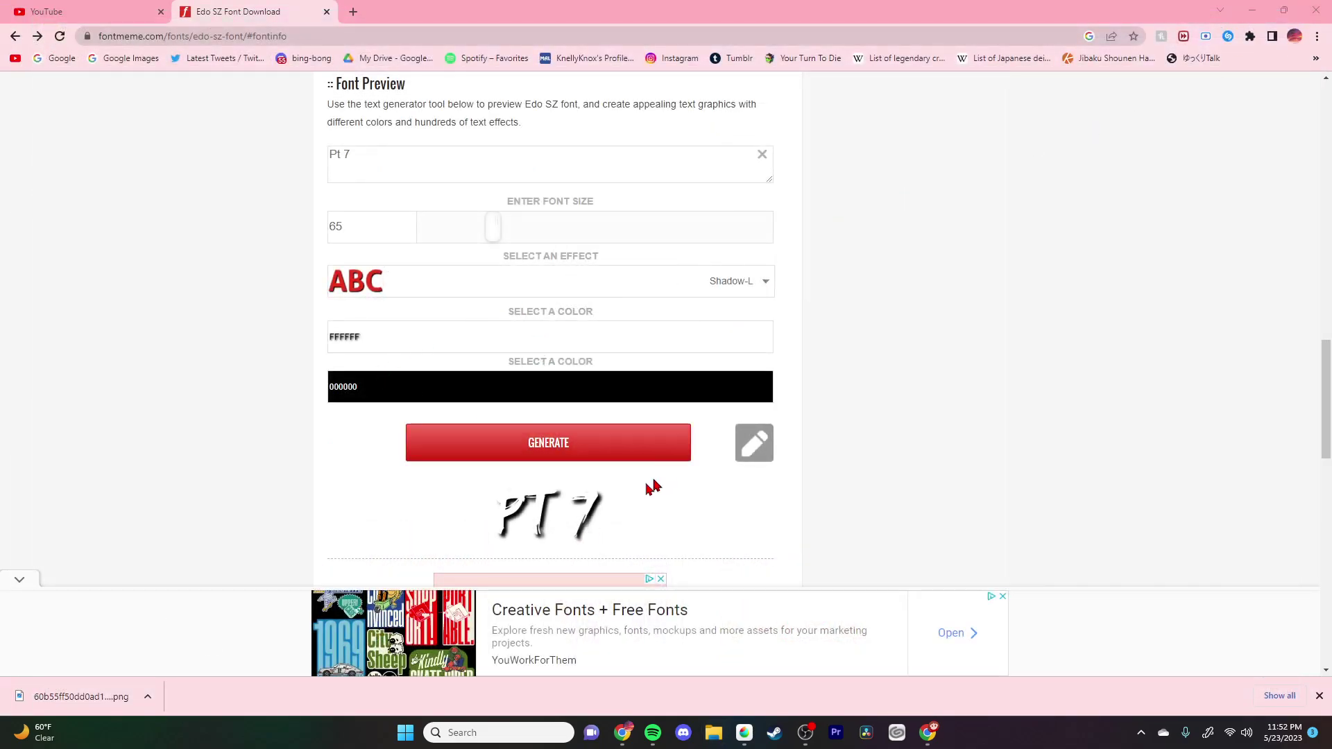
Step: Save the generated "Pt 7" graphic as a PNG in the thumbnail folder
{"action": "right_click", "coordinate": [581, 511]}
{"action": "left_click", "coordinate": [612, 538]}
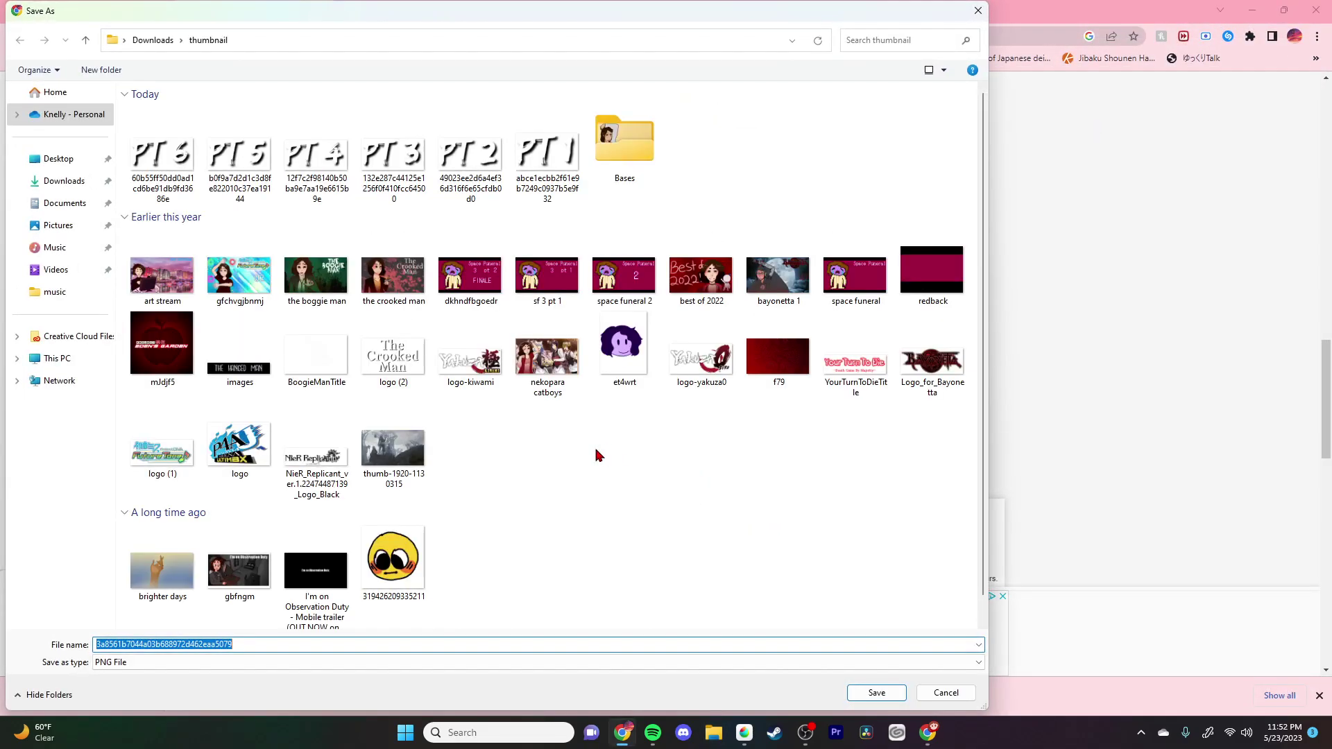
{"action": "left_click", "coordinate": [890, 699]}
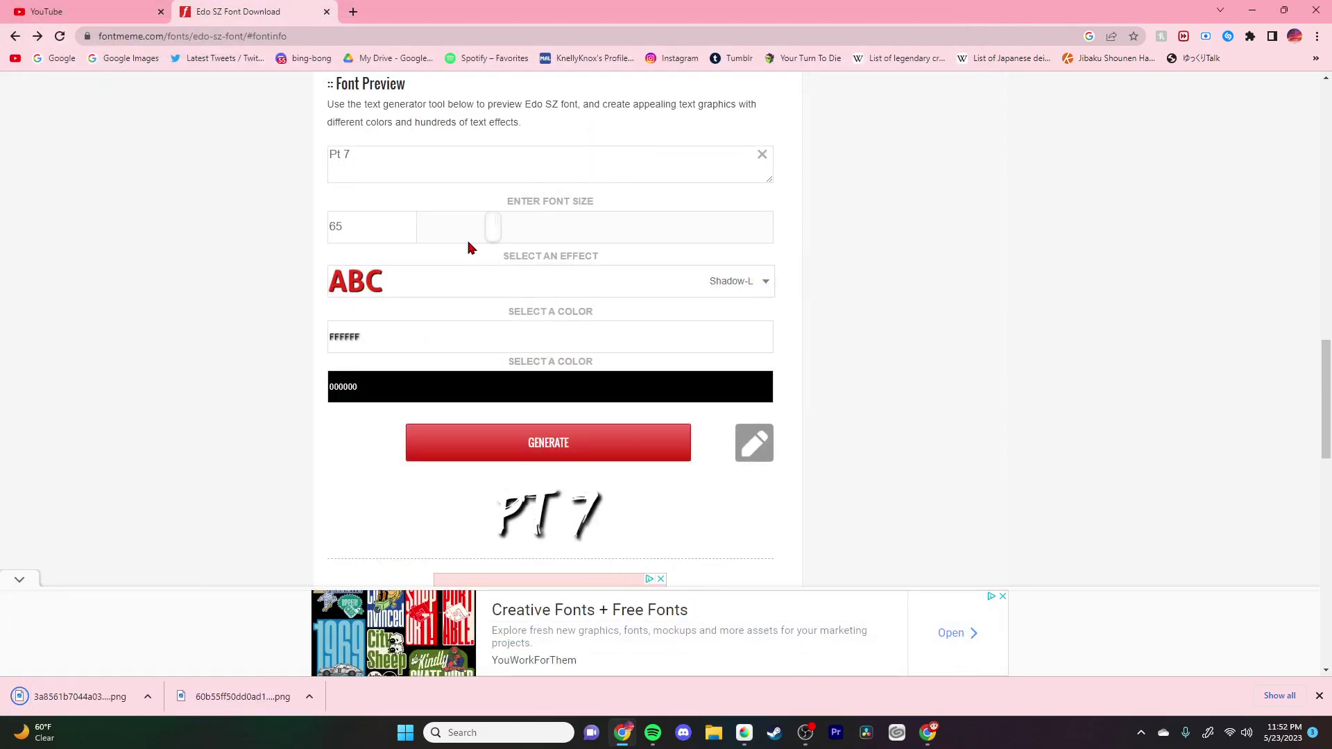
Step: Generate a "Pt 8" text graphic in the Edo SZ font and save it as a PNG in the thumbnail folder
{"action": "left_click", "coordinate": [426, 165]}
{"action": "key", "text": "BackSpace"}
{"action": "key", "text": "BackSpace"}
{"action": "type", "text": "8"}
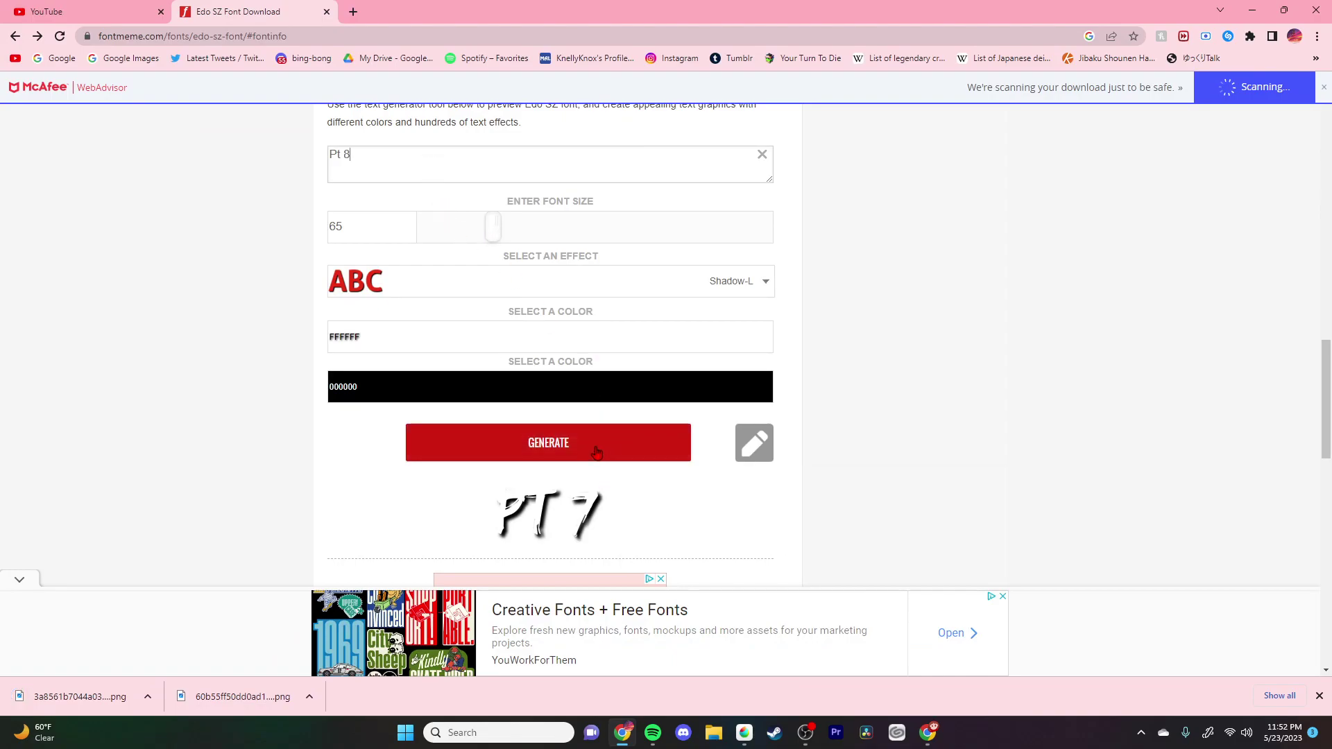
{"action": "left_click", "coordinate": [619, 456]}
{"action": "right_click", "coordinate": [567, 509]}
{"action": "left_click", "coordinate": [630, 537]}
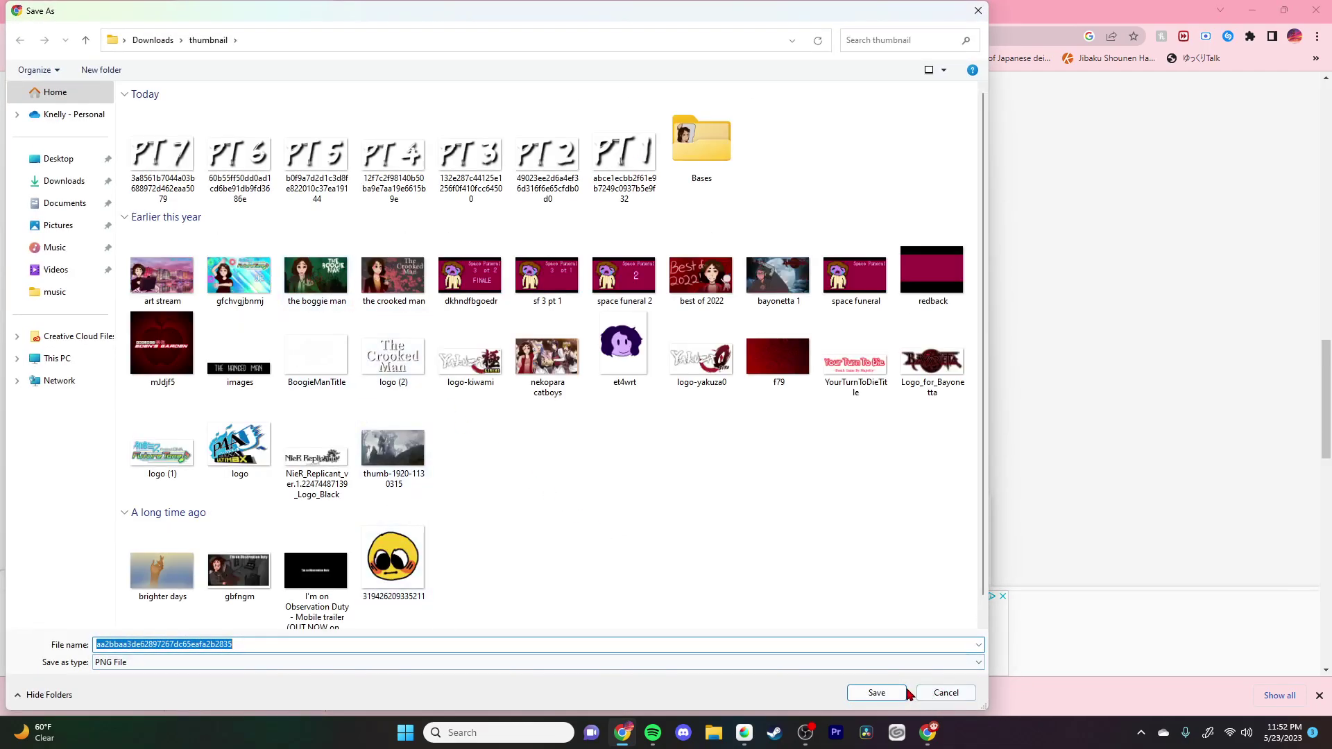
{"action": "left_click", "coordinate": [898, 696]}
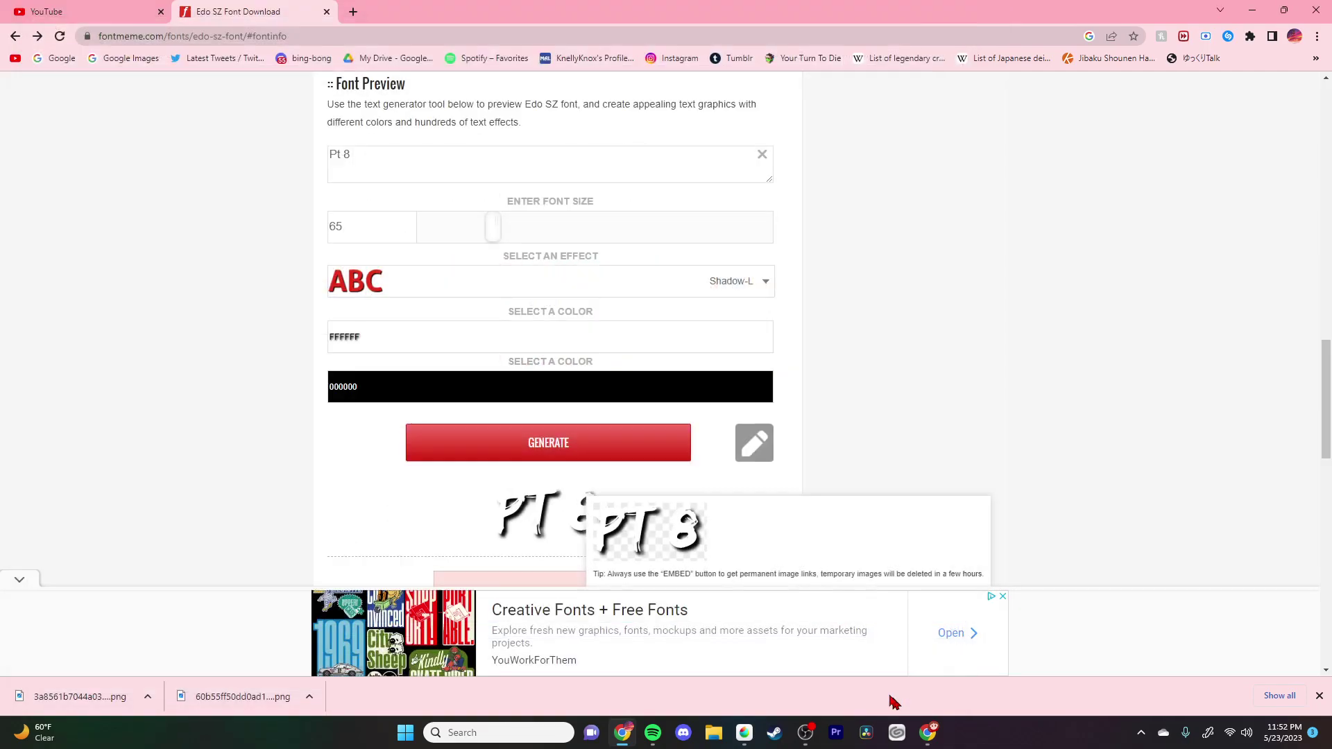
Step: Generate a "Pt 9" text graphic with the same font settings and save it as a PNG in the thumbnail folder
{"action": "left_click", "coordinate": [402, 162]}
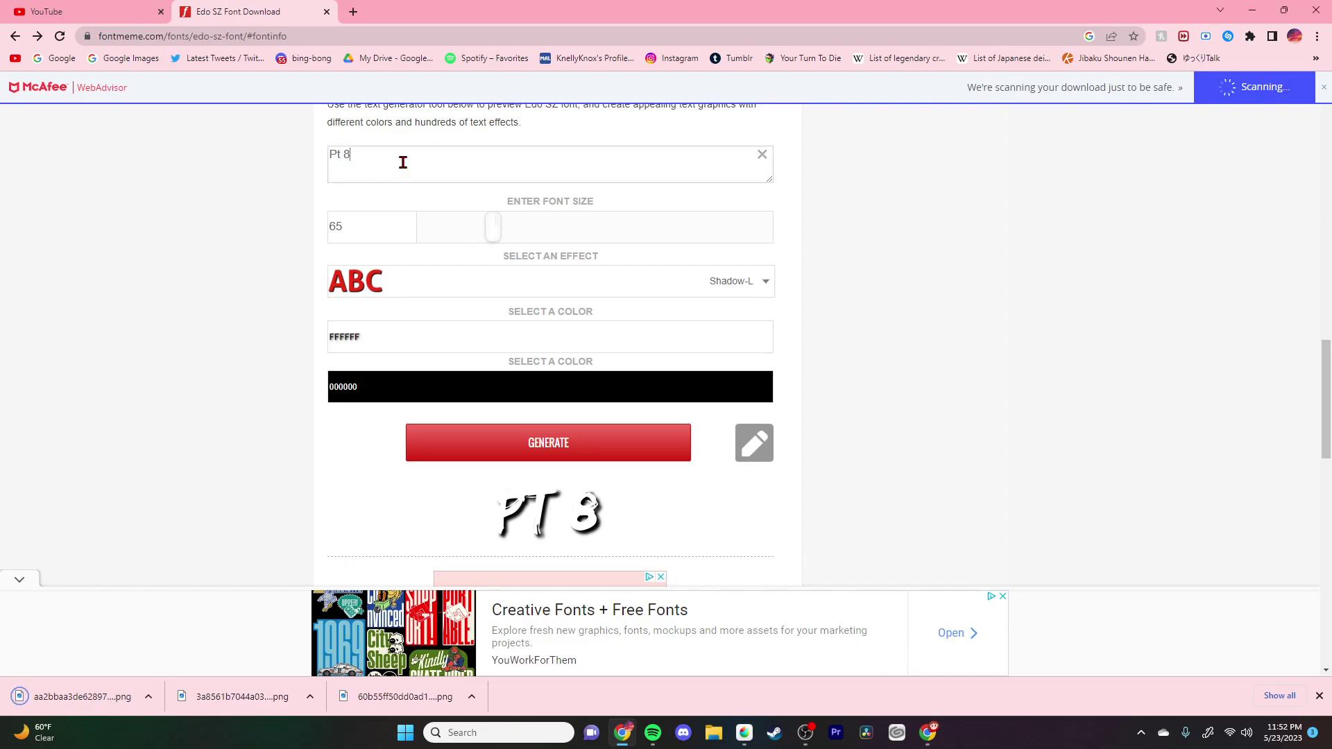
{"action": "key", "text": "BackSpace"}
{"action": "type", "text": "9"}
{"action": "left_click", "coordinate": [586, 447]}
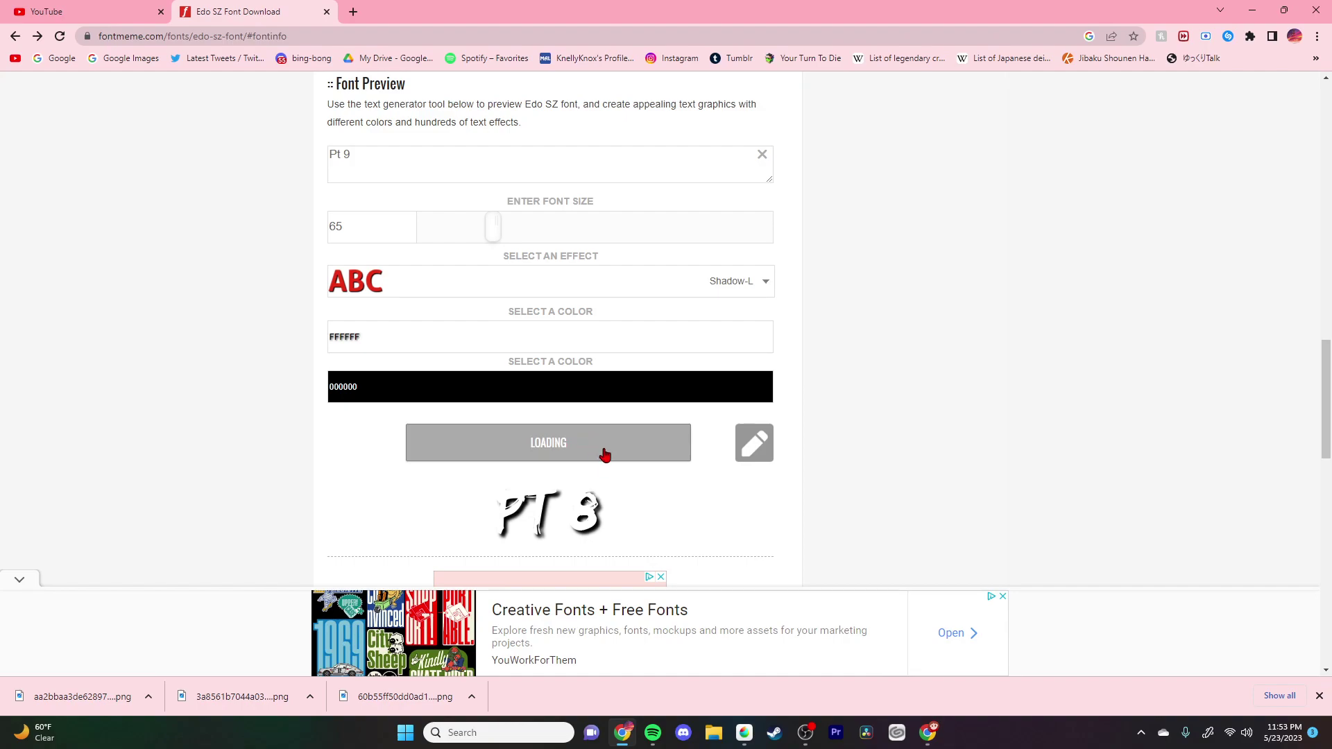
{"action": "left_click_drag", "start_coordinate": [547, 515], "coordinate": [559, 527]}
{"action": "right_click", "coordinate": [559, 527]}
{"action": "left_click", "coordinate": [603, 550]}
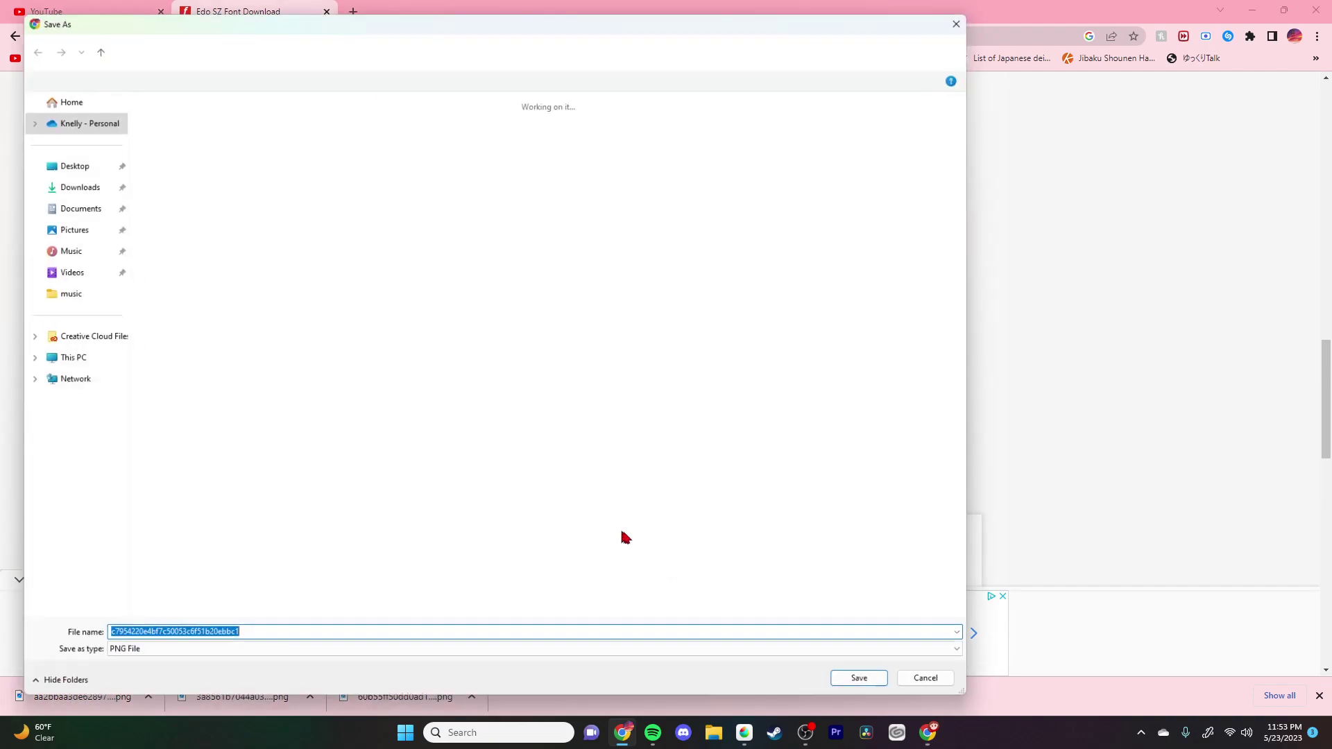
{"action": "left_click", "coordinate": [879, 692]}
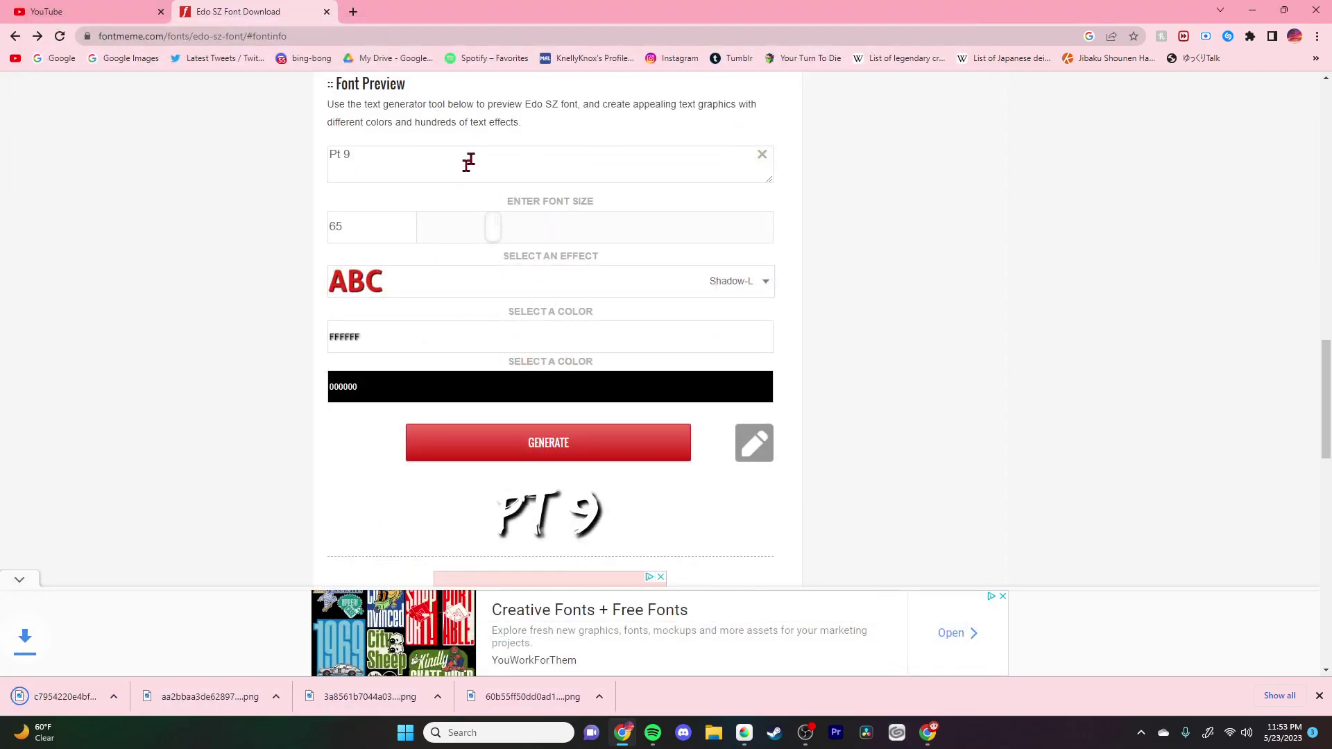
Step: Change the preview text to "Pt 10", generate the graphic and save it as a PNG in the thumbnail folder
{"action": "key", "text": "BackSpace"}
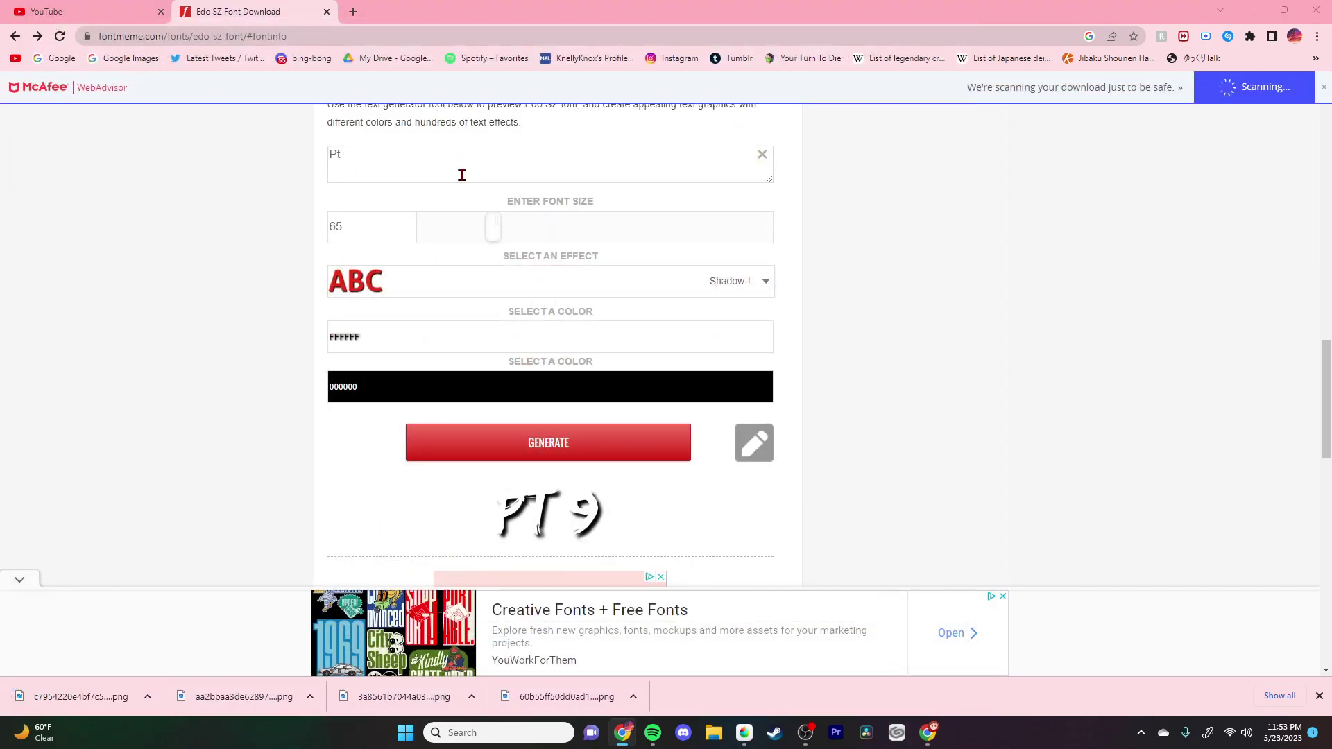
{"action": "type", "text": "10"}
{"action": "left_click", "coordinate": [576, 452]}
{"action": "left_click_drag", "start_coordinate": [584, 528], "coordinate": [582, 532]}
{"action": "right_click", "coordinate": [582, 532]}
{"action": "left_click", "coordinate": [587, 560]}
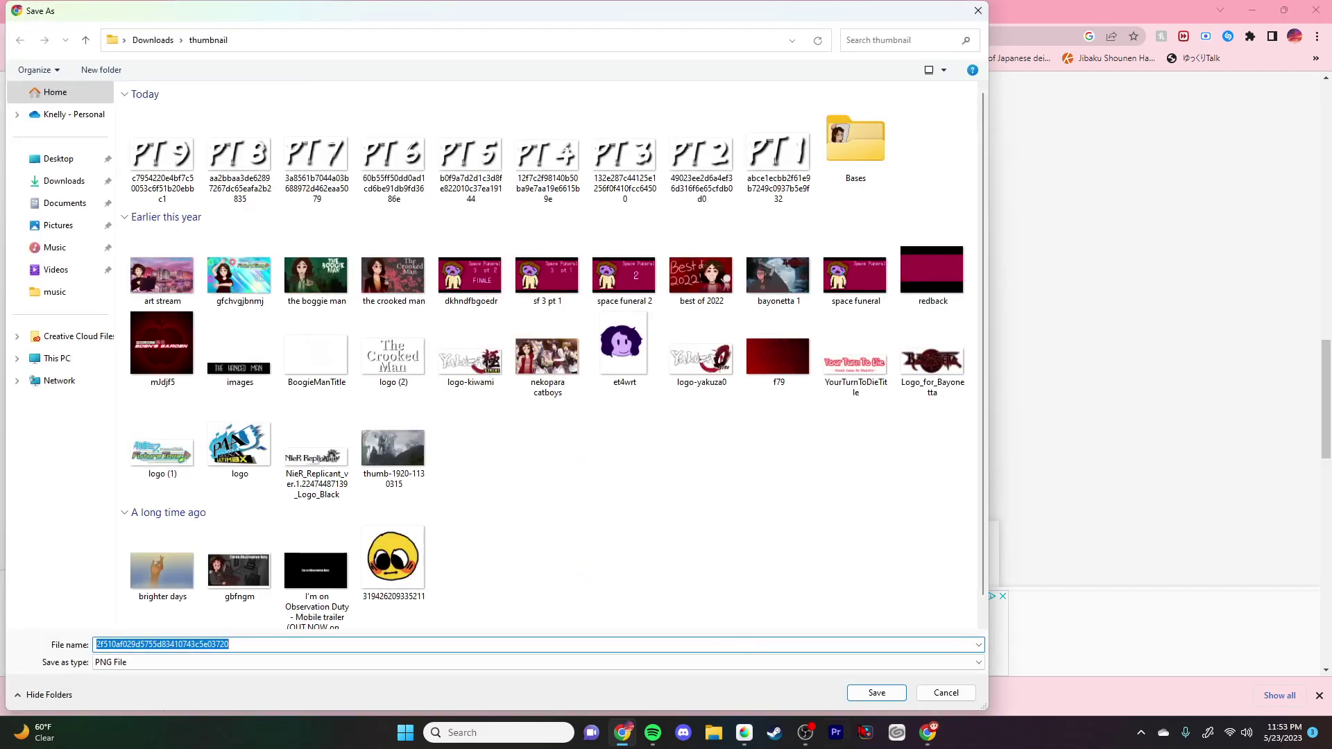
{"action": "left_click", "coordinate": [878, 693]}
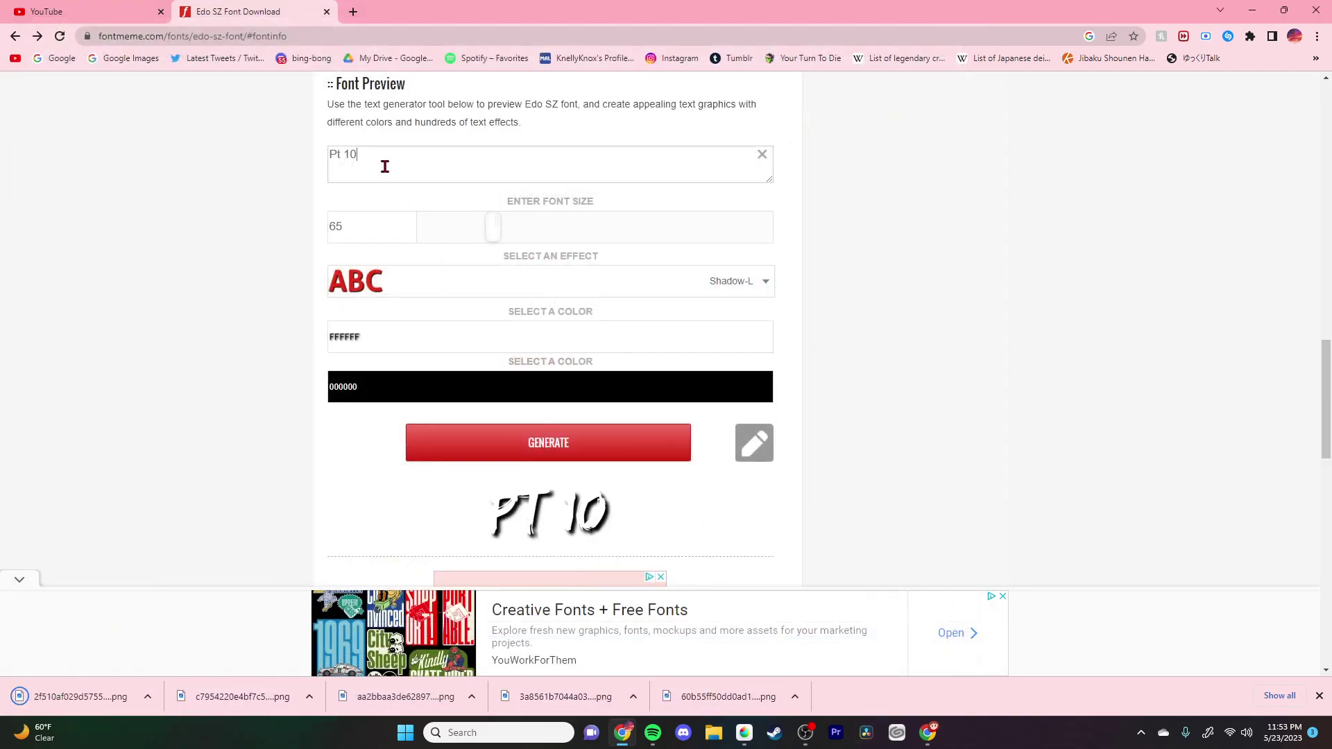
Step: Change the preview text to "Pt 11", generate the graphic and save it as a PNG
{"action": "left_click", "coordinate": [387, 180]}
{"action": "key", "text": "BackSpace"}
{"action": "type", "text": "1"}
{"action": "left_click", "coordinate": [545, 454]}
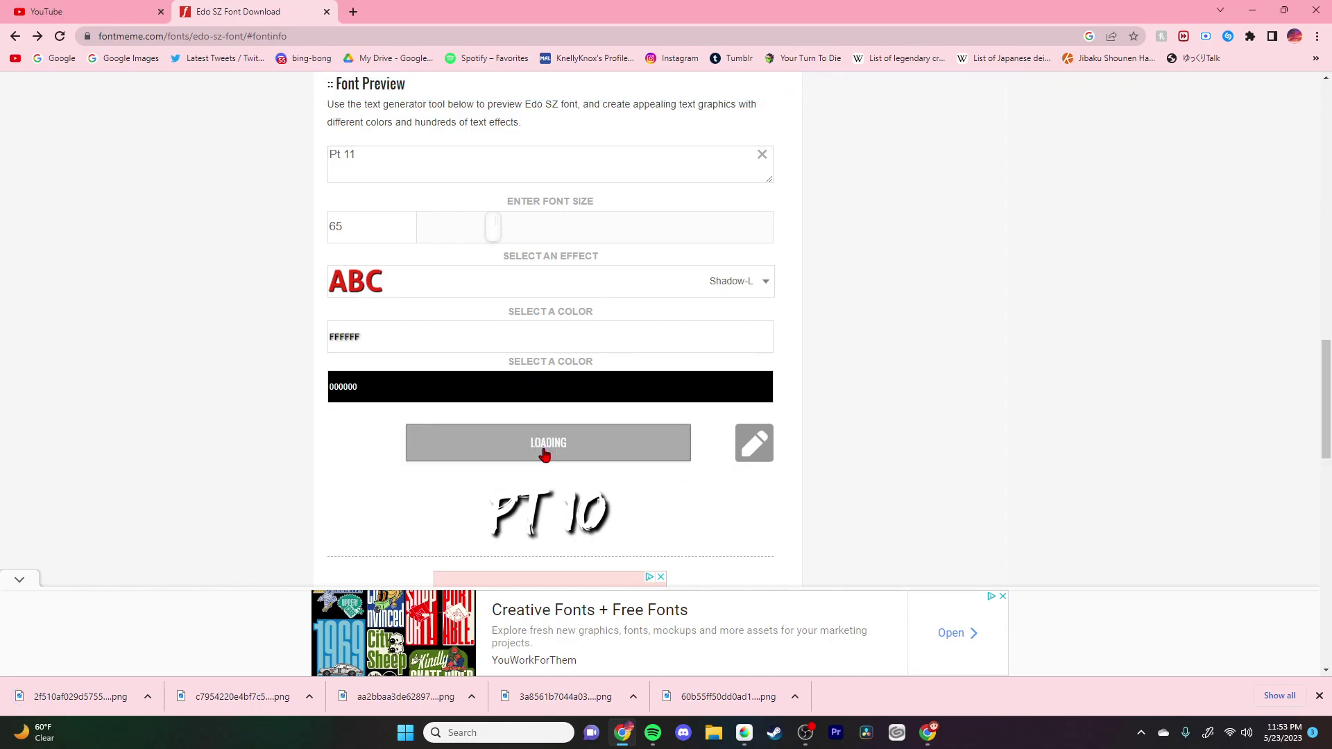
{"action": "mouse_move", "coordinate": [589, 527]}
{"action": "left_mouse_down"}
{"action": "mouse_move", "coordinate": [595, 514]}
{"action": "mouse_move", "coordinate": [600, 548]}
{"action": "left_mouse_up"}
{"action": "right_click", "coordinate": [594, 514]}
{"action": "left_click", "coordinate": [876, 693]}
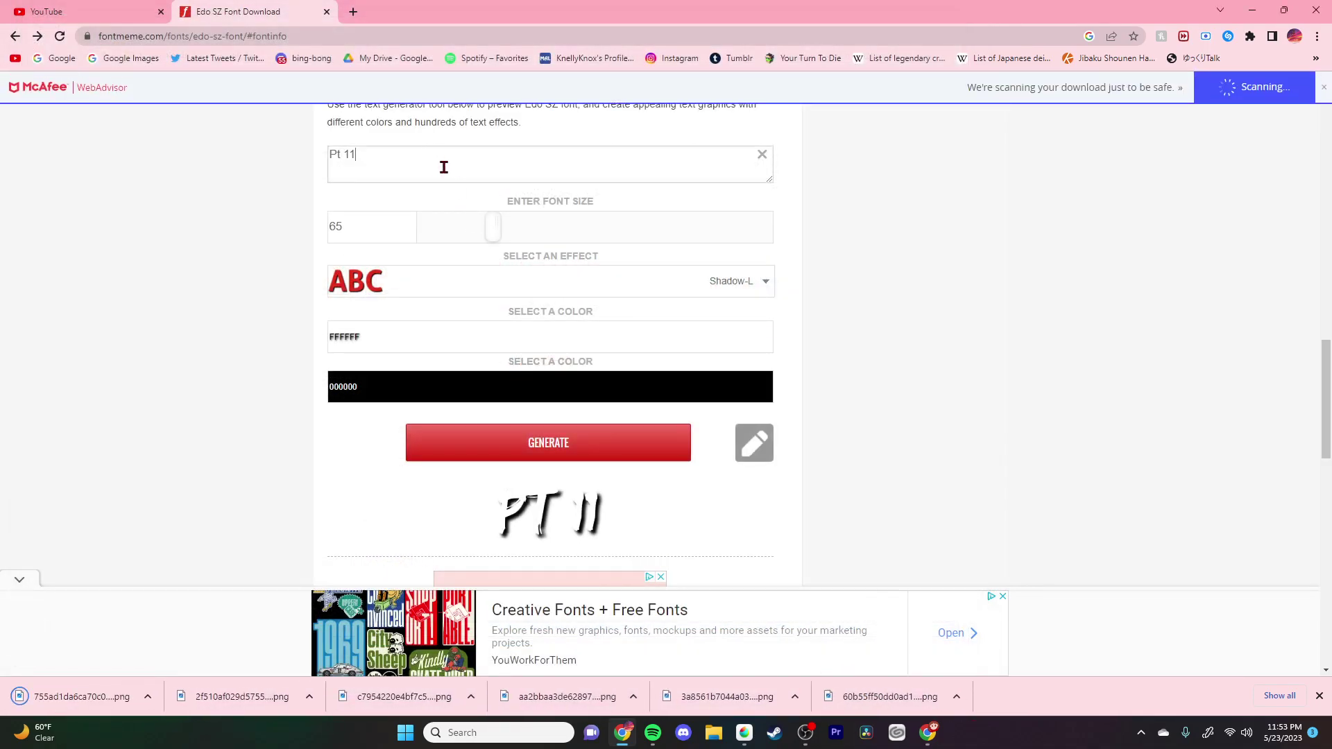
Step: Change the preview text to "Pt 12" and generate the graphic
{"action": "key", "text": "BackSpace"}
{"action": "type", "text": "2"}
{"action": "left_click", "coordinate": [574, 460]}
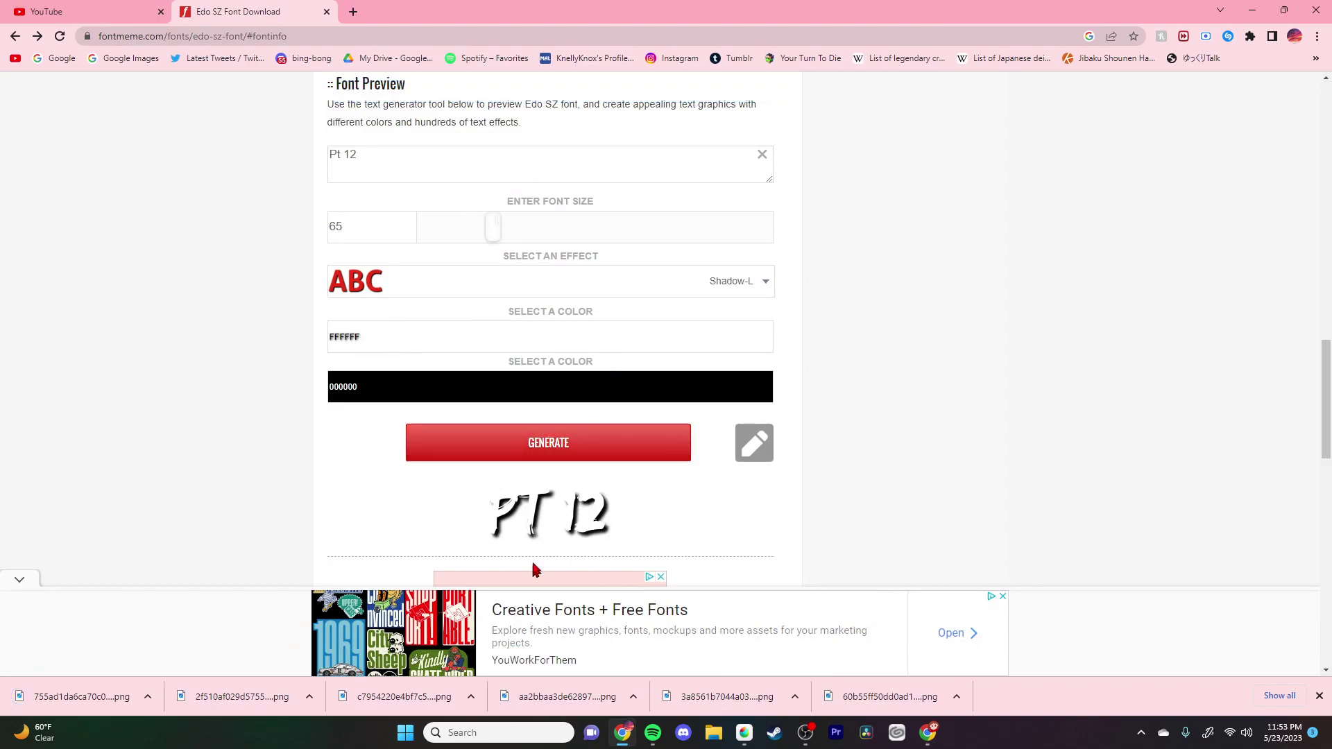
Step: Save the "Pt 12" graphic as a PNG in the thumbnail folder
{"action": "right_click", "coordinate": [526, 515]}
{"action": "left_click", "coordinate": [592, 547]}
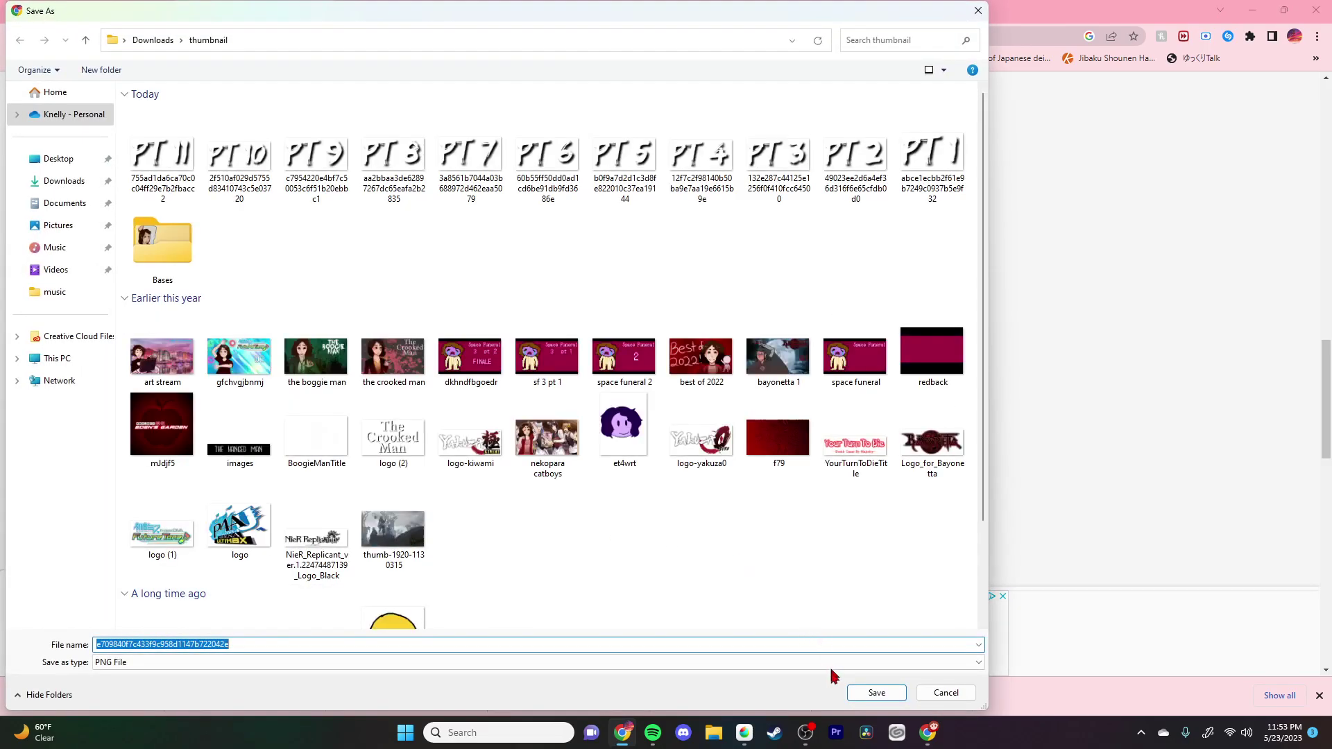
{"action": "left_click", "coordinate": [875, 694]}
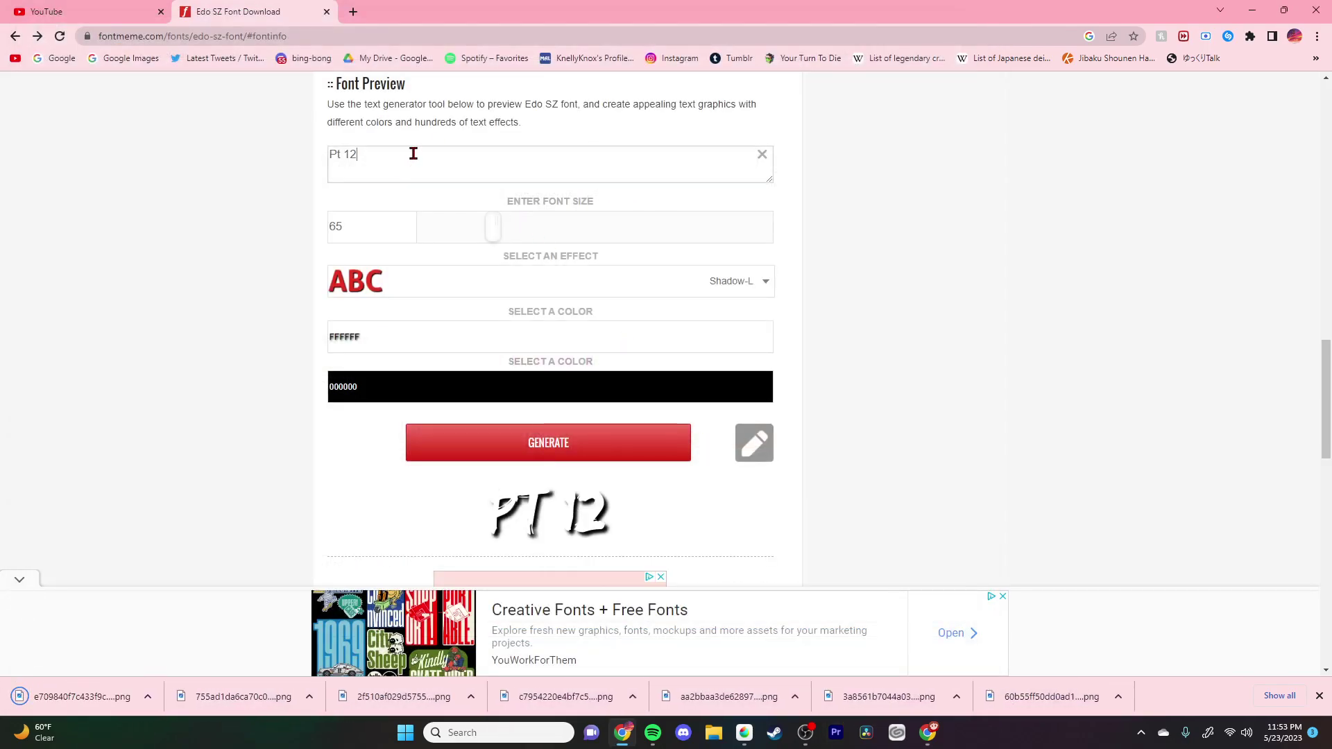
Step: Change the preview text to "Pt 13", generate the graphic and save it as a PNG in the thumbnail folder
{"action": "left_click", "coordinate": [435, 153]}
{"action": "key", "text": "BackSpace"}
{"action": "type", "text": "3"}
{"action": "left_click", "coordinate": [610, 449]}
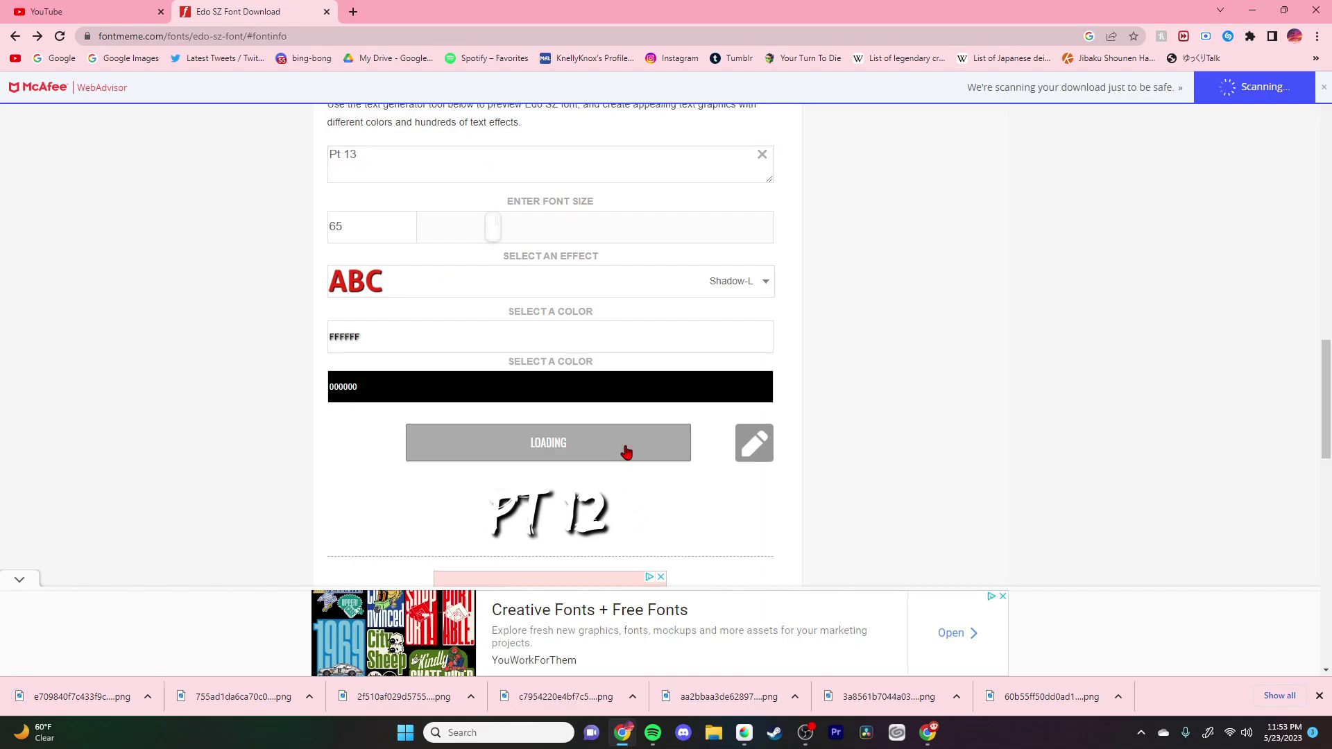
{"action": "right_click", "coordinate": [564, 529]}
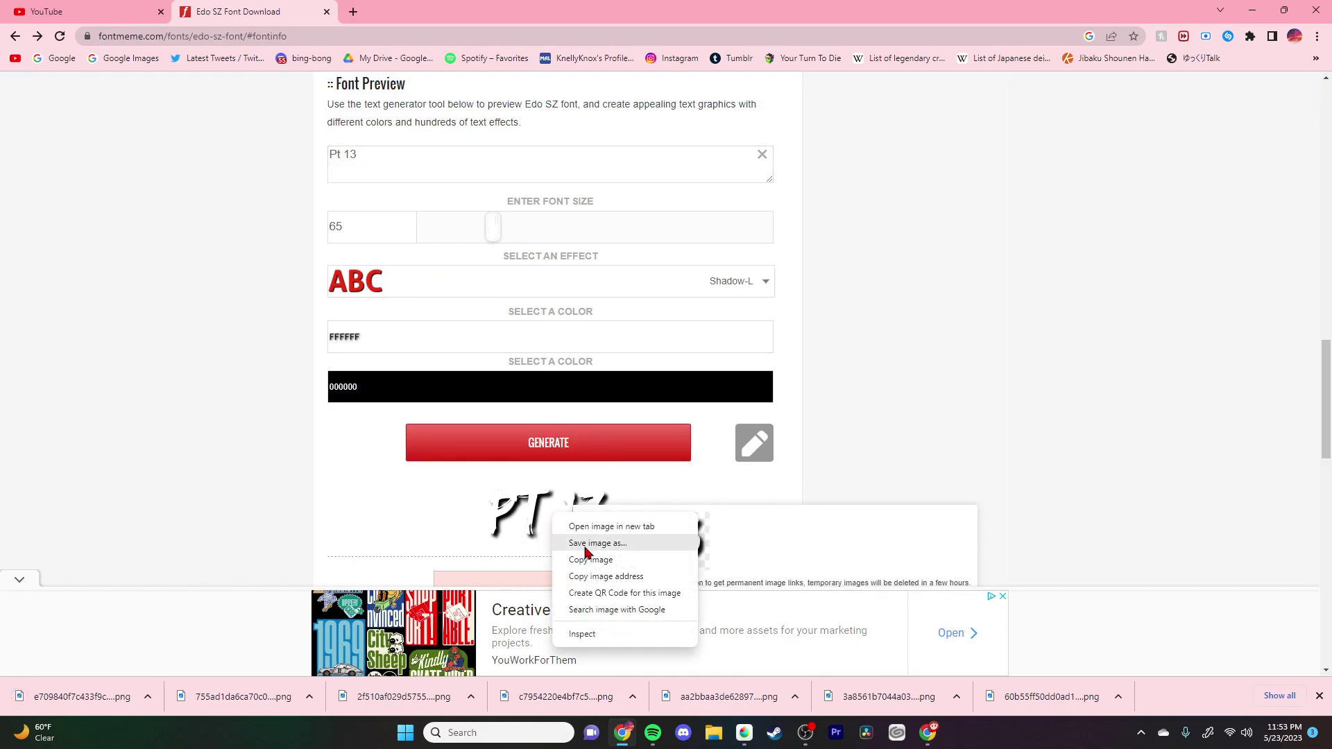
{"action": "left_click", "coordinate": [588, 543]}
{"action": "left_click", "coordinate": [876, 693]}
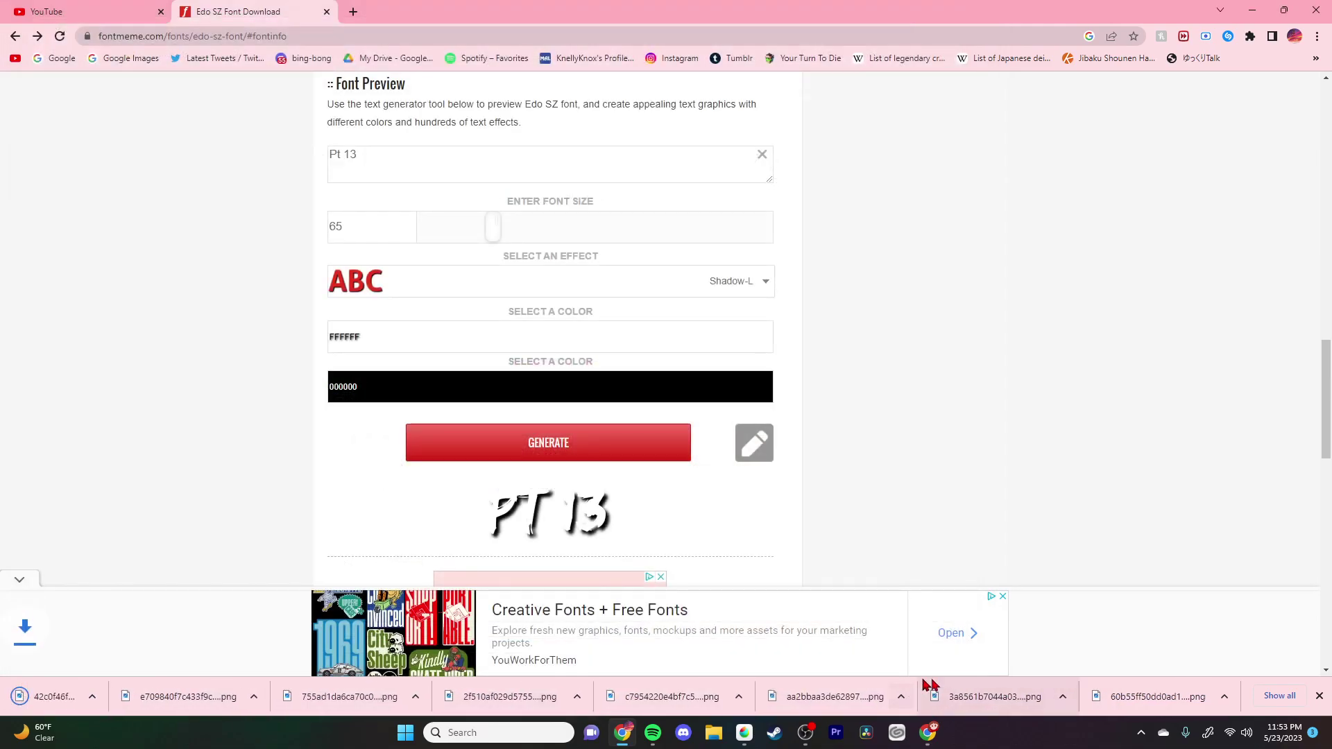
{"action": "left_click", "coordinate": [1318, 696]}
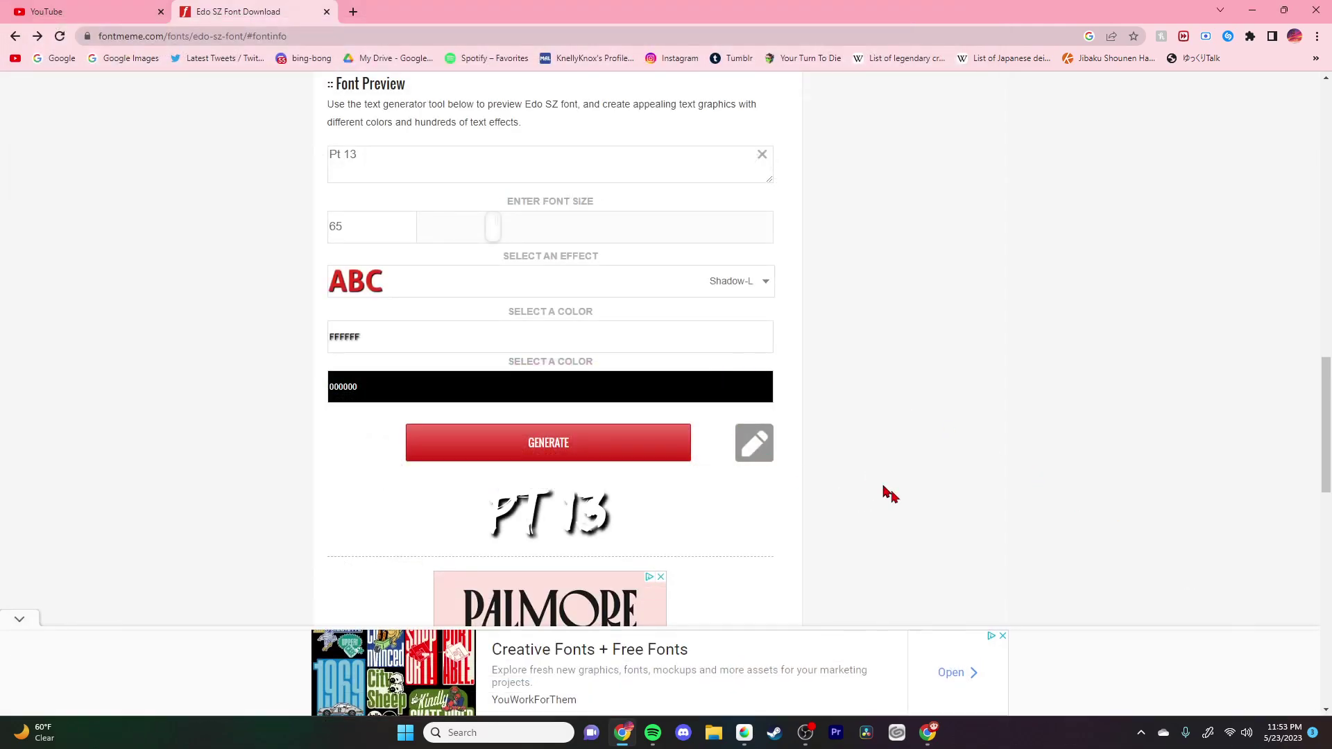
Step: Change the preview text to "Pt 14", generate the graphic and save it as a PNG in the thumbnail folder
{"action": "left_click", "coordinate": [488, 156]}
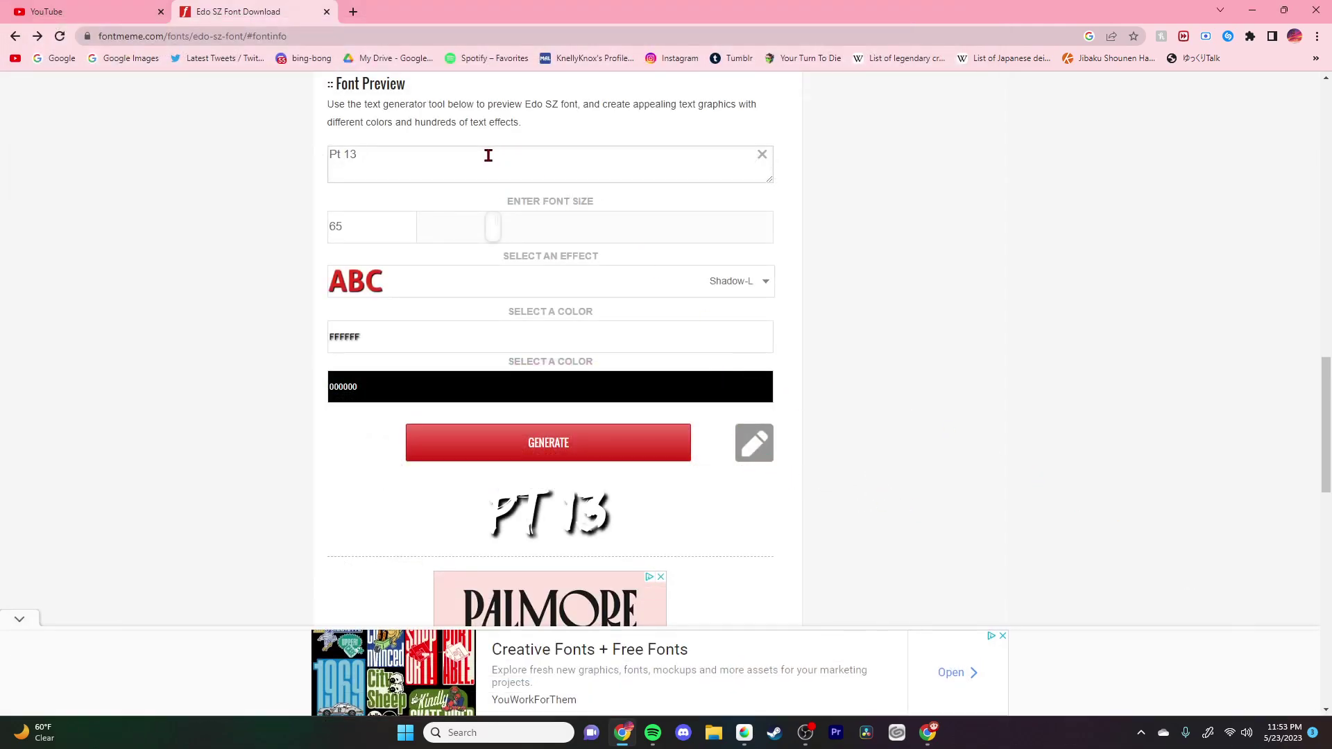
{"action": "type", "text": "4"}
{"action": "left_click", "coordinate": [648, 436]}
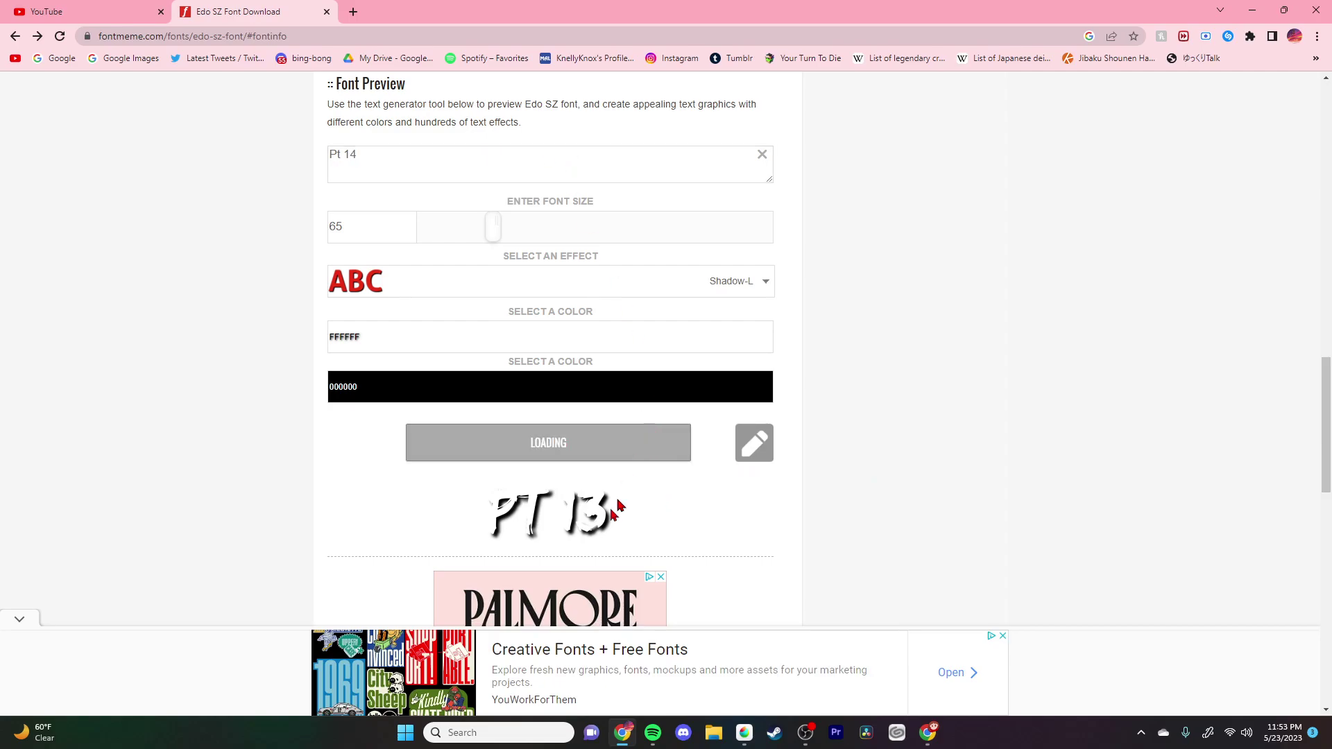
{"action": "right_click", "coordinate": [580, 529]}
{"action": "left_click", "coordinate": [632, 554]}
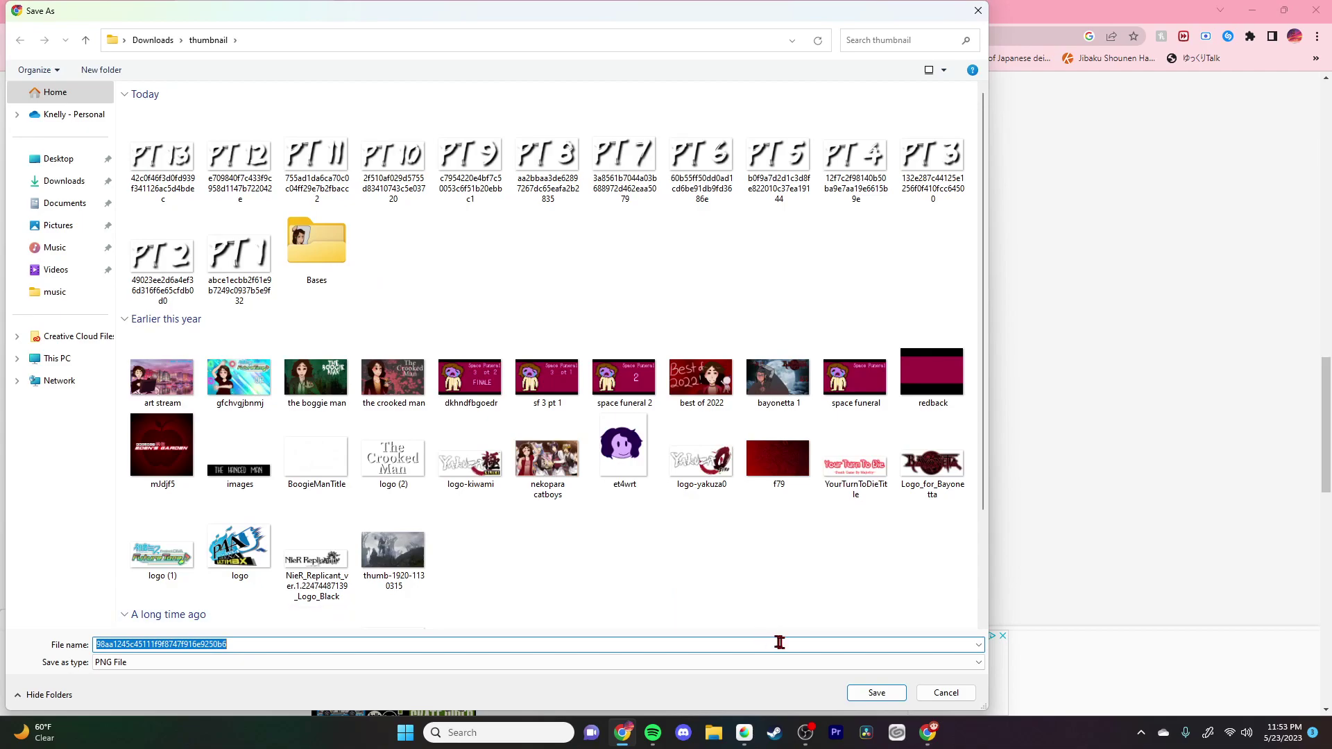
{"action": "left_click", "coordinate": [875, 692]}
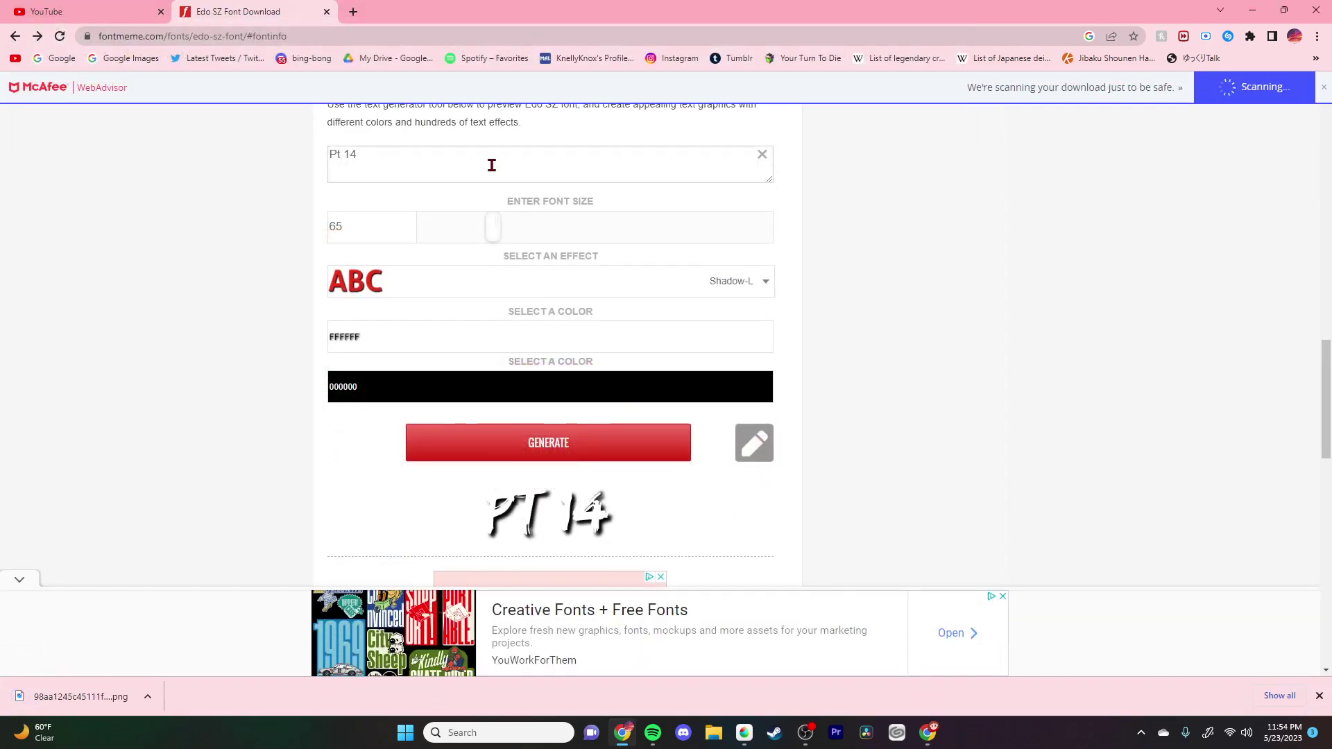
Step: Generate a "Pt 15" text graphic with the same font settings and save it as a PNG
{"action": "left_click", "coordinate": [548, 443]}
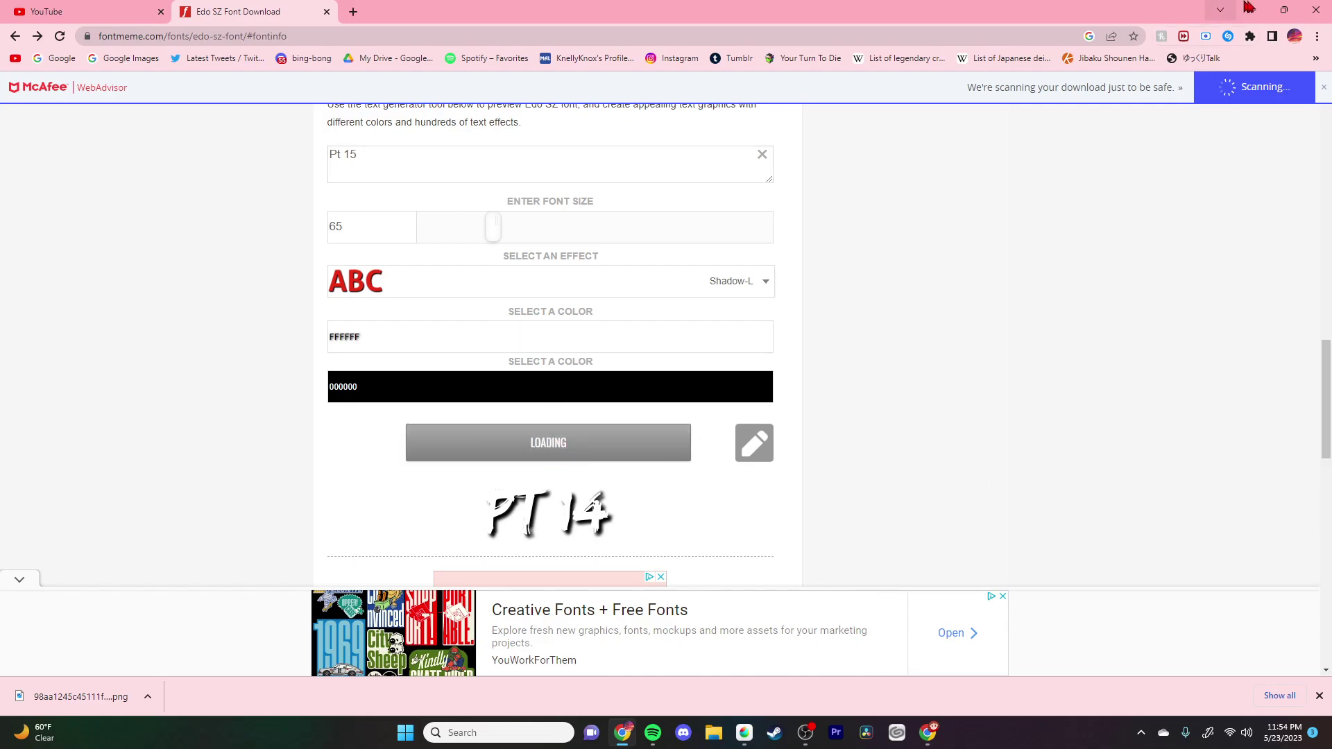
{"action": "left_click", "coordinate": [1323, 86]}
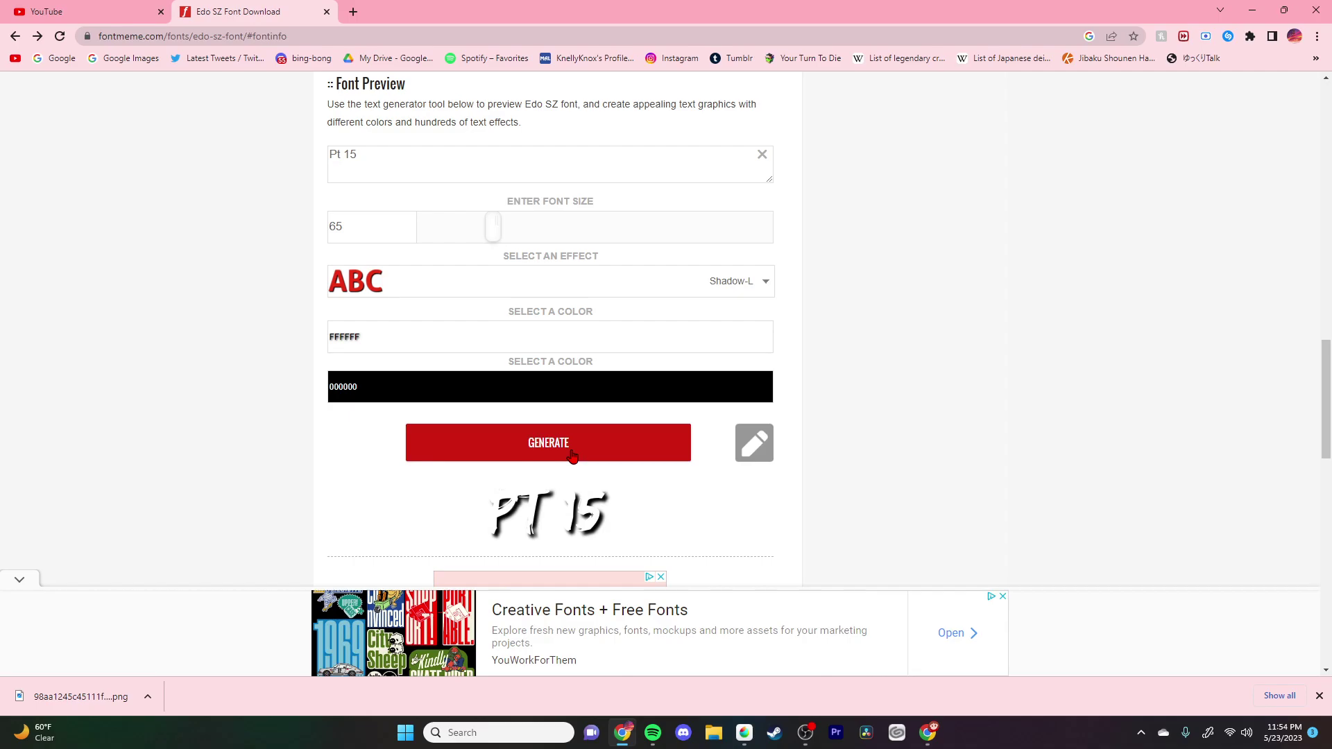
{"action": "right_click", "coordinate": [589, 519]}
{"action": "left_click", "coordinate": [630, 552]}
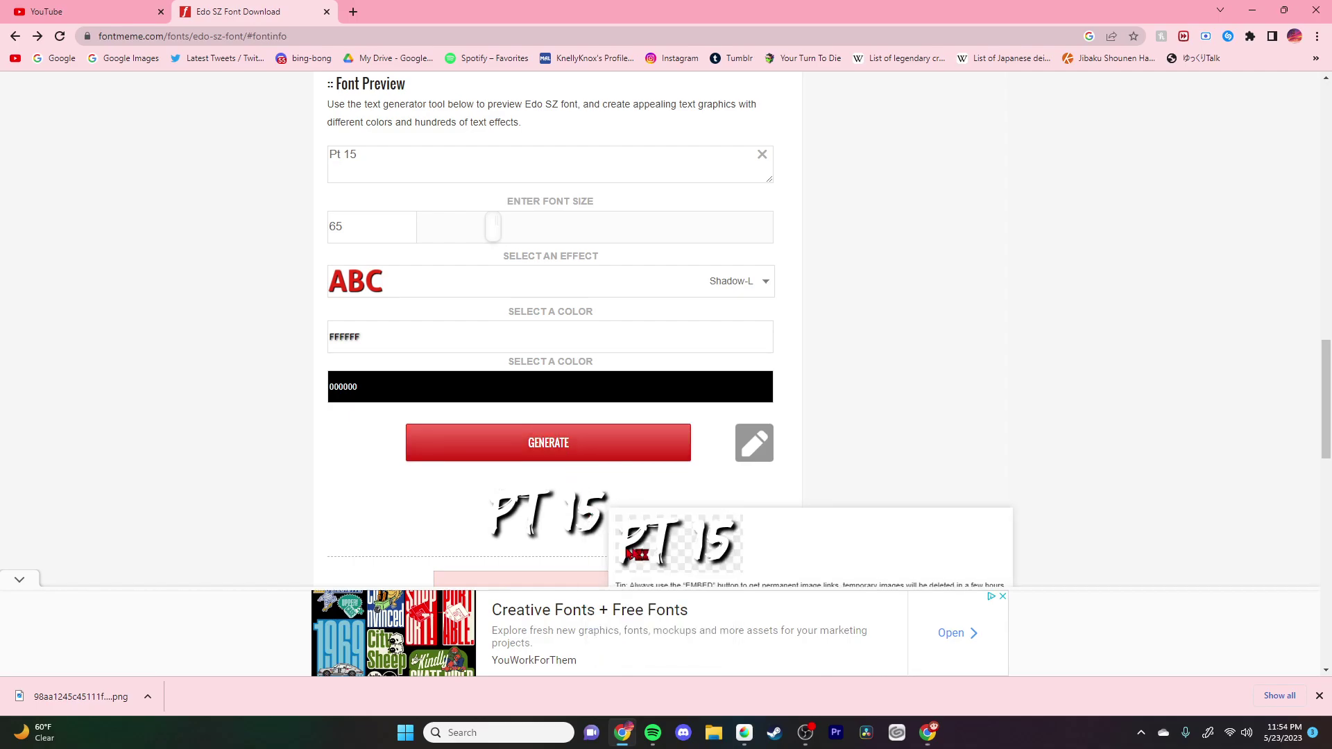
{"action": "left_click", "coordinate": [889, 696]}
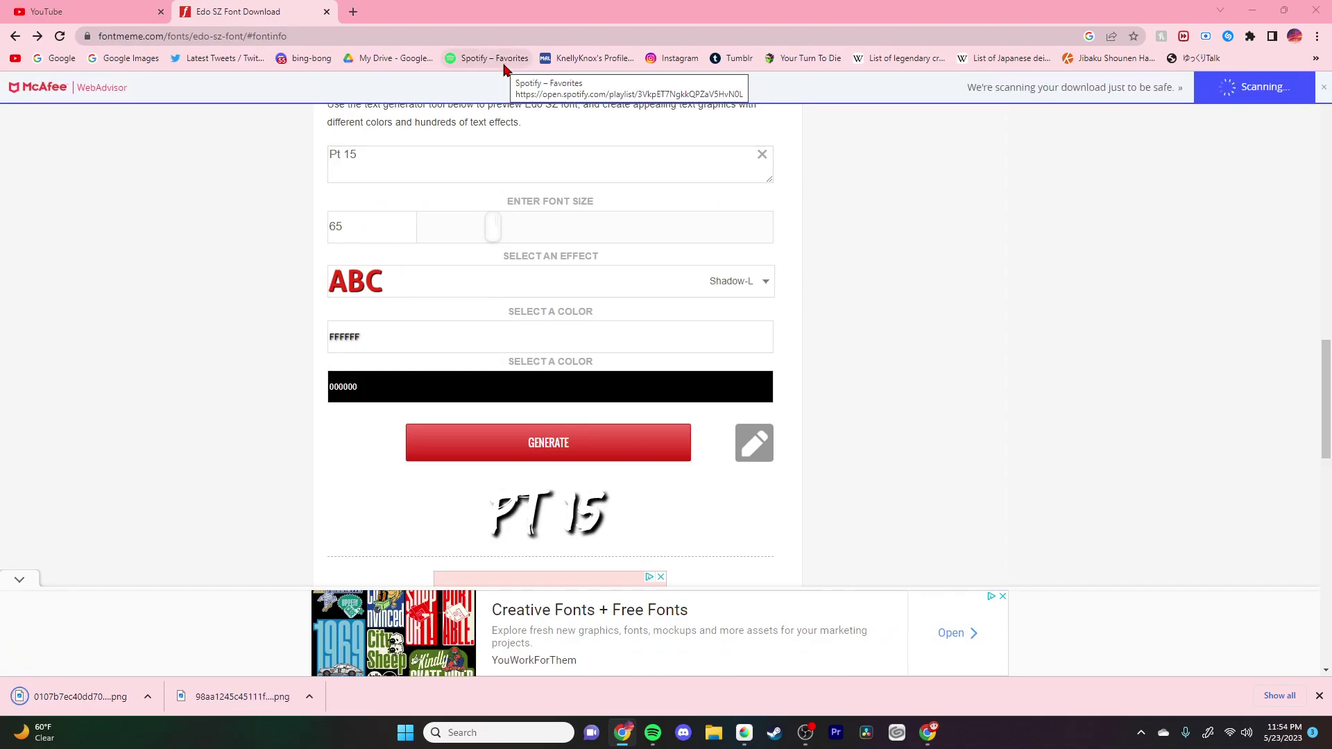
Step: Change the preview text to "Pt 16", generate the graphic and save it as a PNG in the thumbnail folder
{"action": "left_click", "coordinate": [404, 171]}
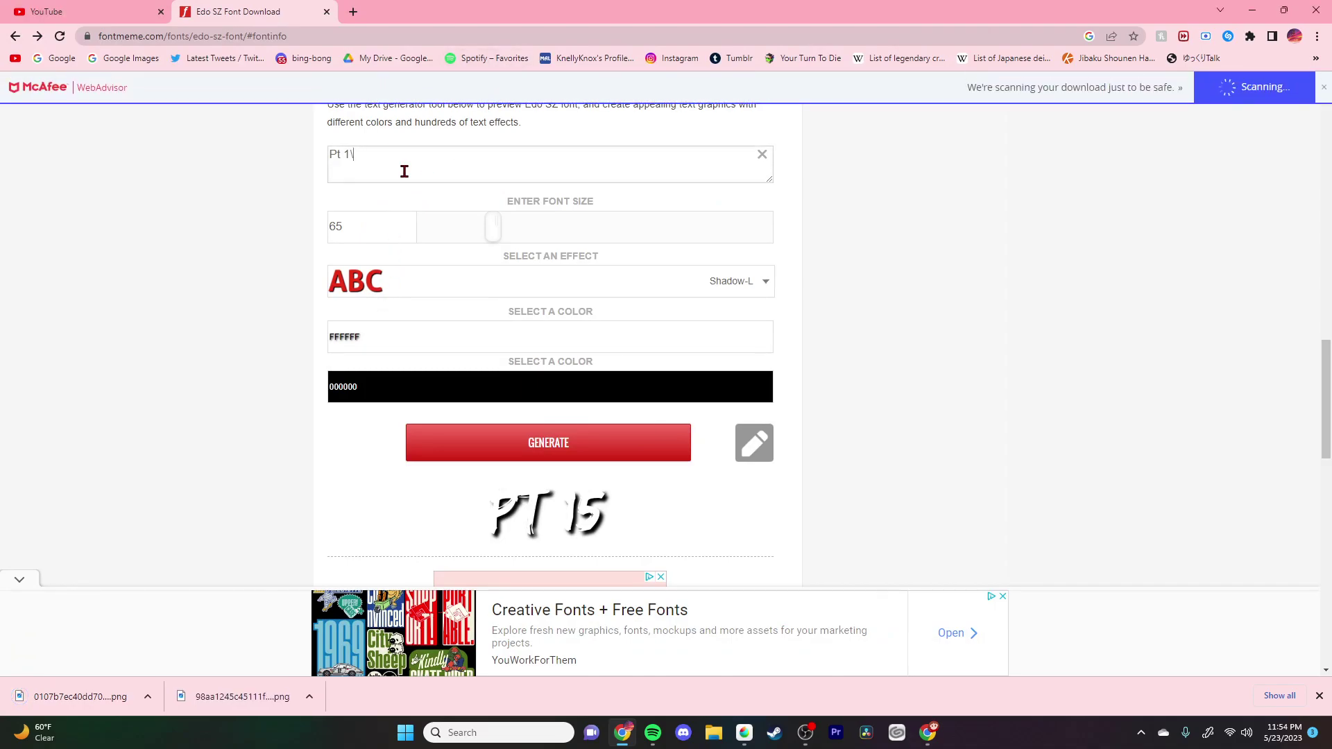
{"action": "left_click", "coordinate": [556, 447]}
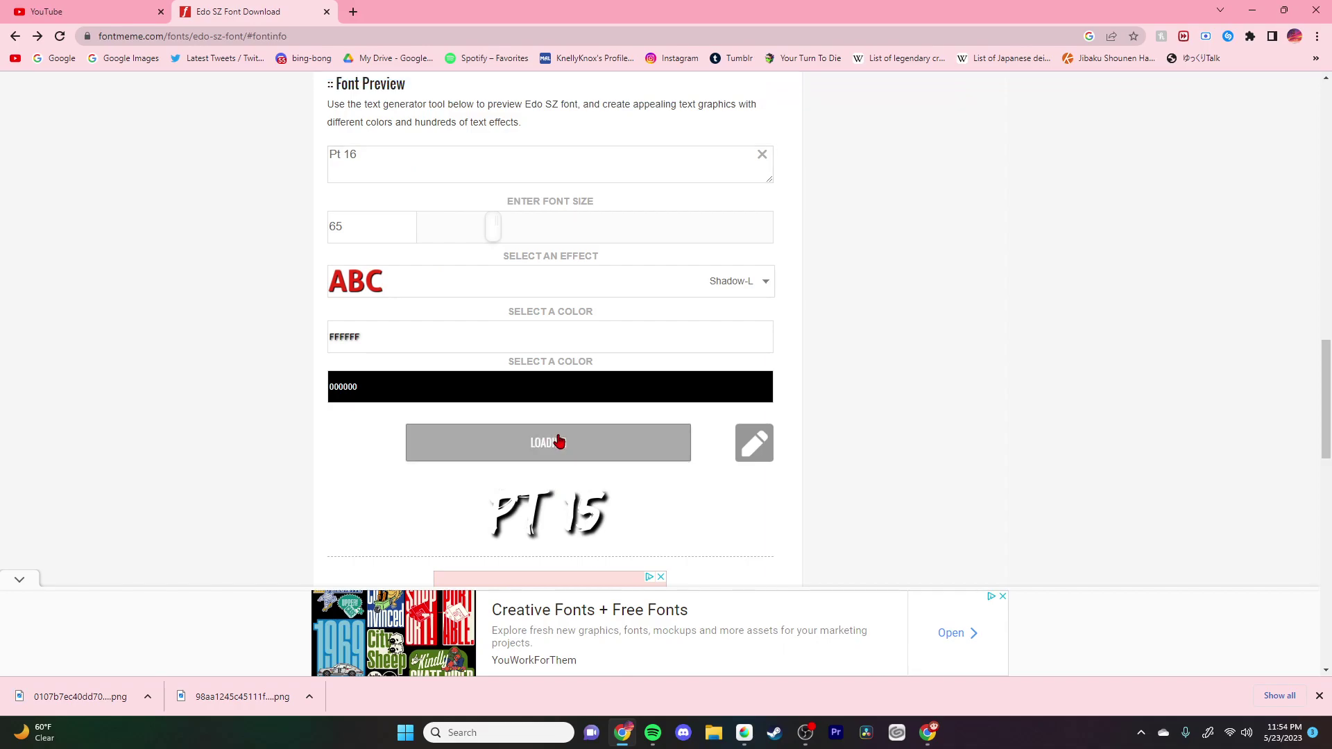
{"action": "right_click", "coordinate": [583, 518]}
{"action": "left_click", "coordinate": [635, 545]}
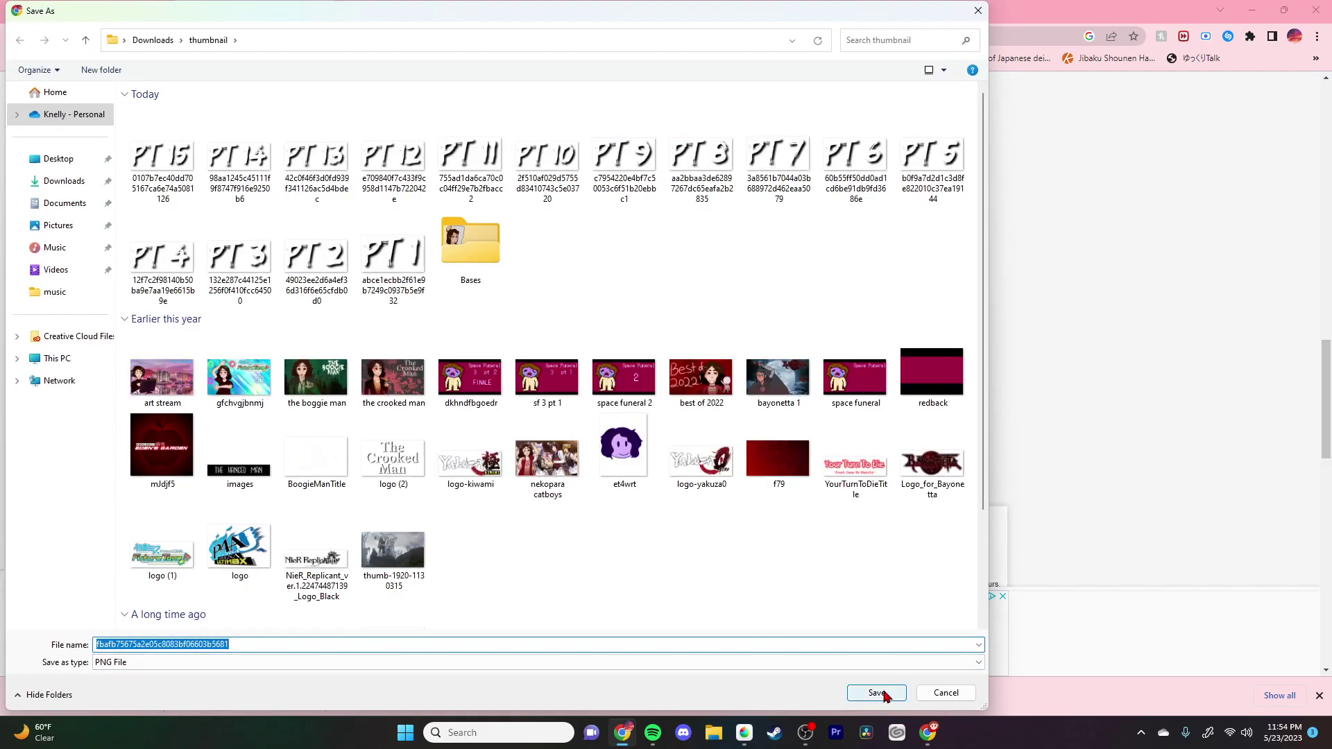
{"action": "left_click", "coordinate": [875, 691]}
Step: Replace the preview text with "FIN", generate the graphic and save it as a PNG
{"action": "key", "text": "ctrl+a"}
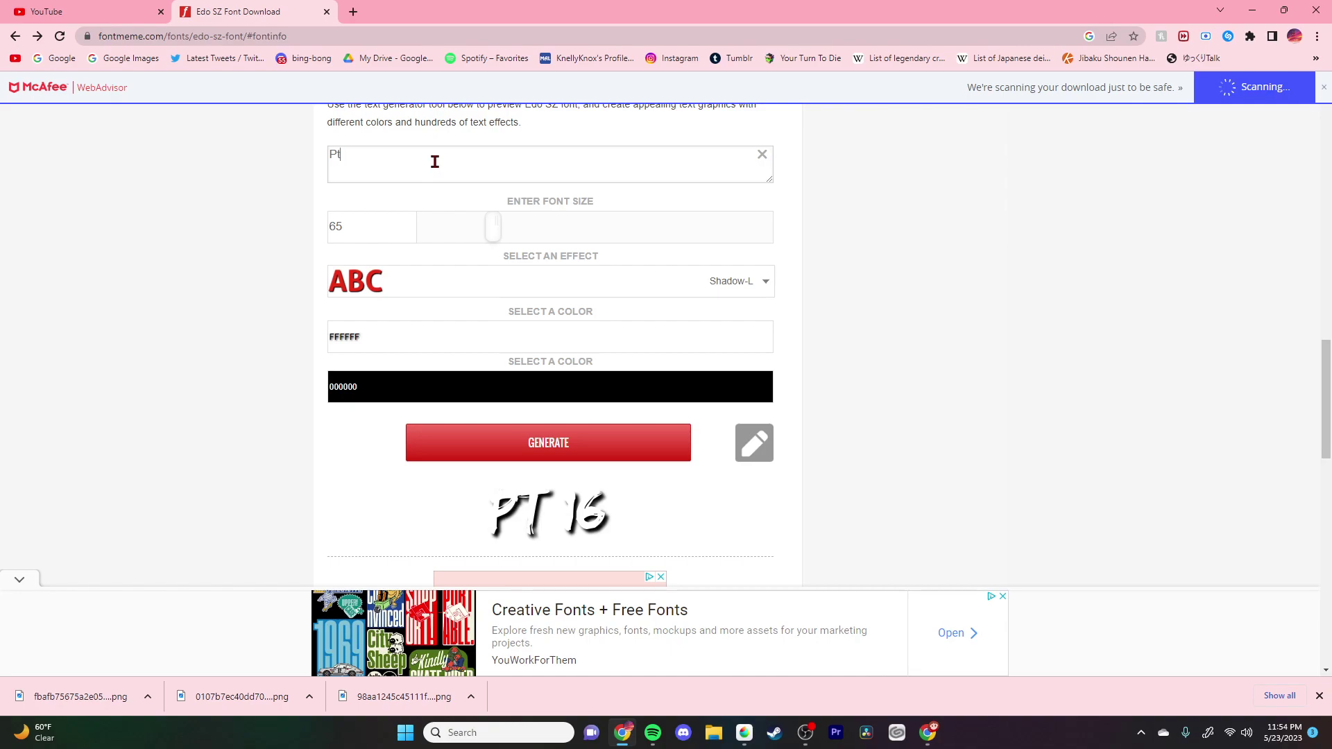
{"action": "key", "text": "BackSpace"}
{"action": "key", "text": "BackSpace"}
{"action": "type", "text": "FIN"}
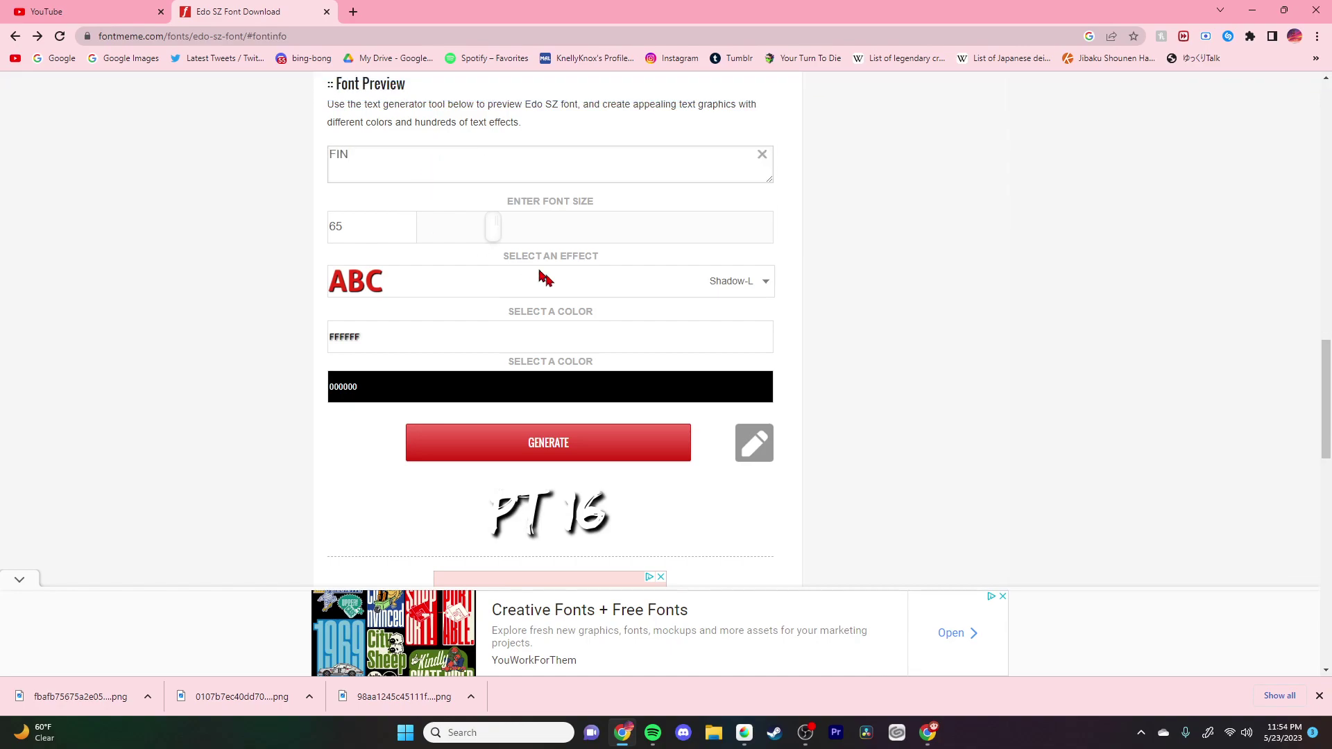
{"action": "left_click", "coordinate": [589, 451]}
{"action": "left_click_drag", "start_coordinate": [584, 517], "coordinate": [586, 534]}
{"action": "right_click", "coordinate": [548, 498]}
{"action": "left_click", "coordinate": [578, 528]}
{"action": "left_click", "coordinate": [875, 692]}
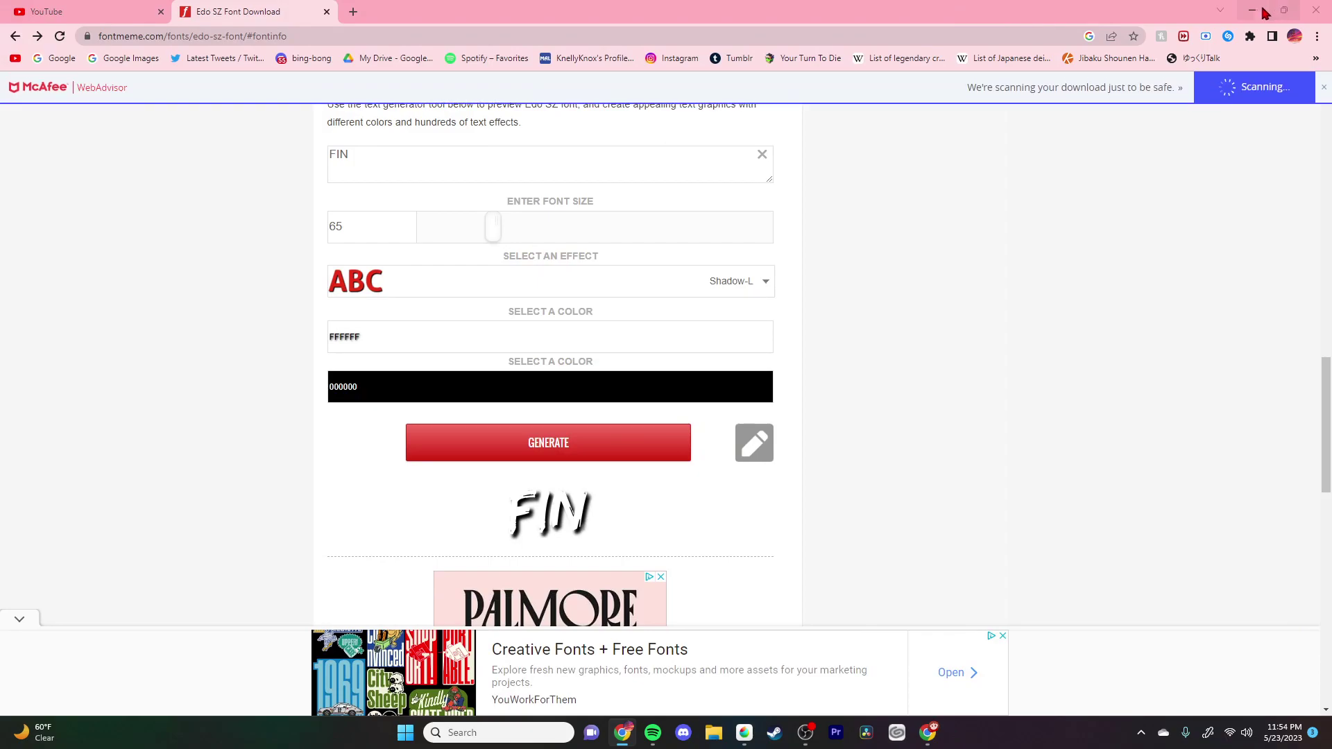
Step: Switch to MediBang Paint and open the Pt 1 graphic as a new layer in yakuza0.mdp
{"action": "left_click", "coordinate": [805, 729]}
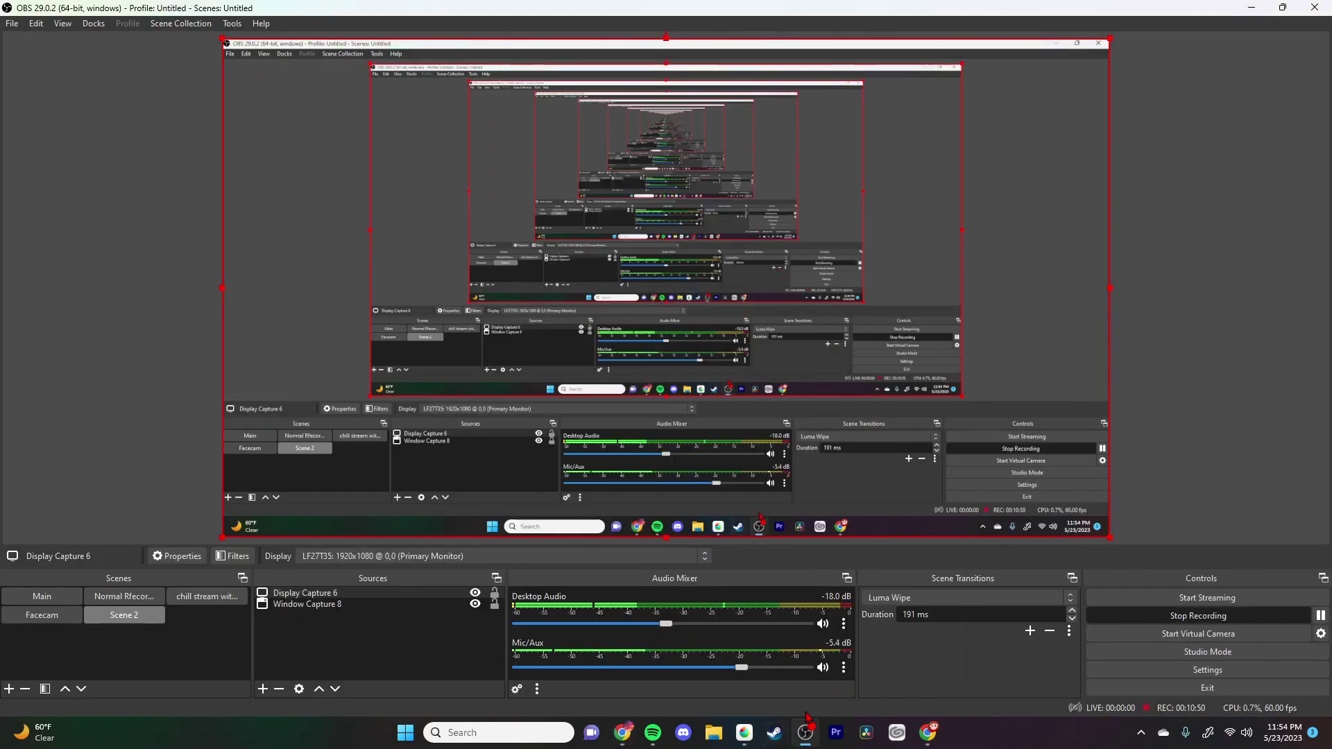
{"action": "left_click", "coordinate": [927, 732]}
{"action": "left_click", "coordinate": [1297, 9]}
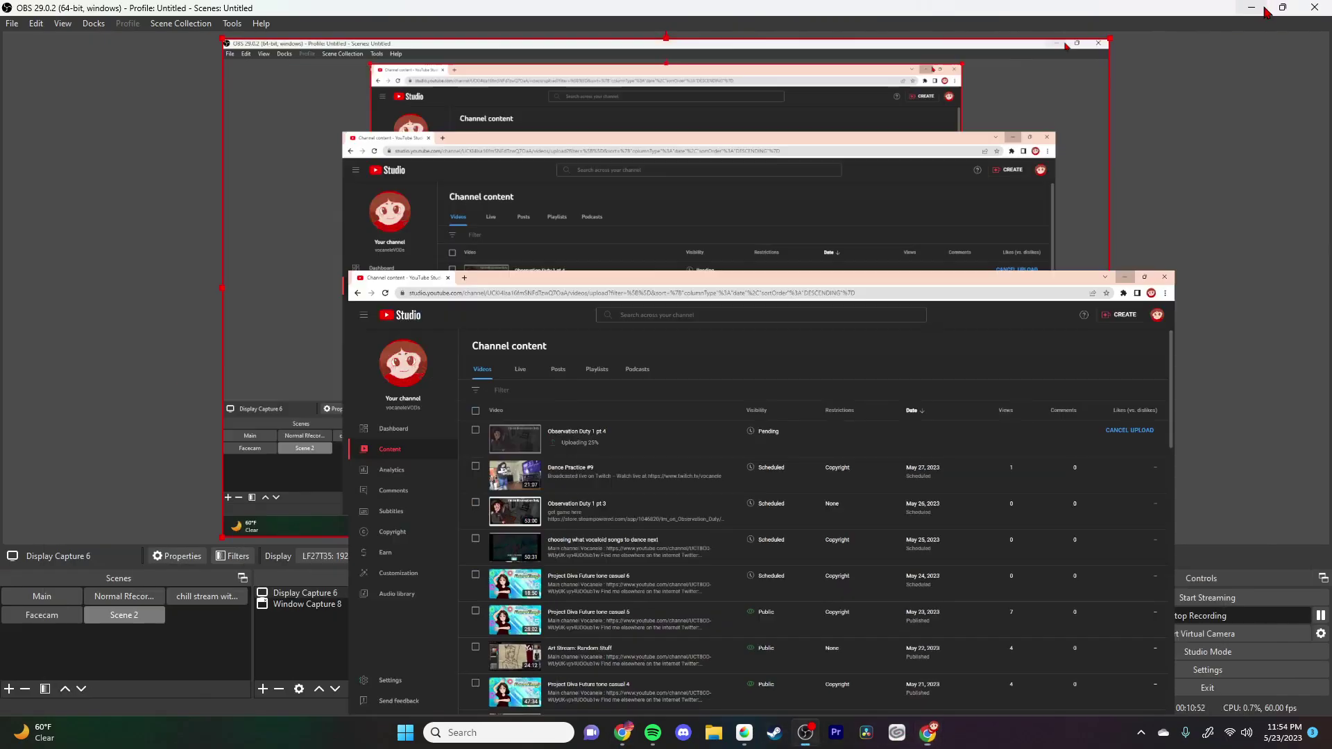
{"action": "left_click", "coordinate": [738, 725]}
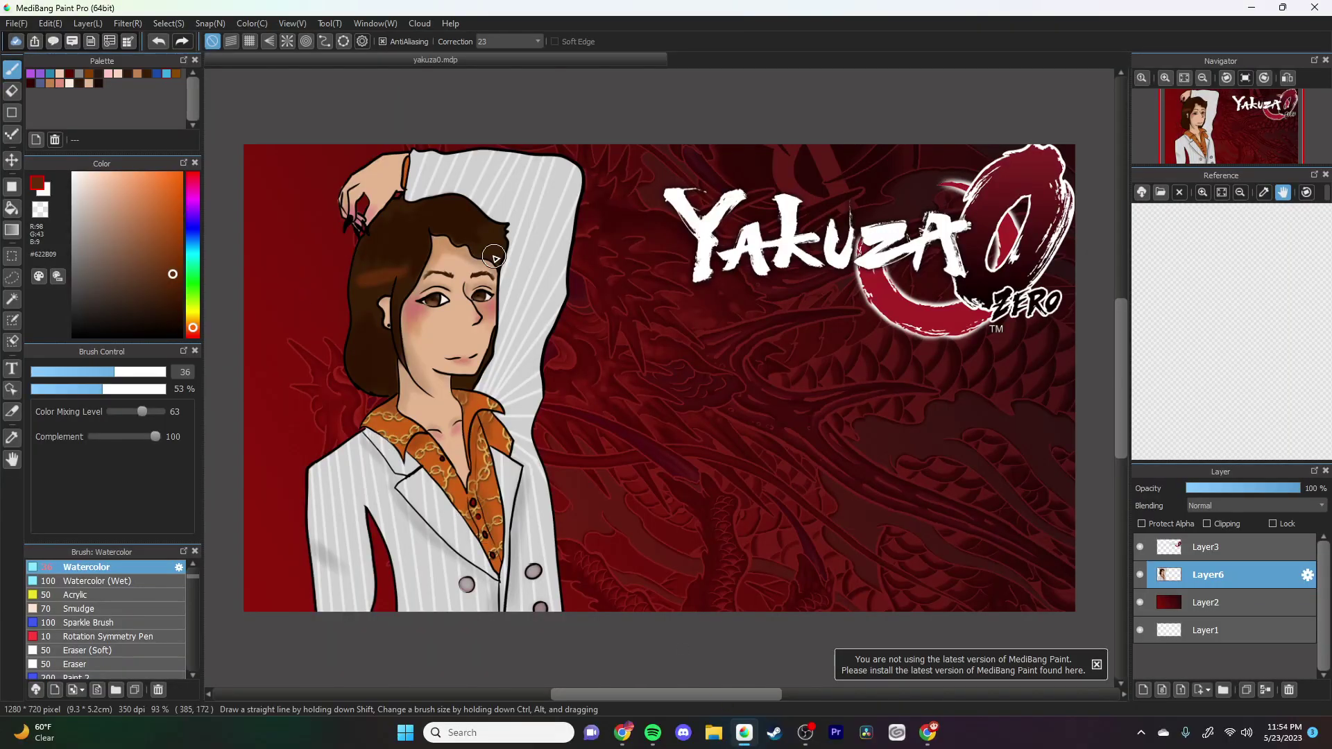
{"action": "left_click", "coordinate": [16, 22]}
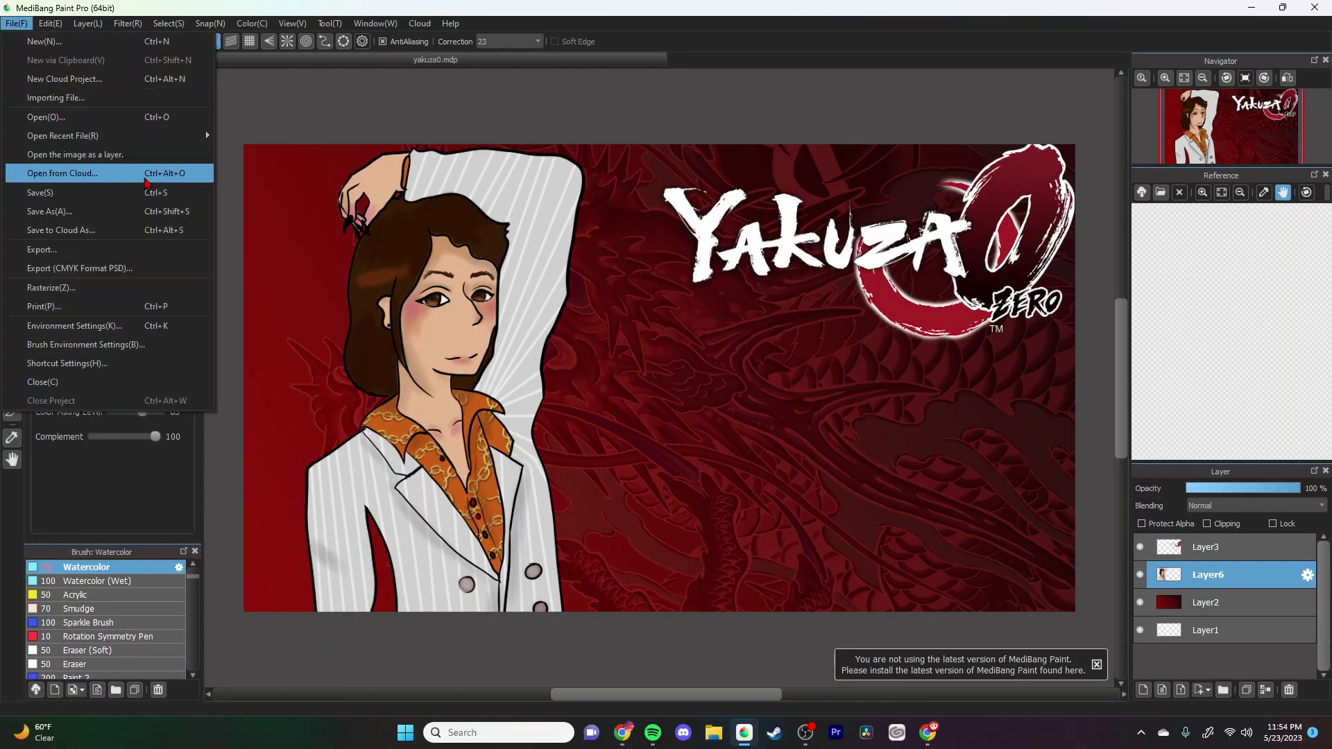
{"action": "left_click", "coordinate": [142, 154]}
{"action": "double_click", "coordinate": [548, 299]}
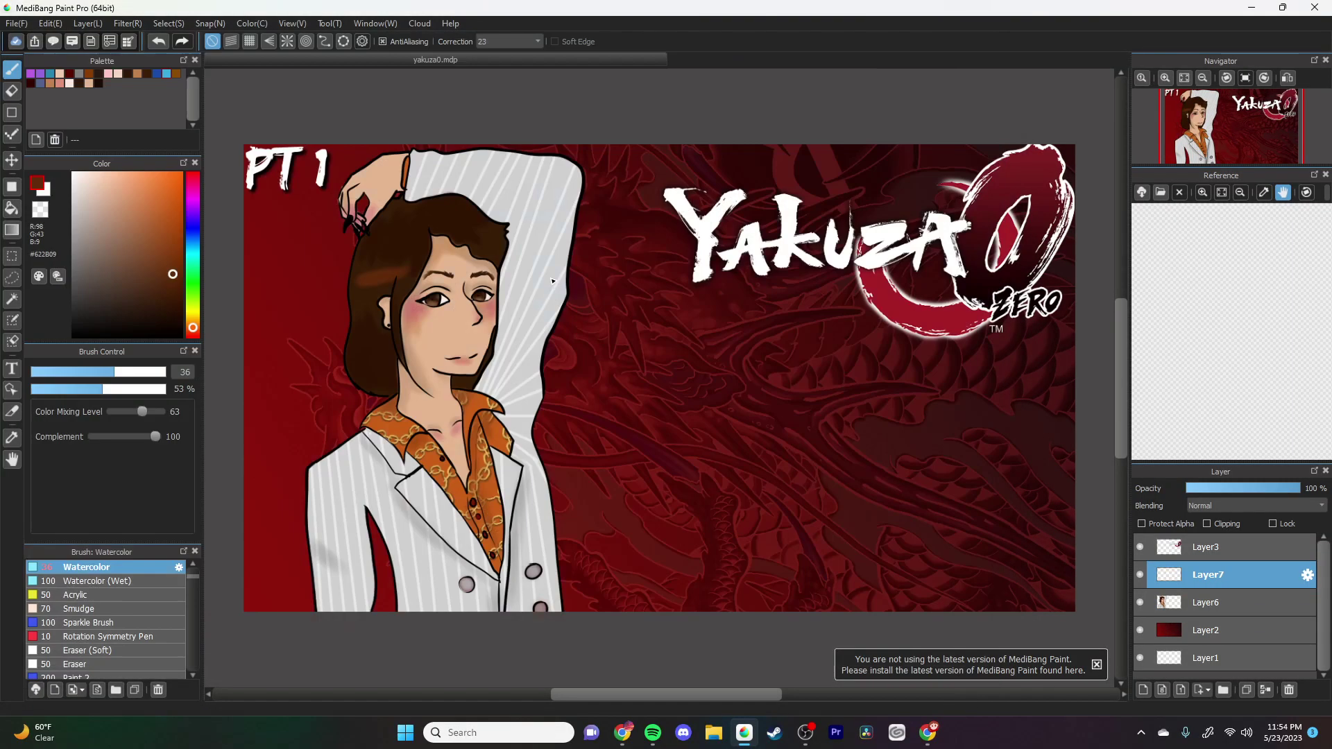
Step: Move the Pt 1 label below the "Zero" part of the Yakuza 0 logo using Transform, and hide its layer
{"action": "left_click", "coordinate": [164, 23]}
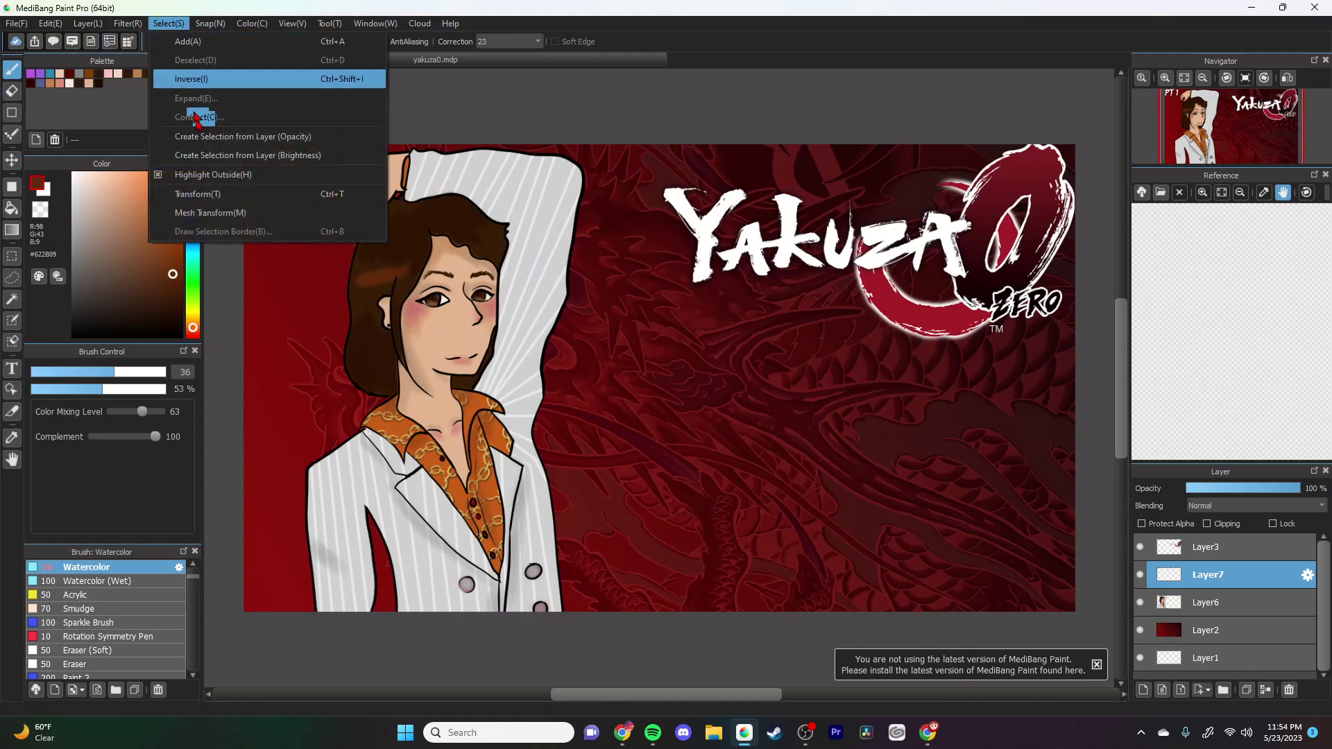
{"action": "left_click", "coordinate": [208, 174]}
{"action": "left_click_drag", "start_coordinate": [312, 142], "coordinate": [1013, 351]}
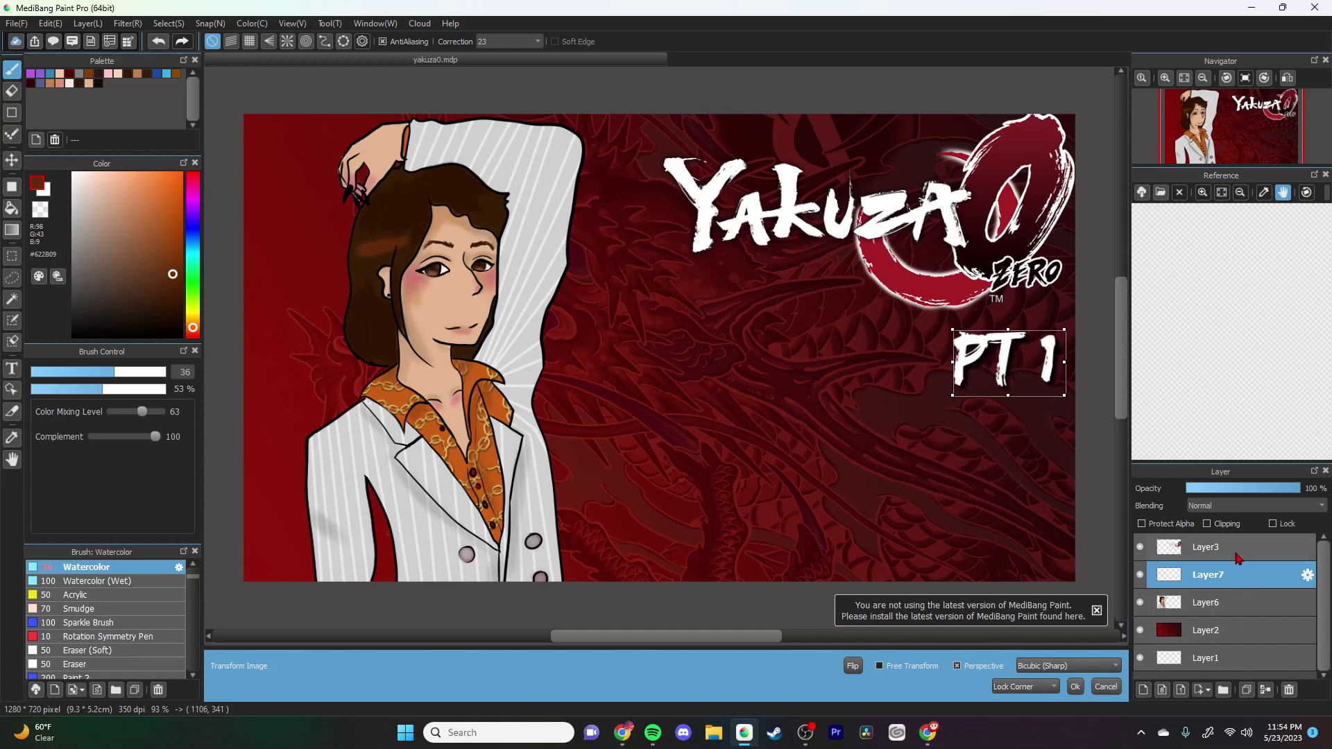
{"action": "left_click", "coordinate": [1179, 581]}
{"action": "left_click", "coordinate": [712, 376]}
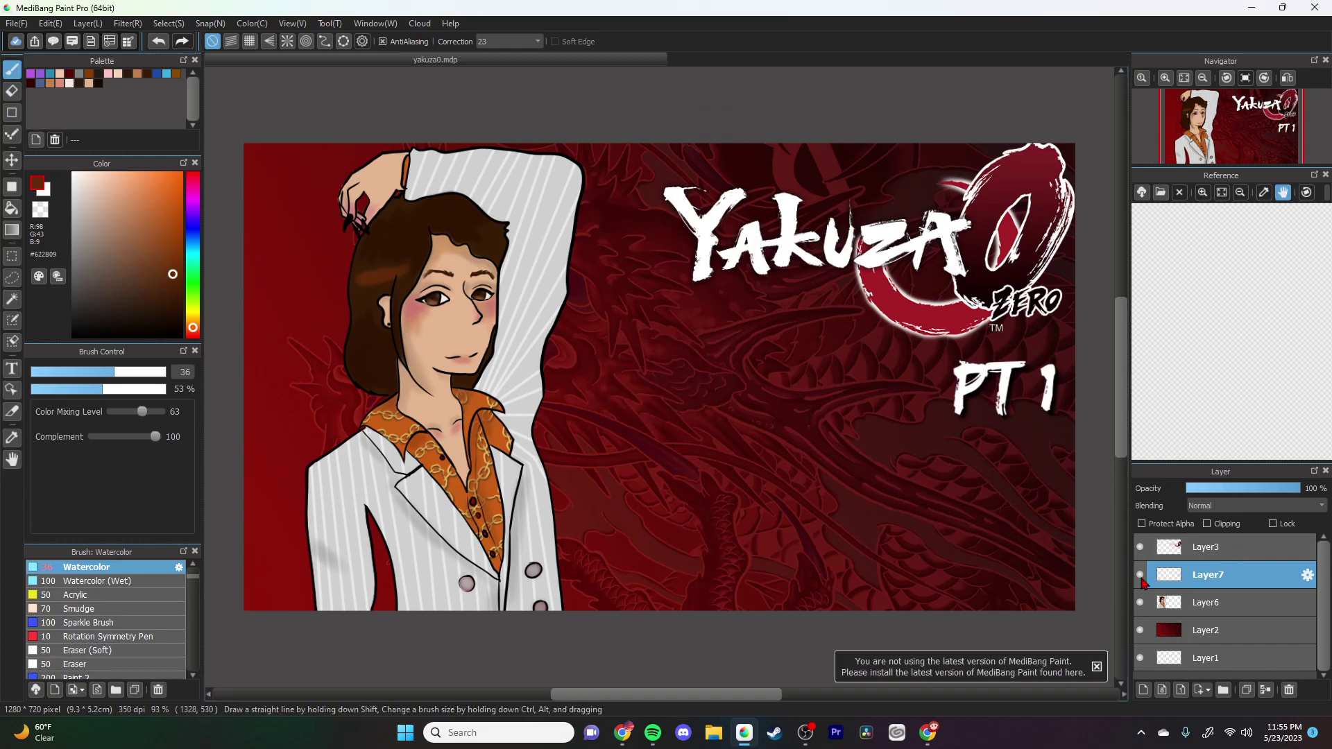
{"action": "left_click", "coordinate": [1139, 574]}
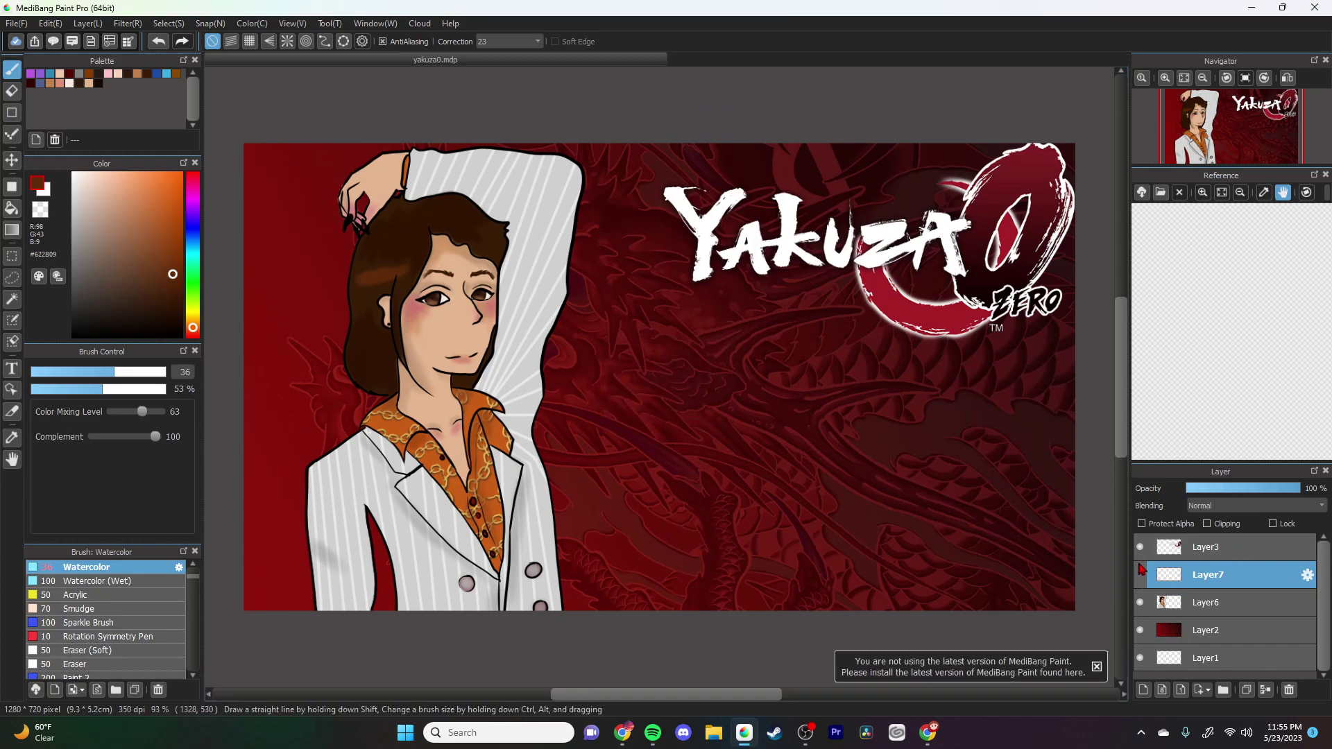
Step: Set up the shape tool with the Pen brush in white (#FFFFFF) and add a new layer above the hidden Pt 1 layer
{"action": "left_click", "coordinate": [12, 112]}
{"action": "left_click_drag", "start_coordinate": [193, 581], "coordinate": [196, 552]}
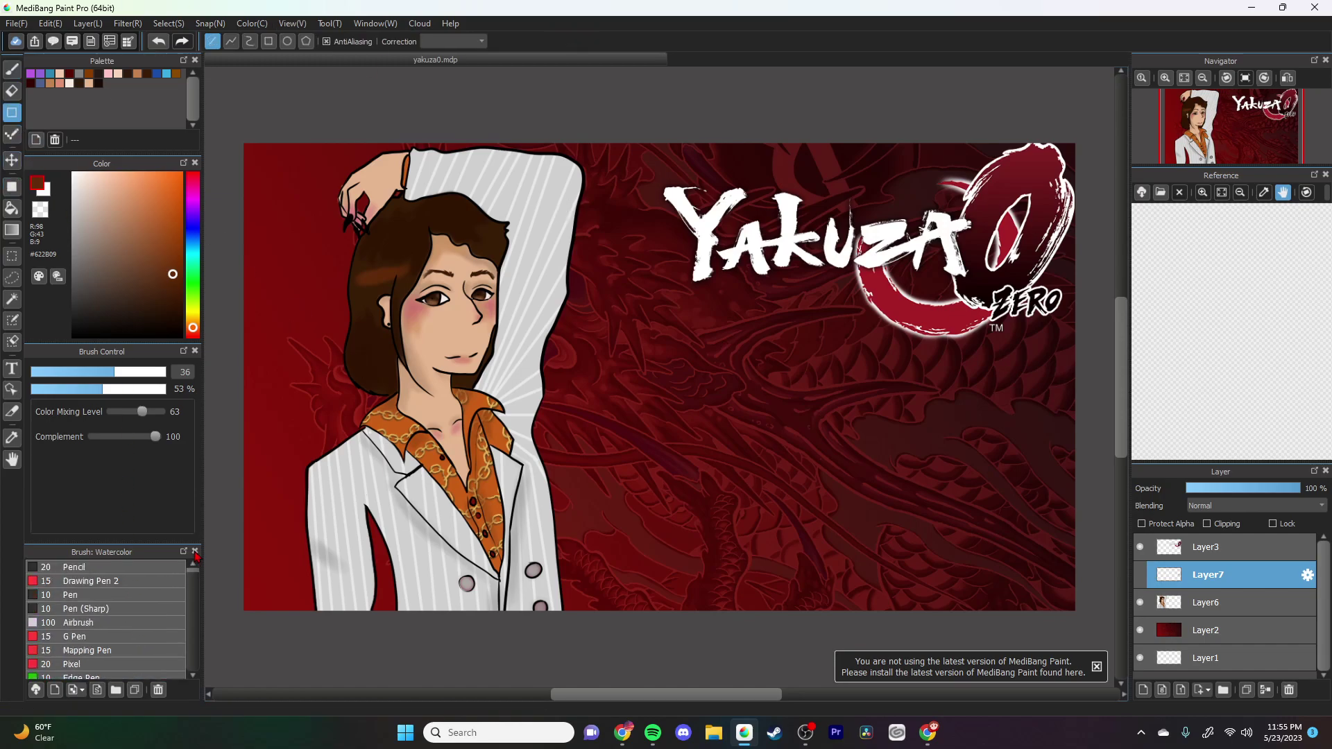
{"action": "left_click", "coordinate": [115, 598]}
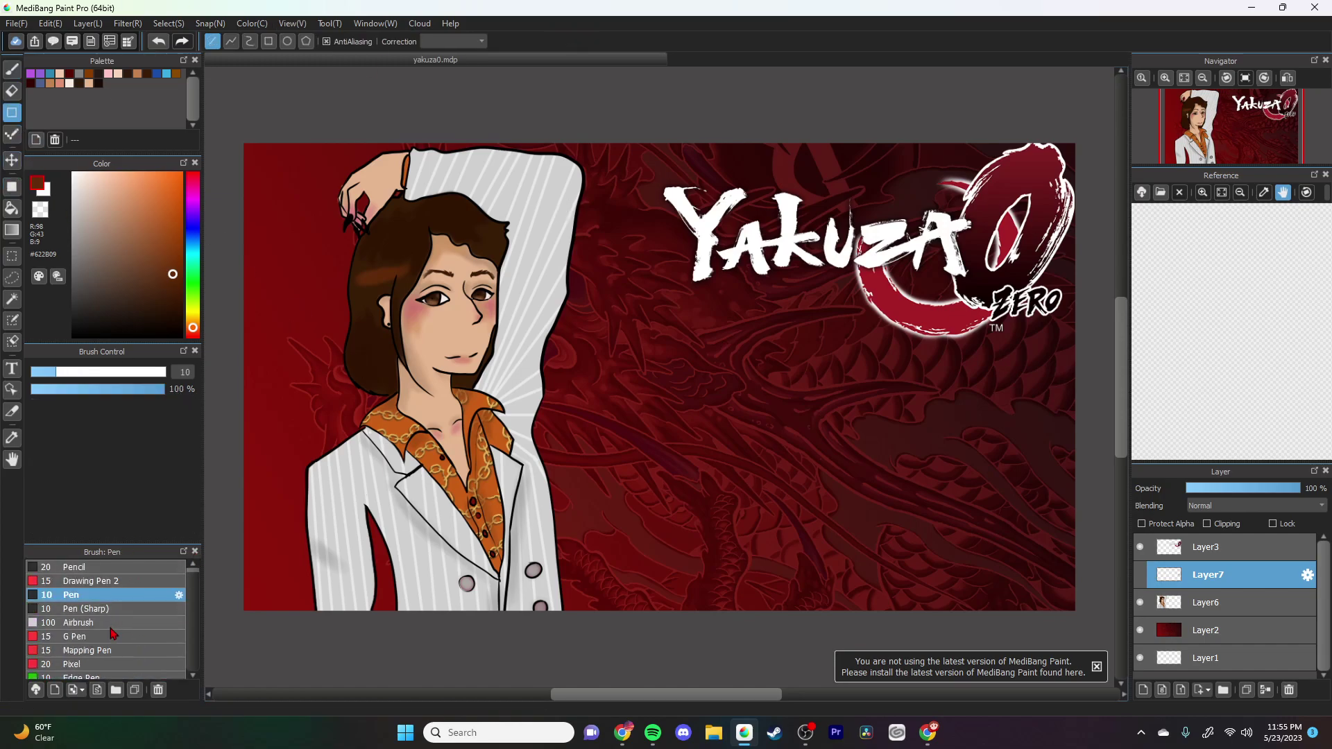
{"action": "key", "text": "x"}
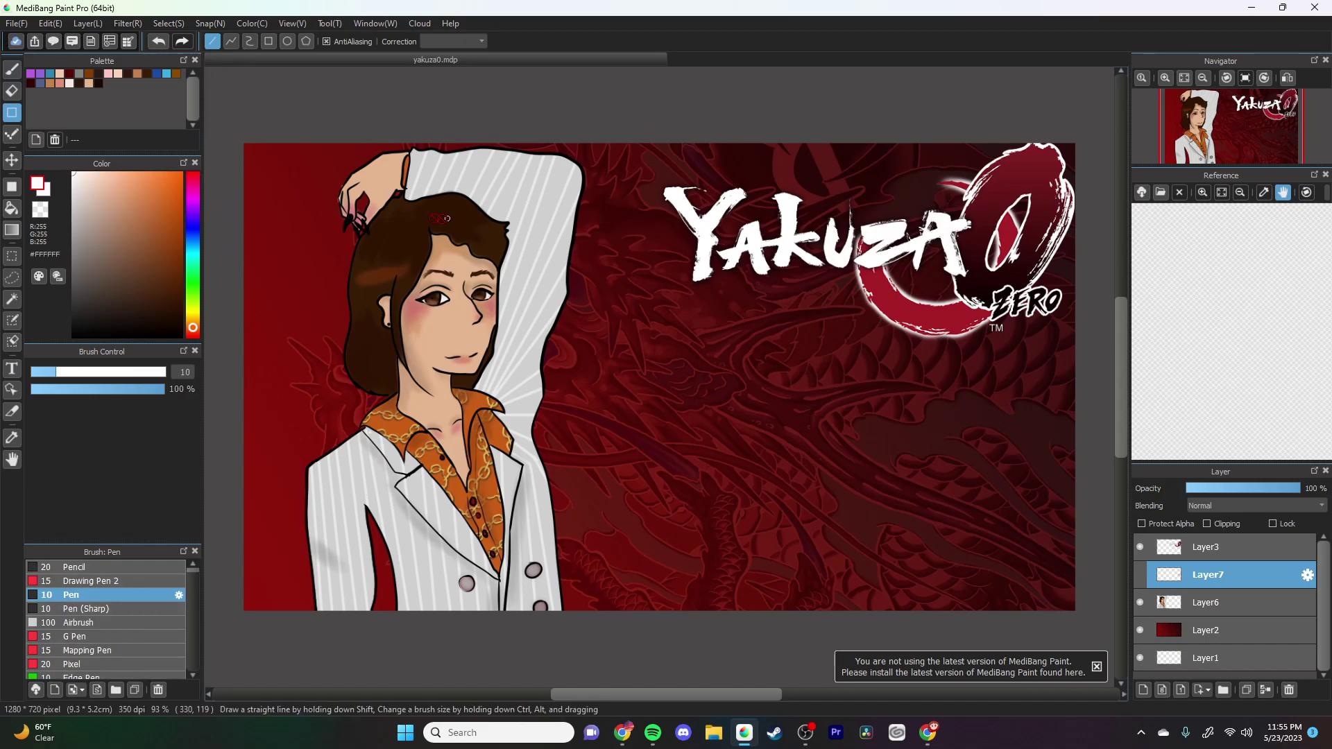
{"action": "left_click", "coordinate": [1143, 689]}
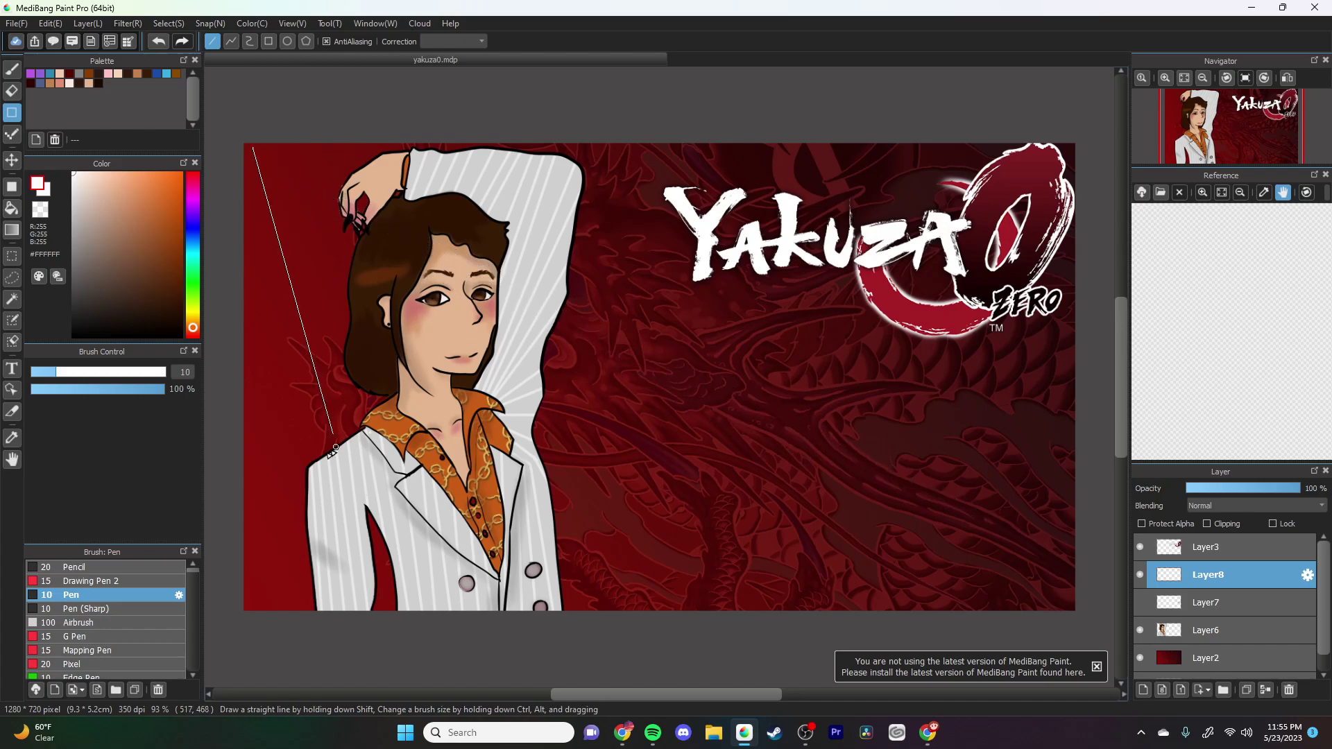
Step: Try a steep straight white line of width 10 beside the character on the new layer, and undo it
{"action": "left_click", "coordinate": [295, 395], "text": "shift"}
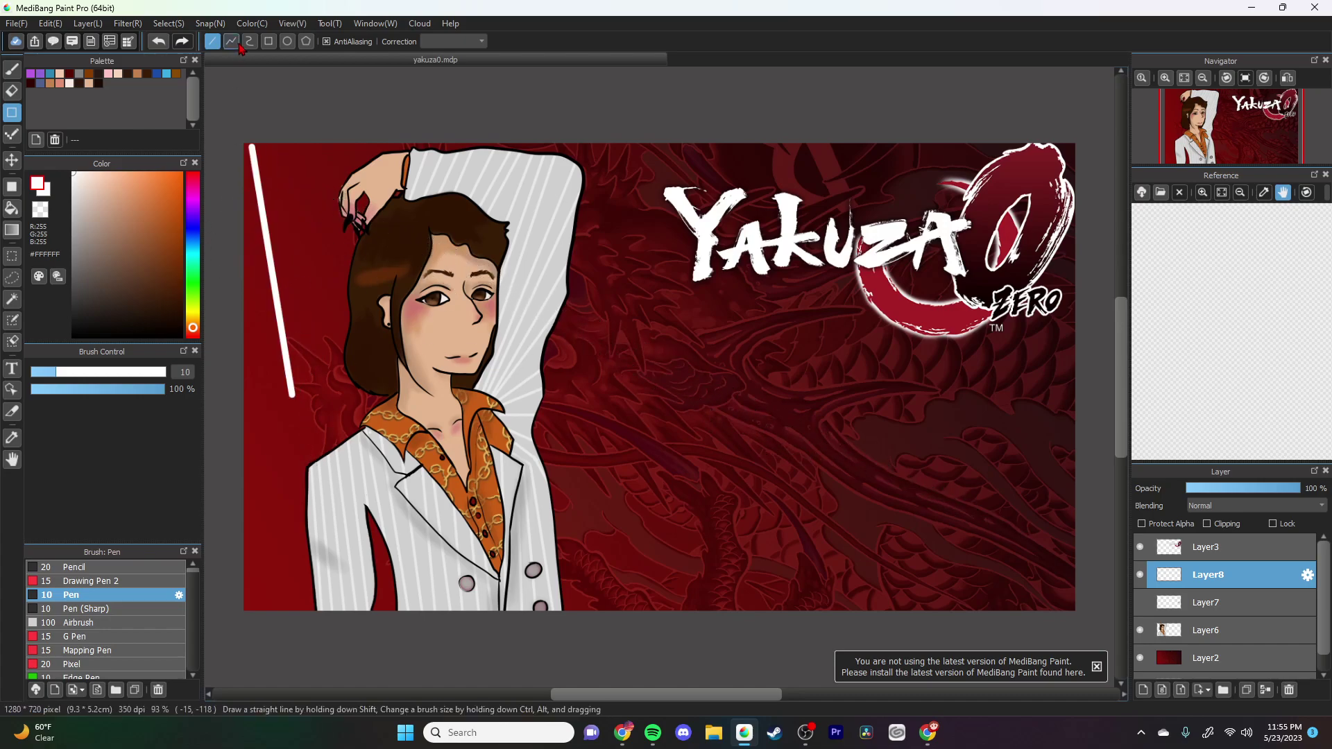
{"action": "left_click", "coordinate": [158, 41]}
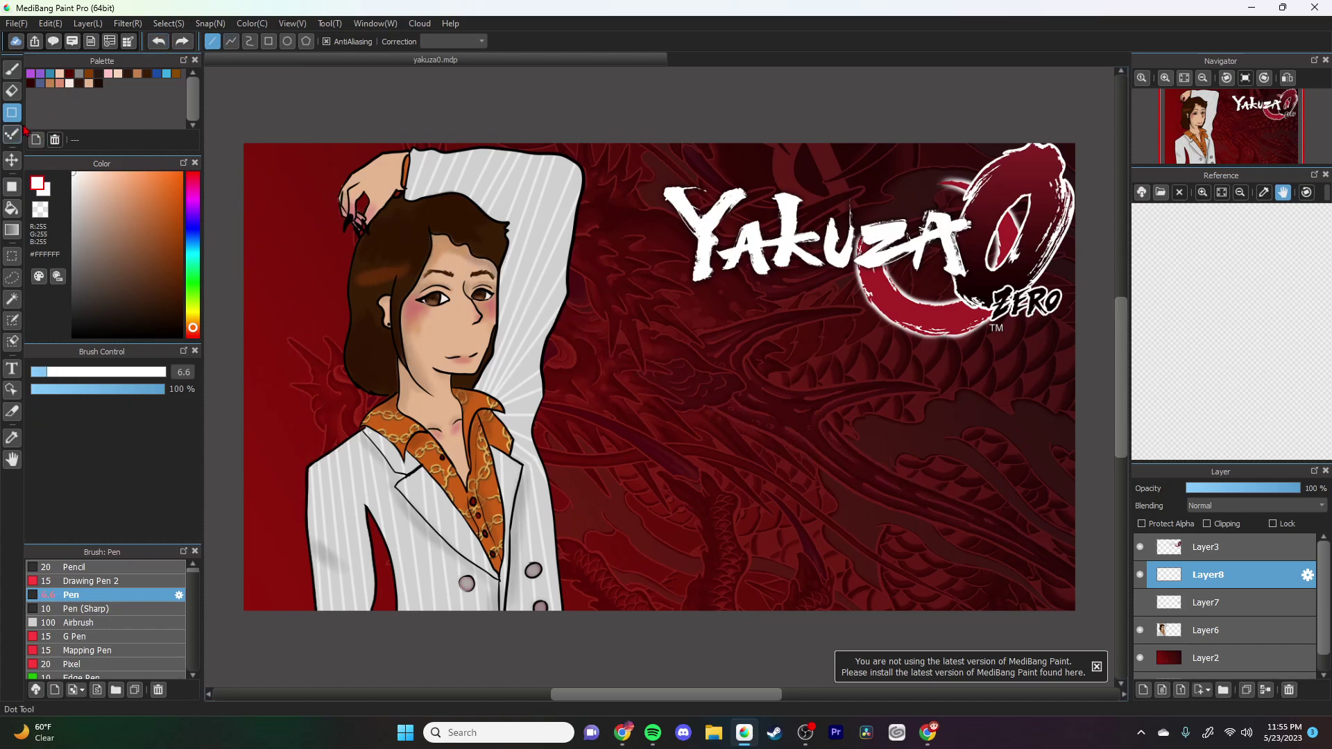
Step: Draw a white rectangular frame just inside the canvas edges and move the character layer above the frame layer
{"action": "left_click", "coordinate": [269, 41]}
{"action": "left_click_drag", "start_coordinate": [252, 152], "coordinate": [1070, 607]}
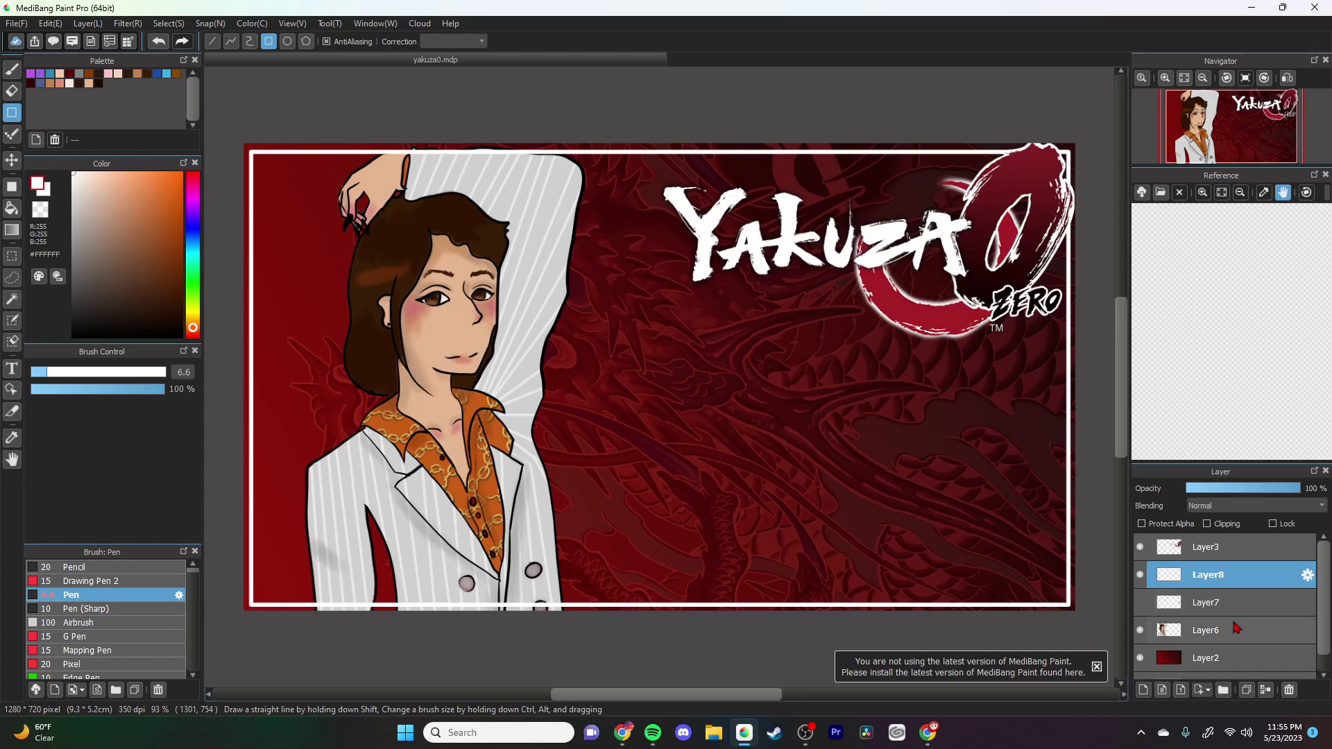
{"action": "left_click_drag", "start_coordinate": [1234, 628], "coordinate": [1238, 572]}
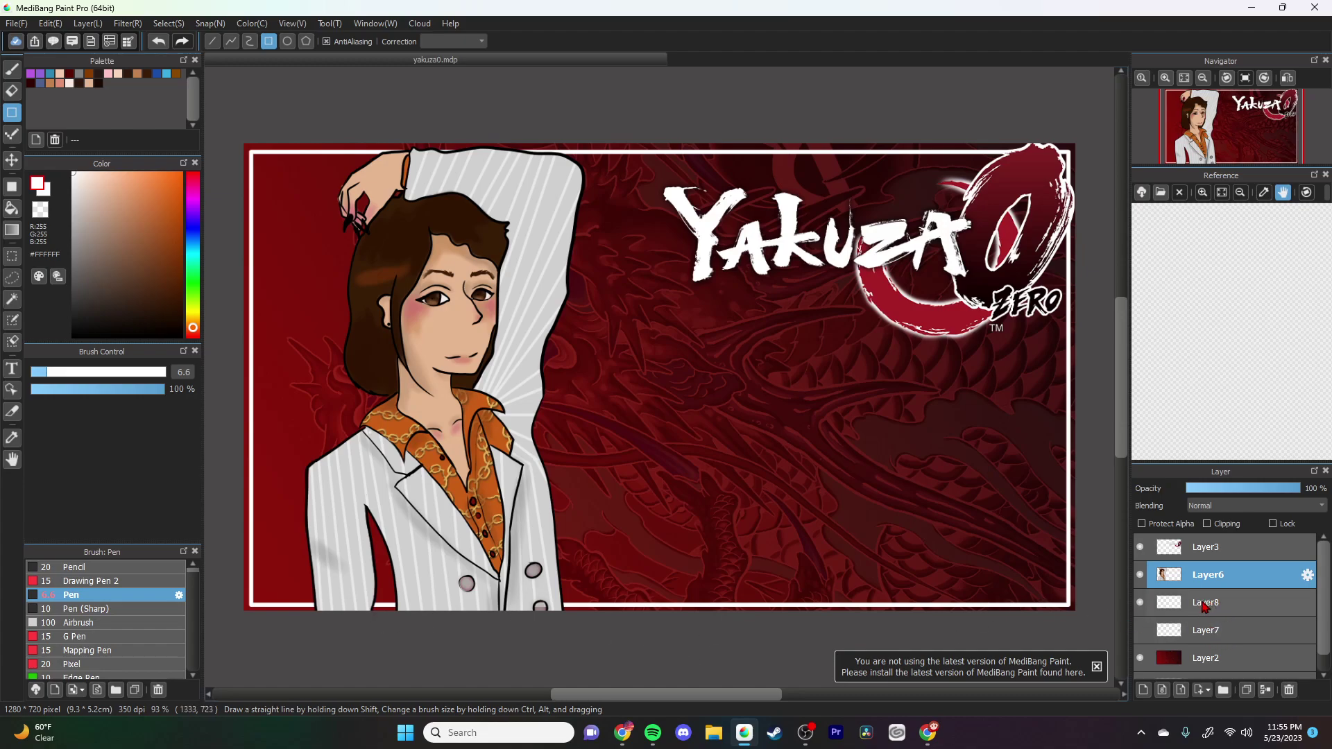
Step: Show the Pt 1 label layer and export the thumbnail as a transparent PNG named y01 in the Bases folder
{"action": "left_click", "coordinate": [1144, 602]}
{"action": "left_click", "coordinate": [1141, 602]}
{"action": "left_click", "coordinate": [1140, 631]}
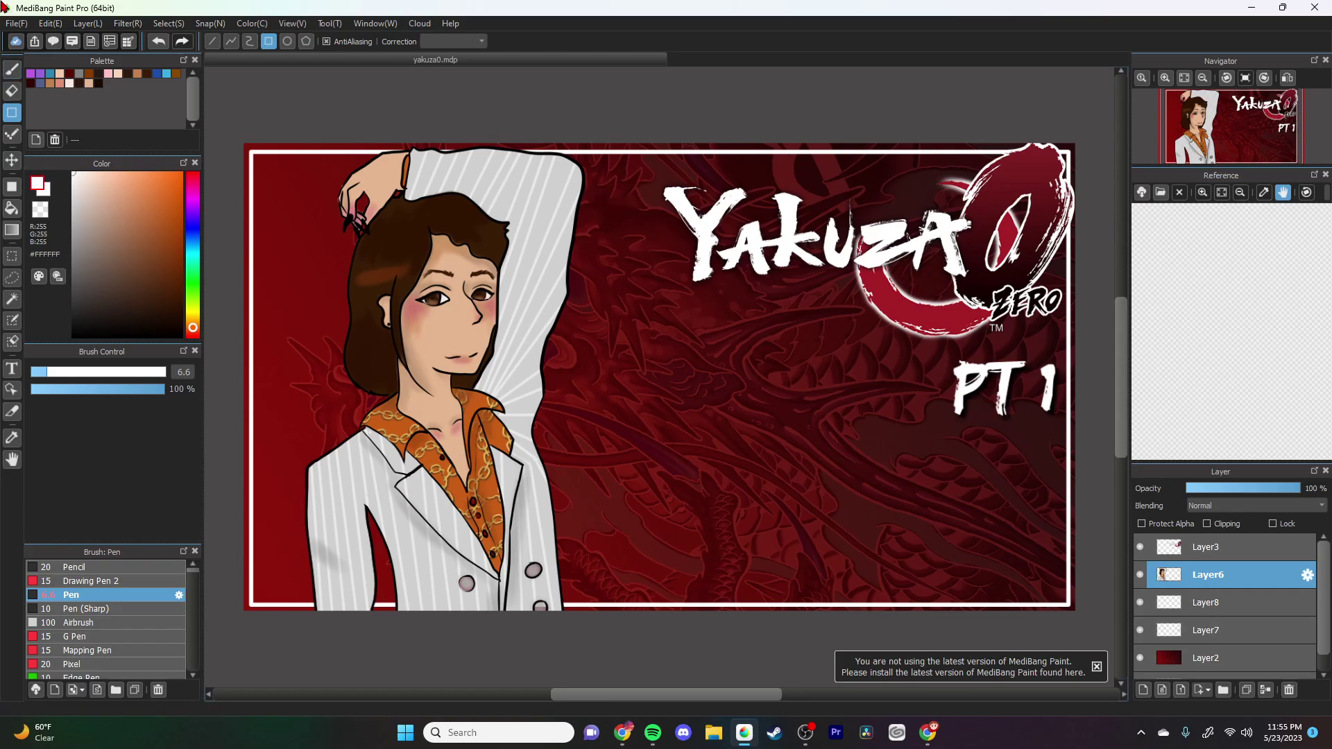
{"action": "left_click", "coordinate": [15, 23]}
{"action": "left_click", "coordinate": [94, 250]}
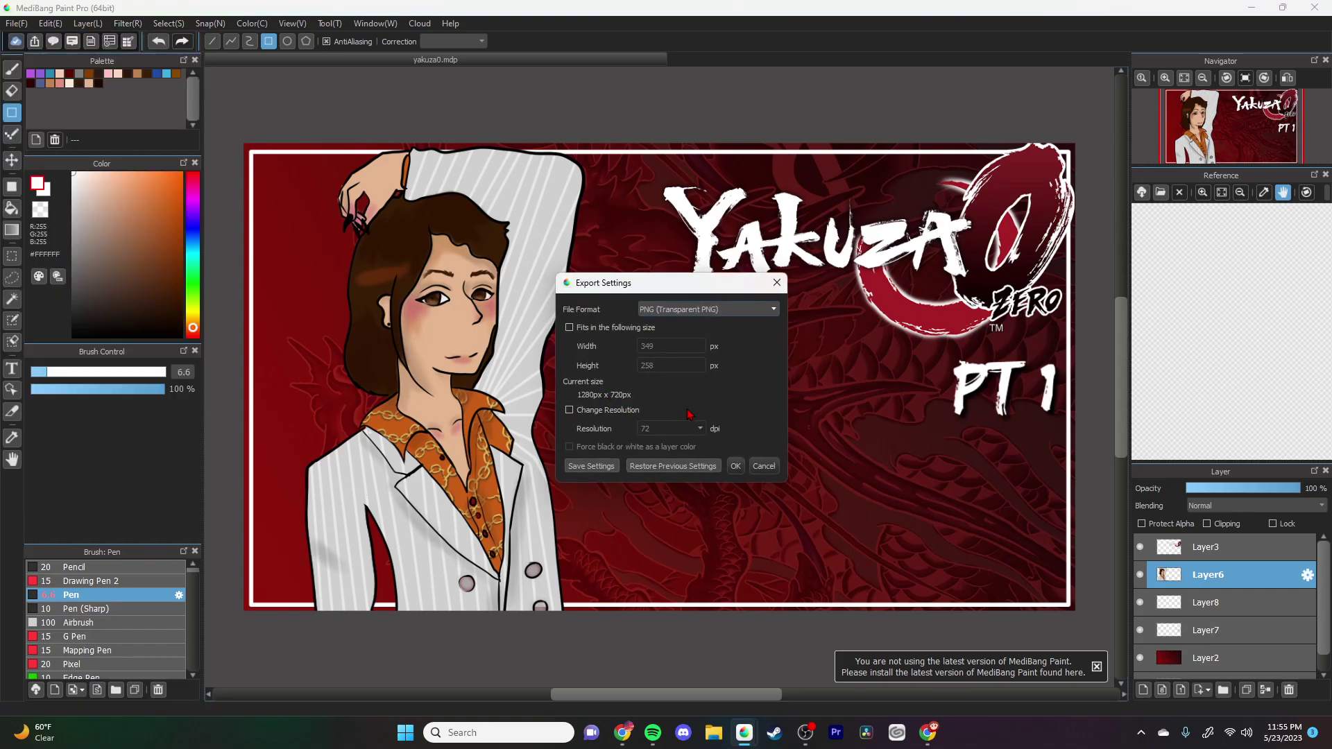
{"action": "left_click", "coordinate": [735, 466]}
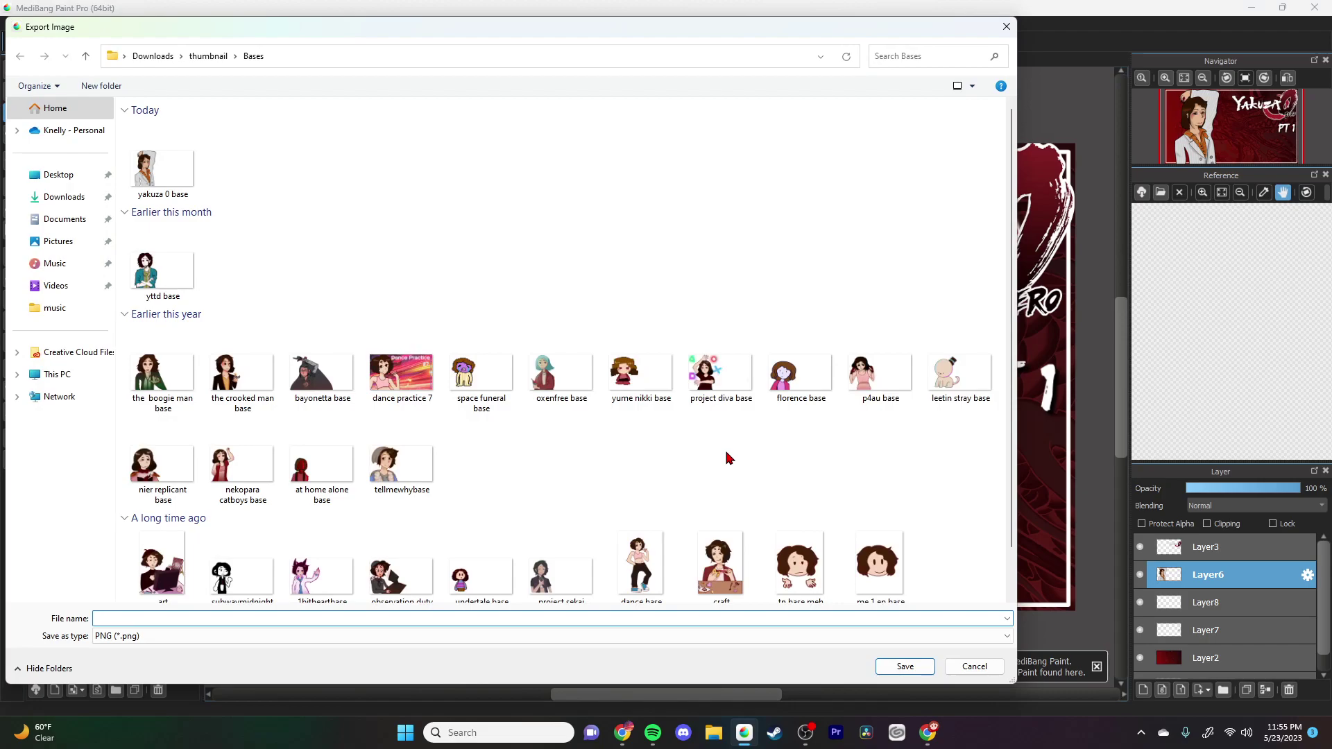
{"action": "type", "text": "y01"}
{"action": "key", "text": "Return"}
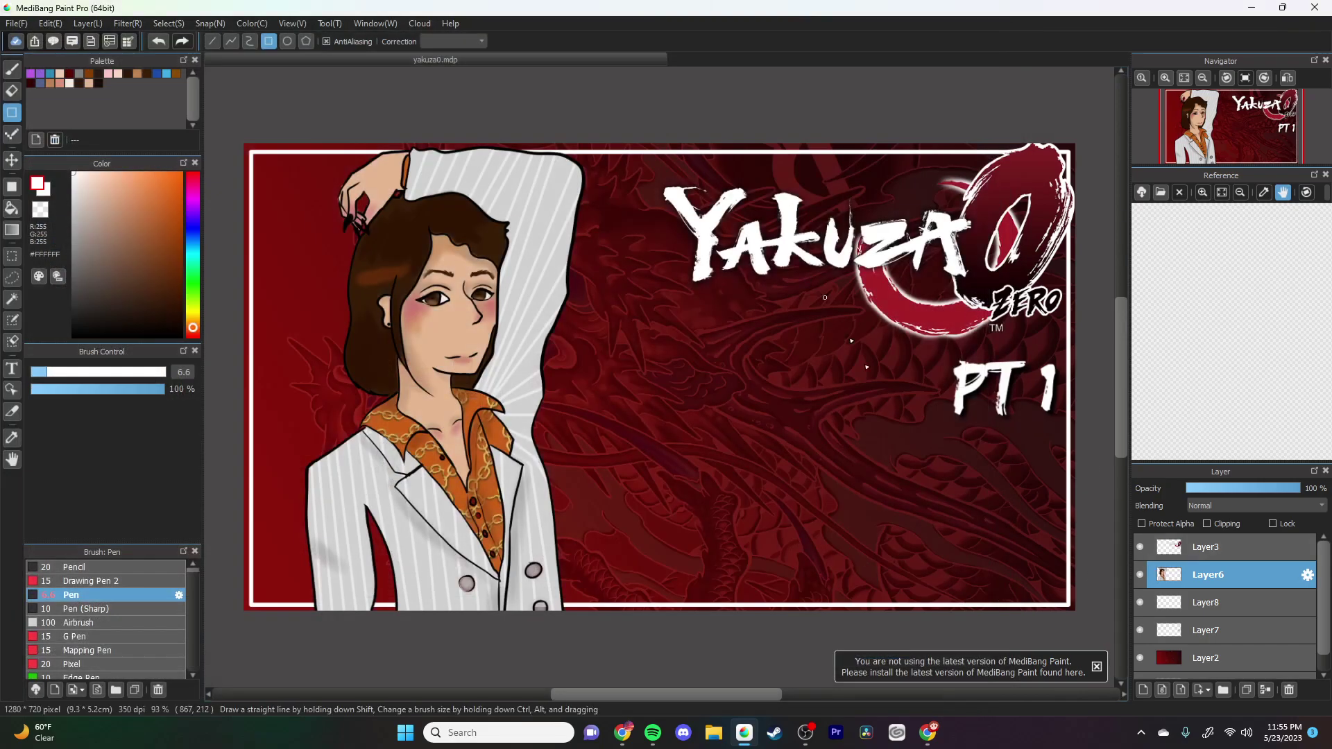
Step: Open the PT 2 graphic from the thumbnail folder as a new layer
{"action": "left_click", "coordinate": [14, 24]}
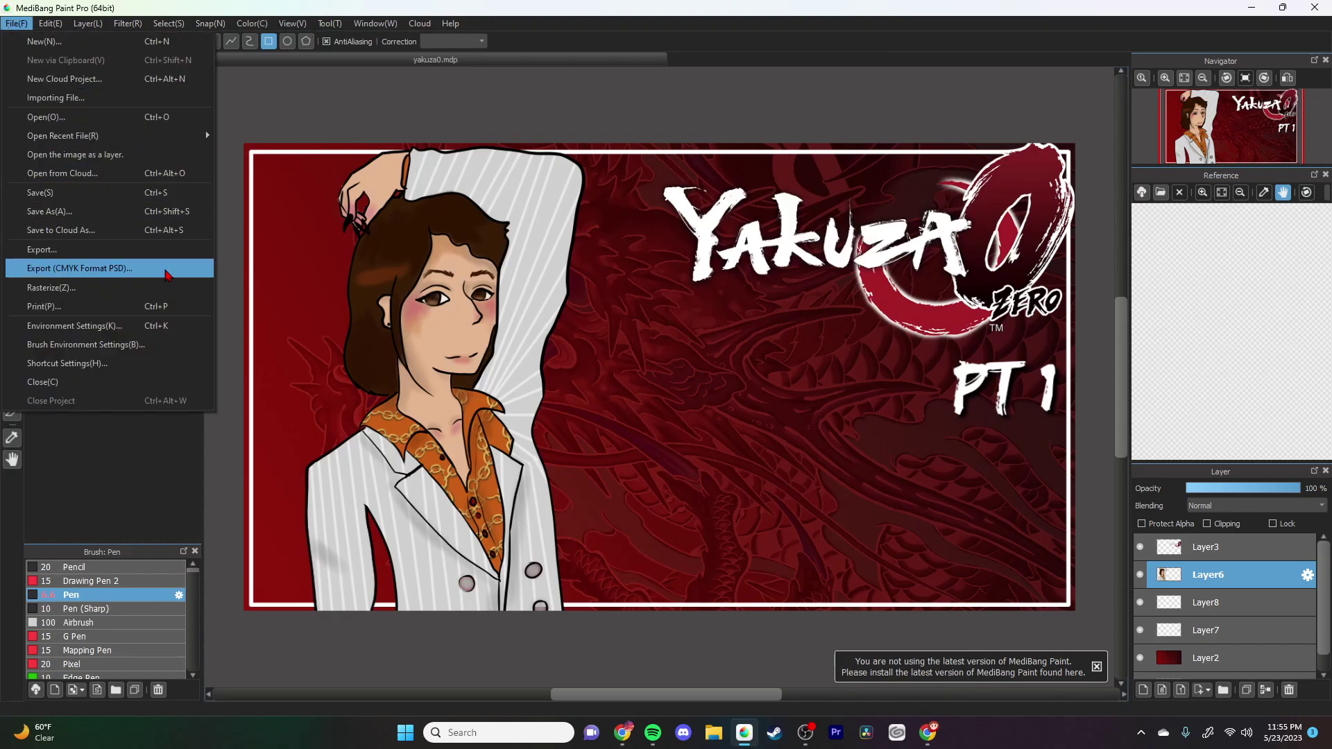
{"action": "left_click", "coordinate": [167, 156]}
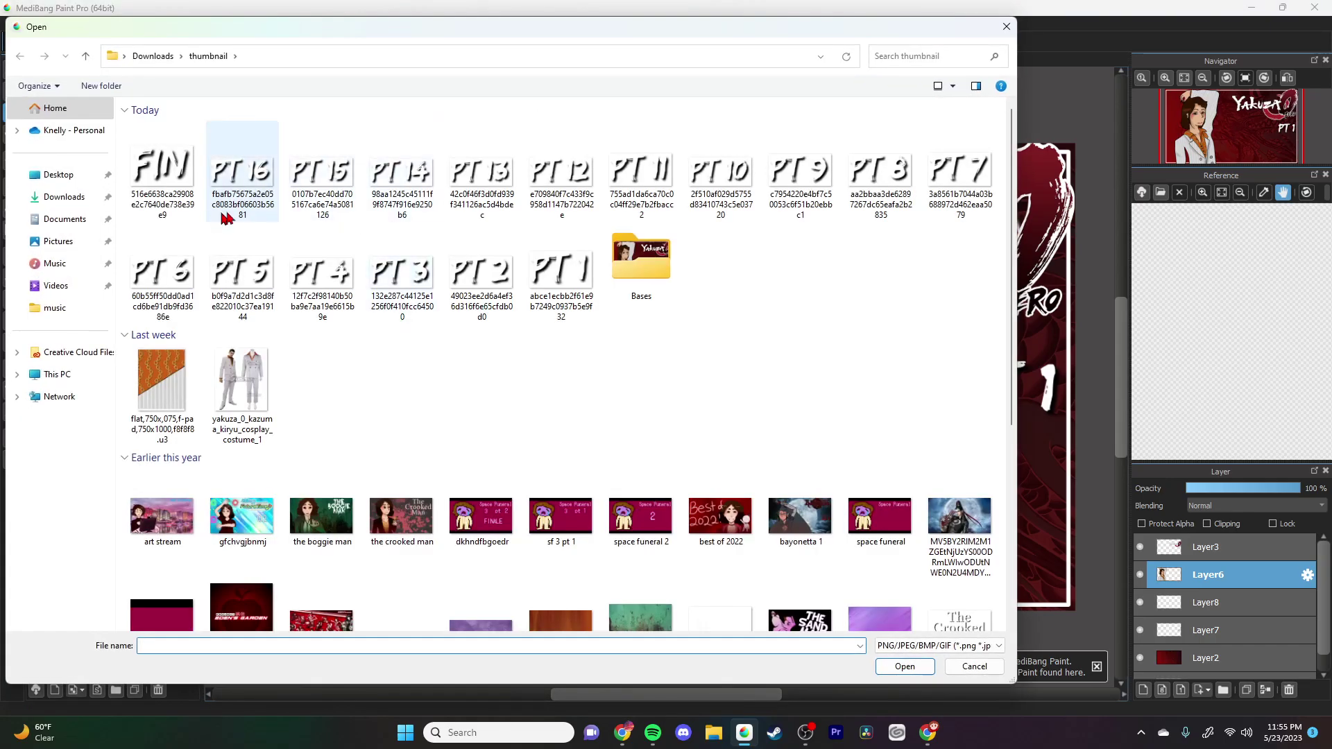
{"action": "left_click", "coordinate": [488, 308]}
{"action": "double_click", "coordinate": [488, 307]}
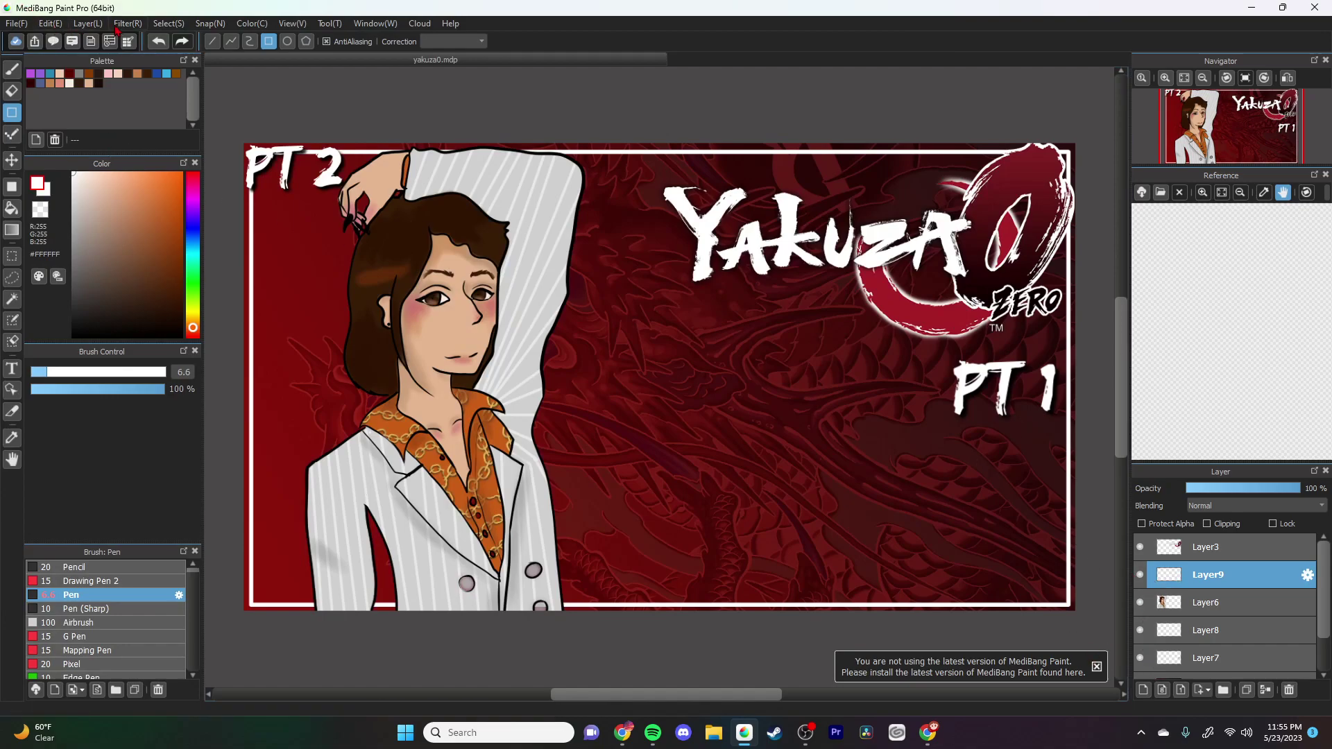
Step: Transform the Pt 2 label: move it over the Pt 1 label below the logo and enlarge it slightly
{"action": "left_click", "coordinate": [149, 23]}
{"action": "left_click", "coordinate": [244, 210]}
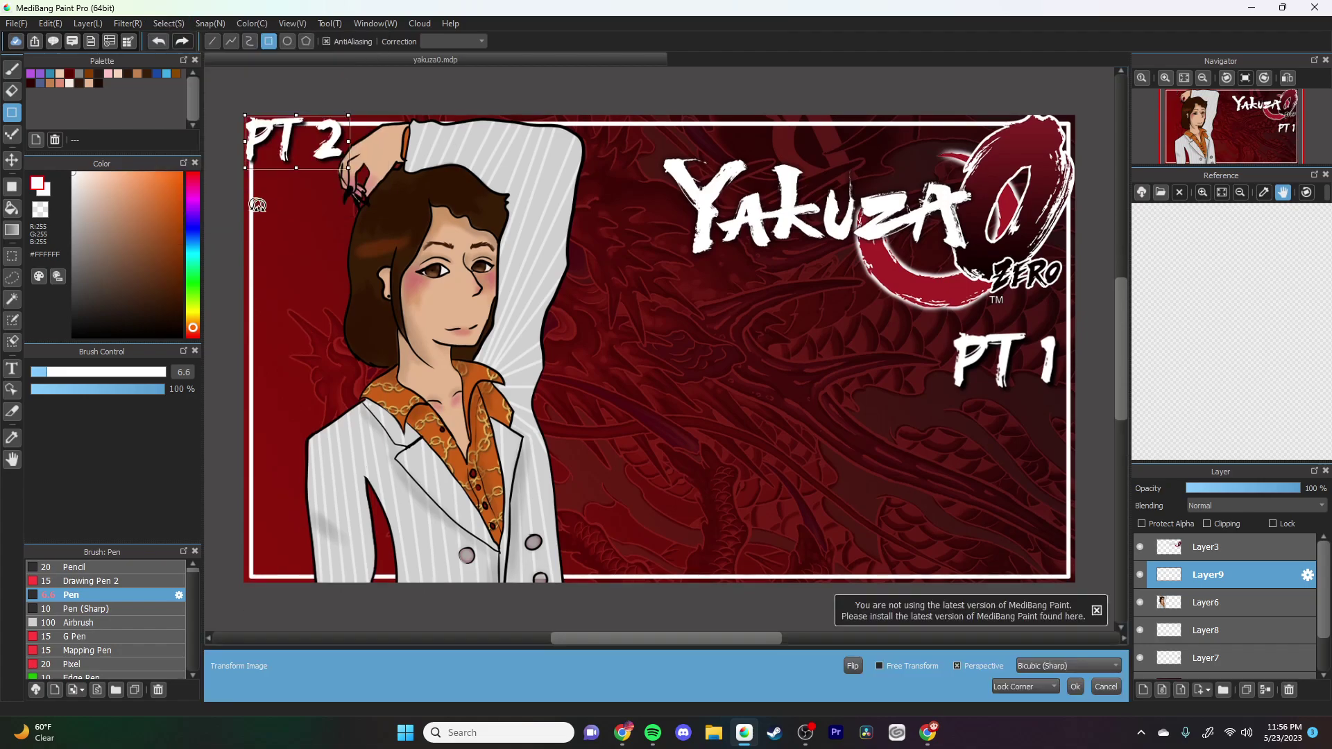
{"action": "left_click_drag", "start_coordinate": [293, 131], "coordinate": [1004, 354]}
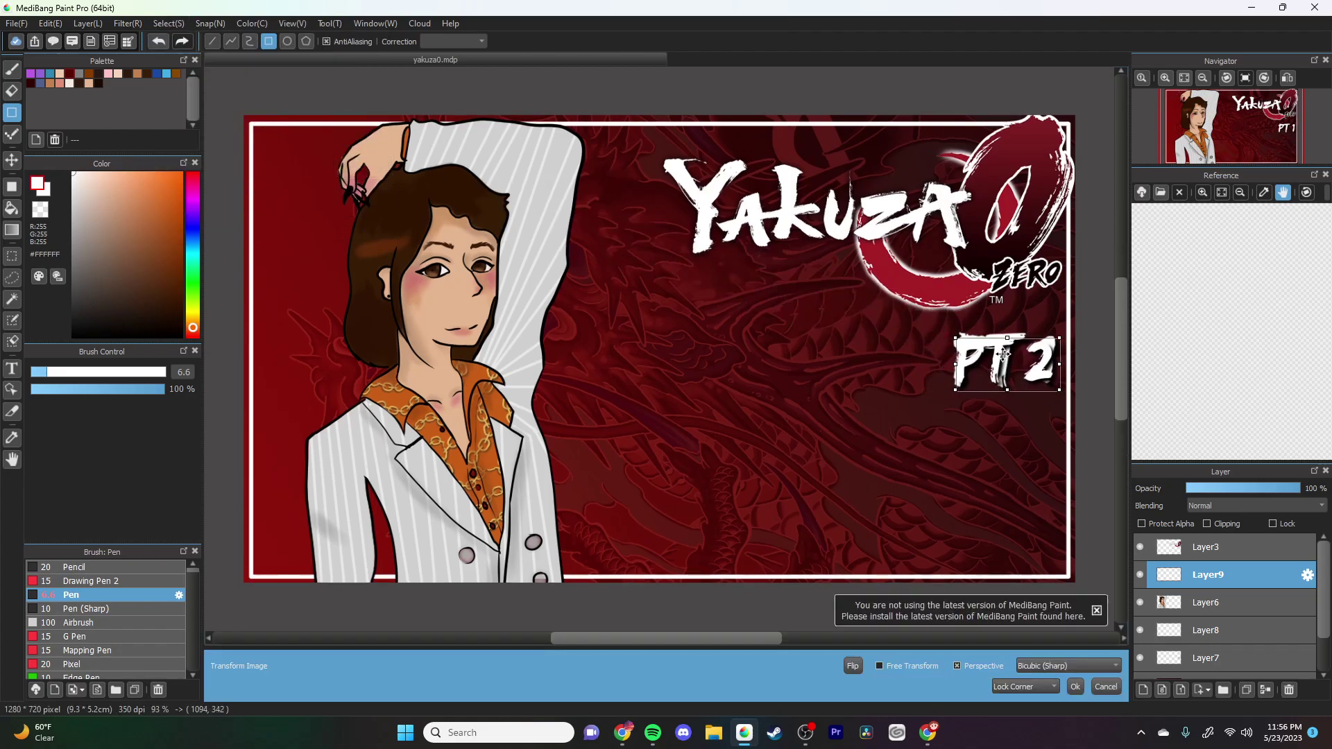
{"action": "left_click_drag", "start_coordinate": [1056, 391], "coordinate": [1011, 383]}
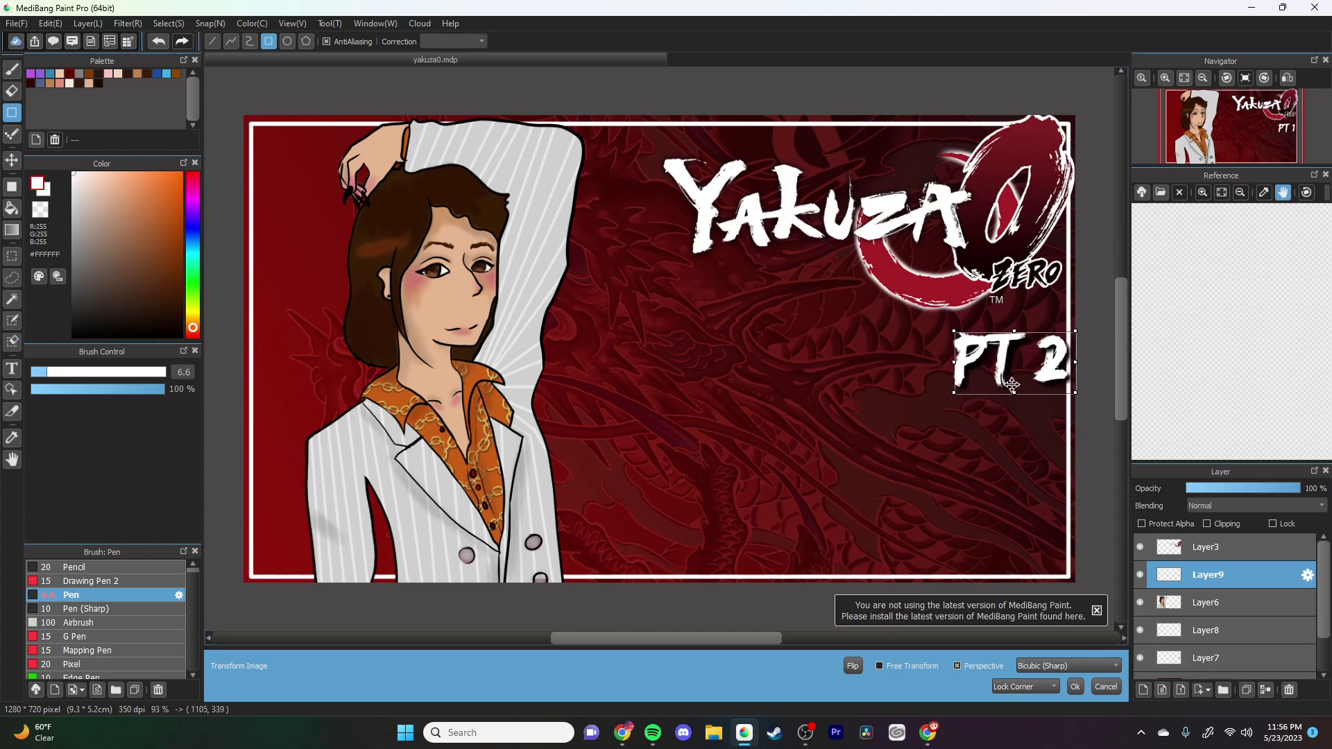
{"action": "left_click", "coordinate": [1081, 687]}
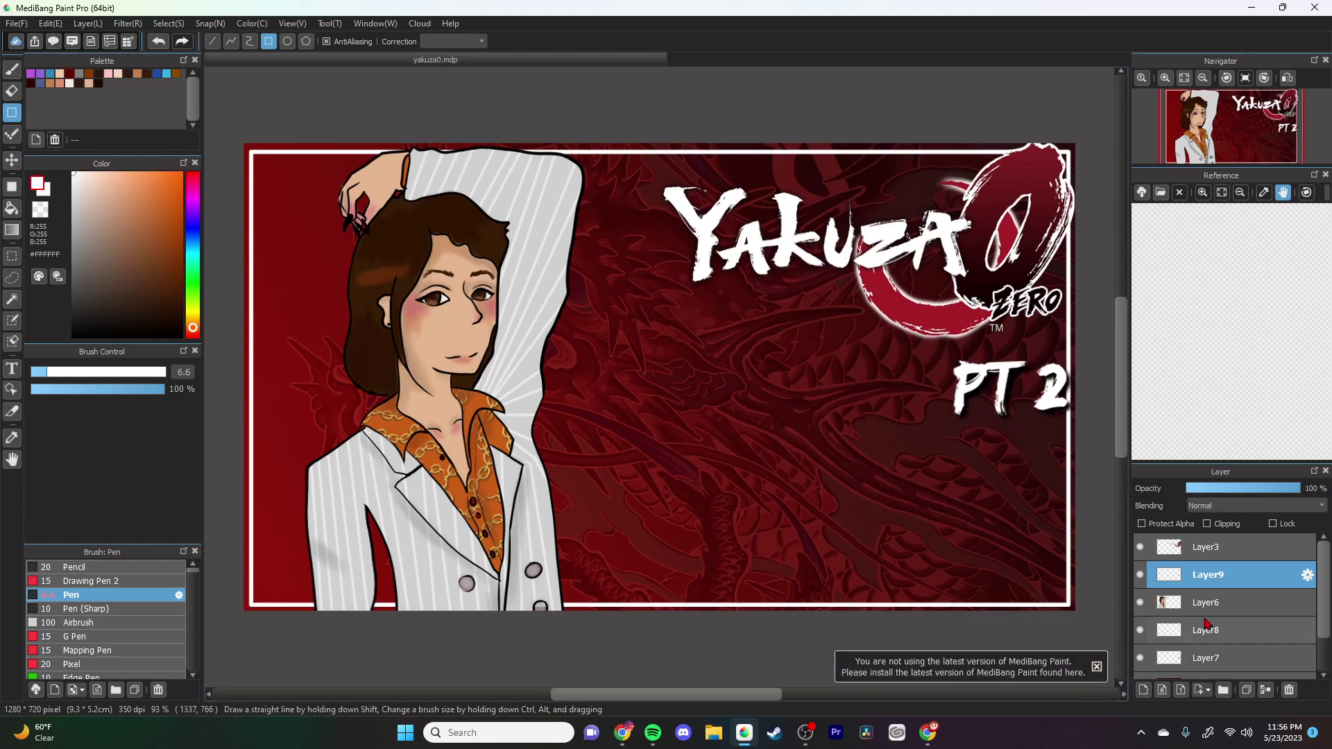
Step: Hide the Pt 1 label layer and shift the Pt 2 label up and left so it fits inside the white frame
{"action": "left_click", "coordinate": [1141, 633]}
{"action": "left_click", "coordinate": [1140, 632]}
{"action": "left_click", "coordinate": [1142, 659]}
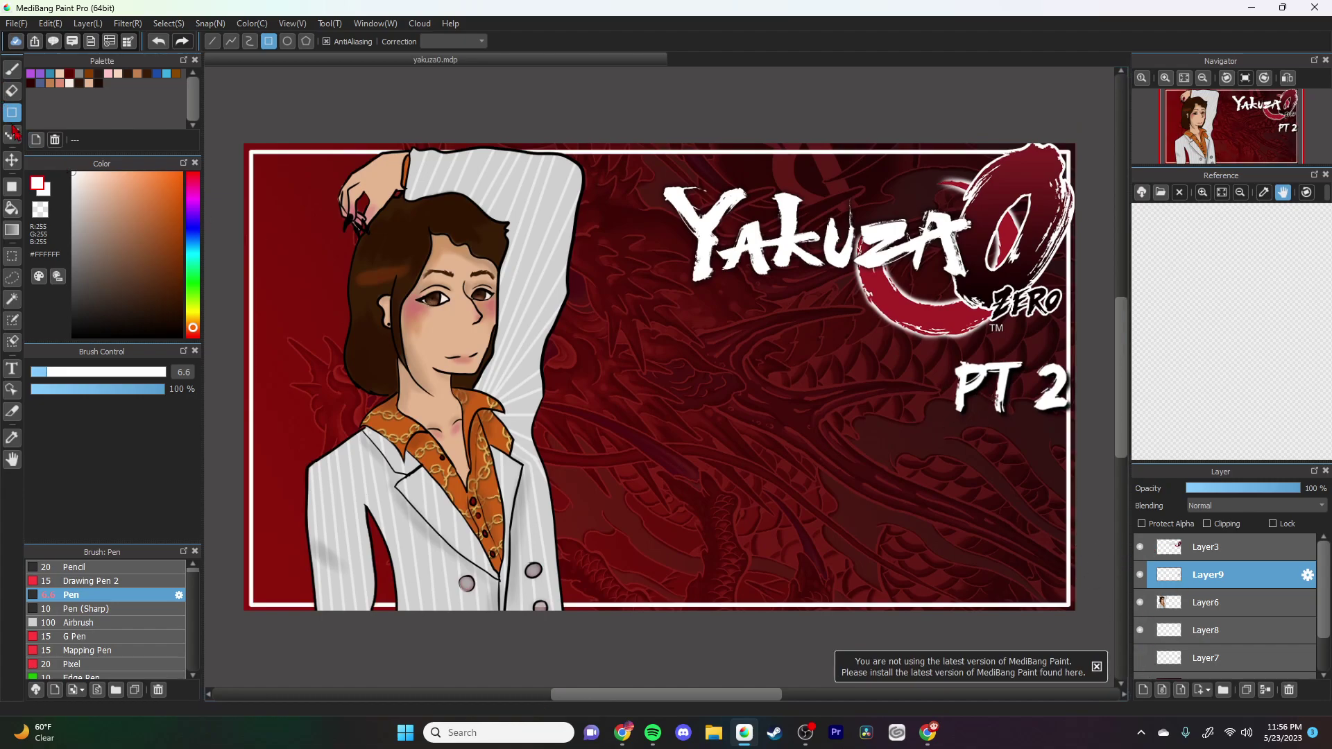
{"action": "left_click", "coordinate": [11, 164]}
{"action": "left_click_drag", "start_coordinate": [989, 389], "coordinate": [975, 381]}
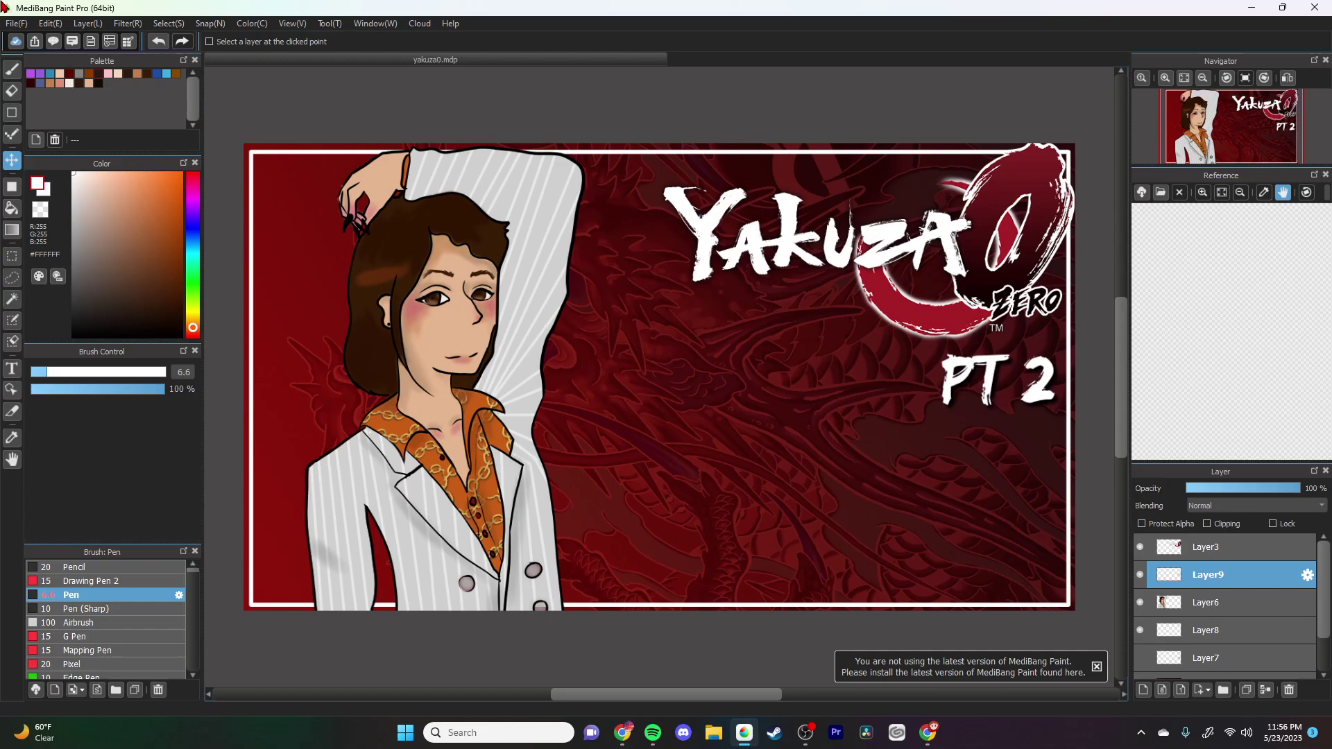
Step: Export the Pt 2 thumbnail as a transparent PNG named y02 in the Bases folder
{"action": "left_click", "coordinate": [17, 23]}
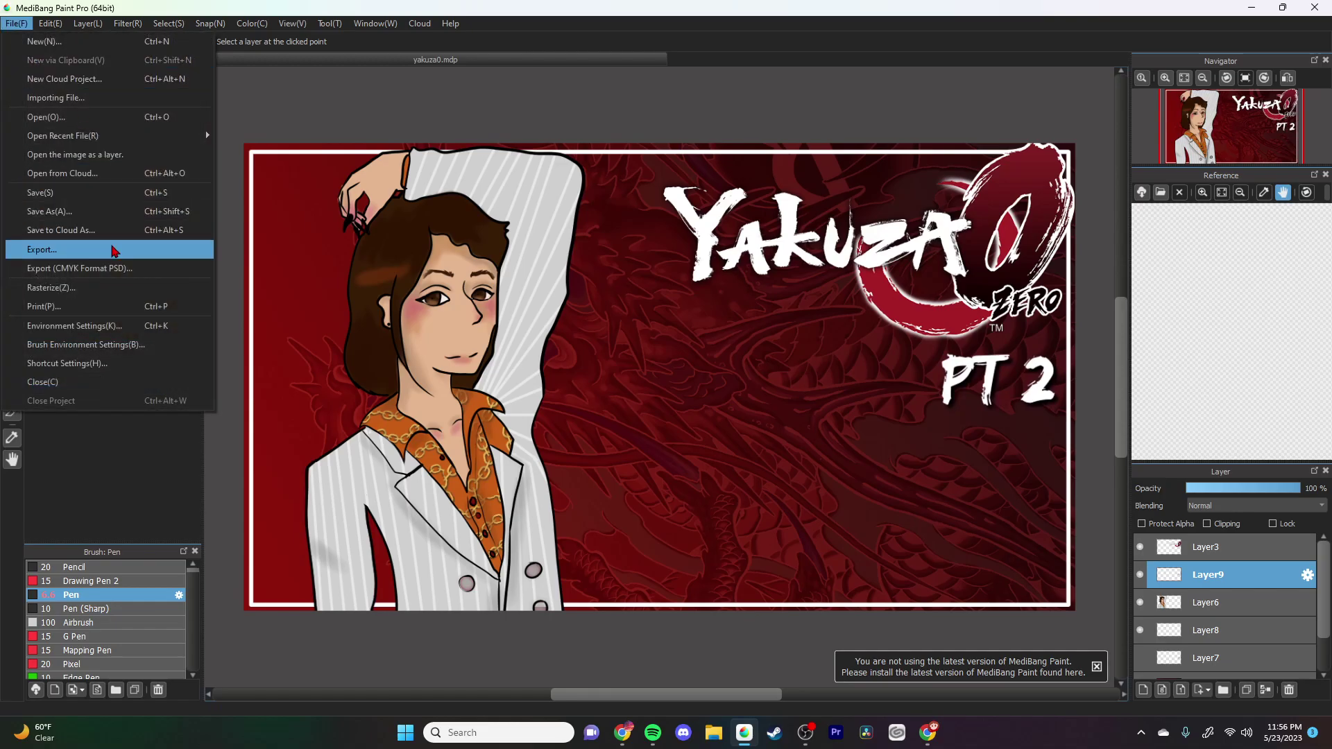
{"action": "left_click", "coordinate": [69, 247]}
{"action": "left_click", "coordinate": [734, 465]}
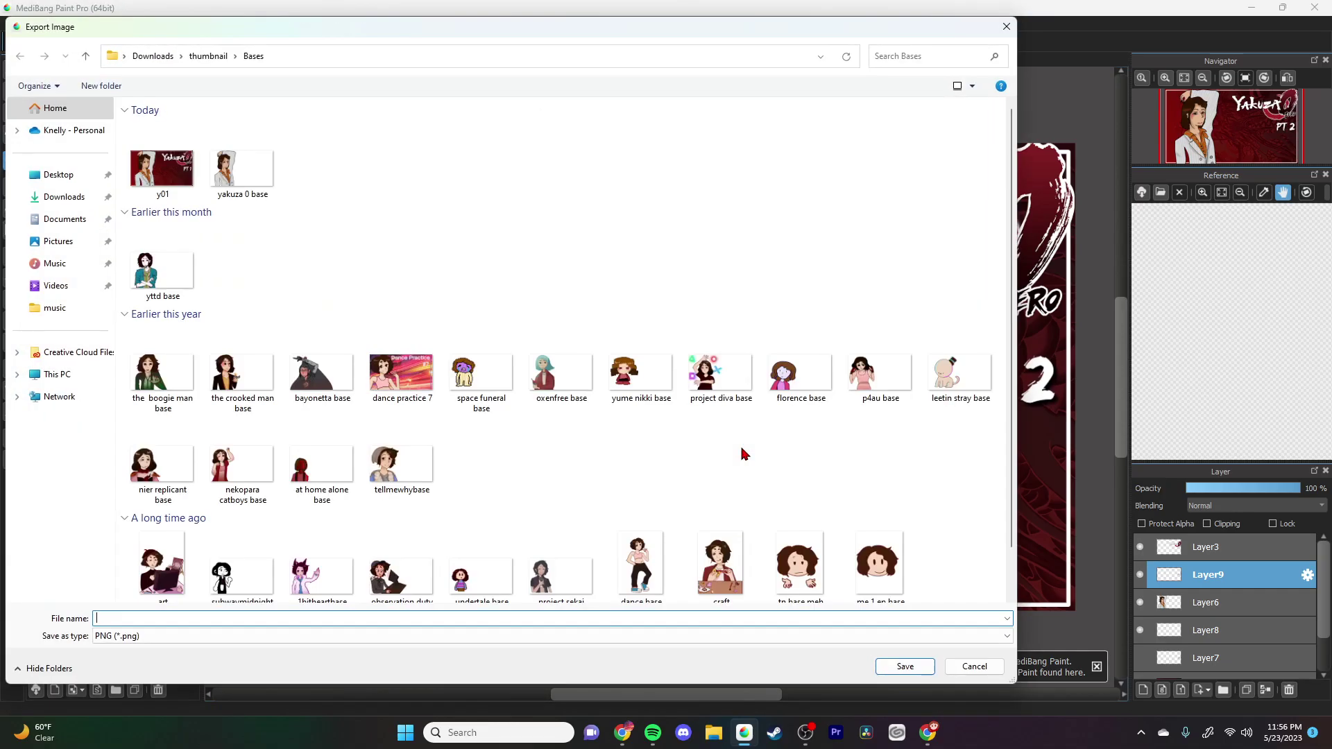
{"action": "type", "text": "y02"}
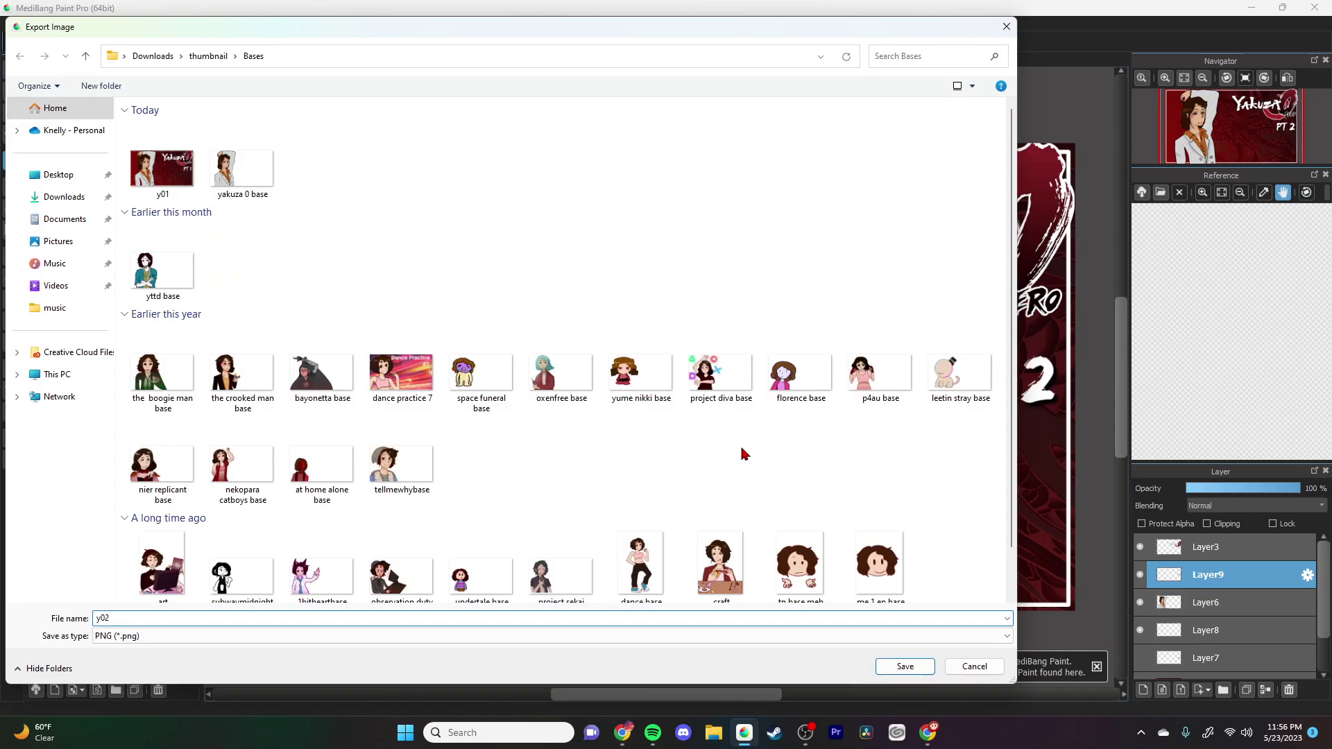
{"action": "key", "text": "Return"}
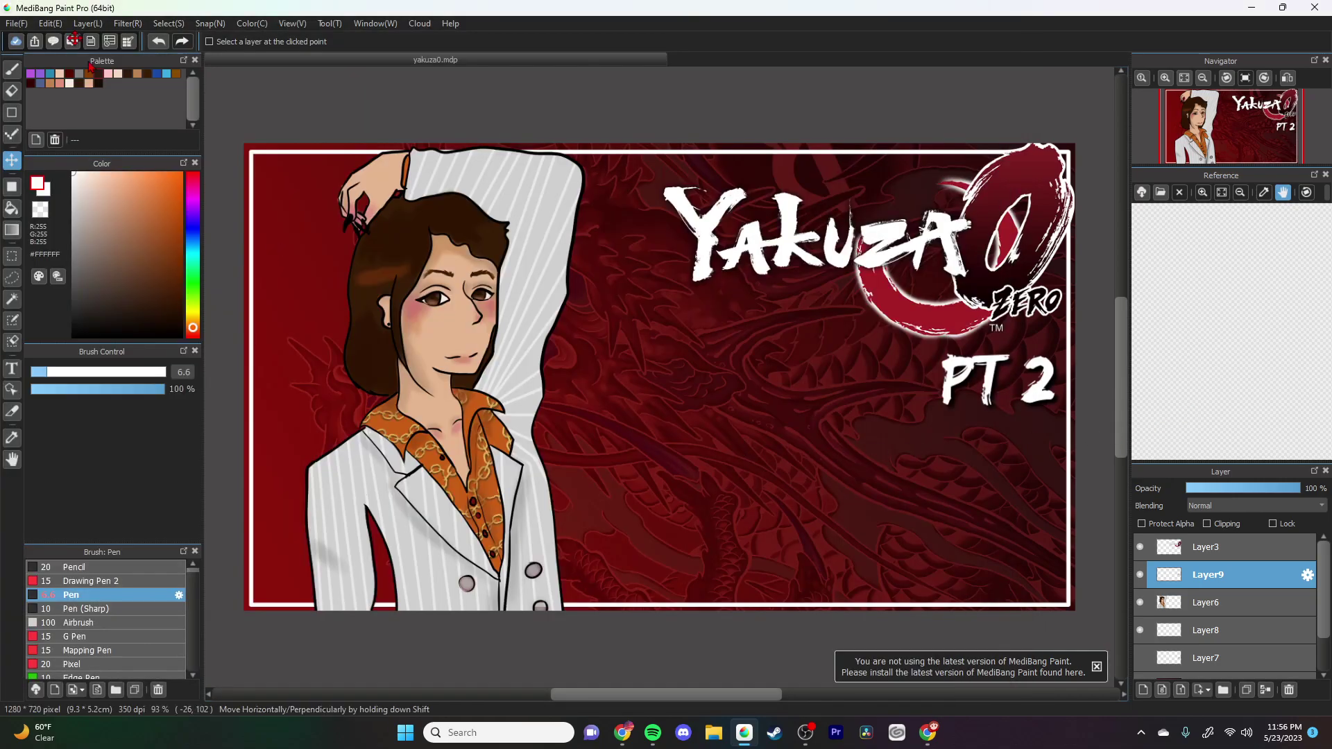
Step: Open the PT 3 graphic from the thumbnail folder as a new layer
{"action": "left_click", "coordinate": [17, 23]}
{"action": "left_click", "coordinate": [170, 154]}
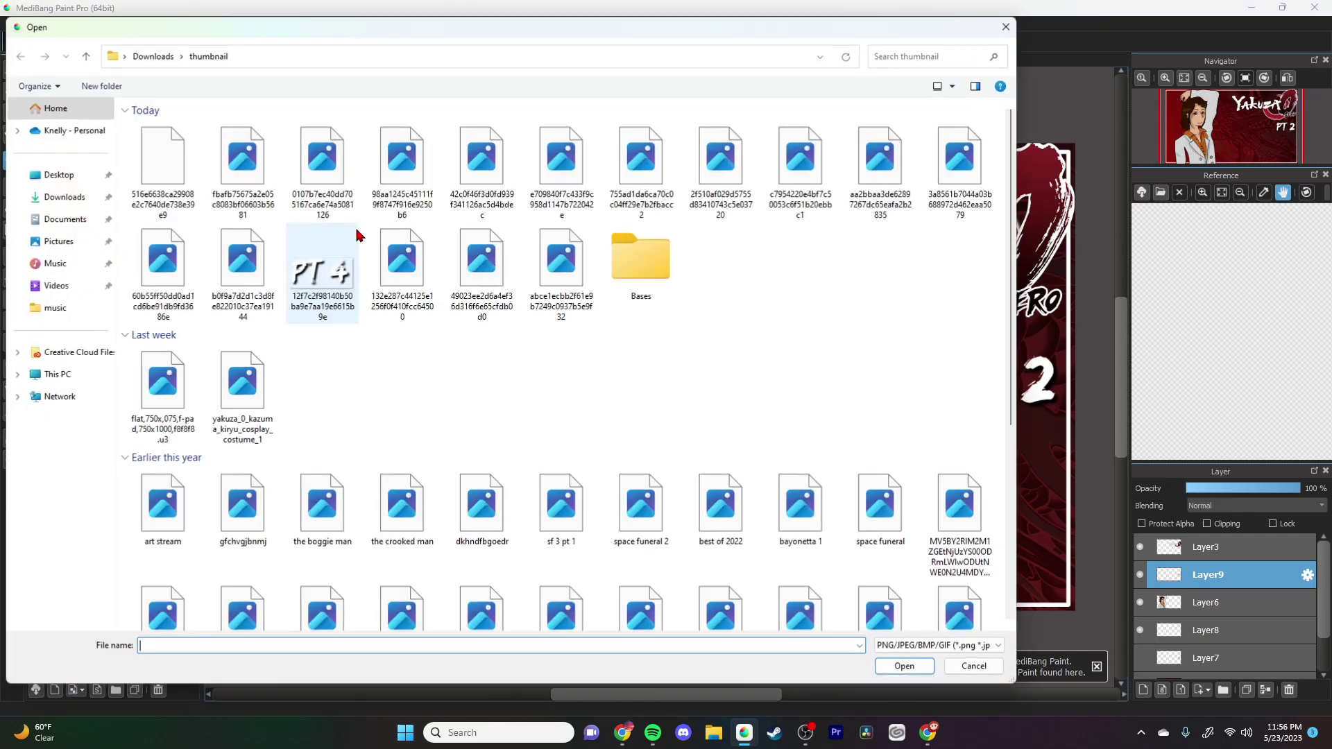
{"action": "double_click", "coordinate": [372, 300]}
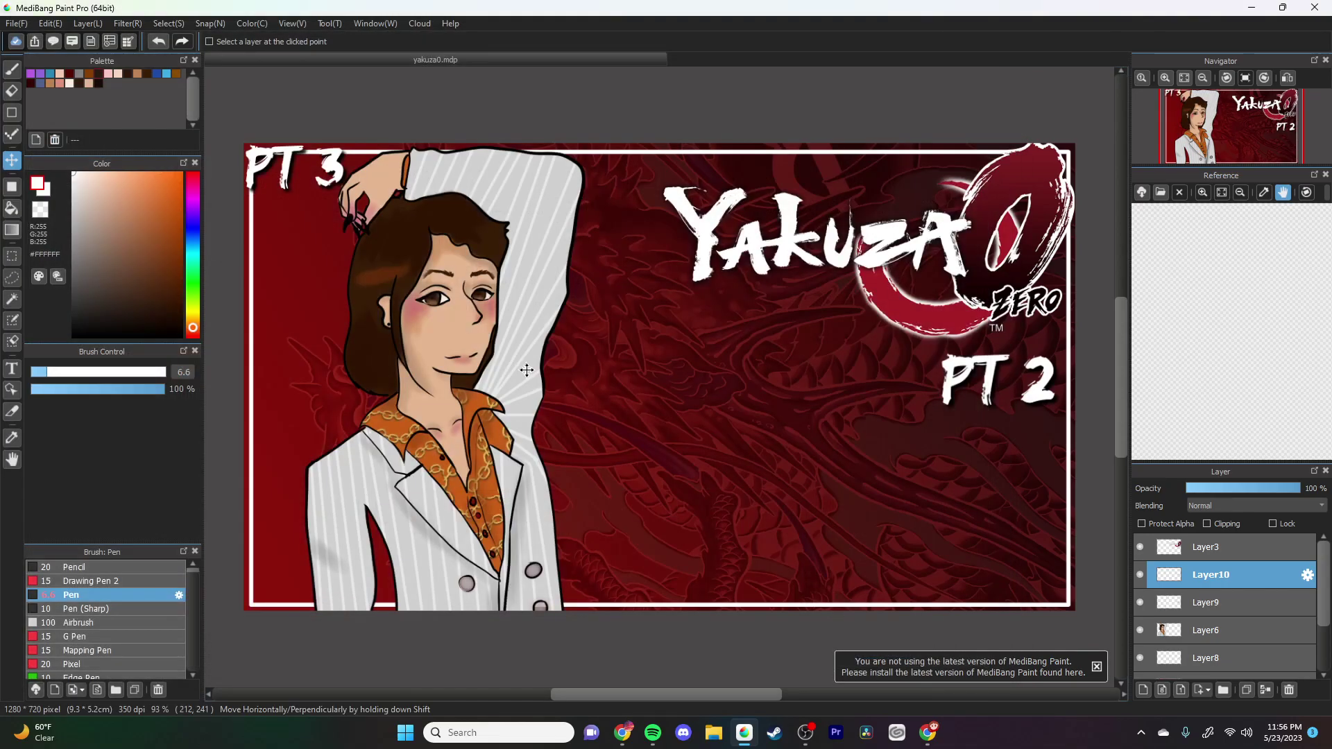
Step: Move the Pt 3 label over the Pt 2 label, enlarge it to match with Transform, and hide the Pt 2 layer
{"action": "left_click_drag", "start_coordinate": [319, 175], "coordinate": [1013, 389]}
{"action": "left_click", "coordinate": [169, 23]}
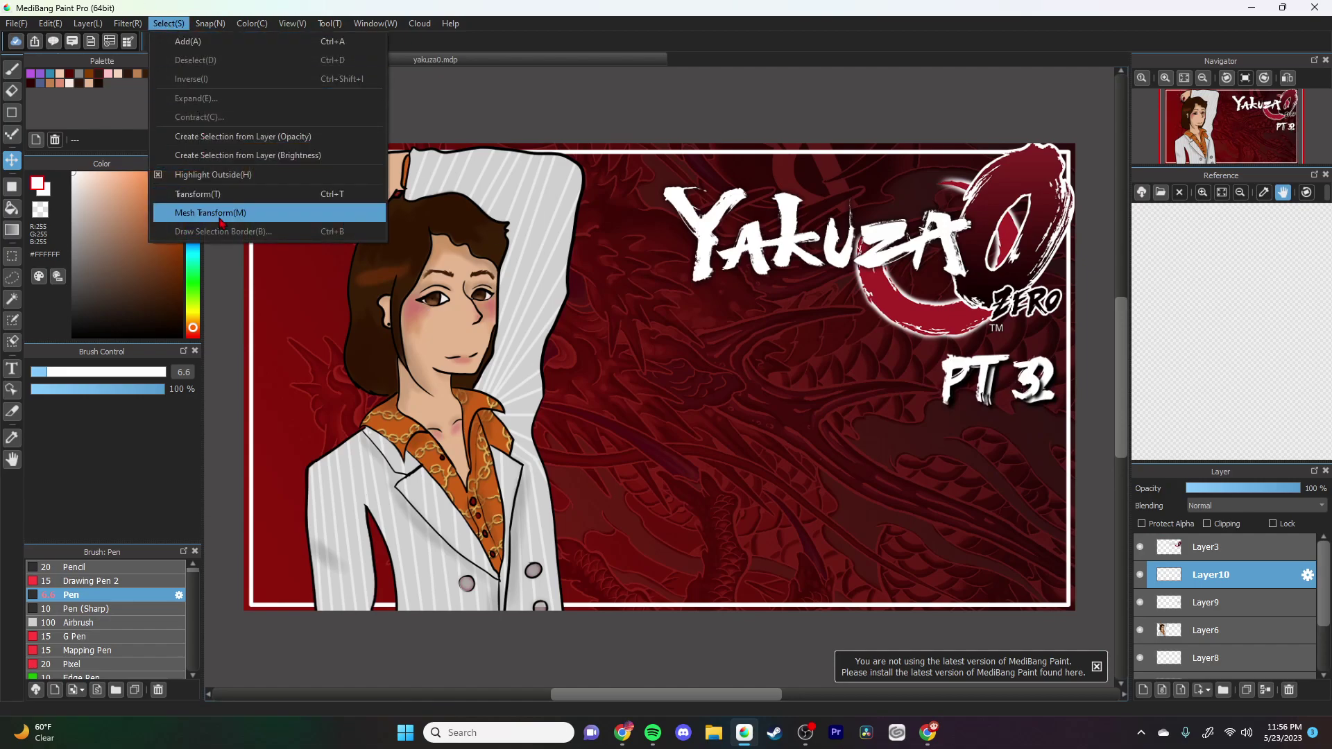
{"action": "left_click", "coordinate": [180, 177]}
{"action": "left_click_drag", "start_coordinate": [1052, 383], "coordinate": [1060, 386]}
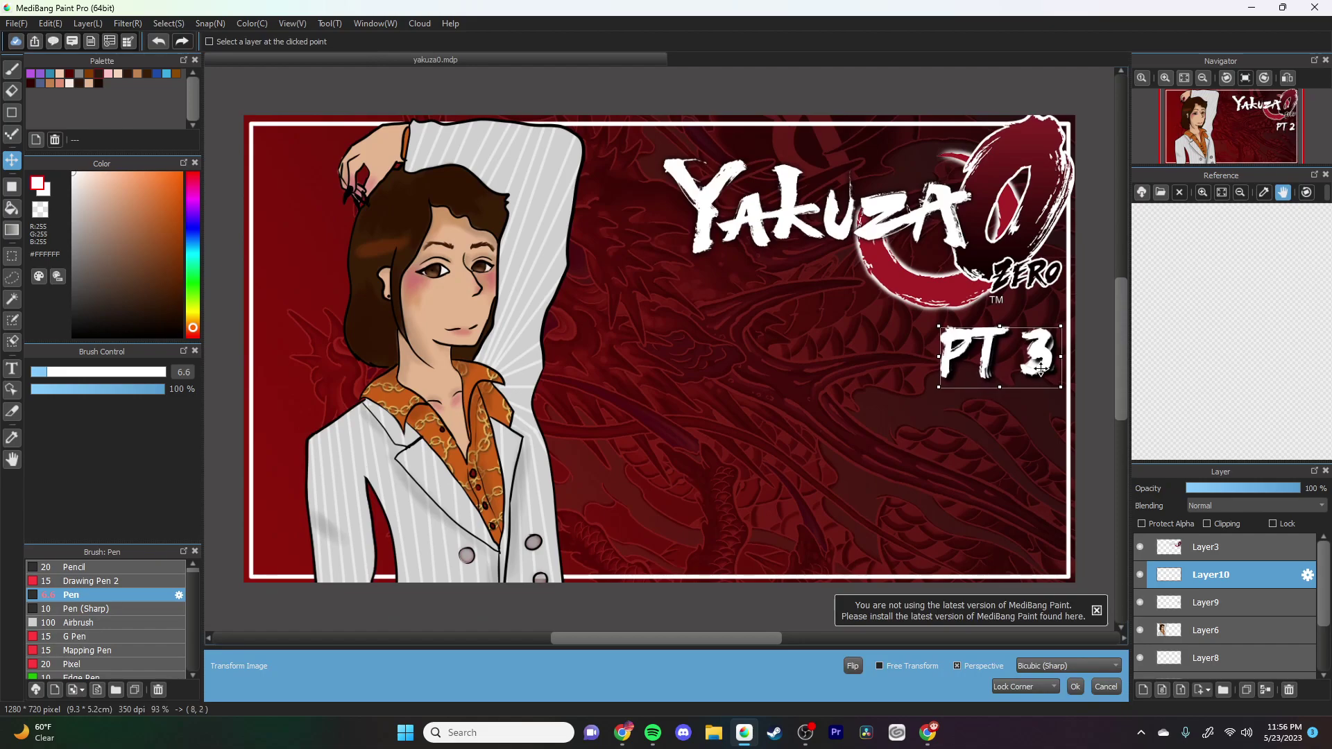
{"action": "left_click", "coordinate": [1074, 686]}
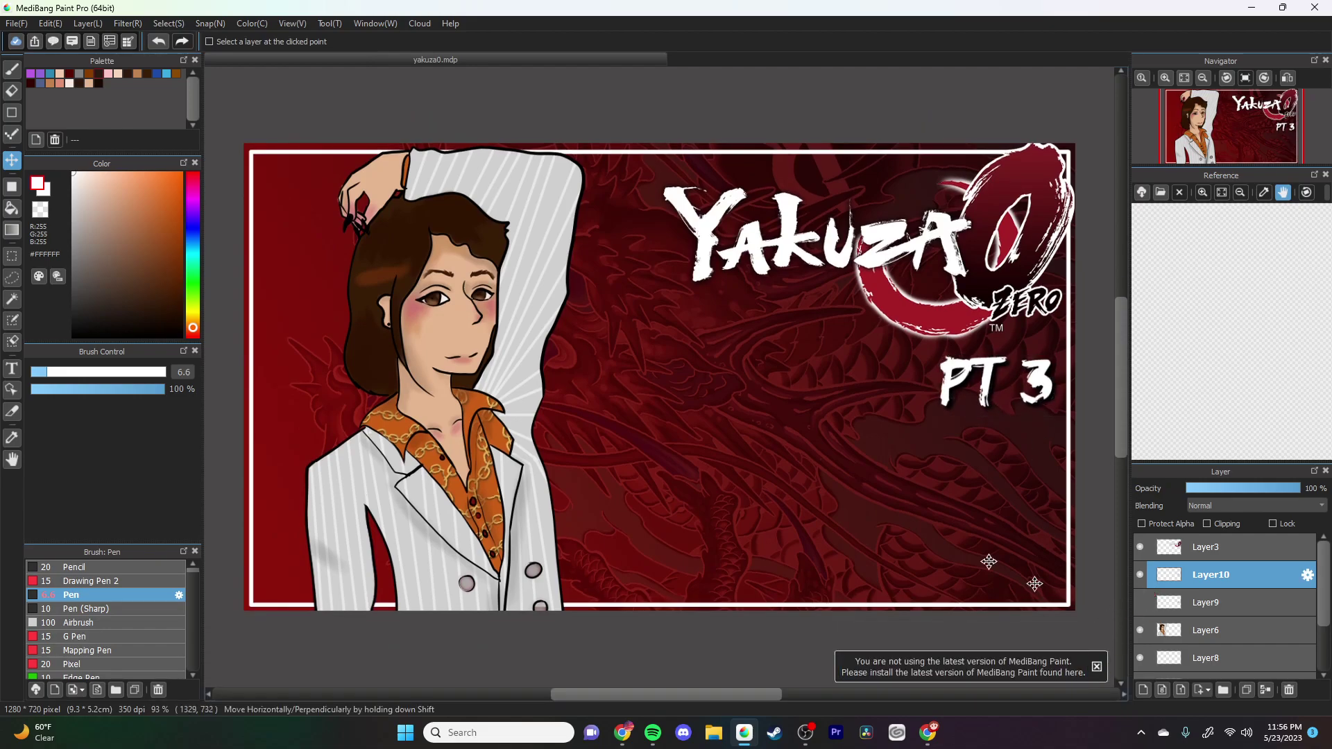
Step: Export the Pt 3 thumbnail as a transparent PNG named y03 in the Bases folder
{"action": "left_click", "coordinate": [16, 23]}
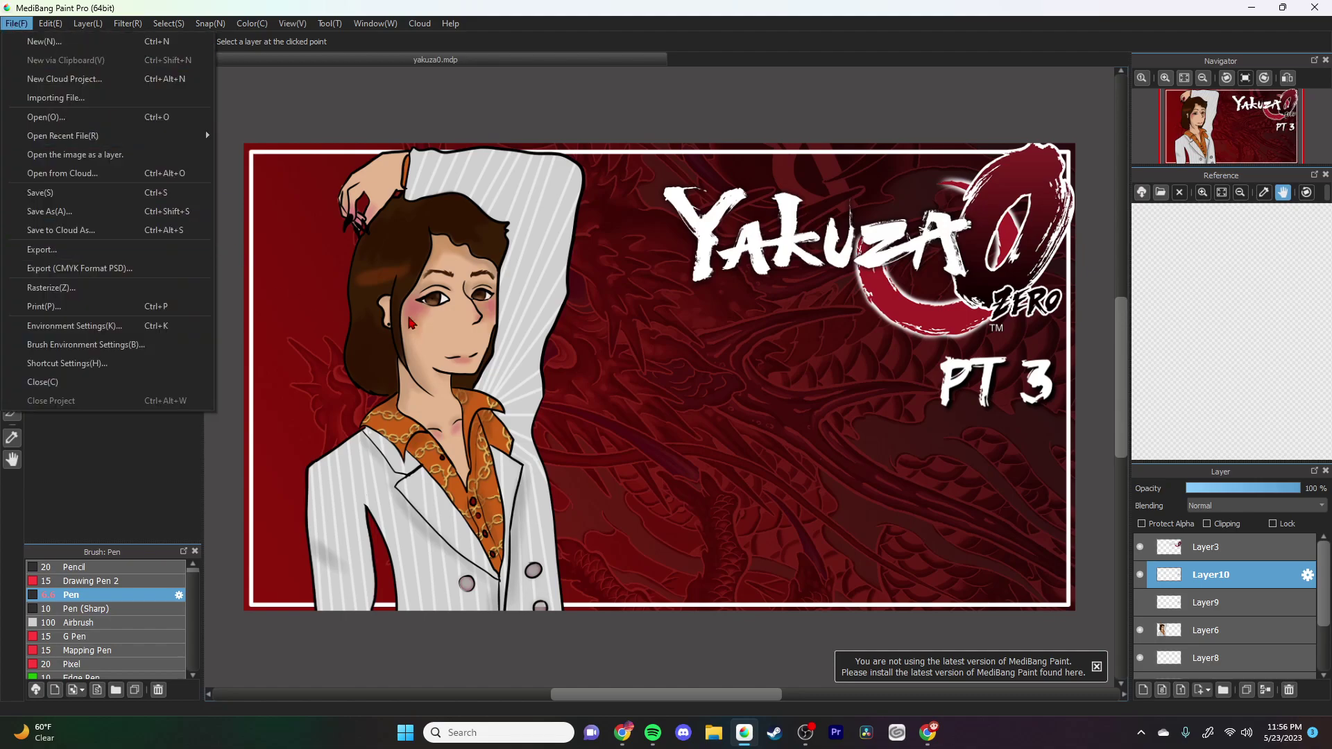
{"action": "left_click", "coordinate": [42, 249]}
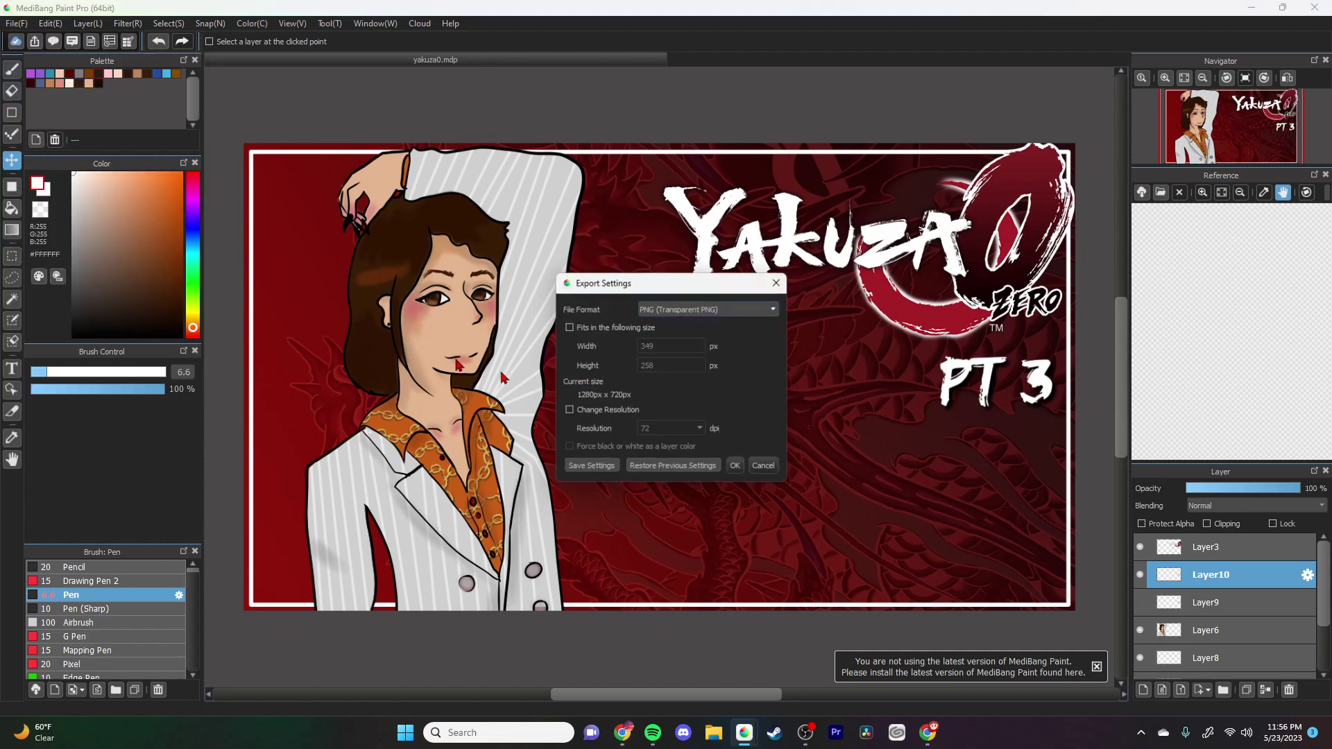
{"action": "left_click", "coordinate": [736, 466]}
{"action": "type", "text": "y03"}
{"action": "key", "text": "Return"}
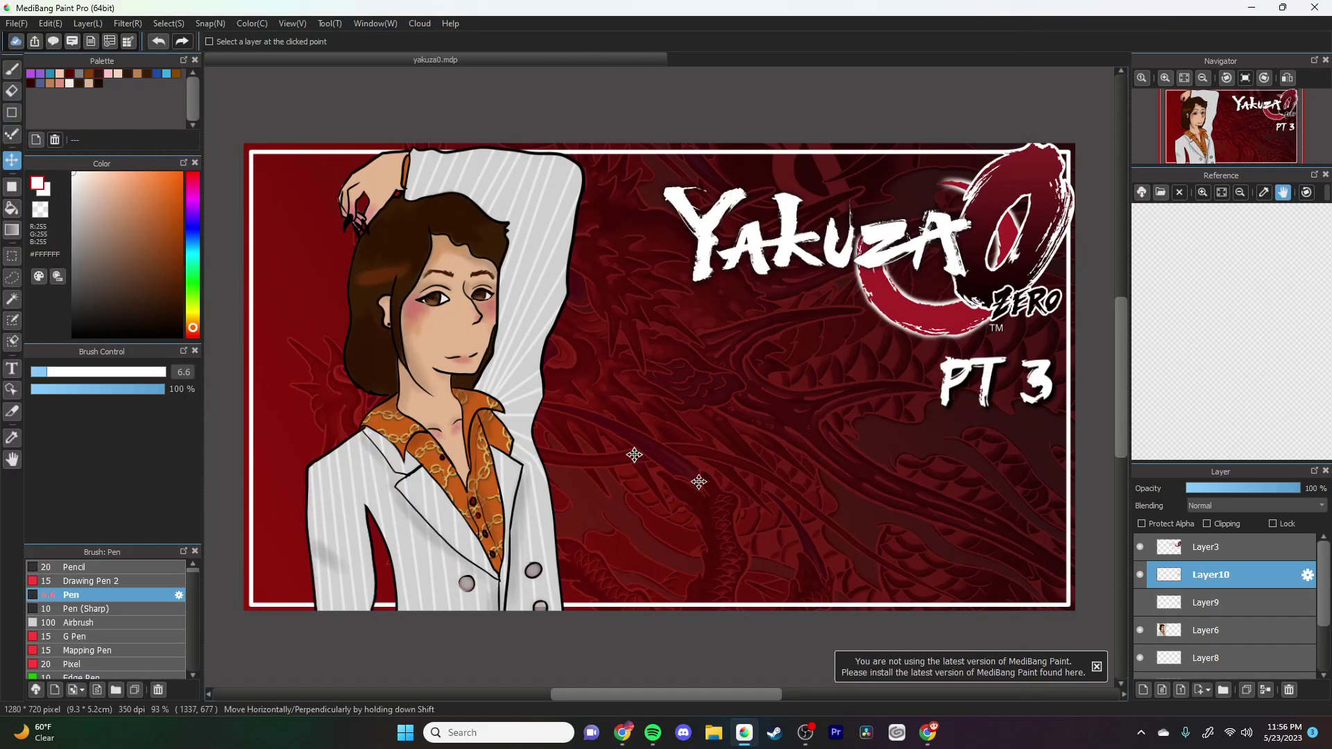
Step: Open the PT 4 graphic from the thumbnail folder as a new layer
{"action": "left_click", "coordinate": [16, 23]}
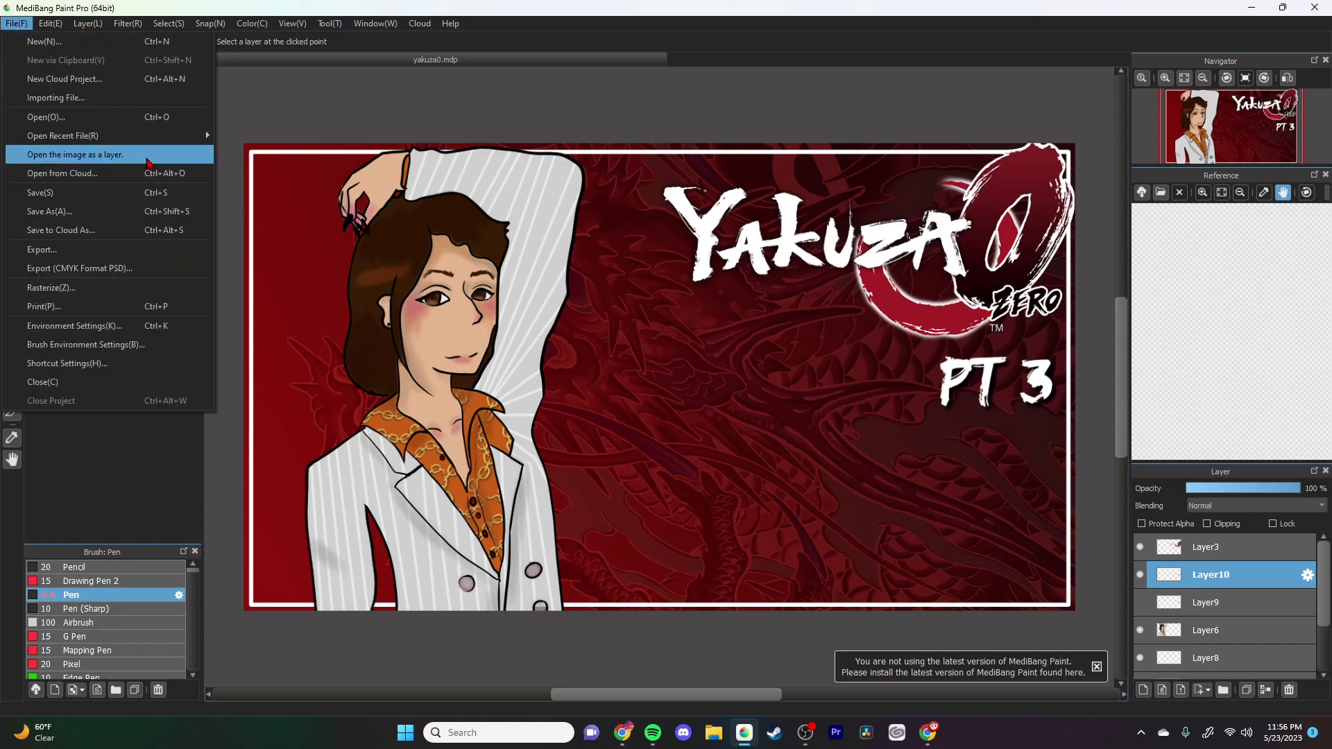
{"action": "left_click", "coordinate": [147, 156]}
{"action": "double_click", "coordinate": [310, 305]}
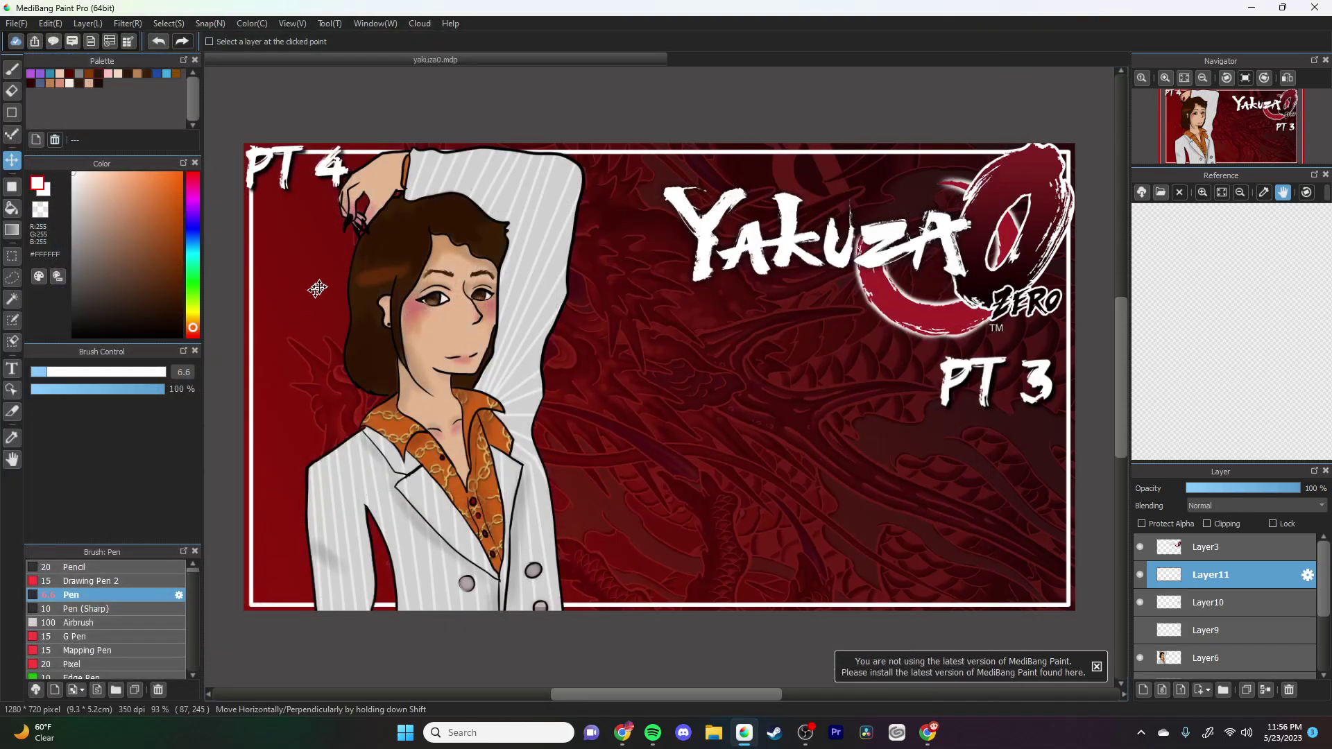
Step: Use Transform to move and enlarge the Pt 4 label over the Pt 3 label, and hide the Pt 3 layer
{"action": "left_click", "coordinate": [168, 23]}
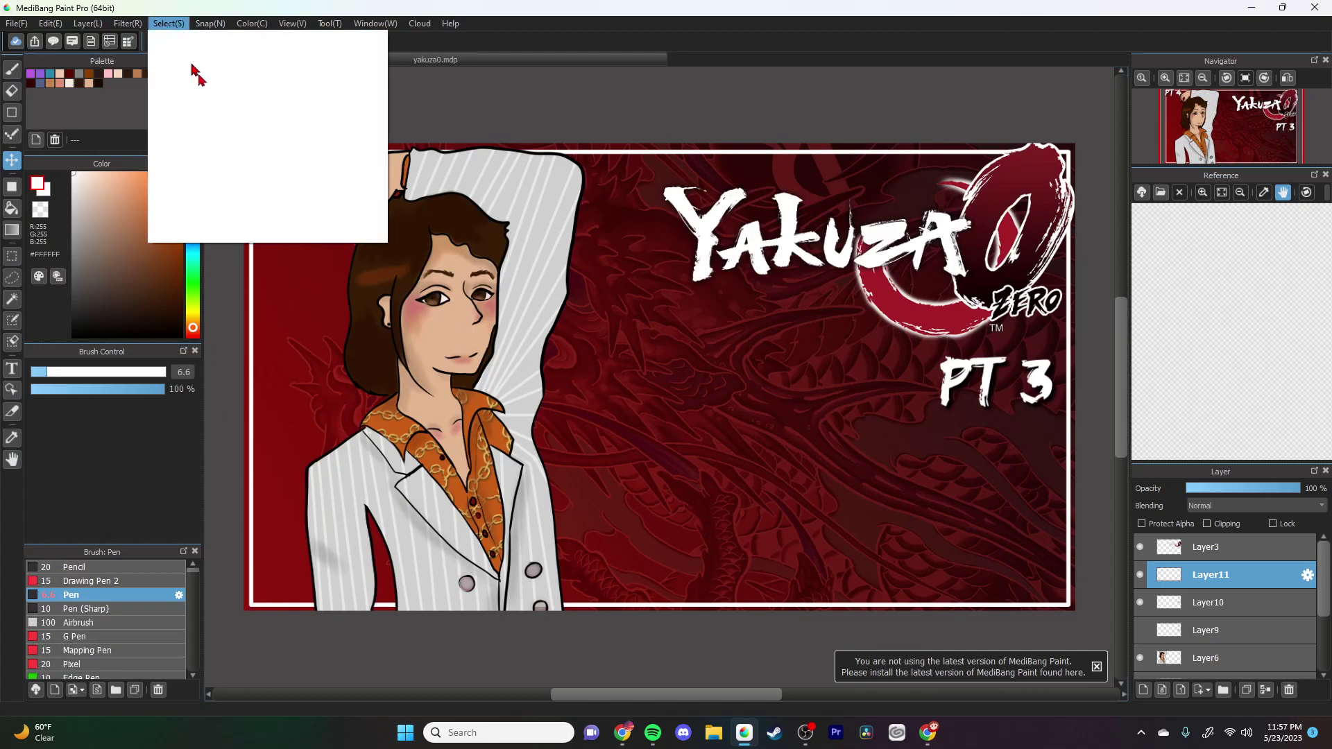
{"action": "left_click", "coordinate": [224, 193]}
{"action": "left_click_drag", "start_coordinate": [324, 188], "coordinate": [978, 371]}
{"action": "left_click_drag", "start_coordinate": [1054, 388], "coordinate": [1010, 371]}
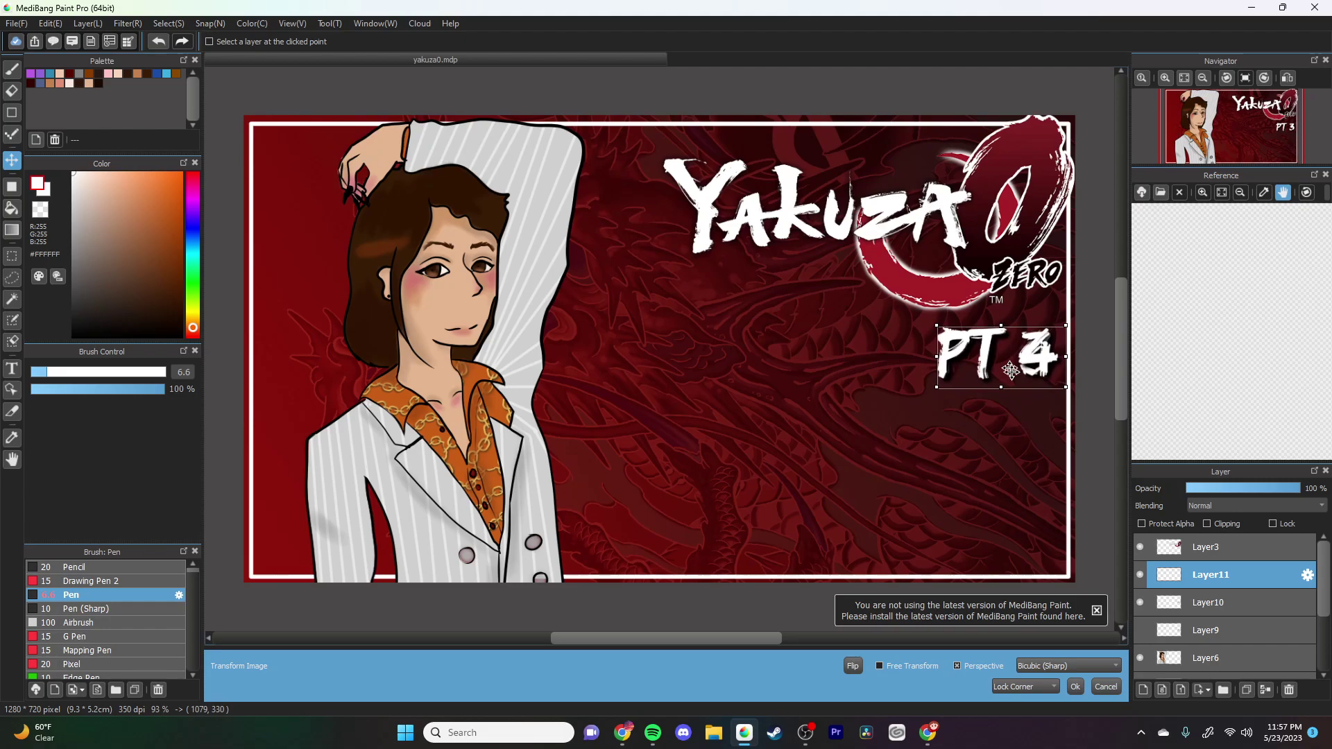
{"action": "left_click", "coordinate": [1075, 687]}
Step: Export the Pt 4 thumbnail as a transparent PNG named y04 in the Bases folder
{"action": "left_click", "coordinate": [16, 23]}
{"action": "left_click", "coordinate": [127, 248]}
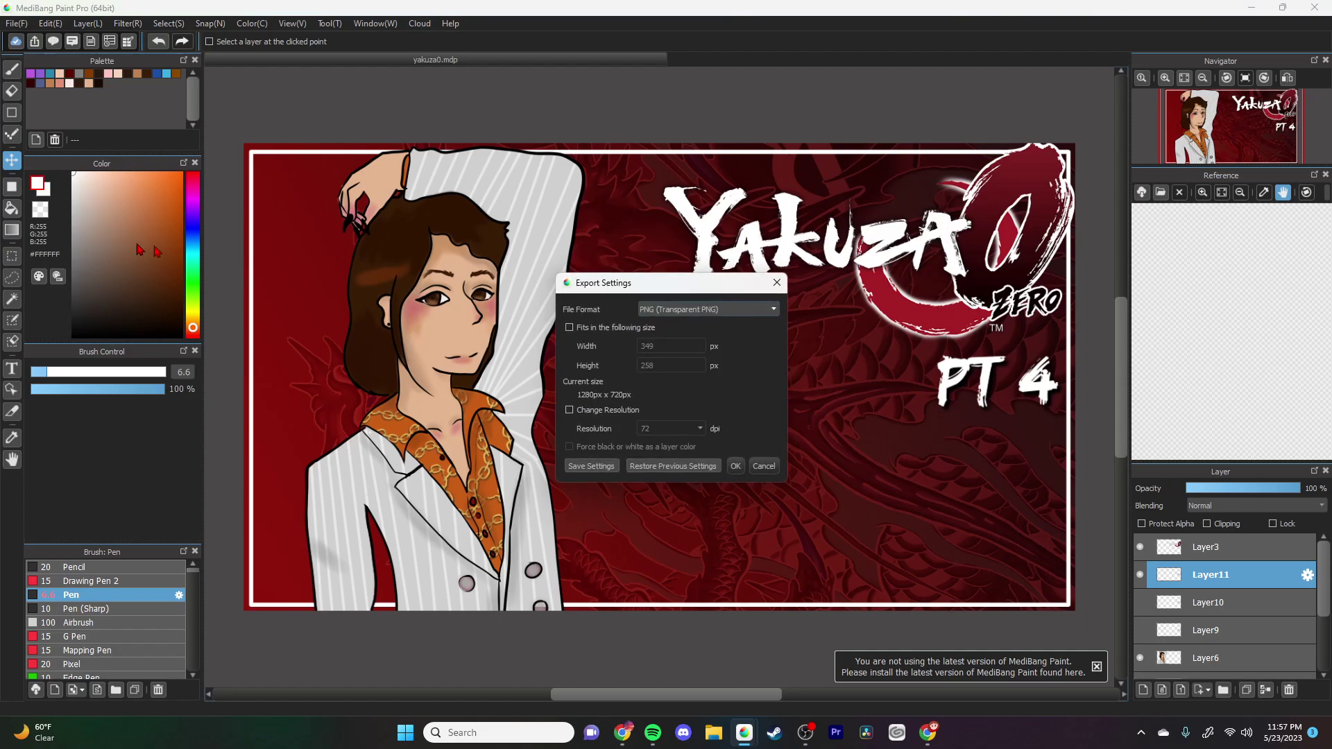
{"action": "left_click", "coordinate": [736, 466]}
{"action": "type", "text": "yu"}
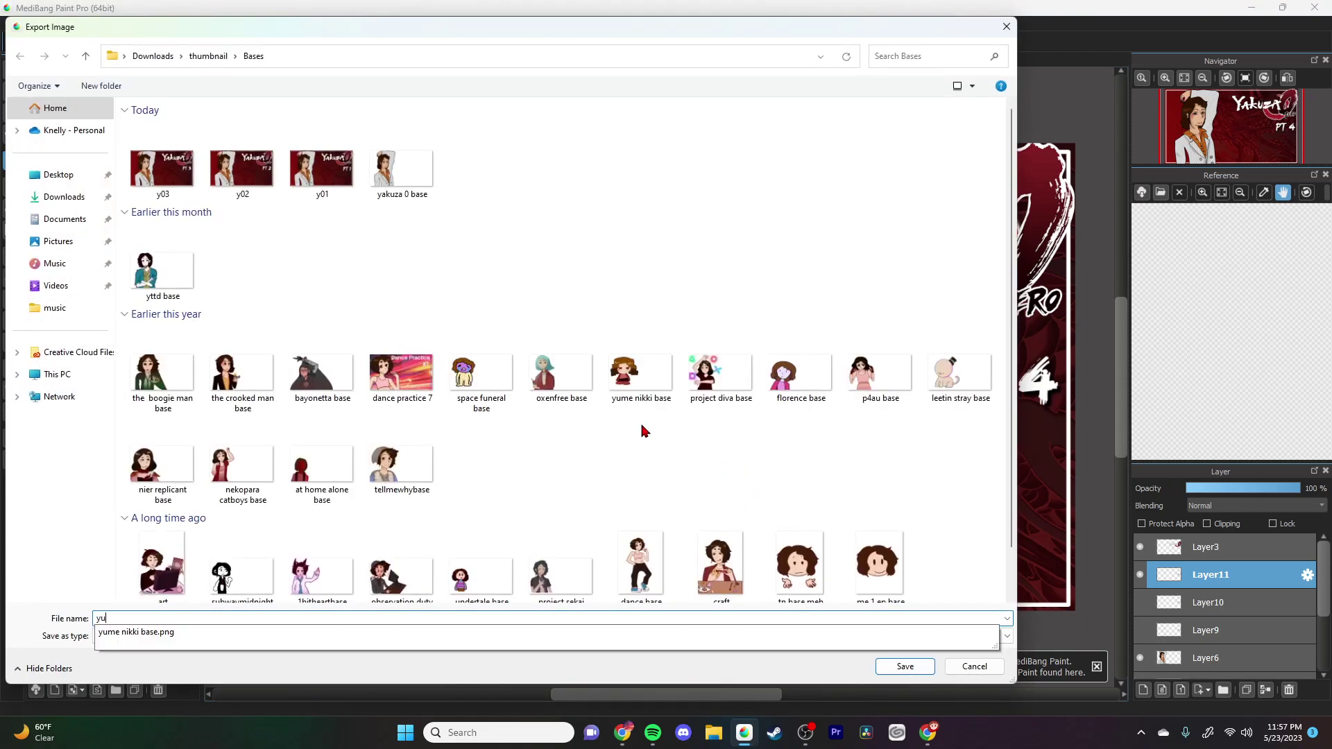
{"action": "key", "text": "BackSpace"}
{"action": "type", "text": "04"}
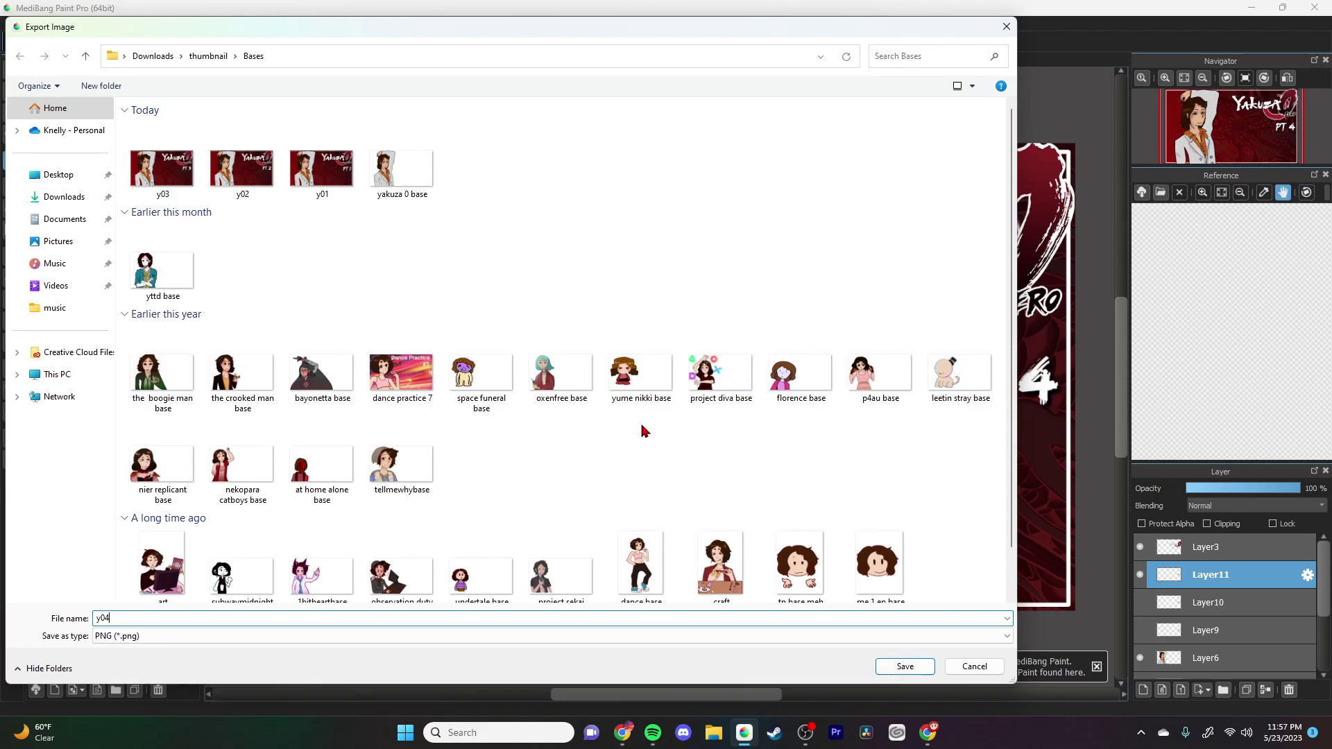
{"action": "key", "text": "Return"}
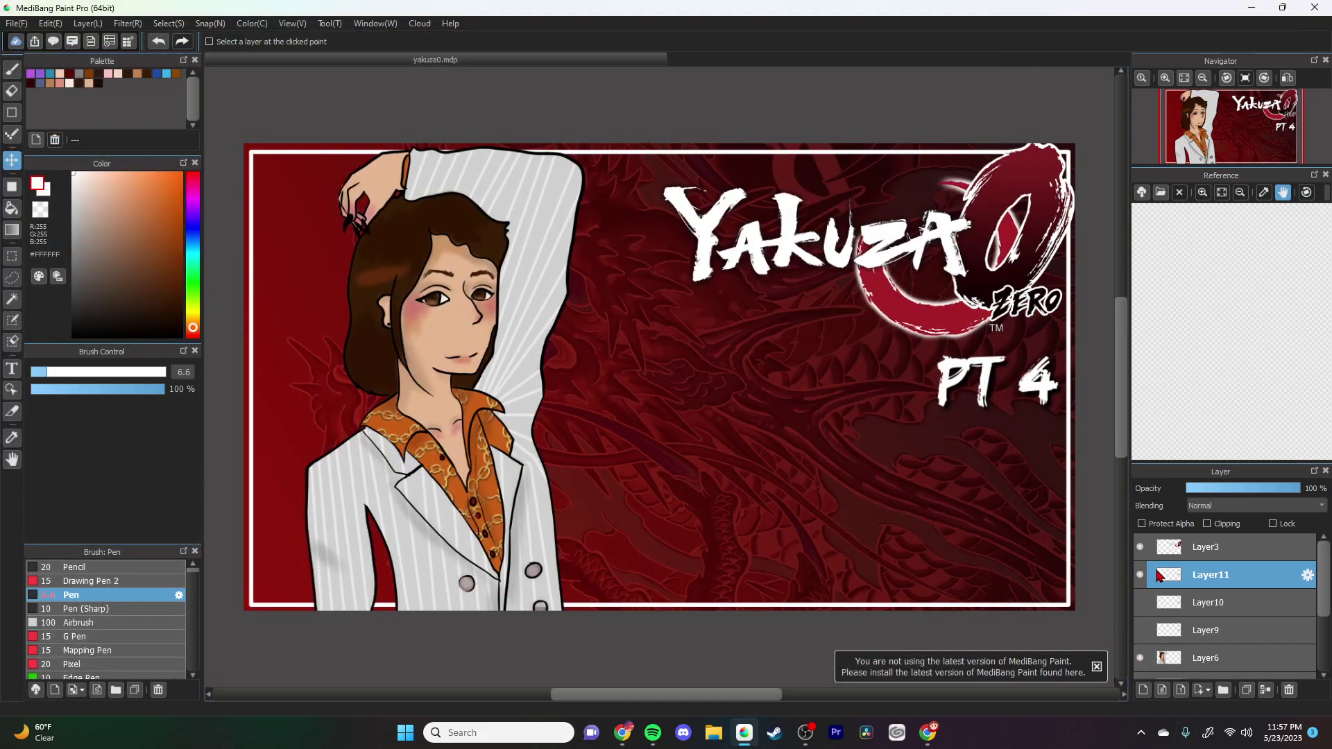
Step: Open the PT 5 graphic from the thumbnail folder as a new layer
{"action": "left_click", "coordinate": [16, 23]}
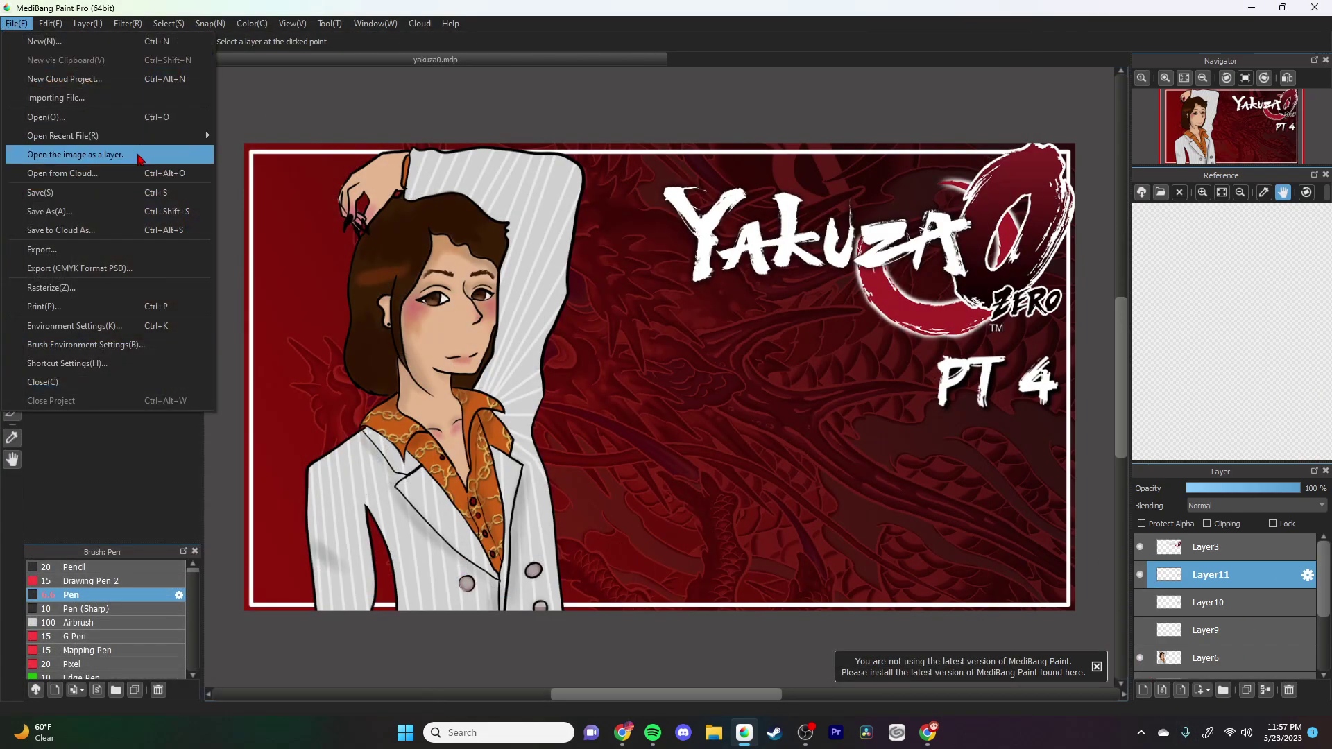
{"action": "left_click", "coordinate": [104, 163]}
{"action": "double_click", "coordinate": [250, 281]}
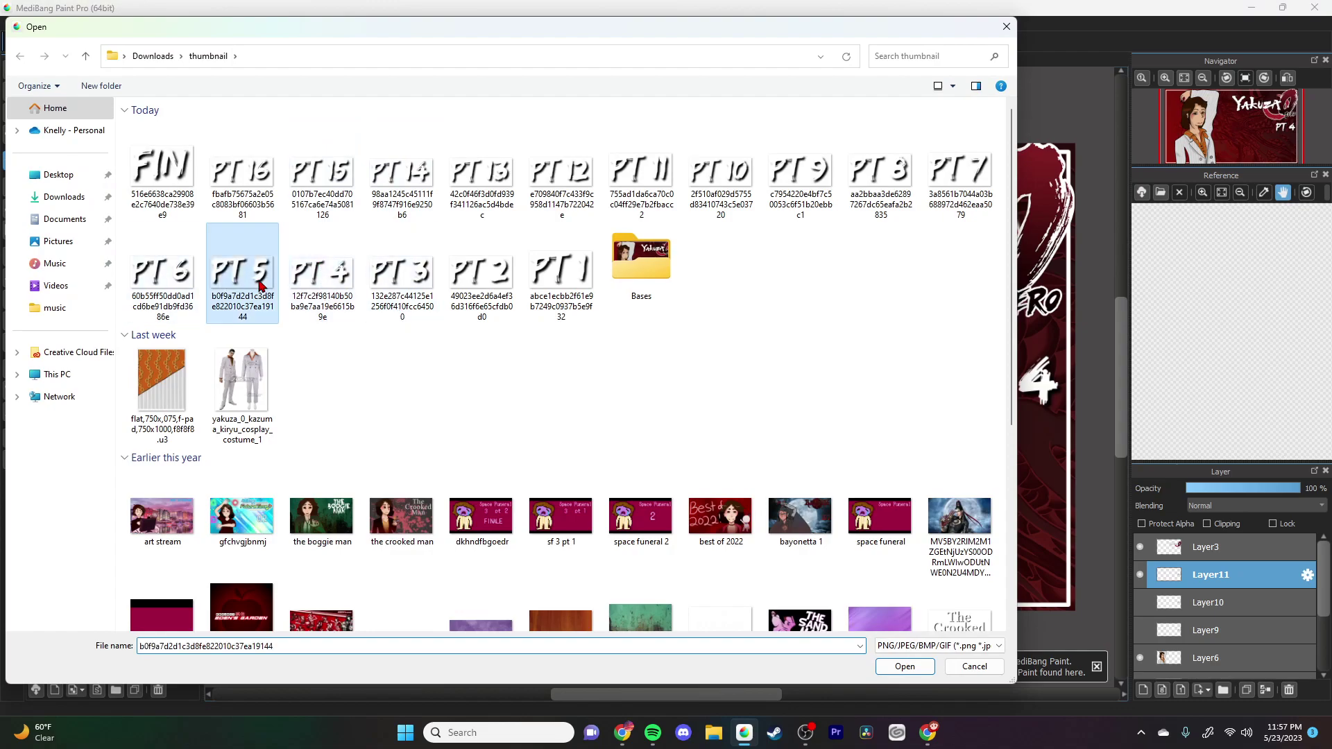
Step: Use Transform to move and enlarge the PT 5 label over the PT 4 label, and hide the PT 4 layer
{"action": "left_click", "coordinate": [168, 22]}
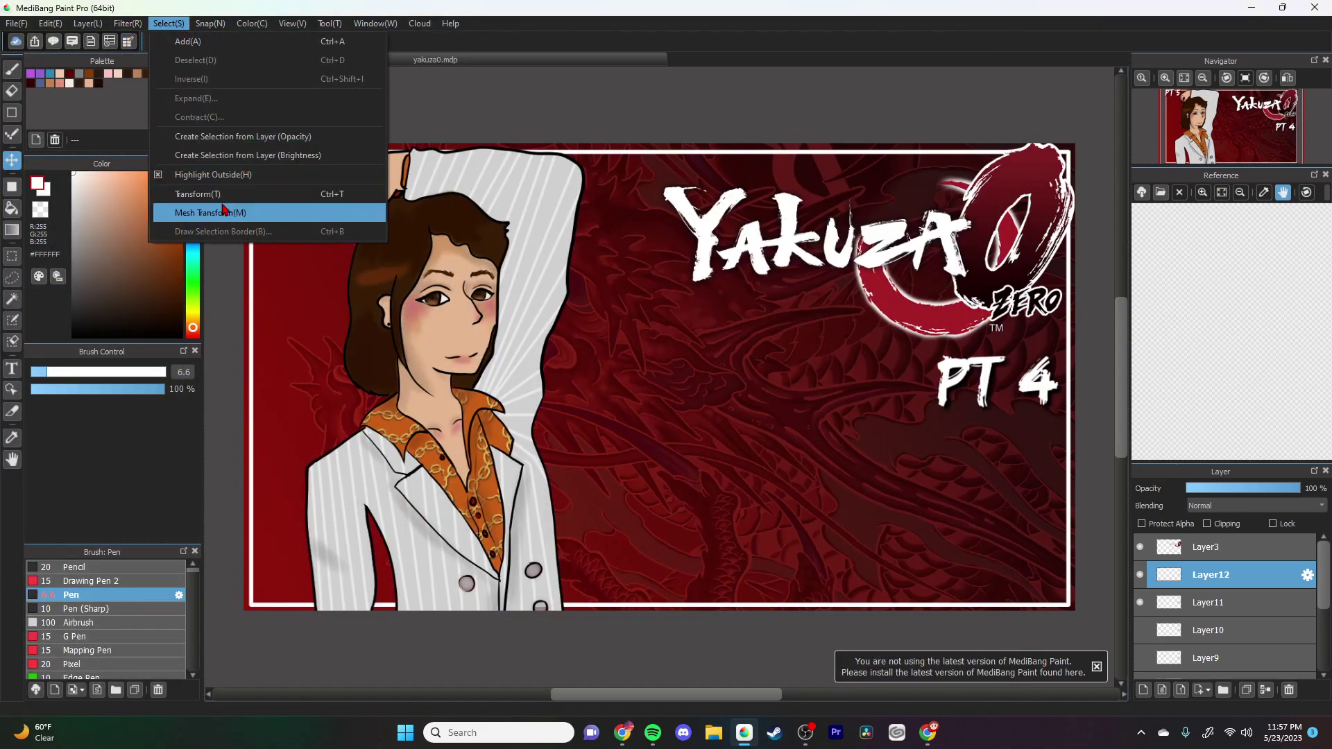
{"action": "left_click", "coordinate": [301, 197]}
{"action": "left_click_drag", "start_coordinate": [315, 146], "coordinate": [1037, 377]}
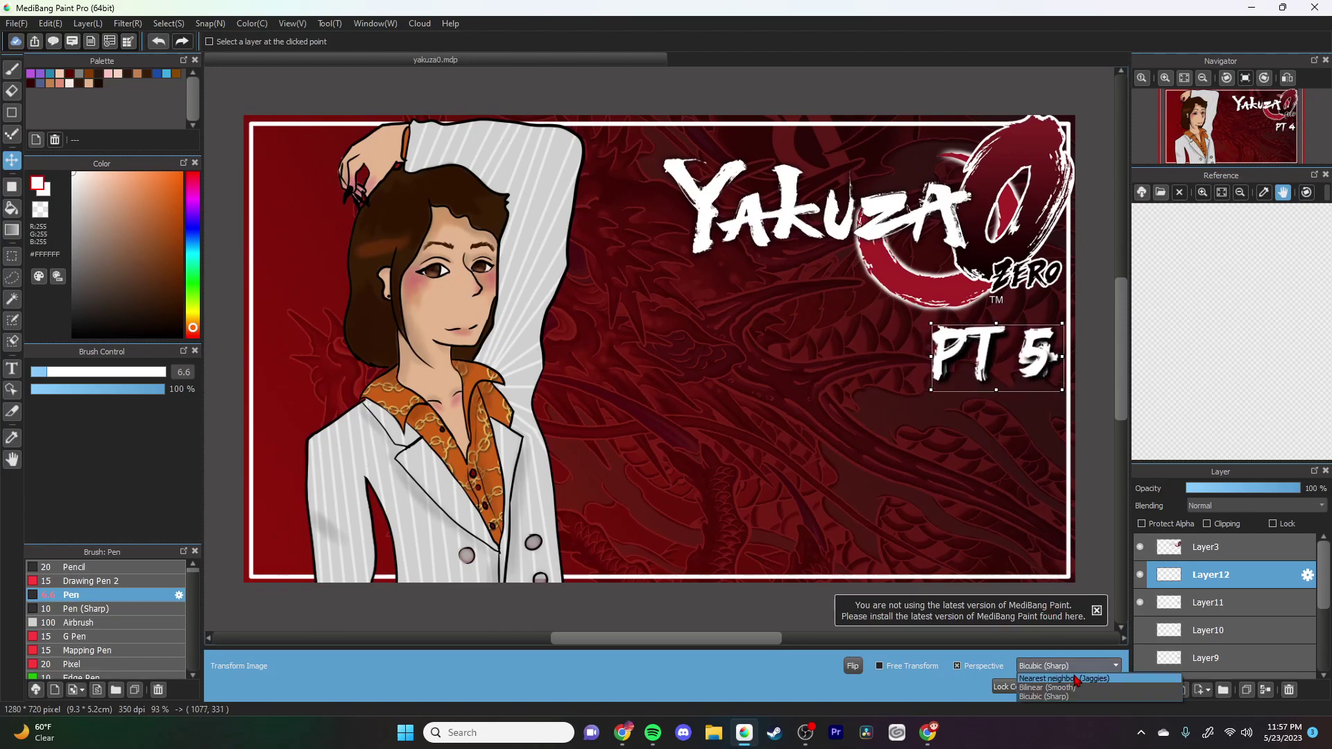
{"action": "left_click", "coordinate": [1075, 687]}
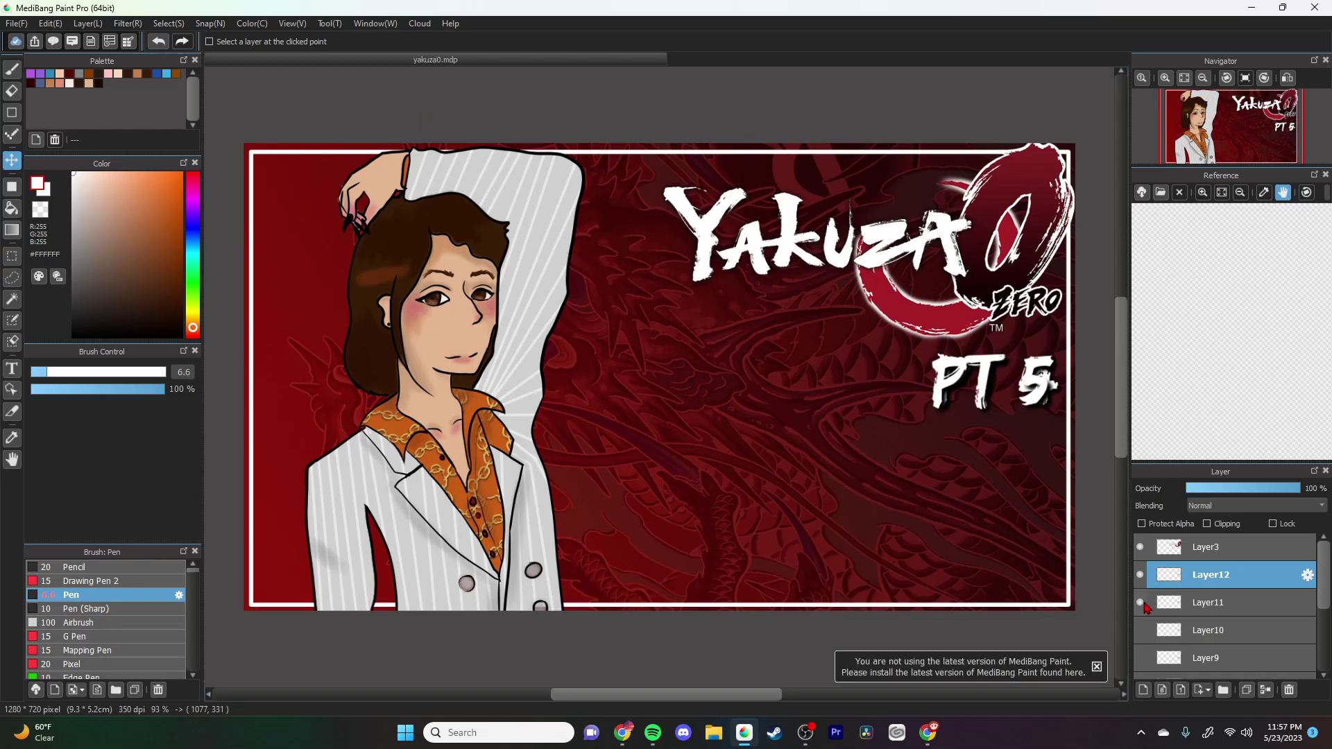
Step: Export the PT 5 thumbnail as a transparent PNG named y05 in the Bases folder
{"action": "left_click", "coordinate": [17, 25]}
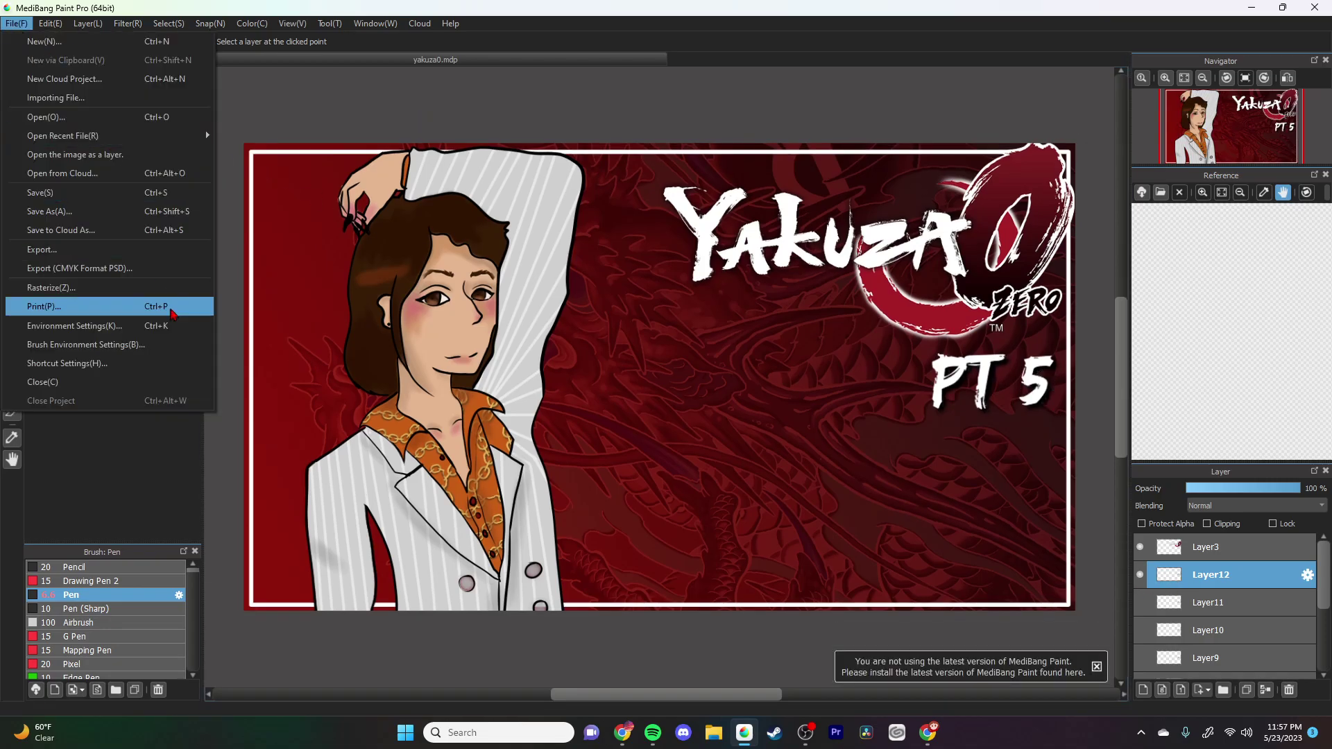
{"action": "left_click", "coordinate": [69, 250]}
{"action": "left_click", "coordinate": [737, 469]}
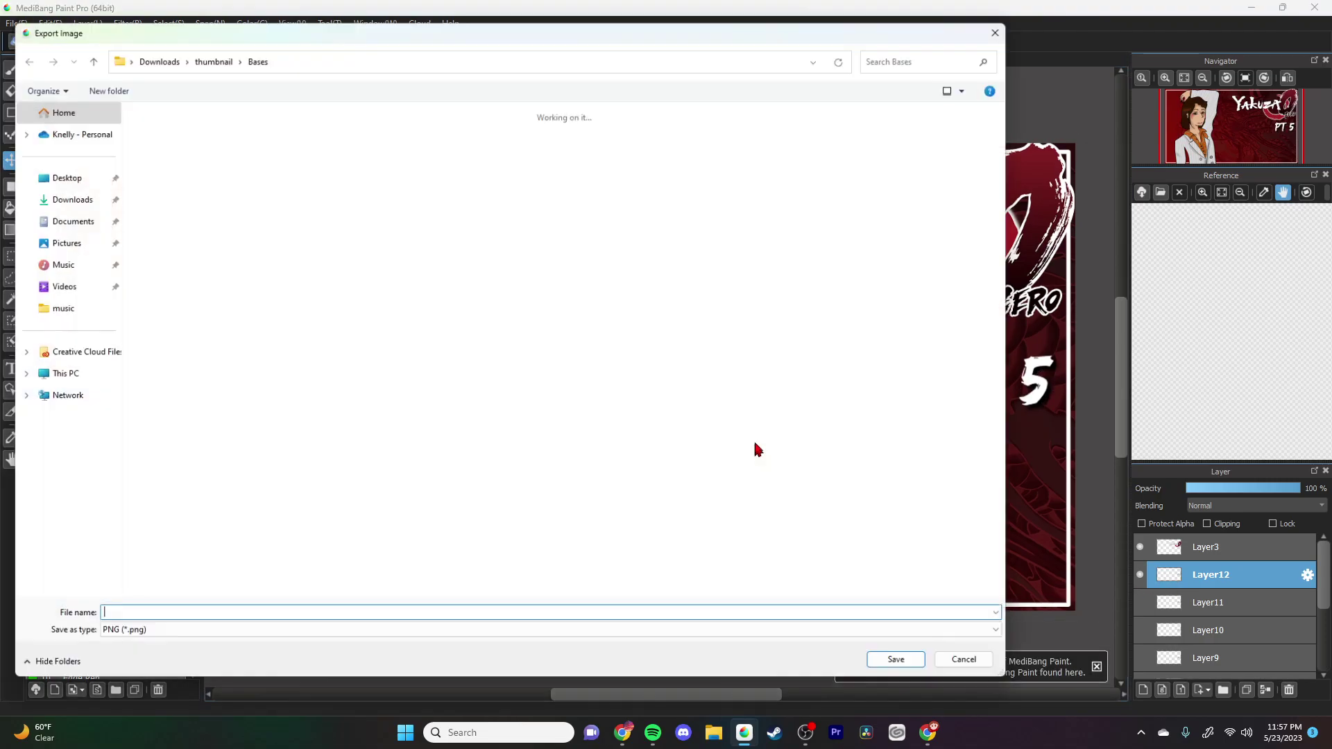
{"action": "type", "text": "y05"}
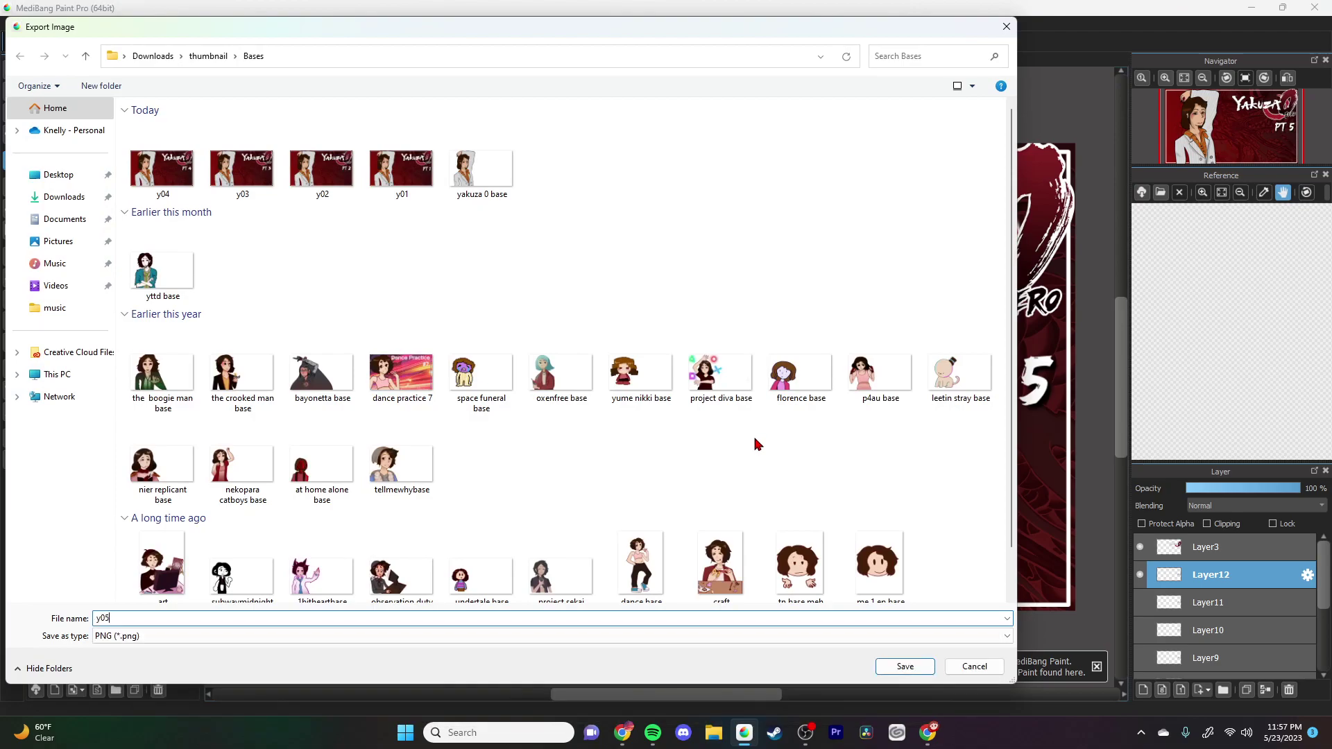
{"action": "key", "text": "Return"}
Step: Open the PT 6 graphic from the thumbnail folder as a new layer
{"action": "left_click", "coordinate": [28, 26]}
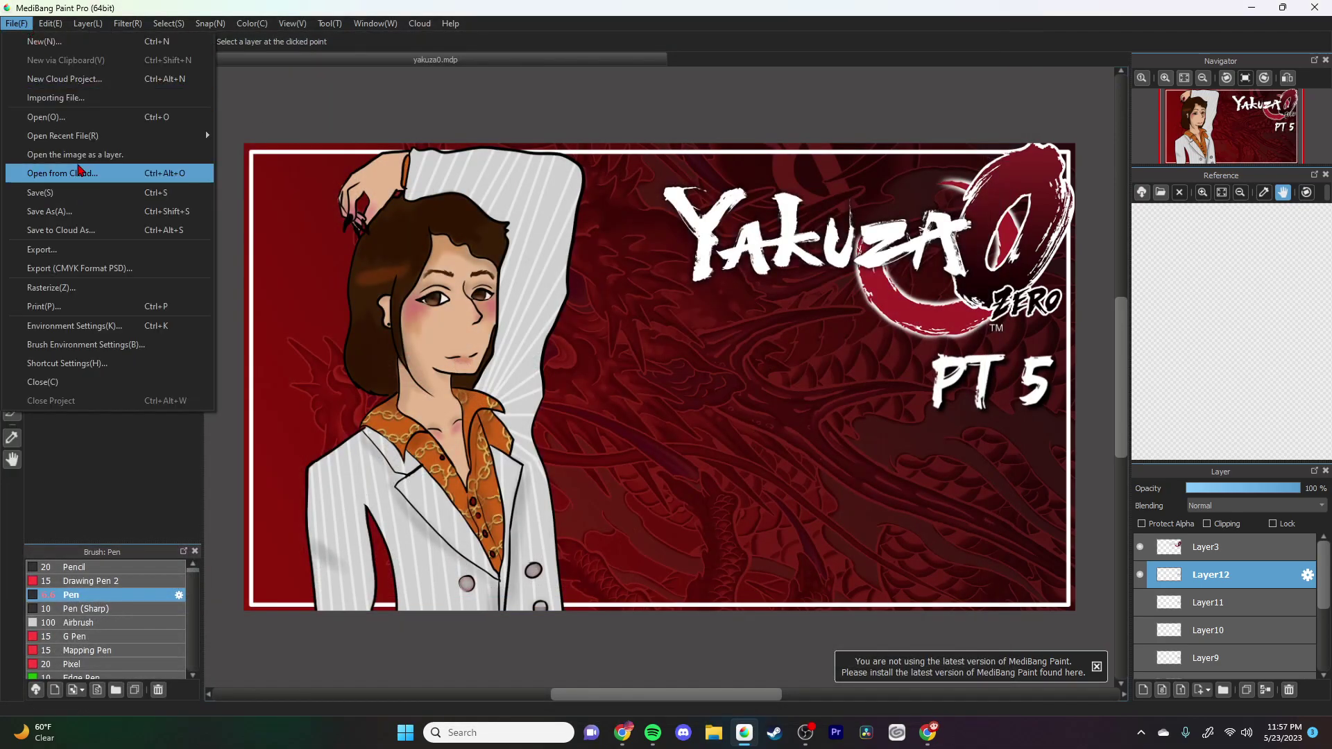
{"action": "left_click", "coordinate": [83, 166]}
{"action": "double_click", "coordinate": [161, 278]}
Step: Use Transform to move and enlarge the PT 6 label over the PT 5 label, and hide the PT 5 layer
{"action": "left_click", "coordinate": [168, 23]}
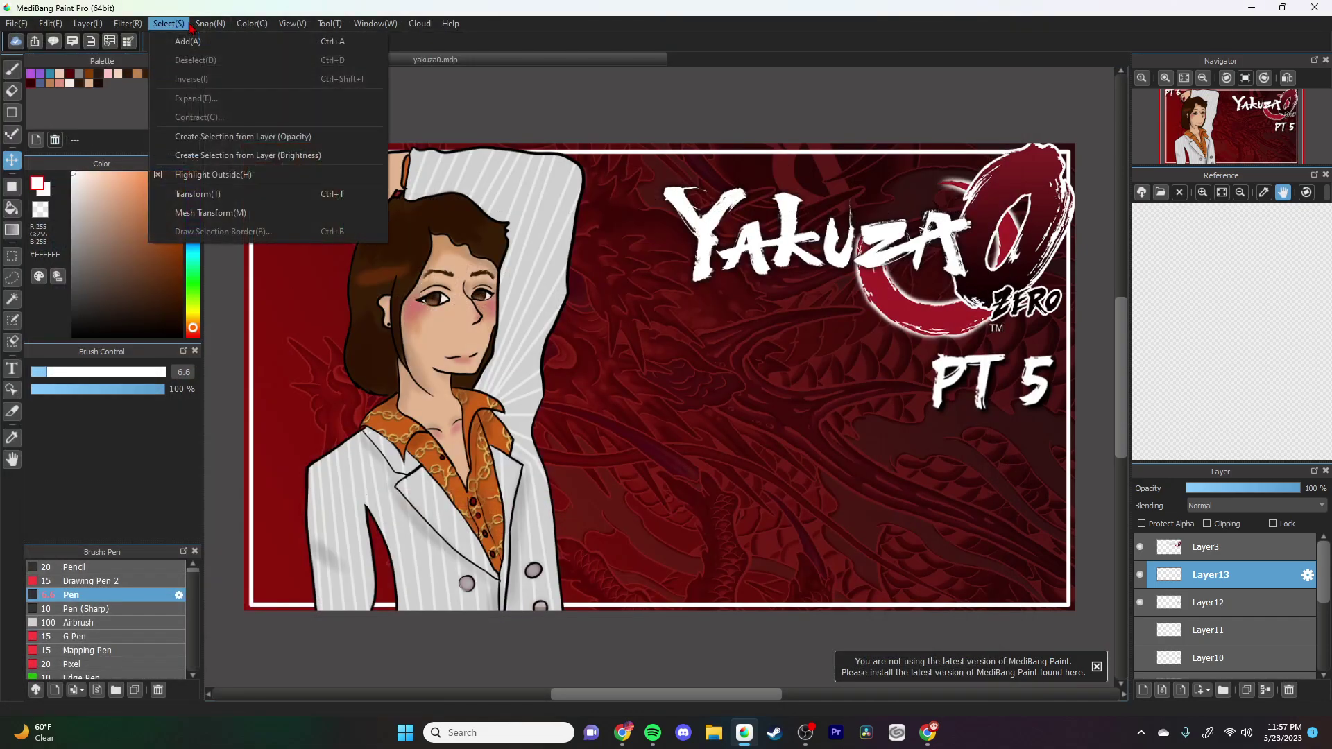
{"action": "left_click", "coordinate": [193, 194]}
{"action": "left_click_drag", "start_coordinate": [286, 149], "coordinate": [1013, 360]}
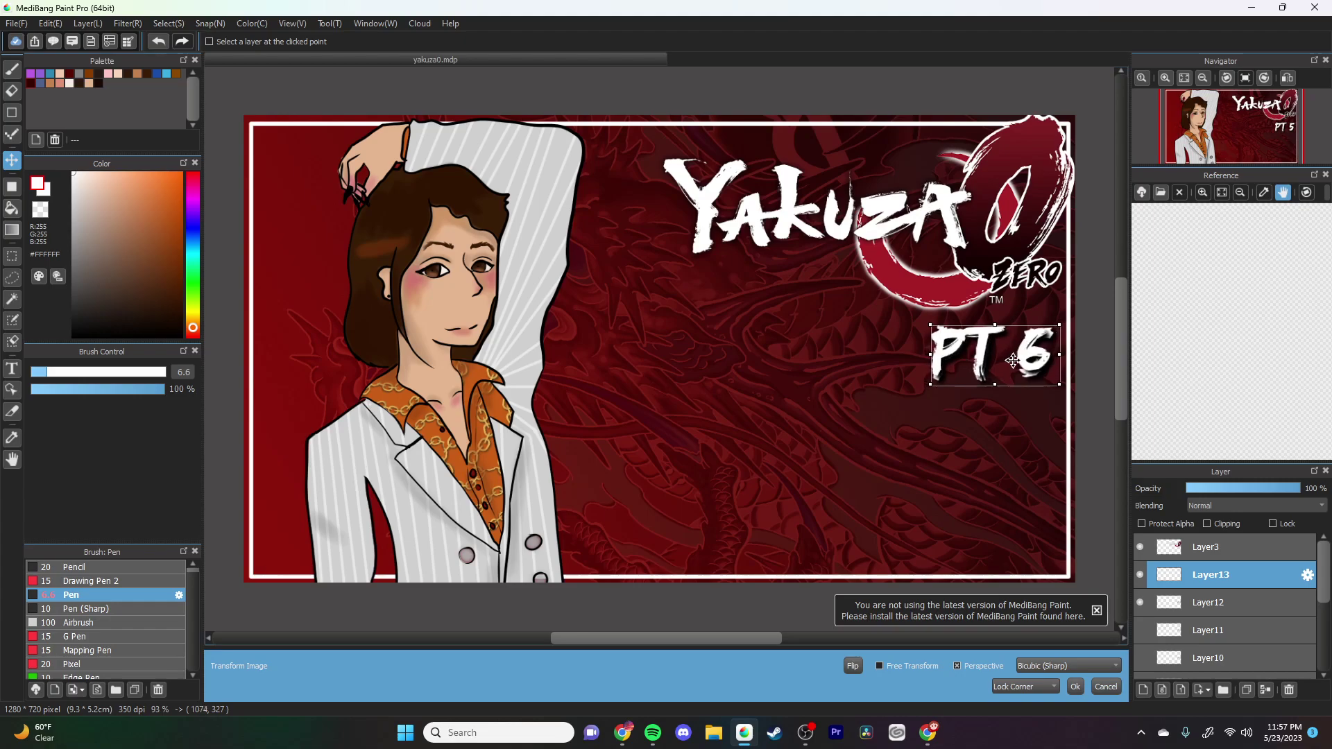
{"action": "left_click", "coordinate": [1074, 686]}
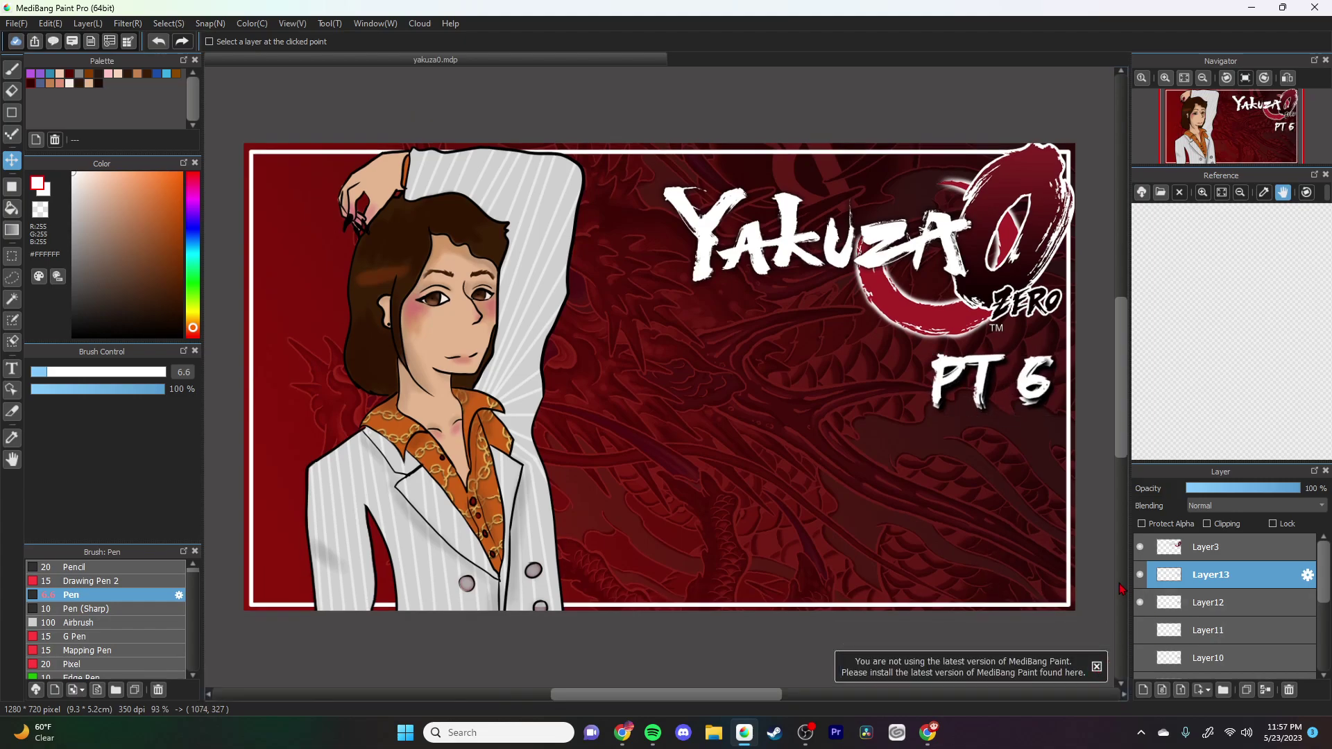
{"action": "left_click", "coordinate": [6, 23]}
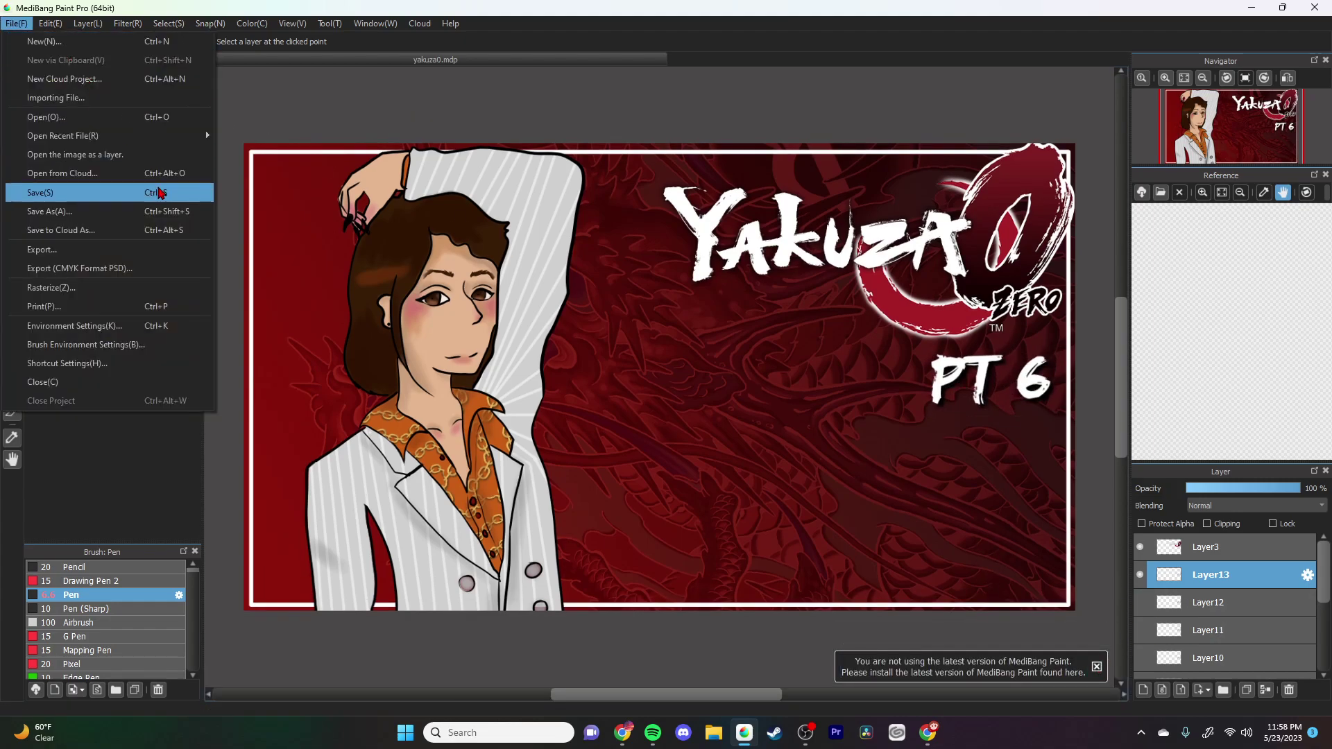
{"action": "left_click", "coordinate": [83, 165]}
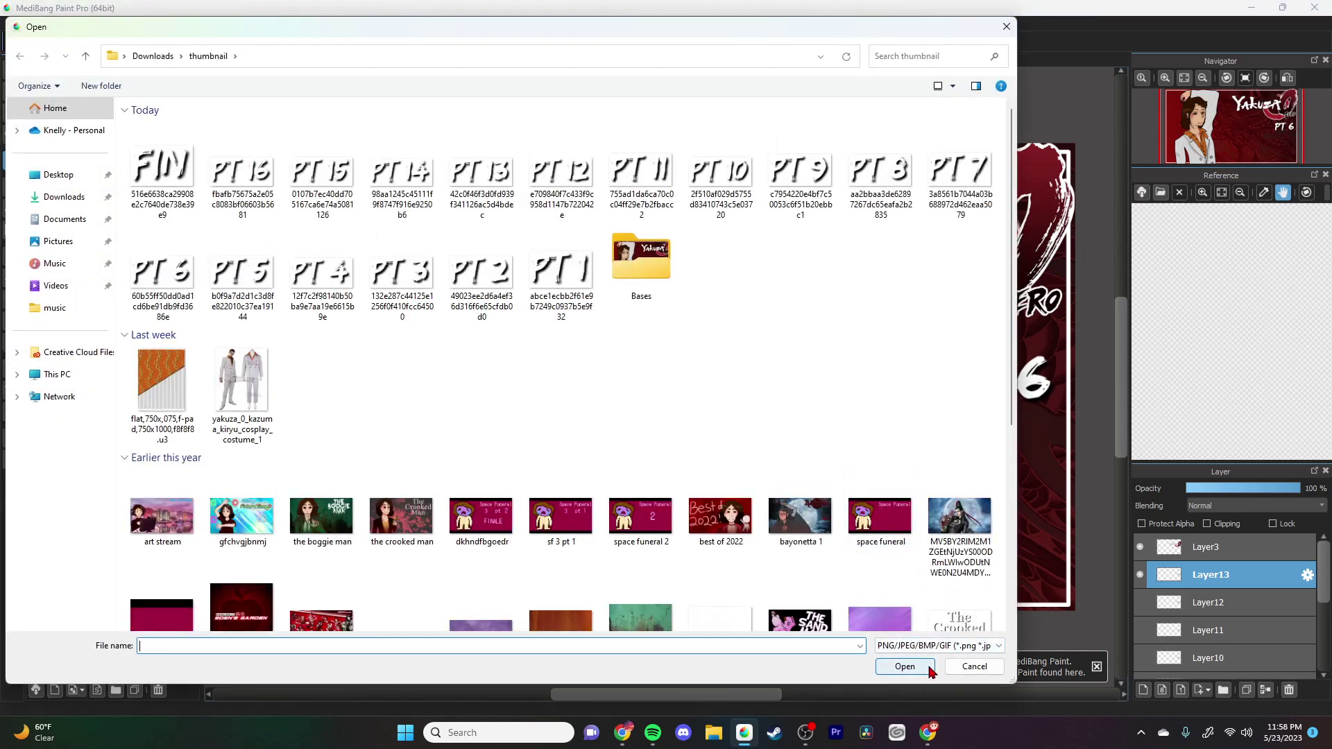
{"action": "type", "text": "y0"}
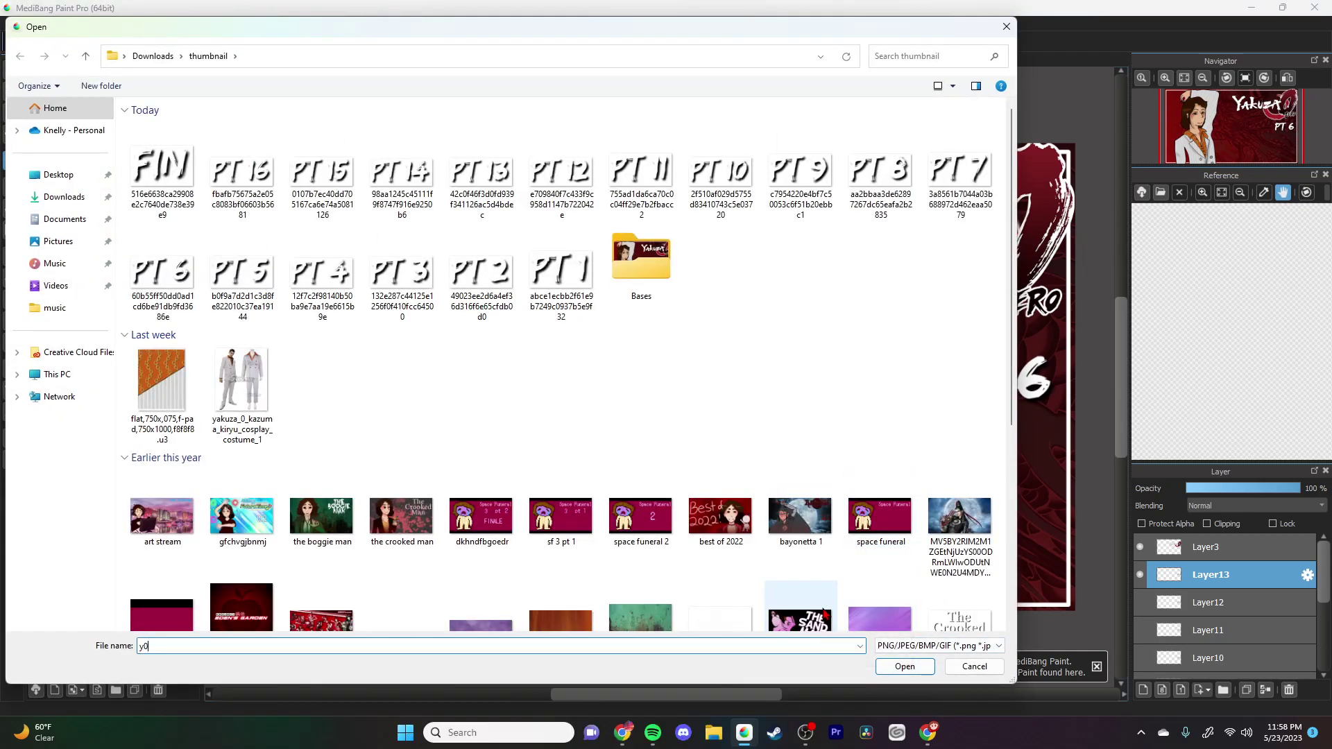
{"action": "type", "text": "6"}
{"action": "key", "text": "Return"}
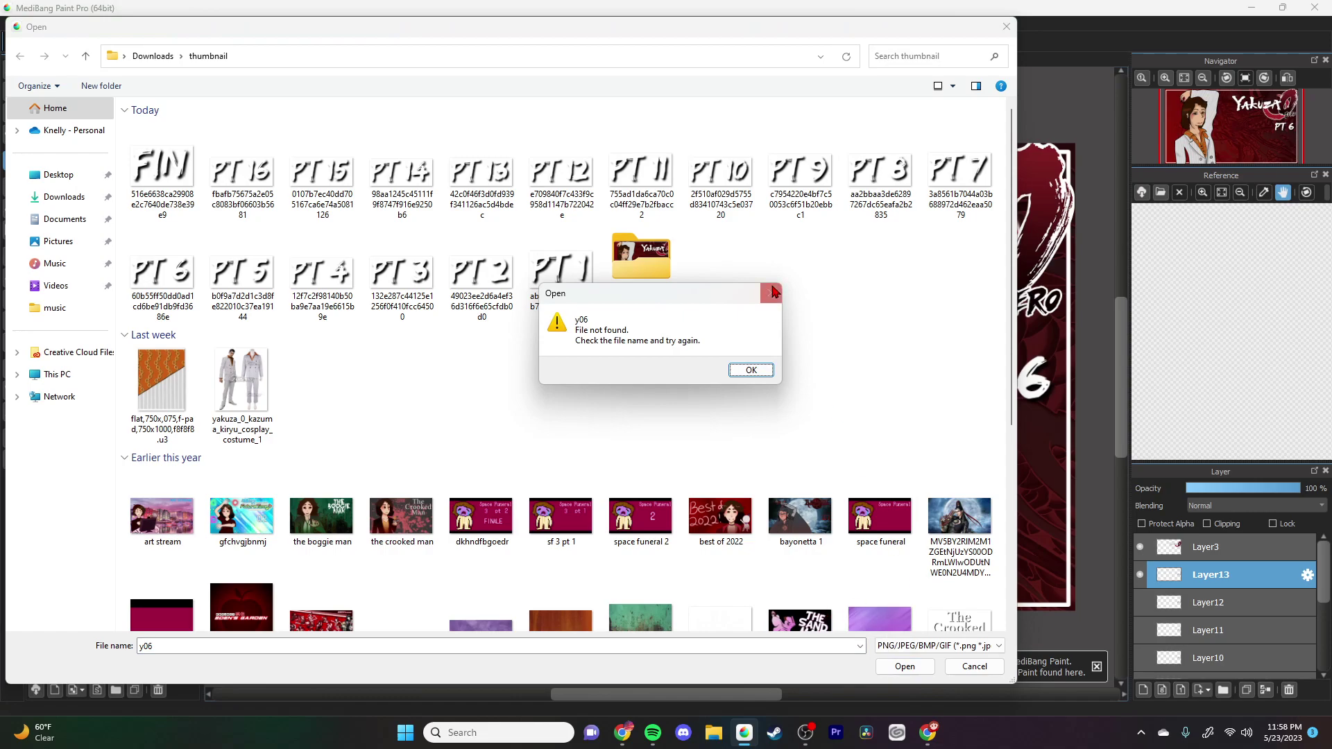
{"action": "left_click", "coordinate": [755, 373]}
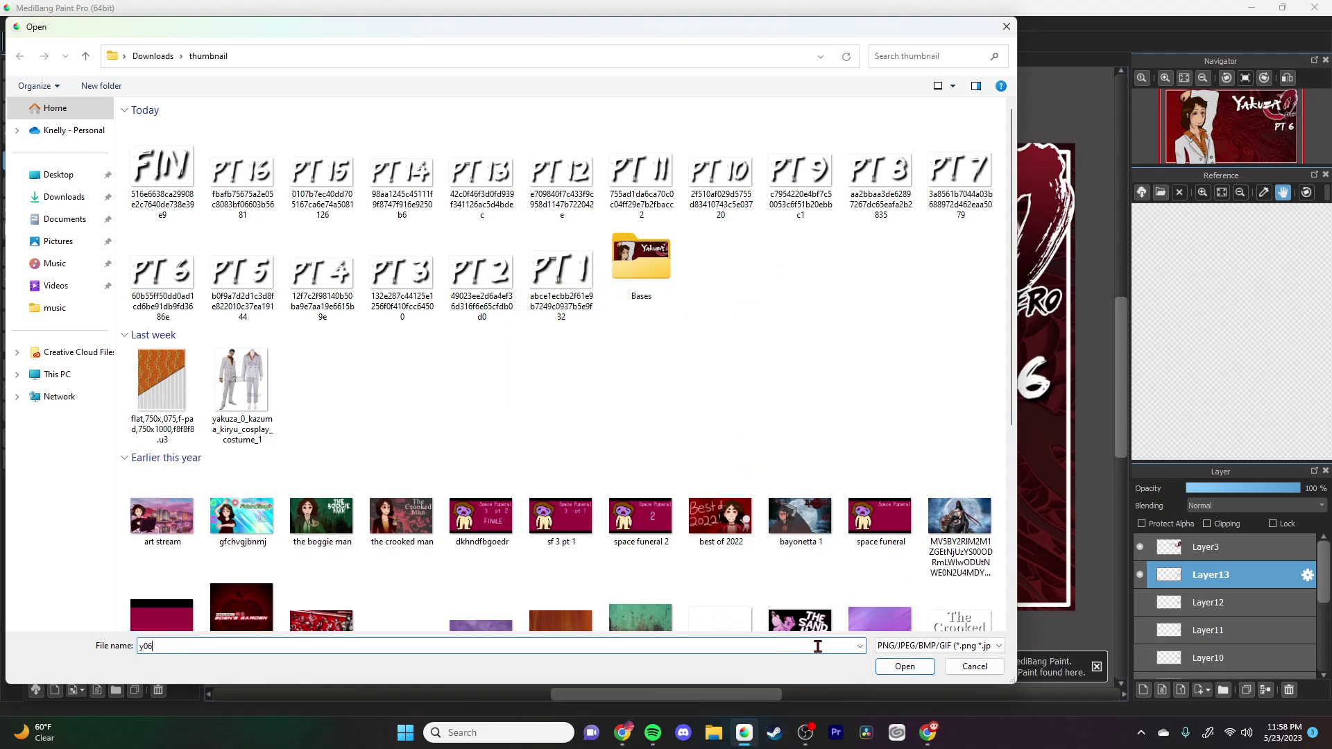
{"action": "left_click", "coordinate": [973, 665]}
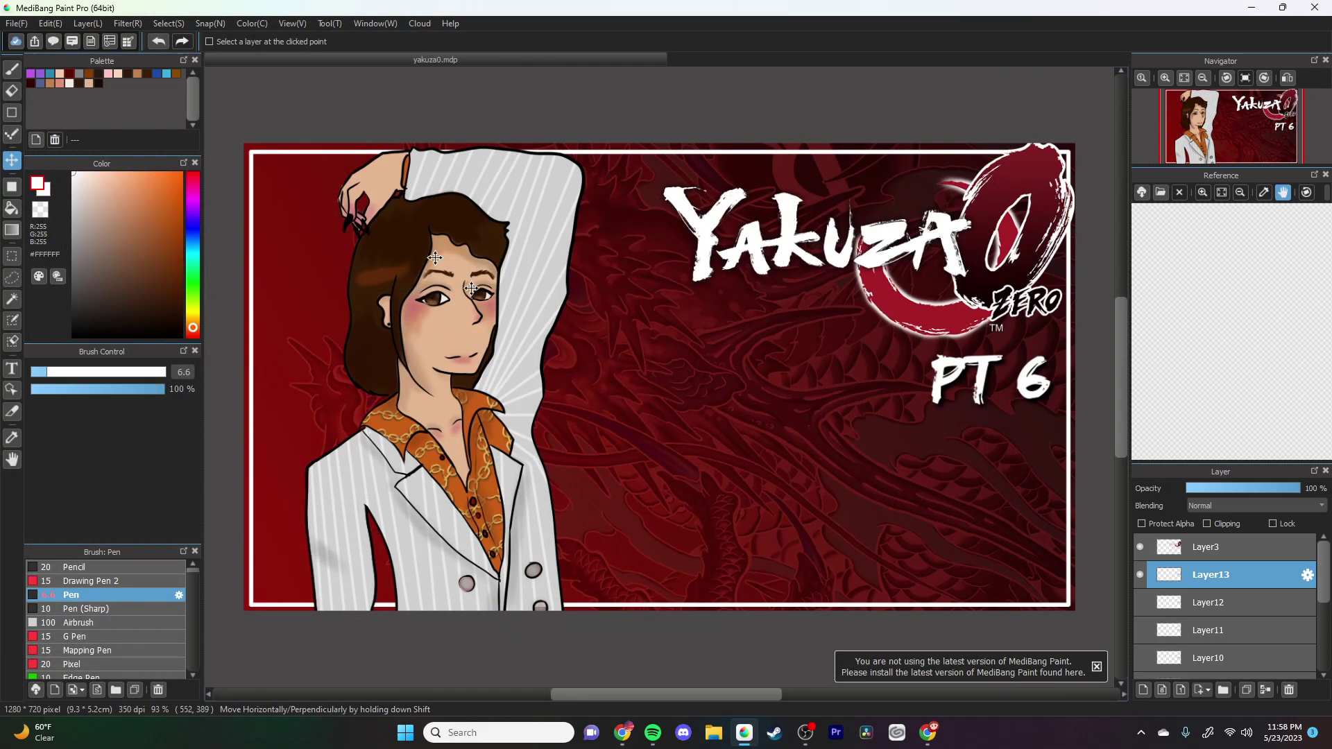
Step: Export the PT 6 thumbnail as a transparent PNG named y06 in the Bases folder
{"action": "left_click", "coordinate": [18, 25]}
{"action": "left_click", "coordinate": [42, 249]}
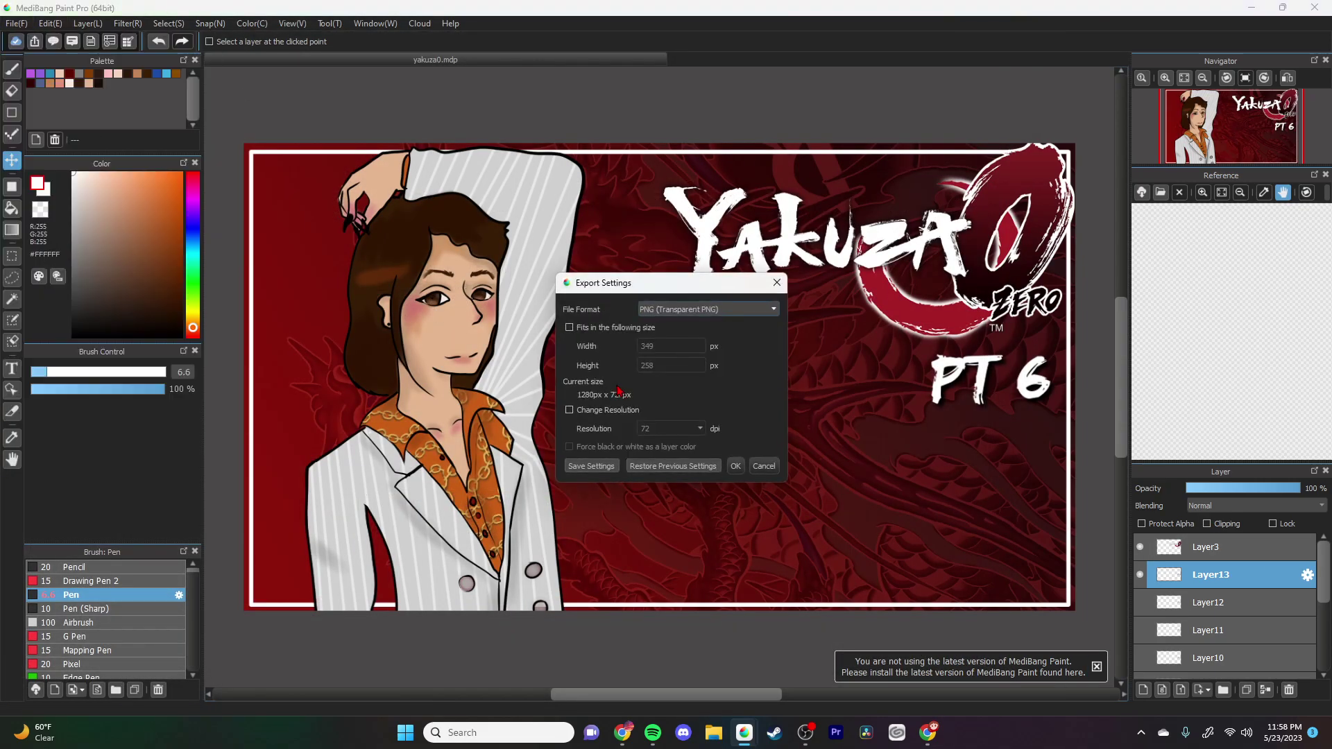
{"action": "left_click", "coordinate": [735, 466]}
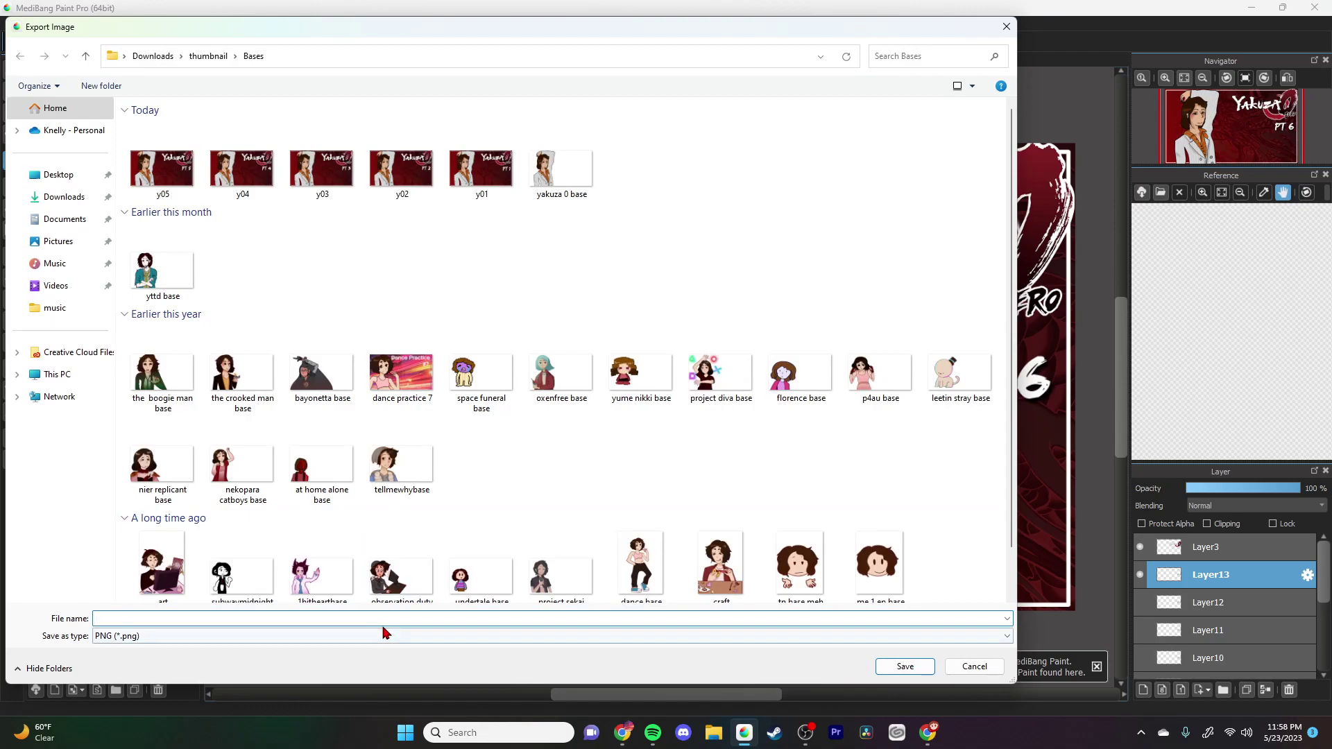
{"action": "type", "text": "y06"}
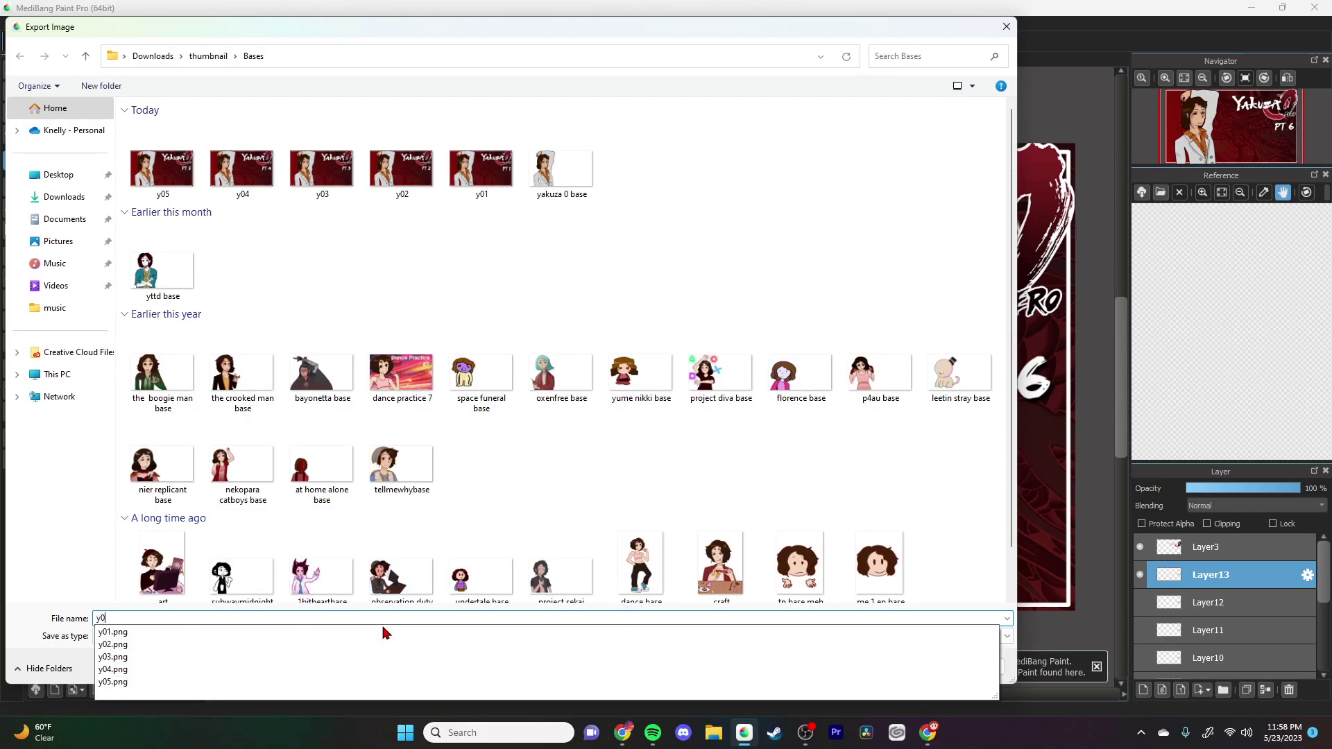
{"action": "left_click", "coordinate": [926, 669]}
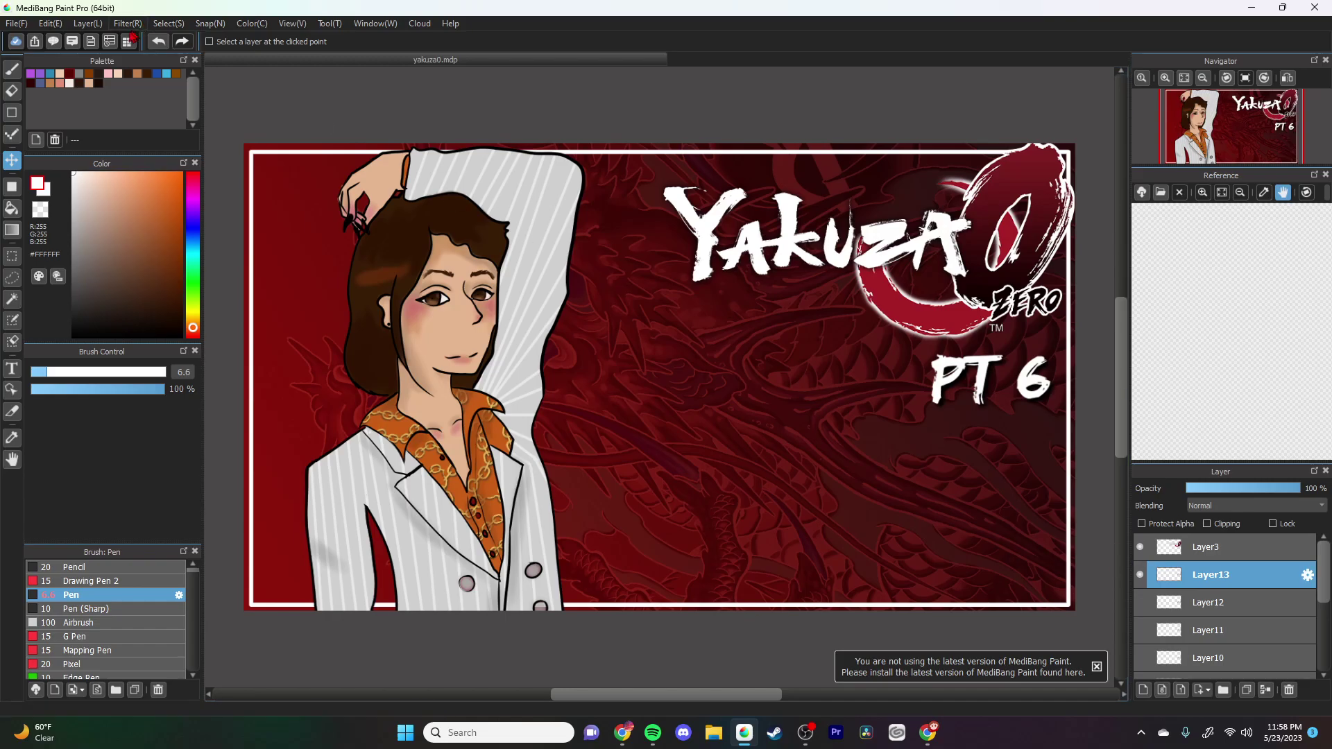
Step: Open the PT 7 graphic from the thumbnail folder as a new layer
{"action": "left_click", "coordinate": [16, 23]}
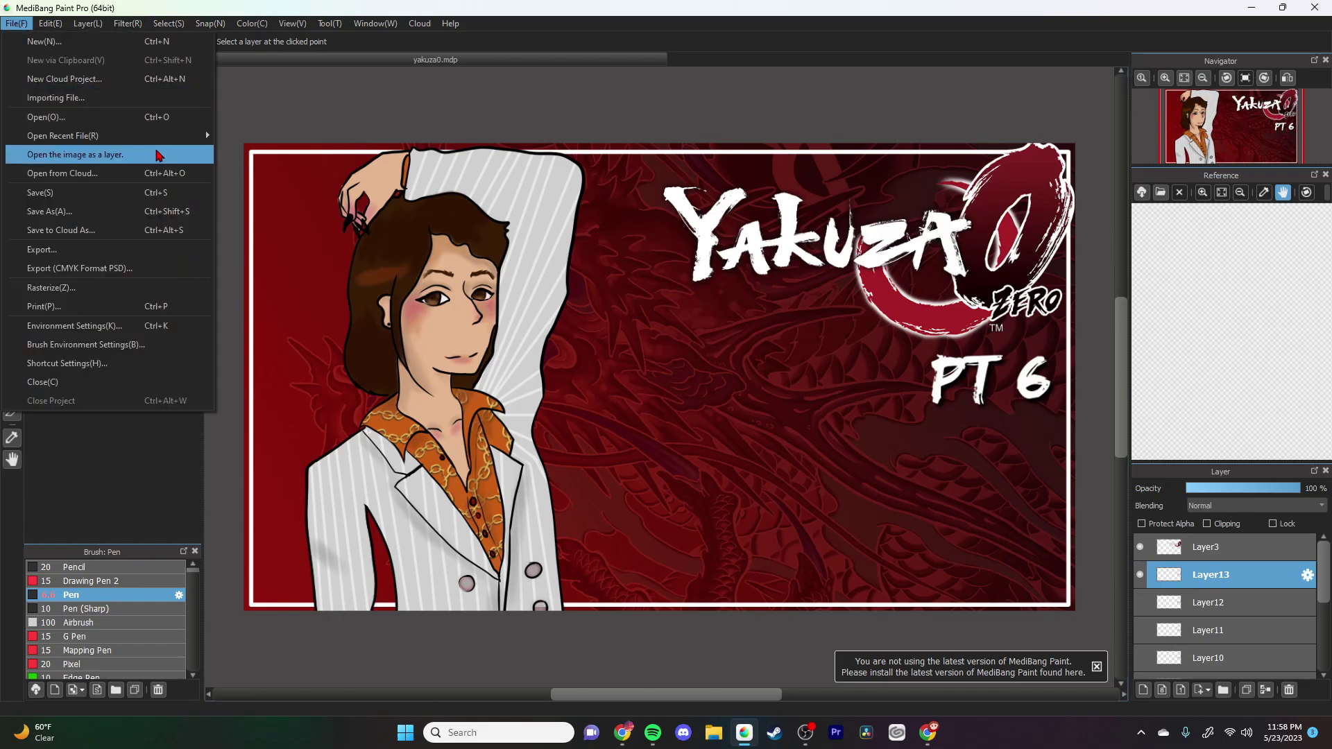
{"action": "left_click", "coordinate": [173, 154]}
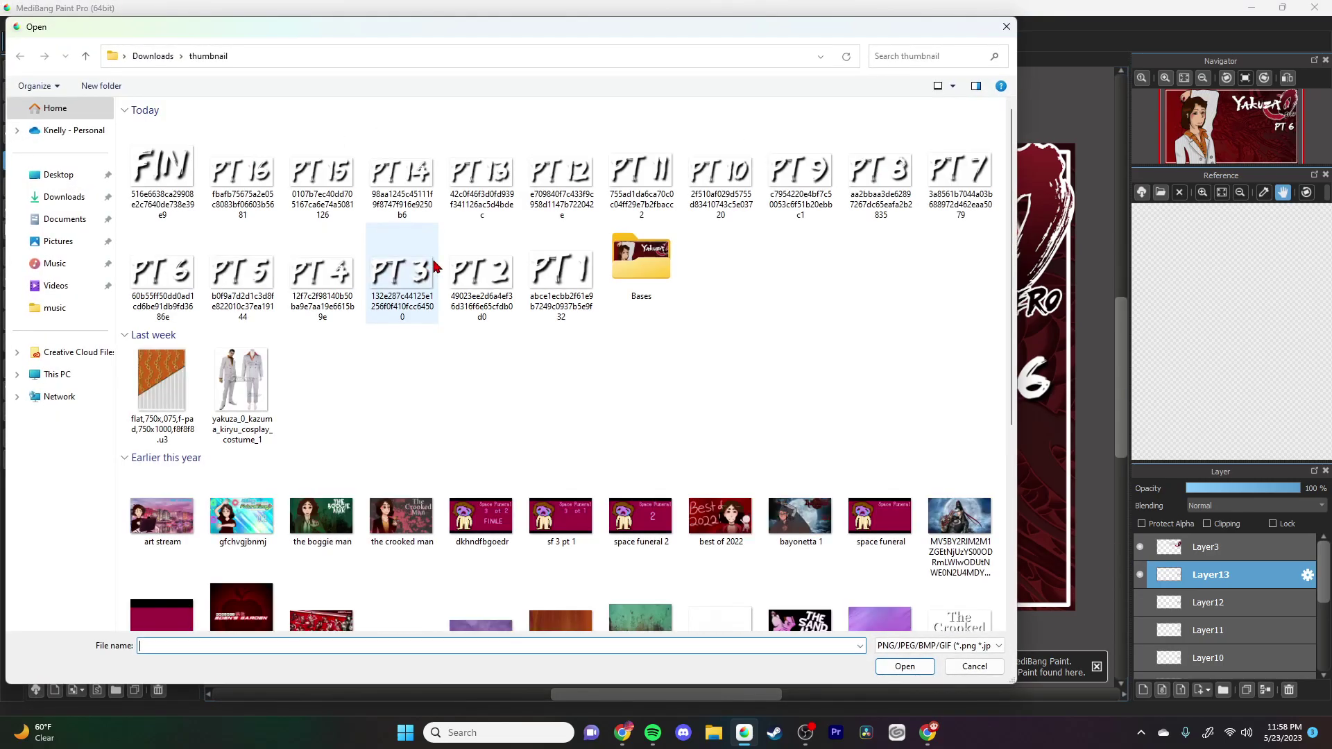
{"action": "double_click", "coordinate": [973, 196]}
Step: Use Transform to move and enlarge the PT 7 label over the PT 6 label, and hide the PT 6 layer
{"action": "left_click", "coordinate": [169, 23]}
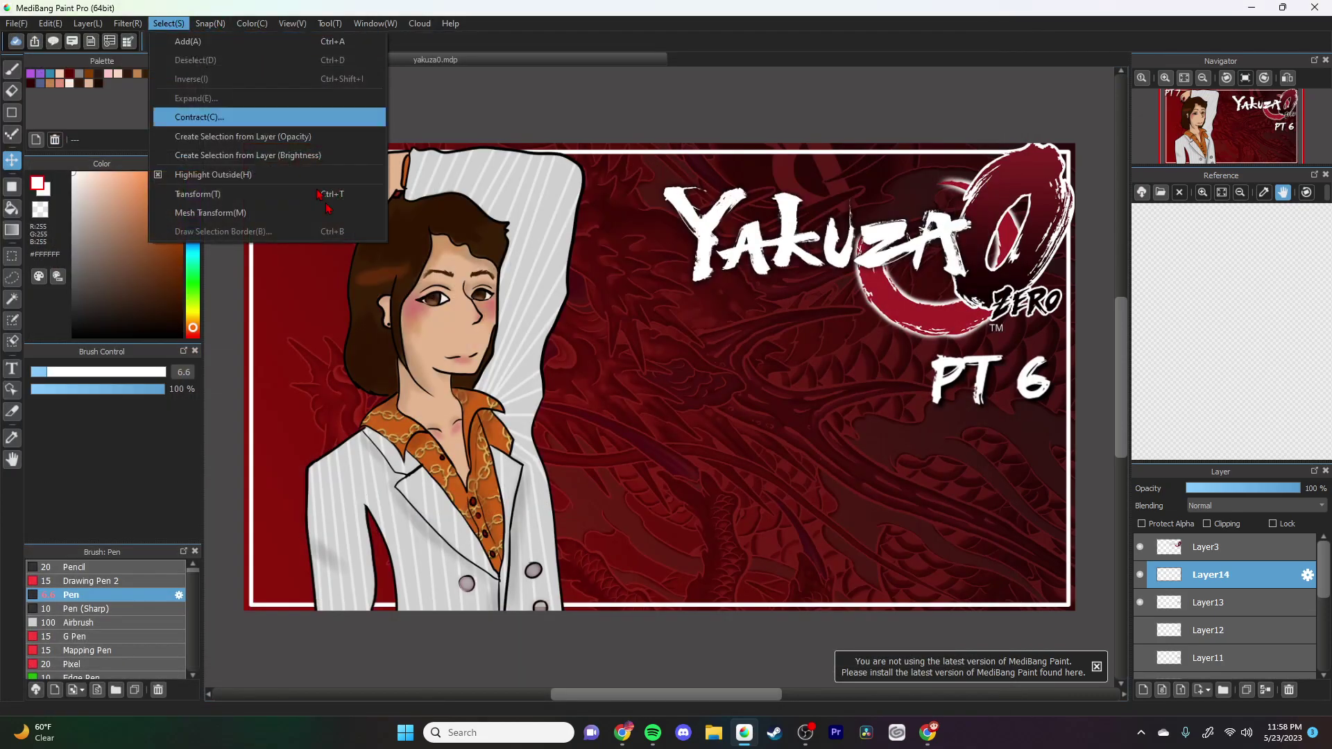
{"action": "left_click", "coordinate": [300, 193]}
{"action": "left_click_drag", "start_coordinate": [321, 157], "coordinate": [1022, 368]}
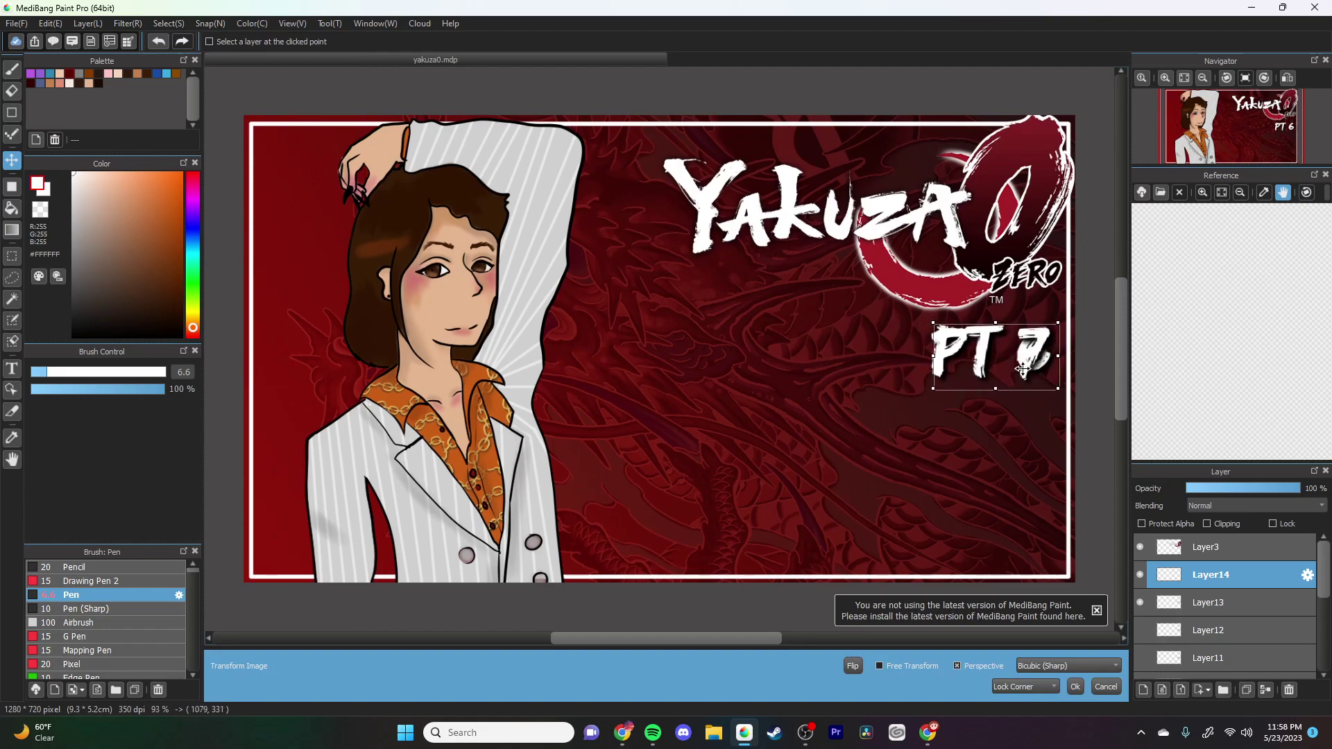
{"action": "left_click", "coordinate": [1075, 686]}
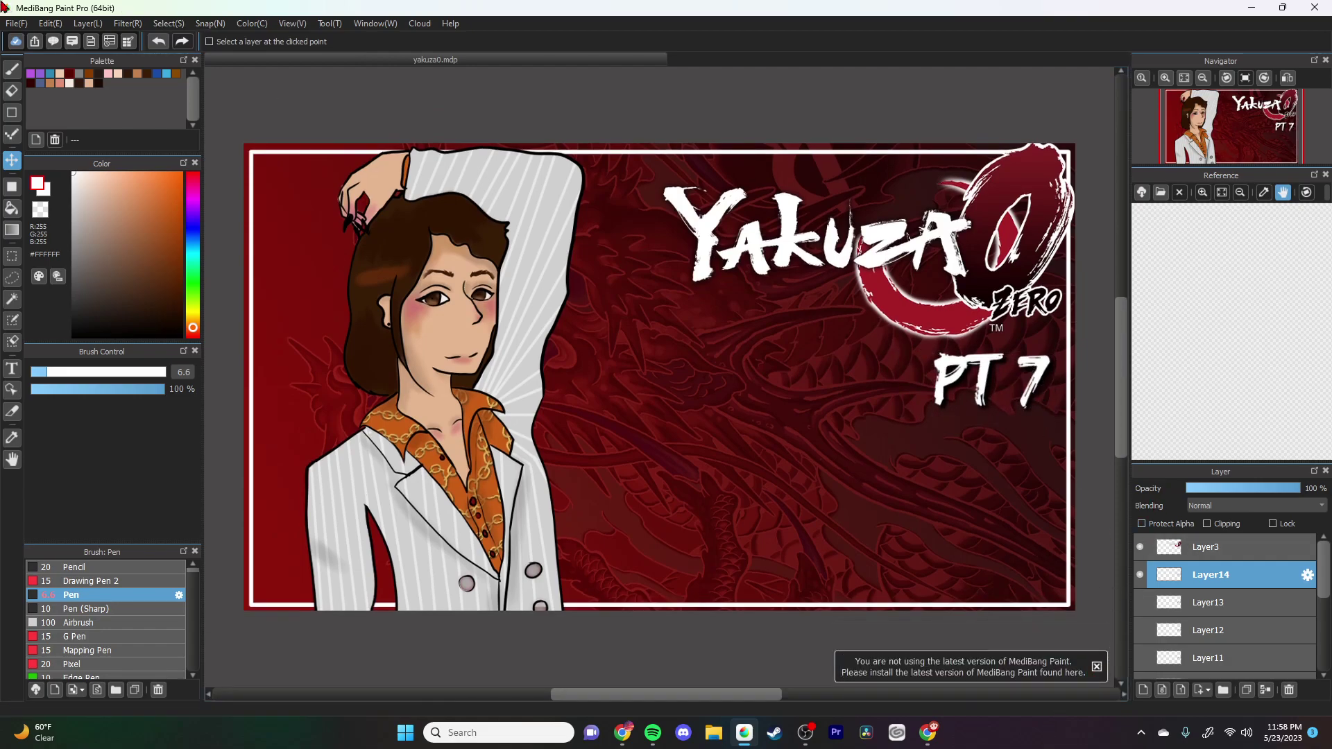
Step: Export the PT 7 thumbnail as a transparent PNG named y07 in the Bases folder
{"action": "left_click", "coordinate": [15, 25]}
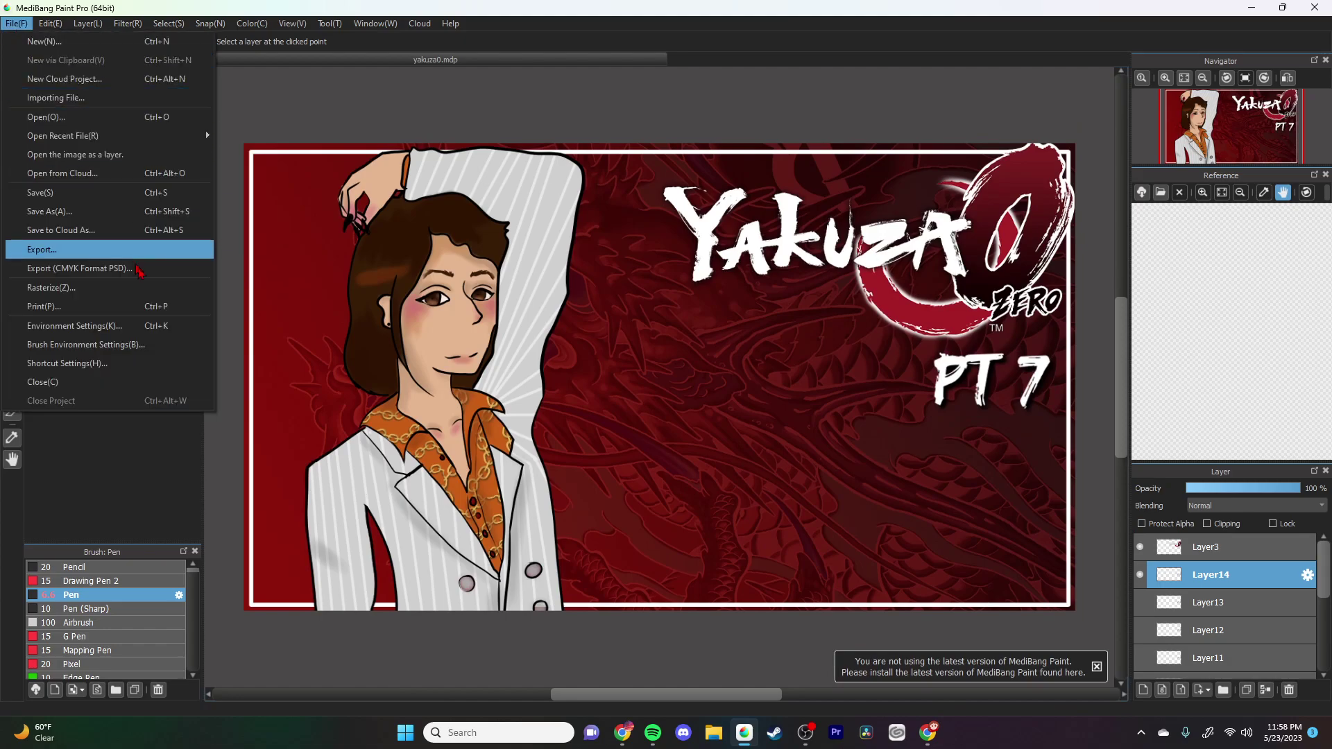
{"action": "left_click", "coordinate": [139, 249]}
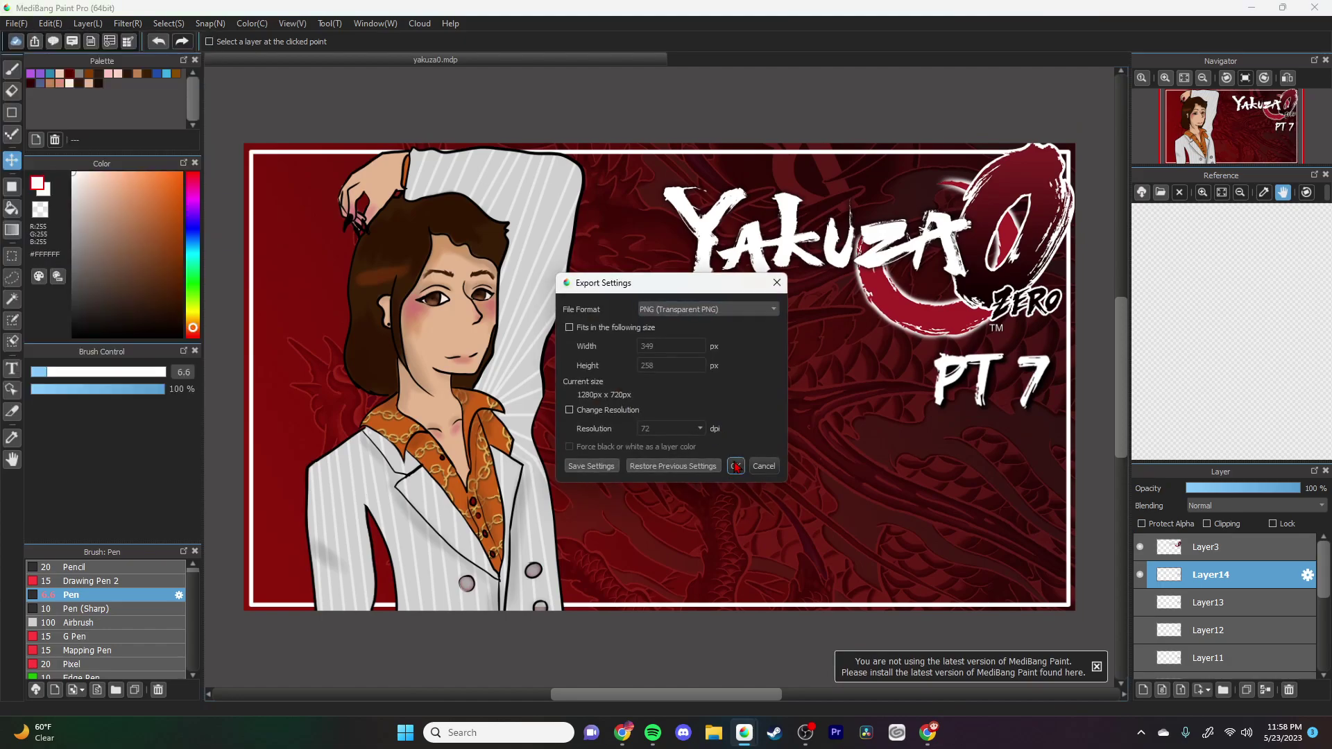
{"action": "left_click", "coordinate": [736, 466]}
{"action": "type", "text": "y07"}
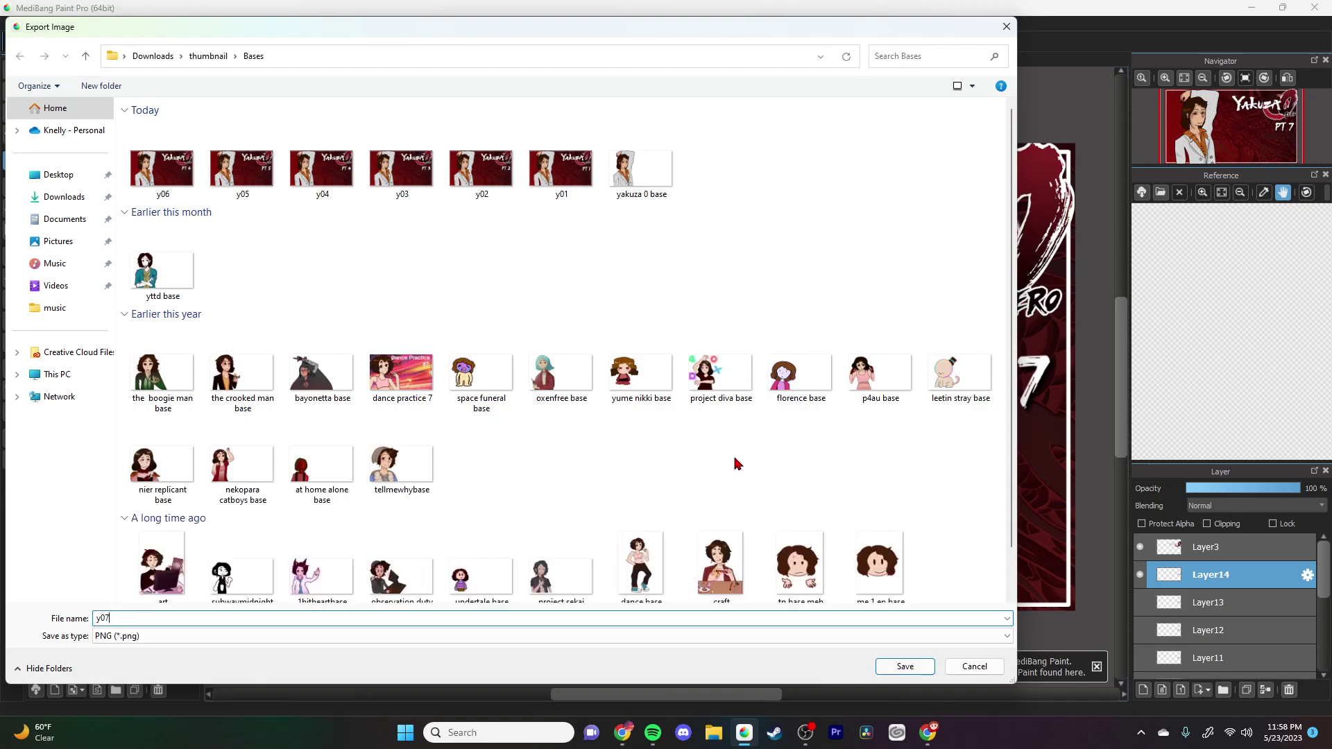
{"action": "key", "text": "Return"}
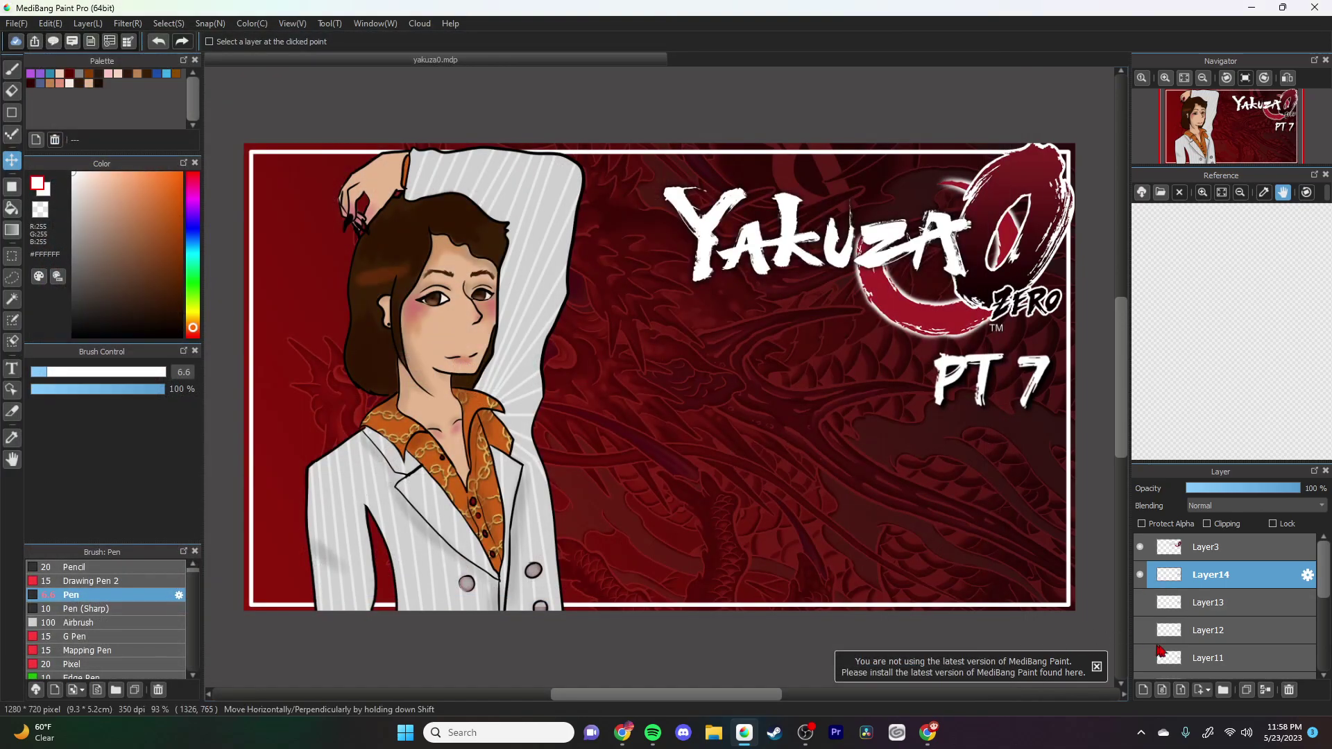
{"action": "left_click", "coordinate": [16, 23]}
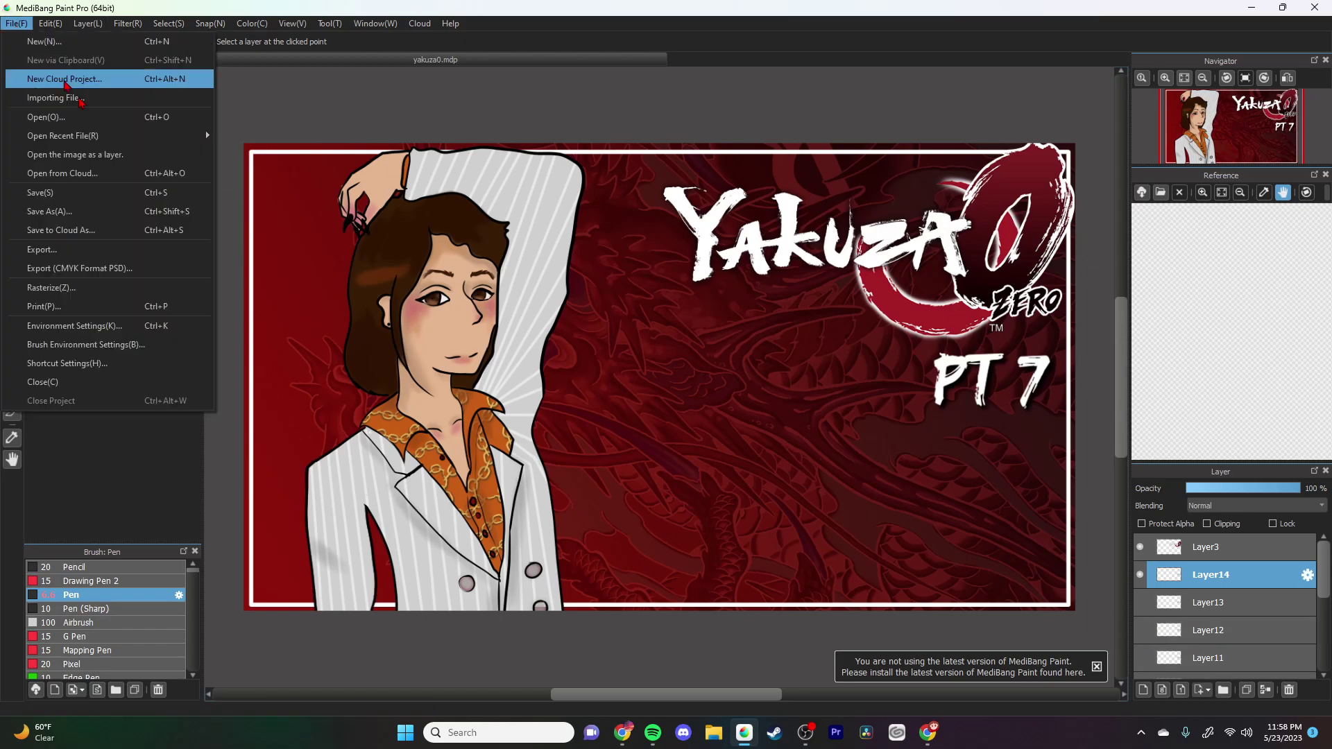
{"action": "left_click", "coordinate": [160, 255]}
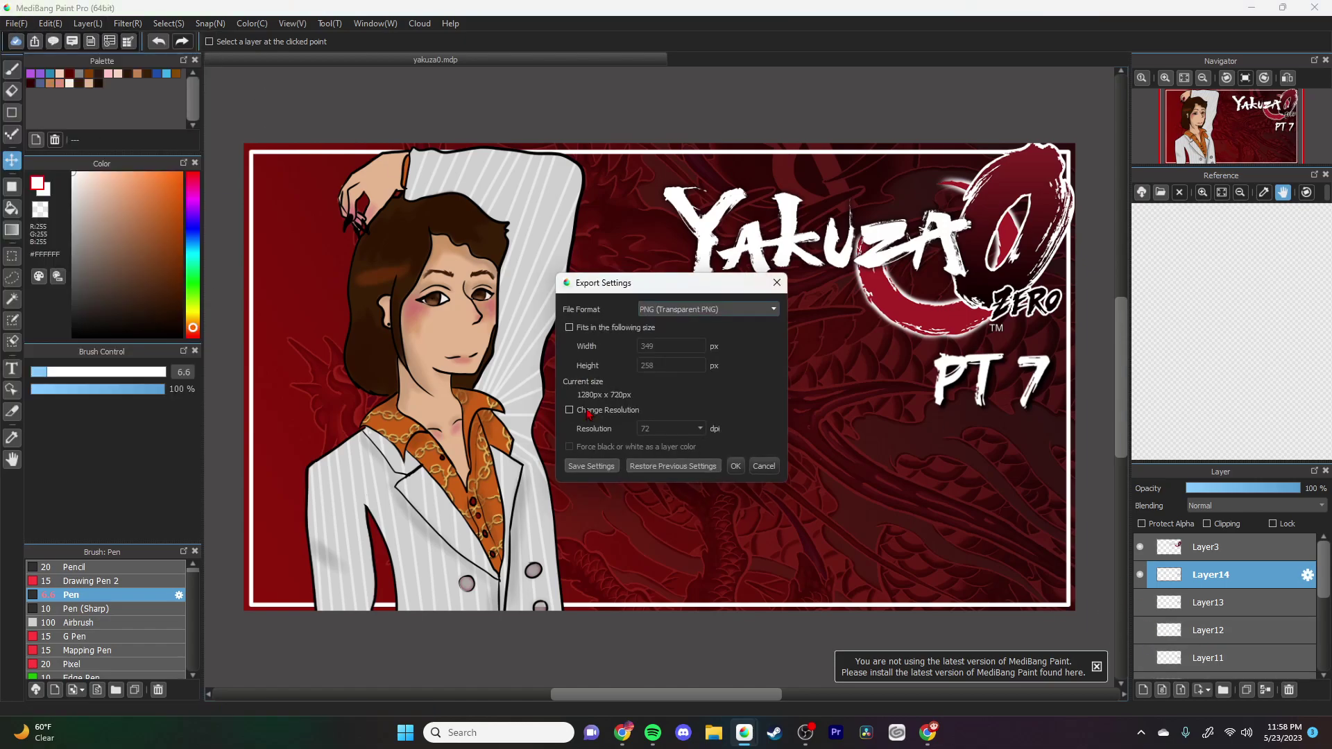
{"action": "left_click", "coordinate": [735, 466]}
{"action": "left_click", "coordinate": [1007, 27]}
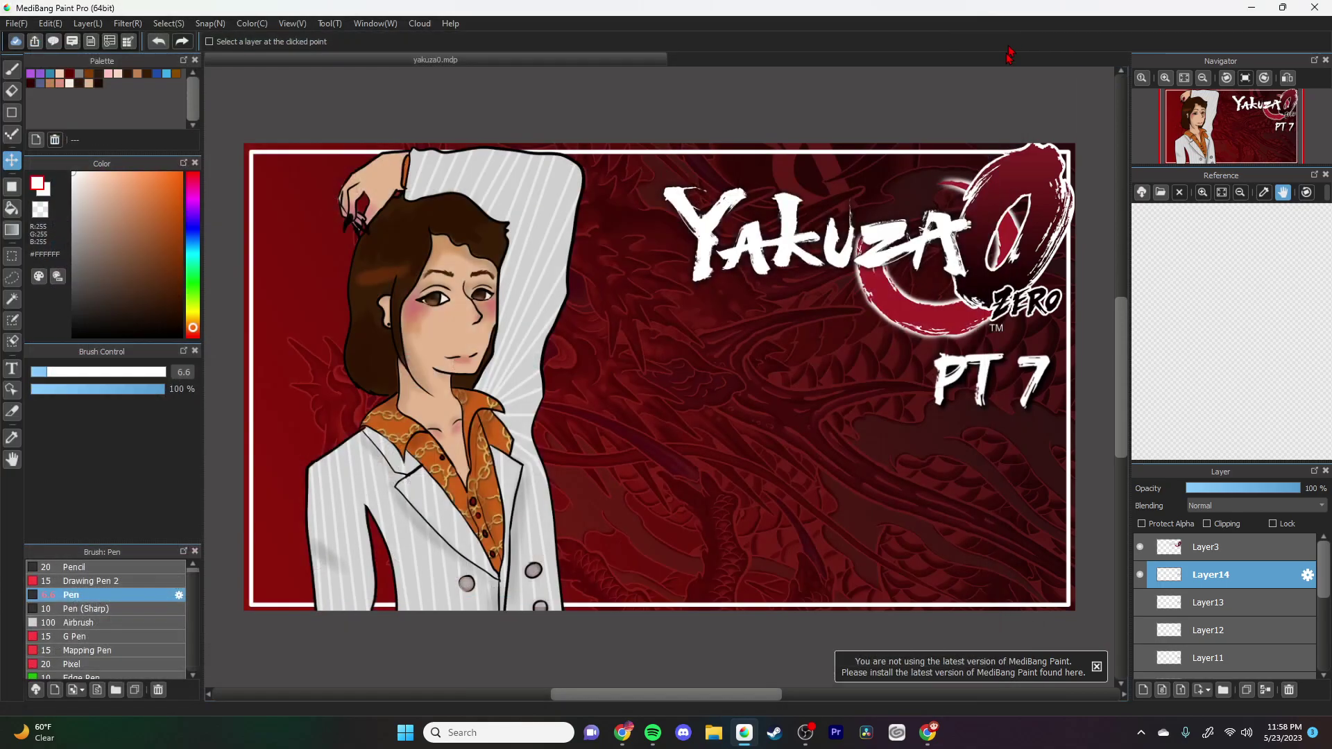
Step: Open the PT 8 graphic from the thumbnail folder as a new layer
{"action": "left_click", "coordinate": [16, 23]}
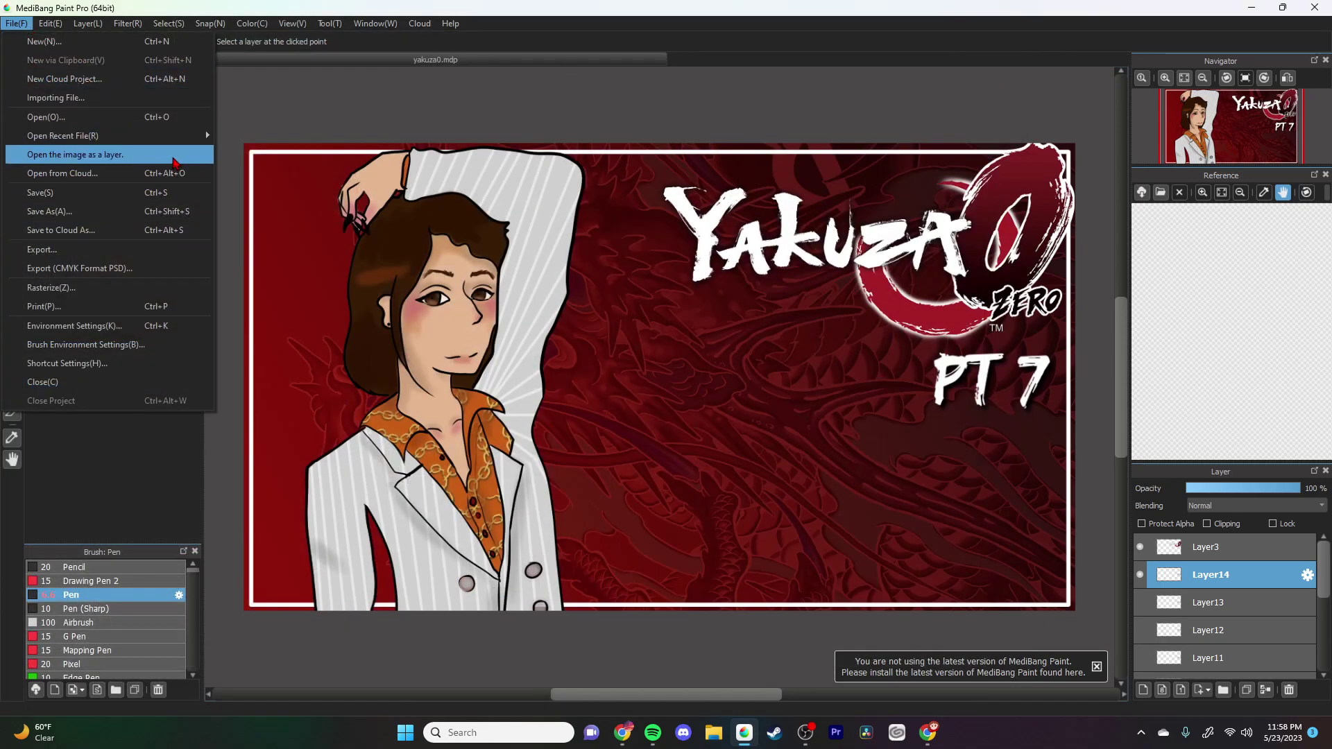
{"action": "left_click", "coordinate": [138, 154]}
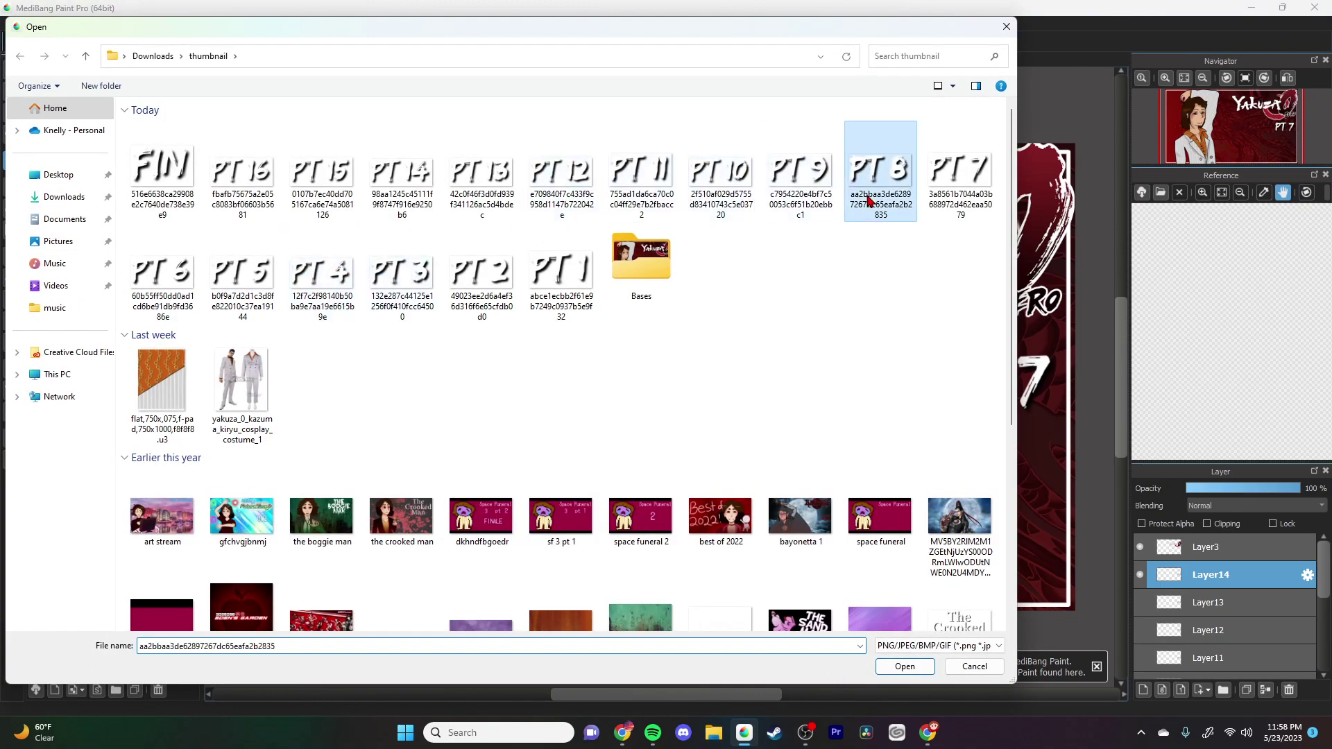
{"action": "double_click", "coordinate": [869, 202]}
Step: Use Transform to move and enlarge the PT 8 label over the PT 7 label, and hide the PT 7 layer
{"action": "left_click", "coordinate": [168, 22]}
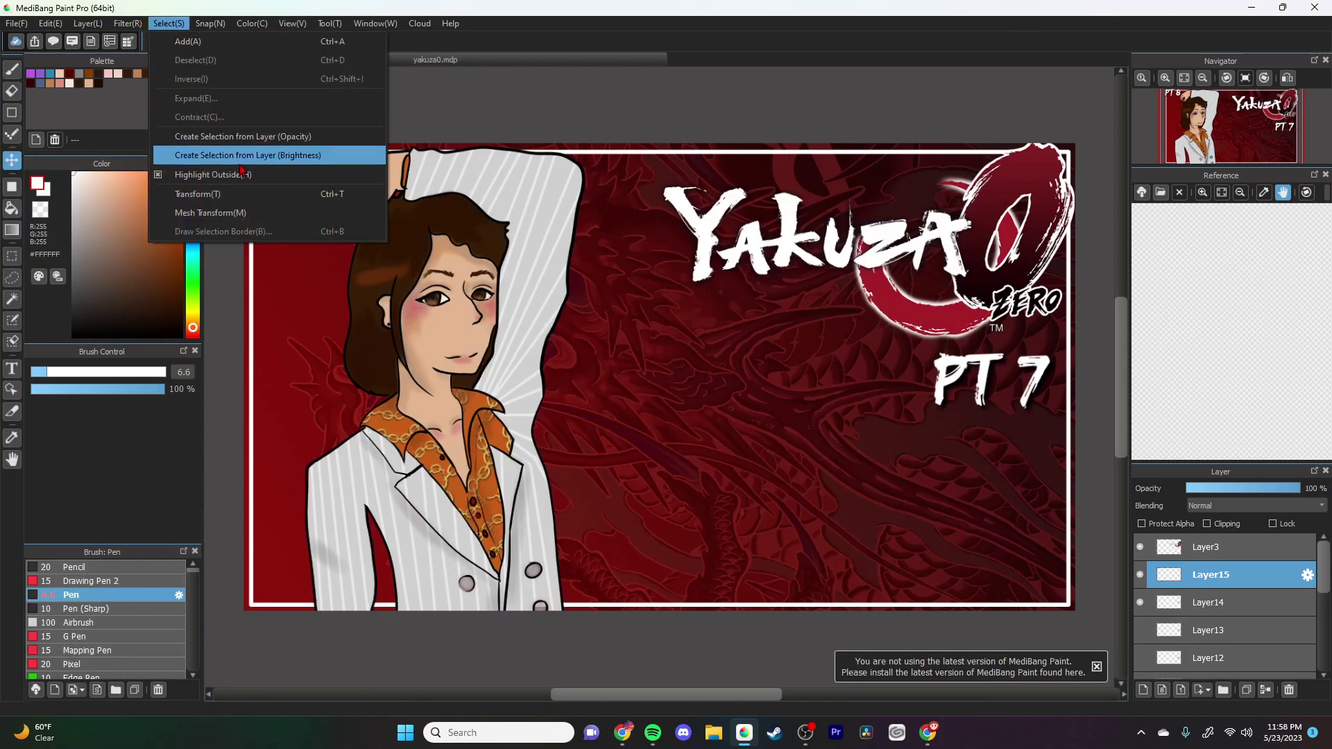
{"action": "left_click", "coordinate": [240, 198]}
{"action": "left_click_drag", "start_coordinate": [345, 180], "coordinate": [1027, 370]}
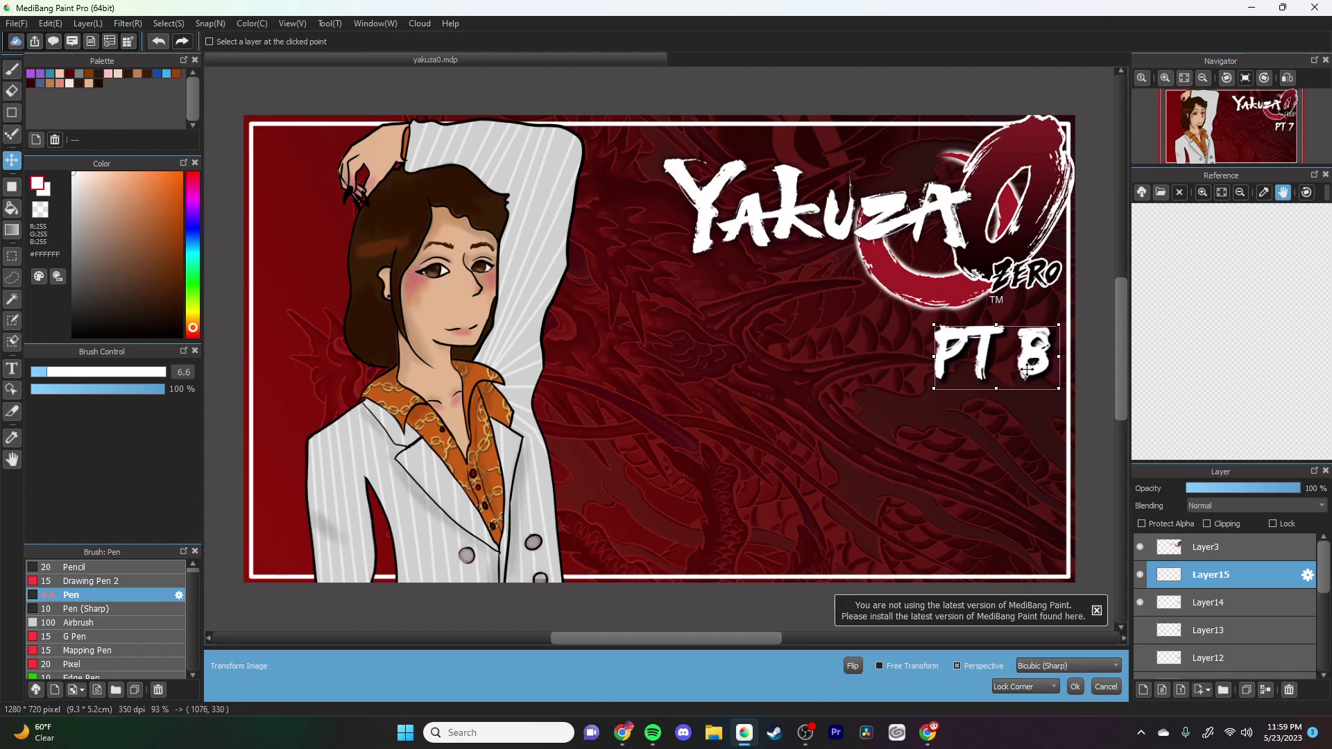
{"action": "left_click", "coordinate": [1075, 686]}
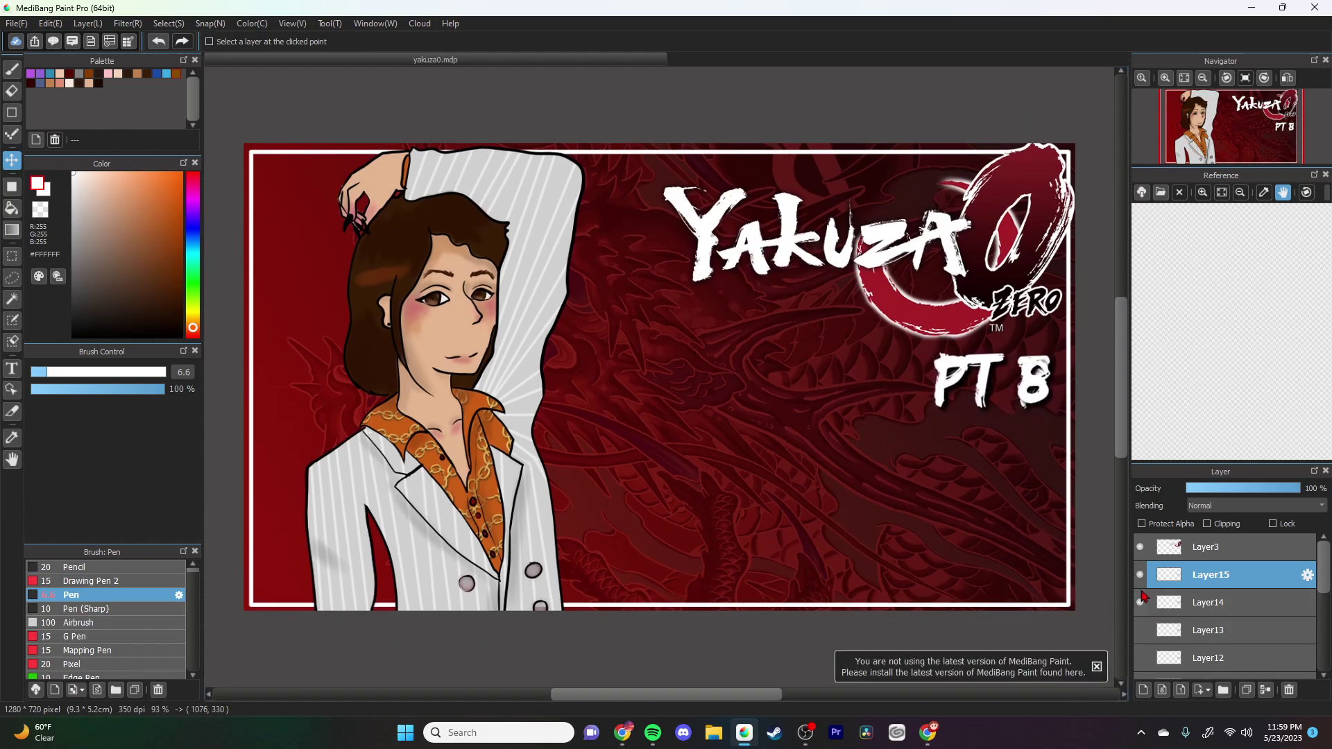
Step: Export the PT 8 thumbnail as a transparent PNG named y08 in the Bases folder
{"action": "left_click", "coordinate": [16, 23]}
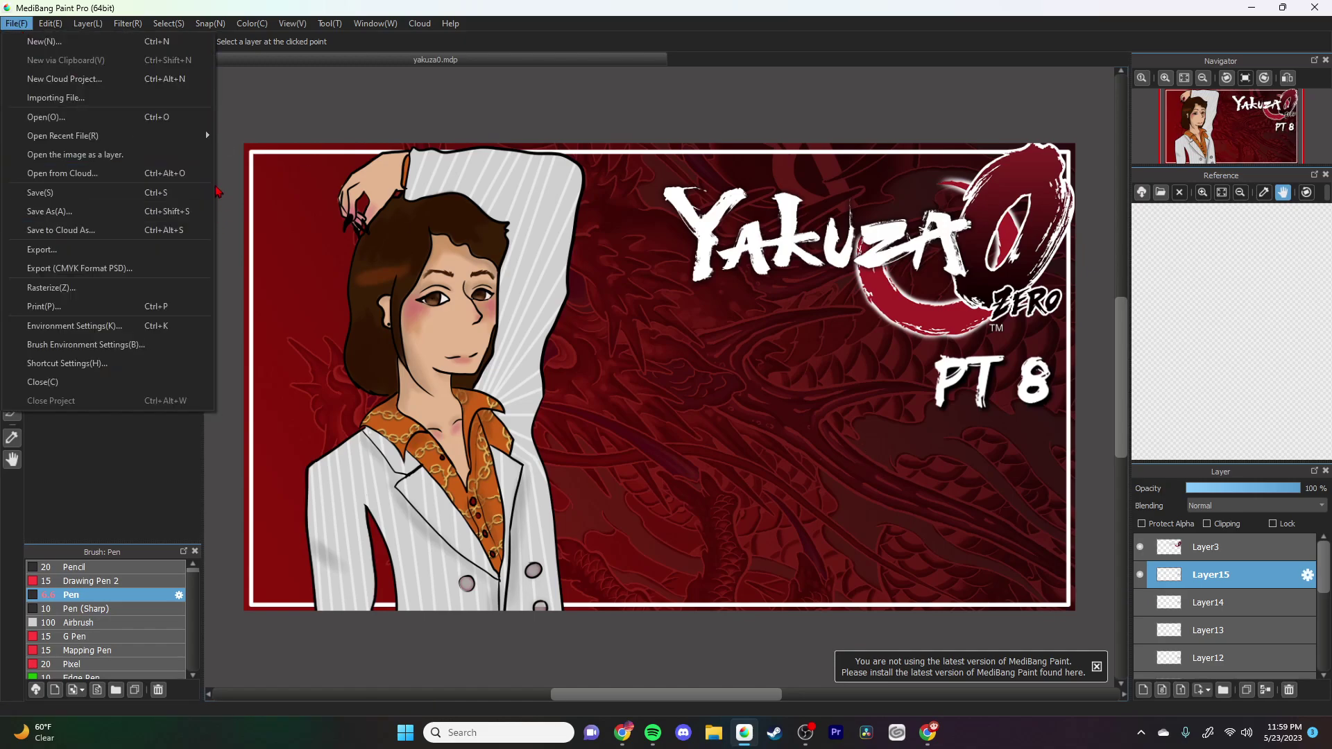
{"action": "left_click", "coordinate": [174, 249]}
{"action": "left_click", "coordinate": [735, 466]}
{"action": "type", "text": "y08"}
{"action": "key", "text": "Return"}
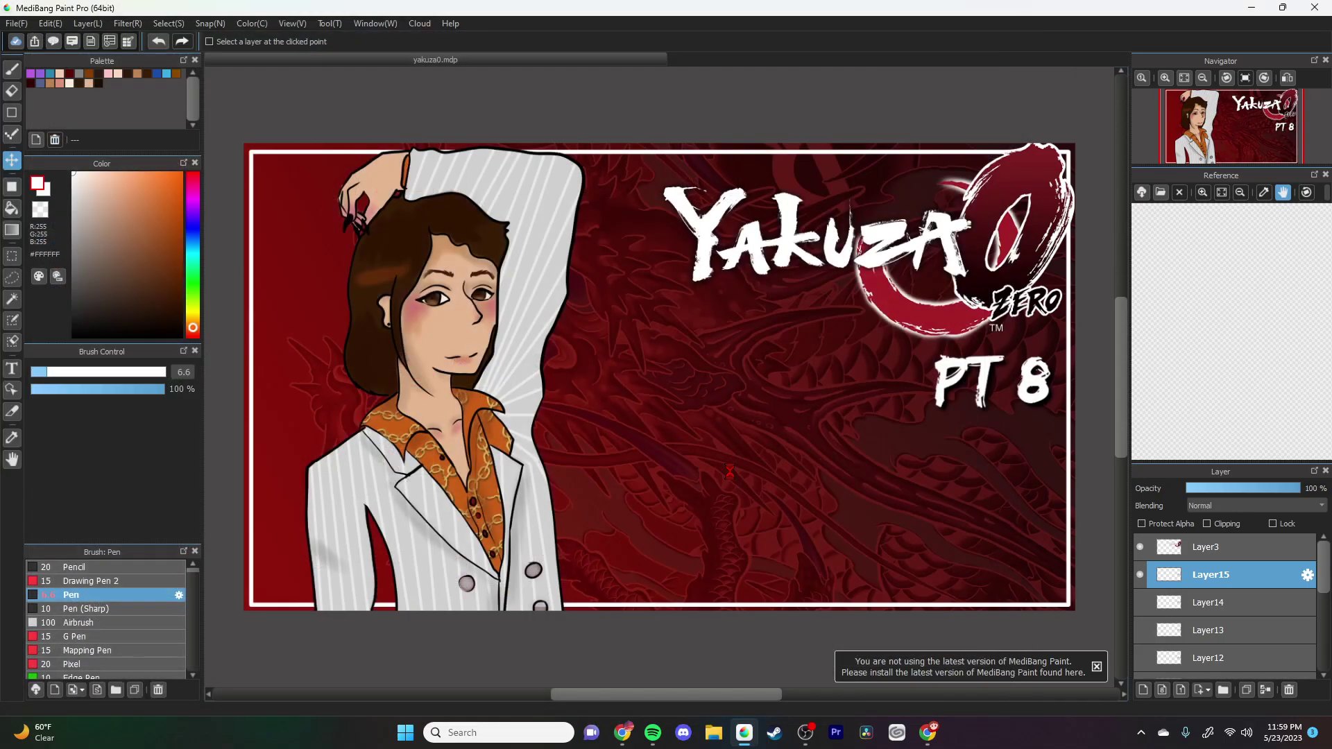
Step: Open the PT 9 graphic from the thumbnail folder as a new layer
{"action": "left_click", "coordinate": [16, 23]}
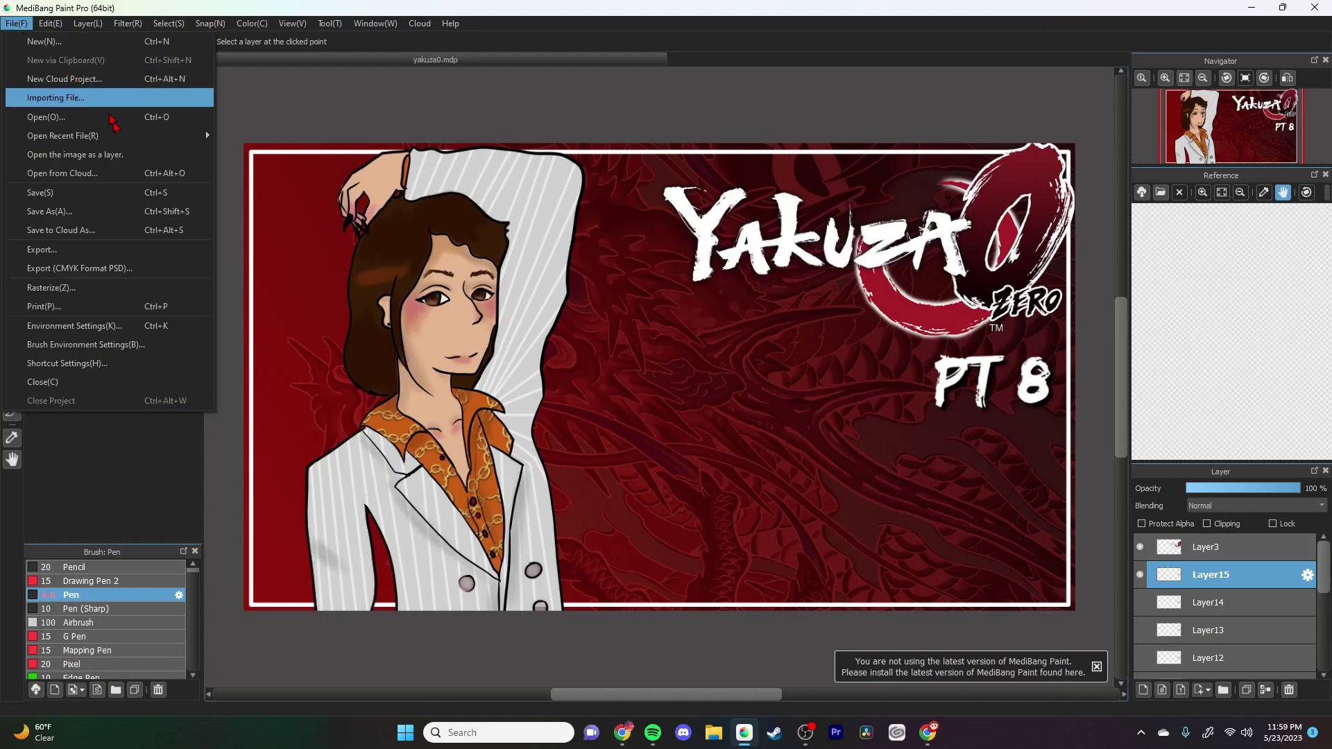
{"action": "left_click", "coordinate": [167, 154]}
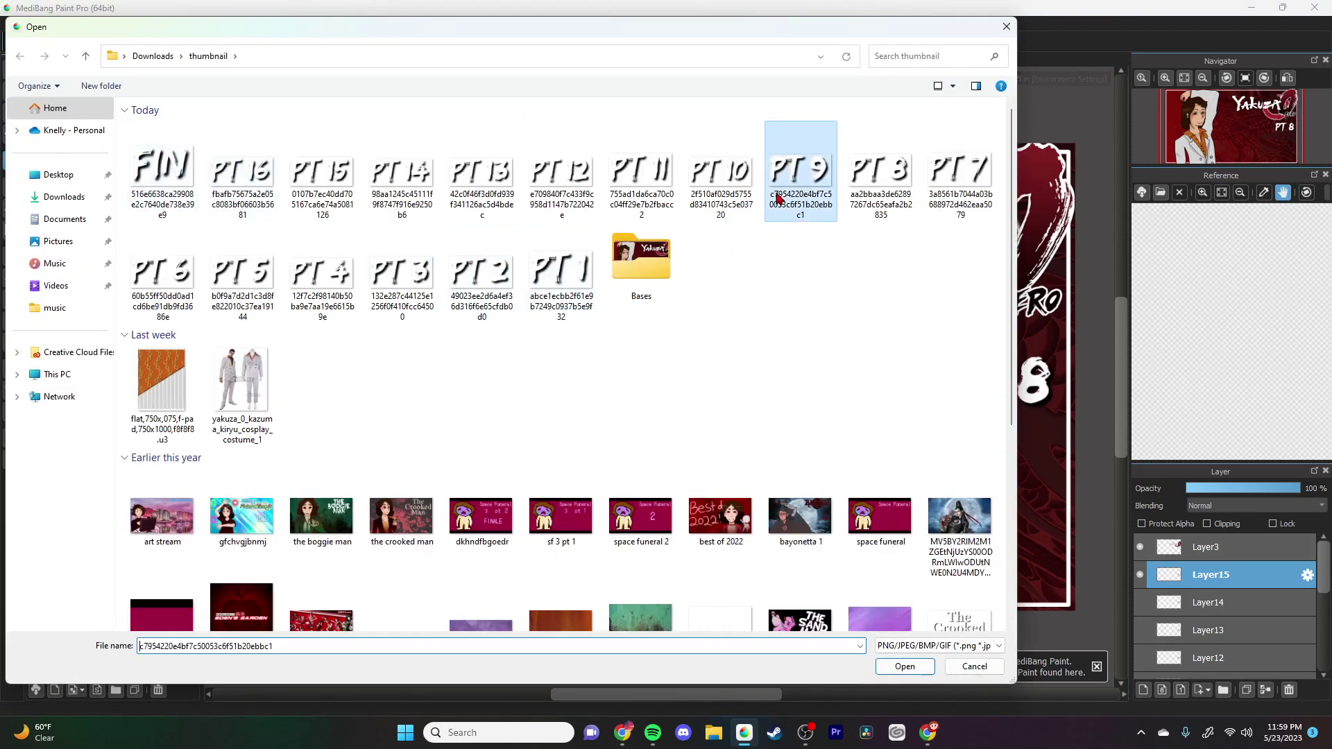
{"action": "double_click", "coordinate": [777, 198]}
Step: Use Transform to move and enlarge the PT 9 label over the PT 8 label, and hide the PT 8 layer
{"action": "left_click", "coordinate": [169, 22]}
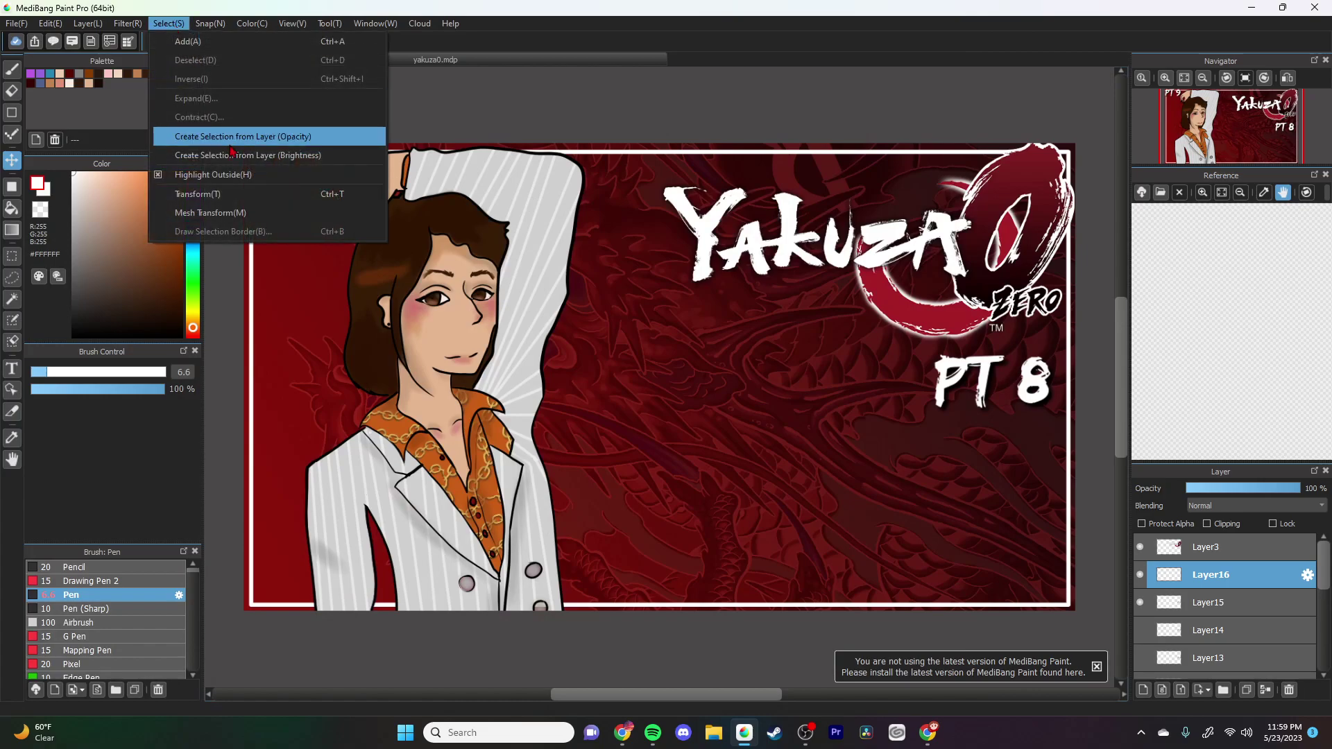
{"action": "left_click", "coordinate": [202, 181]}
{"action": "left_click_drag", "start_coordinate": [300, 149], "coordinate": [1037, 369]}
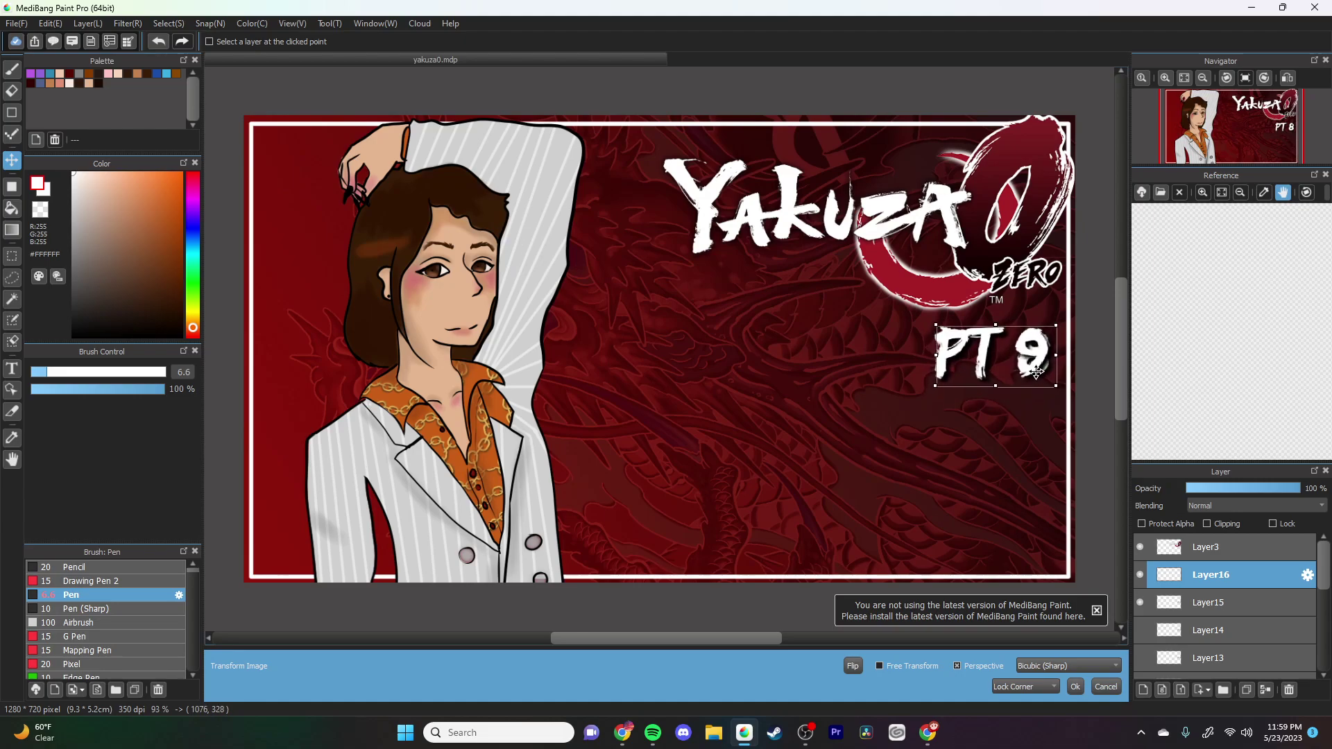
{"action": "left_click", "coordinate": [1075, 687]}
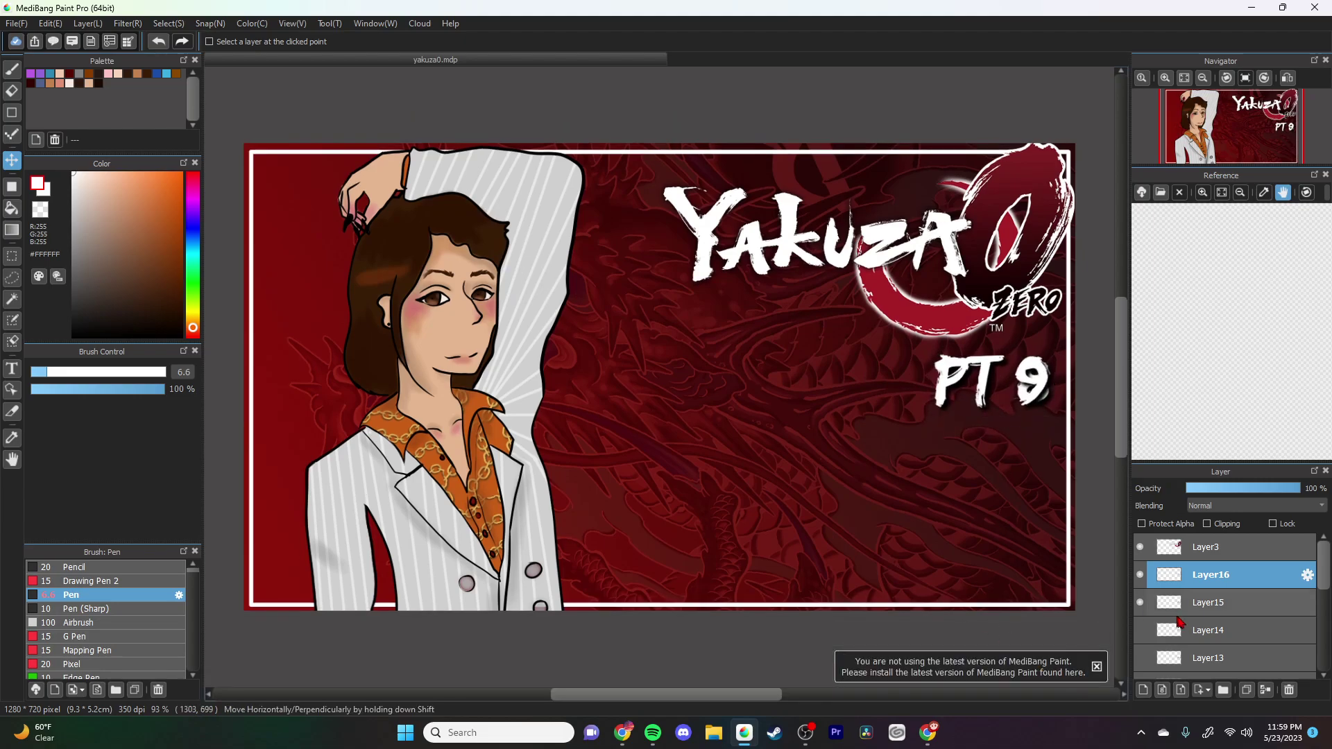
Step: Export the PT 9 thumbnail as a transparent PNG named y09 in the Bases folder
{"action": "left_click", "coordinate": [15, 23]}
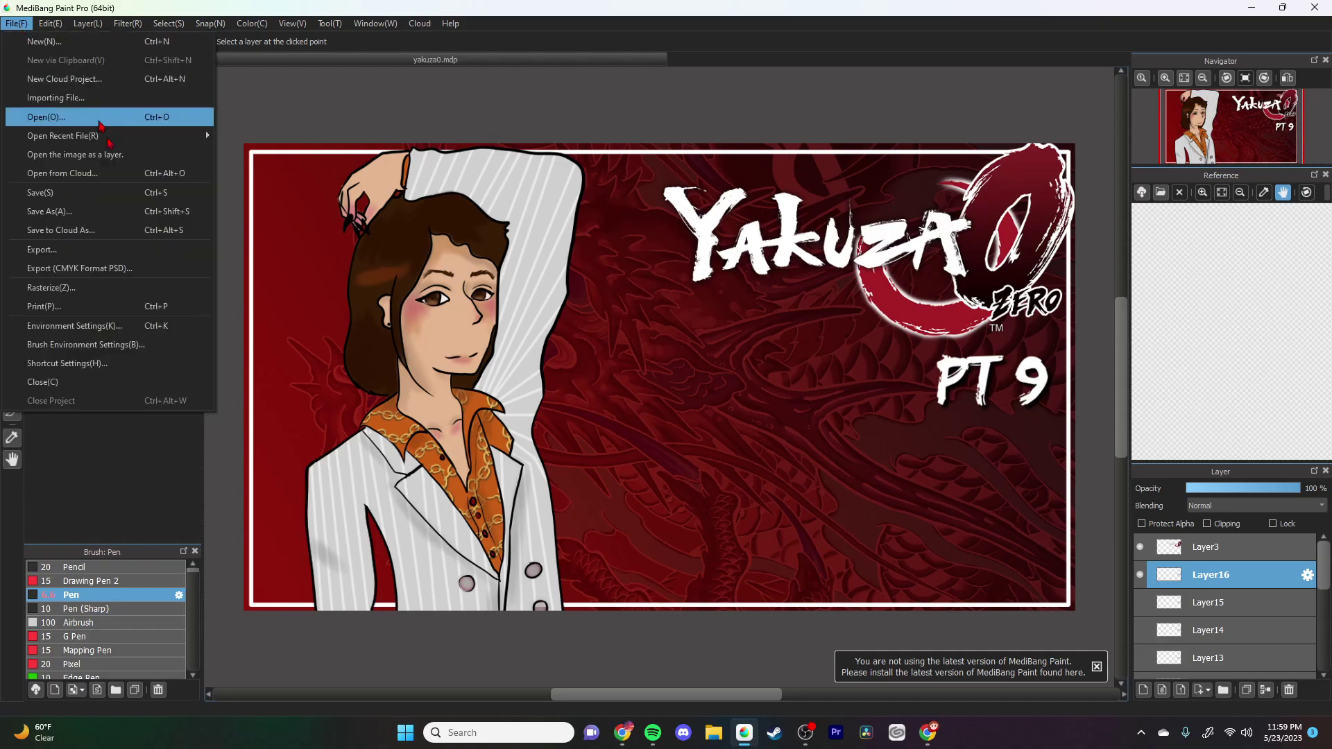
{"action": "left_click", "coordinate": [49, 282]}
{"action": "left_click", "coordinate": [732, 467]}
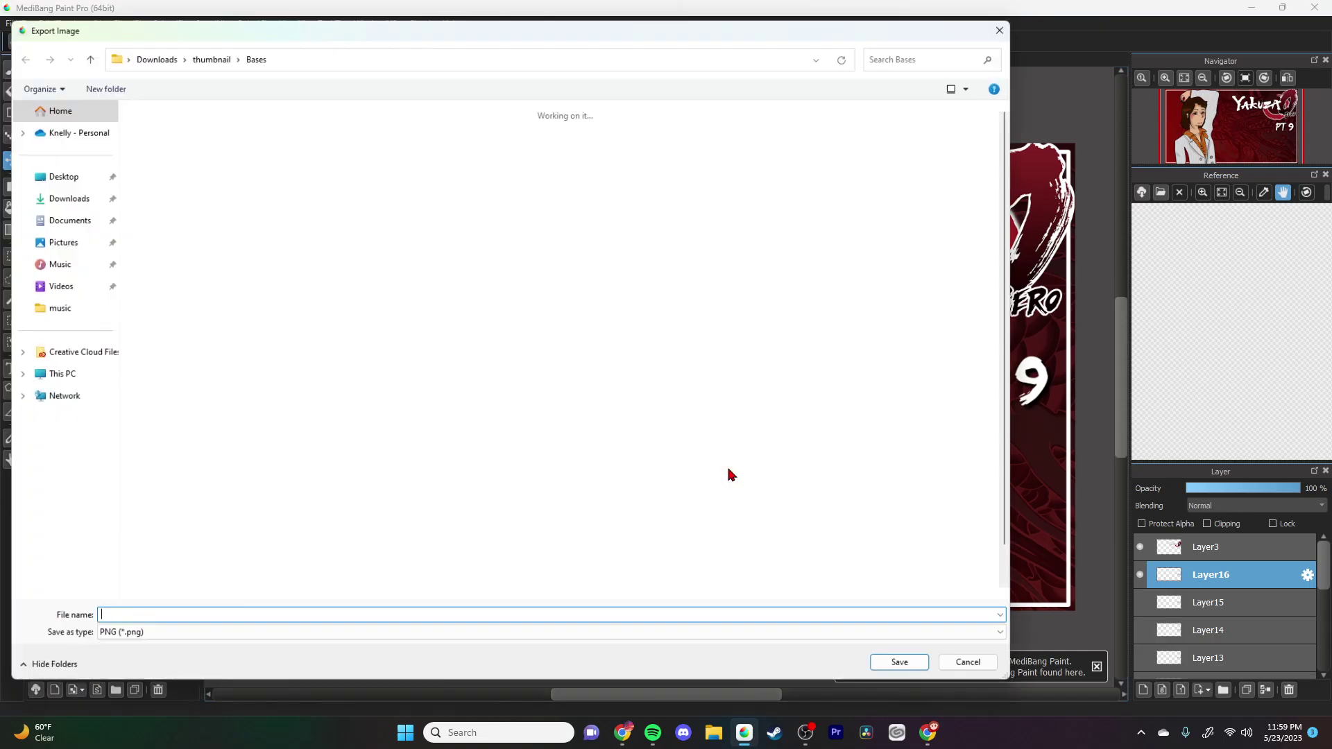
{"action": "type", "text": "y07"}
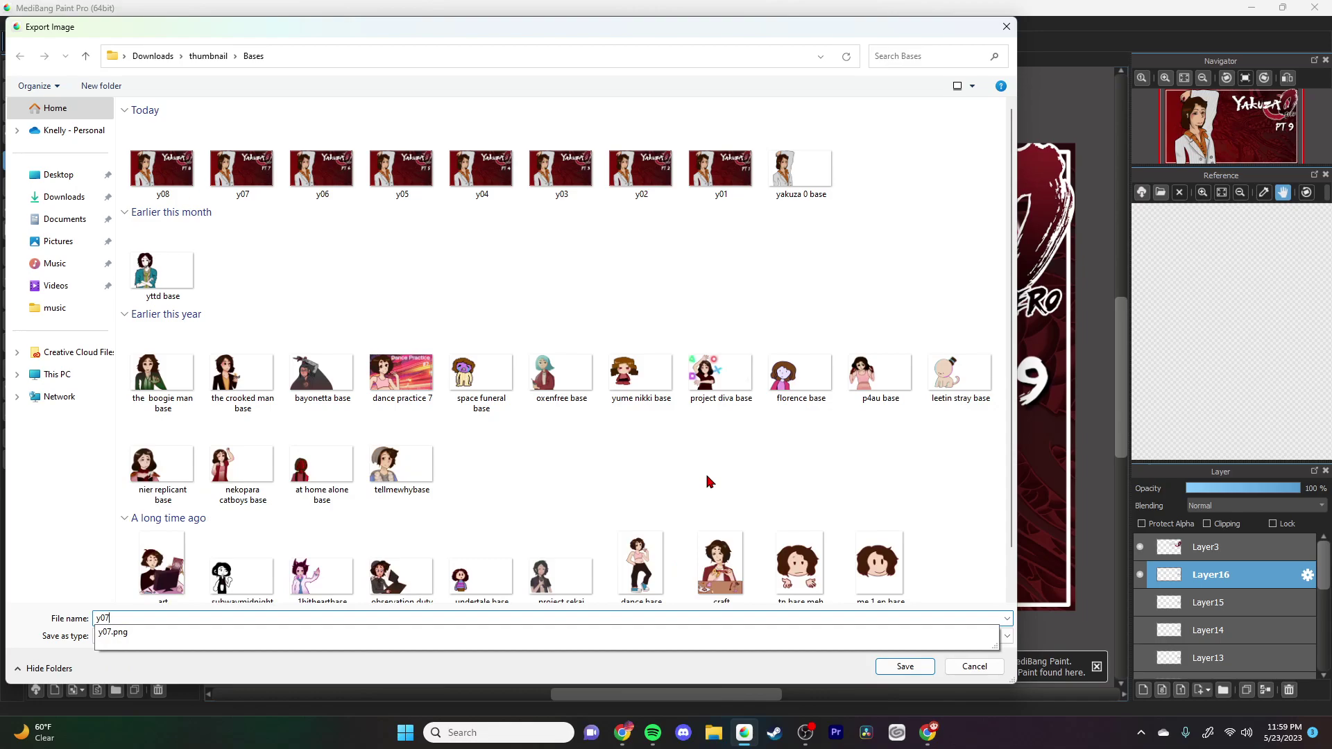
{"action": "key", "text": "Return"}
{"action": "left_click", "coordinate": [763, 371]}
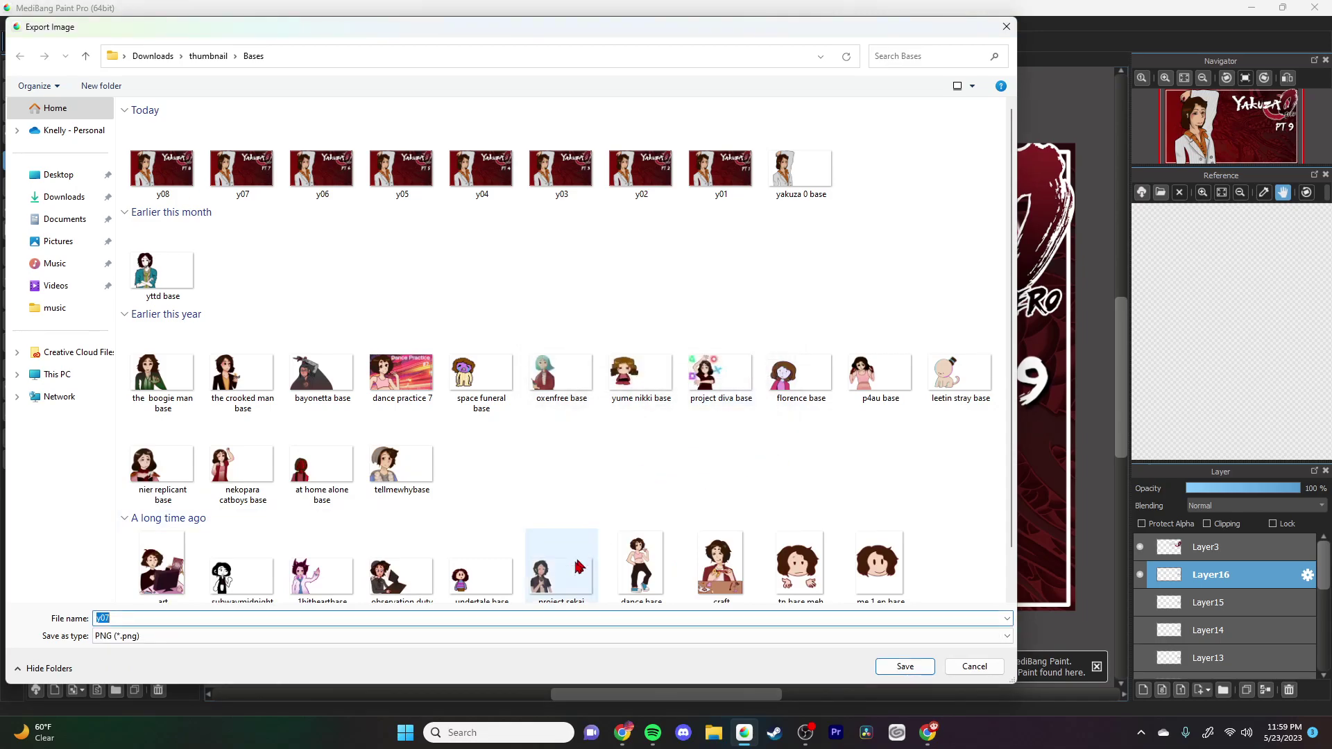
{"action": "left_click", "coordinate": [530, 619]}
{"action": "key", "text": "BackSpace"}
{"action": "type", "text": "9"}
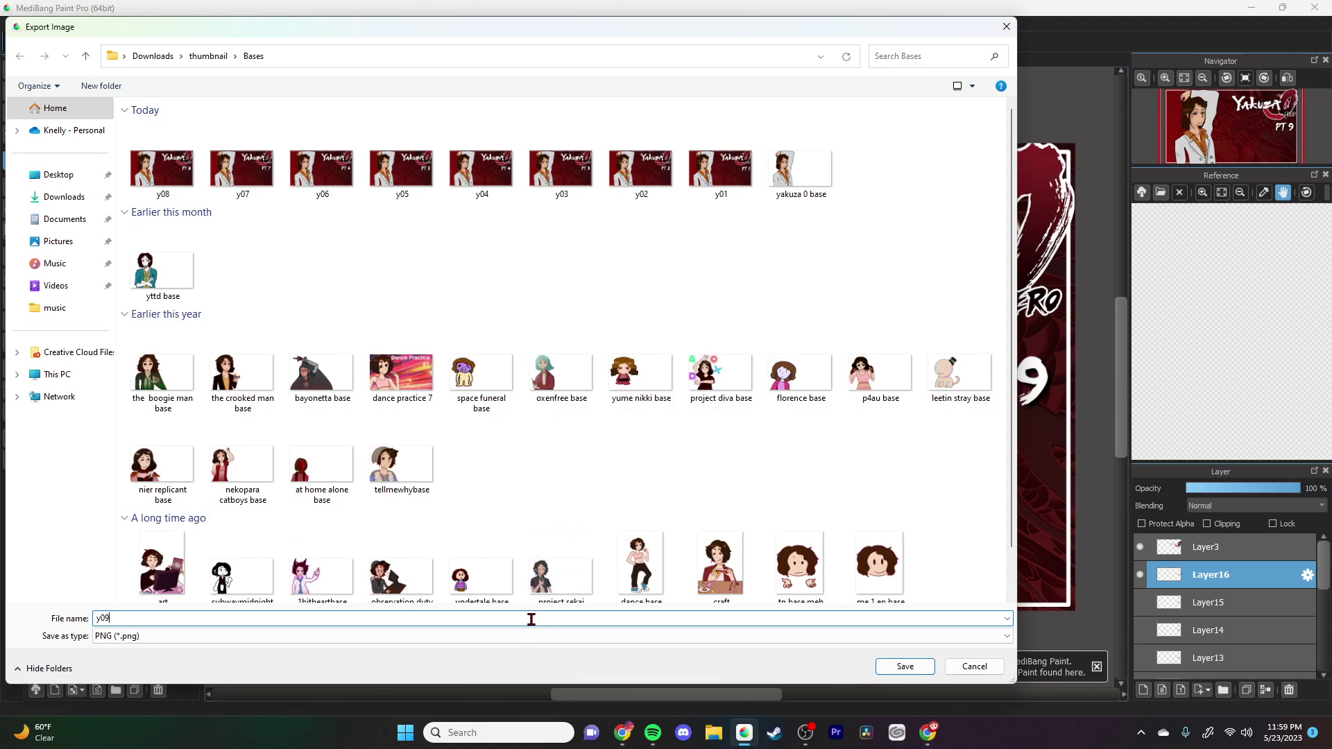
{"action": "key", "text": "Return"}
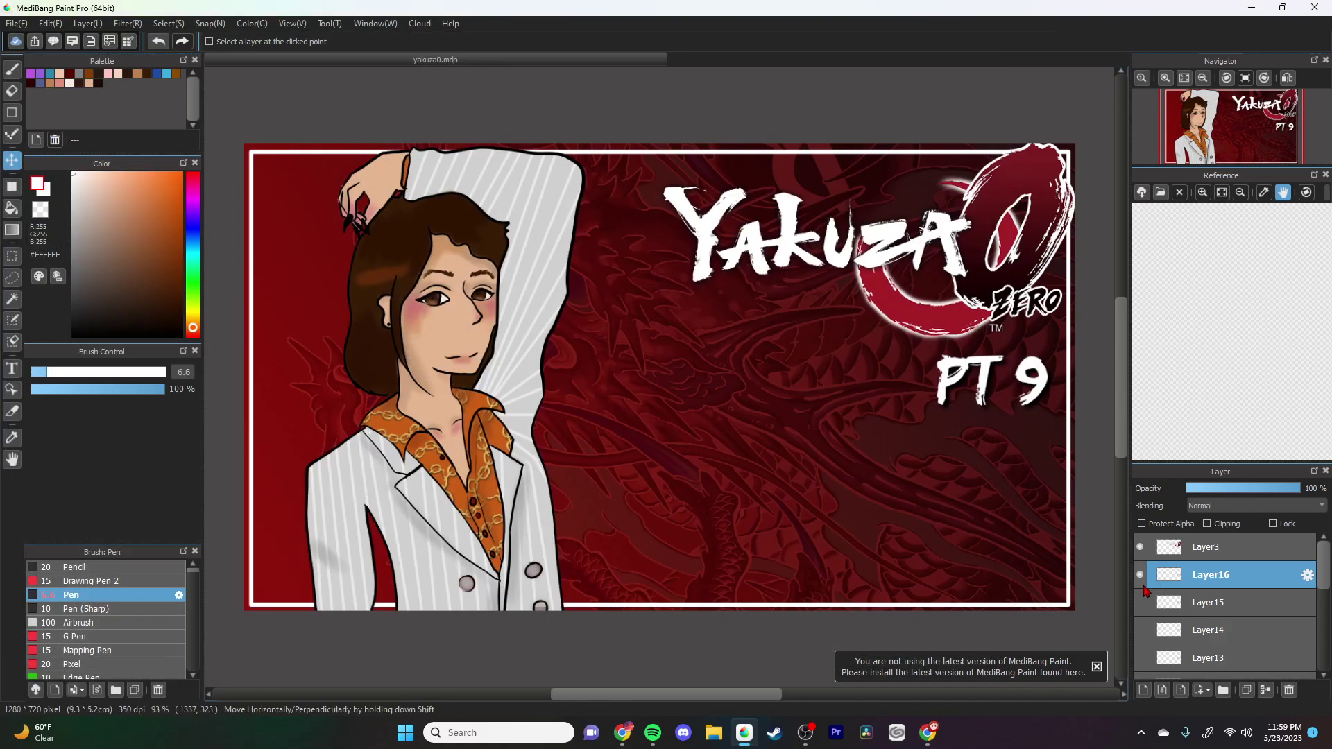
Step: Open the PT 10 graphic from the thumbnail folder as a new layer
{"action": "left_click", "coordinate": [15, 23]}
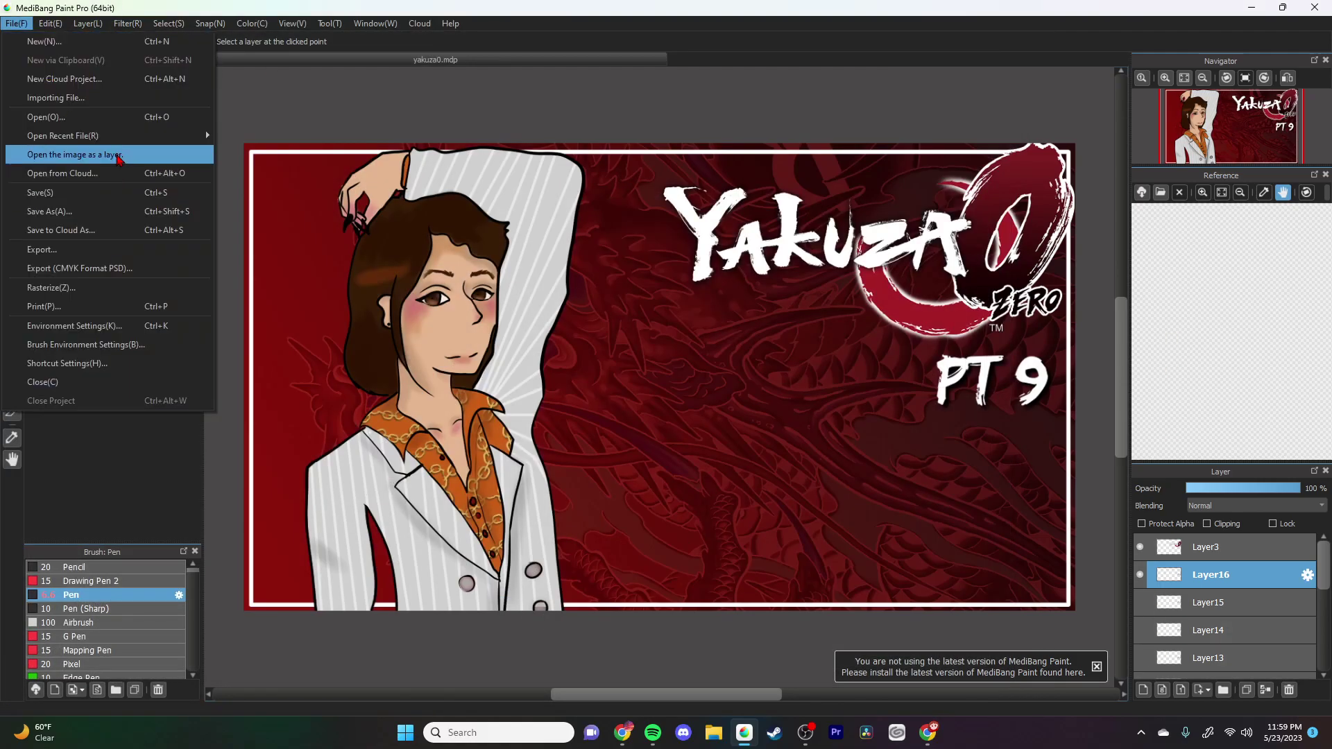
{"action": "left_click", "coordinate": [118, 160]}
{"action": "double_click", "coordinate": [683, 207]}
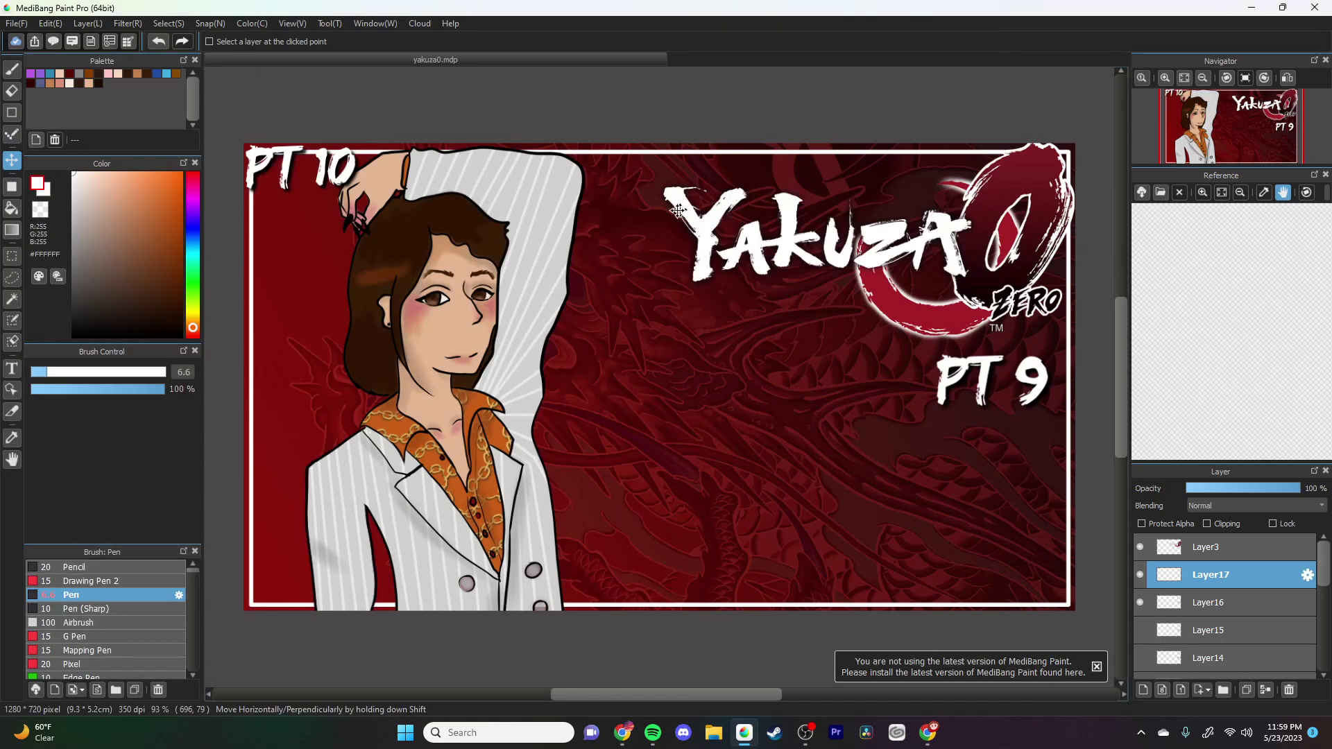
Step: Use Transform to move and enlarge the PT 10 label over the PT 9 label, and hide the PT 9 layer
{"action": "left_click", "coordinate": [168, 23]}
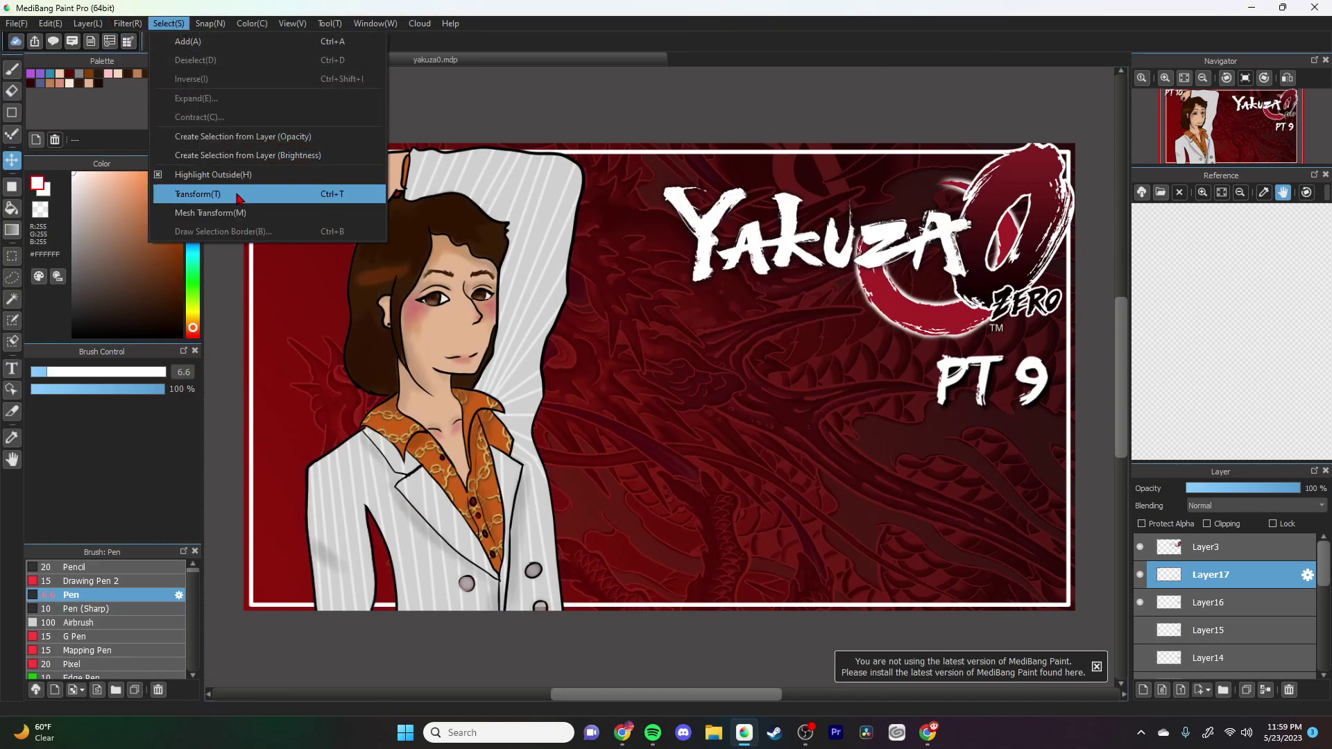
{"action": "left_click", "coordinate": [236, 194]}
{"action": "left_click_drag", "start_coordinate": [429, 193], "coordinate": [1014, 356]}
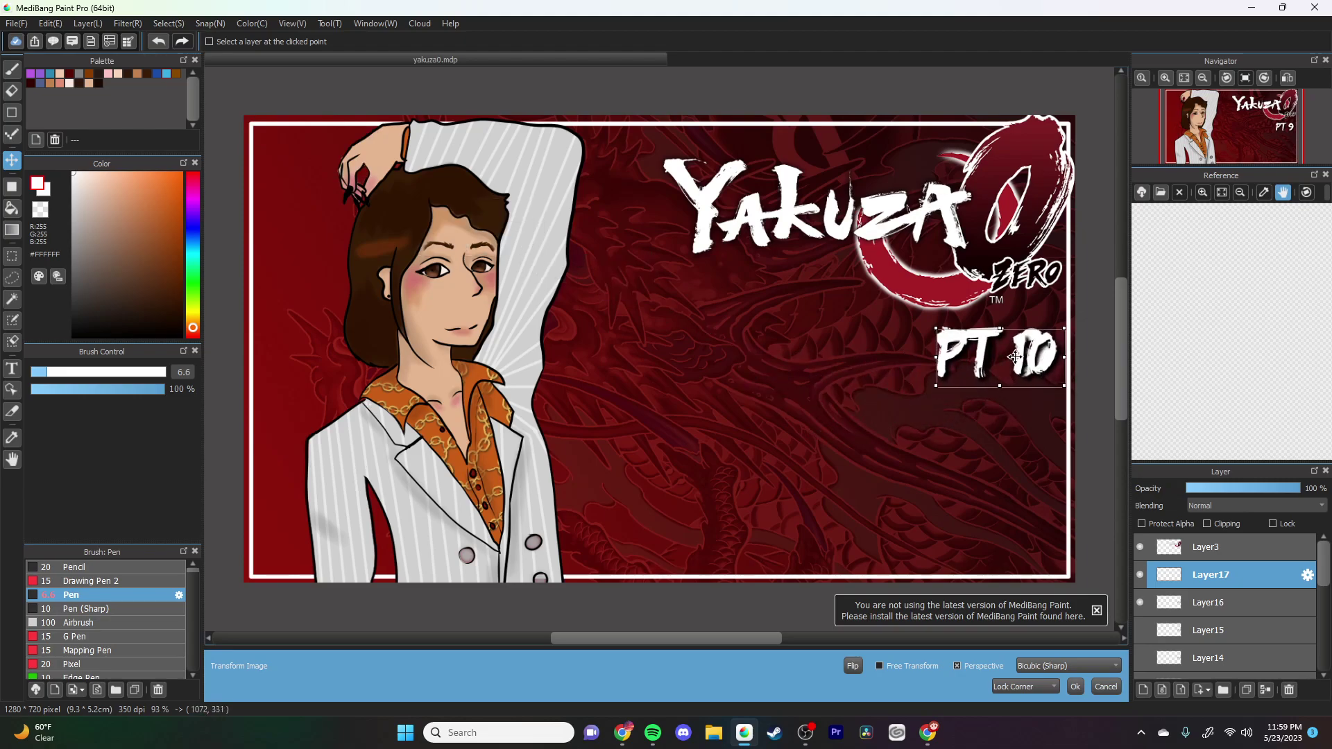
{"action": "left_click", "coordinate": [1075, 688]}
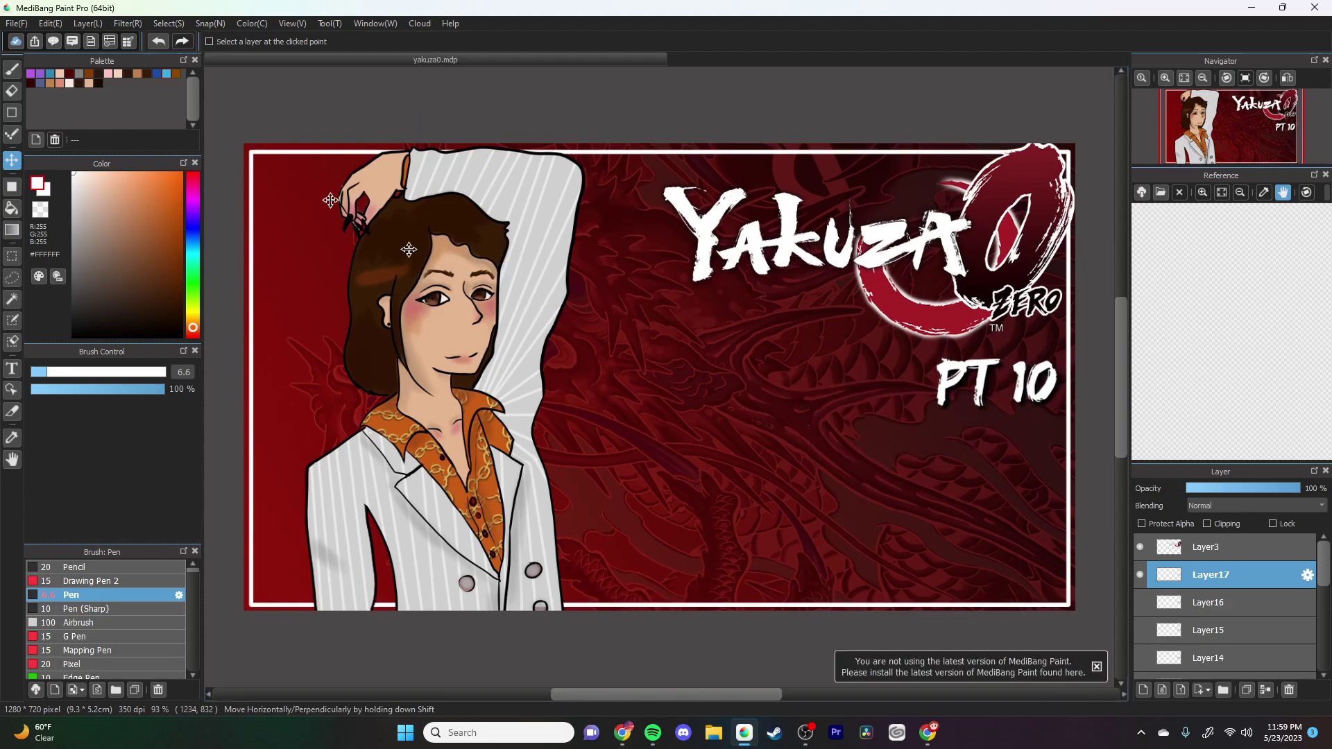
Step: Export the PT 10 thumbnail as a transparent PNG named y010 in the Bases folder
{"action": "left_click", "coordinate": [10, 23]}
{"action": "left_click", "coordinate": [83, 261]}
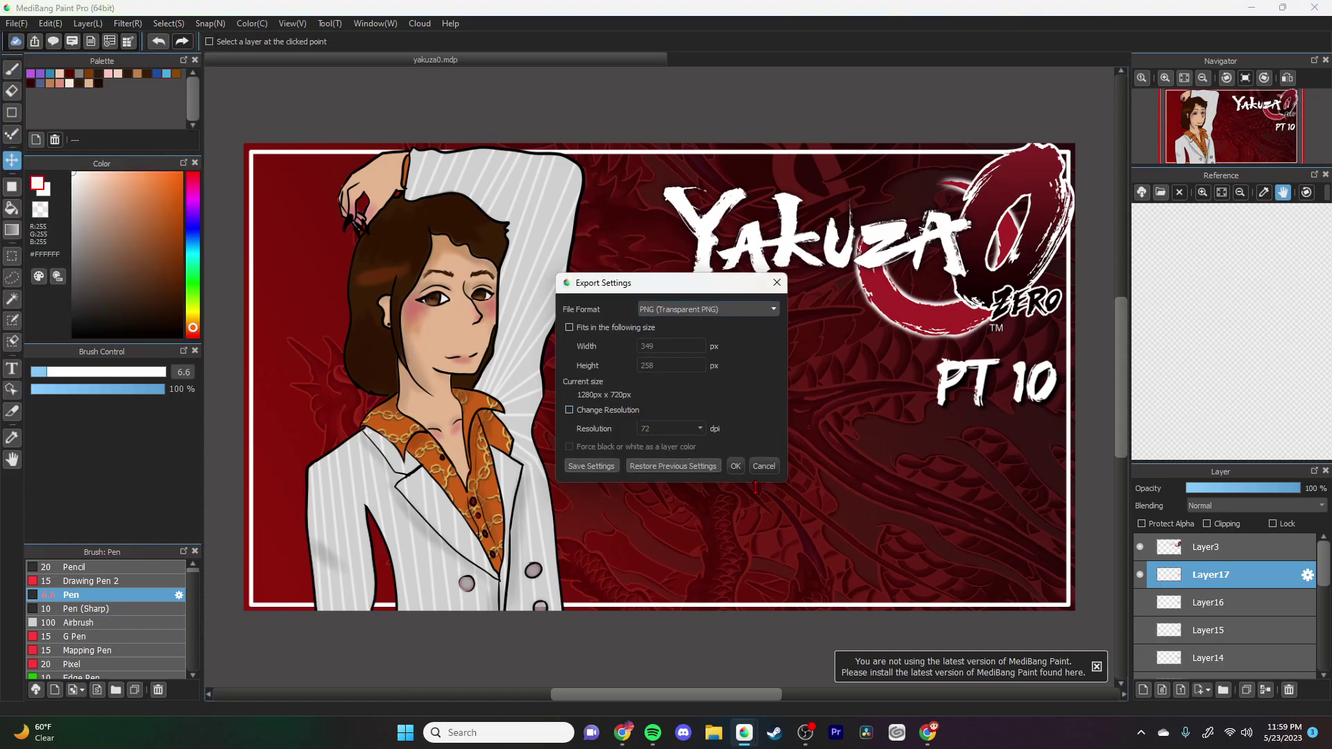
{"action": "left_click", "coordinate": [736, 467]}
{"action": "type", "text": "y"}
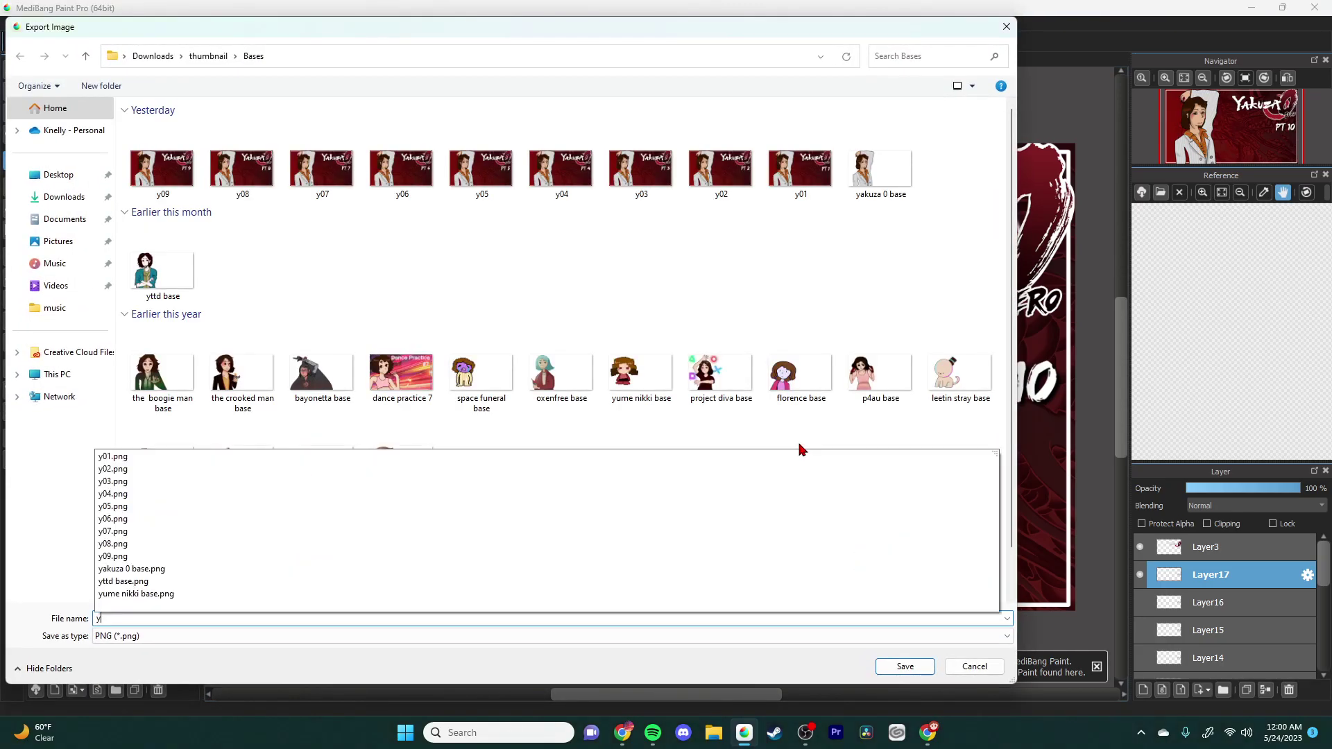
{"action": "type", "text": "010"}
{"action": "key", "text": "Return"}
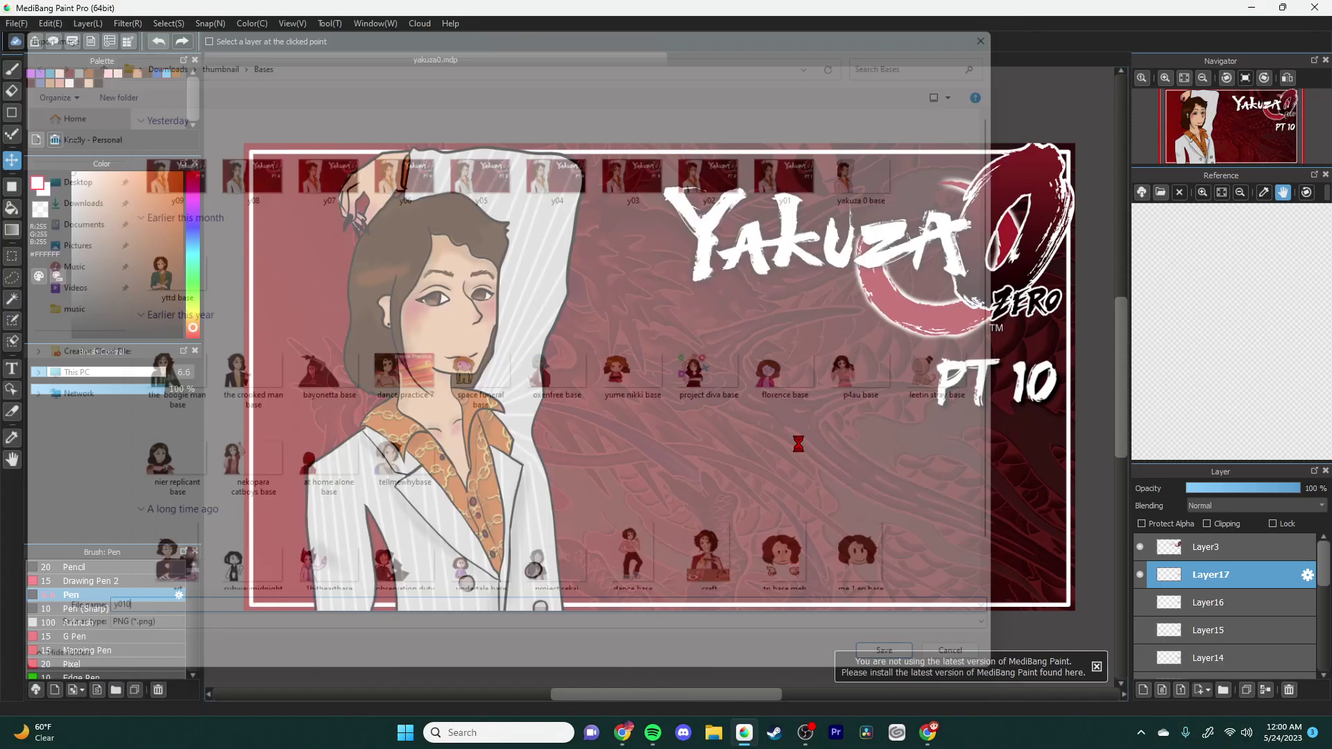
Step: Open the PT 11 graphic from the thumbnail folder as a new layer
{"action": "left_click", "coordinate": [16, 23]}
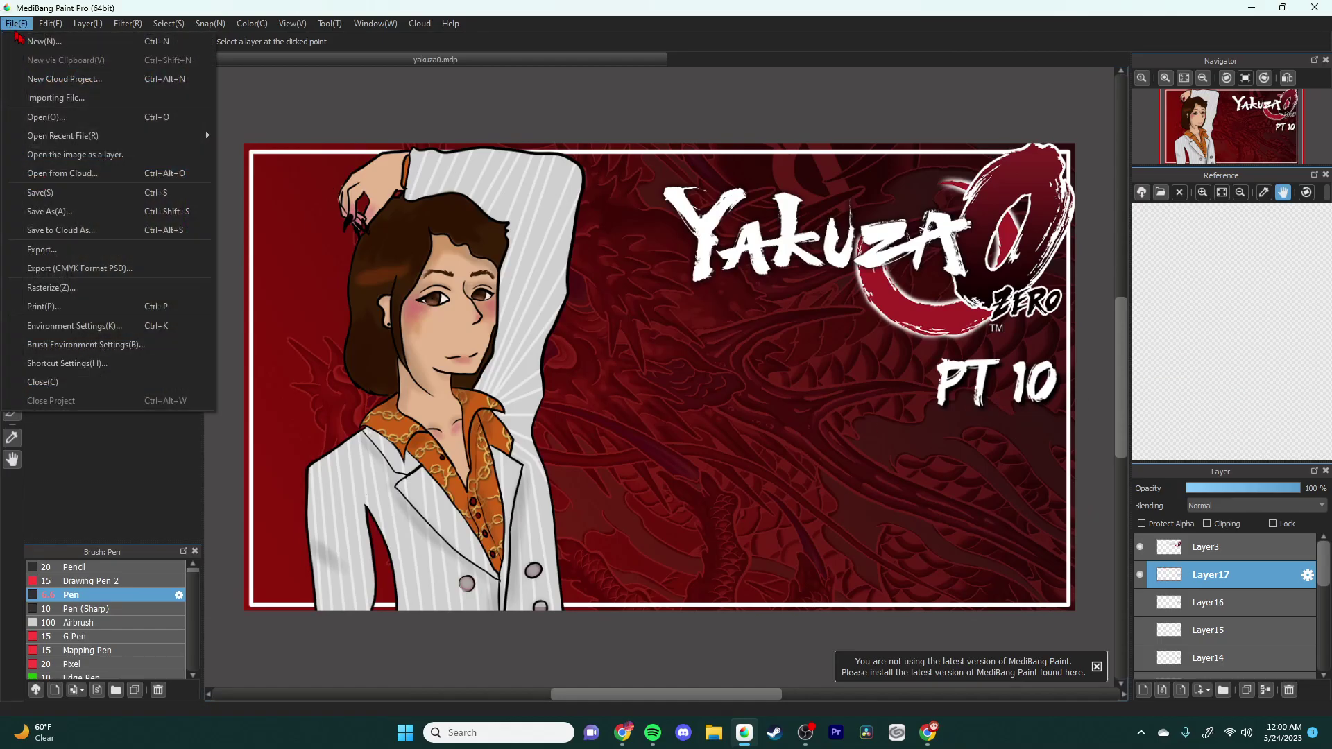
{"action": "left_click", "coordinate": [113, 161]}
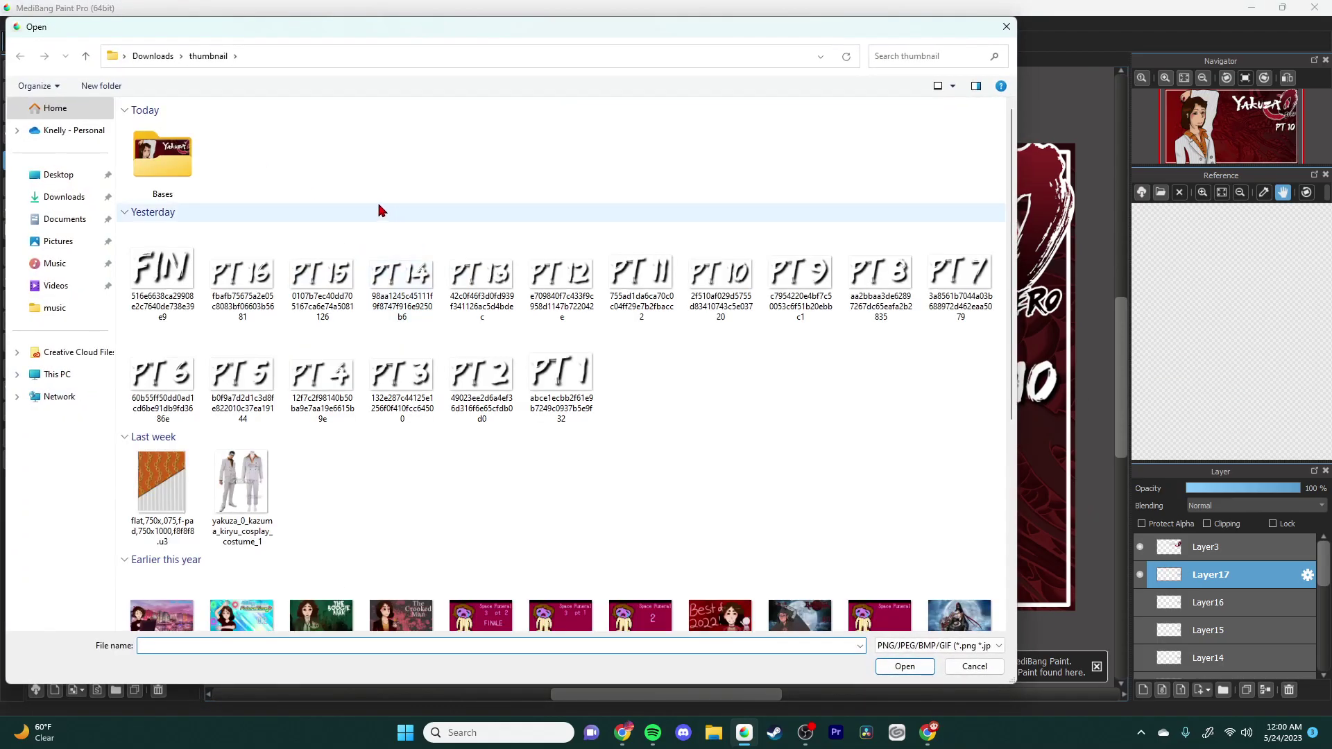
{"action": "double_click", "coordinate": [647, 301]}
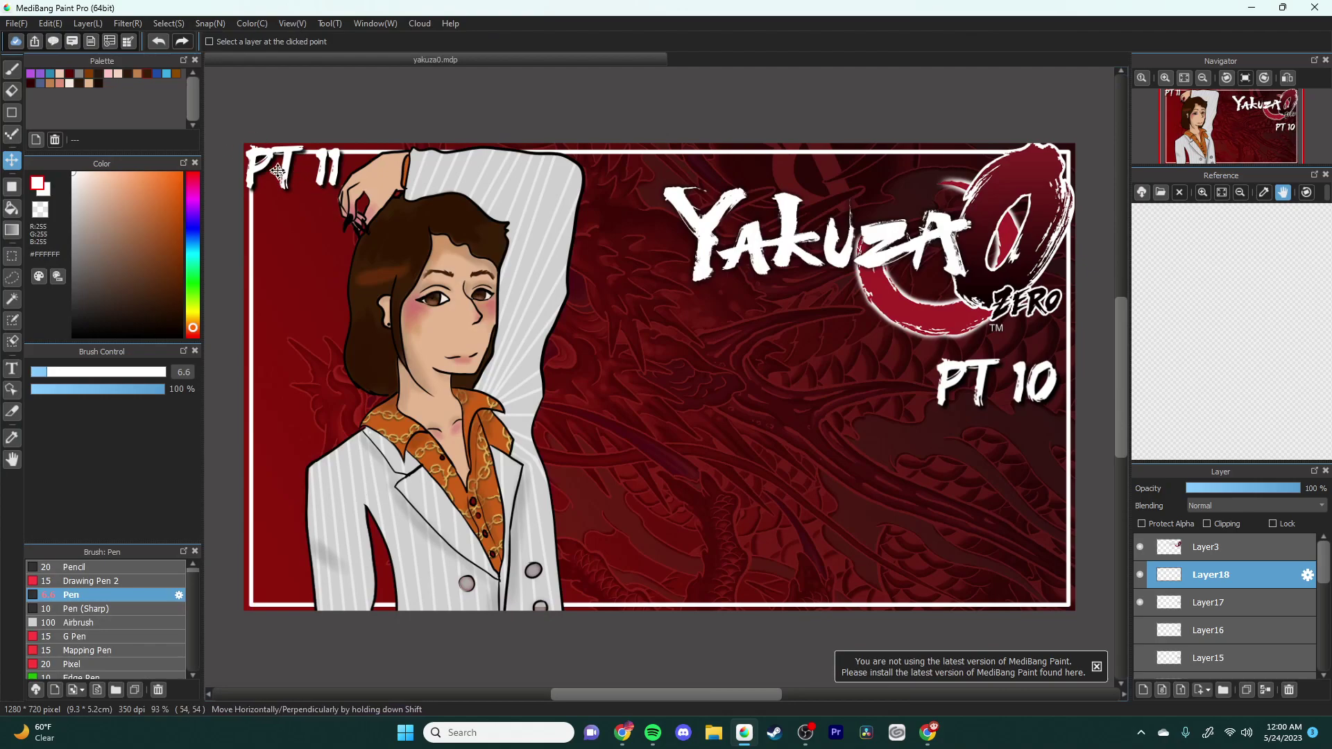
Step: Use Transform to move and enlarge the PT 11 label over the PT 10 label, and hide the PT 10 layer
{"action": "left_click", "coordinate": [169, 23]}
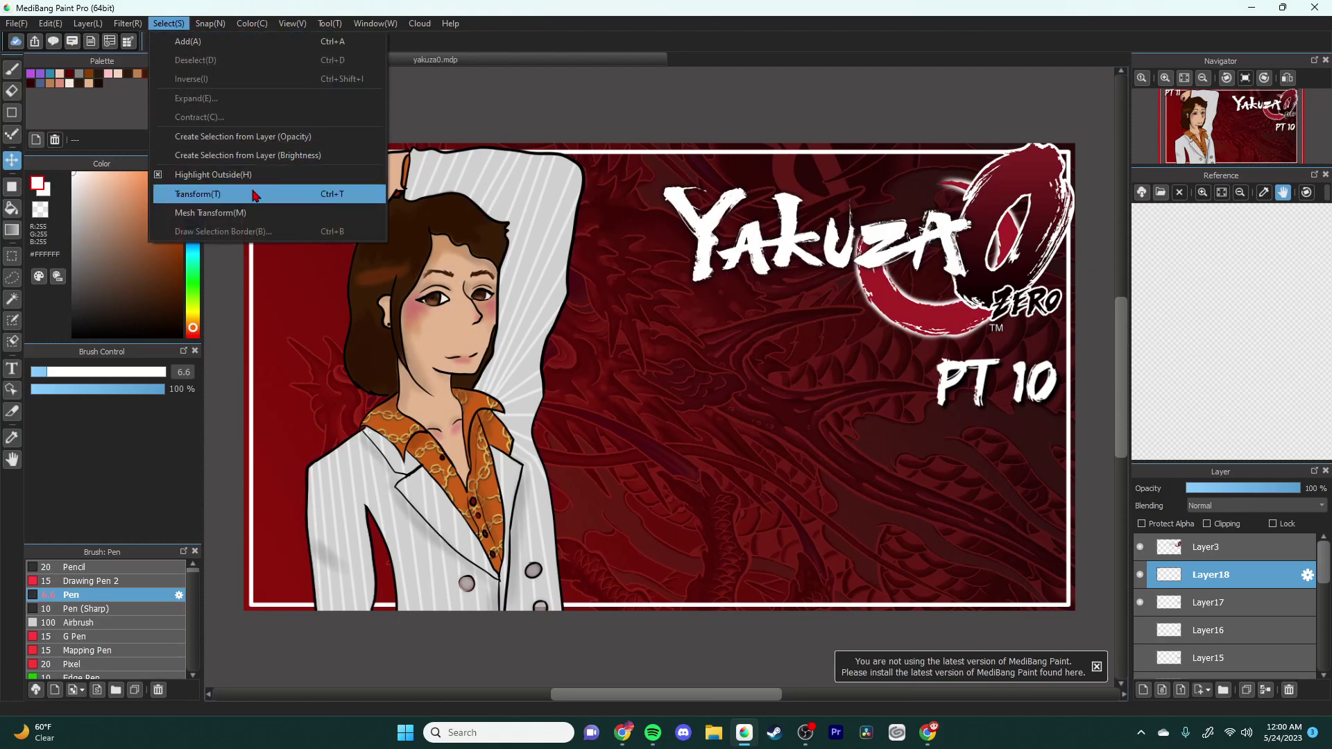
{"action": "left_click", "coordinate": [253, 195]}
{"action": "left_click_drag", "start_coordinate": [348, 168], "coordinate": [1013, 362]}
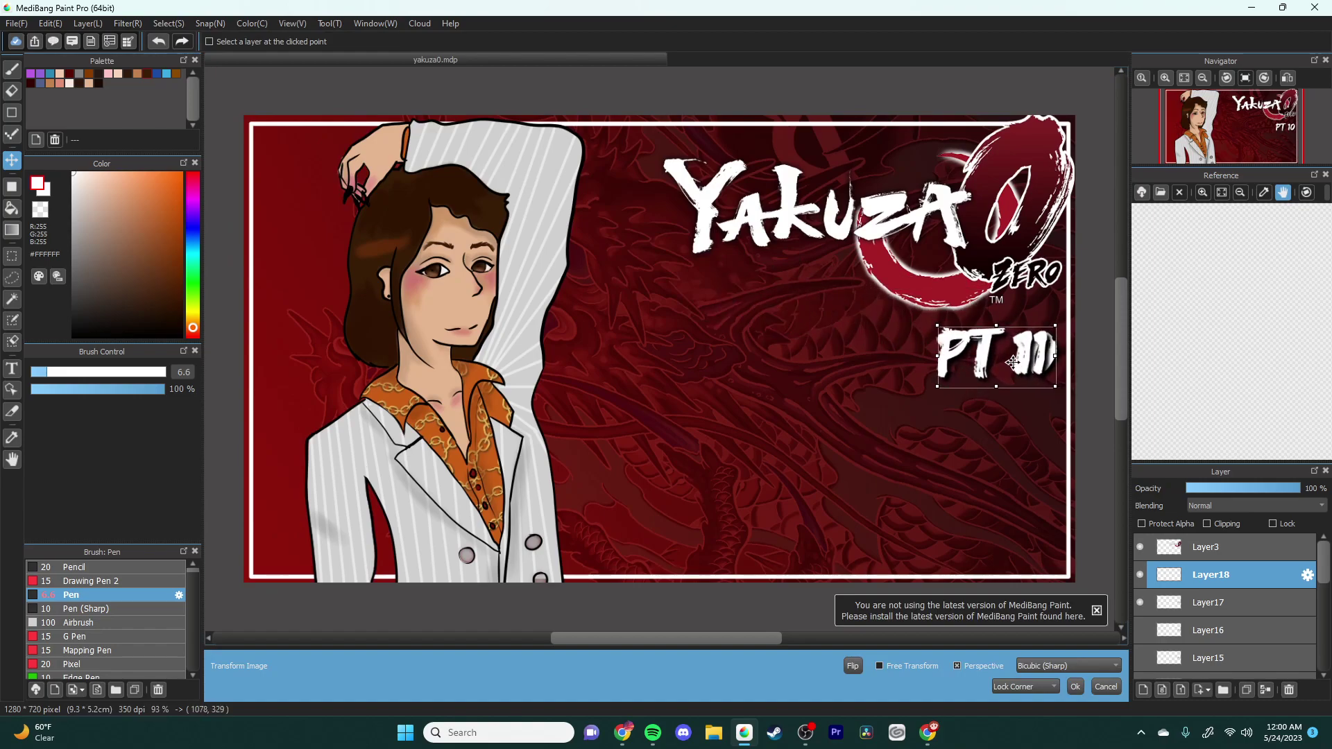
{"action": "left_click", "coordinate": [1075, 687]}
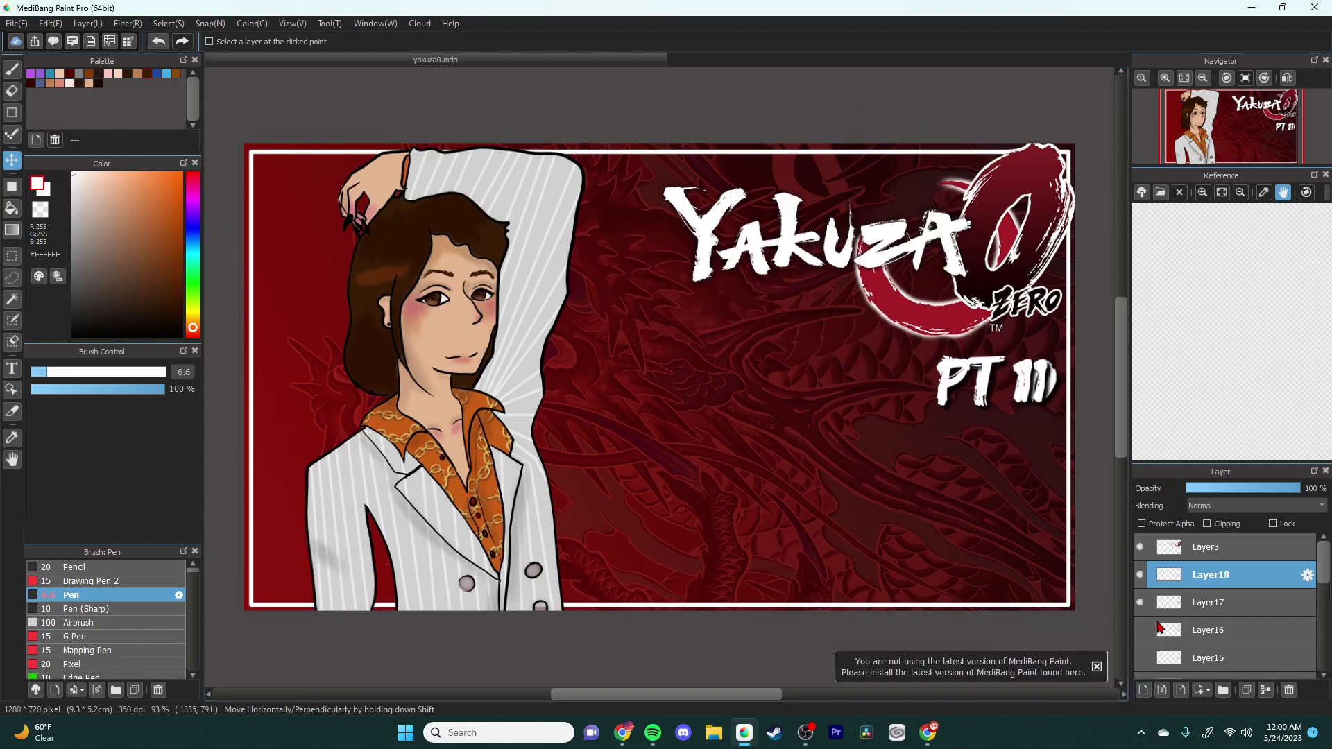
Step: Export the PT 11 thumbnail as a transparent PNG named y011 in the Bases folder
{"action": "left_click", "coordinate": [16, 24]}
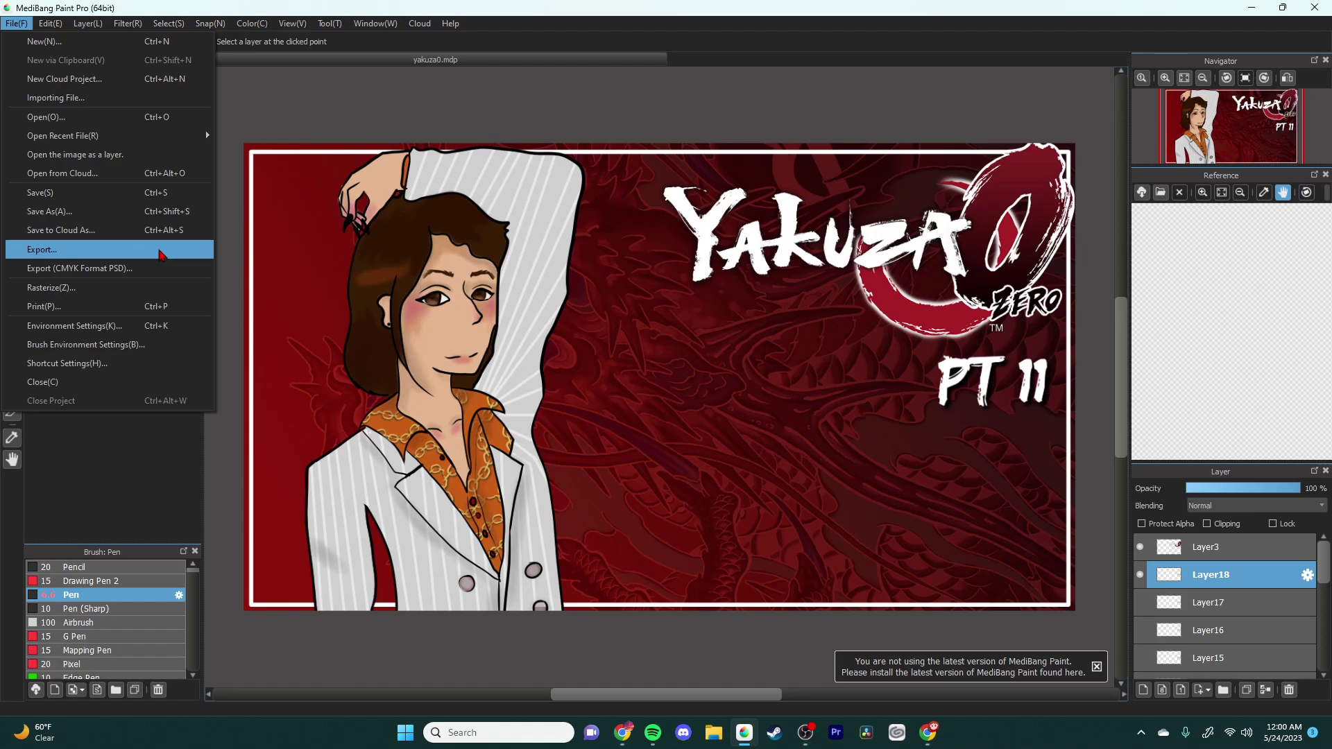
{"action": "left_click", "coordinate": [161, 250]}
{"action": "left_click", "coordinate": [735, 466]}
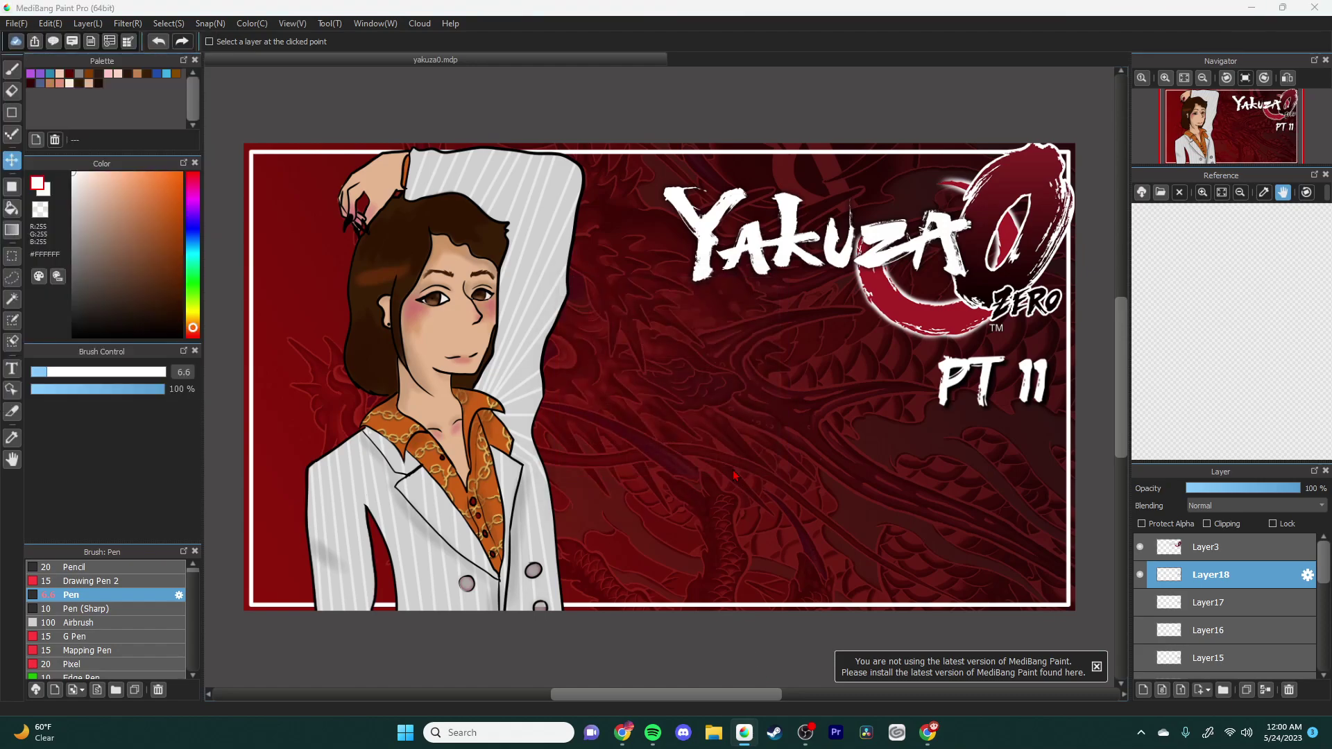
{"action": "type", "text": "p"}
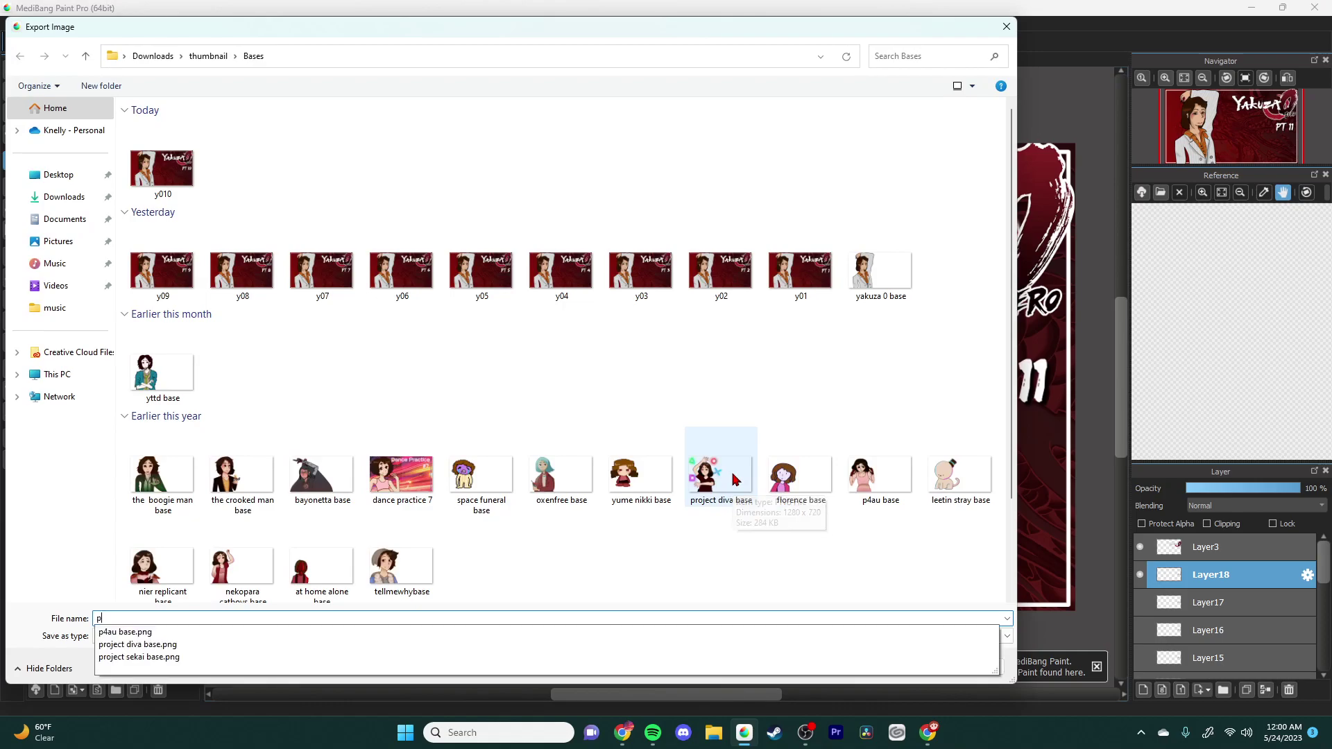
{"action": "type", "text": "t"}
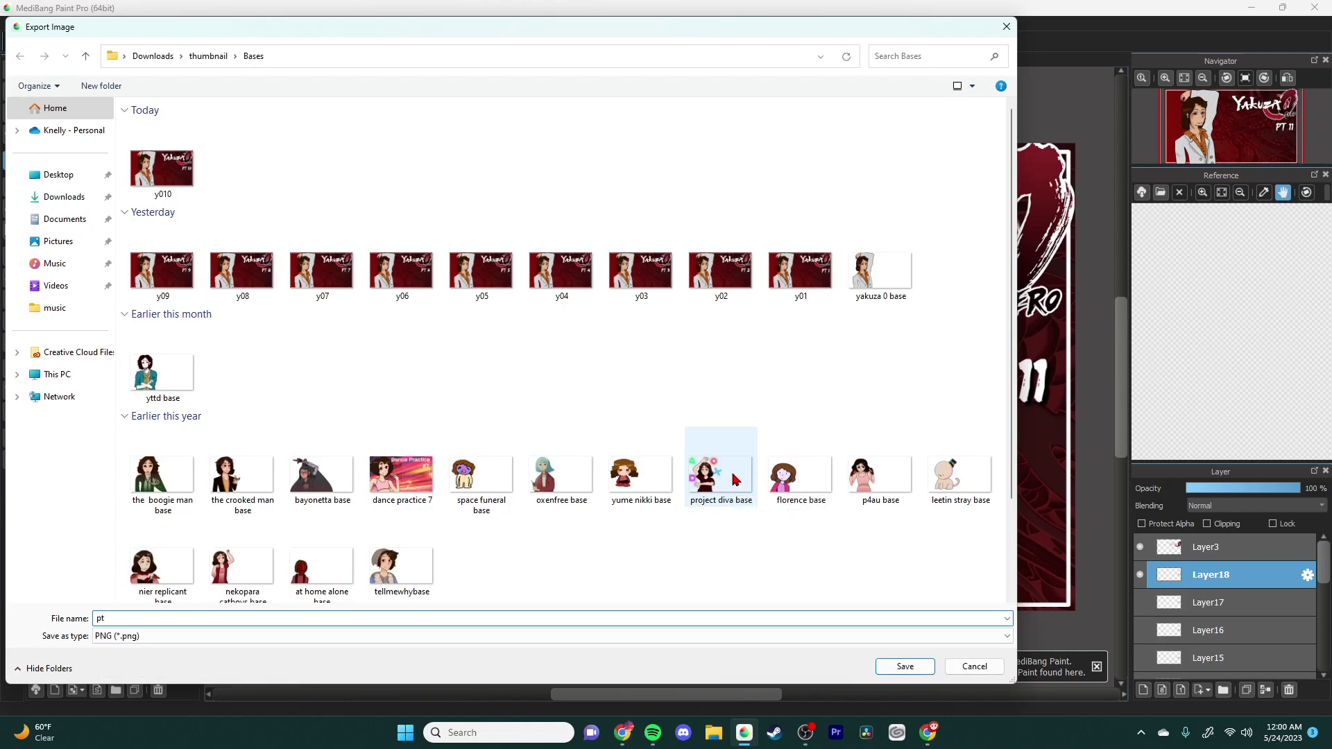
{"action": "key", "text": "BackSpace"}
{"action": "key", "text": "BackSpace"}
{"action": "type", "text": "y011"}
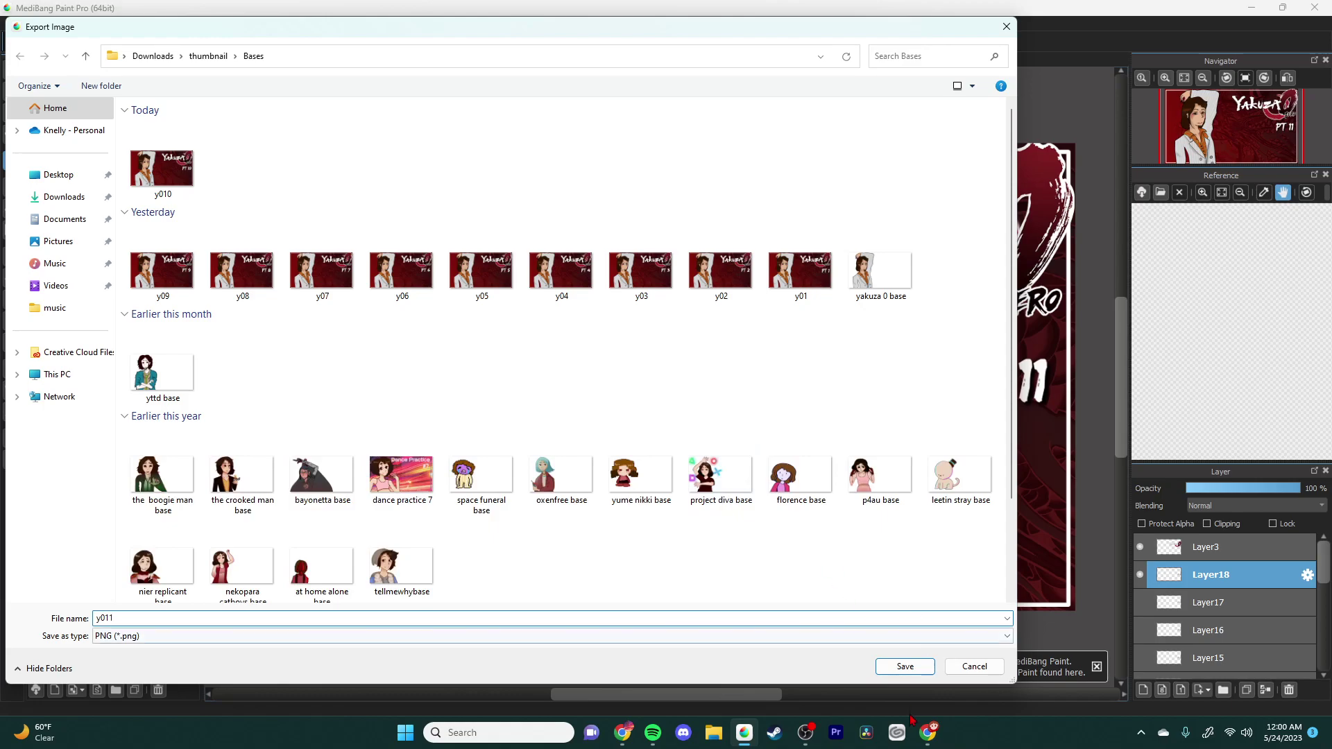
{"action": "left_click", "coordinate": [904, 666]}
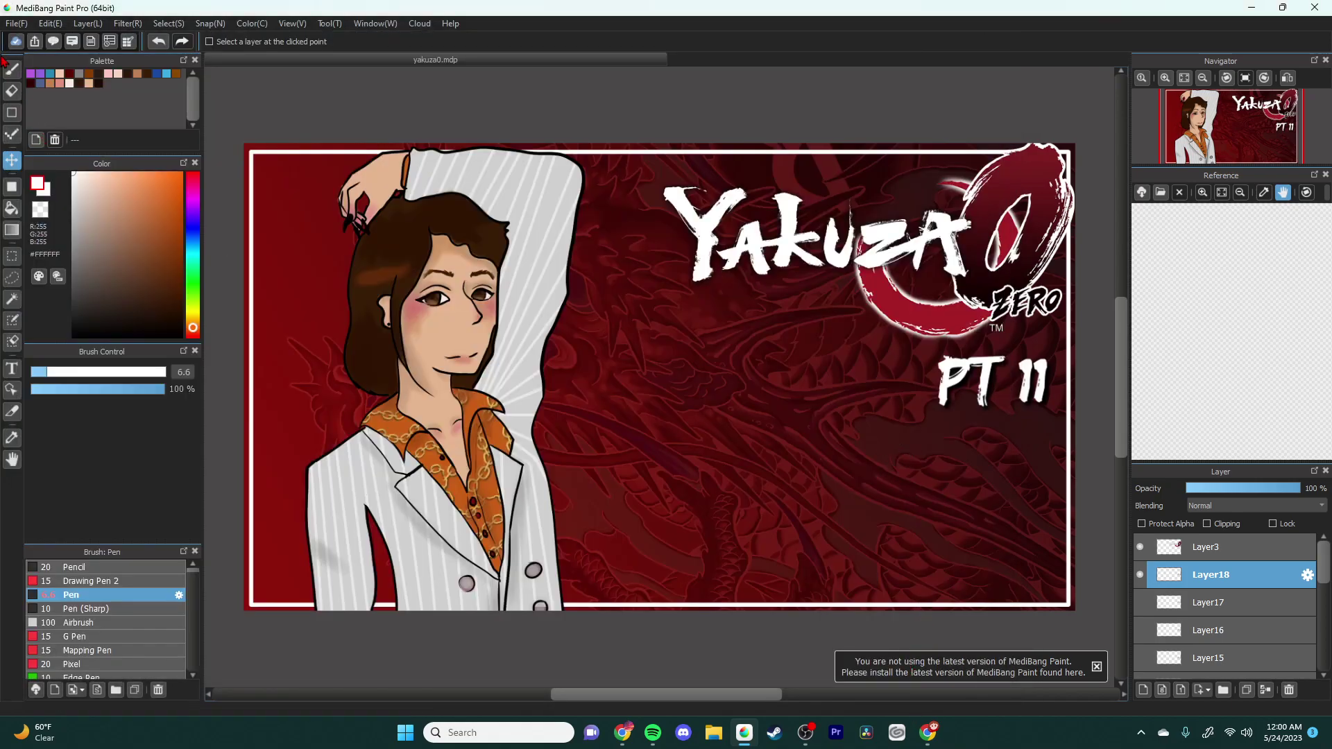
Step: Open the PT 12 graphic from the thumbnail folder as a new layer
{"action": "left_click", "coordinate": [15, 23]}
{"action": "left_click", "coordinate": [118, 154]}
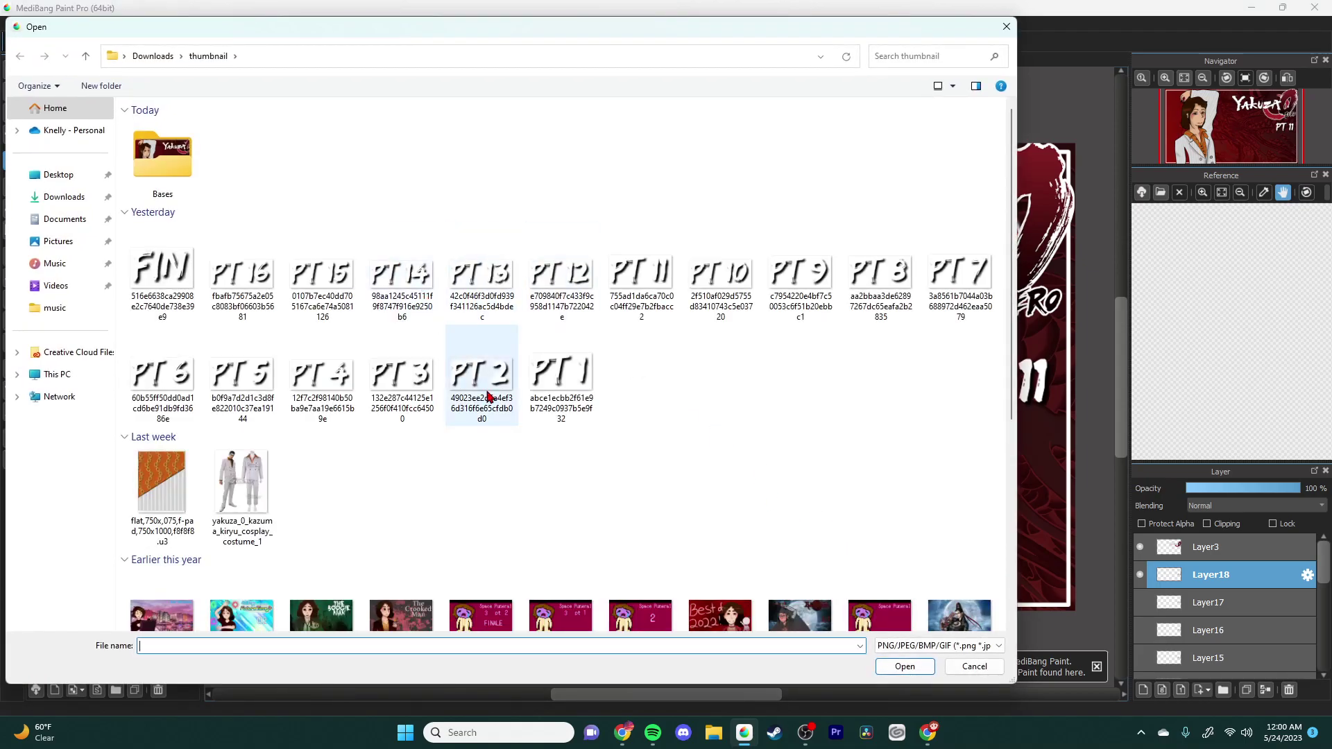
{"action": "double_click", "coordinate": [577, 308]}
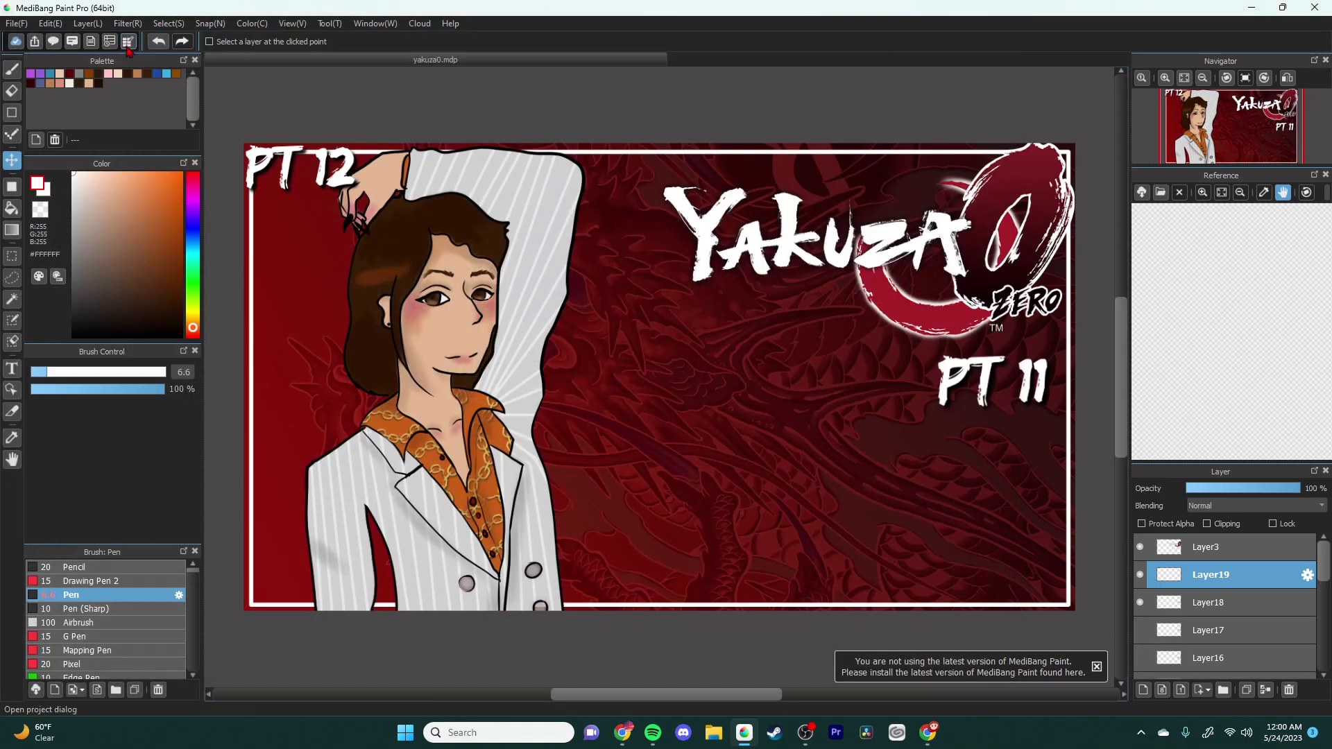
Step: Use Transform to move and slightly enlarge the PT 12 label over the PT 11 label, and hide the PT 11 layer
{"action": "left_click", "coordinate": [158, 26]}
{"action": "left_click", "coordinate": [199, 194]}
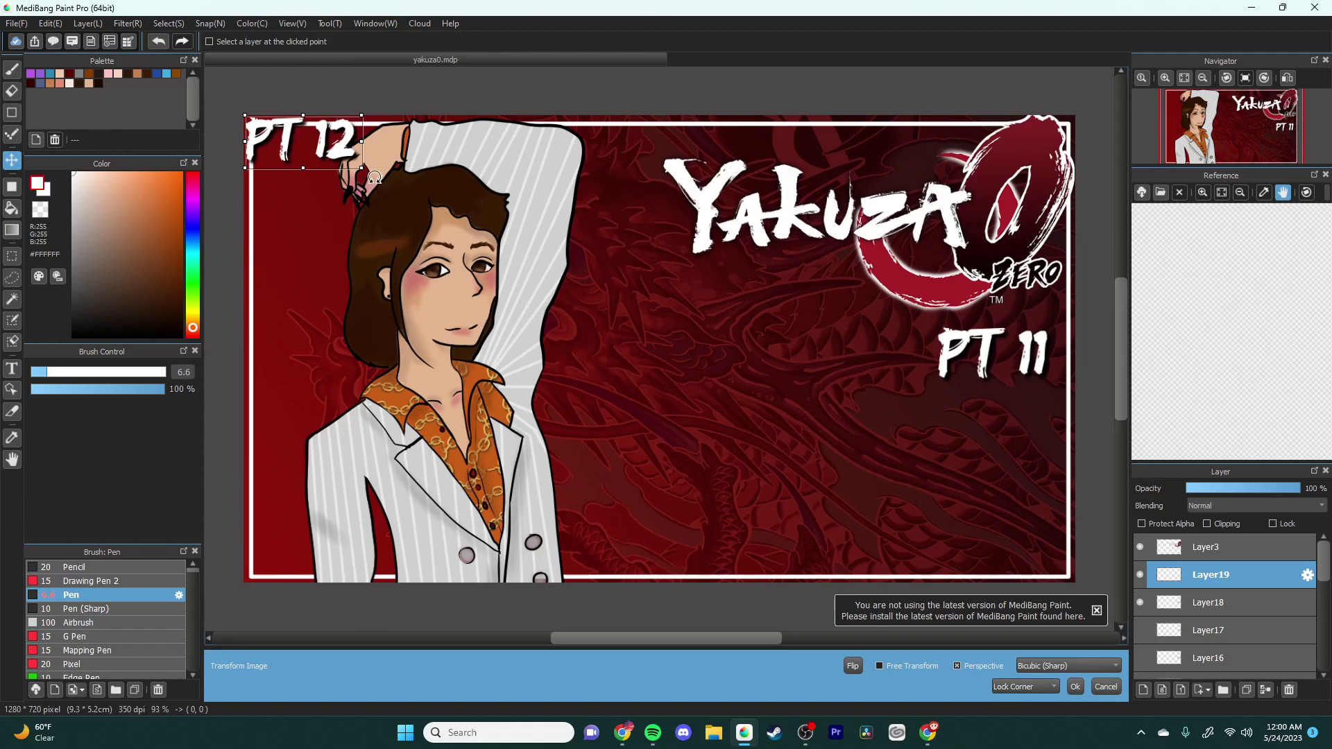
{"action": "left_click_drag", "start_coordinate": [319, 153], "coordinate": [1013, 364]}
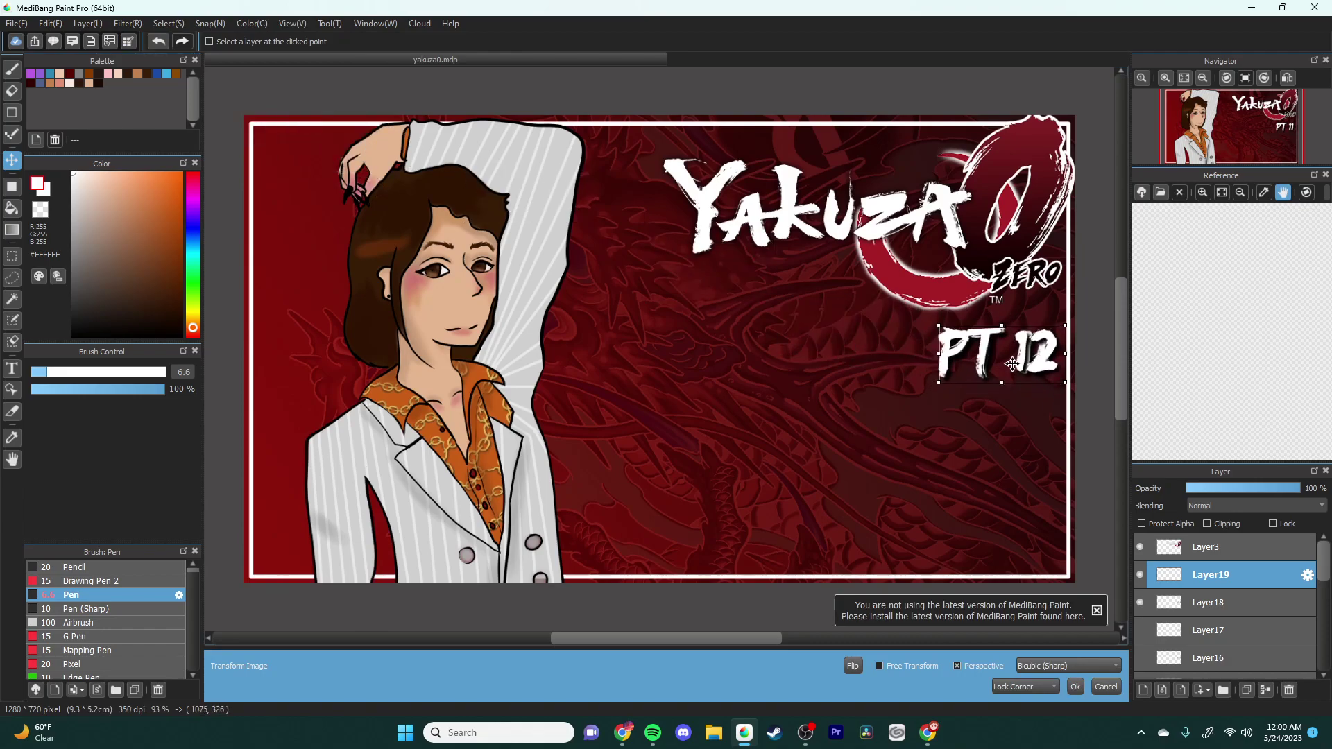
{"action": "left_click", "coordinate": [1074, 687]}
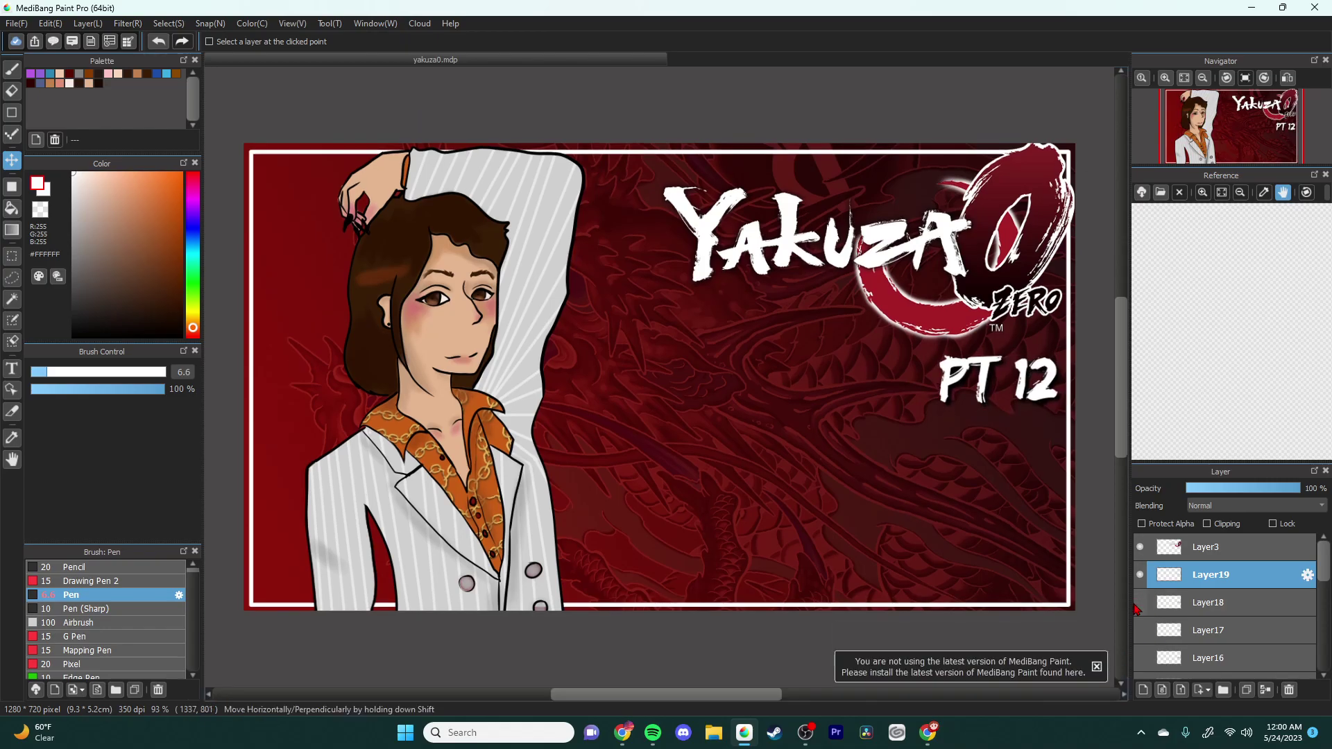
Step: Export the PT 12 thumbnail as a transparent PNG named y012 in the Bases folder
{"action": "left_click", "coordinate": [17, 23]}
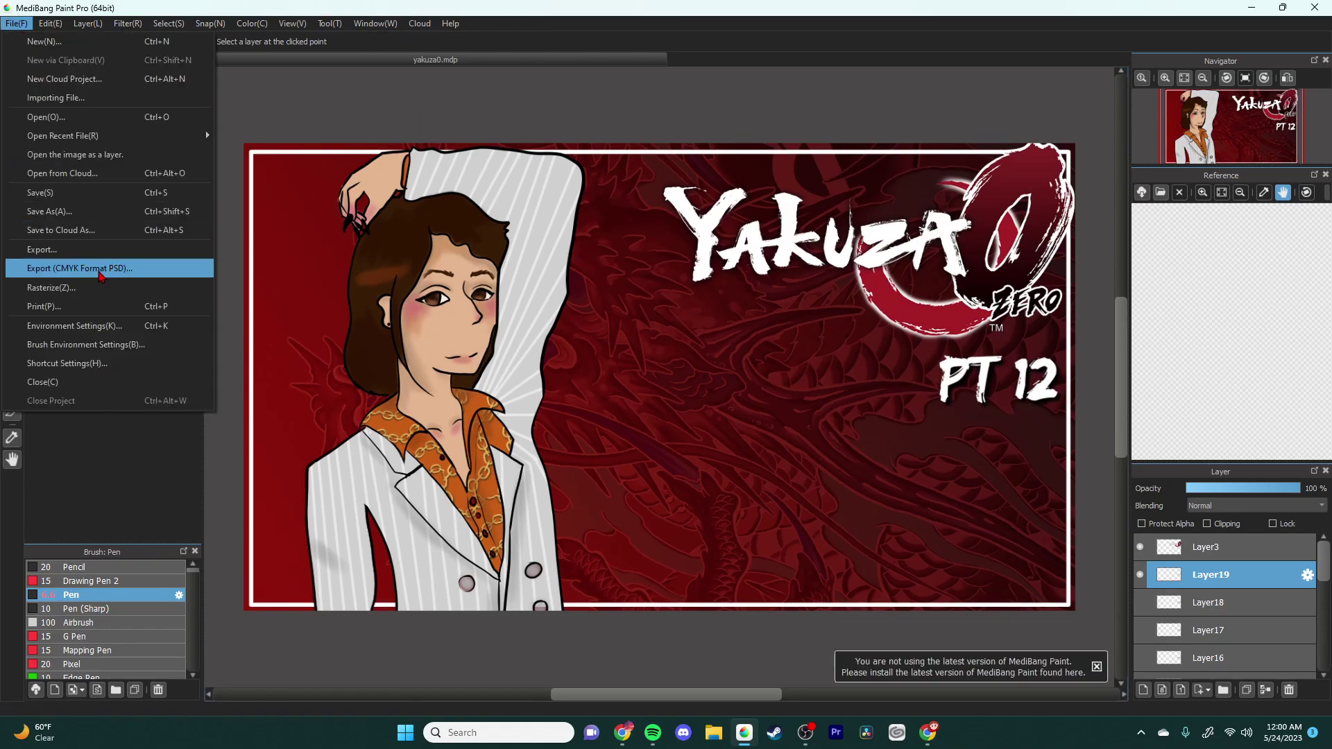
{"action": "left_click", "coordinate": [55, 262]}
{"action": "left_click", "coordinate": [736, 467]}
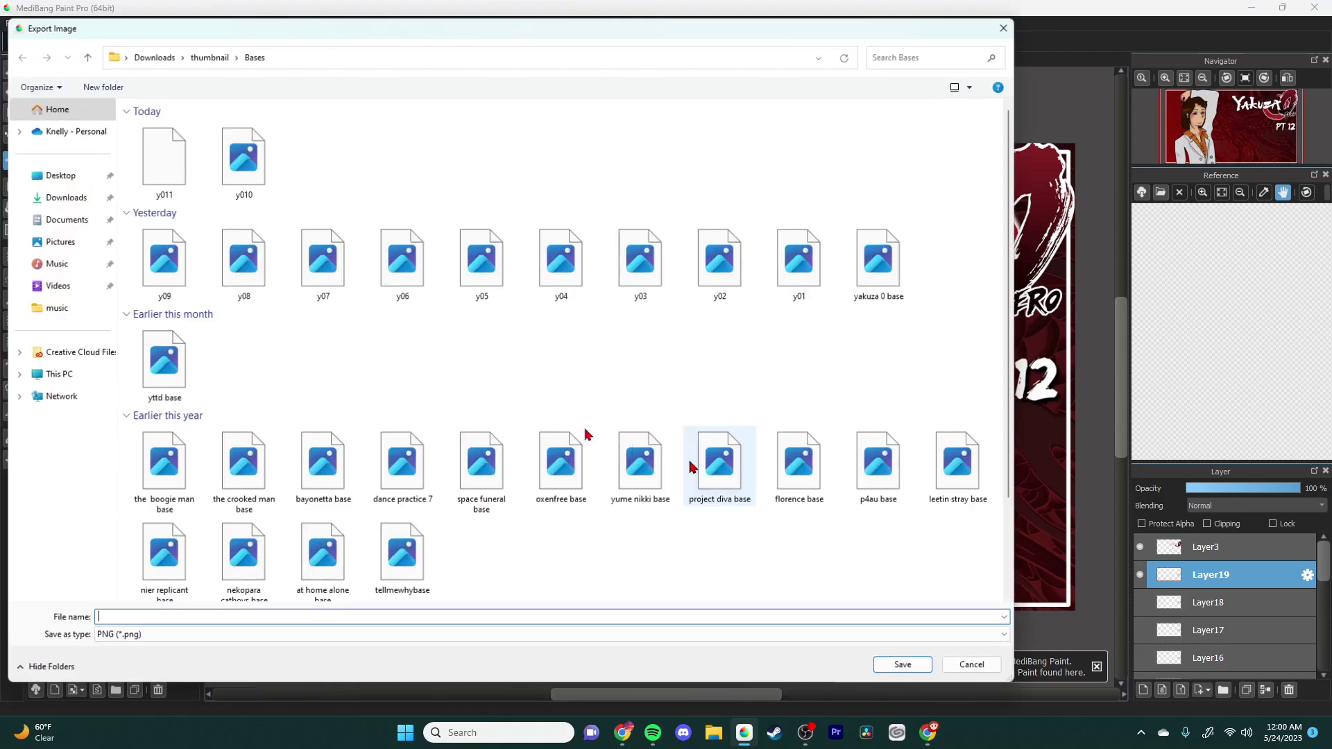
{"action": "type", "text": "y"}
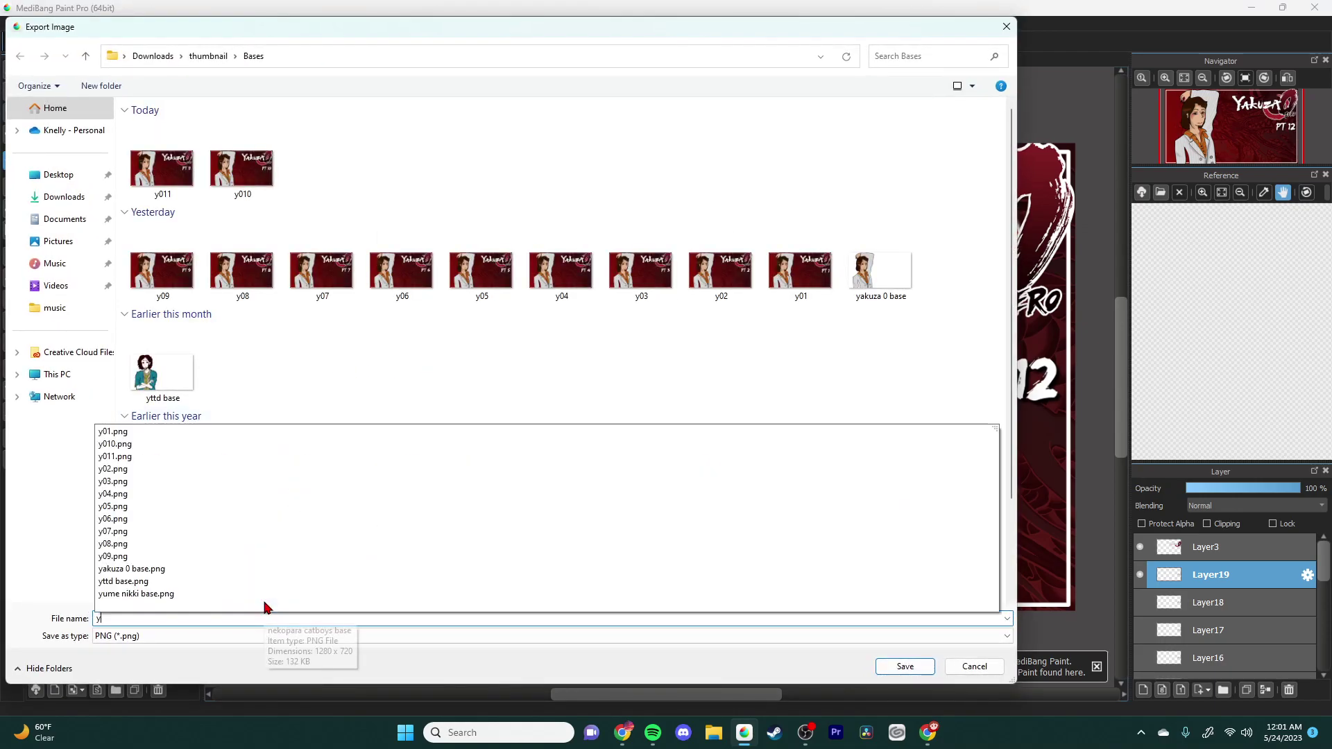
{"action": "type", "text": "012"}
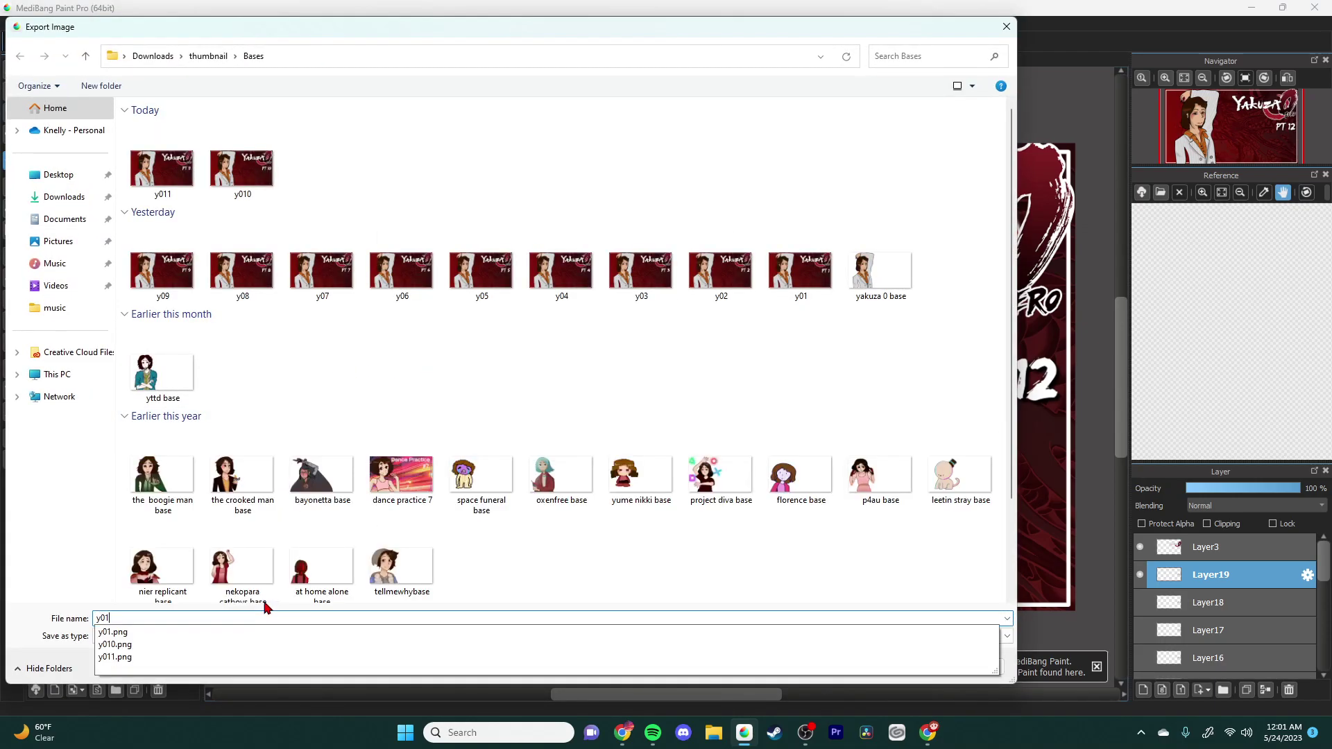
{"action": "left_click", "coordinate": [920, 667]}
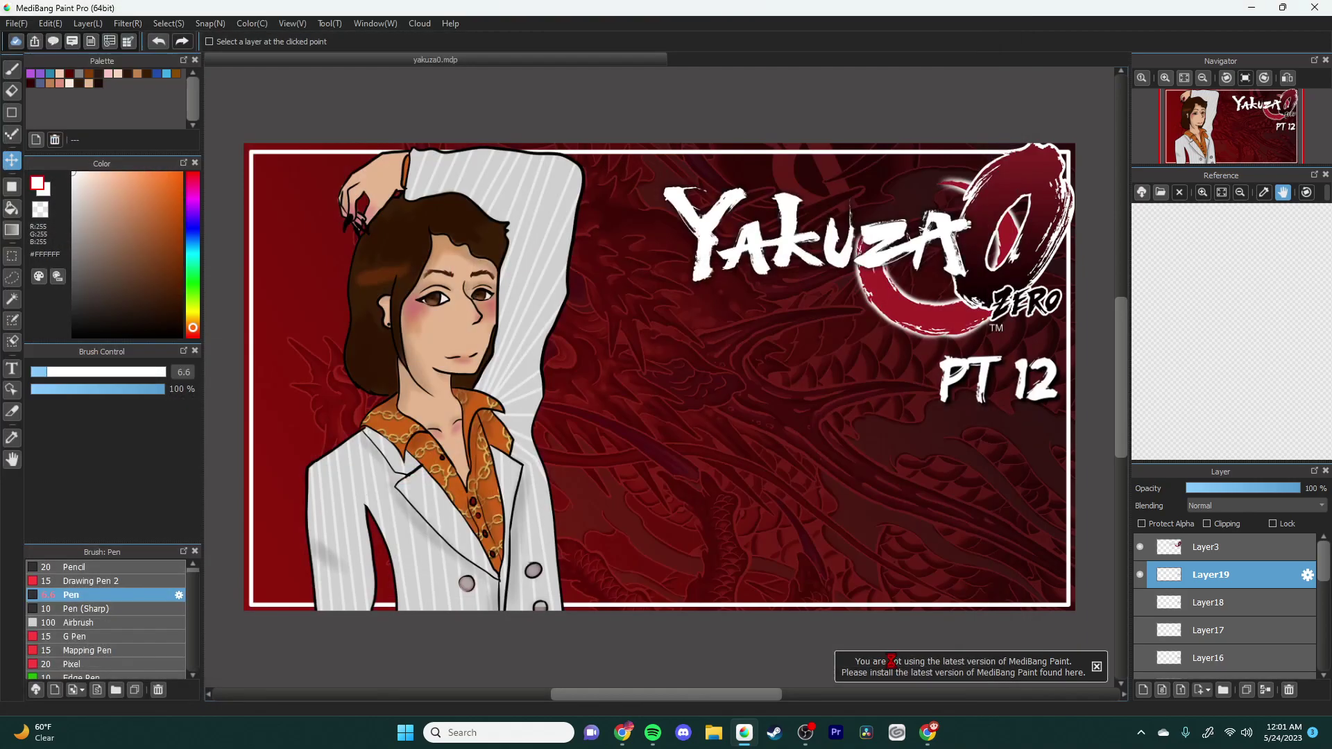
Step: Open the PT 13 graphic from the thumbnail folder as a new layer
{"action": "left_click", "coordinate": [17, 25]}
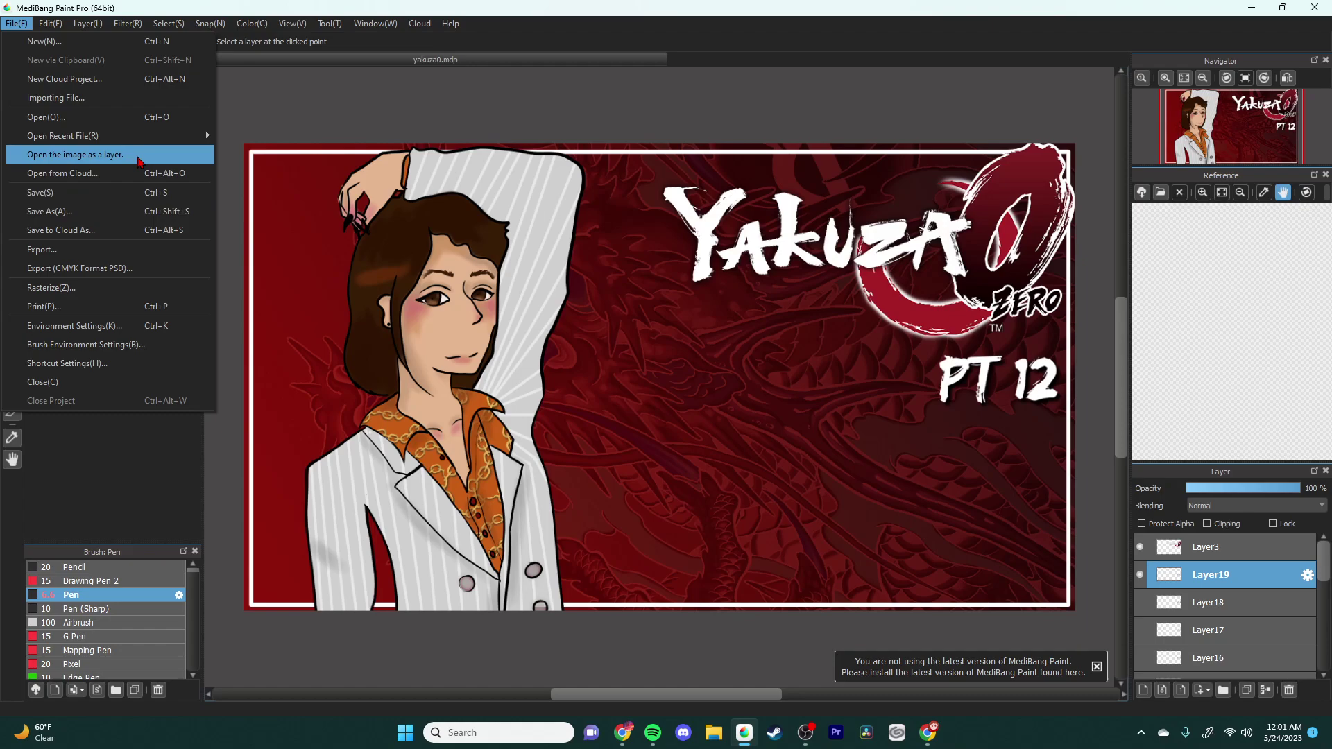
{"action": "left_click", "coordinate": [138, 158]}
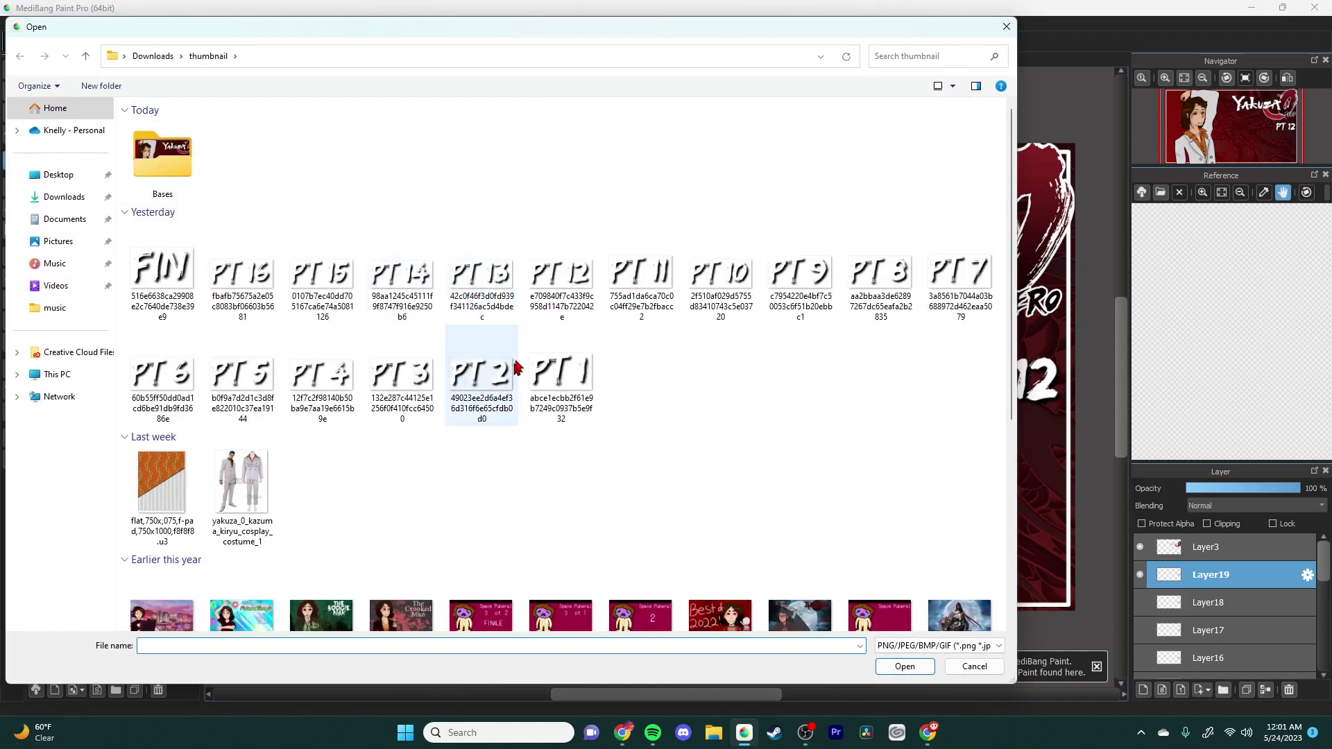
{"action": "double_click", "coordinate": [482, 276]}
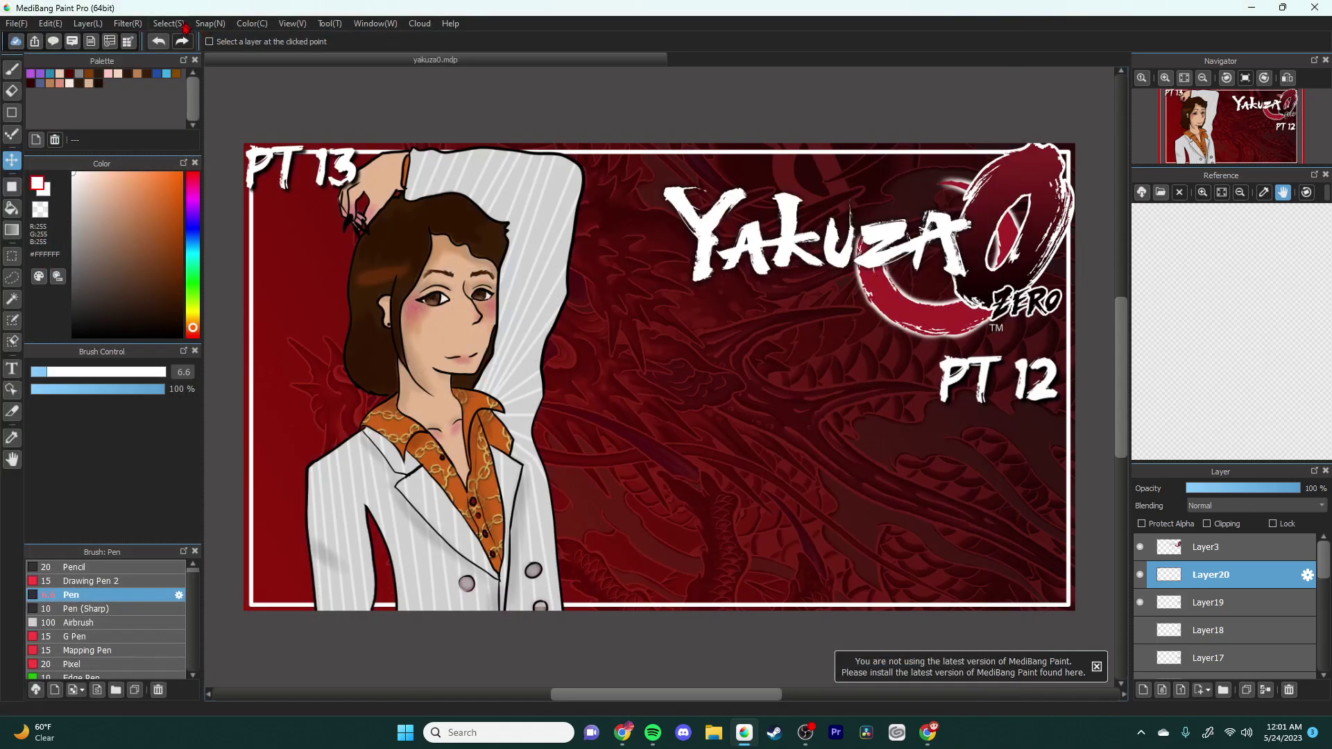
Step: Use Transform to move and slightly enlarge the PT 13 label over the PT 12 label, and hide the PT 12 layer
{"action": "left_click", "coordinate": [173, 25]}
{"action": "left_click", "coordinate": [236, 195]}
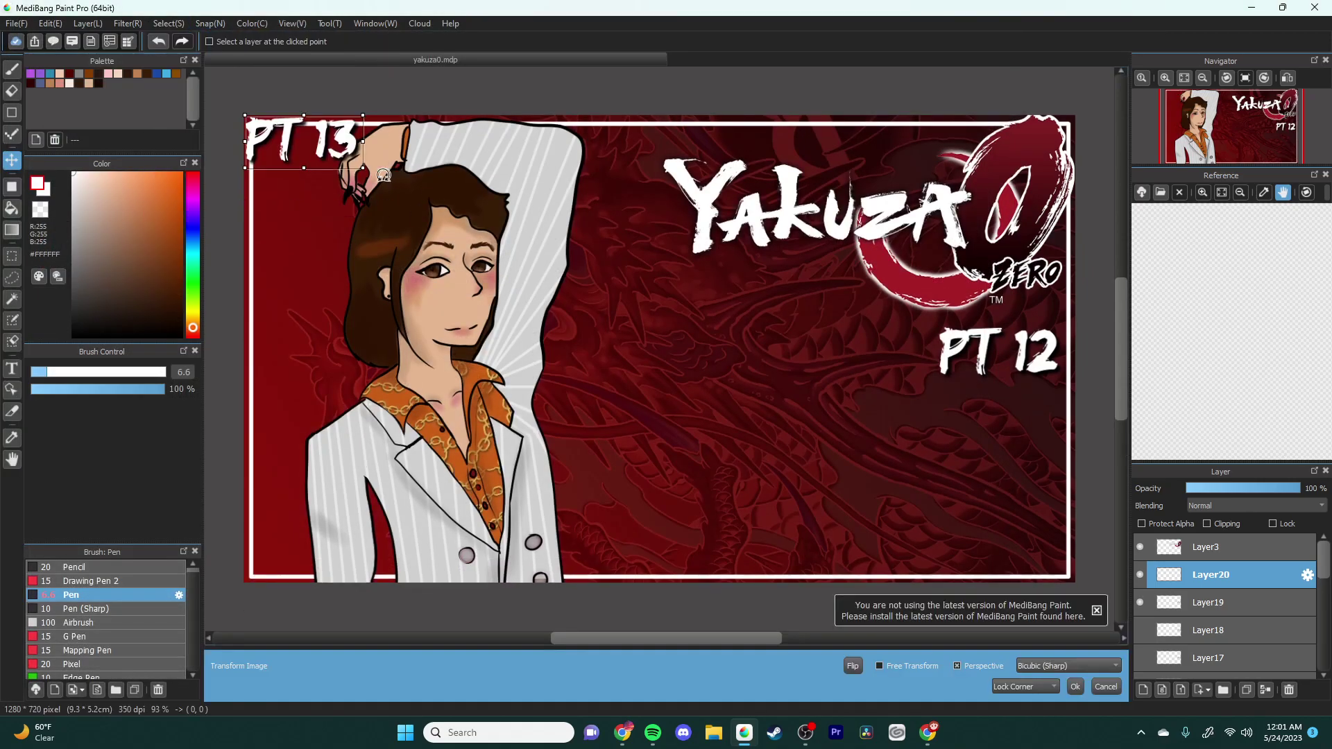
{"action": "left_click_drag", "start_coordinate": [363, 169], "coordinate": [1036, 358]}
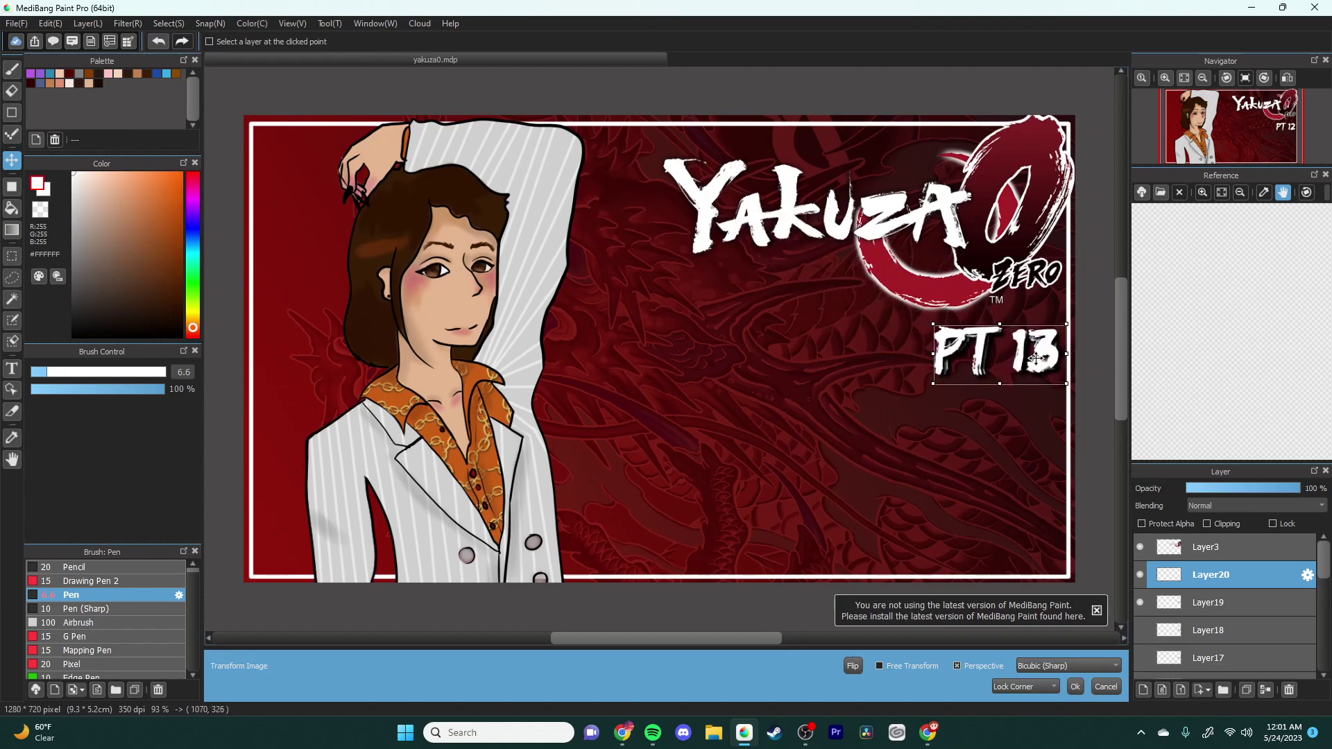
{"action": "left_click", "coordinate": [1074, 687]}
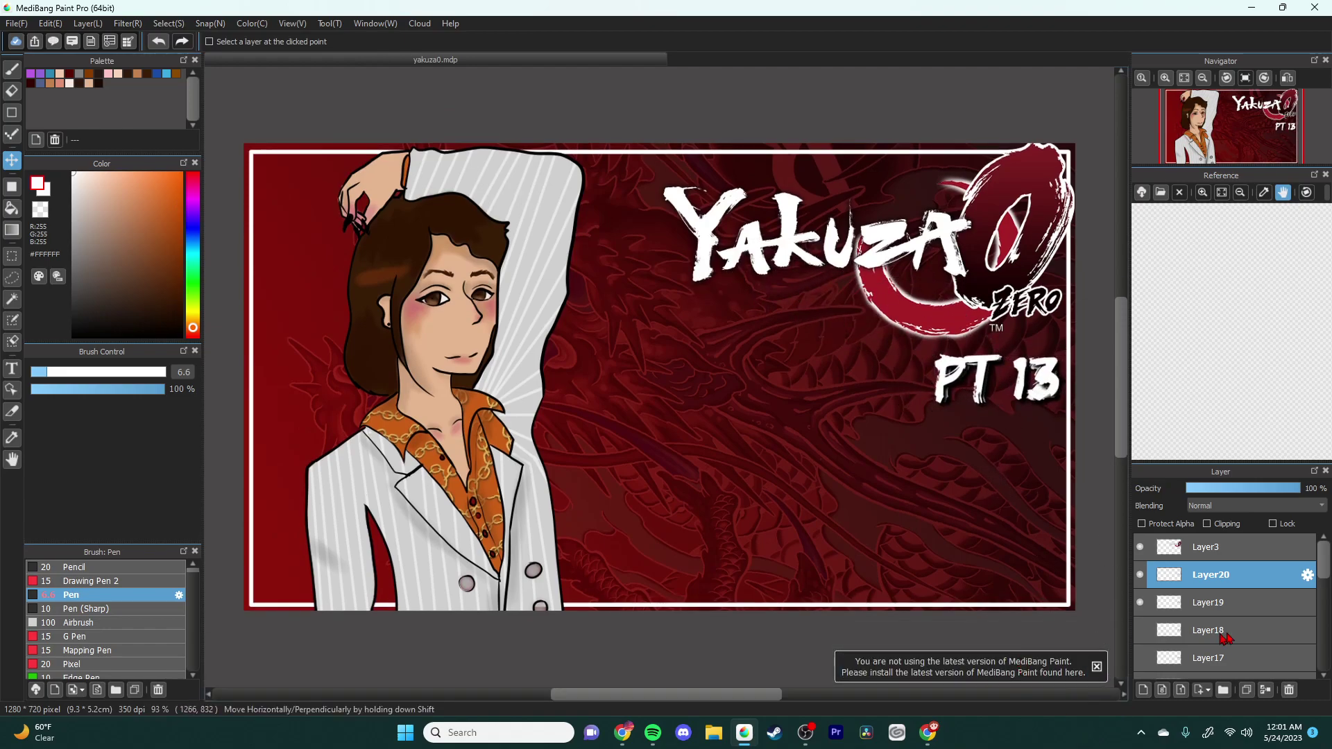
Step: Export the PT 13 thumbnail as a transparent PNG named y013 in the Bases folder
{"action": "left_click", "coordinate": [6, 19]}
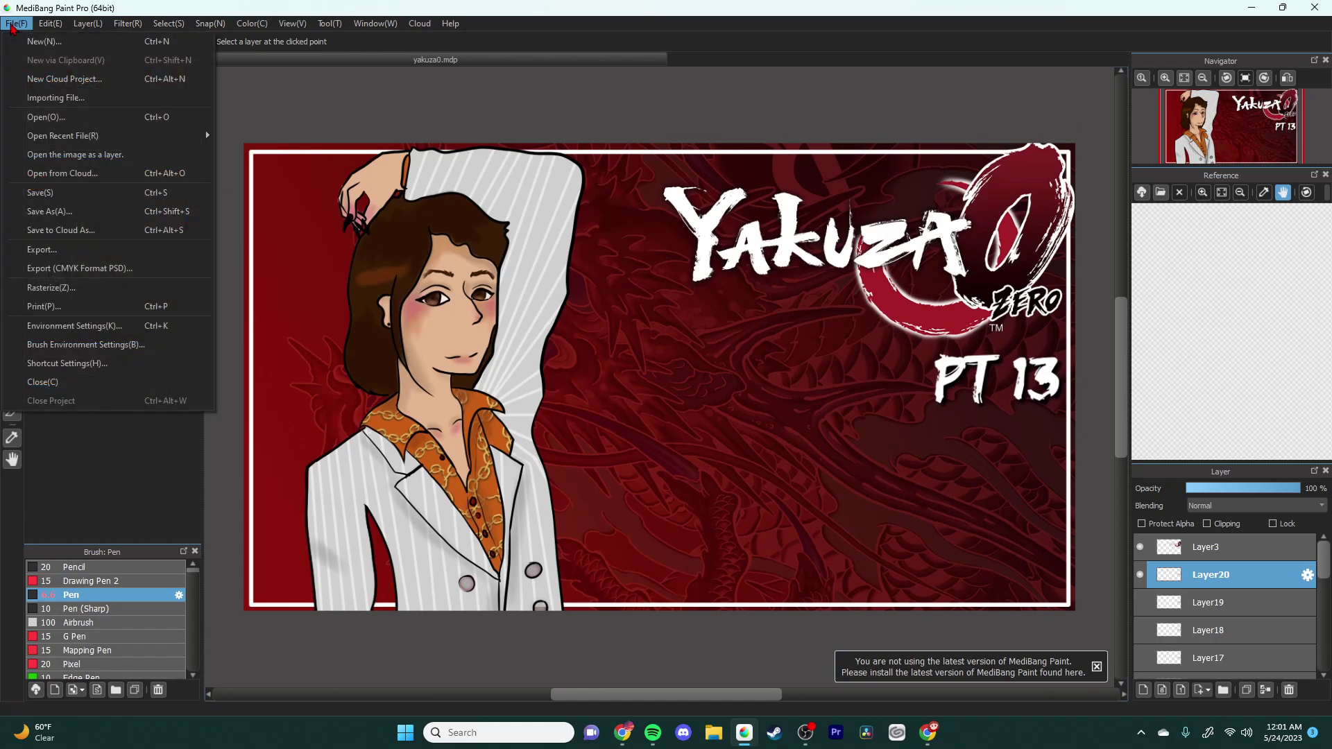
{"action": "left_click", "coordinate": [55, 284]}
{"action": "left_click", "coordinate": [735, 466]}
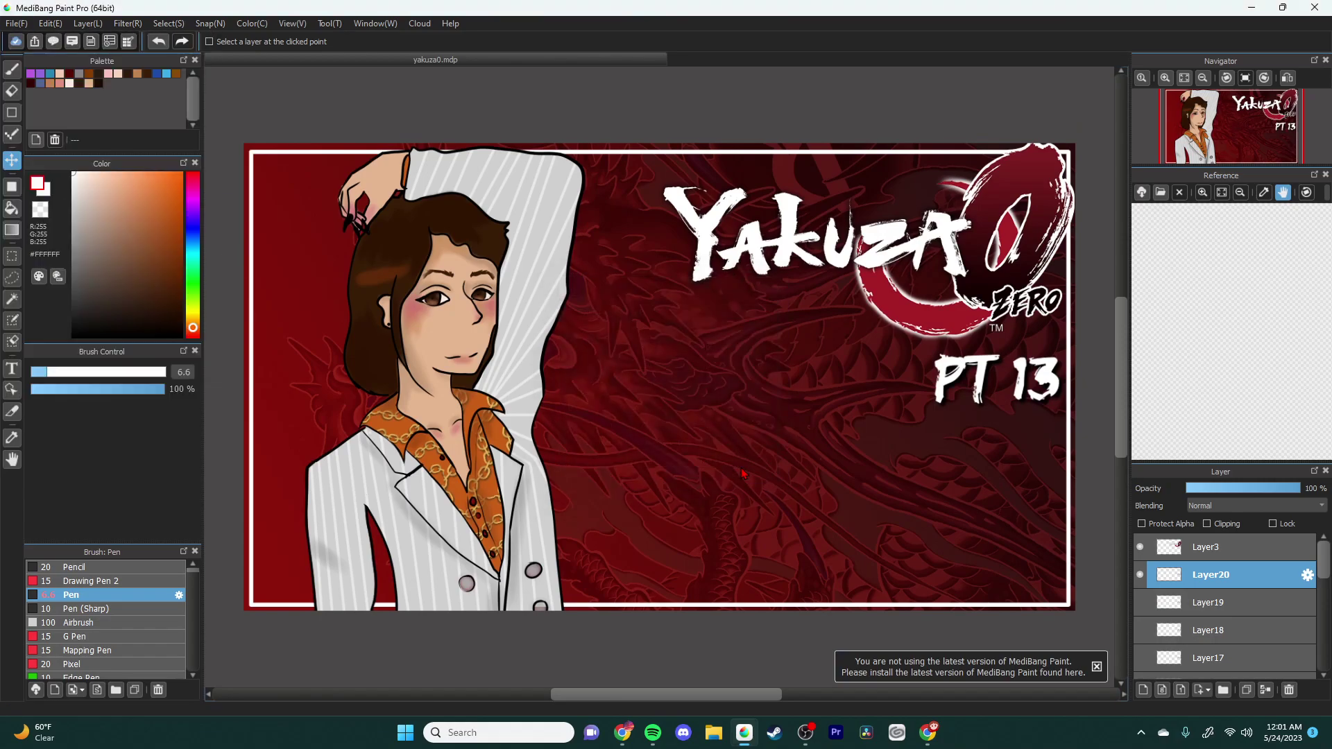
{"action": "type", "text": "y"}
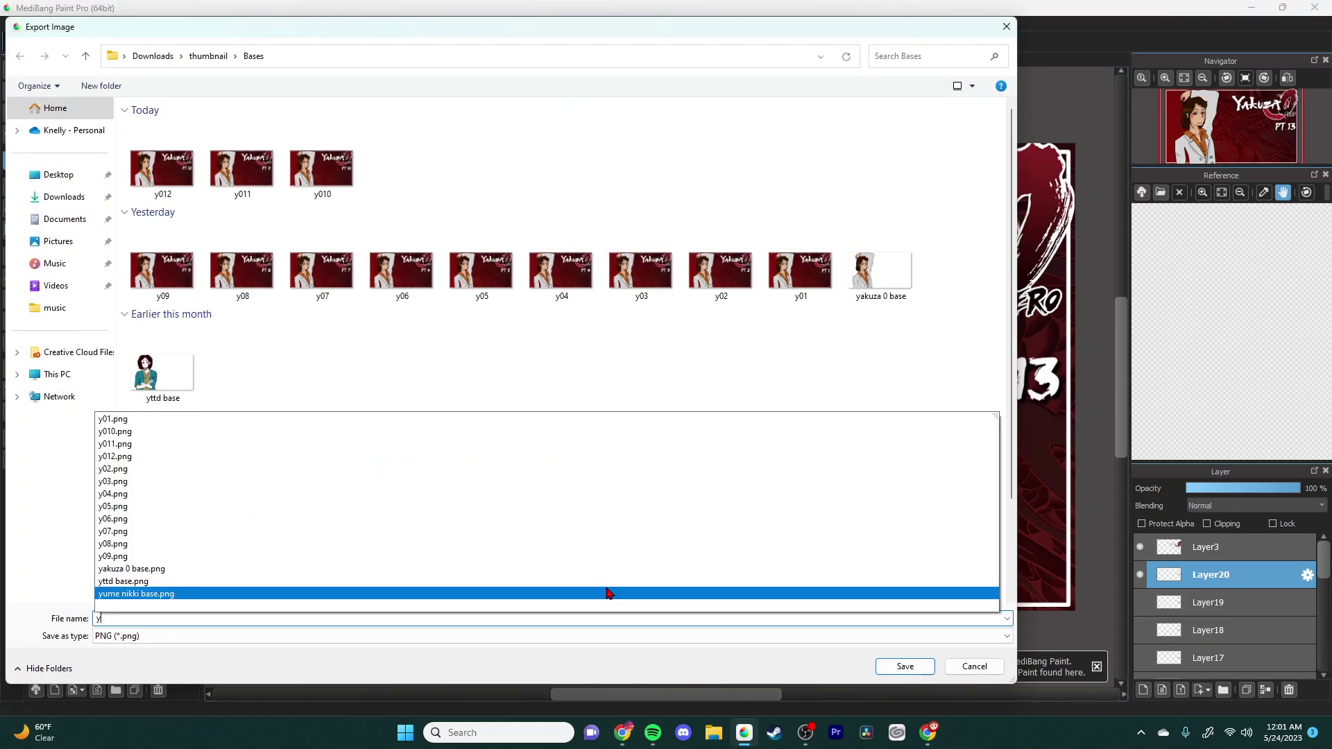
{"action": "type", "text": "013"}
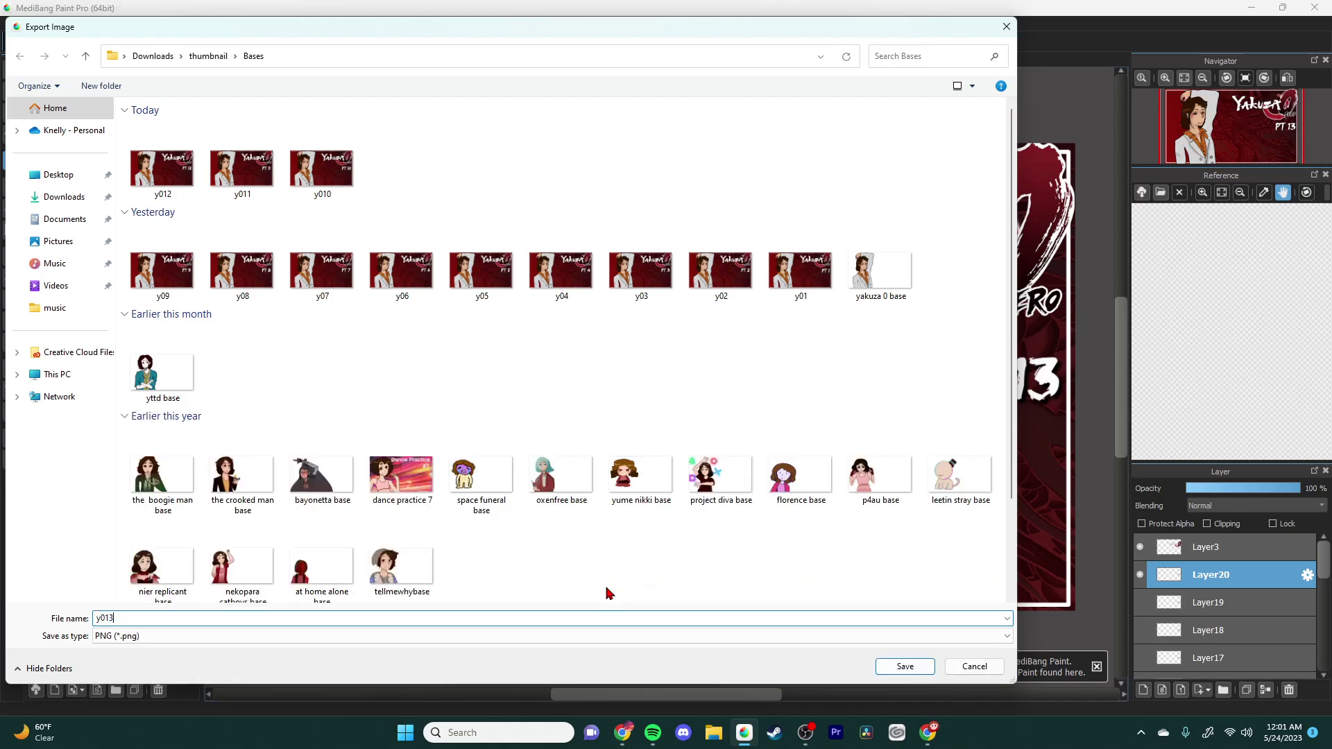
{"action": "left_click", "coordinate": [884, 667]}
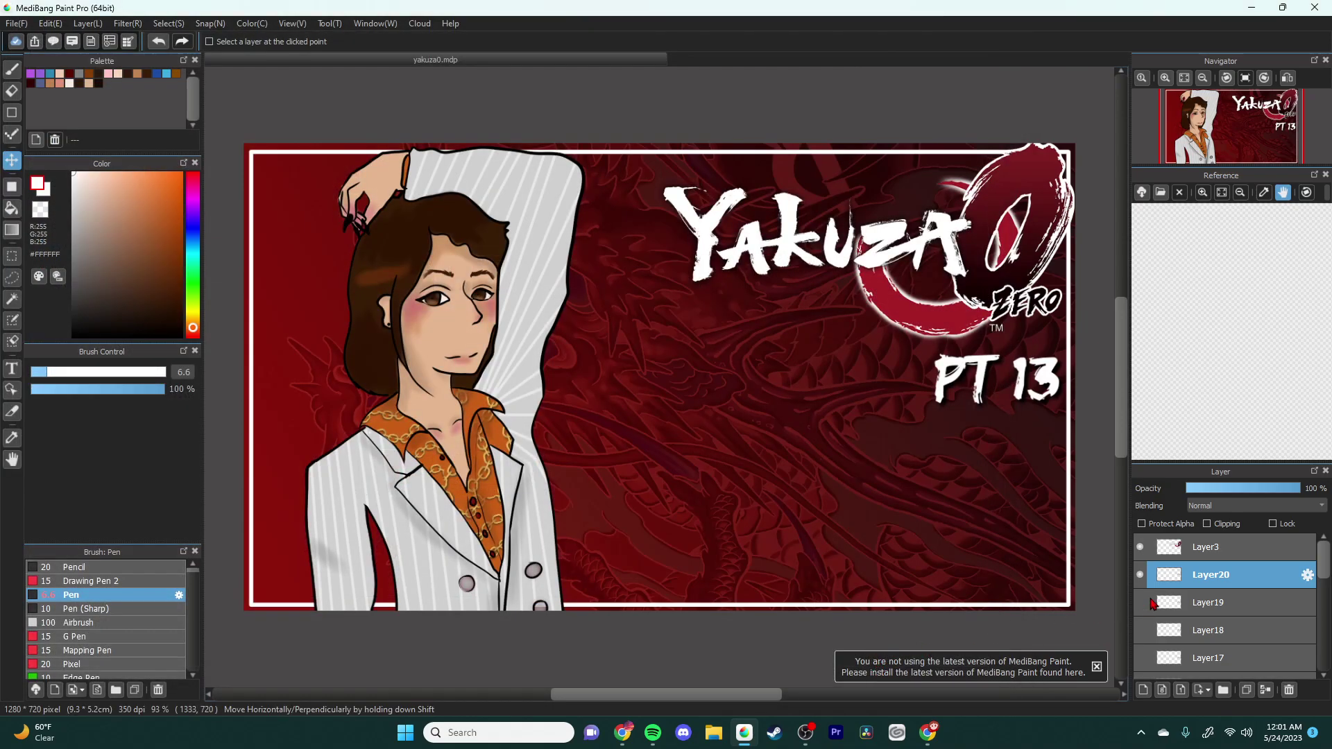
Step: Open the PT 14 graphic from the thumbnail folder as a new layer
{"action": "left_click", "coordinate": [17, 24]}
{"action": "left_click", "coordinate": [128, 163]}
{"action": "left_click", "coordinate": [414, 300]}
{"action": "double_click", "coordinate": [414, 299]}
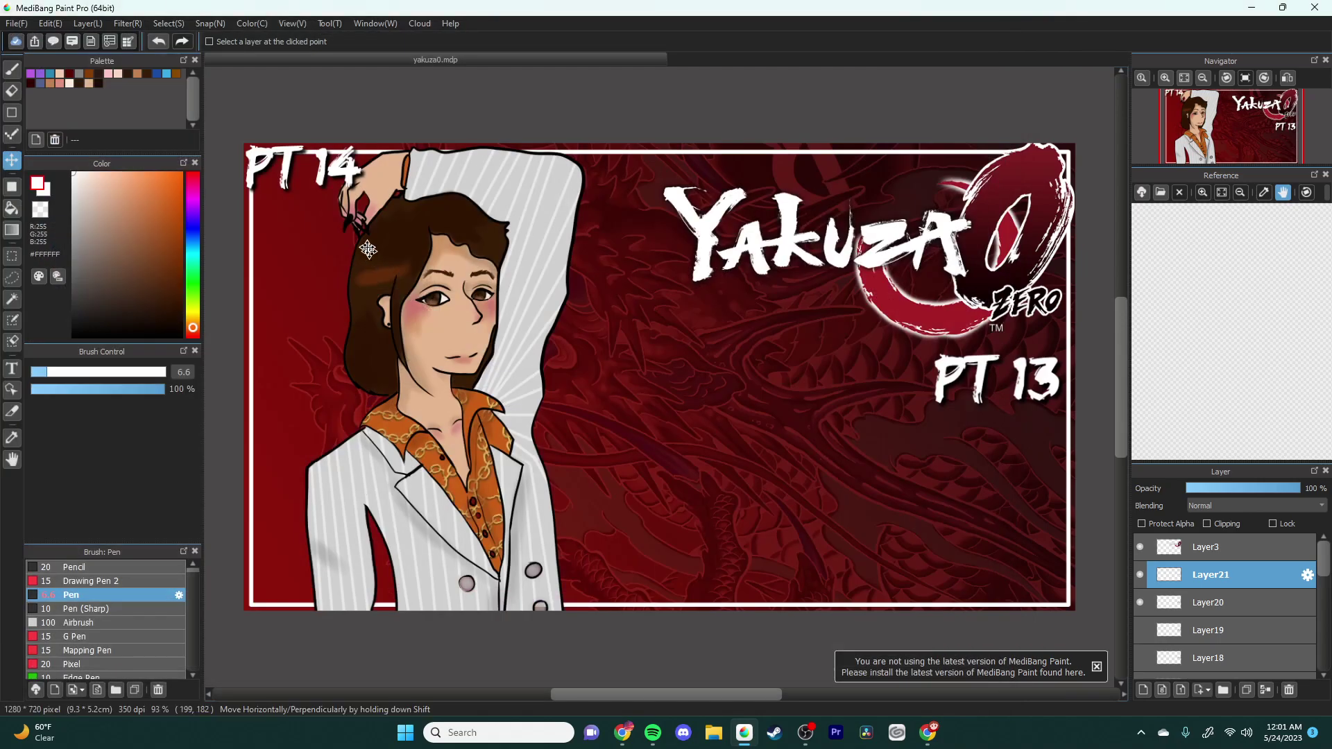
Step: Use Transform to move and slightly enlarge the PT 14 label over the PT 13 label, and hide the PT 13 layer
{"action": "left_click", "coordinate": [168, 24]}
{"action": "left_click", "coordinate": [277, 193]}
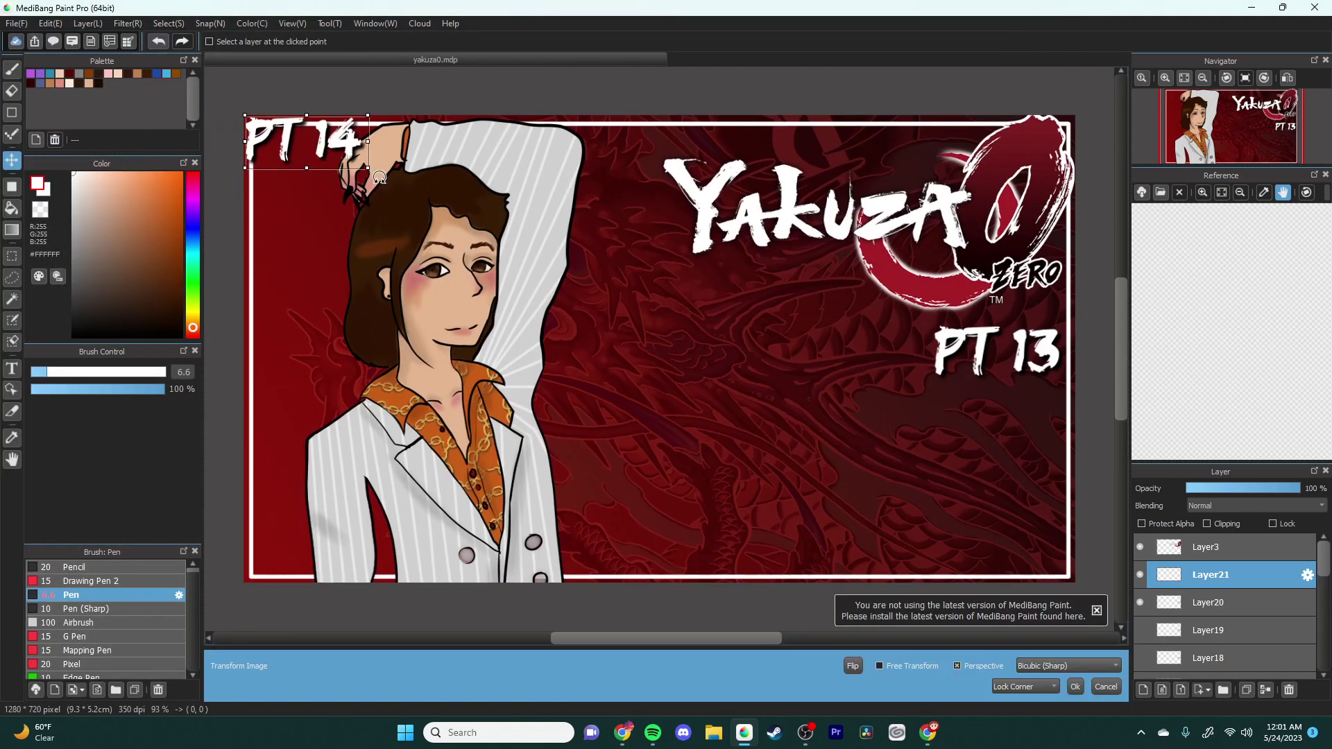
{"action": "left_click_drag", "start_coordinate": [338, 153], "coordinate": [1027, 358]}
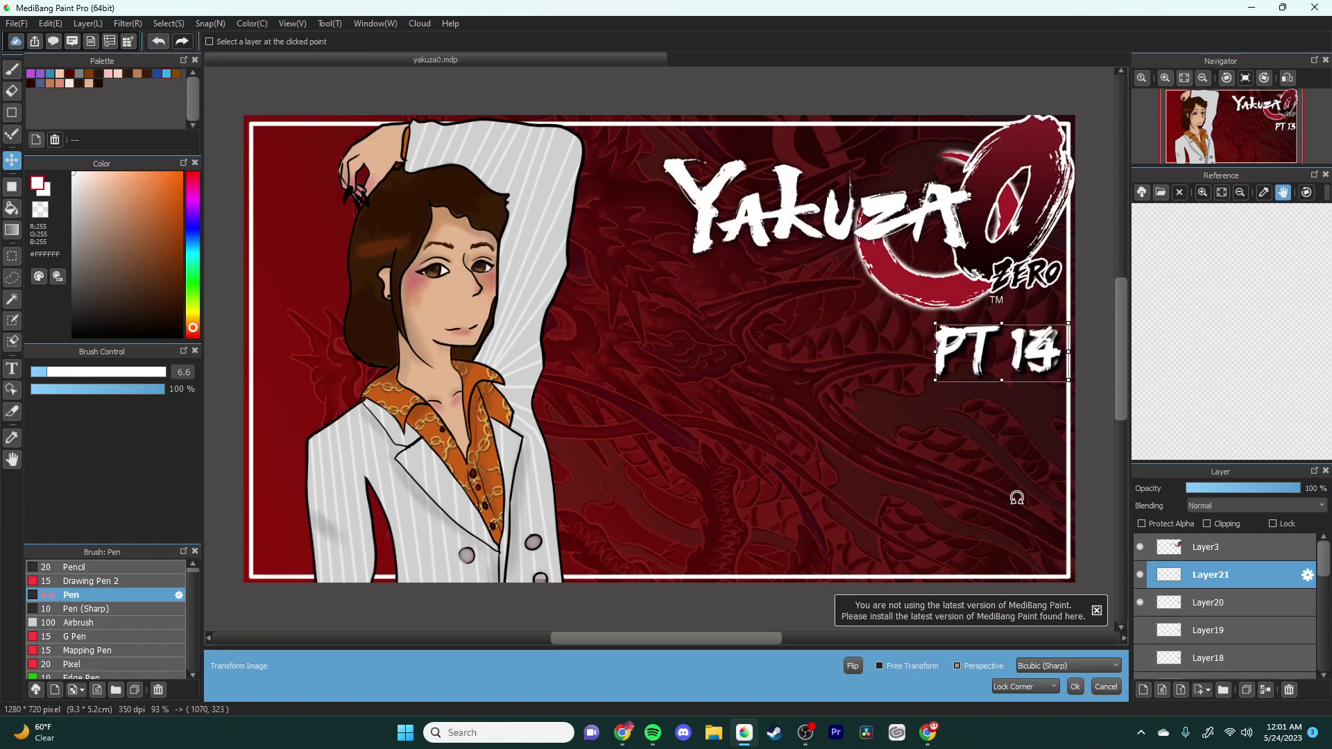
{"action": "left_click", "coordinate": [1075, 687]}
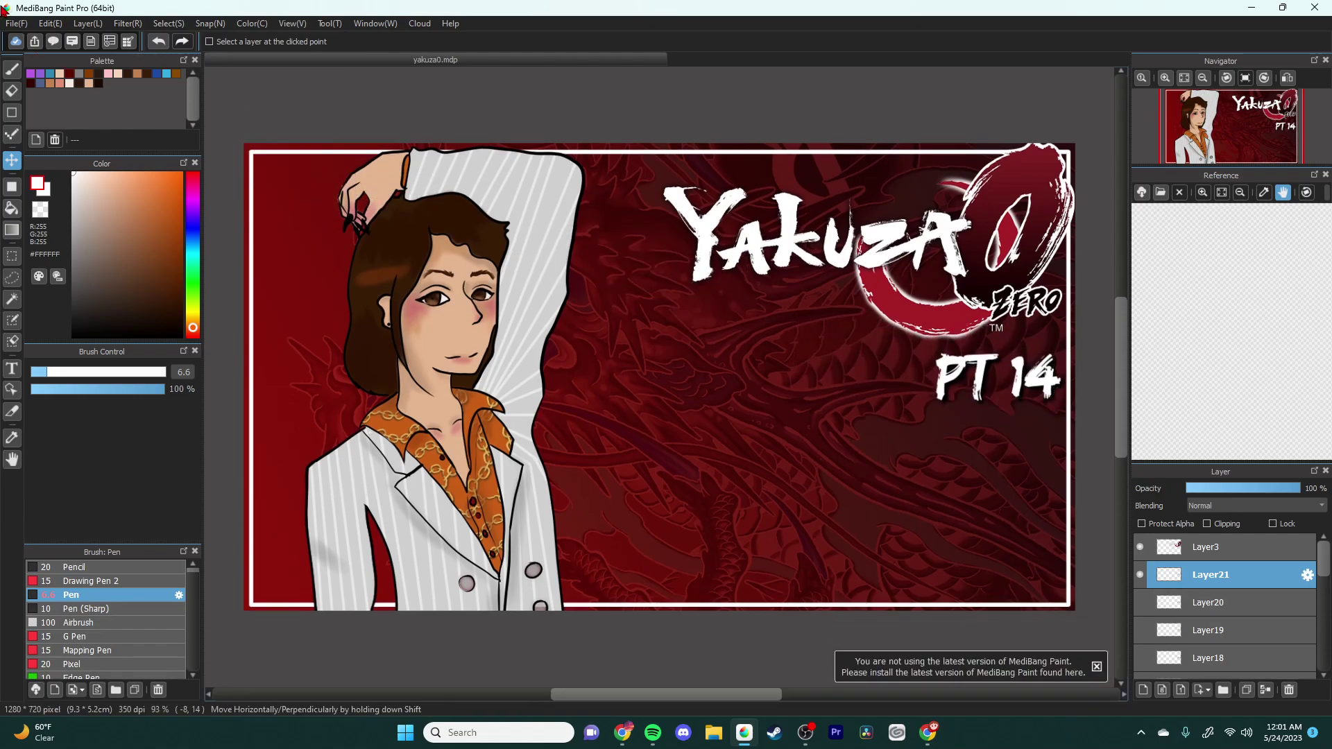
{"action": "left_click", "coordinate": [16, 23]}
{"action": "left_click", "coordinate": [119, 169]}
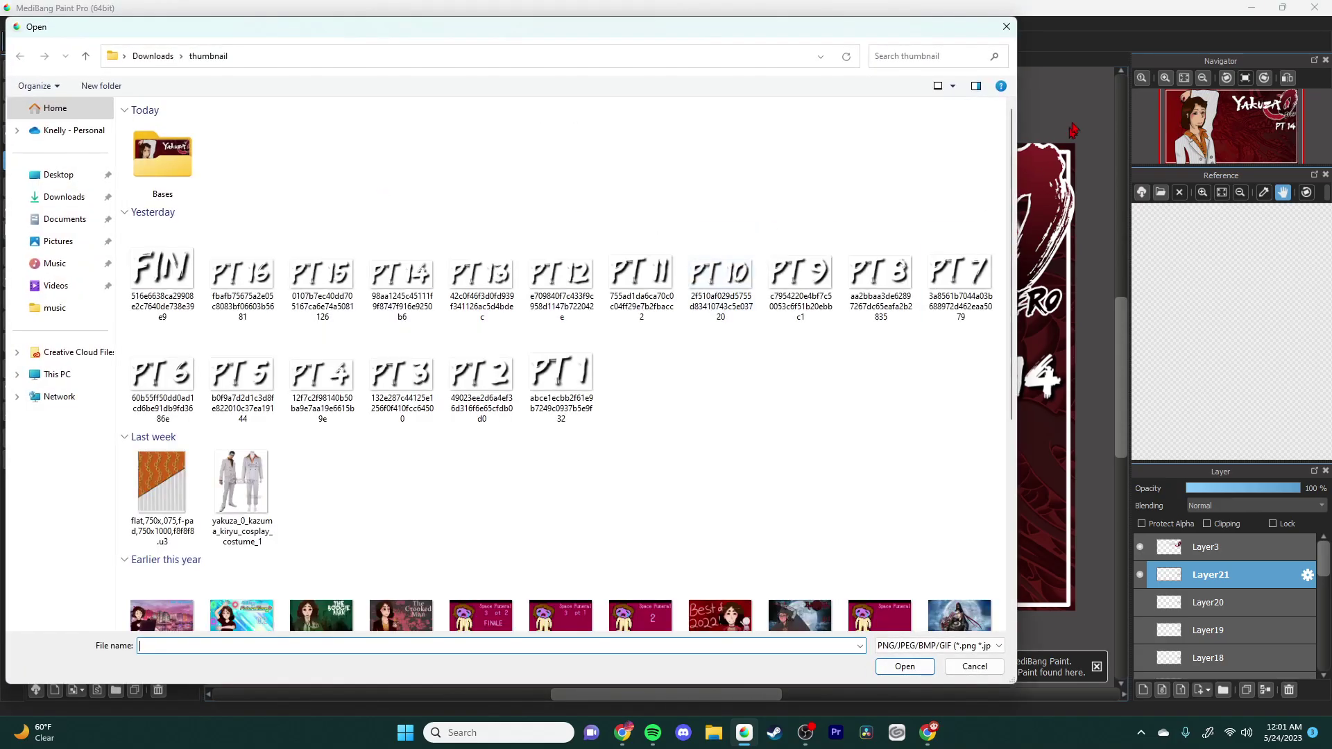
{"action": "left_click", "coordinate": [1006, 28]}
Step: Export the PT 14 thumbnail as a transparent PNG named y014 in the Bases folder
{"action": "left_click", "coordinate": [6, 26]}
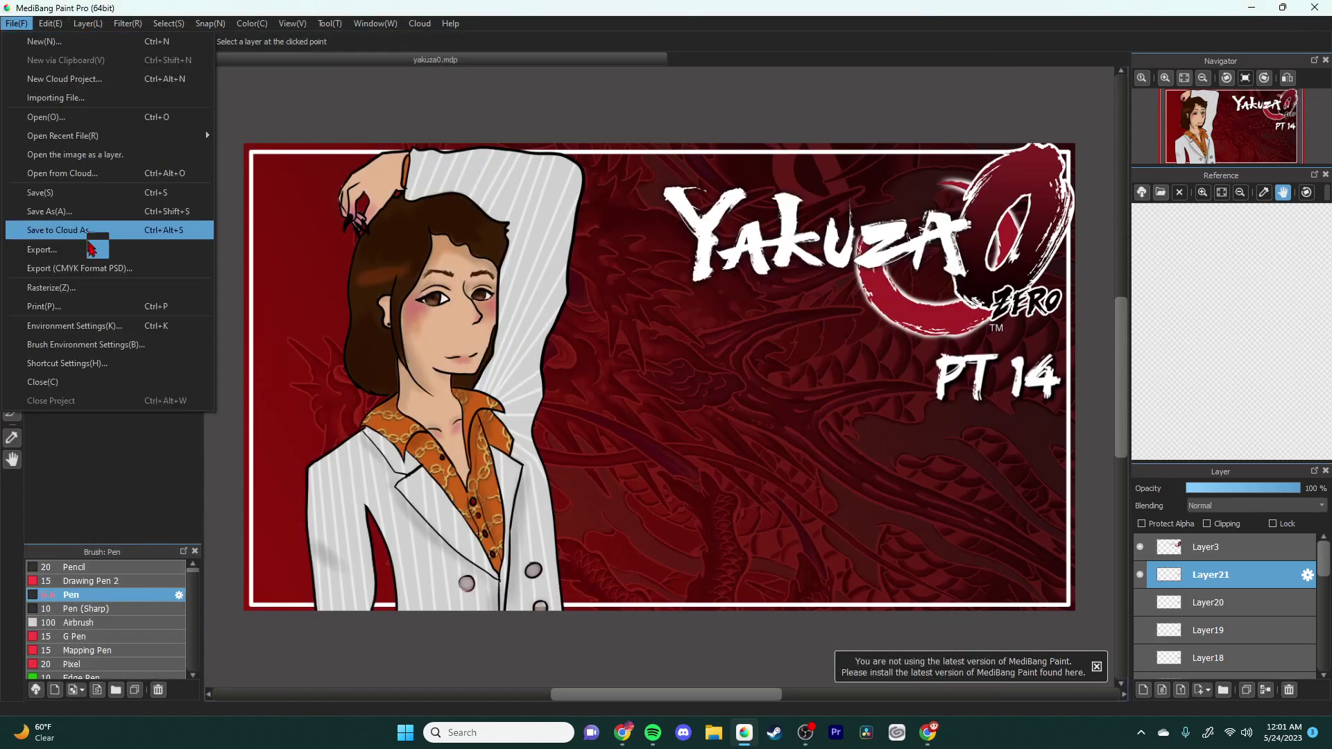
{"action": "left_click", "coordinate": [63, 249]}
{"action": "left_click", "coordinate": [735, 471]}
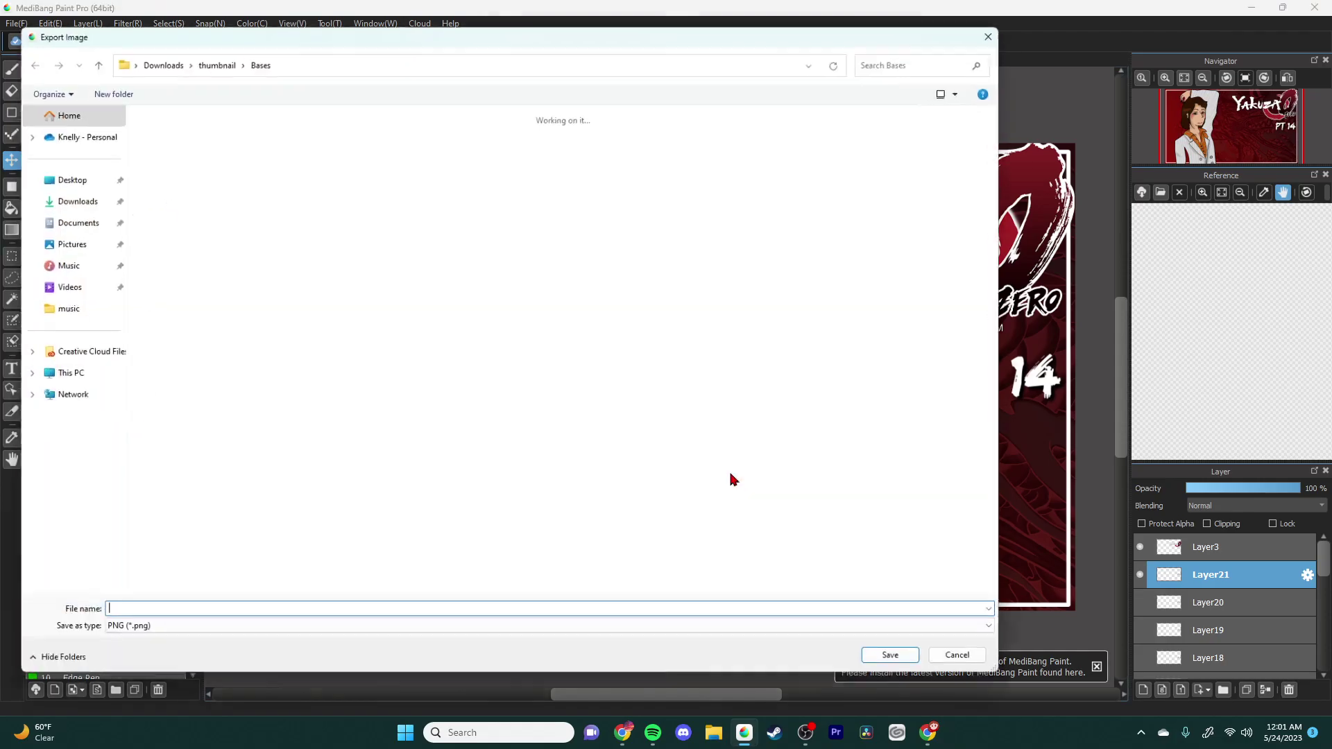
{"action": "type", "text": "y0"}
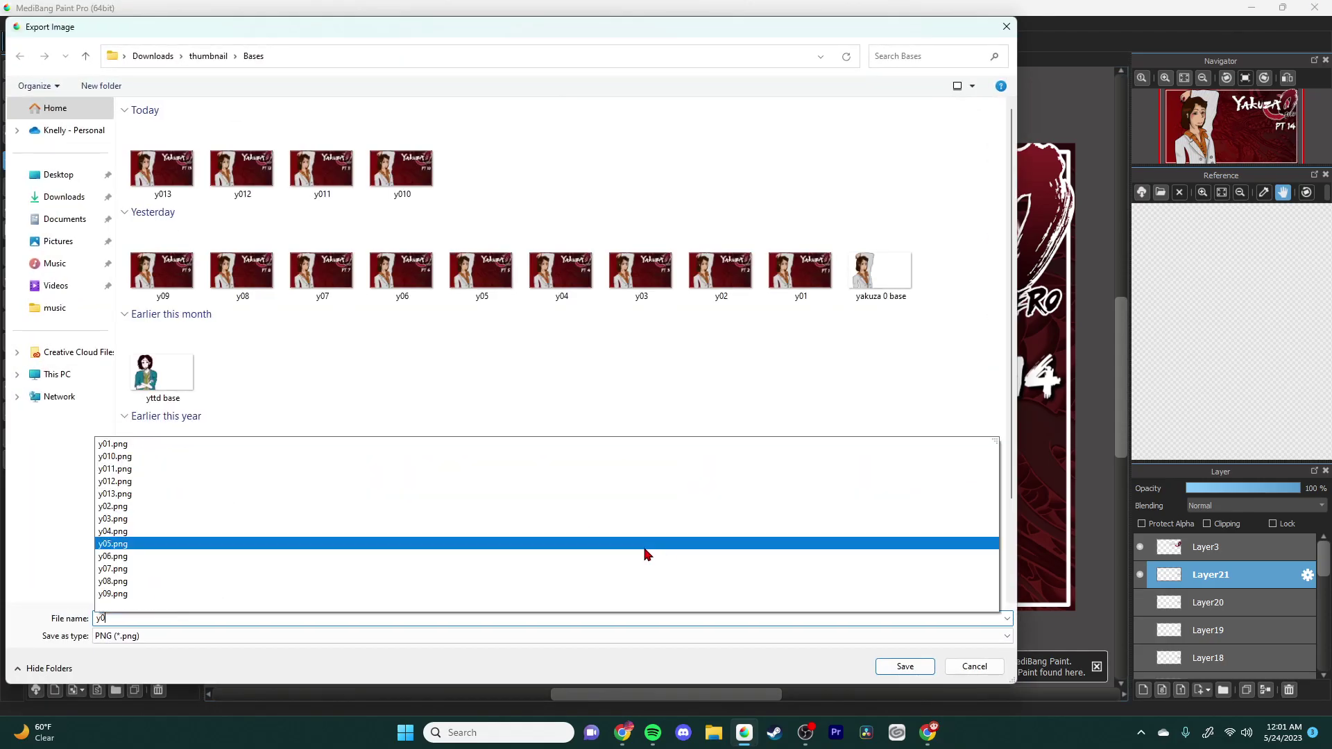
{"action": "type", "text": "14"}
{"action": "key", "text": "Return"}
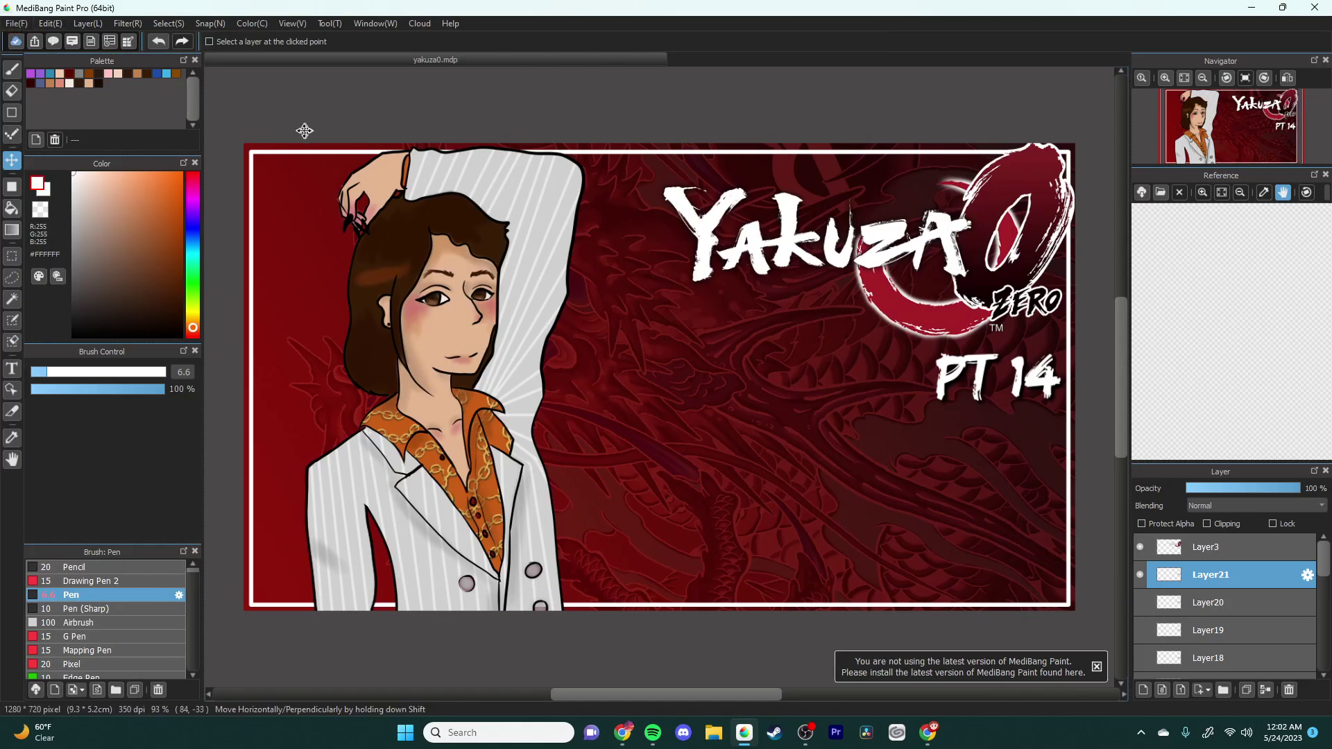
Step: Open the PT 15 graphic from the thumbnail folder as a new layer
{"action": "left_click", "coordinate": [25, 24]}
{"action": "left_click", "coordinate": [46, 116]}
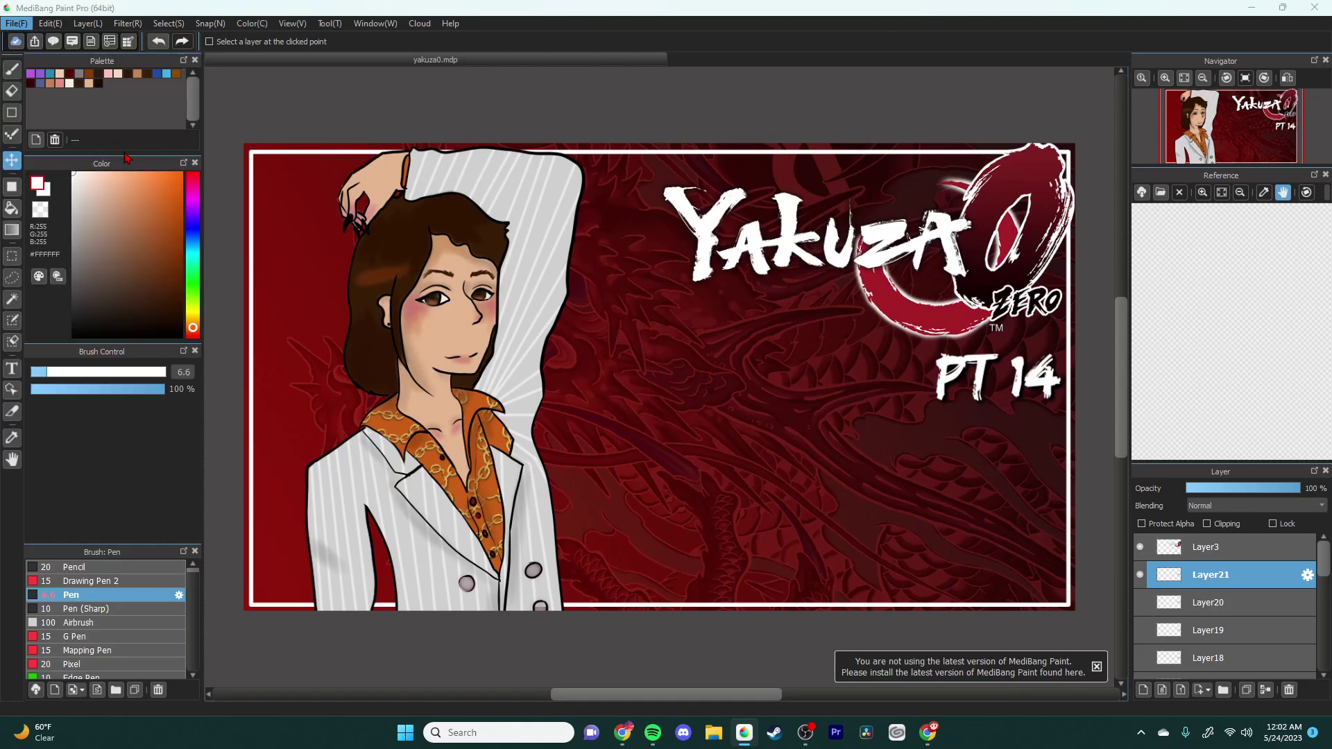
{"action": "double_click", "coordinate": [243, 274]}
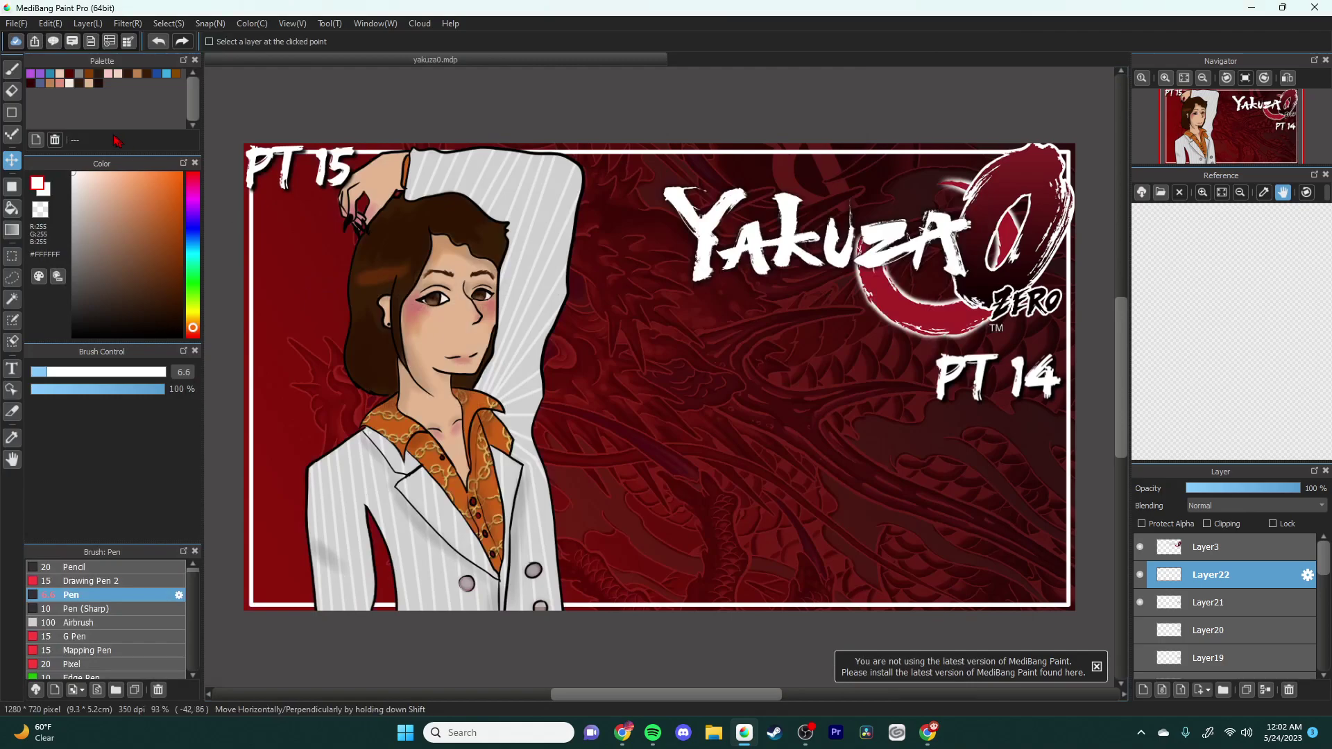
Step: Use Transform to move and slightly enlarge the PT 15 label over the PT 14 label, and hide the PT 14 layer
{"action": "left_click", "coordinate": [175, 25]}
{"action": "left_click", "coordinate": [347, 194]}
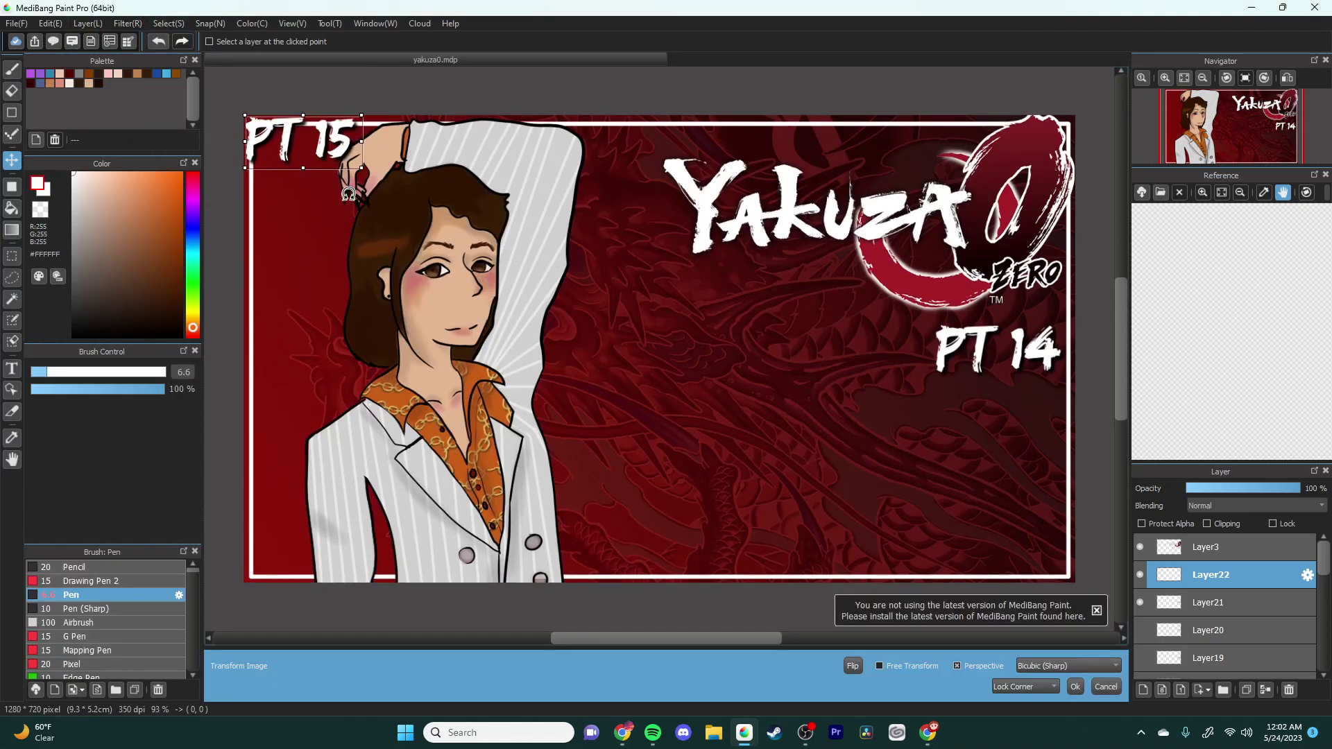
{"action": "left_click_drag", "start_coordinate": [298, 132], "coordinate": [990, 339]}
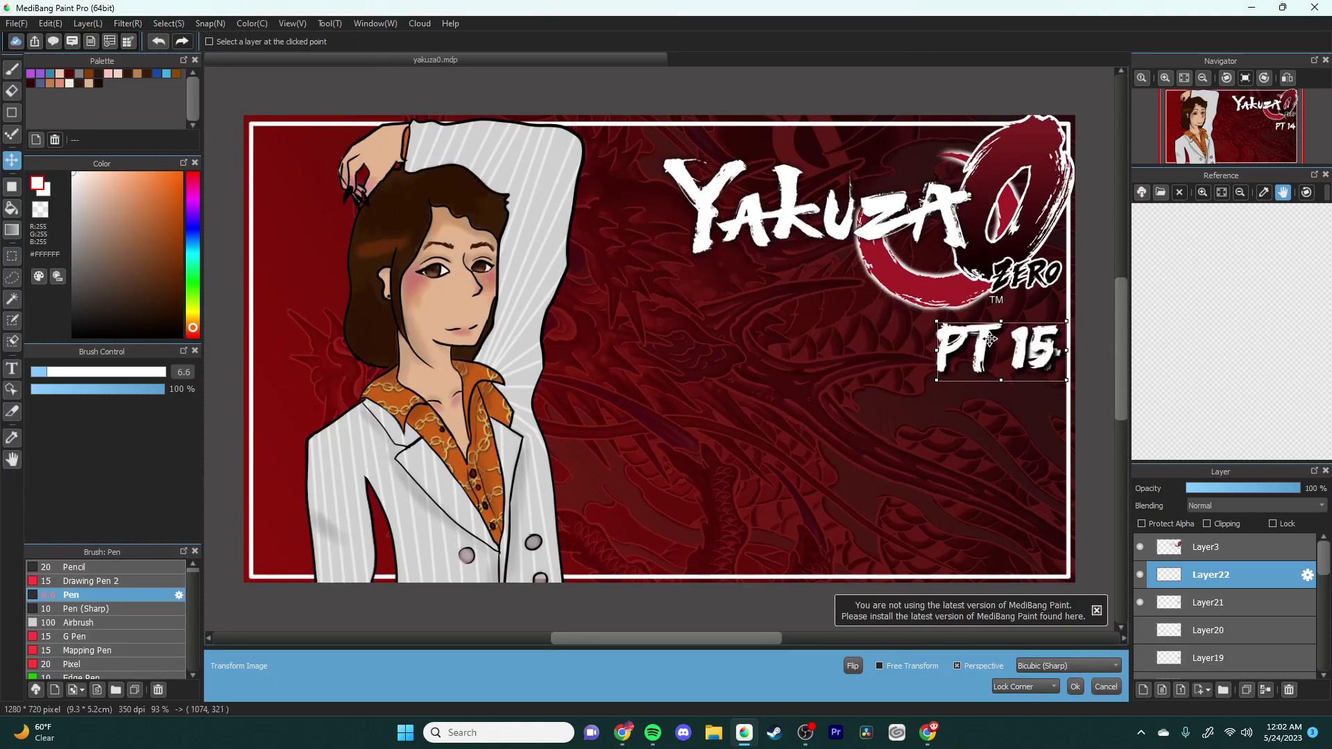
{"action": "left_click", "coordinate": [1079, 688]}
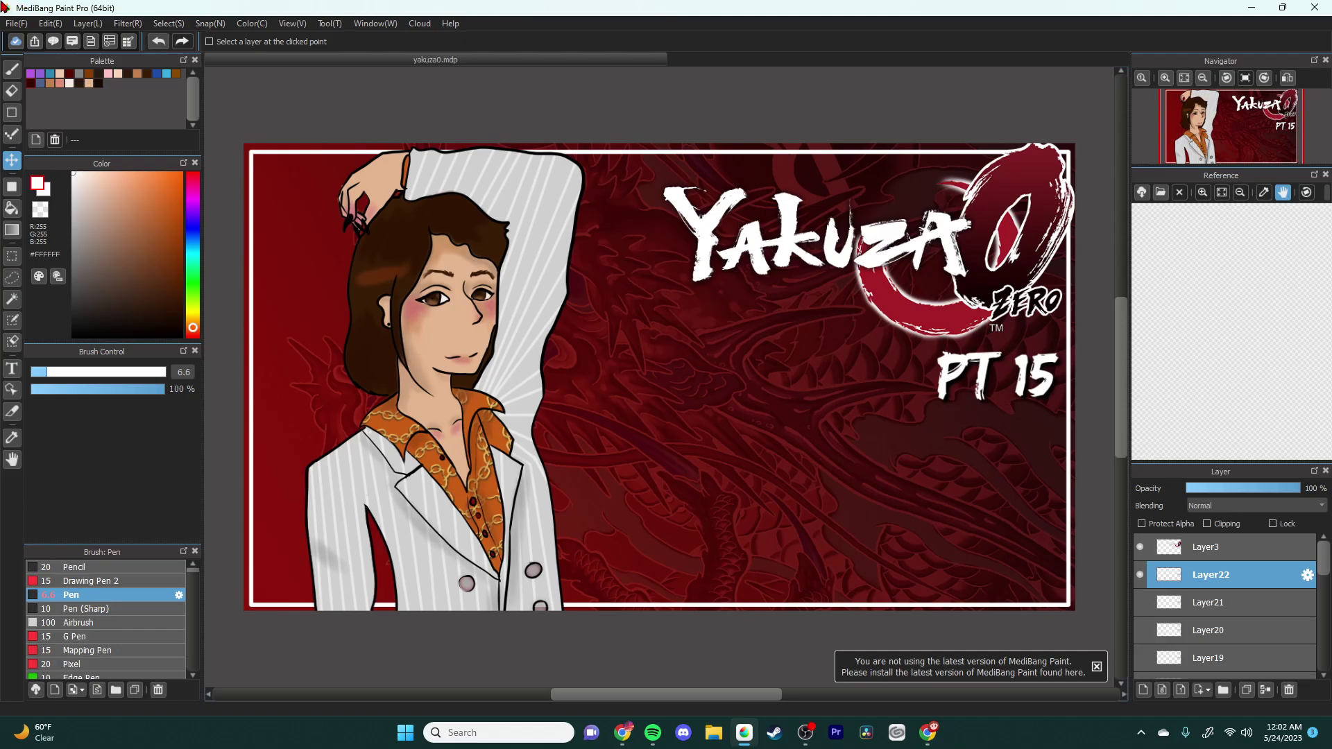
Step: Export the PT 15 thumbnail as a transparent PNG named y015 in the Bases folder
{"action": "left_click", "coordinate": [16, 23]}
{"action": "left_click", "coordinate": [70, 250]}
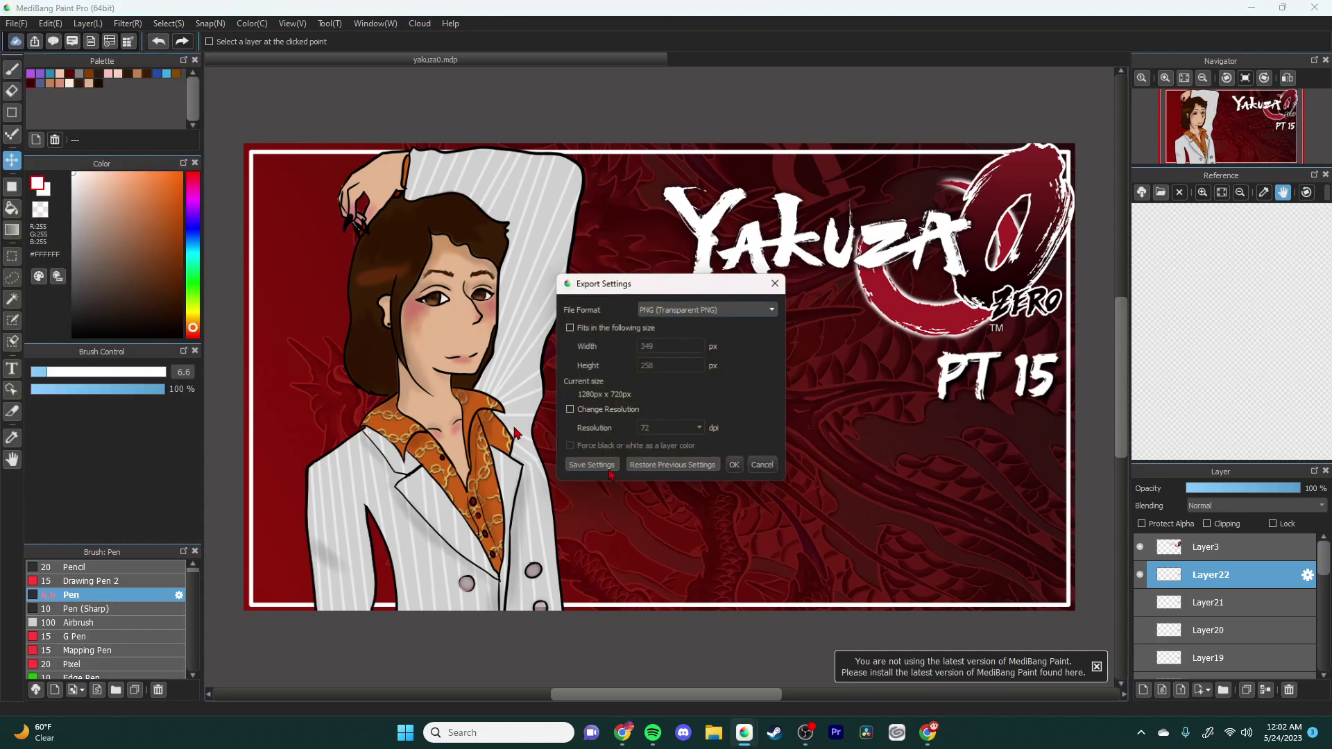
{"action": "left_click", "coordinate": [736, 466]}
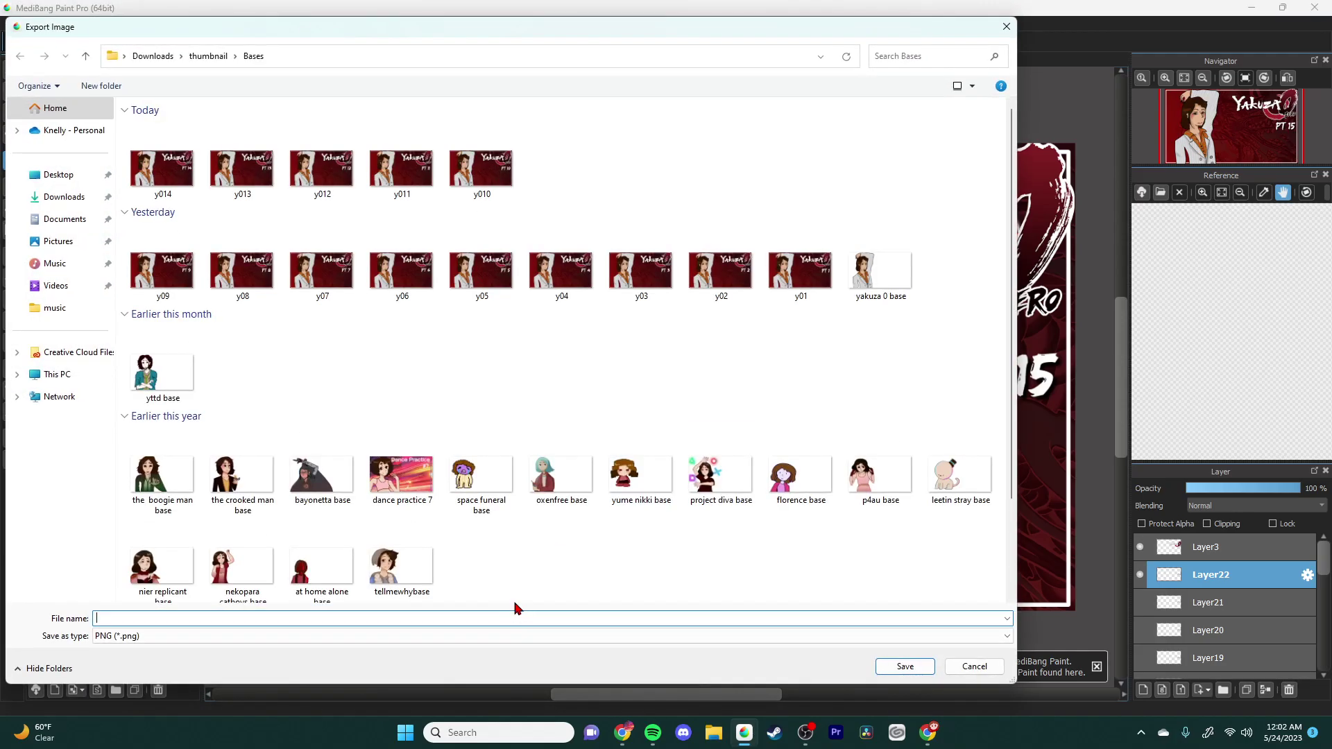
{"action": "type", "text": "y015"}
{"action": "left_click", "coordinate": [932, 671]}
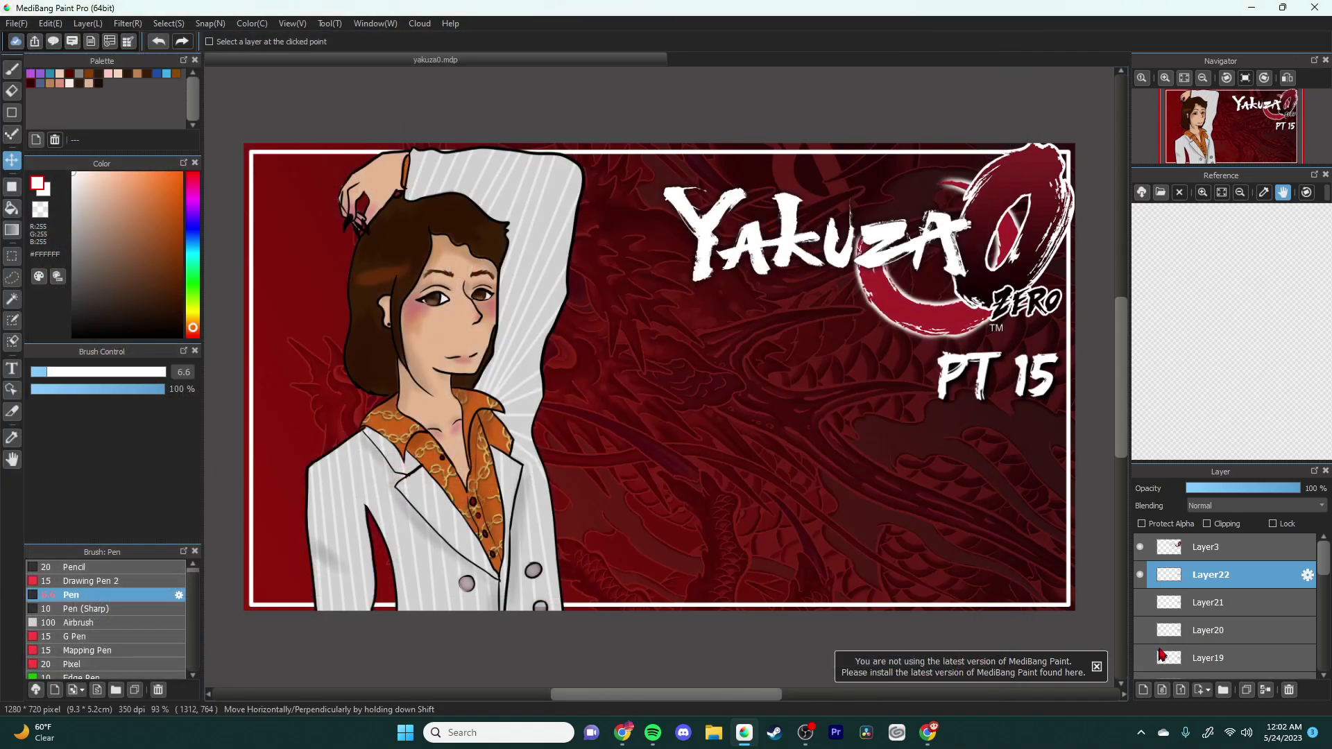
{"action": "left_click", "coordinate": [16, 23]}
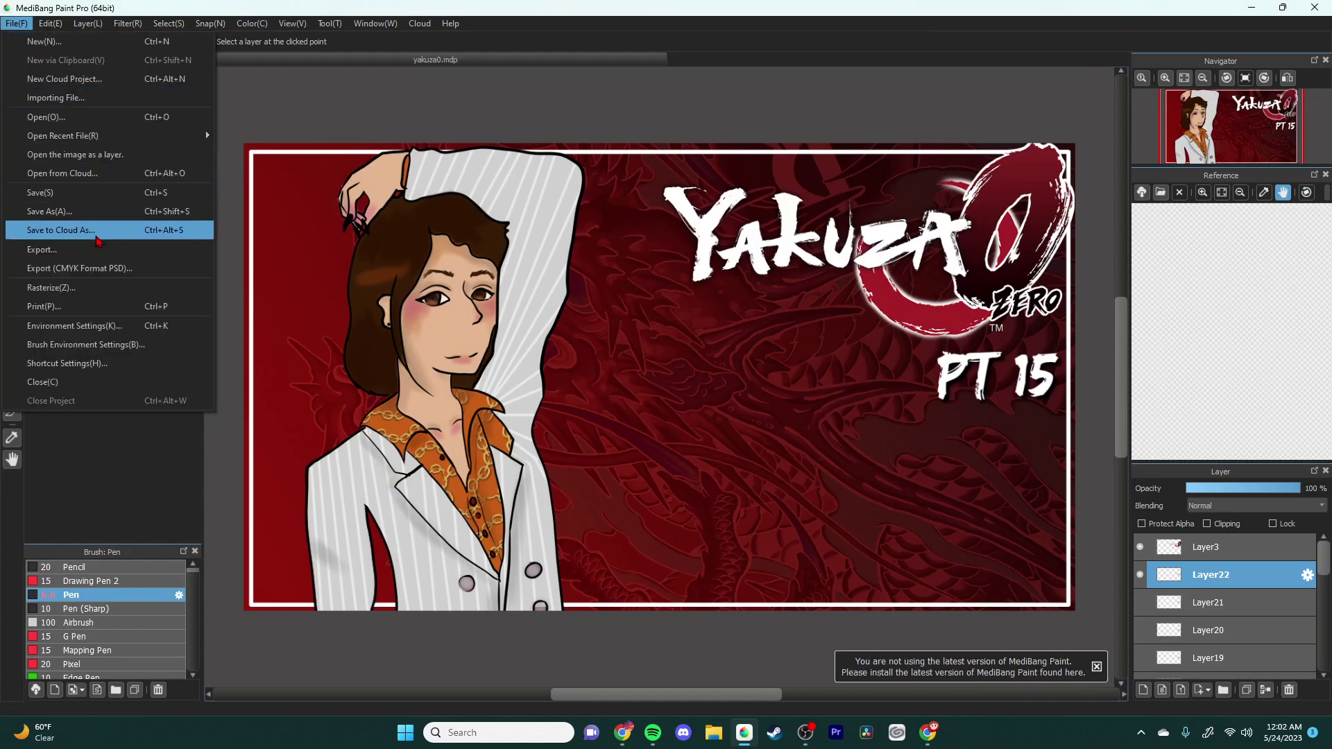
{"action": "left_click", "coordinate": [62, 233]}
{"action": "left_click", "coordinate": [737, 467]}
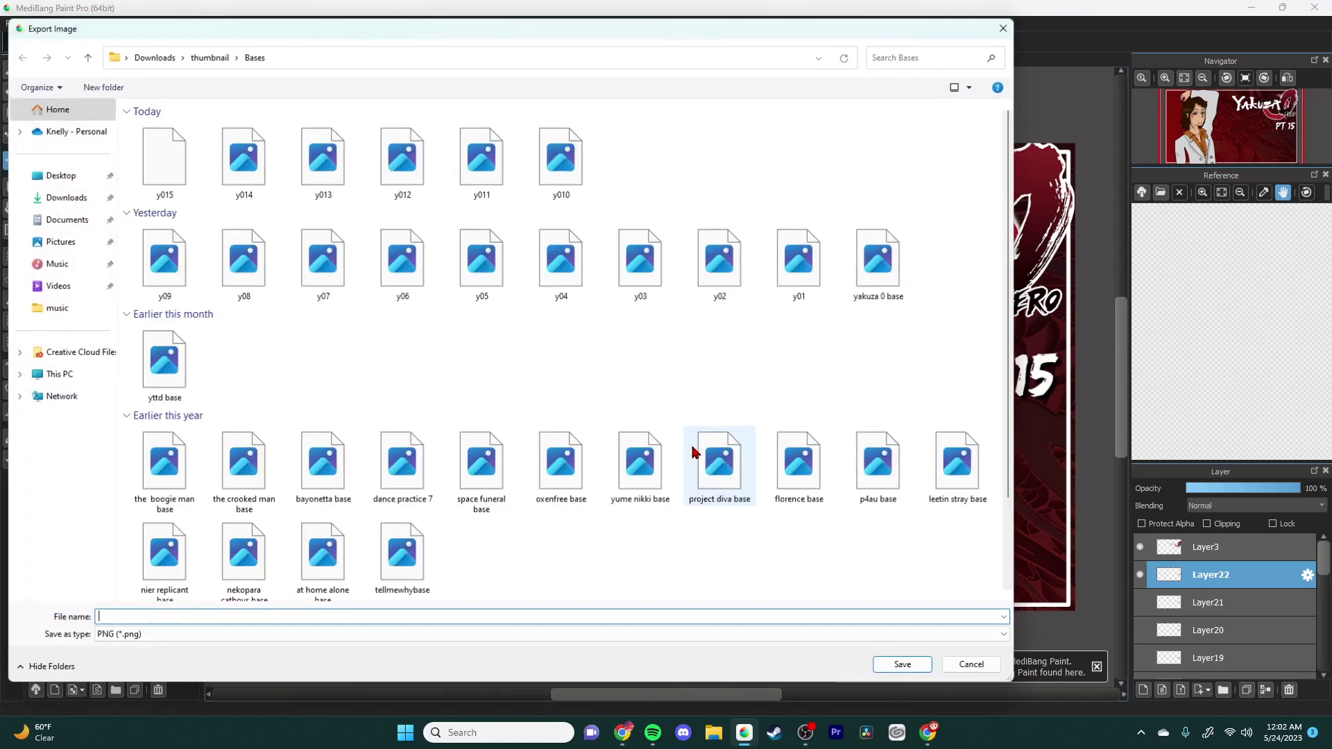
{"action": "left_click", "coordinate": [973, 667]}
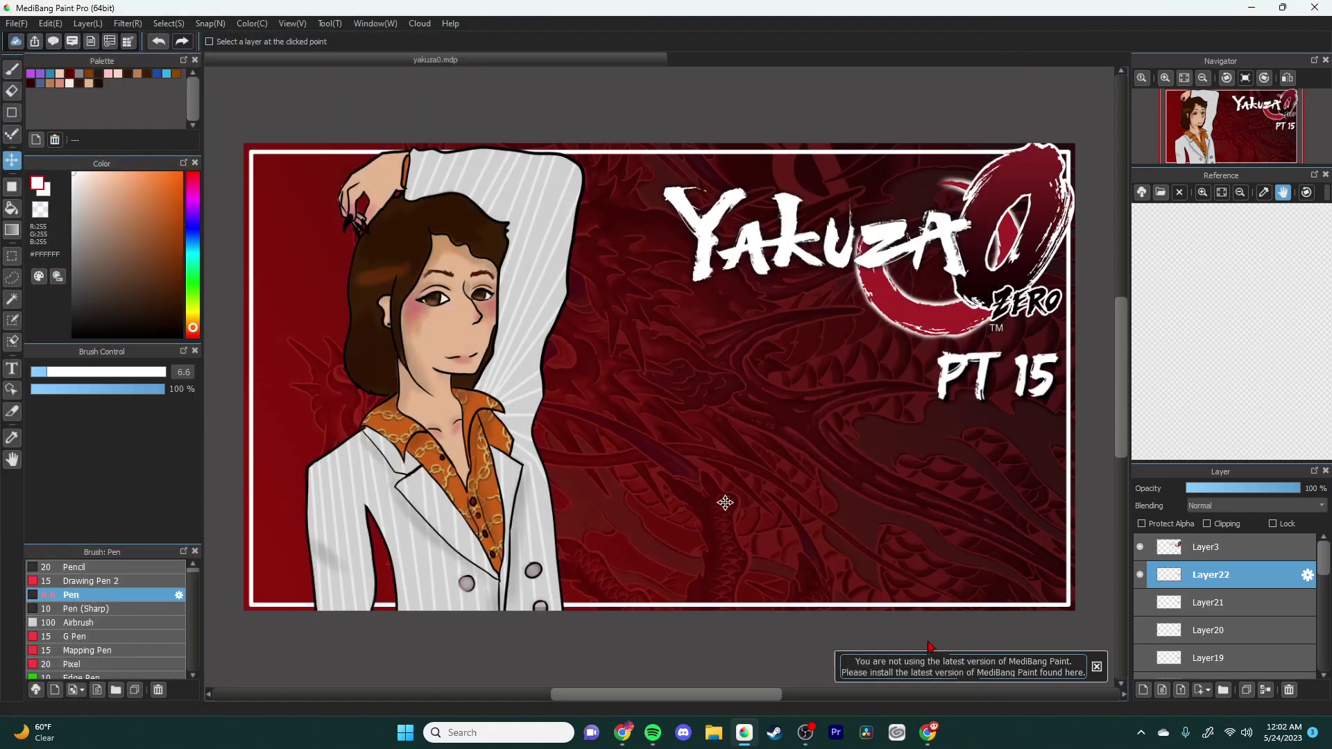
Step: Open the PT 16 graphic from the thumbnail folder as a new layer
{"action": "left_click", "coordinate": [16, 23]}
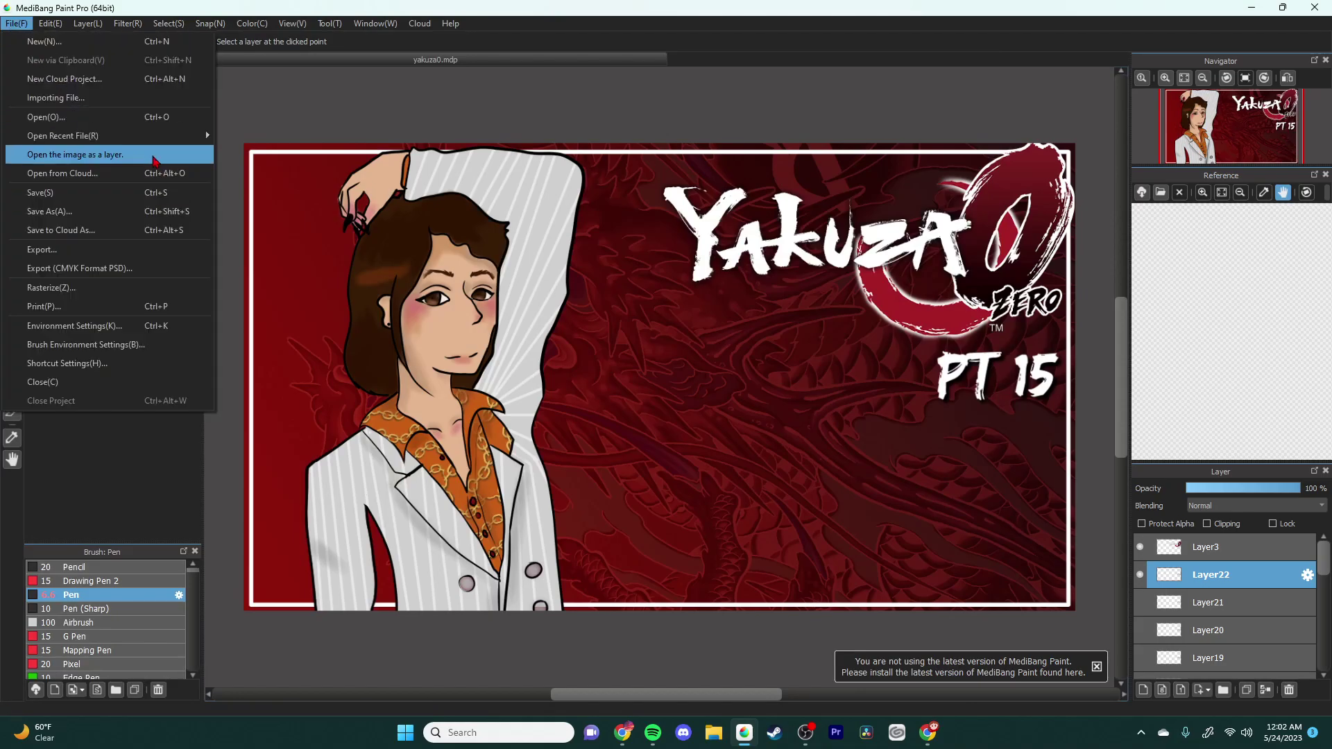
{"action": "left_click", "coordinate": [157, 154]}
{"action": "double_click", "coordinate": [256, 305]}
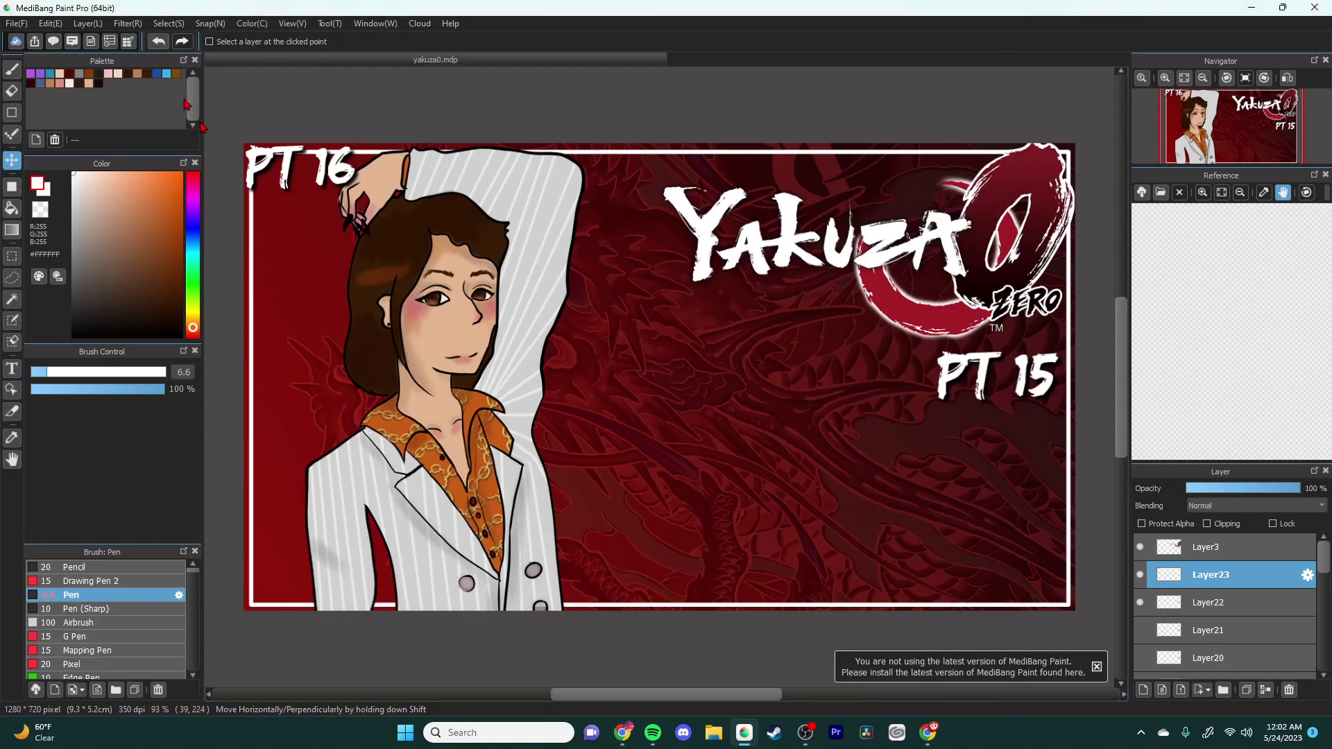
Step: Use Transform to move and slightly enlarge the PT 16 label over the PT 15 label, and hide the PT 15 layer
{"action": "left_click", "coordinate": [168, 23]}
{"action": "left_click", "coordinate": [217, 195]}
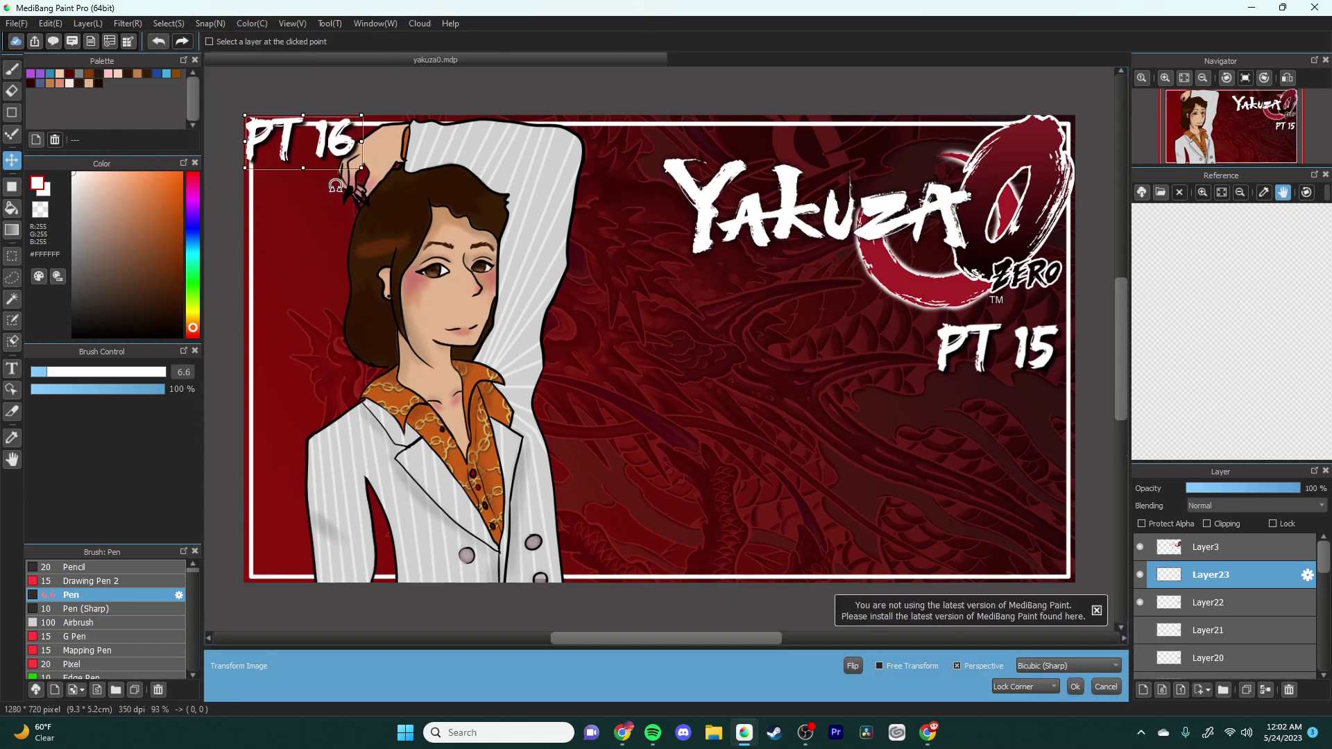
{"action": "left_click_drag", "start_coordinate": [312, 146], "coordinate": [1005, 349]}
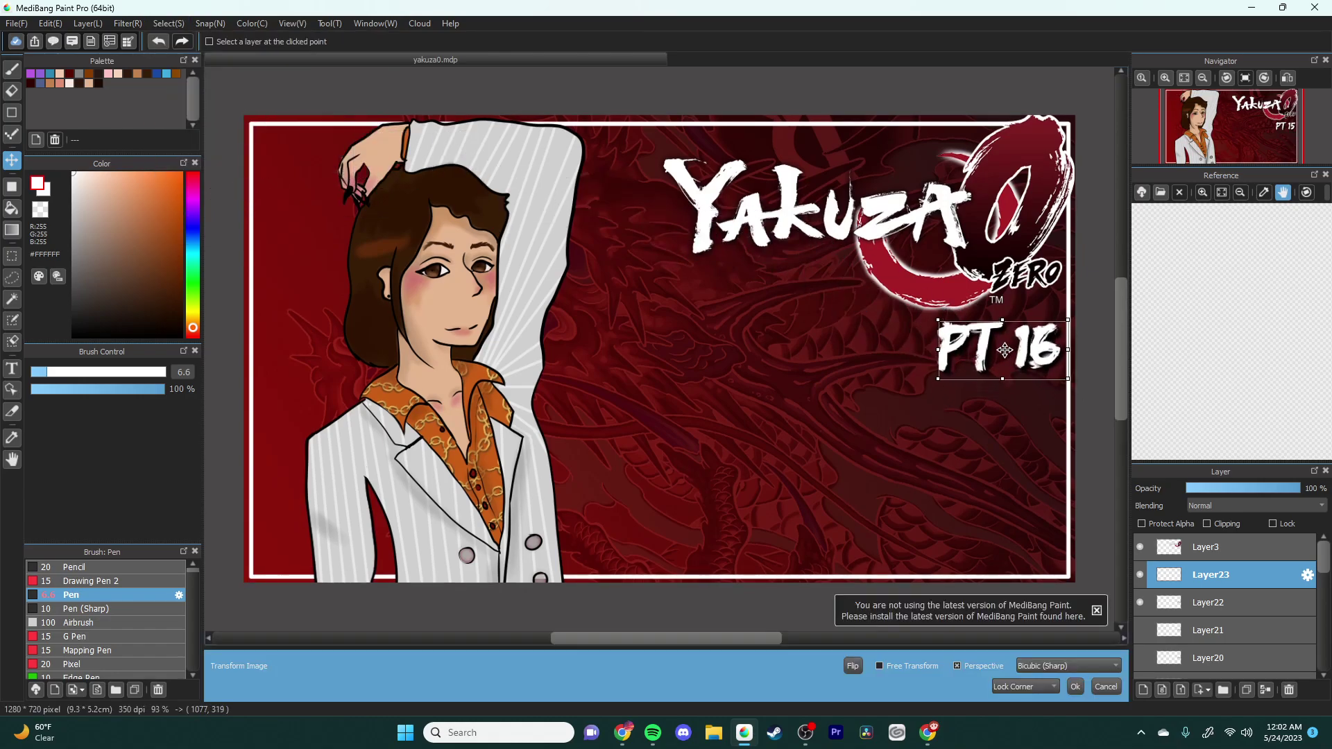
{"action": "left_click", "coordinate": [1074, 685]}
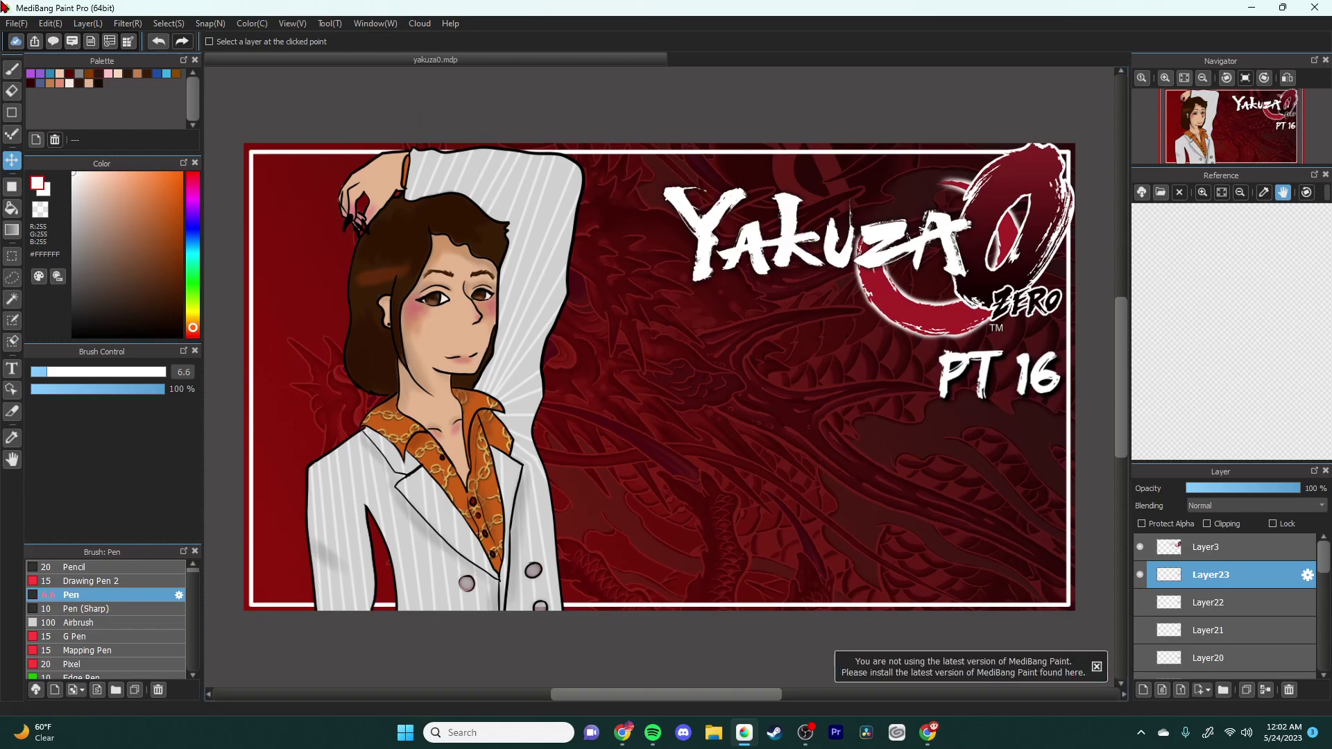
Step: Open the FIN graphic from the thumbnail folder as a new layer
{"action": "left_click", "coordinate": [17, 22]}
{"action": "left_click", "coordinate": [195, 165]}
{"action": "double_click", "coordinate": [150, 205]}
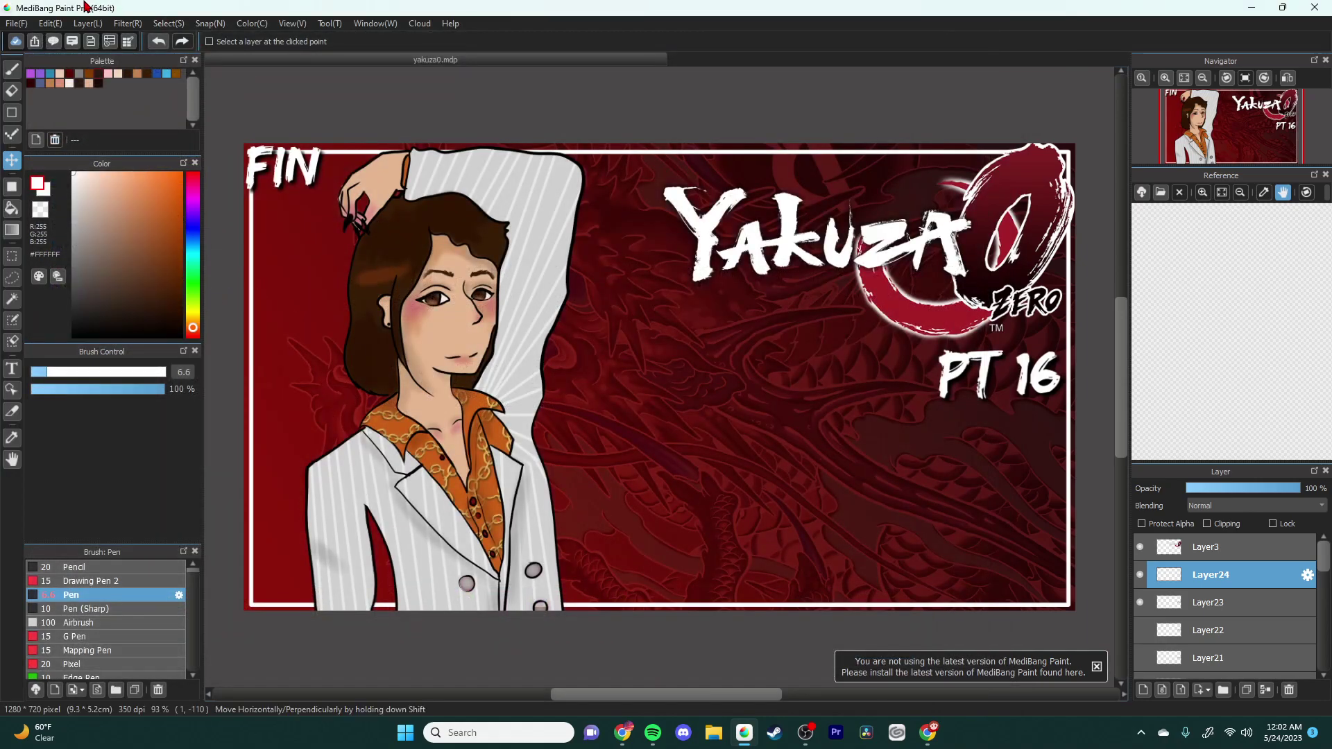
Step: Use Transform to enlarge the FIN label and place it directly below the PT 16 label
{"action": "left_click", "coordinate": [165, 23]}
{"action": "left_click", "coordinate": [299, 213]}
{"action": "left_click_drag", "start_coordinate": [335, 170], "coordinate": [994, 425]}
{"action": "left_click", "coordinate": [1074, 688]}
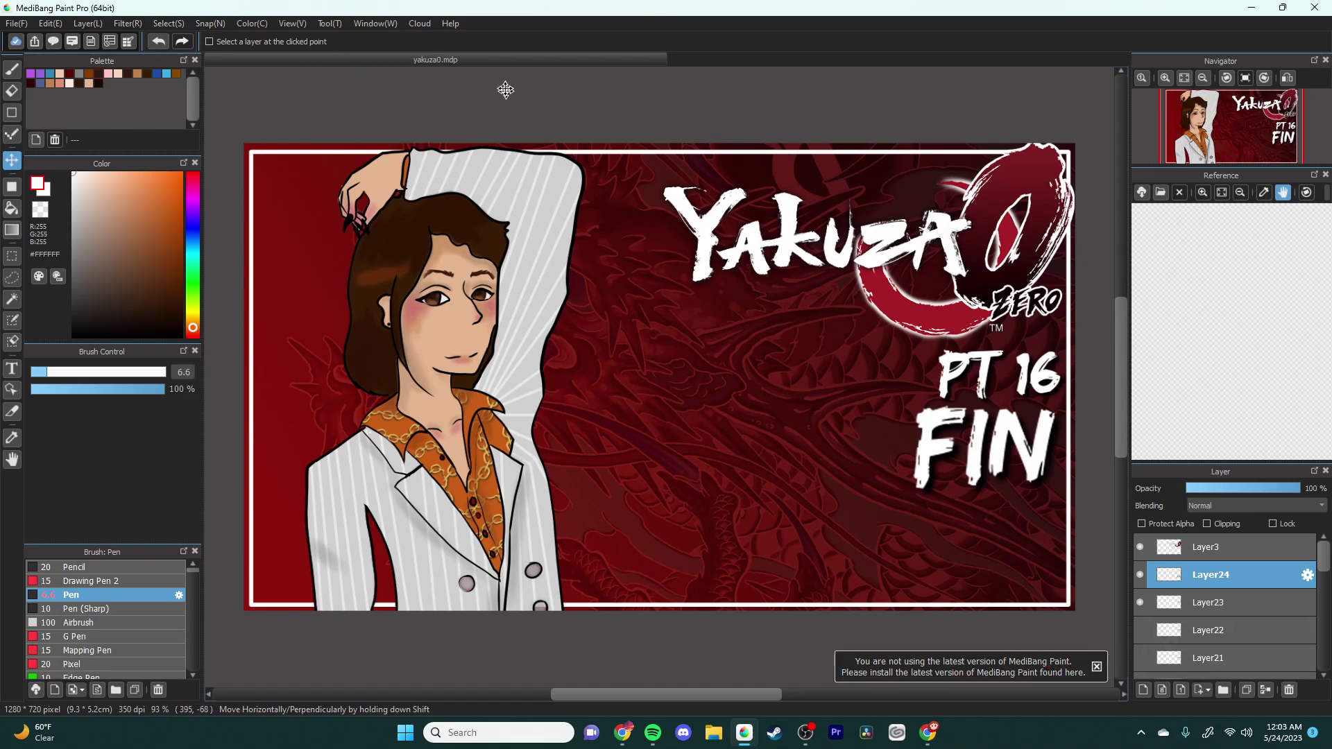
Step: Export the PT 16 FIN thumbnail as a PNG named y016 in the Bases folder
{"action": "left_click", "coordinate": [33, 27]}
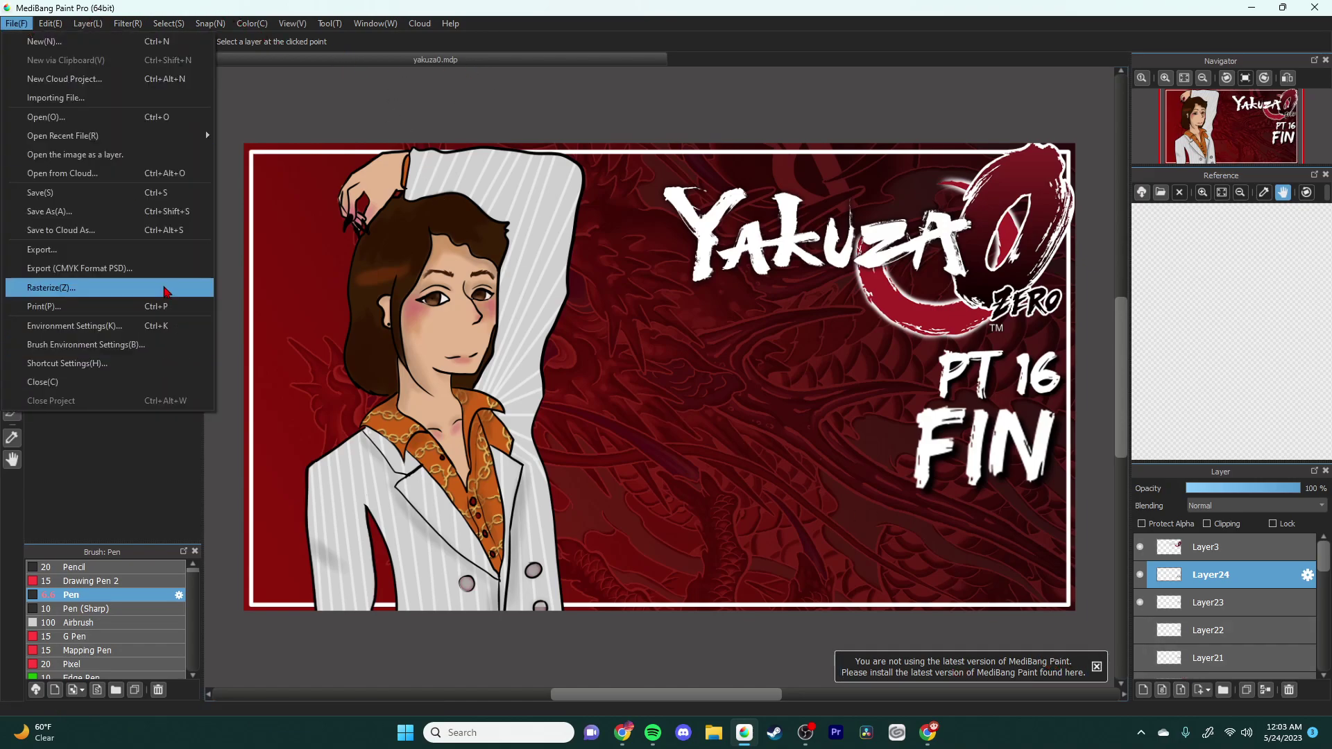
{"action": "left_click", "coordinate": [83, 253]}
{"action": "left_click", "coordinate": [735, 466]}
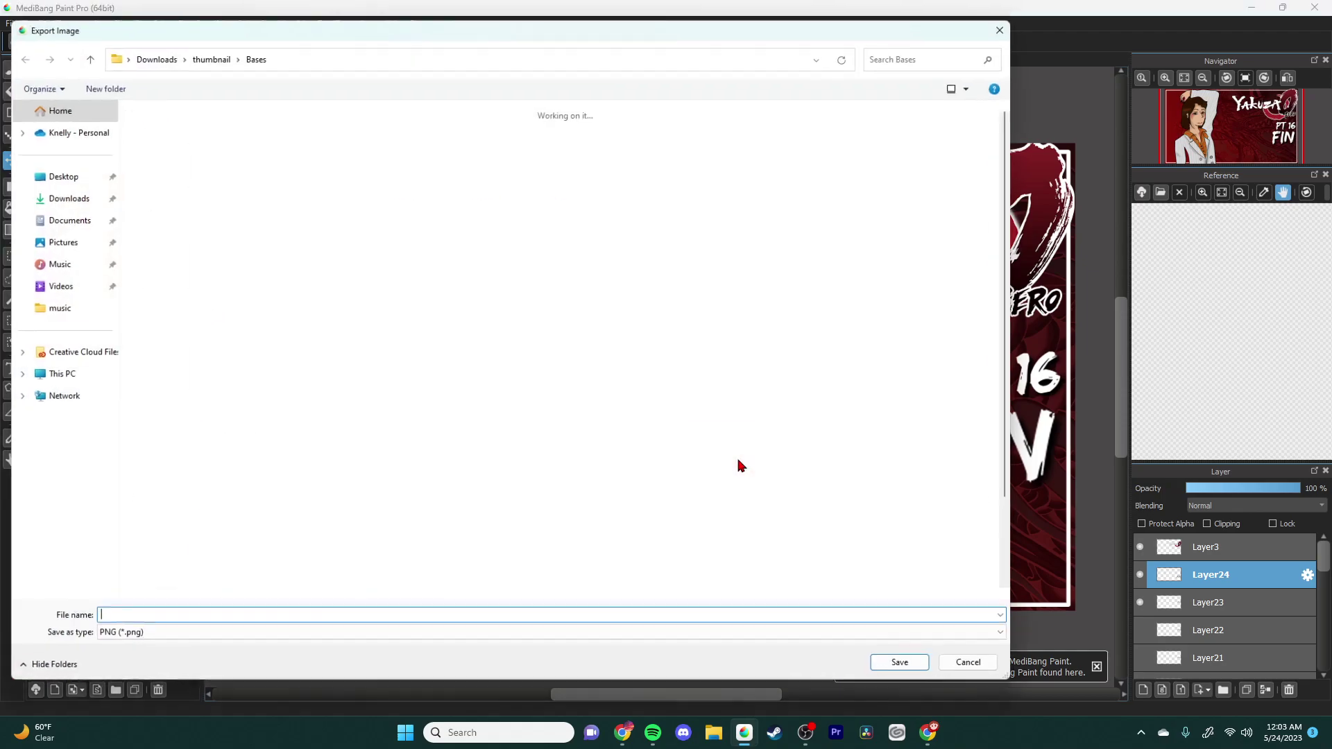
{"action": "type", "text": "y016"}
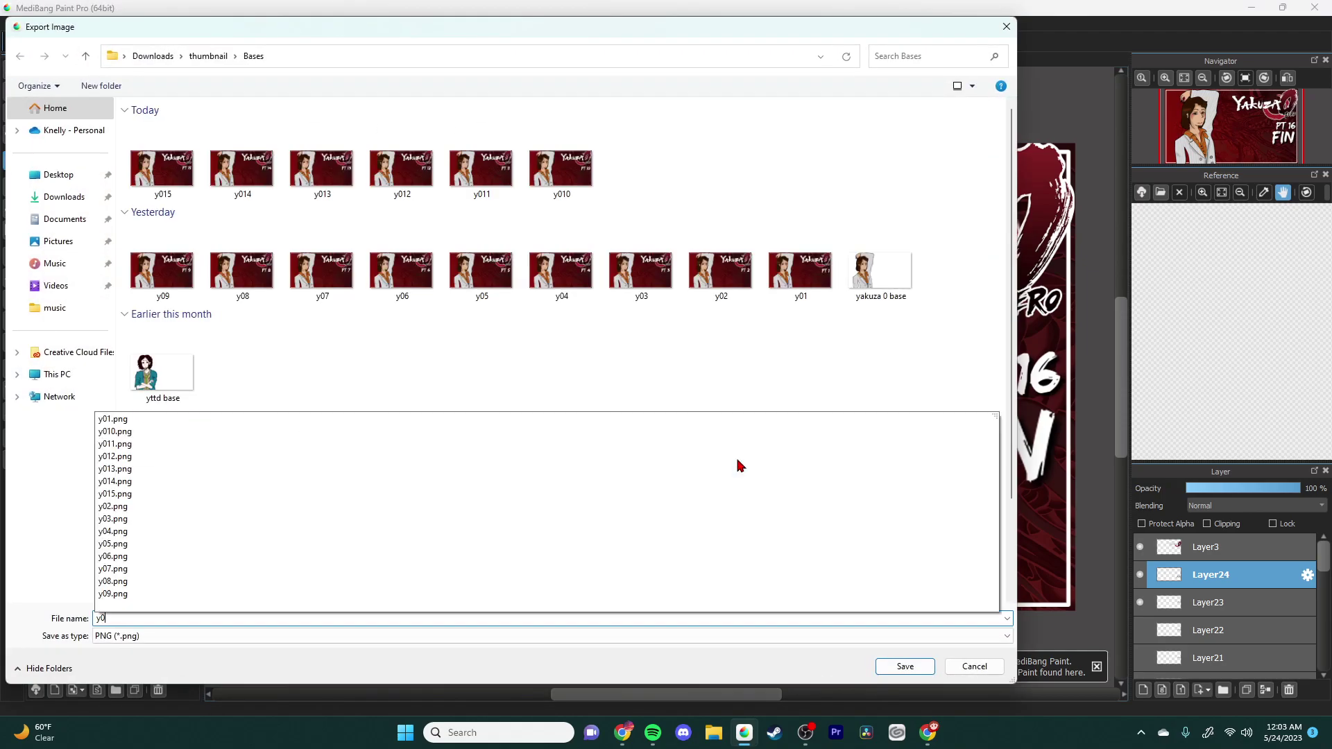
{"action": "left_click", "coordinate": [905, 666]}
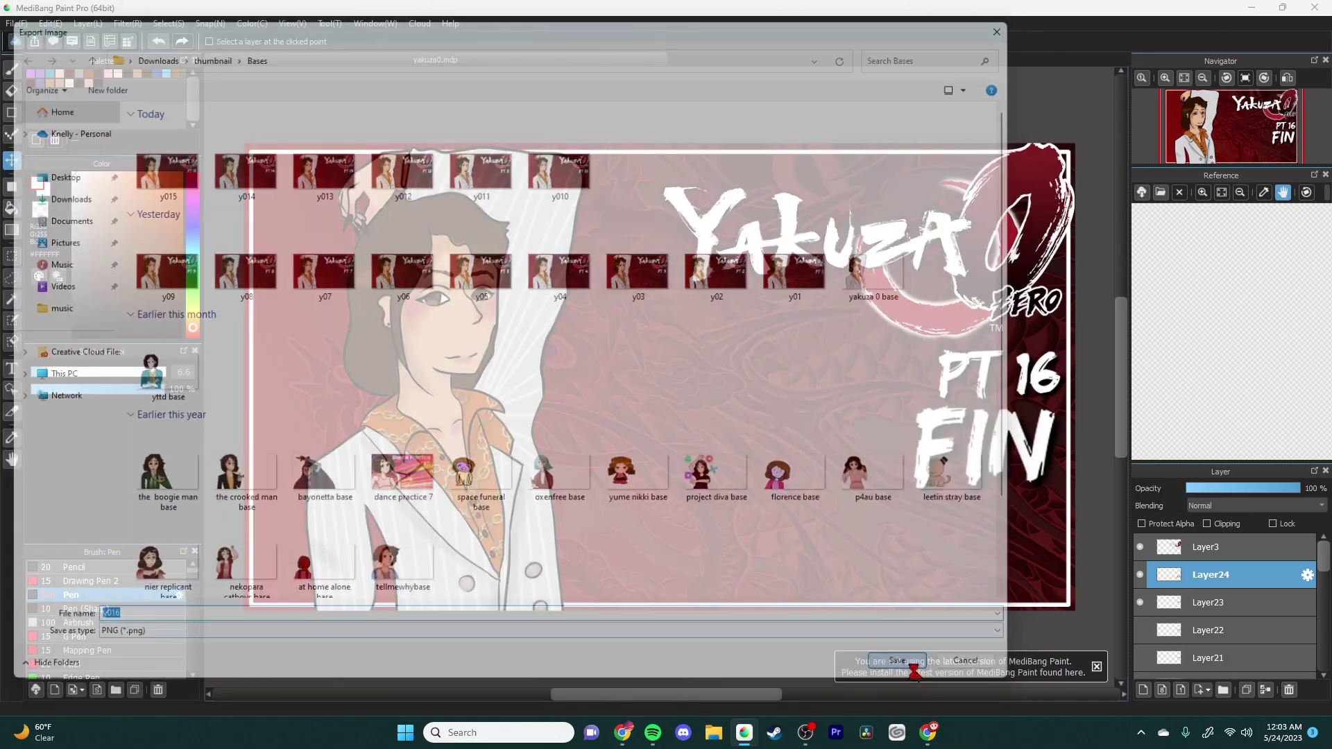
Step: Switch to YouTube Studio in the browser, show 50 videos per page in the channel content, and go to the second page
{"action": "left_click", "coordinate": [925, 737]}
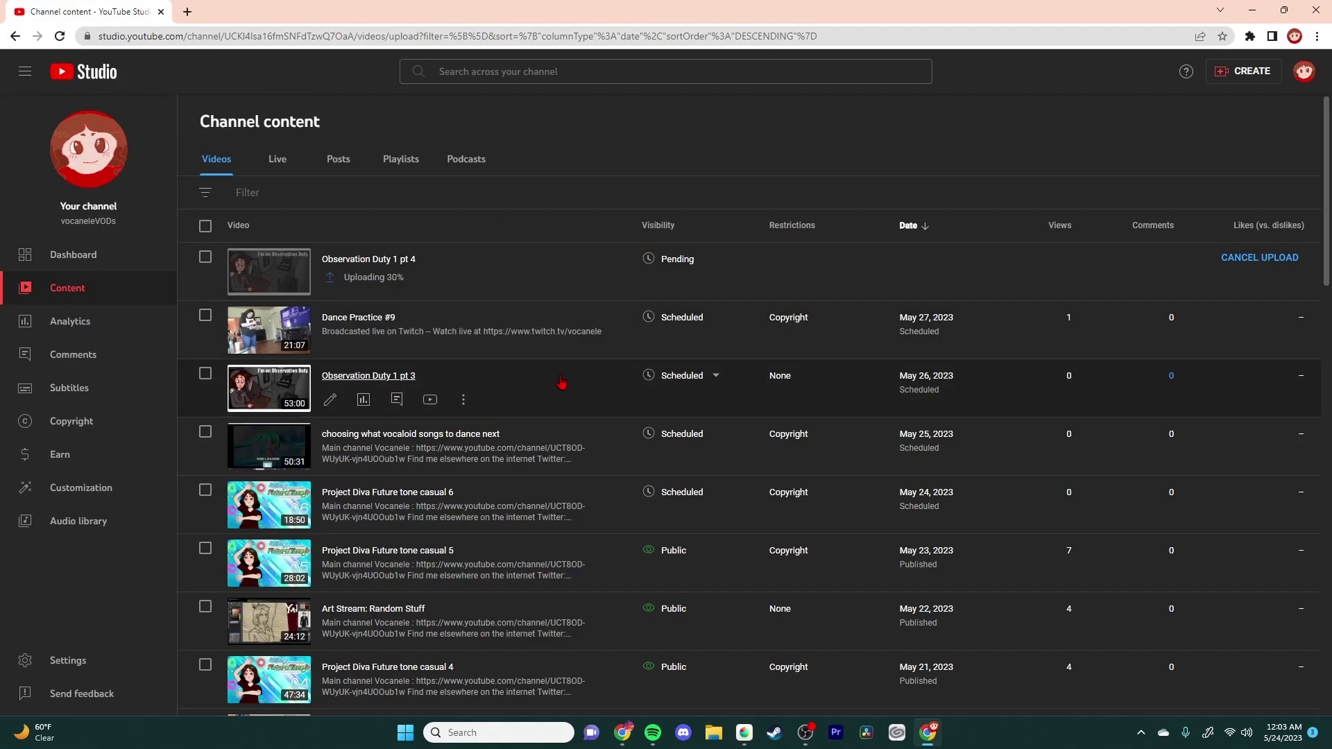
{"action": "scroll", "coordinate": [564, 380], "scroll_direction": "down", "scroll_amount": 14}
{"action": "scroll", "coordinate": [590, 446], "scroll_direction": "down", "scroll_amount": 5}
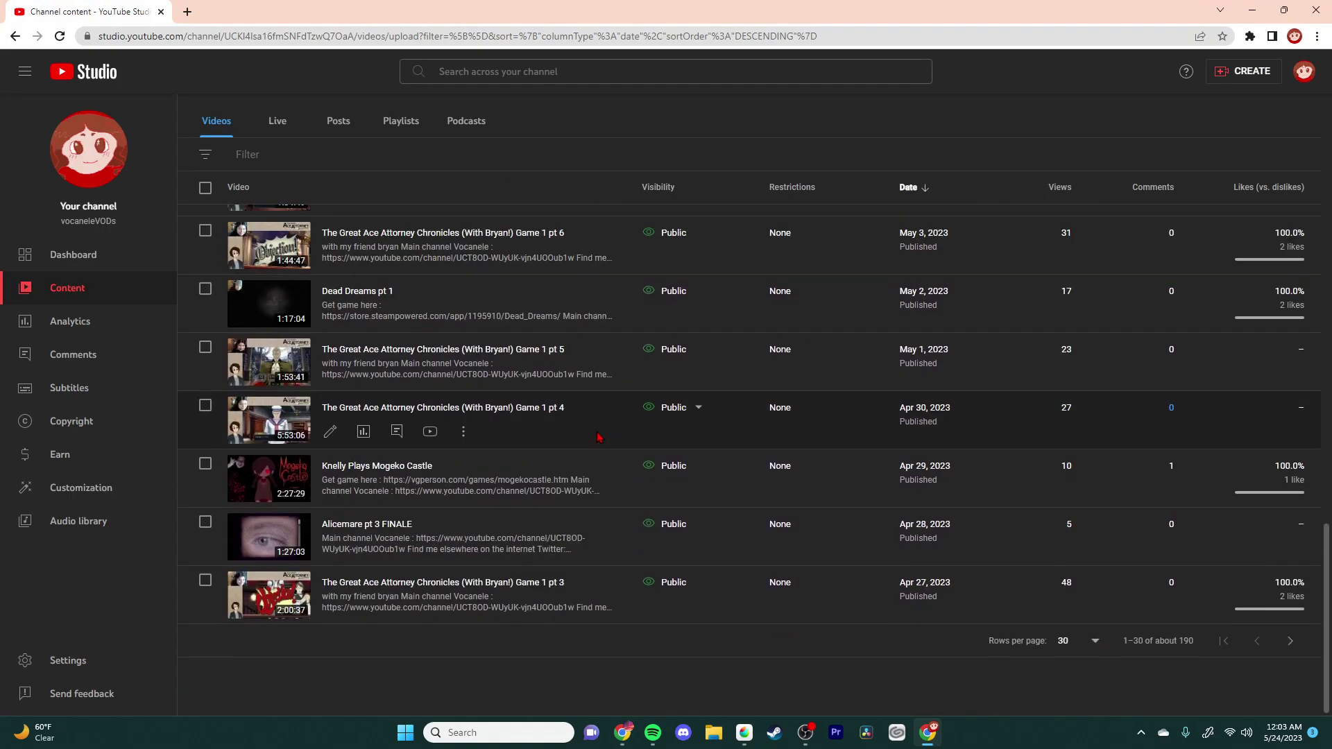
{"action": "left_click", "coordinate": [1080, 636]}
{"action": "scroll", "coordinate": [763, 614], "scroll_direction": "down", "scroll_amount": 15}
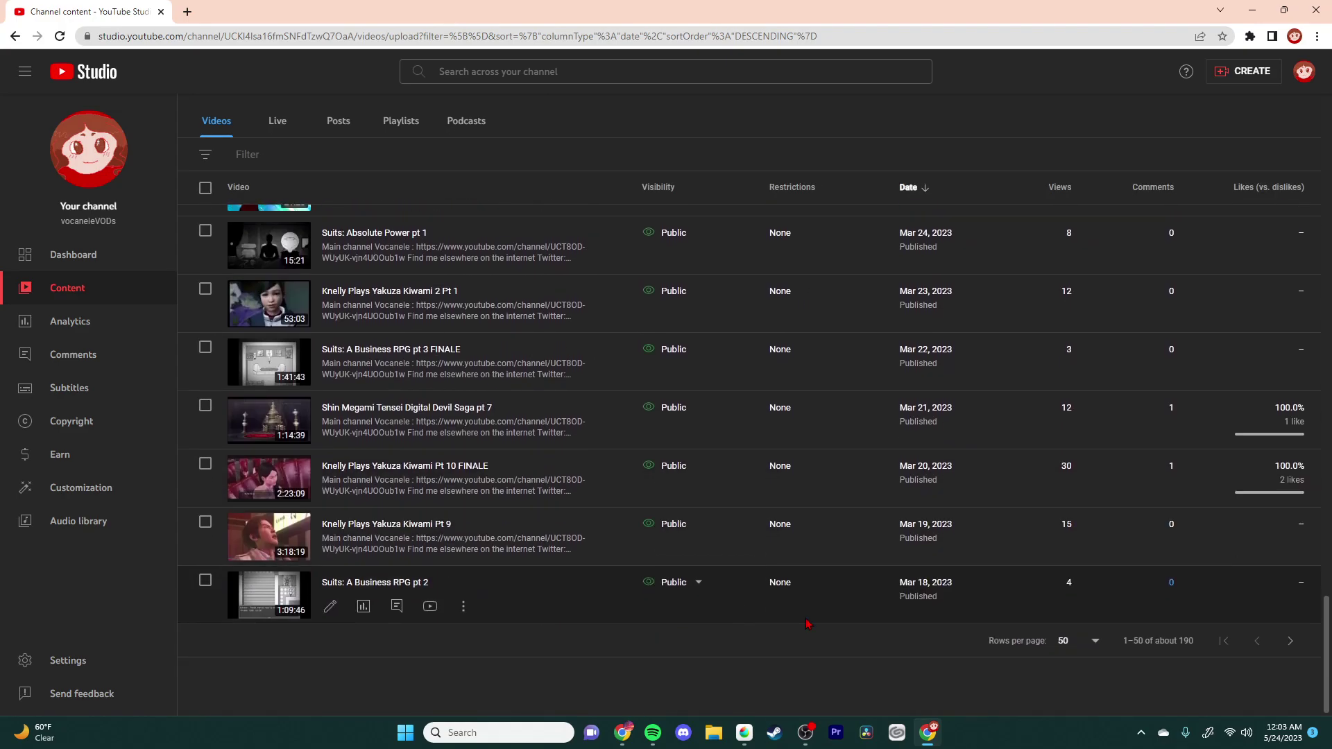
{"action": "left_click", "coordinate": [1290, 640]}
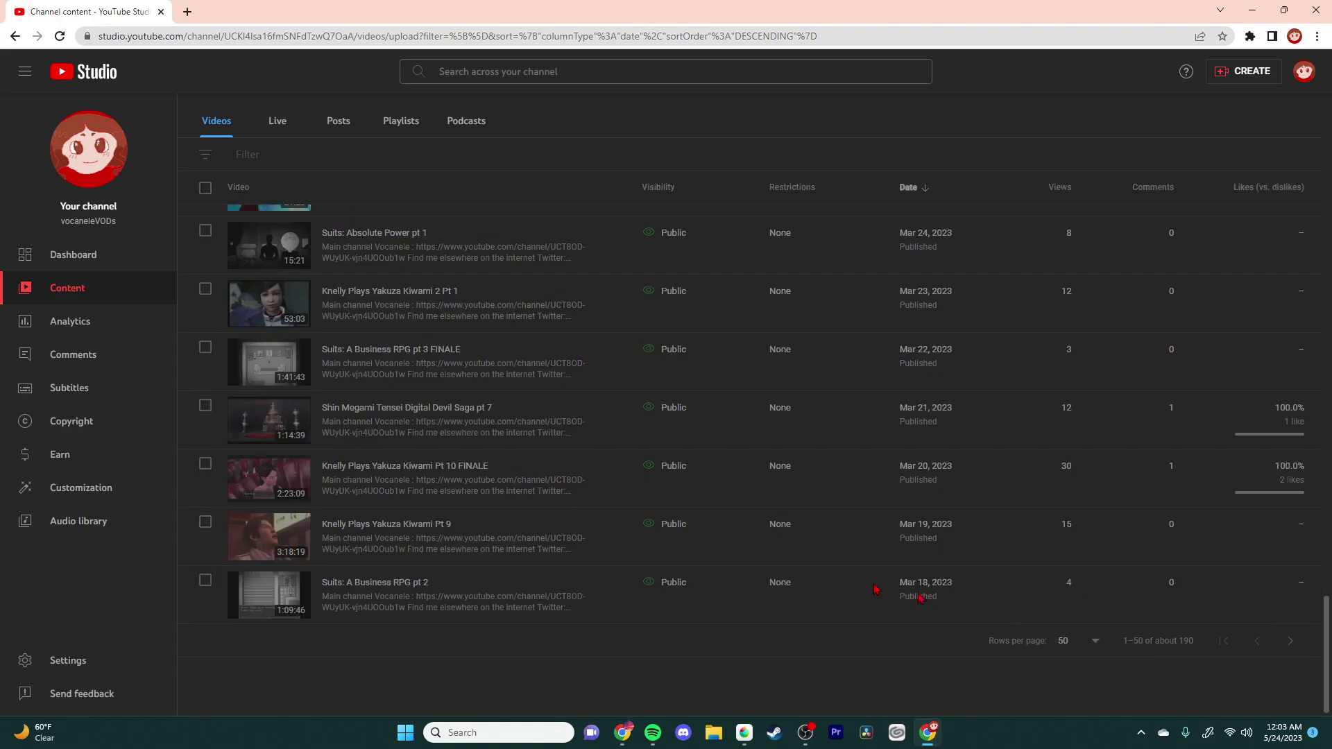
Step: Find the Yakuza 0 pt 16 FINALE video in the channel content and open its details for editing
{"action": "scroll", "coordinate": [666, 532], "scroll_direction": "down", "scroll_amount": 10}
{"action": "scroll", "coordinate": [663, 534], "scroll_direction": "down", "scroll_amount": 5}
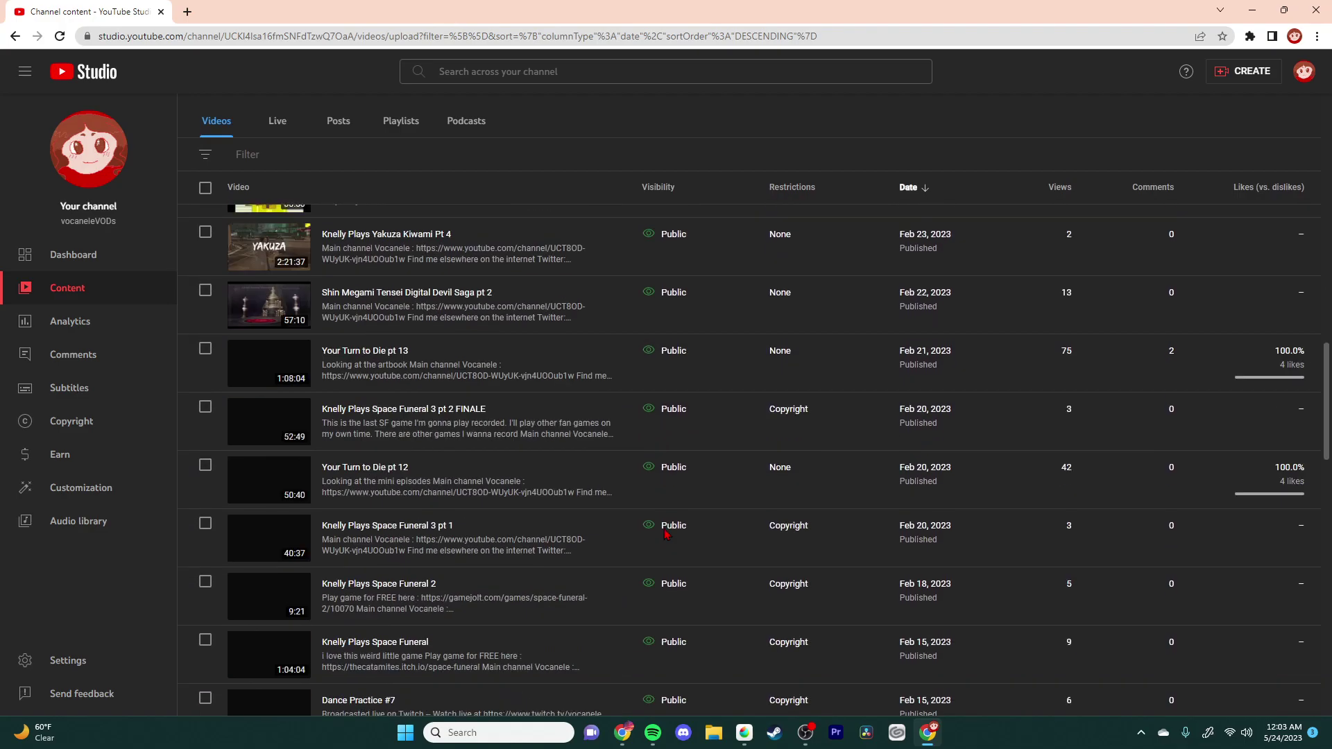
{"action": "scroll", "coordinate": [664, 534], "scroll_direction": "down", "scroll_amount": 1}
{"action": "scroll", "coordinate": [663, 534], "scroll_direction": "down", "scroll_amount": 9}
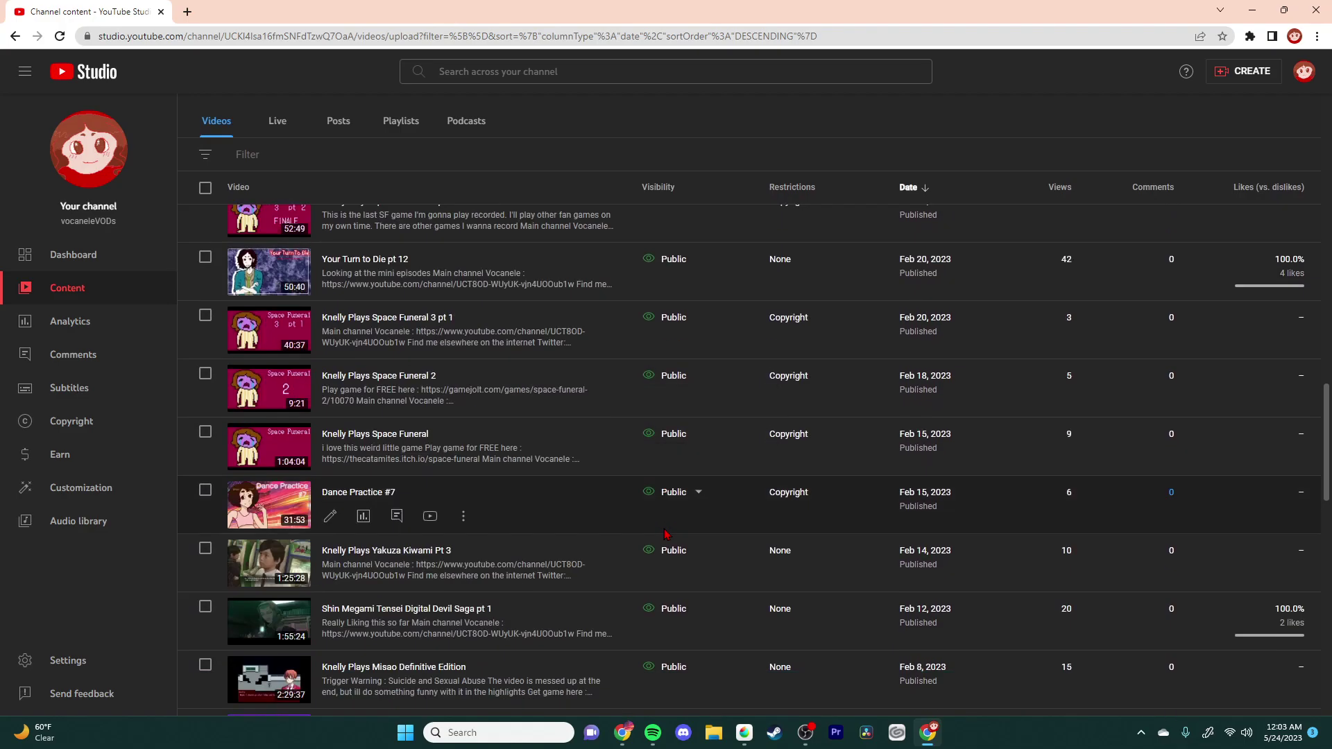
{"action": "scroll", "coordinate": [664, 534], "scroll_direction": "down", "scroll_amount": 5}
{"action": "scroll", "coordinate": [664, 534], "scroll_direction": "down", "scroll_amount": 6}
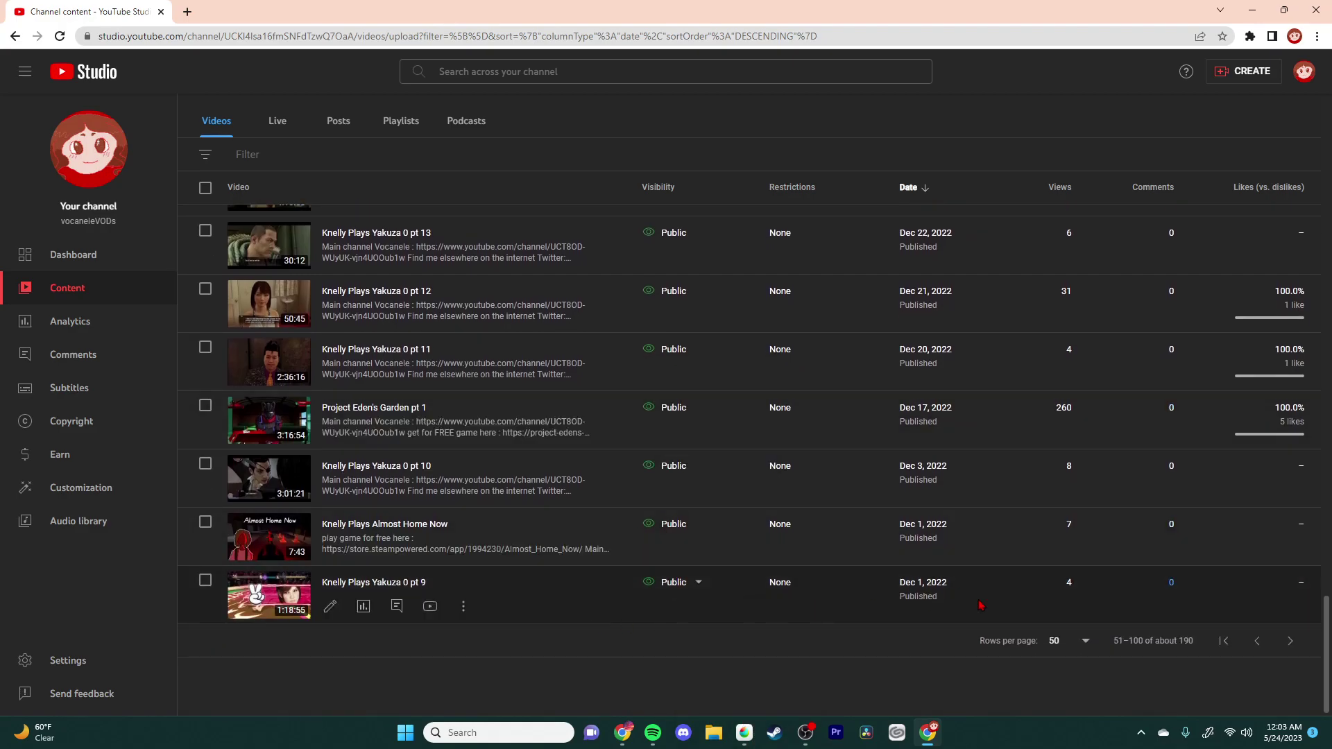
{"action": "scroll", "coordinate": [440, 591], "scroll_direction": "up", "scroll_amount": 4}
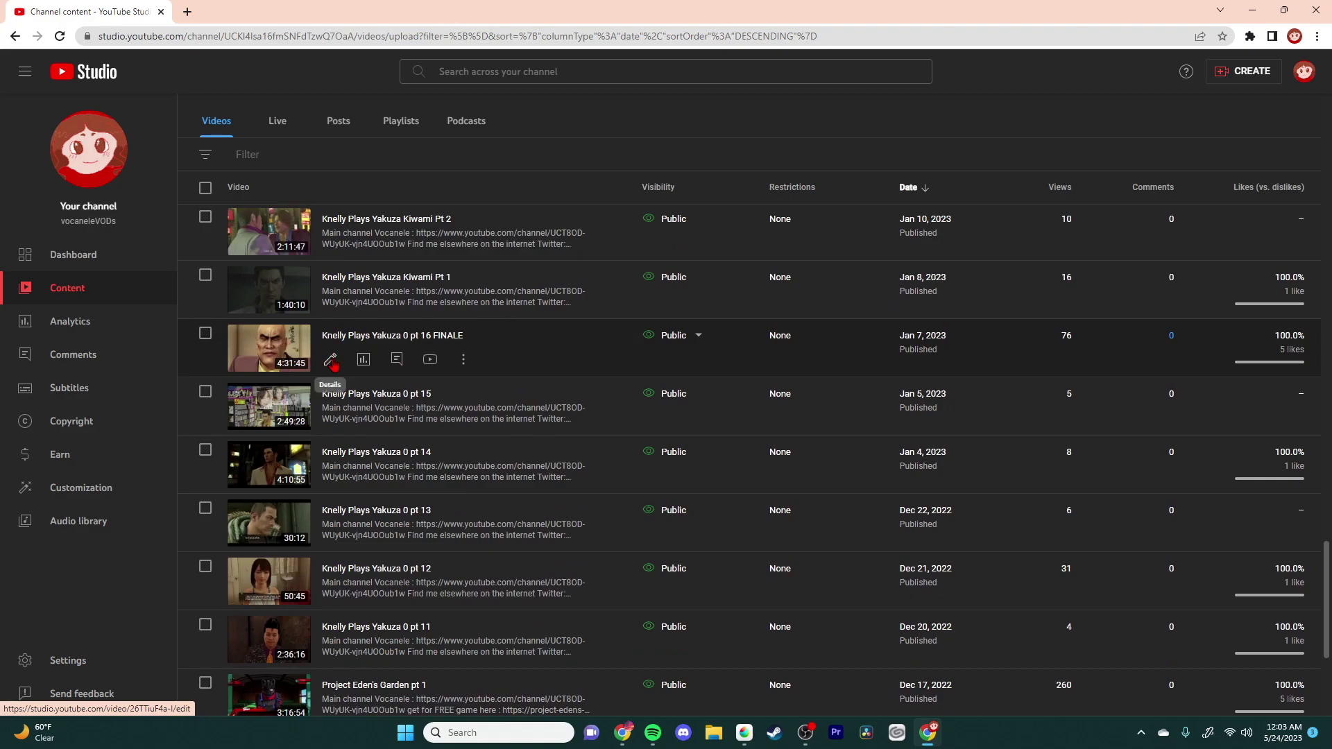
{"action": "left_click", "coordinate": [331, 359]}
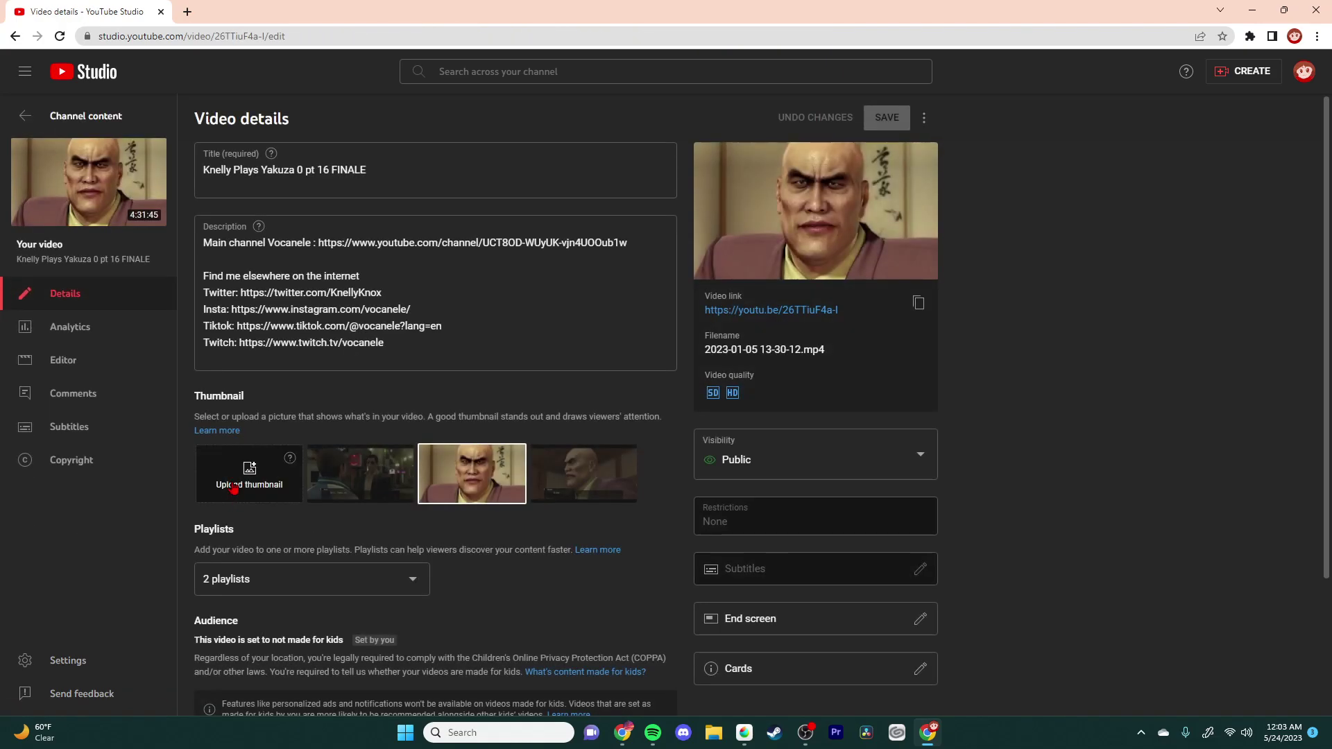
Step: Upload y016 from the Bases folder as the thumbnail of the Yakuza 0 pt 16 FINALE video and save the changes
{"action": "left_click", "coordinate": [235, 487]}
{"action": "double_click", "coordinate": [164, 153]}
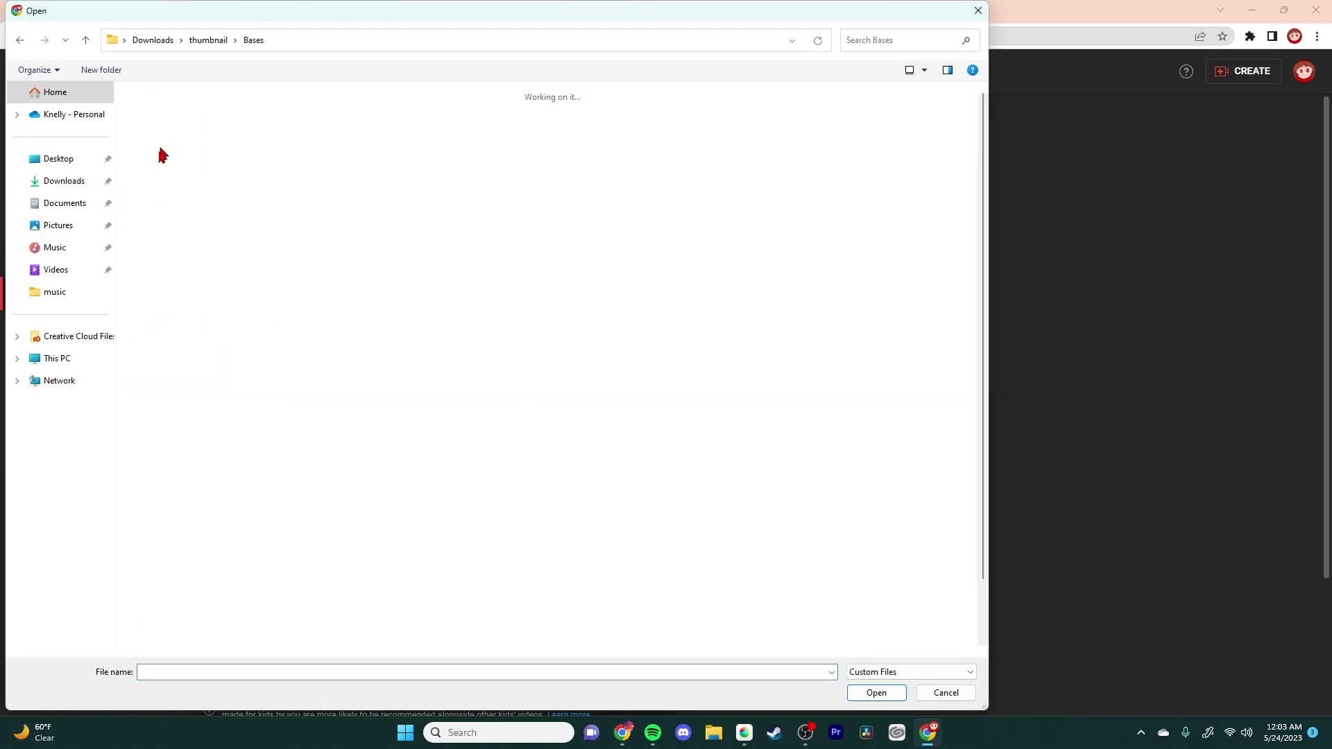
{"action": "double_click", "coordinate": [161, 153]}
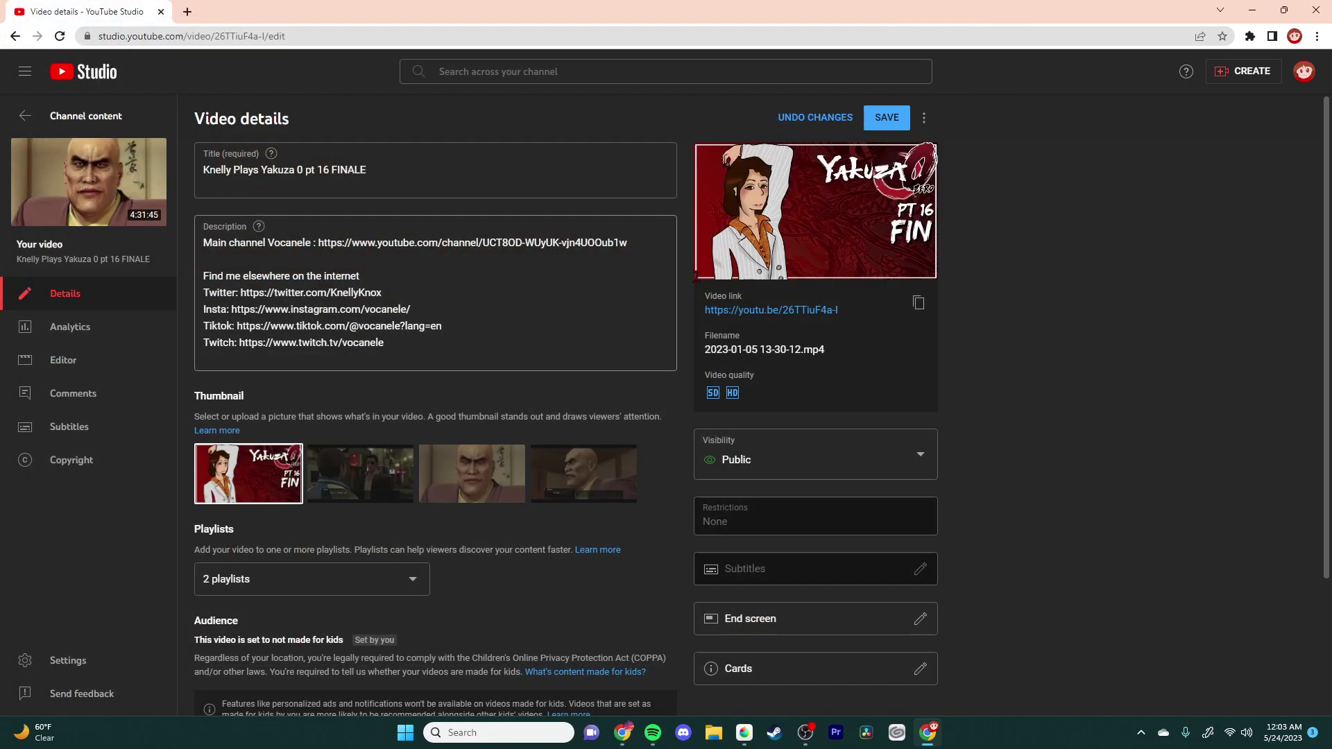
{"action": "left_click", "coordinate": [880, 131]}
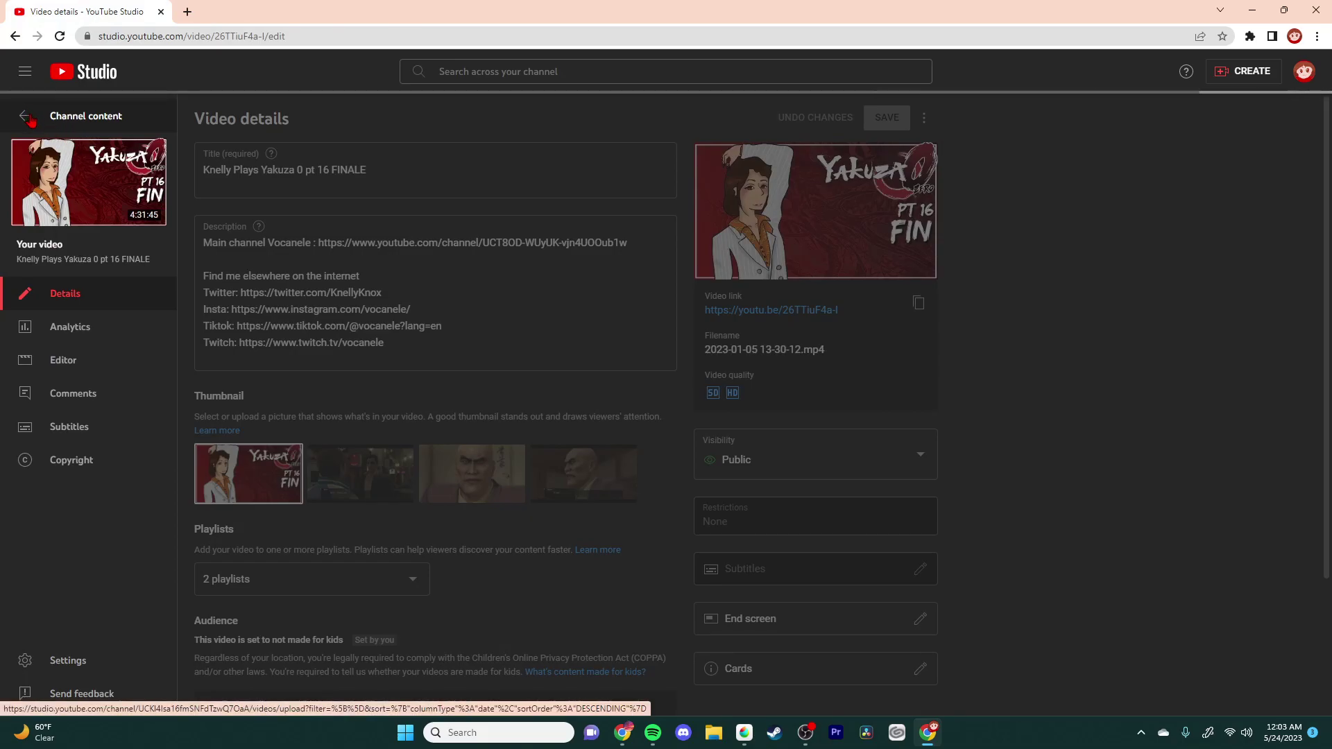
Step: Return to the channel content, open the Yakuza 0 pt 15 video's details, and save it with y015 as its uploaded thumbnail
{"action": "left_click", "coordinate": [11, 113]}
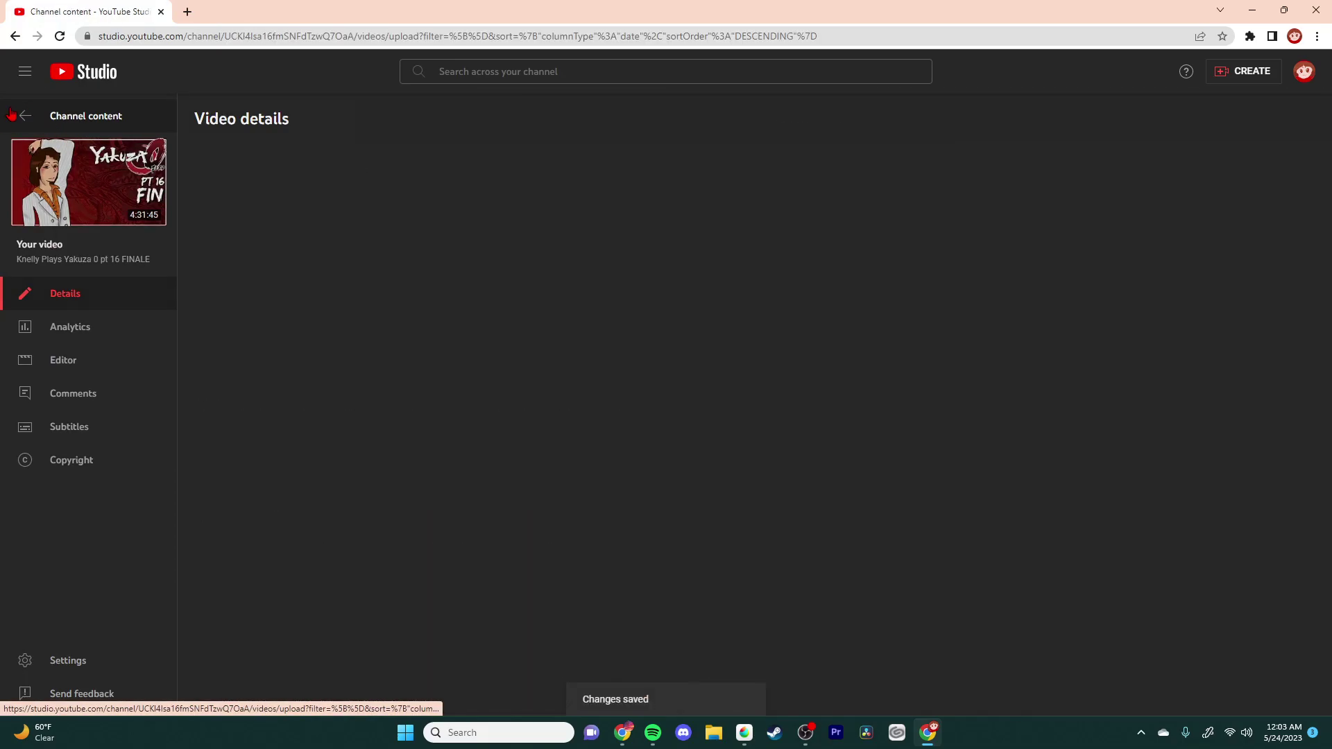
{"action": "scroll", "coordinate": [437, 552], "scroll_direction": "down", "scroll_amount": 15}
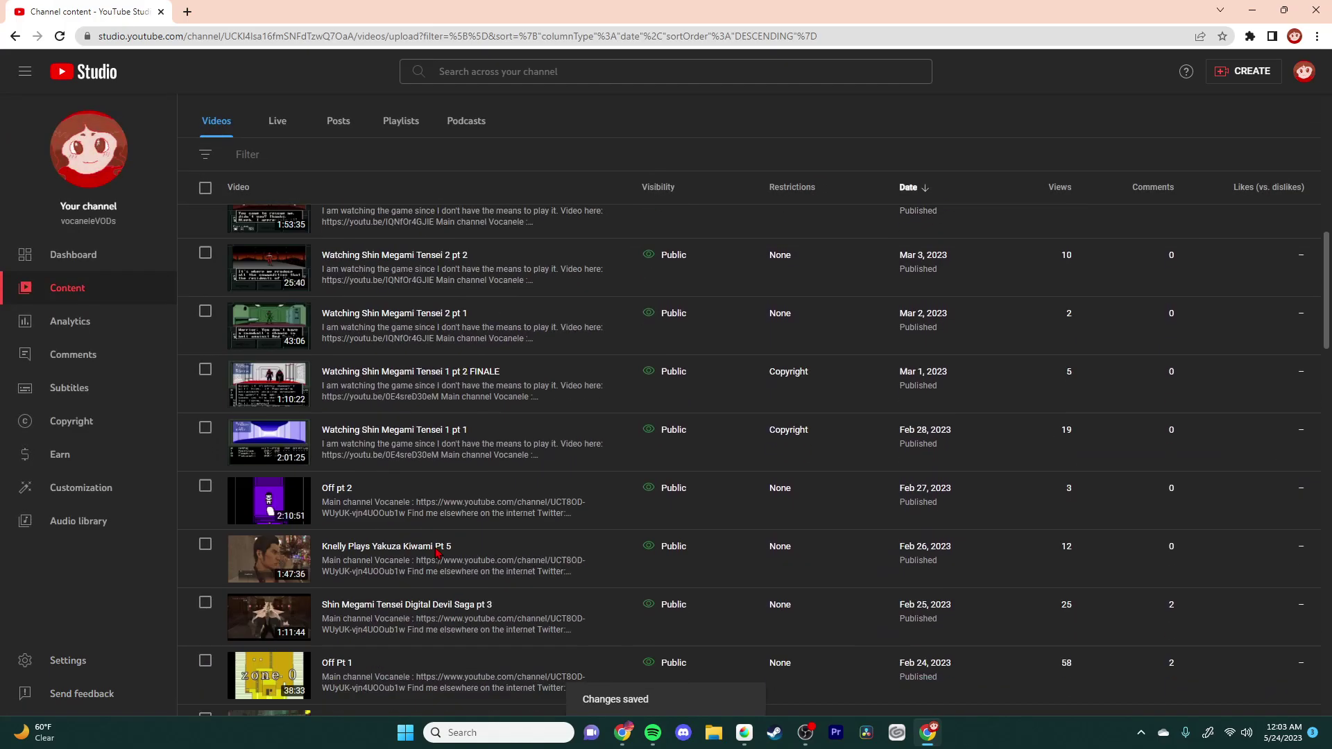
{"action": "scroll", "coordinate": [437, 552], "scroll_direction": "down", "scroll_amount": 12}
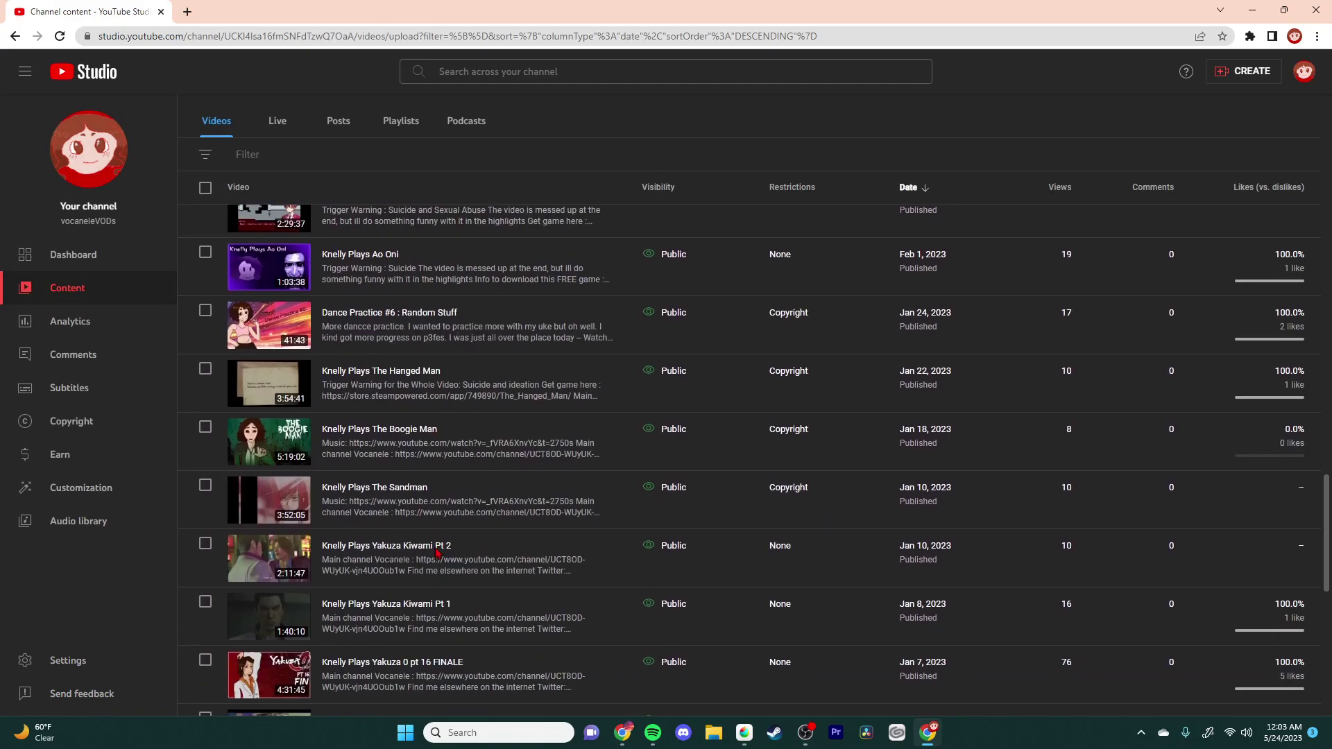
{"action": "scroll", "coordinate": [372, 525], "scroll_direction": "down", "scroll_amount": 1}
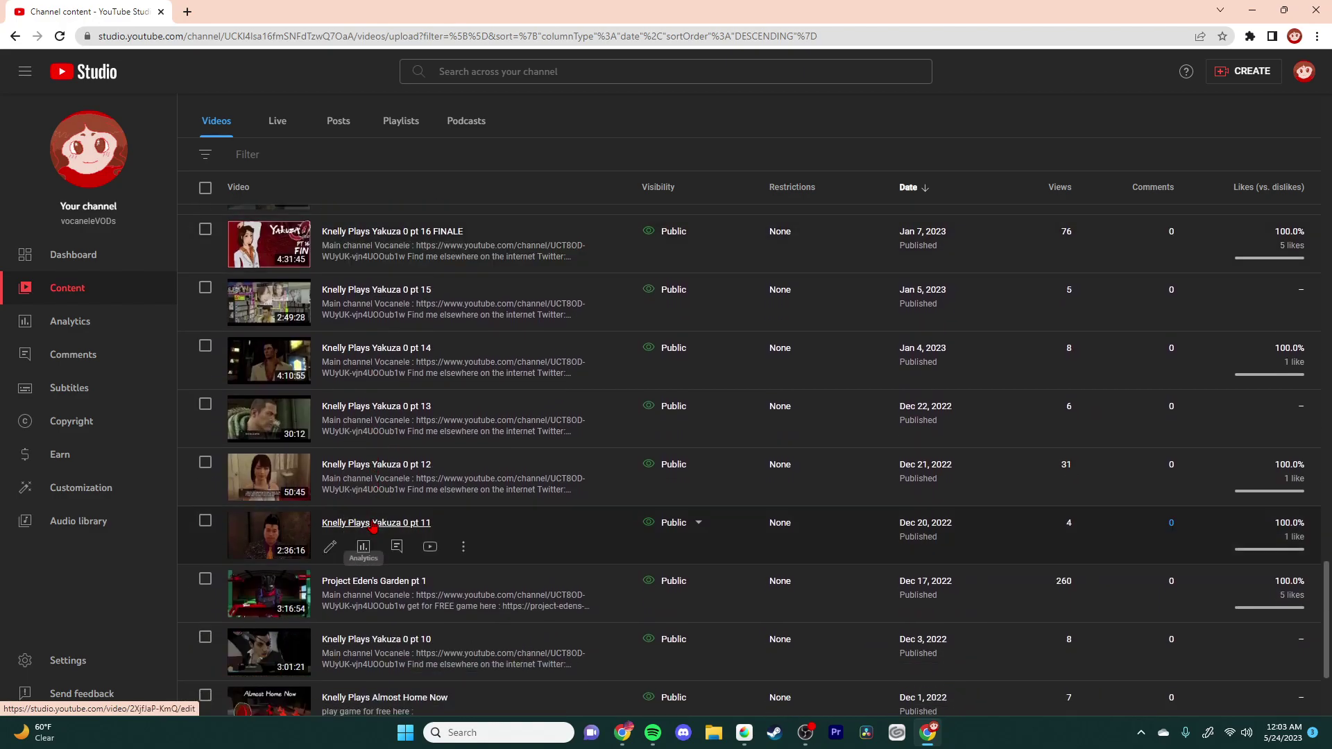
{"action": "scroll", "coordinate": [395, 553], "scroll_direction": "up", "scroll_amount": 1}
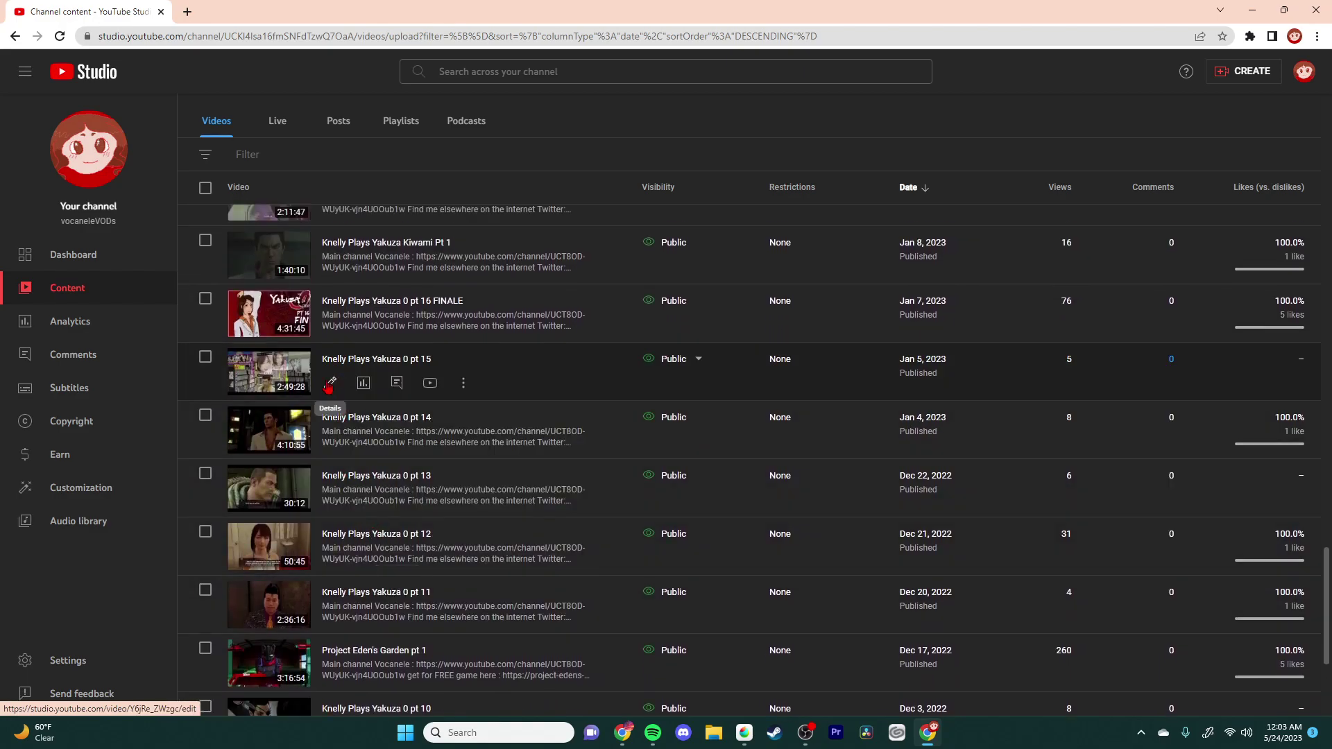
{"action": "left_click", "coordinate": [331, 379]}
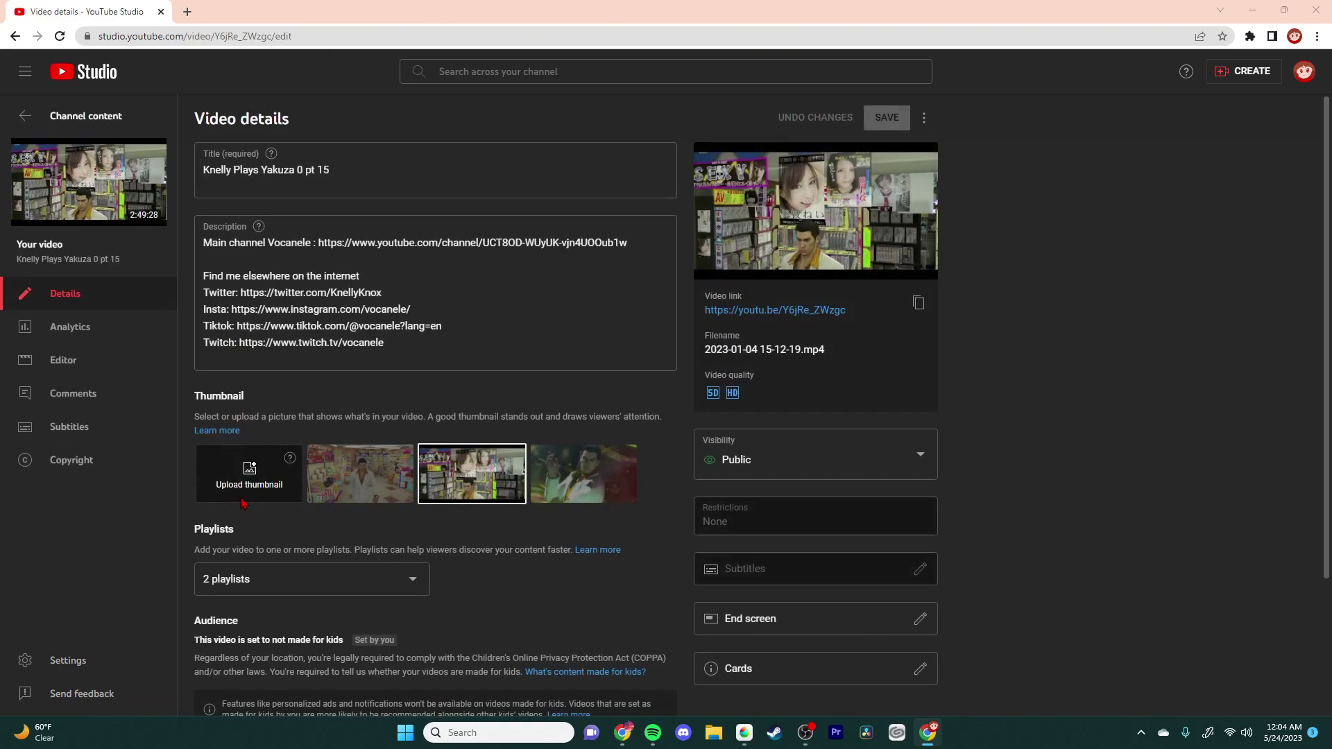
{"action": "left_click", "coordinate": [242, 498]}
{"action": "double_click", "coordinate": [238, 164]}
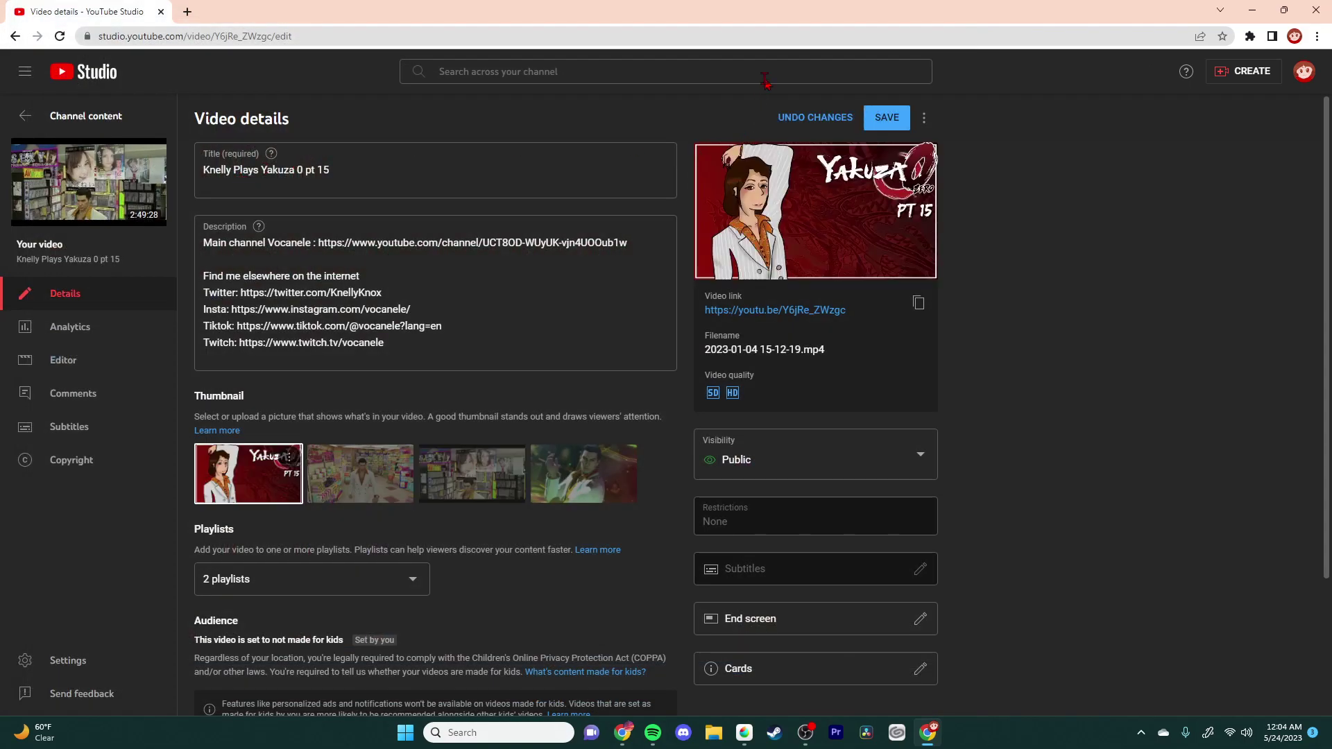
{"action": "left_click", "coordinate": [887, 118]}
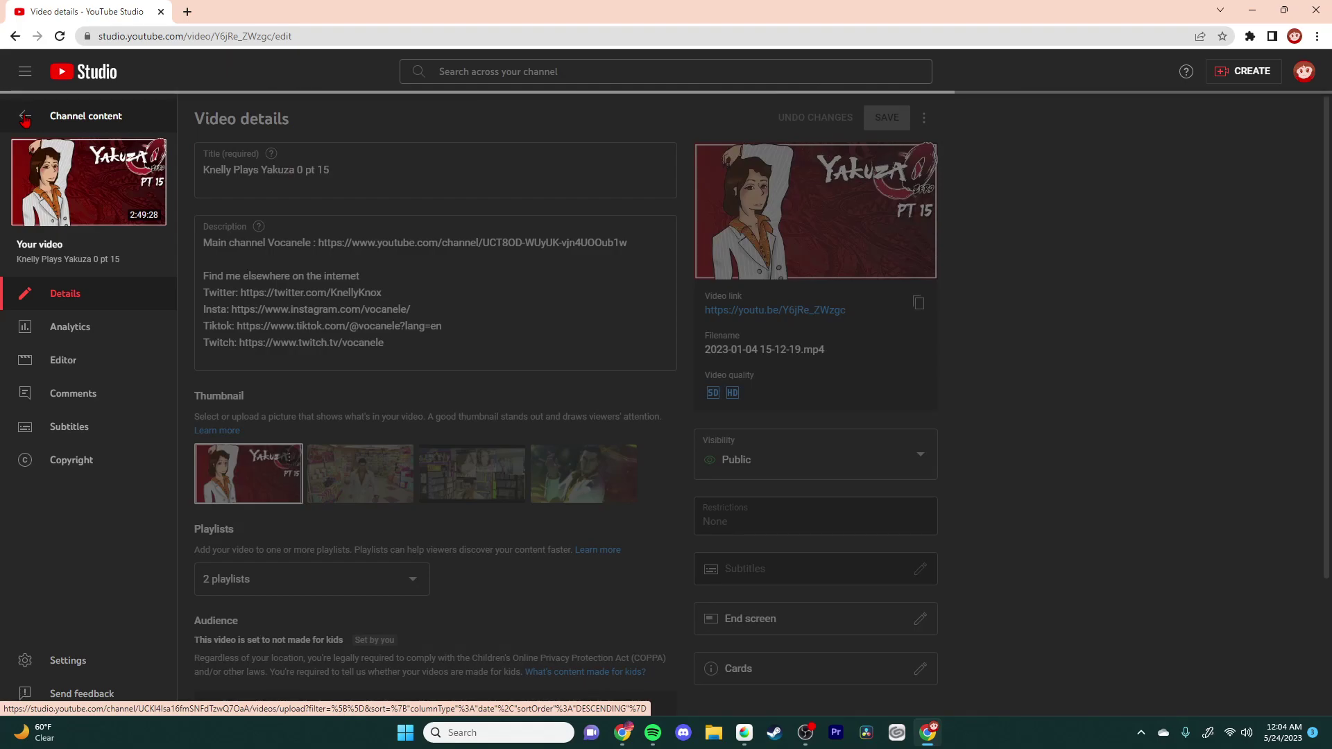
Step: Go back to the channel content, open the Yakuza 0 pt 14 video's details, and save it with y014 as its uploaded thumbnail
{"action": "left_click", "coordinate": [25, 119]}
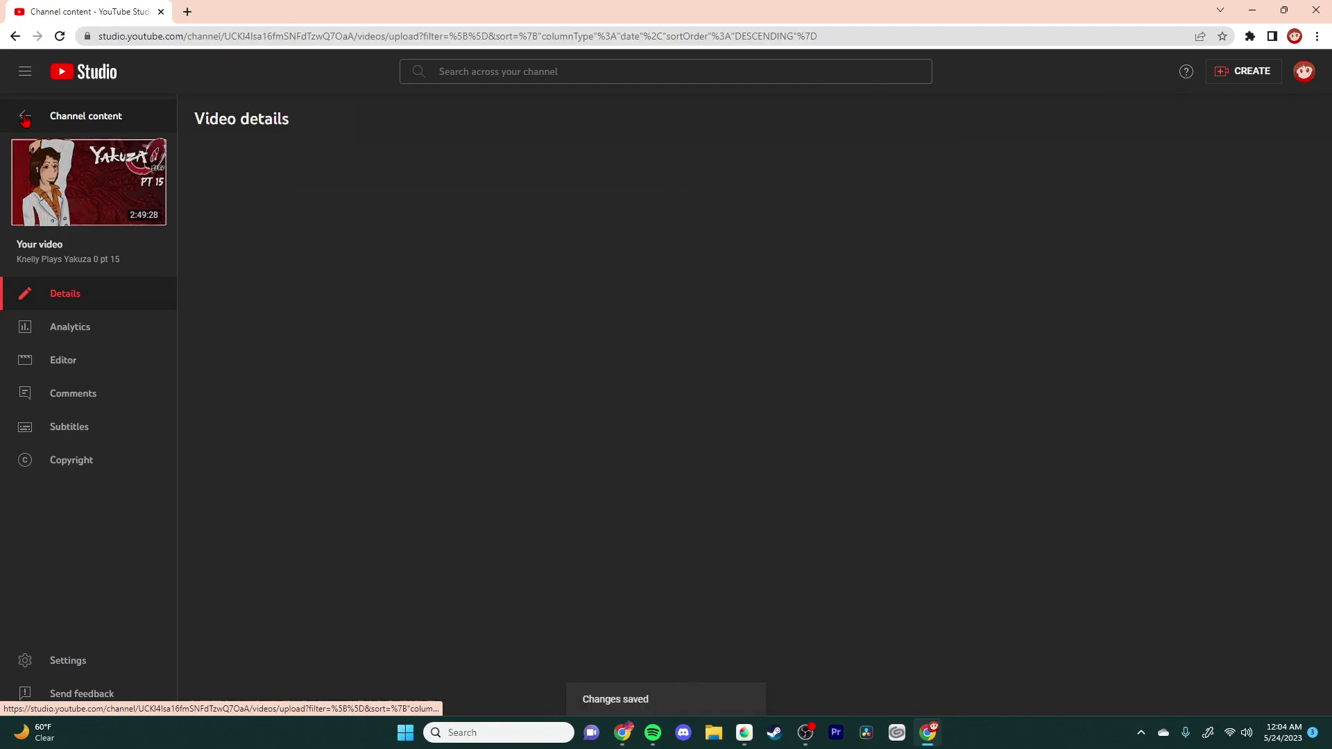
{"action": "scroll", "coordinate": [531, 548], "scroll_direction": "down", "scroll_amount": 10}
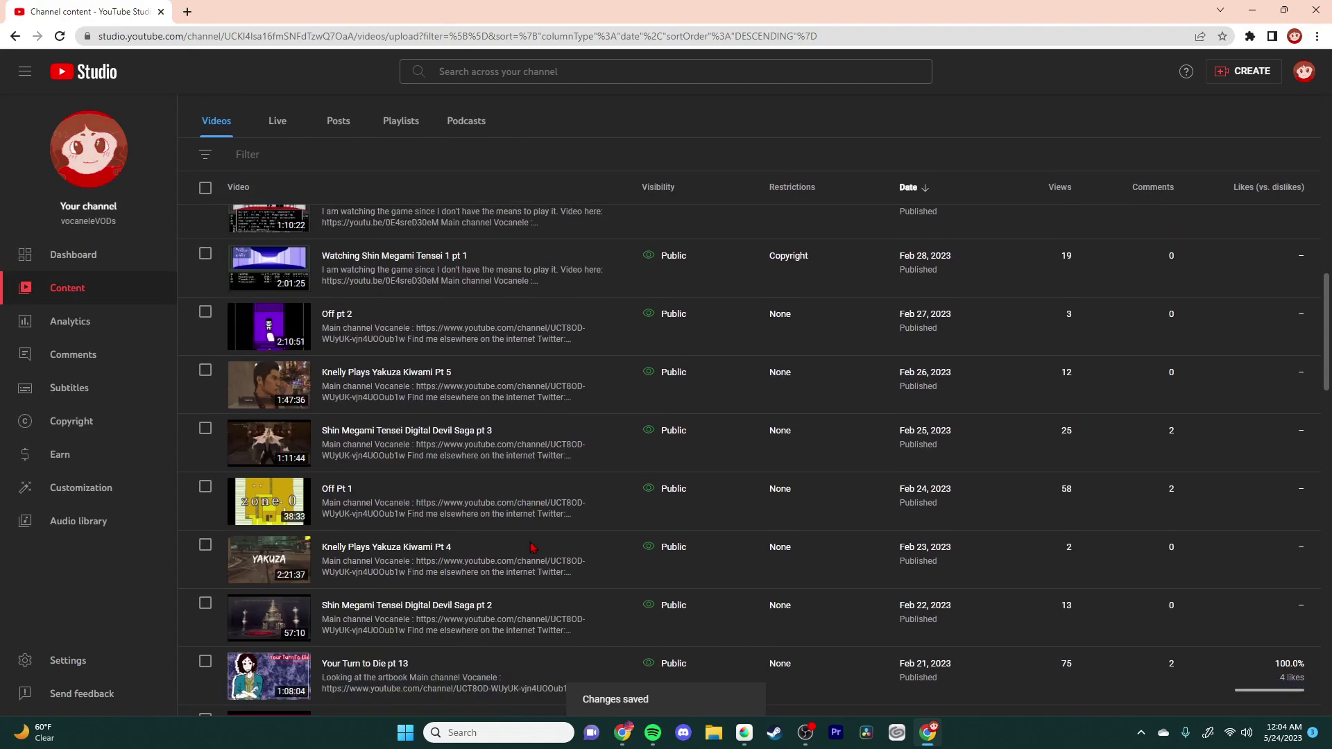
{"action": "scroll", "coordinate": [531, 548], "scroll_direction": "down", "scroll_amount": 15}
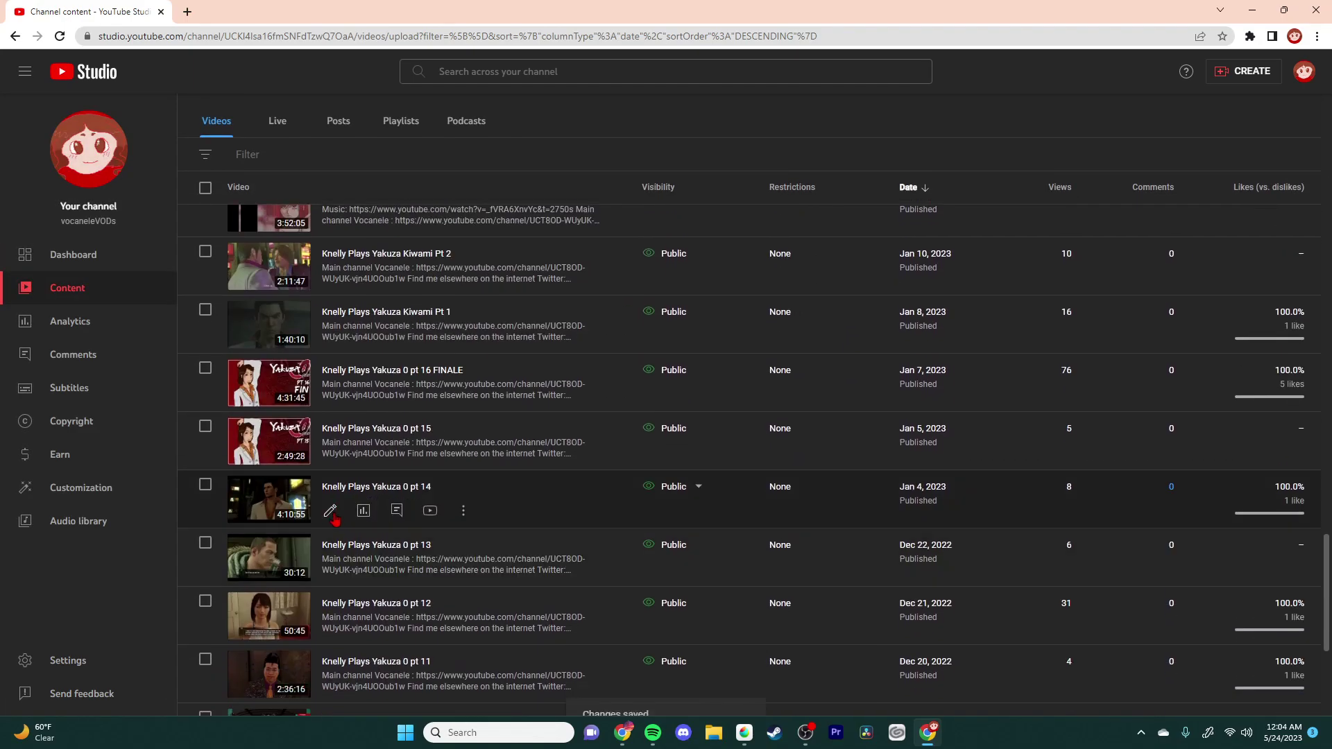
{"action": "left_click", "coordinate": [330, 511]}
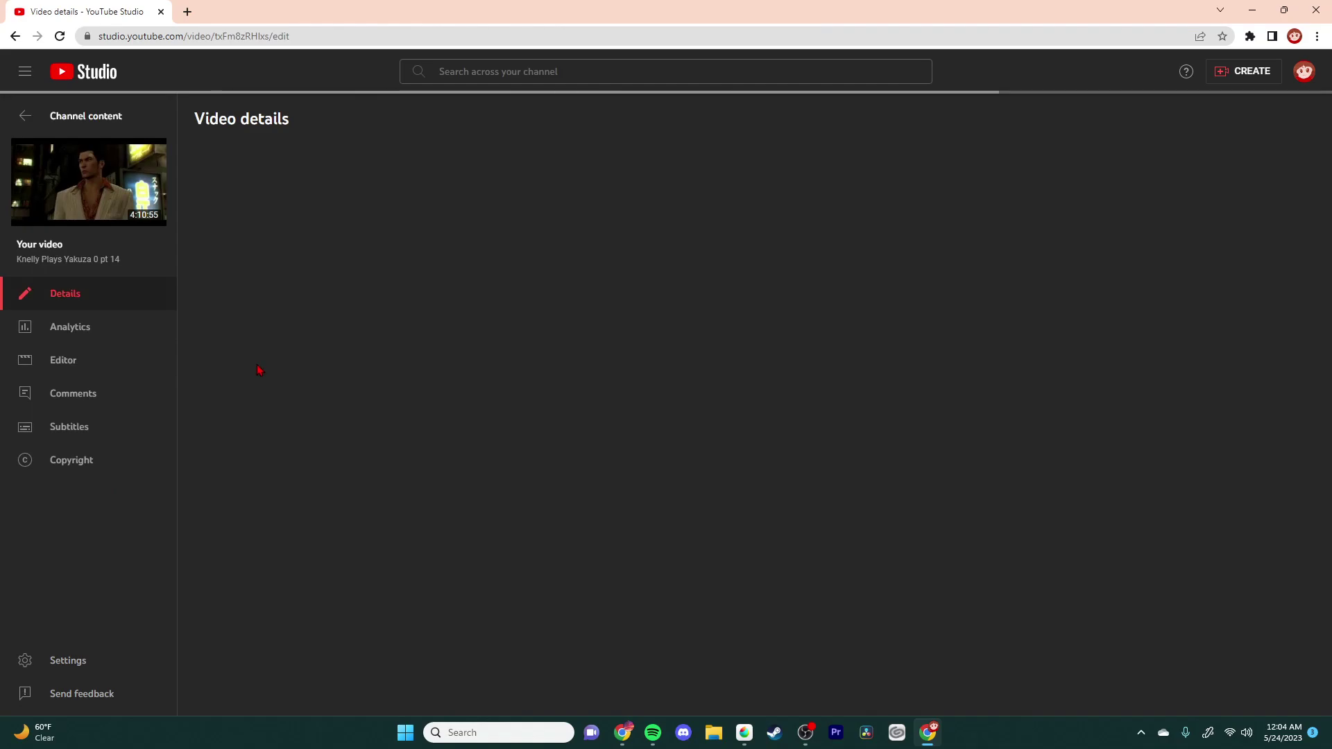
{"action": "left_click", "coordinate": [253, 479]}
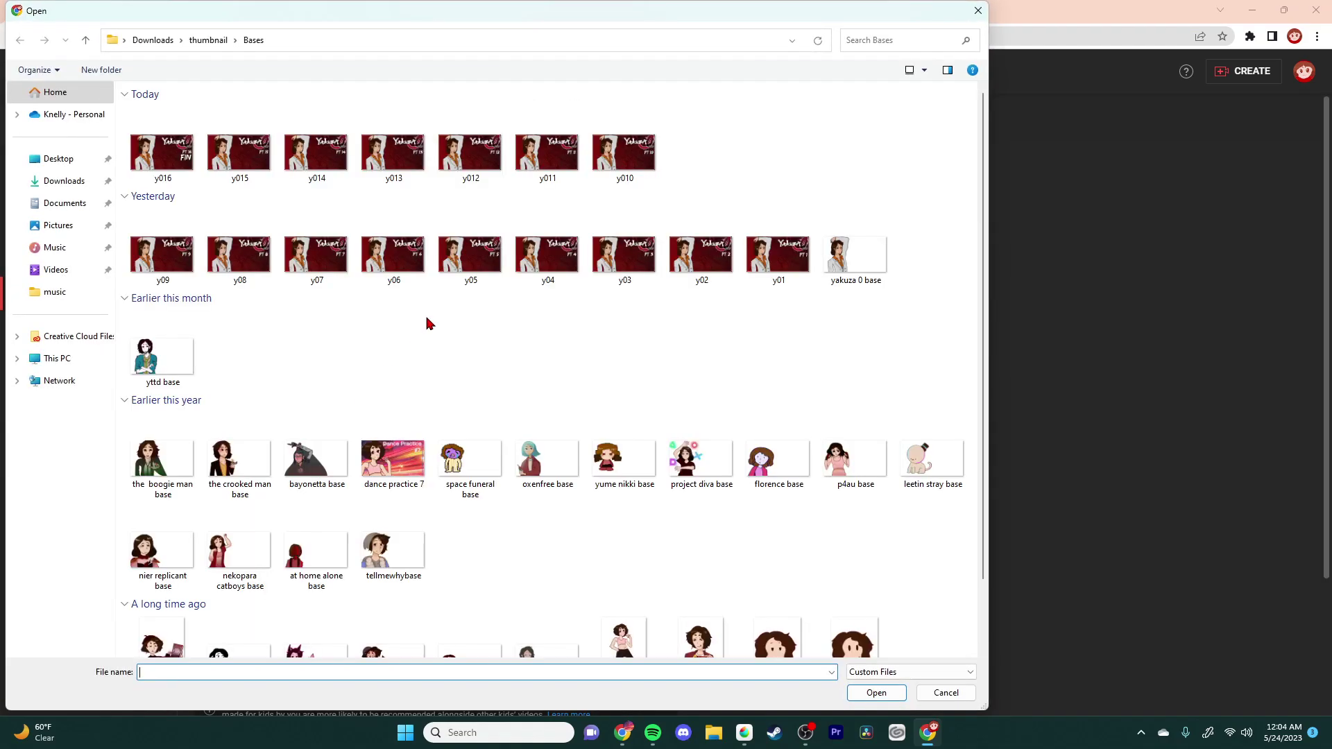
{"action": "double_click", "coordinate": [315, 150]}
{"action": "left_click", "coordinate": [892, 119]}
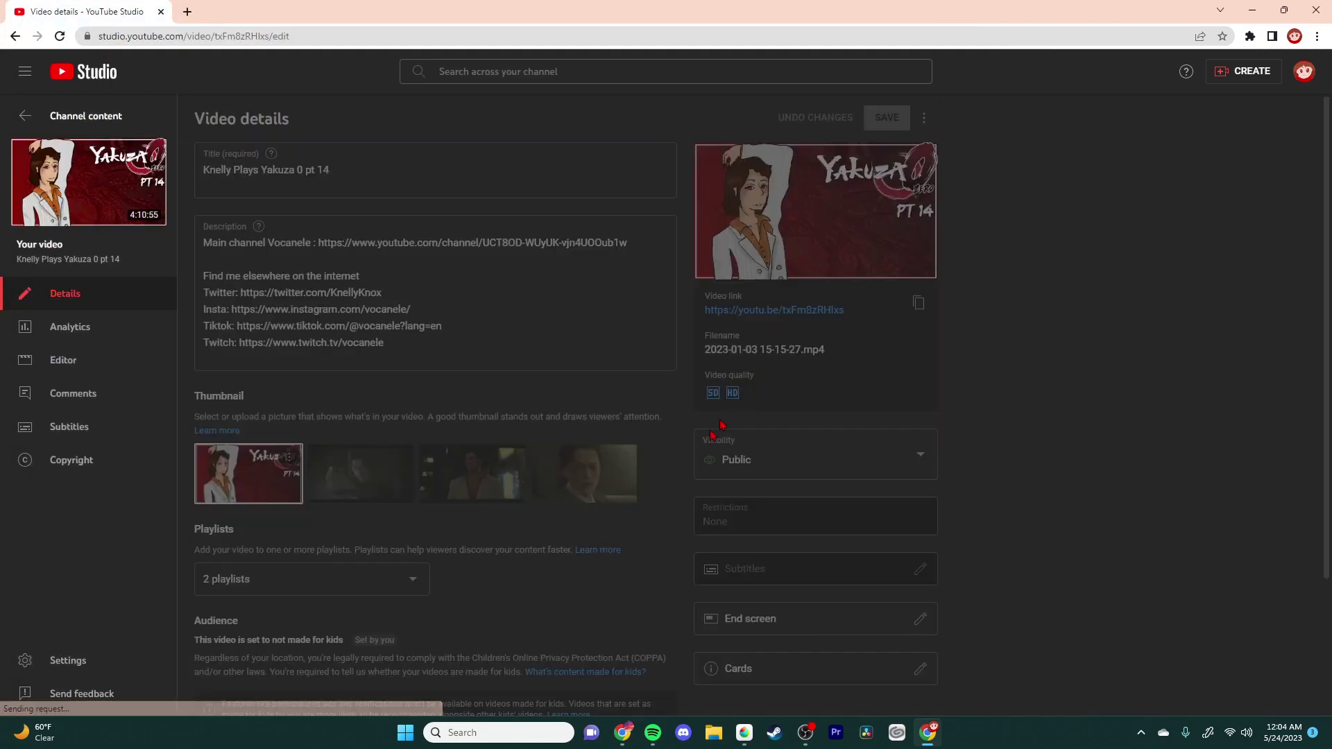
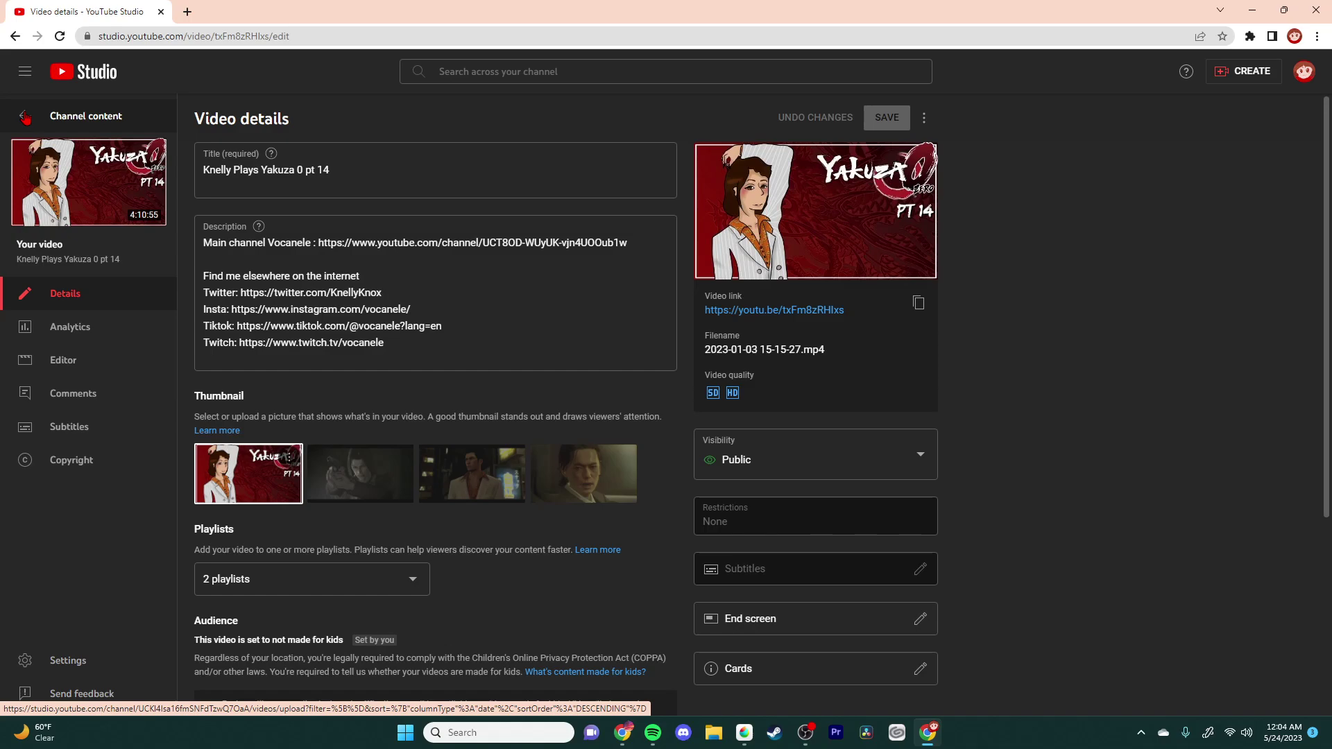
Step: From the channel content, open the Yakuza 0 pt 13 video's details, upload y013 as its thumbnail and save
{"action": "left_click", "coordinate": [25, 117]}
{"action": "scroll", "coordinate": [437, 515], "scroll_direction": "down", "scroll_amount": 20}
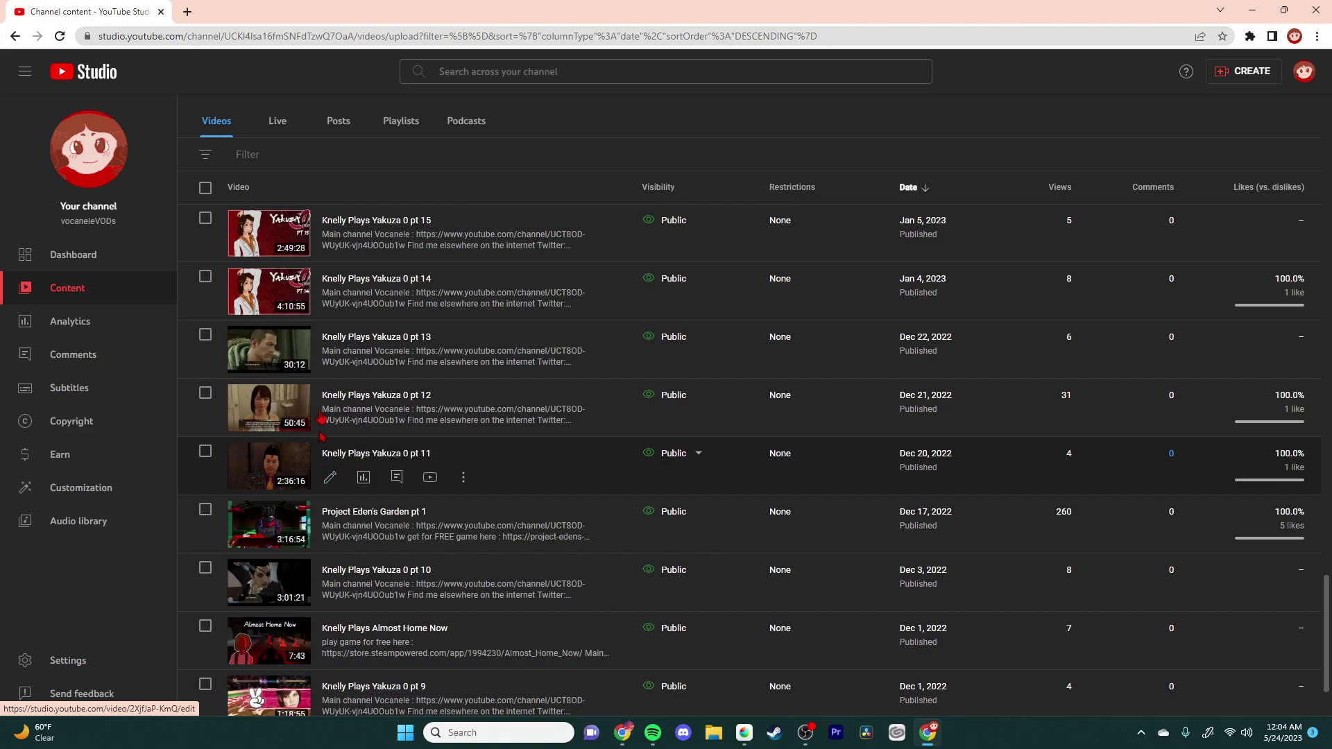
{"action": "left_click", "coordinate": [327, 364]}
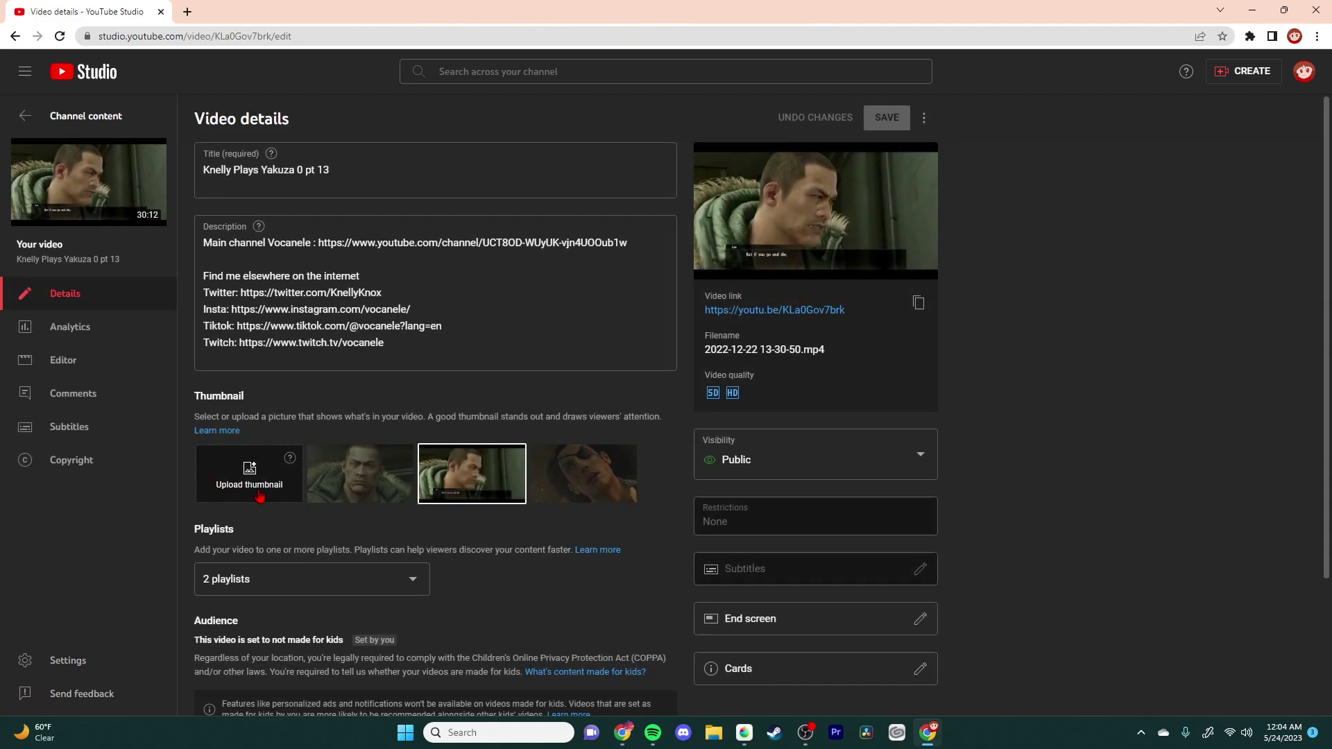
{"action": "left_click", "coordinate": [263, 495]}
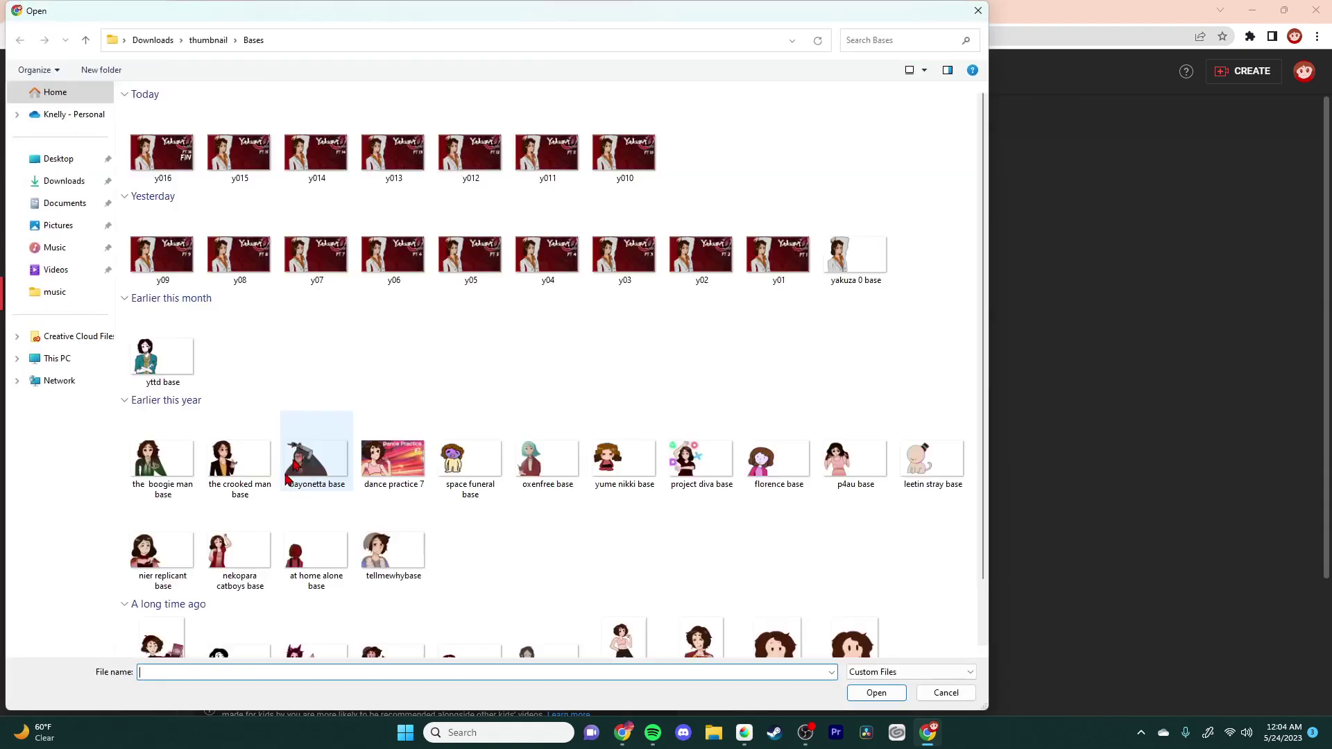
{"action": "double_click", "coordinate": [392, 173]}
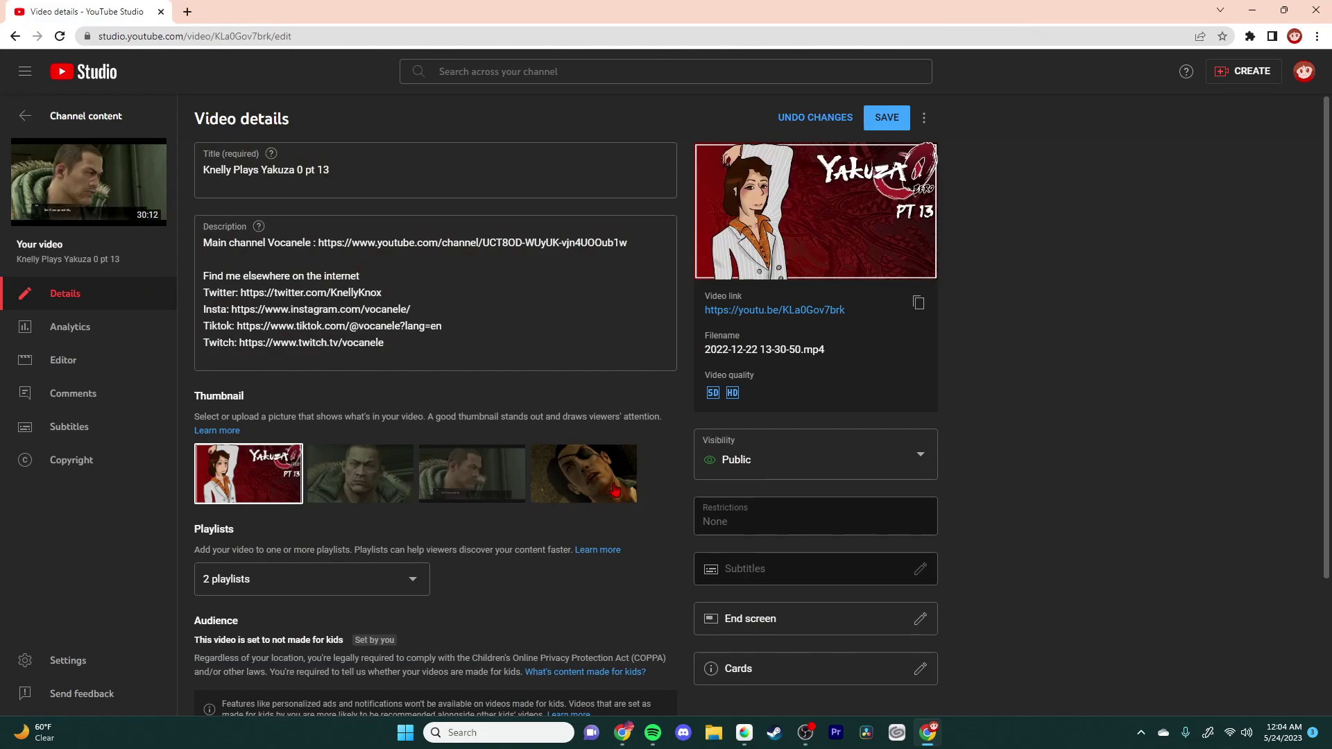
{"action": "left_click", "coordinate": [880, 118]}
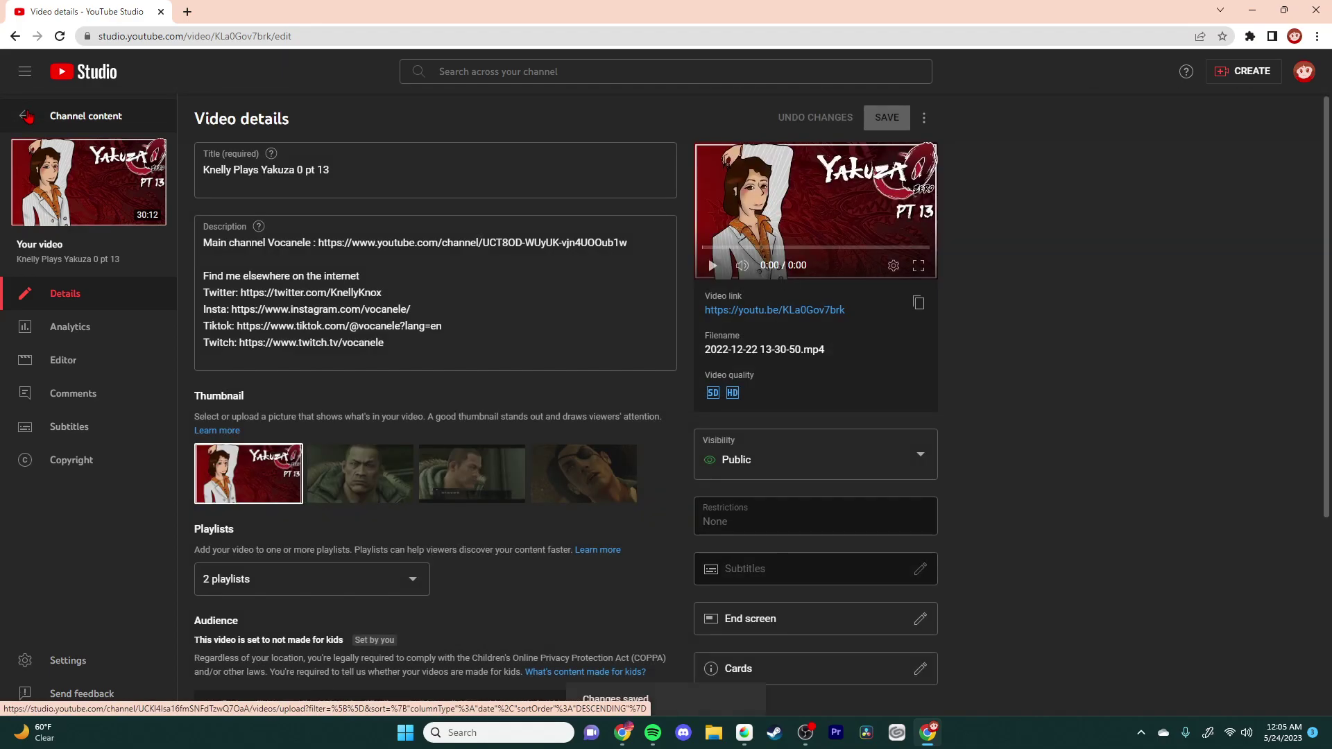
Step: From the channel content, open the Yakuza 0 pt 12 video's details, upload y012 as its thumbnail and save
{"action": "left_click", "coordinate": [26, 116]}
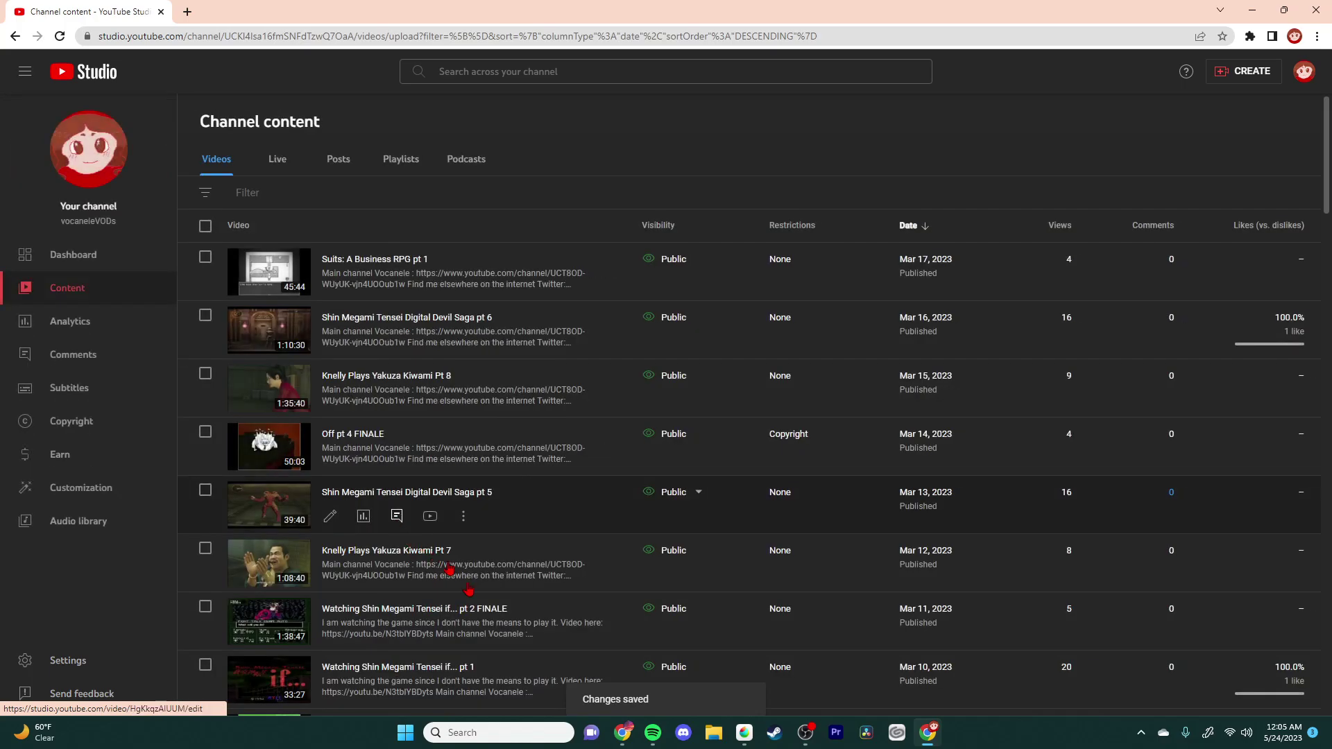
{"action": "scroll", "coordinate": [568, 556], "scroll_direction": "down", "scroll_amount": 7}
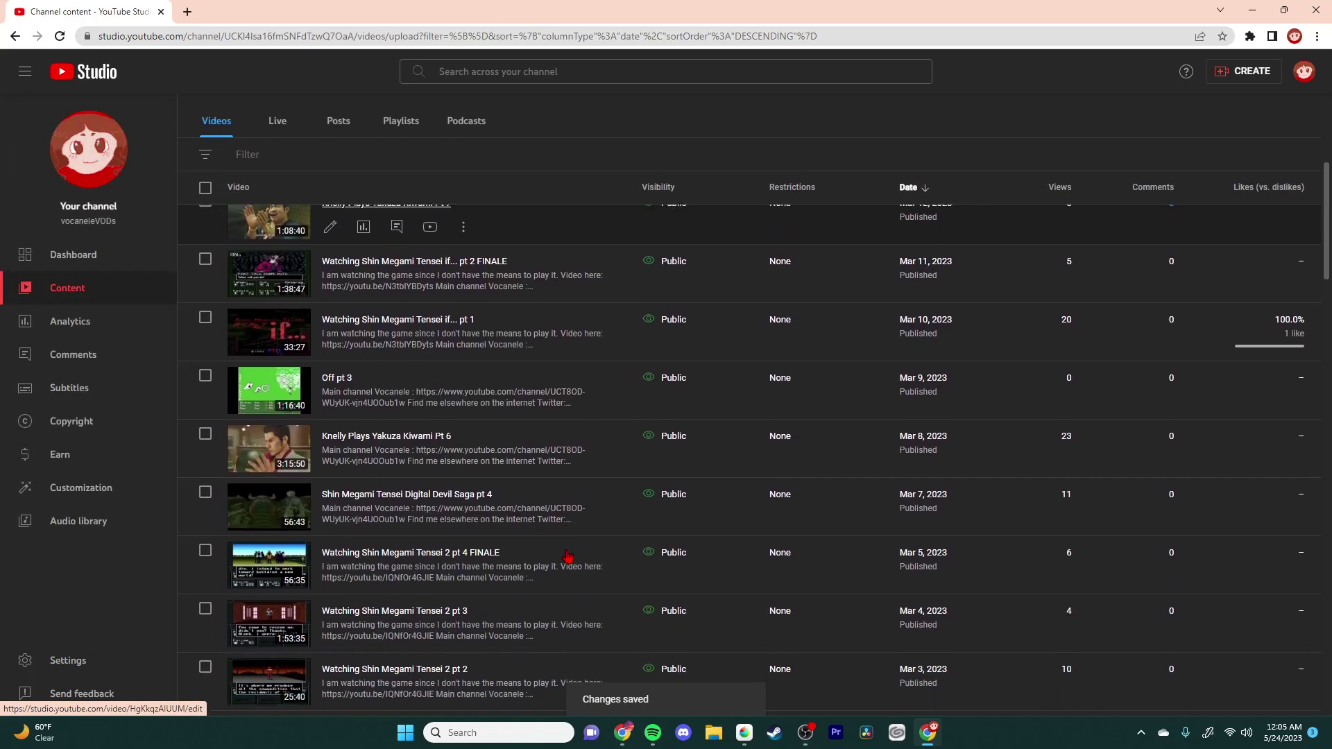
{"action": "scroll", "coordinate": [567, 557], "scroll_direction": "down", "scroll_amount": 20}
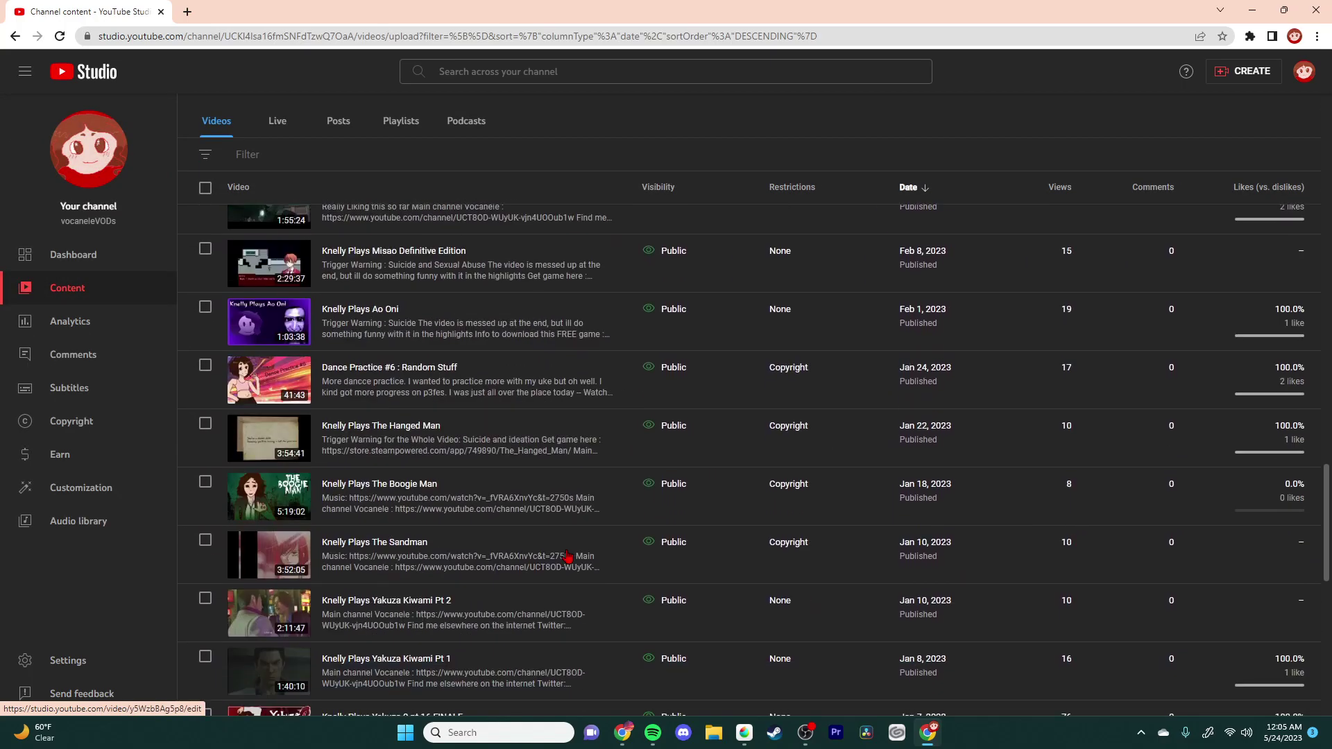
{"action": "scroll", "coordinate": [568, 557], "scroll_direction": "down", "scroll_amount": 1}
{"action": "scroll", "coordinate": [567, 556], "scroll_direction": "down", "scroll_amount": 3}
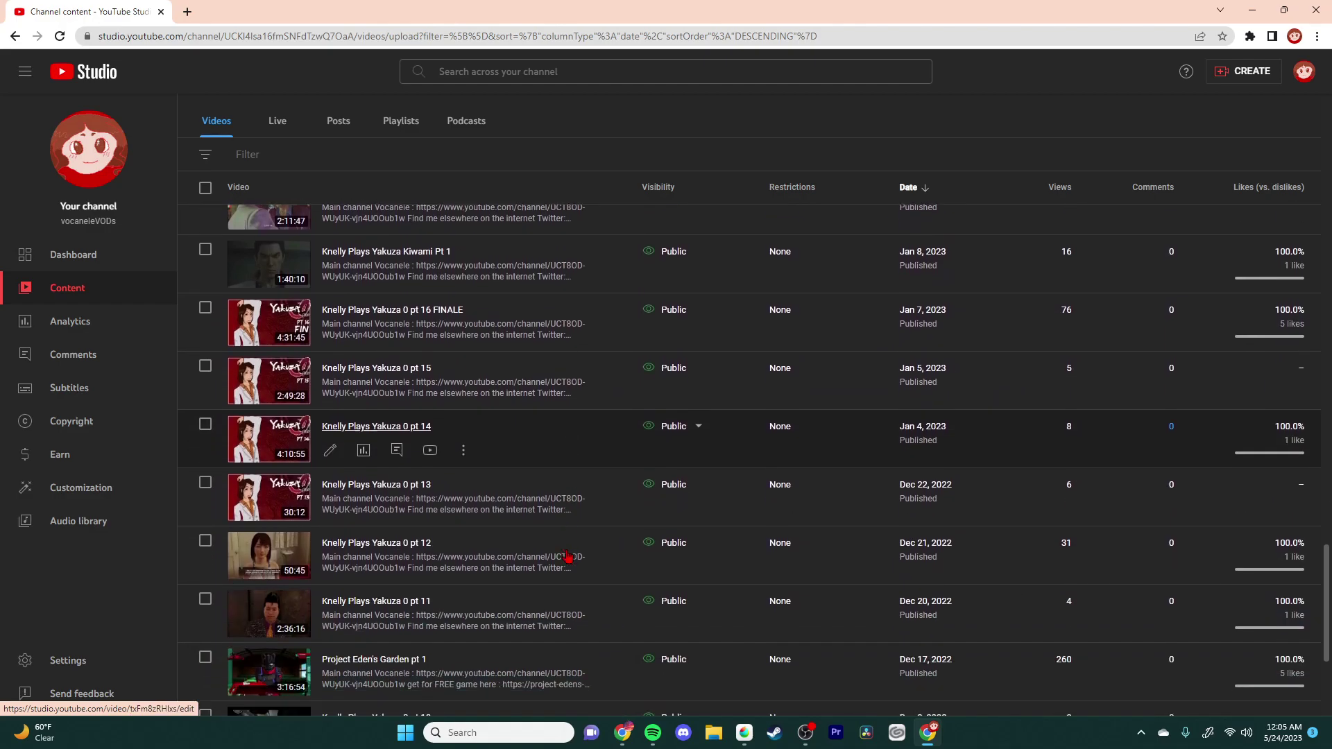
{"action": "left_click", "coordinate": [329, 489]}
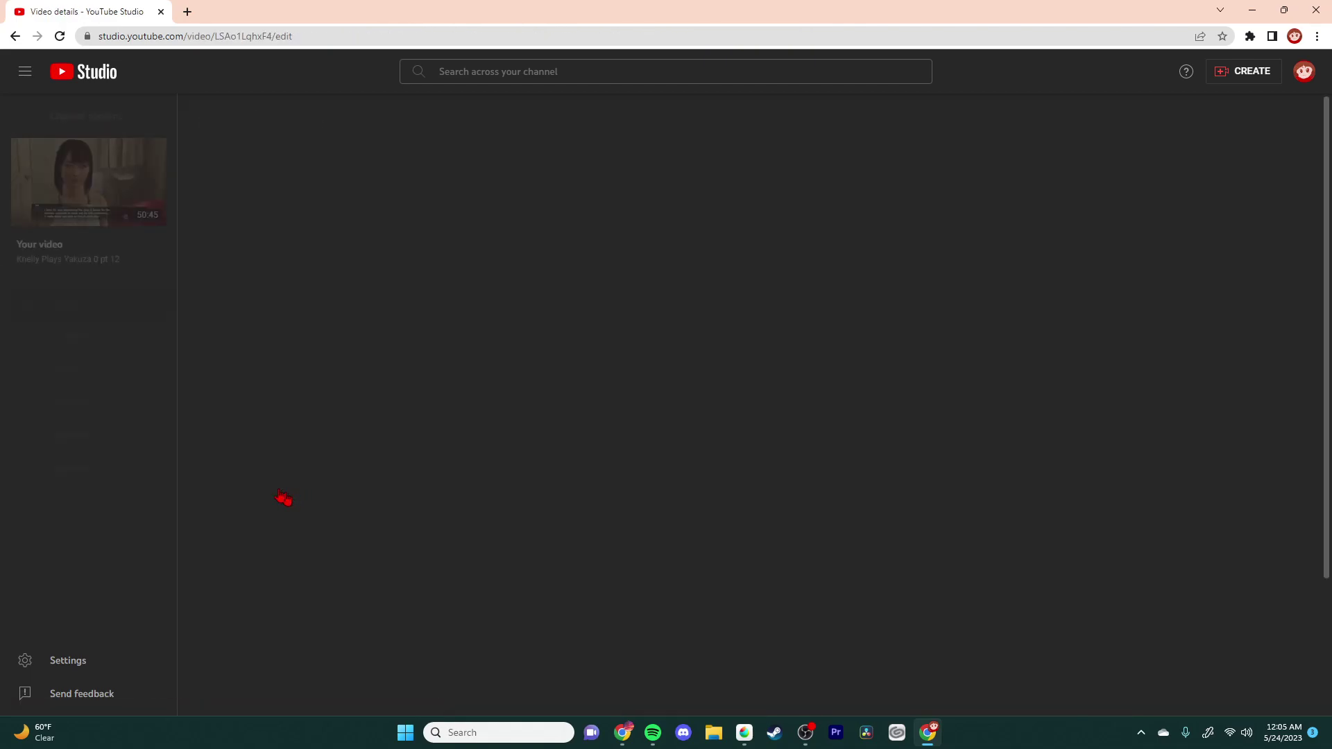
{"action": "left_click", "coordinate": [259, 489]}
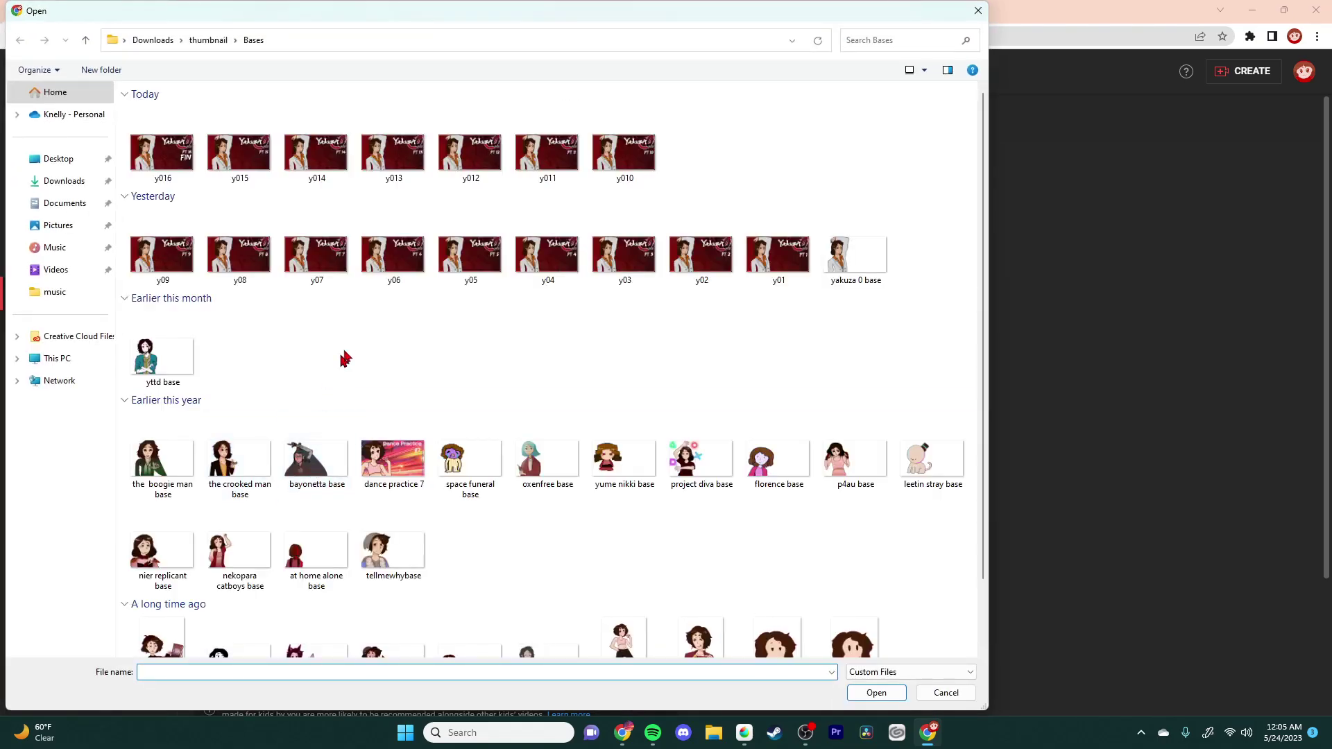
{"action": "double_click", "coordinate": [465, 182]}
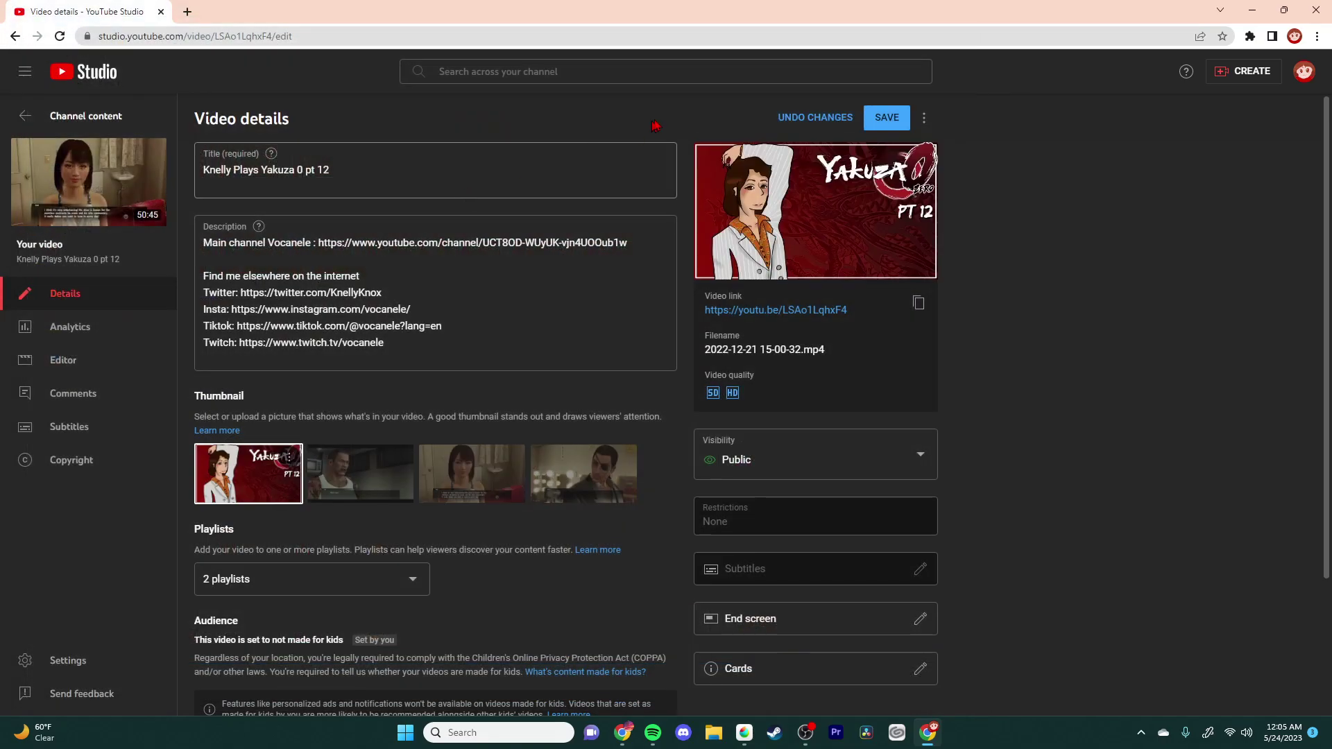
{"action": "left_click", "coordinate": [866, 121]}
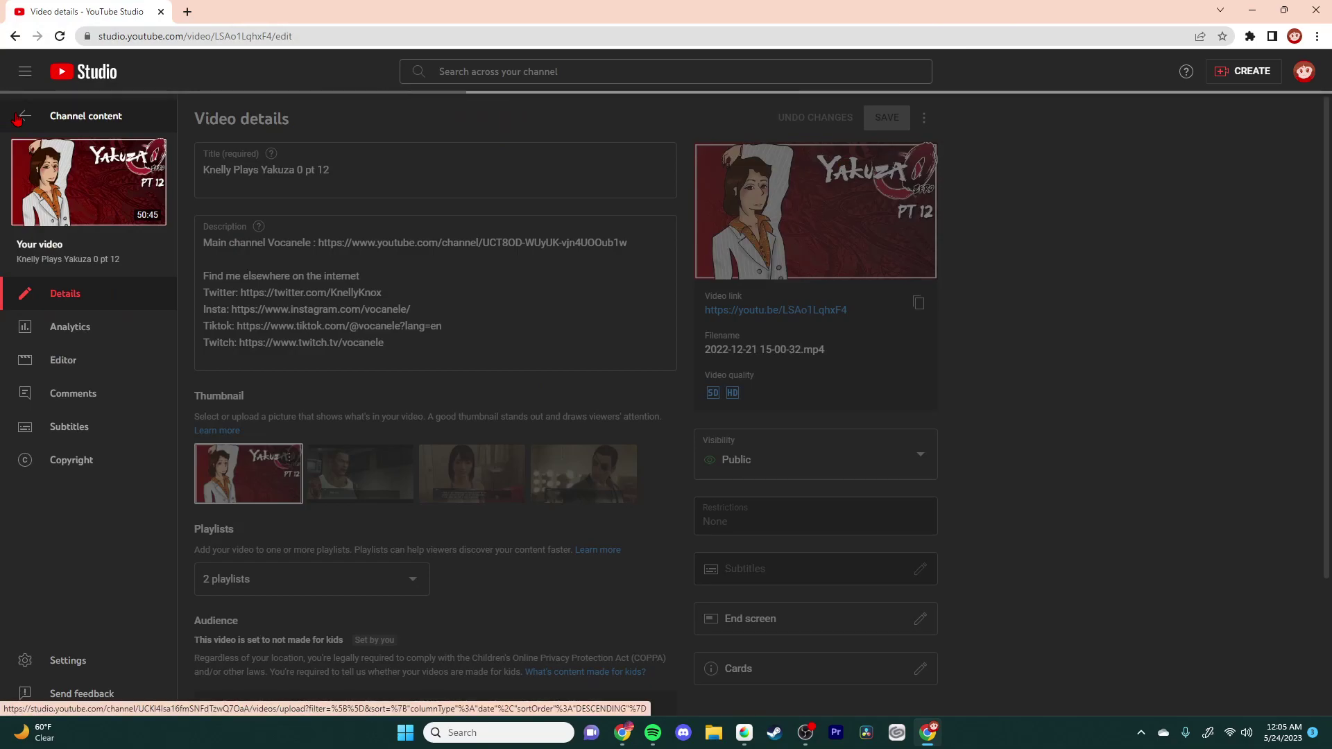
Step: From the channel content, open the Yakuza 0 pt 11 video's details, upload y011 as its thumbnail and save
{"action": "left_click", "coordinate": [18, 119]}
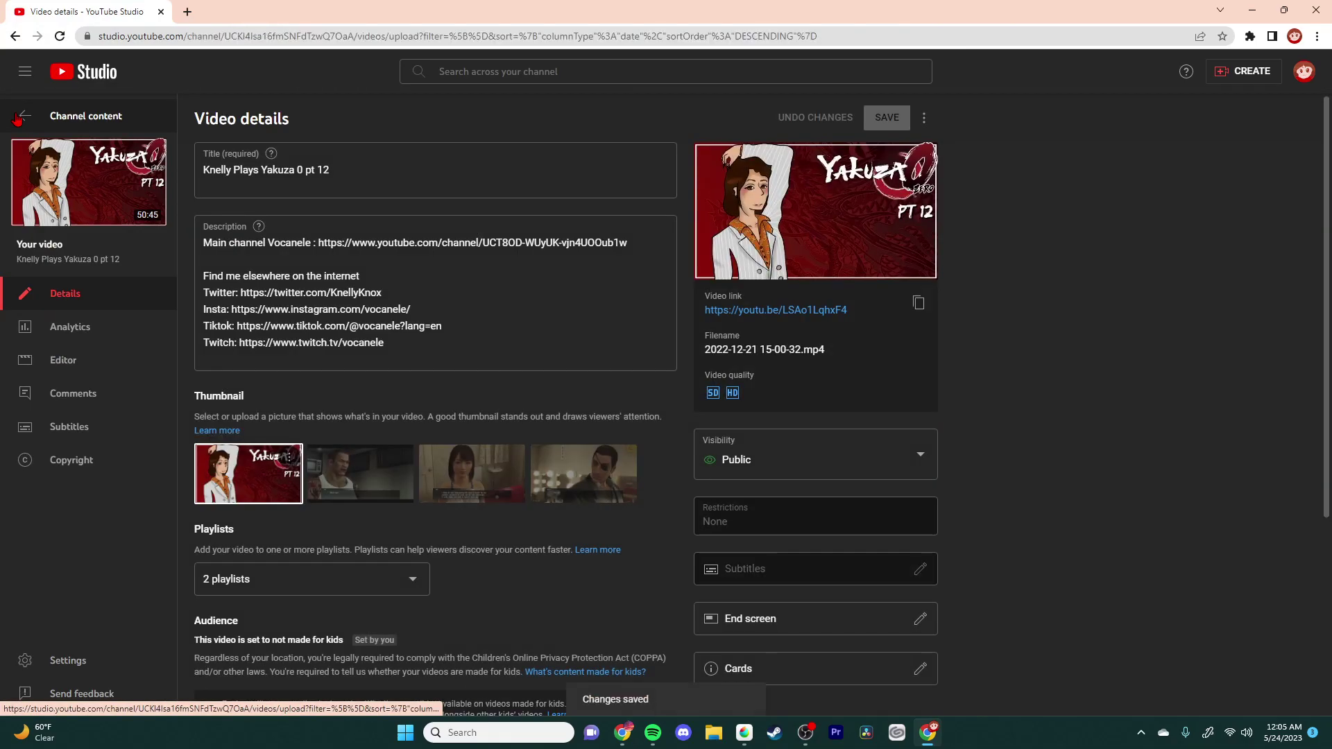
{"action": "scroll", "coordinate": [519, 563], "scroll_direction": "down", "scroll_amount": 8}
{"action": "scroll", "coordinate": [519, 563], "scroll_direction": "down", "scroll_amount": 20}
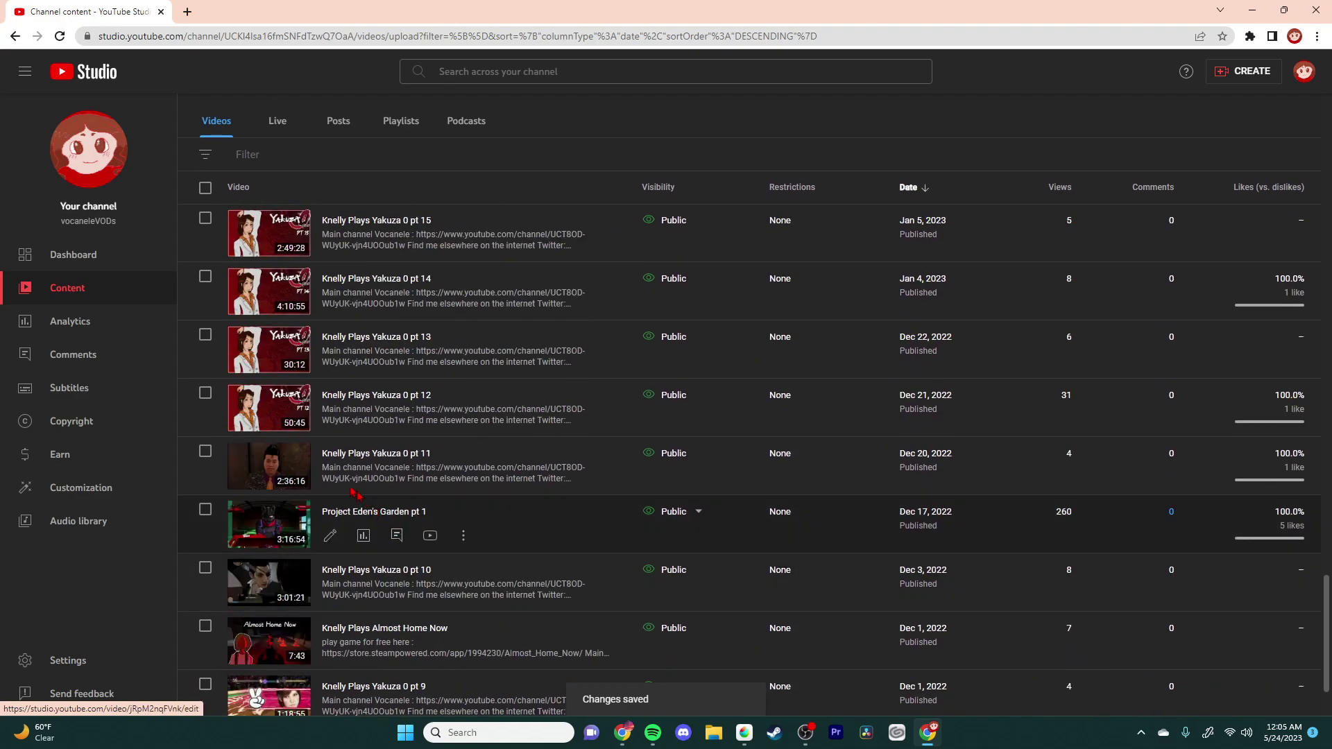
{"action": "left_click", "coordinate": [329, 477]}
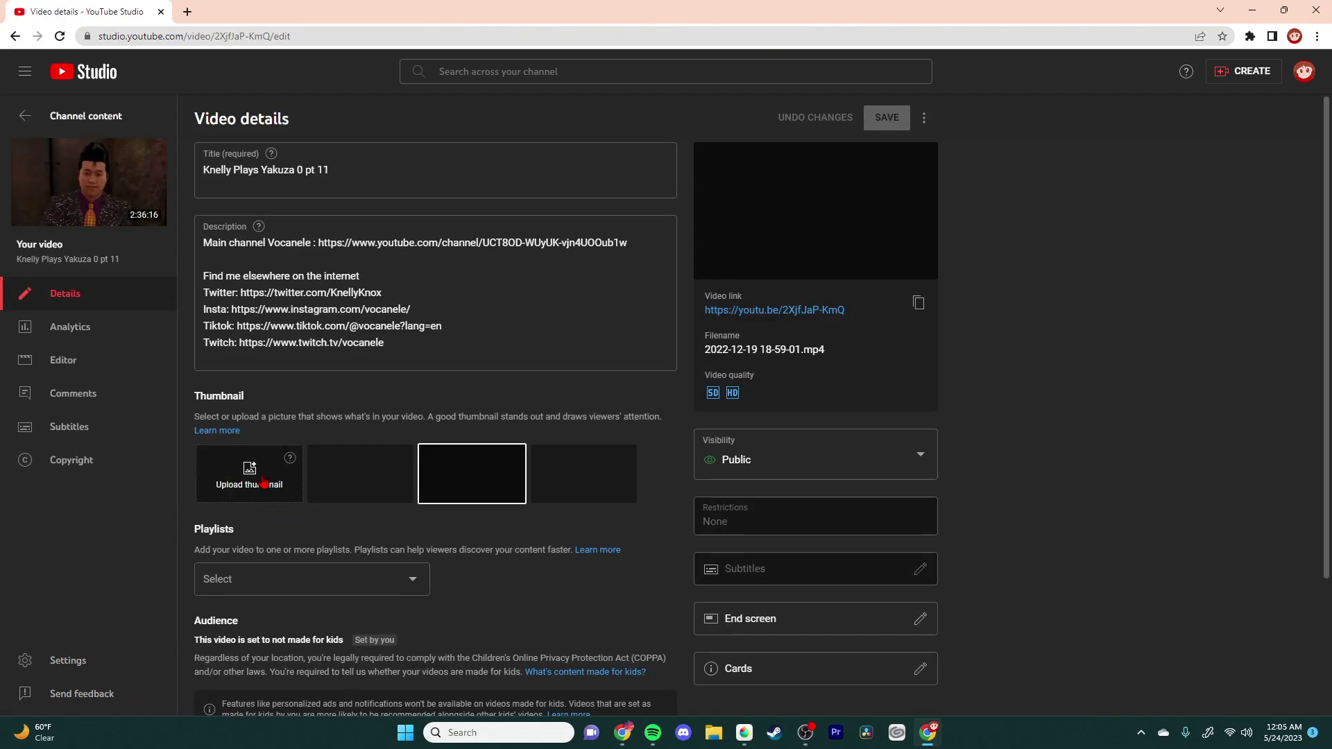
{"action": "left_click", "coordinate": [263, 480]}
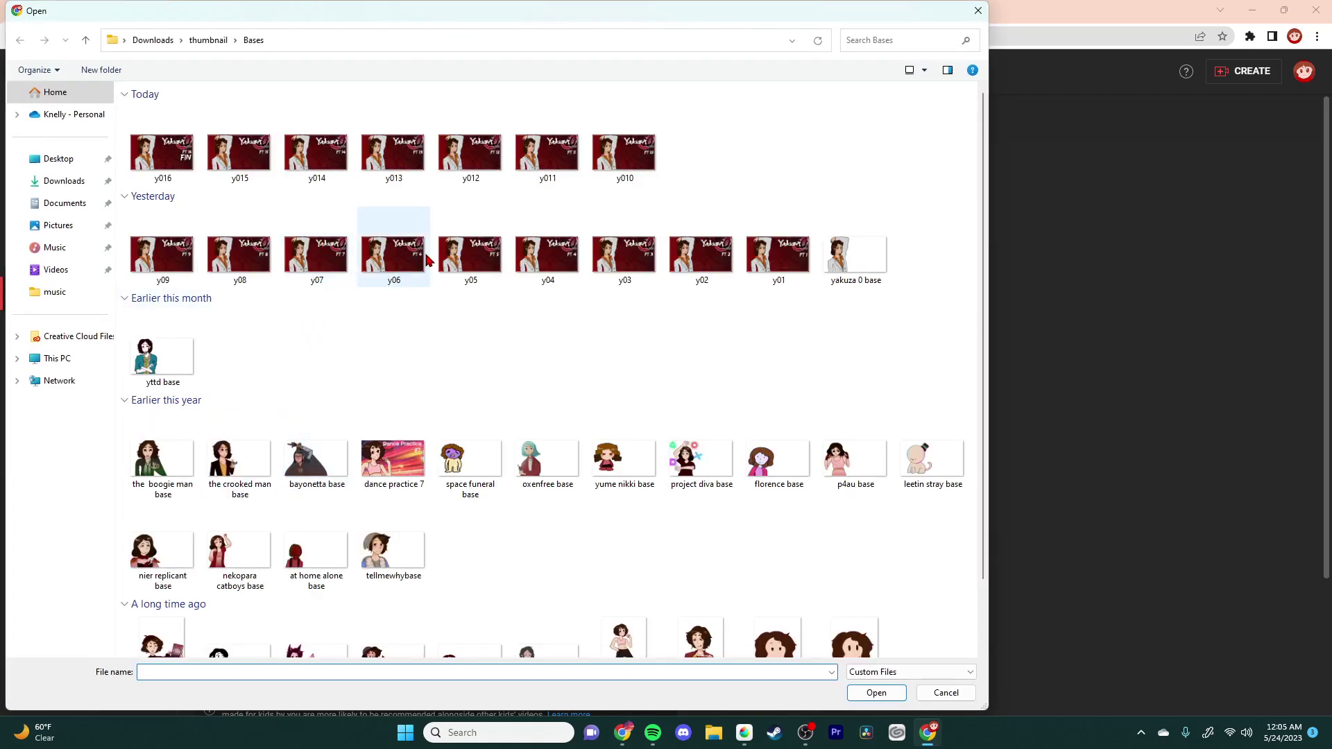
{"action": "double_click", "coordinate": [559, 168]}
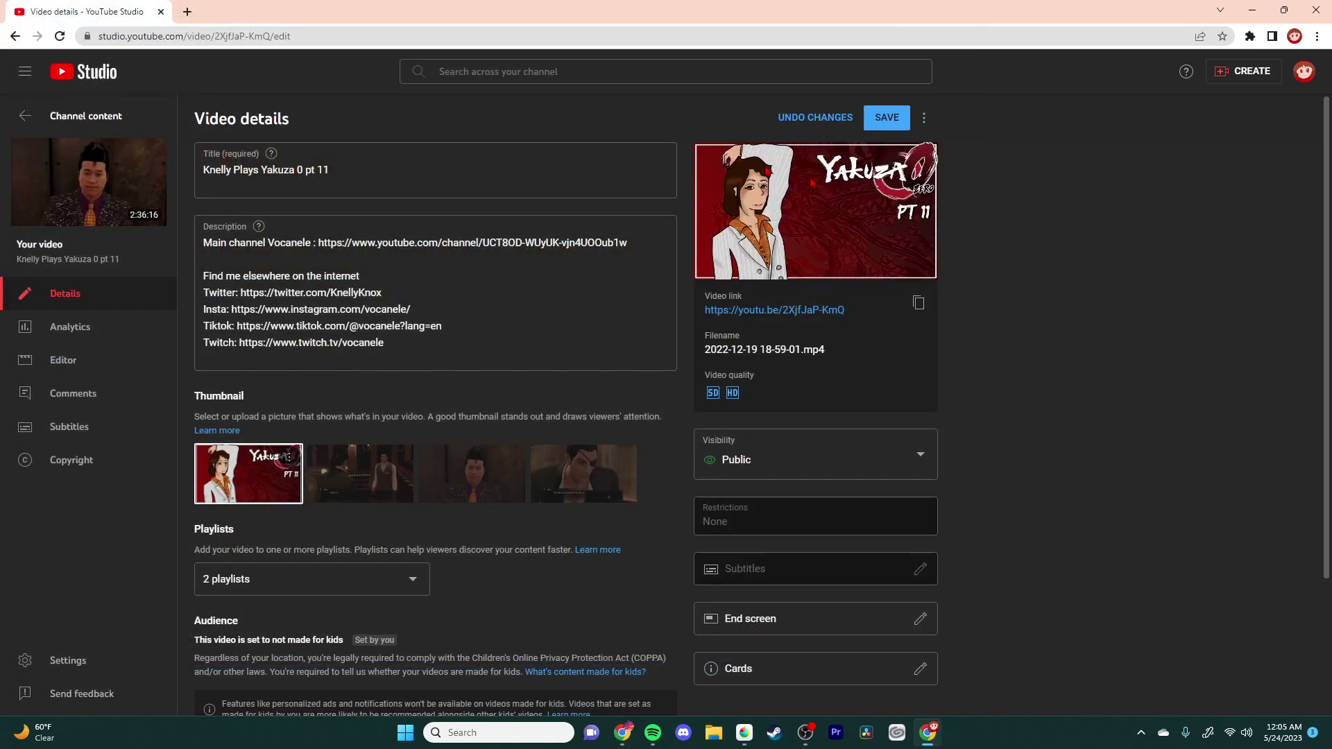
{"action": "left_click", "coordinate": [893, 118]}
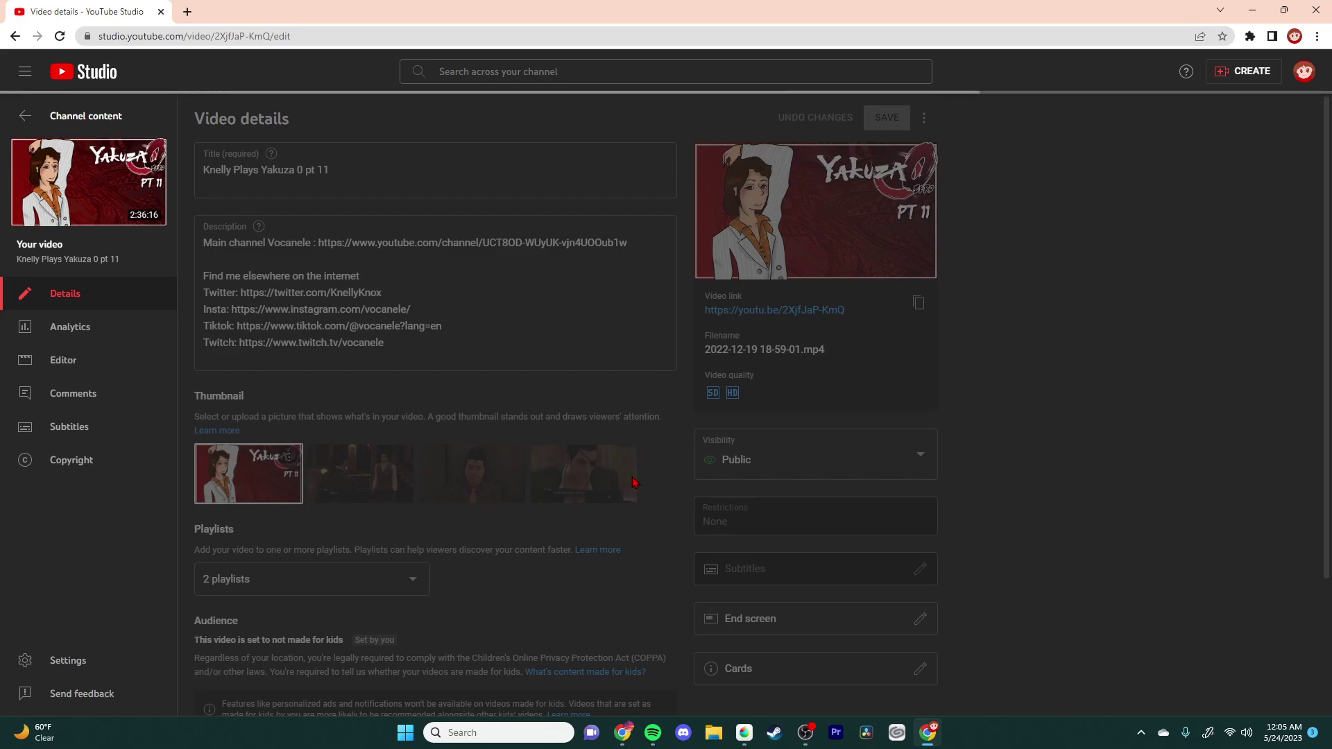
Step: Return to the channel content, open the Yakuza 0 pt 10 video's details, and save it with y010 as its uploaded thumbnail
{"action": "left_click", "coordinate": [23, 116]}
{"action": "scroll", "coordinate": [455, 449], "scroll_direction": "down", "scroll_amount": 20}
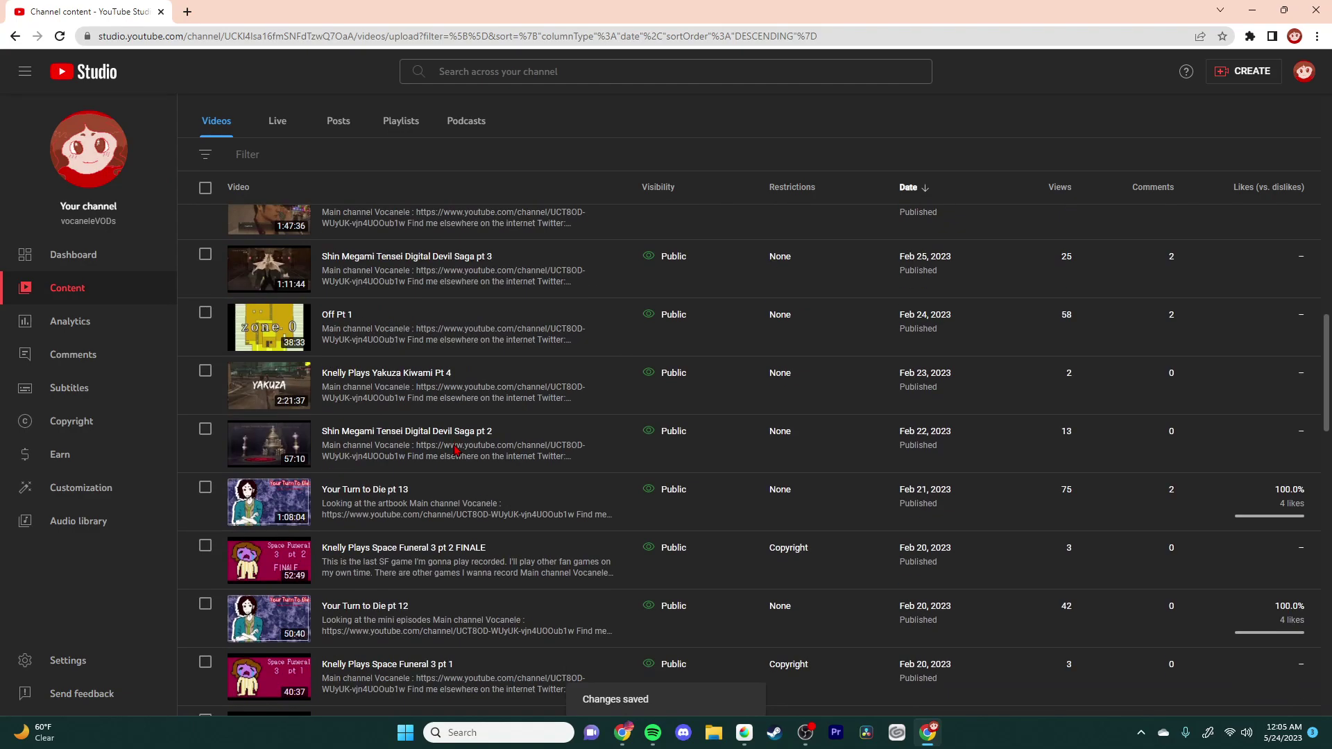
{"action": "scroll", "coordinate": [455, 449], "scroll_direction": "down", "scroll_amount": 2}
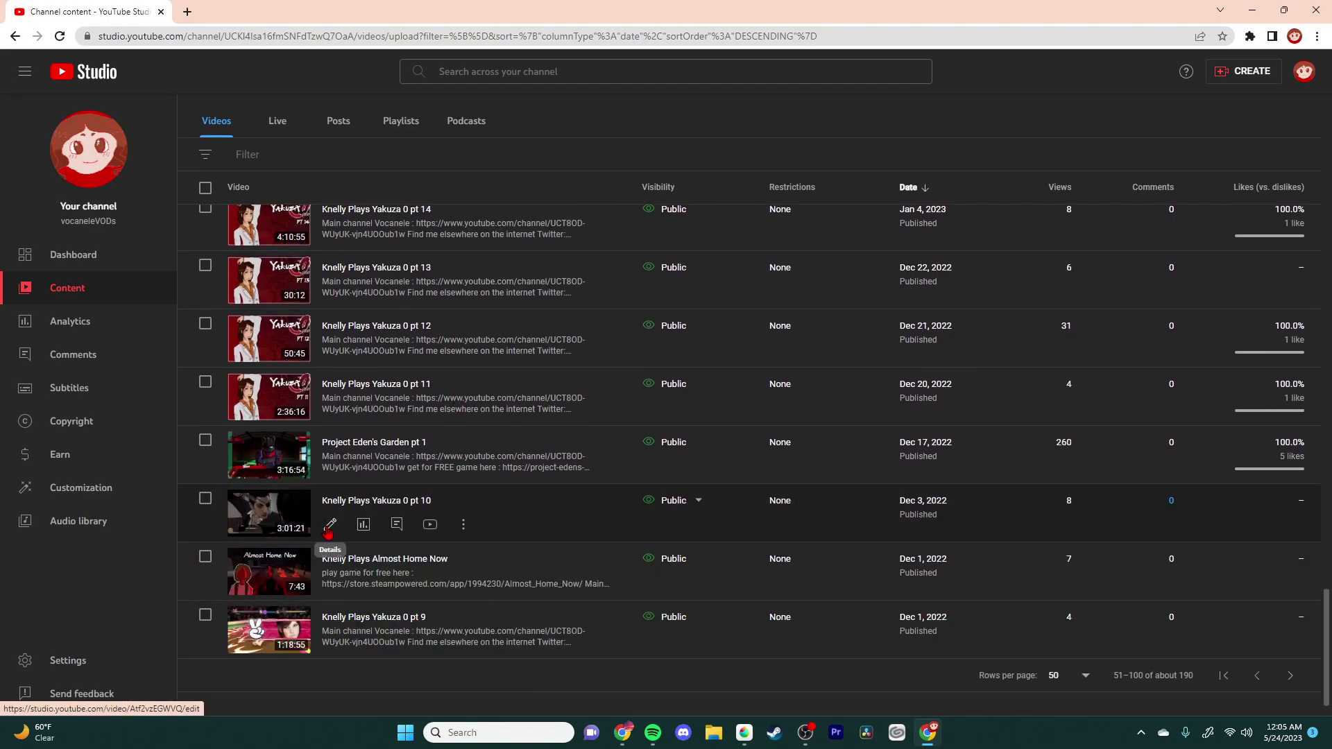
{"action": "left_click", "coordinate": [329, 528]}
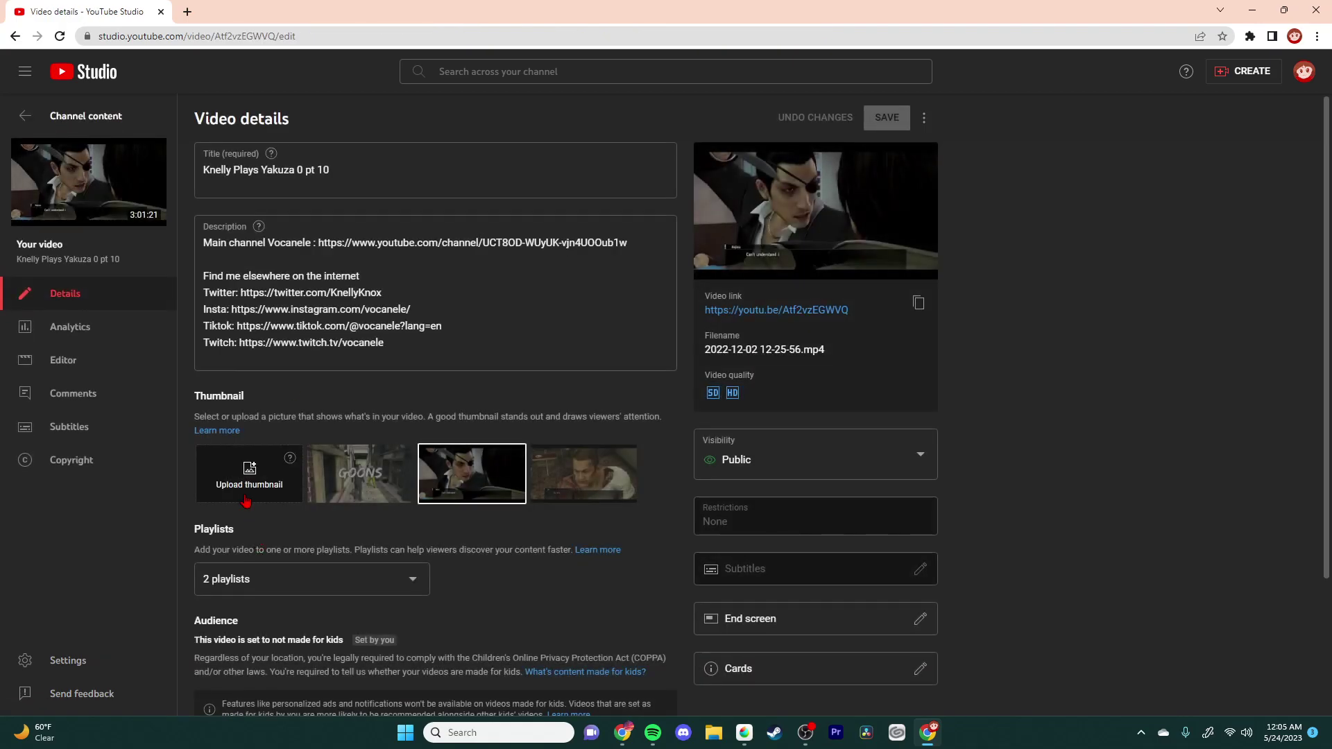
{"action": "left_click", "coordinate": [249, 498]}
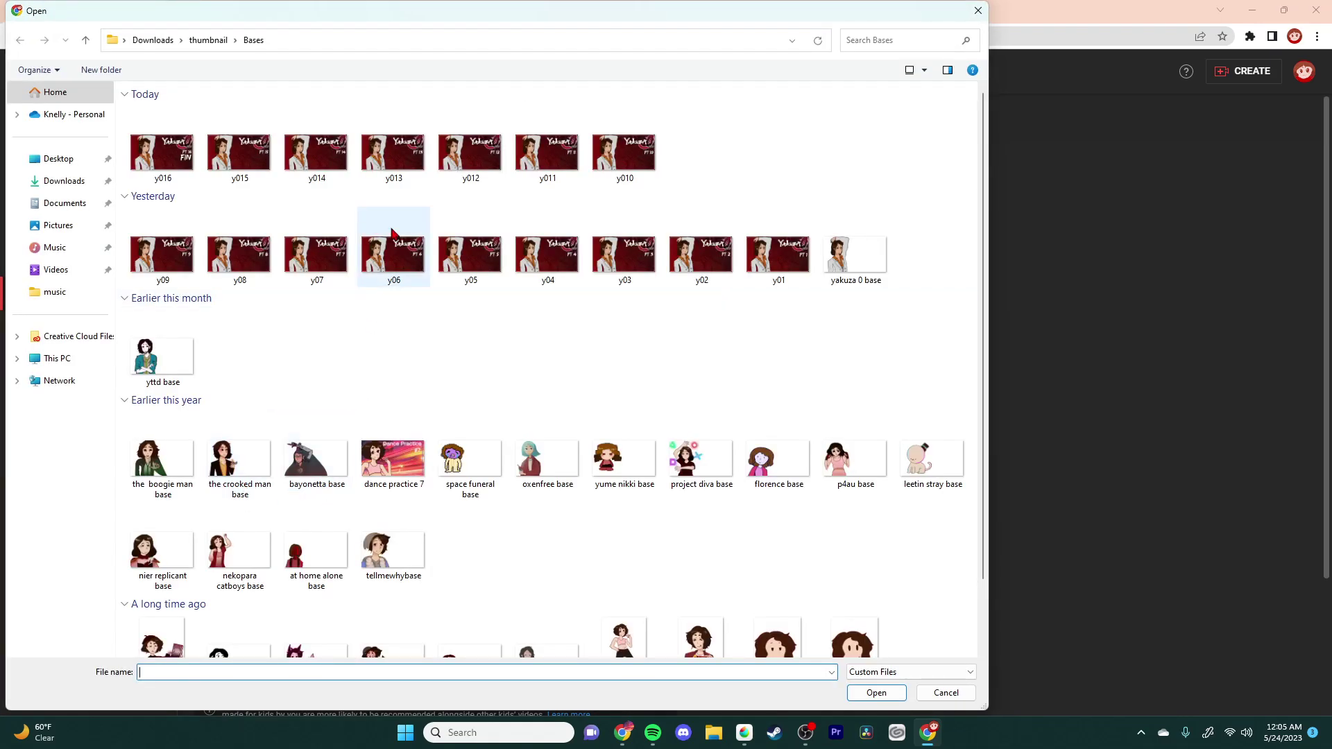
{"action": "double_click", "coordinate": [627, 160]}
{"action": "left_click", "coordinate": [901, 130]}
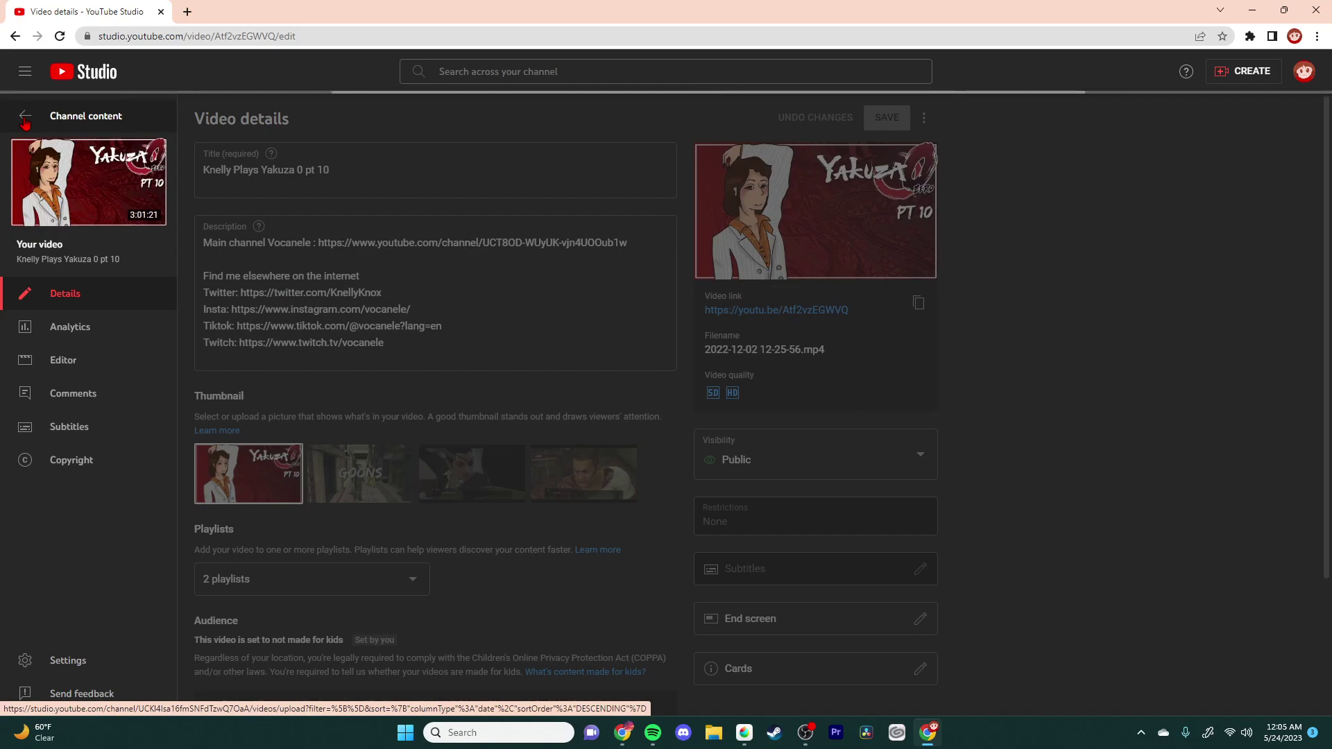
Step: Go back to the channel content, open the Yakuza 0 pt 9 video's details, and save it with y09 as its uploaded thumbnail
{"action": "left_click", "coordinate": [25, 122]}
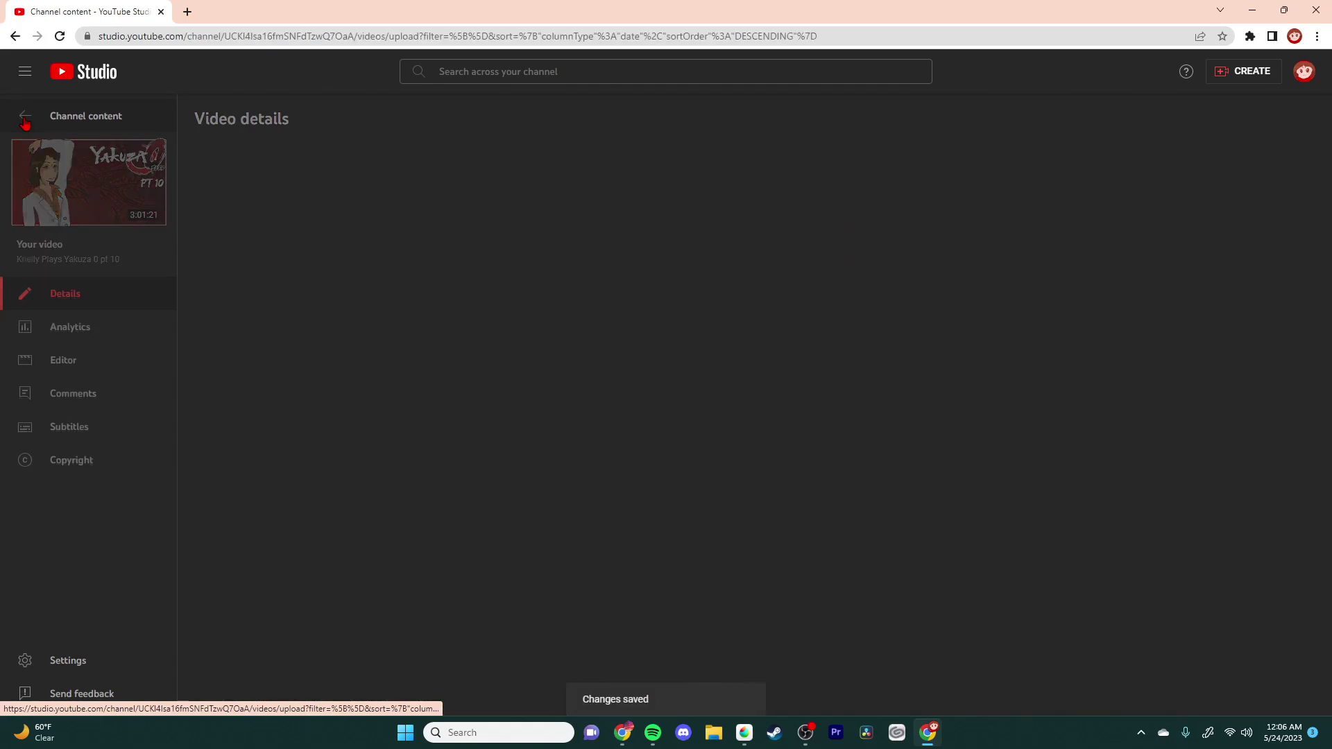
{"action": "scroll", "coordinate": [618, 583], "scroll_direction": "down", "scroll_amount": 3}
{"action": "scroll", "coordinate": [617, 583], "scroll_direction": "down", "scroll_amount": 15}
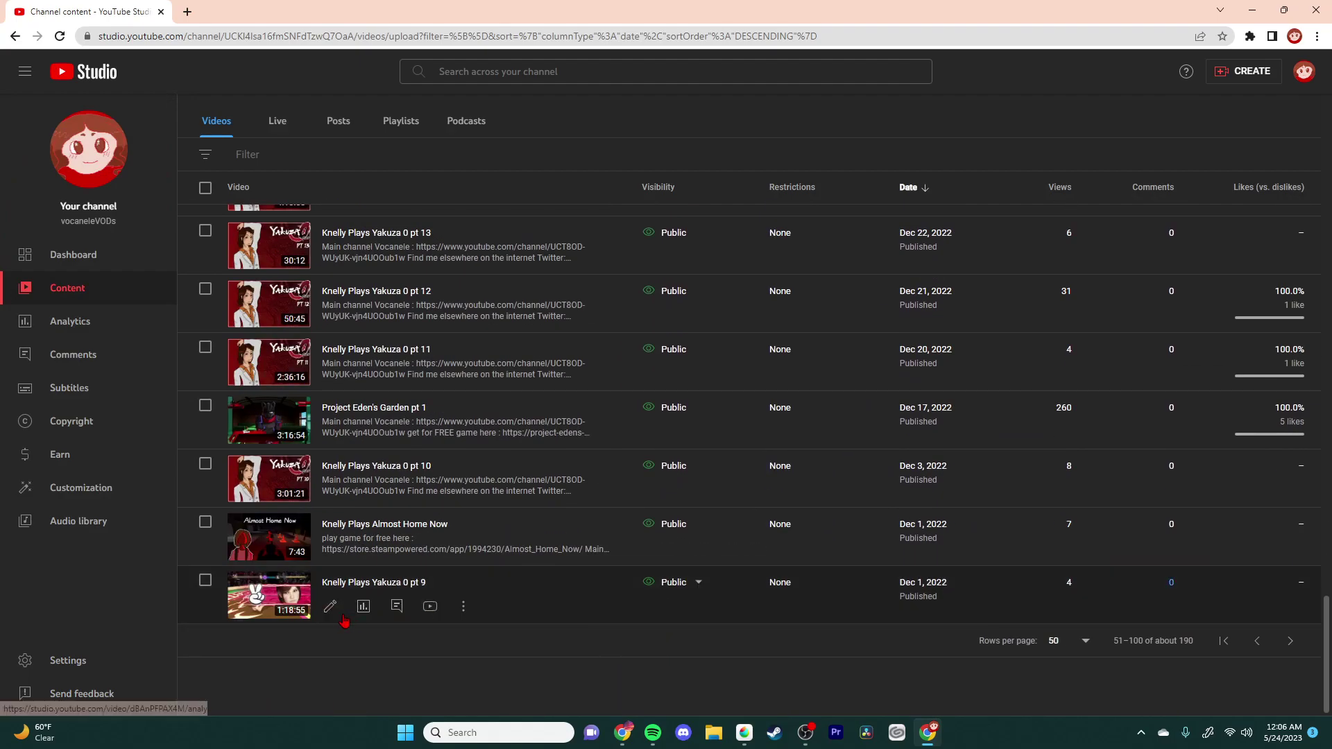
{"action": "left_click", "coordinate": [339, 610]}
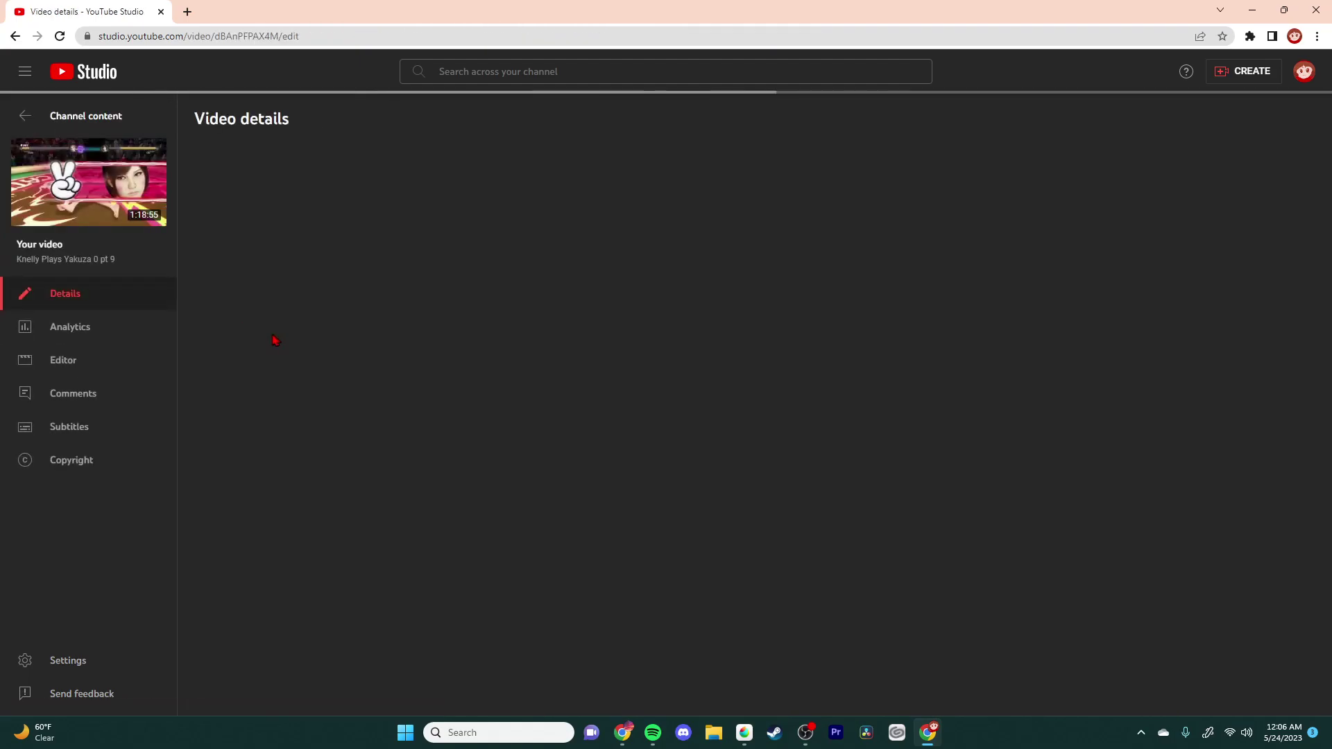
{"action": "left_click", "coordinate": [236, 500]}
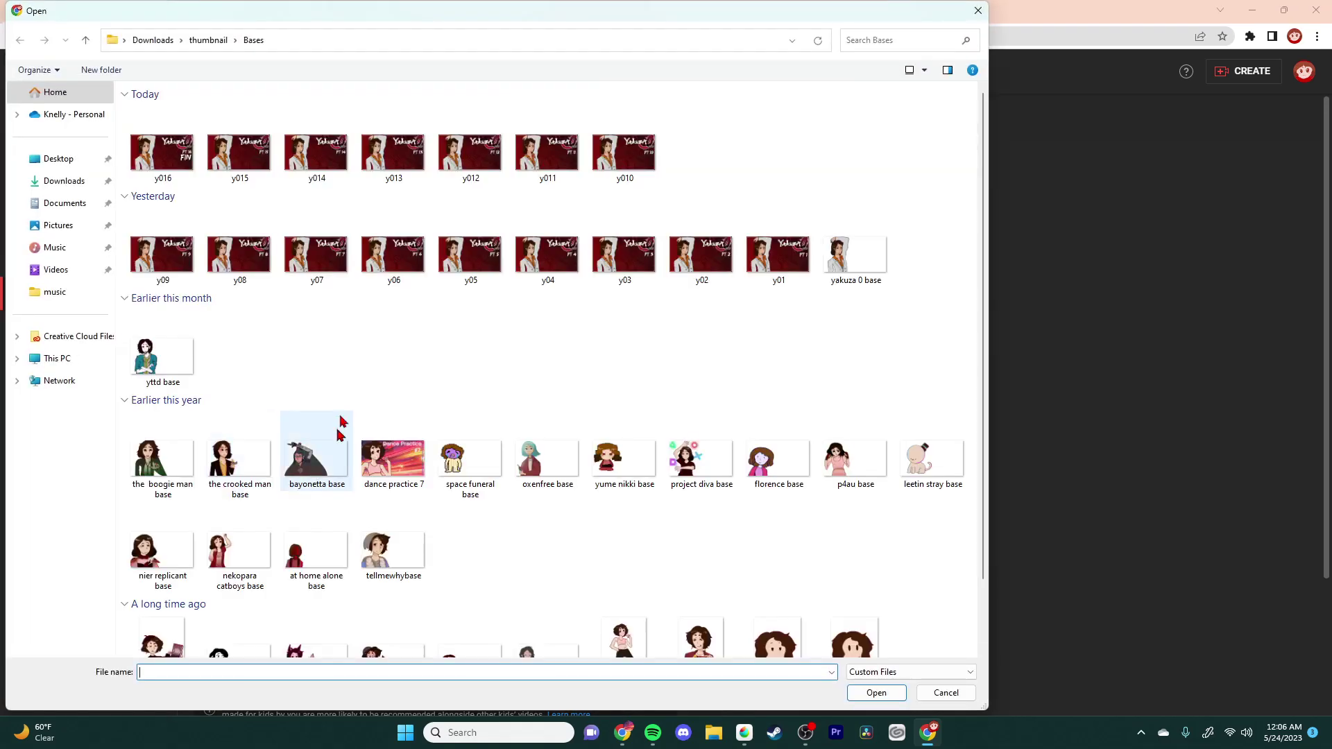
{"action": "double_click", "coordinate": [177, 277]}
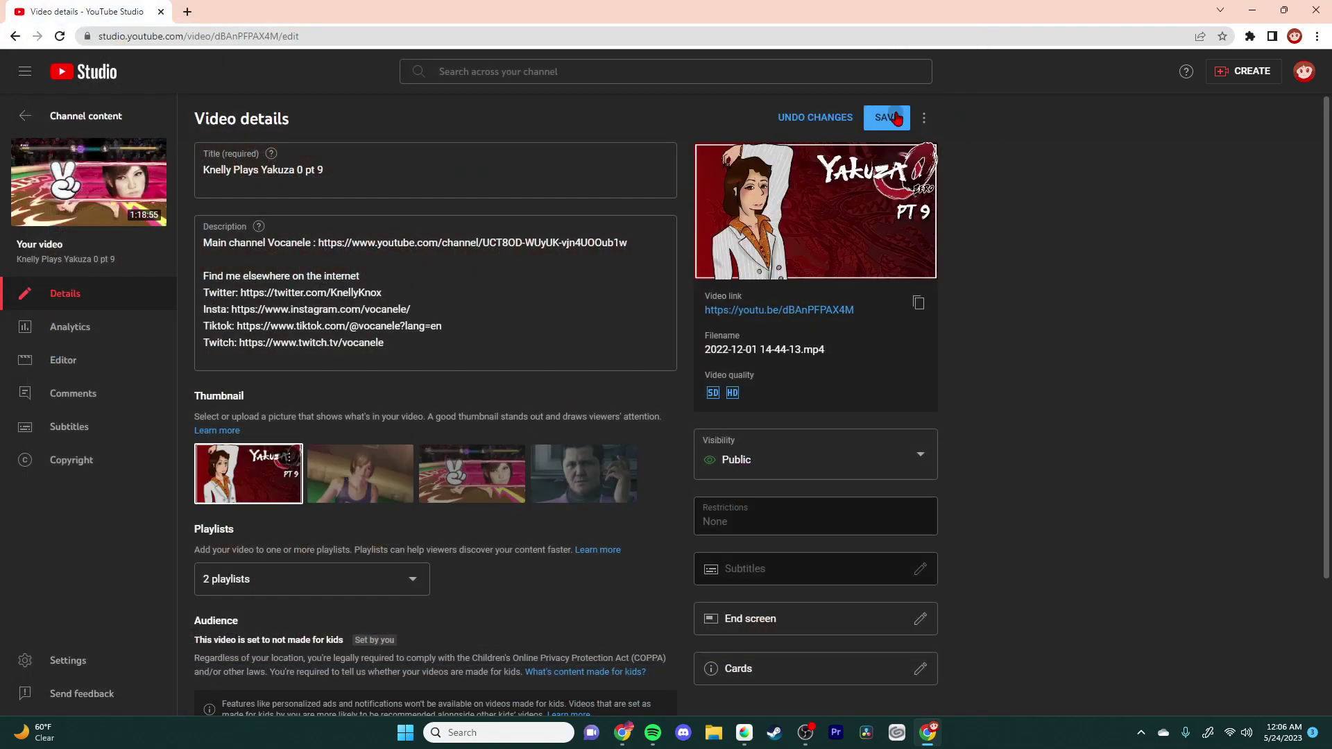
{"action": "left_click", "coordinate": [895, 118]}
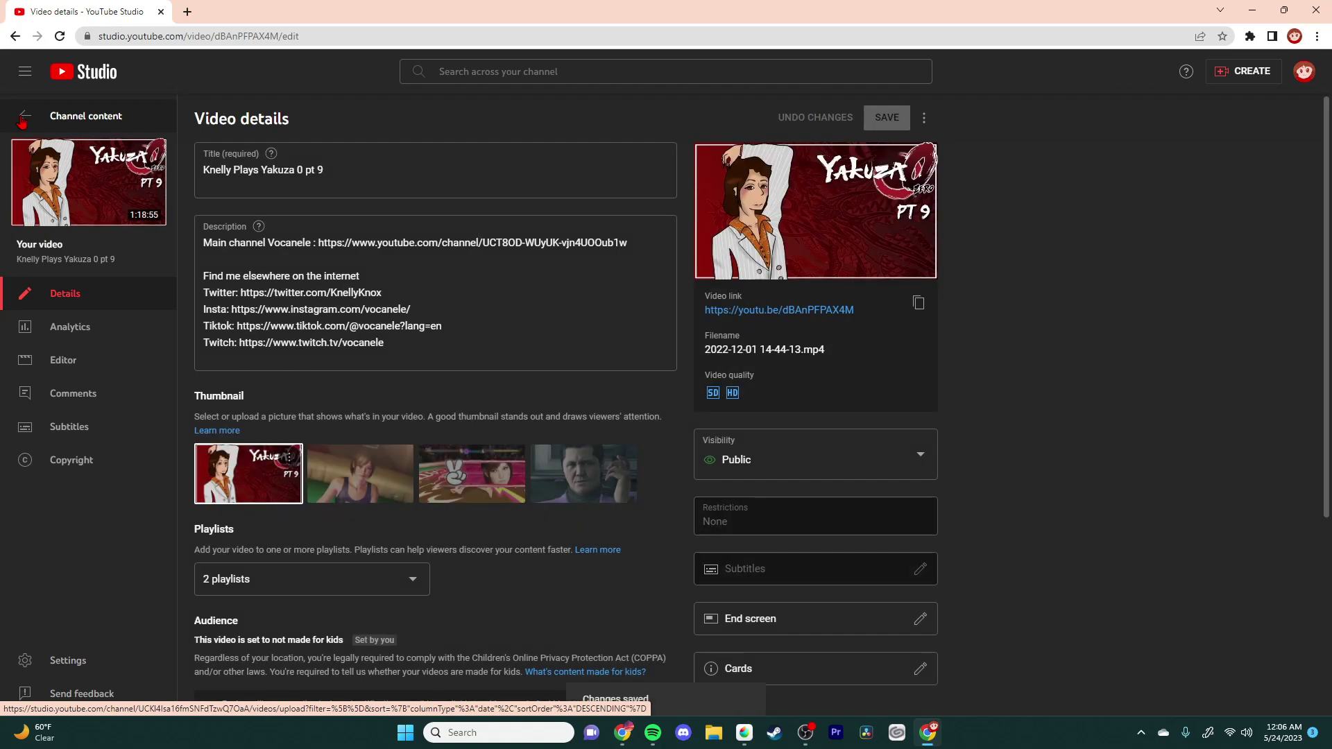
Step: Go to the next page of the channel content, open the Yakuza 0 pt 8 video's details, and save it with y08 as its thumbnail
{"action": "left_click", "coordinate": [22, 119]}
{"action": "scroll", "coordinate": [392, 500], "scroll_direction": "down", "scroll_amount": 20}
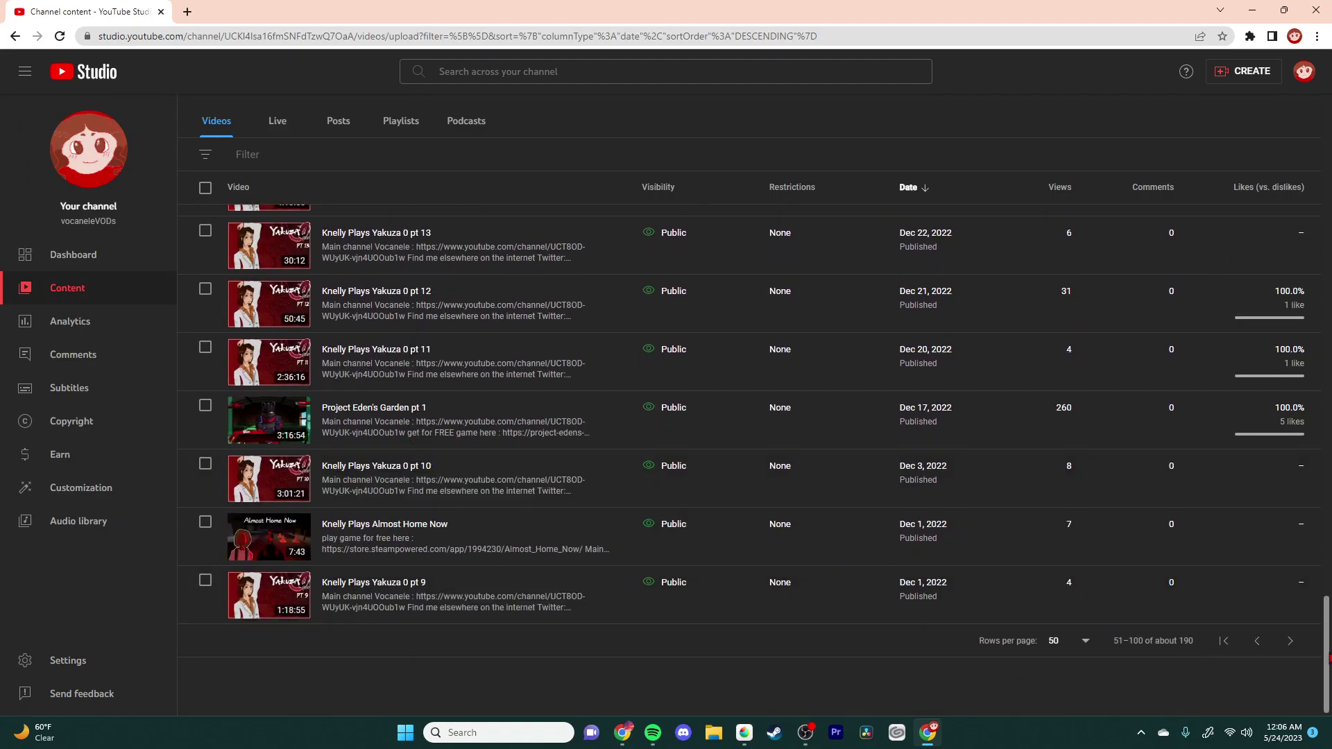
{"action": "left_click", "coordinate": [1289, 641]}
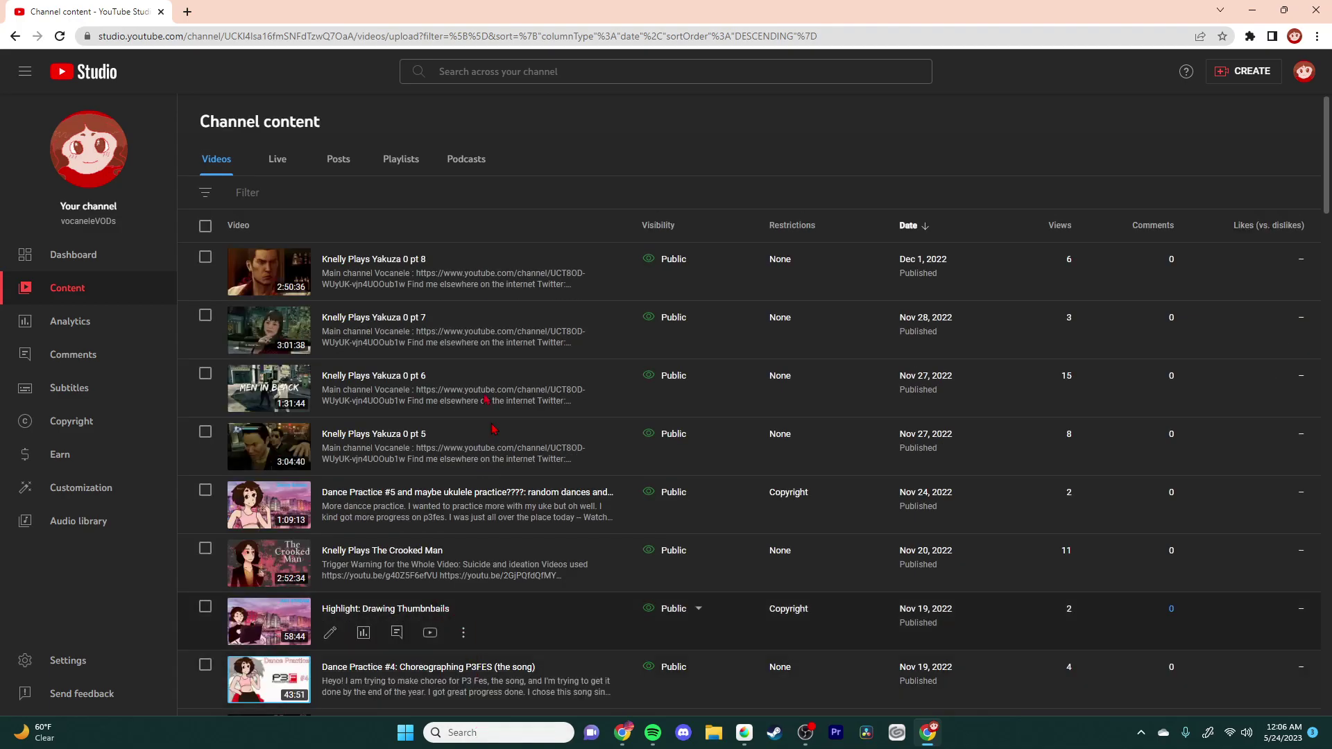
{"action": "left_click", "coordinate": [332, 284]}
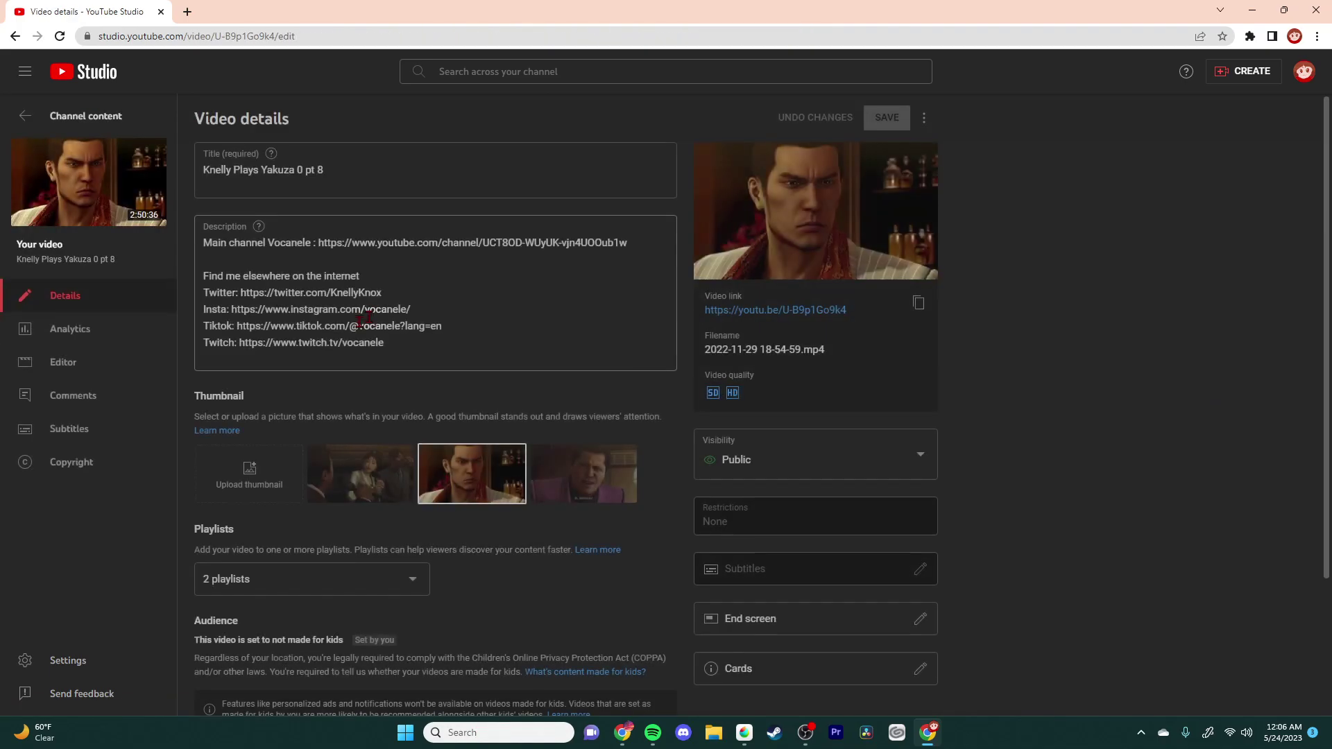
{"action": "left_click", "coordinate": [249, 484]}
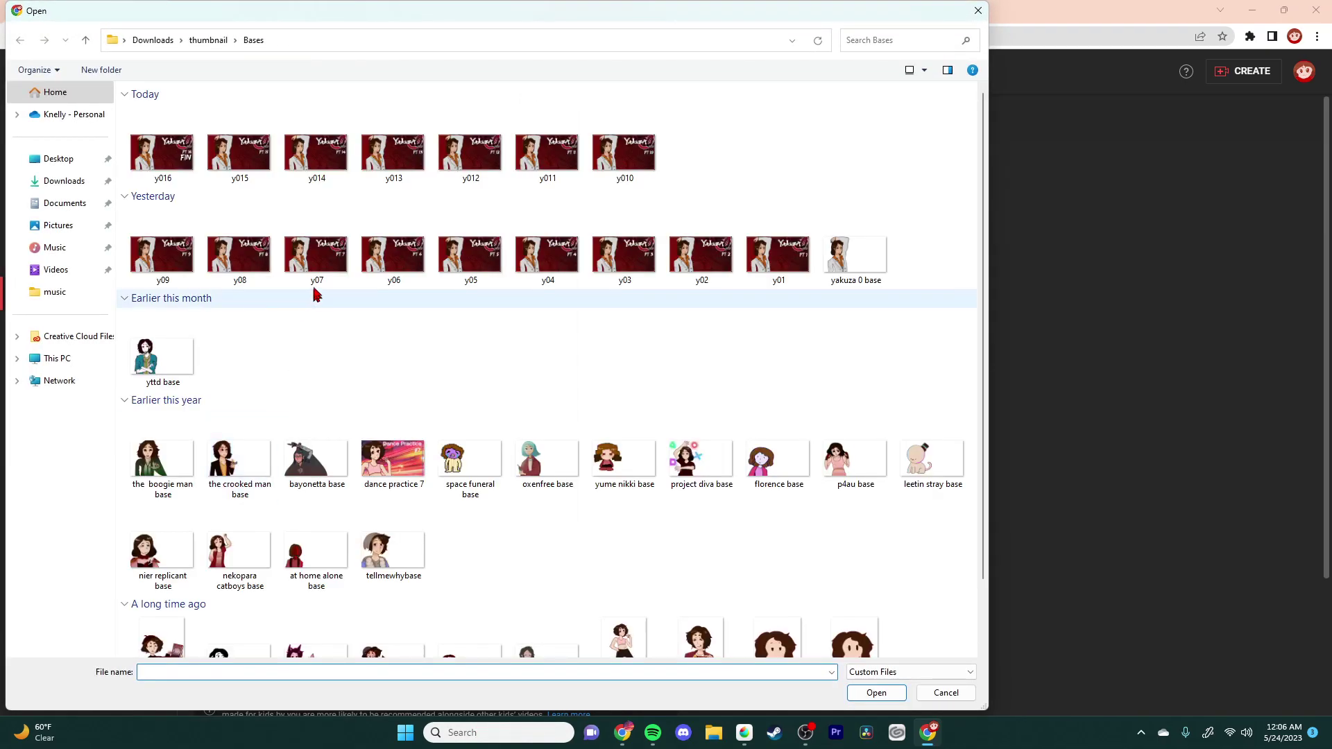
{"action": "double_click", "coordinate": [222, 273]}
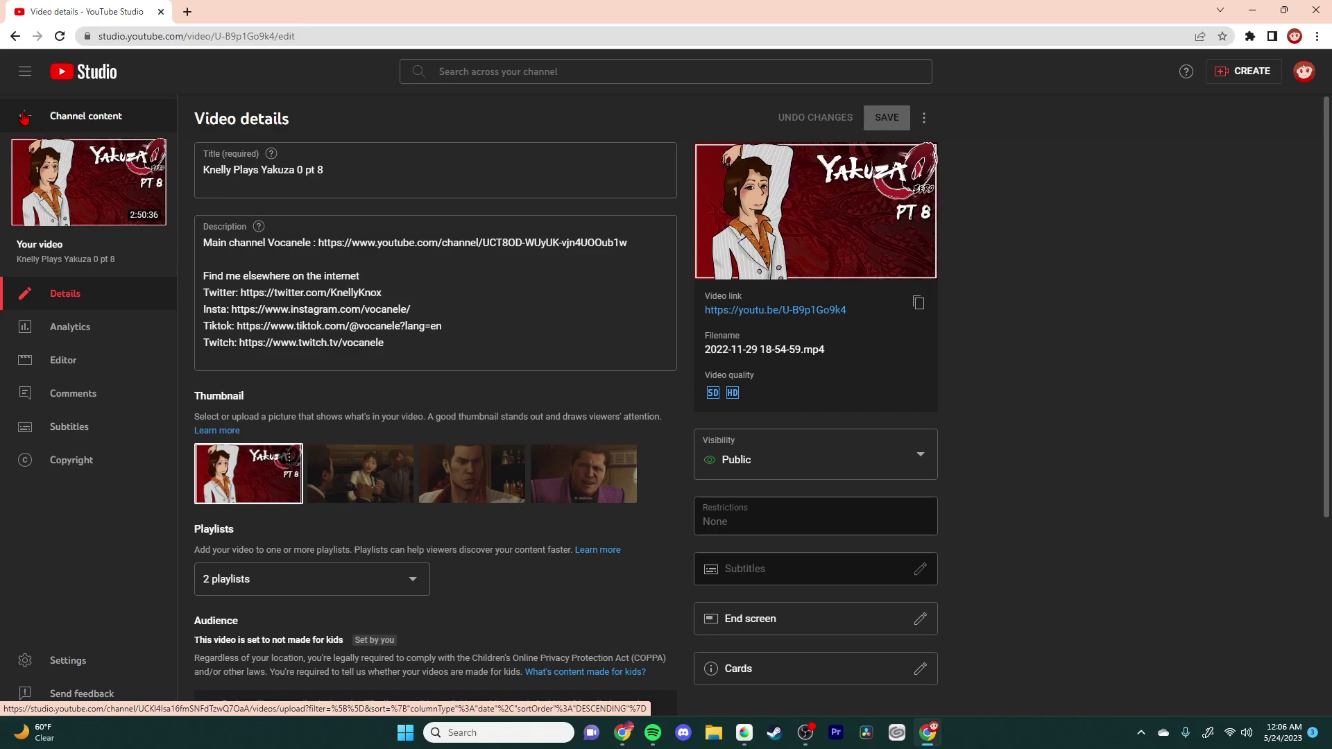
Step: From the channel content, open the Yakuza 0 pt 7 video's details, upload y07 as its thumbnail and save
{"action": "left_click", "coordinate": [18, 122]}
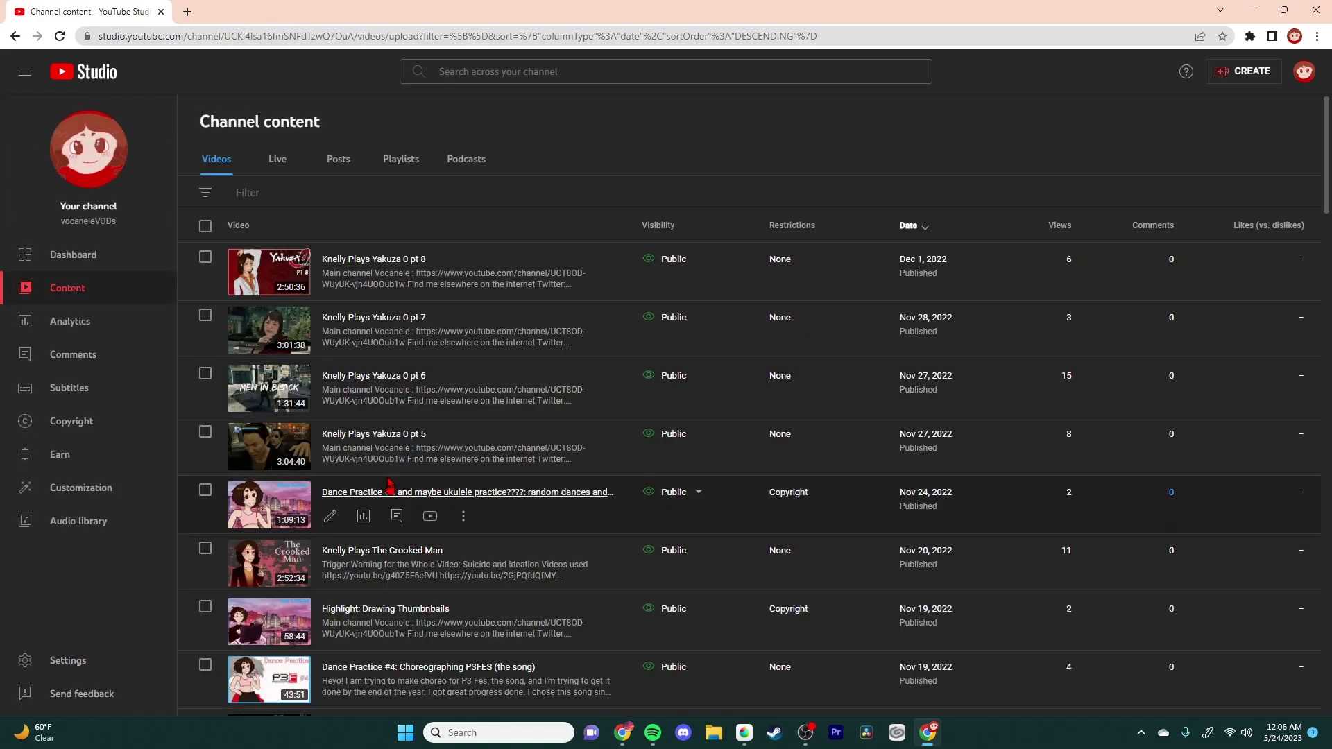
{"action": "left_click", "coordinate": [330, 343]}
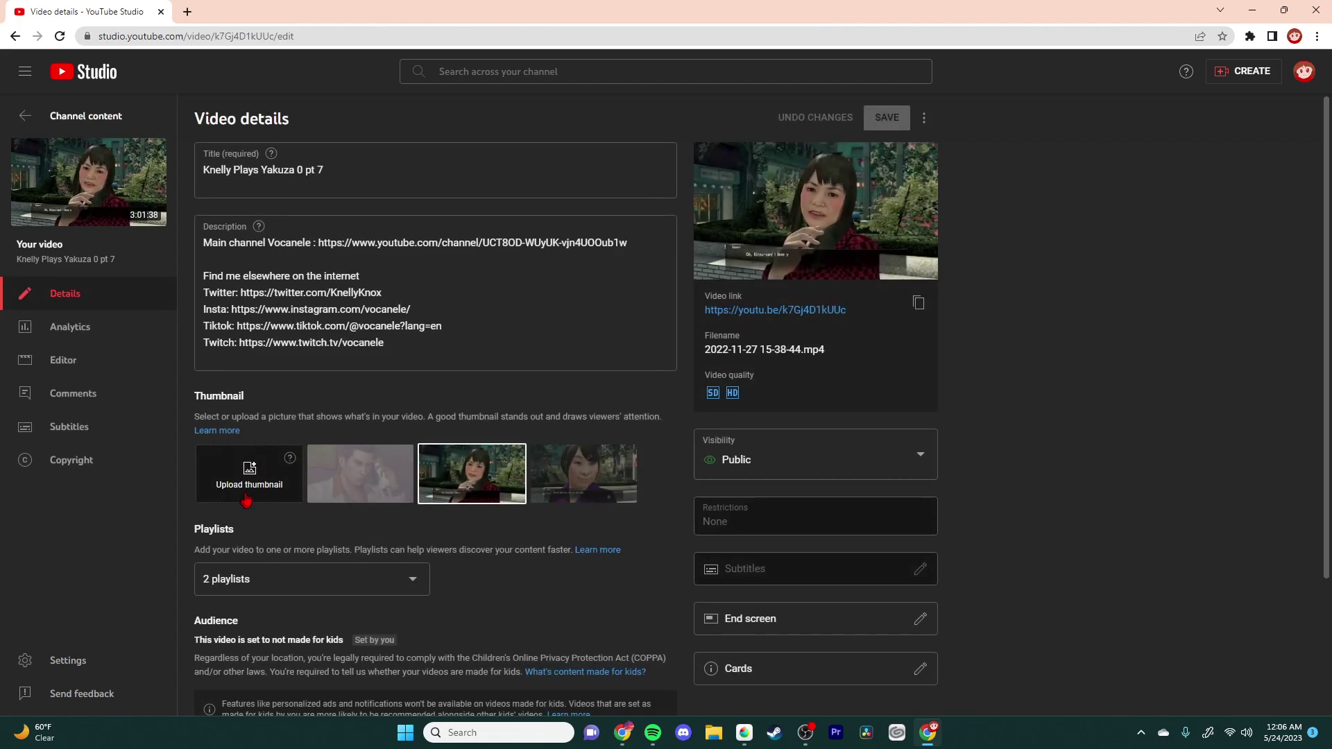
{"action": "left_click", "coordinate": [250, 494]}
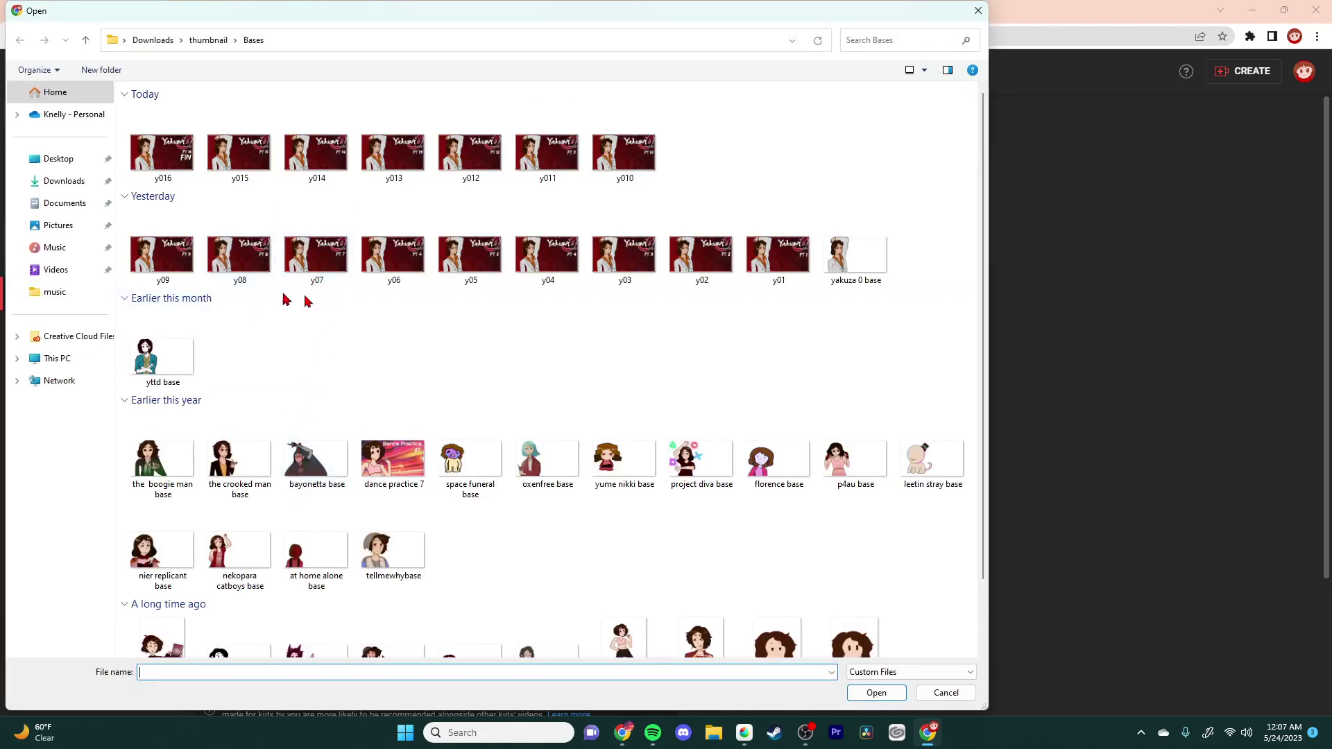
{"action": "double_click", "coordinate": [317, 256]}
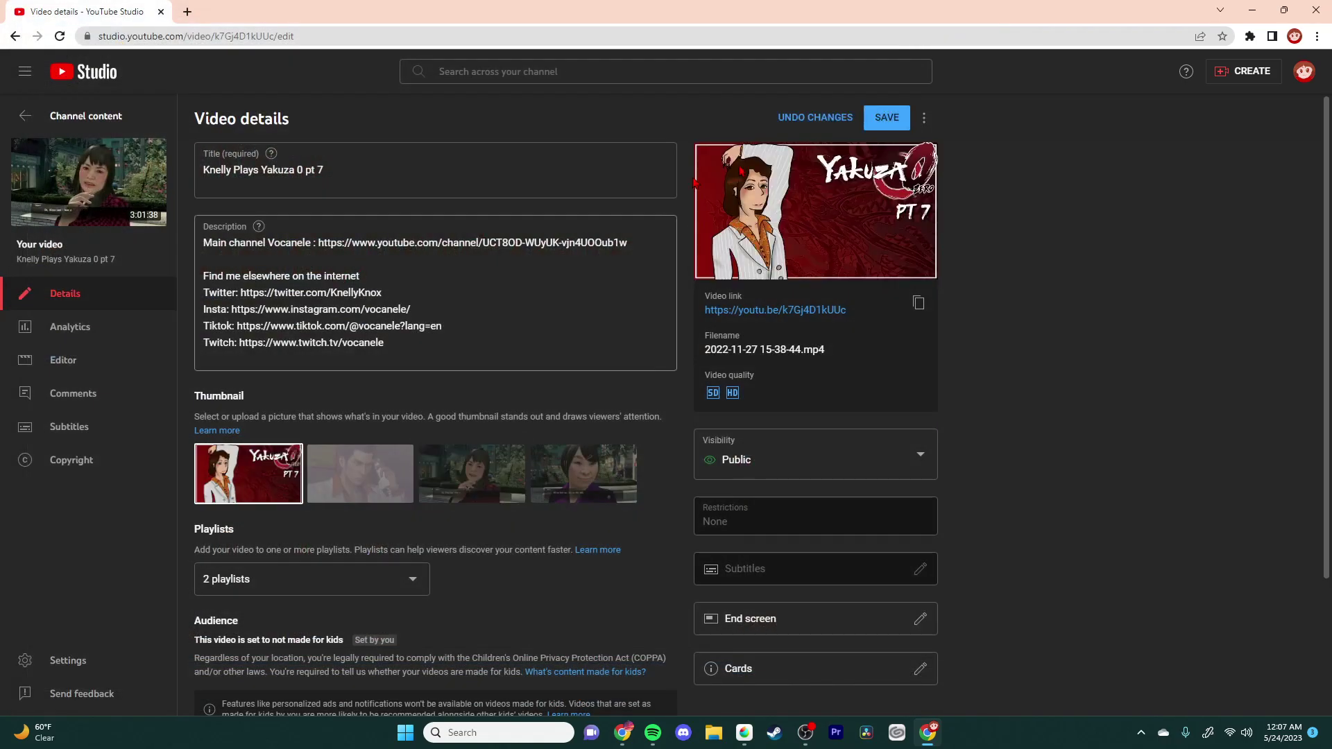
{"action": "left_click", "coordinate": [887, 117]}
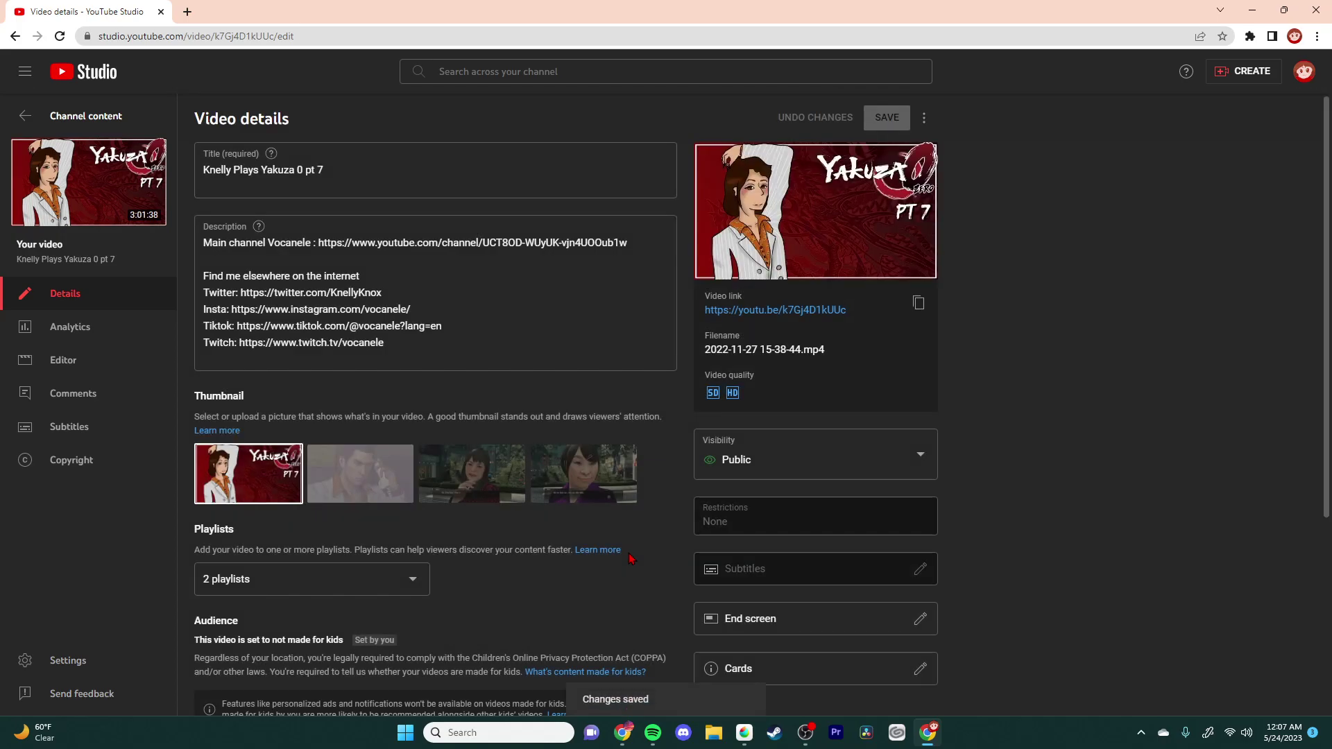
Step: Return to the channel content, open the Yakuza 0 pt 6 video's details, and save it with y06 as its uploaded thumbnail
{"action": "left_click", "coordinate": [26, 114]}
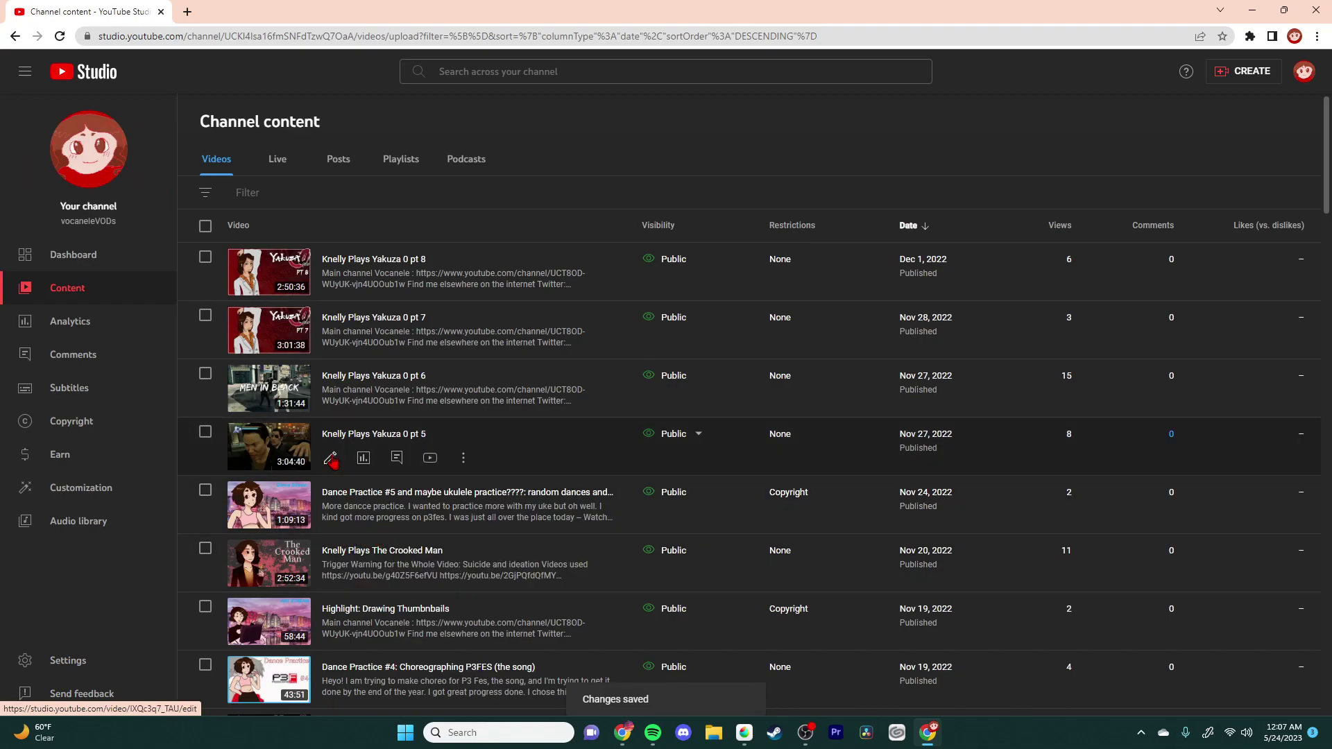
{"action": "left_click", "coordinate": [330, 400]}
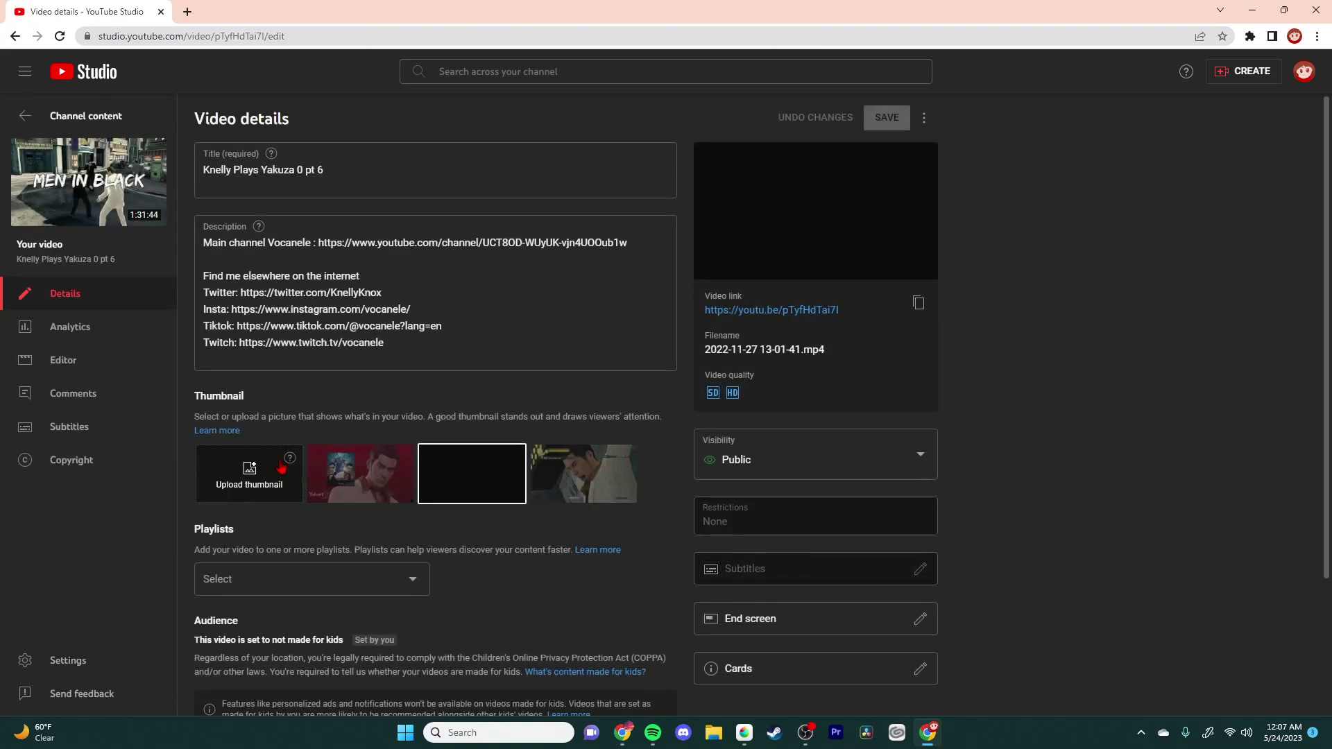
{"action": "left_click", "coordinate": [239, 481]}
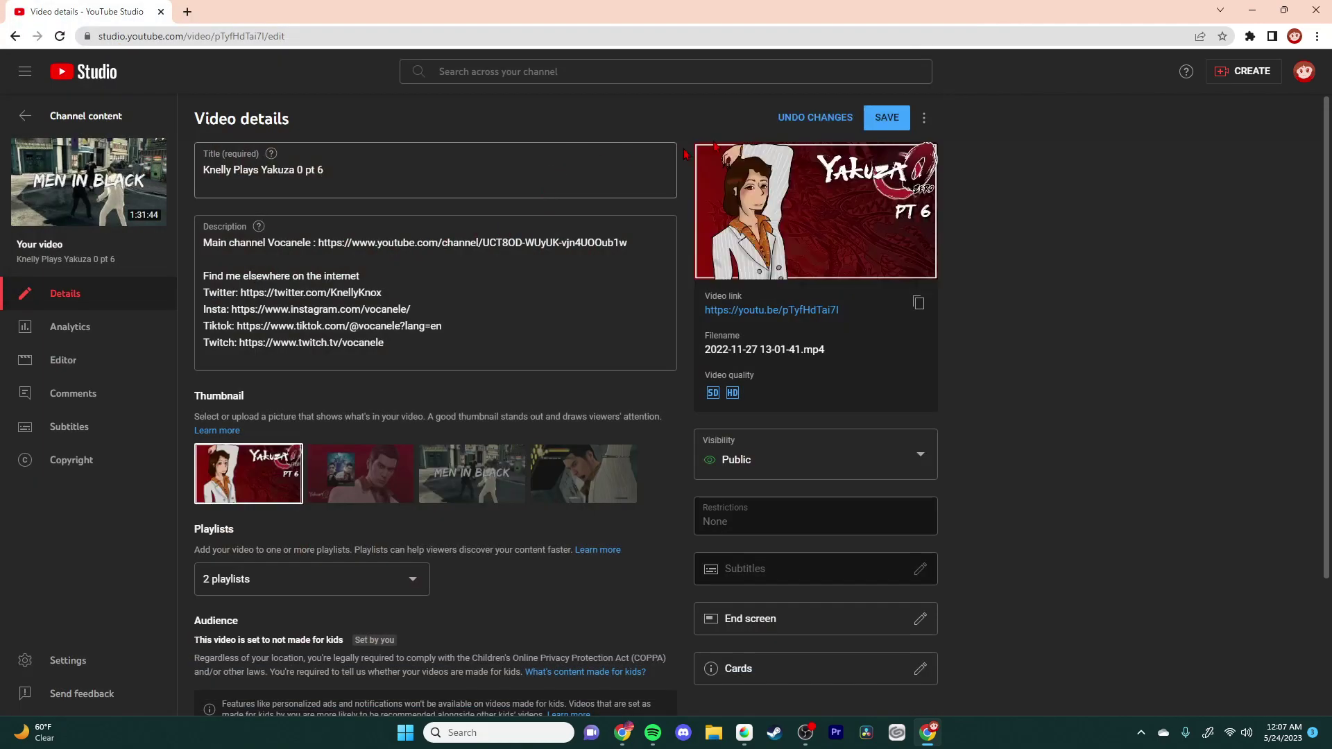
{"action": "left_click", "coordinate": [886, 119]}
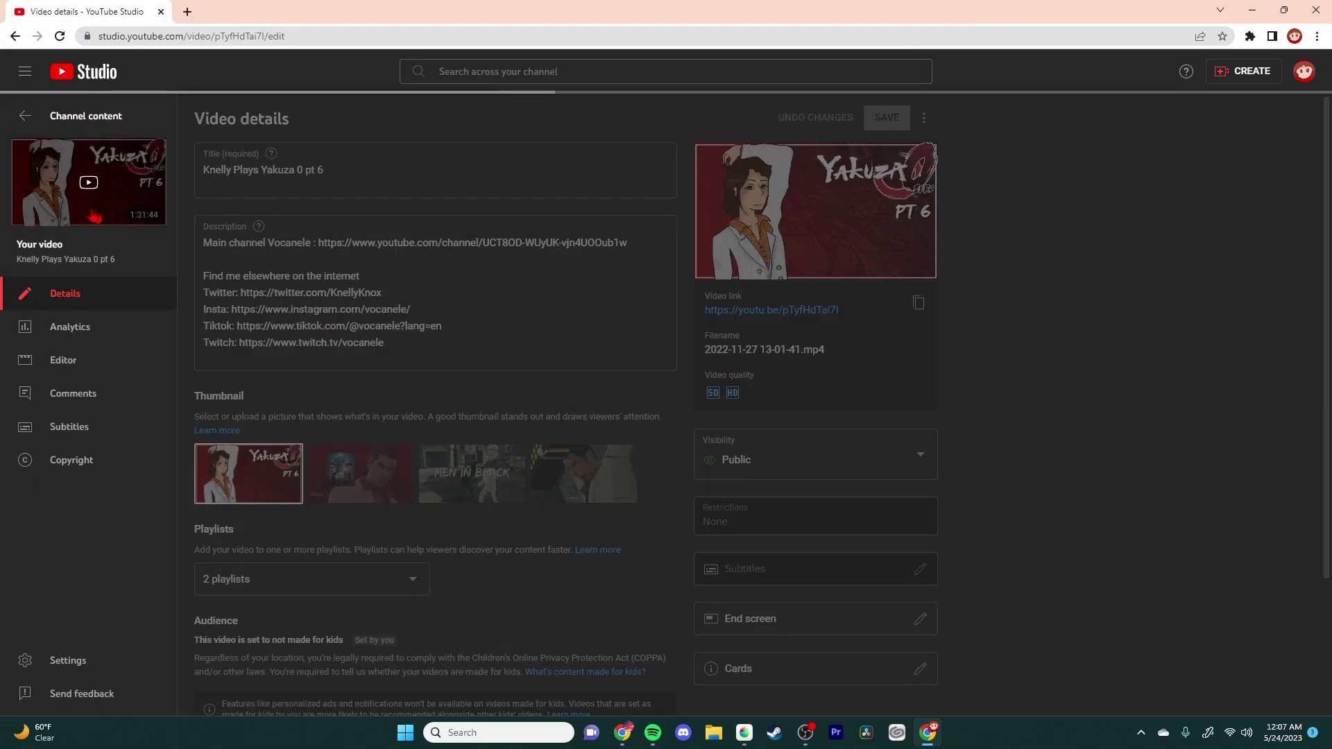
Step: Go back to the channel content, open the Yakuza 0 pt 5 video's details, and save it with y05 as its uploaded thumbnail
{"action": "left_click", "coordinate": [20, 123]}
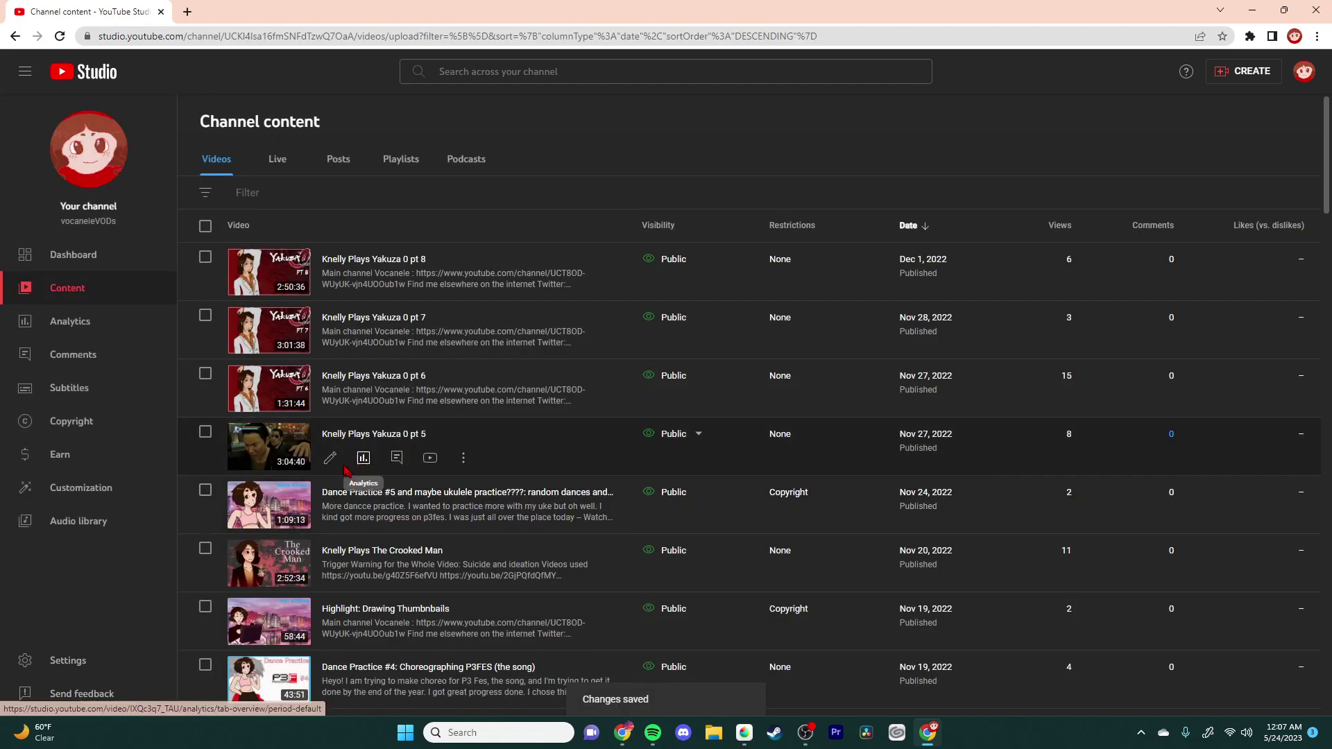
{"action": "left_click", "coordinate": [331, 458]}
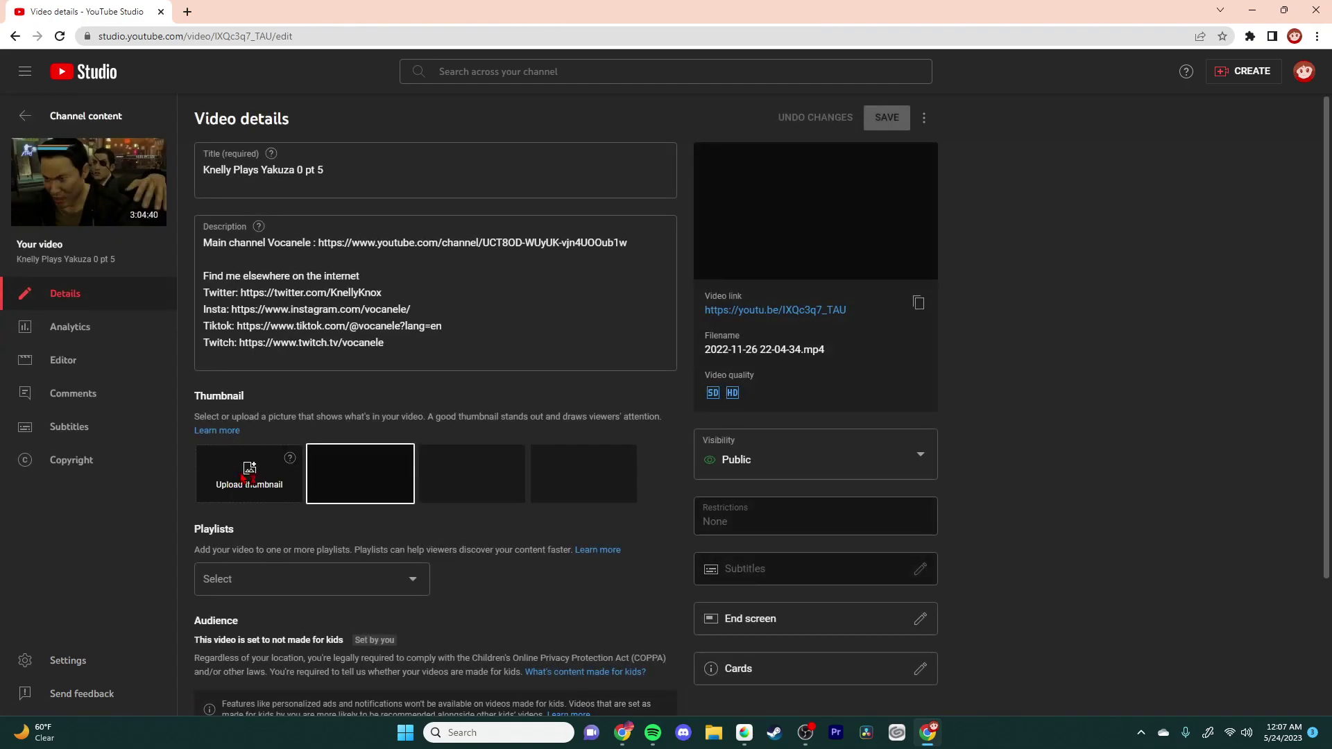
{"action": "left_click", "coordinate": [242, 476]}
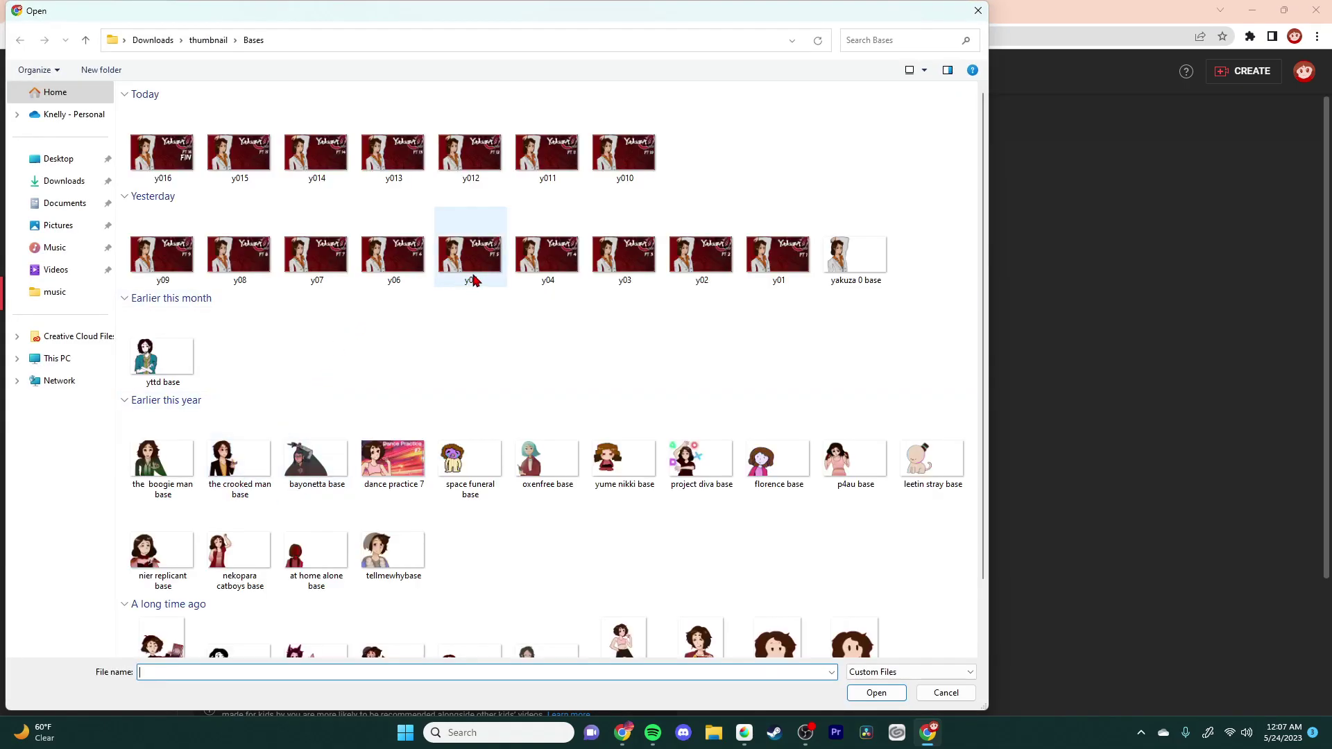
{"action": "double_click", "coordinate": [472, 263]}
{"action": "left_click", "coordinate": [887, 125]}
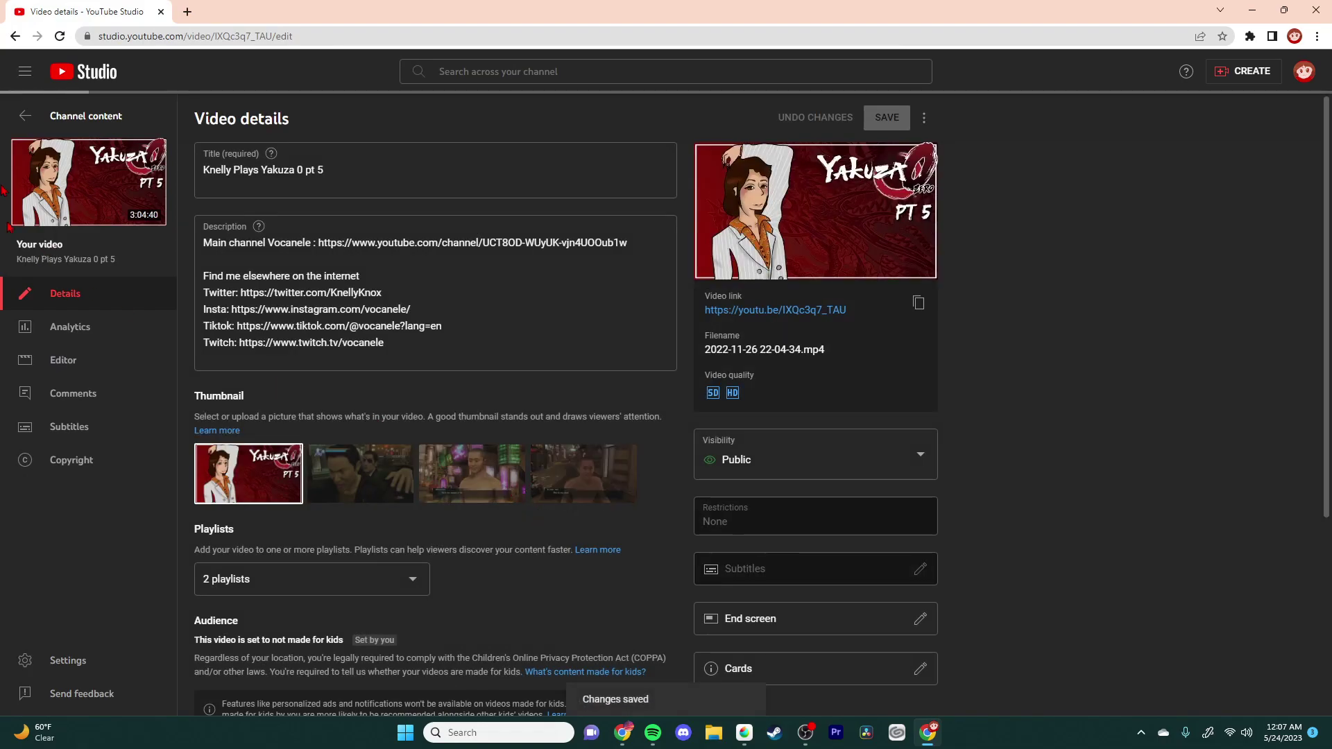
Step: Return to the channel content, open the Yakuza 0 pt 4 video's details, and save it with y04 as its uploaded thumbnail
{"action": "left_click", "coordinate": [21, 110]}
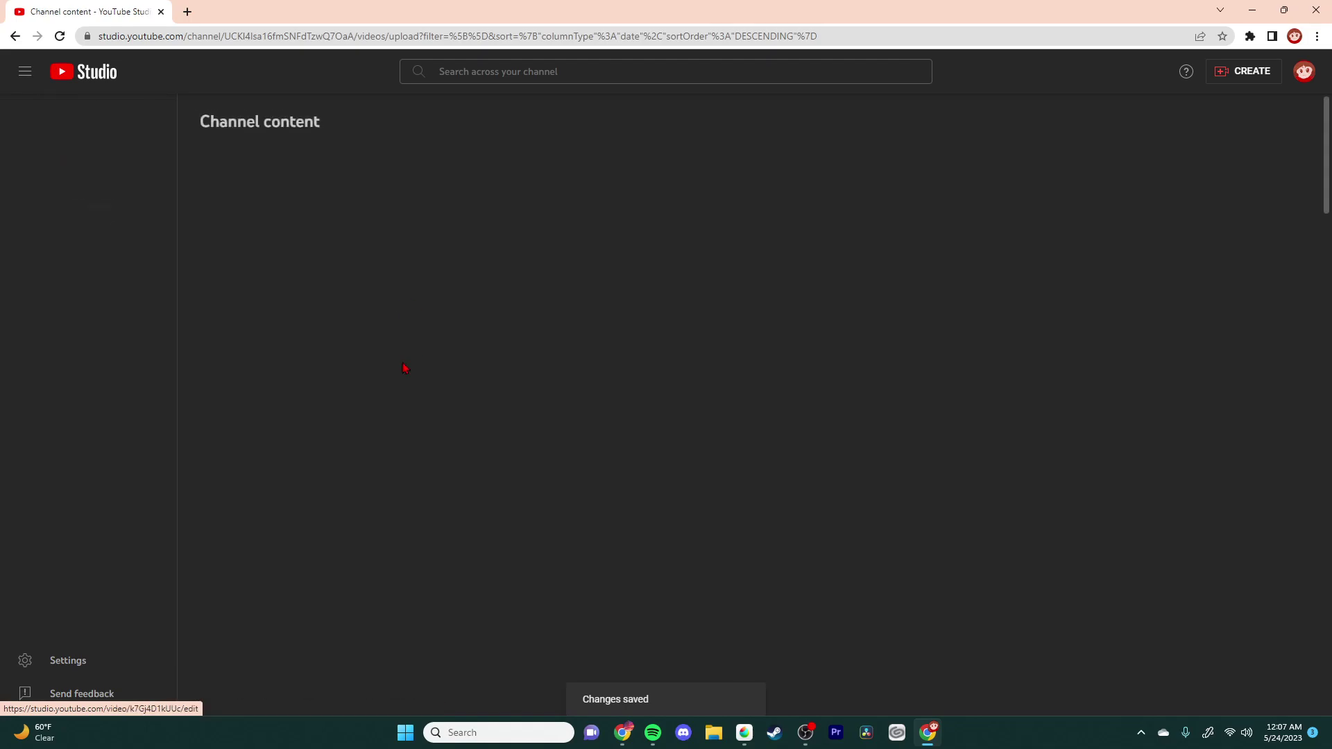
{"action": "scroll", "coordinate": [340, 529], "scroll_direction": "down", "scroll_amount": 4}
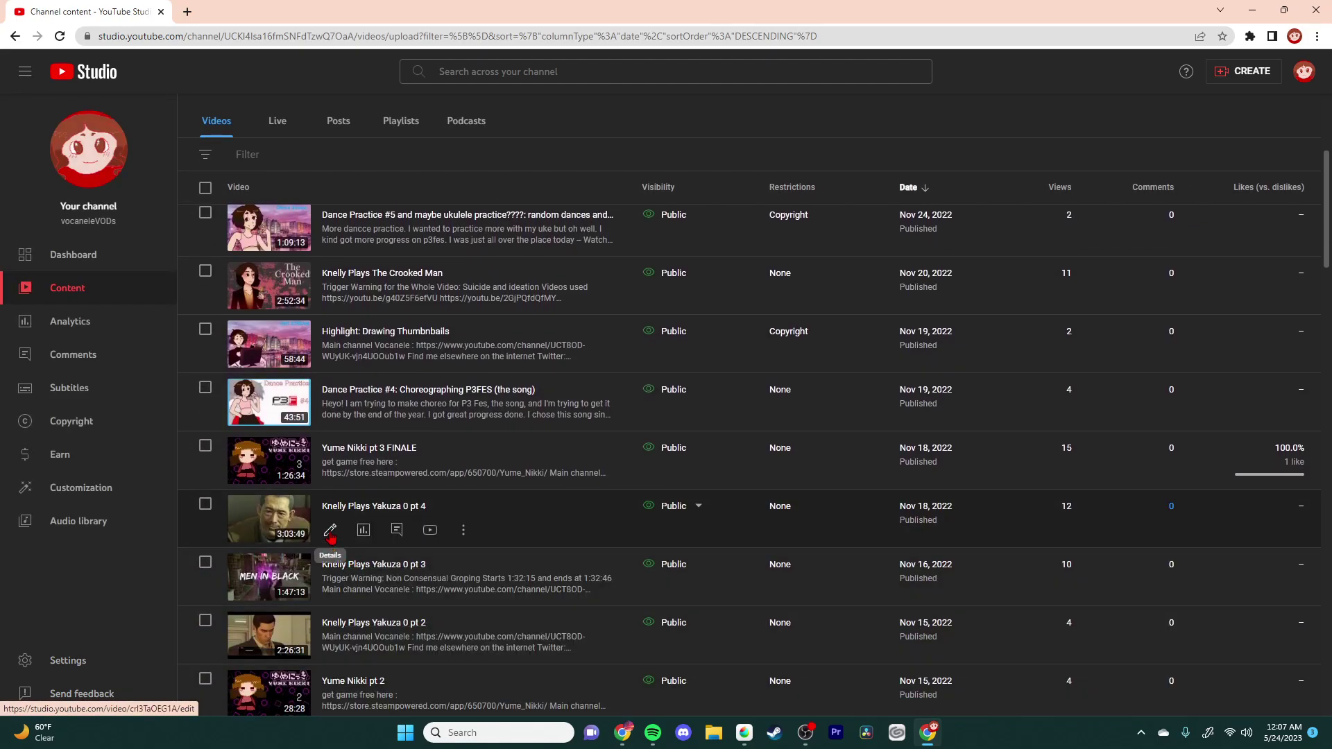
{"action": "left_click", "coordinate": [331, 537]}
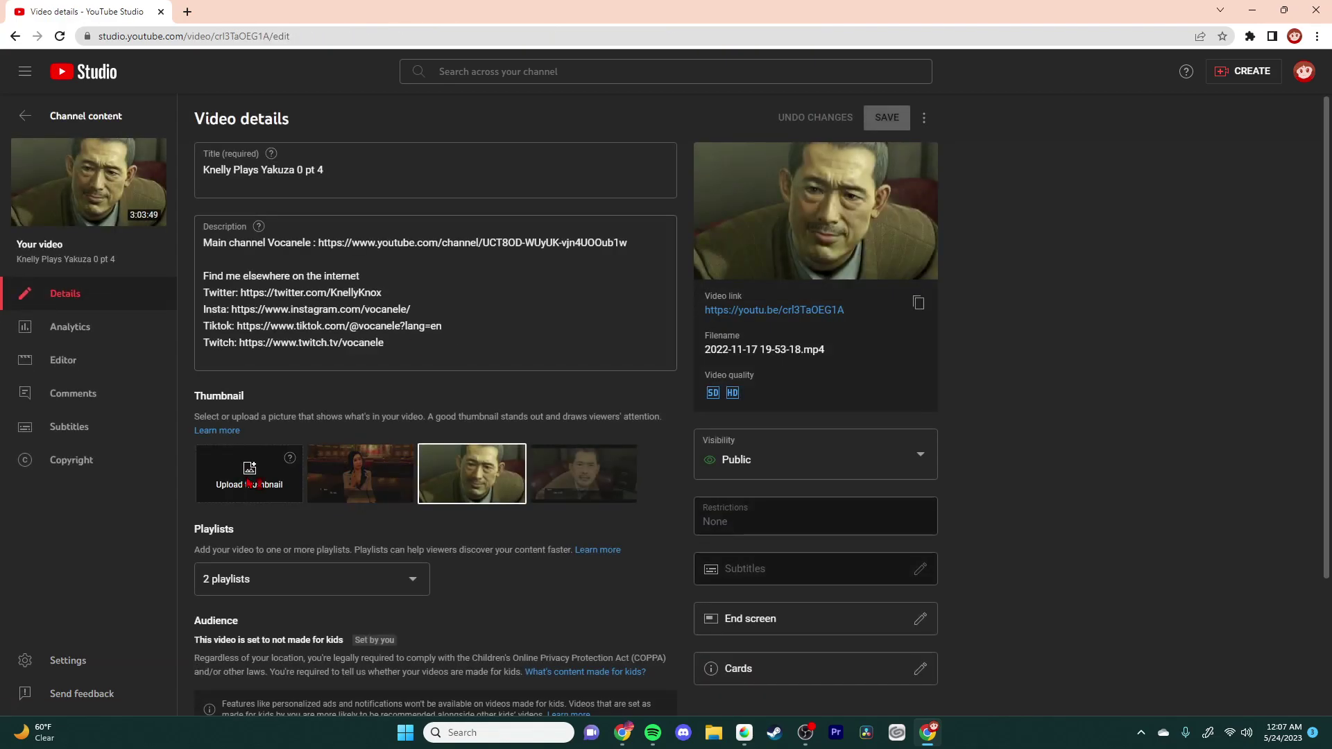
{"action": "left_click", "coordinate": [247, 482]}
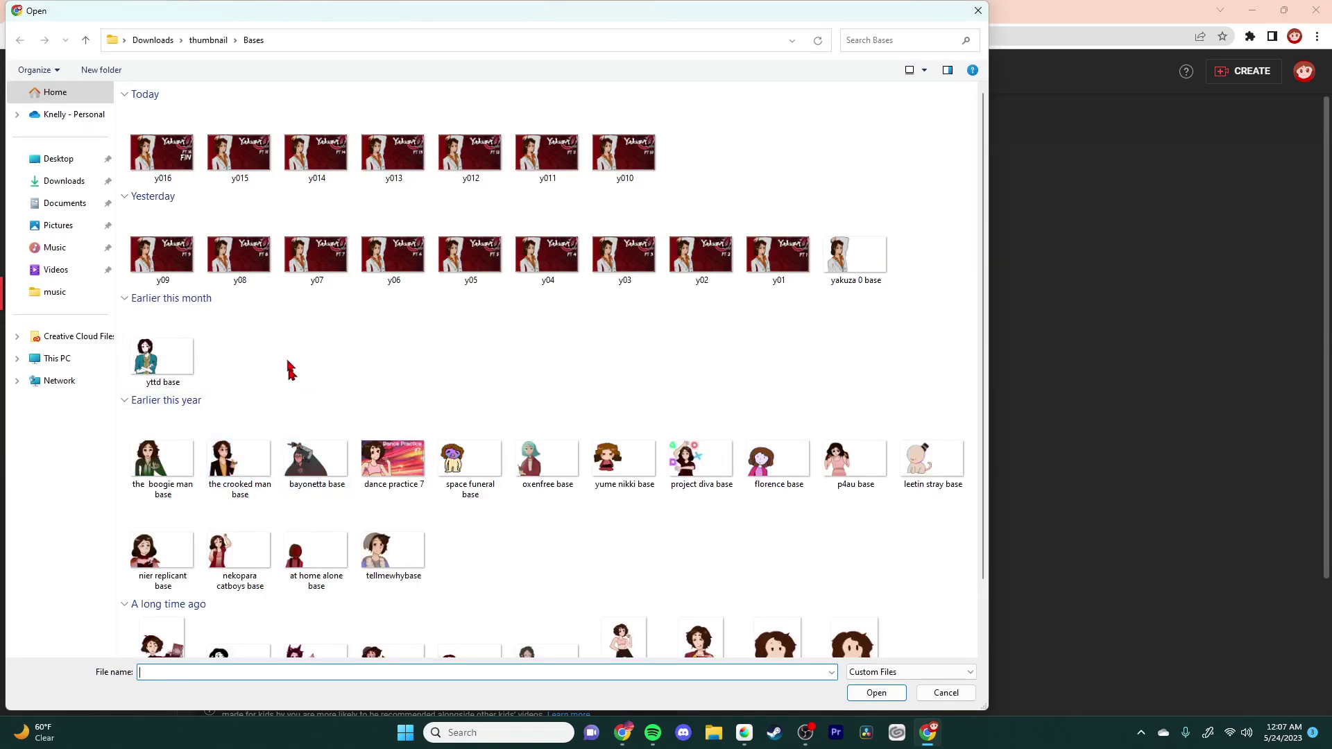
{"action": "double_click", "coordinate": [547, 263]}
{"action": "left_click", "coordinate": [883, 115]}
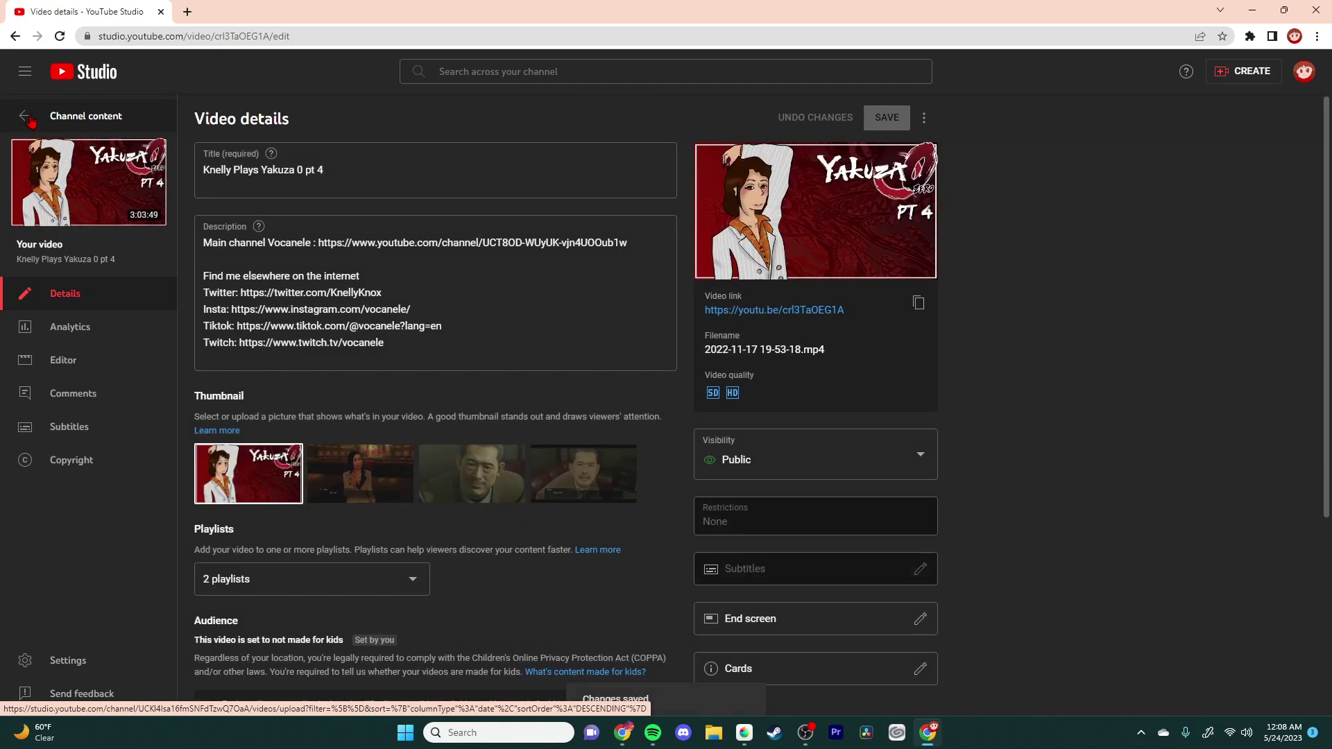
Step: Go back to the channel content, open the Yakuza 0 pt 3 video's details, upload y03 as its thumbnail and save
{"action": "left_click", "coordinate": [26, 118]}
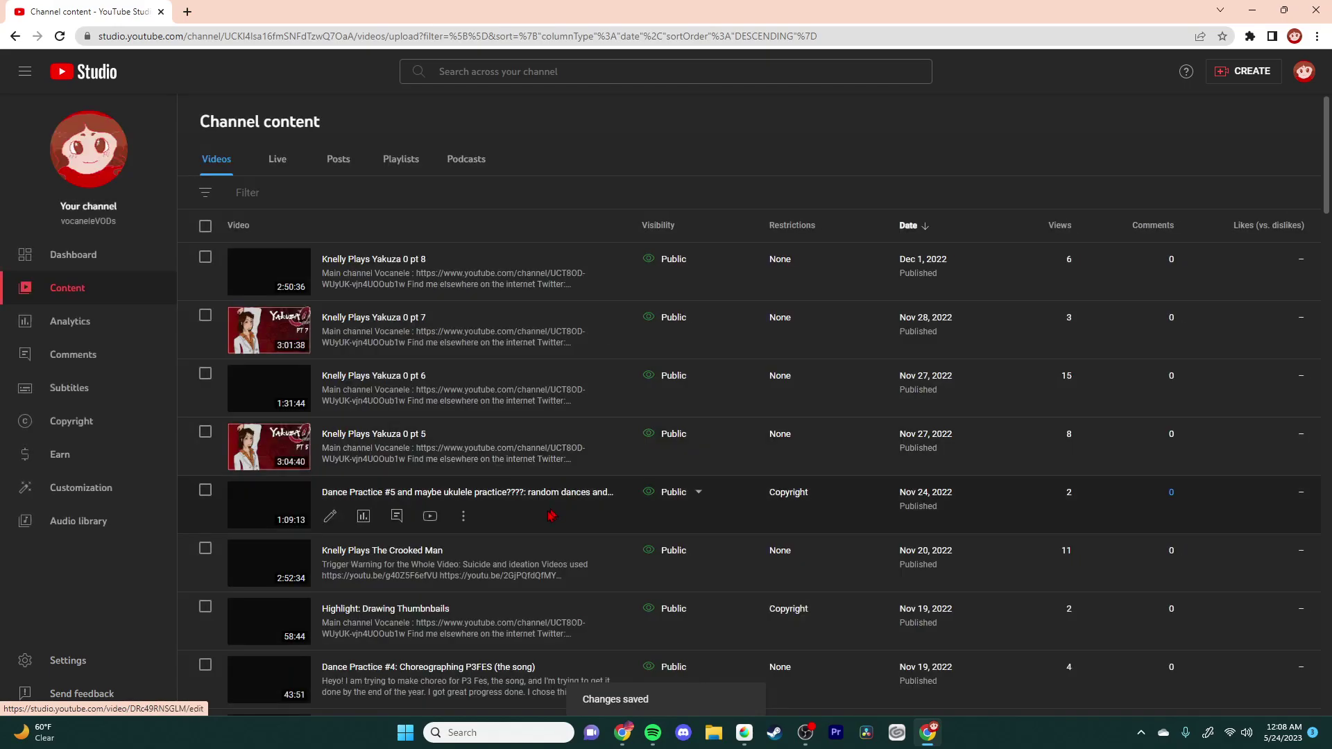
{"action": "scroll", "coordinate": [532, 588], "scroll_direction": "down", "scroll_amount": 1}
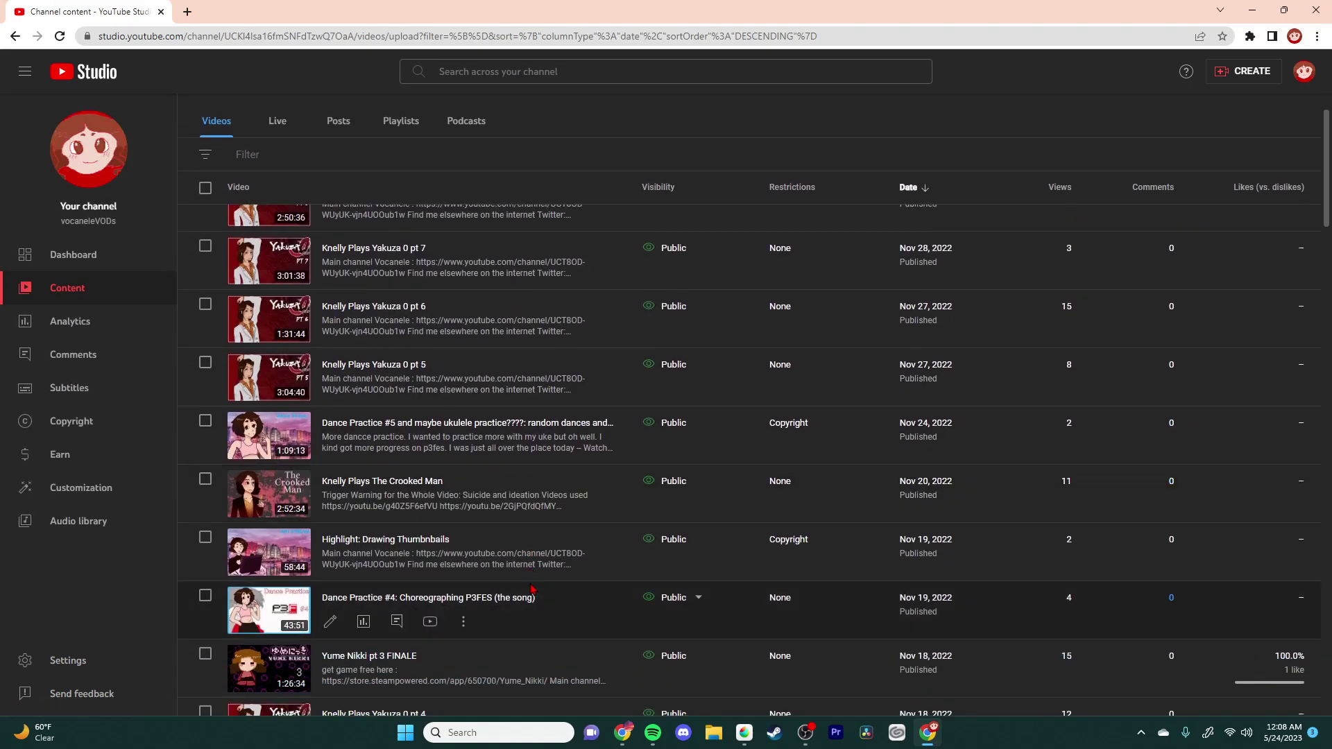
{"action": "scroll", "coordinate": [533, 588], "scroll_direction": "down", "scroll_amount": 4}
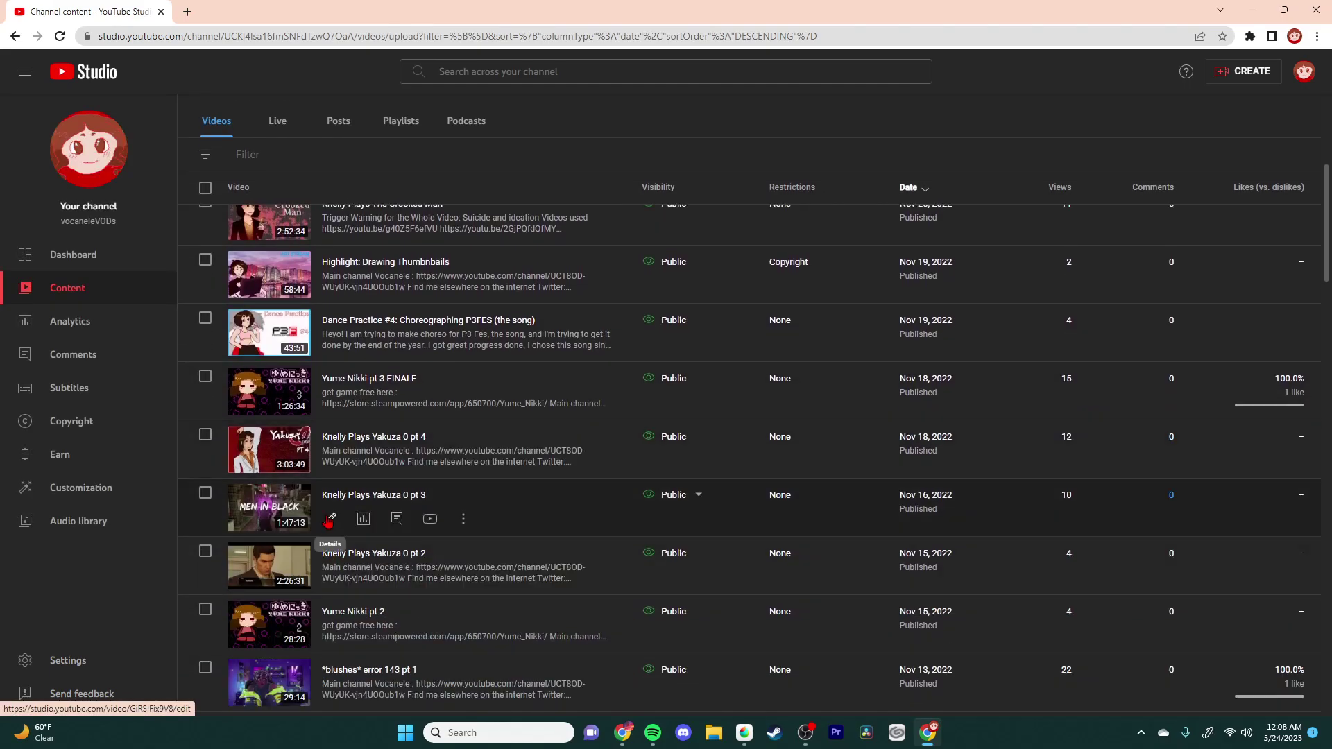
{"action": "left_click", "coordinate": [330, 520]}
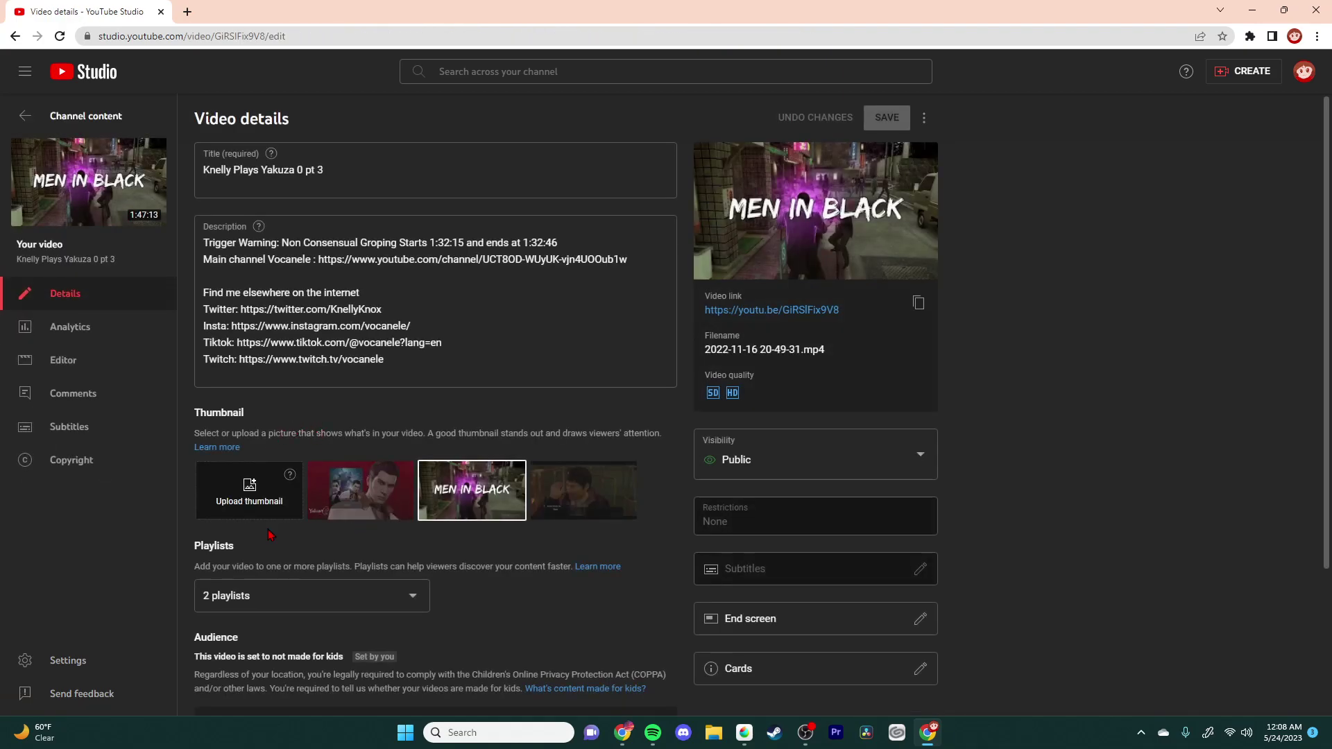
{"action": "left_click", "coordinate": [250, 510]}
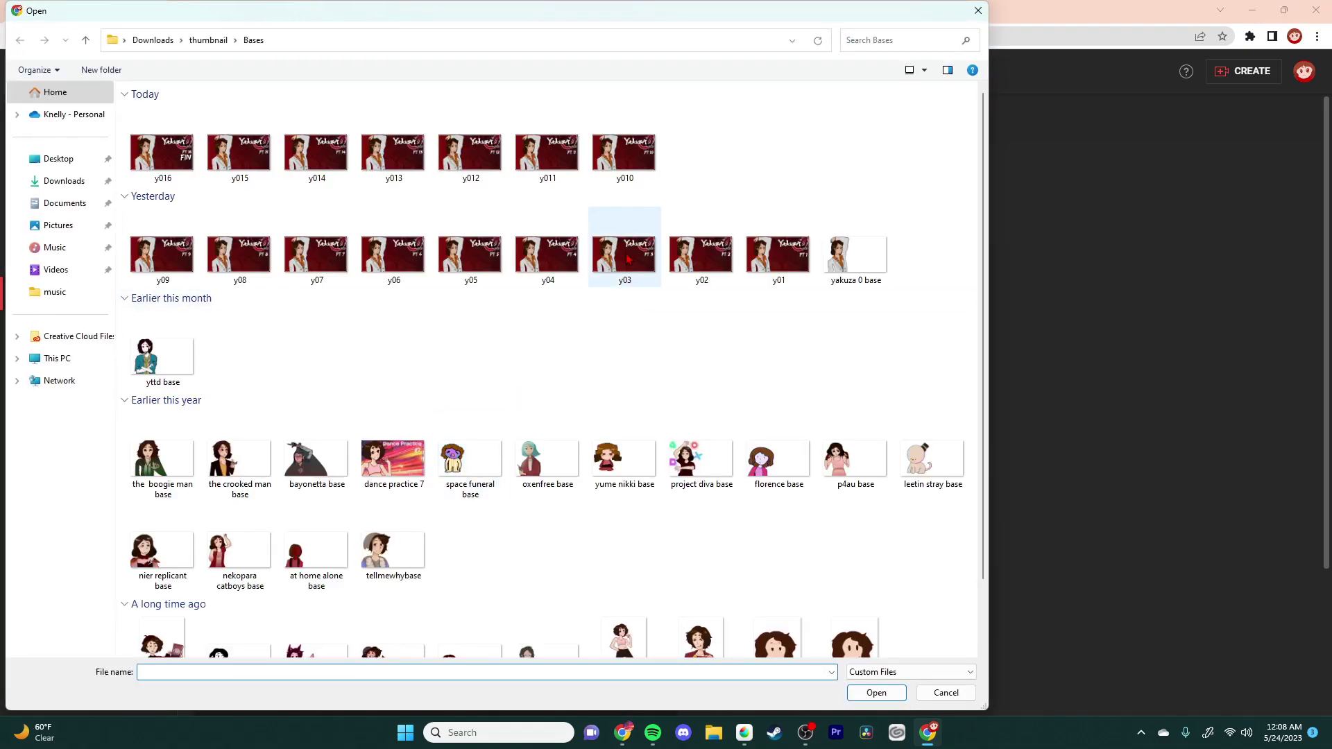
{"action": "double_click", "coordinate": [626, 259]}
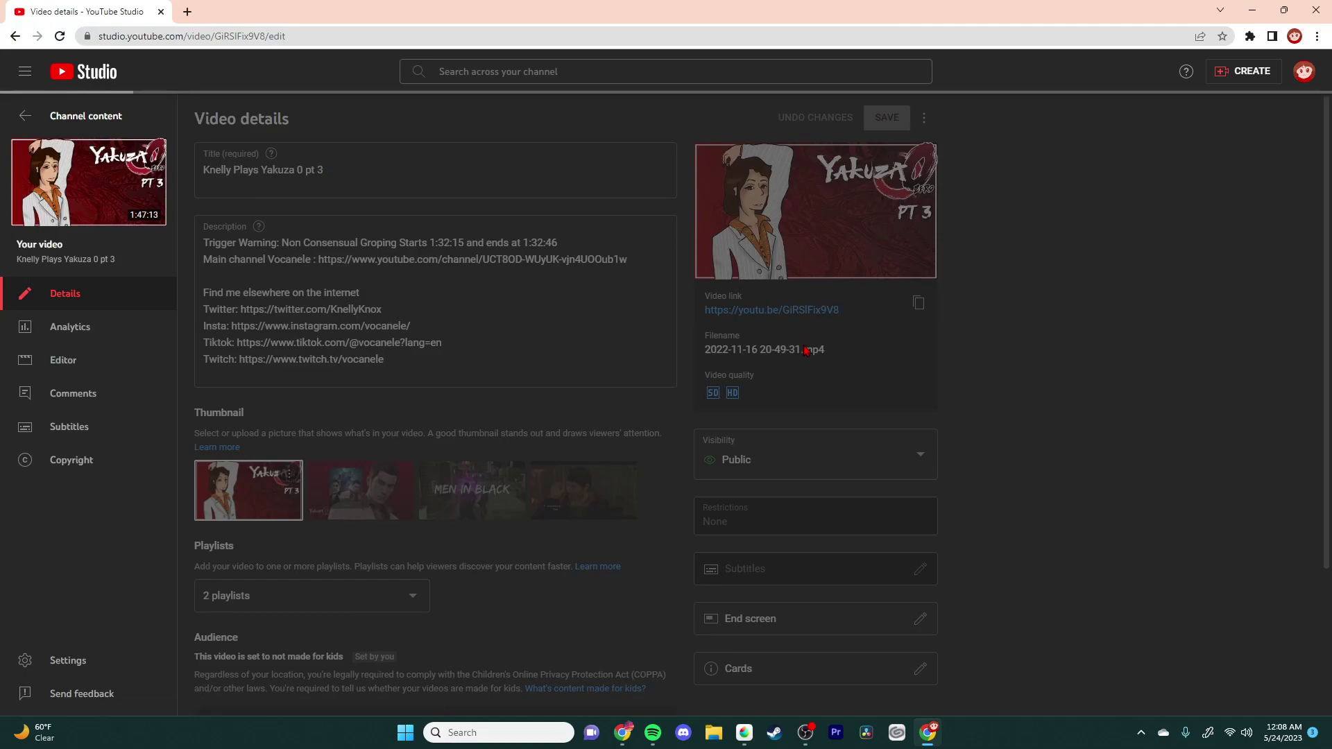
Step: From the channel content, open the Yakuza 0 pt 2 video's details, and save it with y02 as its uploaded thumbnail
{"action": "left_click", "coordinate": [26, 117]}
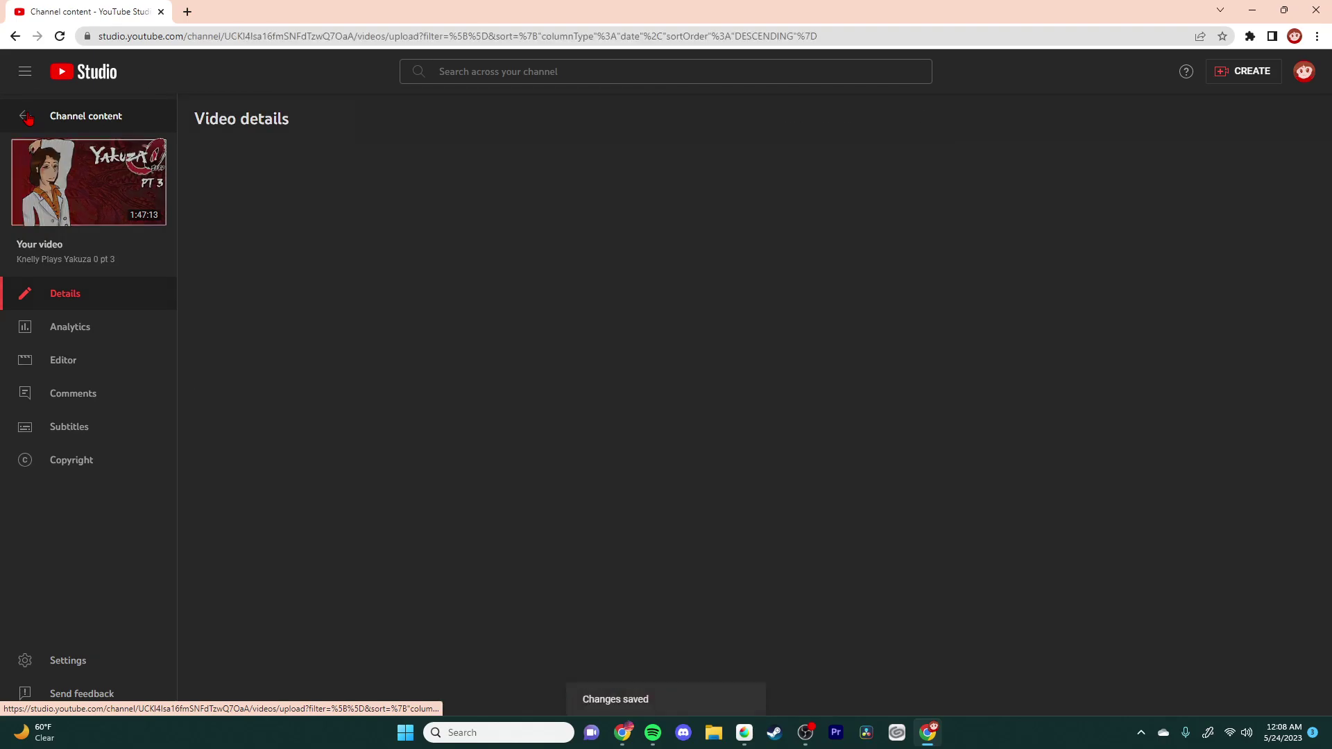
{"action": "scroll", "coordinate": [514, 467], "scroll_direction": "down", "scroll_amount": 2}
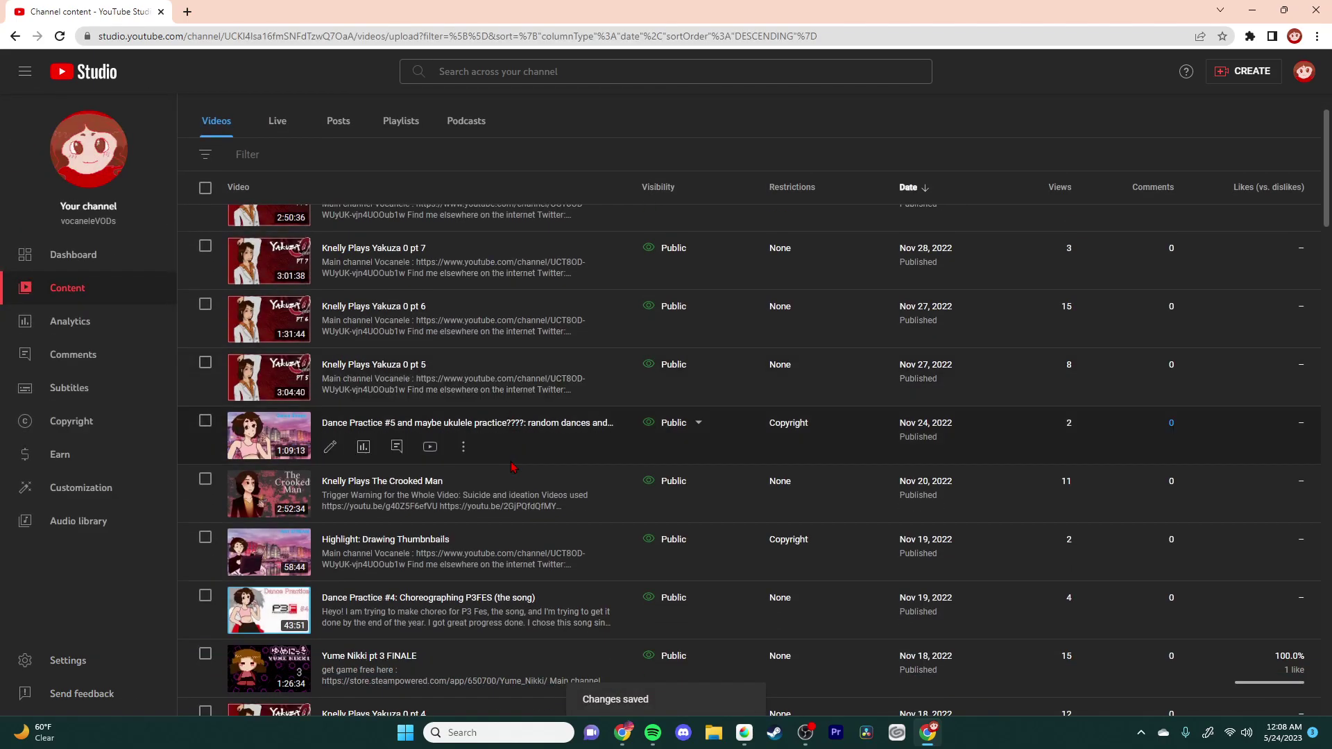
{"action": "scroll", "coordinate": [477, 598], "scroll_direction": "down", "scroll_amount": 5}
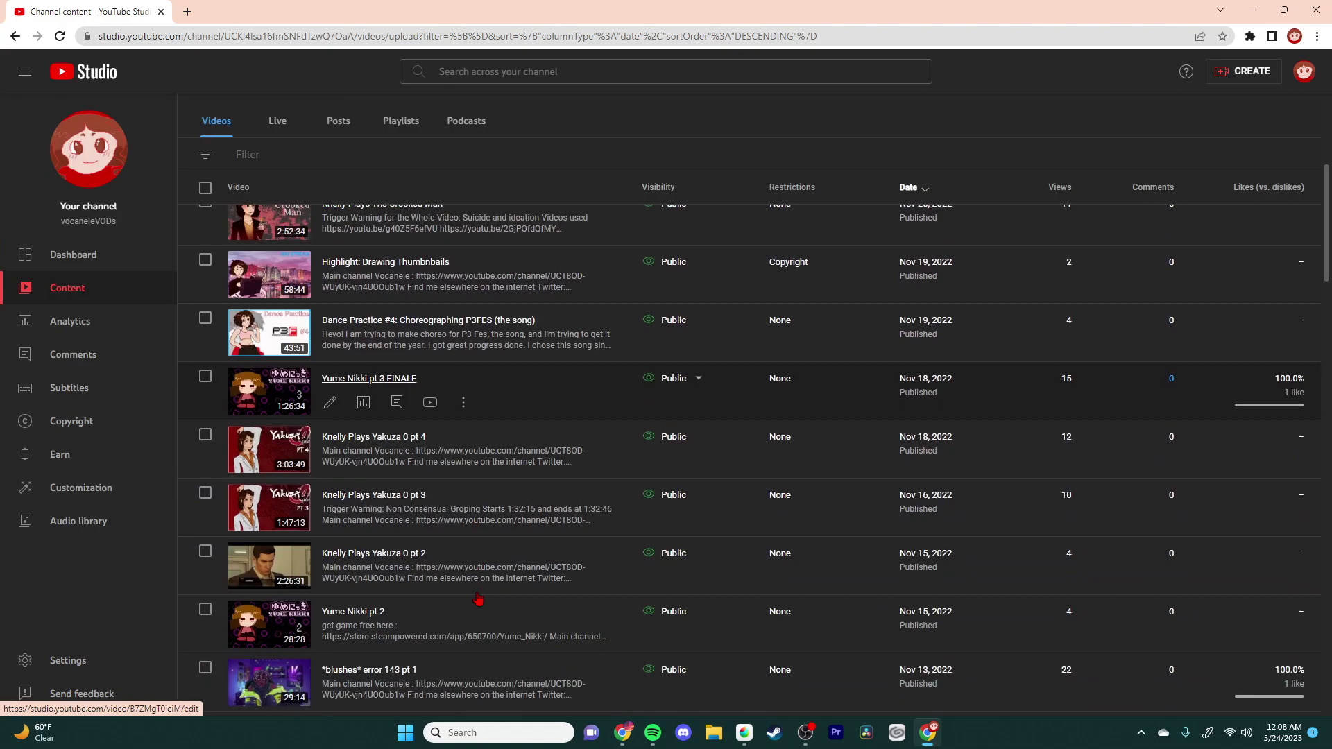
{"action": "left_click", "coordinate": [322, 514]}
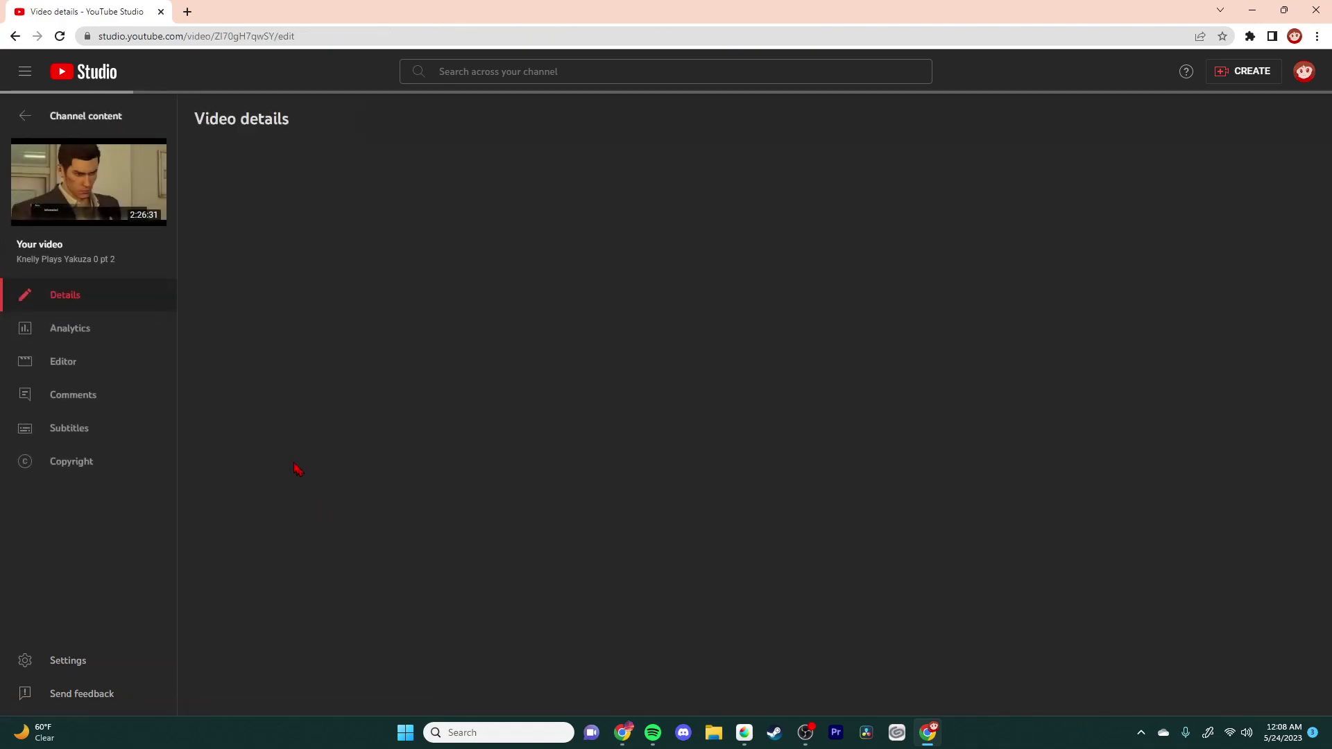
{"action": "left_click", "coordinate": [244, 470]}
{"action": "double_click", "coordinate": [695, 267]}
{"action": "left_click", "coordinate": [888, 120]}
Step: Return to the channel content, open the Yakuza 0 pt 1 video's details, upload y01 as its thumbnail and save
{"action": "left_click", "coordinate": [31, 115]}
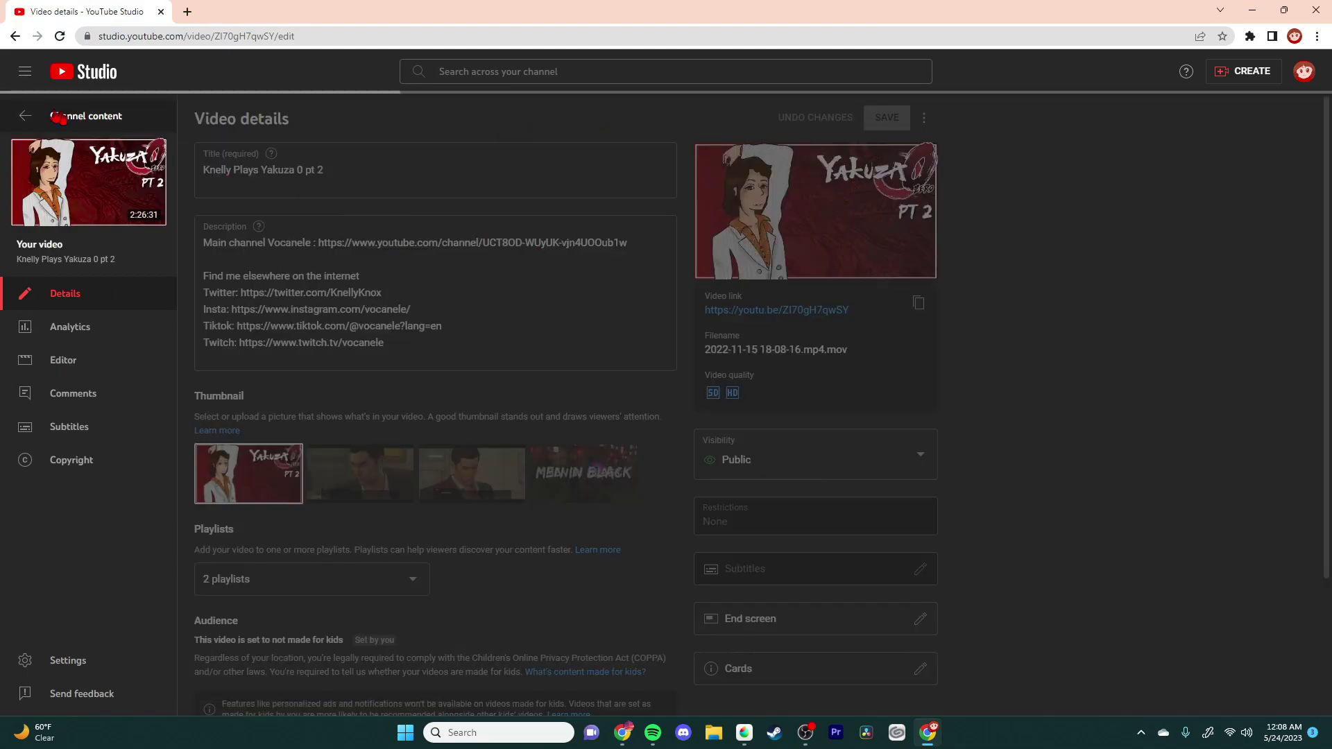
{"action": "left_click", "coordinate": [20, 119]}
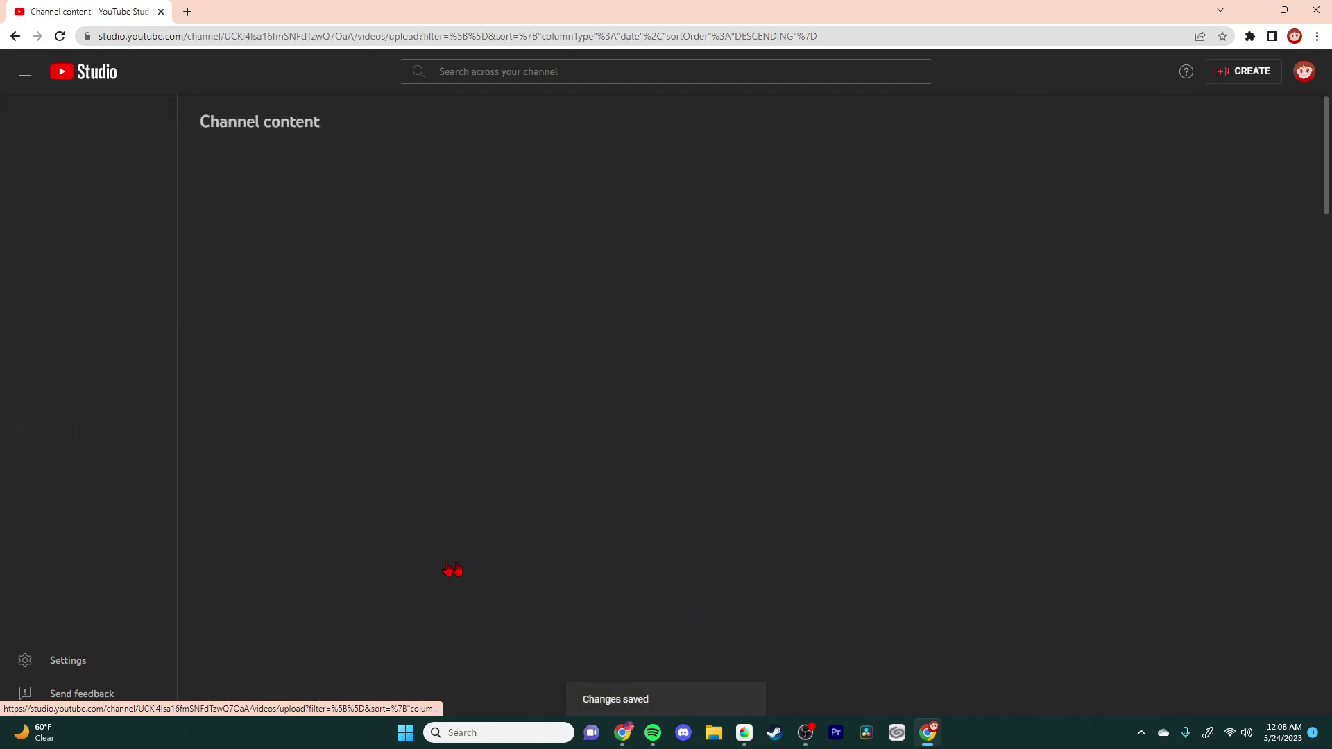
{"action": "scroll", "coordinate": [421, 558], "scroll_direction": "down", "scroll_amount": 5}
{"action": "scroll", "coordinate": [421, 559], "scroll_direction": "down", "scroll_amount": 10}
{"action": "scroll", "coordinate": [388, 500], "scroll_direction": "up", "scroll_amount": 5}
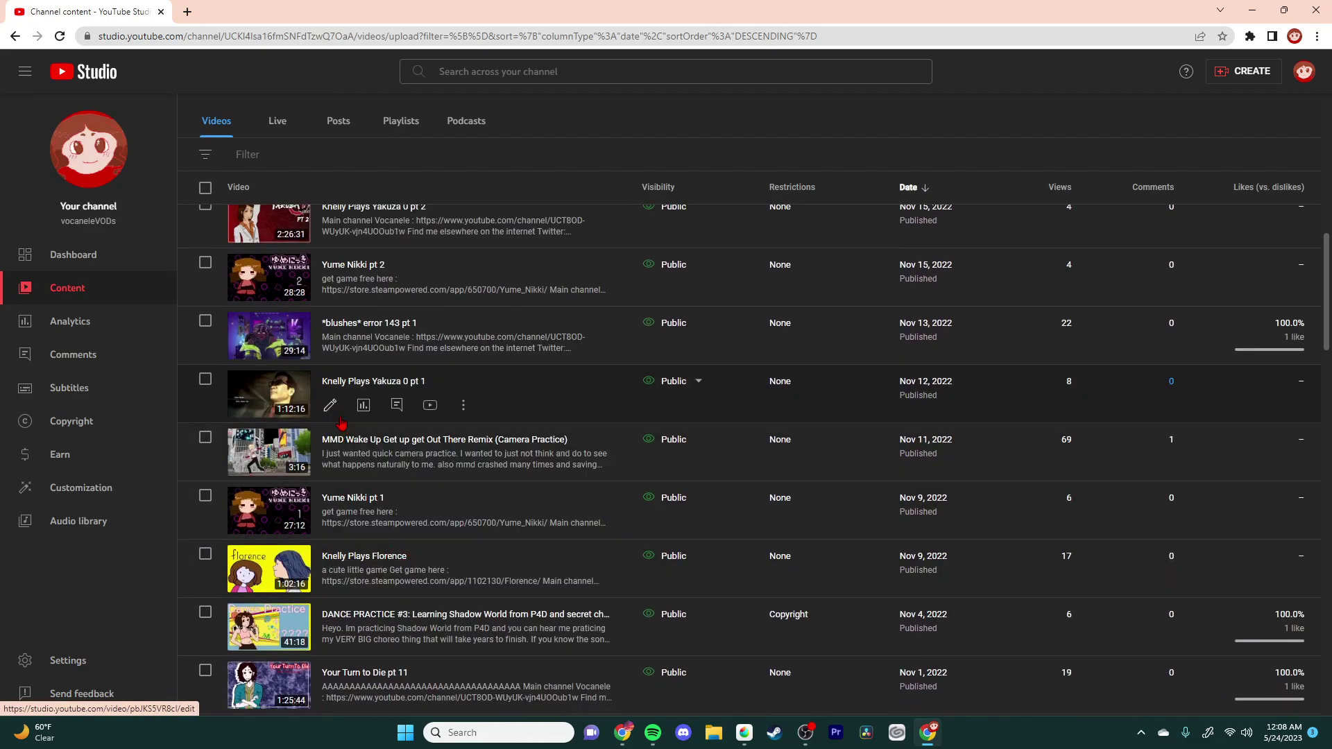
{"action": "left_click", "coordinate": [330, 405]}
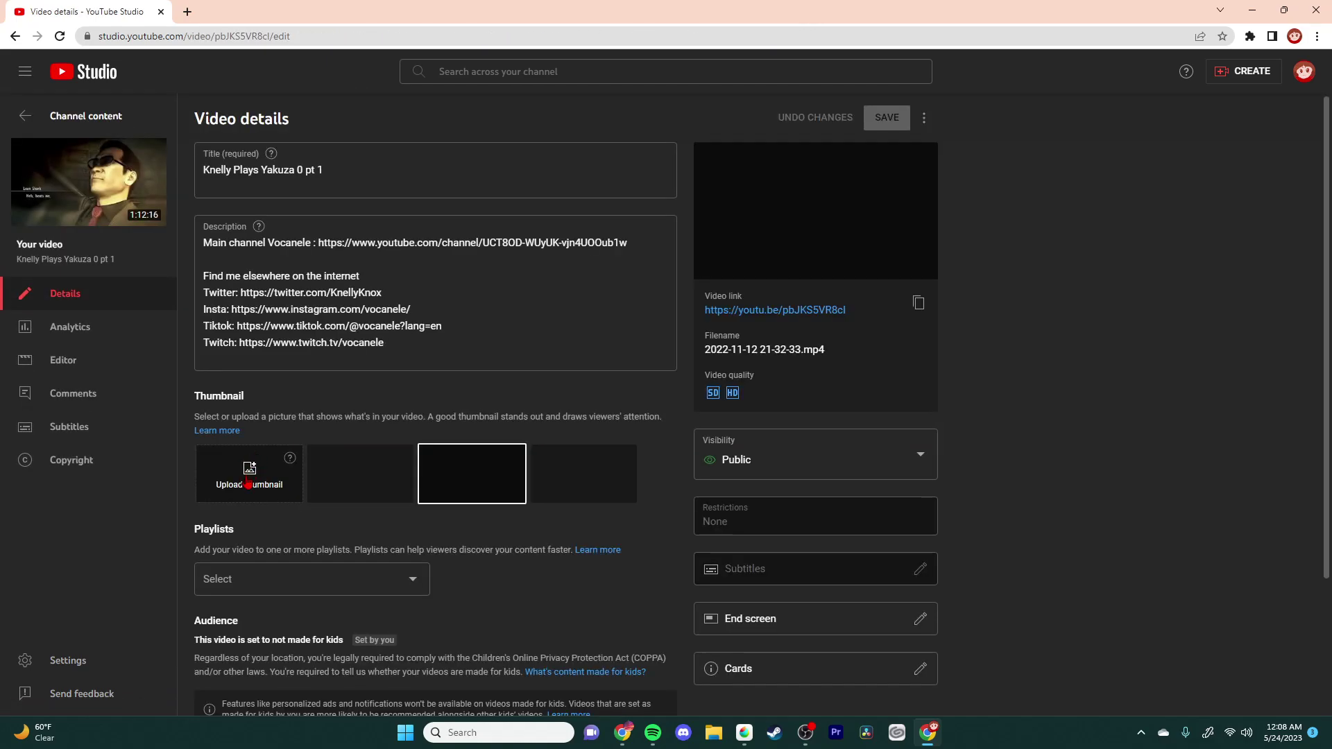
{"action": "left_click", "coordinate": [249, 489]}
{"action": "left_click", "coordinate": [801, 267]}
{"action": "double_click", "coordinate": [801, 267]}
{"action": "left_click", "coordinate": [899, 123]}
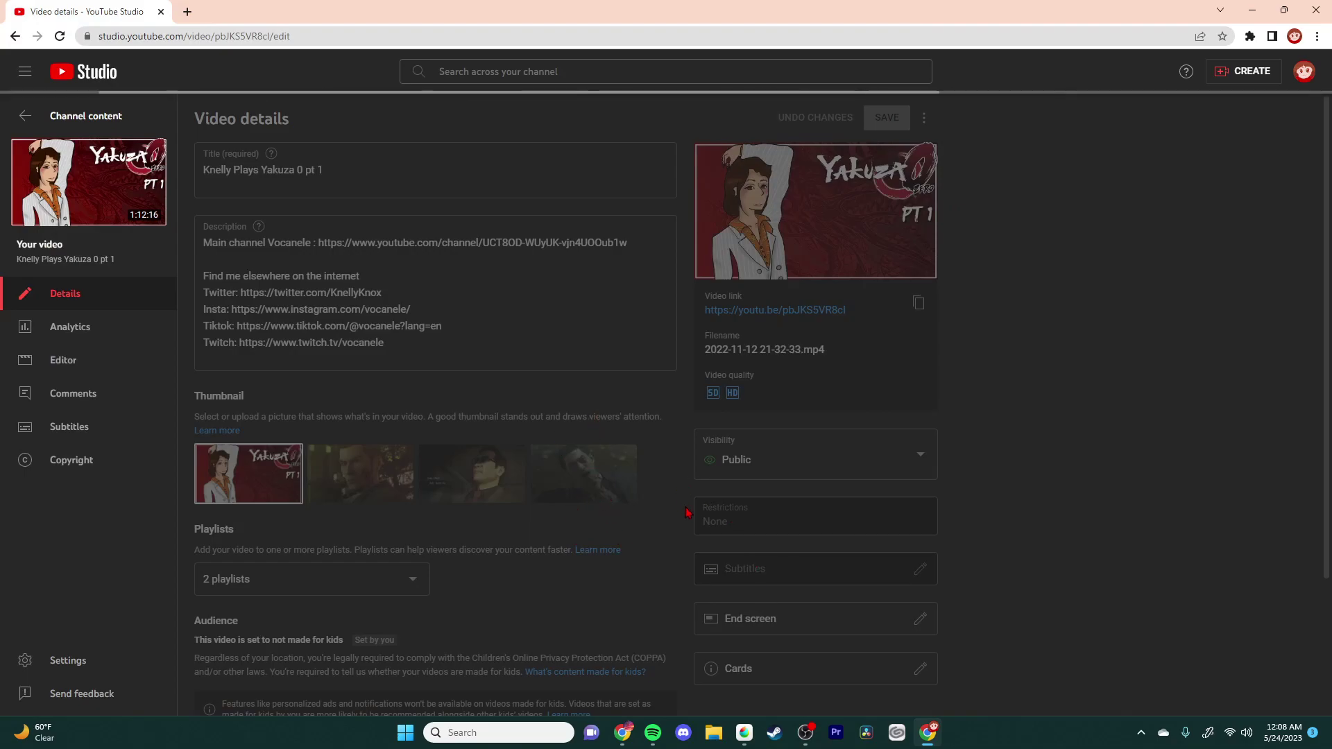
Step: Go back to the channel content and review the thumbnails of the Yakuza 0 videos and the older uploads
{"action": "left_click", "coordinate": [24, 116]}
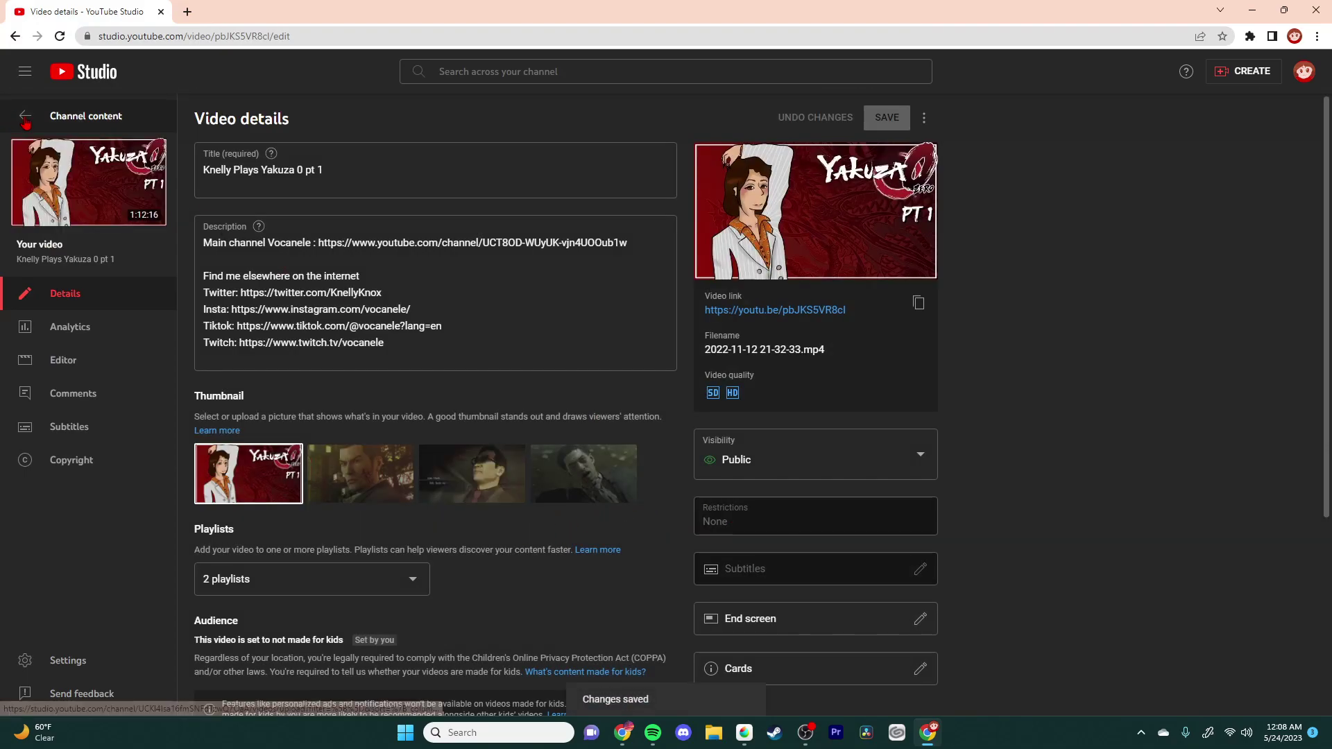
{"action": "scroll", "coordinate": [525, 535], "scroll_direction": "down", "scroll_amount": 12}
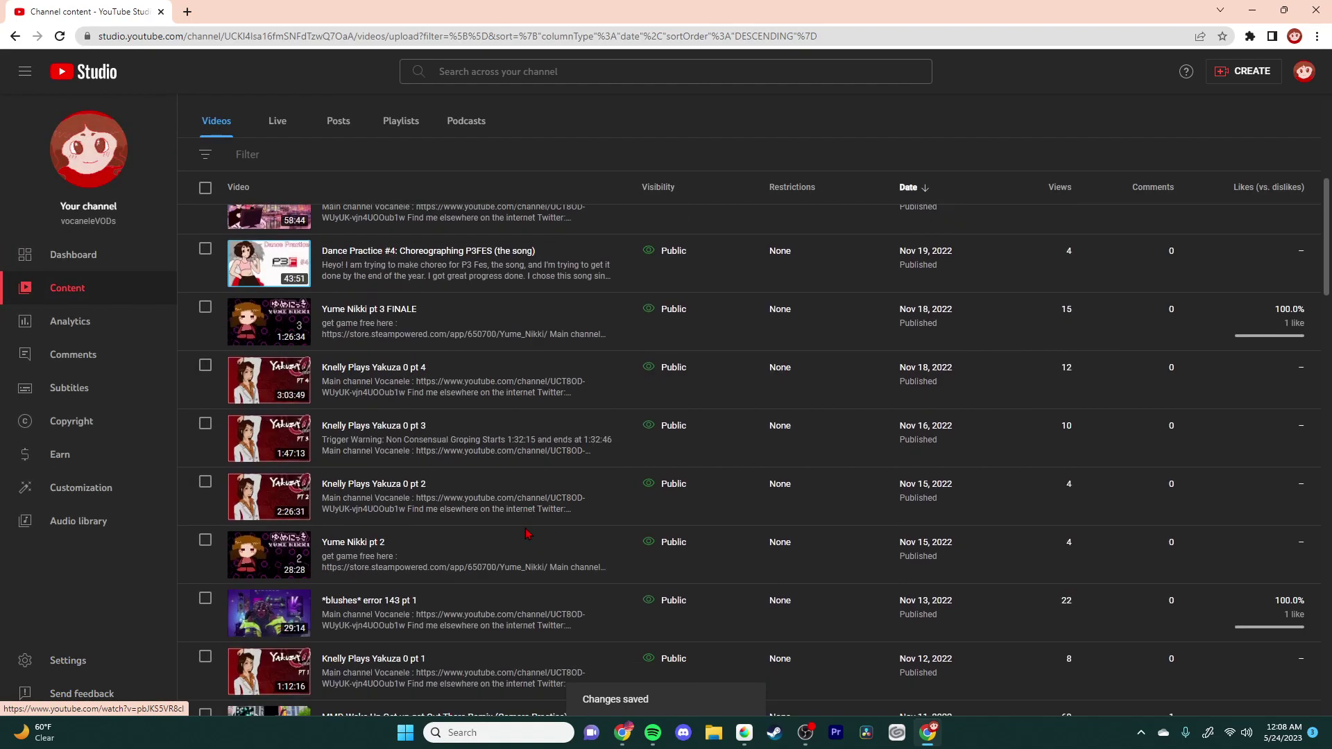
{"action": "scroll", "coordinate": [525, 537], "scroll_direction": "down", "scroll_amount": 7}
{"action": "scroll", "coordinate": [530, 530], "scroll_direction": "up", "scroll_amount": 14}
{"action": "scroll", "coordinate": [533, 525], "scroll_direction": "up", "scroll_amount": 16}
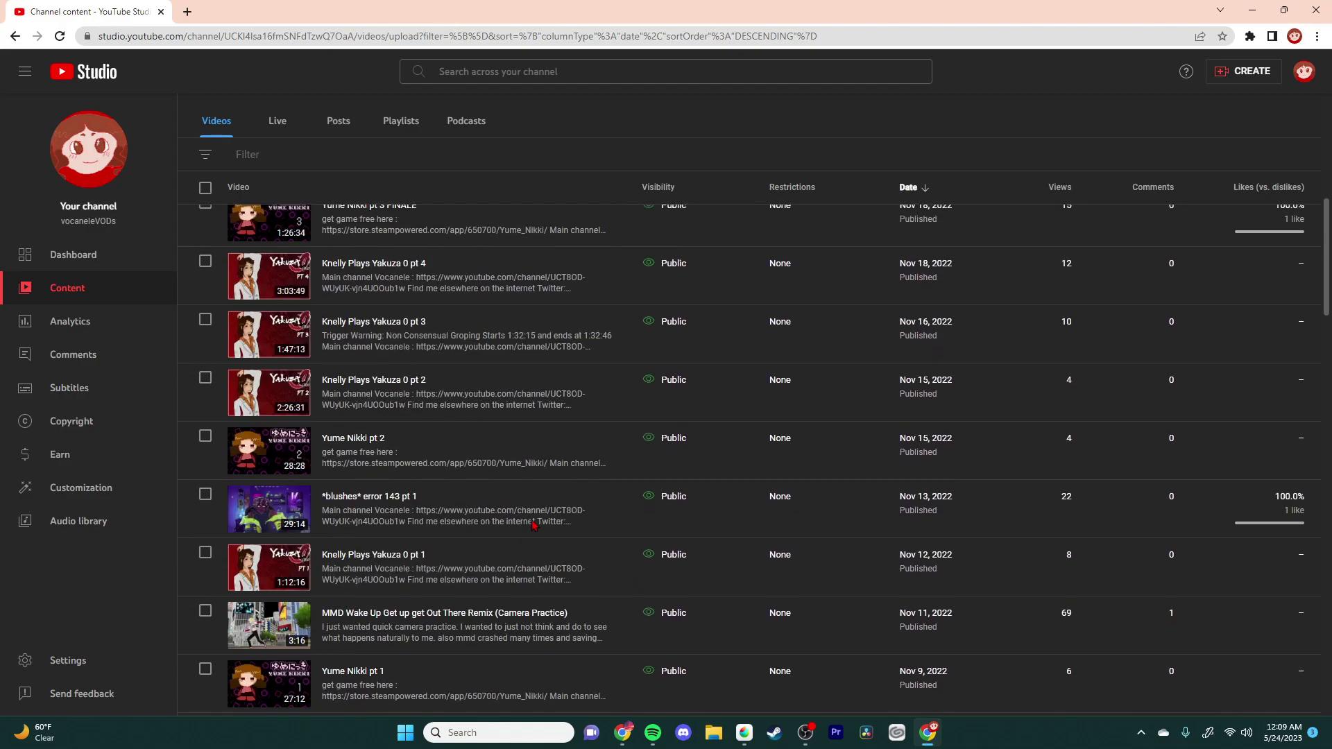
{"action": "scroll", "coordinate": [535, 548], "scroll_direction": "down", "scroll_amount": 5}
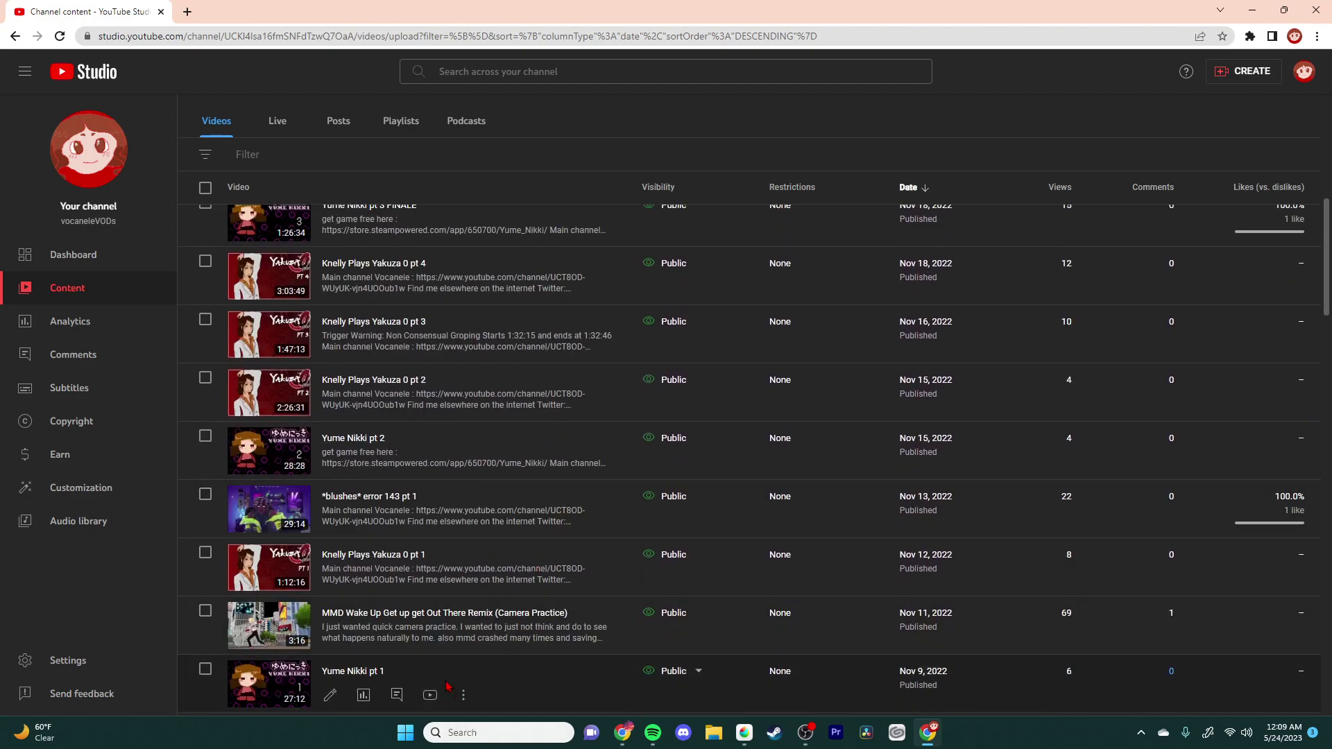
{"action": "scroll", "coordinate": [469, 679], "scroll_direction": "down", "scroll_amount": 2}
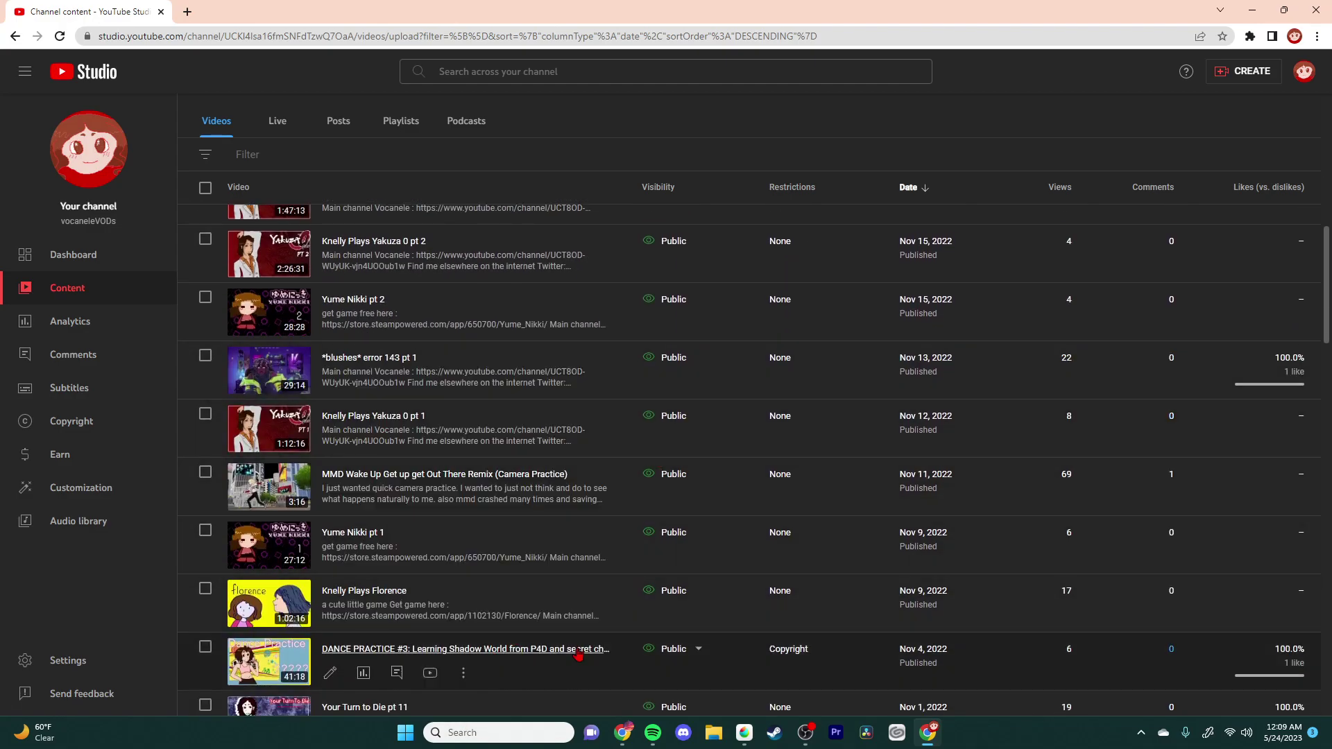
{"action": "scroll", "coordinate": [578, 652], "scroll_direction": "up", "scroll_amount": 12}
{"action": "scroll", "coordinate": [577, 652], "scroll_direction": "down", "scroll_amount": 10}
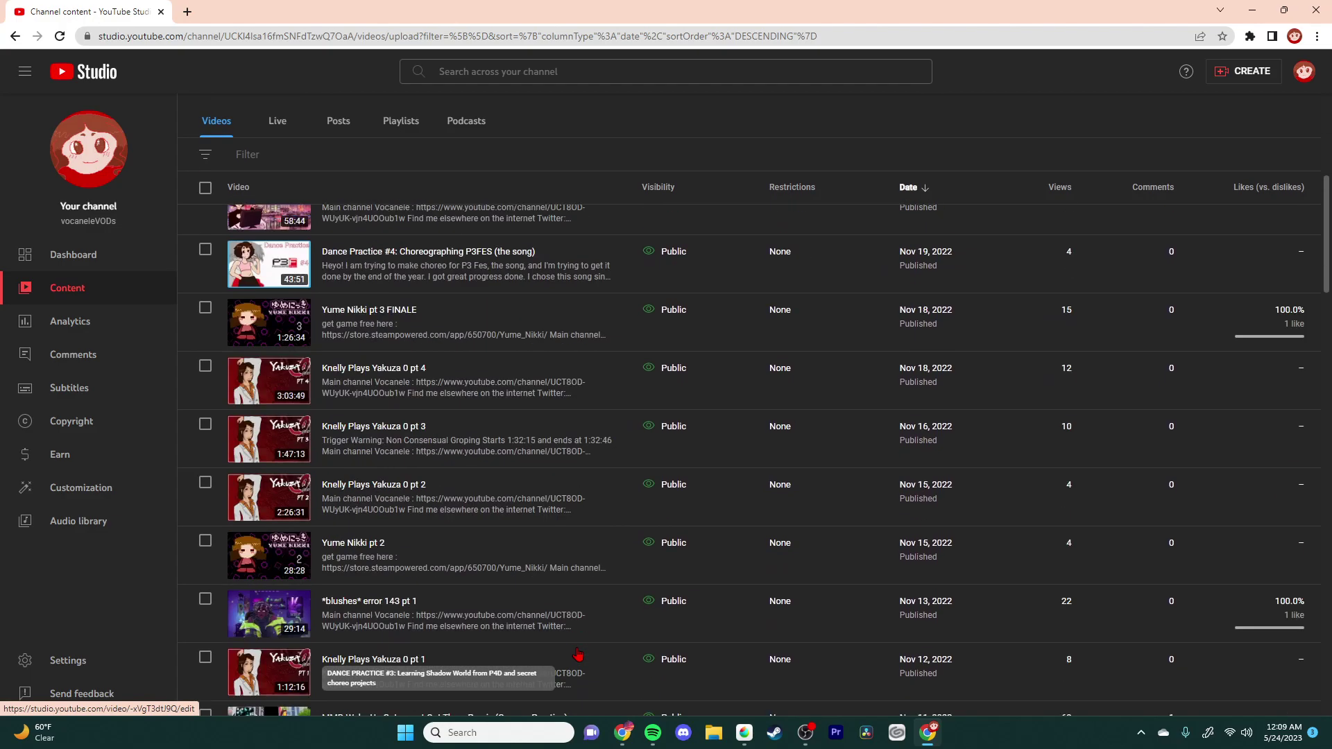
{"action": "scroll", "coordinate": [574, 638], "scroll_direction": "down", "scroll_amount": 20}
{"action": "scroll", "coordinate": [574, 638], "scroll_direction": "up", "scroll_amount": 18}
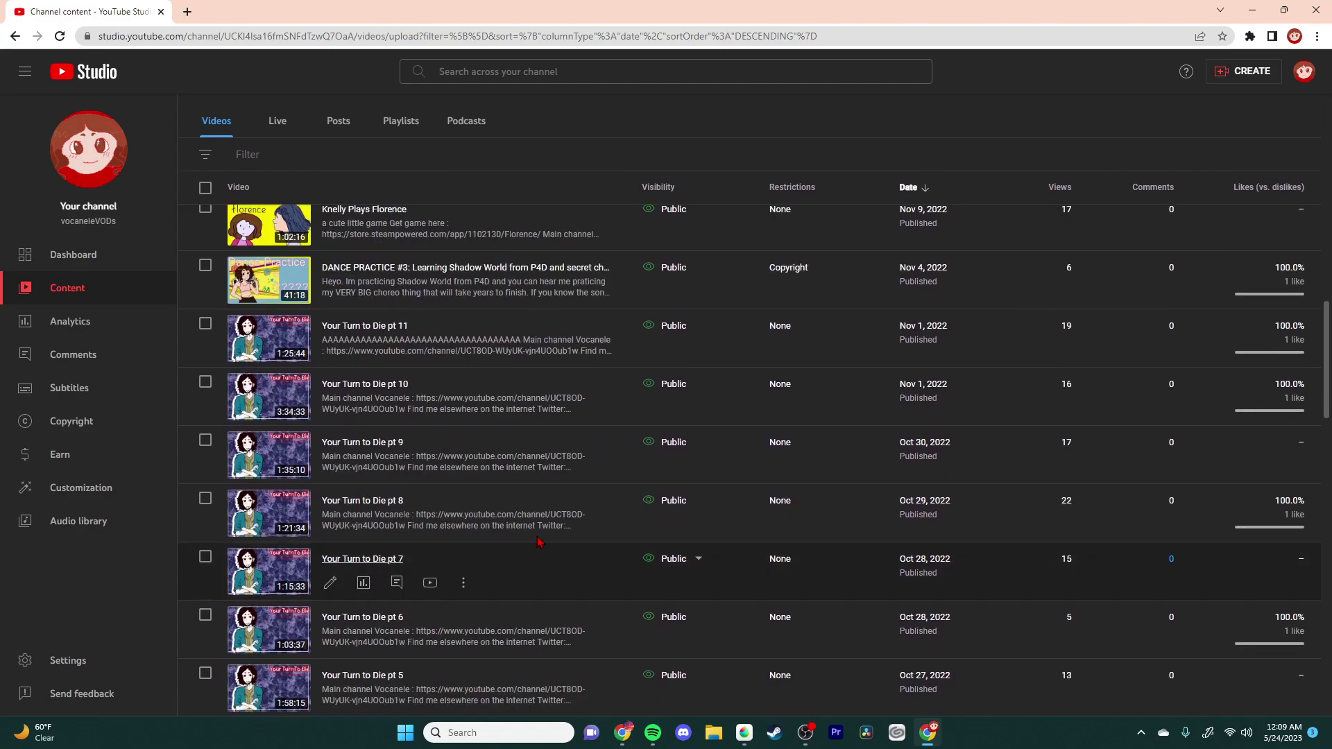
Step: Switch the channel content to the playlists and show 50 rows per page
{"action": "left_click", "coordinate": [386, 123]}
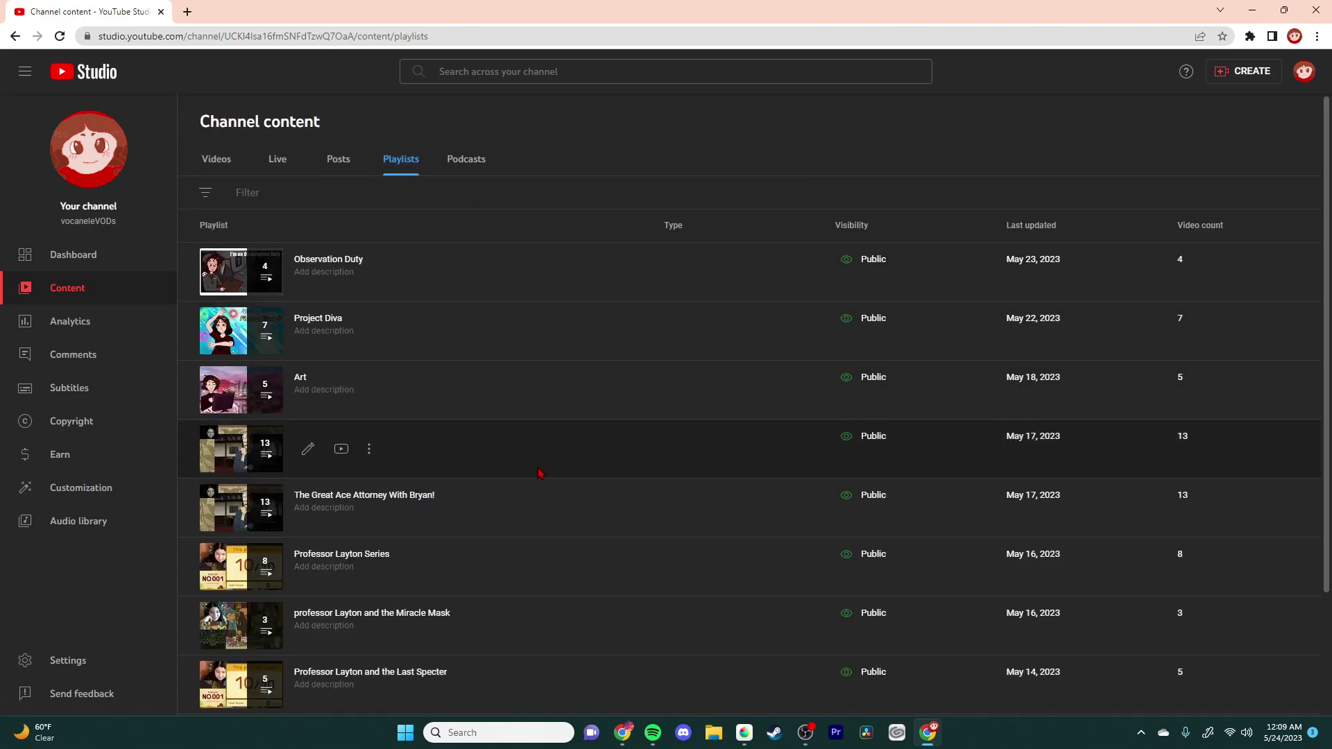
{"action": "scroll", "coordinate": [788, 476], "scroll_direction": "down", "scroll_amount": 2}
{"action": "scroll", "coordinate": [788, 471], "scroll_direction": "down", "scroll_amount": 1}
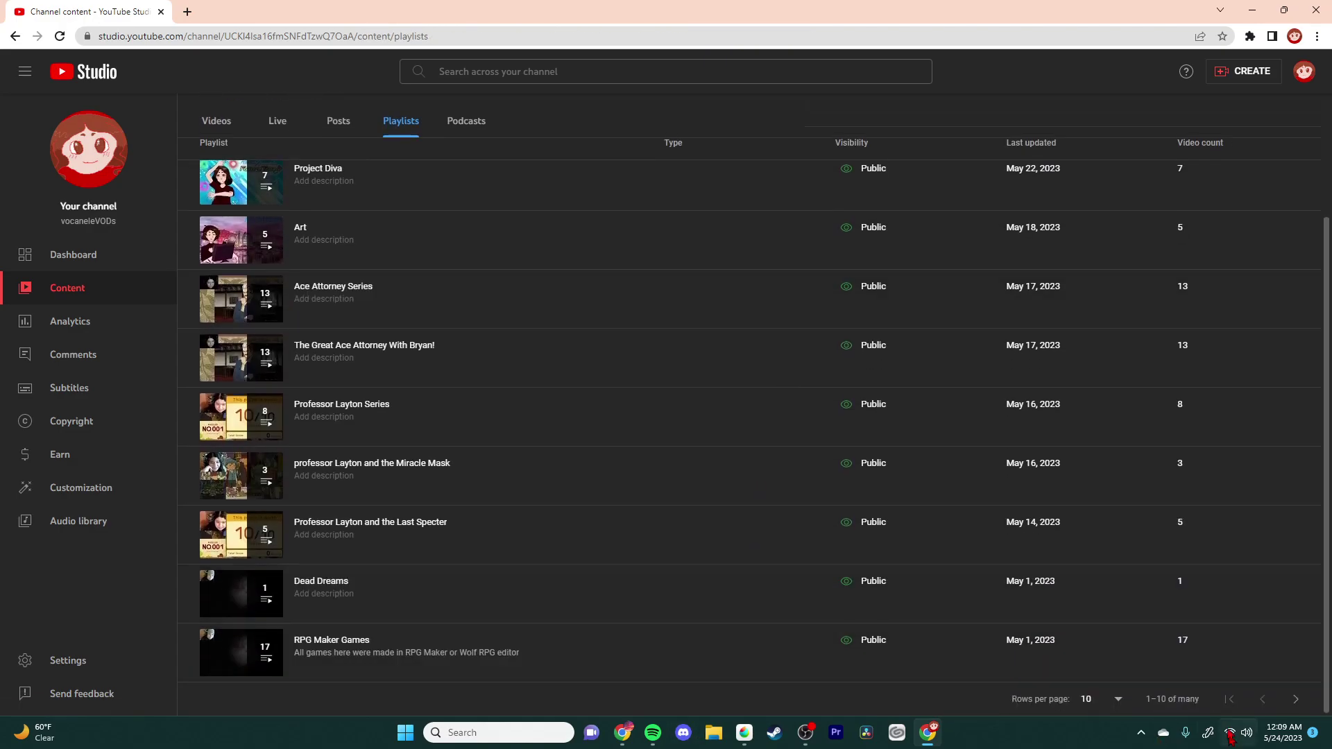
{"action": "left_click", "coordinate": [1118, 700]}
{"action": "left_click", "coordinate": [1117, 702]}
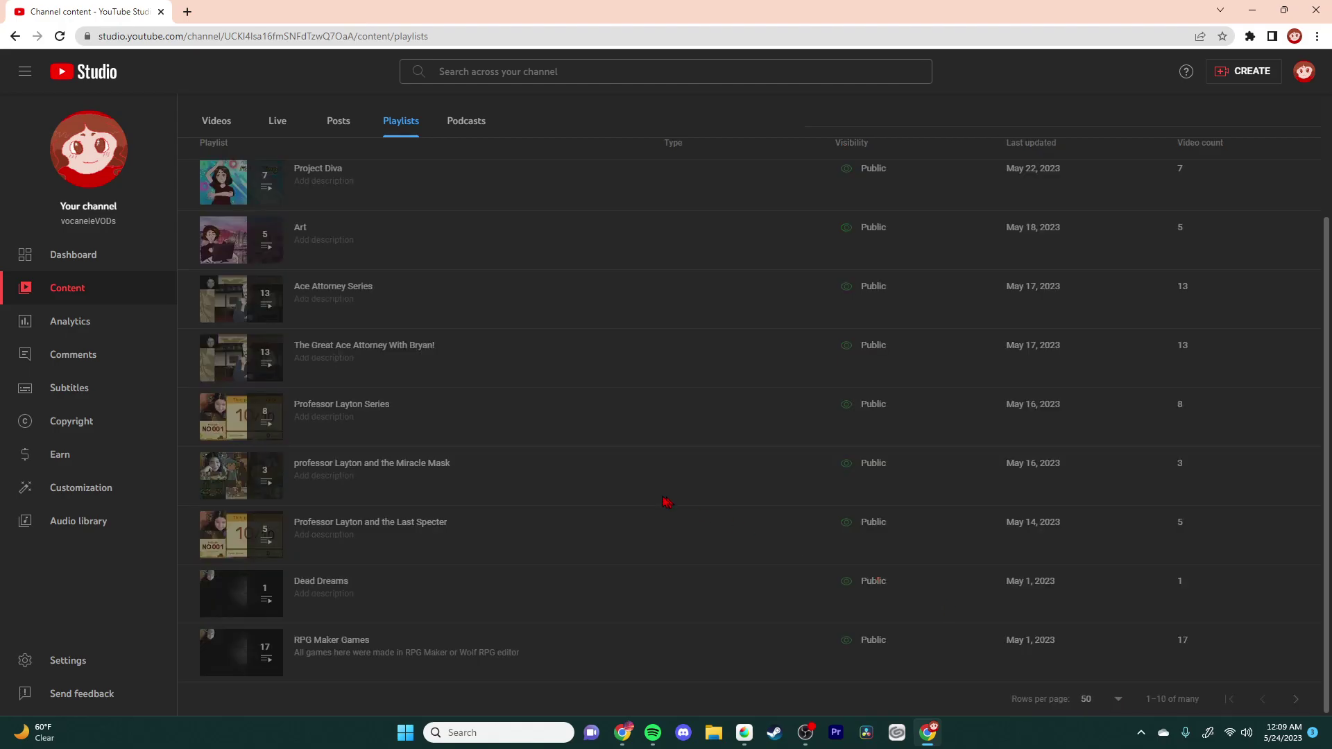
Step: Look through the full playlist list and examine the cover thumbnails, including those of the Yakuza Series and Yakuza 0 playlists
{"action": "scroll", "coordinate": [666, 500], "scroll_direction": "down", "scroll_amount": 12}
{"action": "scroll", "coordinate": [662, 499], "scroll_direction": "down", "scroll_amount": 12}
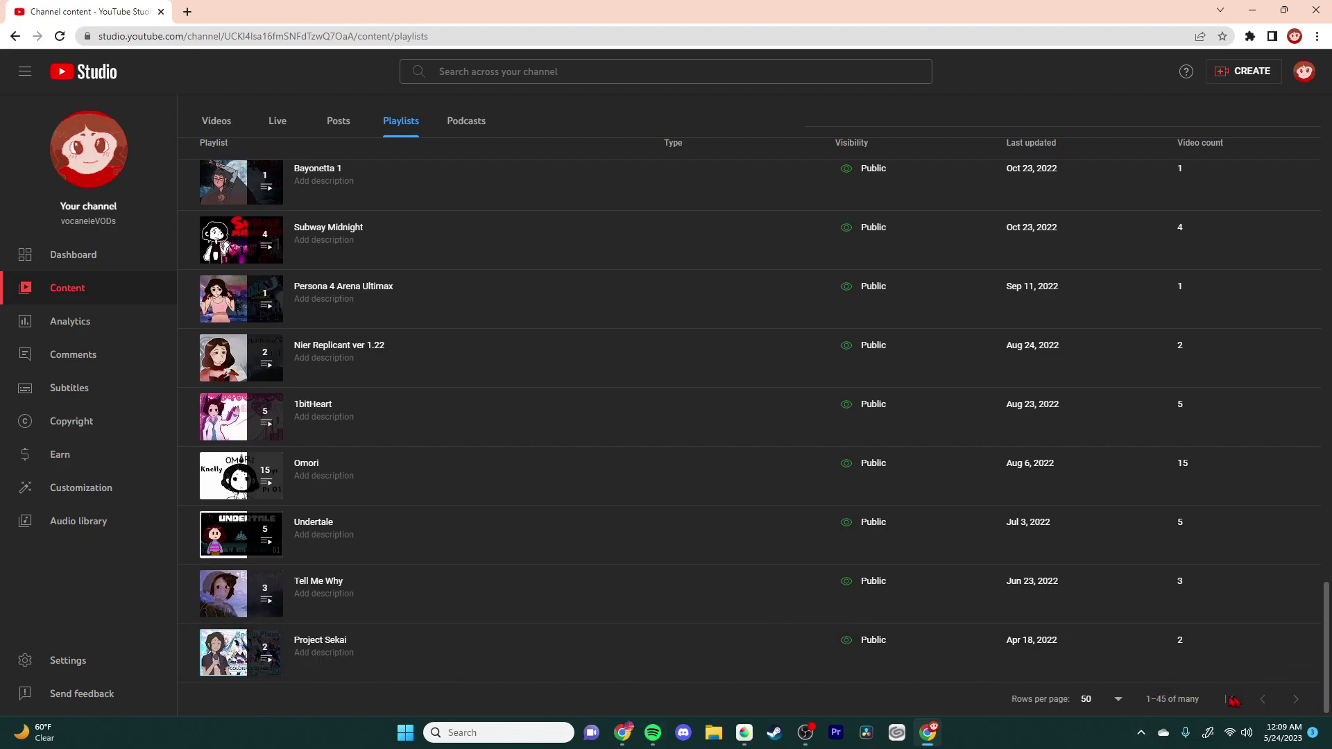
{"action": "scroll", "coordinate": [689, 652], "scroll_direction": "up", "scroll_amount": 15}
{"action": "scroll", "coordinate": [689, 655], "scroll_direction": "up", "scroll_amount": 15}
{"action": "scroll", "coordinate": [689, 655], "scroll_direction": "up", "scroll_amount": 4}
{"action": "scroll", "coordinate": [689, 655], "scroll_direction": "down", "scroll_amount": 7}
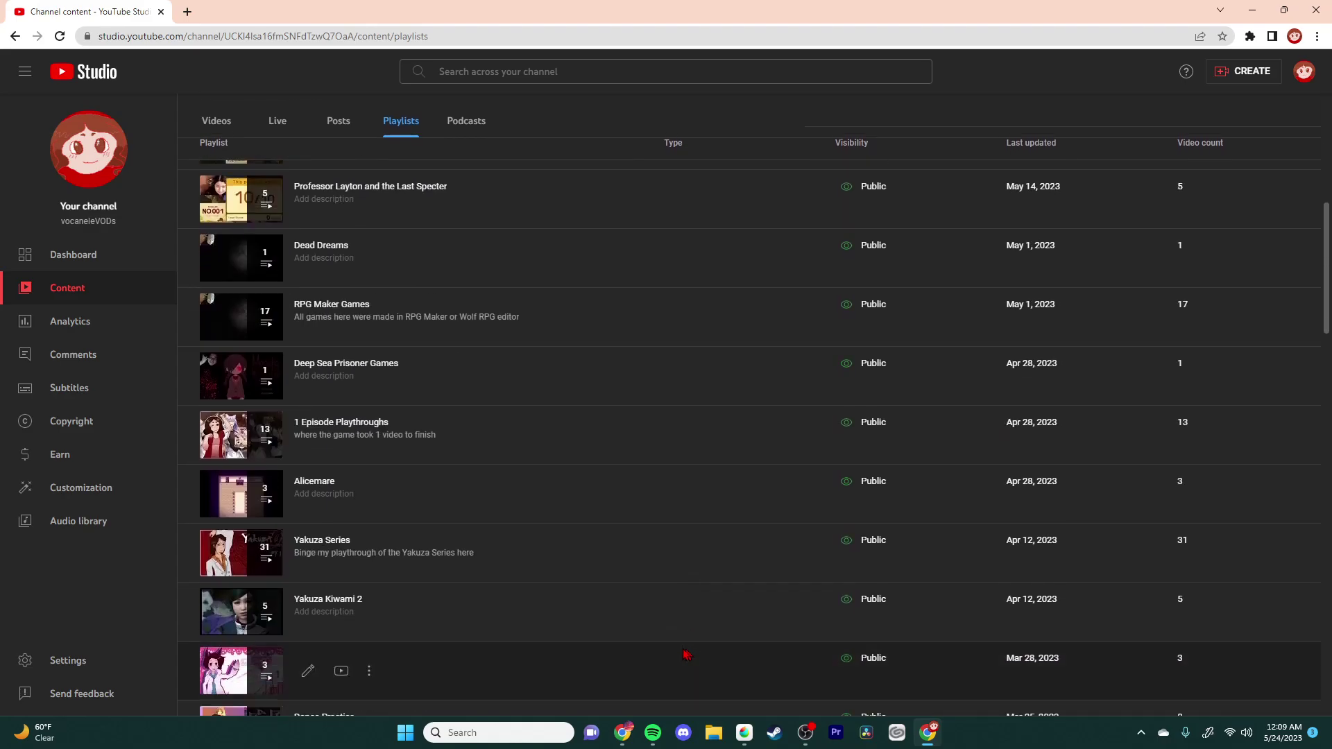
{"action": "scroll", "coordinate": [584, 663], "scroll_direction": "down", "scroll_amount": 9}
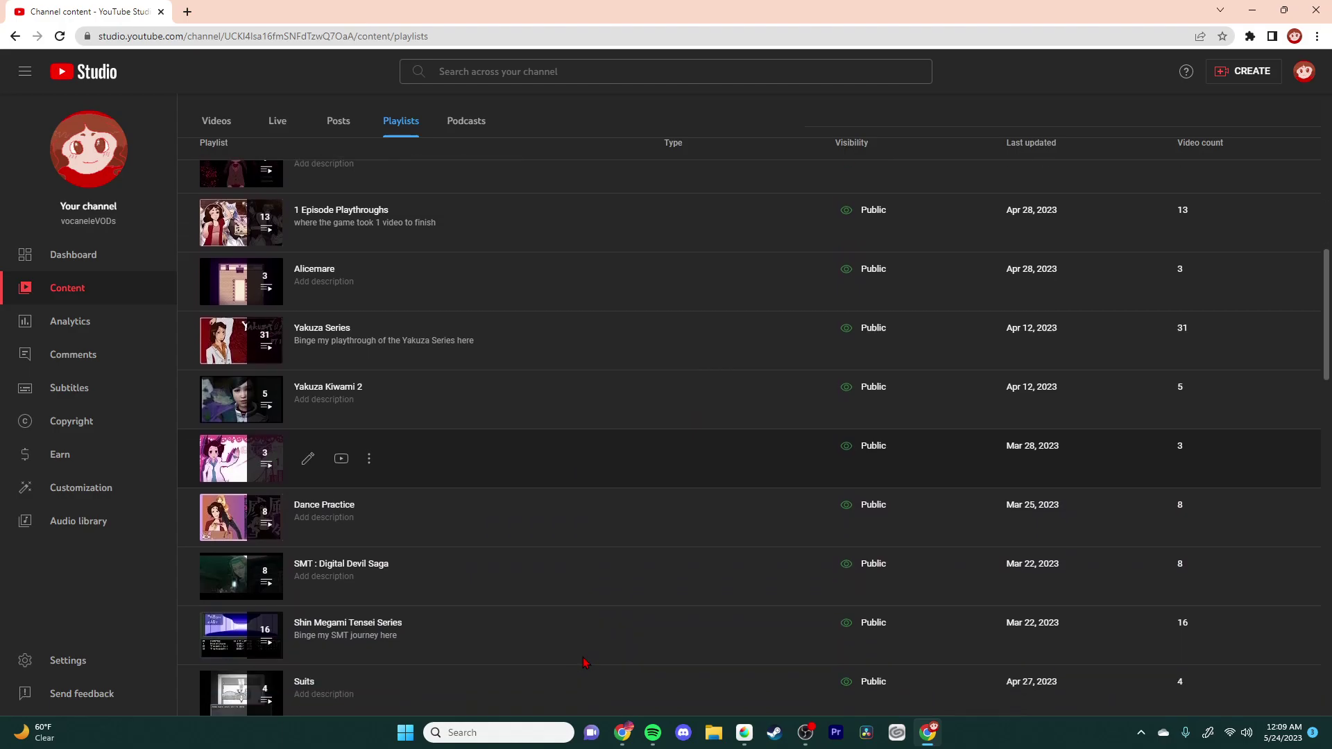
{"action": "scroll", "coordinate": [583, 663], "scroll_direction": "down", "scroll_amount": 6}
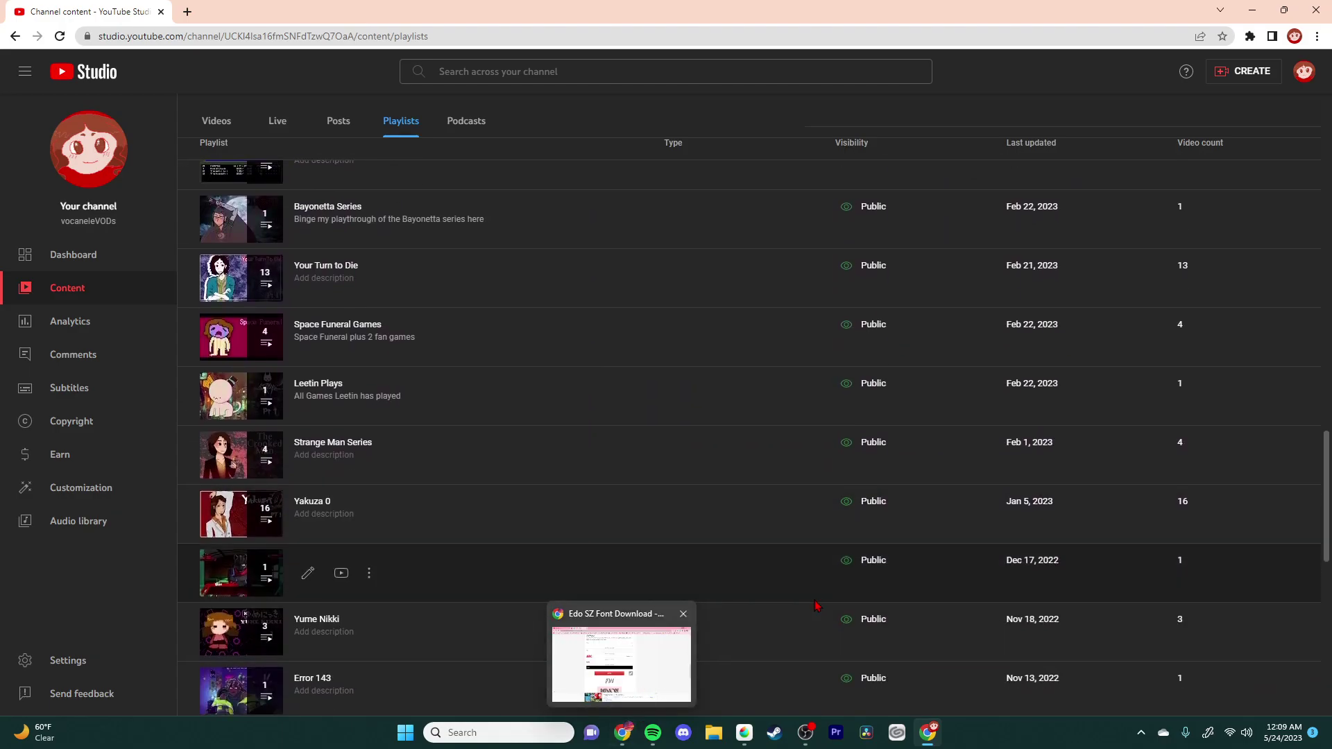
{"action": "scroll", "coordinate": [792, 628], "scroll_direction": "down", "scroll_amount": 5}
{"action": "scroll", "coordinate": [793, 628], "scroll_direction": "down", "scroll_amount": 4}
{"action": "scroll", "coordinate": [793, 628], "scroll_direction": "up", "scroll_amount": 6}
{"action": "scroll", "coordinate": [793, 627], "scroll_direction": "up", "scroll_amount": 3}
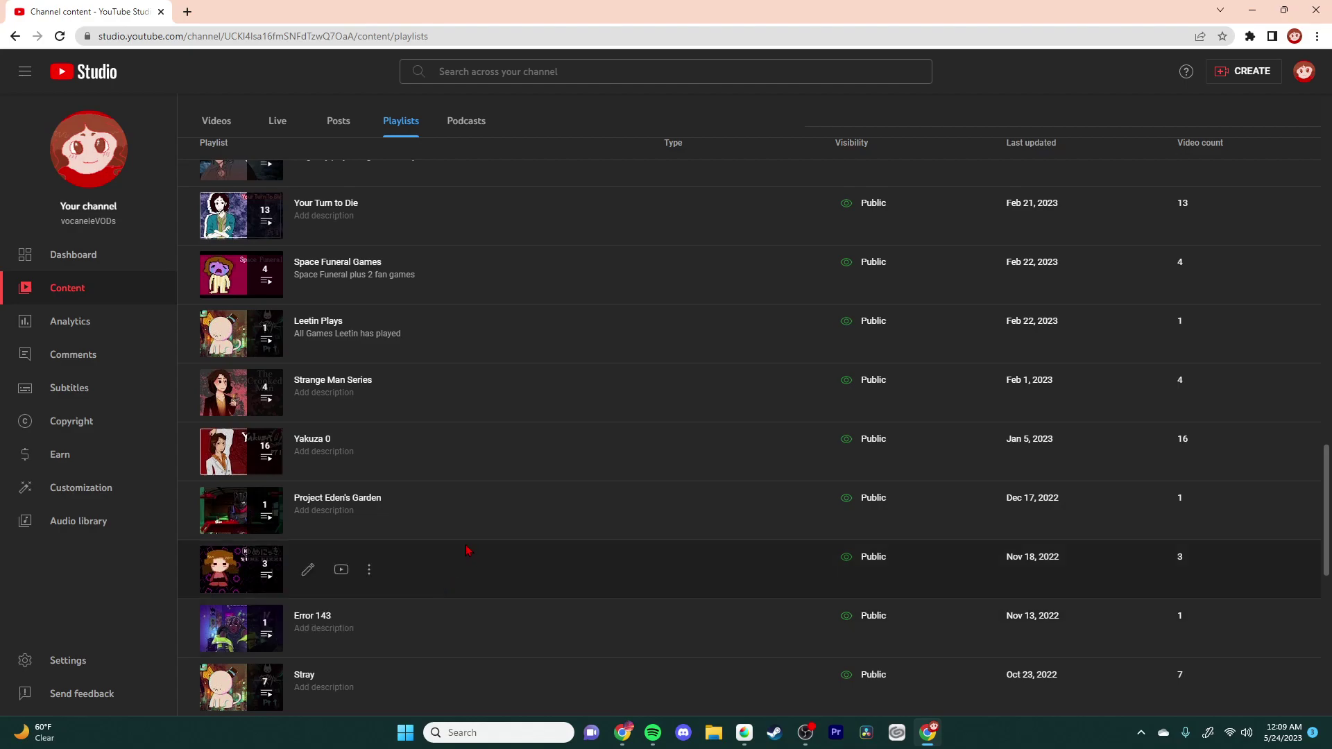
Step: Look back over the playlist covers, switch the channel content to the videos and review the thumbnails down to the older Your Turn to Die and Stray uploads
{"action": "scroll", "coordinate": [524, 590], "scroll_direction": "up", "scroll_amount": 5}
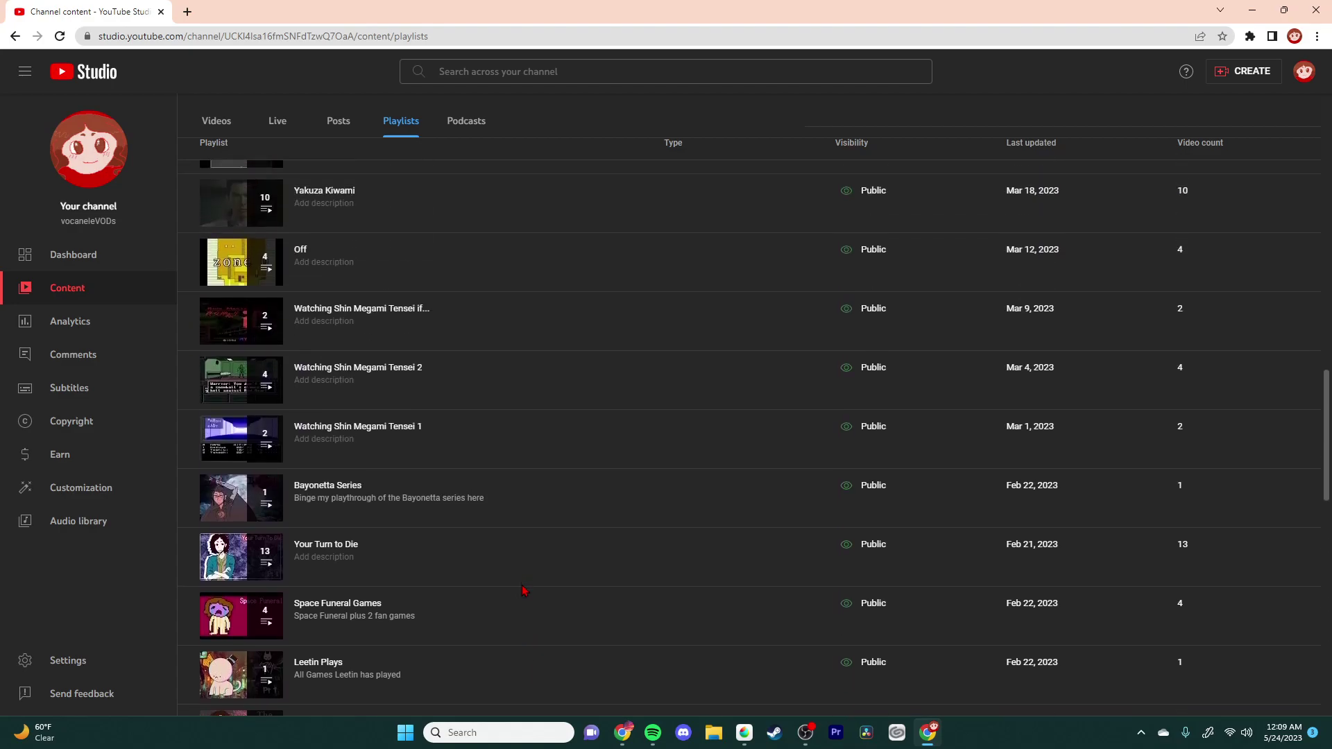
{"action": "scroll", "coordinate": [523, 589], "scroll_direction": "up", "scroll_amount": 7}
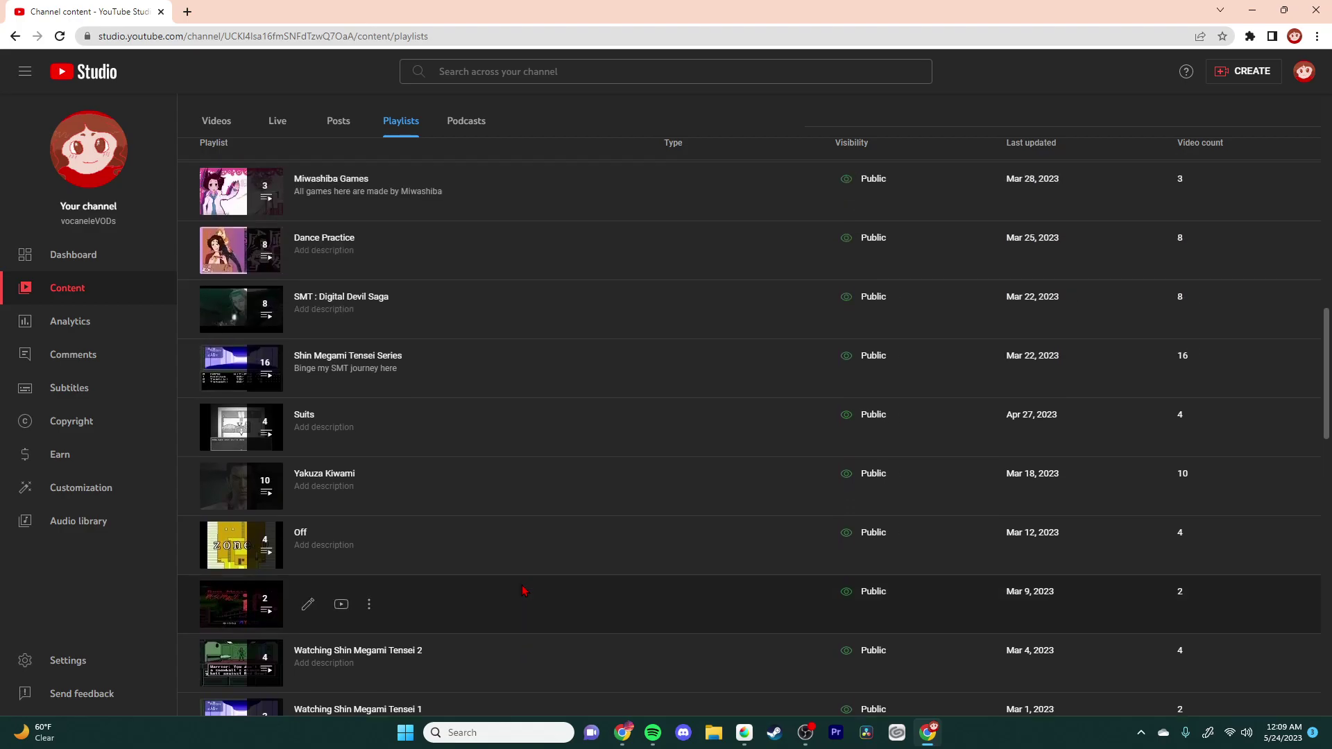
{"action": "scroll", "coordinate": [524, 589], "scroll_direction": "up", "scroll_amount": 5}
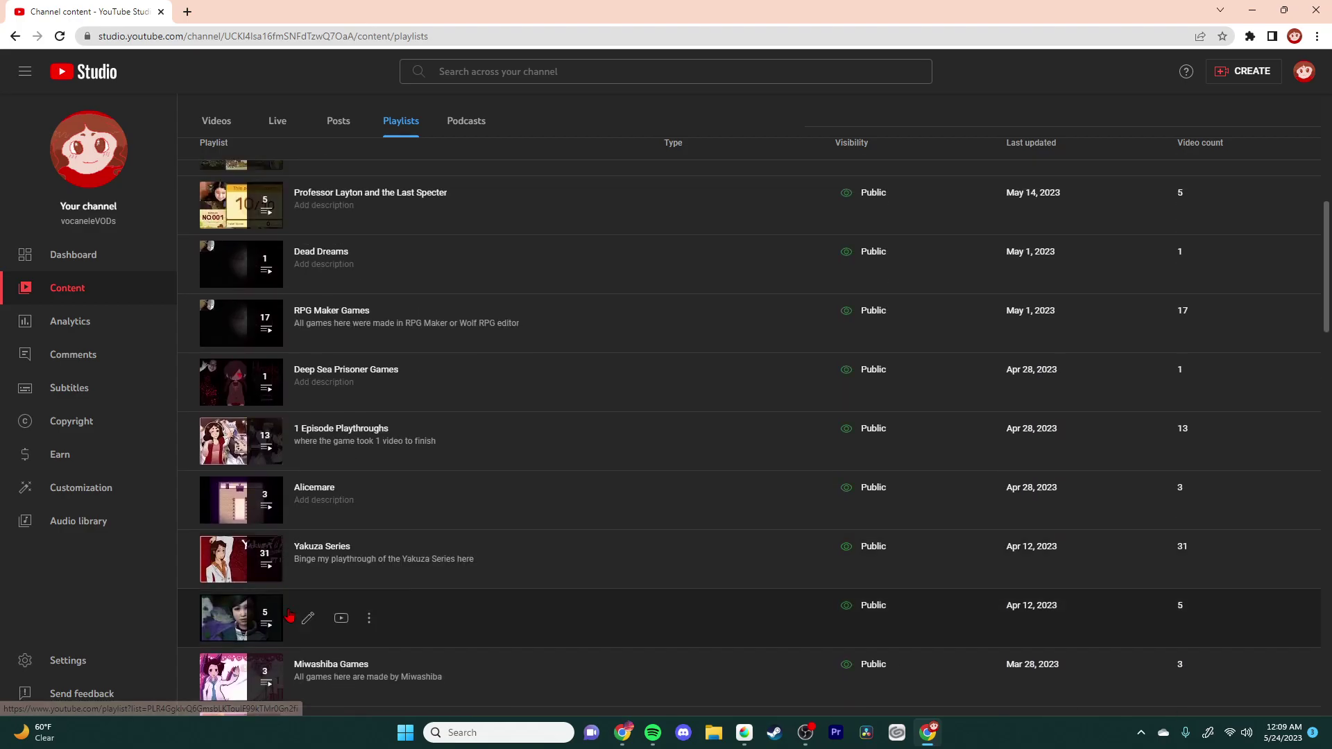
{"action": "scroll", "coordinate": [340, 612], "scroll_direction": "up", "scroll_amount": 6}
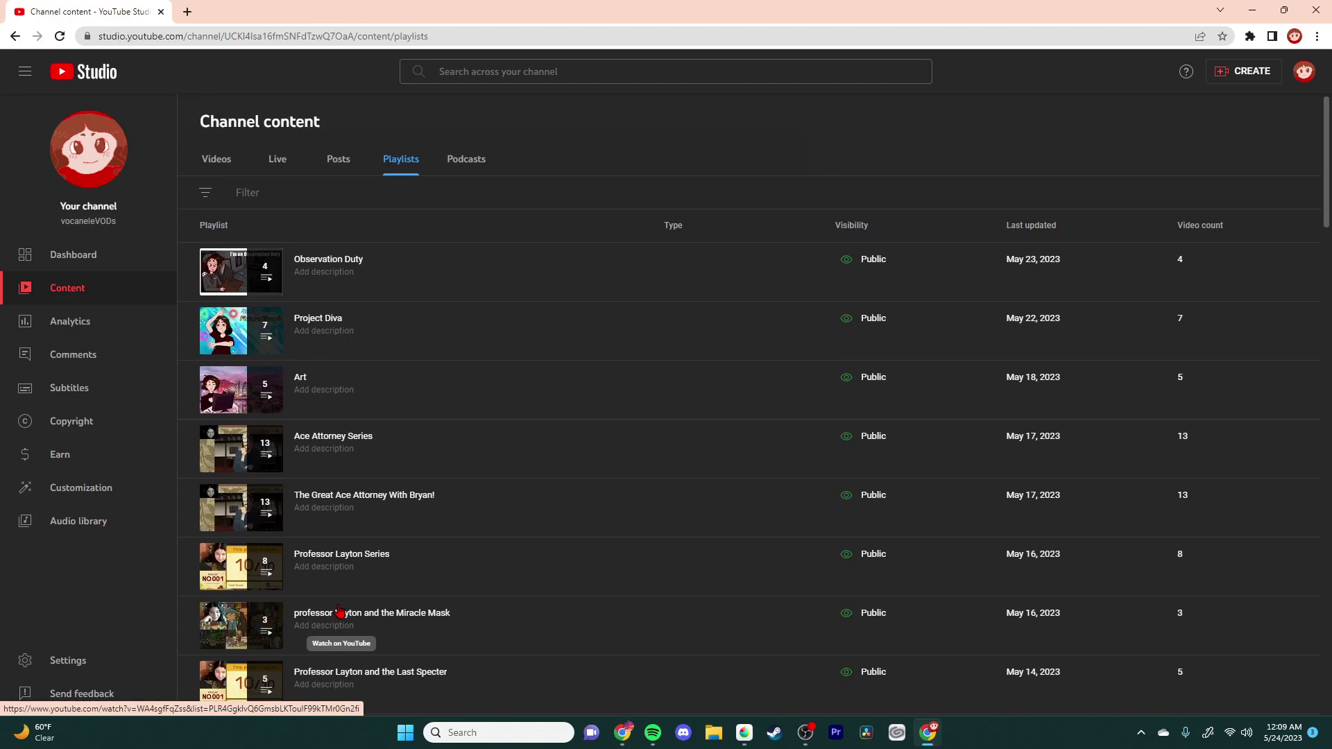
{"action": "left_click", "coordinate": [201, 154]}
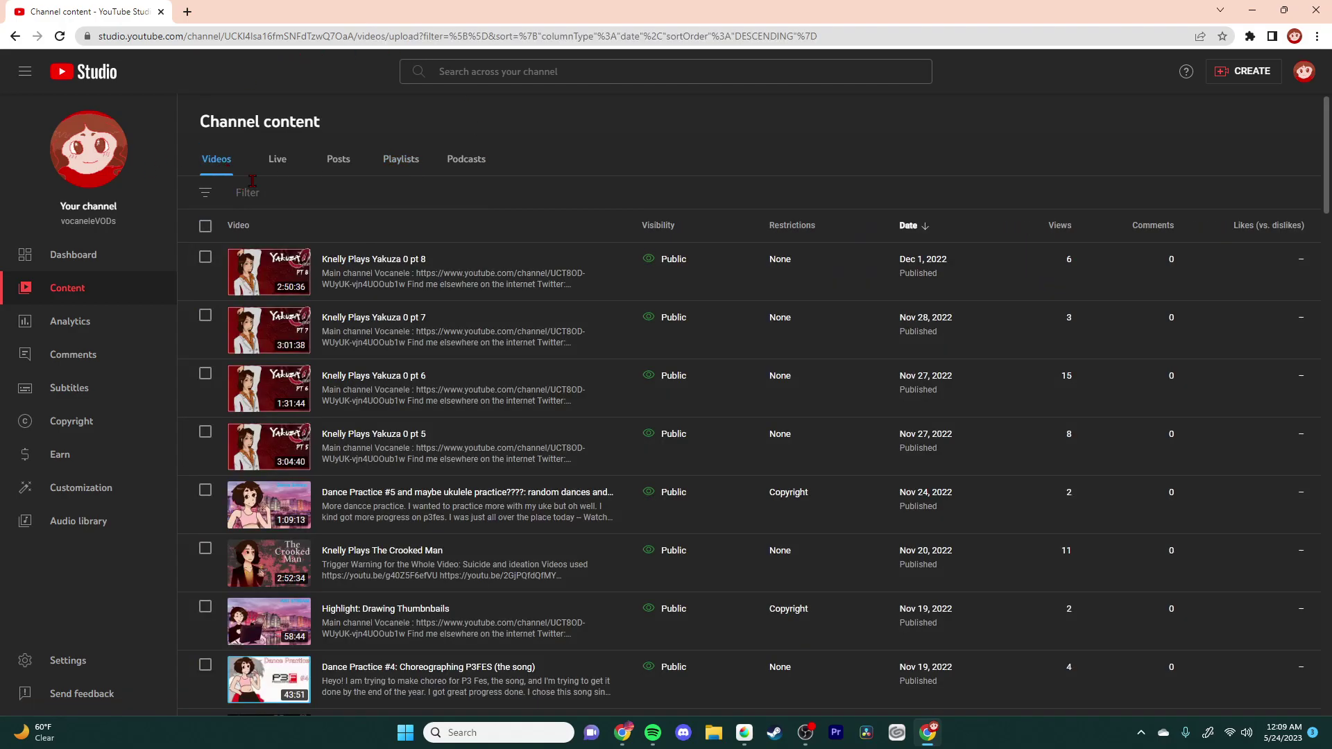
{"action": "scroll", "coordinate": [462, 386], "scroll_direction": "down", "scroll_amount": 1}
{"action": "scroll", "coordinate": [463, 386], "scroll_direction": "down", "scroll_amount": 20}
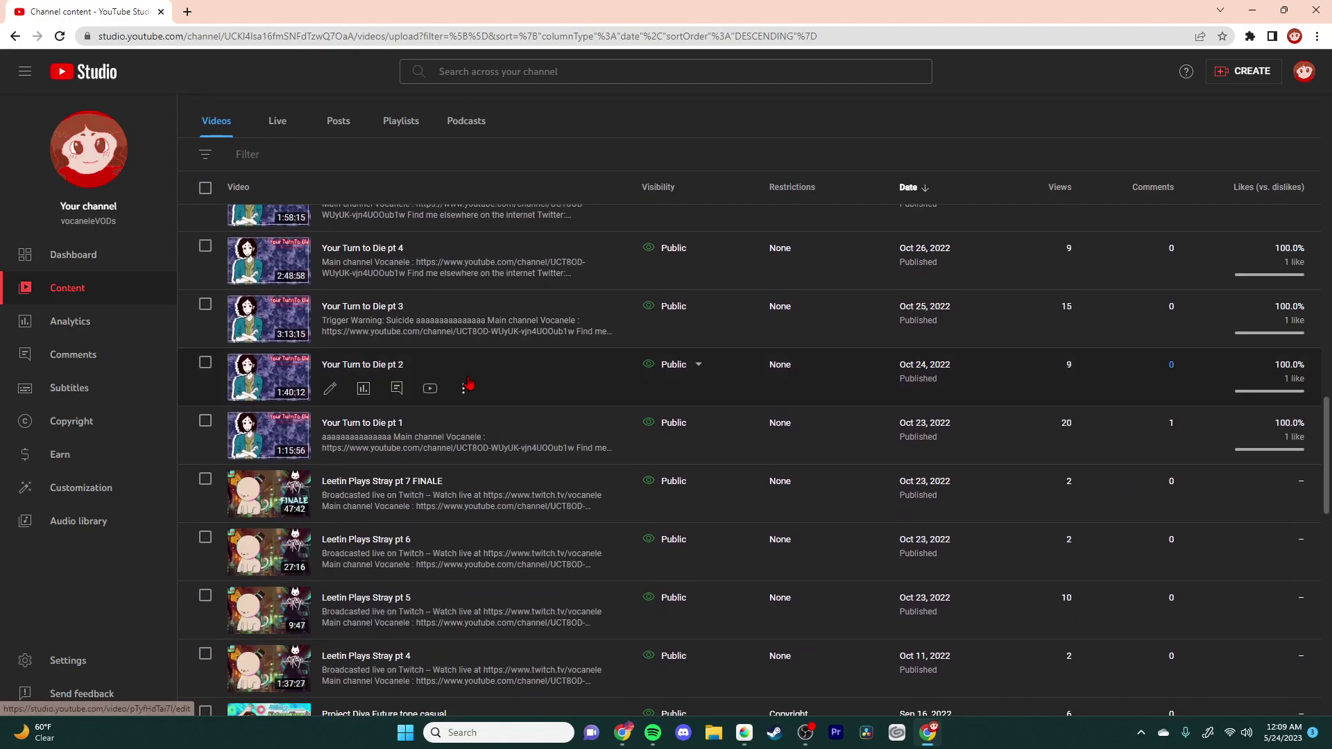
Step: Switch to MediBang Paint and open the edens garden file from the thumbnail folder
{"action": "left_click", "coordinate": [618, 736]}
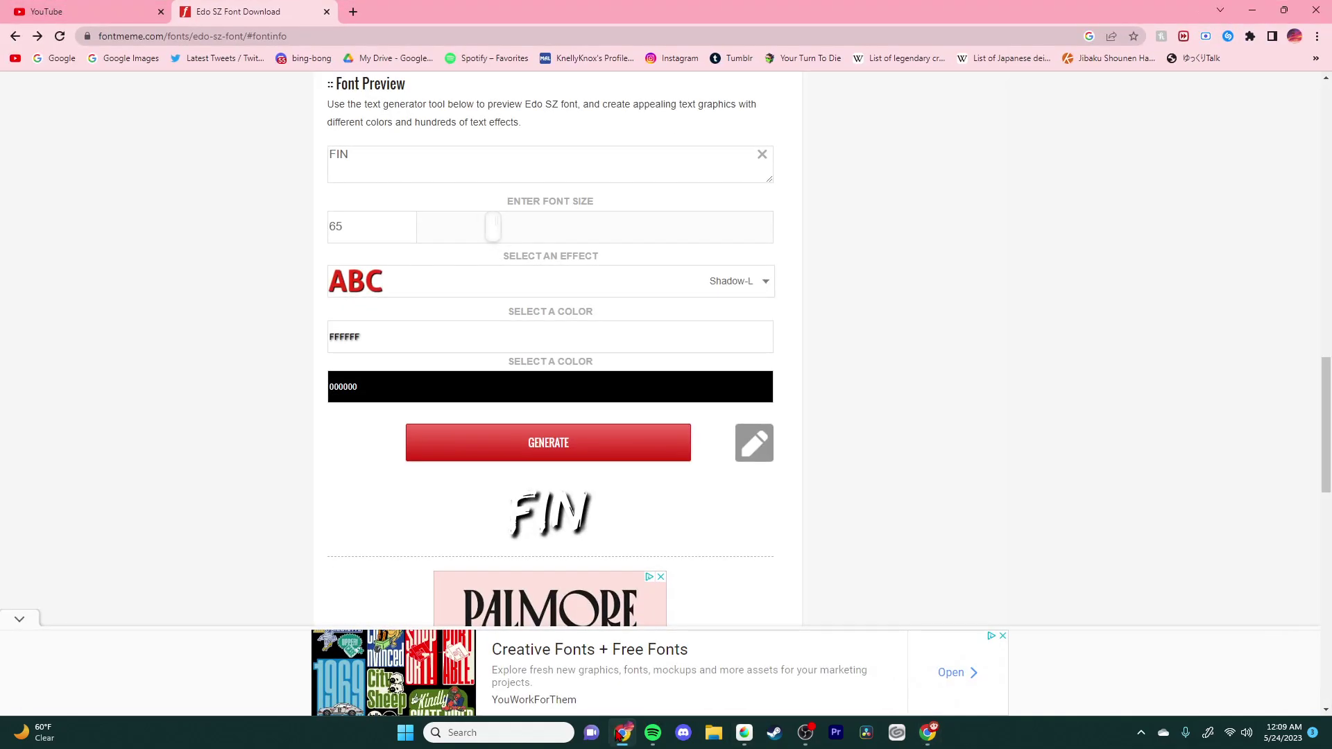
{"action": "left_click", "coordinate": [757, 735]}
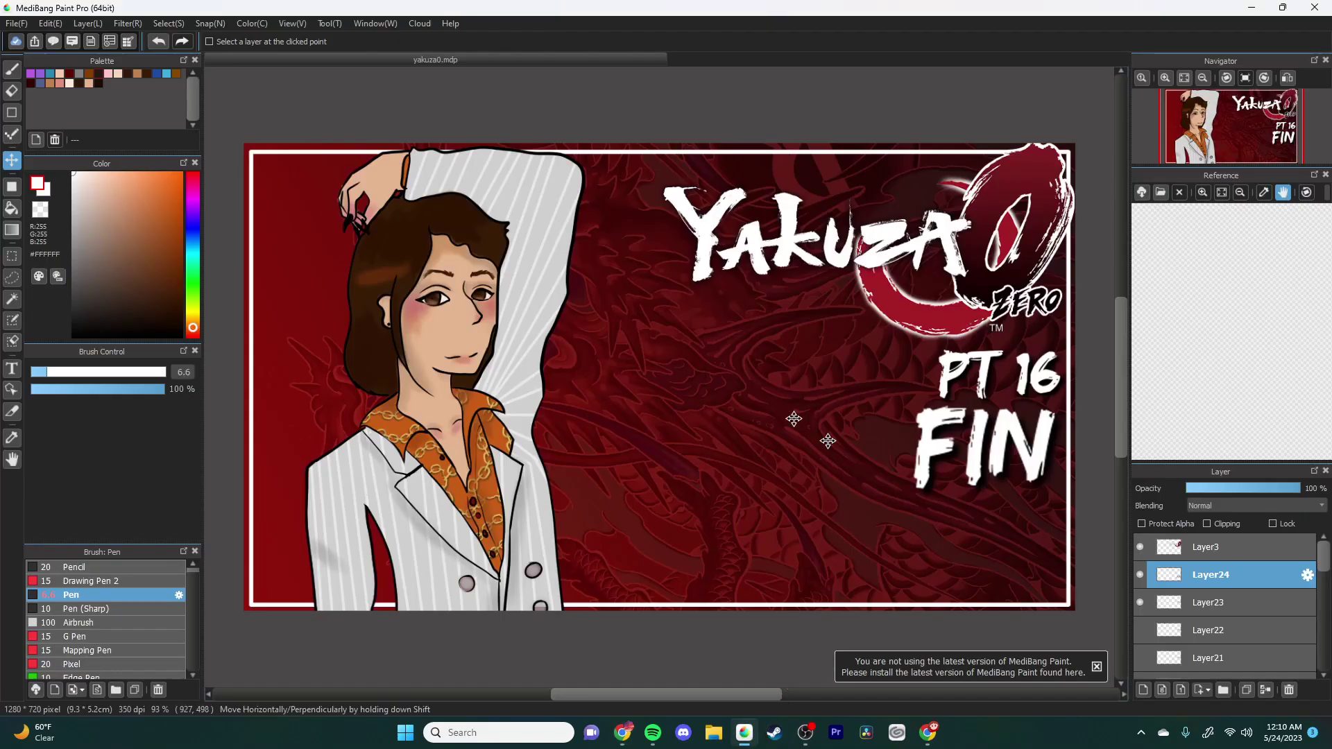
{"action": "left_click", "coordinate": [15, 24]}
{"action": "left_click", "coordinate": [15, 23]}
{"action": "left_click", "coordinate": [21, 25]}
{"action": "mouse_move", "coordinate": [195, 136]}
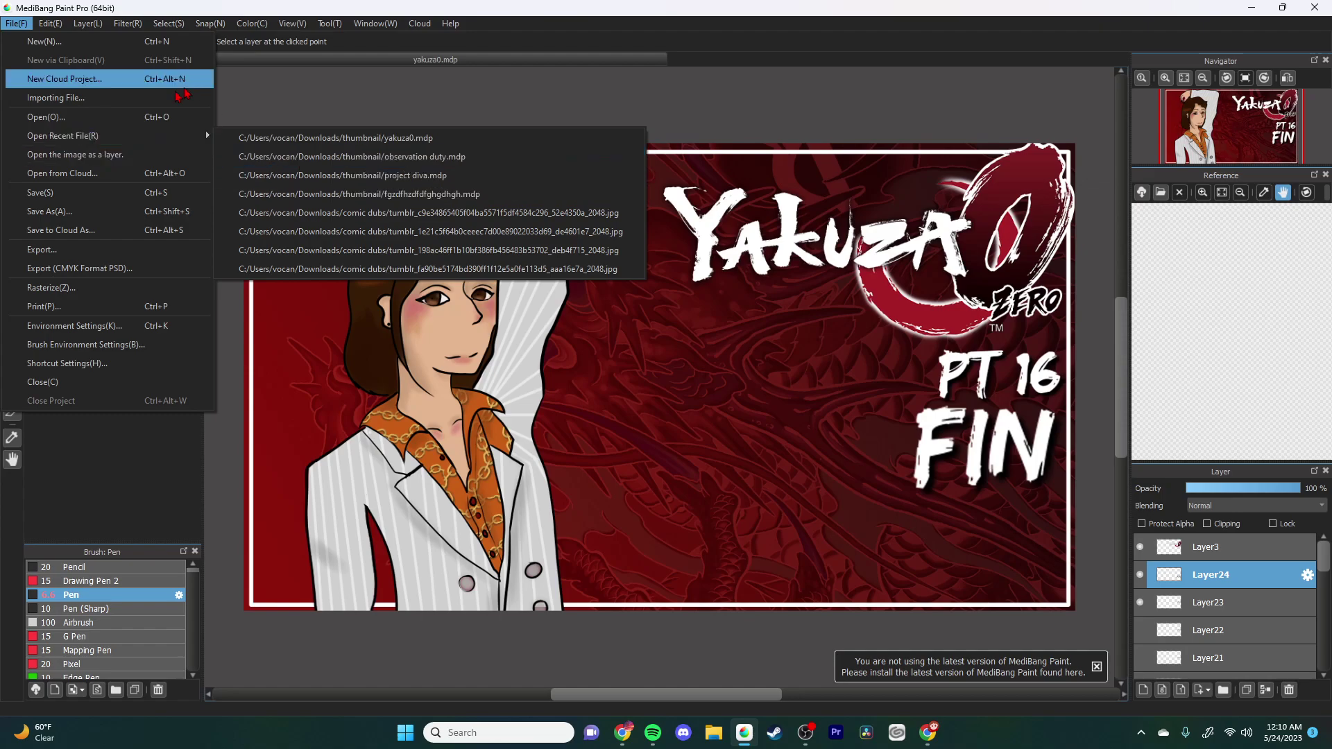
{"action": "left_click", "coordinate": [63, 116]}
{"action": "scroll", "coordinate": [320, 274], "scroll_direction": "down", "scroll_amount": 10}
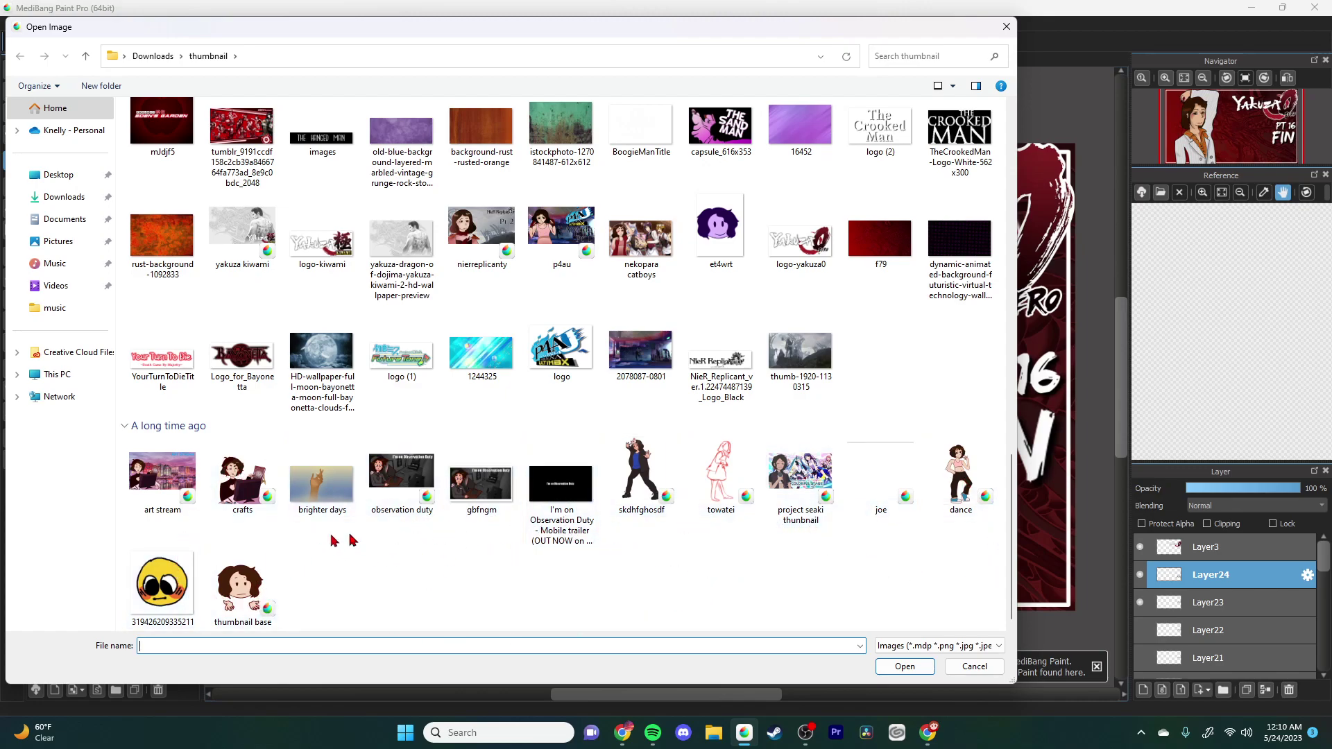
{"action": "scroll", "coordinate": [316, 543], "scroll_direction": "up", "scroll_amount": 3}
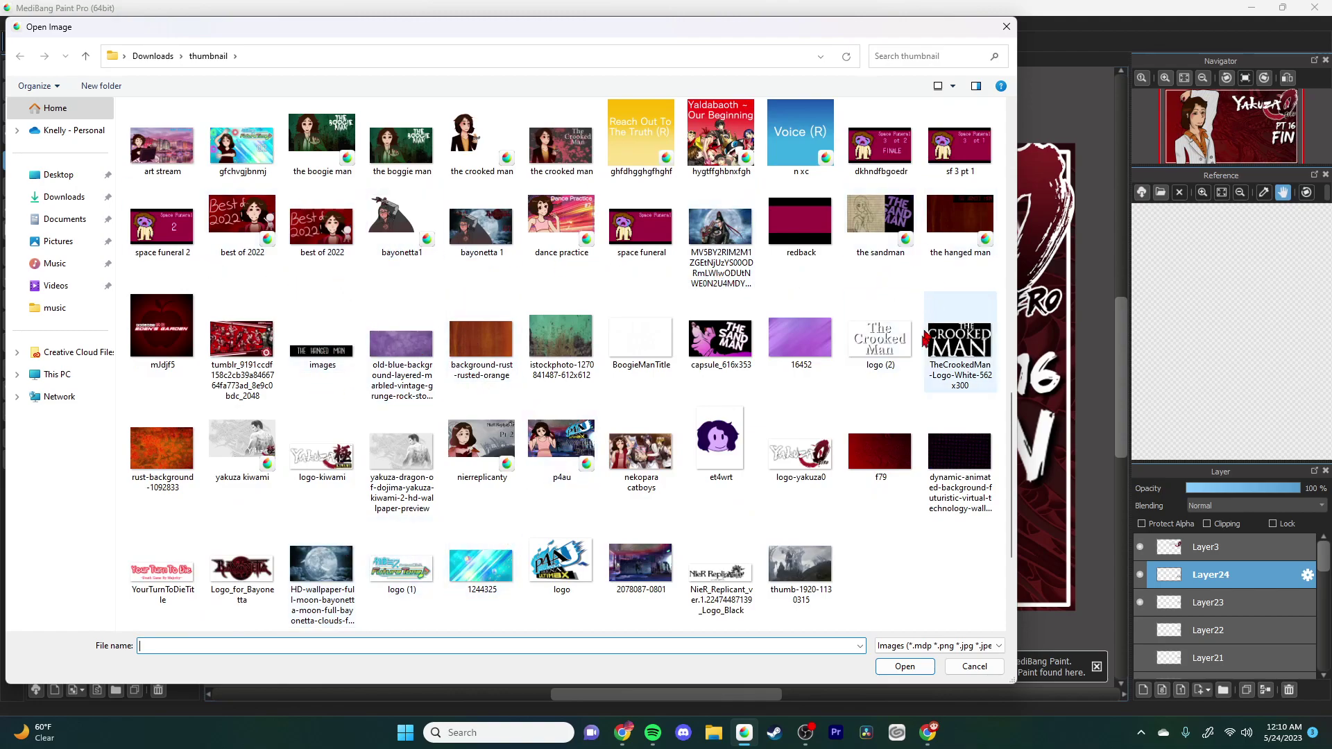
{"action": "scroll", "coordinate": [601, 554], "scroll_direction": "up", "scroll_amount": 2}
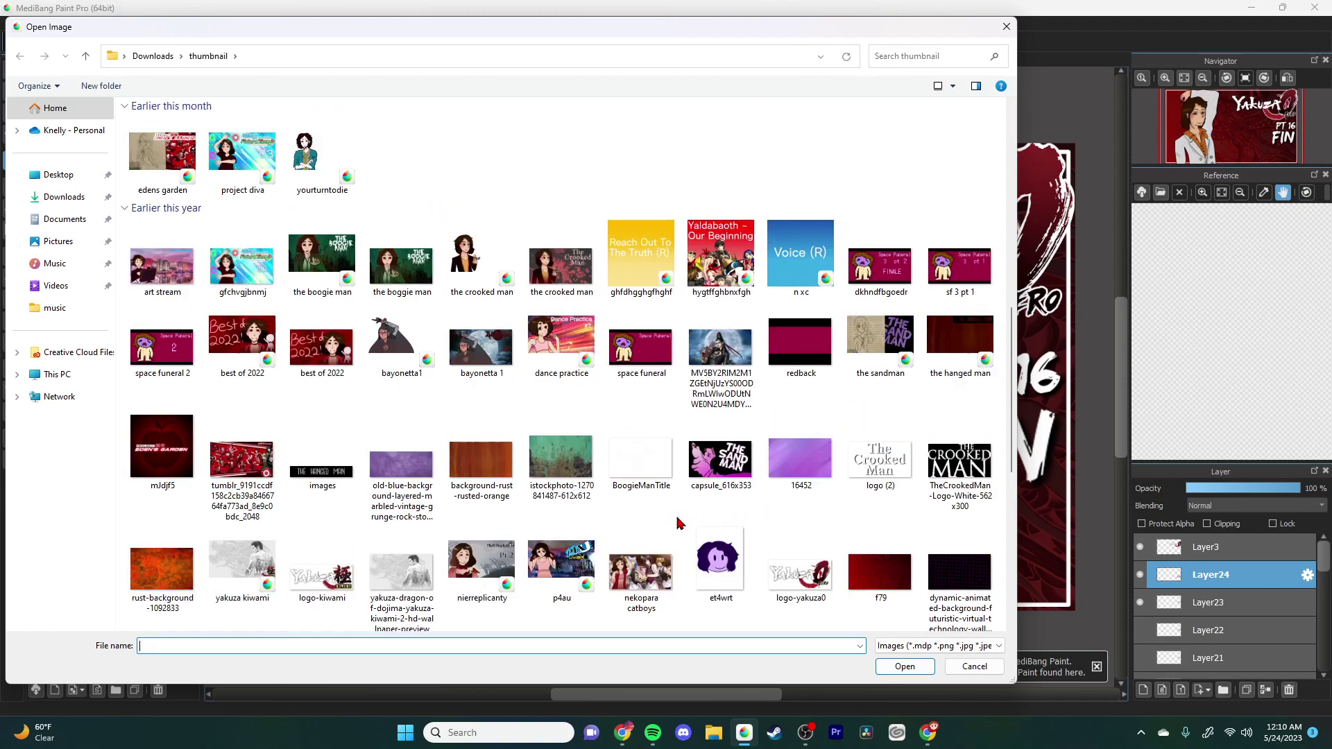
{"action": "scroll", "coordinate": [414, 409], "scroll_direction": "up", "scroll_amount": 5}
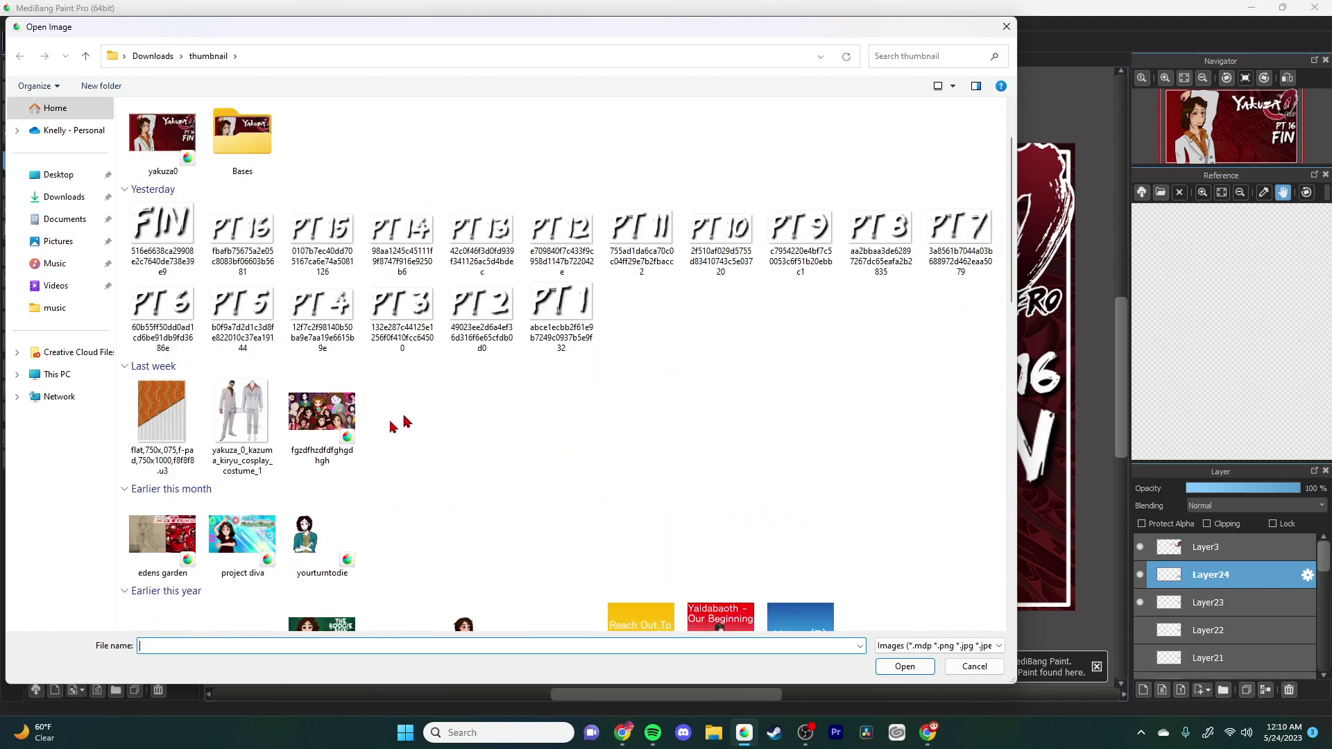
{"action": "double_click", "coordinate": [132, 550]}
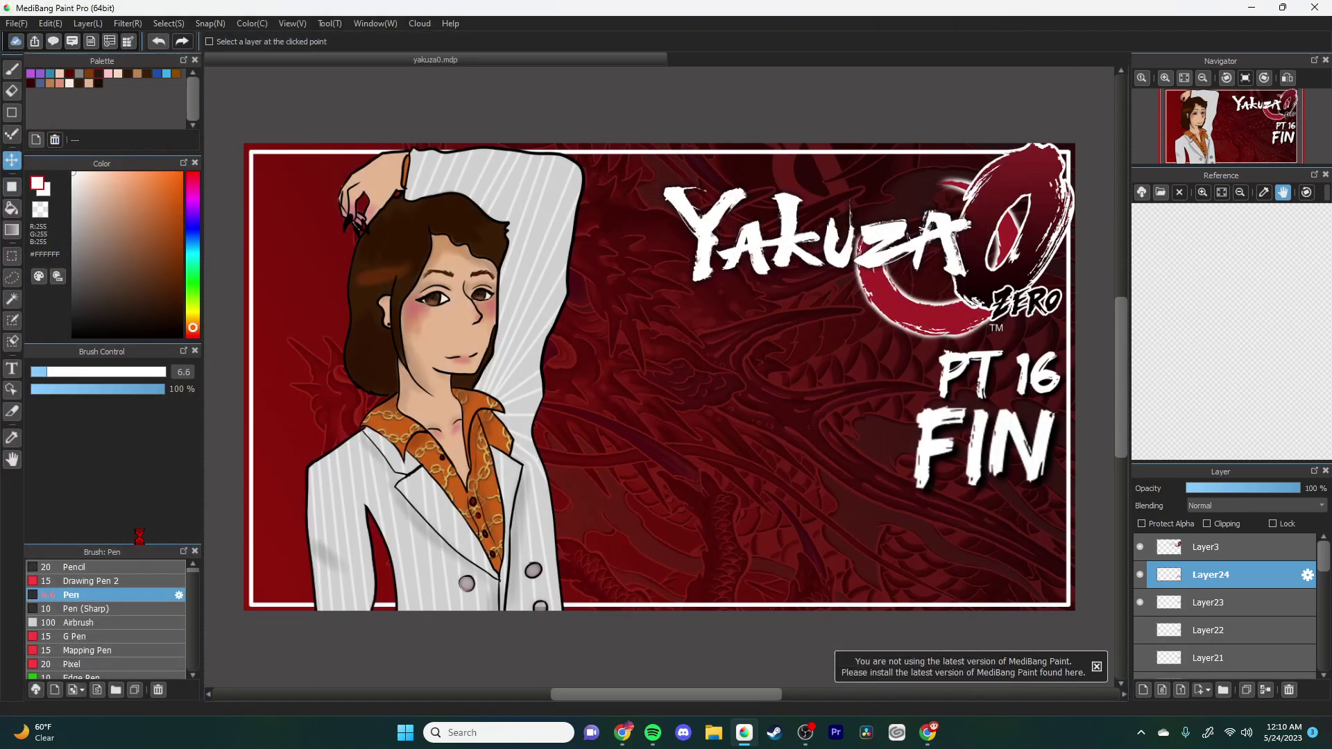
Step: Open the fgzdfhzdfdfghgdhgh character collage file from the thumbnail folder
{"action": "left_click", "coordinate": [15, 28]}
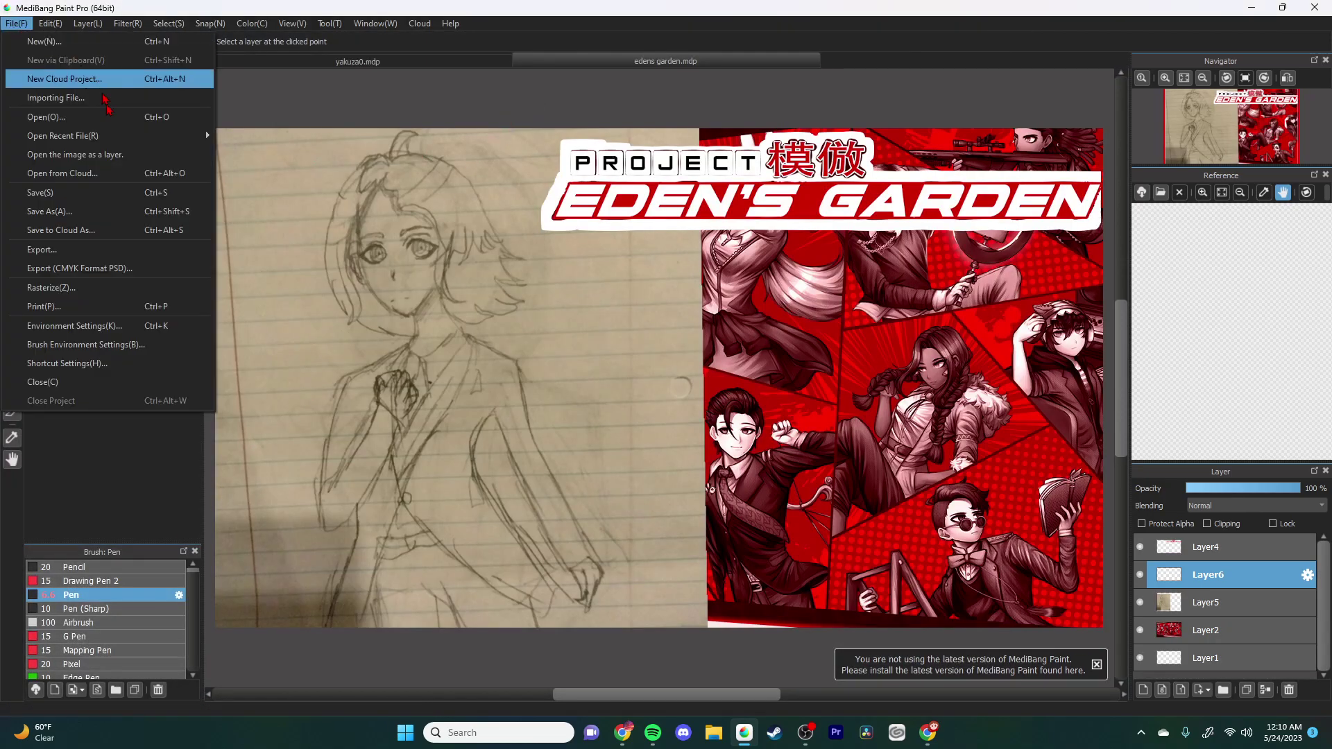
{"action": "mouse_move", "coordinate": [205, 135]}
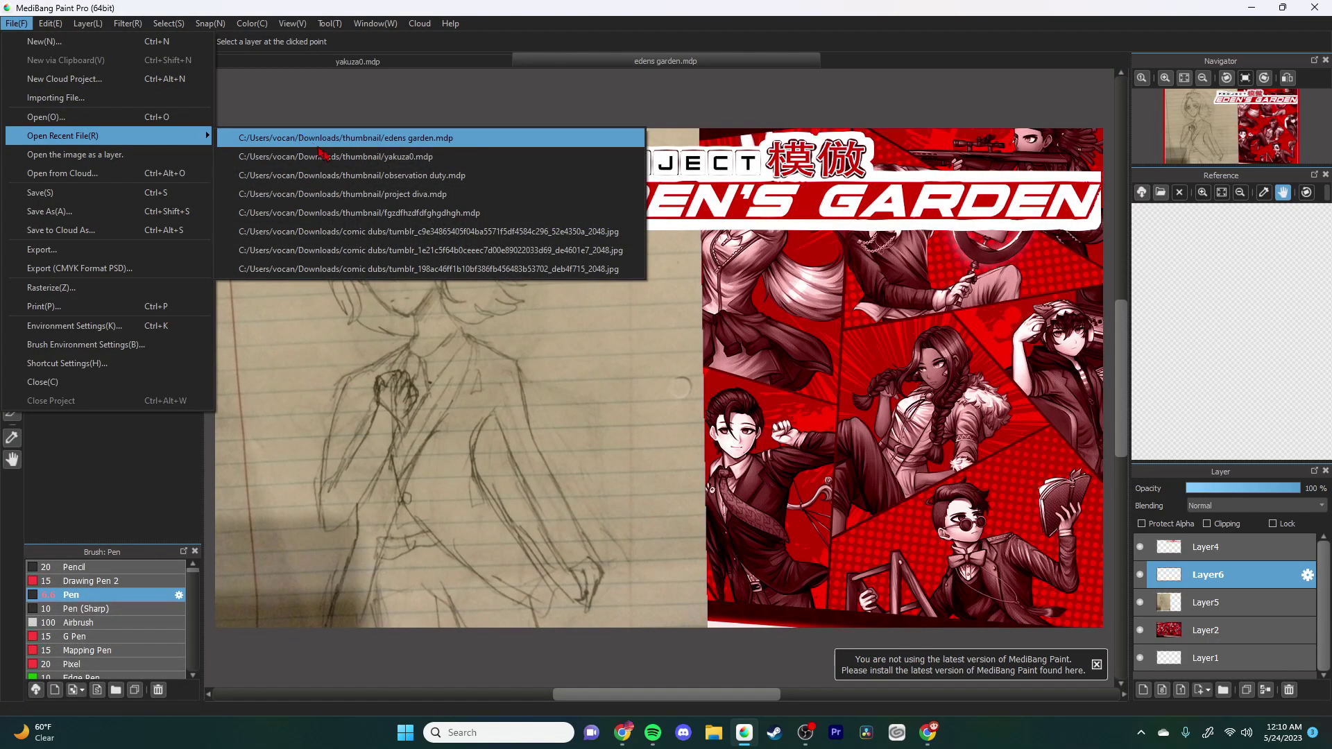
{"action": "left_click", "coordinate": [148, 125]}
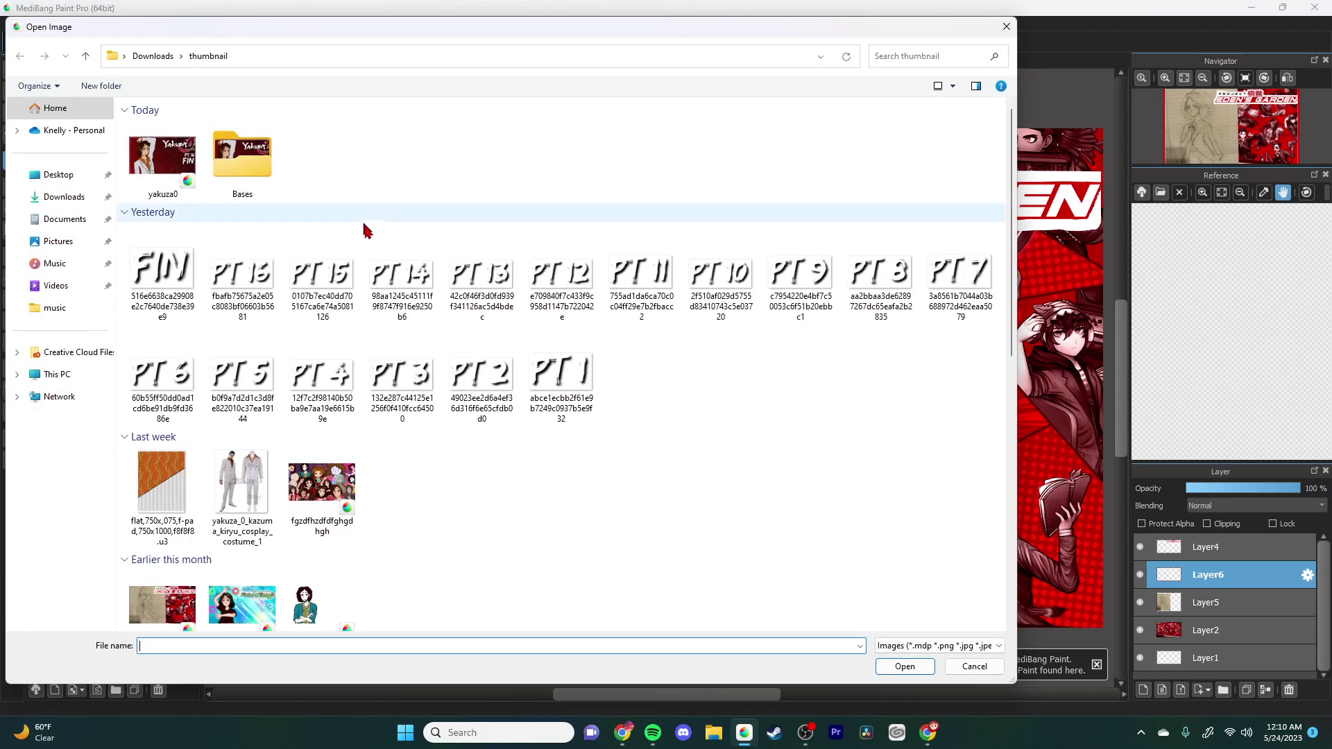
{"action": "double_click", "coordinate": [319, 506]}
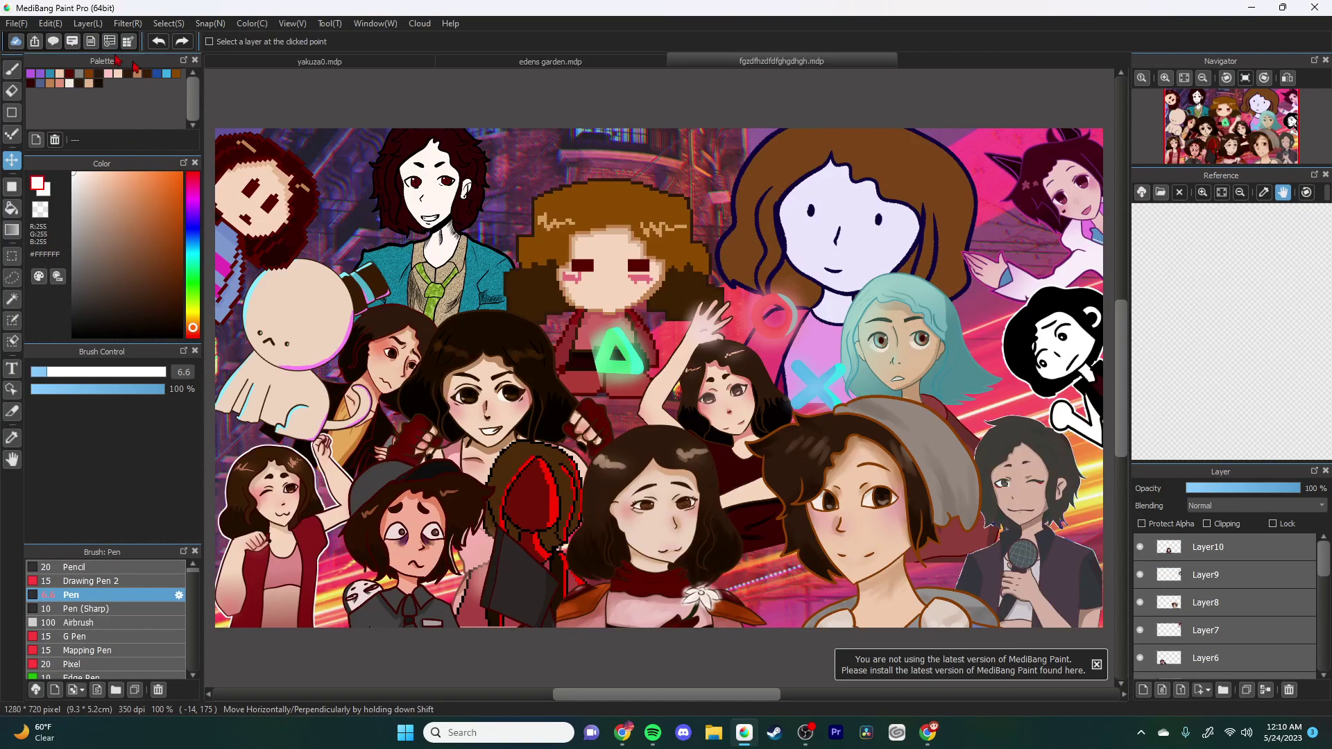
Step: Import the white-suited Yakuza character from the Bases folder into the collage as a new layer
{"action": "left_click", "coordinate": [4, 26]}
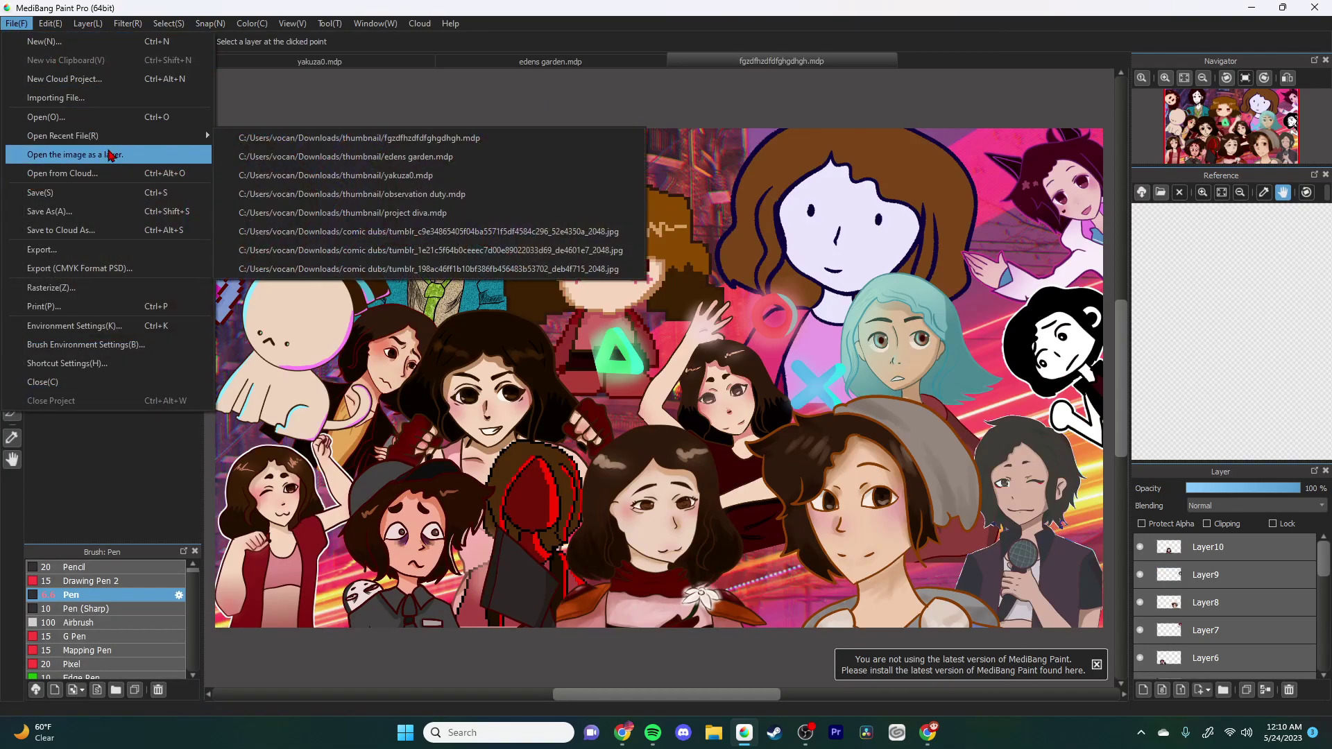
{"action": "left_click", "coordinate": [46, 117]}
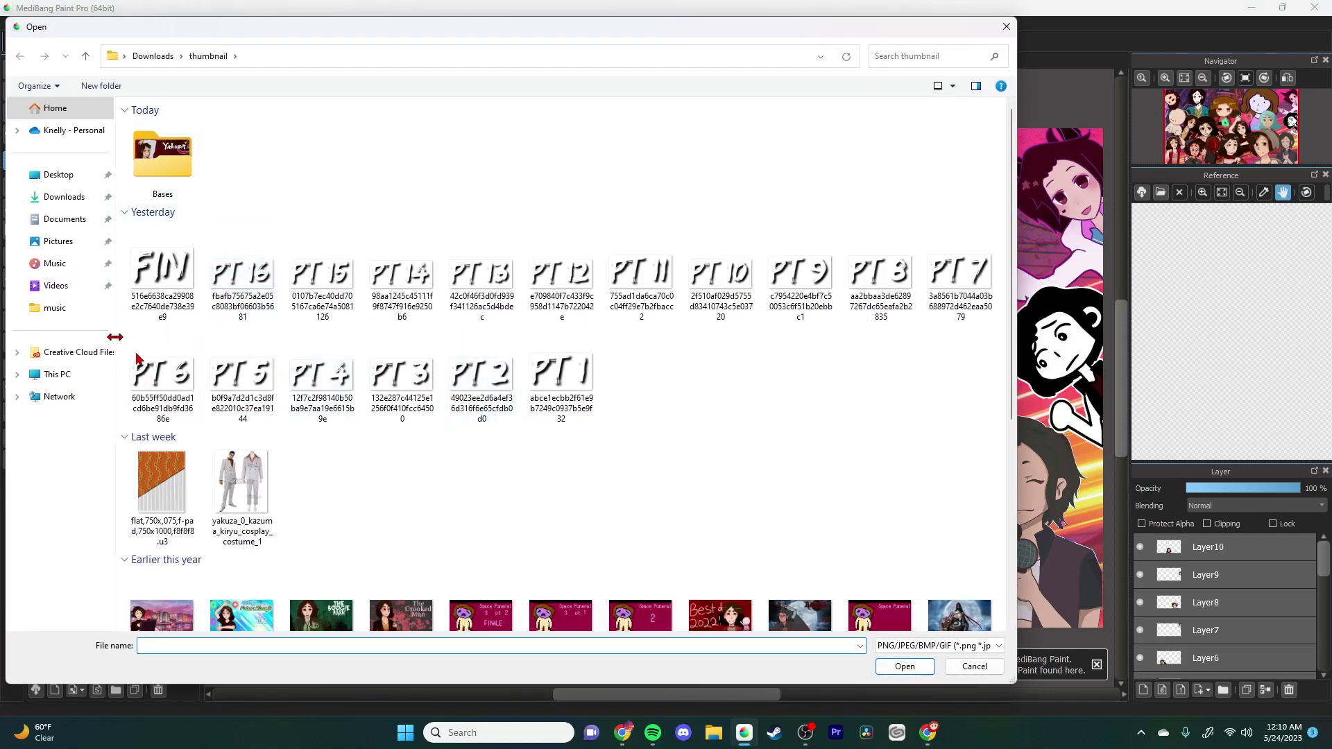
{"action": "double_click", "coordinate": [162, 156]}
{"action": "double_click", "coordinate": [911, 280]}
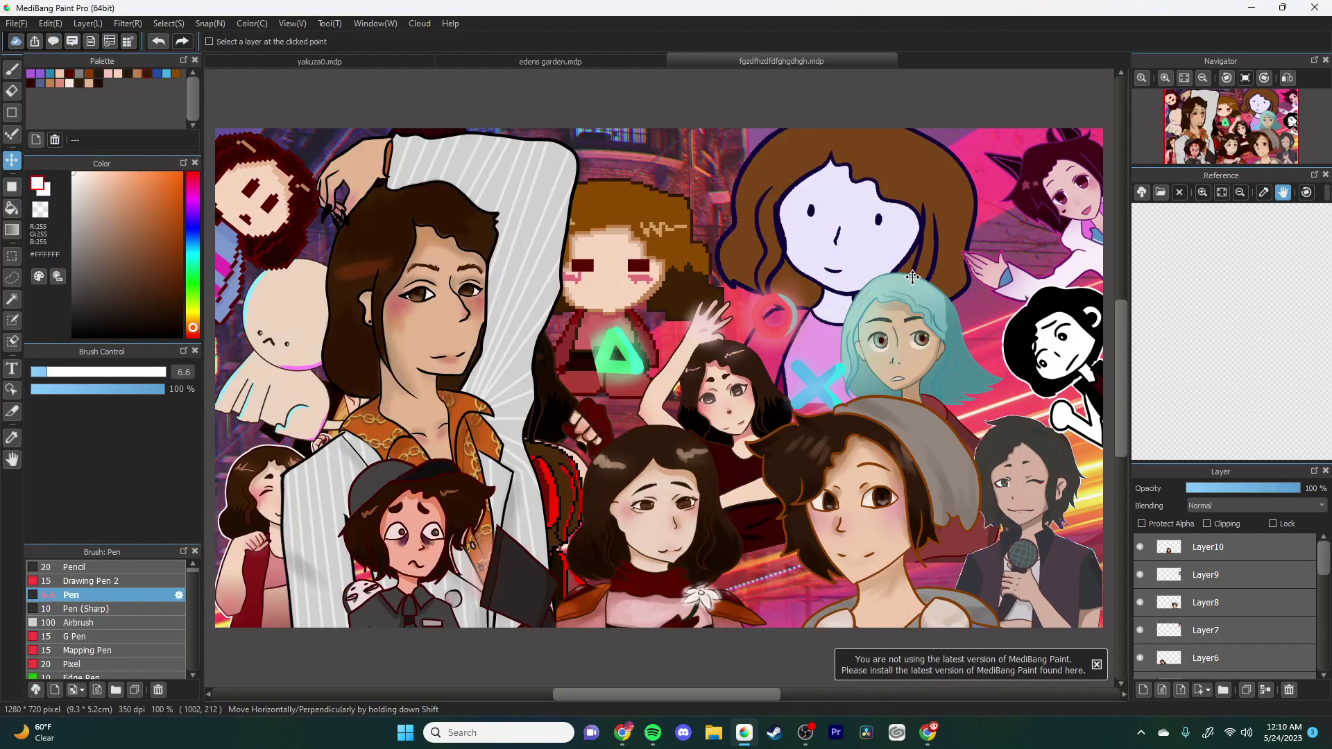
Step: Transform the white-suited character: shrink it, tilt it slightly and place it between the teal-jacketed and pixel-art characters
{"action": "left_click", "coordinate": [169, 23]}
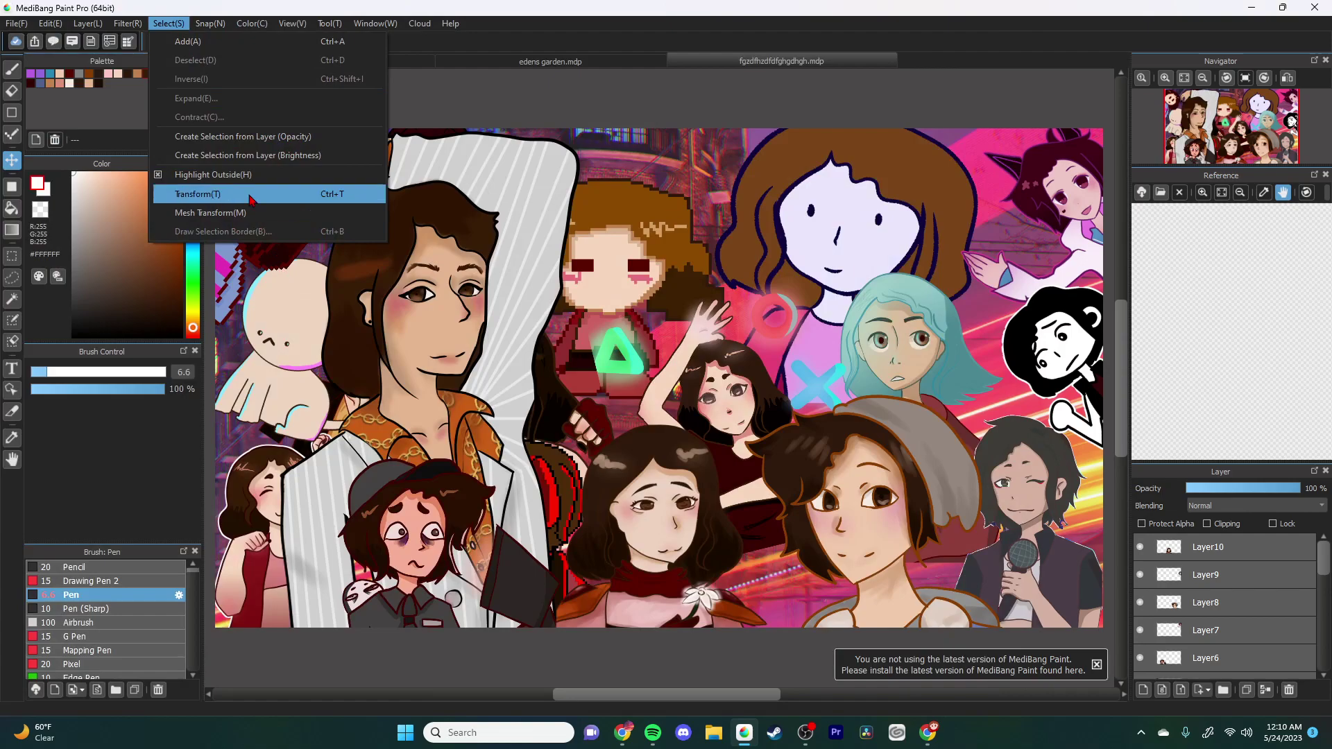
{"action": "left_click", "coordinate": [197, 194]}
{"action": "left_click_drag", "start_coordinate": [581, 102], "coordinate": [394, 410]}
{"action": "left_click_drag", "start_coordinate": [321, 475], "coordinate": [520, 179]}
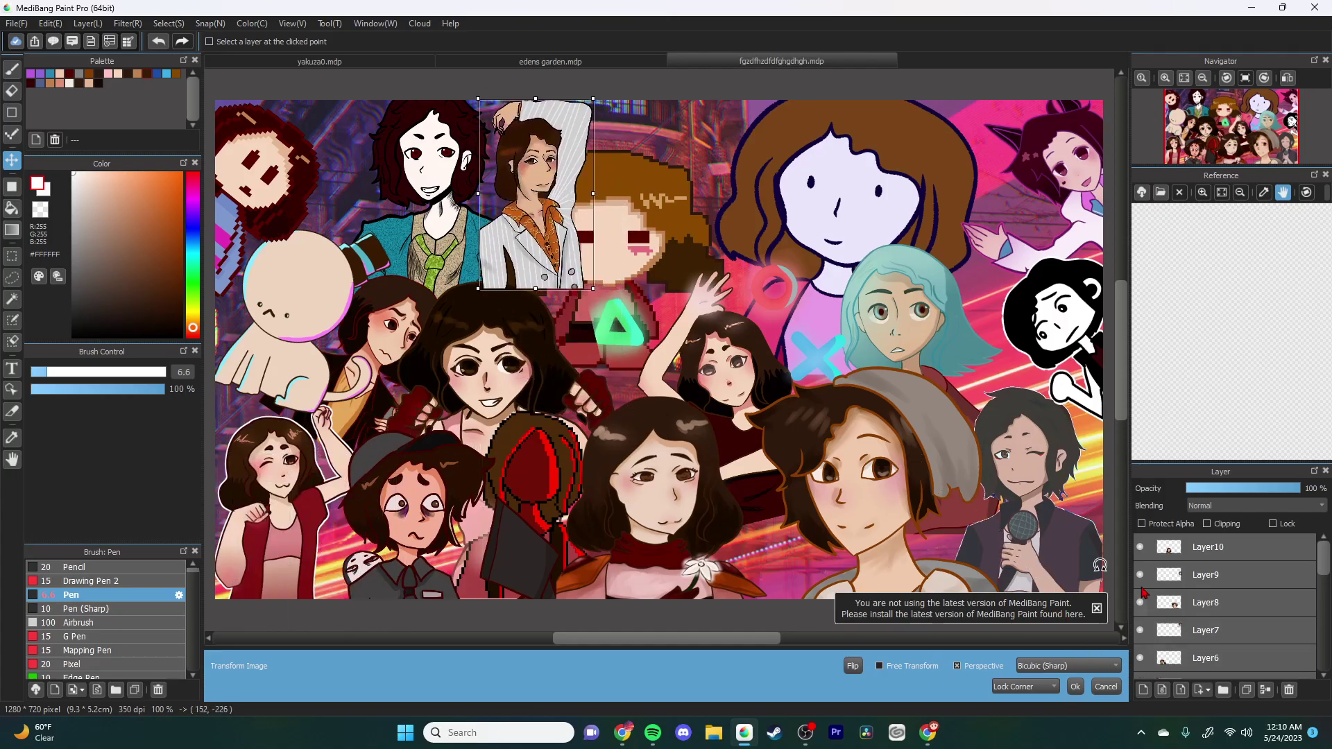
{"action": "left_click_drag", "start_coordinate": [592, 294], "coordinate": [603, 354]}
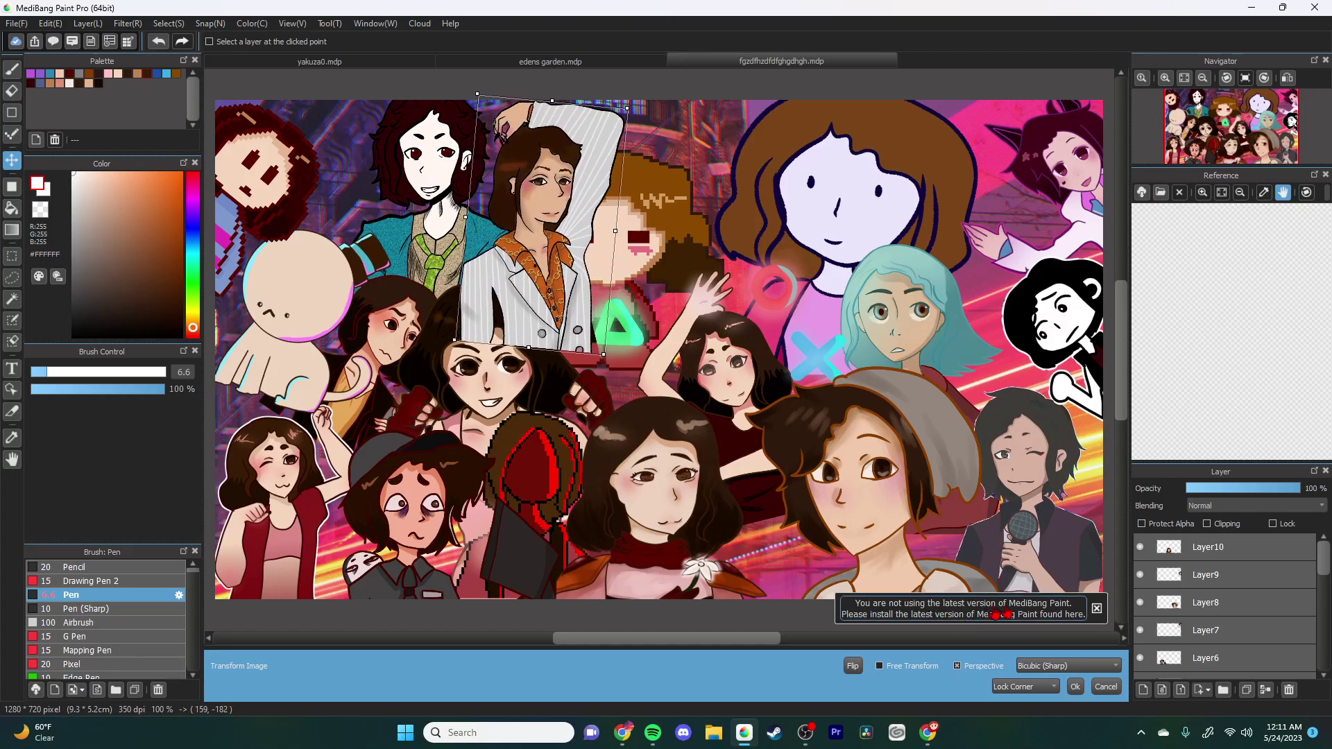
{"action": "left_click", "coordinate": [1075, 686]}
Step: Reorder the white-suited character's layer, Layer20, to sit directly above Layer17 in the layer stack
{"action": "scroll", "coordinate": [1190, 619], "scroll_direction": "down", "scroll_amount": 4}
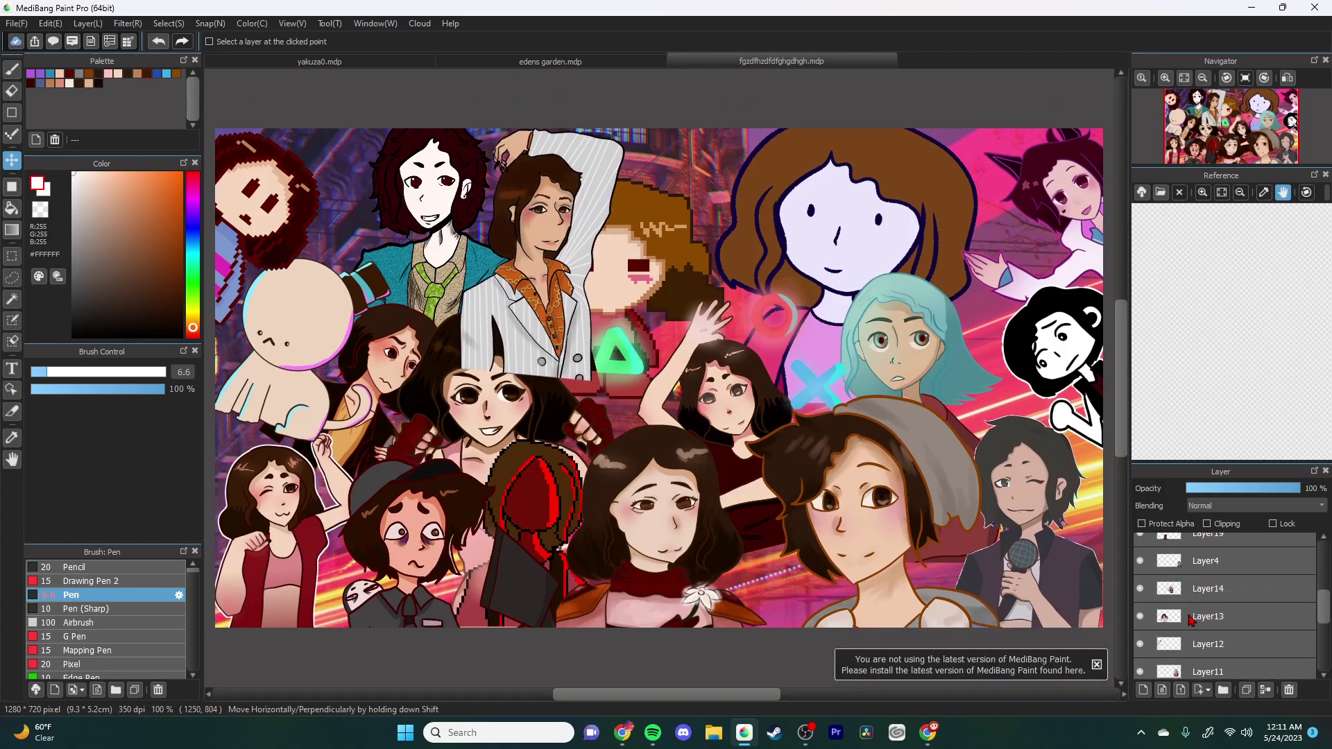
{"action": "left_click_drag", "start_coordinate": [1189, 619], "coordinate": [1220, 598]}
{"action": "left_click_drag", "start_coordinate": [1234, 534], "coordinate": [1233, 682]}
{"action": "scroll", "coordinate": [1253, 617], "scroll_direction": "down", "scroll_amount": 3}
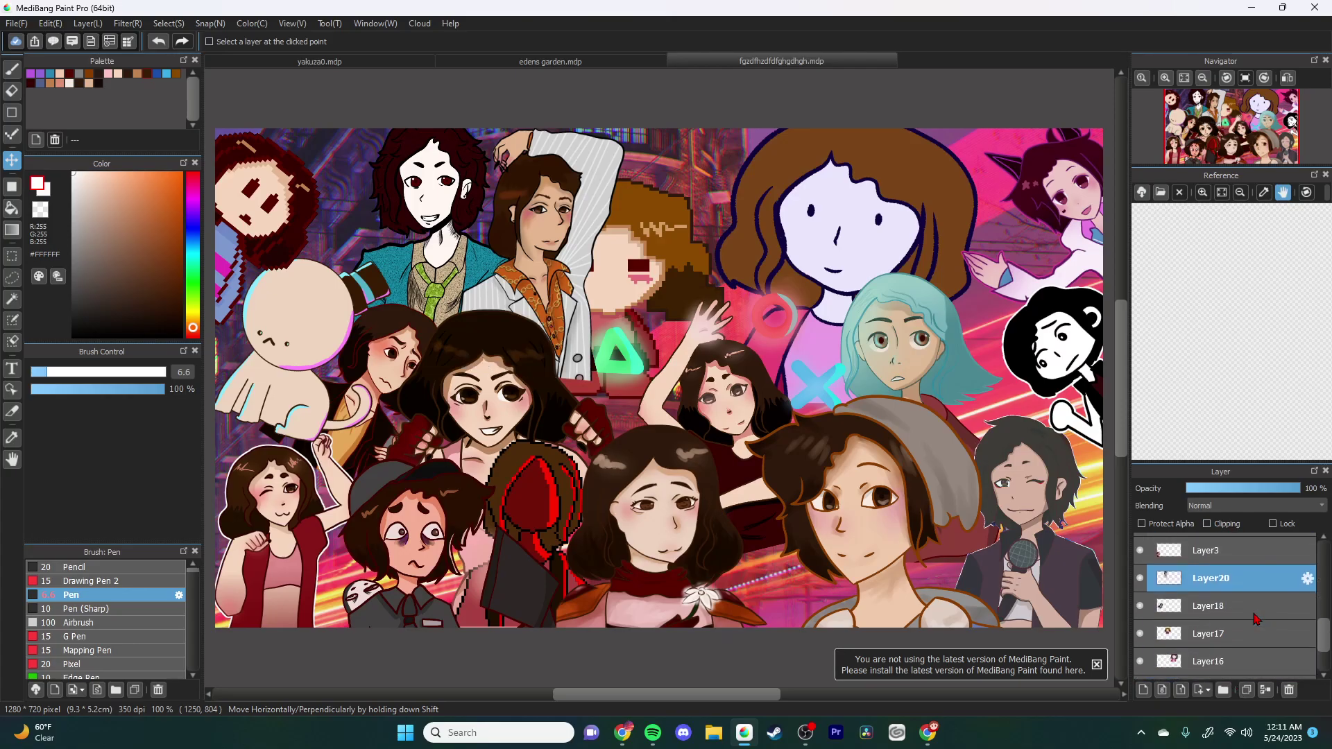
{"action": "left_click_drag", "start_coordinate": [1259, 586], "coordinate": [1252, 670]}
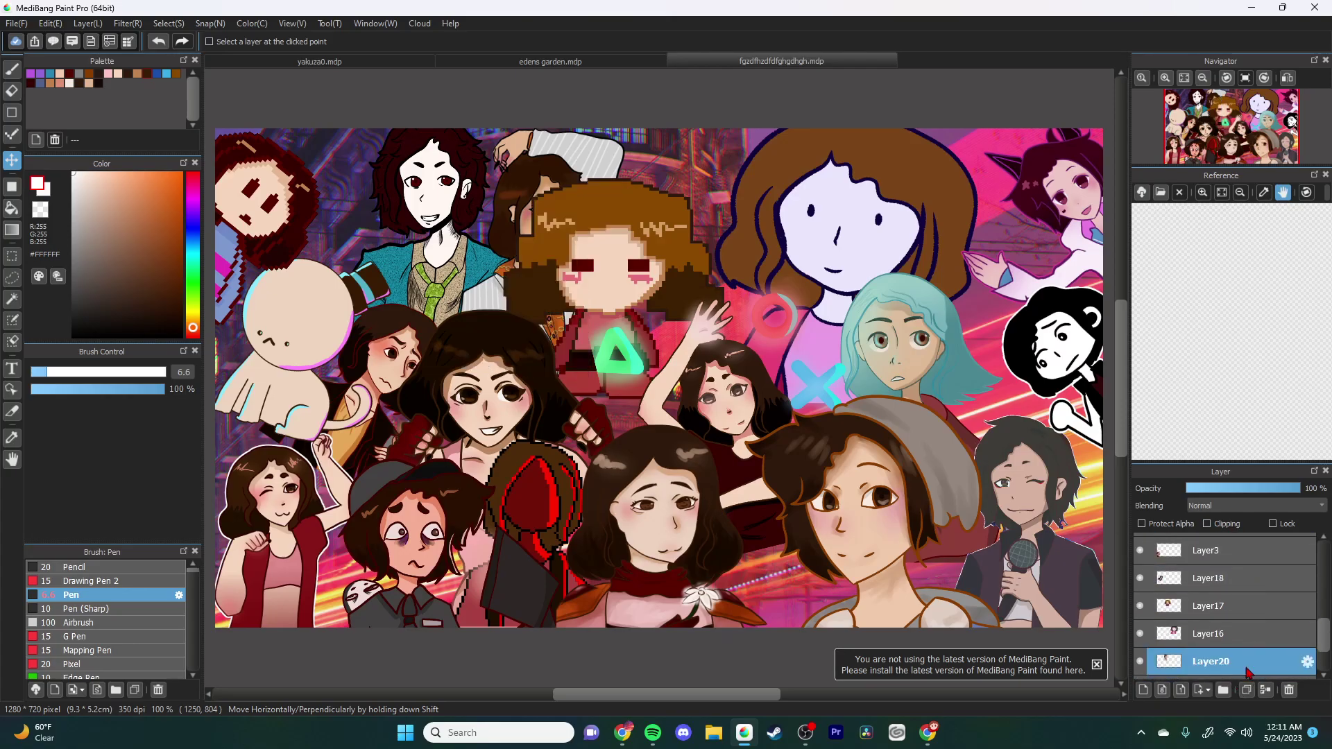
{"action": "left_click_drag", "start_coordinate": [1242, 588], "coordinate": [1245, 550]}
{"action": "scroll", "coordinate": [1239, 578], "scroll_direction": "up", "scroll_amount": 1}
{"action": "left_click_drag", "start_coordinate": [1234, 595], "coordinate": [1237, 555]}
Step: Shift the pixel-art character on Layer17 sideways, clear of the white-suited character's face and raised arm
{"action": "left_click", "coordinate": [1228, 590]}
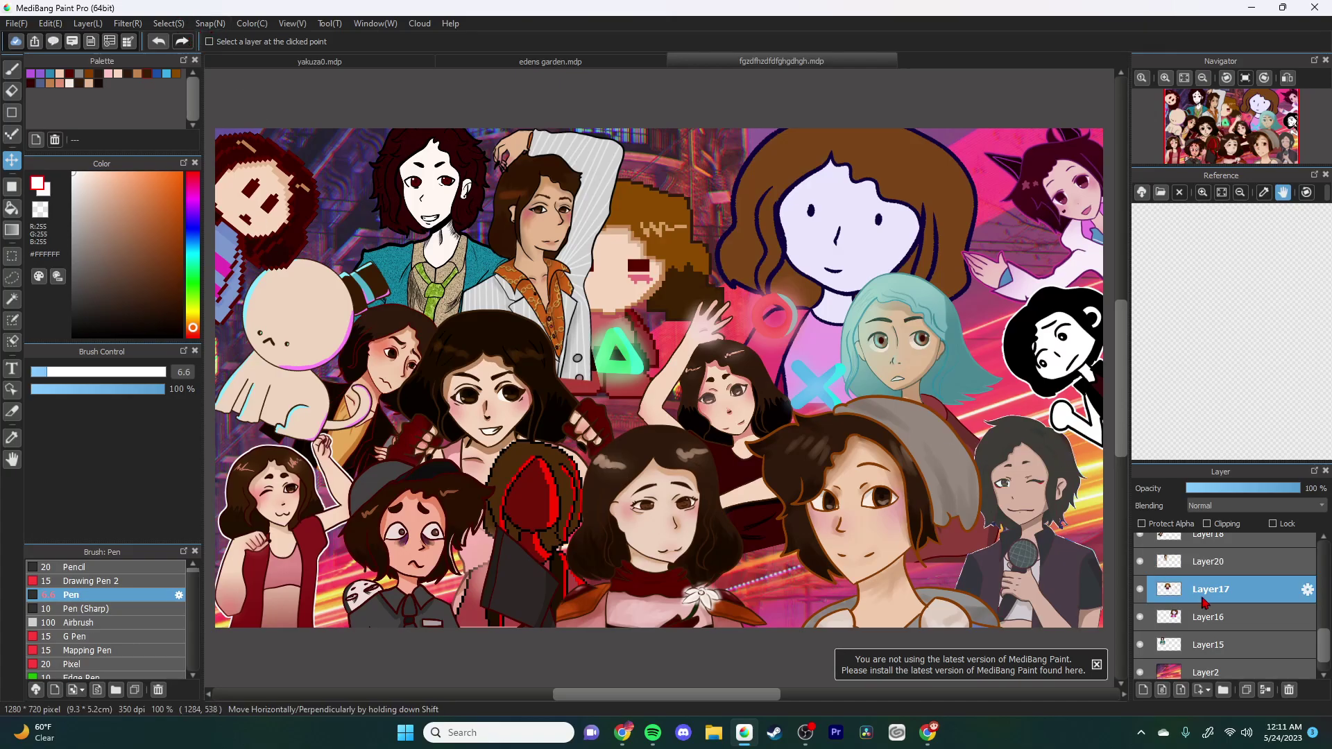
{"action": "left_click", "coordinate": [169, 22]}
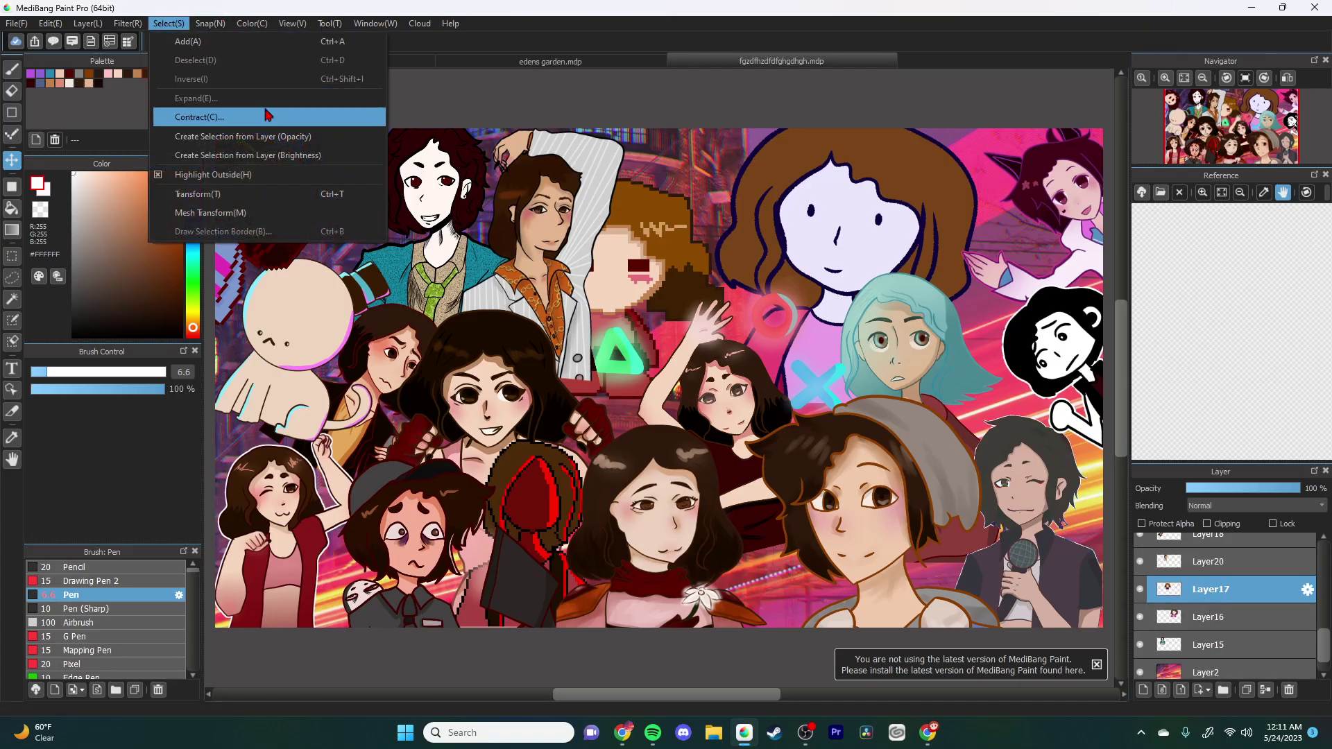
{"action": "left_click", "coordinate": [626, 251]}
{"action": "left_click_drag", "start_coordinate": [628, 281], "coordinate": [670, 279]}
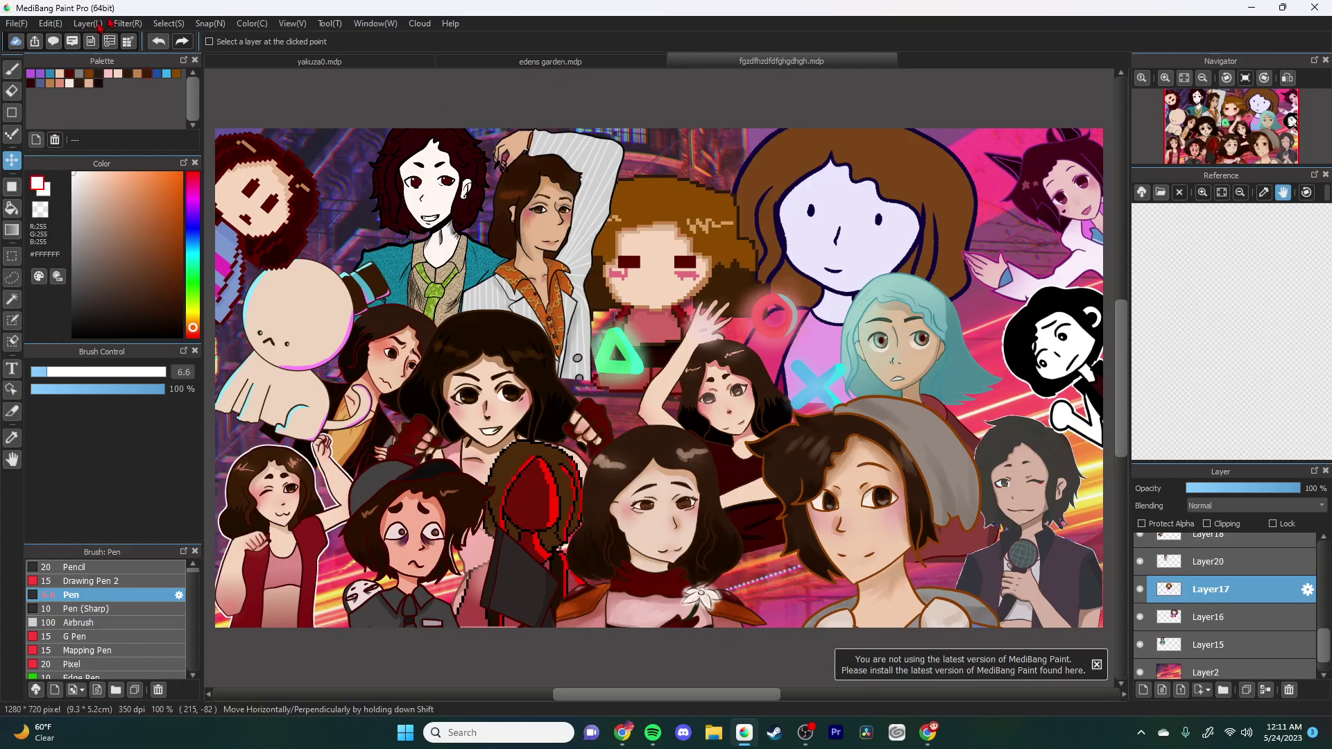
{"action": "left_click", "coordinate": [16, 23]}
{"action": "key", "text": "Escape"}
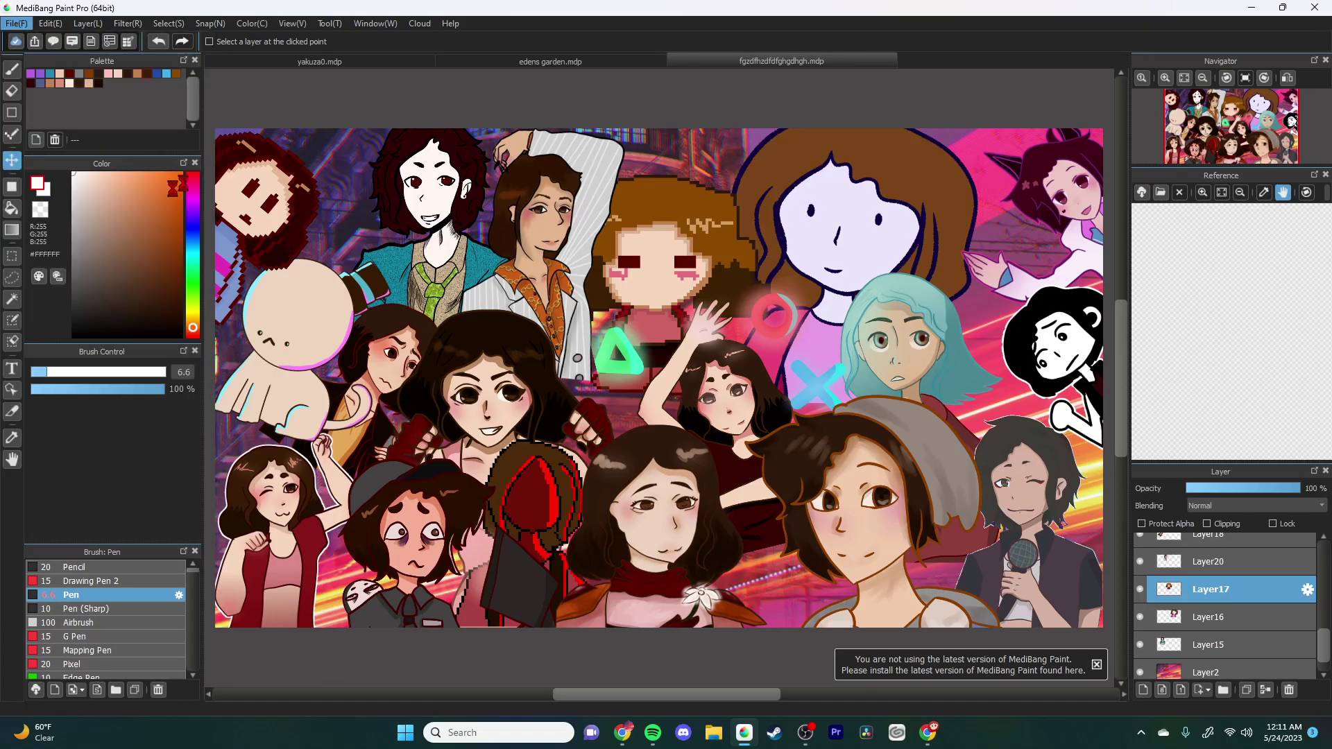
Step: View the edens garden thumbnail document with its sketch and logo
{"action": "left_click", "coordinate": [494, 63]}
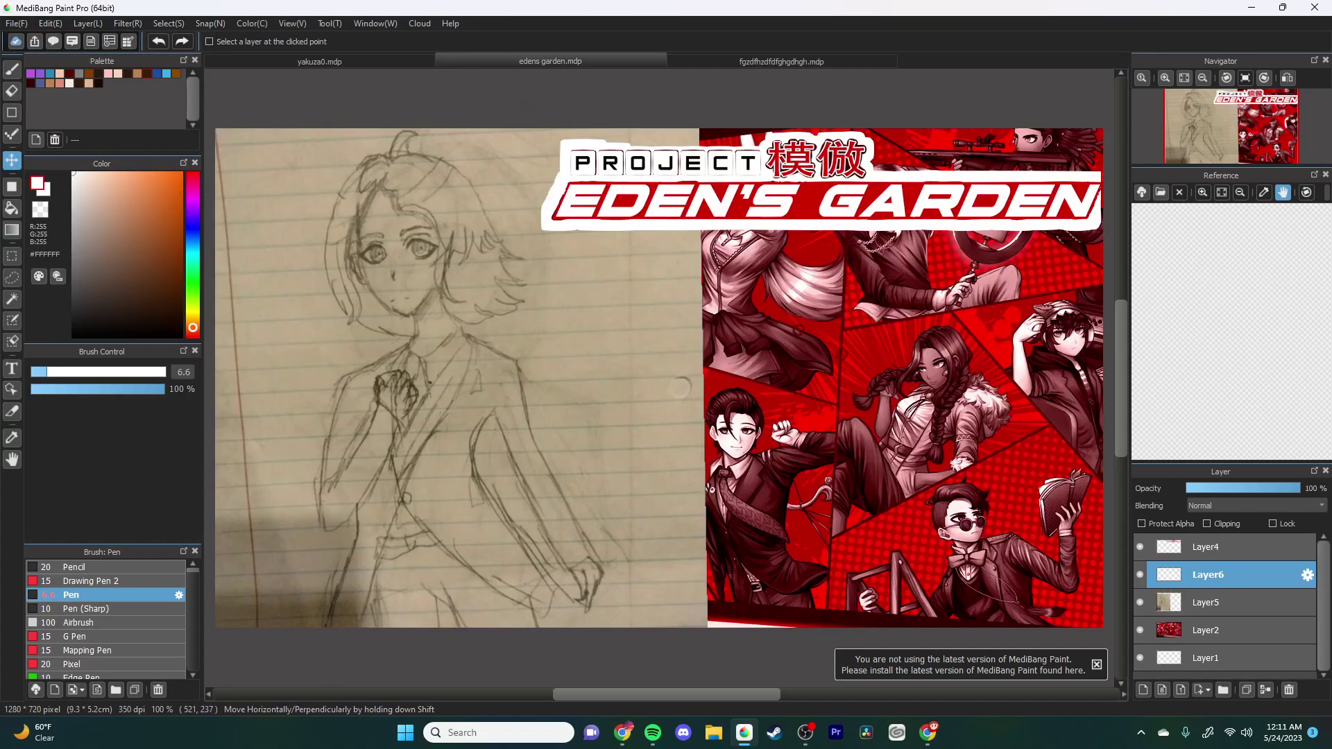
{"action": "scroll", "coordinate": [461, 485], "scroll_direction": "up", "scroll_amount": 3}
{"action": "scroll", "coordinate": [461, 484], "scroll_direction": "down", "scroll_amount": 4}
{"action": "left_click", "coordinate": [1141, 193]}
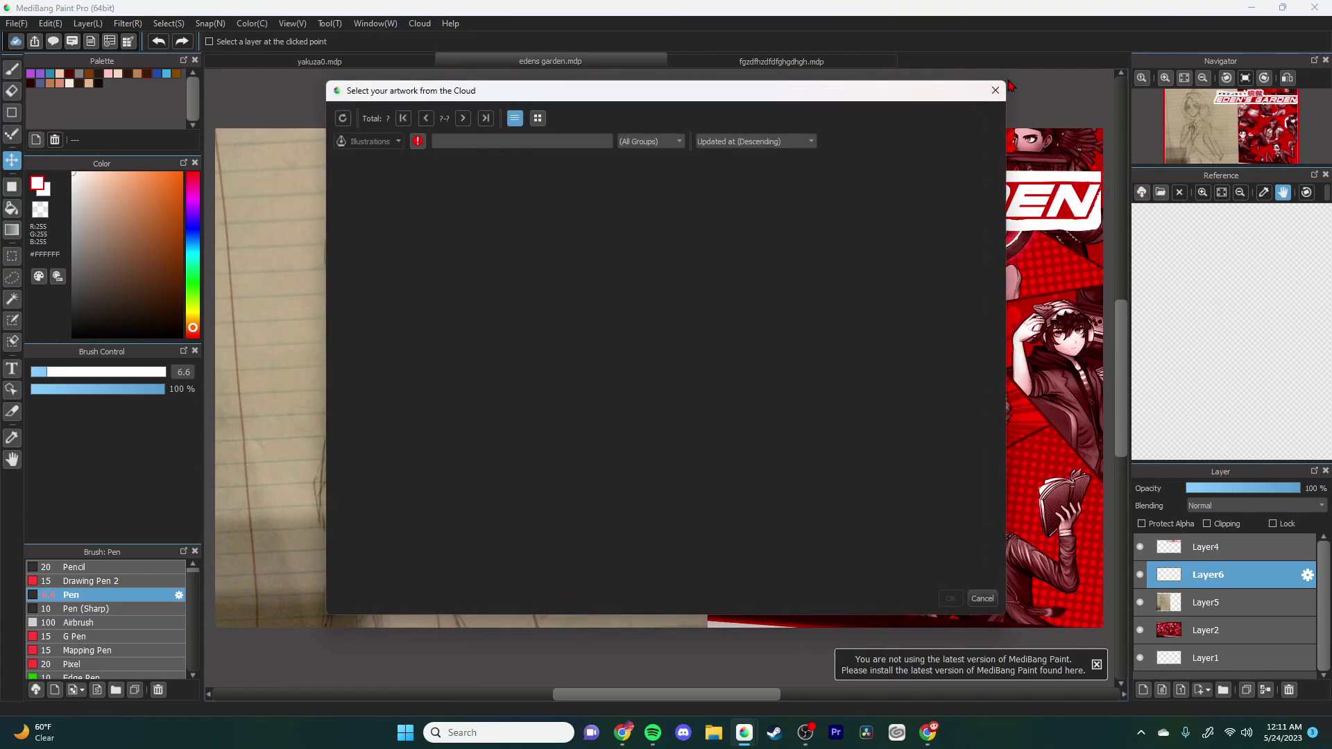
{"action": "left_click", "coordinate": [995, 91]}
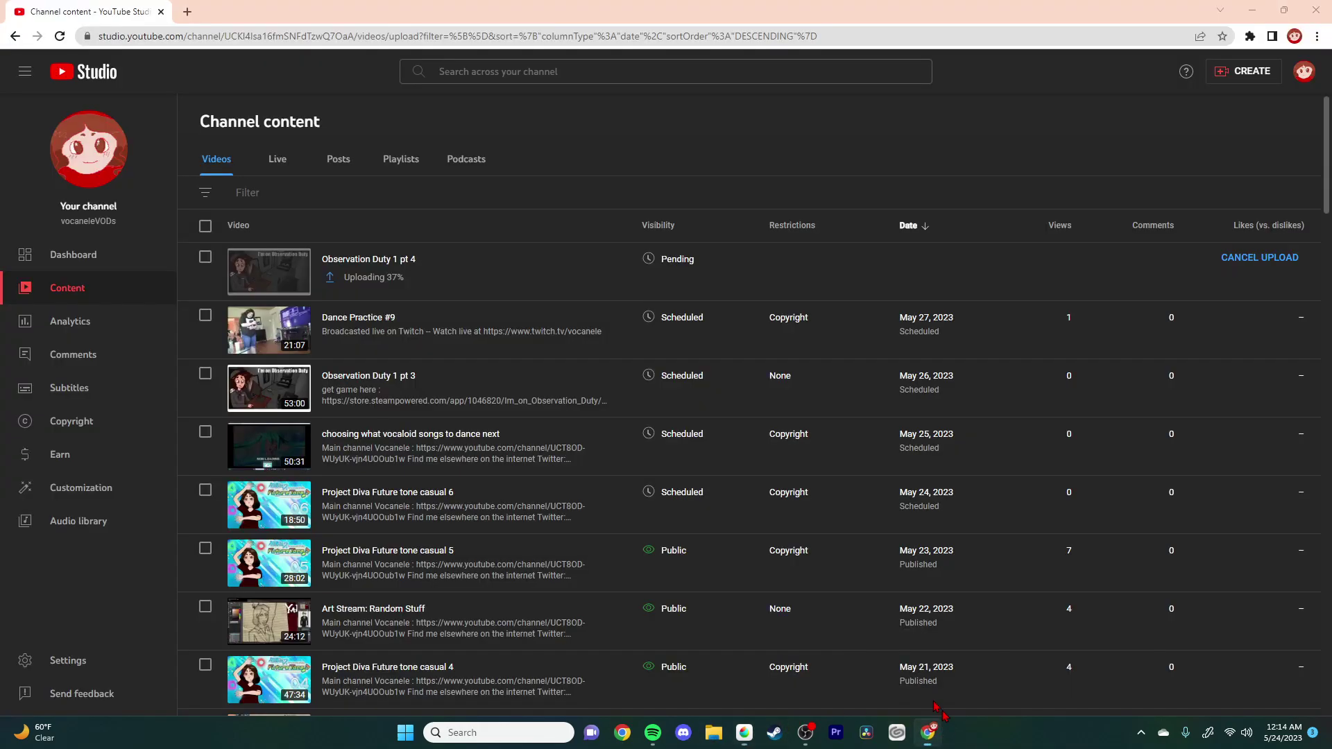
Step: Return from the channel's video list to MediBang Paint and open the dance practice file from the thumbnail folder
{"action": "left_click", "coordinate": [927, 733]}
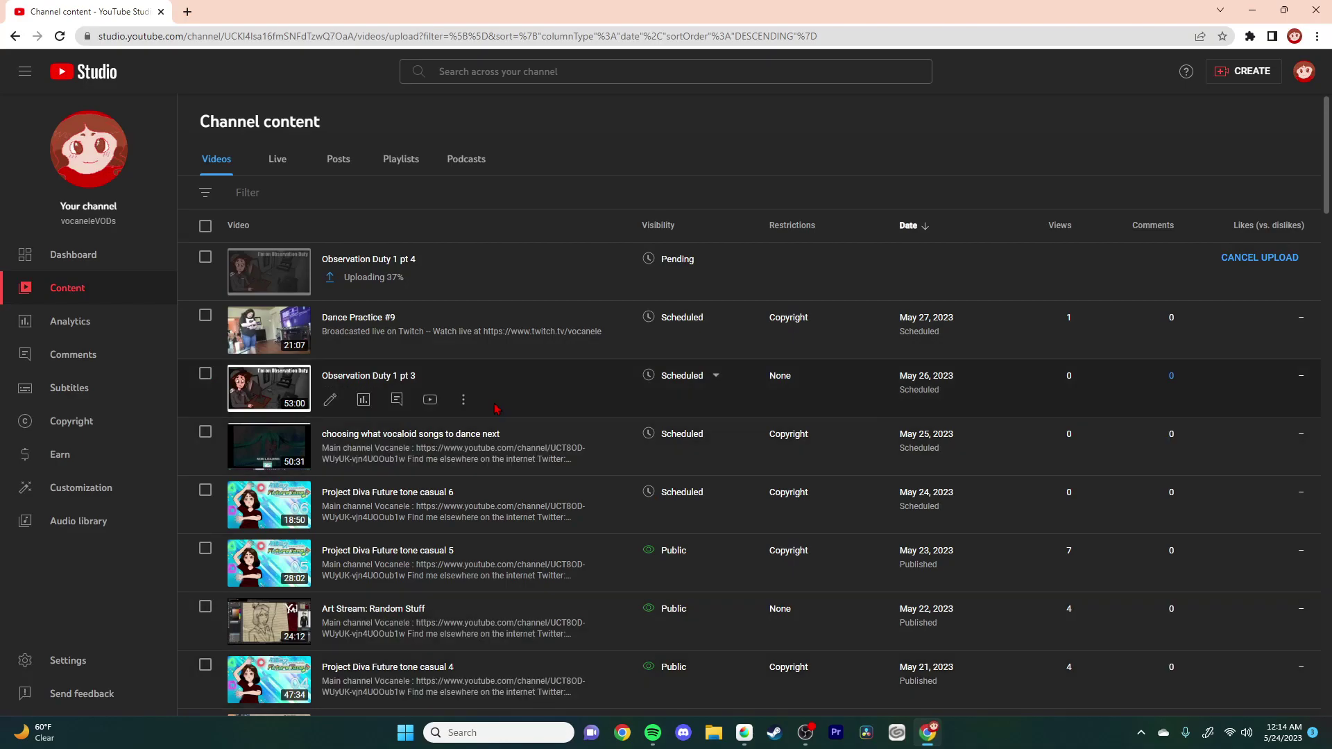
{"action": "left_click", "coordinate": [744, 732]}
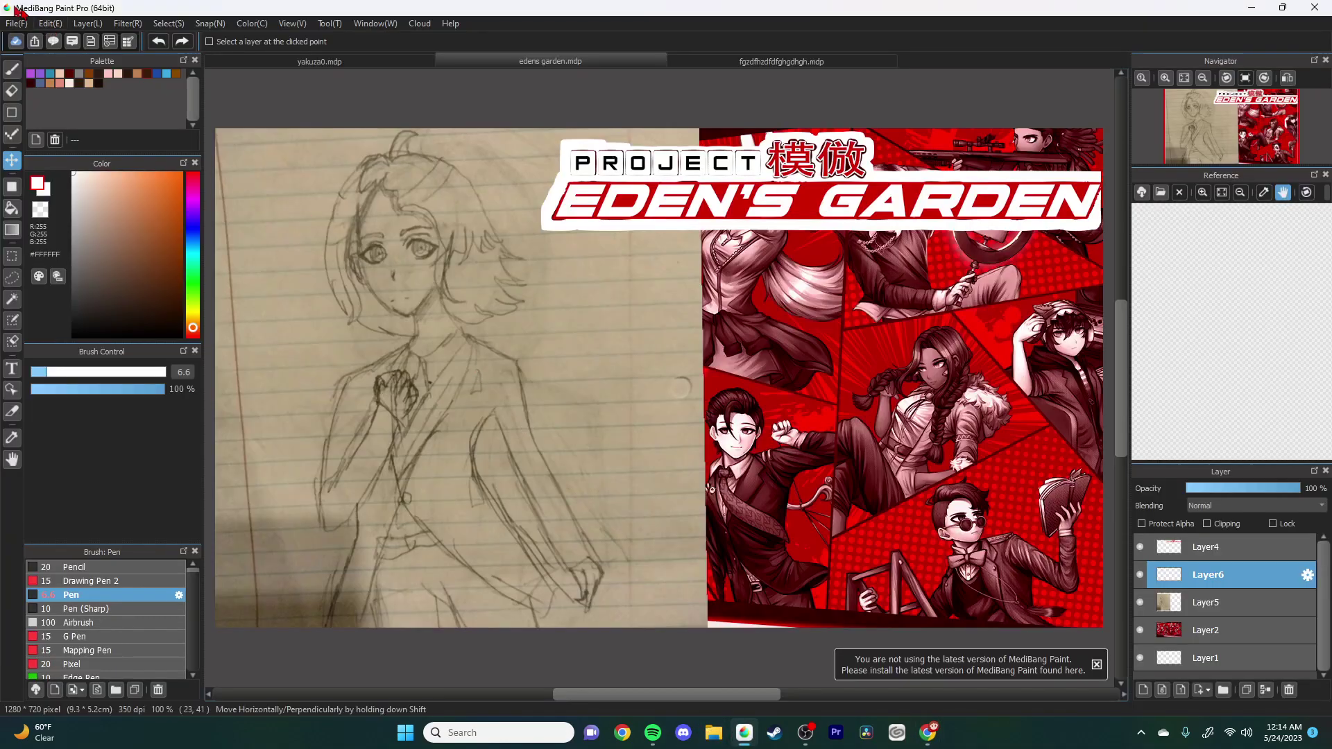
{"action": "left_click", "coordinate": [18, 23]}
{"action": "left_click", "coordinate": [307, 208]}
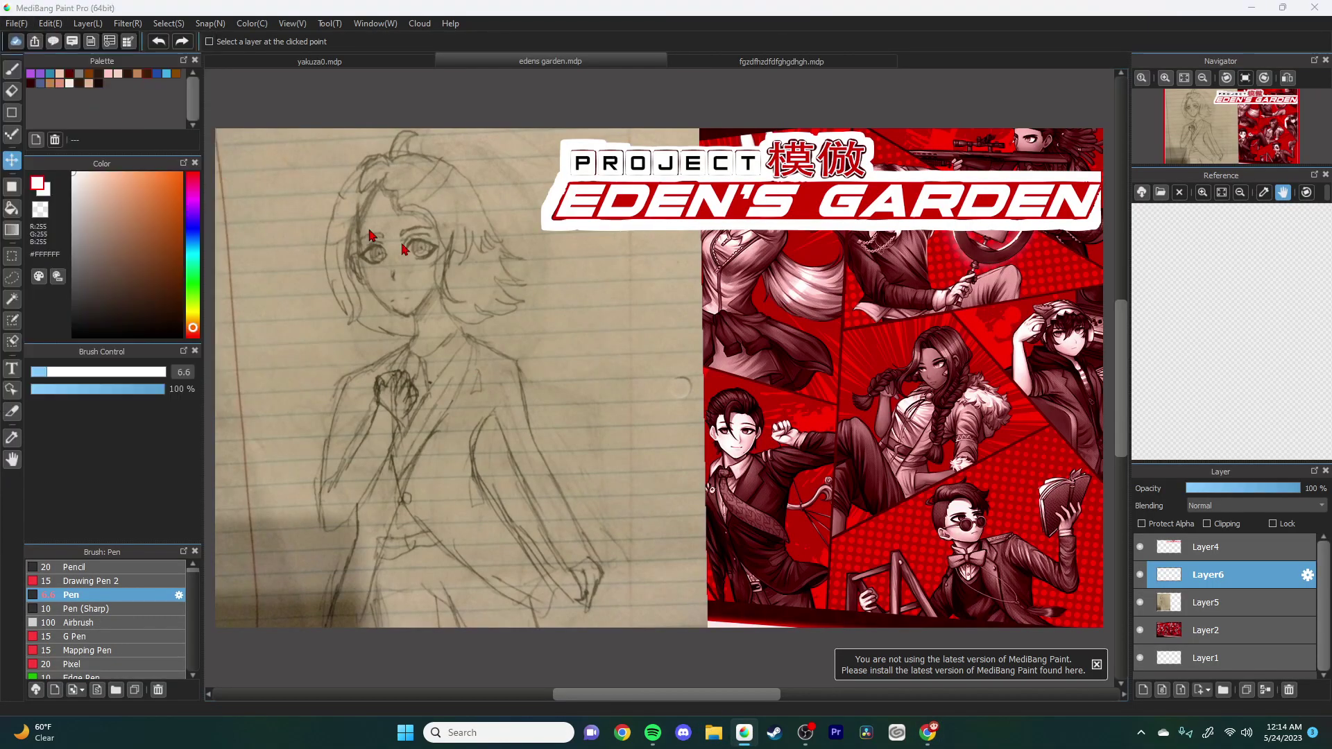
{"action": "scroll", "coordinate": [298, 273], "scroll_direction": "down", "scroll_amount": 10}
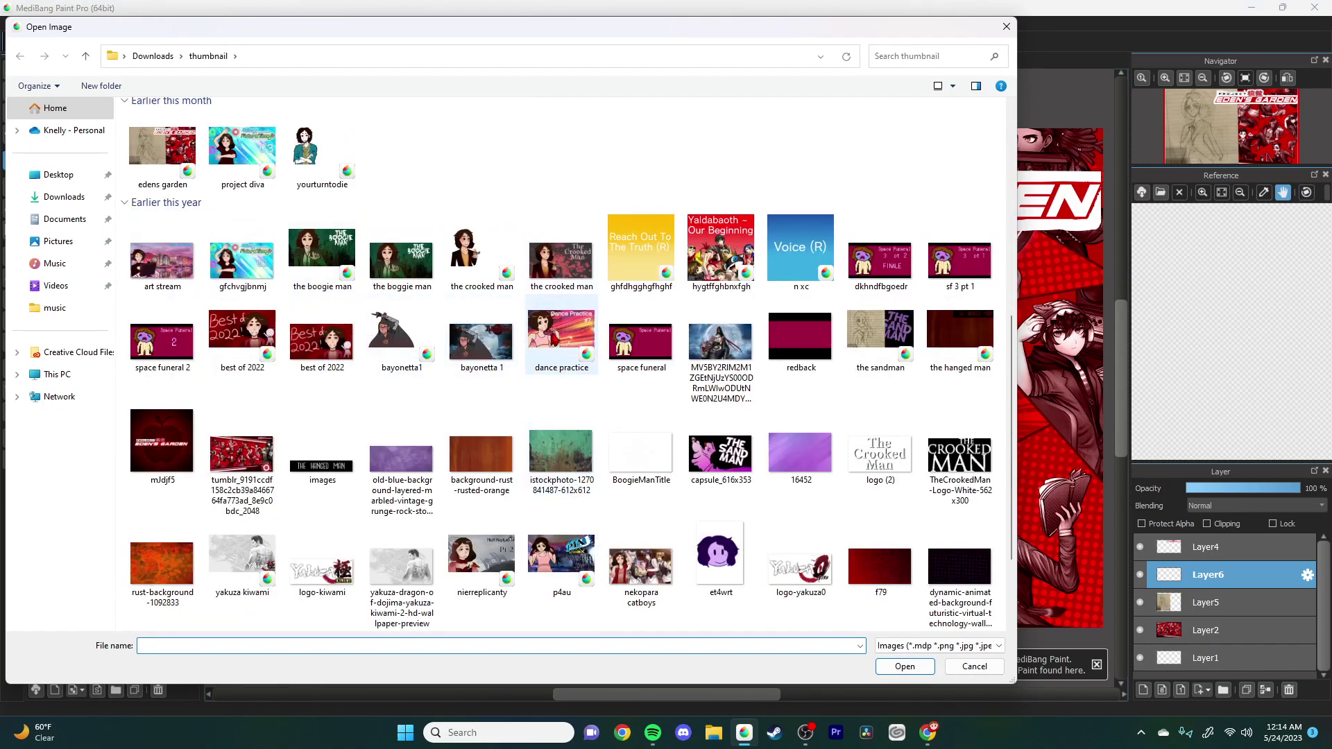
{"action": "double_click", "coordinate": [558, 339]}
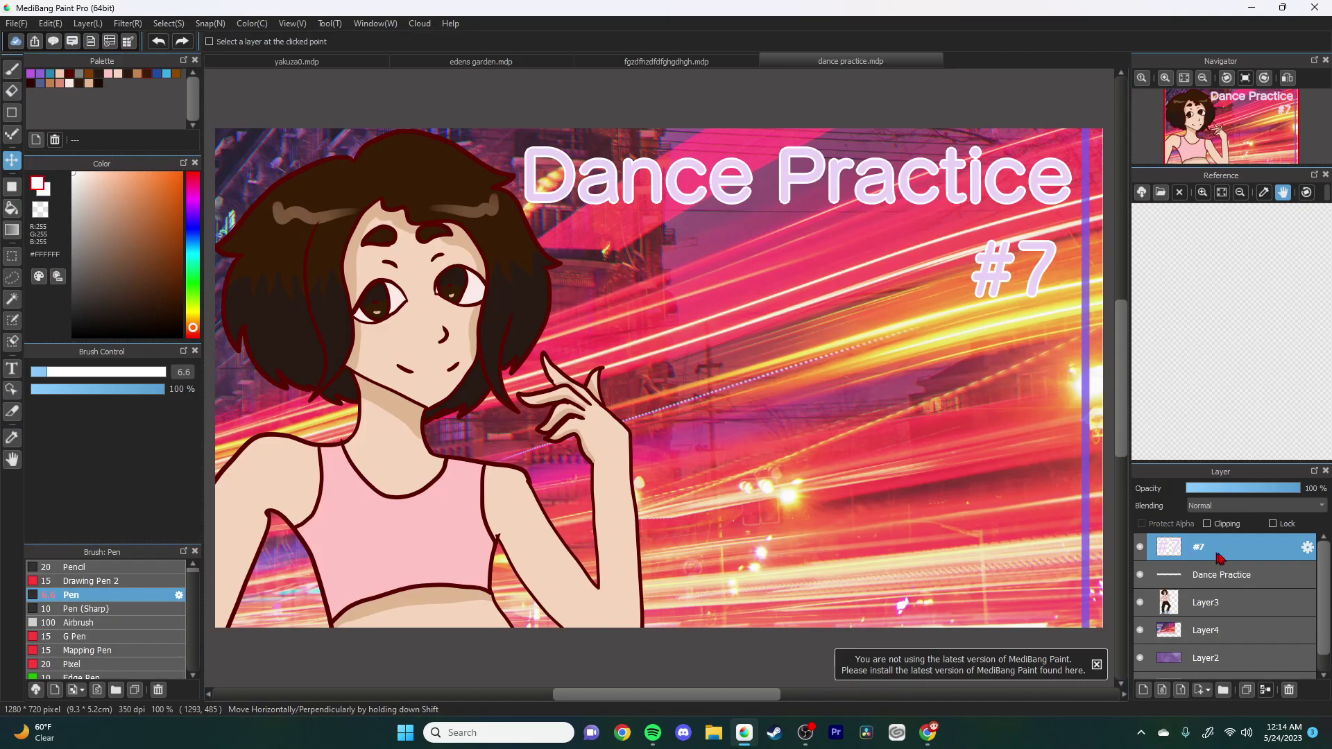
Step: Change the number text under the Dance Practice title to #9
{"action": "double_click", "coordinate": [1212, 556]}
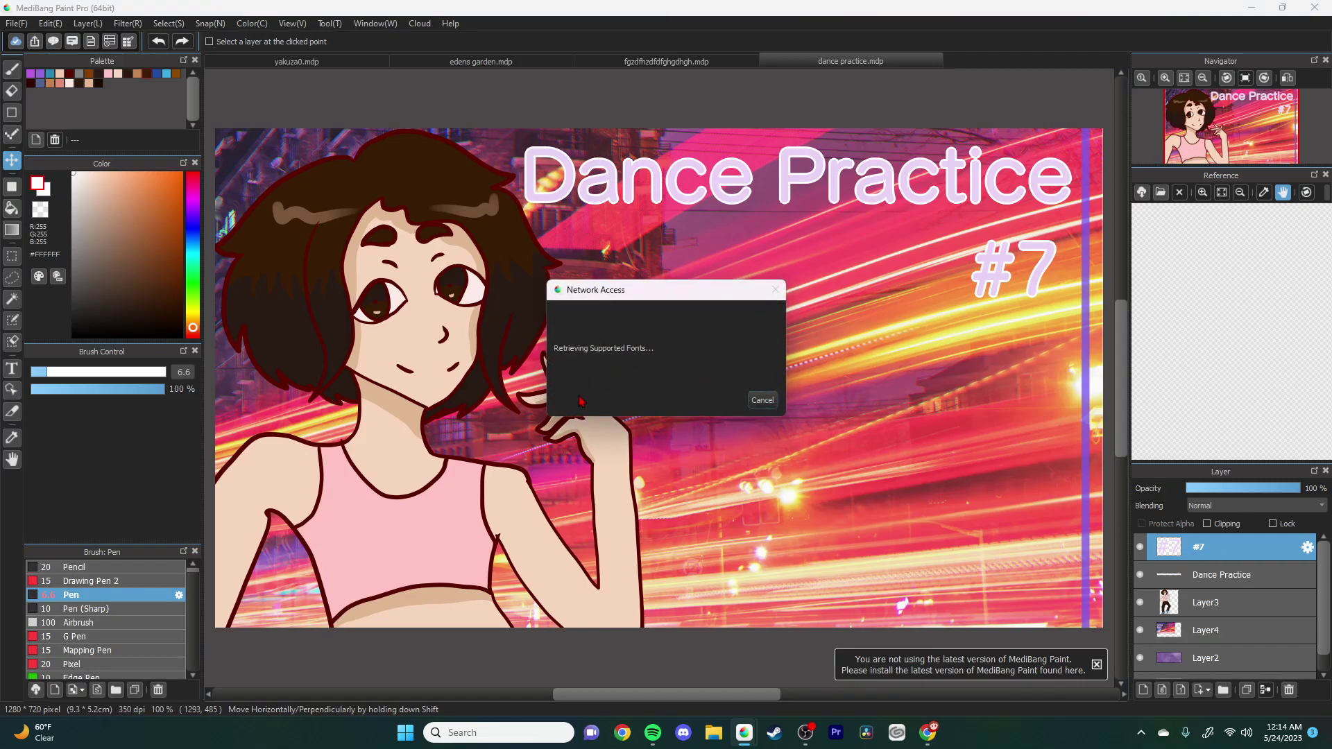
{"action": "left_click", "coordinate": [310, 644]}
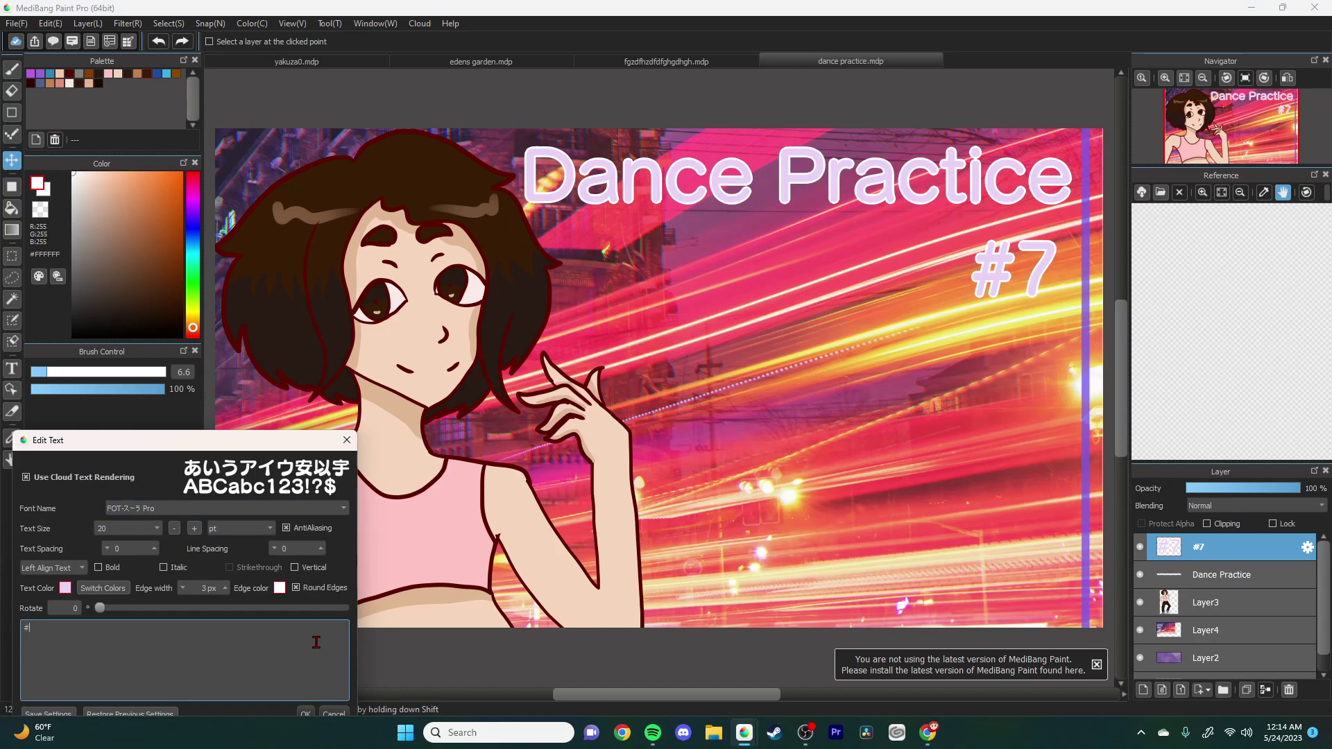
{"action": "left_click", "coordinate": [305, 715]}
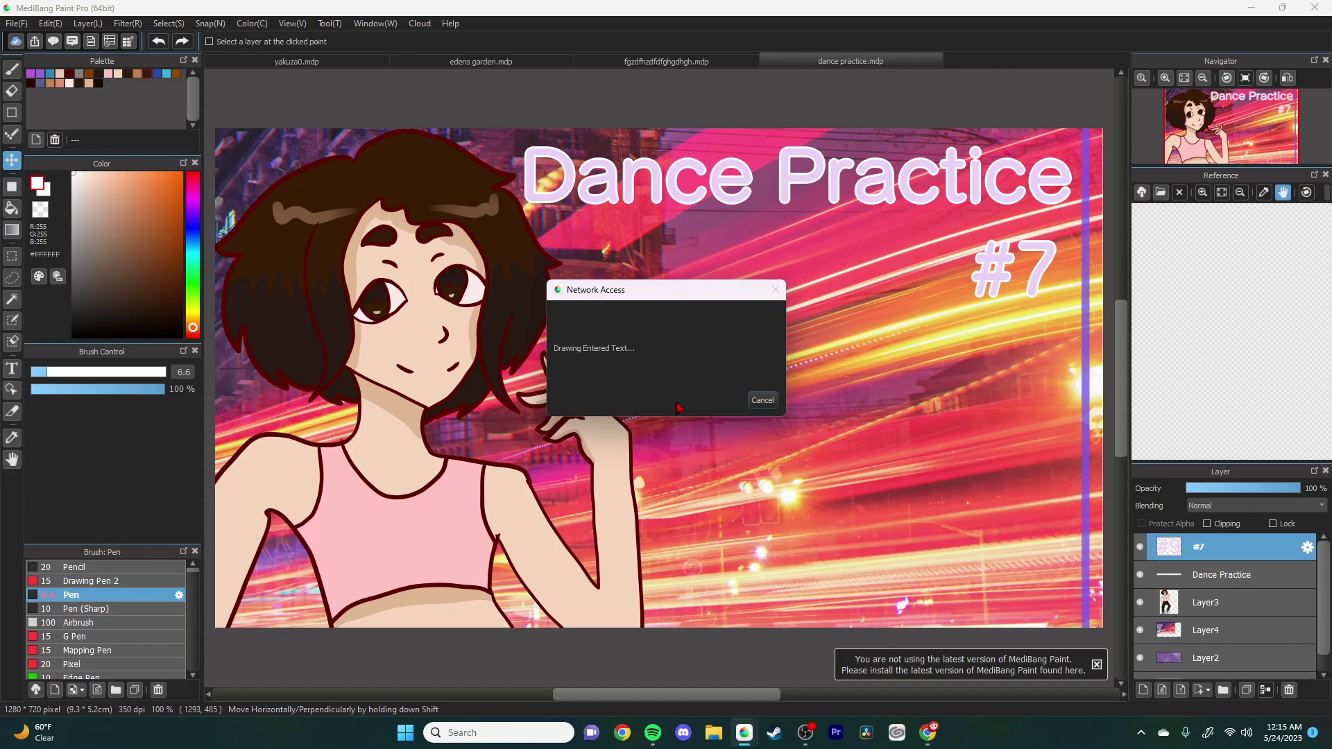
Step: Export the Dance Practice thumbnail as a PNG named jhj in the Downloads folder
{"action": "left_click", "coordinate": [15, 23]}
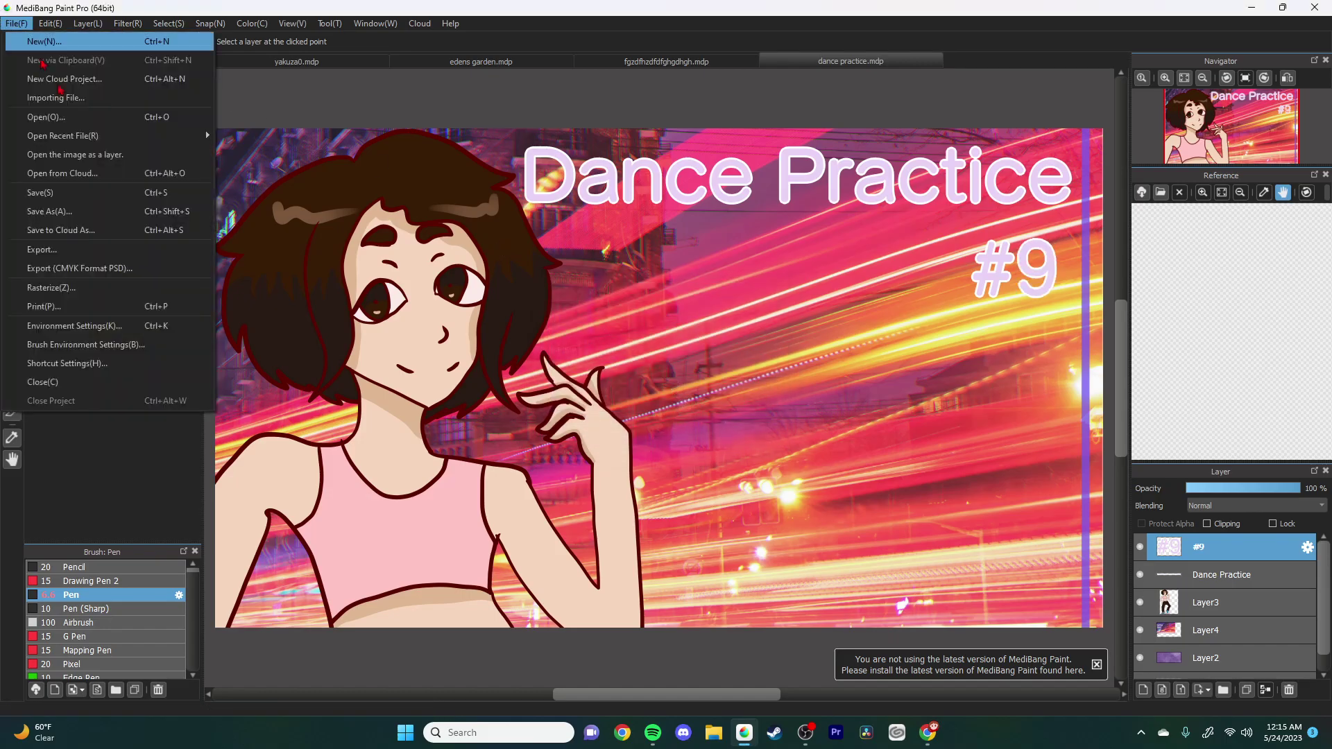
{"action": "left_click", "coordinate": [98, 249]}
{"action": "left_click", "coordinate": [735, 466]}
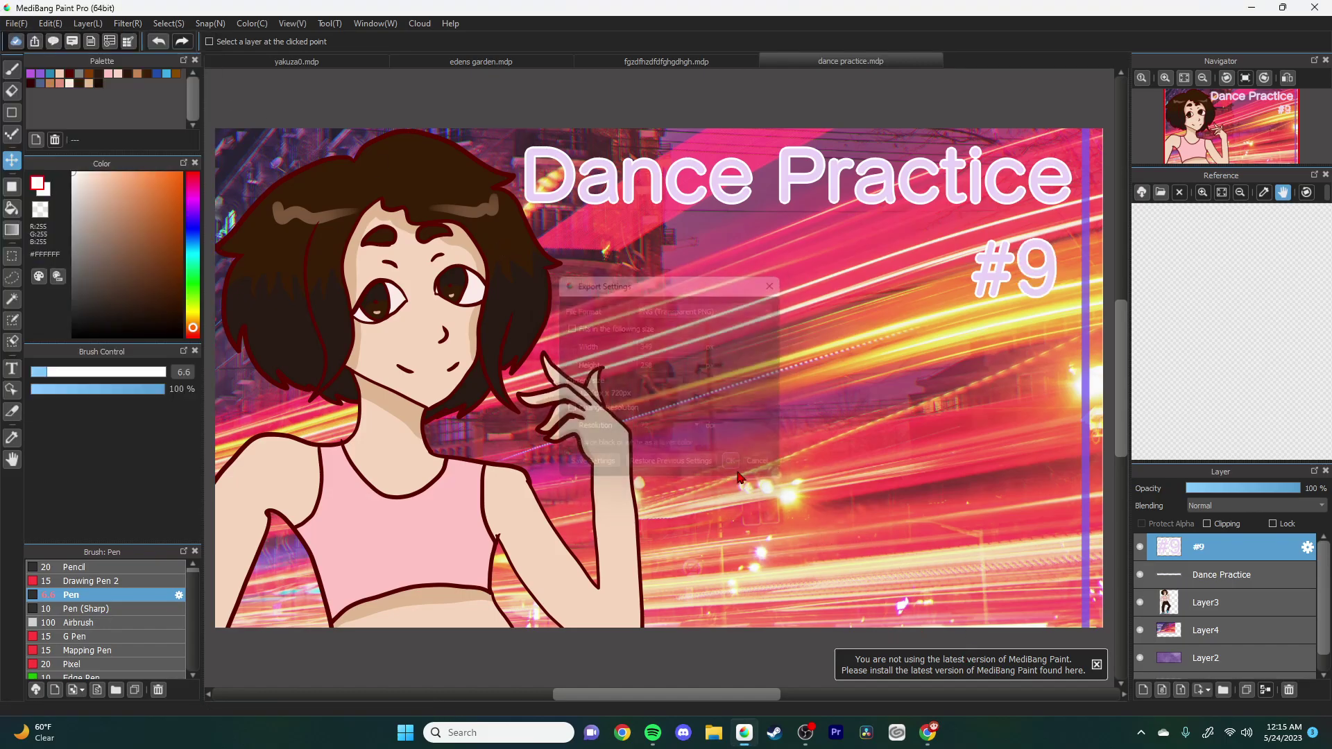
{"action": "left_click", "coordinate": [64, 197]}
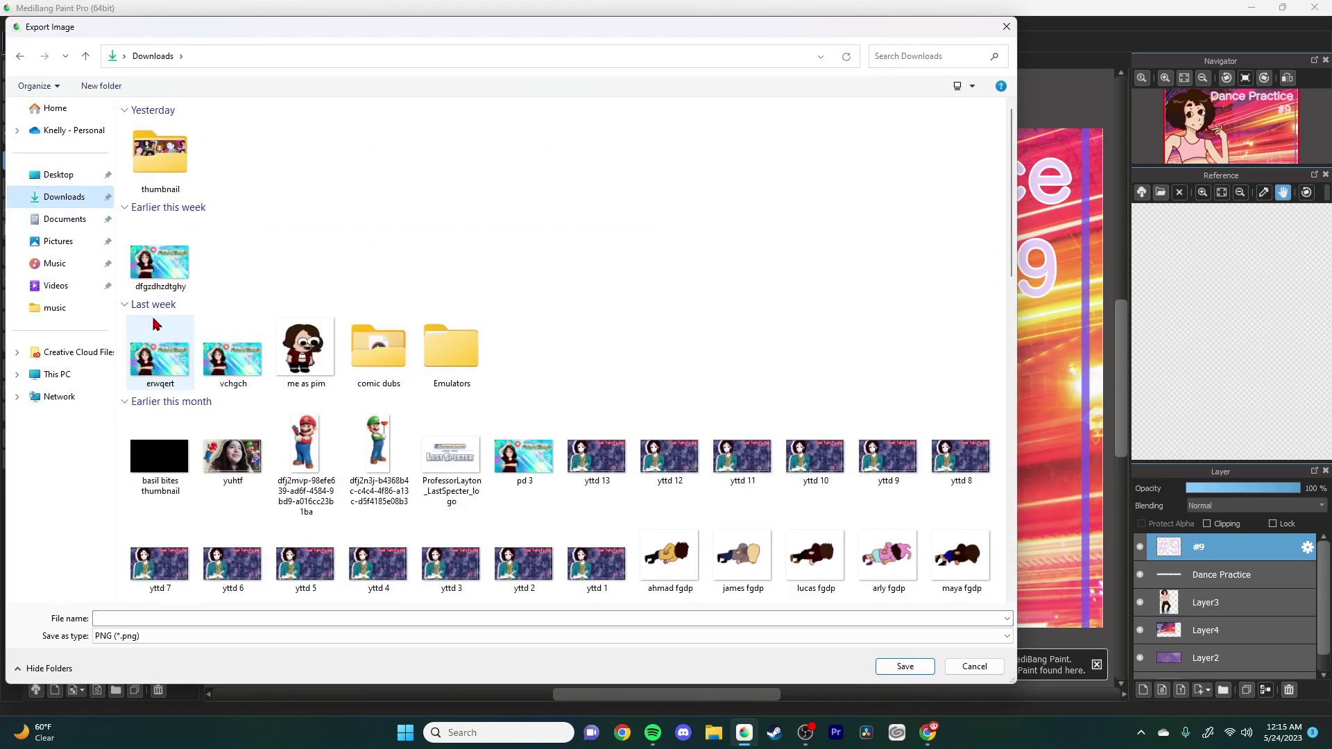
{"action": "left_click", "coordinate": [572, 620]}
{"action": "type", "text": "jhj"}
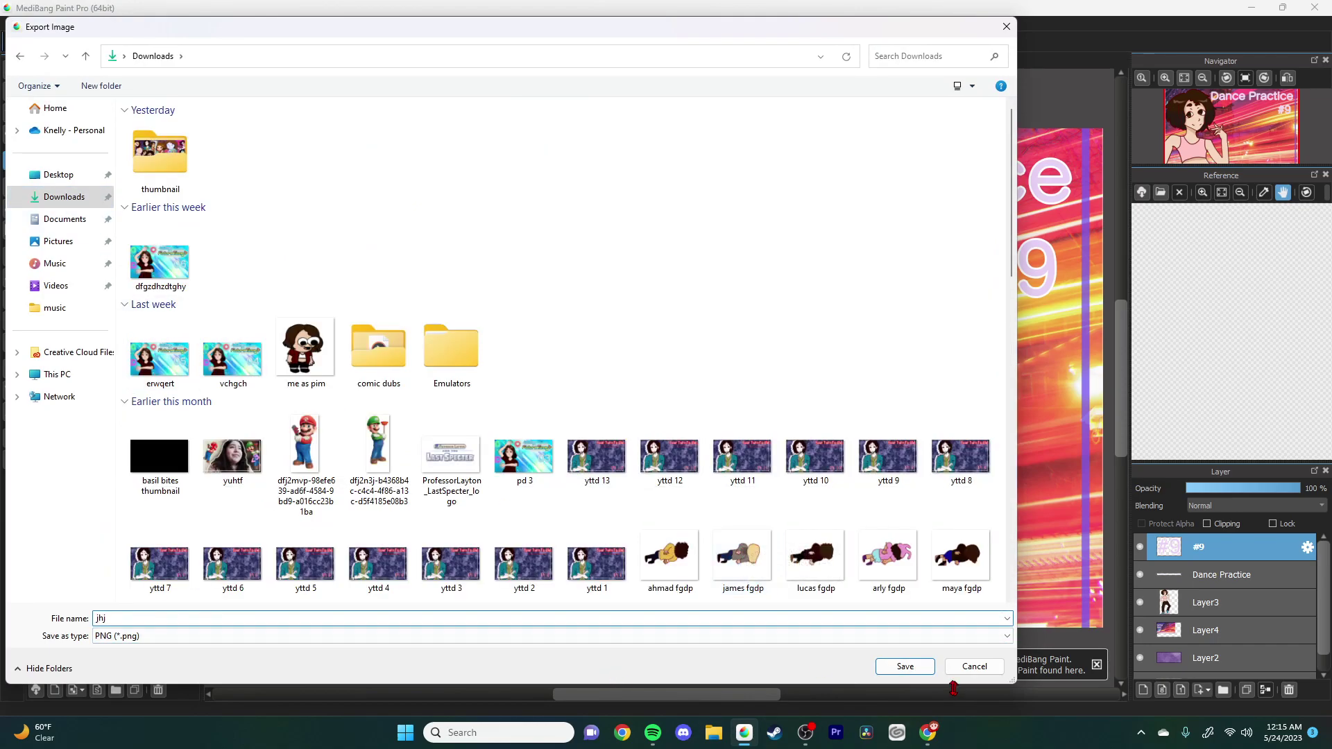
{"action": "key", "text": "Return"}
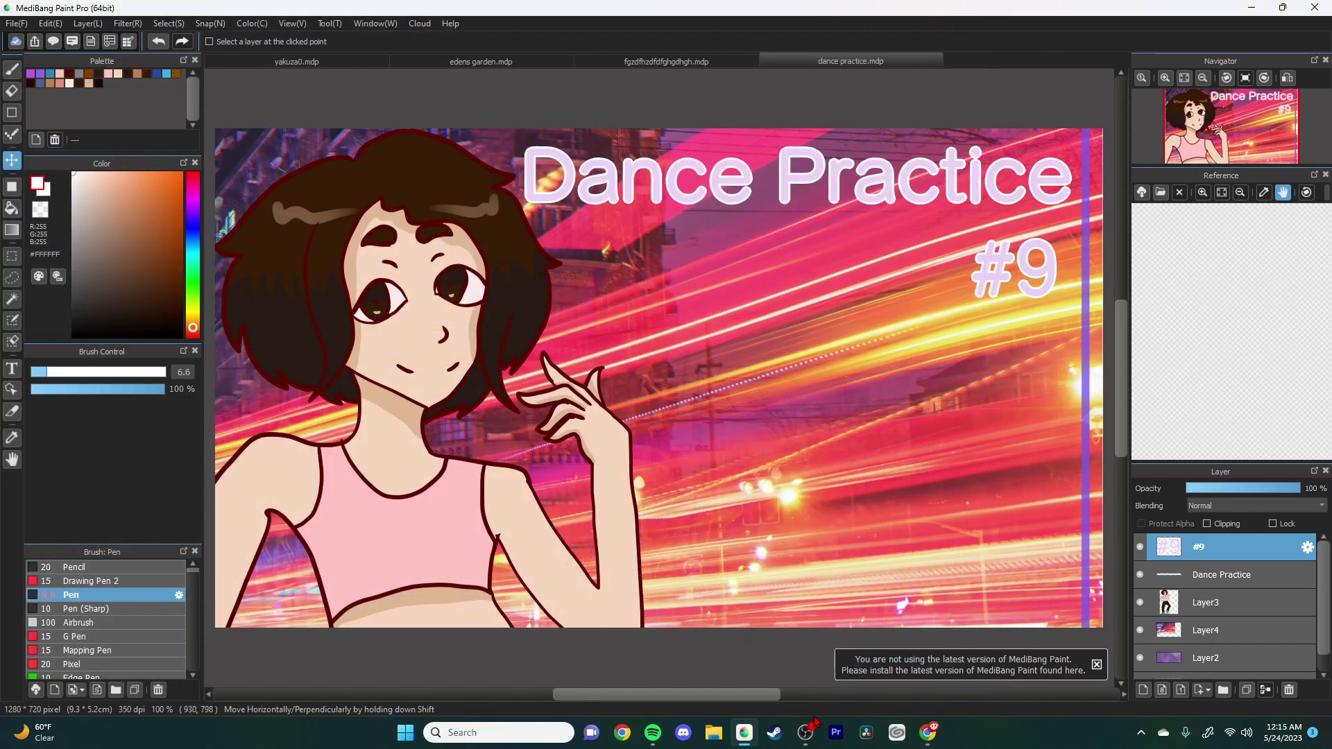
Step: Switch to YouTube Studio and upload jhj from Downloads as the thumbnail of the Dance Practice #9 video
{"action": "left_click", "coordinate": [928, 732]}
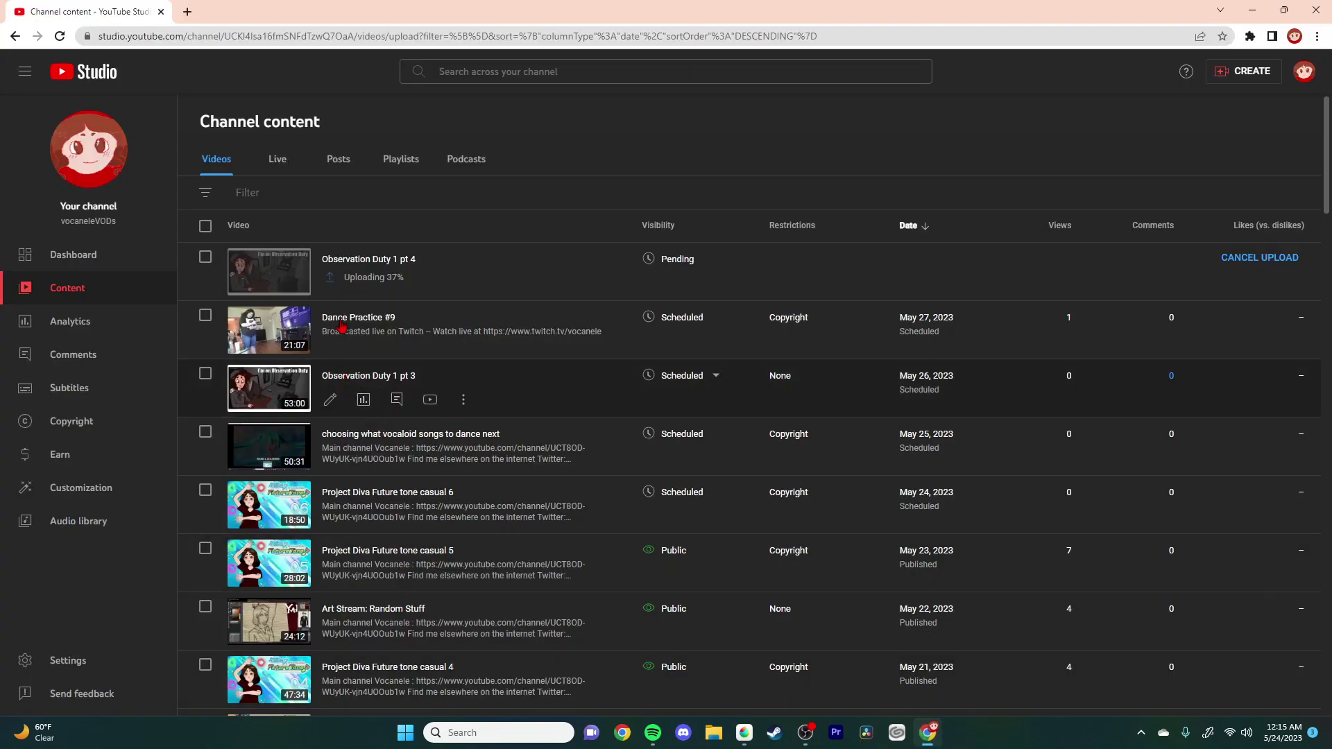
{"action": "left_click", "coordinate": [294, 275]}
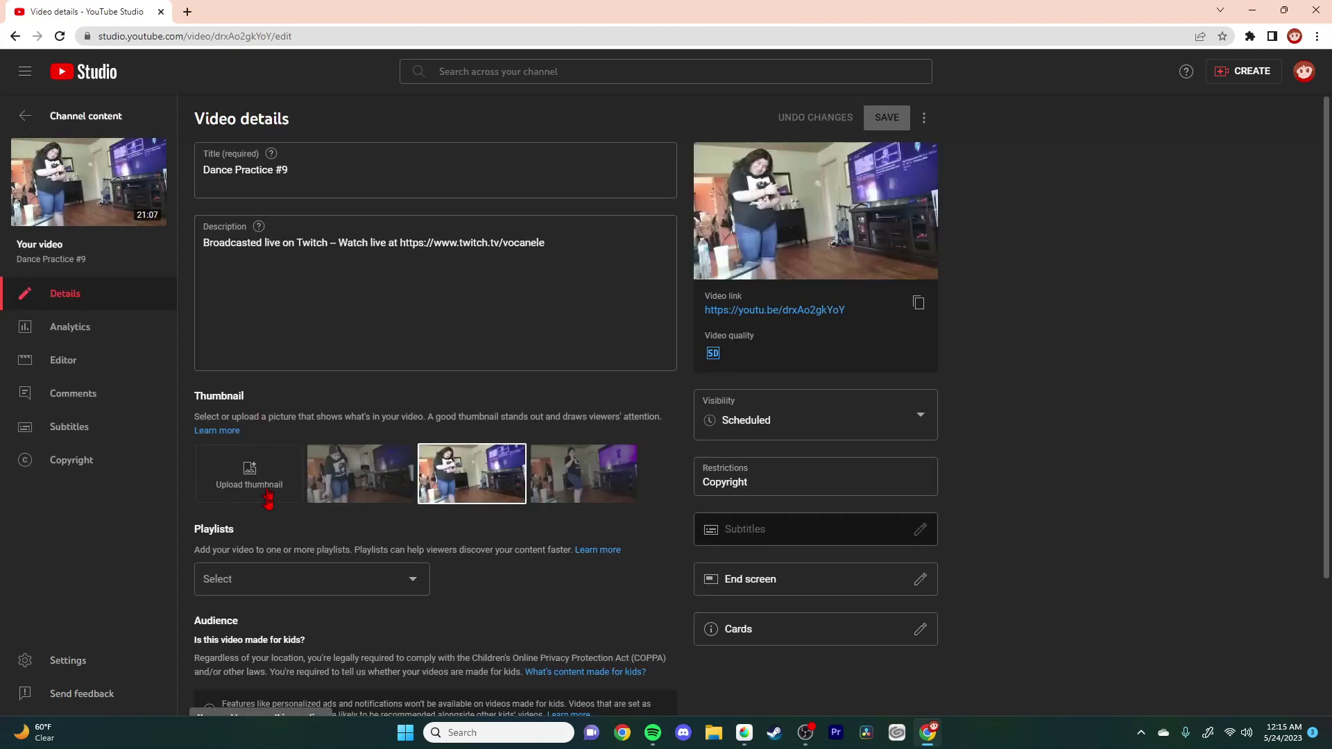
{"action": "left_click", "coordinate": [252, 496]}
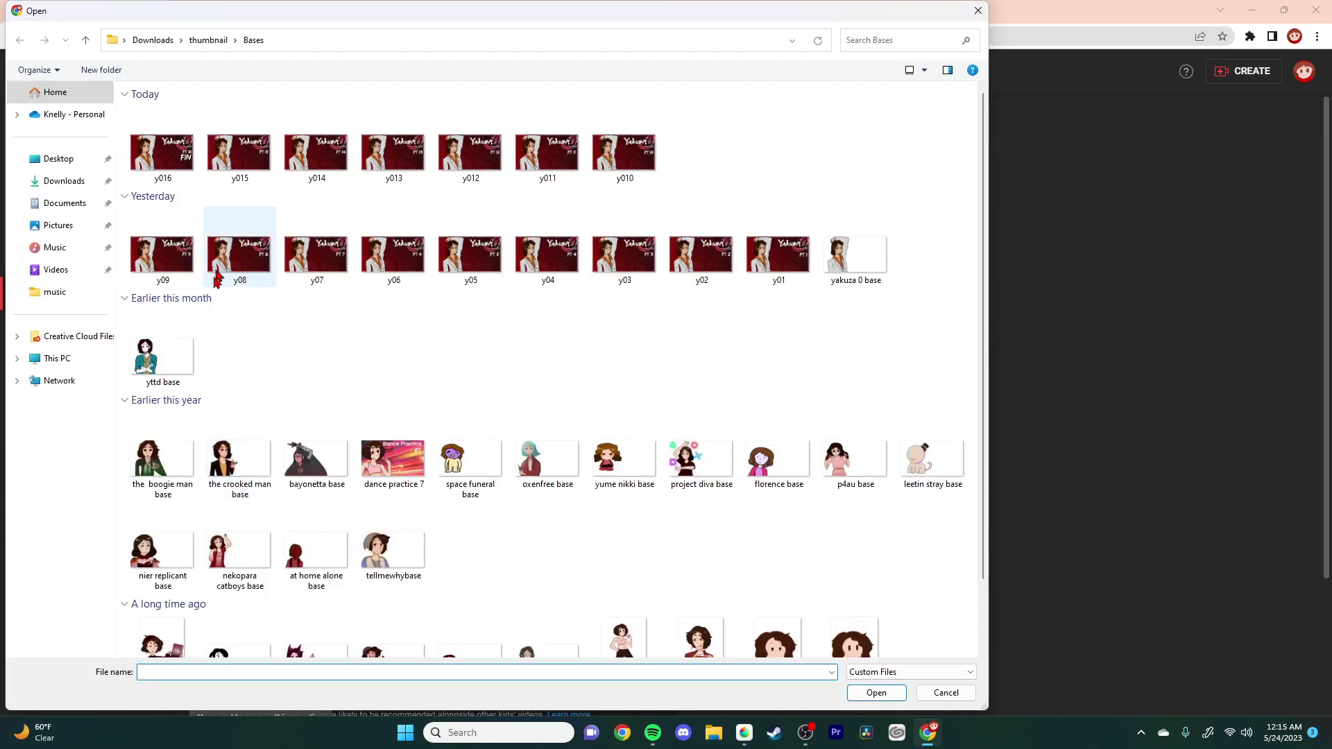
{"action": "left_click", "coordinate": [63, 182]}
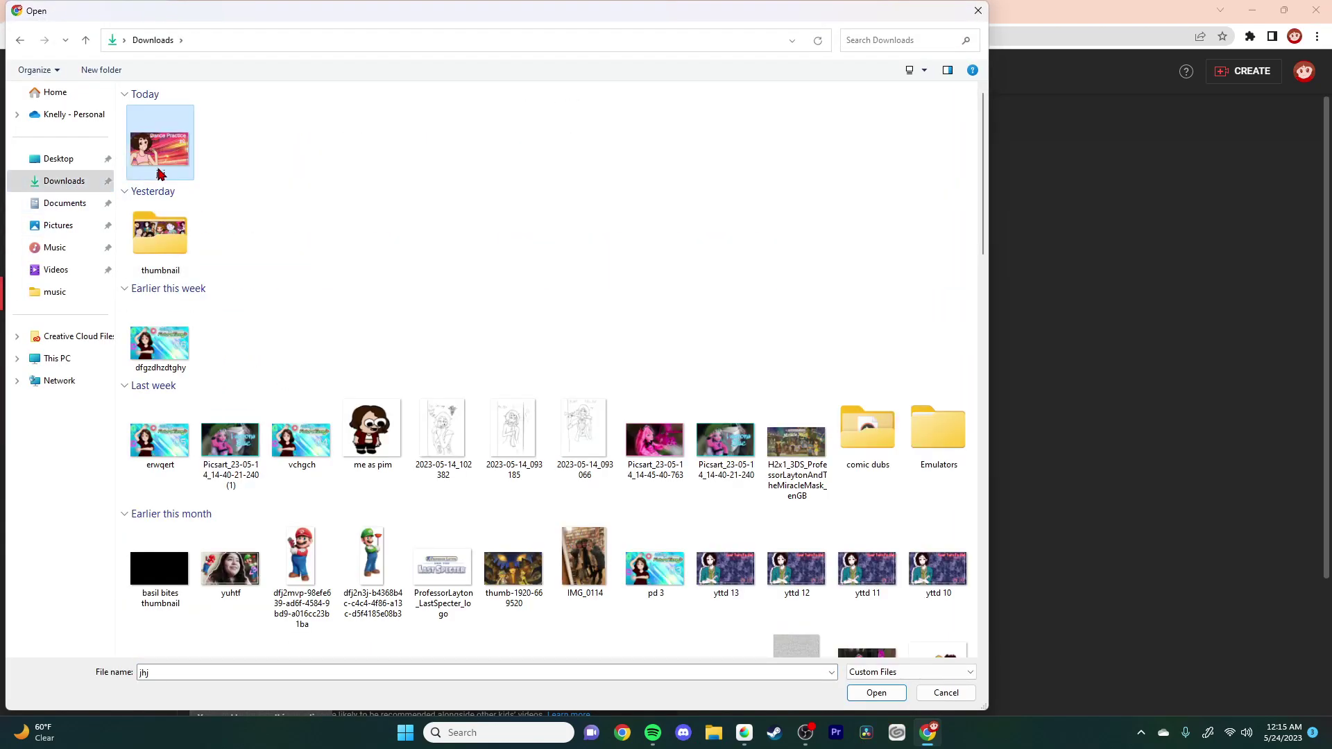
{"action": "double_click", "coordinate": [159, 164]}
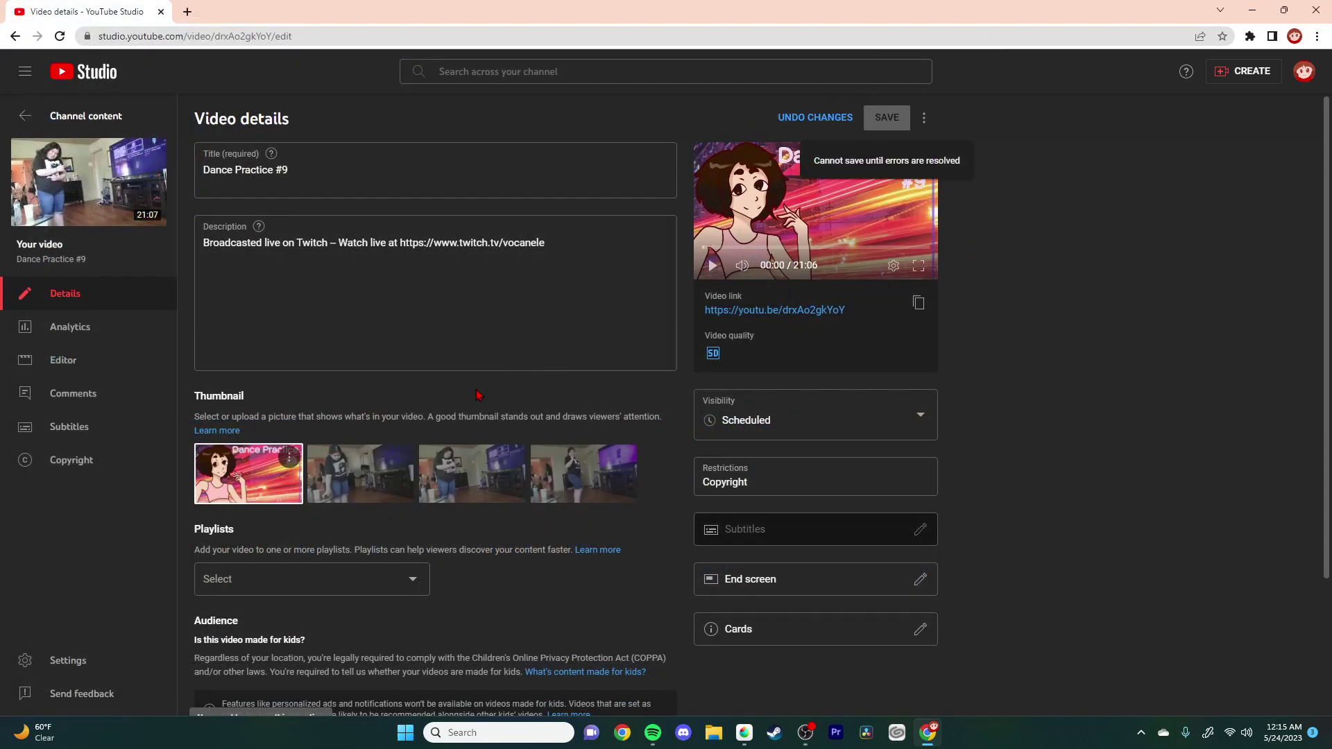
Step: Add the Dance Practice #9 video to the Dance Practice playlist
{"action": "left_click", "coordinate": [381, 586]}
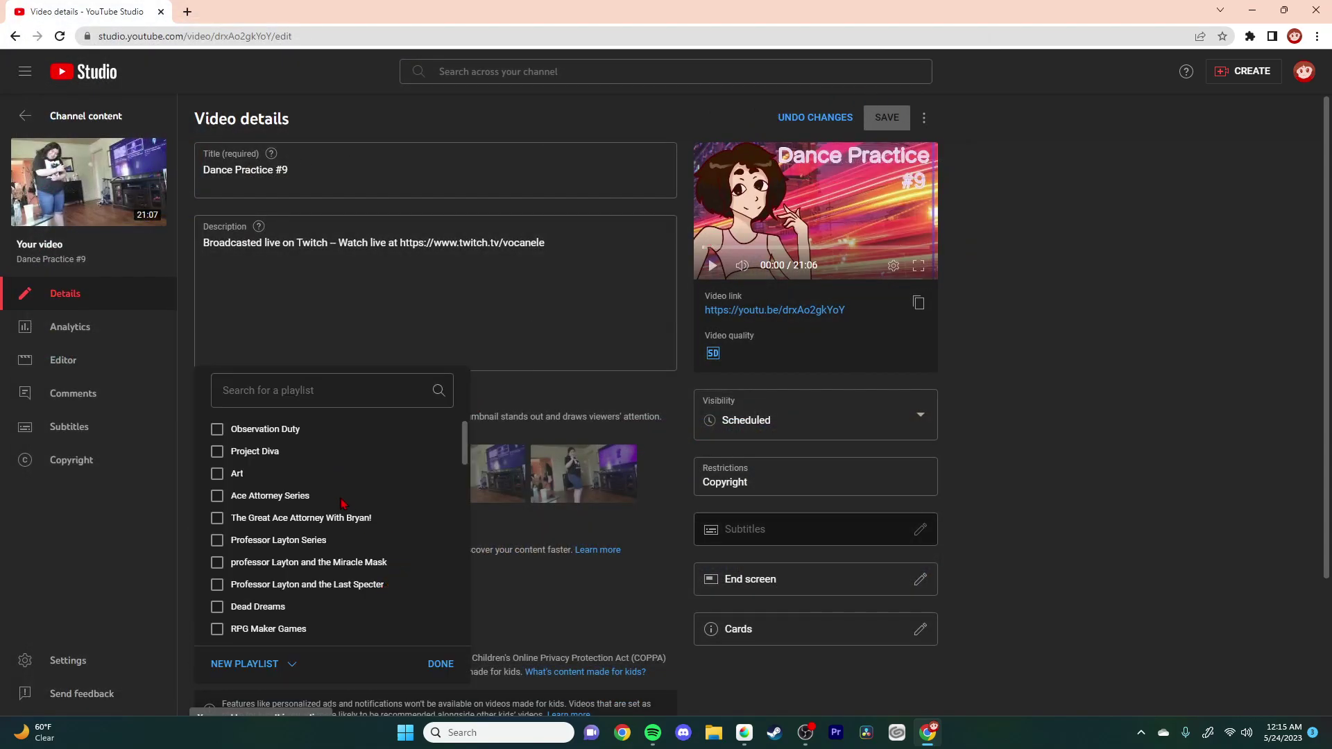
{"action": "scroll", "coordinate": [332, 568], "scroll_direction": "down", "scroll_amount": 3}
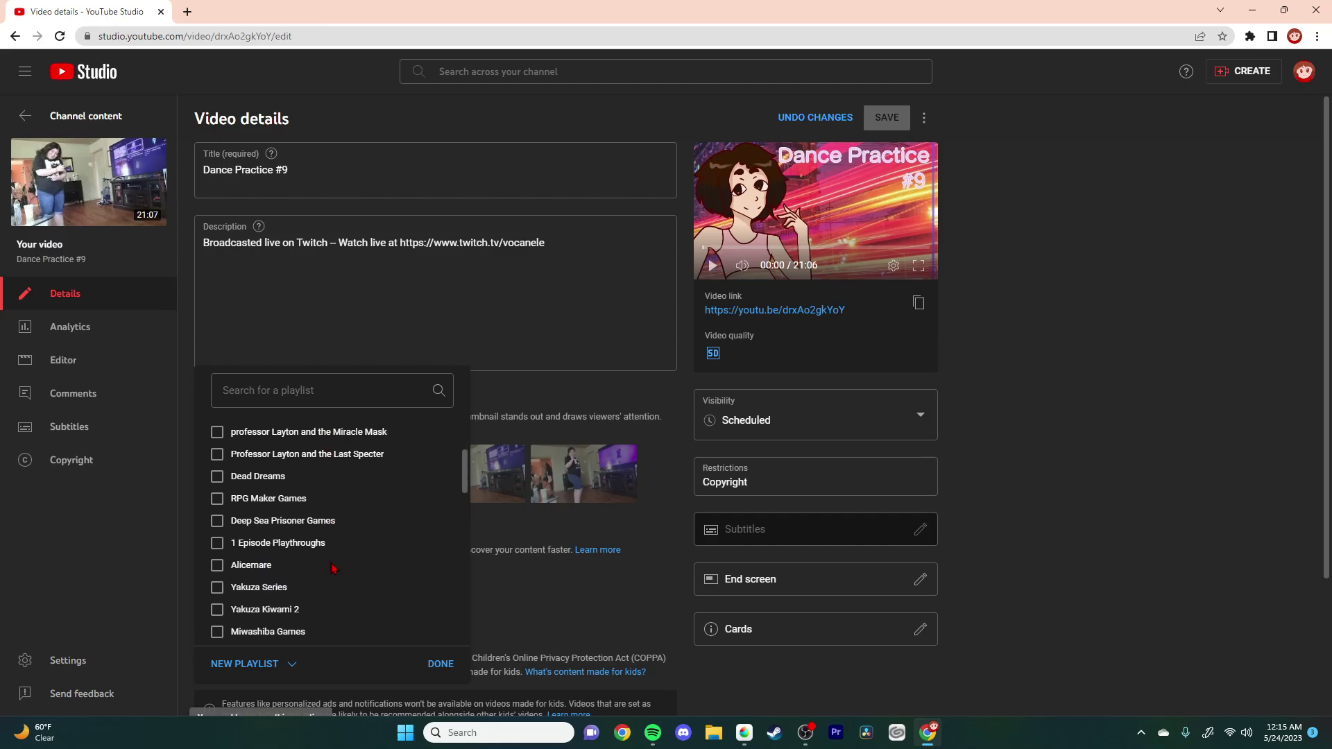
{"action": "left_click", "coordinate": [269, 580]}
{"action": "left_click", "coordinate": [440, 664]}
Step: Mark the Dance Practice #9 video as not made for kids and save its details
{"action": "scroll", "coordinate": [431, 610], "scroll_direction": "down", "scroll_amount": 3}
{"action": "left_click", "coordinate": [267, 602]}
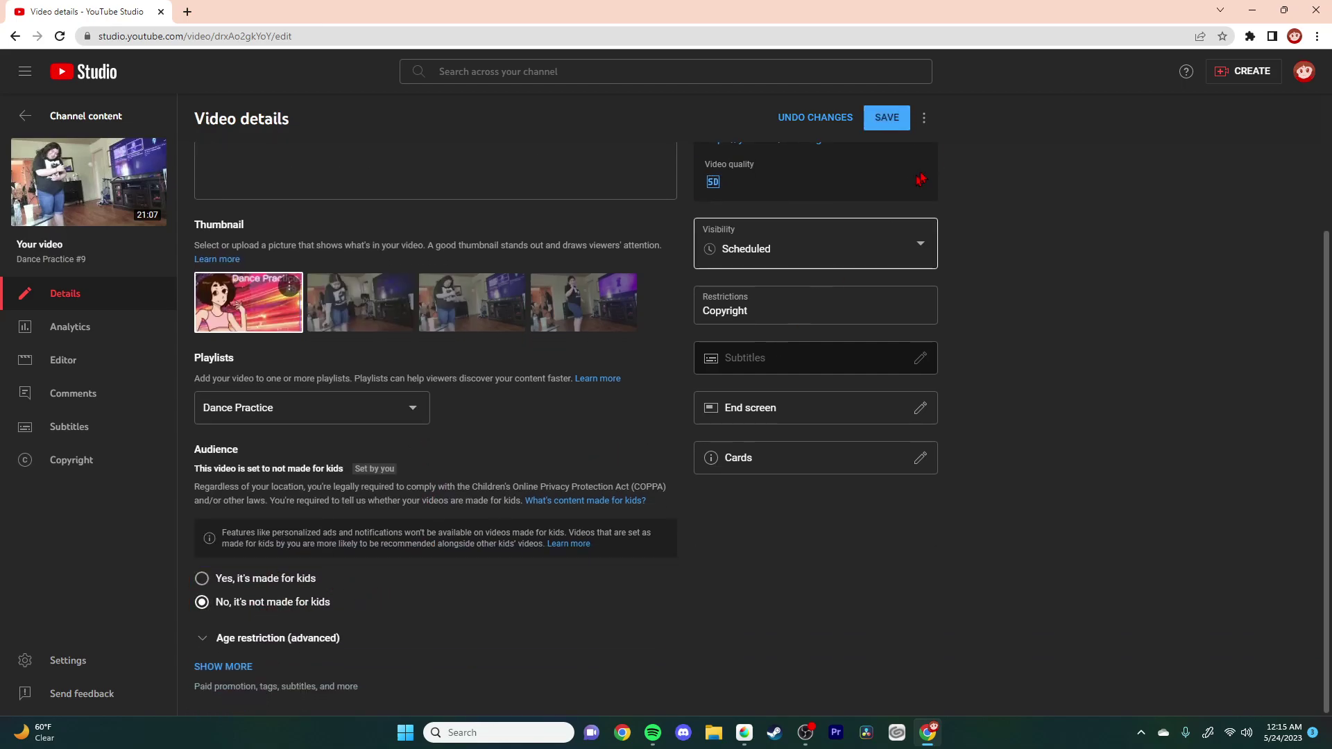
{"action": "left_click", "coordinate": [886, 118]}
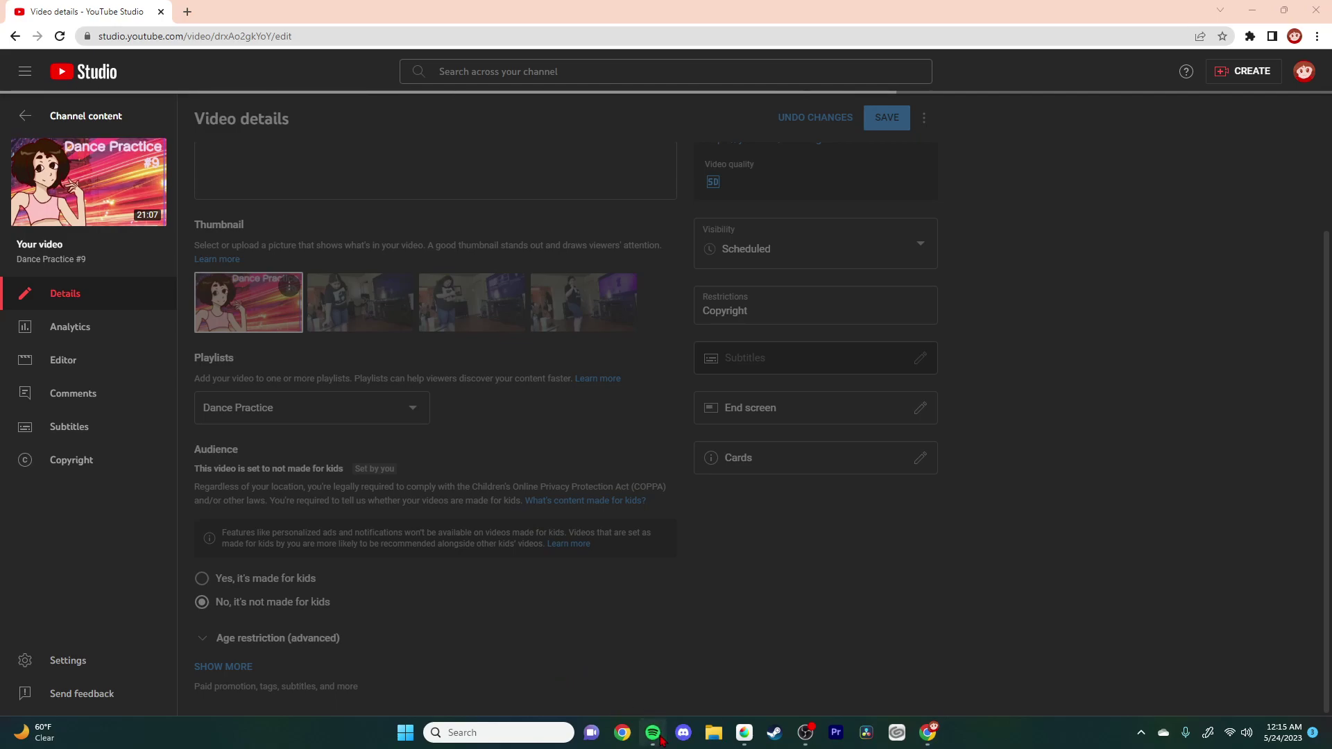
Step: Switch to Spotify, skip ahead several tracks, and return to the video details in YouTube Studio
{"action": "left_click", "coordinate": [652, 732]}
{"action": "left_click", "coordinate": [544, 390]}
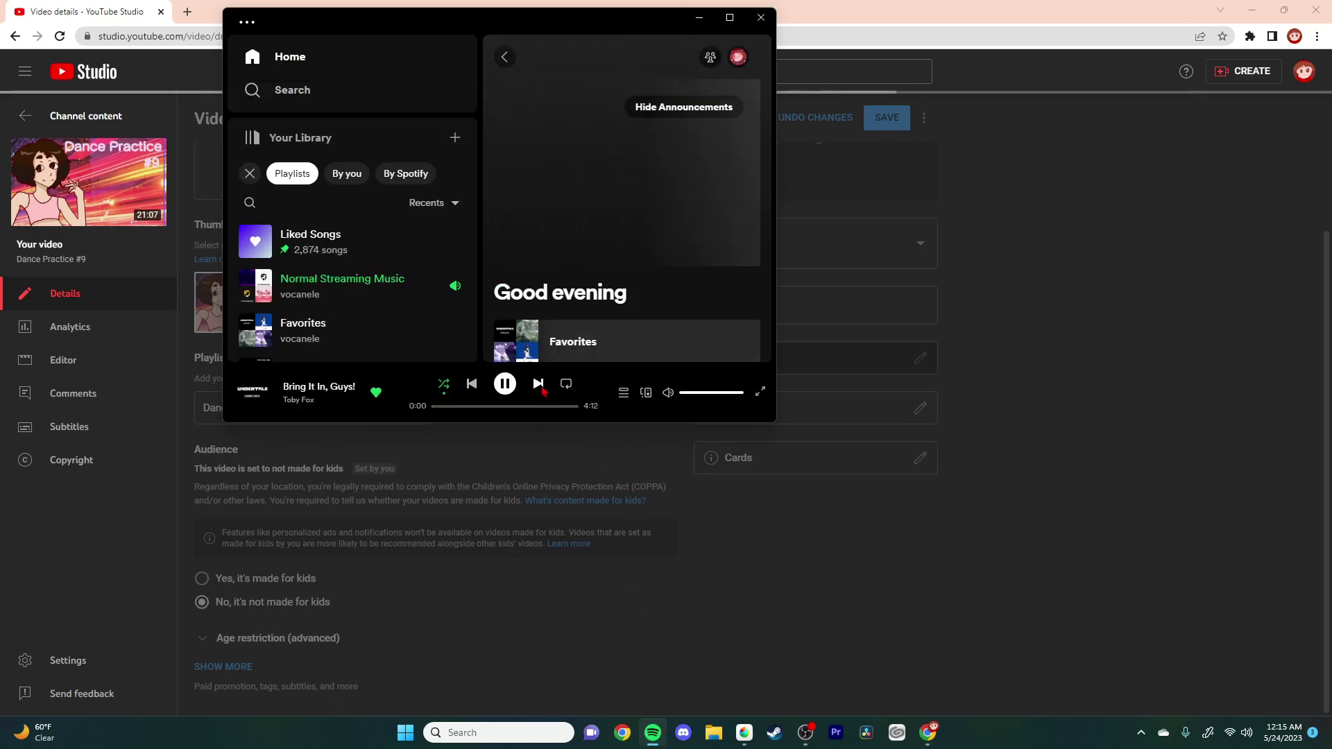
{"action": "left_click", "coordinate": [543, 391]}
{"action": "left_click", "coordinate": [544, 390]}
{"action": "left_click", "coordinate": [544, 391]}
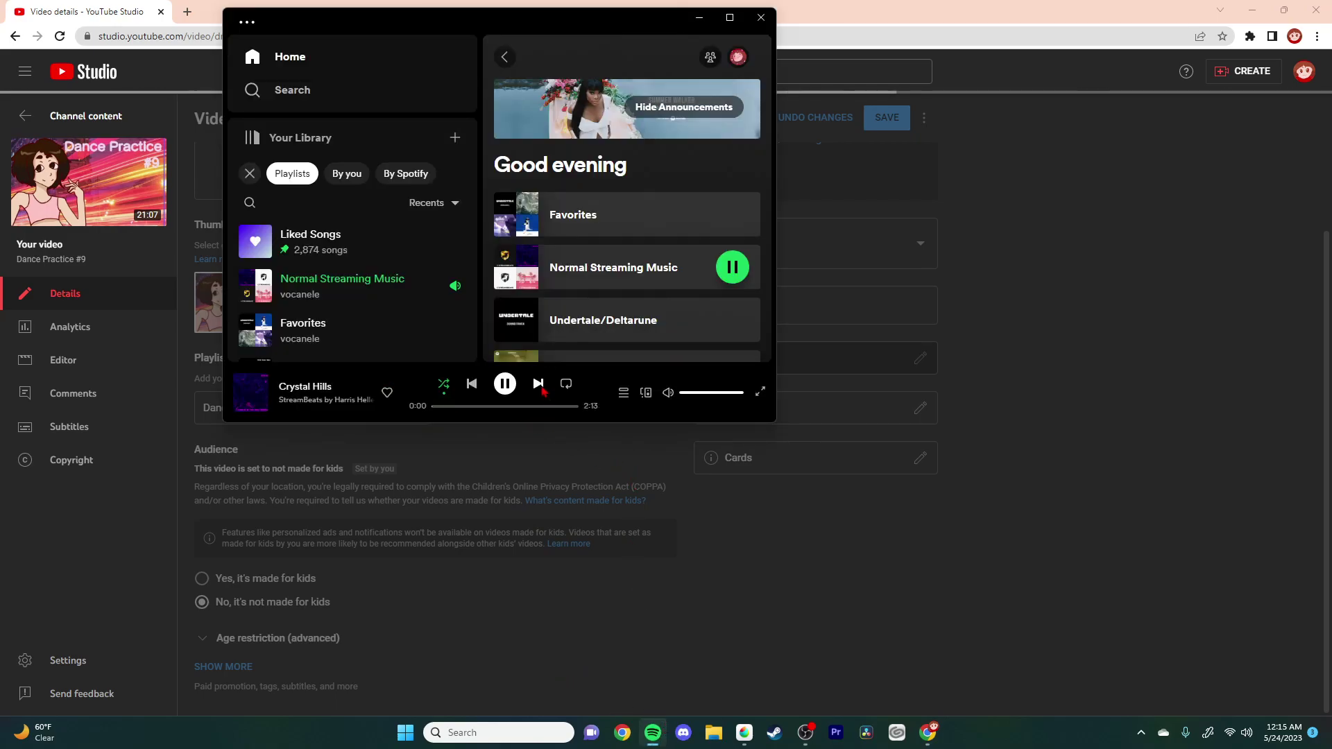
{"action": "left_click", "coordinate": [544, 390]}
{"action": "left_click", "coordinate": [544, 391]}
{"action": "left_click", "coordinate": [532, 486]}
Step: Go back from the saved video's details to the channel's video list
{"action": "scroll", "coordinate": [206, 243], "scroll_direction": "up", "scroll_amount": 3}
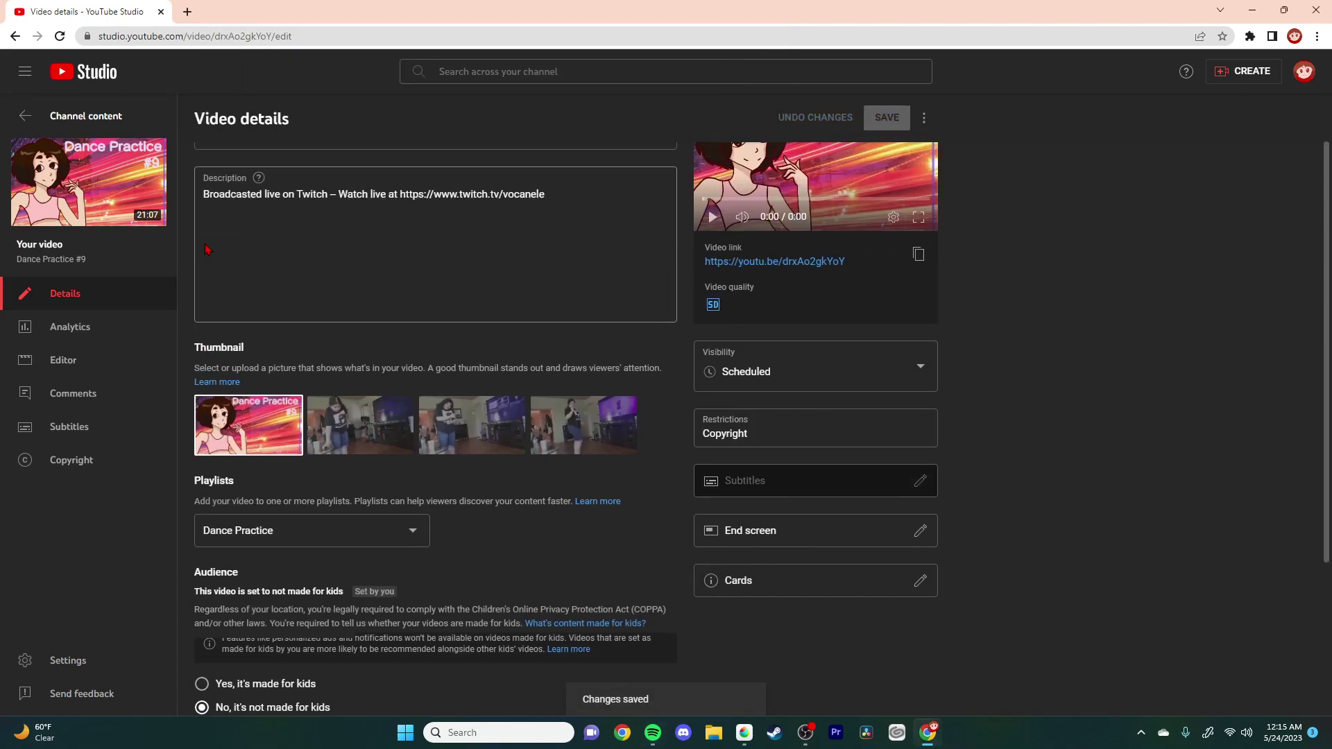
{"action": "left_click", "coordinate": [28, 116]}
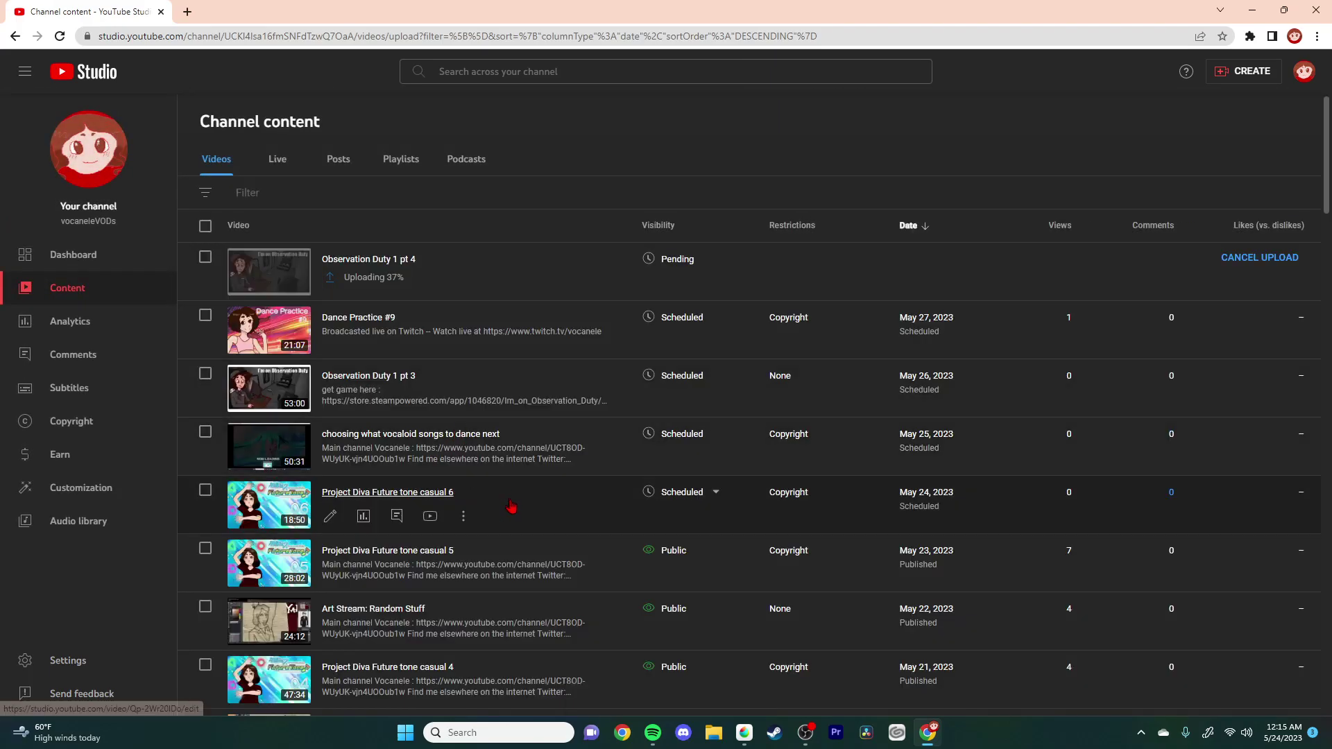
{"action": "scroll", "coordinate": [477, 513], "scroll_direction": "down", "scroll_amount": 2}
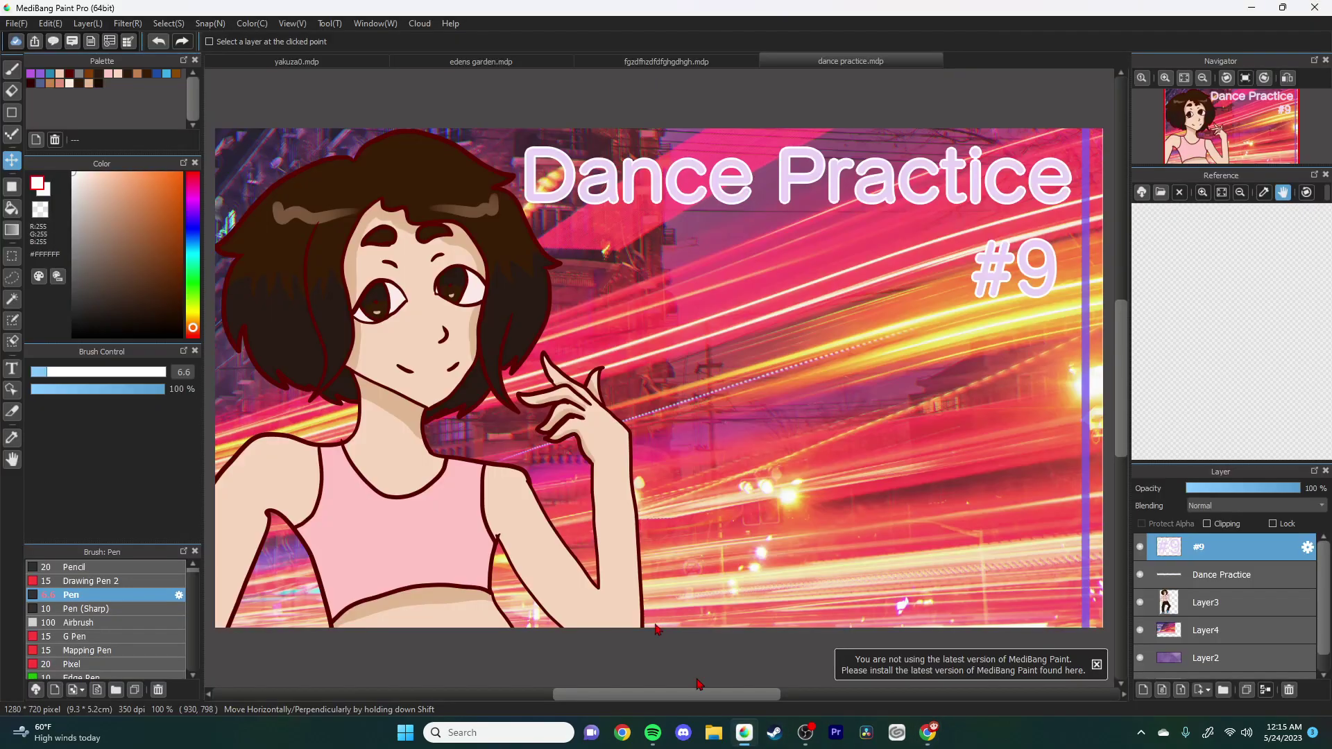
Step: Switch to MediBang Paint and open the art stream image from the thumbnail folder
{"action": "left_click", "coordinate": [744, 732]}
{"action": "left_click", "coordinate": [15, 23]}
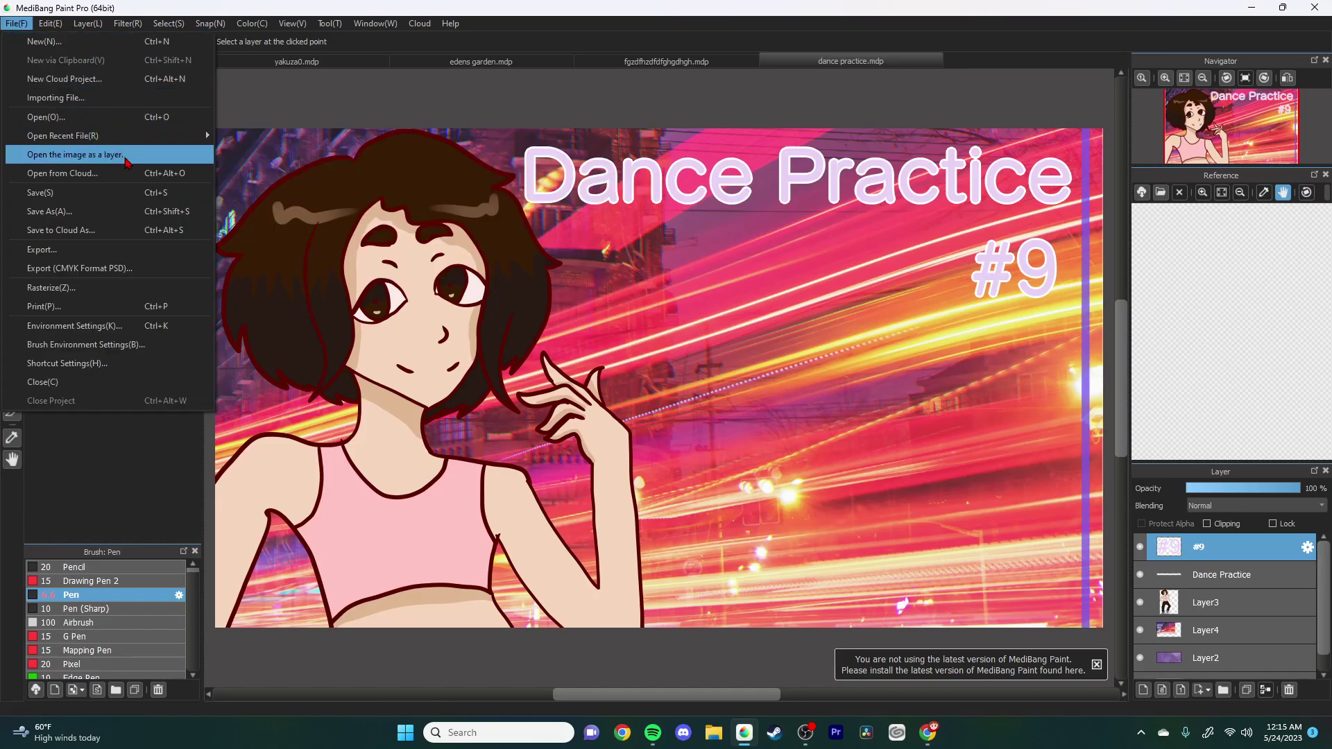
{"action": "left_click", "coordinate": [138, 116]}
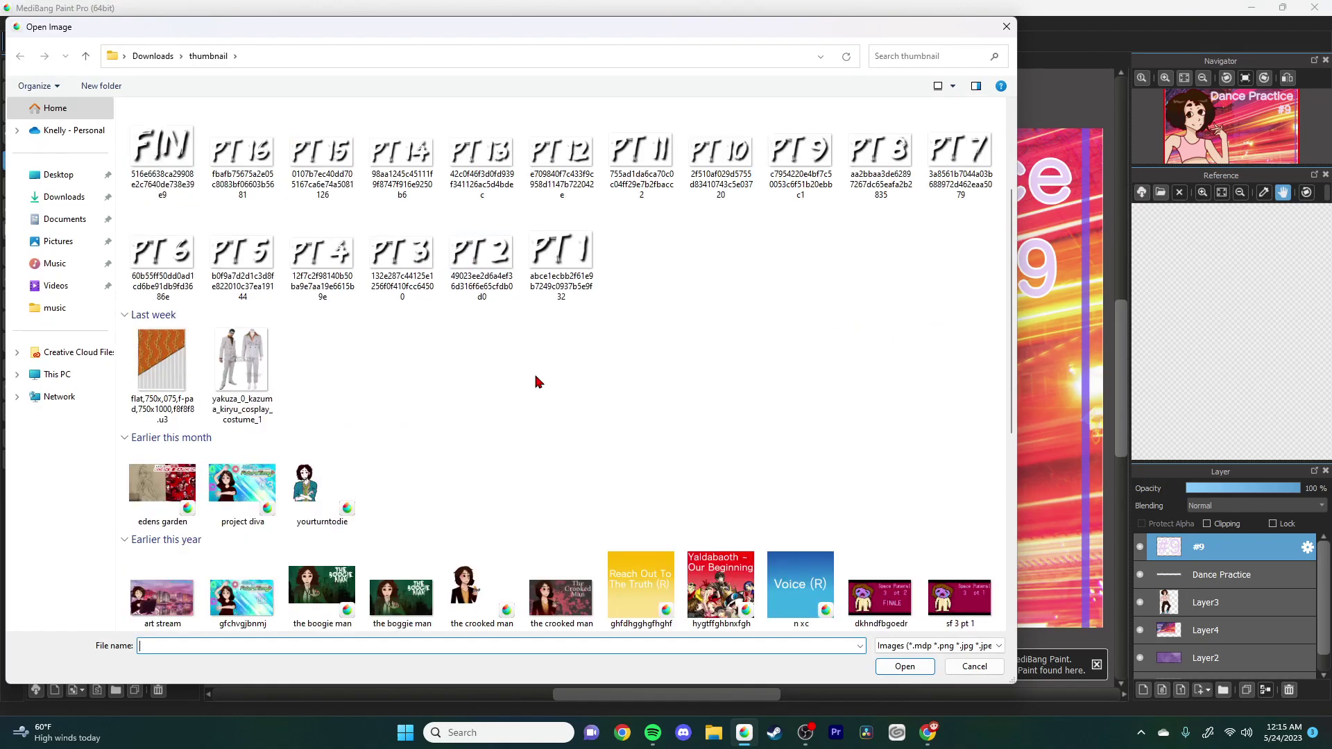
{"action": "scroll", "coordinate": [536, 381], "scroll_direction": "down", "scroll_amount": 5}
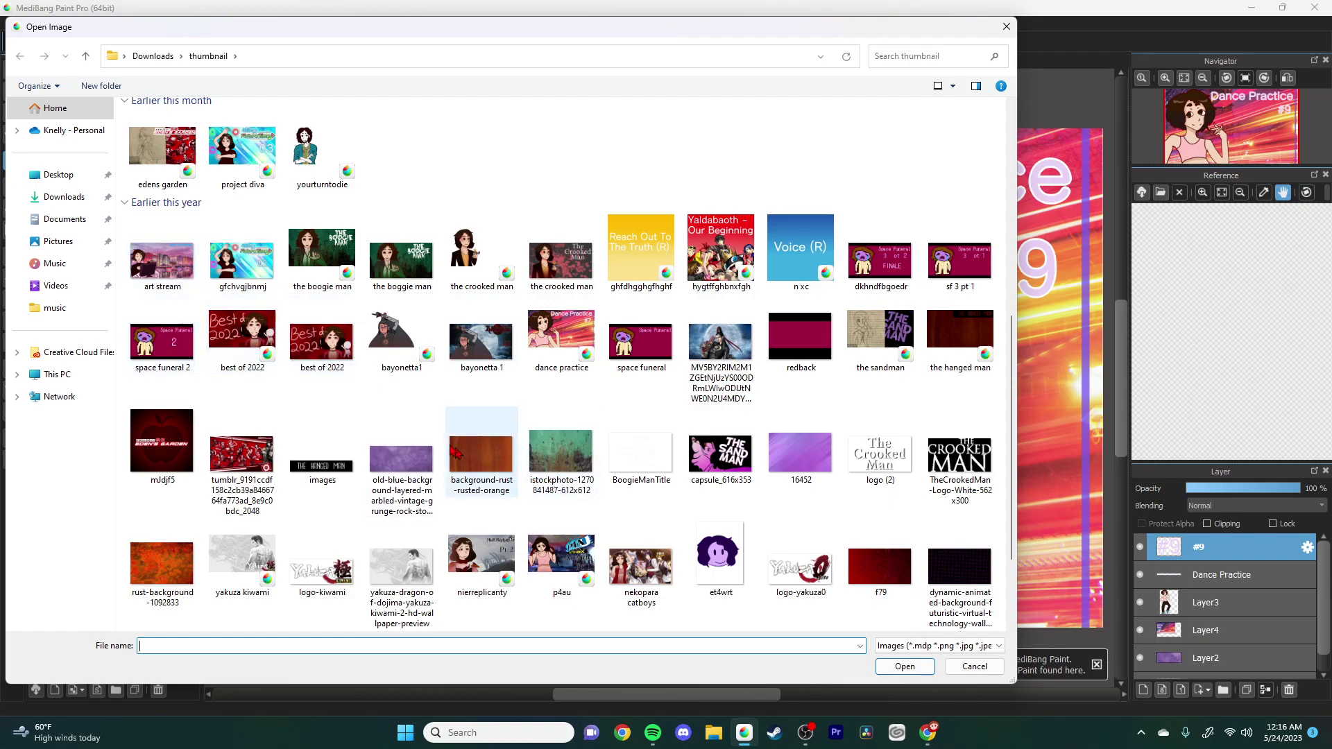
{"action": "double_click", "coordinate": [138, 277]}
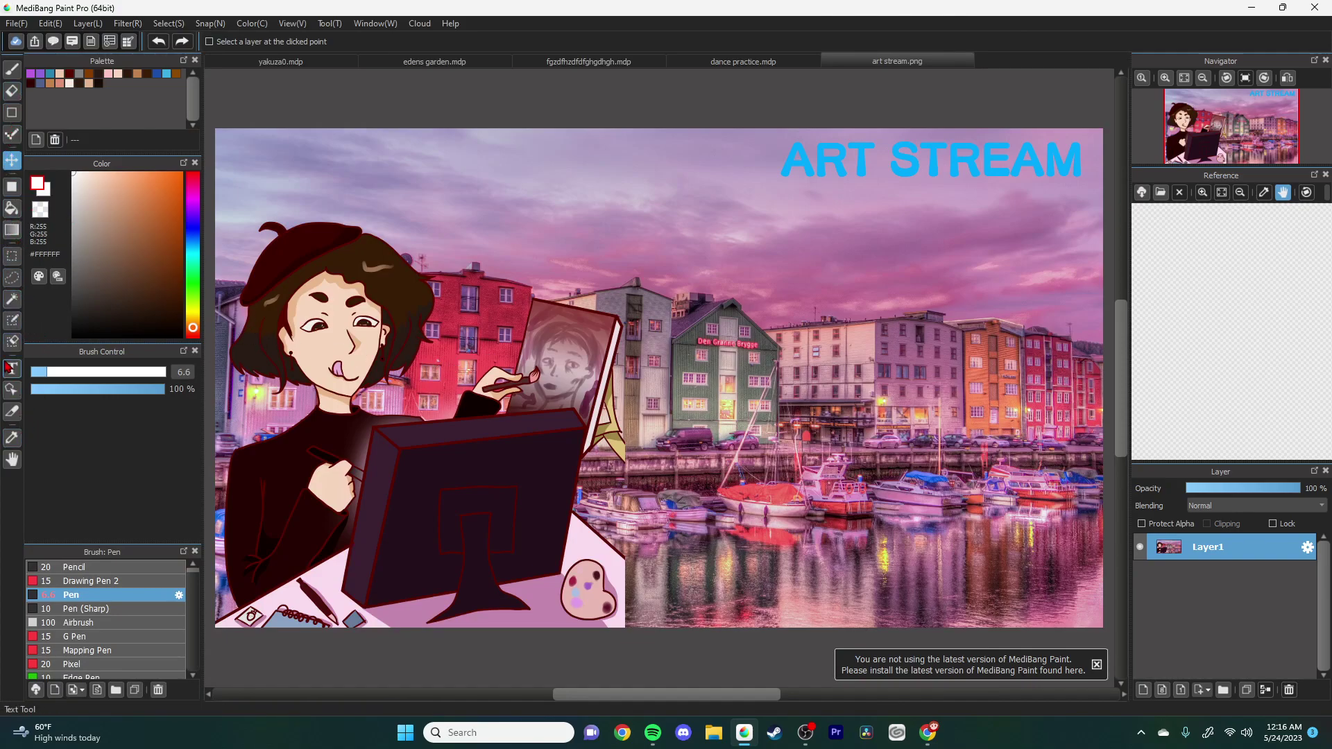
Step: Add the text THUMBNAILS at 20 pt and place it just below the ART STREAM title
{"action": "left_click", "coordinate": [12, 368]}
{"action": "left_click", "coordinate": [805, 253]}
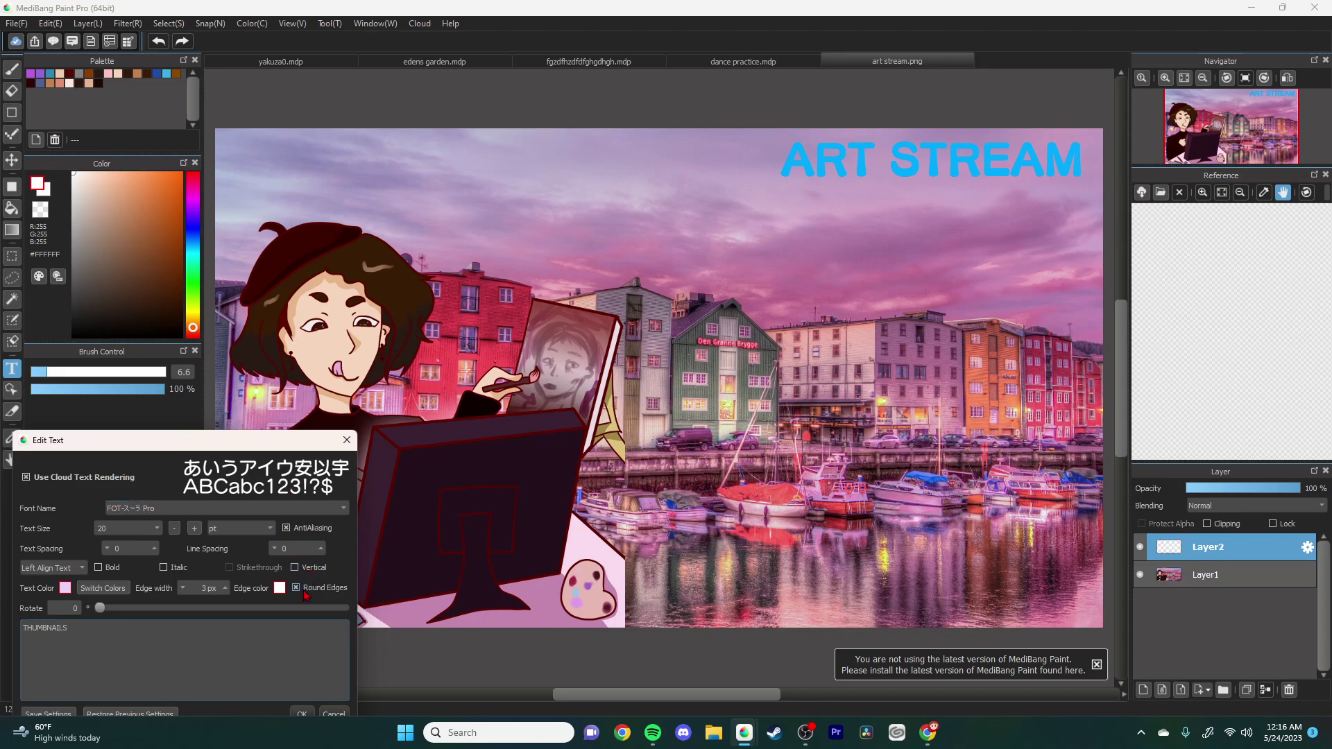
{"action": "left_click", "coordinate": [302, 713]}
{"action": "left_click_drag", "start_coordinate": [933, 308], "coordinate": [737, 249]}
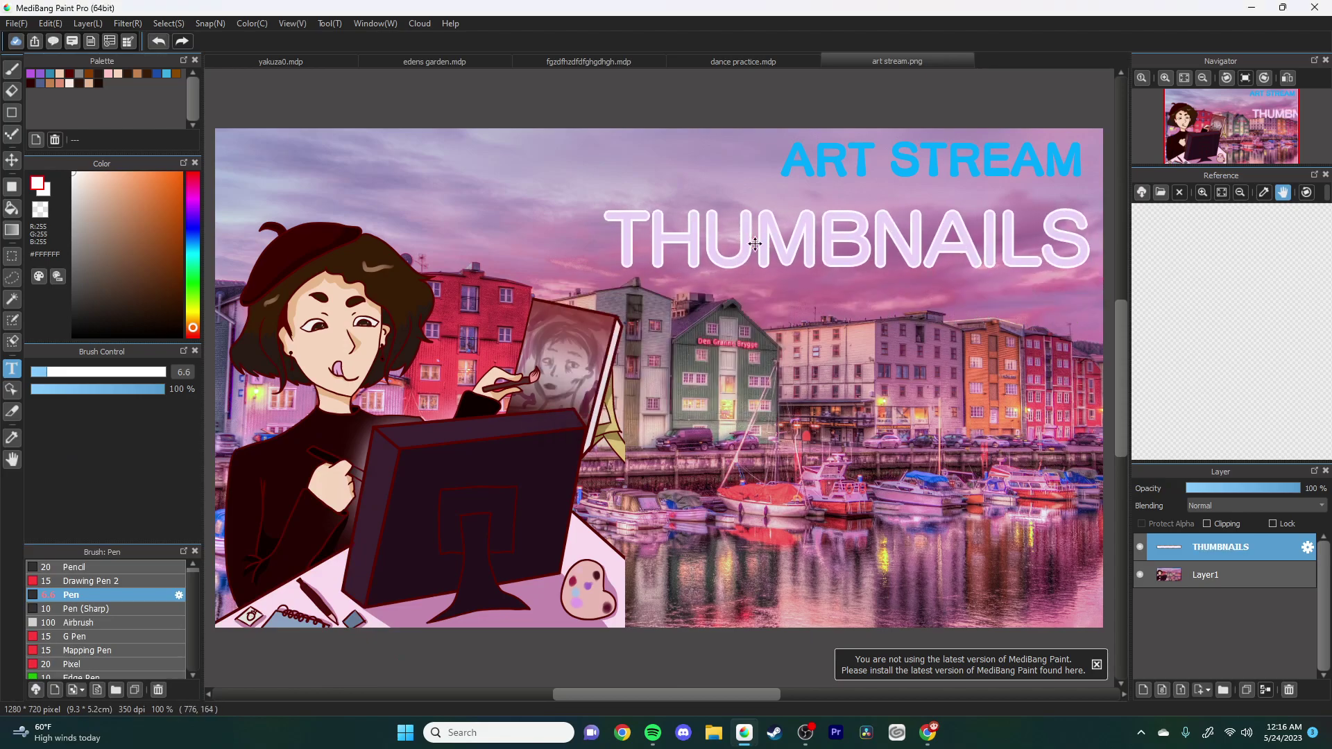
Step: Export the art stream thumbnail as a PNG named jhv in the Downloads folder
{"action": "left_click", "coordinate": [10, 23]}
{"action": "left_click", "coordinate": [56, 247]}
{"action": "left_click", "coordinate": [735, 466]}
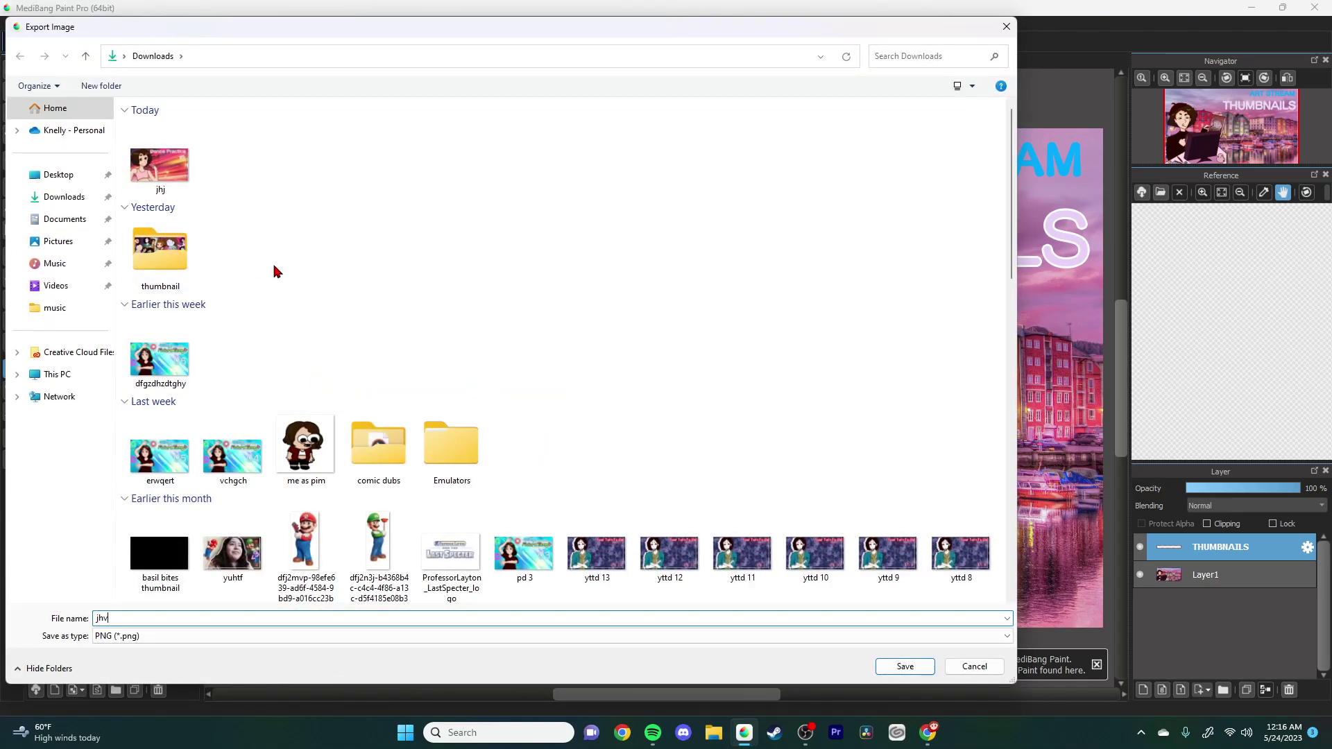
{"action": "left_click", "coordinate": [907, 667]}
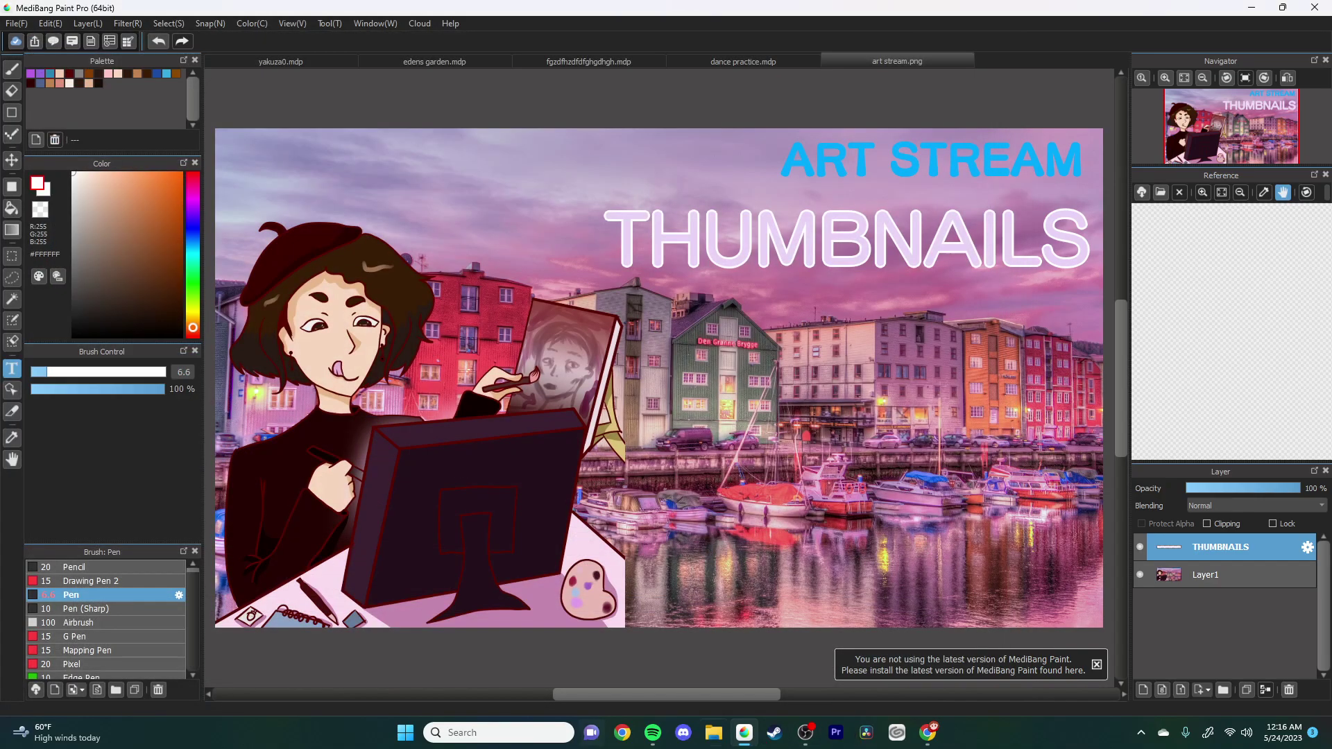
Step: Switch to YouTube Studio, upload the exported art stream image as the thumbnail of Art Stream: Random Stuff, and save the change
{"action": "left_click", "coordinate": [927, 732]}
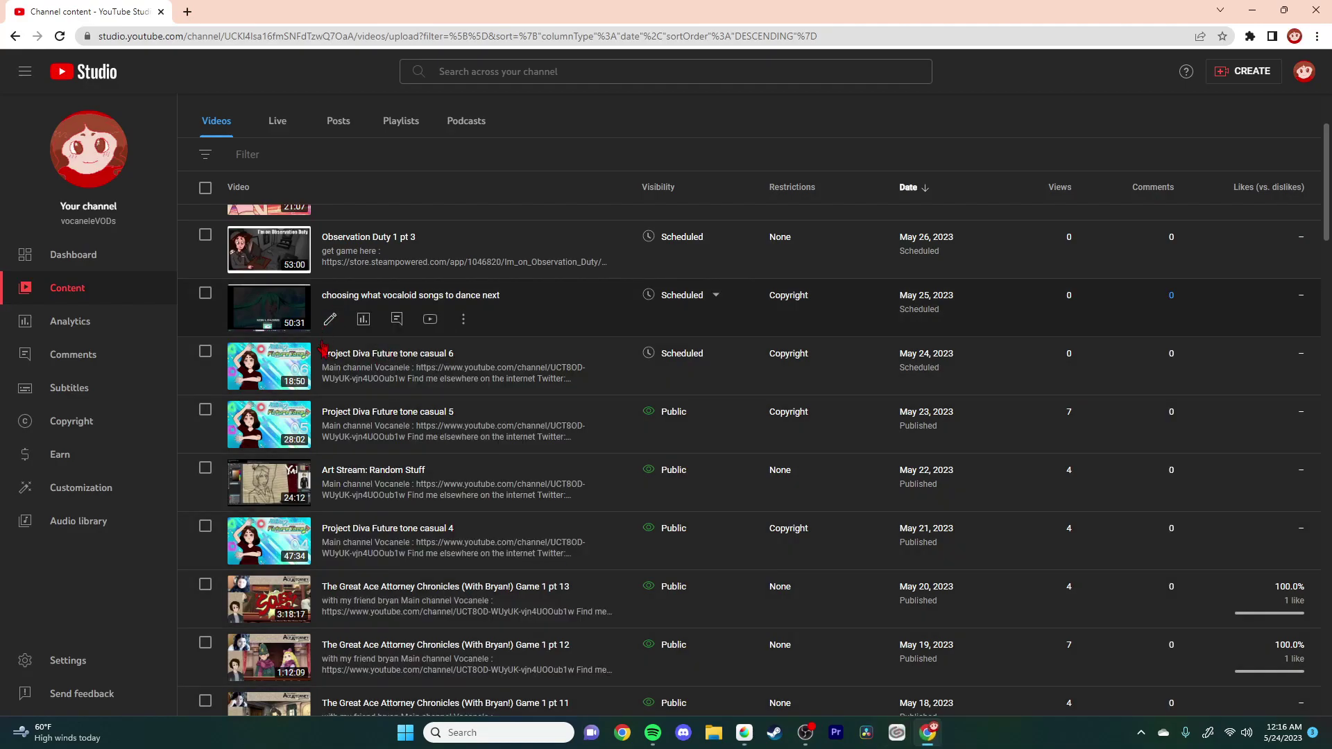
{"action": "scroll", "coordinate": [391, 483], "scroll_direction": "up", "scroll_amount": 1}
{"action": "left_click", "coordinate": [320, 636]}
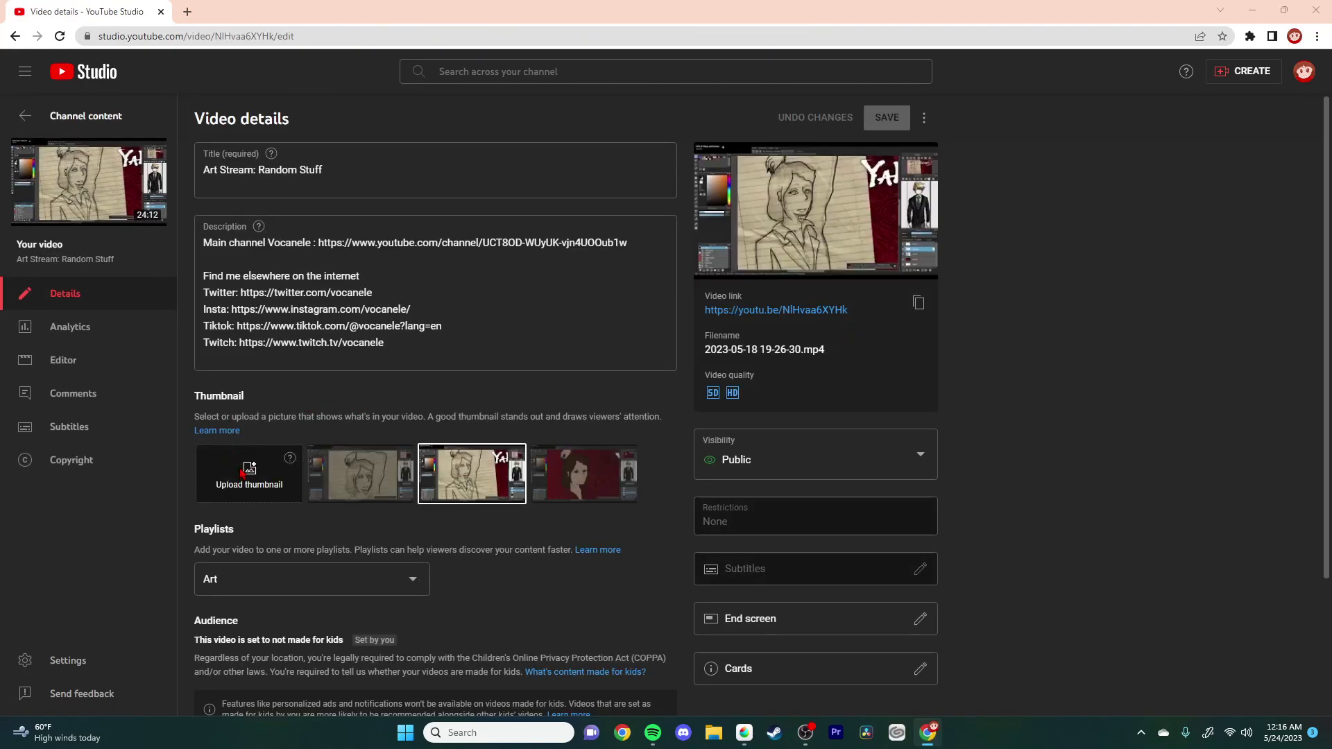
{"action": "left_click", "coordinate": [242, 474]}
{"action": "double_click", "coordinate": [160, 159]}
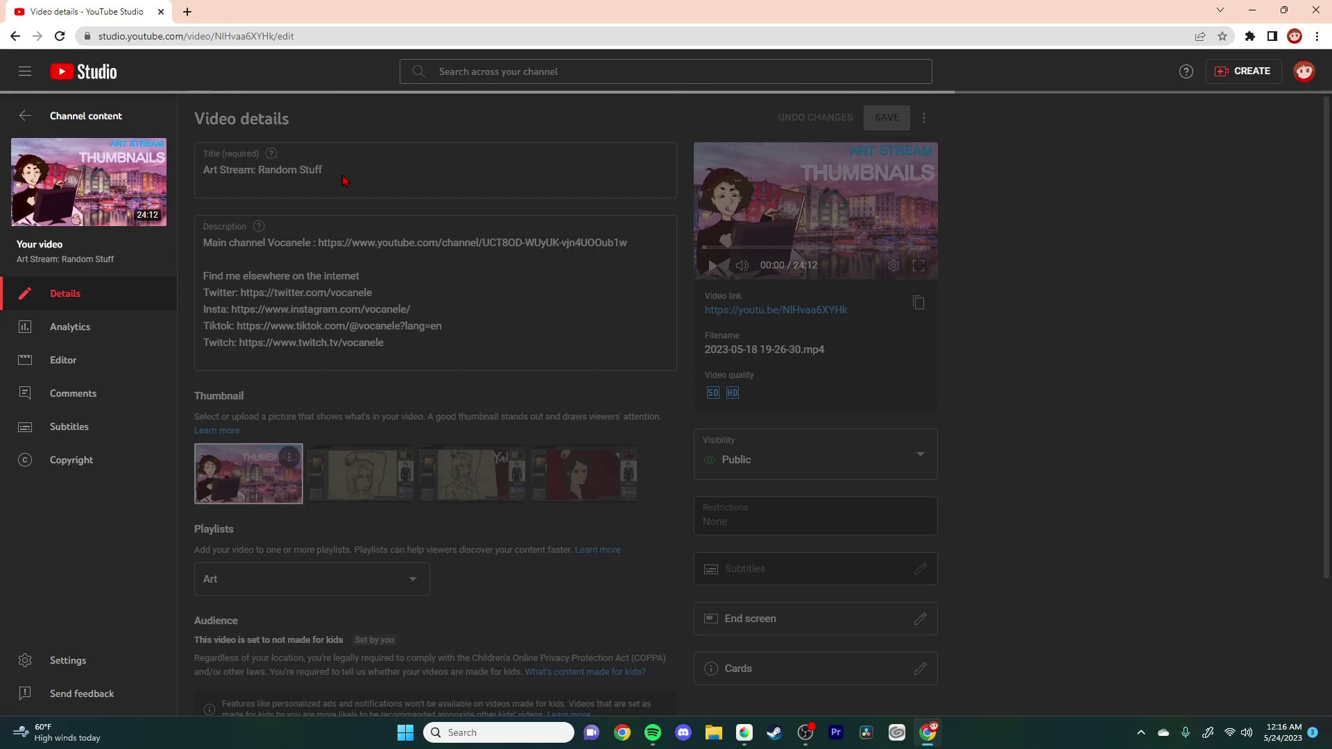
Step: Replace Random Stuff in the video title so it reads Art Stream: Drawing Thumbnails
{"action": "left_click_drag", "start_coordinate": [340, 174], "coordinate": [261, 174]}
{"action": "key", "text": "BackSpace"}
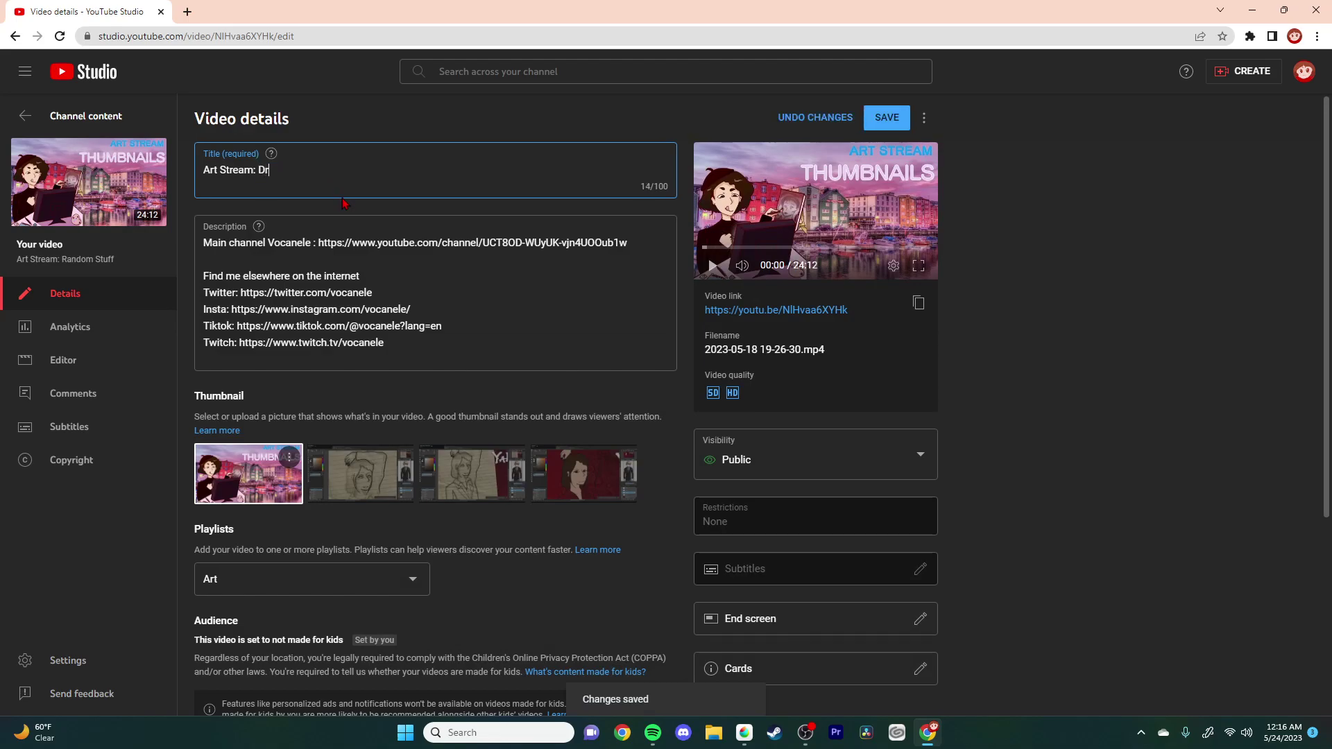
{"action": "type", "text": "Drawing Thumbnails"}
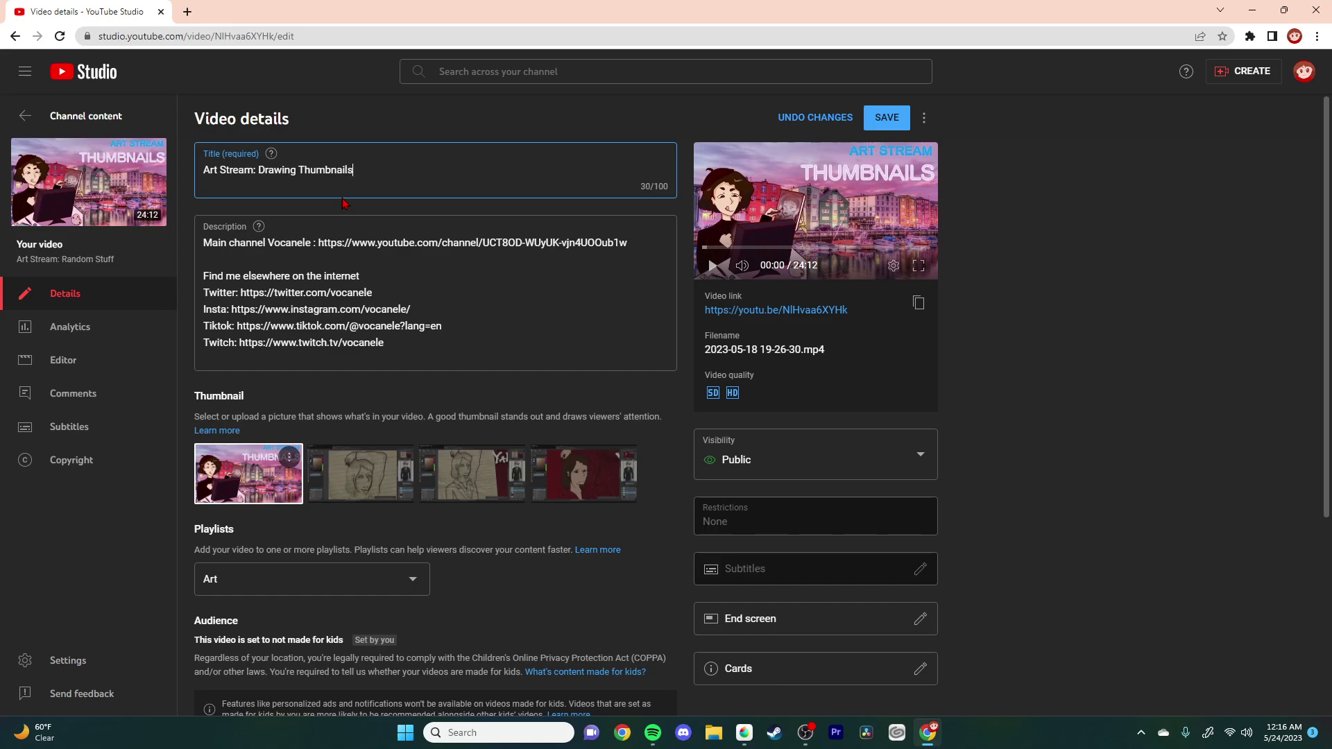
Step: Save the updated video title, then return to the channel content page and look through the video list
{"action": "left_click", "coordinate": [902, 122]}
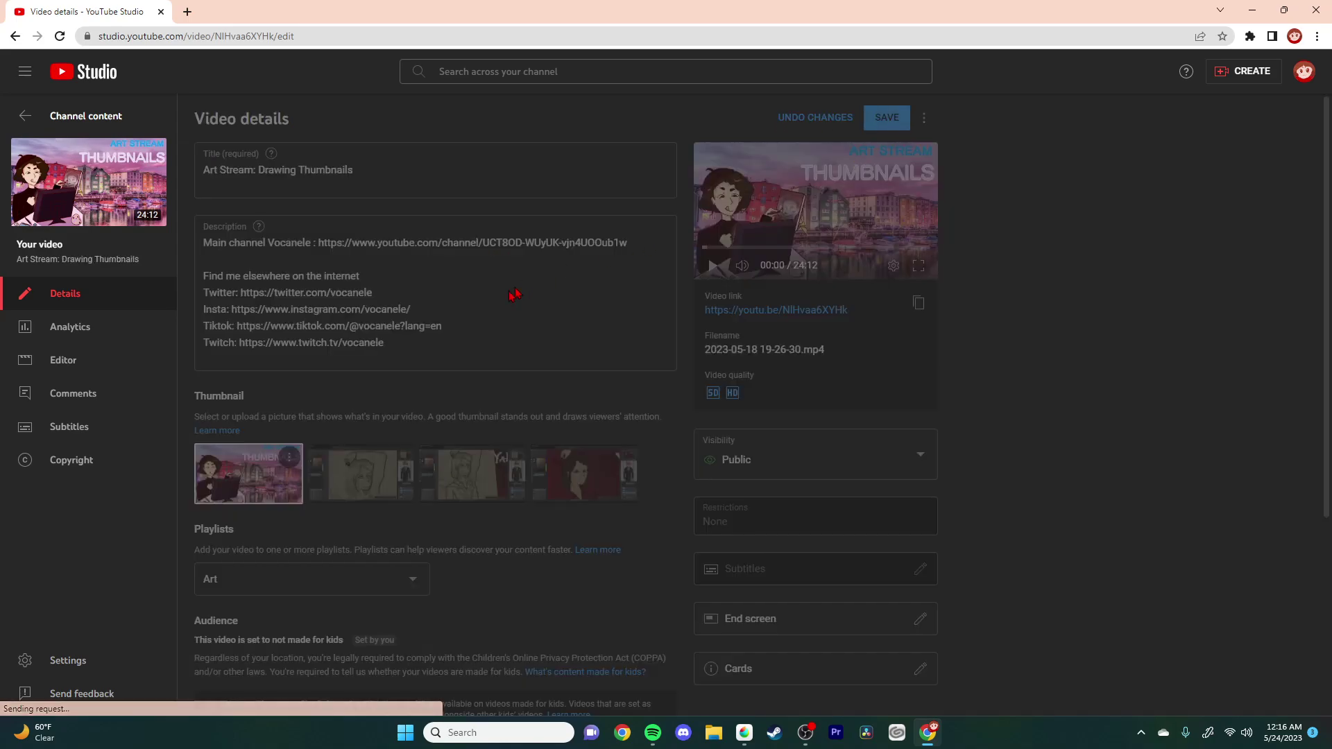
{"action": "left_click", "coordinate": [25, 116]}
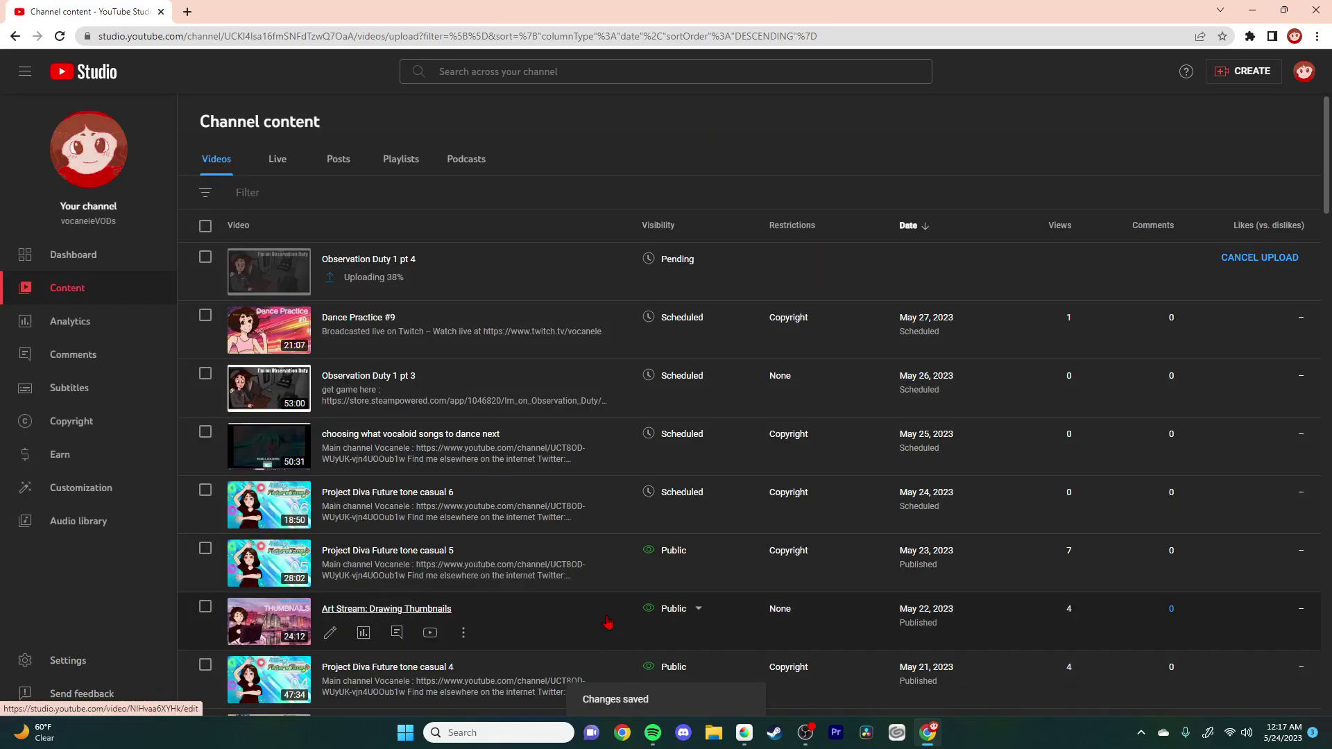
{"action": "scroll", "coordinate": [527, 609], "scroll_direction": "down", "scroll_amount": 2}
{"action": "scroll", "coordinate": [528, 609], "scroll_direction": "down", "scroll_amount": 3}
{"action": "scroll", "coordinate": [523, 609], "scroll_direction": "up", "scroll_amount": 5}
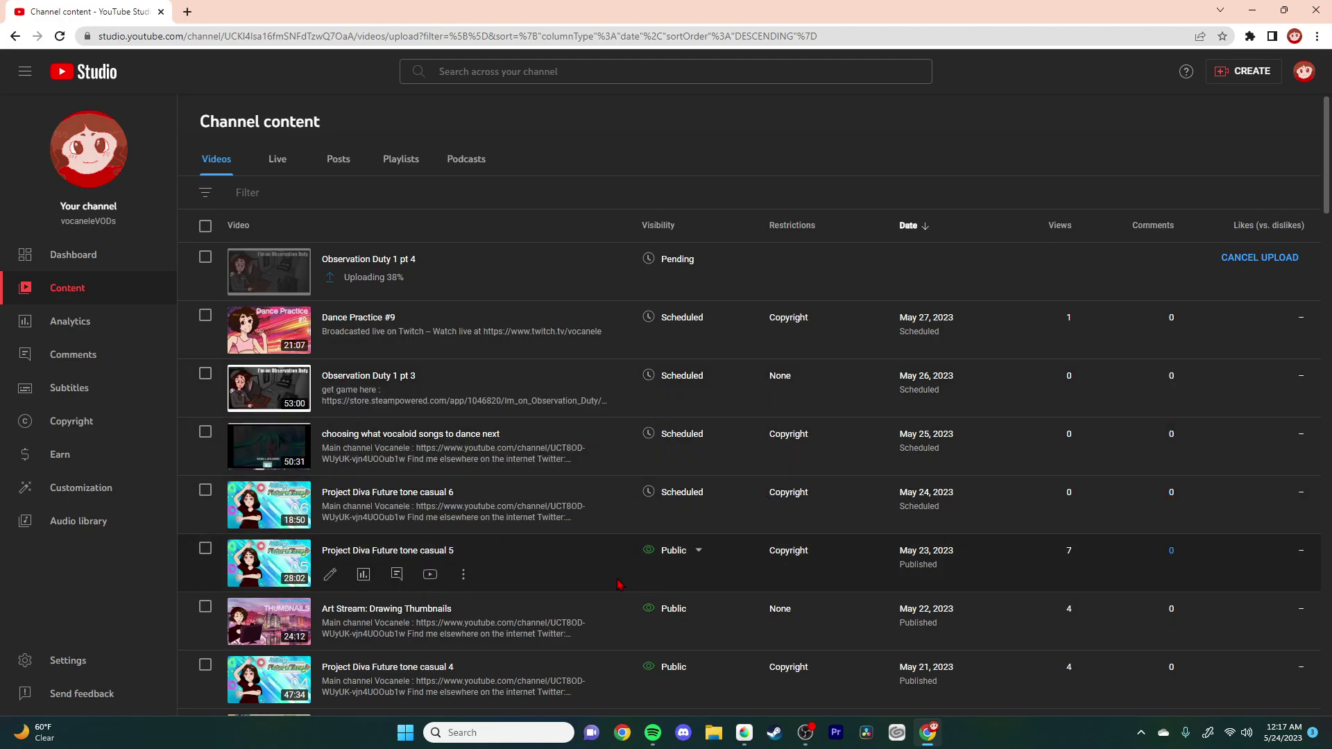
{"action": "scroll", "coordinate": [614, 573], "scroll_direction": "down", "scroll_amount": 20}
{"action": "scroll", "coordinate": [607, 557], "scroll_direction": "down", "scroll_amount": 5}
{"action": "scroll", "coordinate": [605, 555], "scroll_direction": "up", "scroll_amount": 20}
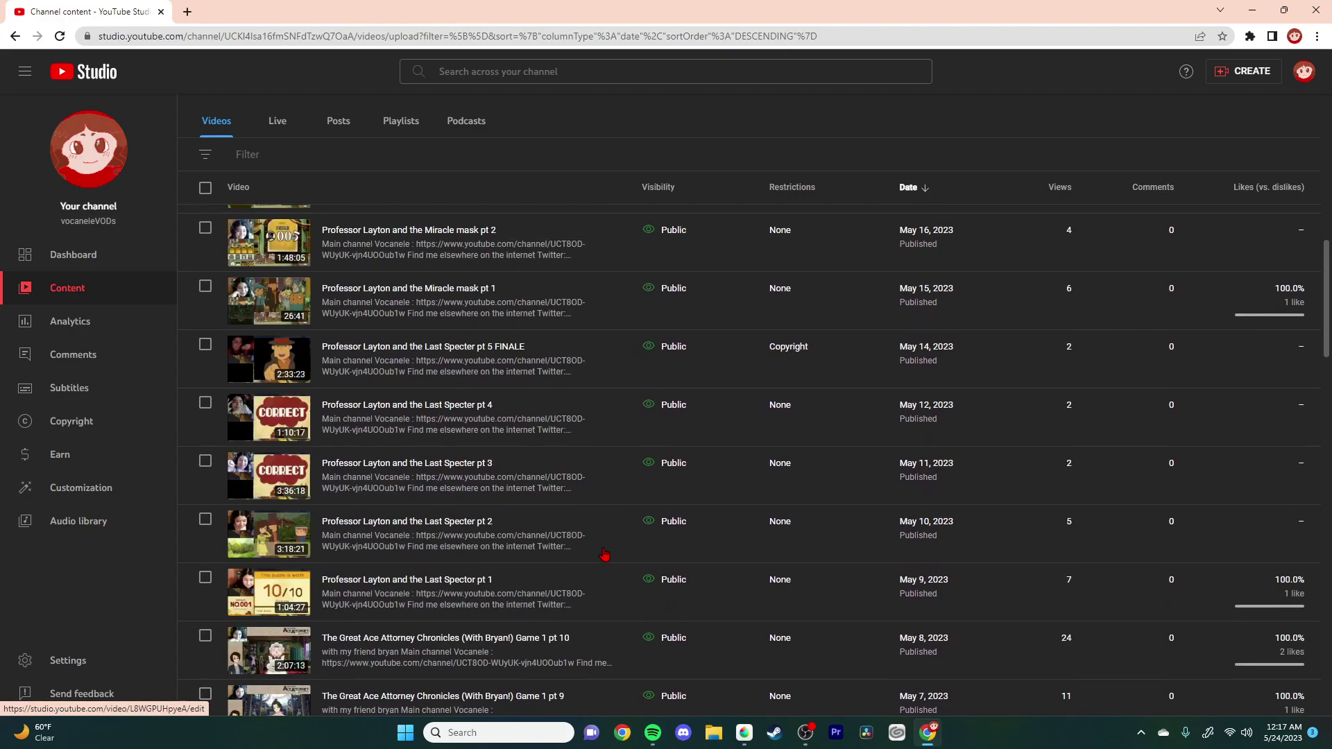
{"action": "scroll", "coordinate": [604, 555], "scroll_direction": "up", "scroll_amount": 10}
Step: Switch to MediBang Paint and bring up the open document containing the multi-character collage
{"action": "left_click", "coordinate": [744, 732]}
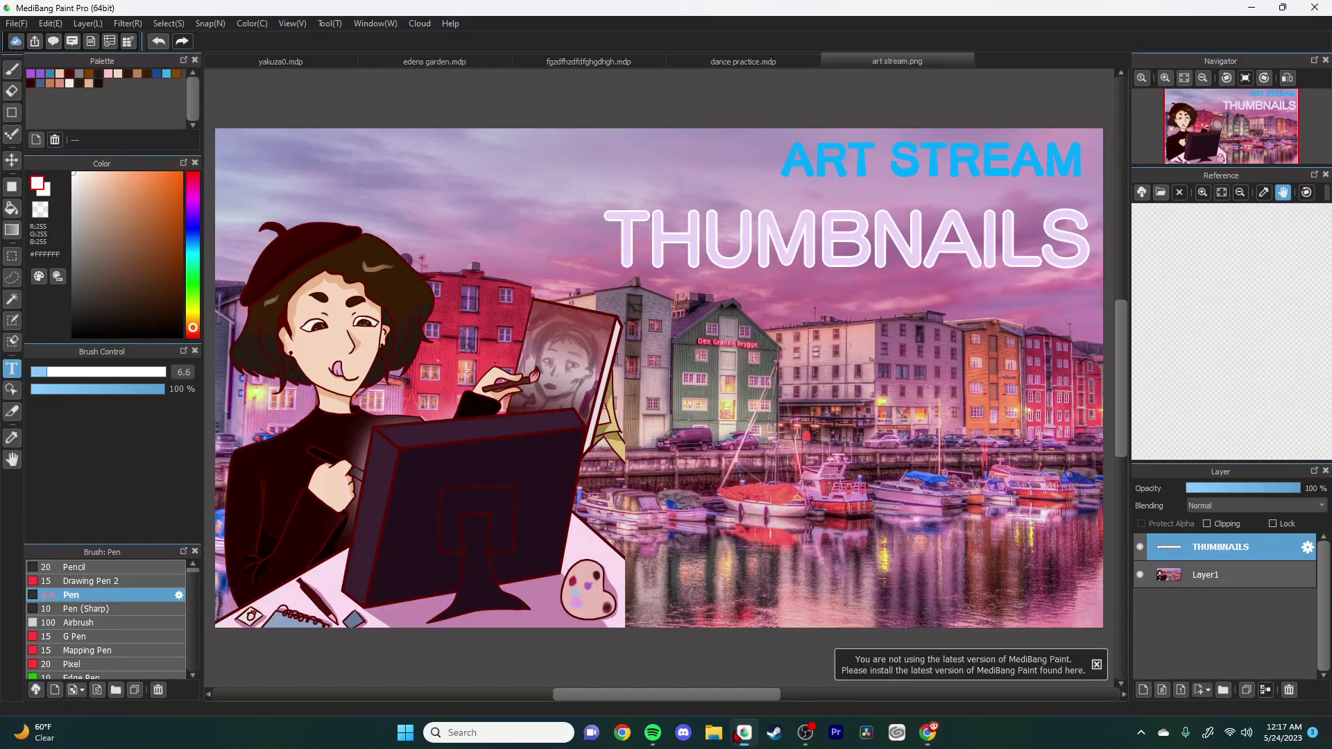
{"action": "scroll", "coordinate": [318, 310], "scroll_direction": "up", "scroll_amount": 3}
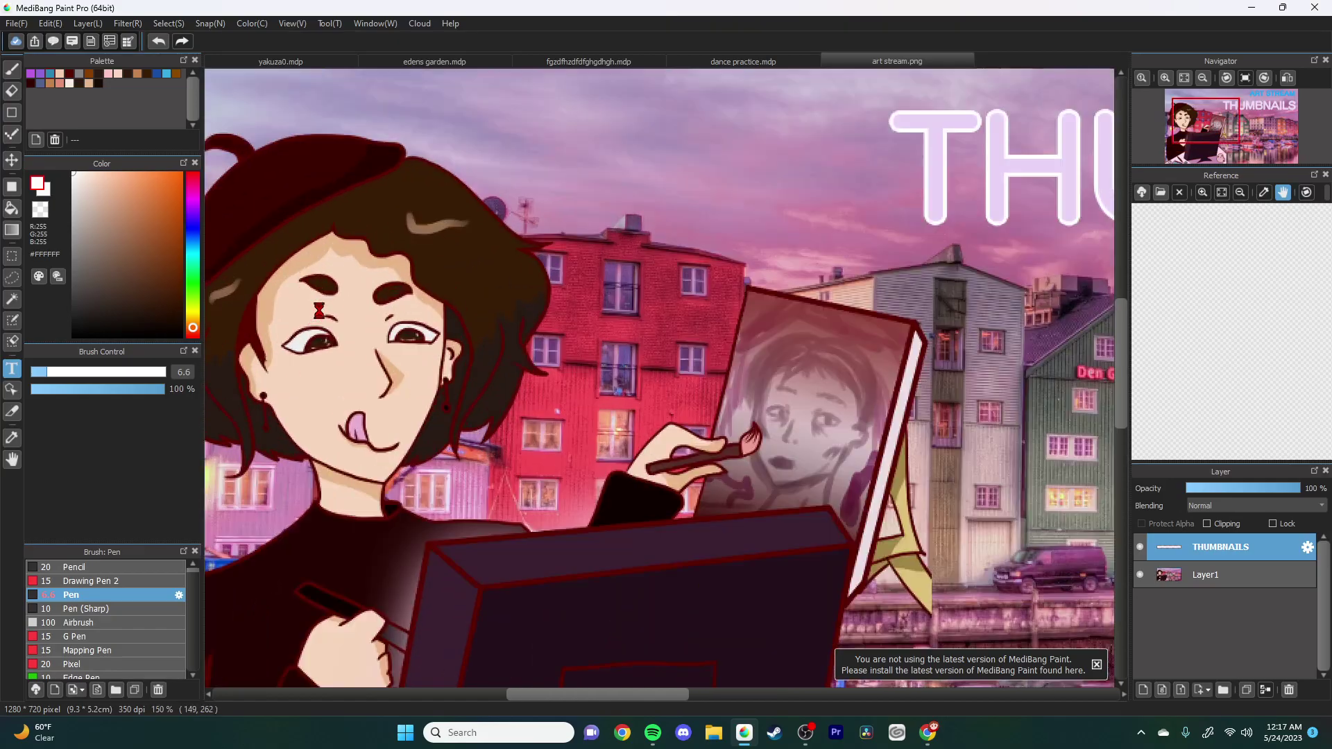
{"action": "scroll", "coordinate": [319, 310], "scroll_direction": "down", "scroll_amount": 4}
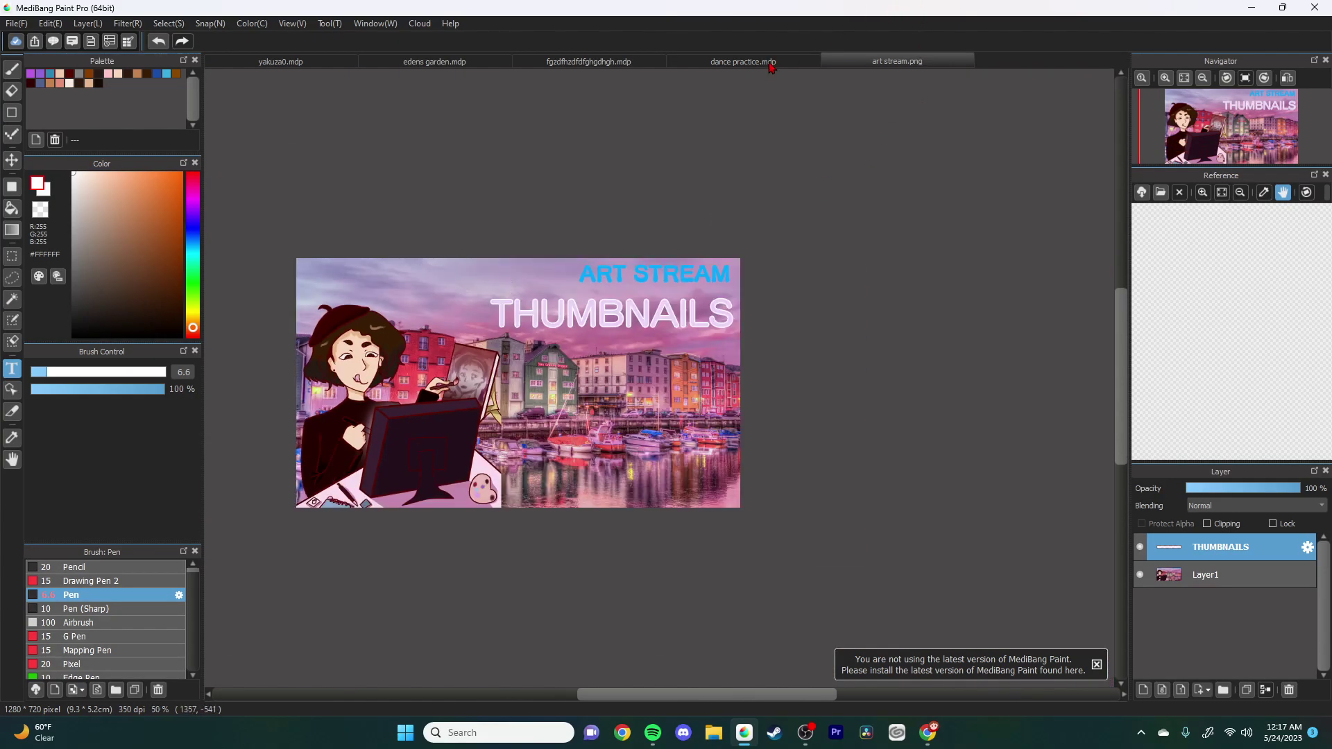
{"action": "left_click", "coordinate": [743, 62]}
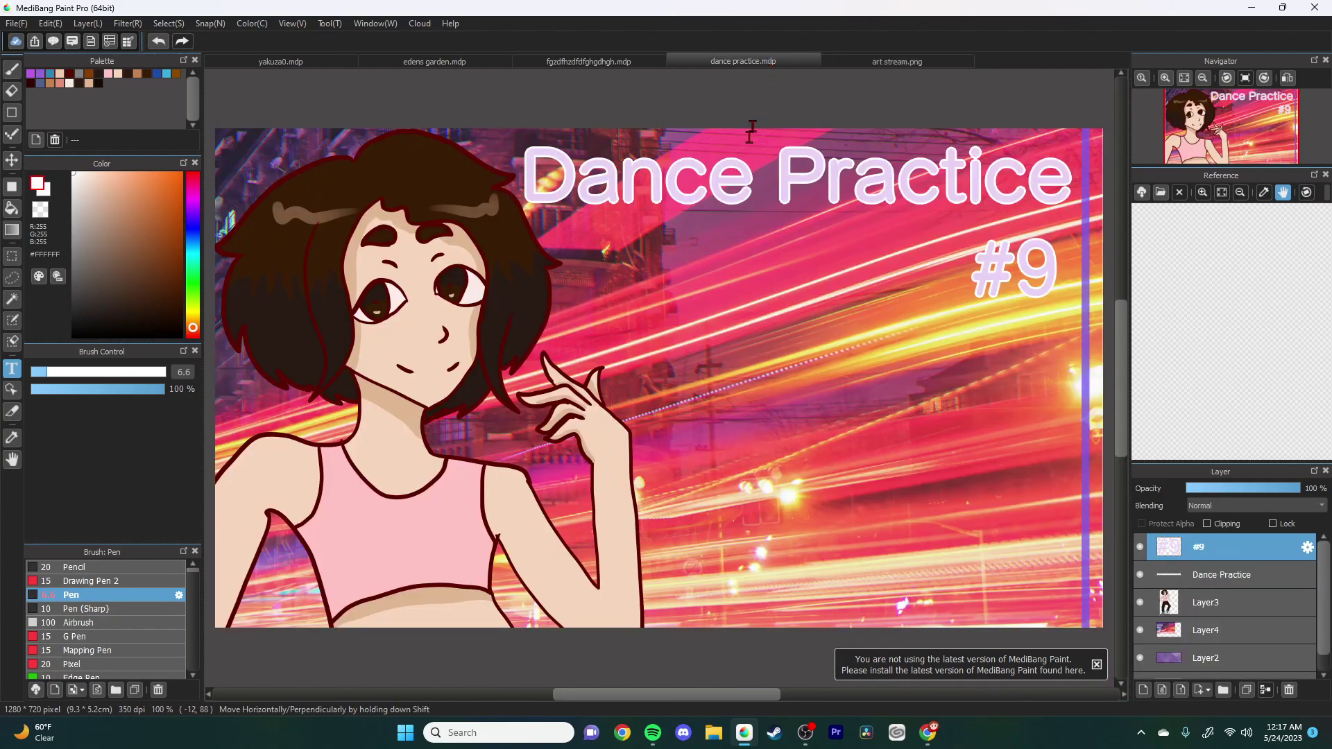
{"action": "left_click", "coordinate": [609, 63]}
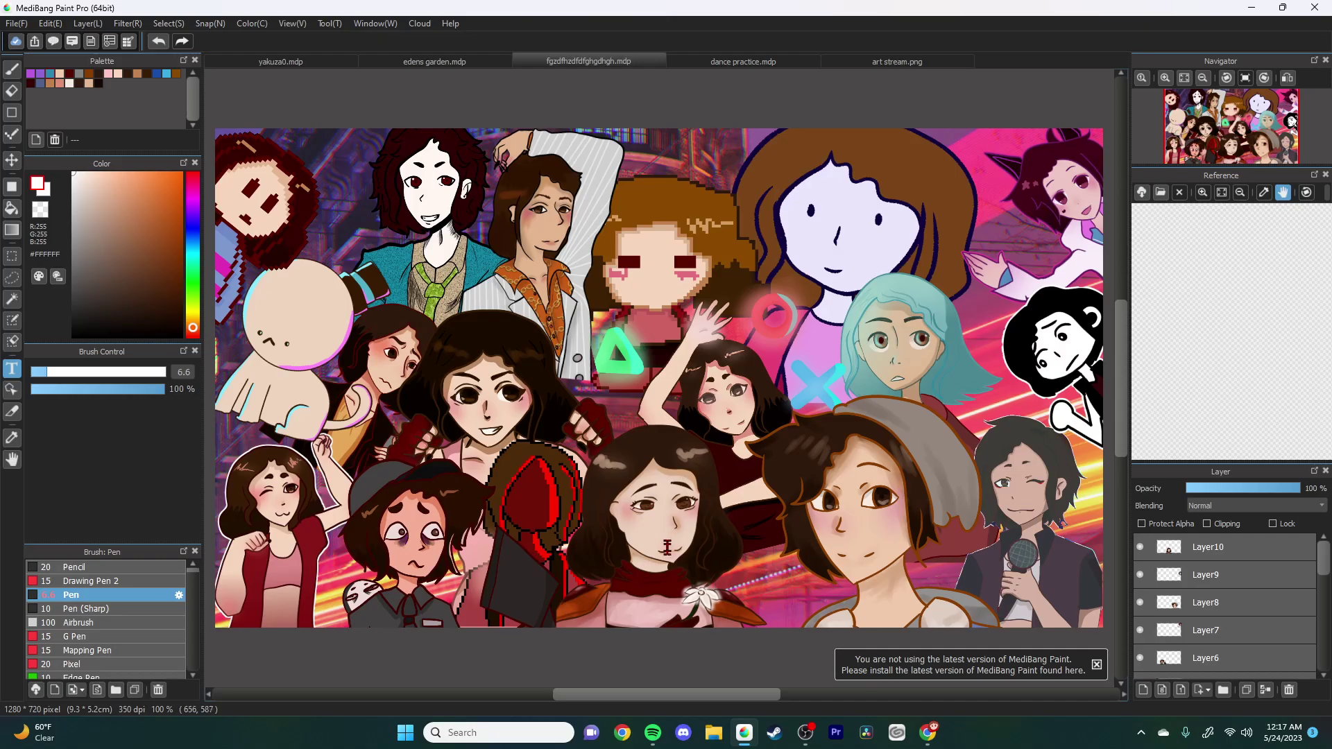
Step: Add the dance base image from the Bases folder to the collage as a new layer
{"action": "left_click", "coordinate": [4, 23]}
{"action": "left_click", "coordinate": [158, 154]}
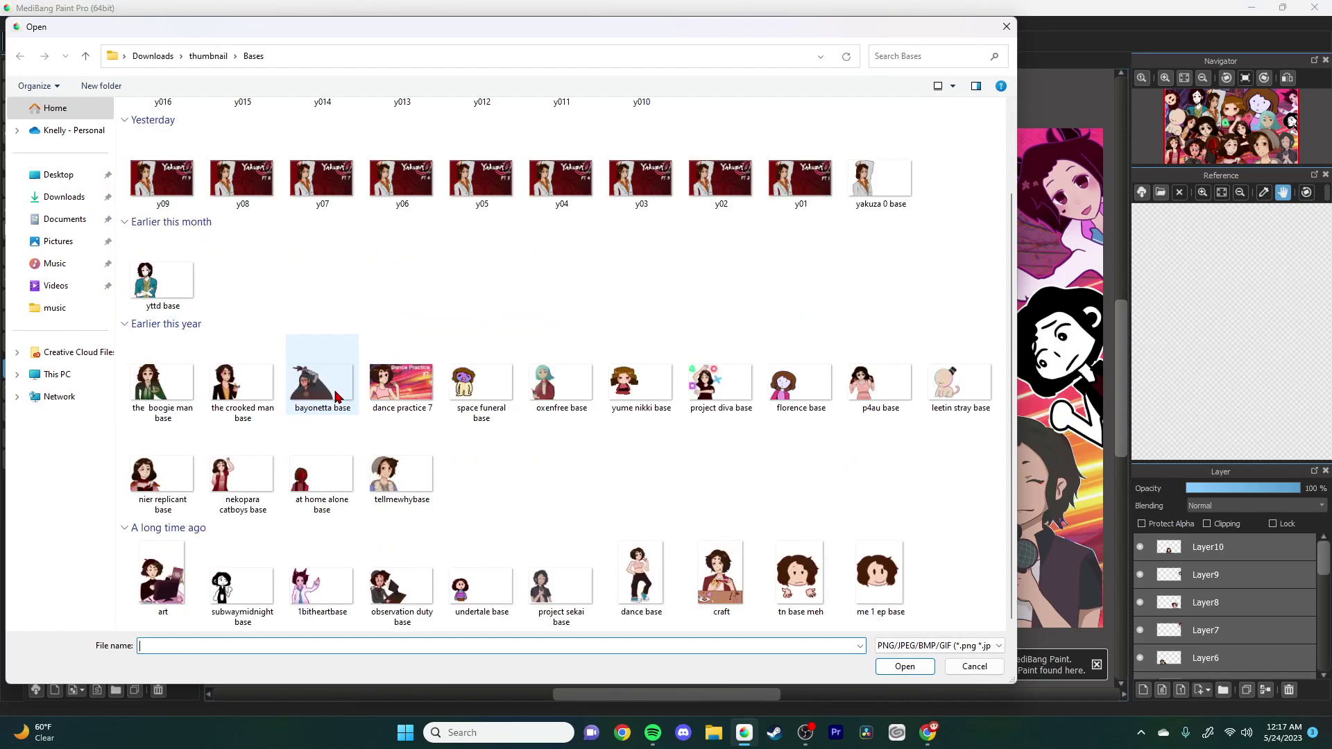
{"action": "double_click", "coordinate": [641, 581]}
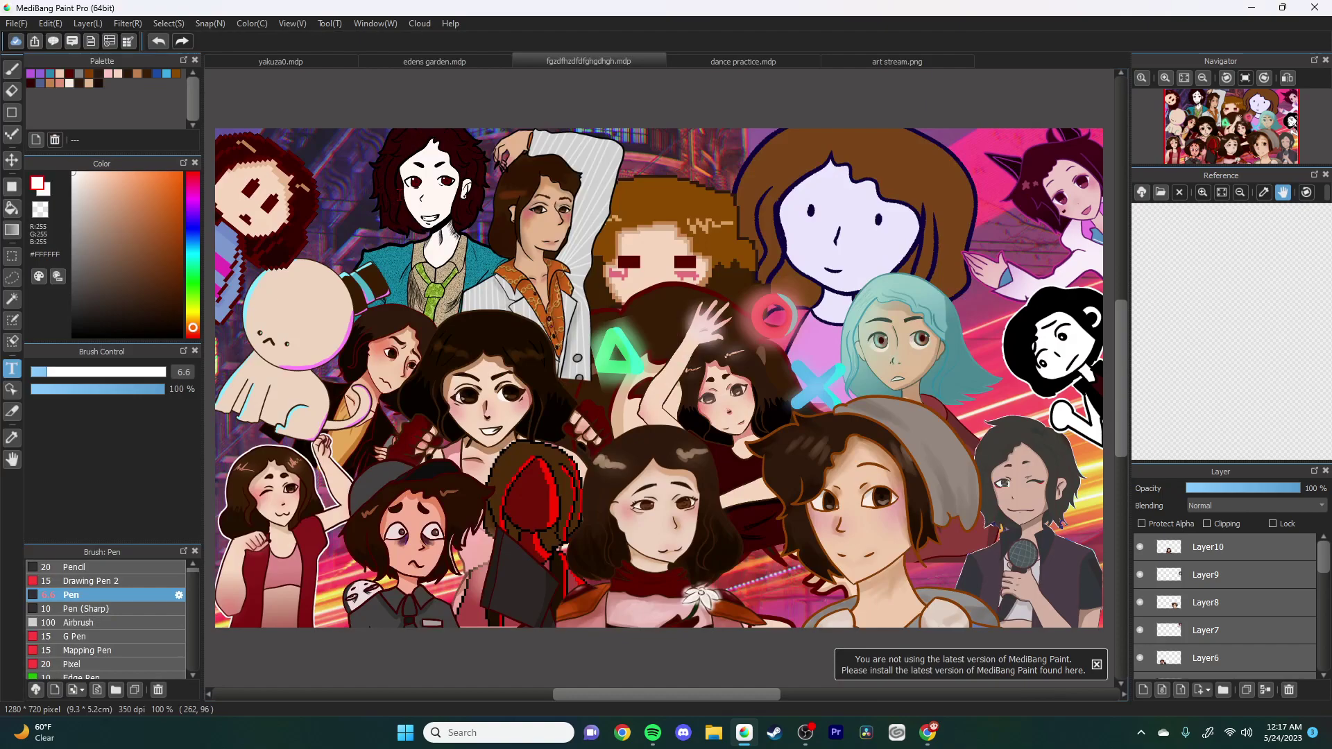
Step: Shrink the dance figure and place it in the collage's top row, between the pixel-art girl and the white-faced character
{"action": "left_click", "coordinate": [168, 23]}
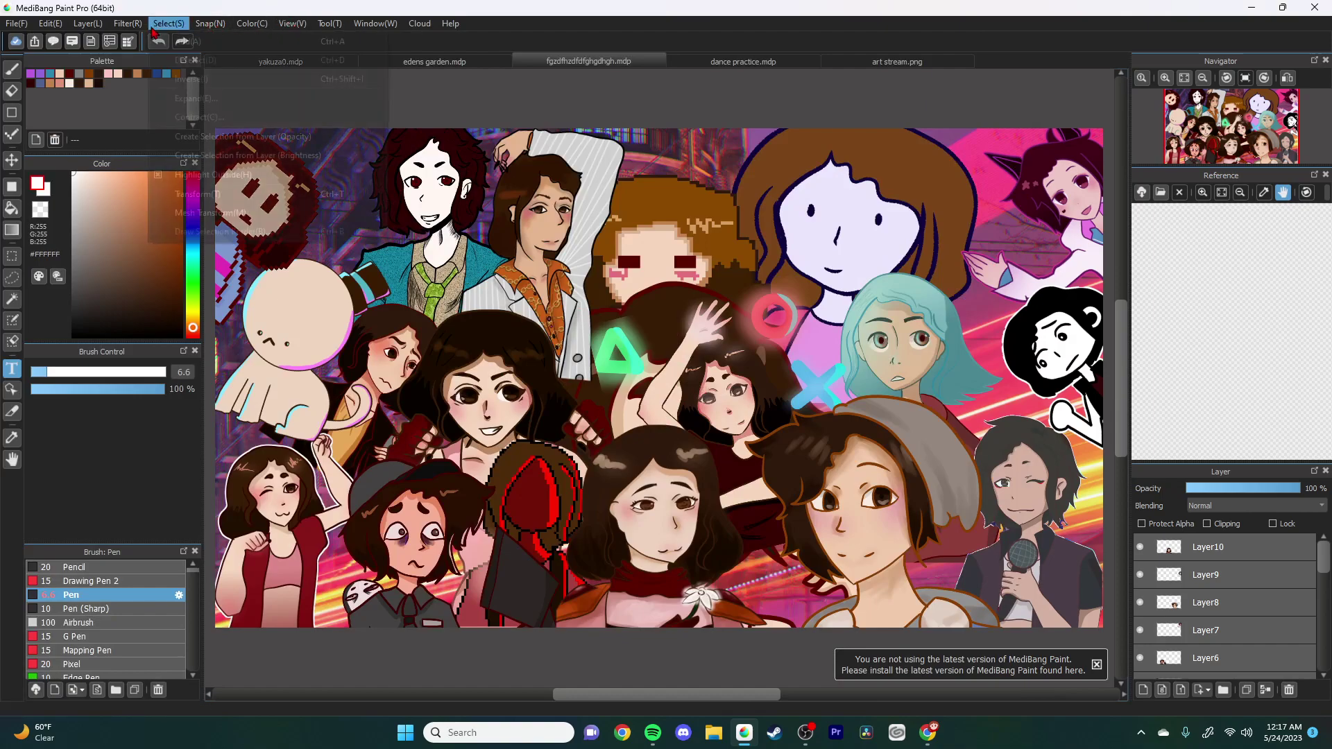
{"action": "left_click", "coordinate": [198, 188]}
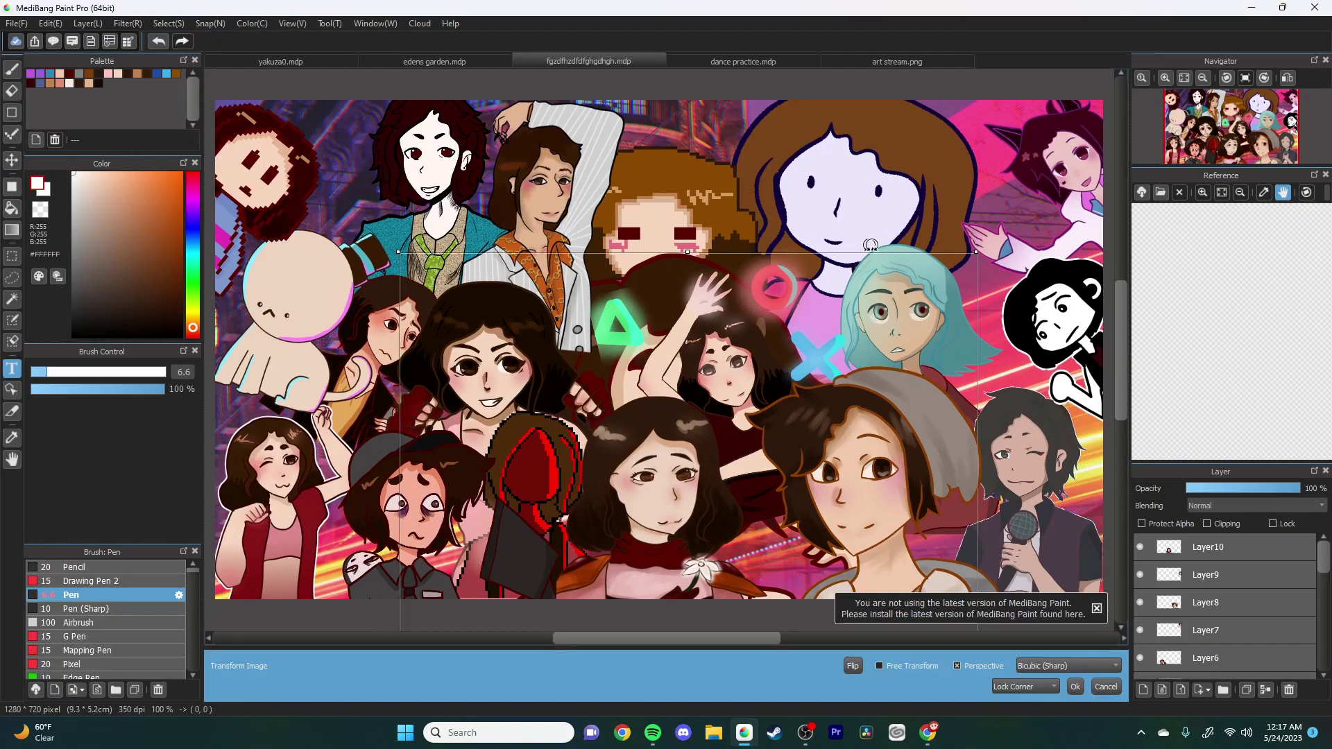
{"action": "left_click_drag", "start_coordinate": [976, 252], "coordinate": [1040, 174]}
{"action": "left_click_drag", "start_coordinate": [1070, 98], "coordinate": [816, 452]}
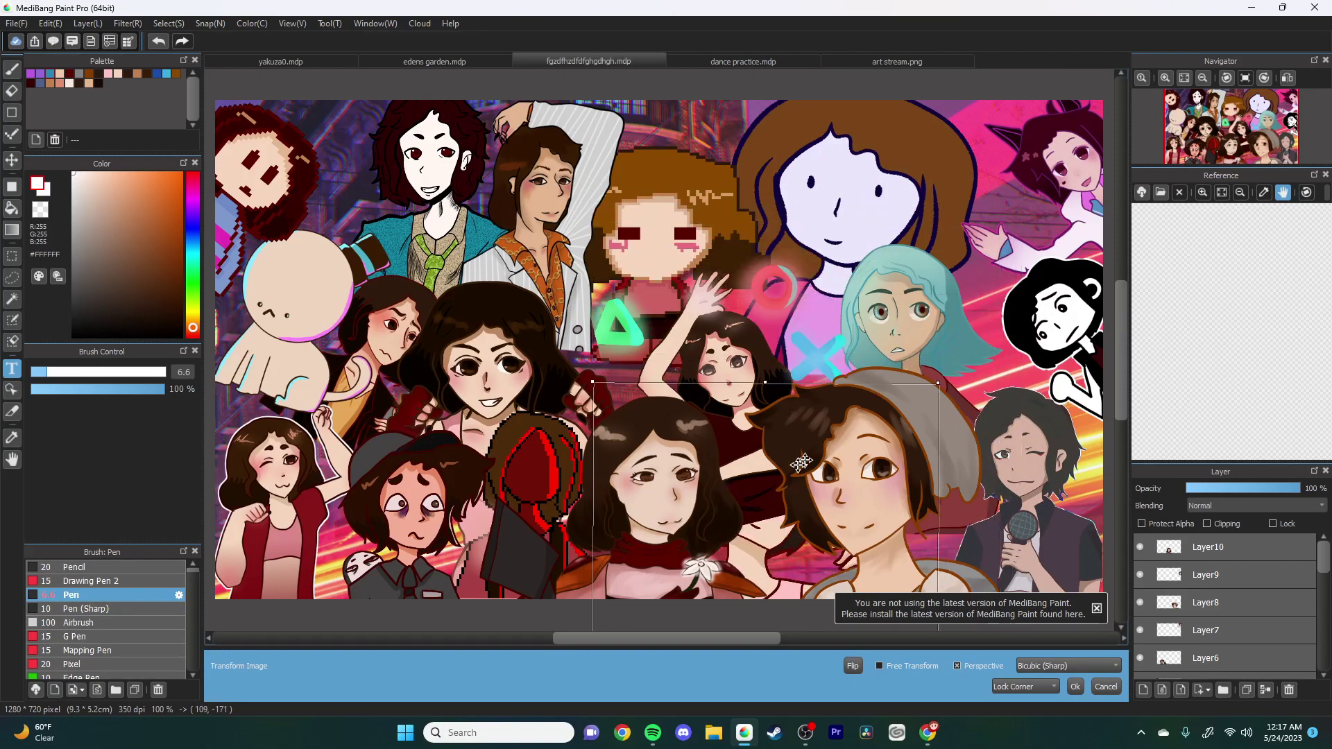
{"action": "left_click_drag", "start_coordinate": [768, 552], "coordinate": [820, 283]}
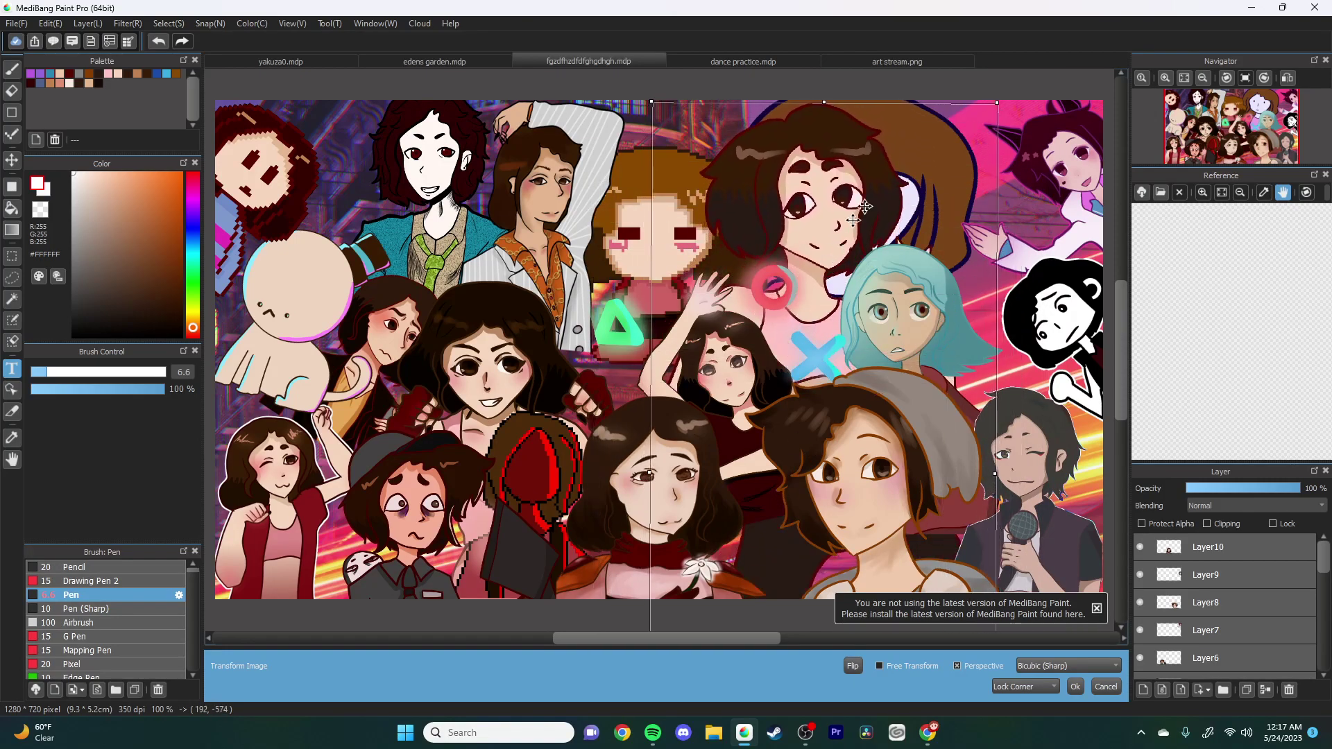
{"action": "left_click_drag", "start_coordinate": [1000, 104], "coordinate": [953, 104]}
{"action": "left_click_drag", "start_coordinate": [857, 251], "coordinate": [854, 269]}
{"action": "left_click", "coordinate": [1076, 686]}
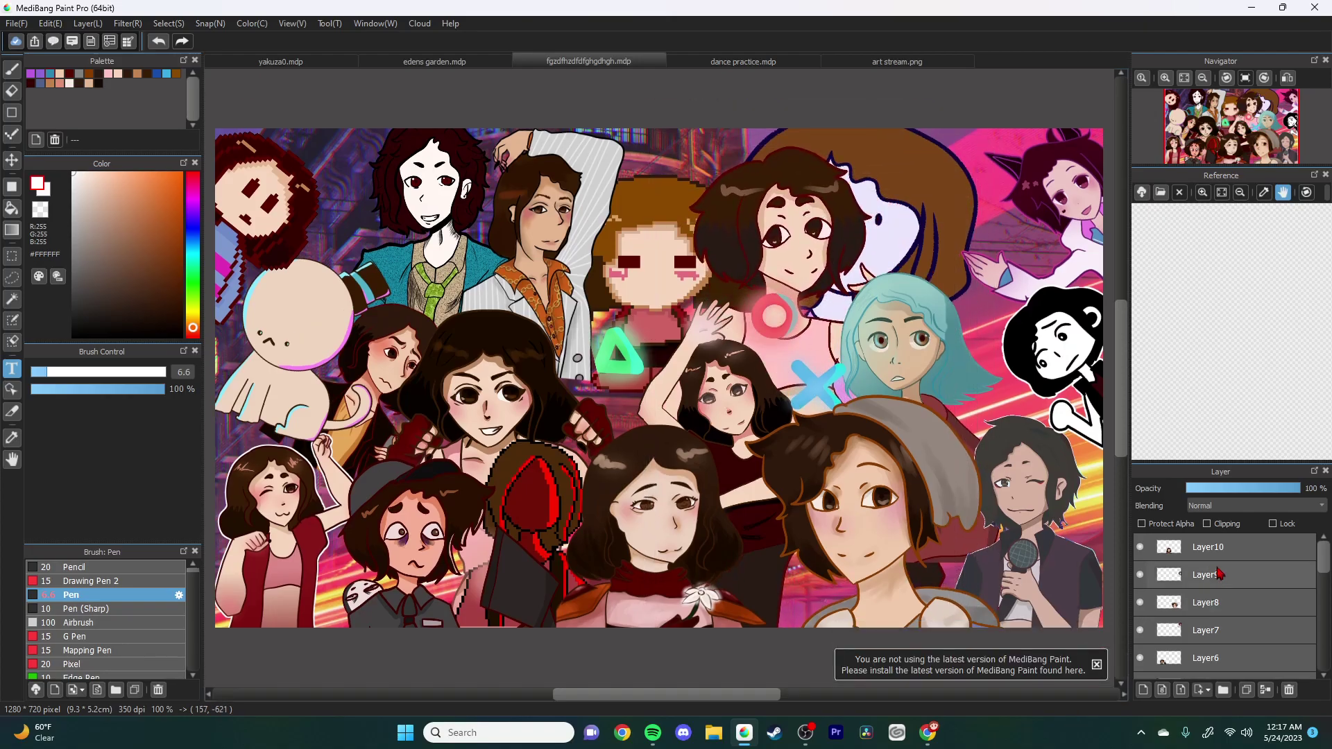
{"action": "left_click", "coordinate": [959, 243]}
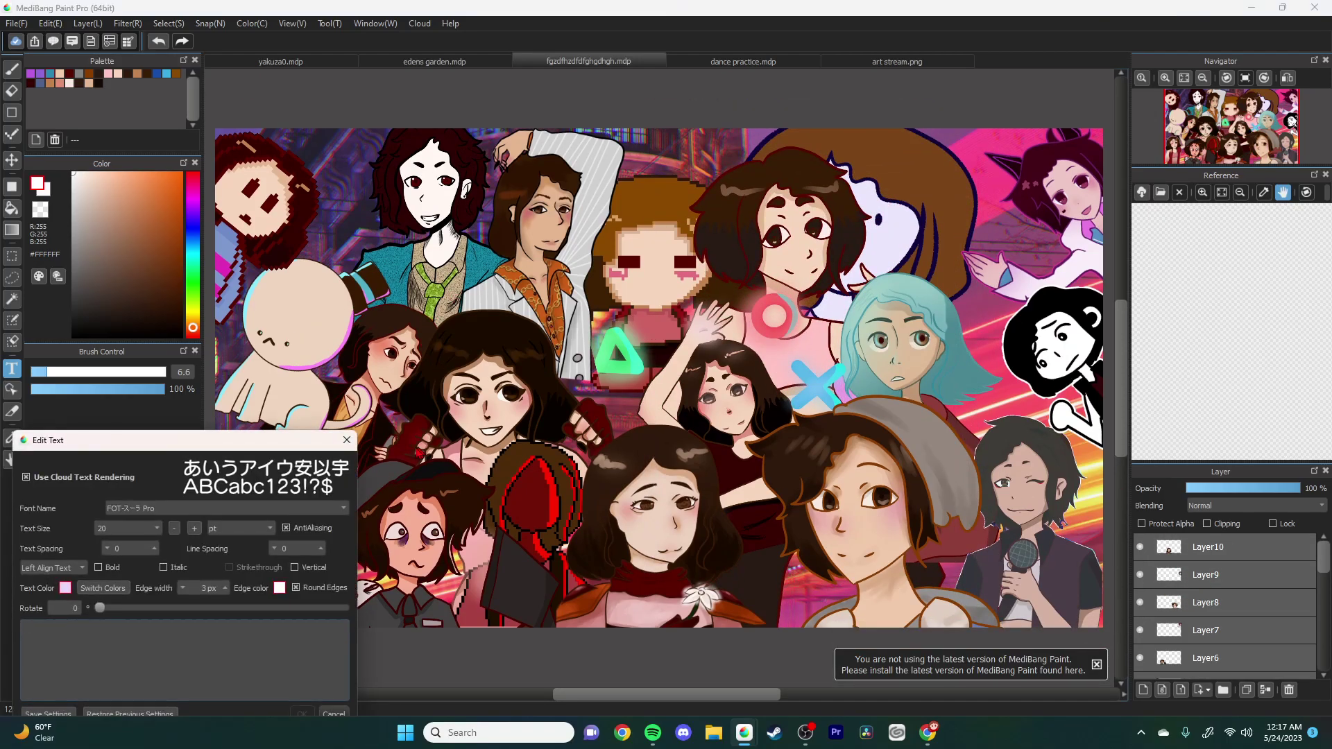
{"action": "left_click", "coordinate": [347, 440]}
Step: Select Layer16 with the white-faced character, scale it down and move it right, clear of the dance figure
{"action": "scroll", "coordinate": [1217, 608], "scroll_direction": "down", "scroll_amount": 2}
{"action": "scroll", "coordinate": [1217, 608], "scroll_direction": "down", "scroll_amount": 5}
{"action": "scroll", "coordinate": [1217, 608], "scroll_direction": "down", "scroll_amount": 5}
{"action": "scroll", "coordinate": [1212, 631], "scroll_direction": "down", "scroll_amount": 1}
{"action": "left_click", "coordinate": [1212, 631]}
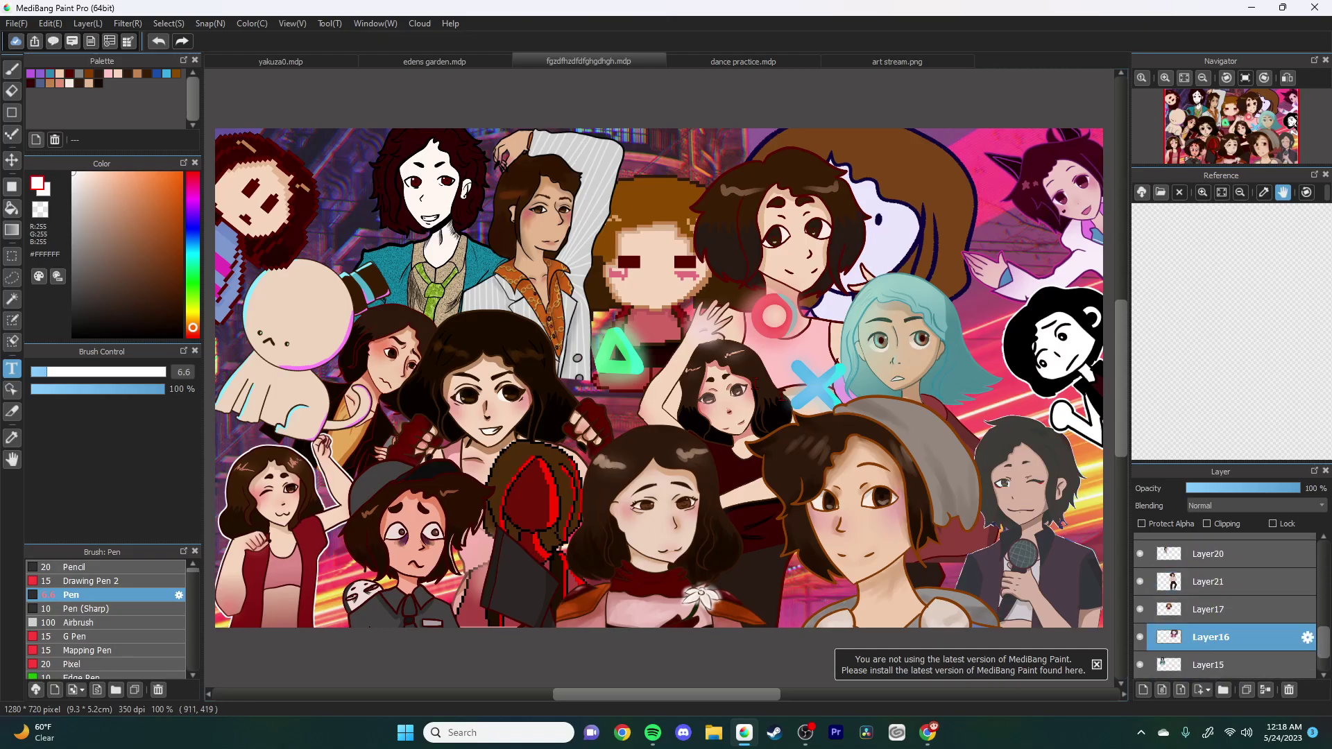
{"action": "left_click", "coordinate": [169, 28]}
{"action": "left_click", "coordinate": [336, 191]}
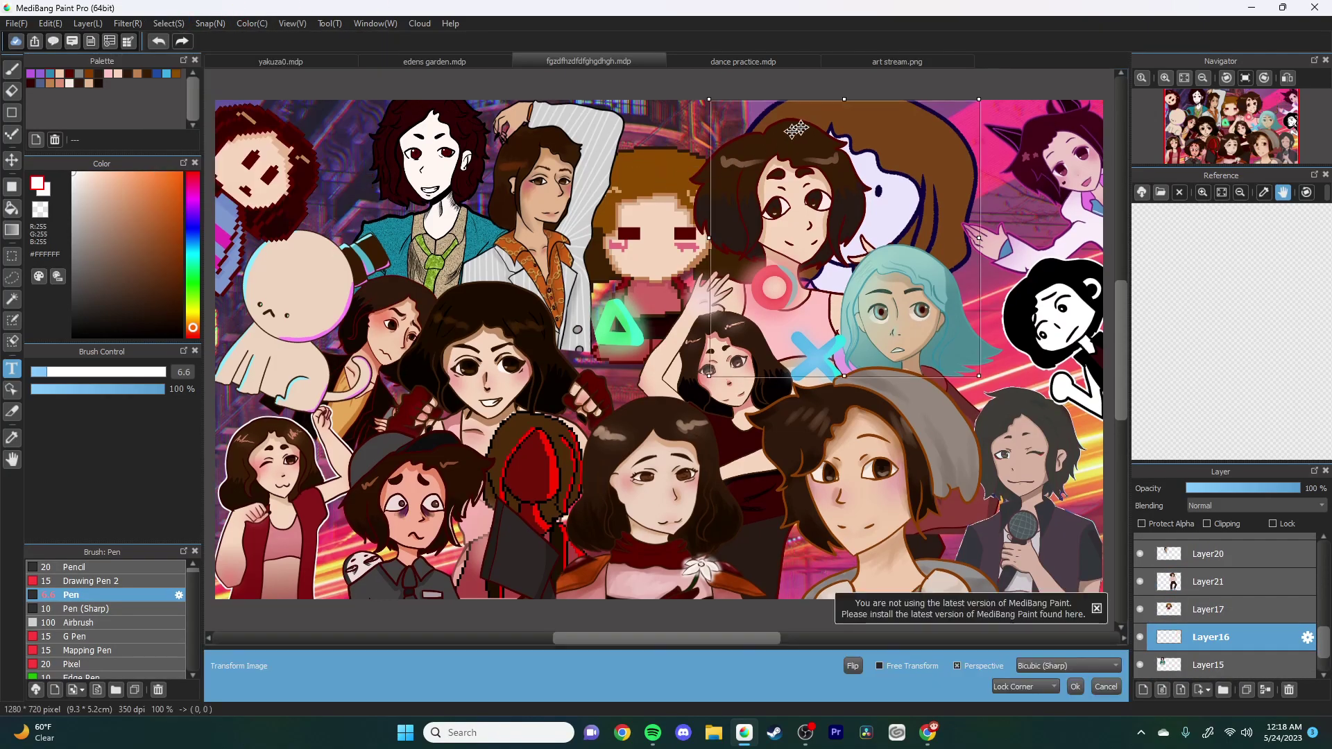
{"action": "left_click_drag", "start_coordinate": [983, 102], "coordinate": [890, 192]}
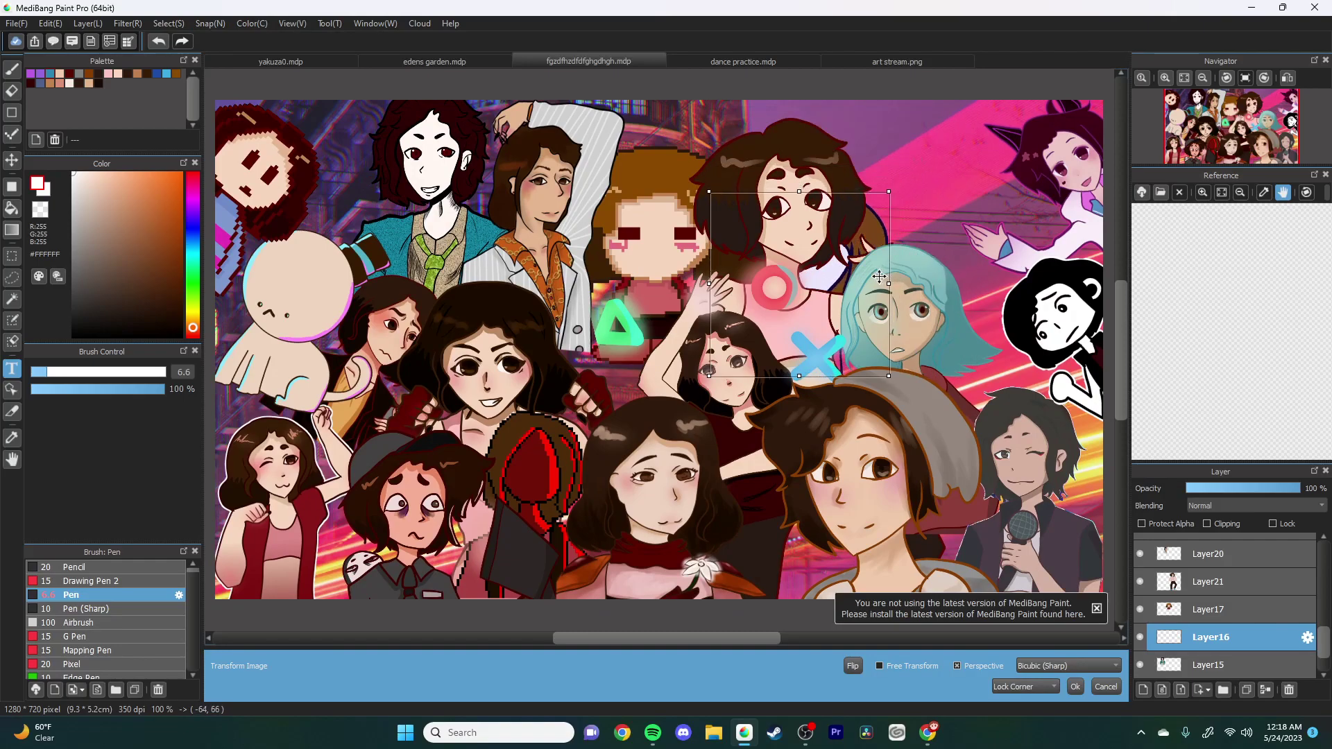
{"action": "left_click_drag", "start_coordinate": [842, 281], "coordinate": [981, 220]}
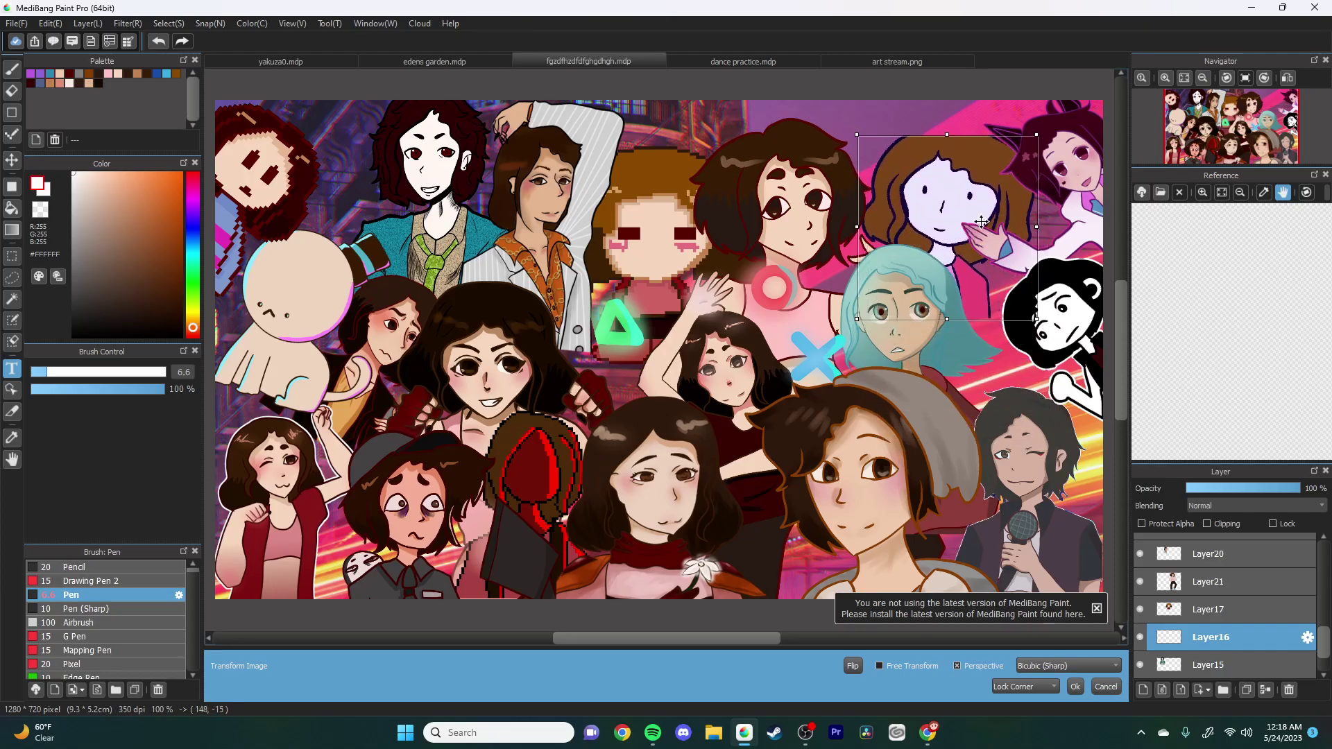
{"action": "left_click", "coordinate": [1075, 686]}
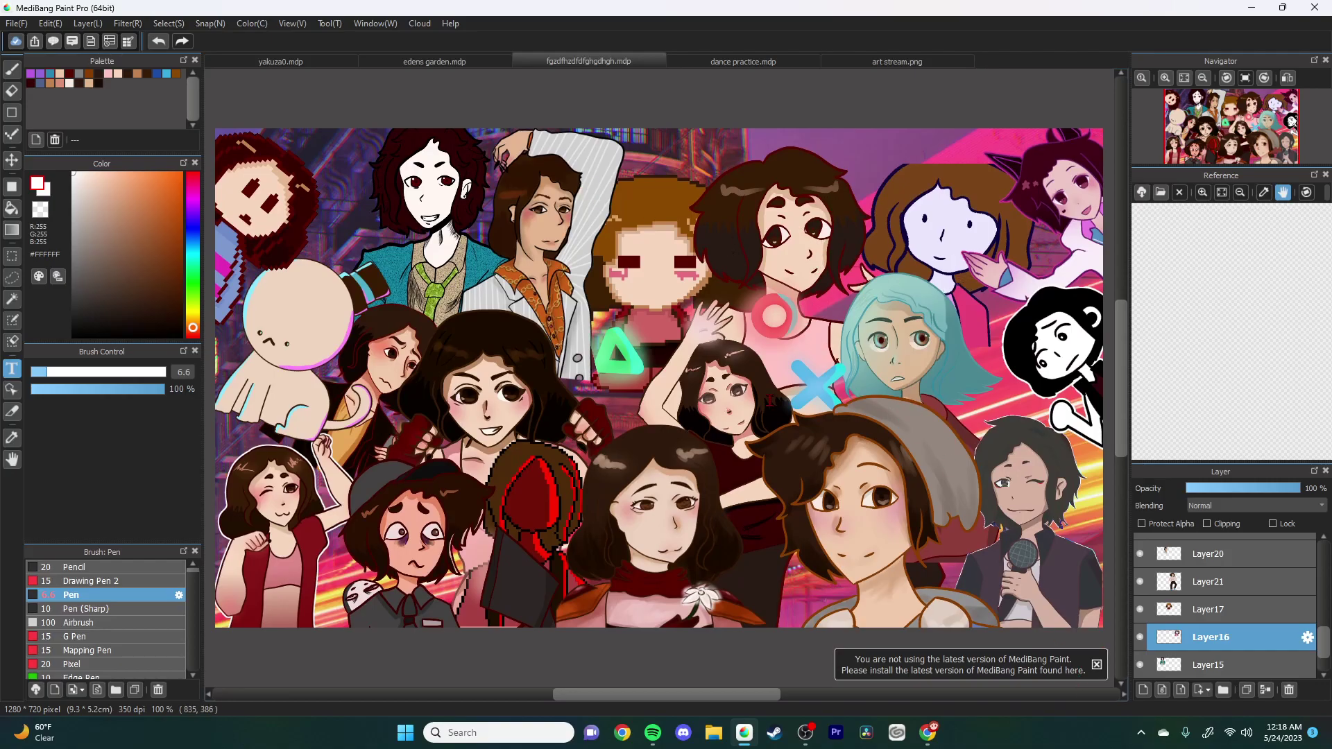
Step: Add the art base image from the Bases folder to the collage as a new layer
{"action": "scroll", "coordinate": [794, 396], "scroll_direction": "up", "scroll_amount": 2}
{"action": "scroll", "coordinate": [794, 396], "scroll_direction": "down", "scroll_amount": 4}
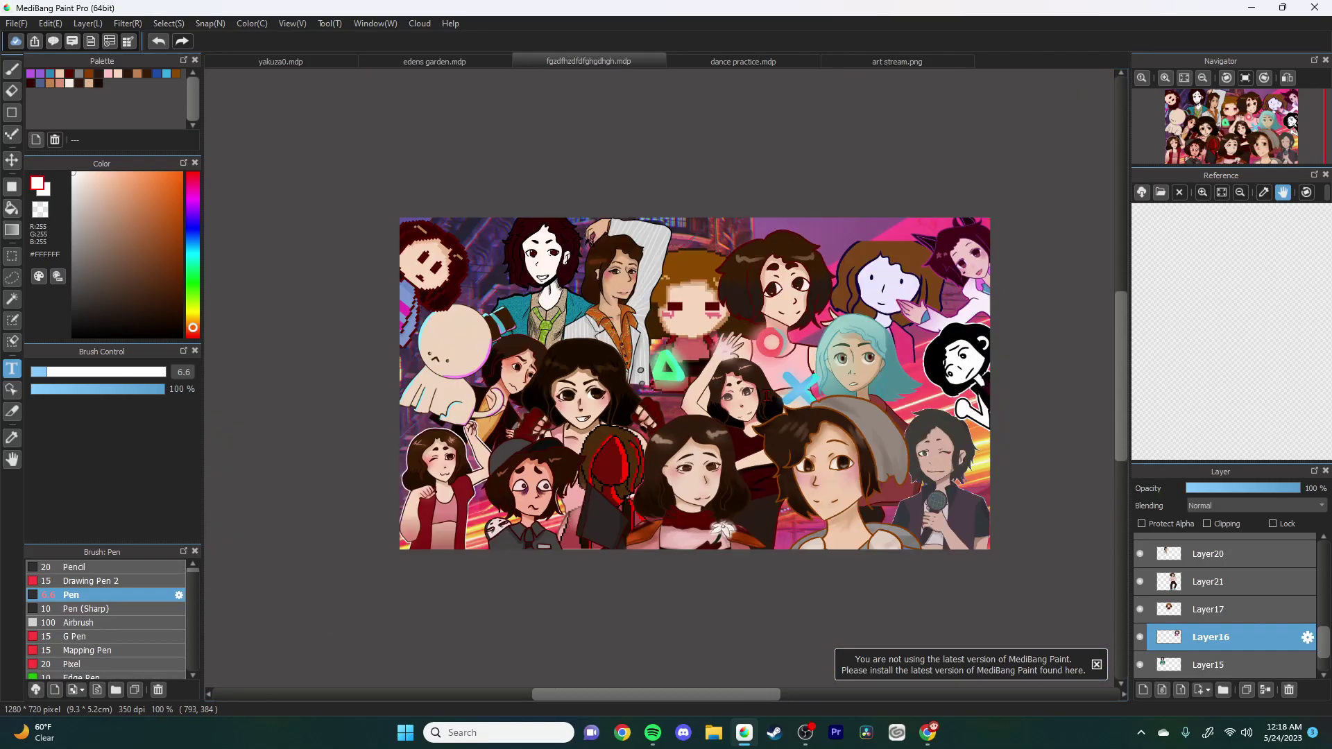
{"action": "scroll", "coordinate": [766, 394], "scroll_direction": "down", "scroll_amount": 1}
{"action": "mouse_move", "coordinate": [1239, 94]}
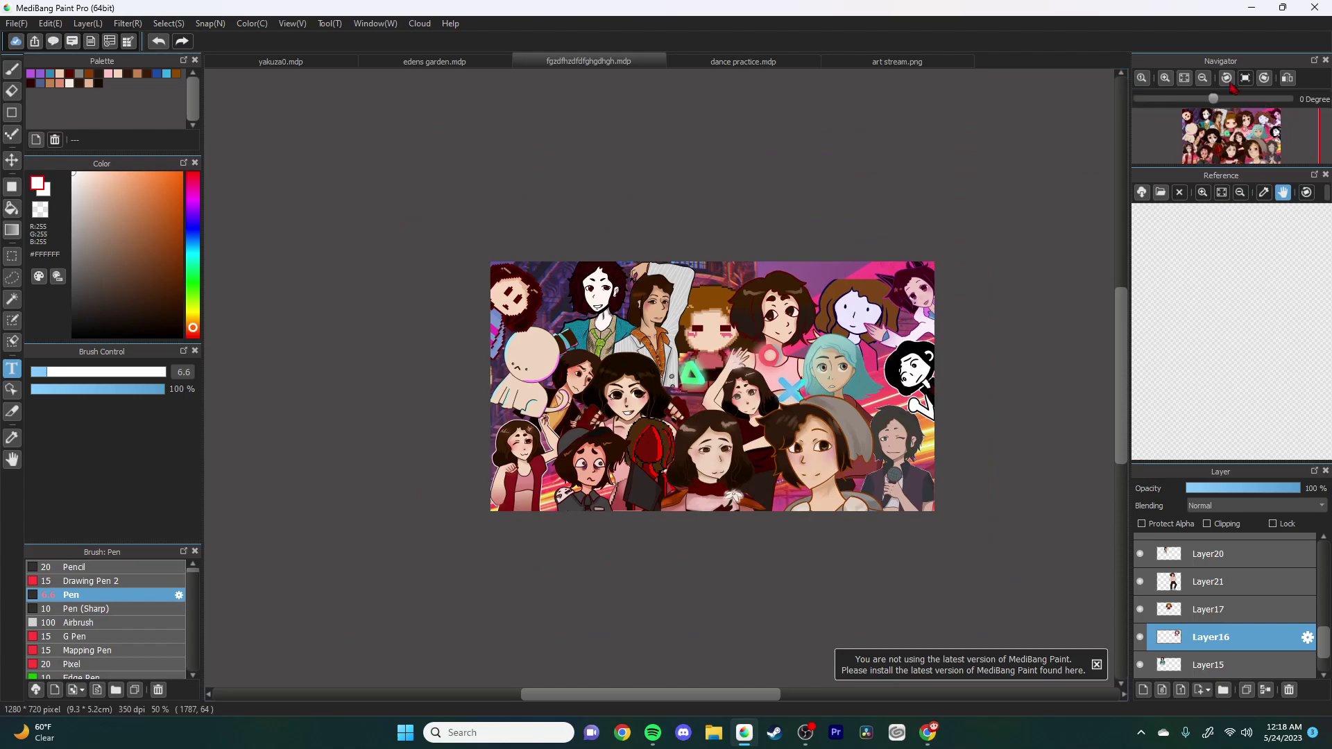
{"action": "left_click", "coordinate": [1183, 78]}
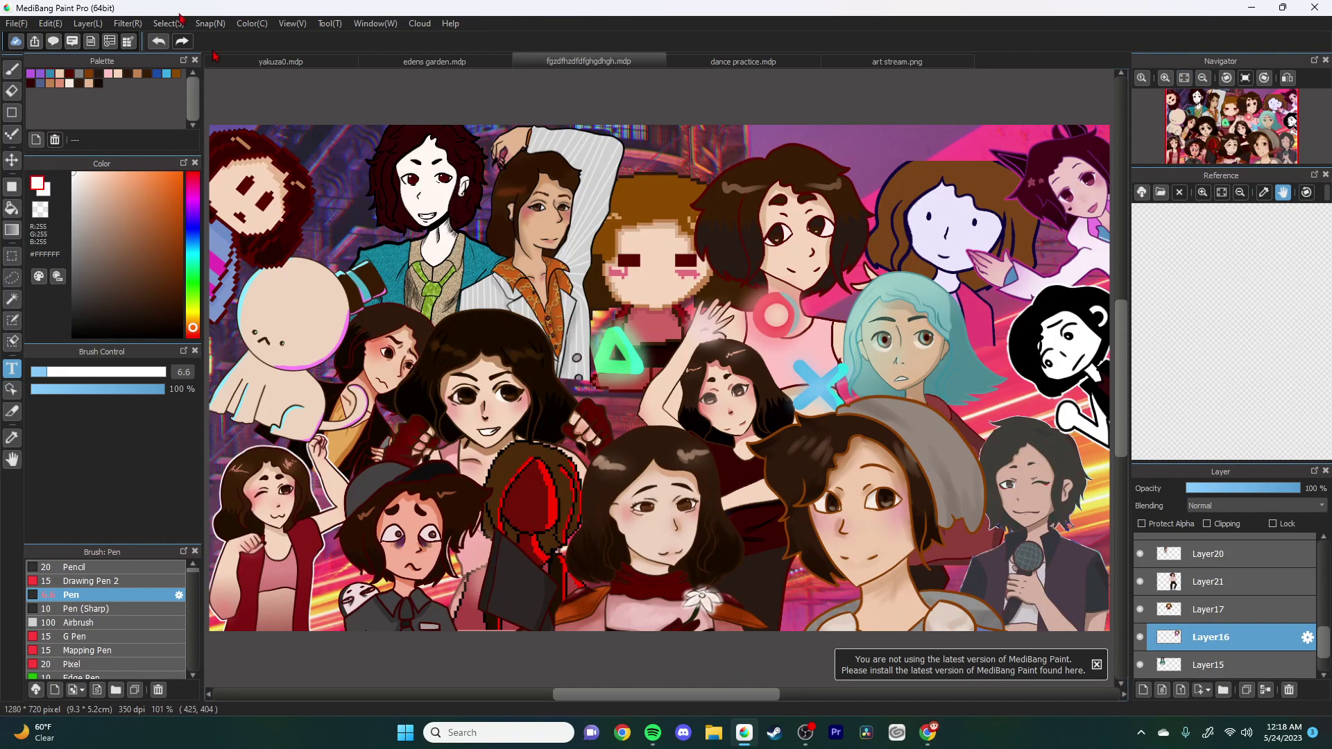
{"action": "left_click", "coordinate": [12, 23]}
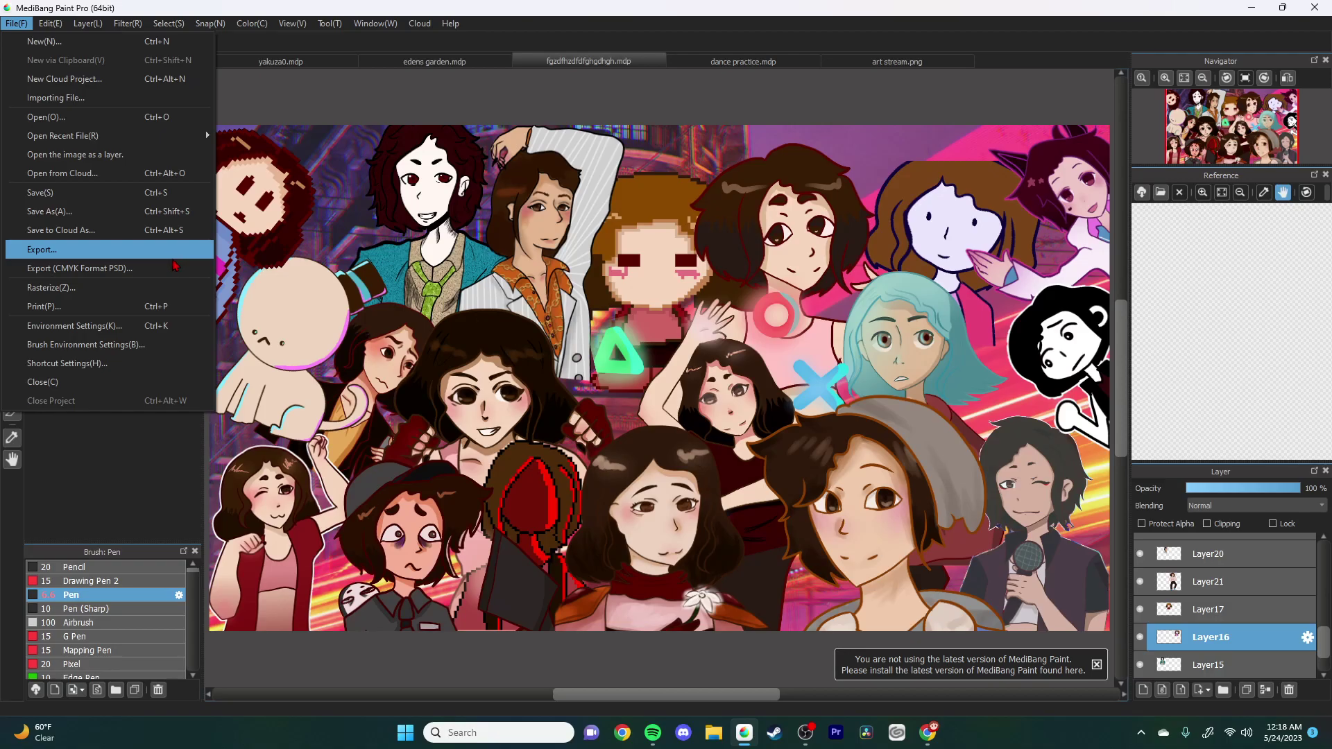
{"action": "left_click", "coordinate": [193, 161]}
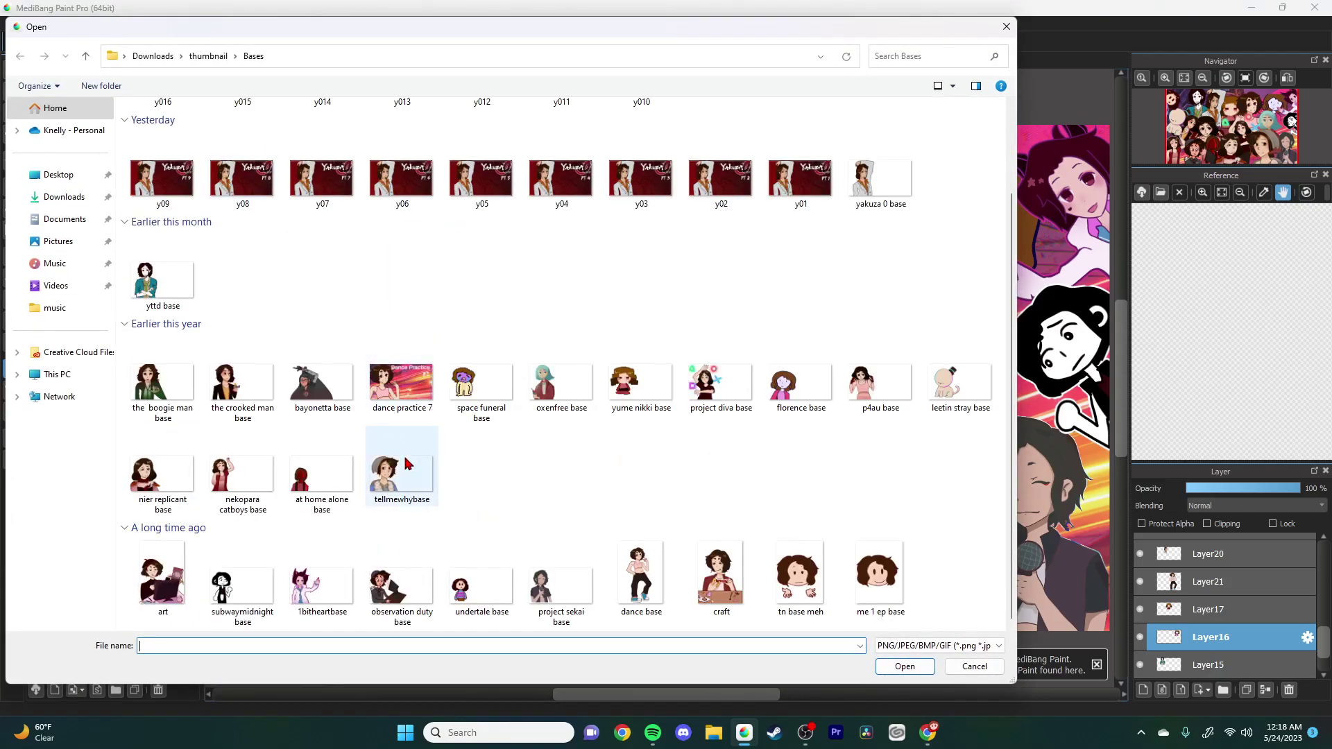
{"action": "double_click", "coordinate": [172, 601]}
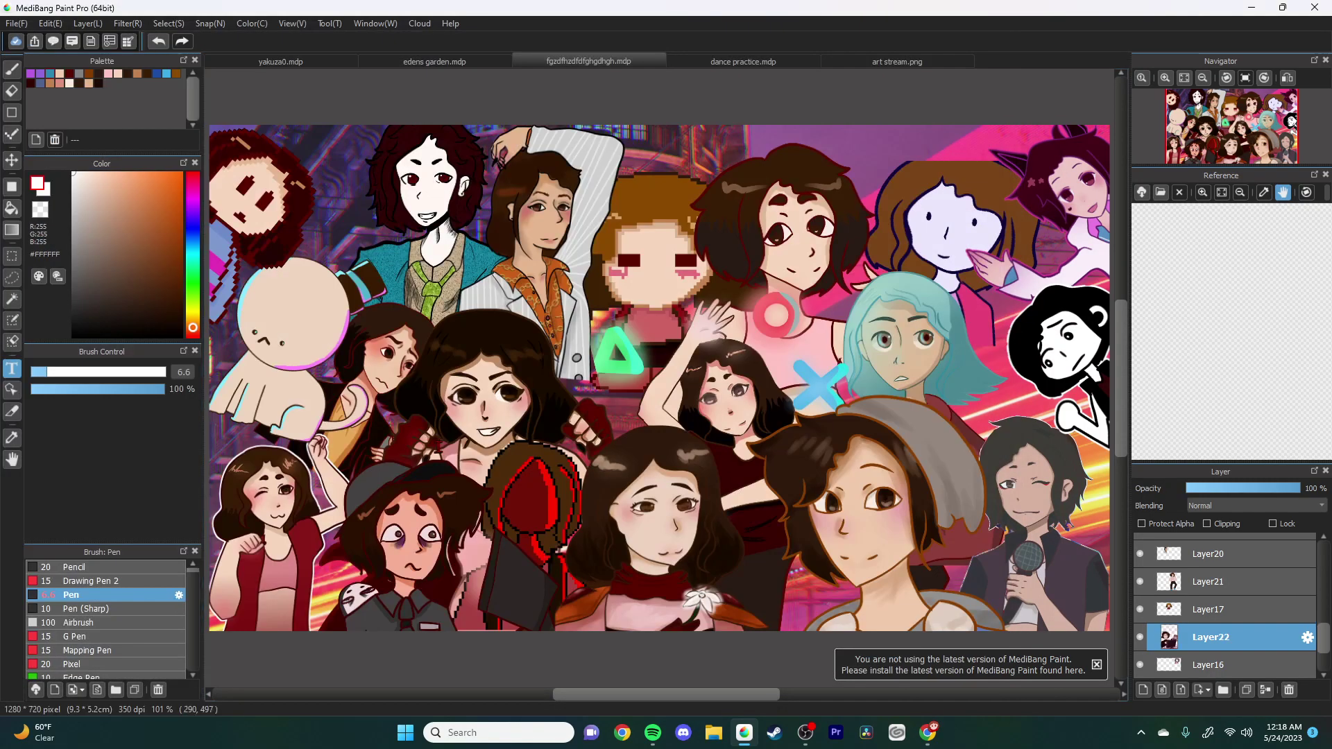
Step: Transform the imported art figure, shrinking it to a small size near the collage's lower-left edge
{"action": "left_click", "coordinate": [168, 23]}
{"action": "left_click", "coordinate": [197, 193]}
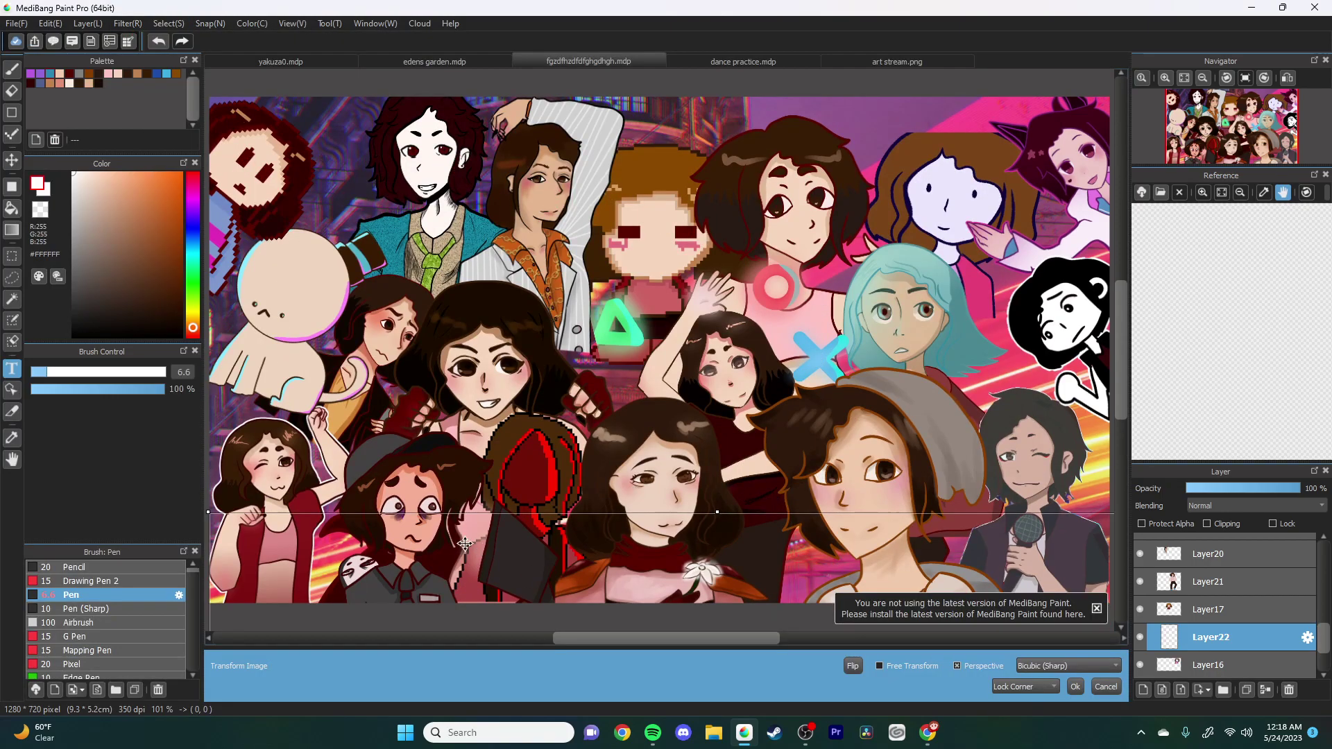
{"action": "scroll", "coordinate": [477, 530], "scroll_direction": "up", "scroll_amount": 2}
{"action": "scroll", "coordinate": [719, 452], "scroll_direction": "down", "scroll_amount": 4}
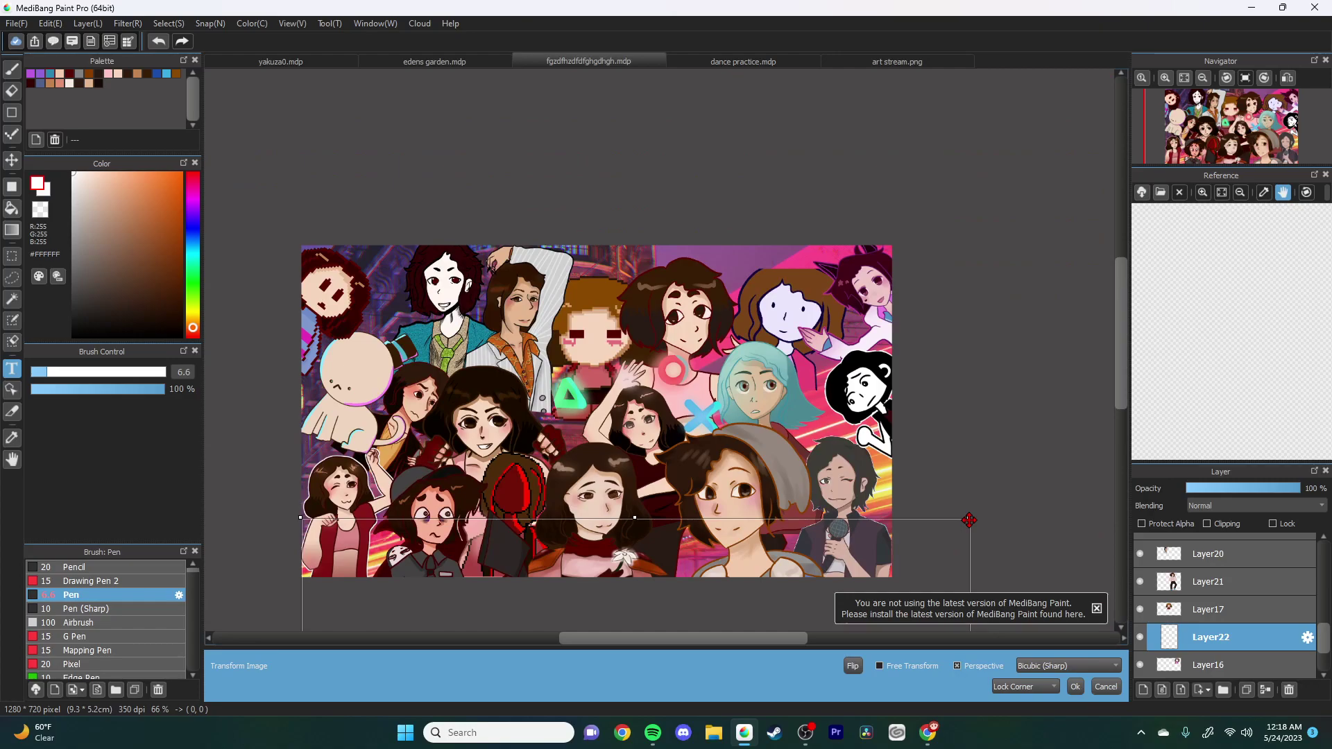
{"action": "scroll", "coordinate": [701, 567], "scroll_direction": "down", "scroll_amount": 3}
{"action": "left_click_drag", "start_coordinate": [701, 567], "coordinate": [600, 567]}
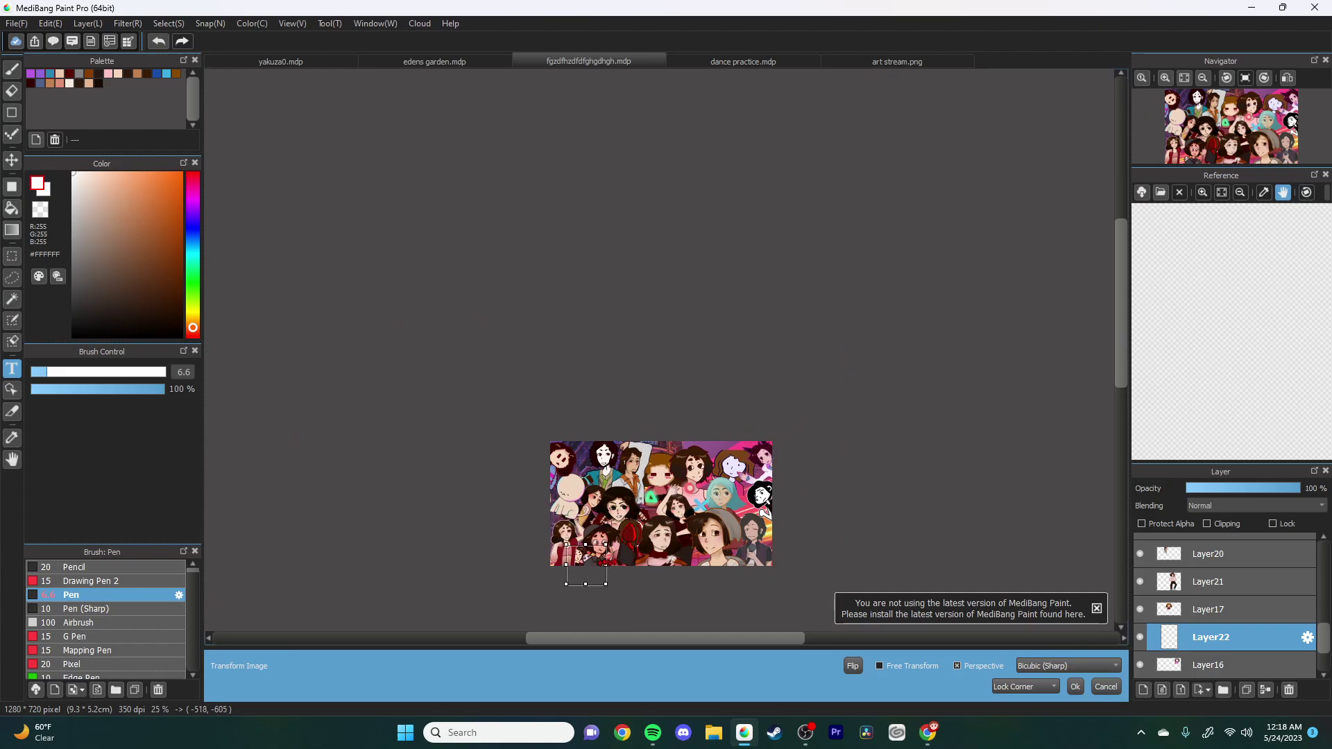
Step: Move the art figure above the white cat's head in the upper-left of the collage, rotate it slightly clockwise, and apply the transform
{"action": "left_click", "coordinate": [1184, 78]}
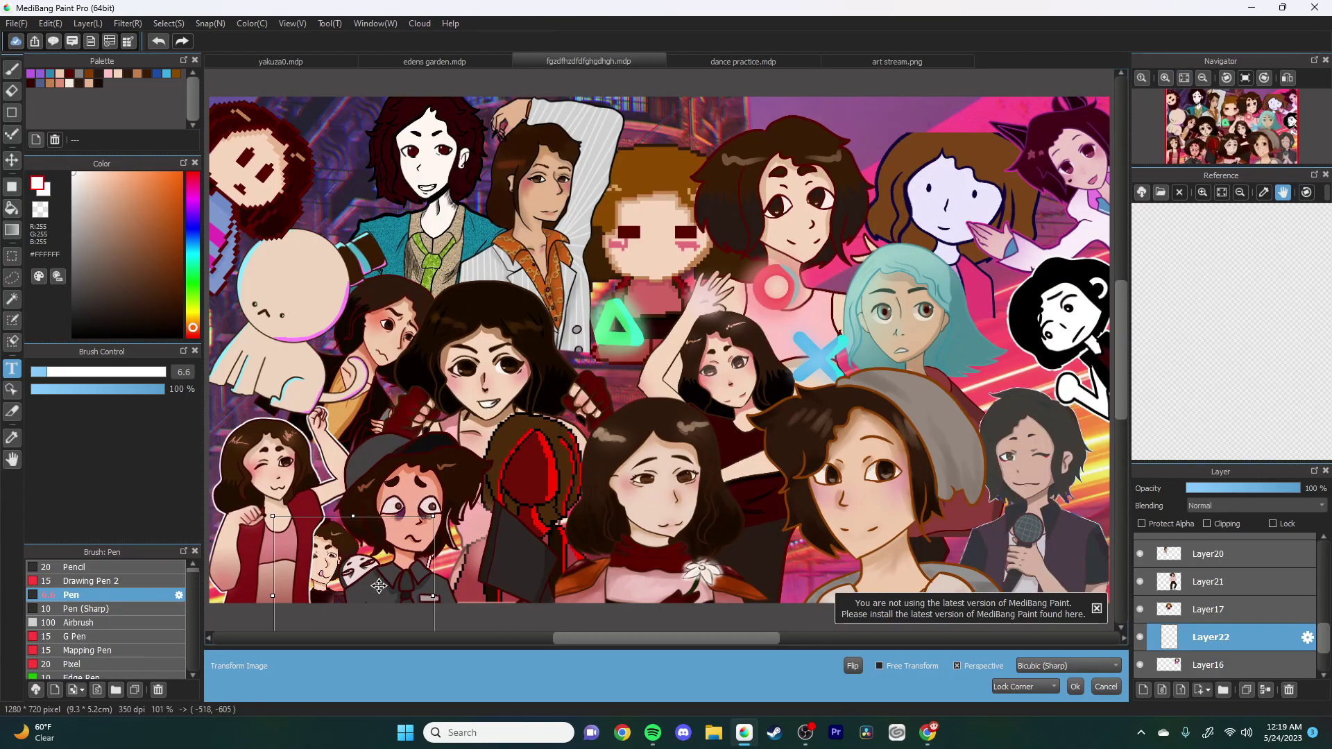
{"action": "left_click_drag", "start_coordinate": [366, 567], "coordinate": [373, 553]}
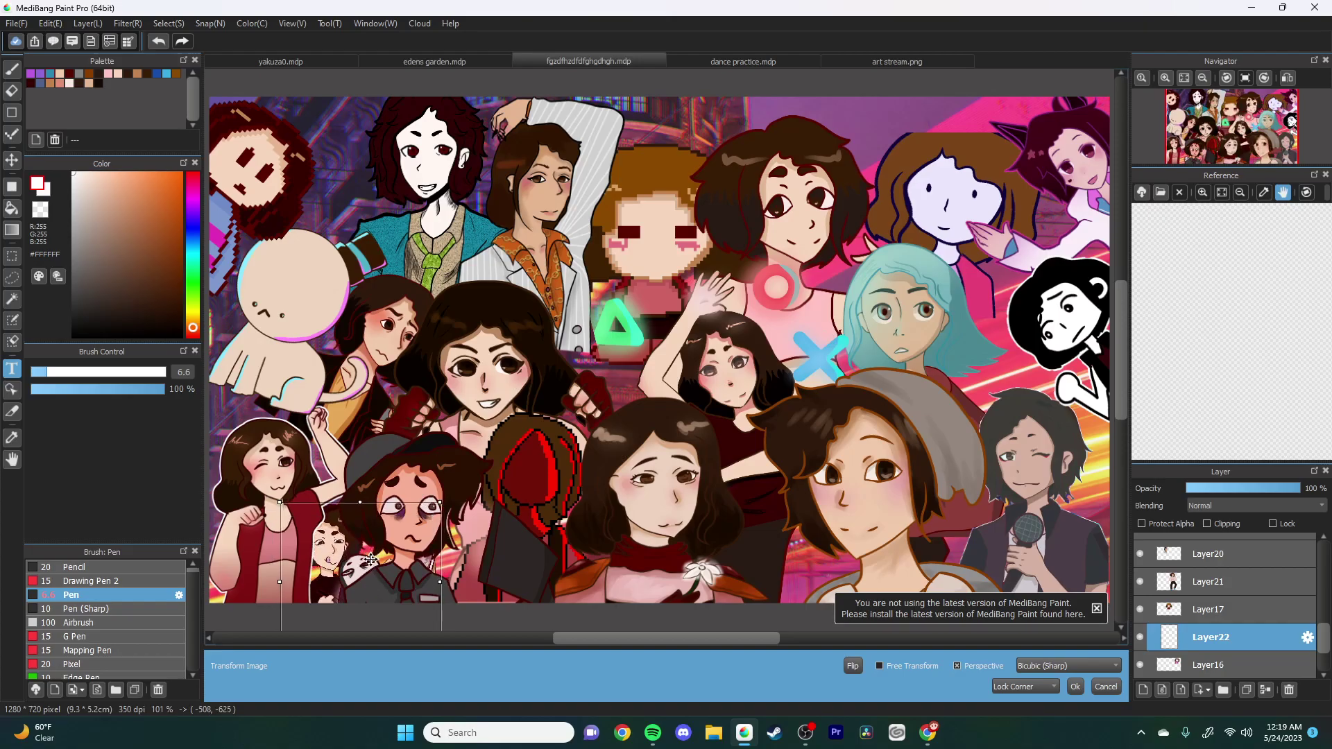
{"action": "left_click_drag", "start_coordinate": [343, 570], "coordinate": [337, 244]}
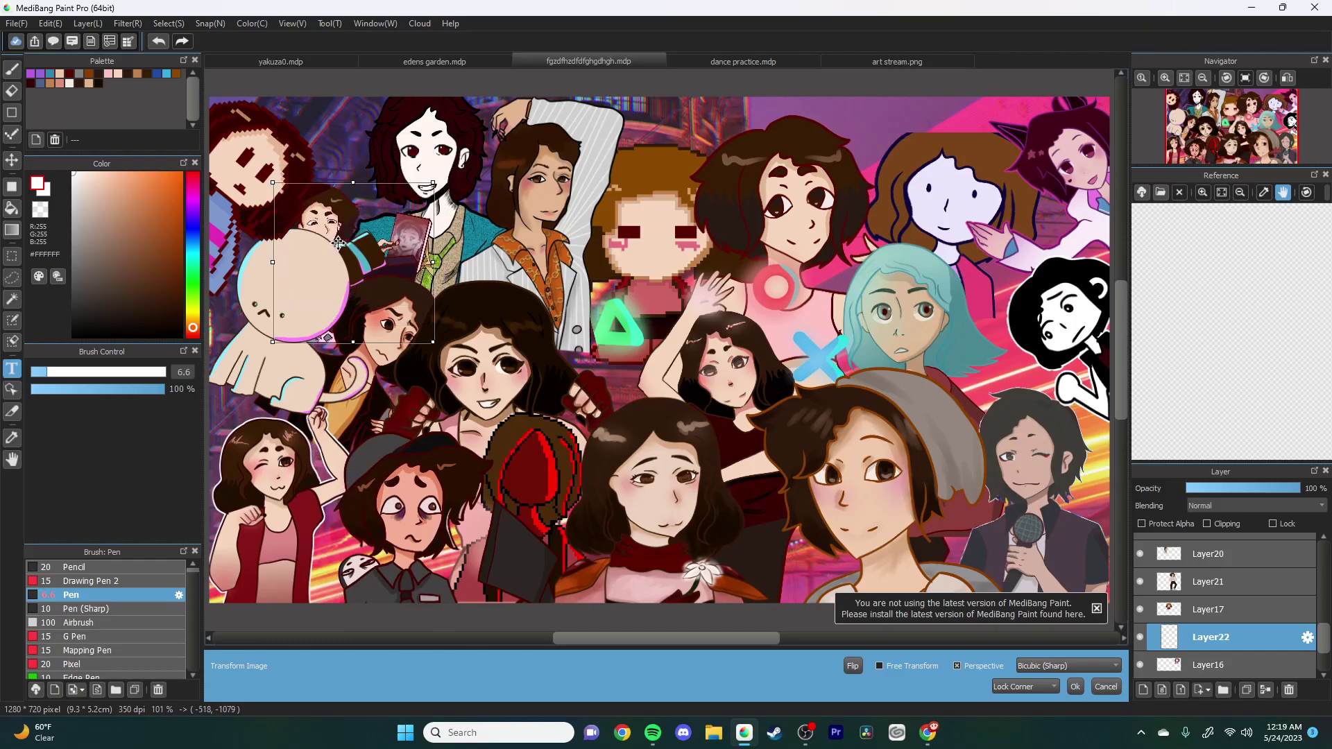
{"action": "left_click_drag", "start_coordinate": [477, 203], "coordinate": [478, 277]}
{"action": "left_click_drag", "start_coordinate": [390, 225], "coordinate": [383, 214]}
{"action": "left_click", "coordinate": [1073, 687]}
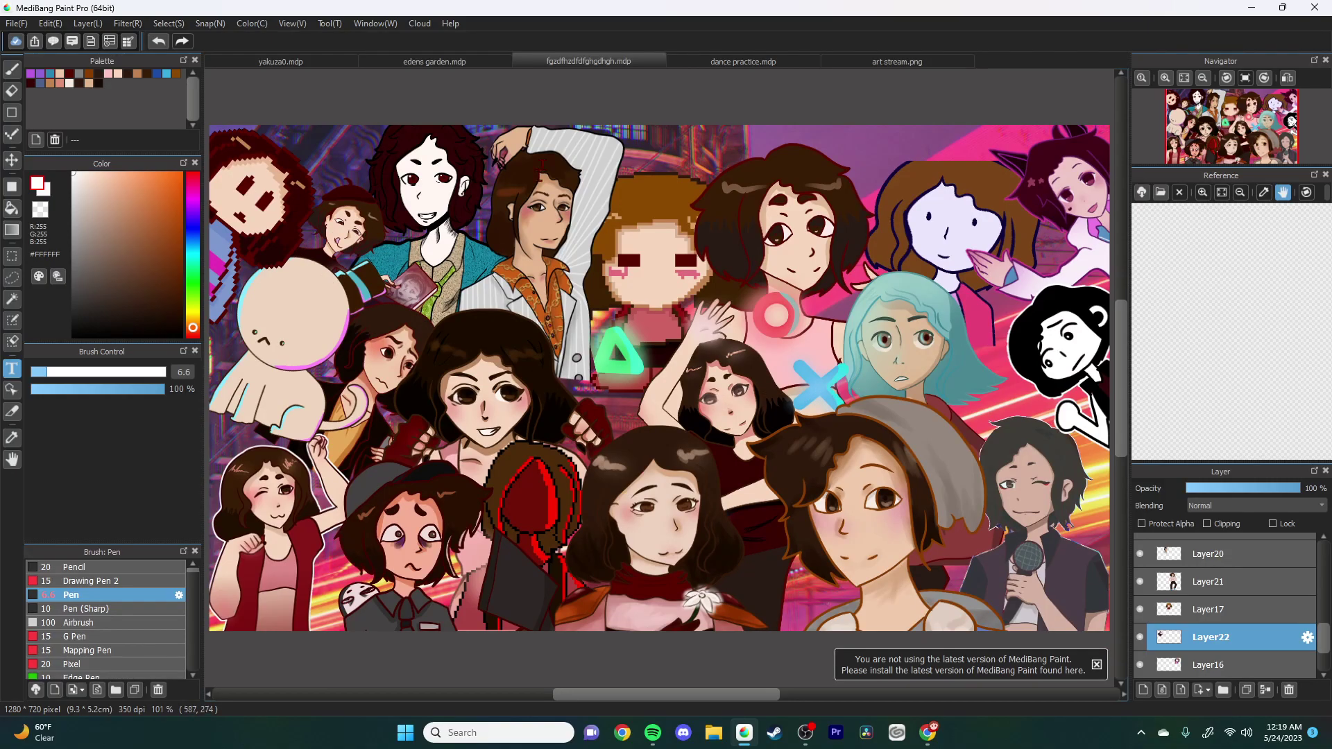
Step: Look over the whole character collage at different zoom levels and dismiss the software update notice
{"action": "scroll", "coordinate": [841, 369], "scroll_direction": "down", "scroll_amount": 2}
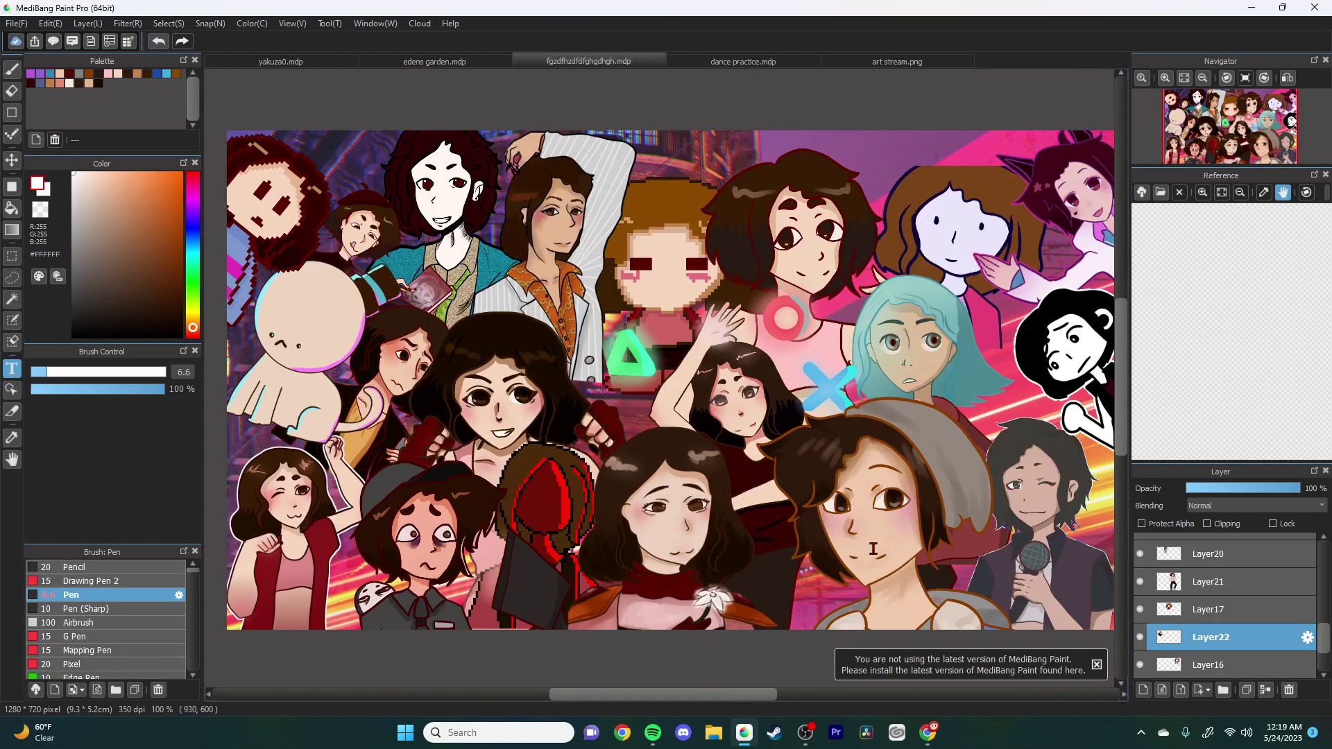
{"action": "scroll", "coordinate": [903, 603], "scroll_direction": "down", "scroll_amount": 2}
{"action": "scroll", "coordinate": [903, 603], "scroll_direction": "up", "scroll_amount": 2}
{"action": "scroll", "coordinate": [904, 605], "scroll_direction": "down", "scroll_amount": 1}
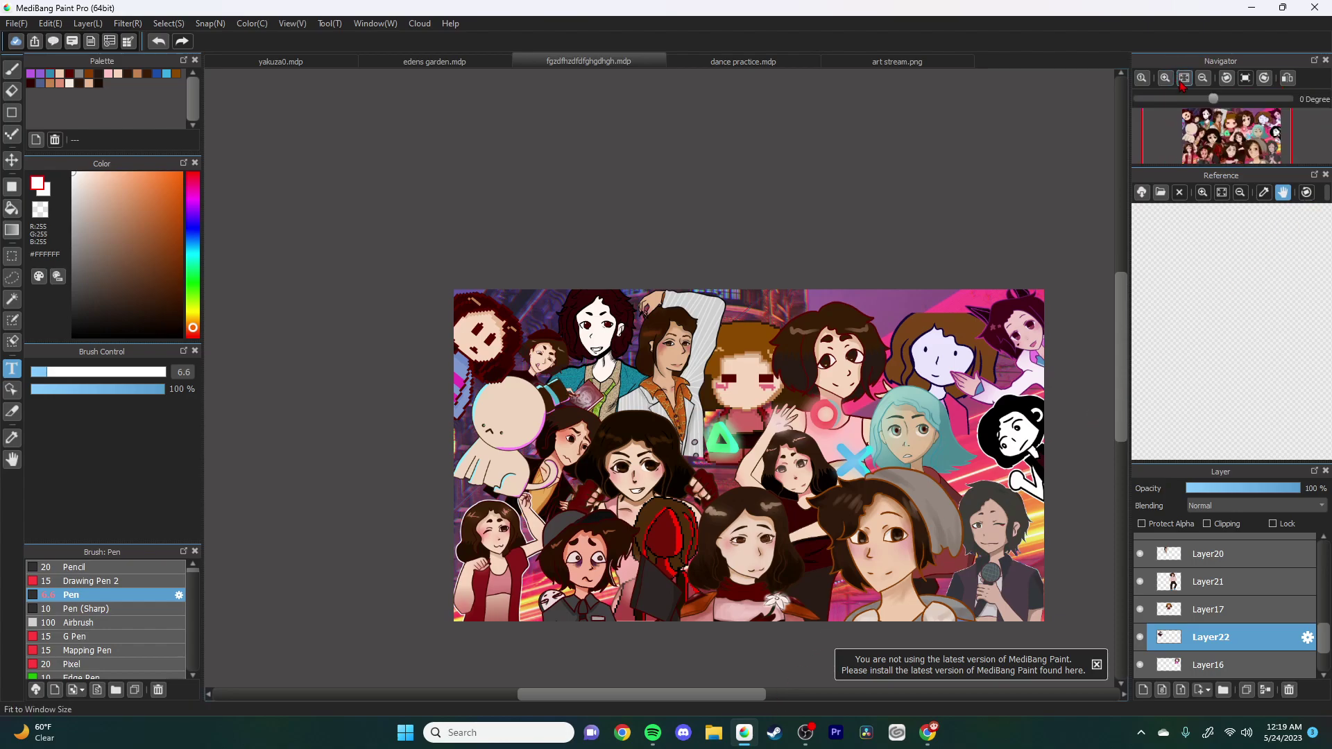
{"action": "scroll", "coordinate": [918, 602], "scroll_direction": "up", "scroll_amount": 2}
{"action": "scroll", "coordinate": [1001, 452], "scroll_direction": "up", "scroll_amount": 3}
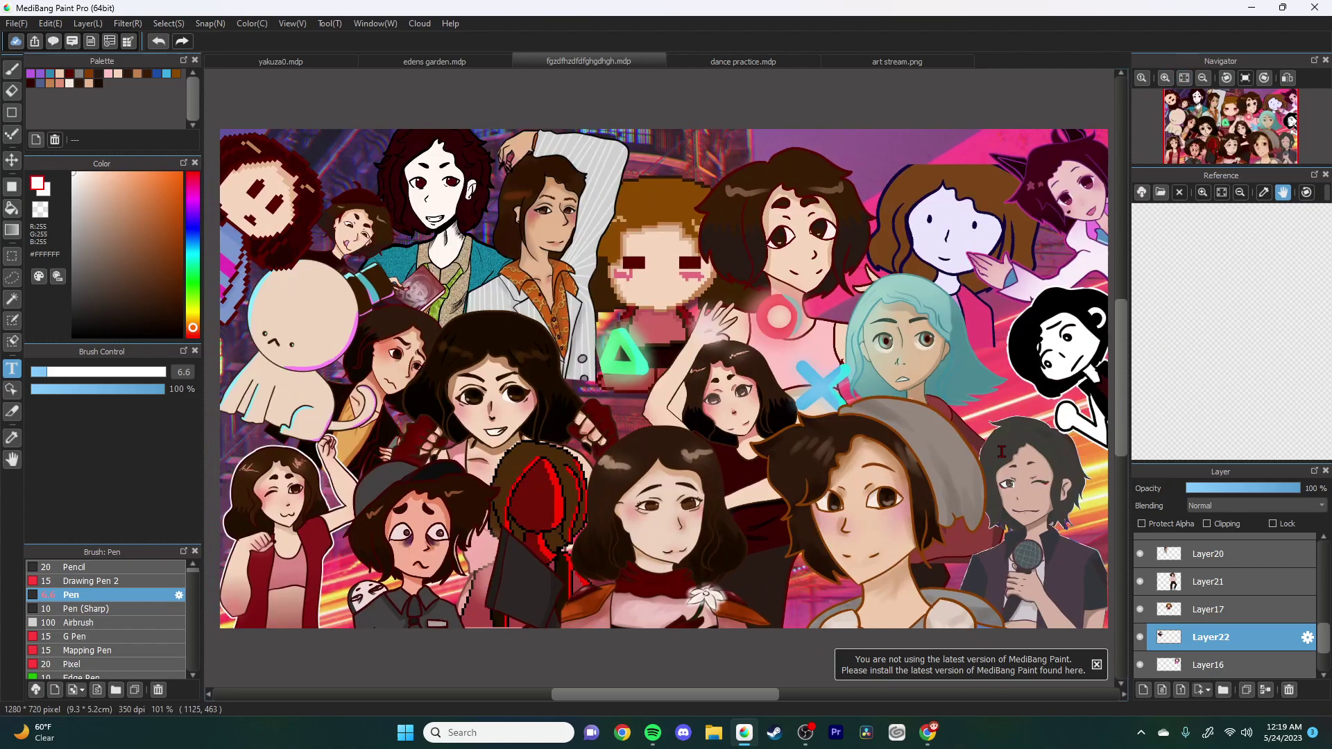
{"action": "scroll", "coordinate": [1001, 452], "scroll_direction": "down", "scroll_amount": 3}
{"action": "left_click", "coordinate": [1097, 665]}
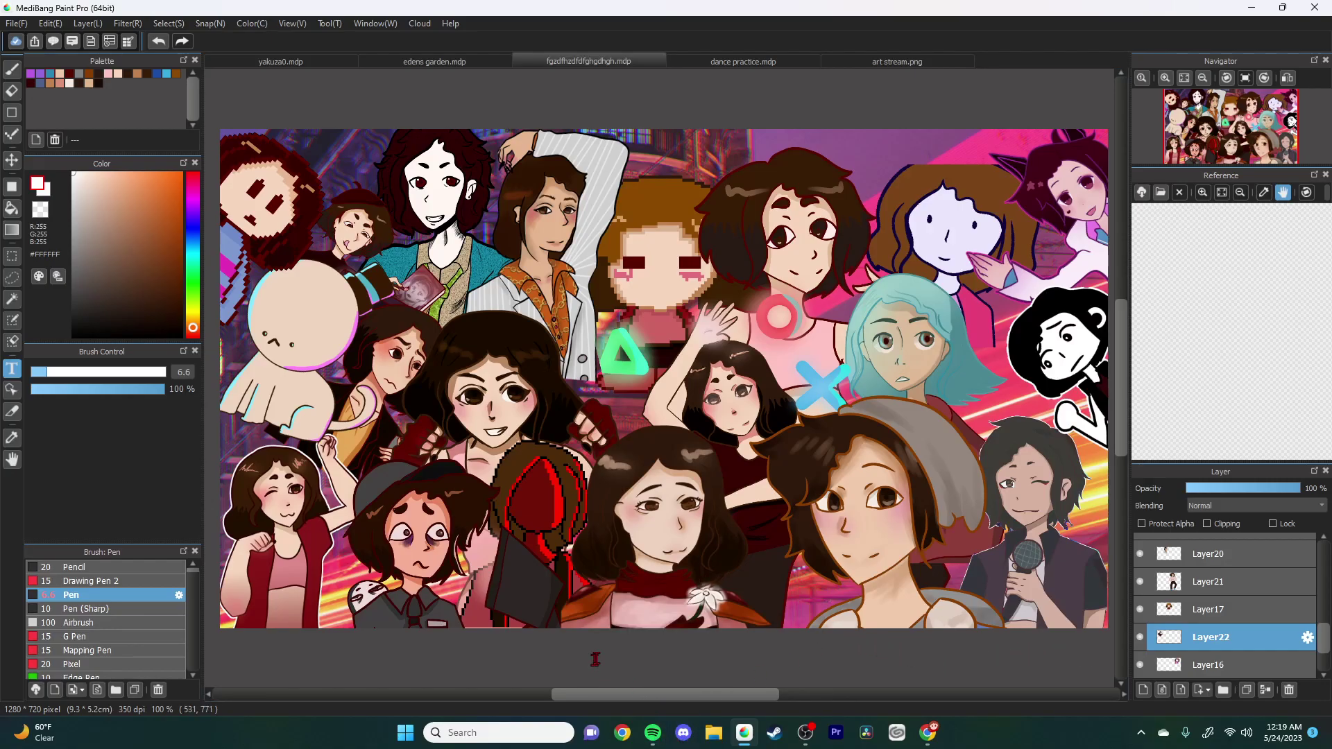
Step: Switch to the edens garden.mdp document and briefly check the music playing in Spotify
{"action": "left_click", "coordinate": [911, 63]}
{"action": "left_click", "coordinate": [750, 67]}
{"action": "left_click", "coordinate": [408, 60]}
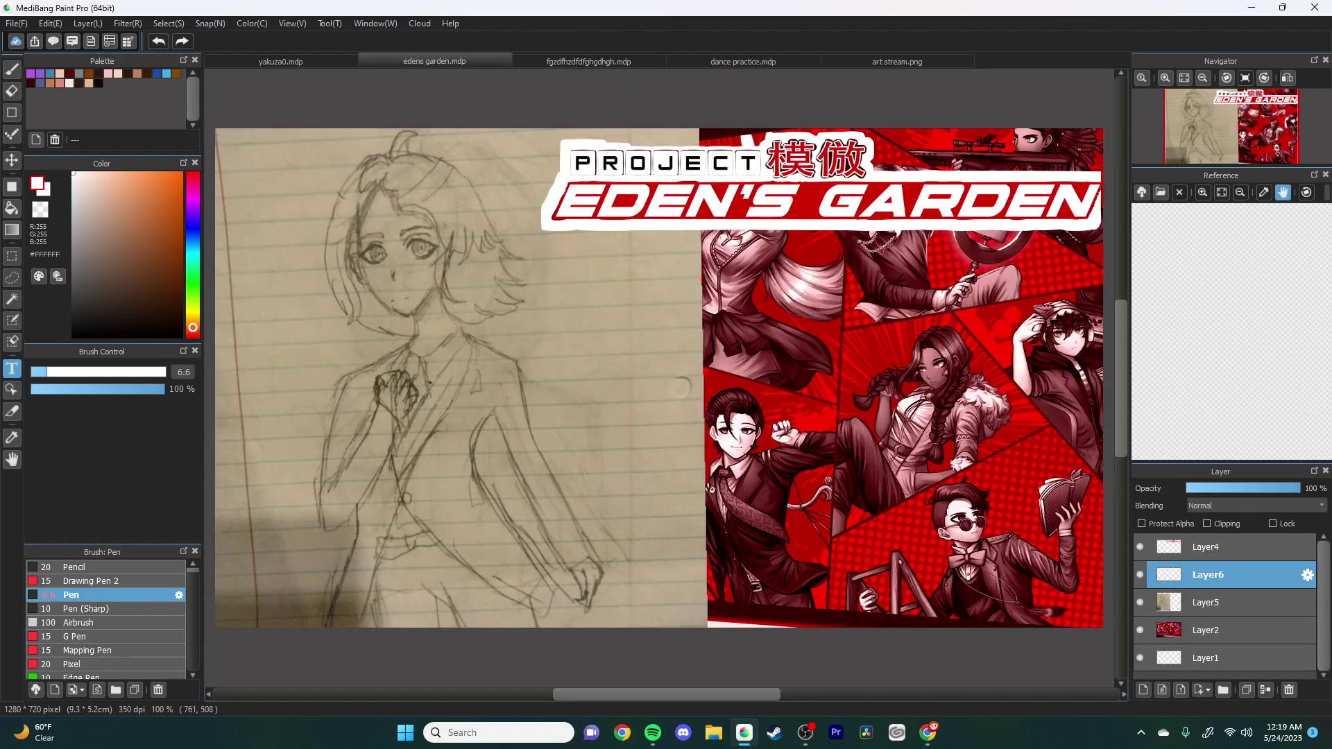
{"action": "left_click", "coordinate": [653, 732]}
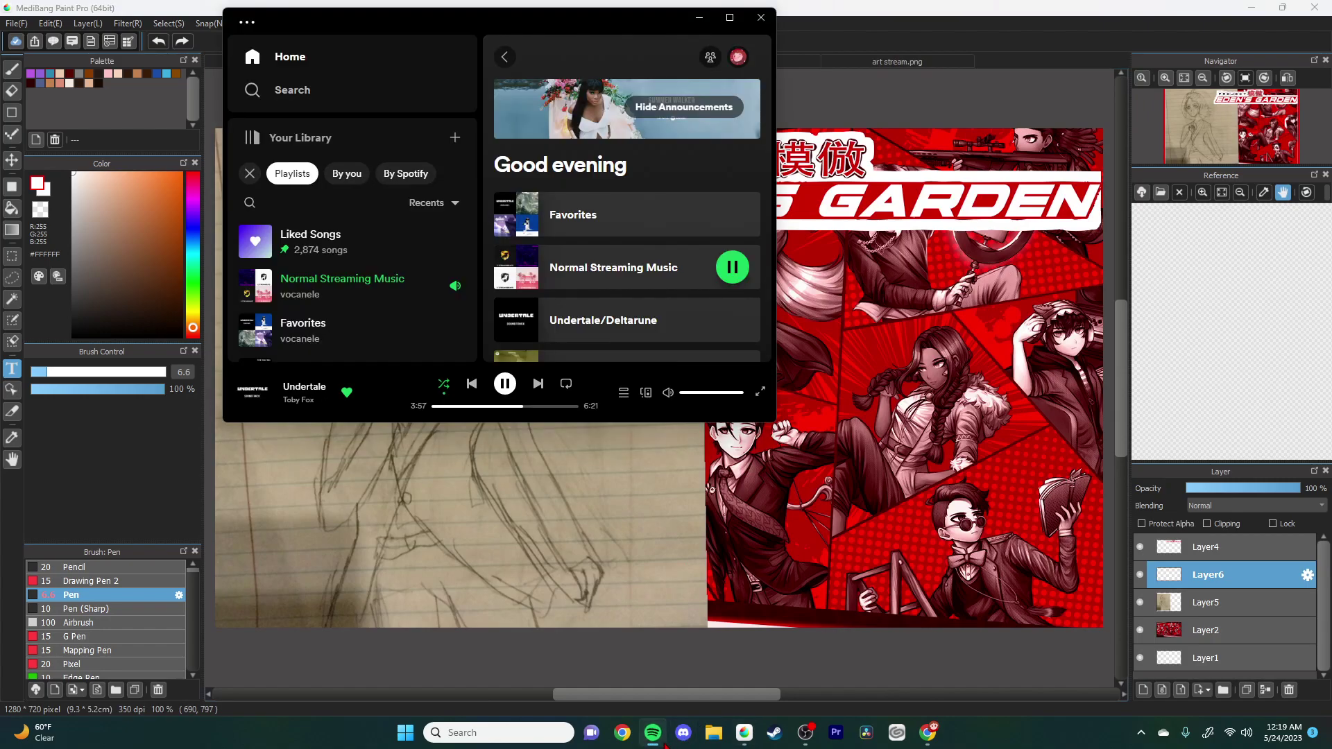
{"action": "left_click", "coordinate": [699, 17]}
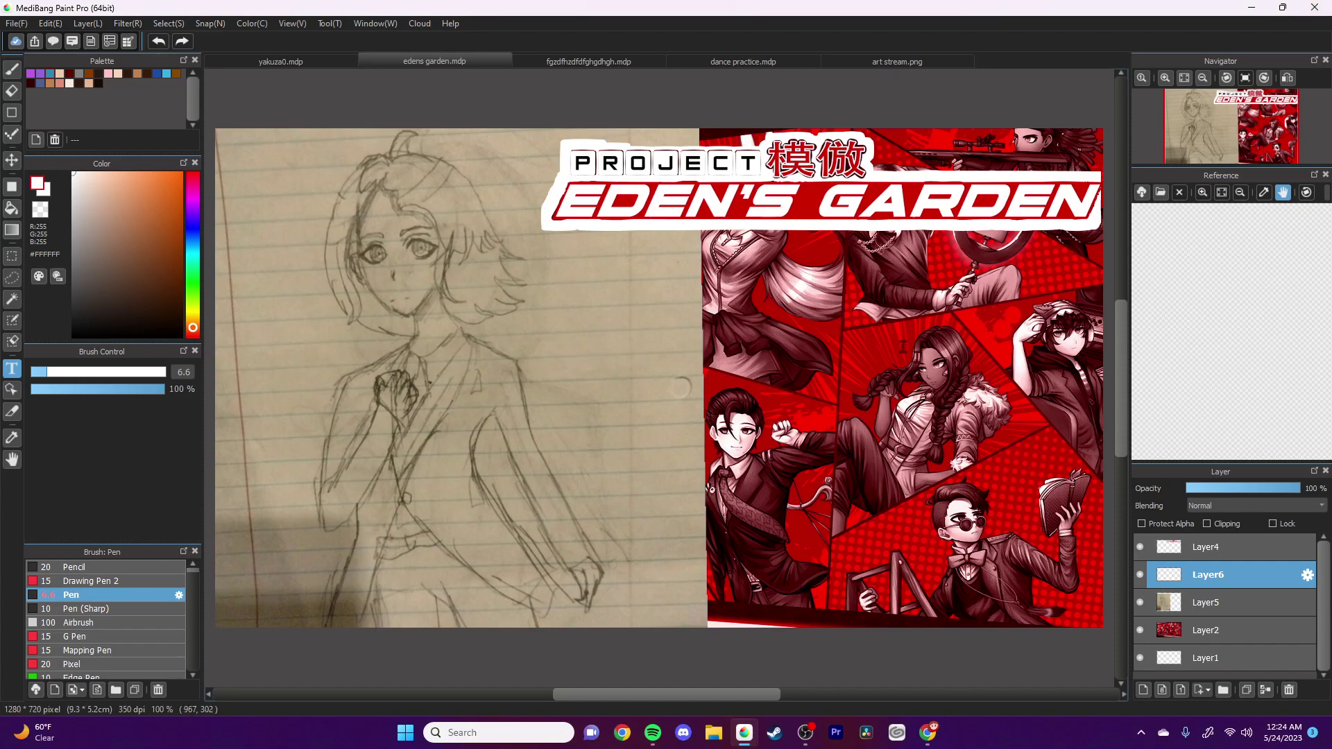
Step: Fit the drawing to the window and hide Layer2 and Layer4, leaving the pencil sketch as the tracing guide
{"action": "mouse_move", "coordinate": [1235, 151]}
{"action": "left_click", "coordinate": [1192, 96]}
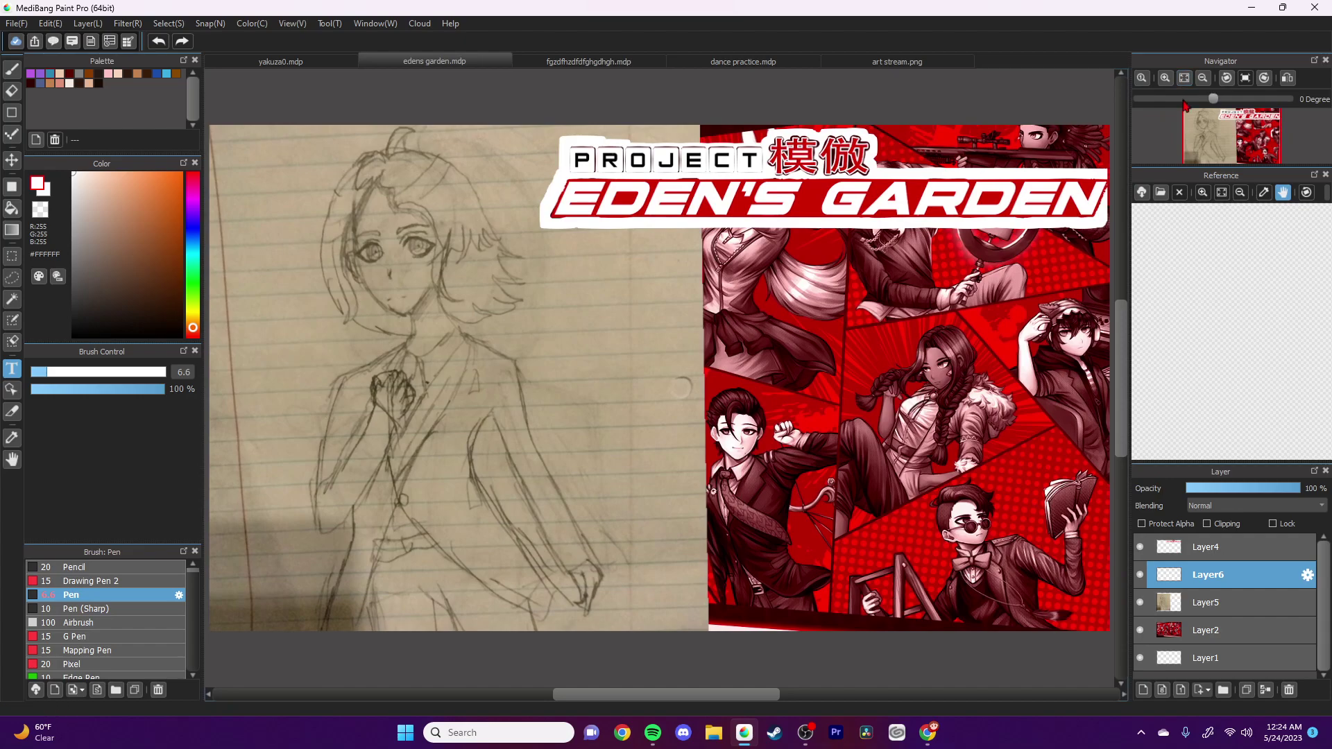
{"action": "left_click", "coordinate": [1140, 629]}
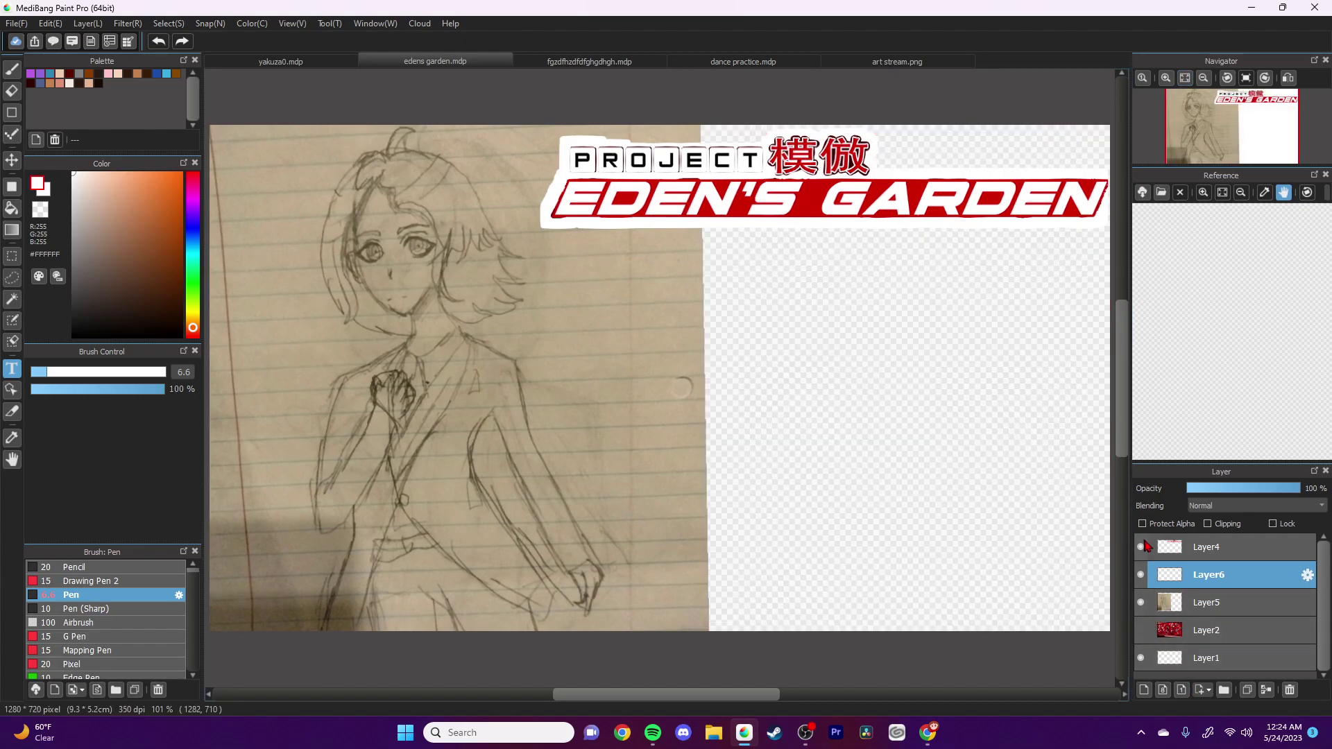
{"action": "left_click", "coordinate": [1140, 547]}
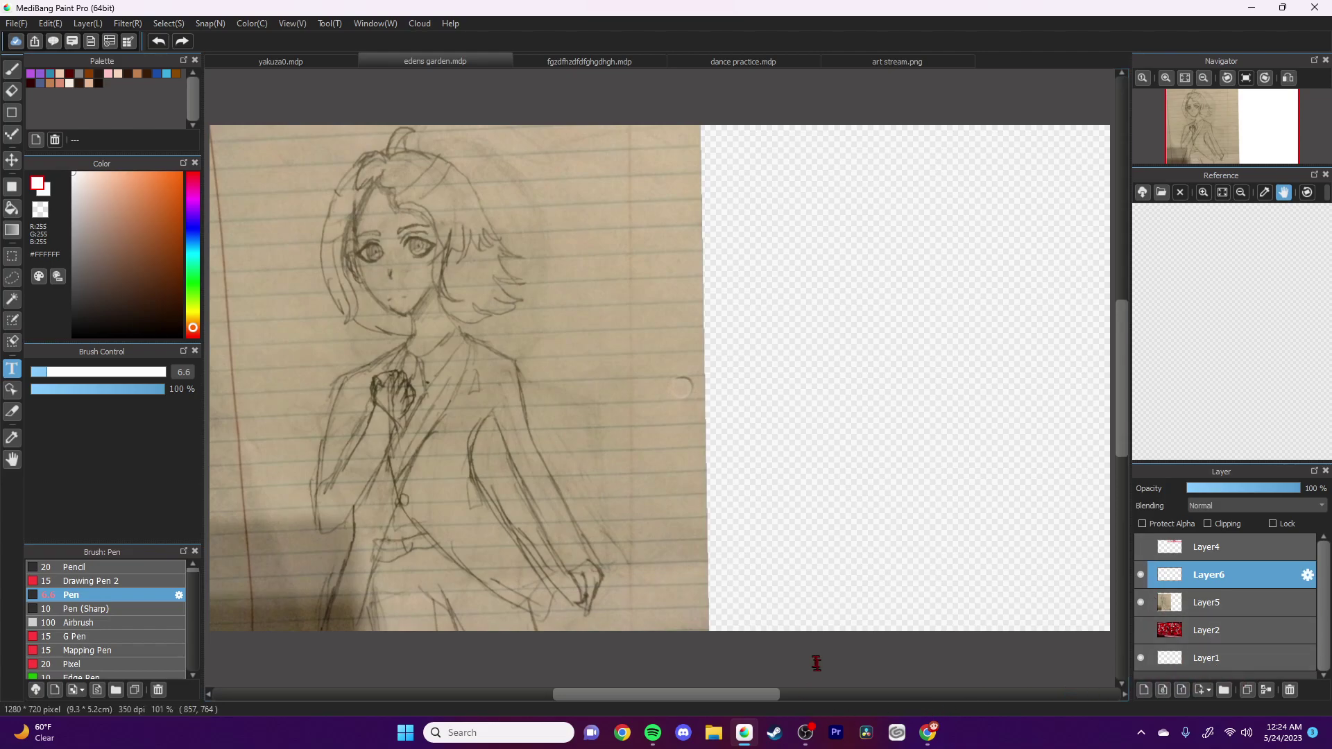
Step: Switch to Spotify, skip ahead several tracks in the current playlist, and return to the sketch in MediBang Paint
{"action": "left_click", "coordinate": [652, 732]}
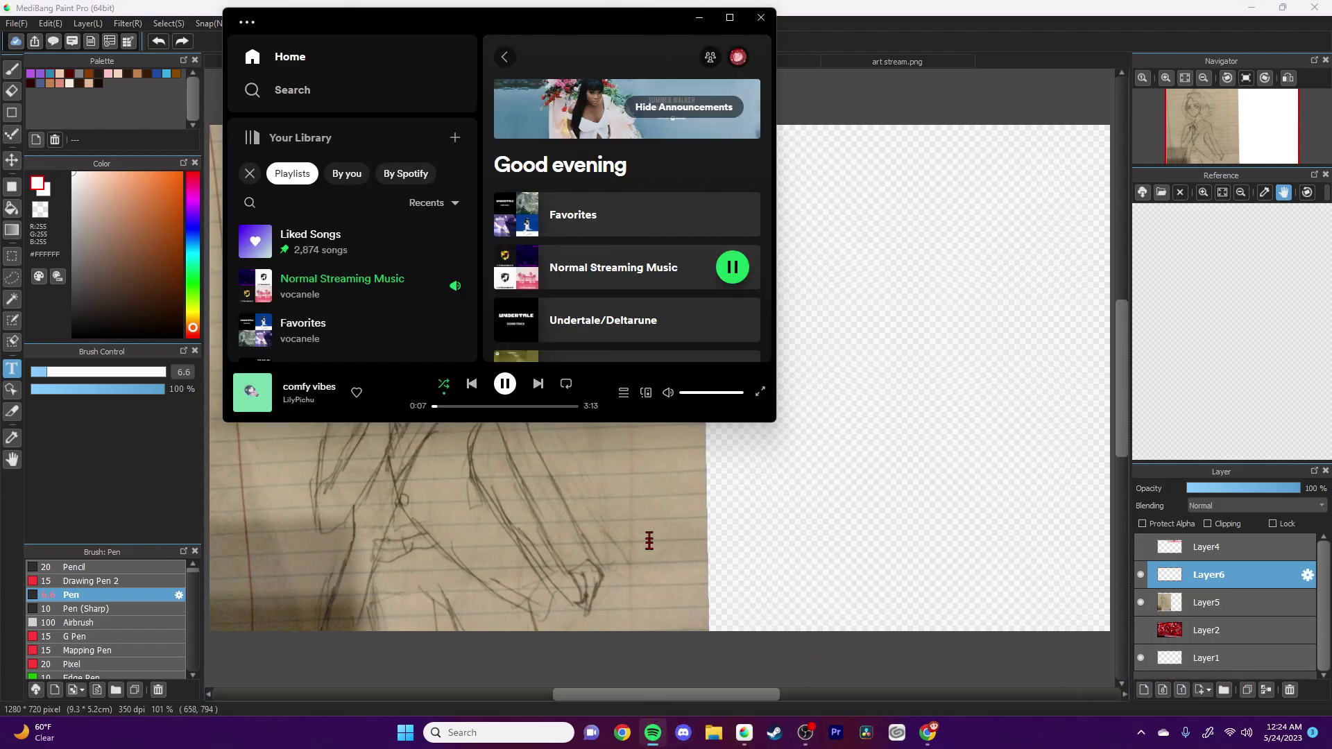
{"action": "left_click", "coordinate": [538, 384]}
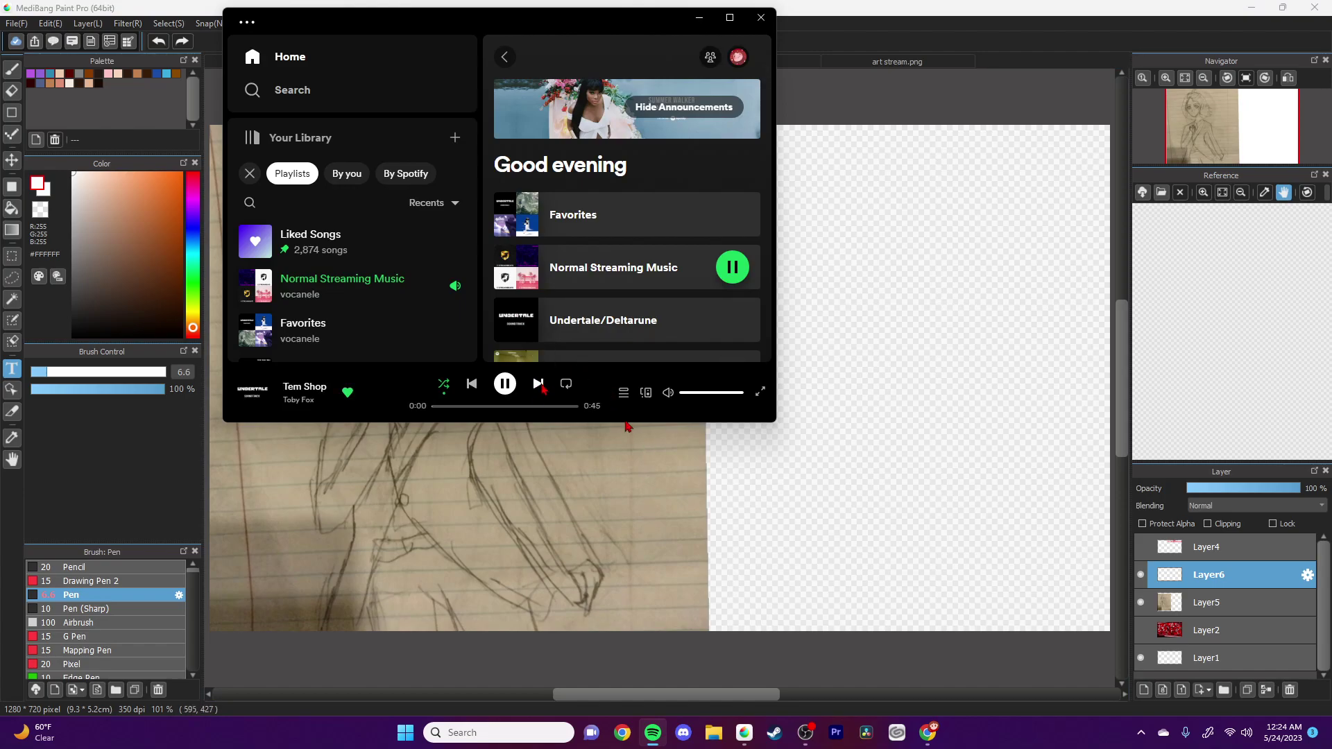
{"action": "left_click", "coordinate": [547, 389]}
{"action": "left_click", "coordinate": [540, 385]}
{"action": "left_click", "coordinate": [539, 384]}
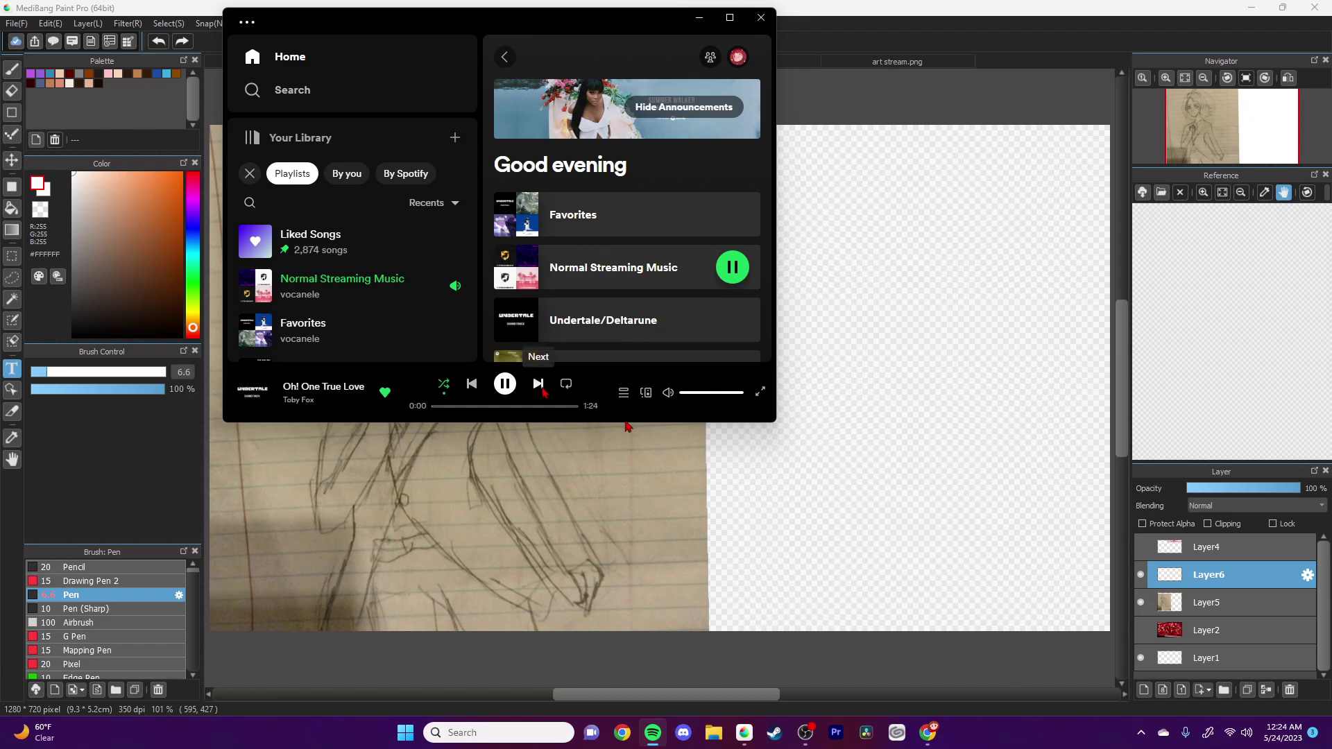
{"action": "left_click", "coordinate": [541, 385]}
{"action": "left_click", "coordinate": [676, 638]}
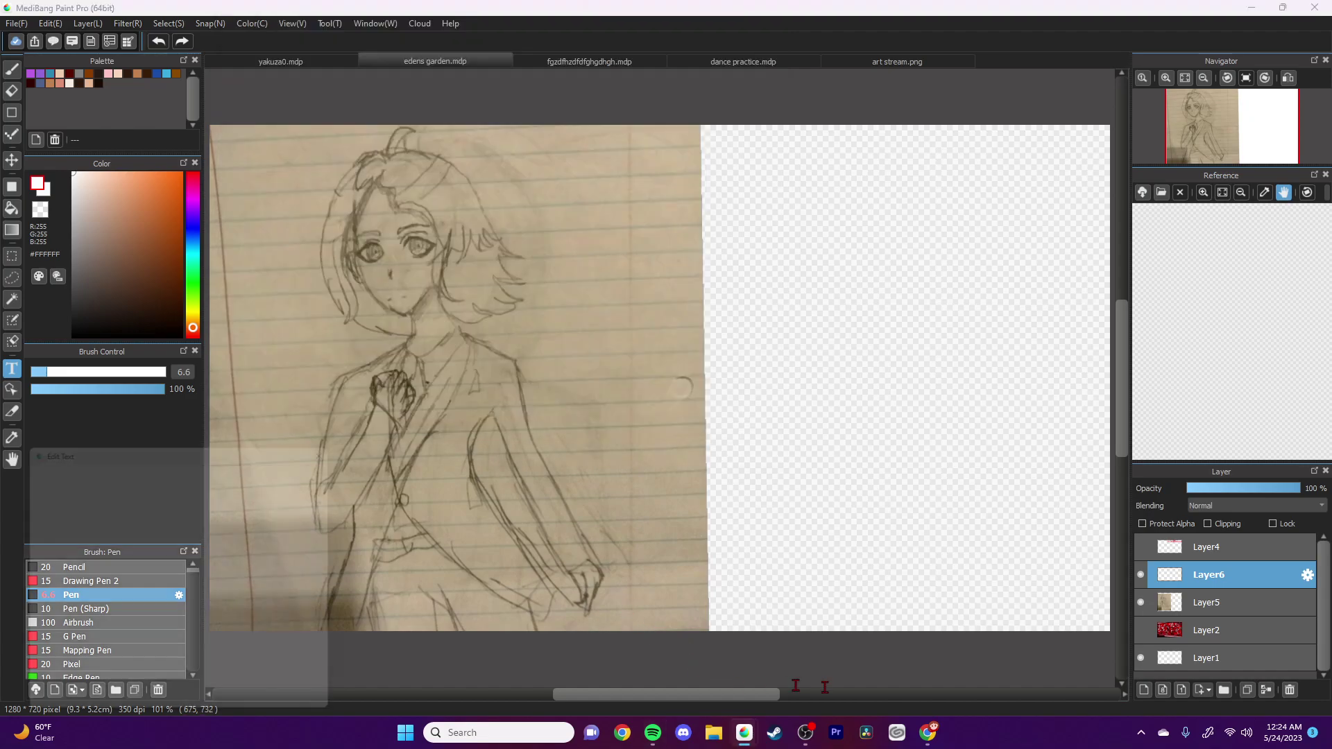
{"action": "left_click", "coordinate": [345, 441]}
Step: With the Pen brush at size 8.8 in dark brown #2A1101, ink the front hair strands framing the sketched face on Layer6
{"action": "left_click", "coordinate": [13, 72]}
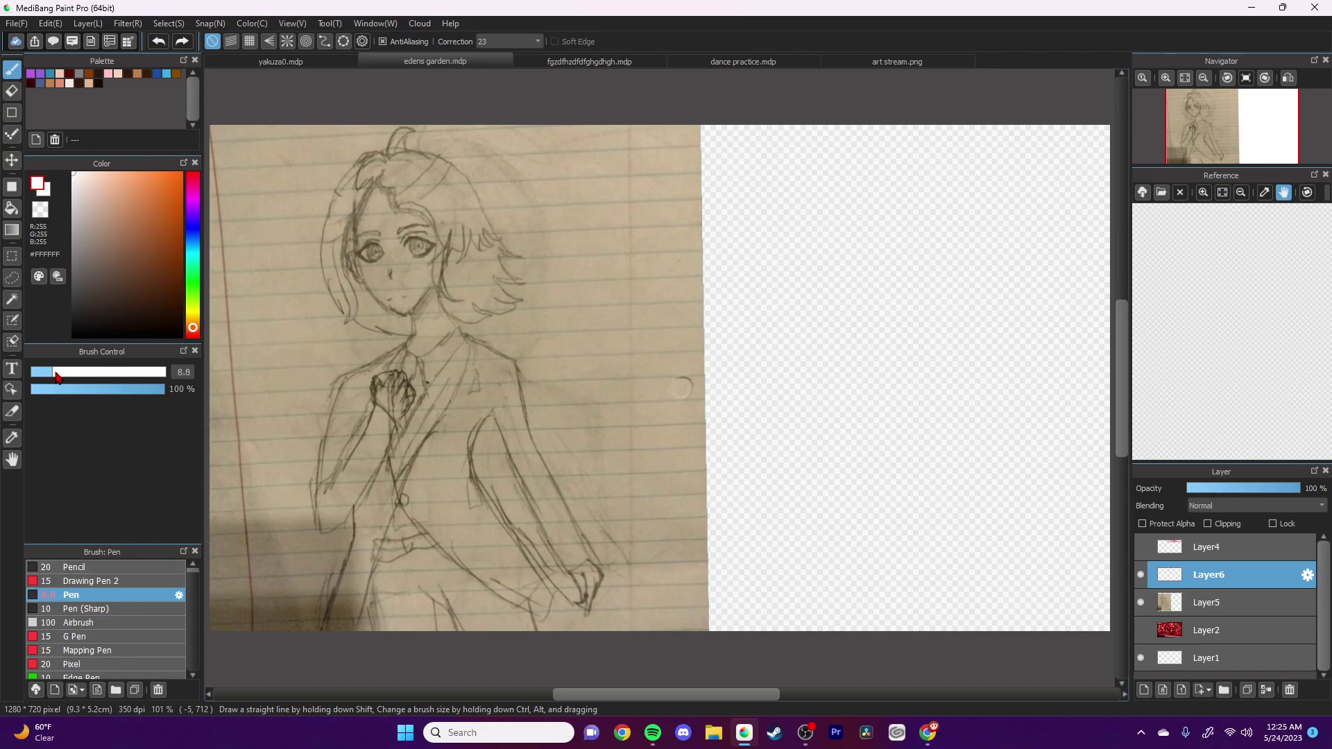
{"action": "left_click_drag", "start_coordinate": [117, 250], "coordinate": [169, 304]}
{"action": "scroll", "coordinate": [352, 203], "scroll_direction": "up", "scroll_amount": 4}
{"action": "mouse_move", "coordinate": [440, 130]}
{"action": "left_mouse_down"}
{"action": "mouse_move", "coordinate": [424, 160]}
{"action": "mouse_move", "coordinate": [472, 174]}
{"action": "mouse_move", "coordinate": [471, 210]}
{"action": "mouse_move", "coordinate": [539, 228]}
{"action": "mouse_move", "coordinate": [595, 293]}
{"action": "mouse_move", "coordinate": [581, 452]}
{"action": "mouse_move", "coordinate": [632, 505]}
{"action": "mouse_move", "coordinate": [663, 500]}
{"action": "mouse_move", "coordinate": [634, 486]}
{"action": "mouse_move", "coordinate": [626, 417]}
{"action": "mouse_move", "coordinate": [645, 363]}
{"action": "mouse_move", "coordinate": [650, 285]}
{"action": "left_mouse_up"}
{"action": "left_click_drag", "start_coordinate": [440, 123], "coordinate": [329, 243]}
{"action": "mouse_move", "coordinate": [308, 287]}
{"action": "left_mouse_down"}
{"action": "mouse_move", "coordinate": [357, 488]}
{"action": "mouse_move", "coordinate": [321, 559]}
{"action": "mouse_move", "coordinate": [269, 303]}
{"action": "left_mouse_up"}
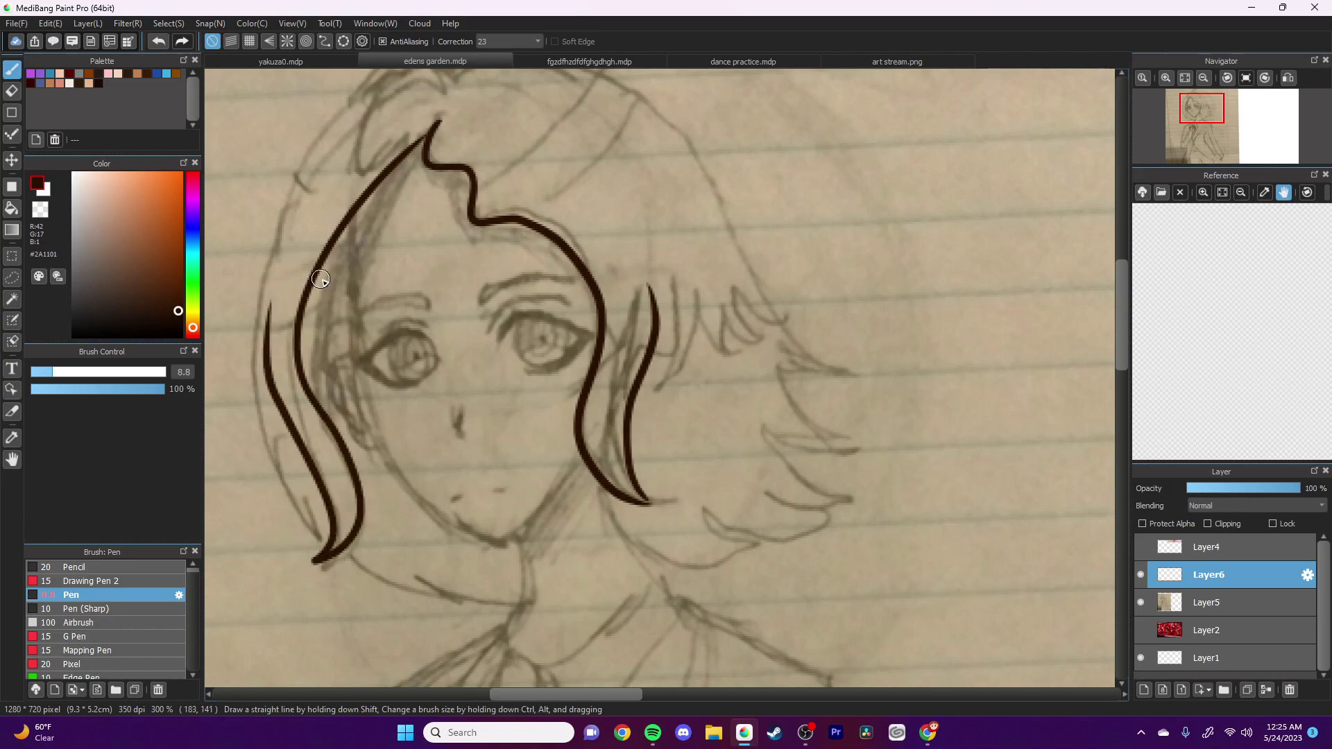
{"action": "scroll", "coordinate": [449, 299], "scroll_direction": "down", "scroll_amount": 2}
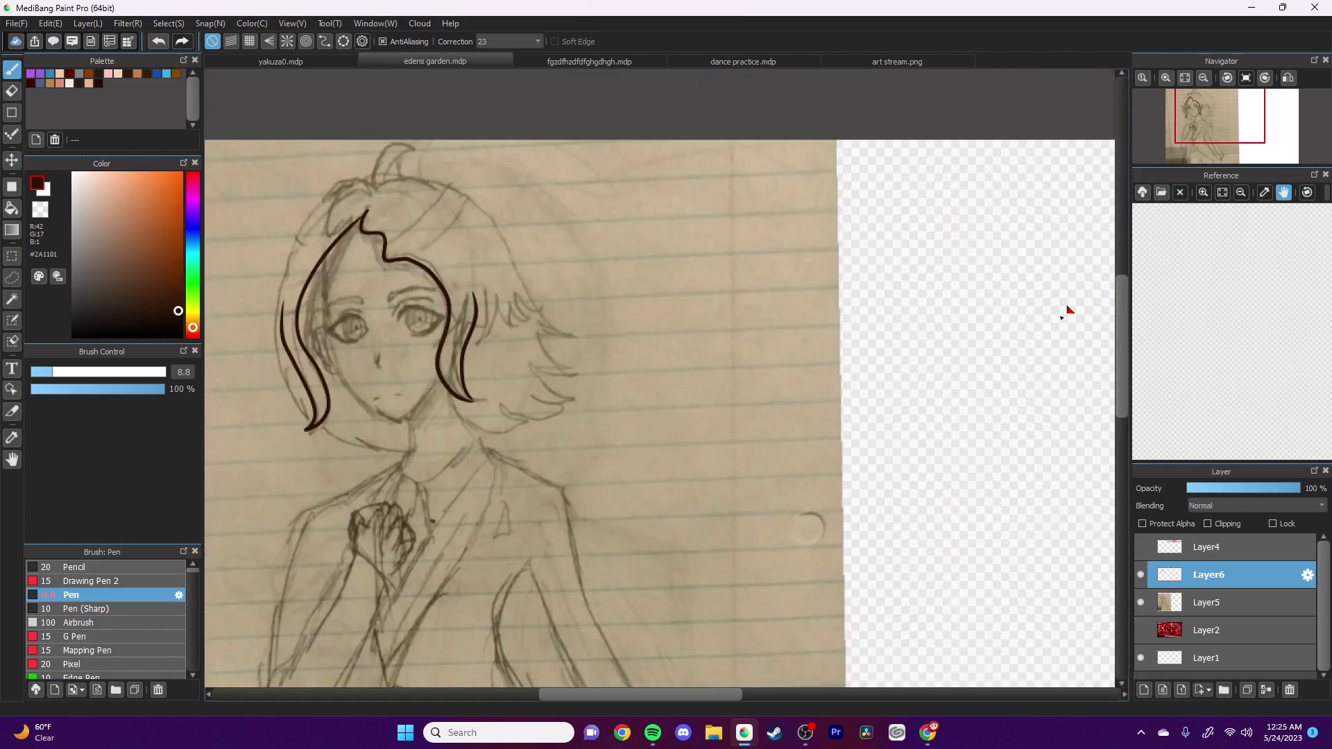
Step: Switch to Chrome, search Google Images for "damian project eden's garden", and close the browser
{"action": "left_click", "coordinate": [623, 732]}
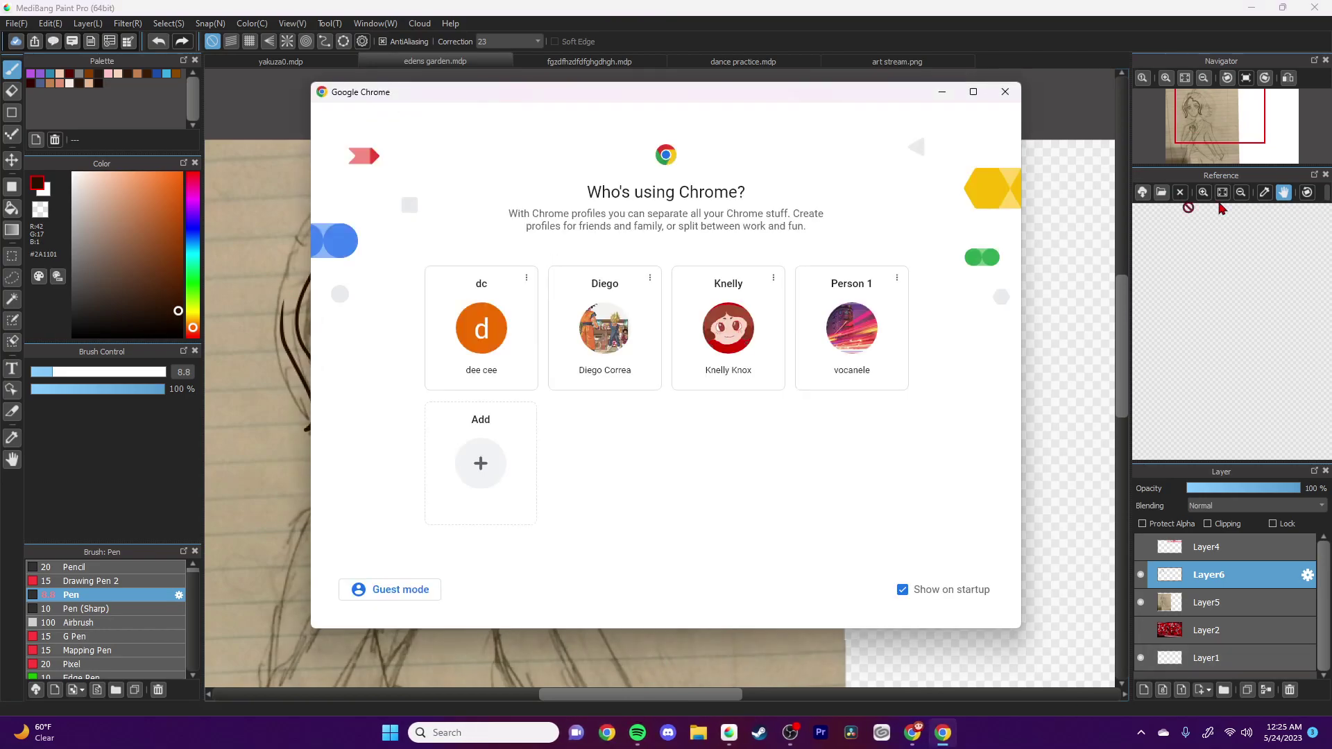
{"action": "left_click", "coordinate": [843, 336]}
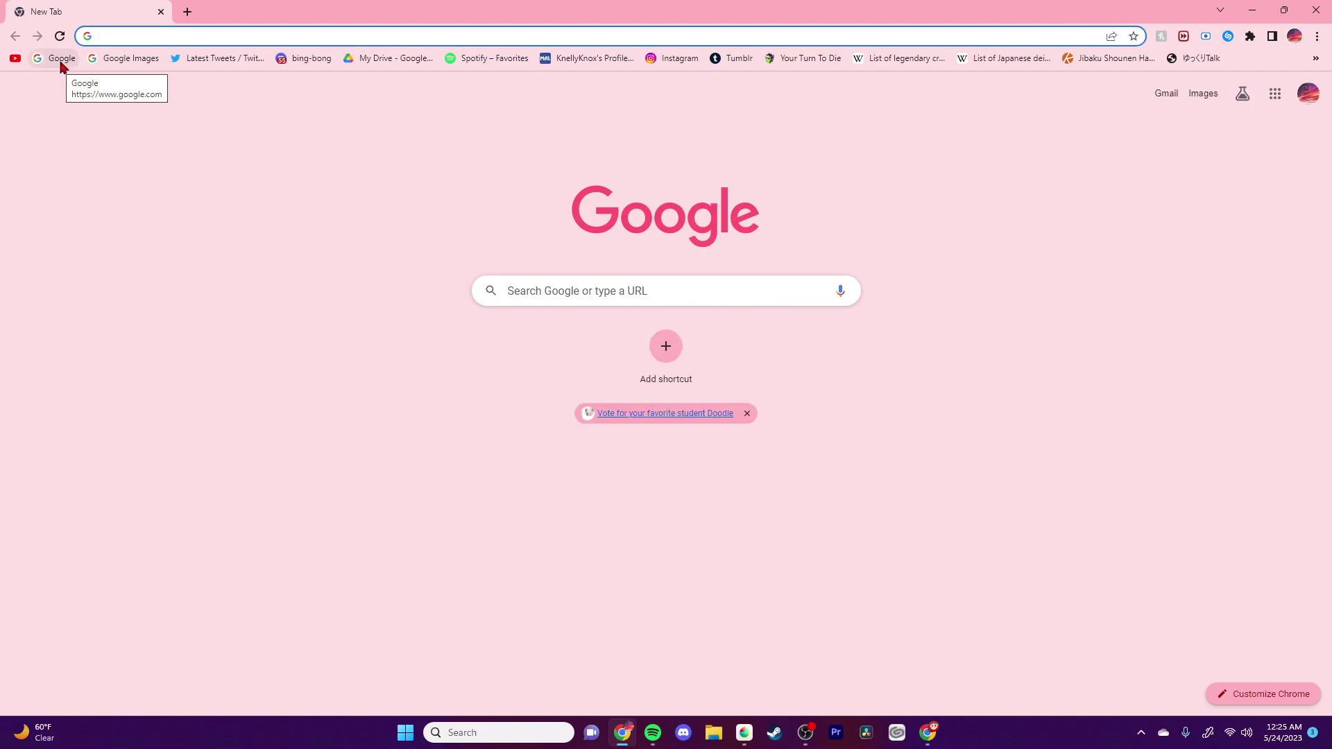
{"action": "left_click", "coordinate": [120, 63]}
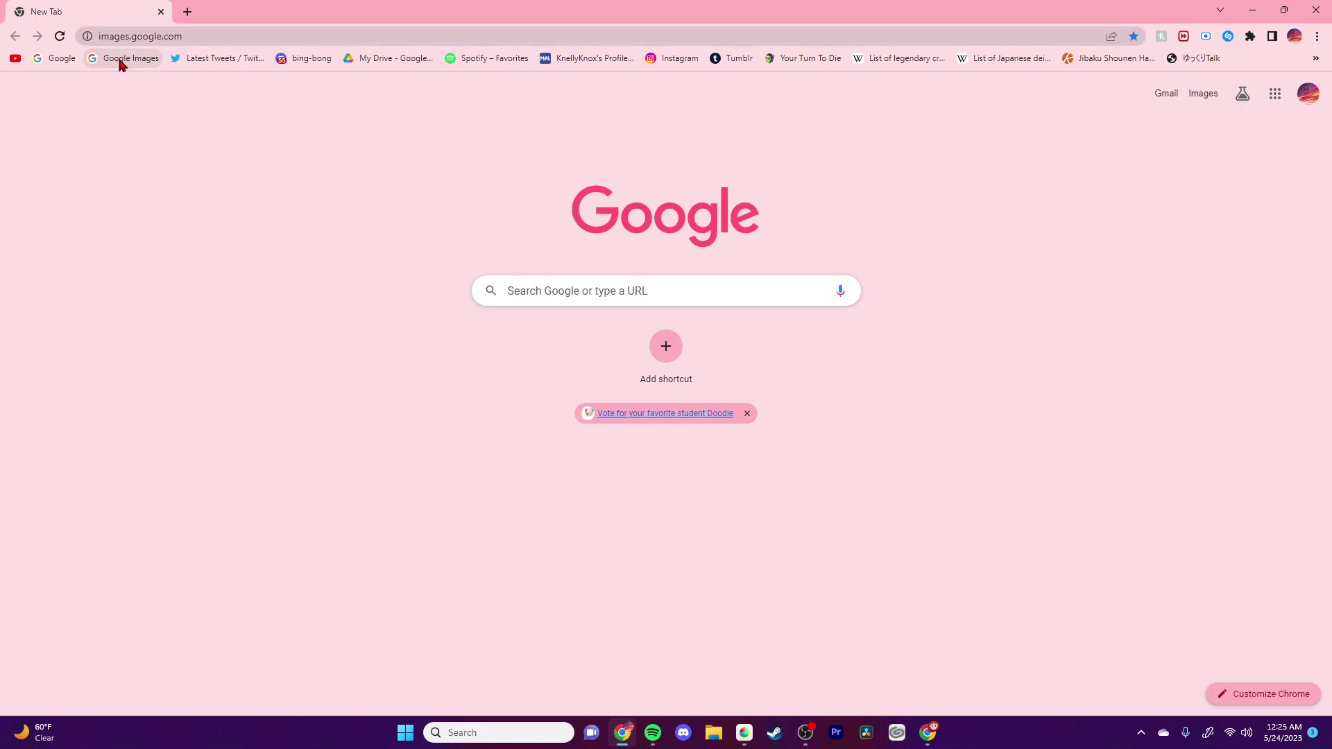
{"action": "type", "text": "dami"}
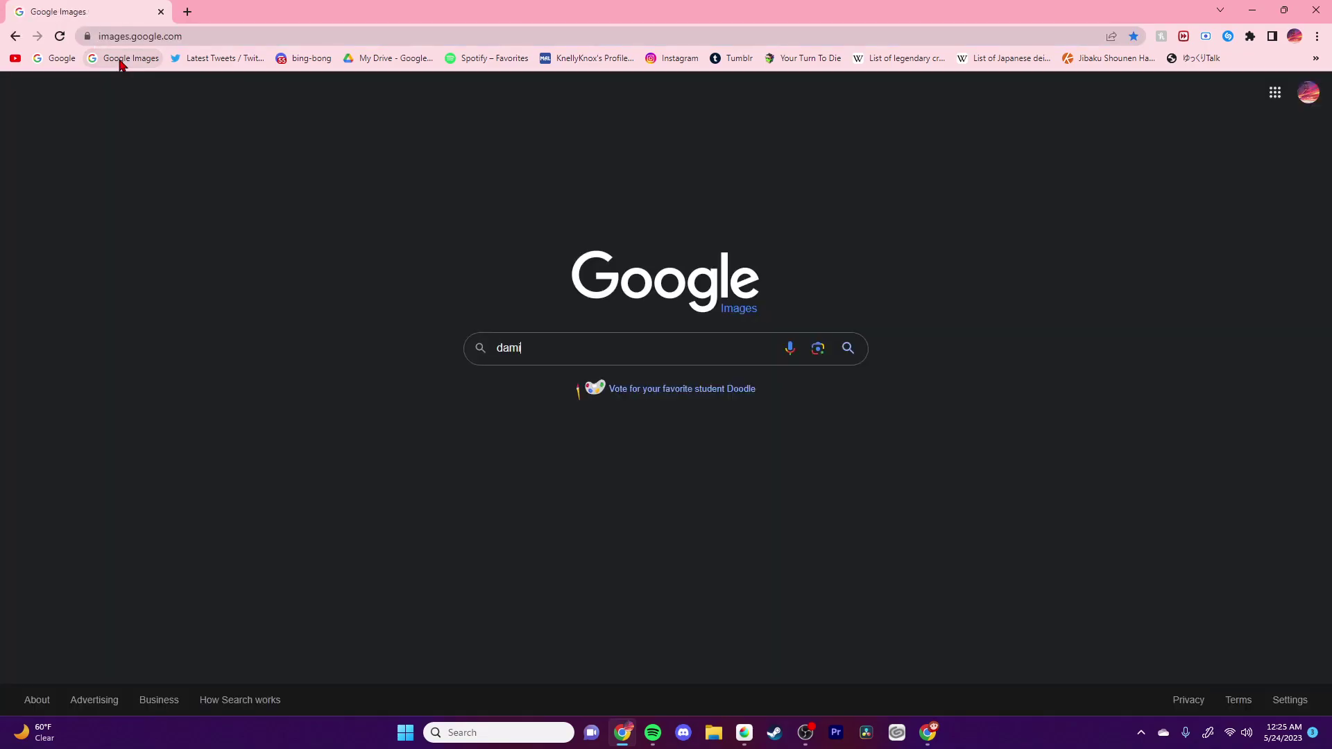
{"action": "type", "text": "an"}
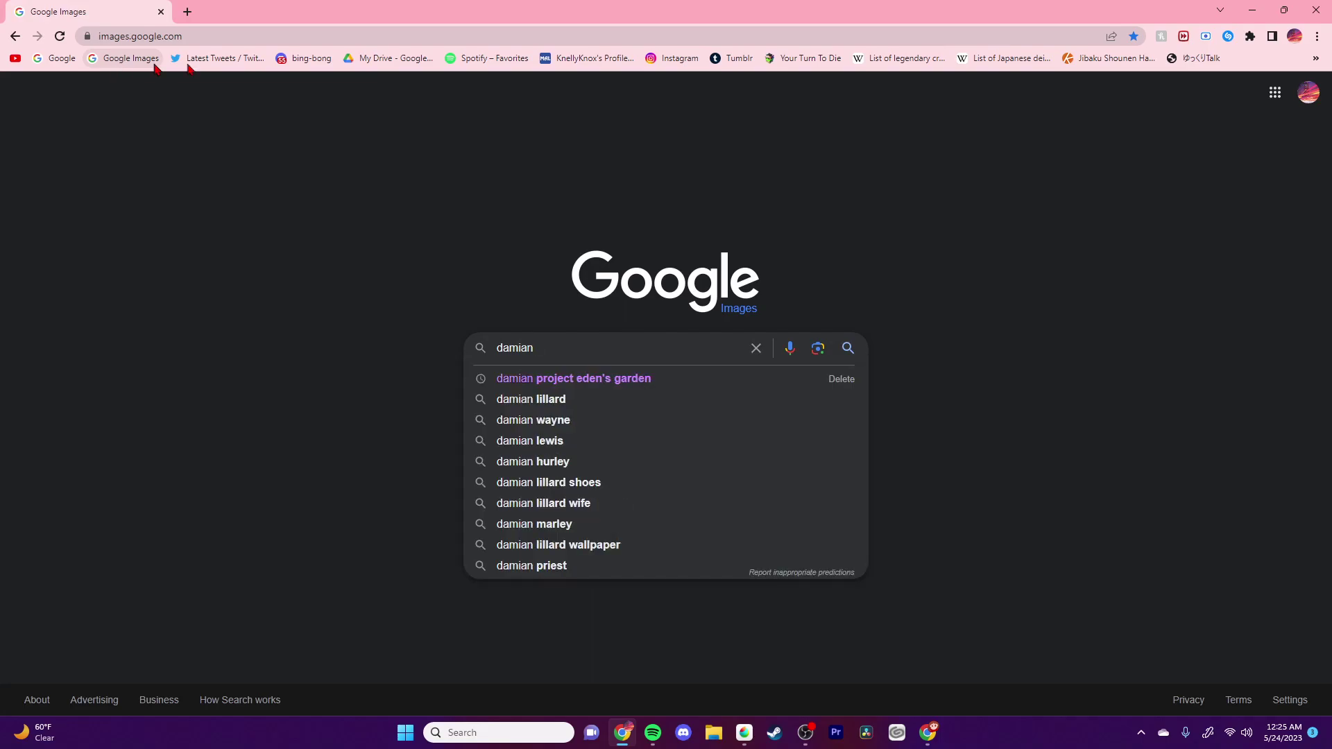
{"action": "left_click", "coordinate": [525, 381]}
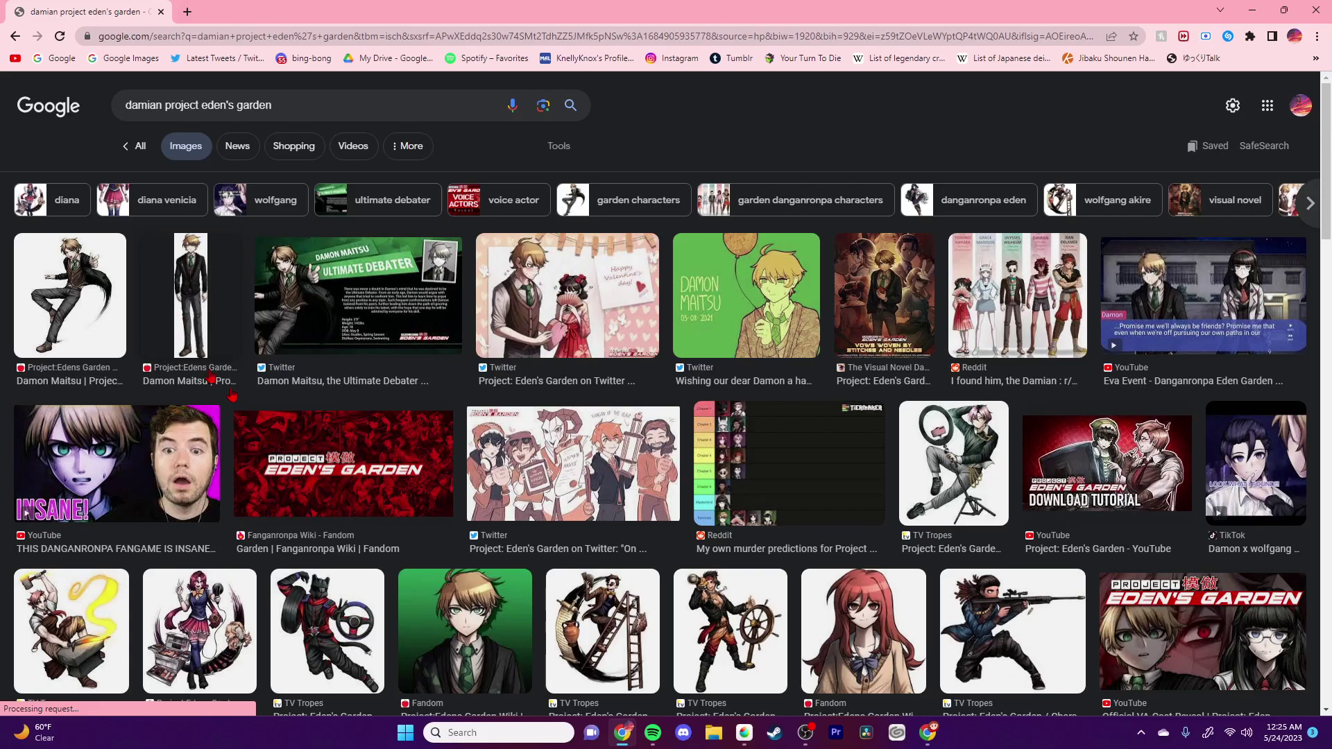
{"action": "left_click", "coordinate": [1315, 10]}
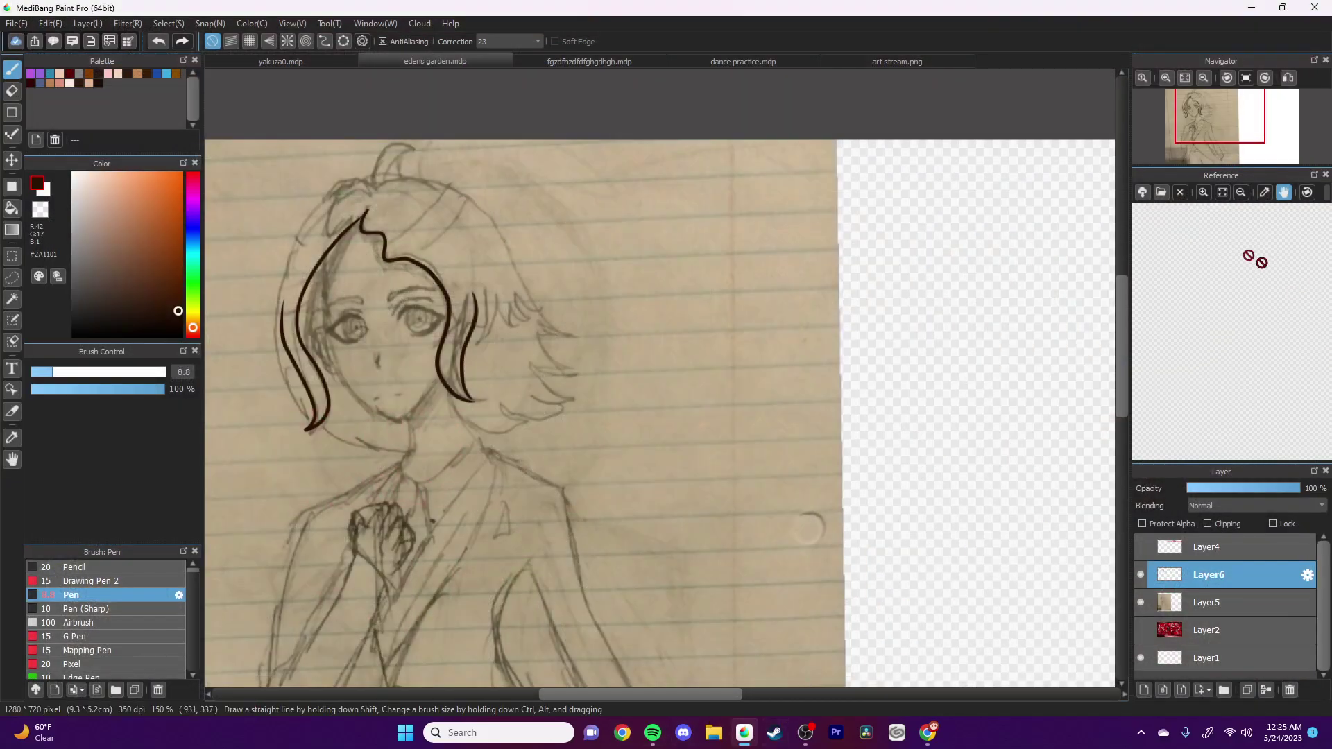
{"action": "left_click", "coordinate": [1160, 192]}
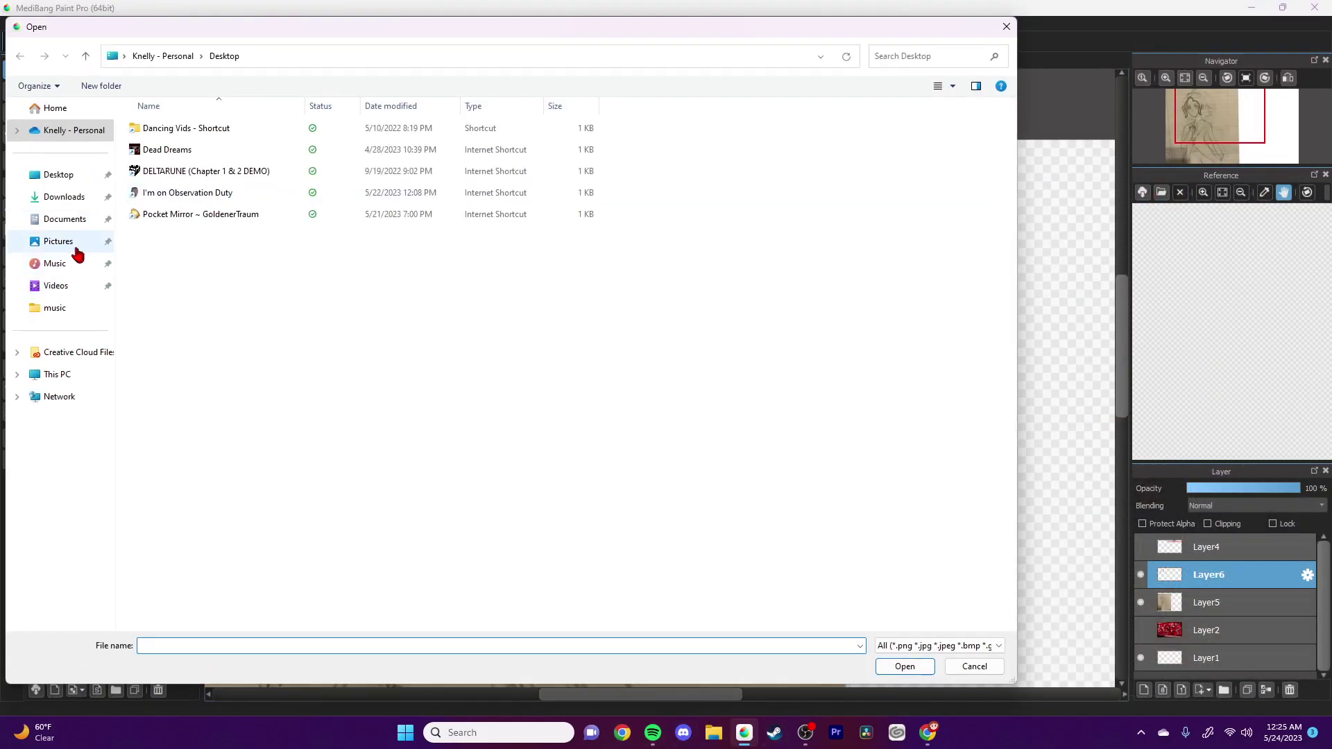
{"action": "left_click", "coordinate": [69, 242]}
{"action": "double_click", "coordinate": [385, 149]}
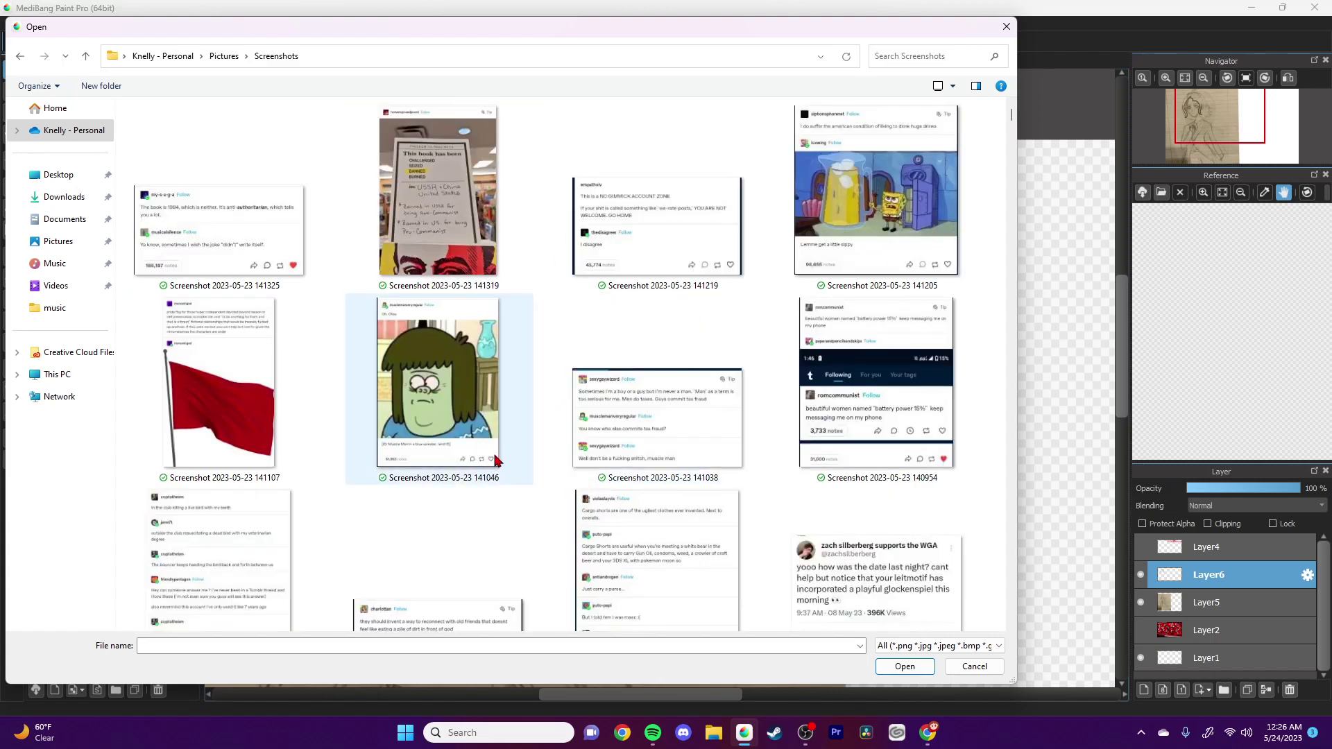
{"action": "scroll", "coordinate": [491, 459], "scroll_direction": "down", "scroll_amount": 5}
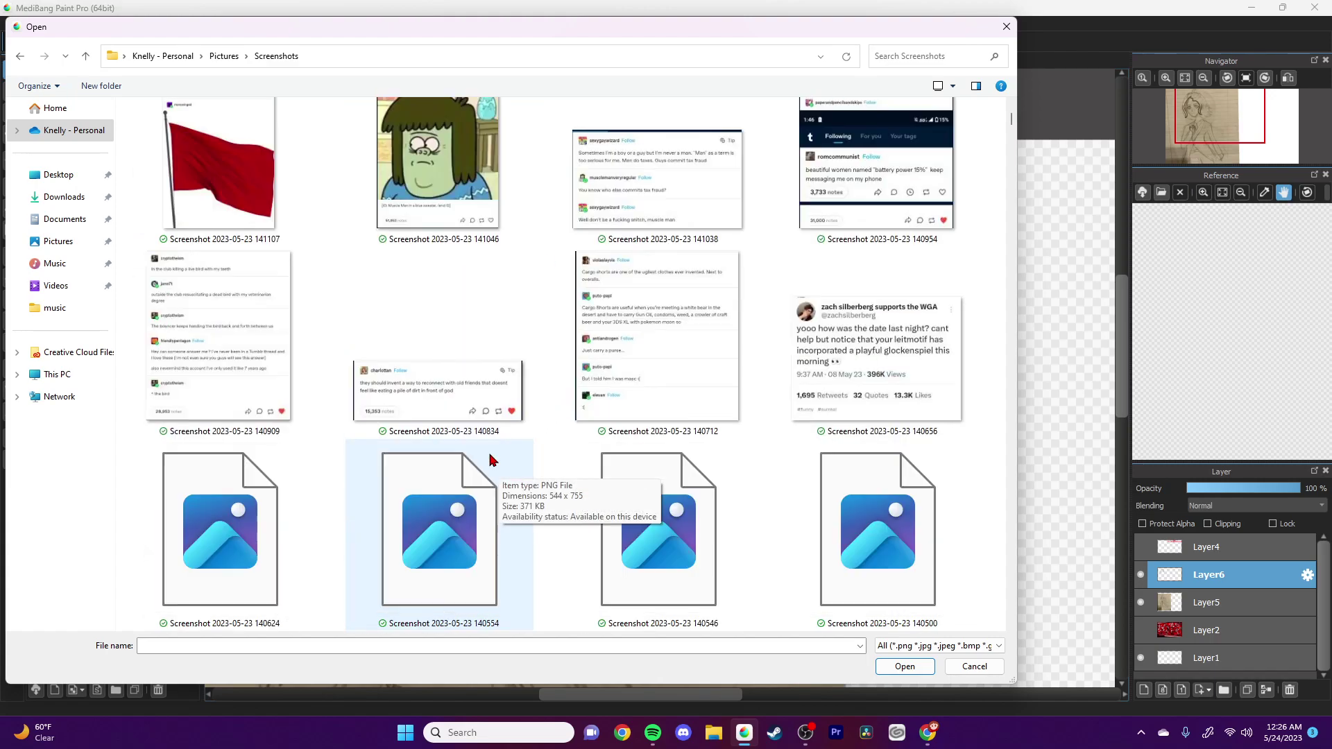
{"action": "scroll", "coordinate": [491, 446], "scroll_direction": "down", "scroll_amount": 5}
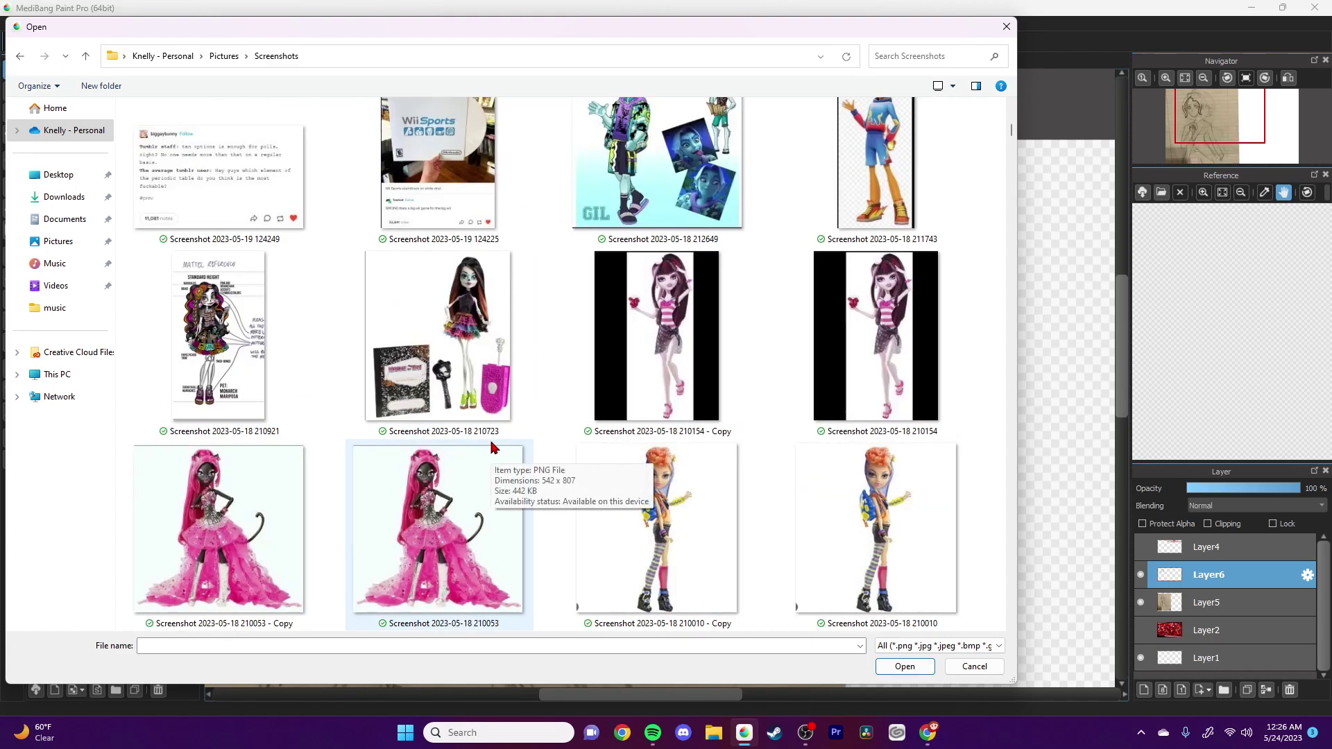
{"action": "scroll", "coordinate": [491, 446], "scroll_direction": "down", "scroll_amount": 7}
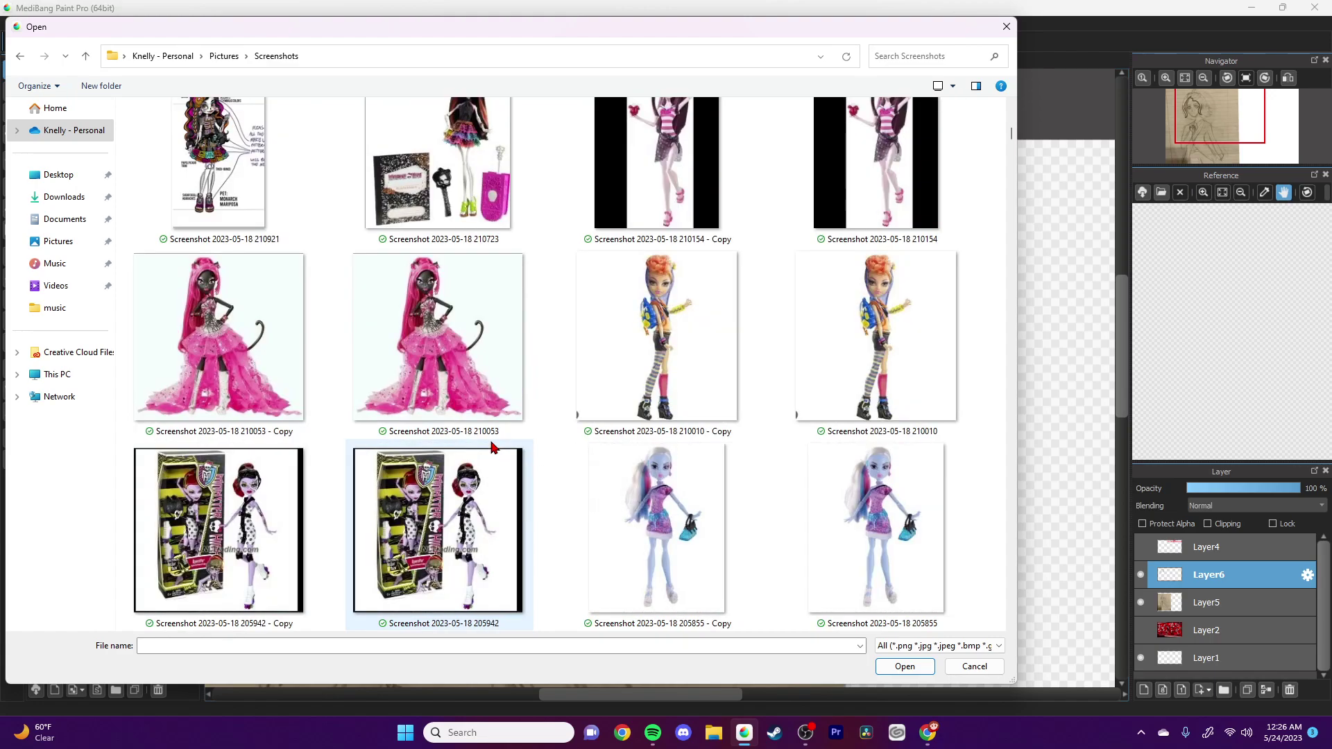
{"action": "scroll", "coordinate": [491, 446], "scroll_direction": "down", "scroll_amount": 4}
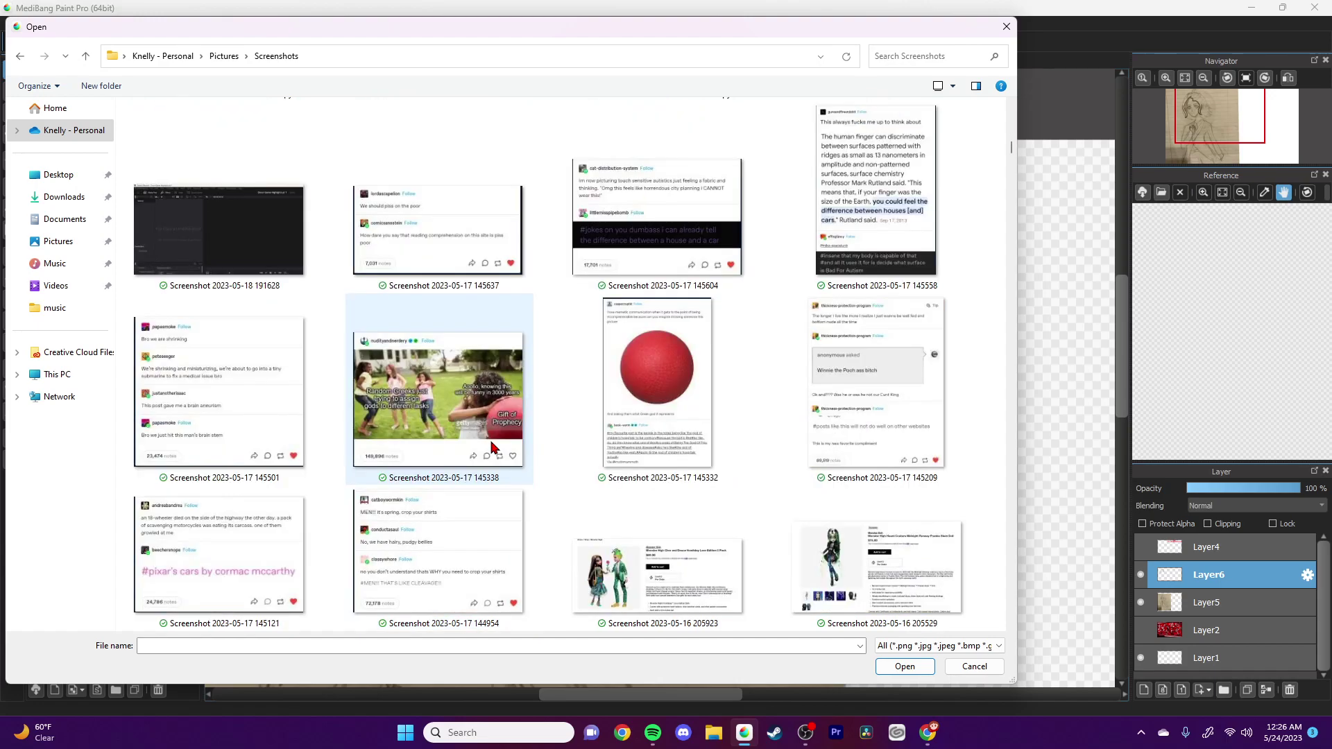
{"action": "scroll", "coordinate": [491, 444], "scroll_direction": "down", "scroll_amount": 7}
{"action": "scroll", "coordinate": [494, 446], "scroll_direction": "down", "scroll_amount": 10}
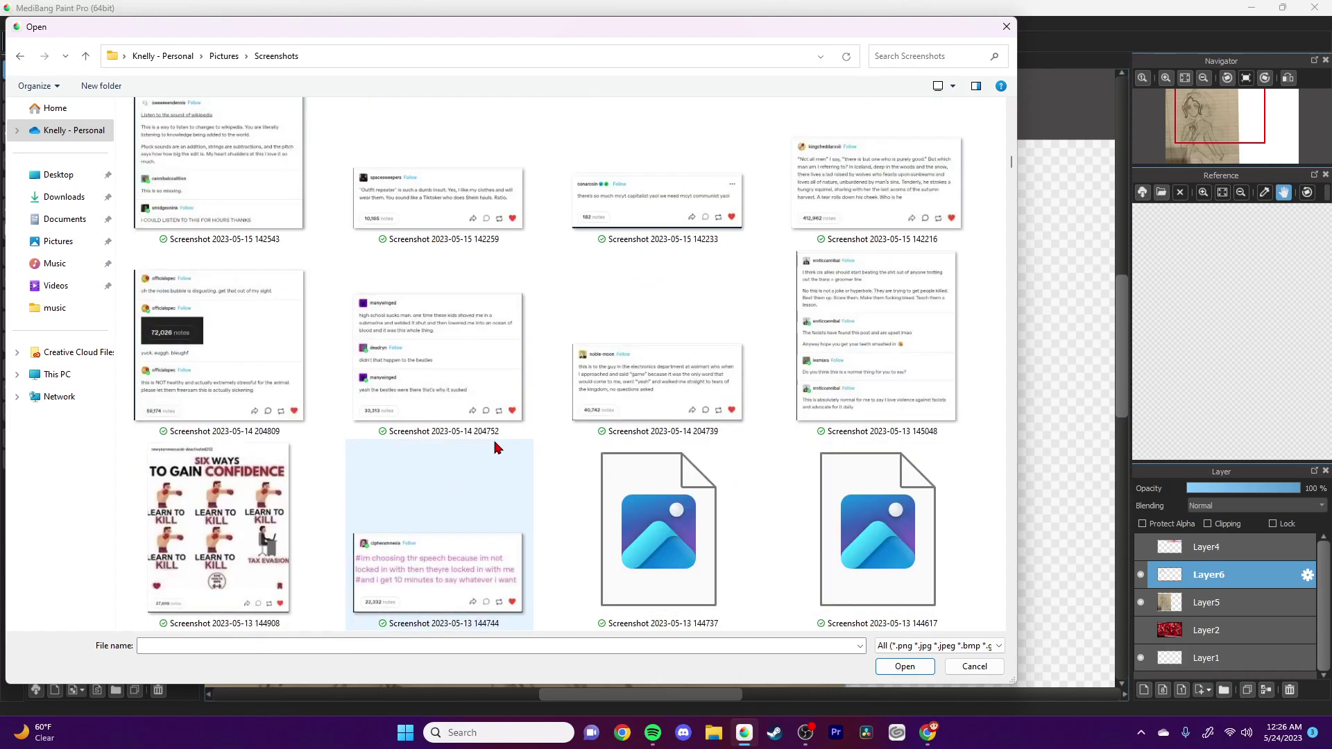
{"action": "scroll", "coordinate": [494, 447], "scroll_direction": "down", "scroll_amount": 10}
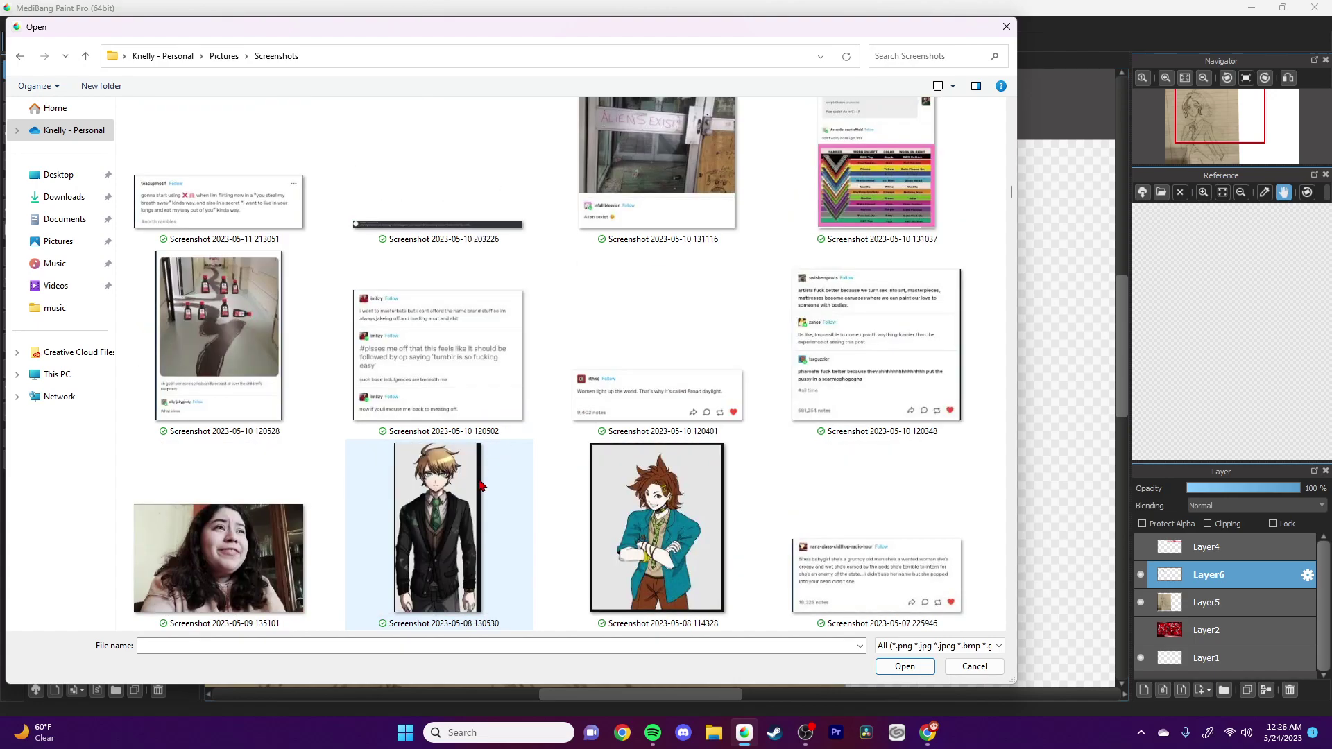
{"action": "double_click", "coordinate": [480, 484]}
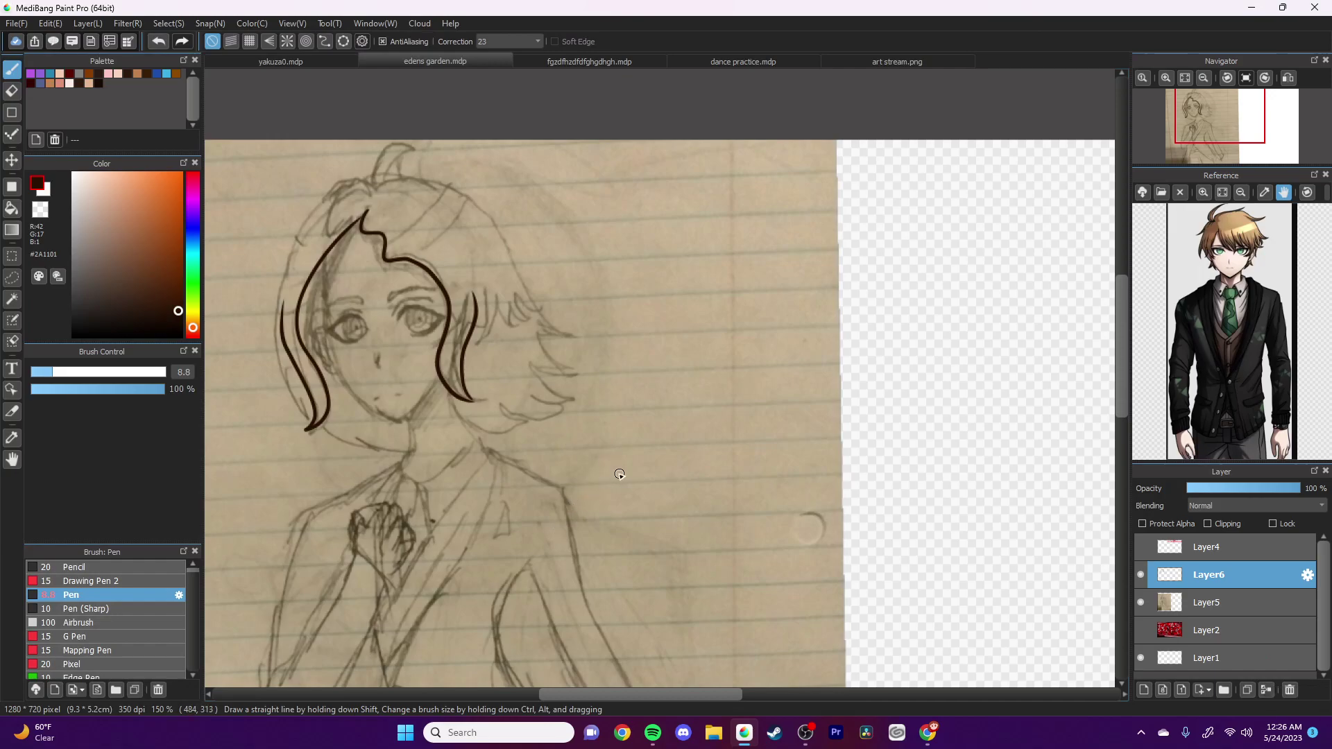
Step: Ink the outer hair contour beside the face on Layer6, including its pointed tip, and the jawline from the hairline to the chin
{"action": "scroll", "coordinate": [300, 275], "scroll_direction": "up", "scroll_amount": 3}
{"action": "mouse_move", "coordinate": [441, 108]}
{"action": "left_mouse_down"}
{"action": "mouse_move", "coordinate": [403, 106]}
{"action": "mouse_move", "coordinate": [348, 132]}
{"action": "mouse_move", "coordinate": [286, 210]}
{"action": "mouse_move", "coordinate": [254, 319]}
{"action": "mouse_move", "coordinate": [245, 433]}
{"action": "mouse_move", "coordinate": [294, 575]}
{"action": "left_mouse_up"}
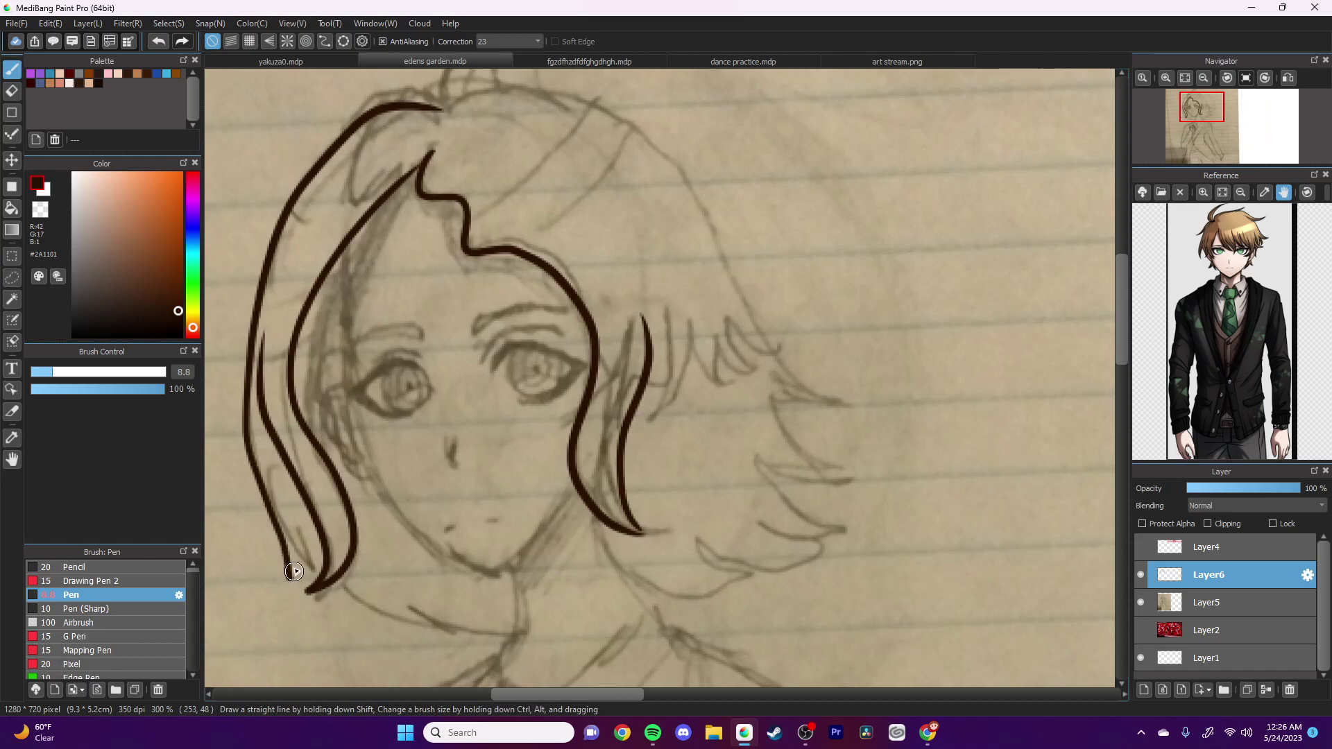
{"action": "mouse_move", "coordinate": [350, 244]}
{"action": "left_mouse_down"}
{"action": "mouse_move", "coordinate": [333, 340]}
{"action": "mouse_move", "coordinate": [348, 432]}
{"action": "mouse_move", "coordinate": [398, 513]}
{"action": "mouse_move", "coordinate": [503, 573]}
{"action": "left_mouse_up"}
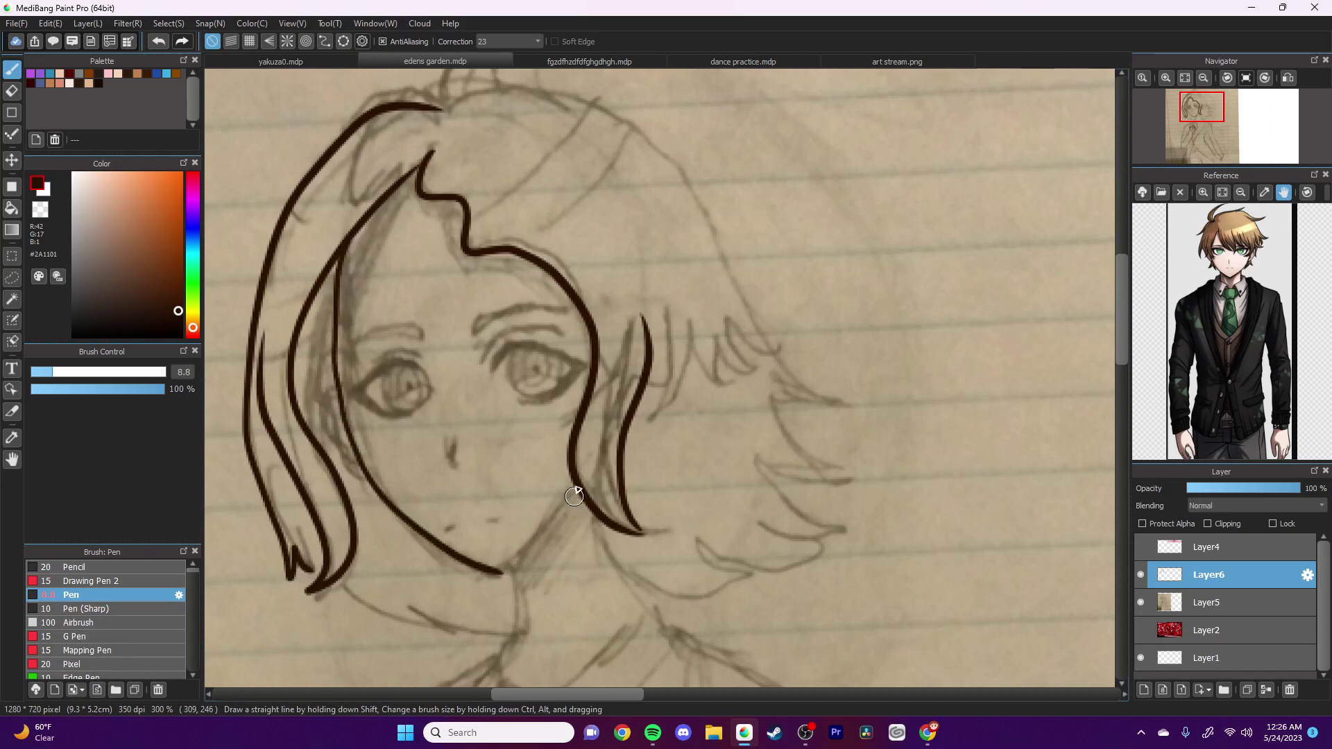
{"action": "left_click_drag", "start_coordinate": [579, 484], "coordinate": [497, 573]}
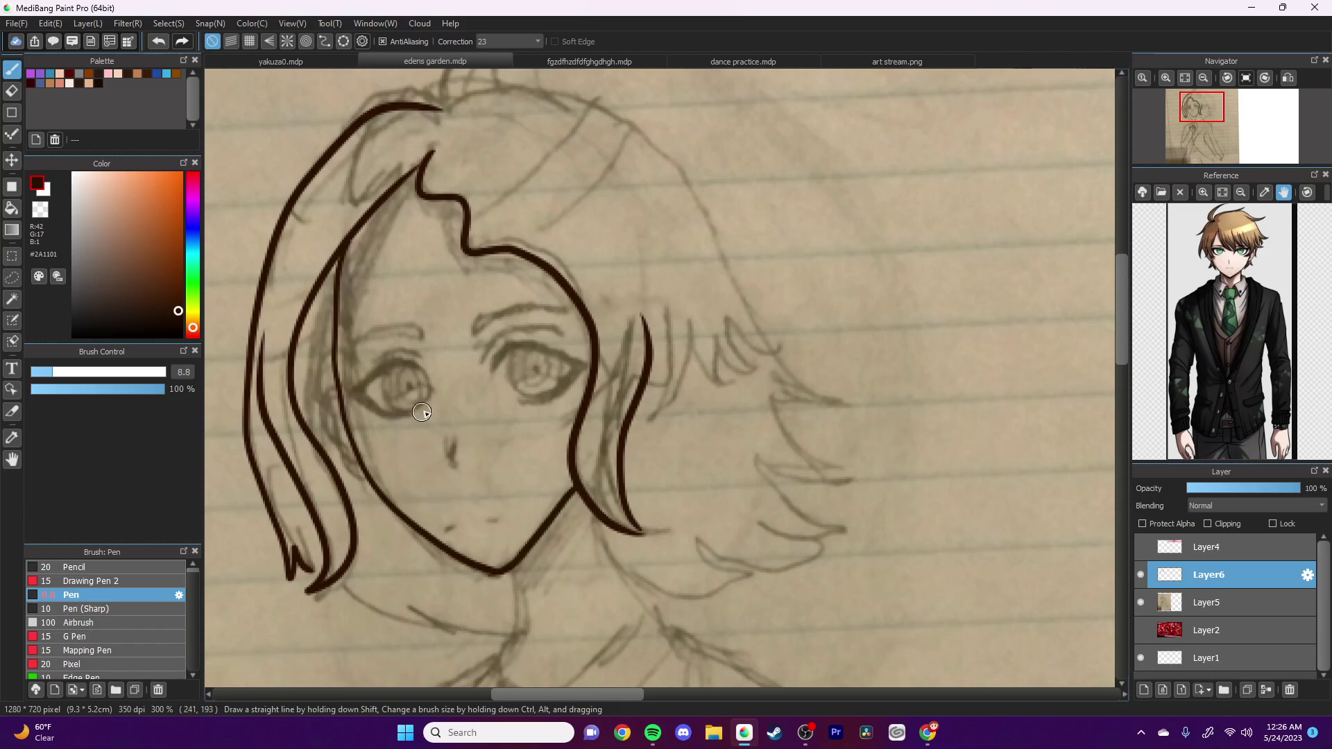
Step: Ink the facial features over the sketch: nose, mouth marks, upper and lower lids of both eyes, and the eyelid creases
{"action": "scroll", "coordinate": [418, 414], "scroll_direction": "up", "scroll_amount": 2}
{"action": "left_click_drag", "start_coordinate": [490, 472], "coordinate": [483, 525]}
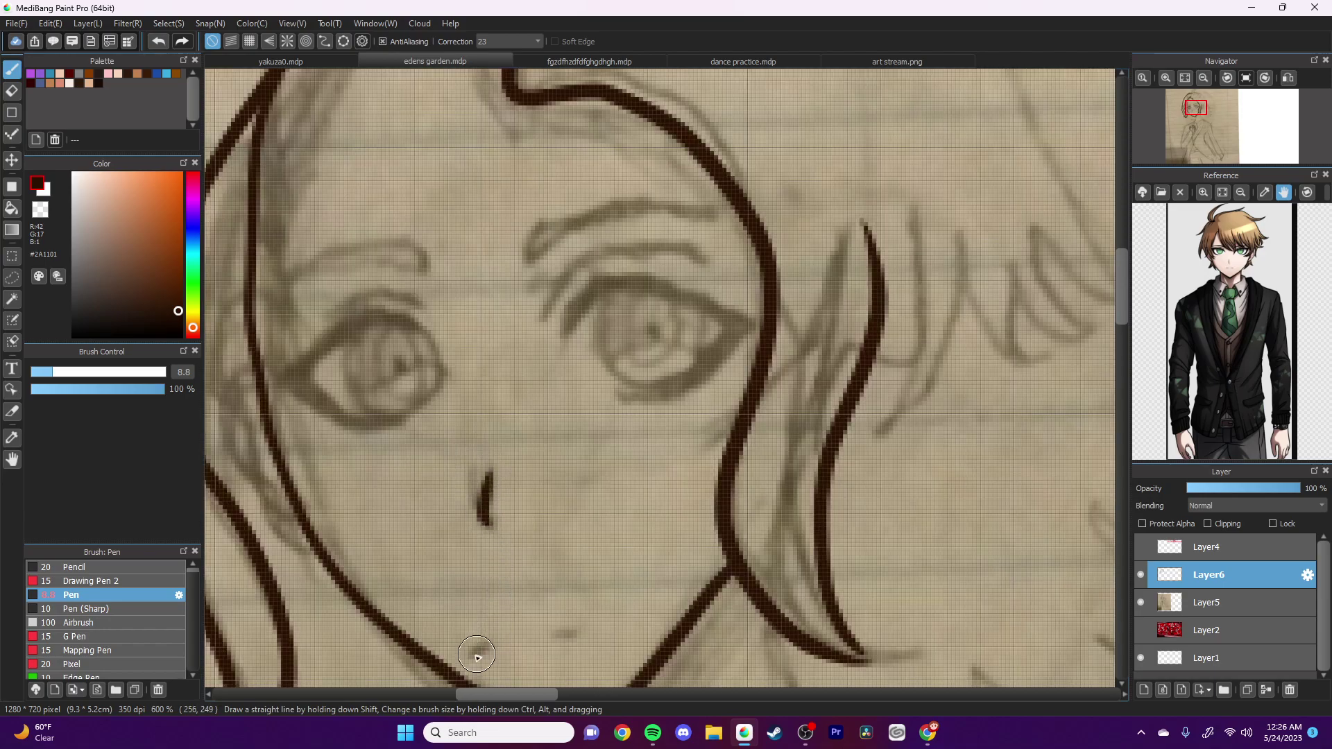
{"action": "left_click_drag", "start_coordinate": [470, 655], "coordinate": [587, 632]}
{"action": "mouse_move", "coordinate": [568, 323]}
{"action": "left_mouse_down"}
{"action": "mouse_move", "coordinate": [618, 275]}
{"action": "mouse_move", "coordinate": [749, 324]}
{"action": "mouse_move", "coordinate": [739, 342]}
{"action": "mouse_move", "coordinate": [624, 397]}
{"action": "left_mouse_up"}
{"action": "mouse_move", "coordinate": [430, 326]}
{"action": "left_mouse_down"}
{"action": "mouse_move", "coordinate": [391, 311]}
{"action": "mouse_move", "coordinate": [333, 334]}
{"action": "mouse_move", "coordinate": [286, 375]}
{"action": "mouse_move", "coordinate": [302, 366]}
{"action": "mouse_move", "coordinate": [284, 380]}
{"action": "mouse_move", "coordinate": [379, 426]}
{"action": "left_mouse_up"}
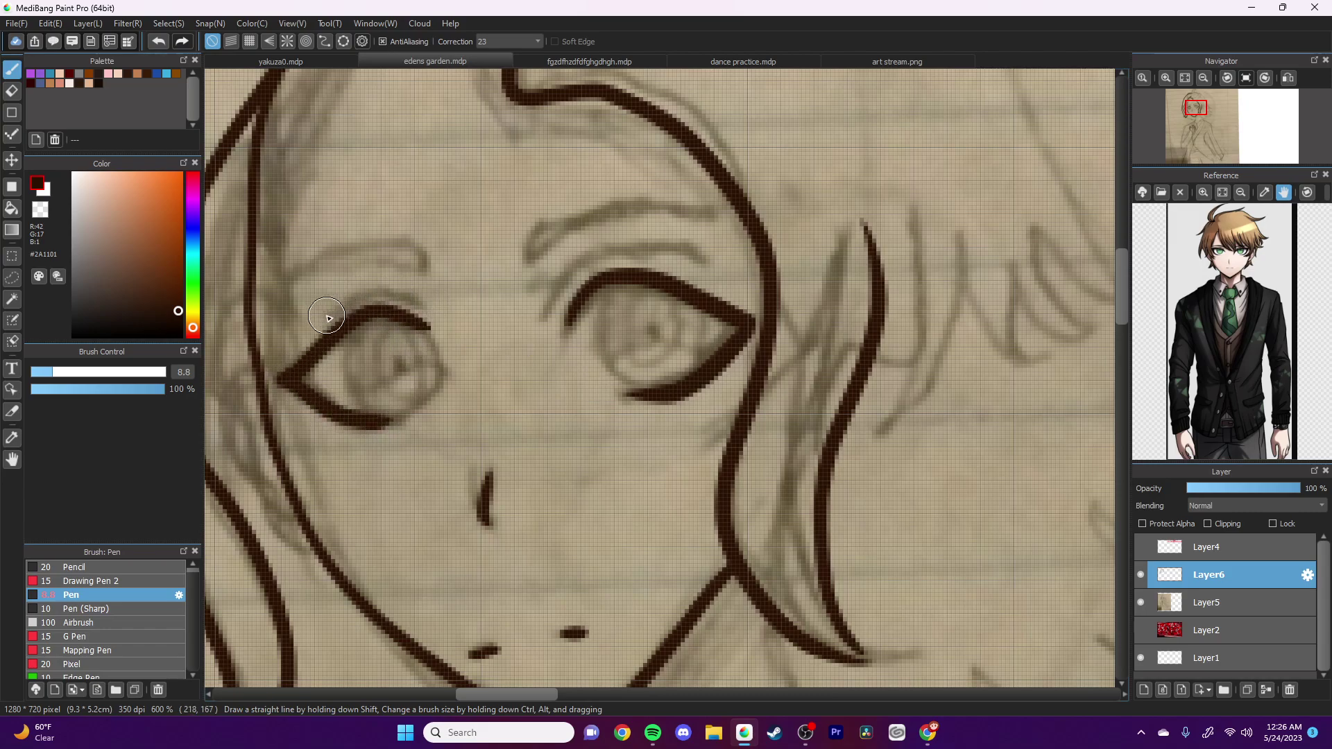
{"action": "mouse_move", "coordinate": [328, 314]}
{"action": "left_mouse_down"}
{"action": "mouse_move", "coordinate": [366, 288]}
{"action": "mouse_move", "coordinate": [425, 300]}
{"action": "left_mouse_up"}
{"action": "mouse_move", "coordinate": [561, 303]}
{"action": "left_mouse_down"}
{"action": "mouse_move", "coordinate": [571, 272]}
{"action": "mouse_move", "coordinate": [621, 247]}
{"action": "left_mouse_up"}
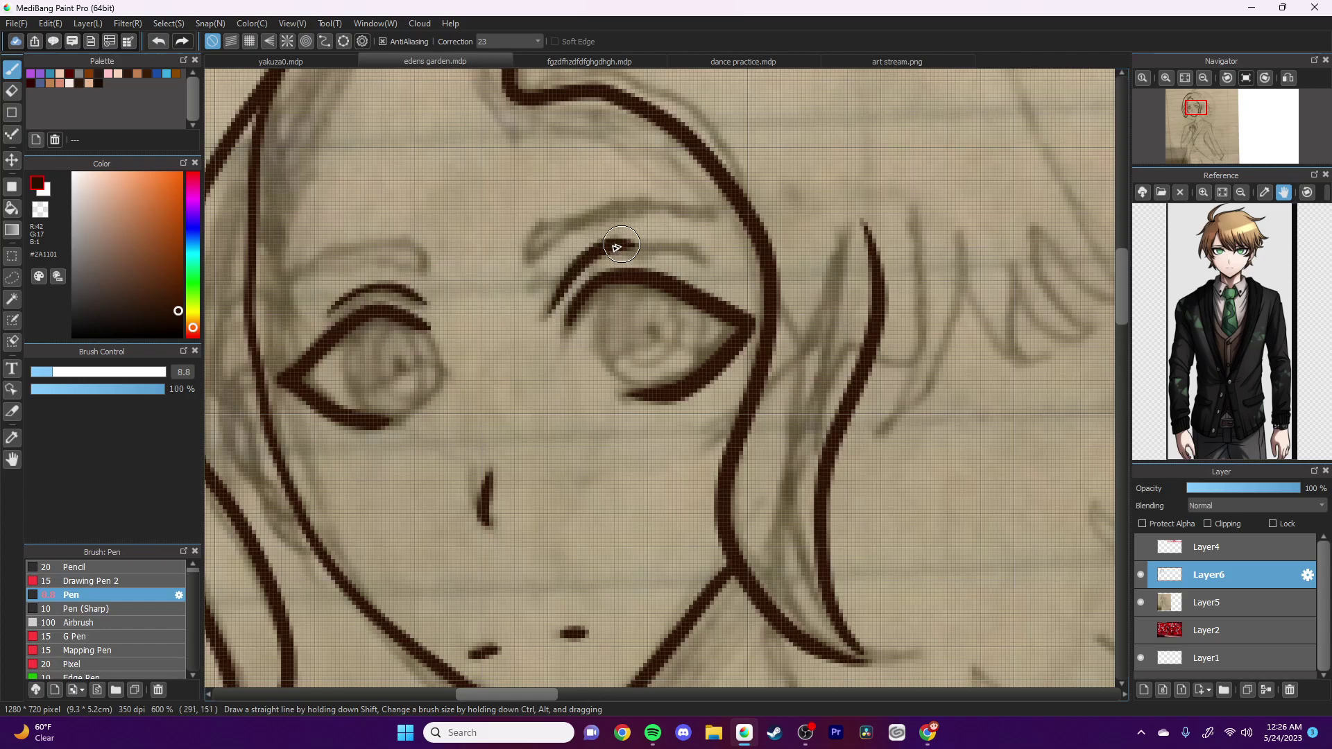
Step: Ink the round irises inside both eyes and the ear between the face outline and the front hair strand
{"action": "scroll", "coordinate": [440, 231], "scroll_direction": "down", "scroll_amount": 3}
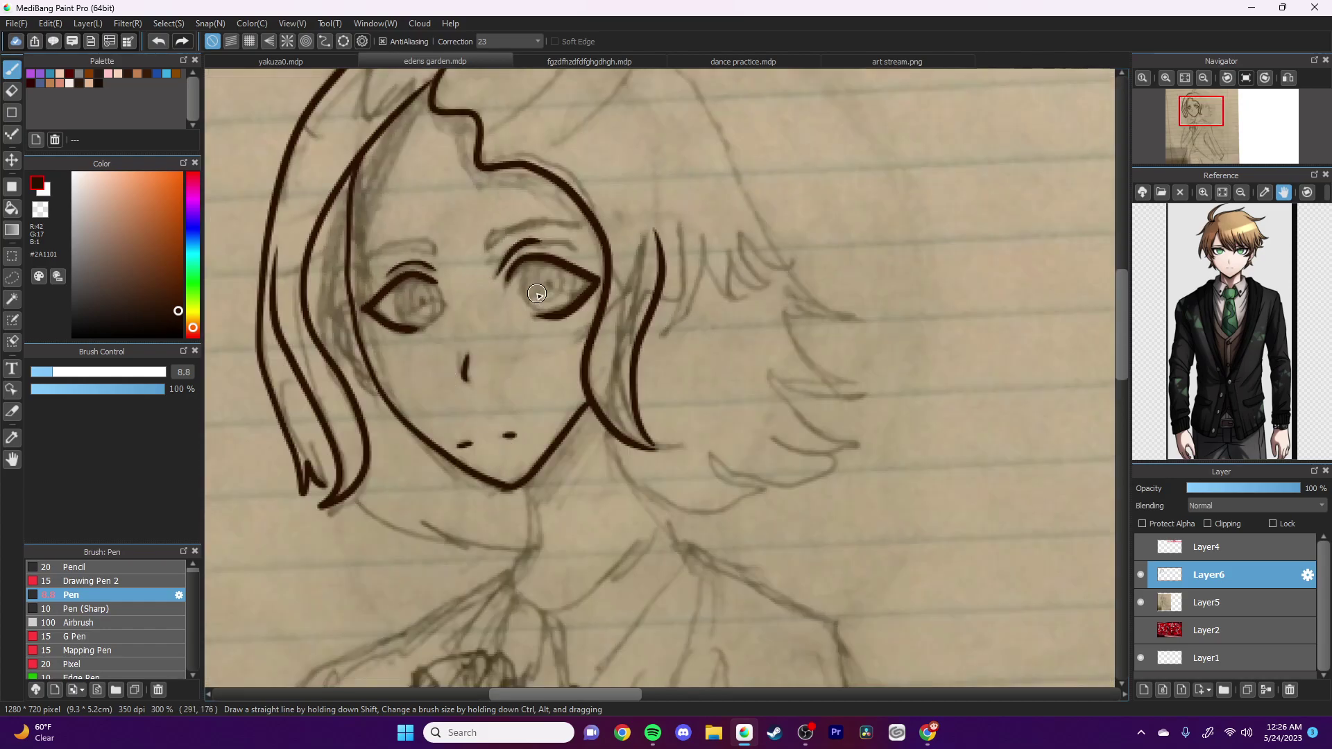
{"action": "scroll", "coordinate": [537, 294], "scroll_direction": "up", "scroll_amount": 3}
{"action": "mouse_move", "coordinate": [530, 219]}
{"action": "left_mouse_down"}
{"action": "mouse_move", "coordinate": [520, 321]}
{"action": "mouse_move", "coordinate": [632, 291]}
{"action": "left_mouse_up"}
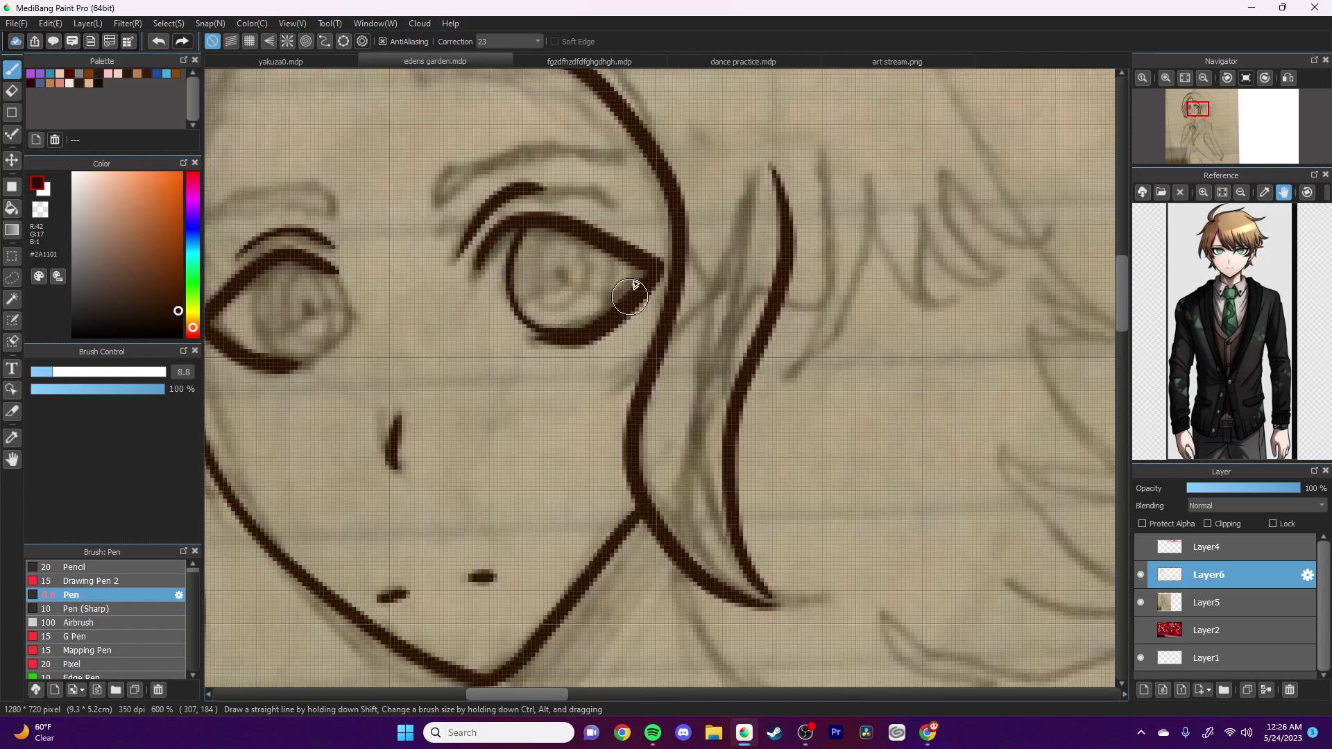
{"action": "key", "text": "ctrl+z"}
{"action": "mouse_move", "coordinate": [262, 270]}
{"action": "left_mouse_down"}
{"action": "mouse_move", "coordinate": [261, 347]}
{"action": "mouse_move", "coordinate": [300, 366]}
{"action": "left_mouse_up"}
{"action": "mouse_move", "coordinate": [338, 275]}
{"action": "left_mouse_down"}
{"action": "mouse_move", "coordinate": [347, 337]}
{"action": "mouse_move", "coordinate": [309, 368]}
{"action": "left_mouse_up"}
{"action": "scroll", "coordinate": [309, 369], "scroll_direction": "down", "scroll_amount": 2}
{"action": "left_click_drag", "start_coordinate": [573, 697], "coordinate": [540, 696]}
{"action": "mouse_move", "coordinate": [458, 339]}
{"action": "left_mouse_down"}
{"action": "mouse_move", "coordinate": [425, 357]}
{"action": "mouse_move", "coordinate": [450, 415]}
{"action": "mouse_move", "coordinate": [478, 432]}
{"action": "left_mouse_up"}
{"action": "scroll", "coordinate": [565, 463], "scroll_direction": "down", "scroll_amount": 2}
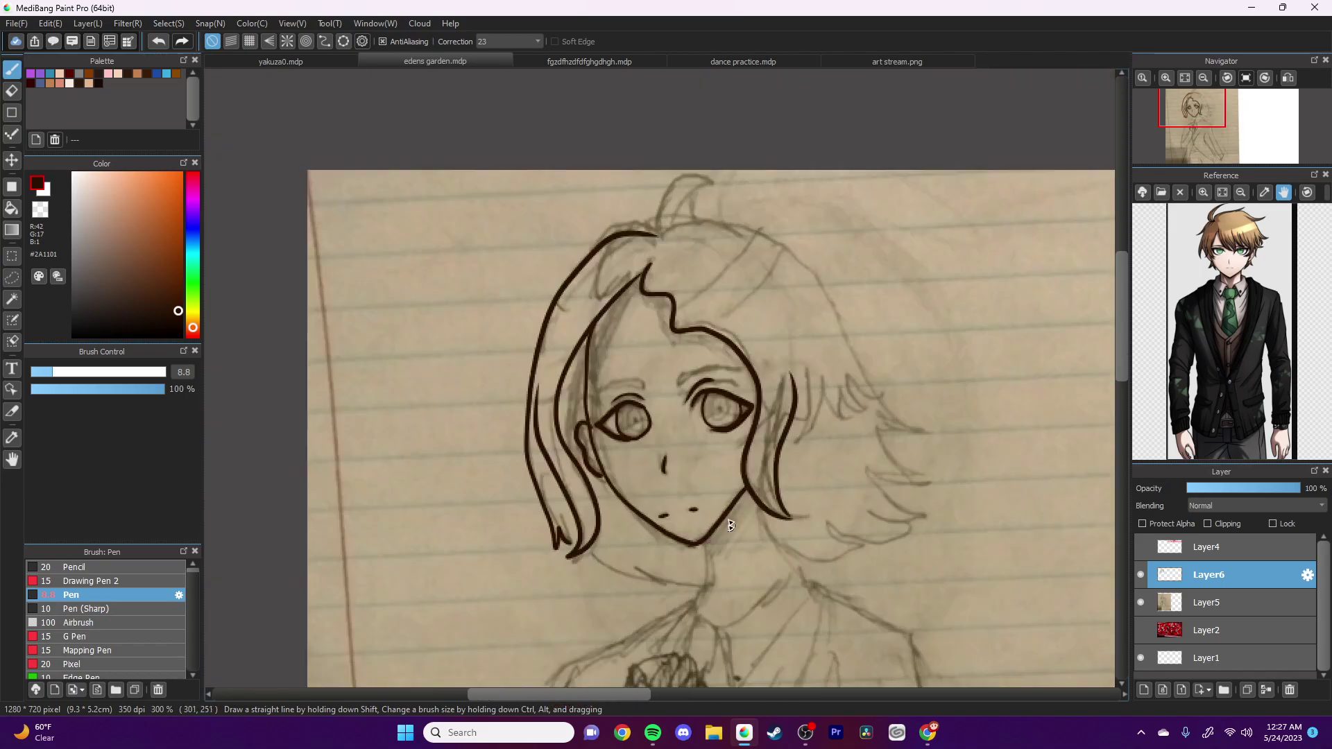
Step: Ink the hair contour from the crown to the spiky ends, plus both neck lines and the jagged hair behind the neck
{"action": "mouse_move", "coordinate": [659, 235]}
{"action": "left_mouse_down"}
{"action": "mouse_move", "coordinate": [724, 220]}
{"action": "mouse_move", "coordinate": [764, 232]}
{"action": "mouse_move", "coordinate": [889, 409]}
{"action": "mouse_move", "coordinate": [920, 419]}
{"action": "mouse_move", "coordinate": [872, 425]}
{"action": "mouse_move", "coordinate": [924, 476]}
{"action": "mouse_move", "coordinate": [885, 479]}
{"action": "mouse_move", "coordinate": [929, 512]}
{"action": "mouse_move", "coordinate": [848, 569]}
{"action": "mouse_move", "coordinate": [822, 559]}
{"action": "left_mouse_up"}
{"action": "scroll", "coordinate": [1028, 374], "scroll_direction": "down", "scroll_amount": 3}
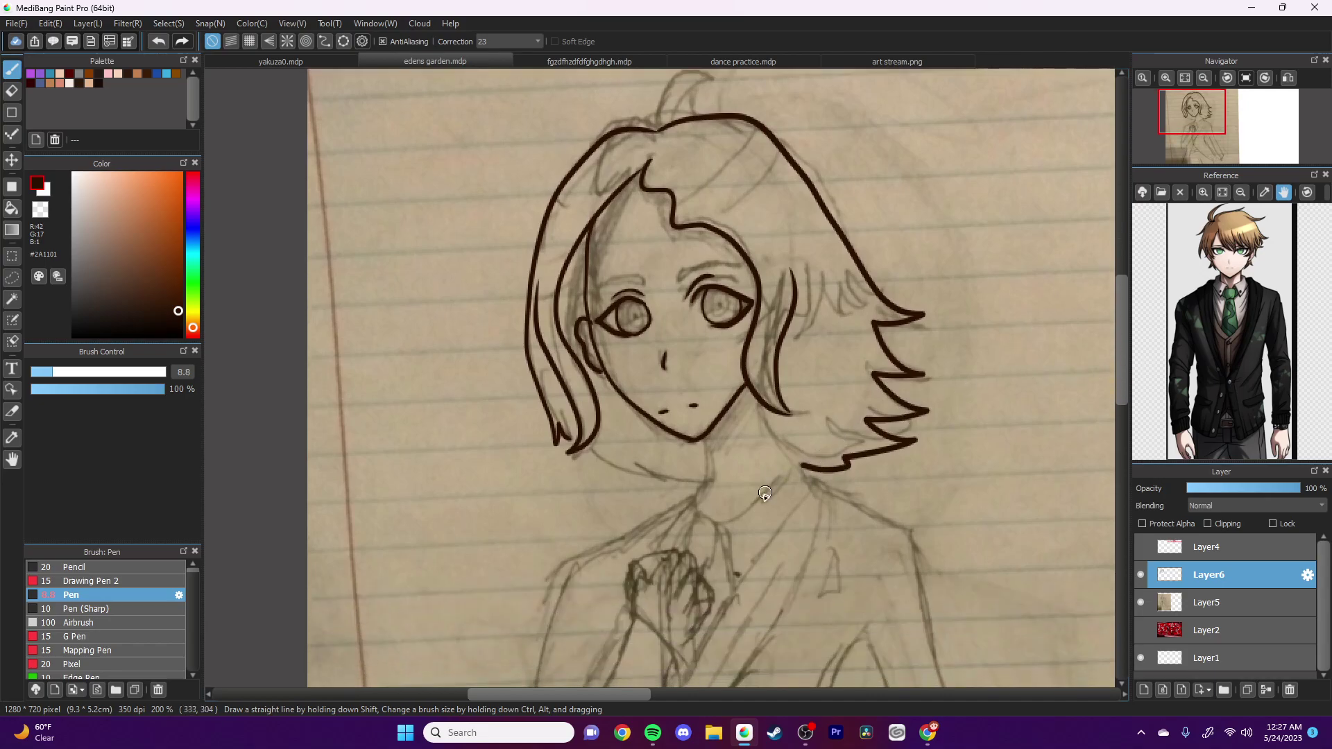
{"action": "scroll", "coordinate": [759, 494], "scroll_direction": "up", "scroll_amount": 2}
{"action": "mouse_move", "coordinate": [652, 378]}
{"action": "left_mouse_down"}
{"action": "mouse_move", "coordinate": [645, 470]}
{"action": "mouse_move", "coordinate": [624, 512]}
{"action": "left_mouse_up"}
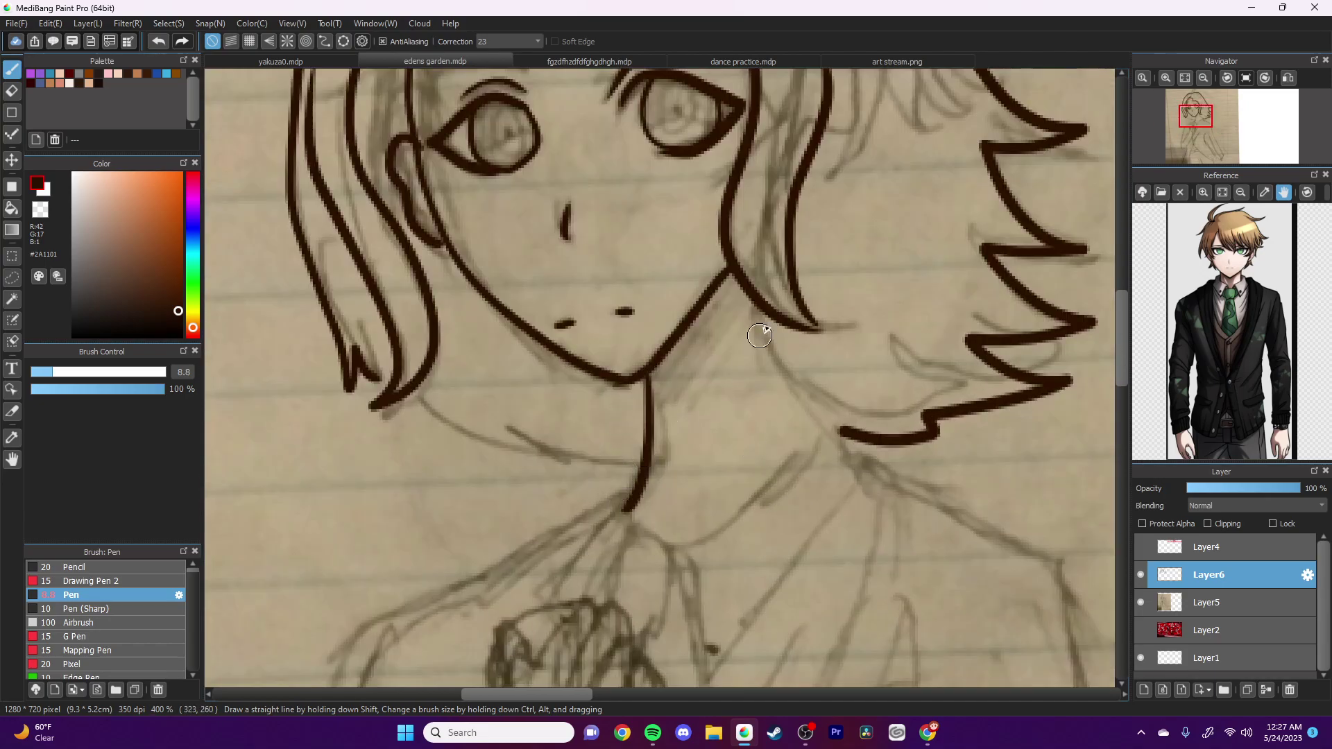
{"action": "mouse_move", "coordinate": [759, 297]}
{"action": "left_mouse_down"}
{"action": "mouse_move", "coordinate": [779, 378]}
{"action": "mouse_move", "coordinate": [861, 458]}
{"action": "left_mouse_up"}
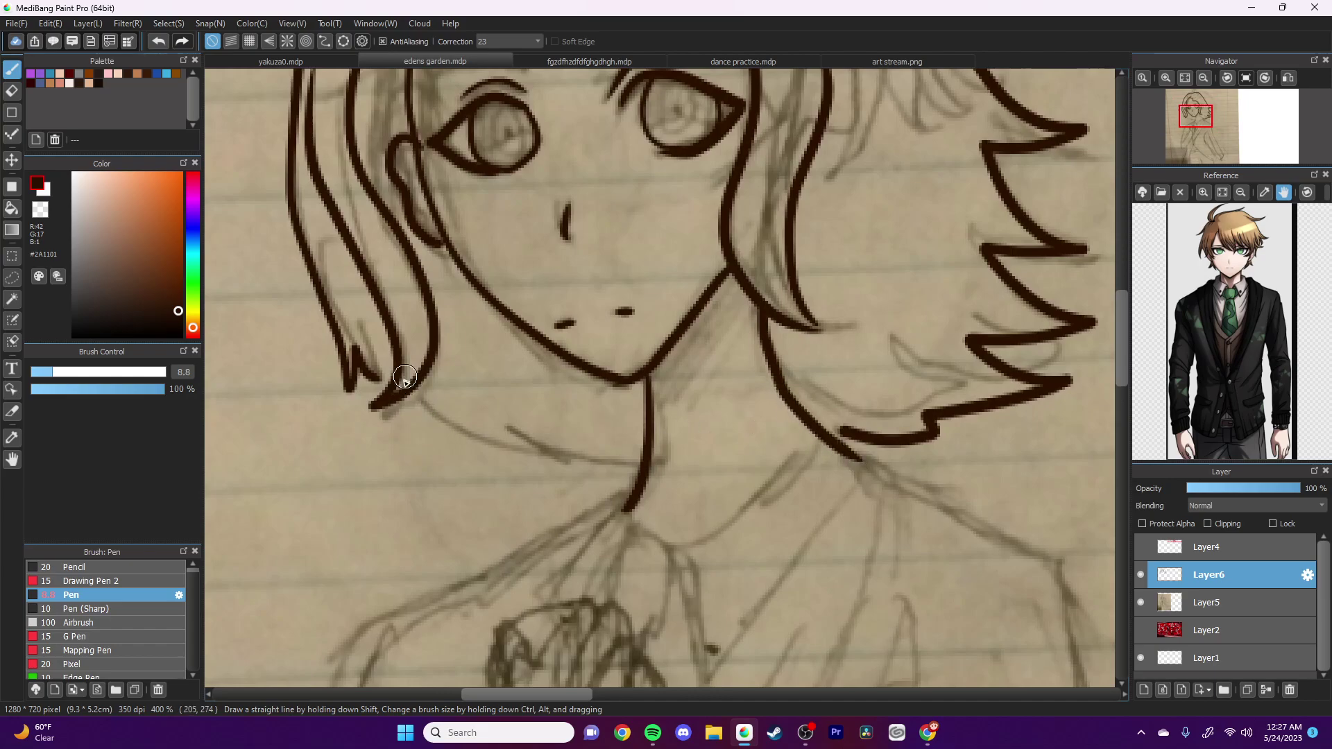
{"action": "mouse_move", "coordinate": [414, 405]}
{"action": "left_mouse_down"}
{"action": "mouse_move", "coordinate": [496, 458]}
{"action": "mouse_move", "coordinate": [473, 431]}
{"action": "mouse_move", "coordinate": [613, 478]}
{"action": "mouse_move", "coordinate": [581, 461]}
{"action": "mouse_move", "coordinate": [637, 469]}
{"action": "left_mouse_up"}
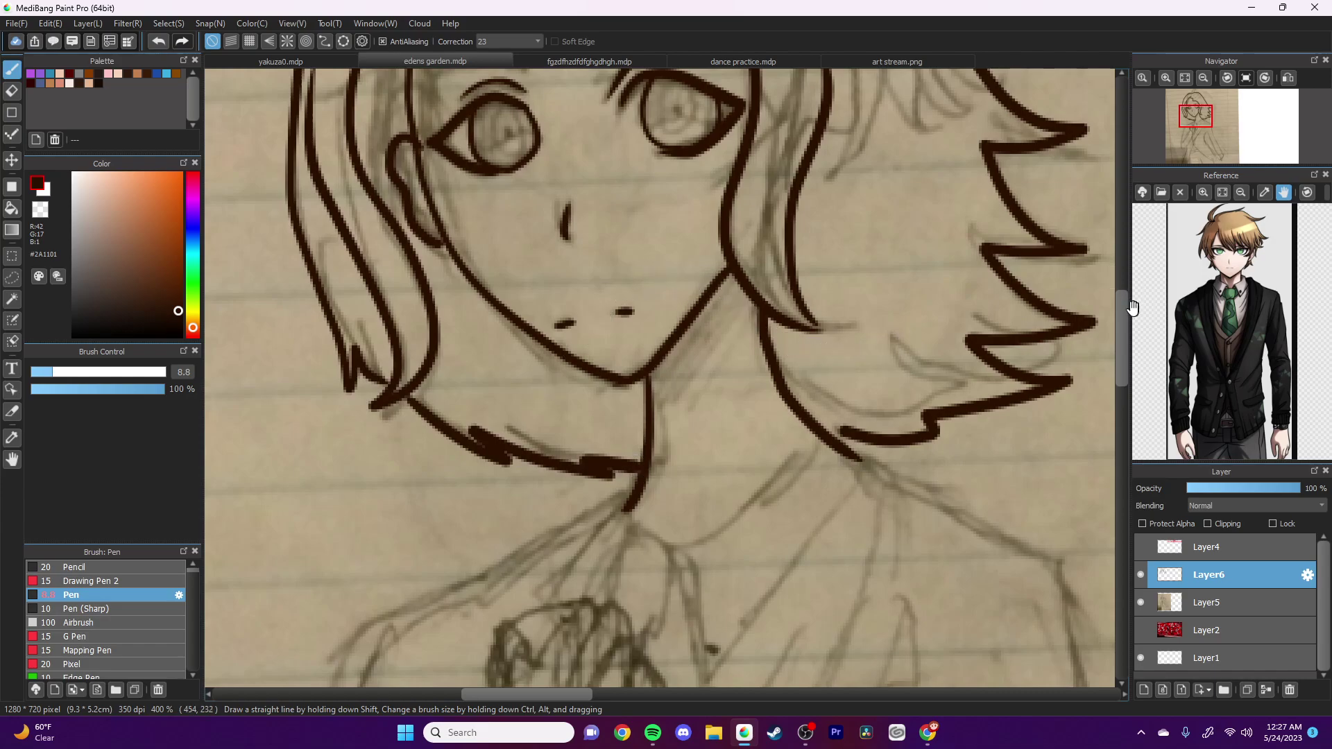
Step: Ink the curved stray tuft of hair standing up from the crown
{"action": "mouse_move", "coordinate": [1124, 317]}
{"action": "left_mouse_down"}
{"action": "mouse_move", "coordinate": [1138, 247]}
{"action": "mouse_move", "coordinate": [1055, 229]}
{"action": "left_mouse_up"}
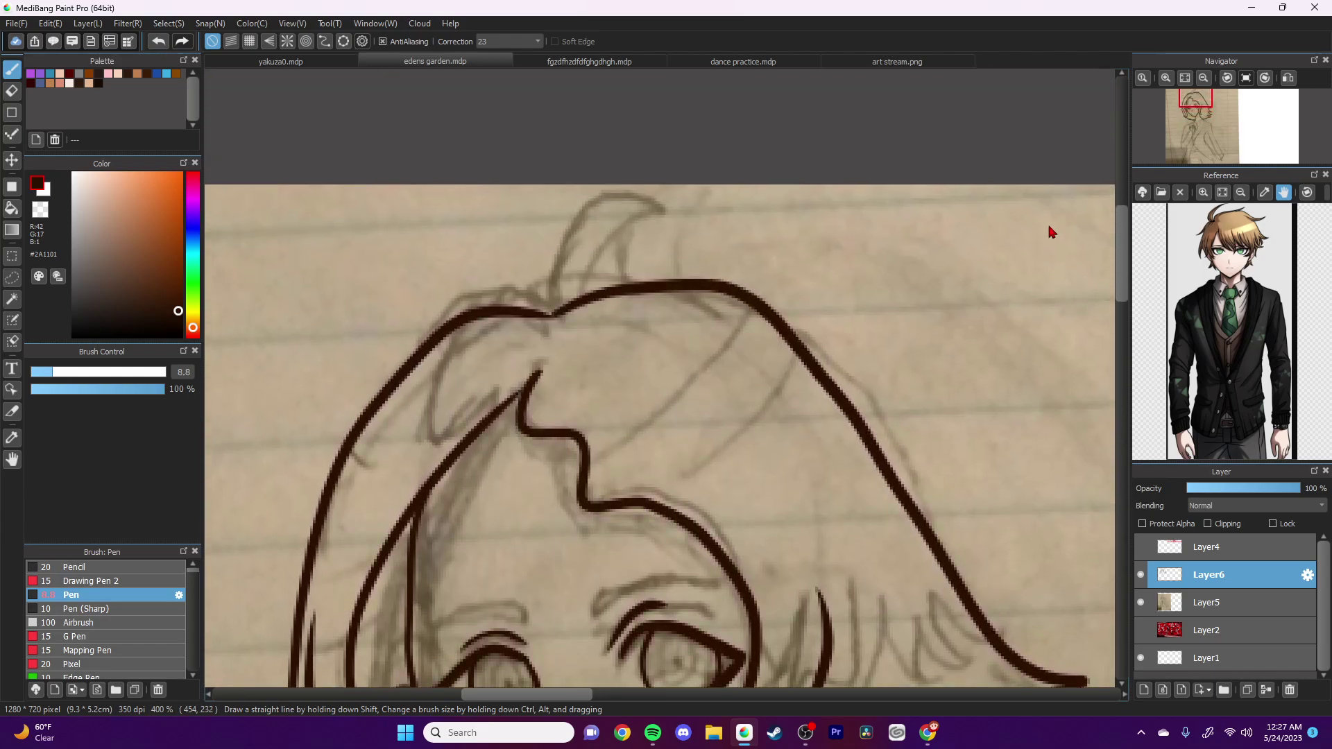
{"action": "mouse_move", "coordinate": [541, 310]}
{"action": "left_mouse_down"}
{"action": "mouse_move", "coordinate": [530, 272]}
{"action": "mouse_move", "coordinate": [611, 215]}
{"action": "mouse_move", "coordinate": [644, 227]}
{"action": "mouse_move", "coordinate": [589, 257]}
{"action": "mouse_move", "coordinate": [559, 305]}
{"action": "left_mouse_up"}
{"action": "scroll", "coordinate": [585, 305], "scroll_direction": "down", "scroll_amount": 2}
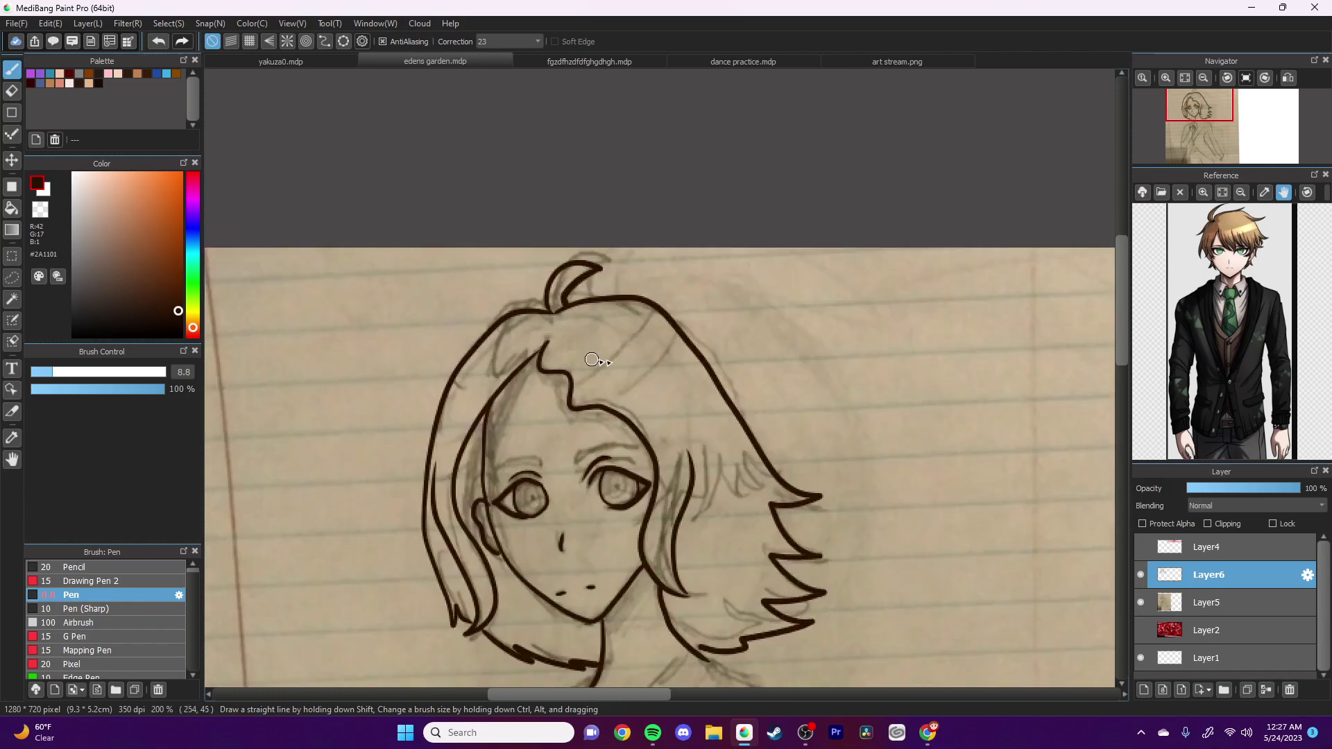
Step: Ink the clenched hand on the chest, covering its finger lines and the outline down to the wrist
{"action": "scroll", "coordinate": [557, 305], "scroll_direction": "down", "scroll_amount": 3}
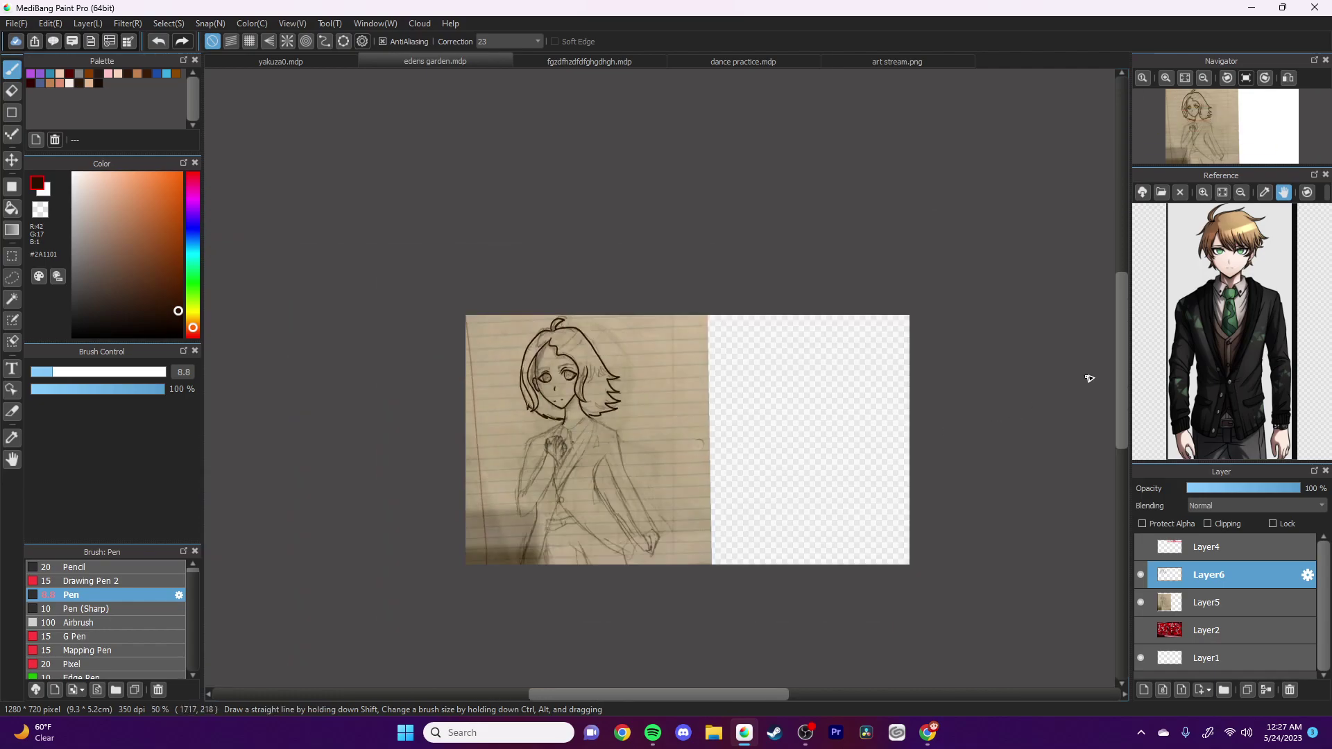
{"action": "left_click_drag", "start_coordinate": [1124, 374], "coordinate": [1123, 405]}
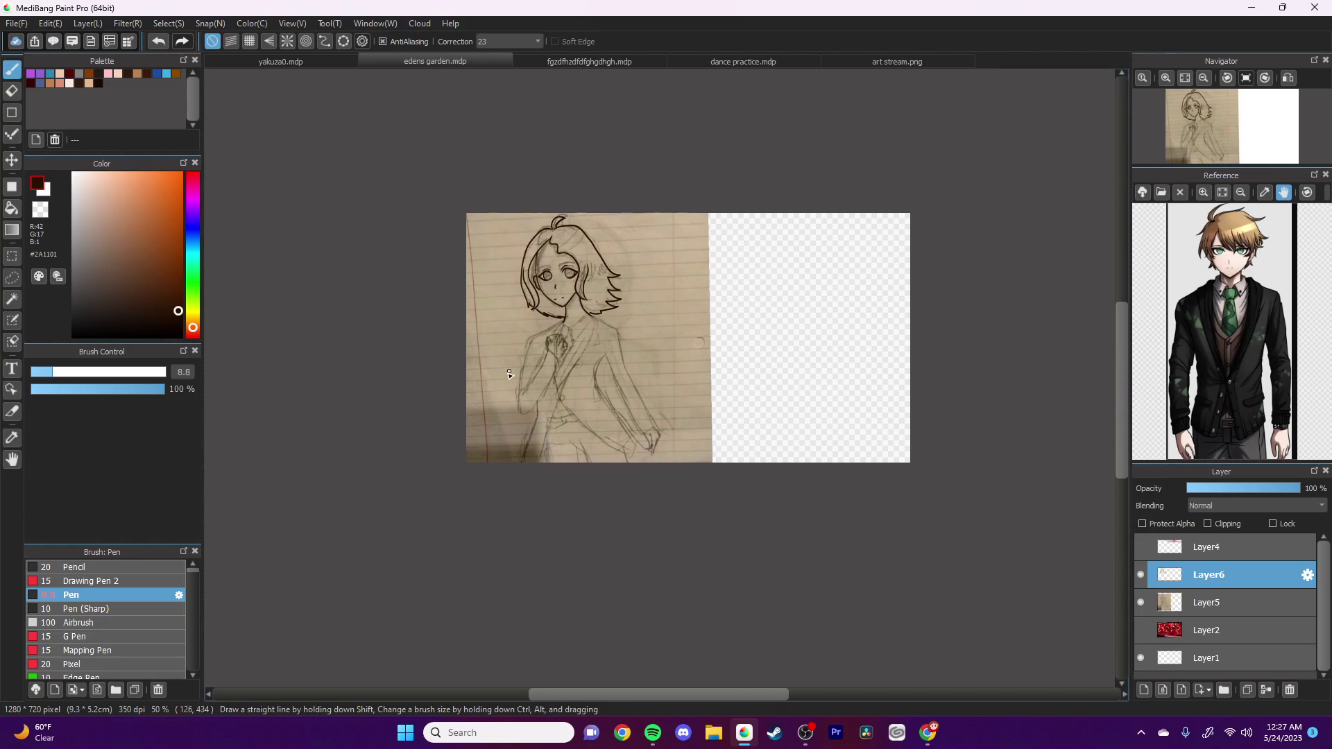
{"action": "scroll", "coordinate": [510, 374], "scroll_direction": "up", "scroll_amount": 2}
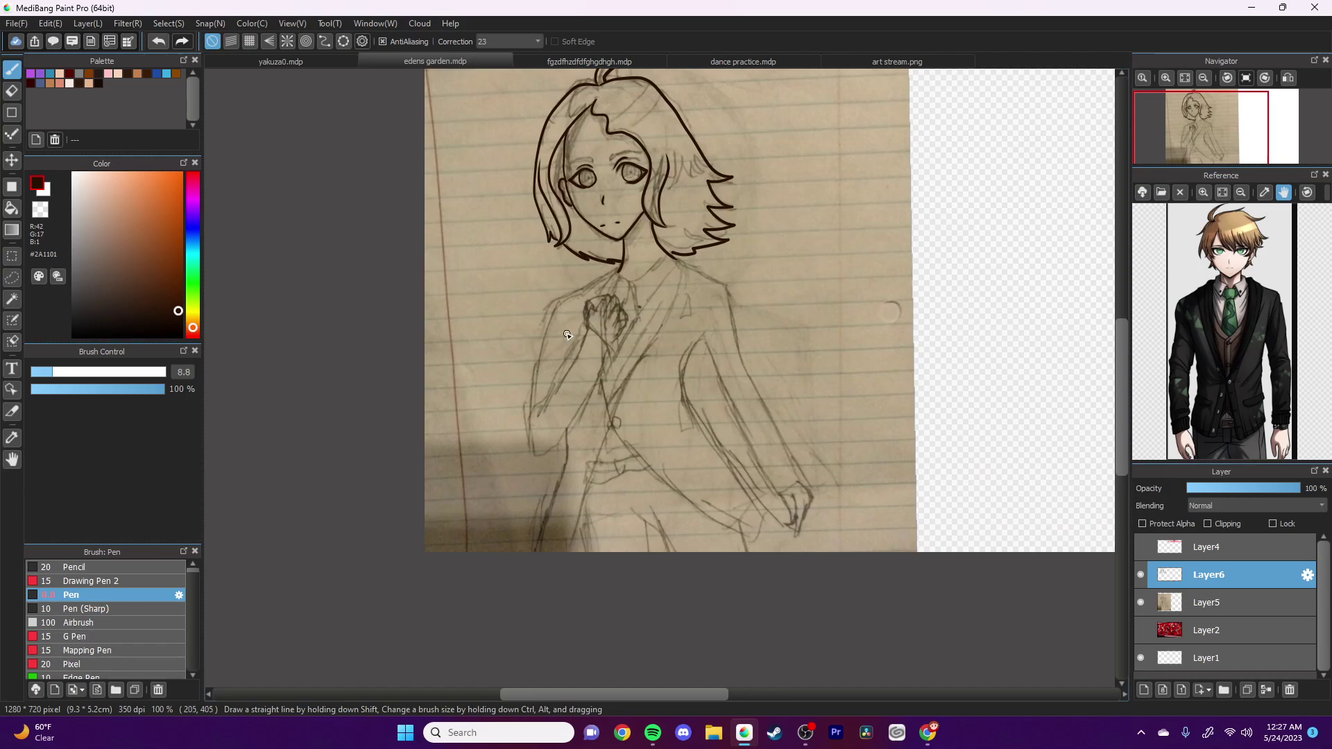
{"action": "scroll", "coordinate": [604, 324], "scroll_direction": "up", "scroll_amount": 3}
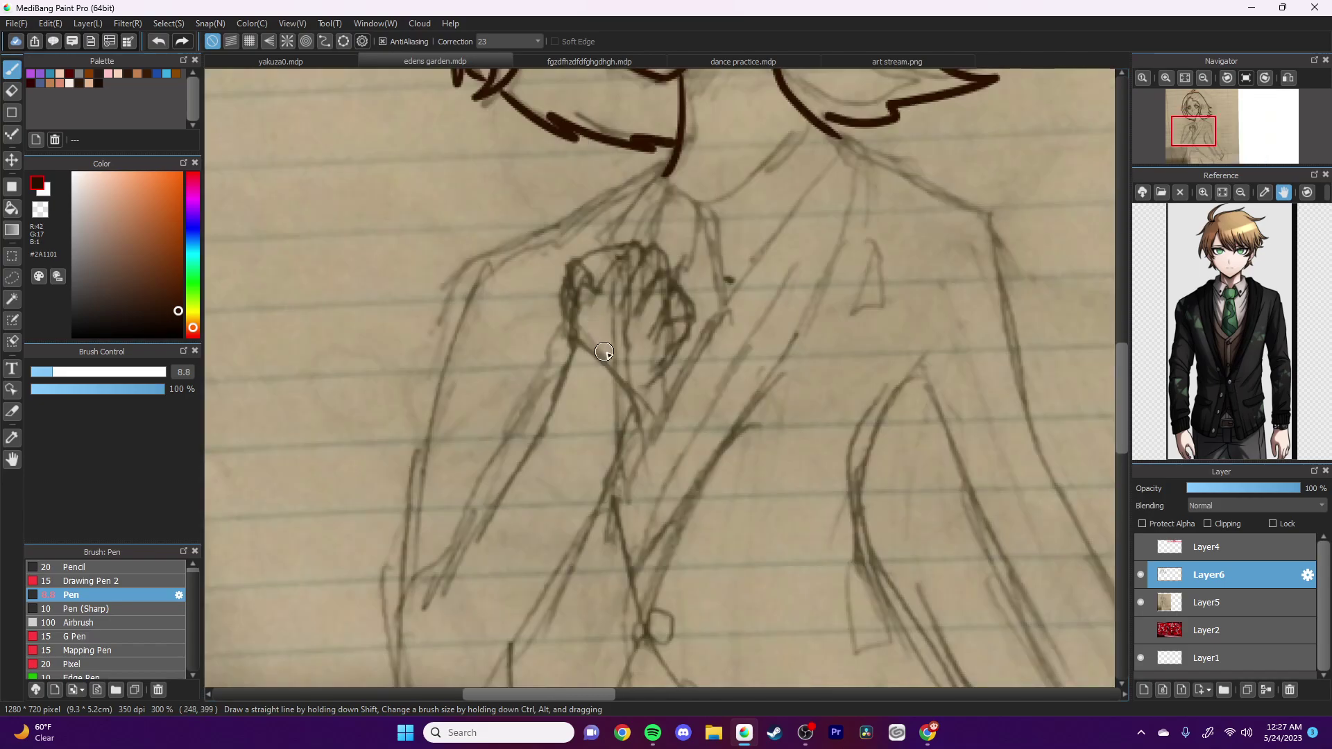
{"action": "scroll", "coordinate": [581, 313], "scroll_direction": "up", "scroll_amount": 2}
{"action": "mouse_move", "coordinate": [572, 371]}
{"action": "left_mouse_down"}
{"action": "mouse_move", "coordinate": [551, 199]}
{"action": "mouse_move", "coordinate": [577, 190]}
{"action": "mouse_move", "coordinate": [606, 267]}
{"action": "mouse_move", "coordinate": [644, 214]}
{"action": "mouse_move", "coordinate": [703, 171]}
{"action": "mouse_move", "coordinate": [713, 181]}
{"action": "mouse_move", "coordinate": [669, 263]}
{"action": "left_mouse_up"}
{"action": "mouse_move", "coordinate": [708, 170]}
{"action": "left_mouse_down"}
{"action": "mouse_move", "coordinate": [738, 178]}
{"action": "mouse_move", "coordinate": [746, 233]}
{"action": "mouse_move", "coordinate": [705, 291]}
{"action": "left_mouse_up"}
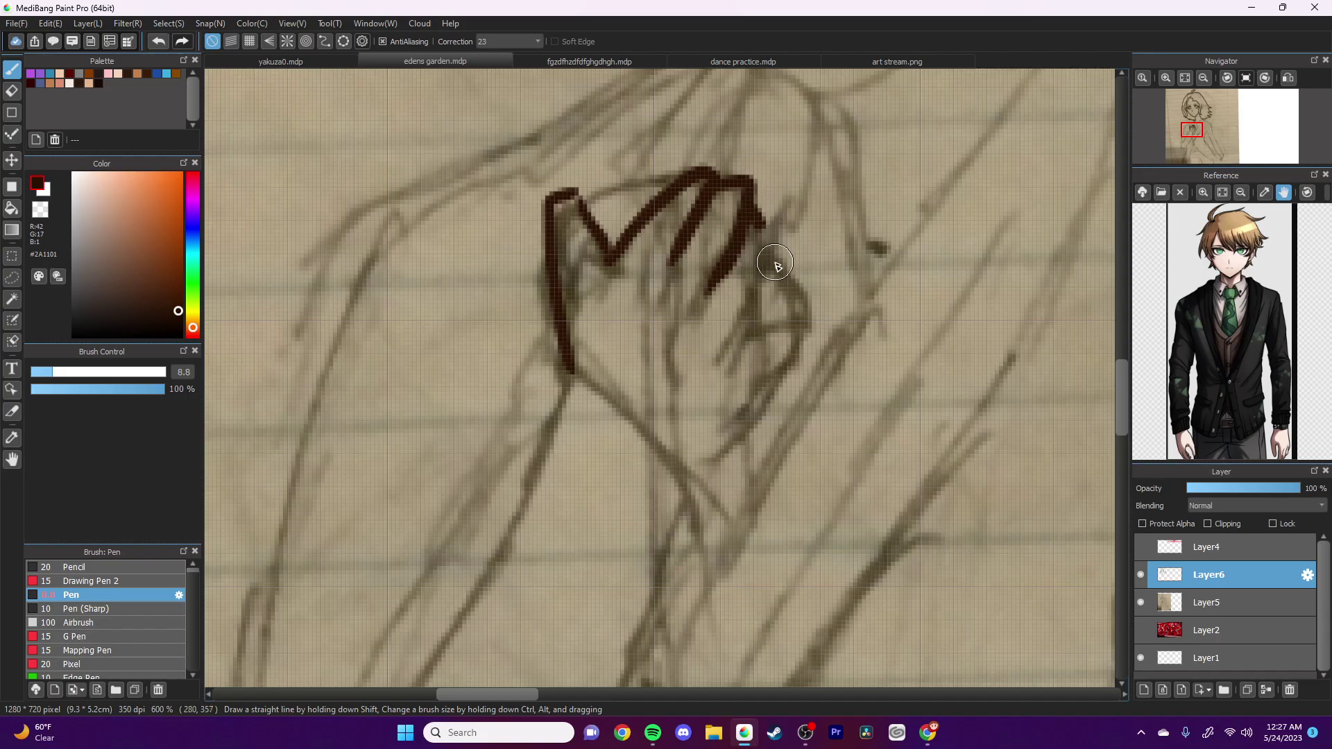
{"action": "left_click_drag", "start_coordinate": [755, 205], "coordinate": [740, 362]}
{"action": "mouse_move", "coordinate": [782, 297]}
{"action": "left_mouse_down"}
{"action": "mouse_move", "coordinate": [793, 353]}
{"action": "mouse_move", "coordinate": [705, 496]}
{"action": "left_mouse_up"}
{"action": "left_click_drag", "start_coordinate": [570, 358], "coordinate": [709, 494]}
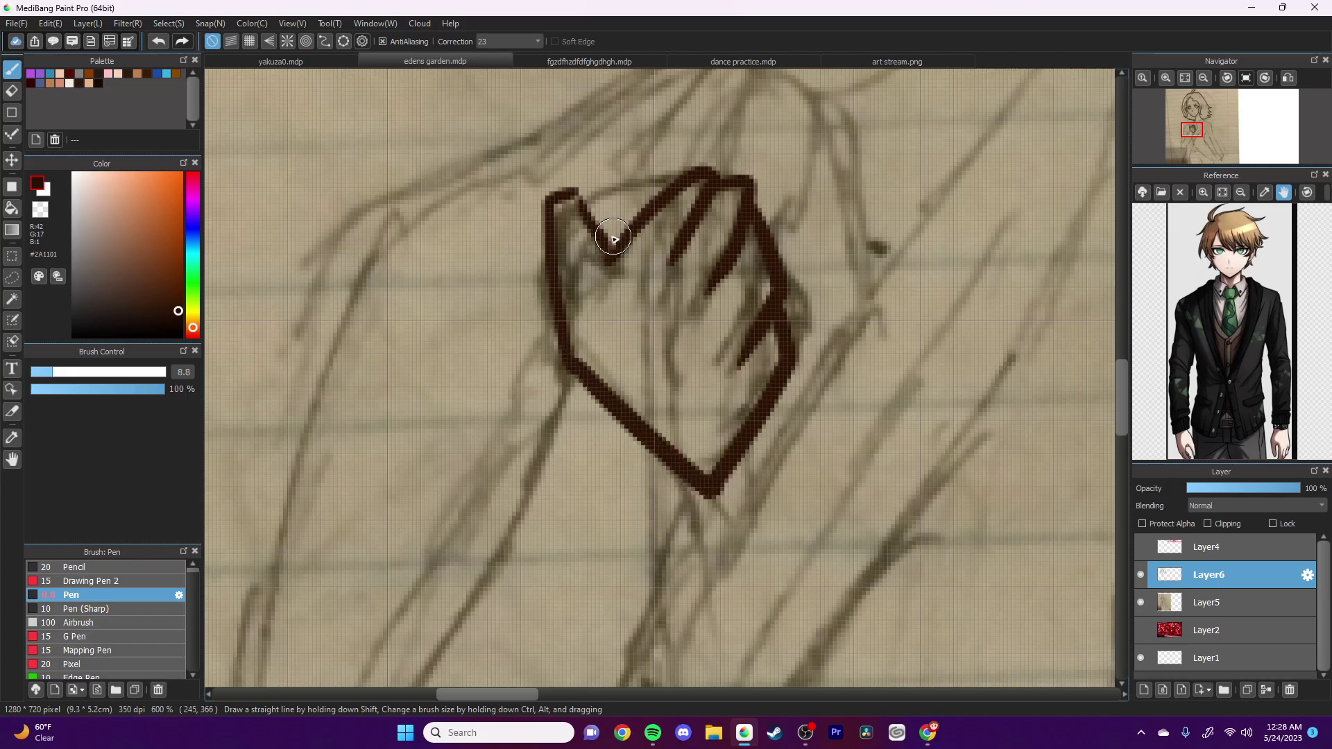
Step: Undo the loose arc over the knuckles and redraw the top of the clenched hand with a small raised finger
{"action": "mouse_move", "coordinate": [584, 206]}
{"action": "left_mouse_down"}
{"action": "mouse_move", "coordinate": [626, 166]}
{"action": "mouse_move", "coordinate": [702, 149]}
{"action": "mouse_move", "coordinate": [733, 159]}
{"action": "mouse_move", "coordinate": [711, 182]}
{"action": "left_mouse_up"}
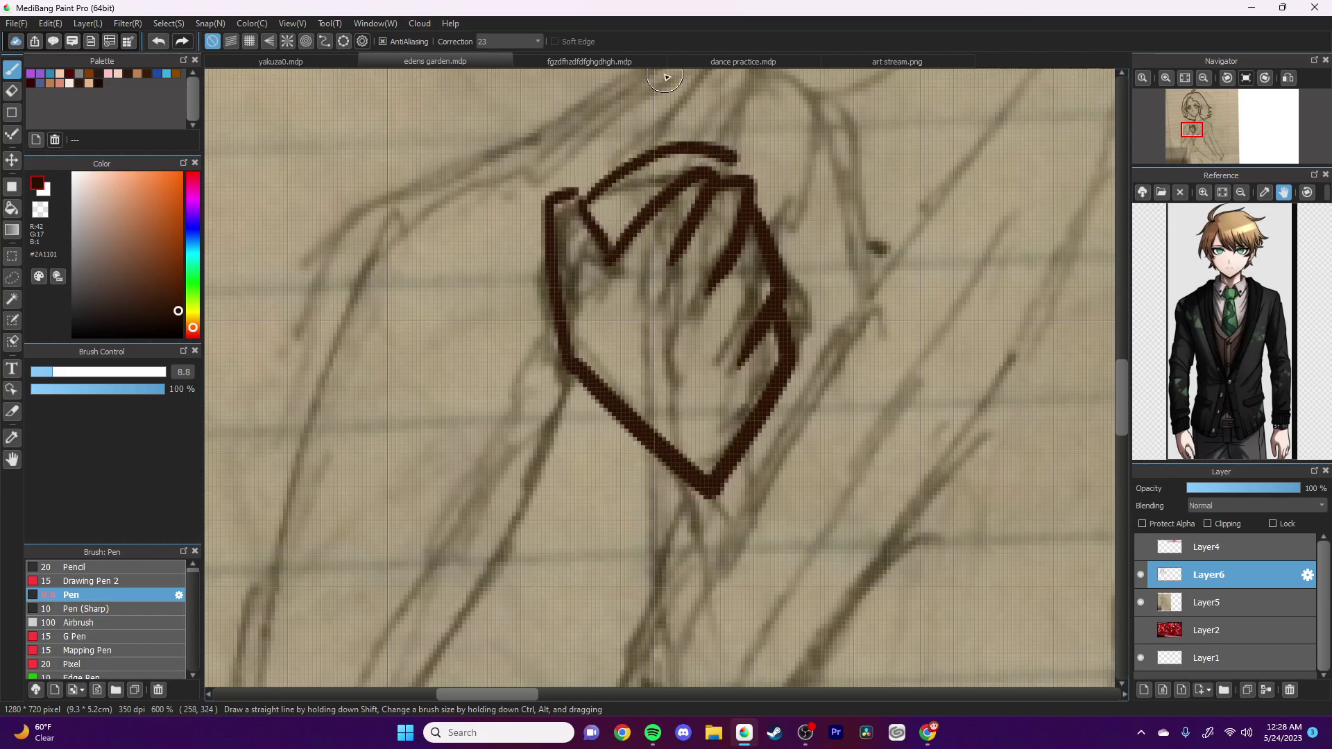
{"action": "key", "text": "ctrl+z"}
{"action": "mouse_move", "coordinate": [559, 198]}
{"action": "left_mouse_down"}
{"action": "mouse_move", "coordinate": [678, 169]}
{"action": "mouse_move", "coordinate": [792, 320]}
{"action": "mouse_move", "coordinate": [788, 289]}
{"action": "mouse_move", "coordinate": [743, 304]}
{"action": "mouse_move", "coordinate": [677, 159]}
{"action": "mouse_move", "coordinate": [716, 121]}
{"action": "left_mouse_up"}
Step: Ink the raised arm's sleeve, with its wrinkled inner edge, forearm underside, elbow and the shoulder line up to the neck
{"action": "scroll", "coordinate": [547, 292], "scroll_direction": "down", "scroll_amount": 3}
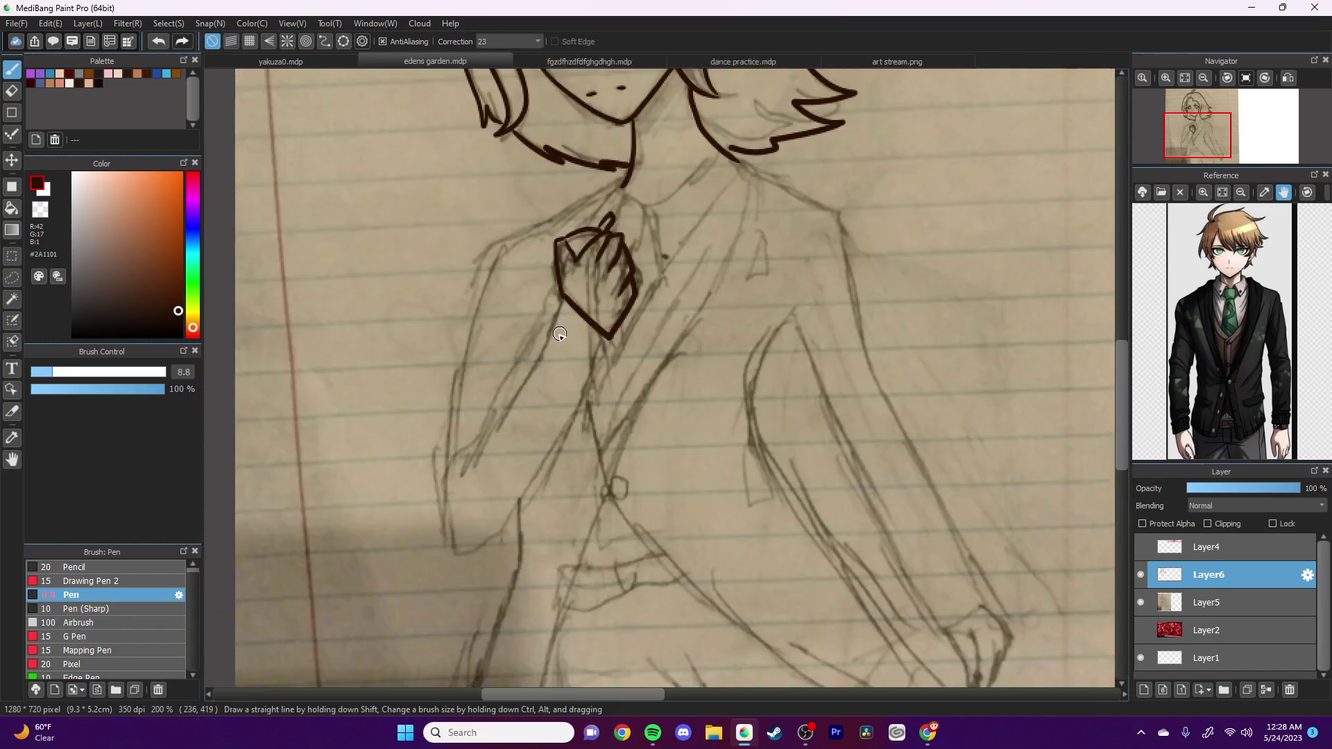
{"action": "scroll", "coordinate": [504, 322], "scroll_direction": "up", "scroll_amount": 2}
{"action": "mouse_move", "coordinate": [612, 254]}
{"action": "left_mouse_down"}
{"action": "mouse_move", "coordinate": [593, 276]}
{"action": "mouse_move", "coordinate": [448, 577]}
{"action": "mouse_move", "coordinate": [403, 603]}
{"action": "mouse_move", "coordinate": [391, 631]}
{"action": "left_mouse_up"}
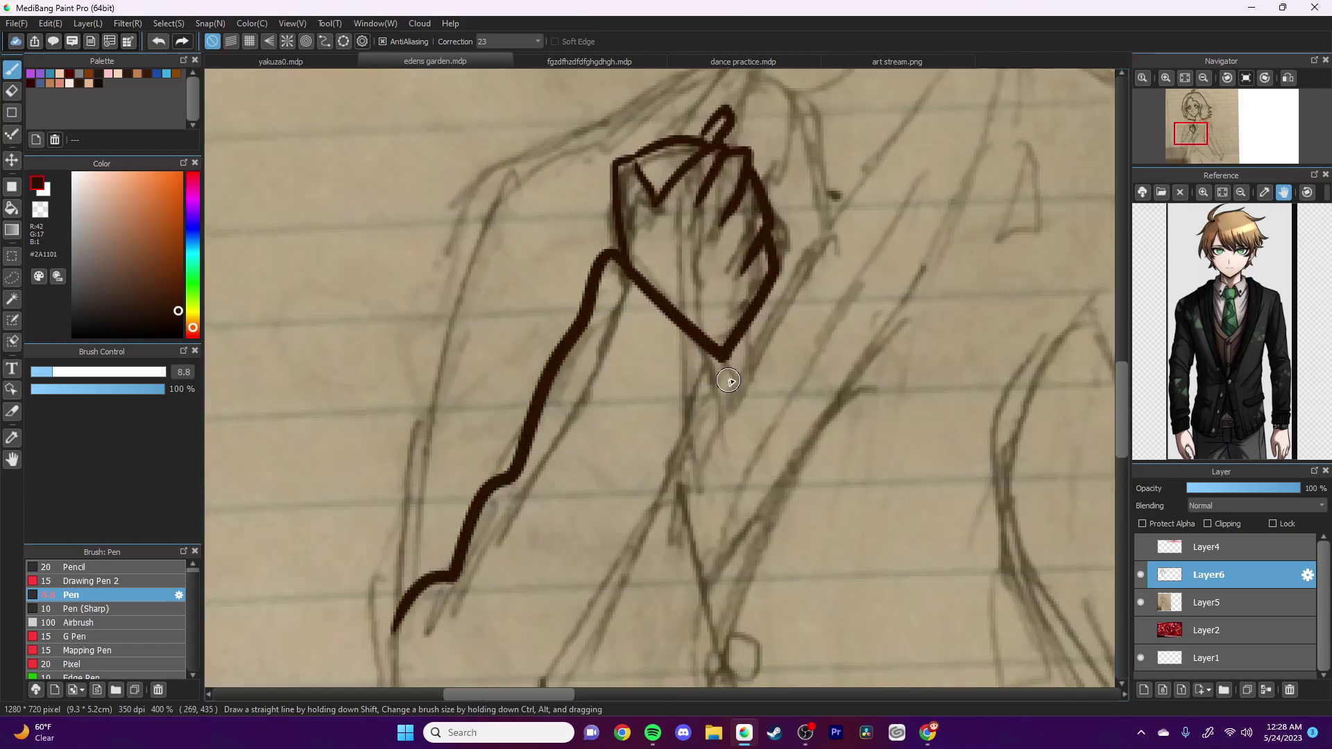
{"action": "left_click_drag", "start_coordinate": [1119, 393], "coordinate": [1119, 408]}
{"action": "mouse_move", "coordinate": [721, 285]}
{"action": "left_mouse_down"}
{"action": "mouse_move", "coordinate": [735, 326]}
{"action": "mouse_move", "coordinate": [634, 447]}
{"action": "mouse_move", "coordinate": [479, 686]}
{"action": "left_mouse_up"}
{"action": "left_click_drag", "start_coordinate": [1121, 390], "coordinate": [1121, 404]}
{"action": "mouse_move", "coordinate": [484, 601]}
{"action": "left_mouse_down"}
{"action": "mouse_move", "coordinate": [391, 591]}
{"action": "mouse_move", "coordinate": [370, 498]}
{"action": "mouse_move", "coordinate": [385, 359]}
{"action": "mouse_move", "coordinate": [408, 260]}
{"action": "mouse_move", "coordinate": [432, 238]}
{"action": "left_mouse_up"}
{"action": "left_click_drag", "start_coordinate": [1121, 444], "coordinate": [1122, 384]}
{"action": "mouse_move", "coordinate": [751, 235]}
{"action": "left_mouse_down"}
{"action": "mouse_move", "coordinate": [644, 300]}
{"action": "mouse_move", "coordinate": [522, 341]}
{"action": "mouse_move", "coordinate": [420, 446]}
{"action": "mouse_move", "coordinate": [416, 617]}
{"action": "left_mouse_up"}
Step: Ink the shirt neckline with its pointed collar flaps and the fabric edges running down to the clenched hand
{"action": "mouse_move", "coordinate": [747, 242]}
{"action": "left_mouse_down"}
{"action": "mouse_move", "coordinate": [761, 278]}
{"action": "mouse_move", "coordinate": [799, 295]}
{"action": "mouse_move", "coordinate": [961, 188]}
{"action": "left_mouse_up"}
{"action": "mouse_move", "coordinate": [807, 300]}
{"action": "left_mouse_down"}
{"action": "mouse_move", "coordinate": [831, 425]}
{"action": "mouse_move", "coordinate": [1007, 218]}
{"action": "mouse_move", "coordinate": [971, 195]}
{"action": "left_mouse_up"}
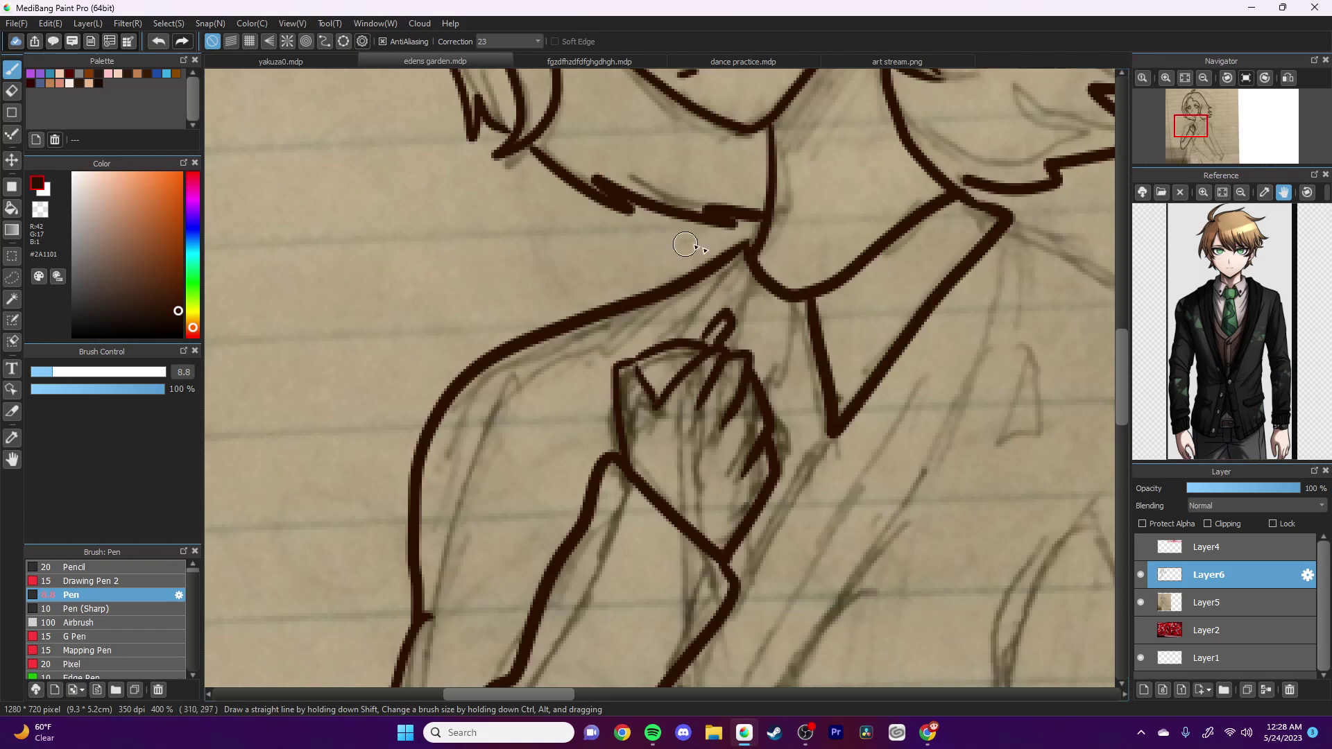
{"action": "left_click_drag", "start_coordinate": [810, 318], "coordinate": [755, 410]}
{"action": "left_click_drag", "start_coordinate": [751, 276], "coordinate": [719, 318]}
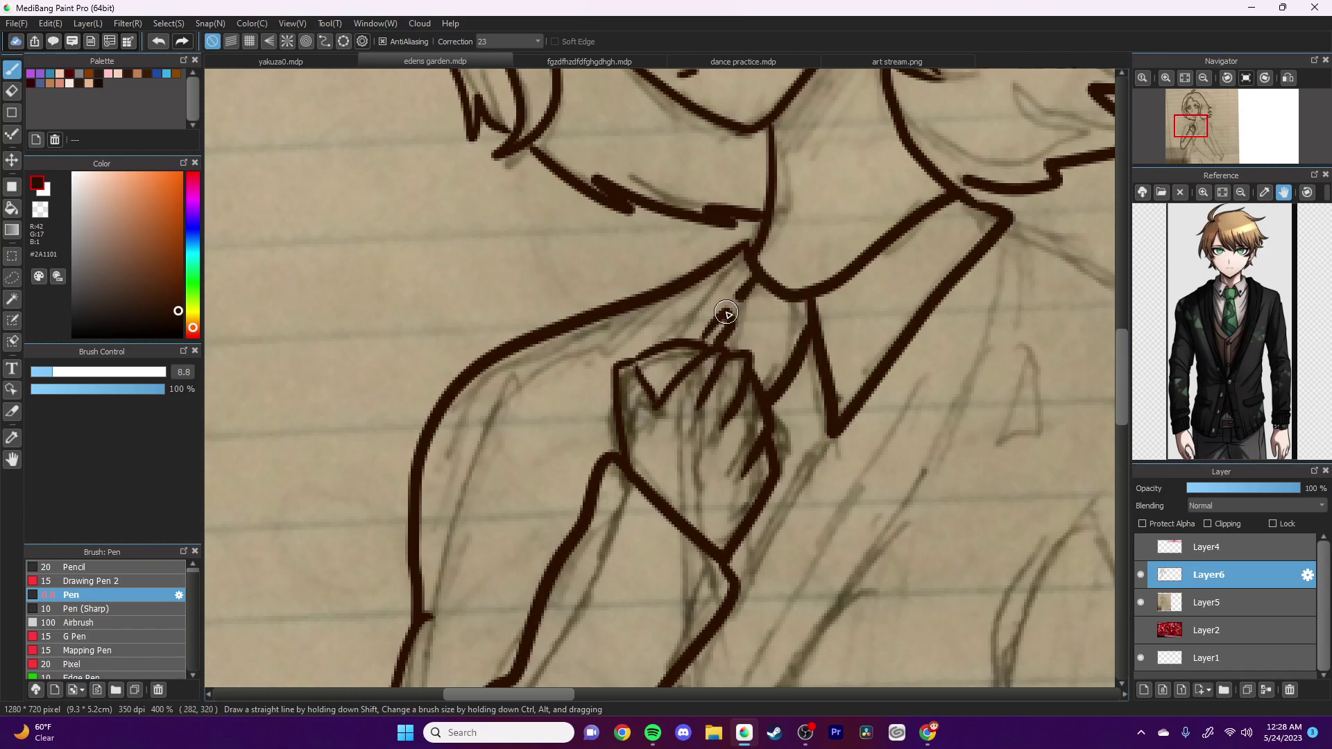
{"action": "mouse_move", "coordinate": [737, 253]}
{"action": "left_mouse_down"}
{"action": "mouse_move", "coordinate": [672, 329]}
{"action": "mouse_move", "coordinate": [699, 337]}
{"action": "left_mouse_up"}
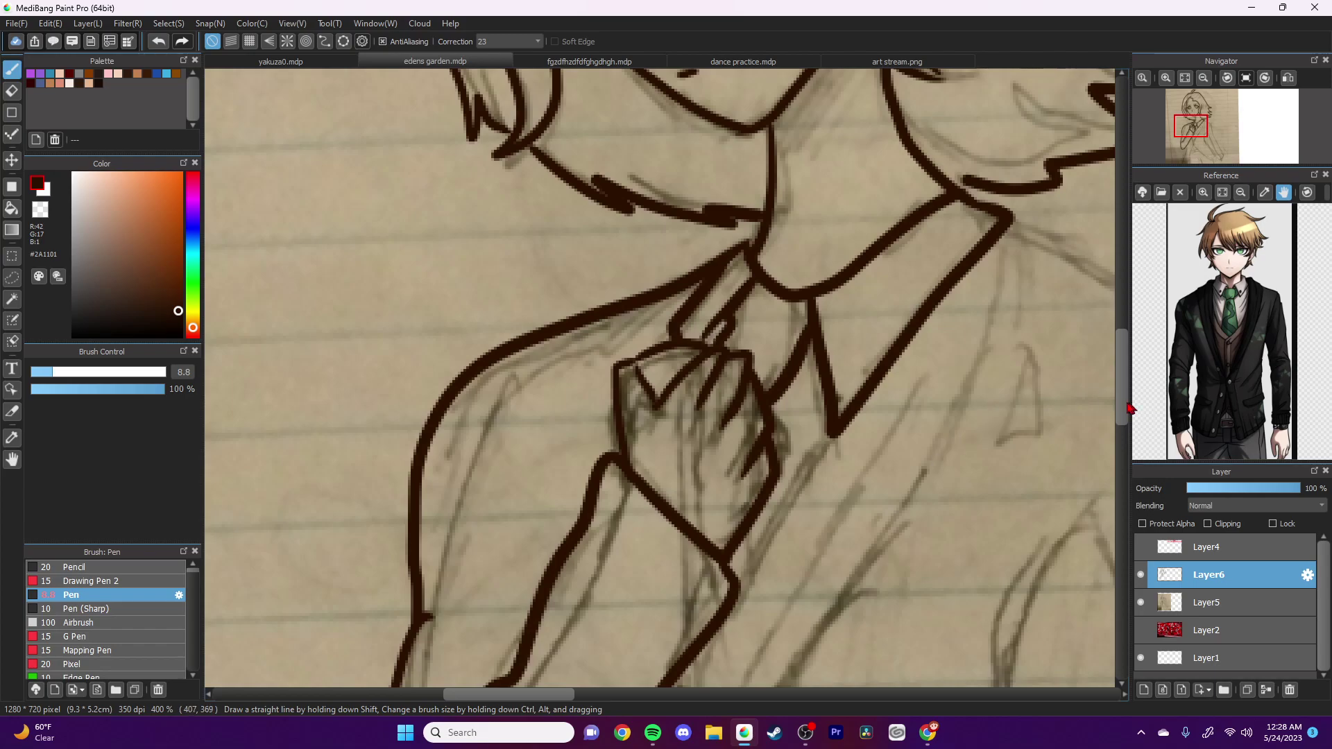
{"action": "scroll", "coordinate": [1045, 423], "scroll_direction": "down", "scroll_amount": 3}
{"action": "scroll", "coordinate": [1044, 423], "scroll_direction": "down", "scroll_amount": 2}
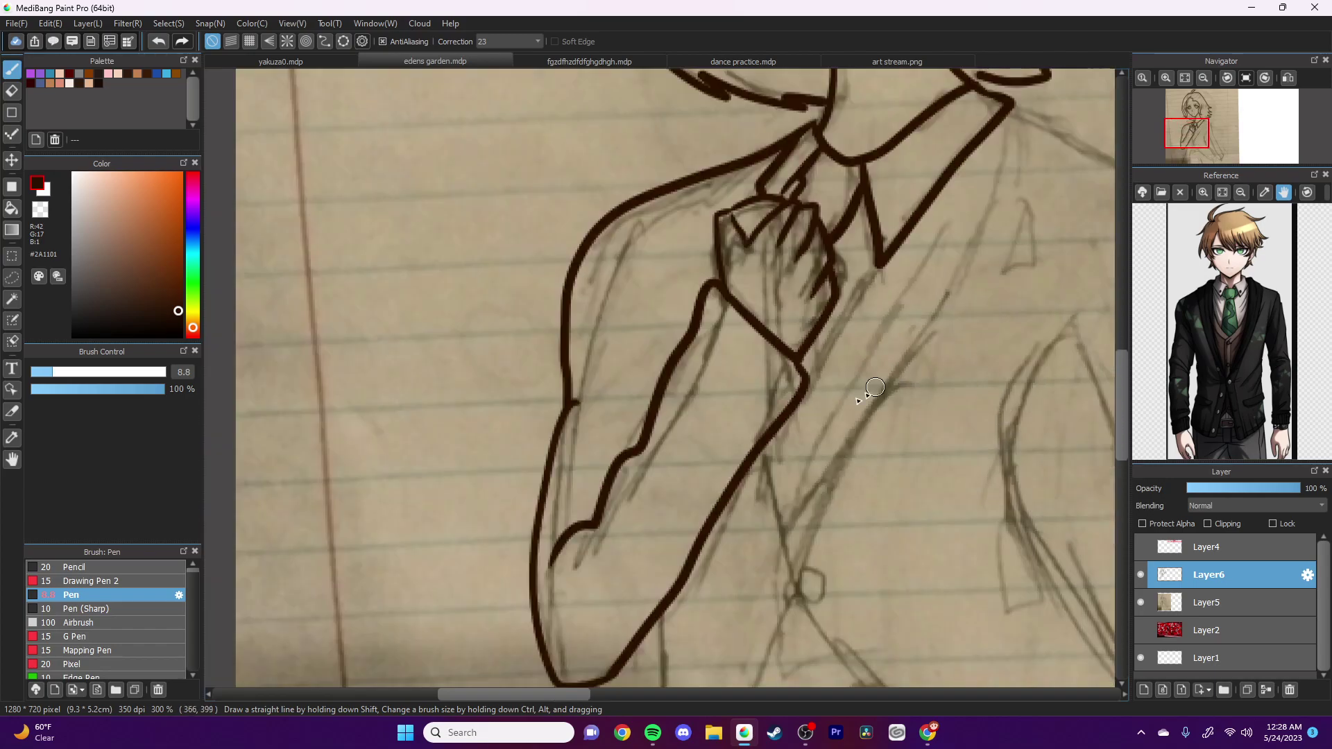
{"action": "scroll", "coordinate": [846, 437], "scroll_direction": "down", "scroll_amount": 1}
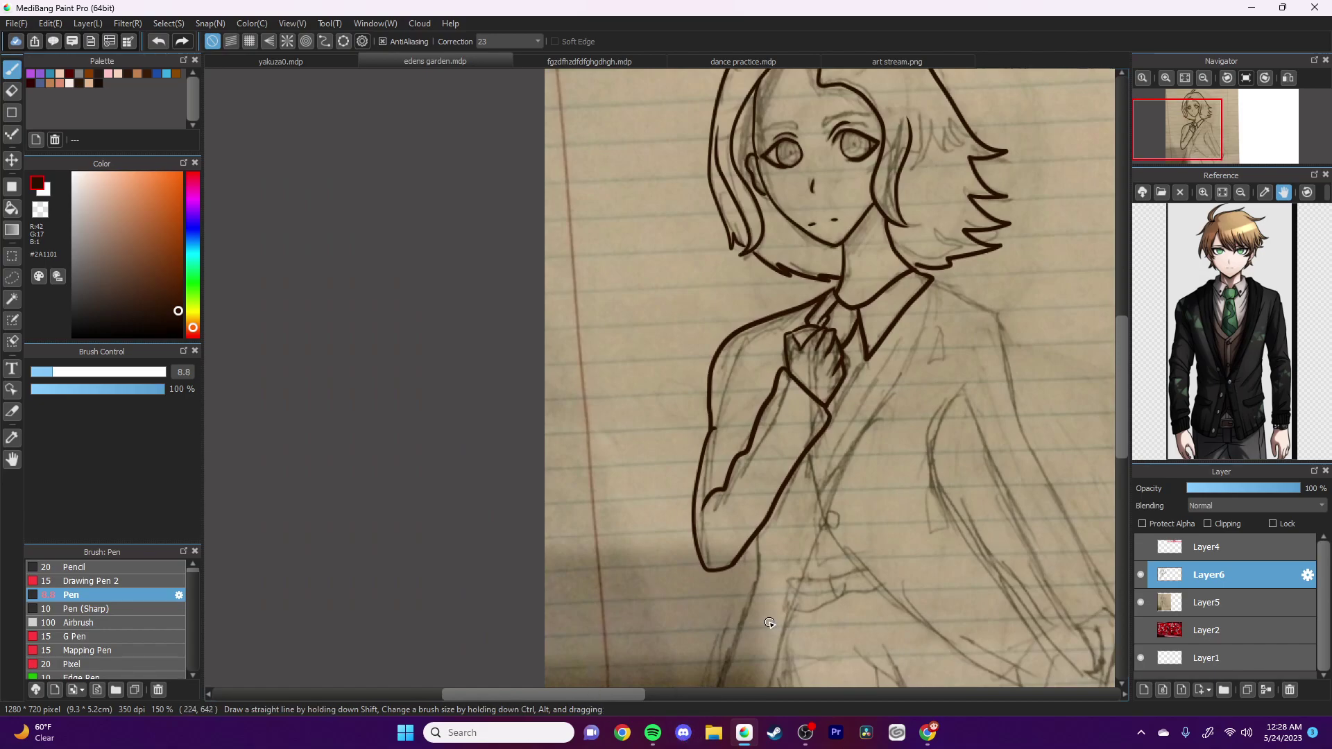
Step: Switch to Discord, open the Project: Eden's Garden server, and look through its announcements channel
{"action": "left_click", "coordinate": [685, 734]}
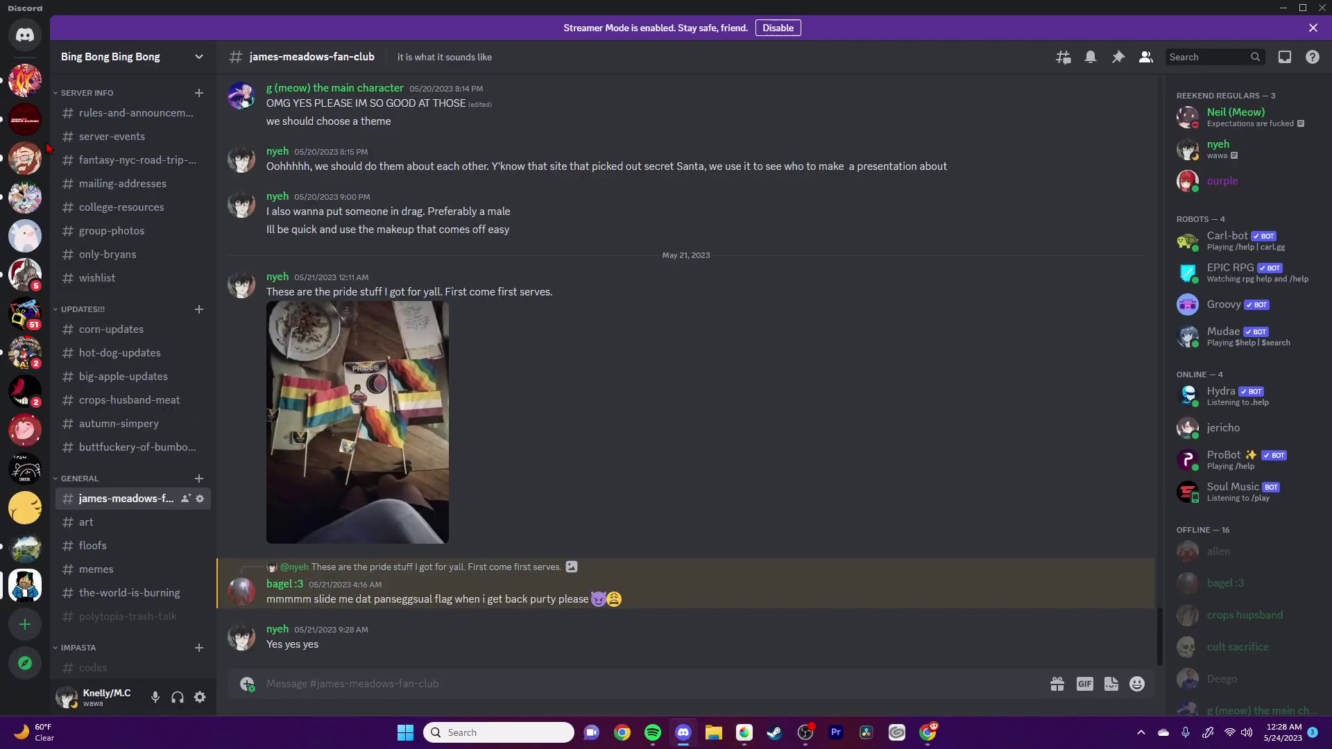
{"action": "left_click", "coordinate": [24, 123]}
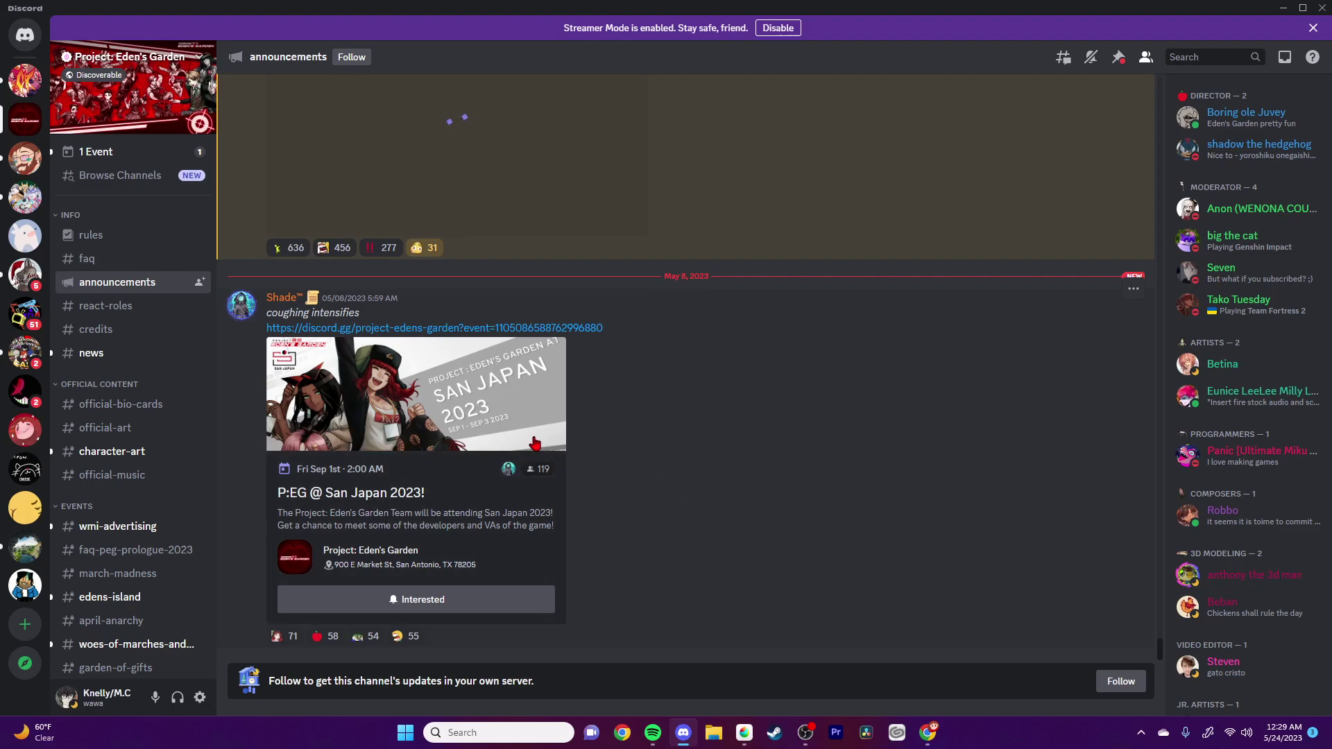
{"action": "scroll", "coordinate": [719, 502], "scroll_direction": "up", "scroll_amount": 5}
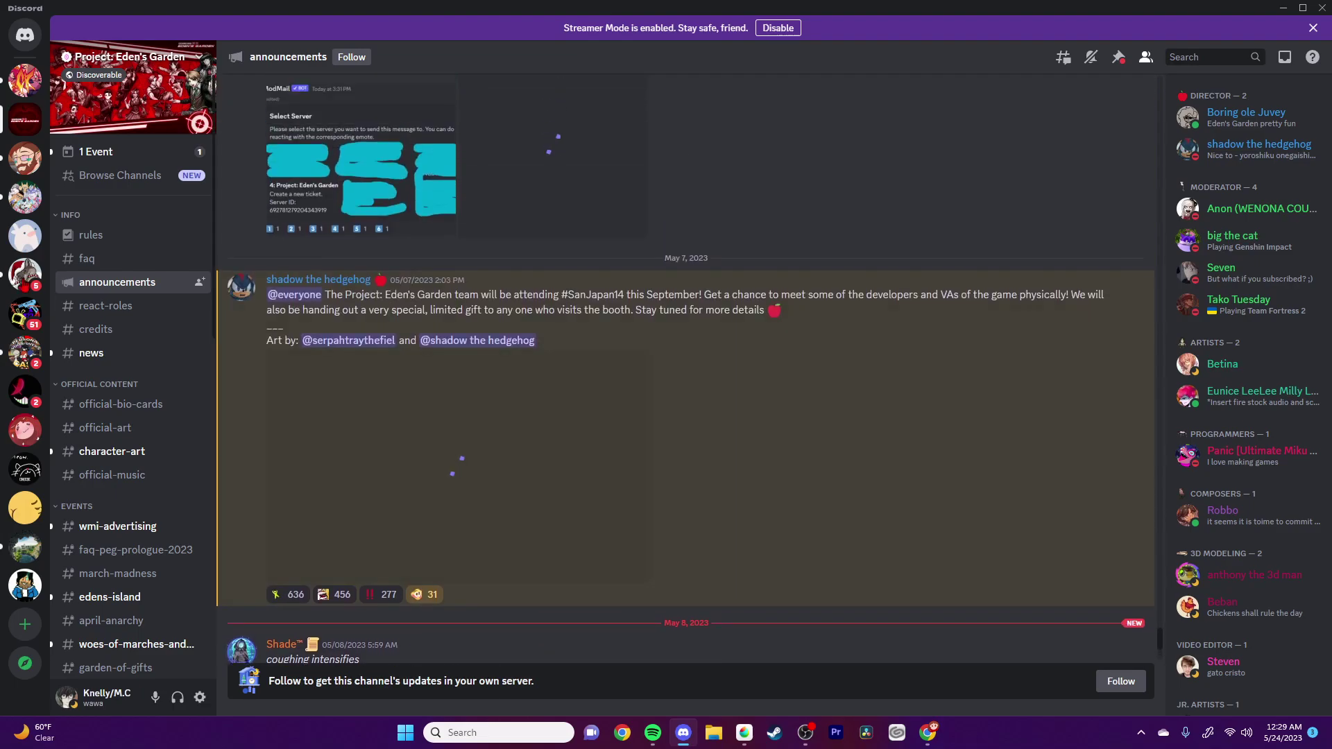
Step: Open the server's news channel and browse the retweeted fan art posts
{"action": "left_click", "coordinate": [107, 360]}
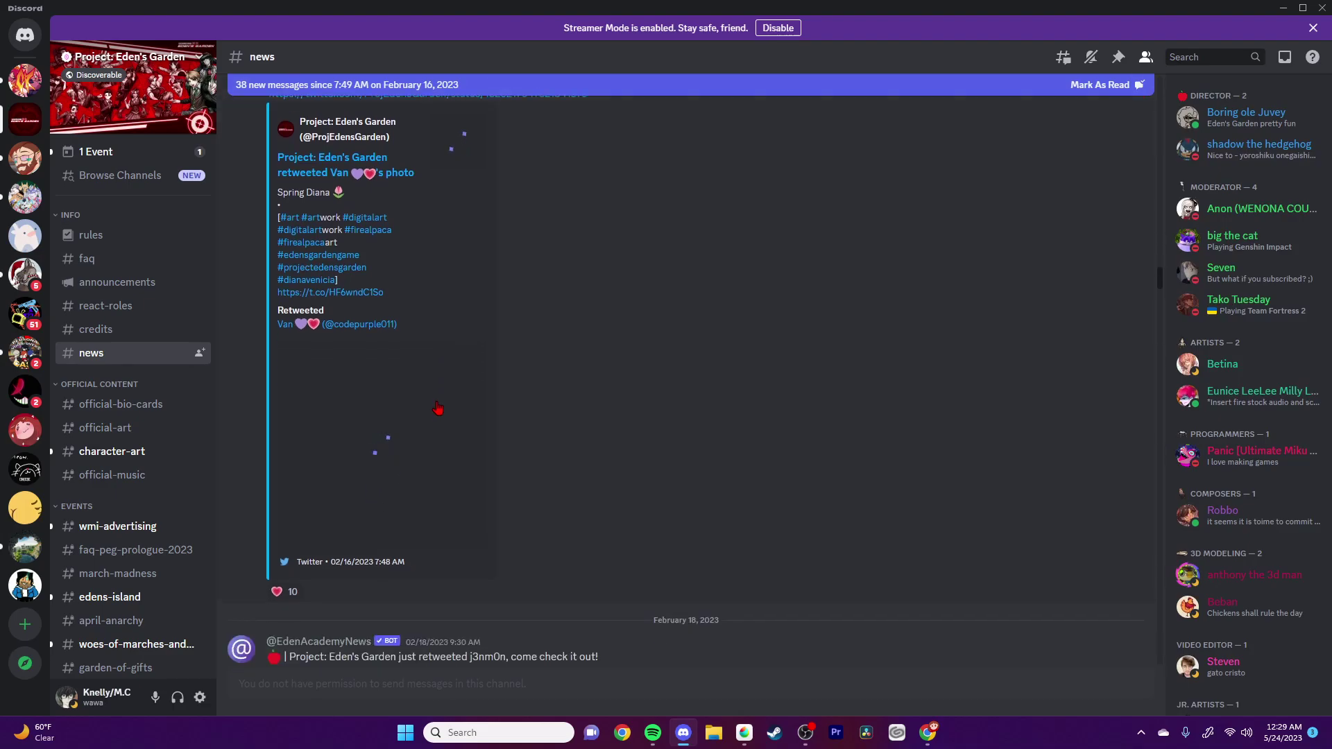
{"action": "scroll", "coordinate": [437, 408], "scroll_direction": "down", "scroll_amount": 15}
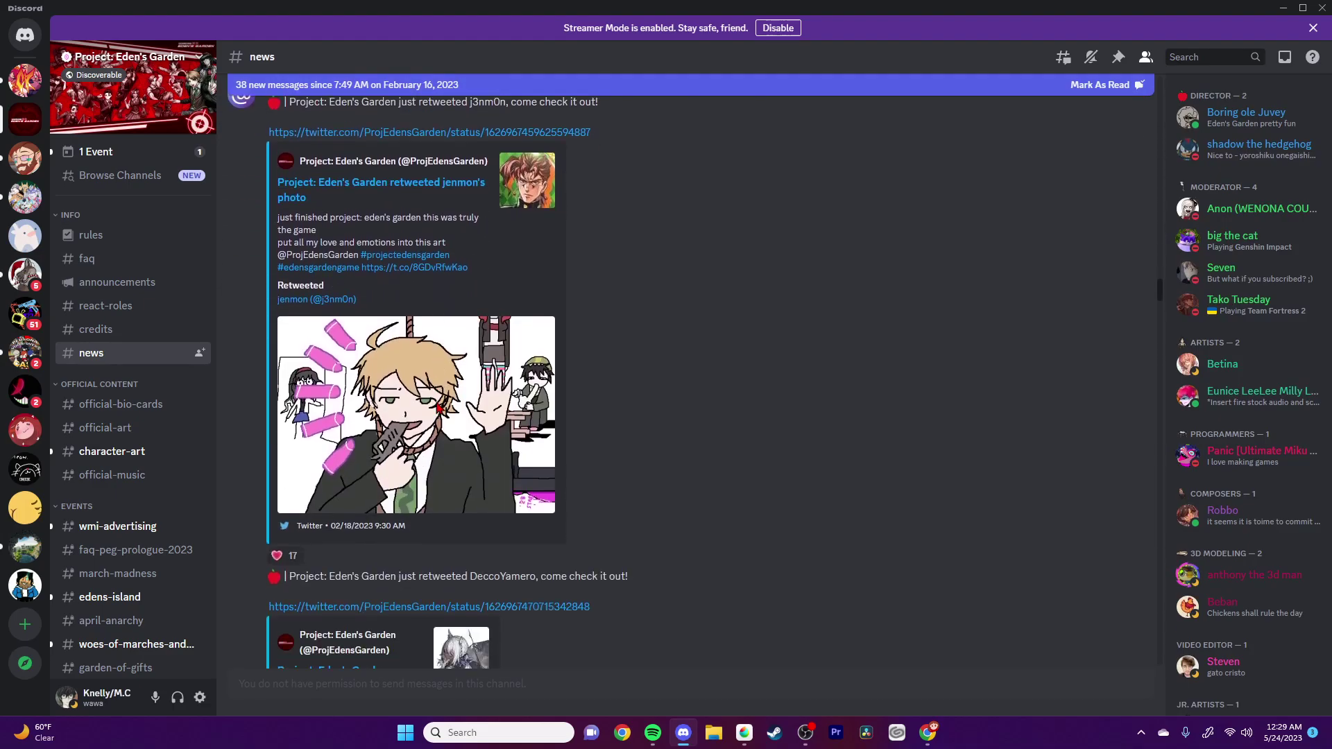
{"action": "scroll", "coordinate": [437, 408], "scroll_direction": "up", "scroll_amount": 7}
{"action": "scroll", "coordinate": [437, 408], "scroll_direction": "up", "scroll_amount": 3}
{"action": "scroll", "coordinate": [437, 408], "scroll_direction": "down", "scroll_amount": 15}
{"action": "scroll", "coordinate": [432, 403], "scroll_direction": "down", "scroll_amount": 5}
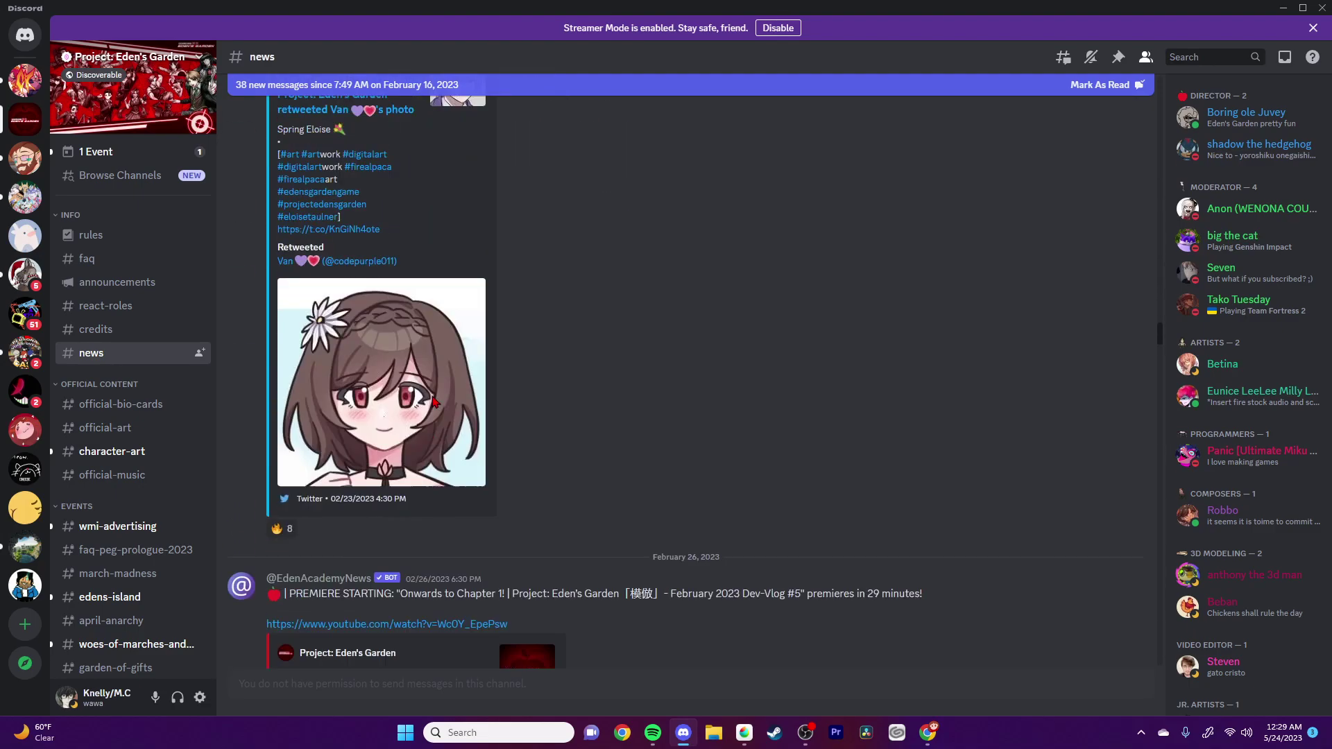
Step: Check the character-art channel, and return to the news channel to browse the retweeted fan art from February and March 2023
{"action": "left_click", "coordinate": [152, 459]}
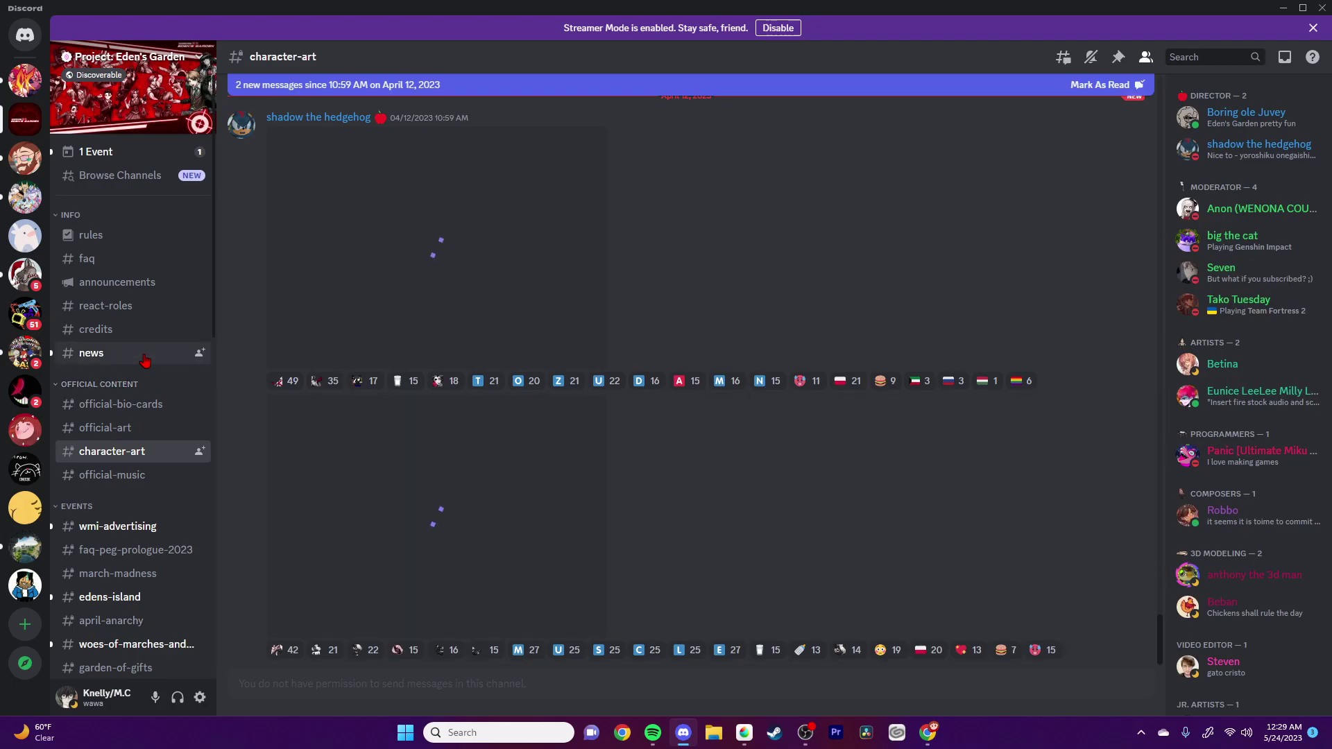
{"action": "left_click", "coordinate": [91, 353]}
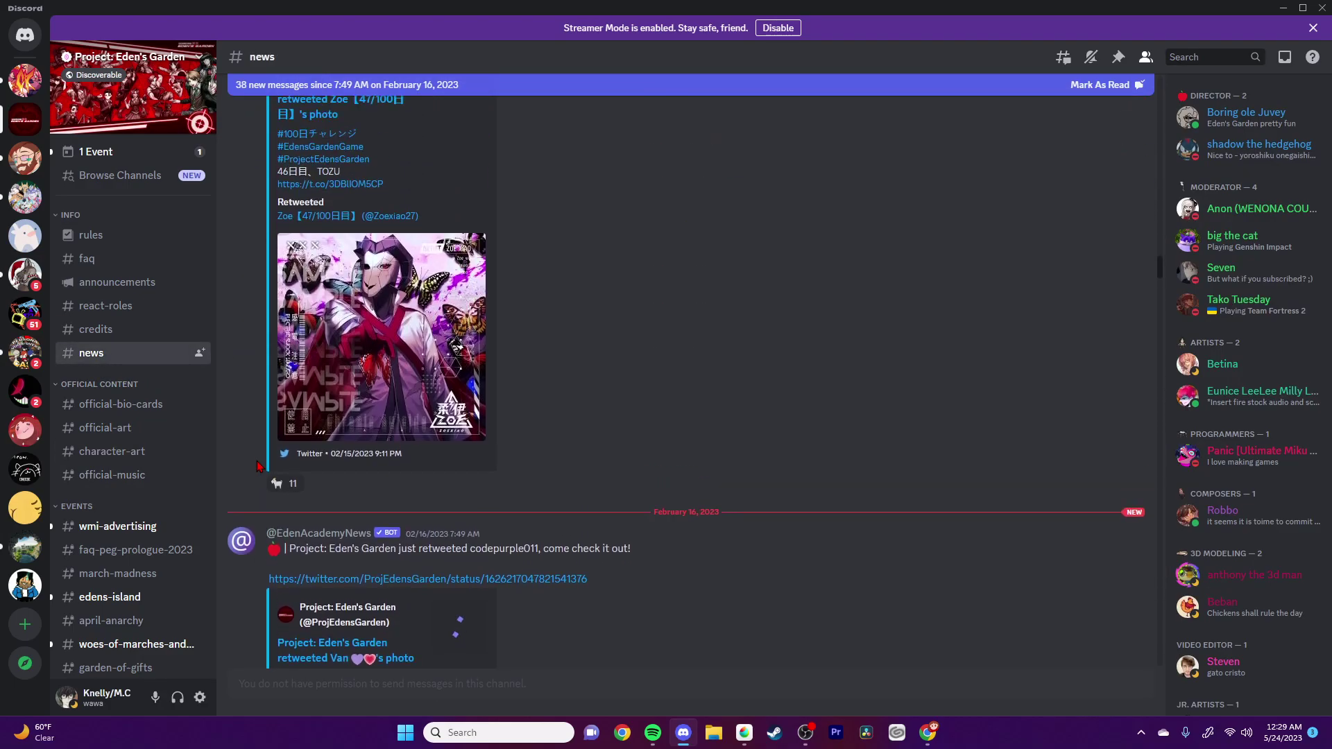
{"action": "scroll", "coordinate": [257, 466], "scroll_direction": "up", "scroll_amount": 15}
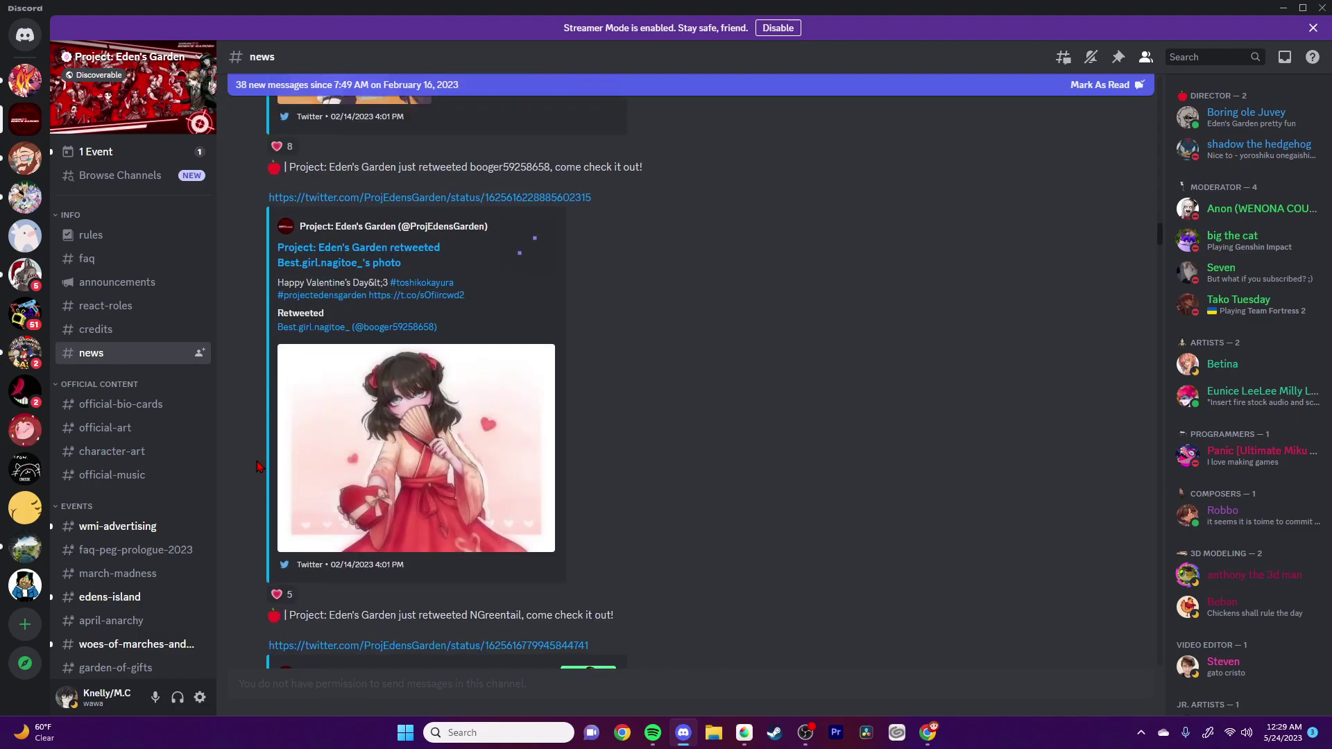
{"action": "scroll", "coordinate": [264, 464], "scroll_direction": "up", "scroll_amount": 15}
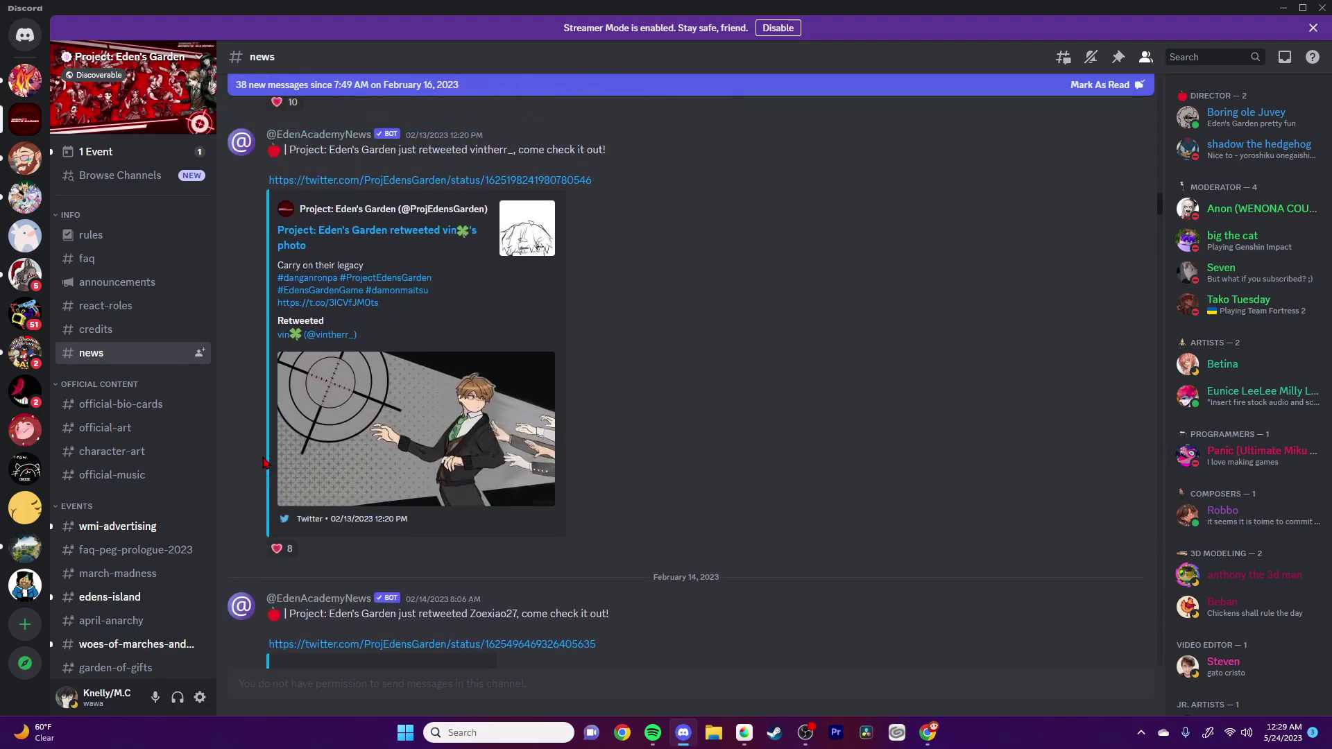
{"action": "scroll", "coordinate": [263, 463], "scroll_direction": "up", "scroll_amount": 15}
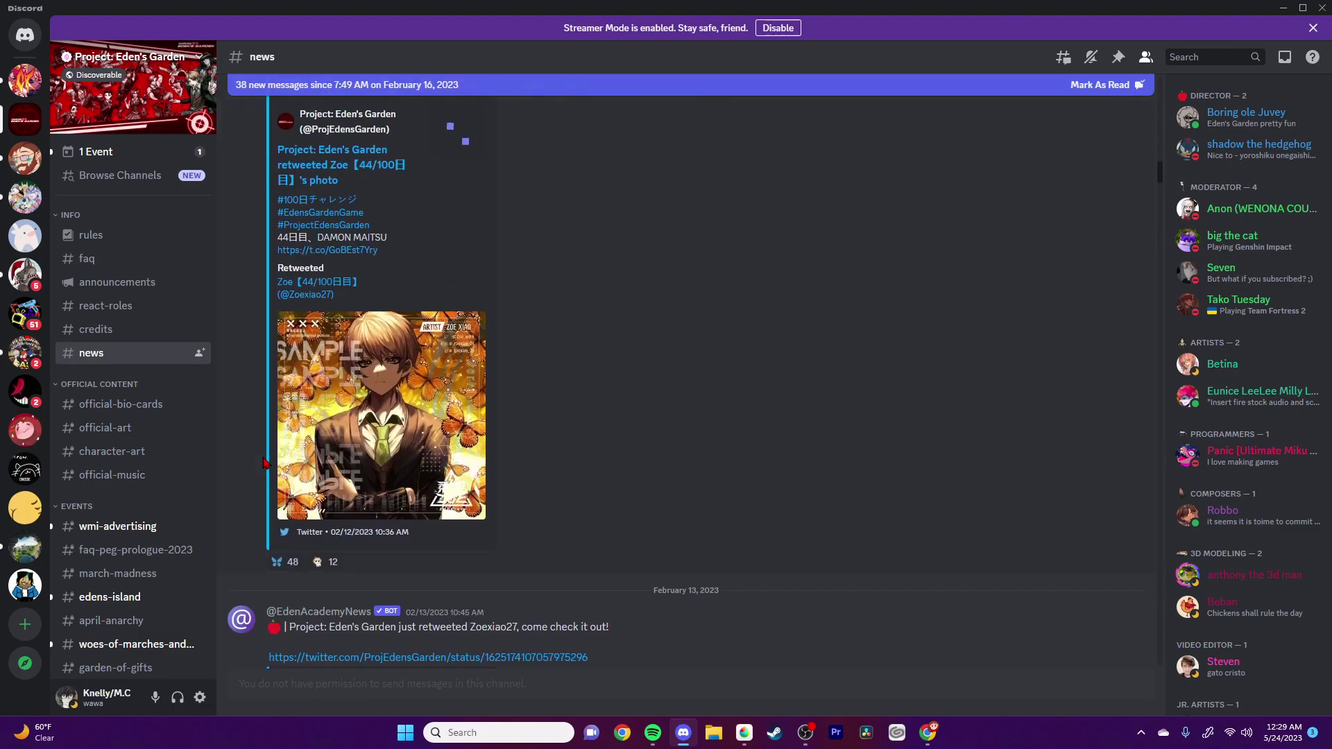
{"action": "scroll", "coordinate": [264, 463], "scroll_direction": "down", "scroll_amount": 15}
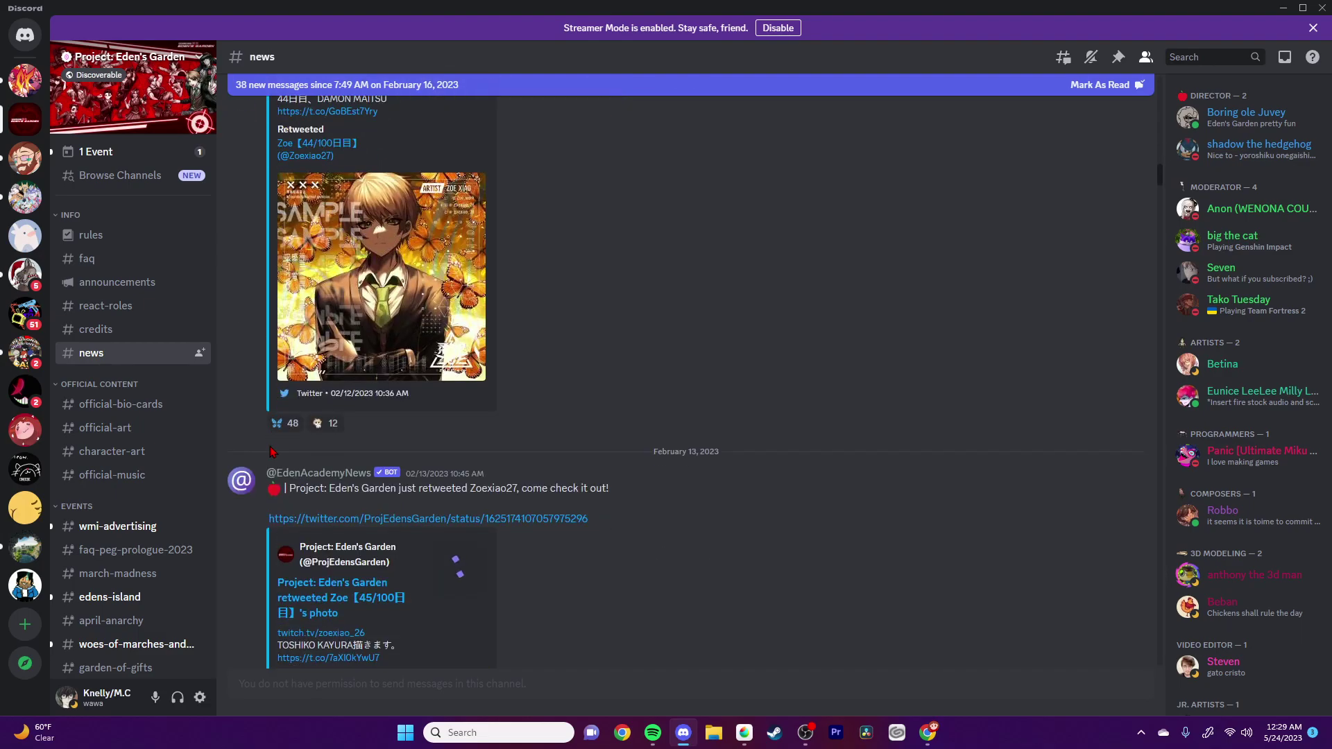
{"action": "scroll", "coordinate": [272, 451], "scroll_direction": "down", "scroll_amount": 15}
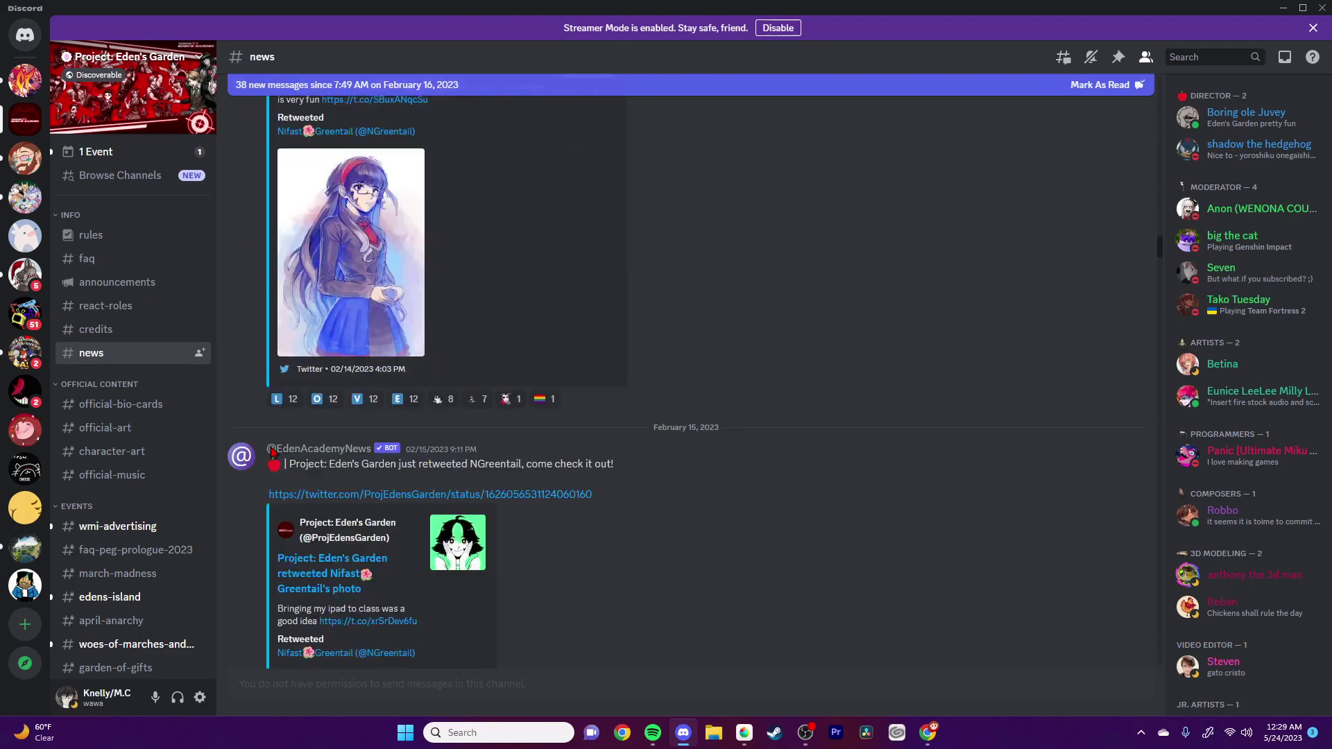
{"action": "scroll", "coordinate": [271, 452], "scroll_direction": "down", "scroll_amount": 15}
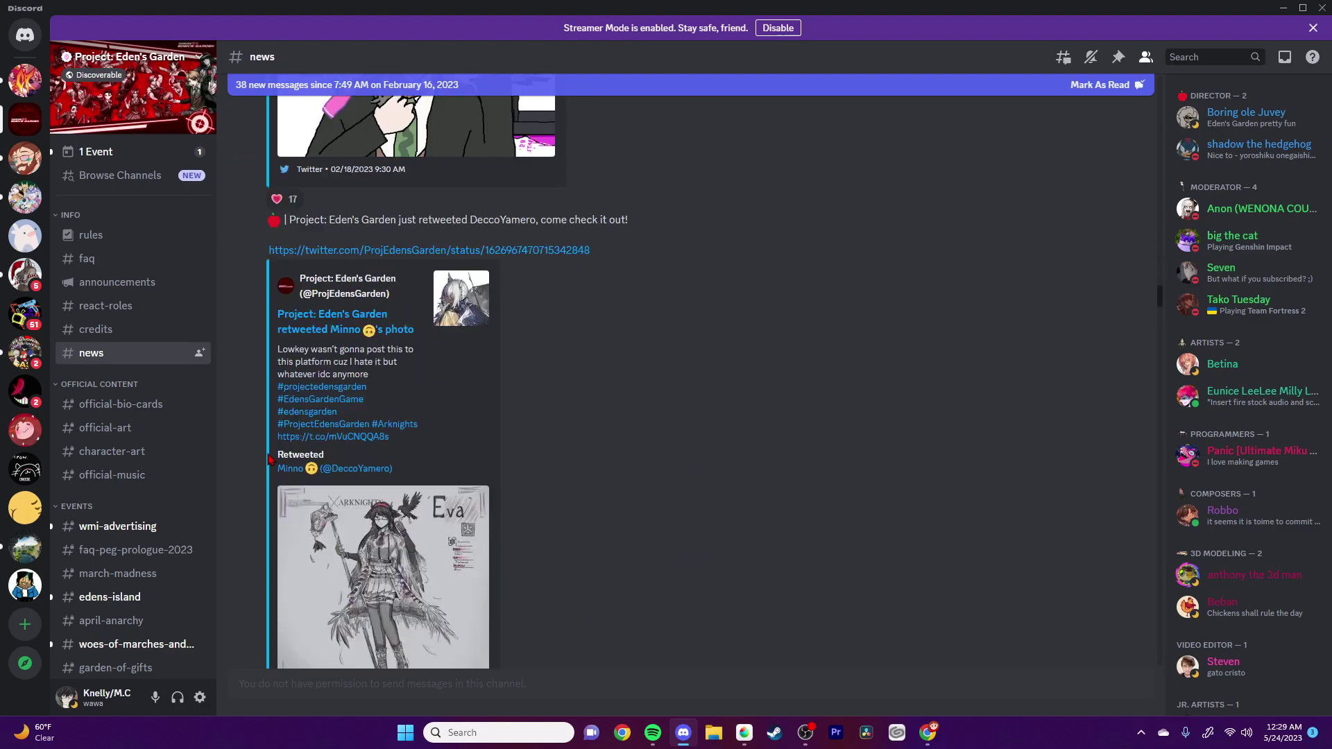
{"action": "scroll", "coordinate": [270, 459], "scroll_direction": "down", "scroll_amount": 10}
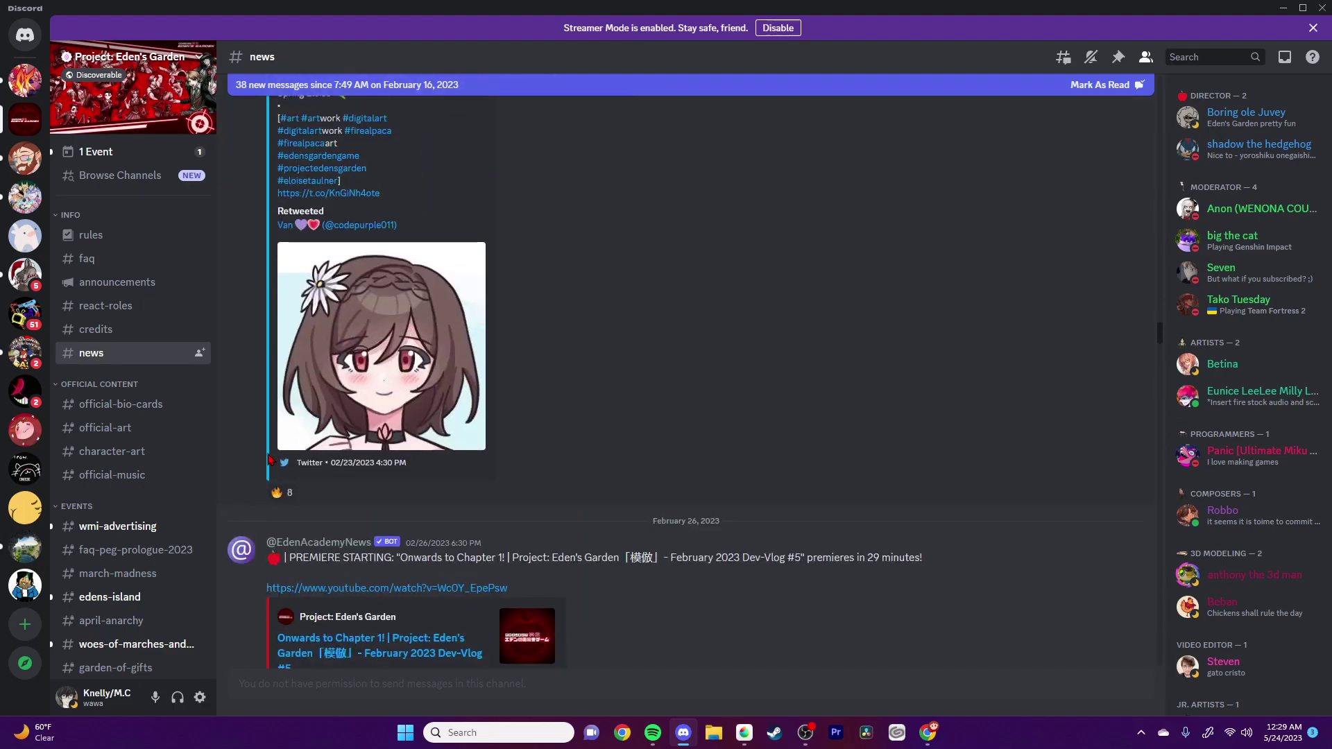
{"action": "scroll", "coordinate": [270, 459], "scroll_direction": "down", "scroll_amount": 15}
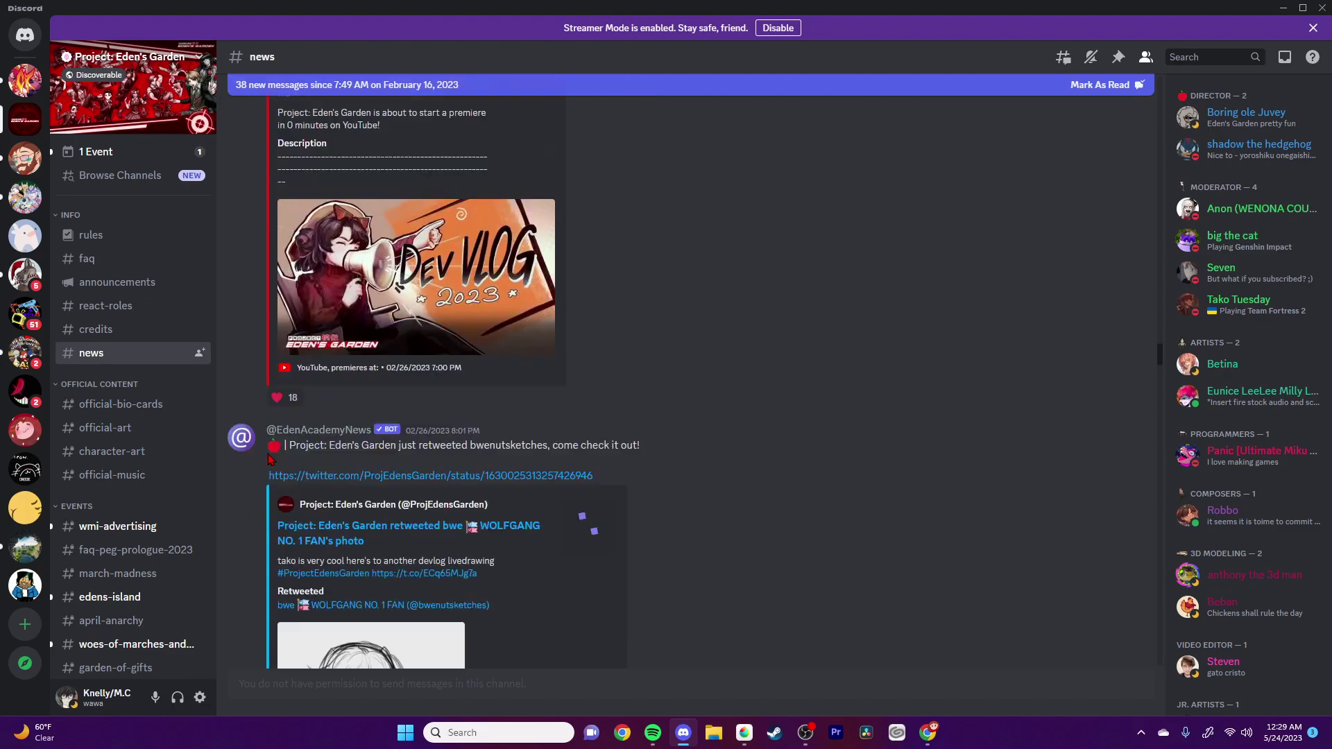
{"action": "scroll", "coordinate": [270, 459], "scroll_direction": "down", "scroll_amount": 15}
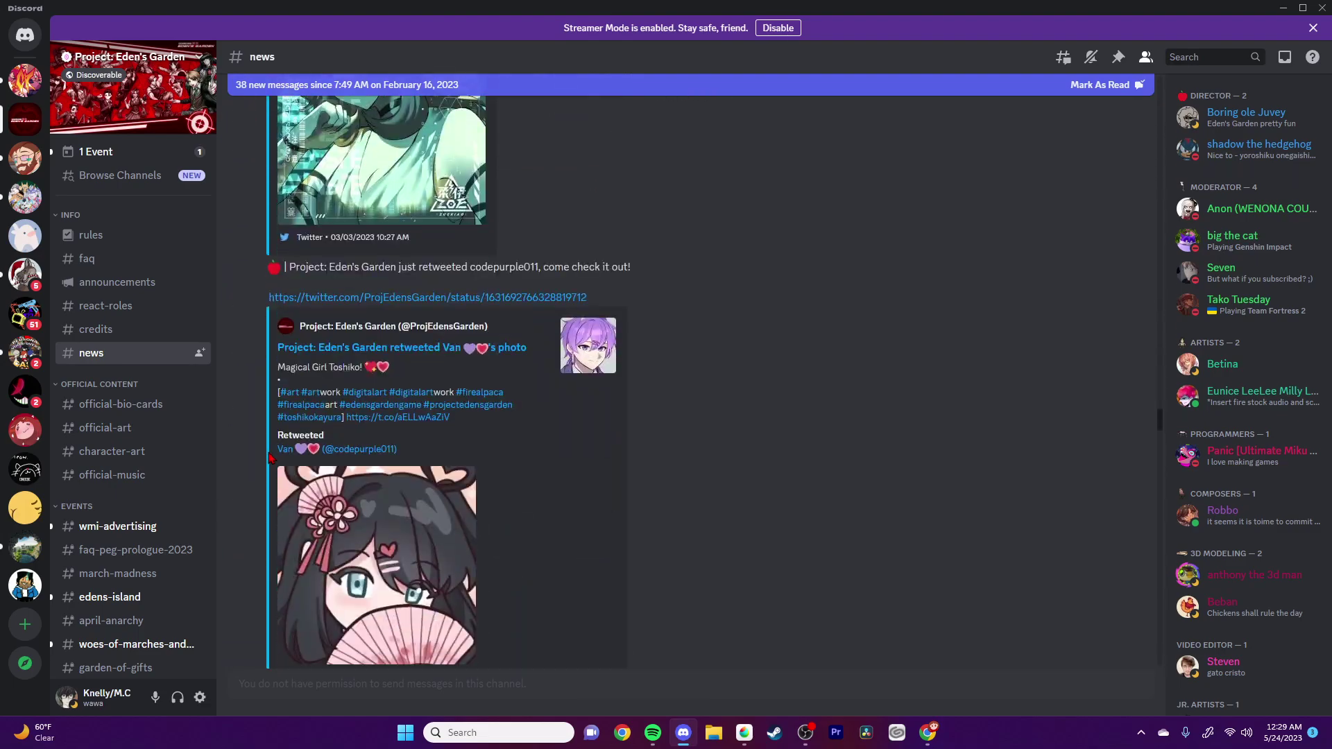
Step: Open the wmi-advertising channel and read through its April voting messages
{"action": "left_click", "coordinate": [117, 526]}
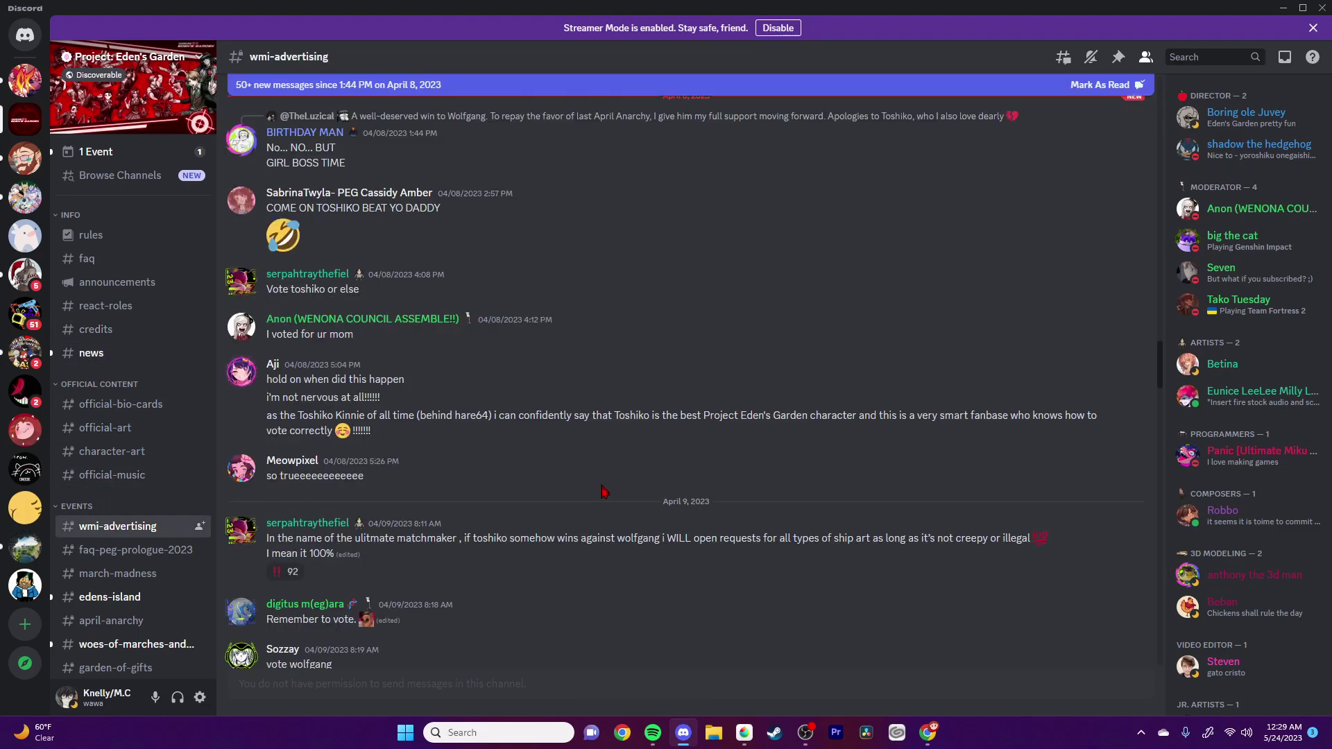
{"action": "scroll", "coordinate": [419, 468], "scroll_direction": "down", "scroll_amount": 8}
{"action": "scroll", "coordinate": [136, 436], "scroll_direction": "down", "scroll_amount": 4}
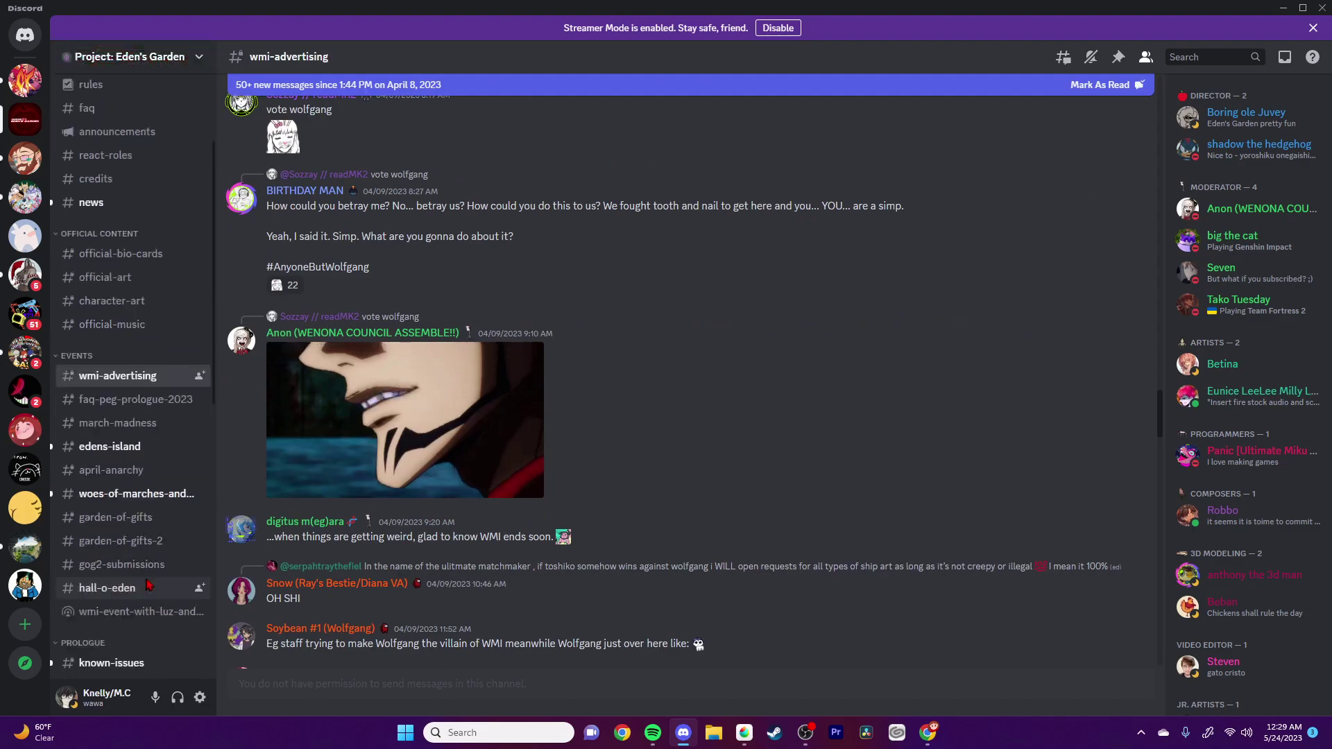
Step: Open the woes-of-marches-and-ides channel and view the bracket image posted before the Final Round at full size
{"action": "left_click", "coordinate": [136, 437]}
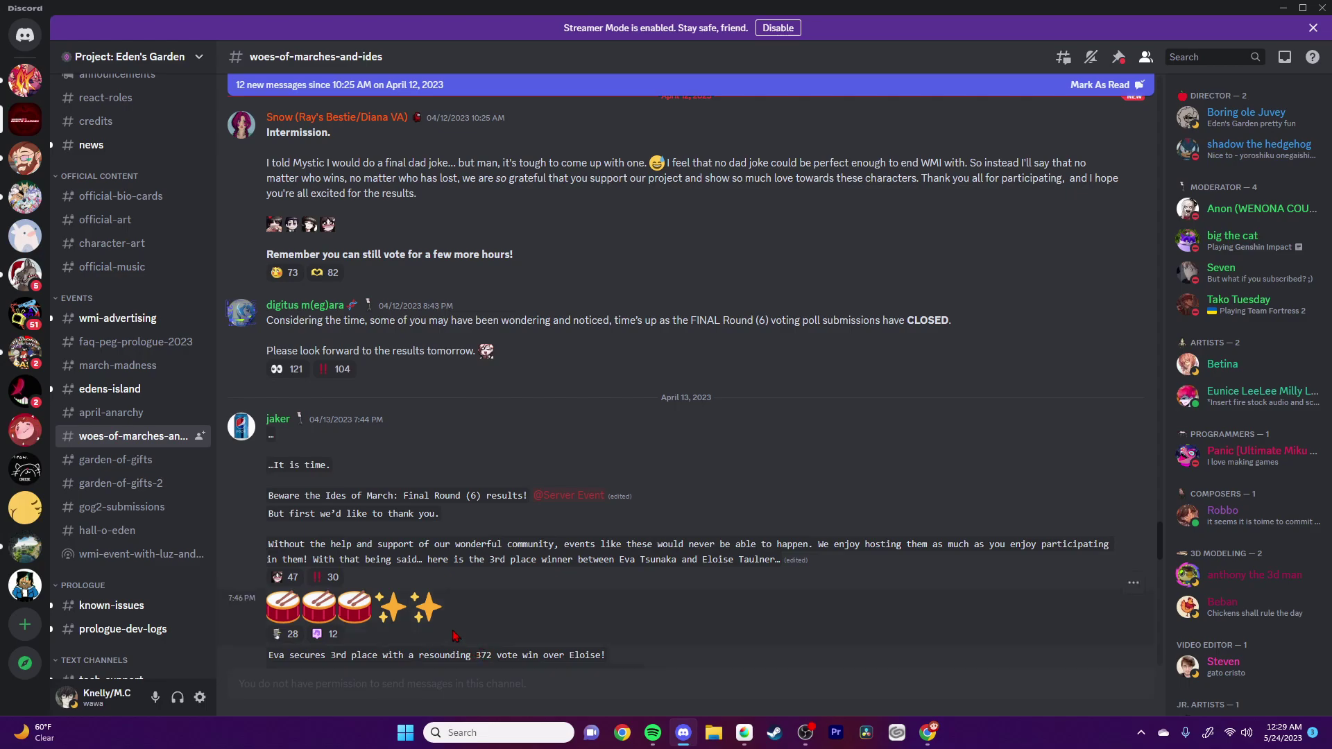
{"action": "scroll", "coordinate": [448, 624], "scroll_direction": "up", "scroll_amount": 15}
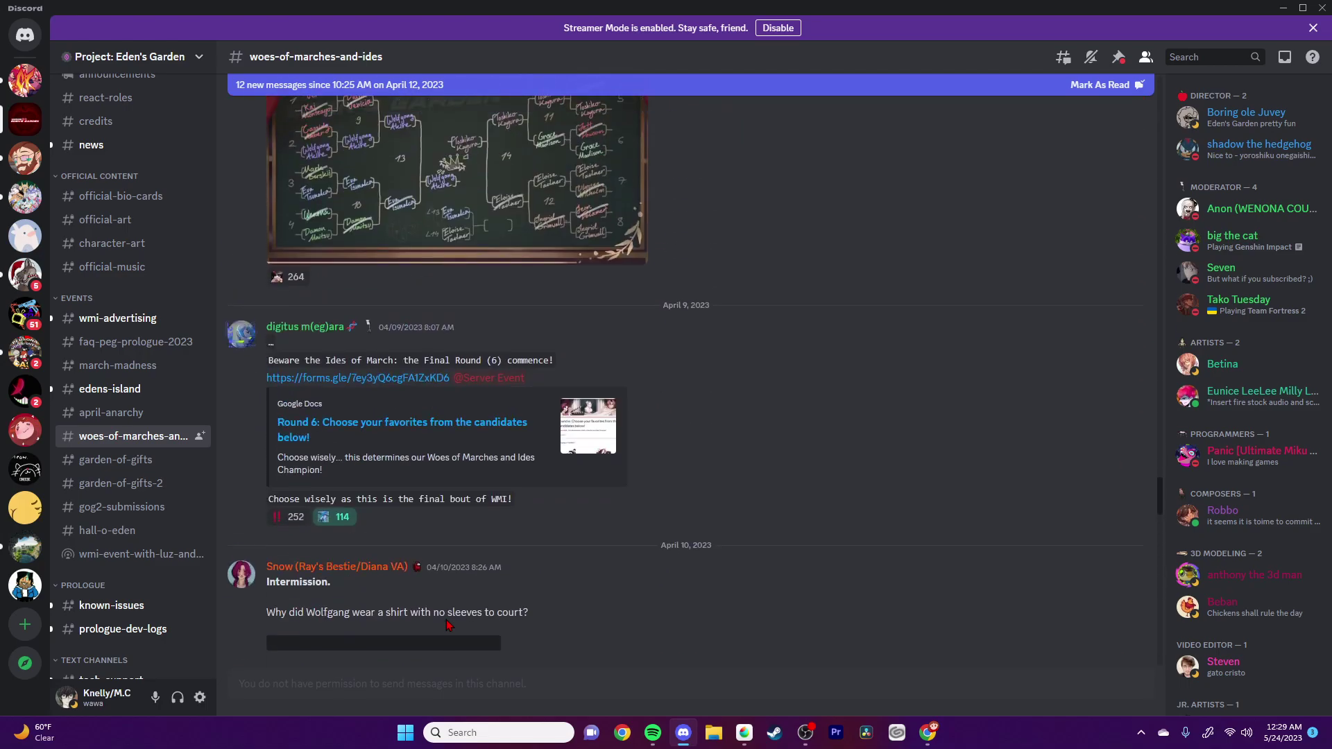
{"action": "left_click", "coordinate": [461, 473]}
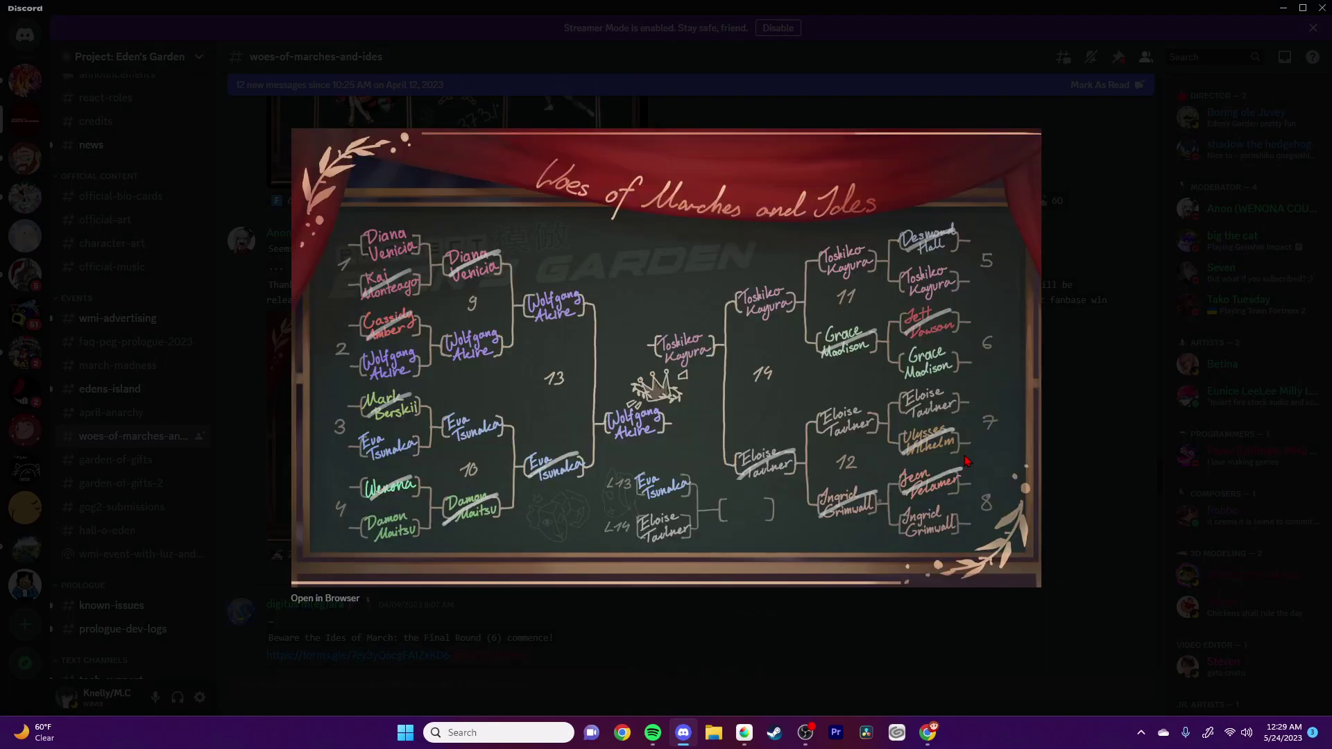
{"action": "left_click", "coordinate": [1068, 436]}
Step: Mark the woes-of-marches-and-ides channel as read and go back through its history to the very first message
{"action": "scroll", "coordinate": [652, 460], "scroll_direction": "up", "scroll_amount": 15}
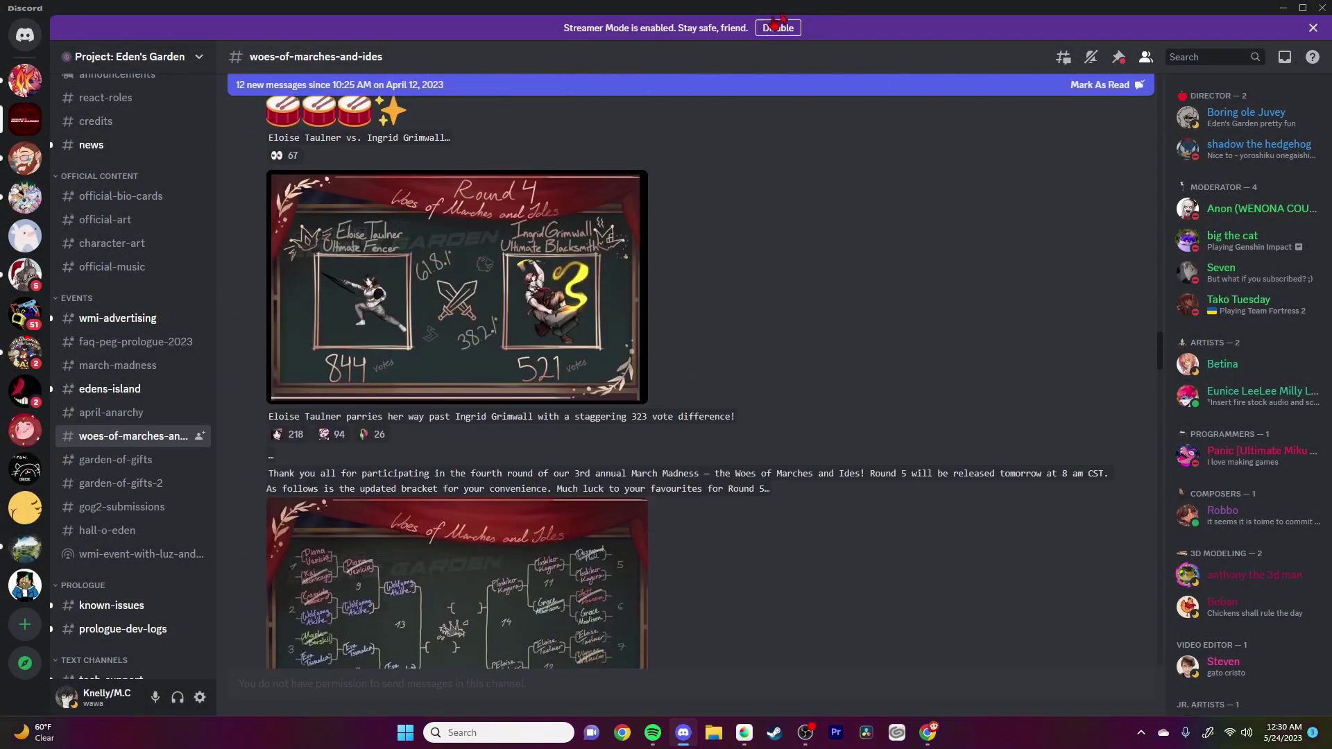
{"action": "left_click", "coordinate": [1109, 88]}
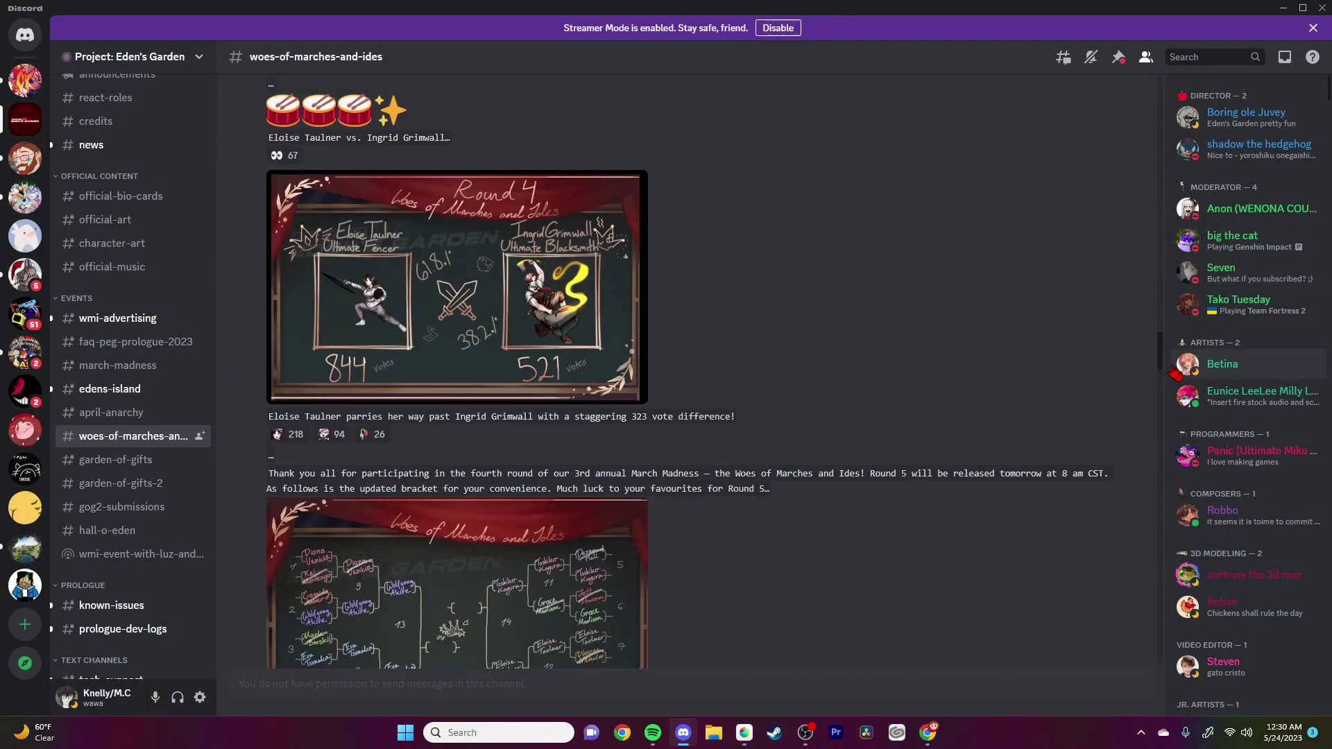
{"action": "left_click_drag", "start_coordinate": [1163, 353], "coordinate": [1141, 42]}
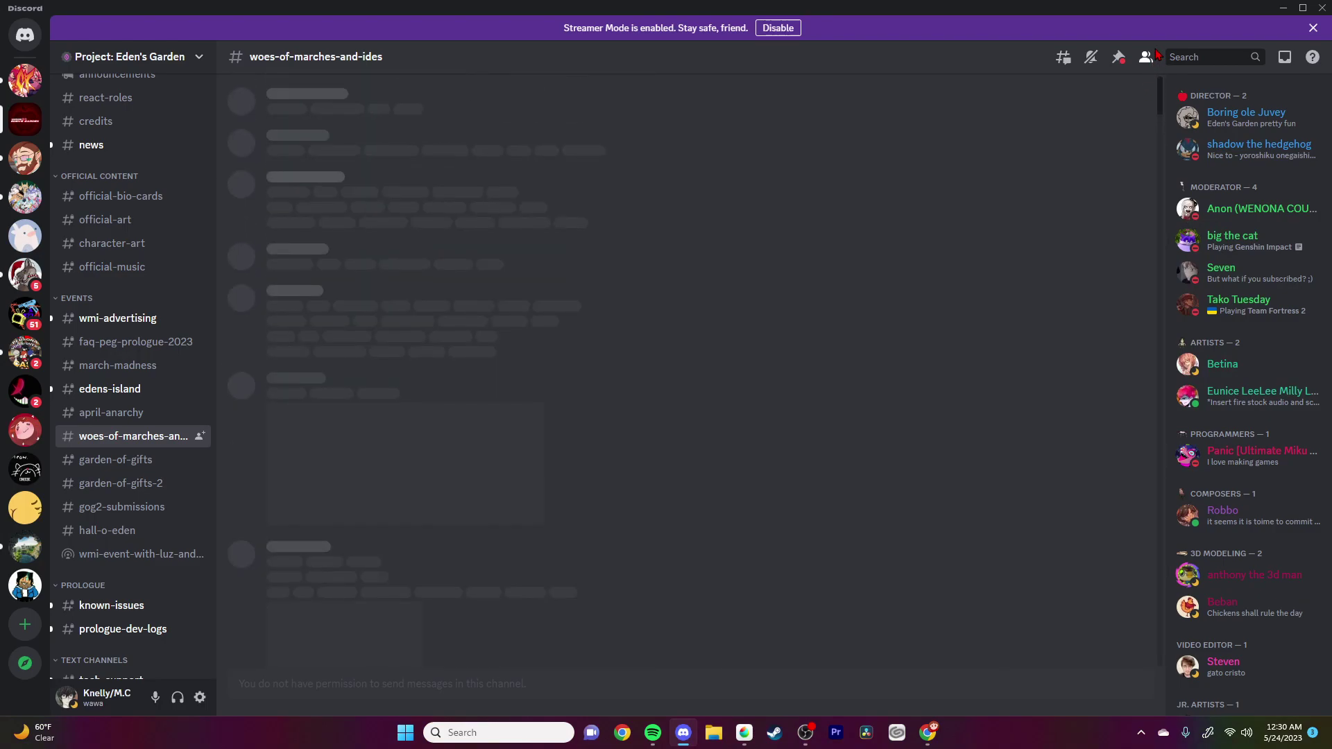
{"action": "scroll", "coordinate": [769, 375], "scroll_direction": "up", "scroll_amount": 7}
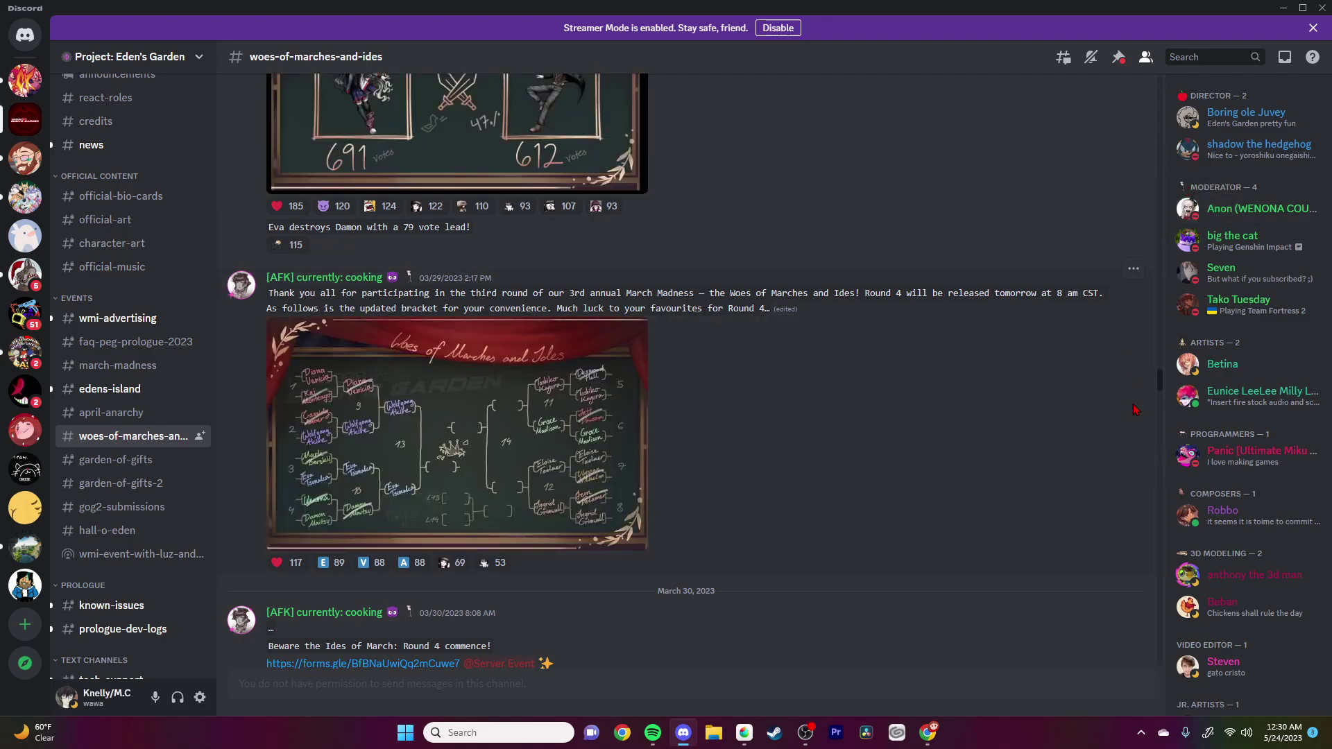
{"action": "left_click_drag", "start_coordinate": [1164, 391], "coordinate": [1165, 71]}
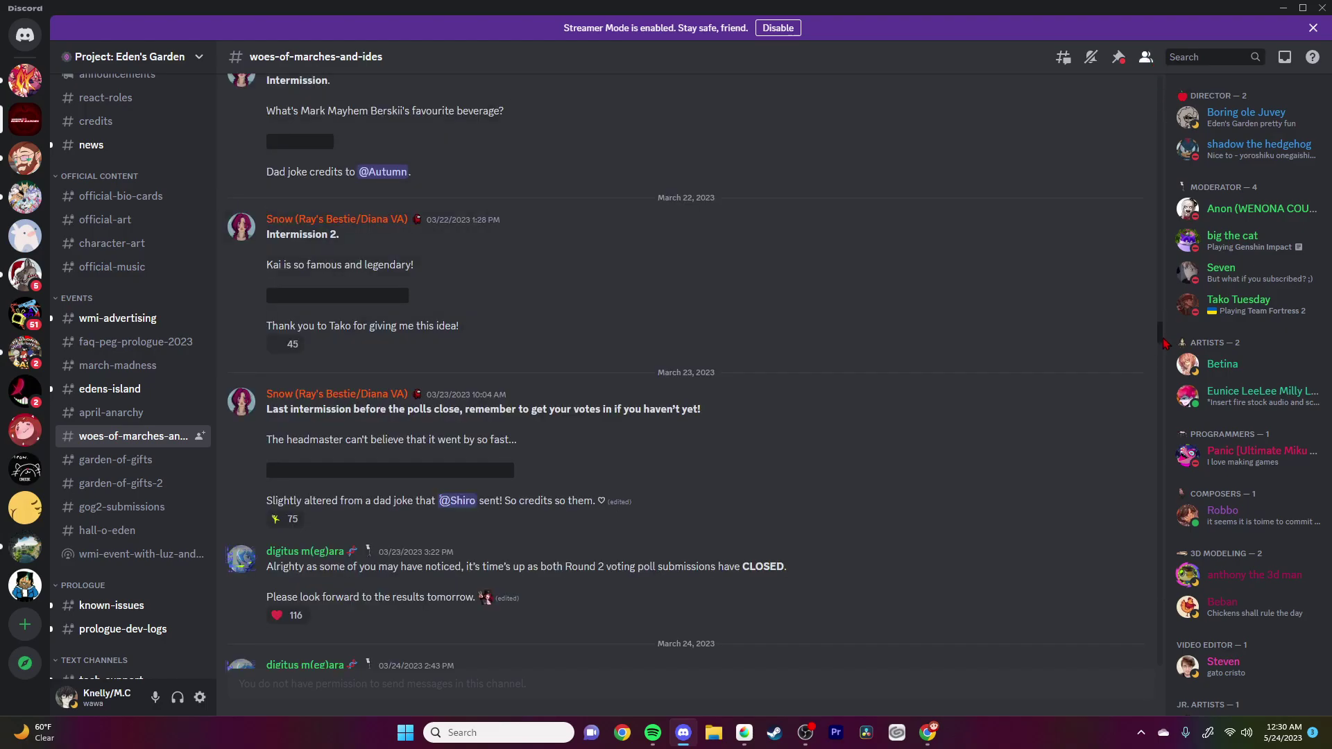
{"action": "left_click_drag", "start_coordinate": [1160, 340], "coordinate": [1170, 36]}
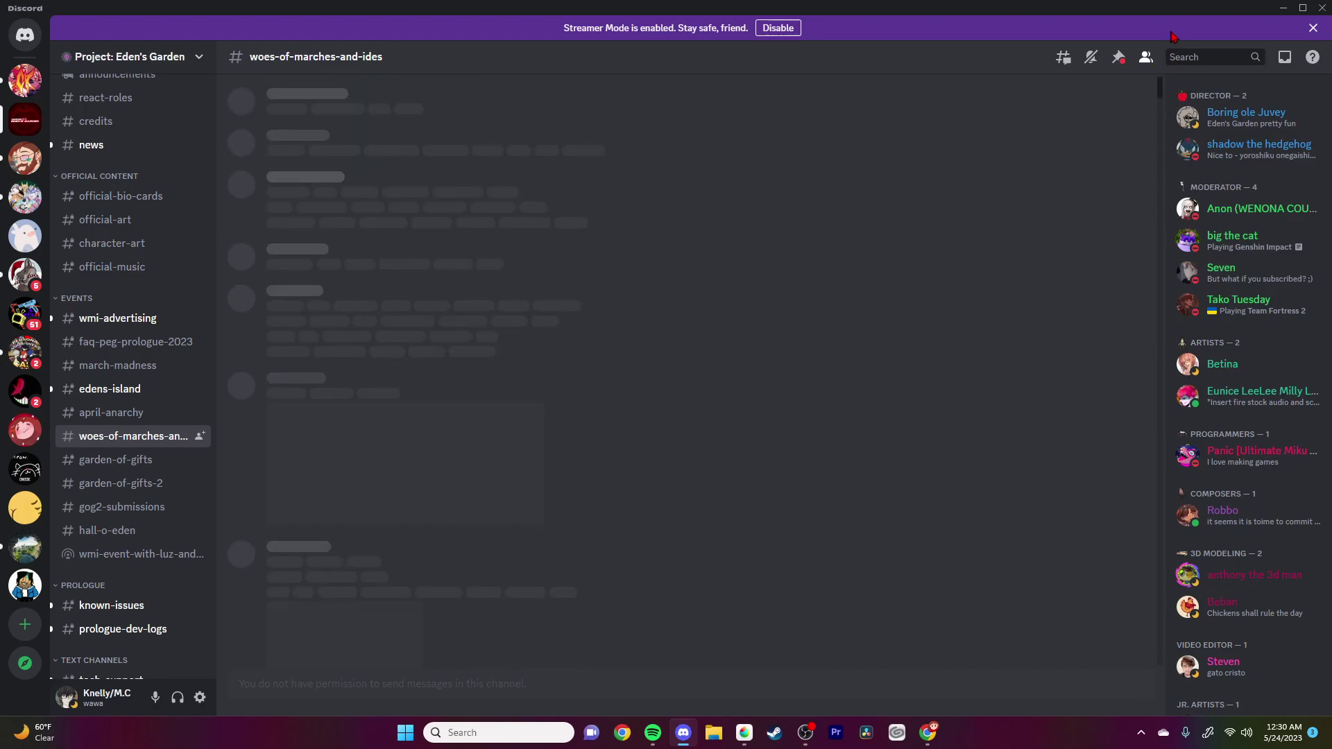
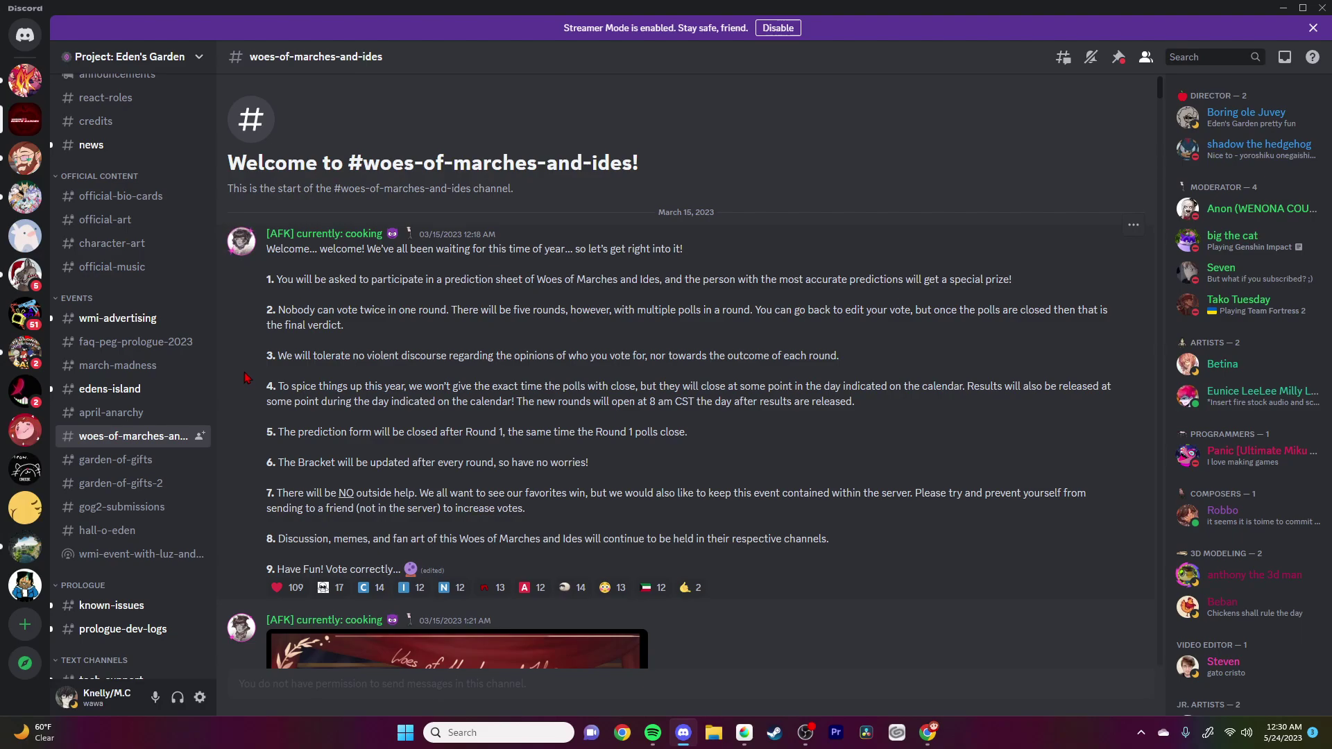
Step: Read the channel's opening posts from the rules to the first bracket, revealing the spoiler answer to the spider joke
{"action": "scroll", "coordinate": [244, 377], "scroll_direction": "down", "scroll_amount": 3}
{"action": "scroll", "coordinate": [300, 511], "scroll_direction": "down", "scroll_amount": 4}
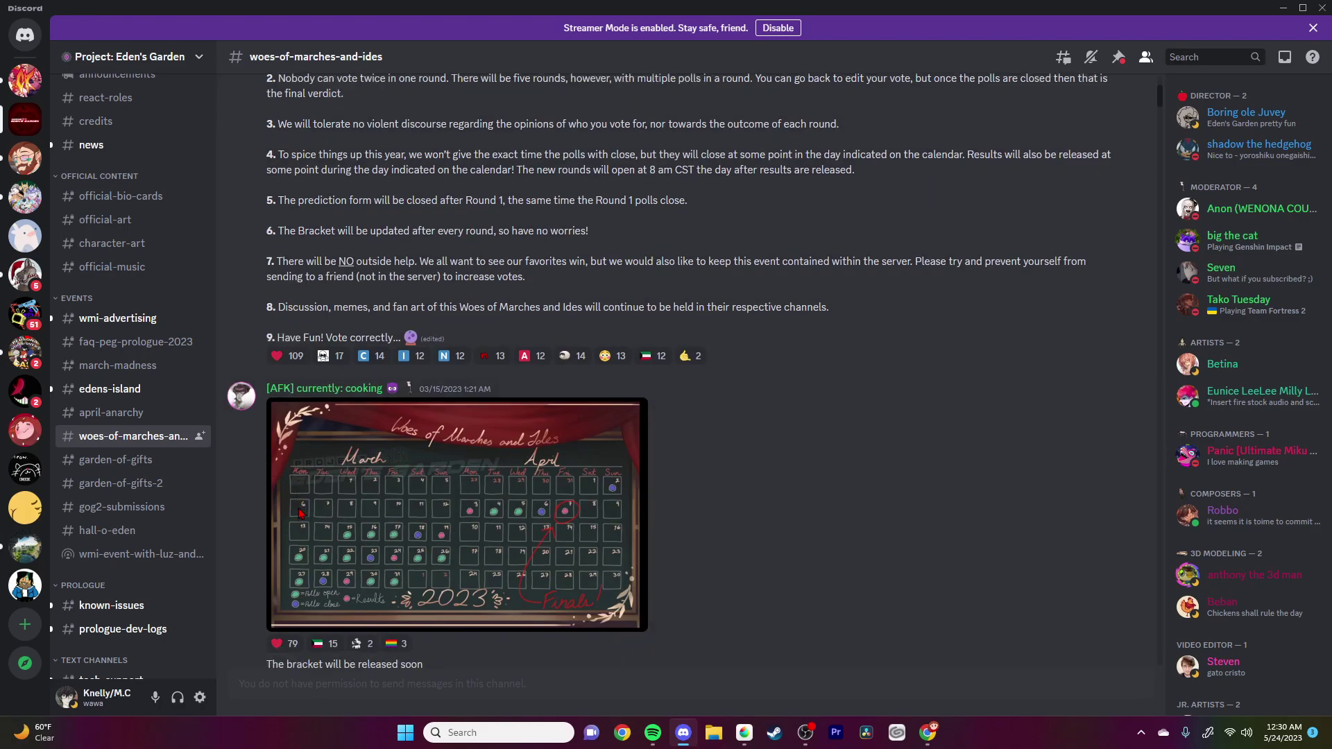
{"action": "left_click", "coordinate": [291, 519]}
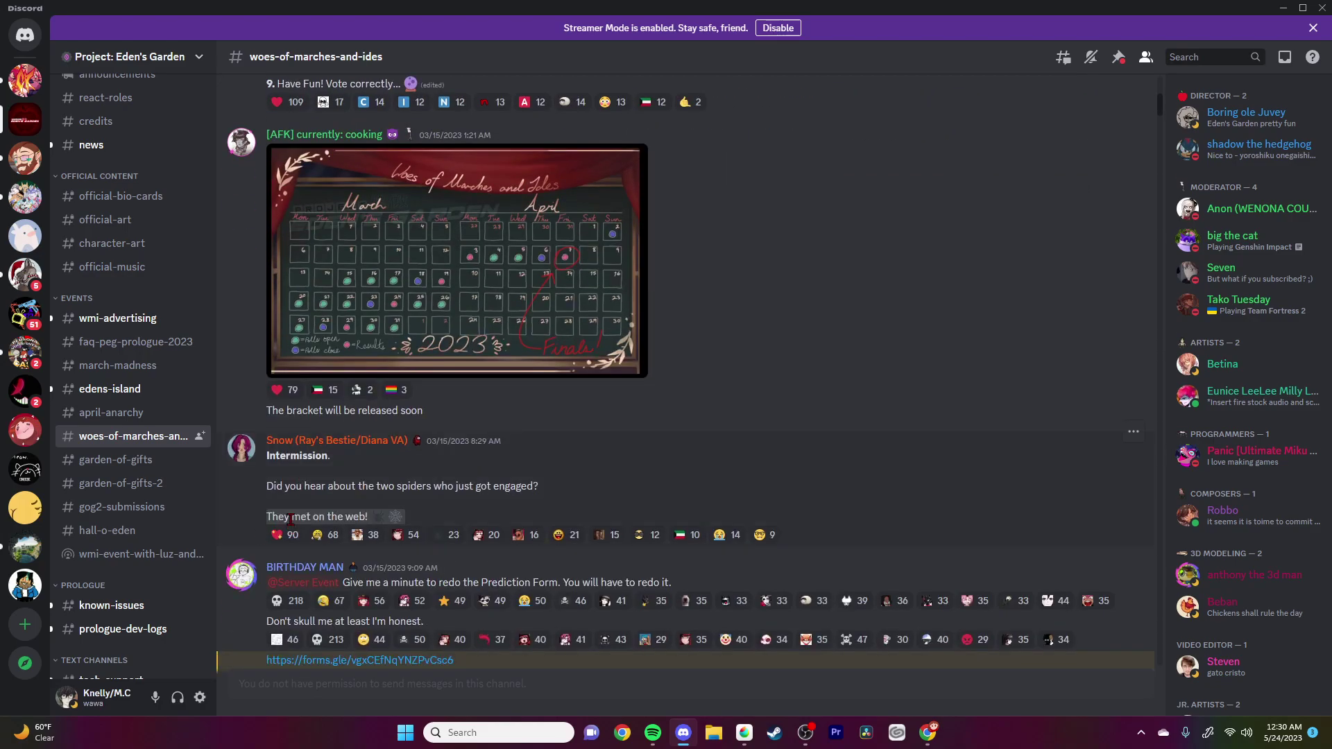
{"action": "scroll", "coordinate": [252, 540], "scroll_direction": "down", "scroll_amount": 3}
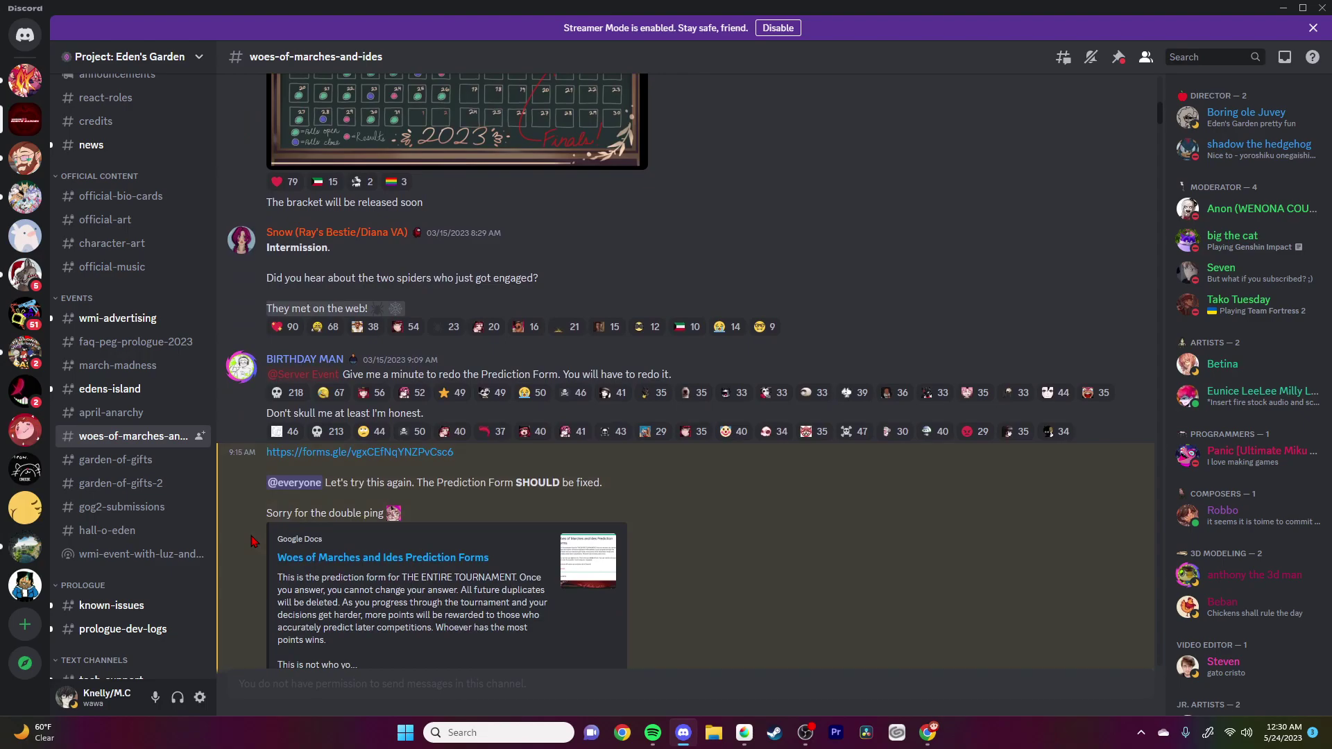
{"action": "scroll", "coordinate": [252, 541], "scroll_direction": "down", "scroll_amount": 5}
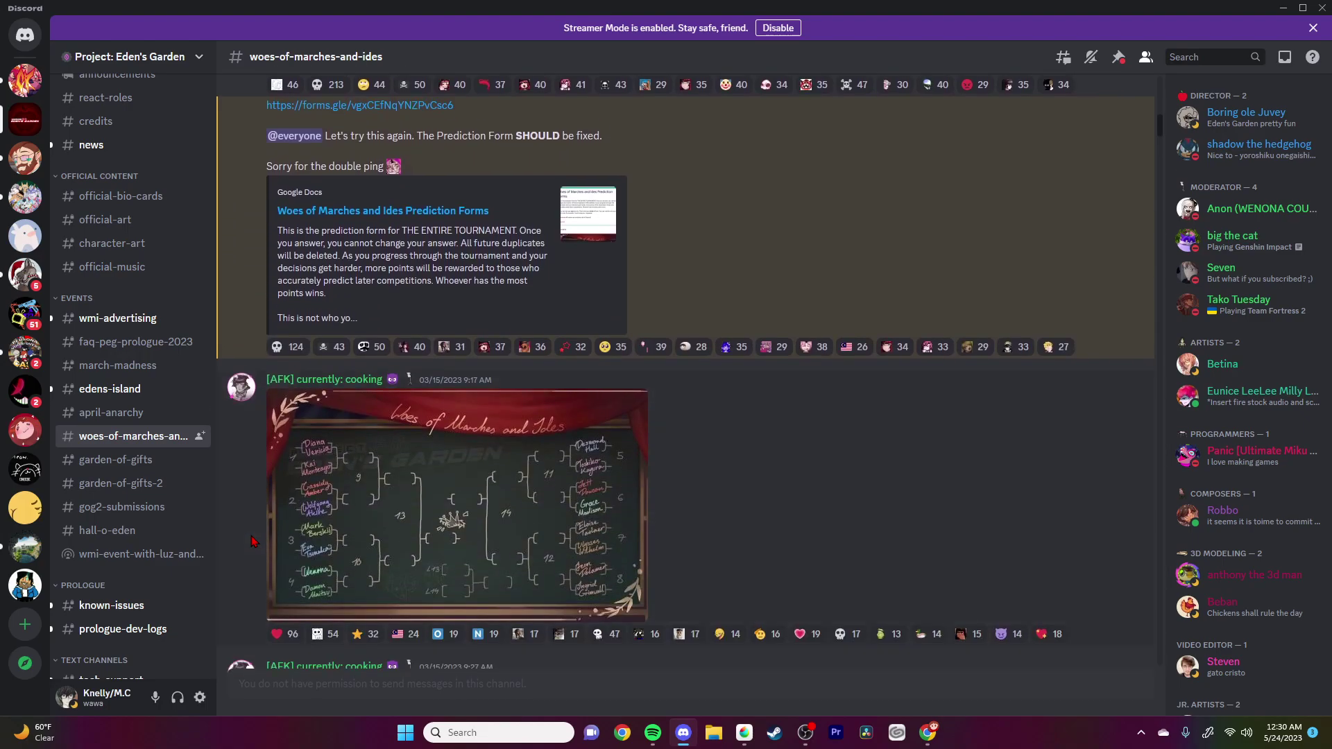
{"action": "scroll", "coordinate": [252, 541], "scroll_direction": "down", "scroll_amount": 2}
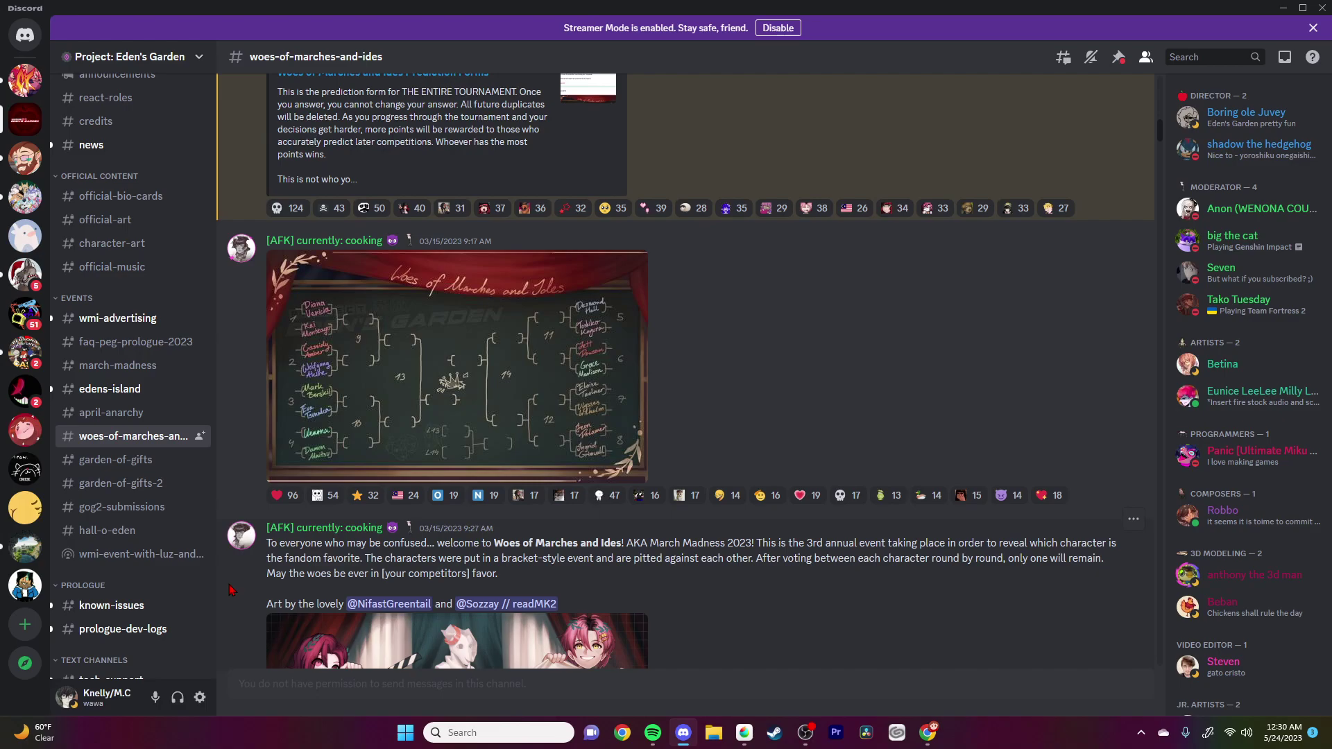
{"action": "scroll", "coordinate": [259, 589], "scroll_direction": "up", "scroll_amount": 4}
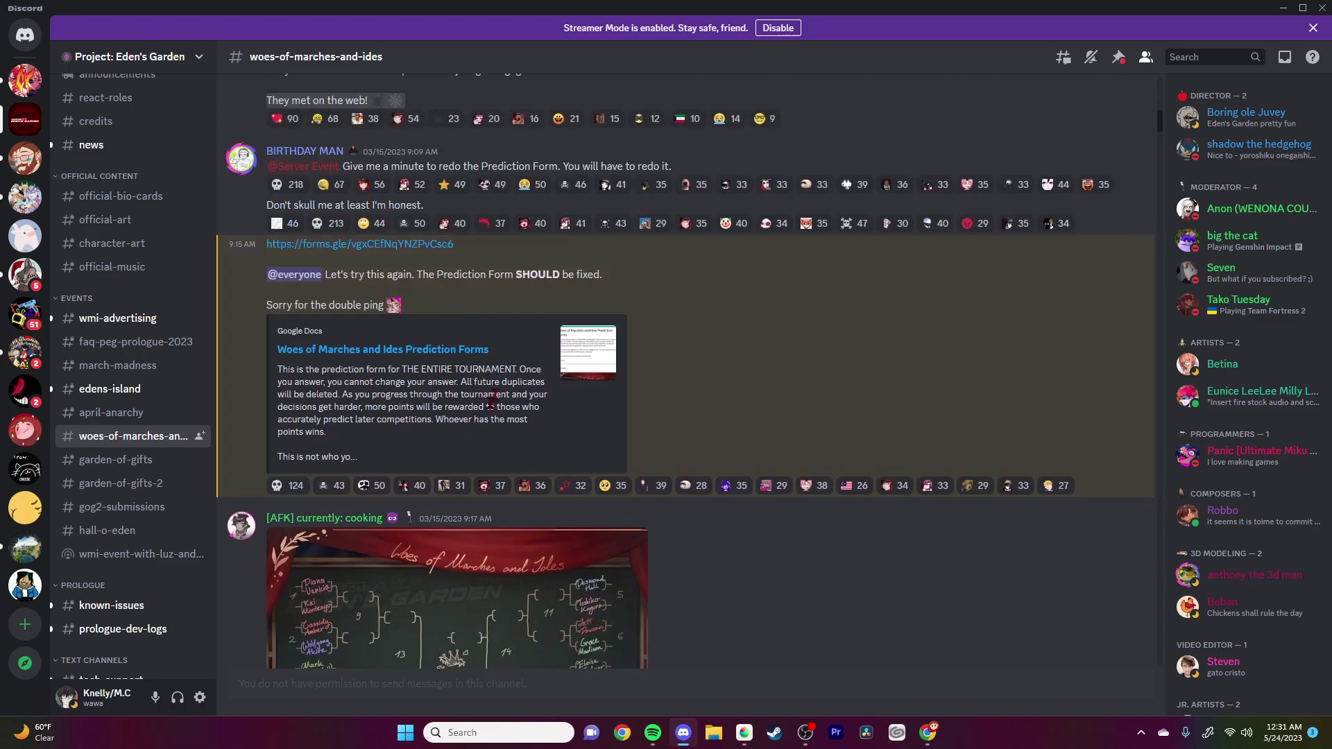
Step: Open the Woes of Marches and Ides Prediction Forms link in Chrome, close the form page, and switch back to Discord
{"action": "left_click", "coordinate": [435, 350]}
{"action": "left_click", "coordinate": [714, 416]}
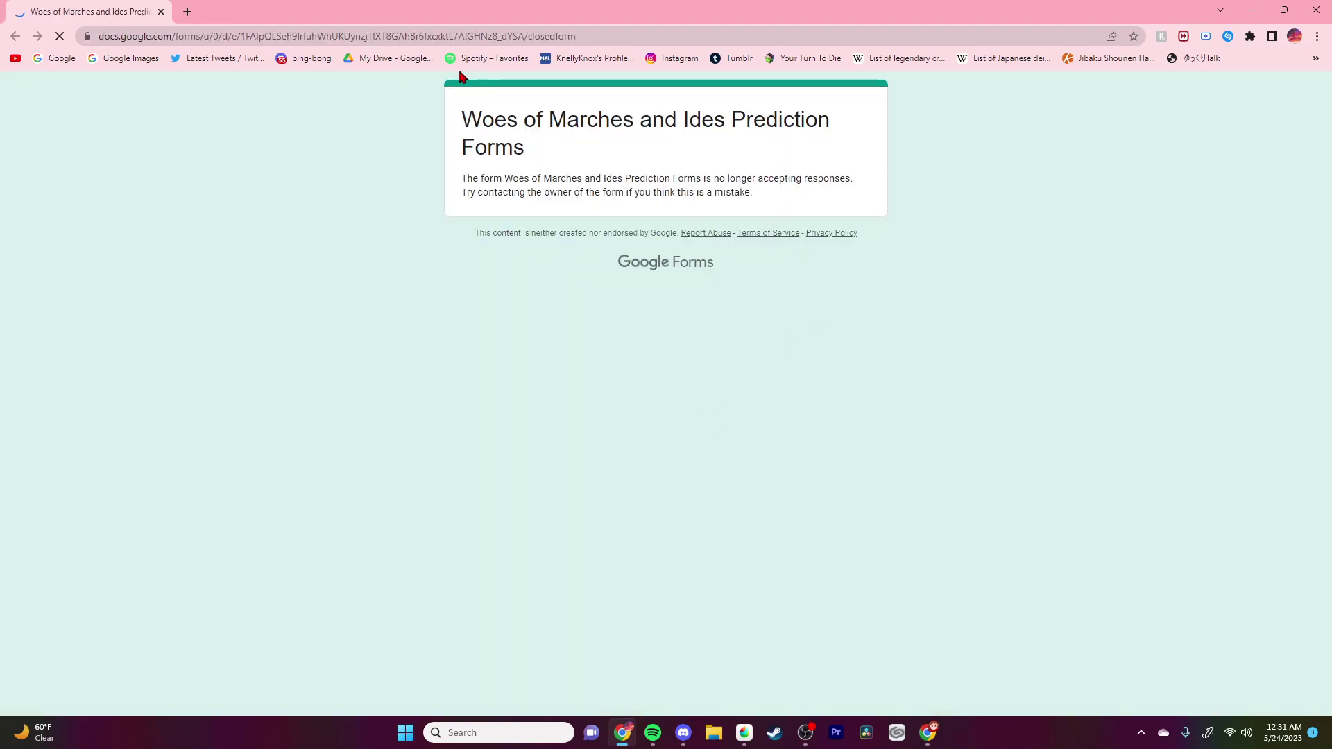
{"action": "left_click", "coordinate": [199, 12]}
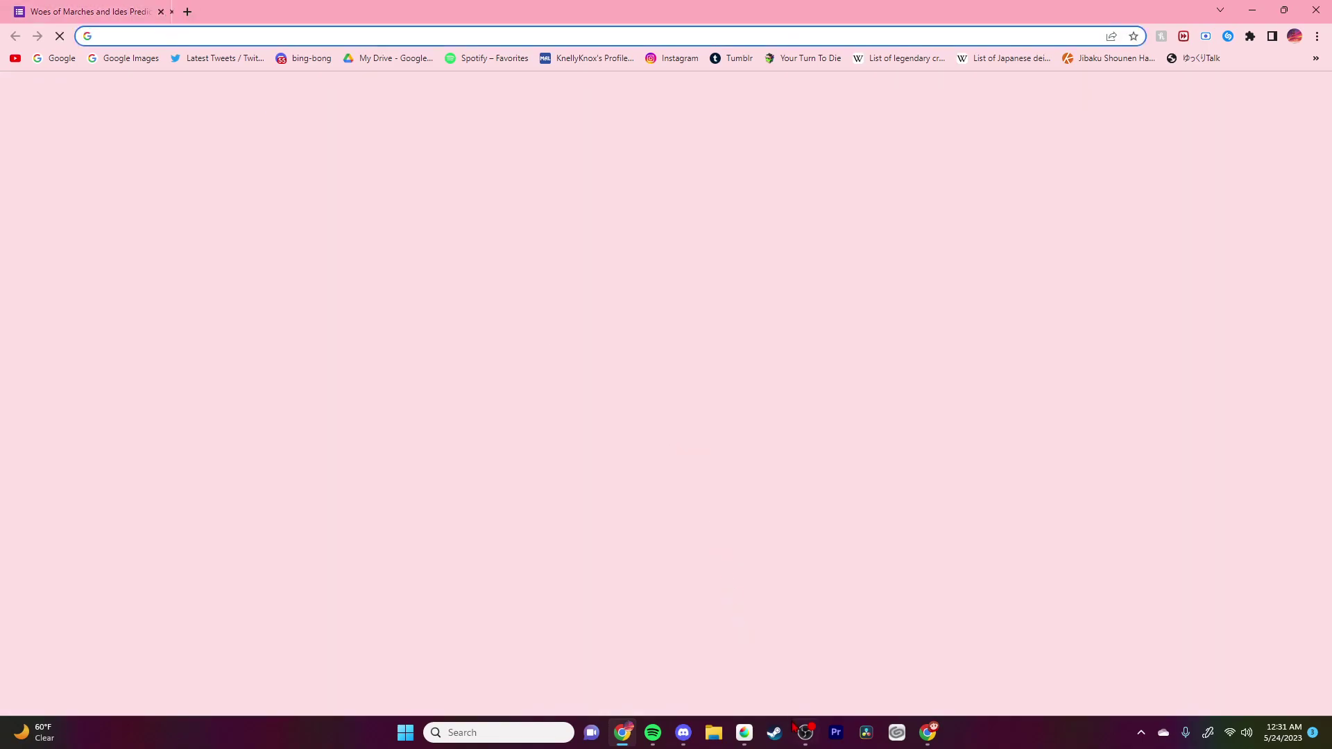
{"action": "mouse_move", "coordinate": [806, 732]}
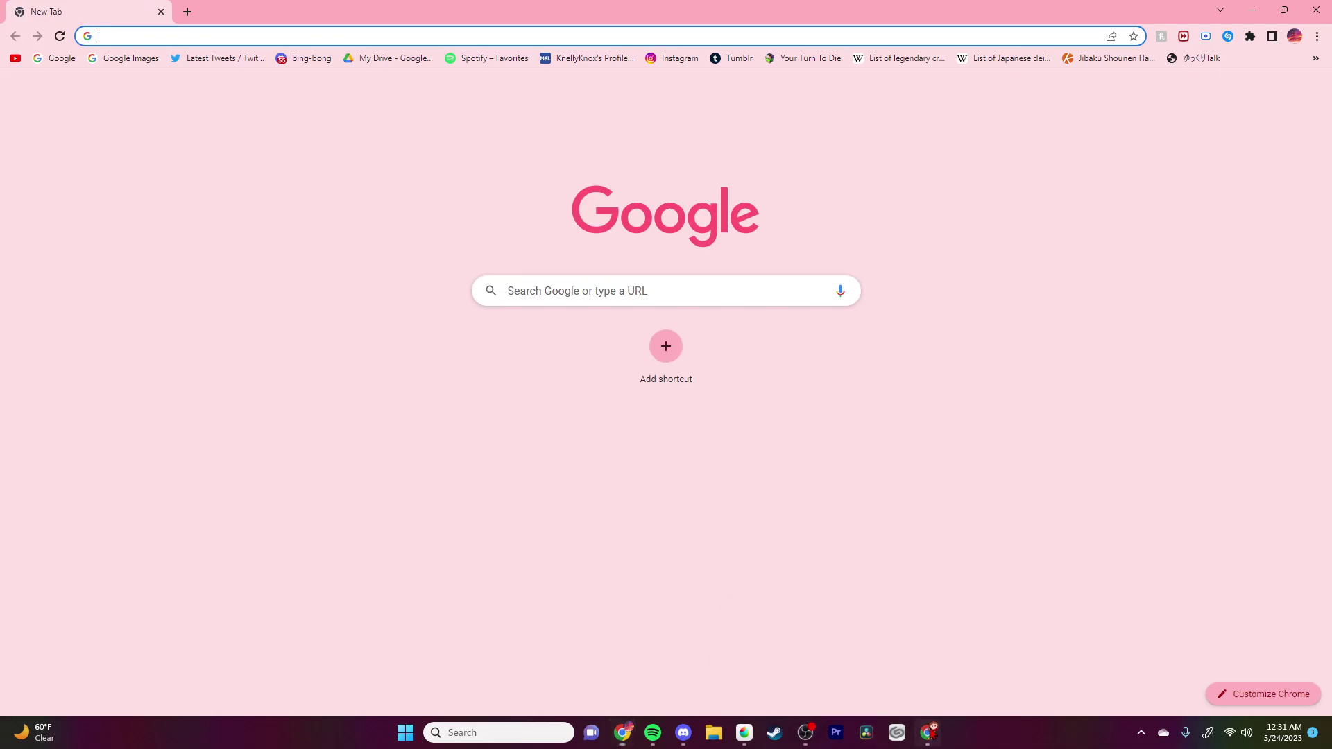
{"action": "left_click", "coordinate": [927, 733]}
{"action": "left_click", "coordinate": [681, 733]}
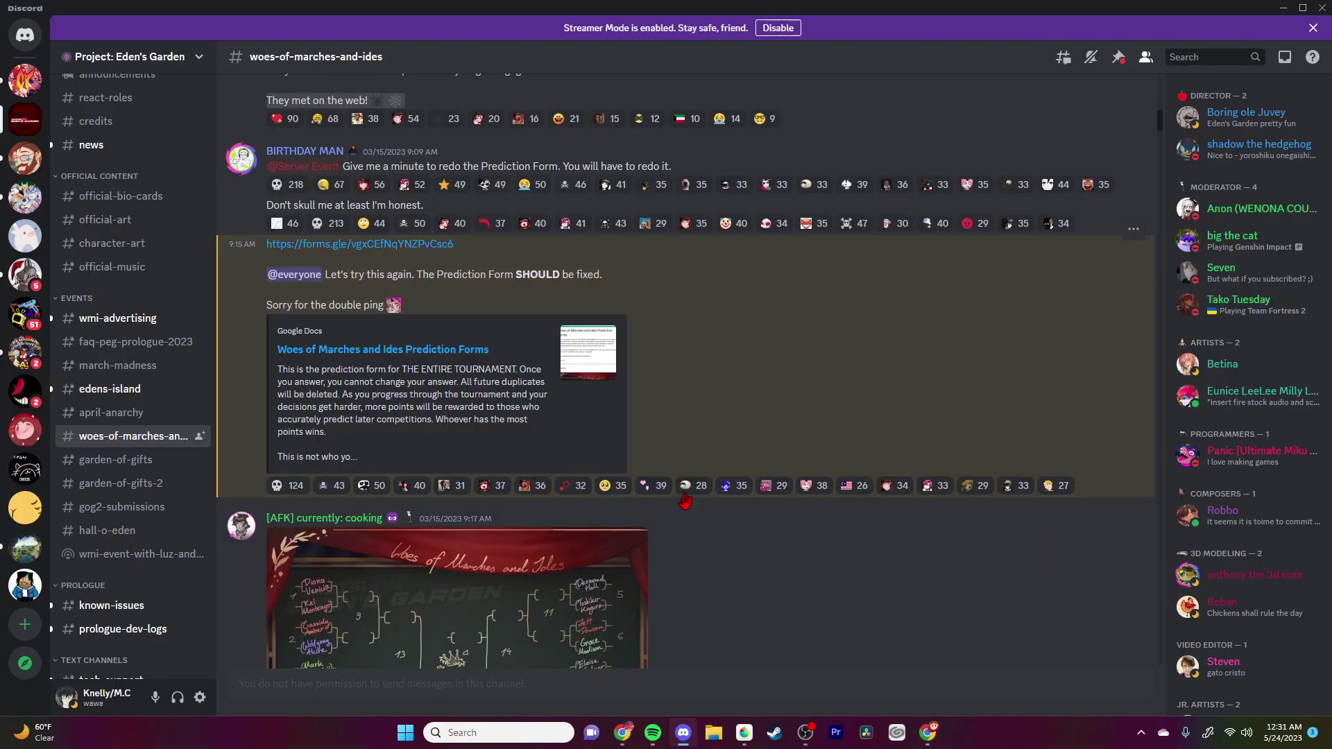
Step: View the blank tournament bracket and the event introduction posted below the prediction form
{"action": "scroll", "coordinate": [493, 467], "scroll_direction": "down", "scroll_amount": 3}
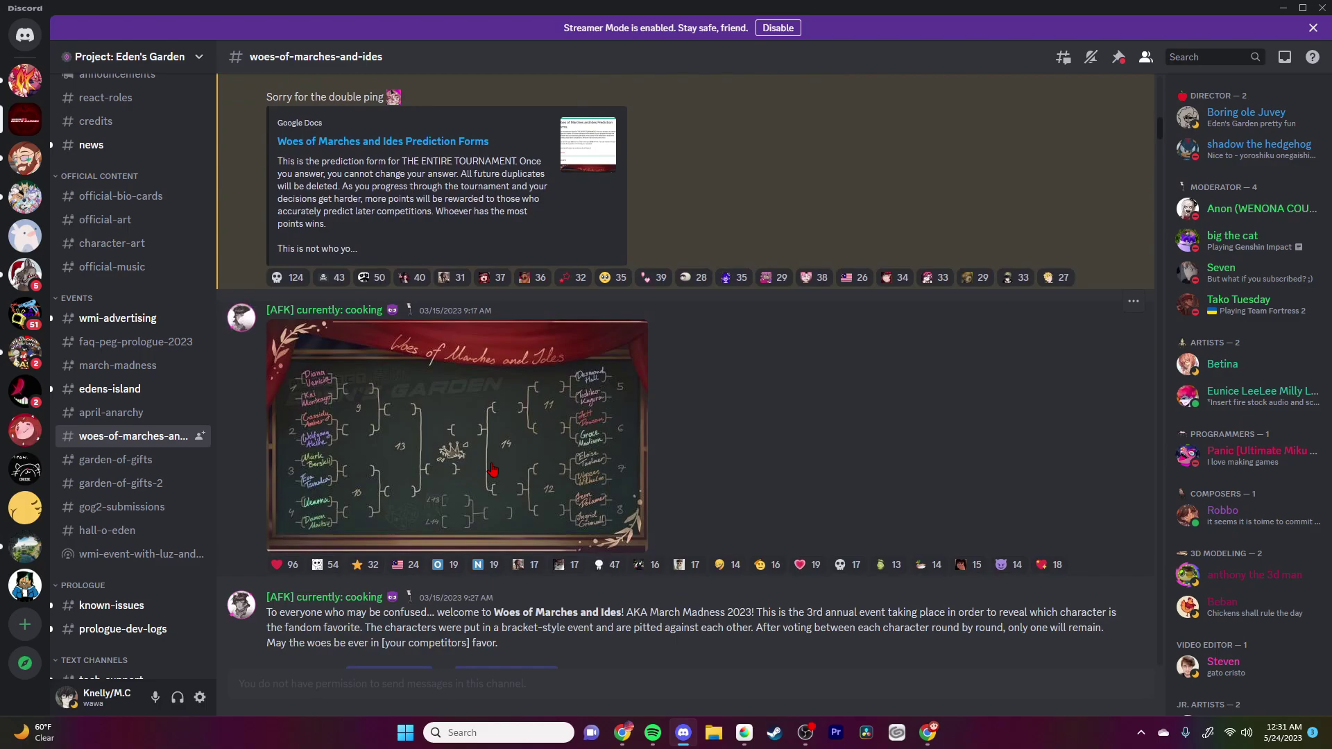
{"action": "scroll", "coordinate": [494, 470], "scroll_direction": "down", "scroll_amount": 1}
{"action": "scroll", "coordinate": [493, 469], "scroll_direction": "down", "scroll_amount": 2}
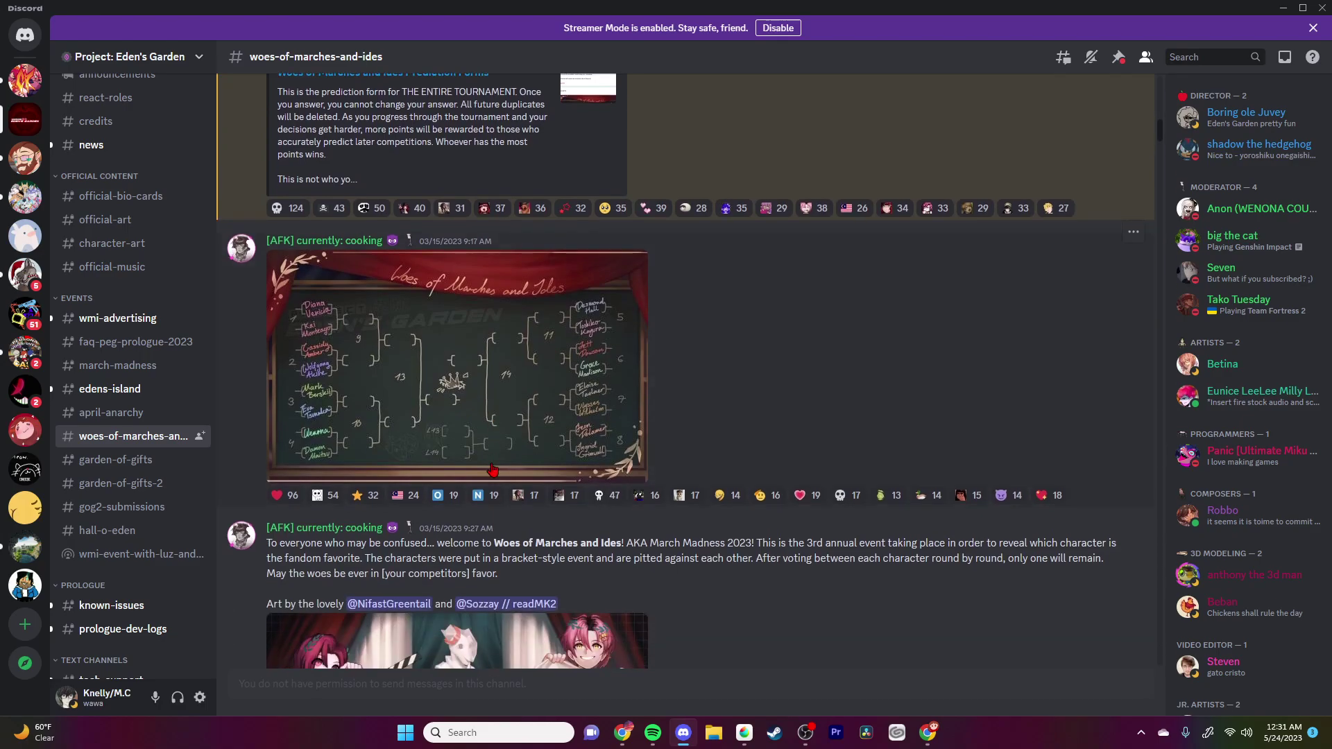
Step: Read the woes-of-marches-and-ides posts from the event introduction through the Round 1 matchup results and updated bracket
{"action": "scroll", "coordinate": [493, 471], "scroll_direction": "down", "scroll_amount": 10}
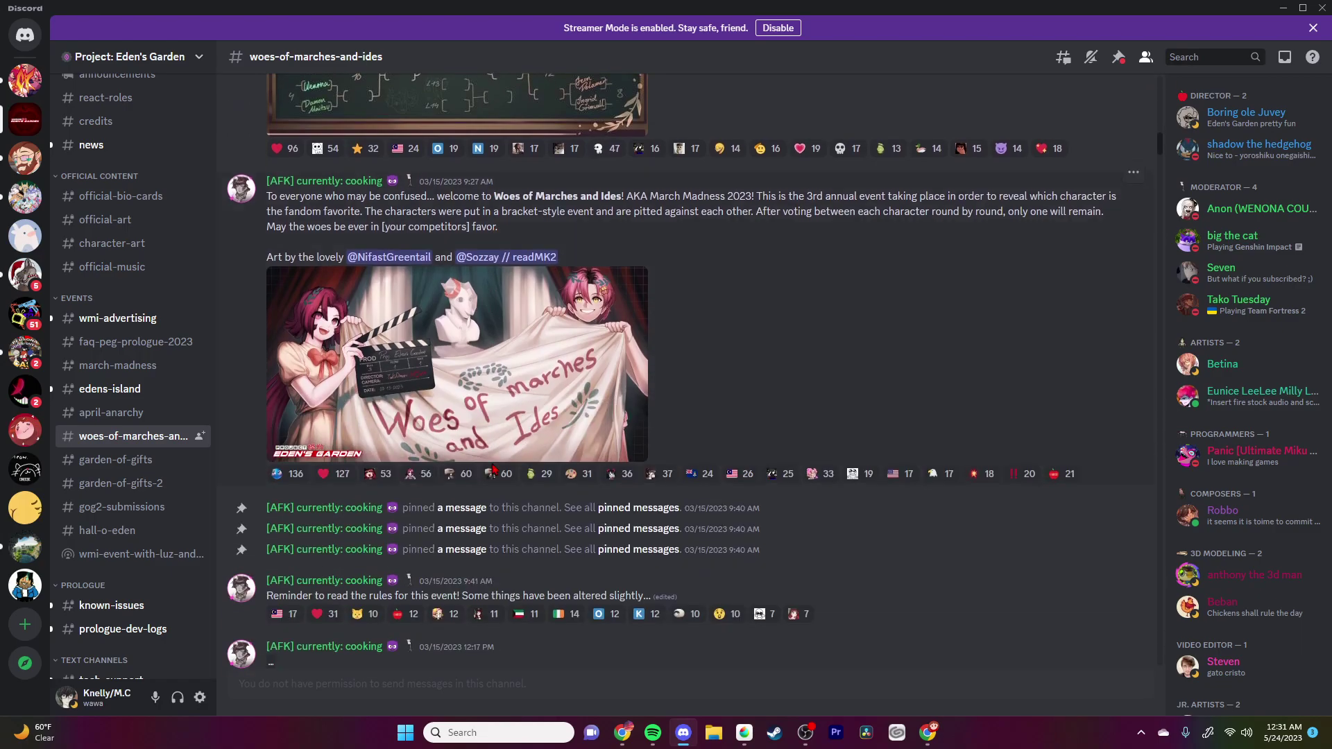
{"action": "scroll", "coordinate": [493, 471], "scroll_direction": "down", "scroll_amount": 8}
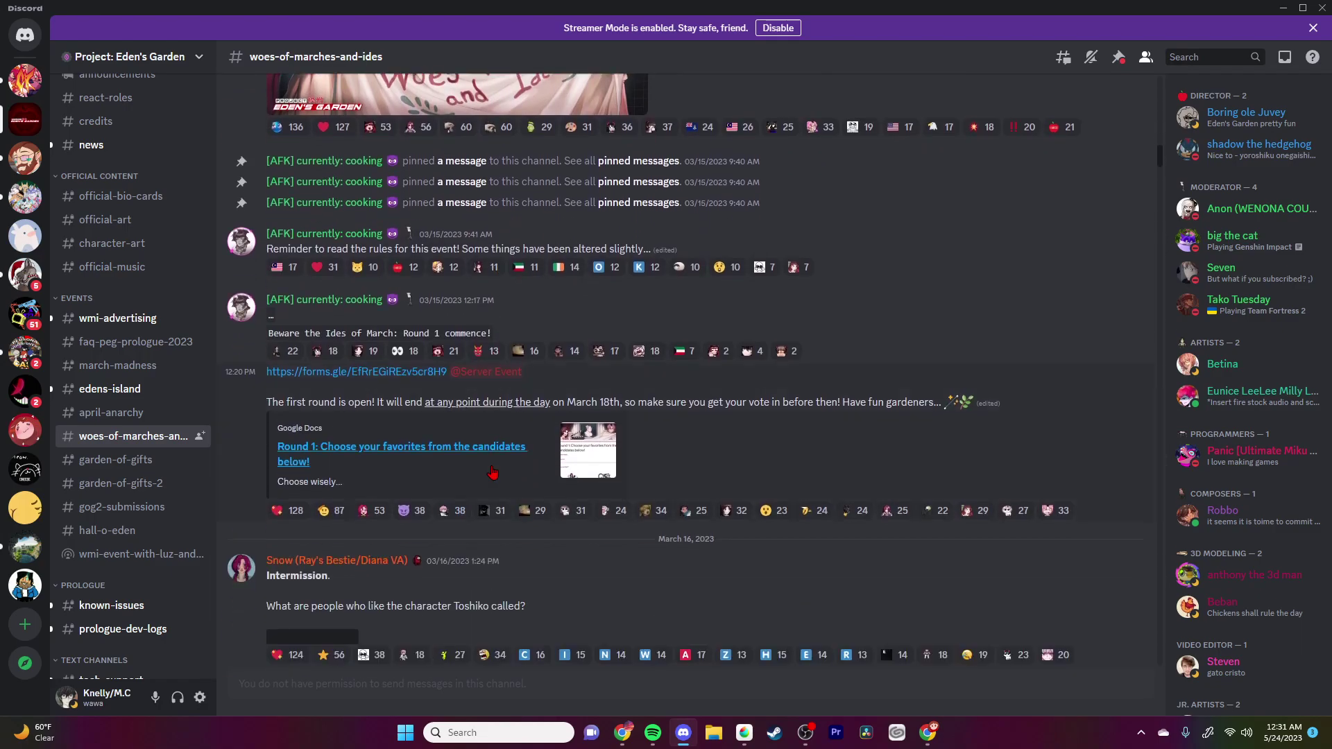
{"action": "scroll", "coordinate": [493, 472], "scroll_direction": "down", "scroll_amount": 15}
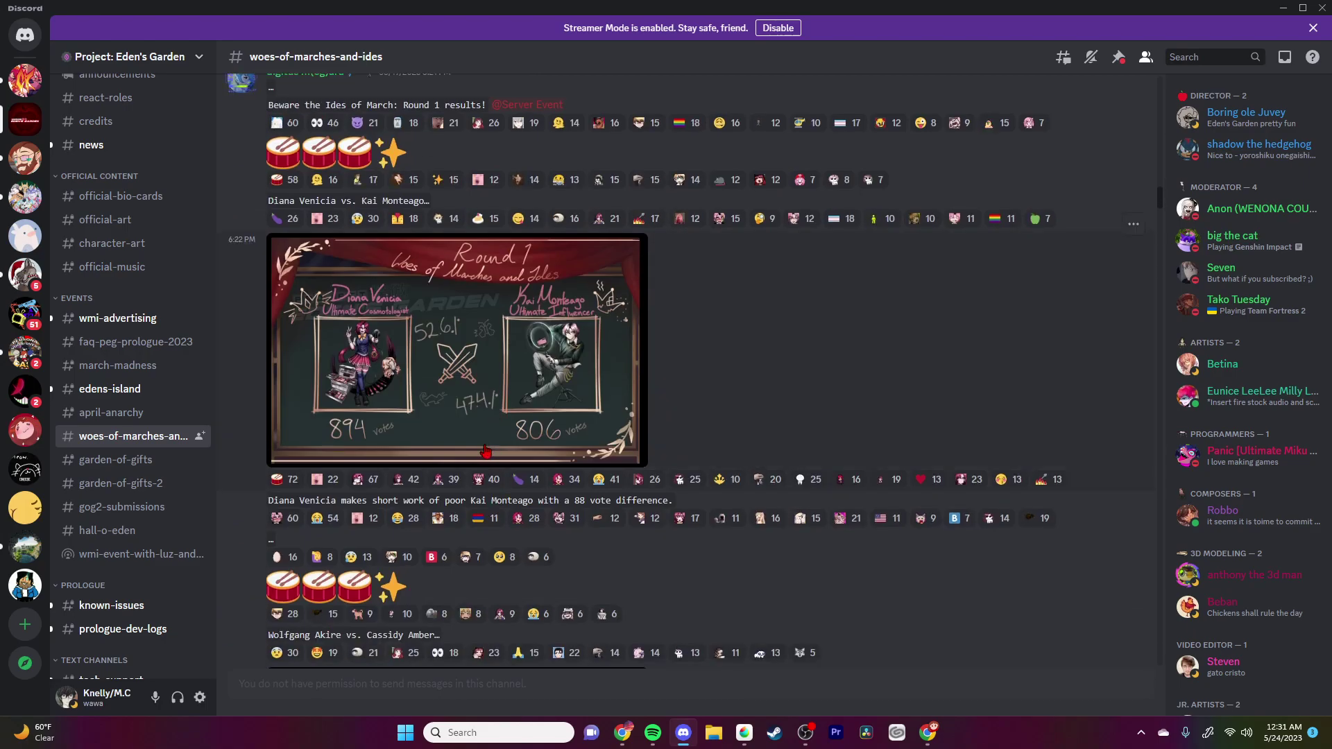
{"action": "scroll", "coordinate": [431, 394], "scroll_direction": "down", "scroll_amount": 5}
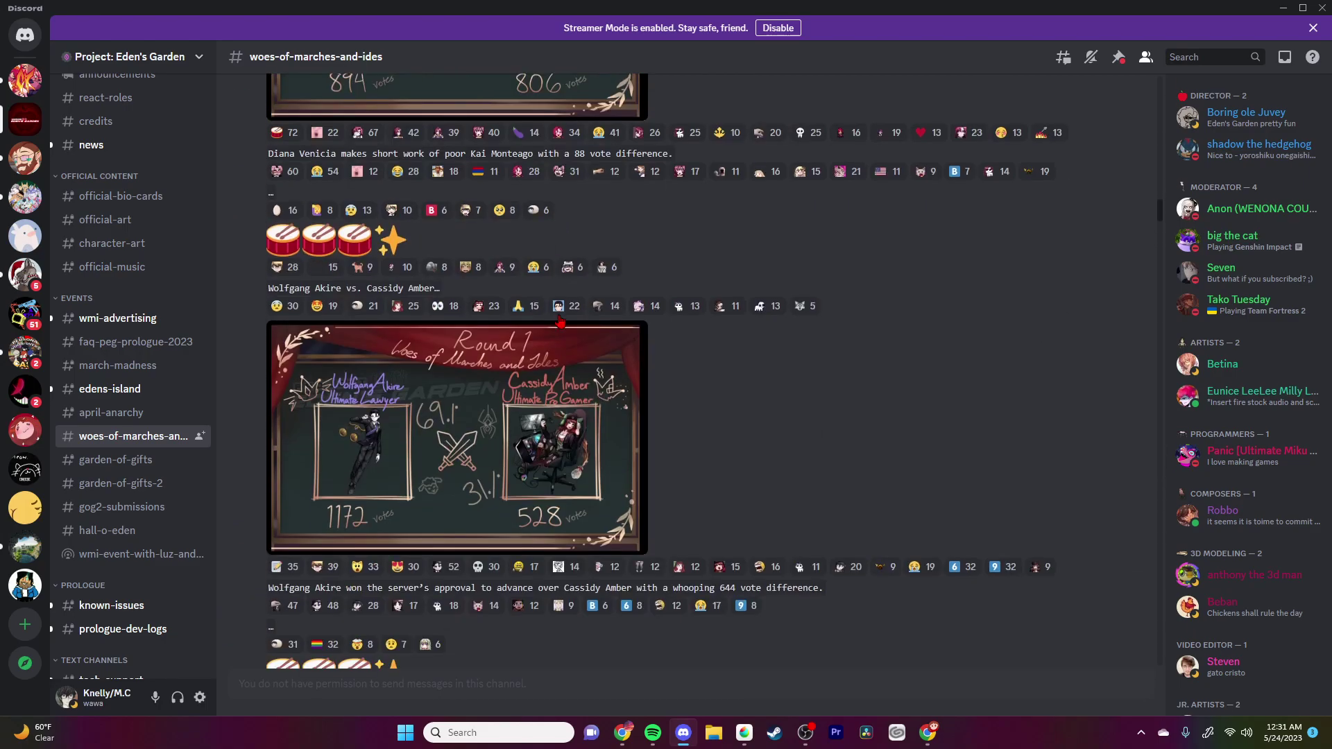
{"action": "scroll", "coordinate": [397, 484], "scroll_direction": "down", "scroll_amount": 10}
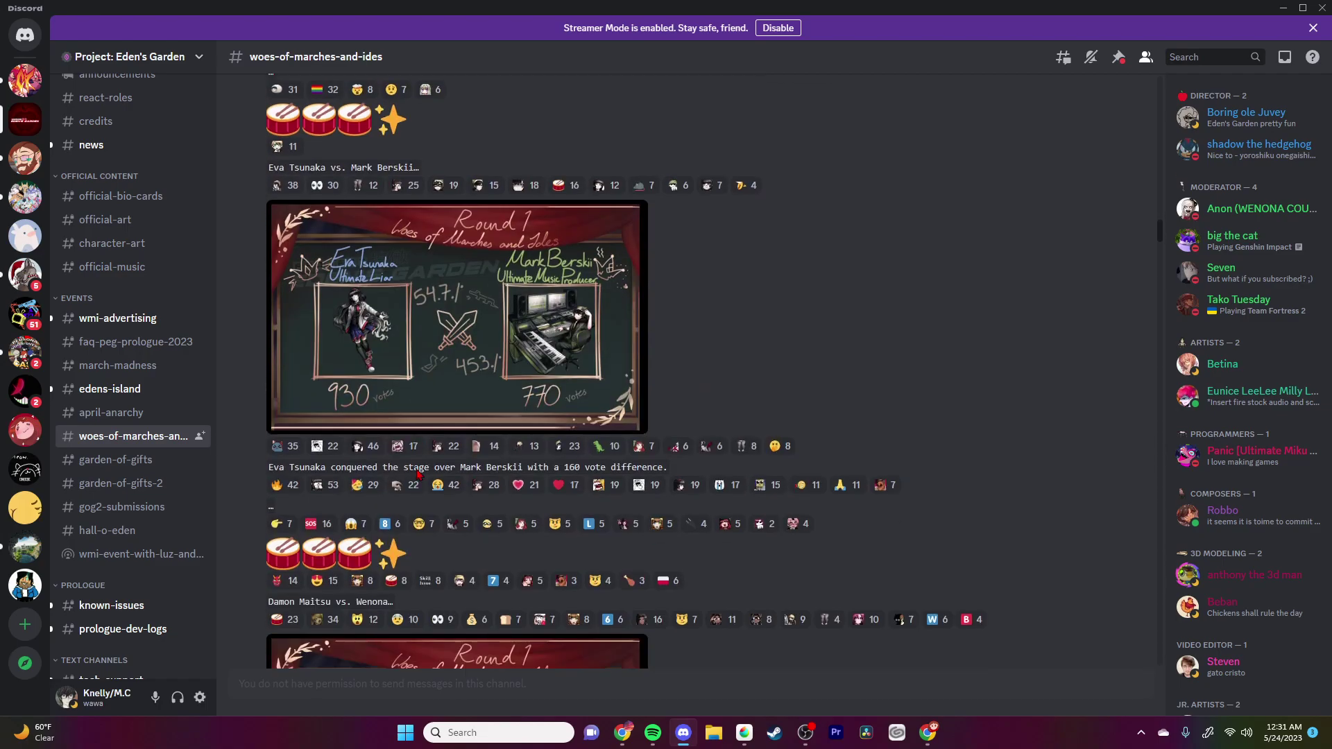
{"action": "scroll", "coordinate": [500, 386], "scroll_direction": "down", "scroll_amount": 12}
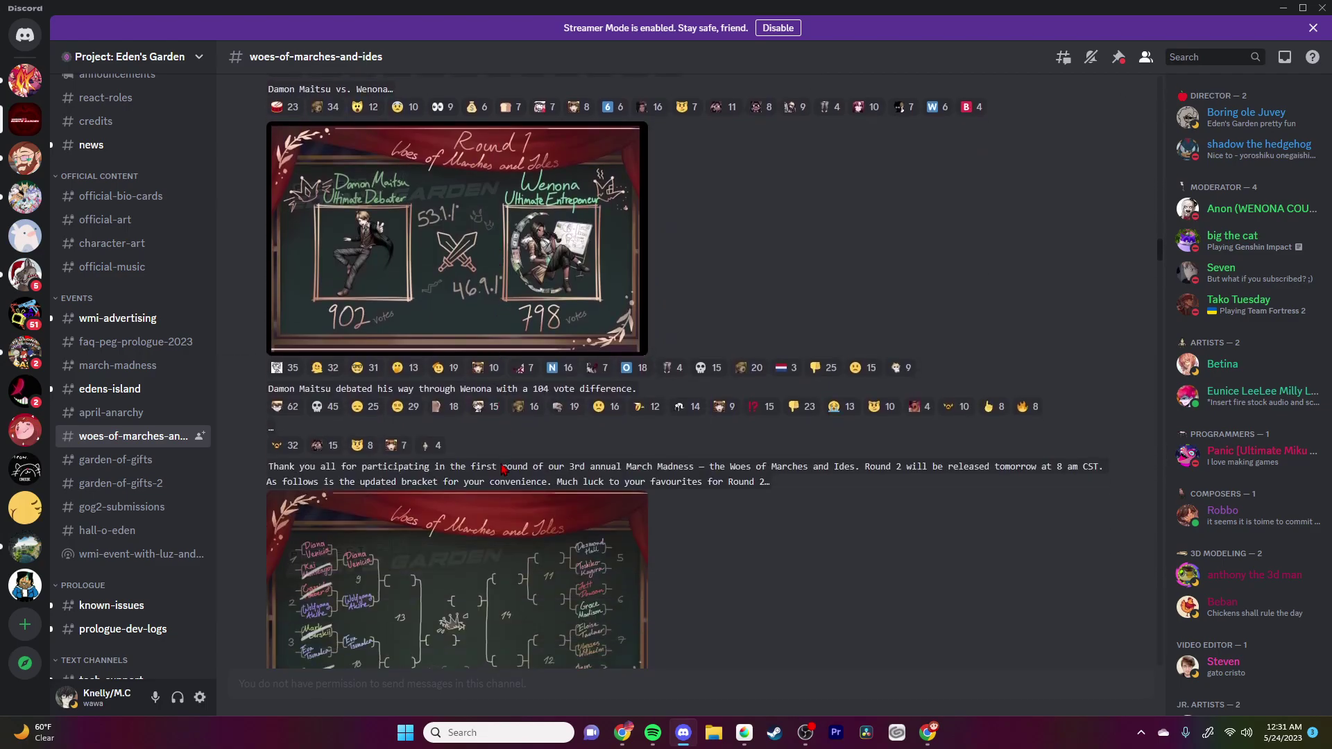
{"action": "scroll", "coordinate": [505, 452], "scroll_direction": "up", "scroll_amount": 1}
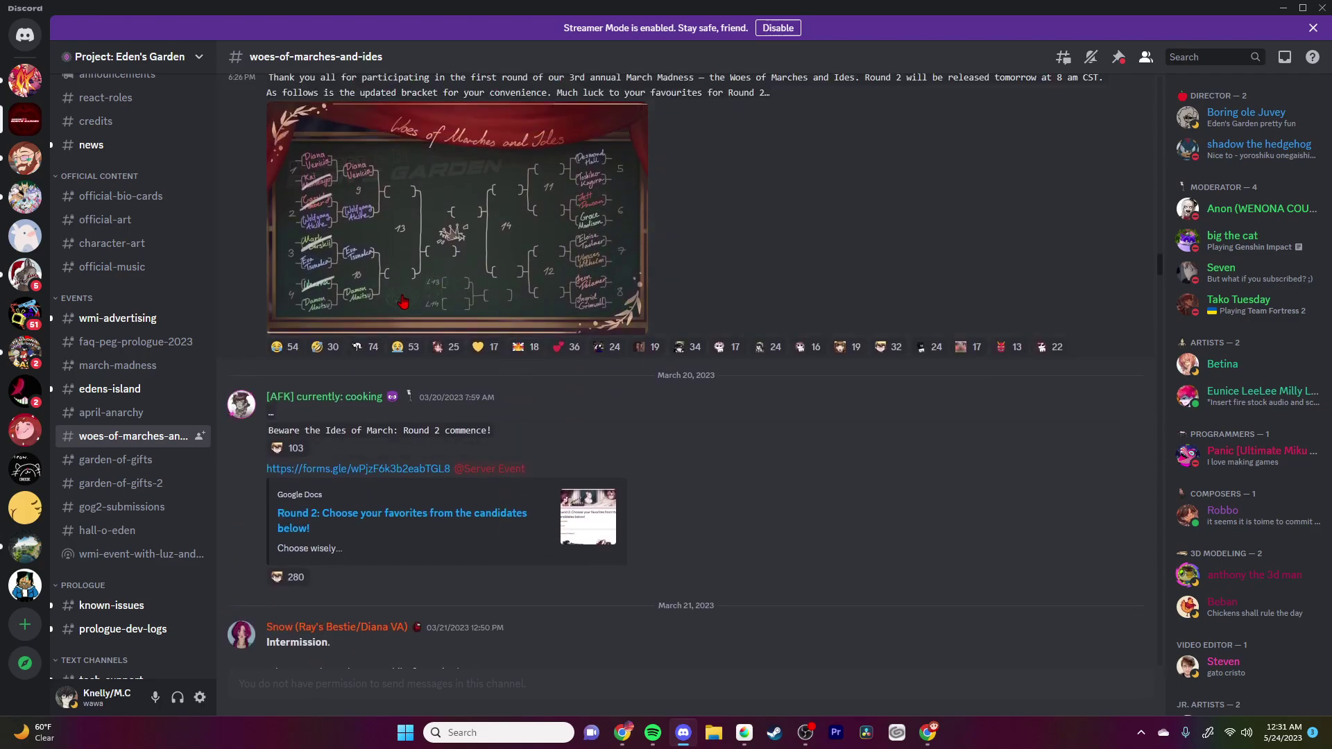
Step: Read on in the tournament channel through the Round 2 posts and matchups to the Round 3 results
{"action": "scroll", "coordinate": [559, 248], "scroll_direction": "down", "scroll_amount": 10}
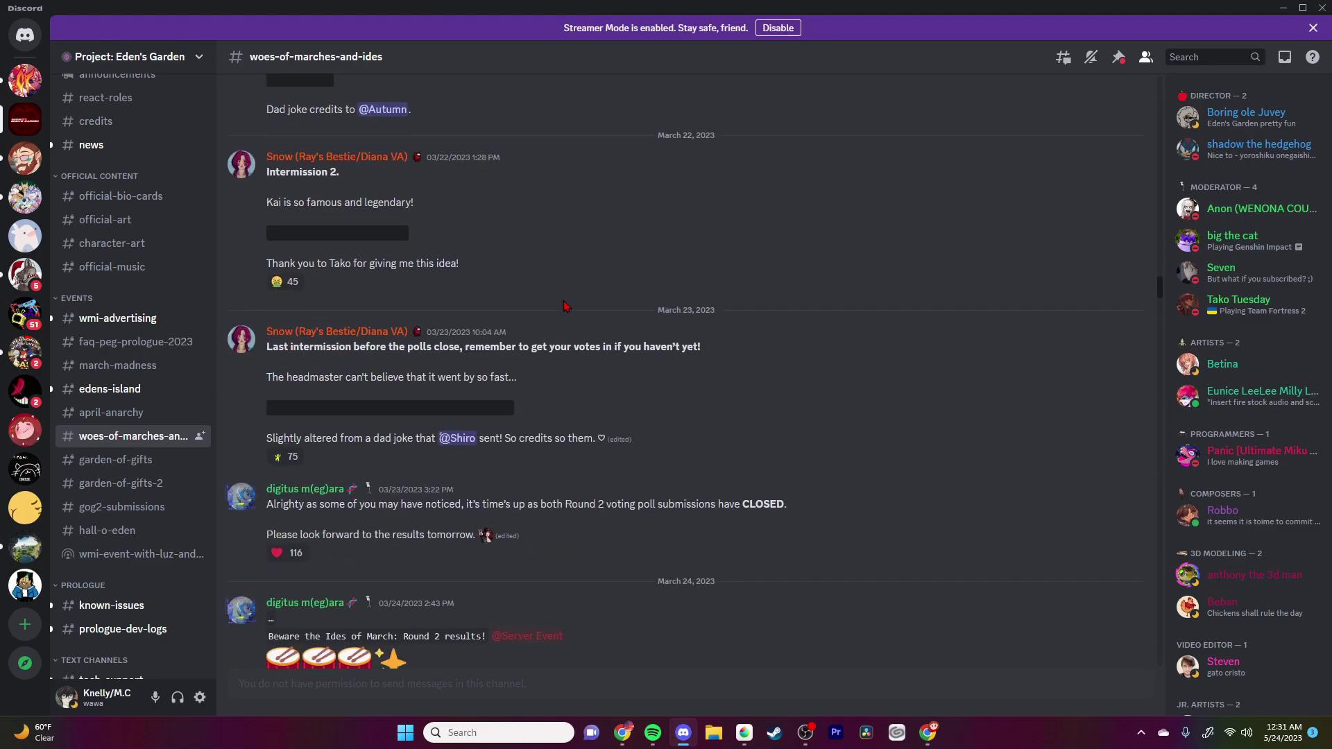
{"action": "scroll", "coordinate": [554, 486], "scroll_direction": "down", "scroll_amount": 5}
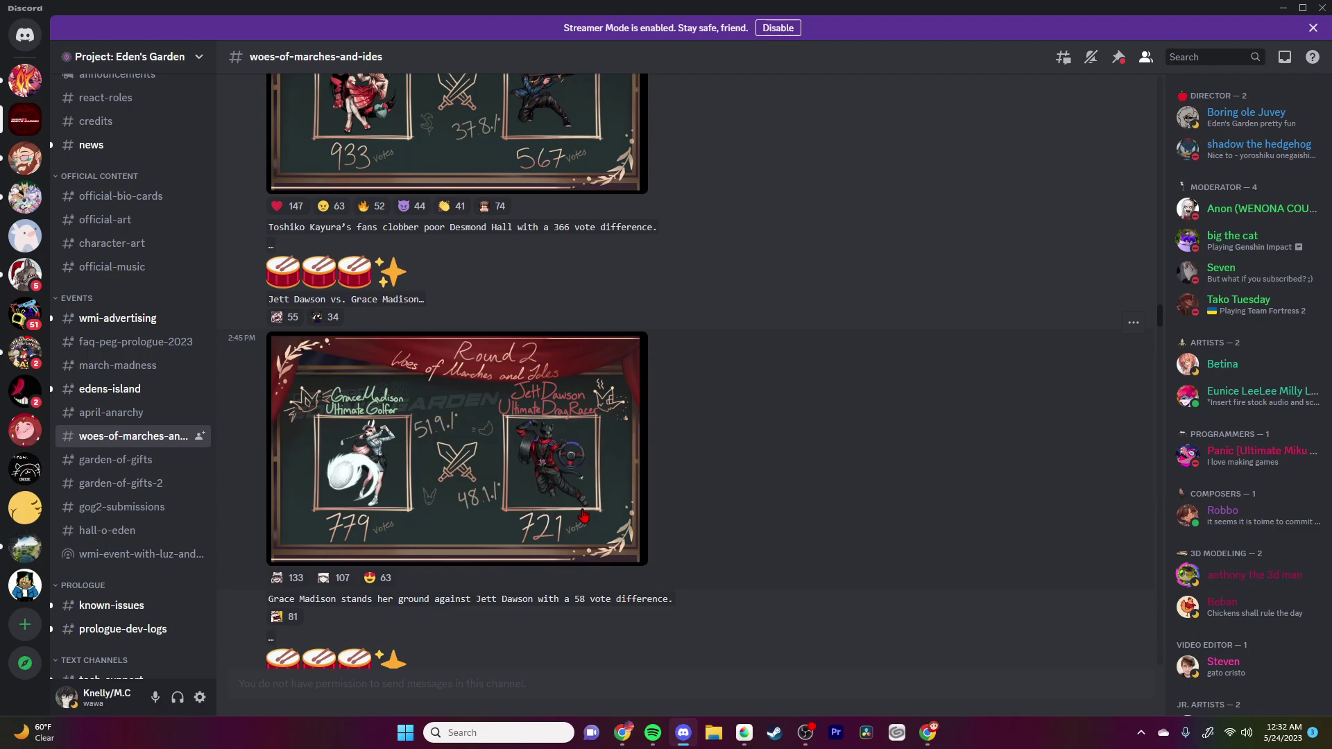
{"action": "scroll", "coordinate": [593, 521], "scroll_direction": "down", "scroll_amount": 15}
{"action": "scroll", "coordinate": [588, 520], "scroll_direction": "down", "scroll_amount": 10}
{"action": "scroll", "coordinate": [580, 516], "scroll_direction": "up", "scroll_amount": 10}
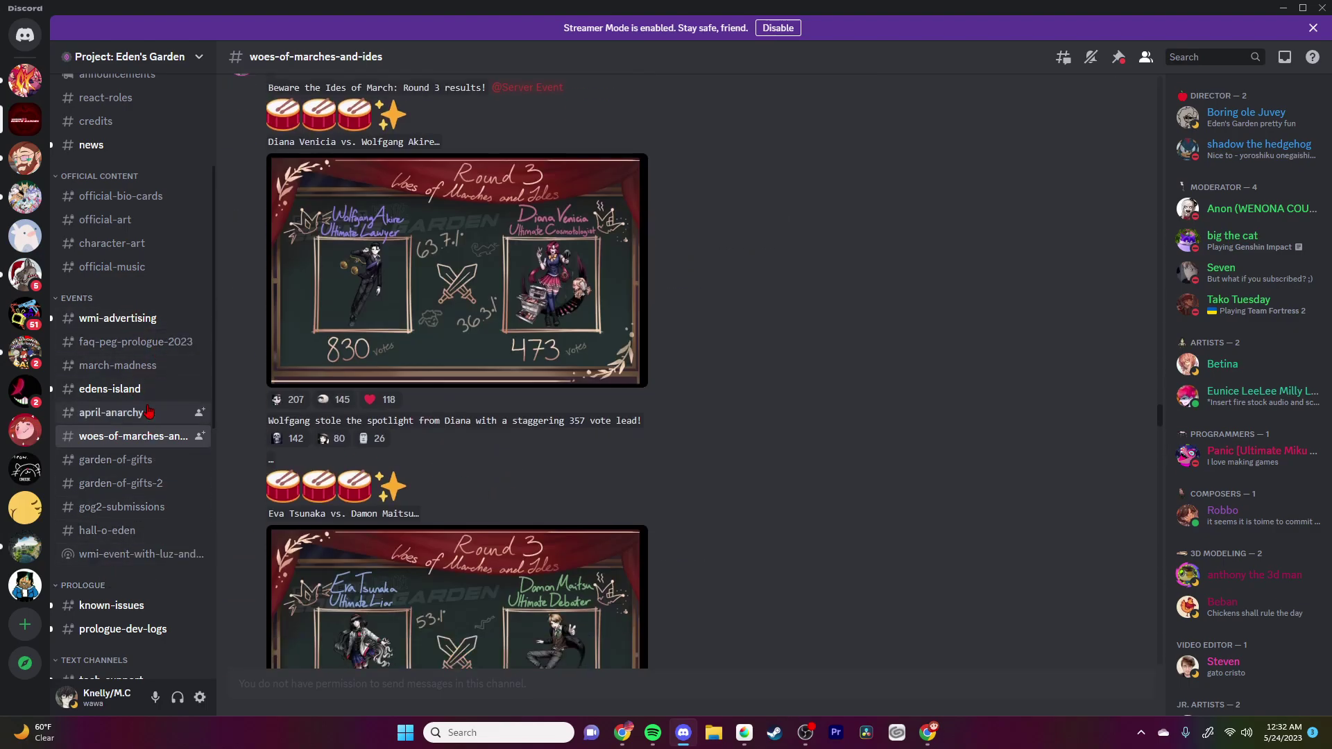
Step: Open the official-art channel and look back through its recent posts to the New Year 2023 artwork
{"action": "left_click", "coordinate": [107, 220]}
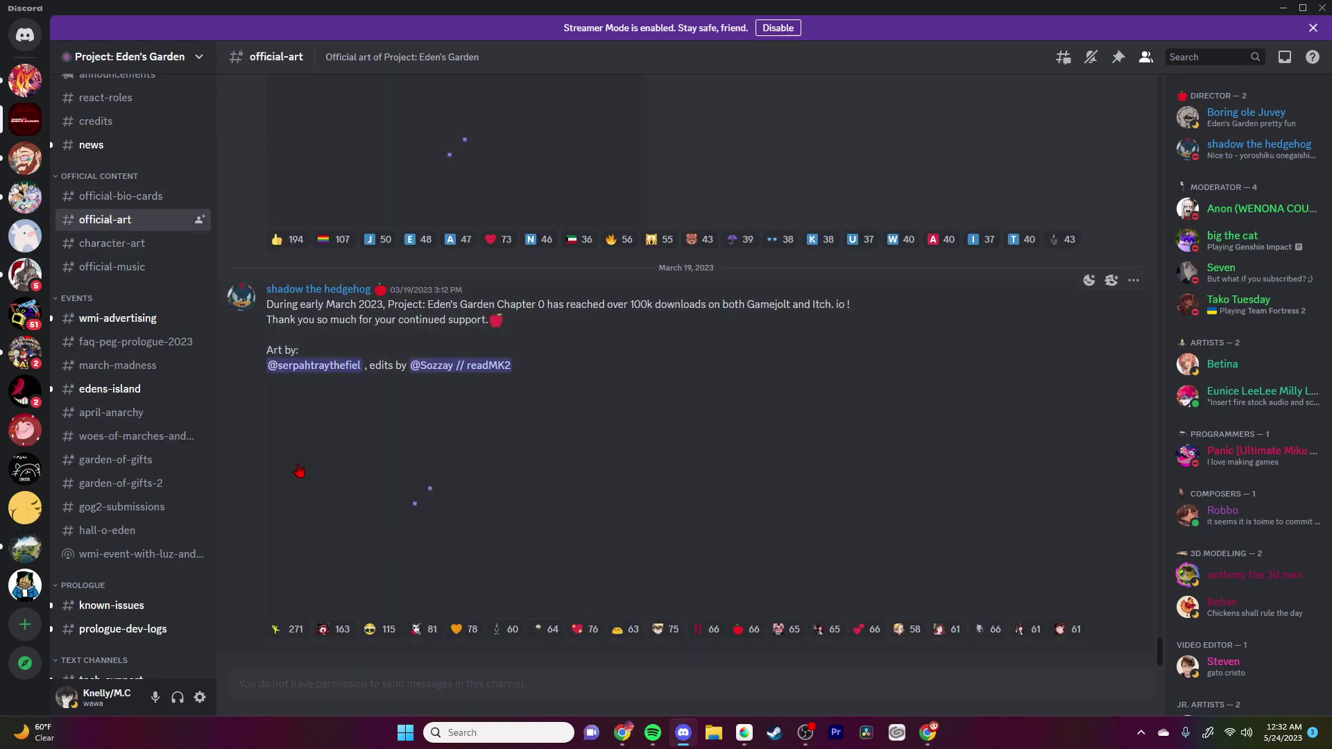
{"action": "scroll", "coordinate": [276, 456], "scroll_direction": "up", "scroll_amount": 4}
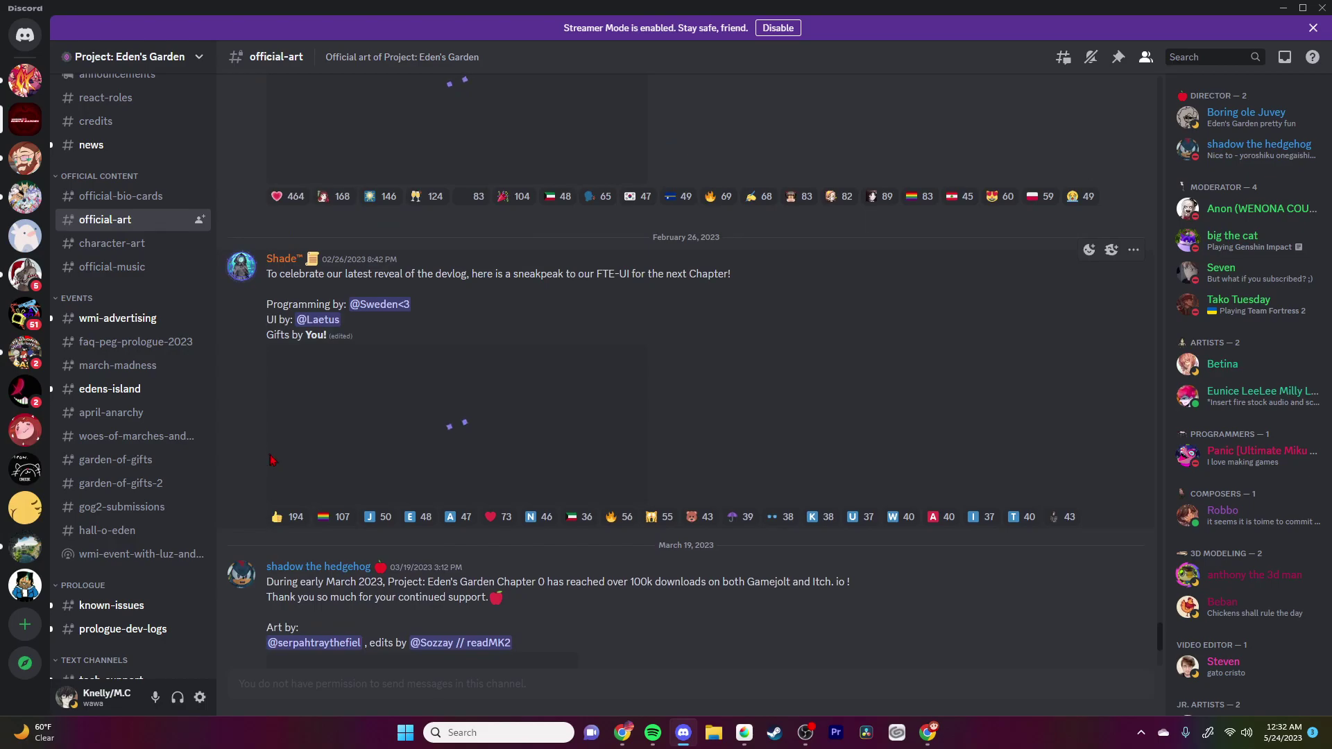
{"action": "scroll", "coordinate": [271, 461], "scroll_direction": "up", "scroll_amount": 3}
{"action": "scroll", "coordinate": [273, 461], "scroll_direction": "up", "scroll_amount": 2}
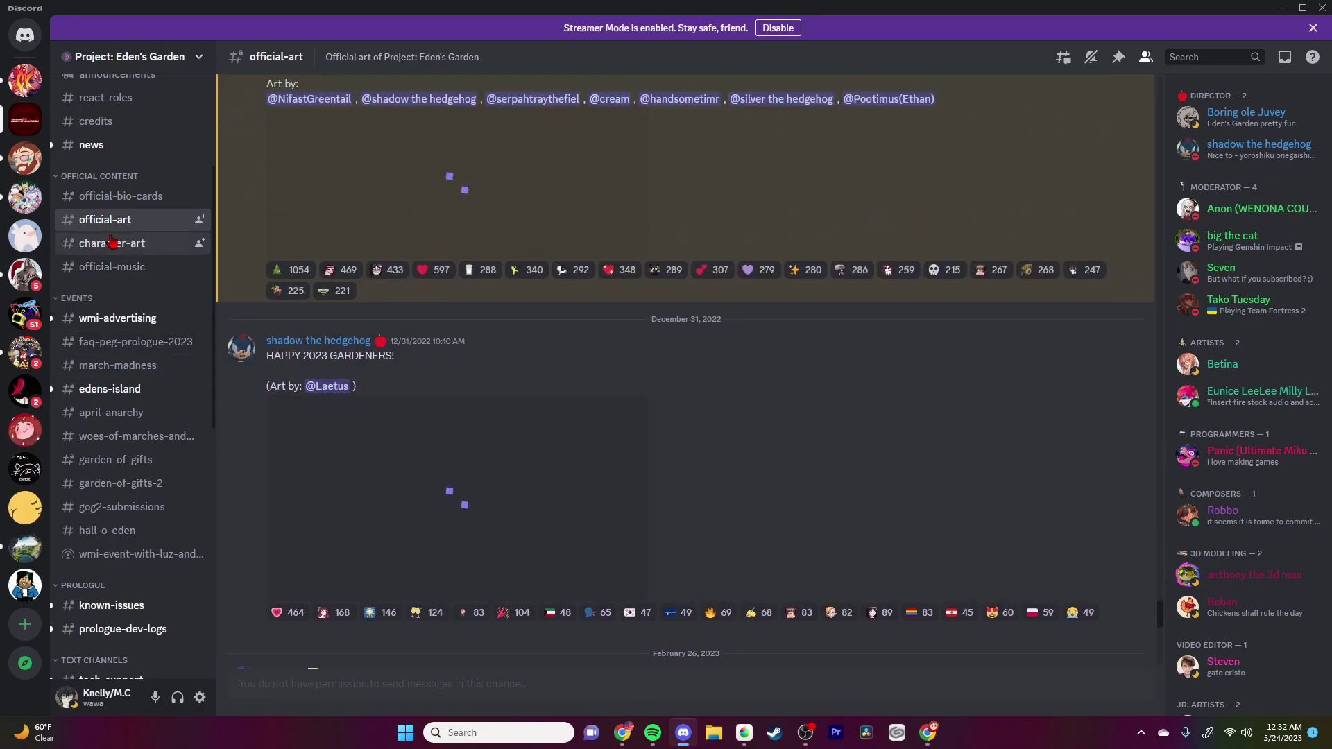
Step: Open the character-art channel and look back through the character sheets to Jett Dawson's
{"action": "left_click", "coordinate": [113, 243]}
{"action": "scroll", "coordinate": [269, 348], "scroll_direction": "up", "scroll_amount": 7}
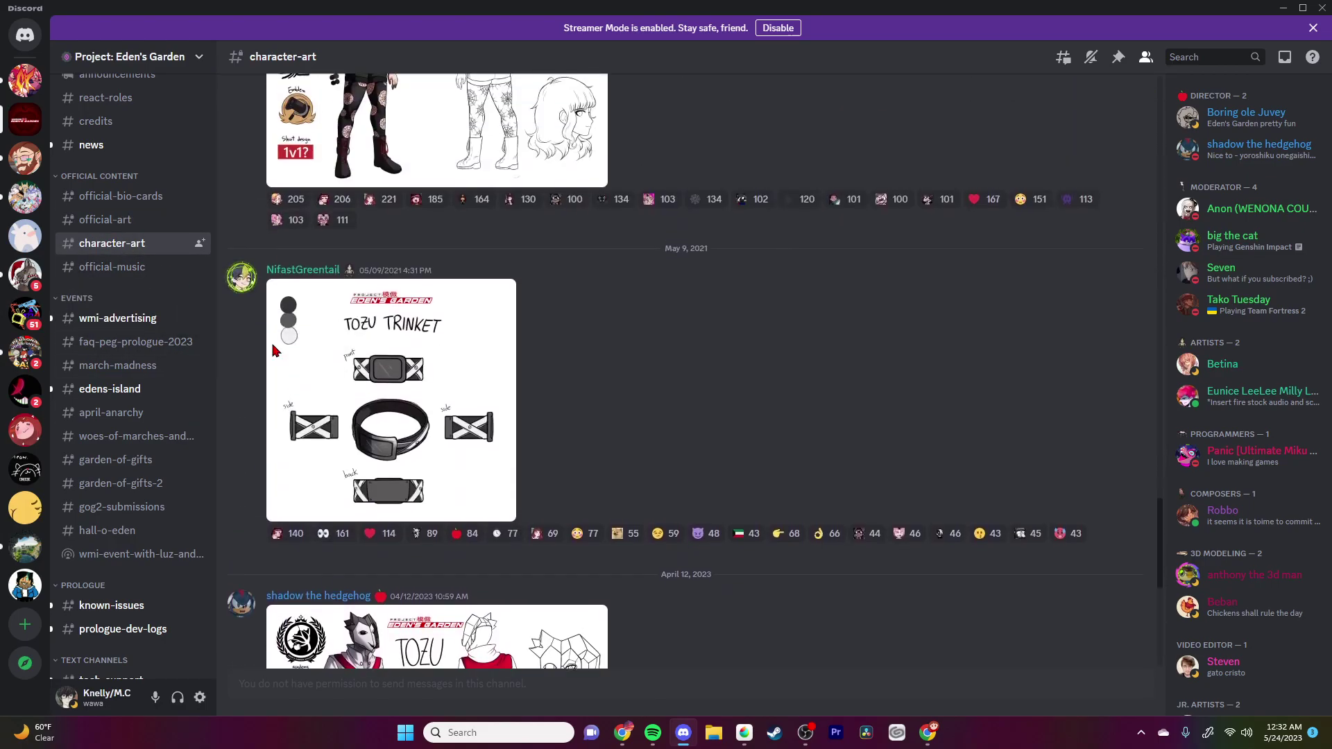
{"action": "scroll", "coordinate": [272, 349], "scroll_direction": "down", "scroll_amount": 5}
{"action": "scroll", "coordinate": [272, 350], "scroll_direction": "down", "scroll_amount": 2}
{"action": "scroll", "coordinate": [242, 388], "scroll_direction": "up", "scroll_amount": 10}
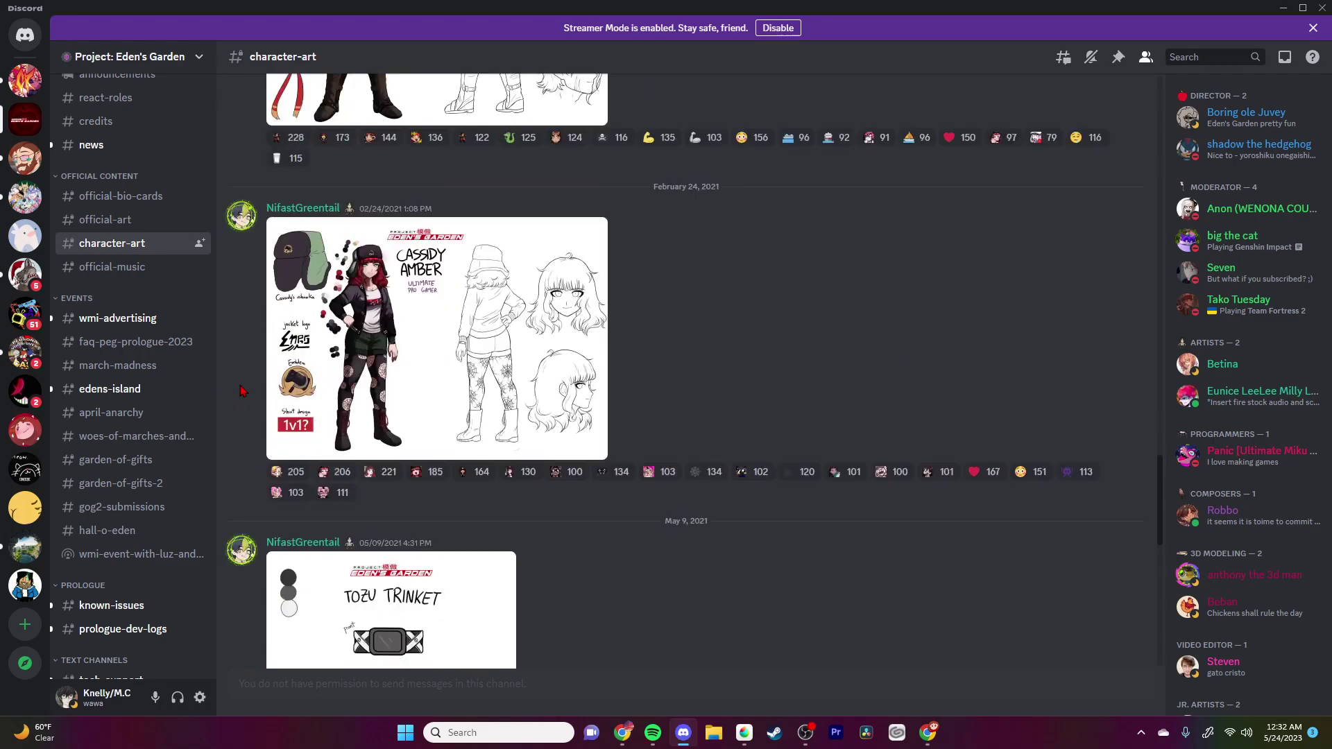
{"action": "scroll", "coordinate": [241, 391], "scroll_direction": "up", "scroll_amount": 5}
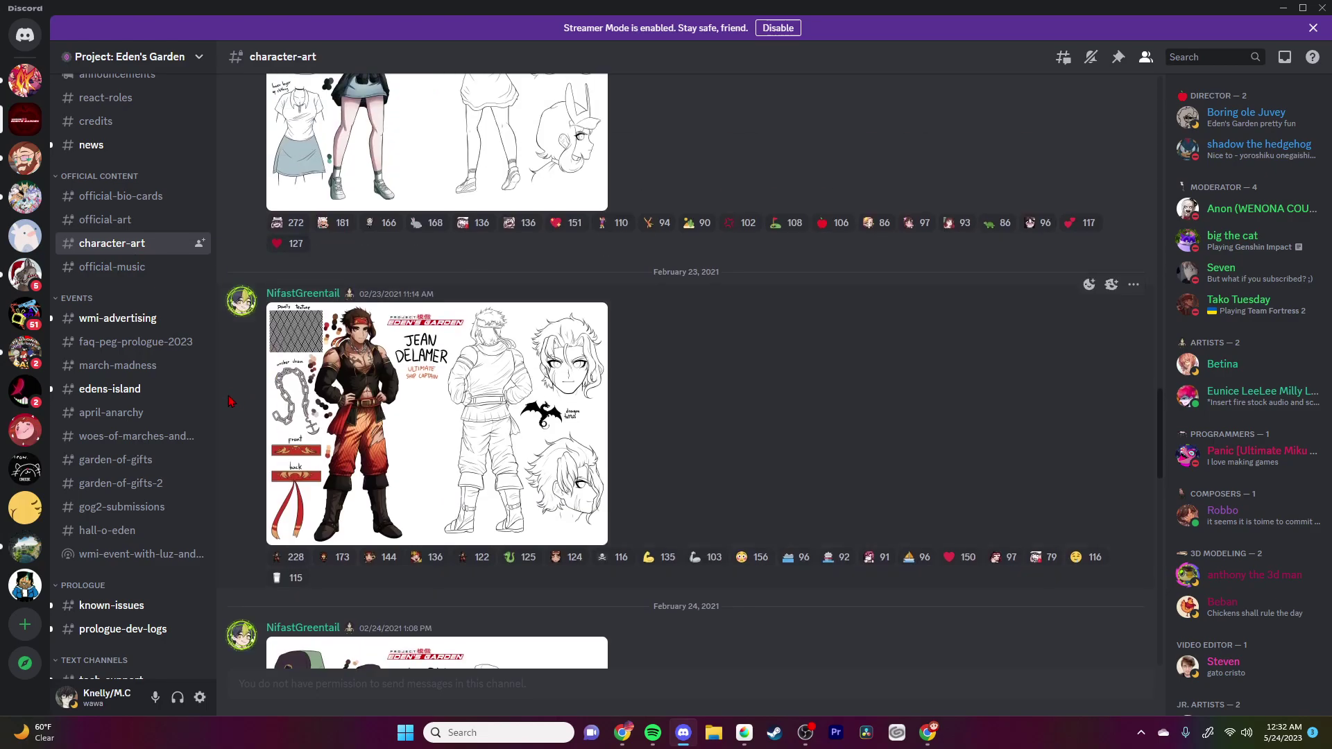
{"action": "scroll", "coordinate": [231, 401], "scroll_direction": "up", "scroll_amount": 10}
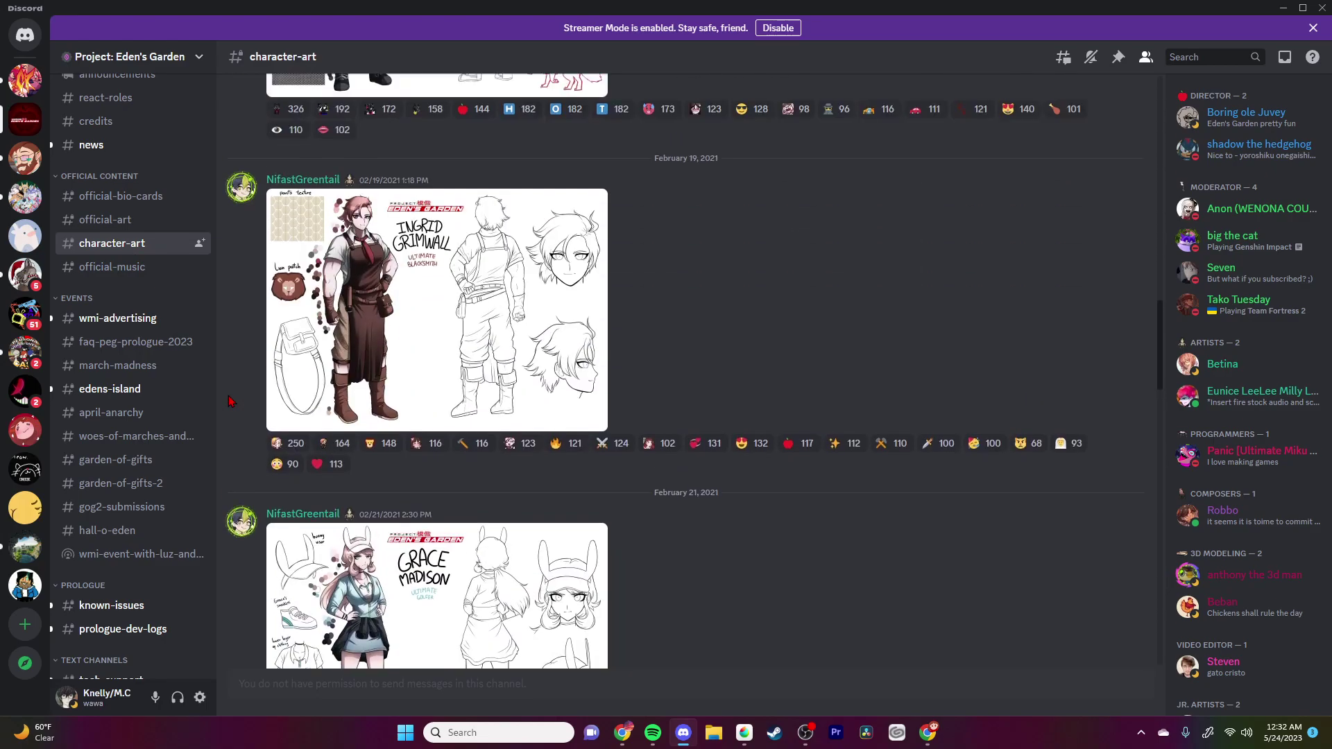
{"action": "scroll", "coordinate": [231, 401], "scroll_direction": "up", "scroll_amount": 5}
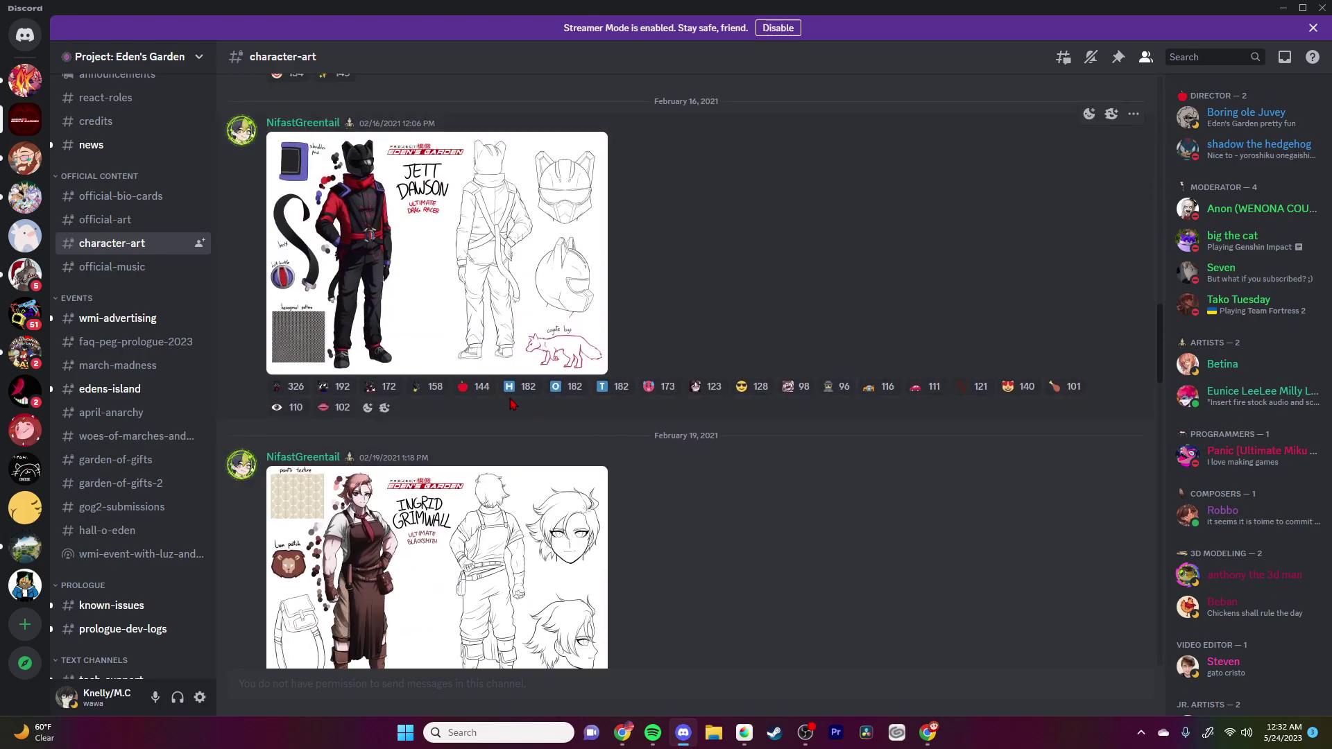
Step: Go forward again through the character sheets to the newest ones, Tozu the Host and Mara the Enforcer
{"action": "scroll", "coordinate": [598, 444], "scroll_direction": "down", "scroll_amount": 4}
{"action": "scroll", "coordinate": [598, 447], "scroll_direction": "down", "scroll_amount": 3}
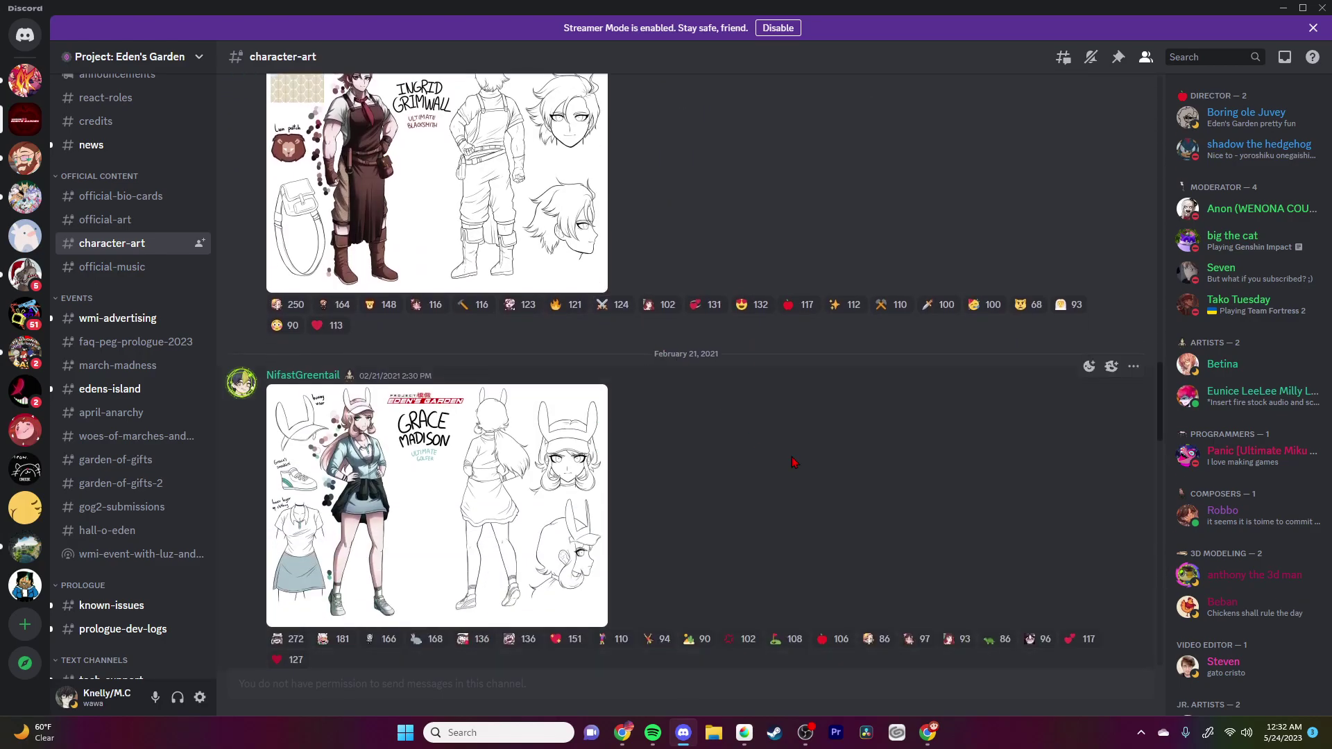
{"action": "scroll", "coordinate": [580, 473], "scroll_direction": "down", "scroll_amount": 6}
{"action": "scroll", "coordinate": [579, 473], "scroll_direction": "down", "scroll_amount": 15}
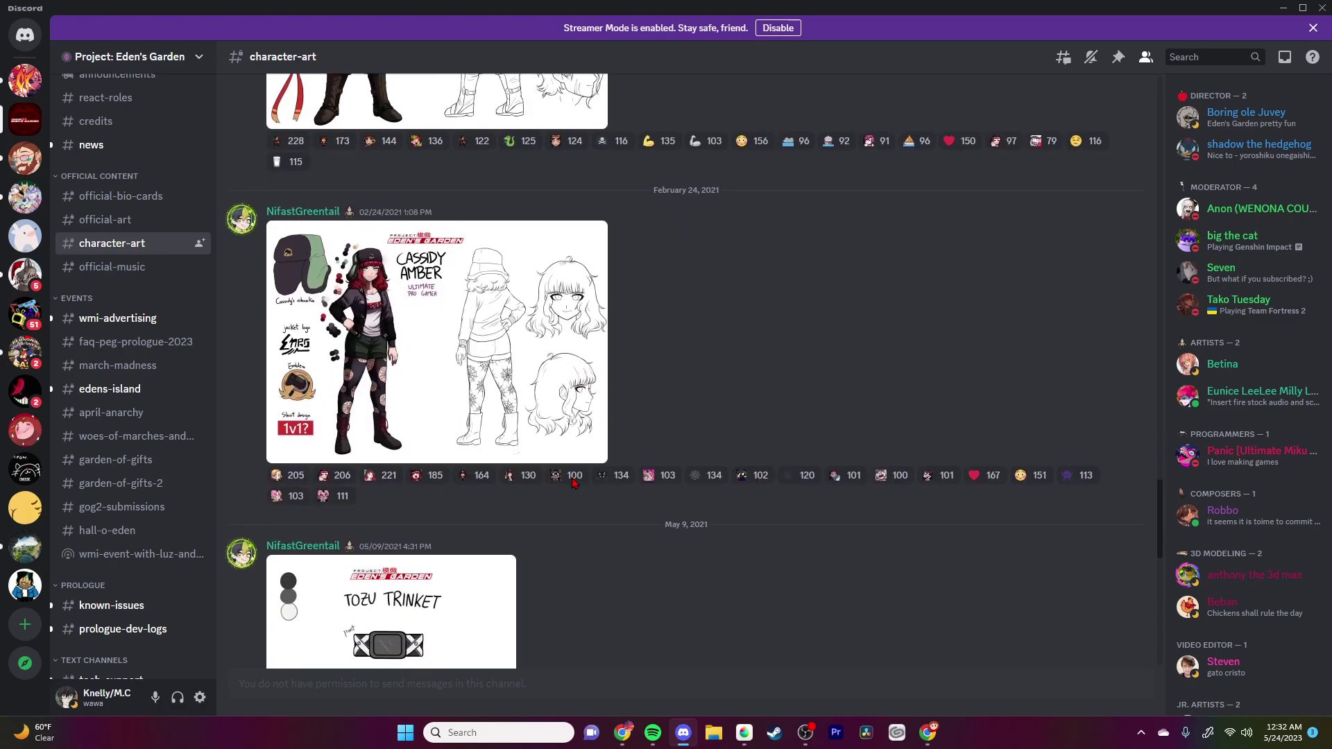
{"action": "scroll", "coordinate": [570, 484], "scroll_direction": "down", "scroll_amount": 1}
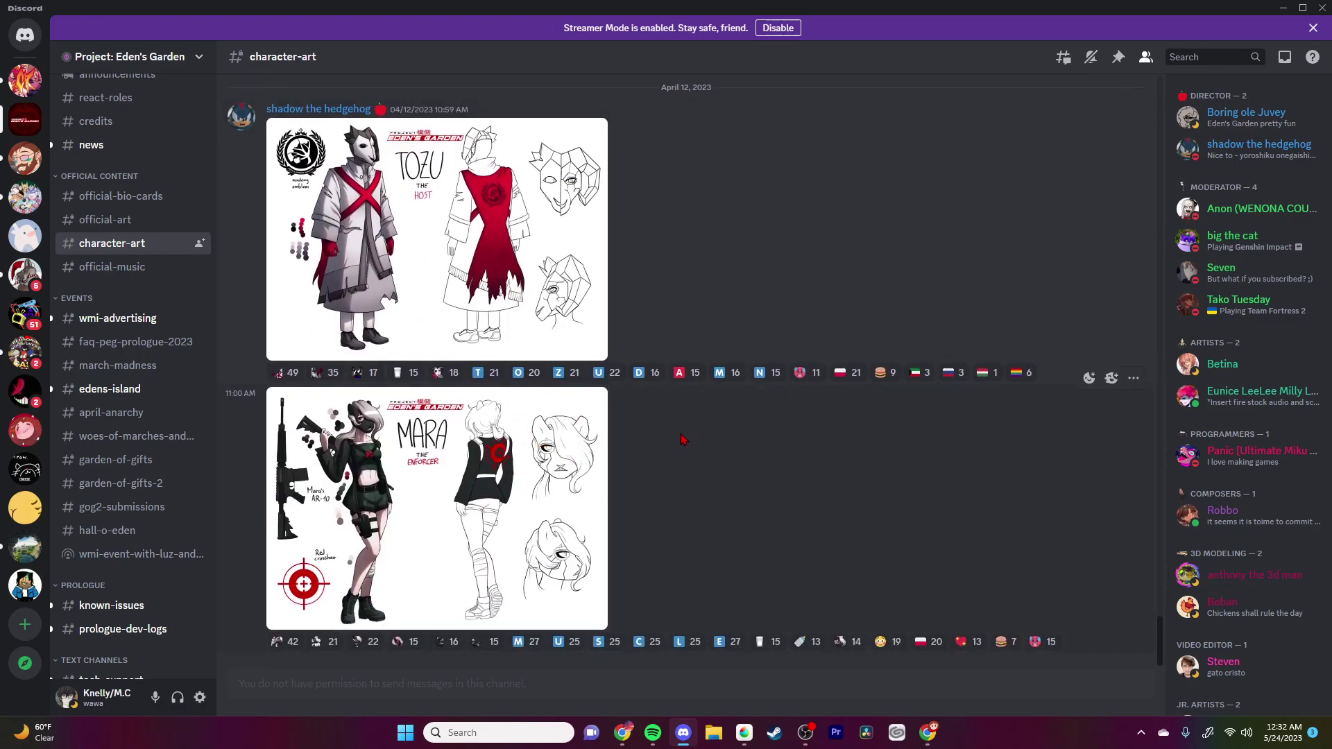
Step: Examine the character sheets from Jean Delamer back to Ulysses Wilhelm, including Kai Monteago, Wolfgang Akire, Diana Venicia and Mark Berskii
{"action": "scroll", "coordinate": [679, 444], "scroll_direction": "up", "scroll_amount": 15}
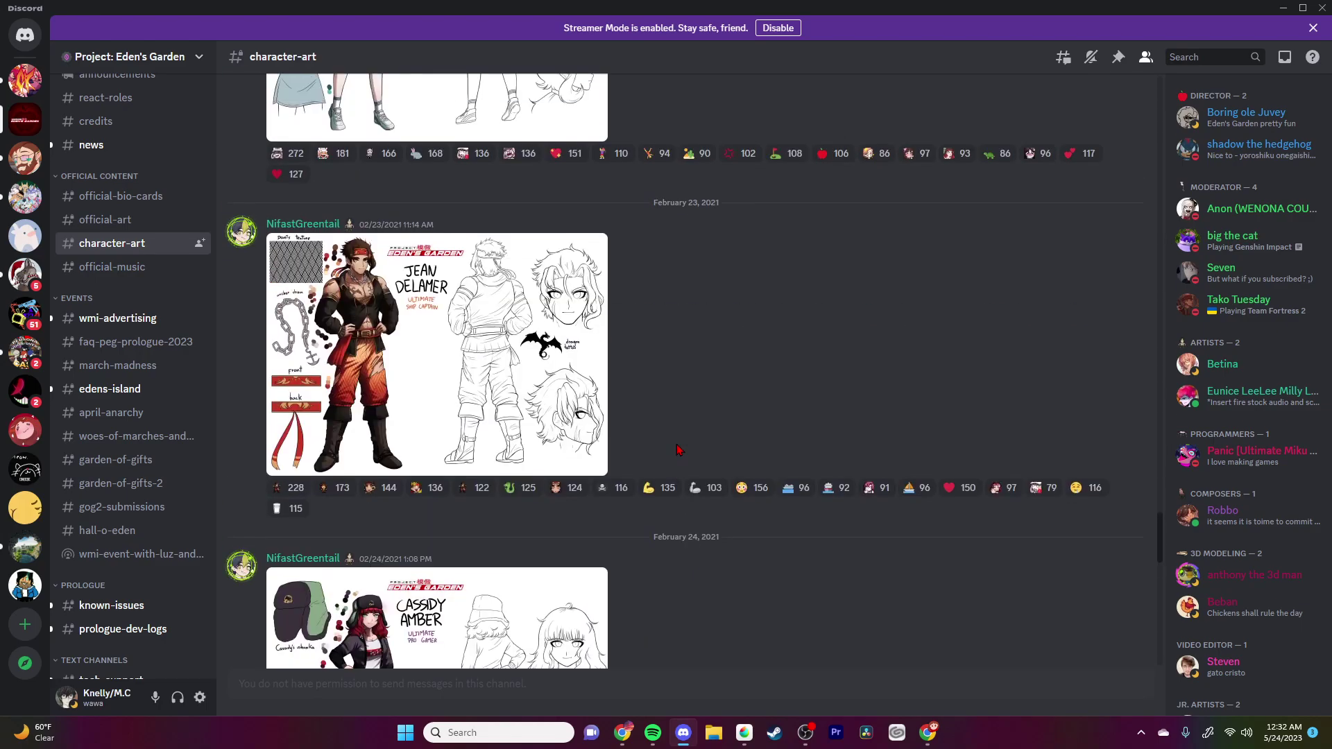
{"action": "scroll", "coordinate": [678, 450], "scroll_direction": "up", "scroll_amount": 8}
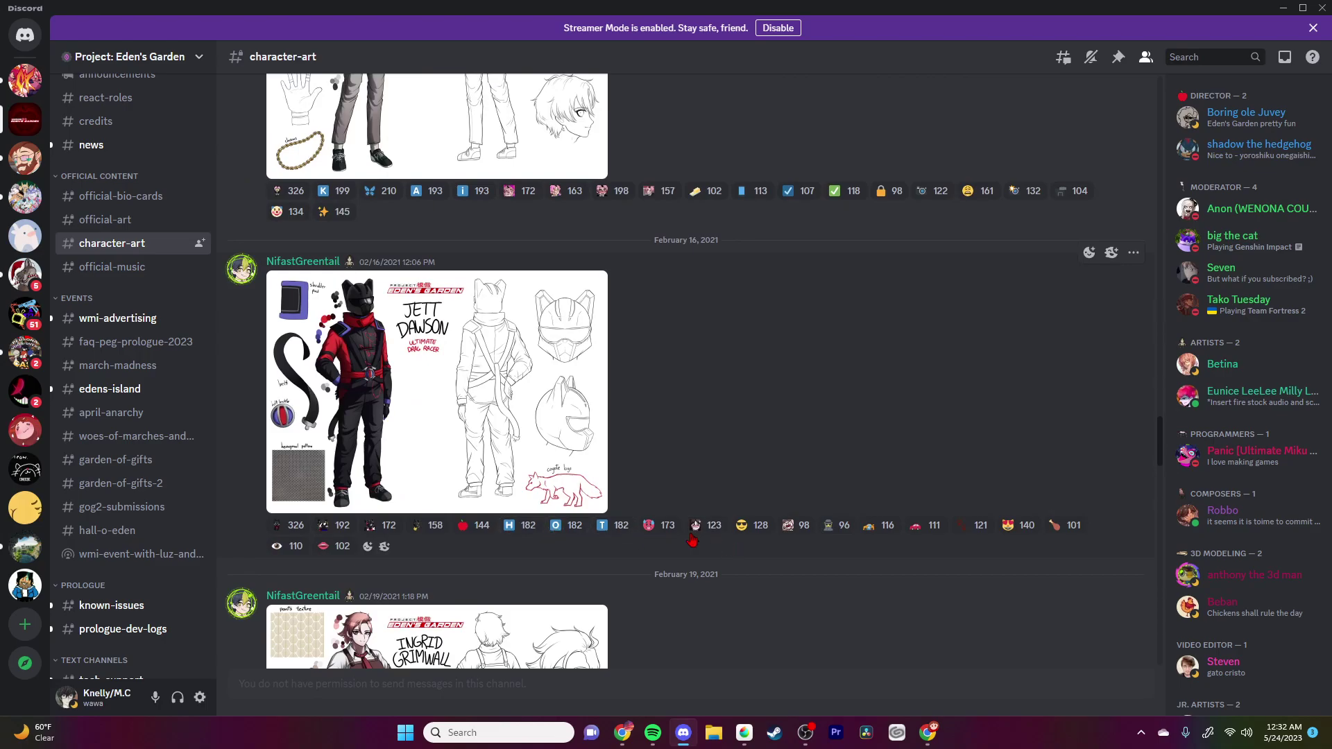
{"action": "scroll", "coordinate": [452, 565], "scroll_direction": "up", "scroll_amount": 4}
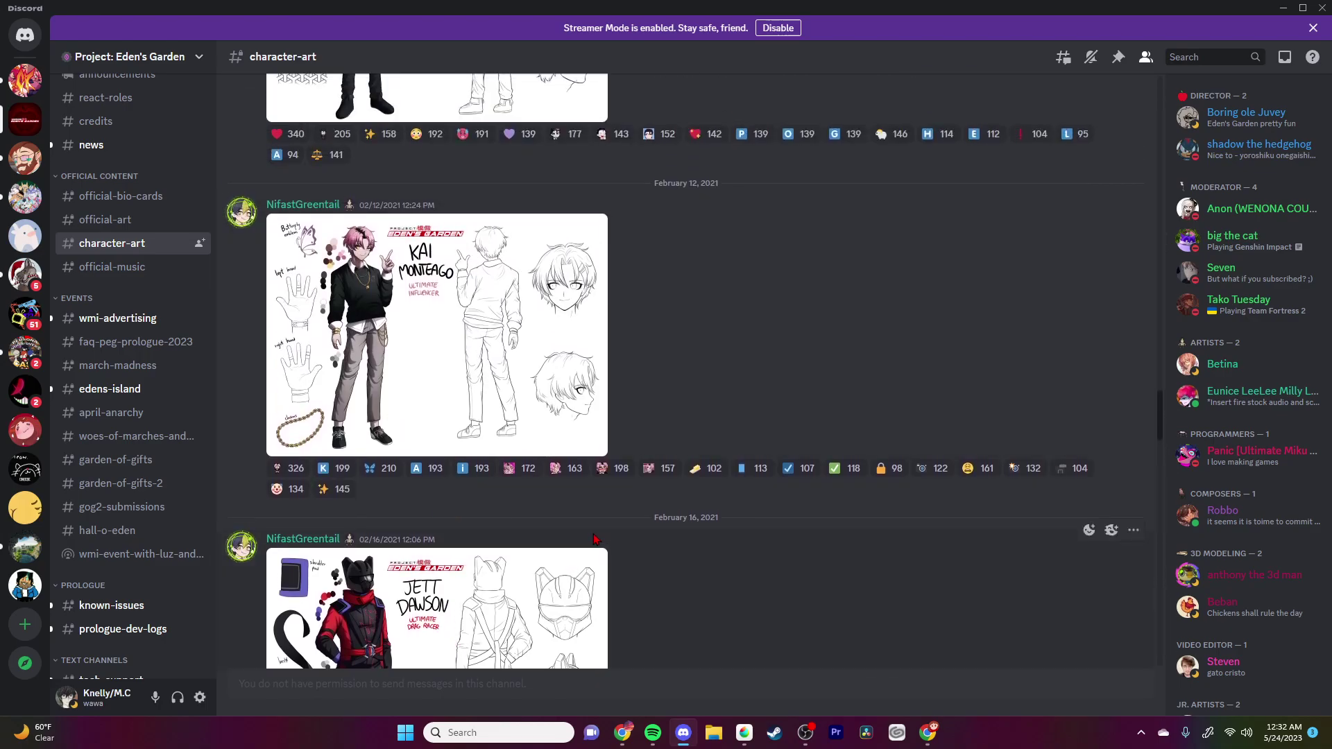
{"action": "scroll", "coordinate": [589, 544], "scroll_direction": "up", "scroll_amount": 4}
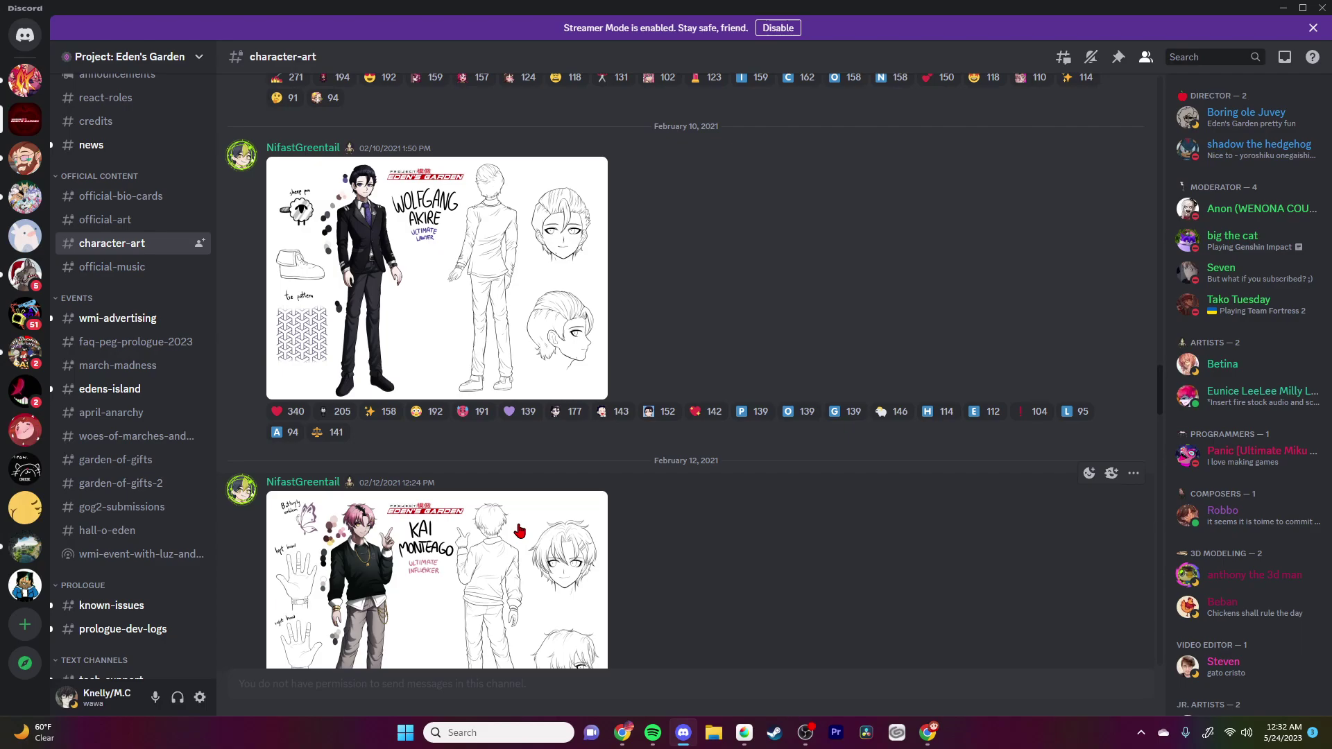
{"action": "scroll", "coordinate": [519, 531], "scroll_direction": "up", "scroll_amount": 5}
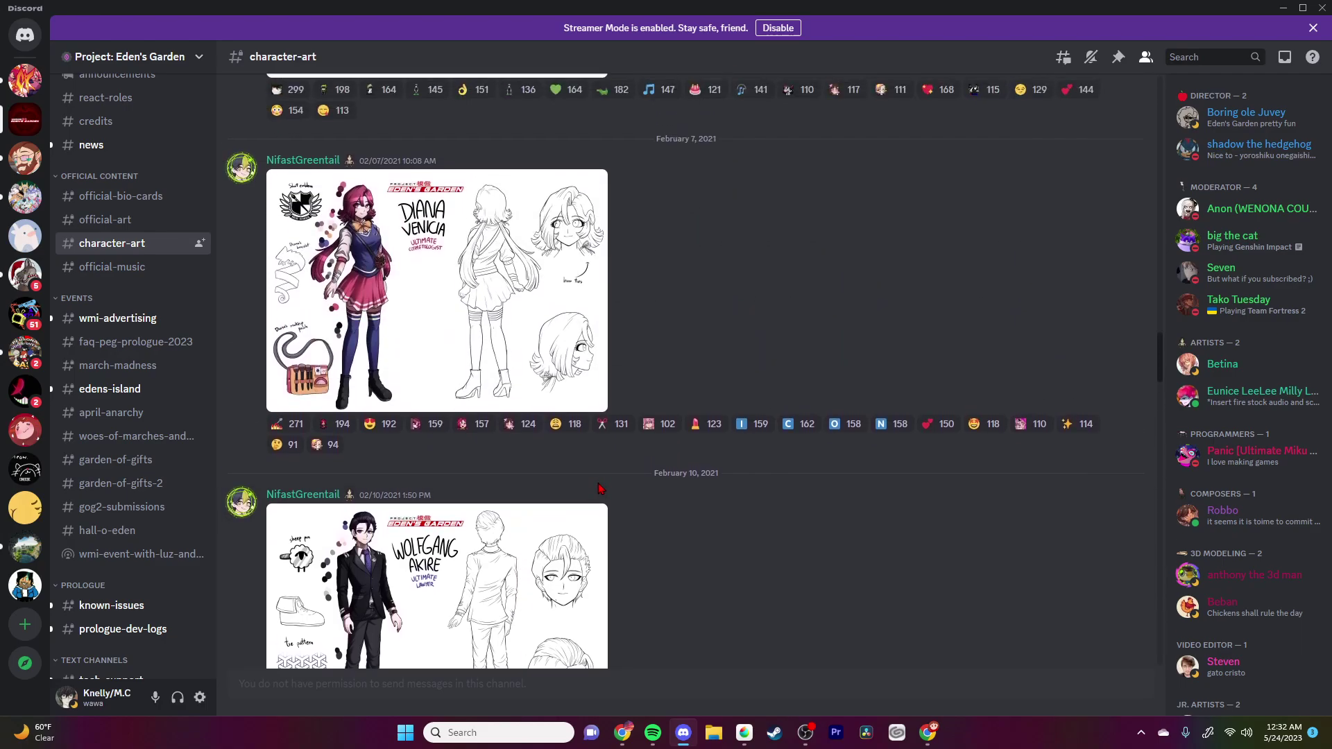
{"action": "scroll", "coordinate": [645, 461], "scroll_direction": "up", "scroll_amount": 6}
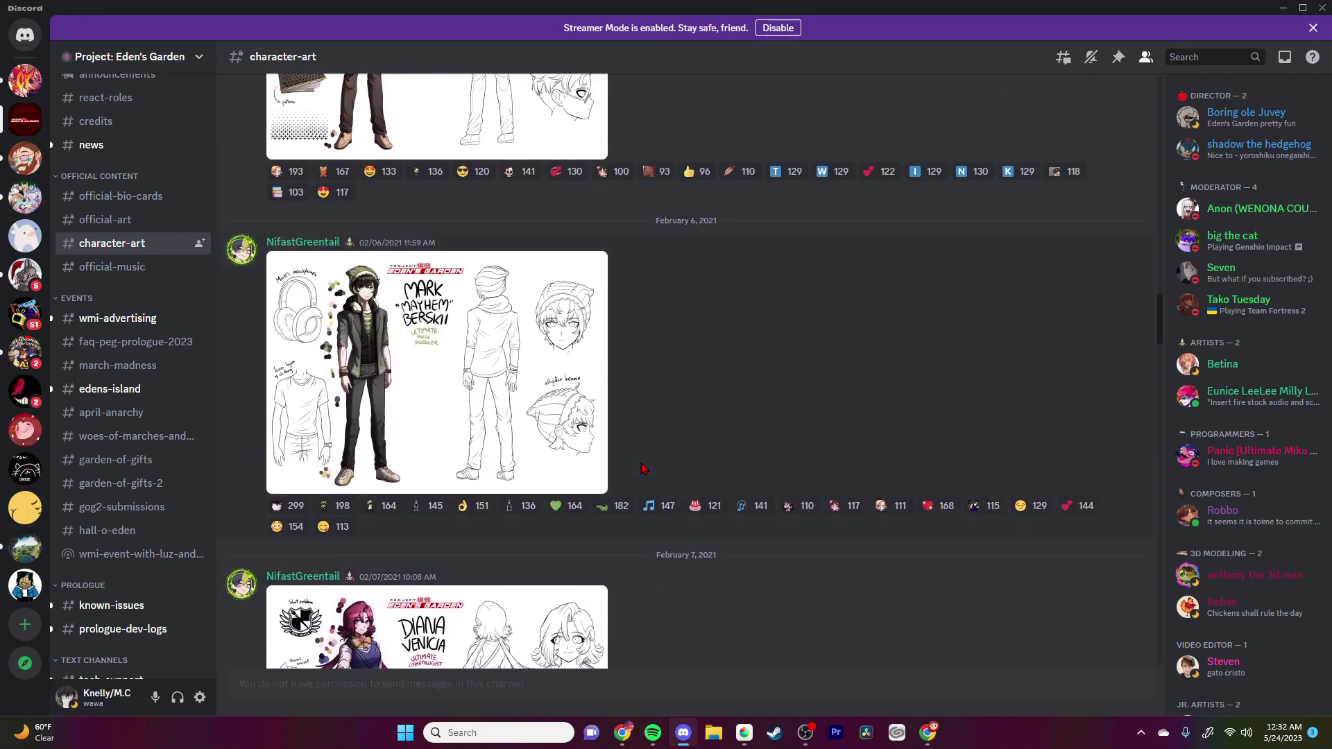
{"action": "scroll", "coordinate": [634, 534], "scroll_direction": "up", "scroll_amount": 4}
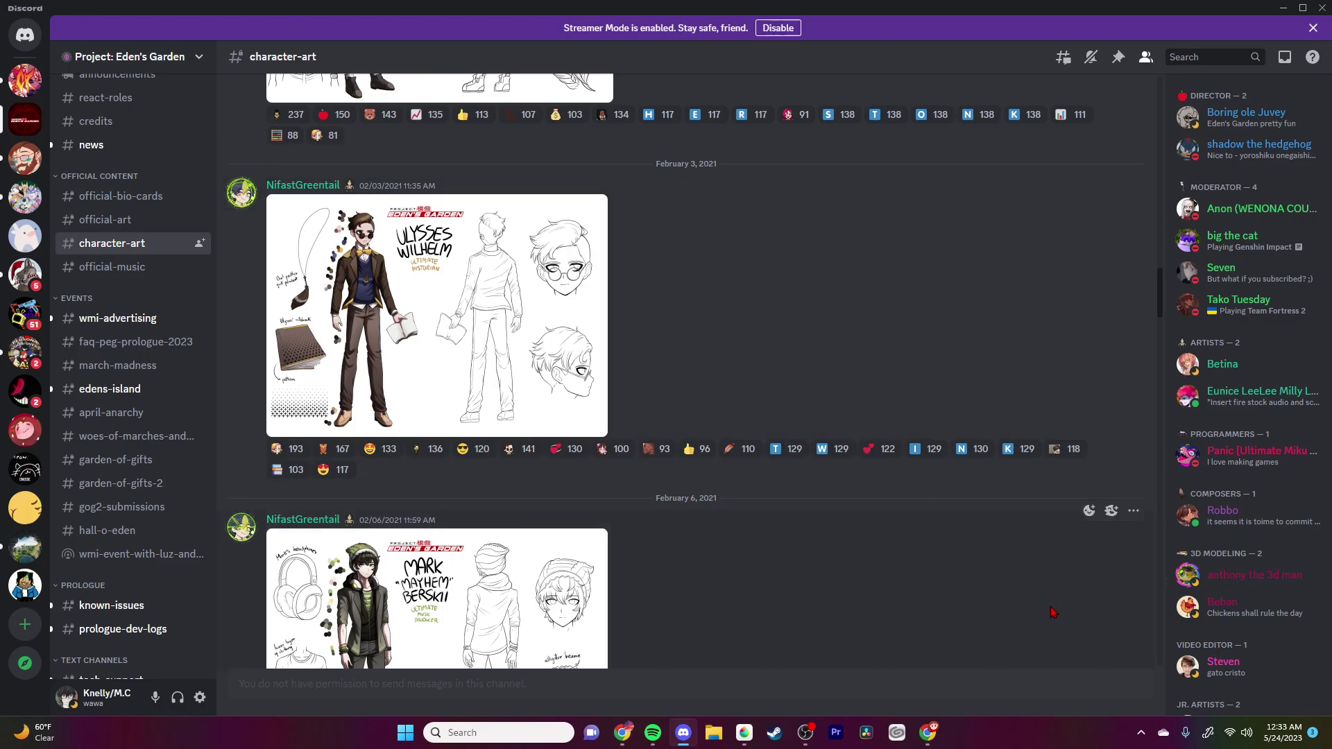
Step: Examine the earlier character sheets from Ulysses Wilhelm and Wenona back to Eva Tsunaka and Damon Maitsu
{"action": "scroll", "coordinate": [435, 381], "scroll_direction": "up", "scroll_amount": 1}
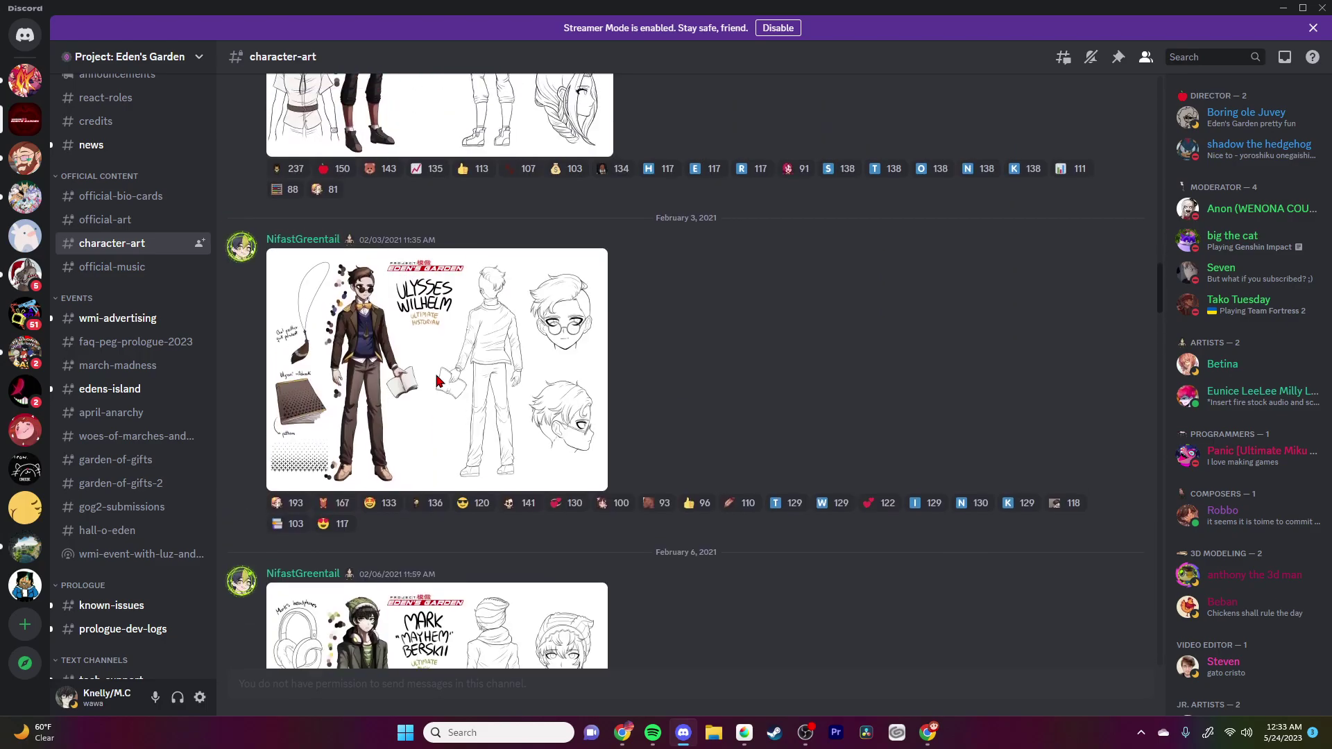
{"action": "scroll", "coordinate": [435, 388], "scroll_direction": "down", "scroll_amount": 3}
{"action": "scroll", "coordinate": [571, 433], "scroll_direction": "up", "scroll_amount": 7}
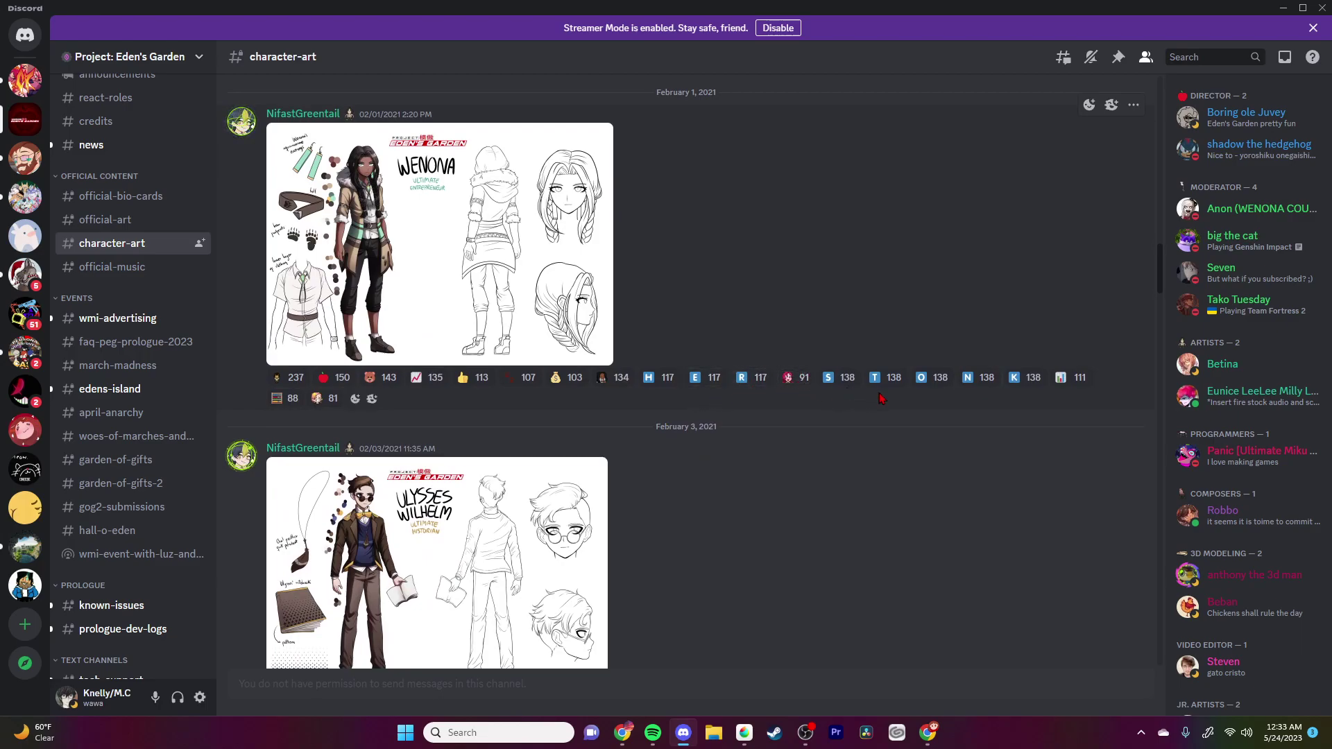
{"action": "scroll", "coordinate": [916, 407], "scroll_direction": "up", "scroll_amount": 6}
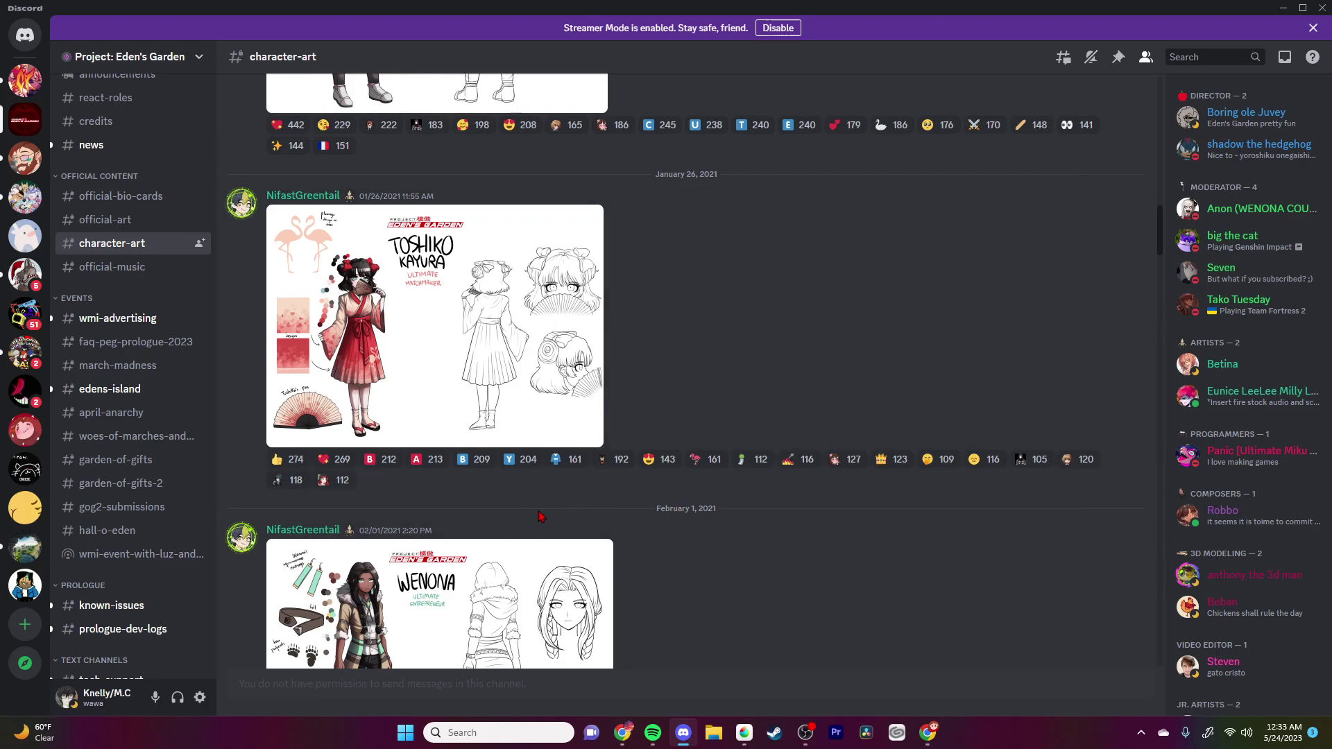
{"action": "scroll", "coordinate": [534, 517], "scroll_direction": "up", "scroll_amount": 4}
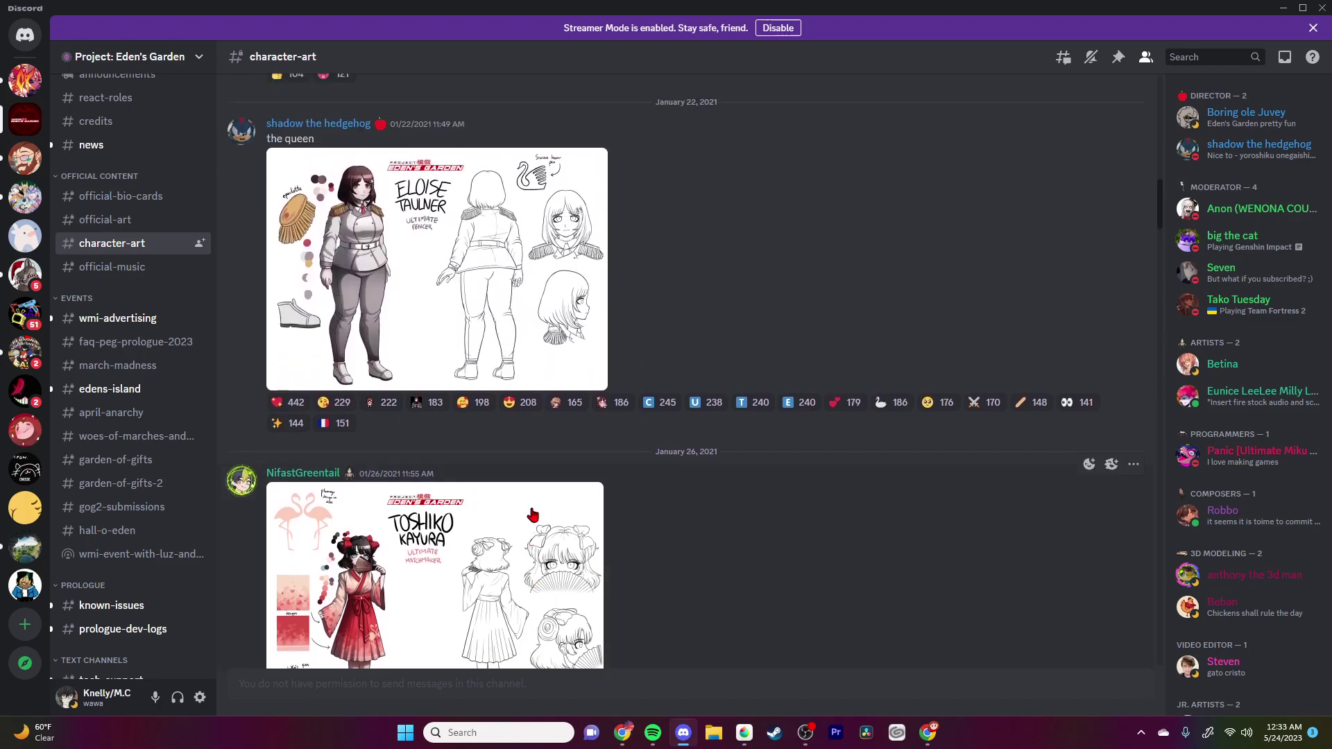
{"action": "scroll", "coordinate": [555, 471], "scroll_direction": "up", "scroll_amount": 4}
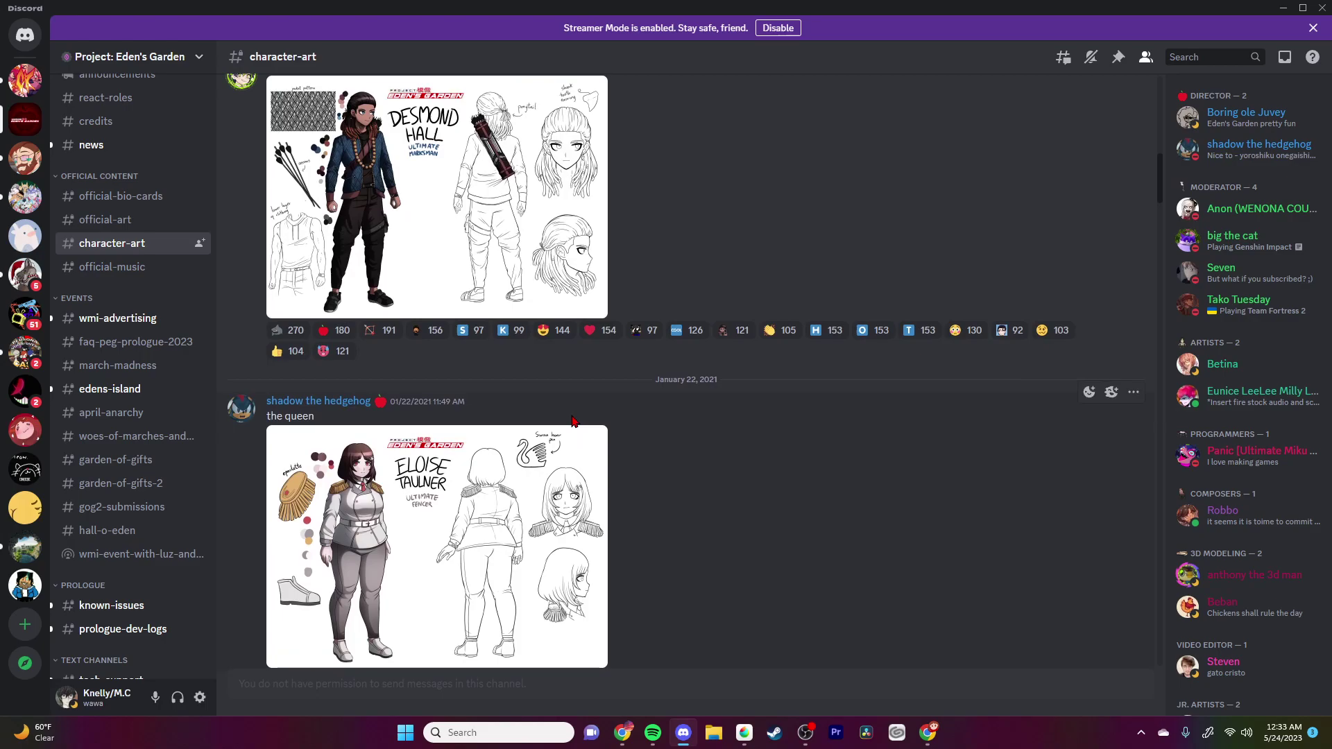
{"action": "scroll", "coordinate": [572, 421], "scroll_direction": "up", "scroll_amount": 5}
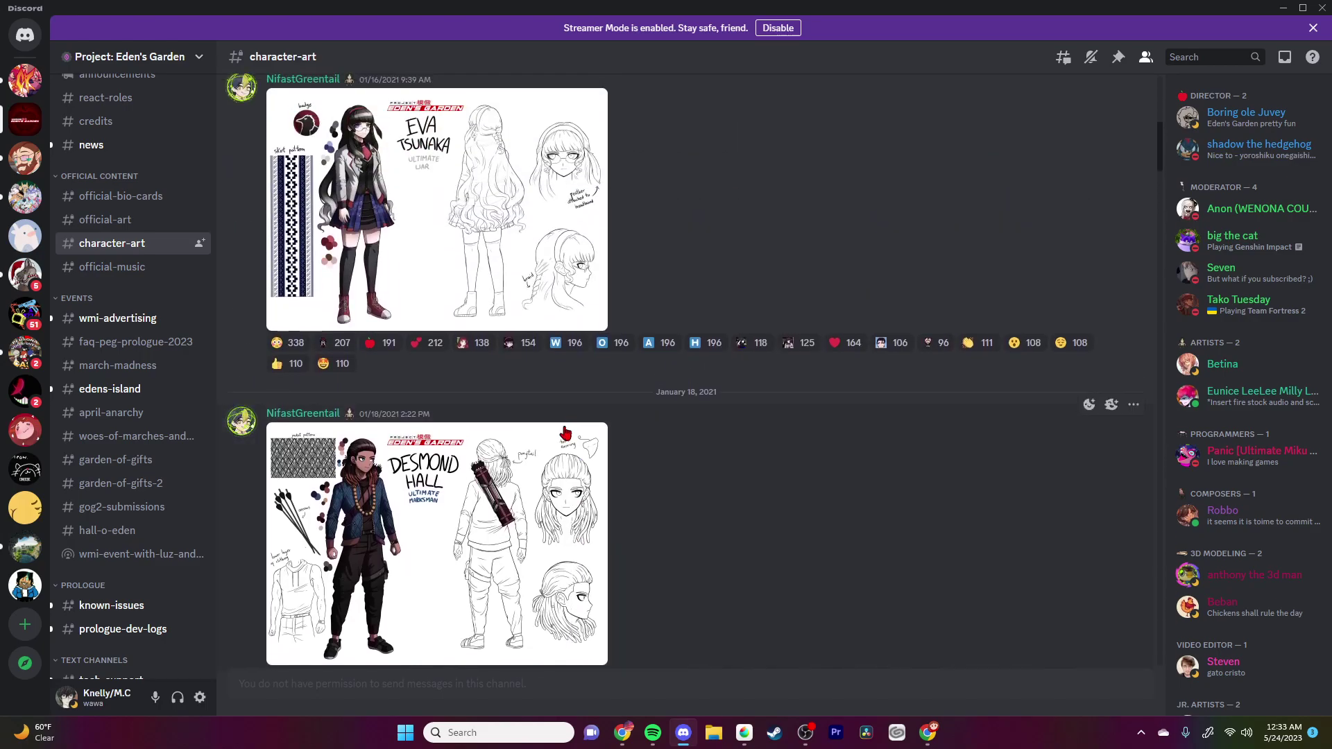
{"action": "scroll", "coordinate": [566, 432], "scroll_direction": "up", "scroll_amount": 5}
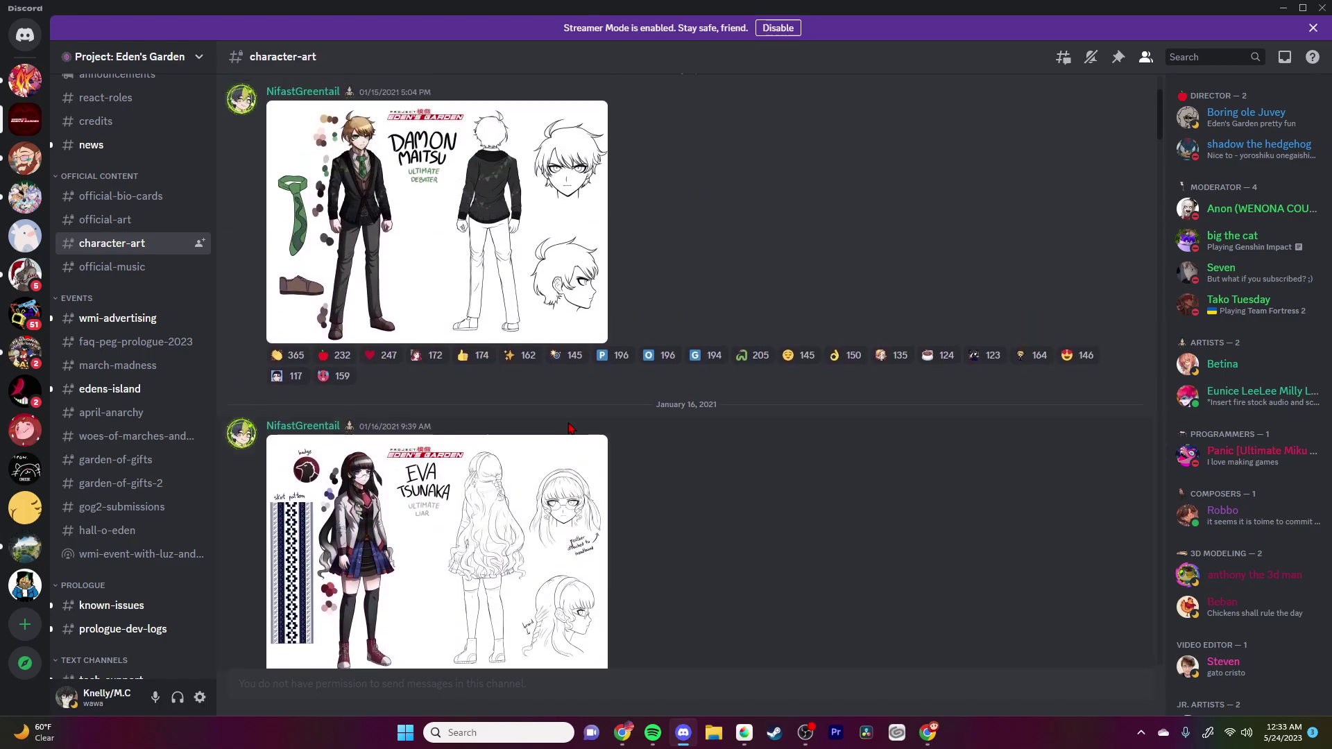
Step: Look forward through the character sheets from Eva Tsunaka past Wenona and Ulysses Wilhelm to Jett Dawson and Ingrid Grimwall
{"action": "scroll", "coordinate": [567, 427], "scroll_direction": "up", "scroll_amount": 2}
{"action": "scroll", "coordinate": [558, 433], "scroll_direction": "down", "scroll_amount": 20}
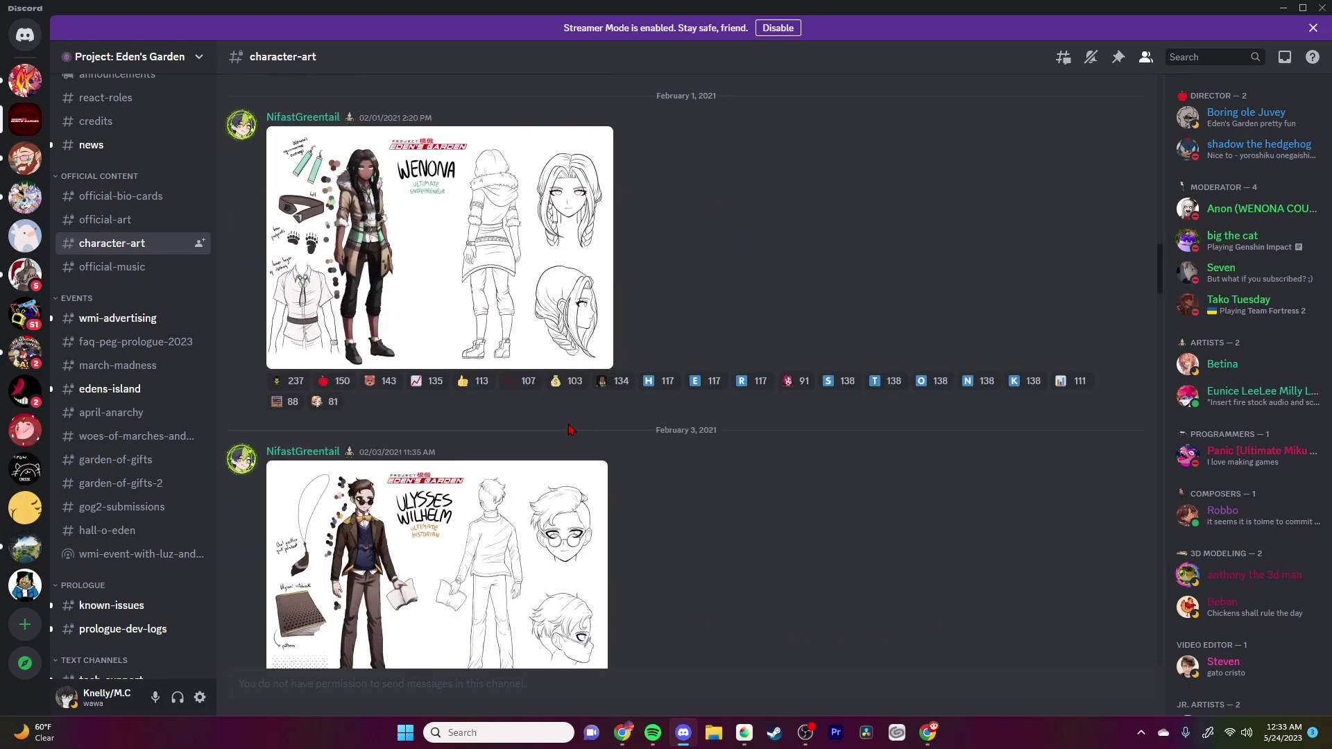
{"action": "scroll", "coordinate": [553, 437], "scroll_direction": "down", "scroll_amount": 11}
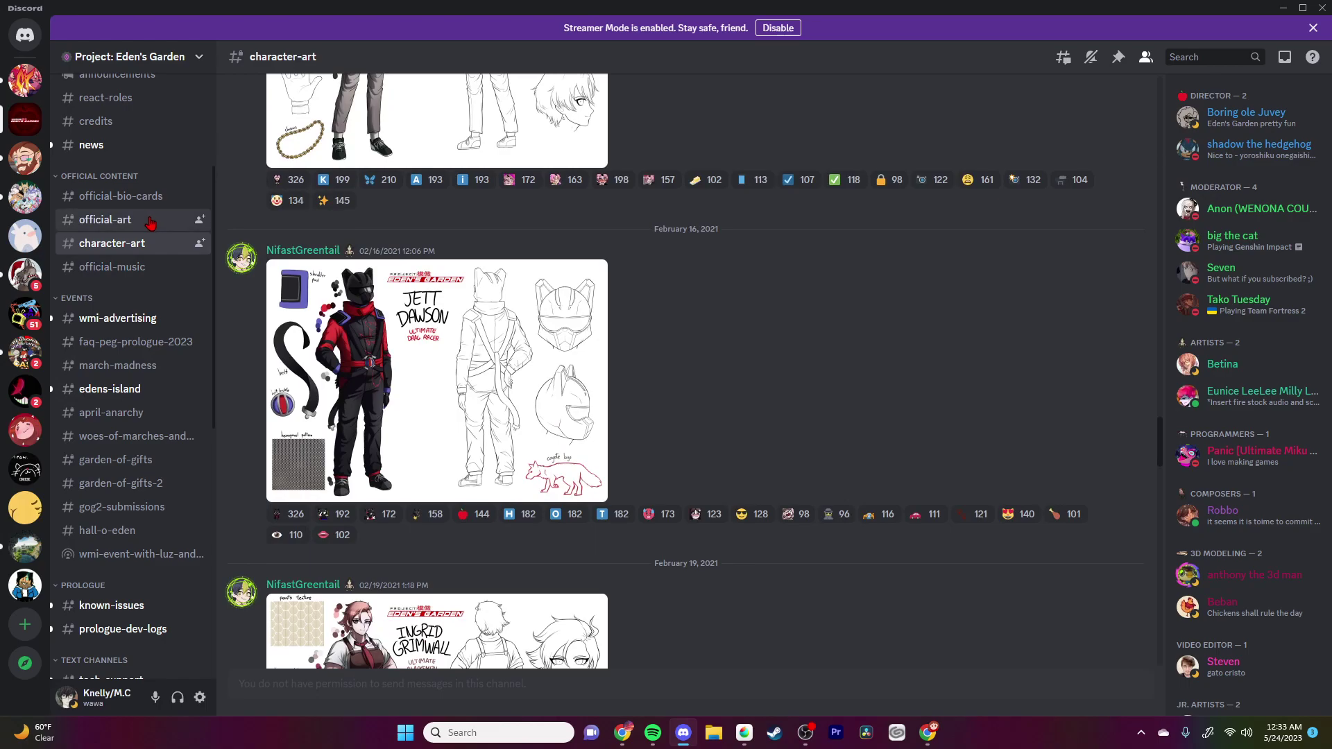
Step: Open the official-art channel, look back to the October 31, 2022 Halloween group artwork, and view it enlarged before closing it
{"action": "key", "text": "alt+Up"}
{"action": "scroll", "coordinate": [395, 388], "scroll_direction": "up", "scroll_amount": 15}
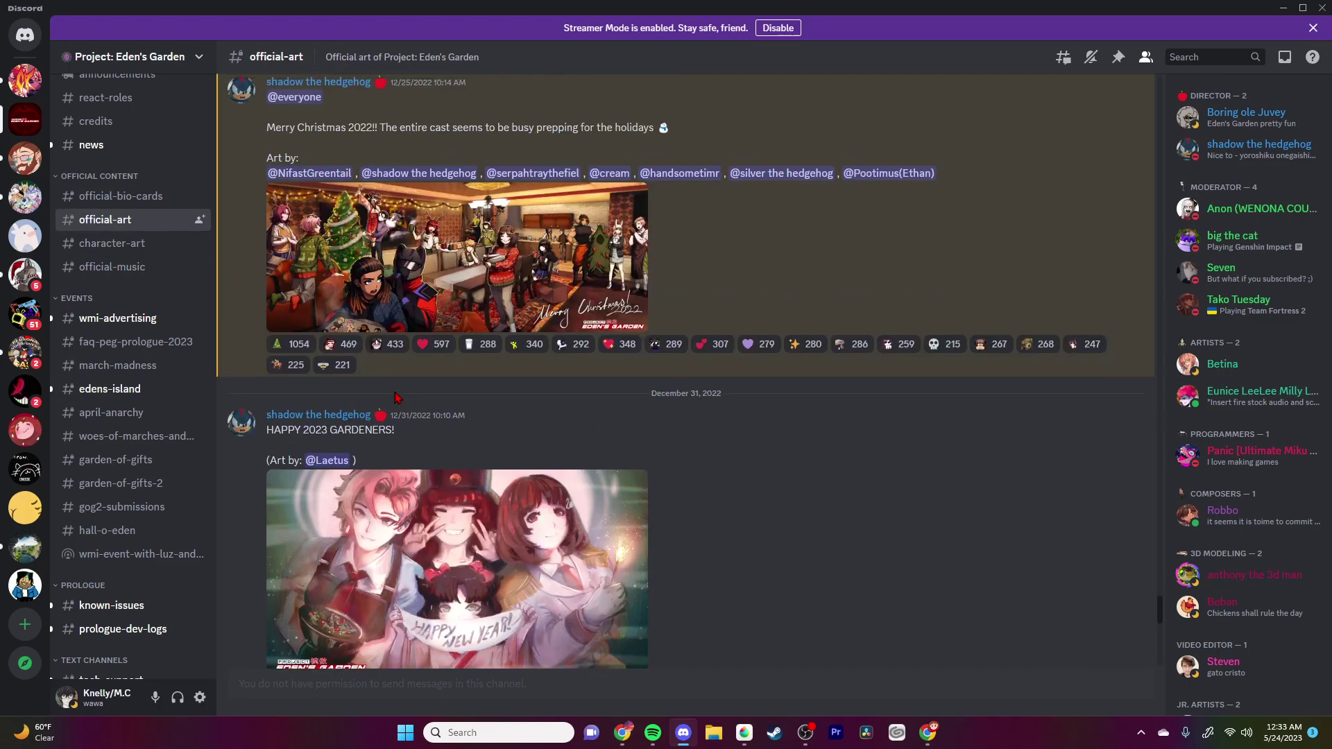
{"action": "scroll", "coordinate": [511, 397], "scroll_direction": "up", "scroll_amount": 1}
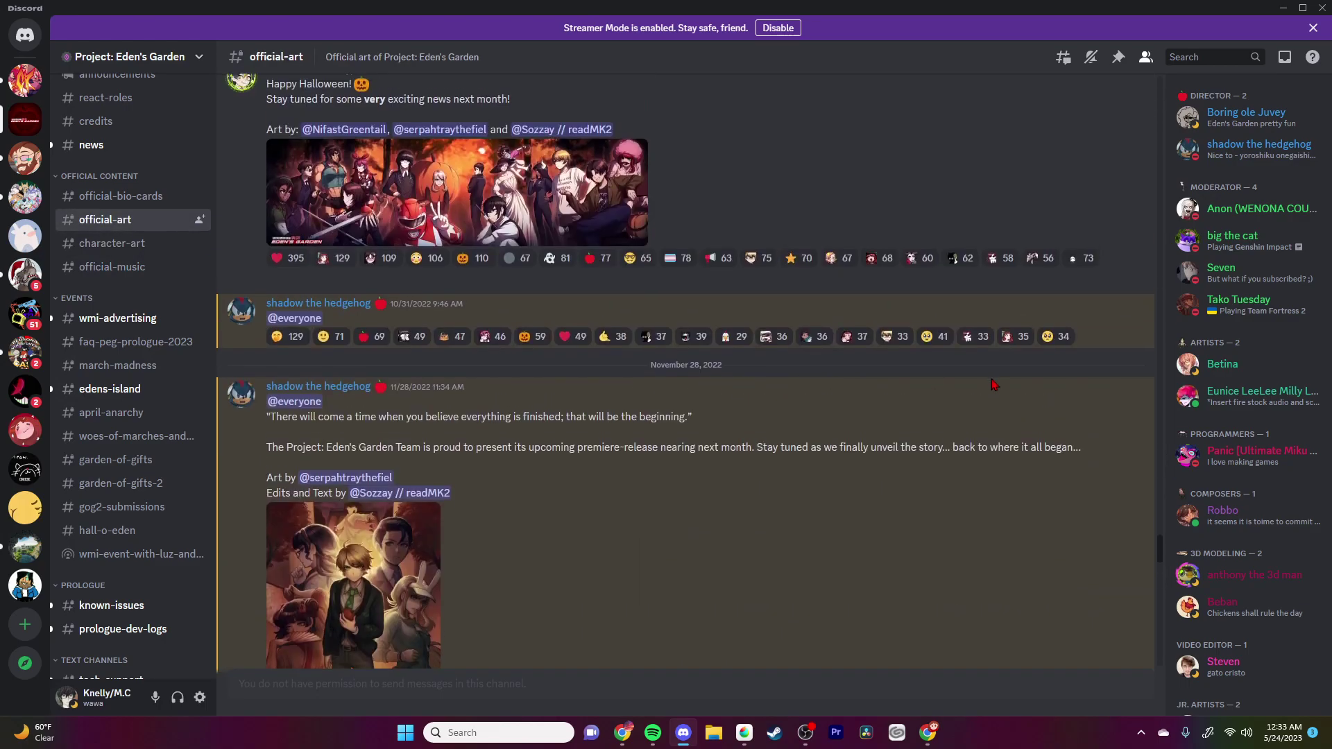
{"action": "left_click", "coordinate": [586, 219]}
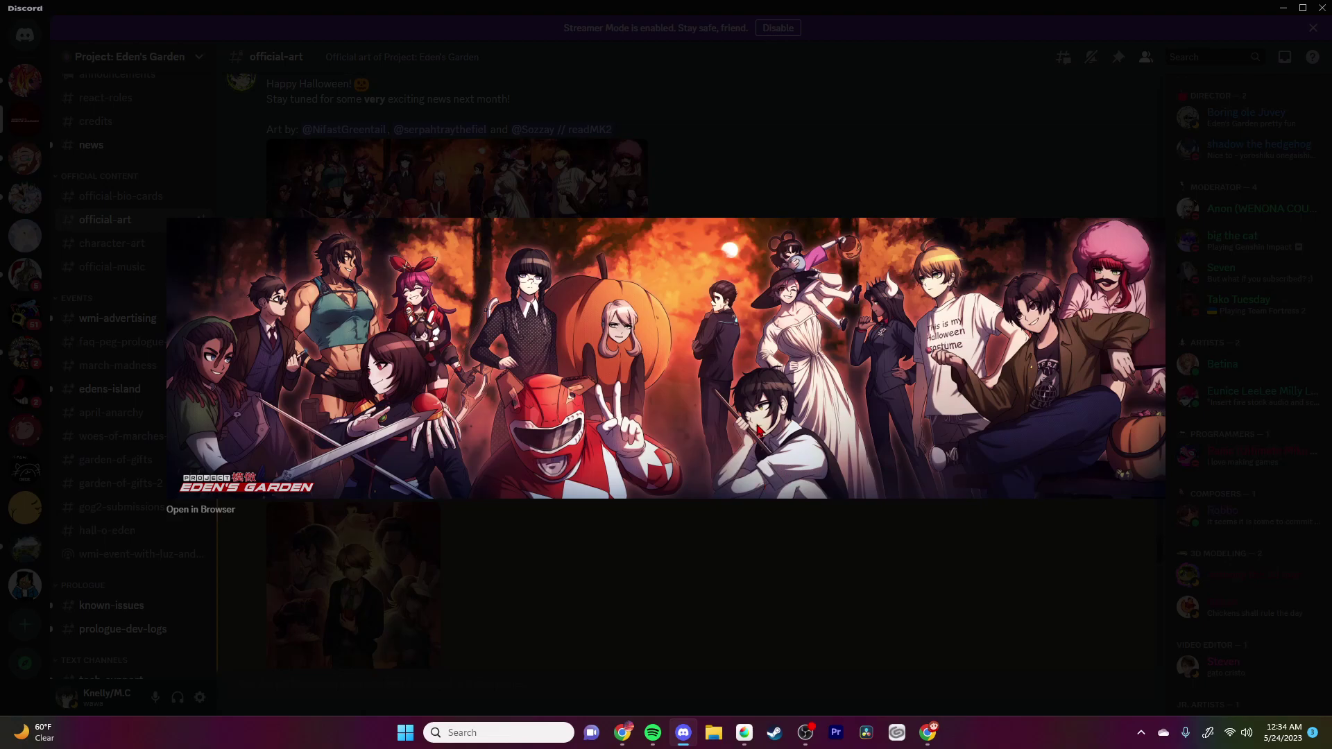
{"action": "left_click", "coordinate": [1026, 611]}
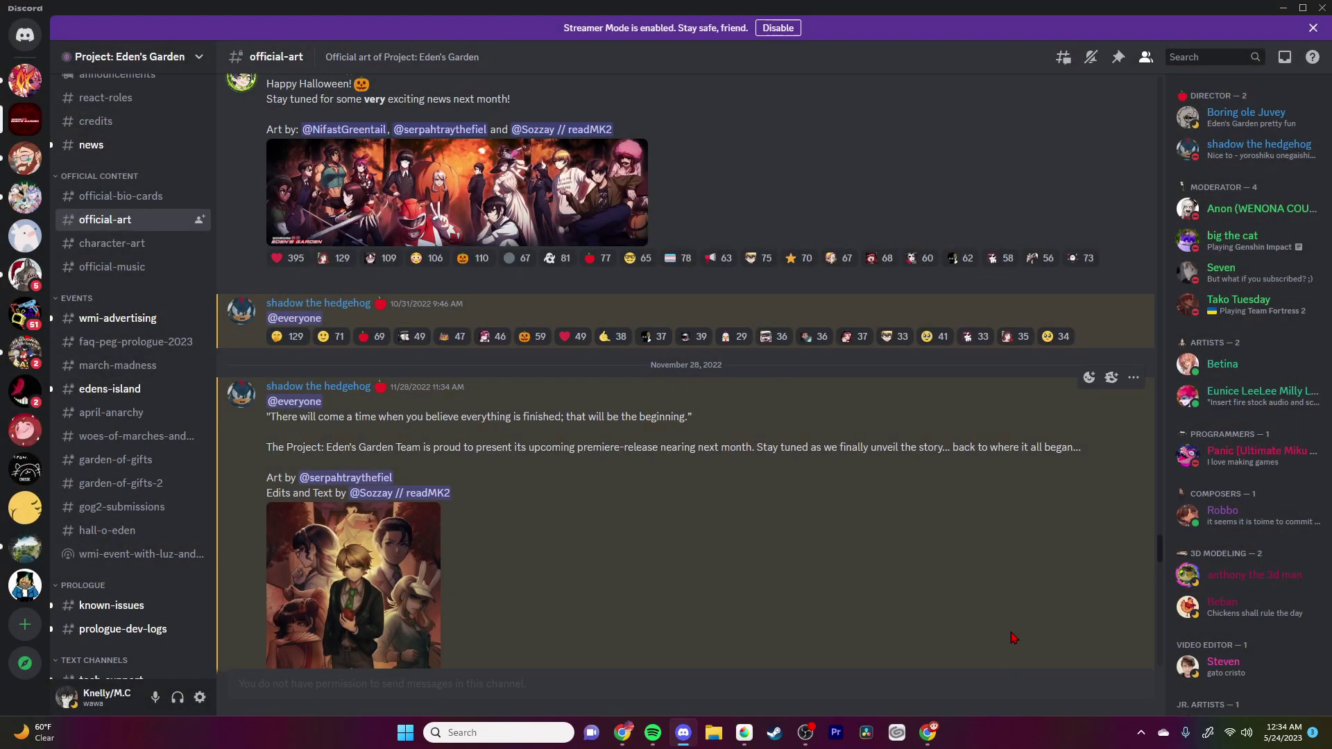
Step: Look back through the official art to the August 31, 2022 artwork for 10K server members and view it enlarged before closing it
{"action": "scroll", "coordinate": [698, 548], "scroll_direction": "down", "scroll_amount": 5}
{"action": "scroll", "coordinate": [694, 558], "scroll_direction": "up", "scroll_amount": 7}
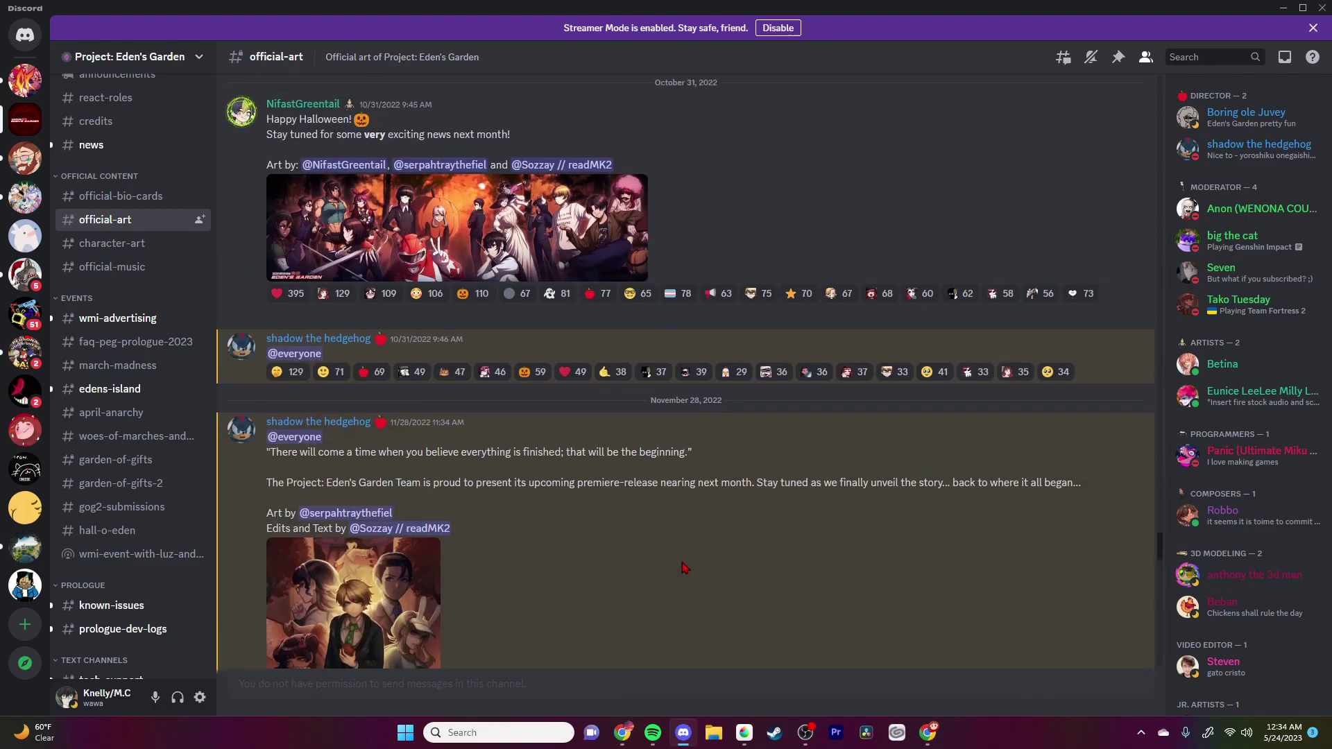
{"action": "scroll", "coordinate": [270, 388], "scroll_direction": "up", "scroll_amount": 6}
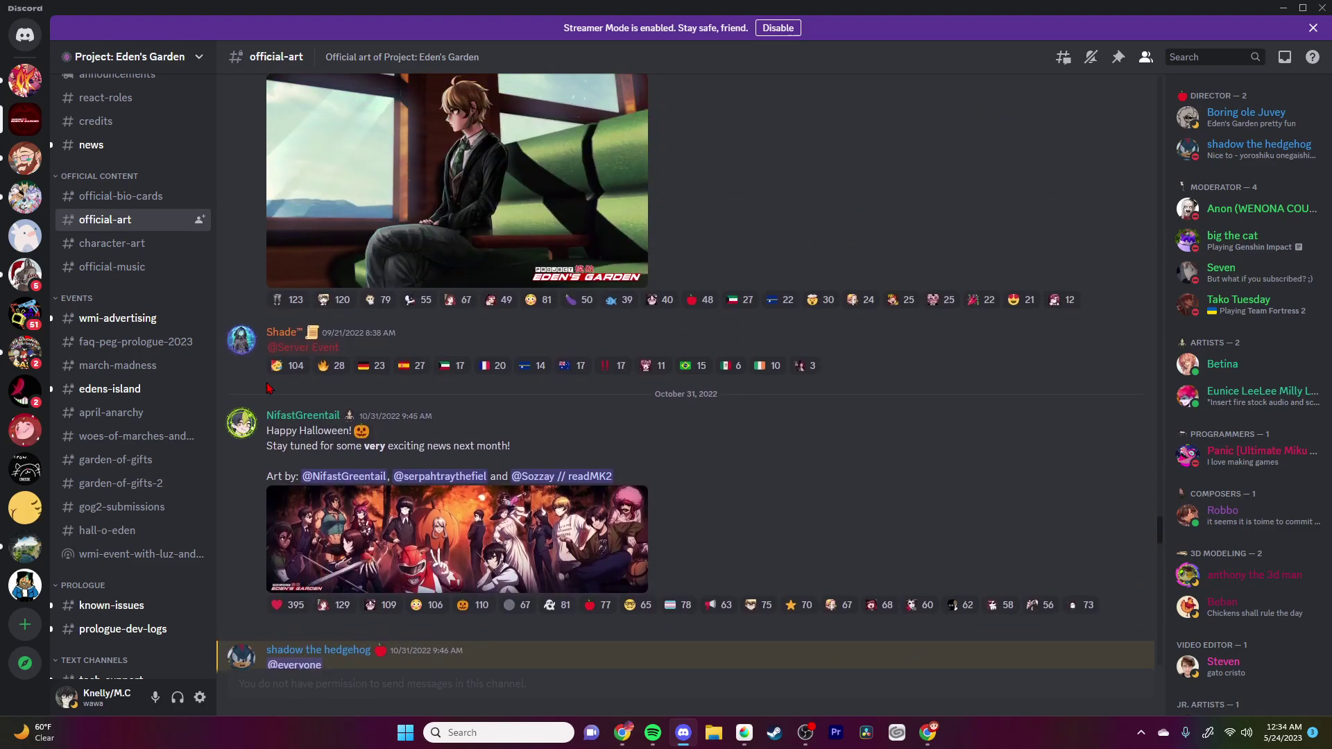
{"action": "scroll", "coordinate": [269, 388], "scroll_direction": "up", "scroll_amount": 20}
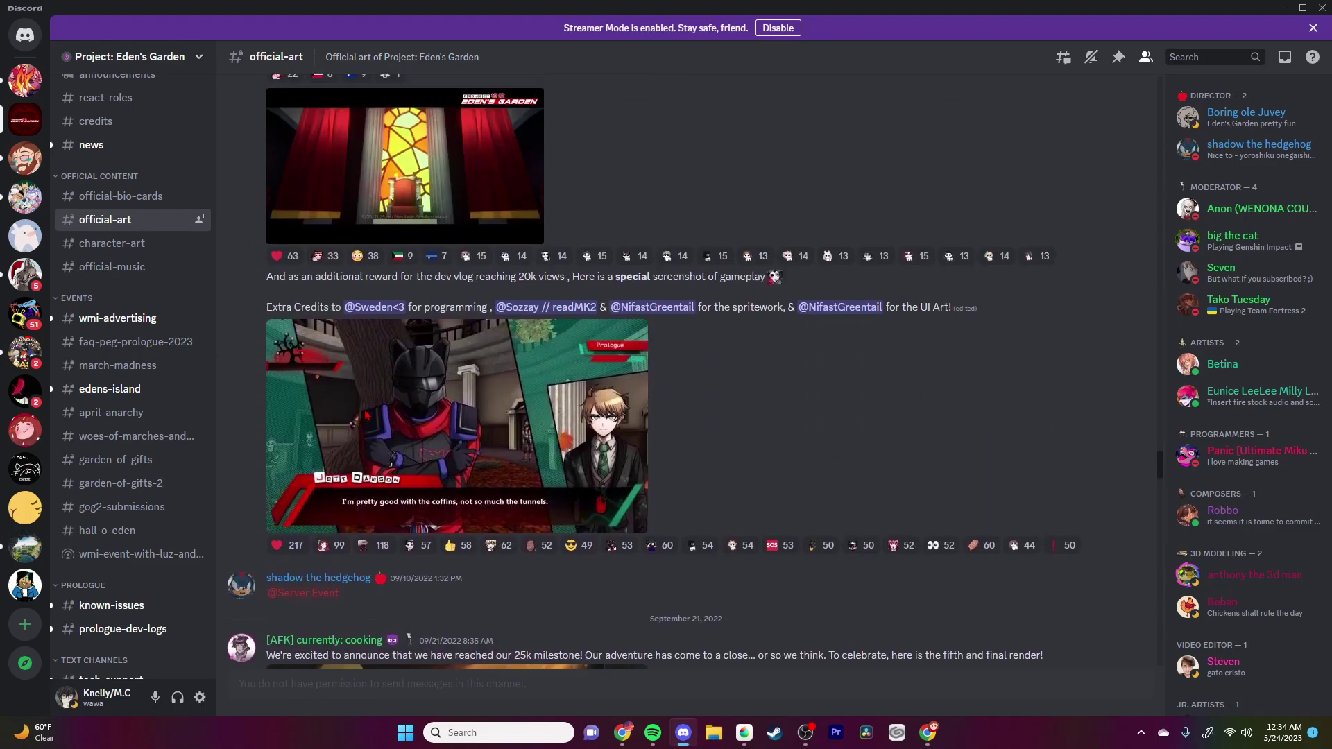
{"action": "scroll", "coordinate": [366, 414], "scroll_direction": "up", "scroll_amount": 15}
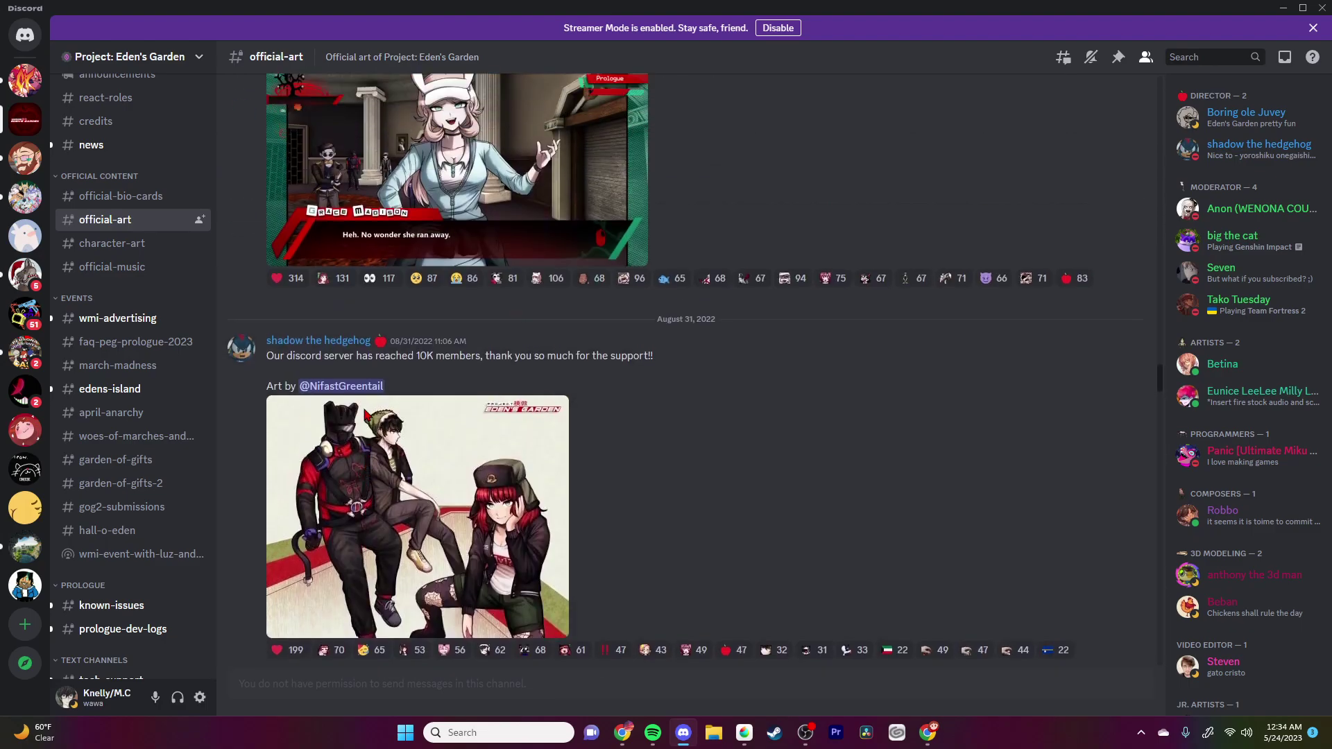
{"action": "scroll", "coordinate": [366, 414], "scroll_direction": "down", "scroll_amount": 4}
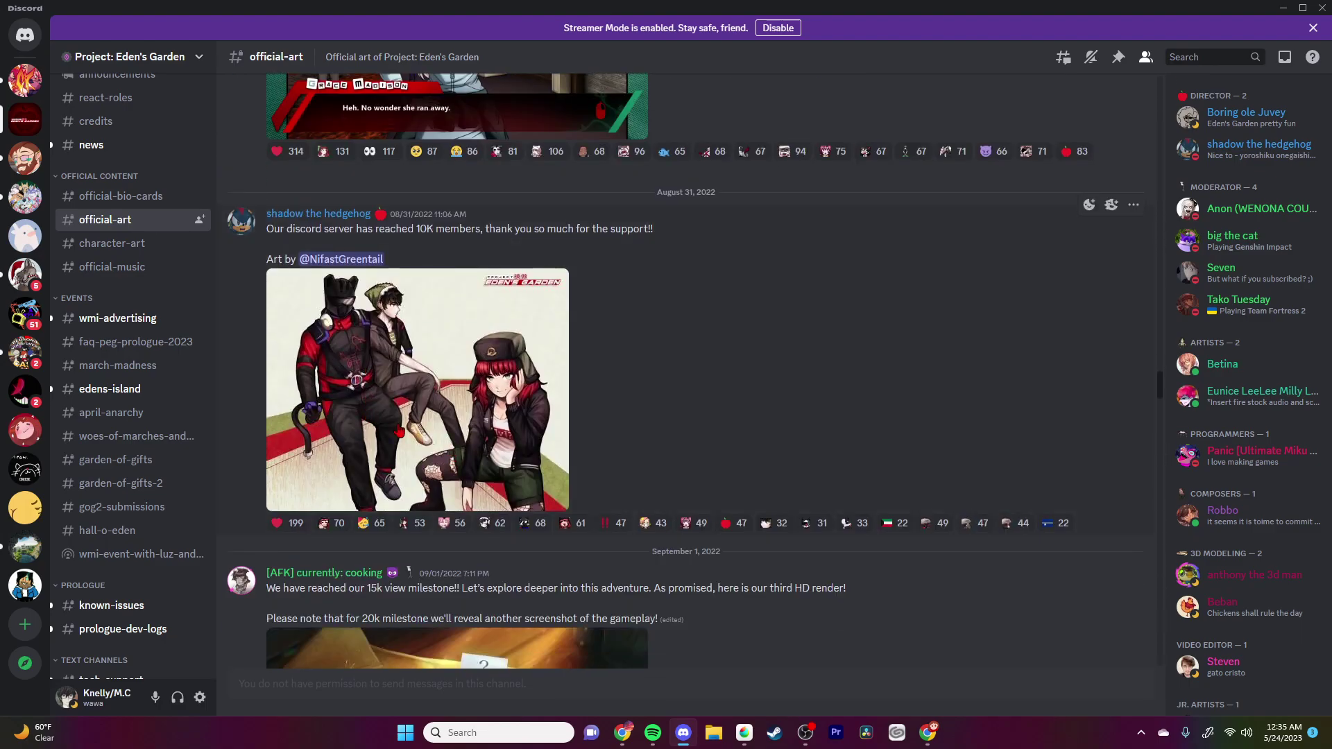
{"action": "left_click", "coordinate": [366, 394]}
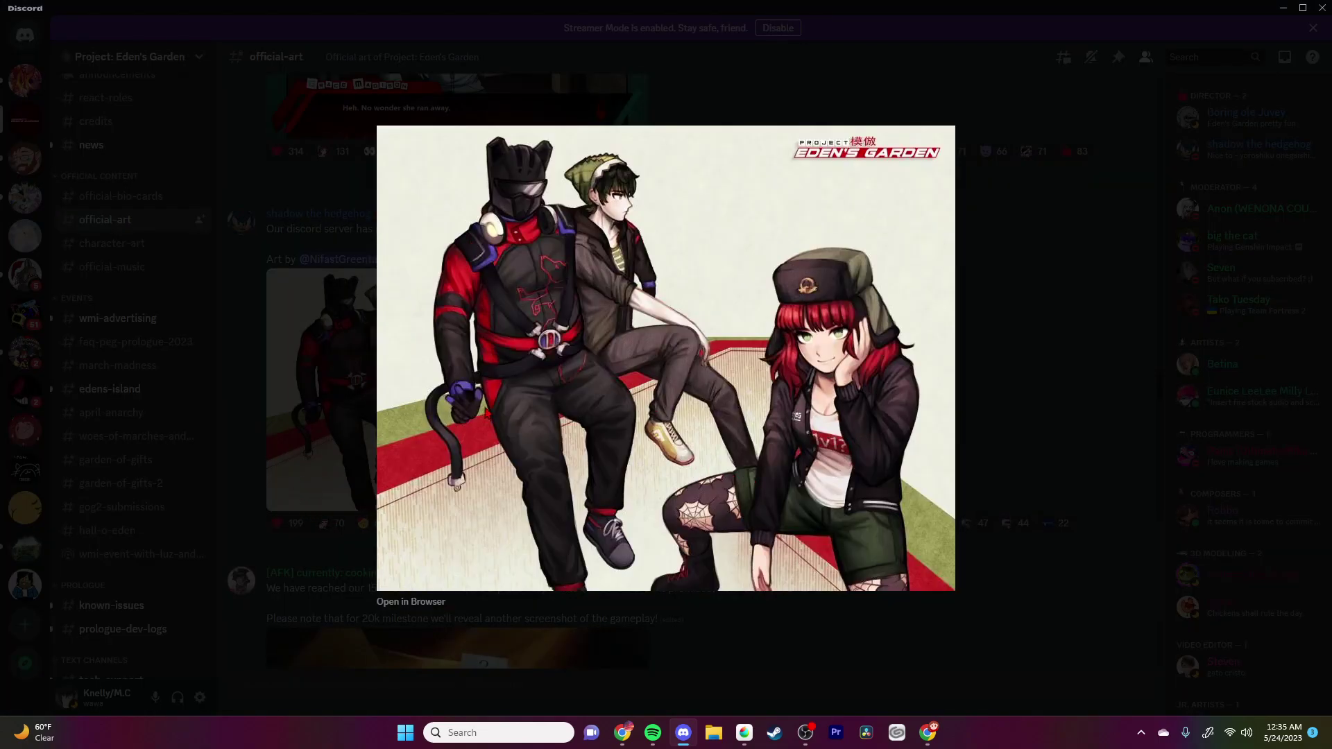
{"action": "left_click", "coordinate": [354, 400]}
Step: Look further back to the October 31, 2021 Trick or Treat artwork and view it enlarged before closing it
{"action": "scroll", "coordinate": [357, 399], "scroll_direction": "up", "scroll_amount": 10}
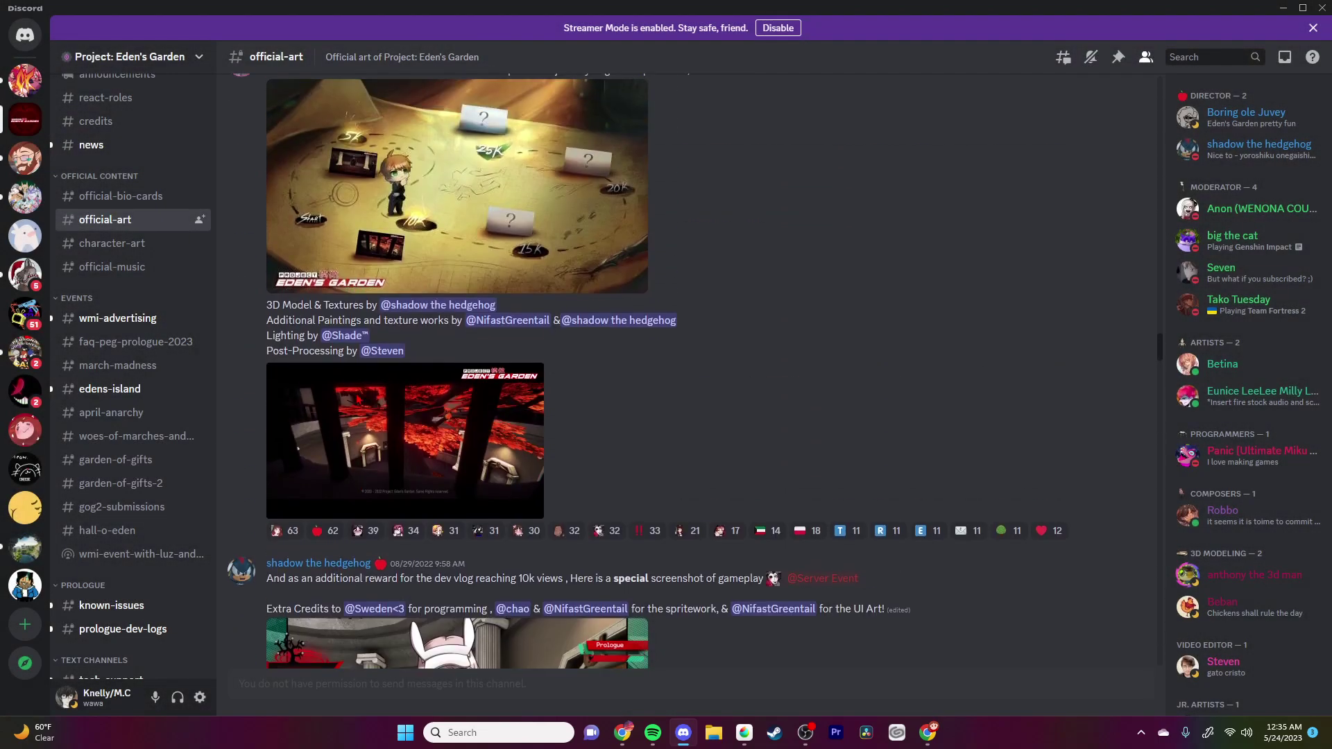
{"action": "scroll", "coordinate": [360, 400], "scroll_direction": "up", "scroll_amount": 20}
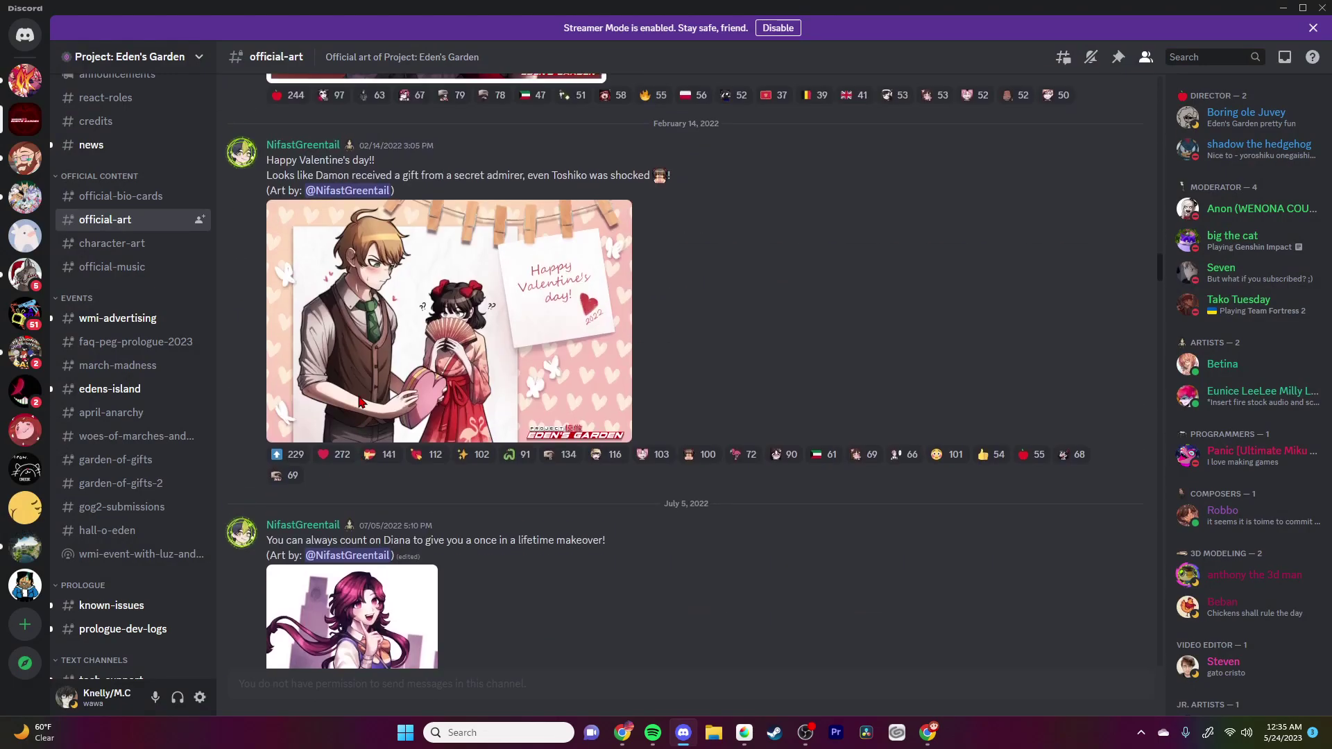
{"action": "scroll", "coordinate": [360, 400], "scroll_direction": "up", "scroll_amount": 7}
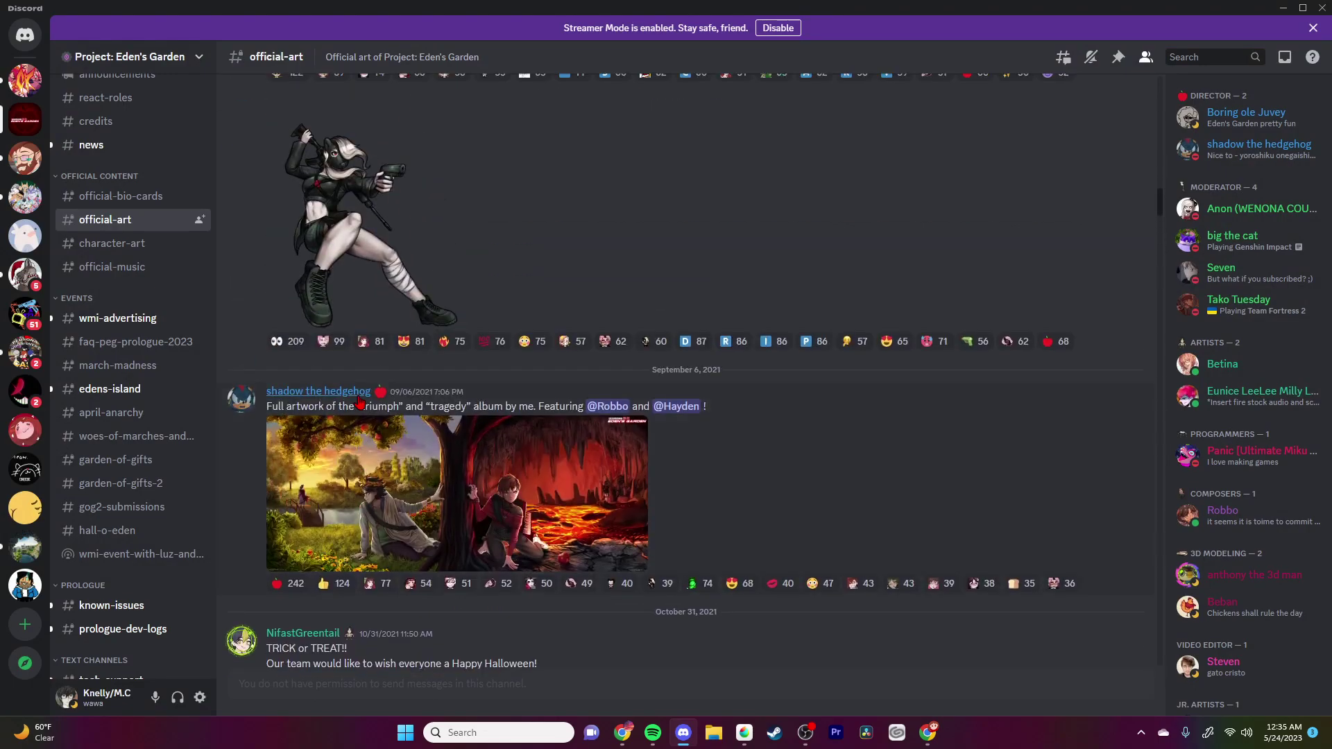
{"action": "scroll", "coordinate": [430, 513], "scroll_direction": "up", "scroll_amount": 4}
{"action": "scroll", "coordinate": [416, 527], "scroll_direction": "down", "scroll_amount": 4}
{"action": "left_click", "coordinate": [396, 548]}
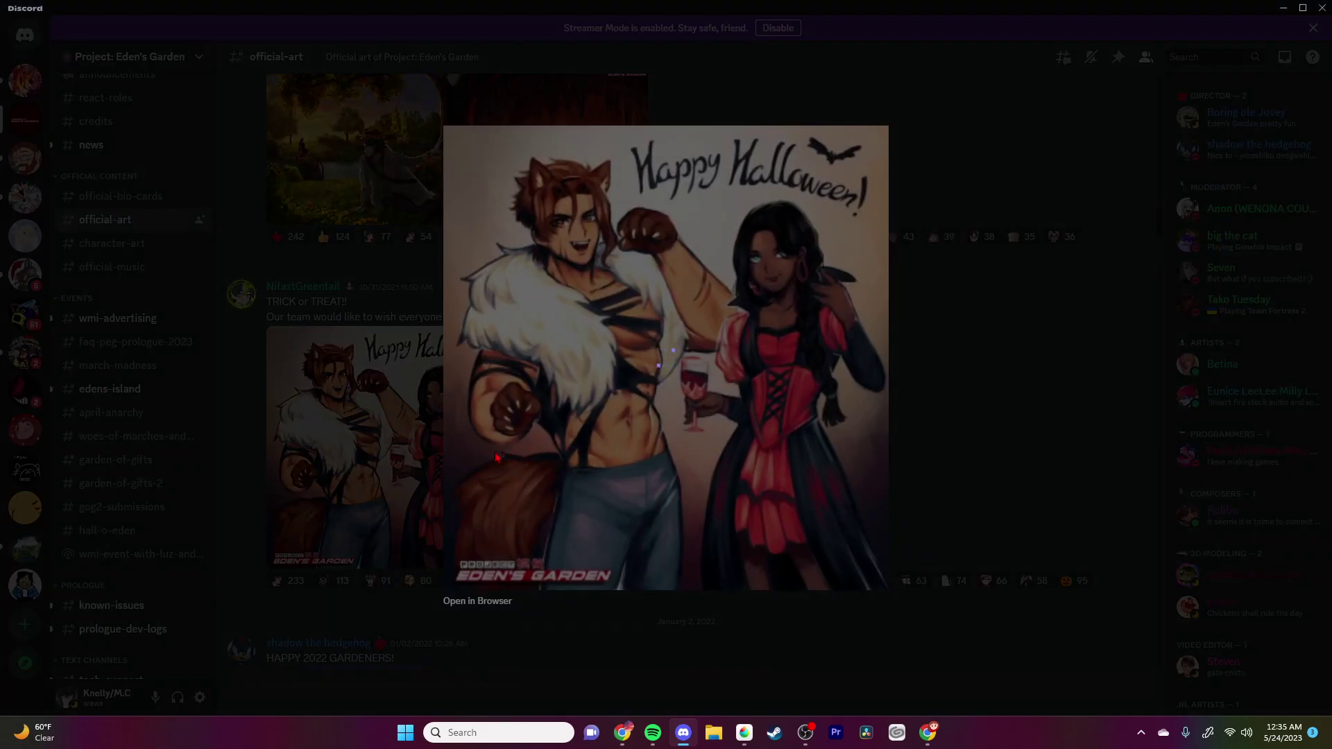
{"action": "left_click", "coordinate": [296, 459]}
Step: Look back through the 2021 official art to the very start of the channel
{"action": "scroll", "coordinate": [359, 454], "scroll_direction": "up", "scroll_amount": 10}
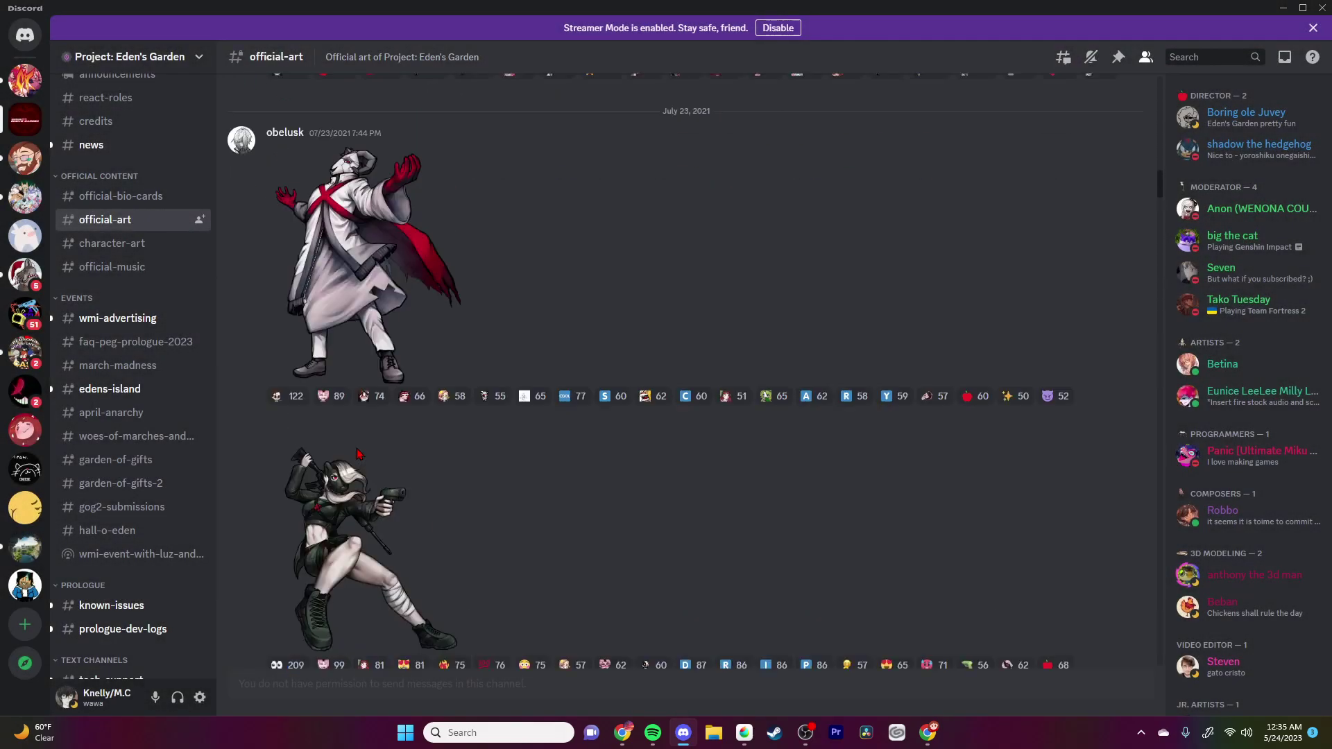
{"action": "scroll", "coordinate": [359, 454], "scroll_direction": "up", "scroll_amount": 10}
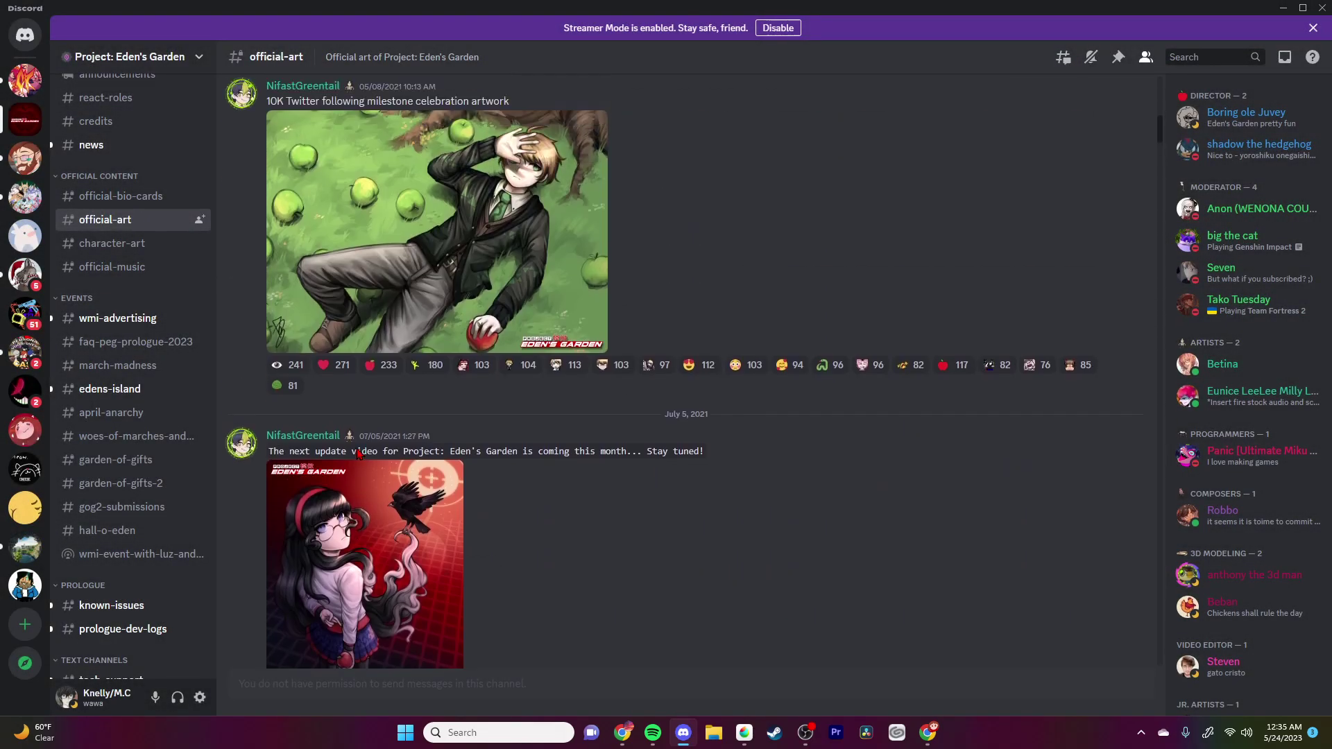
{"action": "scroll", "coordinate": [360, 454], "scroll_direction": "up", "scroll_amount": 10}
Step: Examine the official art forward from the channel's start to the Halloween and premiere-poster posts of late 2022
{"action": "scroll", "coordinate": [359, 454], "scroll_direction": "down", "scroll_amount": 15}
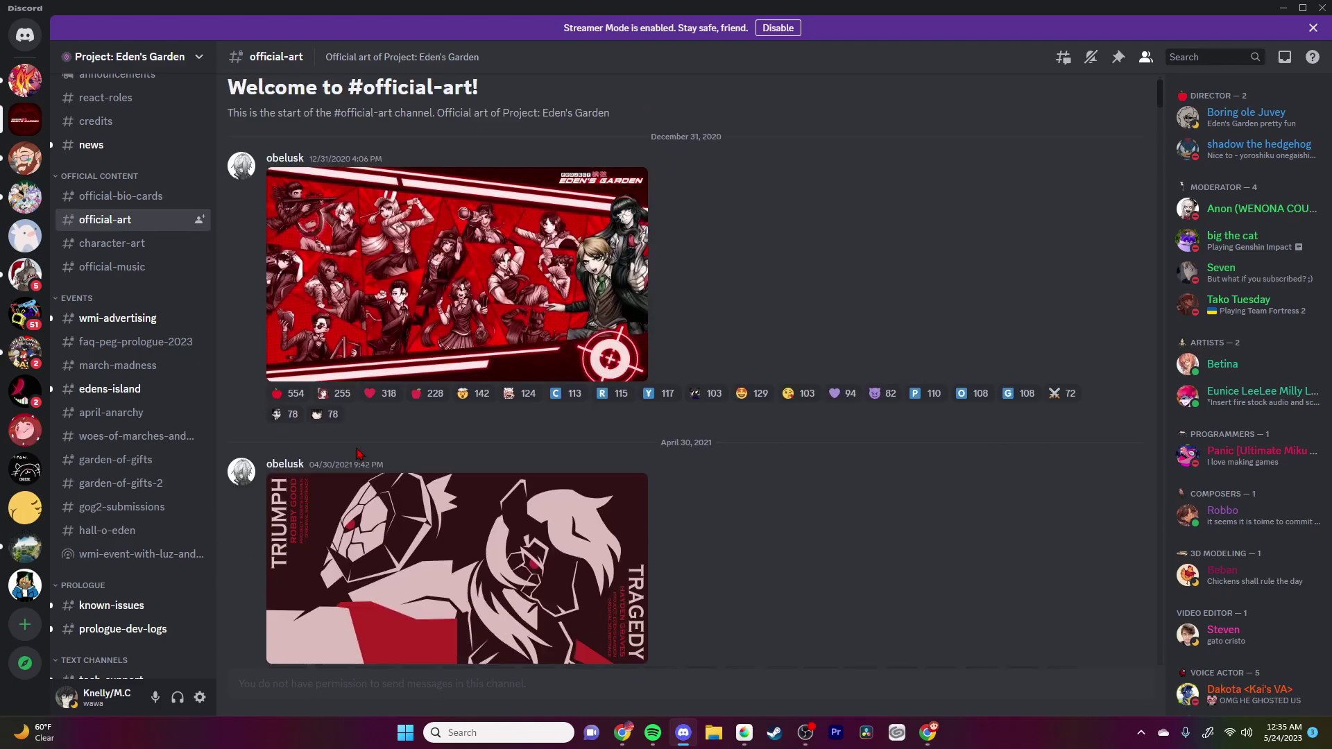
{"action": "scroll", "coordinate": [360, 454], "scroll_direction": "down", "scroll_amount": 20}
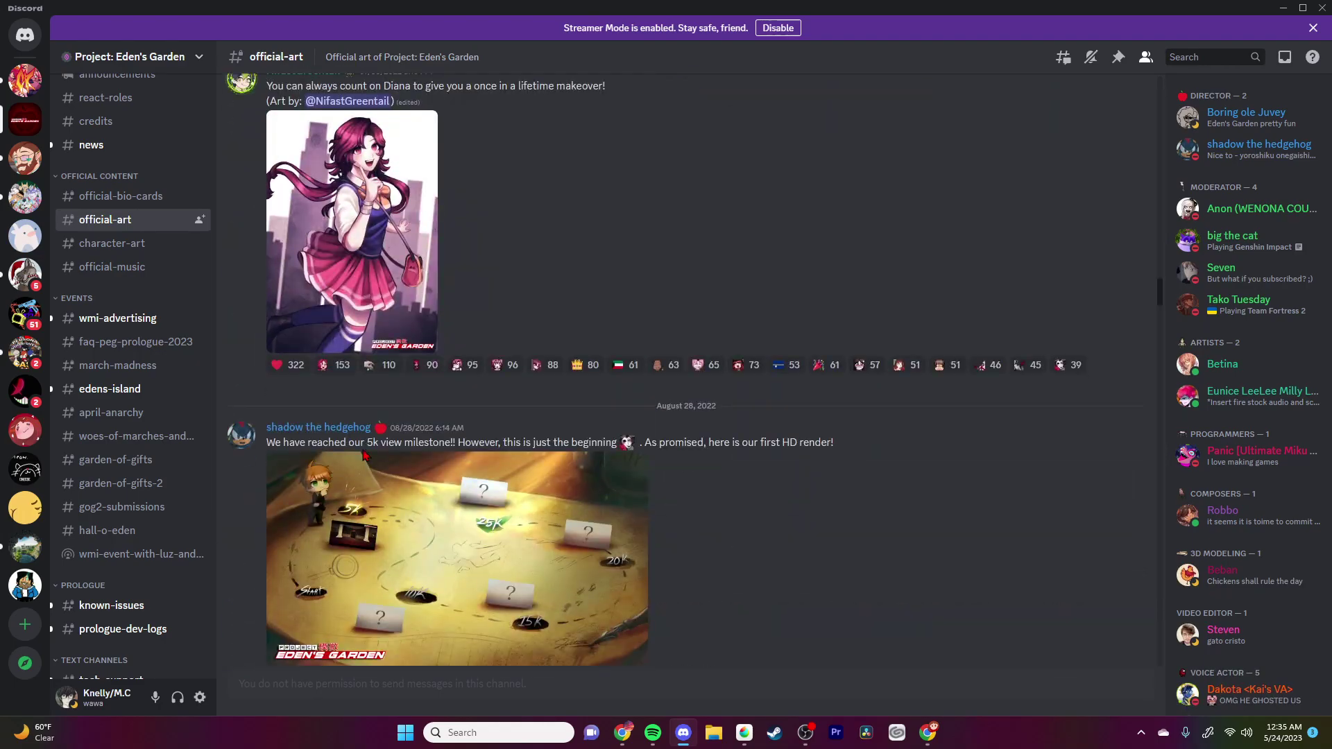
{"action": "scroll", "coordinate": [364, 456], "scroll_direction": "down", "scroll_amount": 10}
{"action": "scroll", "coordinate": [364, 455], "scroll_direction": "up", "scroll_amount": 10}
{"action": "scroll", "coordinate": [364, 456], "scroll_direction": "down", "scroll_amount": 5}
{"action": "scroll", "coordinate": [364, 456], "scroll_direction": "up", "scroll_amount": 5}
{"action": "scroll", "coordinate": [364, 455], "scroll_direction": "down", "scroll_amount": 15}
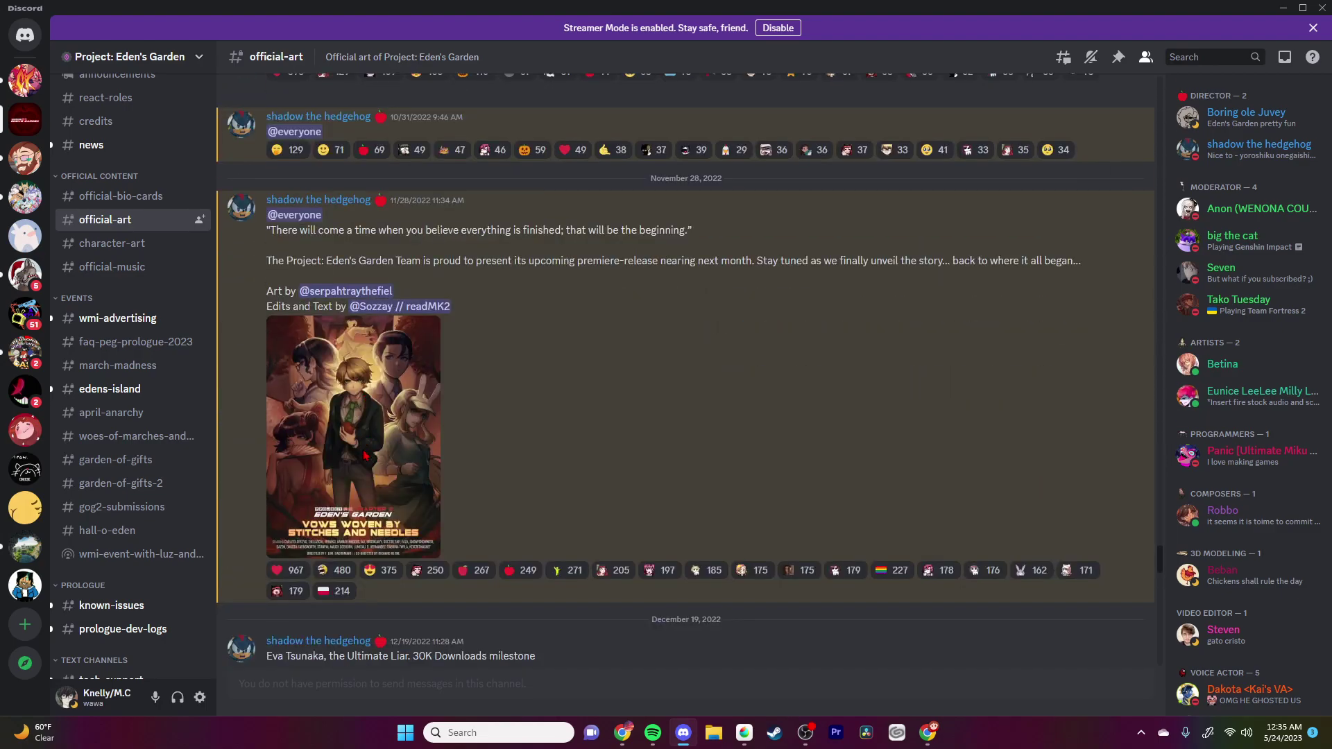
{"action": "scroll", "coordinate": [364, 454], "scroll_direction": "up", "scroll_amount": 5}
{"action": "scroll", "coordinate": [364, 454], "scroll_direction": "up", "scroll_amount": 1}
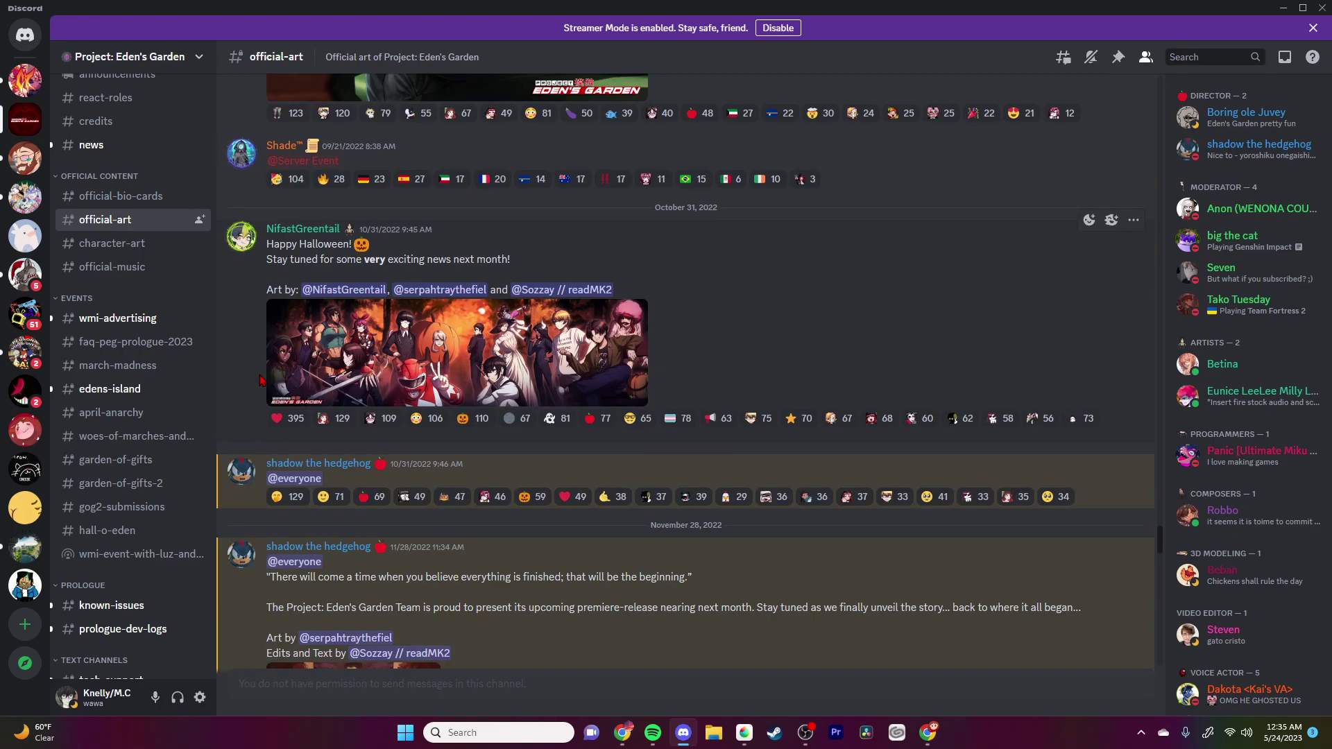
Step: Go forward to the Merry Christmas 2022 cast artwork and view it enlarged before closing it
{"action": "scroll", "coordinate": [265, 379], "scroll_direction": "down", "scroll_amount": 15}
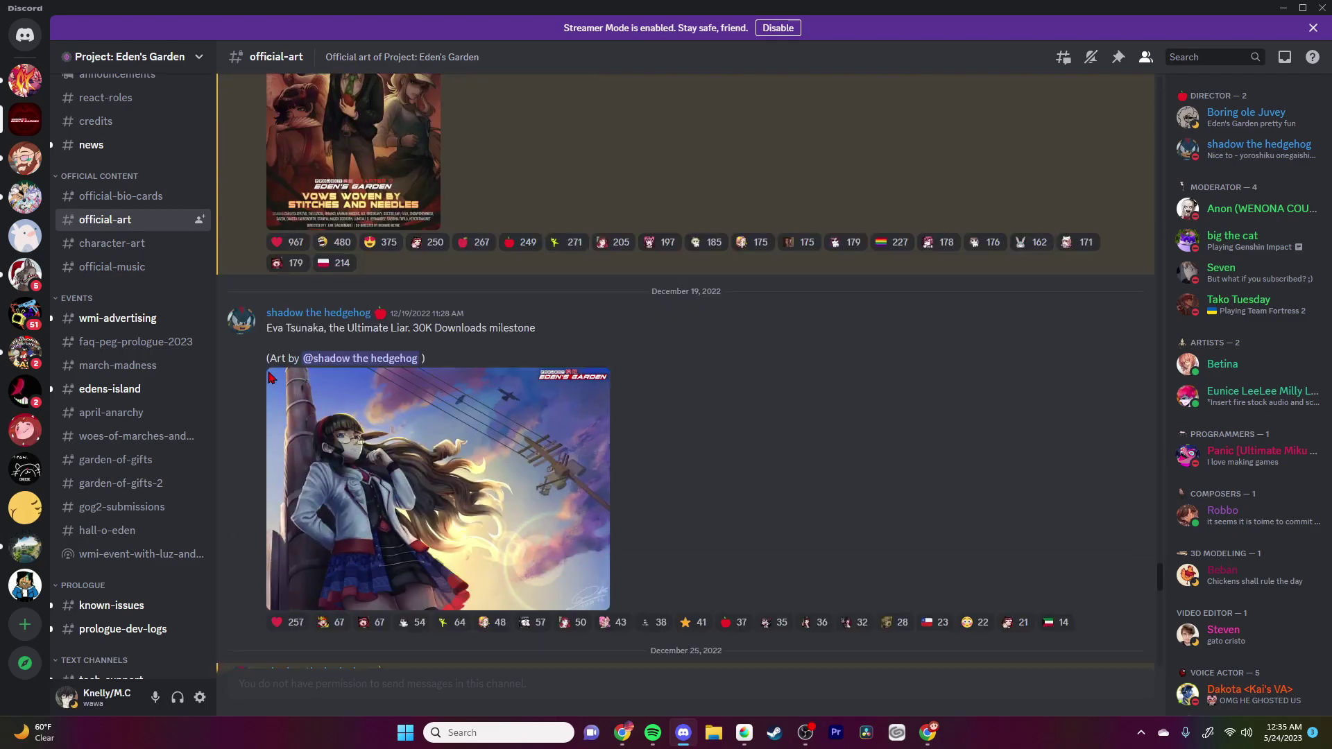
{"action": "scroll", "coordinate": [274, 376], "scroll_direction": "down", "scroll_amount": 1}
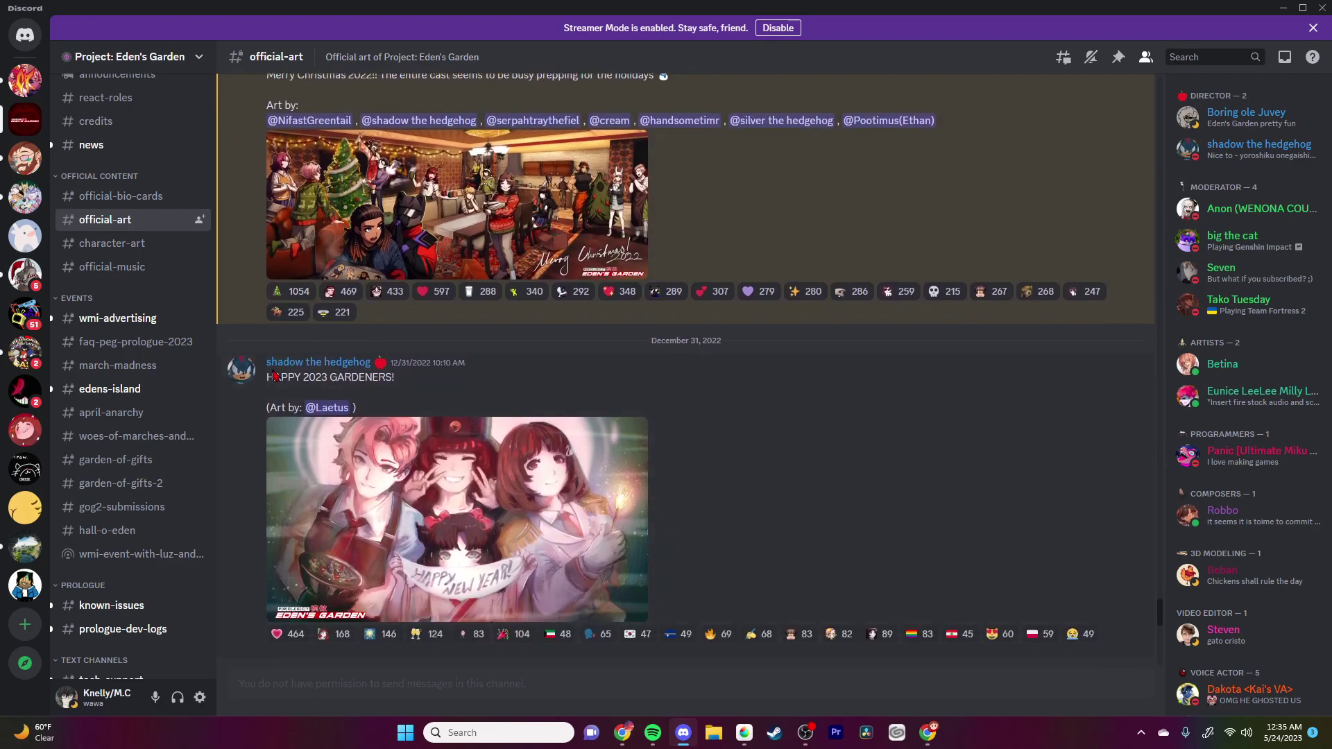
{"action": "left_click", "coordinate": [545, 221]}
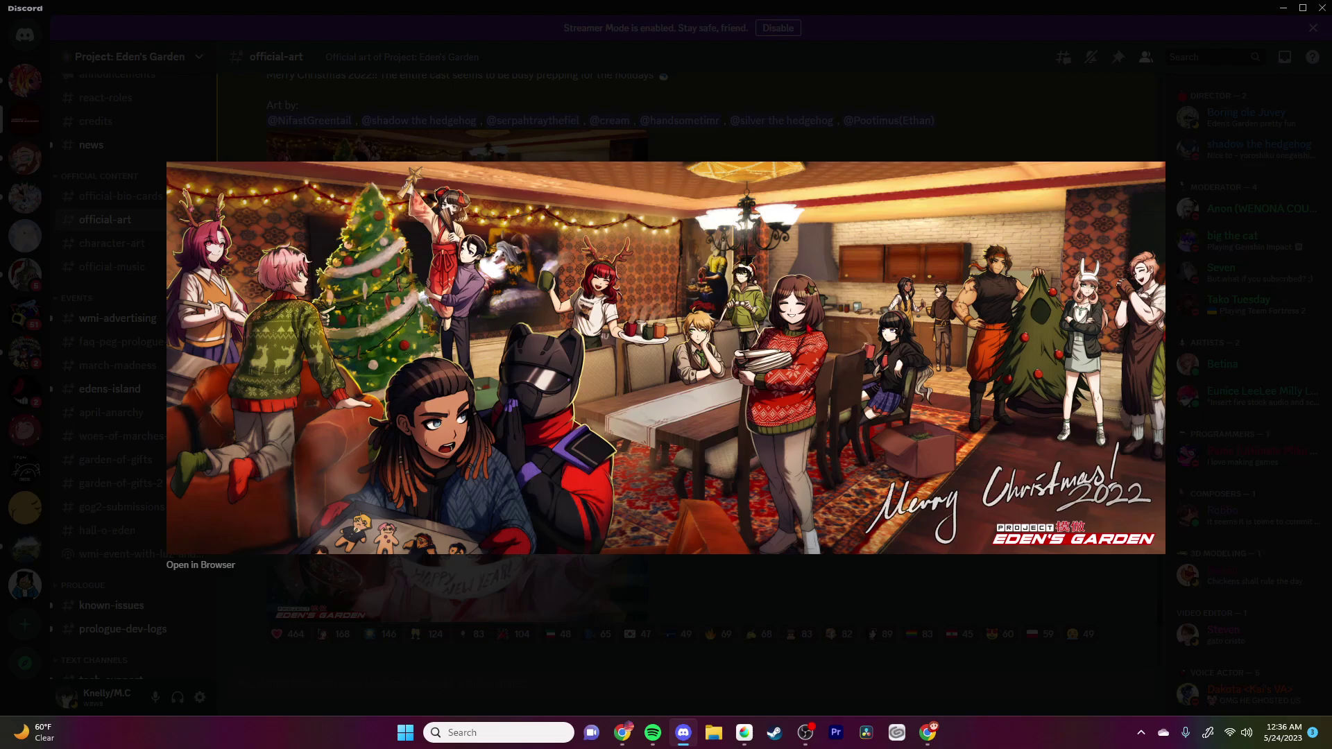
{"action": "left_click", "coordinate": [1163, 584]}
Step: View the February 26, 2023 FTE-UI gift preview among the newest official art, and open the official-bio-cards channel
{"action": "scroll", "coordinate": [653, 377], "scroll_direction": "down", "scroll_amount": 10}
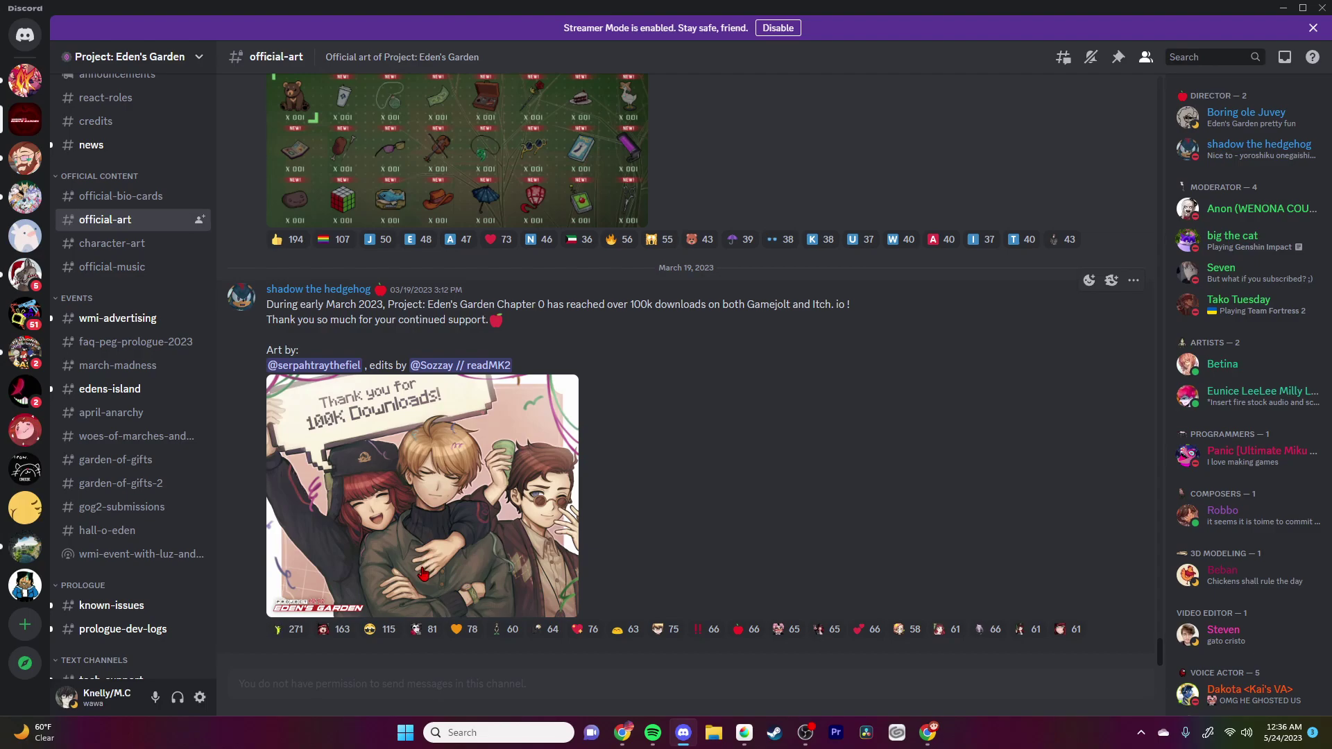
{"action": "scroll", "coordinate": [423, 574], "scroll_direction": "up", "scroll_amount": 2}
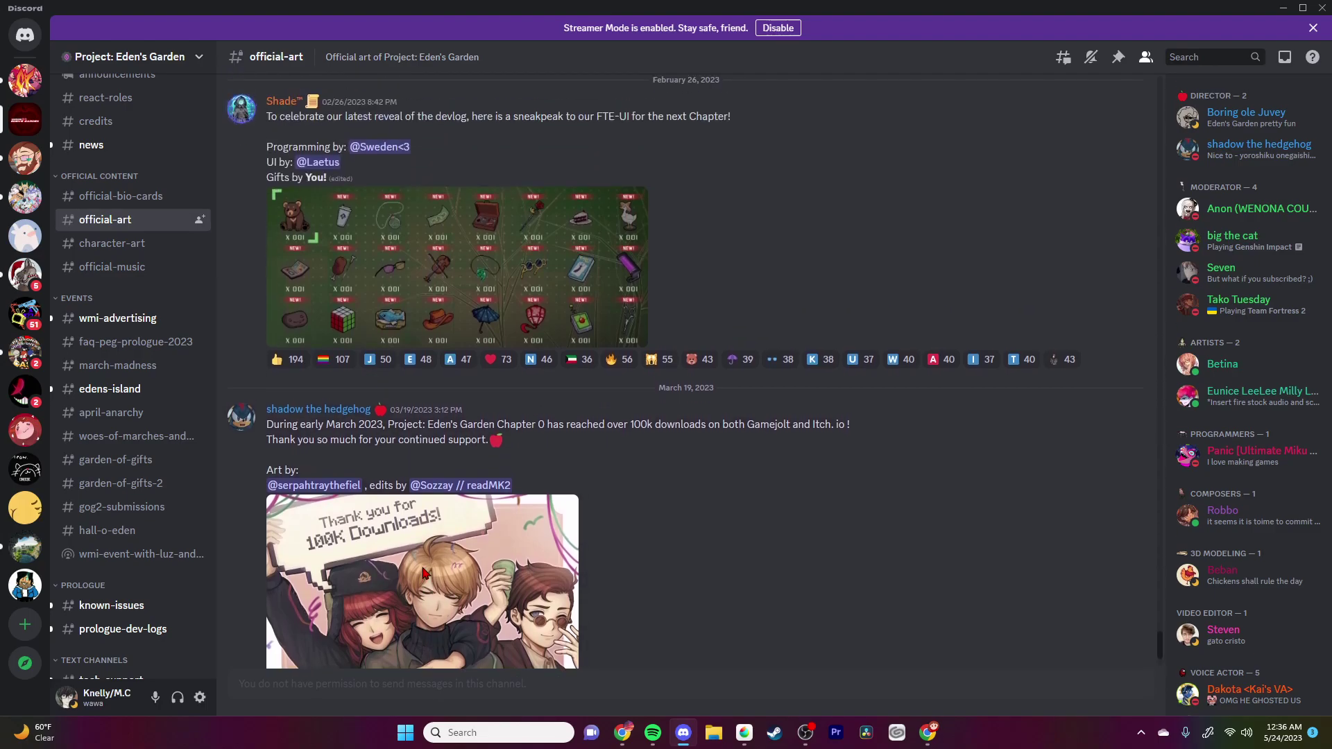
{"action": "left_click", "coordinate": [411, 295]}
{"action": "left_click", "coordinate": [364, 414]}
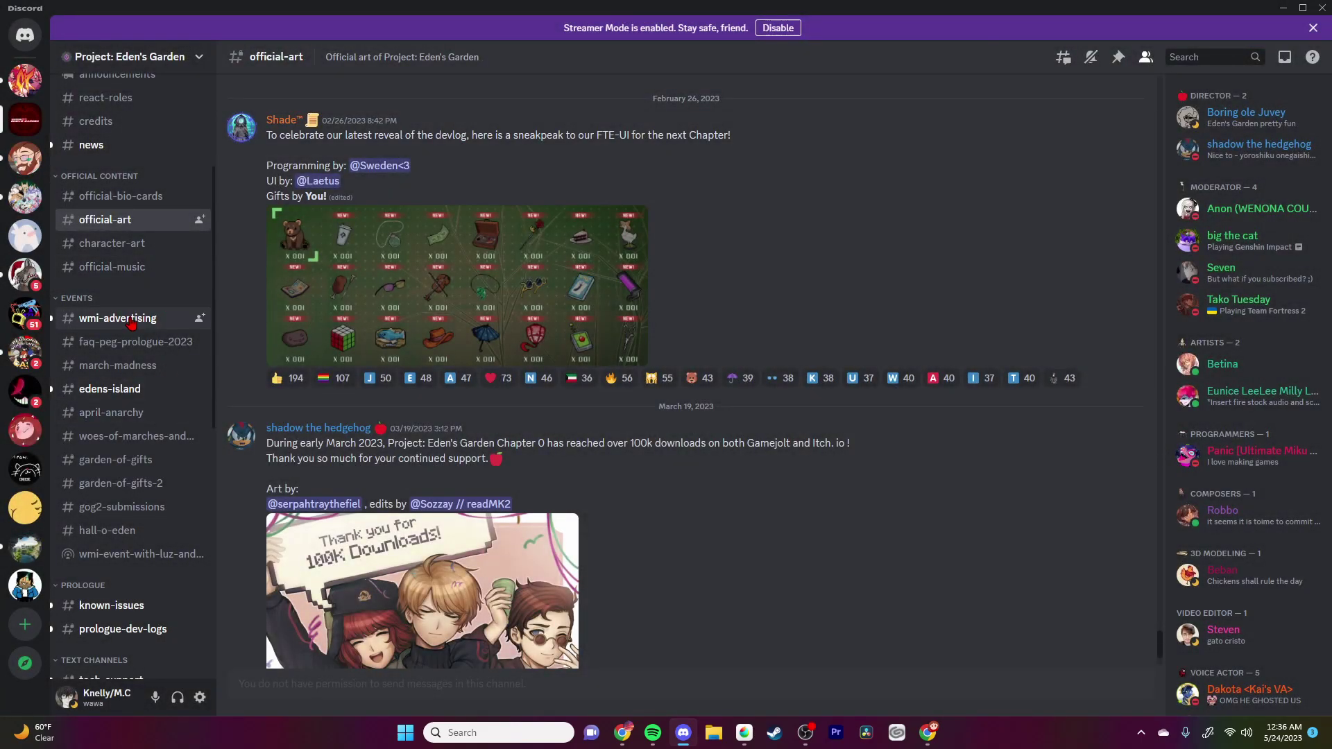
{"action": "scroll", "coordinate": [377, 307], "scroll_direction": "up", "scroll_amount": 5}
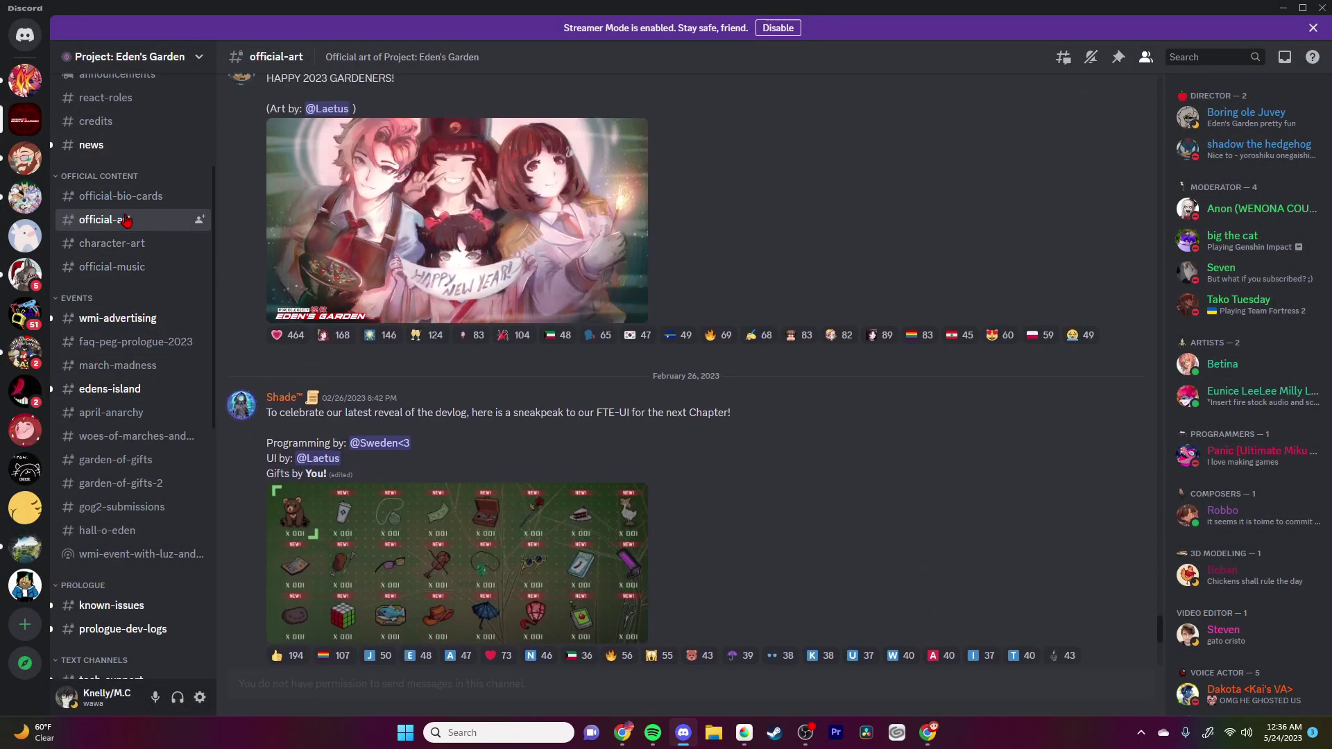
{"action": "left_click", "coordinate": [121, 195]}
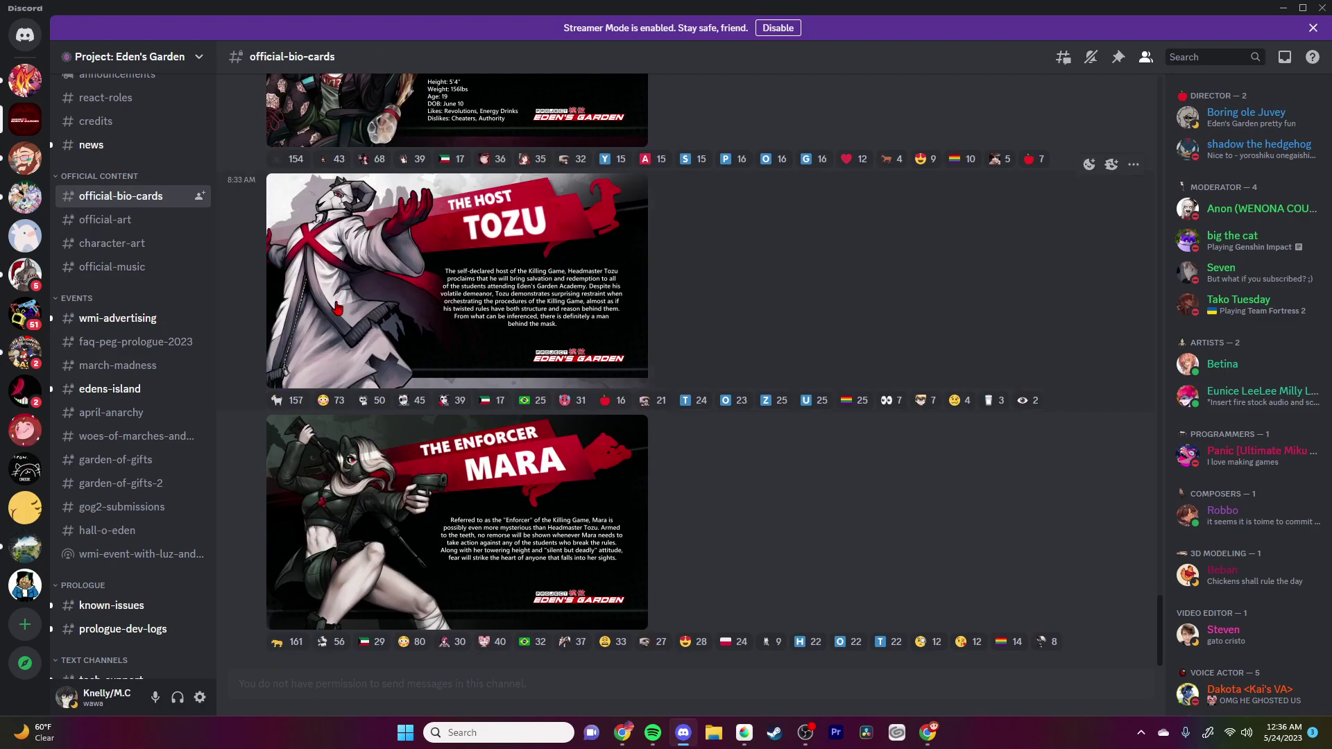
Step: Switch to Chrome, open Twitter, search for "project eden" and go to the Project: Eden's Garden profile
{"action": "left_click", "coordinate": [619, 733]}
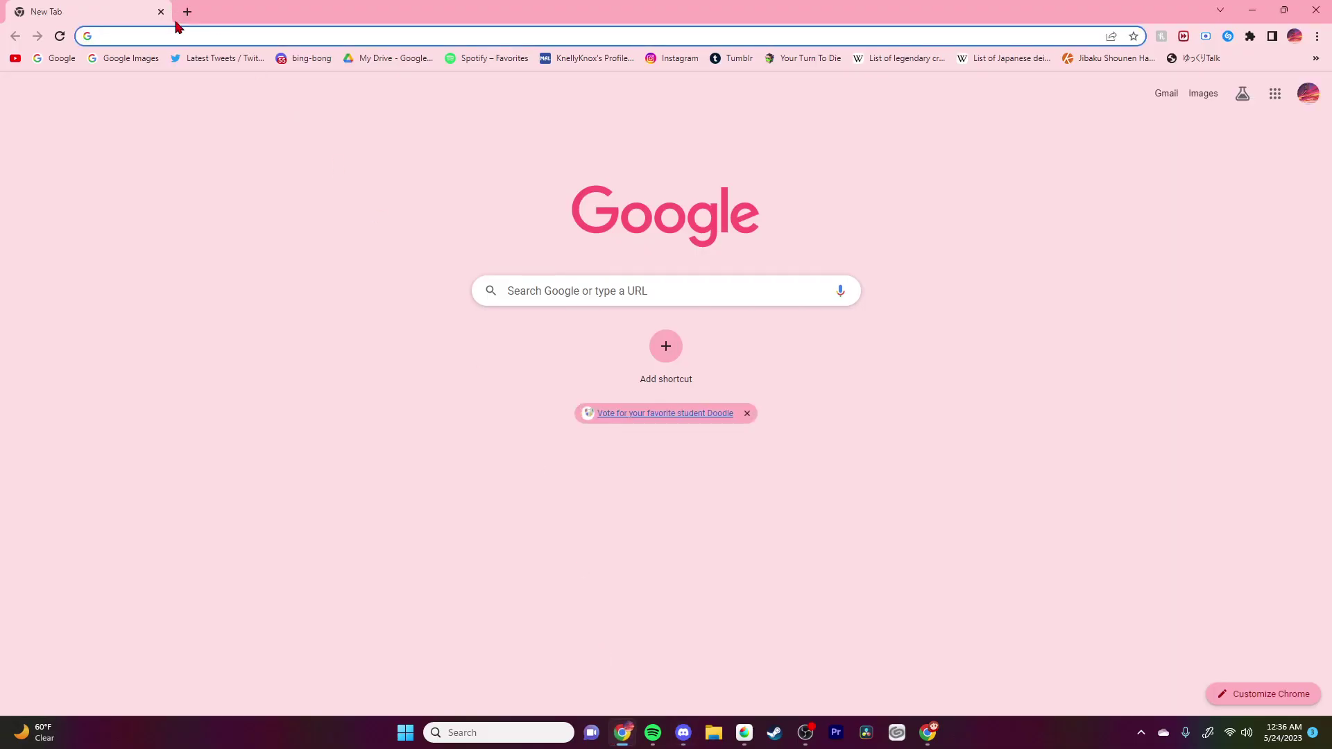
{"action": "left_click", "coordinate": [215, 57]}
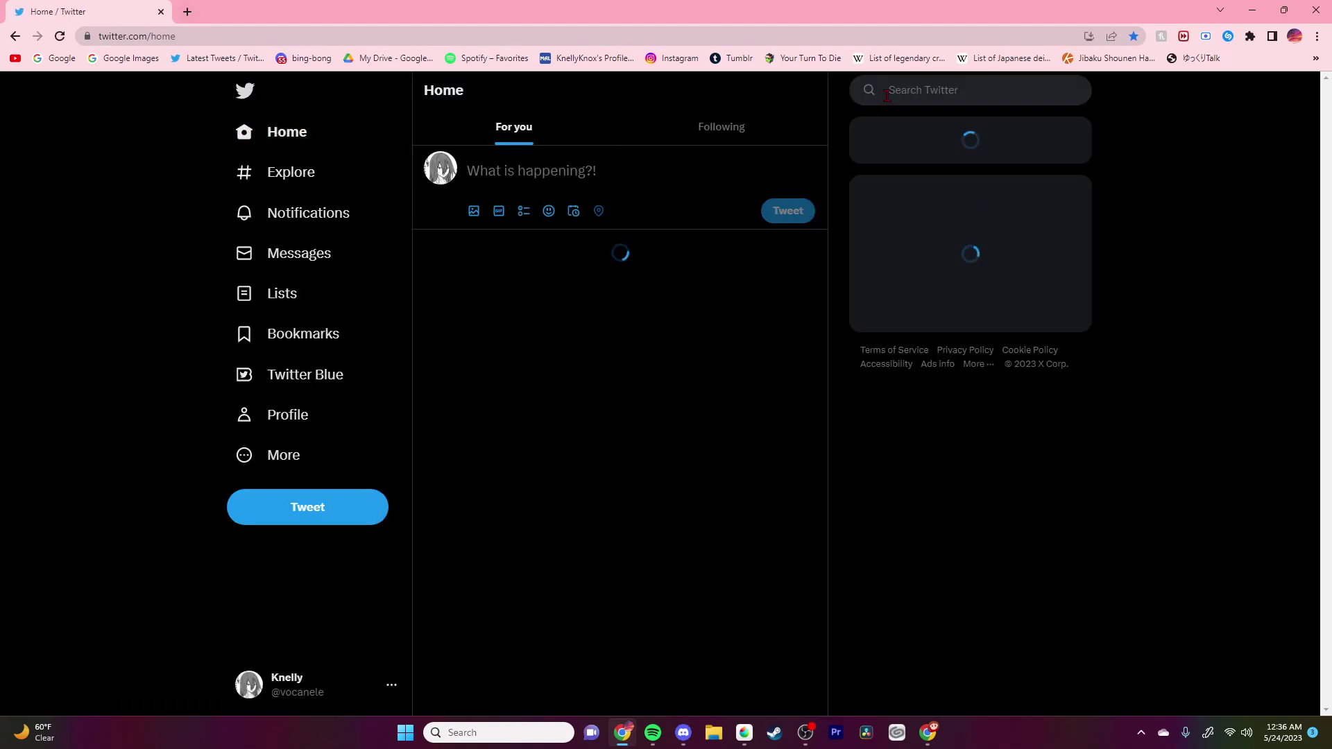
{"action": "left_click", "coordinate": [886, 95]}
{"action": "type", "text": "proje"}
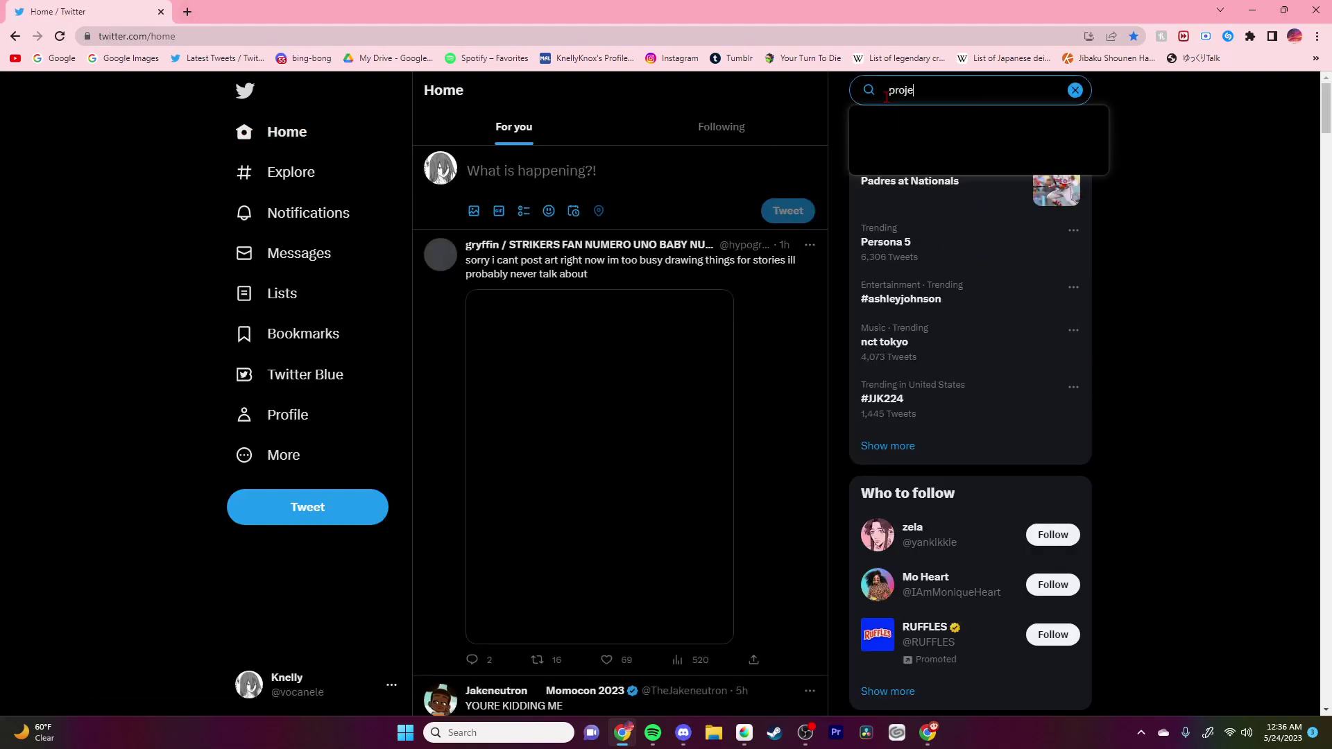
{"action": "type", "text": "ct ede"}
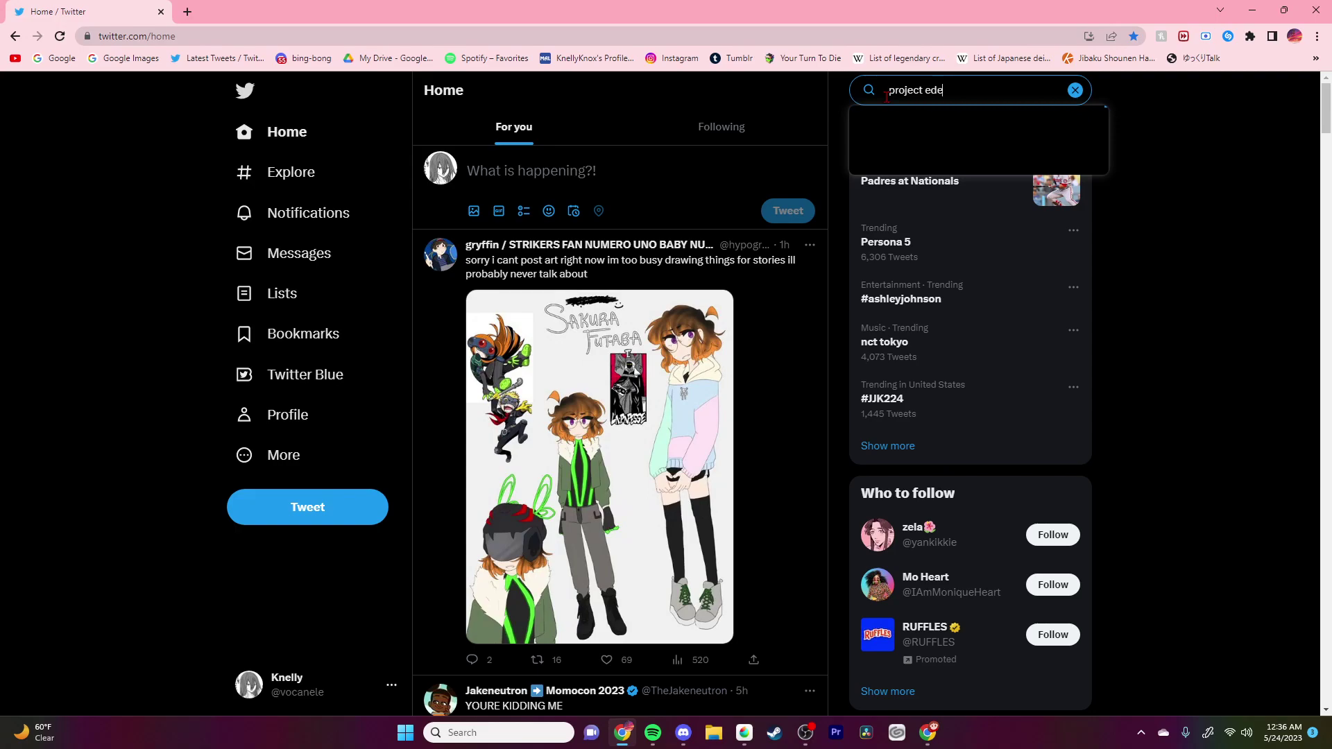
{"action": "type", "text": "n"}
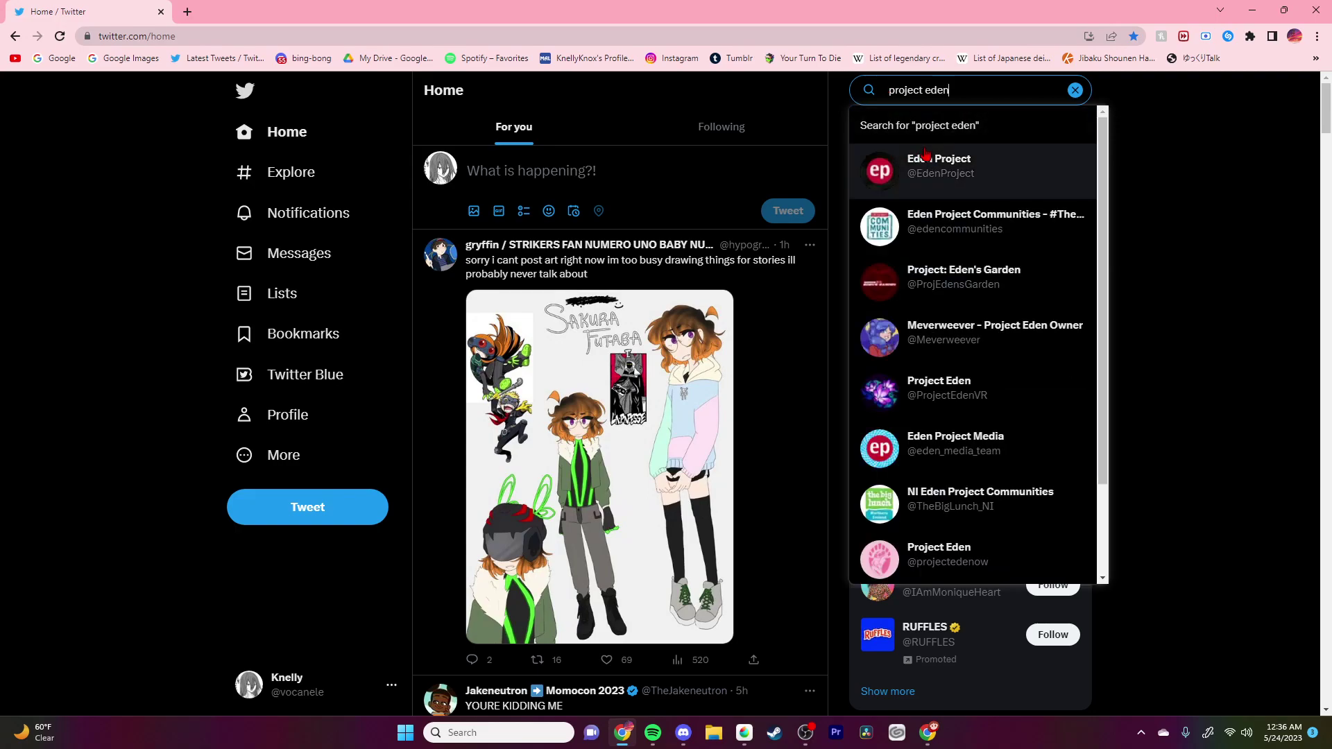
{"action": "left_click", "coordinate": [978, 290]}
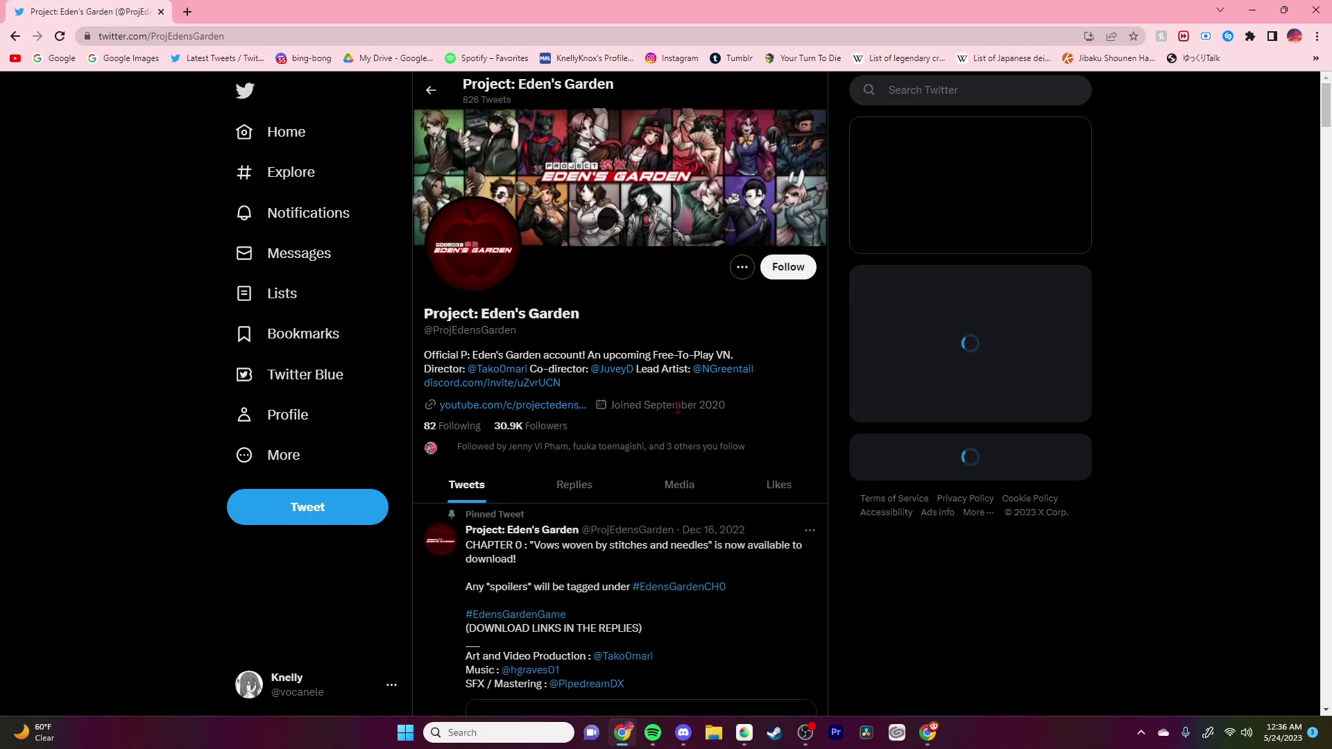
Step: Open the media posts of the Project: Eden's Garden profile and follow the account
{"action": "scroll", "coordinate": [677, 407], "scroll_direction": "down", "scroll_amount": 3}
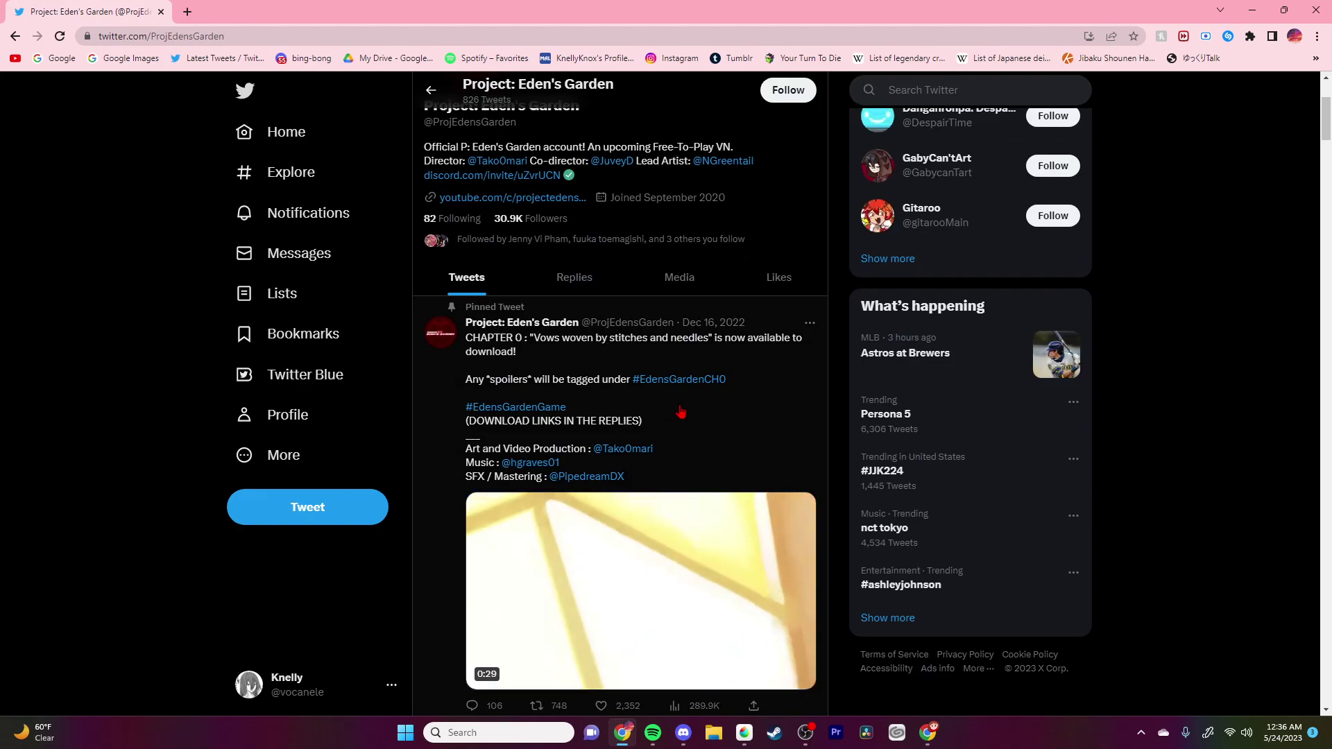
{"action": "scroll", "coordinate": [681, 412], "scroll_direction": "down", "scroll_amount": 3}
{"action": "scroll", "coordinate": [680, 412], "scroll_direction": "down", "scroll_amount": 6}
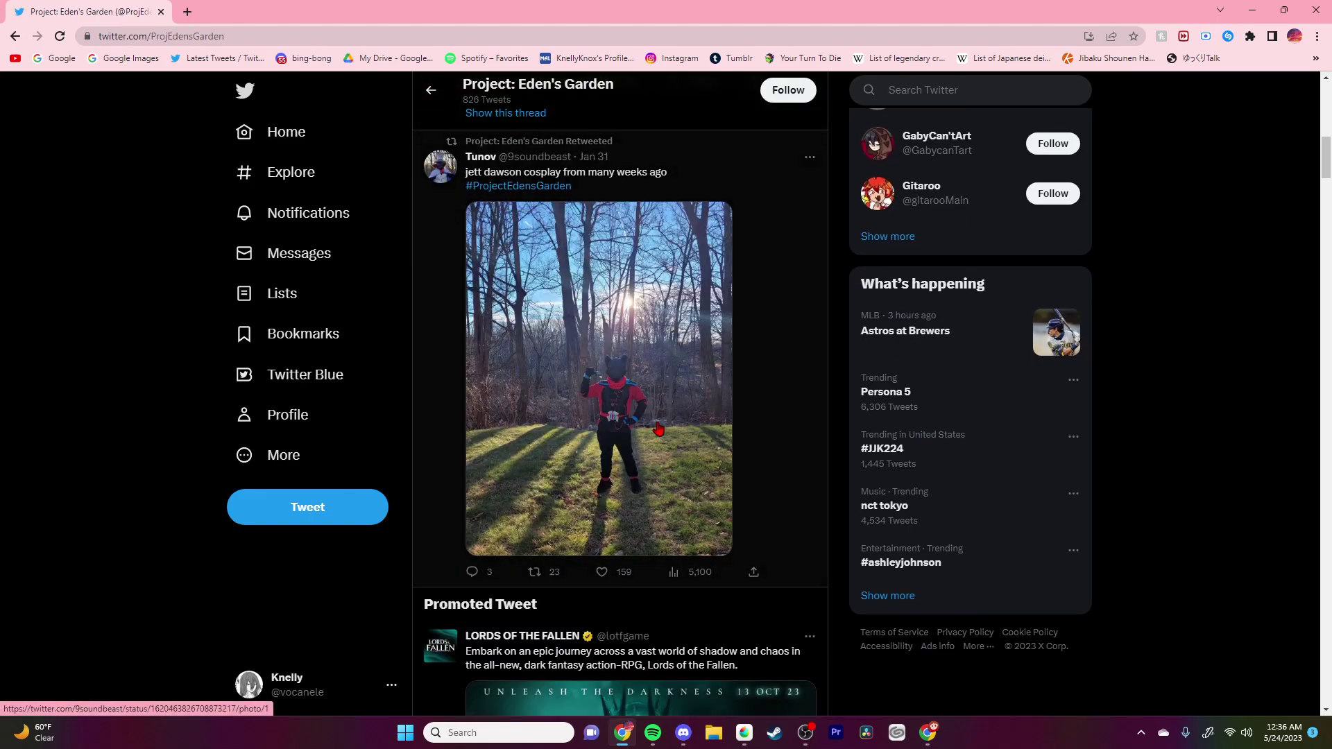
{"action": "scroll", "coordinate": [659, 428], "scroll_direction": "up", "scroll_amount": 10}
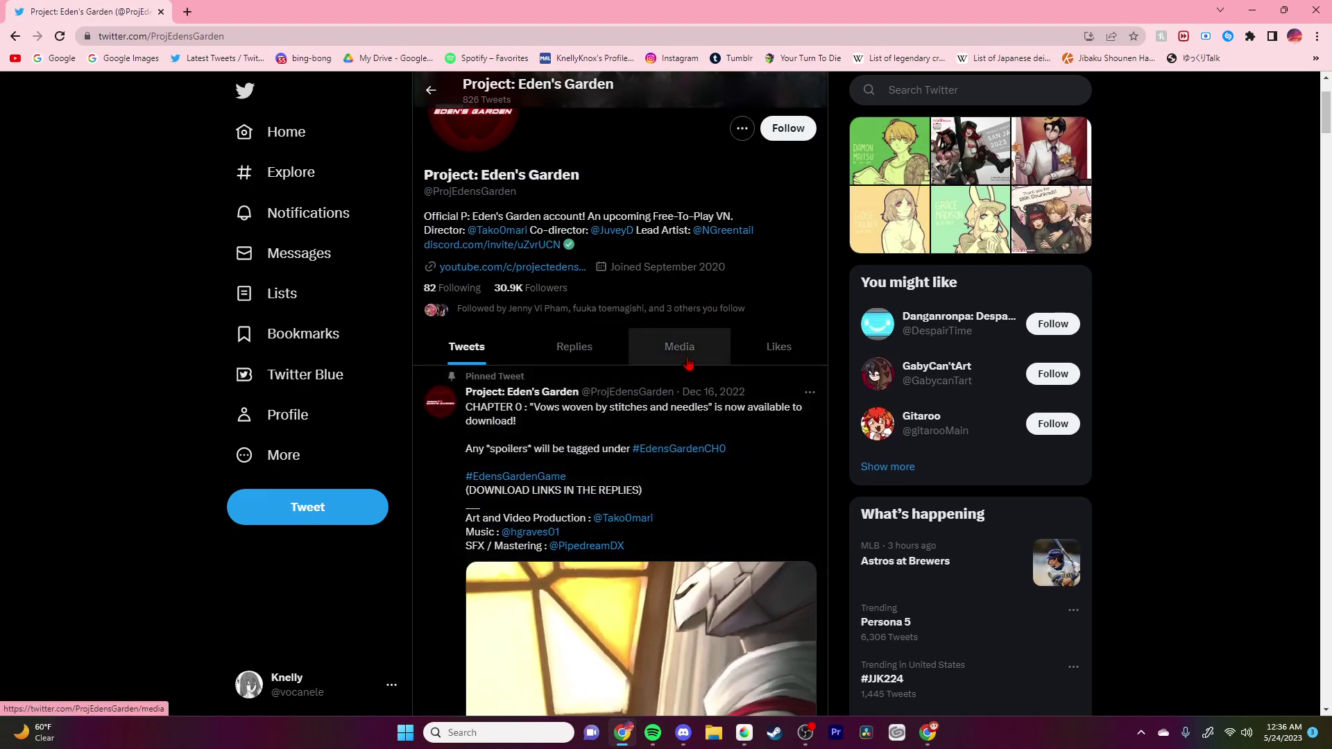
{"action": "left_click", "coordinate": [687, 361]}
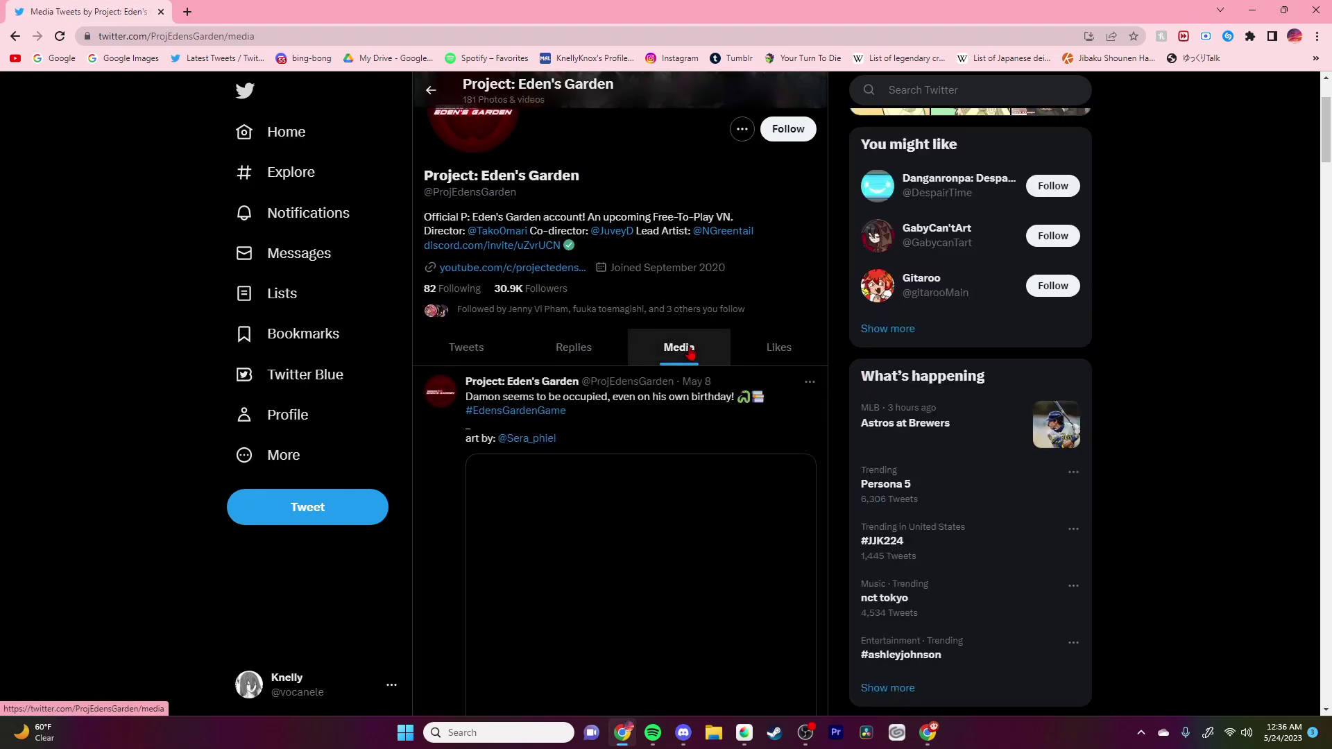
{"action": "left_click", "coordinate": [788, 132]}
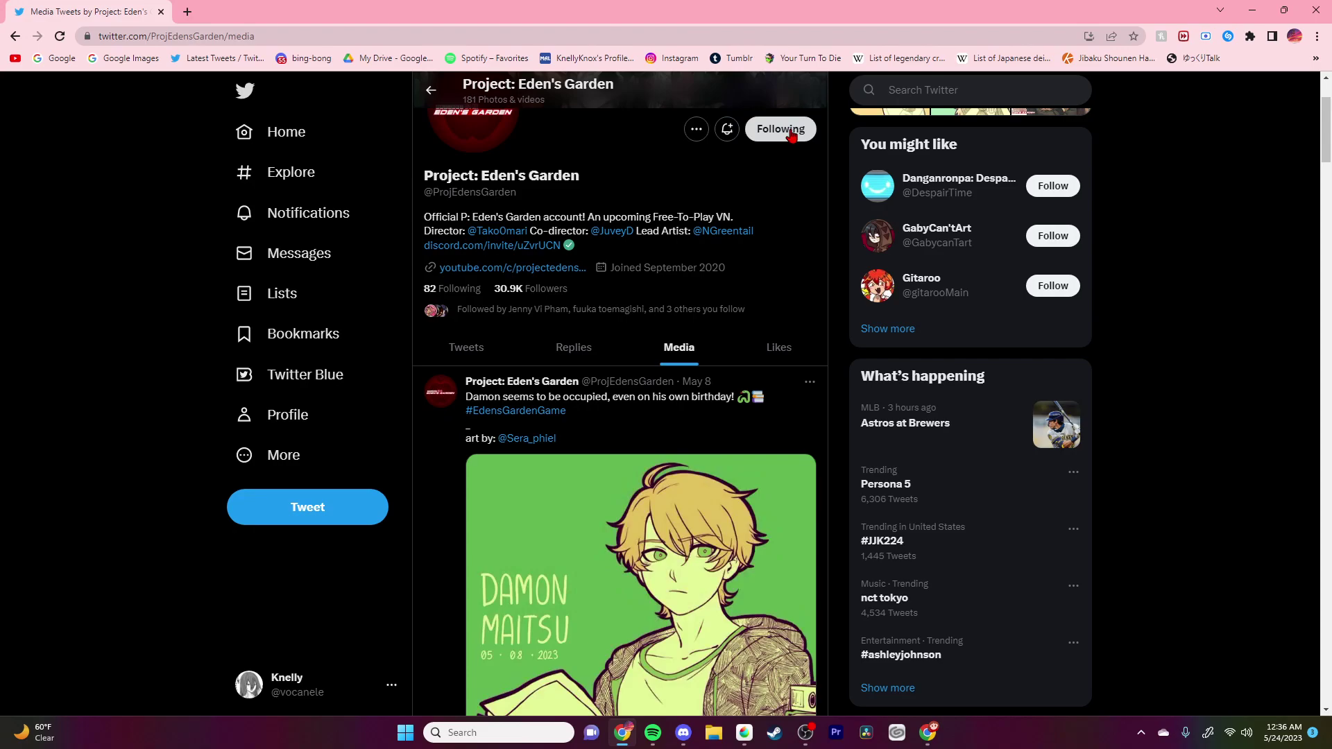
Step: Examine the account's media posts from May 2023 back to the Christmas and Desmond Hall birthday art of December 2022
{"action": "scroll", "coordinate": [775, 433], "scroll_direction": "down", "scroll_amount": 15}
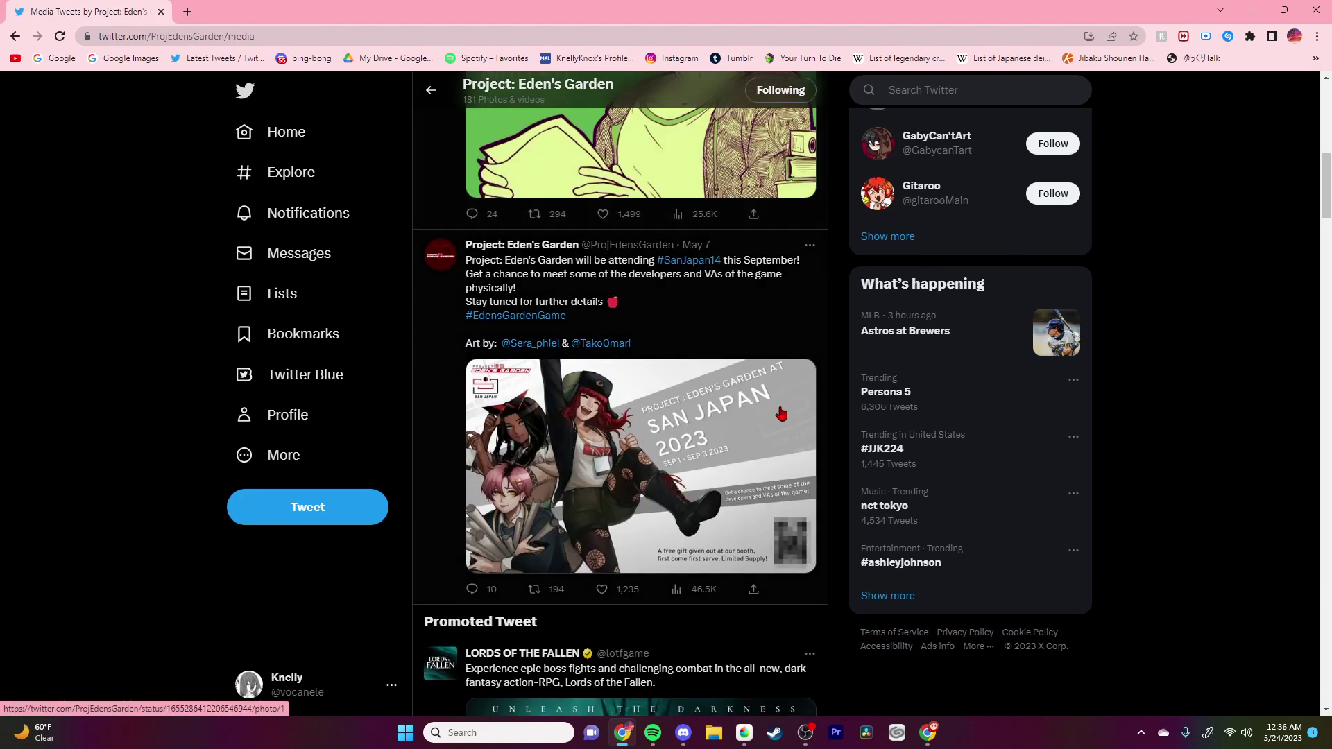
{"action": "scroll", "coordinate": [775, 433], "scroll_direction": "down", "scroll_amount": 20}
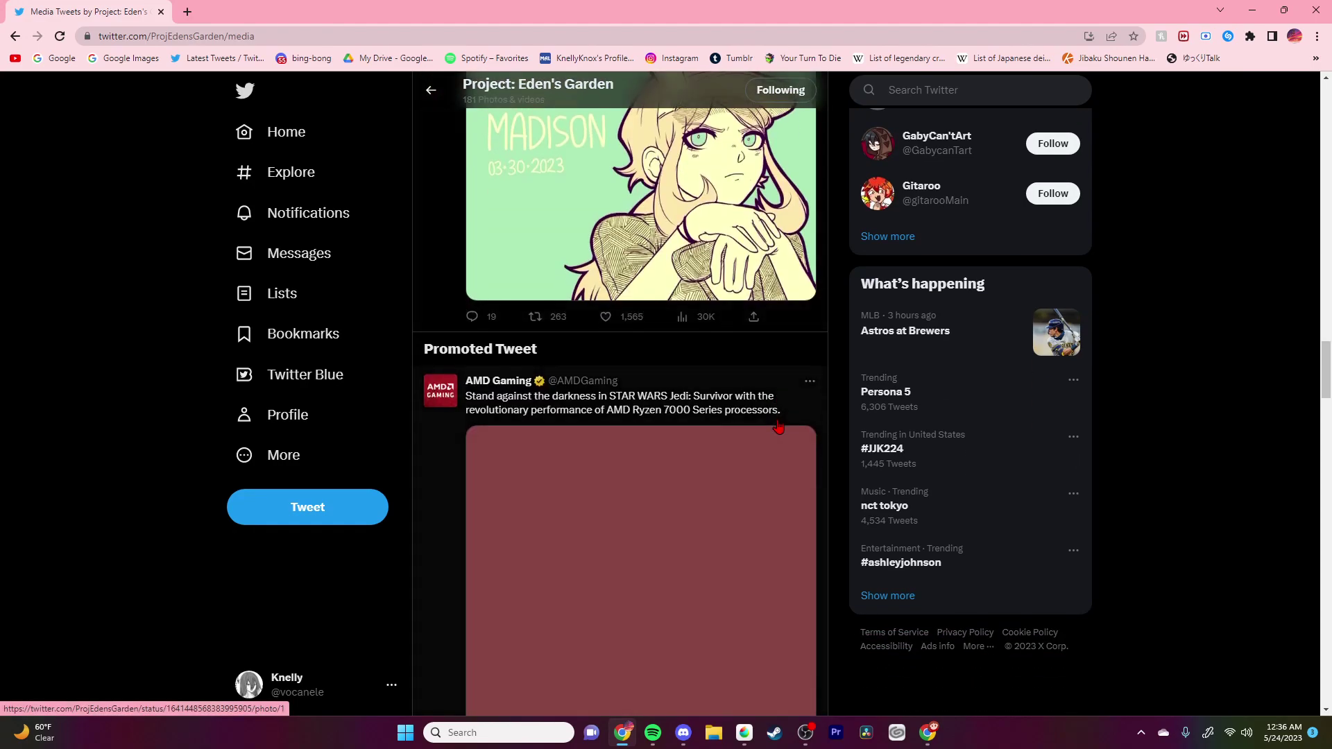
{"action": "scroll", "coordinate": [778, 427], "scroll_direction": "down", "scroll_amount": 3}
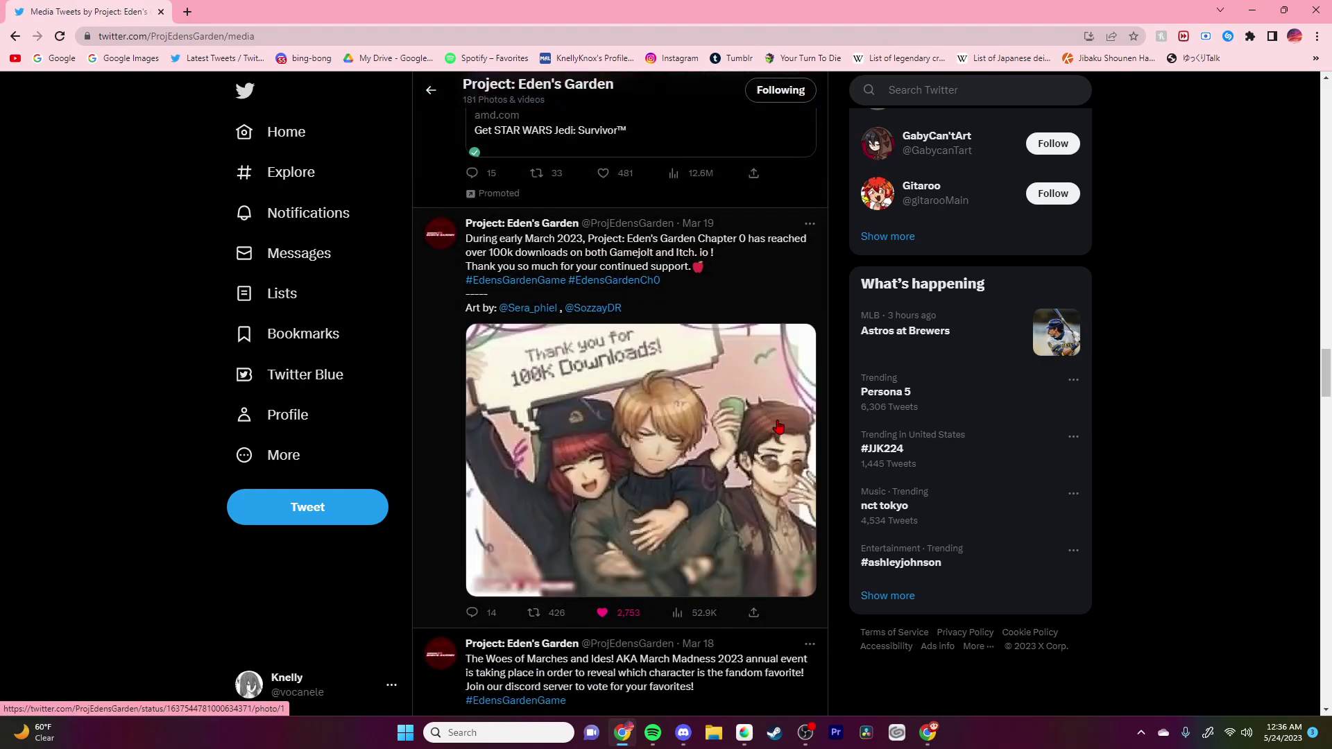
{"action": "scroll", "coordinate": [778, 427], "scroll_direction": "down", "scroll_amount": 5}
{"action": "scroll", "coordinate": [778, 427], "scroll_direction": "down", "scroll_amount": 10}
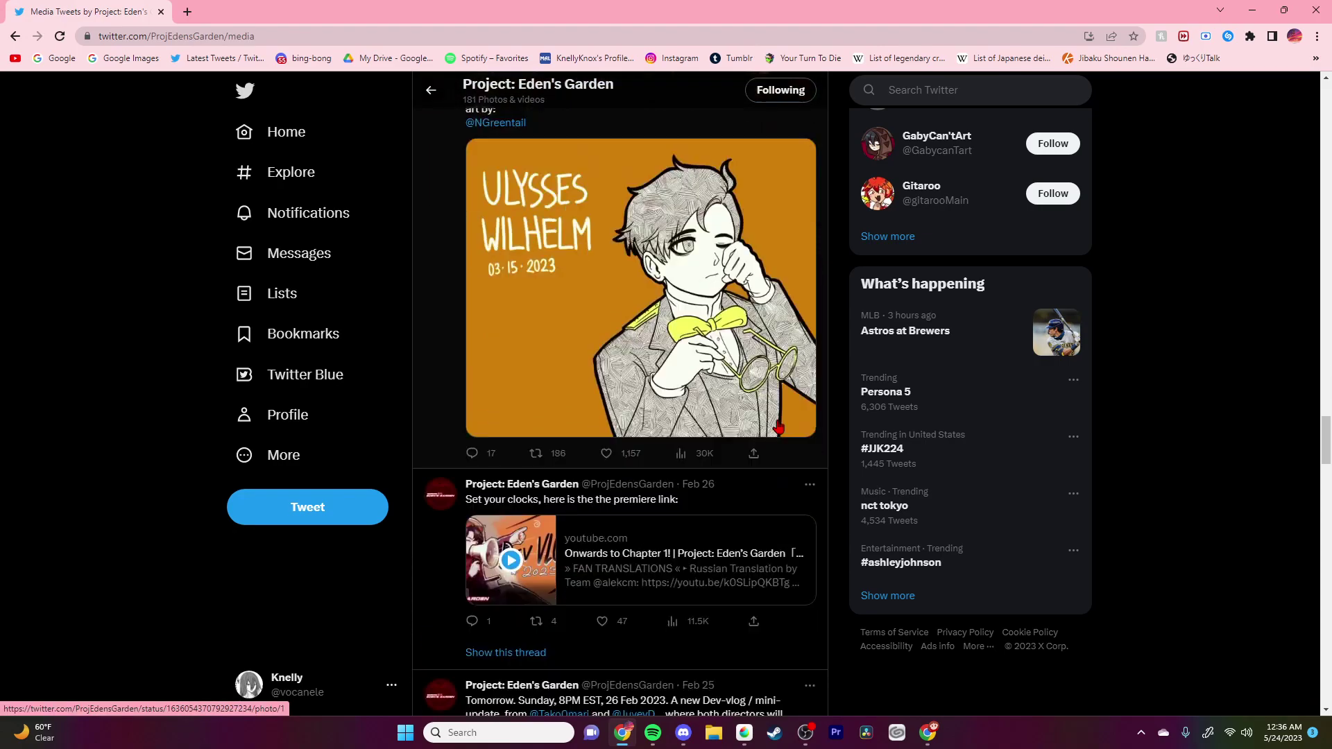
{"action": "scroll", "coordinate": [778, 427], "scroll_direction": "down", "scroll_amount": 18}
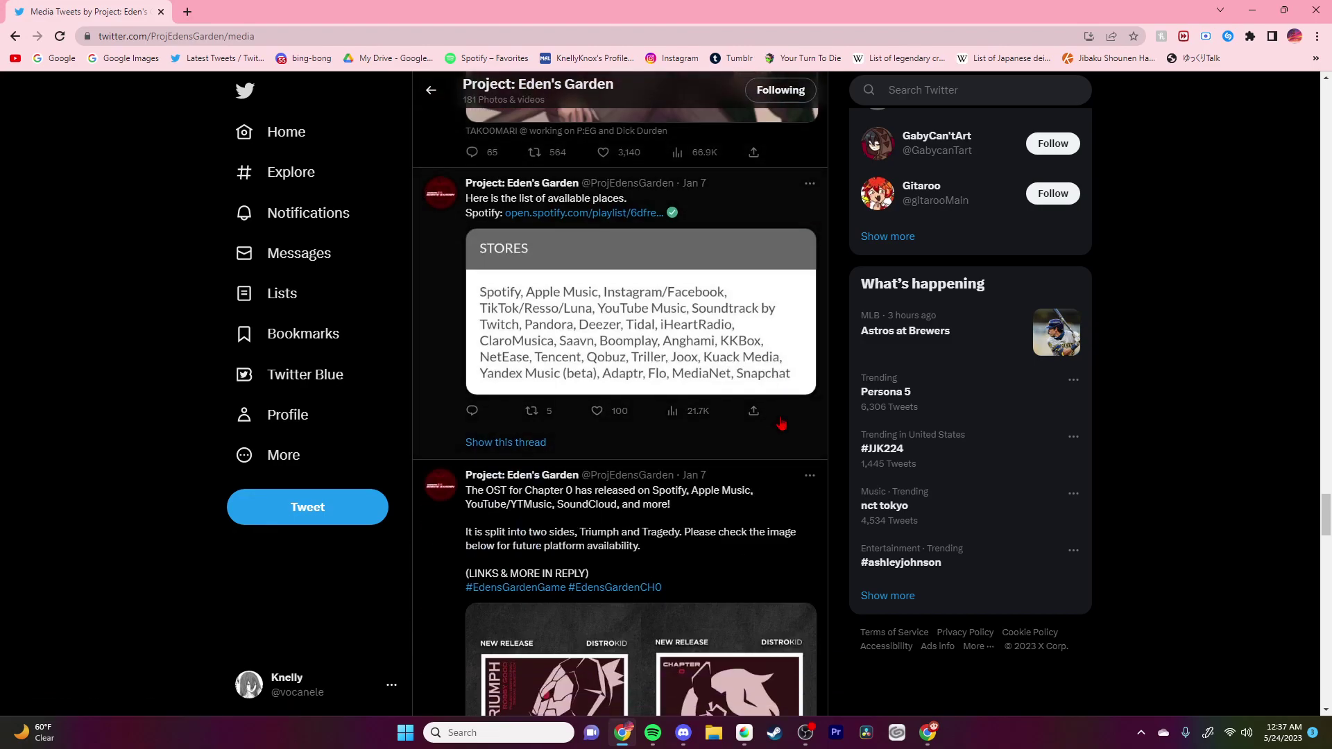
{"action": "scroll", "coordinate": [781, 425], "scroll_direction": "down", "scroll_amount": 8}
{"action": "scroll", "coordinate": [780, 424], "scroll_direction": "down", "scroll_amount": 15}
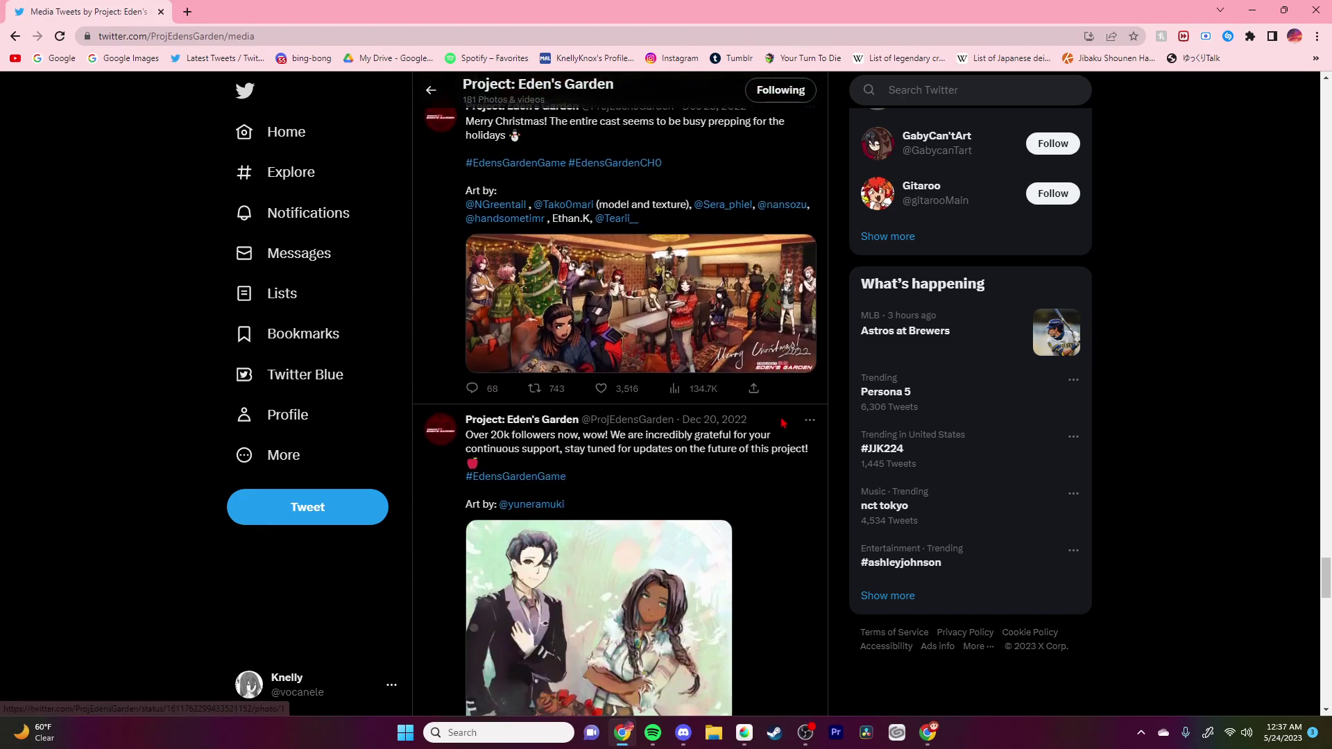
{"action": "scroll", "coordinate": [781, 424], "scroll_direction": "down", "scroll_amount": 15}
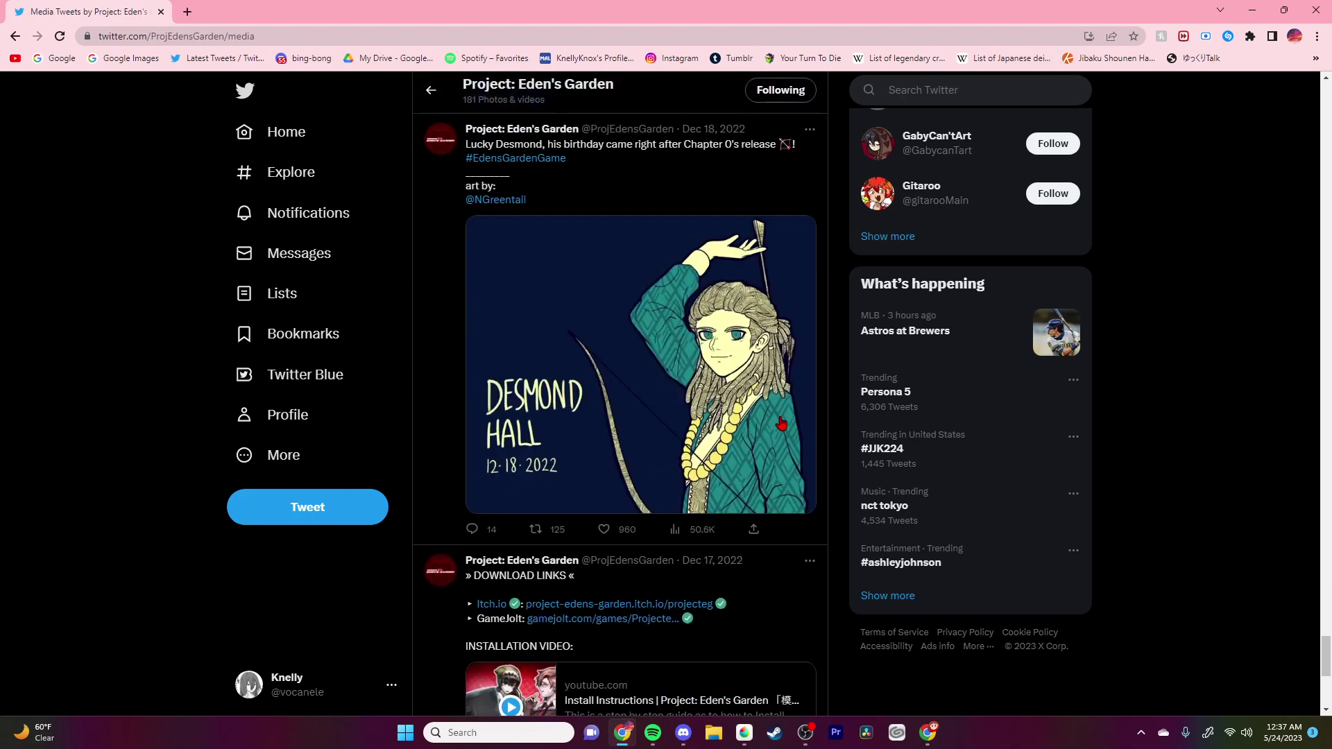
Step: Examine the media posts from the Chapter 0 release in December 2022 back to the Halloween and Wenona birthday art of October 2022
{"action": "scroll", "coordinate": [781, 425], "scroll_direction": "down", "scroll_amount": 2}
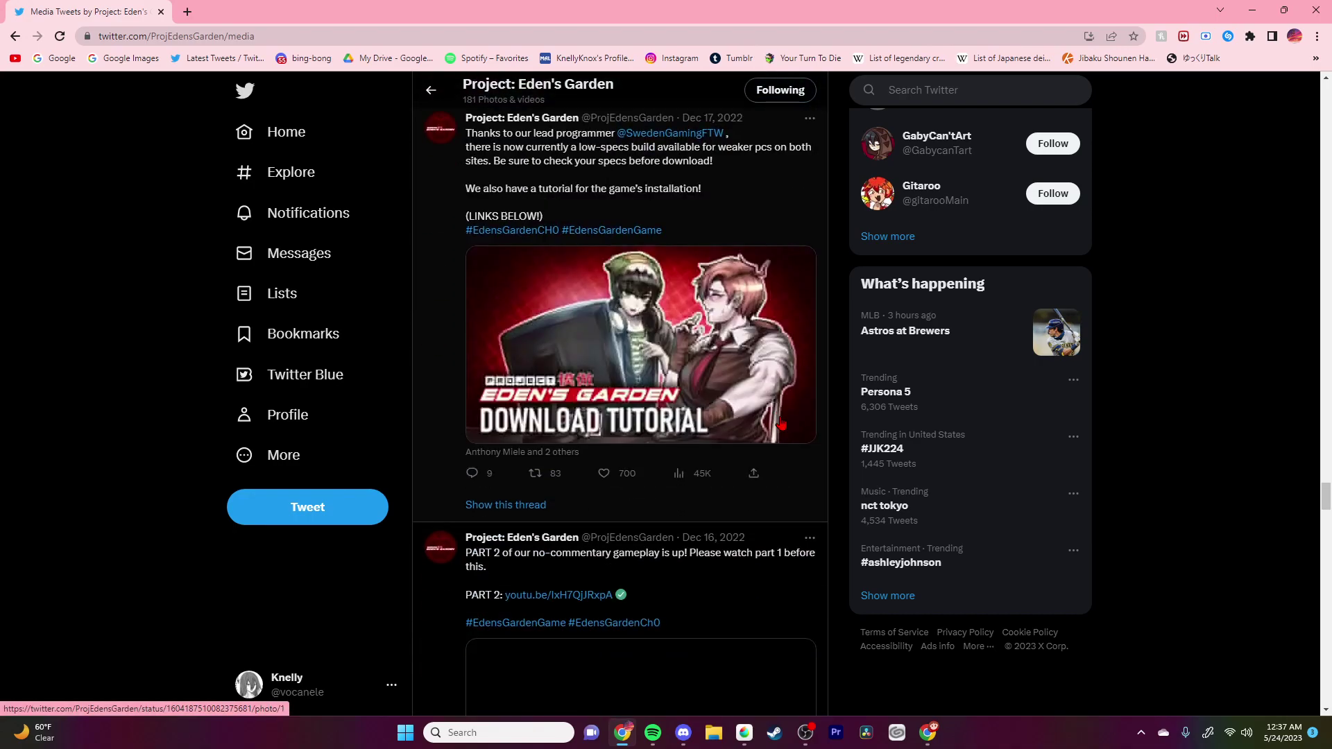
{"action": "scroll", "coordinate": [780, 424], "scroll_direction": "down", "scroll_amount": 15}
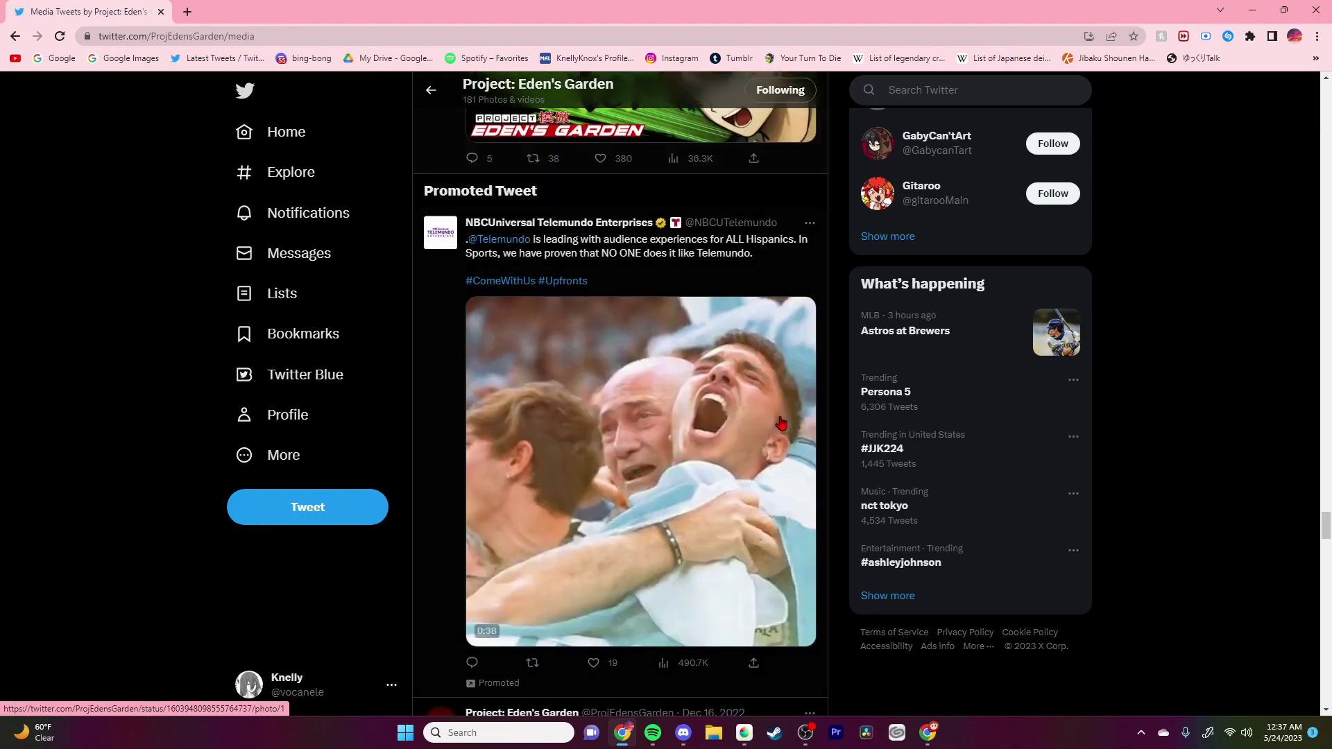
{"action": "scroll", "coordinate": [780, 424], "scroll_direction": "down", "scroll_amount": 10}
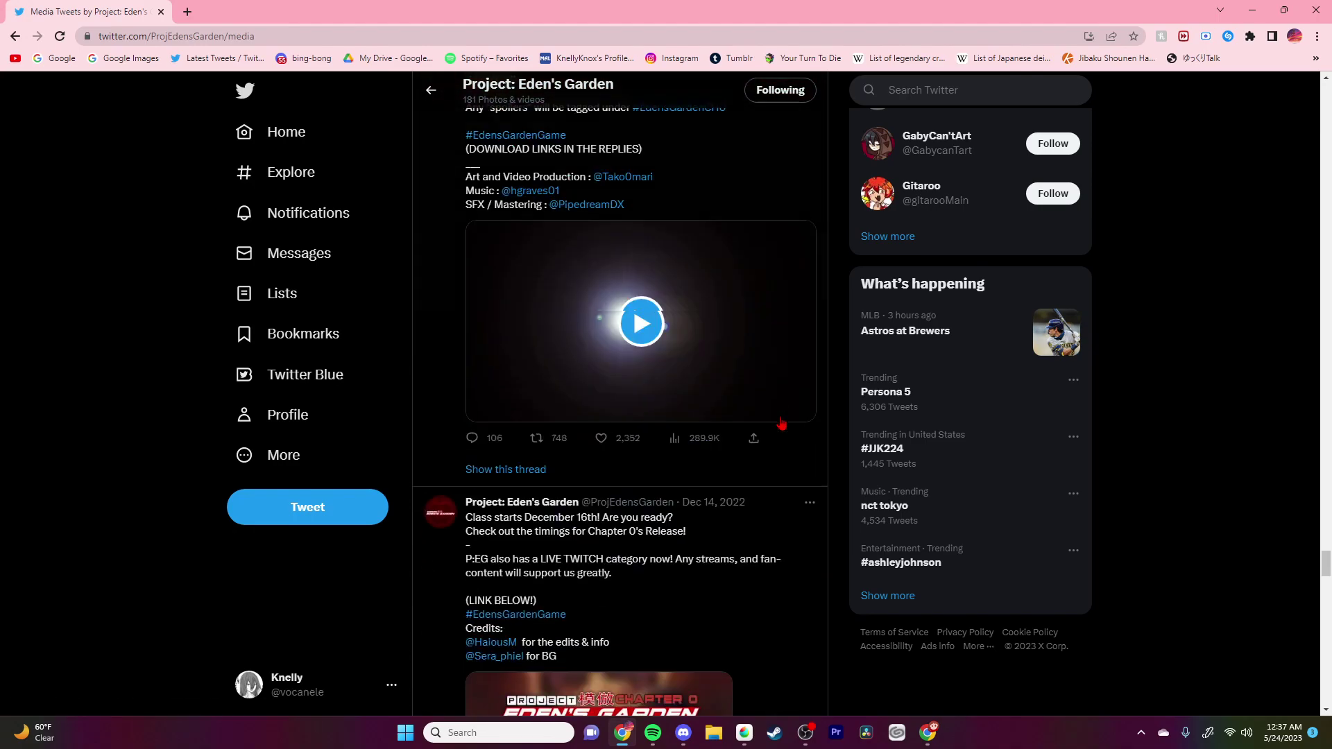
{"action": "scroll", "coordinate": [780, 425], "scroll_direction": "down", "scroll_amount": 15}
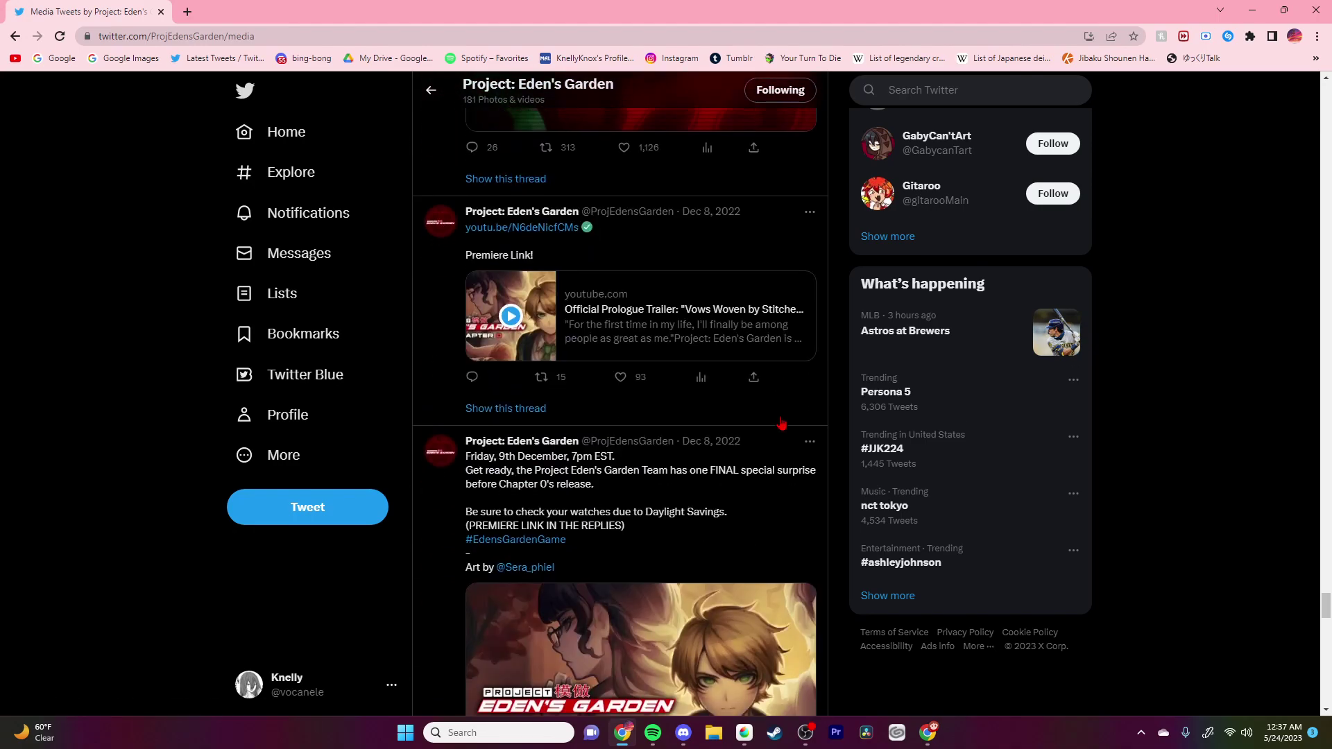
{"action": "scroll", "coordinate": [781, 424], "scroll_direction": "down", "scroll_amount": 6}
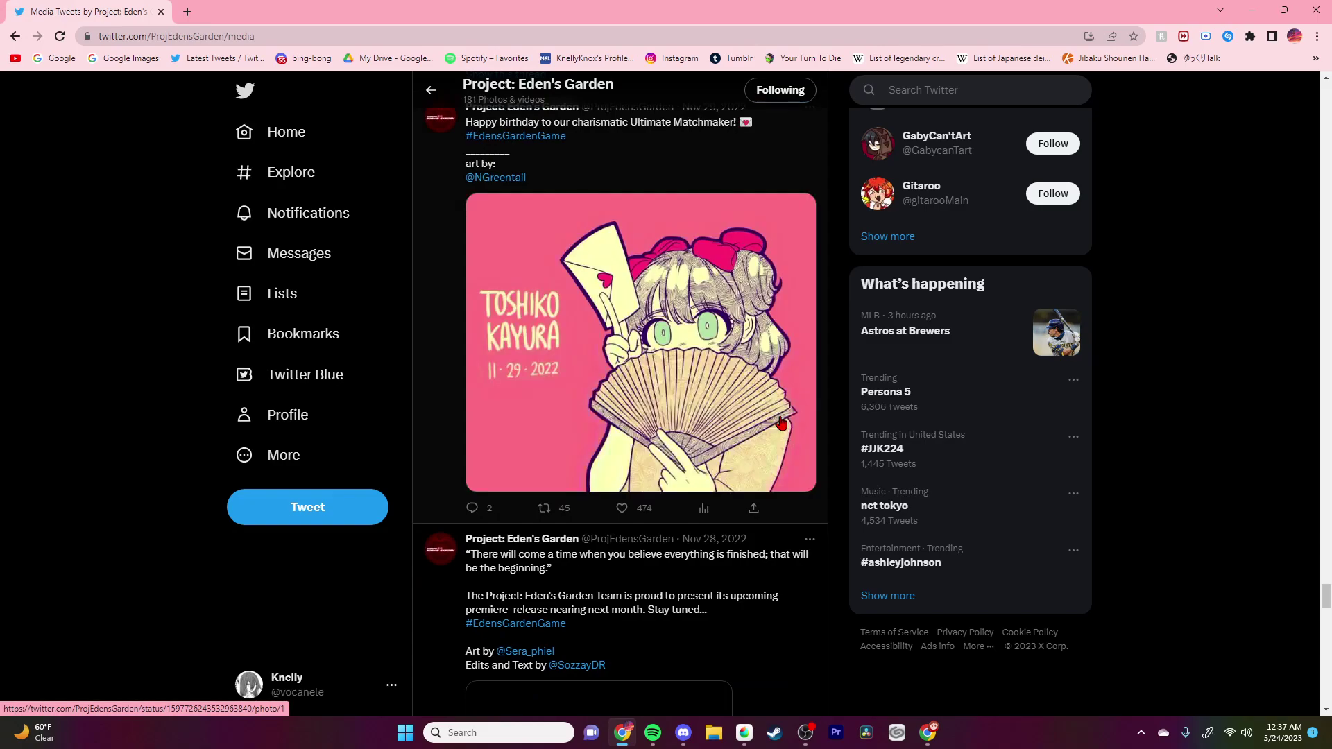
{"action": "scroll", "coordinate": [780, 424], "scroll_direction": "down", "scroll_amount": 6}
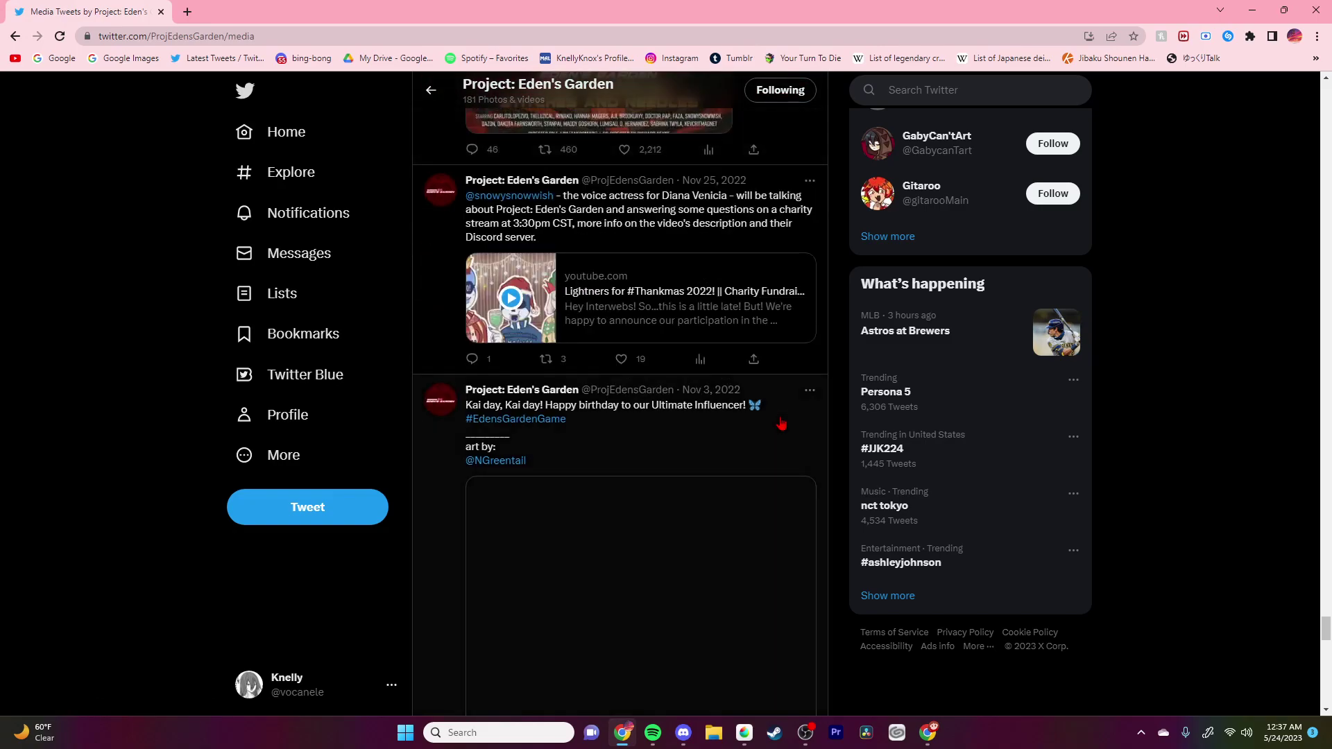
{"action": "scroll", "coordinate": [780, 425], "scroll_direction": "up", "scroll_amount": 14}
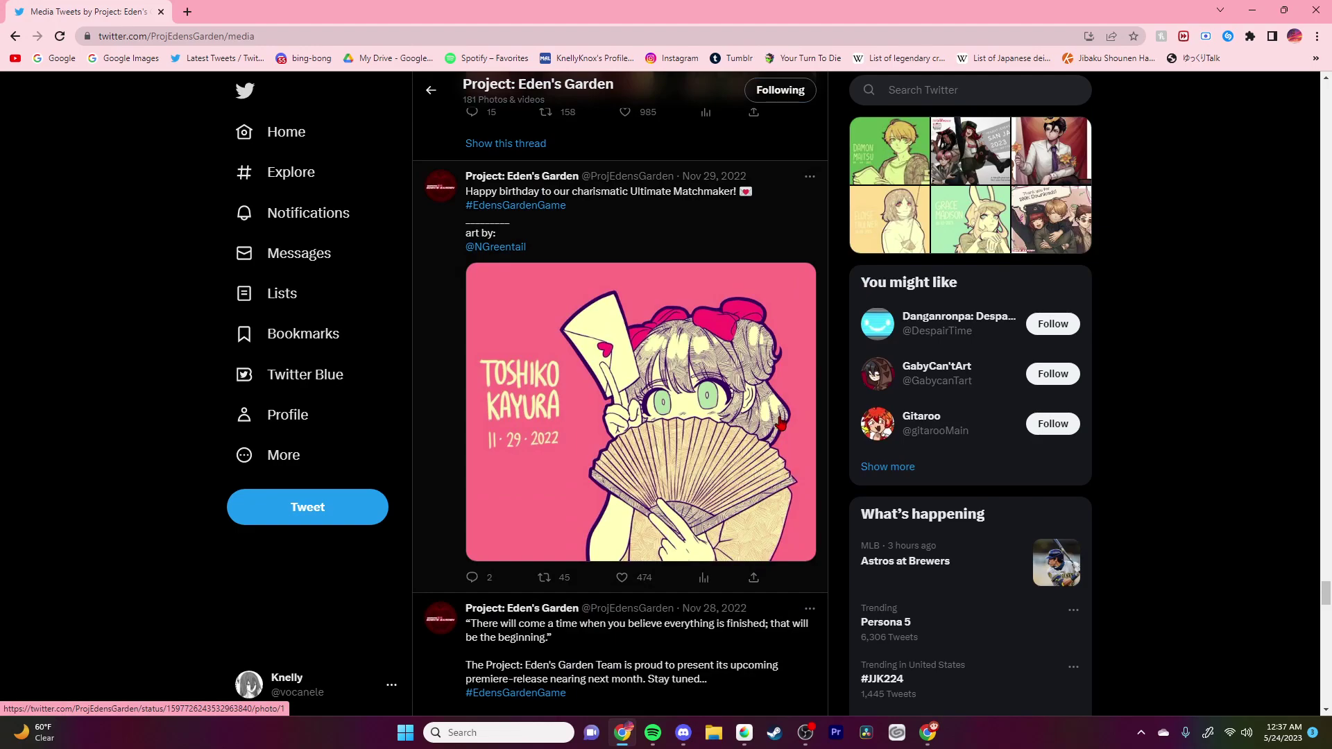
{"action": "scroll", "coordinate": [783, 419], "scroll_direction": "down", "scroll_amount": 7}
{"action": "scroll", "coordinate": [783, 419], "scroll_direction": "down", "scroll_amount": 20}
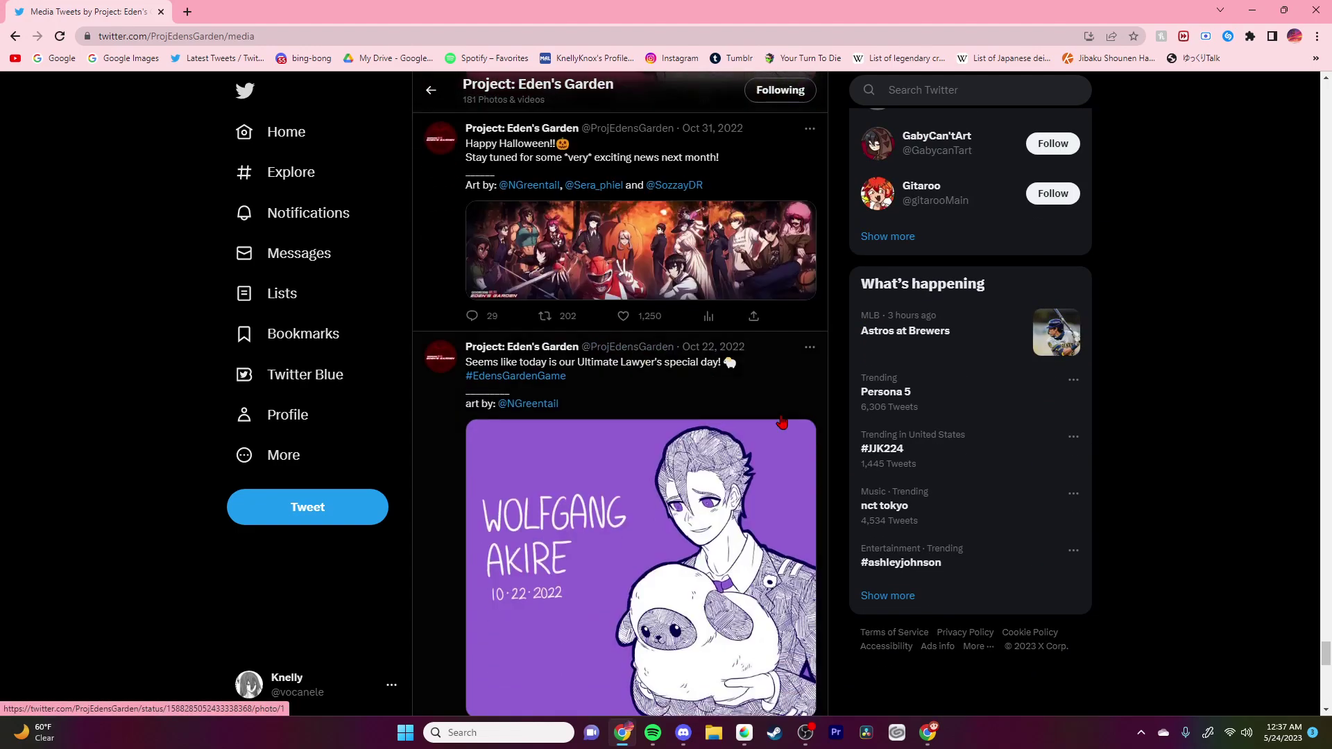
{"action": "scroll", "coordinate": [782, 422], "scroll_direction": "down", "scroll_amount": 6}
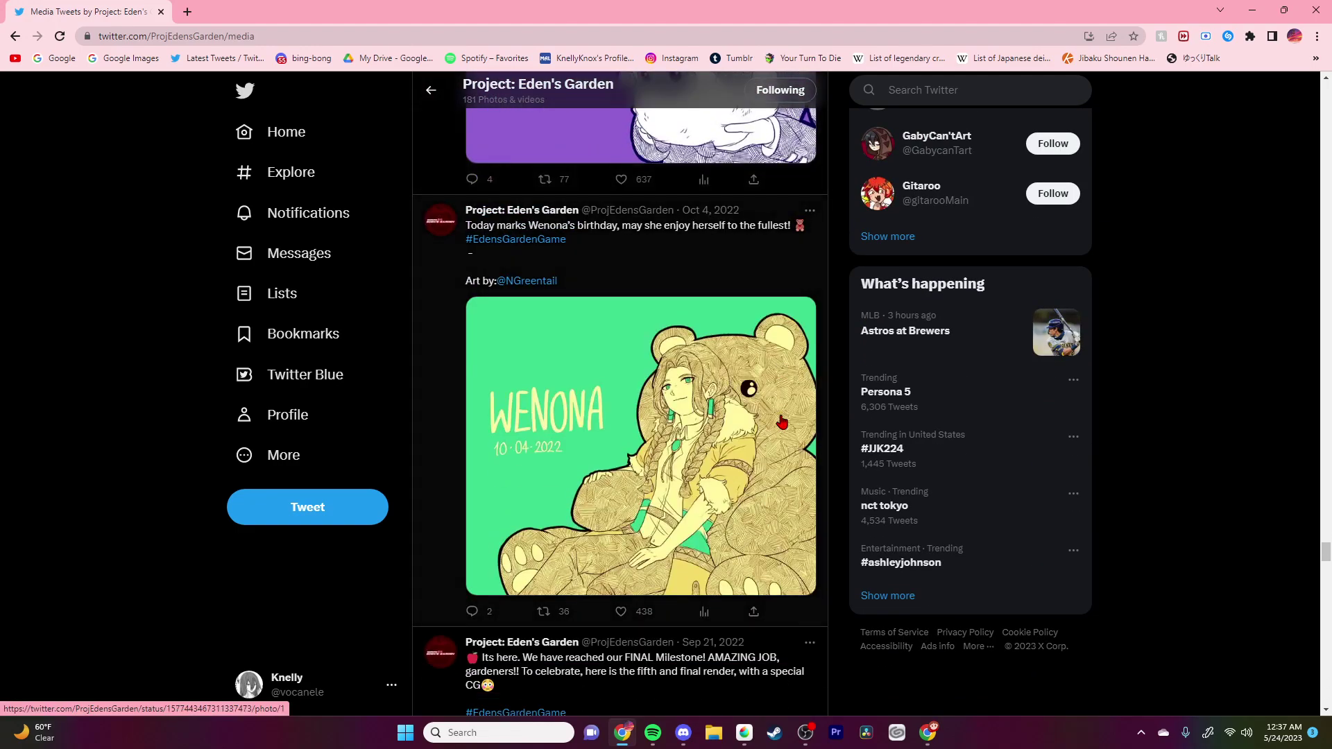
Step: Examine the account's media posts from the September 2022 milestone renders back to the May 2022 UCLA recital livestream announcement
{"action": "scroll", "coordinate": [781, 421], "scroll_direction": "down", "scroll_amount": 20}
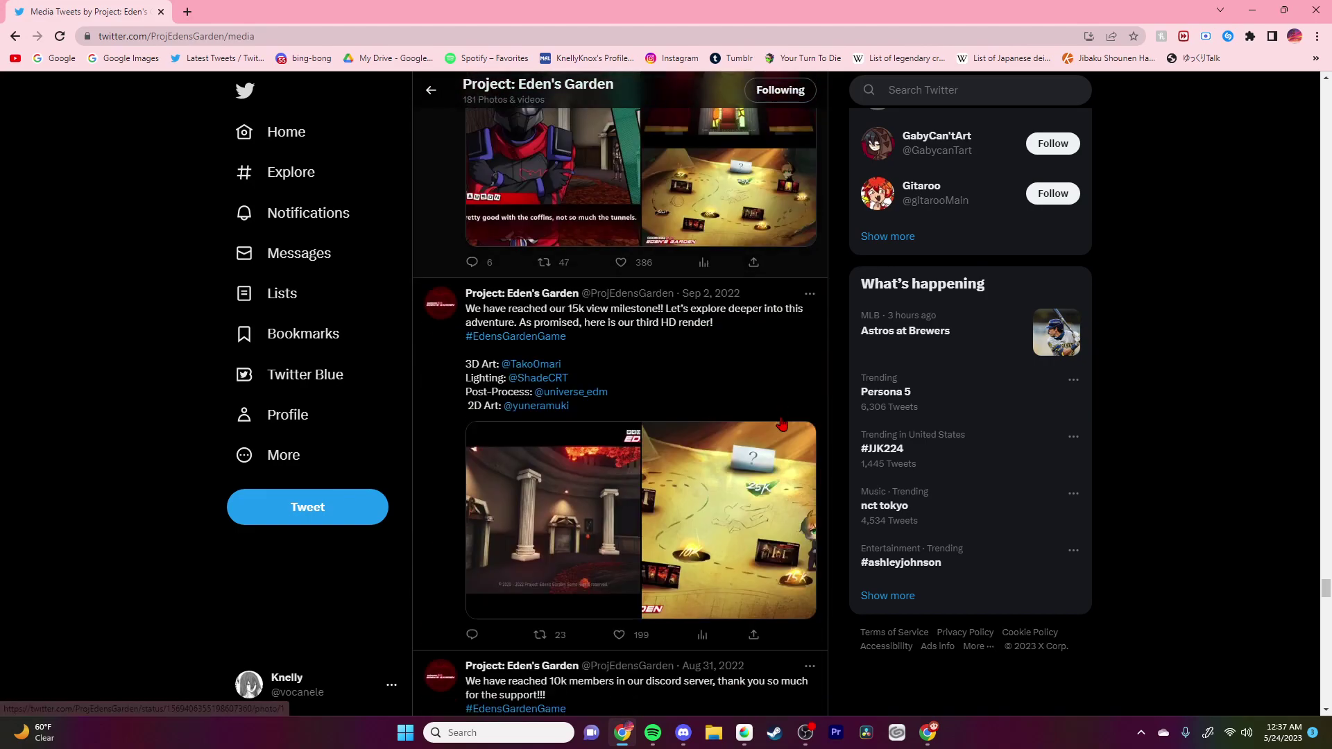
{"action": "scroll", "coordinate": [782, 424], "scroll_direction": "down", "scroll_amount": 5}
{"action": "scroll", "coordinate": [850, 435], "scroll_direction": "down", "scroll_amount": 18}
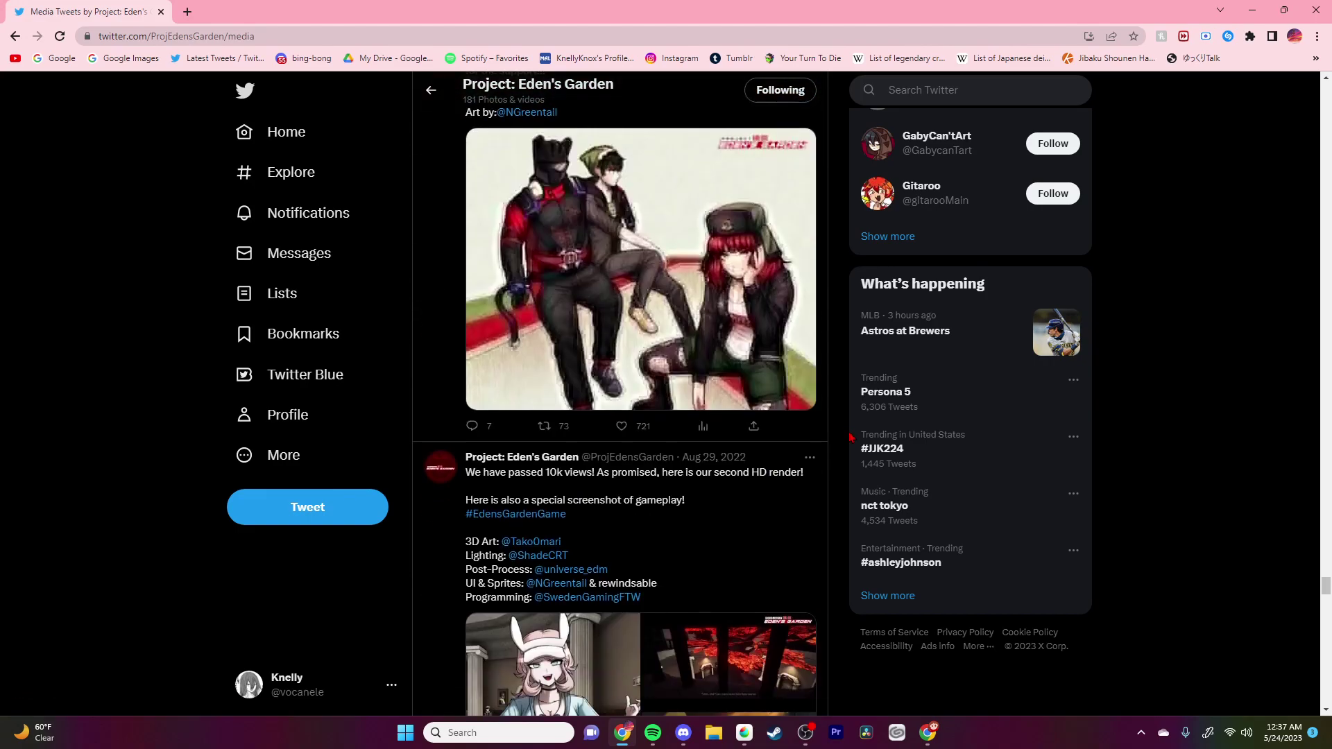
{"action": "scroll", "coordinate": [849, 435], "scroll_direction": "down", "scroll_amount": 12}
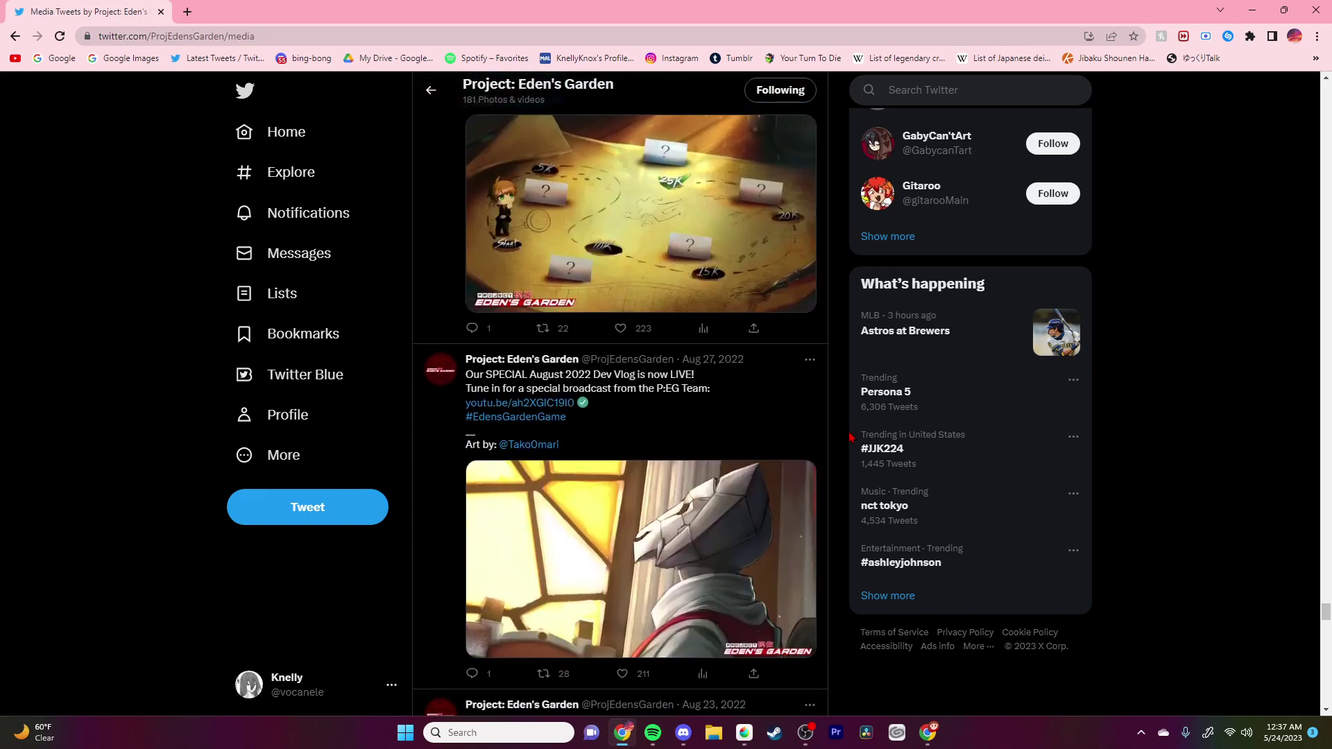
{"action": "scroll", "coordinate": [849, 435], "scroll_direction": "down", "scroll_amount": 20}
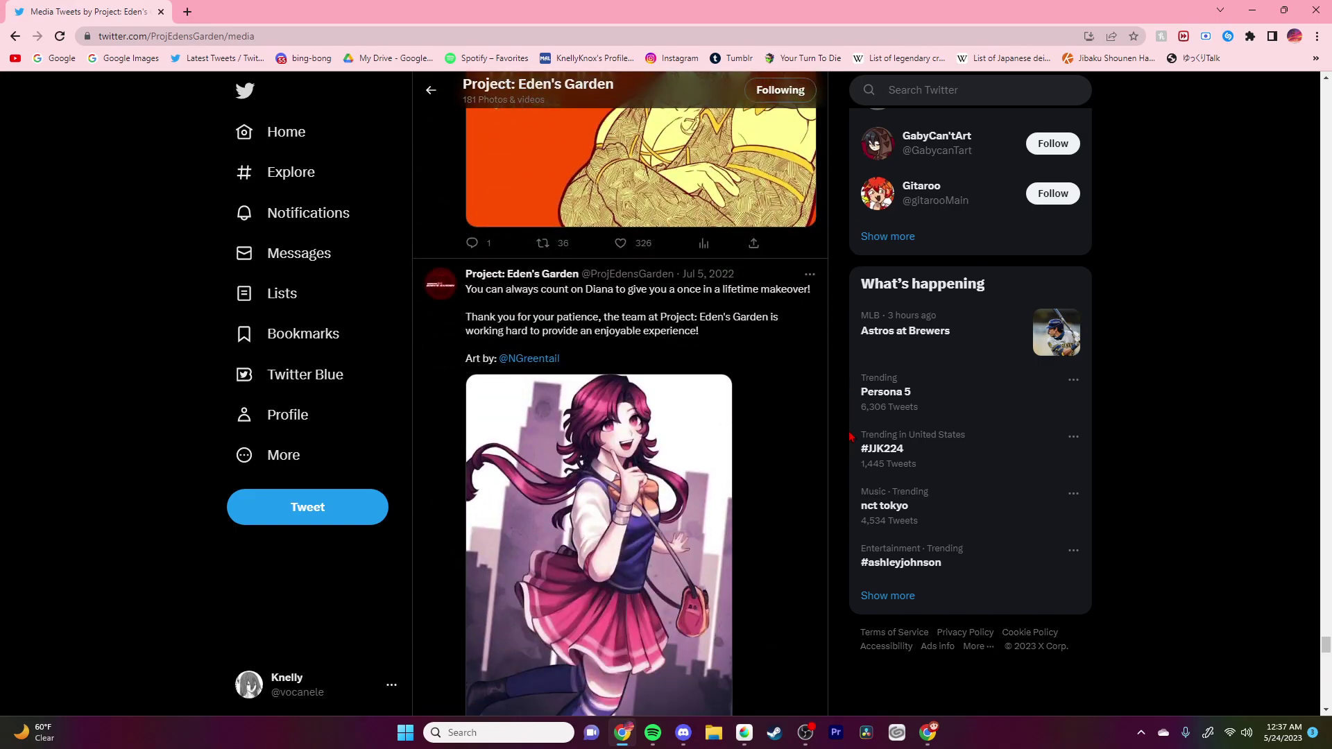
{"action": "scroll", "coordinate": [849, 434], "scroll_direction": "down", "scroll_amount": 9}
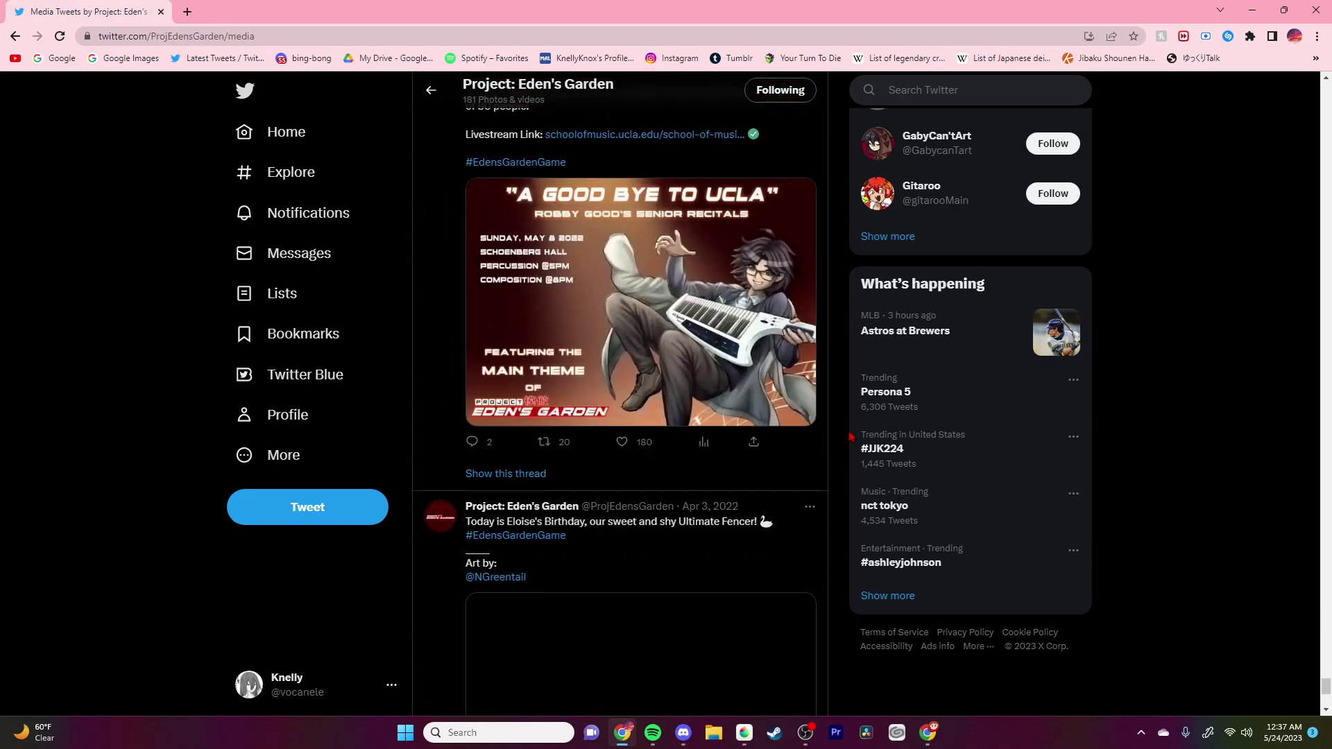
{"action": "scroll", "coordinate": [850, 435], "scroll_direction": "down", "scroll_amount": 1}
{"action": "scroll", "coordinate": [849, 435], "scroll_direction": "up", "scroll_amount": 5}
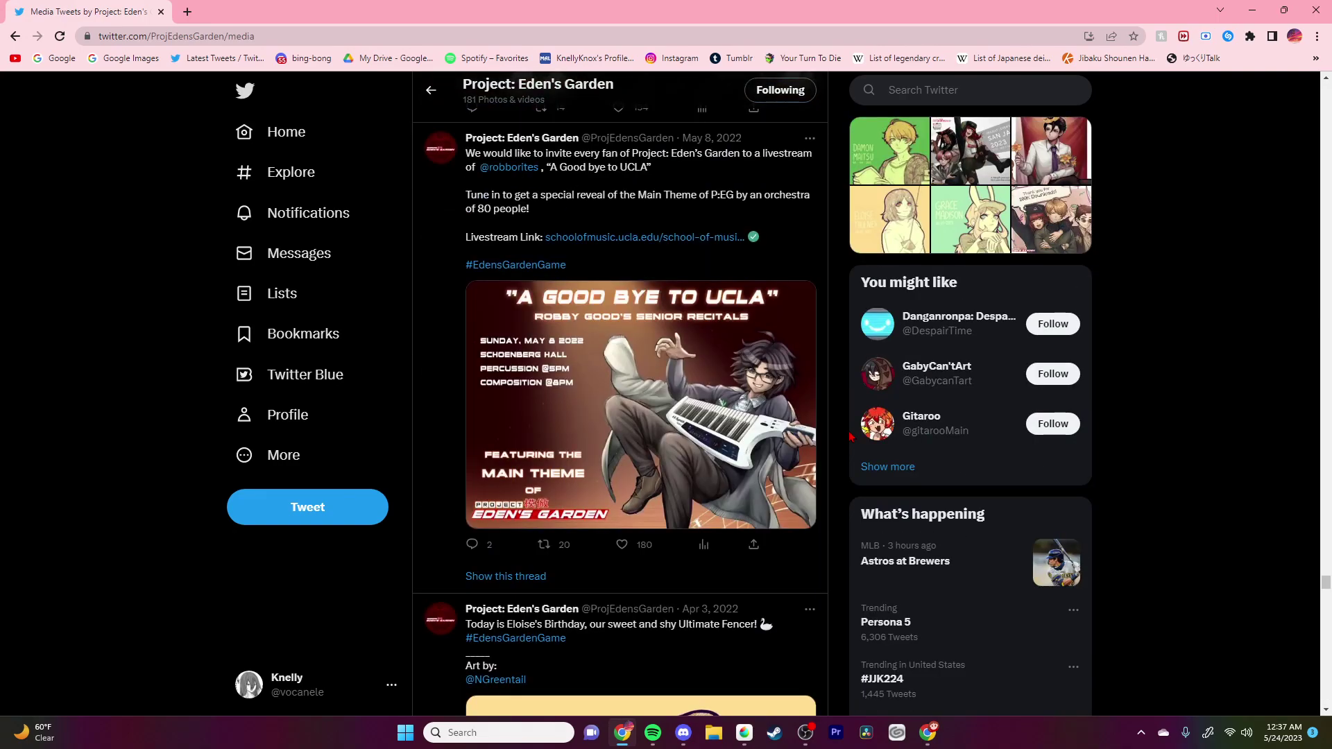
Step: Examine the media posts from Eloise's April 2022 birthday art back to the December 2021 Round 1 gift winners
{"action": "scroll", "coordinate": [849, 435], "scroll_direction": "down", "scroll_amount": 15}
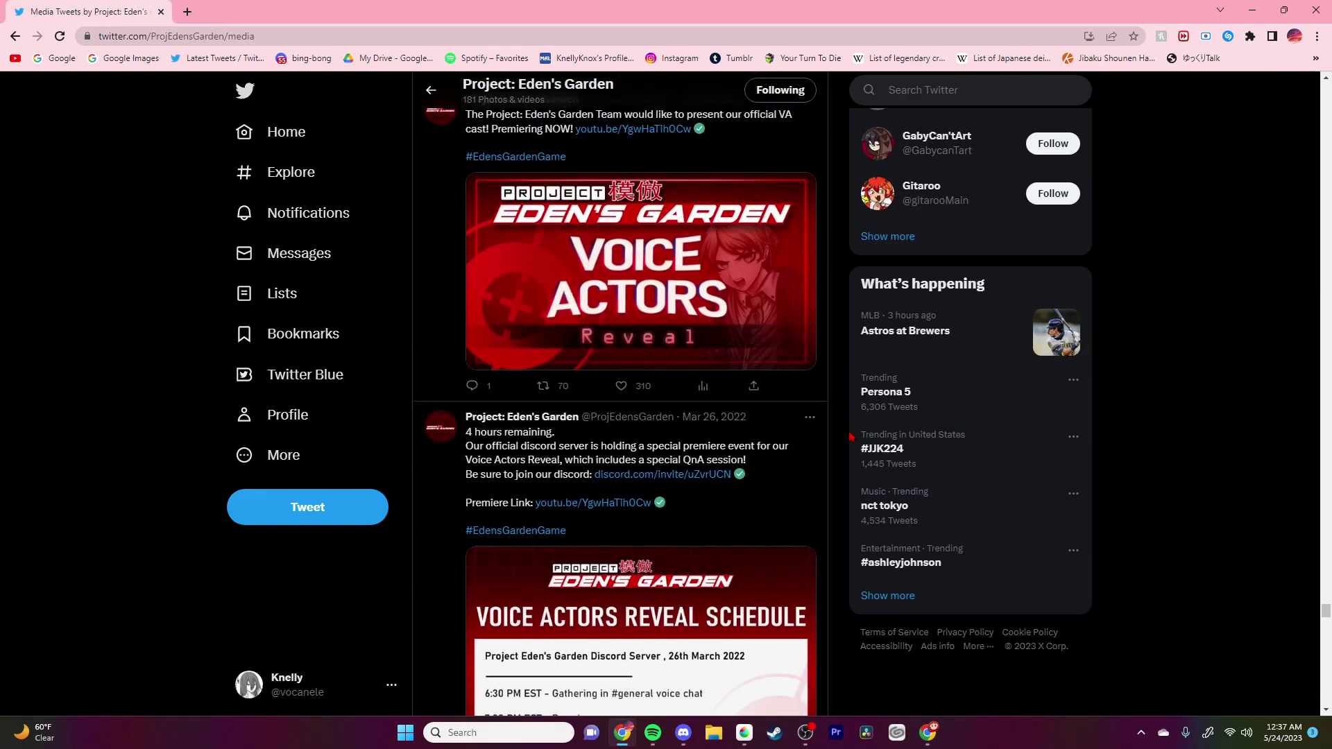
{"action": "scroll", "coordinate": [849, 435], "scroll_direction": "down", "scroll_amount": 20}
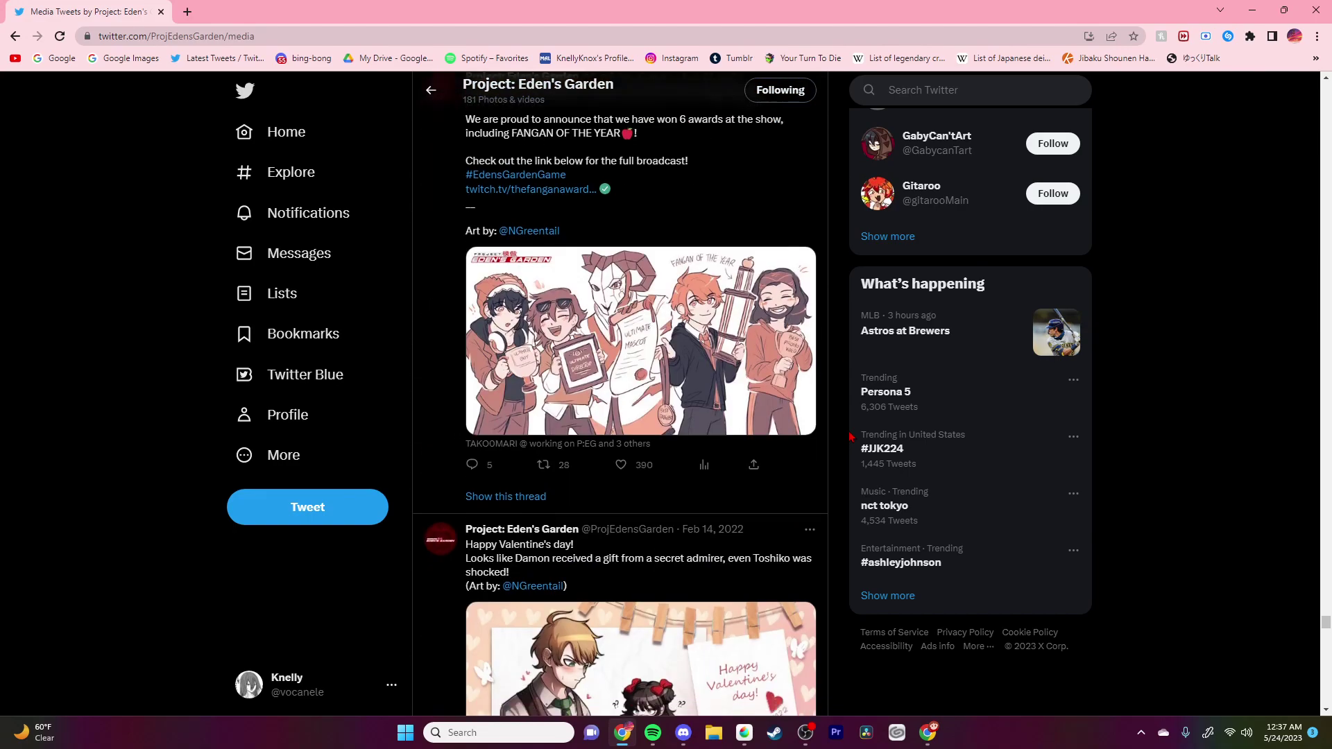
{"action": "scroll", "coordinate": [849, 435], "scroll_direction": "down", "scroll_amount": 20}
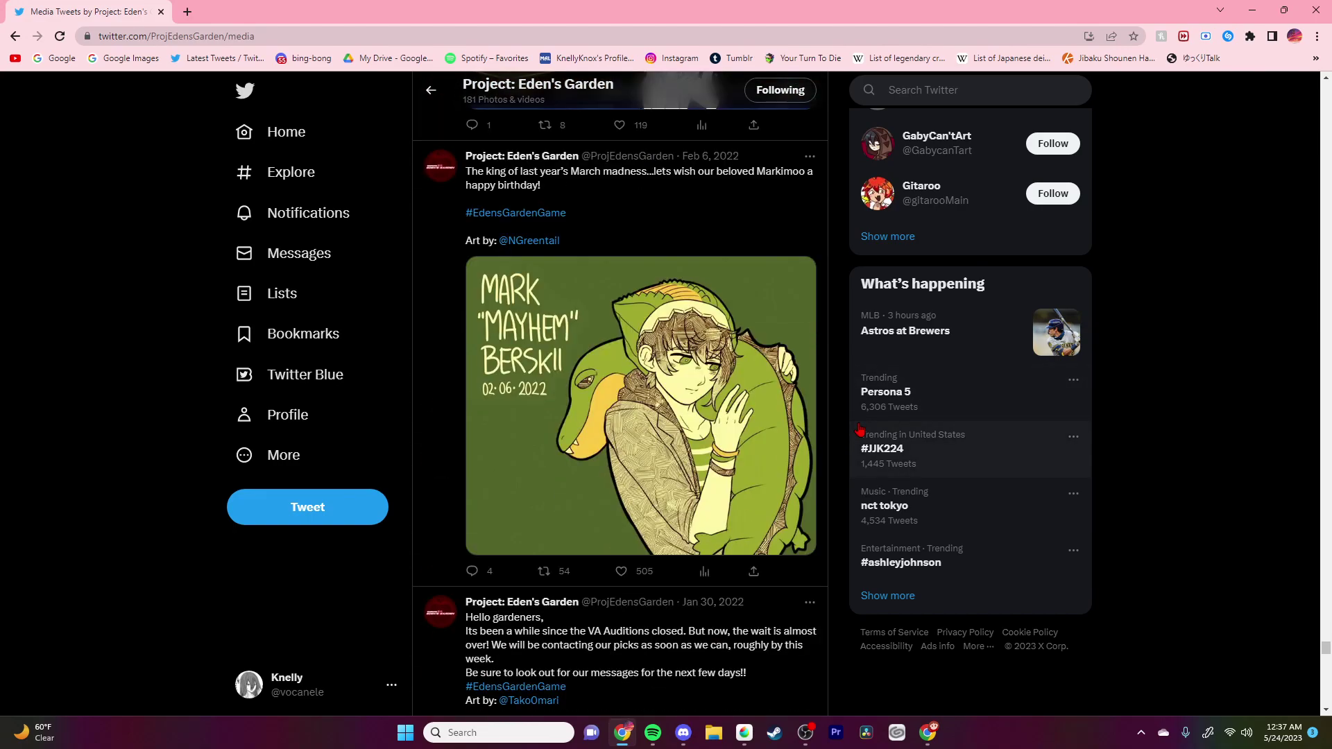
{"action": "scroll", "coordinate": [859, 430], "scroll_direction": "up", "scroll_amount": 5}
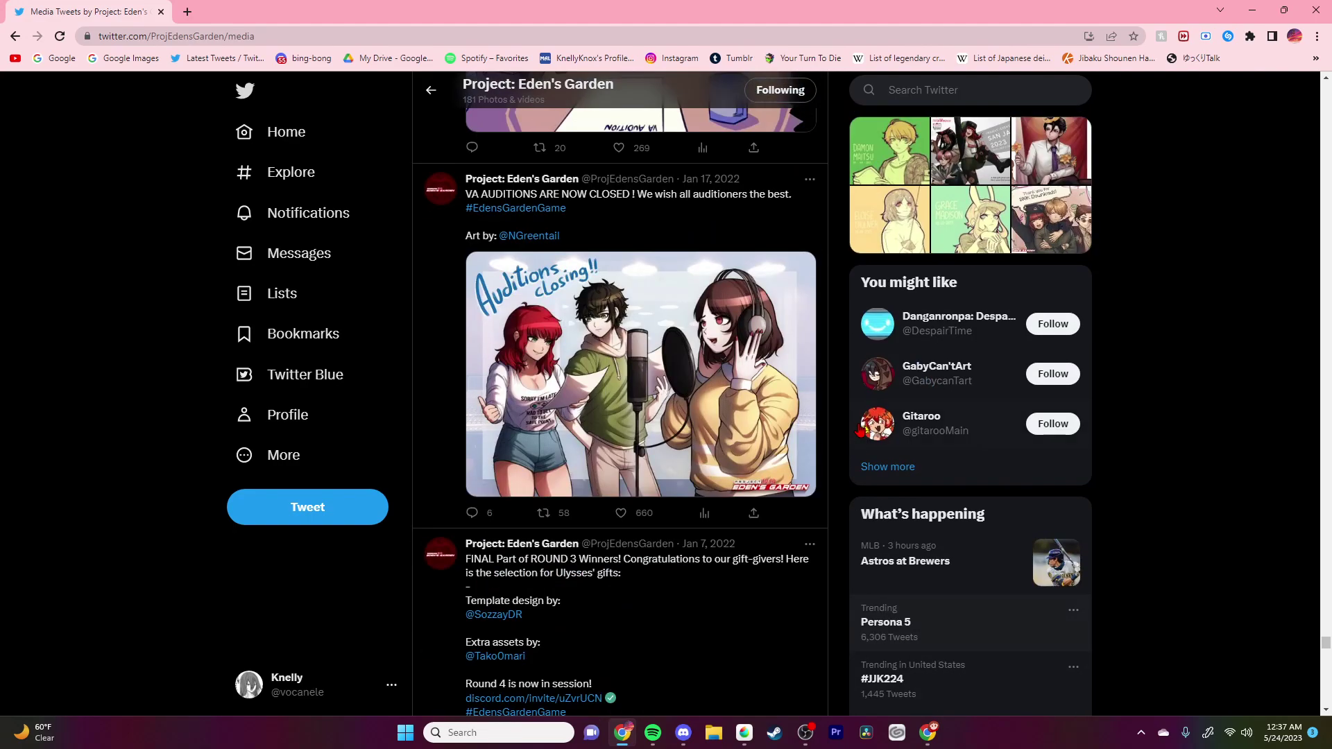
{"action": "scroll", "coordinate": [860, 430], "scroll_direction": "down", "scroll_amount": 7}
{"action": "scroll", "coordinate": [860, 430], "scroll_direction": "down", "scroll_amount": 8}
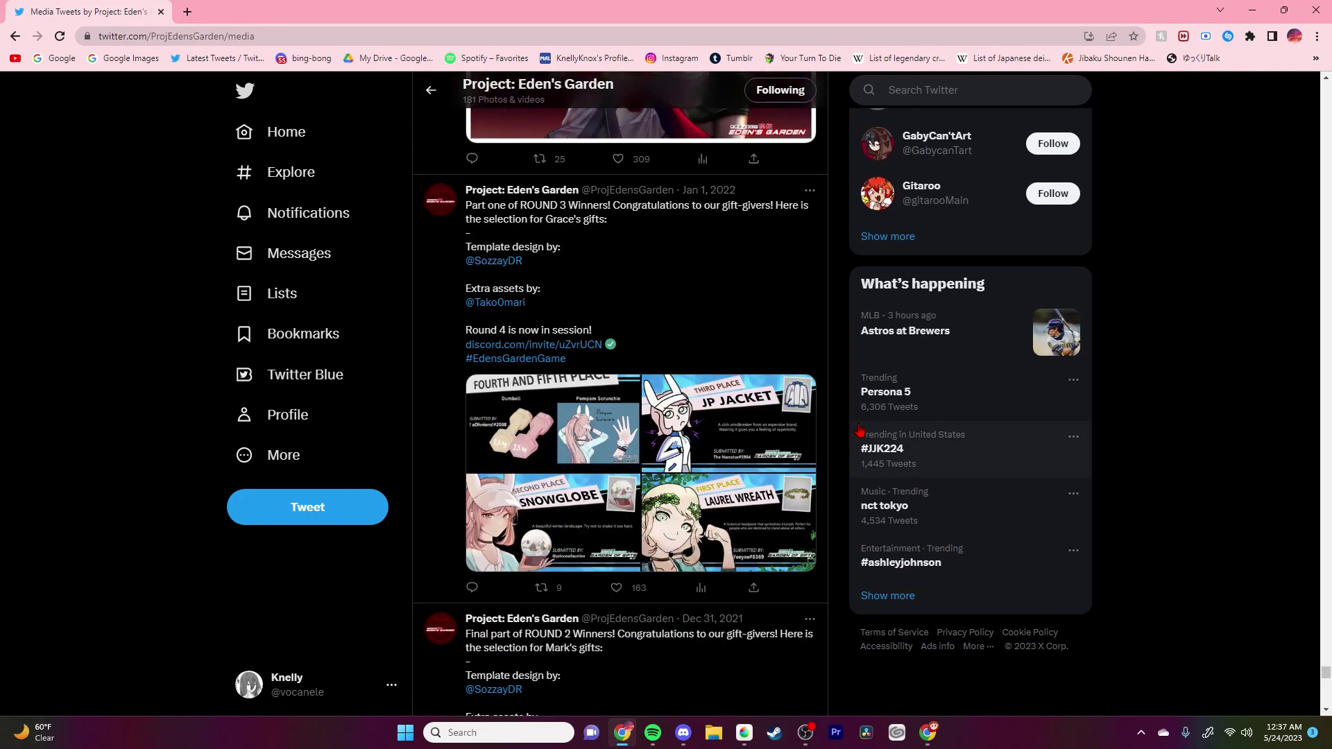
{"action": "scroll", "coordinate": [860, 430], "scroll_direction": "down", "scroll_amount": 6}
{"action": "scroll", "coordinate": [860, 430], "scroll_direction": "down", "scroll_amount": 15}
{"action": "scroll", "coordinate": [860, 430], "scroll_direction": "down", "scroll_amount": 20}
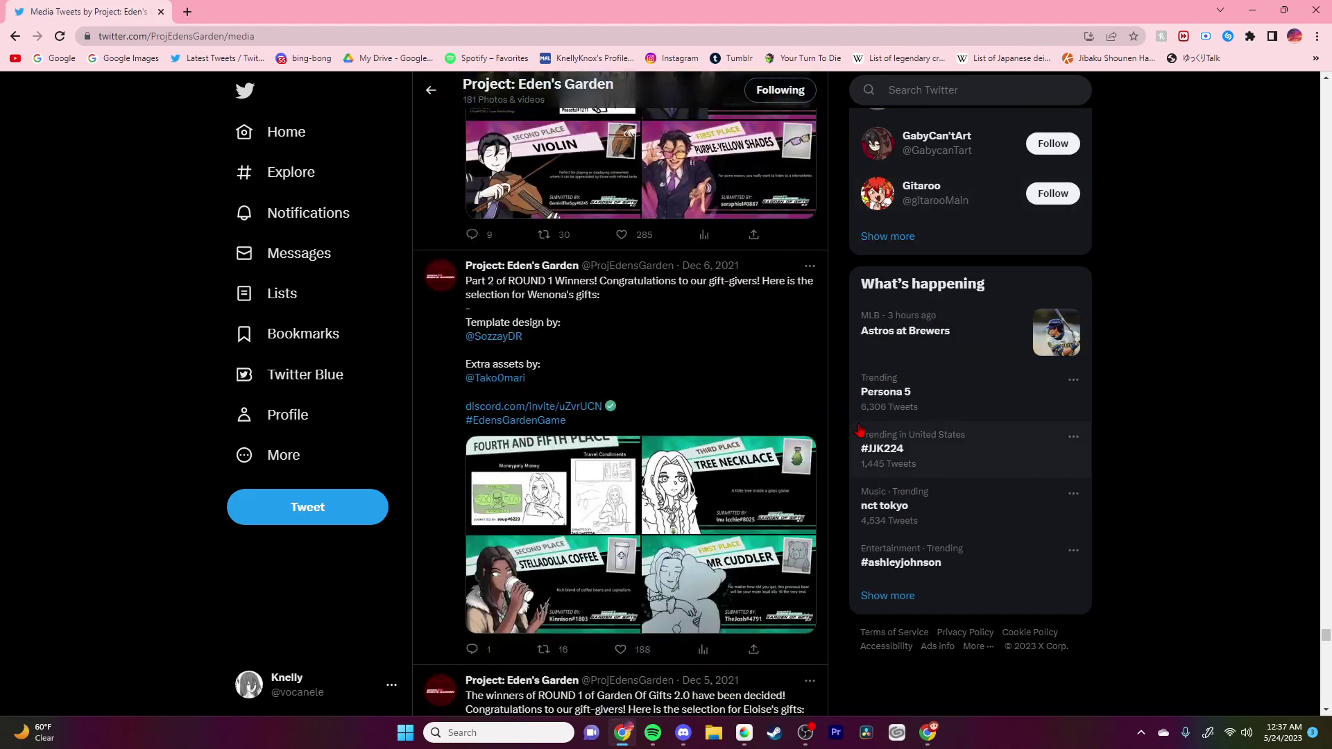
Step: Examine the media posts from the November 2021 premiere announcement back to Cassidy Amber's June 2021 birthday art
{"action": "scroll", "coordinate": [859, 430], "scroll_direction": "down", "scroll_amount": 7}
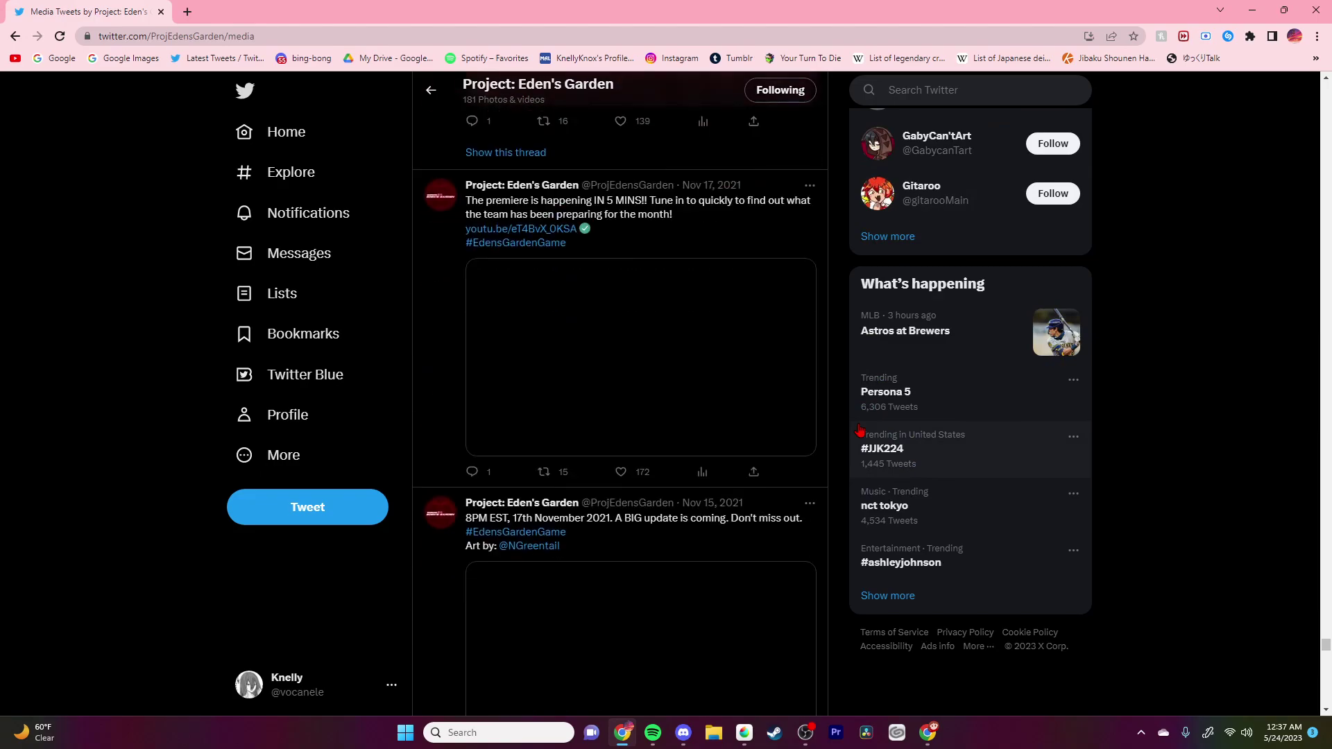
{"action": "scroll", "coordinate": [859, 430], "scroll_direction": "down", "scroll_amount": 6}
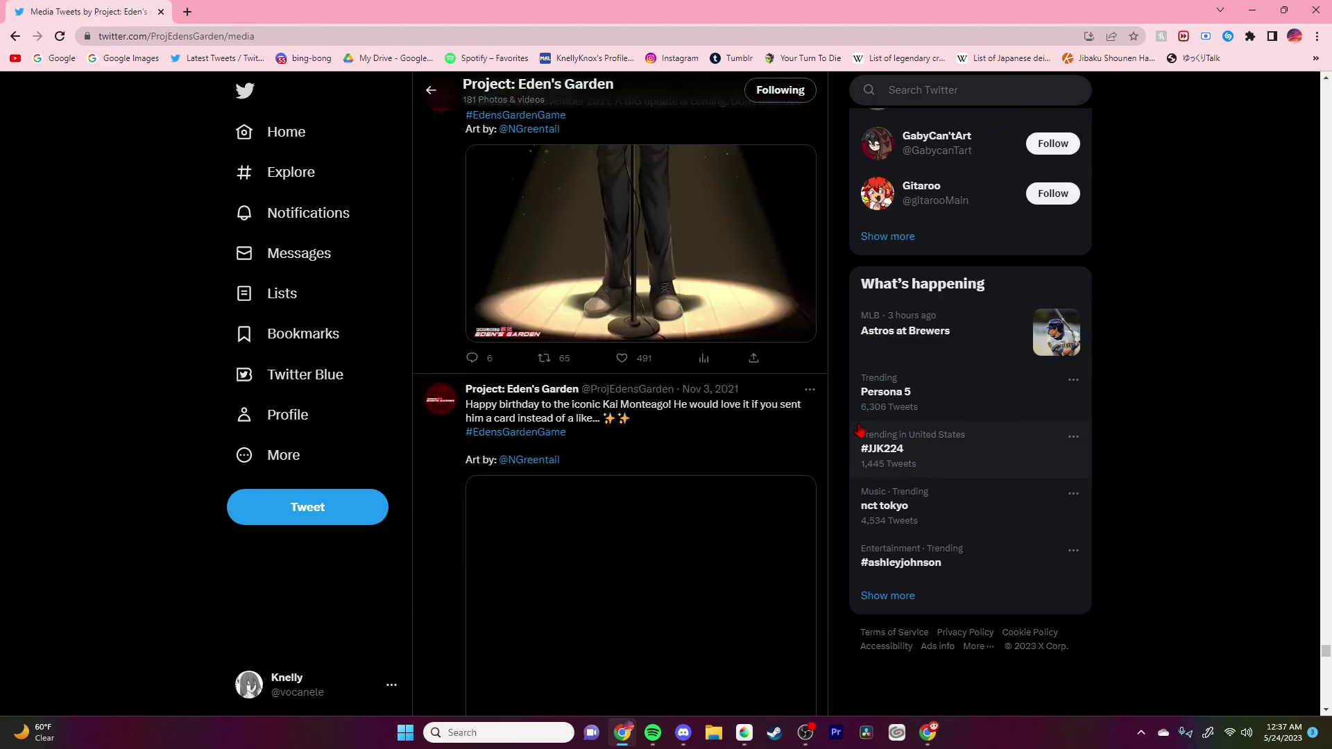
{"action": "scroll", "coordinate": [859, 430], "scroll_direction": "down", "scroll_amount": 8}
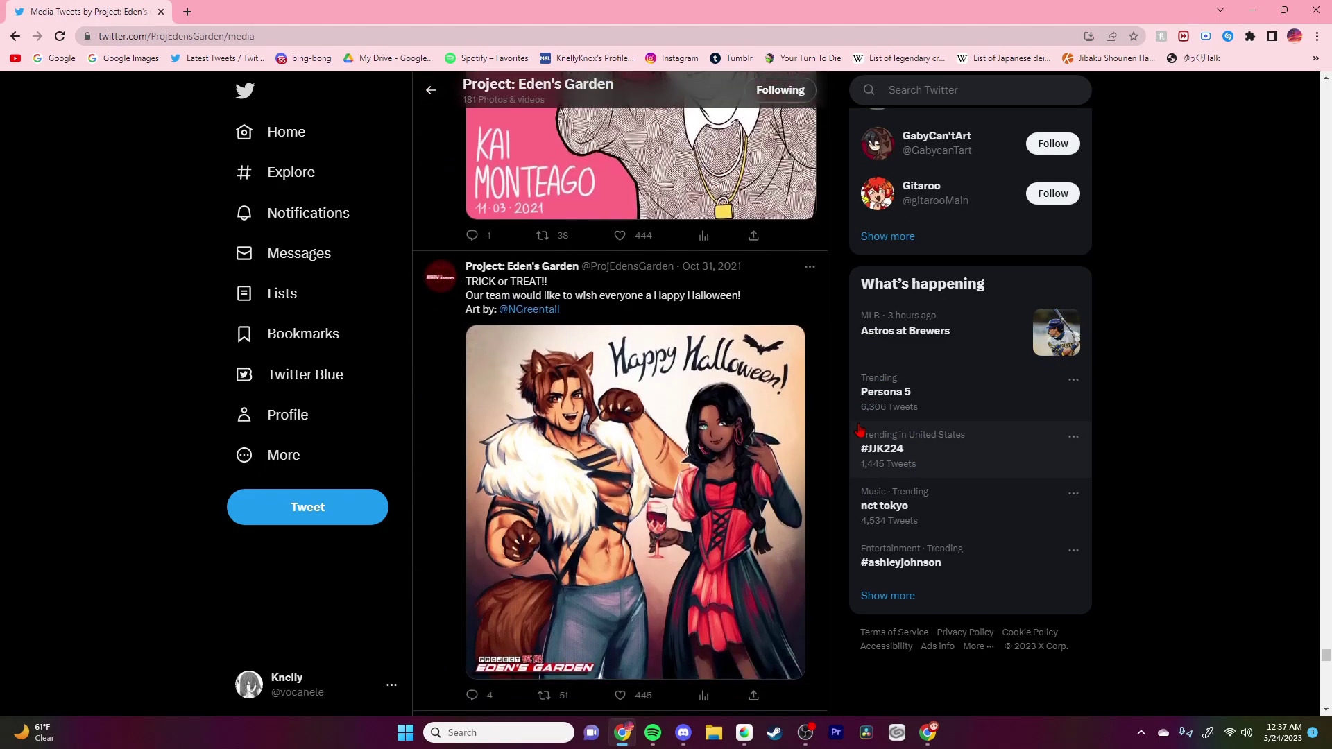
{"action": "scroll", "coordinate": [860, 430], "scroll_direction": "up", "scroll_amount": 4}
{"action": "scroll", "coordinate": [860, 430], "scroll_direction": "down", "scroll_amount": 7}
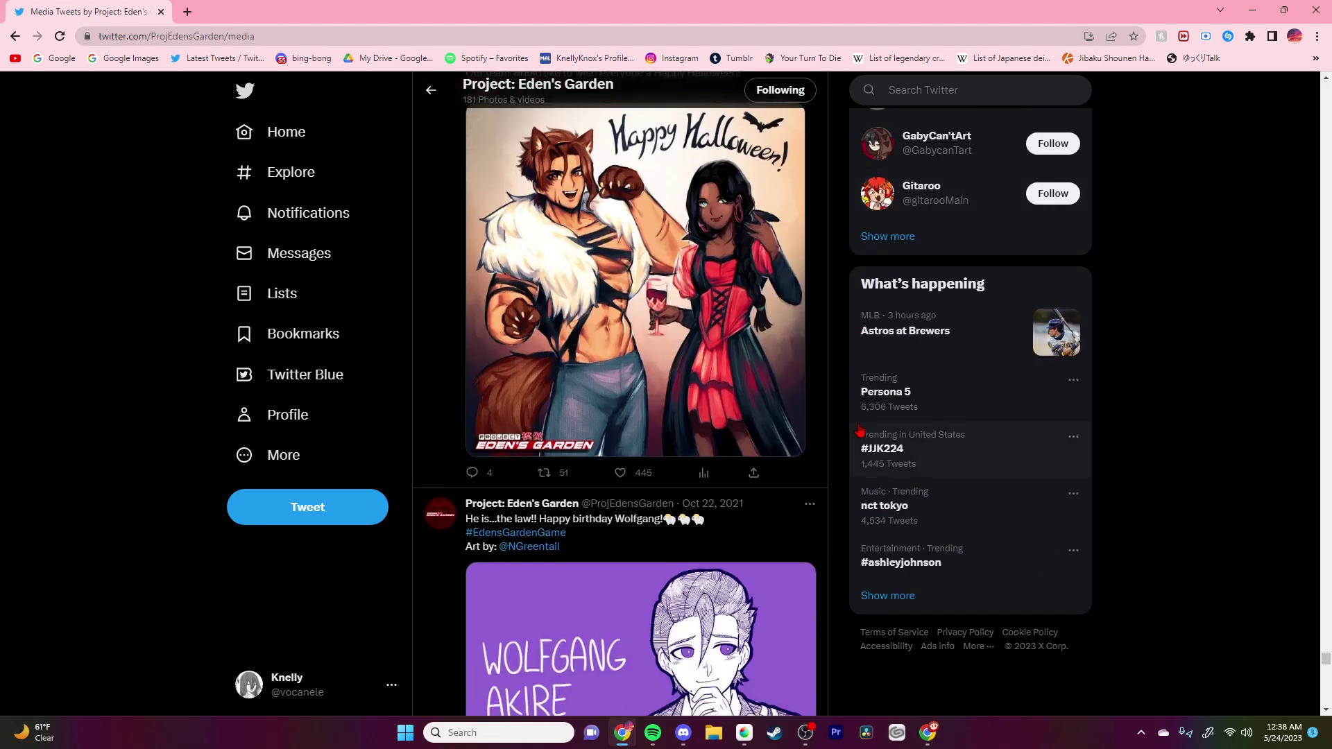
{"action": "scroll", "coordinate": [860, 430], "scroll_direction": "down", "scroll_amount": 20}
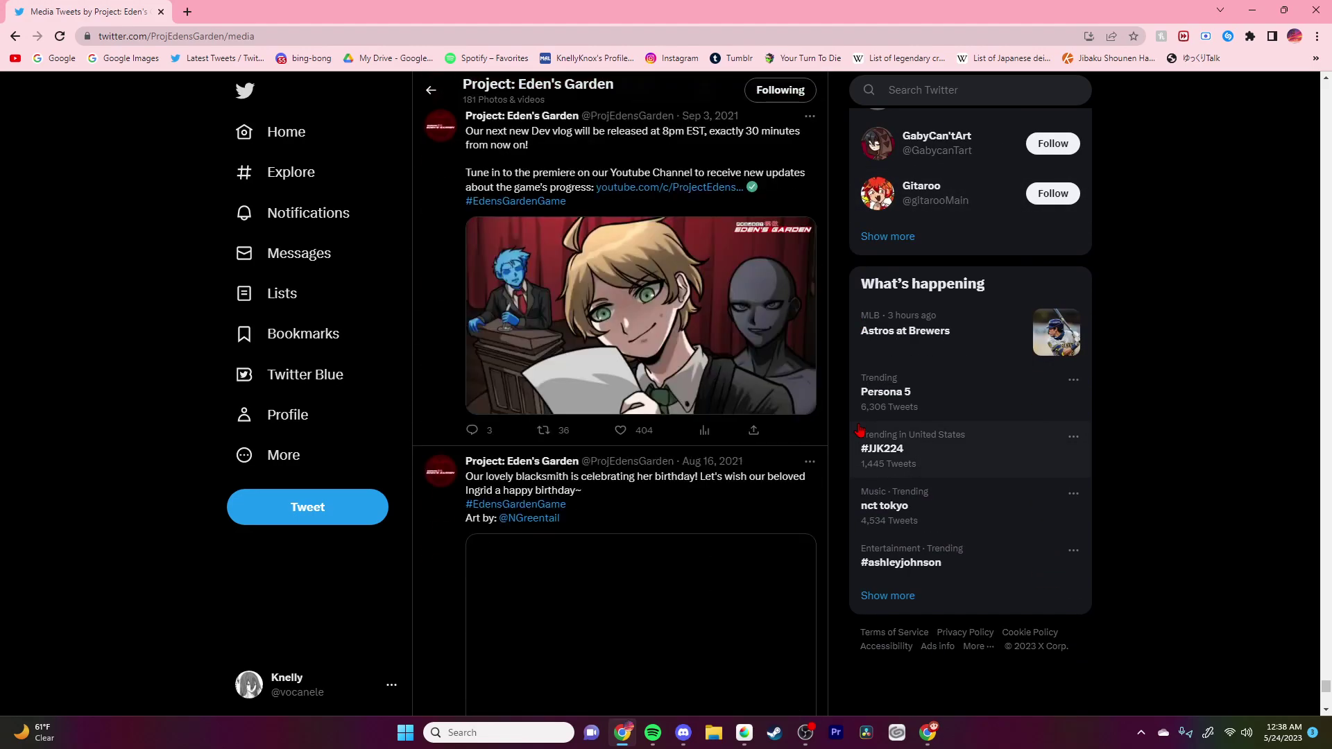
{"action": "scroll", "coordinate": [859, 430], "scroll_direction": "down", "scroll_amount": 4}
{"action": "scroll", "coordinate": [860, 430], "scroll_direction": "up", "scroll_amount": 4}
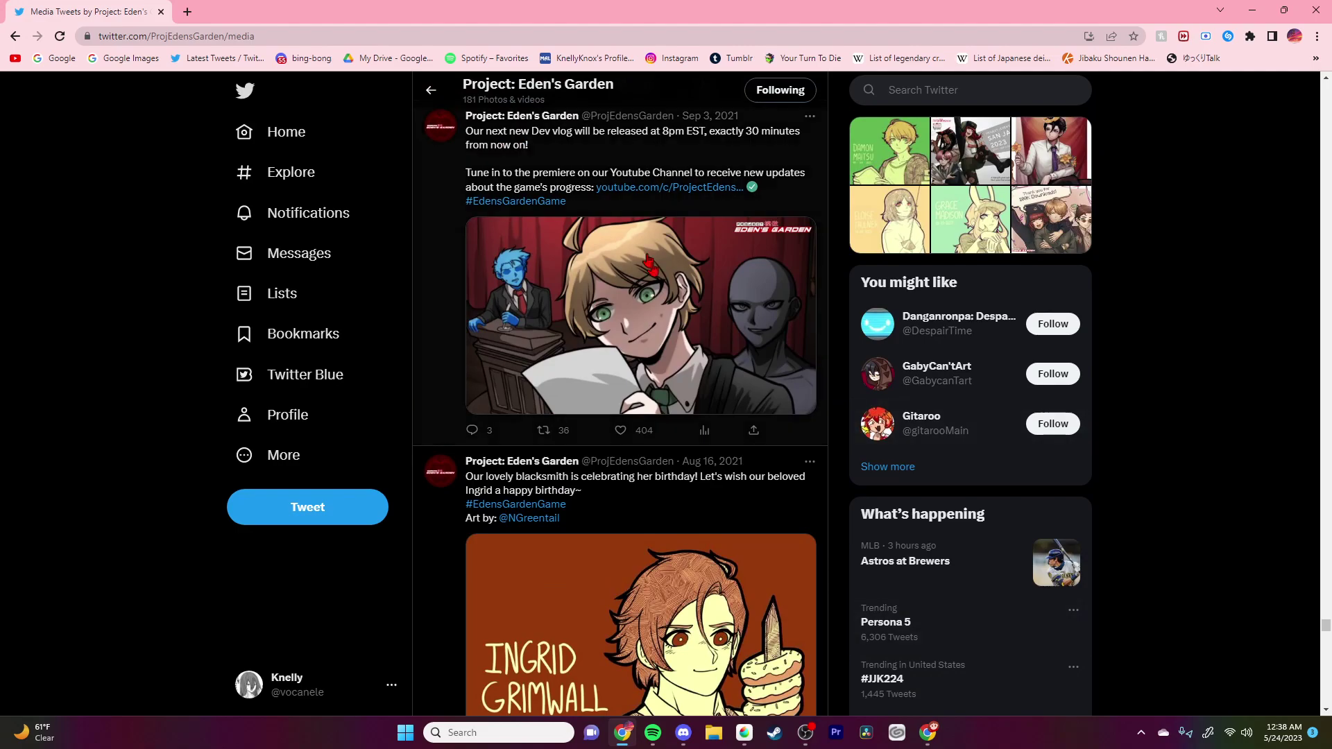
{"action": "scroll", "coordinate": [655, 283], "scroll_direction": "down", "scroll_amount": 20}
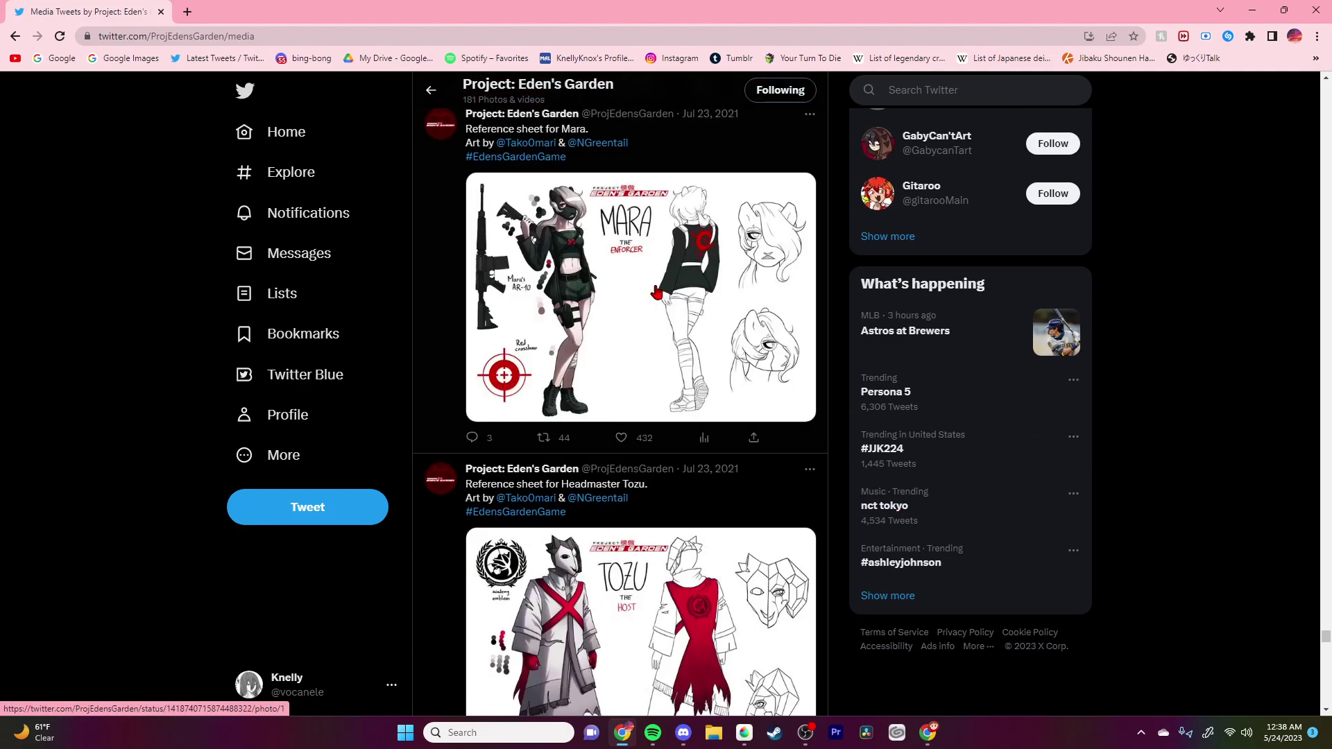
{"action": "scroll", "coordinate": [668, 291], "scroll_direction": "down", "scroll_amount": 20}
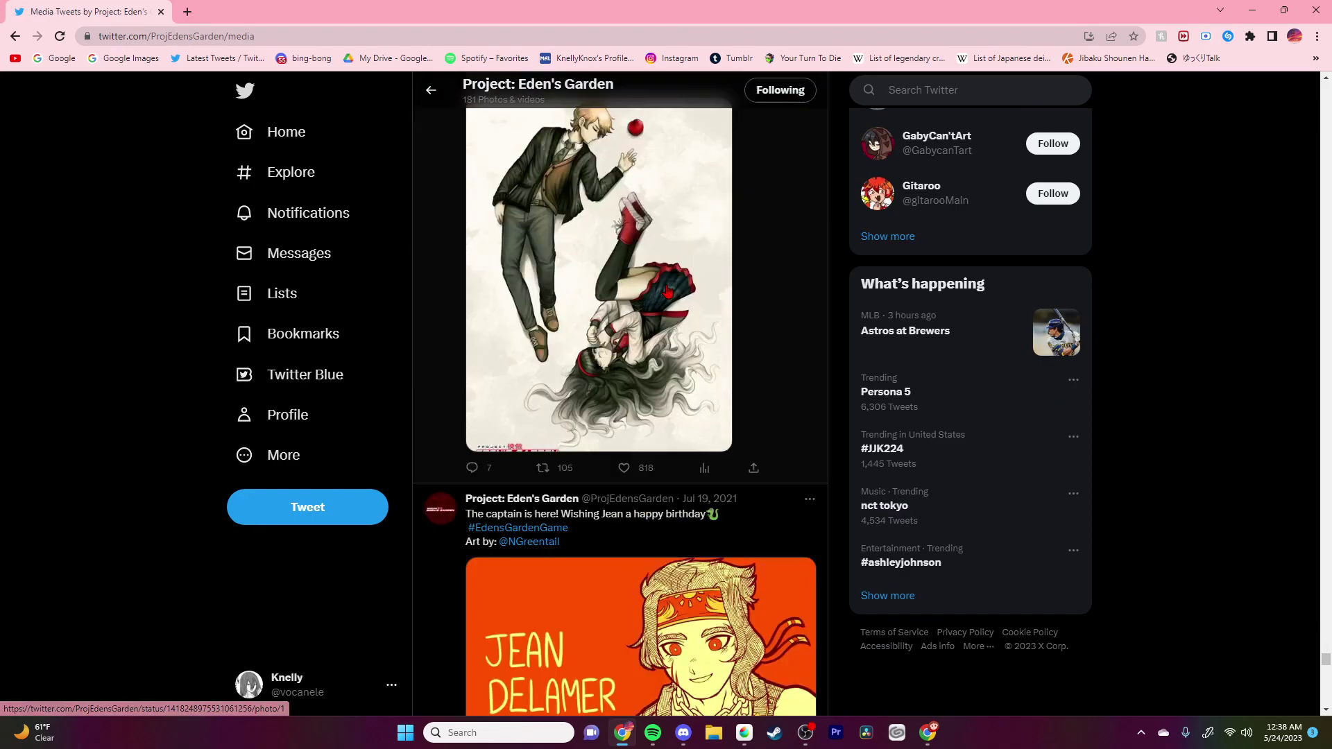
{"action": "scroll", "coordinate": [668, 291], "scroll_direction": "down", "scroll_amount": 20}
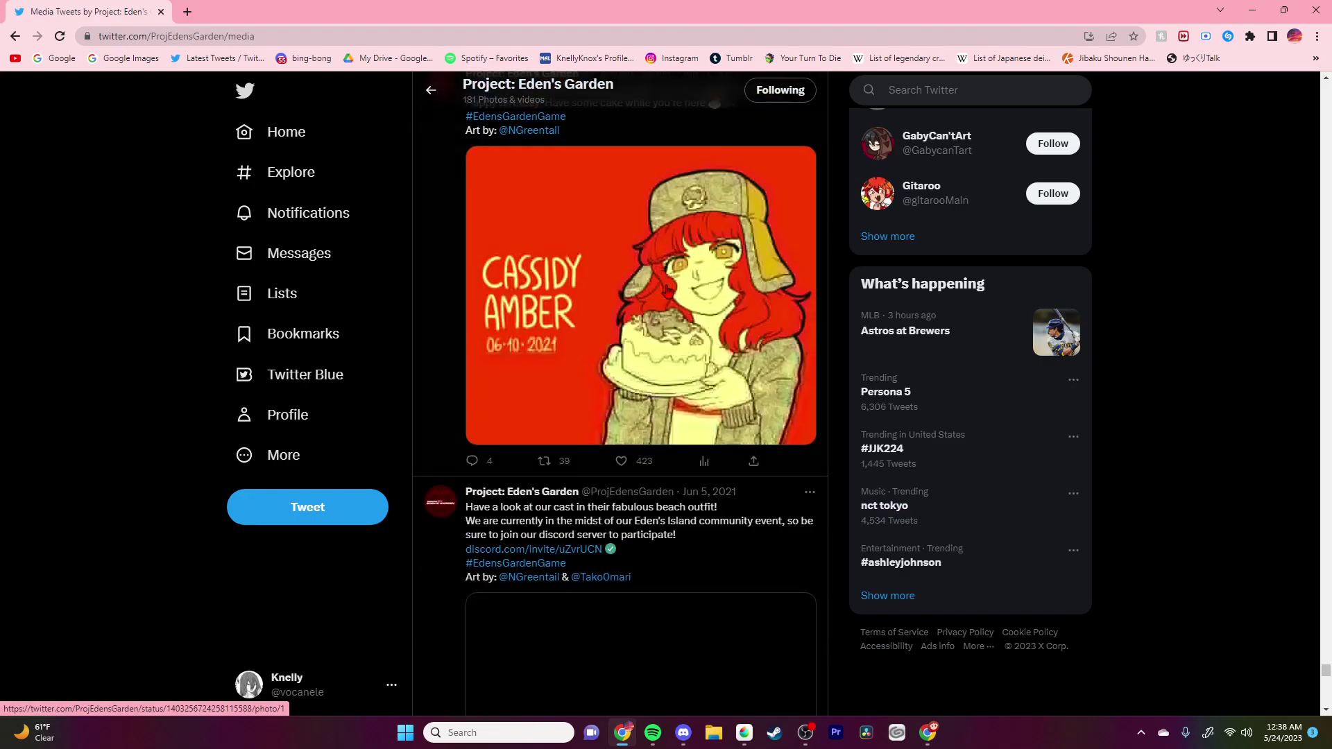
Step: View the male and female beach designs in the June 5, 2021 post at full size, then close the image viewer
{"action": "scroll", "coordinate": [668, 291], "scroll_direction": "down", "scroll_amount": 3}
{"action": "scroll", "coordinate": [667, 291], "scroll_direction": "up", "scroll_amount": 5}
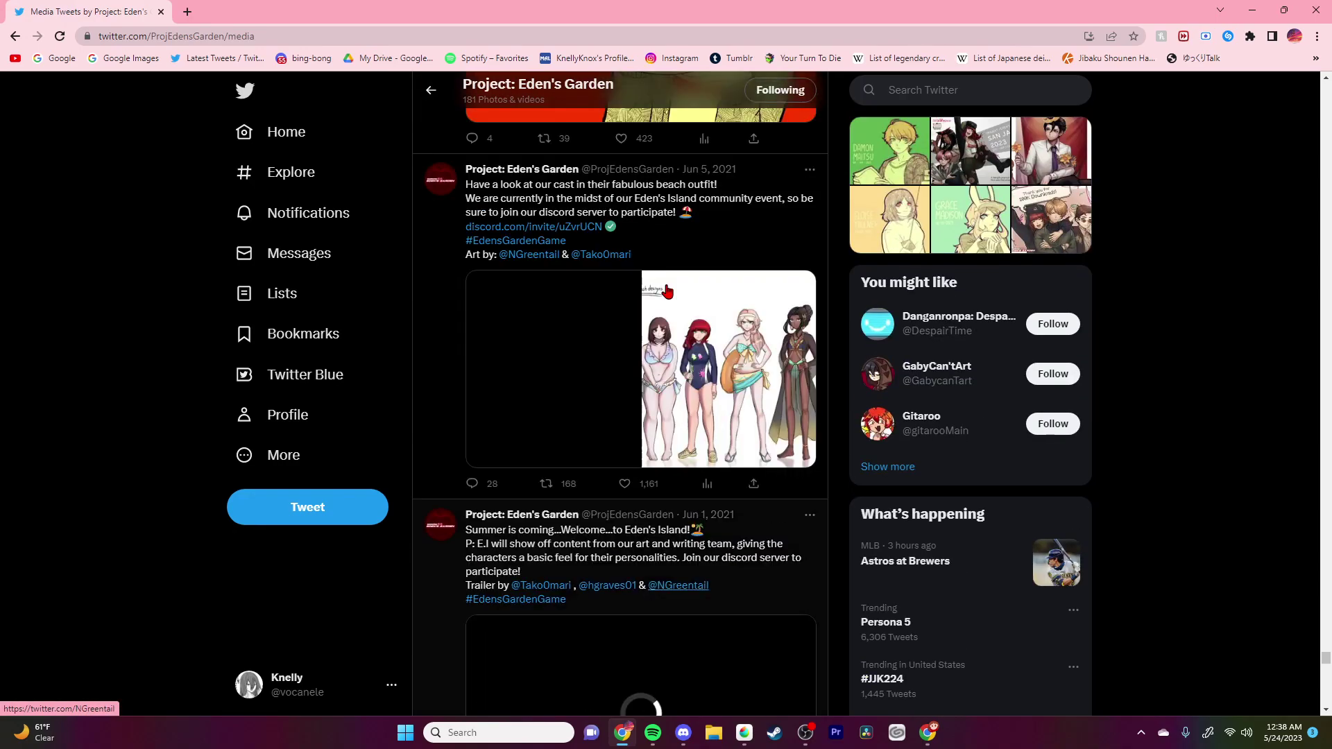
{"action": "left_click", "coordinate": [683, 378]}
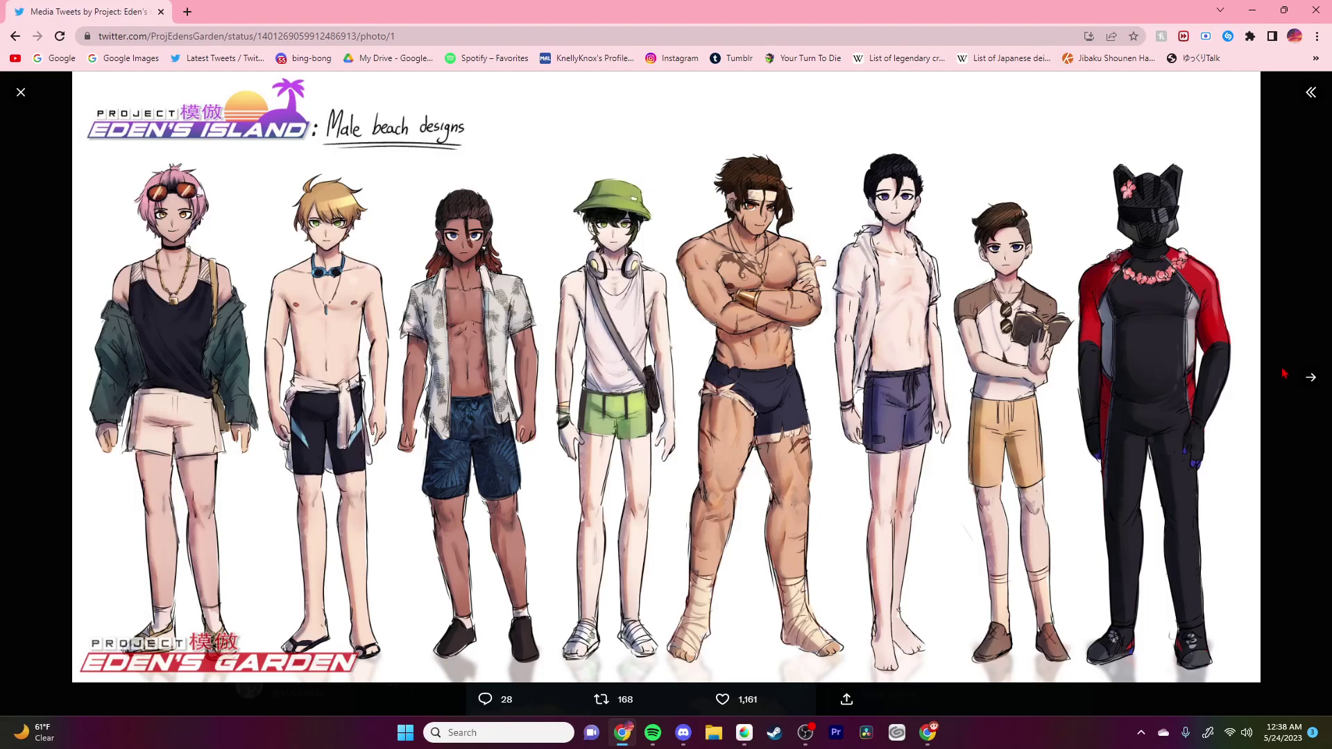
{"action": "left_click", "coordinate": [1309, 377]}
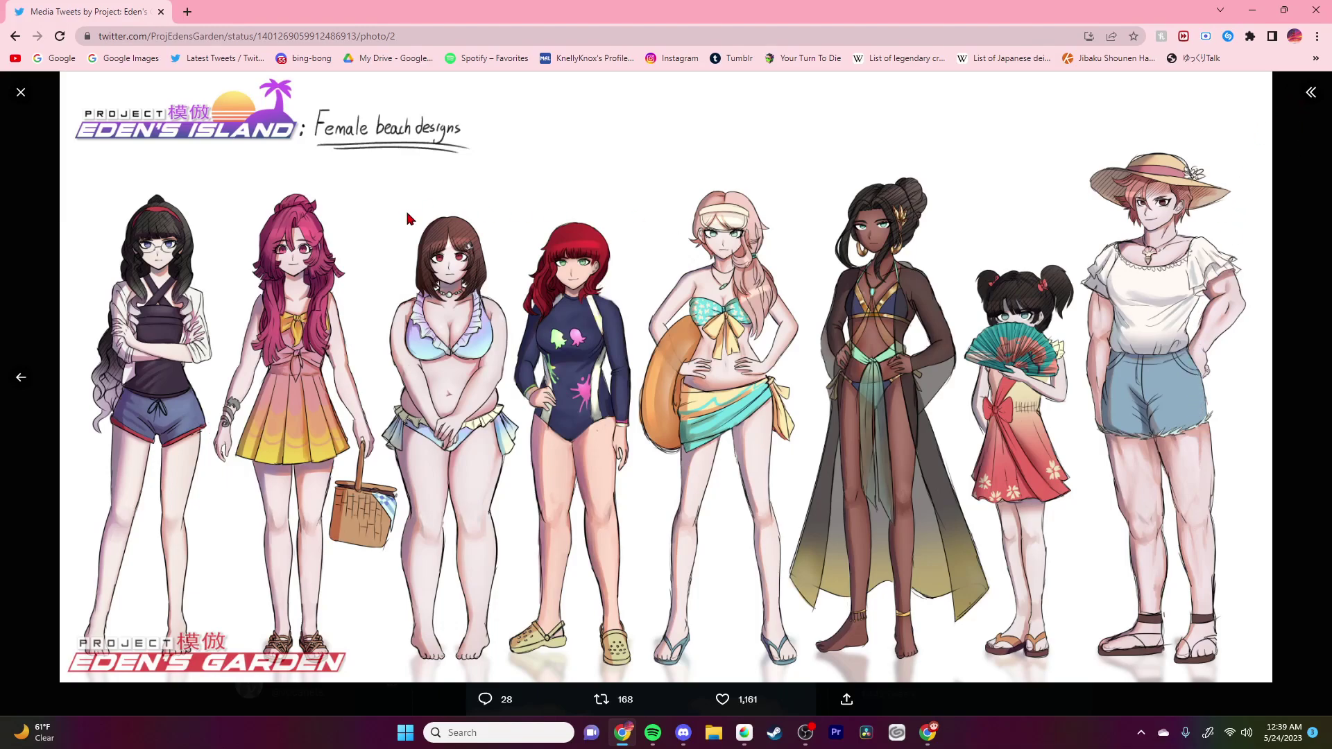
{"action": "left_click", "coordinate": [21, 92]}
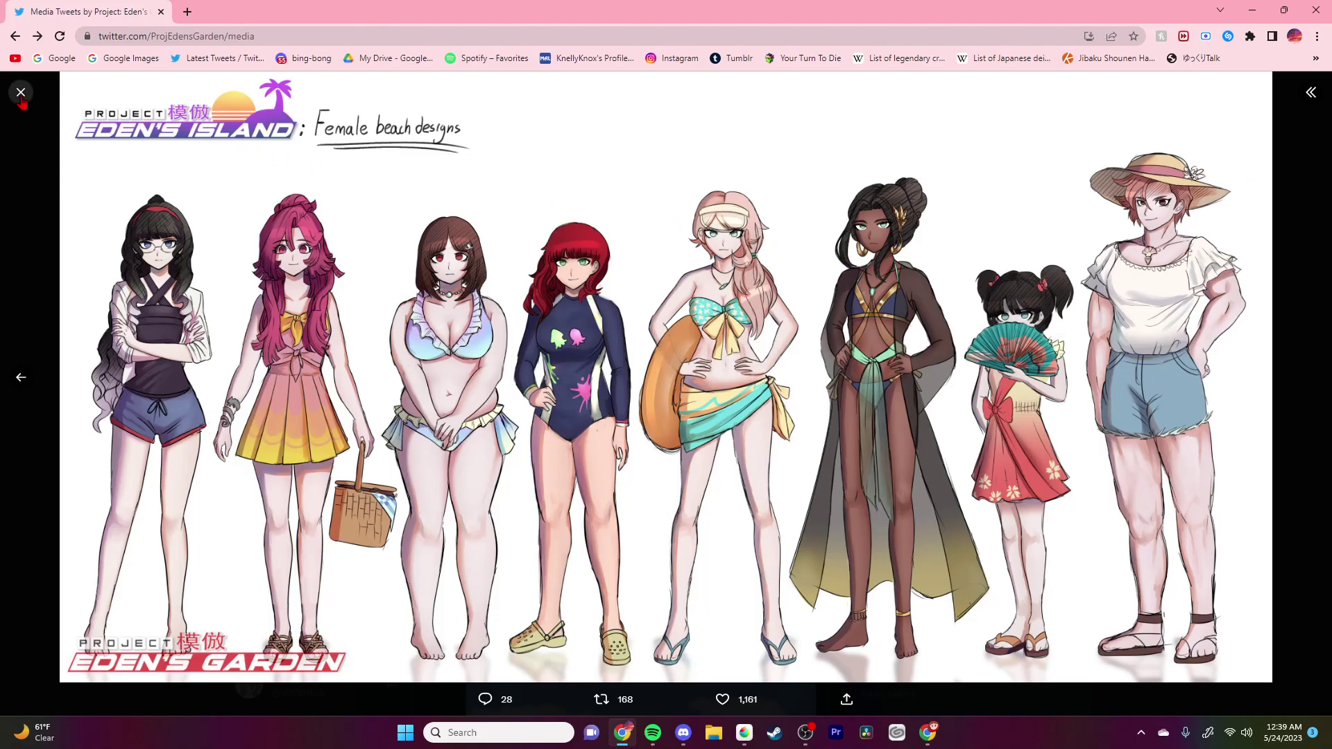
Step: Examine the media posts from Jett Dawson's May 2021 birthday art through the character reference sheets back to the February 2021 recruitment post
{"action": "scroll", "coordinate": [469, 378], "scroll_direction": "down", "scroll_amount": 8}
{"action": "scroll", "coordinate": [469, 378], "scroll_direction": "down", "scroll_amount": 5}
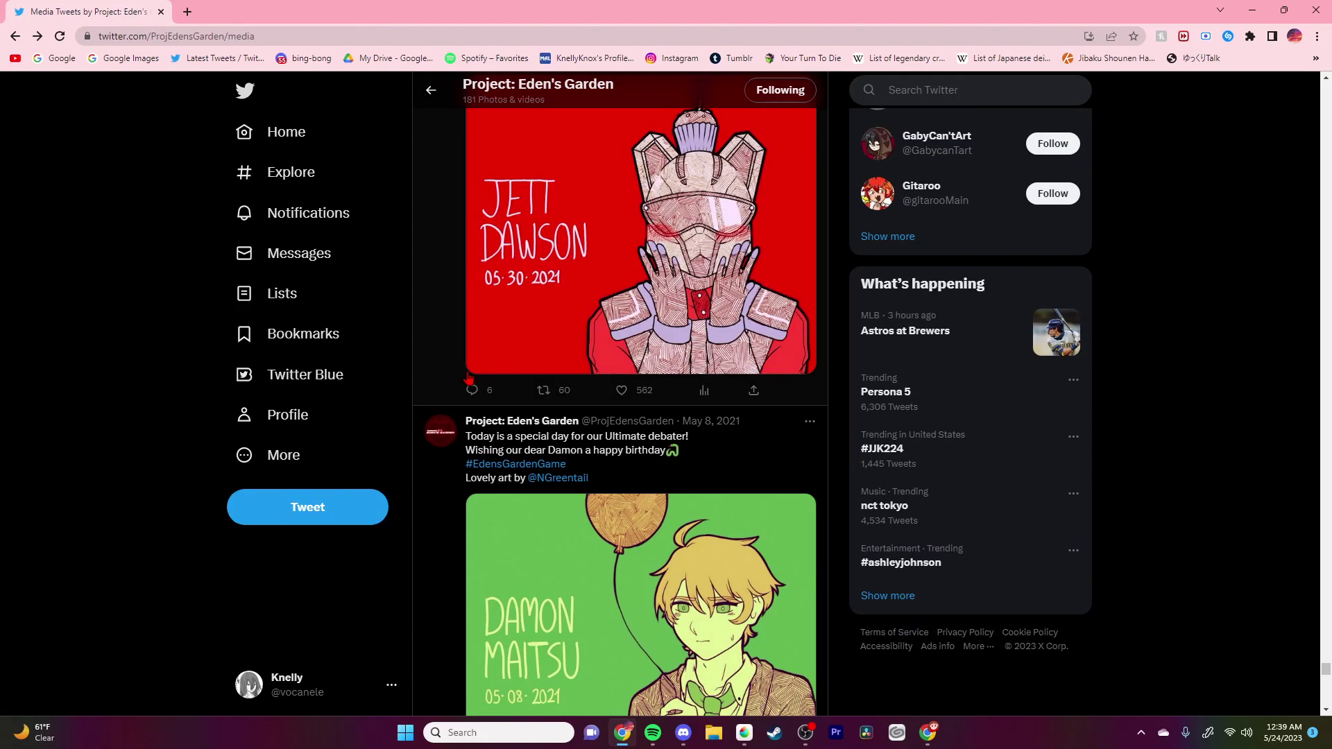
{"action": "scroll", "coordinate": [491, 362], "scroll_direction": "up", "scroll_amount": 2}
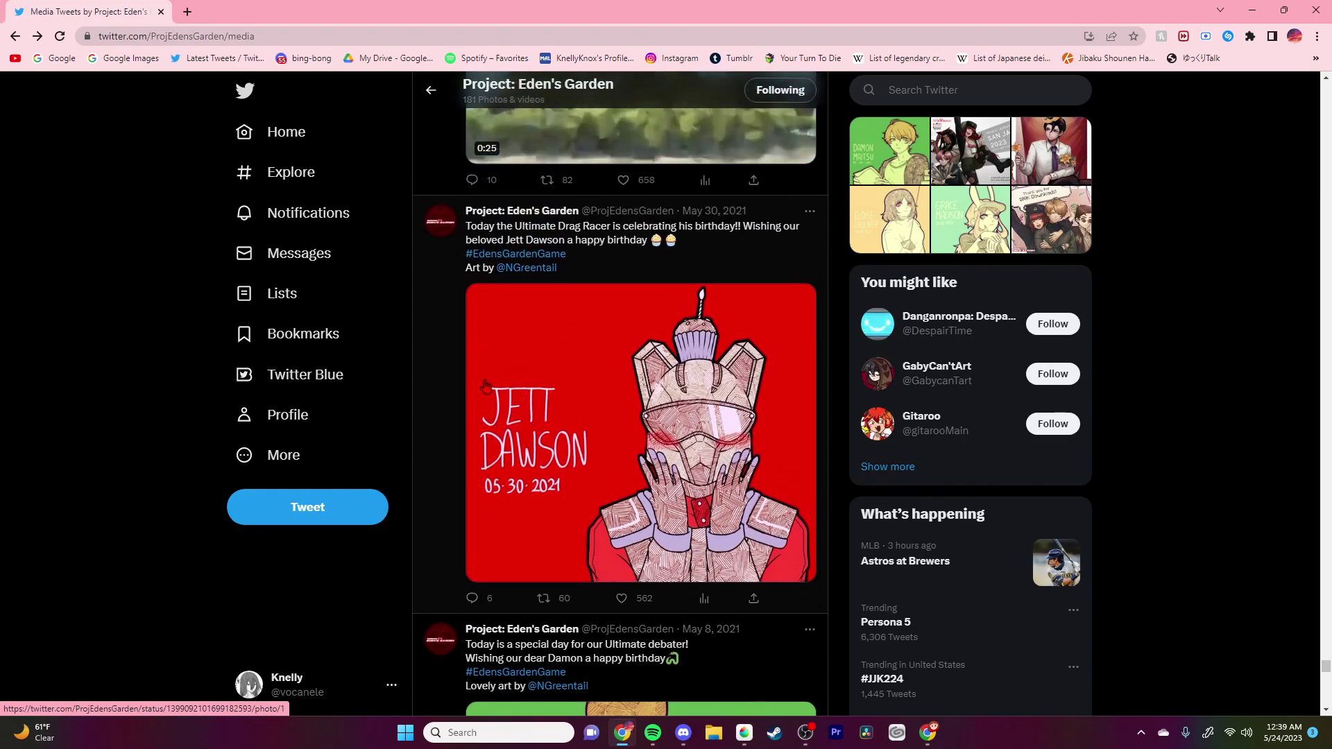
{"action": "scroll", "coordinate": [485, 386], "scroll_direction": "down", "scroll_amount": 10}
{"action": "scroll", "coordinate": [486, 387], "scroll_direction": "down", "scroll_amount": 15}
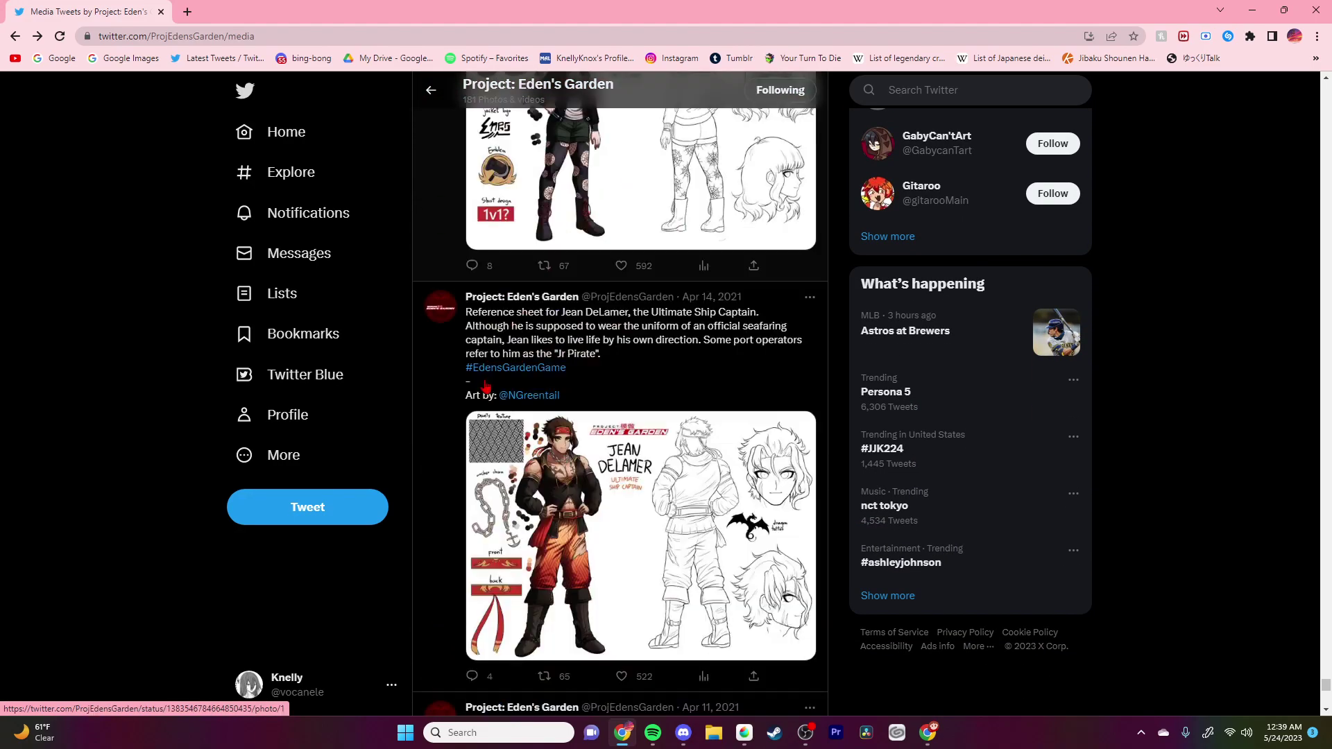
{"action": "scroll", "coordinate": [486, 386], "scroll_direction": "down", "scroll_amount": 10}
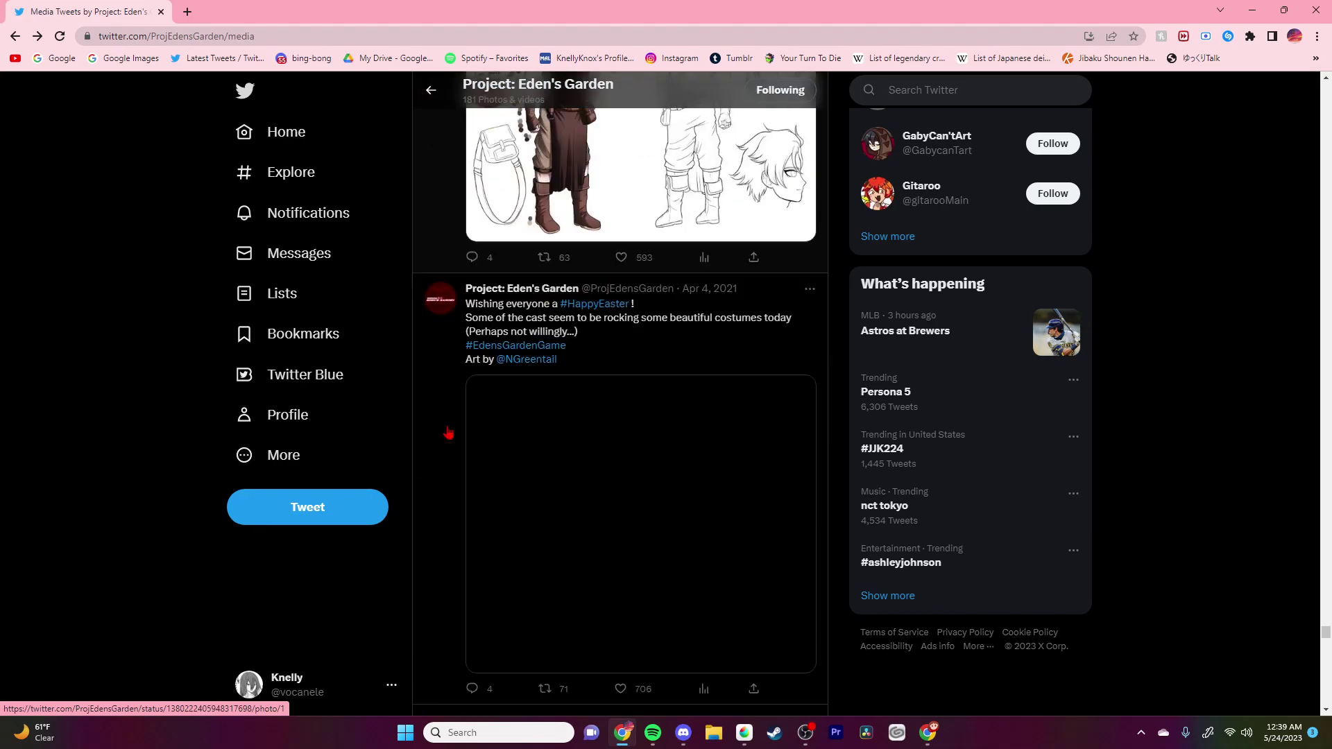
{"action": "scroll", "coordinate": [448, 434], "scroll_direction": "up", "scroll_amount": 3}
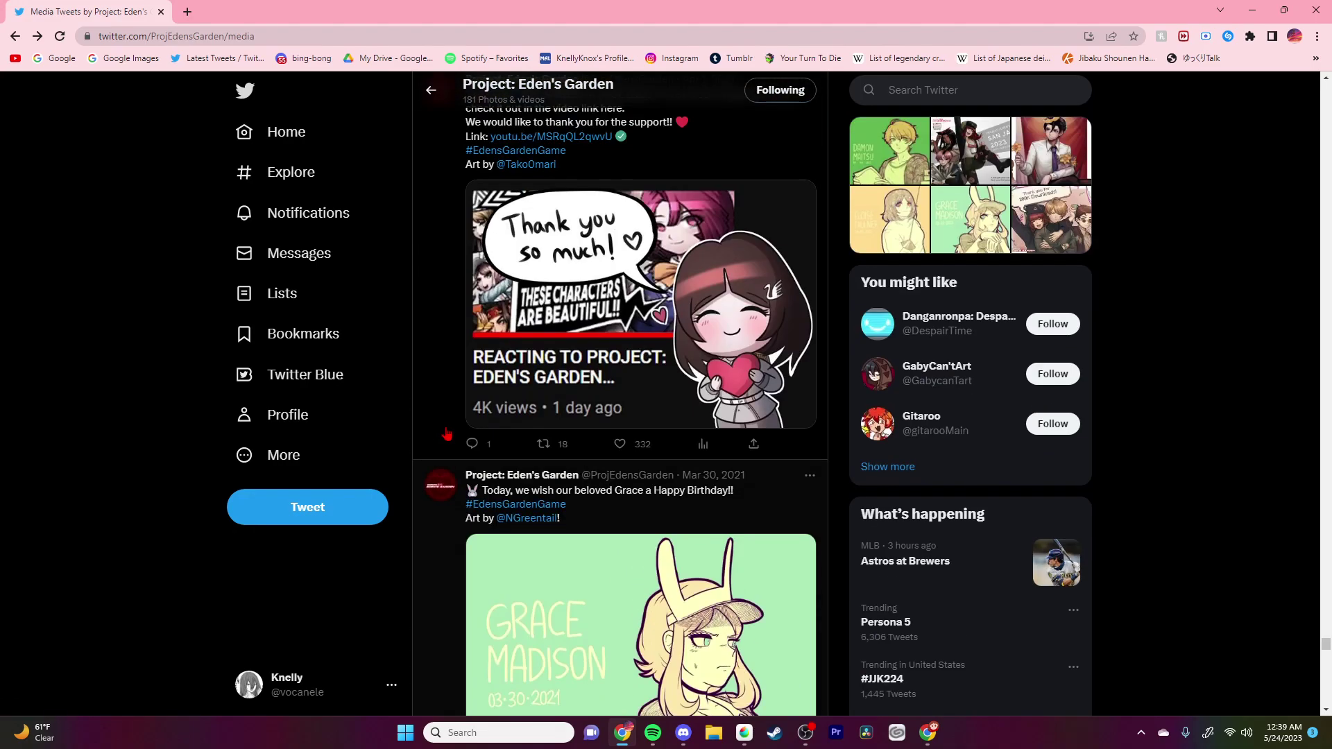
{"action": "scroll", "coordinate": [447, 434], "scroll_direction": "up", "scroll_amount": 2}
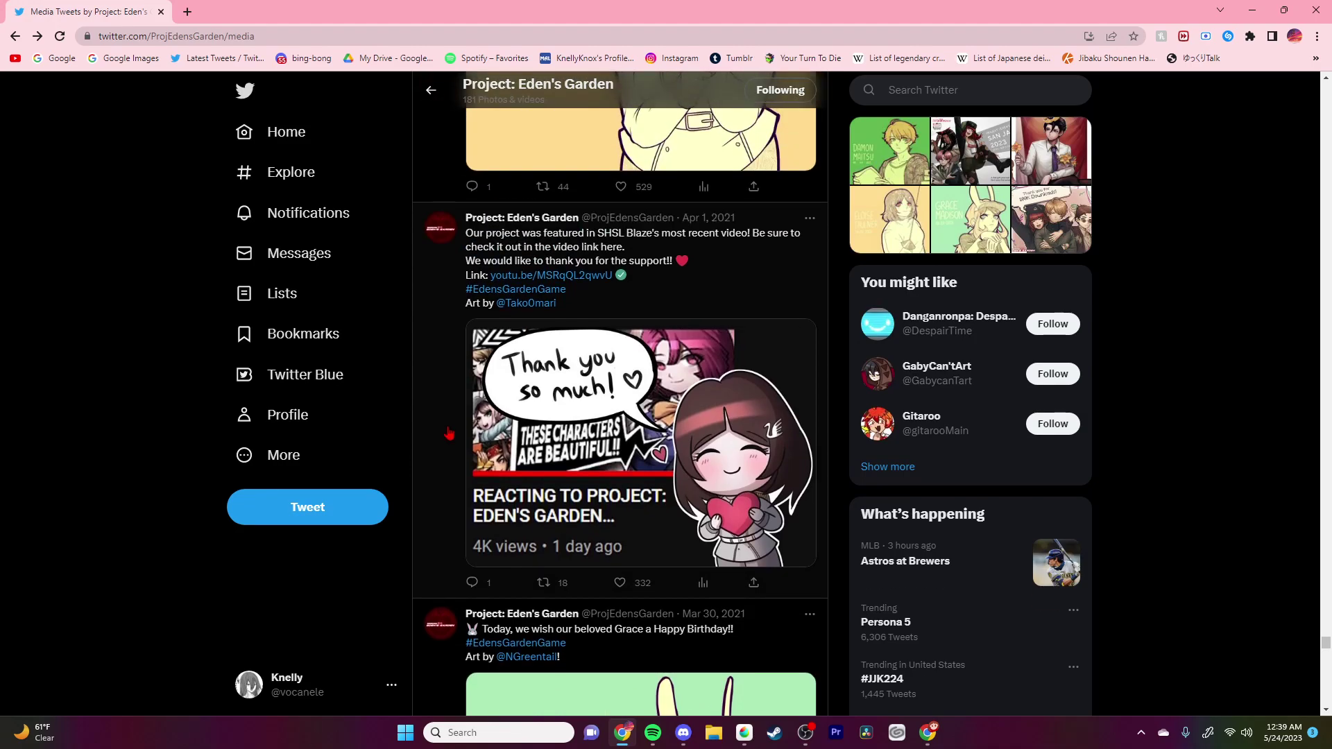
{"action": "scroll", "coordinate": [448, 434], "scroll_direction": "down", "scroll_amount": 20}
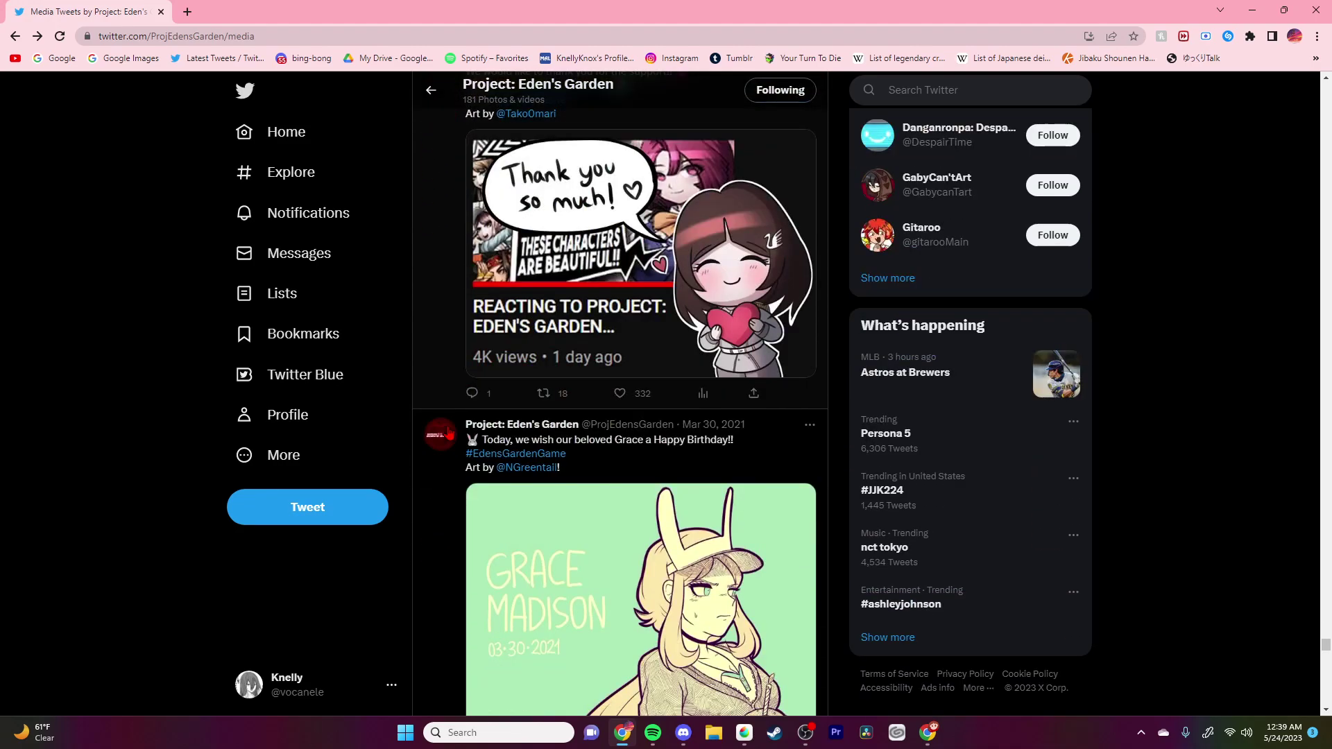
{"action": "scroll", "coordinate": [447, 434], "scroll_direction": "down", "scroll_amount": 20}
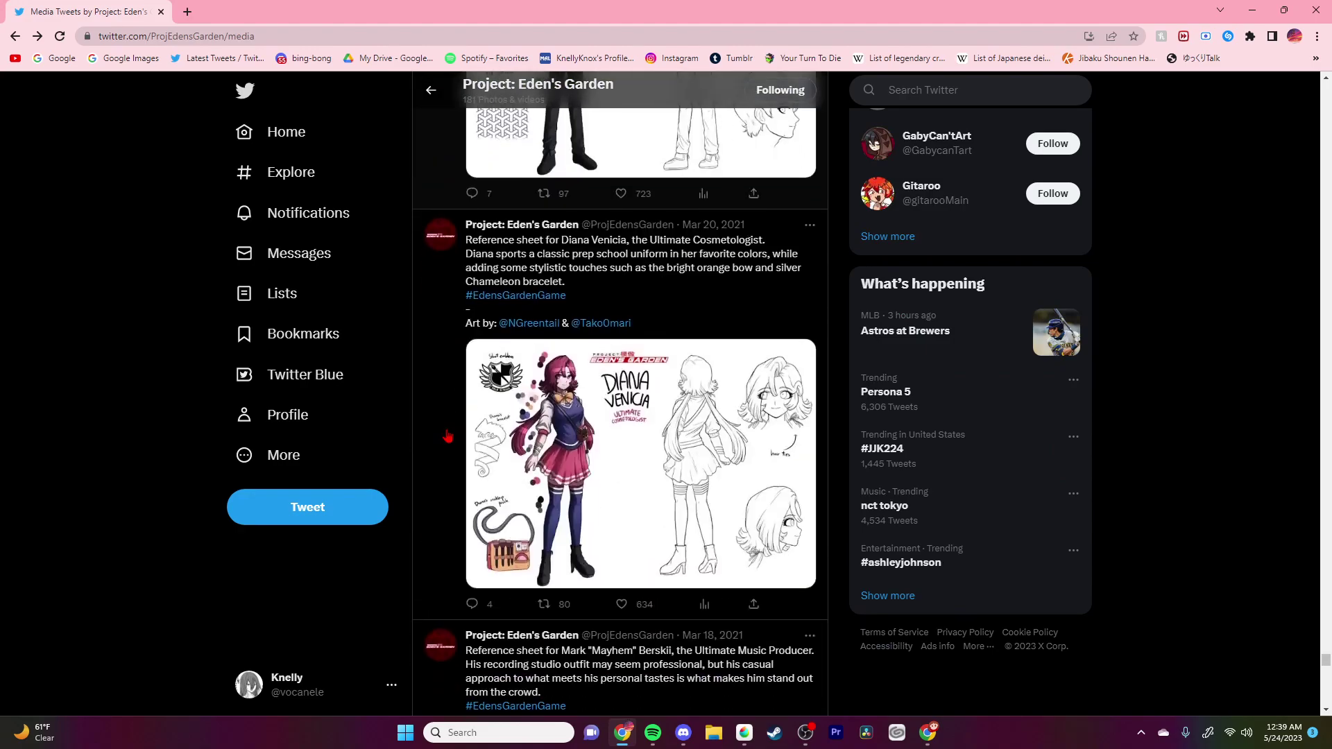
{"action": "scroll", "coordinate": [448, 436], "scroll_direction": "down", "scroll_amount": 20}
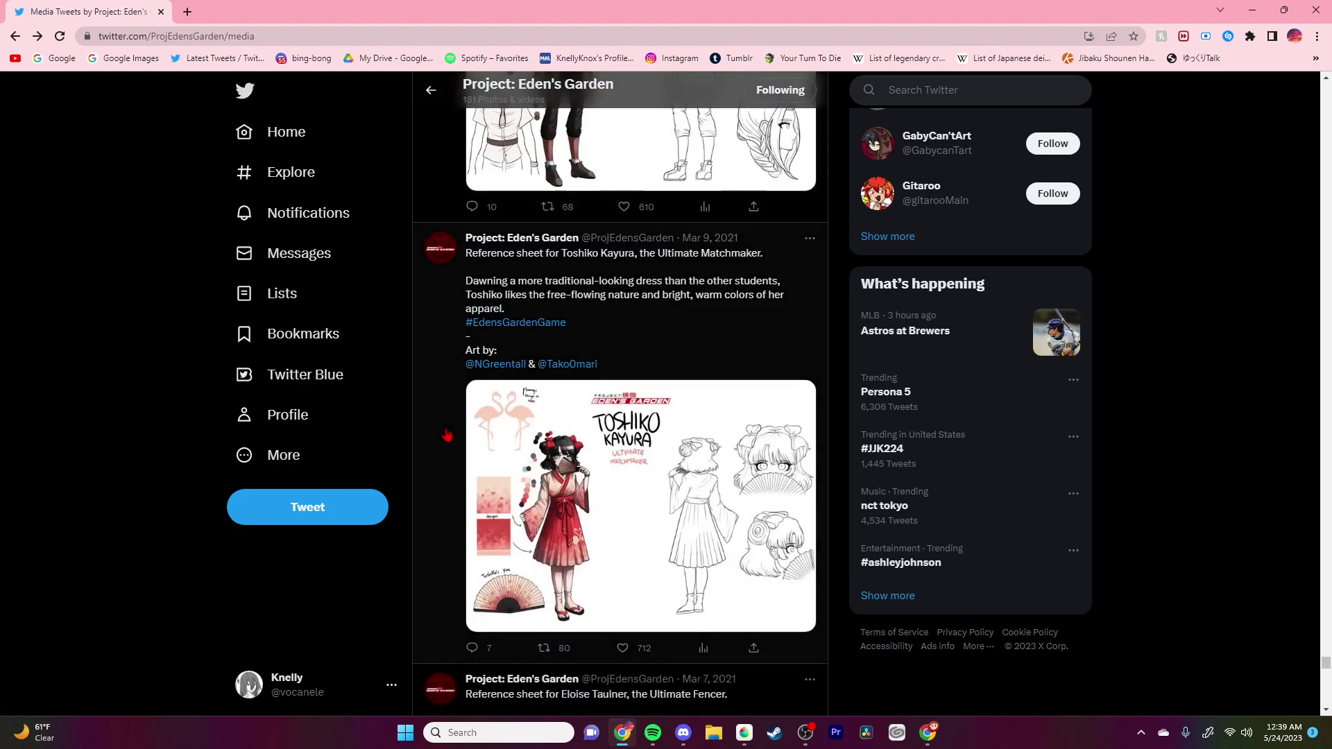
{"action": "scroll", "coordinate": [447, 434], "scroll_direction": "down", "scroll_amount": 6}
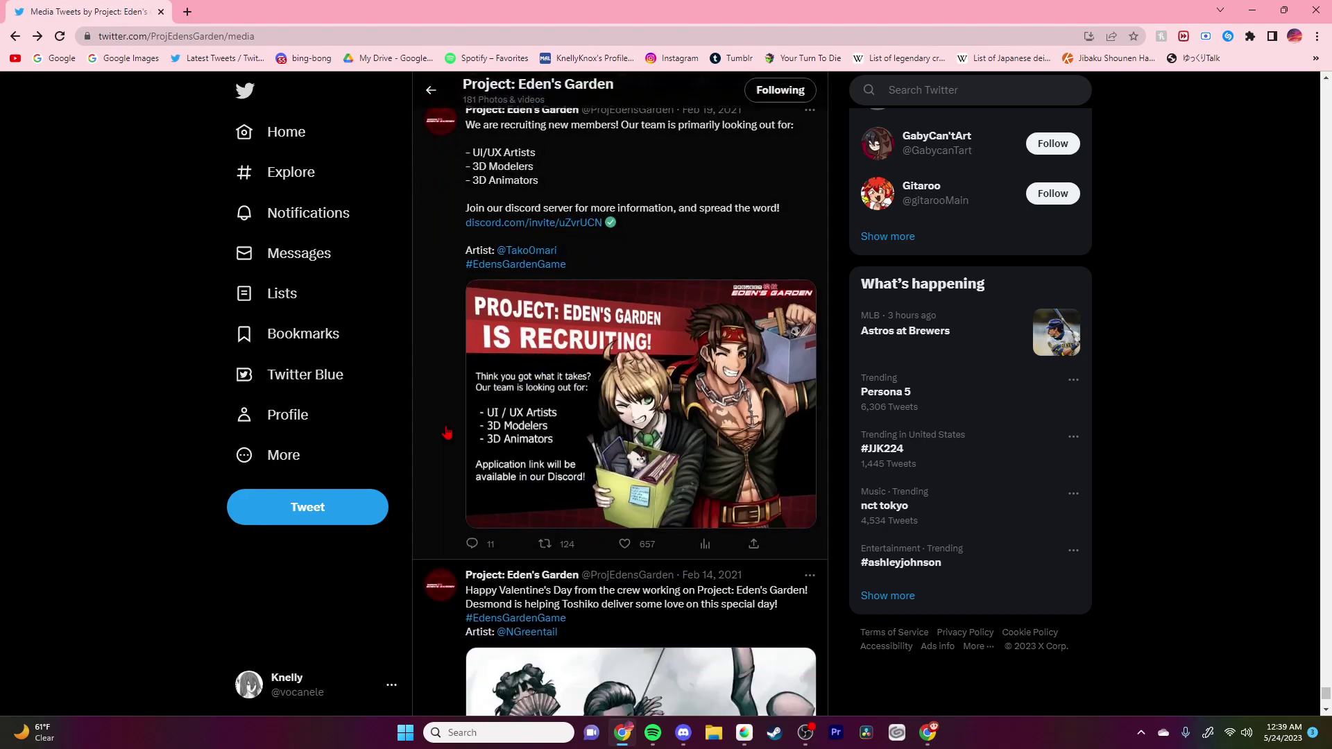
Step: Examine the media posts from the February 2021 recruitment post through the character bio cards back to the January 8, 2021 trailer announcement
{"action": "scroll", "coordinate": [448, 434], "scroll_direction": "up", "scroll_amount": 5}
{"action": "scroll", "coordinate": [447, 434], "scroll_direction": "down", "scroll_amount": 1}
{"action": "scroll", "coordinate": [447, 432], "scroll_direction": "down", "scroll_amount": 20}
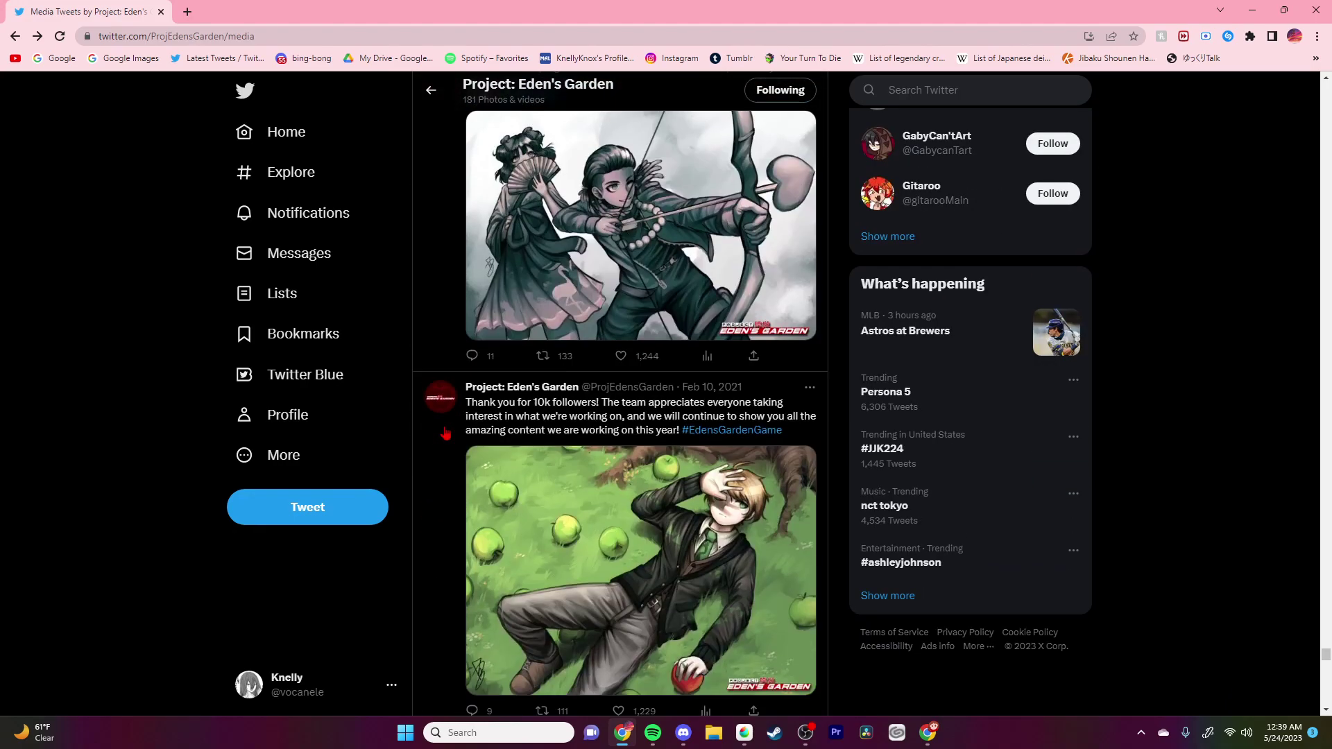
{"action": "scroll", "coordinate": [446, 433], "scroll_direction": "down", "scroll_amount": 5}
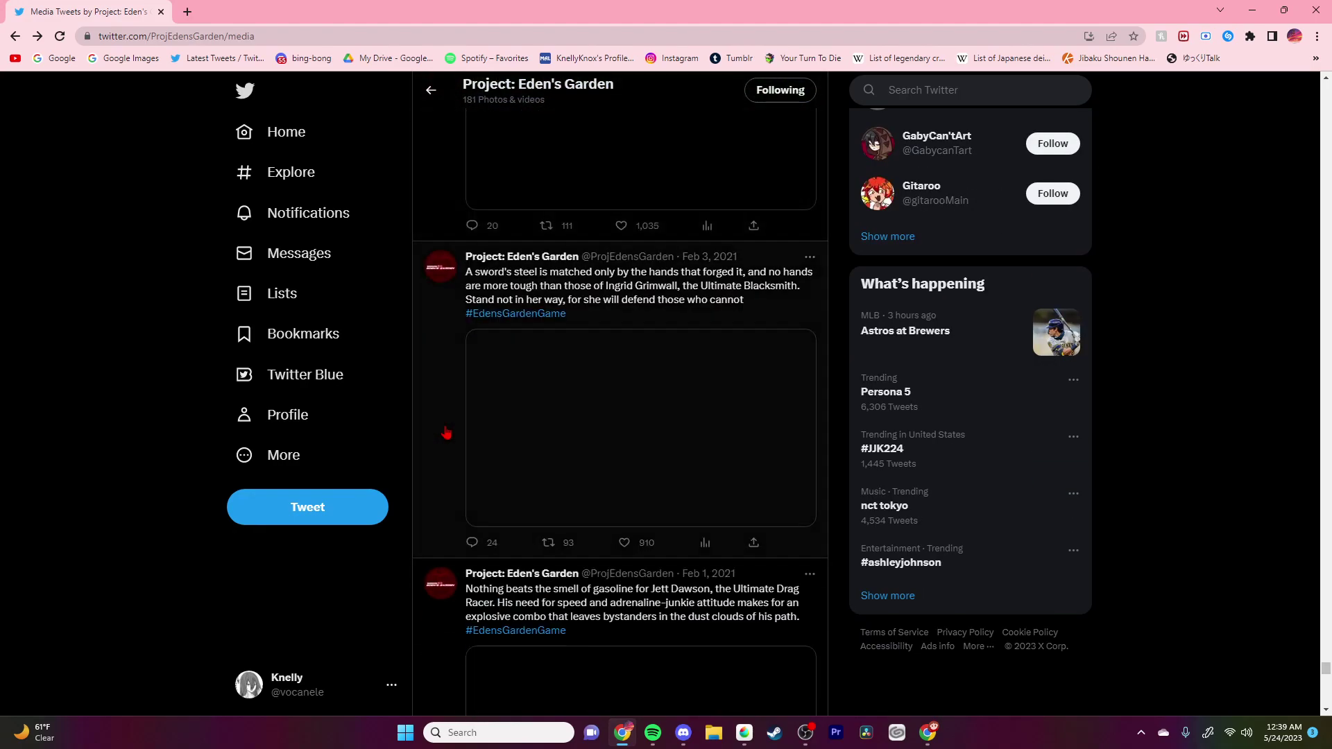
{"action": "scroll", "coordinate": [446, 432], "scroll_direction": "up", "scroll_amount": 2}
{"action": "scroll", "coordinate": [446, 432], "scroll_direction": "down", "scroll_amount": 1}
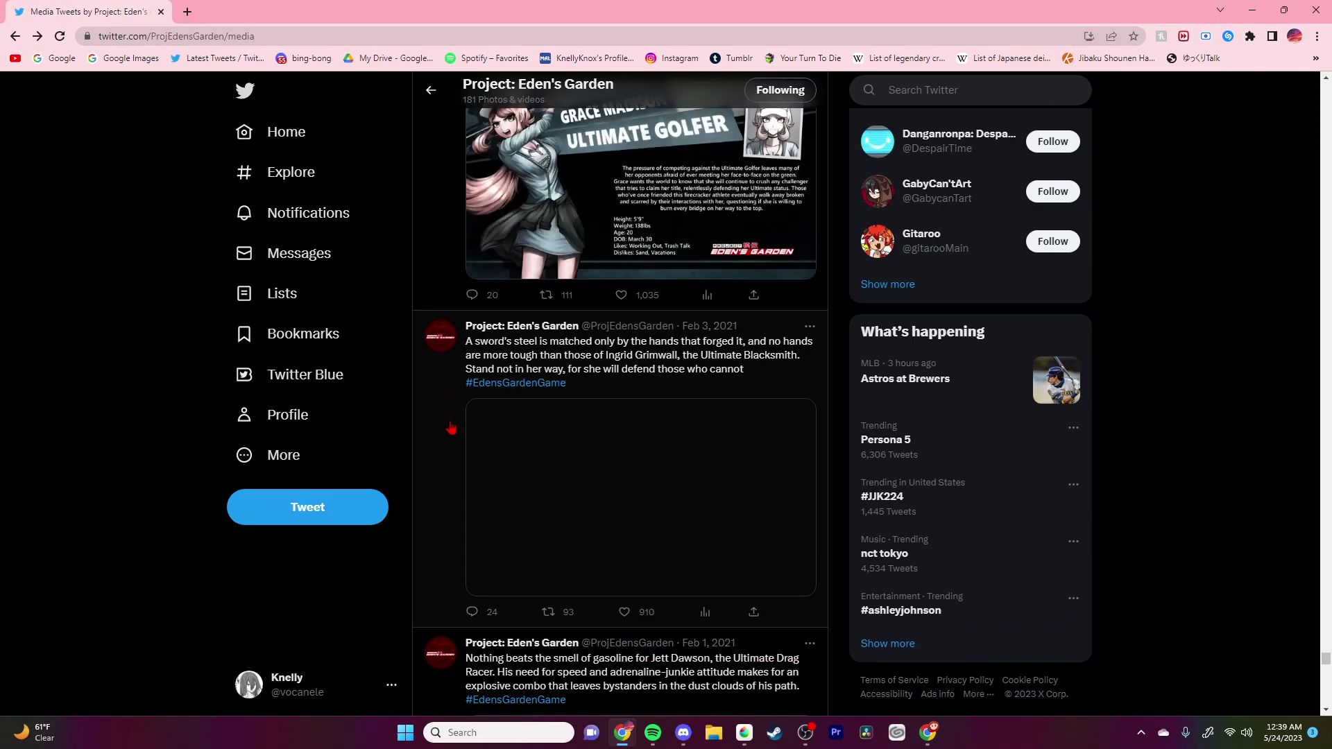
{"action": "scroll", "coordinate": [451, 428], "scroll_direction": "down", "scroll_amount": 20}
{"action": "scroll", "coordinate": [433, 432], "scroll_direction": "down", "scroll_amount": 20}
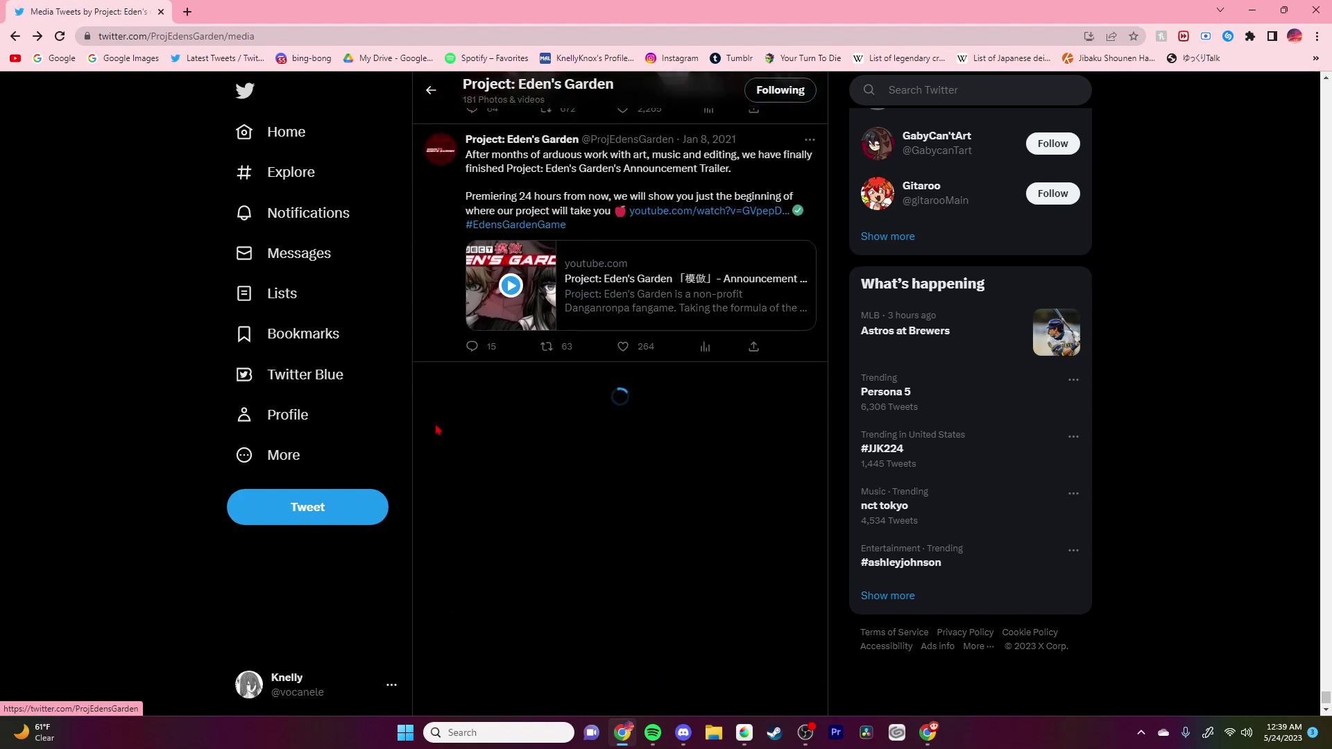
Step: Switch to Discord and look through the character bio cards in the official-bio-cards channel
{"action": "left_click", "coordinate": [684, 730]}
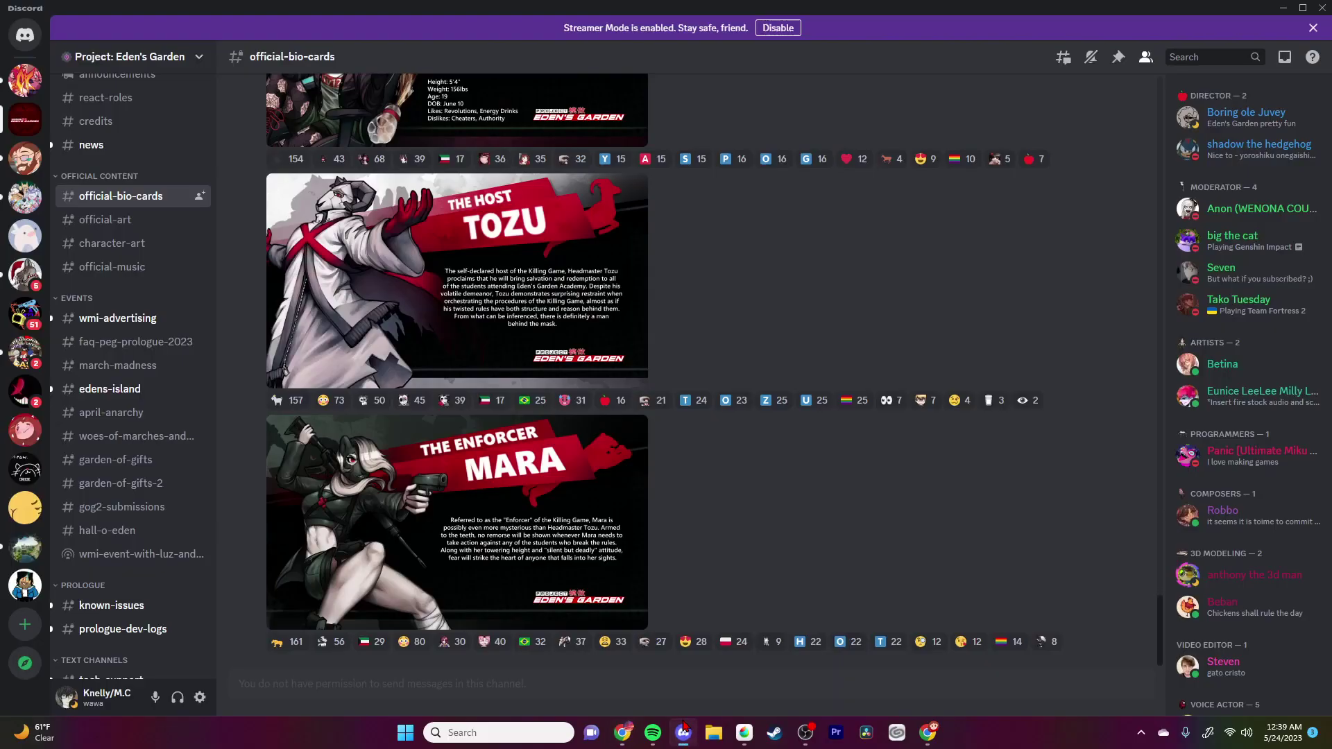
{"action": "scroll", "coordinate": [887, 333], "scroll_direction": "up", "scroll_amount": 20}
{"action": "scroll", "coordinate": [887, 332], "scroll_direction": "up", "scroll_amount": 10}
{"action": "scroll", "coordinate": [656, 395], "scroll_direction": "down", "scroll_amount": 15}
{"action": "scroll", "coordinate": [656, 395], "scroll_direction": "down", "scroll_amount": 6}
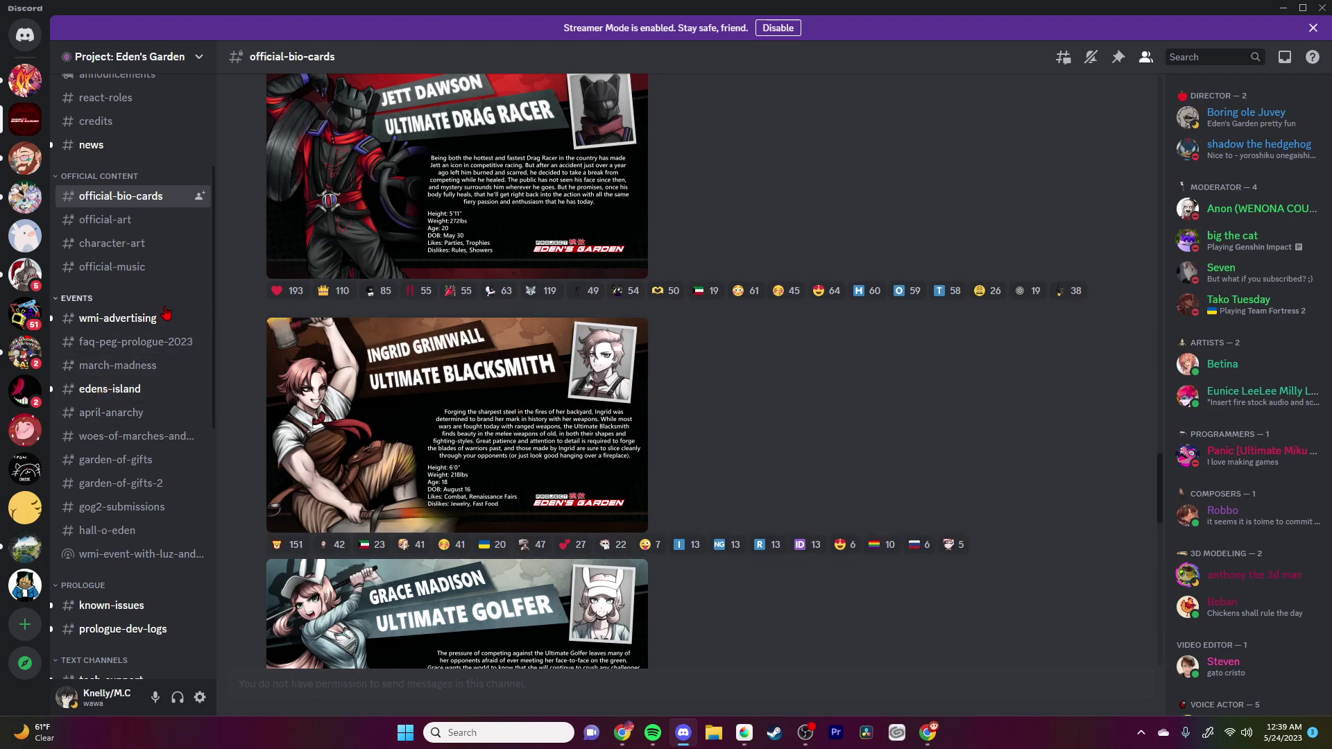
Step: Open the edens-island channel and look over the final placements and closing event messages
{"action": "left_click", "coordinate": [124, 387]}
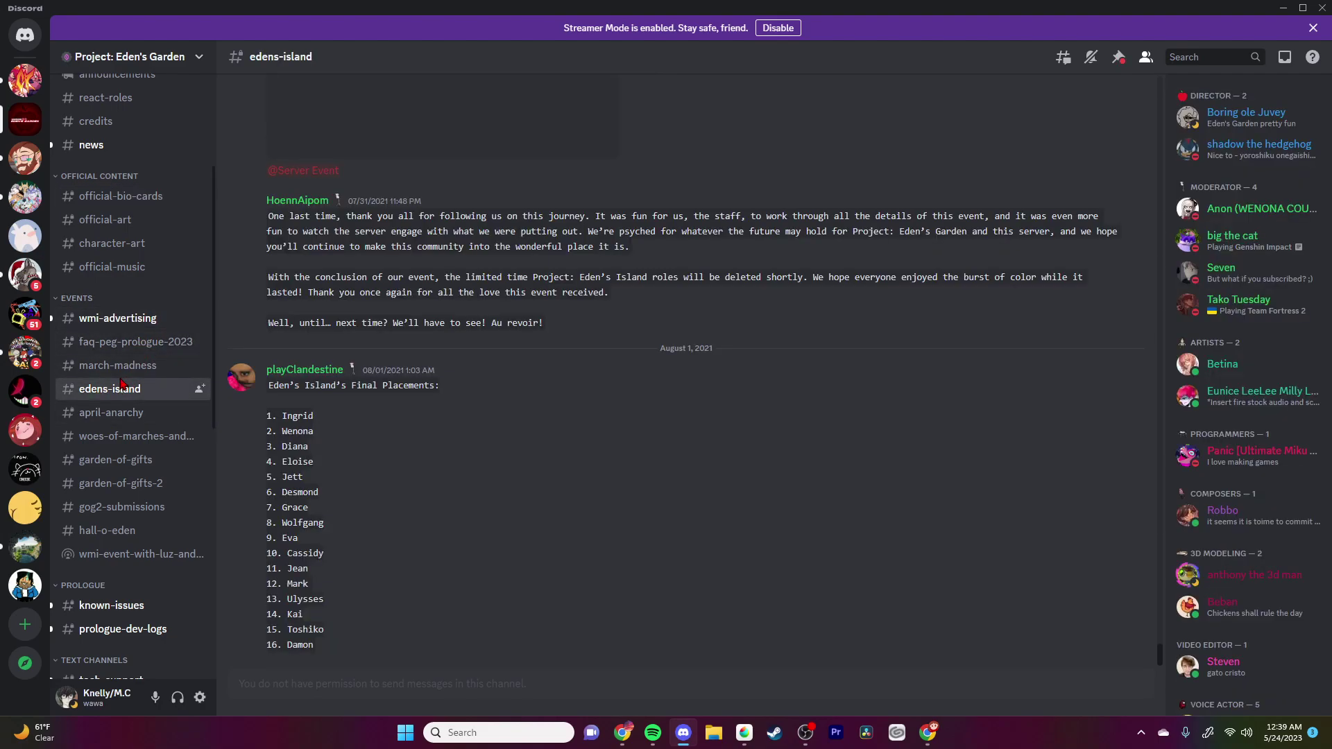
{"action": "scroll", "coordinate": [273, 457], "scroll_direction": "up", "scroll_amount": 5}
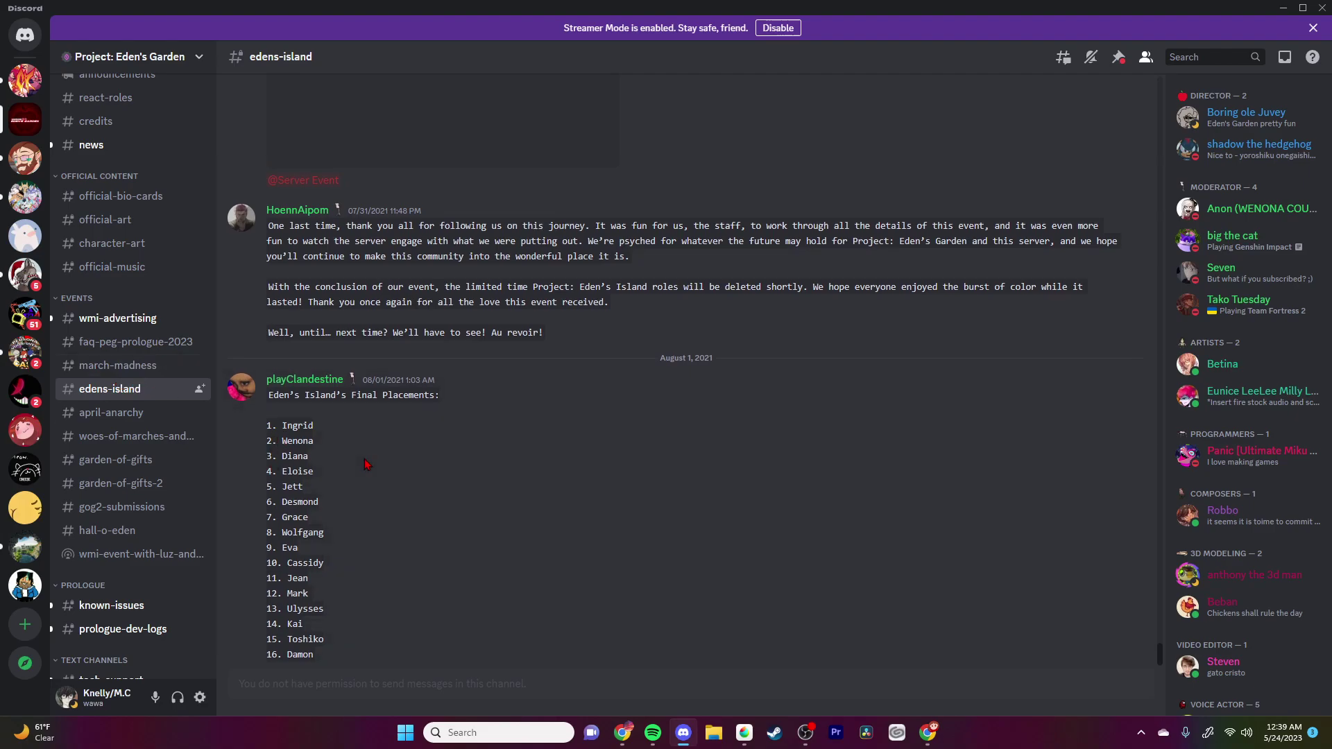
{"action": "scroll", "coordinate": [131, 394], "scroll_direction": "up", "scroll_amount": 3}
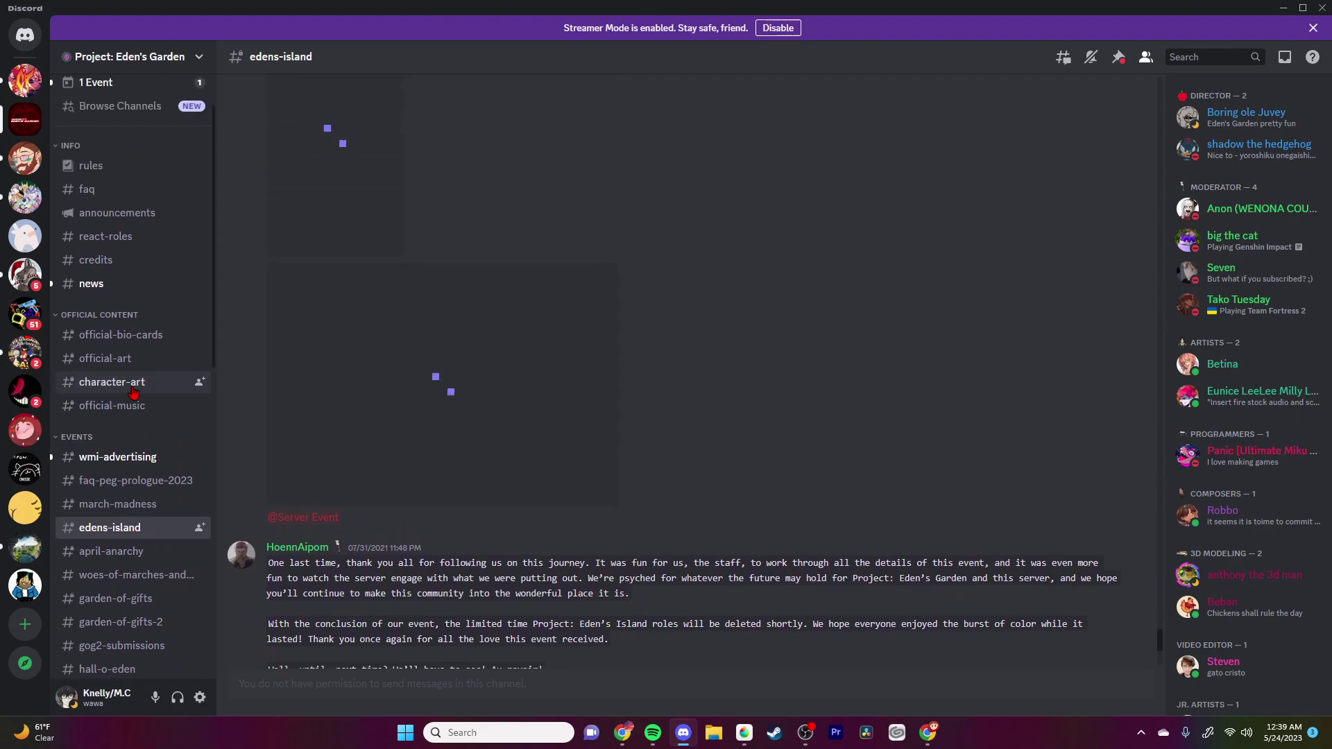
Step: Open the character-art channel and look through the reference sheets from Tozu and Mara back to February 2021
{"action": "left_click", "coordinate": [142, 454]}
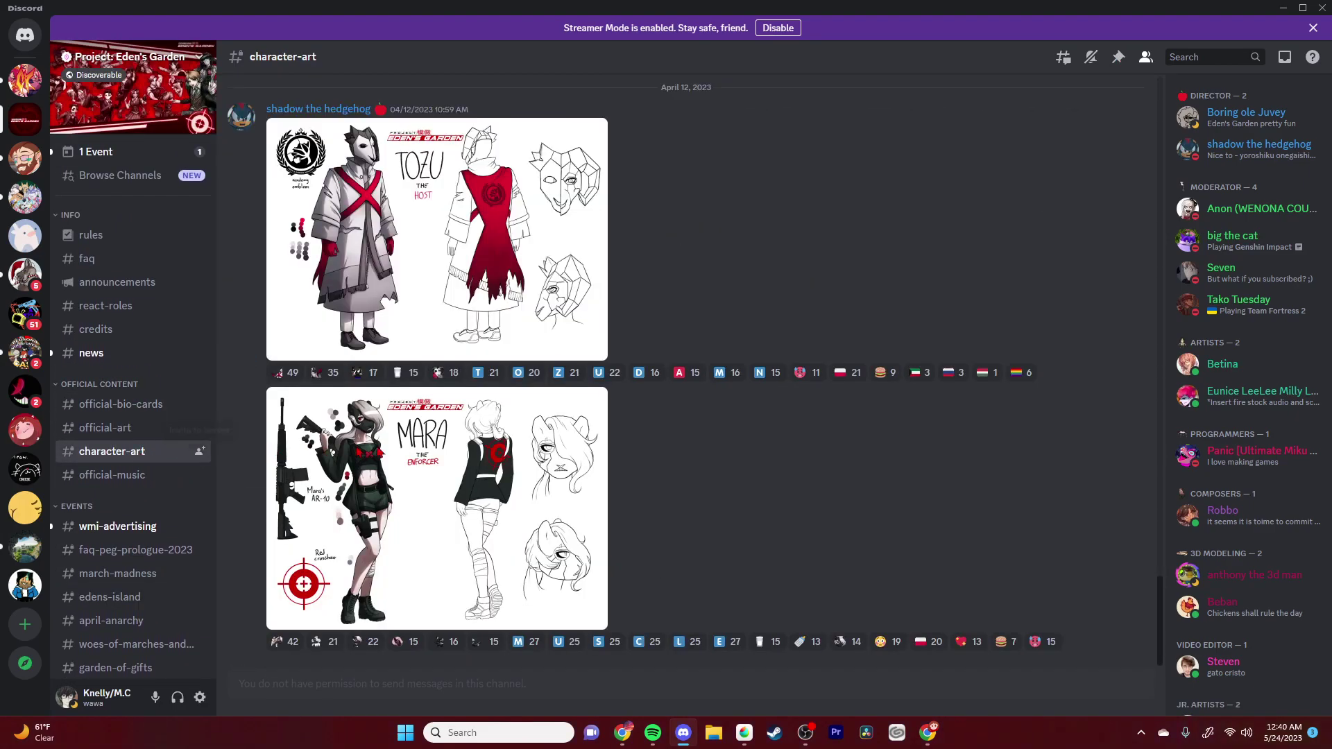
{"action": "scroll", "coordinate": [380, 468], "scroll_direction": "up", "scroll_amount": 5}
{"action": "scroll", "coordinate": [380, 468], "scroll_direction": "up", "scroll_amount": 10}
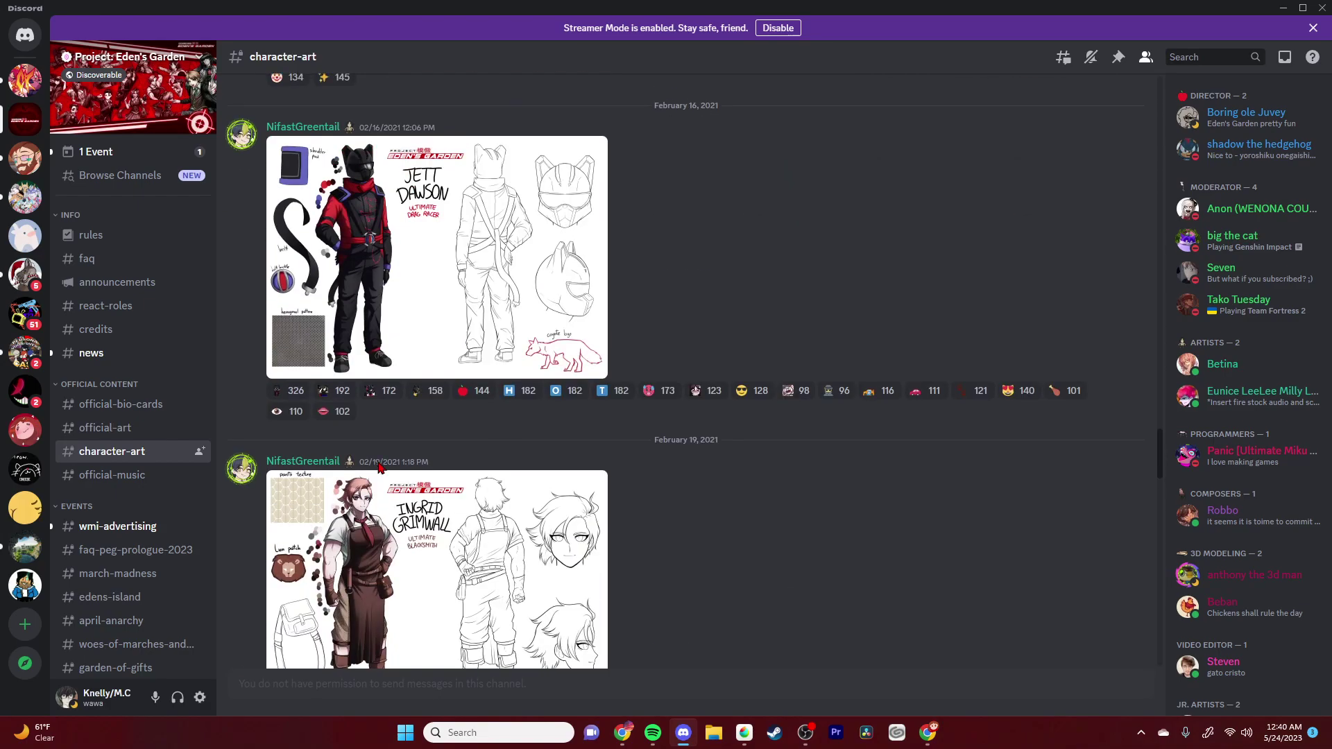
Step: Browse the official-art channel back to October 2022 and view the Halloween group artwork enlarged
{"action": "key", "text": "alt+Up"}
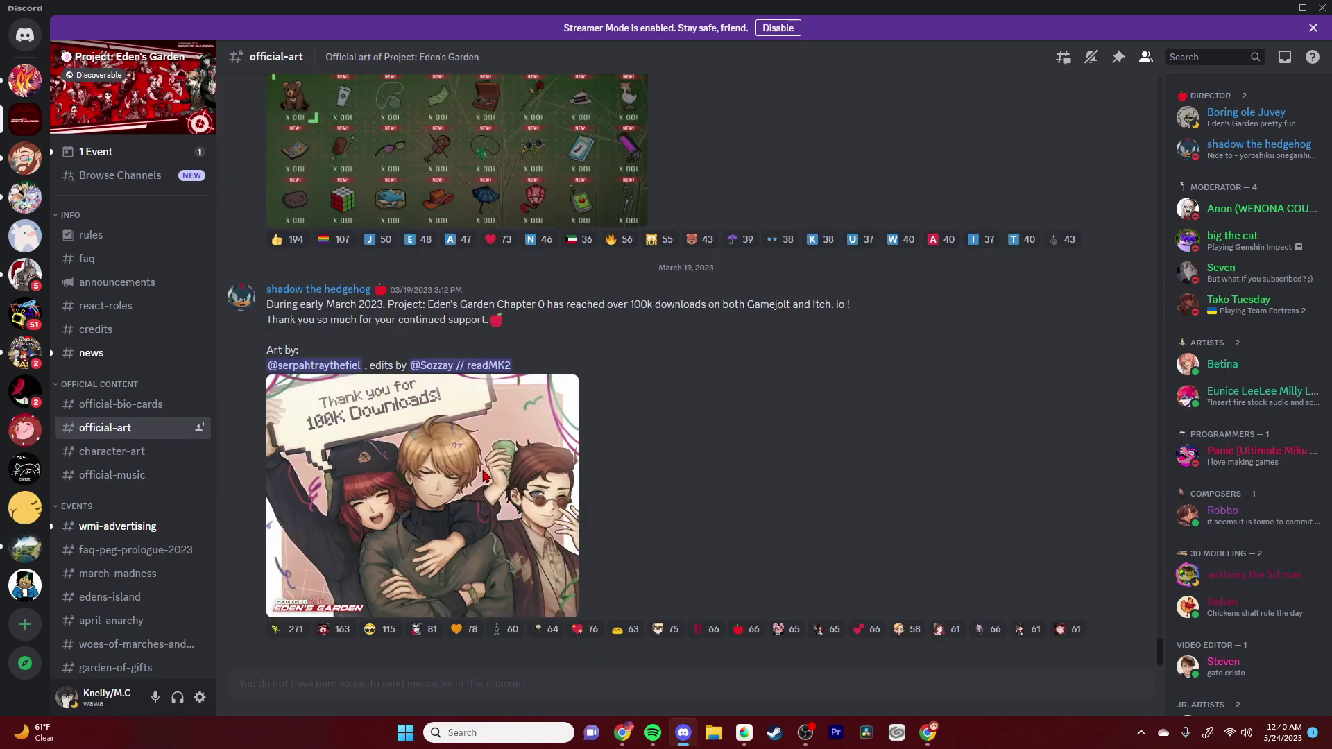
{"action": "scroll", "coordinate": [485, 475], "scroll_direction": "up", "scroll_amount": 5}
{"action": "scroll", "coordinate": [485, 476], "scroll_direction": "up", "scroll_amount": 10}
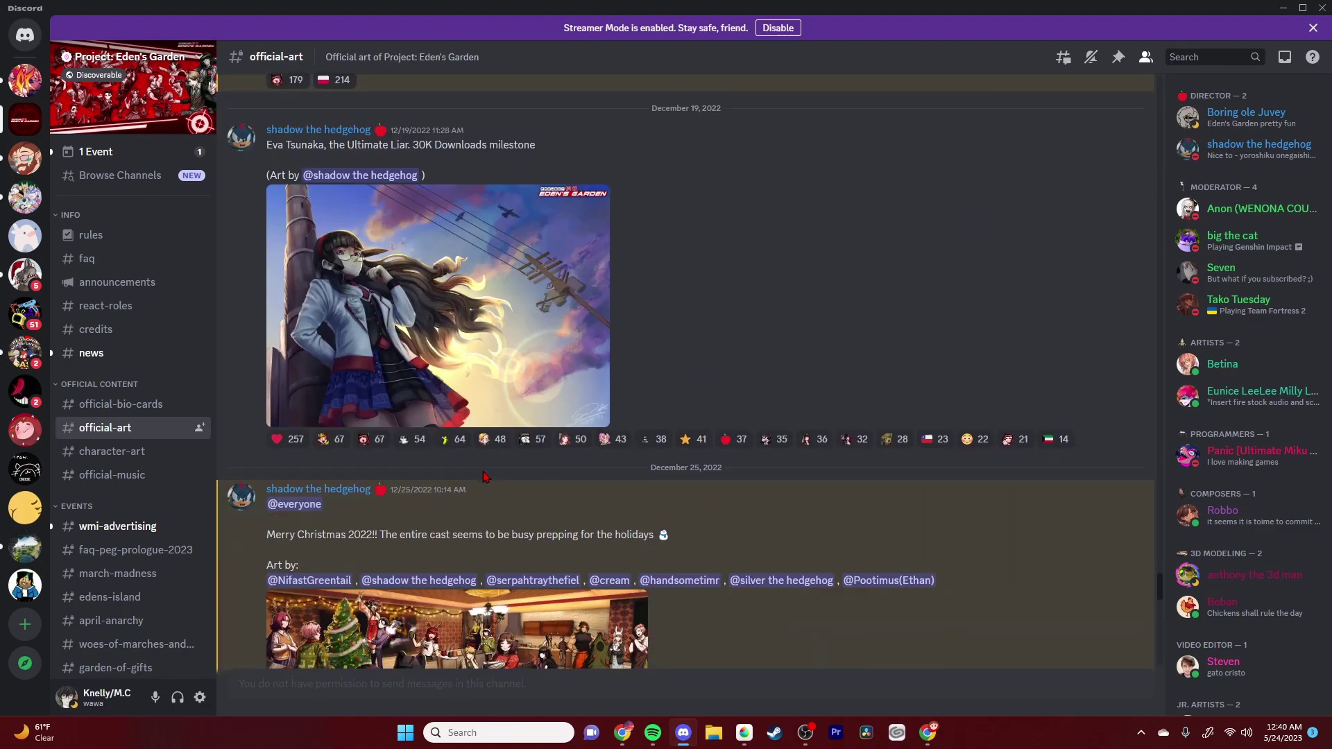
{"action": "scroll", "coordinate": [483, 476], "scroll_direction": "down", "scroll_amount": 4}
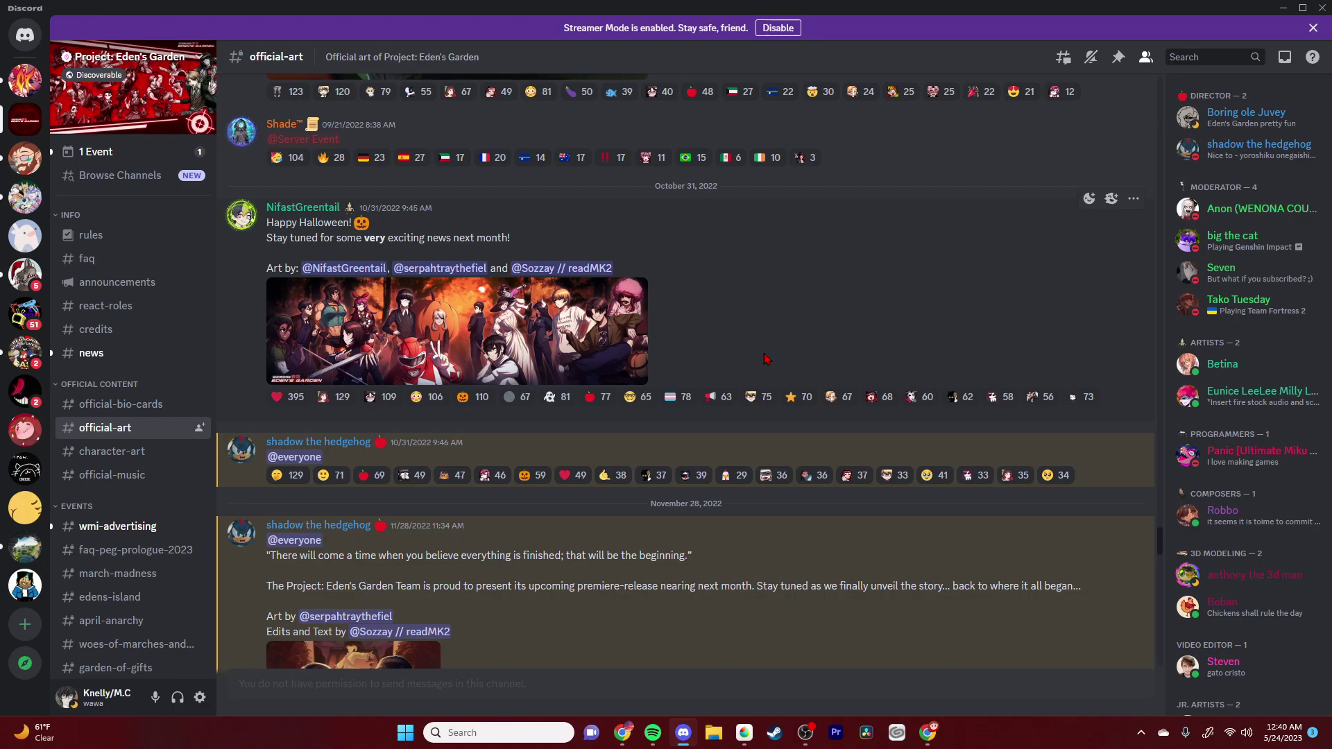
{"action": "left_click", "coordinate": [577, 351]}
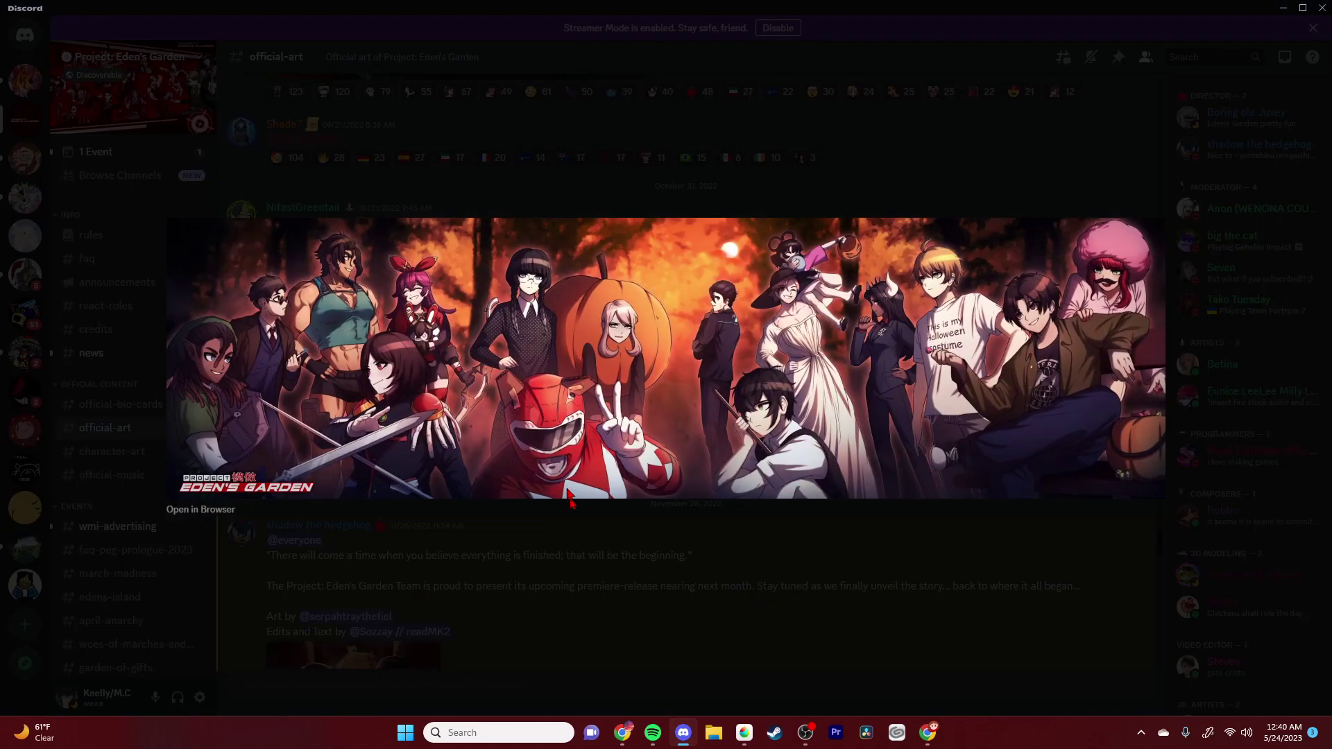
Step: Switch to Chrome, search Twitter for "nifast" and open the profile of Project: Eden's Garden's lead artist
{"action": "left_click", "coordinate": [622, 732]}
{"action": "left_click", "coordinate": [927, 101]}
{"action": "type", "text": "nifast"}
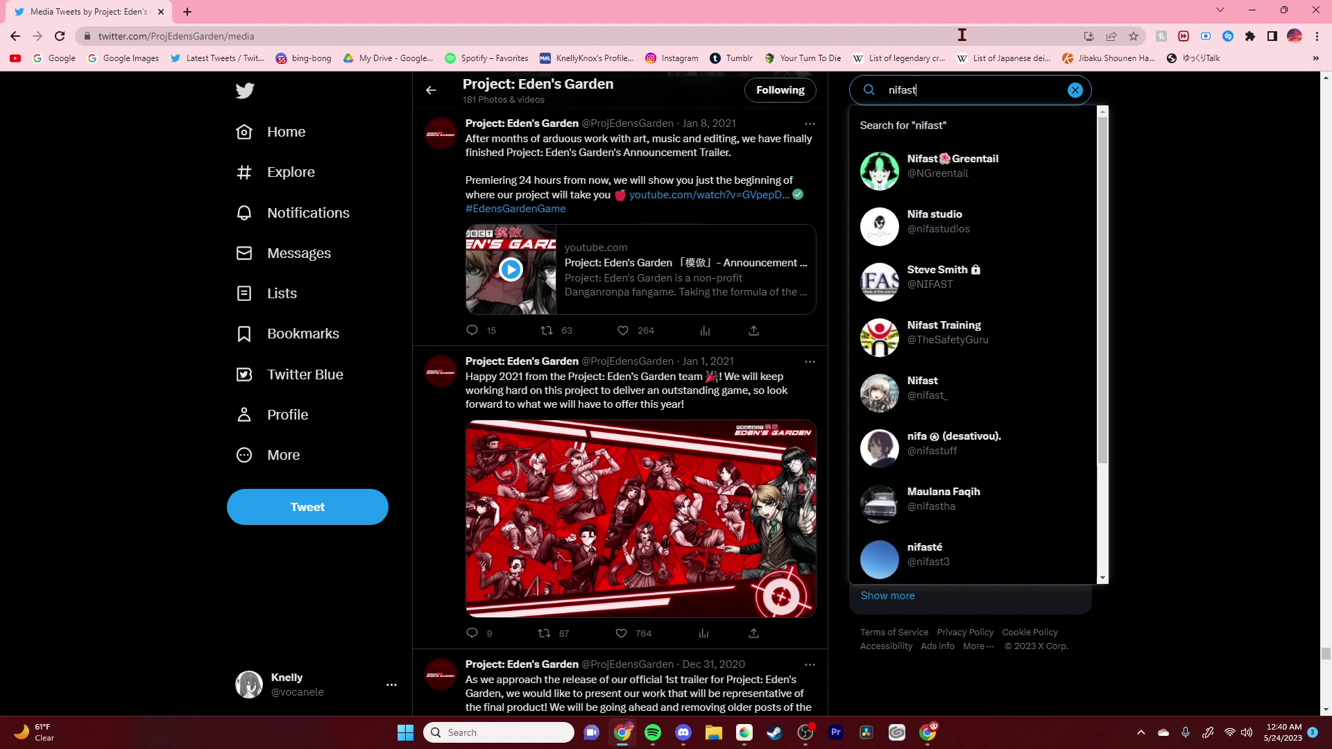
{"action": "left_click", "coordinate": [960, 168]}
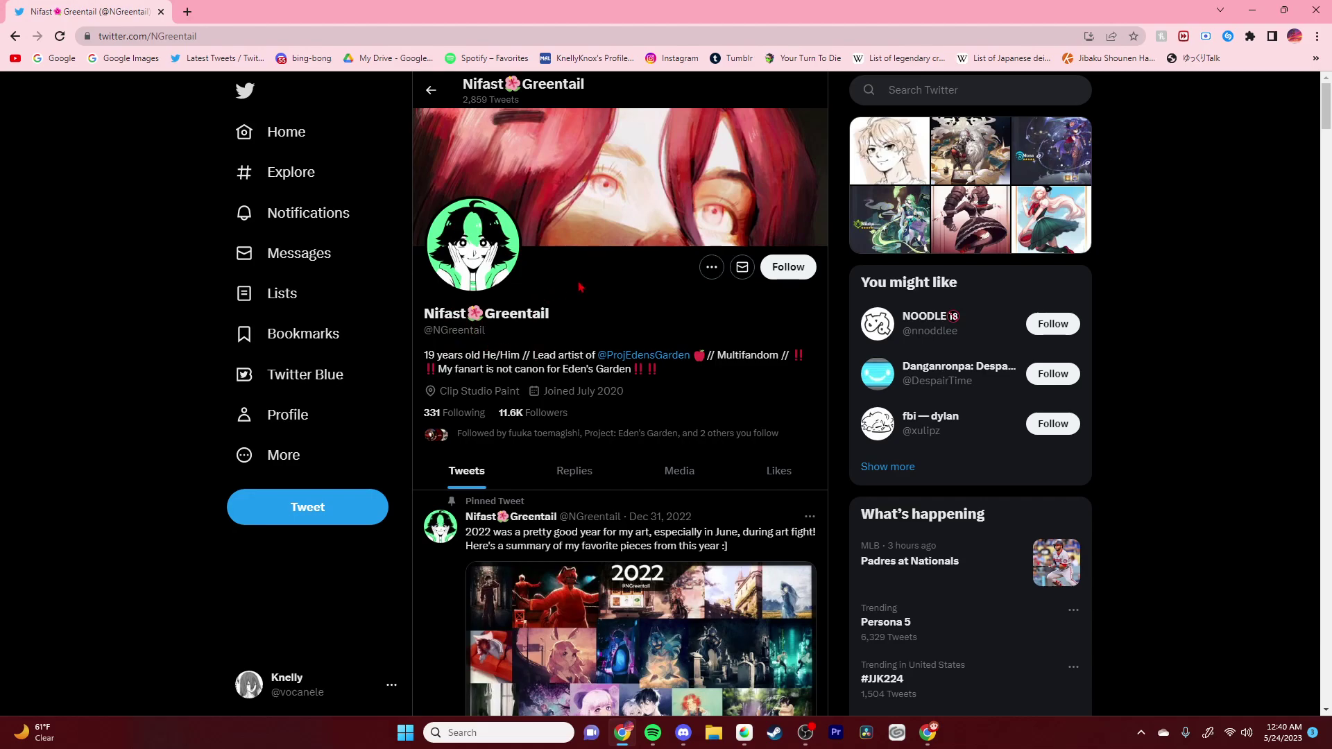
Step: Skim the lead artist's recent tweets, then show only the profile's media posts
{"action": "scroll", "coordinate": [580, 287], "scroll_direction": "down", "scroll_amount": 10}
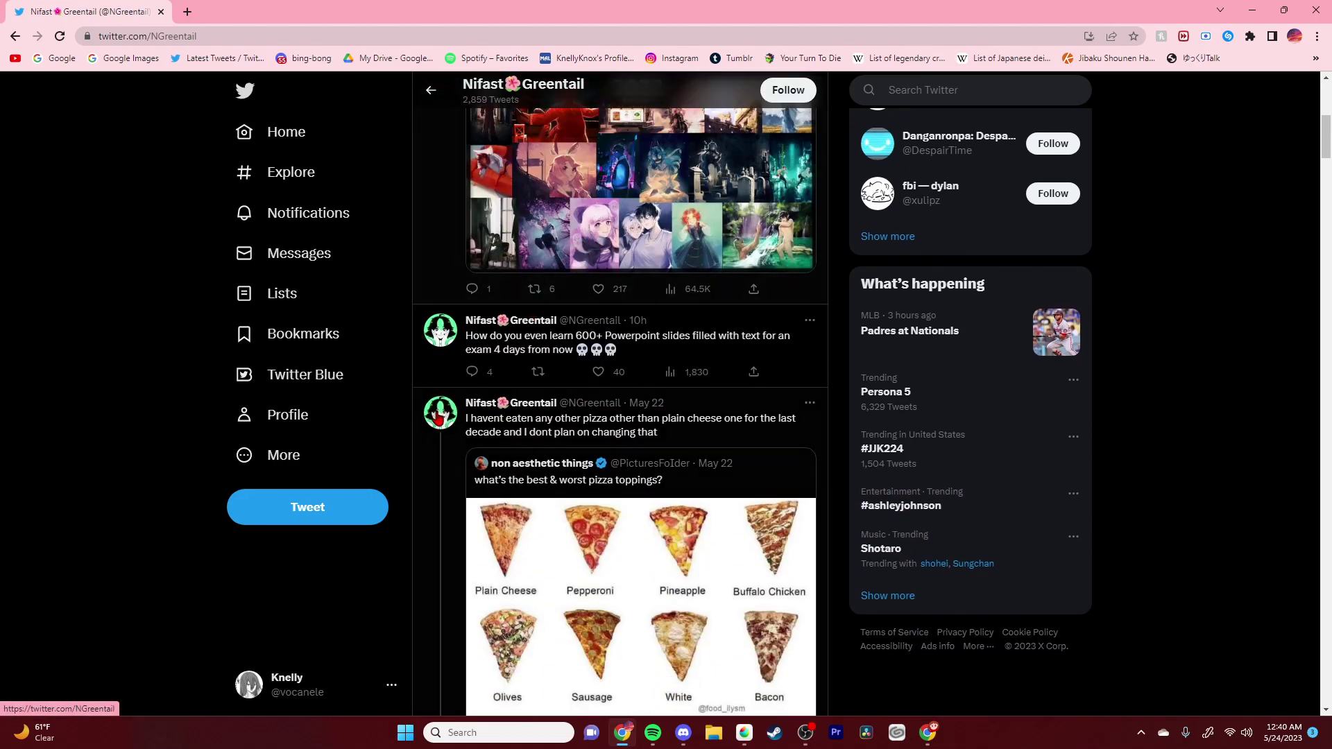
{"action": "scroll", "coordinate": [430, 420], "scroll_direction": "down", "scroll_amount": 5}
{"action": "scroll", "coordinate": [628, 322], "scroll_direction": "up", "scroll_amount": 15}
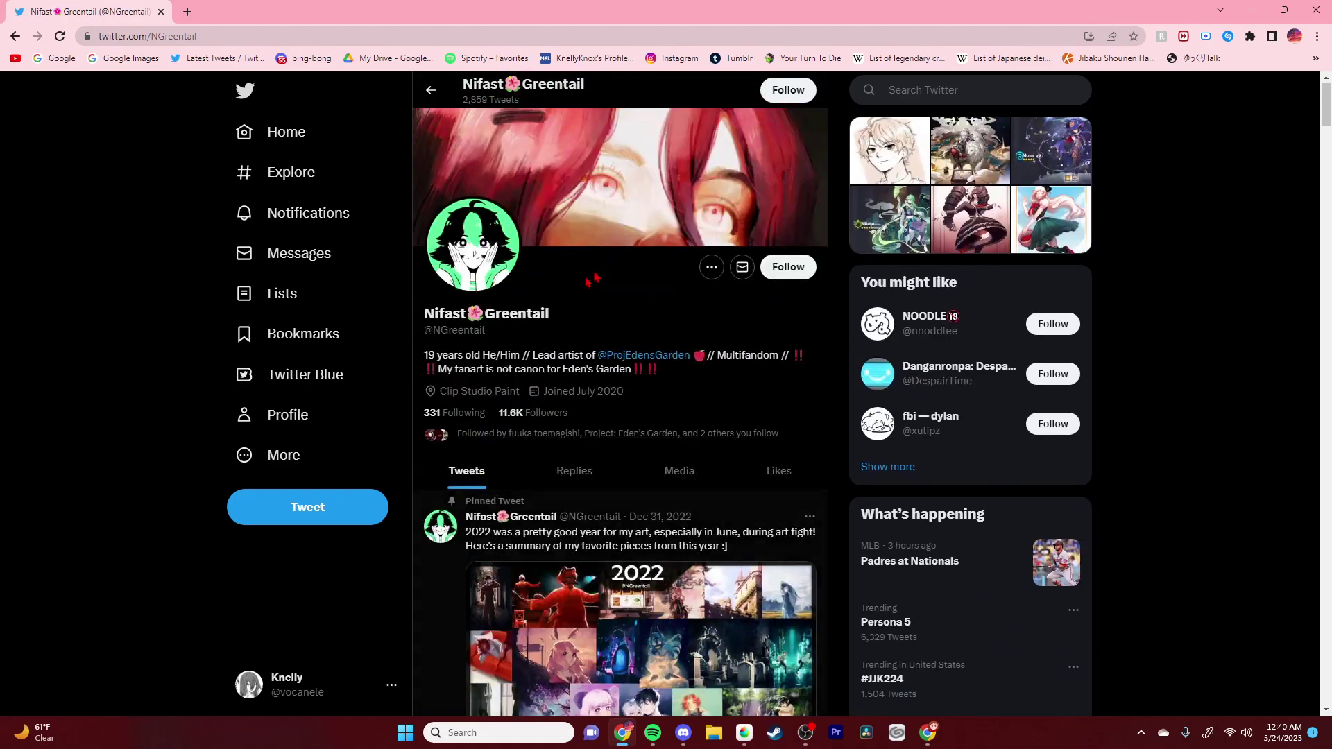
{"action": "left_click_drag", "start_coordinate": [628, 322], "coordinate": [689, 490]}
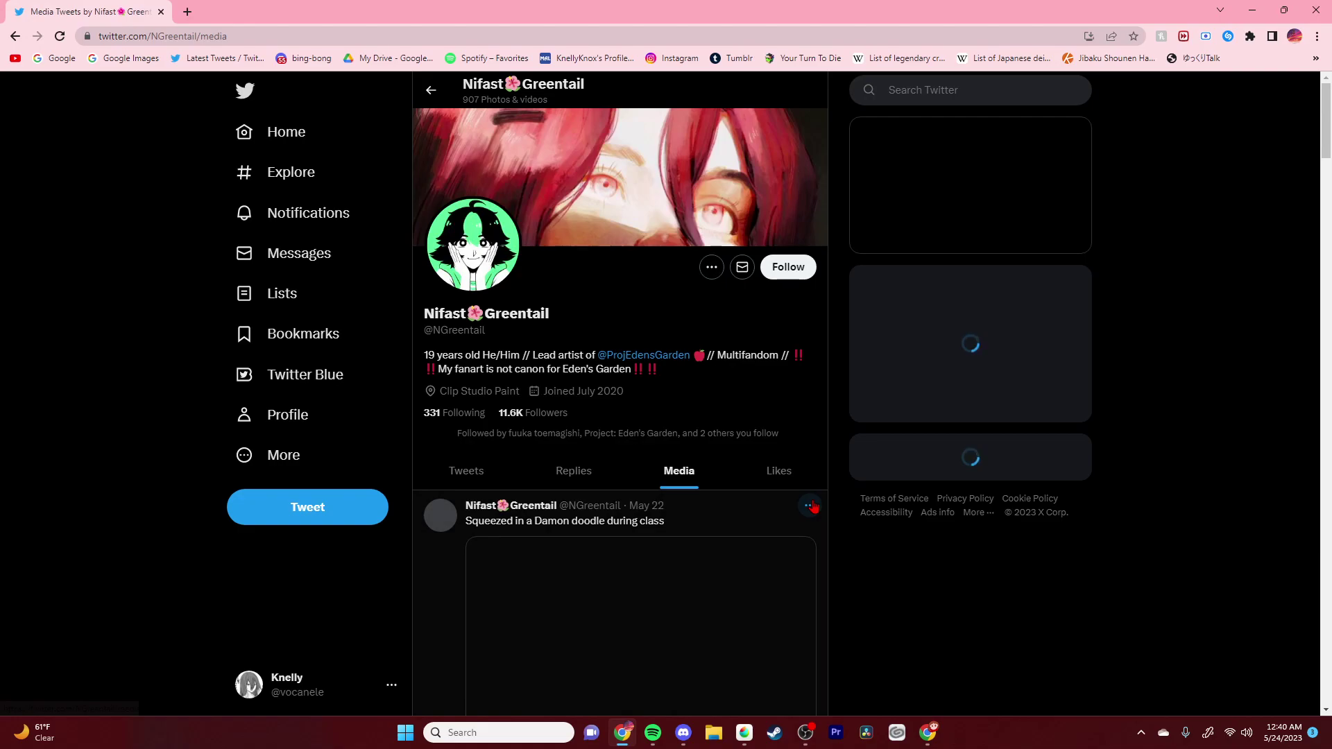
Step: Browse the artist's latest media posts and view the green-dress fanart from the May 16 post at full size, then close it
{"action": "scroll", "coordinate": [813, 506], "scroll_direction": "down", "scroll_amount": 2}
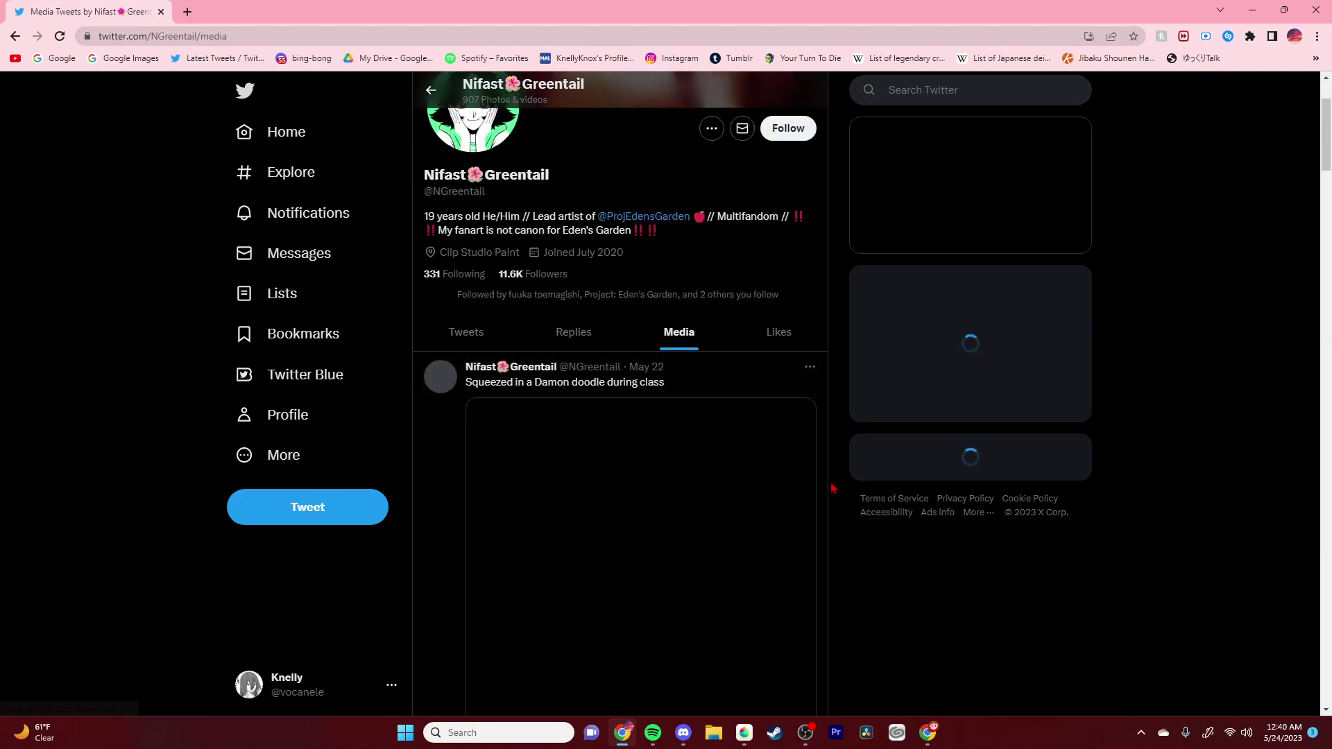
{"action": "scroll", "coordinate": [832, 488], "scroll_direction": "down", "scroll_amount": 5}
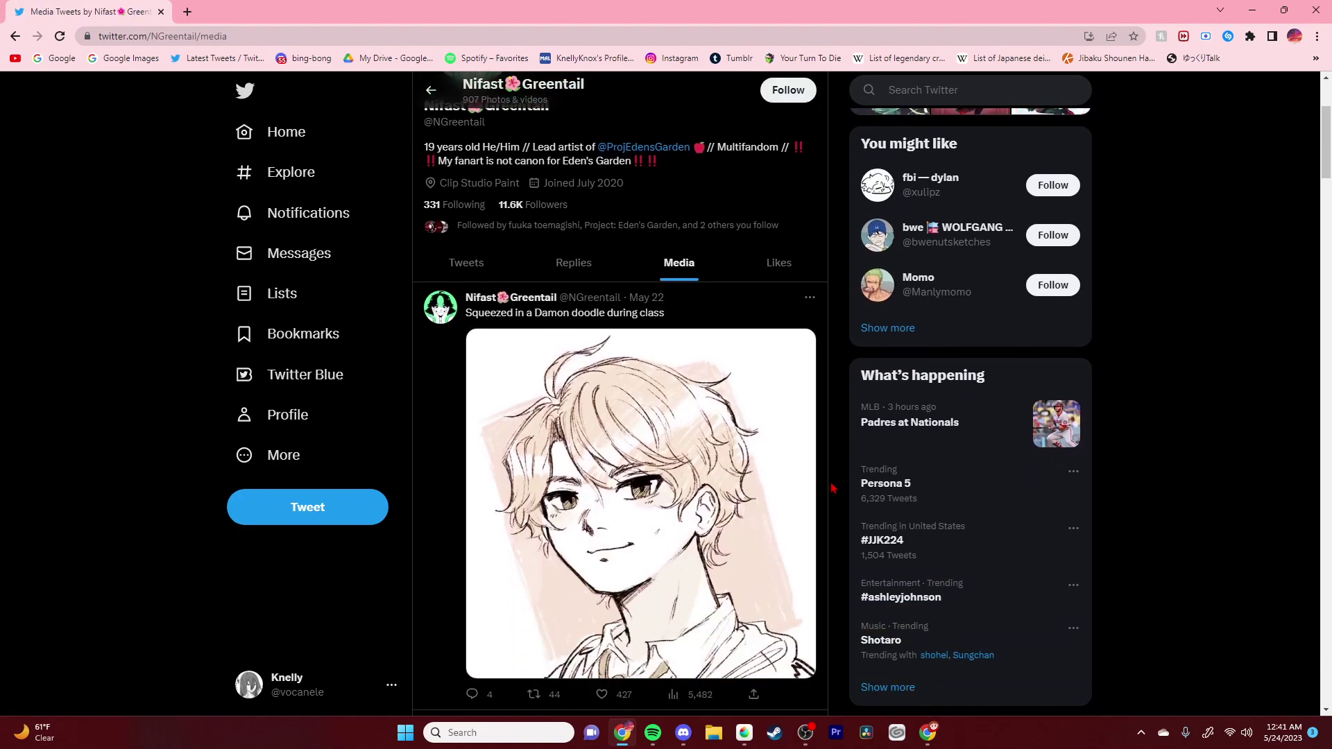
{"action": "scroll", "coordinate": [832, 487], "scroll_direction": "down", "scroll_amount": 5}
{"action": "scroll", "coordinate": [832, 487], "scroll_direction": "down", "scroll_amount": 2}
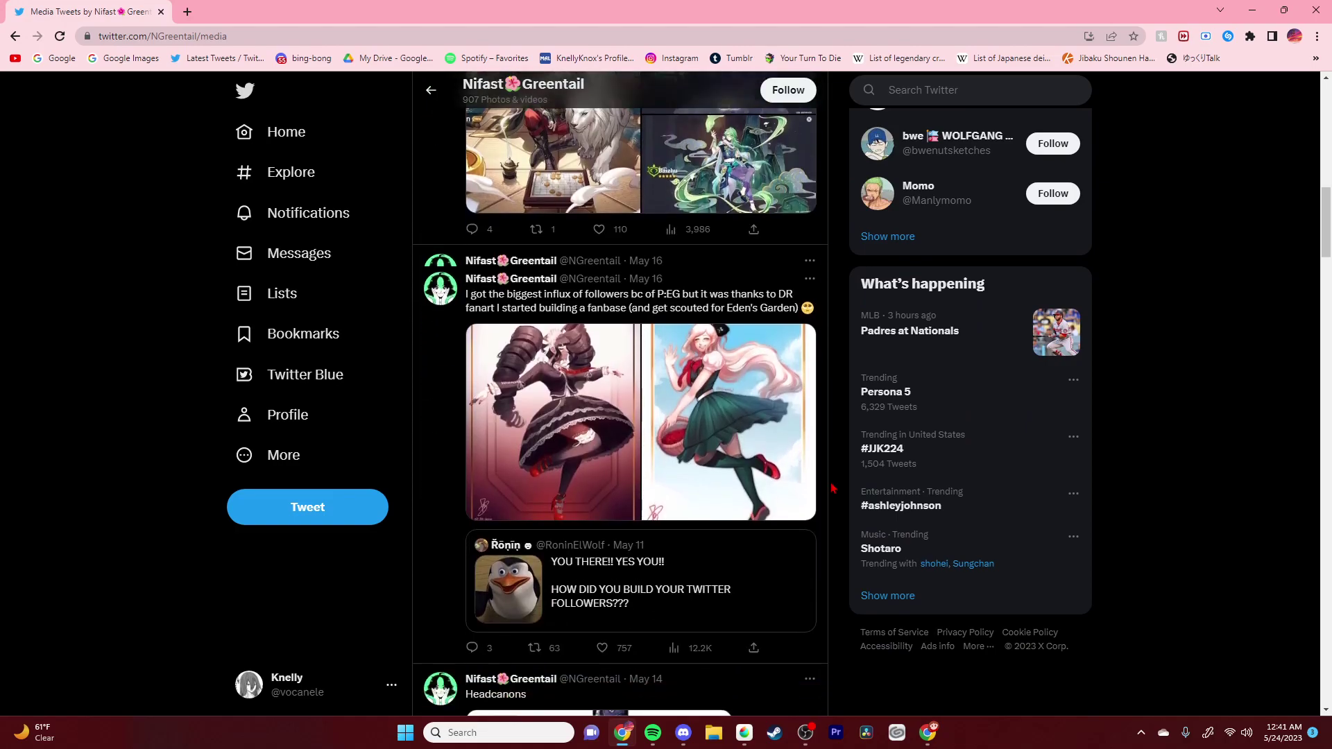
{"action": "scroll", "coordinate": [694, 479], "scroll_direction": "up", "scroll_amount": 2}
{"action": "left_click", "coordinate": [694, 475]}
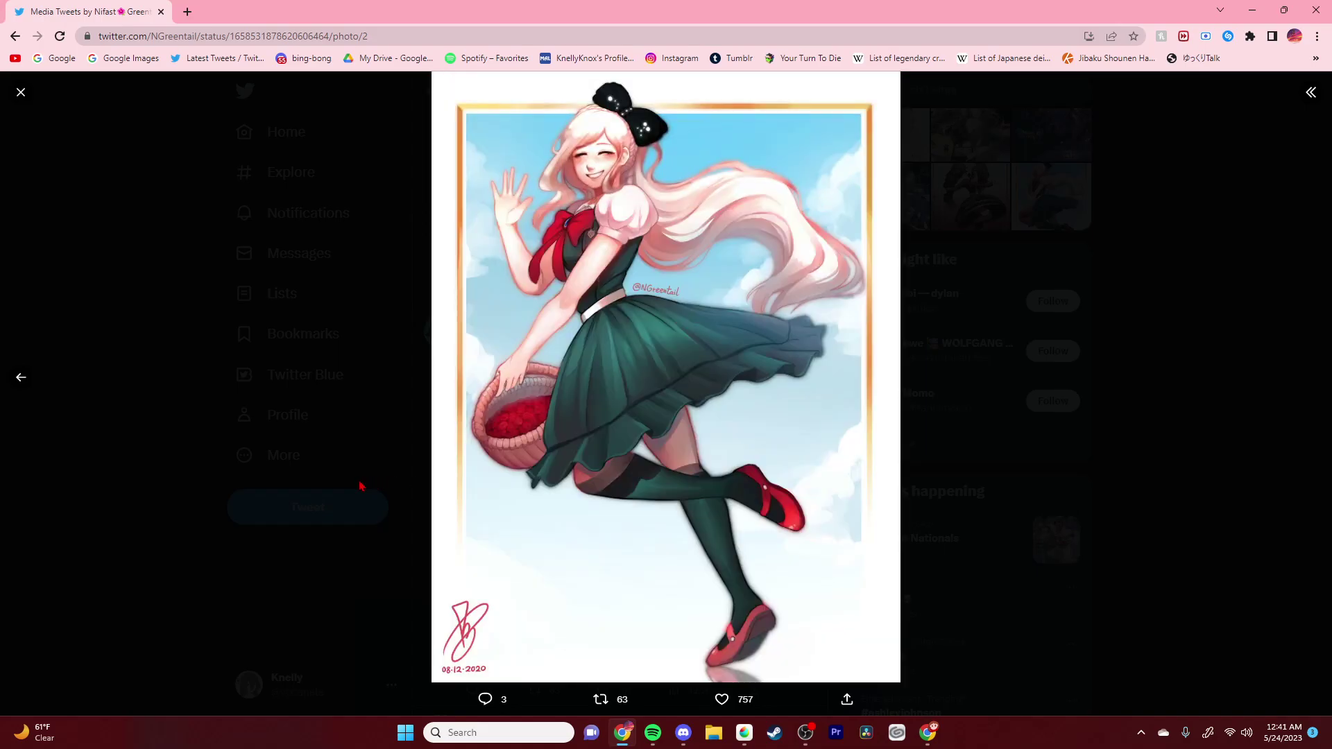
{"action": "left_click", "coordinate": [360, 486]}
Step: View the character chart in the artist's May 14 "Headcanons" post at full size, then close the image viewer
{"action": "scroll", "coordinate": [715, 362], "scroll_direction": "down", "scroll_amount": 2}
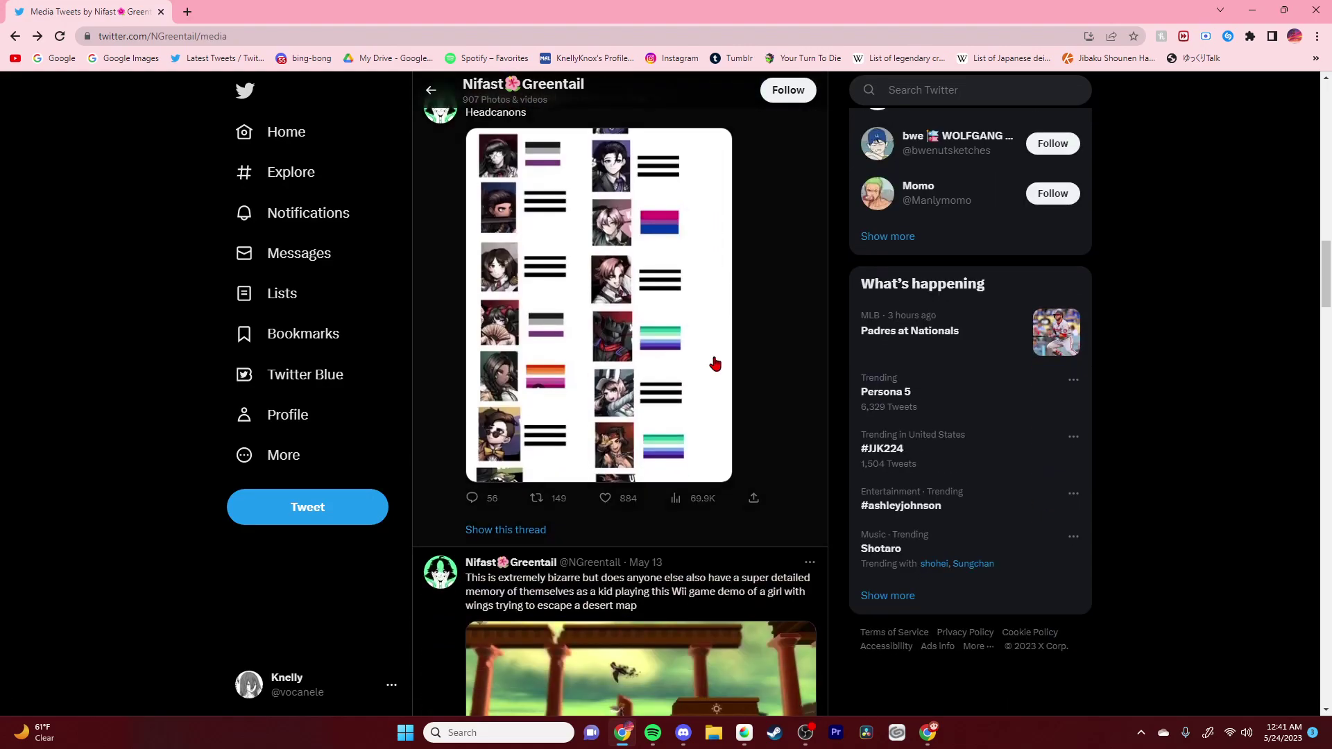
{"action": "scroll", "coordinate": [714, 362], "scroll_direction": "up", "scroll_amount": 1}
{"action": "left_click", "coordinate": [680, 366]}
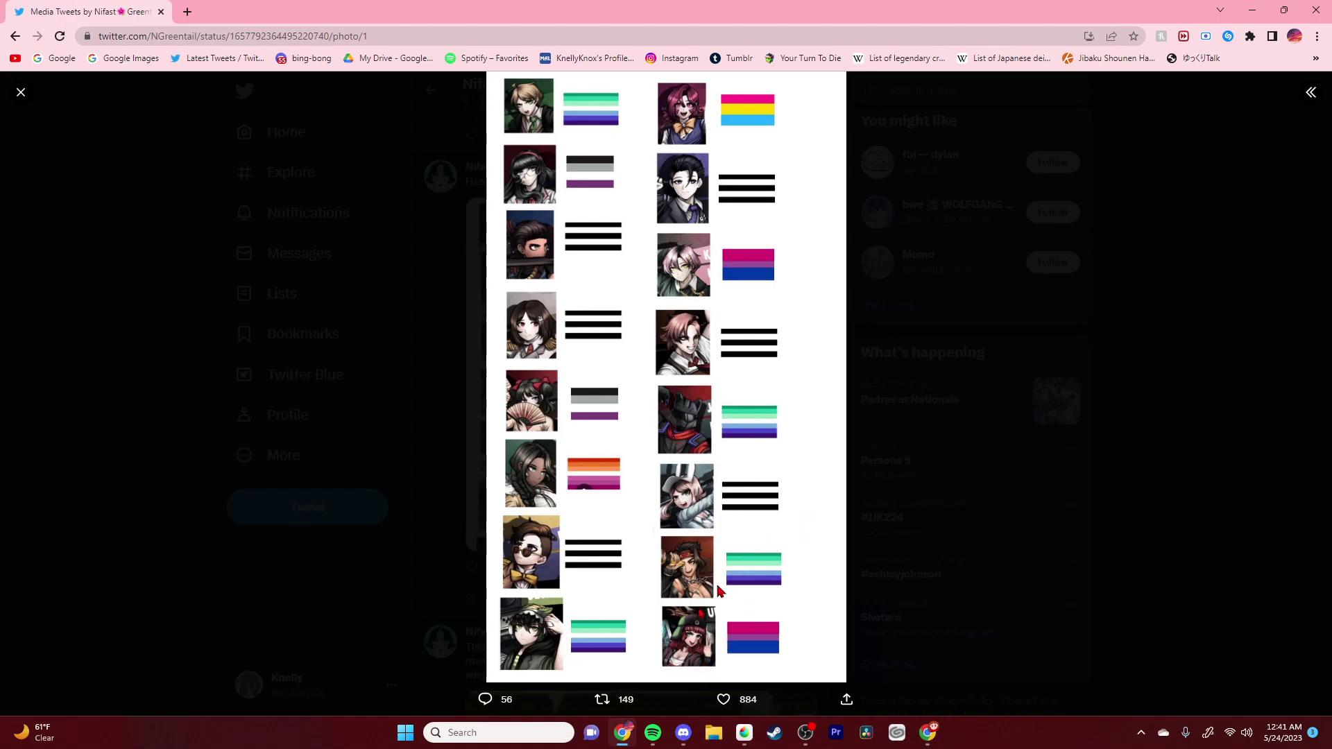
{"action": "left_click", "coordinate": [944, 374]}
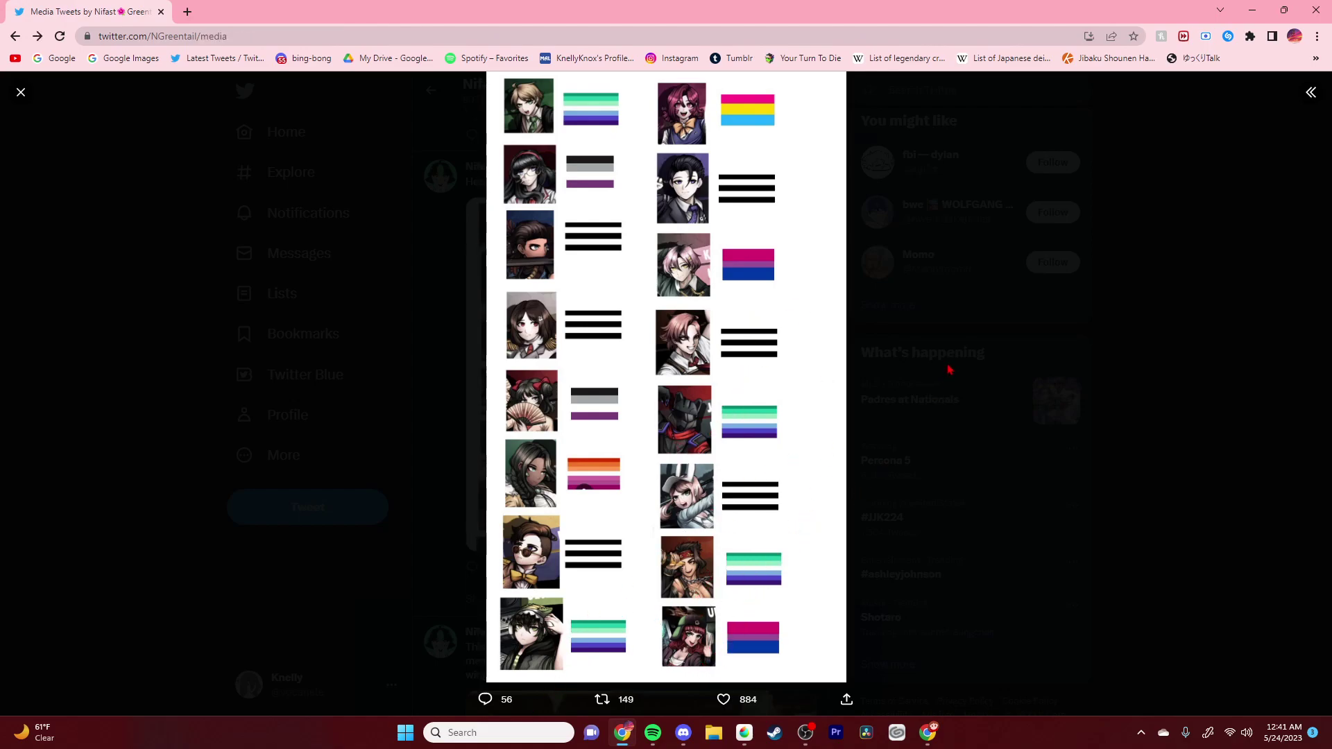
Step: Examine the artist's media posts from the May 13 Wii game memory back to the April 17 animation preview
{"action": "scroll", "coordinate": [483, 585], "scroll_direction": "down", "scroll_amount": 3}
{"action": "scroll", "coordinate": [484, 585], "scroll_direction": "down", "scroll_amount": 6}
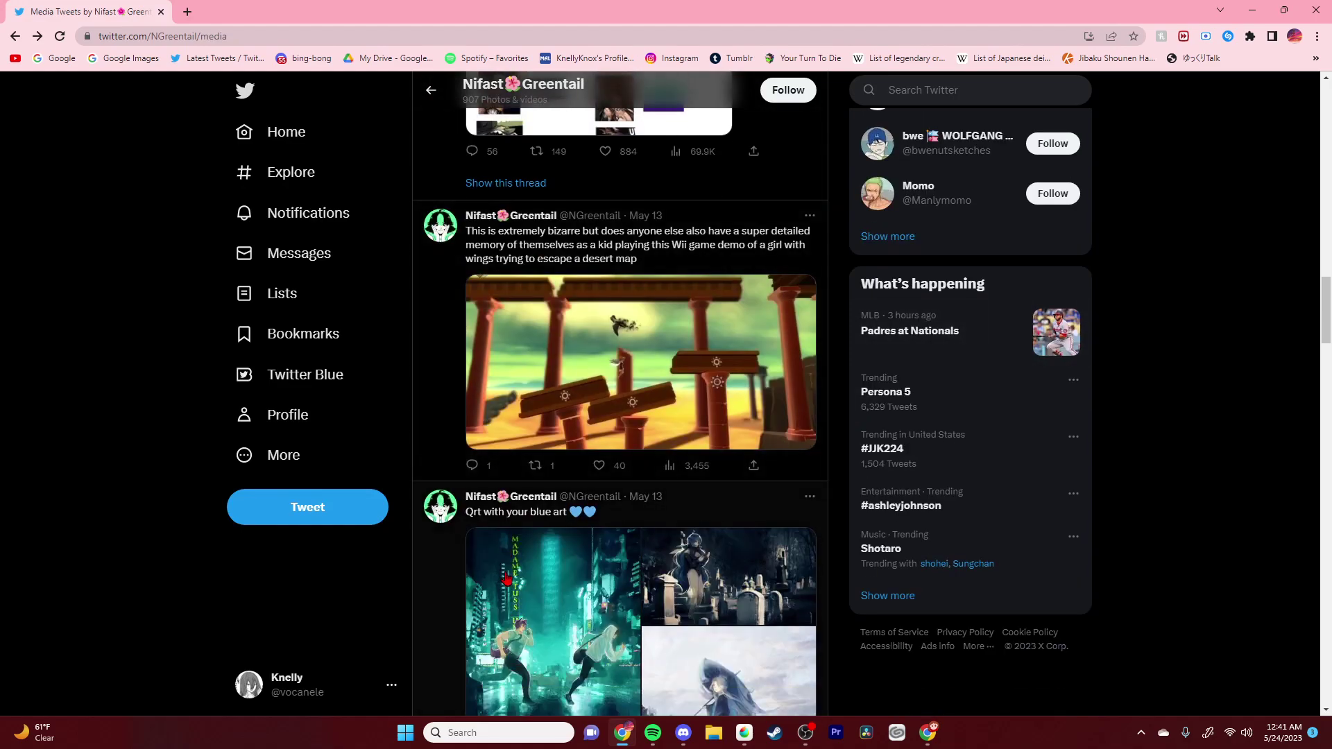
{"action": "scroll", "coordinate": [513, 577], "scroll_direction": "down", "scroll_amount": 8}
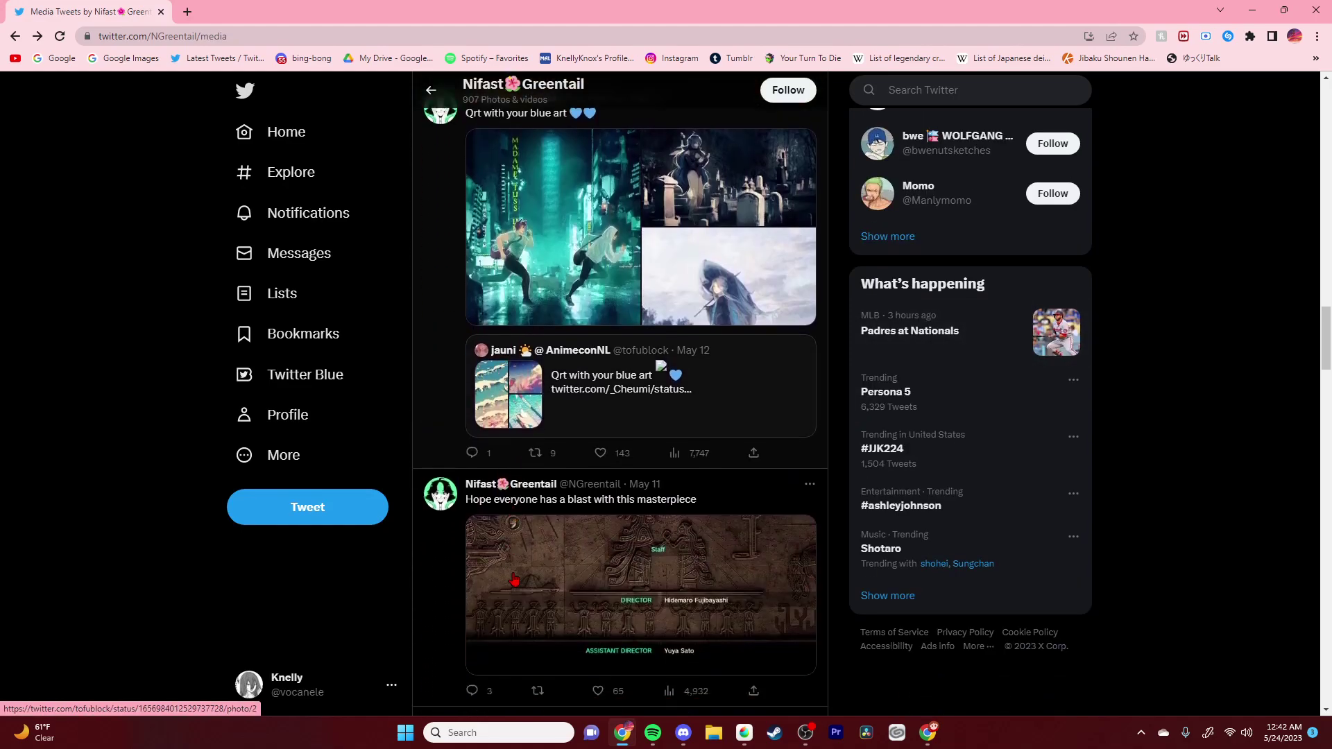
{"action": "scroll", "coordinate": [478, 590], "scroll_direction": "down", "scroll_amount": 17}
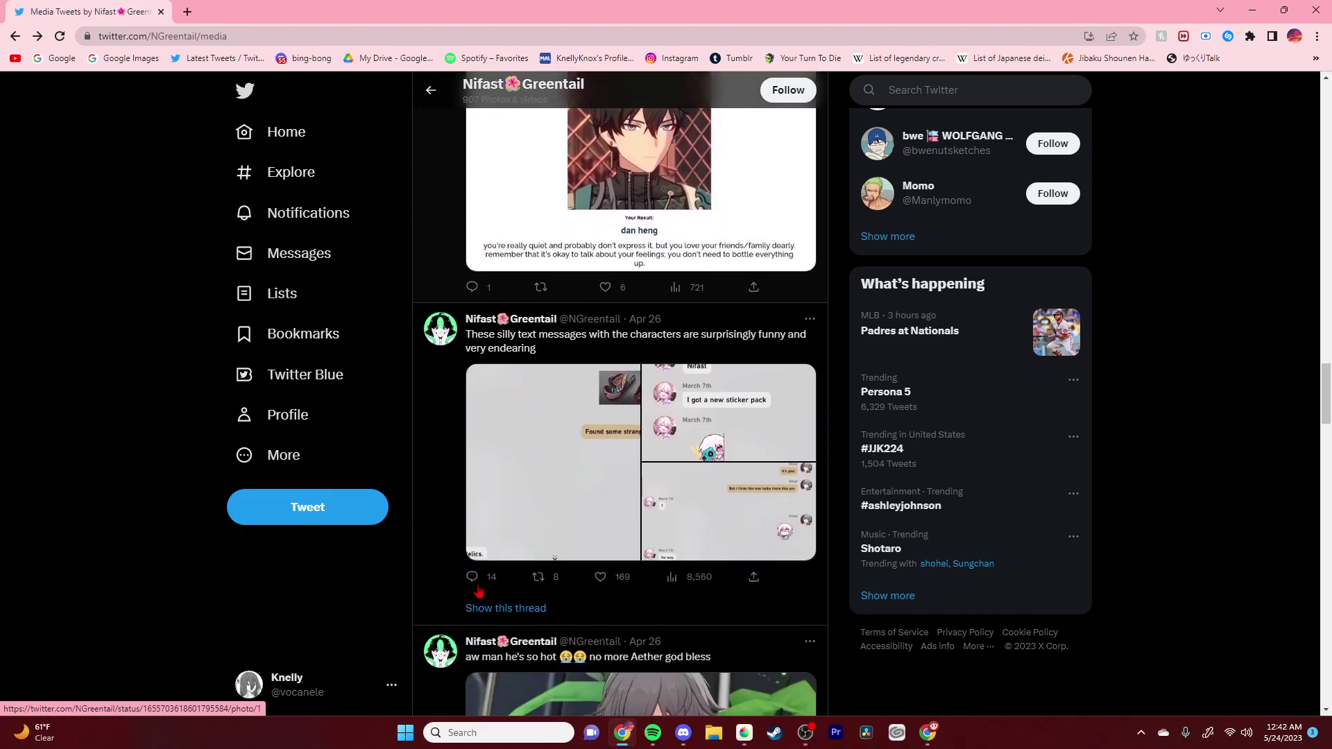
{"action": "scroll", "coordinate": [482, 591], "scroll_direction": "down", "scroll_amount": 18}
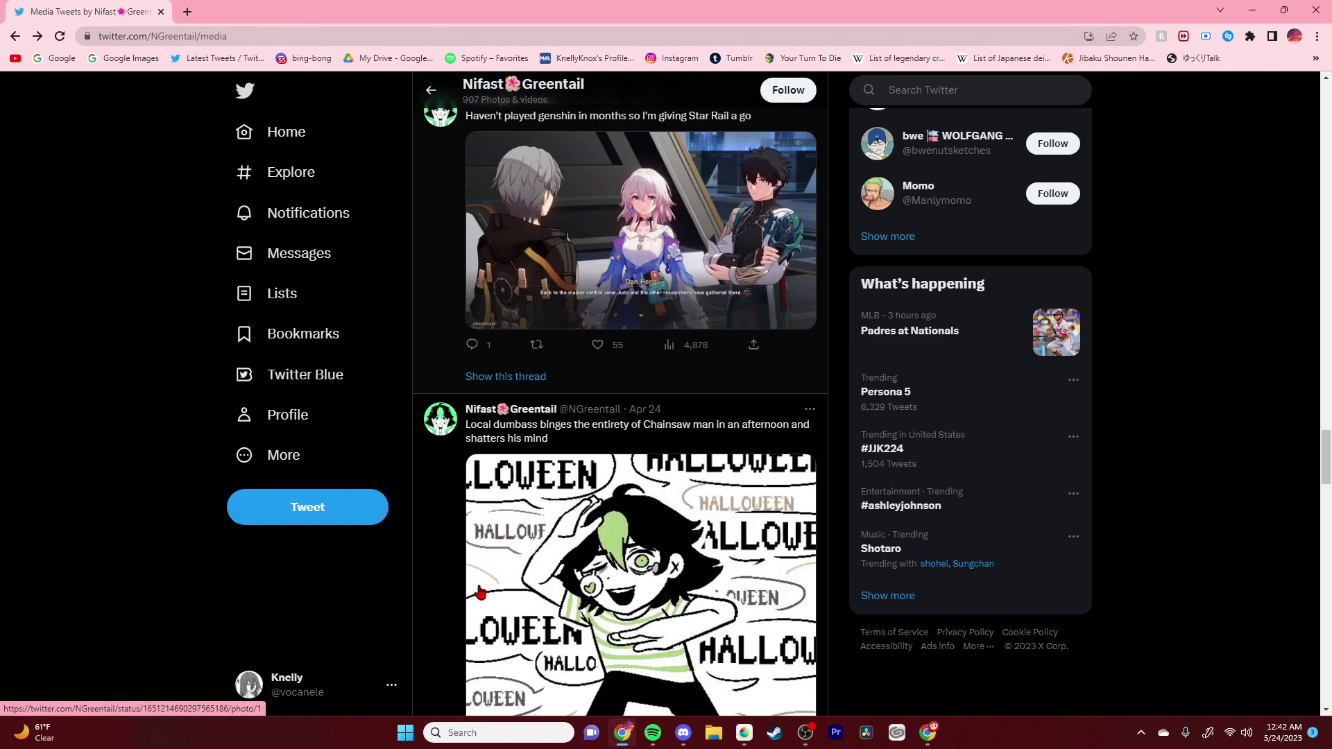
{"action": "scroll", "coordinate": [489, 589], "scroll_direction": "down", "scroll_amount": 18}
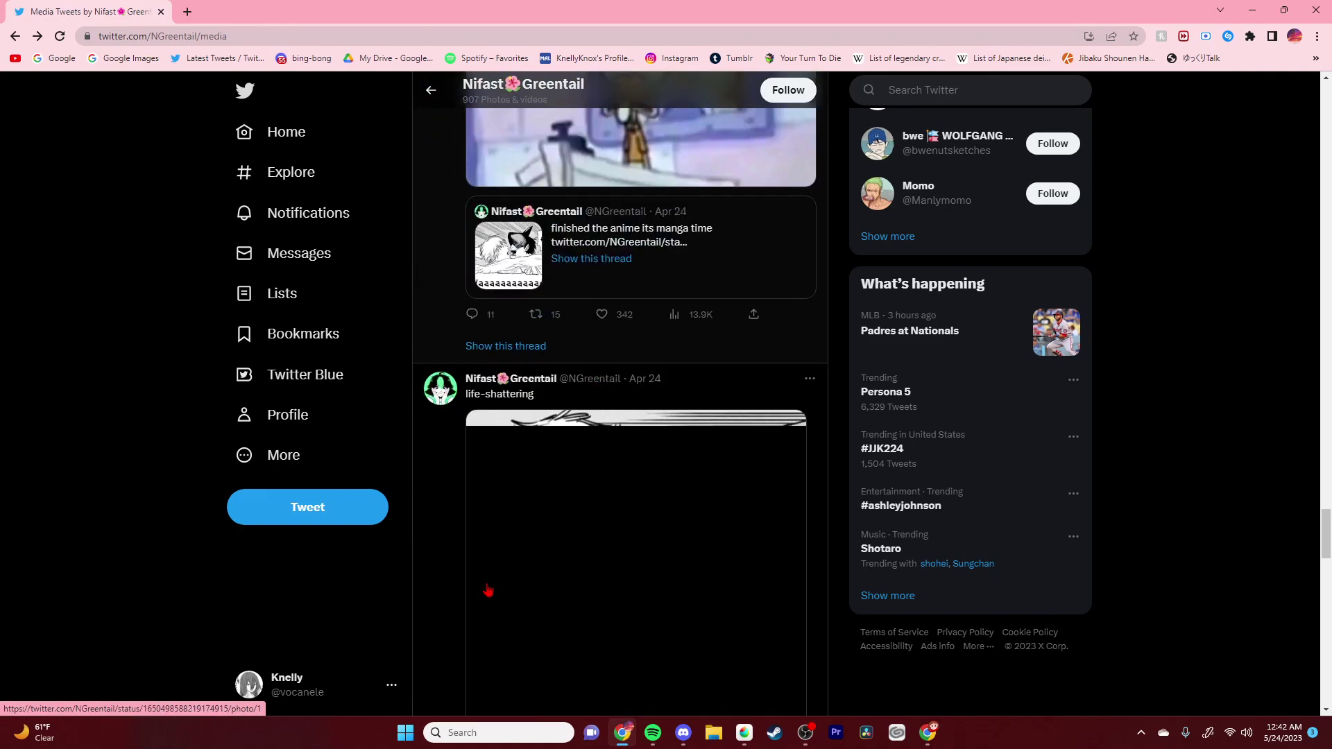
{"action": "scroll", "coordinate": [579, 543], "scroll_direction": "down", "scroll_amount": 7}
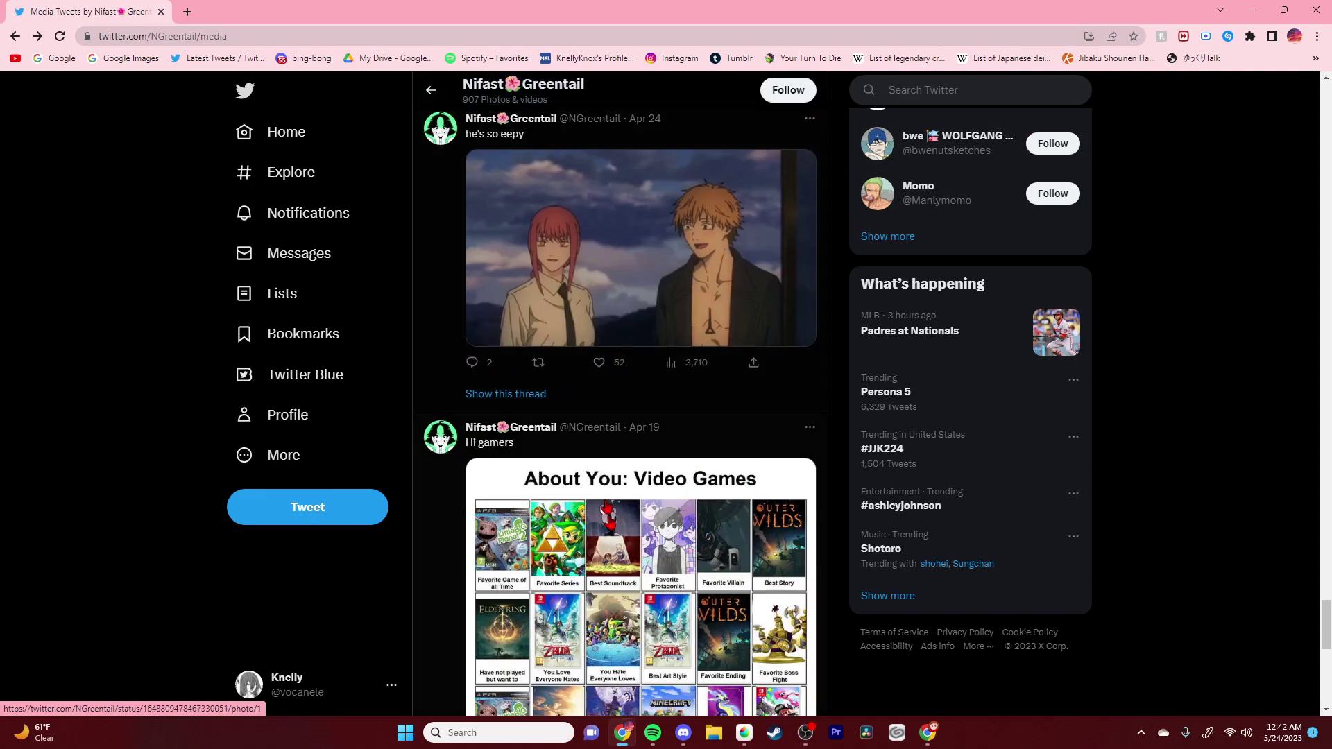
{"action": "scroll", "coordinate": [603, 340], "scroll_direction": "down", "scroll_amount": 1}
{"action": "scroll", "coordinate": [603, 339], "scroll_direction": "down", "scroll_amount": 2}
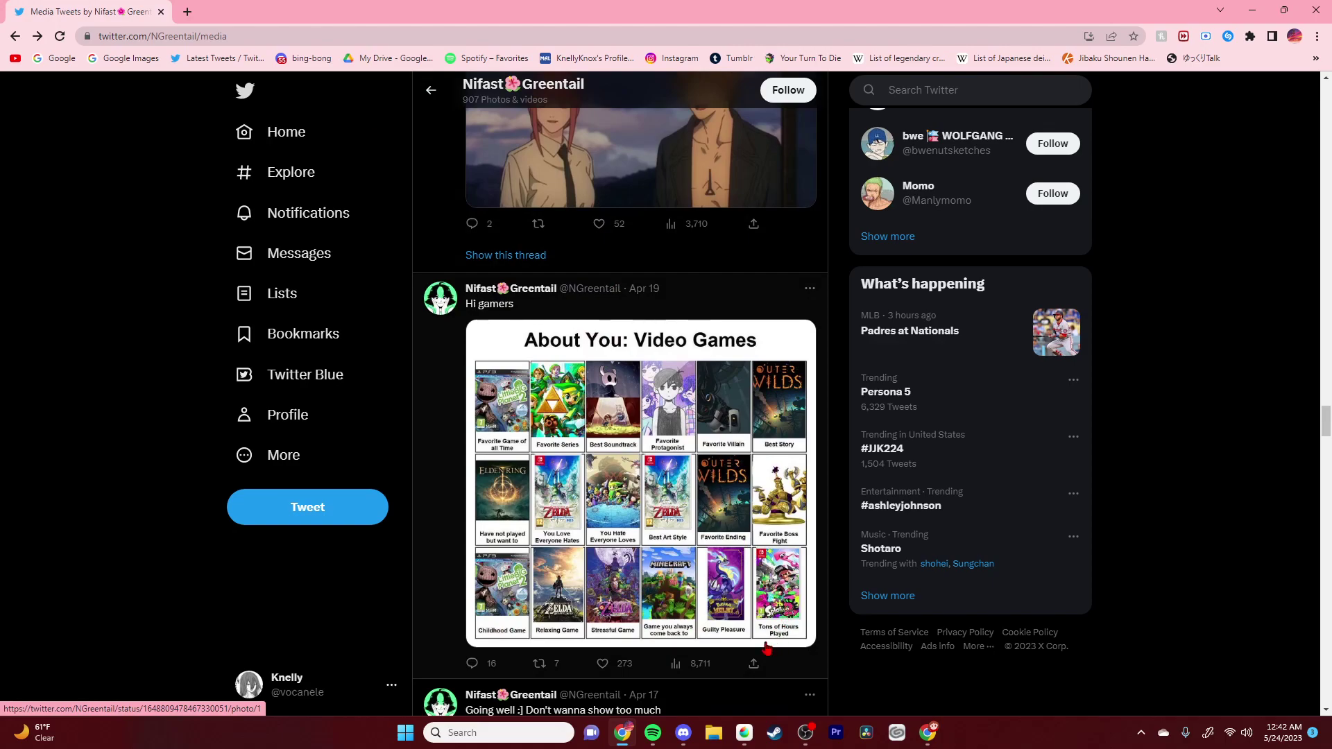
{"action": "scroll", "coordinate": [766, 647], "scroll_direction": "down", "scroll_amount": 5}
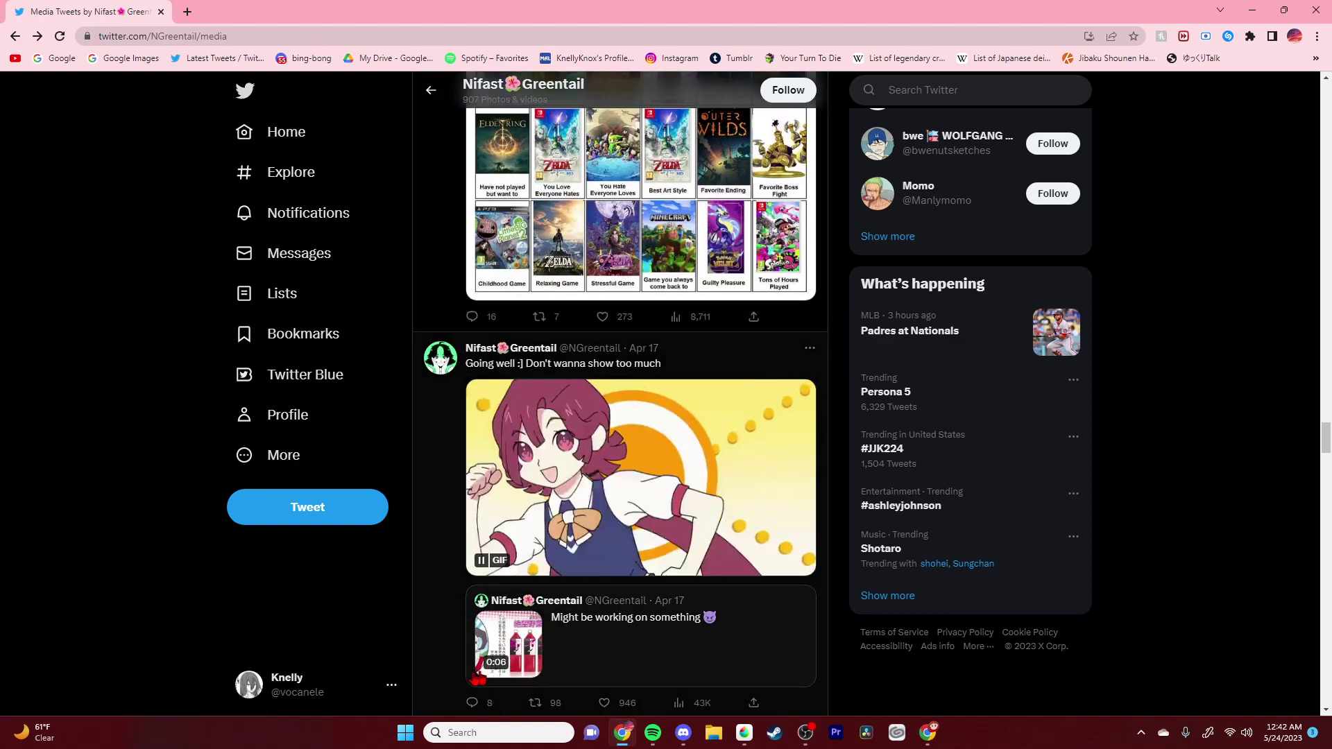
Step: Examine the artist's media posts from the April 17 animation preview back to the April 14 "Mock" portrait
{"action": "scroll", "coordinate": [572, 642], "scroll_direction": "down", "scroll_amount": 10}
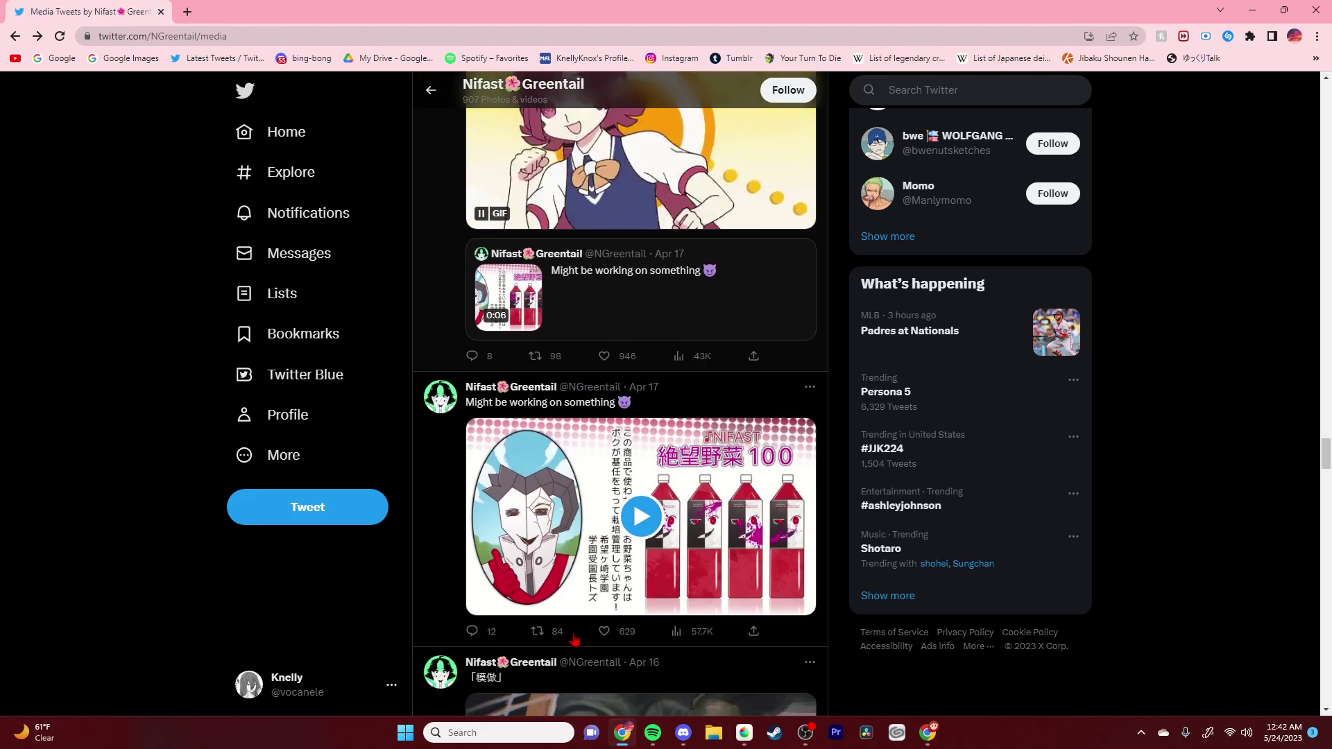
{"action": "scroll", "coordinate": [574, 639], "scroll_direction": "down", "scroll_amount": 7}
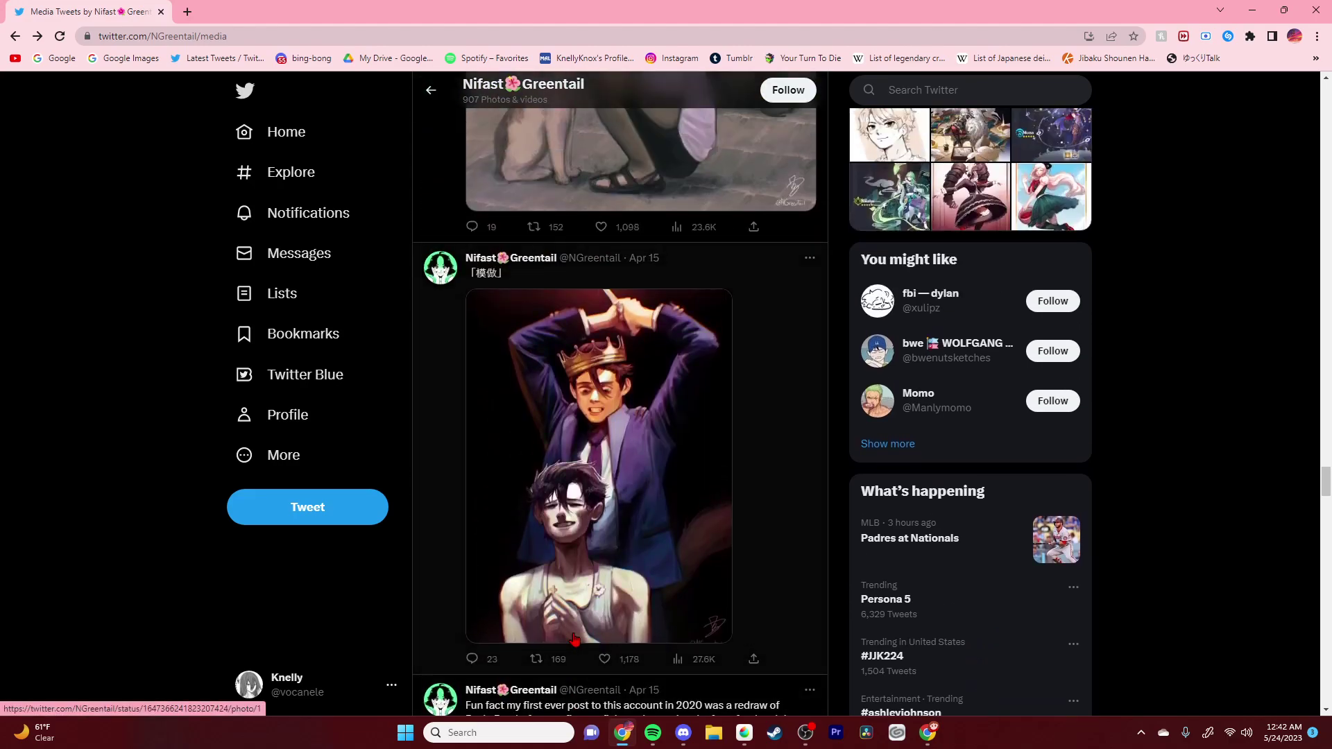
{"action": "scroll", "coordinate": [567, 642], "scroll_direction": "down", "scroll_amount": 5}
{"action": "scroll", "coordinate": [572, 641], "scroll_direction": "down", "scroll_amount": 8}
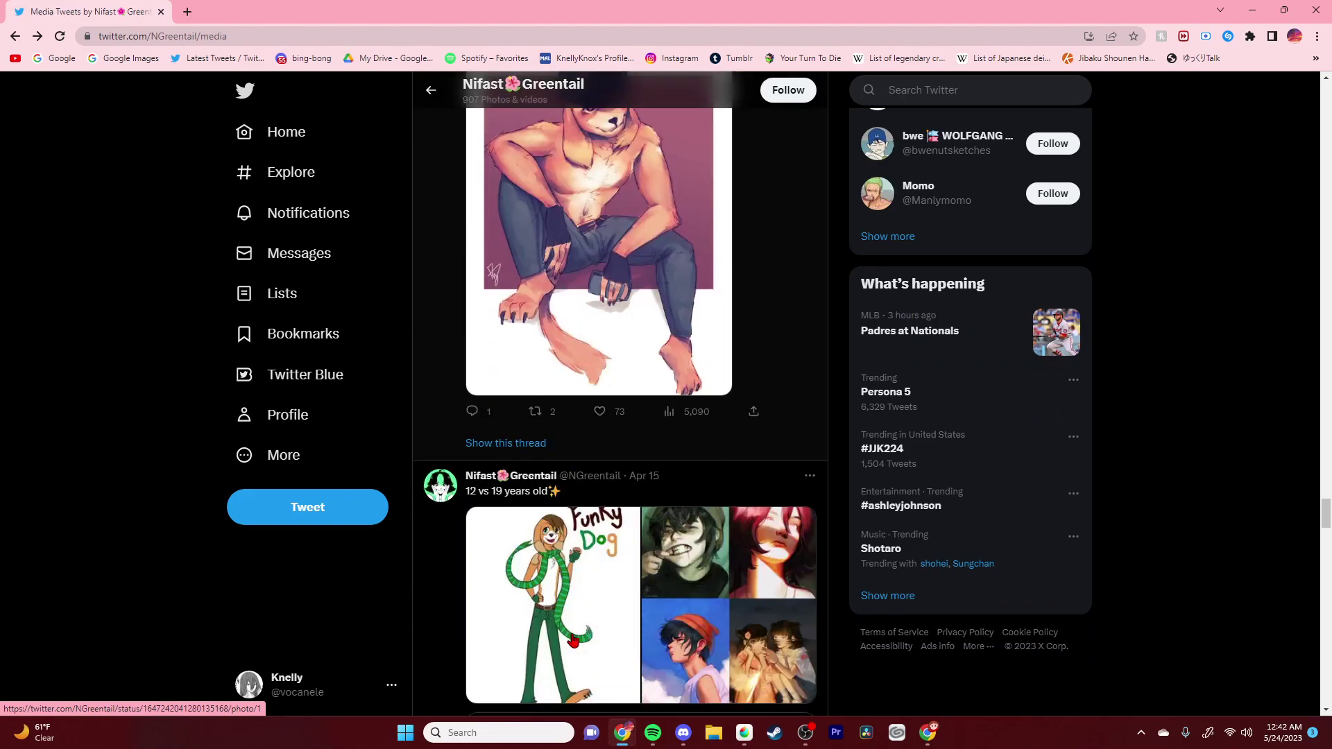
{"action": "scroll", "coordinate": [572, 641], "scroll_direction": "down", "scroll_amount": 5}
{"action": "scroll", "coordinate": [572, 642], "scroll_direction": "down", "scroll_amount": 8}
{"action": "scroll", "coordinate": [570, 643], "scroll_direction": "down", "scroll_amount": 5}
{"action": "scroll", "coordinate": [570, 641], "scroll_direction": "down", "scroll_amount": 6}
{"action": "scroll", "coordinate": [573, 641], "scroll_direction": "down", "scroll_amount": 4}
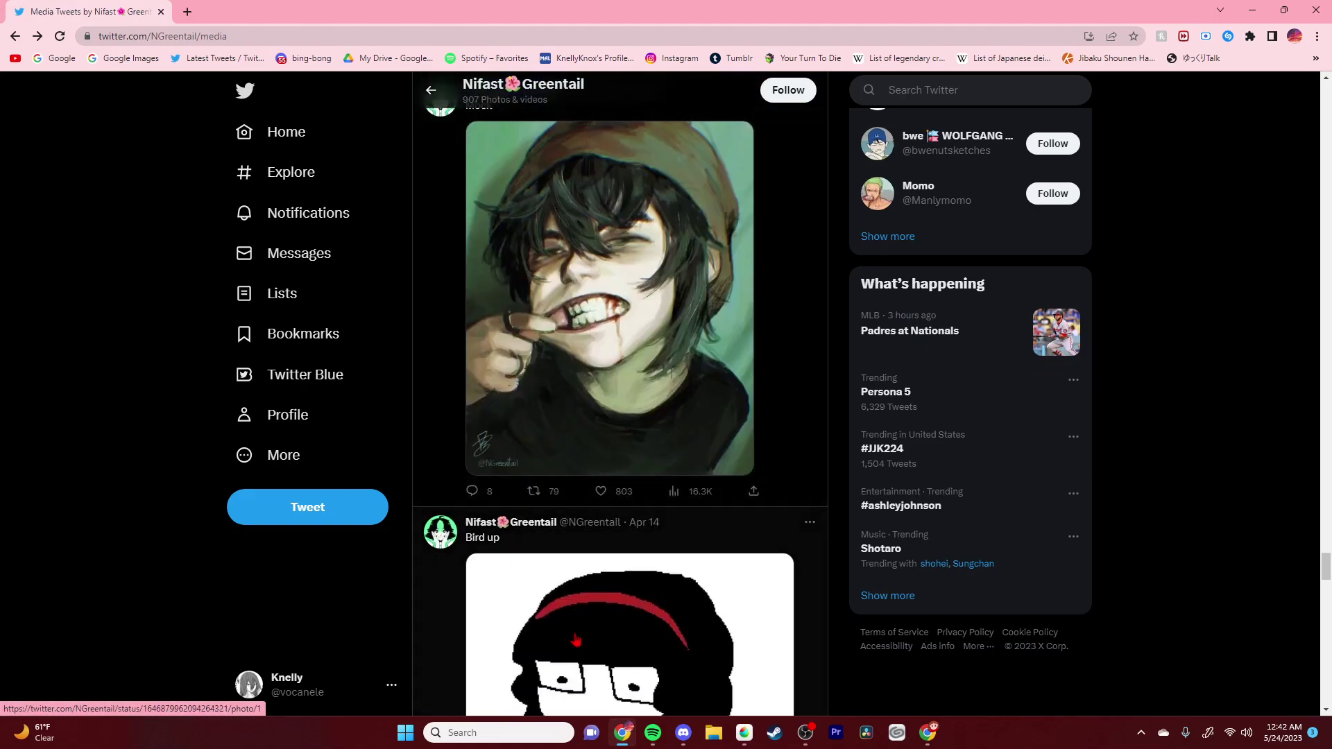
{"action": "scroll", "coordinate": [575, 638], "scroll_direction": "up", "scroll_amount": 1}
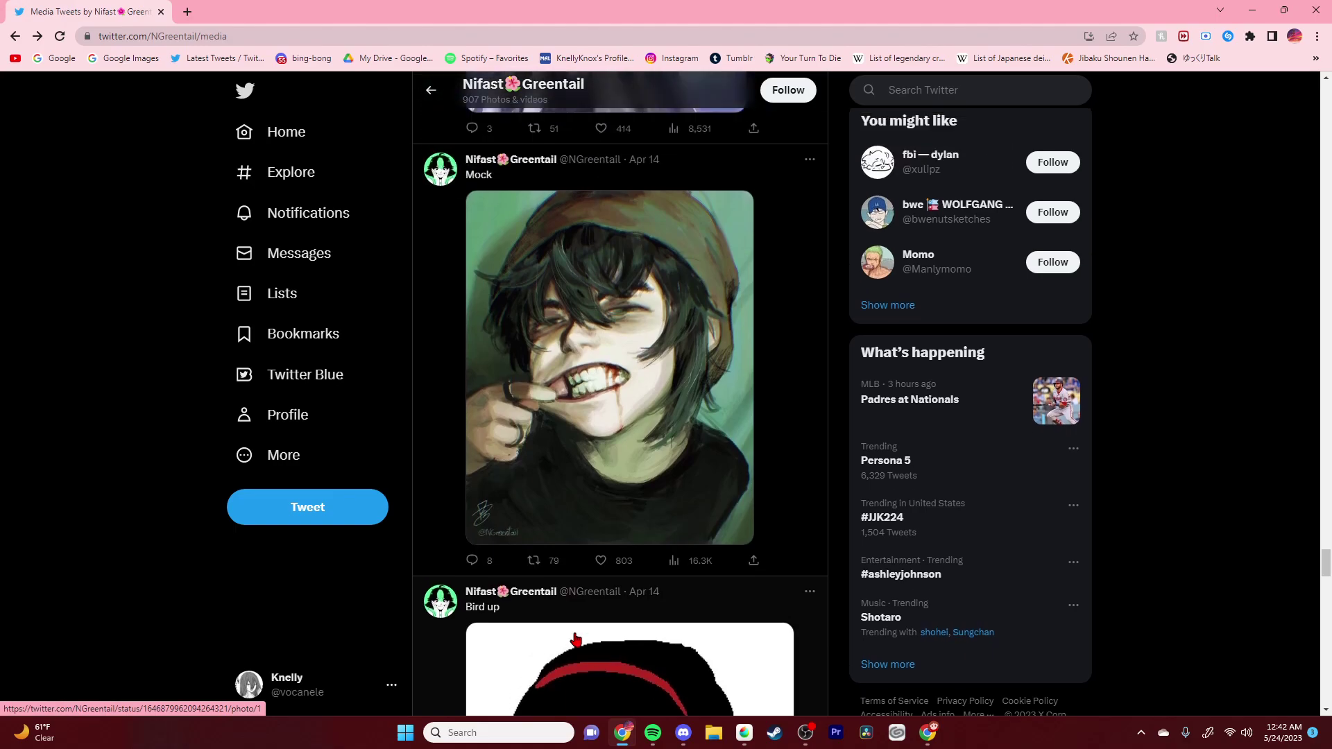
Step: Browse on from the "Bird up" post and view the "Happy 13th of April" character chart at full size, then close it
{"action": "scroll", "coordinate": [575, 638], "scroll_direction": "down", "scroll_amount": 9}
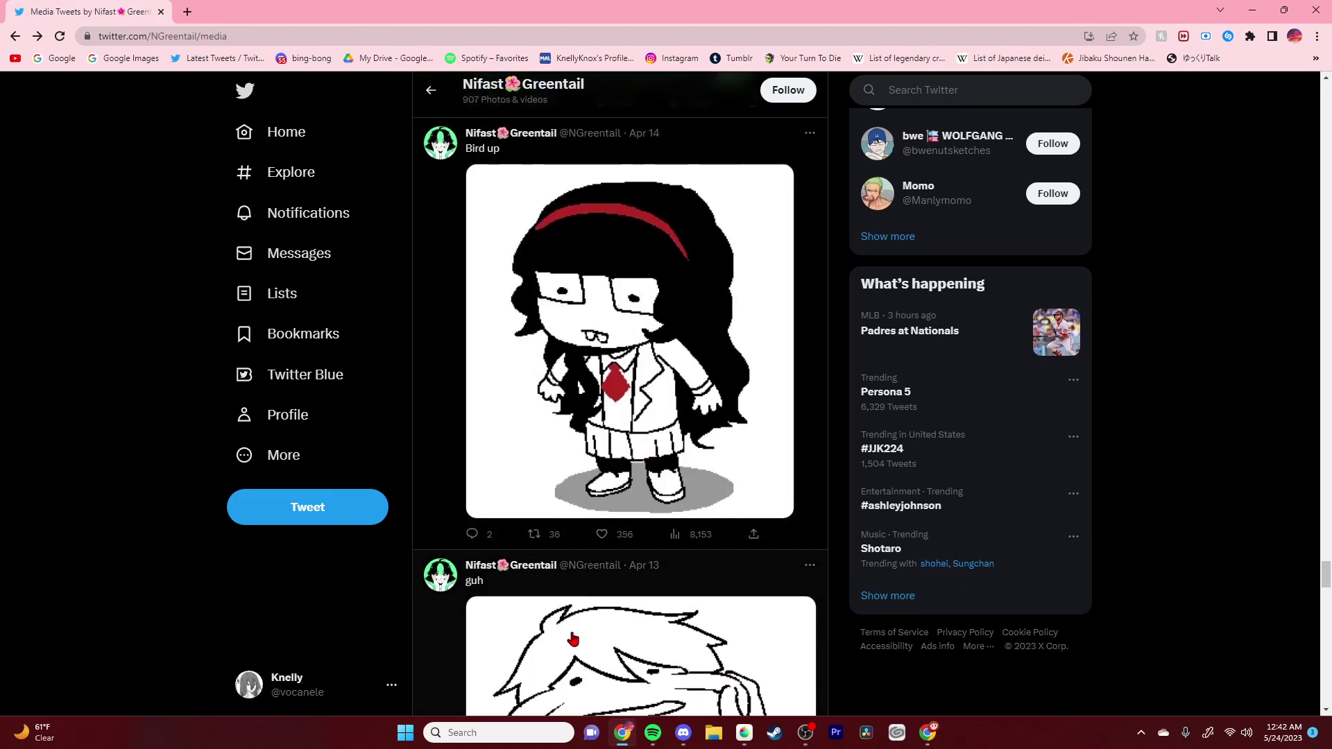
{"action": "scroll", "coordinate": [599, 623], "scroll_direction": "up", "scroll_amount": 1}
{"action": "scroll", "coordinate": [599, 623], "scroll_direction": "down", "scroll_amount": 13}
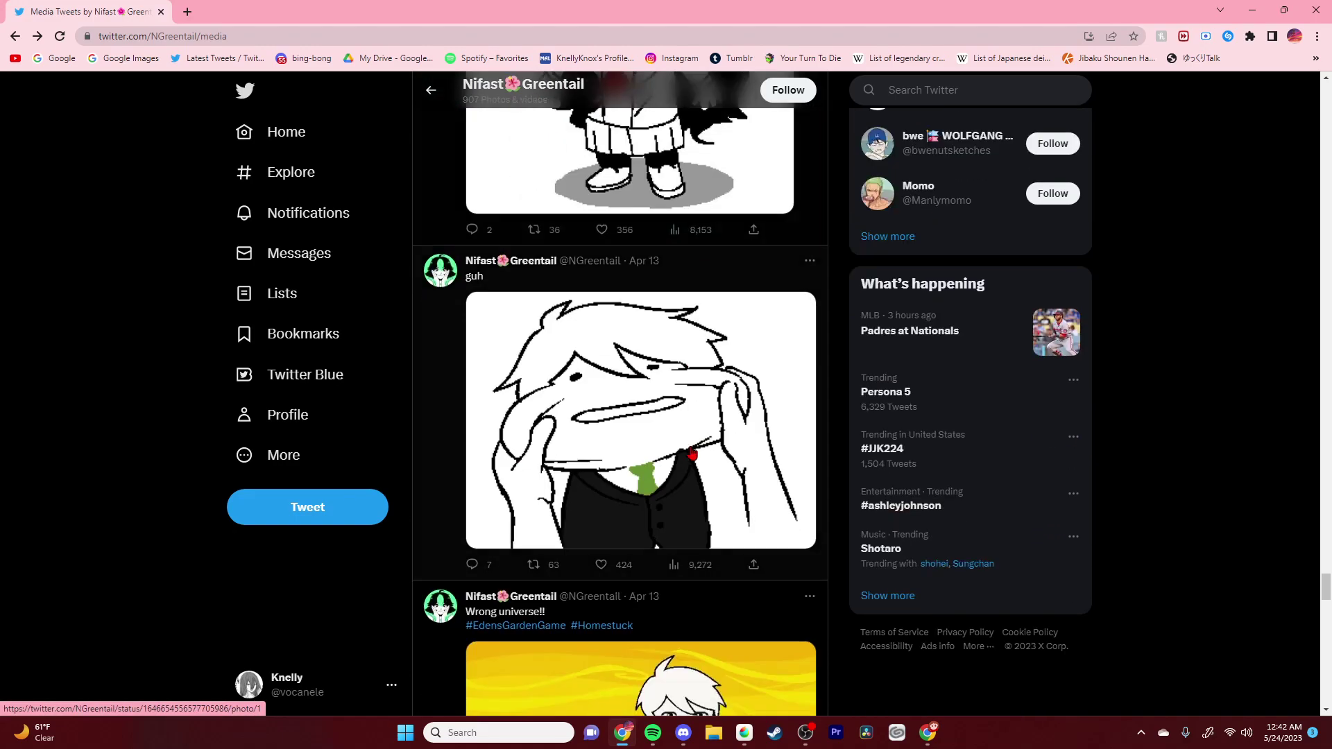
{"action": "scroll", "coordinate": [679, 468], "scroll_direction": "up", "scroll_amount": 2}
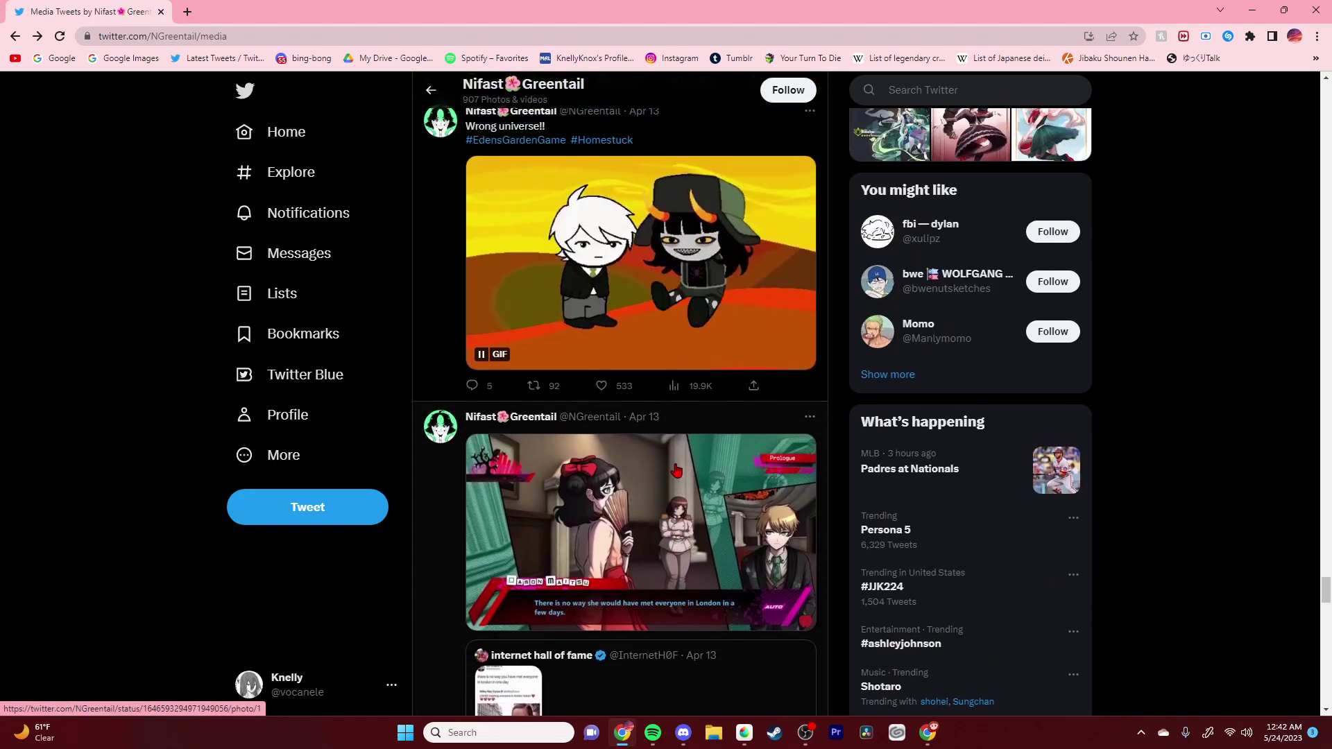
{"action": "scroll", "coordinate": [675, 475], "scroll_direction": "down", "scroll_amount": 1}
{"action": "scroll", "coordinate": [675, 474], "scroll_direction": "down", "scroll_amount": 8}
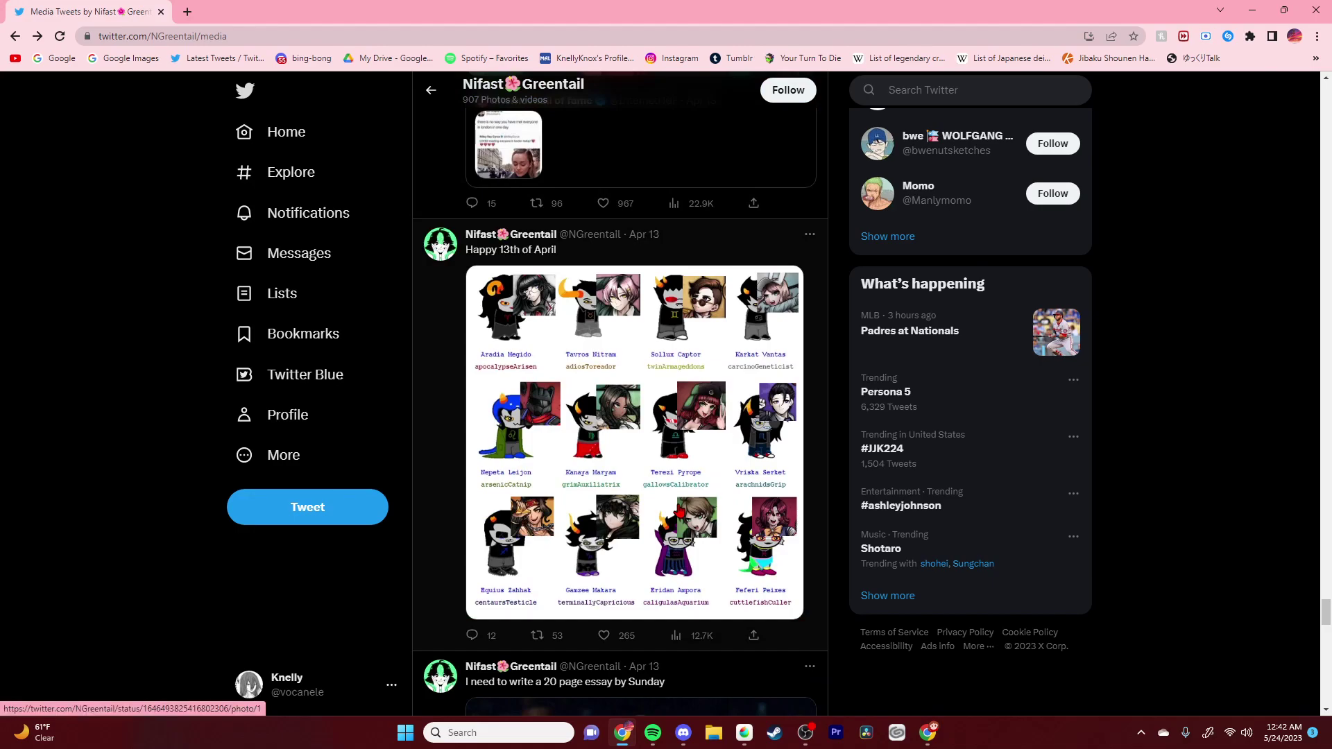
{"action": "left_click", "coordinate": [596, 462]}
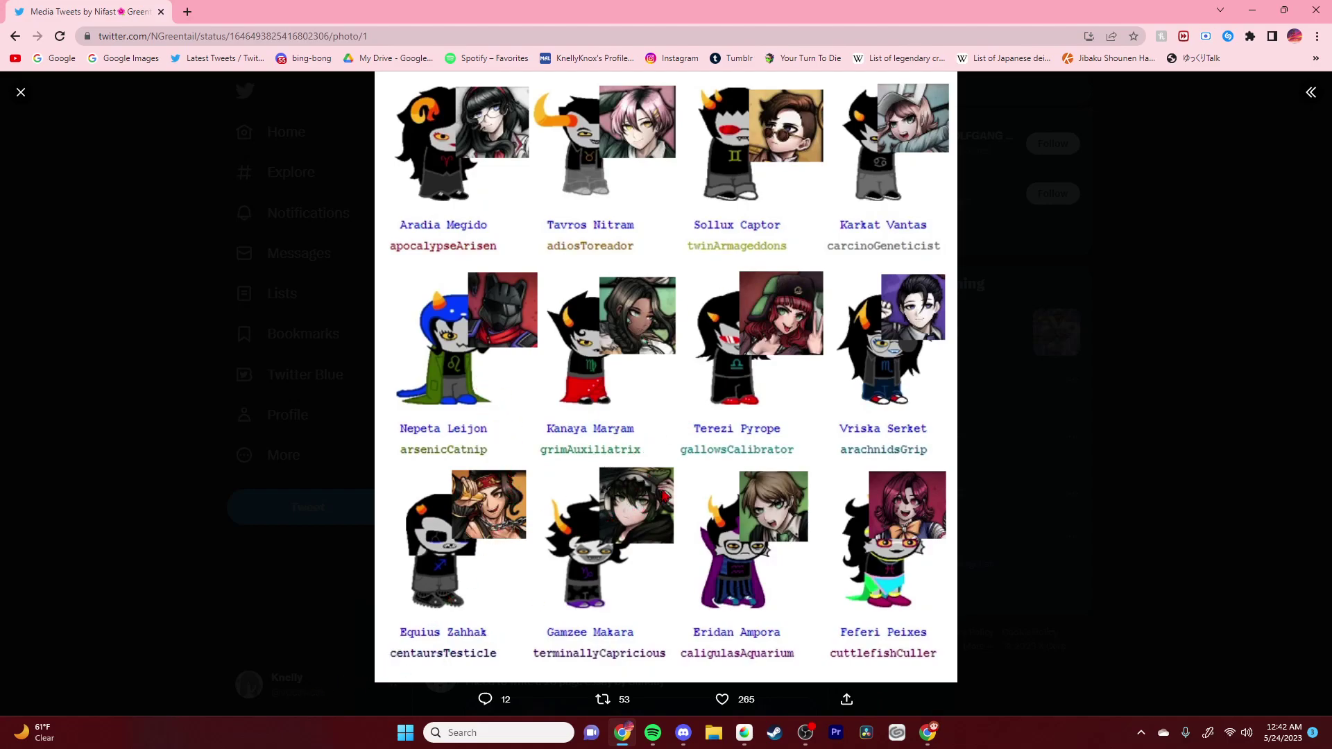
{"action": "left_click", "coordinate": [298, 598]}
Step: Browse the artist's older media posts back to the April 8 character comparison
{"action": "scroll", "coordinate": [639, 412], "scroll_direction": "down", "scroll_amount": 7}
{"action": "scroll", "coordinate": [593, 438], "scroll_direction": "down", "scroll_amount": 8}
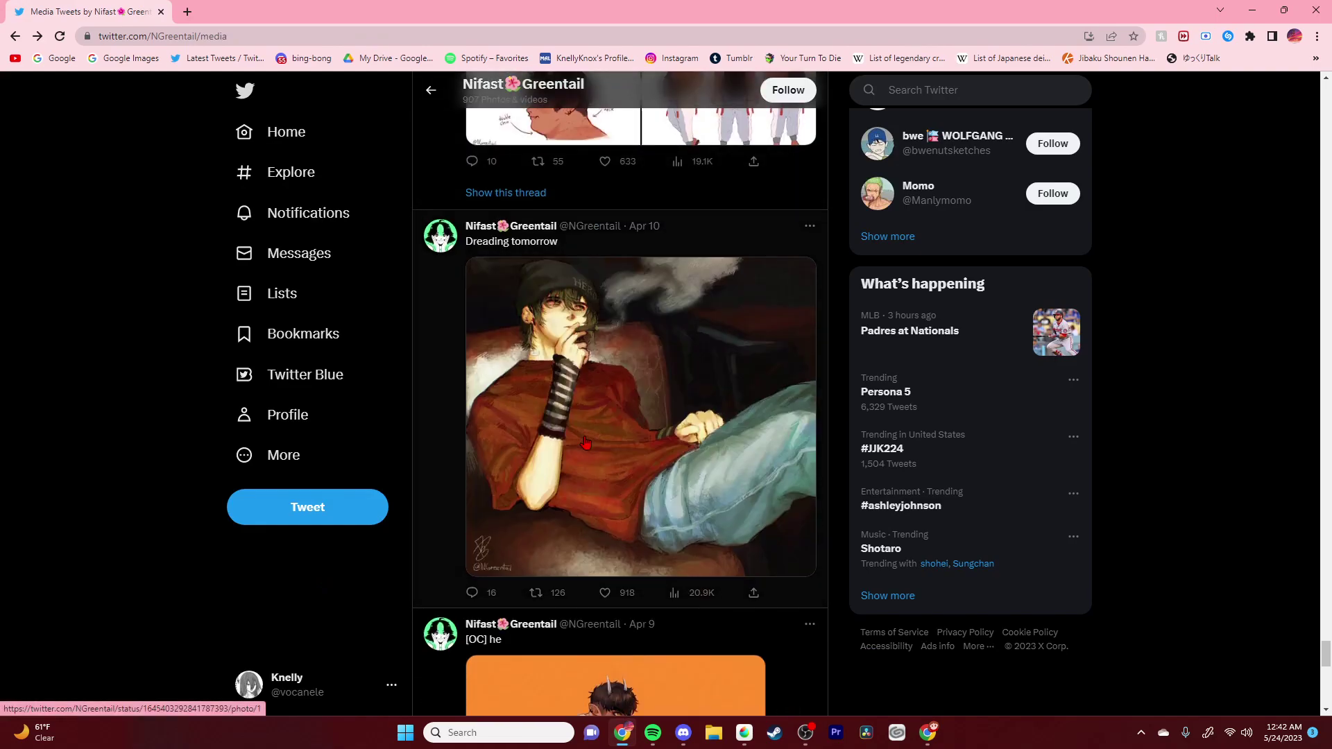
{"action": "scroll", "coordinate": [586, 443], "scroll_direction": "down", "scroll_amount": 10}
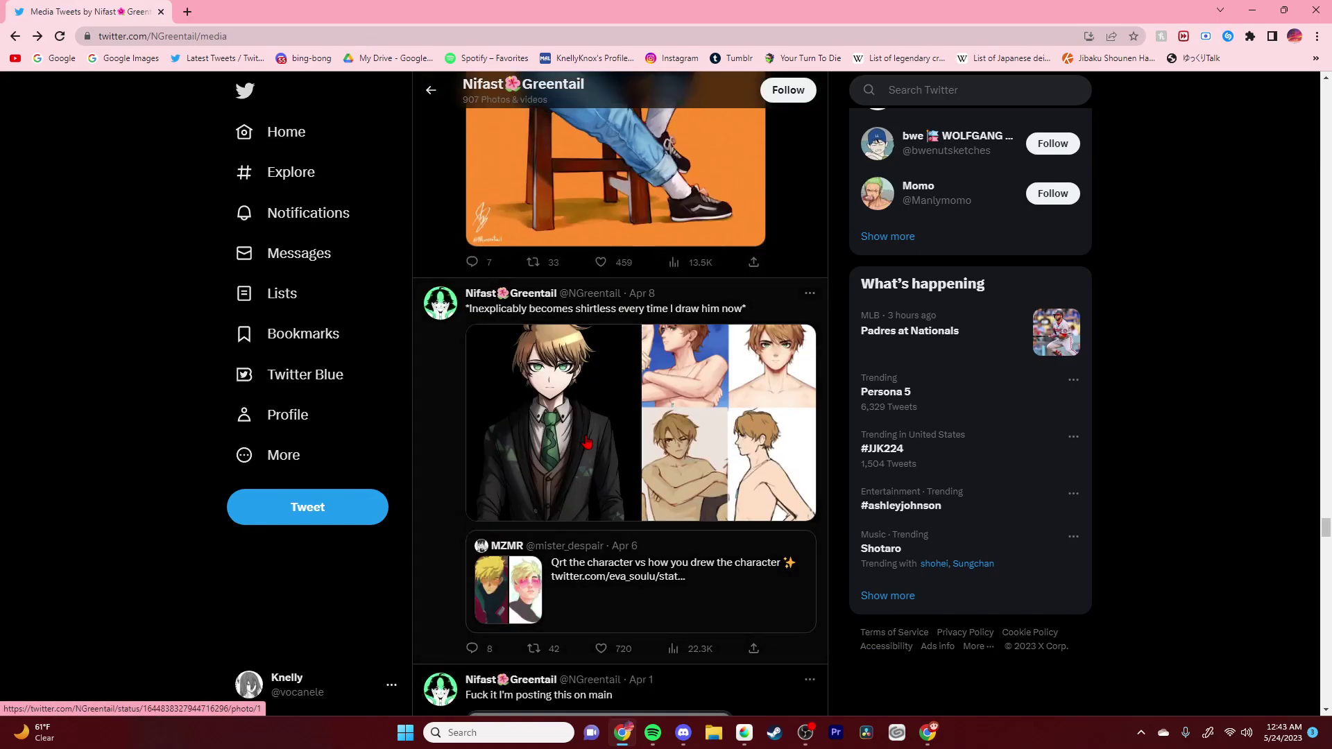
Step: Look through the artist's April and late March media posts and view the P:EG male anatomy reference sheet enlarged
{"action": "scroll", "coordinate": [586, 442], "scroll_direction": "down", "scroll_amount": 1}
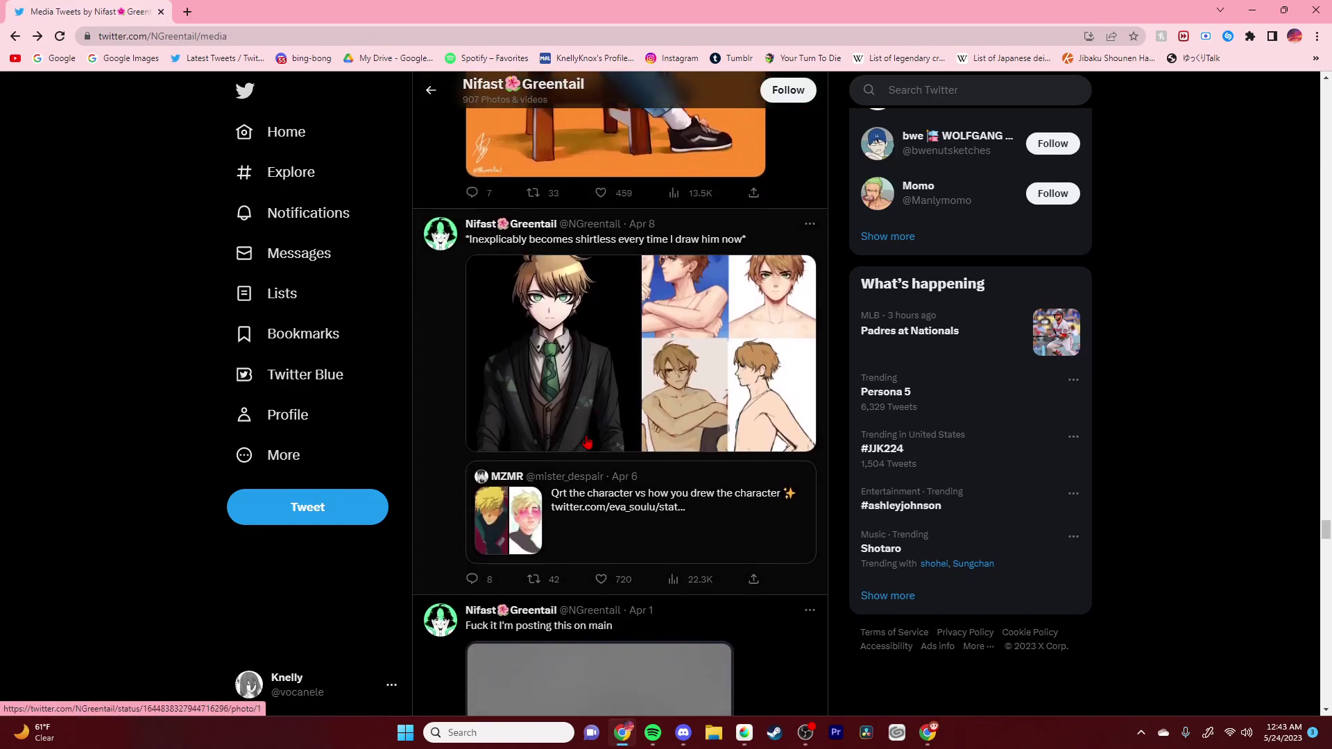
{"action": "scroll", "coordinate": [586, 444], "scroll_direction": "down", "scroll_amount": 6}
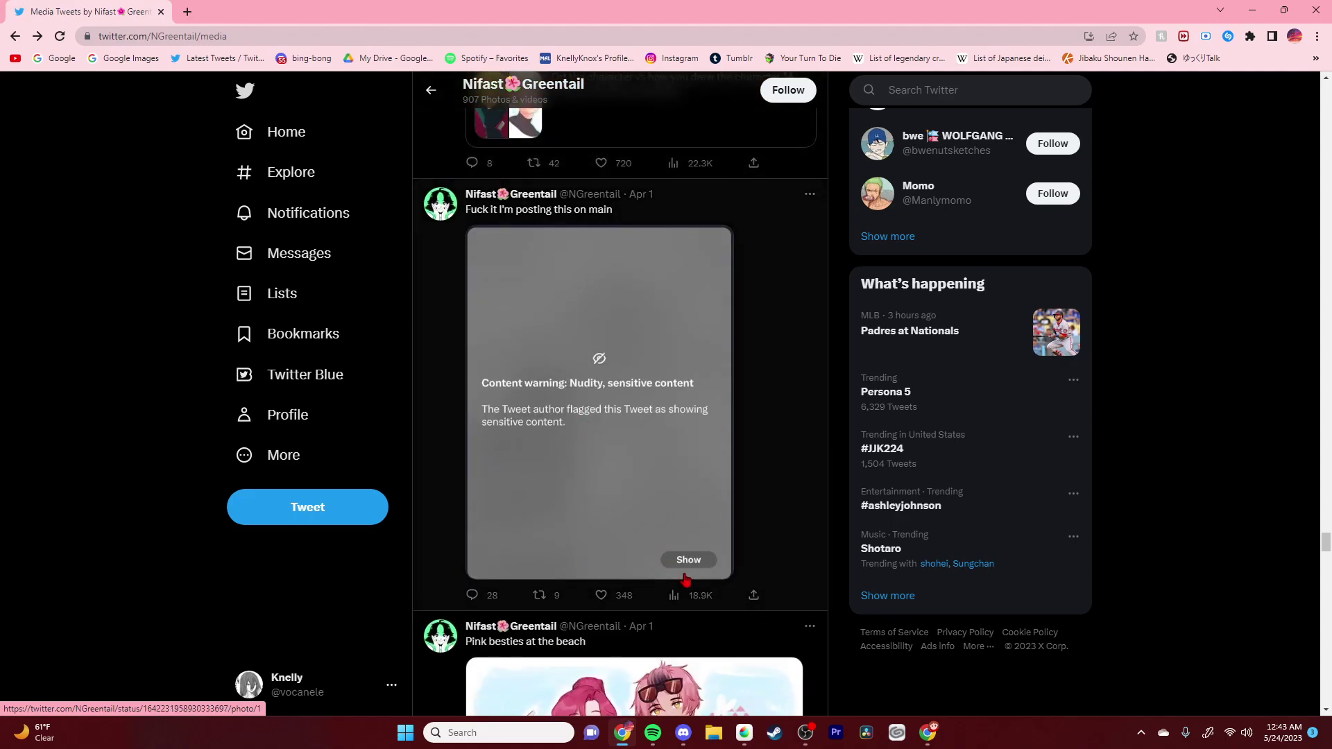
{"action": "scroll", "coordinate": [686, 555], "scroll_direction": "down", "scroll_amount": 6}
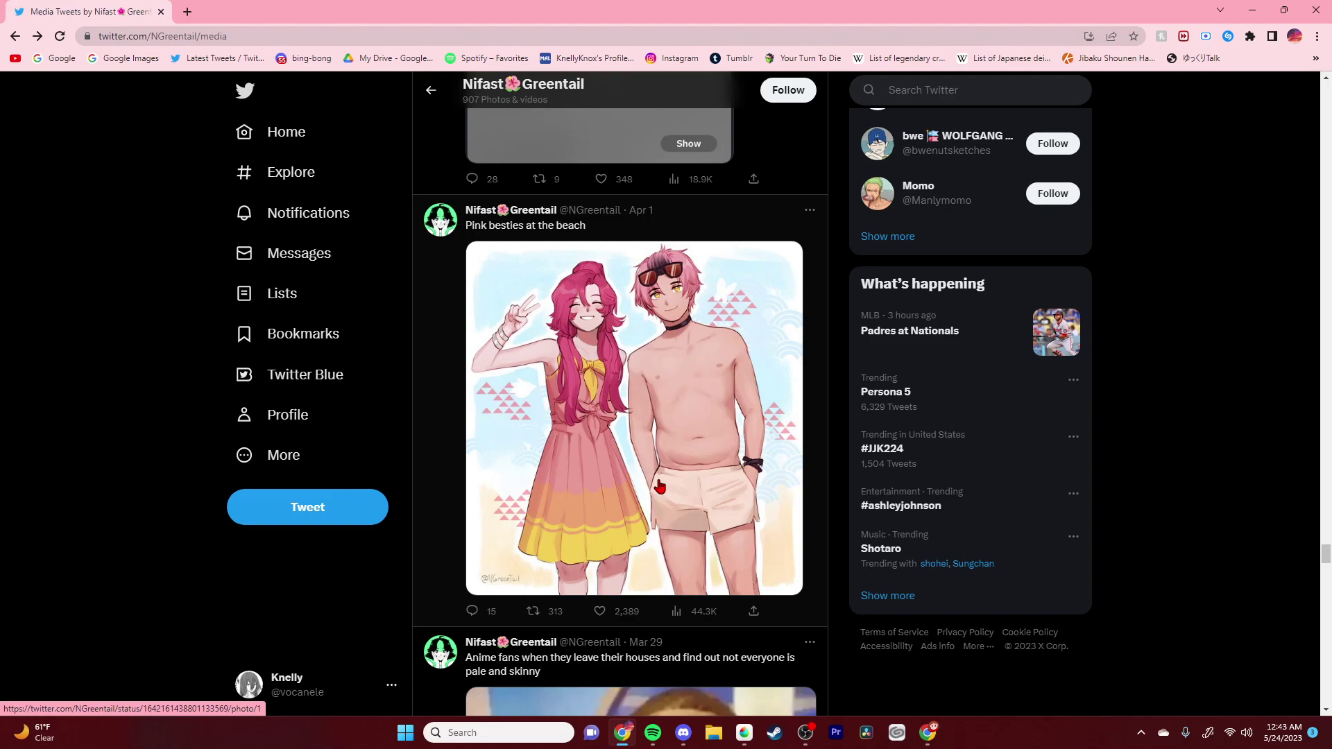
{"action": "scroll", "coordinate": [659, 487], "scroll_direction": "down", "scroll_amount": 2}
{"action": "scroll", "coordinate": [657, 488], "scroll_direction": "up", "scroll_amount": 1}
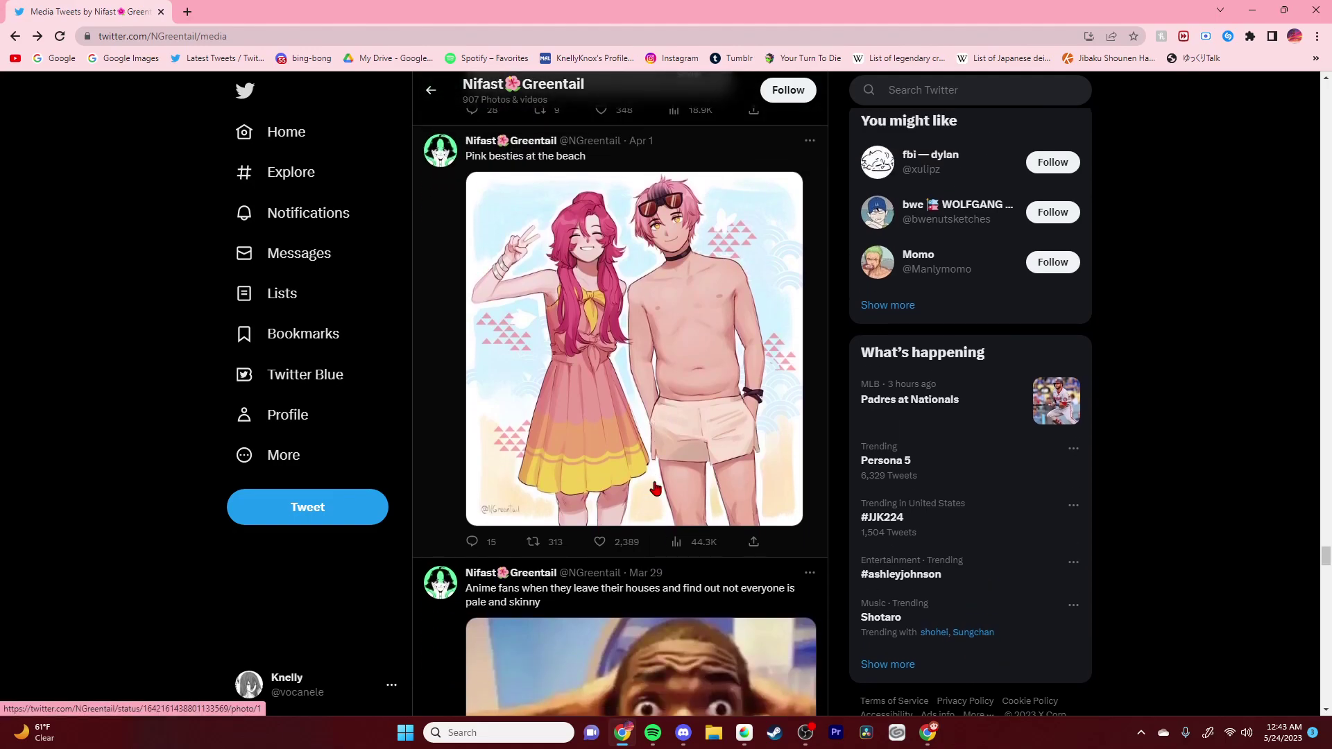
{"action": "scroll", "coordinate": [655, 489], "scroll_direction": "down", "scroll_amount": 12}
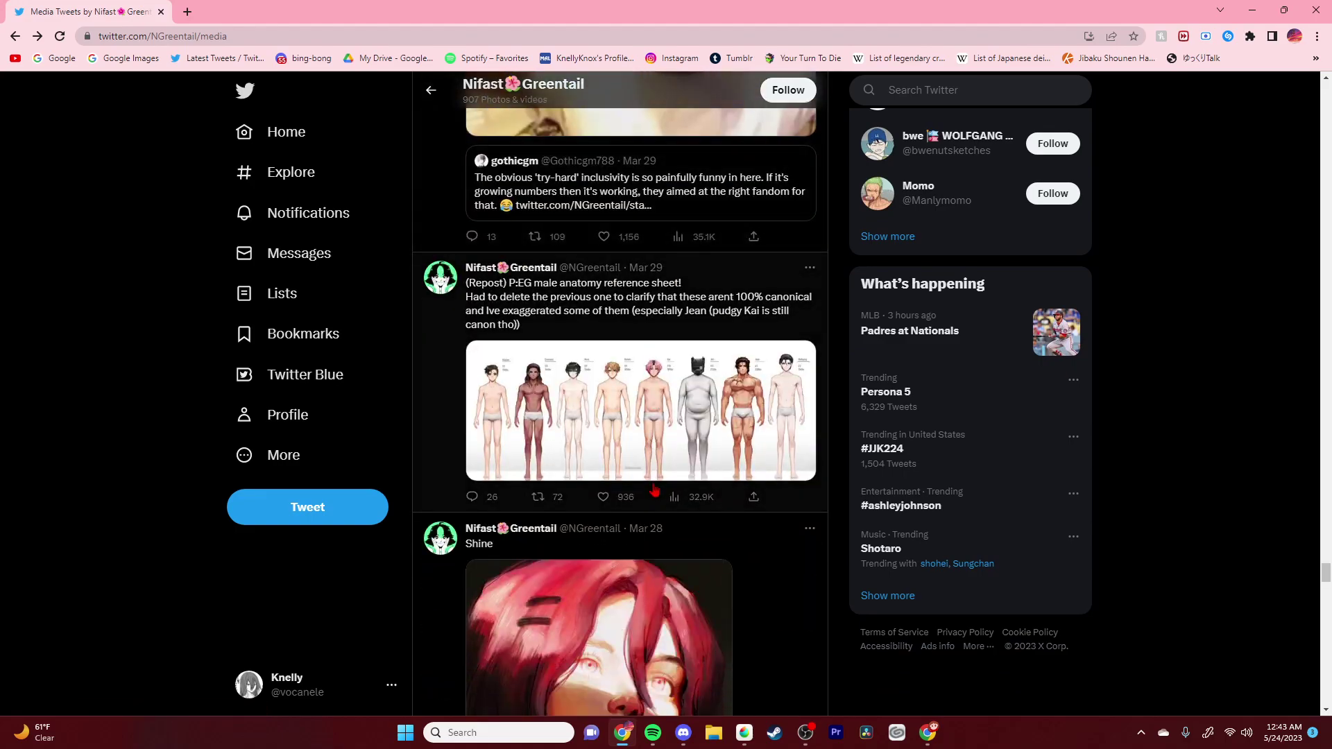
{"action": "left_click", "coordinate": [690, 425]}
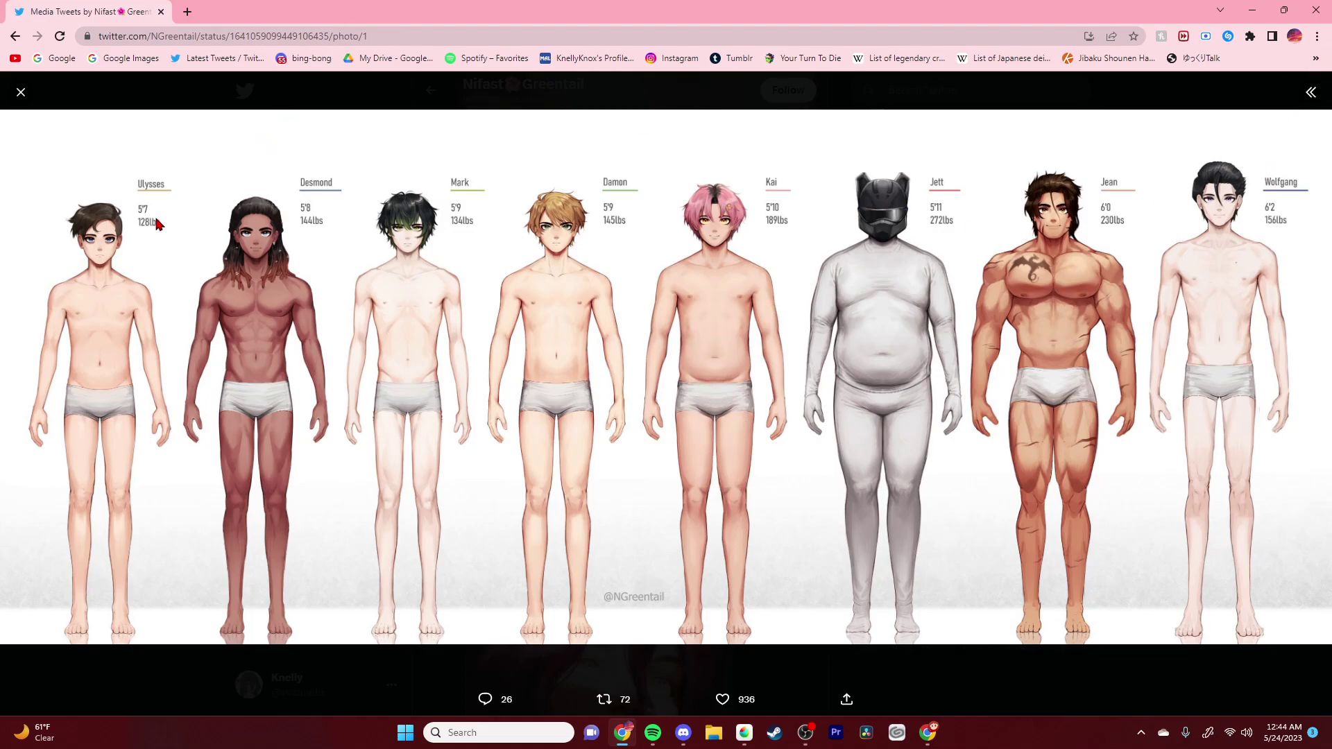
{"action": "left_click", "coordinate": [21, 92]}
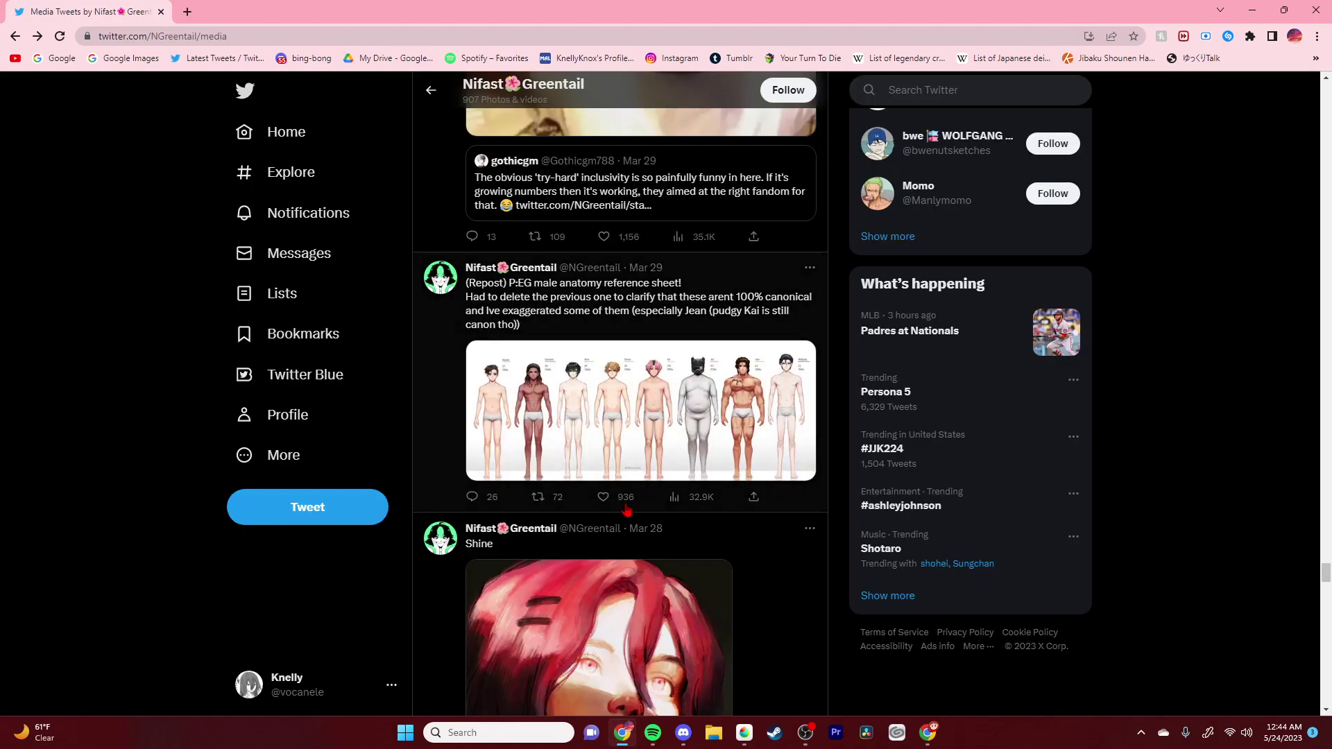
Step: Browse the artist's older media posts from March 28 back to the March 11 digital artbook
{"action": "scroll", "coordinate": [626, 510], "scroll_direction": "down", "scroll_amount": 14}
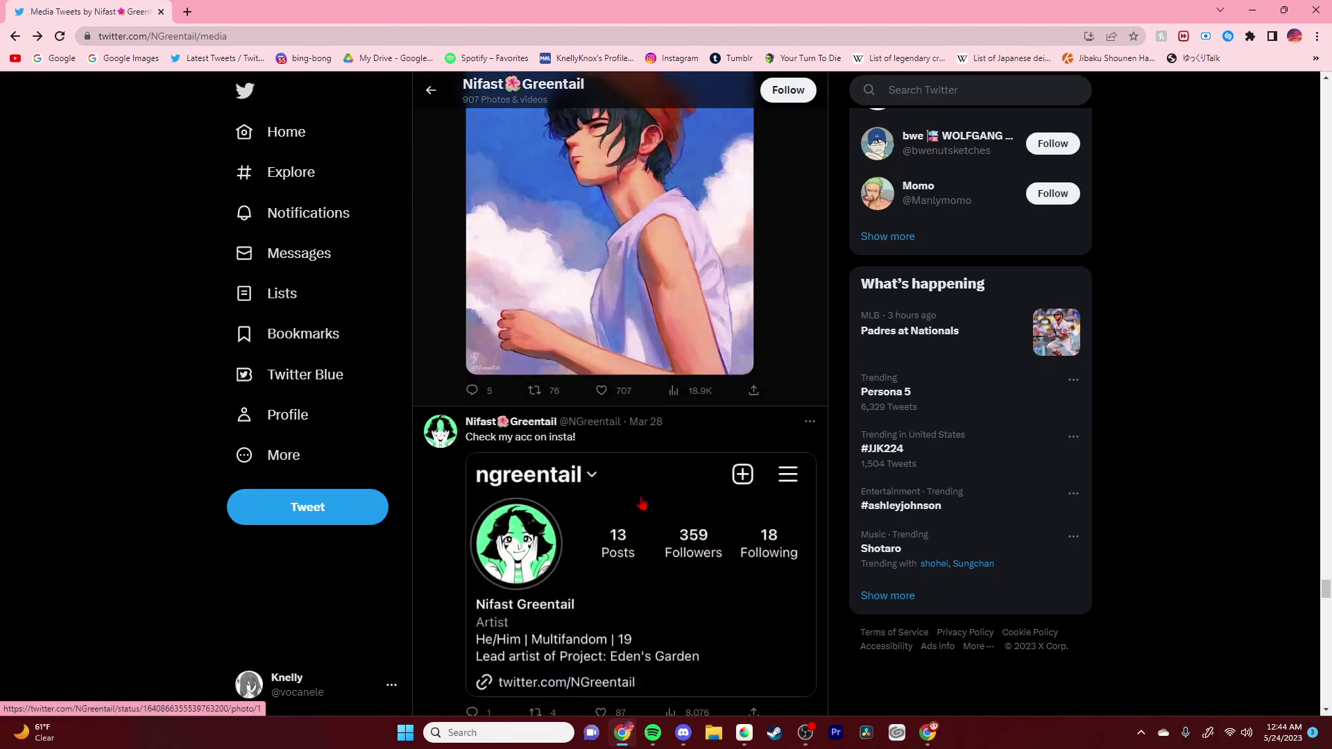
{"action": "scroll", "coordinate": [641, 504], "scroll_direction": "down", "scroll_amount": 5}
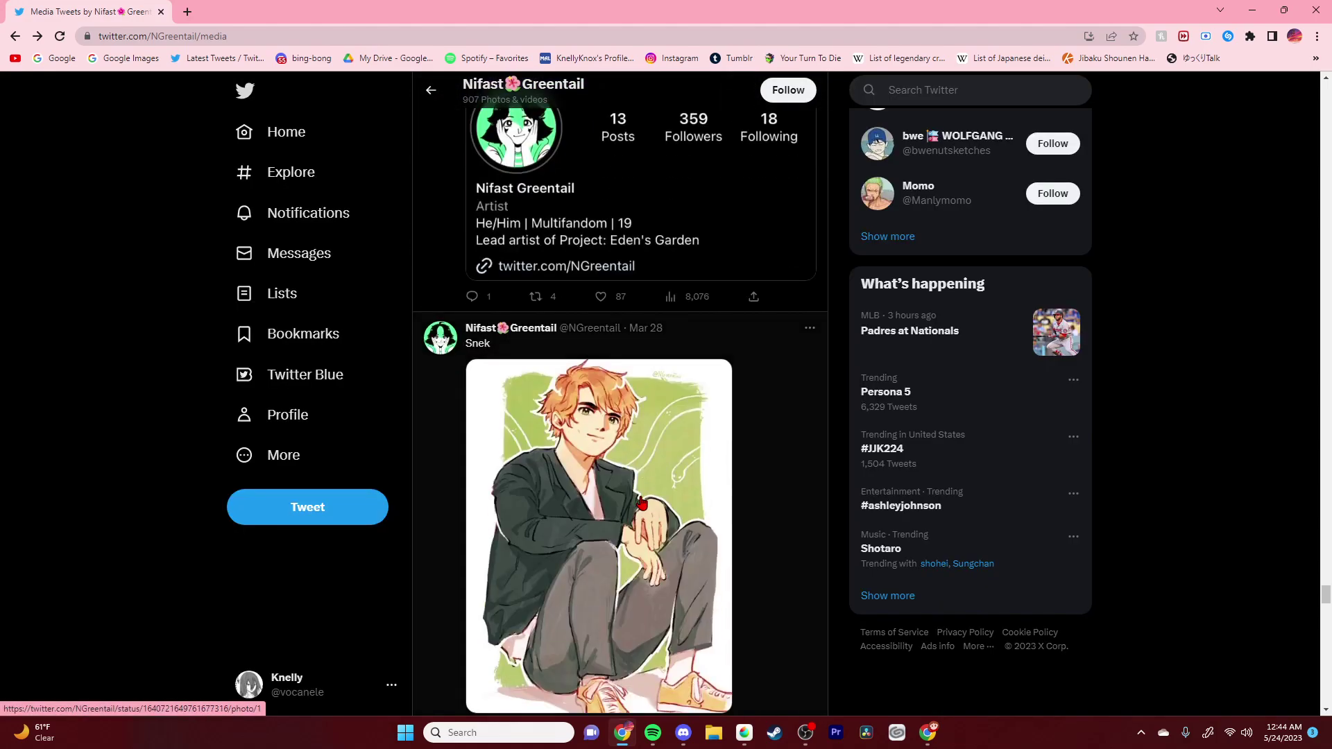
{"action": "scroll", "coordinate": [642, 504], "scroll_direction": "down", "scroll_amount": 1}
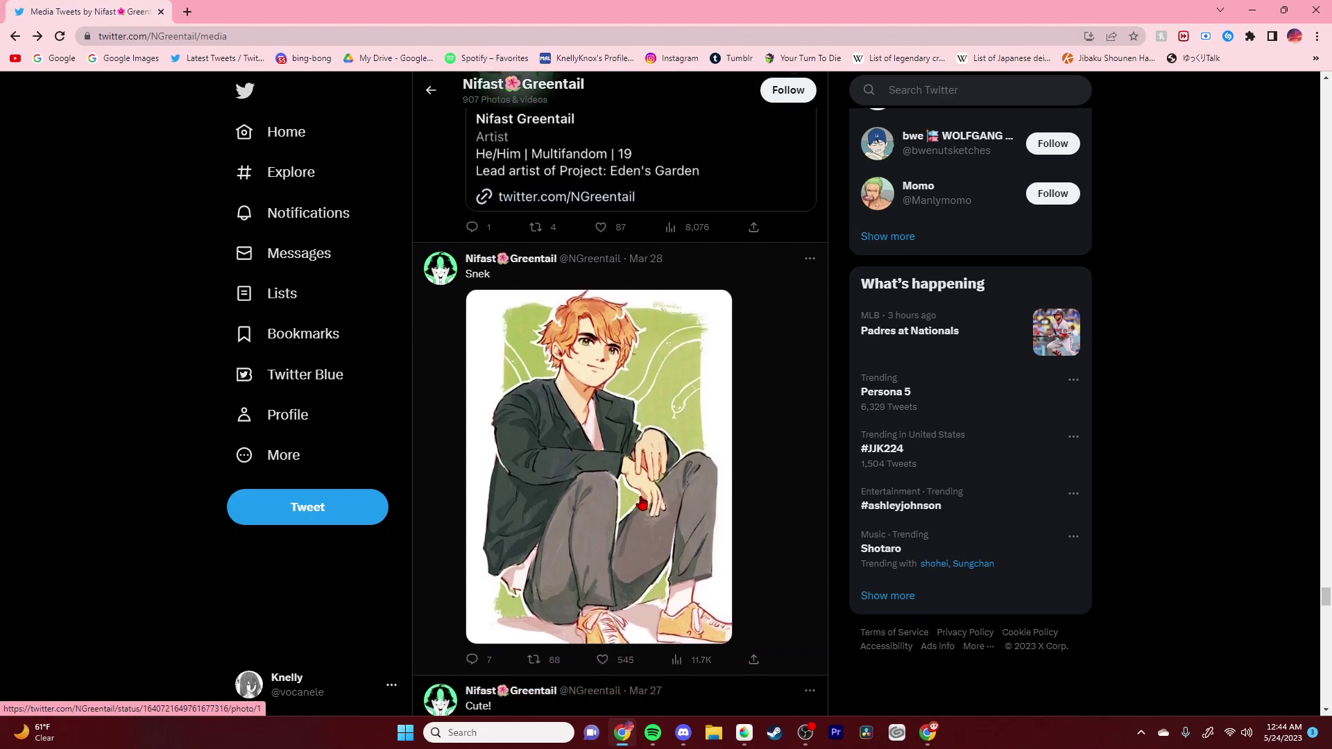
{"action": "scroll", "coordinate": [641, 505], "scroll_direction": "down", "scroll_amount": 7}
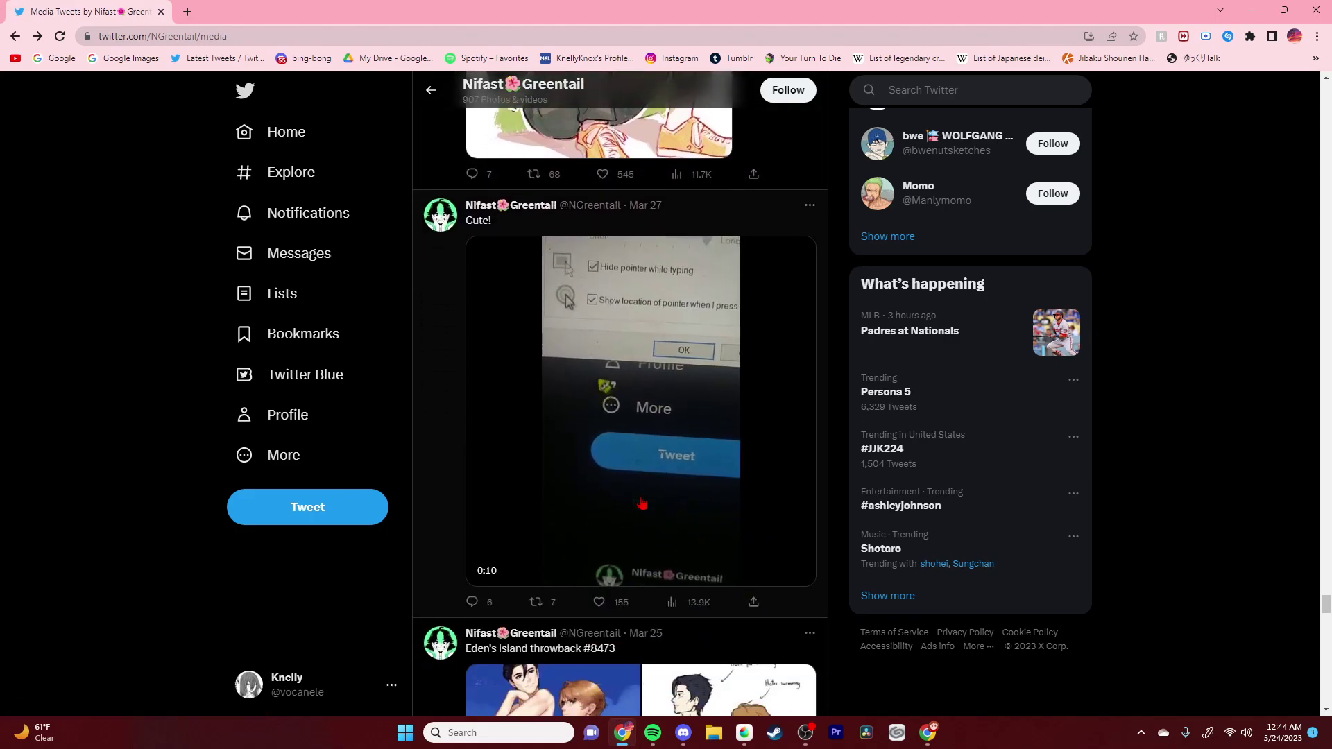
{"action": "scroll", "coordinate": [642, 504], "scroll_direction": "down", "scroll_amount": 5}
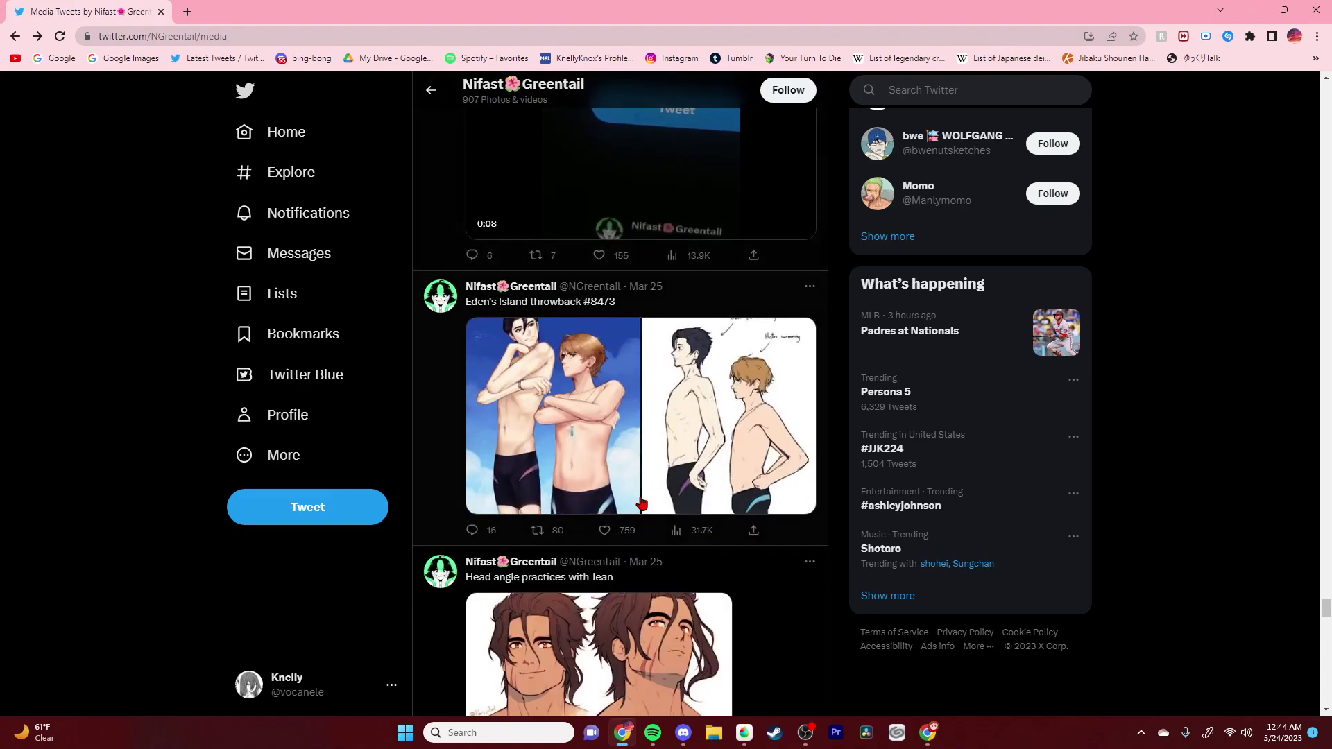
{"action": "scroll", "coordinate": [642, 505], "scroll_direction": "down", "scroll_amount": 17}
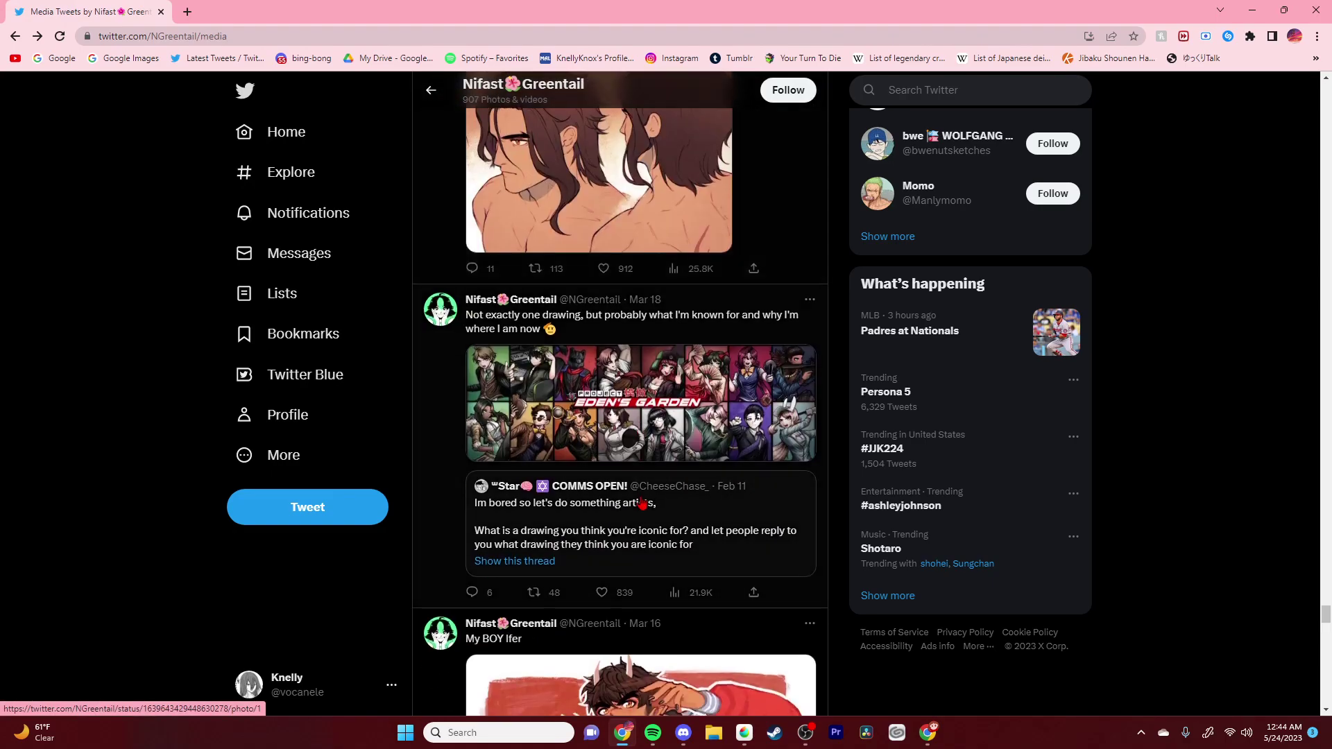
{"action": "scroll", "coordinate": [642, 504], "scroll_direction": "down", "scroll_amount": 14}
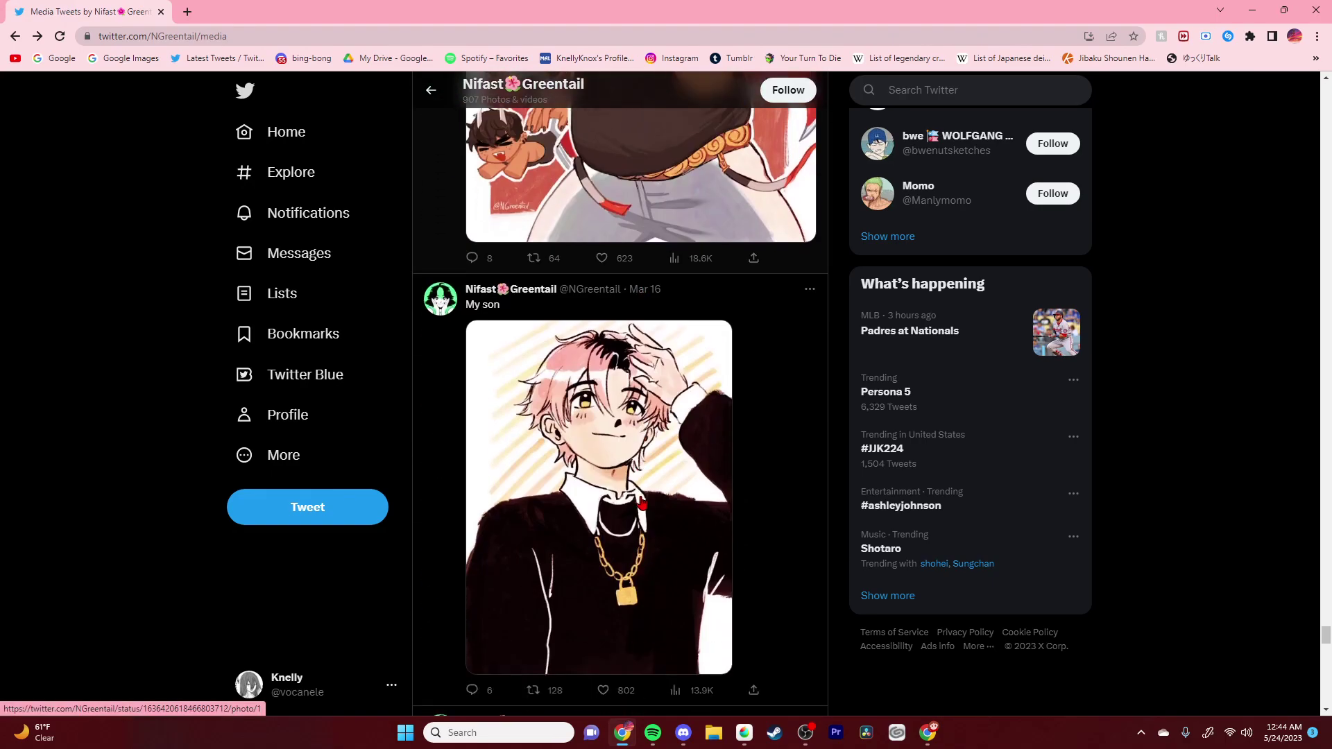
{"action": "scroll", "coordinate": [642, 504], "scroll_direction": "down", "scroll_amount": 15}
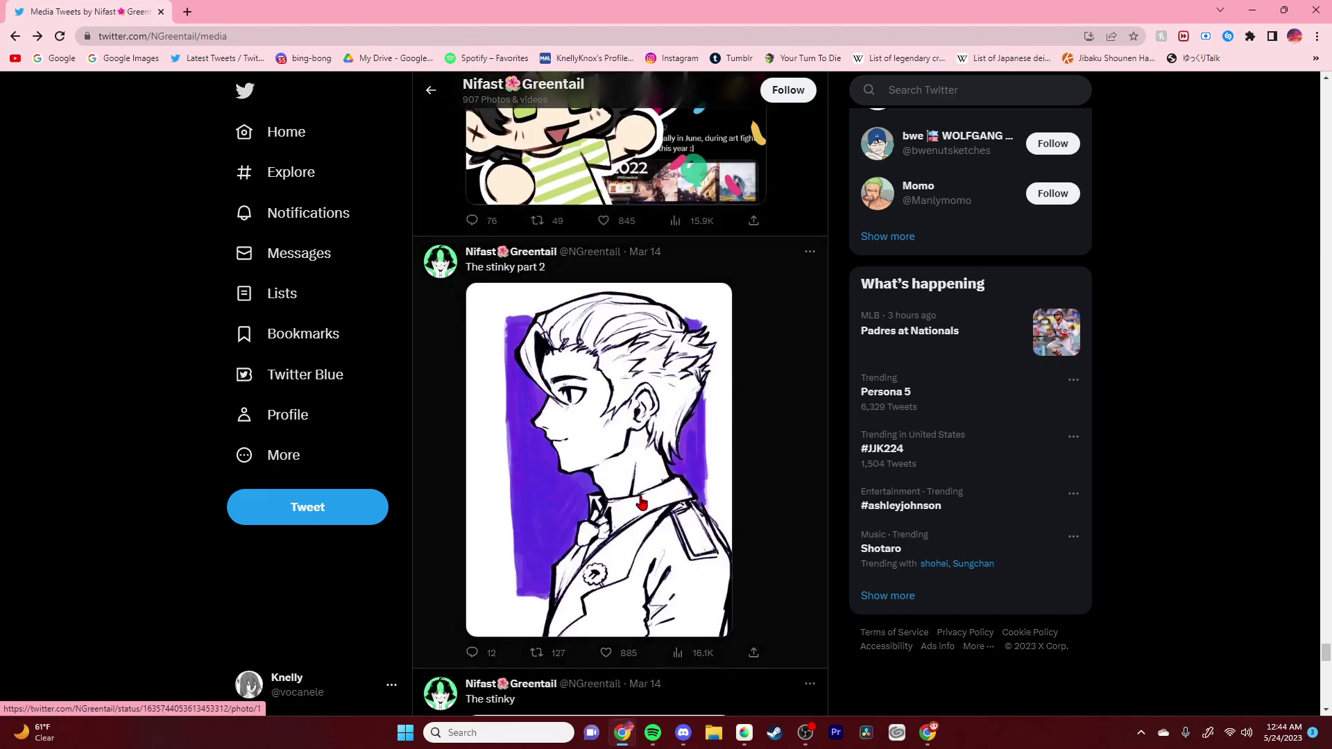
{"action": "scroll", "coordinate": [703, 485], "scroll_direction": "down", "scroll_amount": 5}
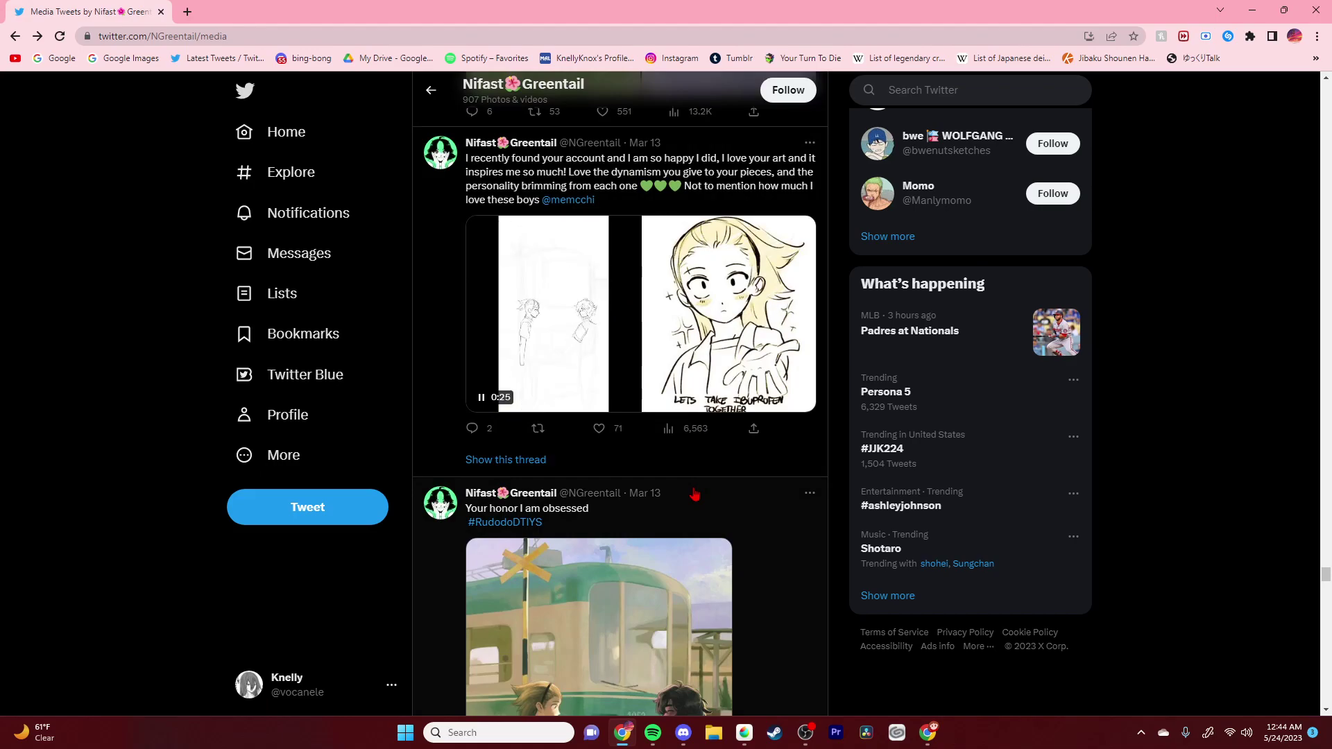
{"action": "scroll", "coordinate": [694, 494], "scroll_direction": "down", "scroll_amount": 10}
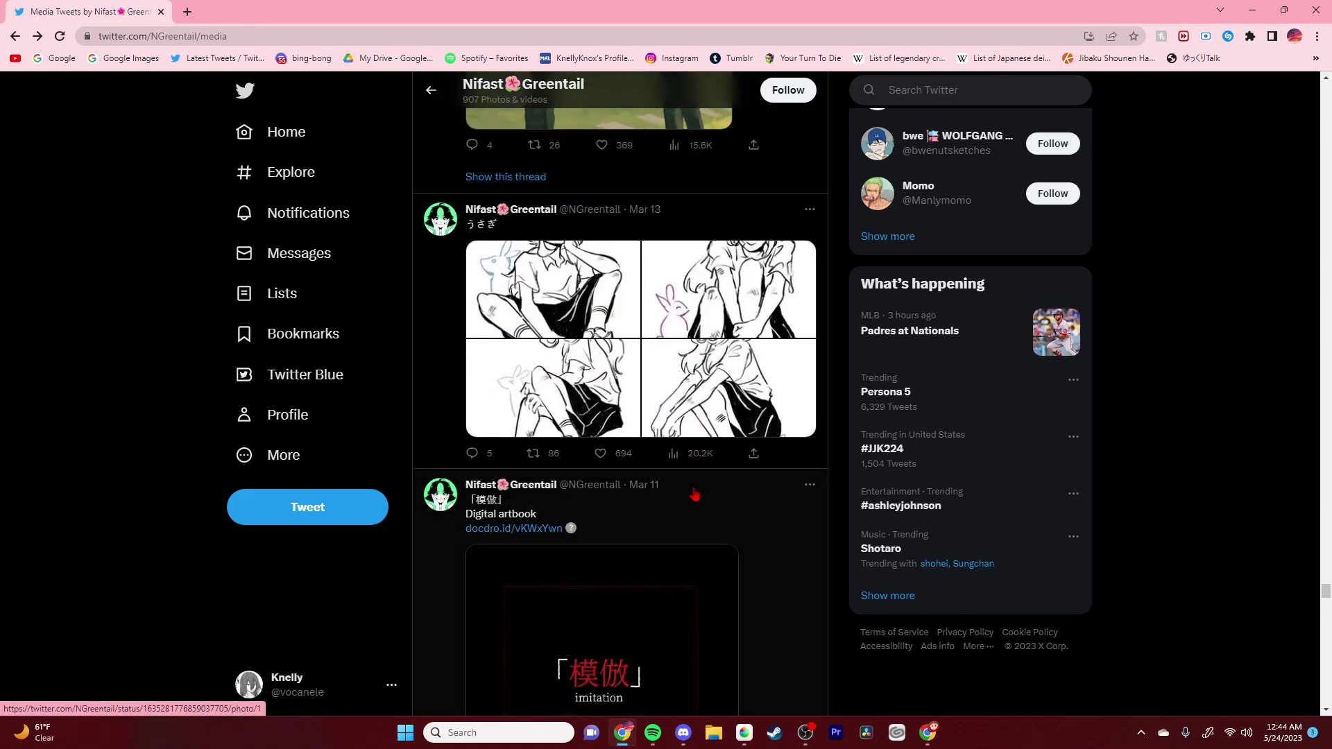
{"action": "scroll", "coordinate": [694, 494], "scroll_direction": "down", "scroll_amount": 6}
{"action": "scroll", "coordinate": [694, 494], "scroll_direction": "down", "scroll_amount": 1}
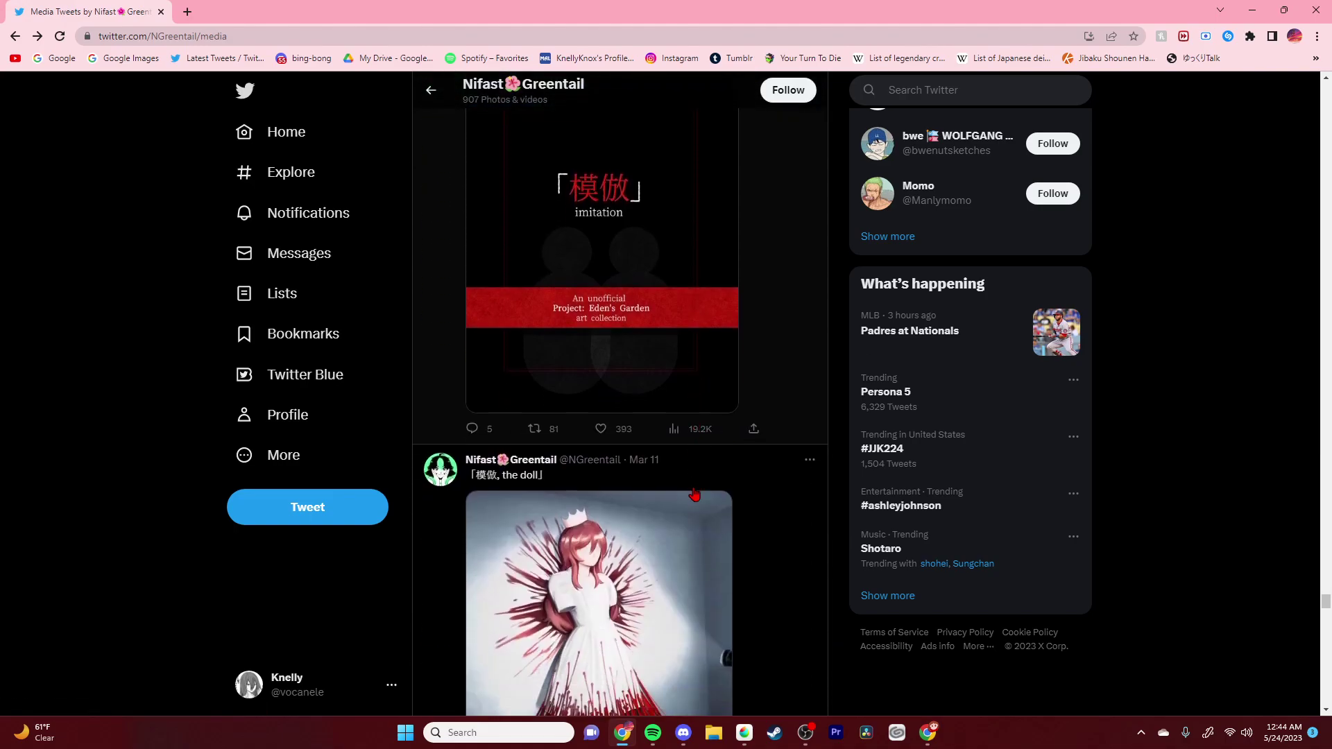
Step: View the March 11 "the doll" artwork enlarged and look at the neighbouring artbook pieces
{"action": "scroll", "coordinate": [694, 494], "scroll_direction": "down", "scroll_amount": 3}
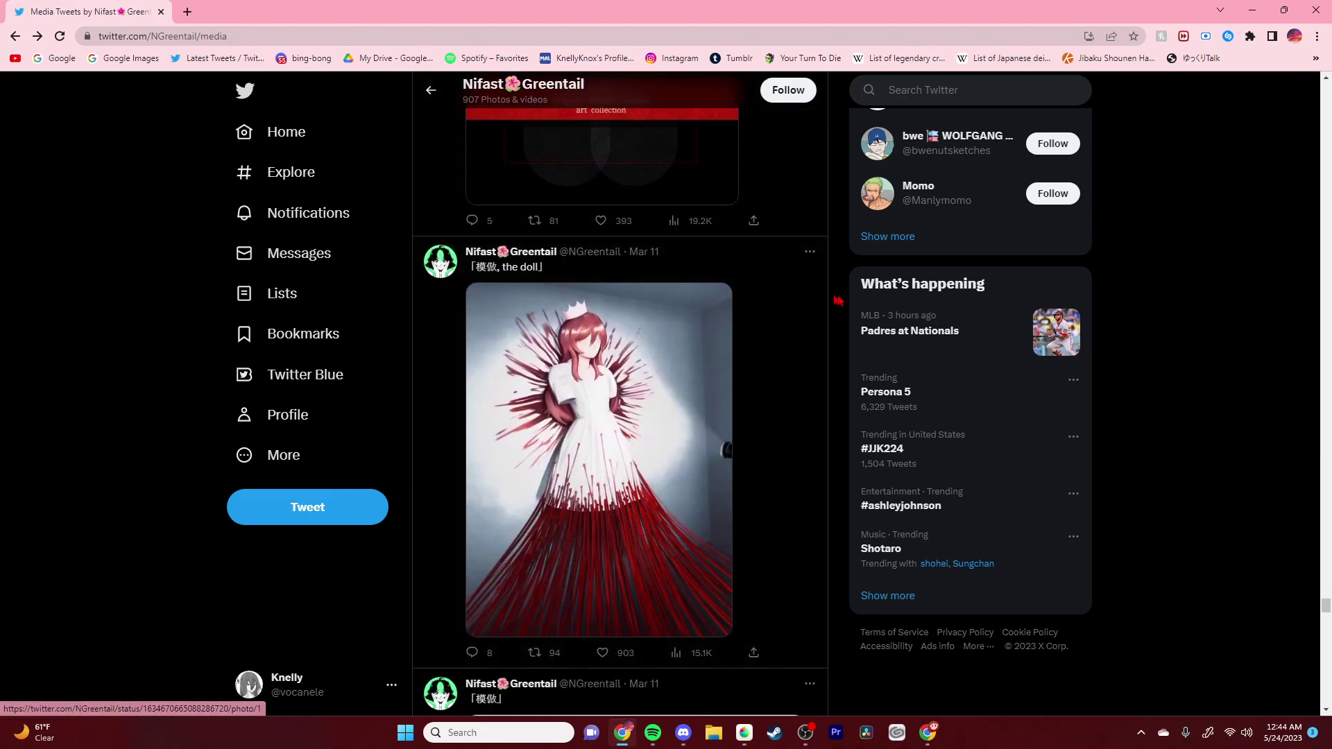
{"action": "scroll", "coordinate": [820, 379], "scroll_direction": "down", "scroll_amount": 5}
{"action": "scroll", "coordinate": [820, 379], "scroll_direction": "up", "scroll_amount": 4}
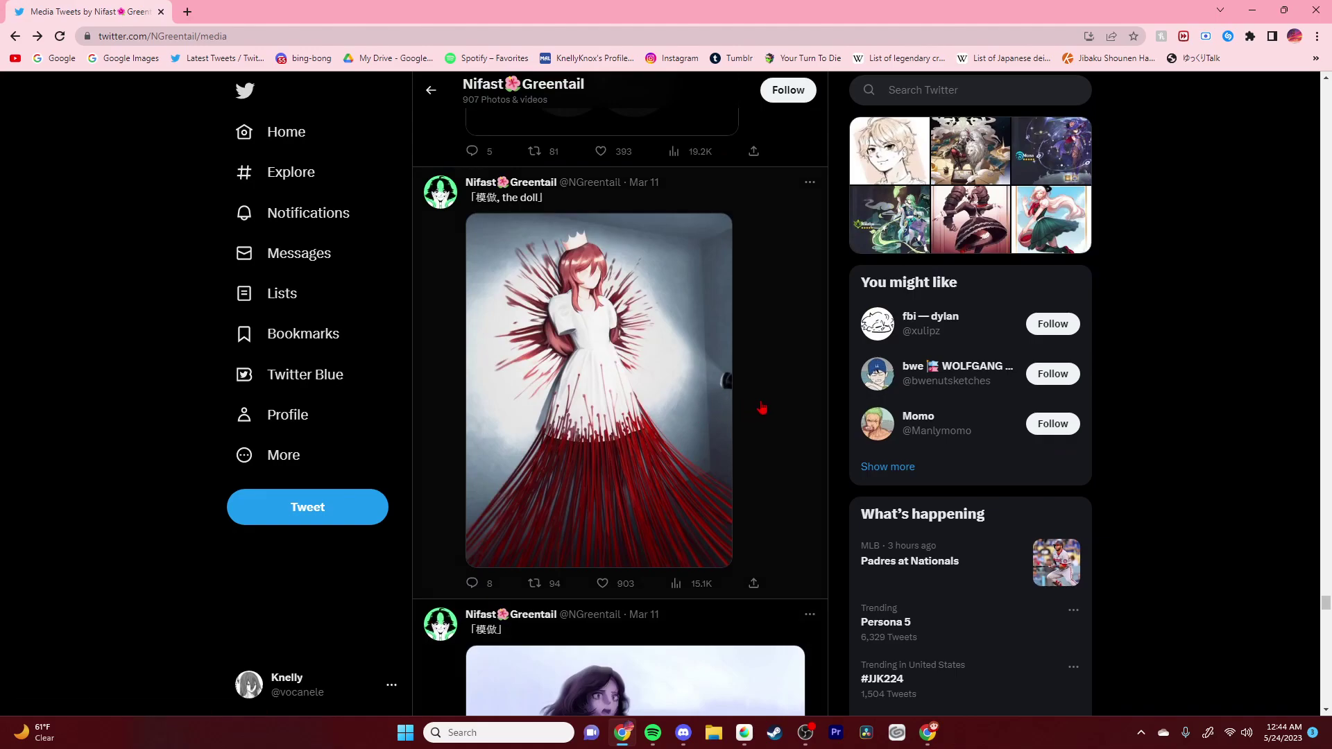
{"action": "left_click", "coordinate": [697, 410]}
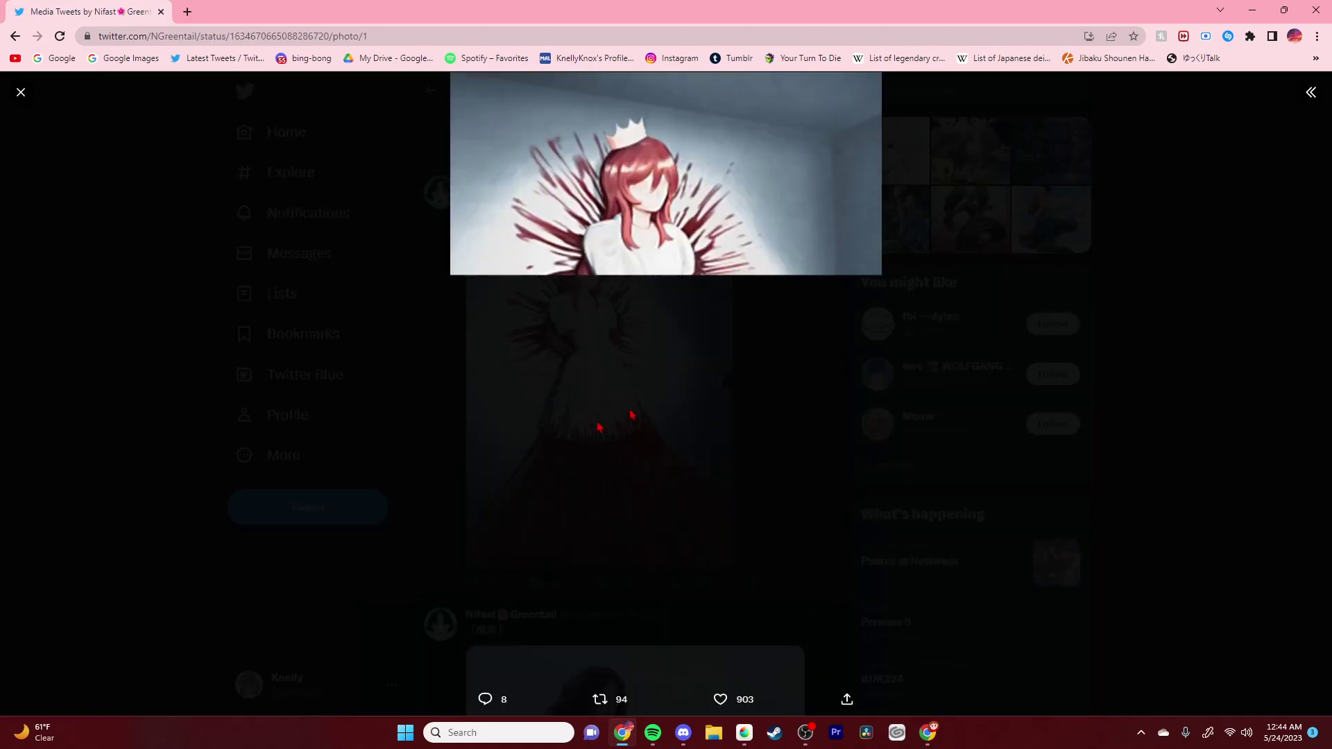
{"action": "left_click", "coordinate": [291, 500]}
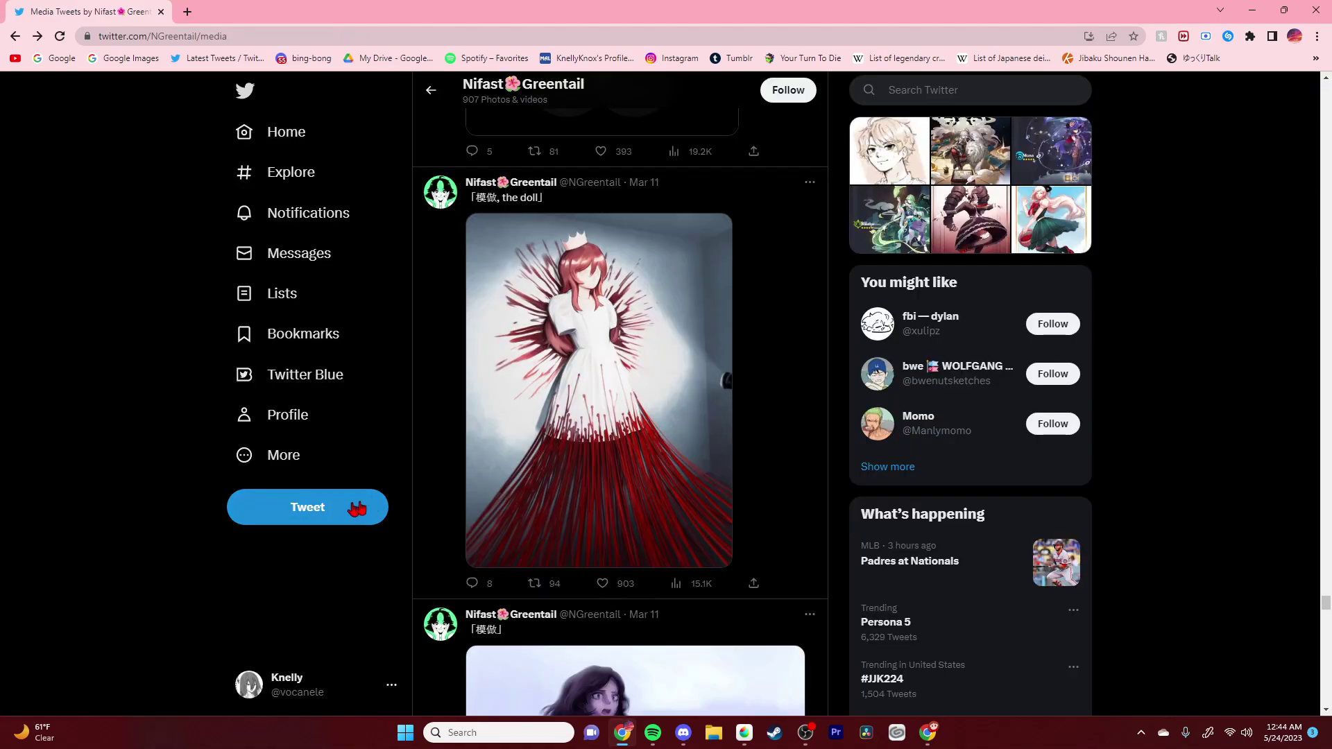
{"action": "scroll", "coordinate": [398, 493], "scroll_direction": "down", "scroll_amount": 9}
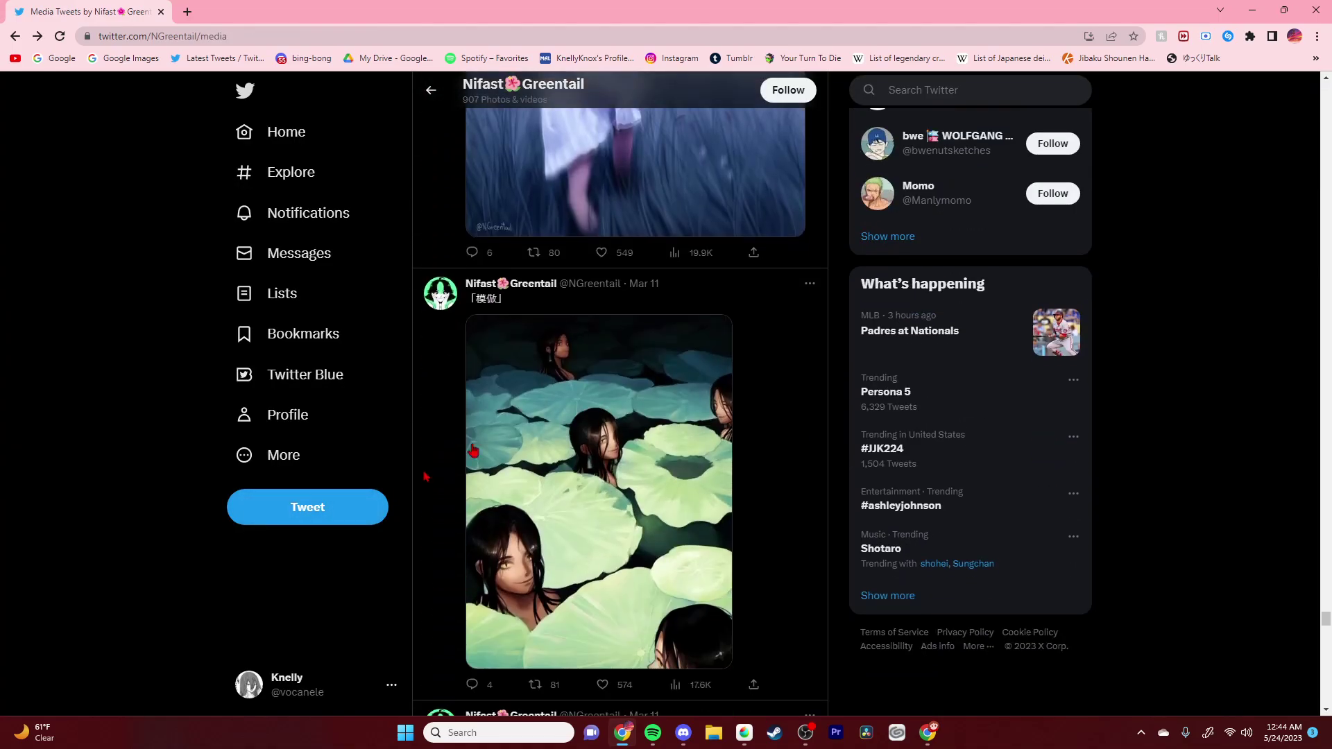
Step: Leave the Twitter window for Discord and view the Halloween group artwork in the official-art channel enlarged
{"action": "left_click", "coordinate": [1316, 9]}
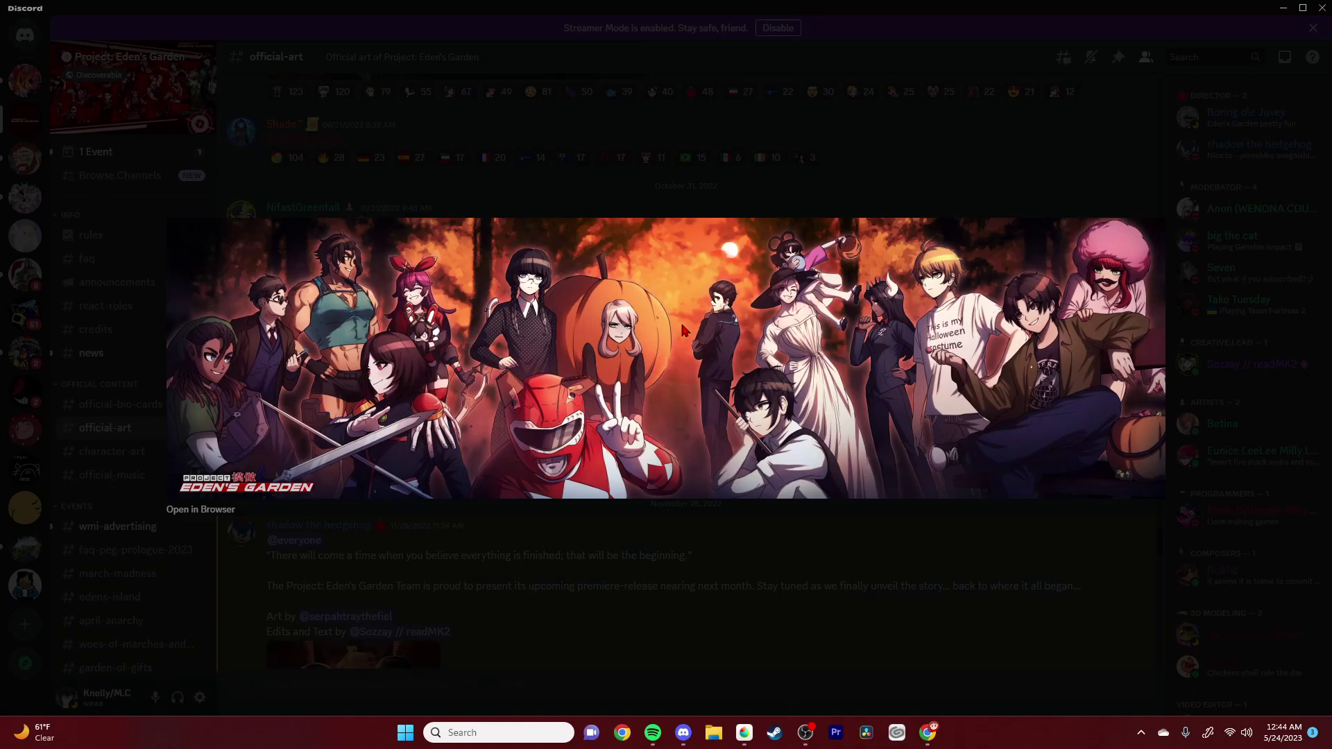
{"action": "left_click", "coordinate": [393, 558]}
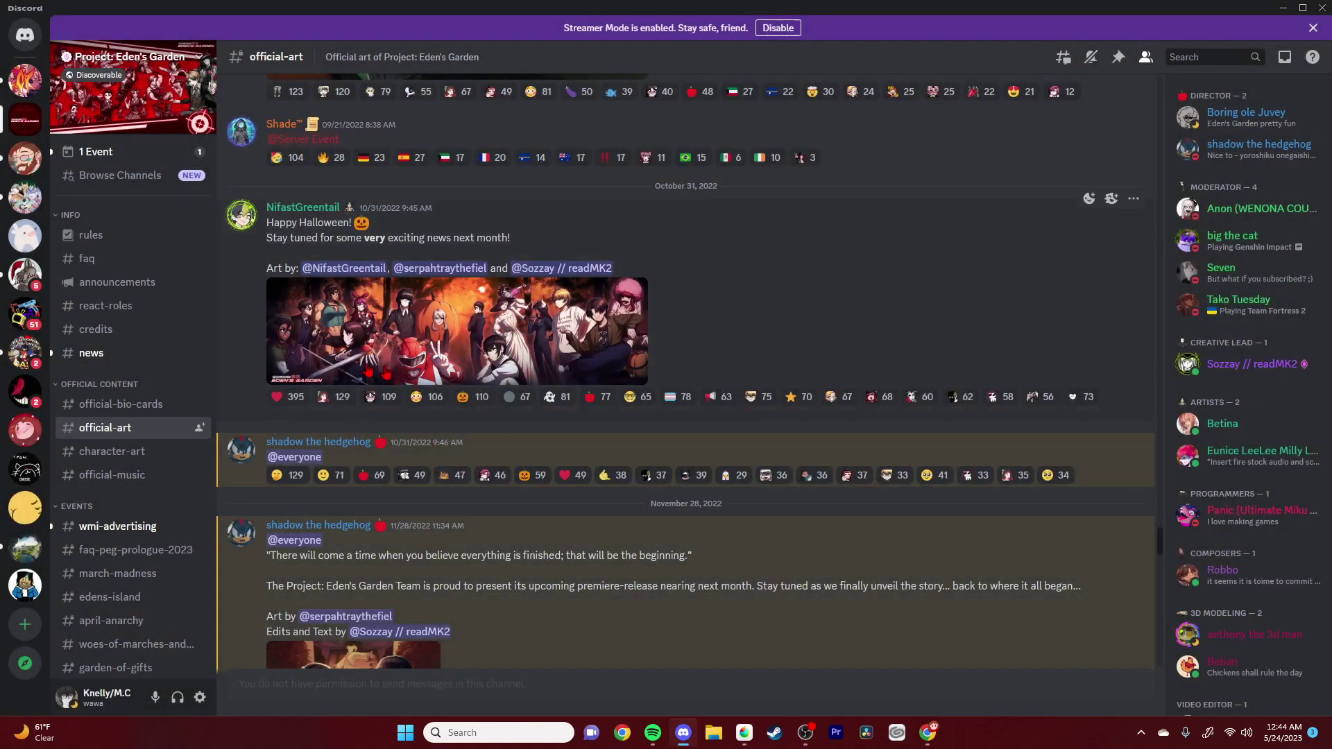
{"action": "left_click", "coordinate": [464, 350]}
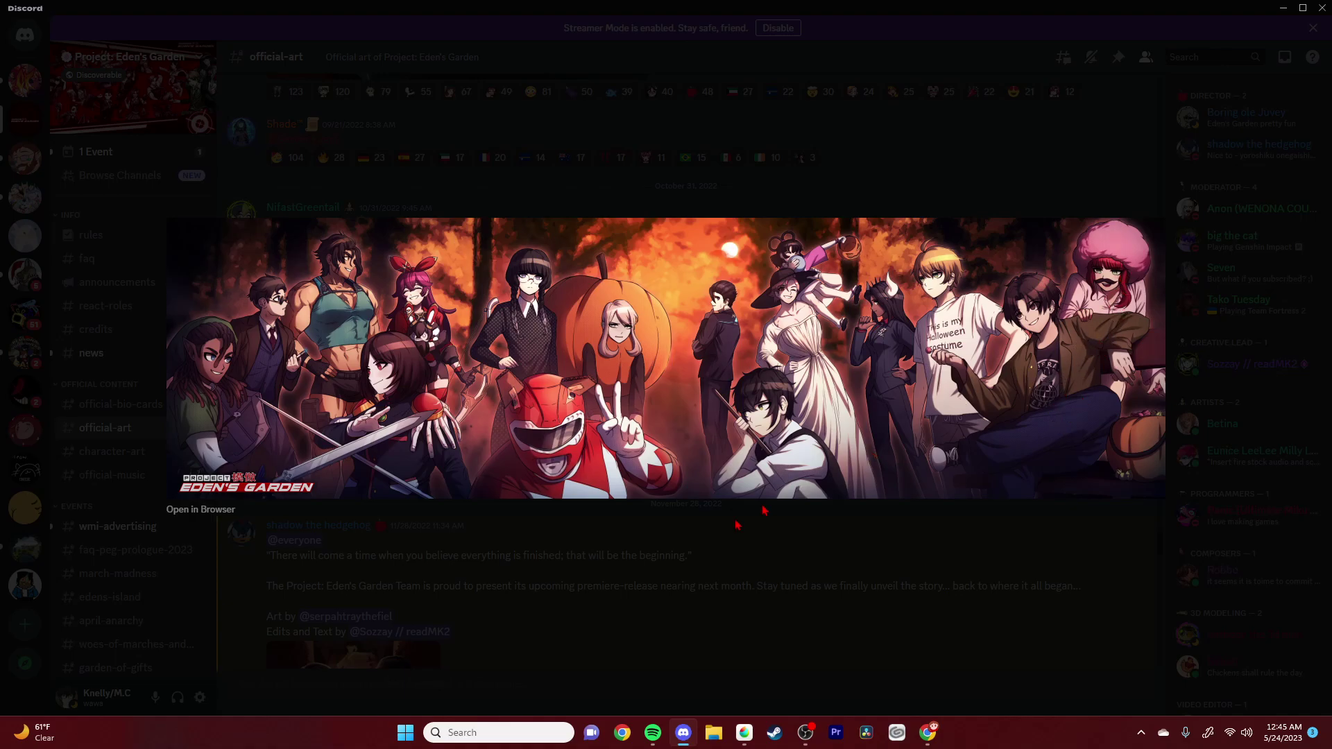
{"action": "left_click", "coordinate": [489, 115]}
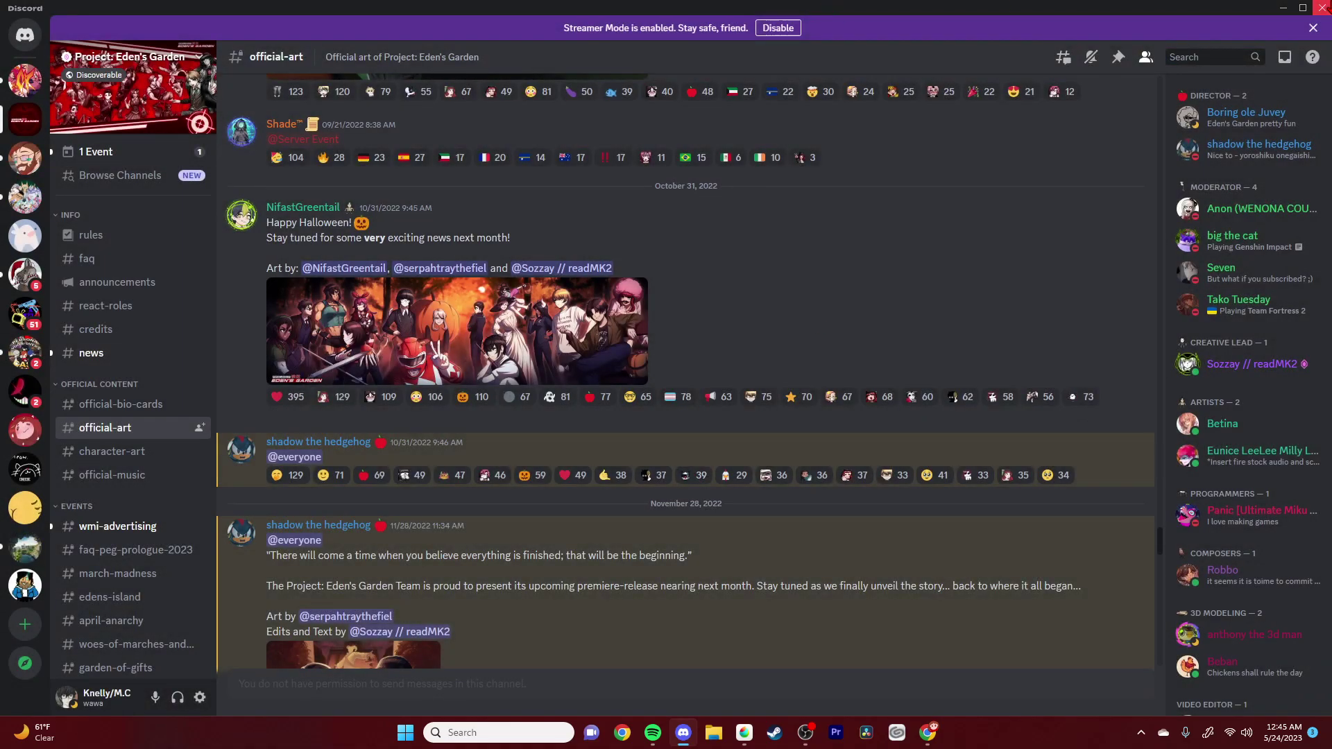
Step: Switch to MediBang Paint Pro and dot the pupils in both of the character's eyes on Layer6 with the Pen
{"action": "key", "text": "alt+Tab"}
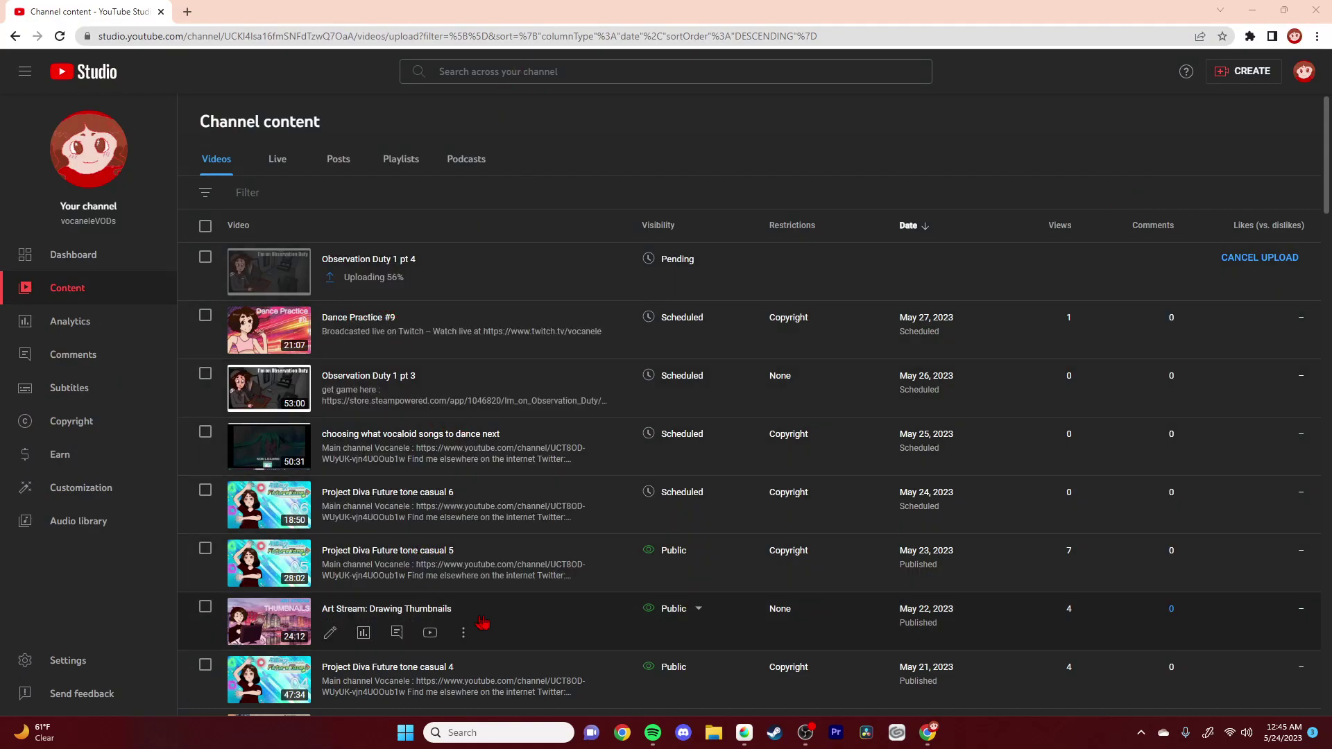
{"action": "key", "text": "alt+Tab"}
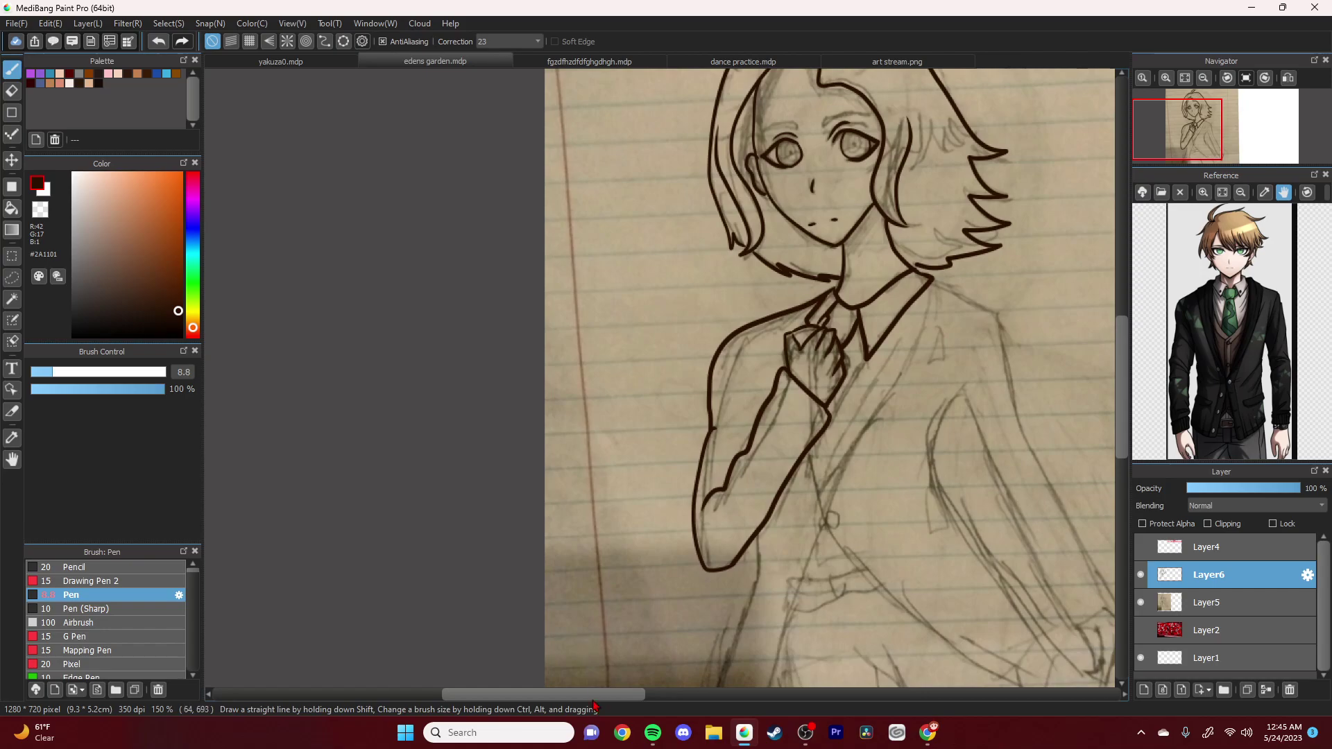
{"action": "scroll", "coordinate": [728, 364], "scroll_direction": "right", "scroll_amount": 5}
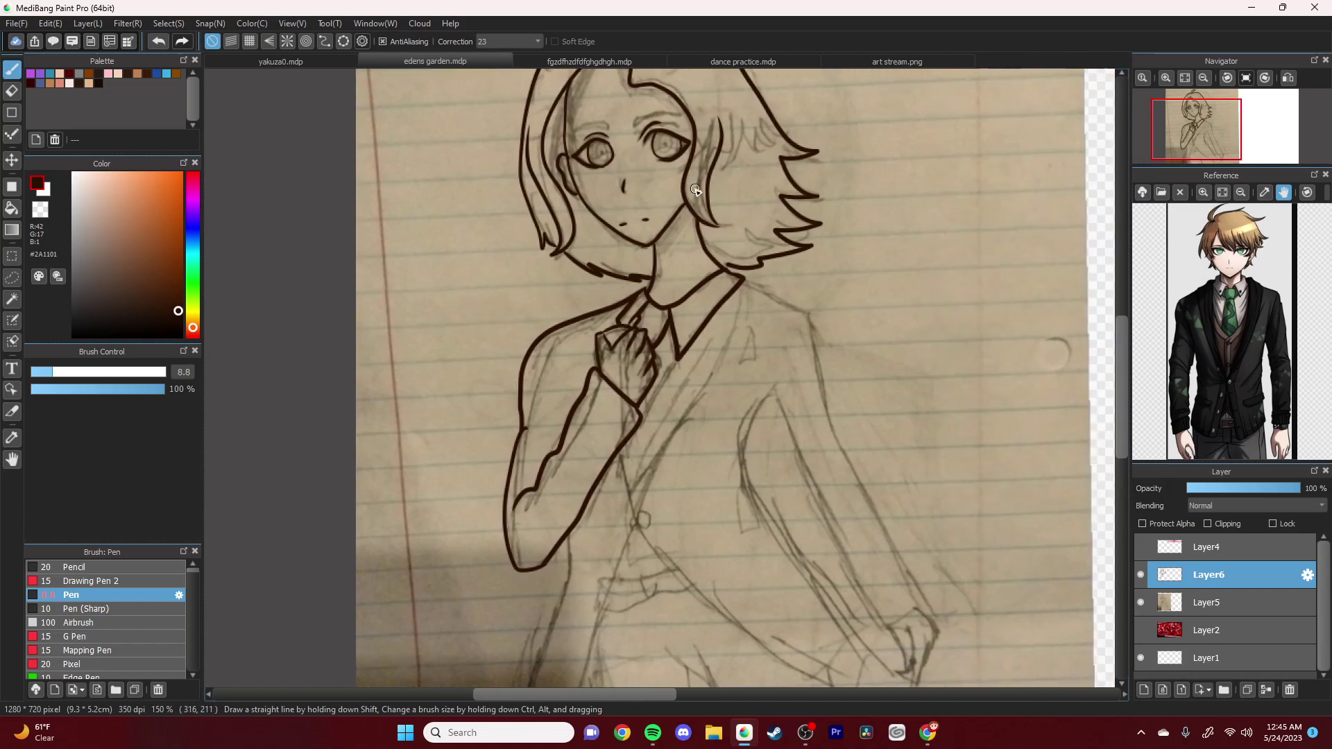
{"action": "scroll", "coordinate": [642, 157], "scroll_direction": "up", "scroll_amount": 3}
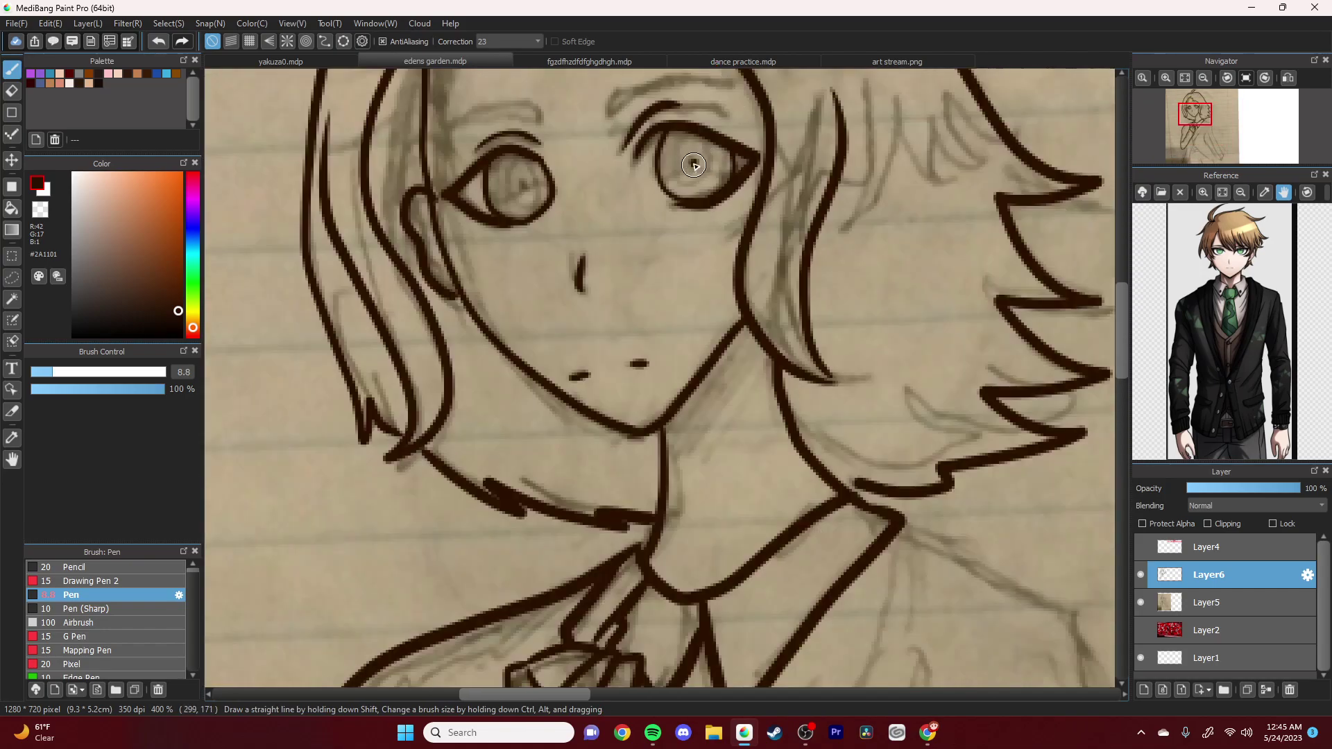
{"action": "left_click", "coordinate": [524, 187]}
Step: Try to ink the jacket's shoulder and the outer sleeve line of the lowered arm on Layer6
{"action": "scroll", "coordinate": [1124, 347], "scroll_direction": "down", "scroll_amount": 5}
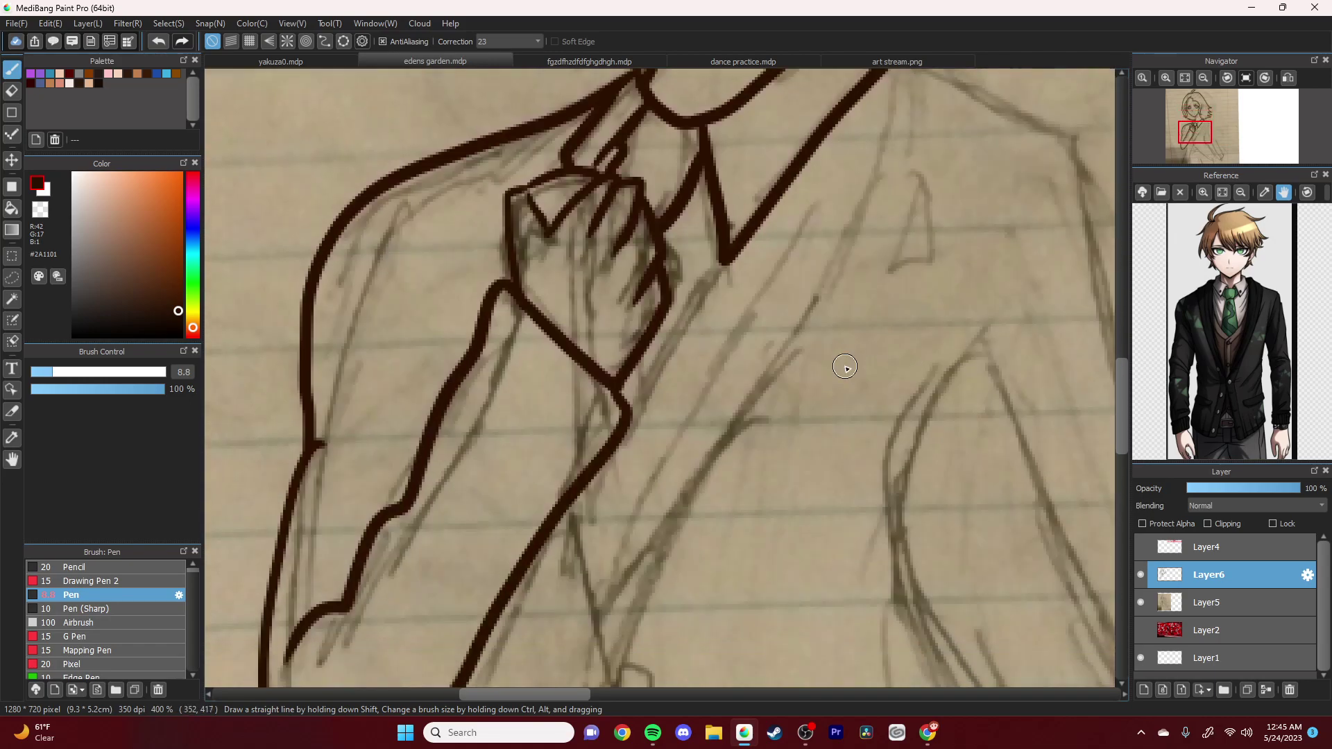
{"action": "scroll", "coordinate": [738, 598], "scroll_direction": "down", "scroll_amount": 3}
{"action": "mouse_move", "coordinate": [869, 251]}
{"action": "left_mouse_down"}
{"action": "mouse_move", "coordinate": [918, 276]}
{"action": "mouse_move", "coordinate": [951, 321]}
{"action": "mouse_move", "coordinate": [1068, 535]}
{"action": "left_mouse_up"}
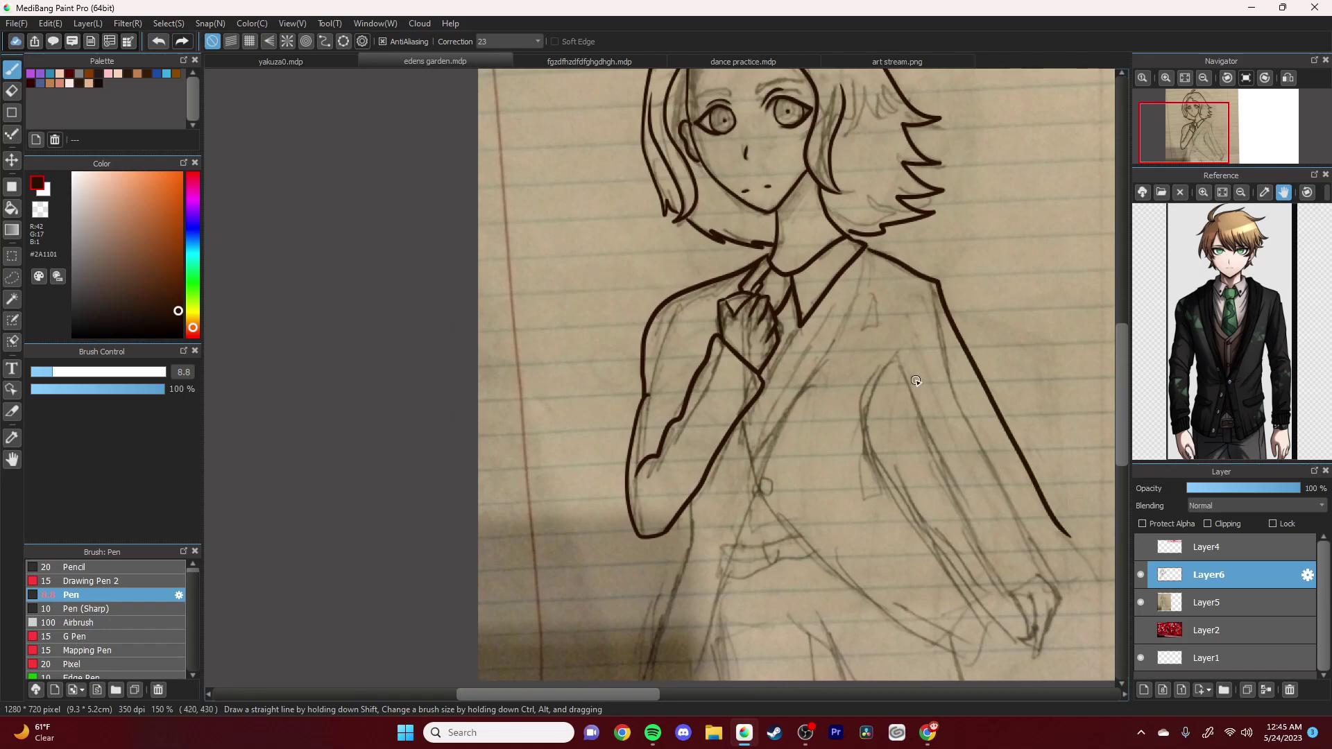
{"action": "key", "text": "ctrl+z"}
Step: Ink the jacket's shoulder line and the outer sleeve line of the lowered arm on Layer6
{"action": "scroll", "coordinate": [602, 692], "scroll_direction": "down", "scroll_amount": 2}
{"action": "scroll", "coordinate": [602, 692], "scroll_direction": "right", "scroll_amount": 5}
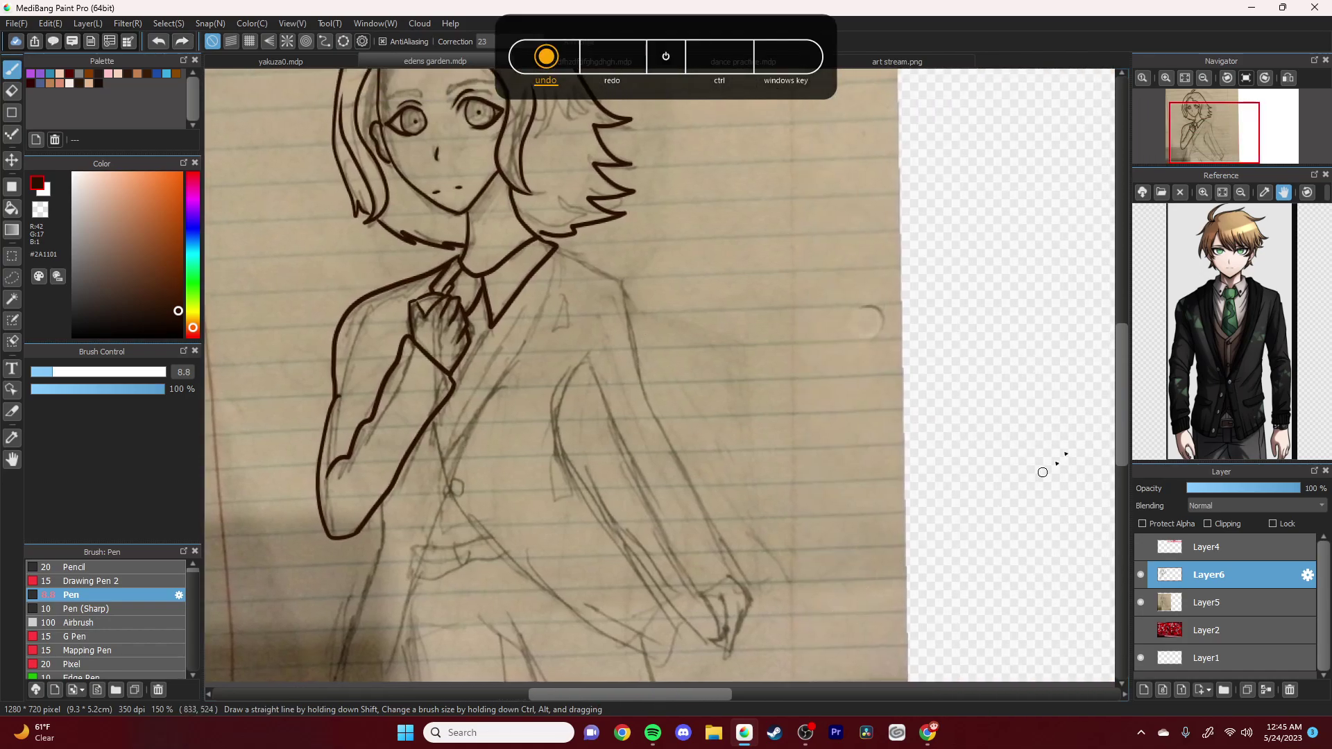
{"action": "scroll", "coordinate": [675, 437], "scroll_direction": "up", "scroll_amount": 3}
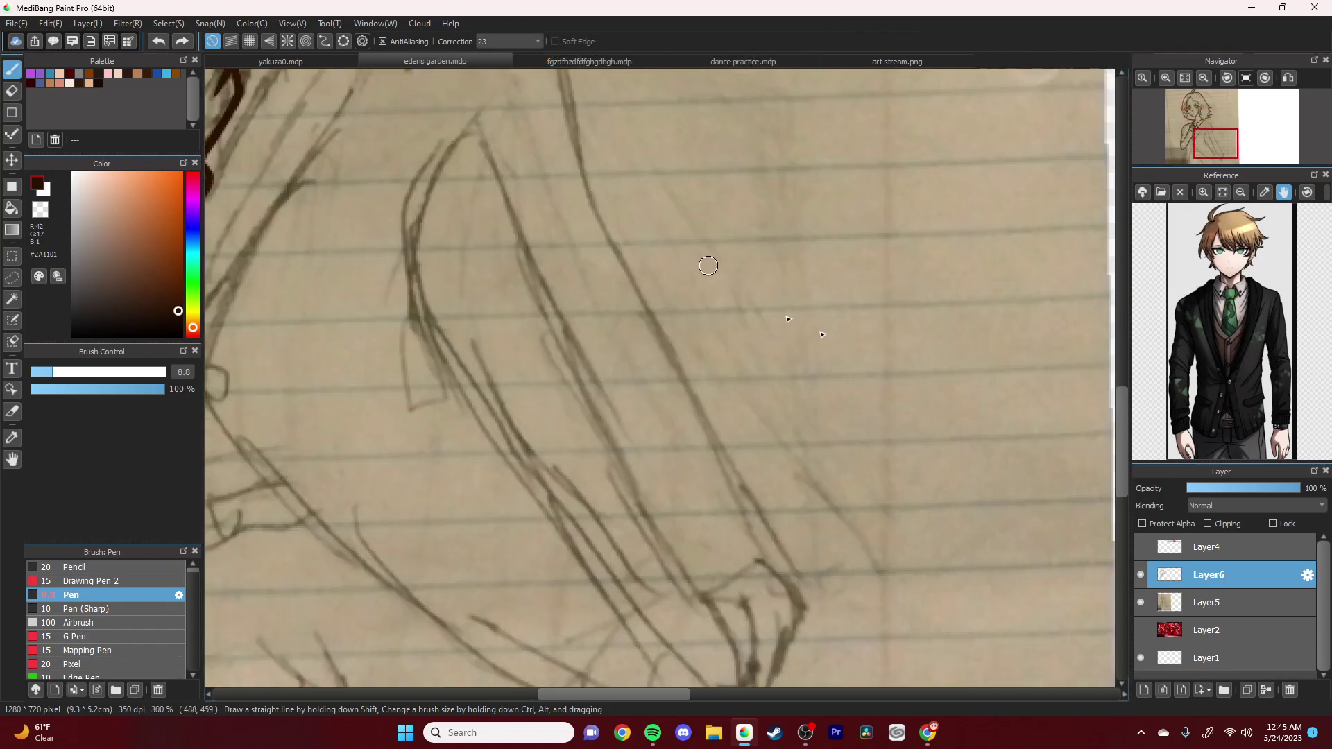
{"action": "scroll", "coordinate": [707, 264], "scroll_direction": "down", "scroll_amount": 2}
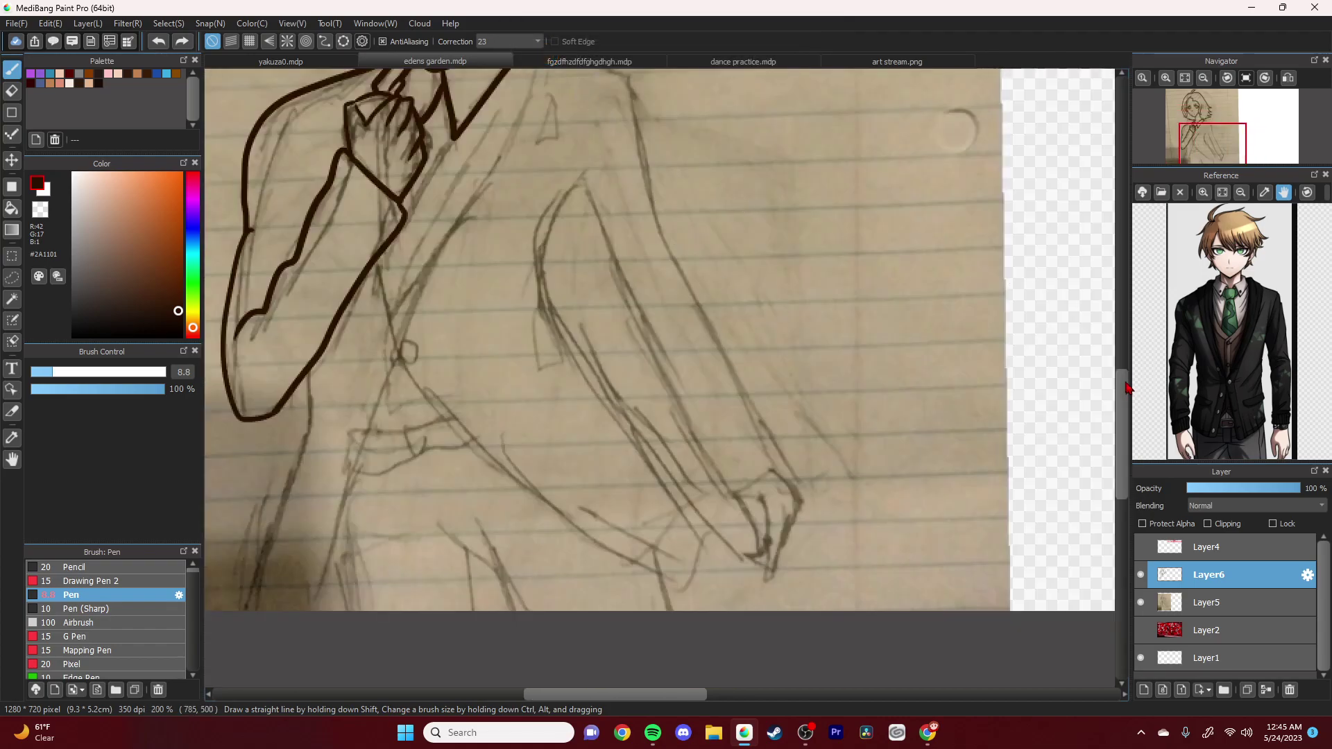
{"action": "scroll", "coordinate": [1127, 388], "scroll_direction": "up", "scroll_amount": 1}
{"action": "mouse_move", "coordinate": [543, 74]}
{"action": "left_mouse_down"}
{"action": "mouse_move", "coordinate": [633, 130]}
{"action": "mouse_move", "coordinate": [664, 234]}
{"action": "mouse_move", "coordinate": [783, 487]}
{"action": "left_mouse_up"}
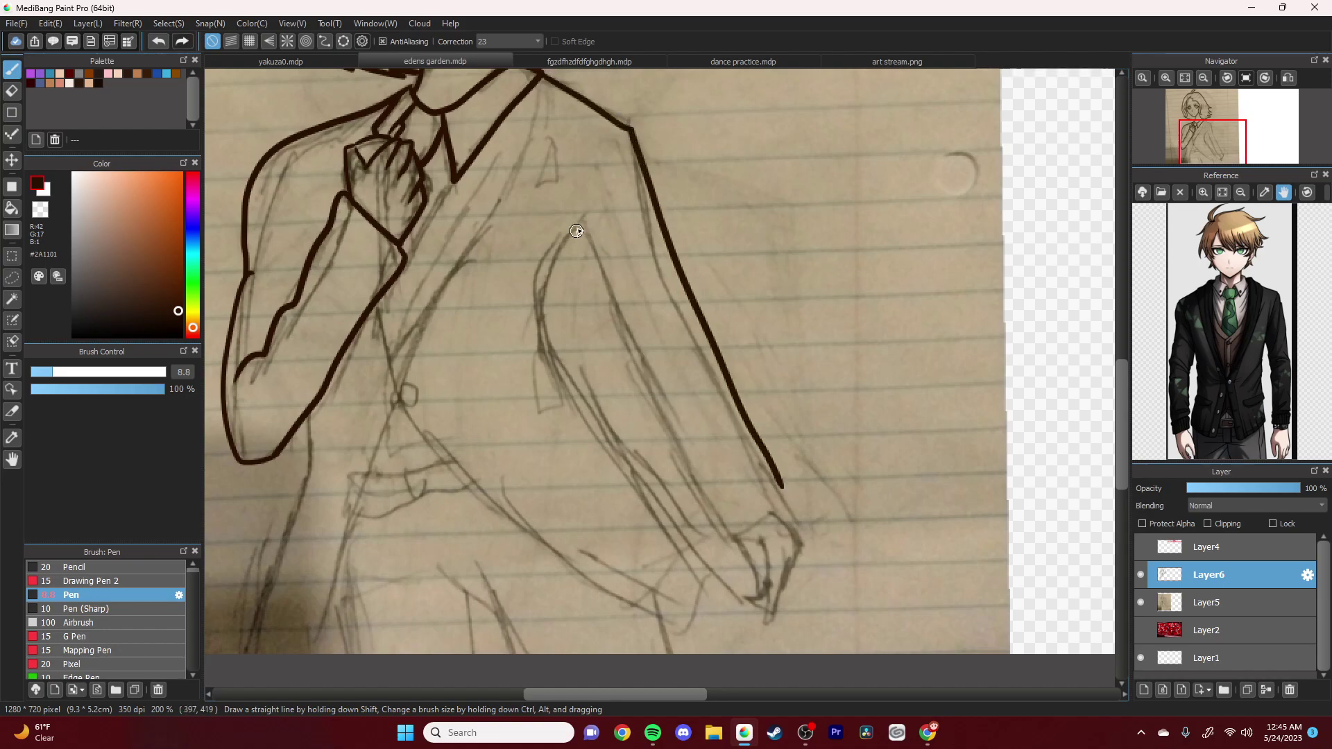
Step: Ink the lowered arm's inner sleeve and cuff together with the open jacket's side edge, front edge and hem
{"action": "mouse_move", "coordinate": [582, 228]}
{"action": "left_mouse_down"}
{"action": "mouse_move", "coordinate": [715, 512]}
{"action": "mouse_move", "coordinate": [751, 525]}
{"action": "mouse_move", "coordinate": [782, 487]}
{"action": "left_mouse_up"}
{"action": "mouse_move", "coordinate": [577, 223]}
{"action": "left_mouse_down"}
{"action": "mouse_move", "coordinate": [581, 387]}
{"action": "mouse_move", "coordinate": [700, 535]}
{"action": "left_mouse_up"}
{"action": "mouse_move", "coordinate": [543, 72]}
{"action": "left_mouse_down"}
{"action": "mouse_move", "coordinate": [518, 176]}
{"action": "mouse_move", "coordinate": [403, 411]}
{"action": "mouse_move", "coordinate": [526, 551]}
{"action": "mouse_move", "coordinate": [657, 643]}
{"action": "mouse_move", "coordinate": [714, 580]}
{"action": "left_mouse_up"}
{"action": "mouse_move", "coordinate": [695, 529]}
{"action": "left_mouse_down"}
{"action": "mouse_move", "coordinate": [724, 566]}
{"action": "mouse_move", "coordinate": [686, 587]}
{"action": "left_mouse_up"}
Step: Ink the lowered hand and its fingers below the sleeve cuff
{"action": "scroll", "coordinate": [774, 637], "scroll_direction": "up", "scroll_amount": 1}
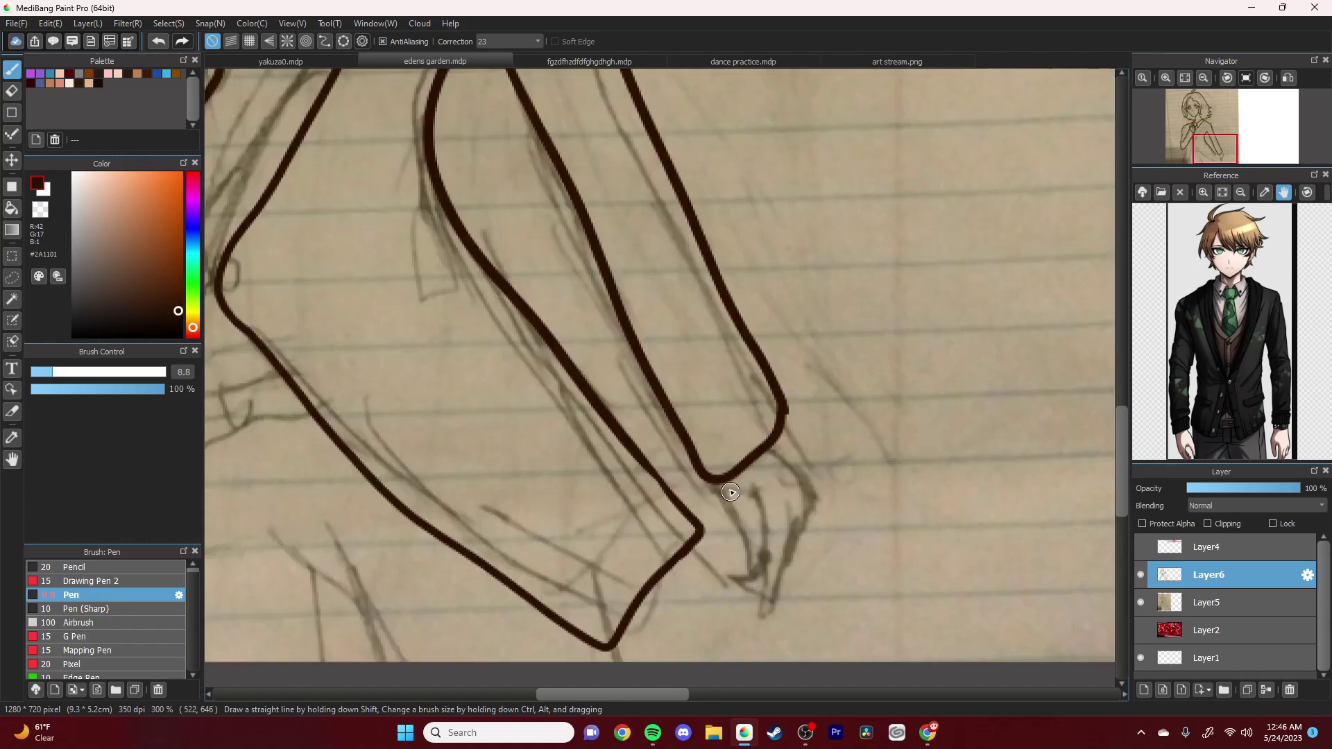
{"action": "mouse_move", "coordinate": [718, 481]}
{"action": "left_mouse_down"}
{"action": "mouse_move", "coordinate": [750, 574]}
{"action": "mouse_move", "coordinate": [773, 496]}
{"action": "mouse_move", "coordinate": [797, 531]}
{"action": "mouse_move", "coordinate": [781, 628]}
{"action": "mouse_move", "coordinate": [766, 616]}
{"action": "mouse_move", "coordinate": [765, 571]}
{"action": "mouse_move", "coordinate": [818, 531]}
{"action": "mouse_move", "coordinate": [786, 457]}
{"action": "left_mouse_up"}
{"action": "scroll", "coordinate": [692, 461], "scroll_direction": "down", "scroll_amount": 2}
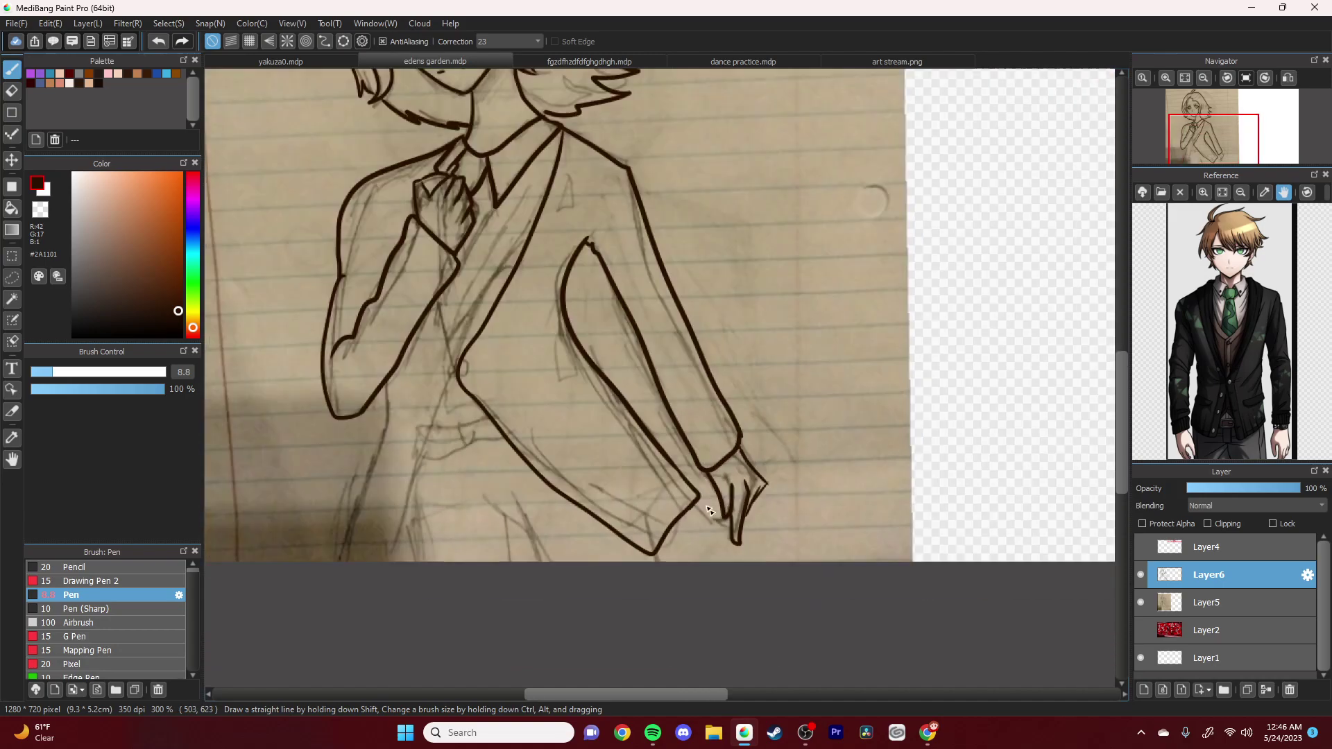
Step: Ink the jacket's other half below the raised arm, with its outer waist line and front opening edge
{"action": "mouse_move", "coordinate": [385, 391]}
{"action": "left_mouse_down"}
{"action": "mouse_move", "coordinate": [387, 459]}
{"action": "mouse_move", "coordinate": [340, 588]}
{"action": "mouse_move", "coordinate": [384, 590]}
{"action": "left_mouse_up"}
{"action": "scroll", "coordinate": [436, 455], "scroll_direction": "down", "scroll_amount": 2}
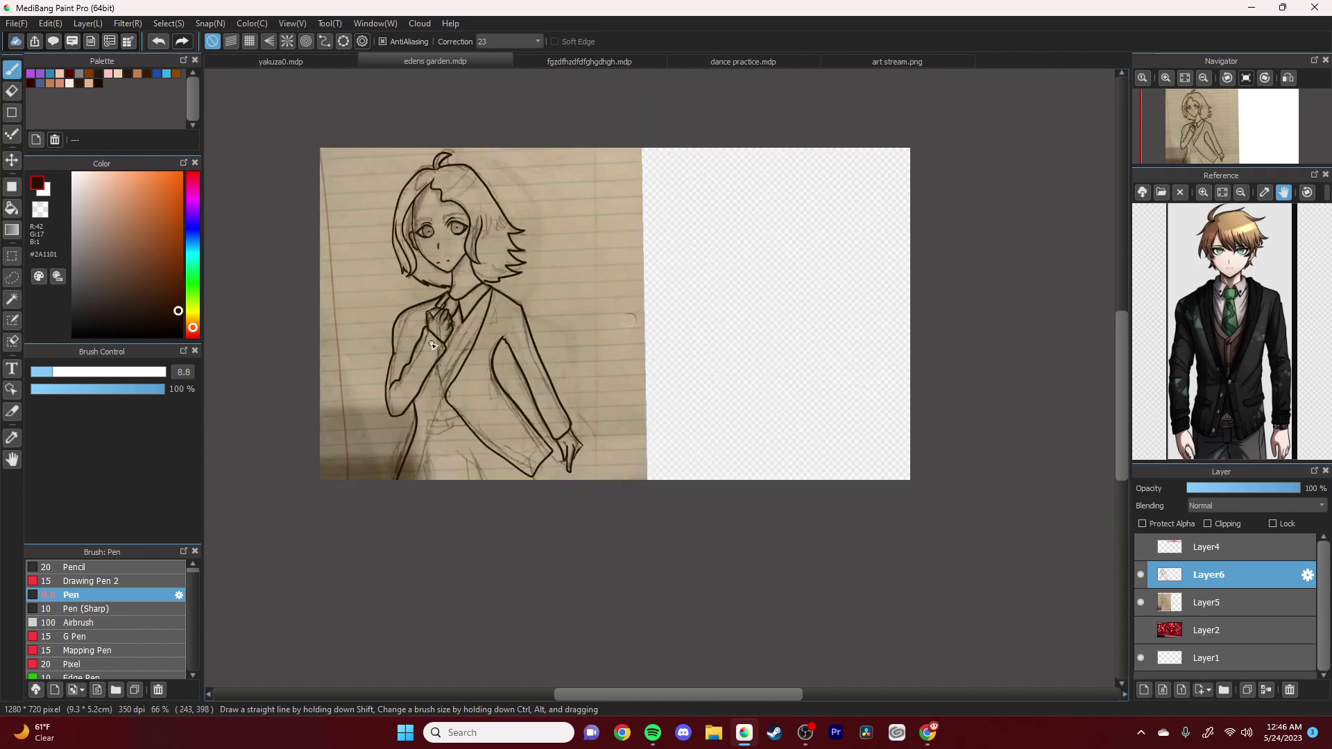
{"action": "scroll", "coordinate": [433, 345], "scroll_direction": "up", "scroll_amount": 2}
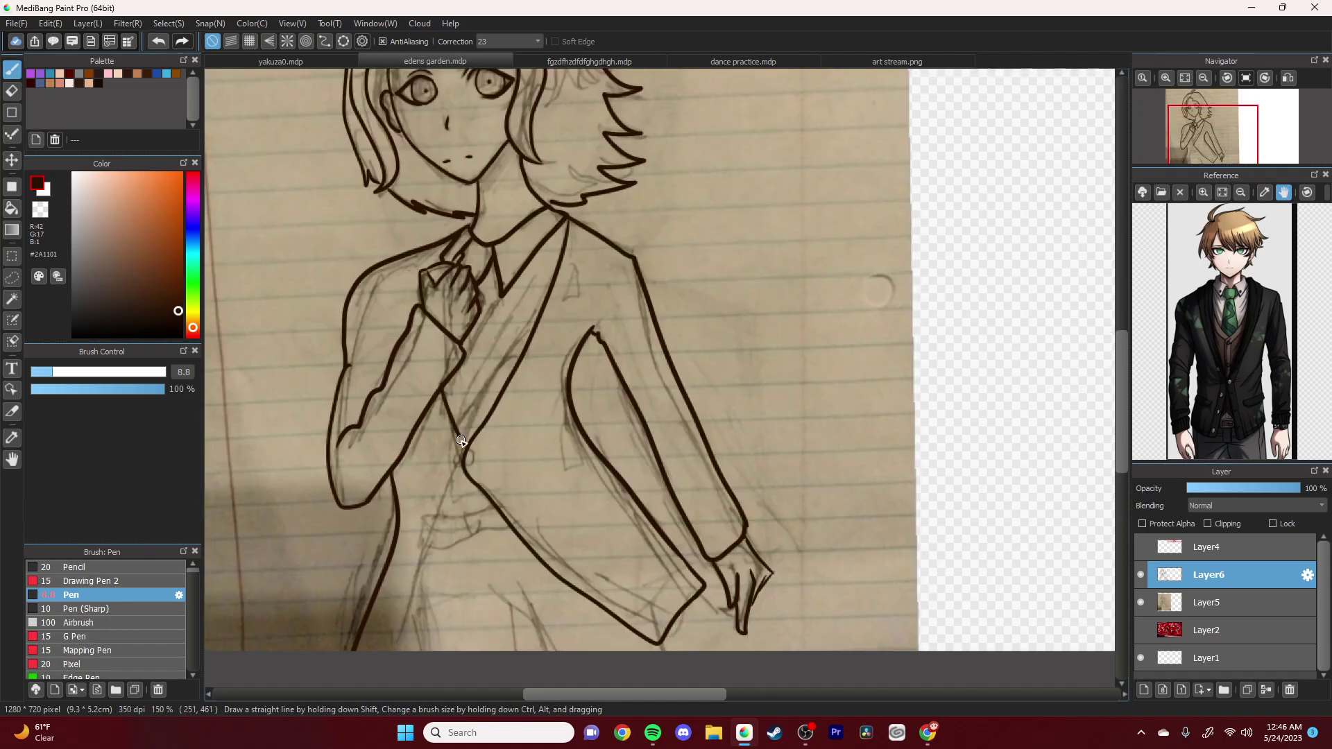
{"action": "left_click_drag", "start_coordinate": [463, 463], "coordinate": [403, 649]}
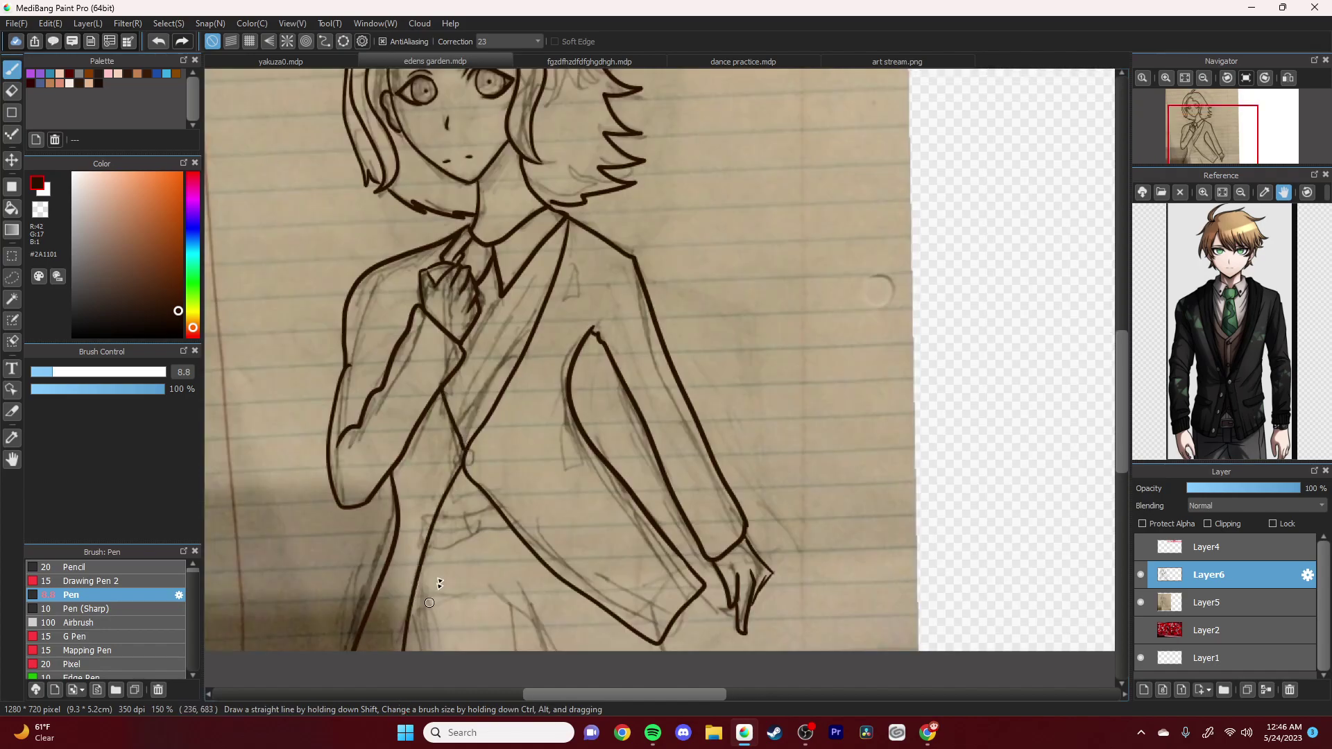
Step: Ink the belt's upper and lower edges and its buckle at the character's waist
{"action": "scroll", "coordinate": [455, 543], "scroll_direction": "up", "scroll_amount": 3}
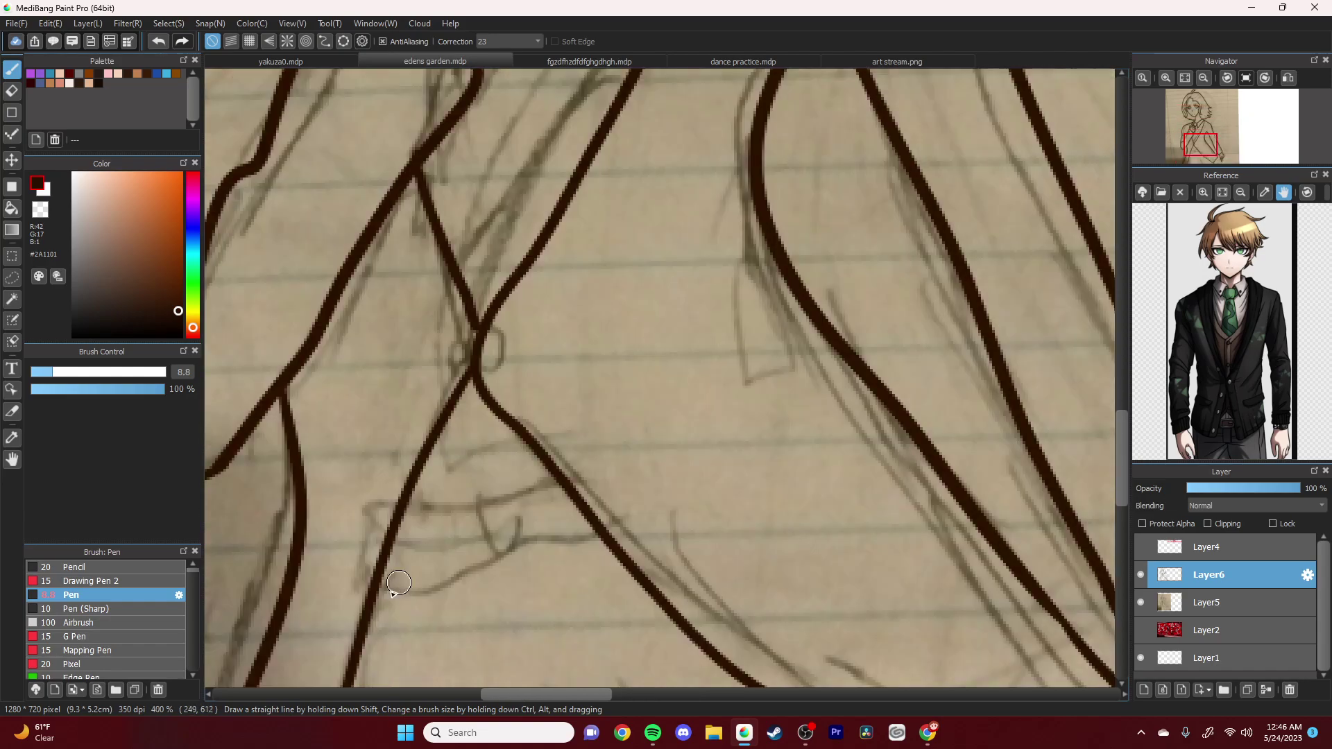
{"action": "left_click_drag", "start_coordinate": [378, 595], "coordinate": [613, 553]}
{"action": "left_click_drag", "start_coordinate": [405, 500], "coordinate": [562, 475]}
{"action": "left_click_drag", "start_coordinate": [475, 494], "coordinate": [486, 572]}
{"action": "left_click_drag", "start_coordinate": [519, 493], "coordinate": [524, 558]}
{"action": "scroll", "coordinate": [489, 498], "scroll_direction": "down", "scroll_amount": 5}
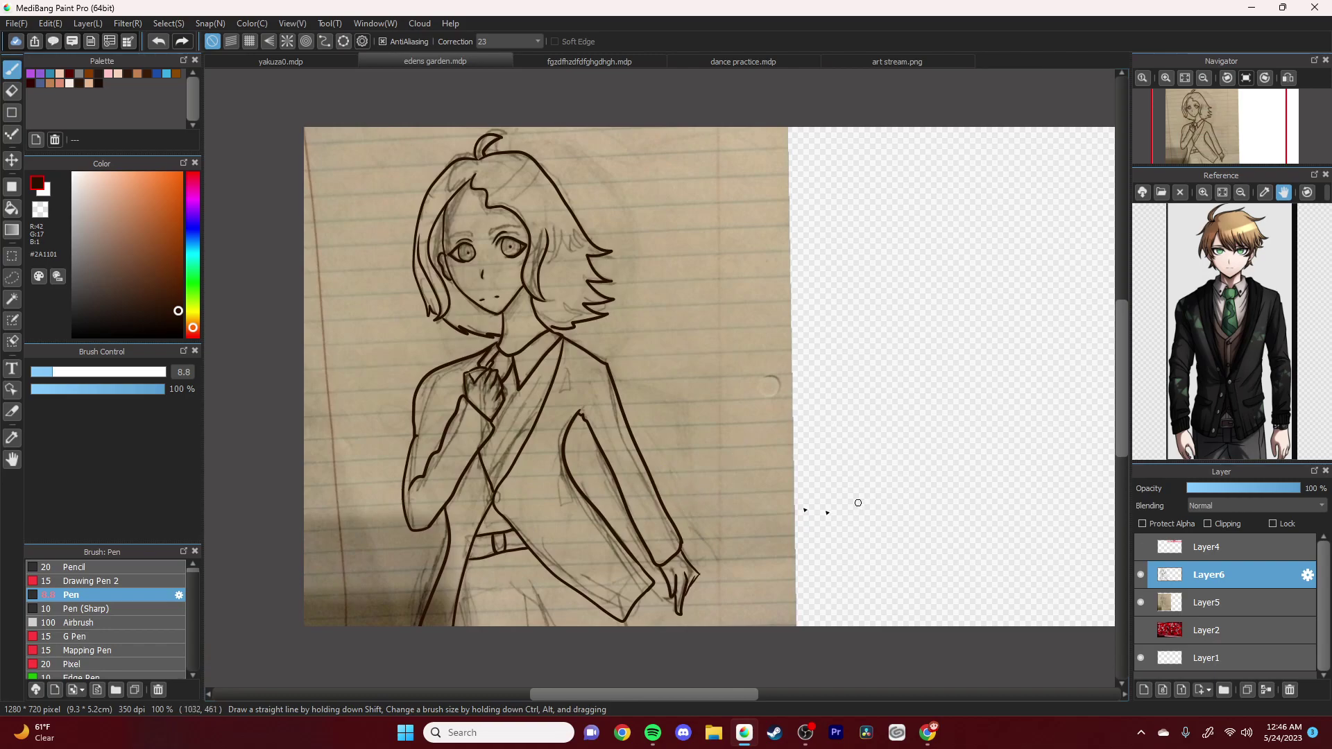
Step: Try to ink the chest lines running down from the collar beside the raised hand
{"action": "scroll", "coordinate": [478, 426], "scroll_direction": "up", "scroll_amount": 3}
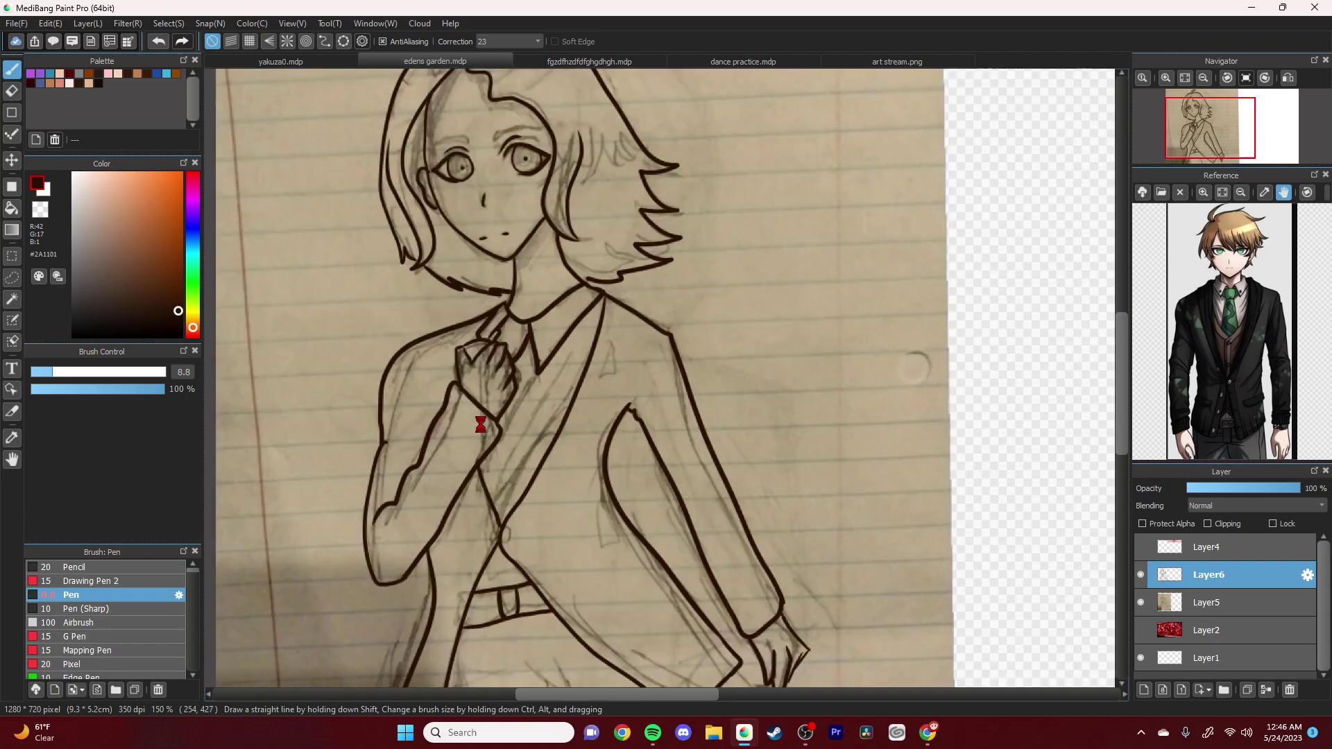
{"action": "left_click_drag", "start_coordinate": [538, 378], "coordinate": [506, 618]}
{"action": "key", "text": "ctrl+z"}
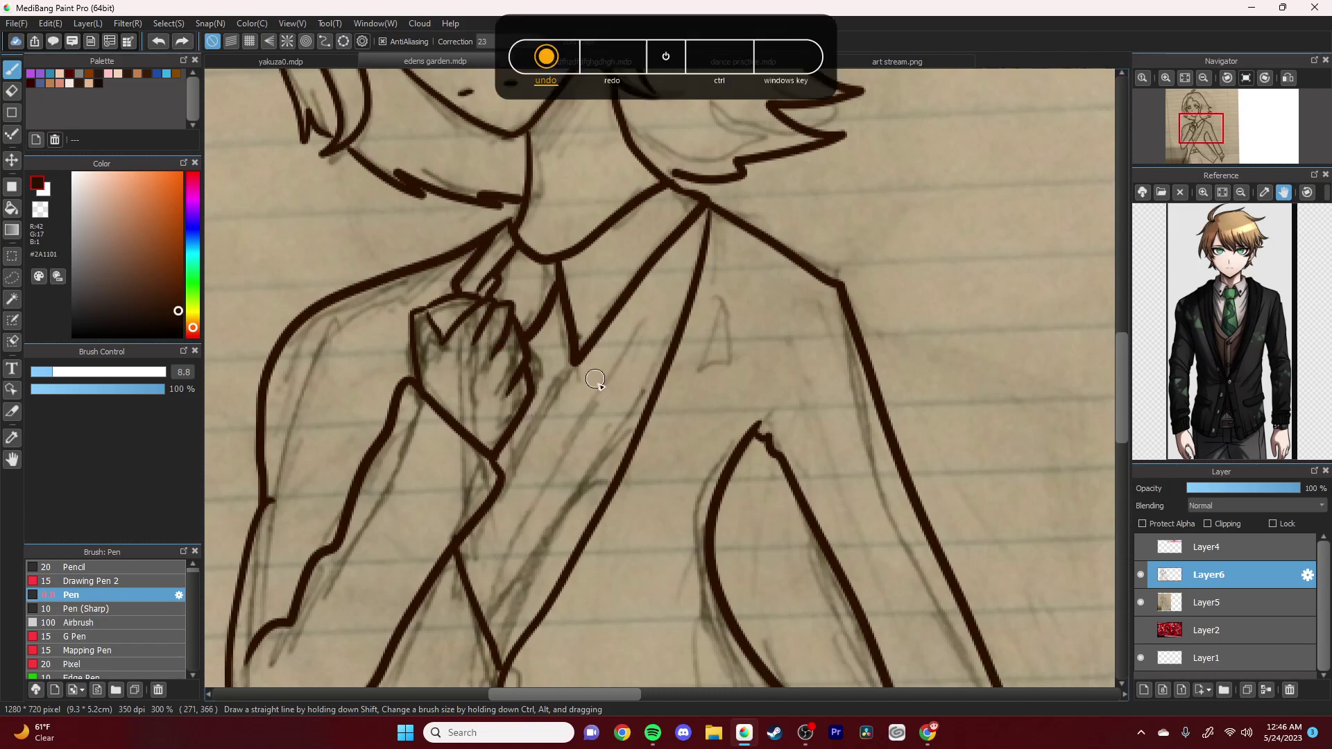
{"action": "left_click_drag", "start_coordinate": [529, 411], "coordinate": [511, 471]}
{"action": "left_click_drag", "start_coordinate": [577, 366], "coordinate": [505, 493]}
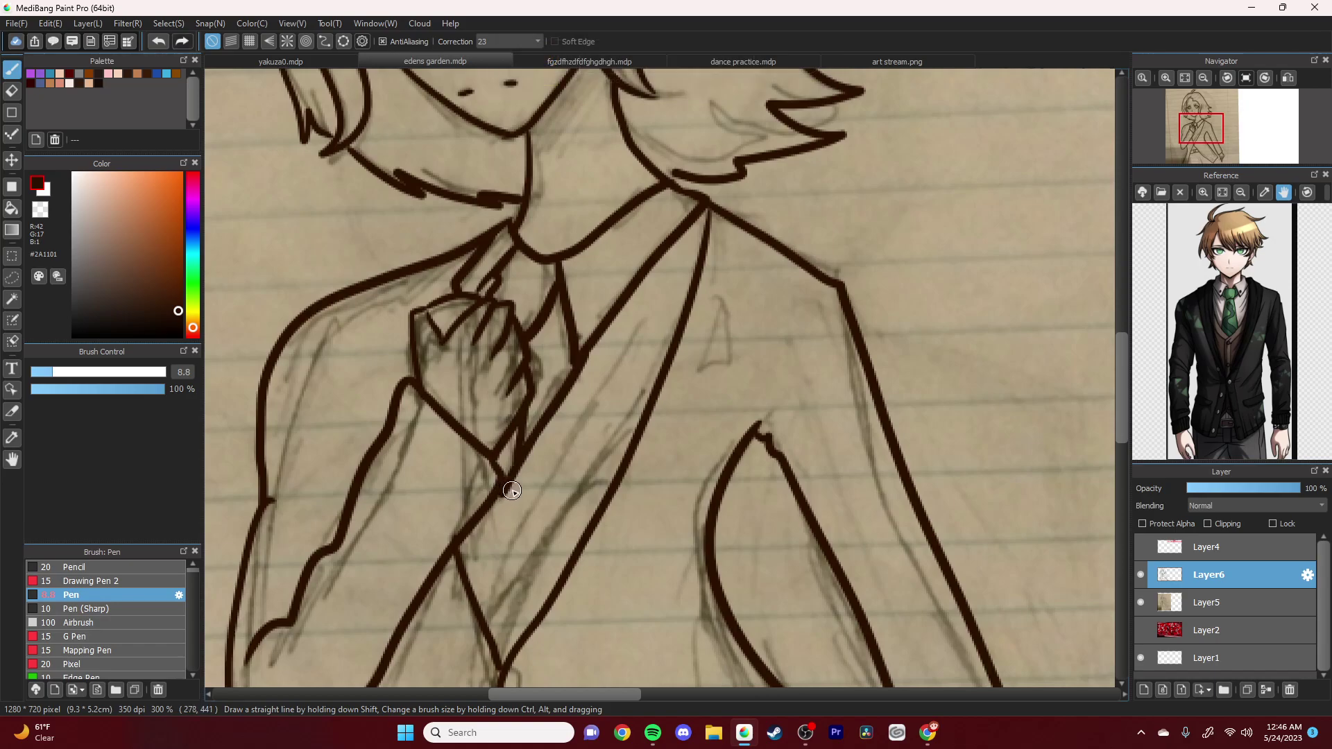
{"action": "key", "text": "ctrl+z"}
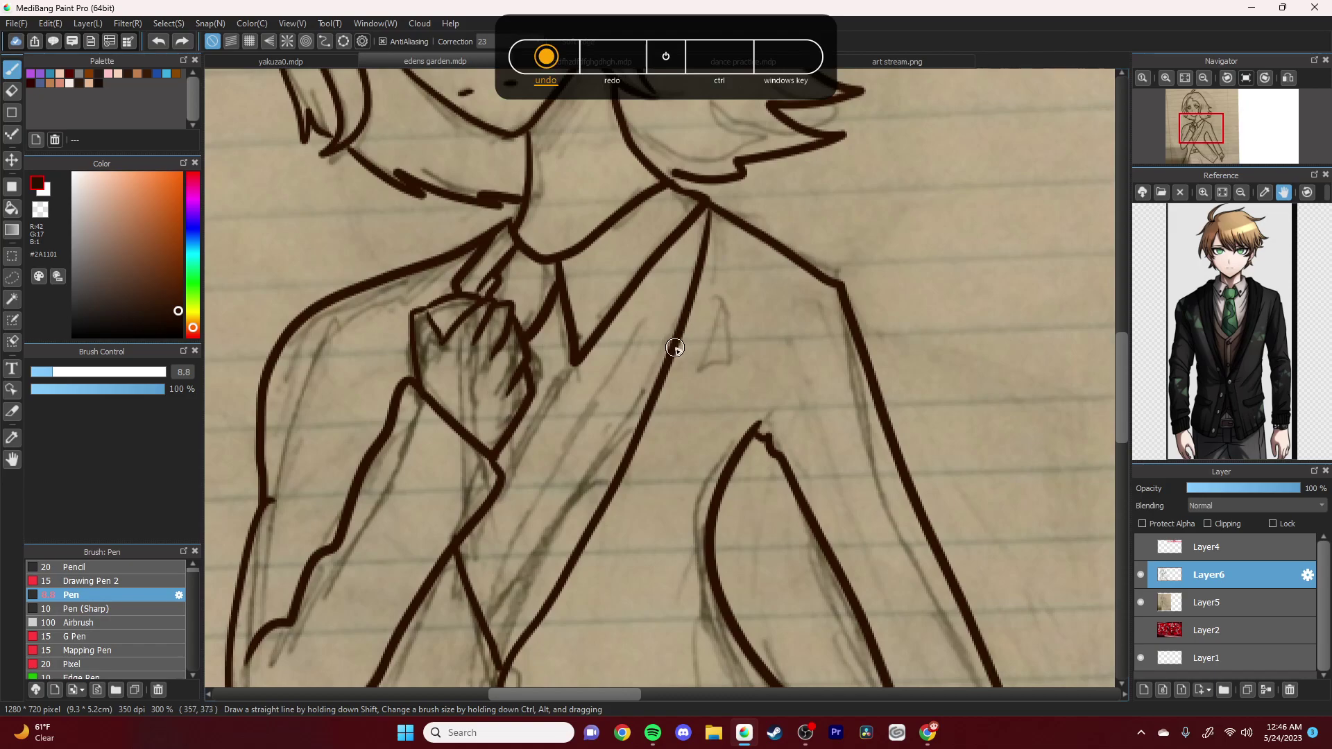
Step: Ink the vest's double V-neckline between the jacket edges and the tie line beside the raised hand
{"action": "left_click_drag", "start_coordinate": [669, 359], "coordinate": [505, 552]}
{"action": "mouse_move", "coordinate": [595, 519]}
{"action": "left_mouse_down"}
{"action": "mouse_move", "coordinate": [541, 544]}
{"action": "mouse_move", "coordinate": [503, 595]}
{"action": "left_mouse_up"}
{"action": "mouse_move", "coordinate": [473, 526]}
{"action": "left_mouse_down"}
{"action": "mouse_move", "coordinate": [503, 553]}
{"action": "mouse_move", "coordinate": [460, 573]}
{"action": "left_mouse_up"}
{"action": "left_click_drag", "start_coordinate": [540, 362], "coordinate": [519, 534]}
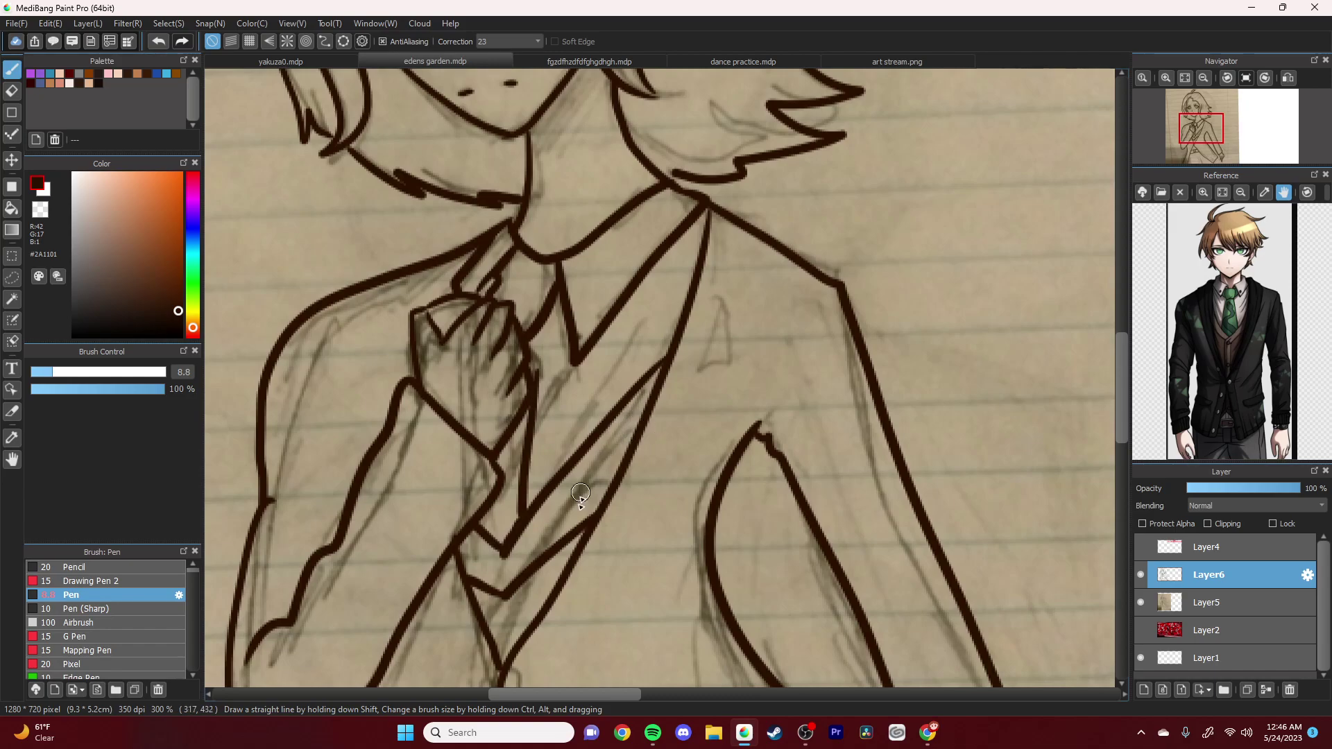
Step: Ink two small oval buttons where the jacket fronts meet above the belt
{"action": "scroll", "coordinate": [572, 584], "scroll_direction": "down", "scroll_amount": 2}
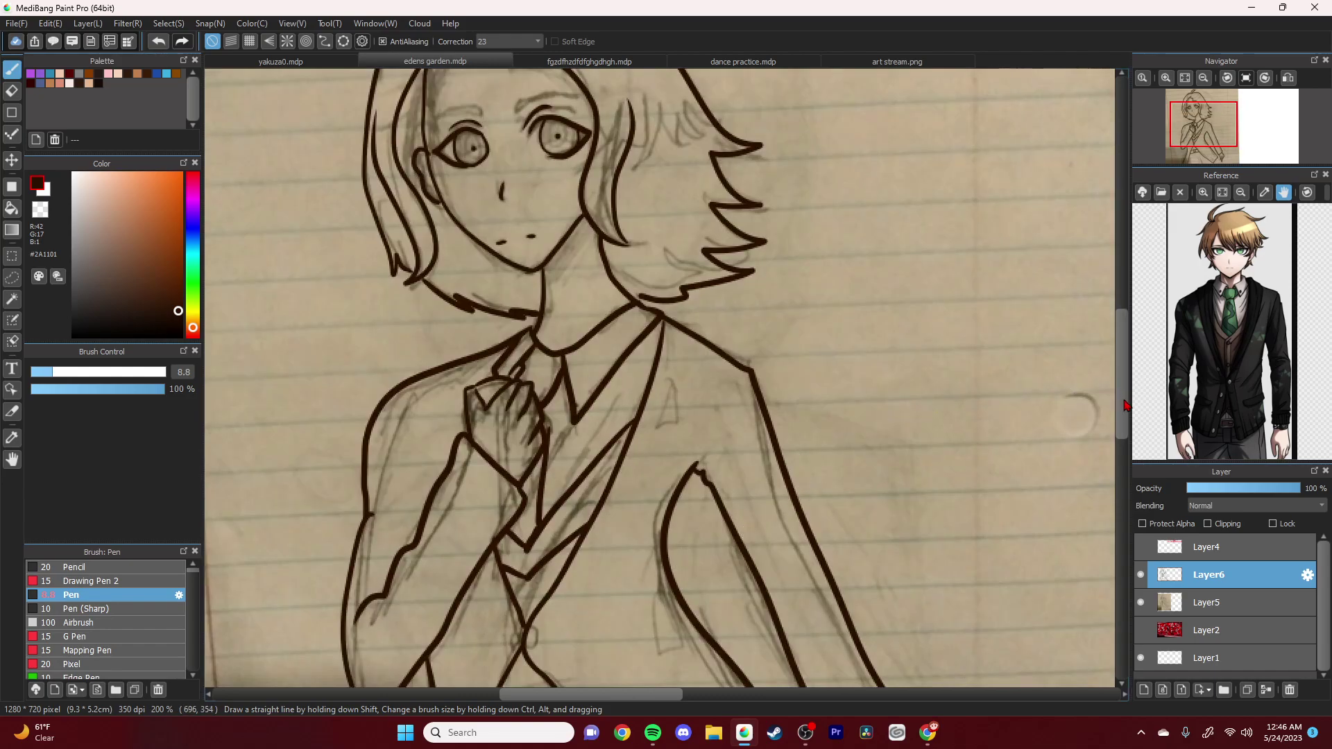
{"action": "scroll", "coordinate": [1123, 409], "scroll_direction": "down", "scroll_amount": 5}
{"action": "scroll", "coordinate": [562, 485], "scroll_direction": "up", "scroll_amount": 1}
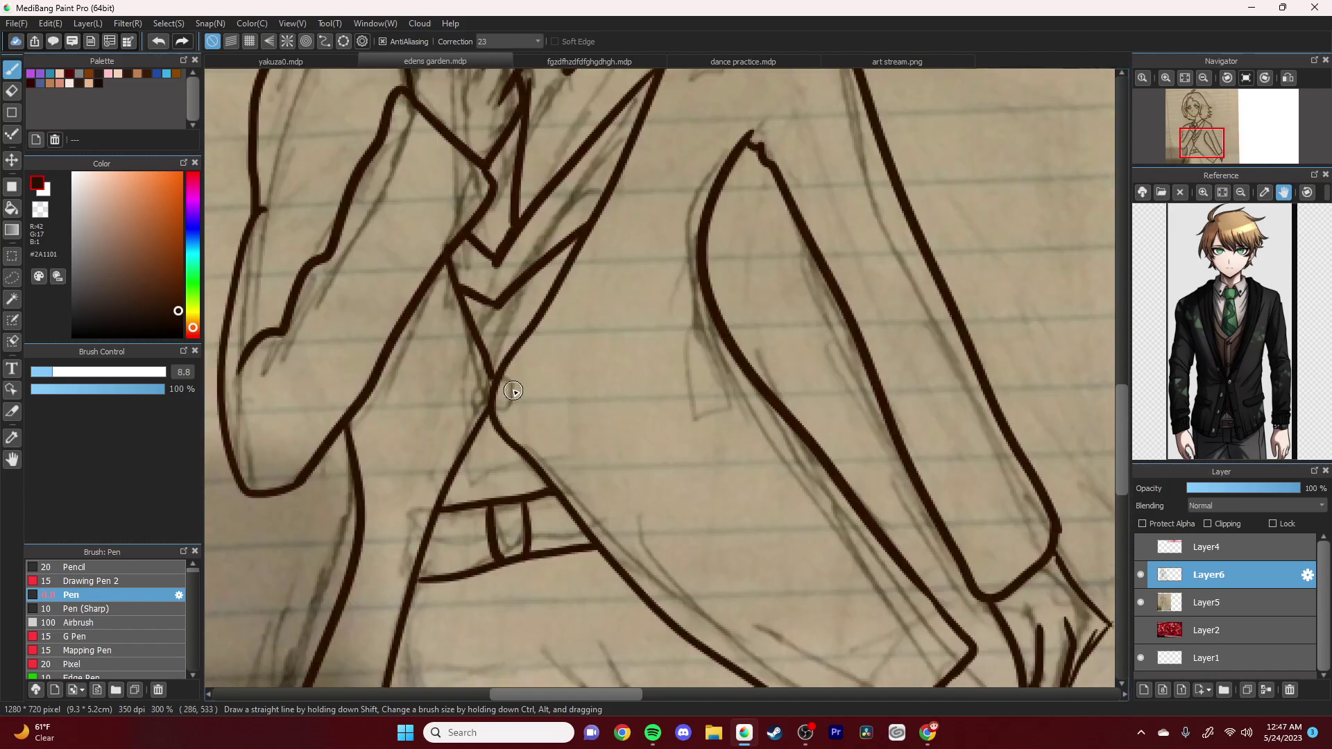
{"action": "mouse_move", "coordinate": [502, 386]}
{"action": "left_mouse_down"}
{"action": "mouse_move", "coordinate": [514, 415]}
{"action": "mouse_move", "coordinate": [498, 398]}
{"action": "mouse_move", "coordinate": [465, 409]}
{"action": "mouse_move", "coordinate": [474, 384]}
{"action": "left_mouse_up"}
{"action": "scroll", "coordinate": [525, 395], "scroll_direction": "down", "scroll_amount": 4}
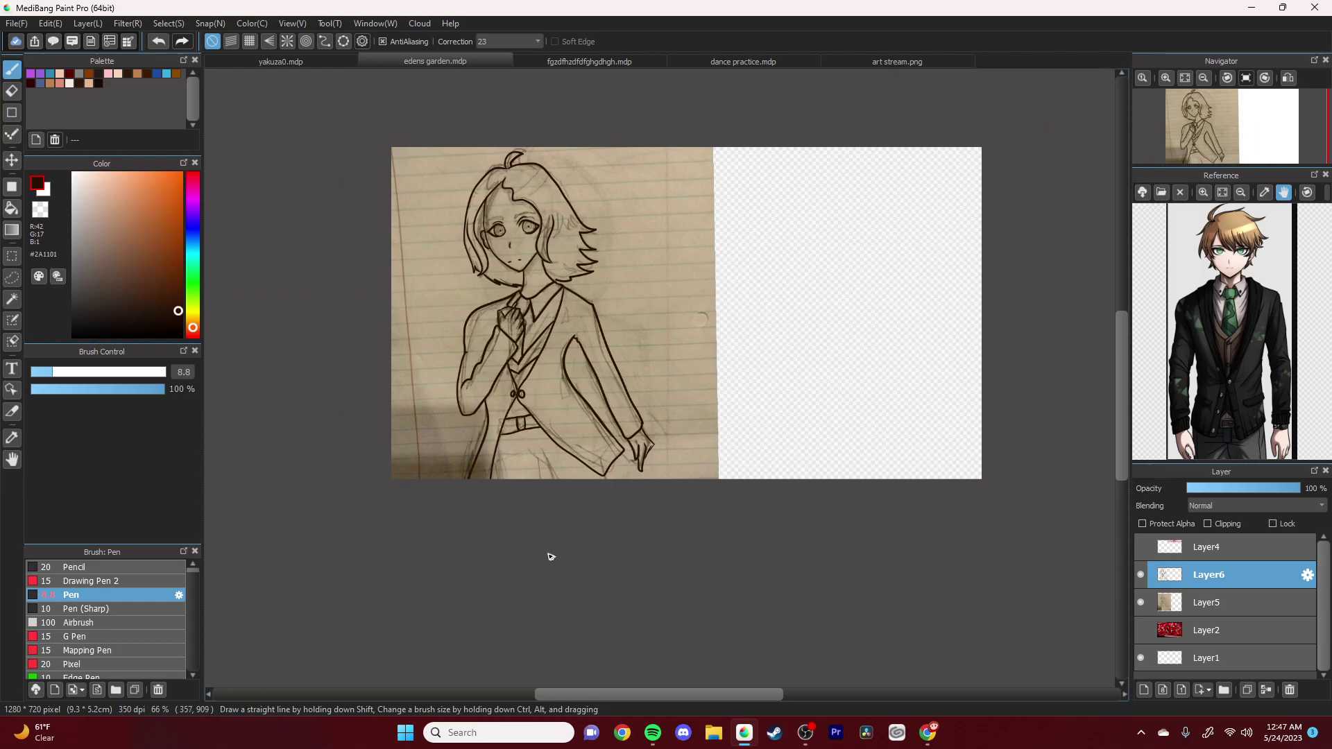
Step: Hide the scanned sketch on Layer5 and add a new layer directly below the Layer6 line art
{"action": "left_click", "coordinate": [1140, 602]}
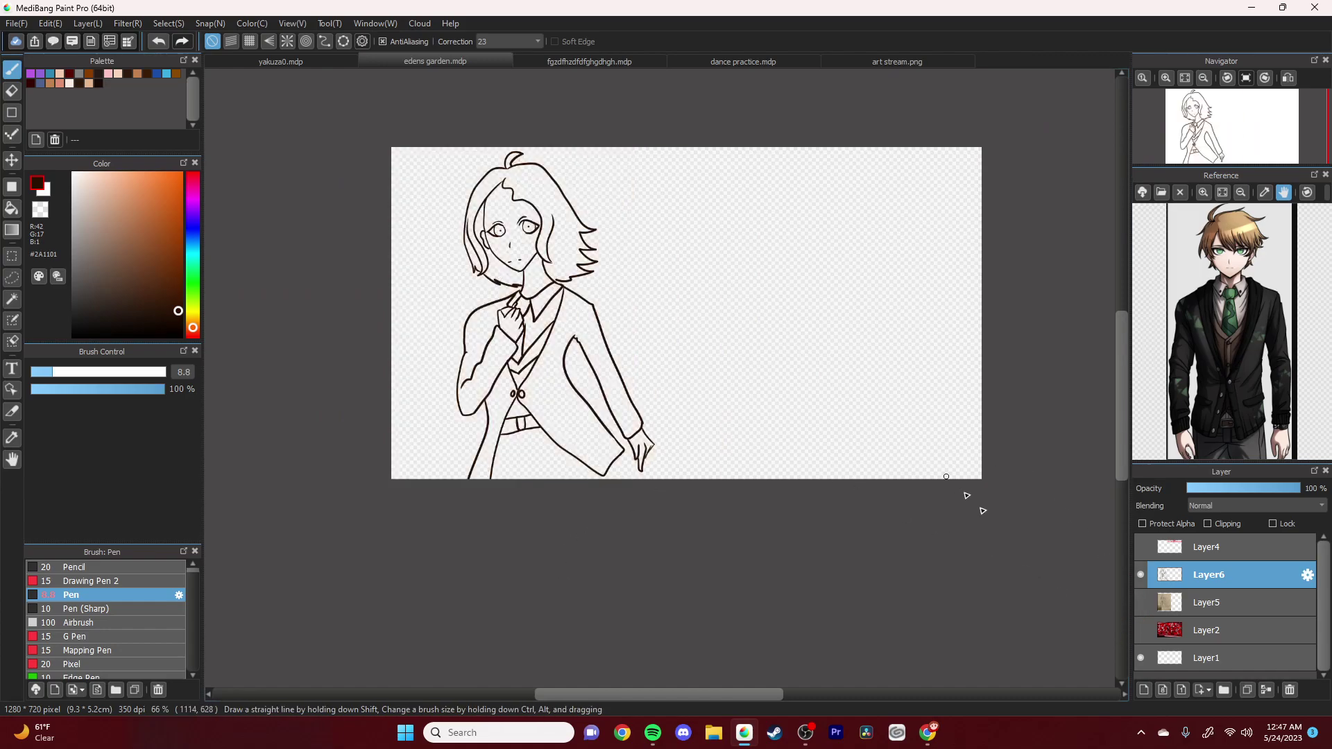
{"action": "left_click", "coordinate": [1163, 690]}
{"action": "left_click_drag", "start_coordinate": [1197, 585], "coordinate": [1200, 603]}
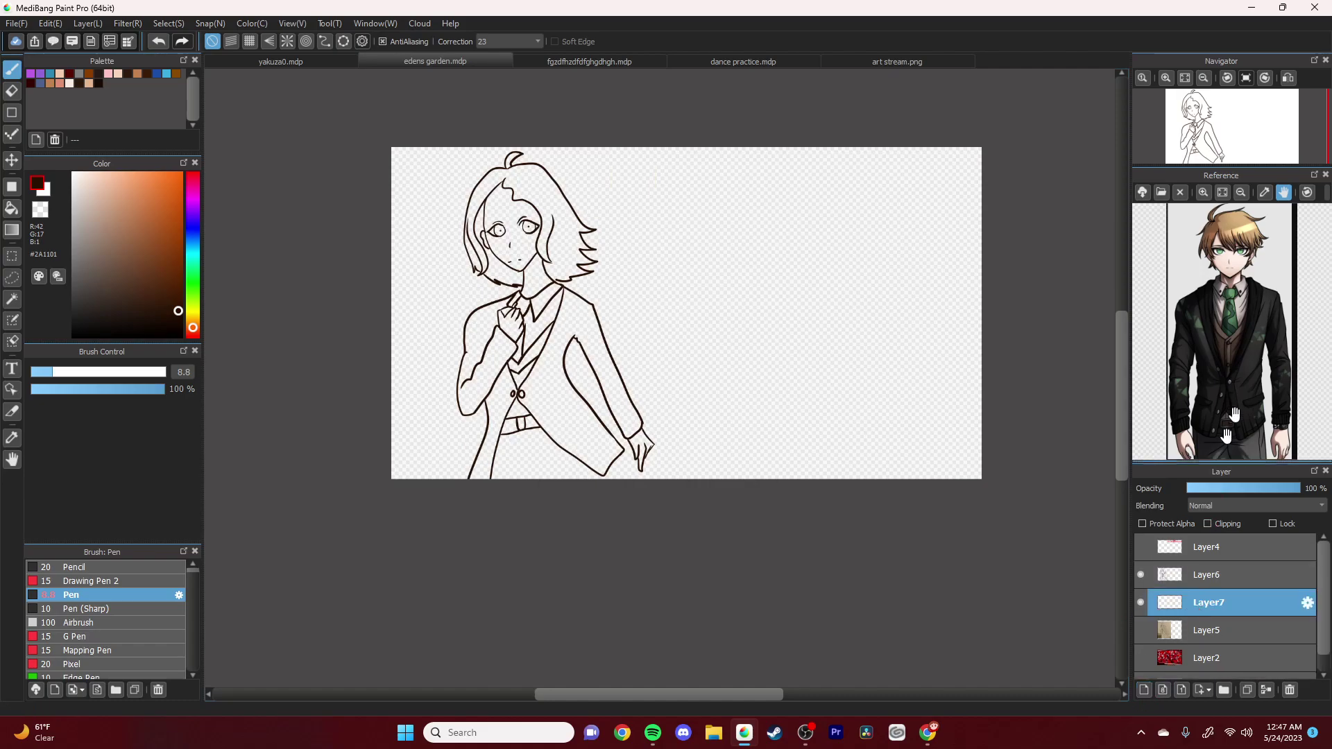
{"action": "scroll", "coordinate": [1307, 555], "scroll_direction": "down", "scroll_amount": 1}
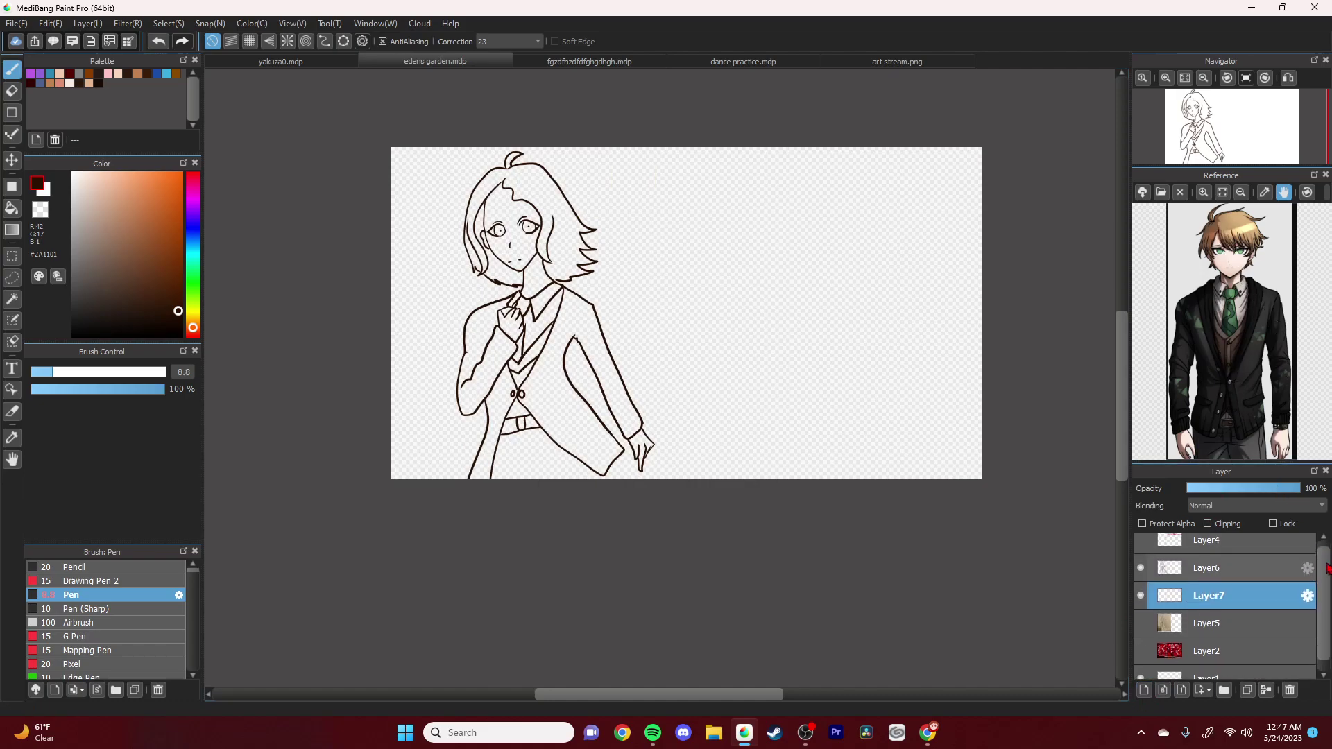
Step: Fill the character's hair with dark brown #512000 on the new layer using the Bucket tool
{"action": "scroll", "coordinate": [534, 165], "scroll_direction": "up", "scroll_amount": 3}
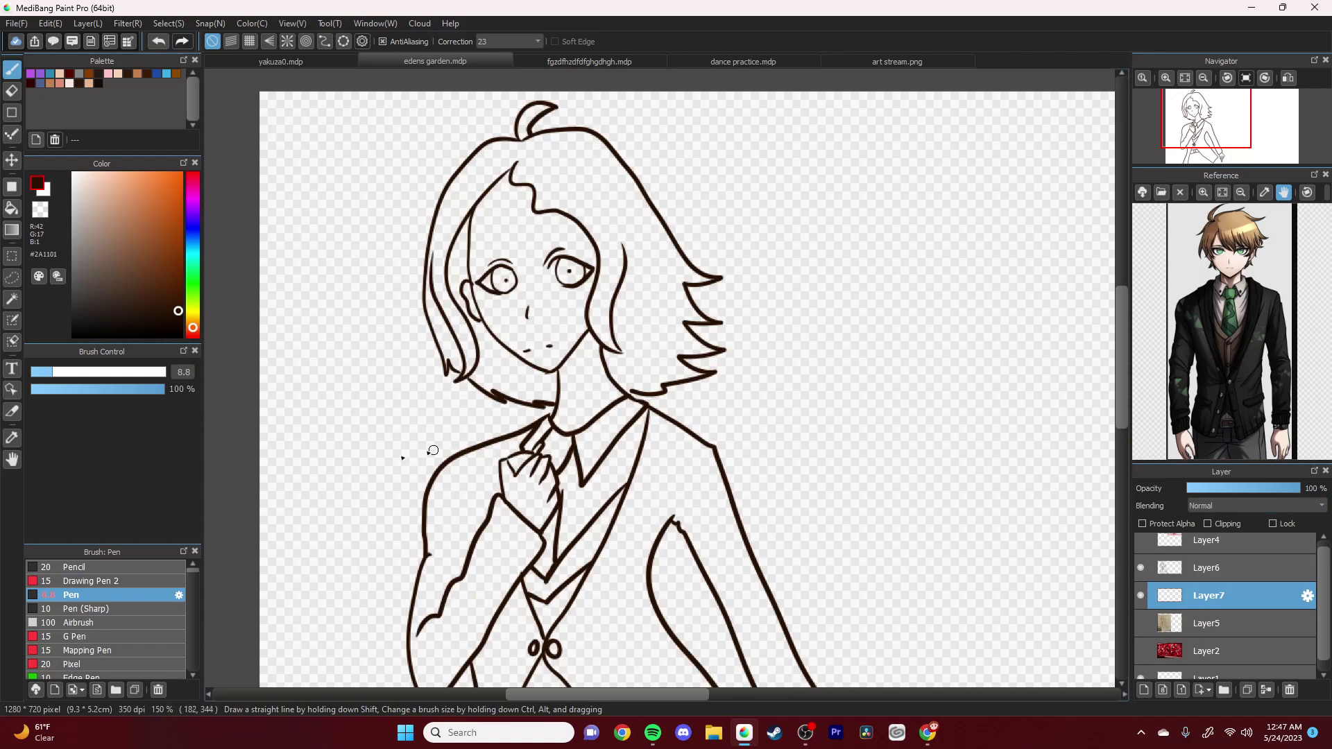
{"action": "left_click", "coordinate": [11, 208]}
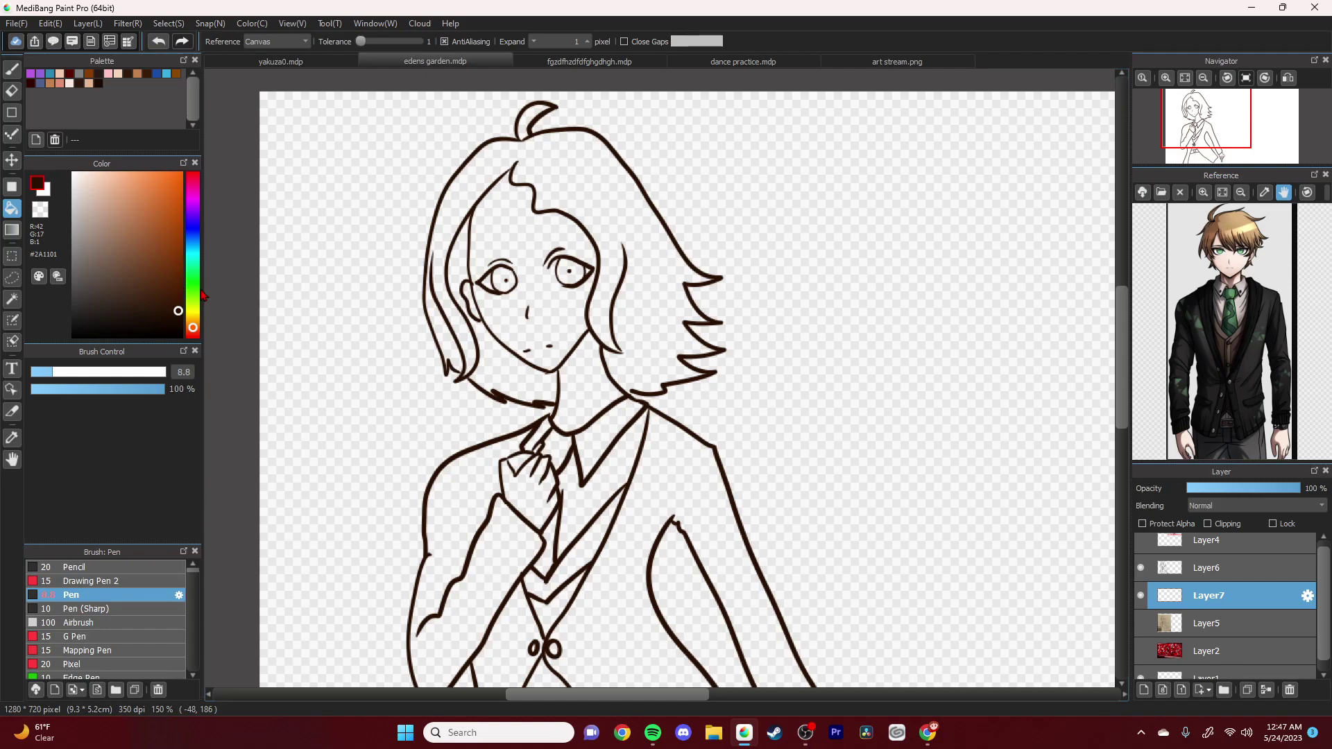
{"action": "left_click_drag", "start_coordinate": [179, 312], "coordinate": [183, 291]}
{"action": "left_click", "coordinate": [472, 183]}
{"action": "left_click", "coordinate": [517, 367]}
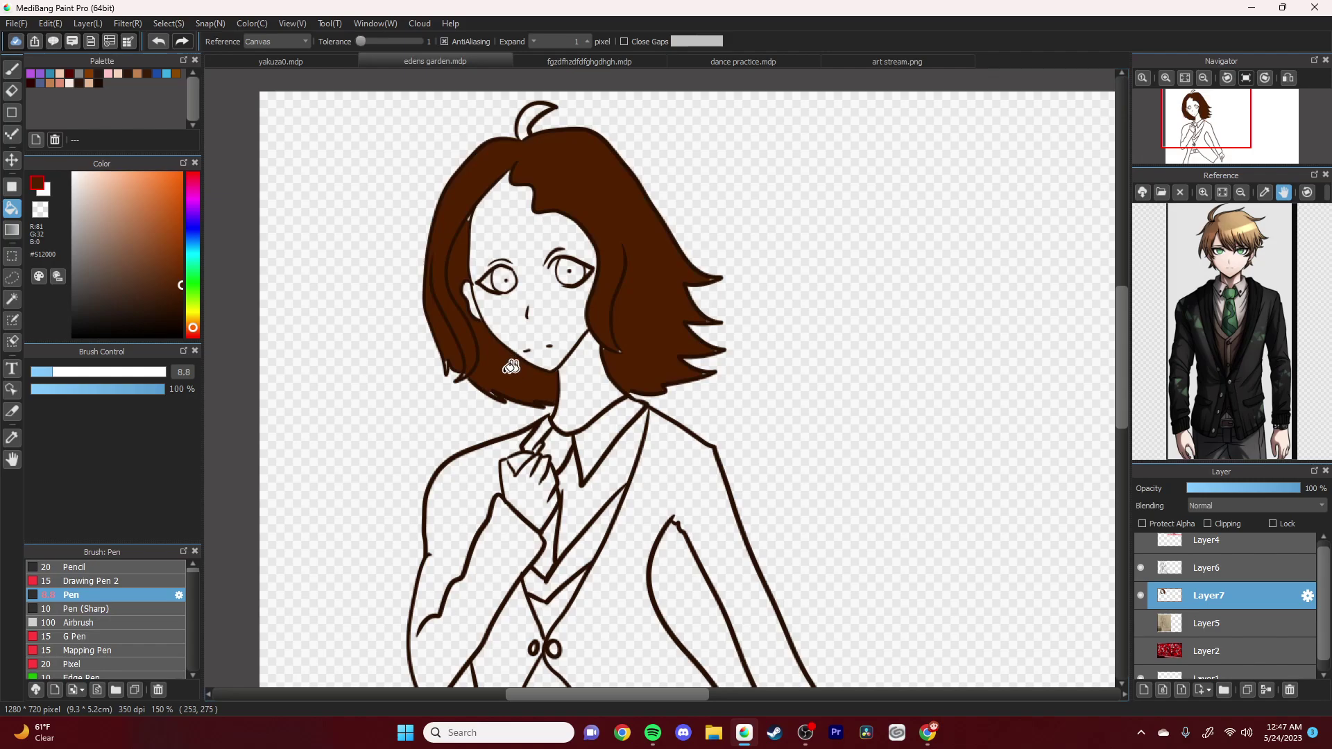
Step: Paint the unfilled gaps at the hair tips and the curled strand on top of the head brown with the Pen
{"action": "left_click", "coordinate": [12, 68]}
{"action": "scroll", "coordinate": [478, 219], "scroll_direction": "up", "scroll_amount": 2}
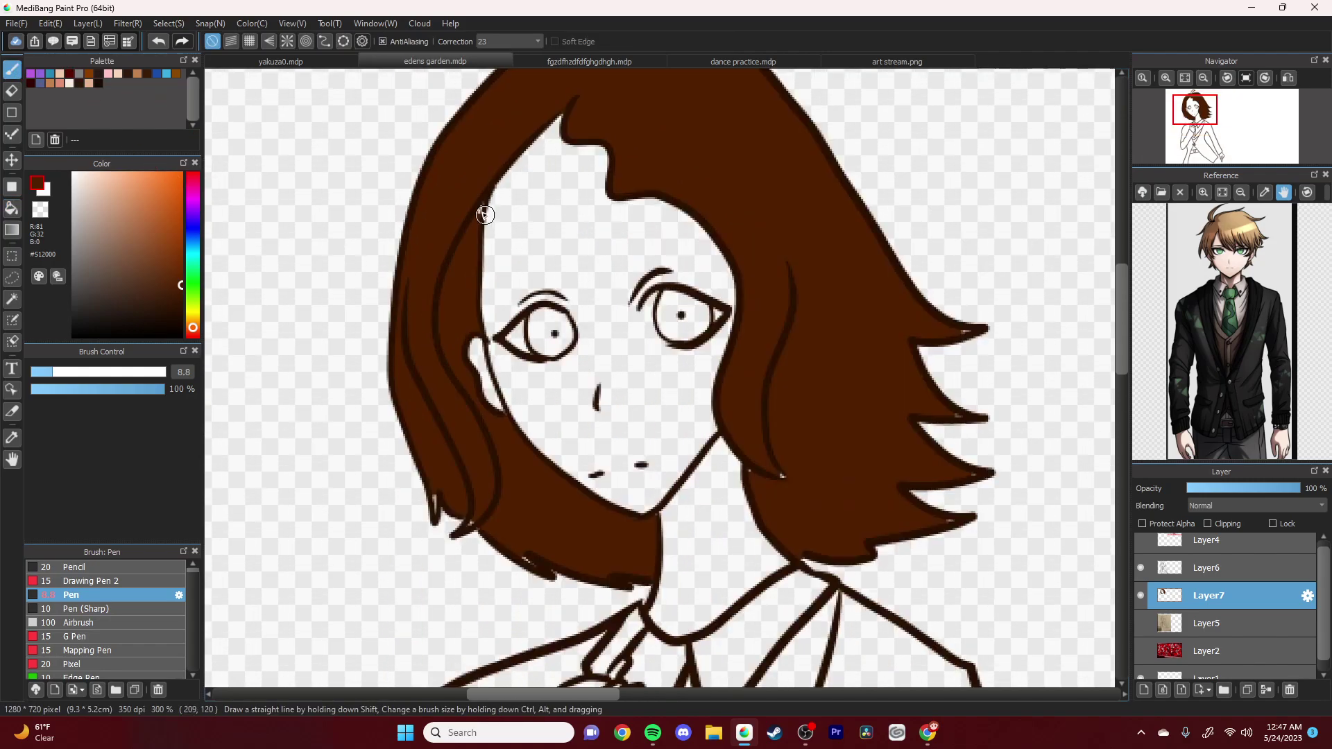
{"action": "mouse_move", "coordinate": [439, 519]}
{"action": "left_mouse_down"}
{"action": "mouse_move", "coordinate": [476, 523]}
{"action": "mouse_move", "coordinate": [534, 570]}
{"action": "left_mouse_up"}
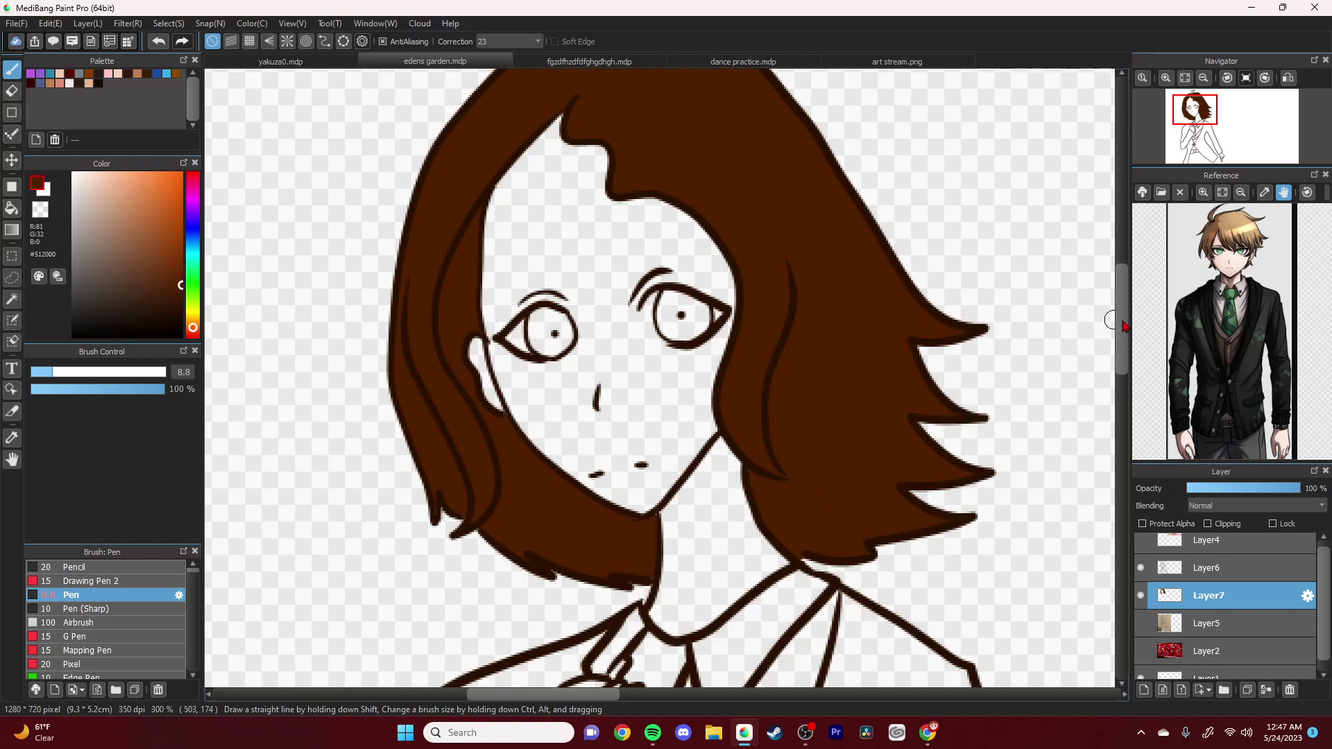
{"action": "scroll", "coordinate": [1034, 331], "scroll_direction": "up", "scroll_amount": 2}
{"action": "mouse_move", "coordinate": [643, 123]}
{"action": "left_mouse_down"}
{"action": "mouse_move", "coordinate": [596, 137]}
{"action": "mouse_move", "coordinate": [587, 187]}
{"action": "mouse_move", "coordinate": [582, 148]}
{"action": "mouse_move", "coordinate": [604, 122]}
{"action": "mouse_move", "coordinate": [585, 186]}
{"action": "mouse_move", "coordinate": [598, 178]}
{"action": "mouse_move", "coordinate": [589, 157]}
{"action": "mouse_move", "coordinate": [624, 123]}
{"action": "left_mouse_up"}
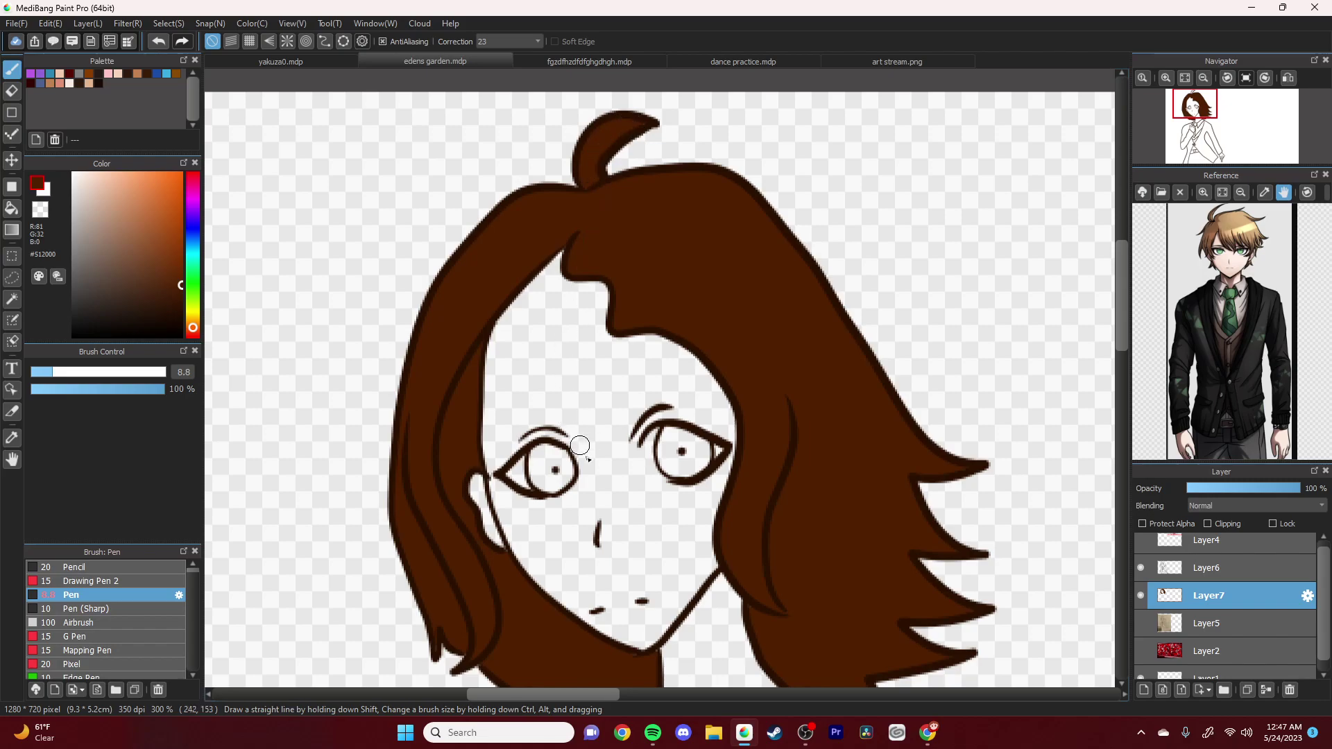
Step: Colour the irises of both eyes with the same dark brown using the Pen
{"action": "scroll", "coordinate": [580, 444], "scroll_direction": "up", "scroll_amount": 1}
{"action": "mouse_move", "coordinate": [551, 447]}
{"action": "left_mouse_down"}
{"action": "mouse_move", "coordinate": [519, 446]}
{"action": "mouse_move", "coordinate": [522, 489]}
{"action": "mouse_move", "coordinate": [569, 478]}
{"action": "mouse_move", "coordinate": [565, 454]}
{"action": "mouse_move", "coordinate": [540, 444]}
{"action": "left_mouse_up"}
{"action": "mouse_move", "coordinate": [552, 493]}
{"action": "left_mouse_down"}
{"action": "mouse_move", "coordinate": [534, 493]}
{"action": "mouse_move", "coordinate": [544, 447]}
{"action": "left_mouse_up"}
{"action": "mouse_move", "coordinate": [717, 433]}
{"action": "left_mouse_down"}
{"action": "mouse_move", "coordinate": [752, 444]}
{"action": "mouse_move", "coordinate": [699, 418]}
{"action": "mouse_move", "coordinate": [690, 463]}
{"action": "mouse_move", "coordinate": [717, 475]}
{"action": "mouse_move", "coordinate": [740, 464]}
{"action": "mouse_move", "coordinate": [746, 425]}
{"action": "mouse_move", "coordinate": [734, 462]}
{"action": "mouse_move", "coordinate": [739, 438]}
{"action": "mouse_move", "coordinate": [714, 468]}
{"action": "mouse_move", "coordinate": [695, 416]}
{"action": "mouse_move", "coordinate": [726, 426]}
{"action": "mouse_move", "coordinate": [717, 450]}
{"action": "mouse_move", "coordinate": [714, 423]}
{"action": "mouse_move", "coordinate": [719, 461]}
{"action": "mouse_move", "coordinate": [712, 430]}
{"action": "left_mouse_up"}
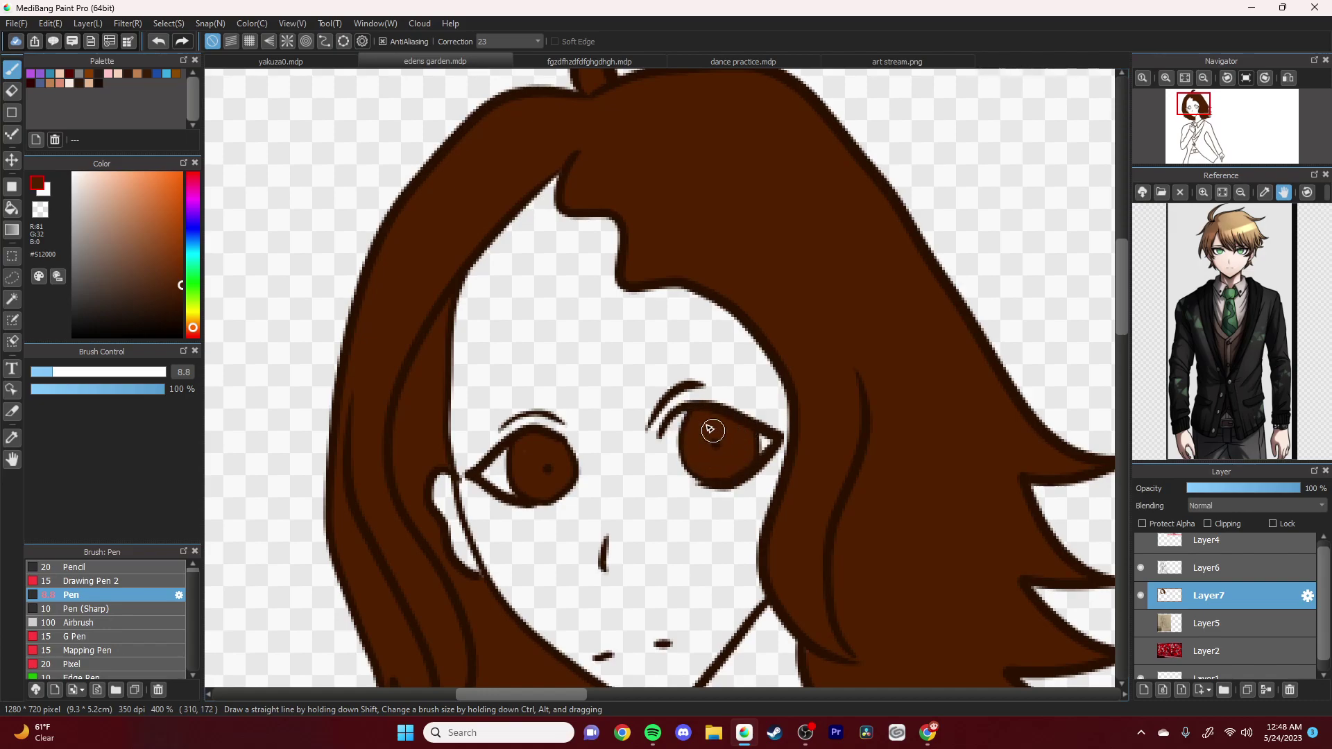
Step: Hide the Layer6 line art to check the brown hair and eye colouring beneath it
{"action": "scroll", "coordinate": [708, 445], "scroll_direction": "down", "scroll_amount": 8}
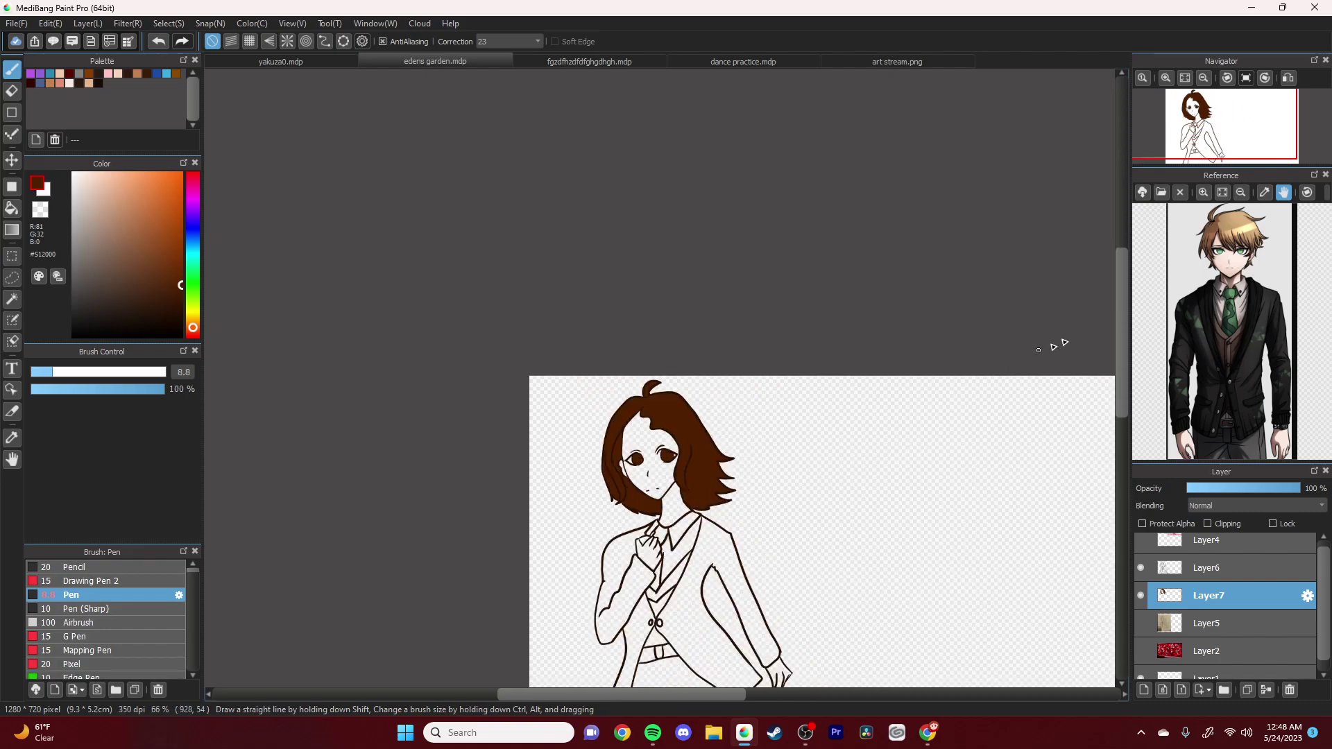
{"action": "scroll", "coordinate": [874, 457], "scroll_direction": "down", "scroll_amount": 2}
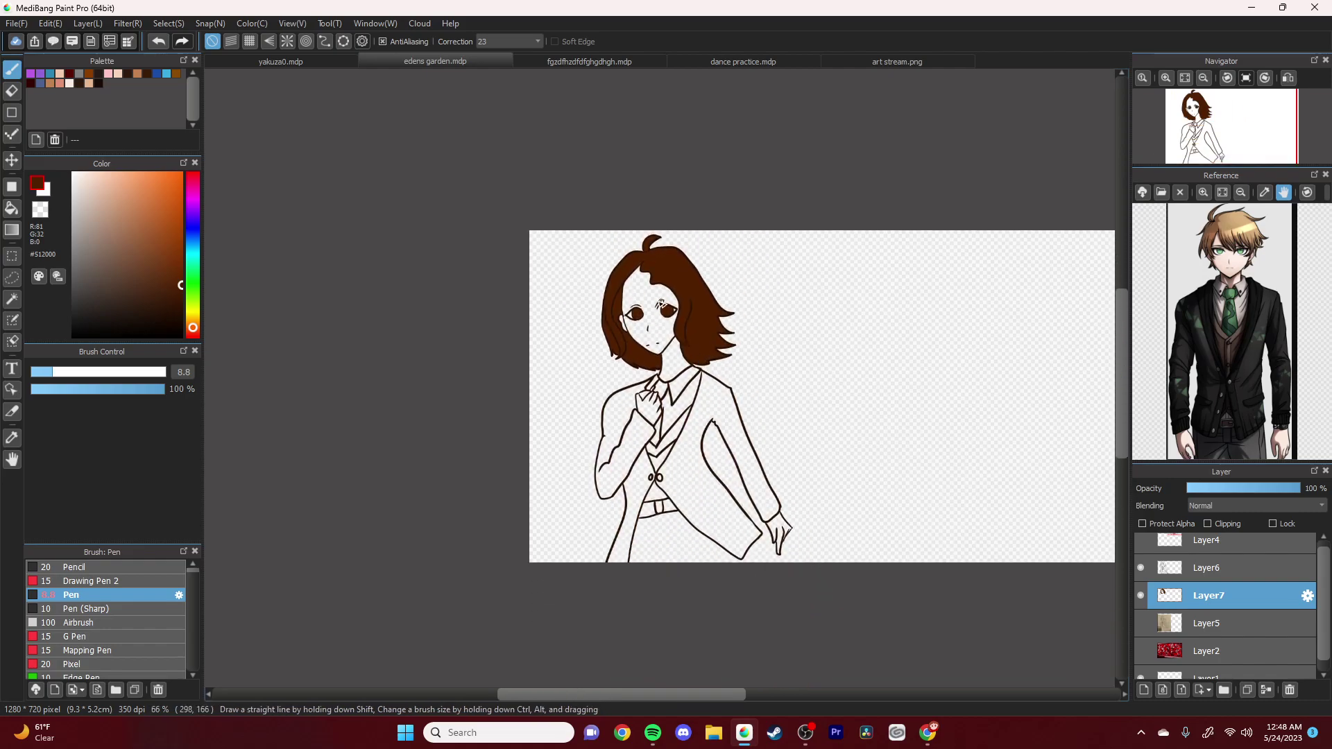
{"action": "scroll", "coordinate": [700, 374], "scroll_direction": "up", "scroll_amount": 3}
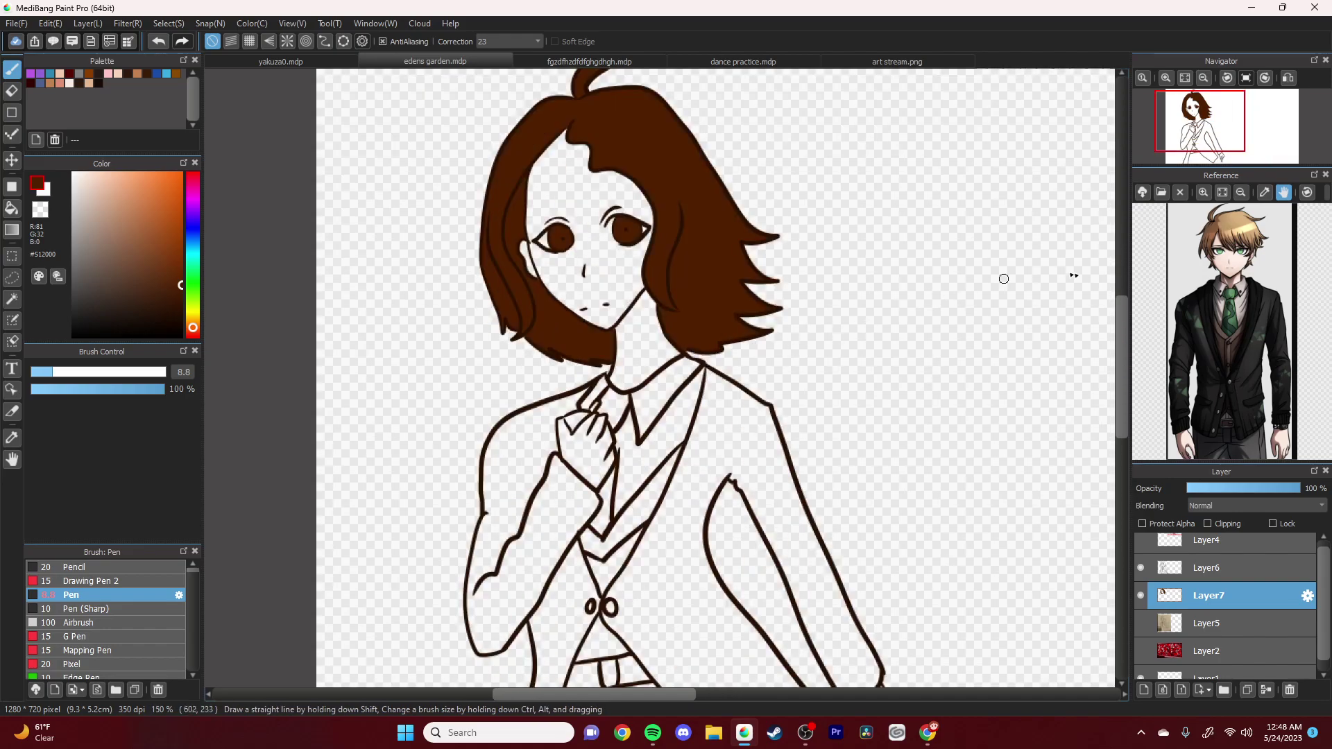
{"action": "scroll", "coordinate": [821, 332], "scroll_direction": "down", "scroll_amount": 1}
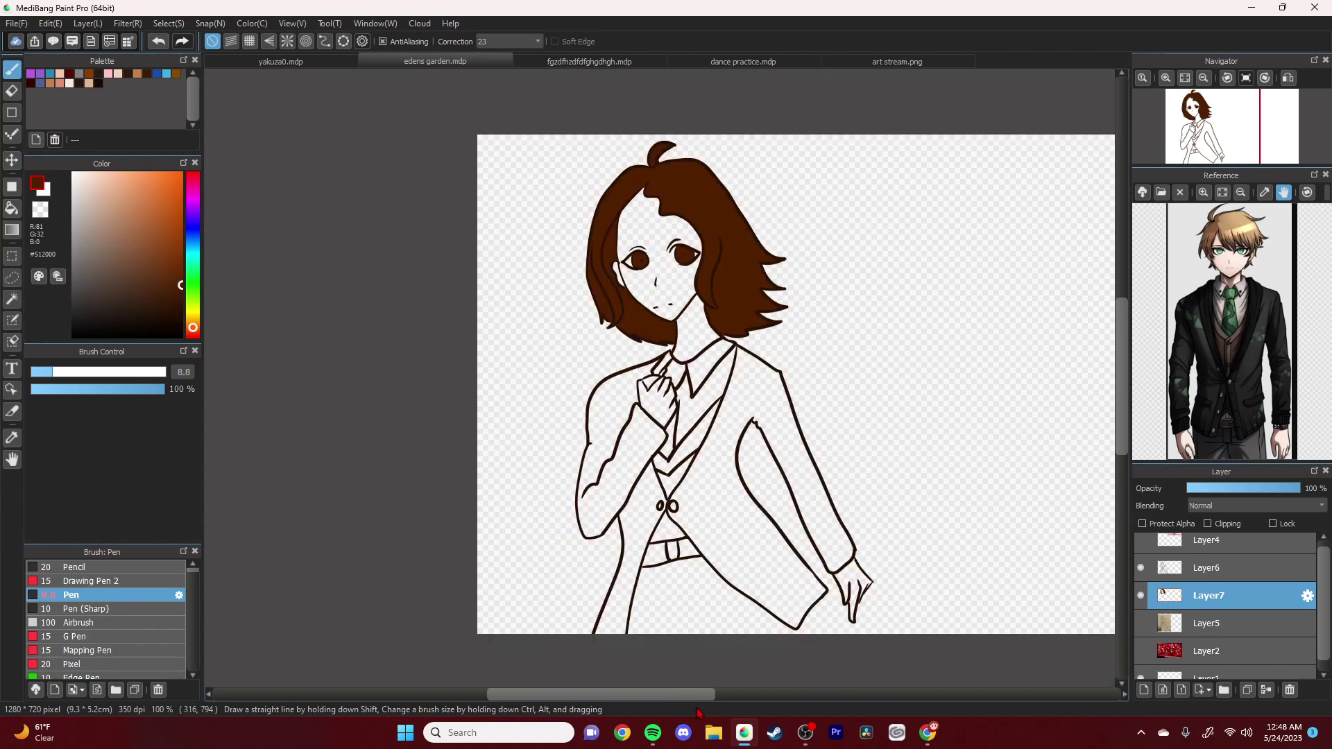
{"action": "scroll", "coordinate": [725, 623], "scroll_direction": "right", "scroll_amount": 2}
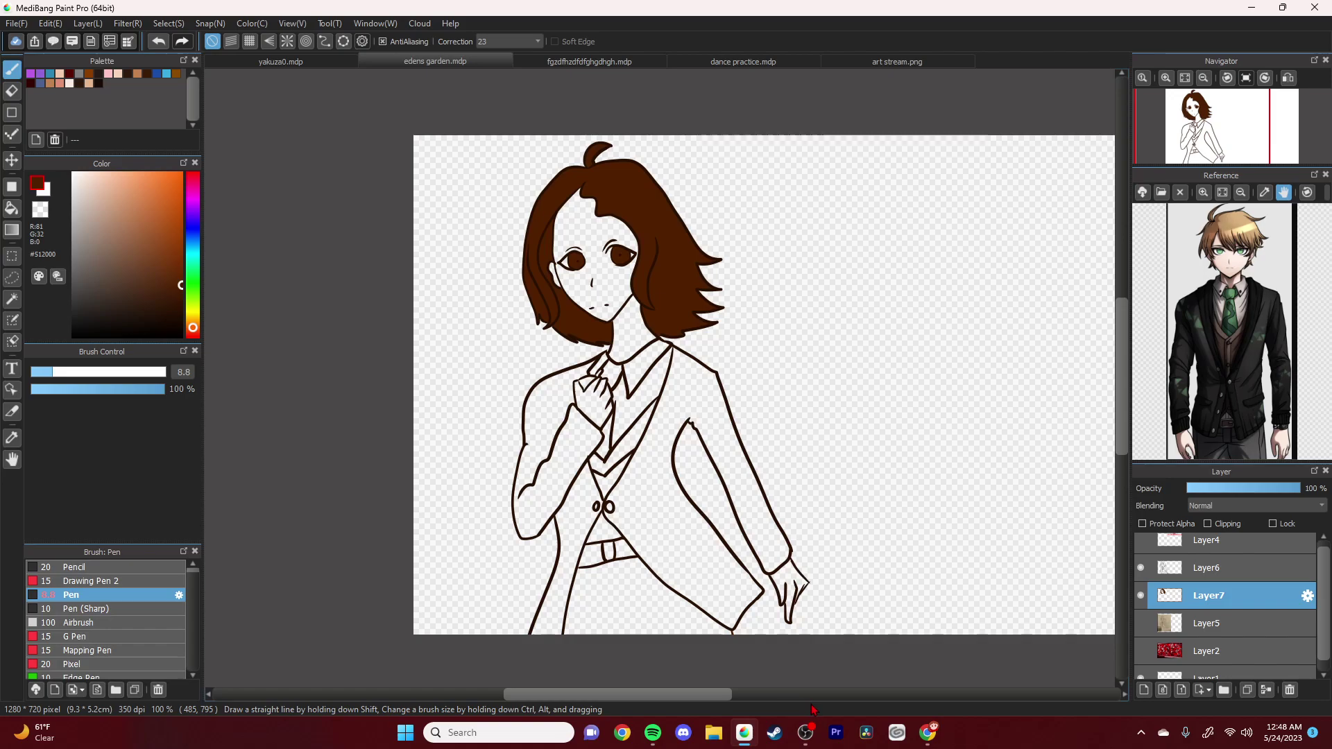
{"action": "left_click", "coordinate": [1141, 568]}
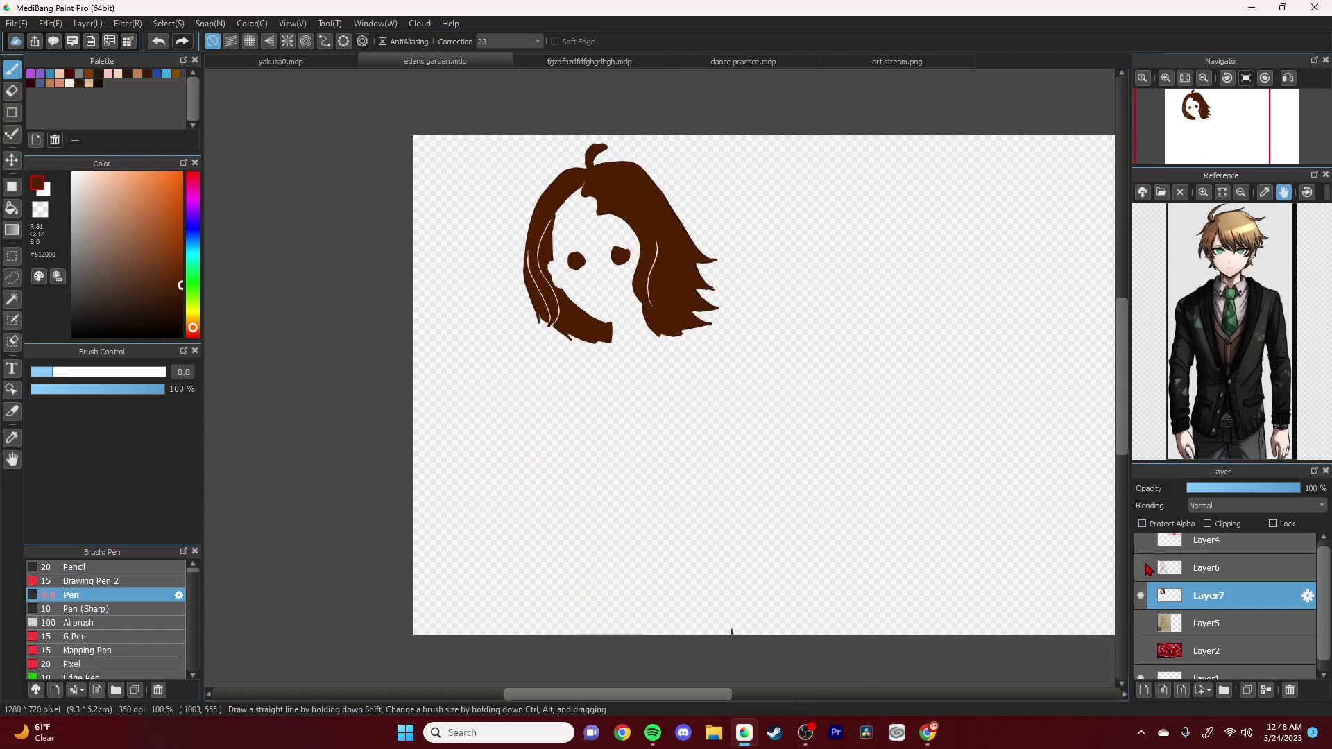
Step: Toggle the Layer6 line art on and off to compare it with the brown colouring, leaving it shown
{"action": "left_click", "coordinate": [1141, 568]}
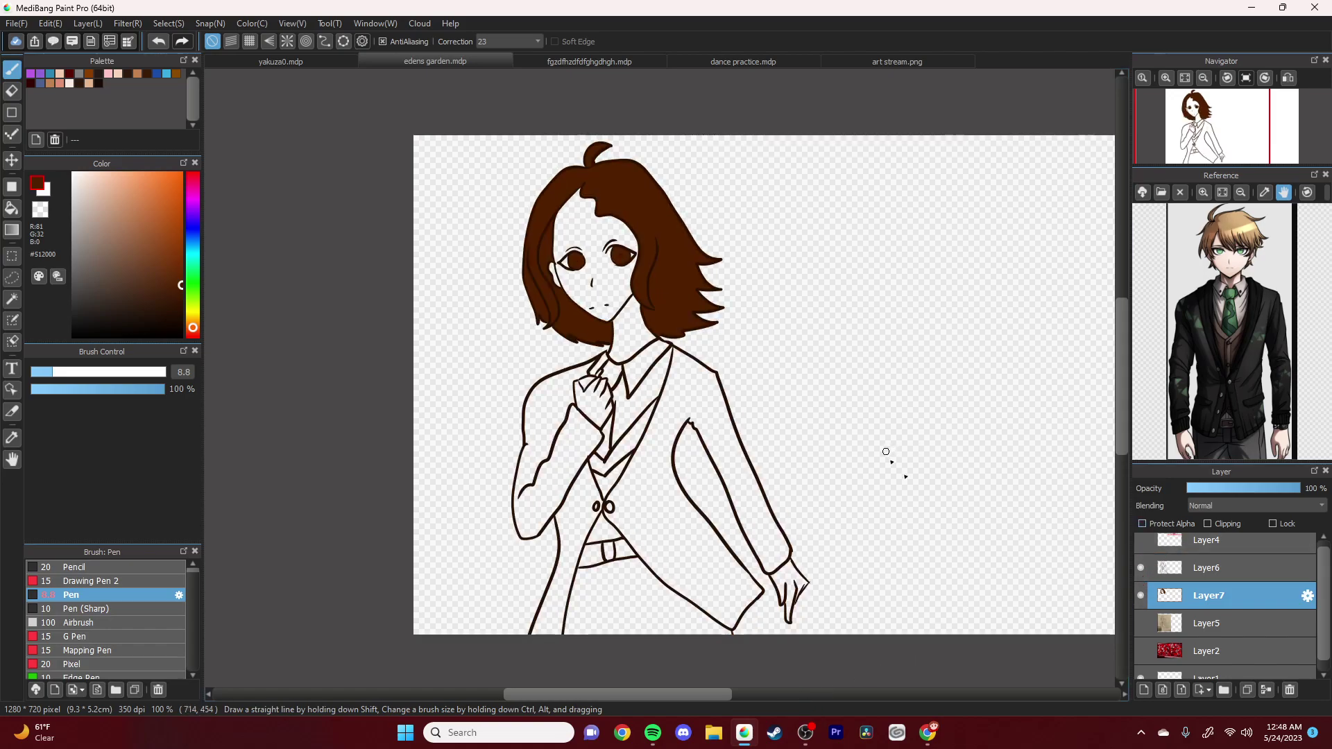
{"action": "left_click", "coordinate": [1141, 568]}
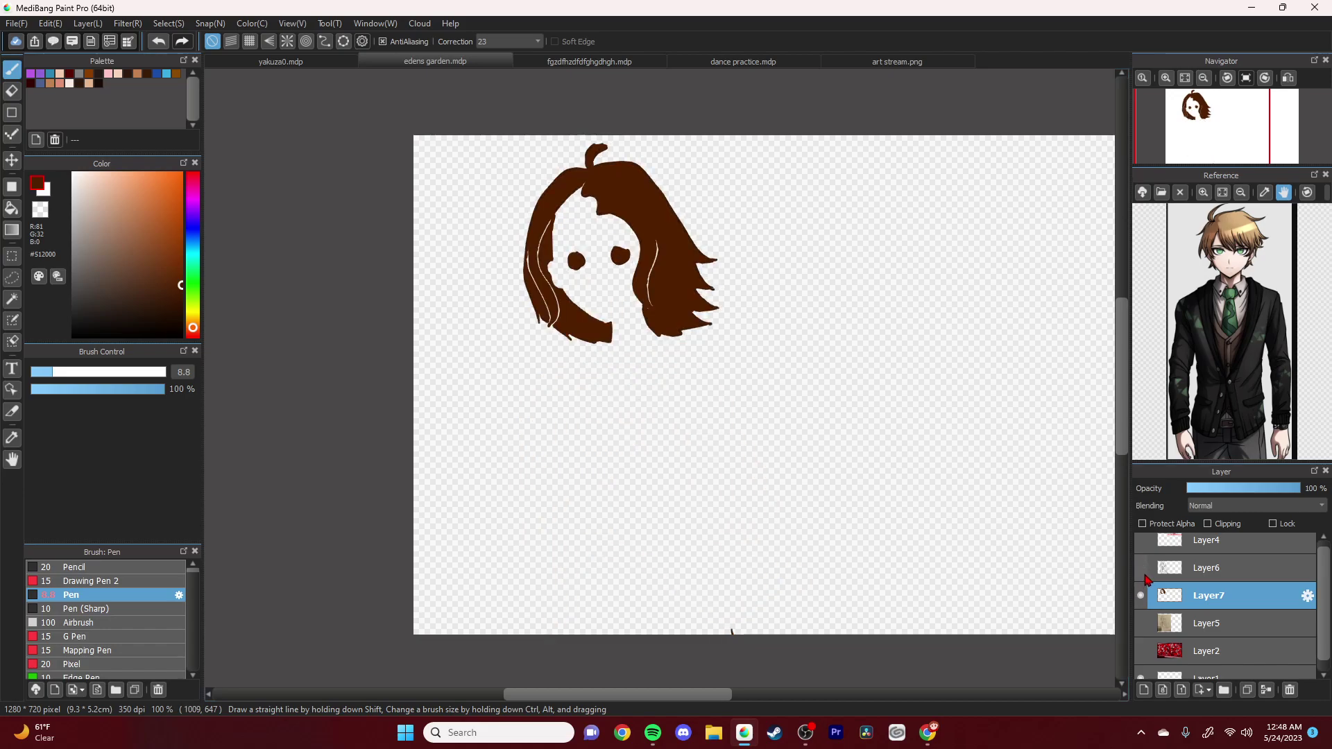
{"action": "left_click", "coordinate": [1141, 568]}
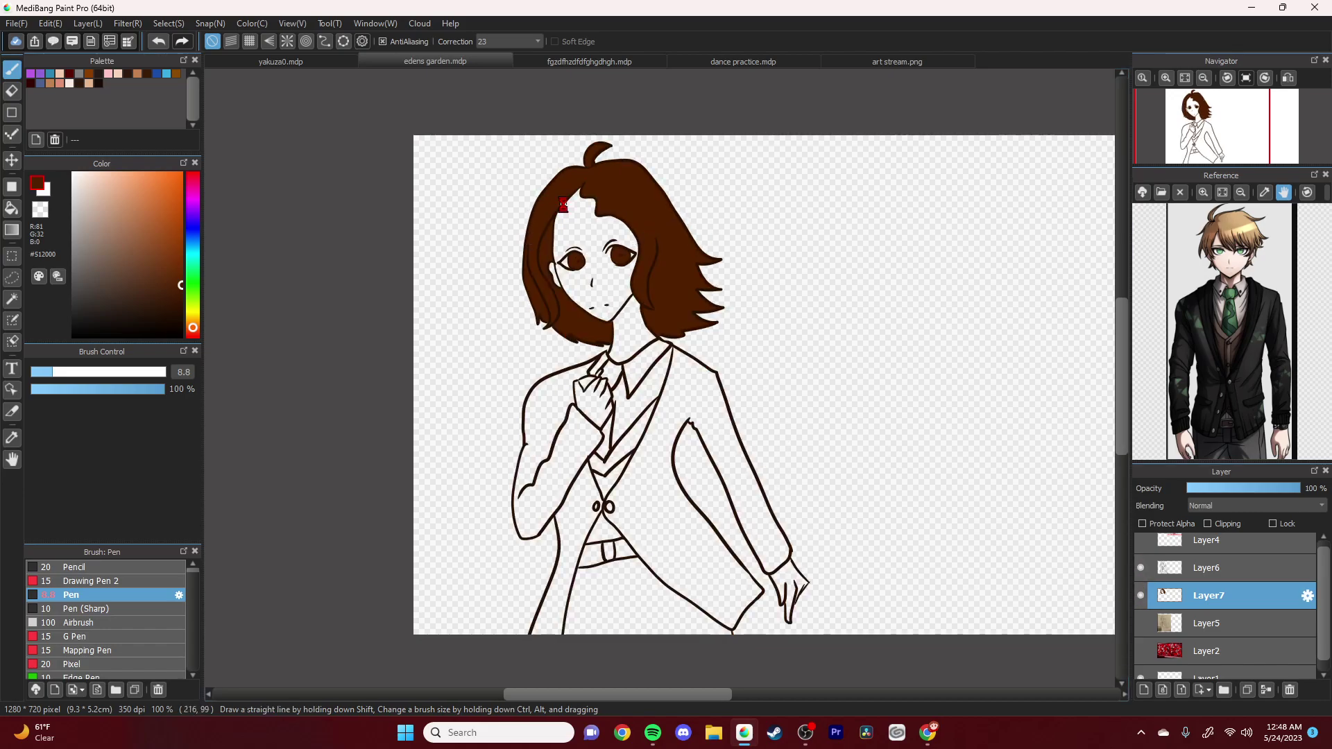
Step: Fill the character's face and ear with the light skin tone #E1C2AD using the Bucket tool
{"action": "scroll", "coordinate": [623, 247], "scroll_direction": "up", "scroll_amount": 5}
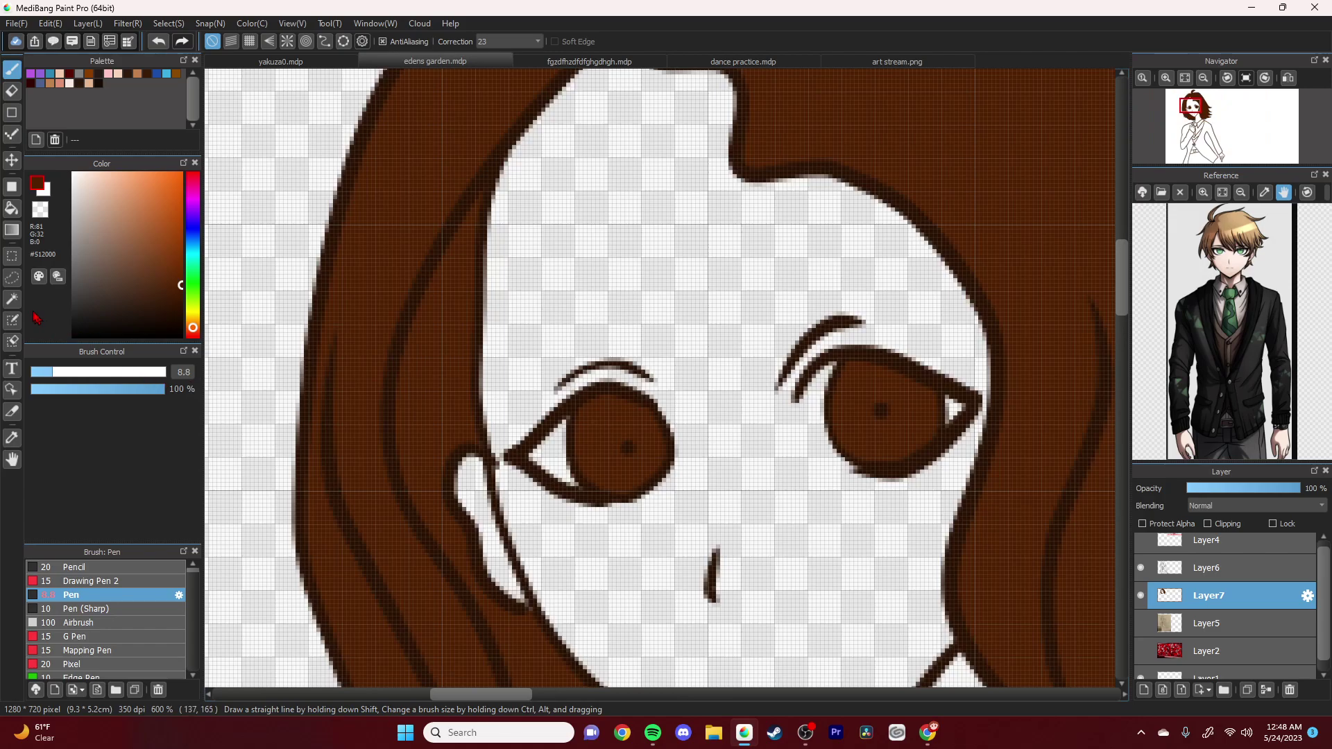
{"action": "left_click", "coordinate": [12, 208]}
{"action": "left_click", "coordinate": [96, 201]}
{"action": "left_click", "coordinate": [97, 192]}
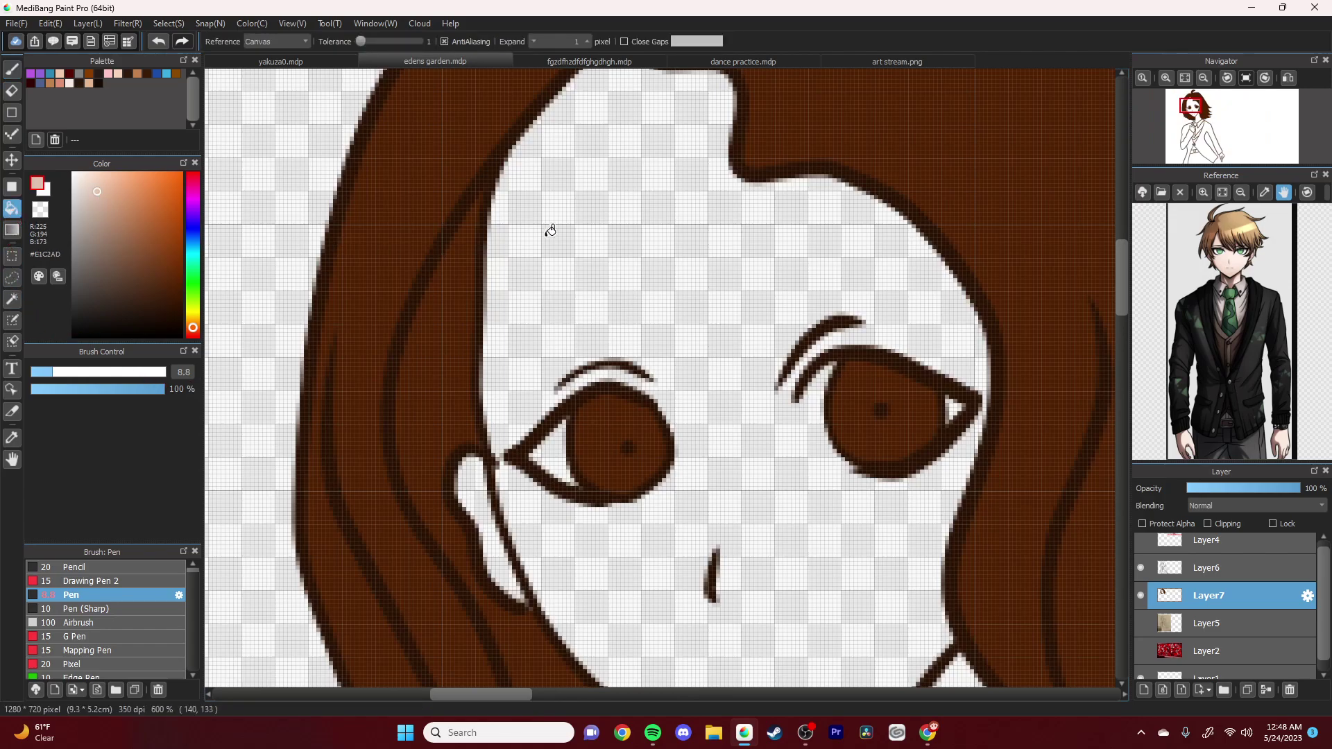
{"action": "left_click", "coordinate": [548, 355]}
{"action": "left_click", "coordinate": [493, 500]}
Step: Fill the neck and both hands with the same light skin tone using the Bucket tool
{"action": "scroll", "coordinate": [601, 541], "scroll_direction": "down", "scroll_amount": 4}
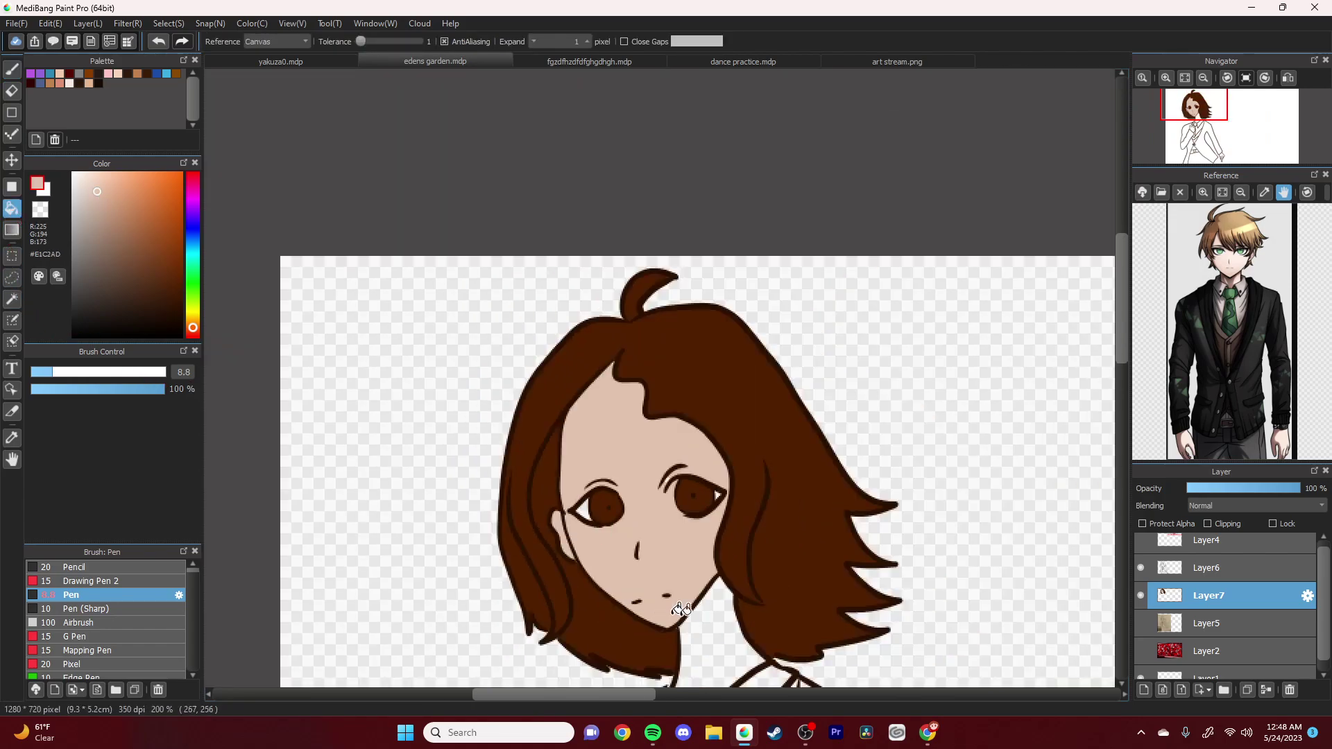
{"action": "left_click", "coordinate": [727, 609]}
{"action": "left_click_drag", "start_coordinate": [1119, 355], "coordinate": [1120, 482]}
{"action": "left_click", "coordinate": [644, 450]}
{"action": "left_click", "coordinate": [1055, 454]}
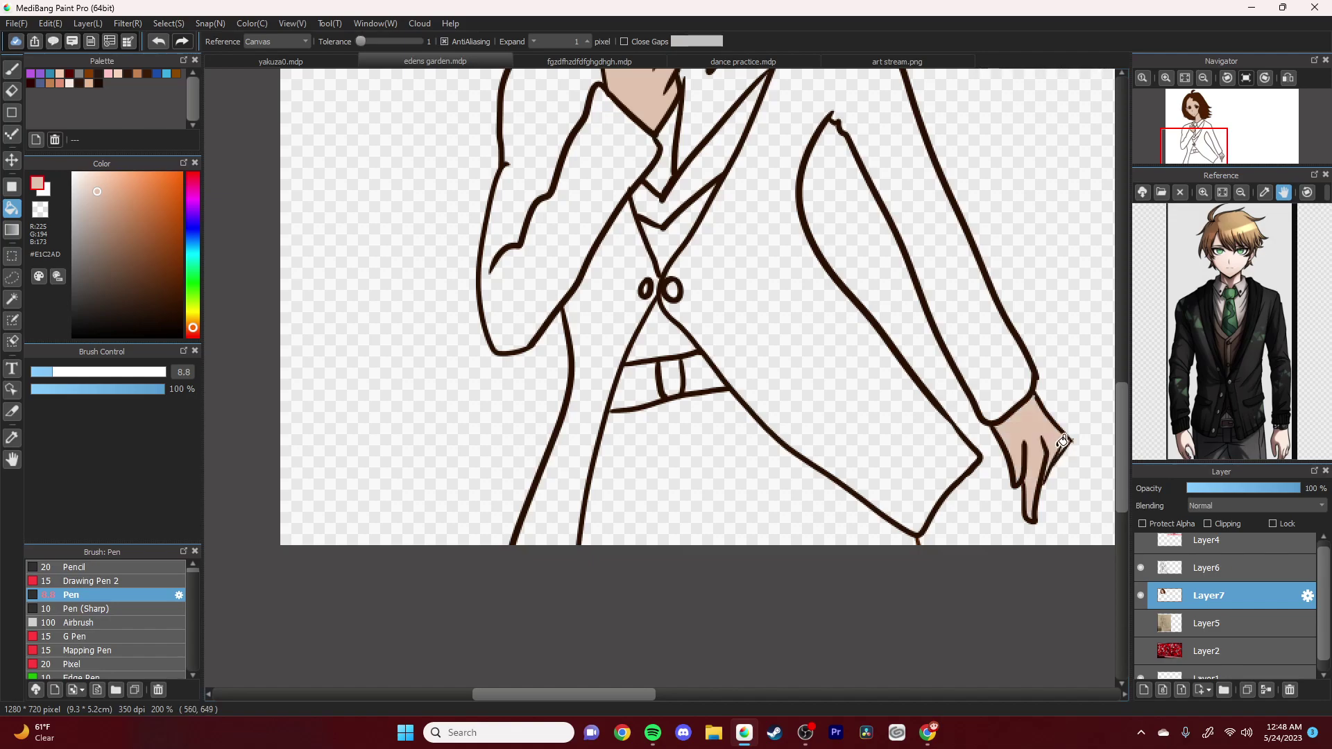
{"action": "left_click_drag", "start_coordinate": [1125, 442], "coordinate": [1124, 376]}
Step: Switch to Spotify, skip ahead through several tracks of the Normal Streaming Music playlist, and return to MediBang Paint Pro
{"action": "left_click", "coordinate": [652, 733]}
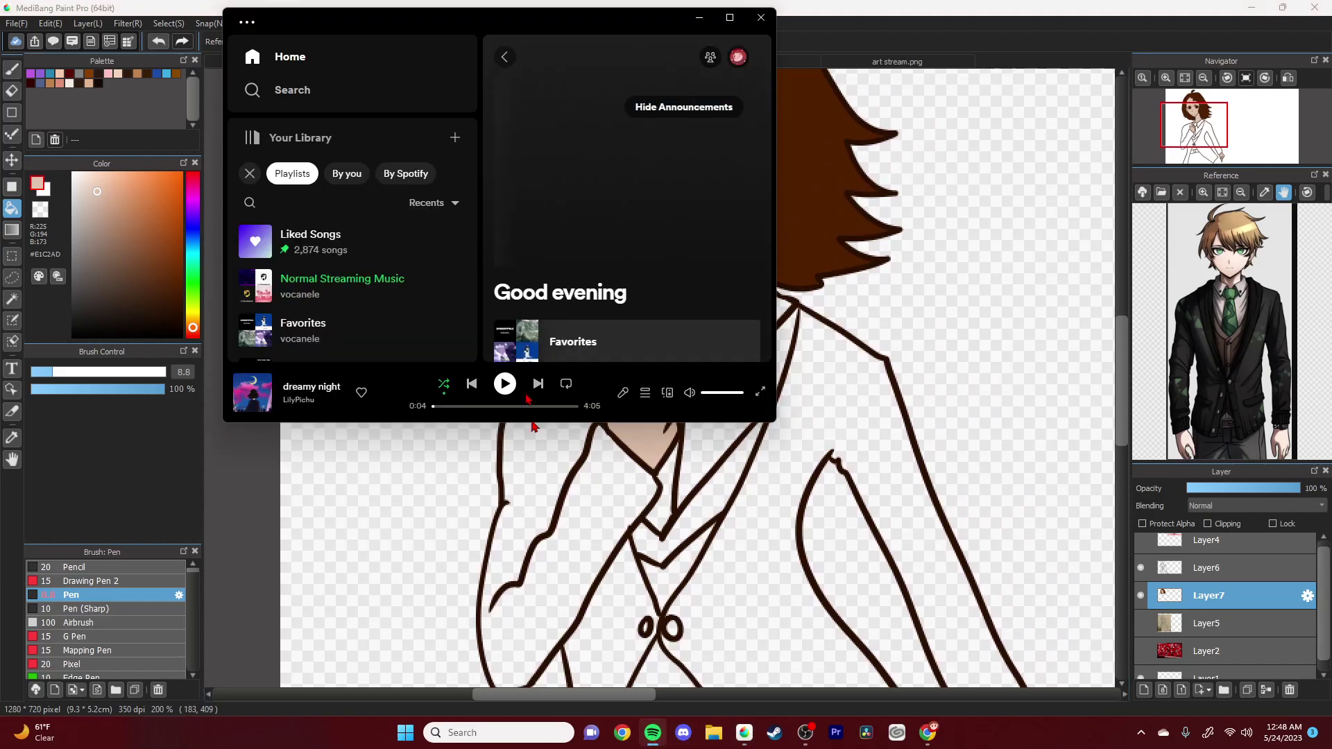
{"action": "left_click", "coordinate": [538, 384]}
{"action": "left_click", "coordinate": [539, 386]}
{"action": "left_click", "coordinate": [541, 387]}
{"action": "left_click", "coordinate": [538, 384]}
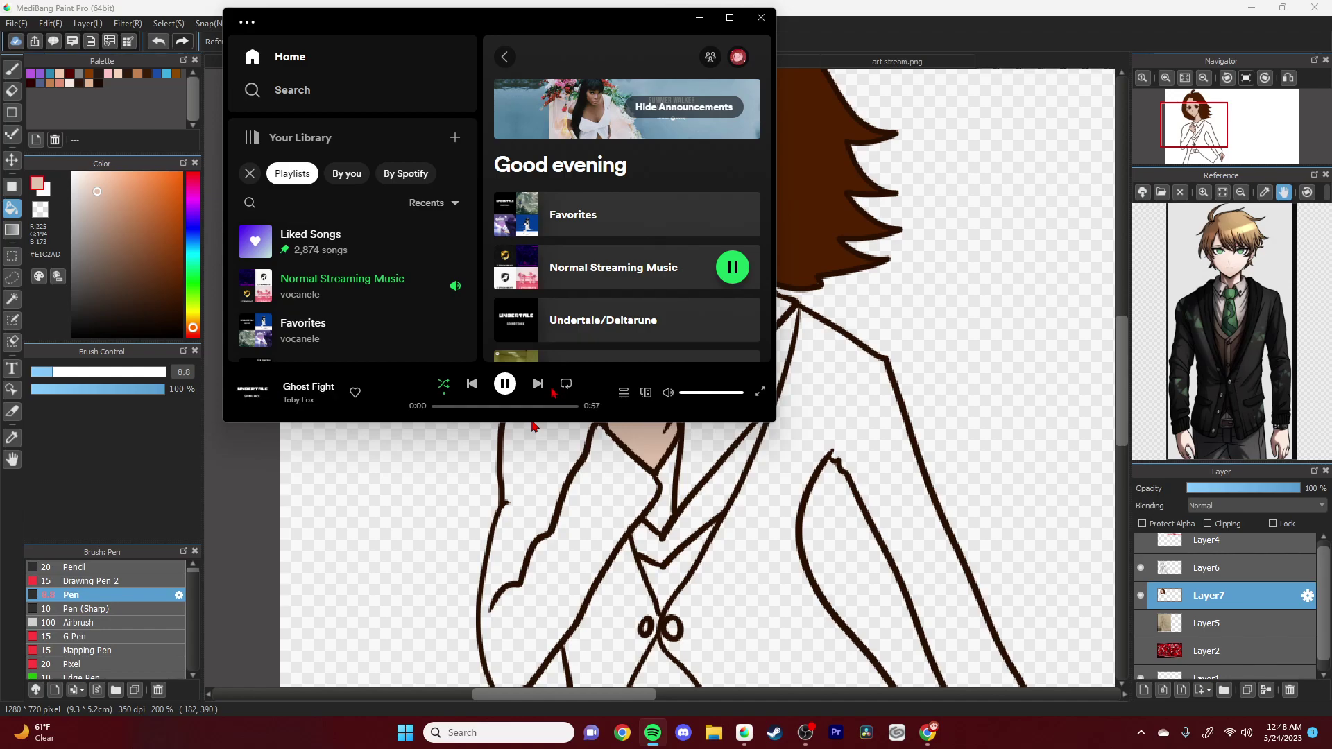
{"action": "left_click", "coordinate": [546, 389]}
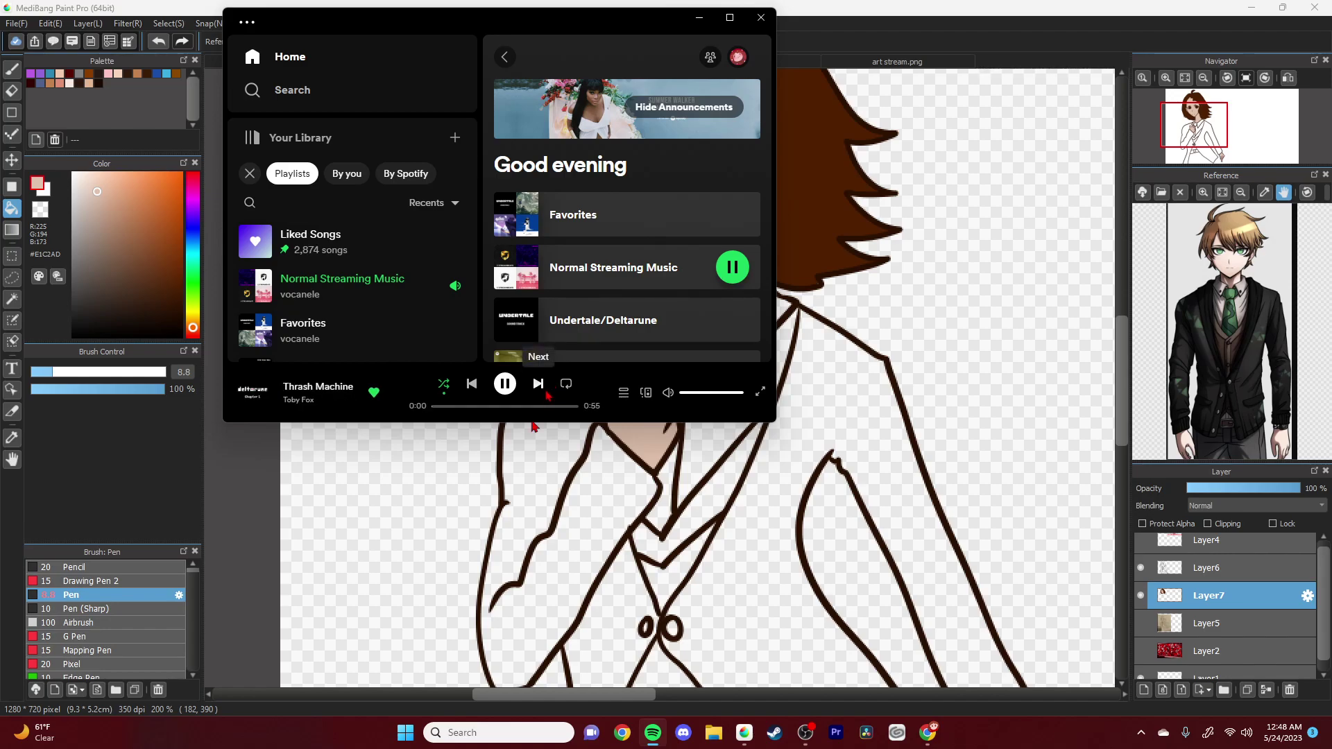
{"action": "left_click", "coordinate": [547, 391]}
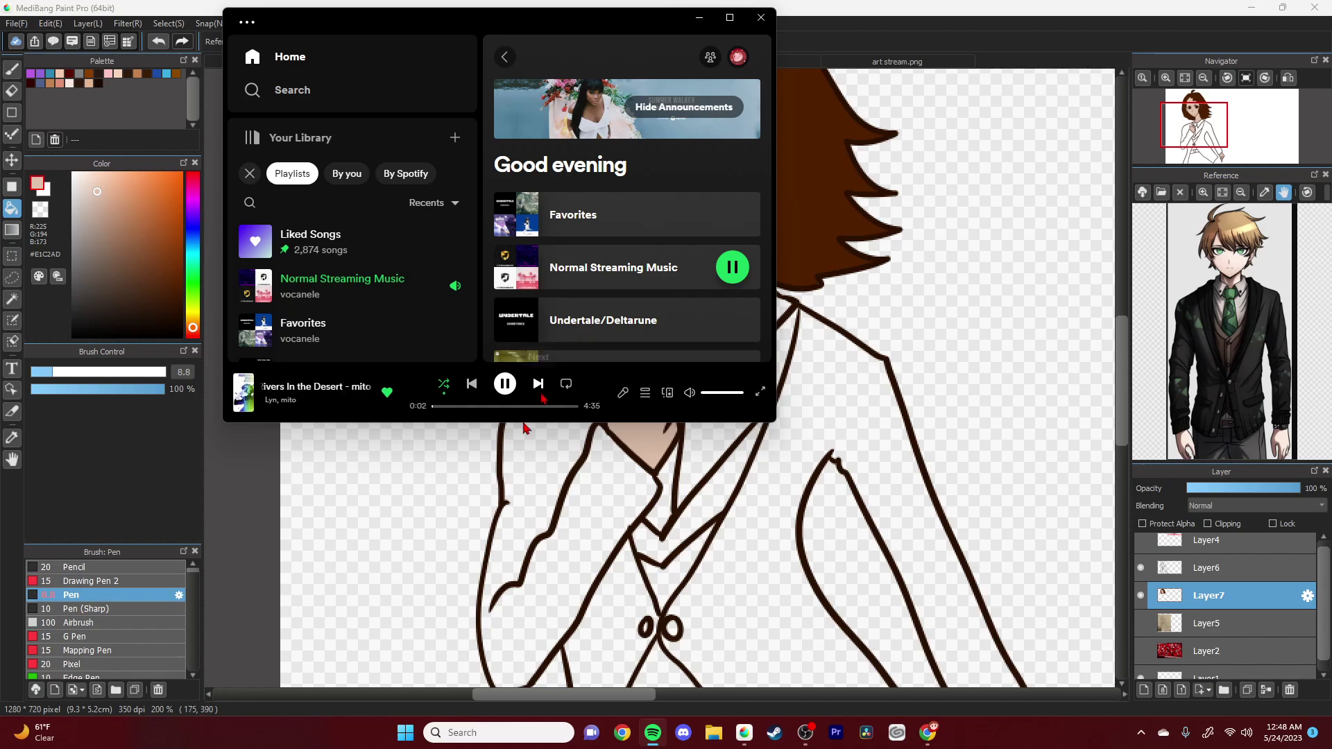
{"action": "left_click", "coordinate": [543, 395]}
{"action": "left_click", "coordinate": [540, 391]}
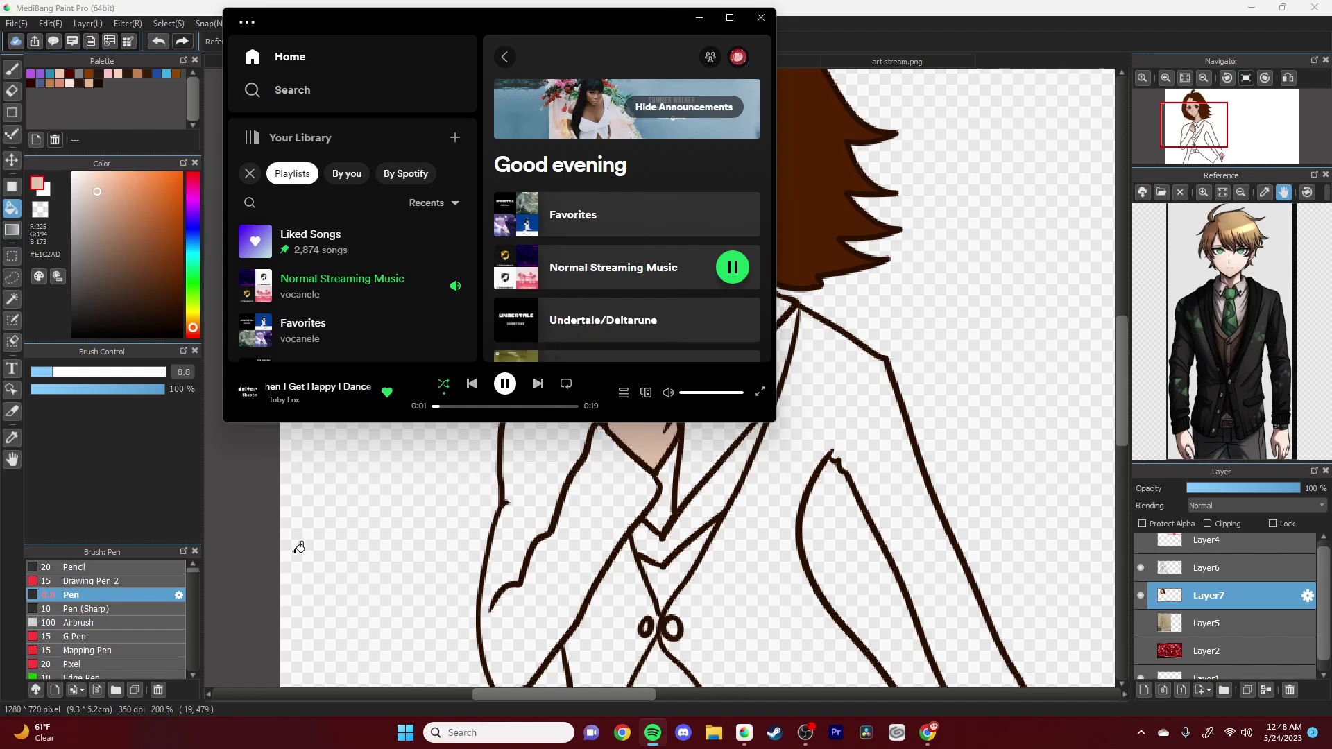
{"action": "left_click", "coordinate": [251, 503]}
Step: Fill the small unfilled gap between the eyebrow and the upper lash with the skin tone
{"action": "scroll", "coordinate": [505, 409], "scroll_direction": "down", "scroll_amount": 2}
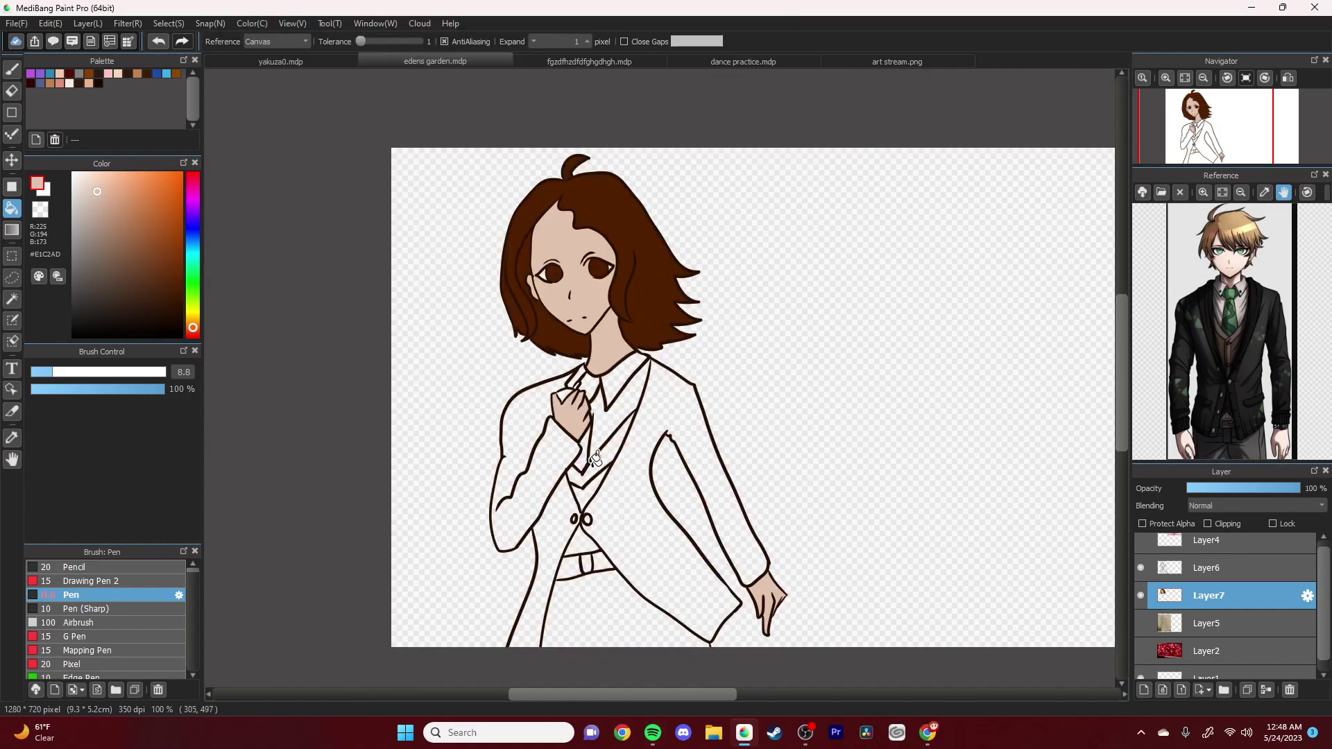
{"action": "scroll", "coordinate": [582, 267], "scroll_direction": "up", "scroll_amount": 4}
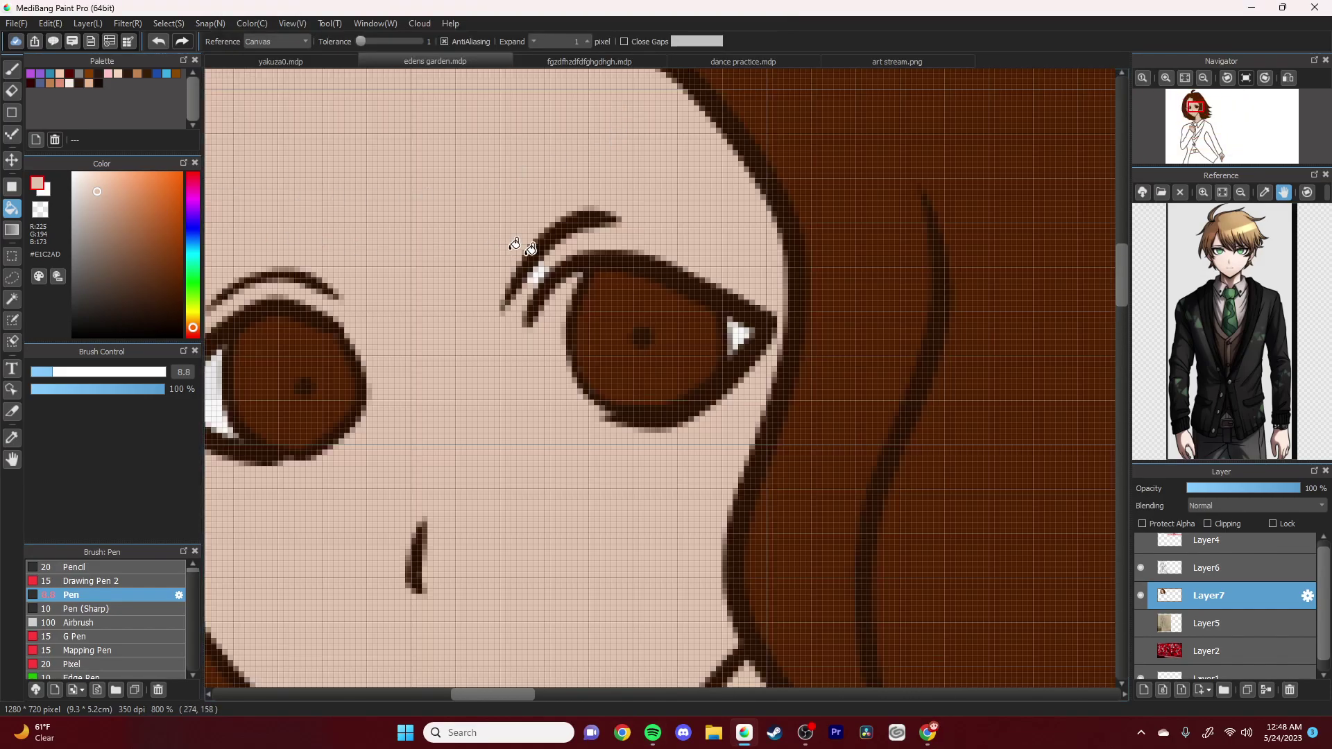
{"action": "scroll", "coordinate": [511, 244], "scroll_direction": "up", "scroll_amount": 5}
{"action": "scroll", "coordinate": [406, 332], "scroll_direction": "down", "scroll_amount": 5}
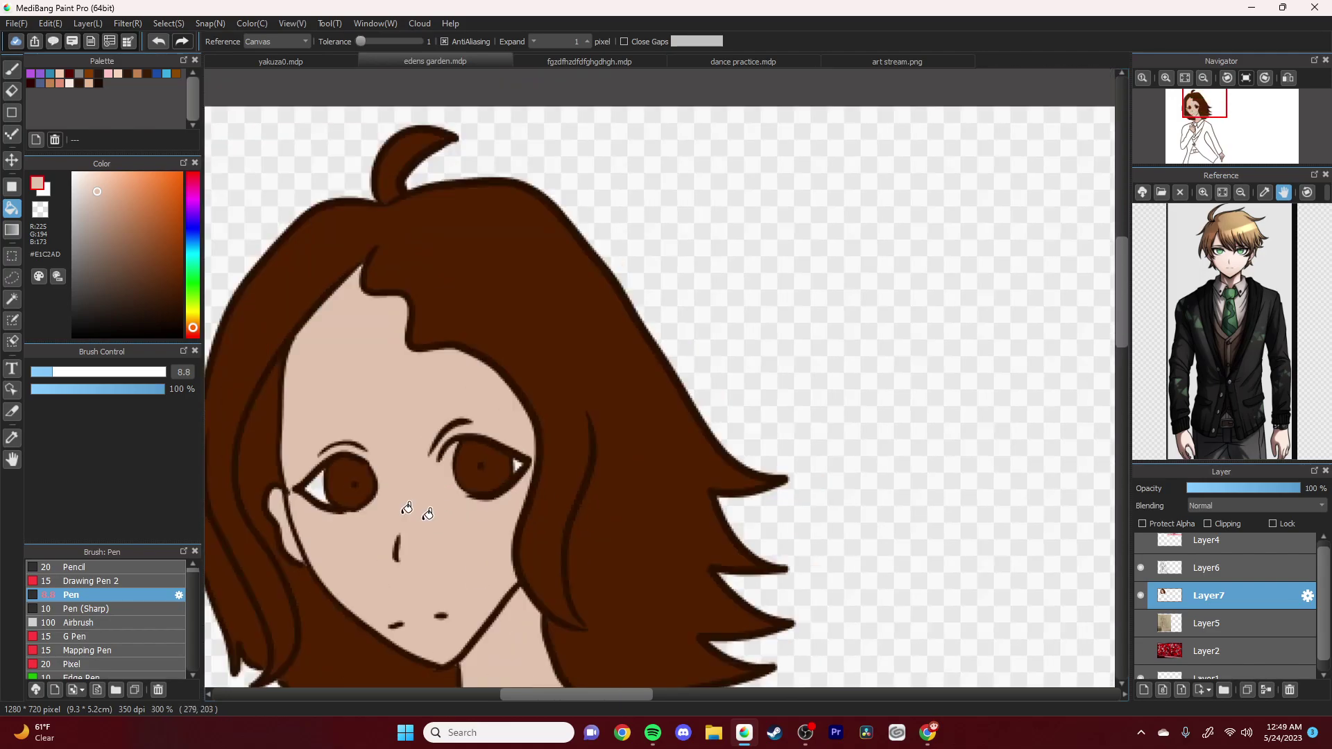
Step: Fill the whites of both eyes with off-white #F0EAE7 using the Bucket tool
{"action": "left_click", "coordinate": [81, 180]}
{"action": "left_click", "coordinate": [76, 181]}
{"action": "scroll", "coordinate": [306, 529], "scroll_direction": "up", "scroll_amount": 6}
{"action": "left_click", "coordinate": [413, 276]}
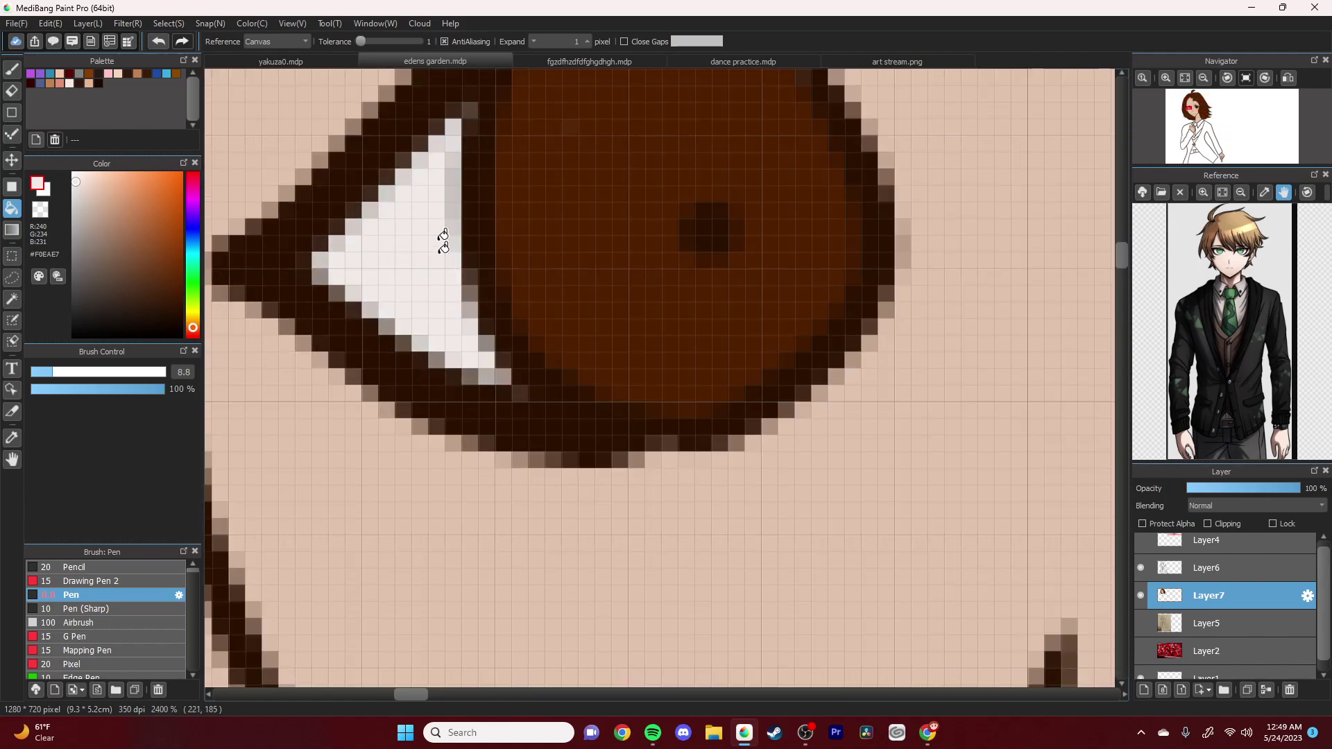
{"action": "scroll", "coordinate": [660, 289], "scroll_direction": "down", "scroll_amount": 3}
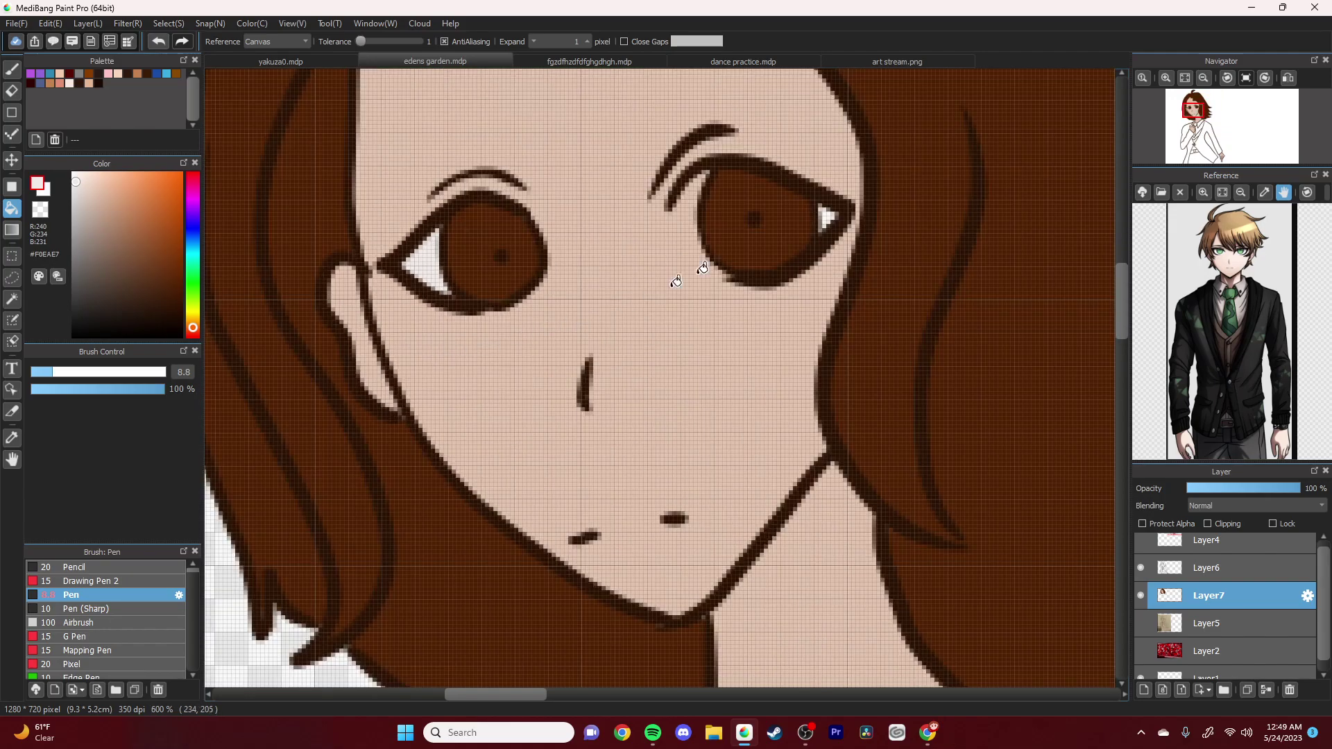
{"action": "scroll", "coordinate": [669, 238], "scroll_direction": "up", "scroll_amount": 6}
{"action": "left_click", "coordinate": [669, 238]}
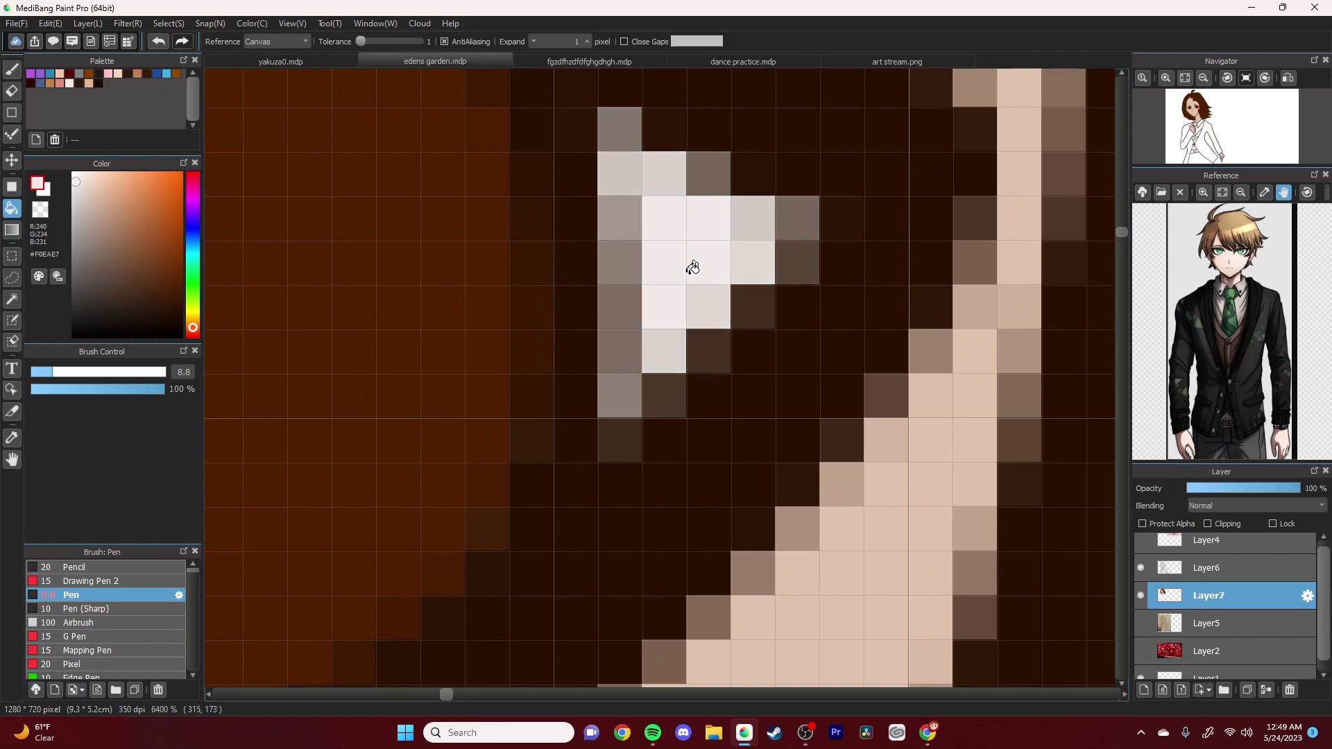
Step: Touch up the edge between the smaller eye white and its iris with off-white using the Pen
{"action": "key", "text": "b"}
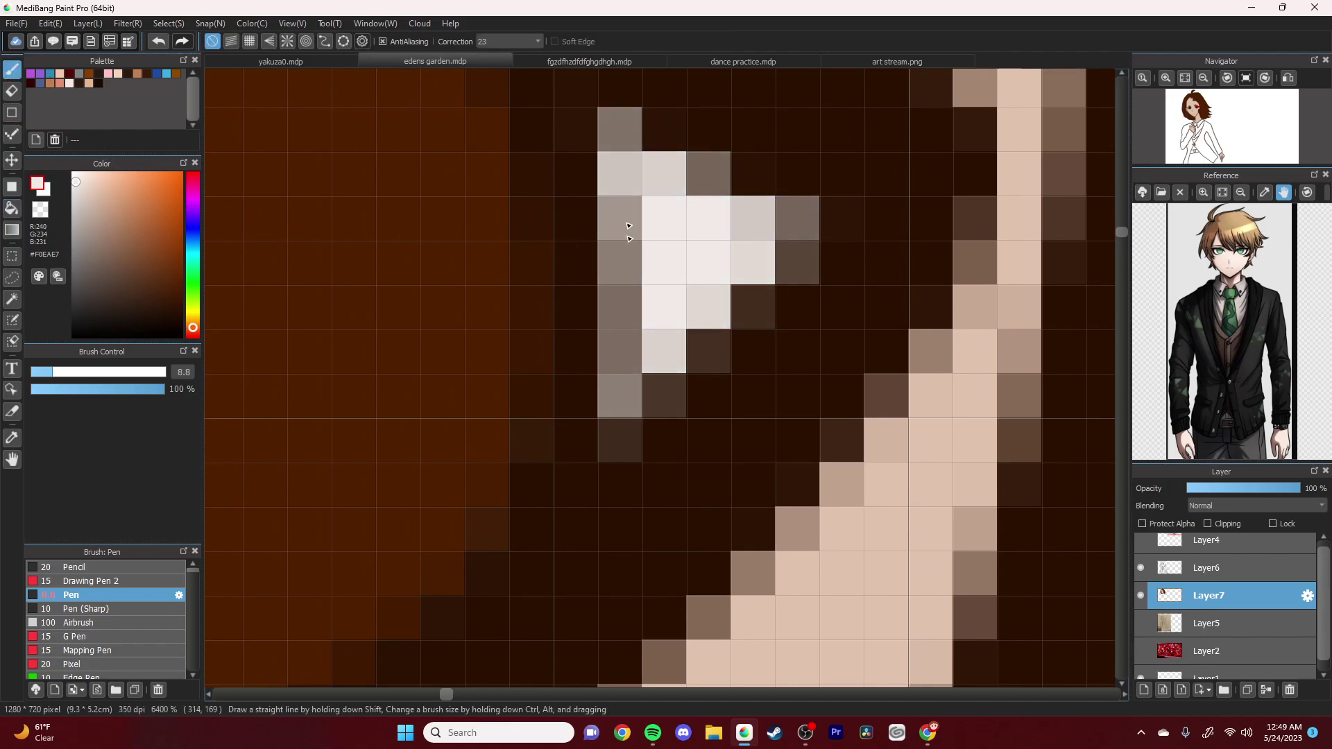
{"action": "key", "text": "ctrl+z"}
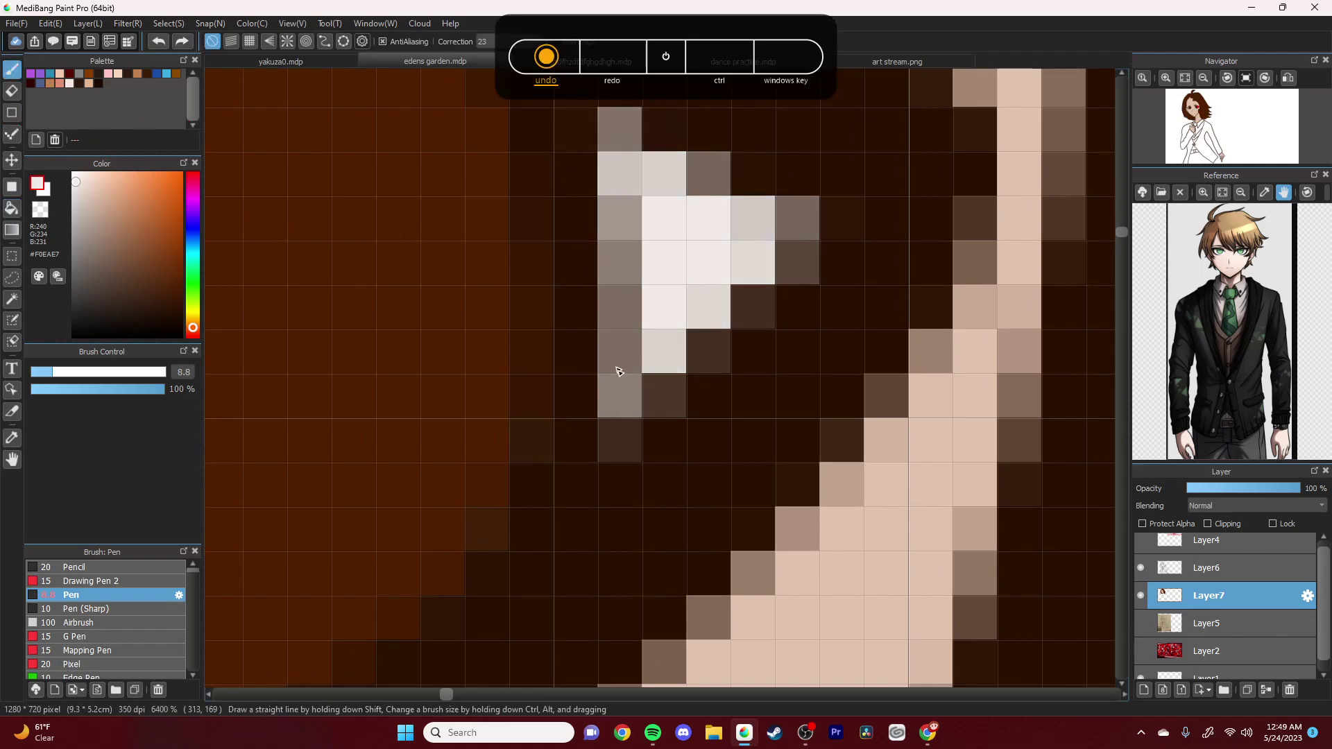
{"action": "key", "text": "ctrl+y"}
{"action": "scroll", "coordinate": [478, 380], "scroll_direction": "down", "scroll_amount": 1}
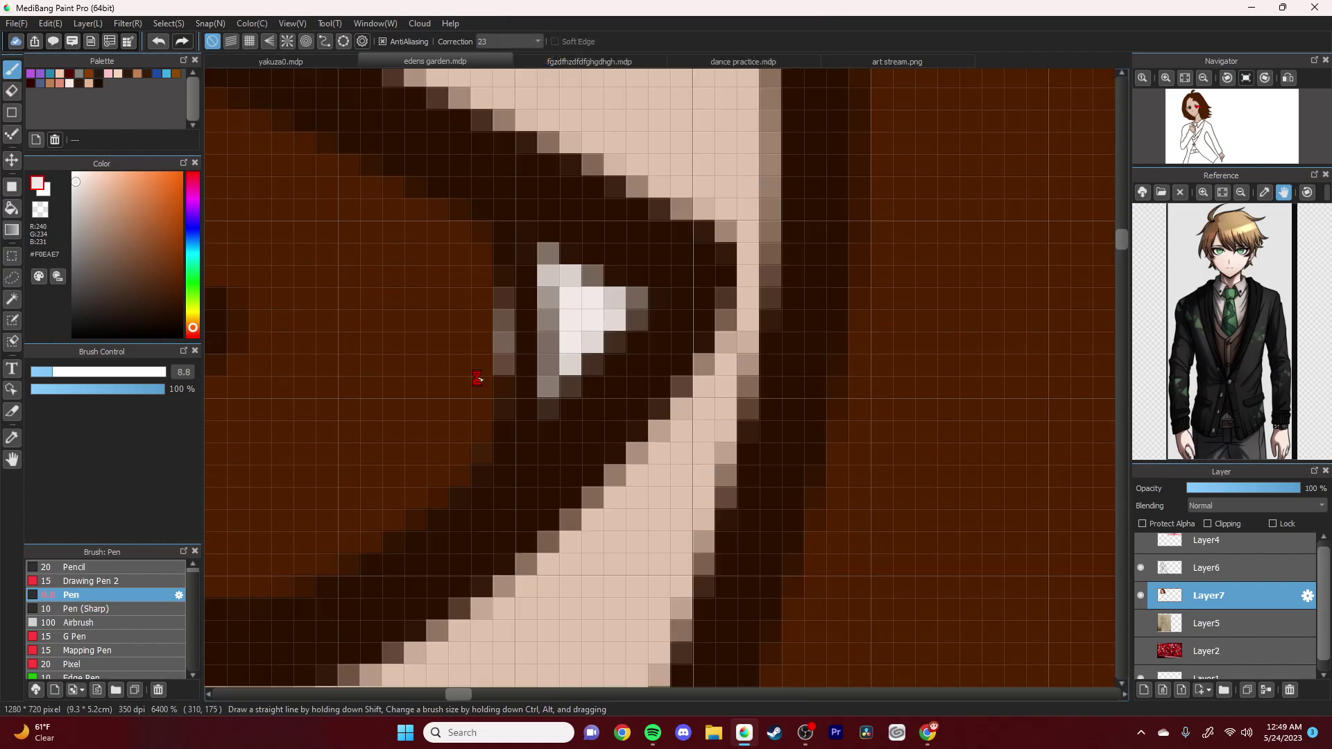
{"action": "scroll", "coordinate": [479, 380], "scroll_direction": "down", "scroll_amount": 3}
Step: Skip ahead in Spotify to the track His Theme and return to the drawing in MediBang Paint Pro
{"action": "left_click", "coordinate": [652, 740]}
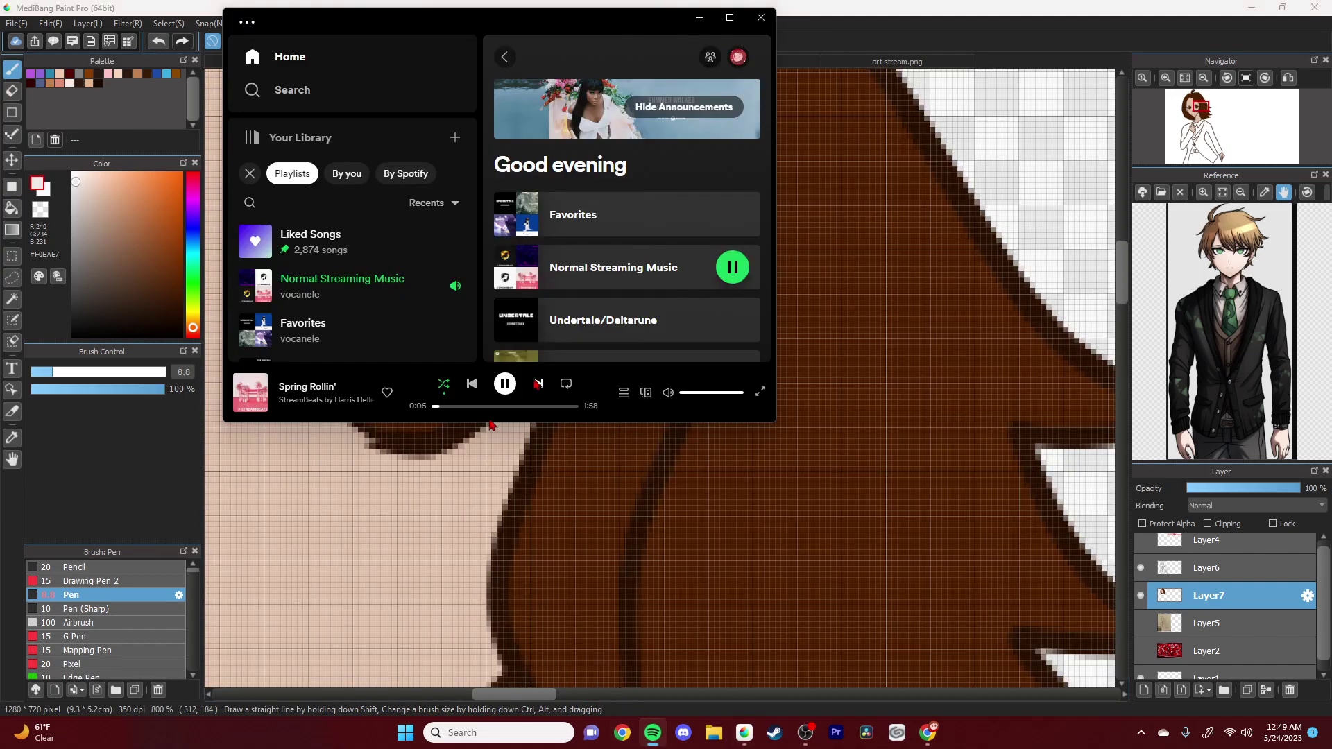
{"action": "left_click", "coordinate": [538, 384]}
{"action": "left_click", "coordinate": [539, 385]}
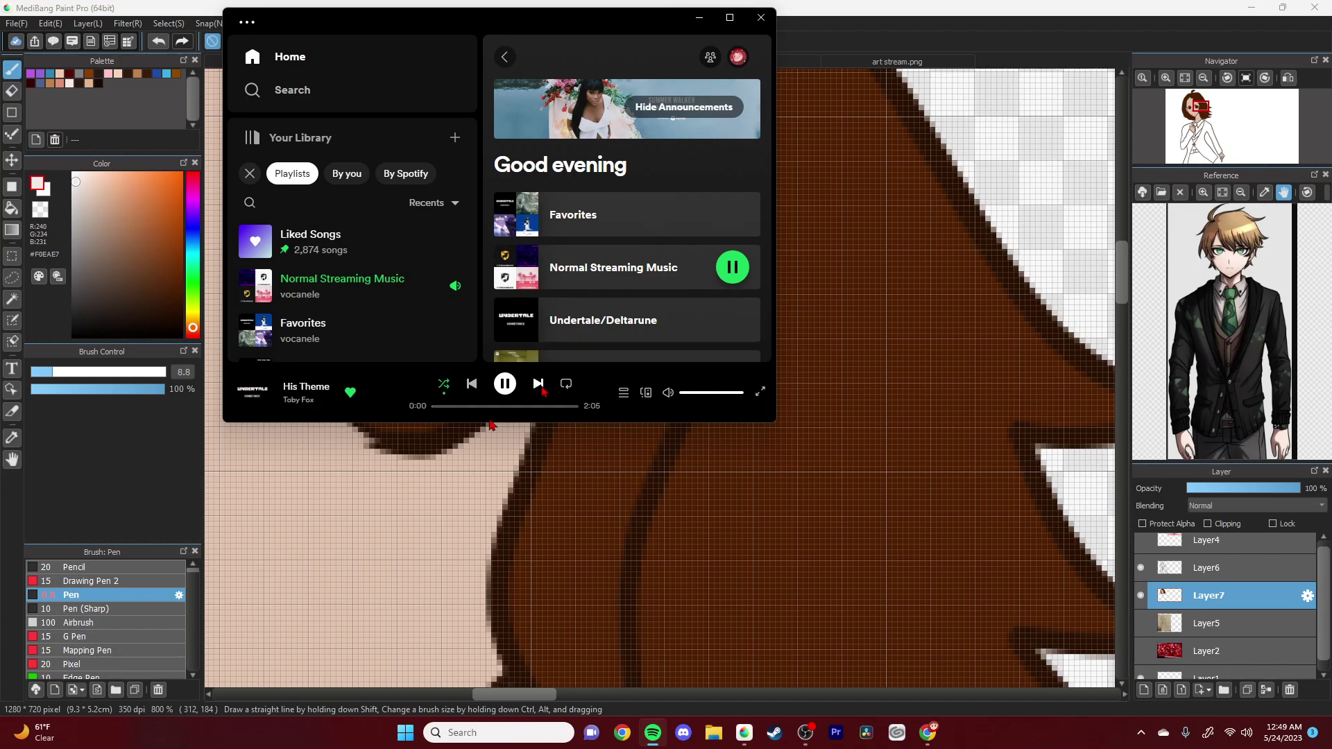
{"action": "left_click", "coordinate": [530, 694]}
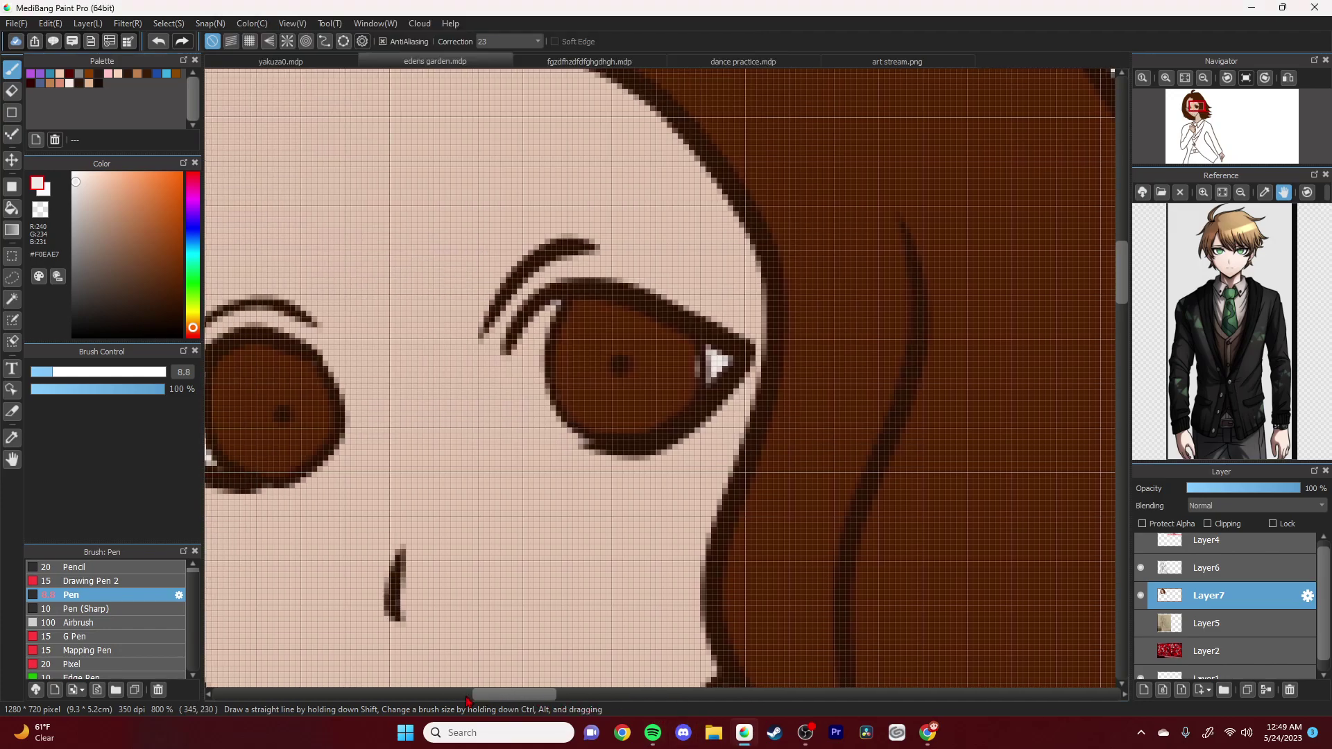
Step: Fill both sides and the sleeves of the character's jacket with dark grey #3A3837 using the Bucket tool
{"action": "left_click_drag", "start_coordinate": [520, 694], "coordinate": [468, 698]}
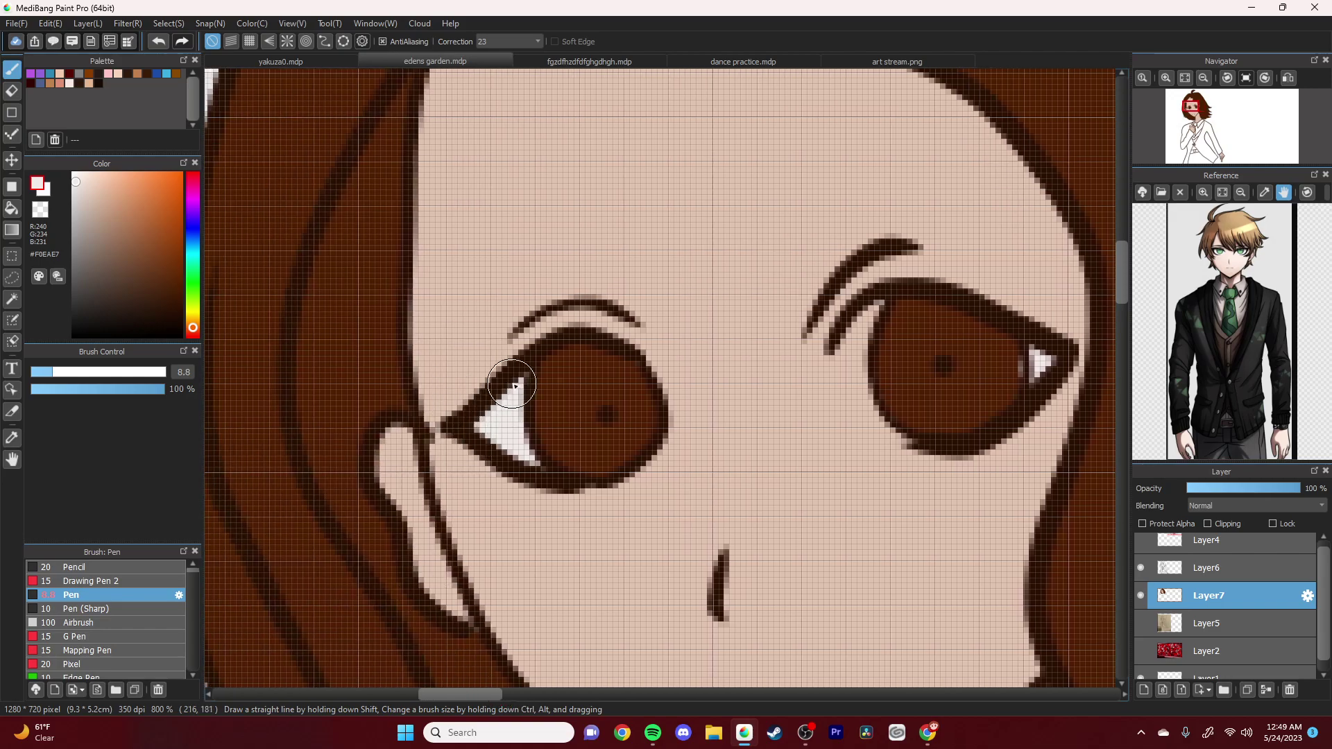
{"action": "scroll", "coordinate": [516, 419], "scroll_direction": "down", "scroll_amount": 2}
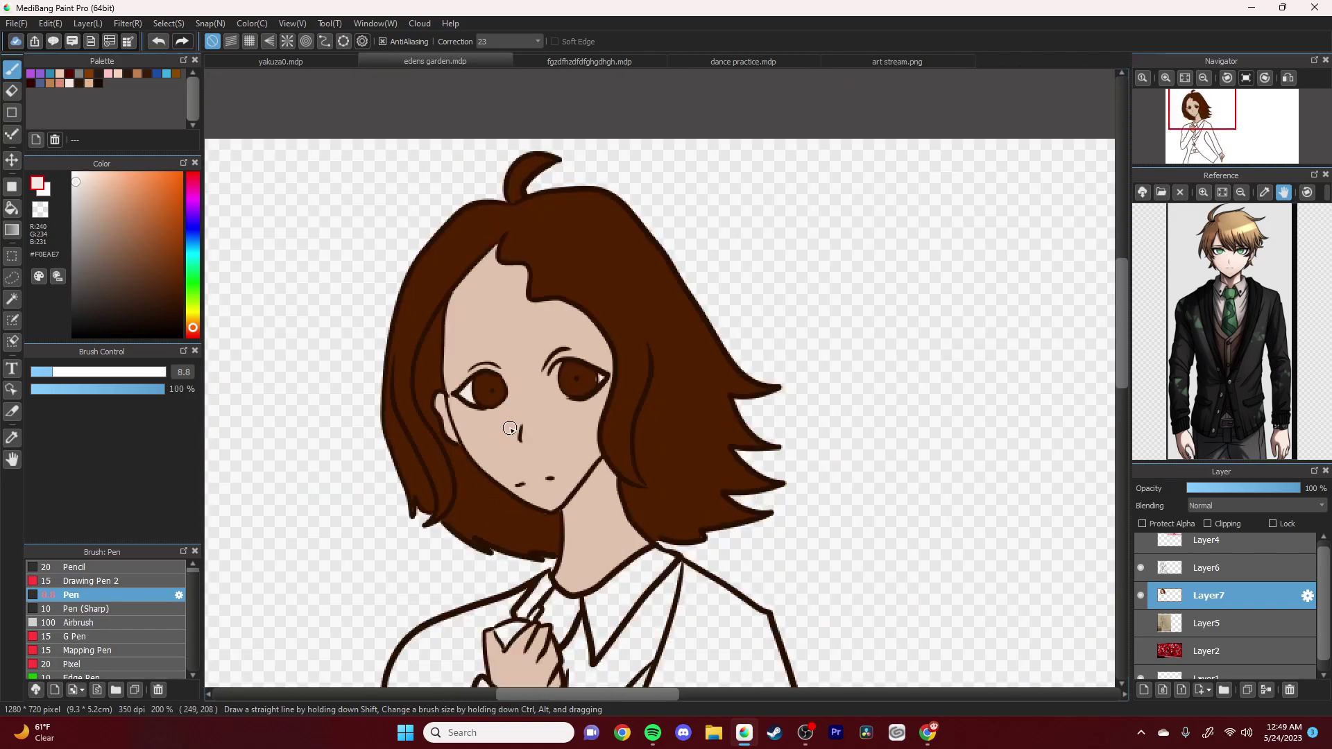
{"action": "scroll", "coordinate": [510, 428], "scroll_direction": "down", "scroll_amount": 1}
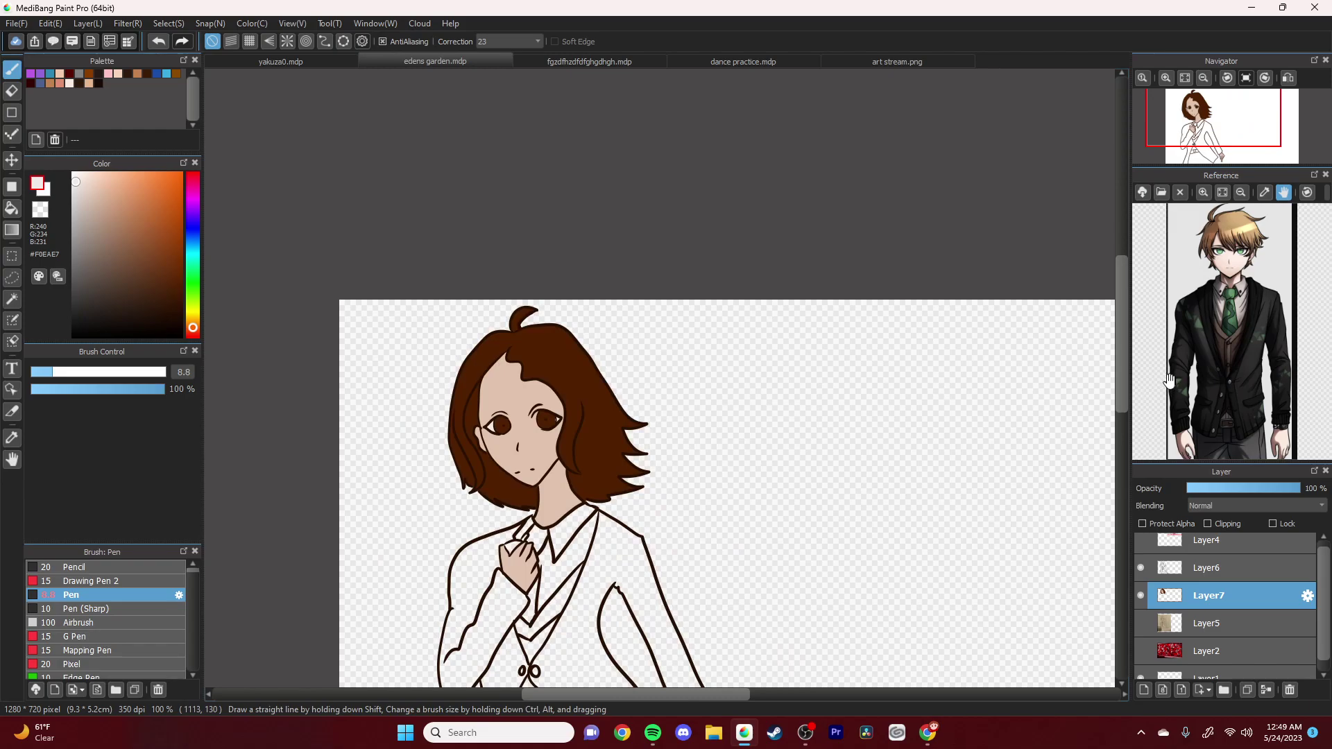
{"action": "left_click_drag", "start_coordinate": [1129, 399], "coordinate": [995, 454]}
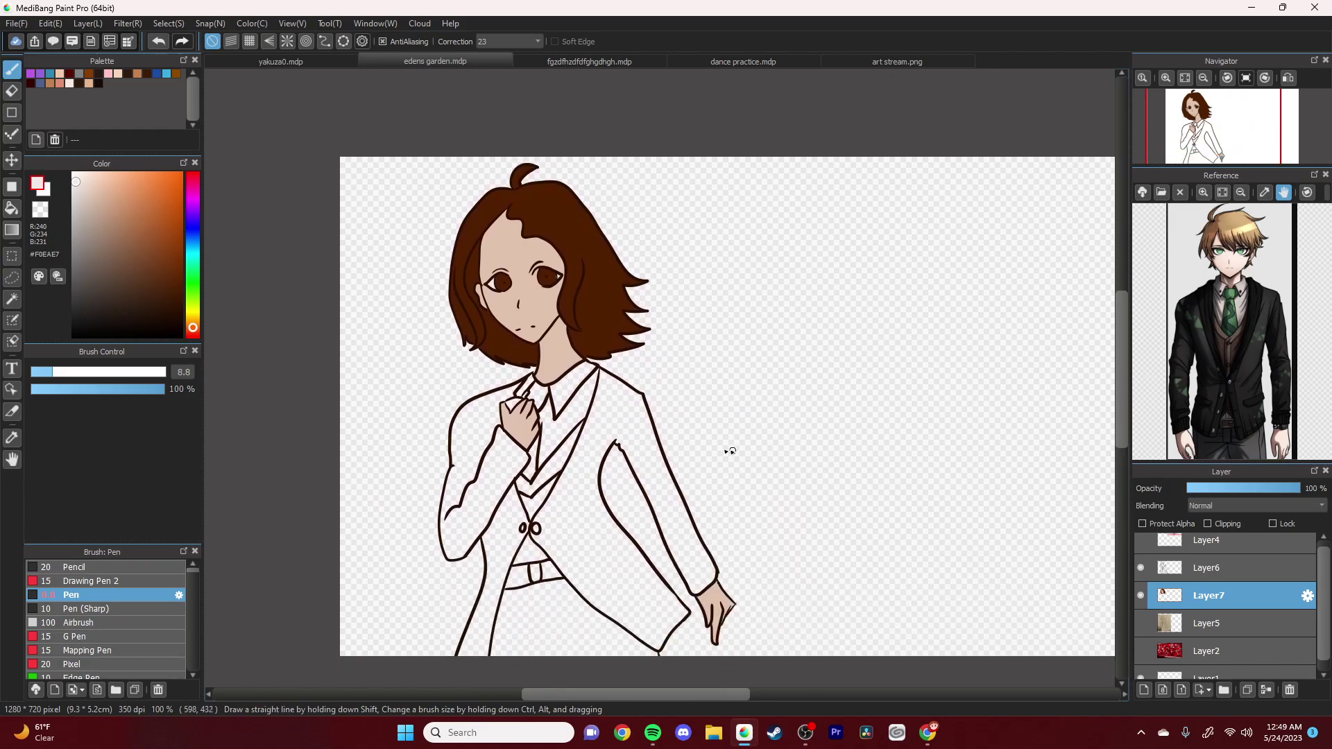
{"action": "scroll", "coordinate": [568, 546], "scroll_direction": "up", "scroll_amount": 1}
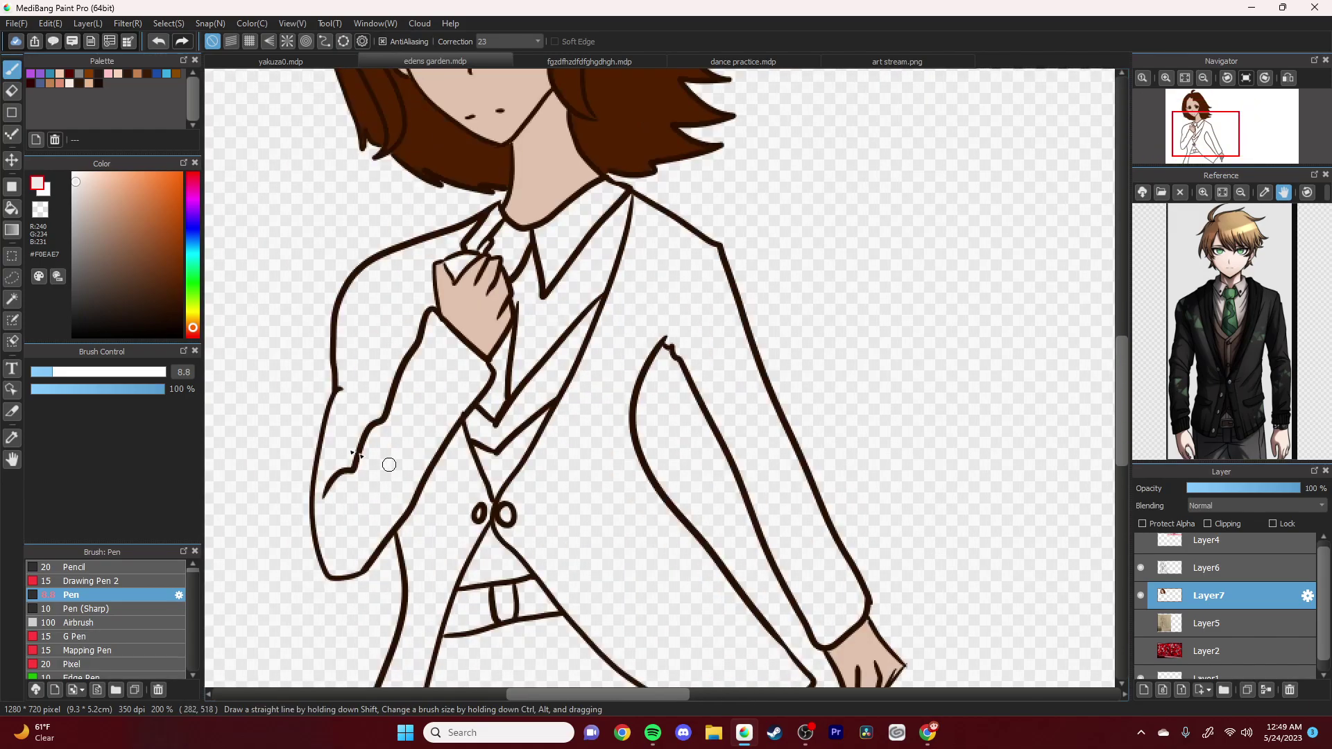
{"action": "left_click", "coordinate": [98, 299]}
{"action": "left_click", "coordinate": [77, 300]}
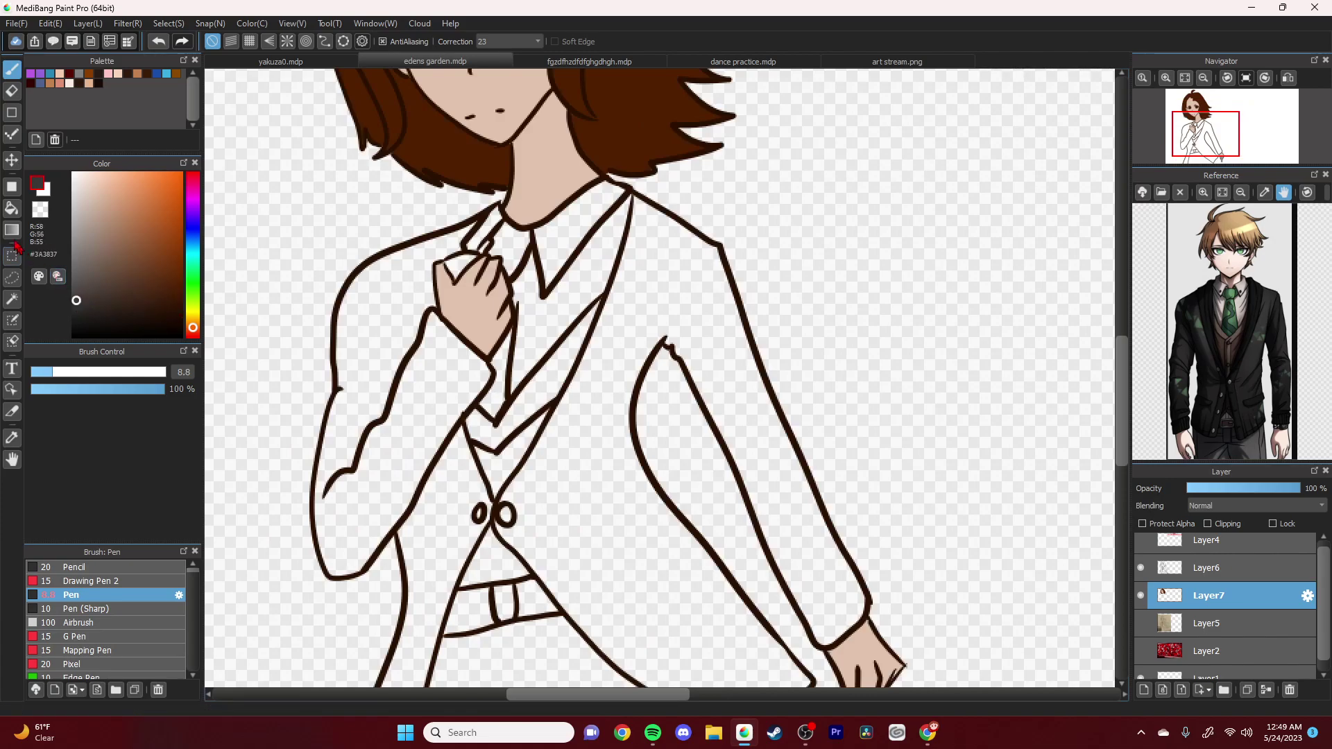
{"action": "left_click", "coordinate": [11, 208]}
{"action": "left_click", "coordinate": [399, 337]}
{"action": "left_click", "coordinate": [465, 485]}
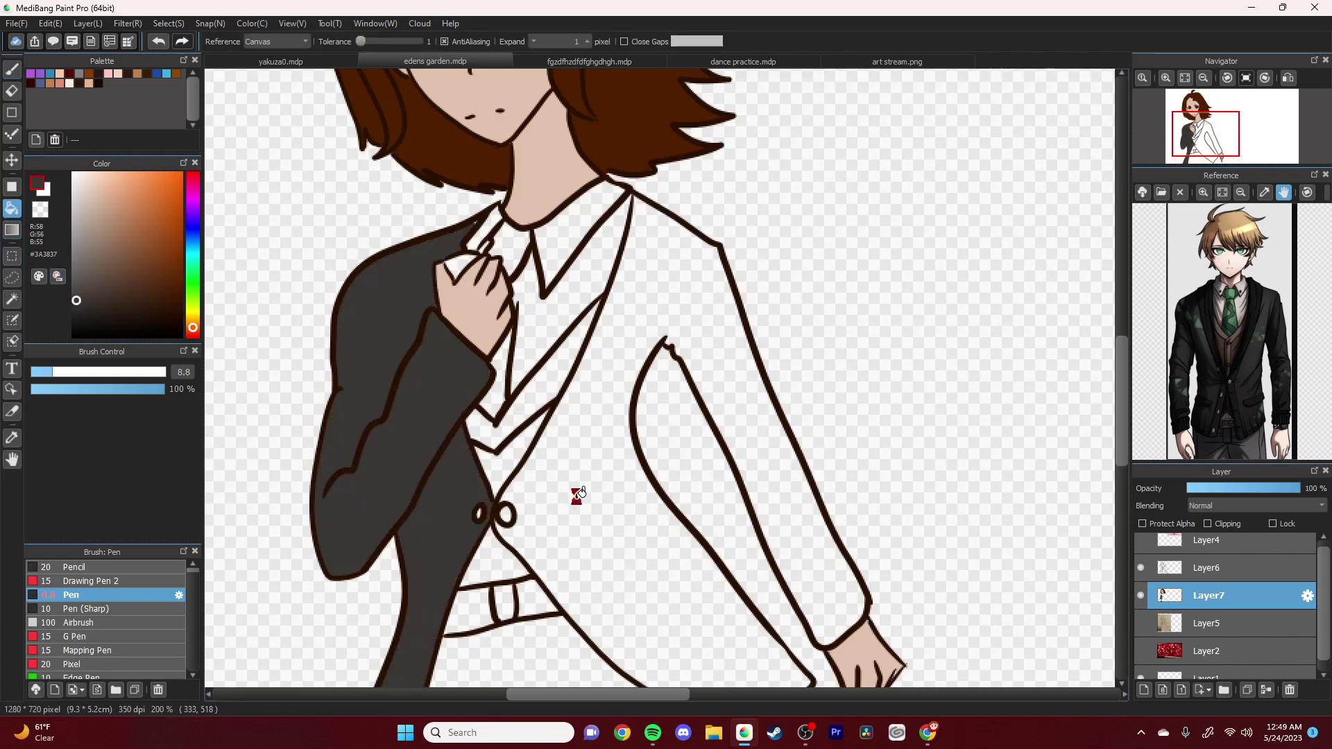
{"action": "left_click", "coordinate": [575, 493]}
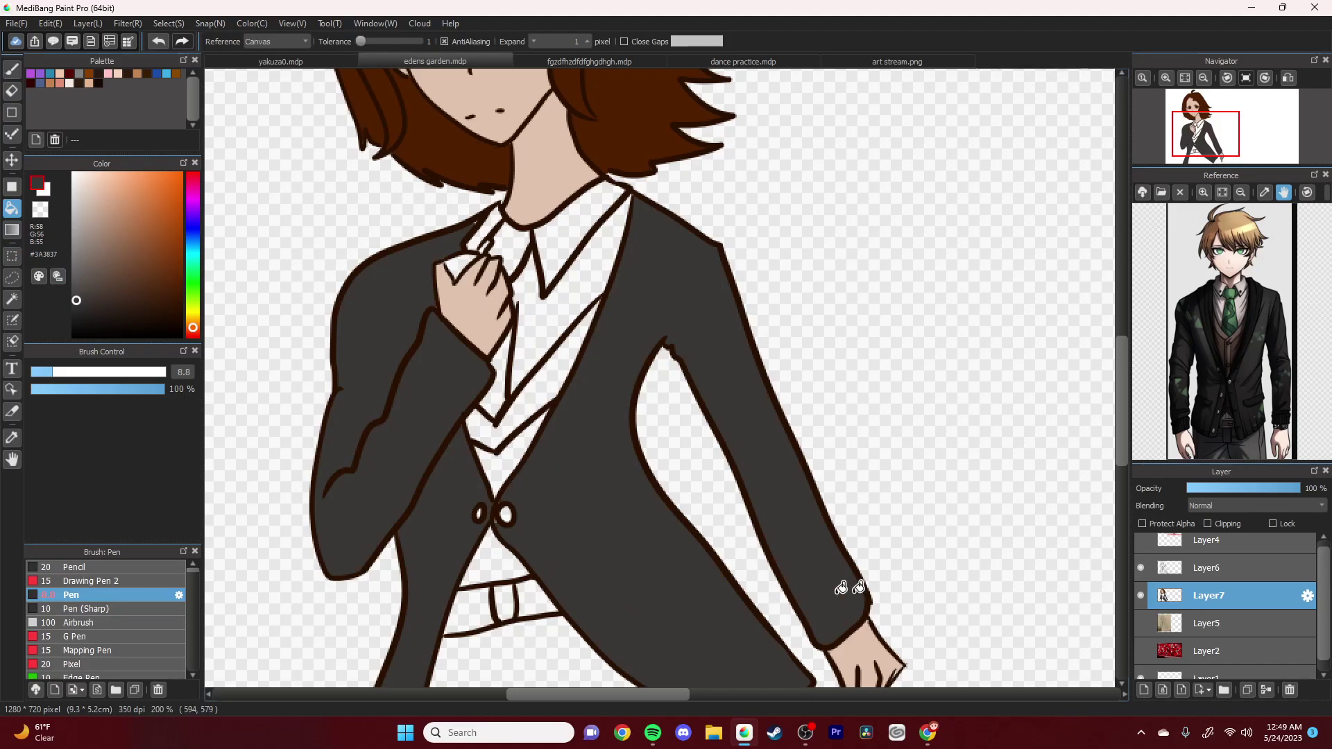
Step: Fill the trousers below the belt with mid grey #969392 using the Bucket tool
{"action": "left_click", "coordinate": [74, 243]}
{"action": "left_click", "coordinate": [553, 643]}
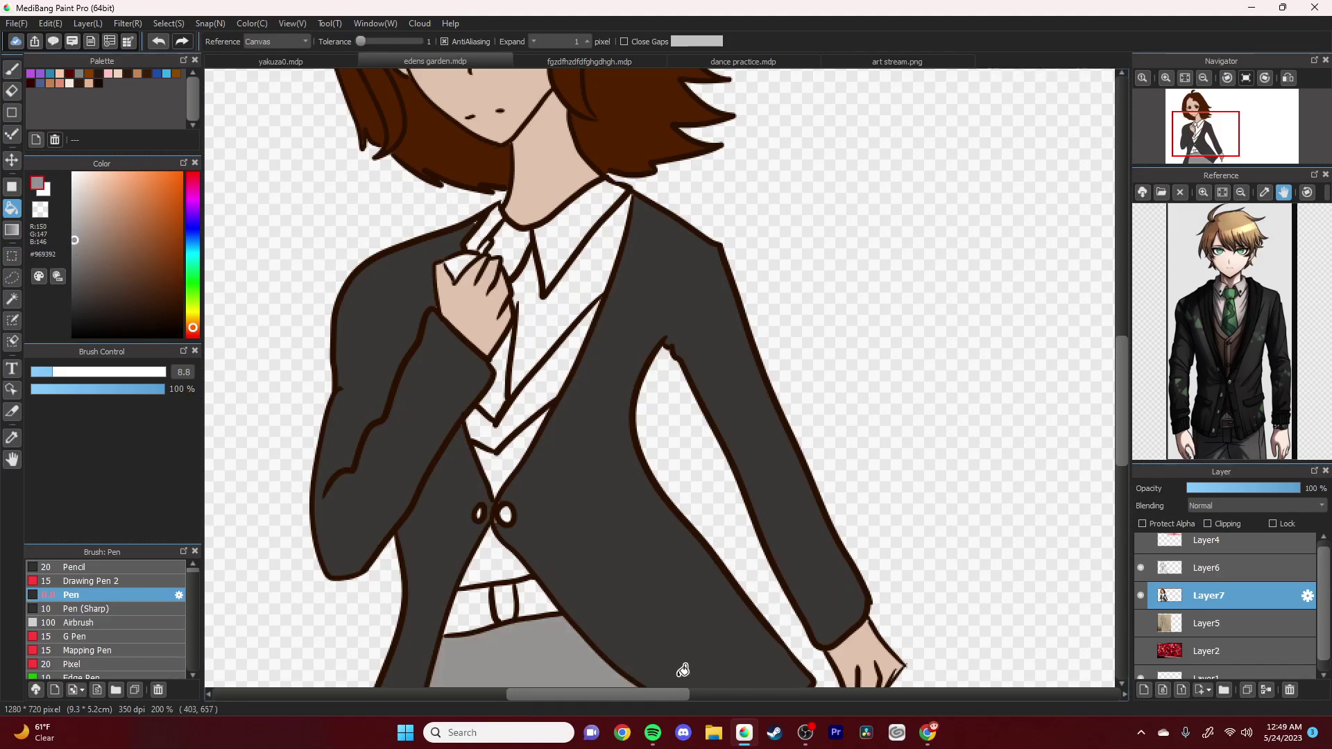
{"action": "mouse_move", "coordinate": [1121, 373]}
{"action": "left_mouse_down"}
{"action": "mouse_move", "coordinate": [1125, 406]}
{"action": "mouse_move", "coordinate": [1122, 351]}
{"action": "left_mouse_up"}
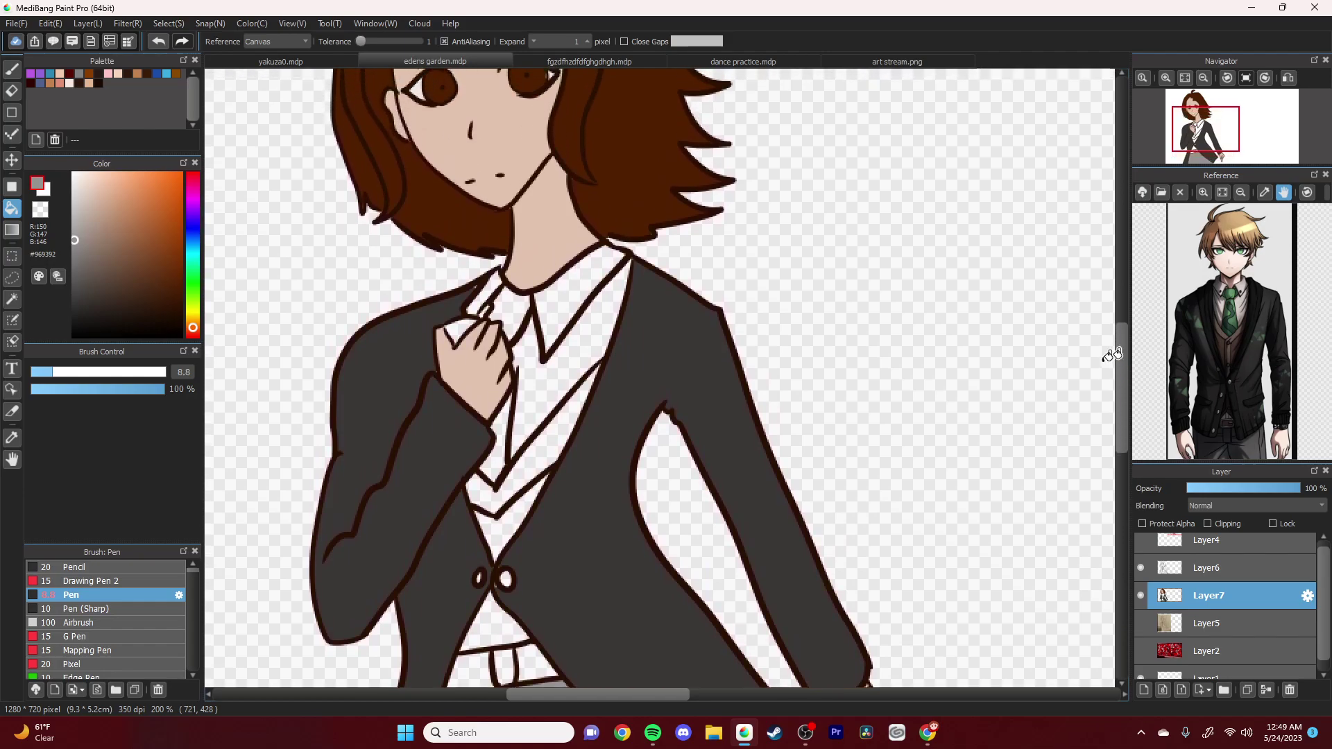
{"action": "left_click", "coordinate": [12, 67]}
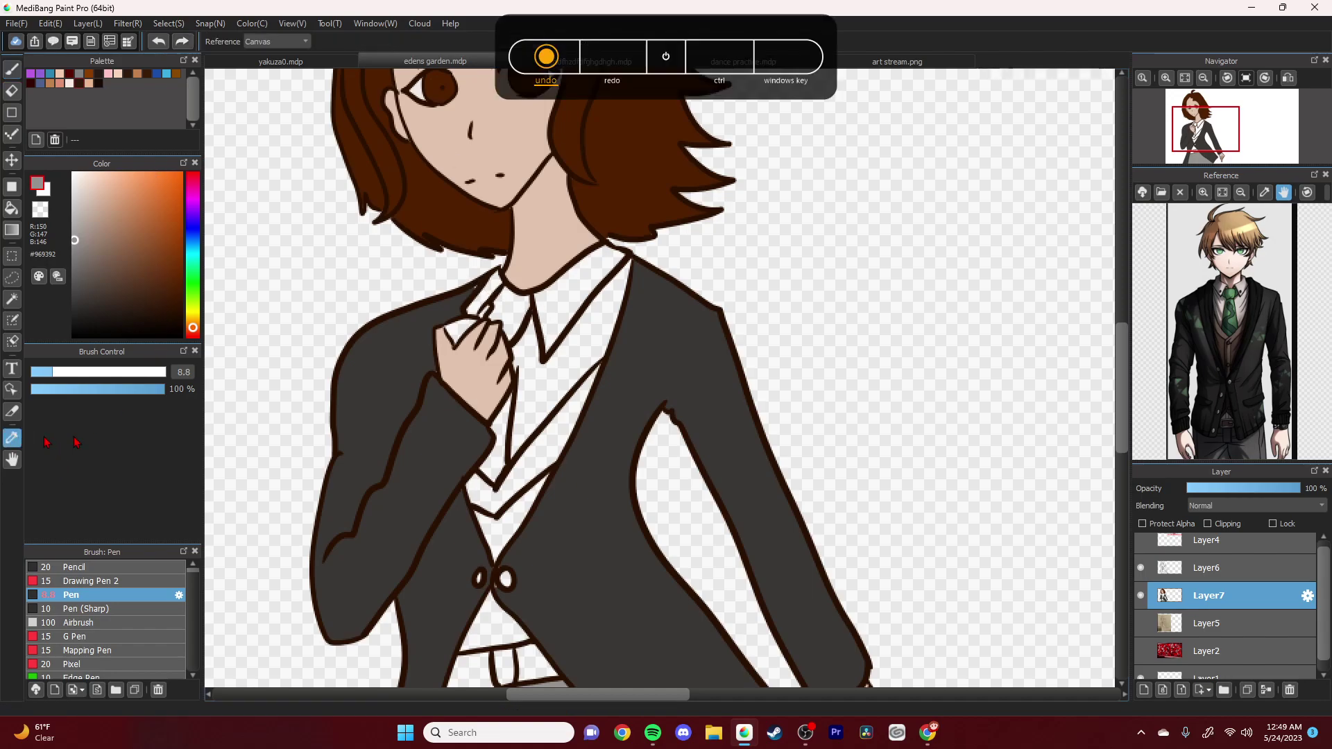
Step: Fill the V-shaped vest sections between the shirt and the jacket buttons with brown #70472C using the Bucket tool
{"action": "left_click", "coordinate": [356, 374], "text": "alt"}
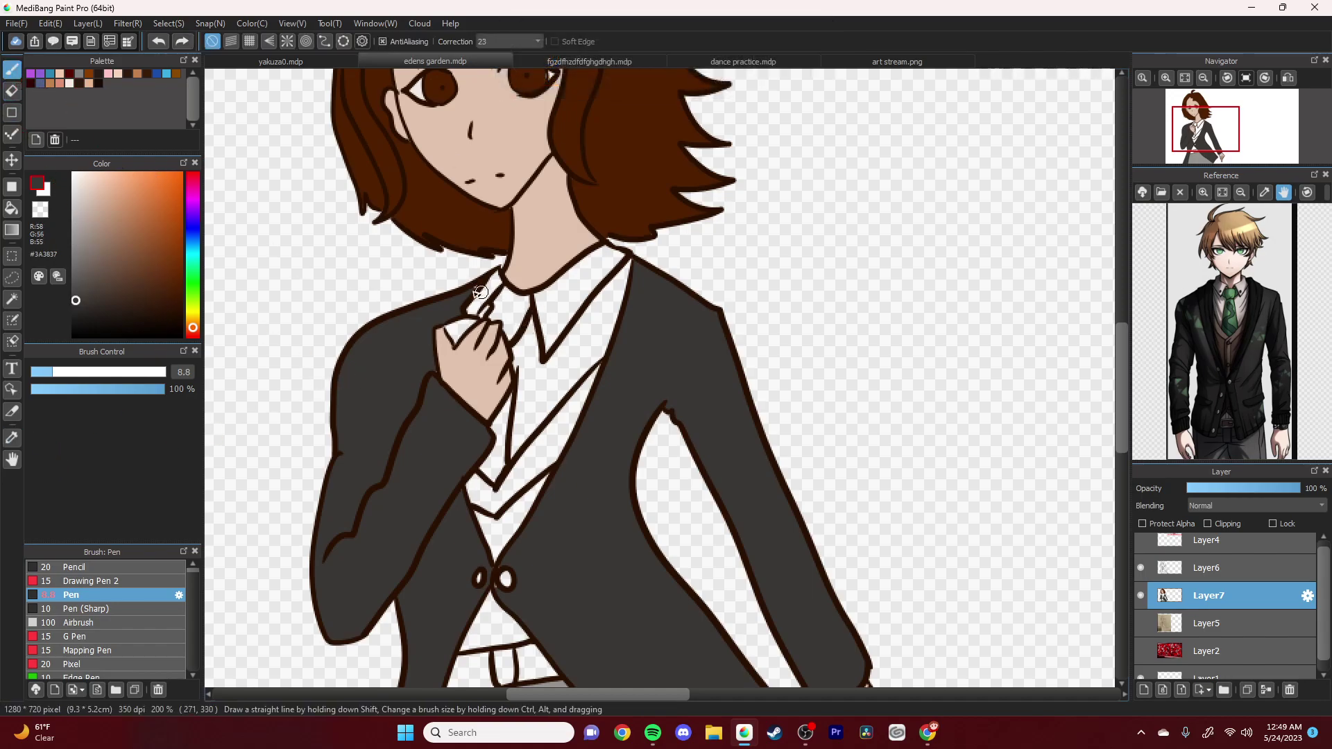
{"action": "left_click_drag", "start_coordinate": [1118, 410], "coordinate": [1119, 466]}
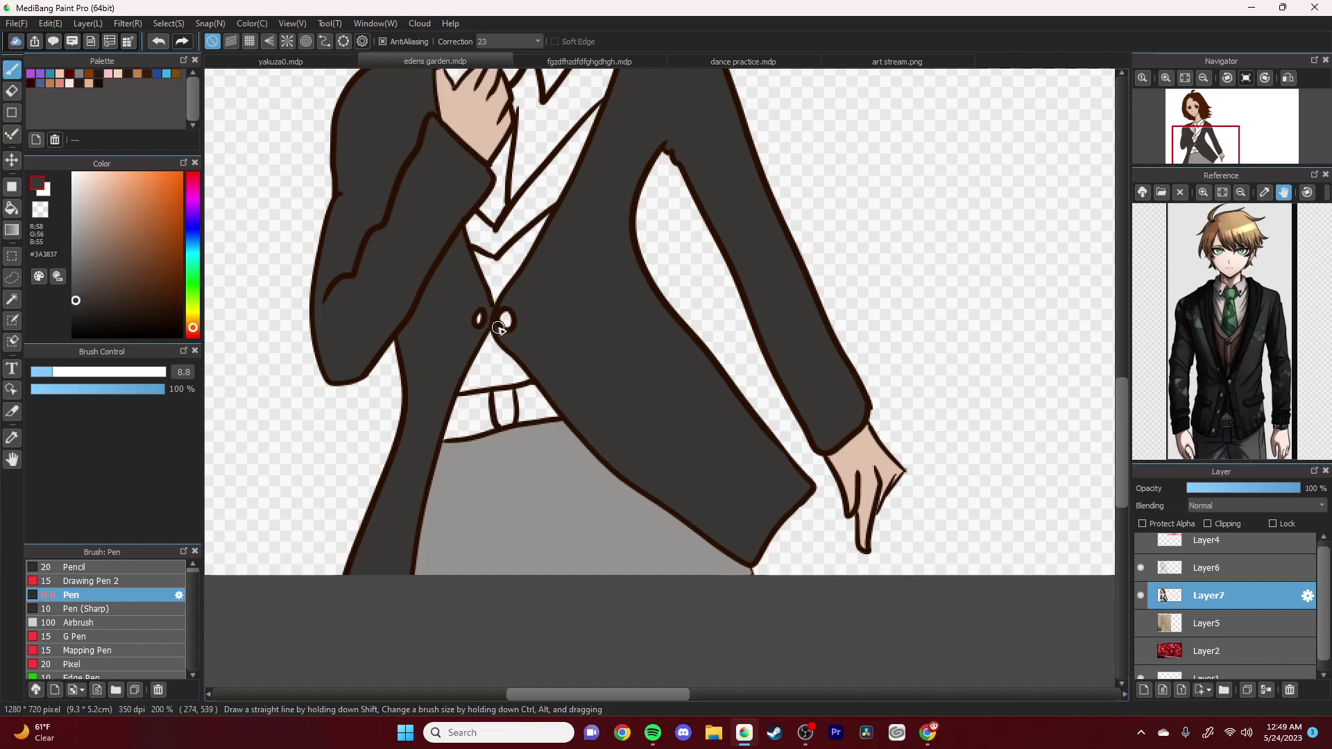
{"action": "left_click_drag", "start_coordinate": [1125, 393], "coordinate": [1148, 458]}
{"action": "left_click_drag", "start_coordinate": [120, 290], "coordinate": [143, 269]}
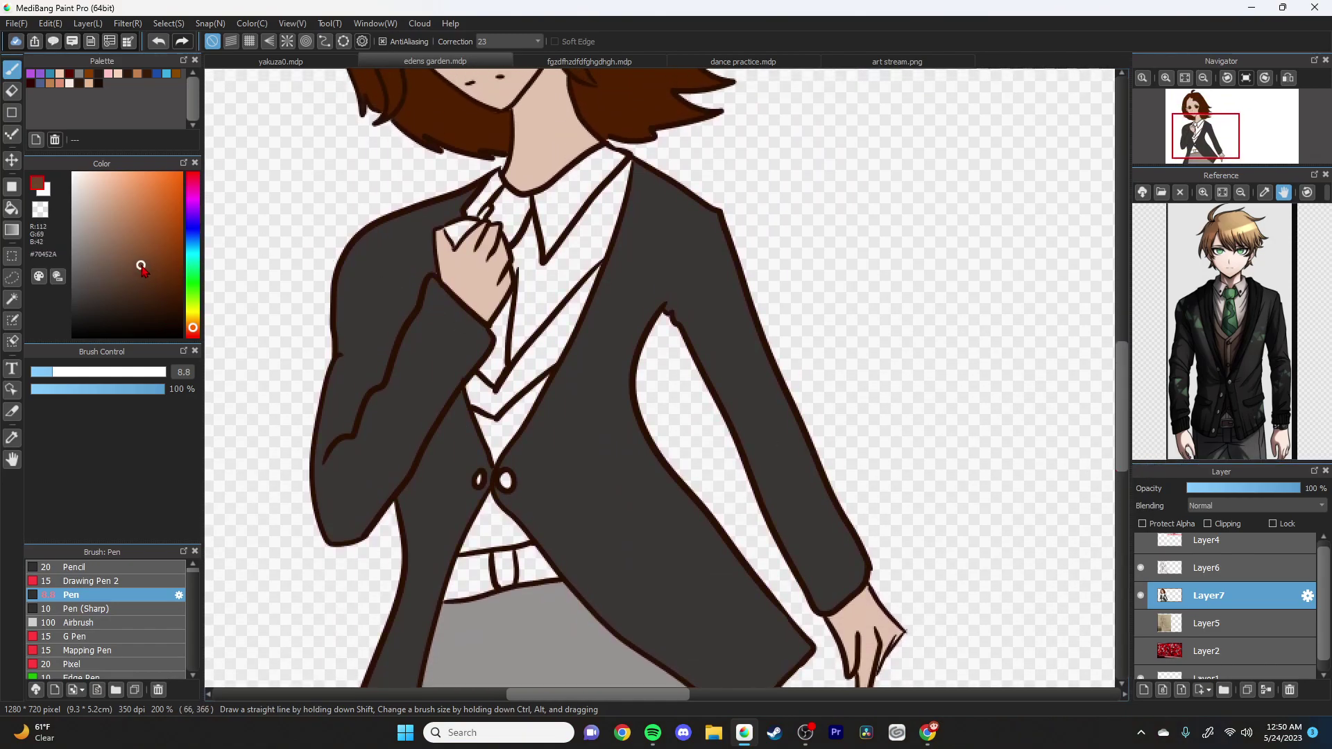
{"action": "left_click", "coordinate": [12, 208]}
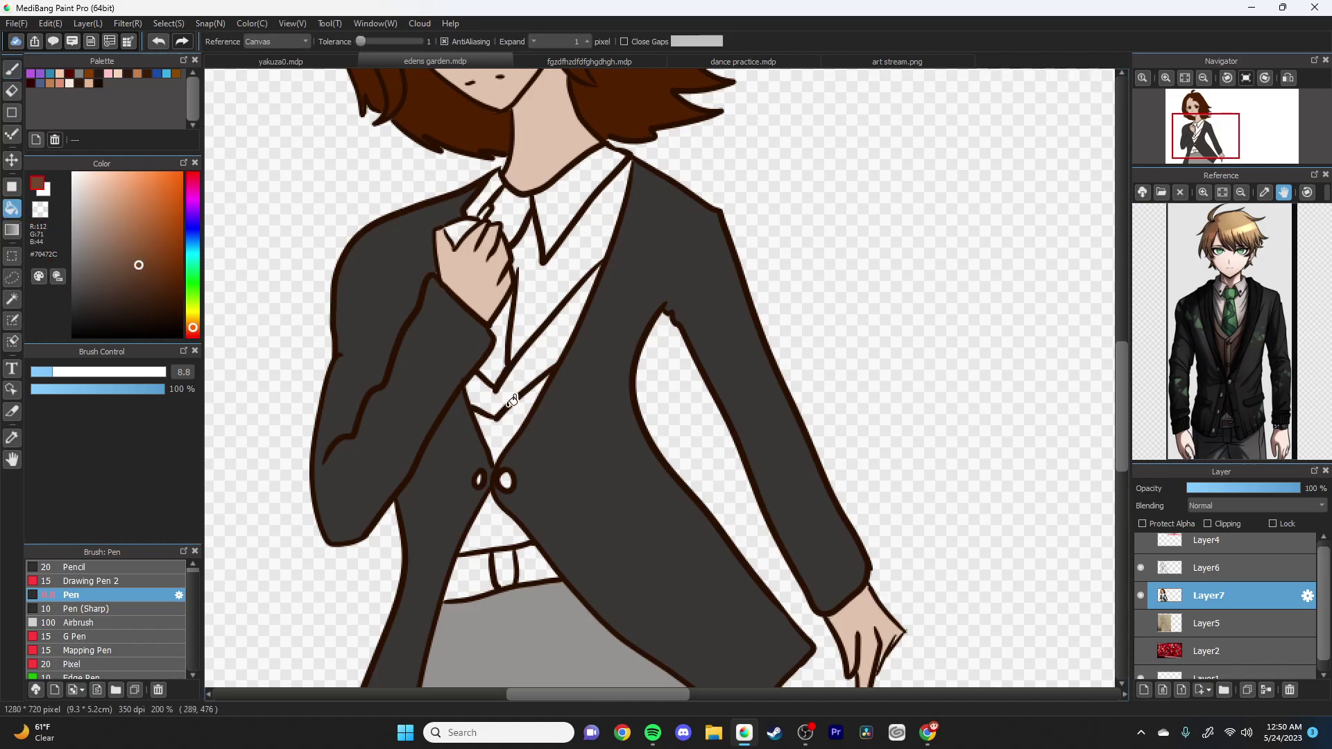
{"action": "left_click", "coordinate": [513, 405]}
{"action": "left_click", "coordinate": [531, 398]}
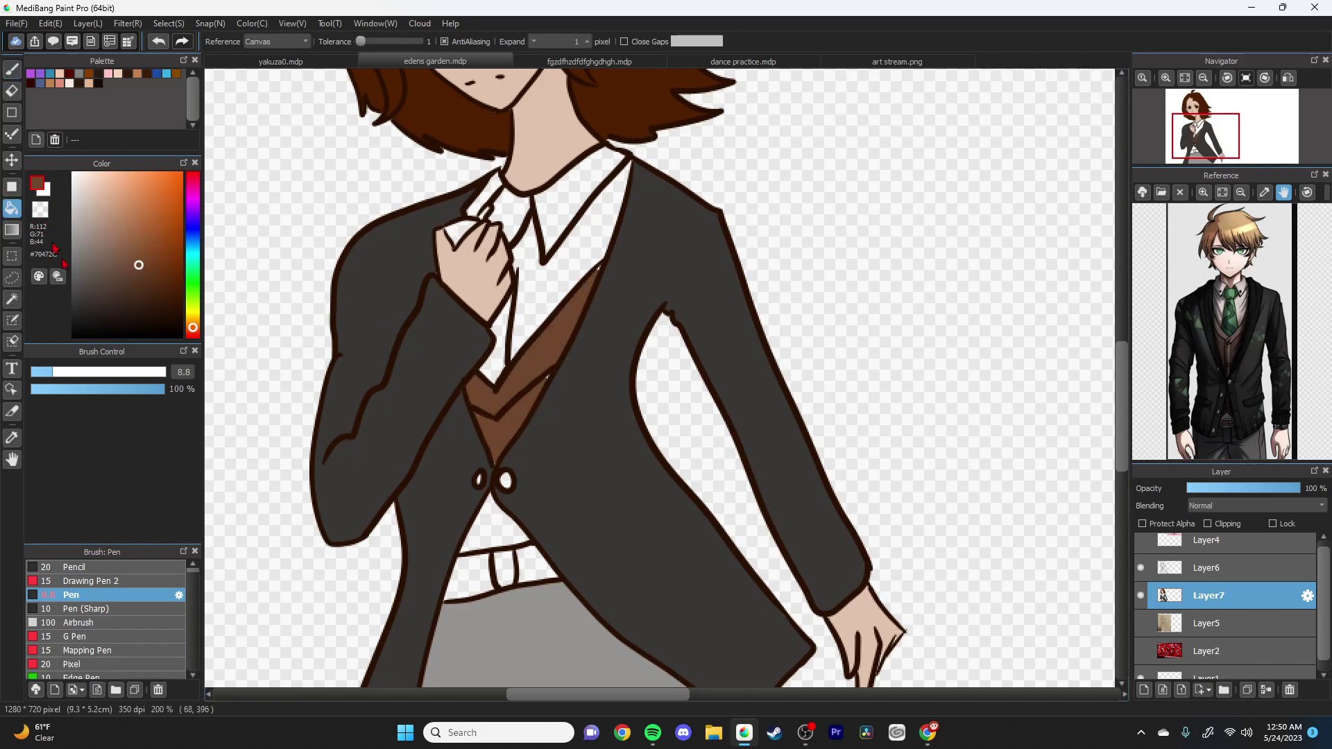
Step: Fill the shirt front and both collar flaps with pale beige #DBCDC4 using the Bucket tool
{"action": "left_click", "coordinate": [12, 70]}
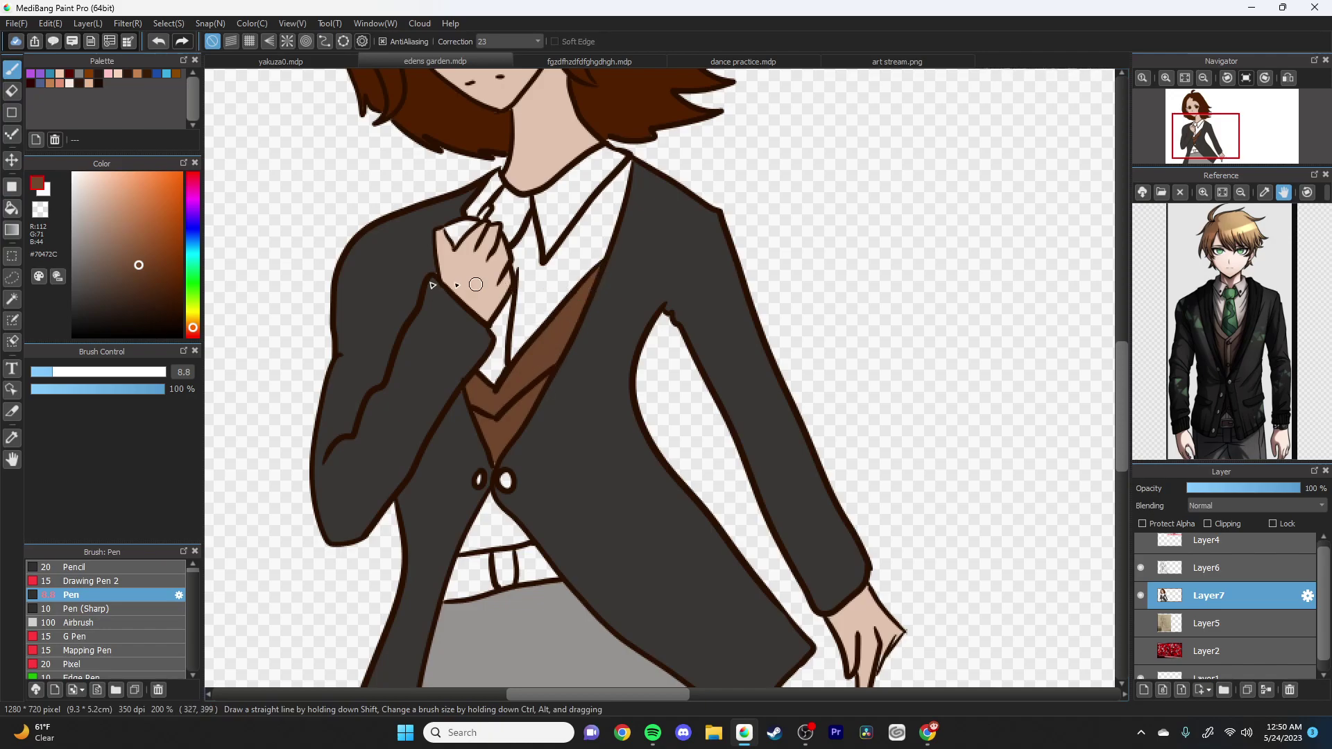
{"action": "left_click", "coordinate": [561, 247], "text": "alt"}
{"action": "key", "text": "g"}
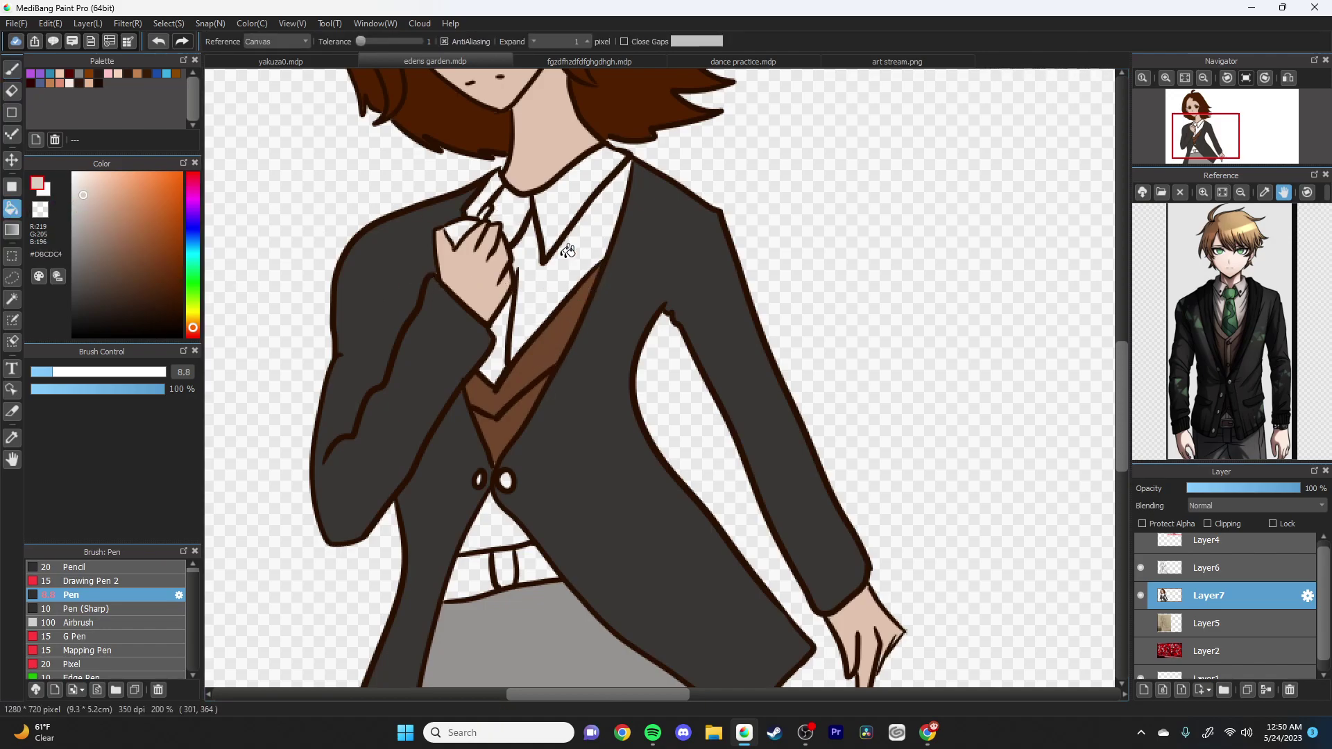
{"action": "left_click", "coordinate": [570, 260]}
{"action": "left_click", "coordinate": [548, 199]}
{"action": "left_click", "coordinate": [503, 190]}
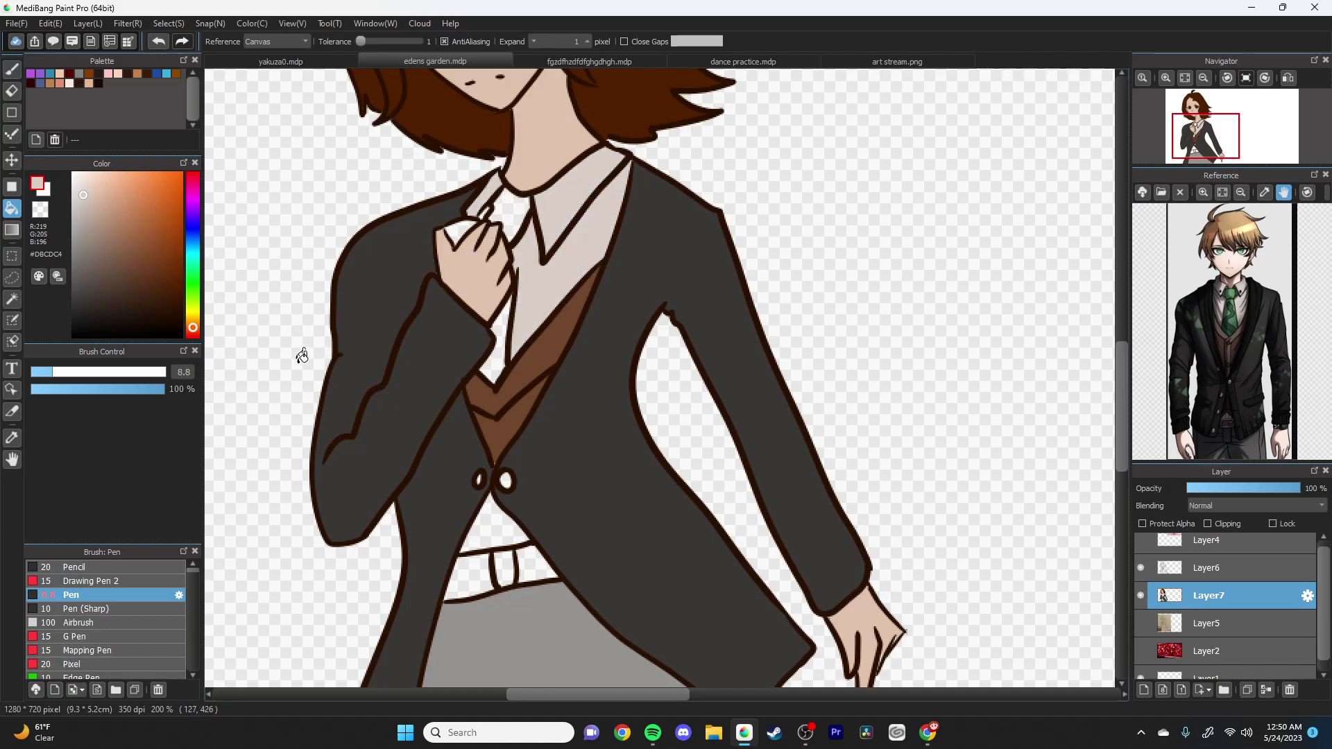
Step: Fill the three belt sections, including the loop, with near-black #110C0A using the Bucket tool
{"action": "left_click", "coordinate": [117, 327]}
{"action": "left_click", "coordinate": [476, 574]}
{"action": "left_click", "coordinate": [505, 569]}
{"action": "left_click", "coordinate": [538, 564]}
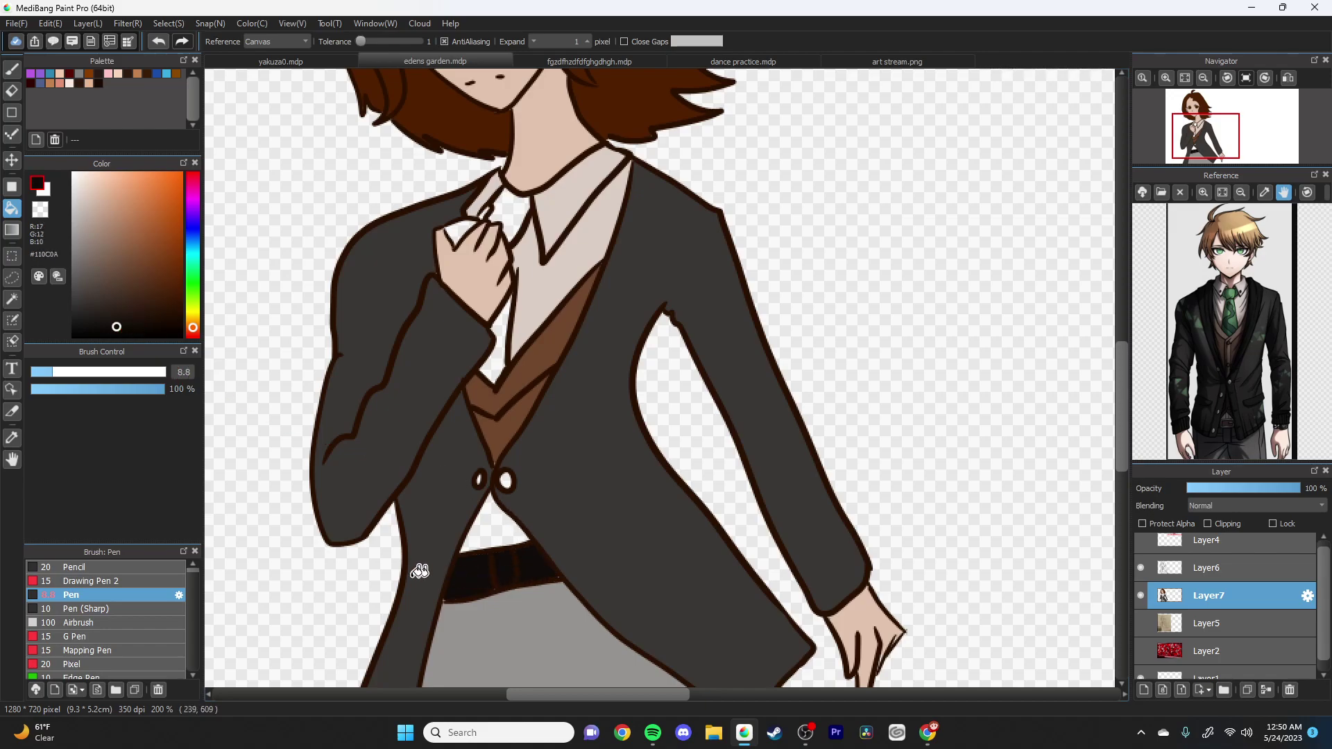
Step: Sample the vest's brown #70472C and fill the vest area between the jacket buttons and the belt
{"action": "left_click", "coordinate": [12, 438]}
{"action": "left_click", "coordinate": [505, 423]}
{"action": "left_click", "coordinate": [13, 209]}
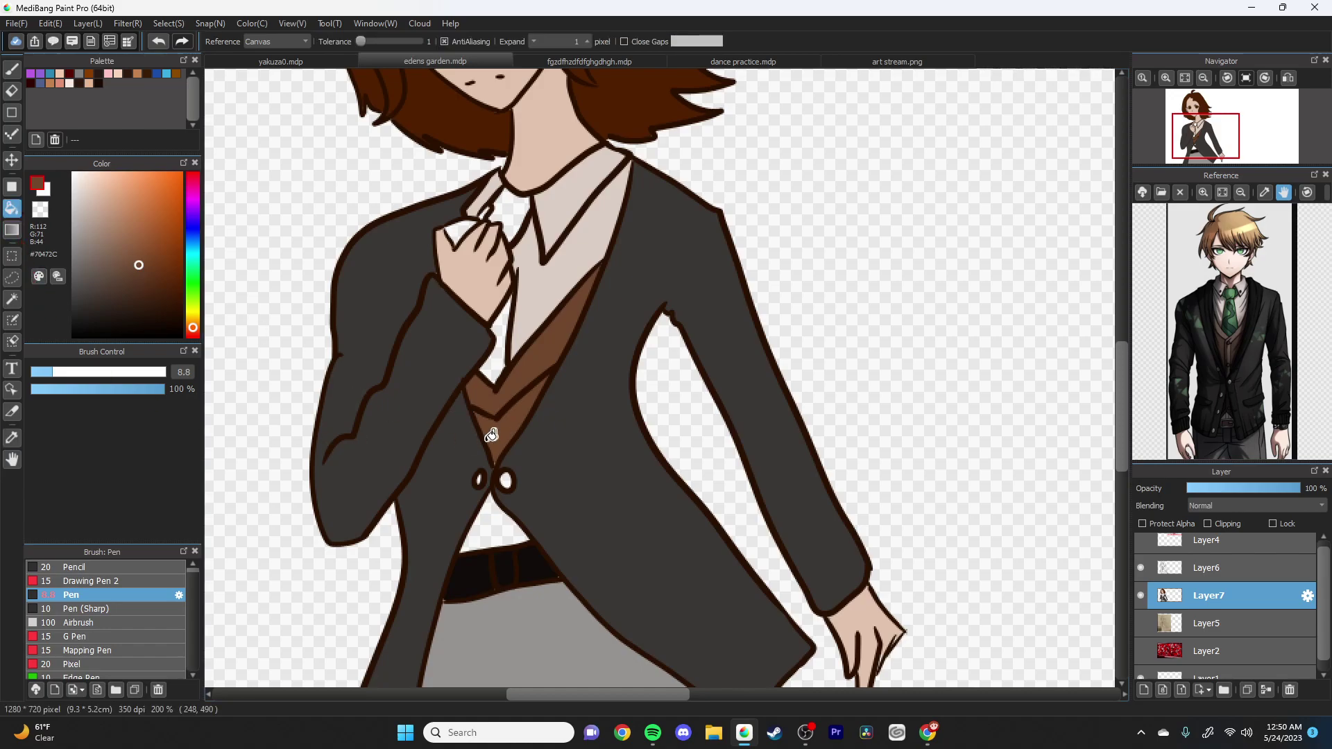
{"action": "left_click", "coordinate": [498, 511]}
Step: Fill the tie sections above and below the raised hand with green #30955E using the Bucket tool
{"action": "left_click", "coordinate": [12, 69]}
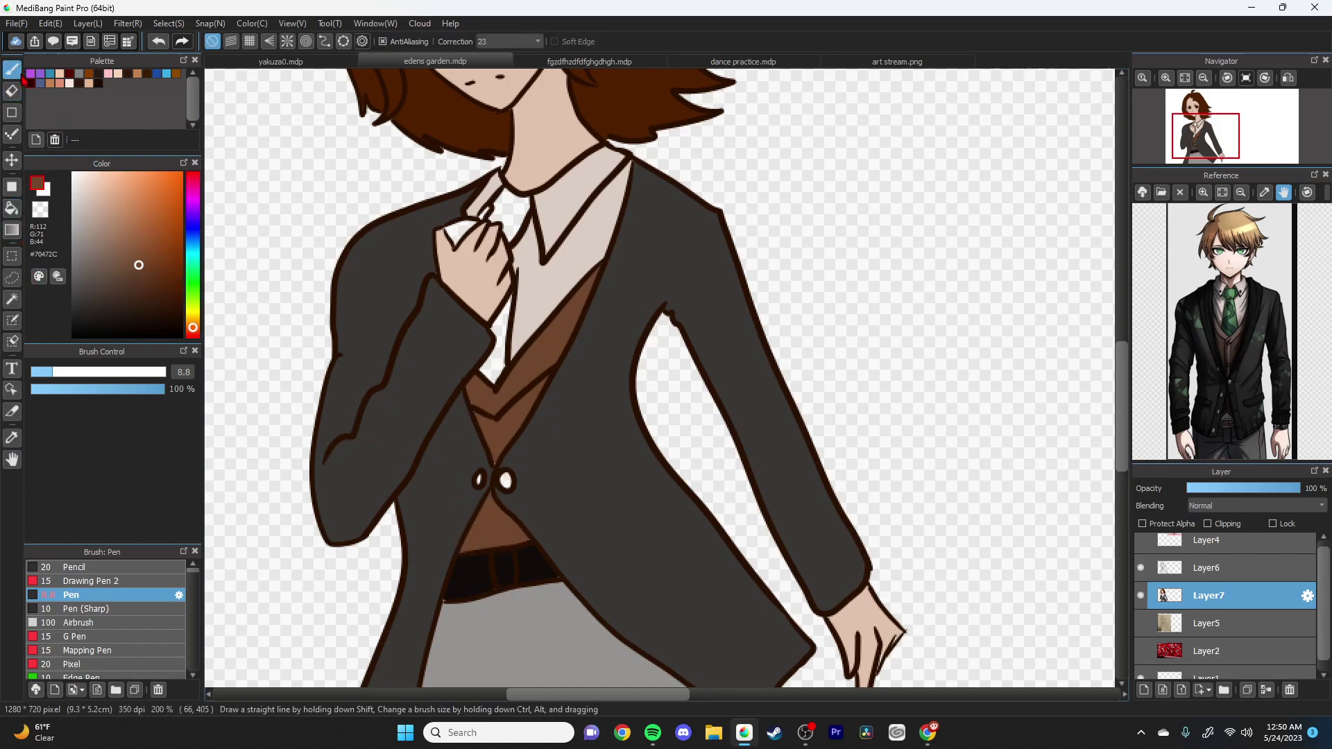
{"action": "left_click_drag", "start_coordinate": [193, 236], "coordinate": [193, 270]}
{"action": "left_click", "coordinate": [149, 240]}
{"action": "left_click", "coordinate": [12, 208]}
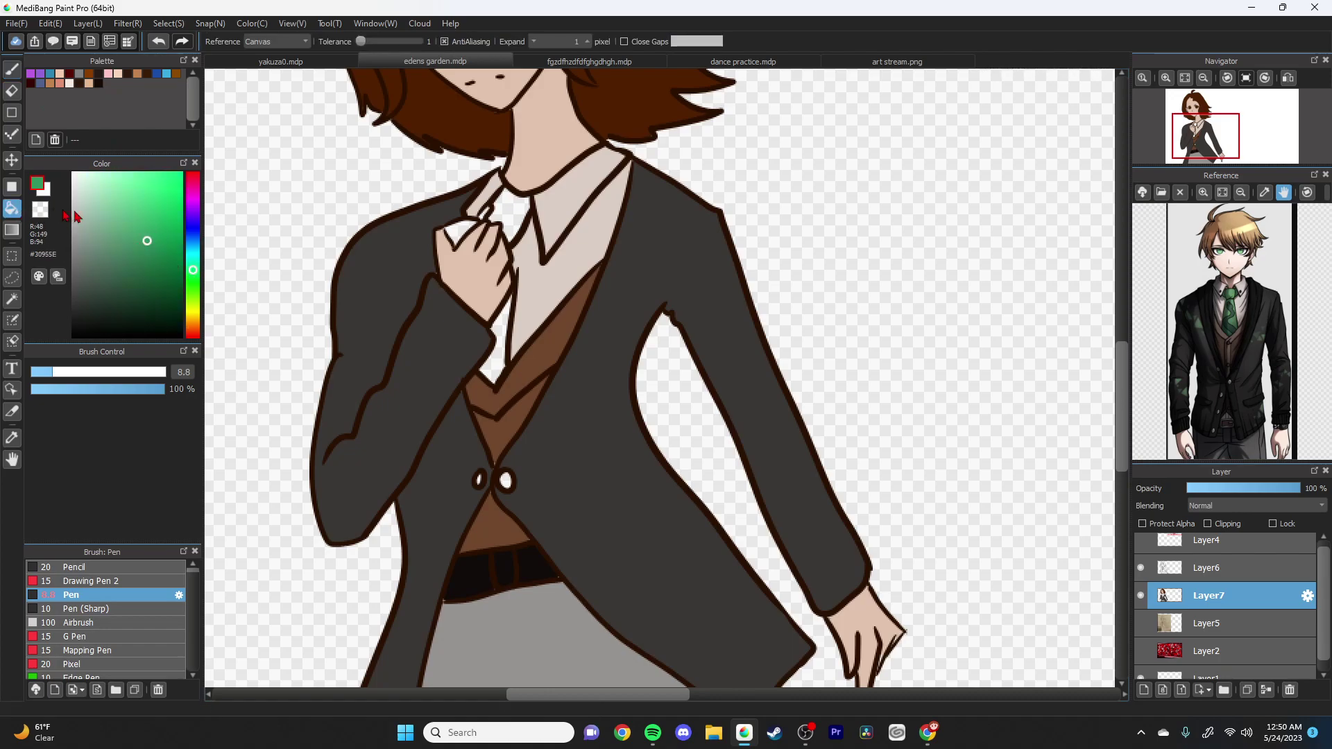
{"action": "left_click", "coordinate": [523, 206]}
{"action": "left_click", "coordinate": [505, 338]}
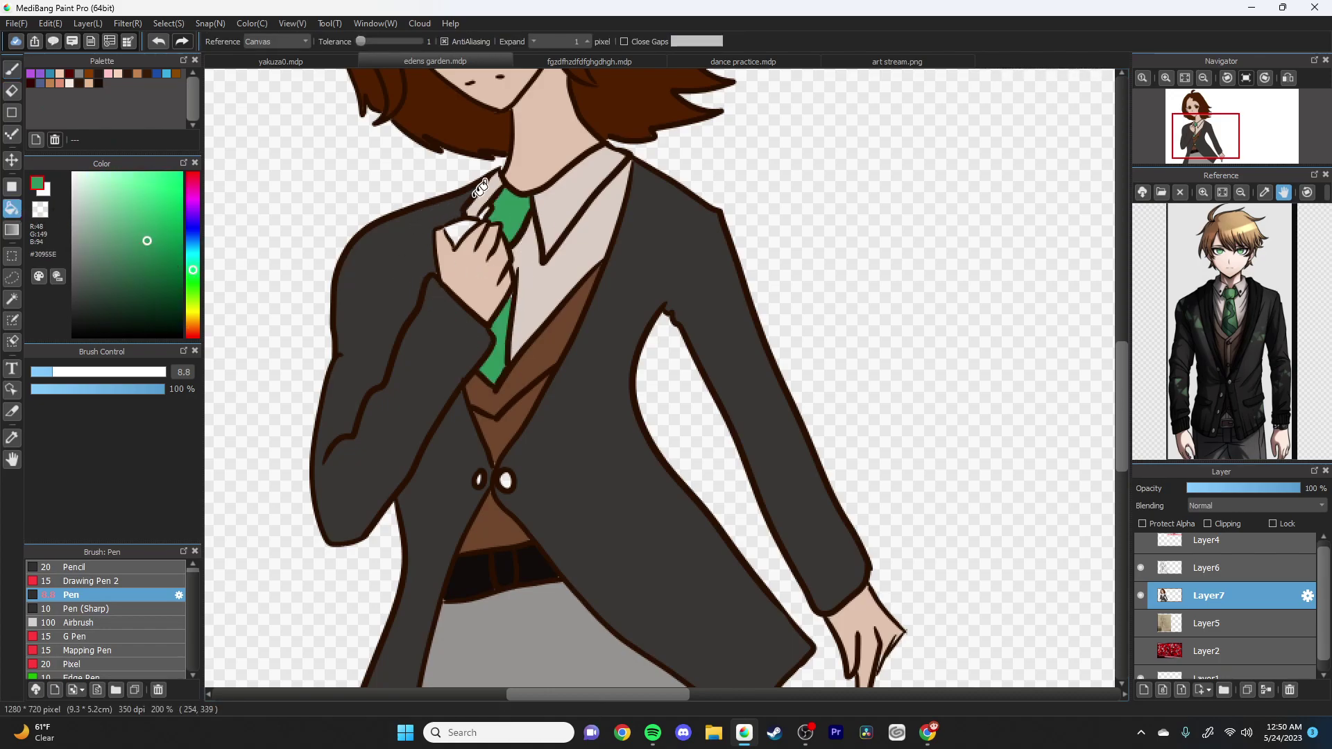
{"action": "scroll", "coordinate": [478, 188], "scroll_direction": "down", "scroll_amount": 3}
{"action": "key", "text": "b"}
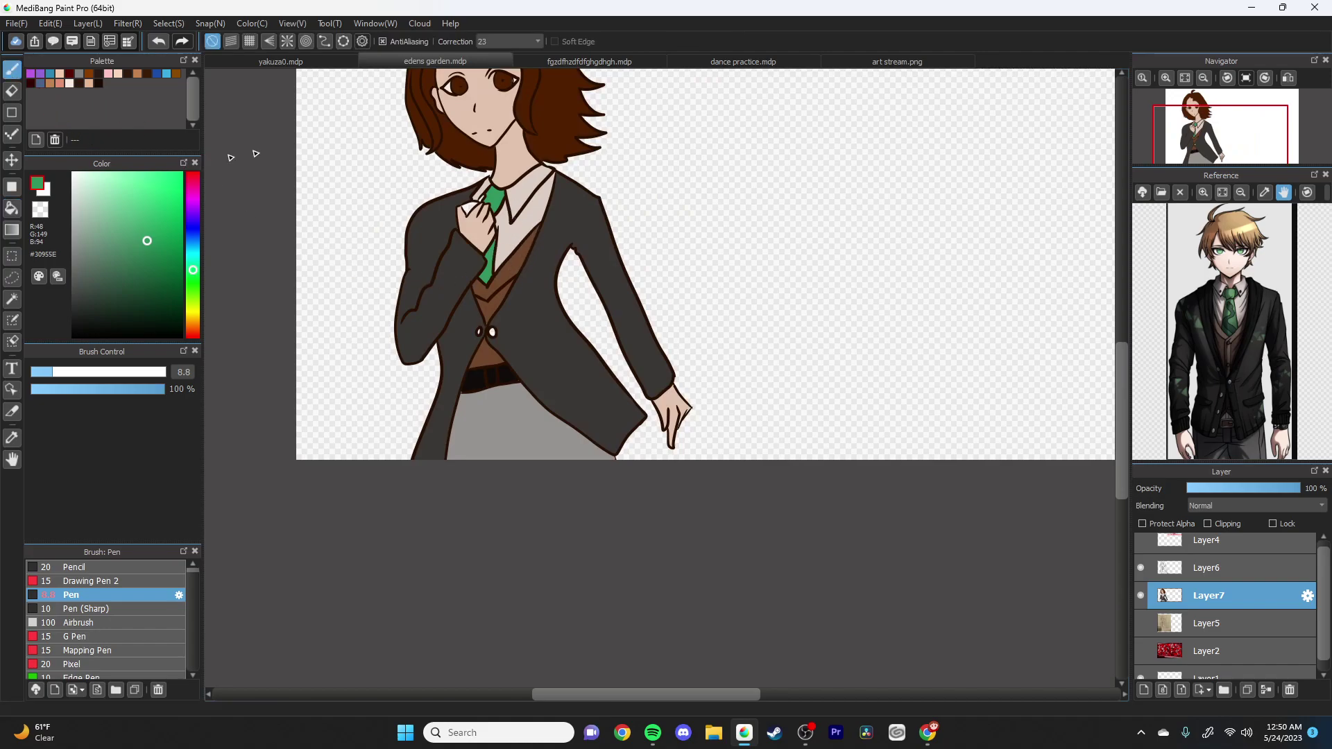
{"action": "scroll", "coordinate": [462, 187], "scroll_direction": "up", "scroll_amount": 3}
{"action": "scroll", "coordinate": [454, 334], "scroll_direction": "up", "scroll_amount": 3}
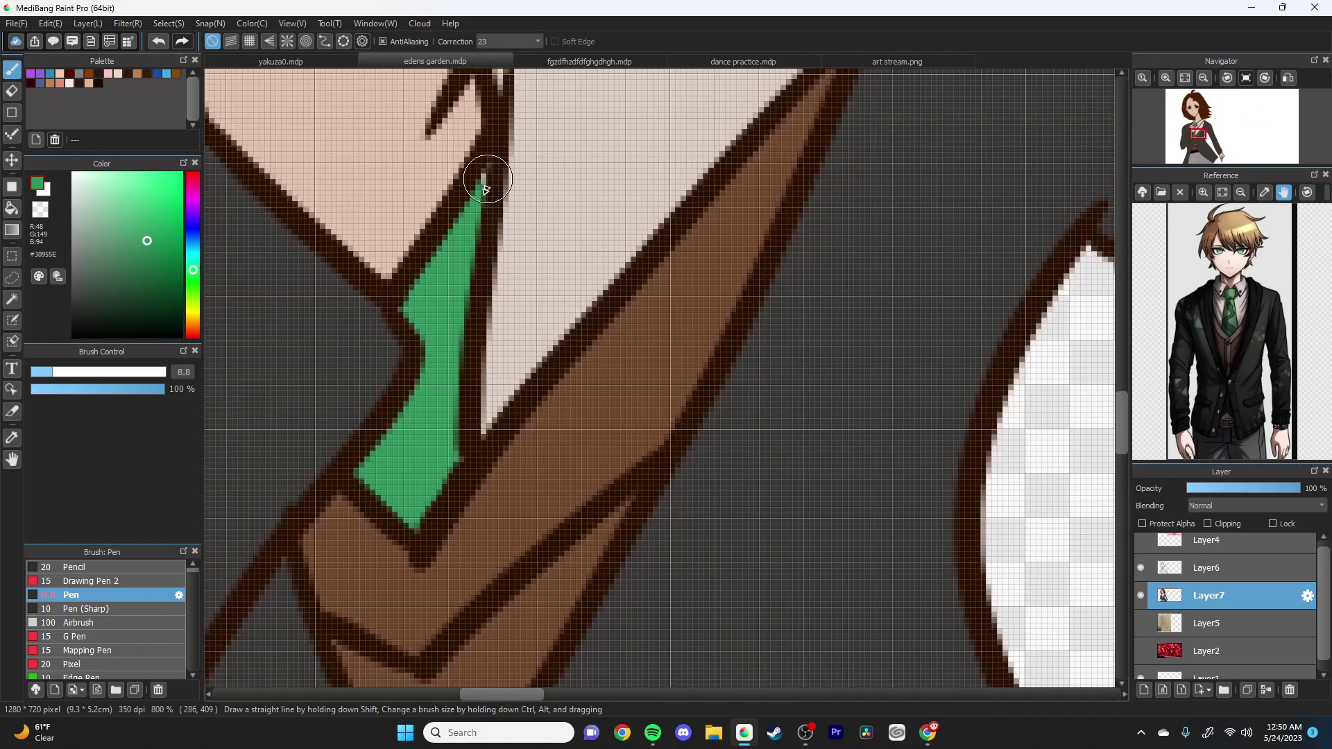
Step: Switch to YouTube Studio in Chrome, check the progress of the pending video upload, and return to MediBang Paint Pro
{"action": "left_click", "coordinate": [928, 732]}
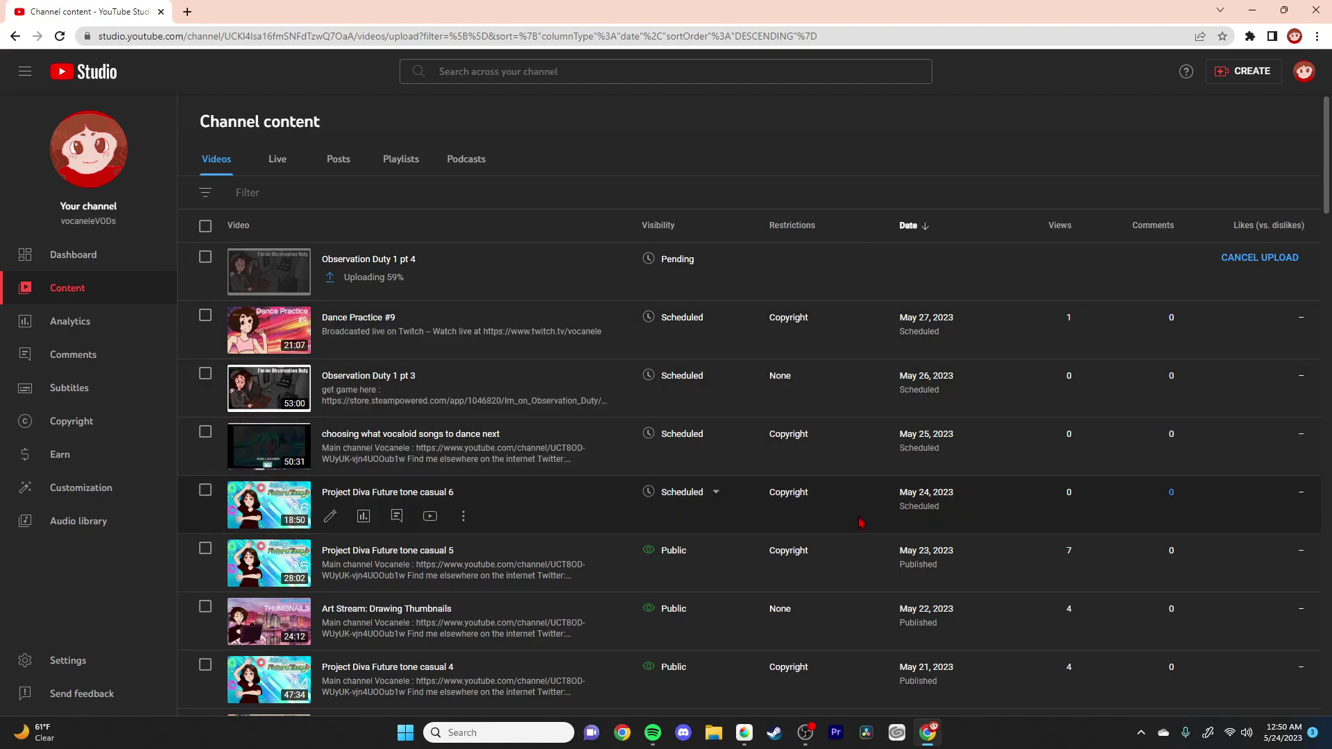
{"action": "mouse_move", "coordinate": [854, 456]}
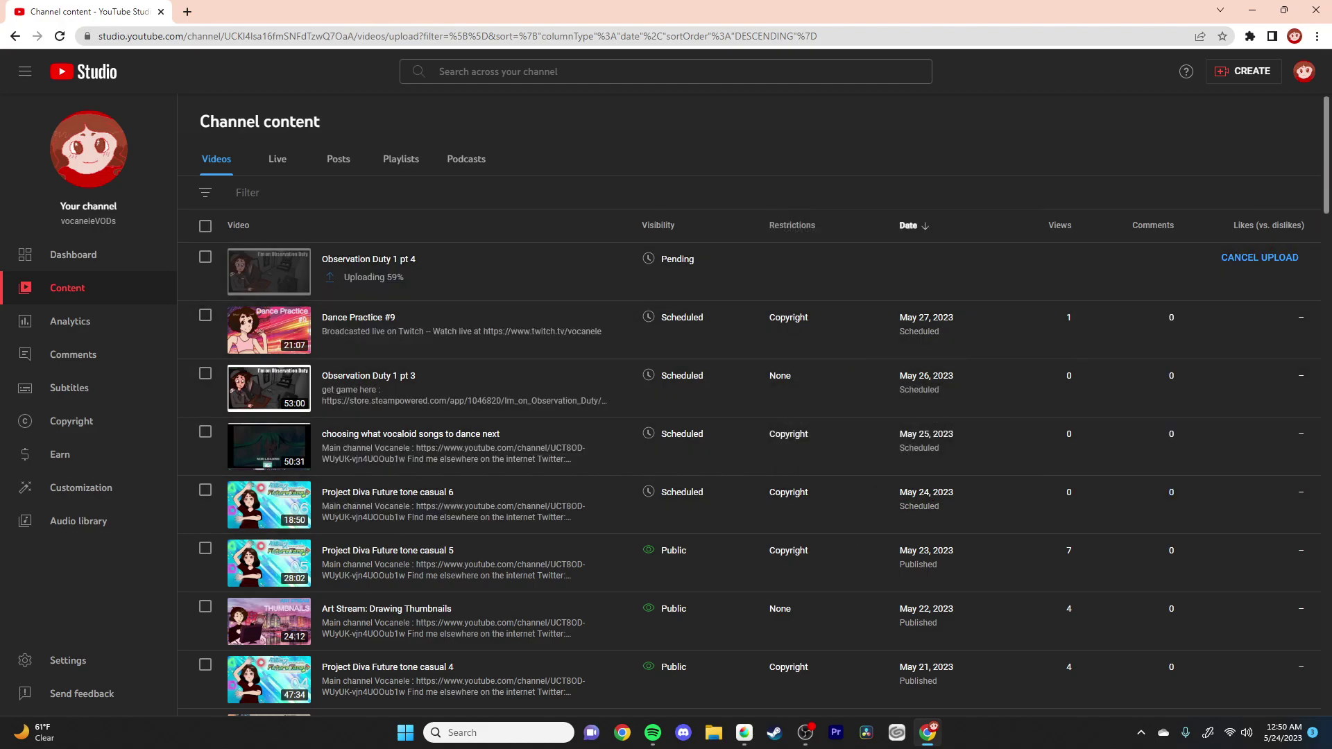
{"action": "left_click", "coordinate": [1252, 10]}
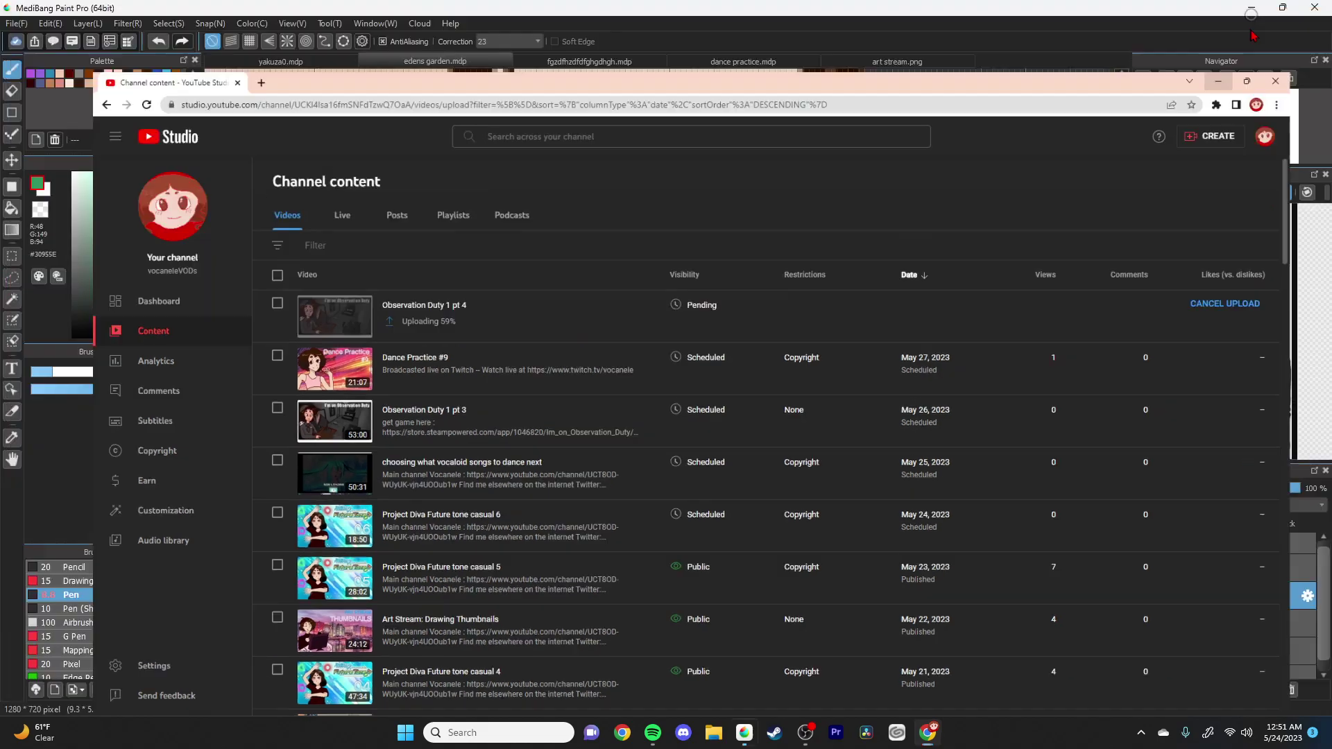
Step: Paint the insides of the jacket's buttons with very dark grey #232C27 using the Pen
{"action": "scroll", "coordinate": [514, 191], "scroll_direction": "down", "scroll_amount": 4}
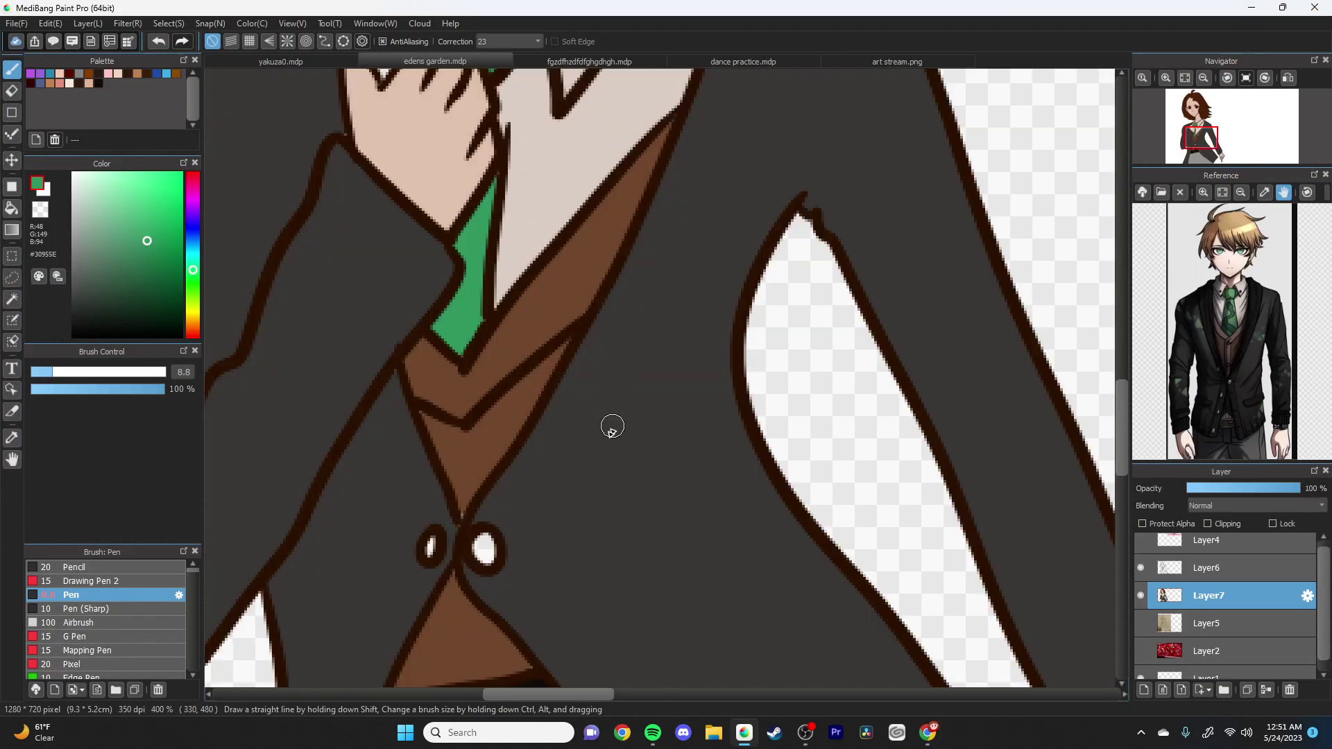
{"action": "scroll", "coordinate": [618, 414], "scroll_direction": "down", "scroll_amount": 1}
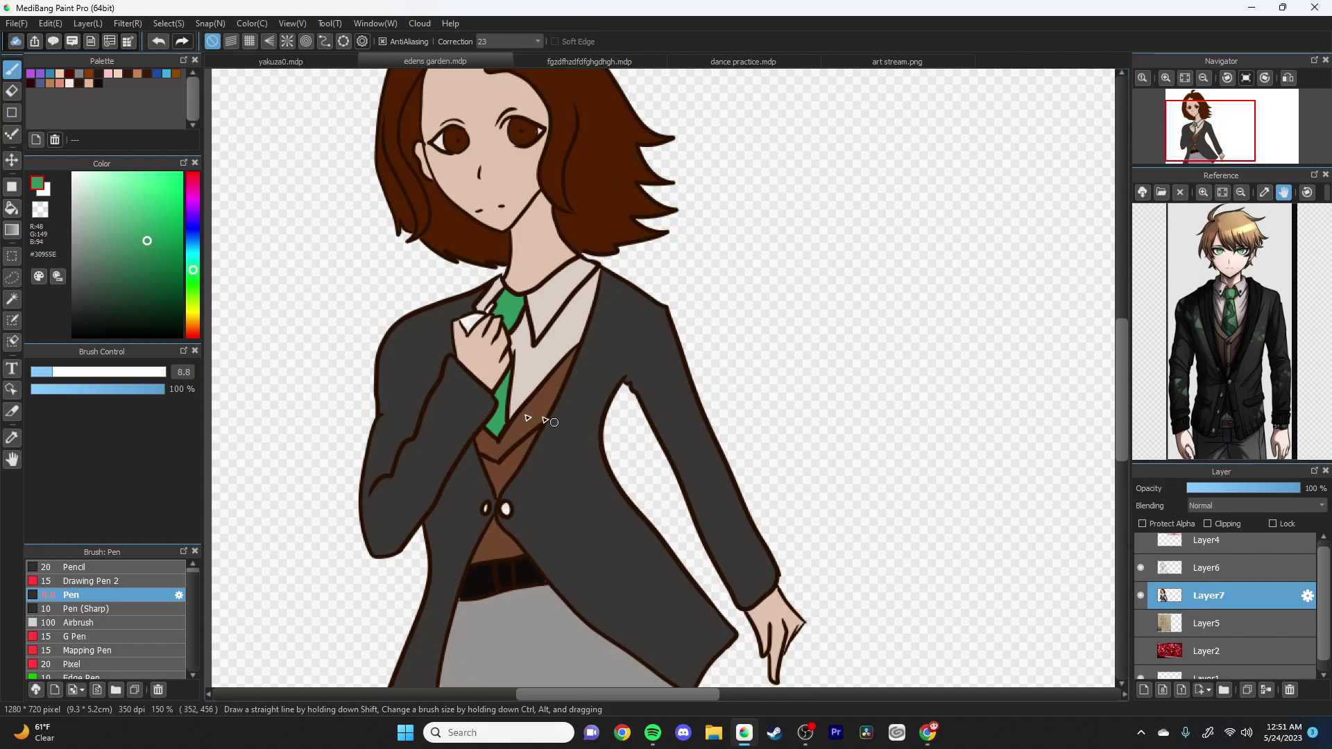
{"action": "left_click", "coordinate": [552, 422], "text": "alt"}
{"action": "scroll", "coordinate": [519, 604], "scroll_direction": "up", "scroll_amount": 2}
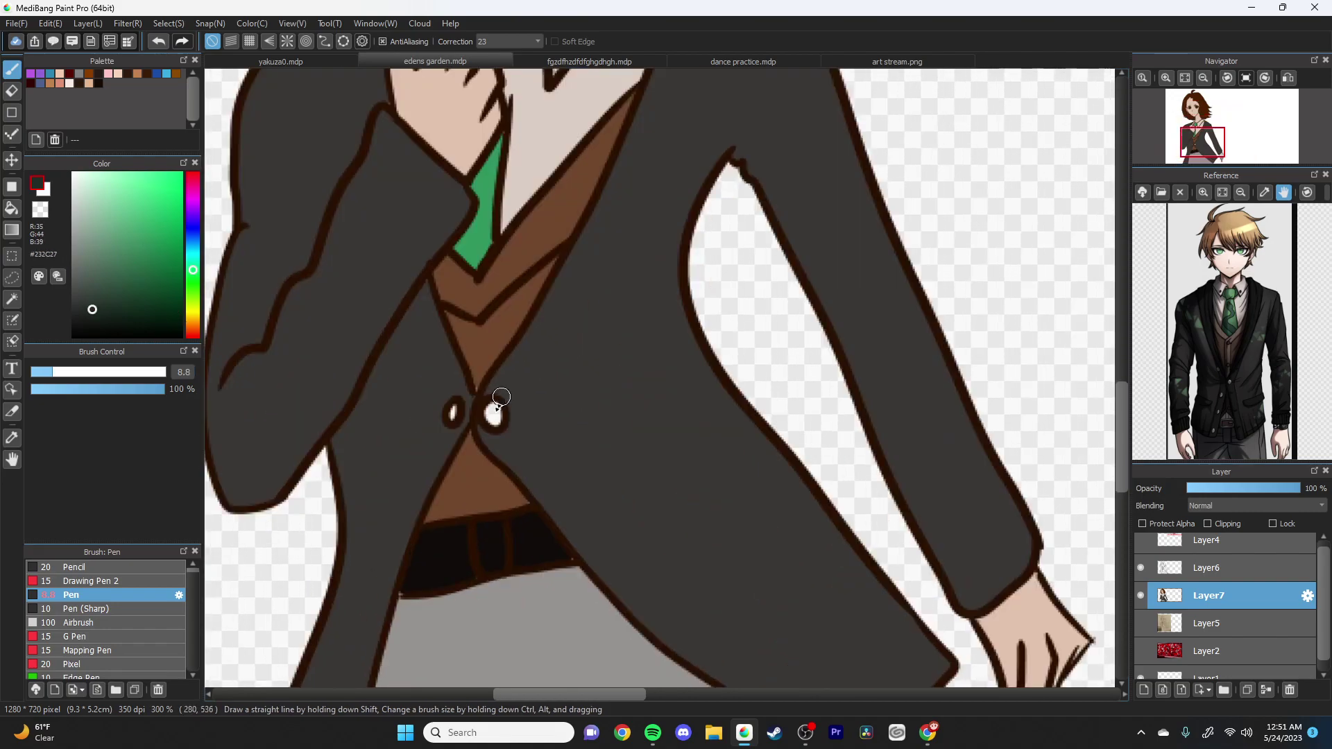
{"action": "left_click_drag", "start_coordinate": [494, 411], "coordinate": [499, 409]}
Step: Paint the white area above the raised hand's fingers dark red #871629 using the Pen
{"action": "scroll", "coordinate": [502, 388], "scroll_direction": "down", "scroll_amount": 3}
{"action": "left_click_drag", "start_coordinate": [1128, 358], "coordinate": [1137, 344]}
{"action": "left_click", "coordinate": [193, 177]}
{"action": "left_click", "coordinate": [140, 215]}
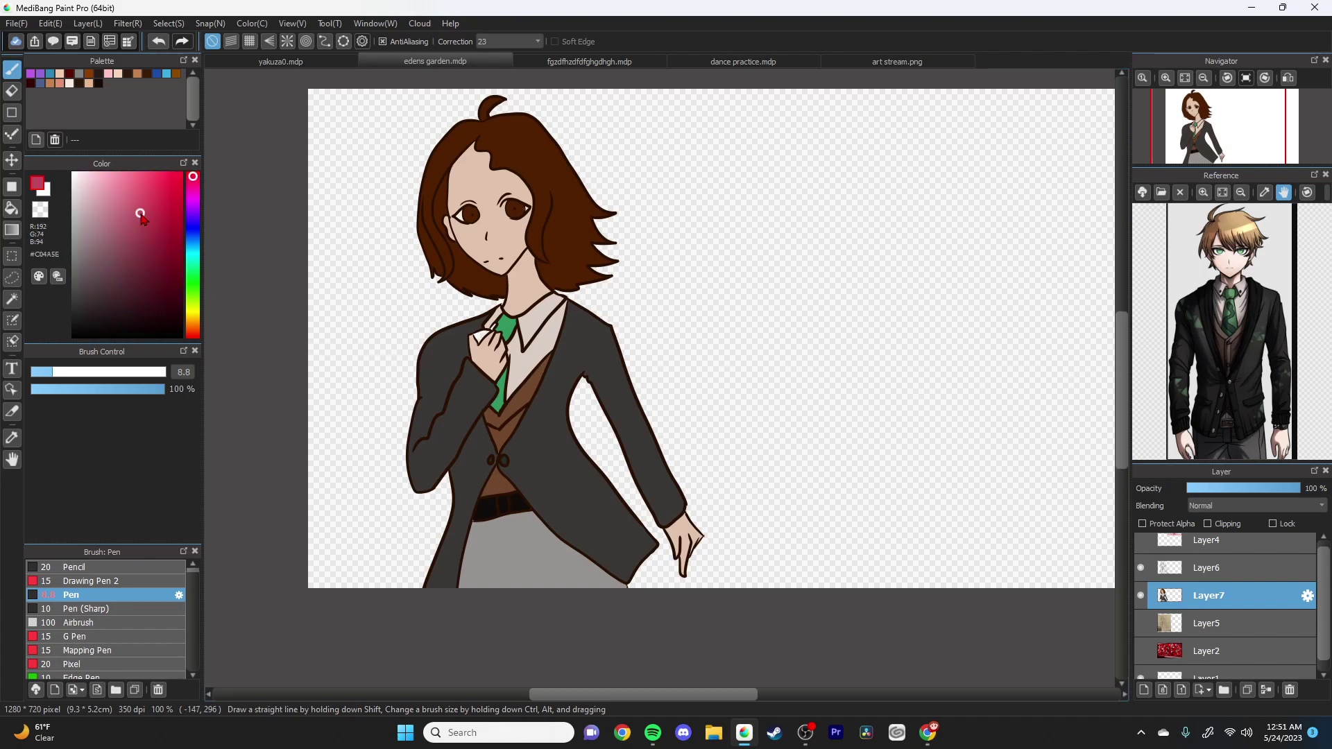
{"action": "left_click", "coordinate": [165, 250]}
{"action": "scroll", "coordinate": [446, 143], "scroll_direction": "up", "scroll_amount": 4}
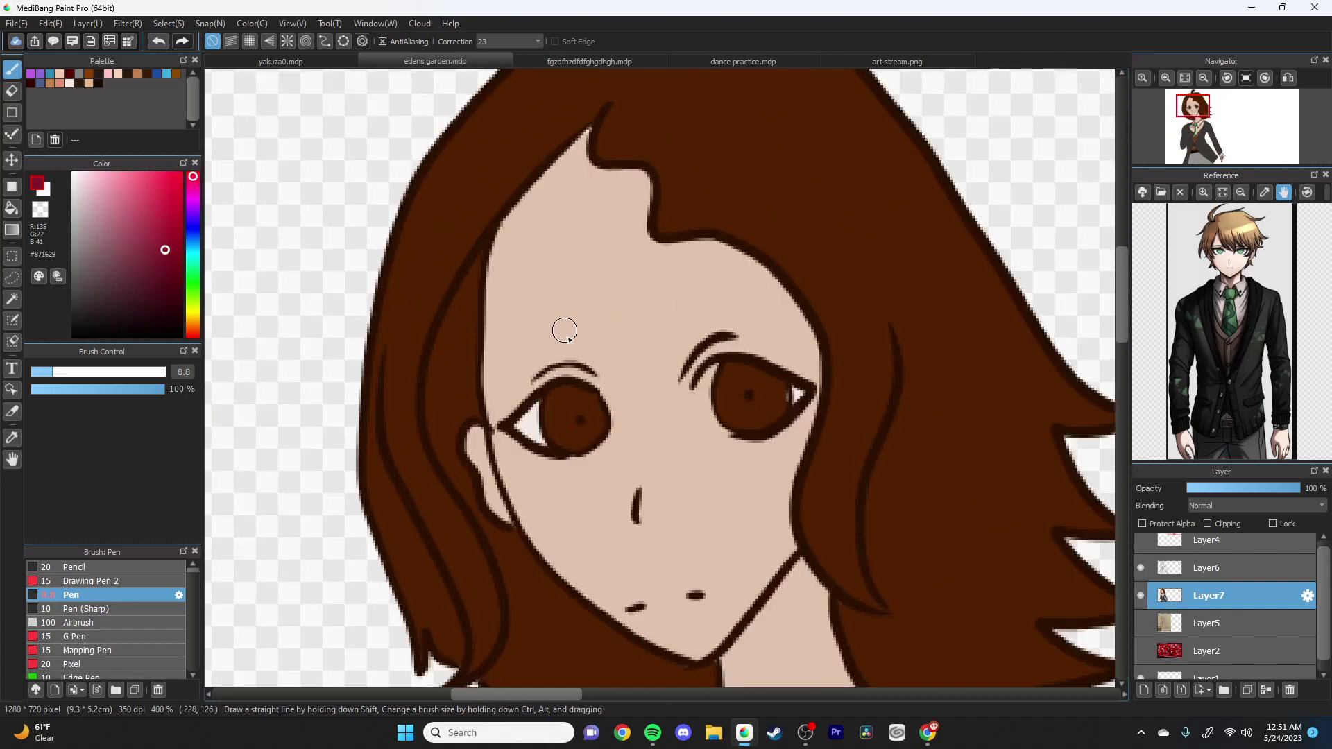
{"action": "scroll", "coordinate": [597, 392], "scroll_direction": "down", "scroll_amount": 4}
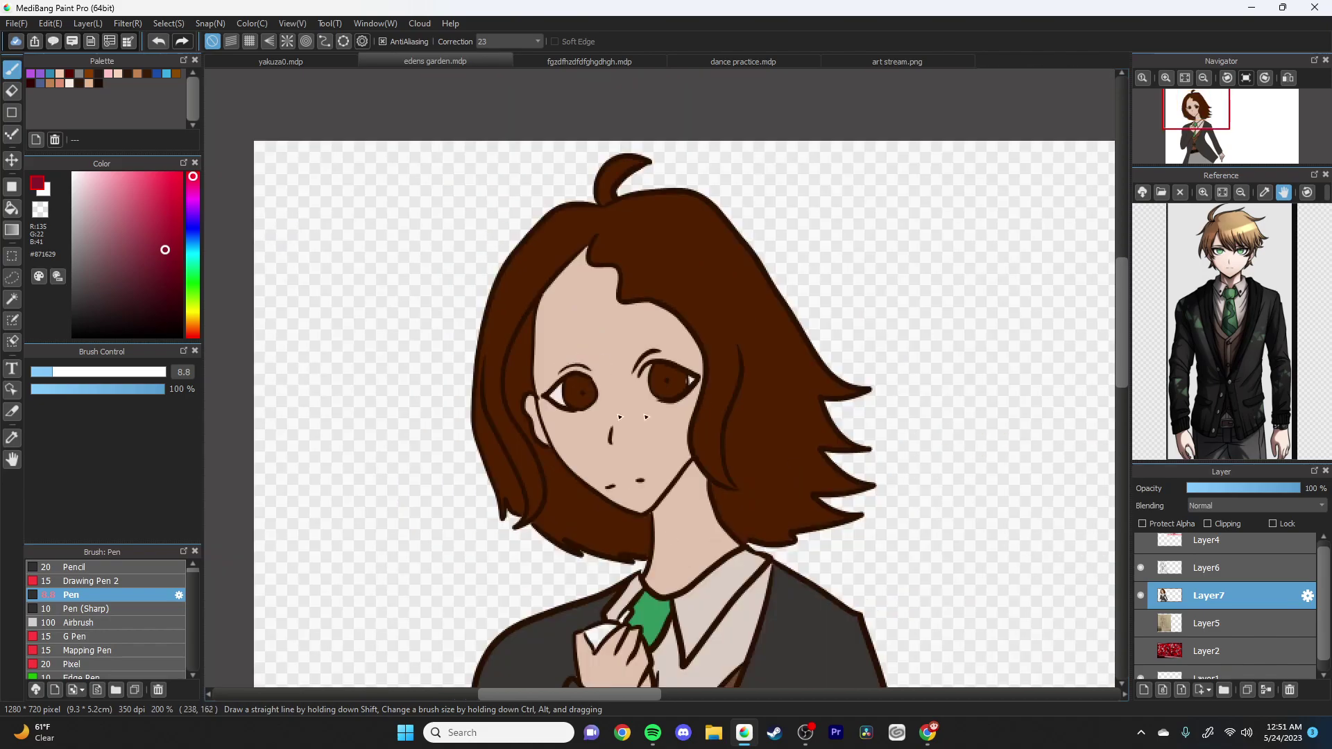
{"action": "scroll", "coordinate": [595, 523], "scroll_direction": "up", "scroll_amount": 2}
{"action": "scroll", "coordinate": [595, 523], "scroll_direction": "up", "scroll_amount": 5}
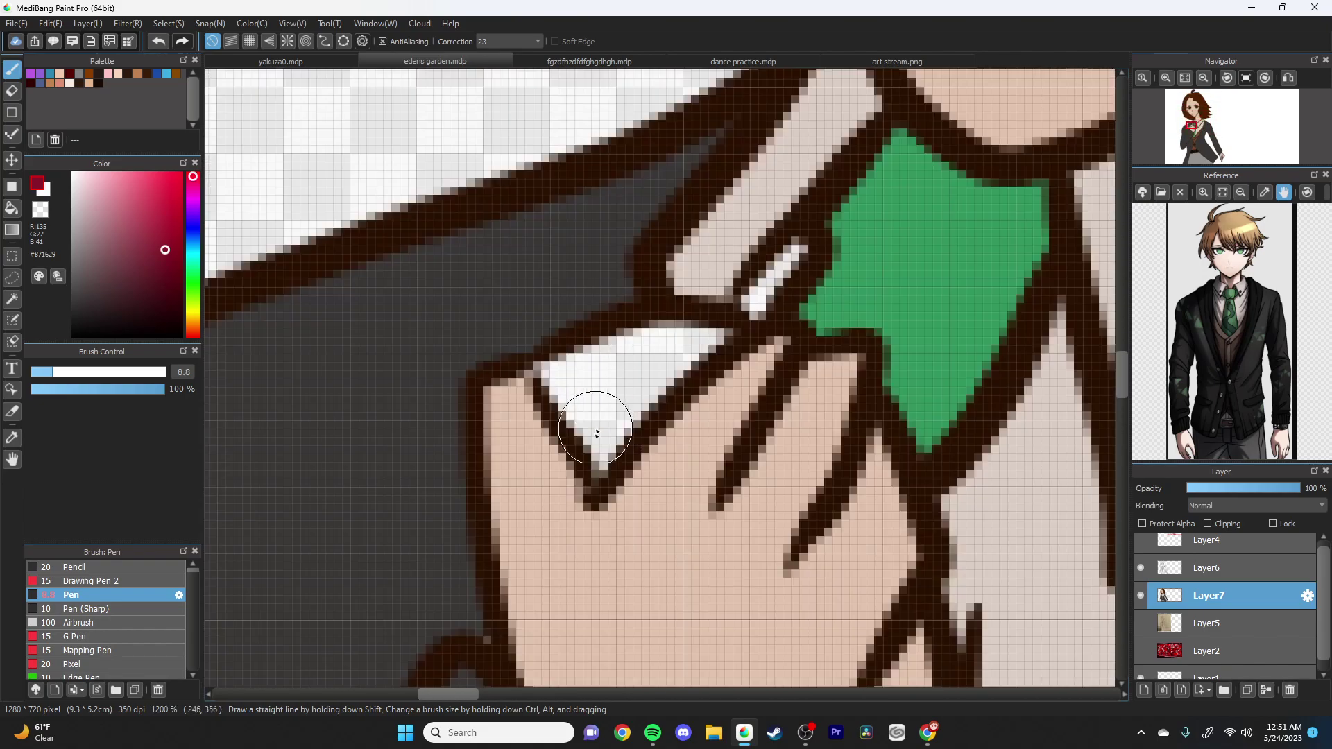
{"action": "mouse_move", "coordinate": [565, 381]}
{"action": "left_mouse_down"}
{"action": "mouse_move", "coordinate": [599, 452]}
{"action": "mouse_move", "coordinate": [672, 357]}
{"action": "mouse_move", "coordinate": [720, 331]}
{"action": "mouse_move", "coordinate": [587, 365]}
{"action": "mouse_move", "coordinate": [580, 389]}
{"action": "mouse_move", "coordinate": [619, 385]}
{"action": "left_mouse_up"}
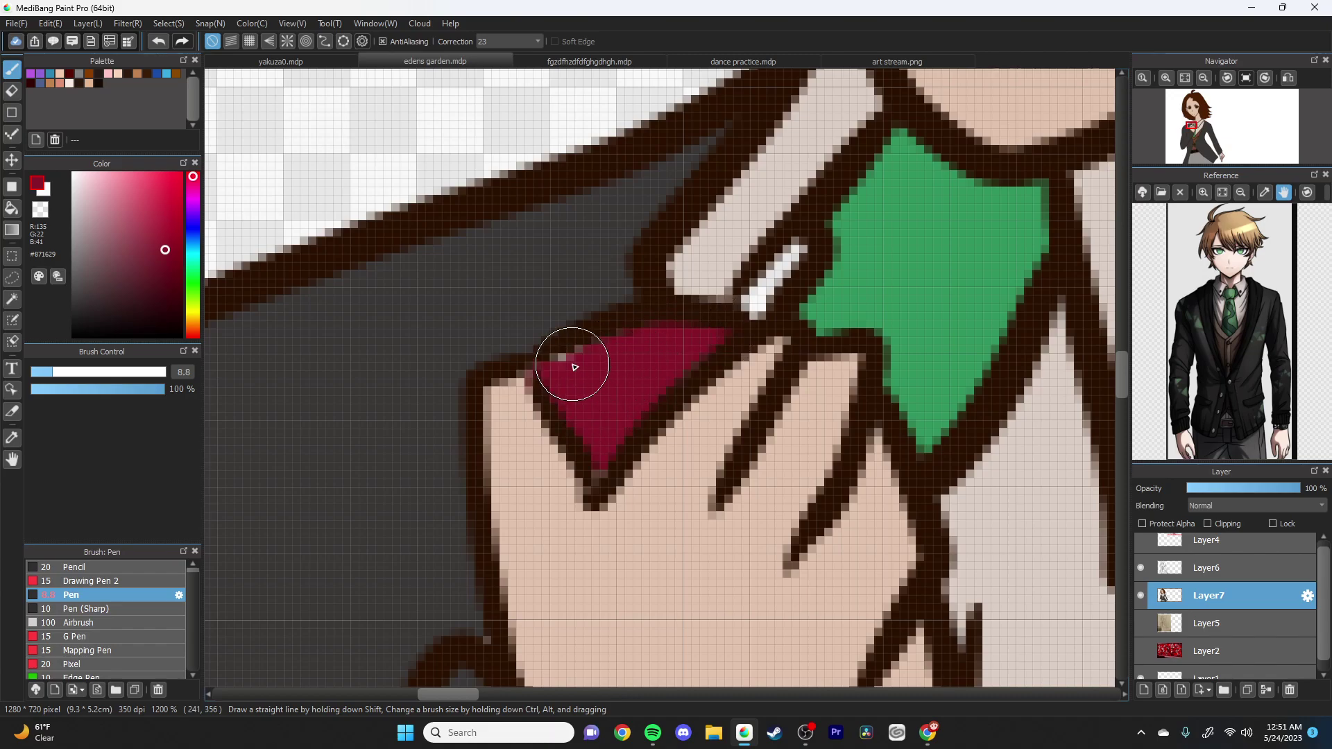
Step: Skip ahead in Spotify to the track Bonetrousle and return to the drawing in MediBang Paint Pro
{"action": "left_click", "coordinate": [645, 725]}
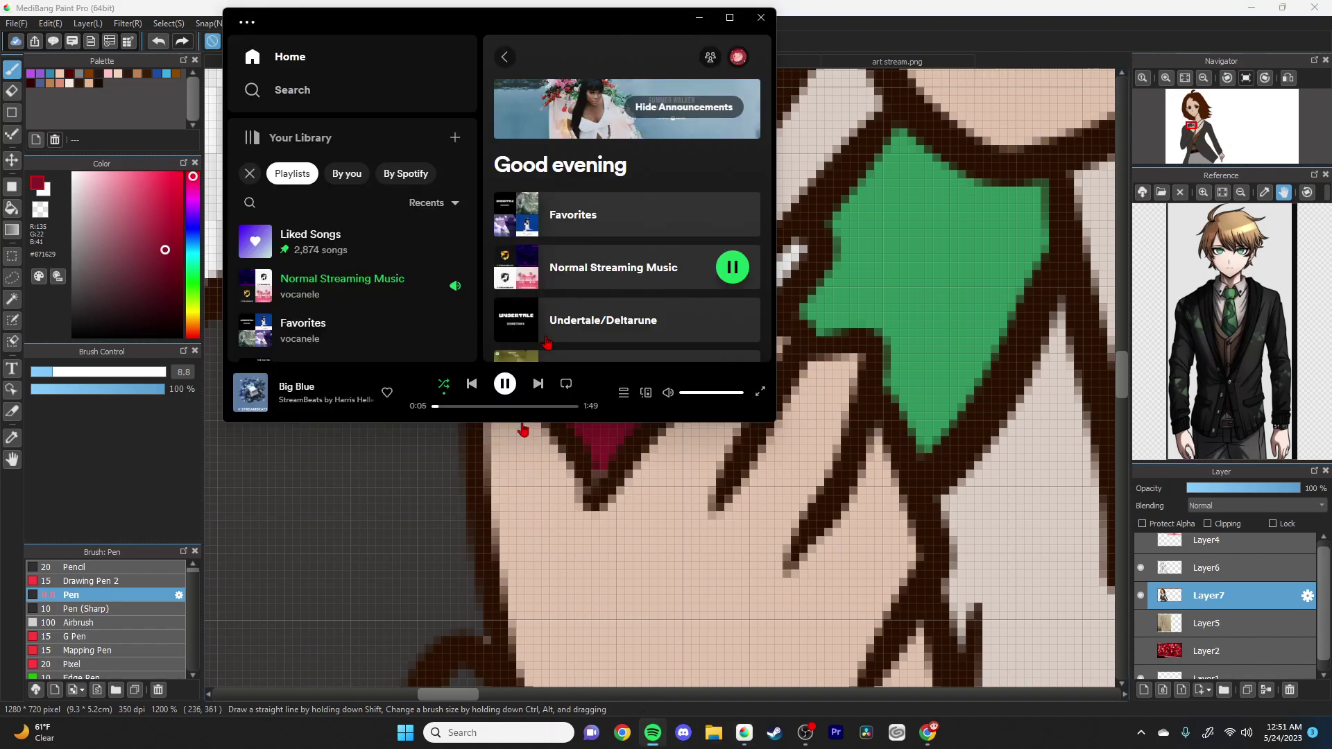
{"action": "left_click", "coordinate": [539, 384]}
{"action": "left_click", "coordinate": [539, 387]}
{"action": "left_click", "coordinate": [541, 387]}
{"action": "left_click", "coordinate": [539, 385]}
{"action": "left_click", "coordinate": [539, 385]}
{"action": "left_click", "coordinate": [540, 386]}
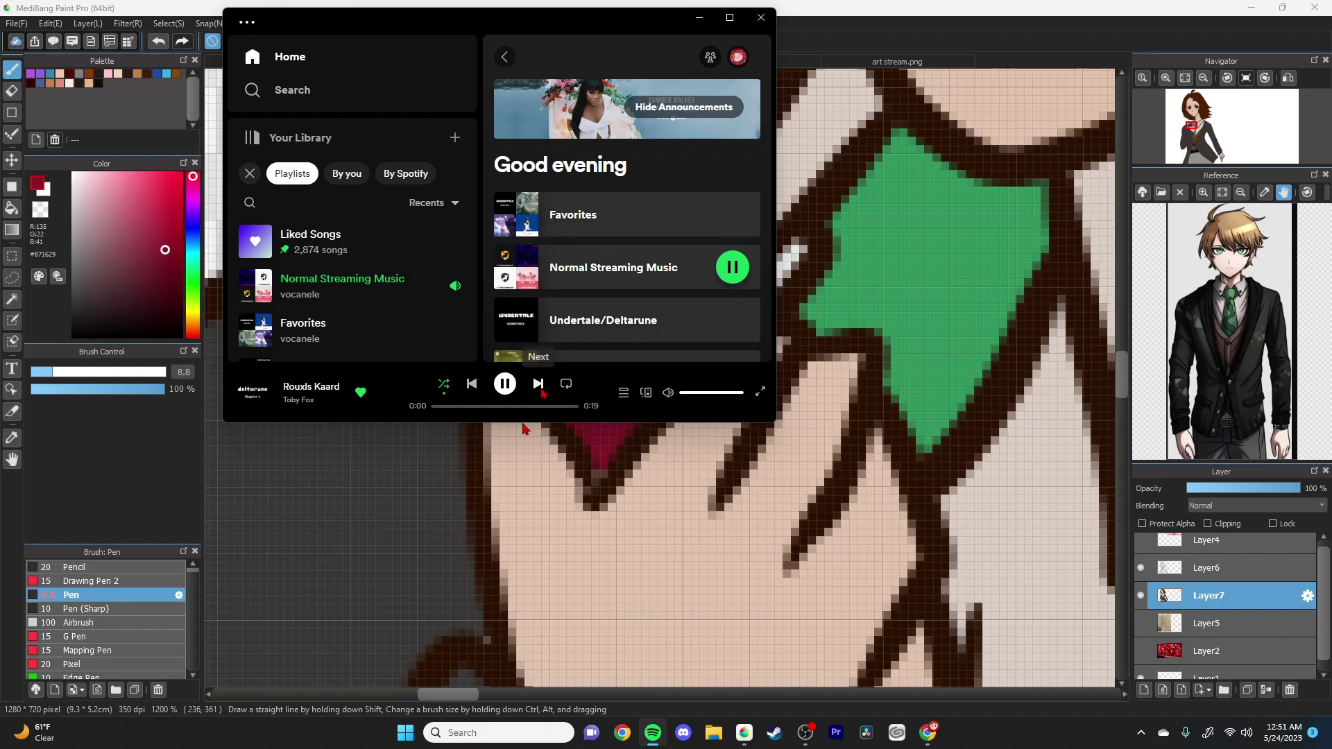
{"action": "left_click", "coordinate": [540, 385]}
{"action": "left_click", "coordinate": [539, 385]}
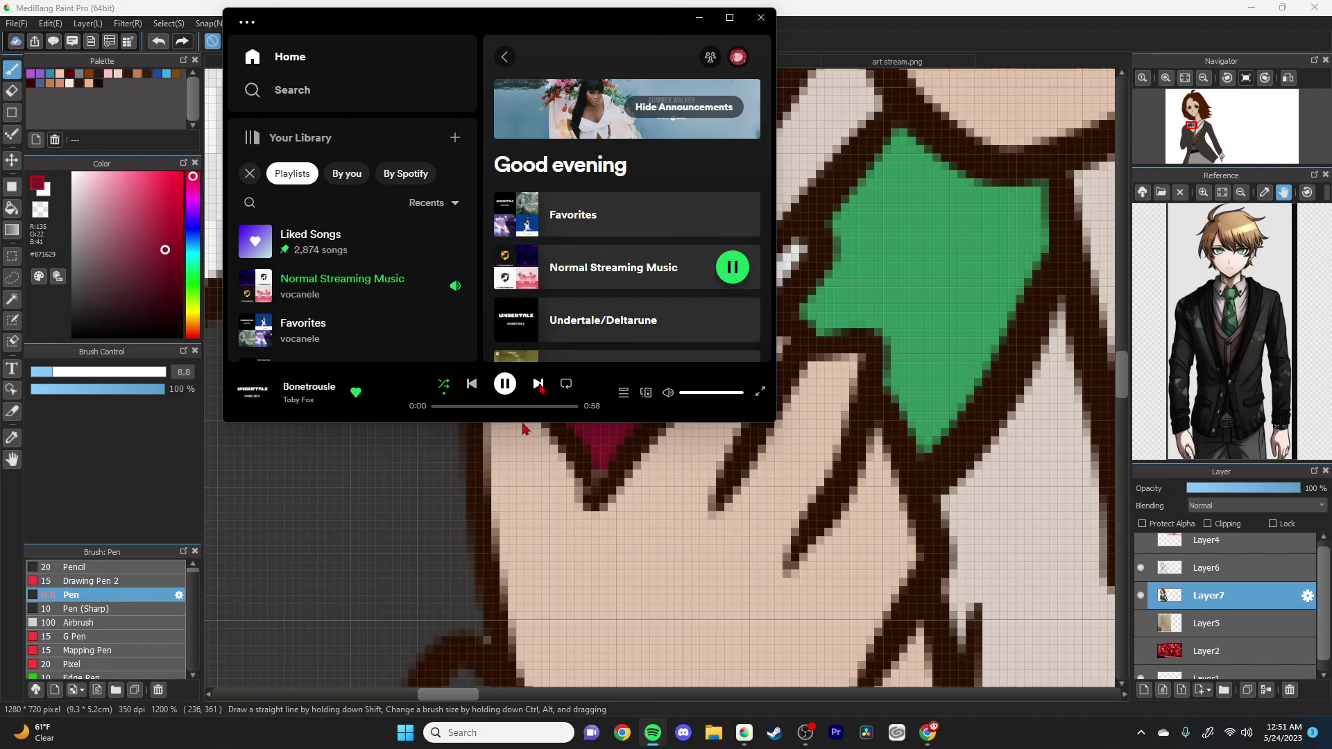
{"action": "left_click", "coordinate": [559, 476]}
Step: Paint the small white sliver between the collar and the tie dark red #871629 using the Pen
{"action": "mouse_move", "coordinate": [789, 247]}
{"action": "left_mouse_down"}
{"action": "mouse_move", "coordinate": [755, 306]}
{"action": "mouse_move", "coordinate": [796, 238]}
{"action": "left_mouse_up"}
{"action": "scroll", "coordinate": [709, 594], "scroll_direction": "down", "scroll_amount": 10}
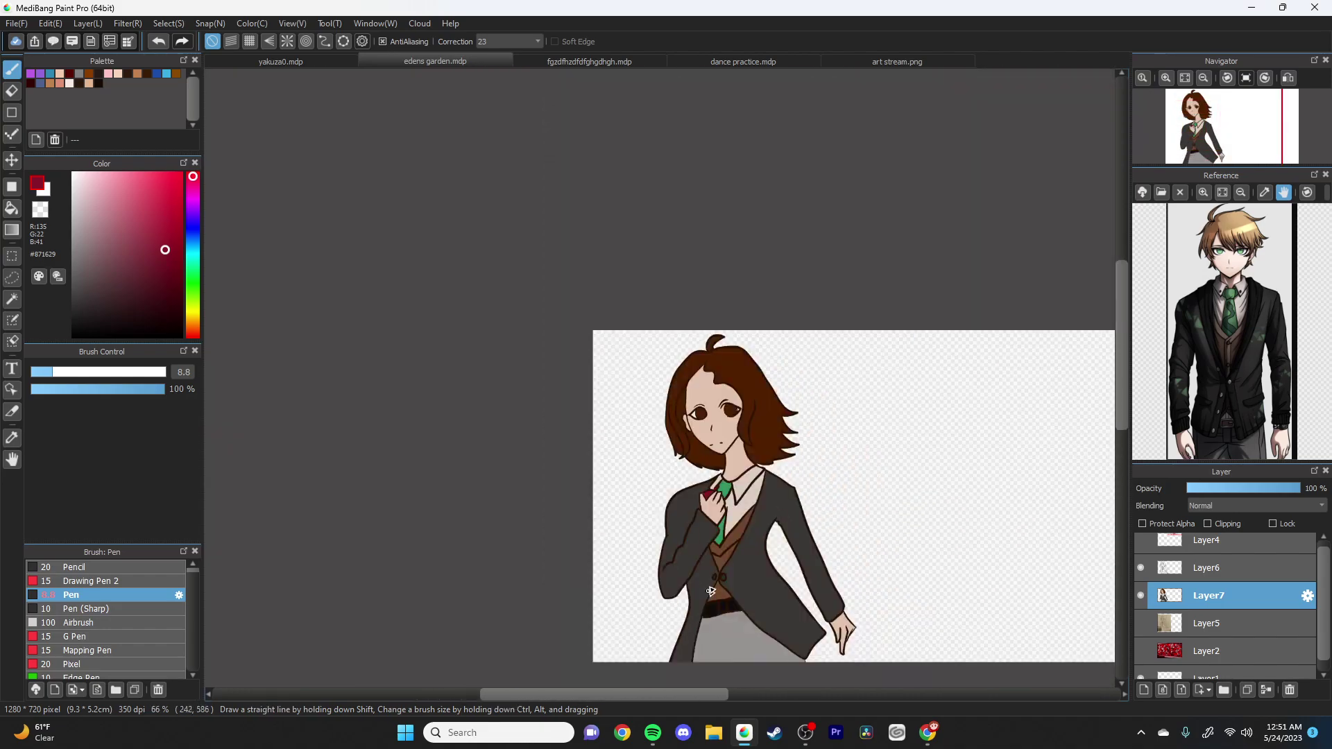
{"action": "scroll", "coordinate": [628, 694], "scroll_direction": "right", "scroll_amount": 5}
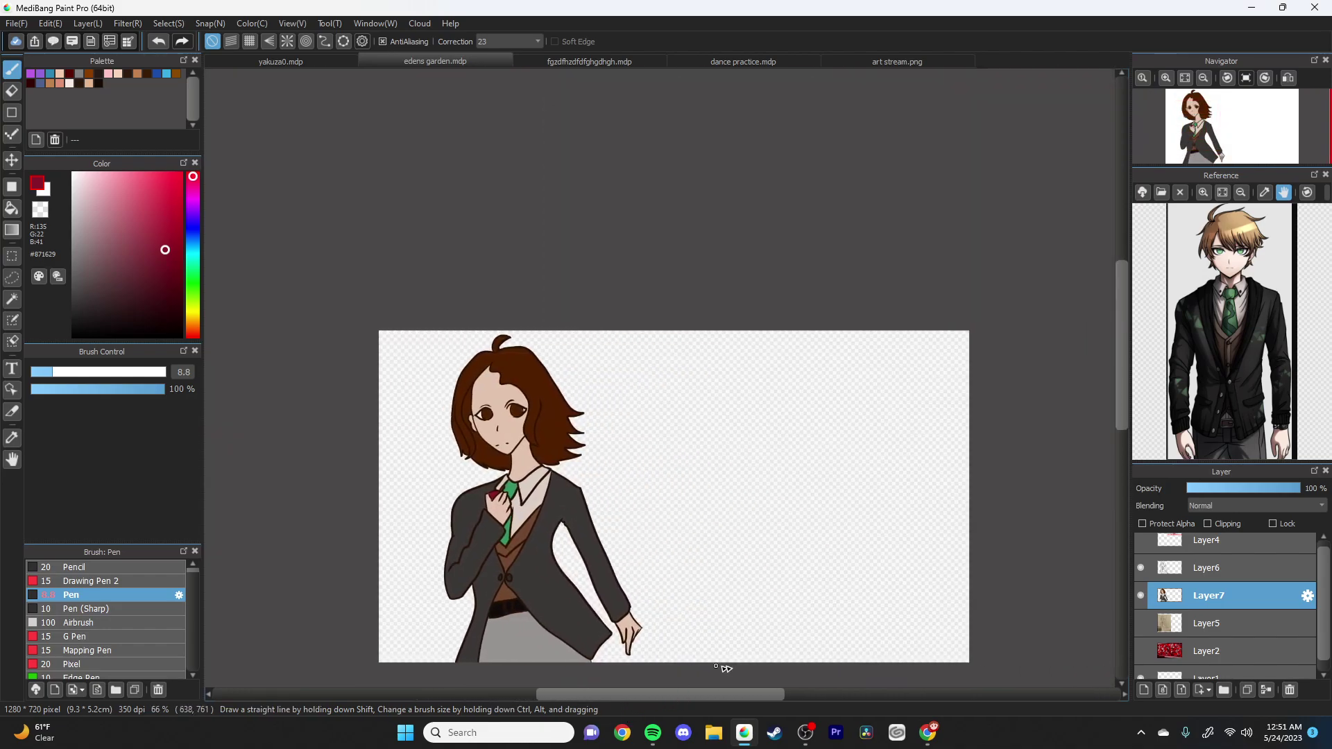
Step: Add a new layer above Layer7, then reselect Layer7 and sample the hair's brown #512000 for the Pen
{"action": "left_click", "coordinate": [1144, 689]}
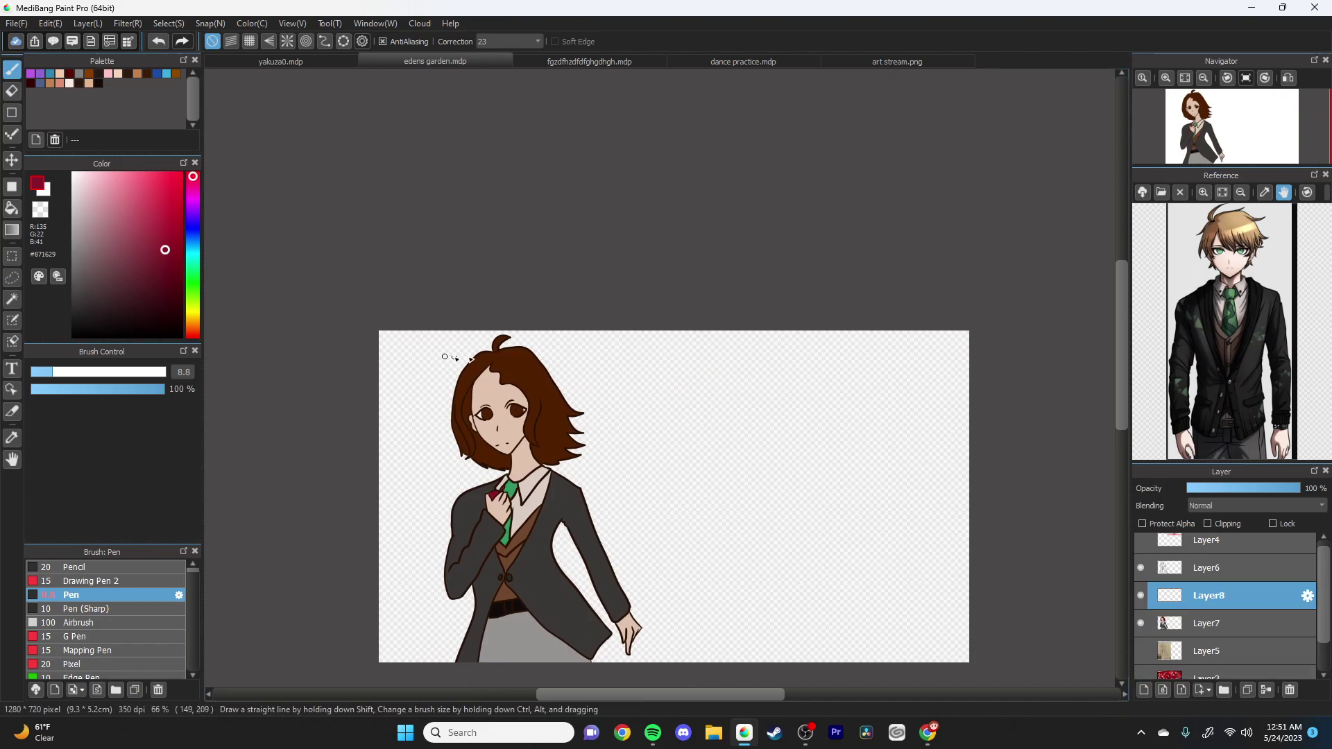
{"action": "left_click", "coordinate": [1172, 633]}
{"action": "scroll", "coordinate": [468, 356], "scroll_direction": "up", "scroll_amount": 3}
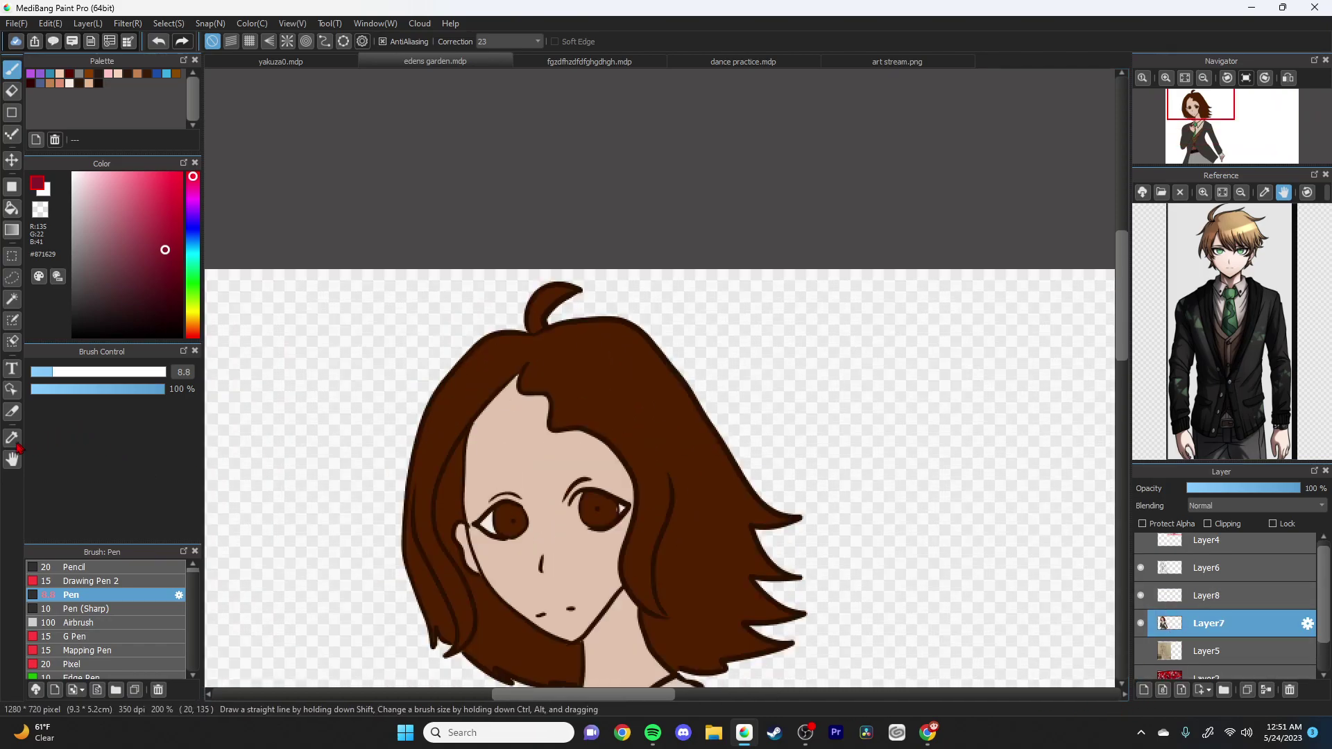
{"action": "key", "text": "i"}
{"action": "left_click", "coordinate": [460, 373]}
{"action": "key", "text": "b"}
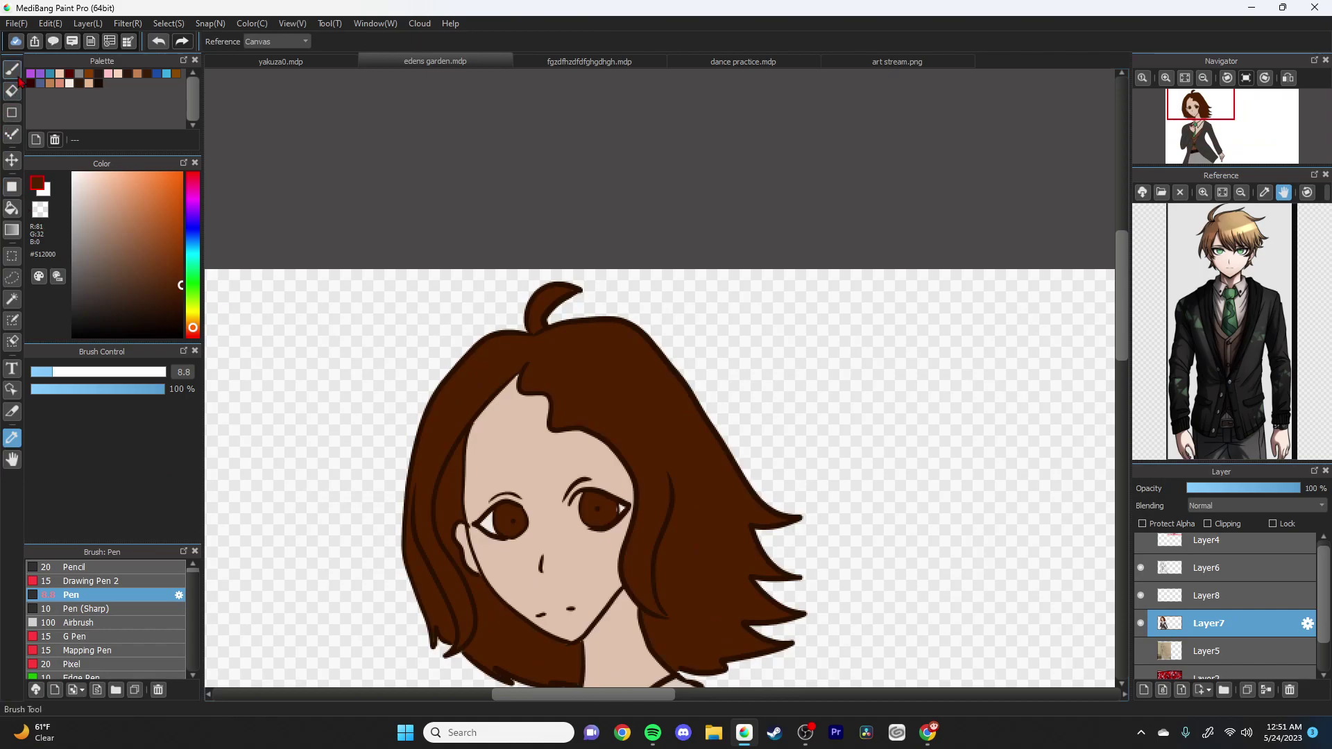
{"action": "scroll", "coordinate": [629, 337], "scroll_direction": "down", "scroll_amount": 3}
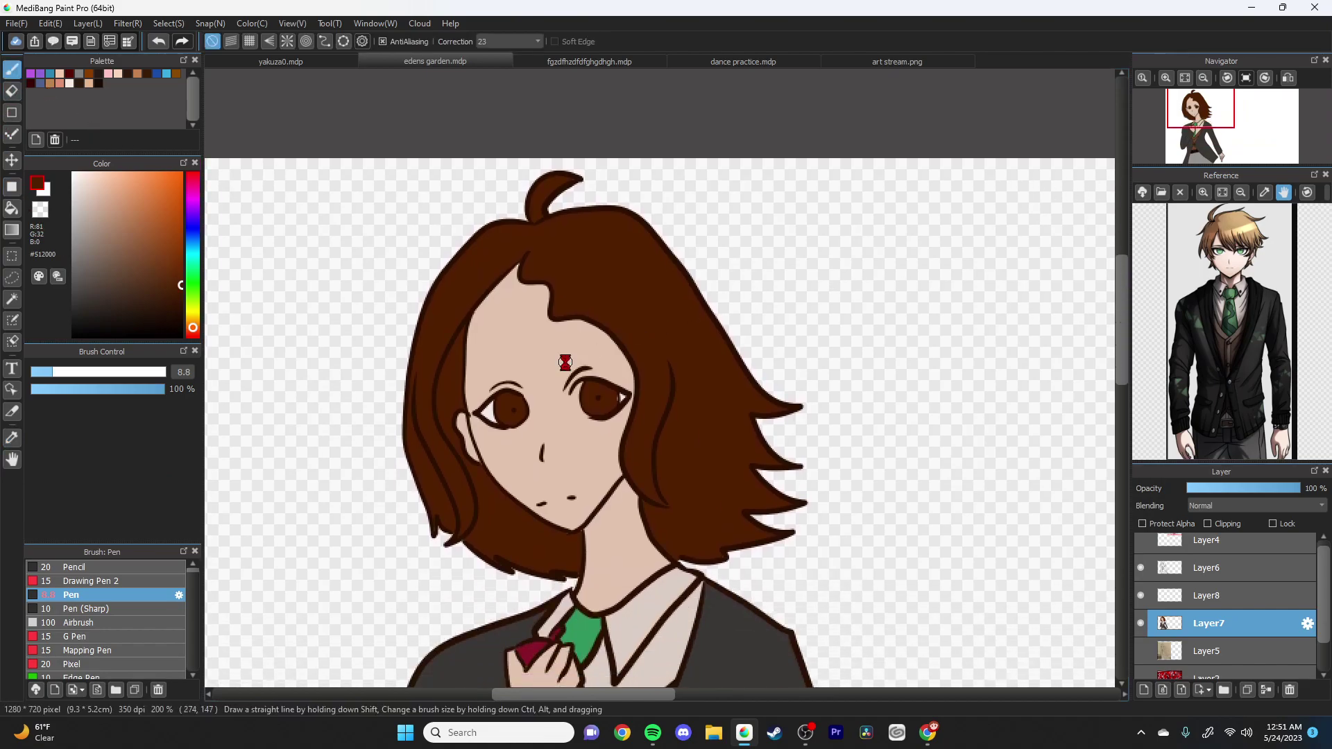
Step: Draw both eyebrows above the eyes on Layer7 in the hair brown #512000 using the Pen
{"action": "scroll", "coordinate": [524, 329], "scroll_direction": "up", "scroll_amount": 3}
{"action": "mouse_move", "coordinate": [437, 364]}
{"action": "left_mouse_down"}
{"action": "mouse_move", "coordinate": [366, 365]}
{"action": "mouse_move", "coordinate": [416, 366]}
{"action": "mouse_move", "coordinate": [279, 431]}
{"action": "left_mouse_up"}
{"action": "mouse_move", "coordinate": [570, 352]}
{"action": "left_mouse_down"}
{"action": "mouse_move", "coordinate": [607, 337]}
{"action": "mouse_move", "coordinate": [725, 335]}
{"action": "left_mouse_up"}
{"action": "scroll", "coordinate": [530, 297], "scroll_direction": "down", "scroll_amount": 5}
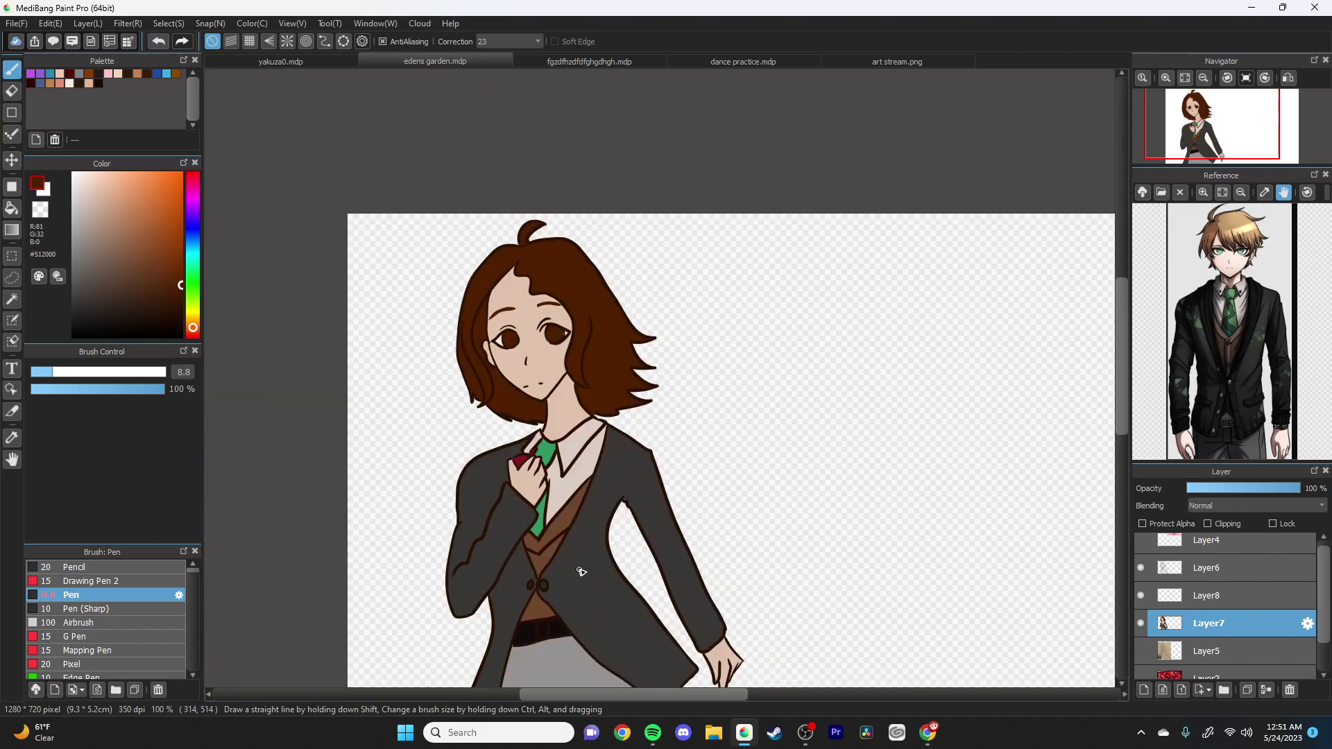
{"action": "scroll", "coordinate": [490, 492], "scroll_direction": "down", "scroll_amount": 2}
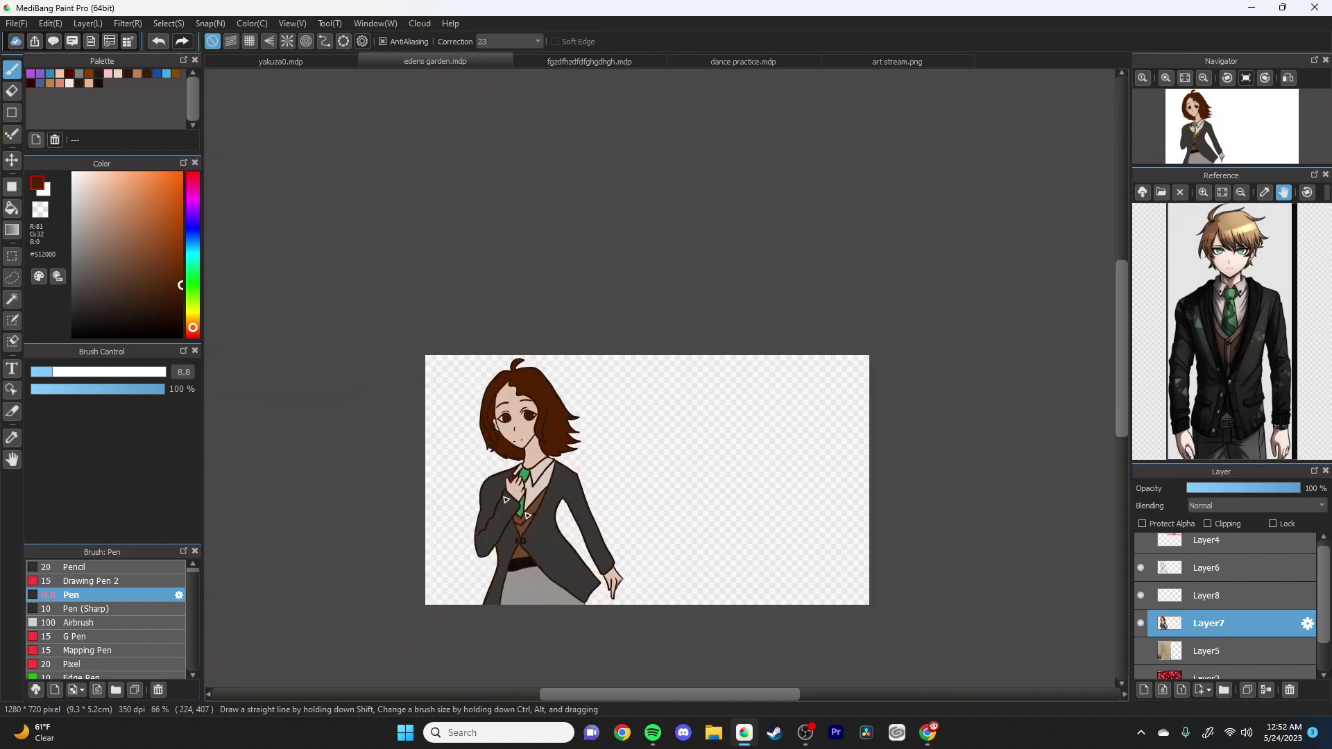
Step: On Layer8, outline jagged hair shadow edges on both sides of the face with the Pen in dark brown #271002
{"action": "left_click", "coordinate": [1207, 595]}
{"action": "scroll", "coordinate": [455, 428], "scroll_direction": "up", "scroll_amount": 4}
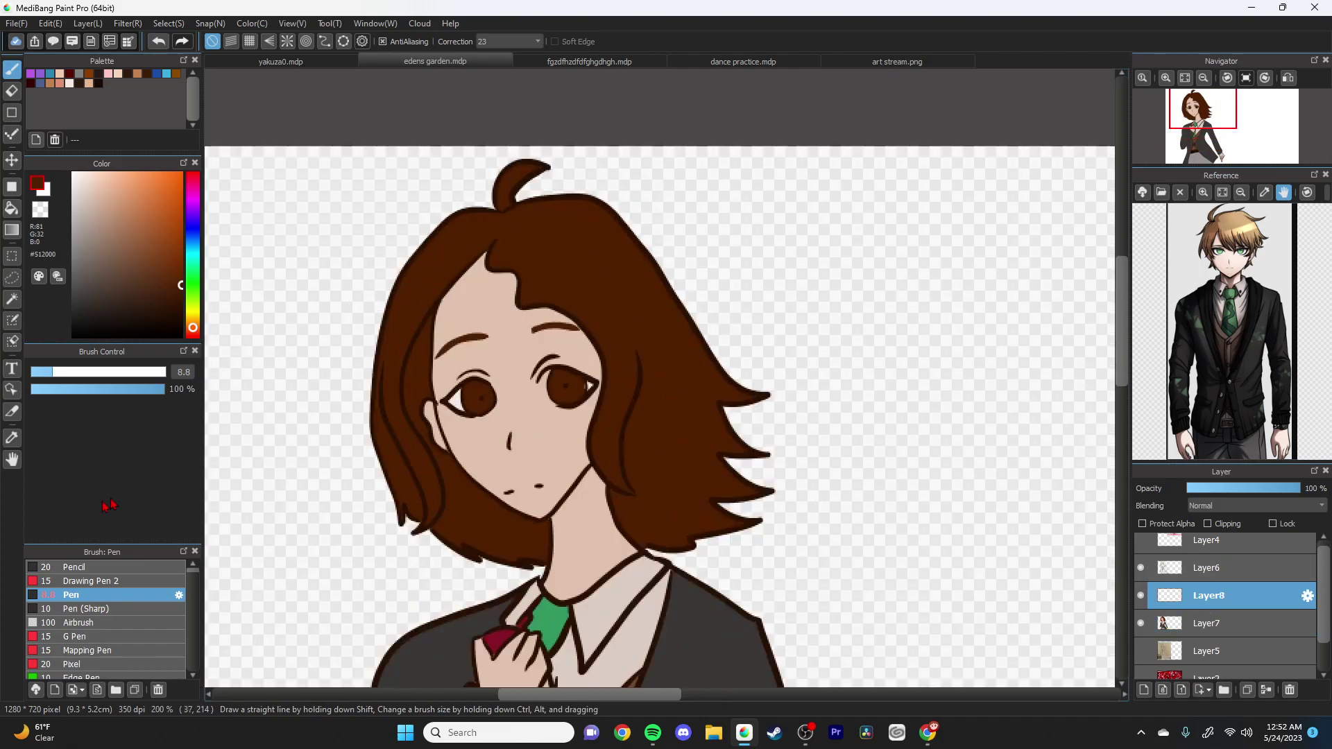
{"action": "key", "text": "i"}
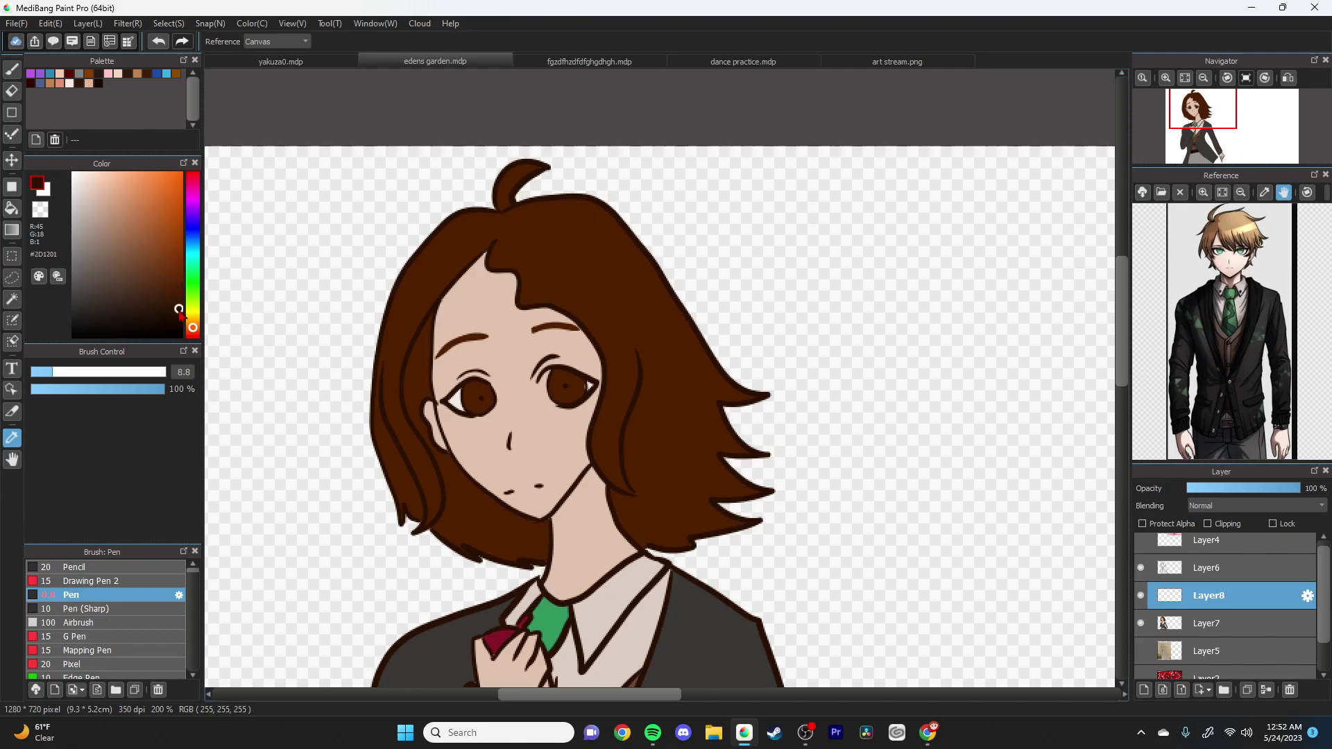
{"action": "left_click", "coordinate": [176, 313]}
{"action": "key", "text": "b"}
{"action": "scroll", "coordinate": [437, 494], "scroll_direction": "up", "scroll_amount": 2}
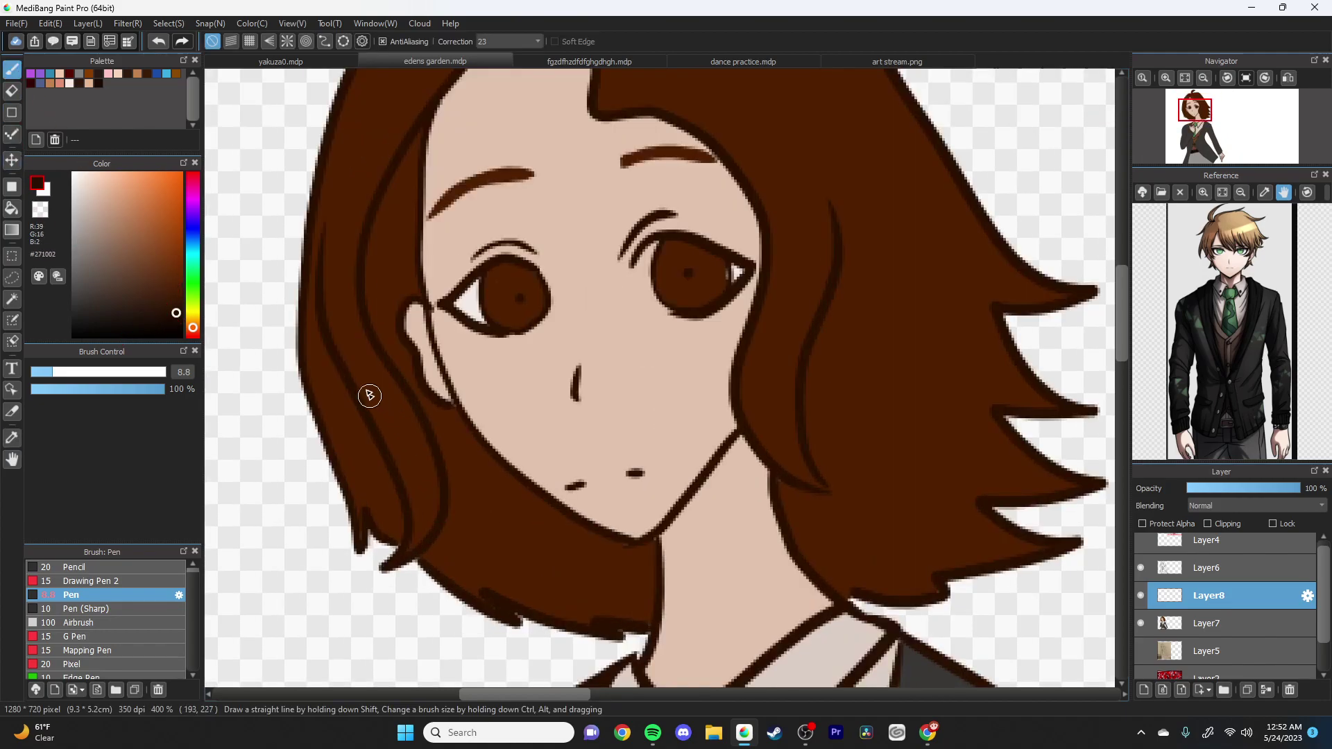
{"action": "left_click_drag", "start_coordinate": [352, 383], "coordinate": [333, 312]}
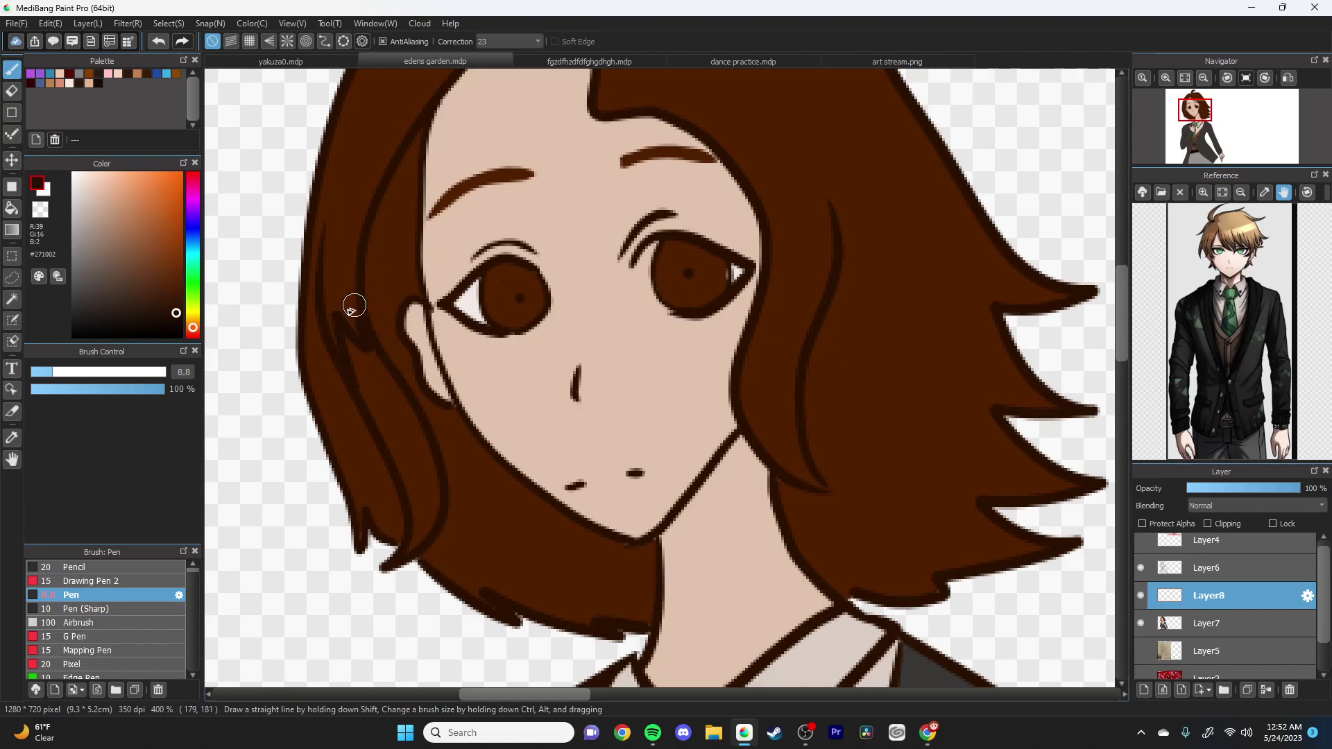
{"action": "mouse_move", "coordinate": [774, 150]}
{"action": "left_mouse_down"}
{"action": "mouse_move", "coordinate": [837, 142]}
{"action": "mouse_move", "coordinate": [883, 183]}
{"action": "mouse_move", "coordinate": [931, 136]}
{"action": "left_mouse_up"}
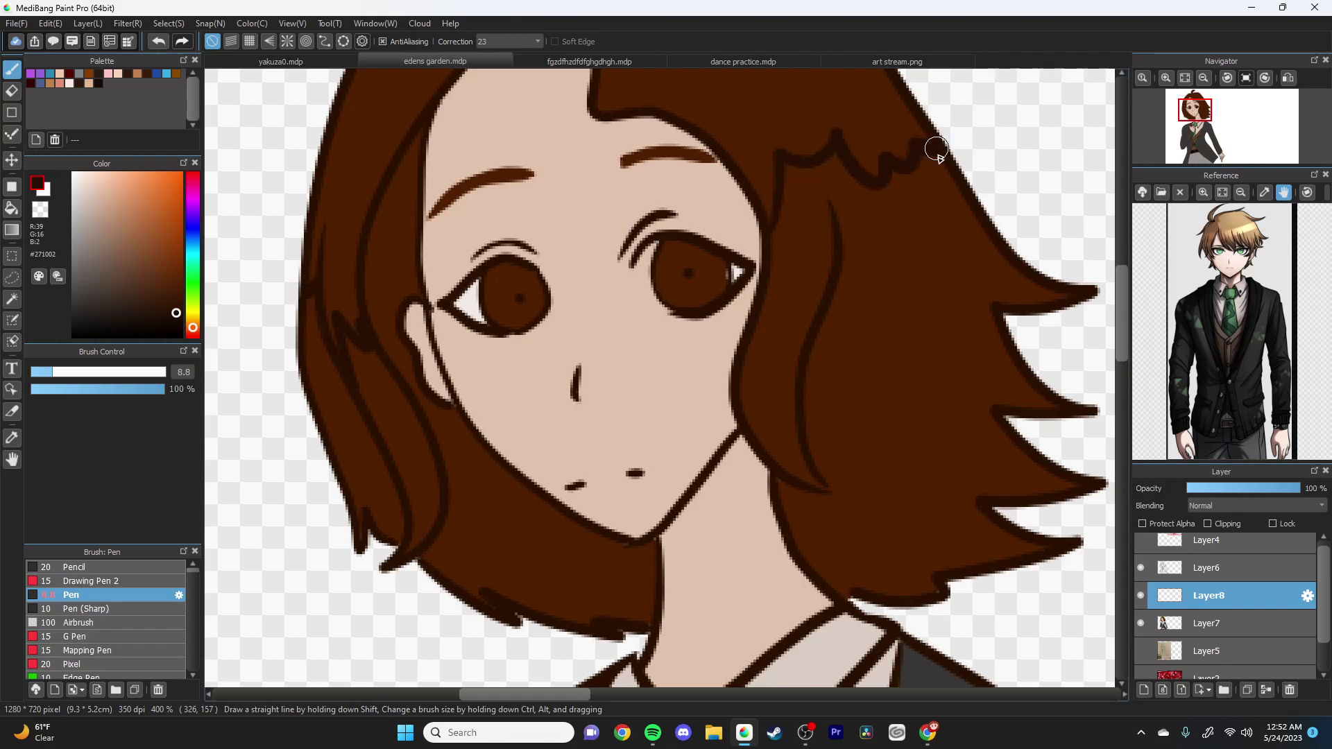
Step: Fill the lower hair sections on both sides of the face below the shadow edges with dark brown #271002
{"action": "scroll", "coordinate": [731, 174], "scroll_direction": "down", "scroll_amount": 1}
{"action": "scroll", "coordinate": [731, 173], "scroll_direction": "down", "scroll_amount": 2}
{"action": "scroll", "coordinate": [747, 146], "scroll_direction": "up", "scroll_amount": 2}
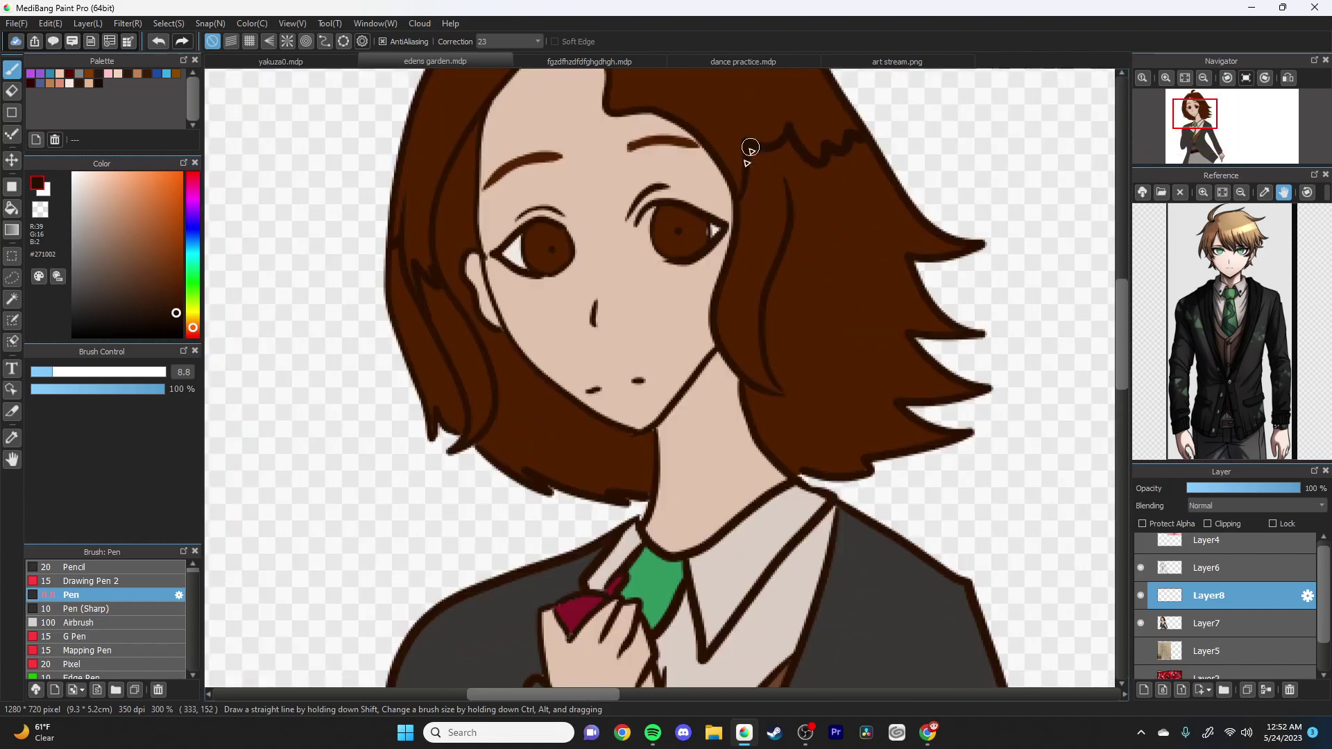
{"action": "left_click", "coordinate": [10, 206]}
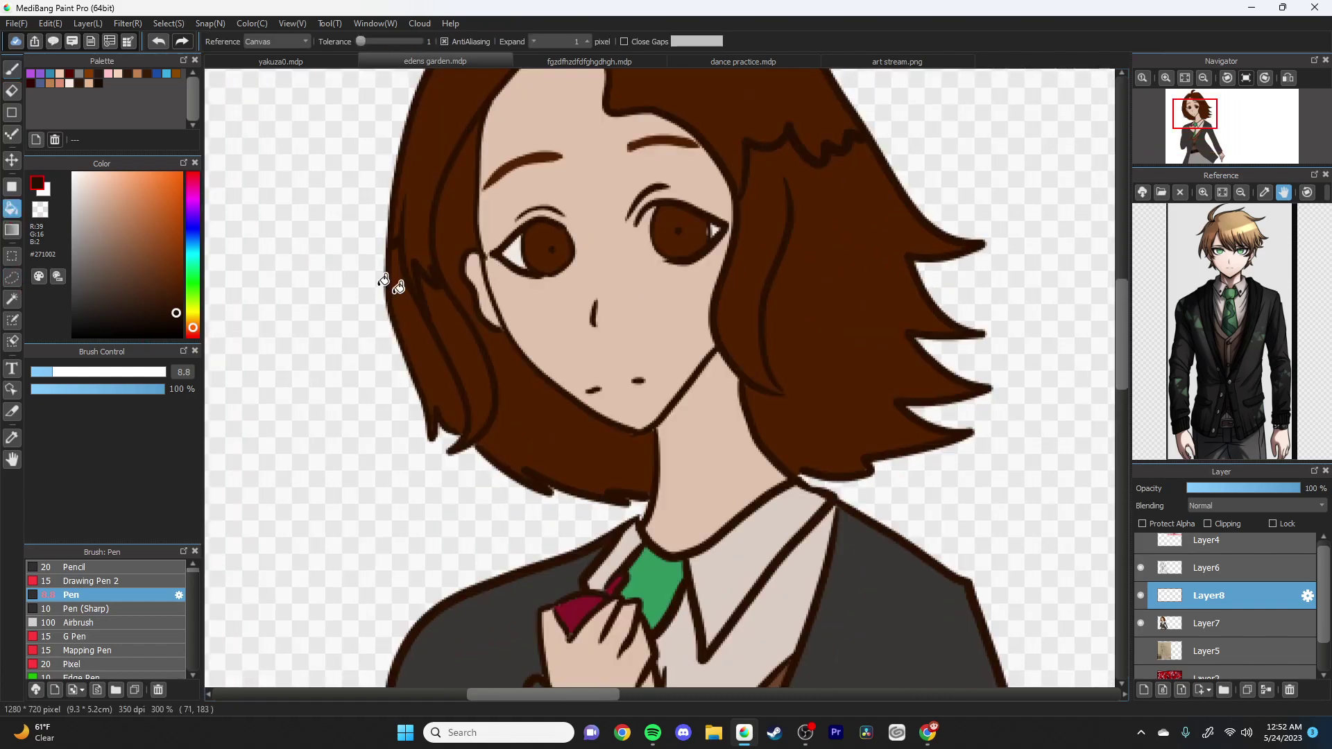
{"action": "left_click", "coordinate": [418, 319]}
{"action": "left_click", "coordinate": [445, 327]}
{"action": "left_click", "coordinate": [485, 307]}
{"action": "left_click", "coordinate": [810, 293]}
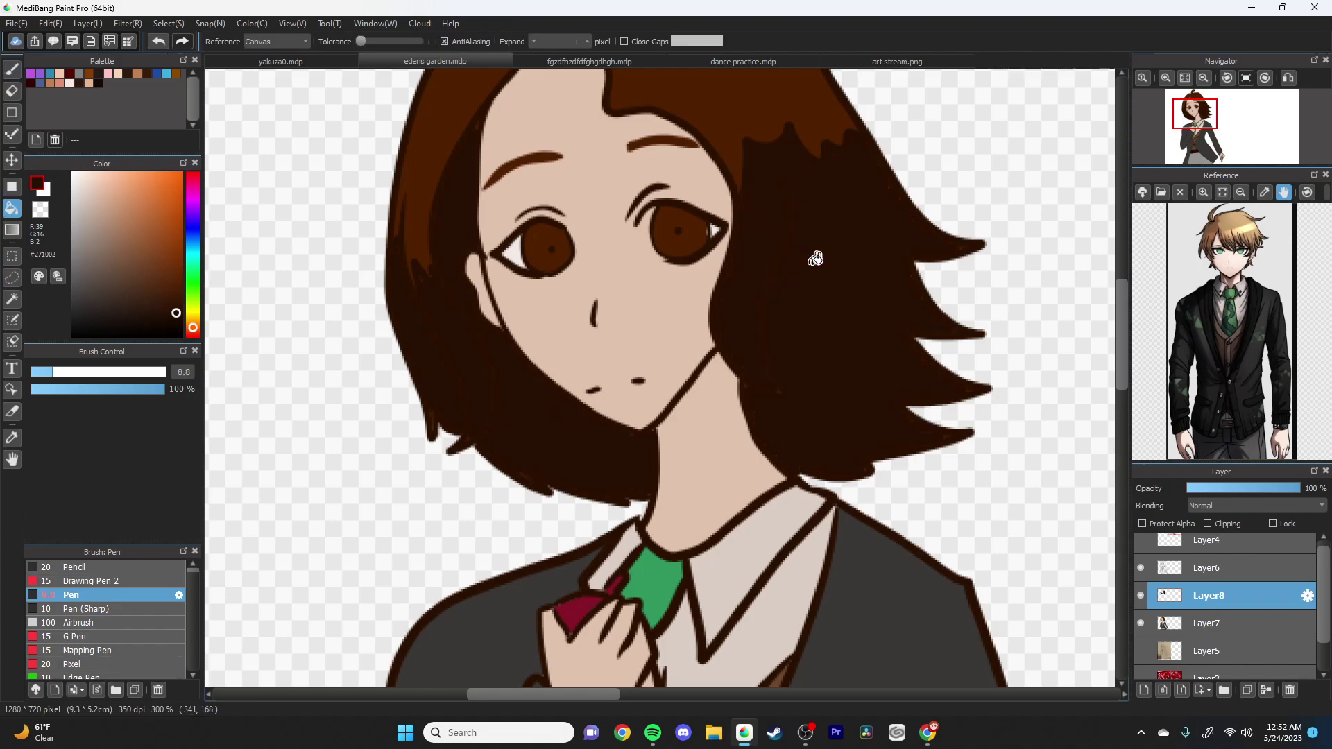
Step: Draw a dark brown #271002 ring around the pupil inside each iris using the Pen
{"action": "left_click", "coordinate": [12, 68]}
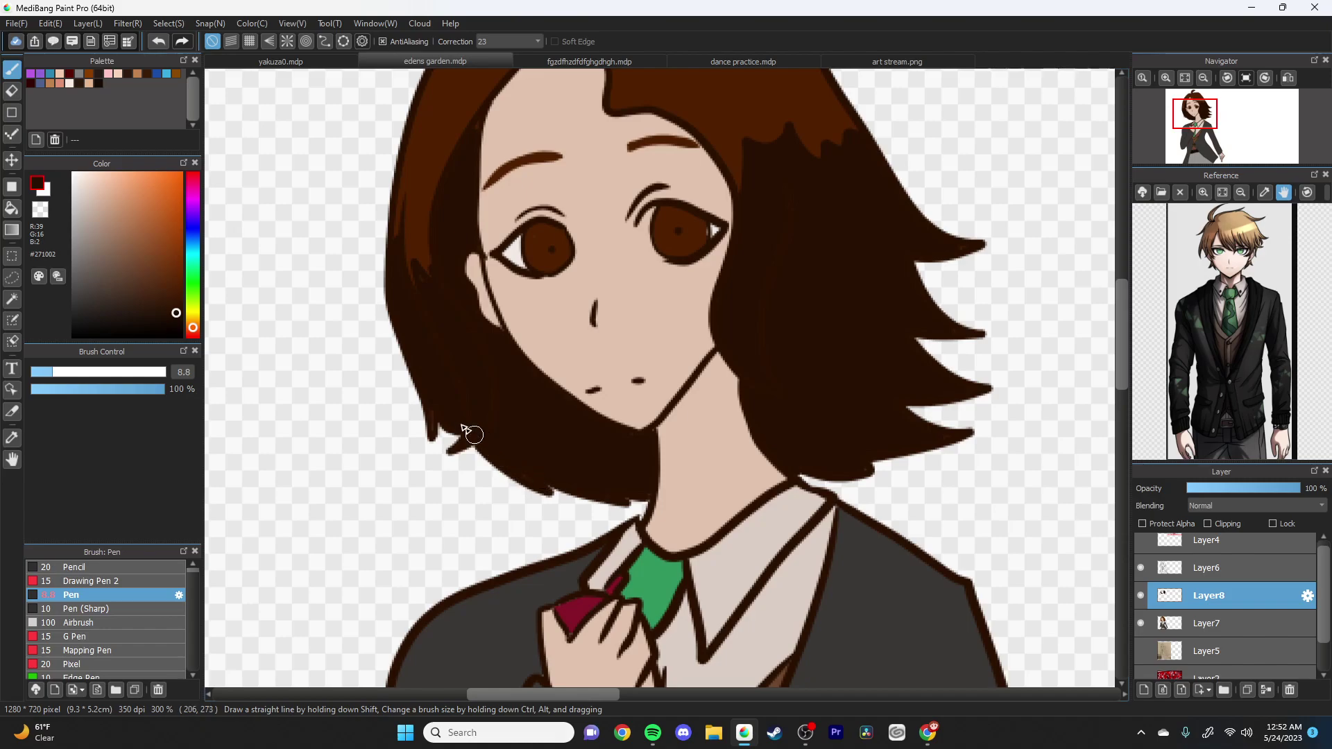
{"action": "scroll", "coordinate": [453, 310], "scroll_direction": "down", "scroll_amount": 3}
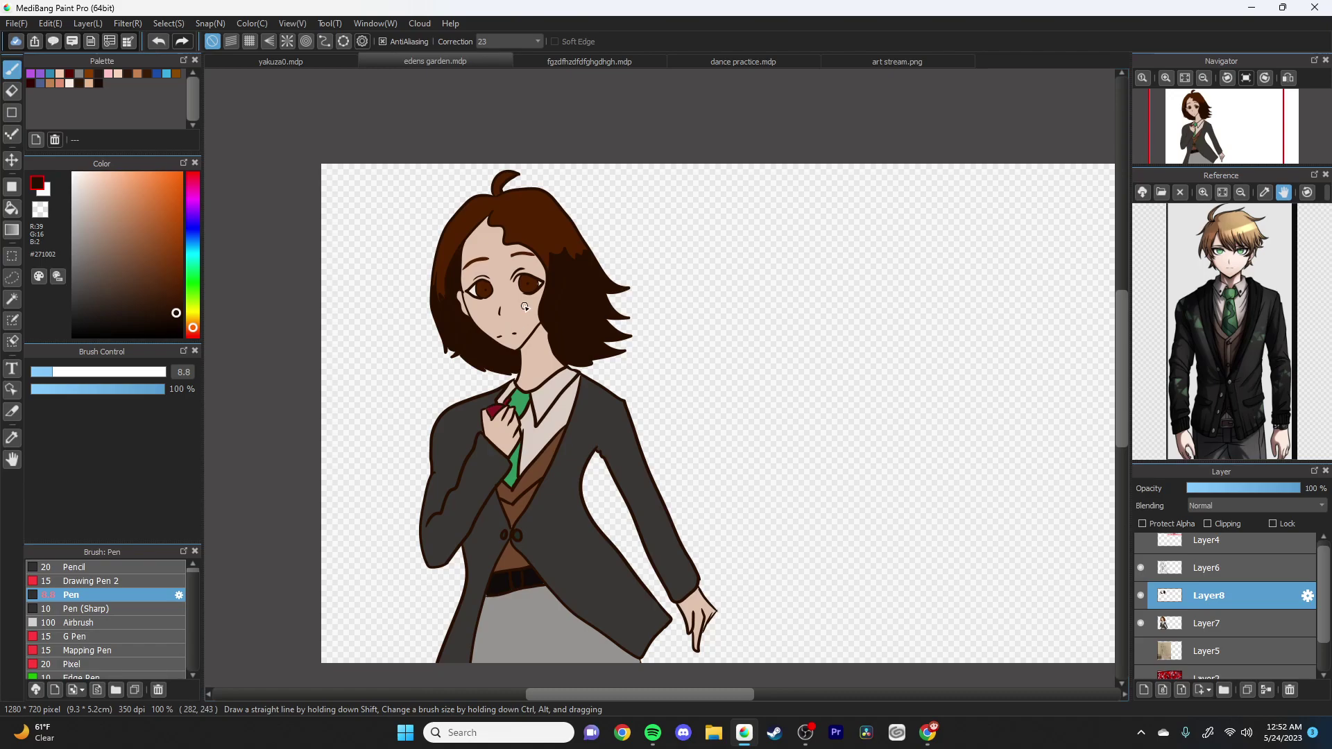
{"action": "scroll", "coordinate": [524, 306], "scroll_direction": "up", "scroll_amount": 6}
{"action": "mouse_move", "coordinate": [490, 318]}
{"action": "left_mouse_down"}
{"action": "mouse_move", "coordinate": [579, 268]}
{"action": "mouse_move", "coordinate": [489, 306]}
{"action": "left_mouse_up"}
{"action": "left_click_drag", "start_coordinate": [496, 694], "coordinate": [451, 706]}
{"action": "mouse_move", "coordinate": [699, 291]}
{"action": "left_mouse_down"}
{"action": "mouse_move", "coordinate": [679, 398]}
{"action": "mouse_move", "coordinate": [747, 321]}
{"action": "left_mouse_up"}
{"action": "scroll", "coordinate": [747, 321], "scroll_direction": "down", "scroll_amount": 6}
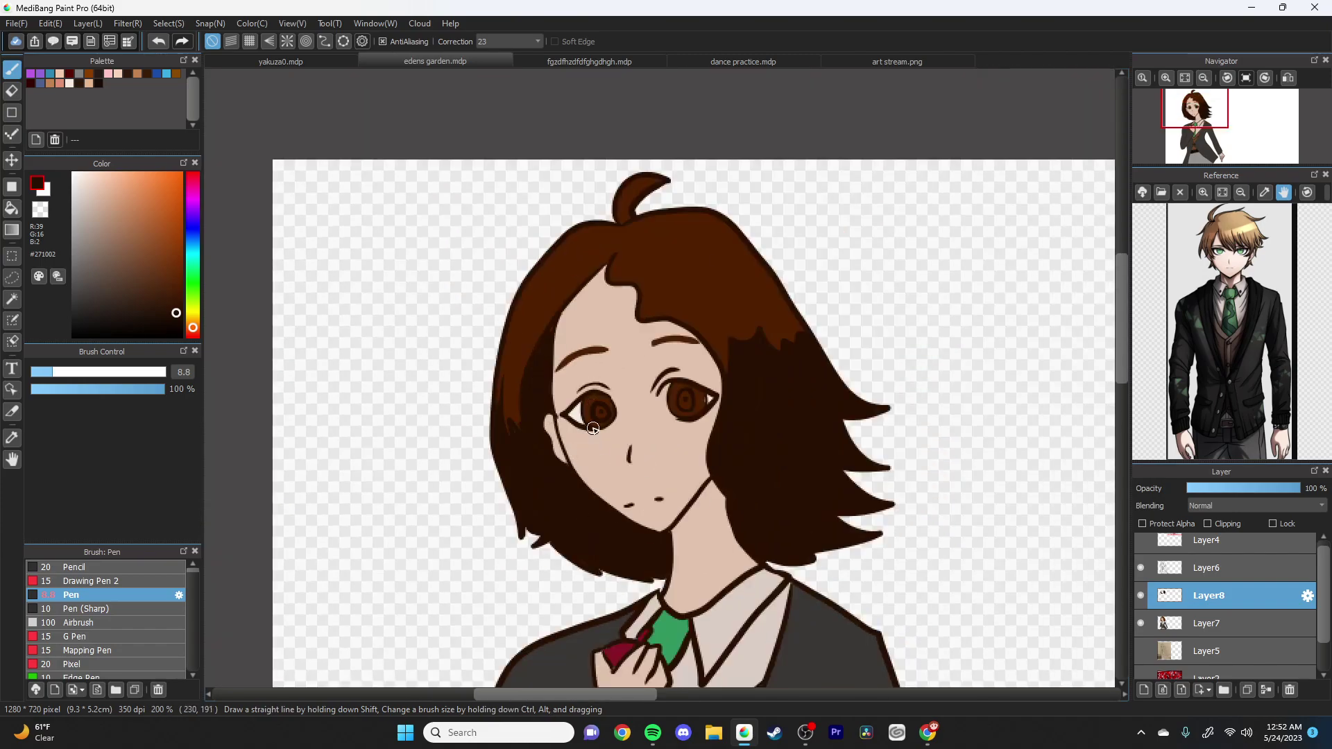
Step: Undo the ring in the eye nearer the visible ear and redraw it around the pupil
{"action": "scroll", "coordinate": [590, 423], "scroll_direction": "down", "scroll_amount": 3}
{"action": "scroll", "coordinate": [626, 458], "scroll_direction": "up", "scroll_amount": 5}
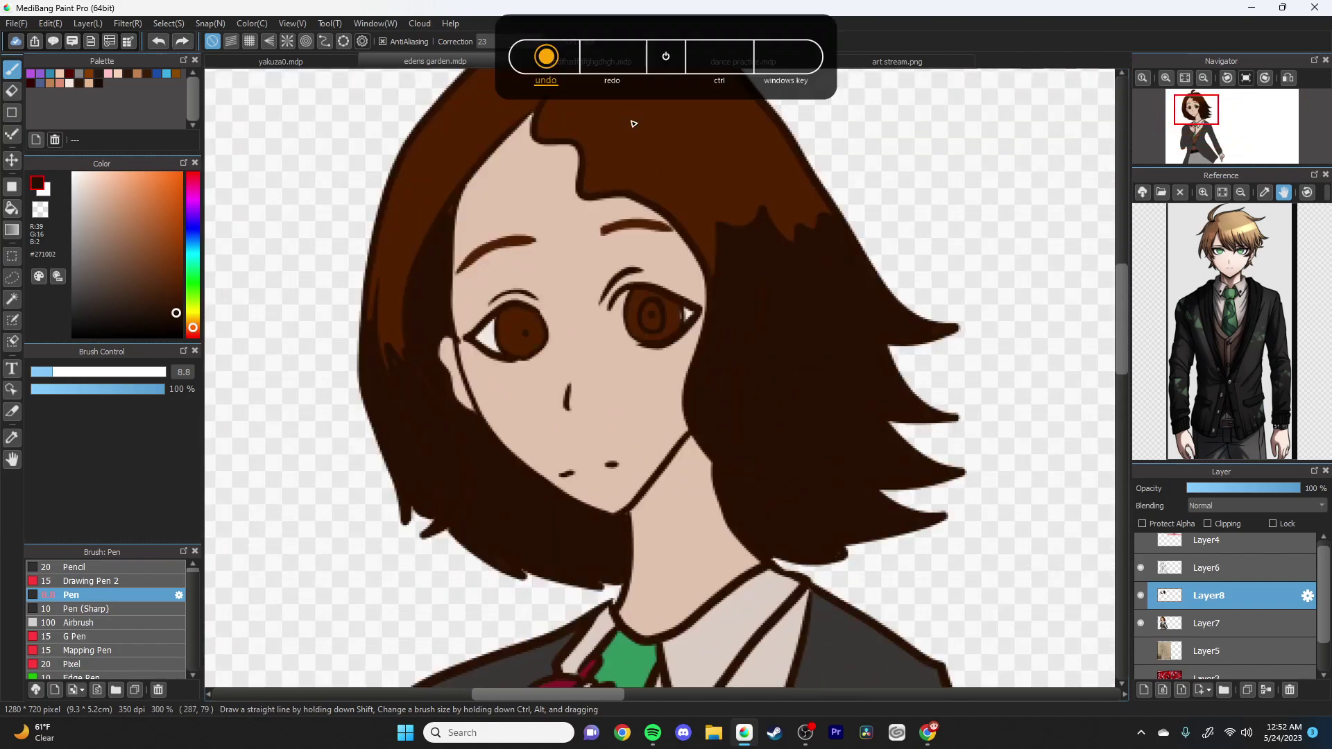
{"action": "scroll", "coordinate": [573, 172], "scroll_direction": "up", "scroll_amount": 4}
{"action": "mouse_move", "coordinate": [657, 289]}
{"action": "left_mouse_down"}
{"action": "mouse_move", "coordinate": [624, 395]}
{"action": "mouse_move", "coordinate": [678, 289]}
{"action": "mouse_move", "coordinate": [652, 283]}
{"action": "left_mouse_up"}
{"action": "scroll", "coordinate": [591, 308], "scroll_direction": "down", "scroll_amount": 4}
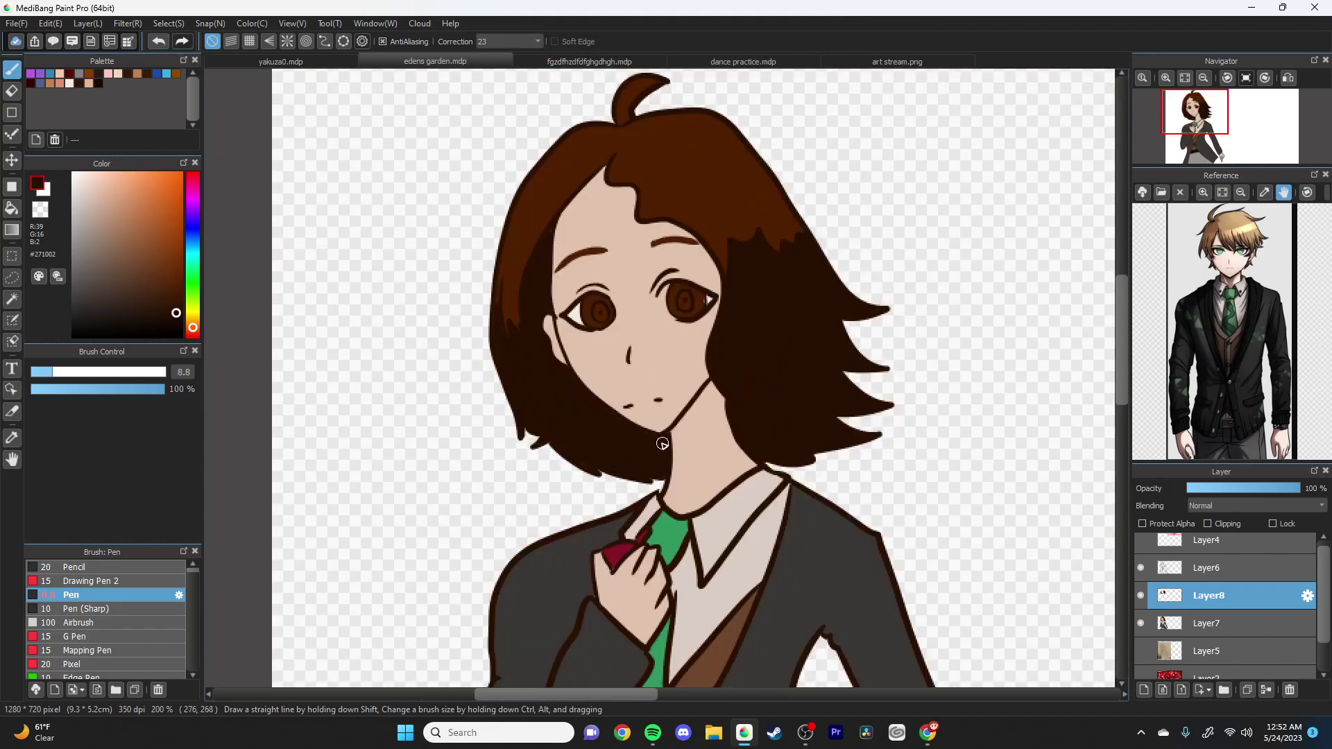
Step: Derive the skin shadow colour #B79077 from the skin tone and outline the shadow under the chin and along the neck
{"action": "scroll", "coordinate": [662, 444], "scroll_direction": "down", "scroll_amount": 1}
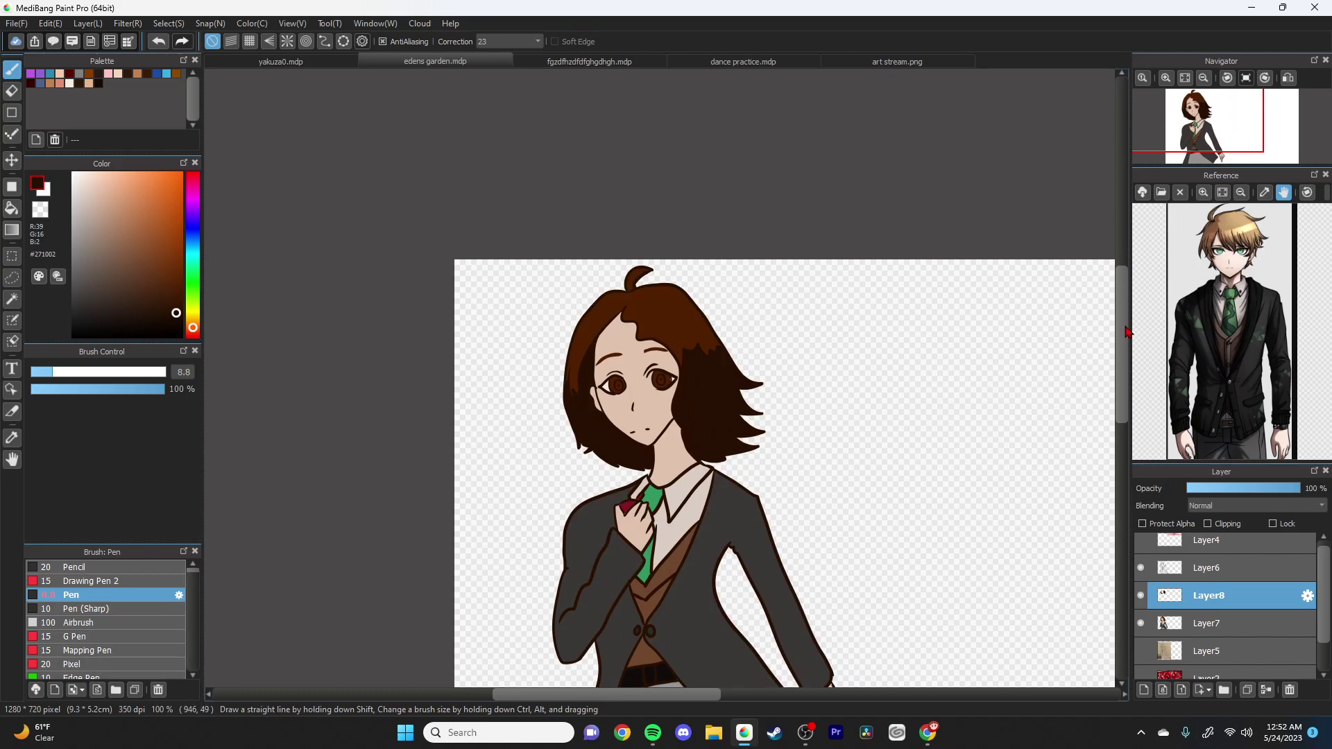
{"action": "left_click_drag", "start_coordinate": [1125, 330], "coordinate": [1127, 366]}
{"action": "scroll", "coordinate": [677, 266], "scroll_direction": "up", "scroll_amount": 3}
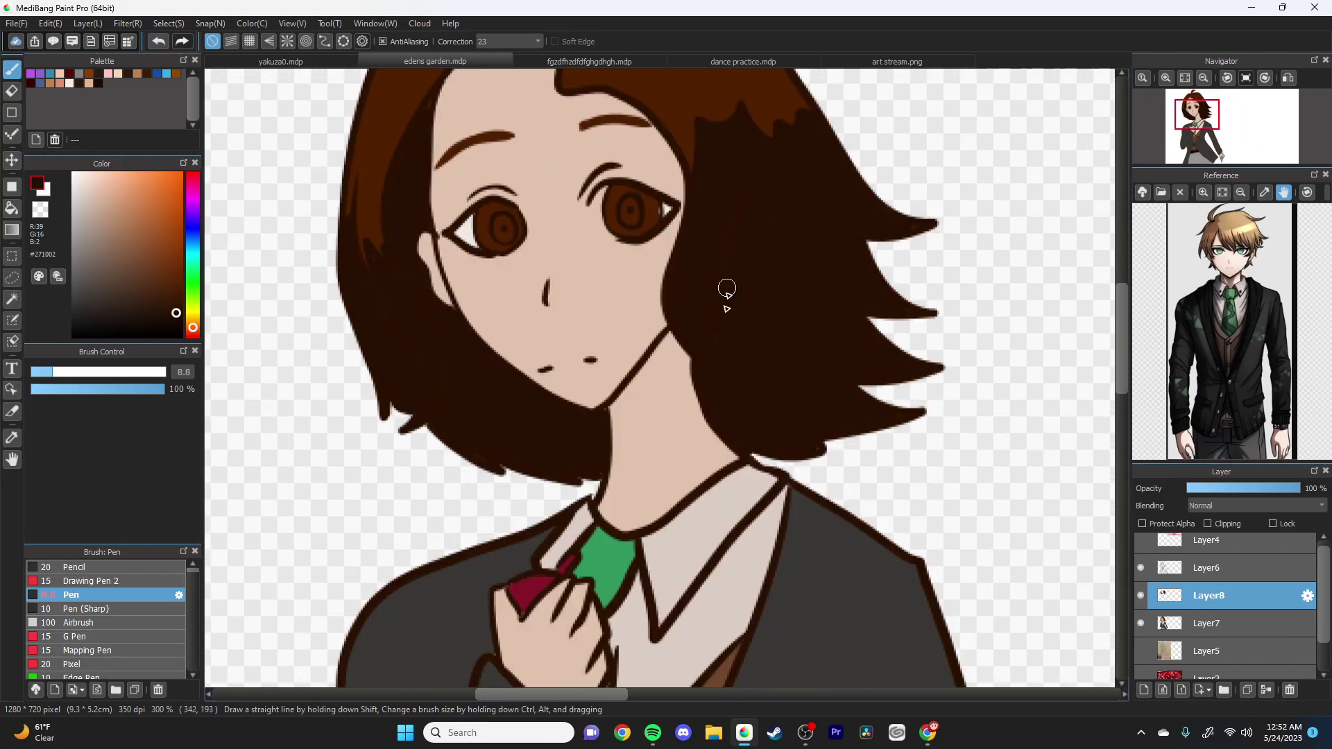
{"action": "left_click_drag", "start_coordinate": [126, 264], "coordinate": [128, 248]}
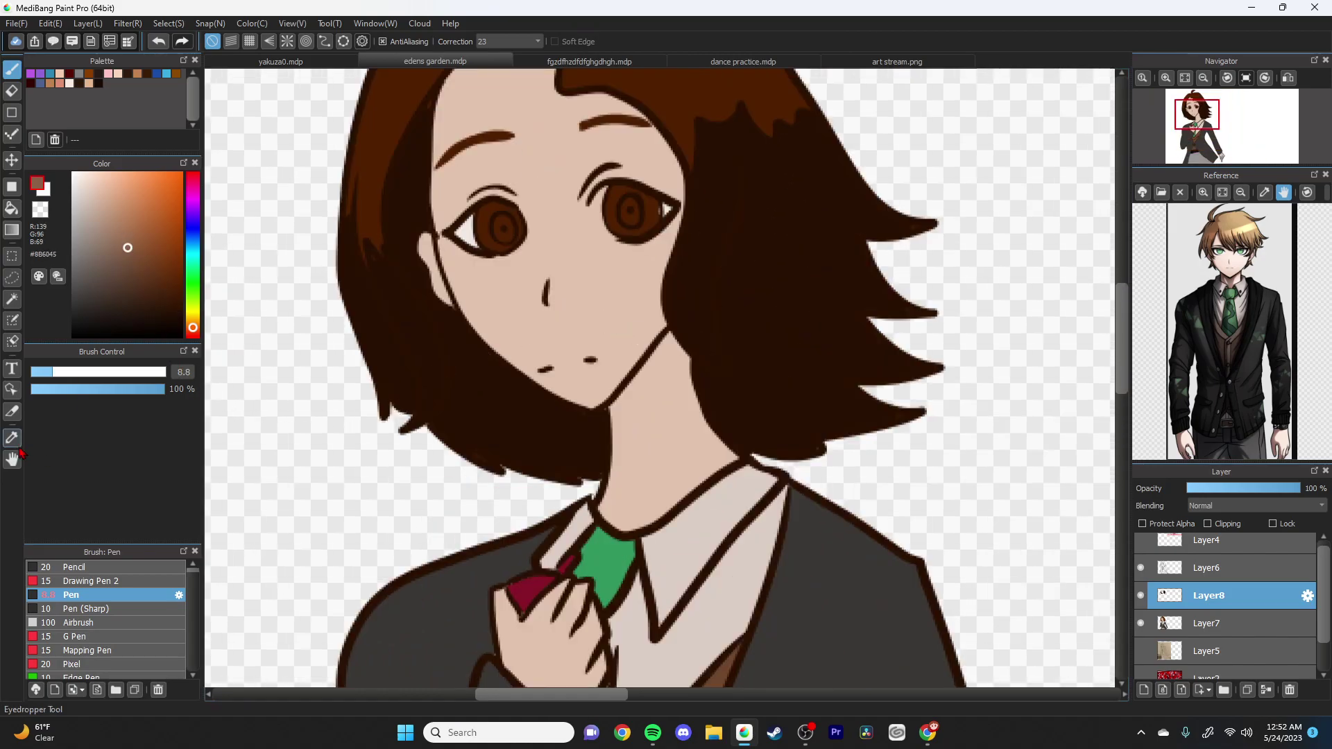
{"action": "left_click", "coordinate": [12, 438]}
{"action": "left_click", "coordinate": [511, 322]}
{"action": "left_click", "coordinate": [109, 218]}
{"action": "key", "text": "b"}
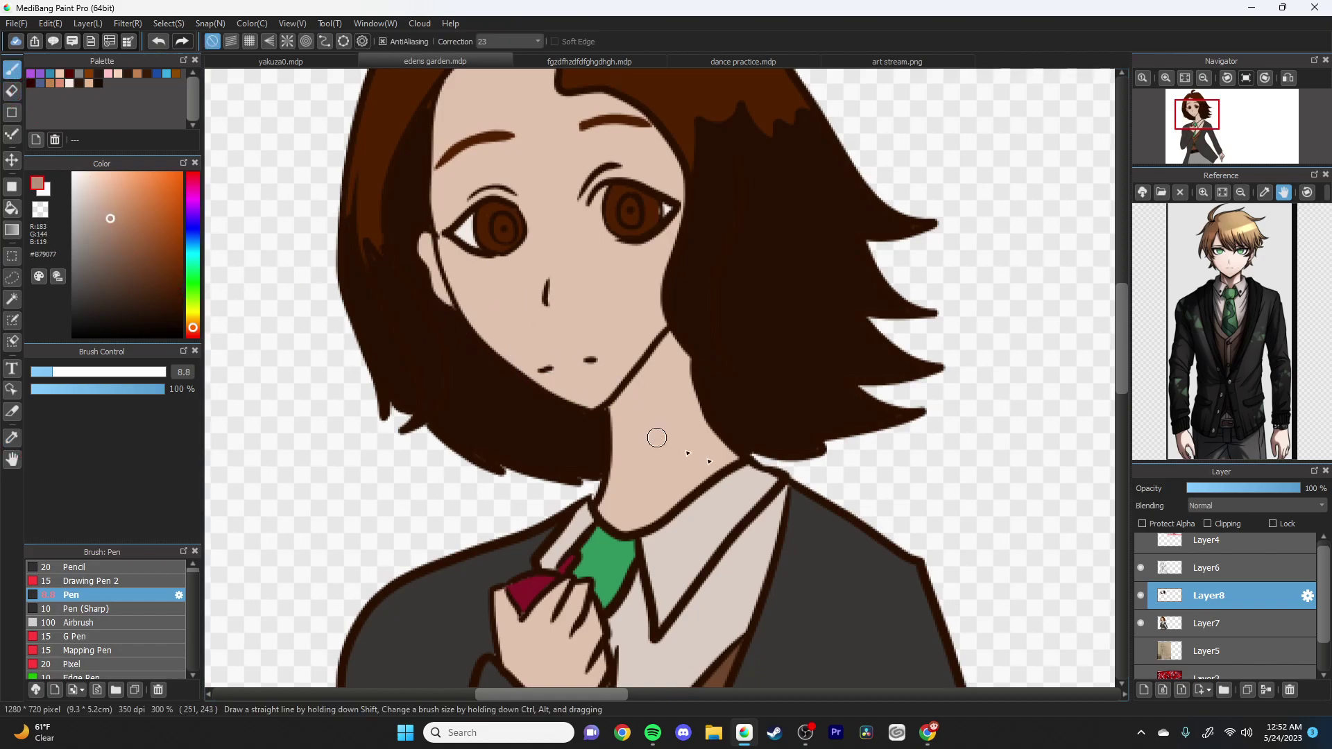
{"action": "mouse_move", "coordinate": [614, 433]}
{"action": "left_mouse_down"}
{"action": "mouse_move", "coordinate": [627, 415]}
{"action": "mouse_move", "coordinate": [685, 408]}
{"action": "mouse_move", "coordinate": [725, 458]}
{"action": "left_mouse_up"}
{"action": "key", "text": "ctrl+z"}
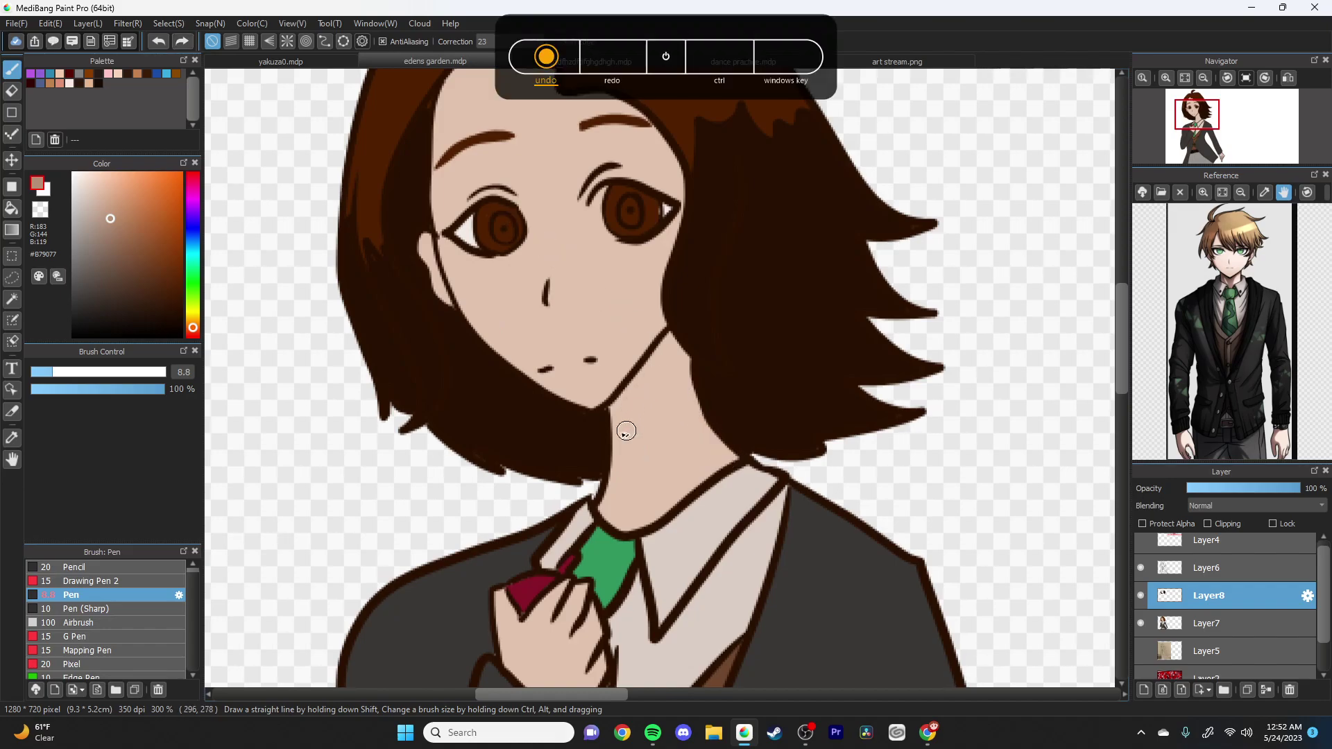
{"action": "mouse_move", "coordinate": [612, 434]}
{"action": "left_mouse_down"}
{"action": "mouse_move", "coordinate": [667, 374]}
{"action": "mouse_move", "coordinate": [723, 478]}
{"action": "left_mouse_up"}
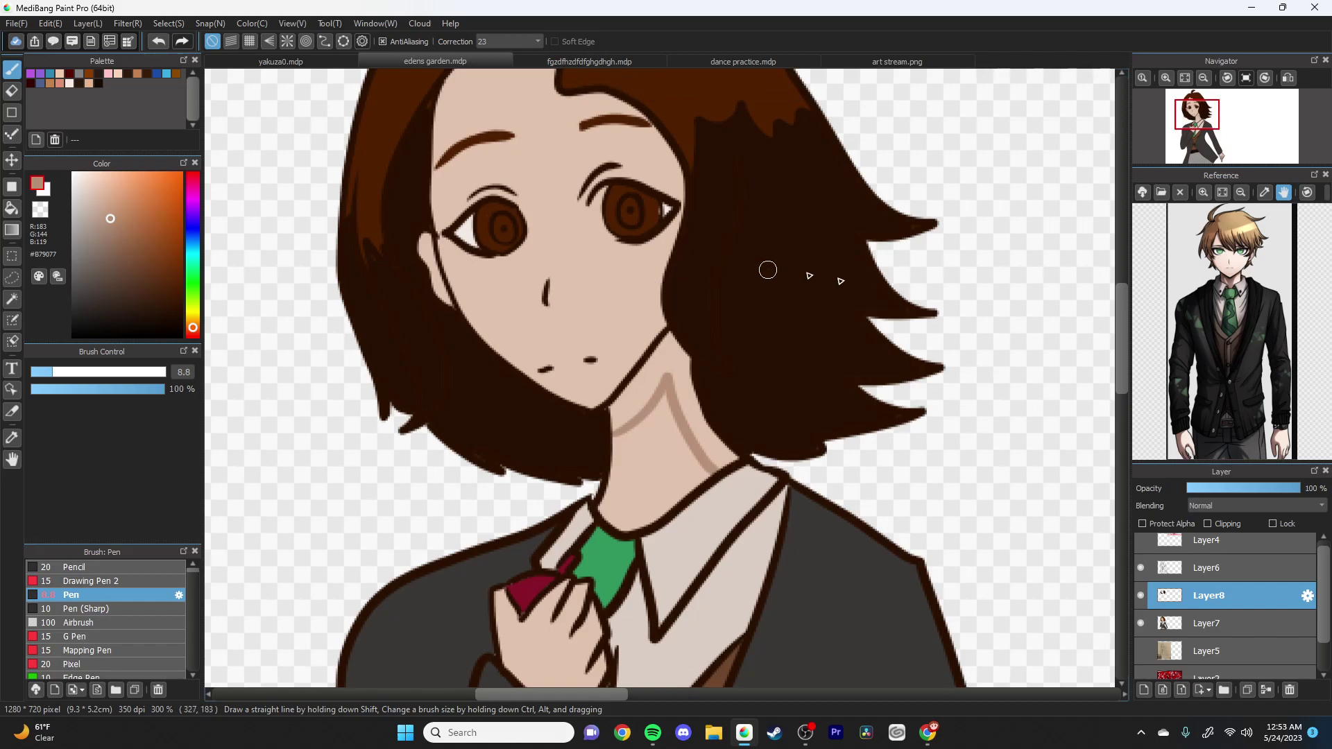
Step: Outline the hair's shadow on the forehead along both sides of the hairline with the Pen in #B79077
{"action": "left_click_drag", "start_coordinate": [1121, 364], "coordinate": [1121, 347]}
{"action": "mouse_move", "coordinate": [507, 106]}
{"action": "left_mouse_down"}
{"action": "mouse_move", "coordinate": [501, 140]}
{"action": "mouse_move", "coordinate": [548, 191]}
{"action": "mouse_move", "coordinate": [623, 210]}
{"action": "mouse_move", "coordinate": [665, 266]}
{"action": "left_mouse_up"}
{"action": "key", "text": "e"}
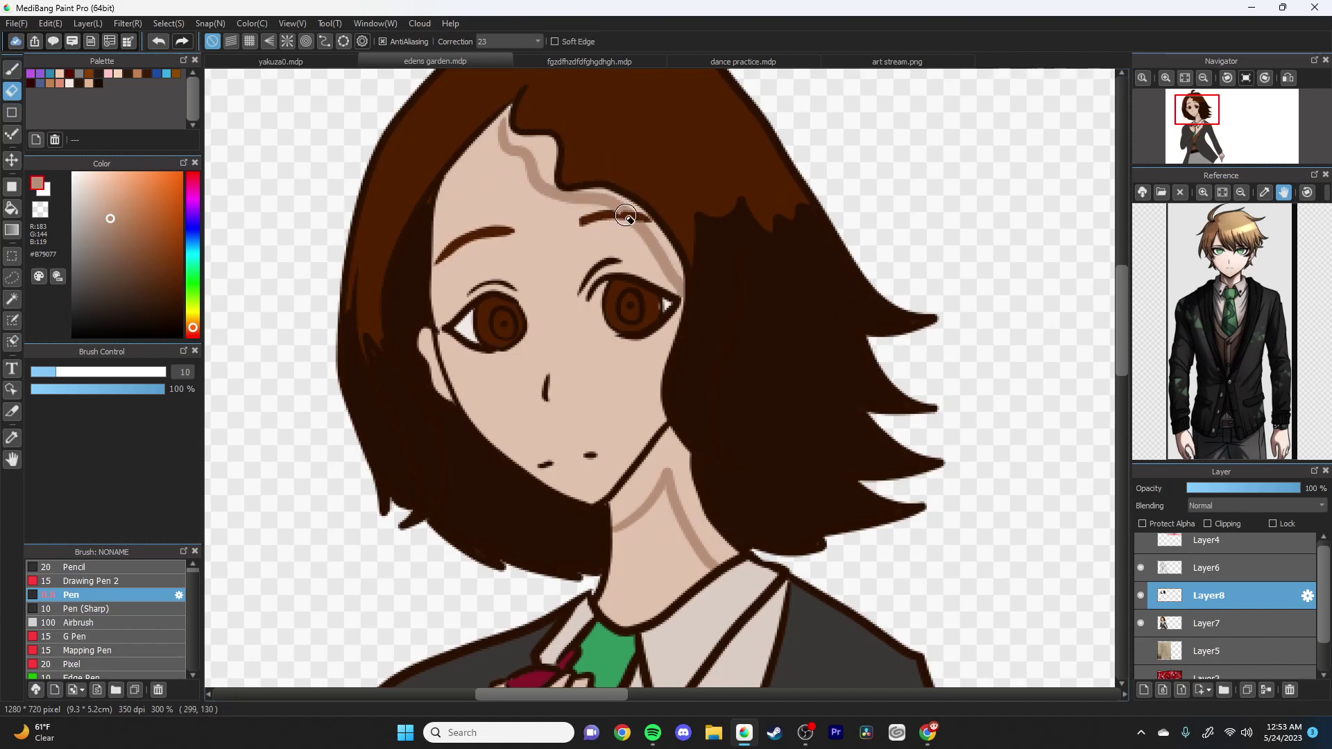
{"action": "key", "text": "b"}
{"action": "left_click_drag", "start_coordinate": [503, 123], "coordinate": [437, 259]}
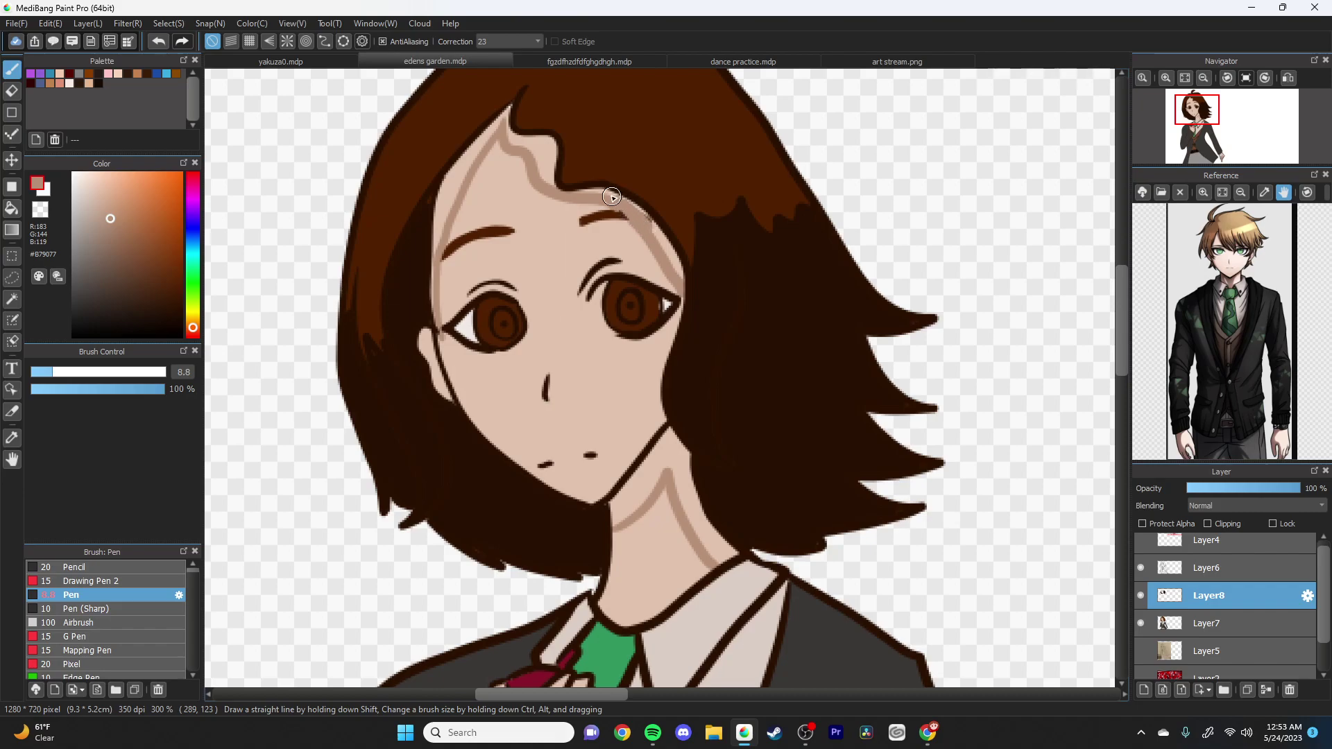
{"action": "left_click_drag", "start_coordinate": [643, 214], "coordinate": [682, 281]}
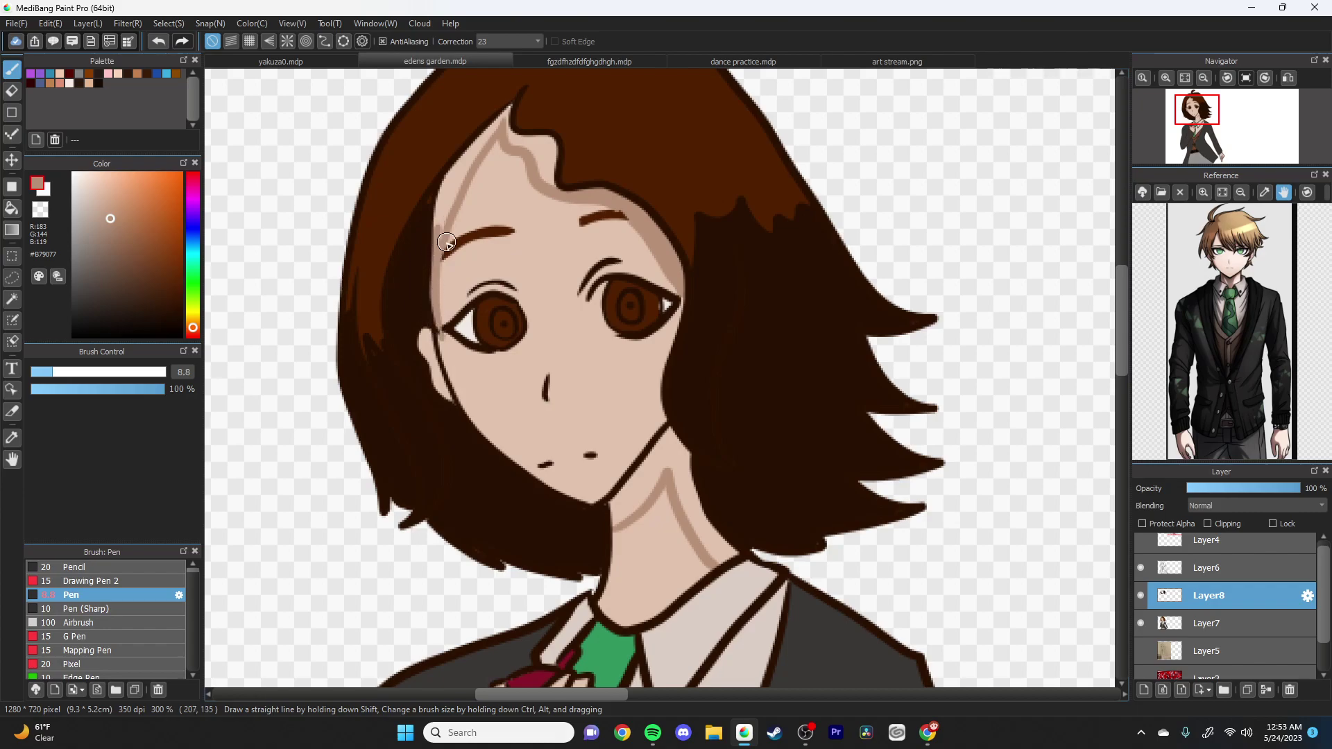
Step: Fill the outlined forehead and neck shadow areas with #B79077 using the Bucket tool
{"action": "left_click", "coordinate": [12, 208]}
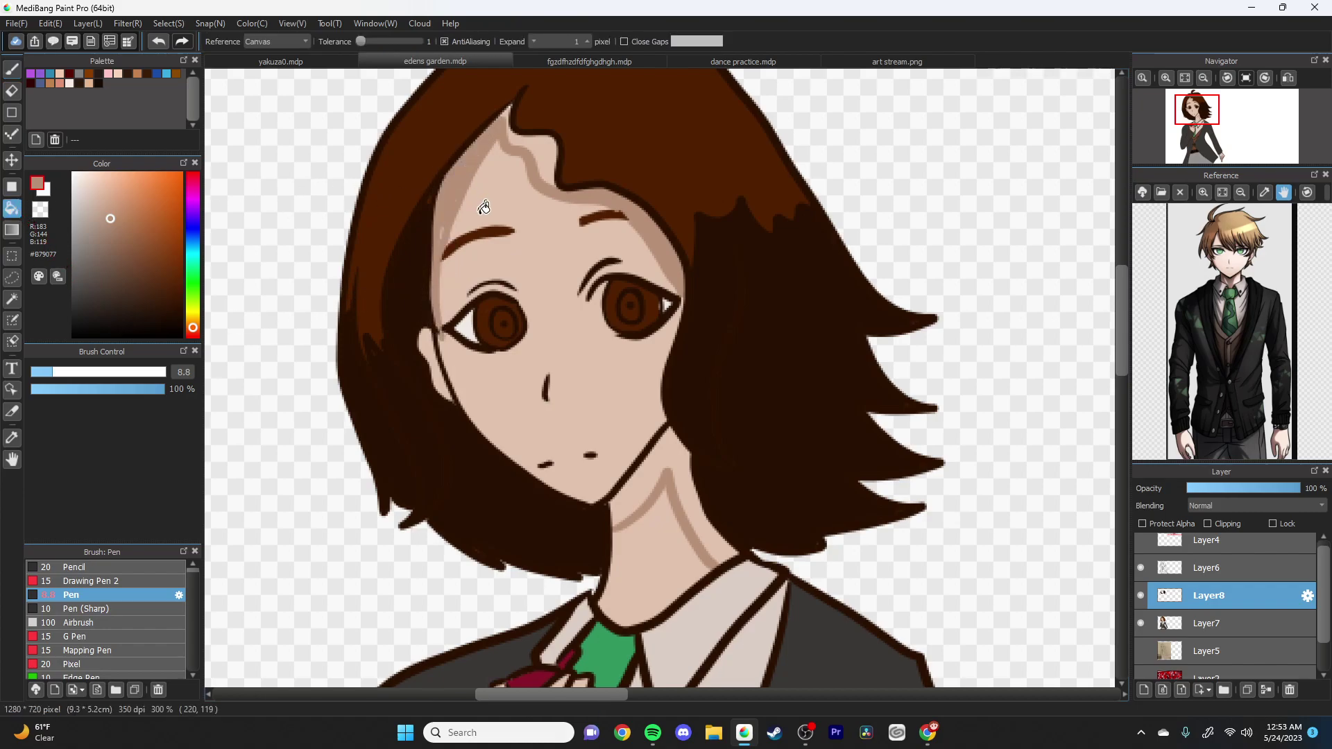
{"action": "left_click", "coordinate": [551, 151]}
{"action": "left_click", "coordinate": [678, 469]}
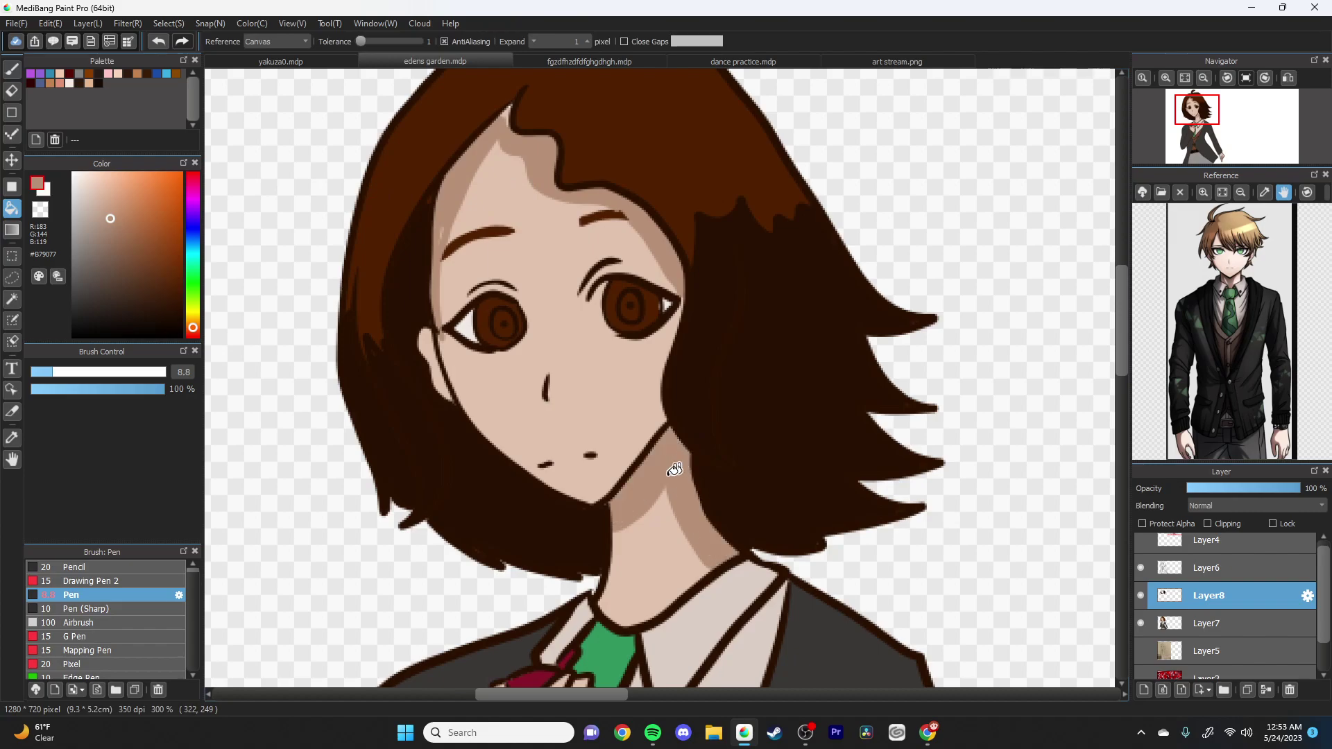
Step: Touch up the forehead shadow and add #B79077 shading at the eyelid crease and the nose with the Pen
{"action": "left_click", "coordinate": [11, 69]}
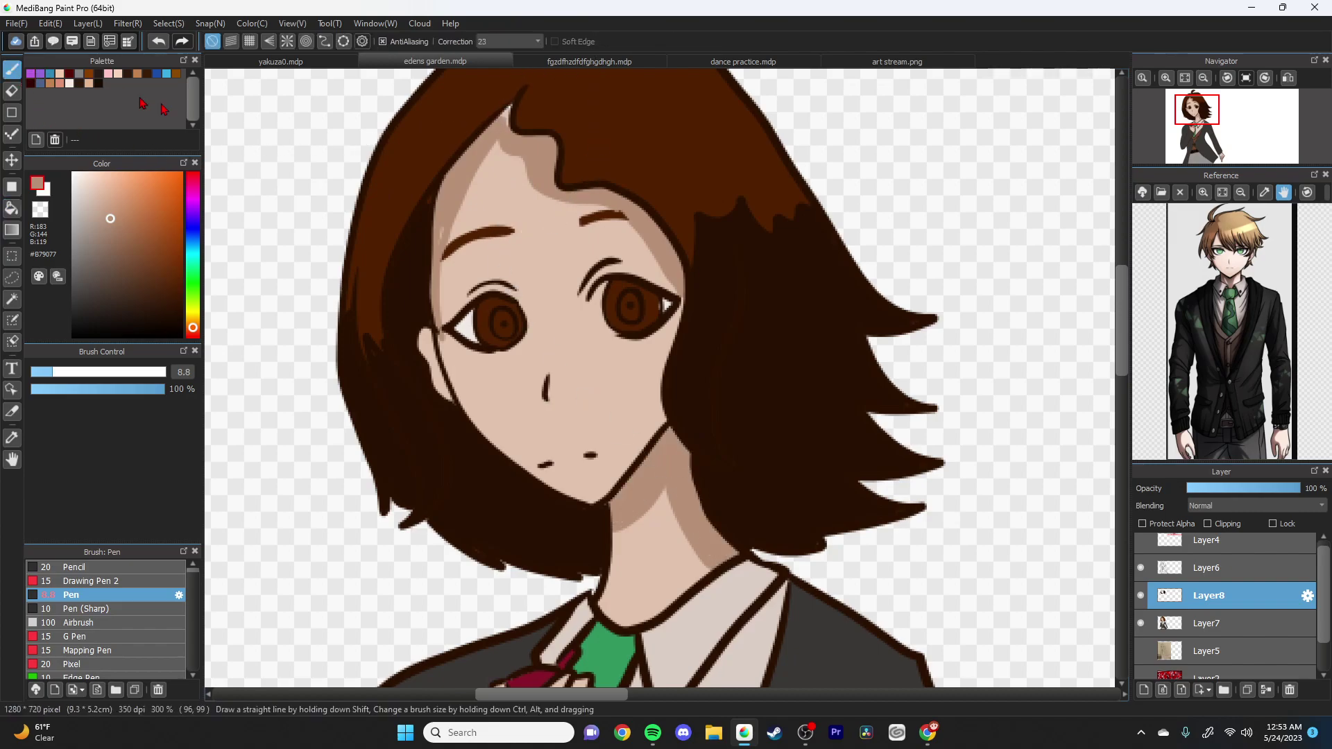
{"action": "left_click_drag", "start_coordinate": [504, 122], "coordinate": [446, 231]}
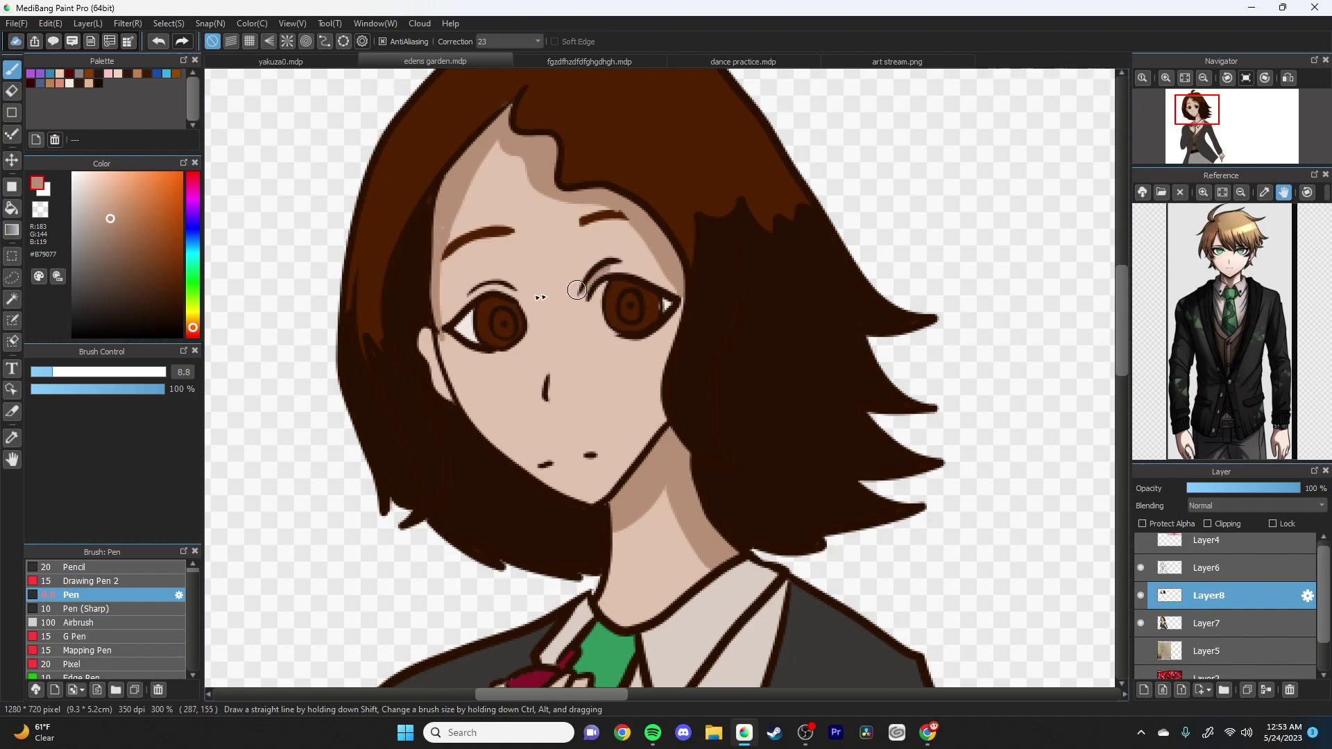
{"action": "left_click_drag", "start_coordinate": [474, 290], "coordinate": [514, 292]}
{"action": "left_click_drag", "start_coordinate": [541, 386], "coordinate": [543, 381]}
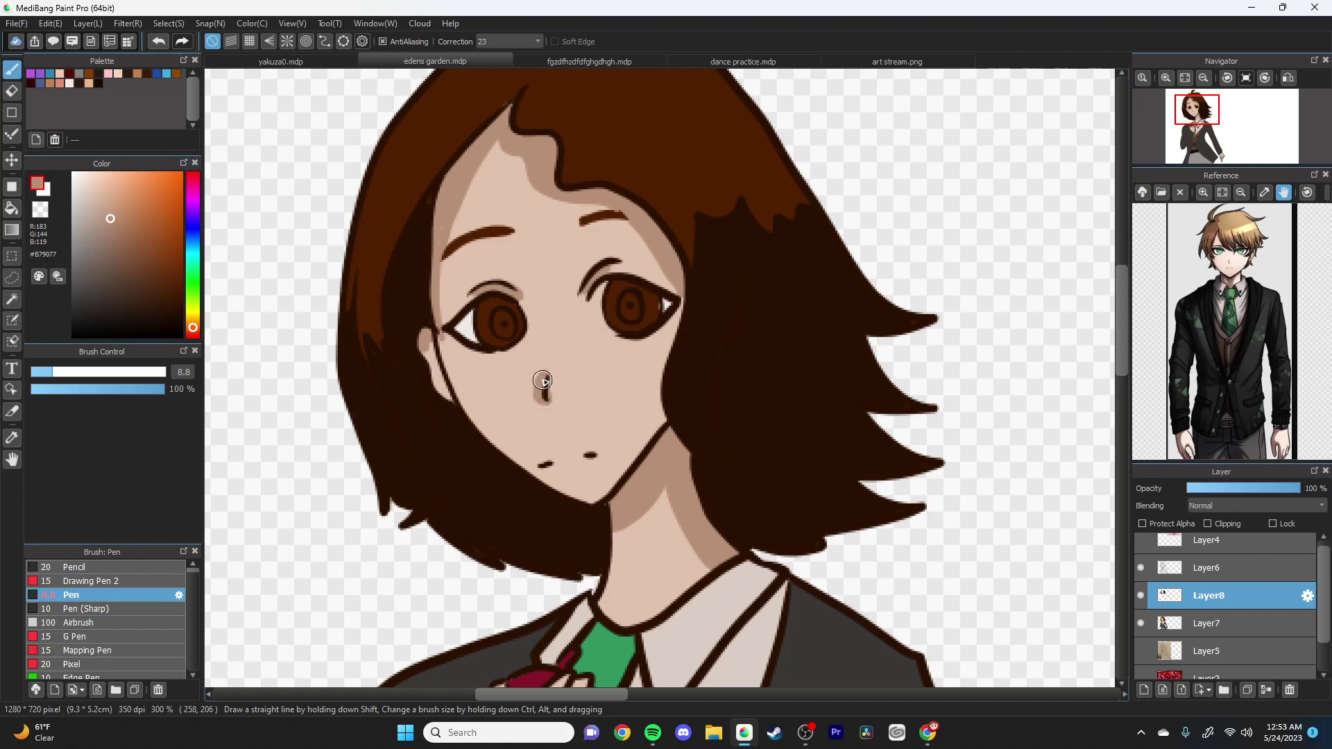
{"action": "scroll", "coordinate": [602, 495], "scroll_direction": "down", "scroll_amount": 4}
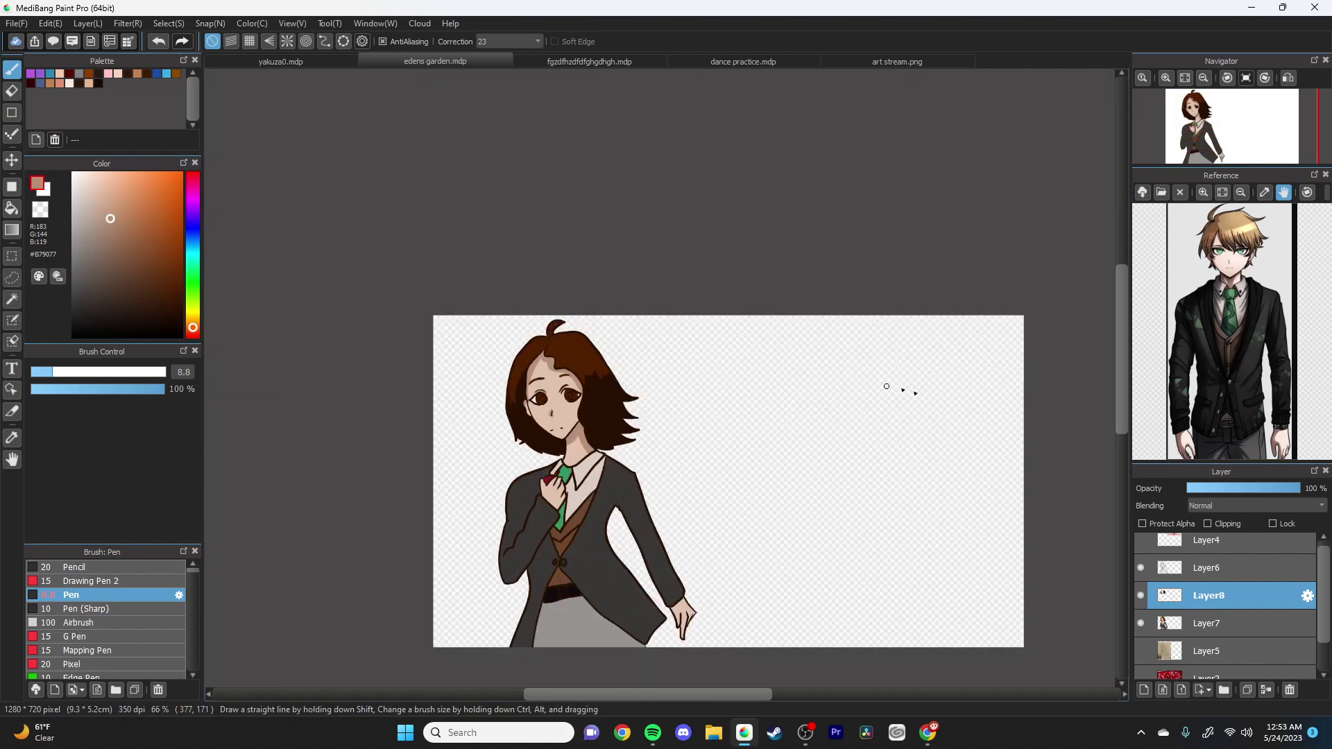
Step: Shade the fingers and edge of the raised hand with #B79077 using the Pen
{"action": "scroll", "coordinate": [608, 460], "scroll_direction": "up", "scroll_amount": 5}
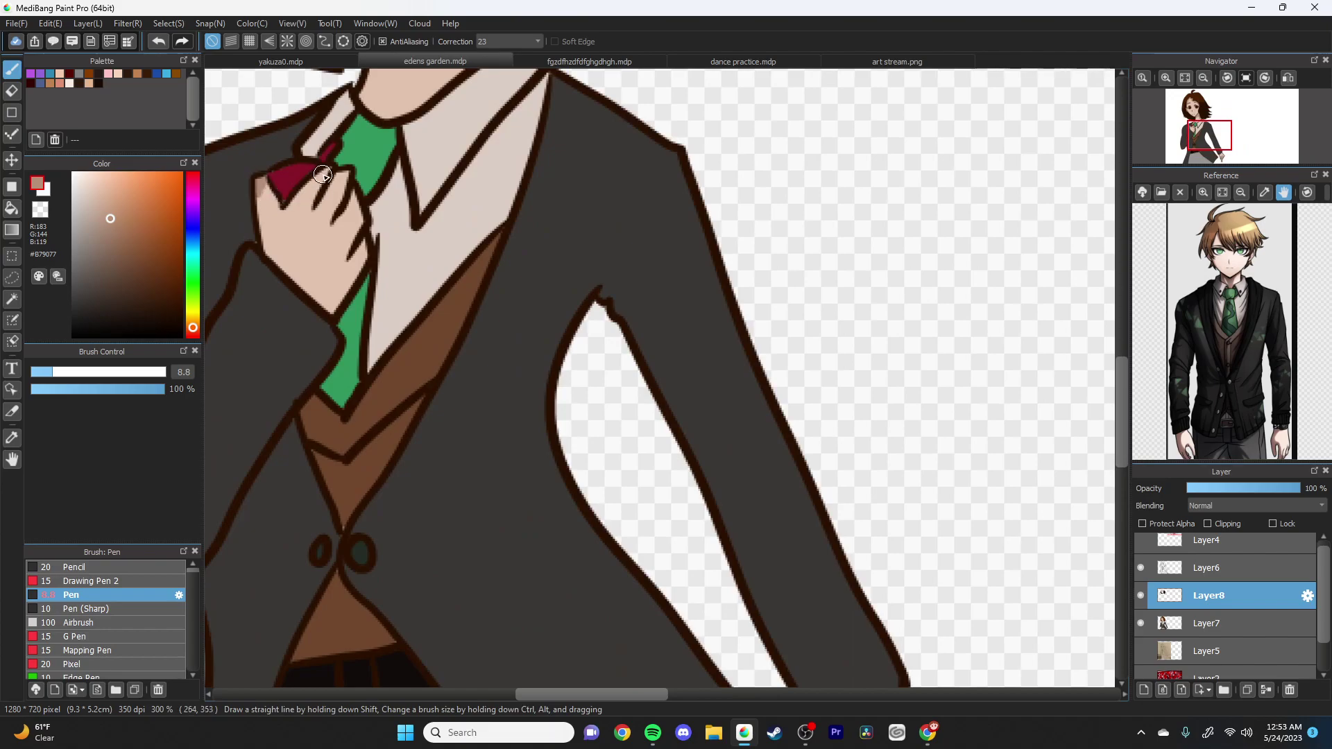
{"action": "left_click_drag", "start_coordinate": [344, 188], "coordinate": [362, 251]}
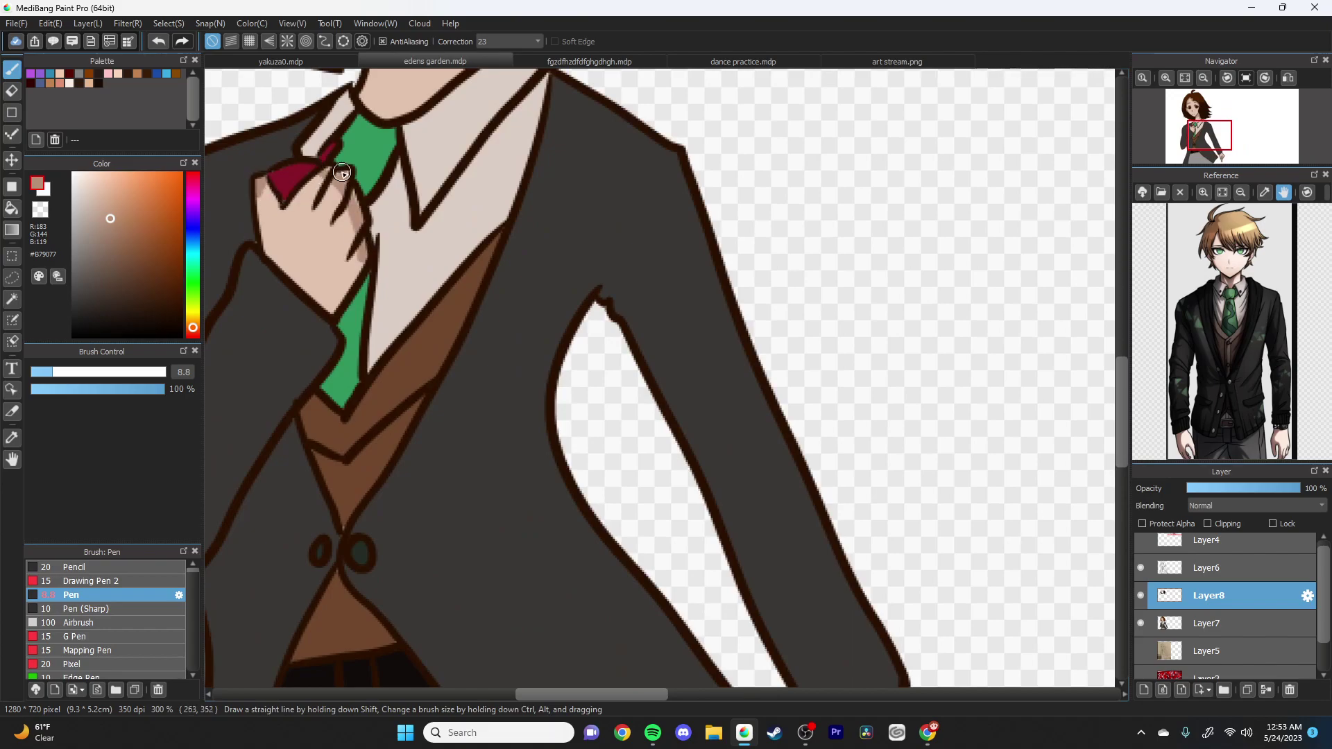
{"action": "scroll", "coordinate": [586, 264], "scroll_direction": "down", "scroll_amount": 2}
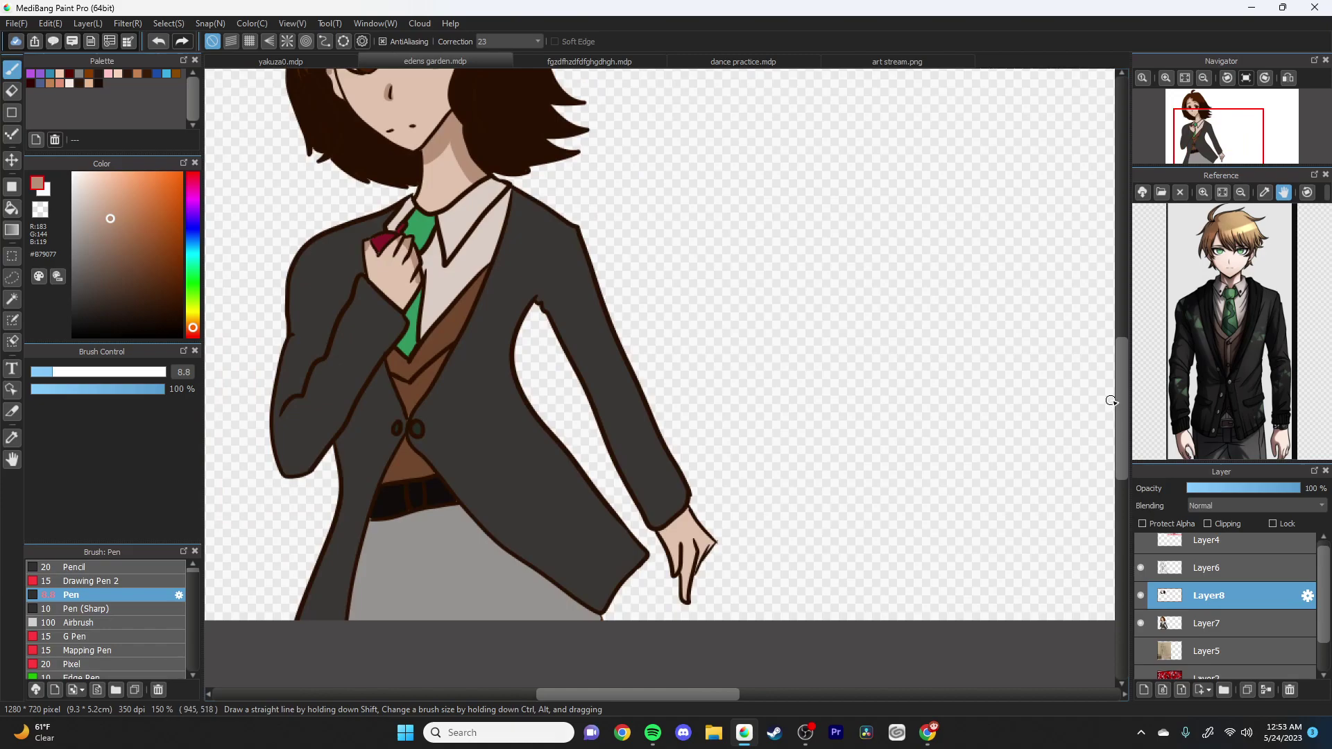
Step: Shade the lowered hand and its fingers below the jacket cuff with #B79077 using the Pen
{"action": "scroll", "coordinate": [651, 401], "scroll_direction": "up", "scroll_amount": 2}
{"action": "left_click_drag", "start_coordinate": [860, 475], "coordinate": [788, 585]}
{"action": "left_click_drag", "start_coordinate": [774, 475], "coordinate": [768, 544]}
{"action": "scroll", "coordinate": [707, 451], "scroll_direction": "down", "scroll_amount": 3}
{"action": "scroll", "coordinate": [397, 216], "scroll_direction": "down", "scroll_amount": 3}
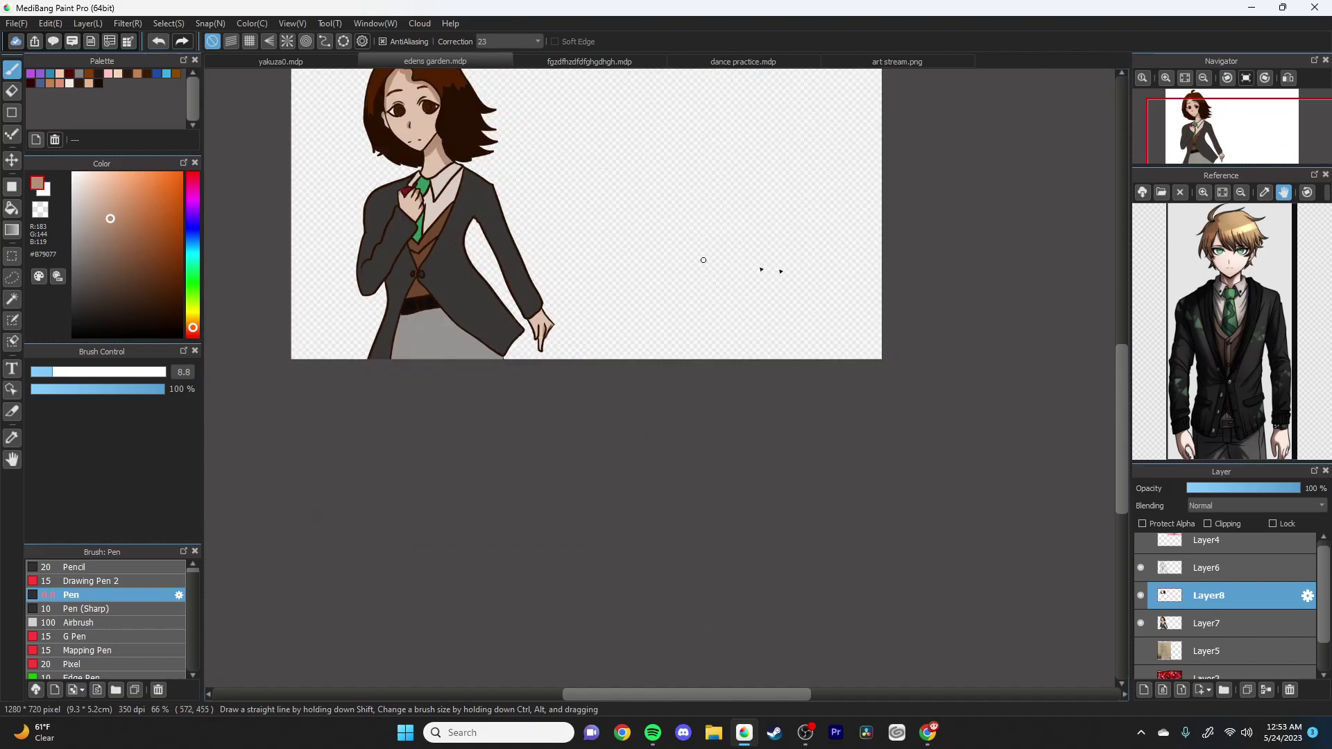
{"action": "left_click_drag", "start_coordinate": [1123, 398], "coordinate": [1124, 371]}
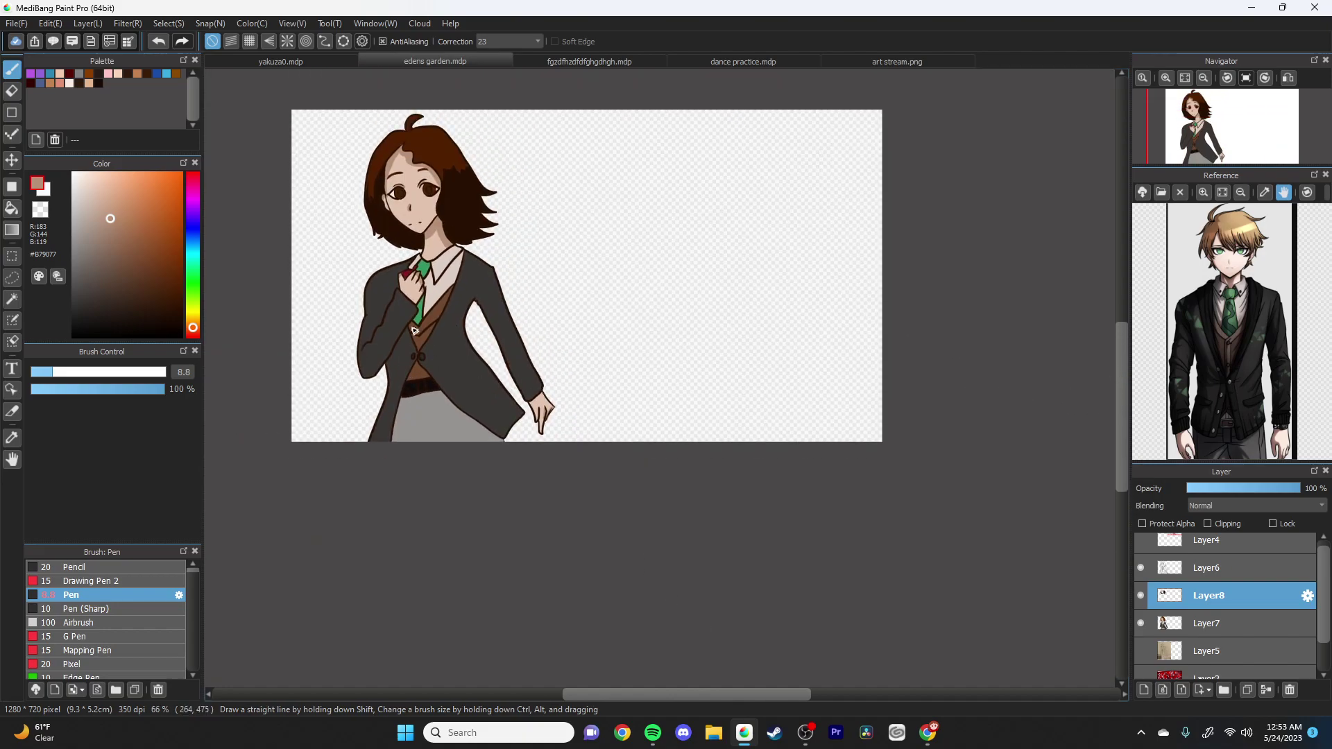
Step: Shade the shirt below the collar and beside the tie with #BBA89A using the Pen
{"action": "scroll", "coordinate": [434, 299], "scroll_direction": "up", "scroll_amount": 5}
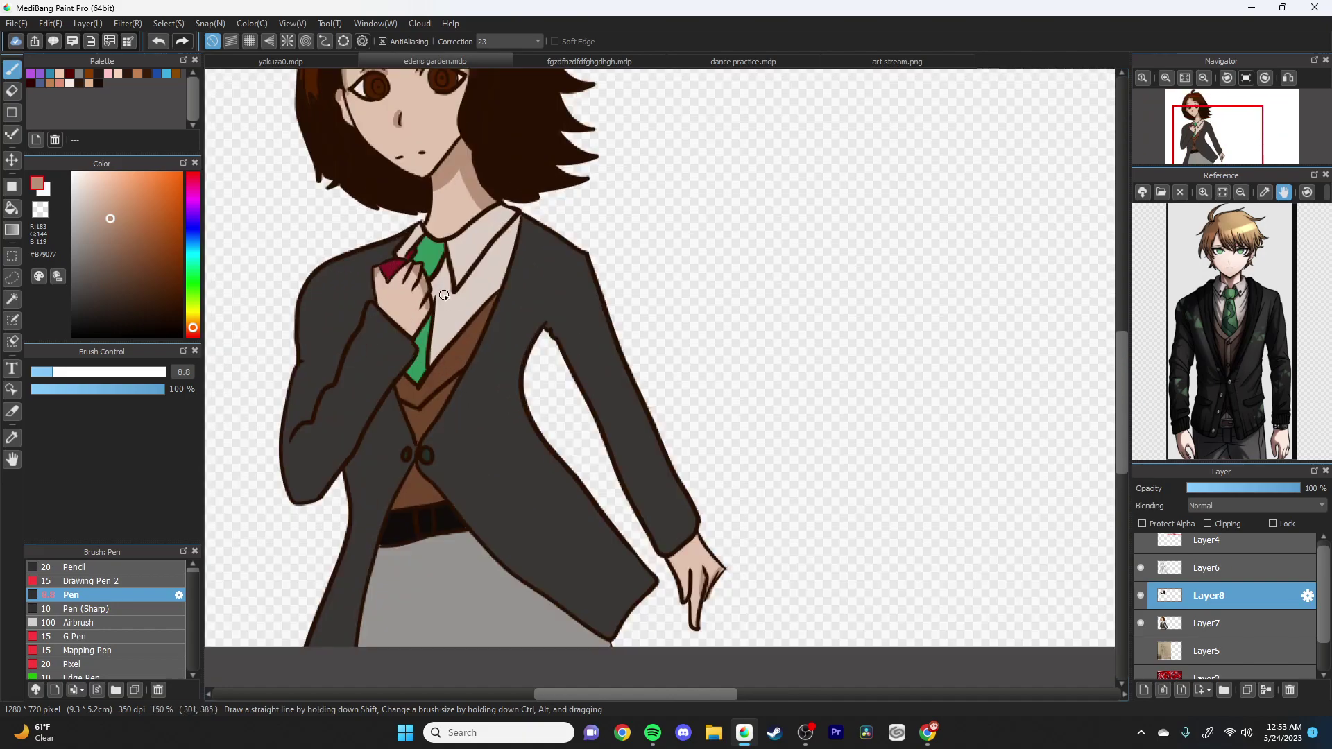
{"action": "key", "text": "alt"}
{"action": "left_click", "coordinate": [434, 300]}
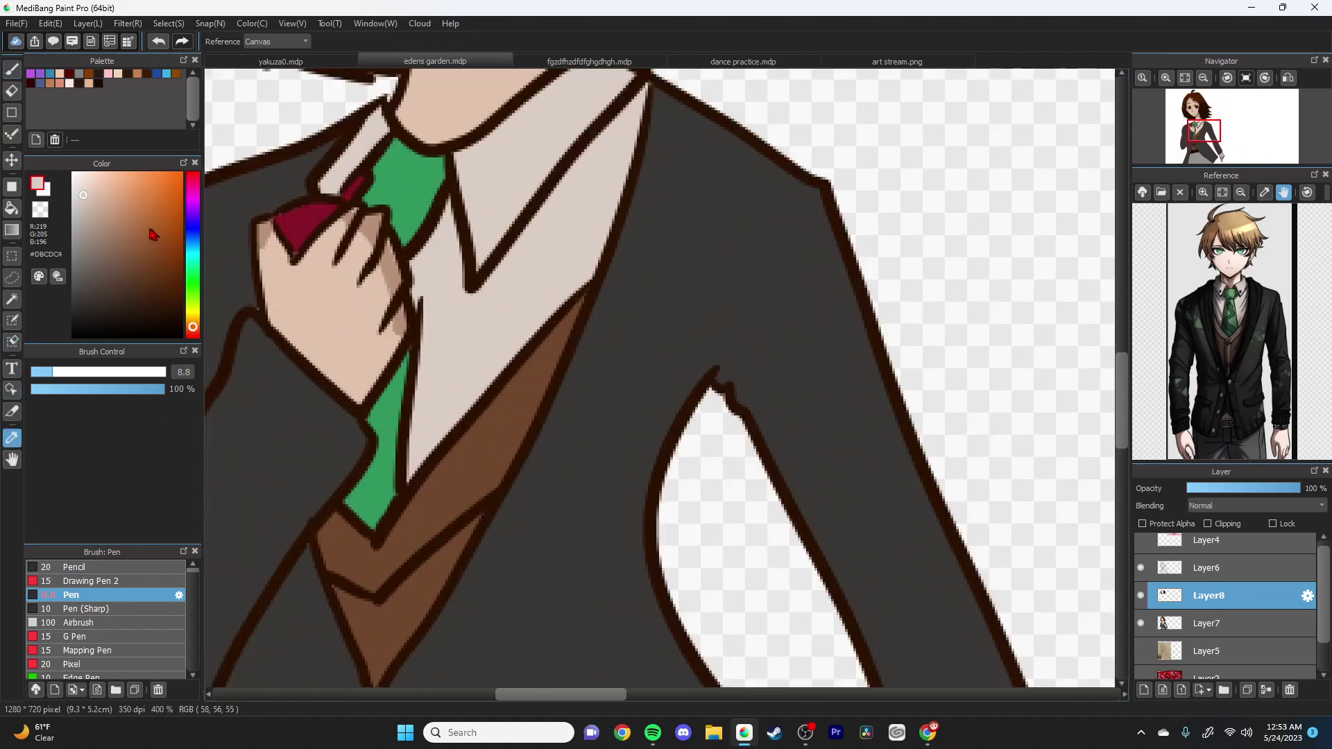
{"action": "left_click_drag", "start_coordinate": [86, 203], "coordinate": [90, 216]}
{"action": "left_click", "coordinate": [12, 69]}
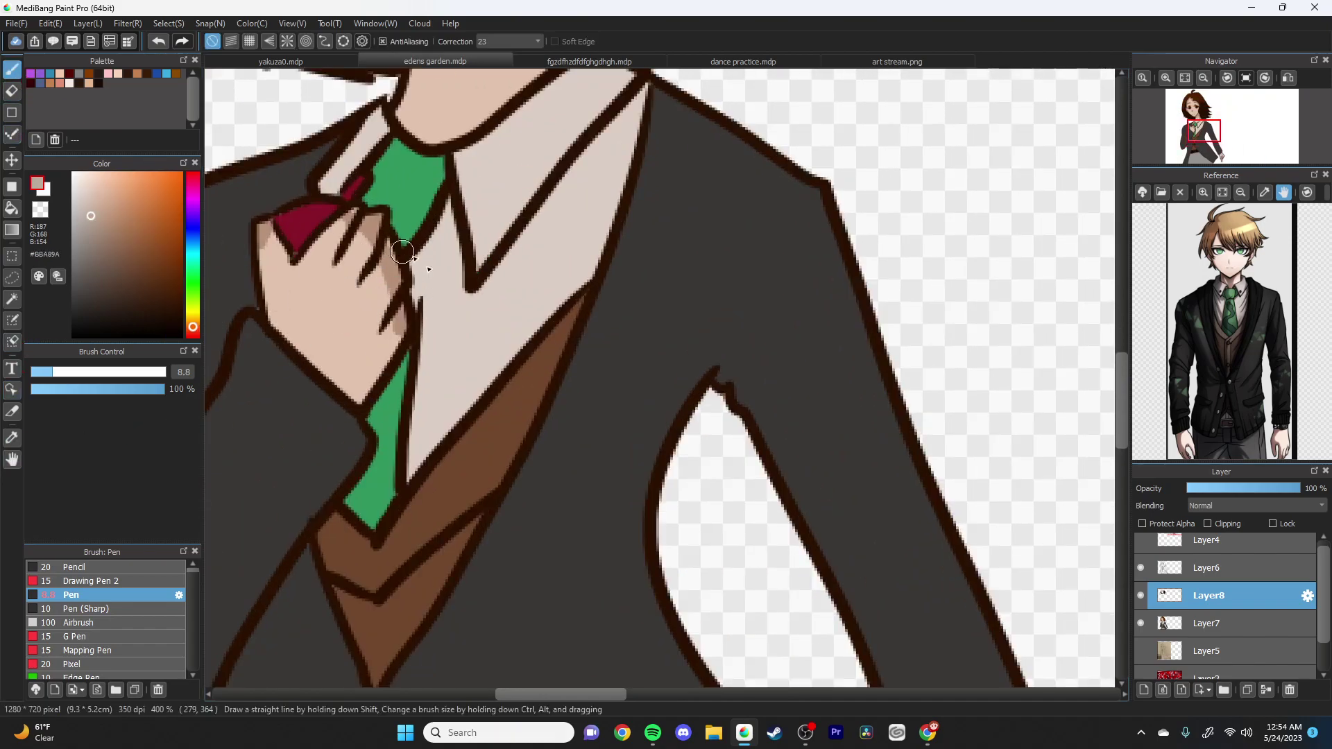
{"action": "mouse_move", "coordinate": [415, 267]}
{"action": "left_mouse_down"}
{"action": "mouse_move", "coordinate": [446, 250]}
{"action": "mouse_move", "coordinate": [465, 301]}
{"action": "mouse_move", "coordinate": [491, 304]}
{"action": "mouse_move", "coordinate": [620, 177]}
{"action": "left_mouse_up"}
{"action": "mouse_move", "coordinate": [430, 261]}
{"action": "left_mouse_down"}
{"action": "mouse_move", "coordinate": [430, 383]}
{"action": "mouse_move", "coordinate": [407, 475]}
{"action": "mouse_move", "coordinate": [412, 260]}
{"action": "mouse_move", "coordinate": [453, 201]}
{"action": "mouse_move", "coordinate": [453, 262]}
{"action": "mouse_move", "coordinate": [473, 302]}
{"action": "mouse_move", "coordinate": [496, 268]}
{"action": "mouse_move", "coordinate": [490, 292]}
{"action": "mouse_move", "coordinate": [605, 123]}
{"action": "mouse_move", "coordinate": [646, 88]}
{"action": "mouse_move", "coordinate": [621, 165]}
{"action": "mouse_move", "coordinate": [570, 208]}
{"action": "mouse_move", "coordinate": [597, 149]}
{"action": "left_mouse_up"}
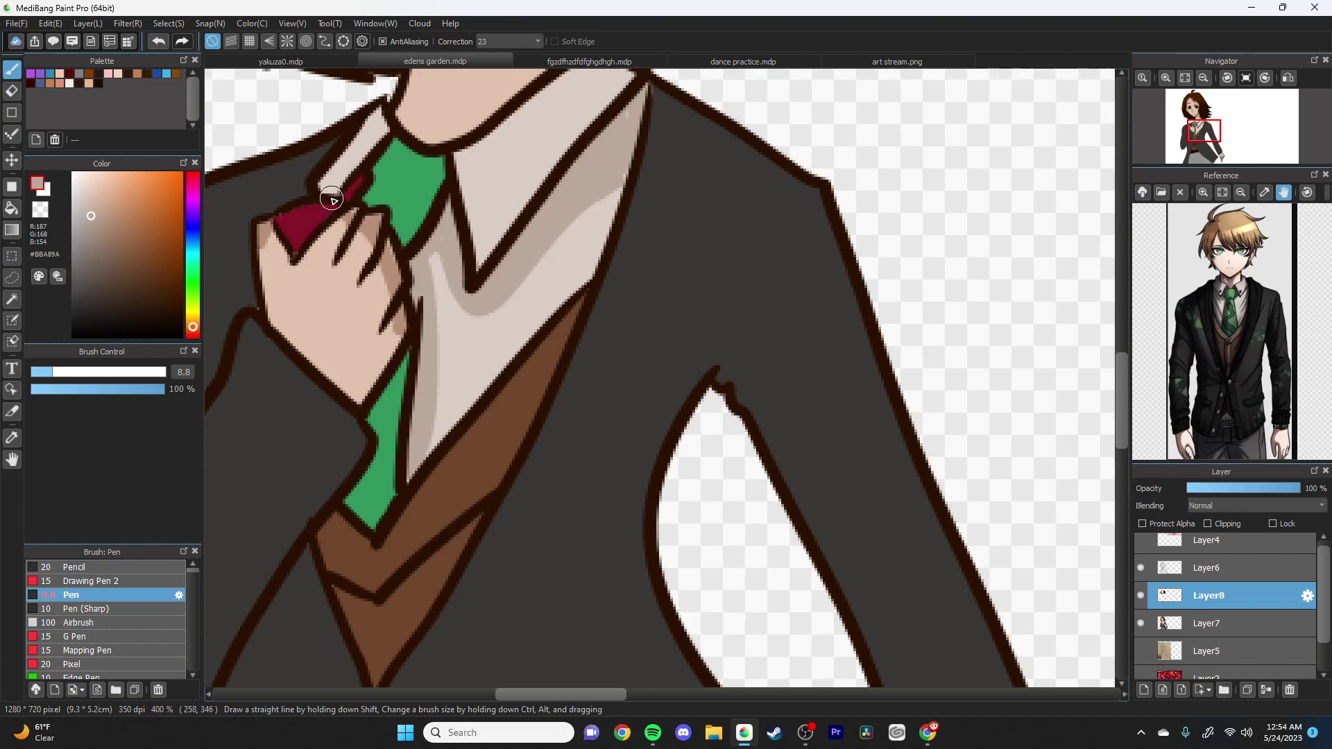
Step: Add a #2C2A29 shadow on the jacket beneath the raised forearm, using the Pen and Bucket tools
{"action": "scroll", "coordinate": [330, 194], "scroll_direction": "down", "scroll_amount": 5}
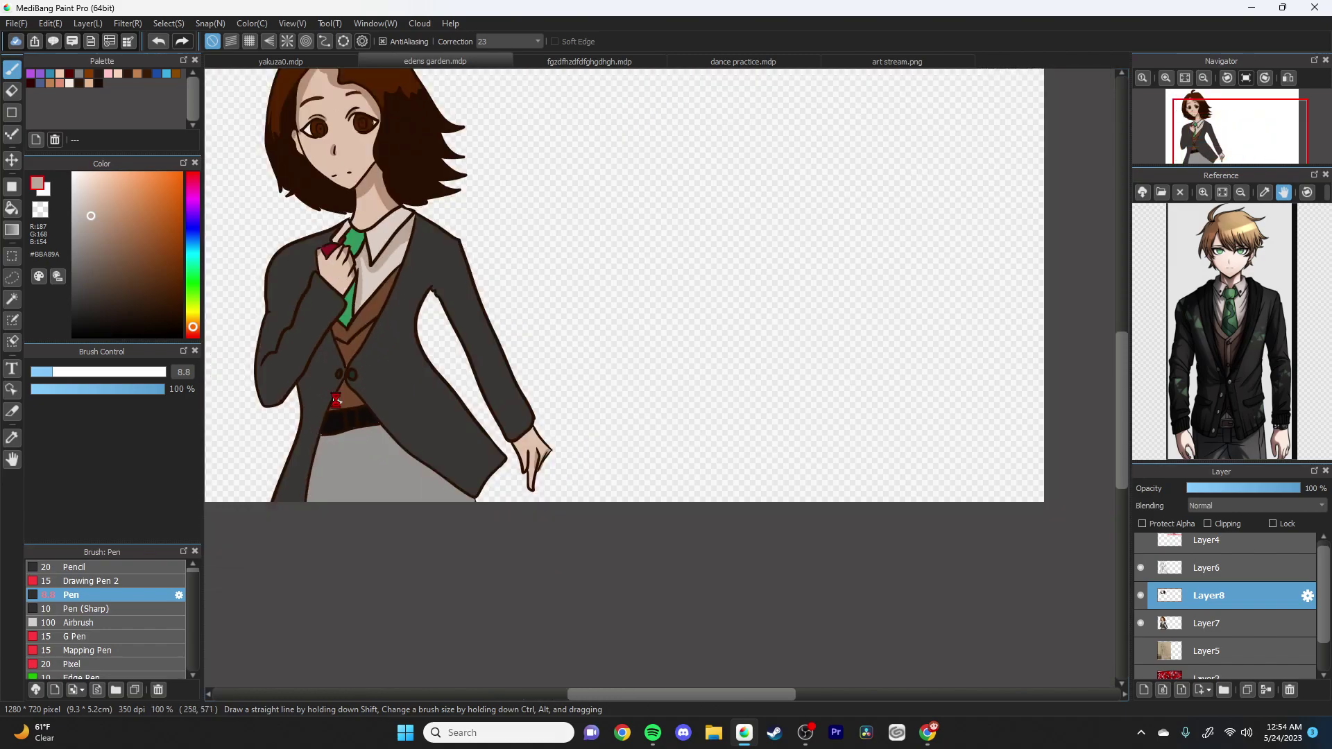
{"action": "scroll", "coordinate": [337, 401], "scroll_direction": "up", "scroll_amount": 1}
{"action": "key", "text": "i"}
{"action": "left_click", "coordinate": [265, 316]}
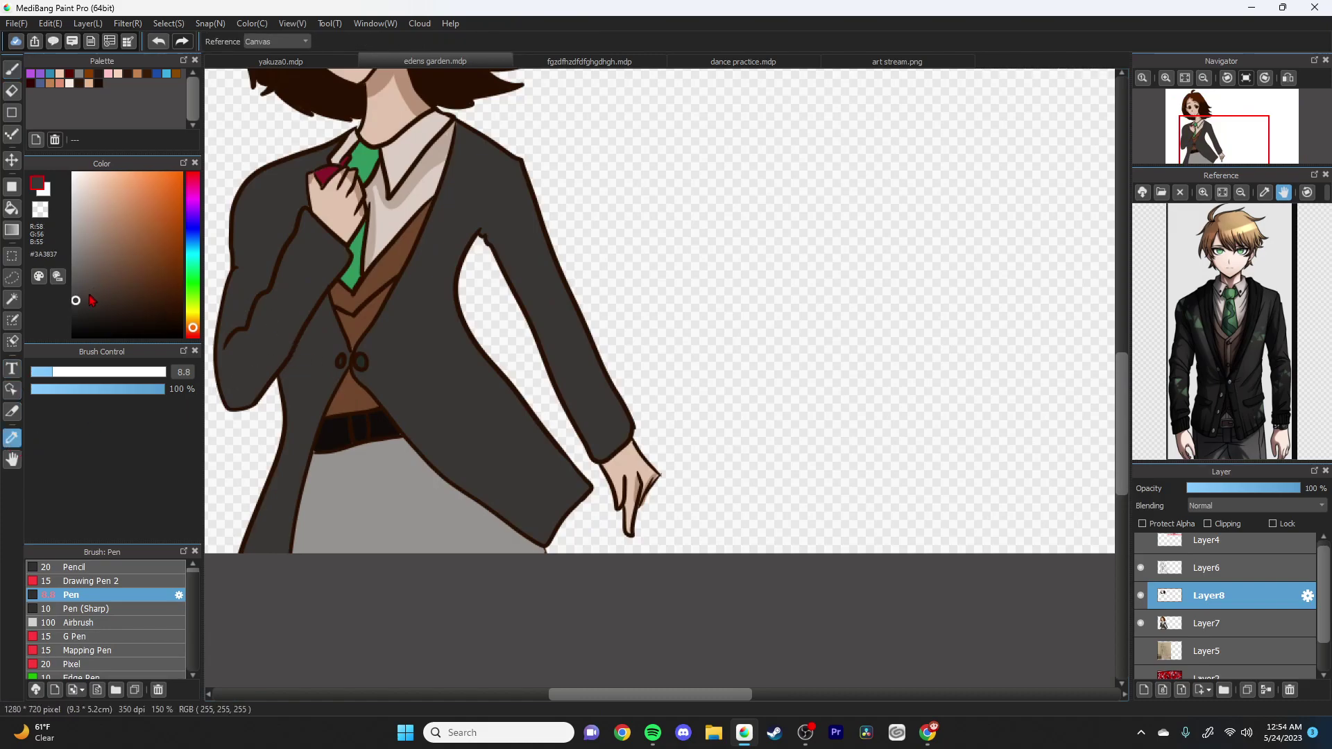
{"action": "left_click", "coordinate": [78, 310]}
{"action": "left_click", "coordinate": [12, 68]}
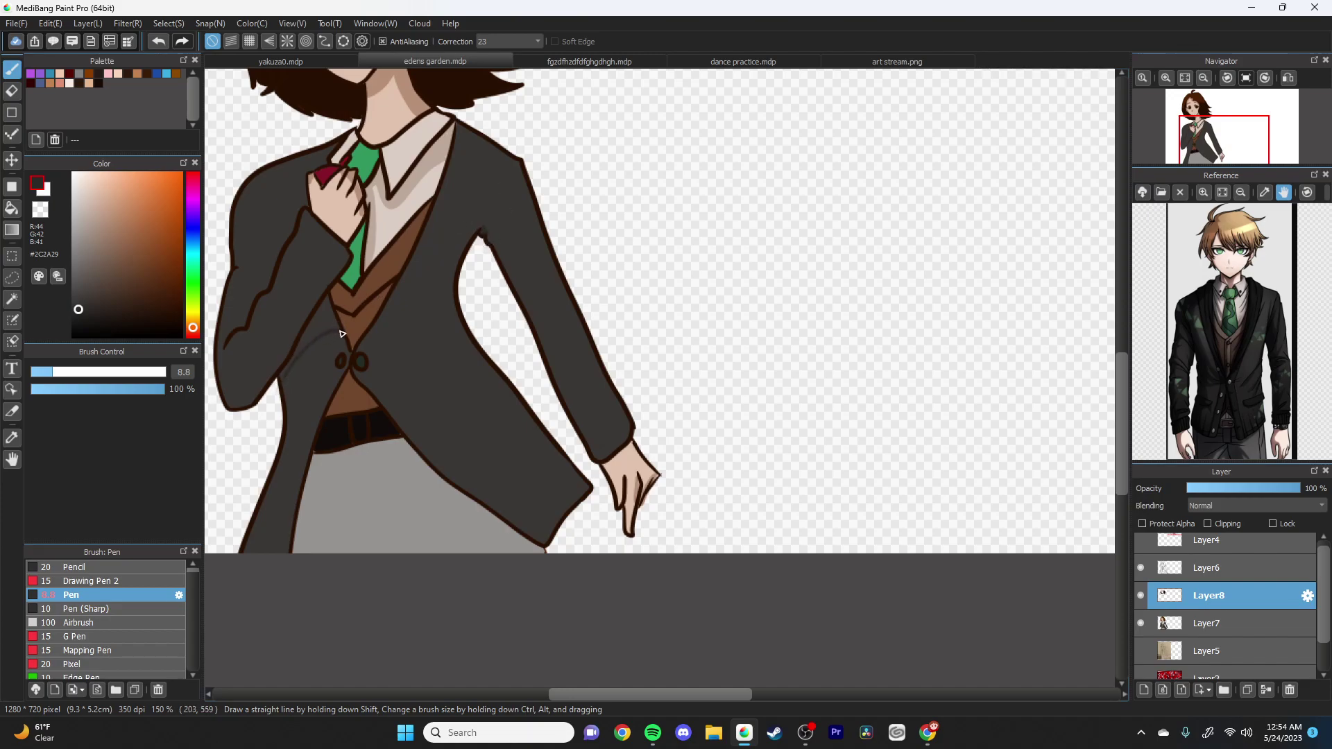
{"action": "left_click", "coordinate": [12, 208]}
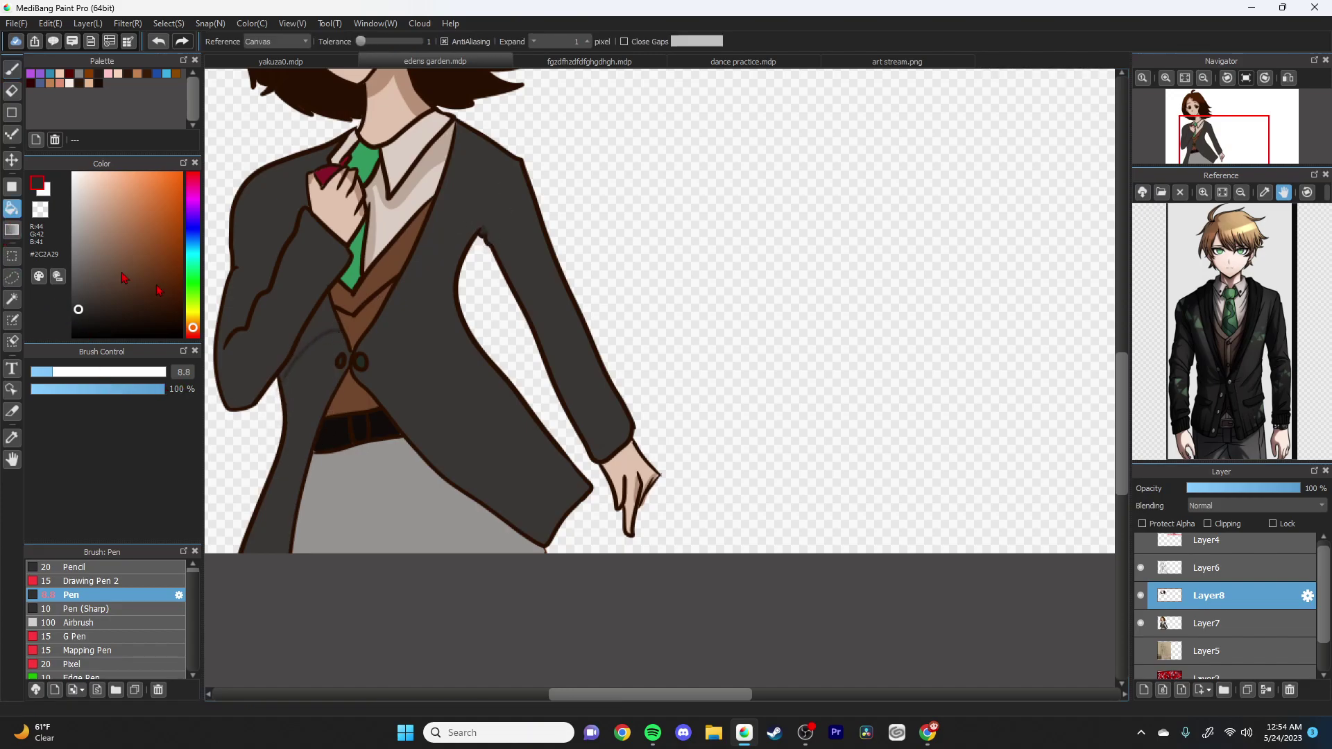
{"action": "scroll", "coordinate": [270, 386], "scroll_direction": "up", "scroll_amount": 6}
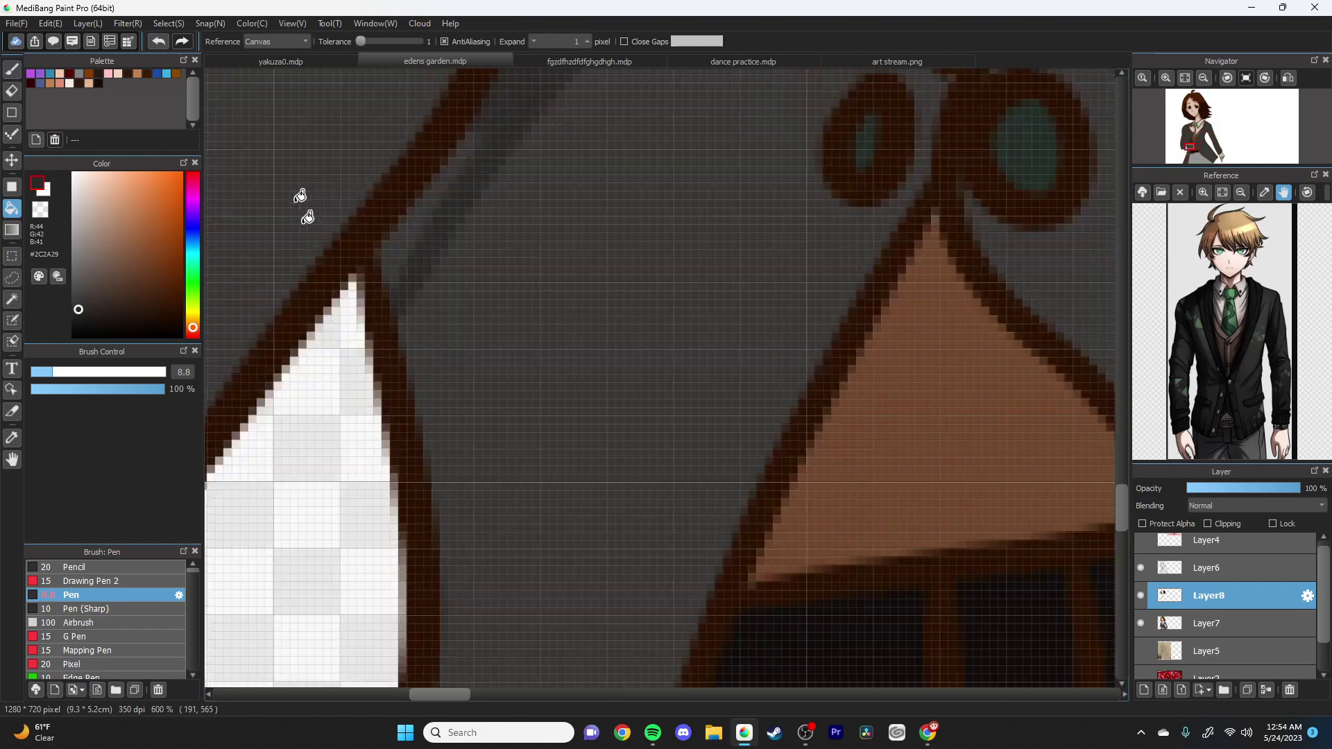
{"action": "left_click", "coordinate": [12, 70]}
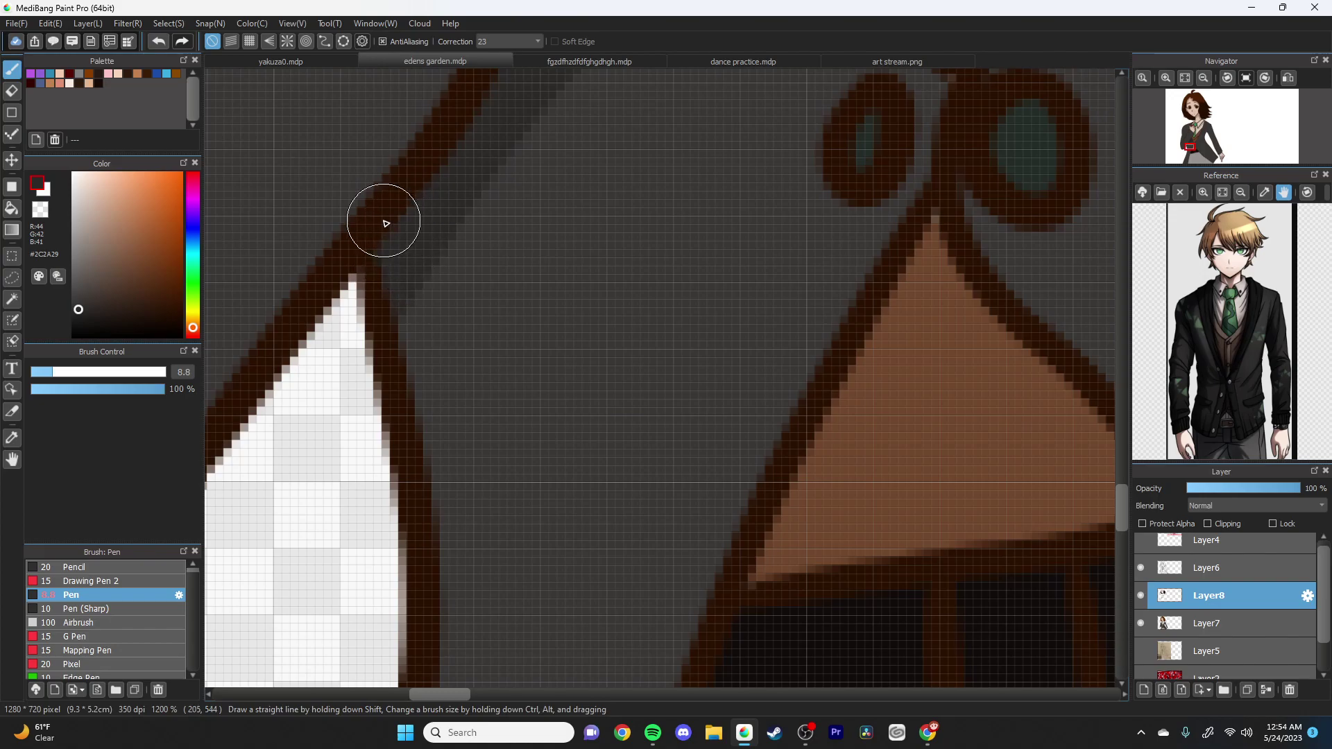
{"action": "scroll", "coordinate": [383, 217], "scroll_direction": "down", "scroll_amount": 6}
{"action": "left_click_drag", "start_coordinate": [1121, 454], "coordinate": [1112, 336]}
{"action": "scroll", "coordinate": [1054, 415], "scroll_direction": "down", "scroll_amount": 5}
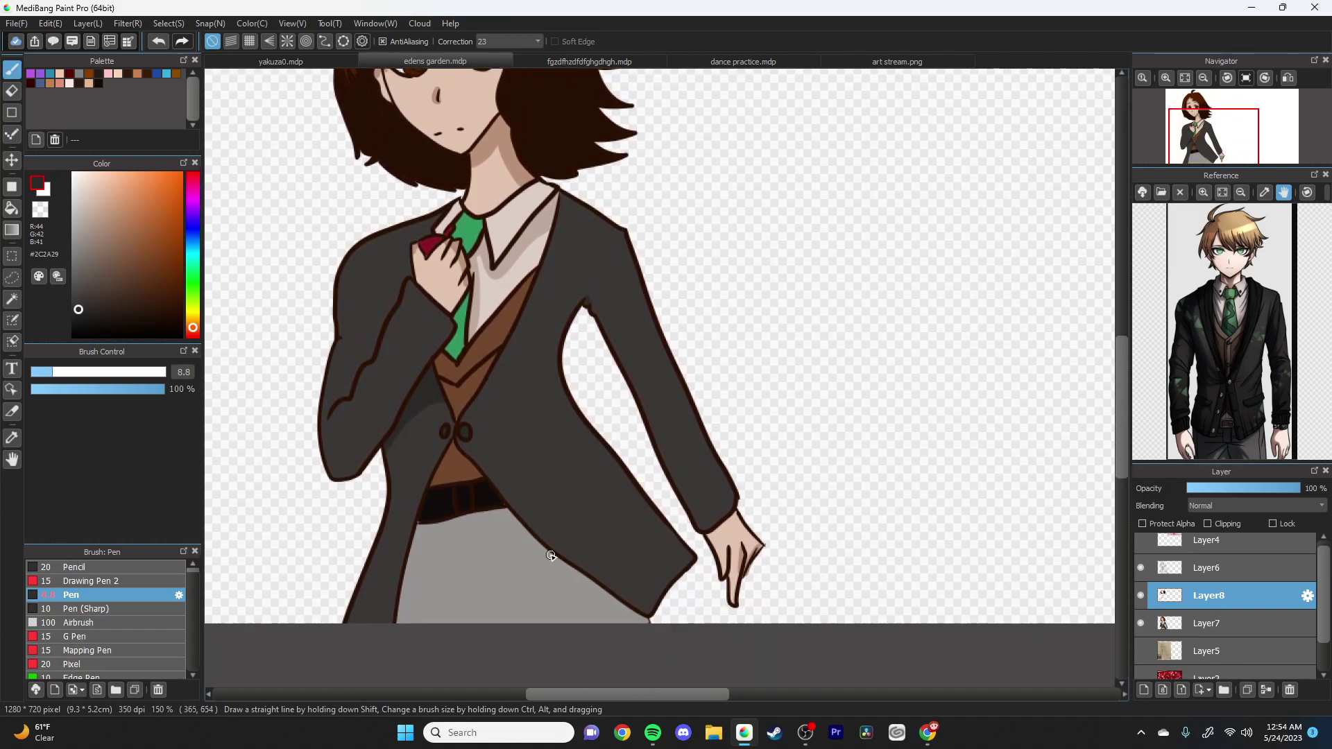
Step: Shade the lower brown vest sections above and below the jacket buttons with #573723 using the Pen
{"action": "scroll", "coordinate": [550, 556], "scroll_direction": "up", "scroll_amount": 1}
{"action": "key", "text": "i"}
{"action": "left_click", "coordinate": [391, 423]}
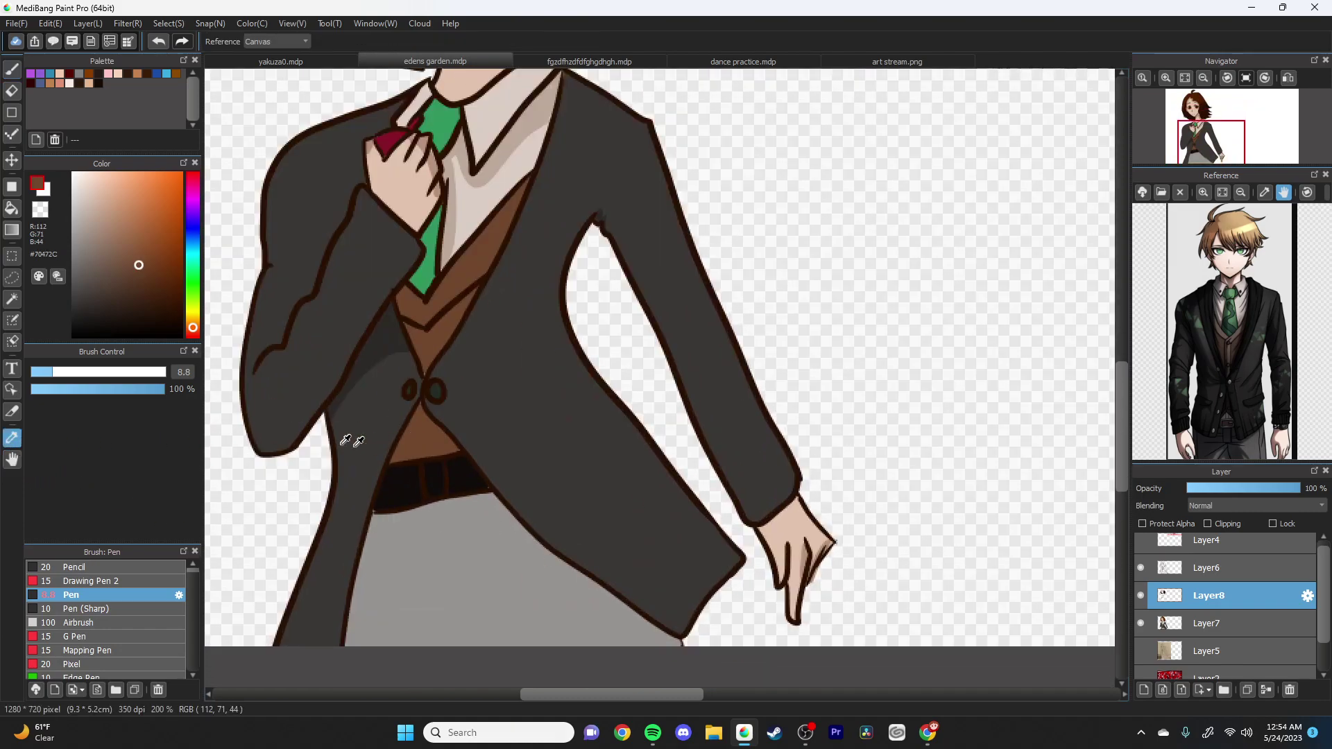
{"action": "left_click", "coordinate": [138, 282]}
{"action": "left_click", "coordinate": [12, 69]}
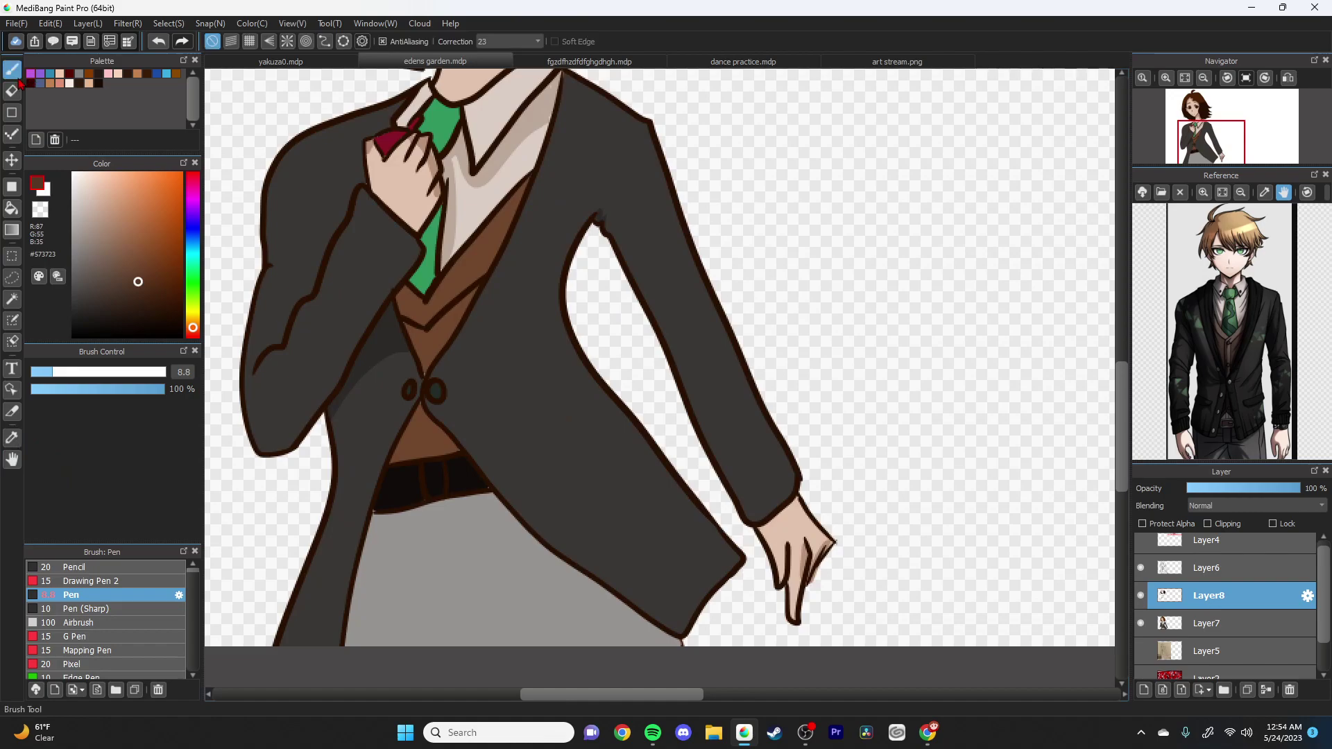
{"action": "scroll", "coordinate": [440, 402], "scroll_direction": "up", "scroll_amount": 2}
{"action": "left_click_drag", "start_coordinate": [299, 445], "coordinate": [317, 407]}
{"action": "left_click_drag", "start_coordinate": [372, 348], "coordinate": [434, 419]}
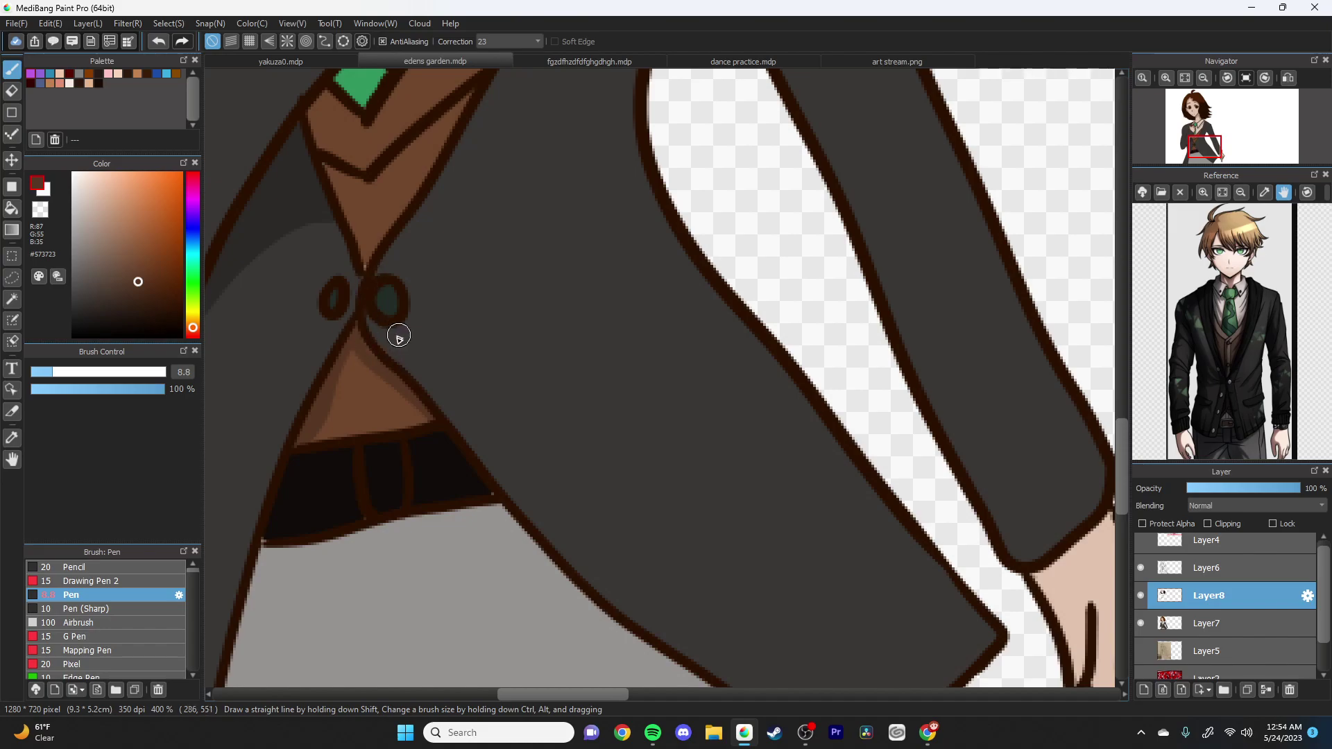
{"action": "key", "text": "e"}
{"action": "key", "text": "b"}
{"action": "mouse_move", "coordinate": [362, 262]}
{"action": "left_mouse_down"}
{"action": "mouse_move", "coordinate": [324, 168]}
{"action": "mouse_move", "coordinate": [374, 181]}
{"action": "mouse_move", "coordinate": [458, 116]}
{"action": "left_mouse_up"}
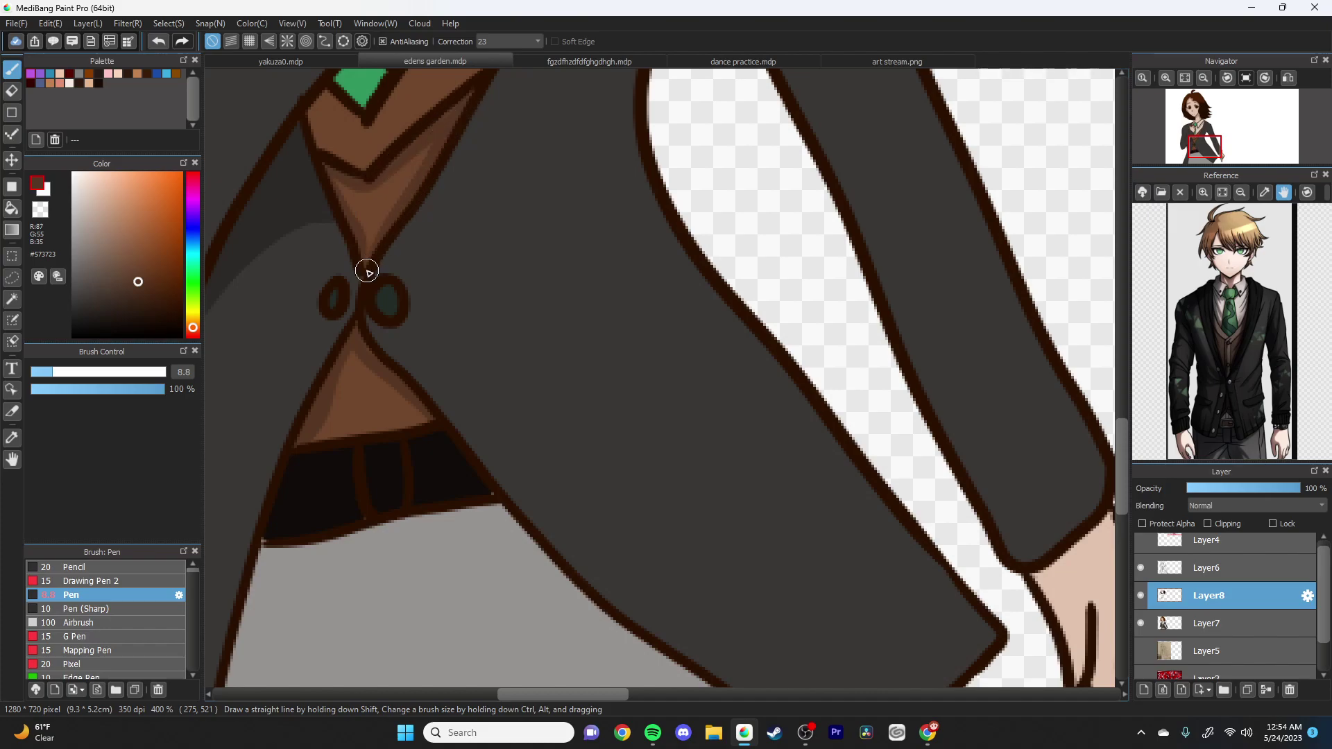
Step: Paint a trail of small triangular #0D4625 green patches down the lowered arm's jacket sleeve with the Pen
{"action": "scroll", "coordinate": [366, 208], "scroll_direction": "down", "scroll_amount": 4}
{"action": "mouse_move", "coordinate": [1126, 407]}
{"action": "left_mouse_down"}
{"action": "mouse_move", "coordinate": [1128, 371]}
{"action": "mouse_move", "coordinate": [1134, 388]}
{"action": "mouse_move", "coordinate": [146, 353]}
{"action": "left_mouse_up"}
{"action": "left_click", "coordinate": [191, 271]}
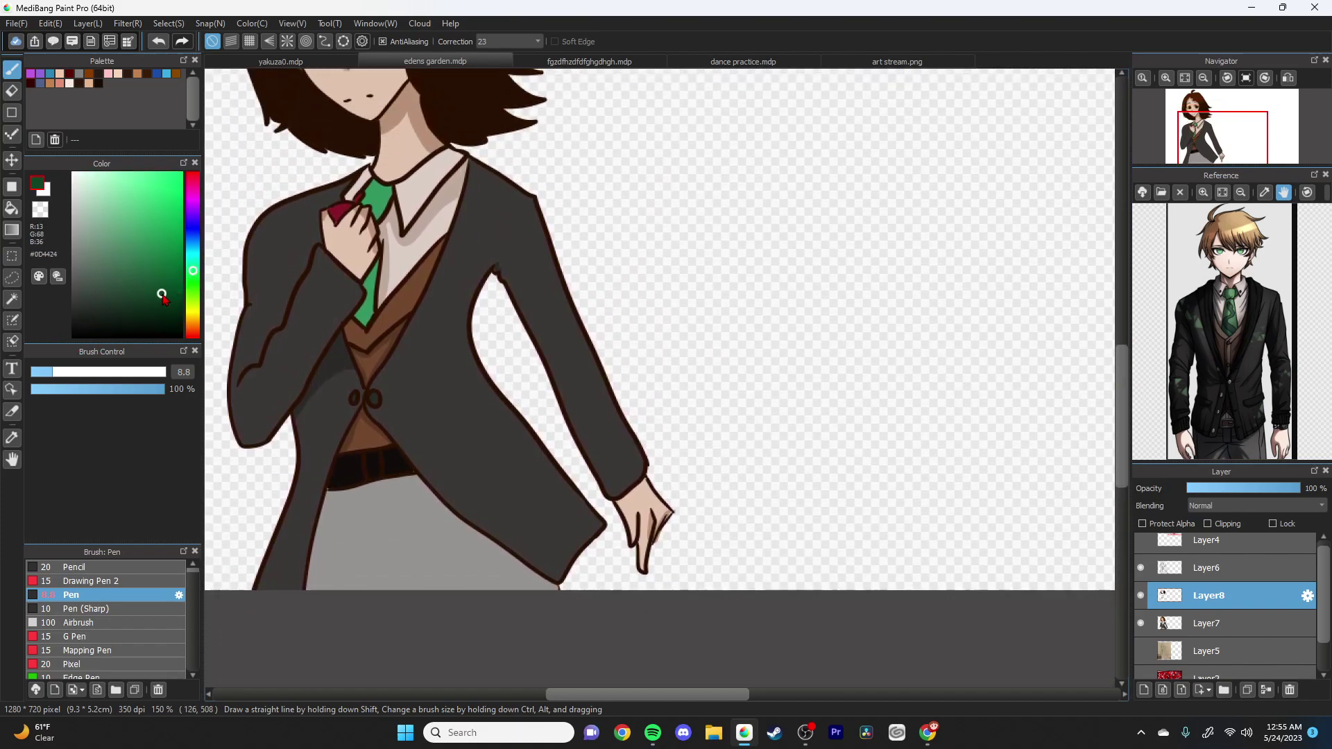
{"action": "left_click_drag", "start_coordinate": [161, 295], "coordinate": [162, 293]}
{"action": "scroll", "coordinate": [586, 400], "scroll_direction": "up", "scroll_amount": 5}
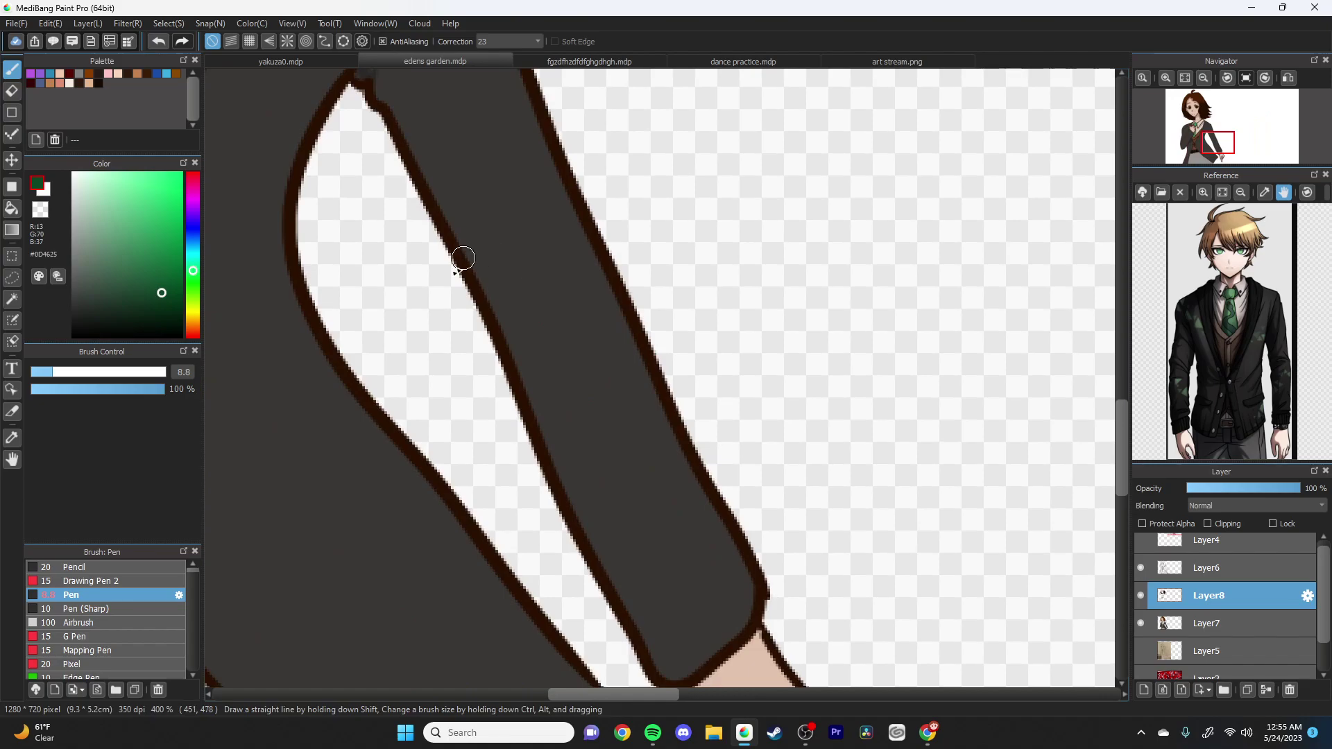
{"action": "left_click", "coordinate": [470, 184]}
{"action": "left_click", "coordinate": [495, 216]}
{"action": "left_click", "coordinate": [515, 260]}
{"action": "left_click", "coordinate": [517, 255]}
{"action": "left_click", "coordinate": [547, 309]}
{"action": "left_click", "coordinate": [569, 480]}
{"action": "left_click", "coordinate": [588, 434]}
{"action": "left_click", "coordinate": [593, 438]}
{"action": "left_click", "coordinate": [598, 380]}
{"action": "scroll", "coordinate": [497, 281], "scroll_direction": "down", "scroll_amount": 5}
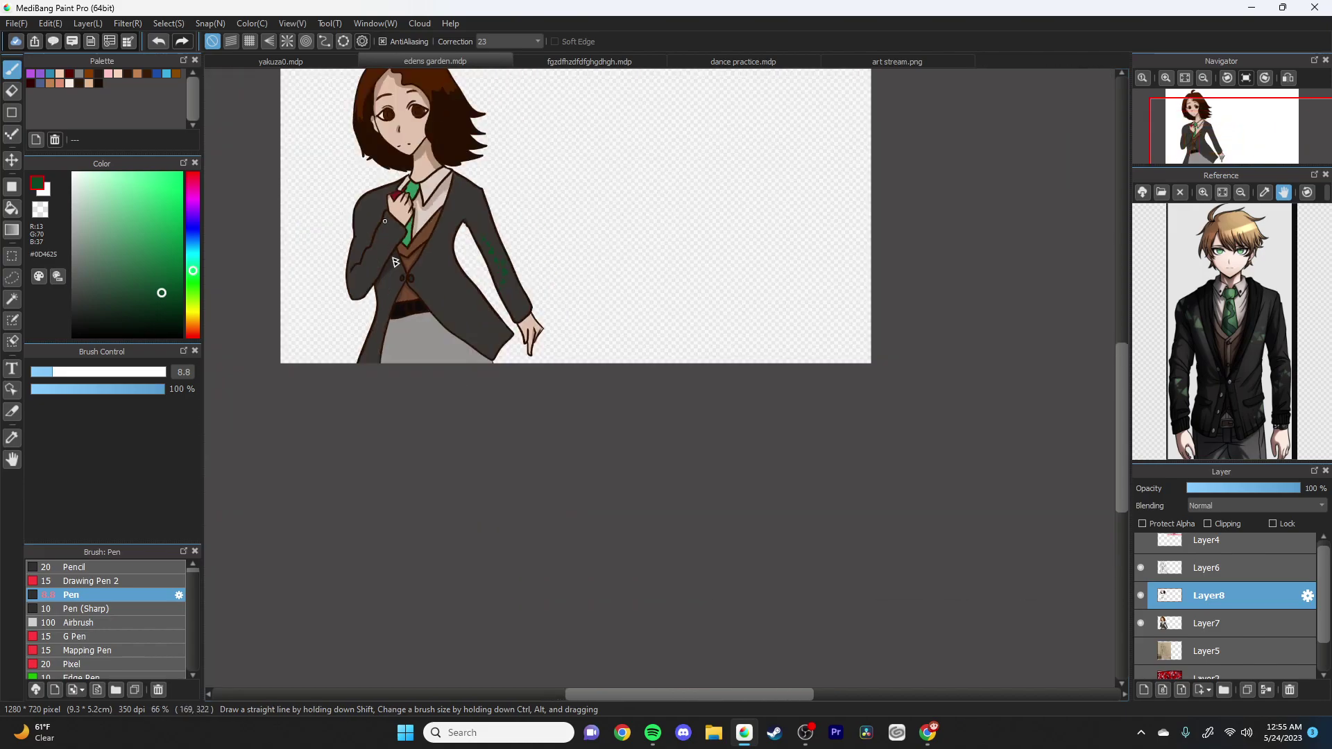
Step: Paint several #0D4625 green patches around the elbow of the raised arm's sleeve
{"action": "scroll", "coordinate": [400, 173], "scroll_direction": "up", "scroll_amount": 3}
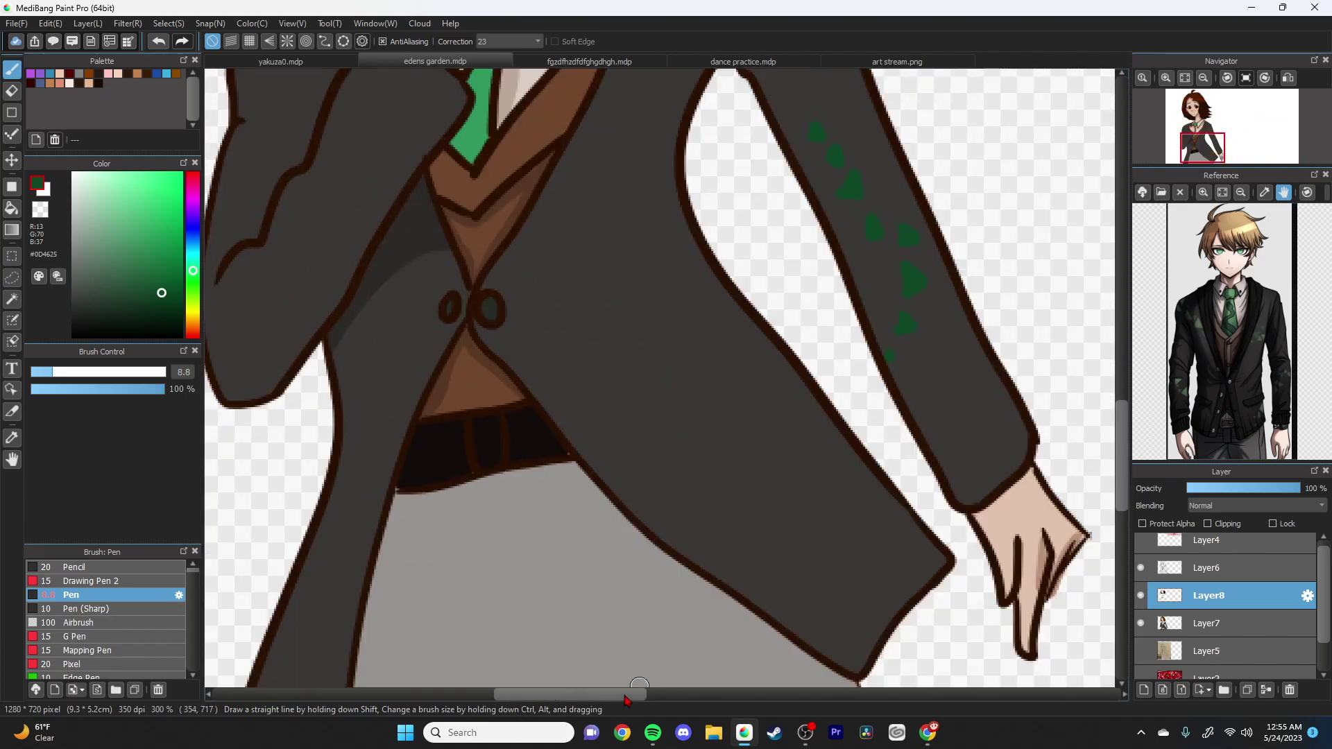
{"action": "left_click_drag", "start_coordinate": [624, 694], "coordinate": [580, 694]}
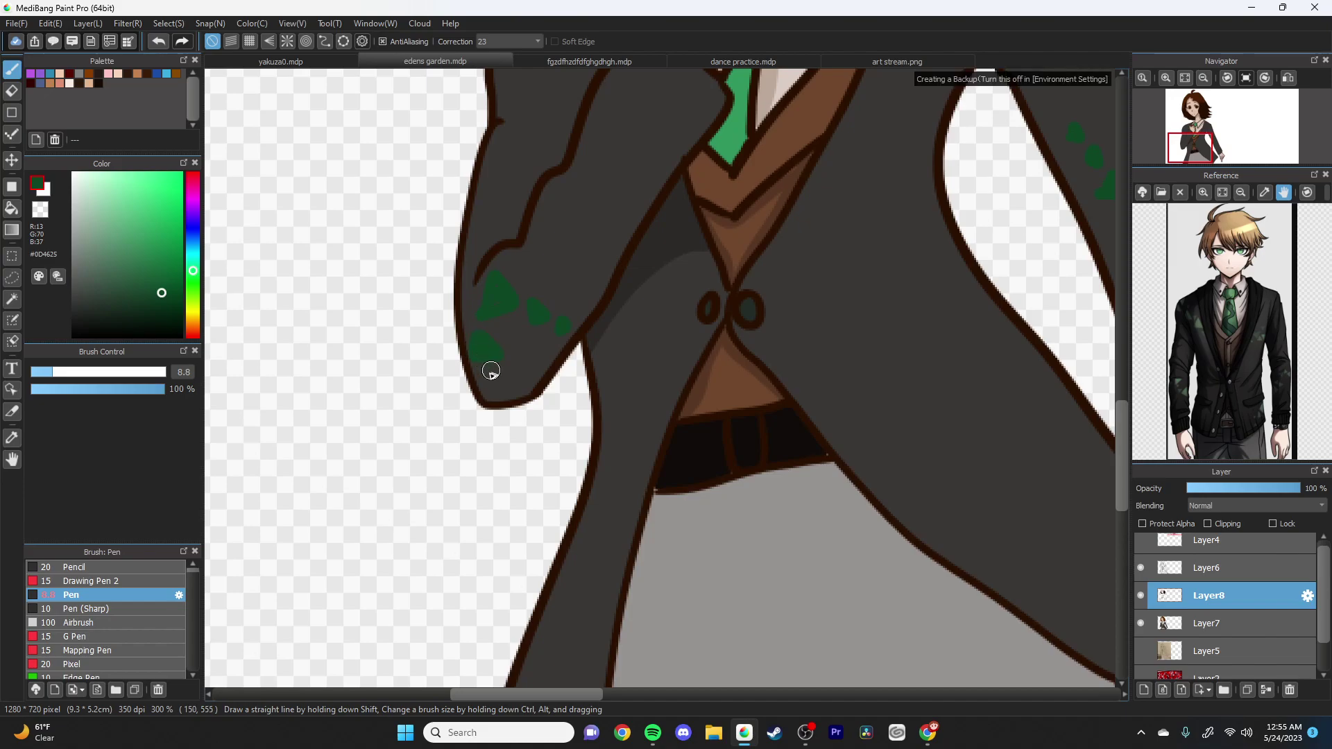
{"action": "scroll", "coordinate": [481, 374], "scroll_direction": "down", "scroll_amount": 3}
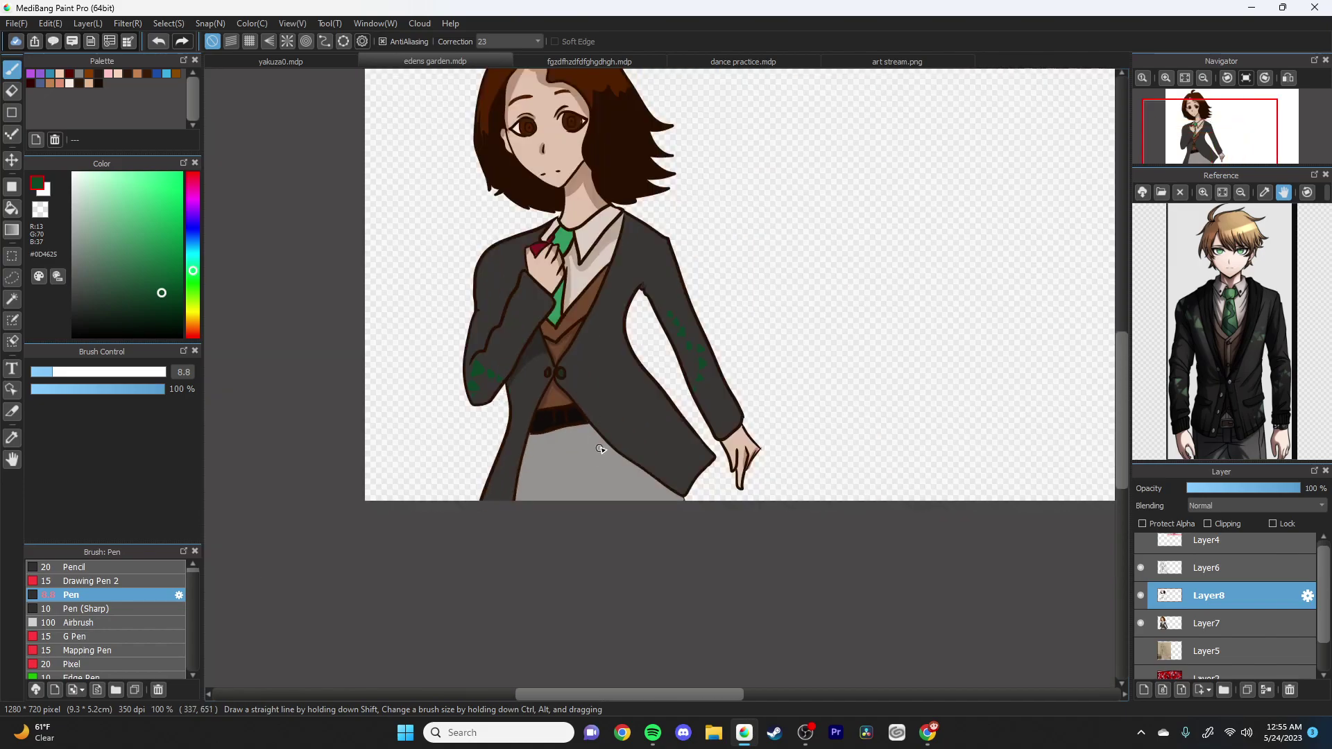
Step: Paint one large and several small #0D4625 patches on the raised arm's upper sleeve and shoulder
{"action": "scroll", "coordinate": [473, 283], "scroll_direction": "up", "scroll_amount": 4}
{"action": "mouse_move", "coordinate": [511, 252]}
{"action": "left_mouse_down"}
{"action": "mouse_move", "coordinate": [561, 190]}
{"action": "mouse_move", "coordinate": [526, 268]}
{"action": "mouse_move", "coordinate": [512, 259]}
{"action": "mouse_move", "coordinate": [550, 174]}
{"action": "mouse_move", "coordinate": [501, 273]}
{"action": "mouse_move", "coordinate": [542, 203]}
{"action": "mouse_move", "coordinate": [527, 275]}
{"action": "mouse_move", "coordinate": [535, 257]}
{"action": "mouse_move", "coordinate": [518, 241]}
{"action": "mouse_move", "coordinate": [543, 221]}
{"action": "mouse_move", "coordinate": [549, 250]}
{"action": "left_mouse_up"}
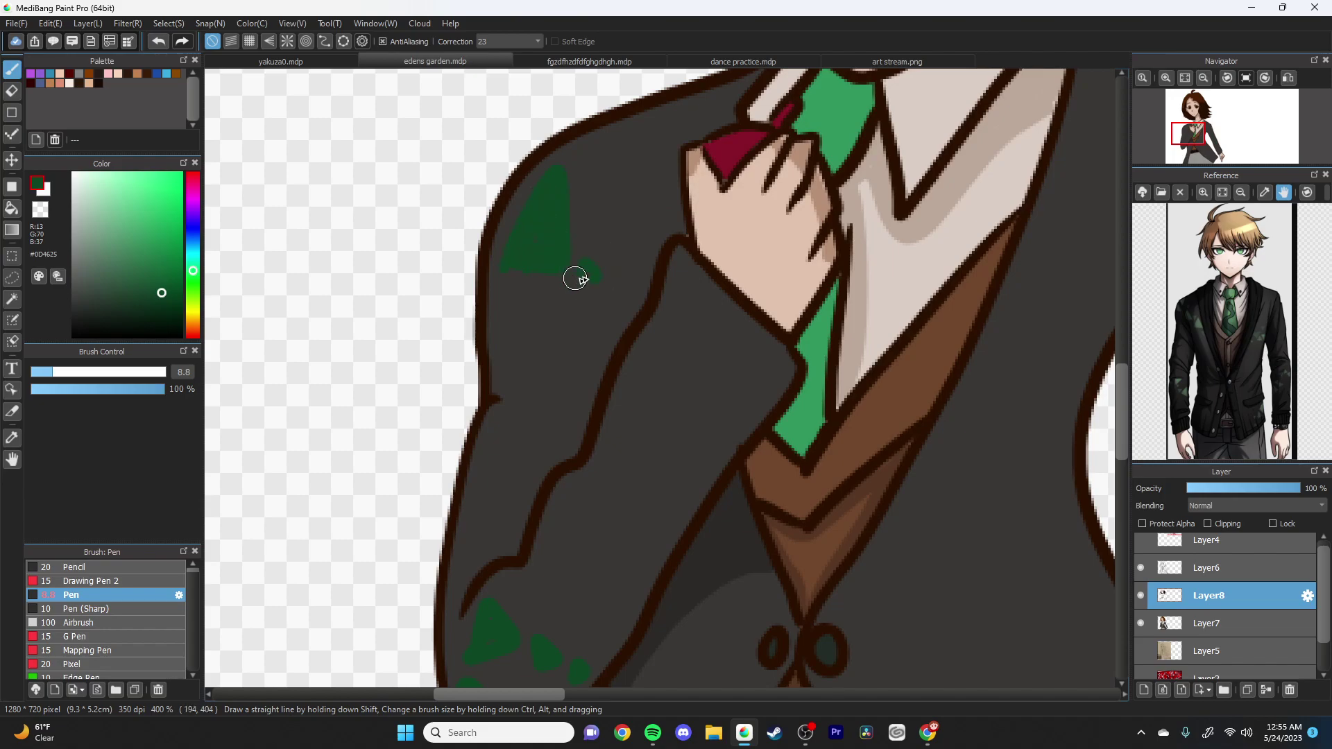
{"action": "left_click_drag", "start_coordinate": [583, 268], "coordinate": [590, 273]}
{"action": "left_click_drag", "start_coordinate": [600, 226], "coordinate": [610, 212]}
{"action": "left_click_drag", "start_coordinate": [631, 167], "coordinate": [633, 161]}
{"action": "scroll", "coordinate": [633, 142], "scroll_direction": "down", "scroll_amount": 5}
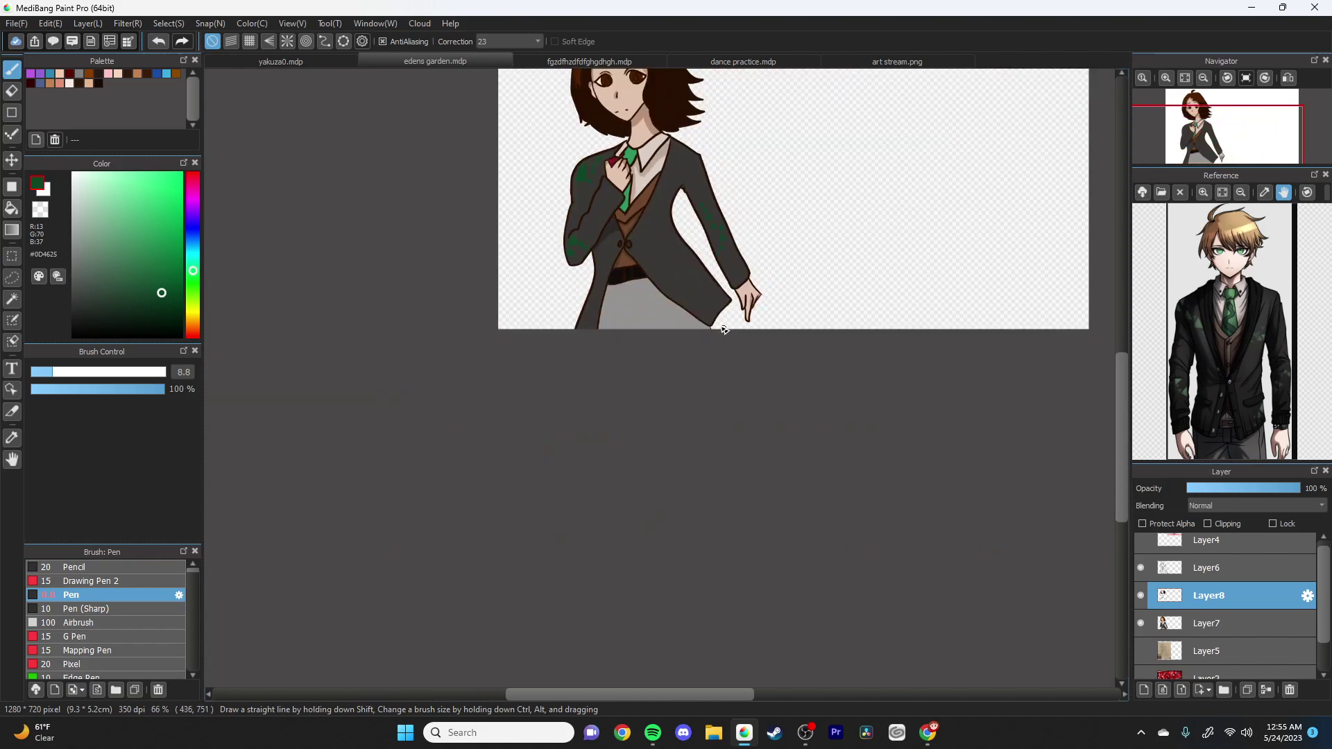
Step: Paint a row of large and small #0D4625 patches across the jacket's lower front beside the belt
{"action": "left_click_drag", "start_coordinate": [1123, 354], "coordinate": [1126, 439]}
{"action": "scroll", "coordinate": [705, 509], "scroll_direction": "up", "scroll_amount": 1}
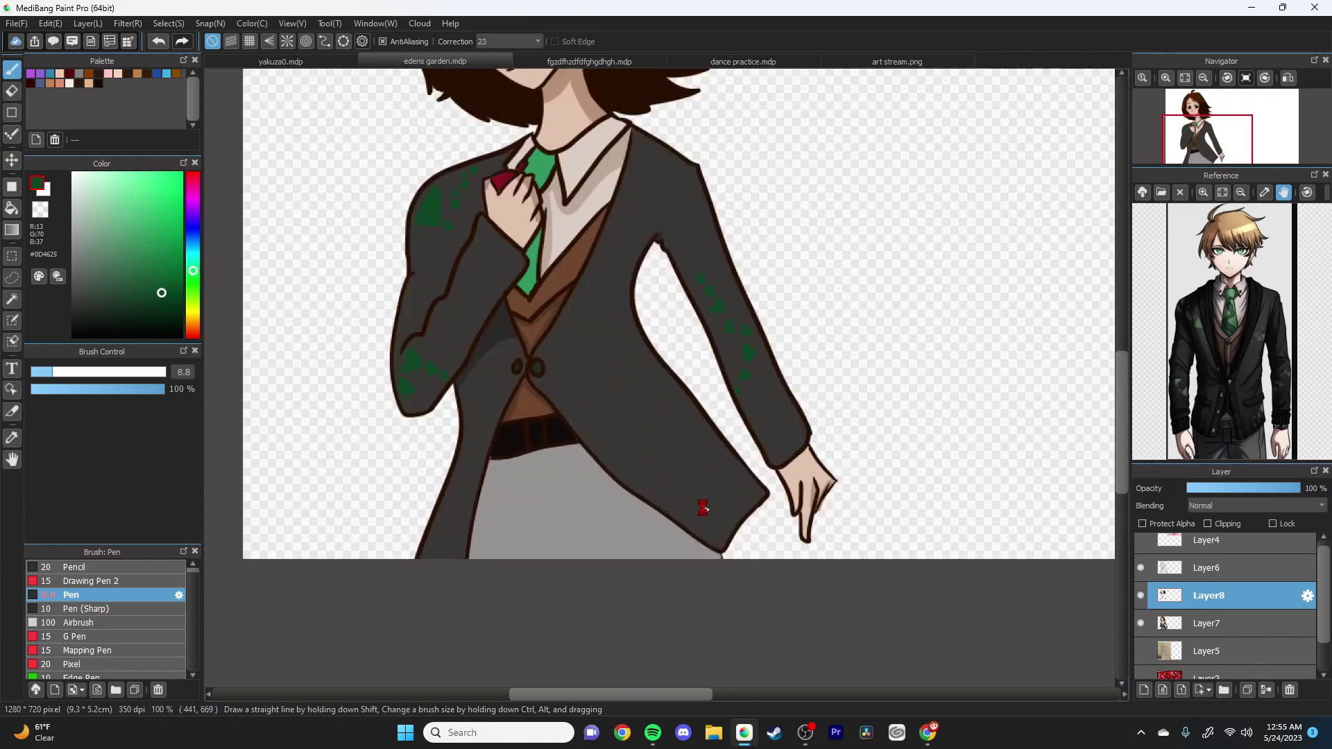
{"action": "scroll", "coordinate": [705, 510], "scroll_direction": "up", "scroll_amount": 1}
{"action": "scroll", "coordinate": [589, 417], "scroll_direction": "up", "scroll_amount": 1}
{"action": "mouse_move", "coordinate": [511, 411]}
{"action": "left_mouse_down"}
{"action": "mouse_move", "coordinate": [559, 314]}
{"action": "mouse_move", "coordinate": [543, 401]}
{"action": "mouse_move", "coordinate": [517, 401]}
{"action": "mouse_move", "coordinate": [558, 323]}
{"action": "mouse_move", "coordinate": [537, 399]}
{"action": "mouse_move", "coordinate": [561, 337]}
{"action": "mouse_move", "coordinate": [574, 435]}
{"action": "mouse_move", "coordinate": [592, 408]}
{"action": "mouse_move", "coordinate": [579, 425]}
{"action": "mouse_move", "coordinate": [579, 411]}
{"action": "mouse_move", "coordinate": [640, 386]}
{"action": "mouse_move", "coordinate": [641, 442]}
{"action": "mouse_move", "coordinate": [645, 410]}
{"action": "mouse_move", "coordinate": [695, 432]}
{"action": "mouse_move", "coordinate": [684, 438]}
{"action": "mouse_move", "coordinate": [682, 417]}
{"action": "mouse_move", "coordinate": [718, 440]}
{"action": "mouse_move", "coordinate": [730, 391]}
{"action": "mouse_move", "coordinate": [729, 405]}
{"action": "mouse_move", "coordinate": [758, 387]}
{"action": "mouse_move", "coordinate": [756, 337]}
{"action": "mouse_move", "coordinate": [796, 349]}
{"action": "mouse_move", "coordinate": [754, 378]}
{"action": "mouse_move", "coordinate": [763, 323]}
{"action": "left_mouse_up"}
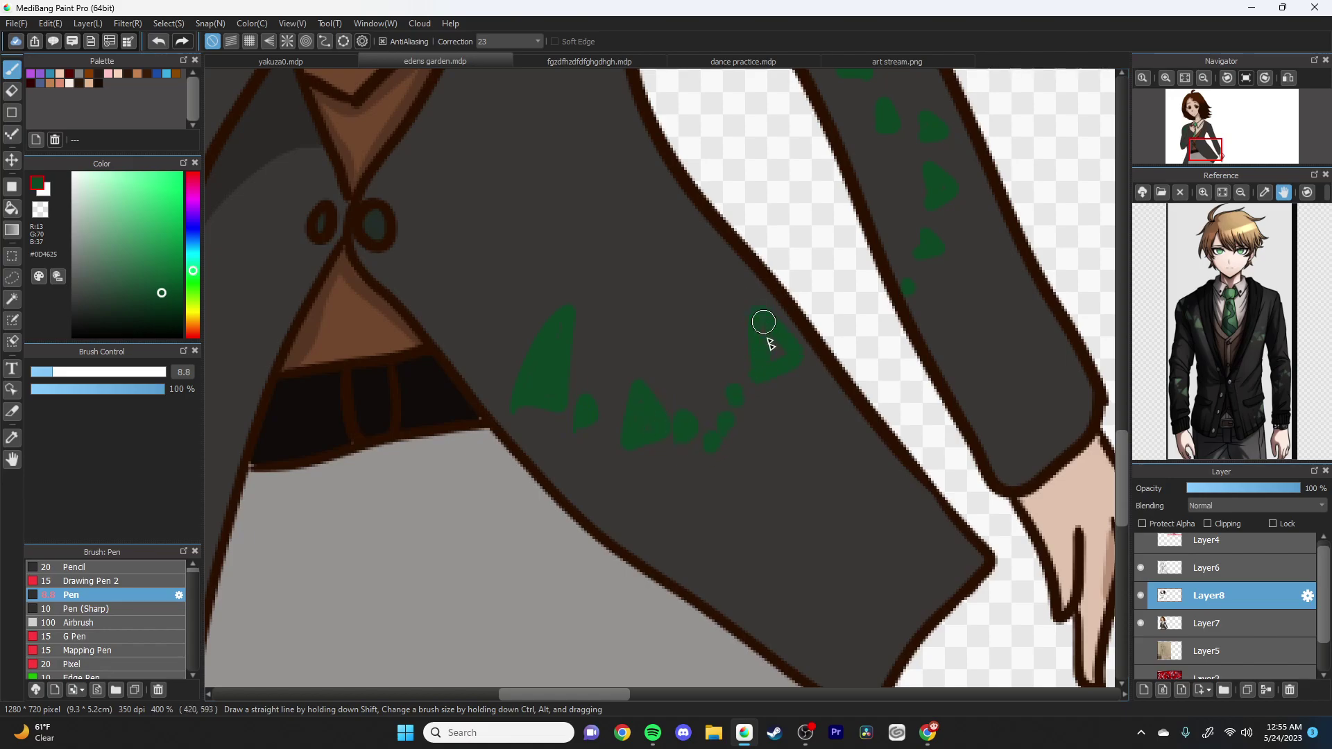
{"action": "scroll", "coordinate": [568, 341], "scroll_direction": "down", "scroll_amount": 4}
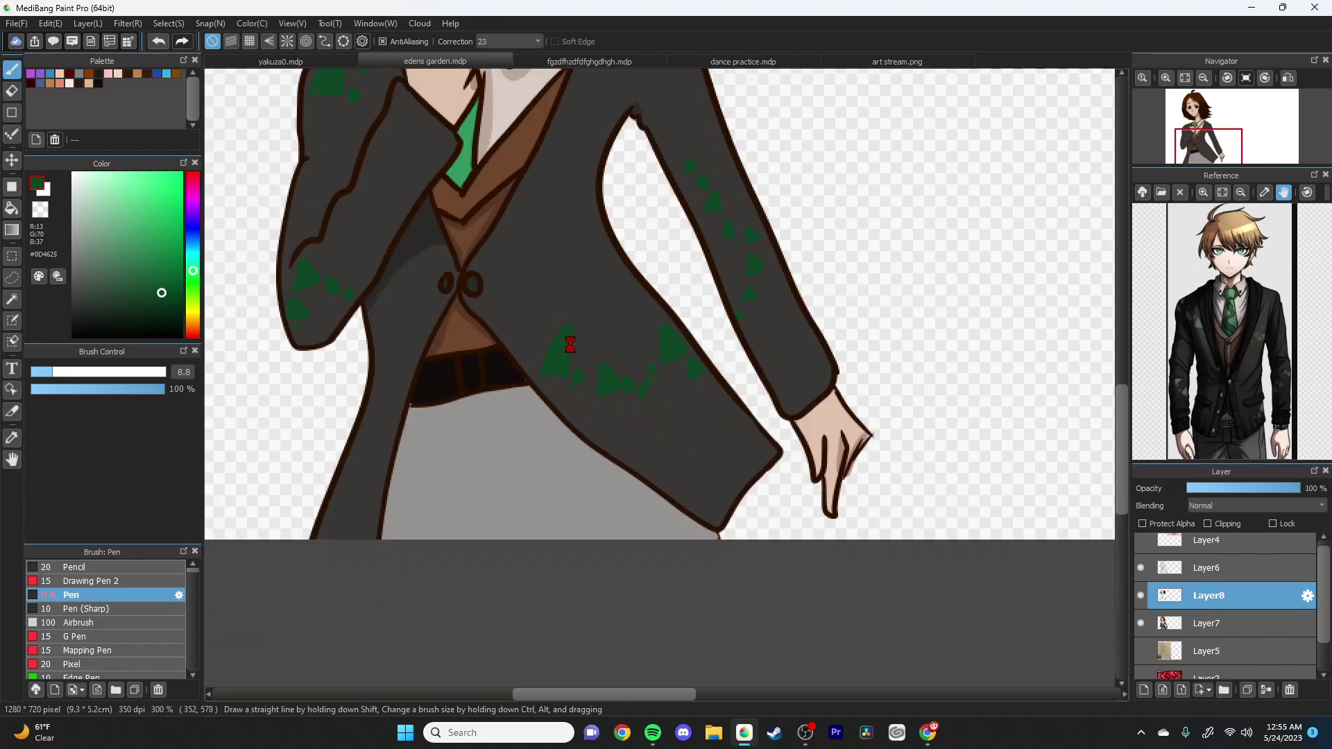
{"action": "scroll", "coordinate": [601, 388], "scroll_direction": "down", "scroll_amount": 3}
{"action": "scroll", "coordinate": [396, 374], "scroll_direction": "up", "scroll_amount": 2}
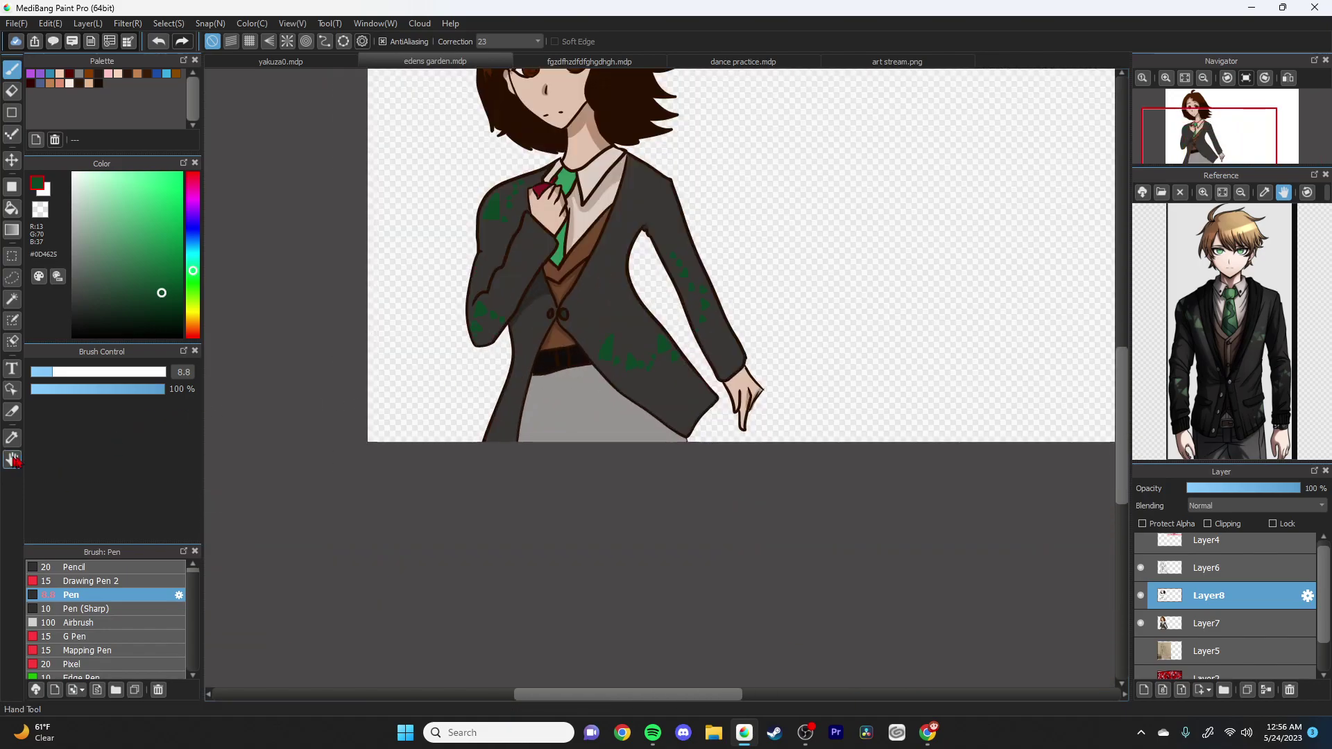
Step: Outline a #747271 shadow along the belt and jacket edge on the grey trousers and fill it with the Bucket tool
{"action": "key", "text": "alt"}
{"action": "left_click", "coordinate": [555, 375]}
{"action": "key", "text": "b"}
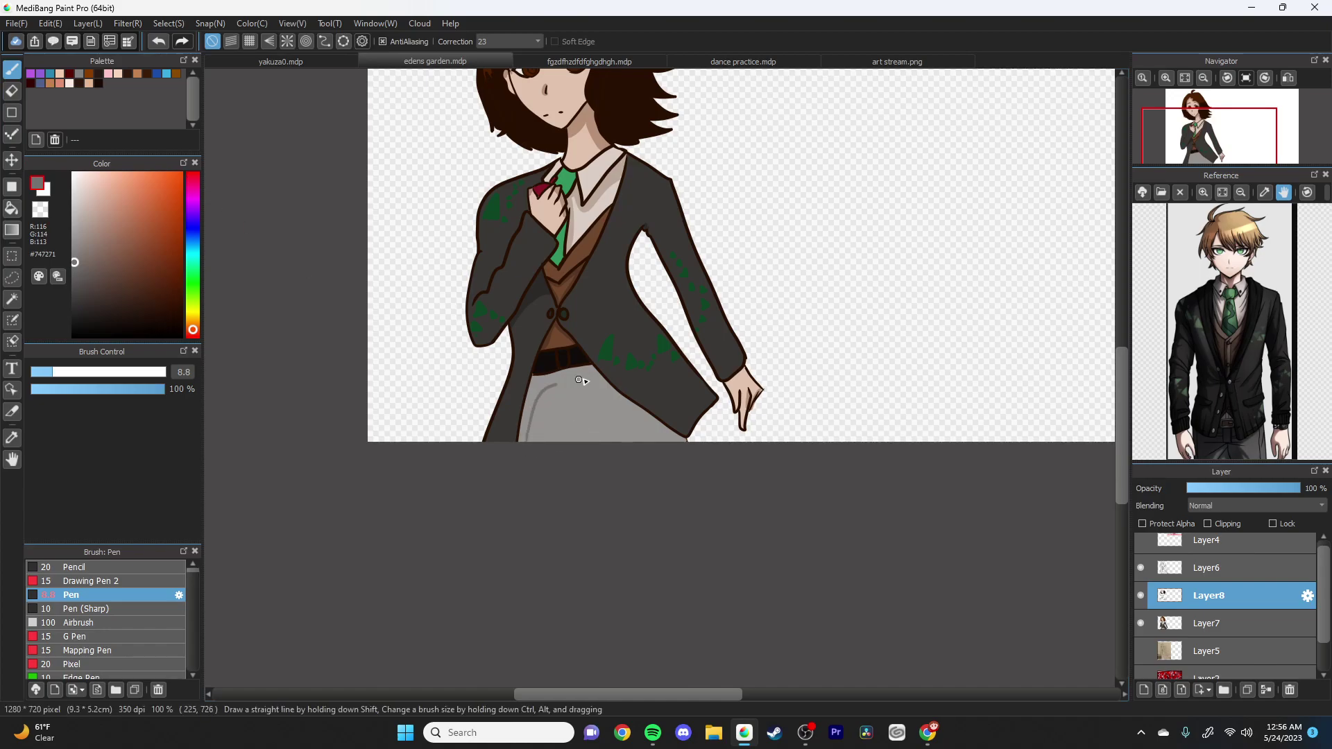
{"action": "key", "text": "g"}
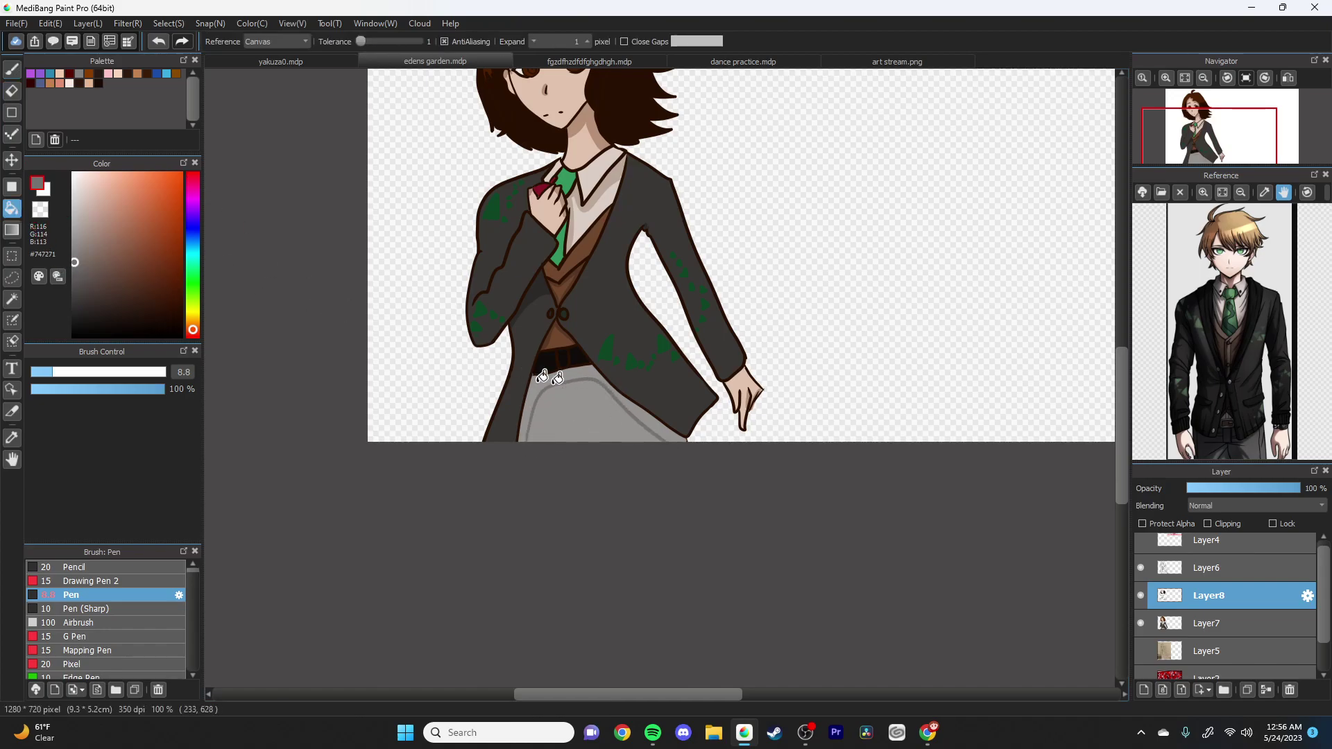
{"action": "left_click", "coordinate": [593, 391]}
Step: Try the Multiply and Overlay blending modes on Layer8 with the whole canvas in view
{"action": "left_click", "coordinate": [1184, 77]}
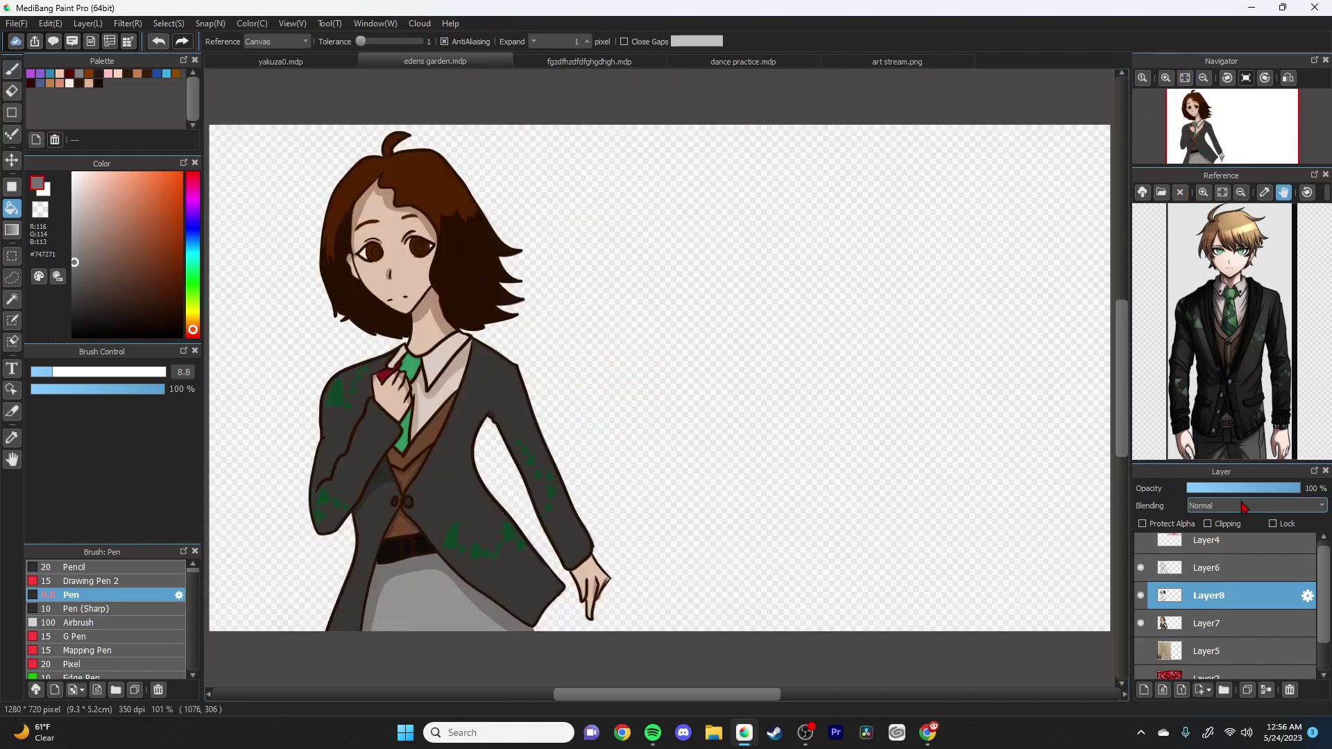
{"action": "left_click", "coordinate": [1245, 505]}
{"action": "left_click", "coordinate": [1229, 545]}
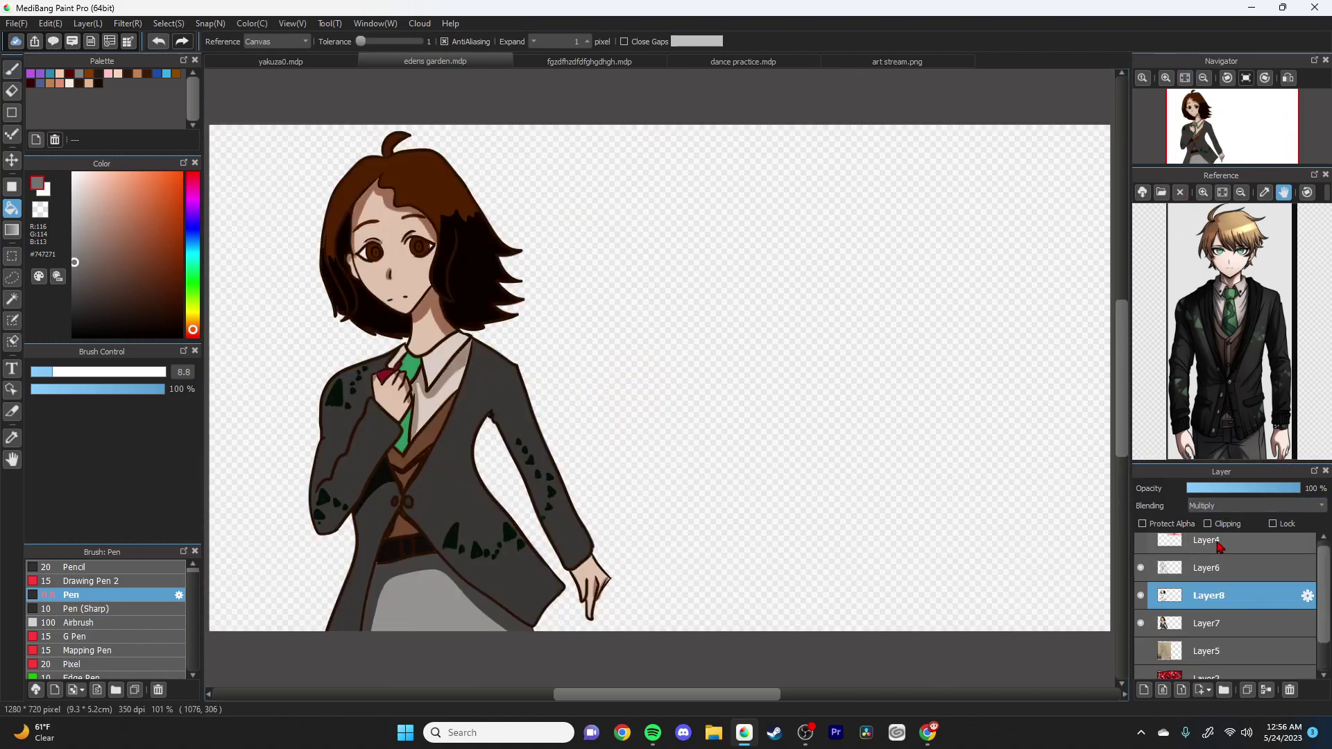
{"action": "left_click", "coordinate": [1232, 506]}
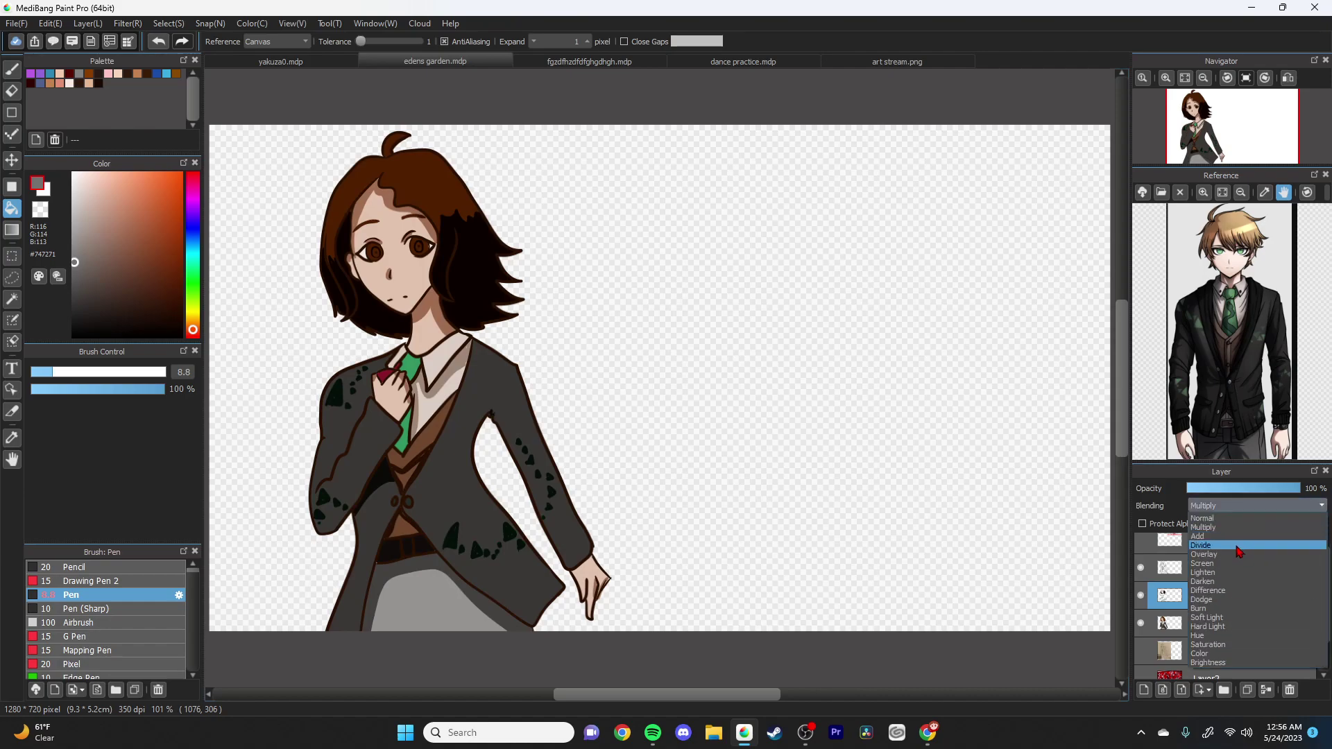
{"action": "left_click", "coordinate": [1238, 558]}
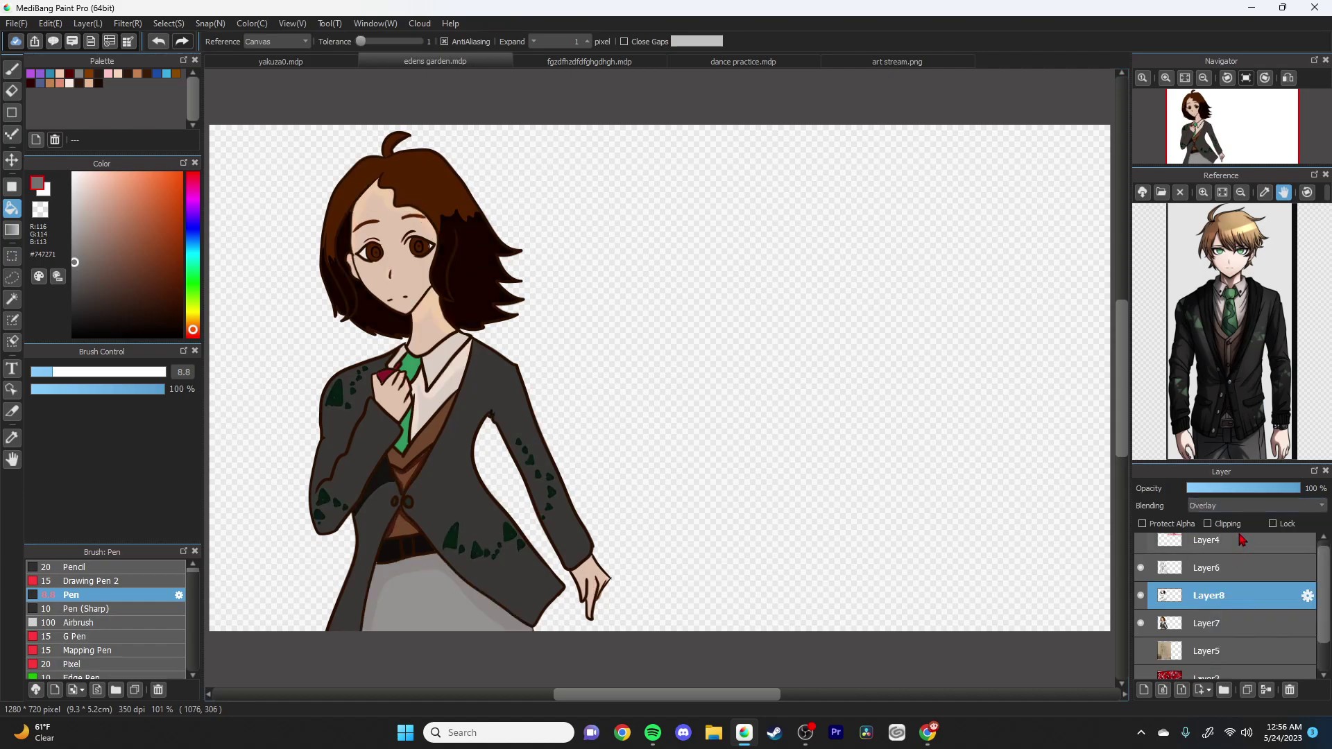
Step: Set Layer8's blending mode to Multiply and its opacity to 41%
{"action": "left_click", "coordinate": [1235, 507]}
{"action": "left_click", "coordinate": [1237, 527]}
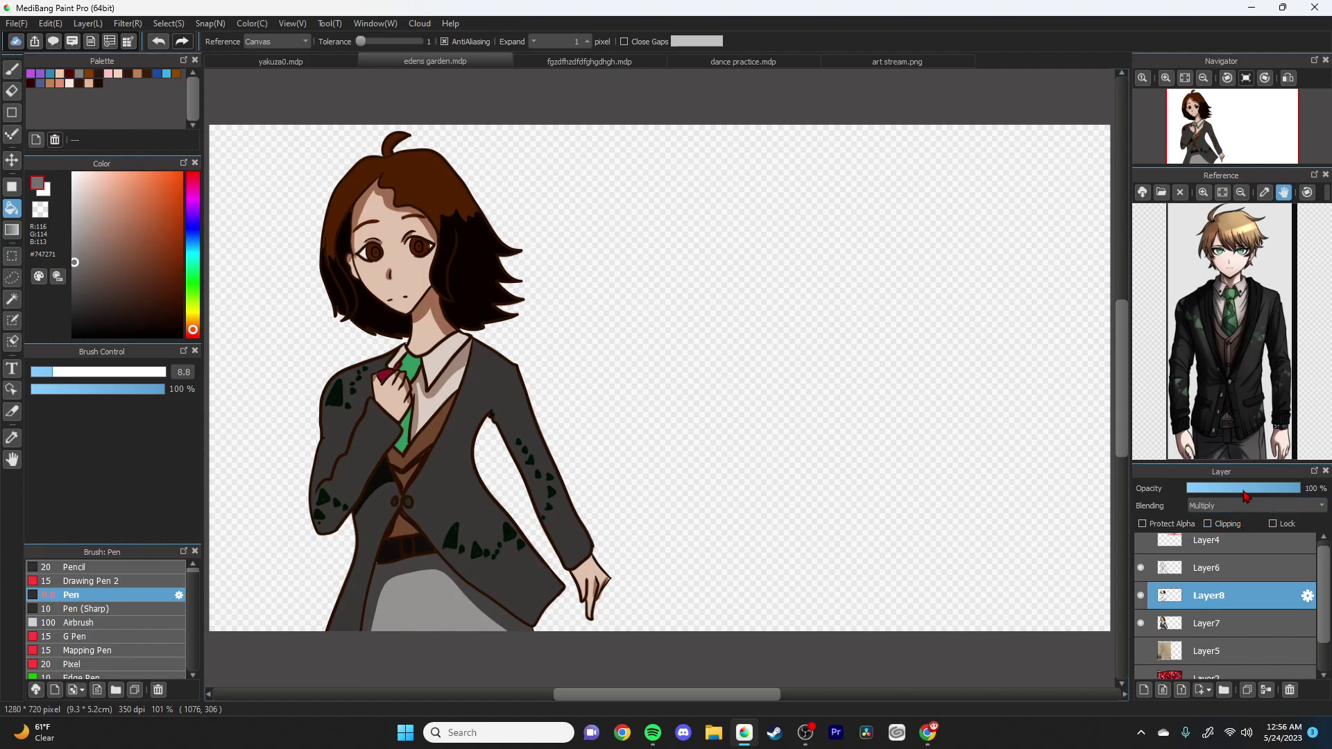
{"action": "left_click", "coordinate": [1241, 488]}
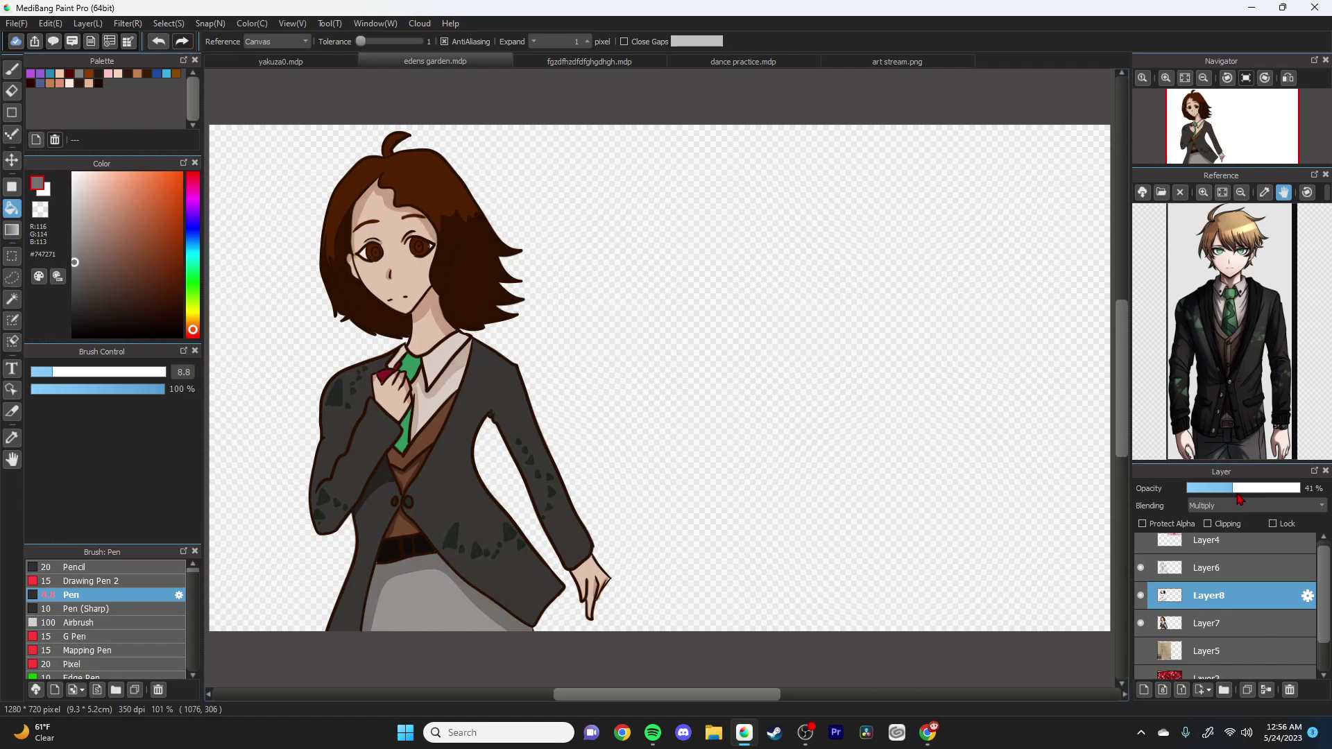
Step: Set Layer8's blending mode to Normal and its opacity to 62%
{"action": "left_click_drag", "start_coordinate": [1226, 494], "coordinate": [1227, 501]}
{"action": "left_click", "coordinate": [1235, 489]}
{"action": "left_click", "coordinate": [1231, 506]}
{"action": "left_click", "coordinate": [1228, 517]}
{"action": "left_click", "coordinate": [1218, 490]}
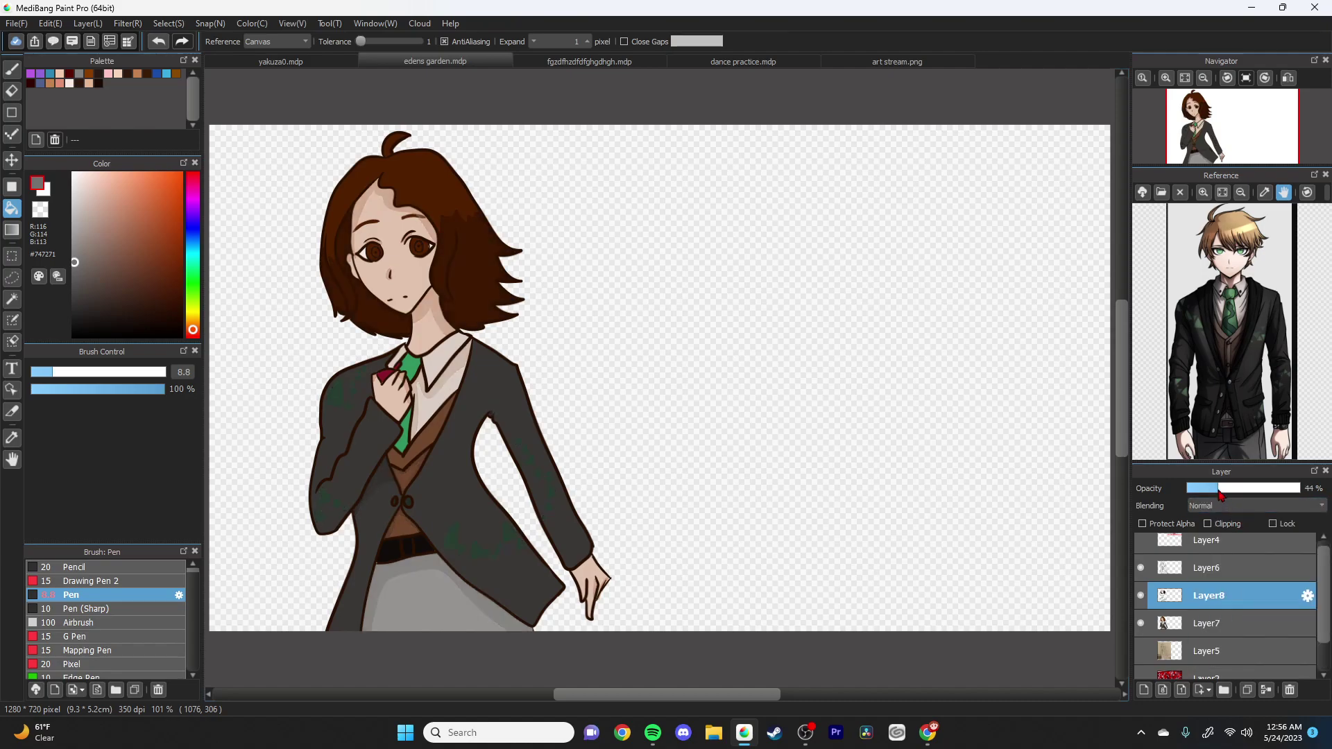
{"action": "left_click_drag", "start_coordinate": [1246, 489], "coordinate": [1256, 489]}
{"action": "left_click", "coordinate": [1257, 489]}
Step: Paint thin #D7794C highlight streaks across both sides of the upper hair with the Pen, undoing and redrawing the overshooting one
{"action": "key", "text": "b"}
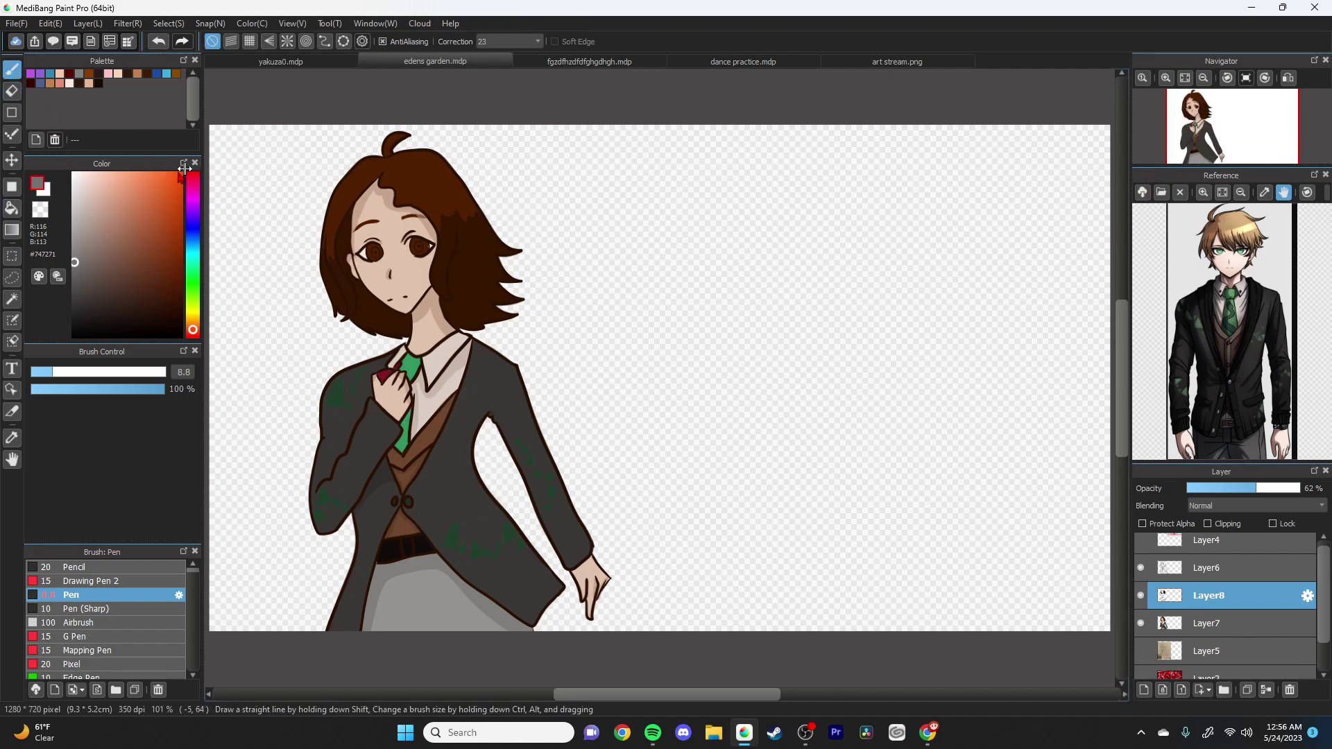
{"action": "left_click_drag", "start_coordinate": [122, 231], "coordinate": [144, 198]}
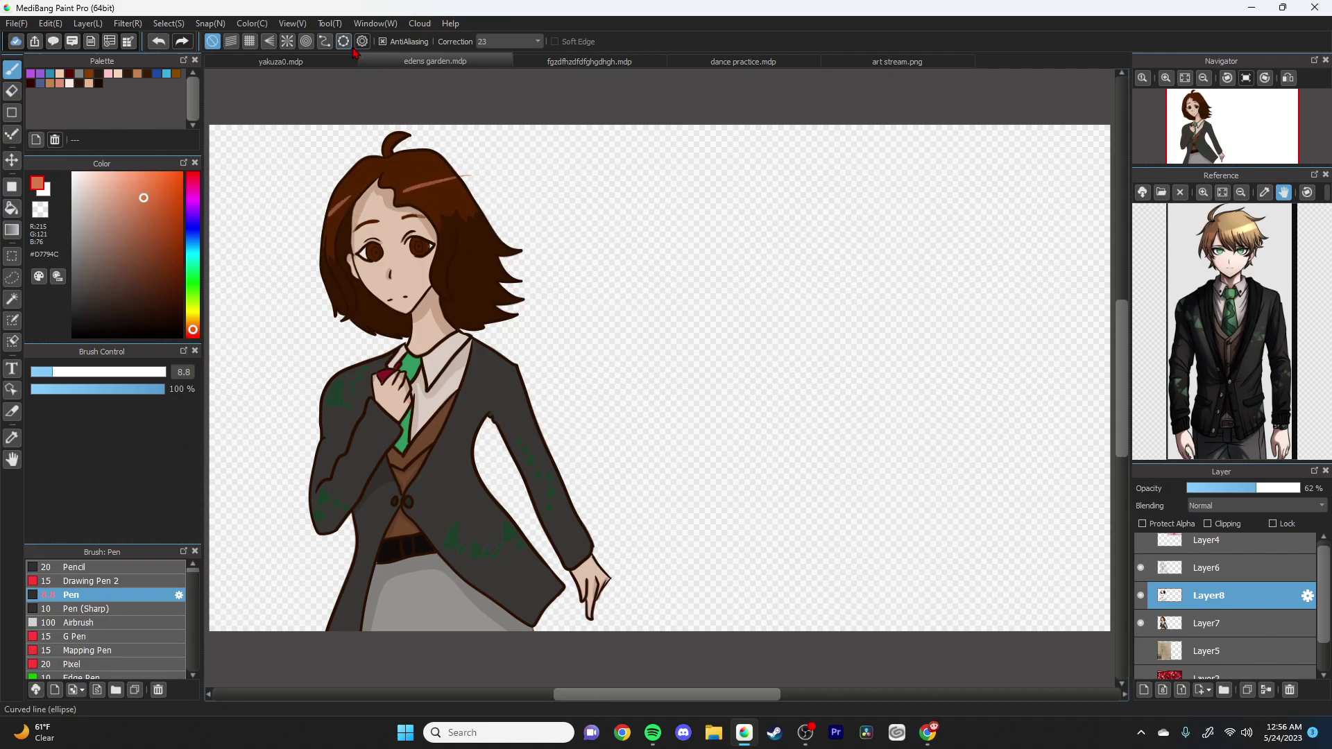
{"action": "key", "text": "ctrl+z"}
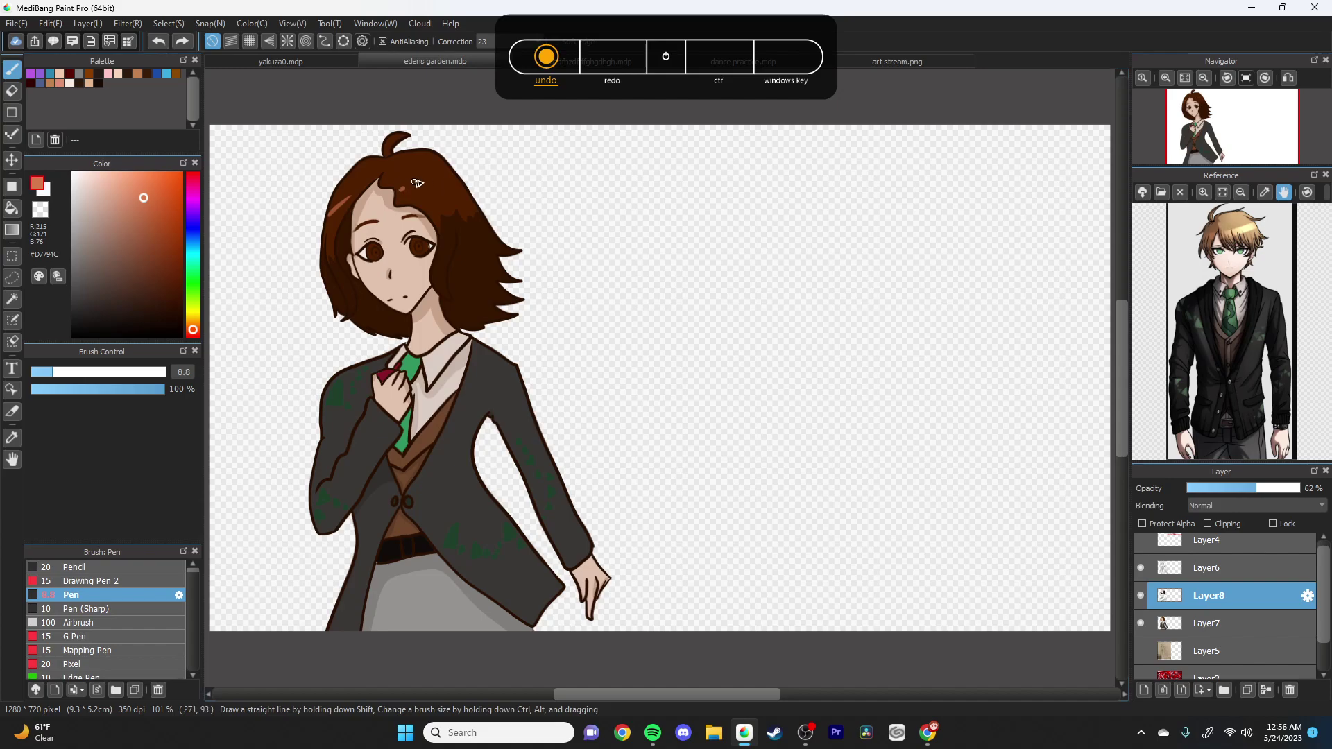
{"action": "scroll", "coordinate": [414, 227], "scroll_direction": "down", "scroll_amount": 3}
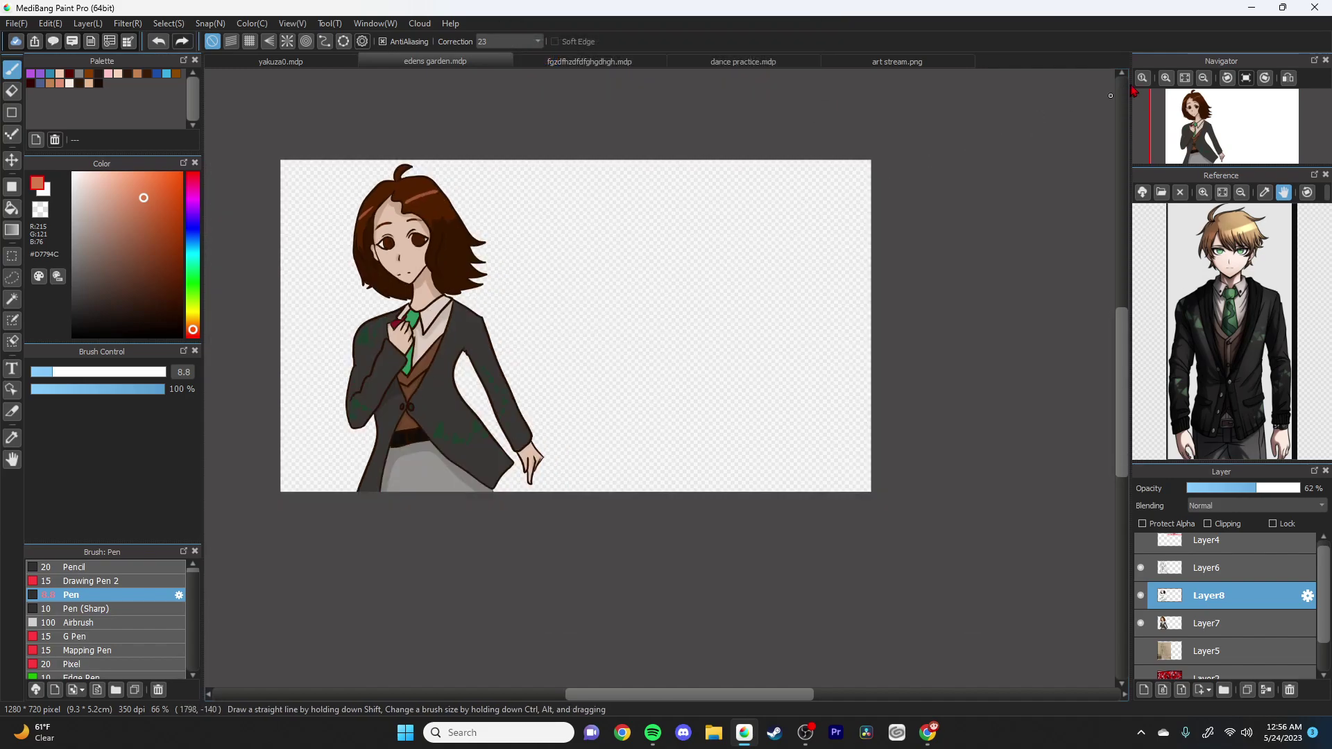
{"action": "left_click", "coordinate": [1185, 77]}
Step: Preview the character against the red Layer2 background, toggle Layer4's visibility, and hide Layer2 again
{"action": "left_click", "coordinate": [1140, 677]}
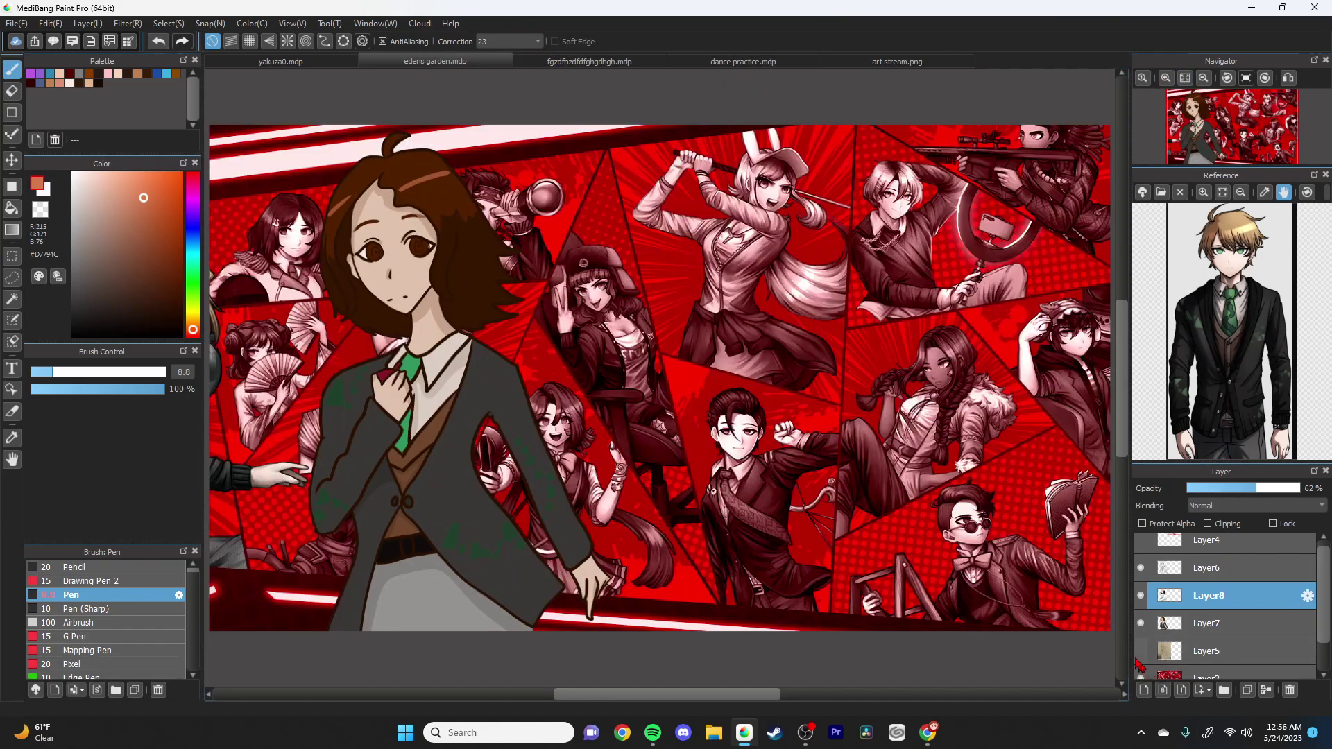
{"action": "scroll", "coordinate": [1249, 597], "scroll_direction": "up", "scroll_amount": 1}
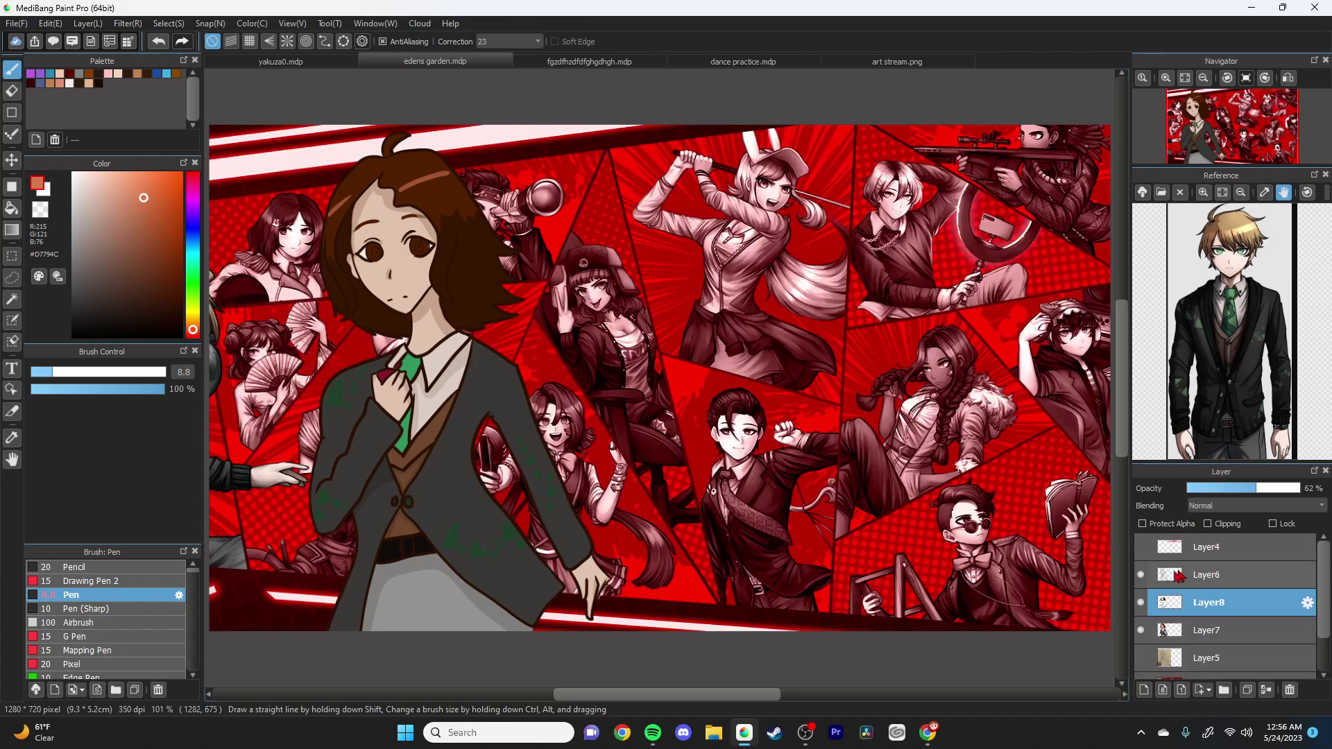
{"action": "left_click", "coordinate": [1141, 548]}
{"action": "left_click", "coordinate": [1141, 548]}
{"action": "scroll", "coordinate": [1295, 617], "scroll_direction": "down", "scroll_amount": 3}
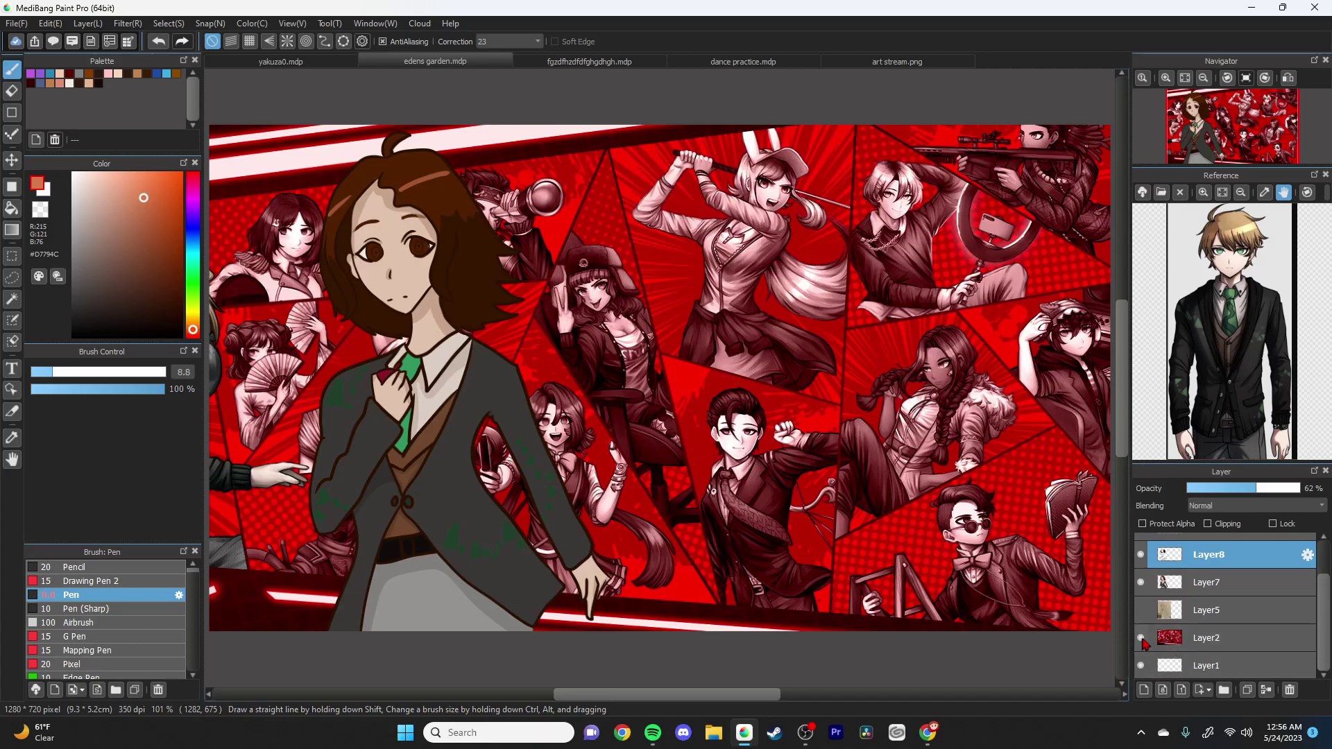
{"action": "left_click", "coordinate": [1141, 638]}
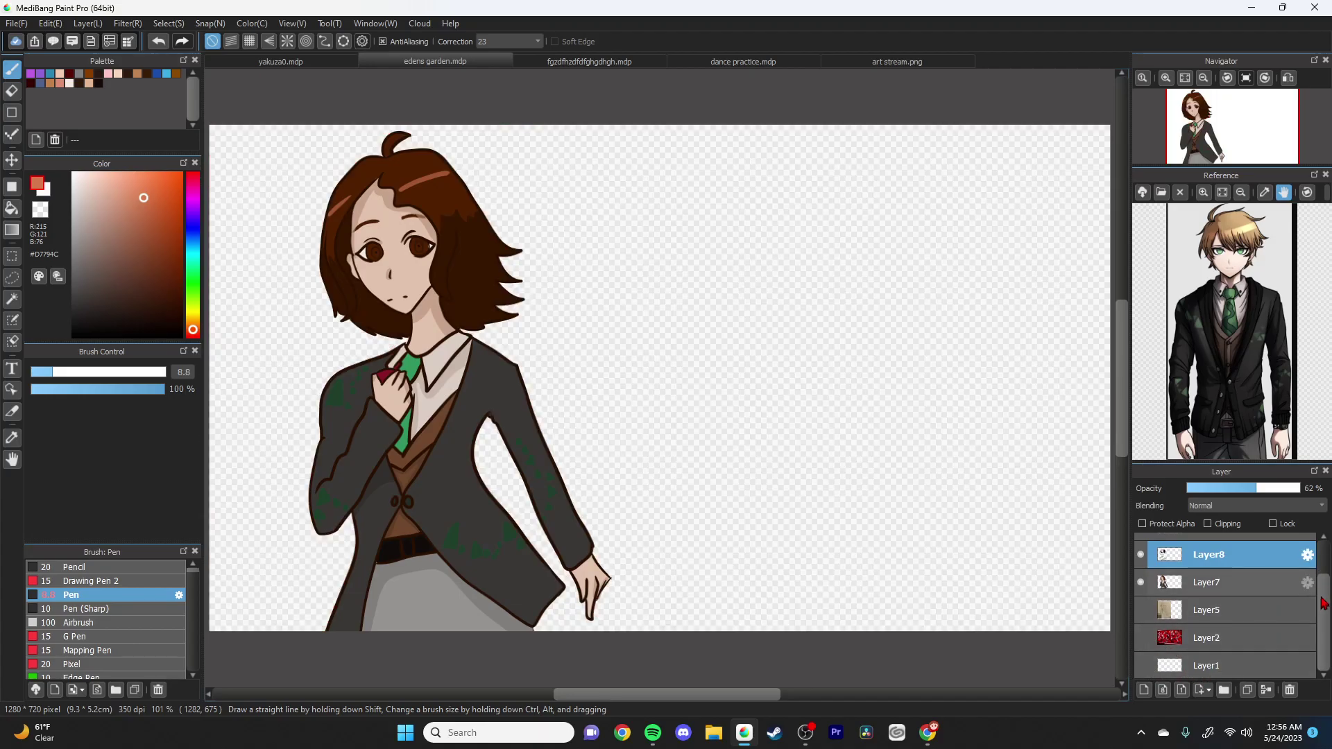
Step: Try merging Layer6 down into Layer8 and undo the merge
{"action": "scroll", "coordinate": [1304, 604], "scroll_direction": "up", "scroll_amount": 2}
{"action": "left_click", "coordinate": [1220, 570]}
{"action": "left_click", "coordinate": [1267, 691]}
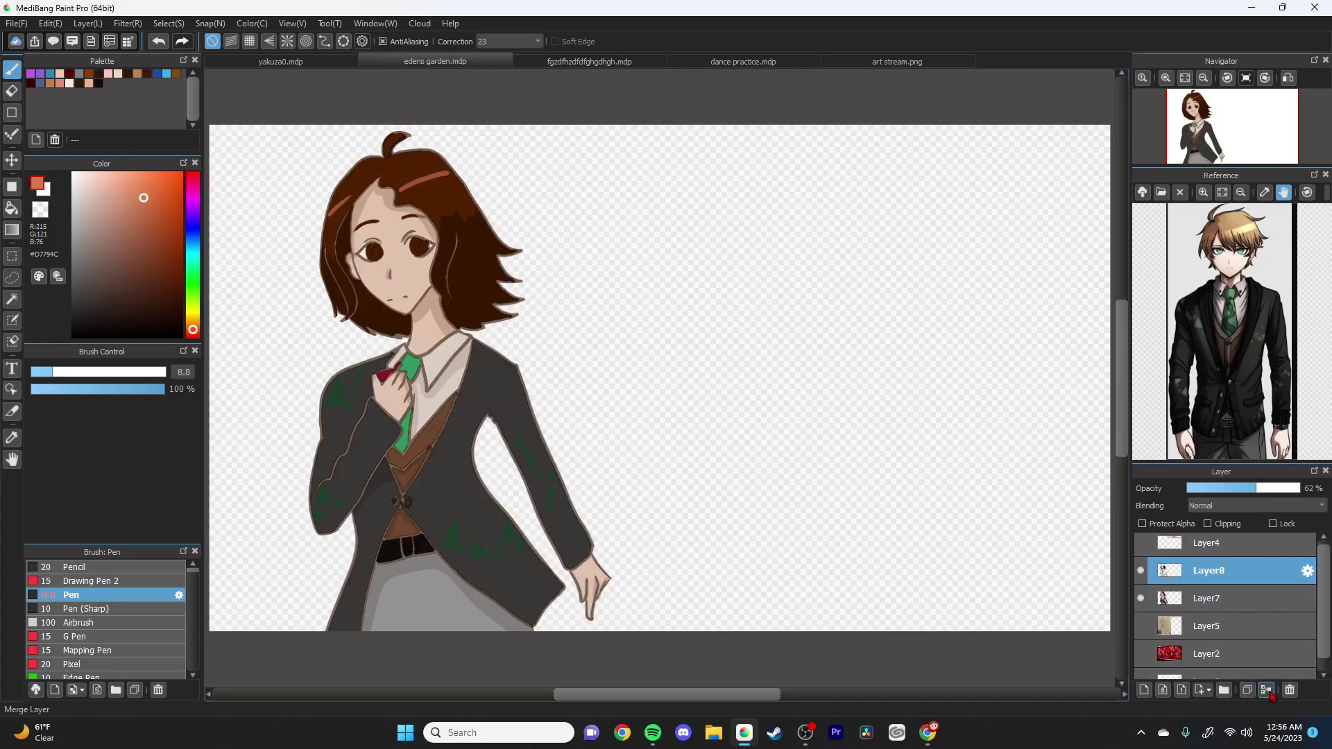
{"action": "key", "text": "ctrl+z"}
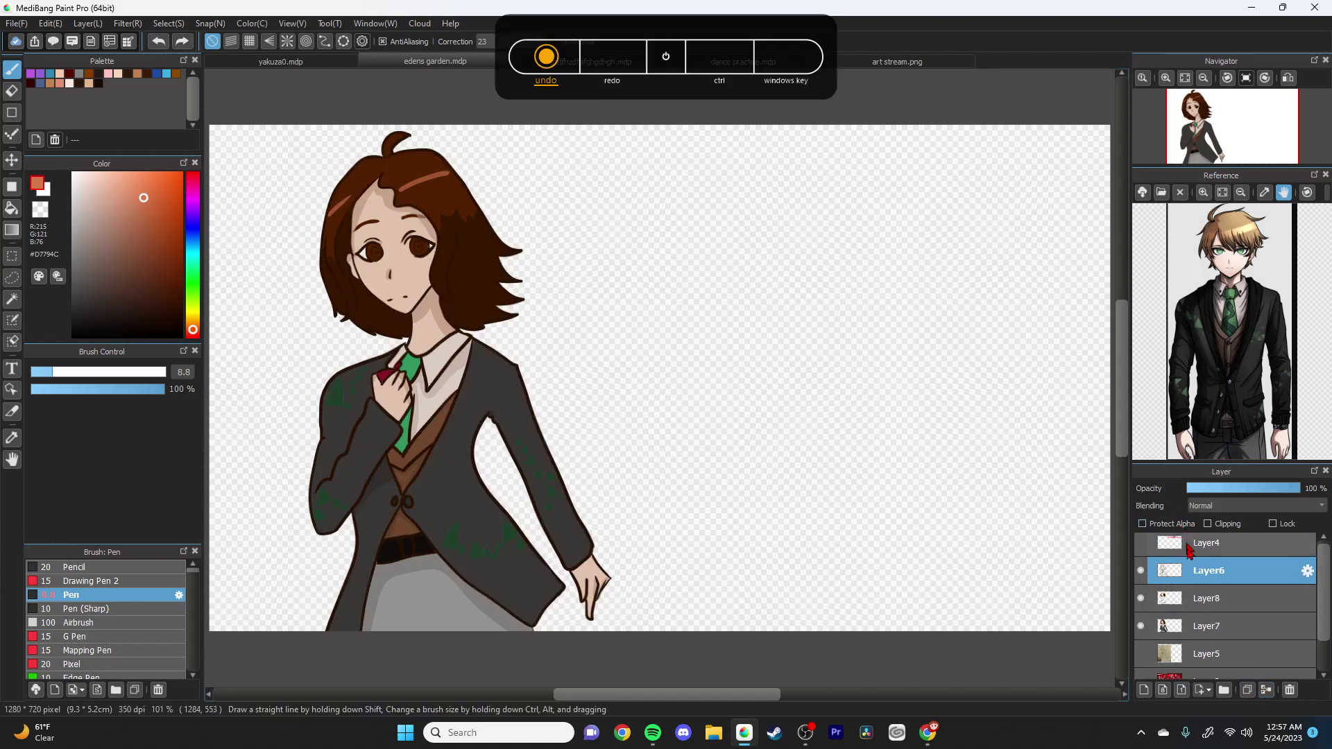
Step: Select Layer8 again and set its opacity to 67%
{"action": "left_click", "coordinate": [1198, 601]}
{"action": "left_click", "coordinate": [1210, 628]}
{"action": "left_click", "coordinate": [1217, 599]}
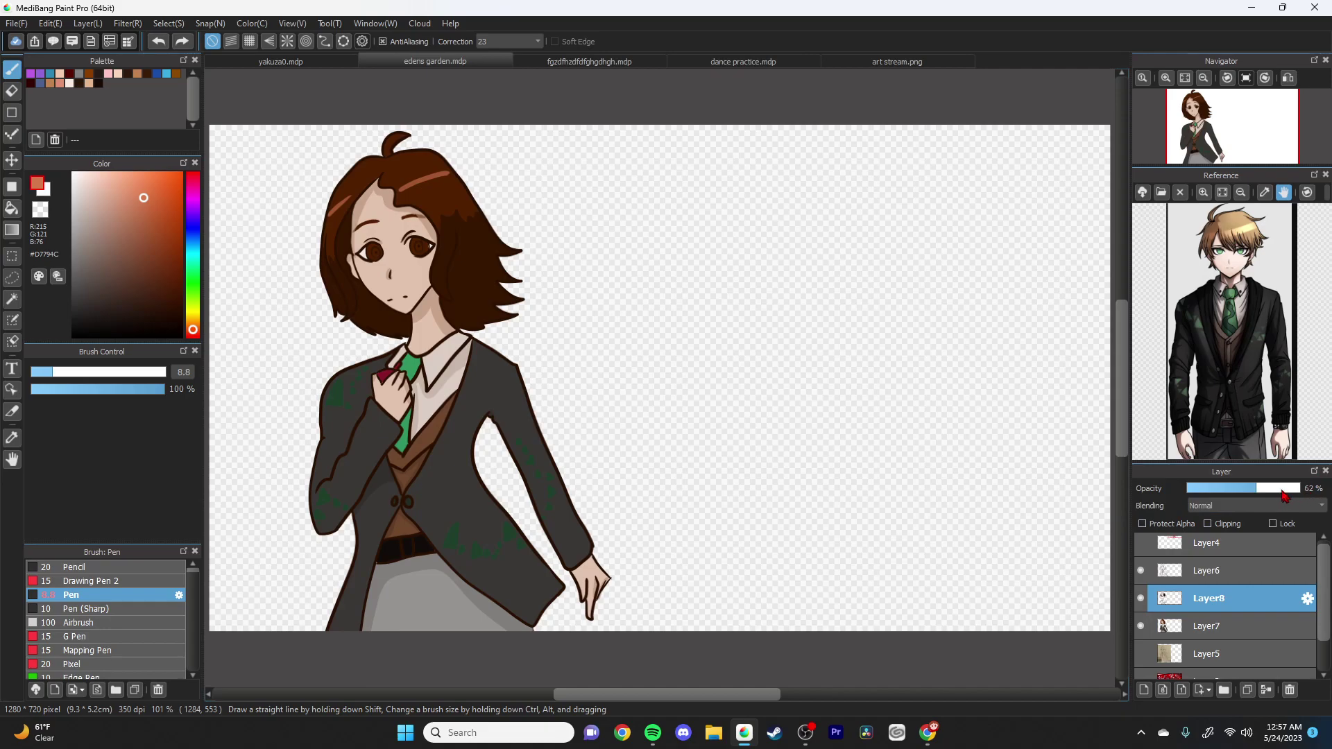
{"action": "left_click_drag", "start_coordinate": [1264, 495], "coordinate": [1254, 494]}
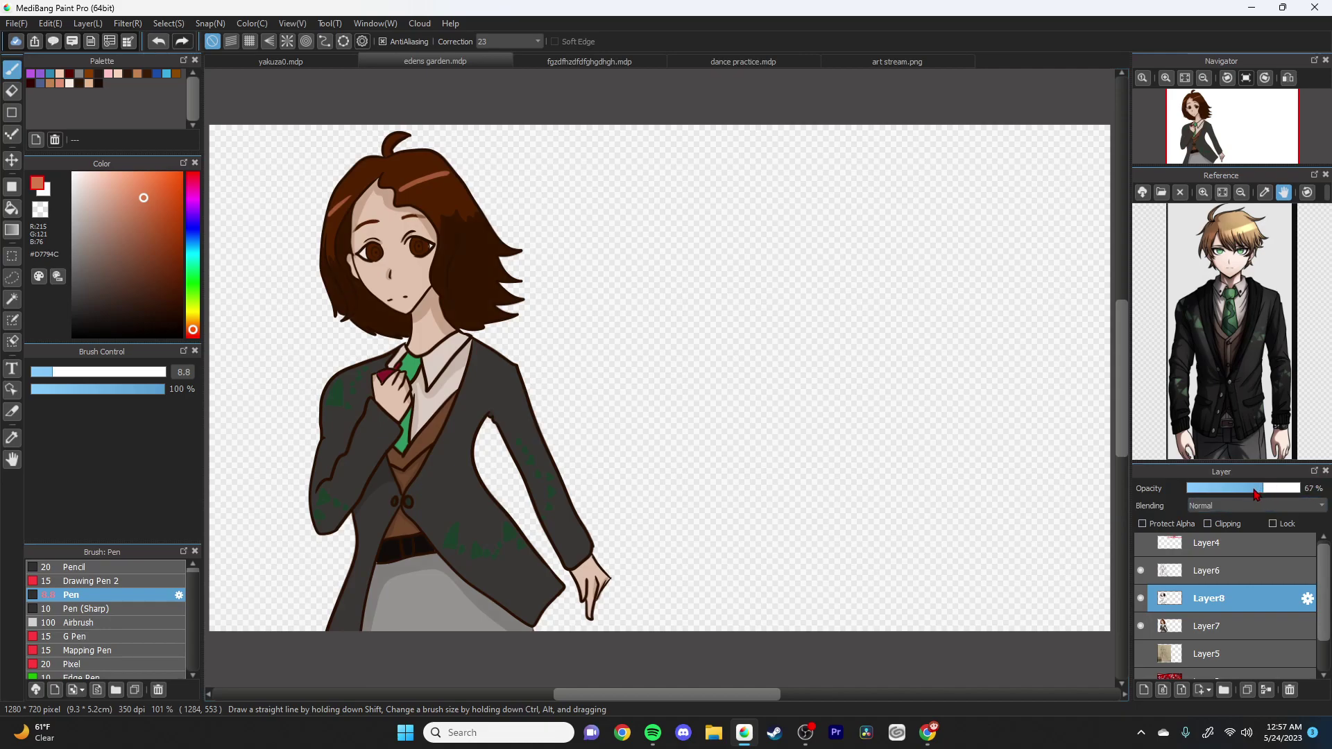
Step: Select the whole character silhouette from Layer6 with the Magic Wand at tolerance 254 and 0 pixel expansion
{"action": "left_click", "coordinate": [1206, 570]}
{"action": "left_click", "coordinate": [12, 299]}
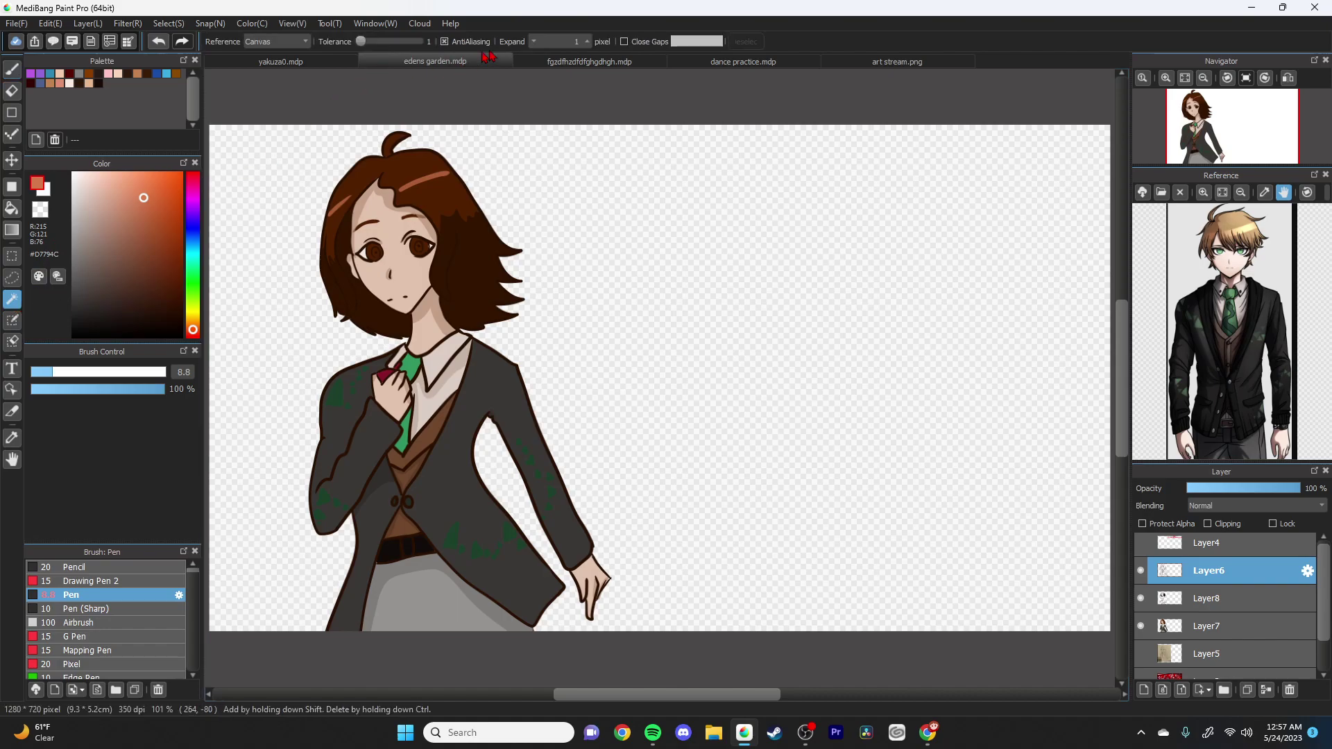
{"action": "left_click_drag", "start_coordinate": [396, 40], "coordinate": [419, 40]}
{"action": "left_click", "coordinate": [477, 311]}
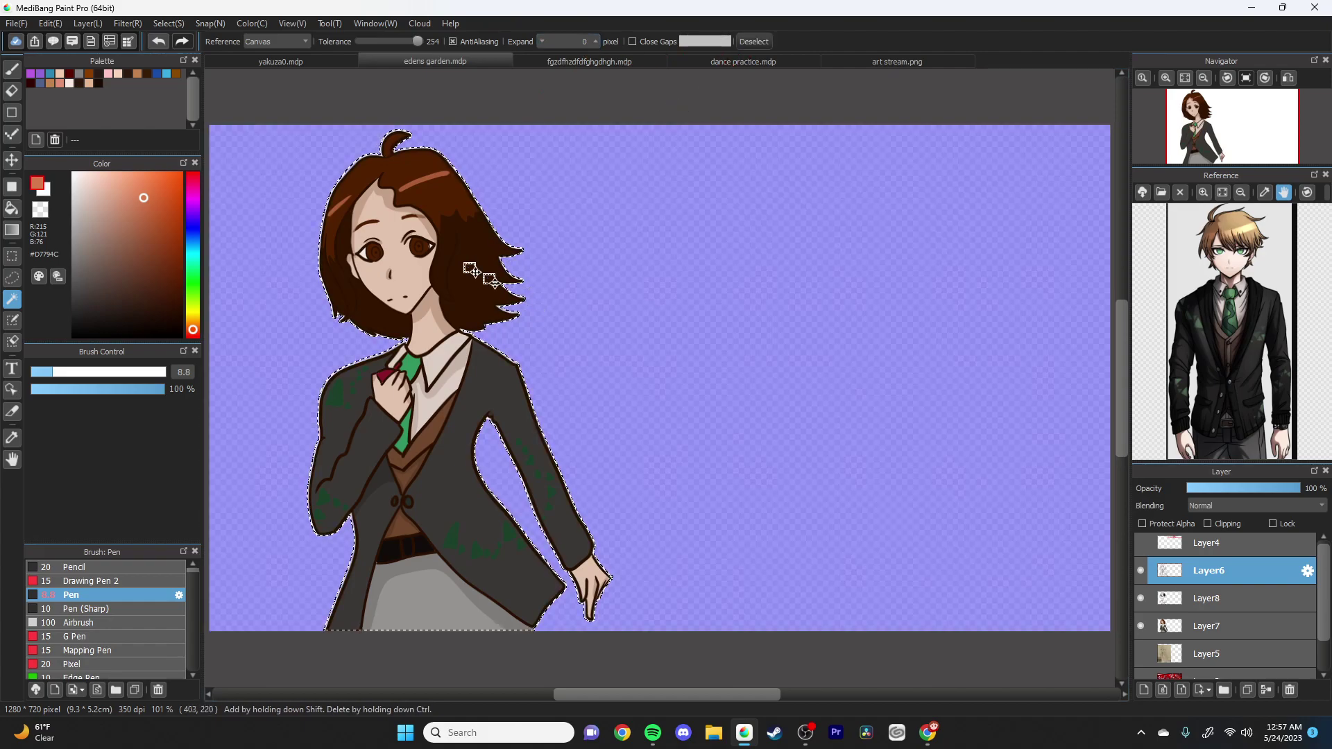
Step: Add a new layer above Layer6 and fill the selected silhouette with #C76F6F using the Pen at size 836
{"action": "left_click_drag", "start_coordinate": [131, 98], "coordinate": [118, 185]}
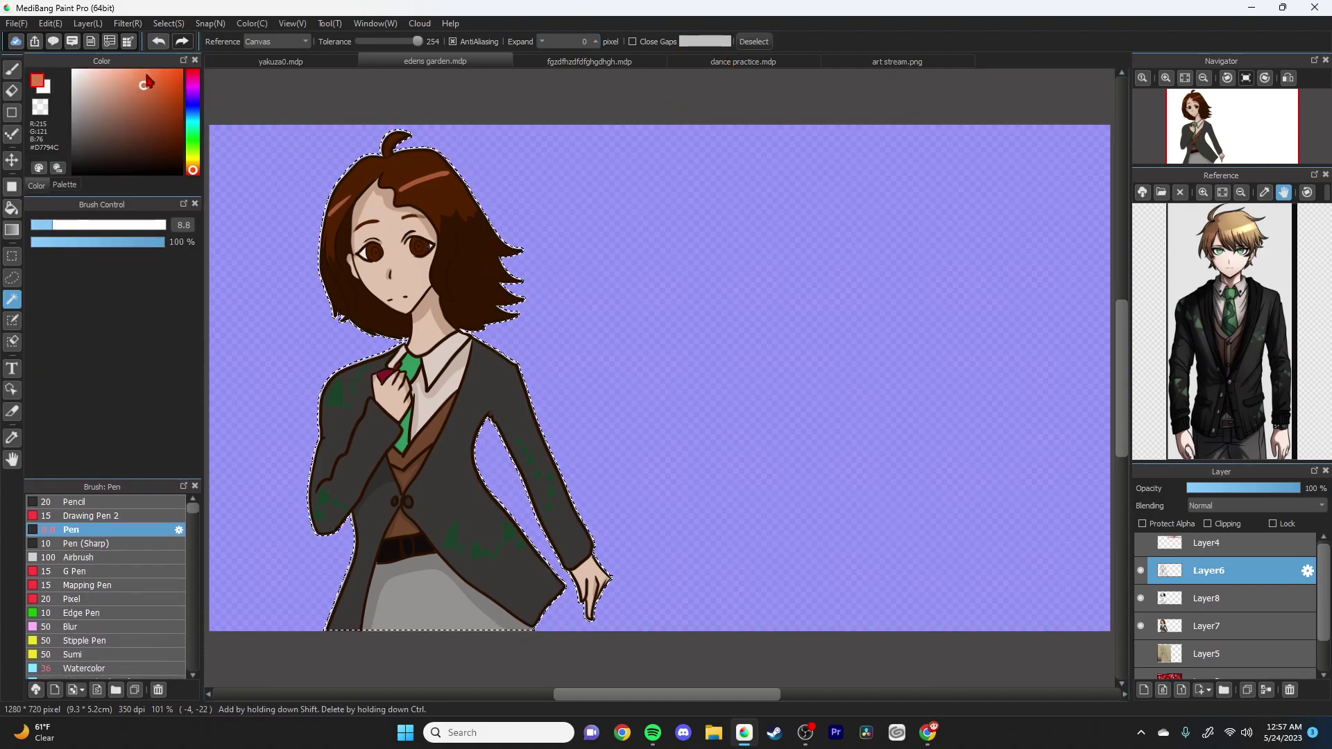
{"action": "mouse_move", "coordinate": [144, 87]}
{"action": "left_mouse_down"}
{"action": "mouse_move", "coordinate": [142, 220]}
{"action": "mouse_move", "coordinate": [139, 235]}
{"action": "mouse_move", "coordinate": [112, 229]}
{"action": "left_mouse_up"}
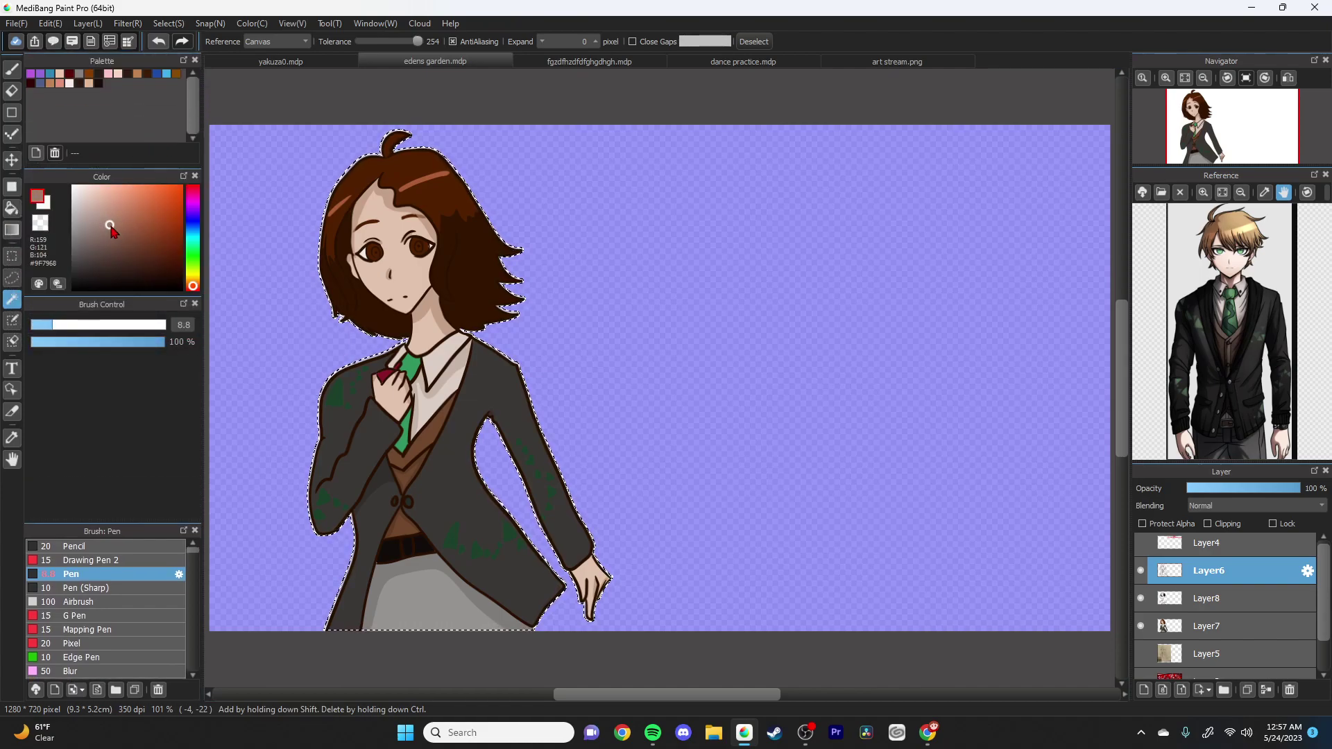
{"action": "left_click_drag", "start_coordinate": [193, 200], "coordinate": [193, 187]}
{"action": "left_click_drag", "start_coordinate": [113, 227], "coordinate": [121, 208]}
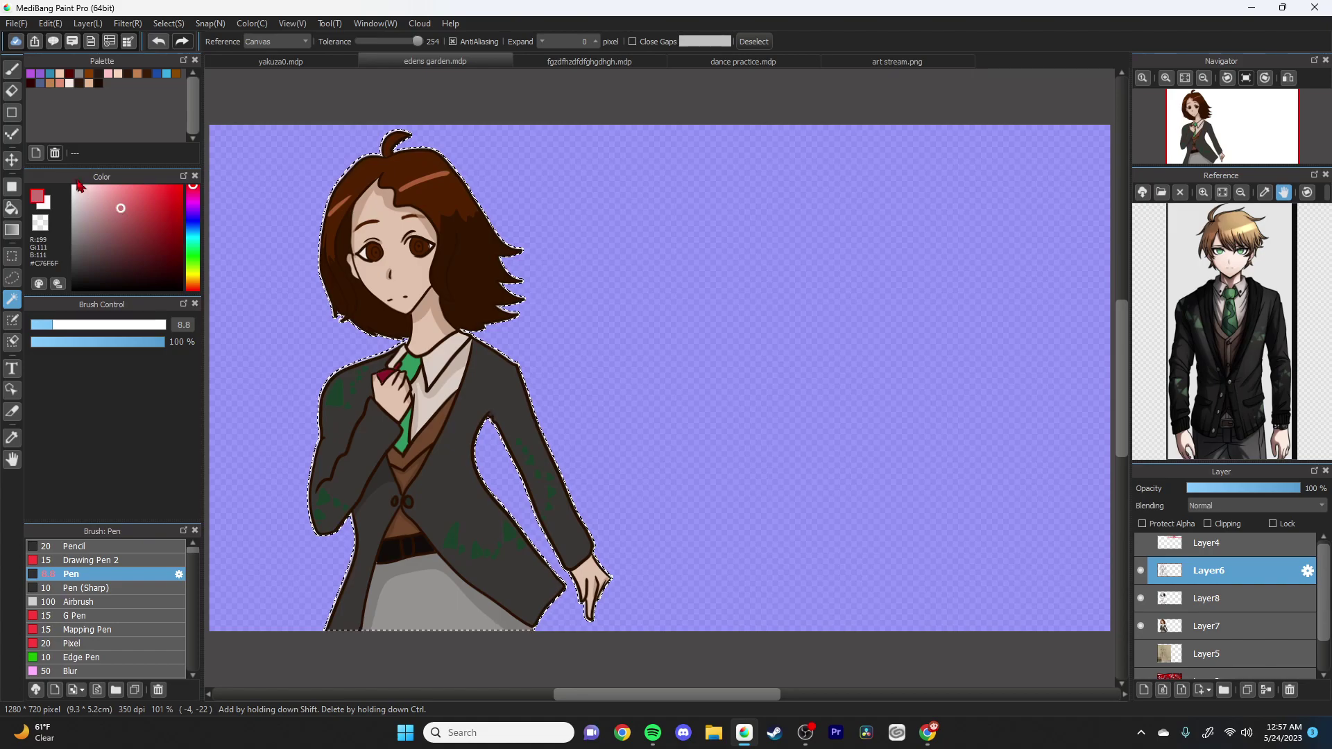
{"action": "left_click", "coordinate": [14, 68]}
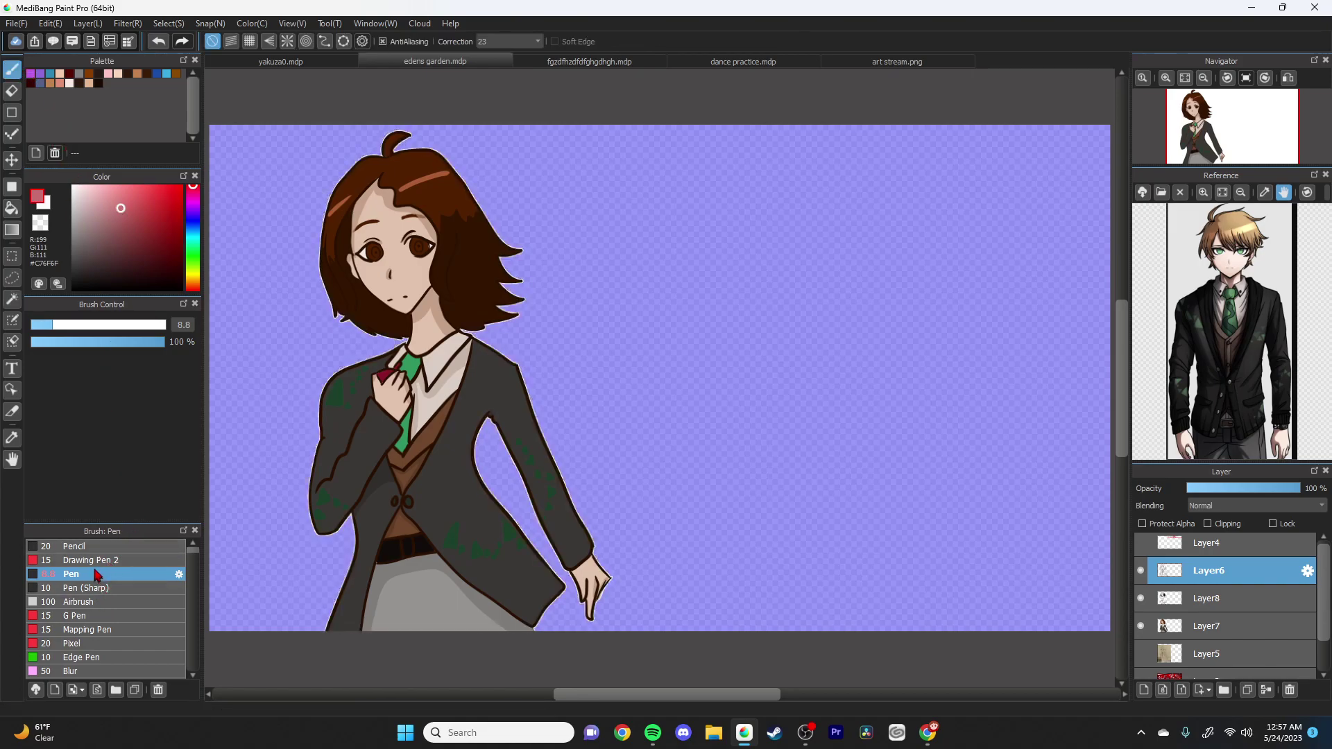
{"action": "key", "text": "ctrl+d"}
{"action": "mouse_move", "coordinate": [659, 377]}
{"action": "left_mouse_down"}
{"action": "mouse_move", "coordinate": [258, 309]}
{"action": "mouse_move", "coordinate": [395, 238]}
{"action": "left_mouse_up"}
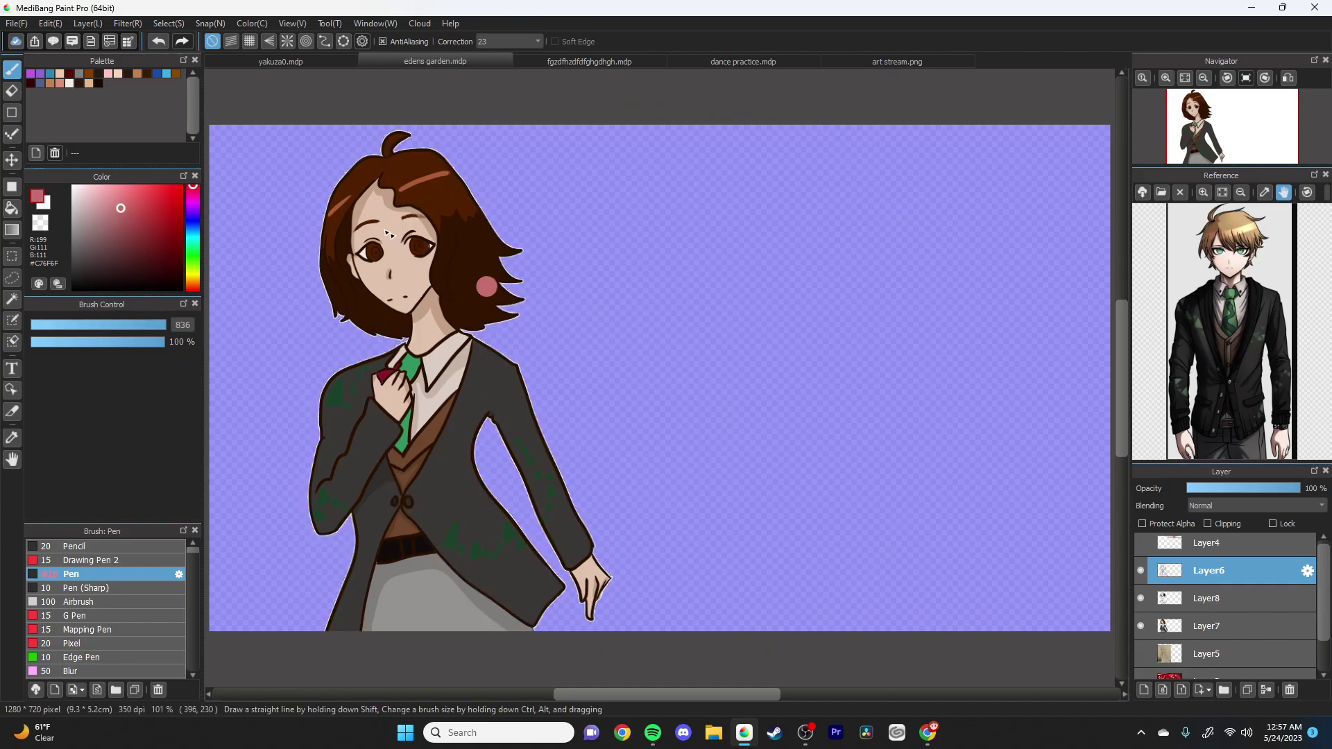
{"action": "key", "text": "ctrl+z"}
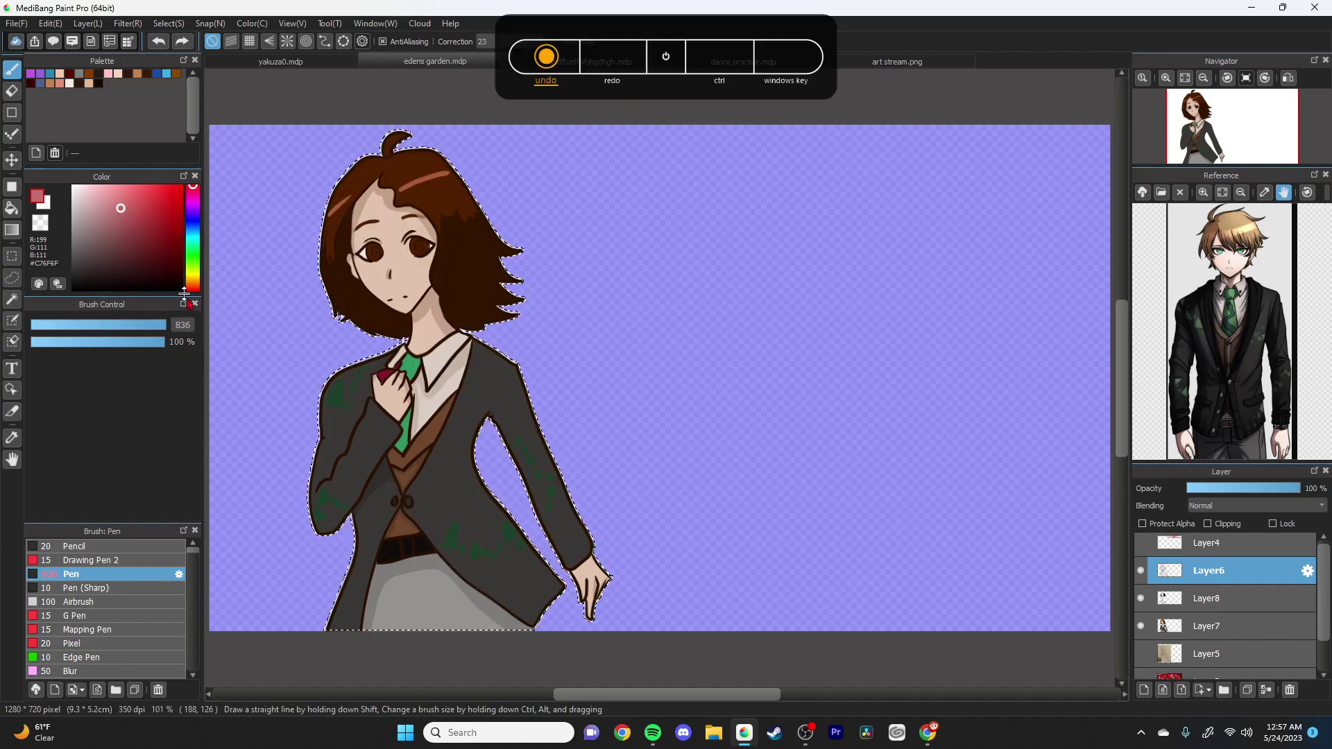
{"action": "key", "text": "ctrl+shift+n"}
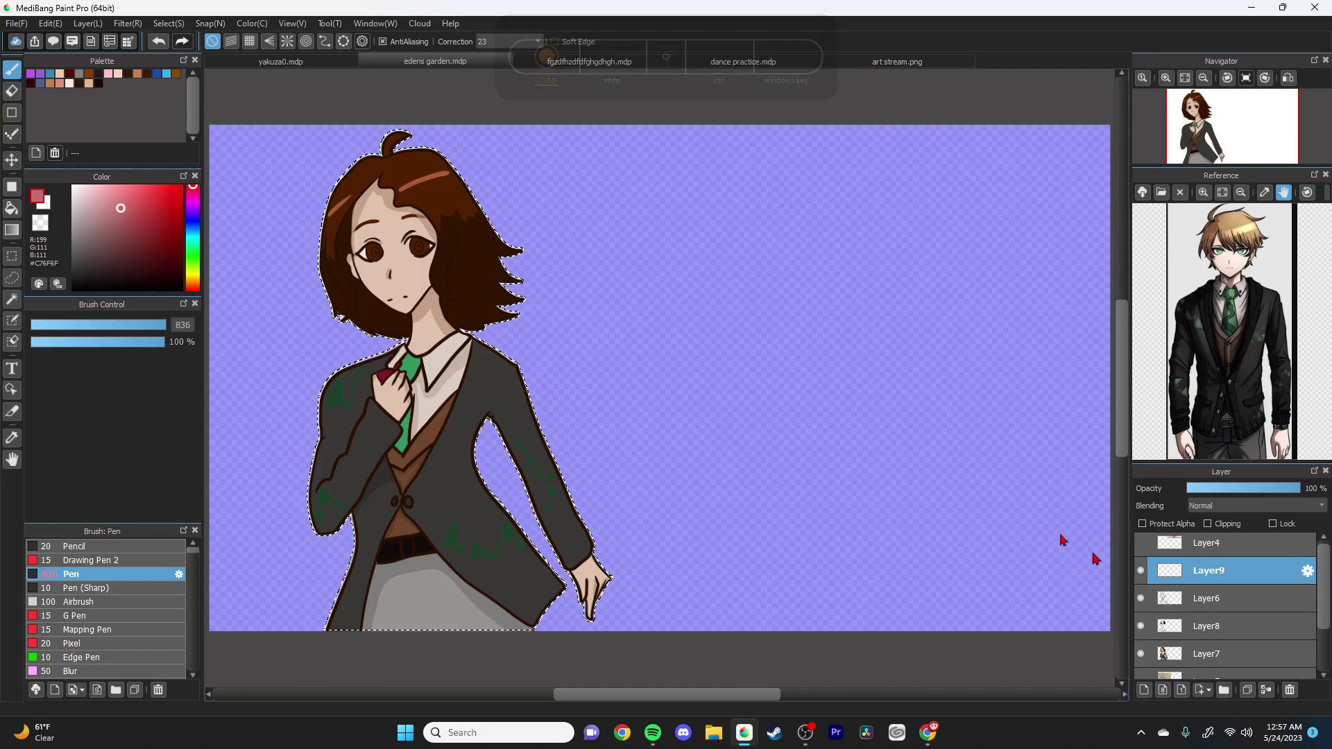
{"action": "left_click", "coordinate": [358, 325]}
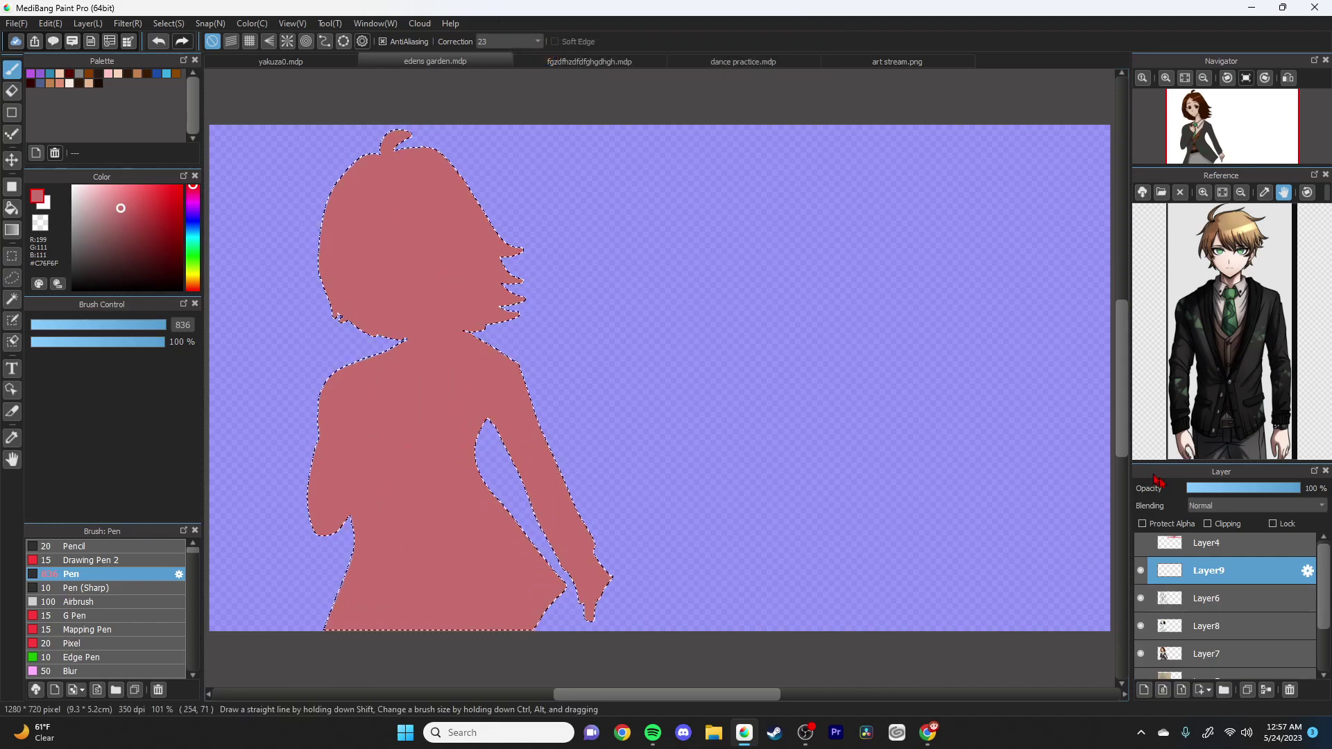
Step: Try Multiply on Layer9, settle on Overlay blending at 28% opacity, and clear the selection
{"action": "left_click", "coordinate": [1248, 505]}
{"action": "left_click", "coordinate": [1217, 528]}
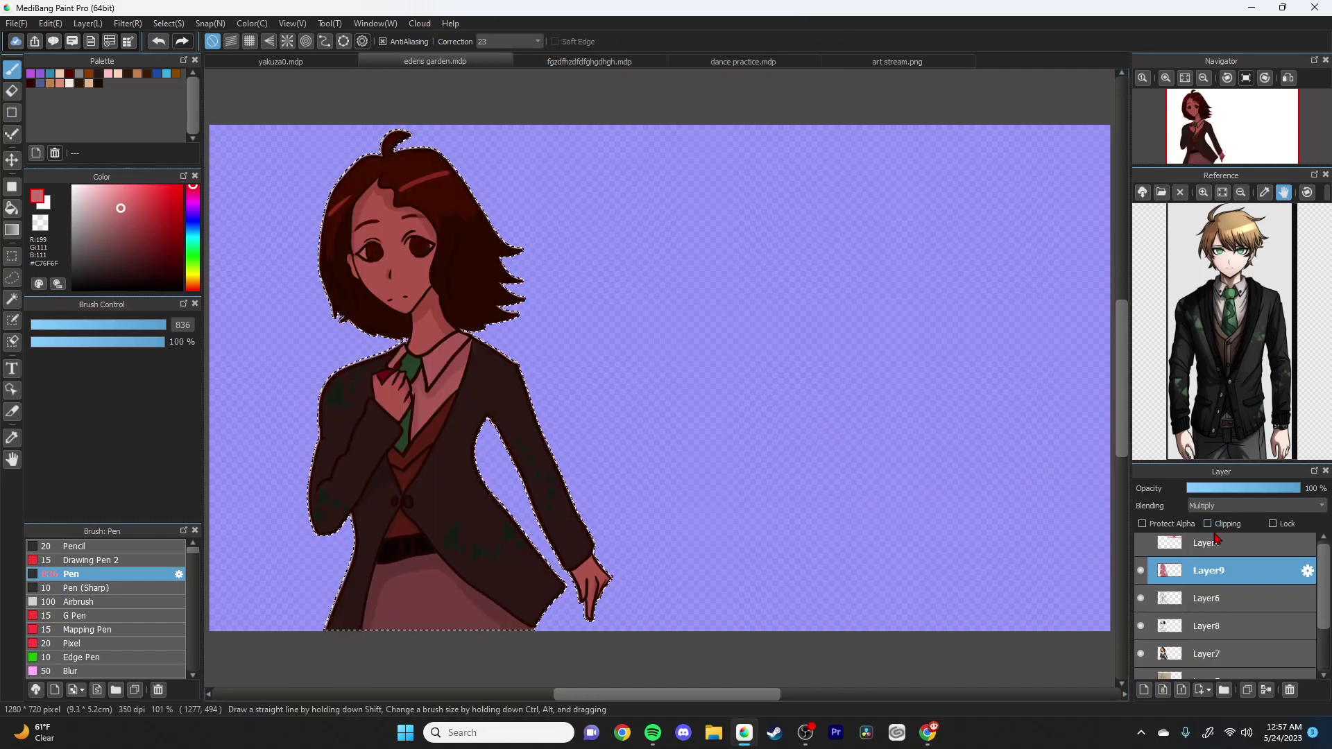
{"action": "left_click", "coordinate": [1218, 488]}
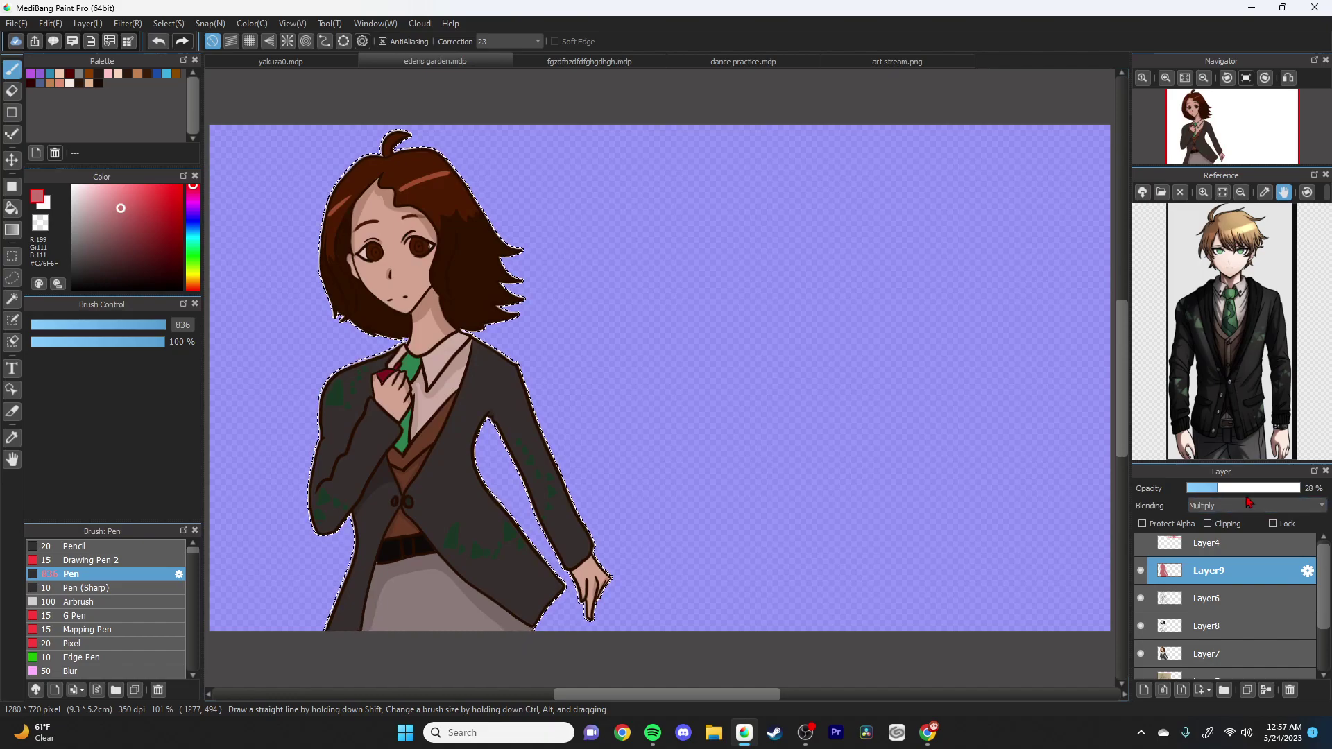
{"action": "left_click", "coordinate": [1242, 505]}
{"action": "left_click", "coordinate": [1233, 554]}
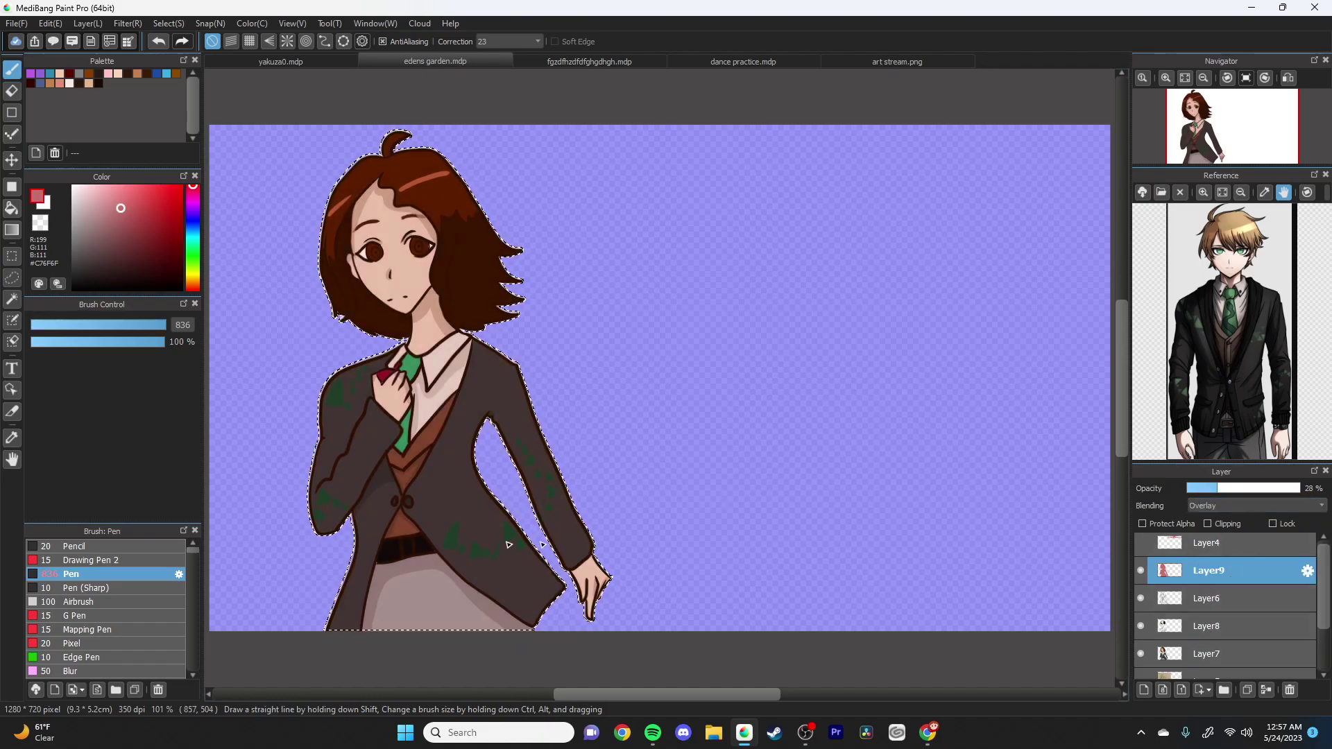
{"action": "left_click", "coordinate": [13, 300]}
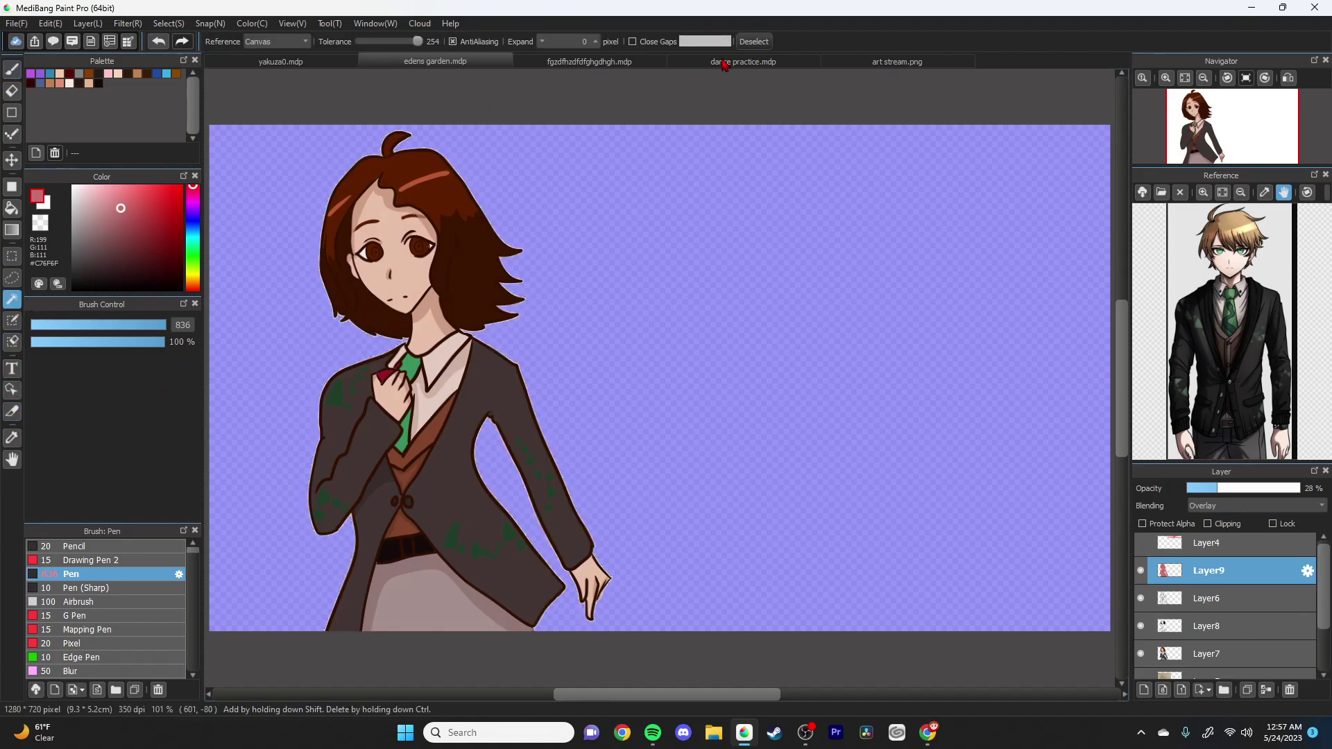
{"action": "key", "text": "ctrl+d"}
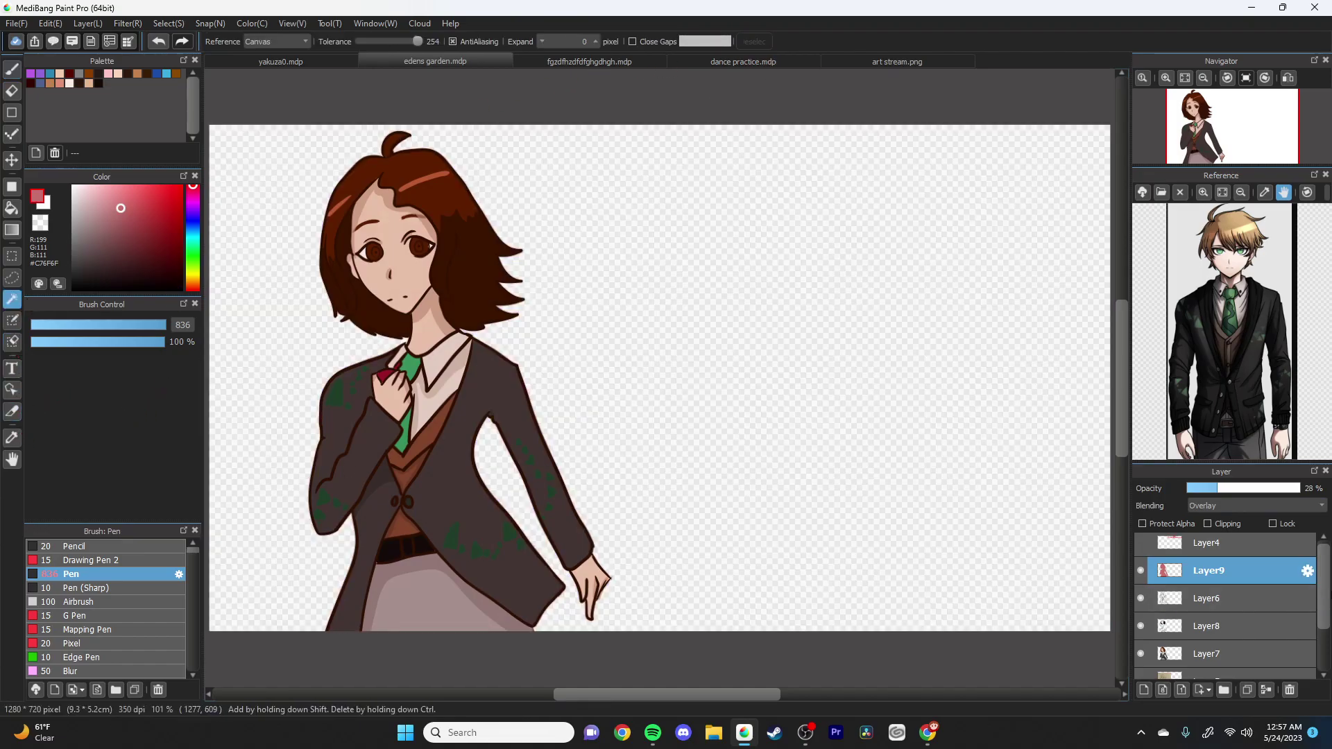
Step: Check the tinted character against the red Layer2 background, view Layer4 and Layer9's properties, and hide Layer2 again
{"action": "left_click_drag", "start_coordinate": [1327, 616], "coordinate": [1326, 657]}
{"action": "left_click", "coordinate": [1141, 637]}
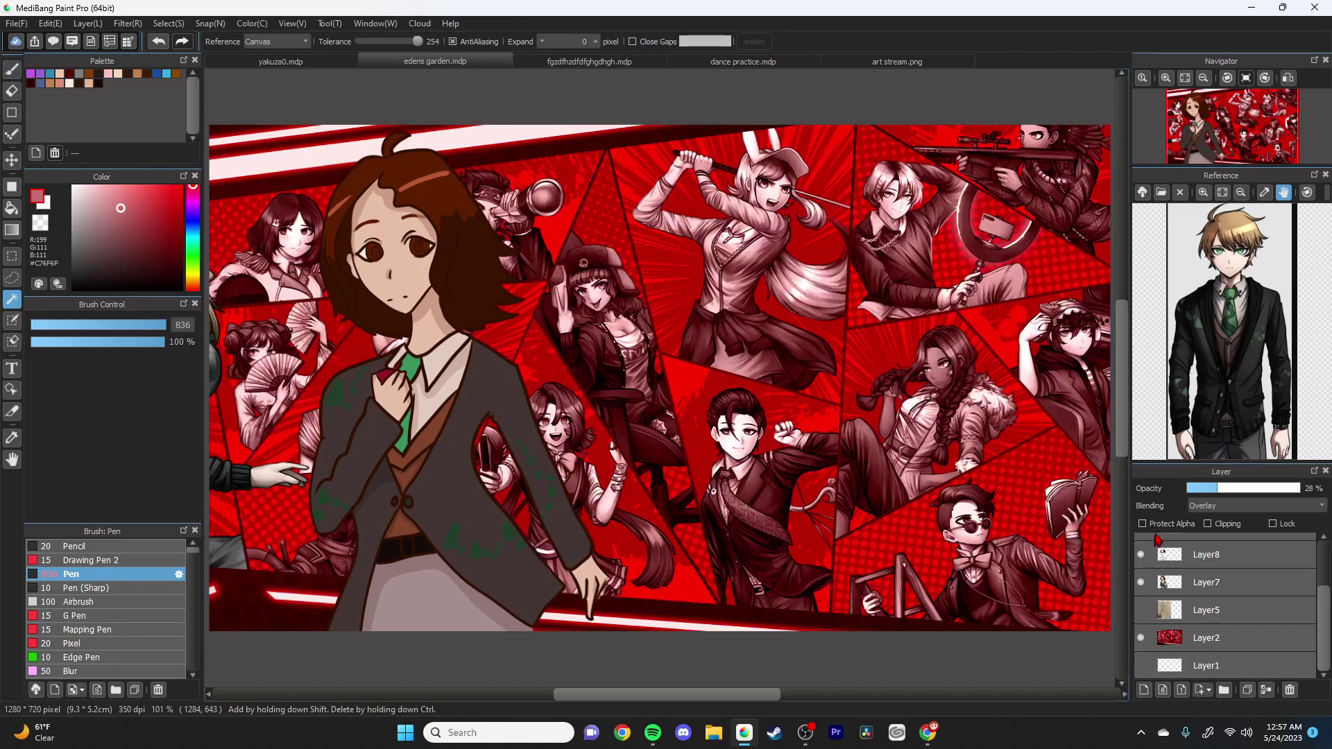
{"action": "scroll", "coordinate": [1304, 604], "scroll_direction": "up", "scroll_amount": 2}
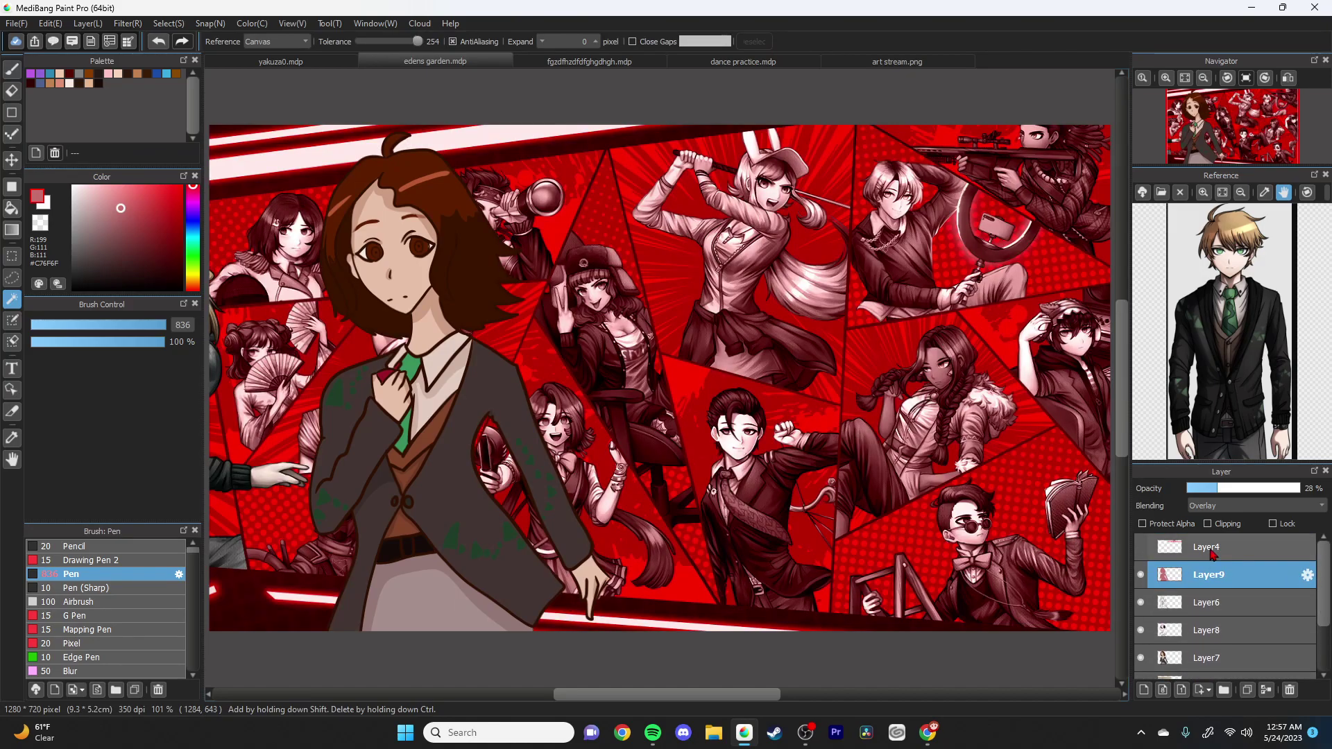
{"action": "left_click", "coordinate": [1140, 550]}
{"action": "left_click", "coordinate": [1140, 550]}
{"action": "left_click", "coordinate": [1307, 576]}
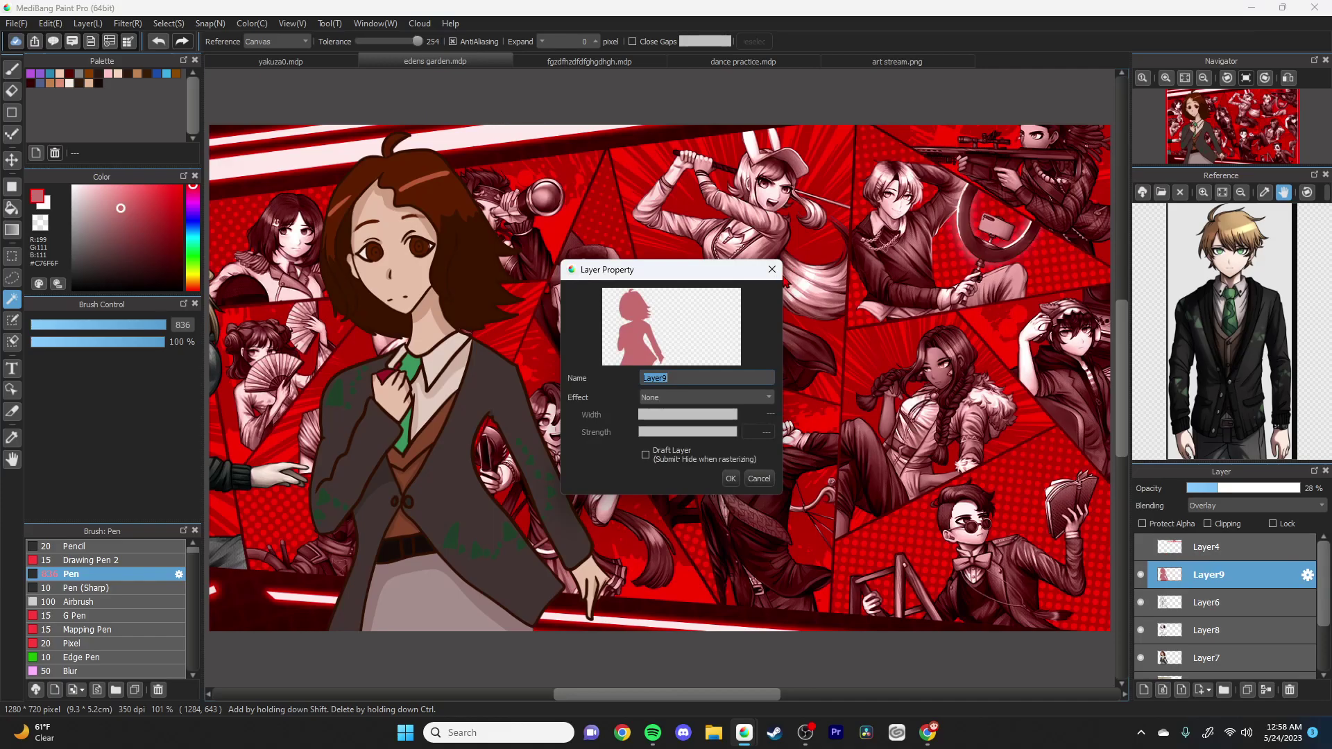
{"action": "left_click", "coordinate": [772, 269]}
{"action": "scroll", "coordinate": [1326, 575], "scroll_direction": "down", "scroll_amount": 3}
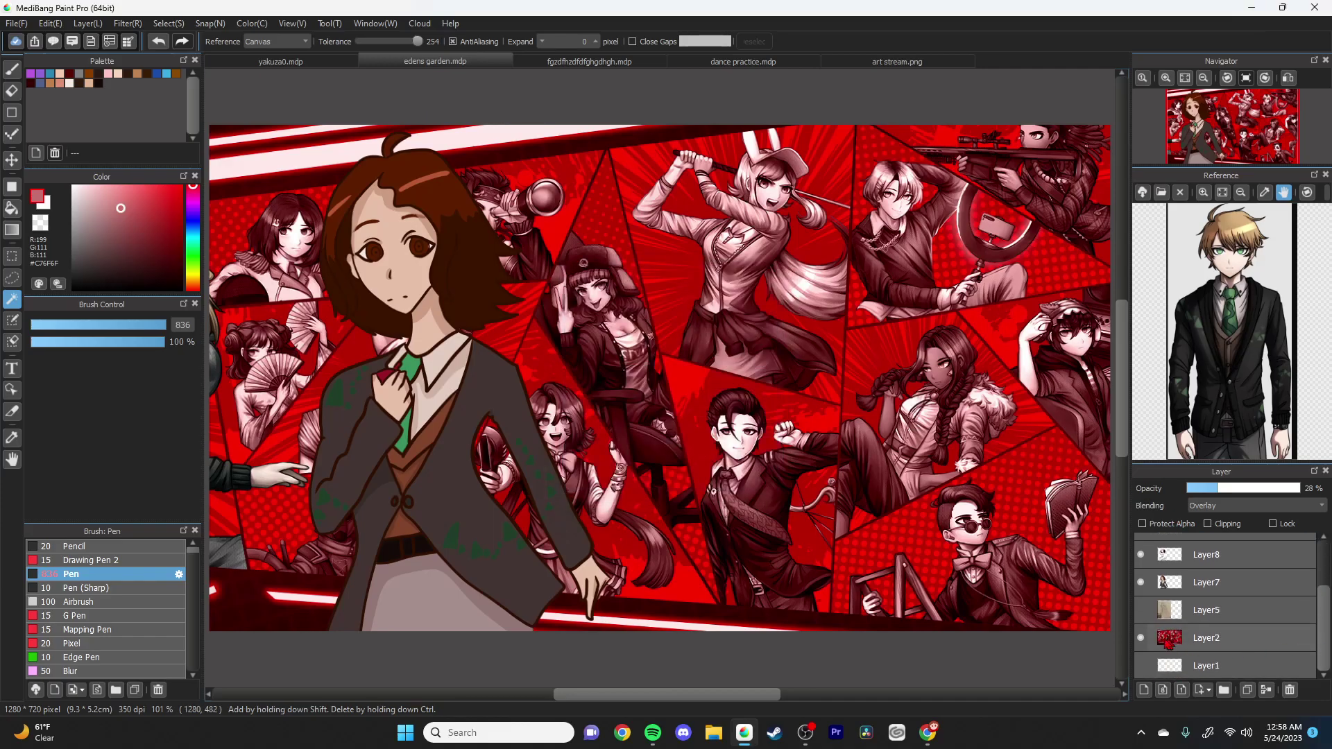
{"action": "left_click", "coordinate": [1140, 637]}
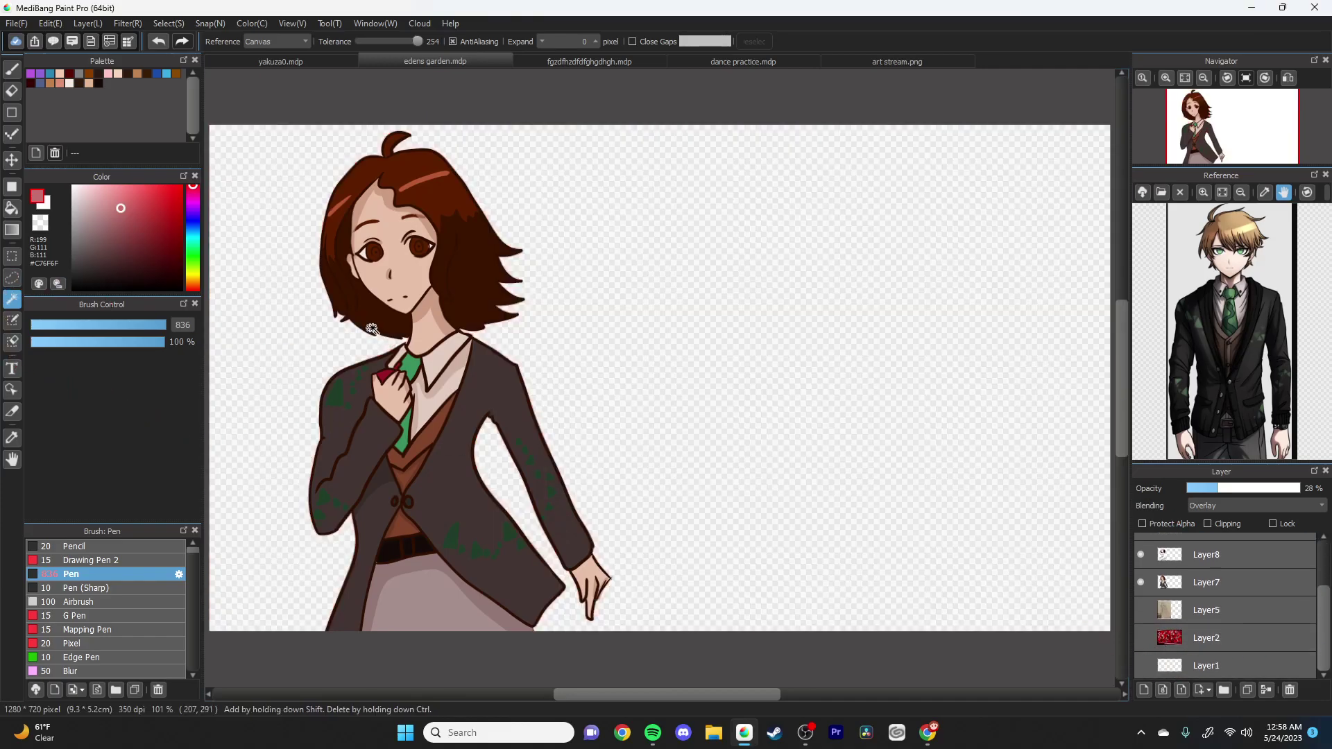
Step: Reselect the whole character silhouette with the Magic Wand, expanding the selection by 5 pixels
{"action": "left_click", "coordinate": [485, 131]}
{"action": "left_click", "coordinate": [595, 39]}
{"action": "left_click", "coordinate": [595, 39]}
{"action": "left_click", "coordinate": [595, 39]}
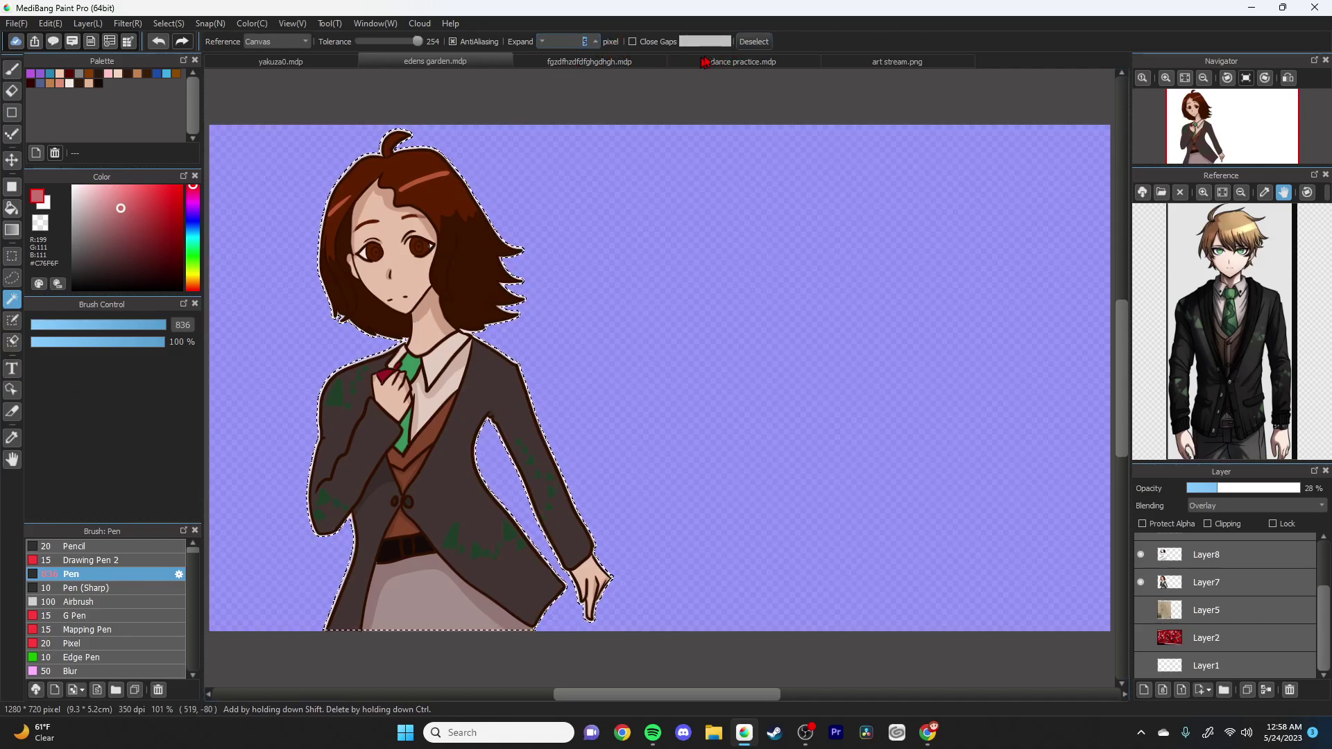
{"action": "left_click", "coordinate": [754, 41]}
{"action": "left_click", "coordinate": [846, 411]}
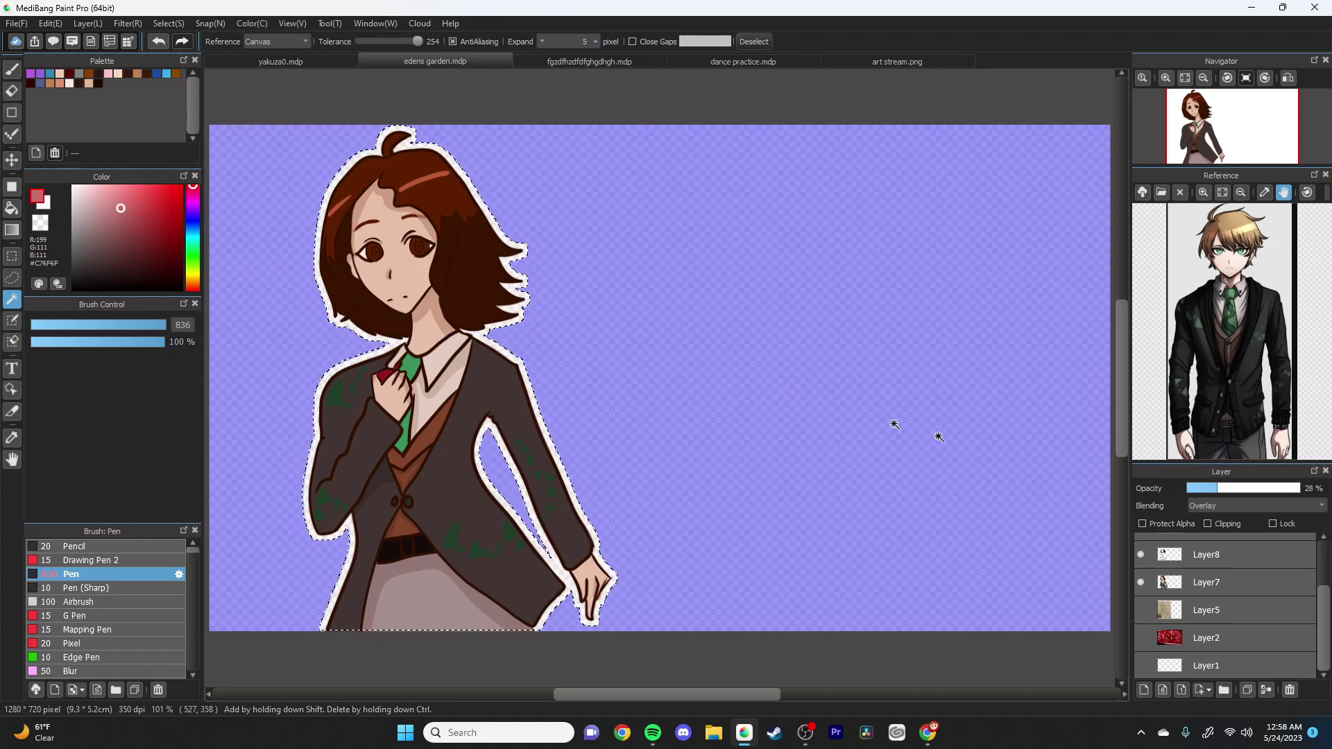
Step: Add a new layer beneath Layer7 and fill the selected silhouette with white #FFFFFF
{"action": "scroll", "coordinate": [1304, 613], "scroll_direction": "up", "scroll_amount": 2}
{"action": "scroll", "coordinate": [1276, 607], "scroll_direction": "down", "scroll_amount": 2}
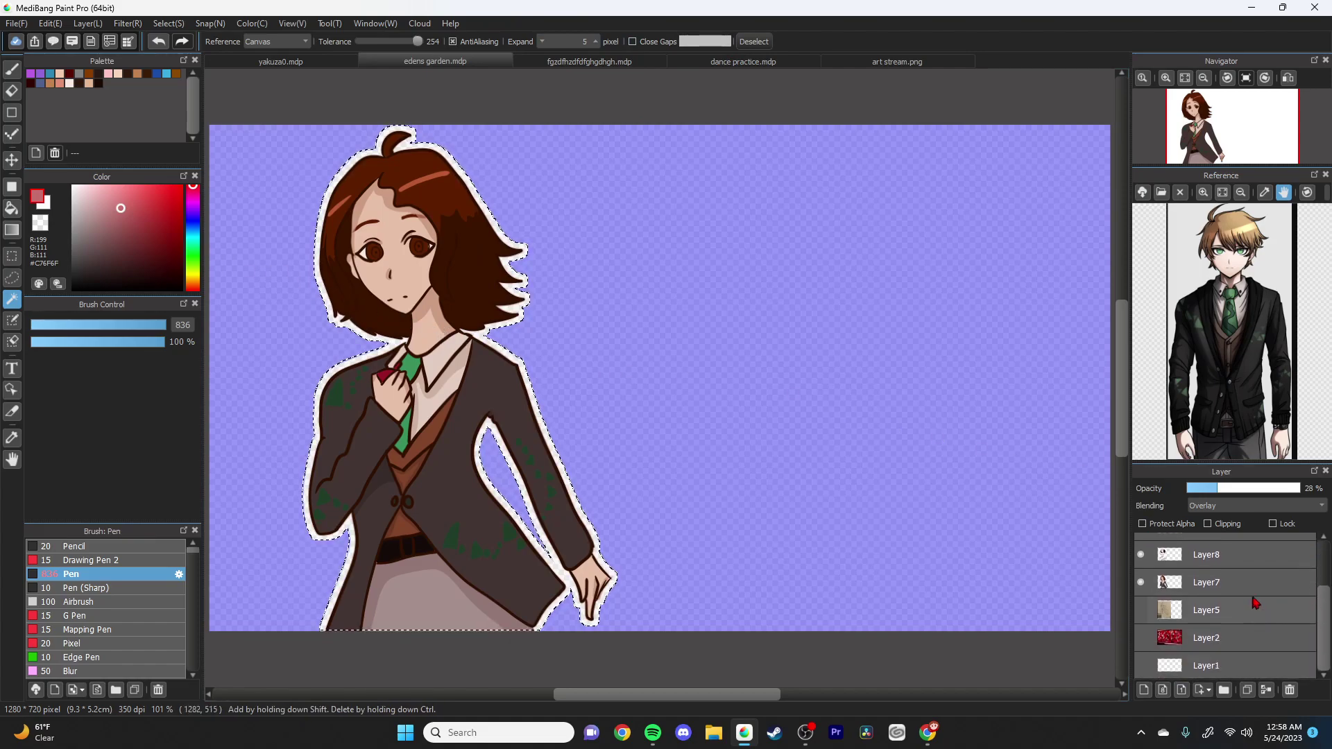
{"action": "left_click", "coordinate": [1245, 582]}
{"action": "left_click", "coordinate": [1142, 690]}
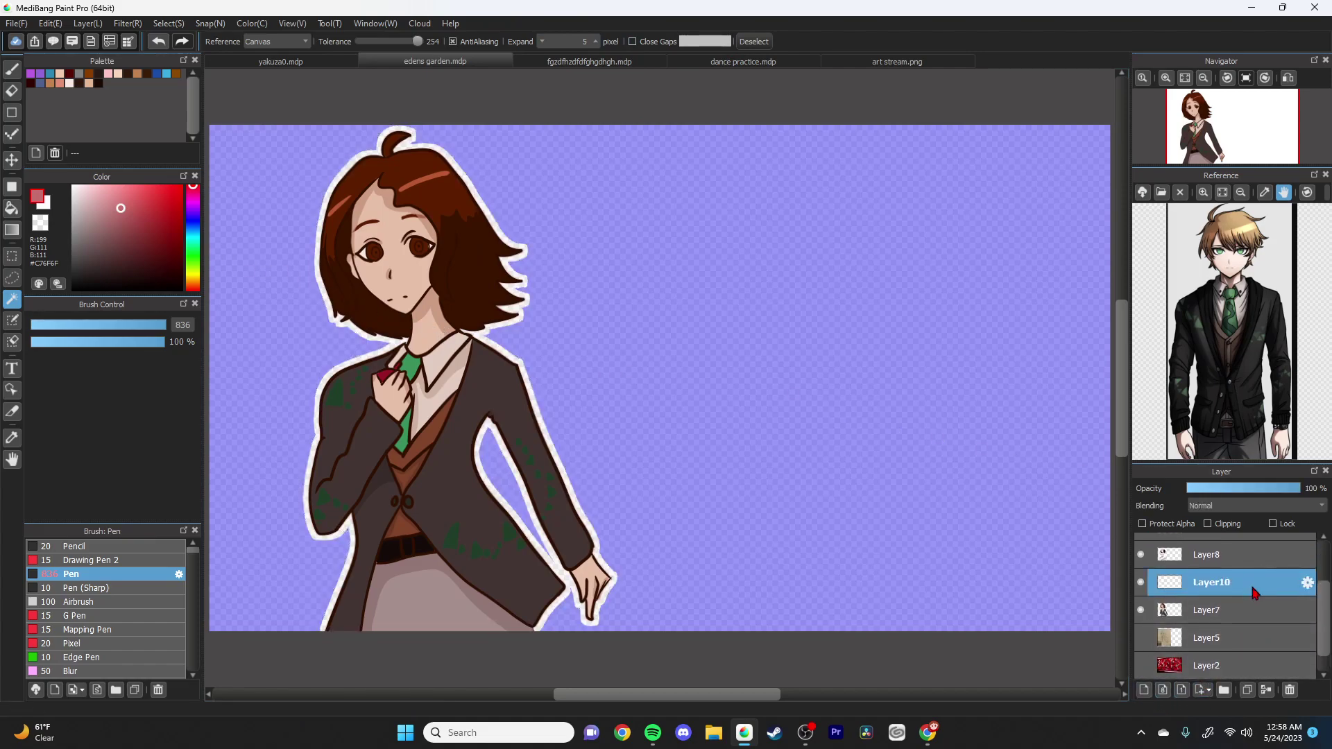
{"action": "left_click_drag", "start_coordinate": [1254, 589], "coordinate": [1245, 614]}
{"action": "left_click", "coordinate": [950, 584]}
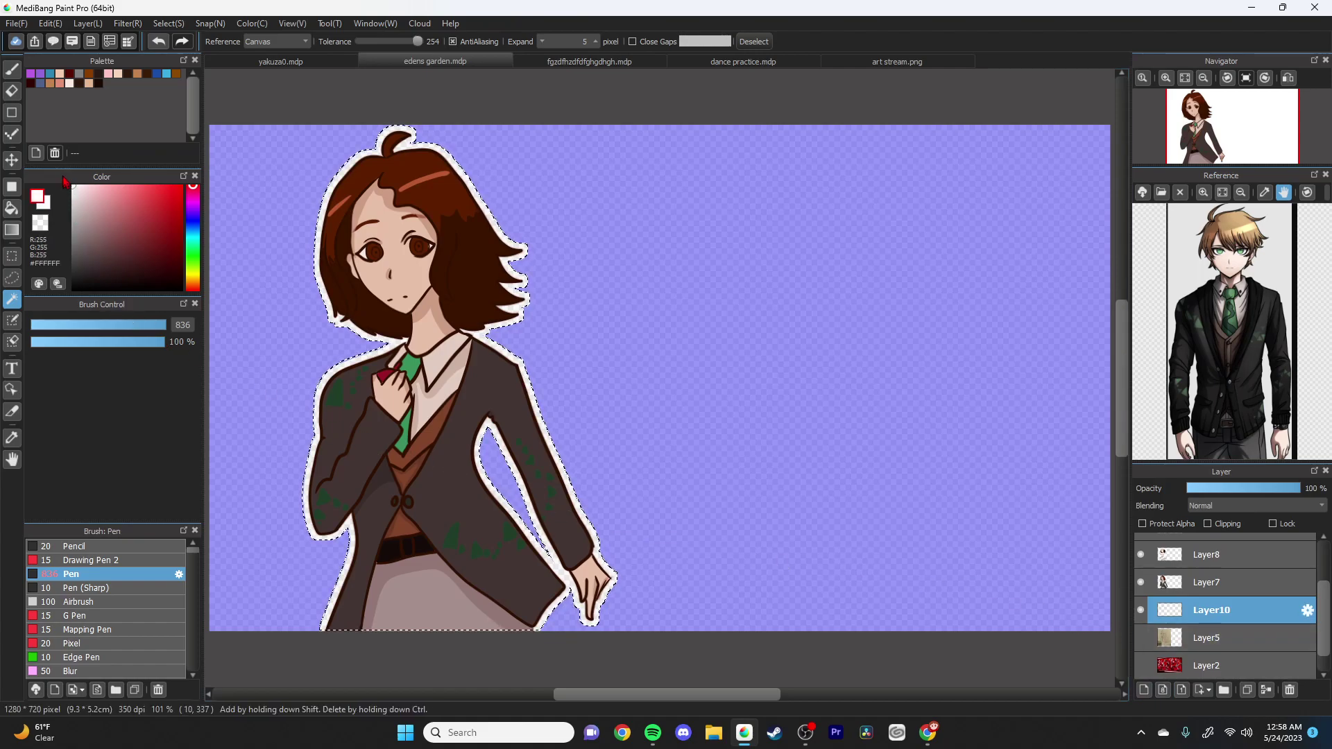
{"action": "key", "text": "ctrl+d"}
{"action": "left_click", "coordinate": [12, 68]}
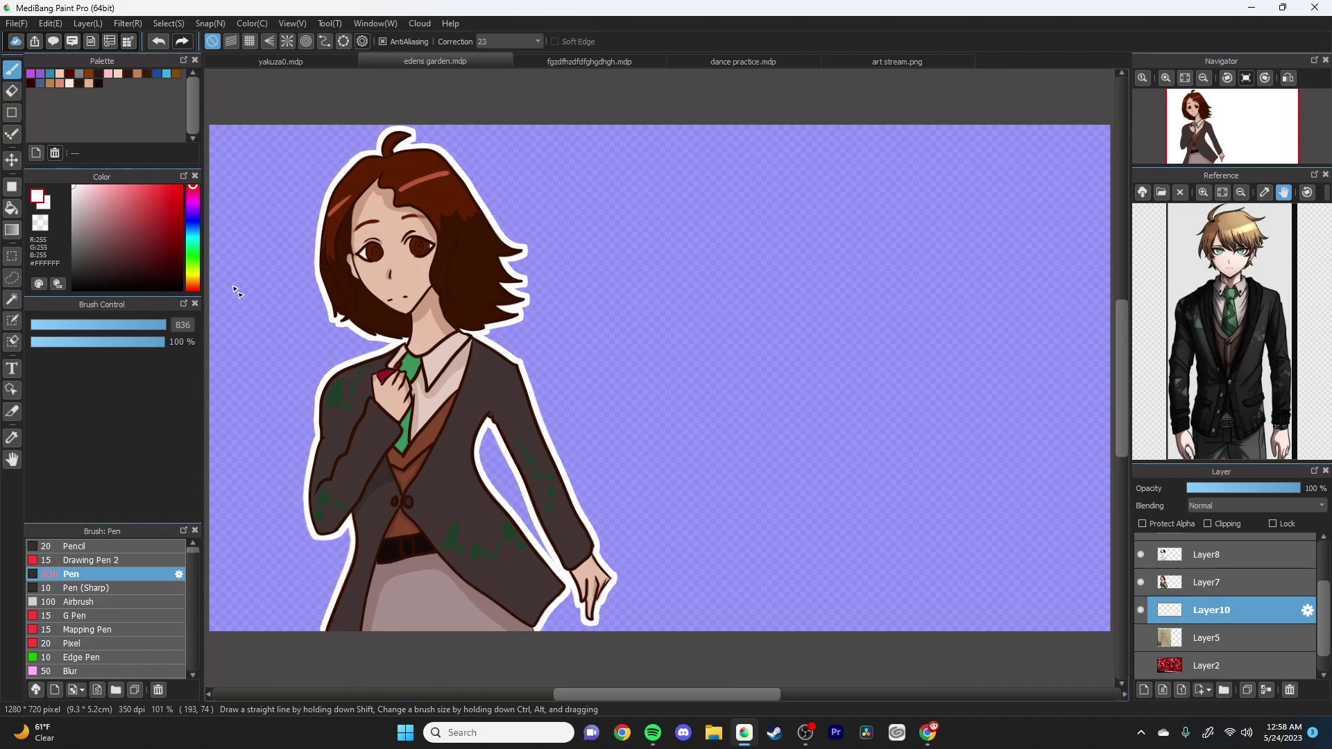
Step: Shift the white silhouette on Layer10 to the character's left as an offset backing shape, and clear the selection
{"action": "key", "text": "ctrl+z"}
{"action": "left_click", "coordinate": [12, 159]}
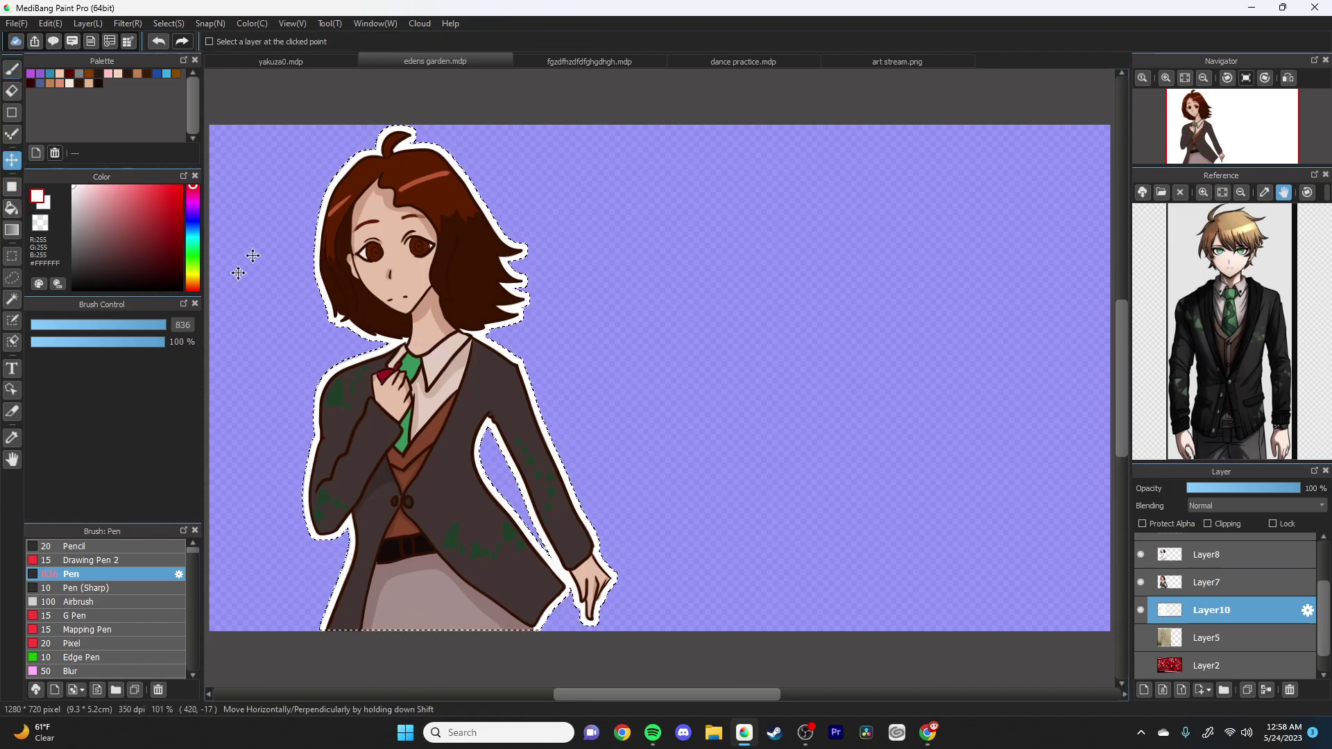
{"action": "left_click", "coordinate": [8, 301]}
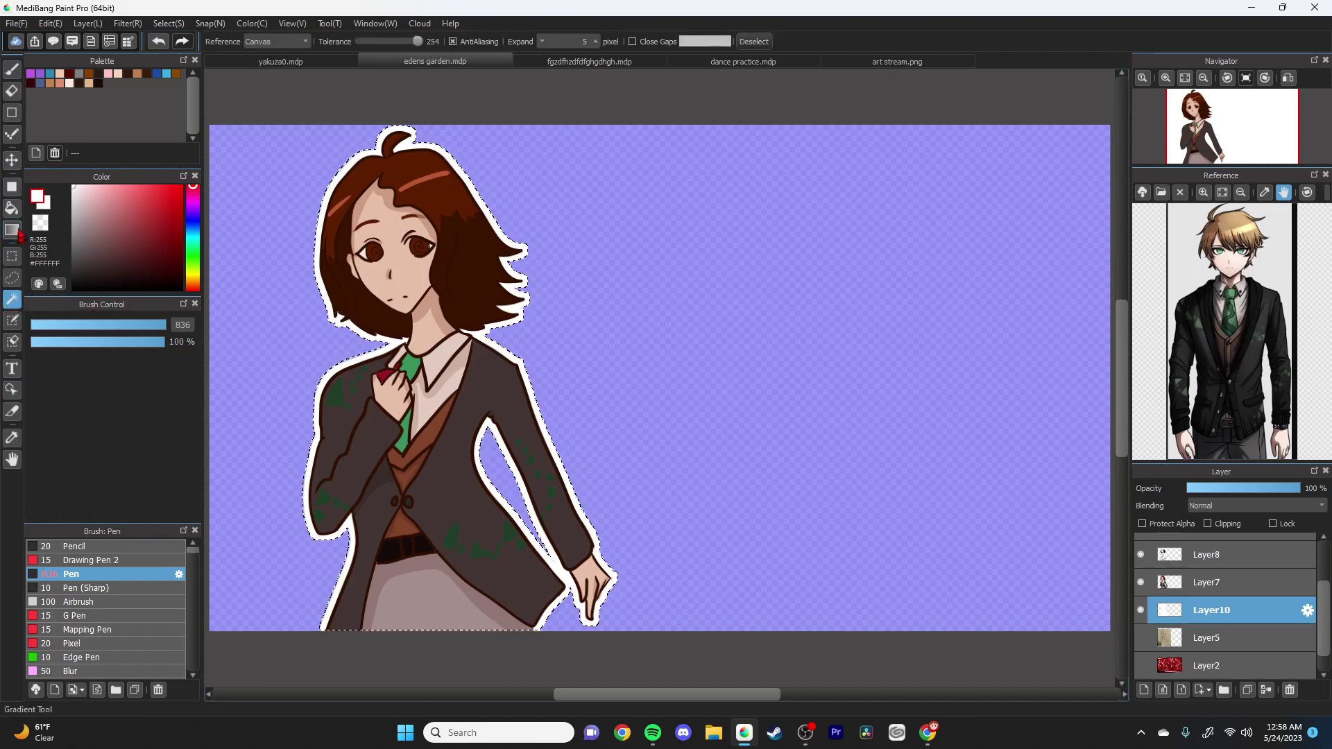
{"action": "left_click", "coordinate": [12, 159]}
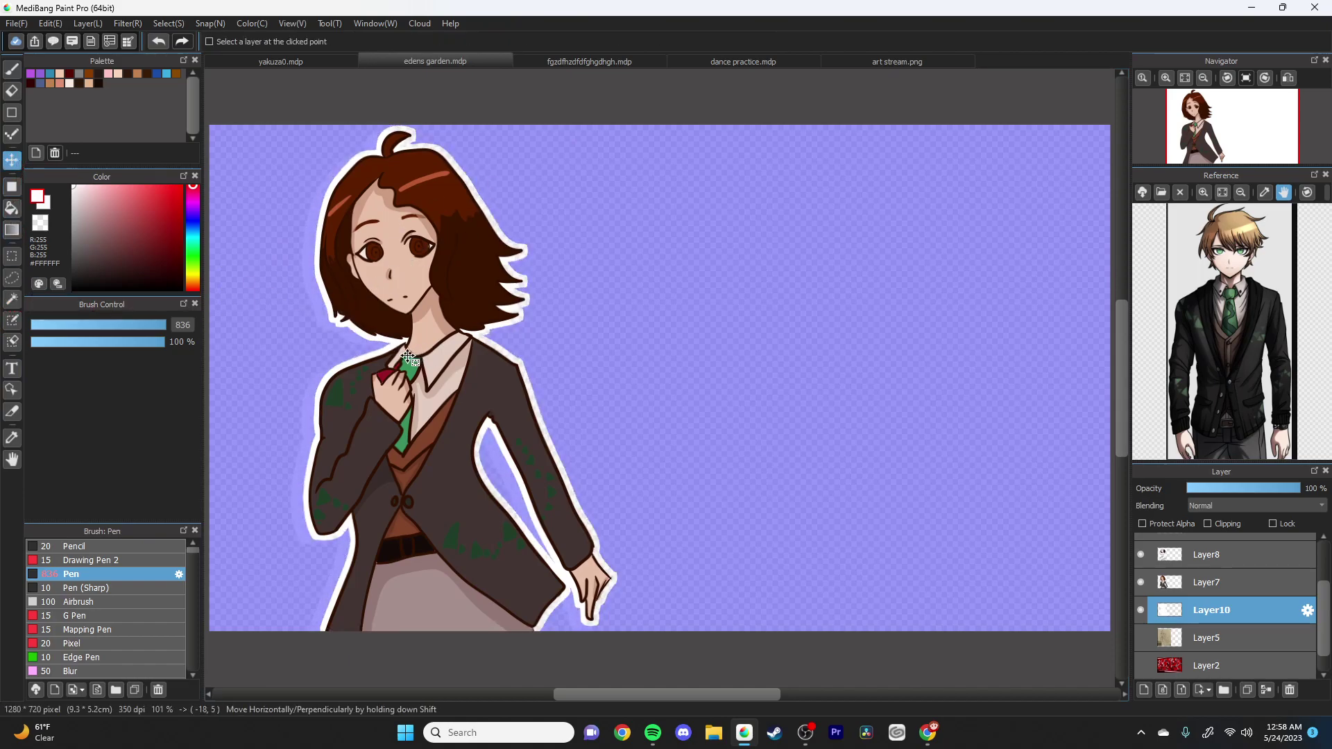
{"action": "left_click_drag", "start_coordinate": [416, 361], "coordinate": [430, 376]}
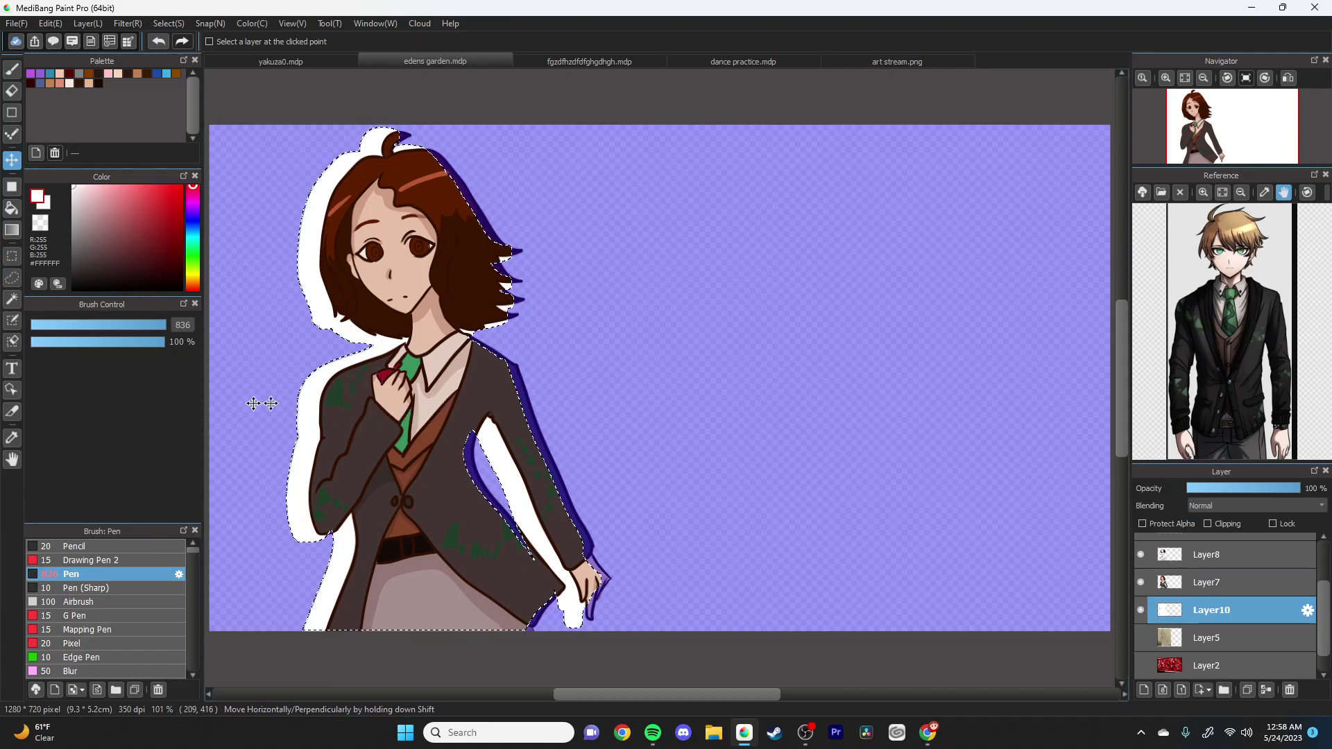
{"action": "left_click", "coordinate": [12, 299]}
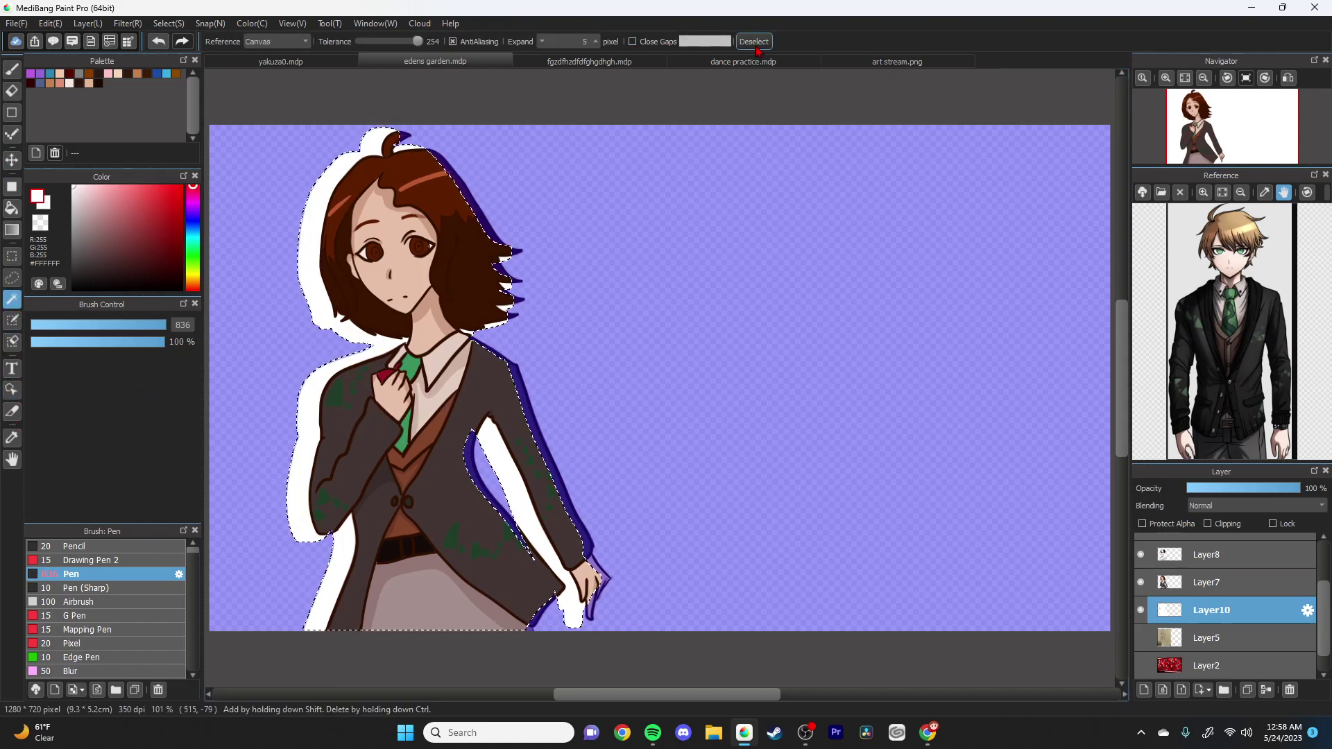
{"action": "left_click", "coordinate": [721, 93]}
Step: Check the offset white silhouette against the red Layer2 background, and hide Layer10 and Layer2
{"action": "left_click", "coordinate": [1140, 667]}
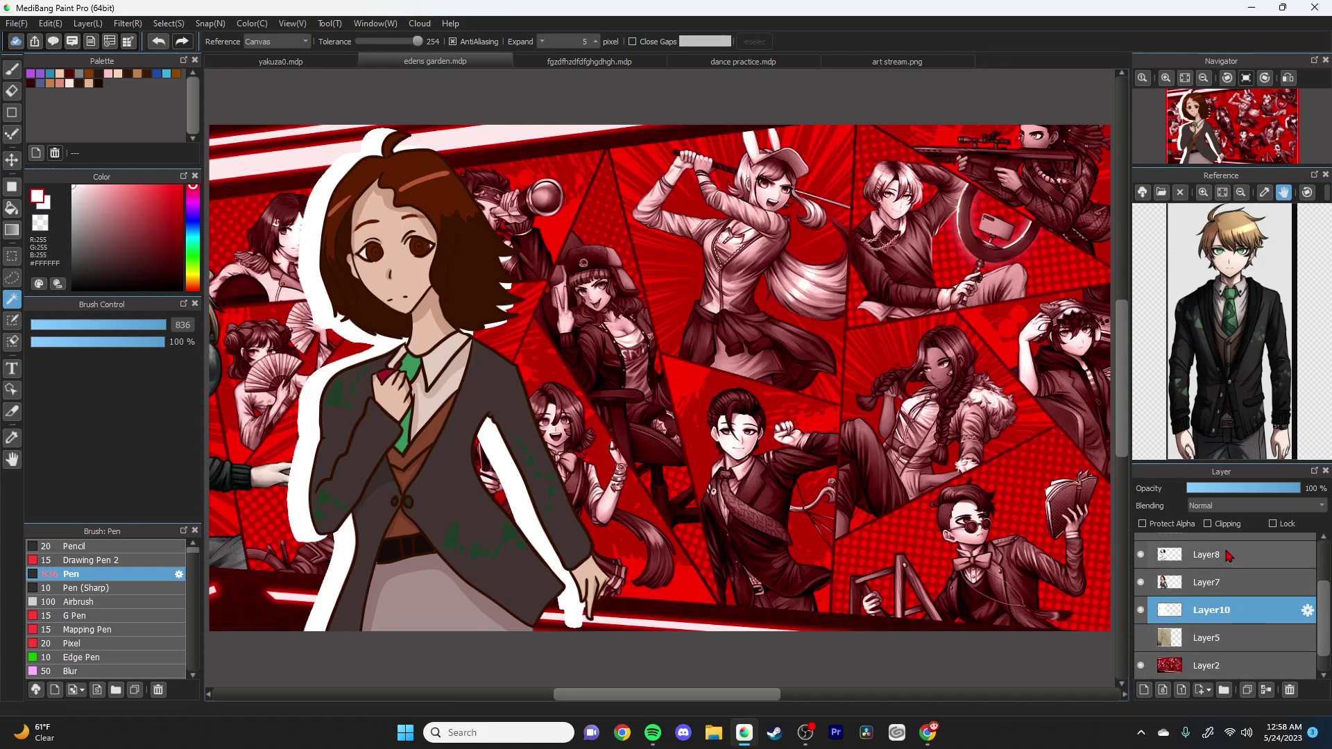
{"action": "left_click", "coordinate": [1241, 586]}
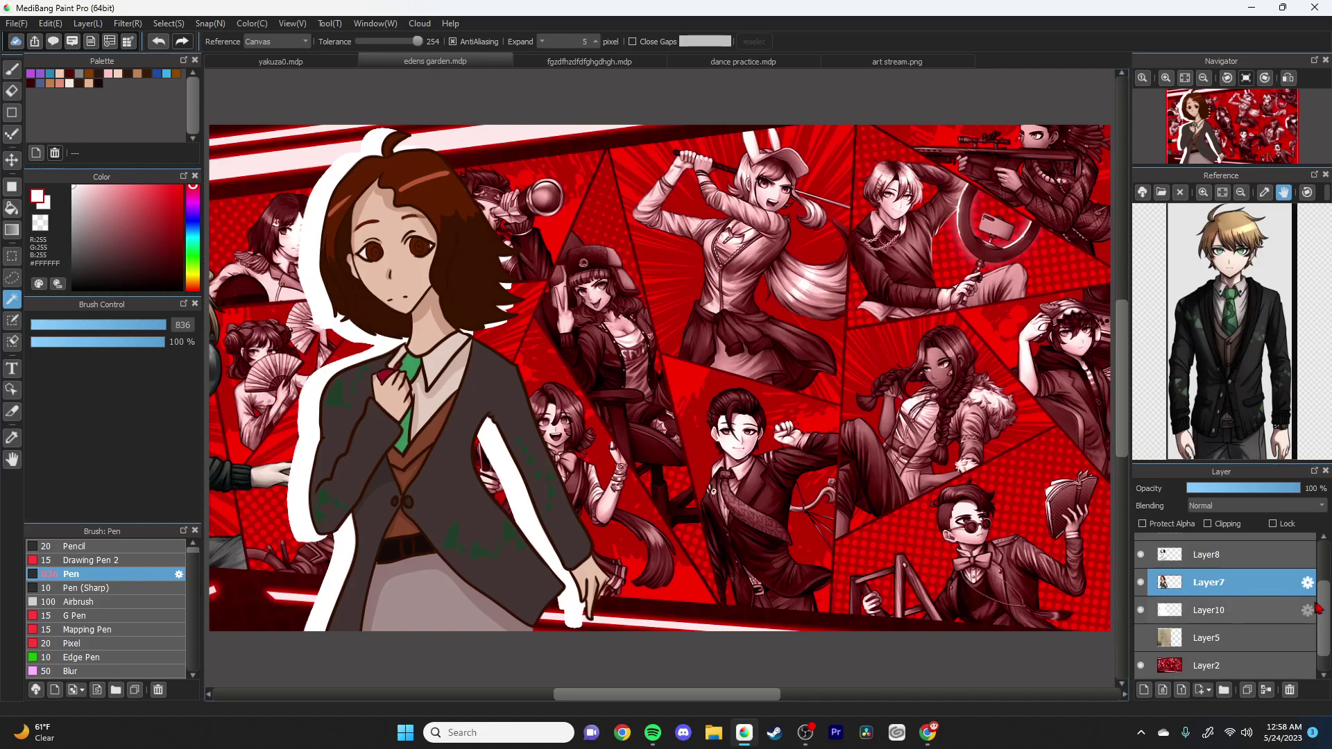
{"action": "left_click", "coordinate": [430, 262]}
{"action": "key", "text": "ctrl+z"}
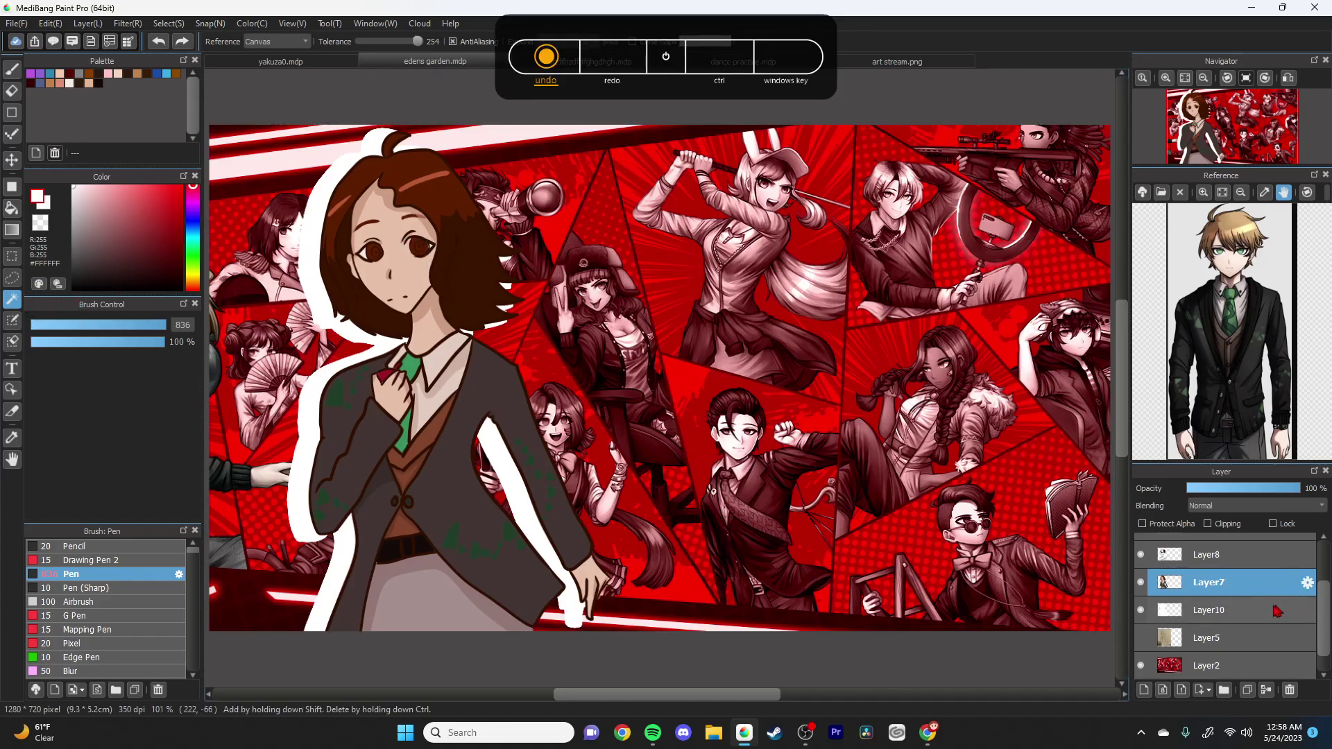
{"action": "left_click", "coordinate": [1140, 610]}
{"action": "left_click", "coordinate": [1140, 665]}
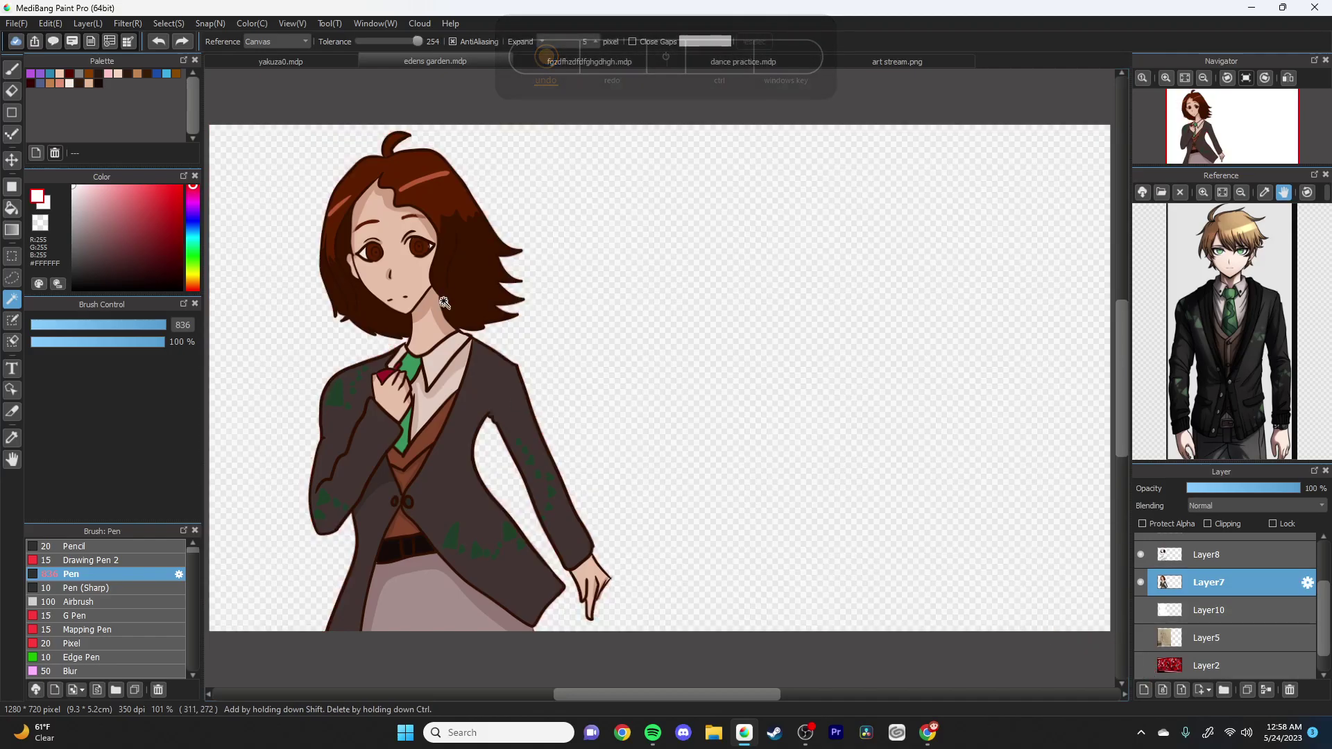
Step: Add a new layer above Layer9 and select the character's silhouette with the Magic Wand, expanding the selection by 1 pixel
{"action": "left_click", "coordinate": [512, 334]}
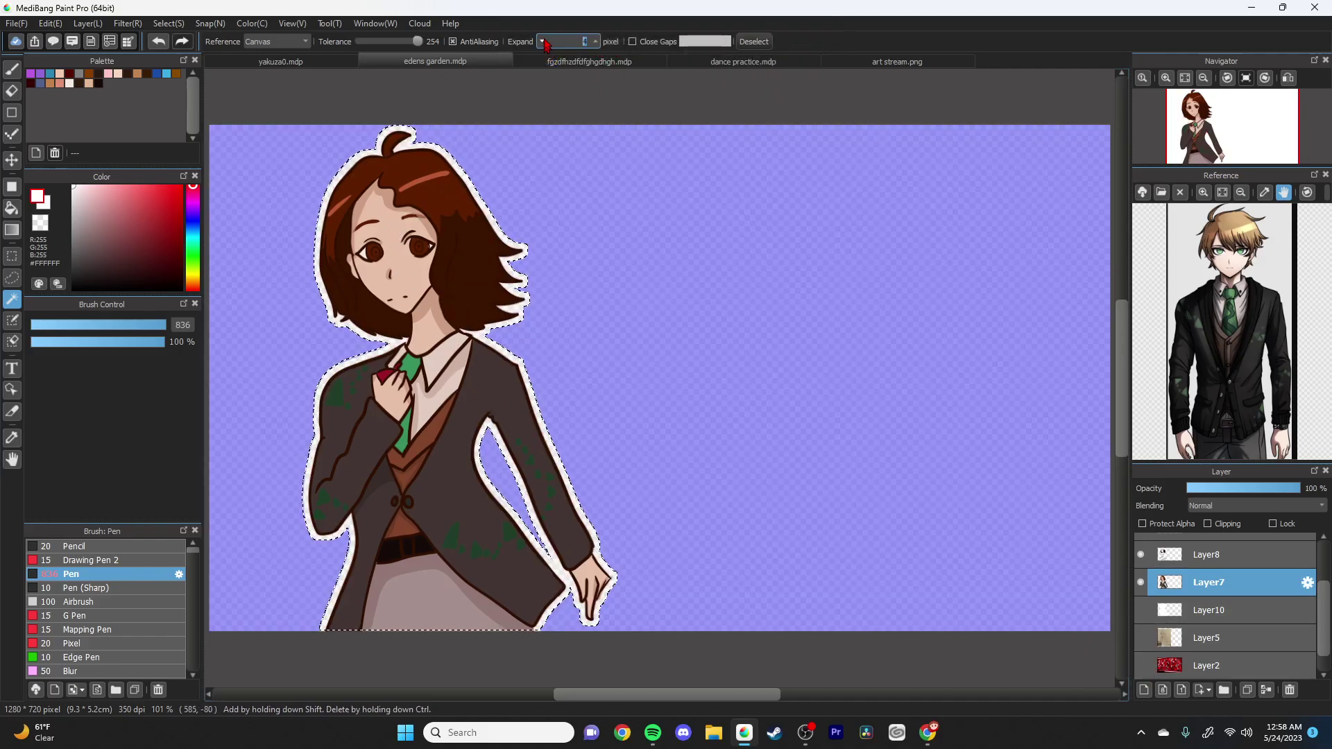
{"action": "left_click", "coordinate": [754, 41]}
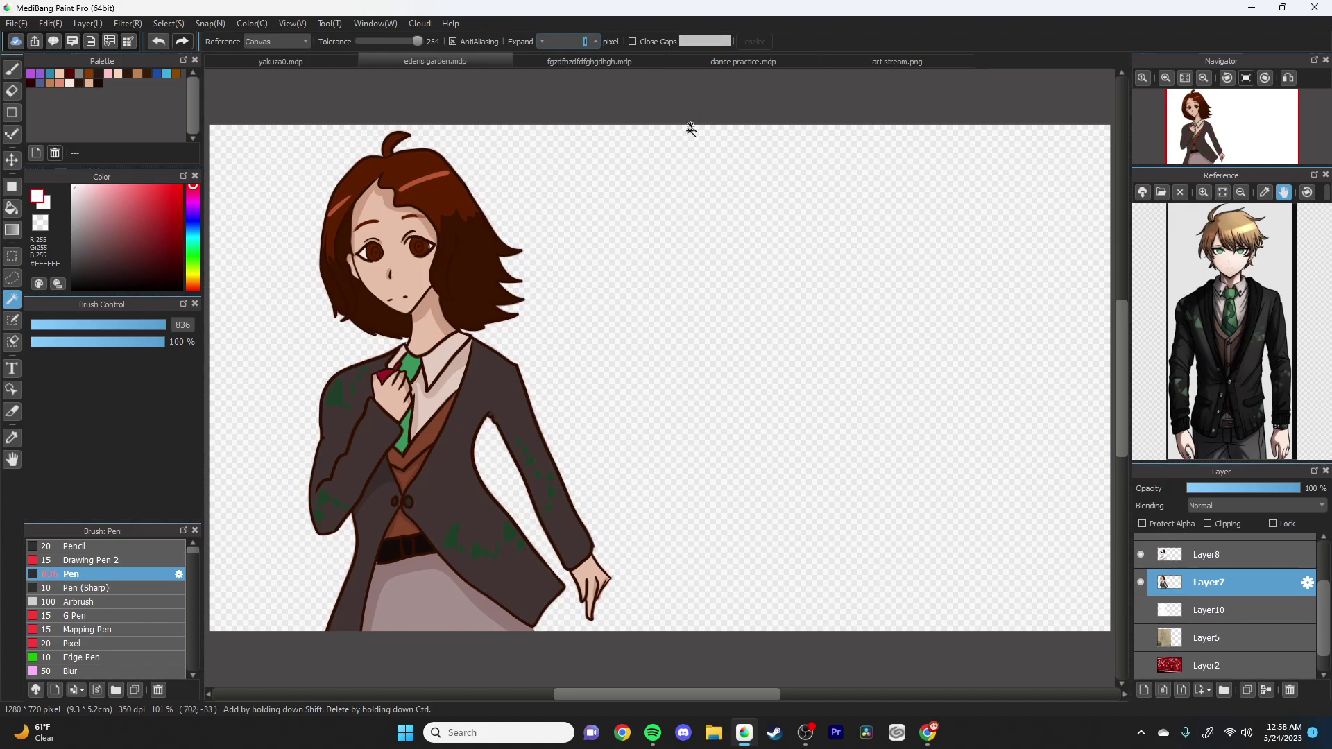
{"action": "left_click", "coordinate": [1143, 690]}
{"action": "left_click_drag", "start_coordinate": [1193, 583], "coordinate": [1215, 563]}
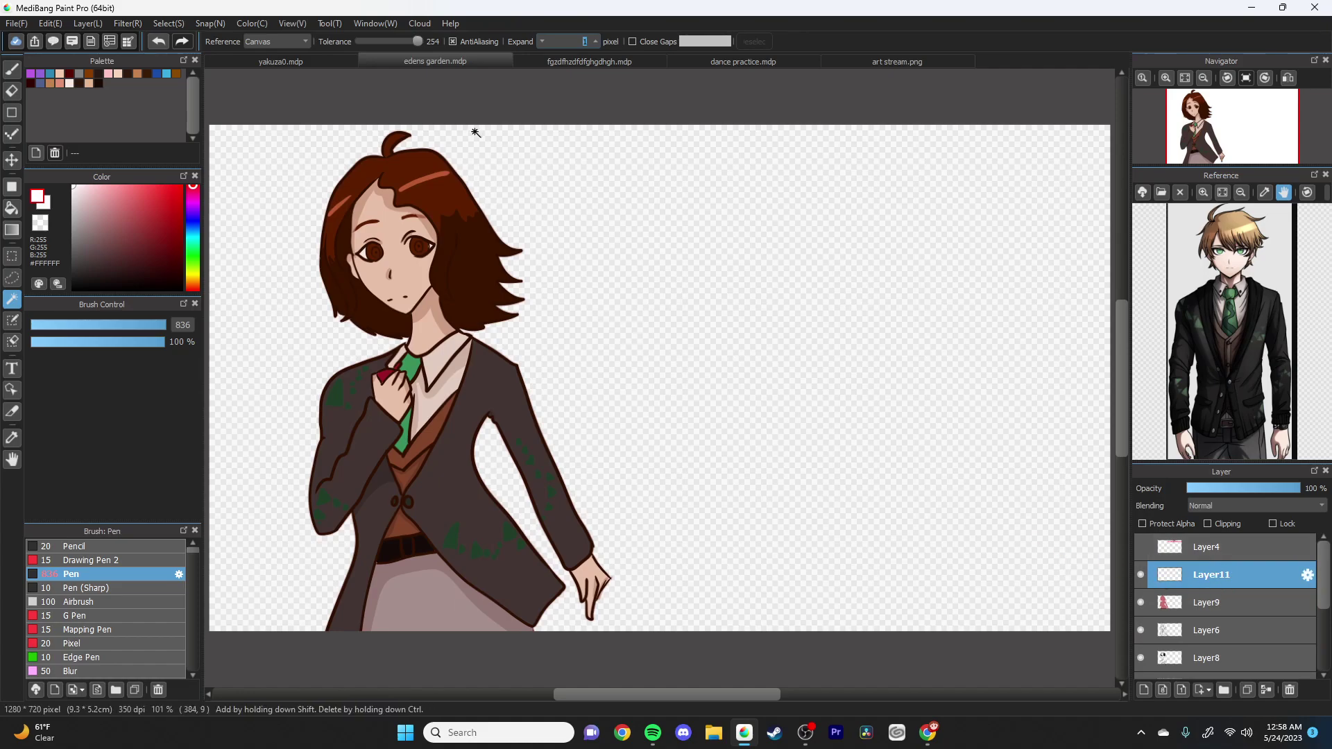
{"action": "left_click", "coordinate": [474, 245]}
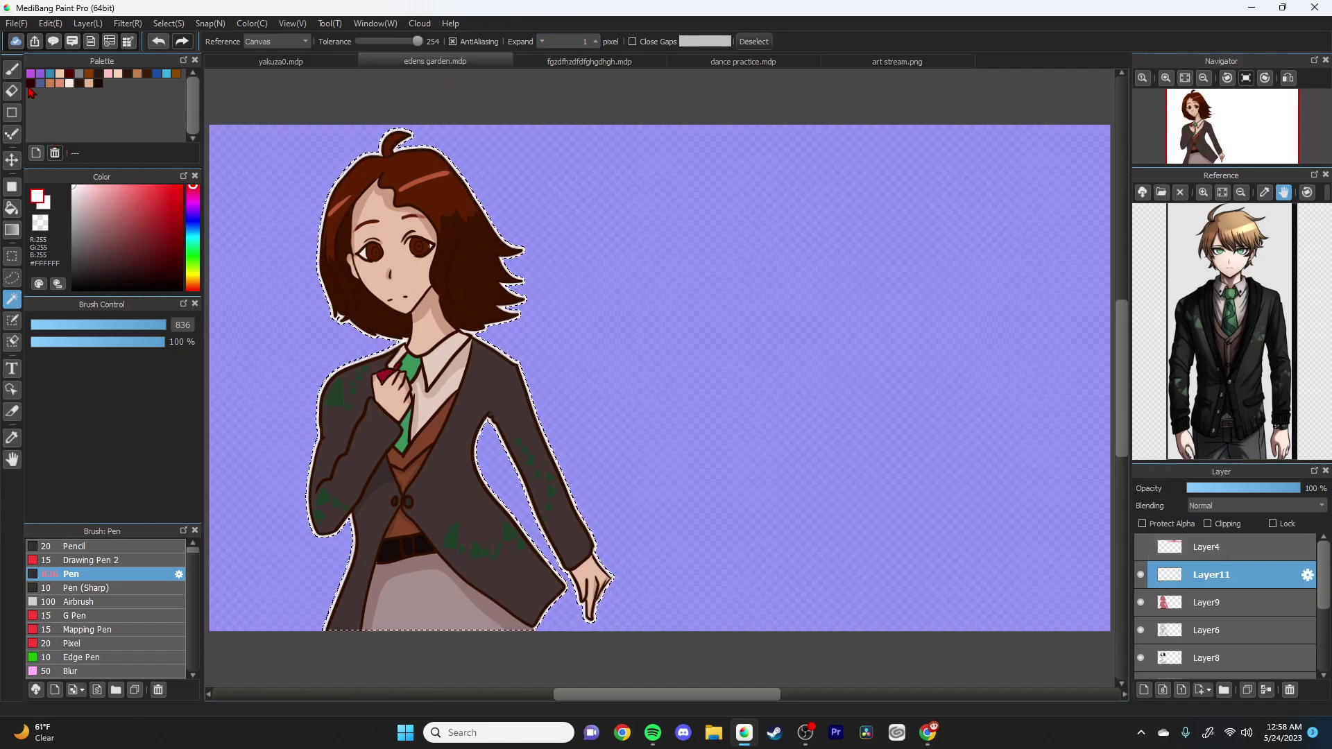
Step: Move the empty Layer11 directly beneath Layer7 in the layer order
{"action": "left_click", "coordinate": [12, 68]}
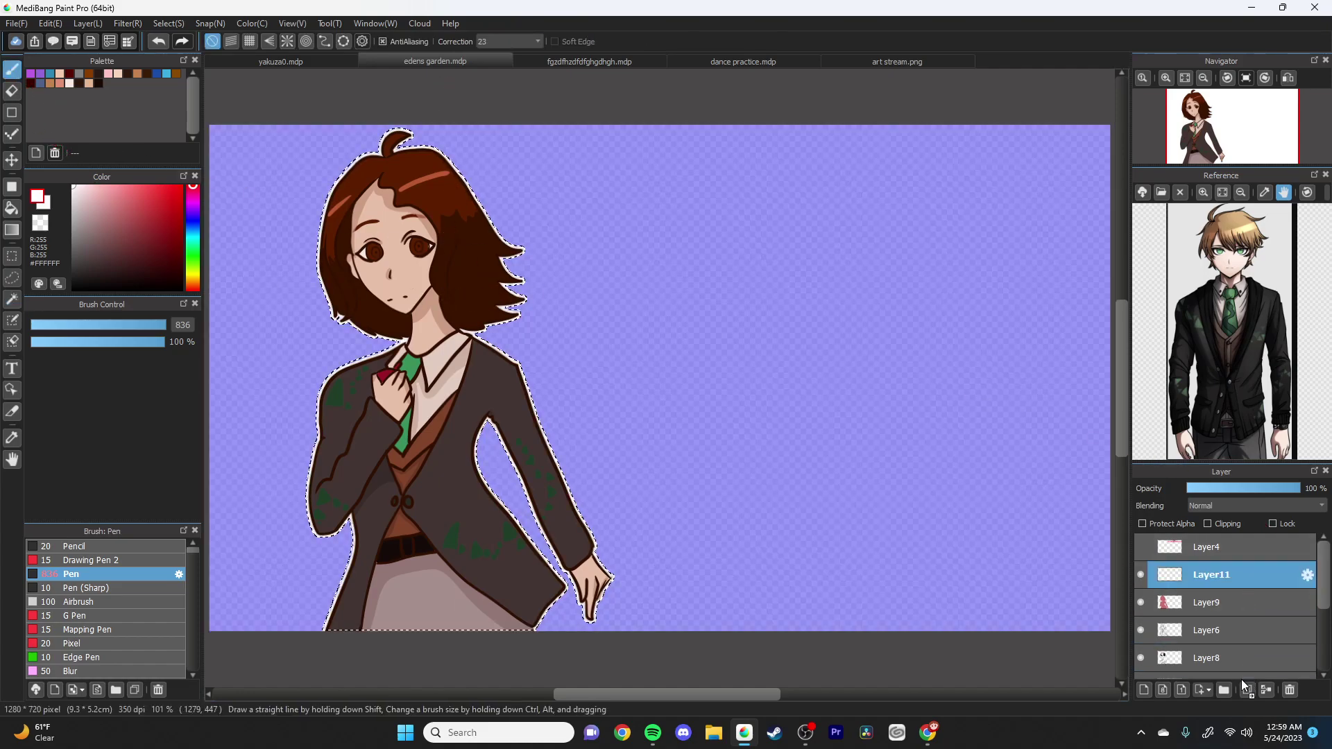
{"action": "scroll", "coordinate": [1230, 676], "scroll_direction": "down", "scroll_amount": 1}
{"action": "left_click_drag", "start_coordinate": [1226, 672], "coordinate": [1221, 618]}
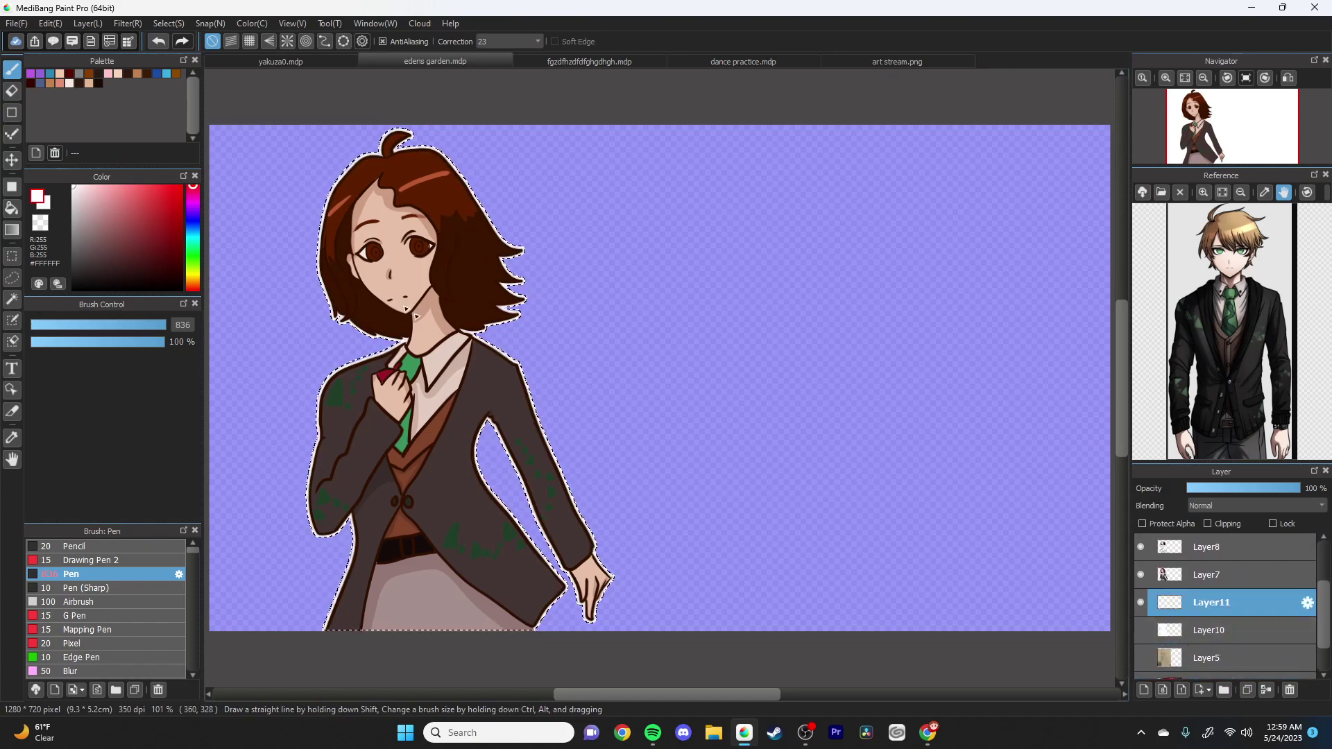
Step: Fill the selected silhouette on Layer11 with black #000000 using the Pen at size 332, and clear the selection
{"action": "key", "text": "ctrl+d"}
{"action": "key", "text": "x"}
{"action": "left_click_drag", "start_coordinate": [181, 325], "coordinate": [197, 329]}
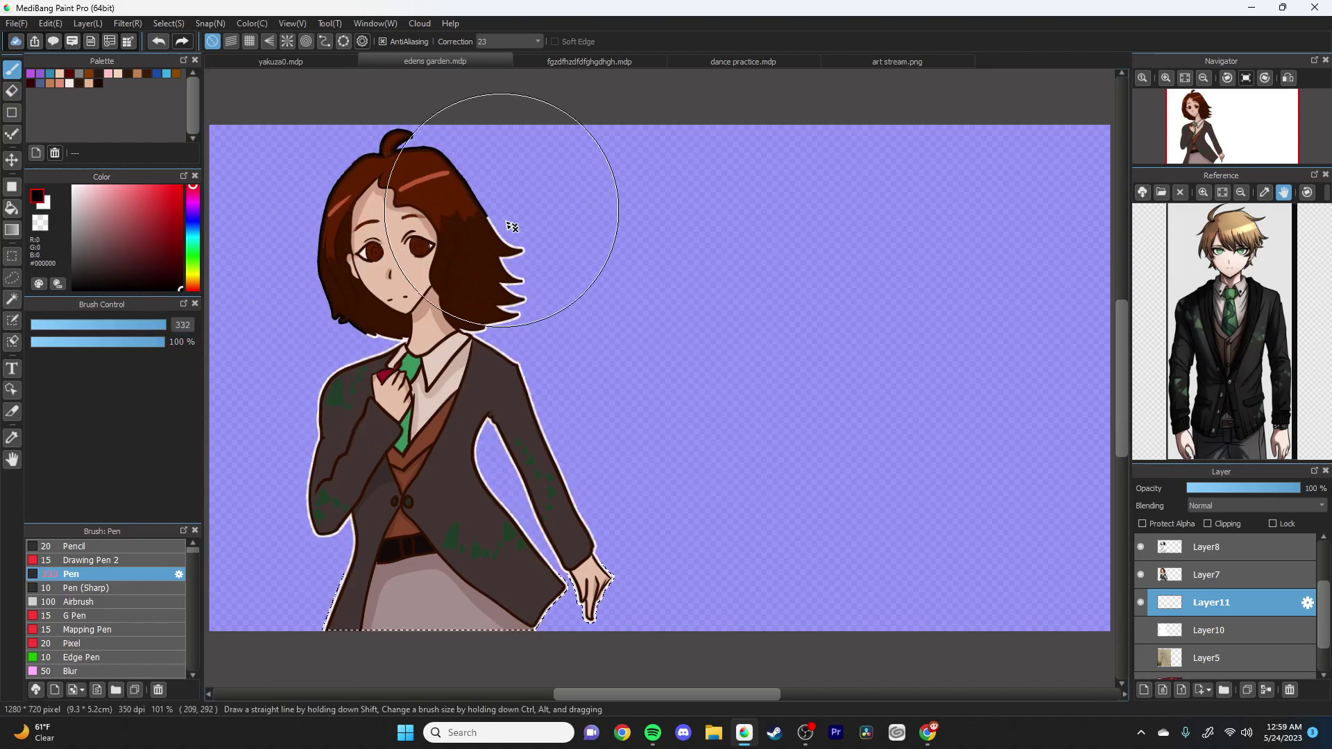
{"action": "key", "text": "ctrl+z"}
{"action": "key", "text": "ctrl+d"}
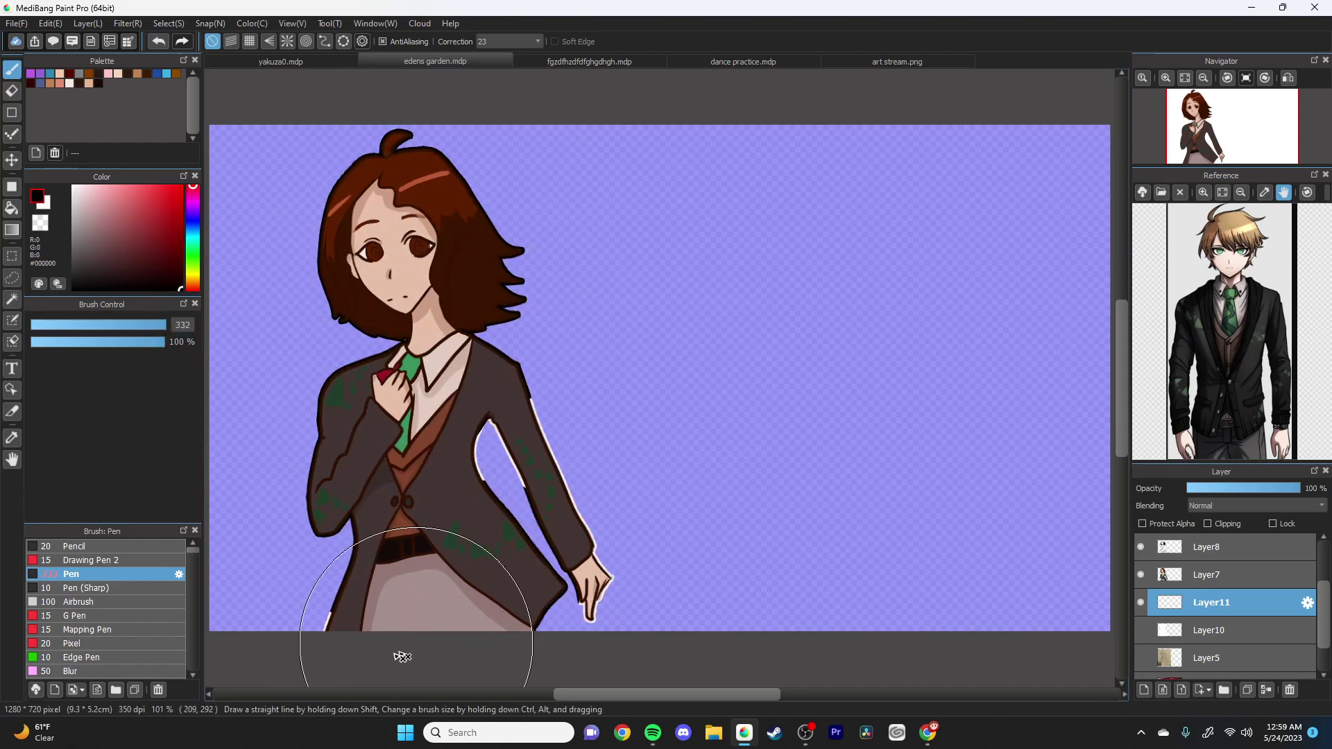
{"action": "mouse_move", "coordinate": [442, 622]}
{"action": "left_mouse_down"}
{"action": "mouse_move", "coordinate": [520, 357]}
{"action": "mouse_move", "coordinate": [573, 342]}
{"action": "mouse_move", "coordinate": [657, 624]}
{"action": "left_mouse_up"}
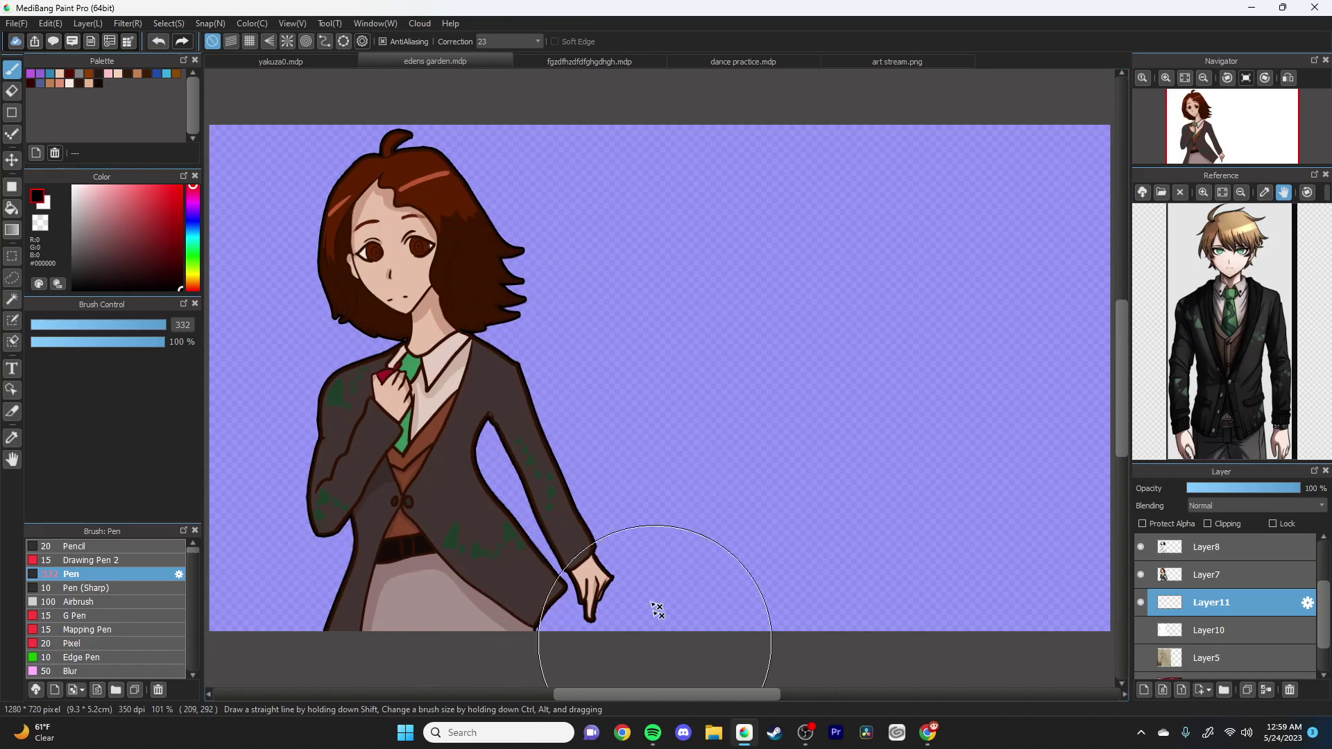
{"action": "left_click", "coordinate": [12, 299]}
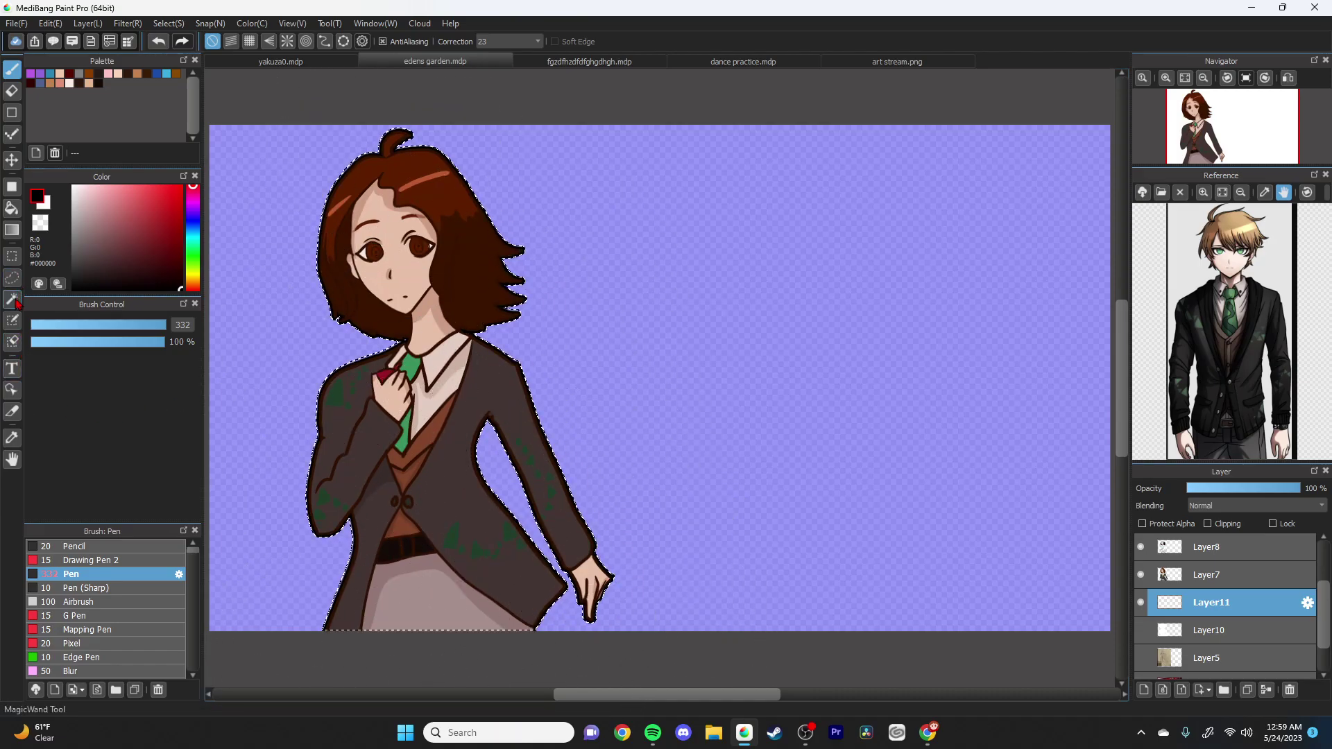
{"action": "left_click", "coordinate": [761, 43]}
Step: Isolate the white silhouette by showing Layer10 and hiding Layer11, Layer7, Layer8, Layer6 and Layer9
{"action": "left_click", "coordinate": [1141, 631]}
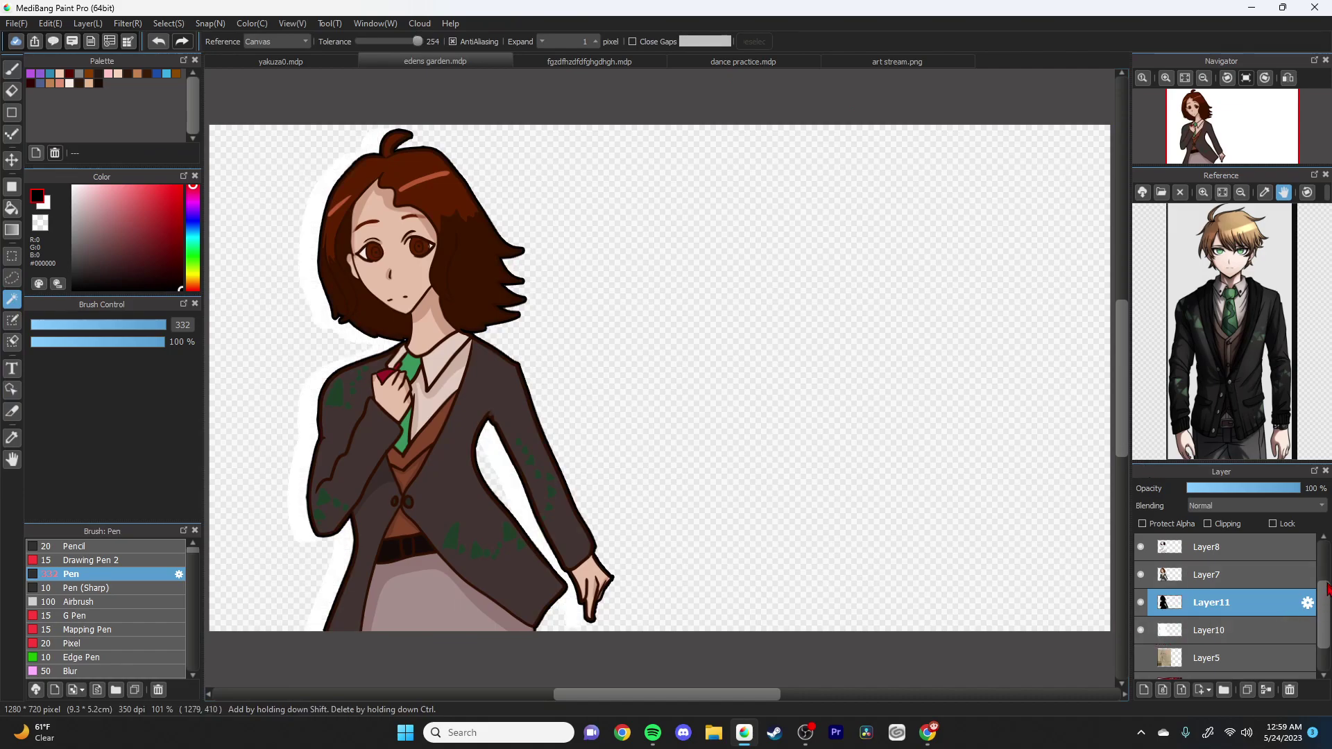
{"action": "scroll", "coordinate": [1325, 586], "scroll_direction": "down", "scroll_amount": 3}
{"action": "left_click", "coordinate": [1253, 591]}
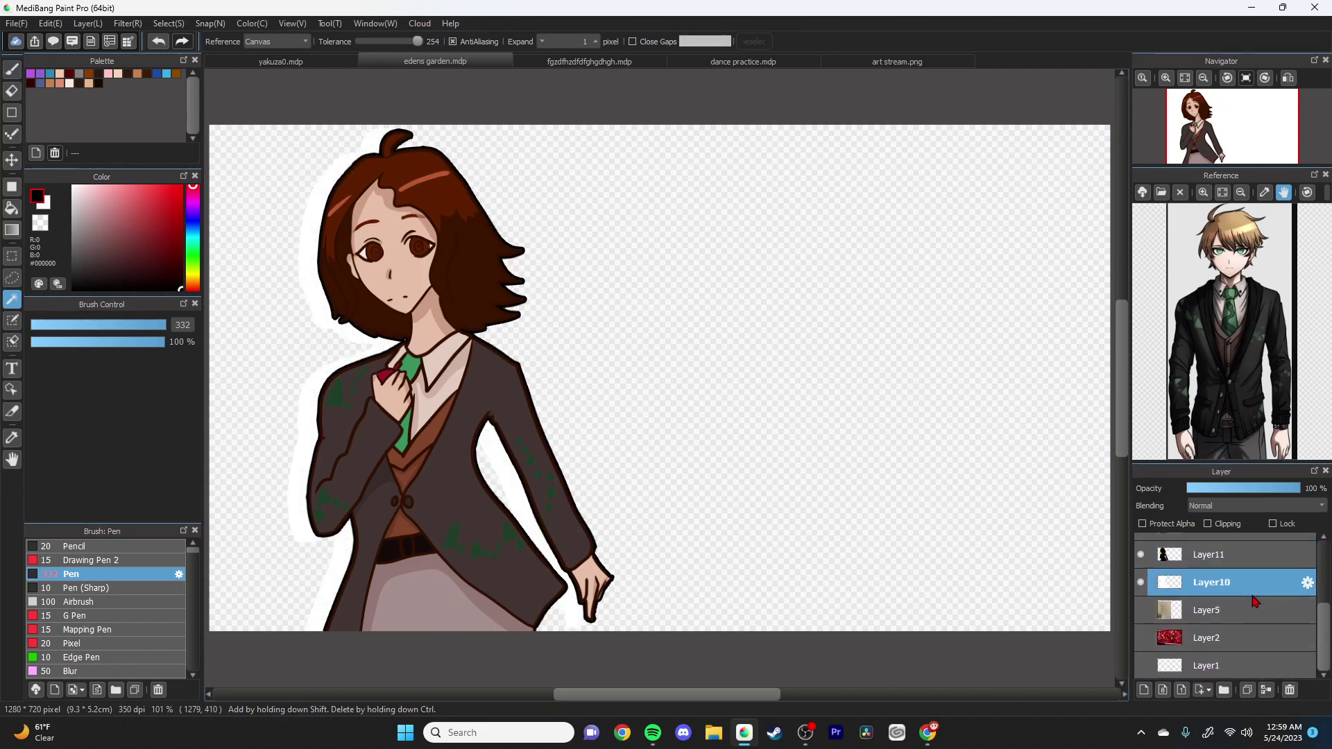
{"action": "left_click", "coordinate": [1140, 555]}
{"action": "scroll", "coordinate": [1194, 628], "scroll_direction": "up", "scroll_amount": 2}
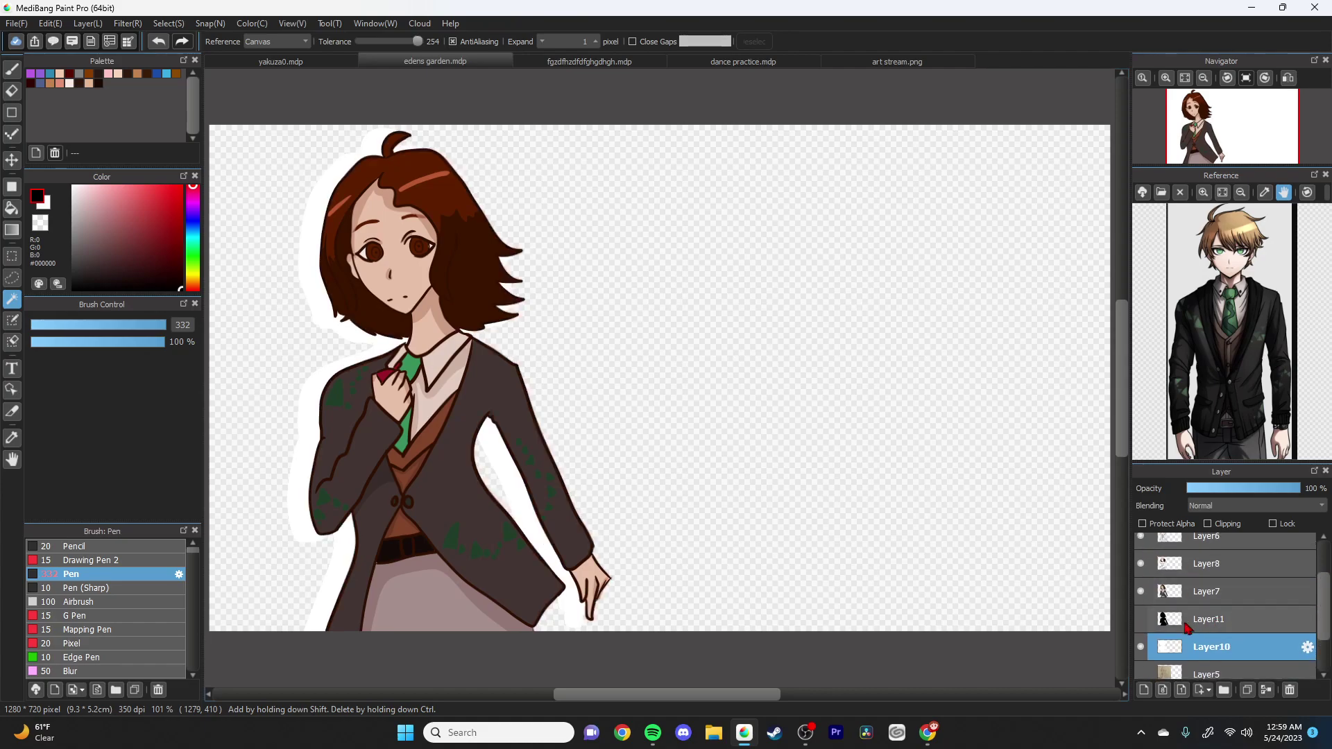
{"action": "left_click", "coordinate": [1141, 592]}
{"action": "left_click", "coordinate": [1140, 564]}
{"action": "left_click", "coordinate": [1140, 538]}
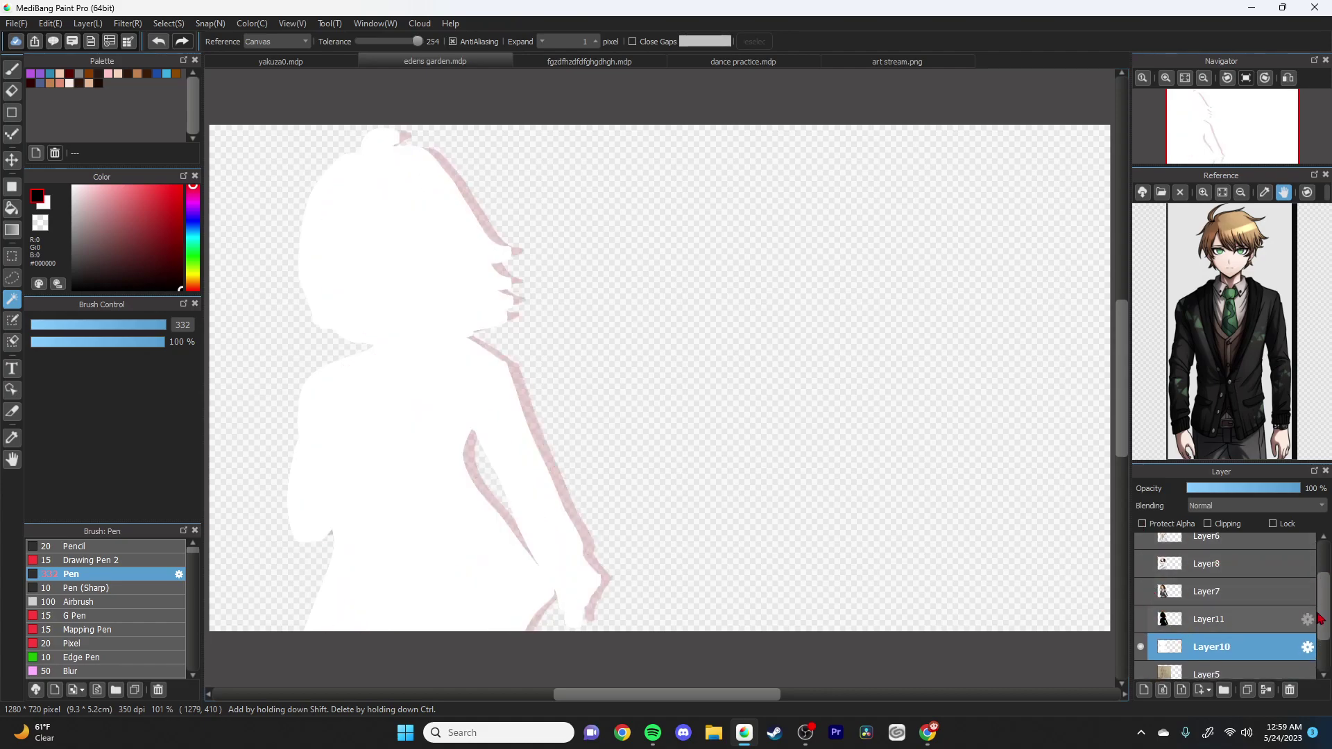
{"action": "left_click_drag", "start_coordinate": [1323, 624], "coordinate": [1322, 574]}
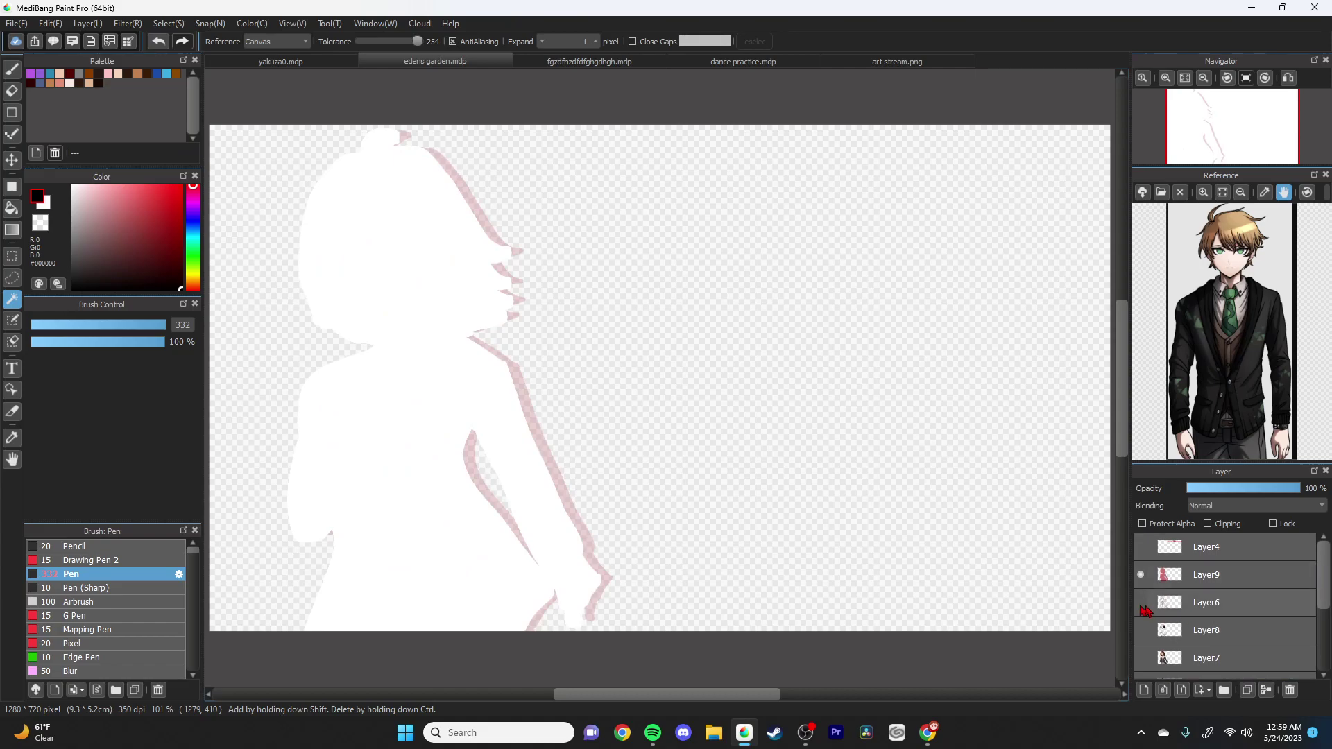
{"action": "left_click", "coordinate": [1137, 573]}
{"action": "scroll", "coordinate": [1221, 610], "scroll_direction": "down", "scroll_amount": 3}
{"action": "left_click", "coordinate": [1218, 621]}
{"action": "scroll", "coordinate": [1219, 619], "scroll_direction": "down", "scroll_amount": 1}
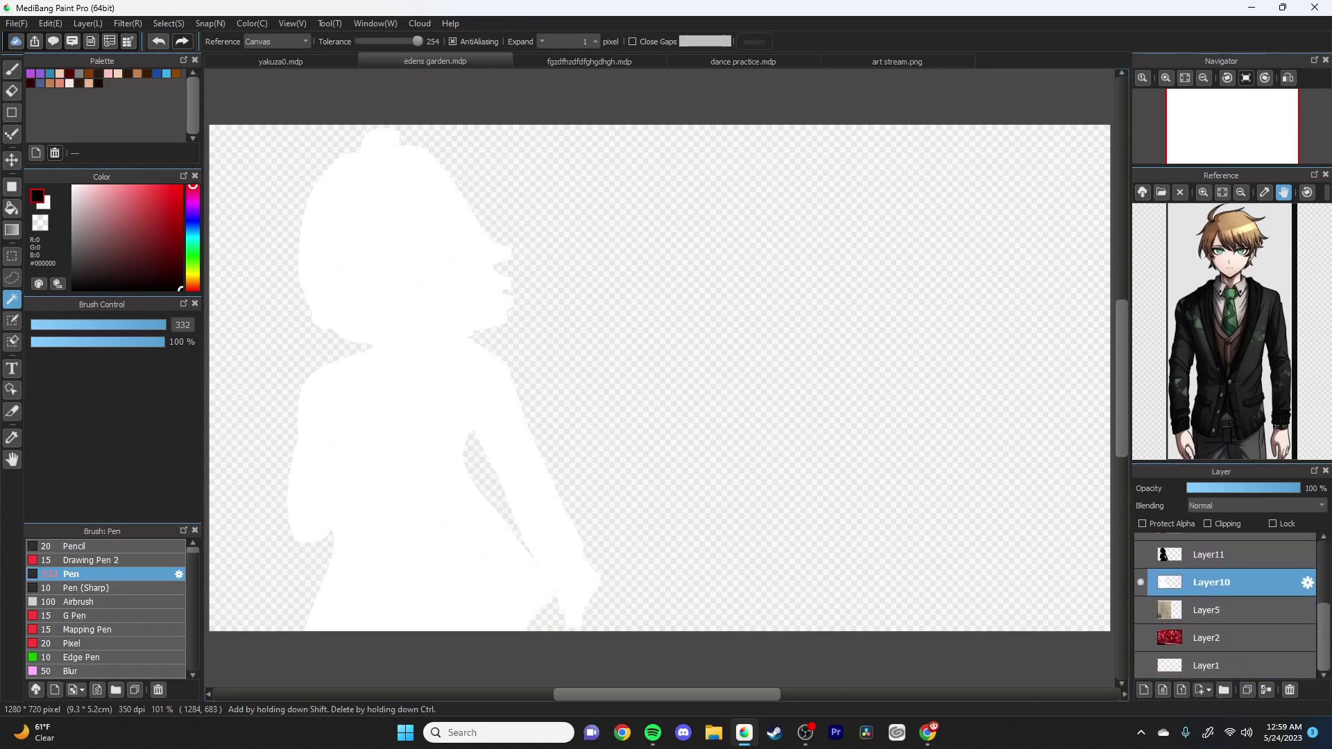
Step: Add a new layer beneath Layer10 and select the white silhouette with the Magic Wand expanded by 1 pixel
{"action": "left_click", "coordinate": [1144, 689]}
{"action": "left_click_drag", "start_coordinate": [1223, 596], "coordinate": [1222, 617]}
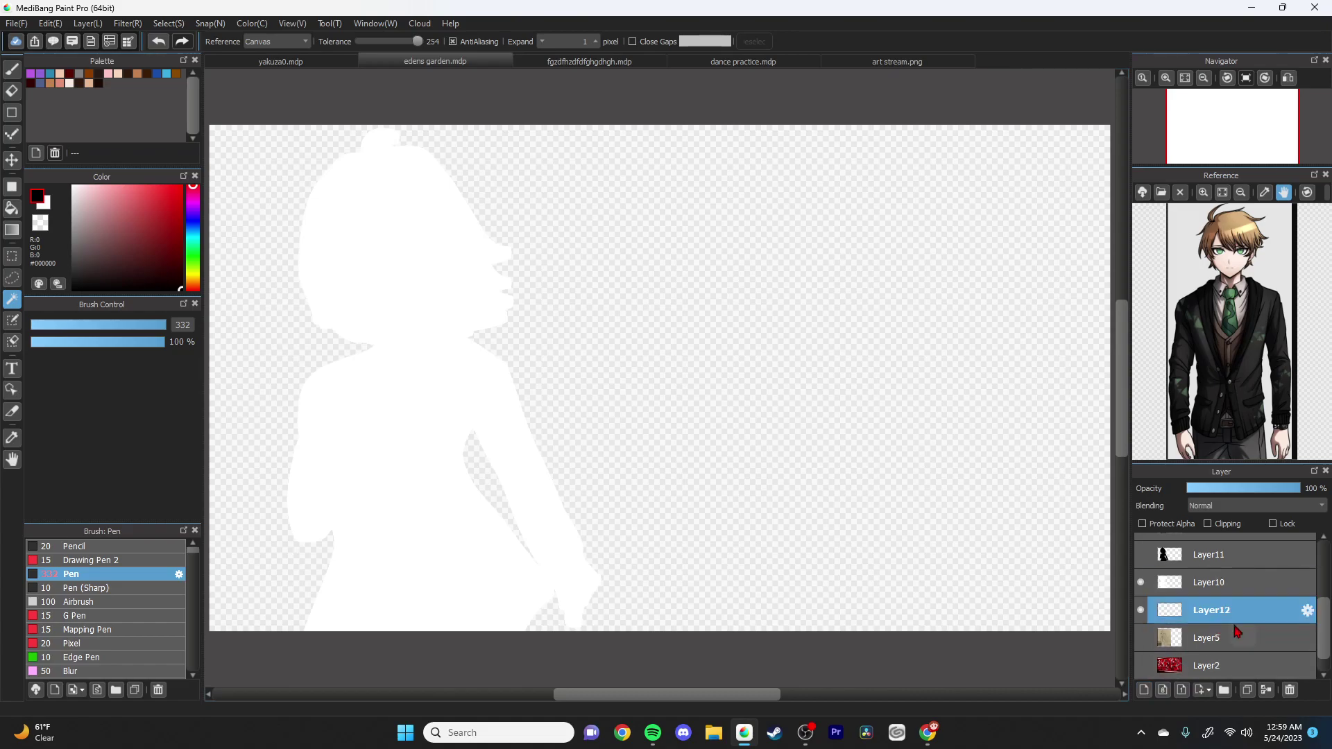
{"action": "left_click", "coordinate": [373, 395]}
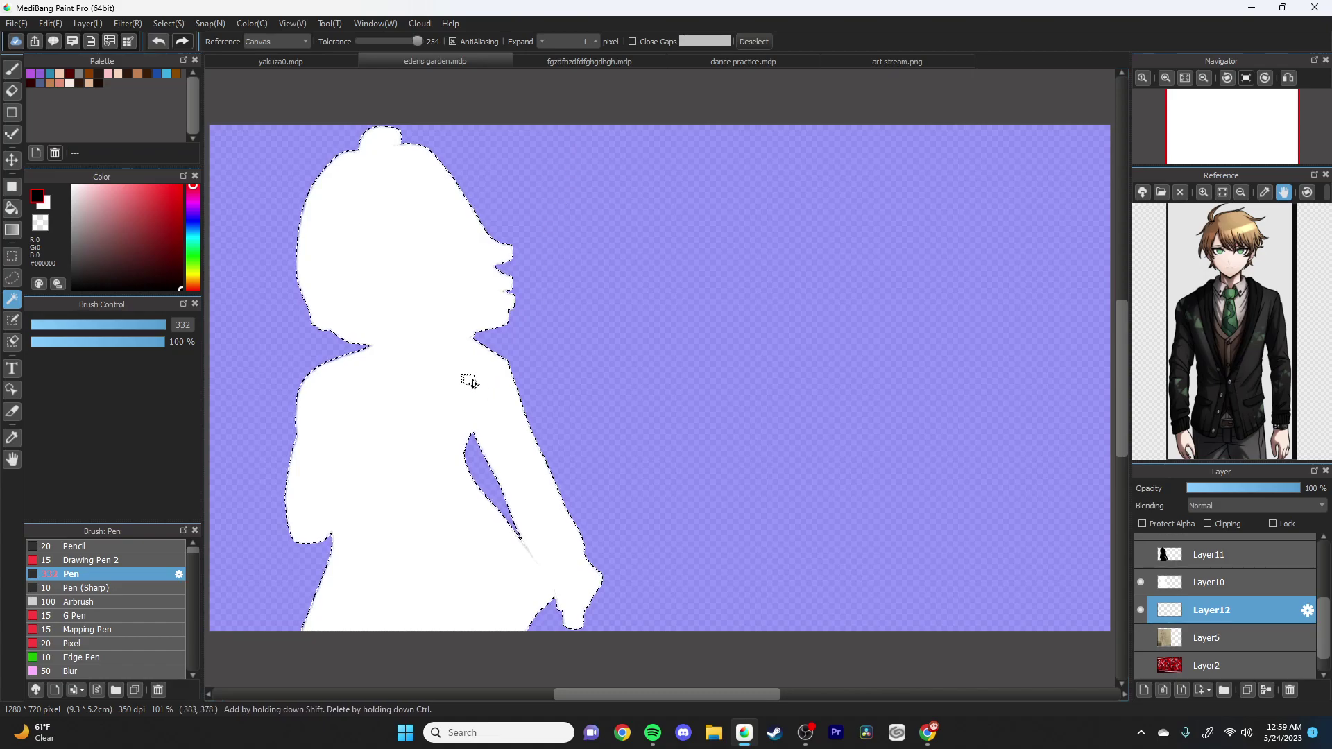
Step: Fill the selection on Layer12 with pink #F2ABAB using the Pen at size 332, and clear the selection
{"action": "left_click_drag", "start_coordinate": [98, 209], "coordinate": [104, 190]}
{"action": "left_click", "coordinate": [12, 68]}
{"action": "mouse_move", "coordinate": [386, 214]}
{"action": "left_mouse_down"}
{"action": "mouse_move", "coordinate": [368, 371]}
{"action": "mouse_move", "coordinate": [327, 469]}
{"action": "mouse_move", "coordinate": [336, 593]}
{"action": "mouse_move", "coordinate": [419, 626]}
{"action": "mouse_move", "coordinate": [557, 626]}
{"action": "mouse_move", "coordinate": [450, 292]}
{"action": "mouse_move", "coordinate": [497, 166]}
{"action": "mouse_move", "coordinate": [386, 133]}
{"action": "mouse_move", "coordinate": [477, 126]}
{"action": "mouse_move", "coordinate": [306, 246]}
{"action": "mouse_move", "coordinate": [442, 201]}
{"action": "left_mouse_up"}
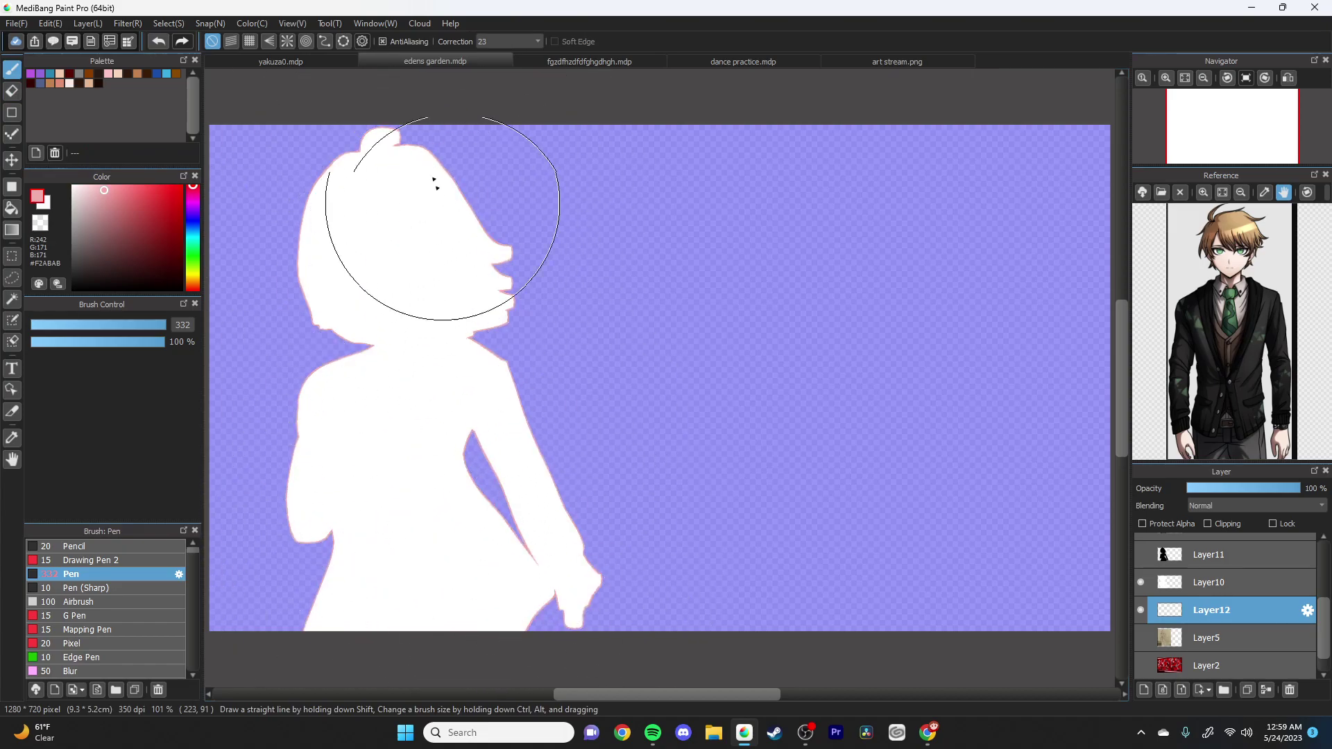
{"action": "left_click", "coordinate": [11, 299]}
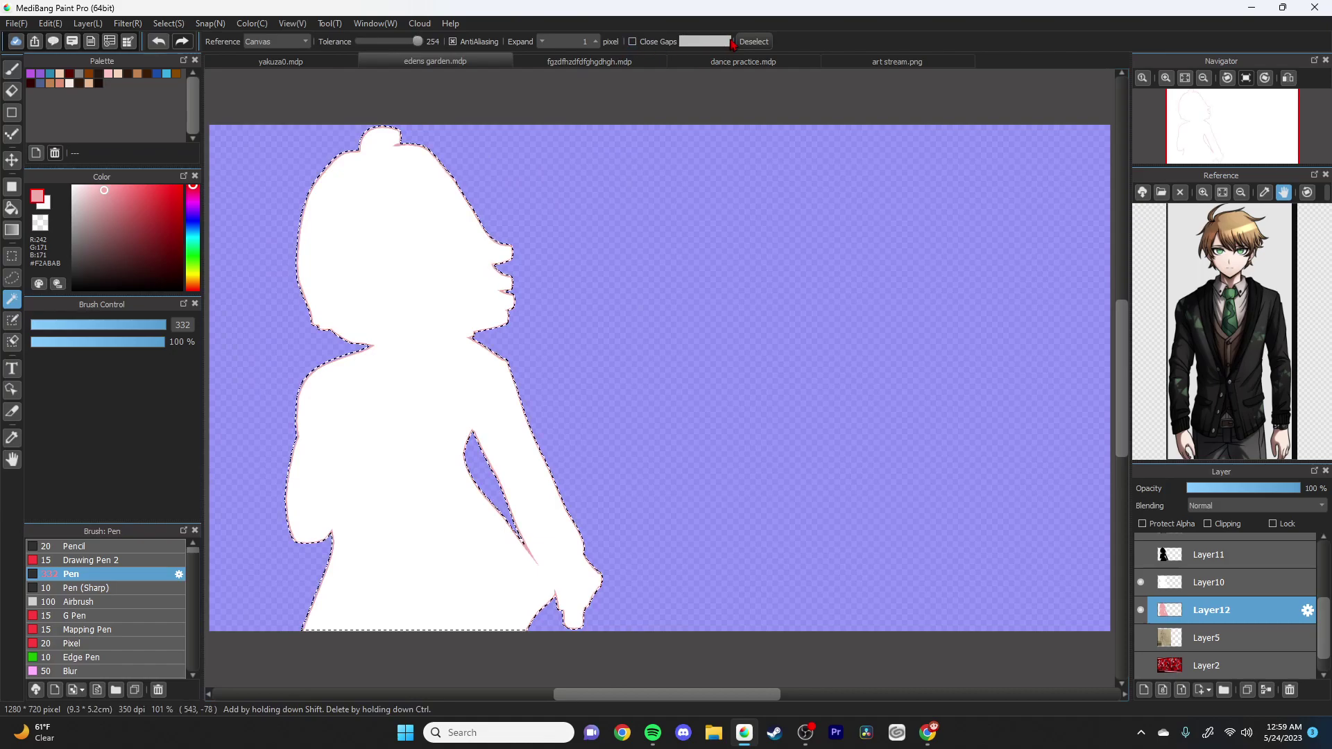
{"action": "left_click", "coordinate": [754, 41]}
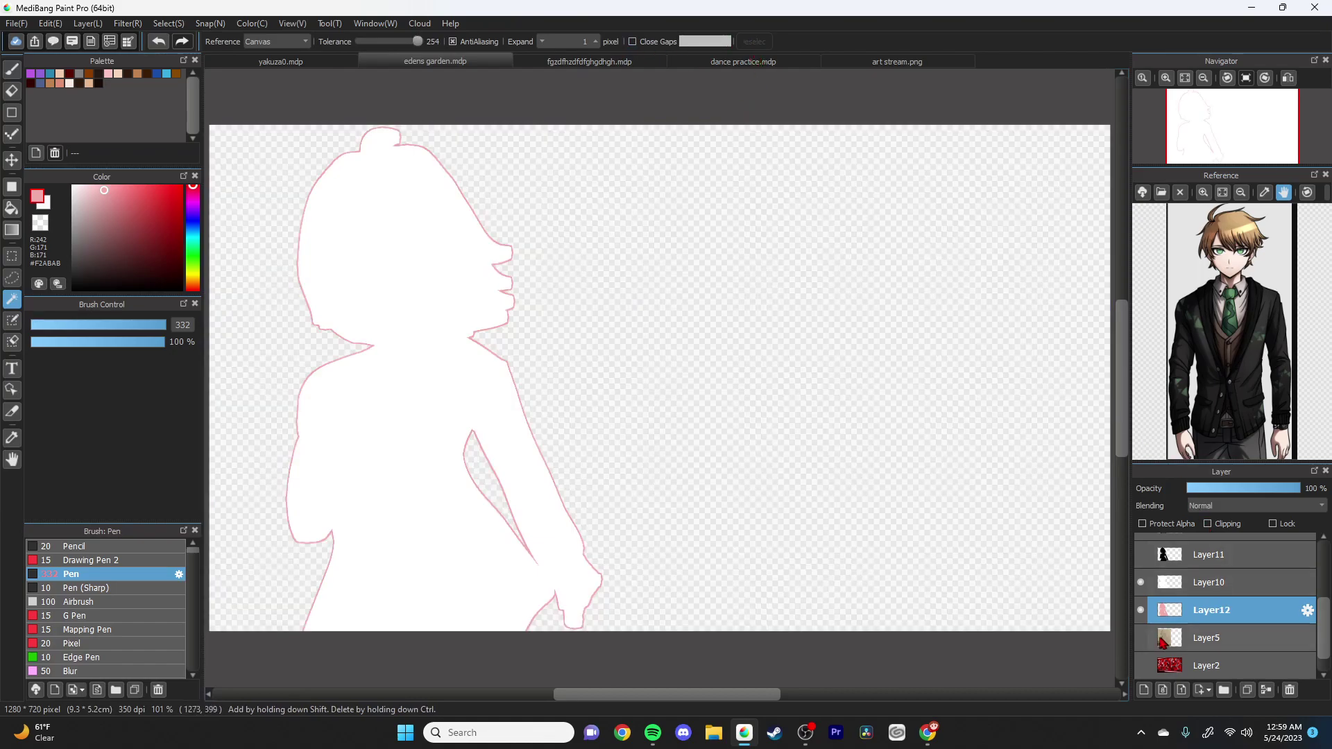
Step: Show Layer11, Layer7, Layer8, Layer6, Layer9, the Layer4 title logo and the Layer2 background again
{"action": "left_click", "coordinate": [1140, 554]}
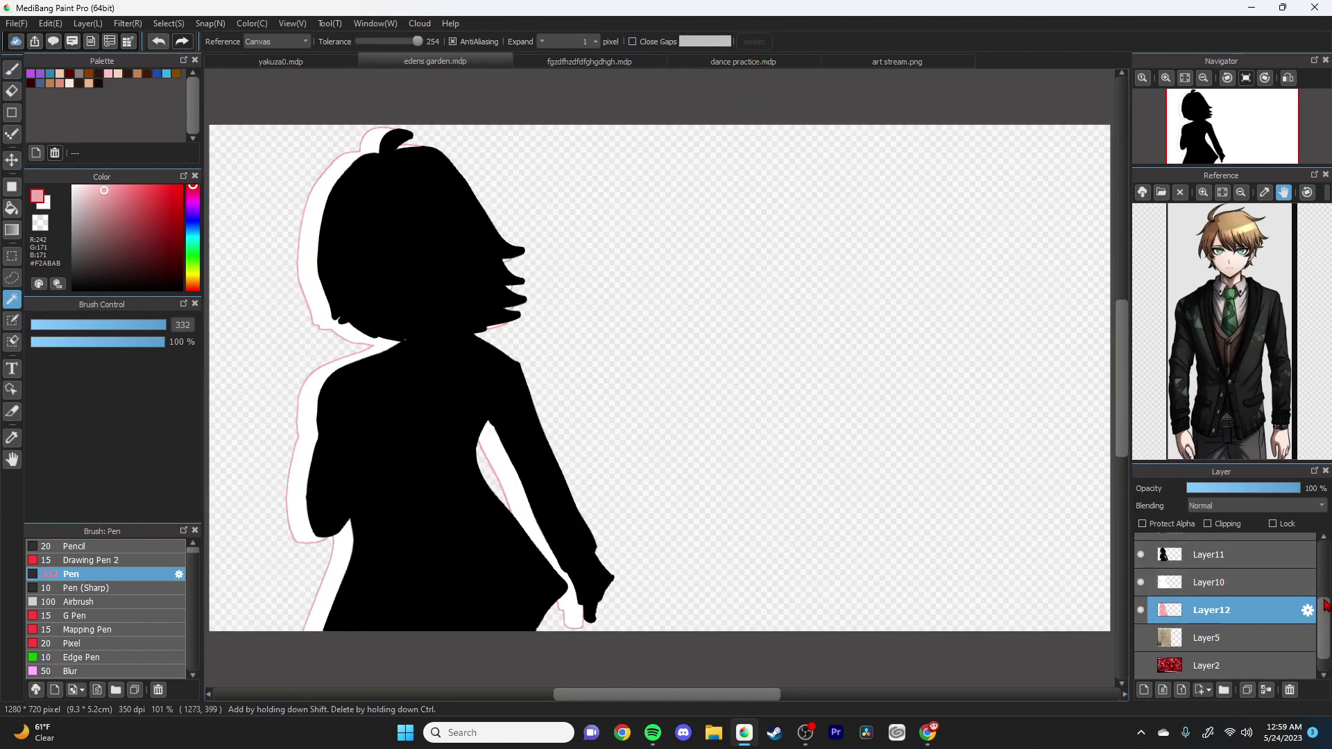
{"action": "scroll", "coordinate": [1227, 624], "scroll_direction": "up", "scroll_amount": 3}
{"action": "left_click_drag", "start_coordinate": [1143, 636], "coordinate": [1146, 545]}
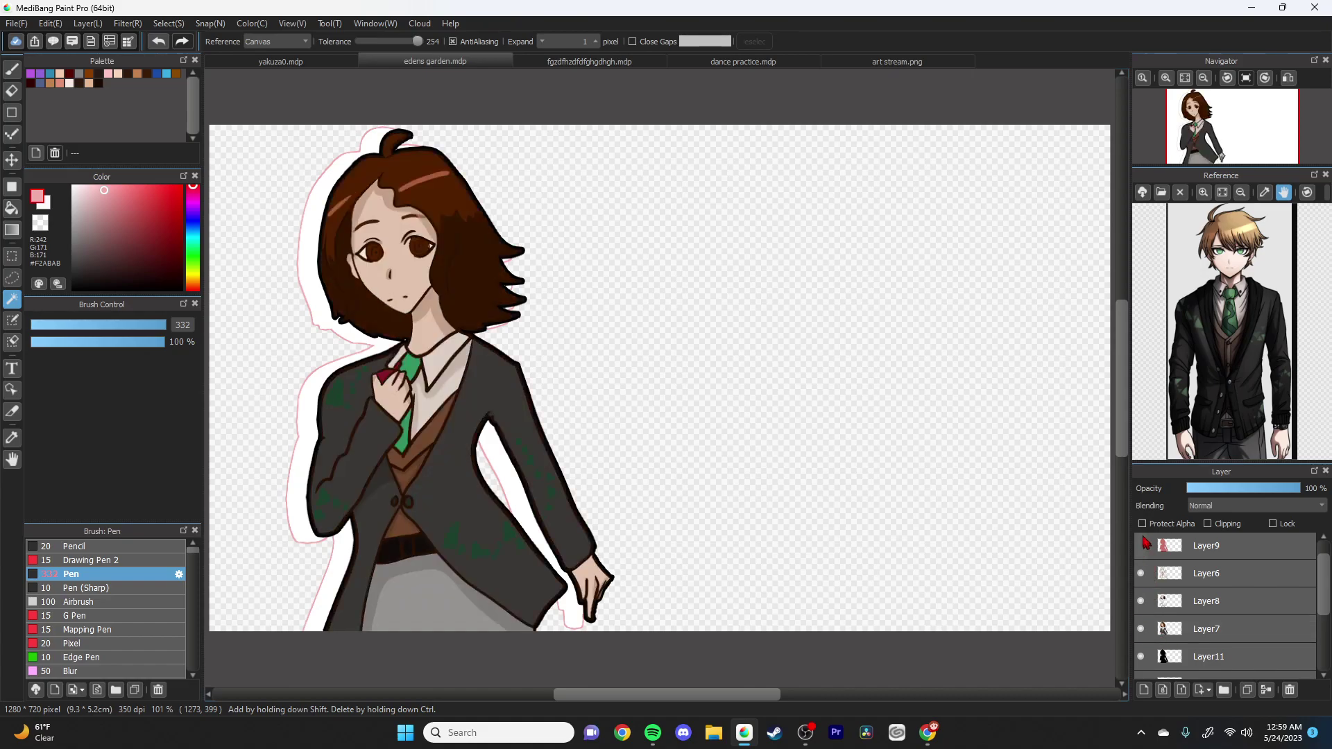
{"action": "scroll", "coordinate": [1306, 596], "scroll_direction": "up", "scroll_amount": 1}
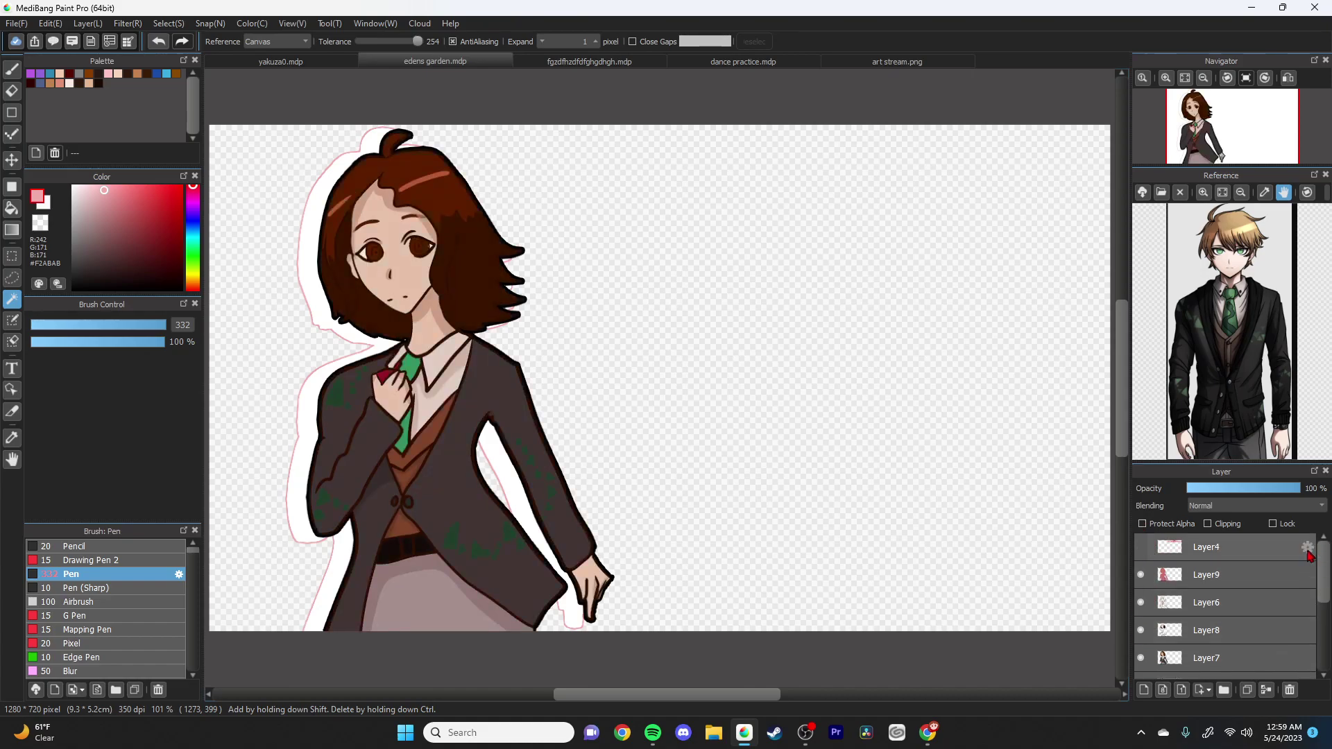
{"action": "left_click", "coordinate": [1141, 547]}
{"action": "scroll", "coordinate": [1322, 573], "scroll_direction": "down", "scroll_amount": 5}
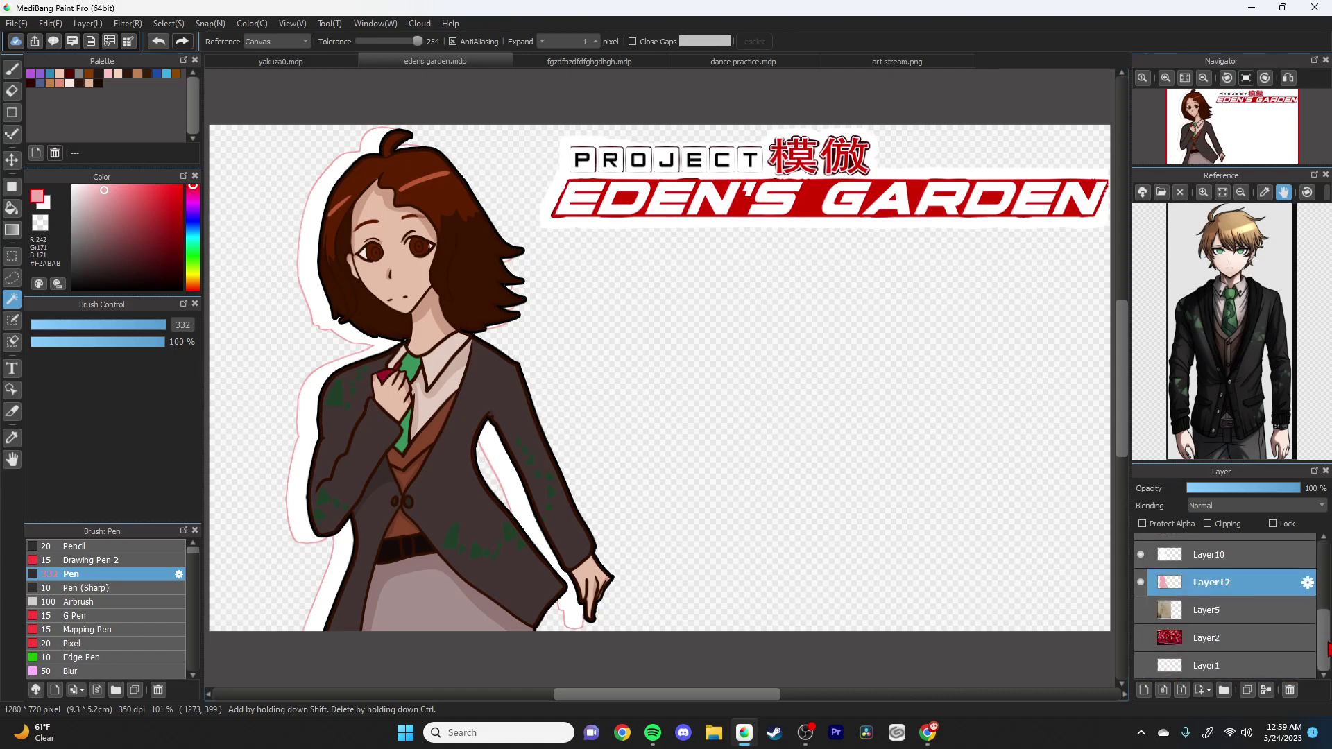
{"action": "left_click", "coordinate": [1140, 637]}
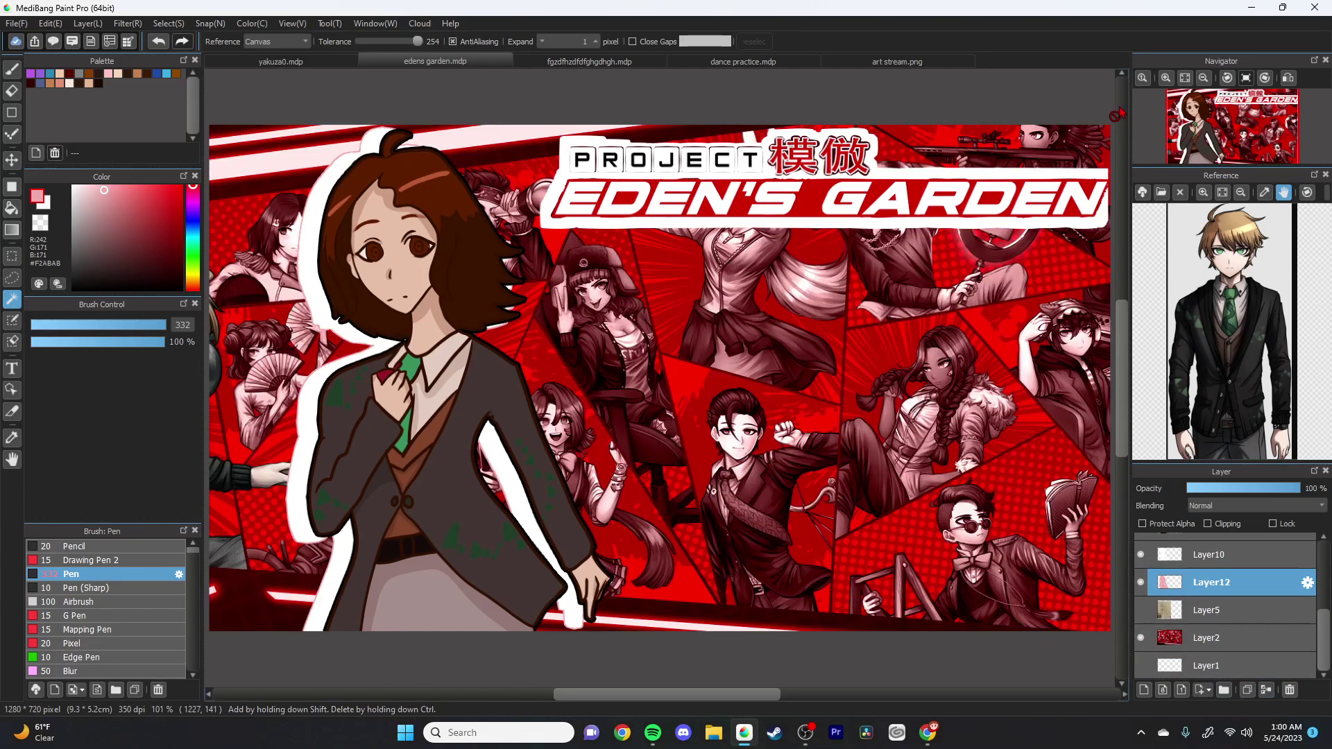
Step: Make Layer4 the active layer and set up rectangle drawing with the Pen at size 5.4
{"action": "left_click", "coordinate": [1254, 608]}
{"action": "left_click_drag", "start_coordinate": [1311, 645], "coordinate": [1316, 559]}
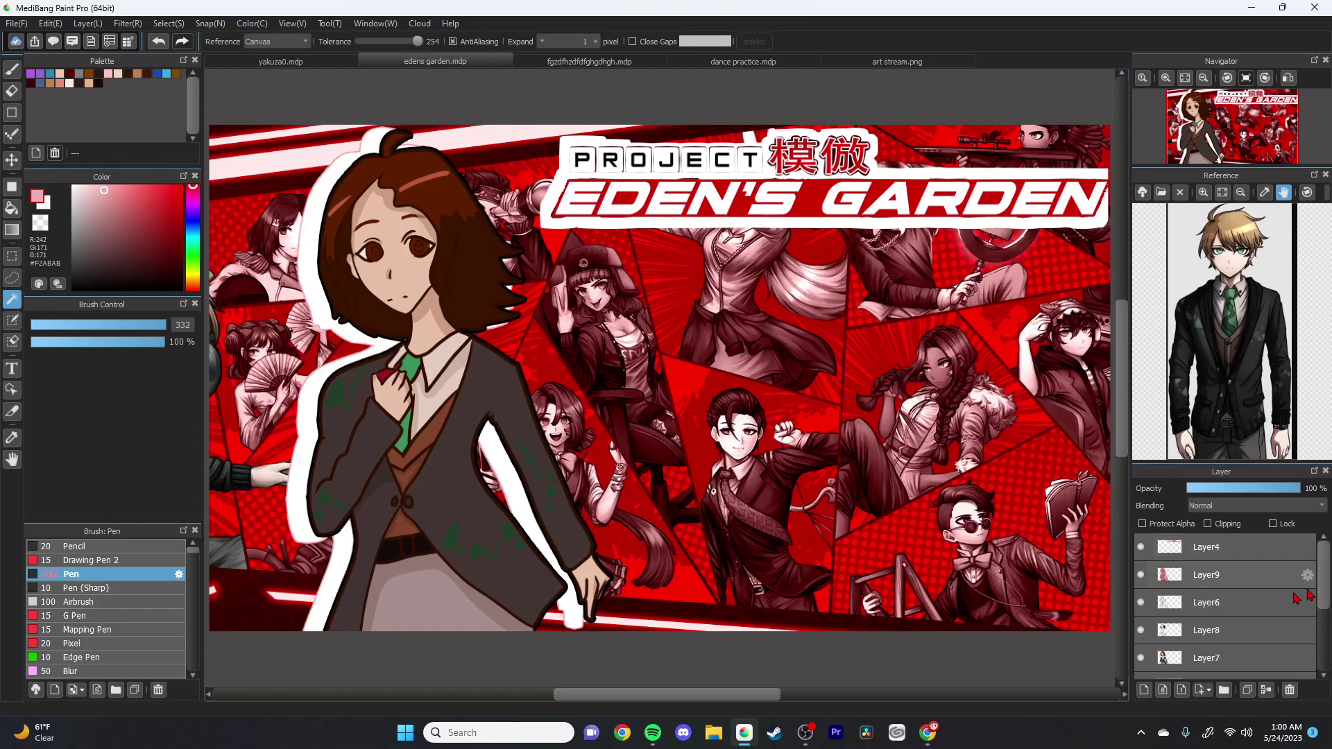
{"action": "left_click", "coordinate": [1256, 577]}
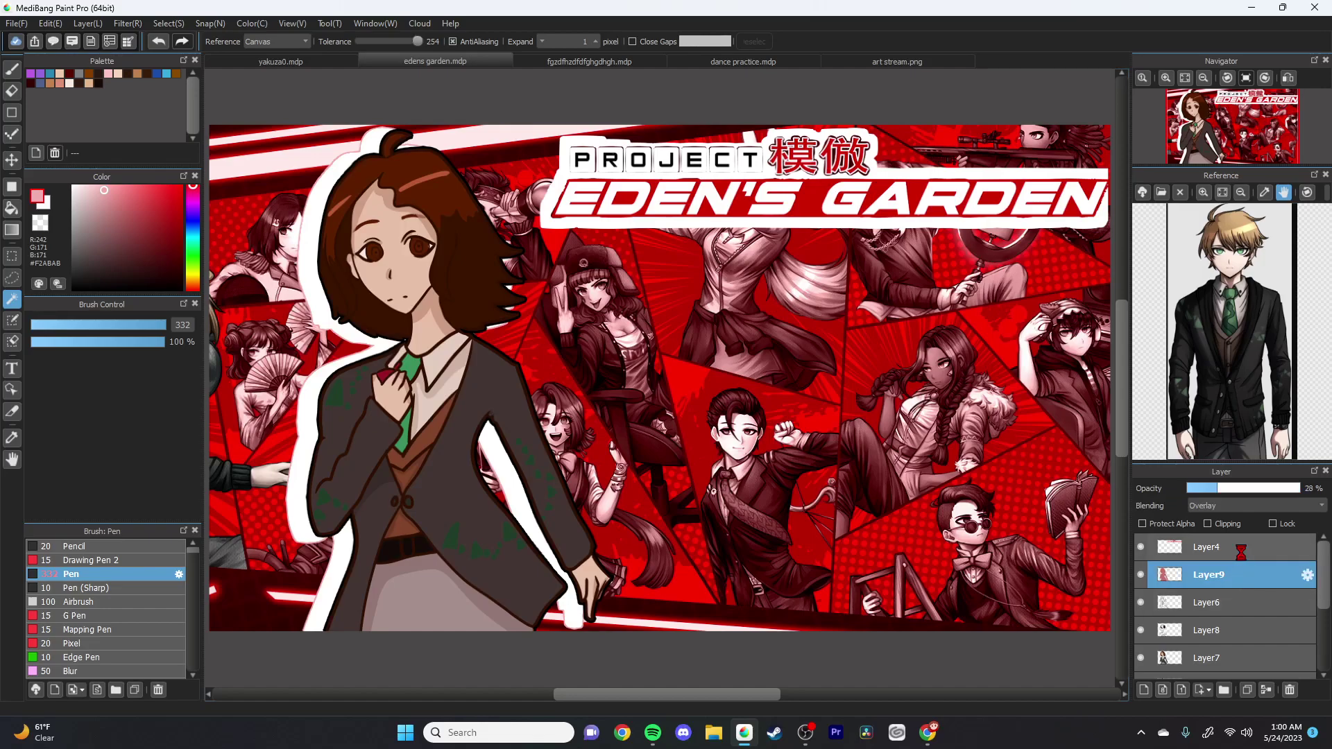
{"action": "left_click", "coordinate": [1241, 548]}
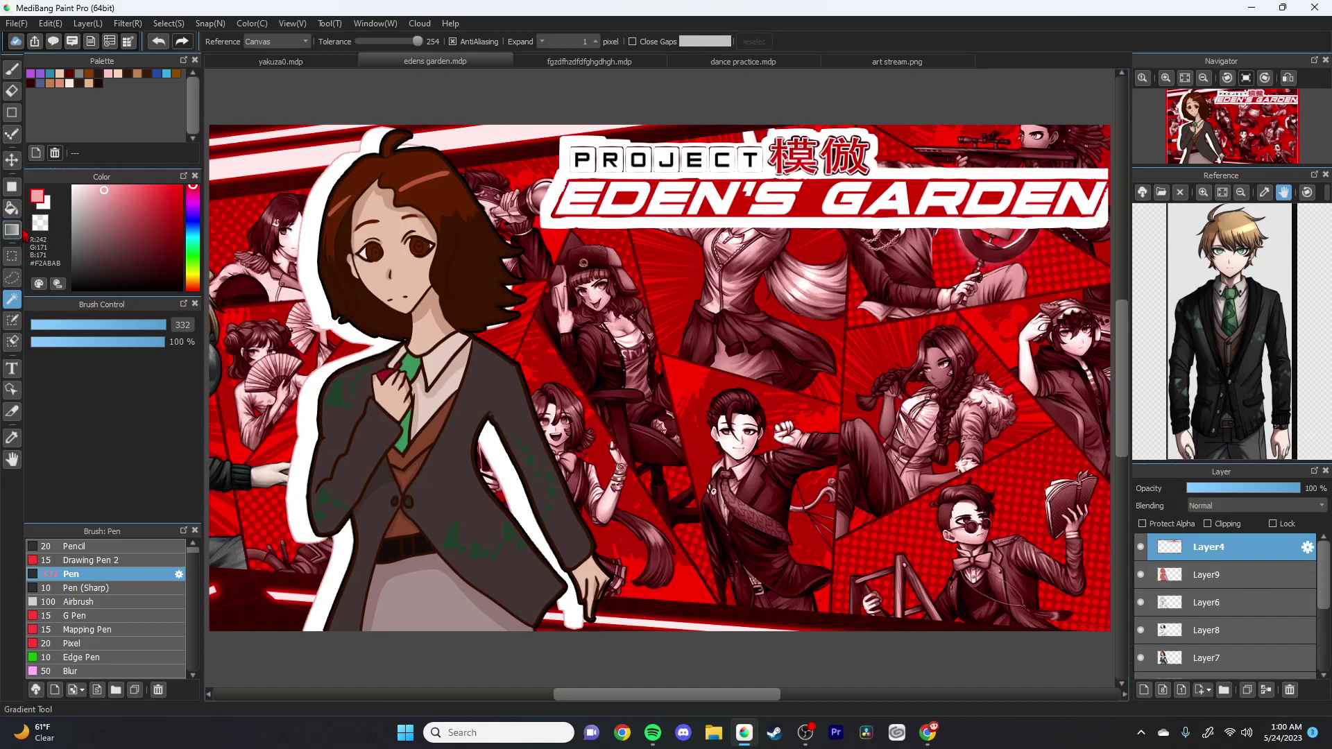
{"action": "left_click", "coordinate": [11, 113]}
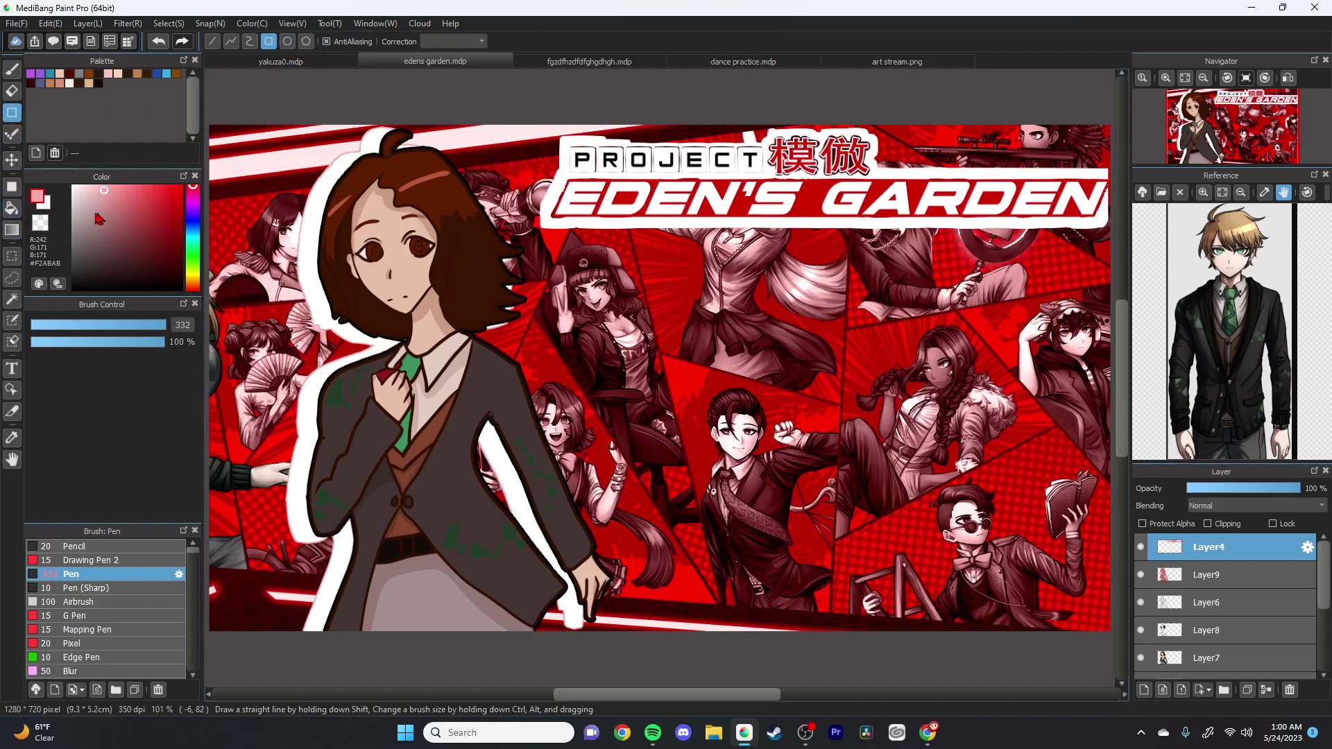
{"action": "left_click", "coordinate": [49, 206]}
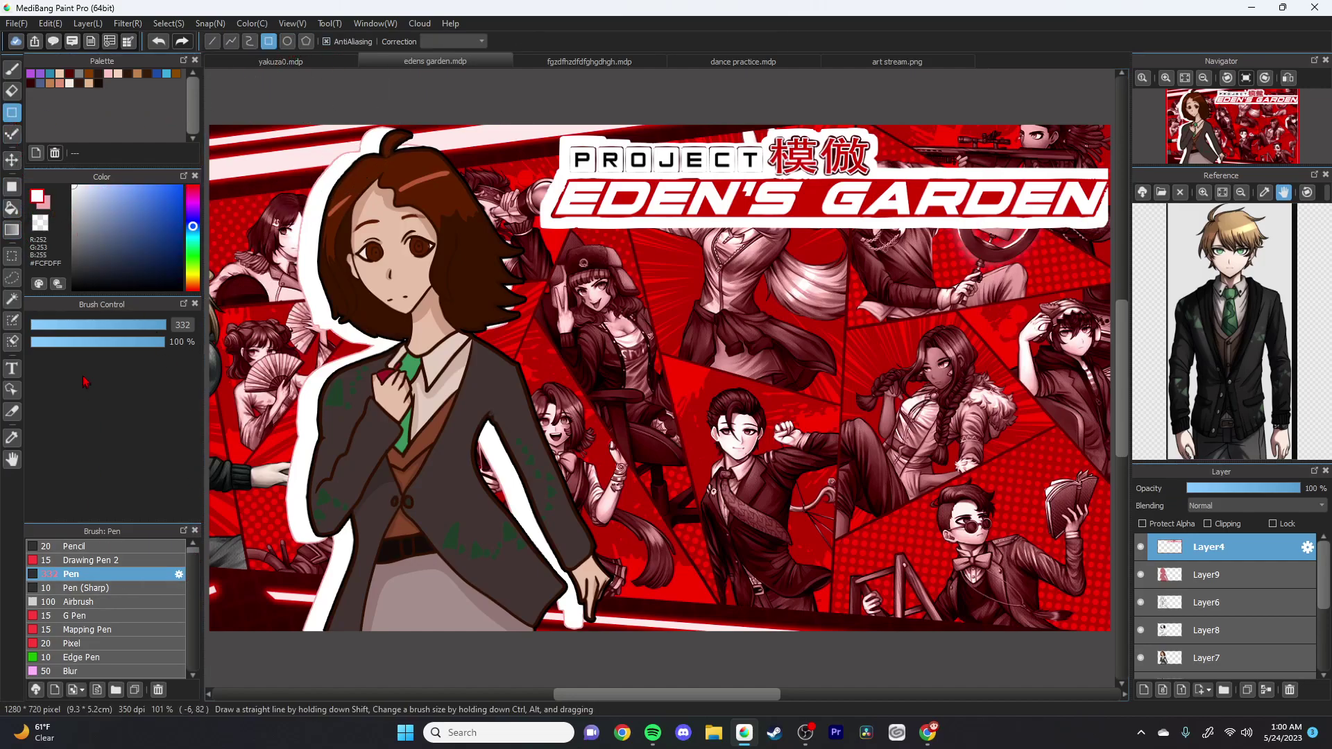
{"action": "left_click_drag", "start_coordinate": [77, 325], "coordinate": [60, 333]}
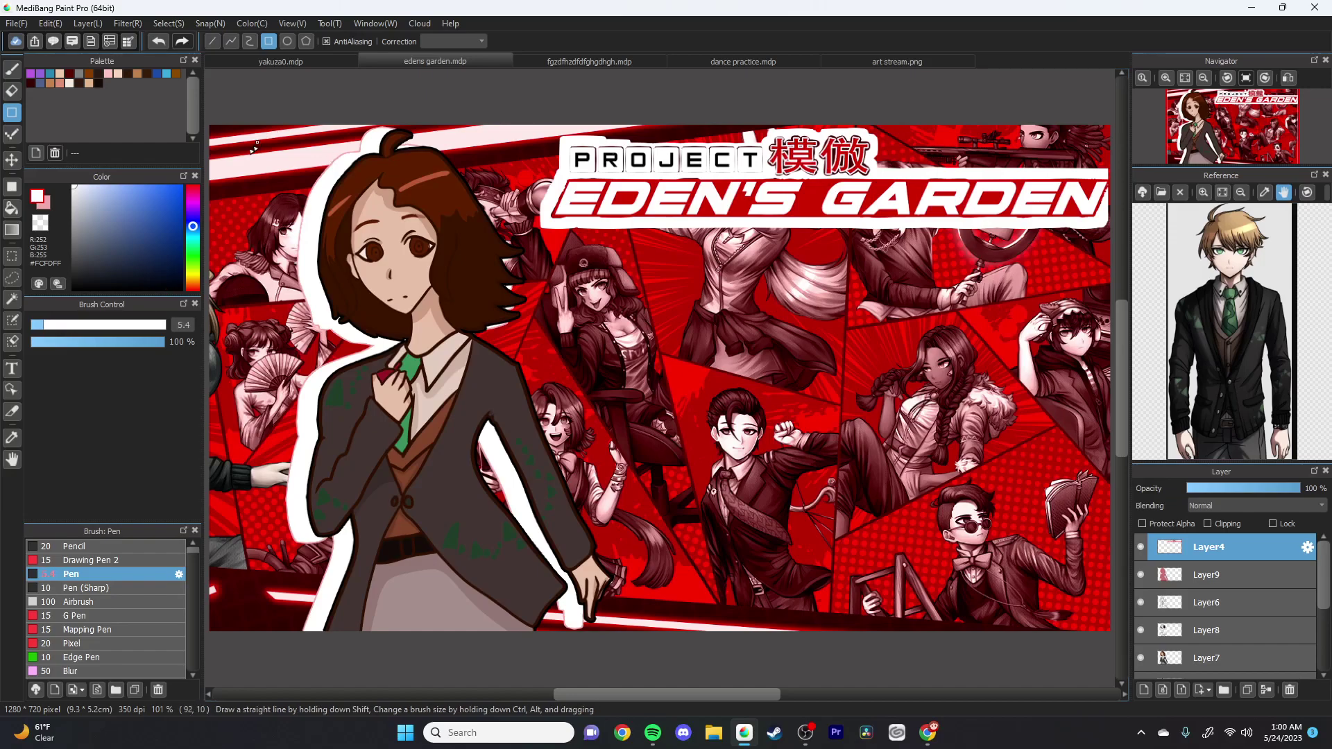
Step: Try drawing a rectangular frame around the artwork on Layer4, and undo it
{"action": "left_click", "coordinate": [215, 146], "text": "alt"}
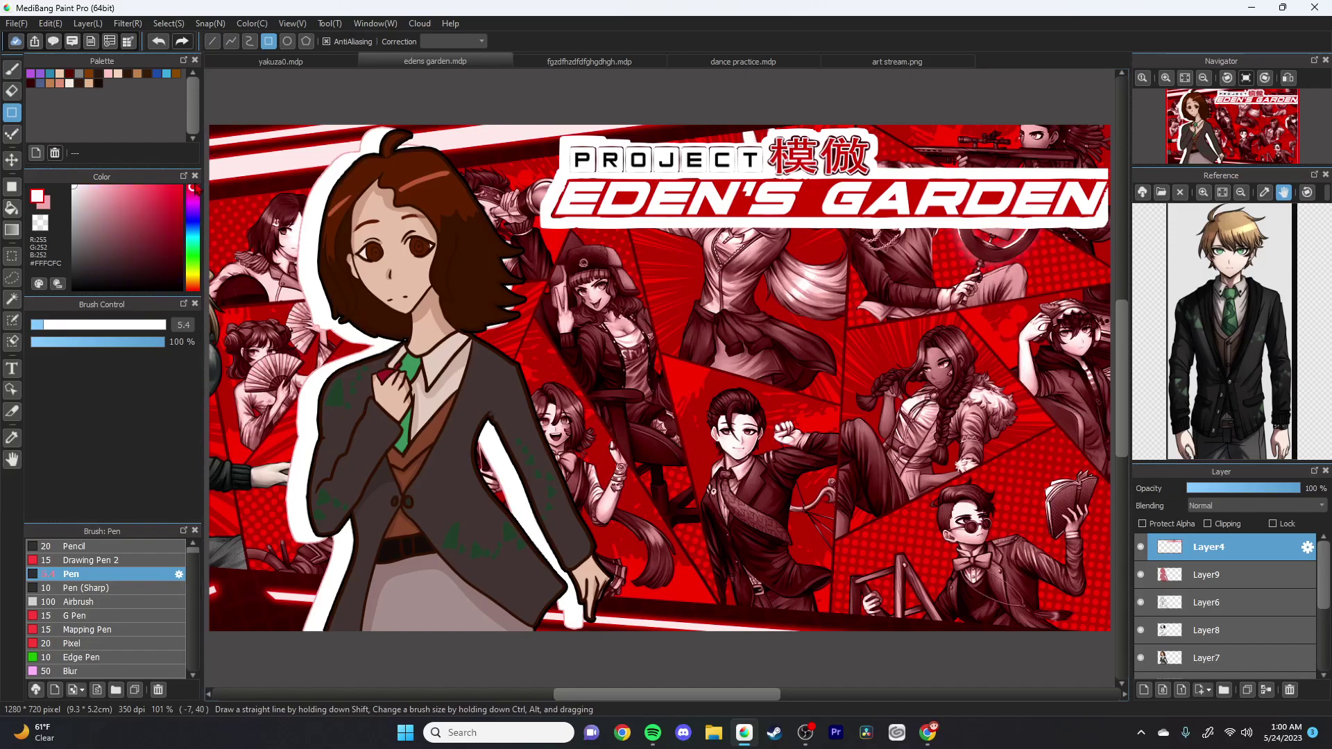
{"action": "left_click_drag", "start_coordinate": [214, 129], "coordinate": [1079, 555]}
{"action": "key", "text": "ctrl+z"}
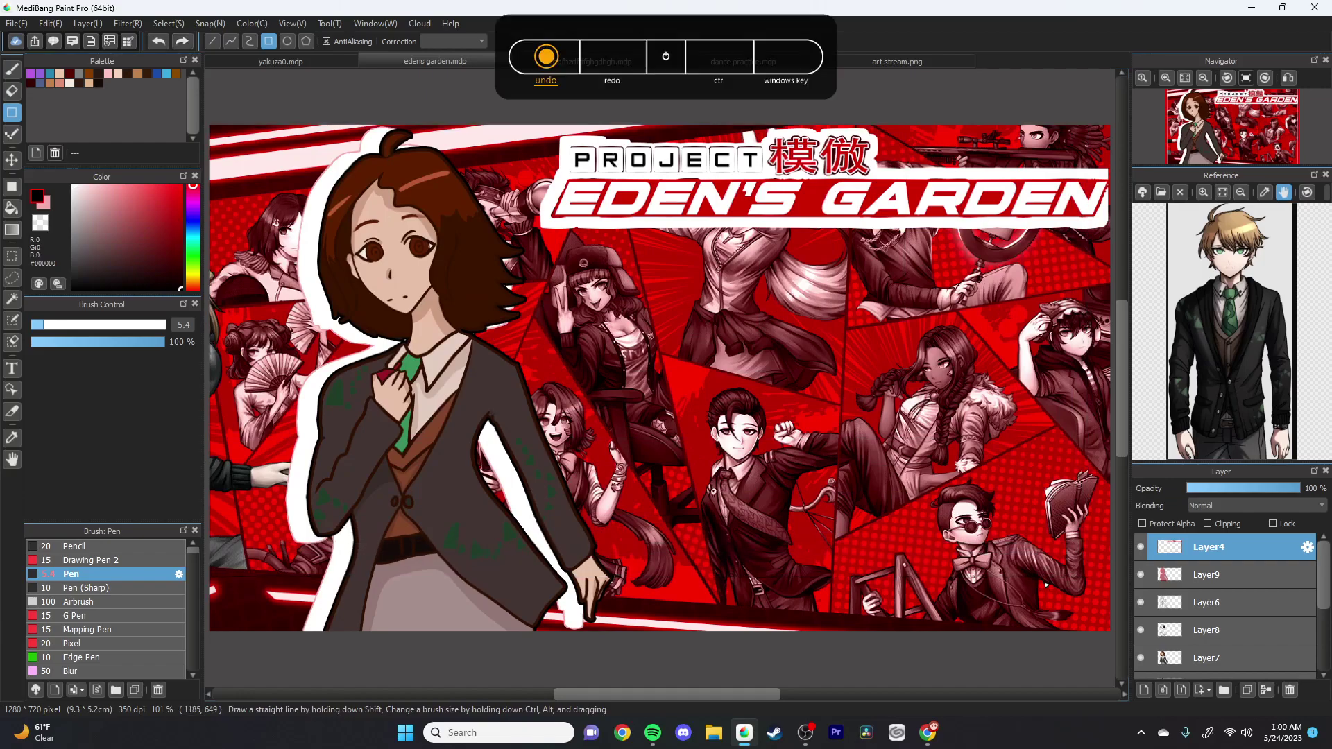
Step: Add a new layer beneath Layer4 and try a black rectangular frame on it with the Pen at size 5.4, undoing the frame
{"action": "left_click", "coordinate": [1143, 689]}
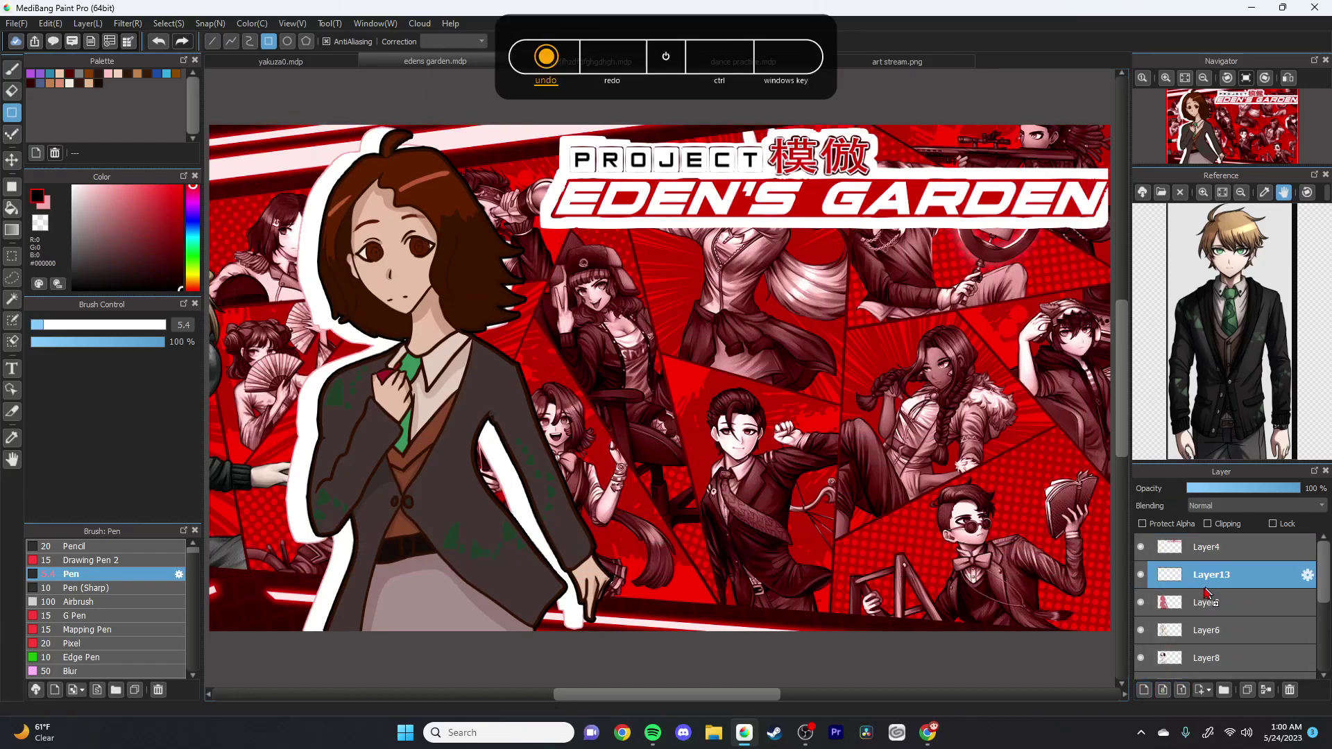
{"action": "left_click_drag", "start_coordinate": [221, 153], "coordinate": [1102, 613]}
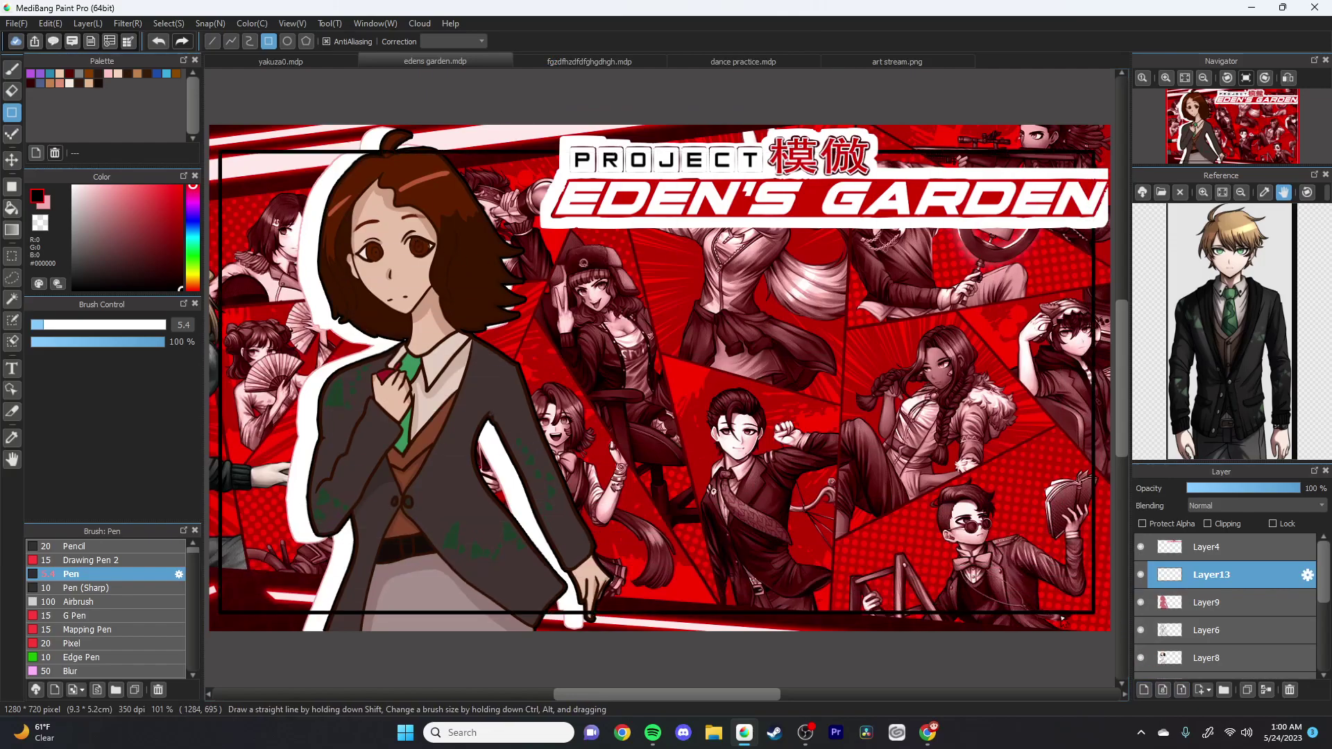
{"action": "key", "text": "ctrl+z"}
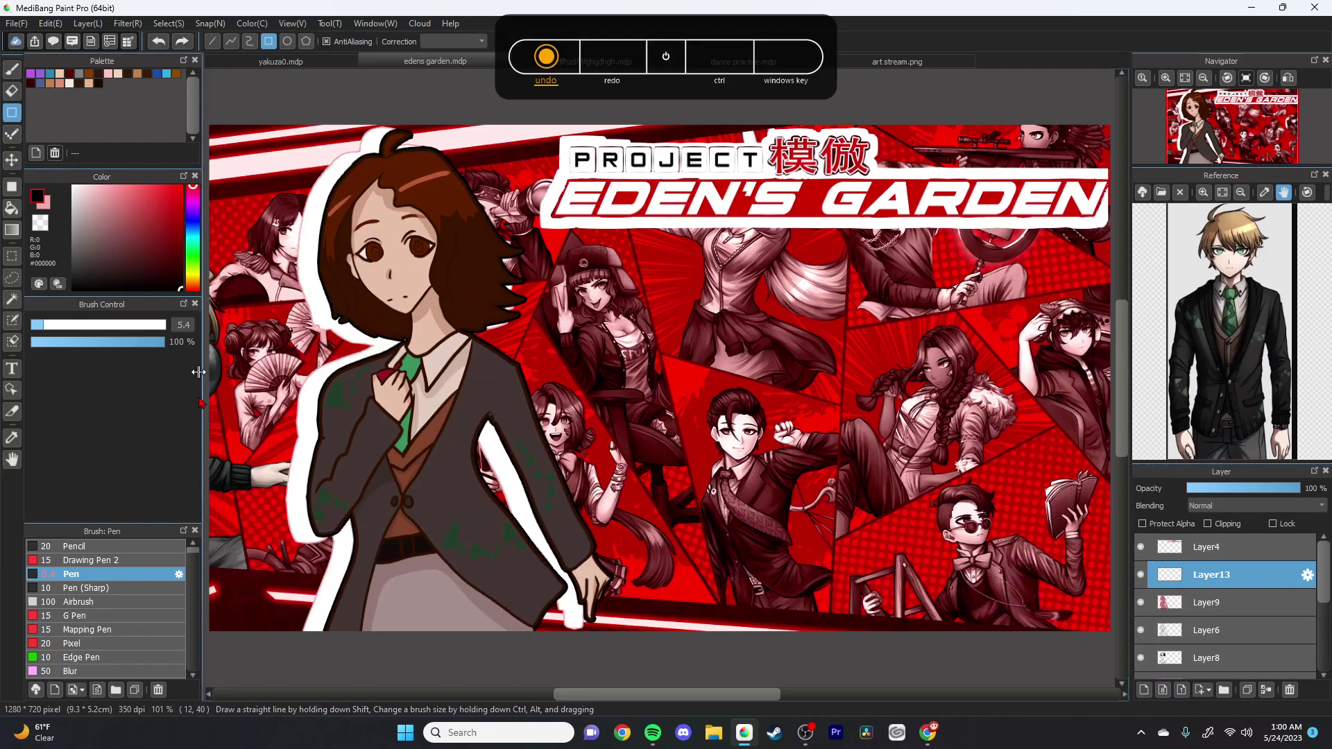
Step: Try a rectangle on Layer13 with the G Pen at size 15, and undo it
{"action": "left_click", "coordinate": [149, 617]}
{"action": "left_click_drag", "start_coordinate": [219, 136], "coordinate": [312, 276]}
{"action": "key", "text": "ctrl+z"}
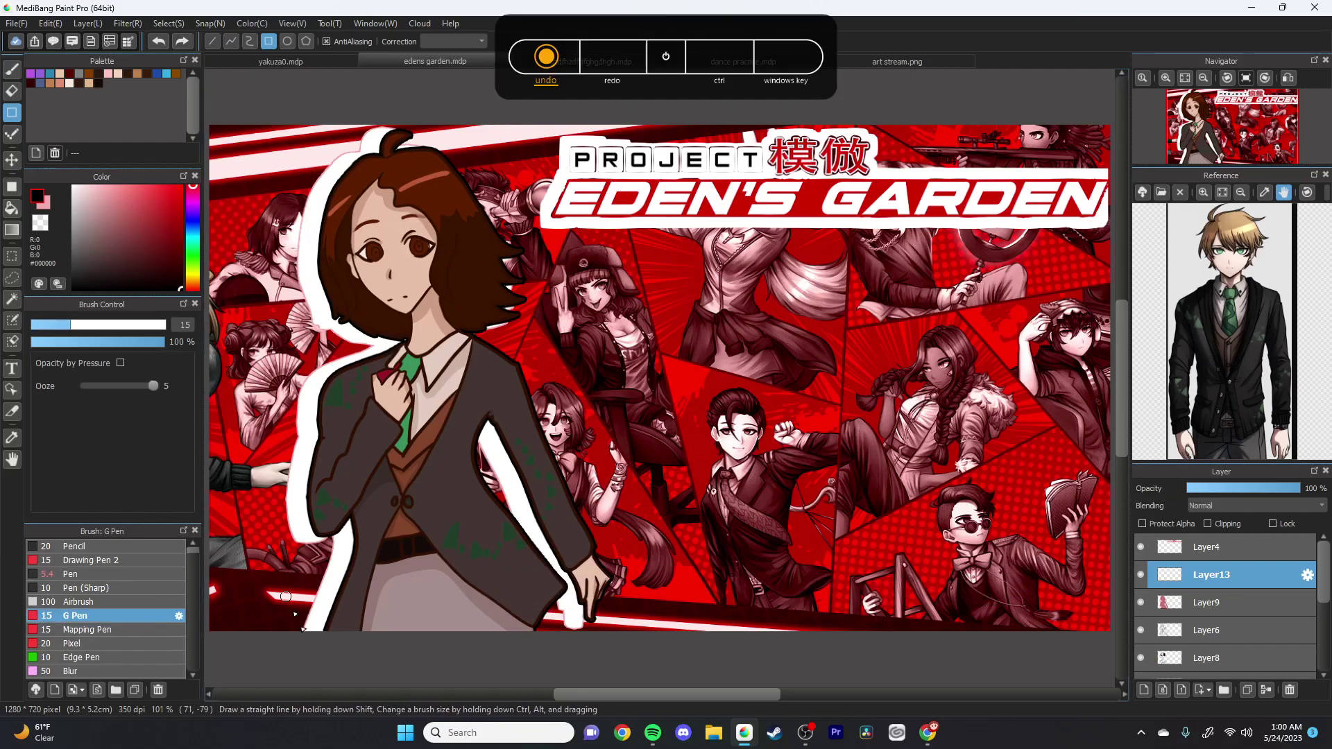
Step: Draw a rectangular frame just inside the canvas edges on Layer13 with the Edge Pen at size 10
{"action": "left_click", "coordinate": [132, 629]}
{"action": "left_click", "coordinate": [128, 656]}
{"action": "mouse_move", "coordinate": [217, 131]}
{"action": "left_mouse_down"}
{"action": "mouse_move", "coordinate": [327, 236]}
{"action": "mouse_move", "coordinate": [1054, 233]}
{"action": "mouse_move", "coordinate": [1108, 621]}
{"action": "left_mouse_up"}
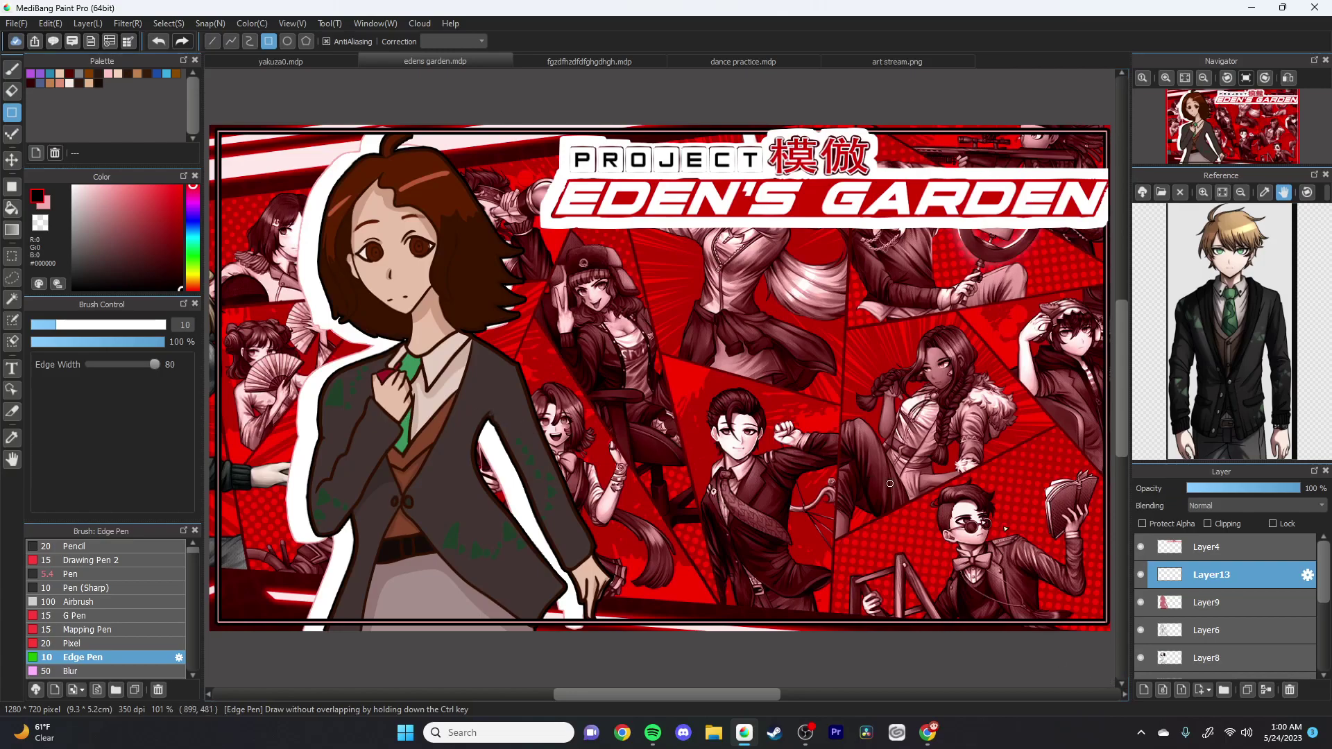
Step: Add the text "Pt 1" below the title logo, using the font FOT-つばめ Std
{"action": "left_click", "coordinate": [12, 368]}
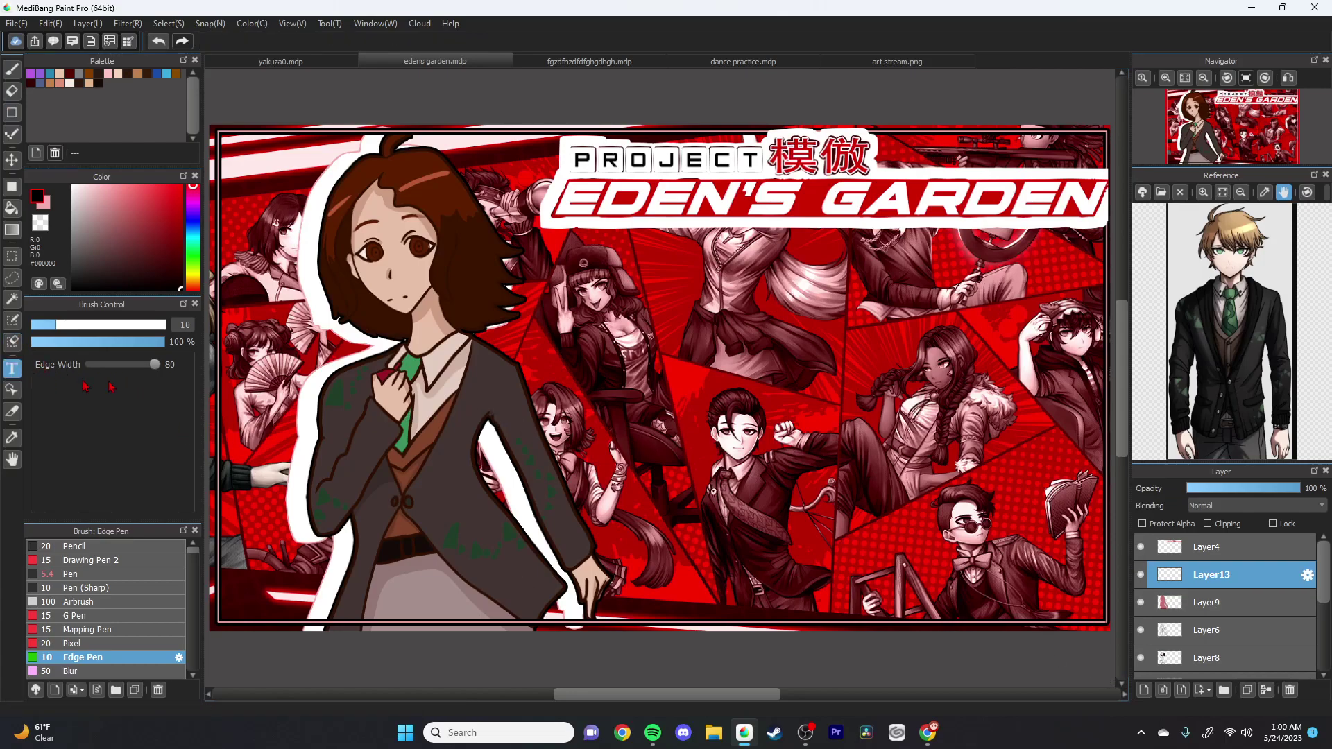
{"action": "left_click", "coordinate": [1019, 333]}
{"action": "left_click", "coordinate": [343, 508]}
{"action": "scroll", "coordinate": [226, 271], "scroll_direction": "down", "scroll_amount": 1}
{"action": "left_click_drag", "start_coordinate": [126, 445], "coordinate": [343, 310]}
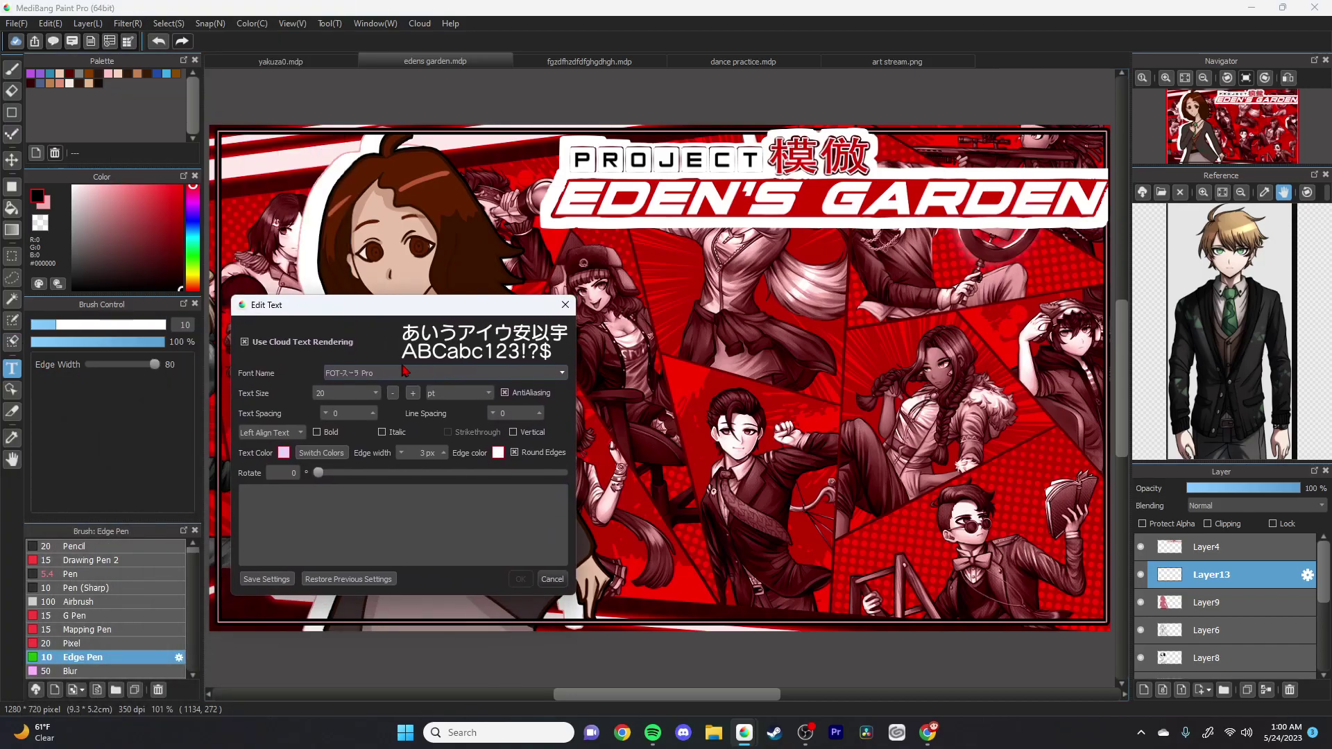
{"action": "left_click", "coordinate": [486, 373]}
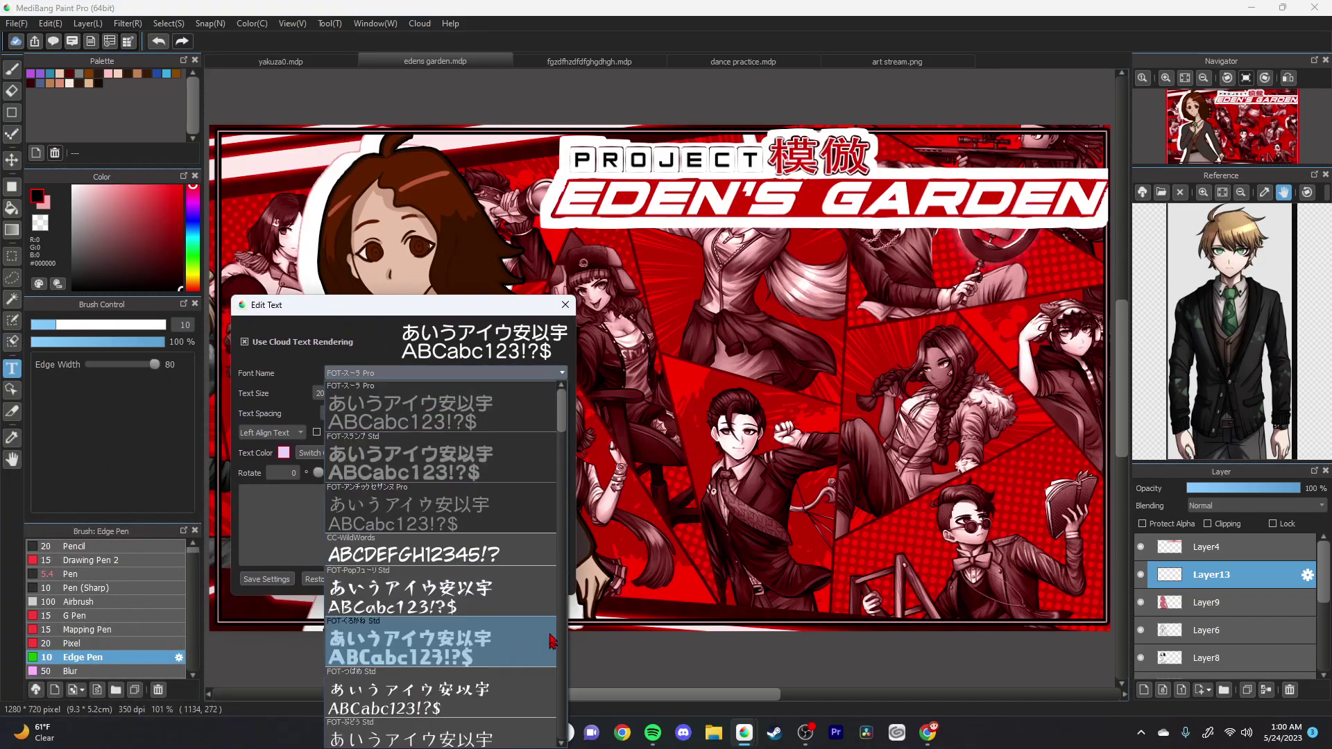
{"action": "mouse_move", "coordinate": [563, 421]}
{"action": "left_mouse_down"}
{"action": "mouse_move", "coordinate": [569, 461]}
{"action": "mouse_move", "coordinate": [572, 439]}
{"action": "left_mouse_up"}
{"action": "left_click", "coordinate": [529, 479]}
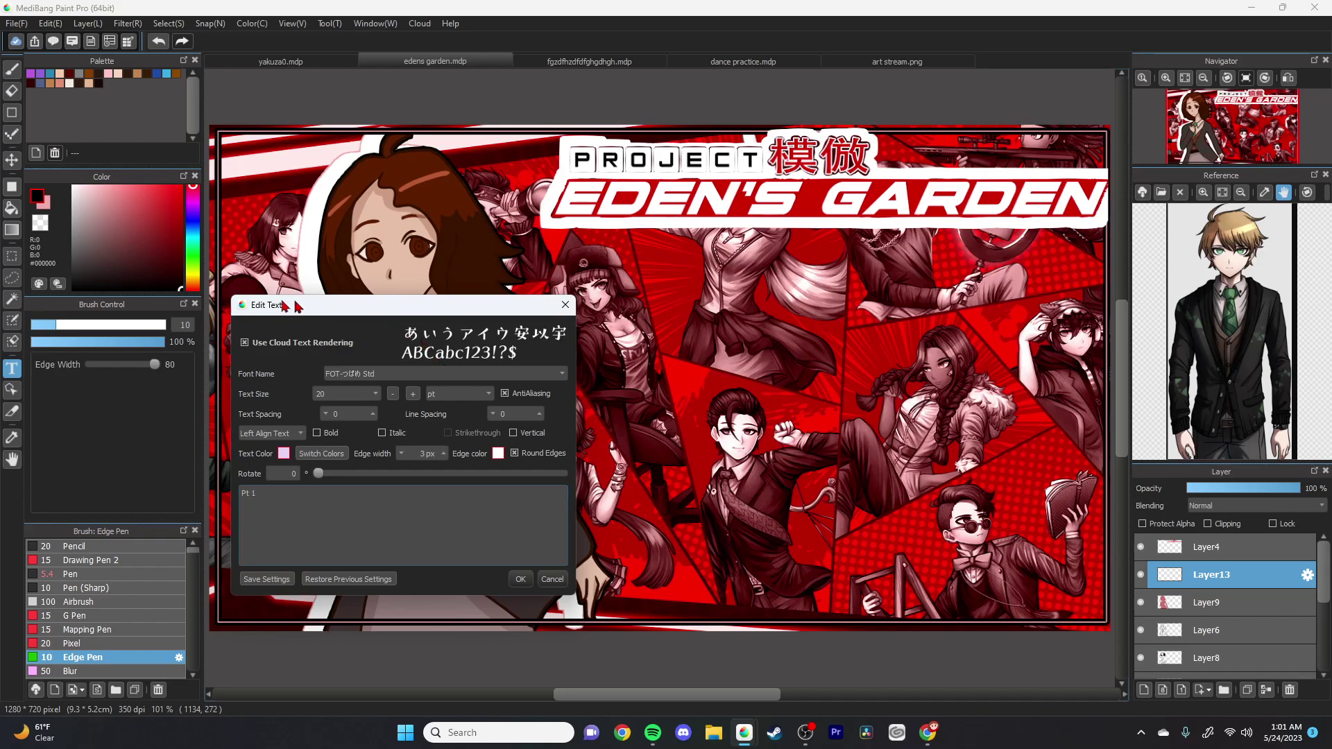
Step: Set the "Pt 1" text color to white #ffffff and its edge color to red #ff0000
{"action": "left_click", "coordinate": [283, 453]}
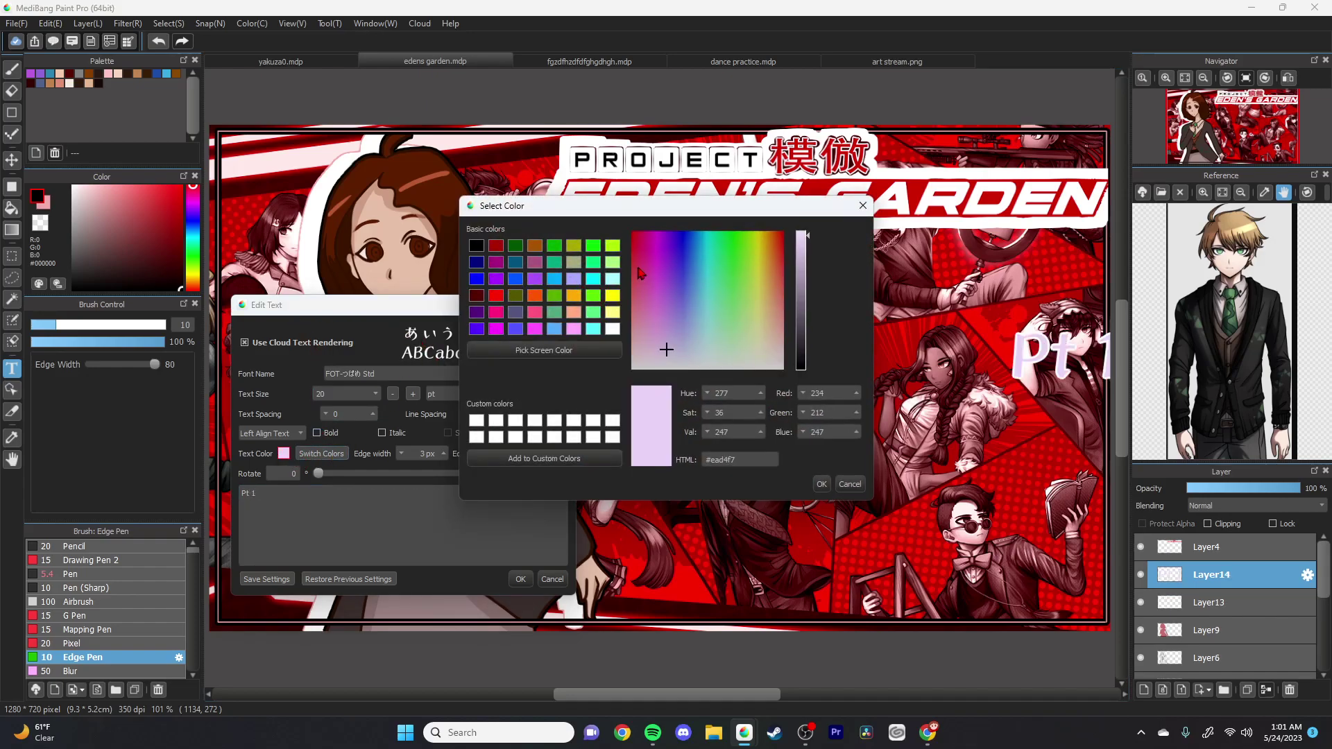
{"action": "left_click", "coordinate": [820, 485]}
{"action": "left_click", "coordinate": [498, 452]}
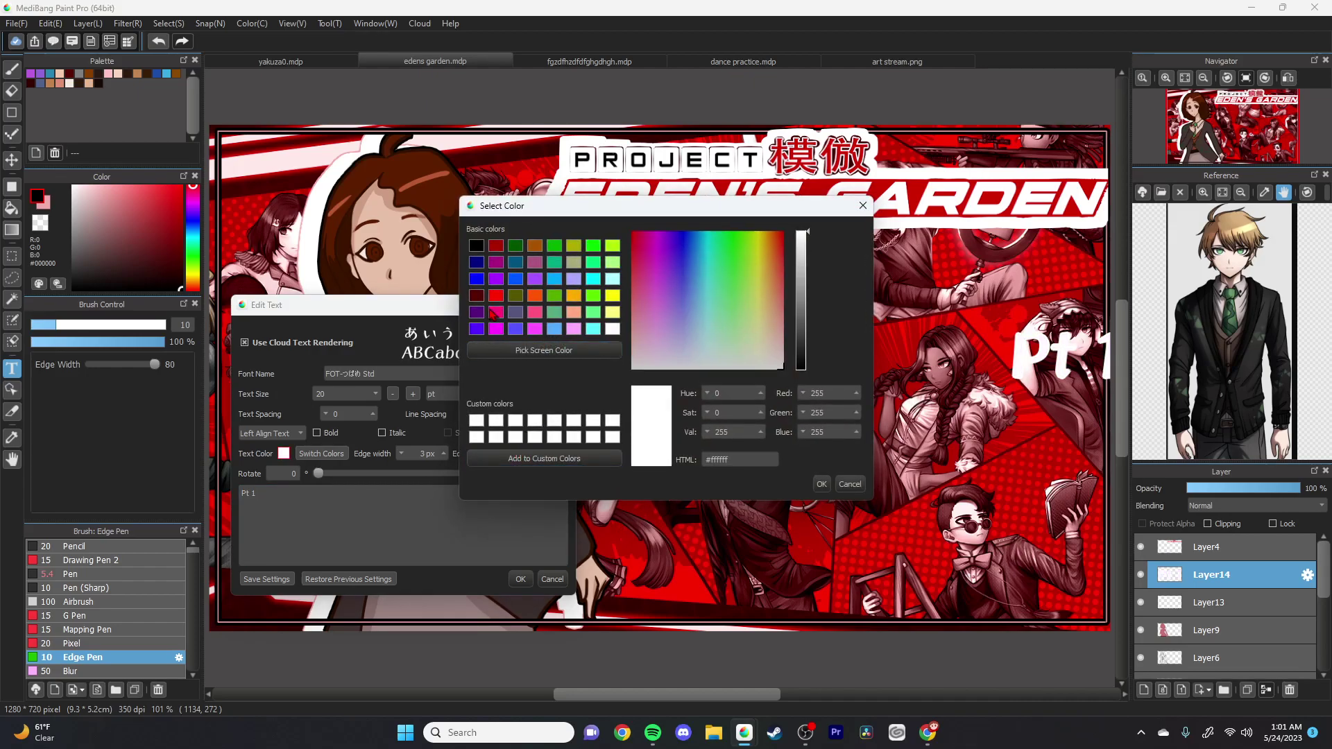
{"action": "left_click", "coordinate": [495, 296]}
{"action": "left_click", "coordinate": [820, 484]}
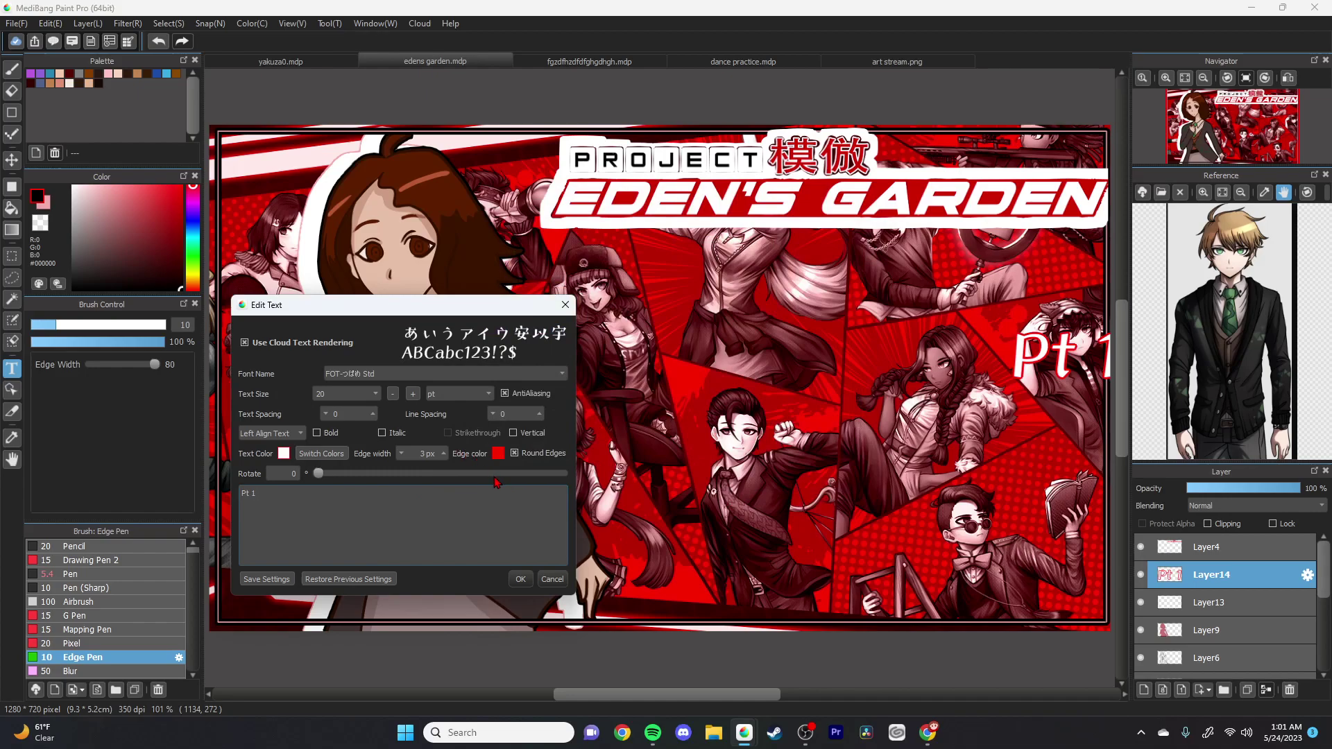
Step: Change the font of the "Pt 1" text to FOT-アンチックセザンヌ Pro
{"action": "left_click", "coordinate": [452, 374]}
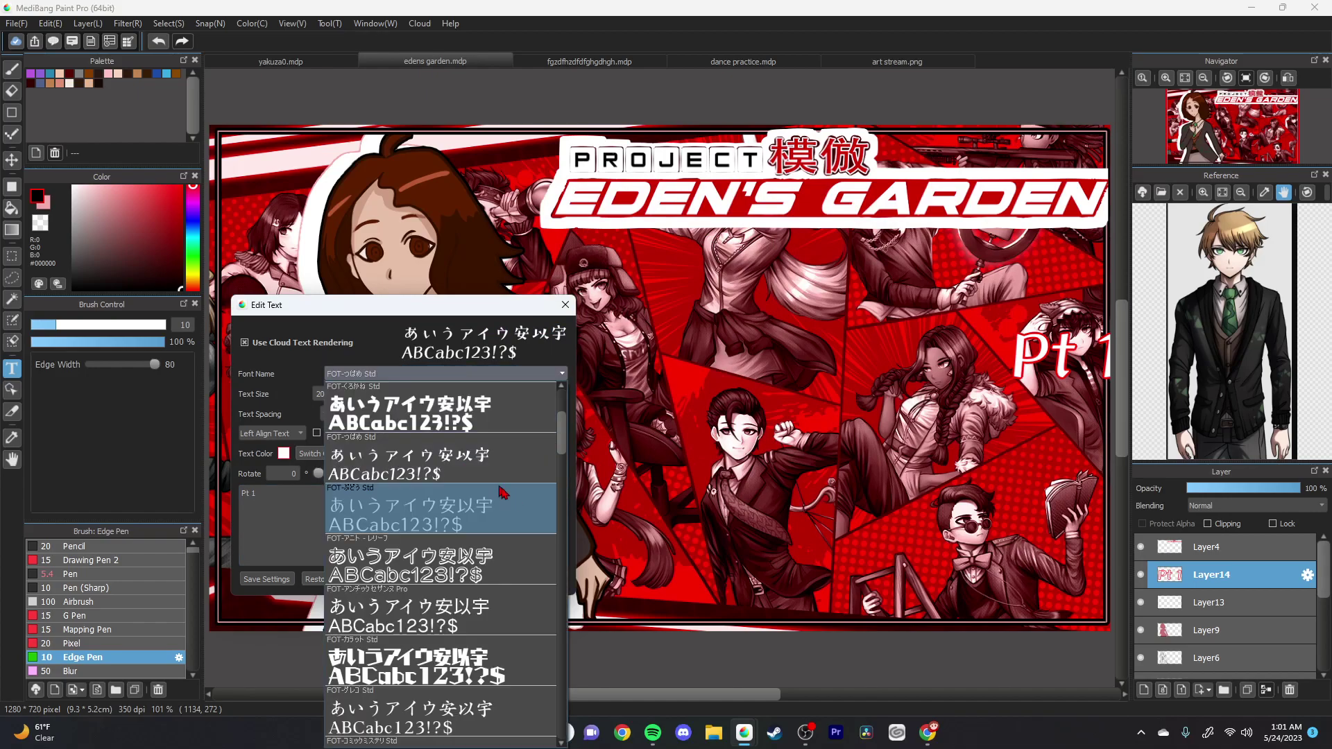
{"action": "scroll", "coordinate": [570, 436], "scroll_direction": "down", "scroll_amount": 1}
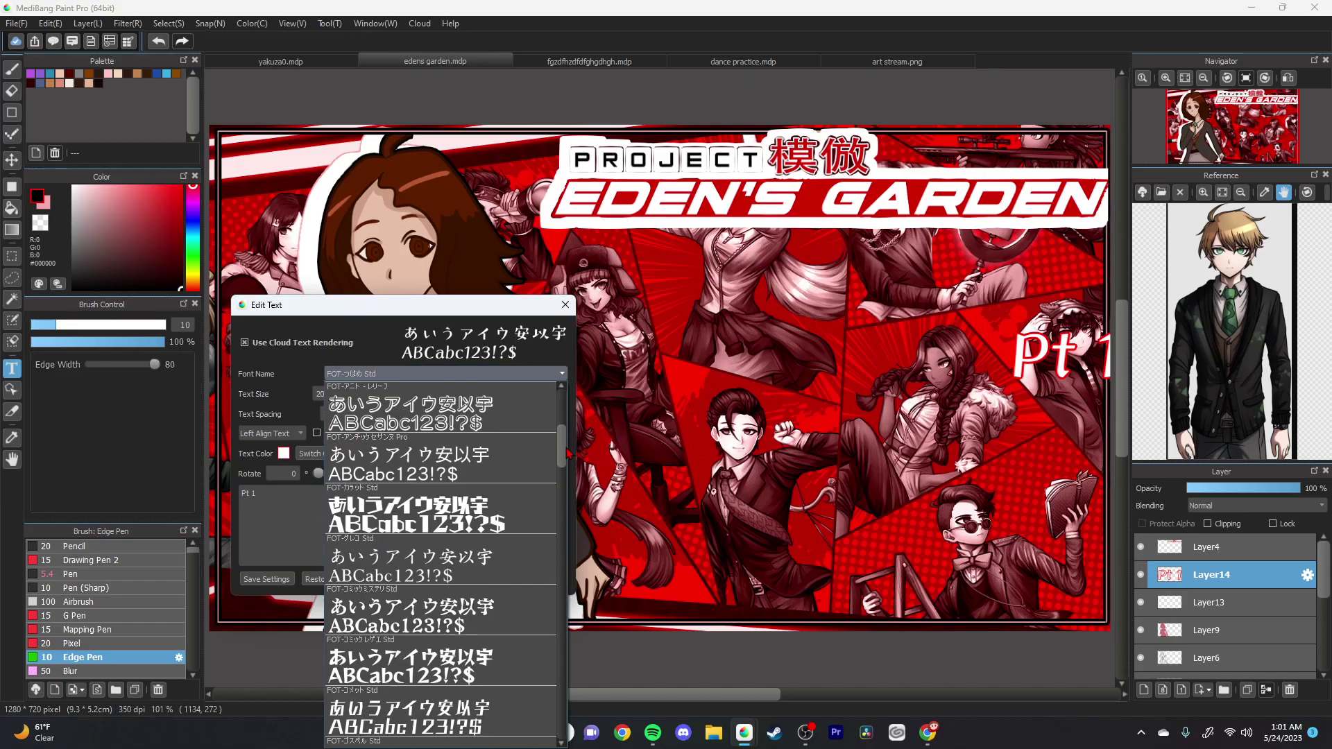
{"action": "mouse_move", "coordinate": [569, 454]}
{"action": "left_mouse_down"}
{"action": "mouse_move", "coordinate": [570, 486]}
{"action": "mouse_move", "coordinate": [570, 425]}
{"action": "mouse_move", "coordinate": [573, 442]}
{"action": "left_mouse_up"}
{"action": "scroll", "coordinate": [567, 478], "scroll_direction": "down", "scroll_amount": 5}
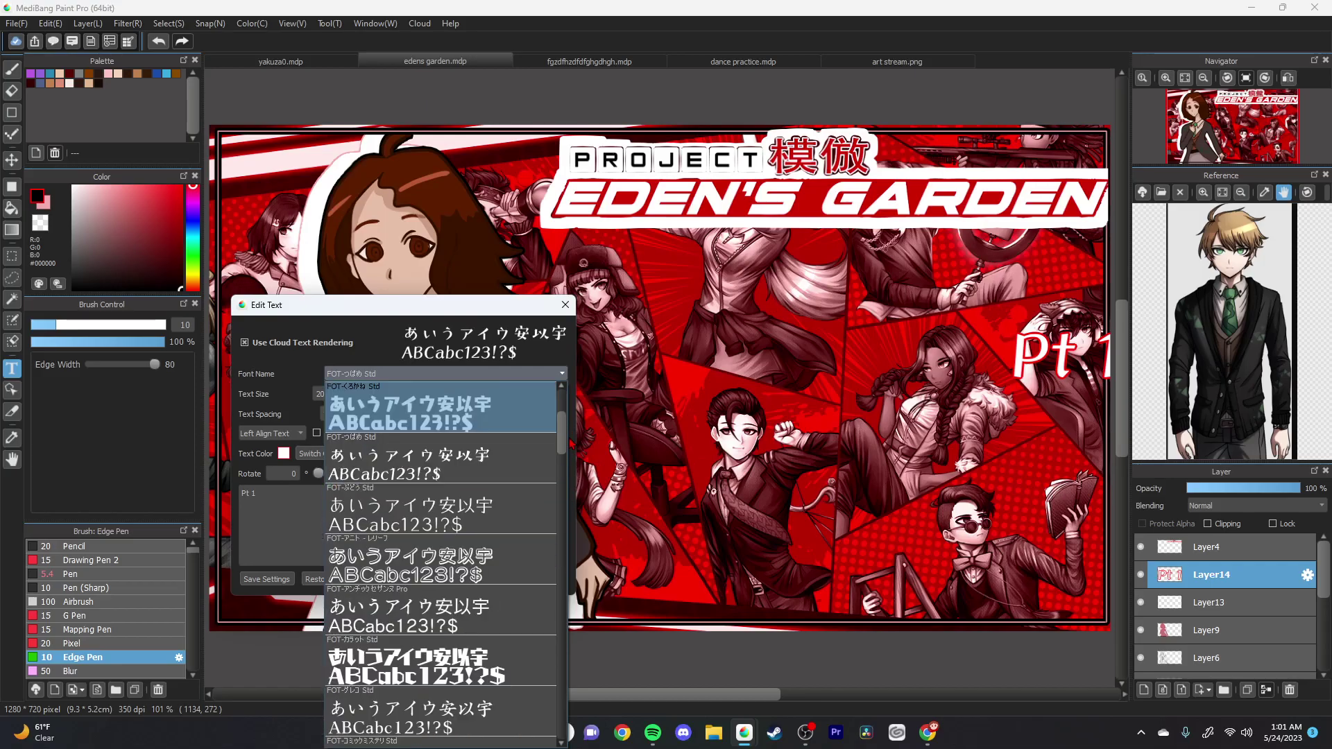
{"action": "scroll", "coordinate": [570, 444], "scroll_direction": "down", "scroll_amount": 1}
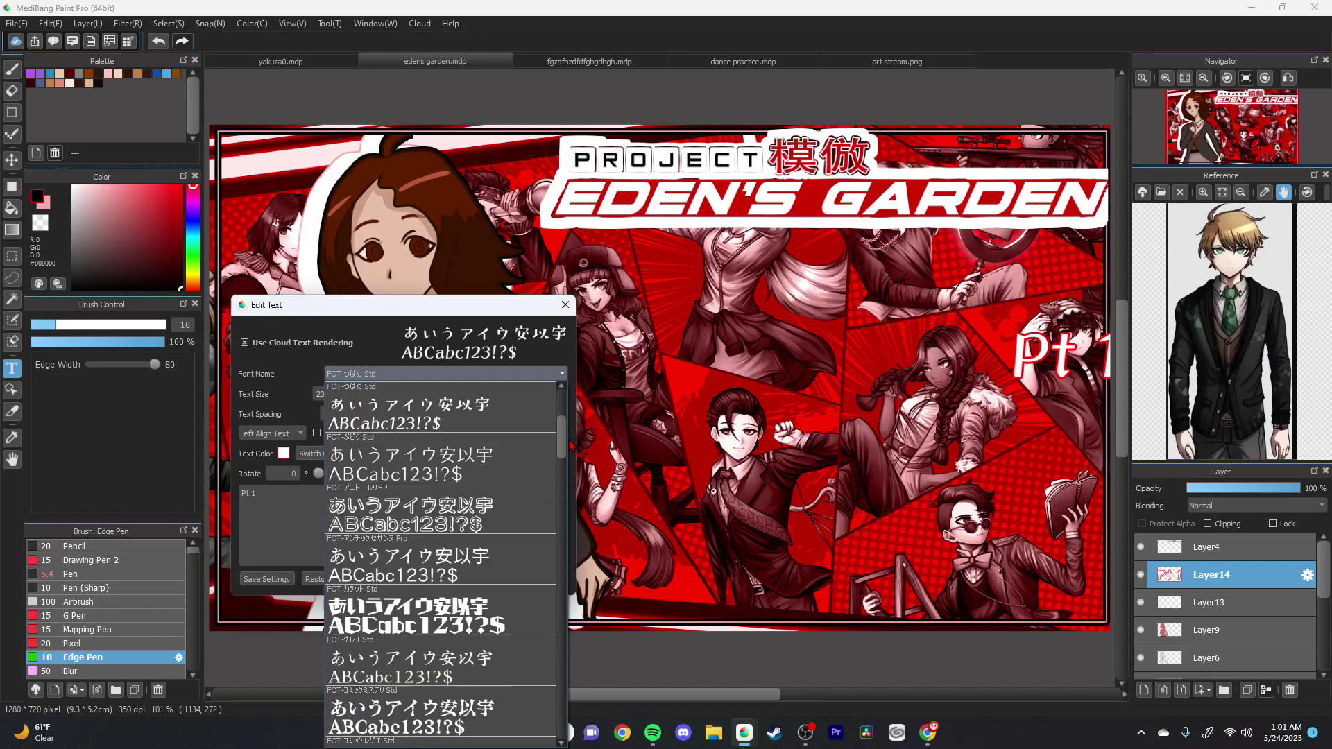
{"action": "left_click", "coordinate": [541, 558]}
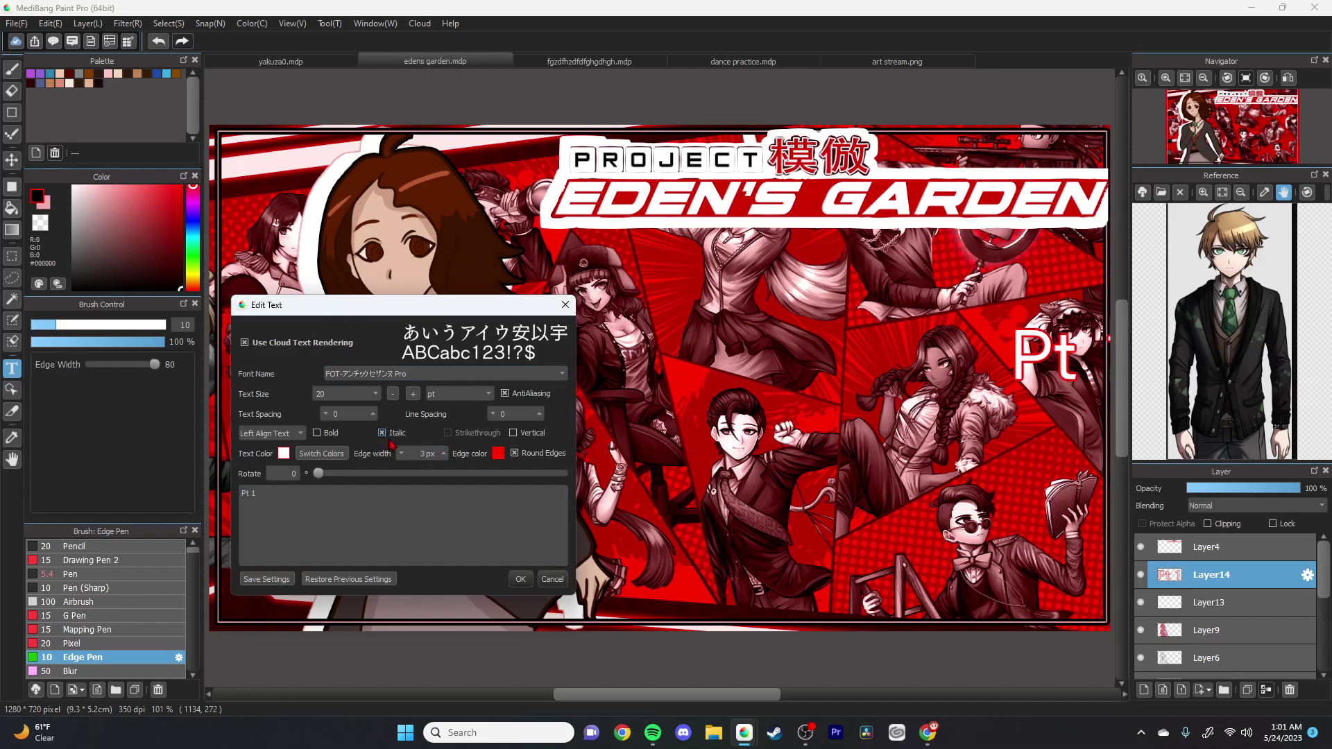
Step: Make the "Pt 1" text italic at 28 pt and place it directly beneath the word GARDEN in the title
{"action": "left_click", "coordinate": [413, 393]}
{"action": "left_click", "coordinate": [412, 393]}
{"action": "left_click", "coordinate": [412, 393]}
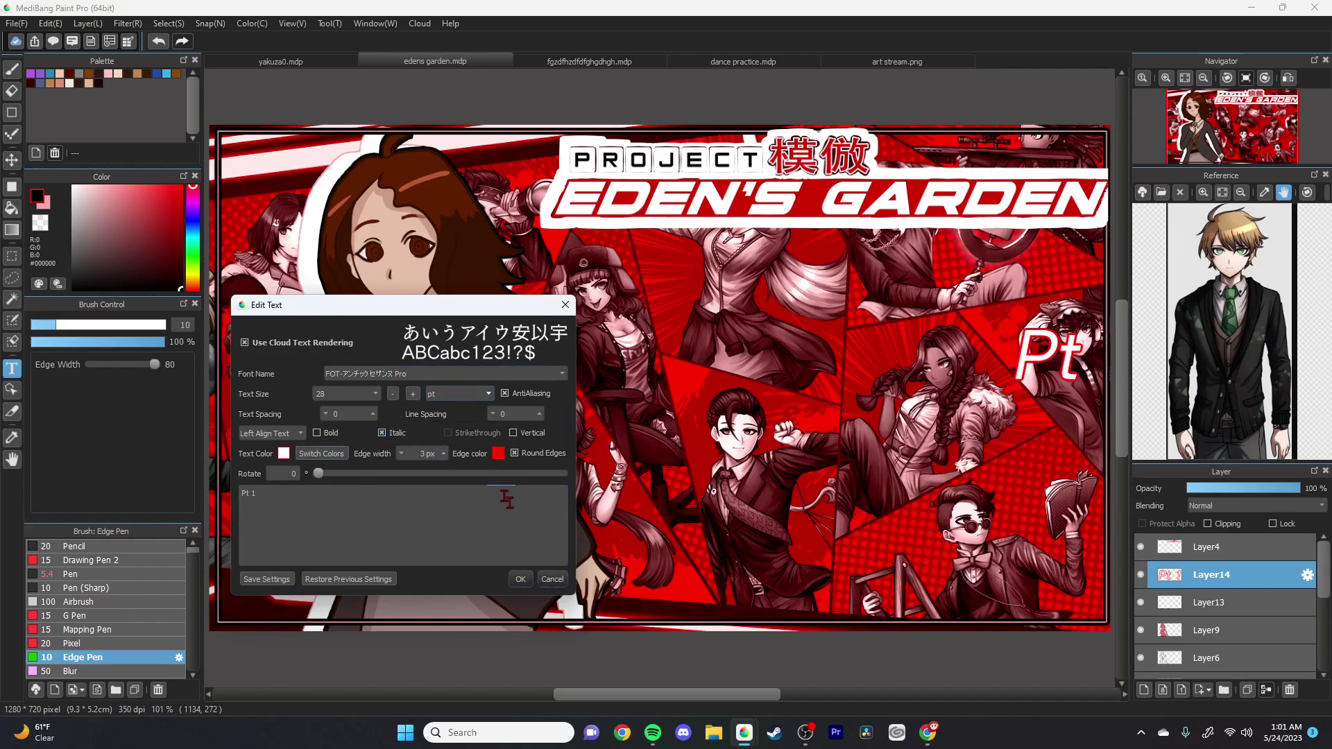
{"action": "left_click", "coordinate": [520, 579]}
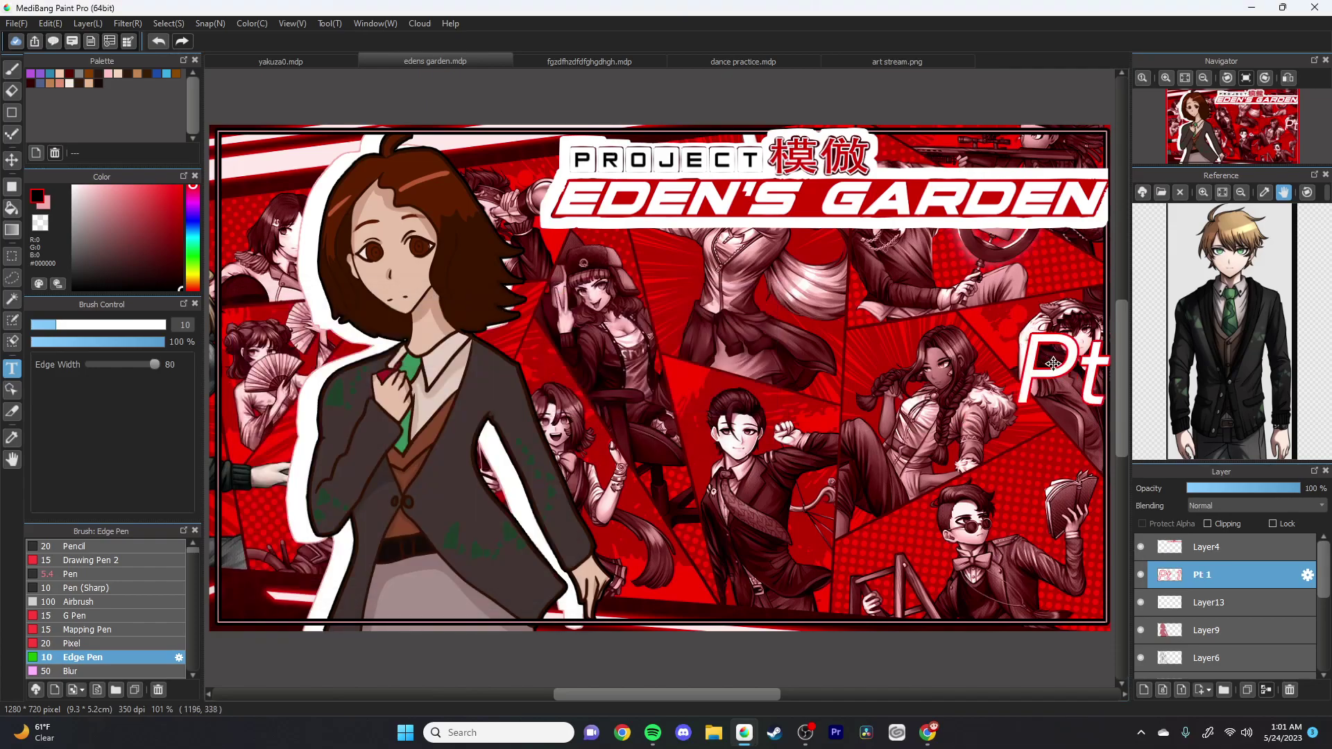
{"action": "left_click_drag", "start_coordinate": [1019, 229], "coordinate": [976, 306]}
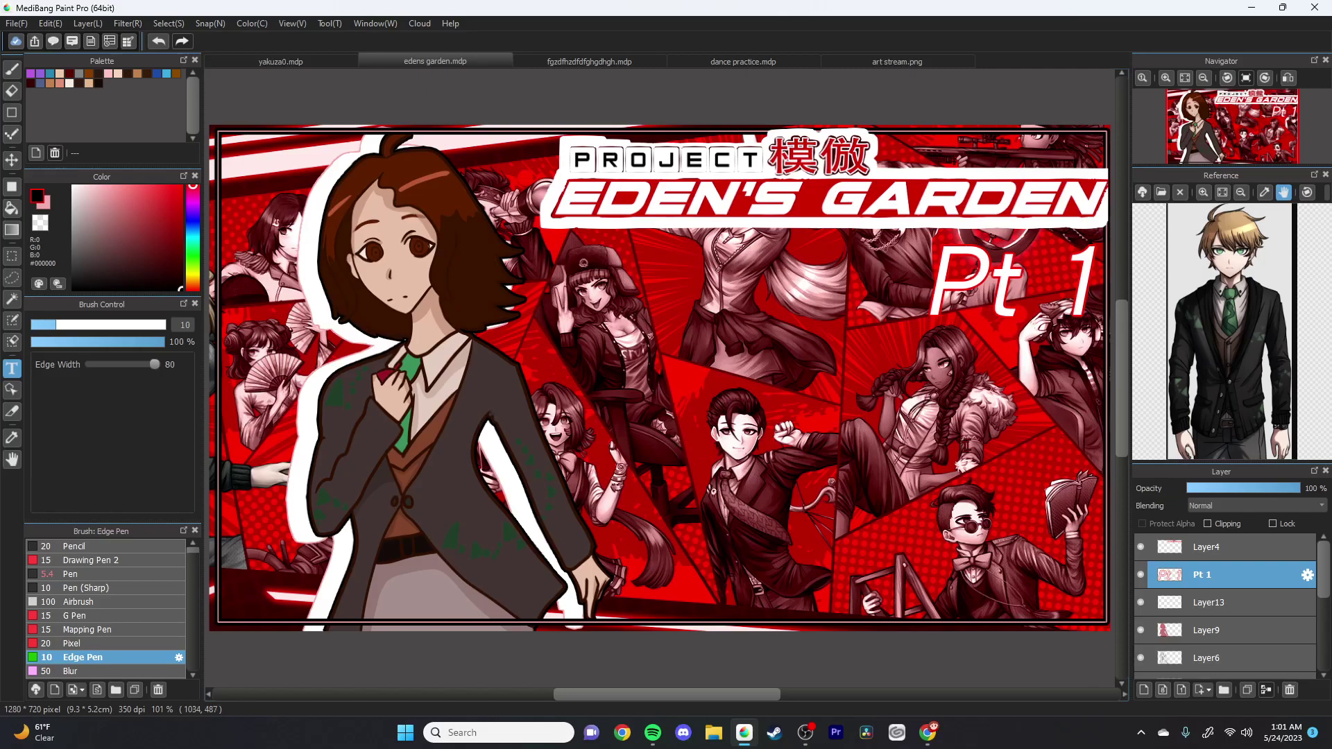
Step: Make the "Pt 1" text bold with a black edge color and a 9 px edge width
{"action": "double_click", "coordinate": [976, 286]}
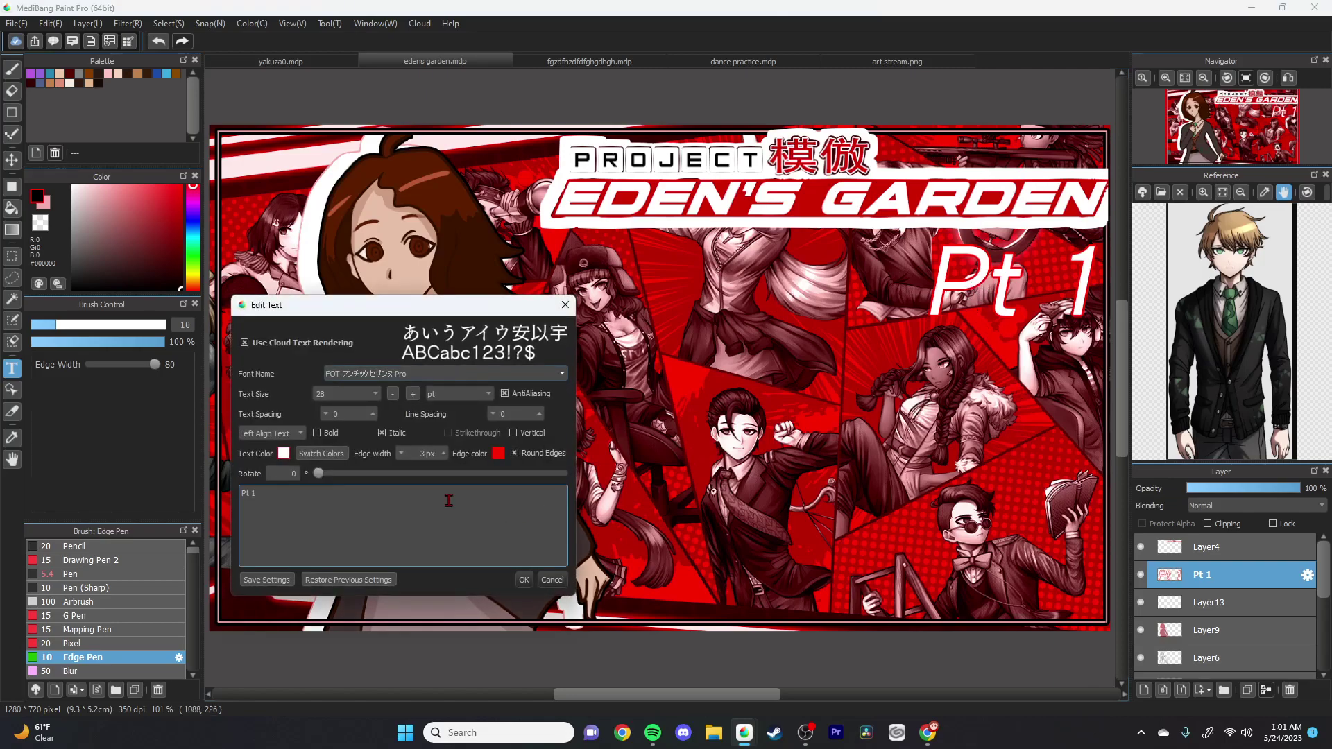
{"action": "left_click", "coordinate": [493, 454]}
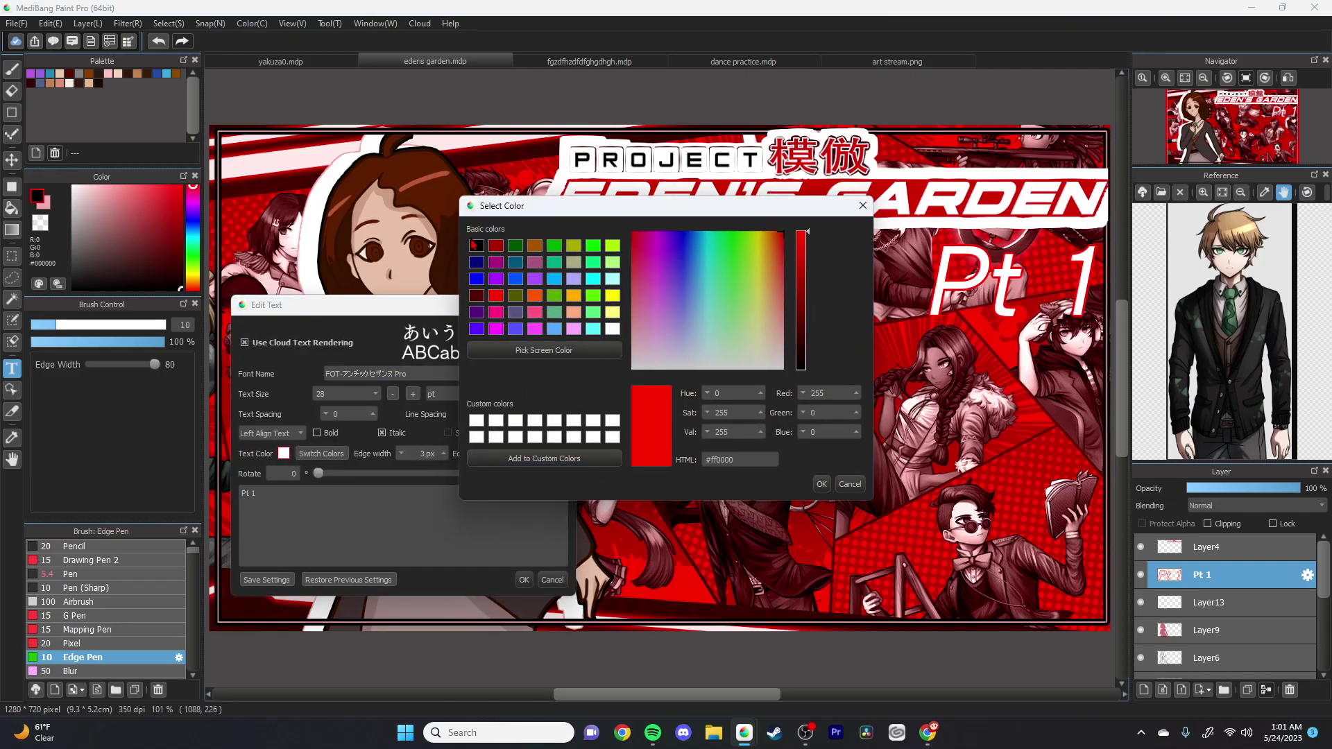
{"action": "left_click", "coordinate": [476, 246]}
{"action": "left_click", "coordinate": [822, 485]}
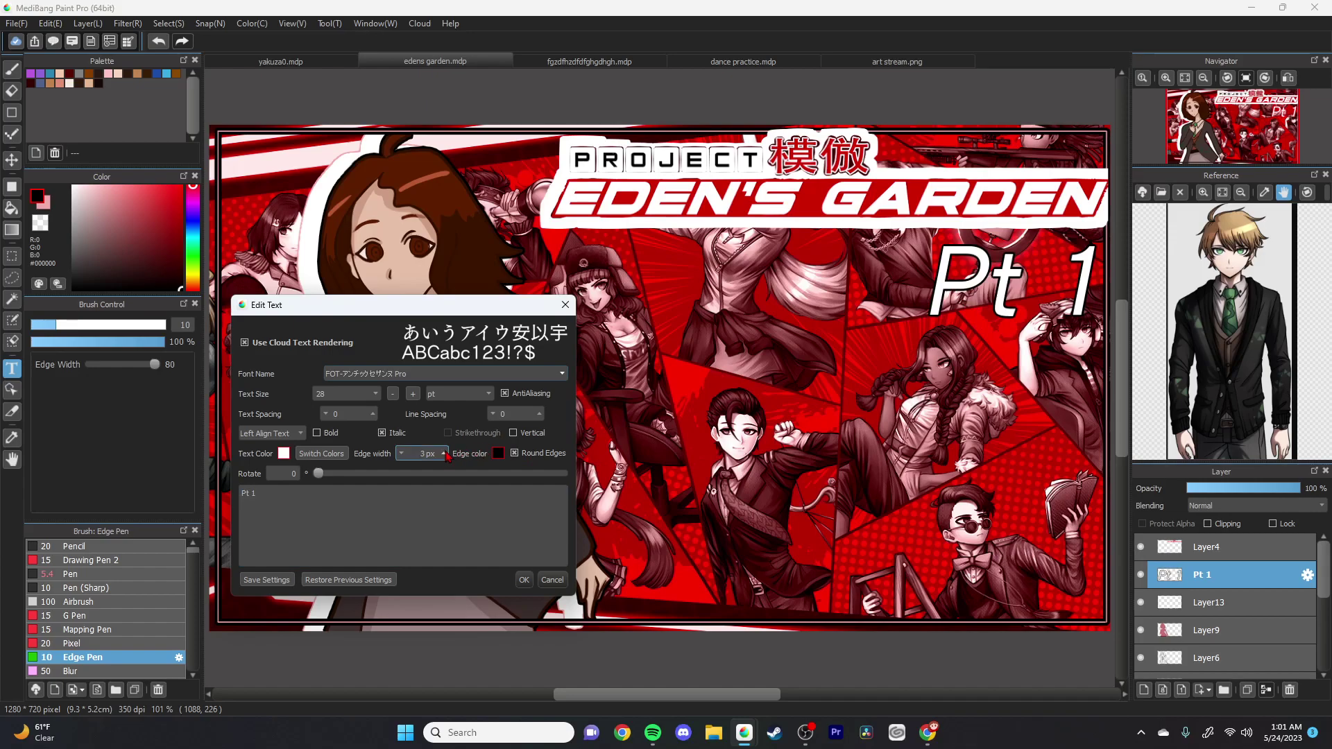
{"action": "left_click", "coordinate": [317, 433]}
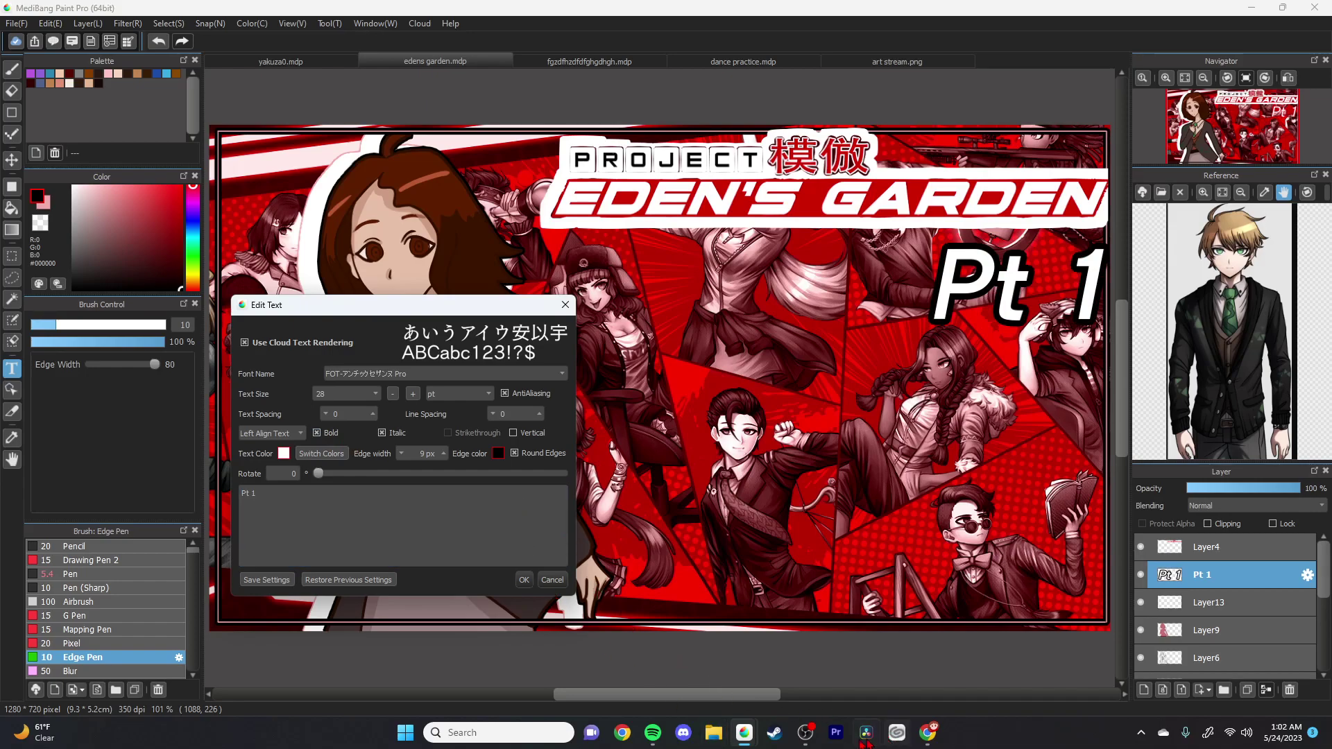
{"action": "left_click", "coordinate": [524, 580]}
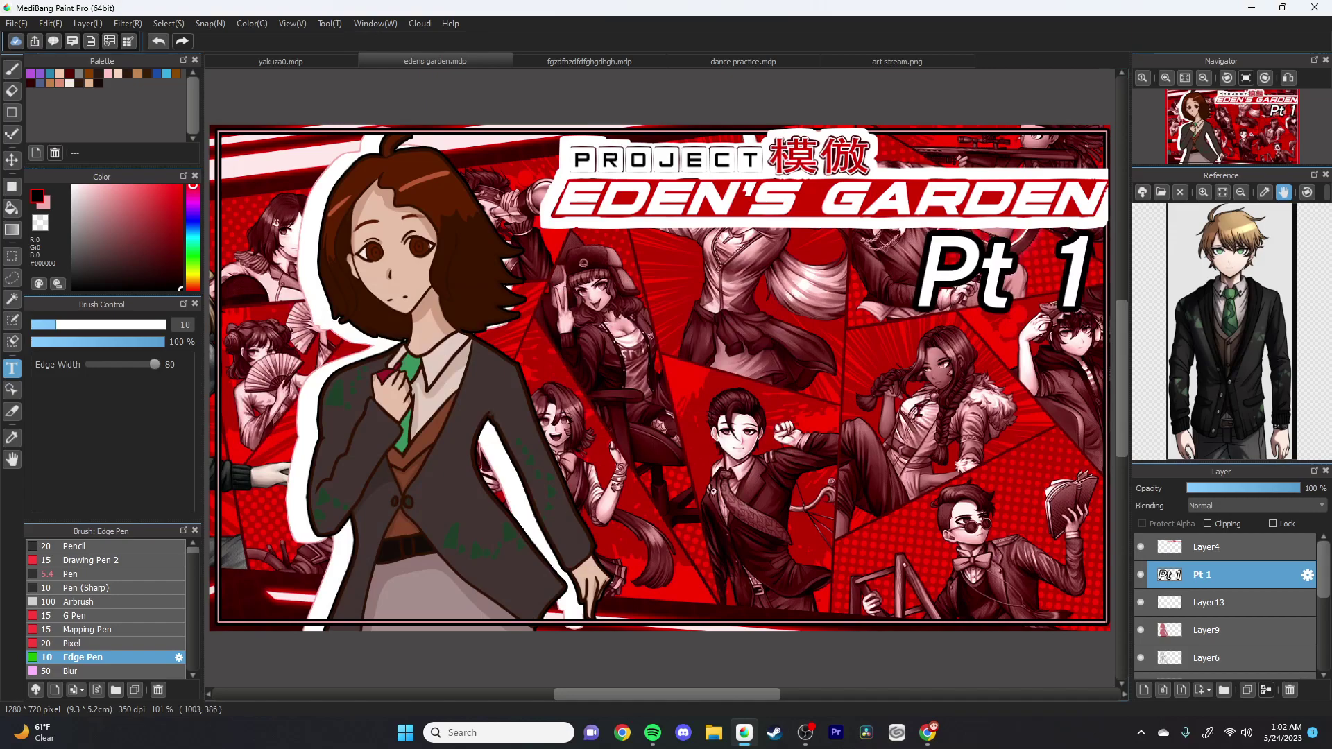
Step: Add the text "PROLOUGE END" below "Pt 1" in the same bold italic style with a black edge
{"action": "left_click", "coordinate": [889, 430]}
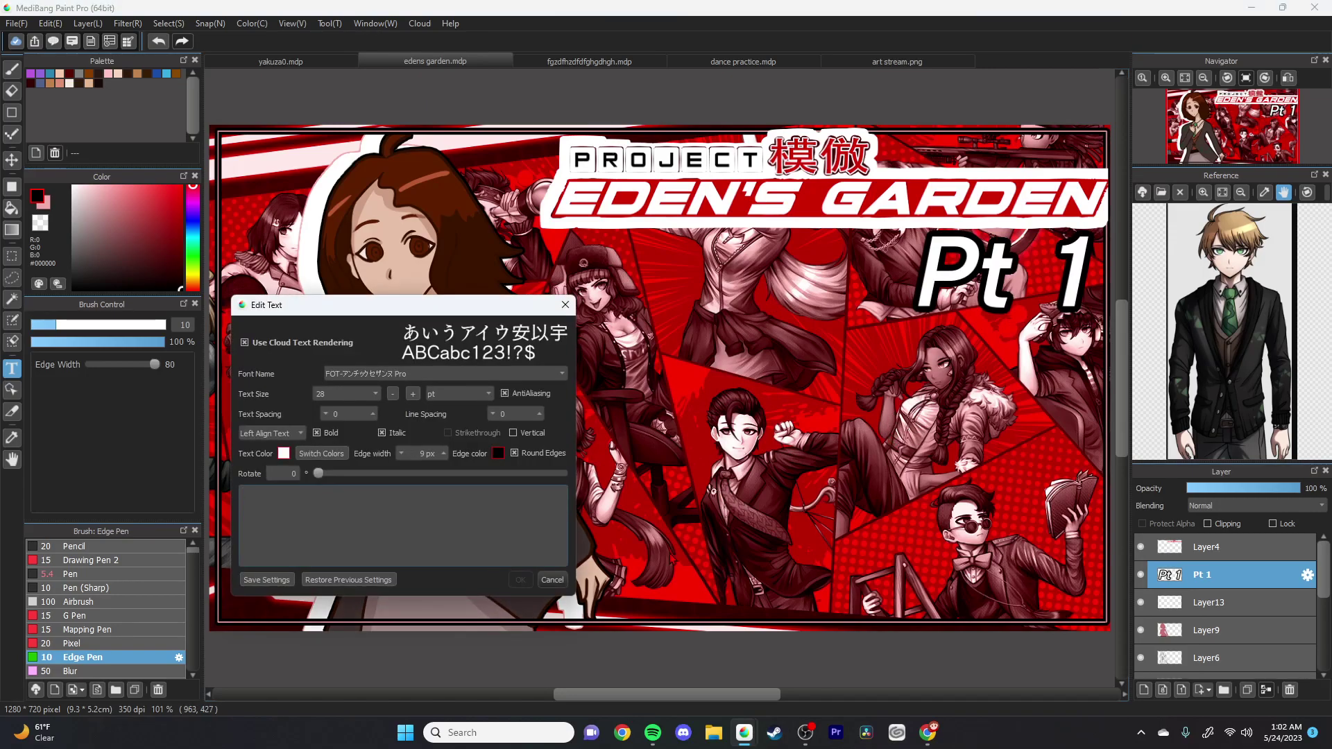
{"action": "type", "text": "PROLOUGE END"}
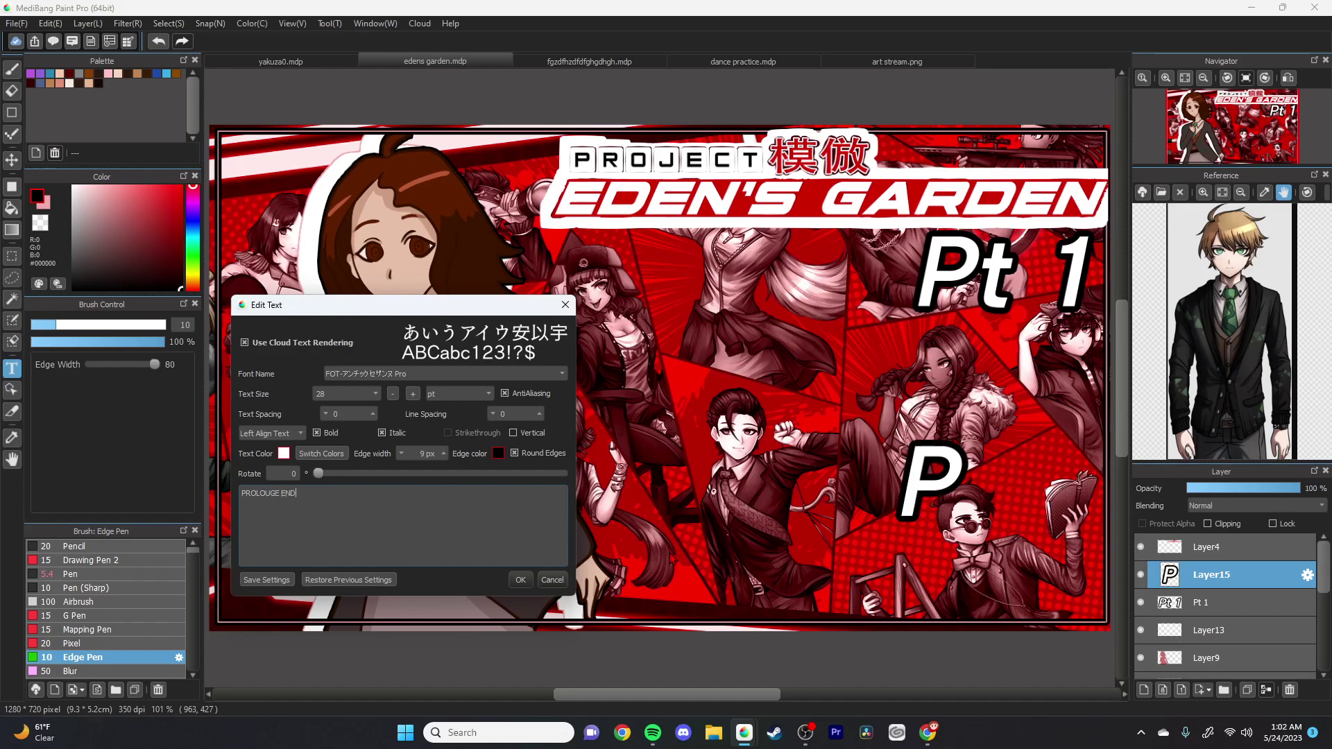
{"action": "left_click", "coordinate": [520, 580]}
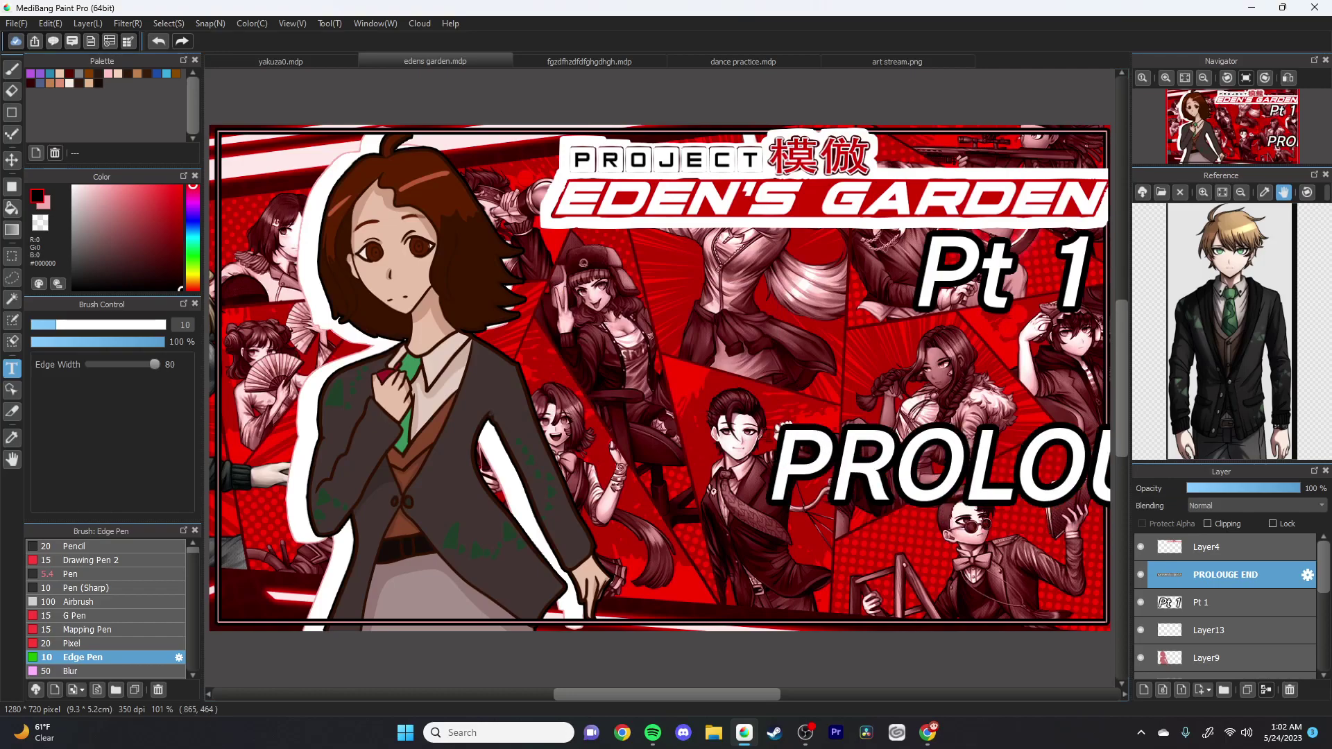
Step: Reduce the "PROLOUGE END" text to about 16.5 pt and place it directly beneath "Pt 1"
{"action": "left_click_drag", "start_coordinate": [565, 356], "coordinate": [515, 360]}
{"action": "left_click", "coordinate": [515, 360]}
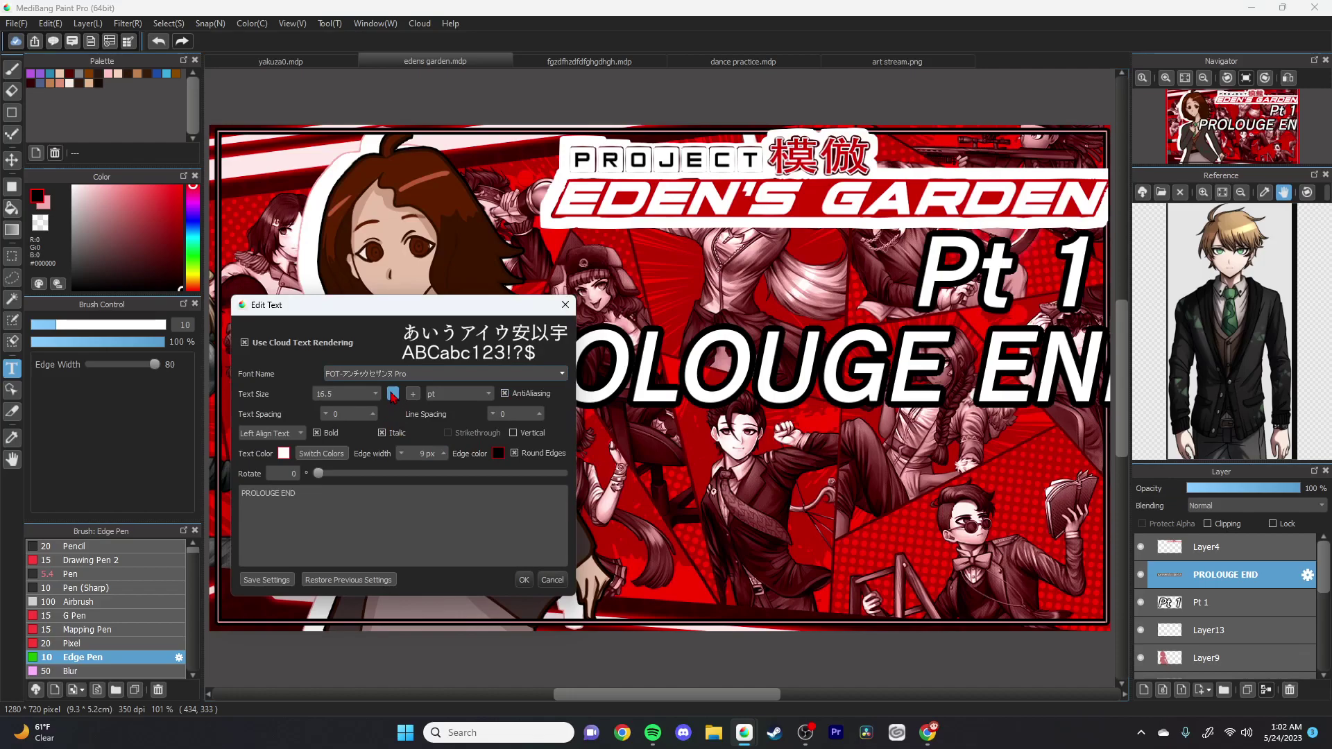
{"action": "left_click", "coordinate": [524, 579]}
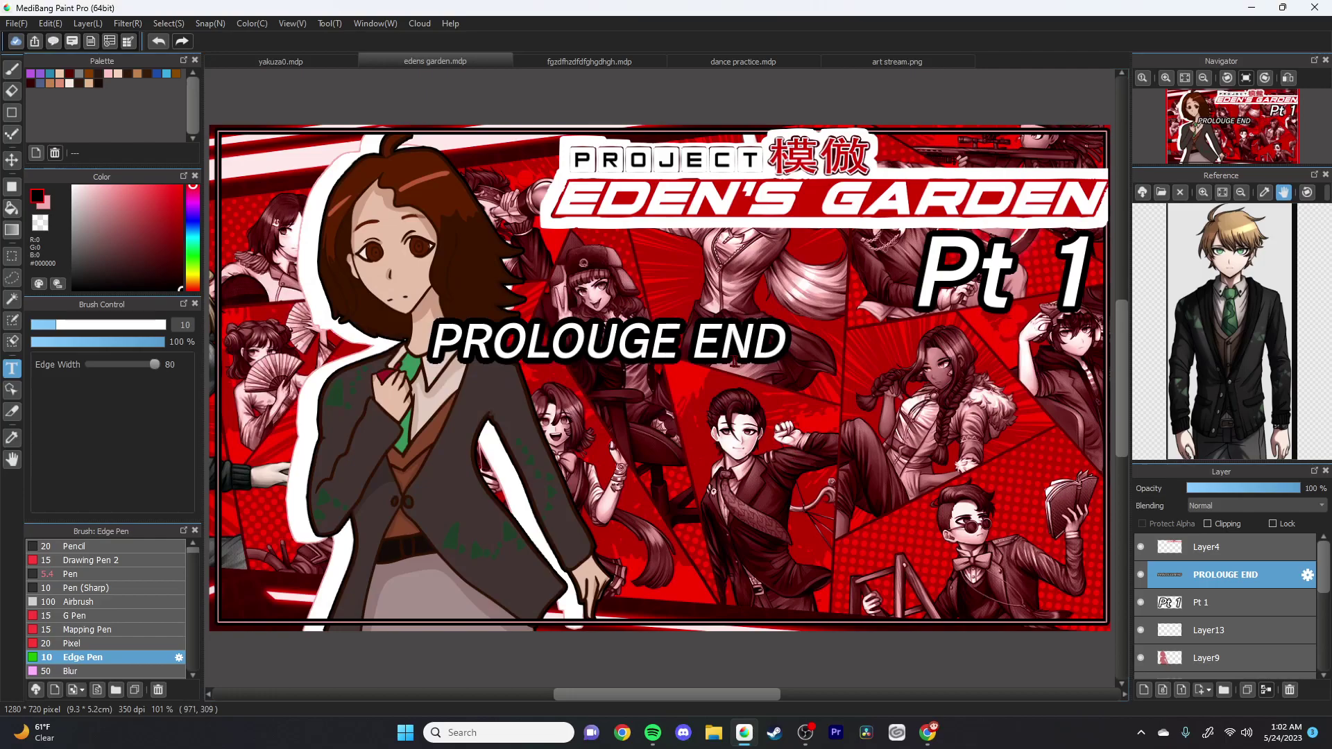
{"action": "left_click", "coordinate": [590, 340]}
{"action": "left_click", "coordinate": [523, 579]}
{"action": "left_click_drag", "start_coordinate": [591, 340], "coordinate": [902, 347]}
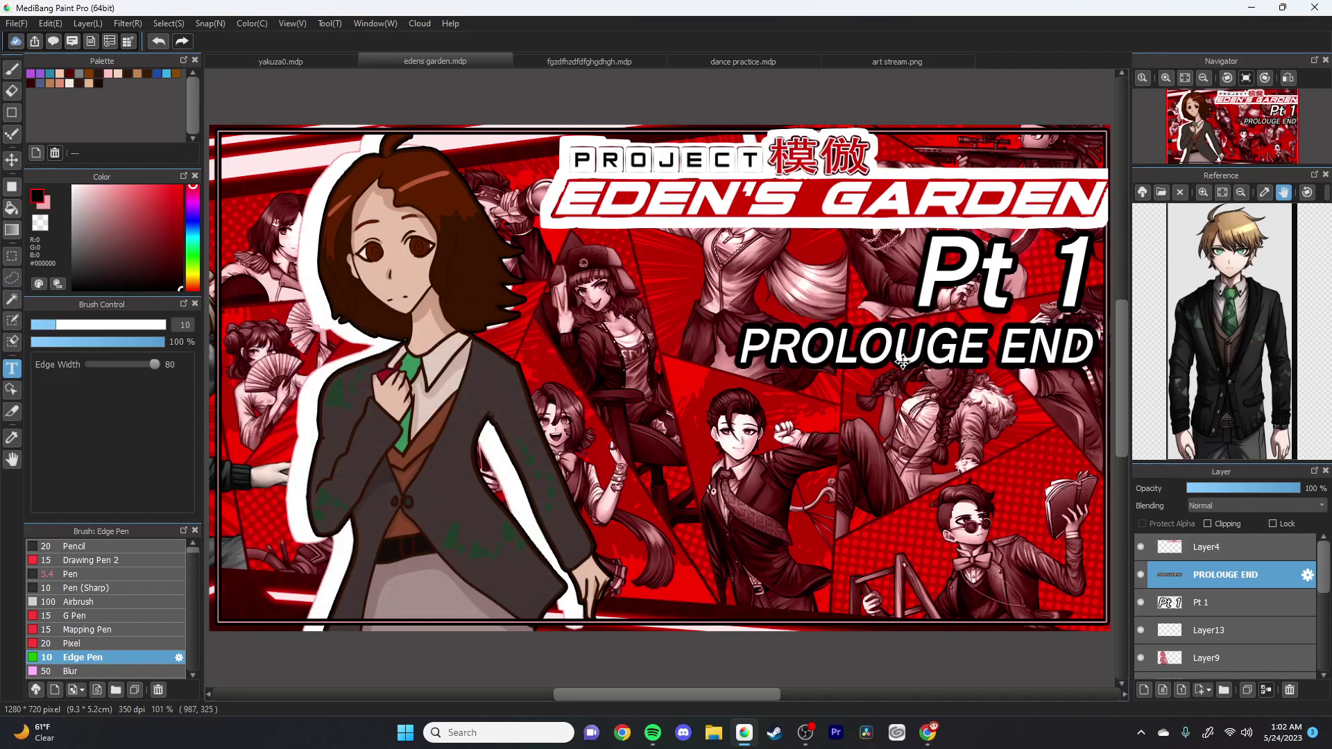
Step: Export the finished thumbnail as a PNG named fsfgfg in the thumbnail folder in Downloads
{"action": "left_click", "coordinate": [17, 23]}
{"action": "left_click", "coordinate": [111, 249]}
{"action": "left_click", "coordinate": [735, 465]}
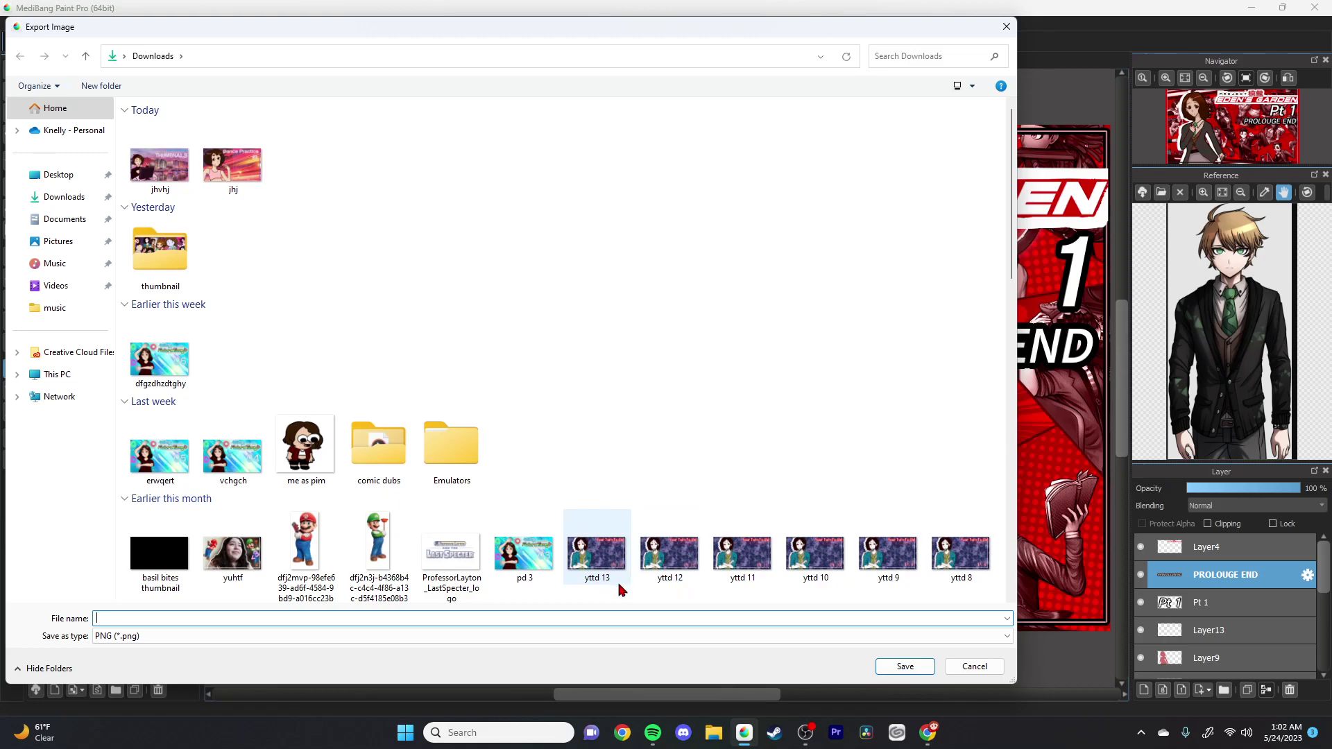
{"action": "left_click", "coordinate": [636, 622]}
{"action": "type", "text": "fsfgfg"}
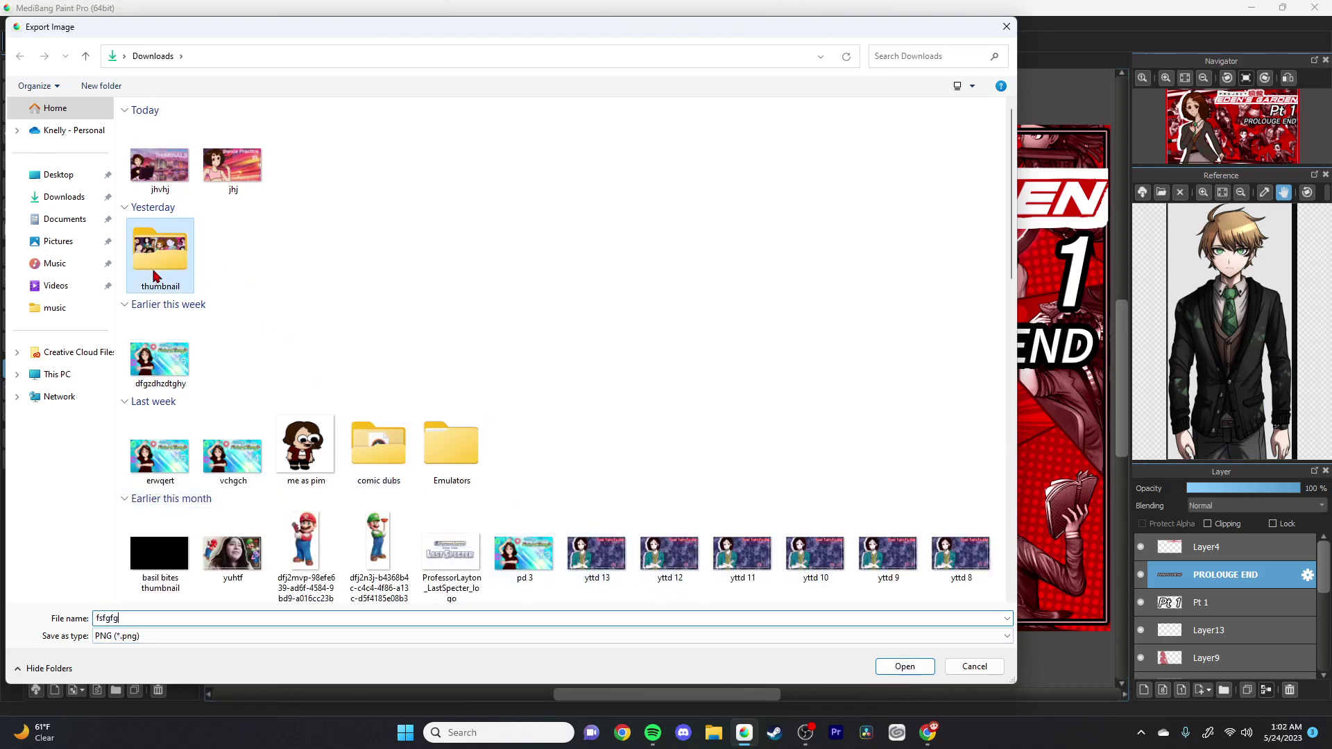
{"action": "double_click", "coordinate": [154, 263]}
{"action": "left_click", "coordinate": [901, 666]}
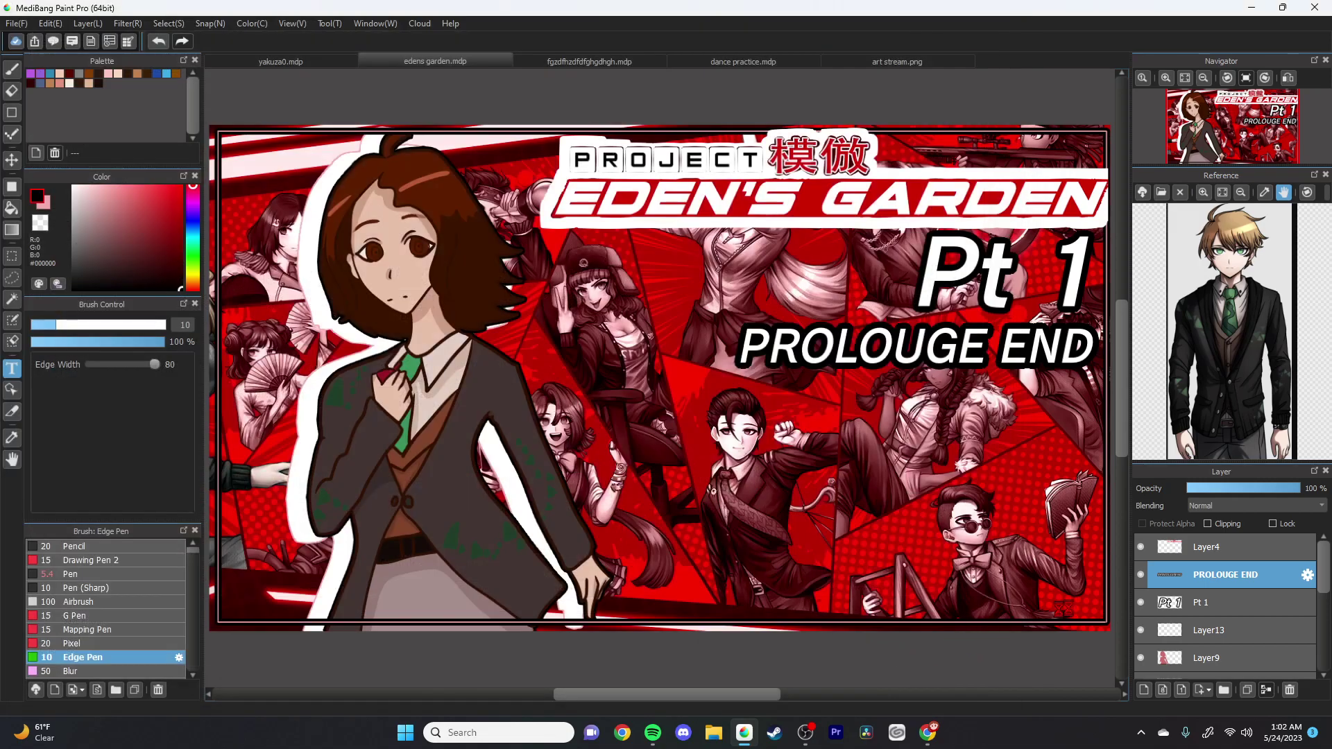
Step: Hide the title, text, border, outline and background layers so only the character artwork remains on transparency
{"action": "left_click", "coordinate": [1140, 547]}
{"action": "left_click", "coordinate": [1140, 574]}
{"action": "left_click", "coordinate": [1140, 602]}
{"action": "left_click", "coordinate": [1140, 630]}
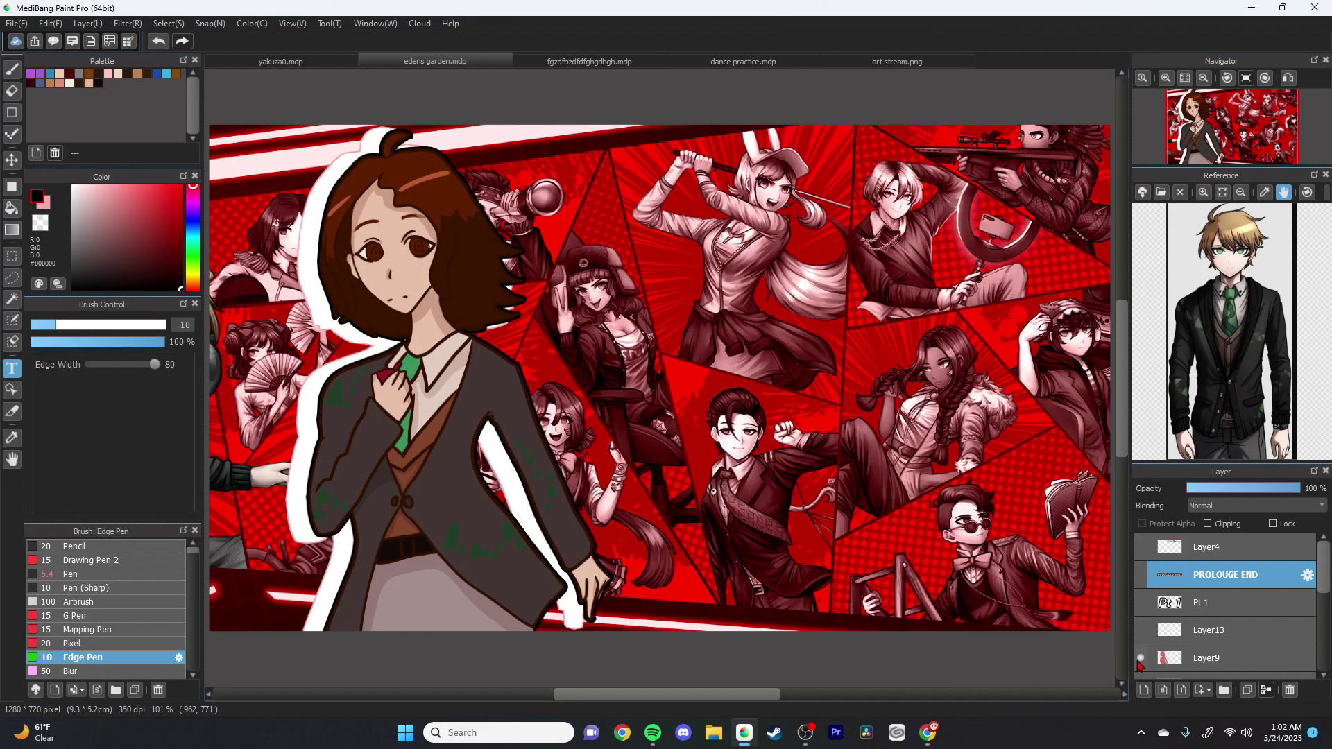
{"action": "left_click_drag", "start_coordinate": [1325, 573], "coordinate": [1327, 652]}
{"action": "left_click", "coordinate": [1140, 582]}
{"action": "left_click", "coordinate": [1140, 610]}
{"action": "left_click", "coordinate": [1140, 637]}
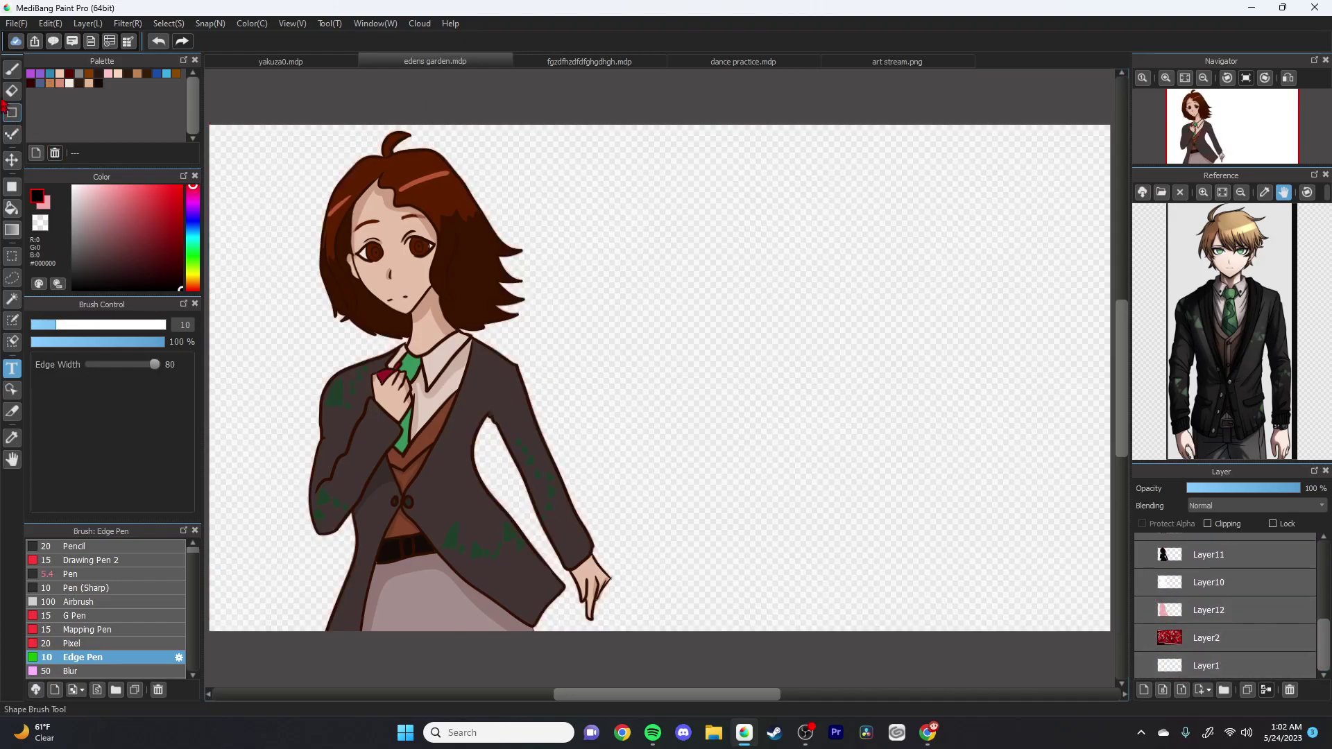
{"action": "double_click", "coordinate": [720, 7]}
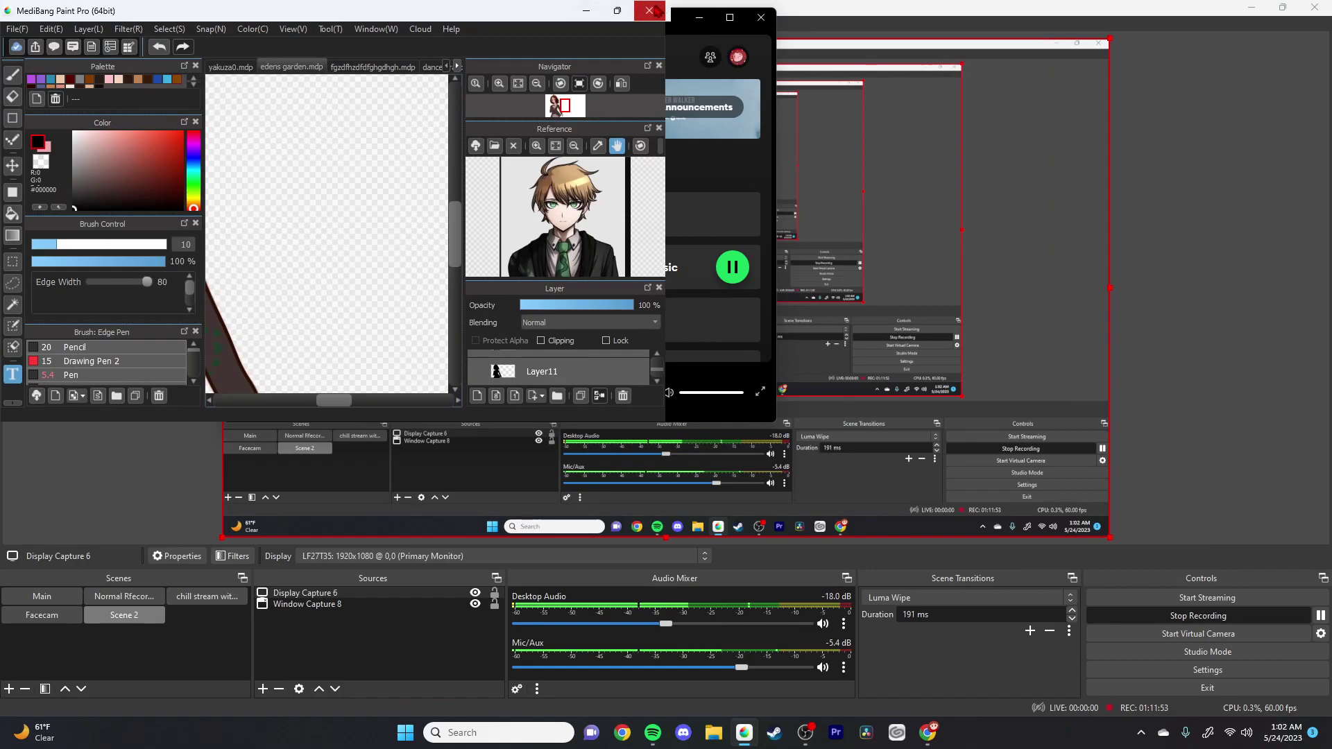
{"action": "left_click", "coordinate": [604, 45]}
{"action": "left_click", "coordinate": [844, 10]}
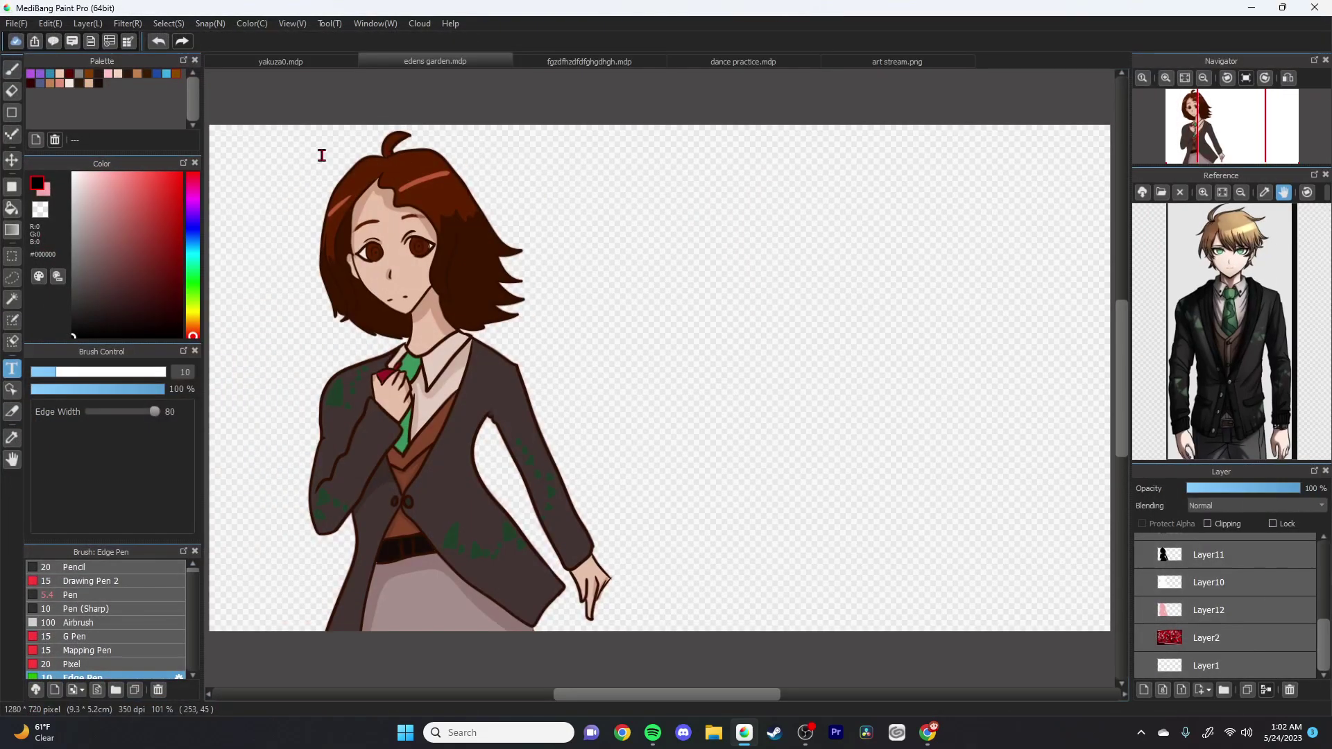
Step: Export the isolated character as a transparent PNG named "project eden base" in the Bases folder inside thumbnail
{"action": "left_click", "coordinate": [15, 23]}
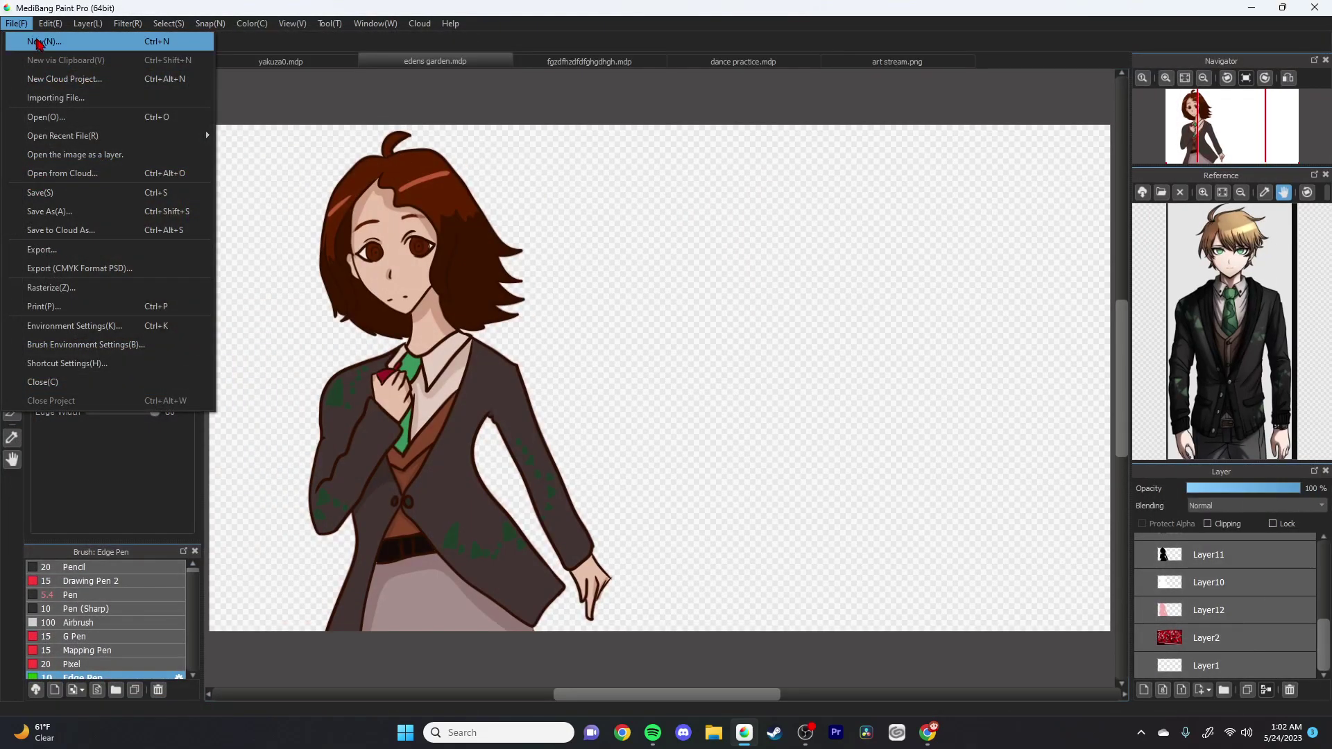
{"action": "left_click", "coordinate": [100, 249]}
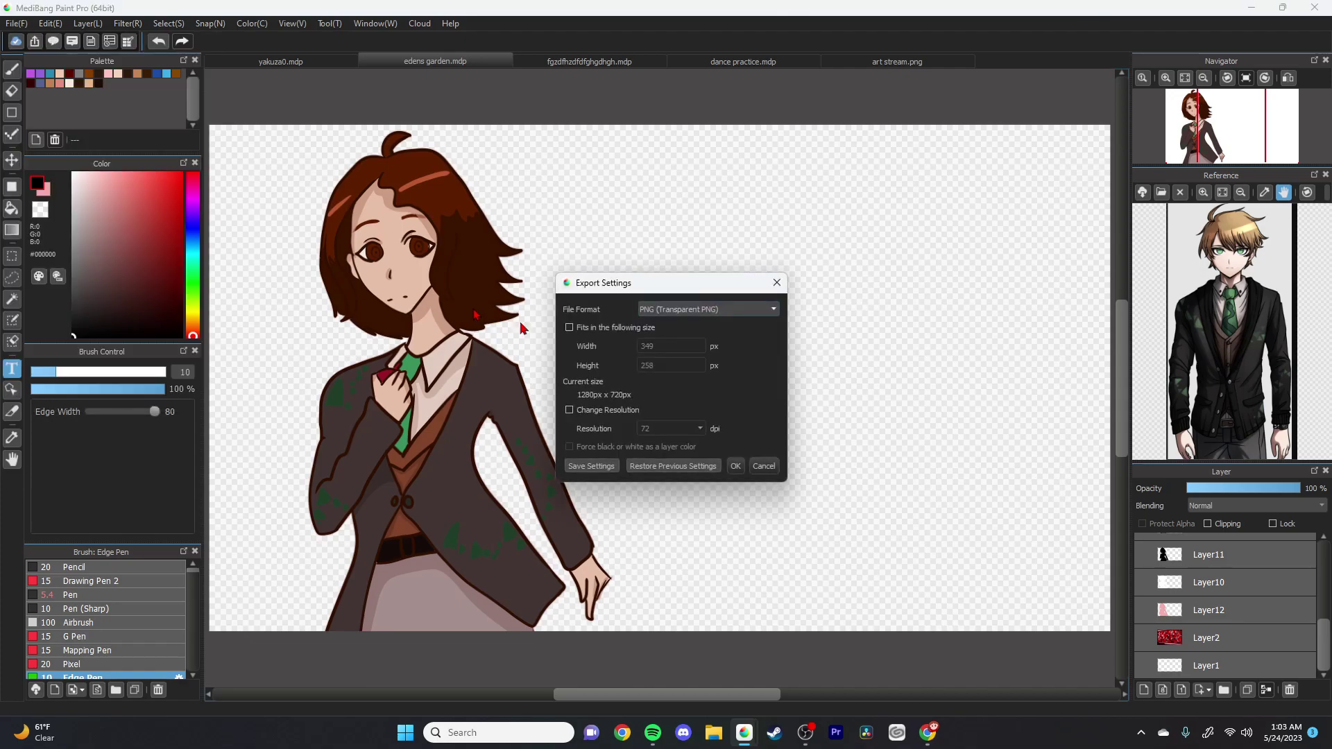
{"action": "left_click", "coordinate": [736, 466]}
{"action": "double_click", "coordinate": [243, 158]}
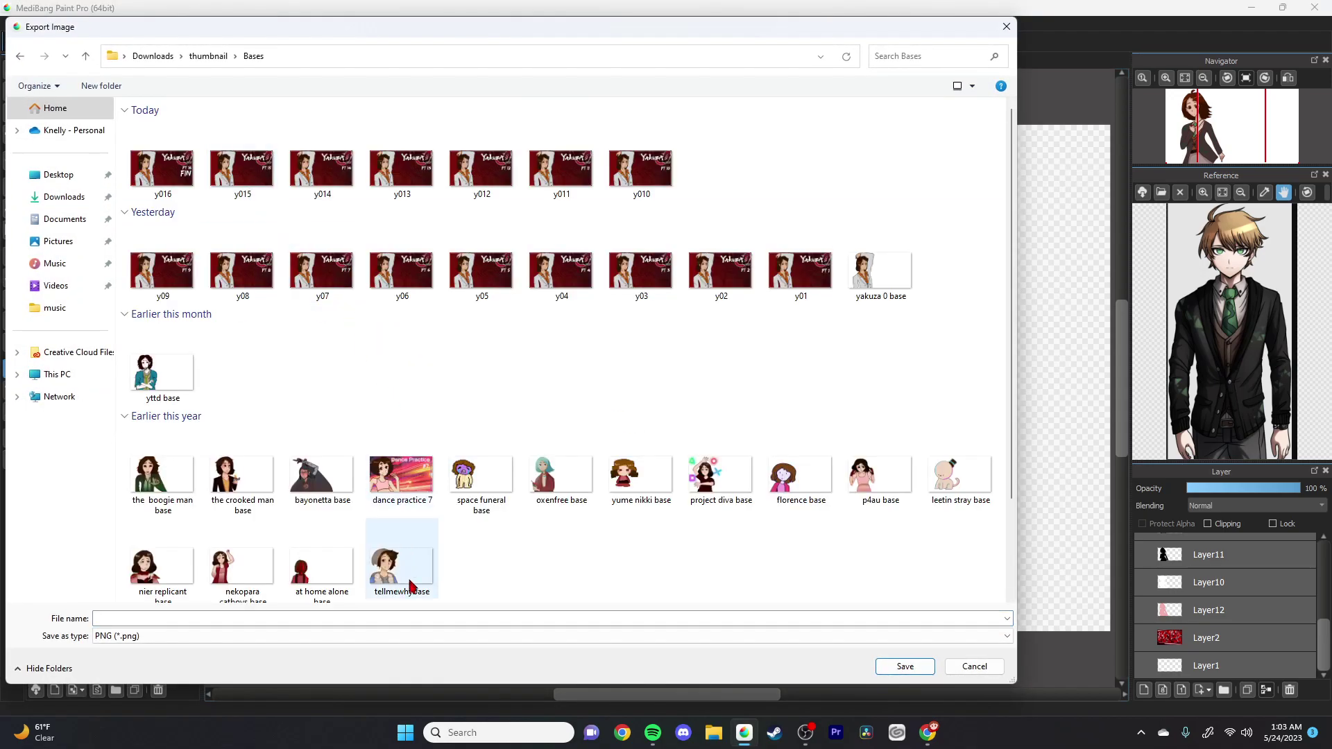
{"action": "key", "text": "p"}
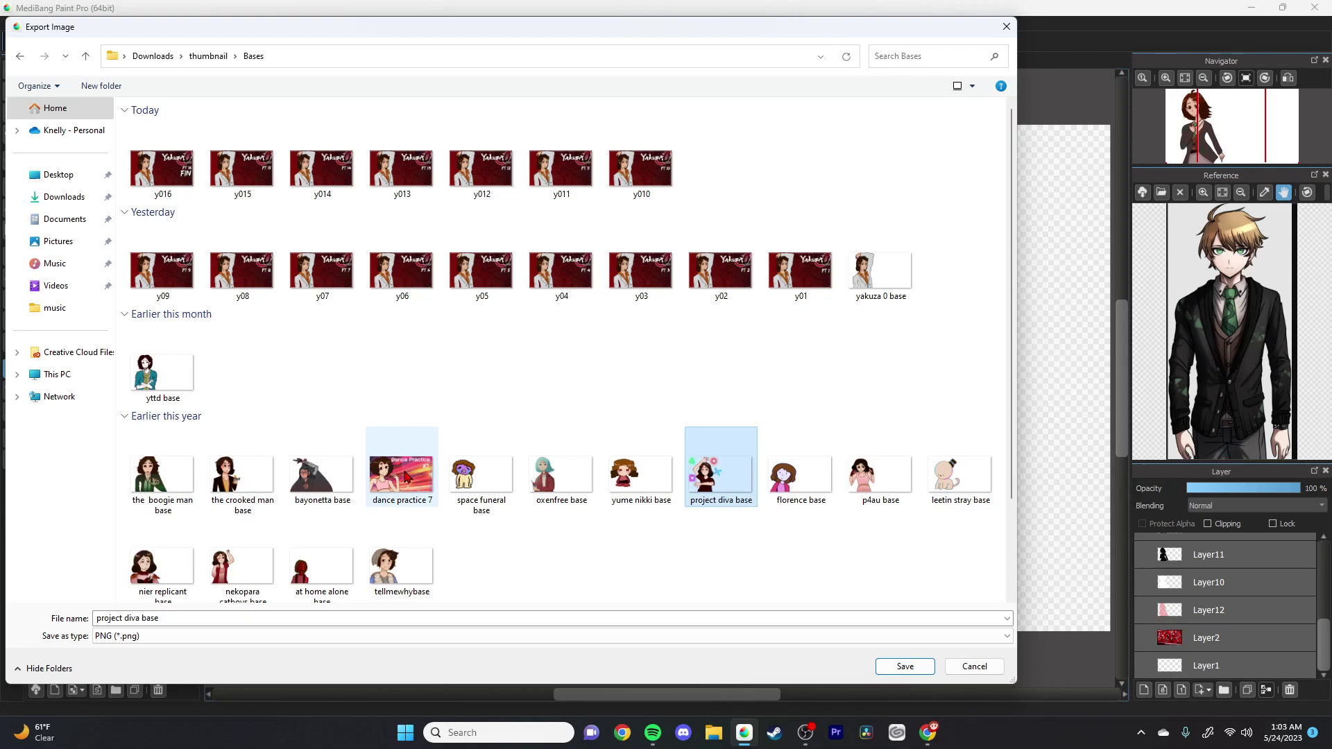
{"action": "left_click", "coordinate": [453, 619]}
{"action": "key", "text": "BackSpace"}
{"action": "type", "text": "project eden base"}
{"action": "key", "text": "Return"}
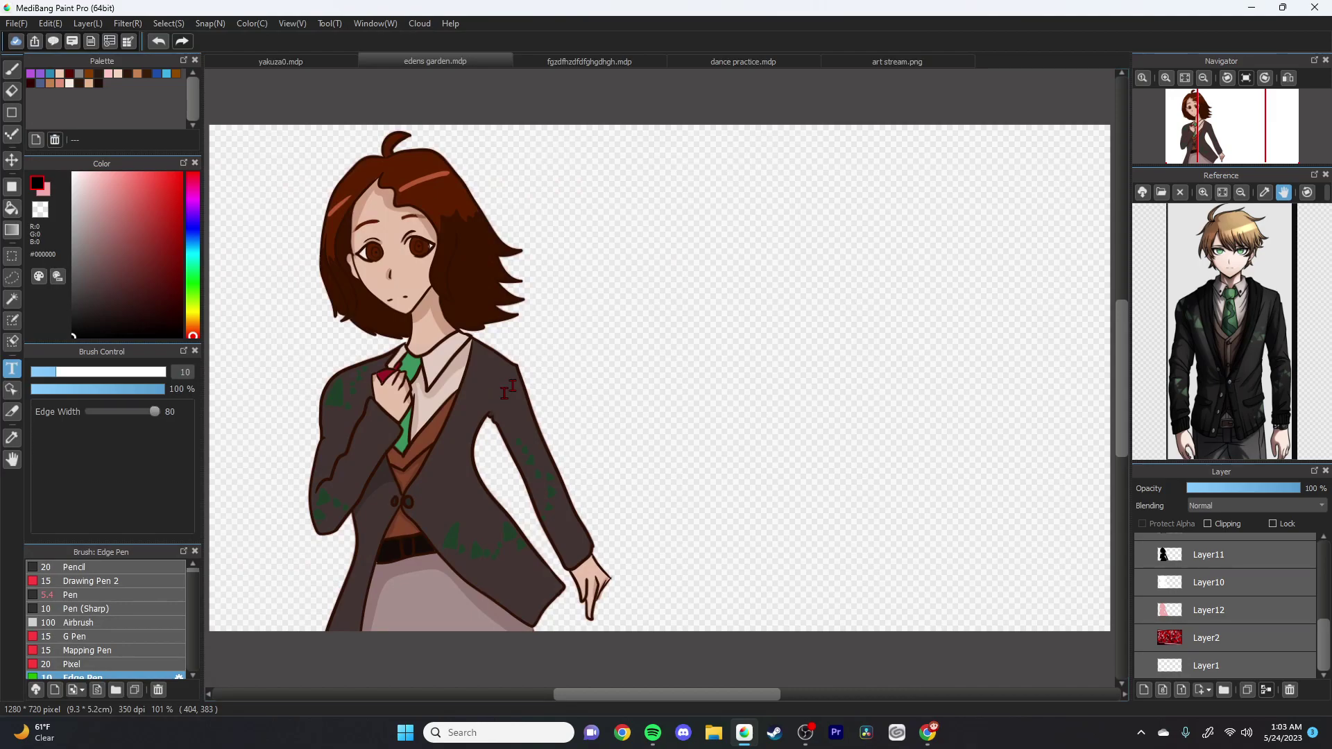
Step: Bring "project eden base" as a new layer into the character collage document fgzdfhzdfdfghgdhgh.mdp
{"action": "left_click", "coordinate": [601, 64]}
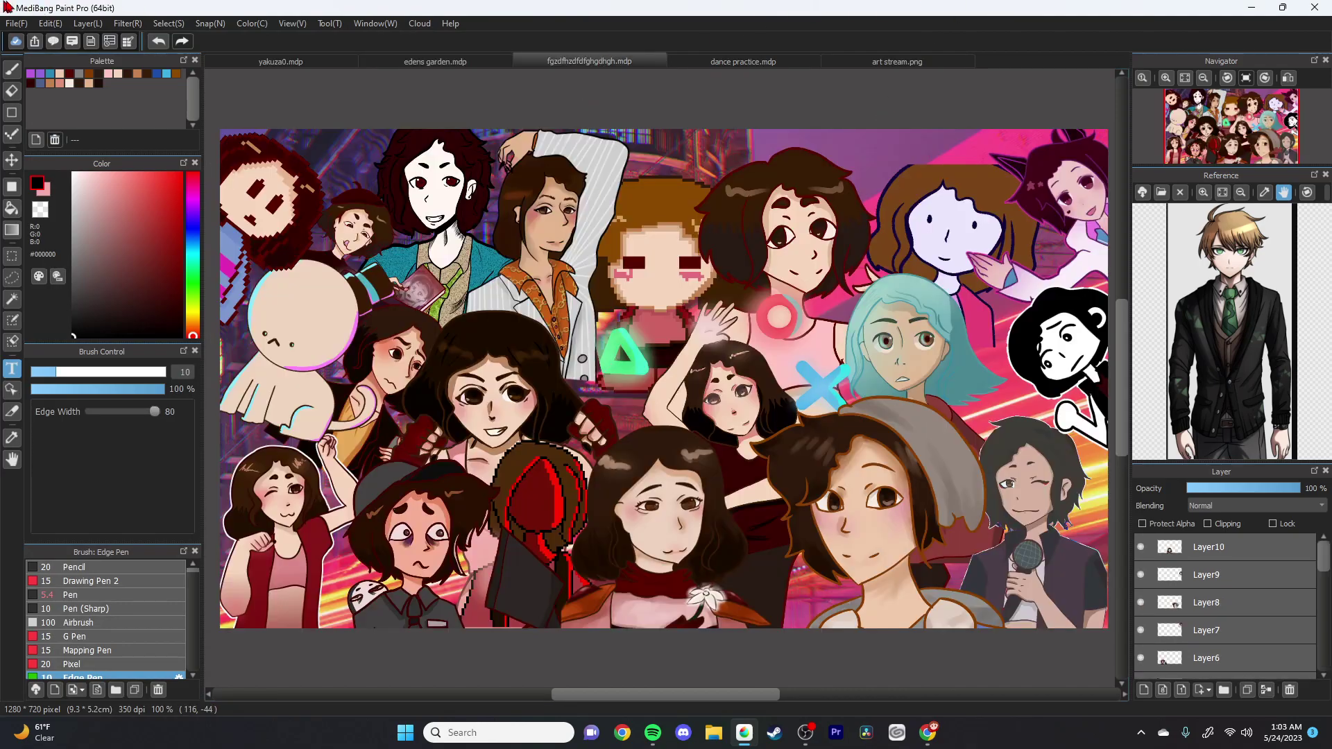
{"action": "left_click", "coordinate": [15, 24]}
{"action": "left_click", "coordinate": [118, 154]}
{"action": "left_click", "coordinate": [177, 193]}
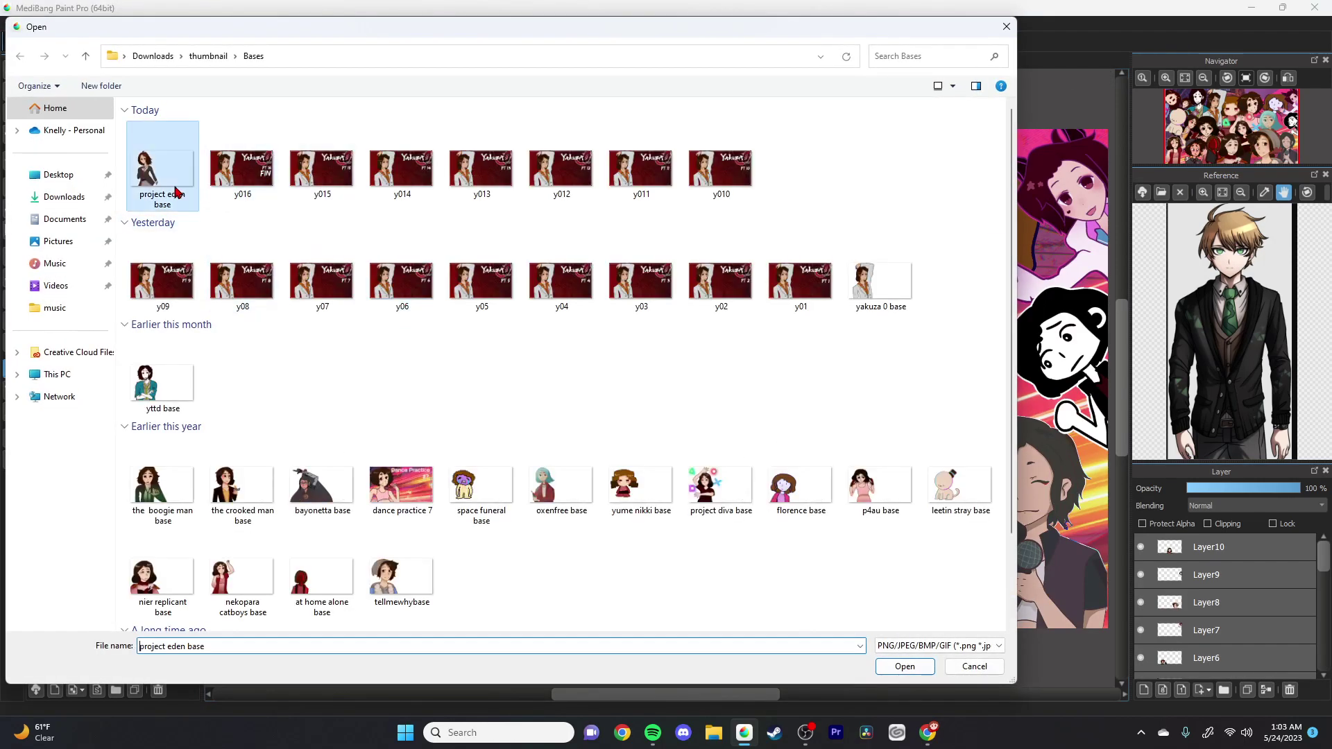
{"action": "double_click", "coordinate": [177, 193]}
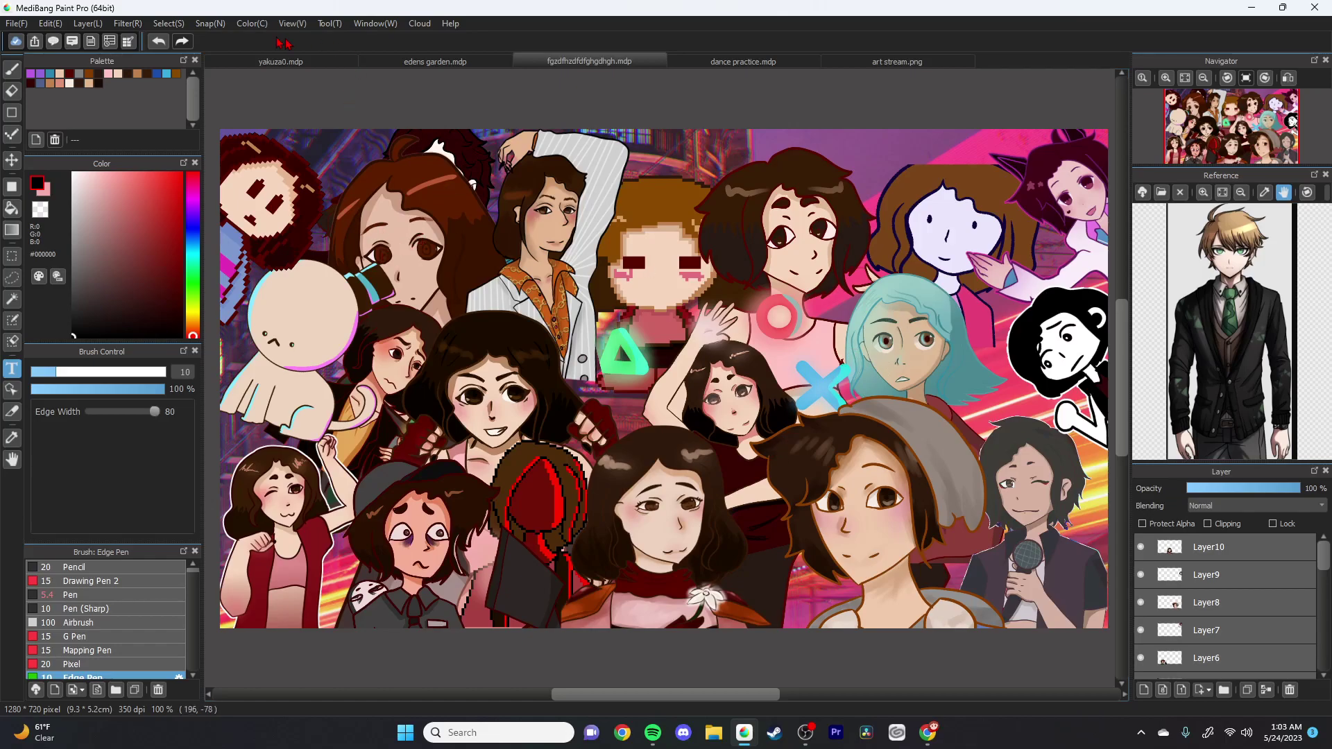
Step: Scale the imported character down, place it in the lower right corner of the collage and apply the transformation
{"action": "left_click", "coordinate": [168, 23]}
{"action": "left_click", "coordinate": [201, 177]}
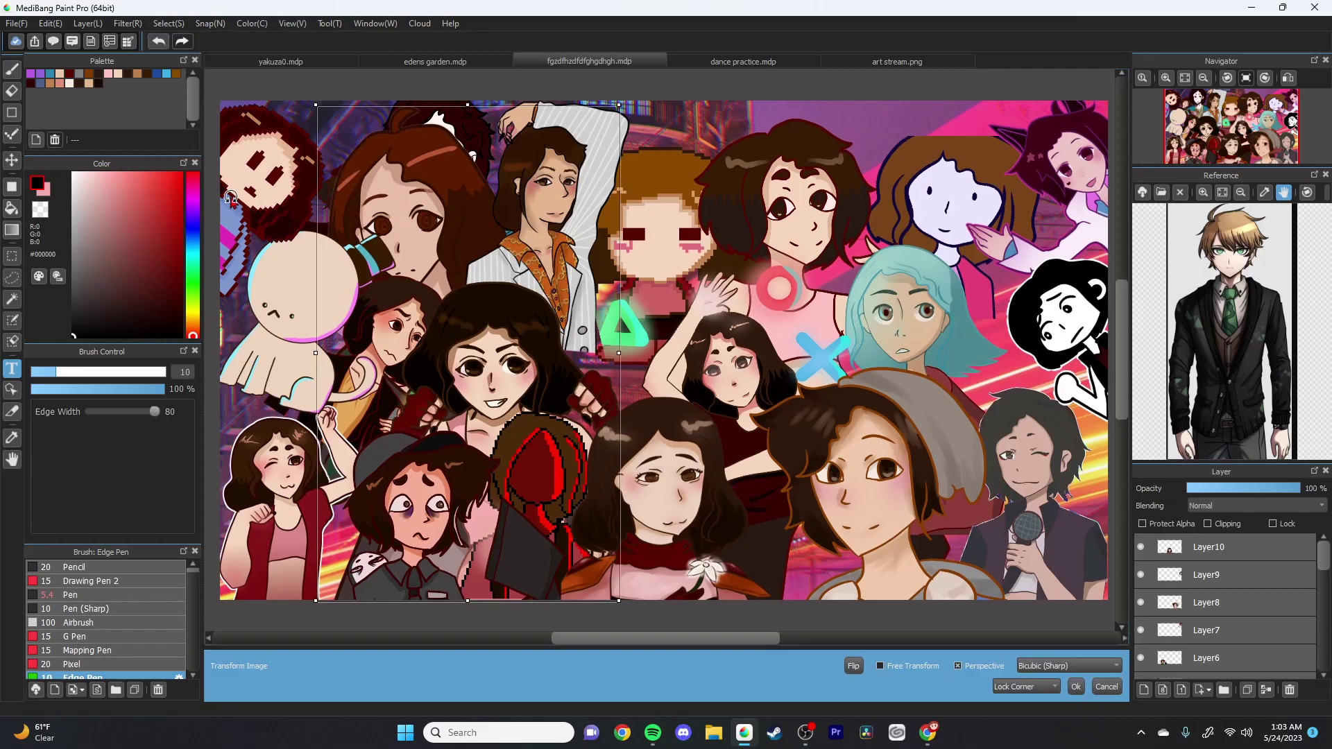
{"action": "left_click_drag", "start_coordinate": [618, 104], "coordinate": [529, 253]}
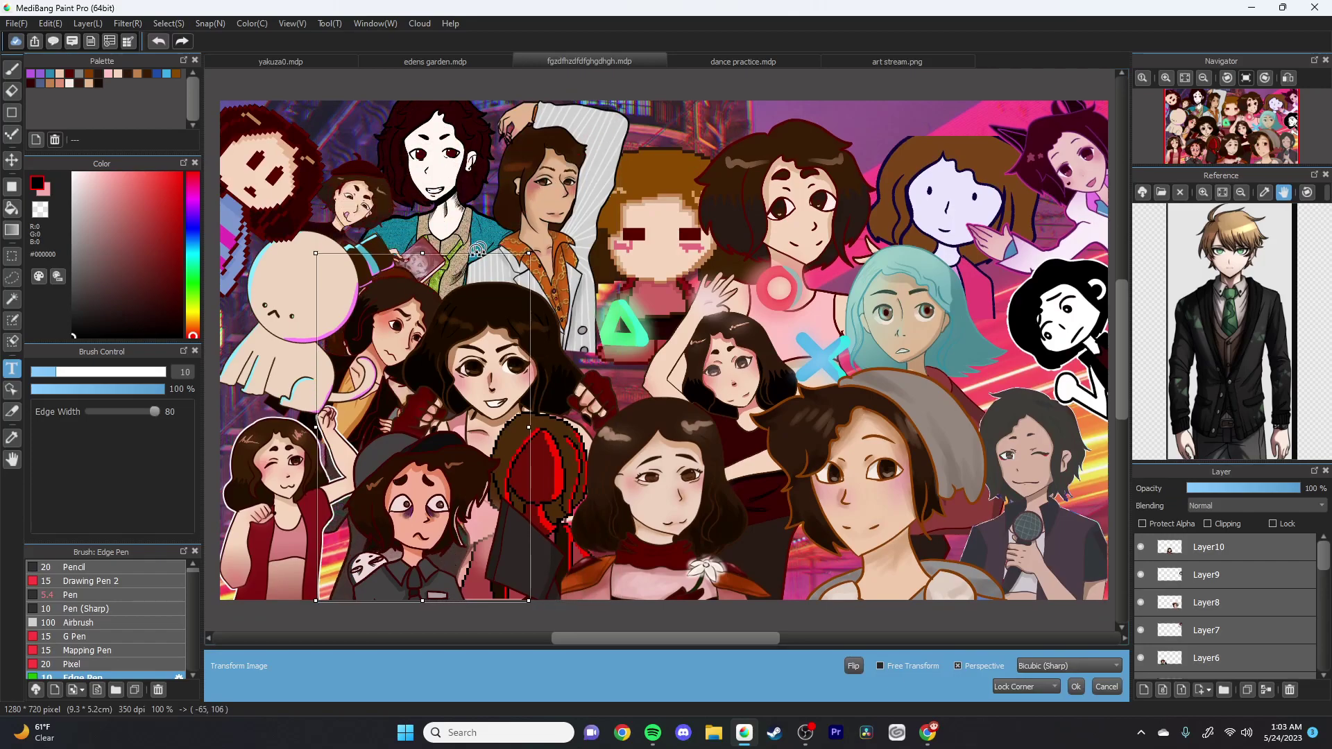
{"action": "left_click_drag", "start_coordinate": [451, 289], "coordinate": [1054, 221]}
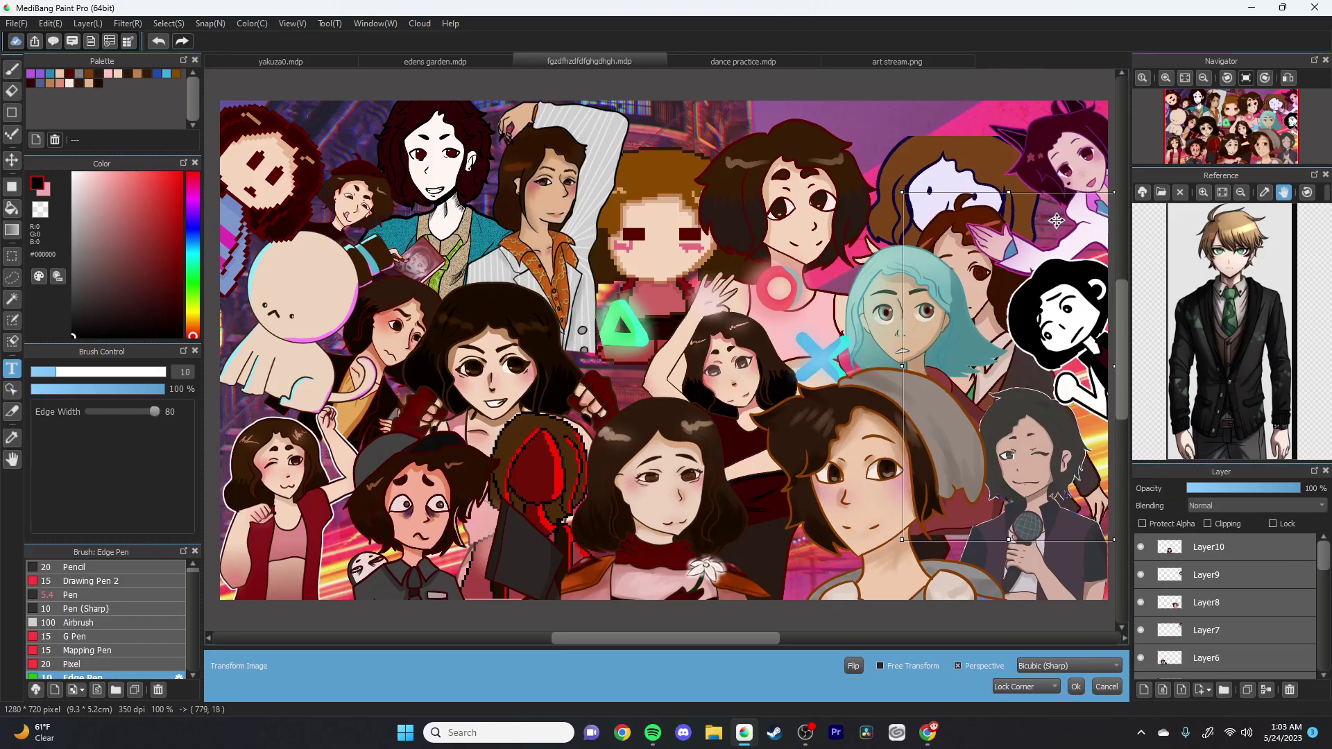
{"action": "left_click_drag", "start_coordinate": [1044, 286], "coordinate": [1118, 468]}
{"action": "scroll", "coordinate": [1179, 554], "scroll_direction": "down", "scroll_amount": 10}
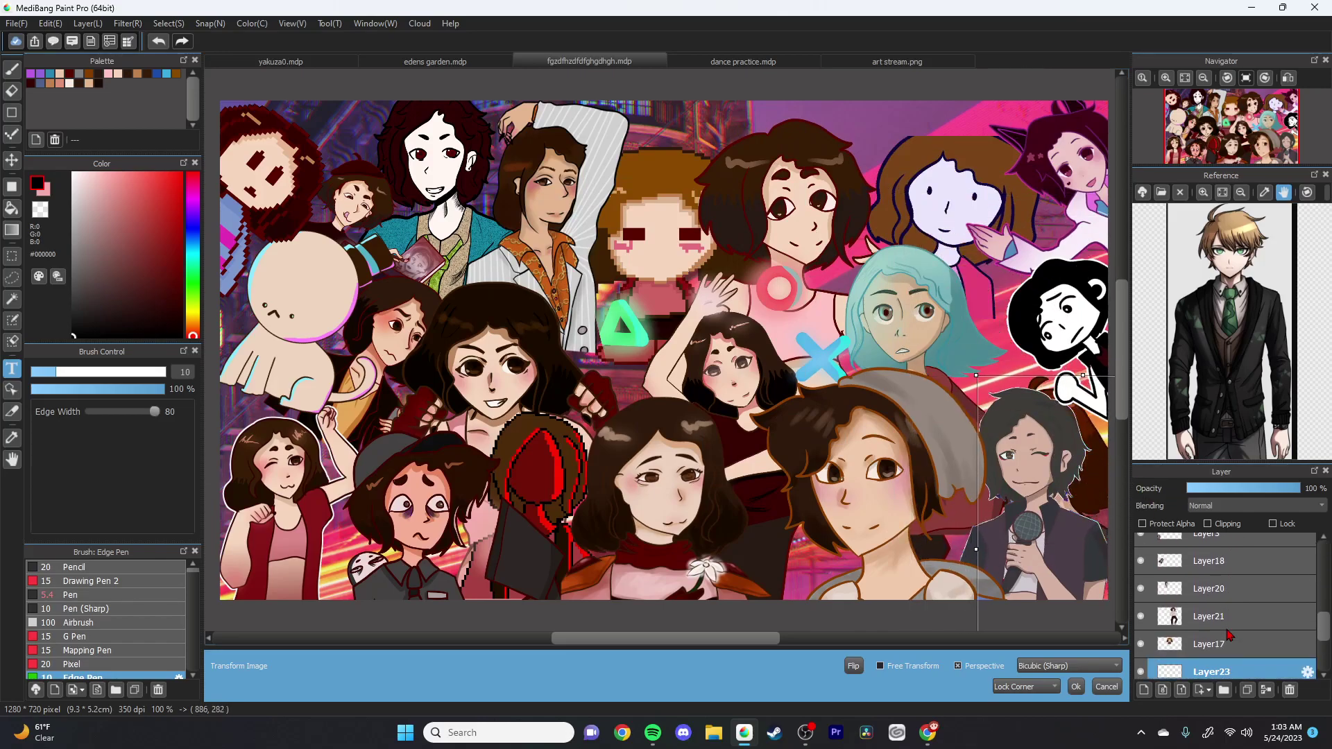
{"action": "left_click", "coordinate": [1224, 621]}
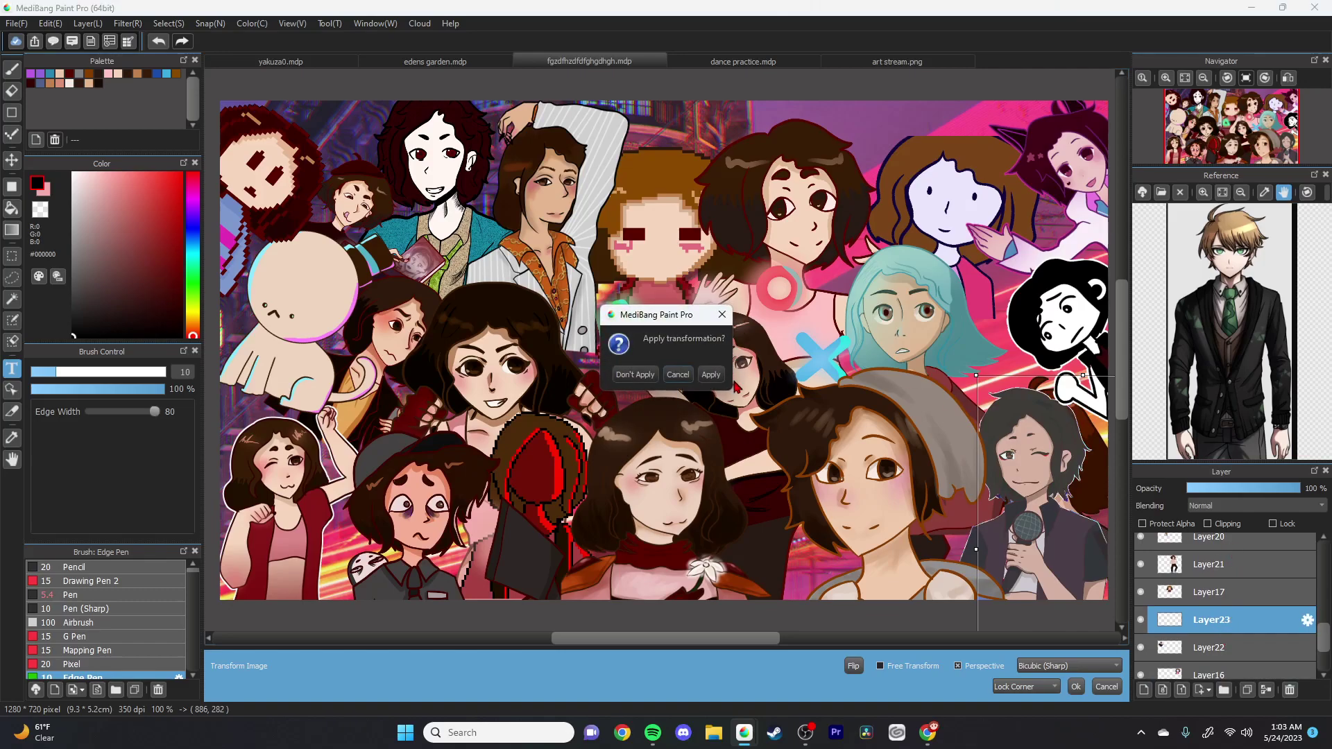
{"action": "left_click", "coordinate": [710, 374]}
Step: Raise the imported character's layer through the layer stack to directly above Layer19
{"action": "left_click_drag", "start_coordinate": [1249, 619], "coordinate": [1254, 563]}
{"action": "scroll", "coordinate": [1254, 563], "scroll_direction": "up", "scroll_amount": 1}
{"action": "left_click_drag", "start_coordinate": [1241, 627], "coordinate": [1251, 565]}
{"action": "scroll", "coordinate": [1246, 614], "scroll_direction": "up", "scroll_amount": 2}
{"action": "scroll", "coordinate": [1264, 615], "scroll_direction": "up", "scroll_amount": 3}
{"action": "left_click_drag", "start_coordinate": [1241, 673], "coordinate": [1252, 562]}
{"action": "scroll", "coordinate": [1261, 593], "scroll_direction": "up", "scroll_amount": 1}
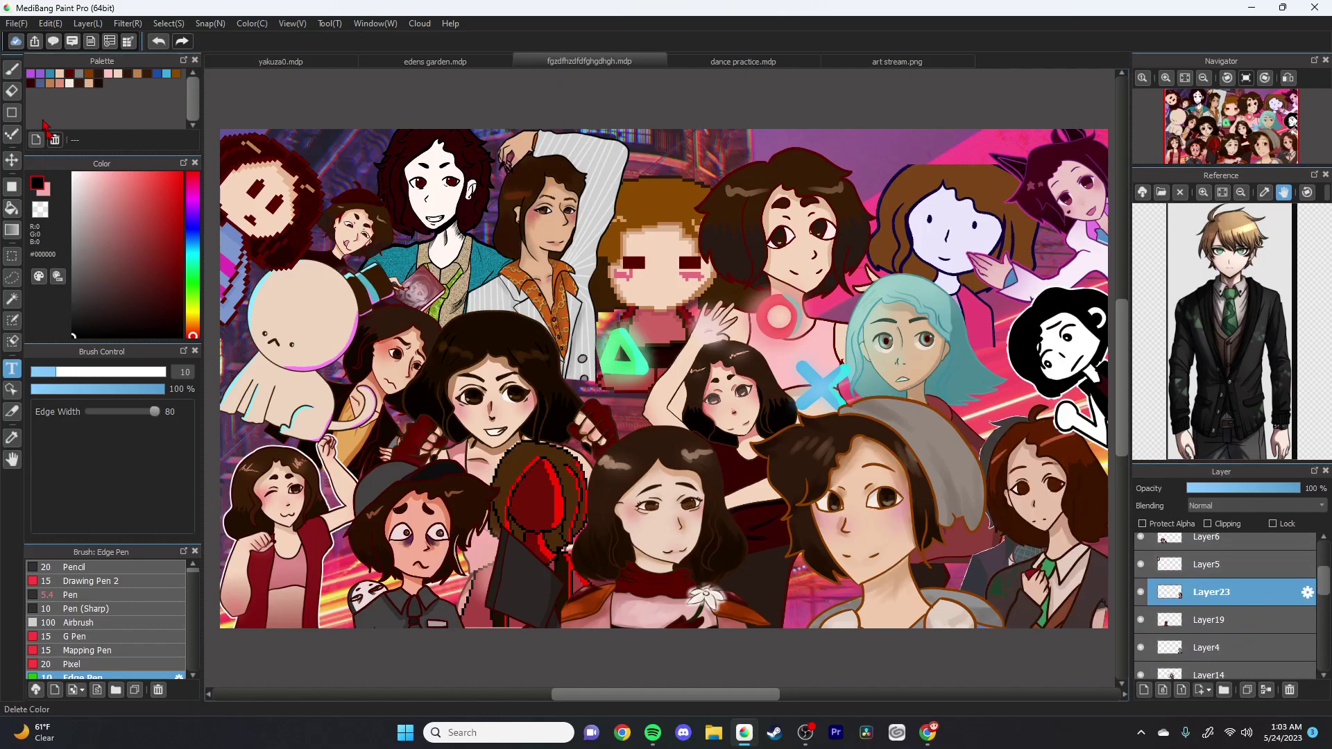
Step: Move the imported character up beside the blue-haired figure and place its layer directly below Layer4, behind the microphone figure
{"action": "left_click", "coordinate": [11, 160]}
{"action": "left_click_drag", "start_coordinate": [1043, 585], "coordinate": [1037, 489]}
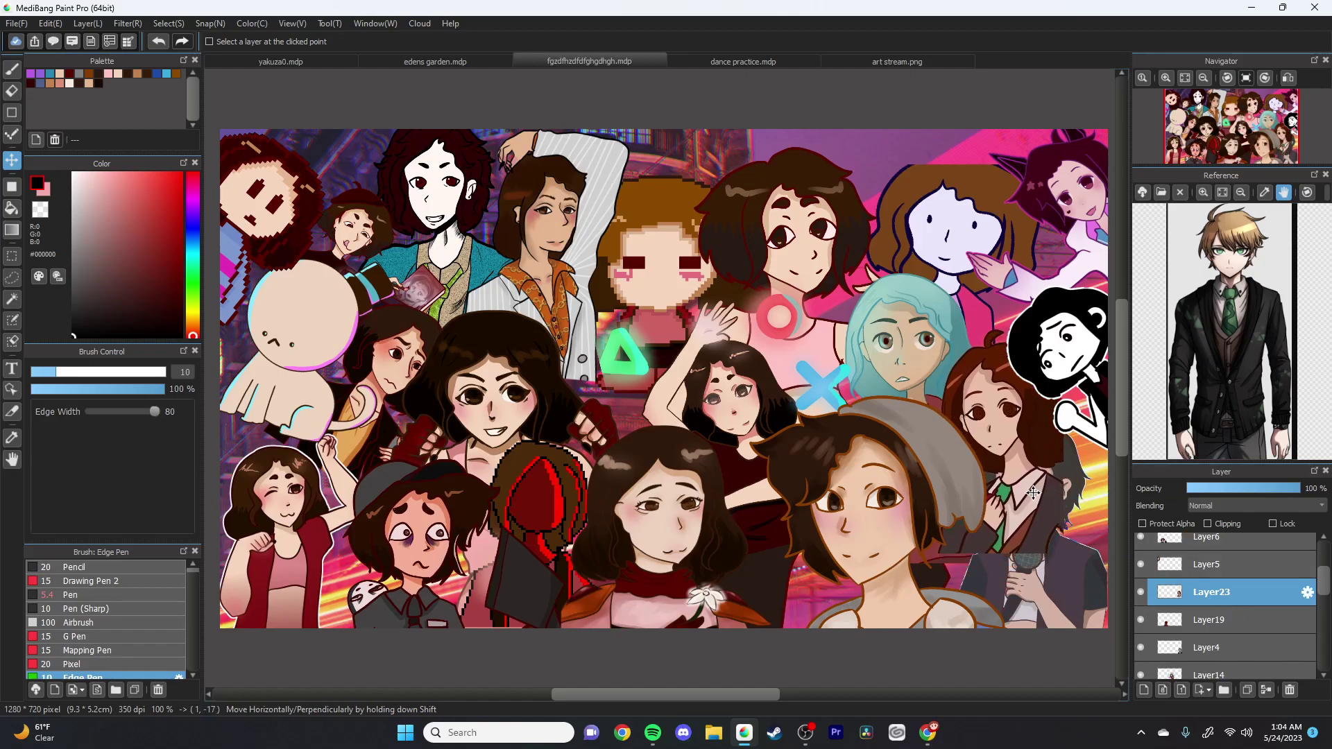
{"action": "left_click_drag", "start_coordinate": [1240, 595], "coordinate": [1245, 660]}
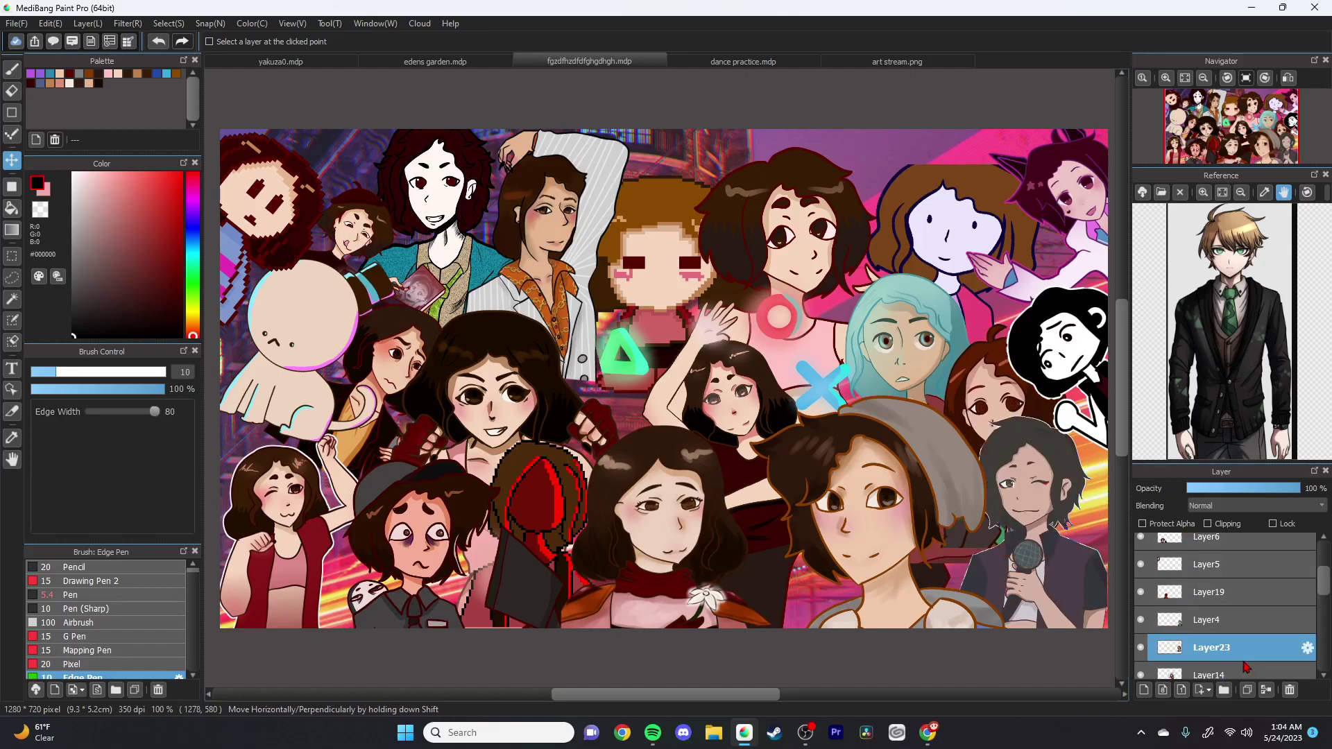
Step: Adjust the imported character's position so it sits between the blue-haired figure and the figure holding a microphone
{"action": "left_click", "coordinate": [1217, 591]}
{"action": "mouse_move", "coordinate": [982, 385]}
{"action": "left_mouse_down"}
{"action": "mouse_move", "coordinate": [990, 398]}
{"action": "mouse_move", "coordinate": [981, 371]}
{"action": "mouse_move", "coordinate": [896, 322]}
{"action": "mouse_move", "coordinate": [832, 201]}
{"action": "mouse_move", "coordinate": [1009, 378]}
{"action": "mouse_move", "coordinate": [986, 395]}
{"action": "left_mouse_up"}
{"action": "left_click", "coordinate": [1278, 625]}
{"action": "left_click", "coordinate": [1258, 647]}
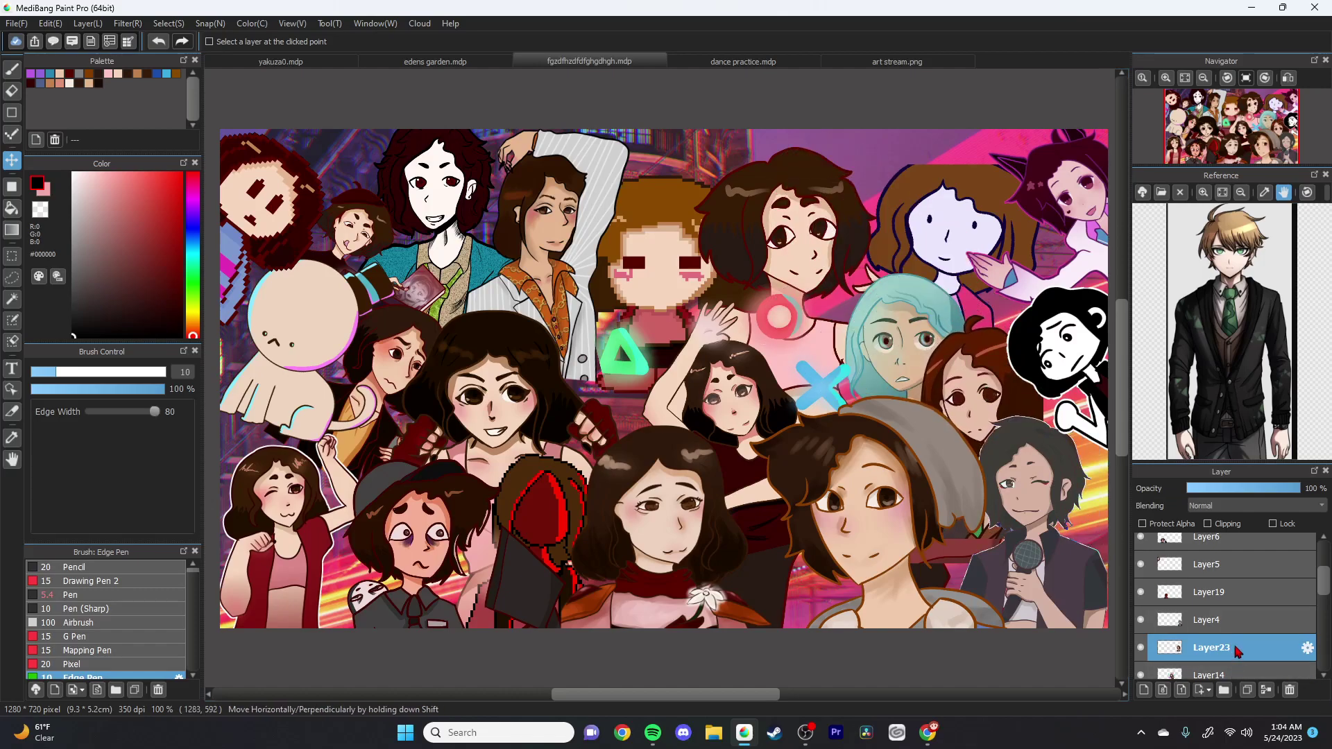
Step: Move the microphone figure on Layer4 into the lower right corner and the Layer23 character down beneath the blue-haired figure
{"action": "left_click", "coordinate": [1240, 624]}
{"action": "left_click_drag", "start_coordinate": [1071, 539], "coordinate": [1117, 598]}
{"action": "left_click", "coordinate": [1224, 650]}
{"action": "left_click_drag", "start_coordinate": [1005, 421], "coordinate": [1037, 471]}
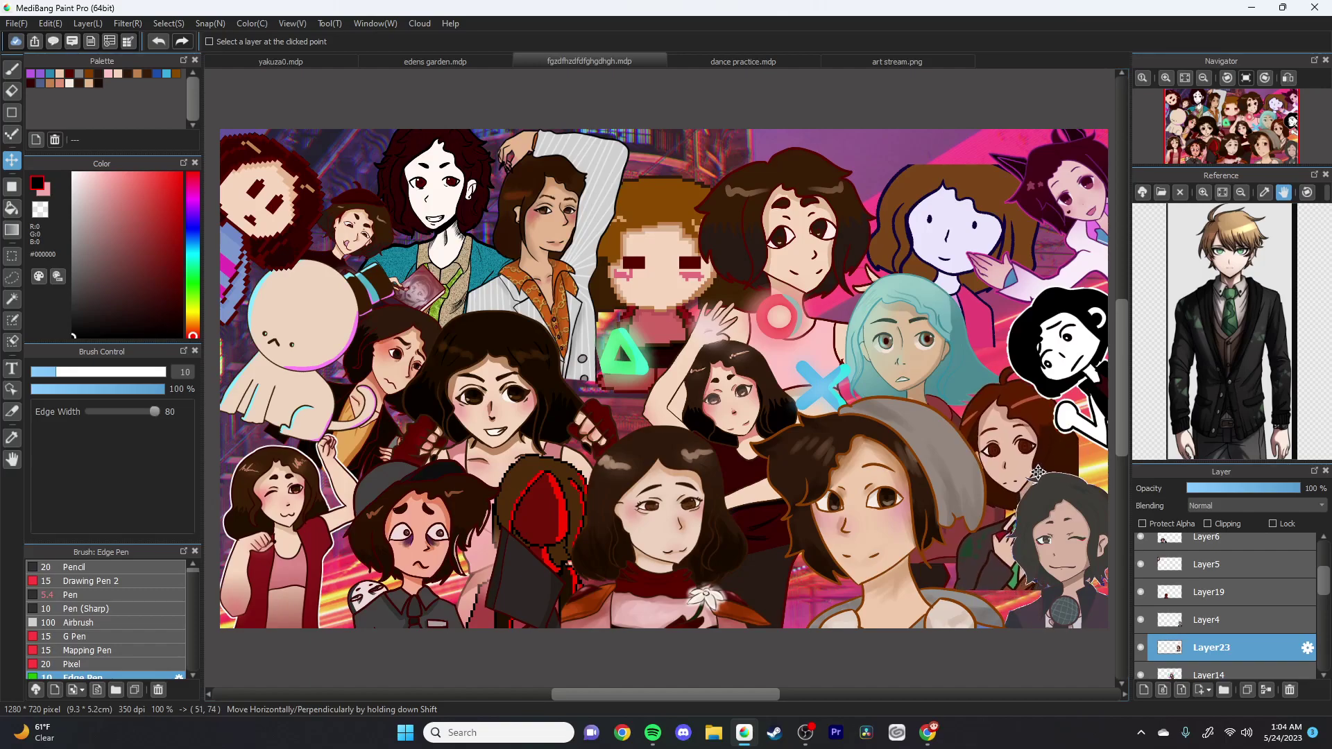
{"action": "left_click", "coordinate": [1249, 619]}
{"action": "mouse_move", "coordinate": [1037, 566]}
{"action": "left_mouse_down"}
{"action": "mouse_move", "coordinate": [1008, 619]}
{"action": "mouse_move", "coordinate": [1027, 619]}
{"action": "mouse_move", "coordinate": [1031, 587]}
{"action": "left_mouse_up"}
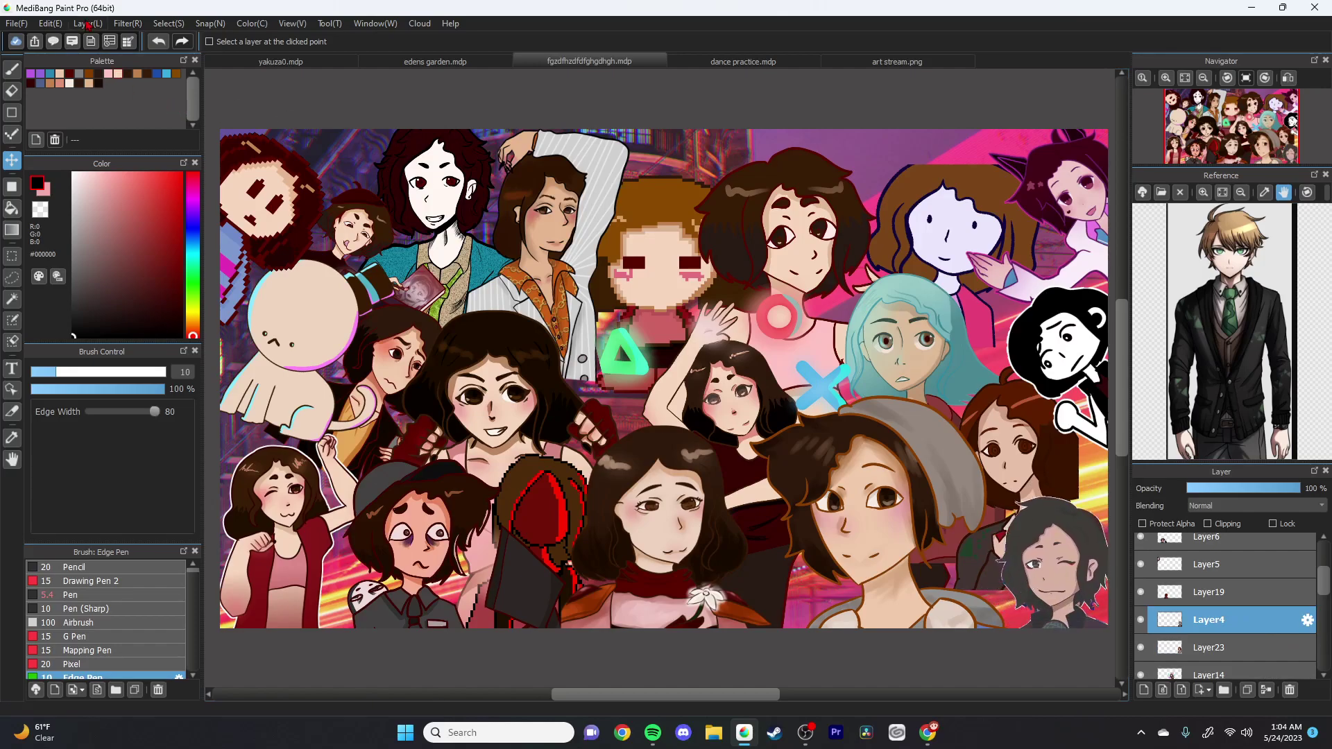
Step: Export the collage as a transparent PNG named "vocanele 2022 games" in the thumbnail folder inside Downloads
{"action": "left_click", "coordinate": [19, 25]}
{"action": "left_click", "coordinate": [69, 251]}
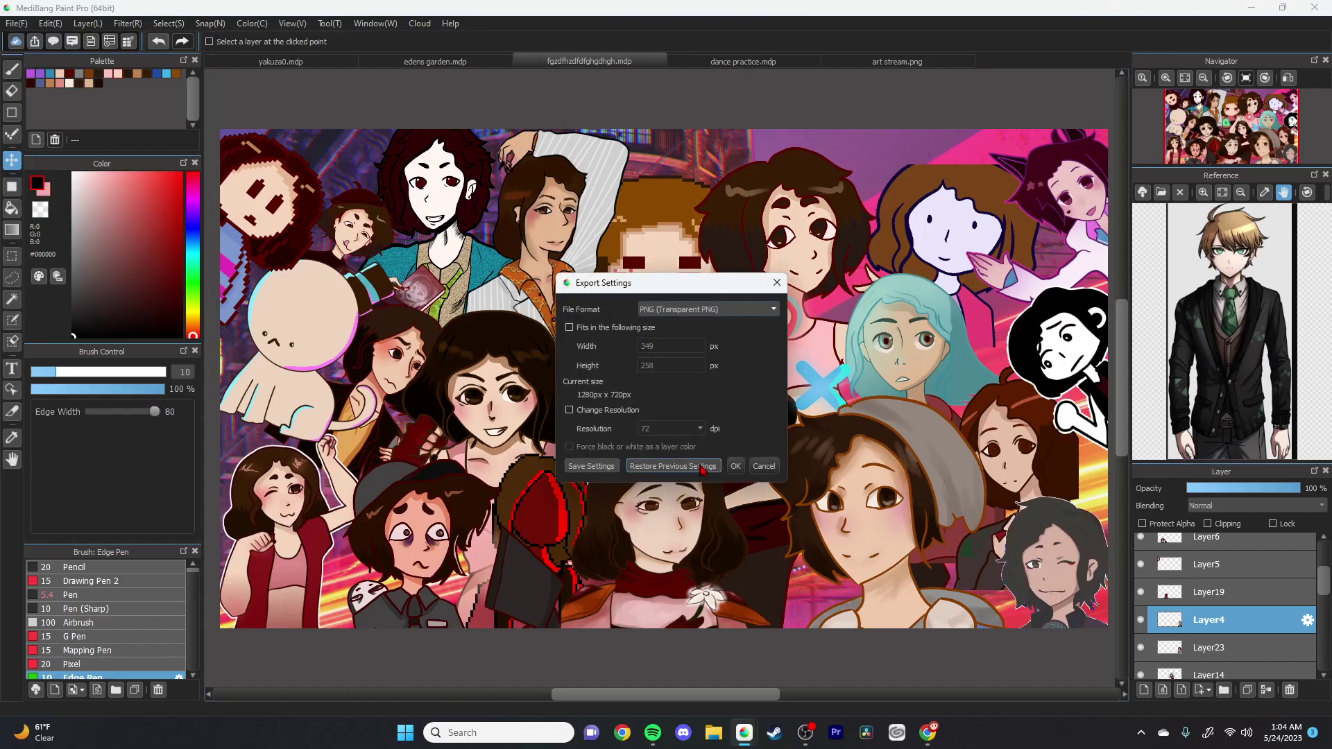
{"action": "left_click", "coordinate": [734, 466]}
{"action": "left_click", "coordinate": [85, 205]}
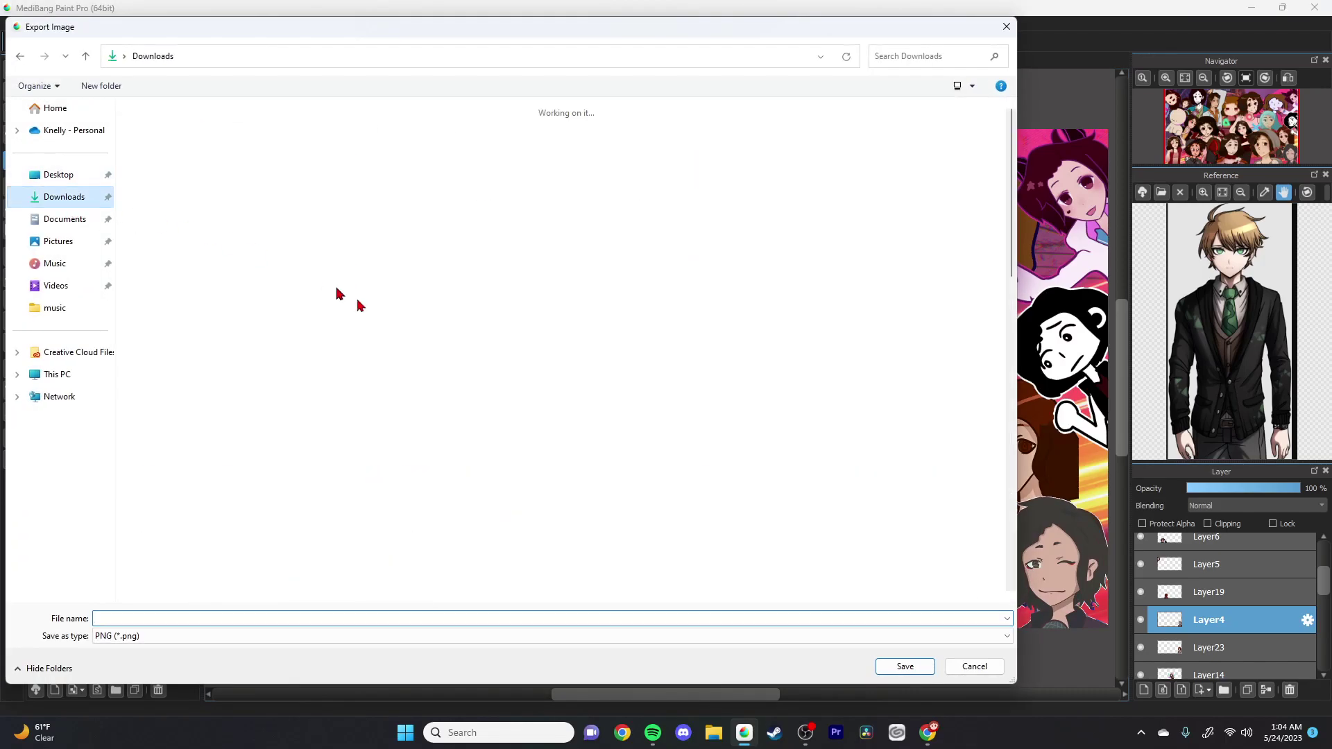
{"action": "double_click", "coordinate": [298, 151]}
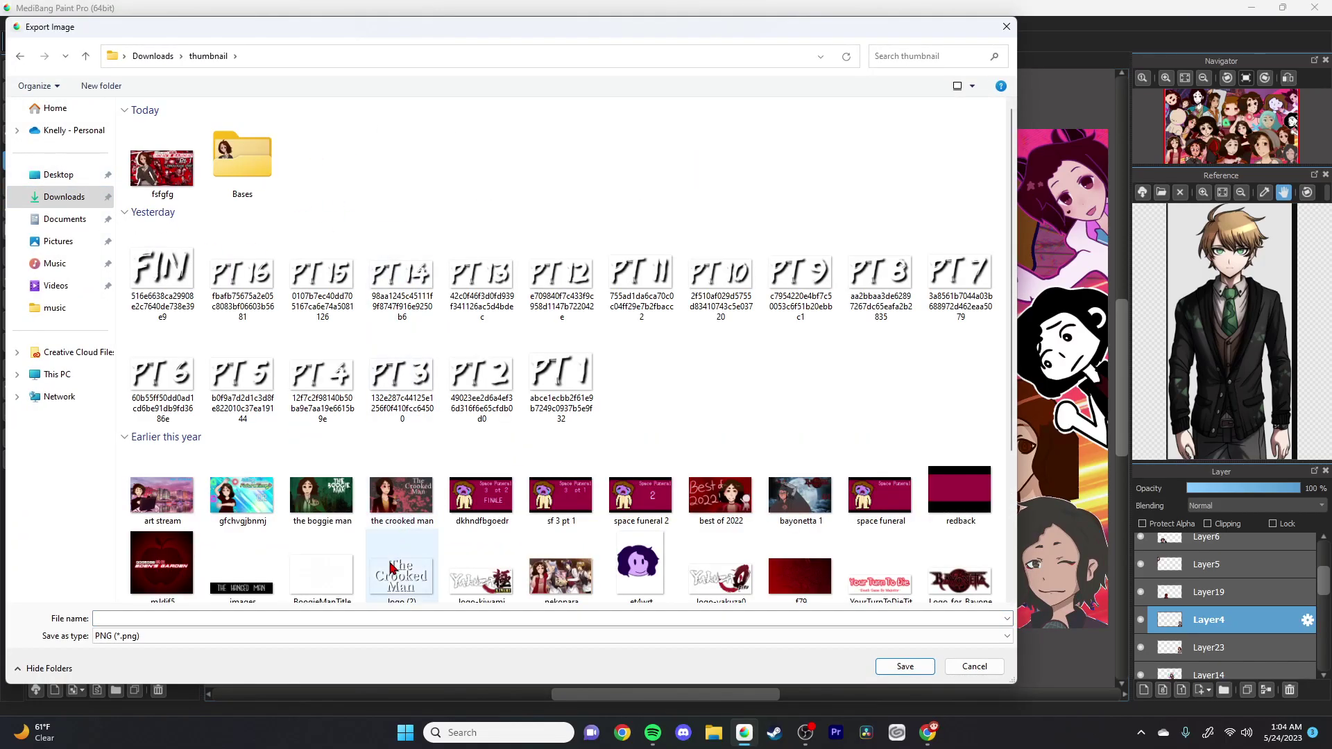
{"action": "left_click", "coordinate": [373, 619]}
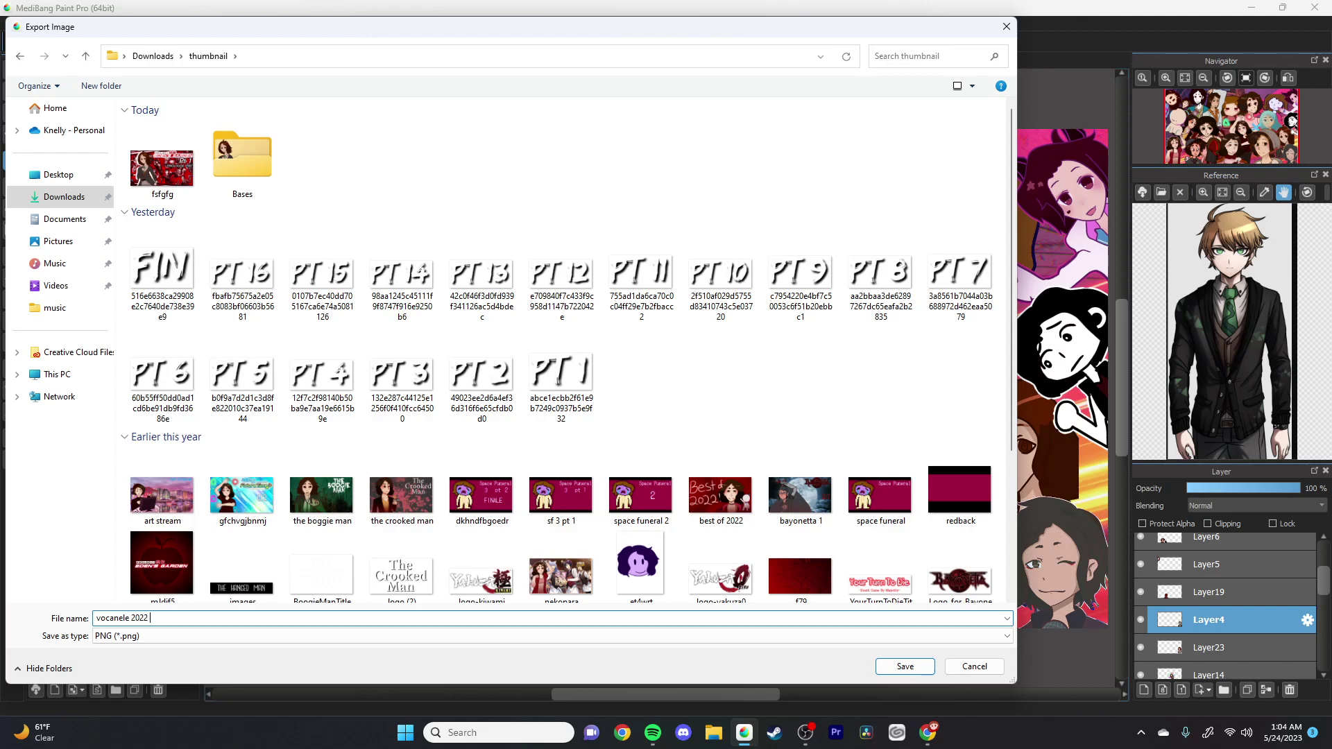
{"action": "type", "text": "vocanele 2022 games"}
{"action": "key", "text": "Return"}
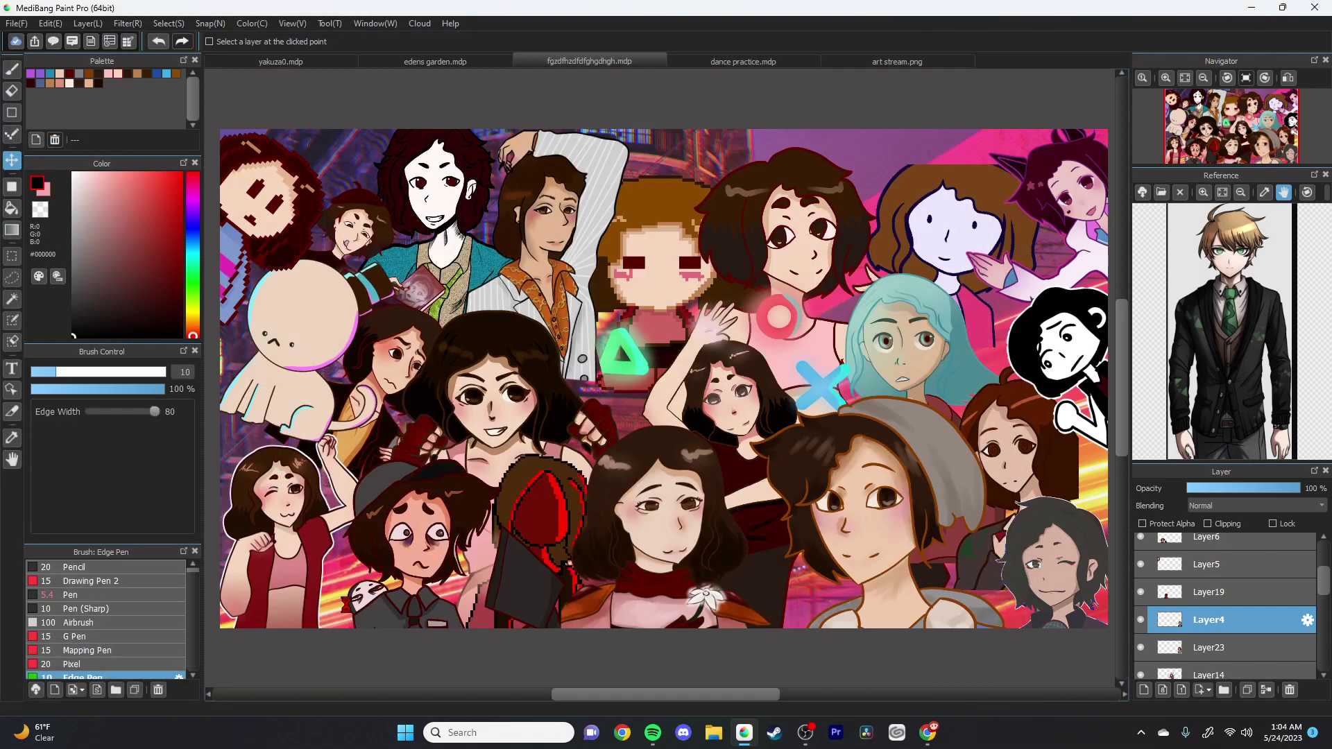
Step: Switch to YouTube Studio in the browser and open the details of the video "Project Eden's Garden pt 1"
{"action": "left_click", "coordinate": [927, 733]}
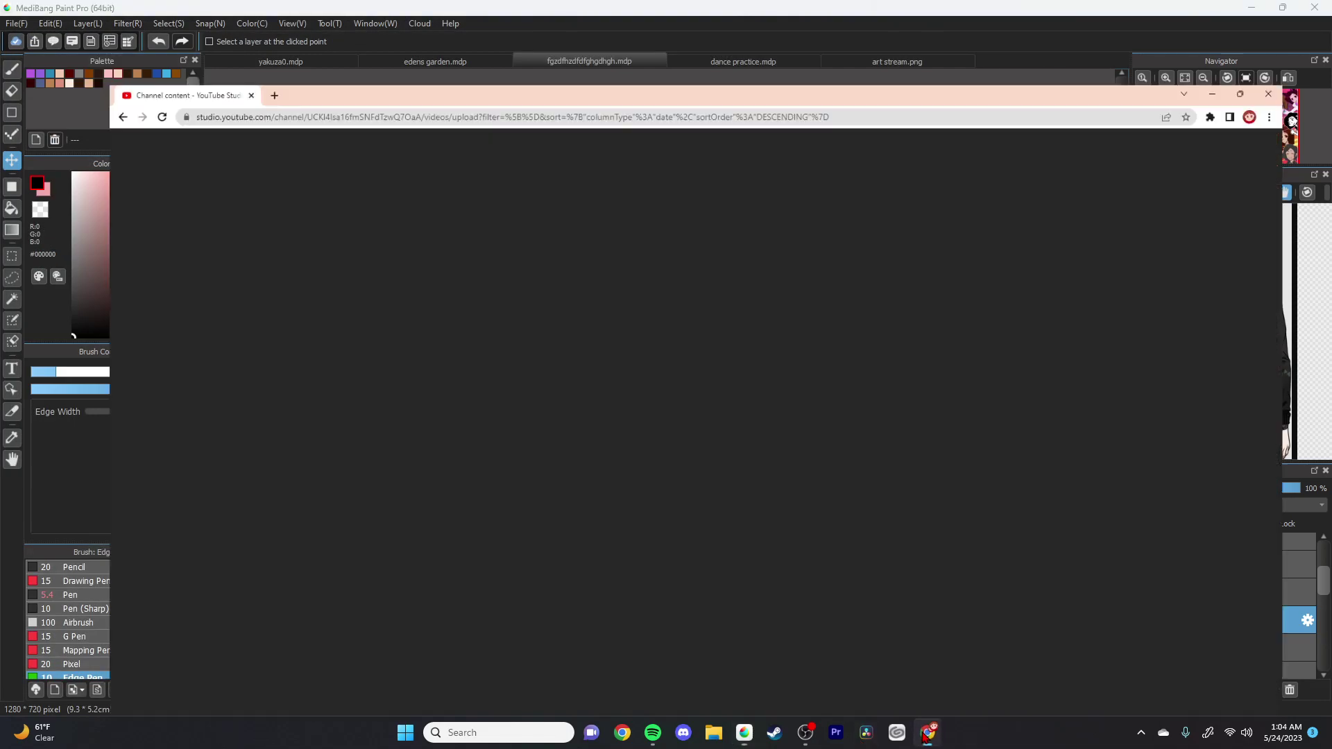
{"action": "scroll", "coordinate": [399, 484], "scroll_direction": "down", "scroll_amount": 20}
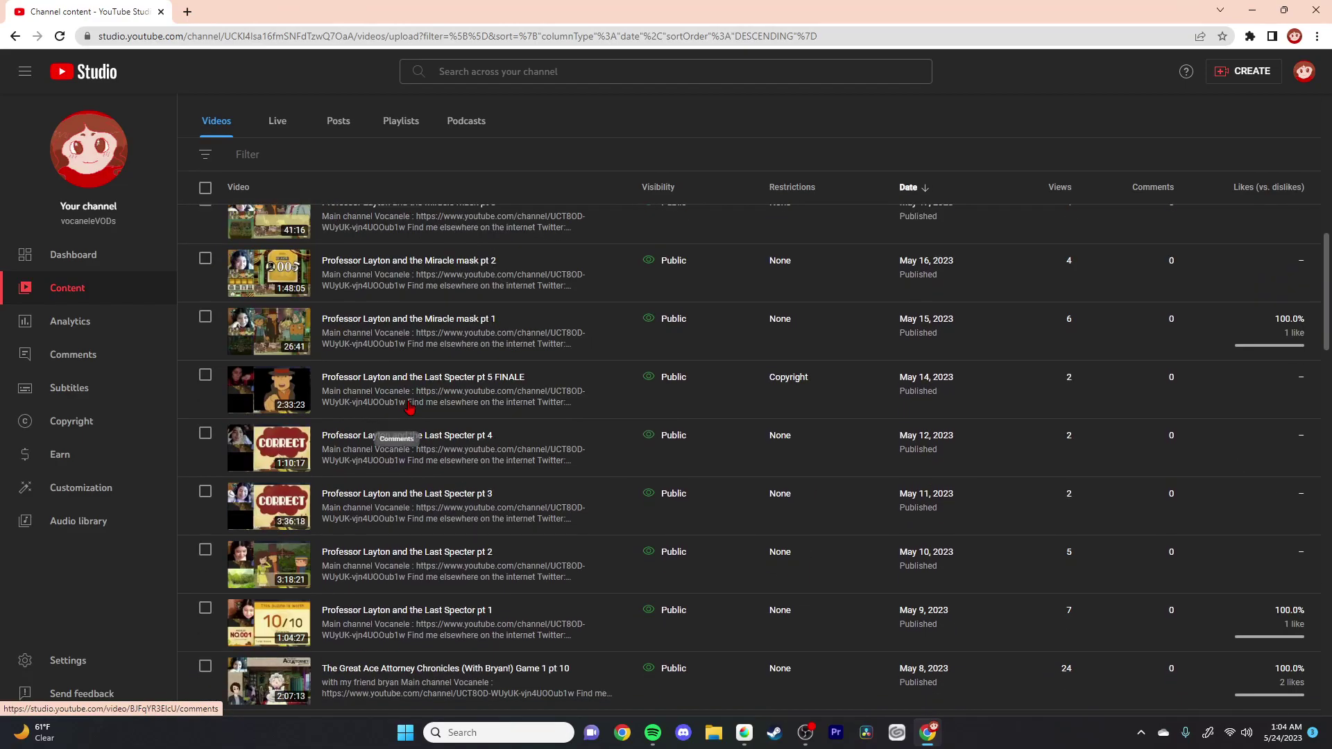
{"action": "scroll", "coordinate": [407, 406], "scroll_direction": "down", "scroll_amount": 5}
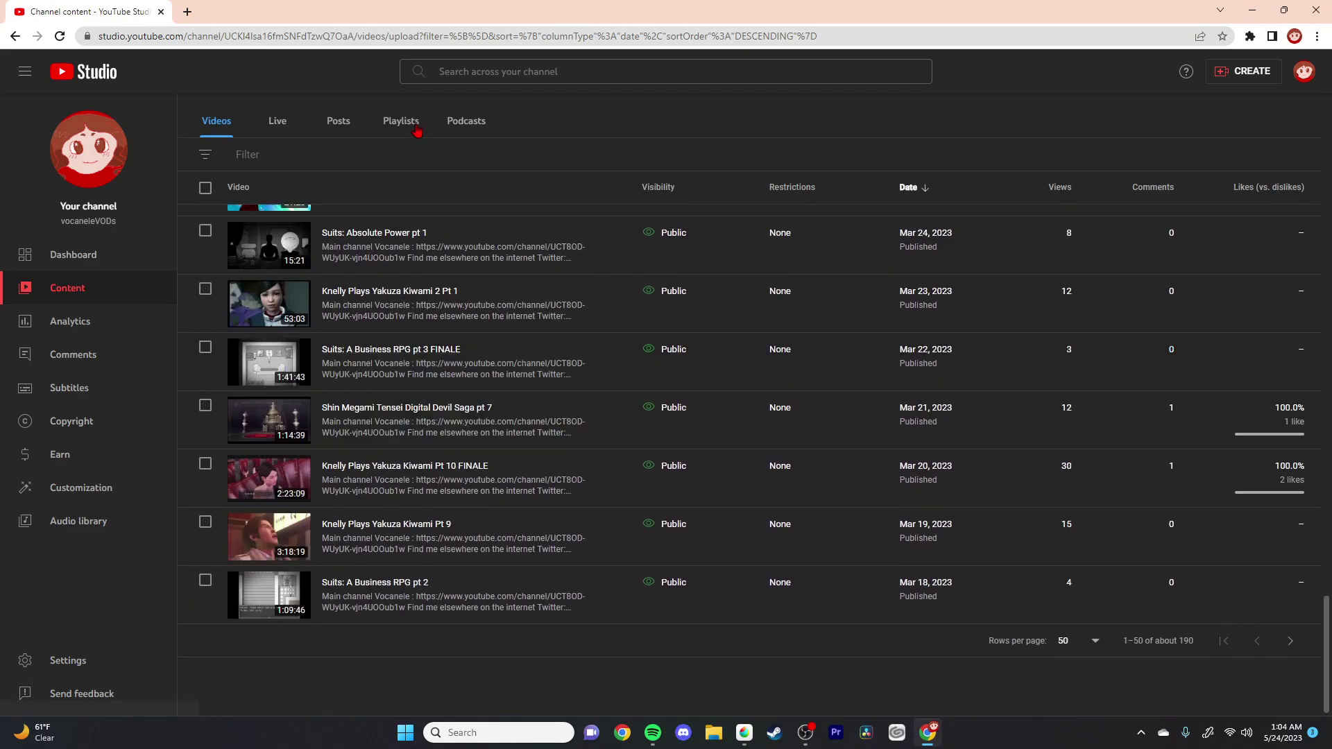
{"action": "left_click", "coordinate": [1288, 644]}
{"action": "scroll", "coordinate": [464, 521], "scroll_direction": "down", "scroll_amount": 1}
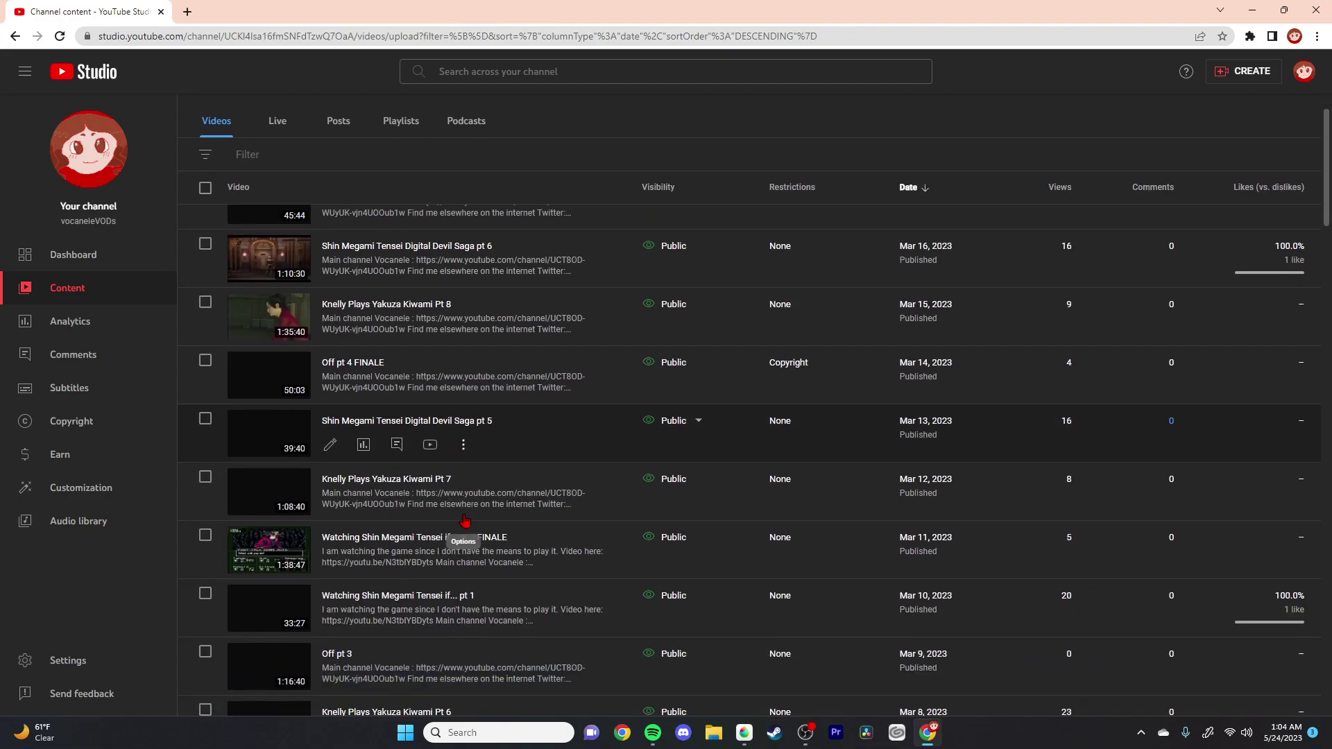
{"action": "scroll", "coordinate": [465, 520], "scroll_direction": "down", "scroll_amount": 10}
{"action": "scroll", "coordinate": [464, 520], "scroll_direction": "down", "scroll_amount": 10}
{"action": "scroll", "coordinate": [466, 521], "scroll_direction": "down", "scroll_amount": 15}
{"action": "scroll", "coordinate": [466, 530], "scroll_direction": "down", "scroll_amount": 6}
{"action": "left_click", "coordinate": [331, 467]}
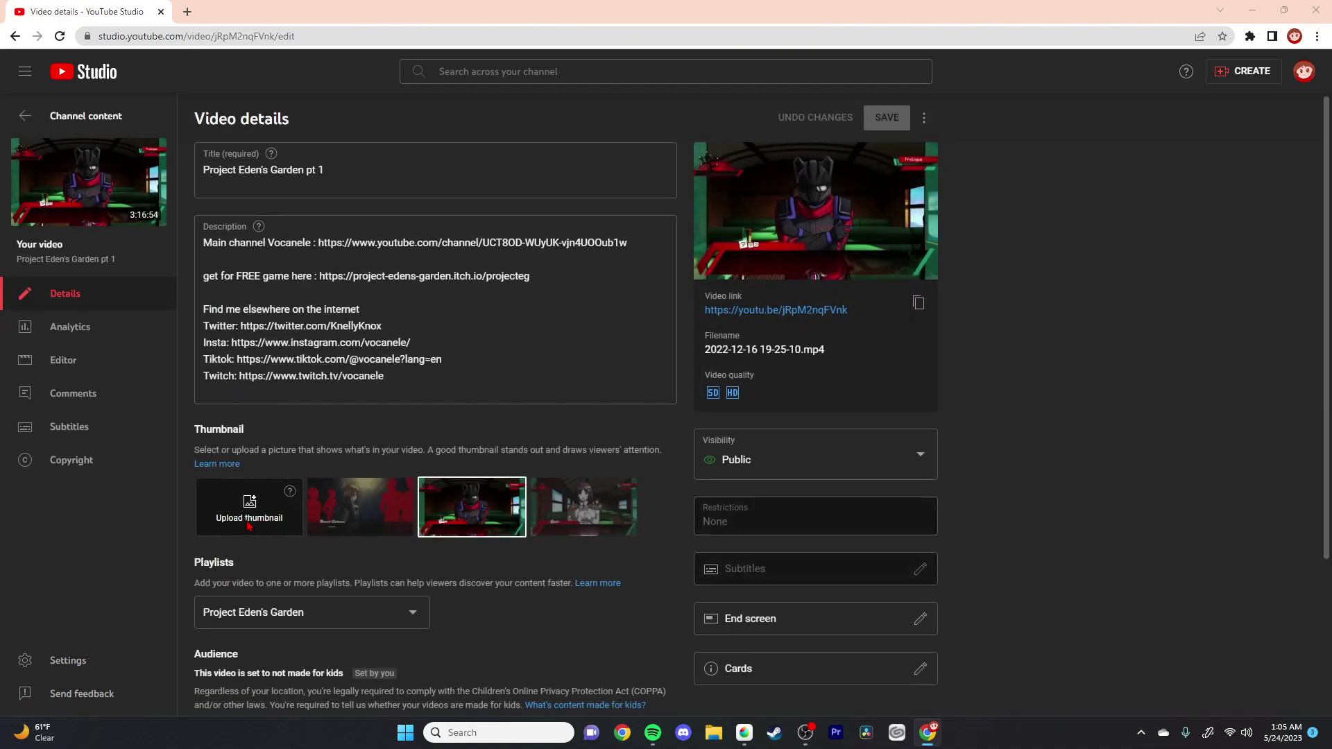
Step: Upload fsfgfg from the thumbnail folder as the video's custom thumbnail and save the change
{"action": "left_click", "coordinate": [249, 522]}
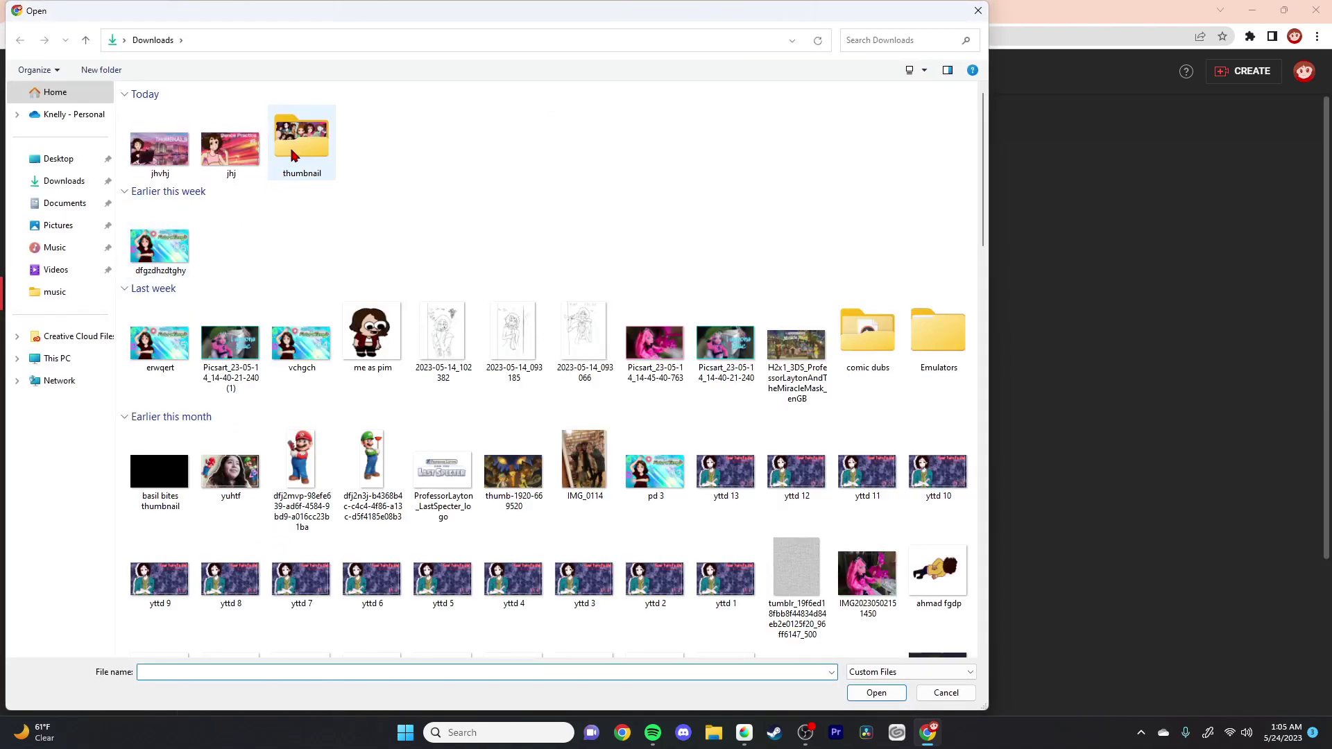
{"action": "scroll", "coordinate": [292, 154], "scroll_direction": "down", "scroll_amount": 10}
{"action": "scroll", "coordinate": [292, 152], "scroll_direction": "up", "scroll_amount": 10}
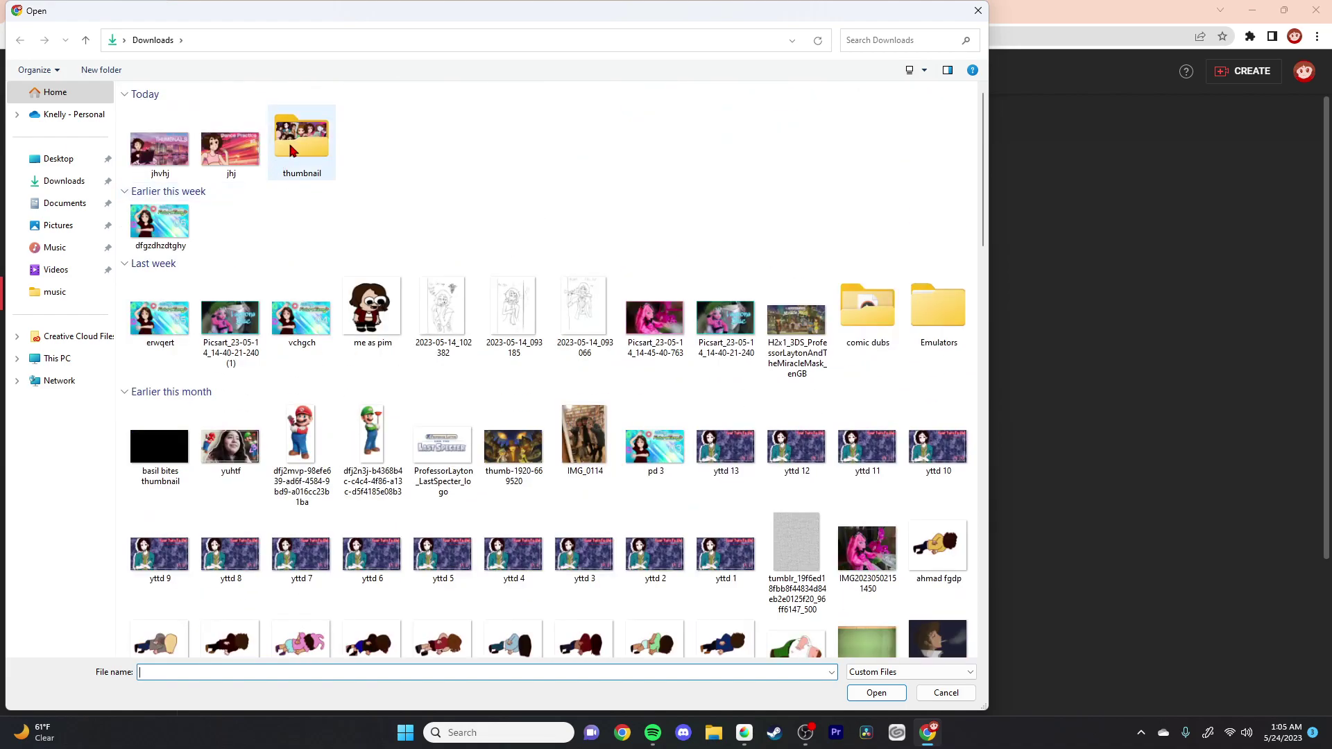
{"action": "double_click", "coordinate": [292, 139]}
{"action": "double_click", "coordinate": [235, 146]}
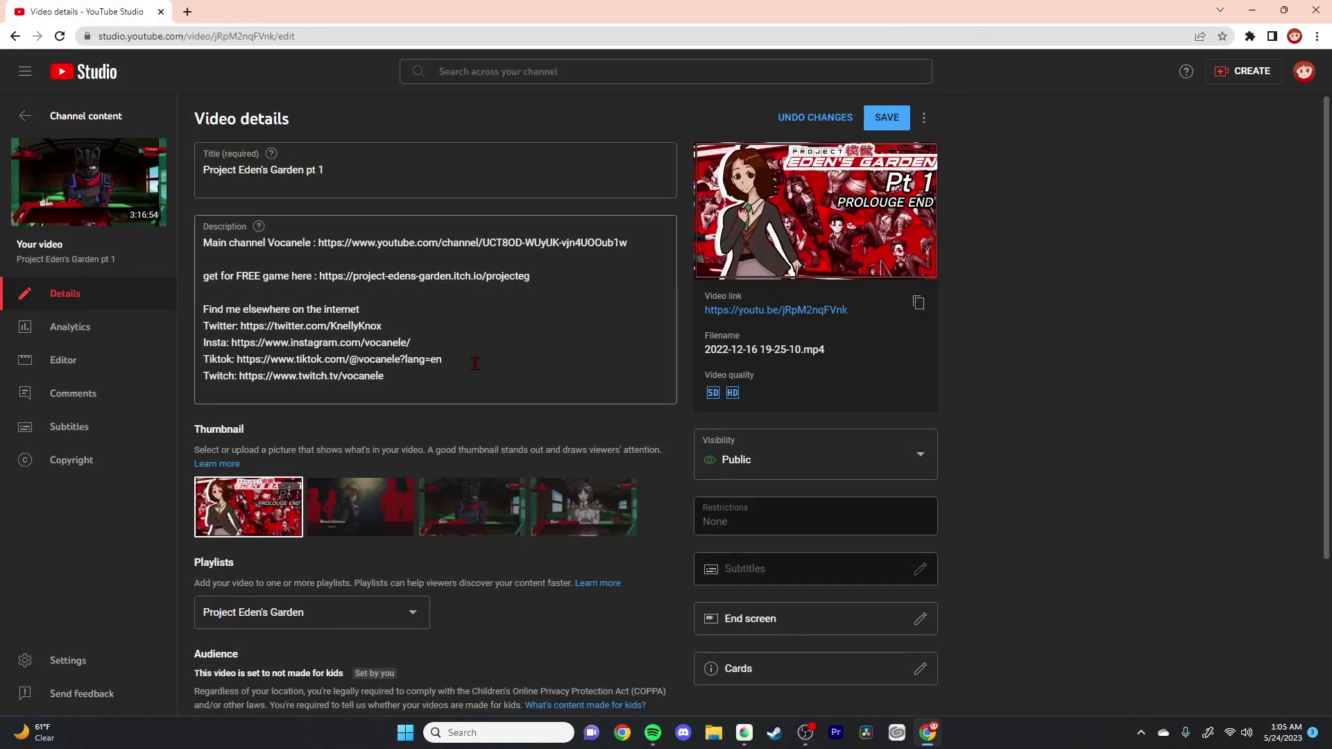
{"action": "left_click", "coordinate": [887, 118]}
Step: Return to the channel's video list and look over the thumbnails of the December 2022 to March 2023 videos
{"action": "left_click", "coordinate": [42, 118]}
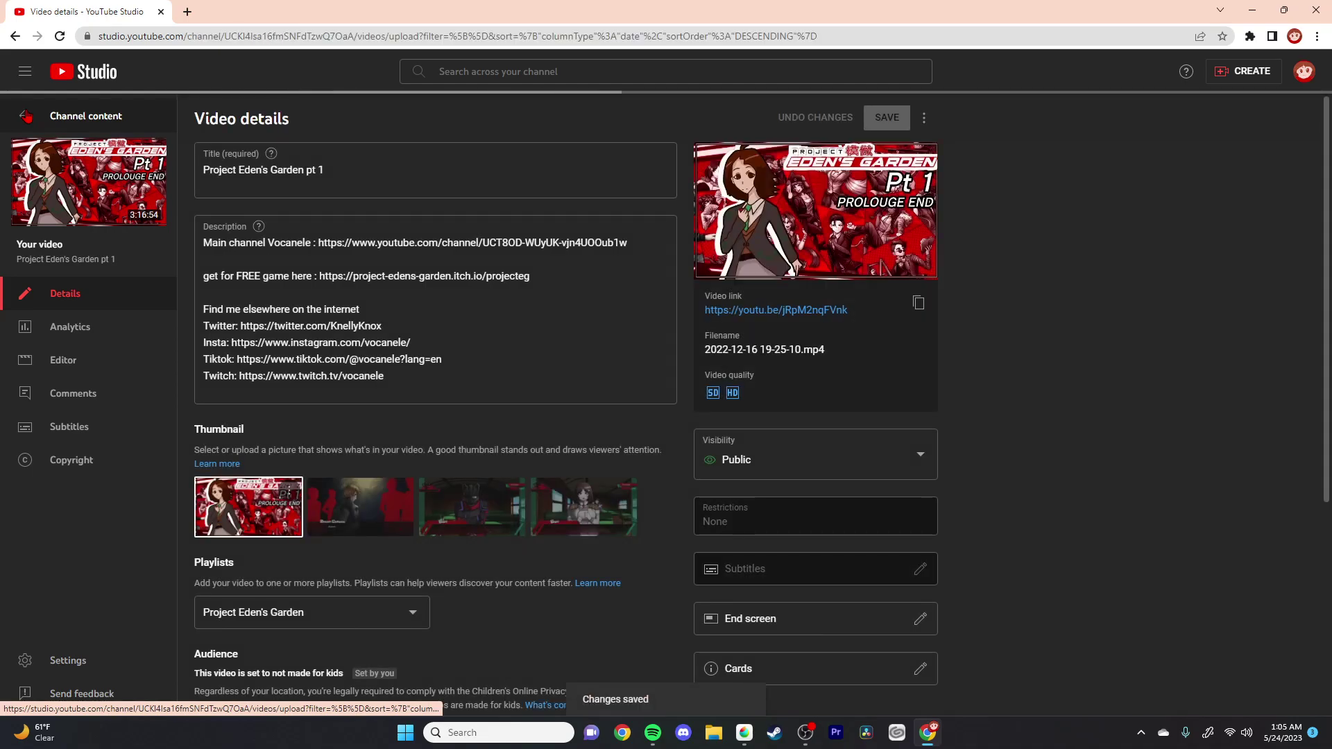
{"action": "scroll", "coordinate": [427, 593], "scroll_direction": "down", "scroll_amount": 15}
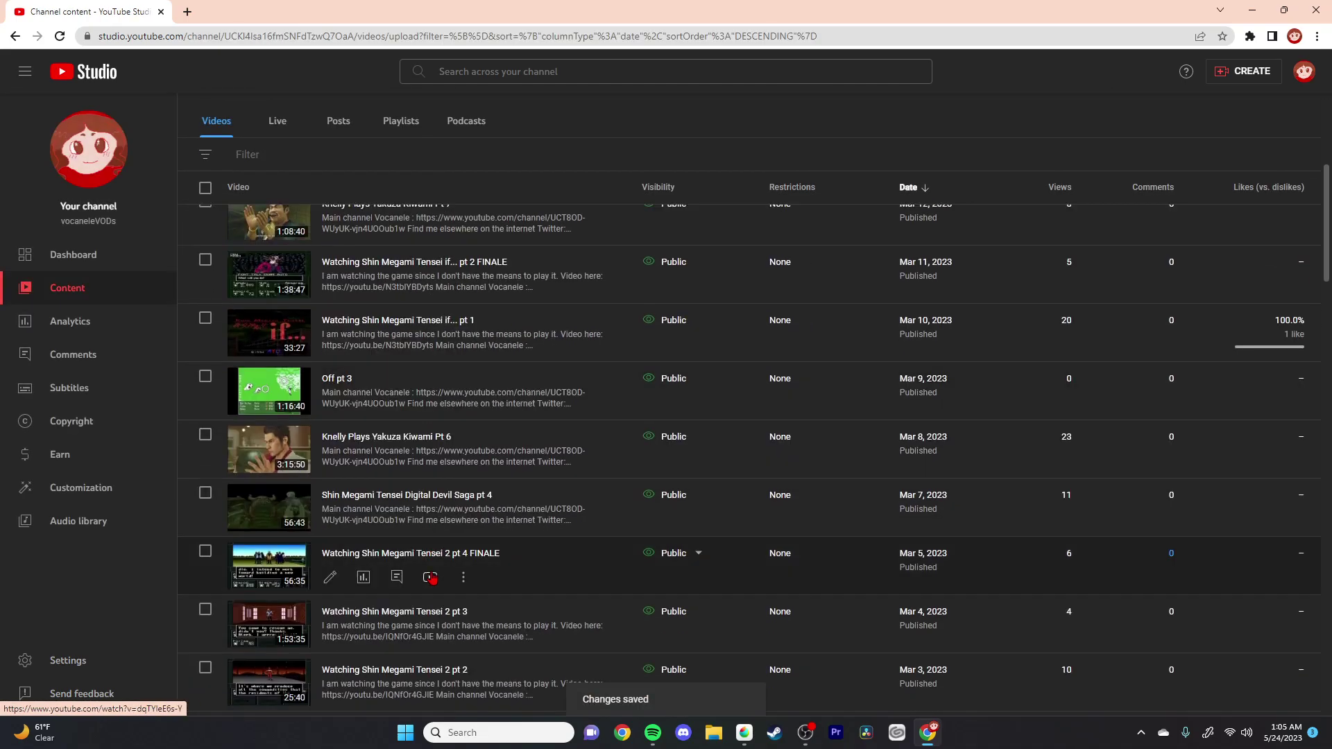
{"action": "scroll", "coordinate": [426, 581], "scroll_direction": "down", "scroll_amount": 15}
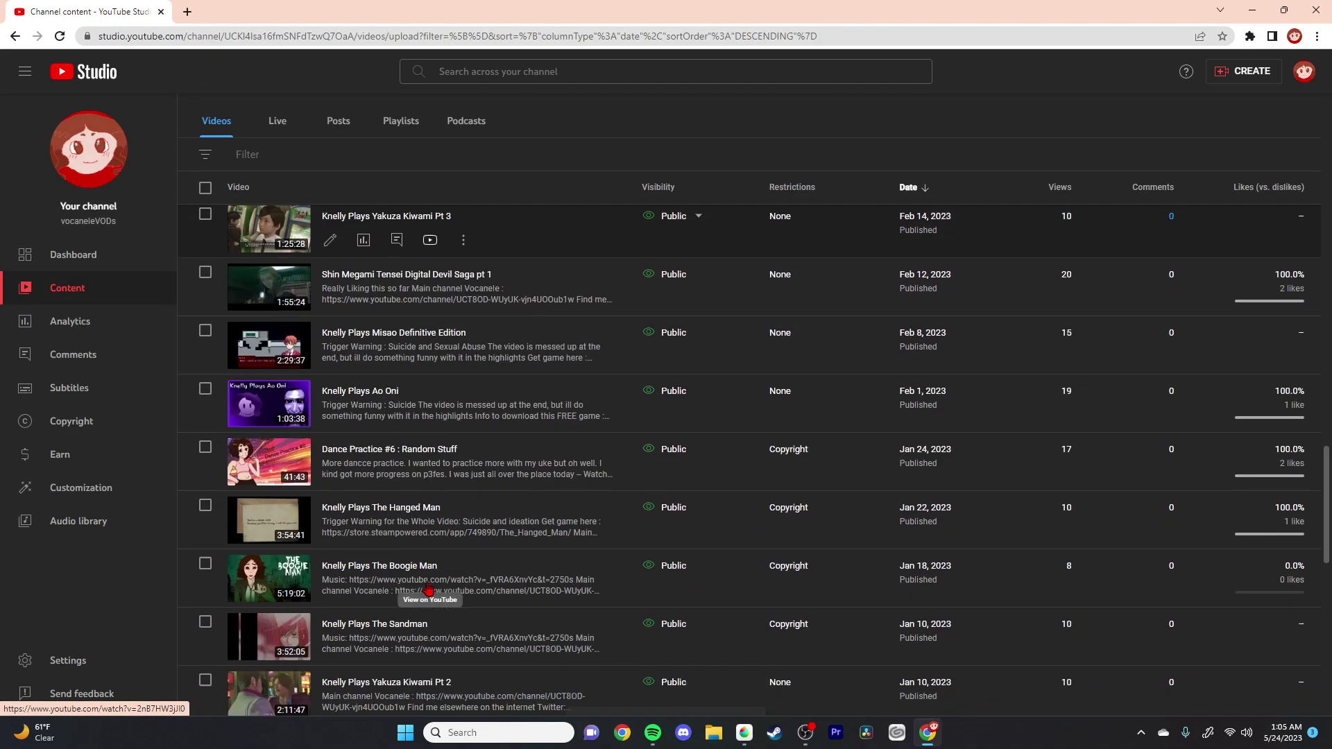
{"action": "scroll", "coordinate": [431, 588], "scroll_direction": "down", "scroll_amount": 2}
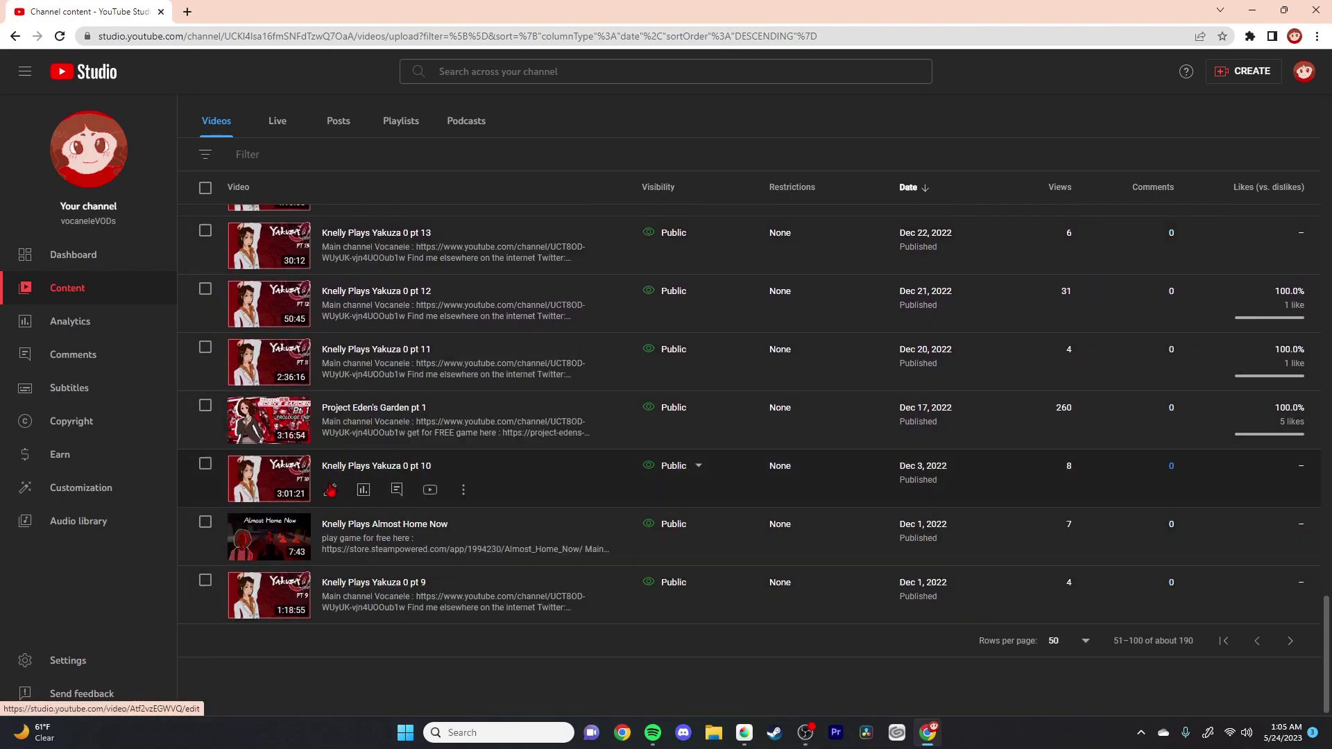
{"action": "scroll", "coordinate": [414, 438], "scroll_direction": "up", "scroll_amount": 15}
{"action": "scroll", "coordinate": [414, 438], "scroll_direction": "up", "scroll_amount": 10}
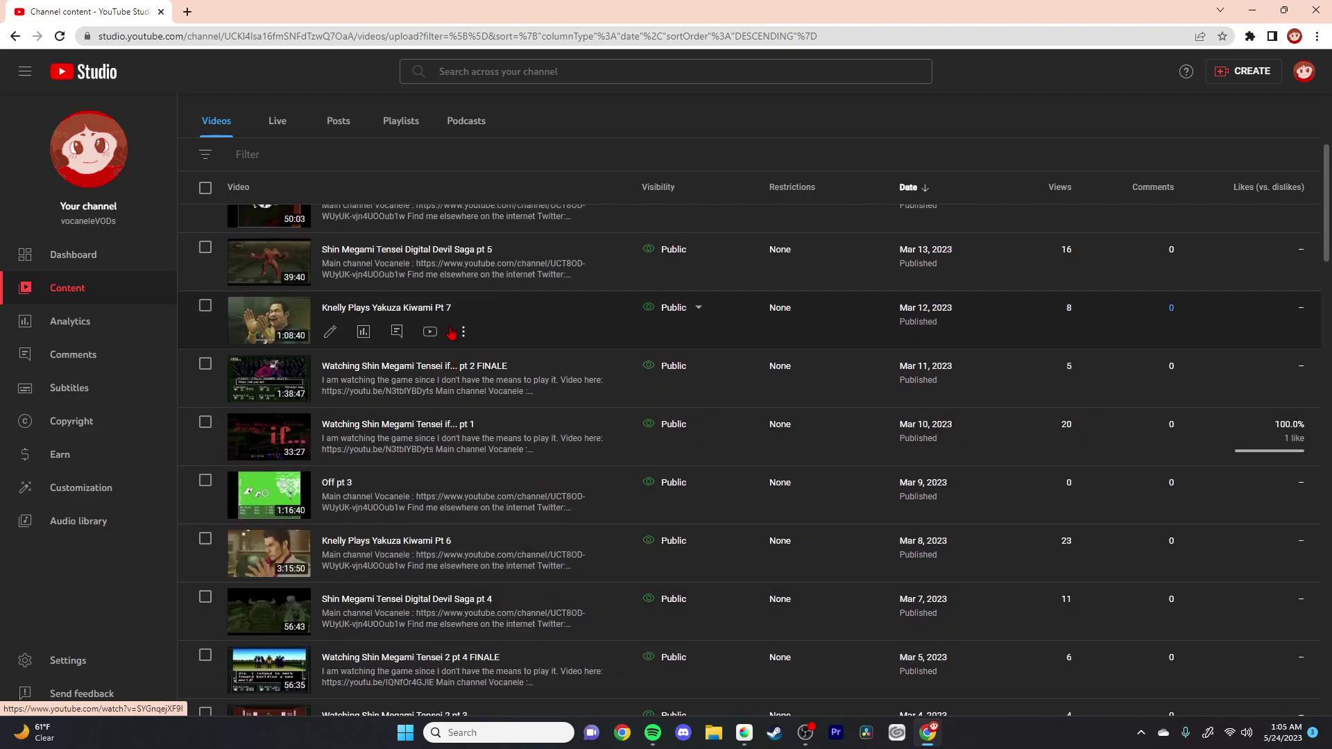
Step: Start a new community post on the channel and attach the exported collage image "vocanele 2022 games"
{"action": "left_click", "coordinate": [338, 159]}
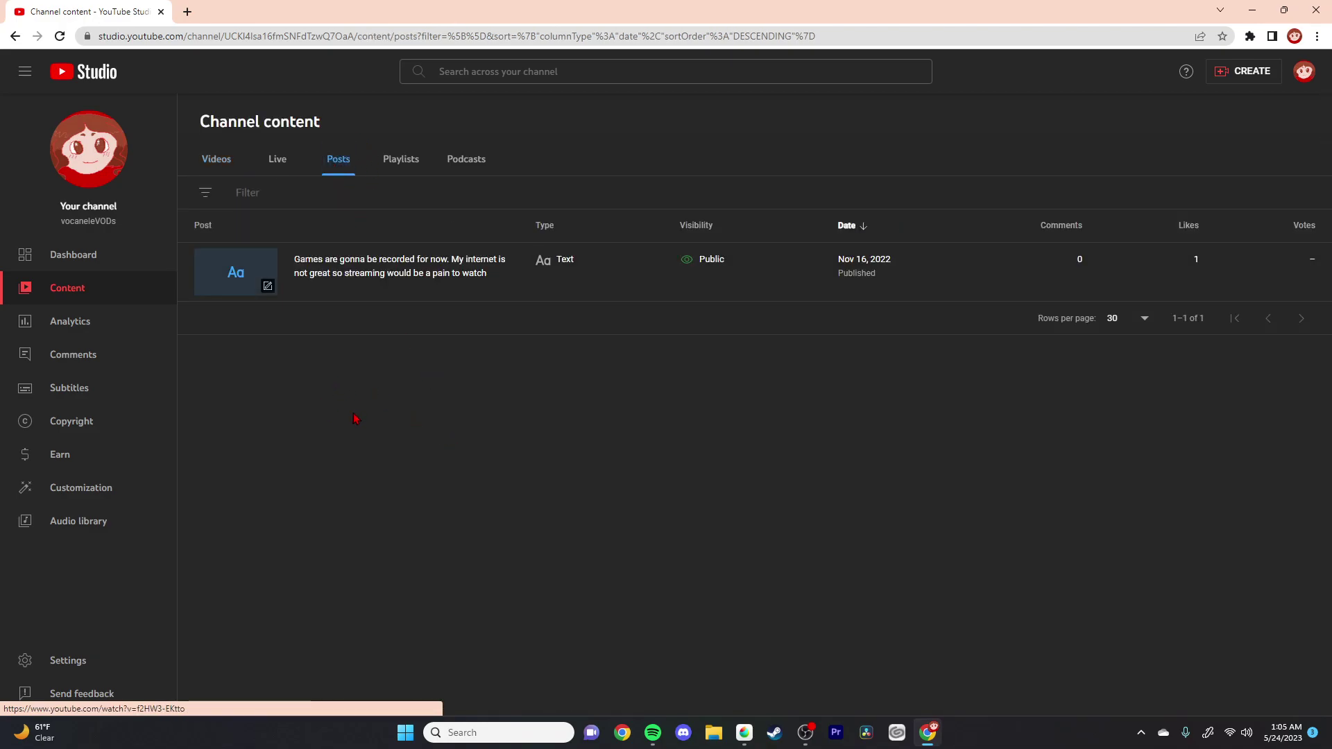
{"action": "mouse_move", "coordinate": [284, 269]}
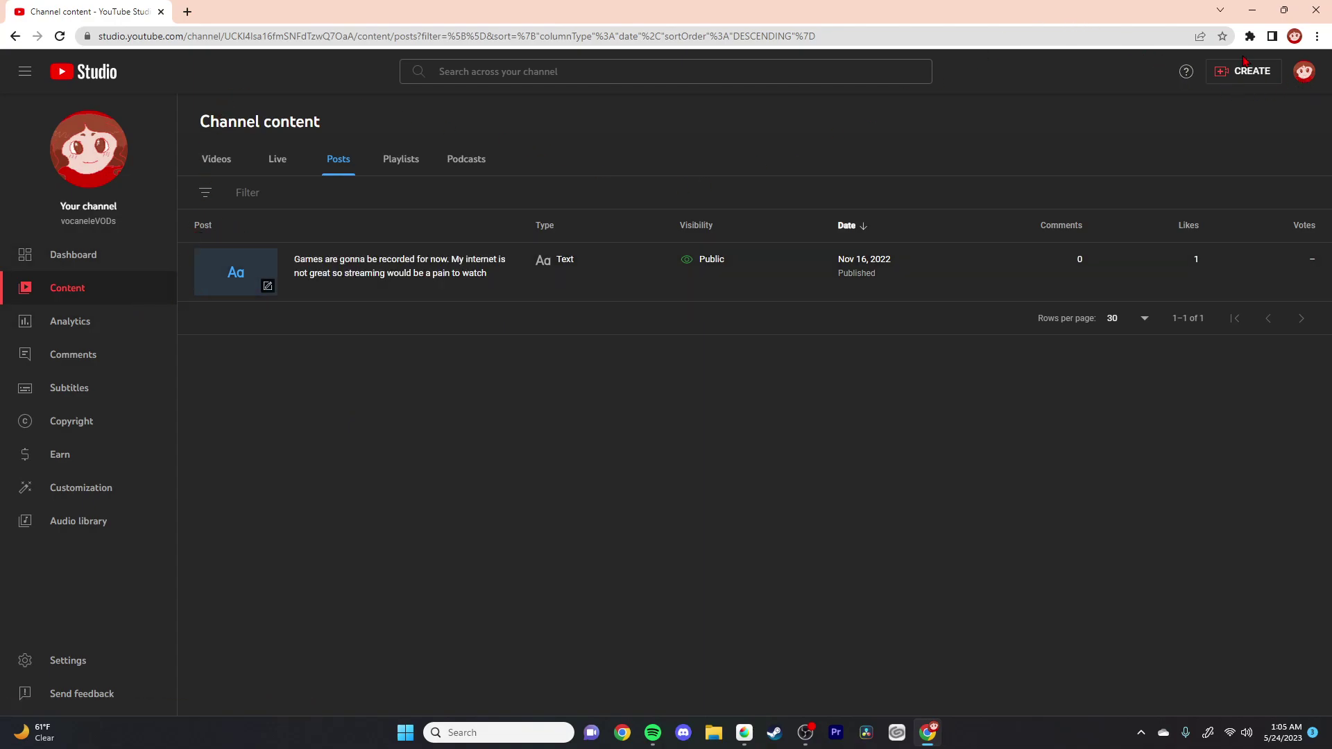
{"action": "left_click", "coordinate": [1241, 78]}
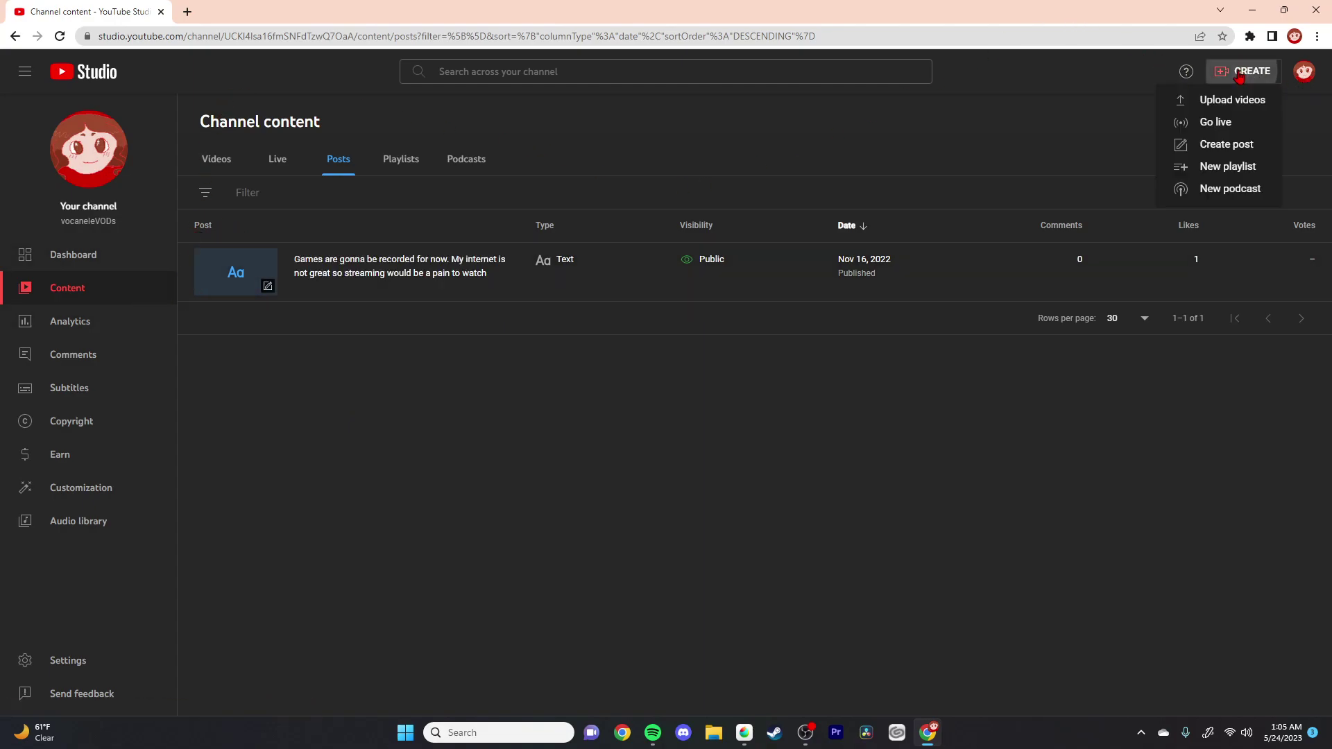
{"action": "left_click", "coordinate": [1236, 143]}
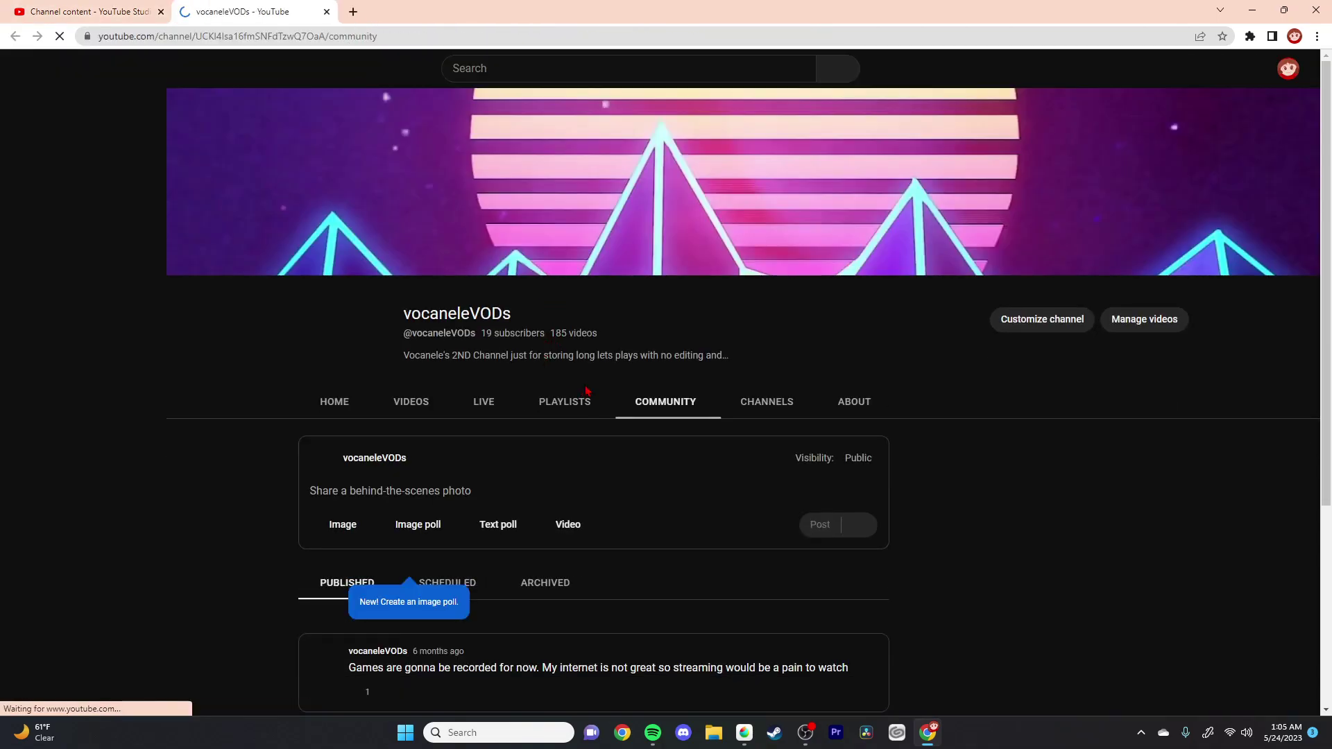
{"action": "left_click", "coordinate": [334, 532]}
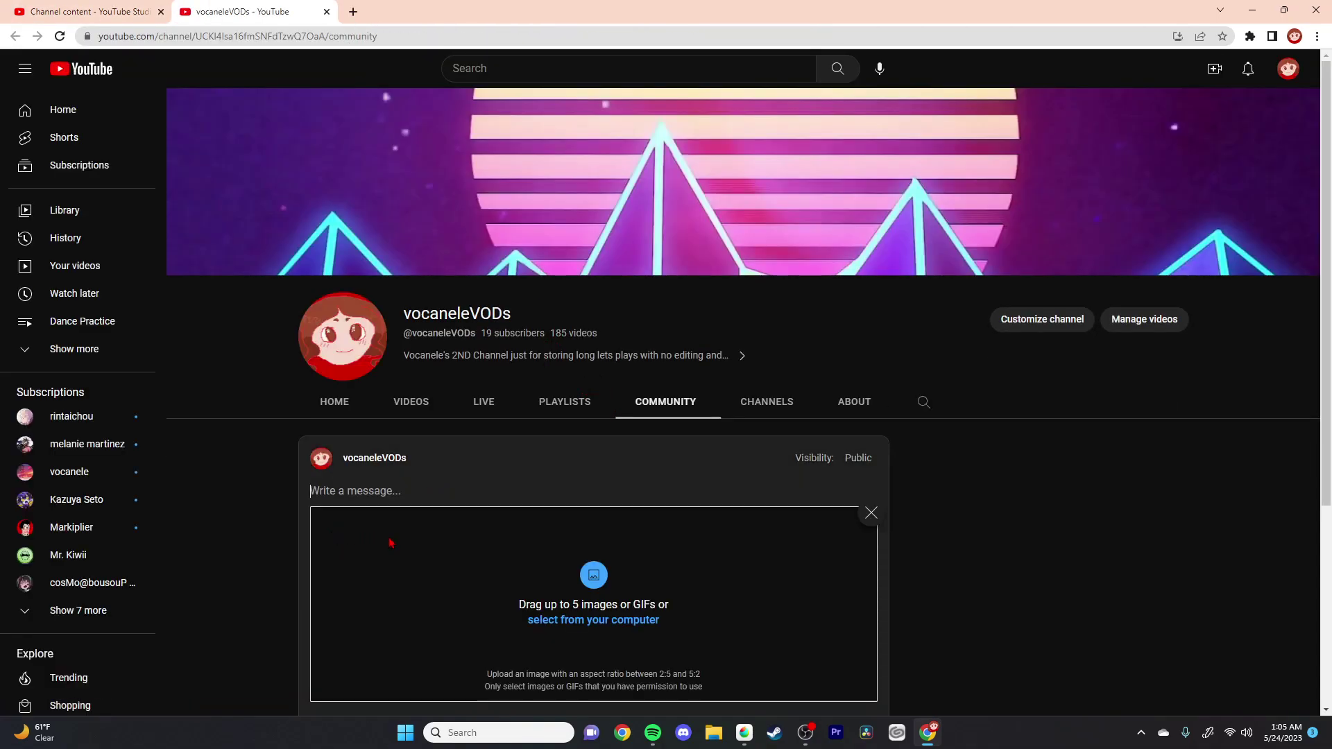
{"action": "left_click", "coordinate": [613, 620]}
{"action": "double_click", "coordinate": [167, 166]}
Step: Adjust the square preview crop of the collage to its central figures and save the preview
{"action": "scroll", "coordinate": [435, 490], "scroll_direction": "down", "scroll_amount": 2}
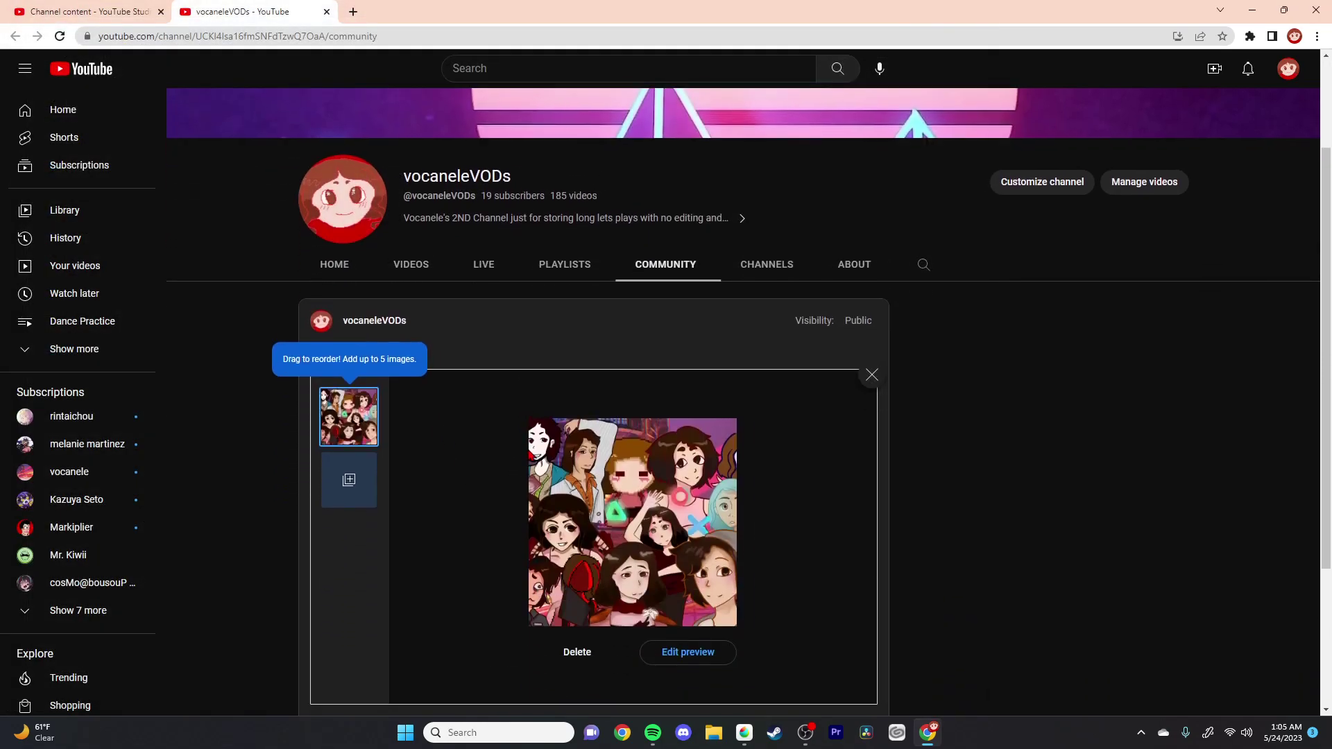
{"action": "left_click", "coordinate": [655, 651]}
{"action": "left_click_drag", "start_coordinate": [641, 580], "coordinate": [603, 570]}
{"action": "scroll", "coordinate": [871, 566], "scroll_direction": "down", "scroll_amount": 3}
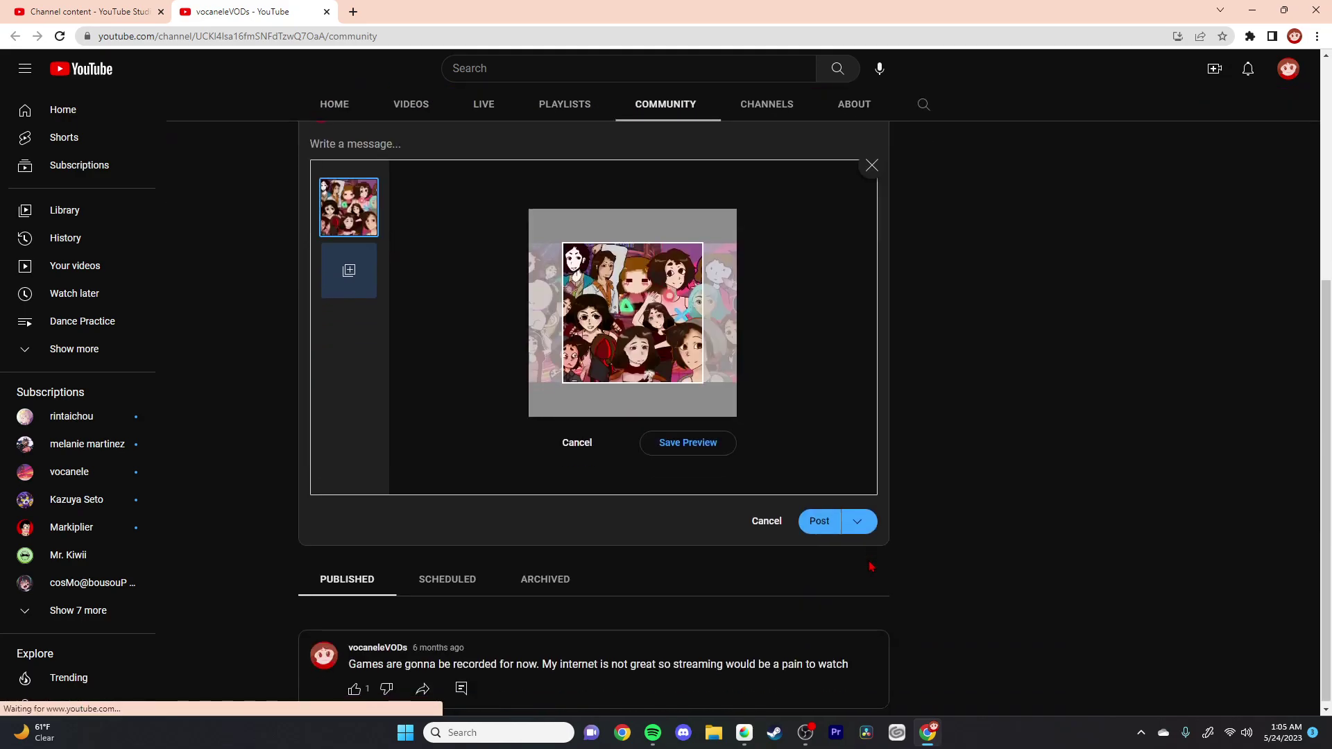
{"action": "left_click_drag", "start_coordinate": [676, 387], "coordinate": [663, 367]}
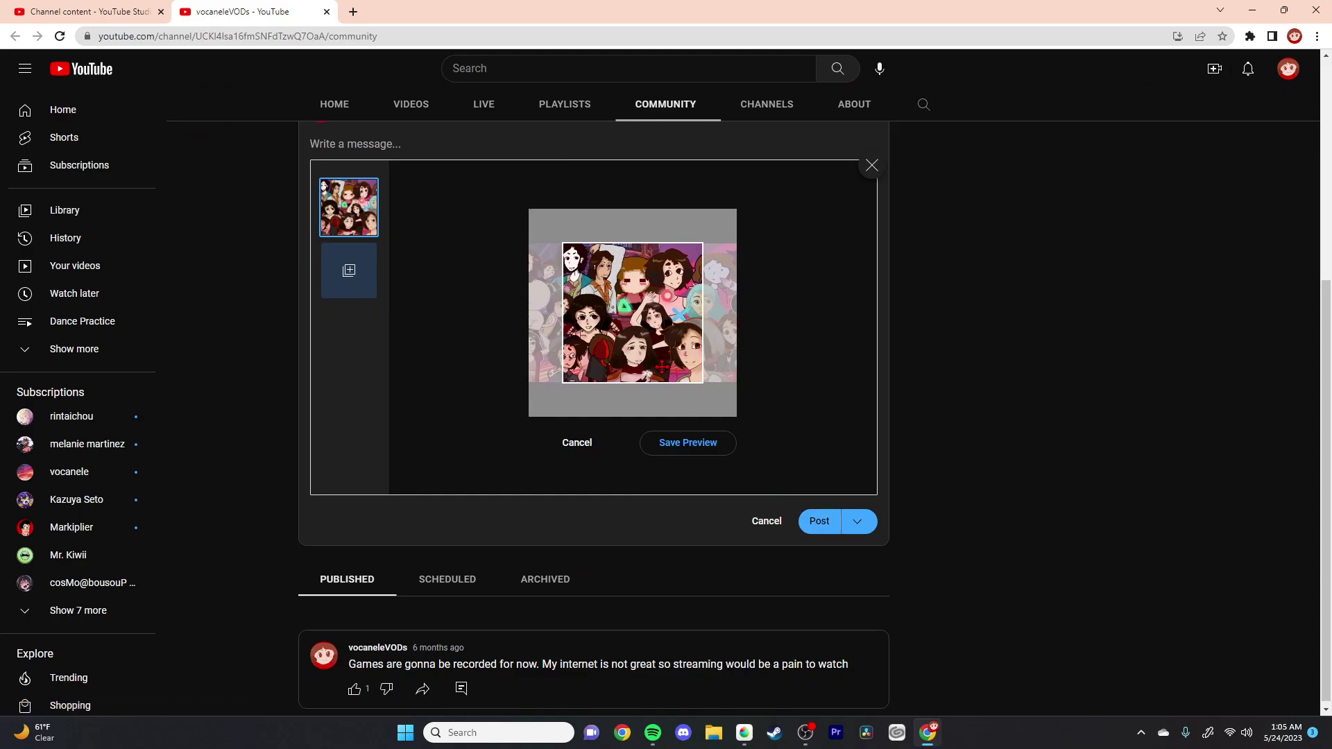
{"action": "left_click", "coordinate": [672, 447]}
{"action": "scroll", "coordinate": [826, 520], "scroll_direction": "up", "scroll_amount": 1}
{"action": "scroll", "coordinate": [577, 487], "scroll_direction": "up", "scroll_amount": 1}
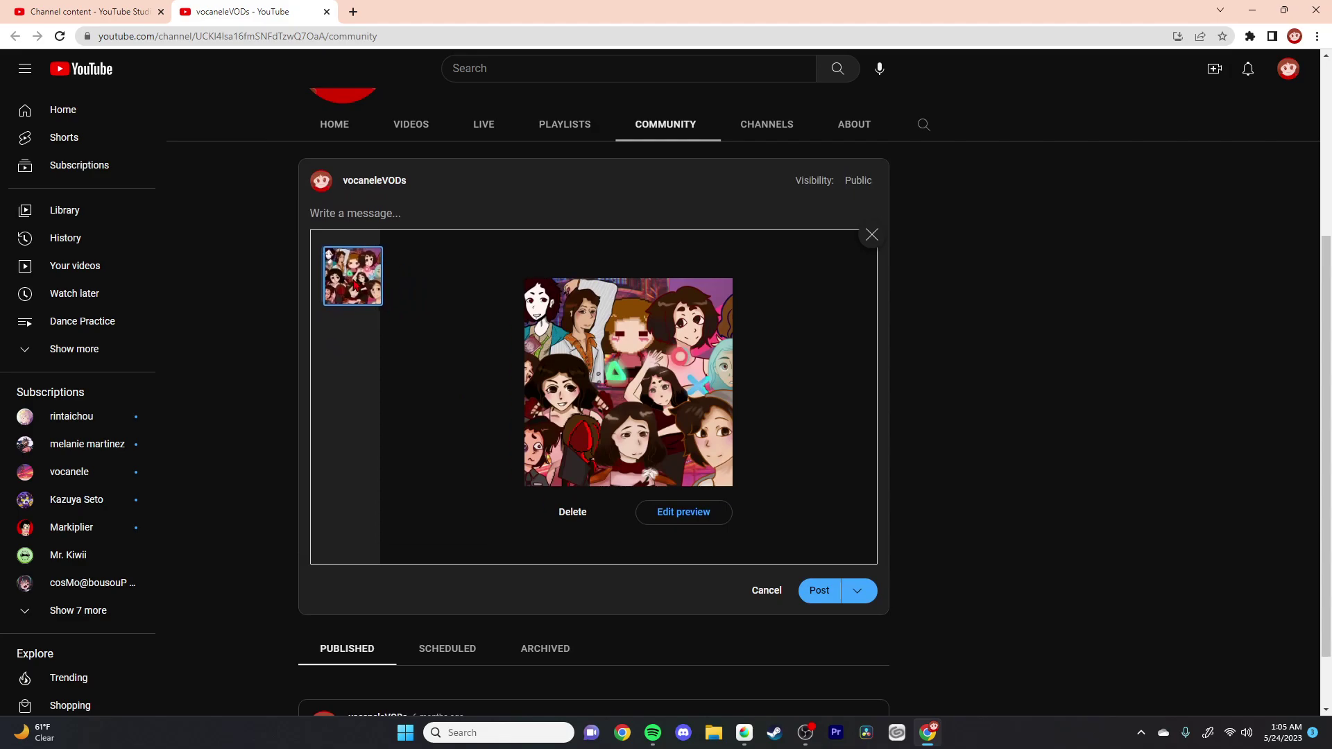
{"action": "left_click_drag", "start_coordinate": [703, 479], "coordinate": [677, 453]}
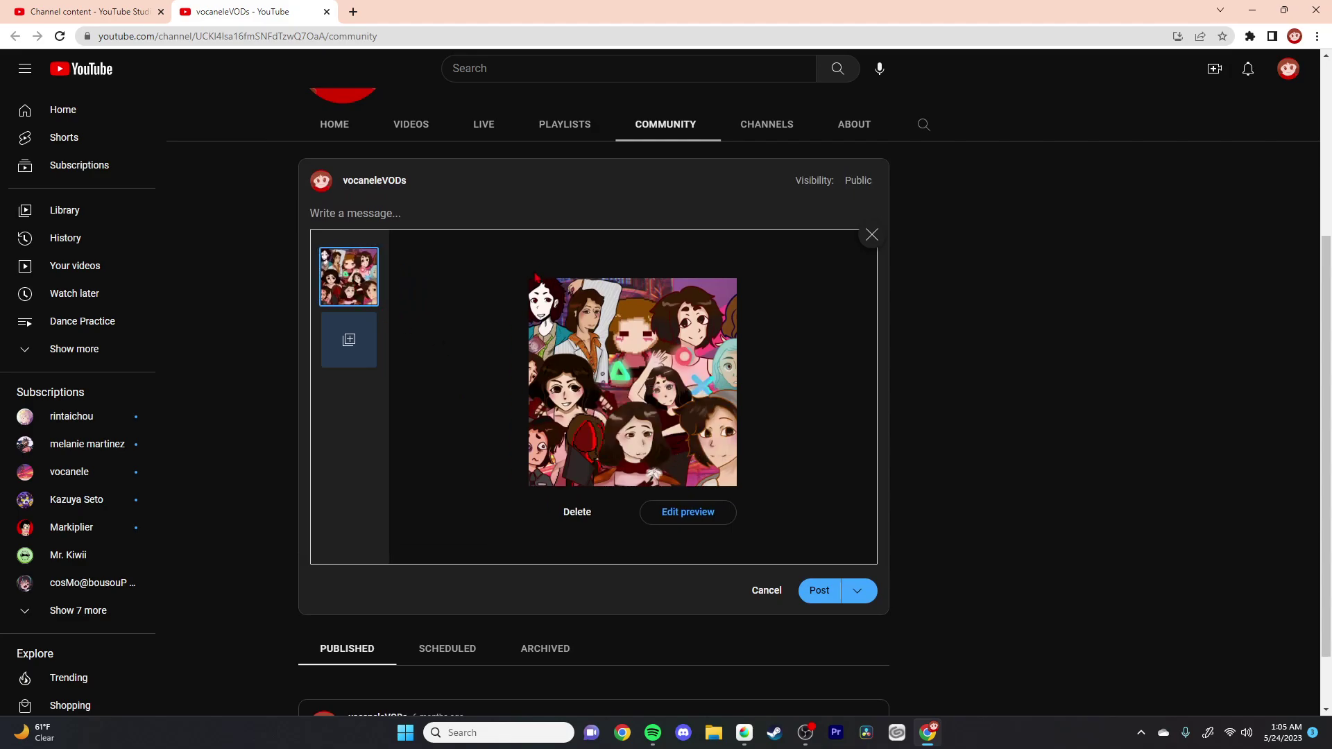
Step: Caption the post "all the games of 2022. gonna do this every year with all the stuff i draw", publish it and open it
{"action": "type", "text": "al"}
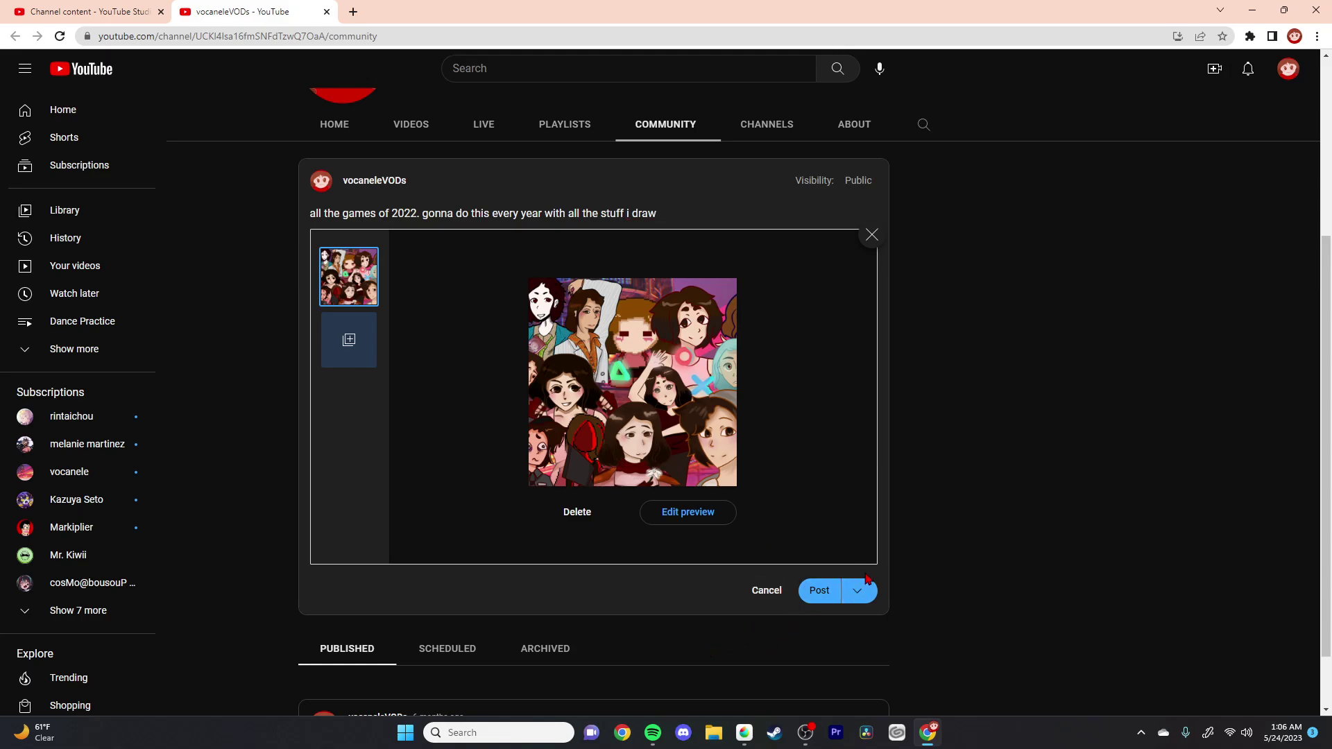
{"action": "left_click", "coordinate": [821, 590]}
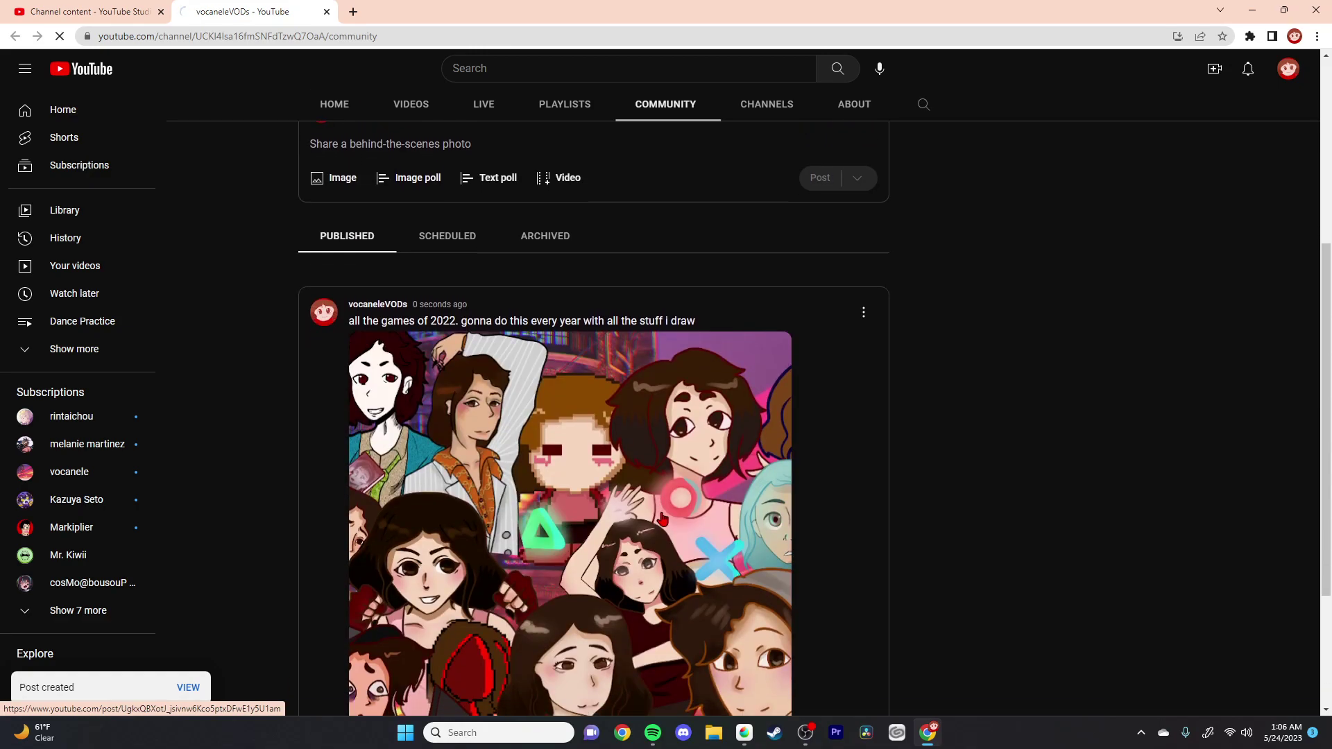
{"action": "left_click", "coordinate": [662, 519]}
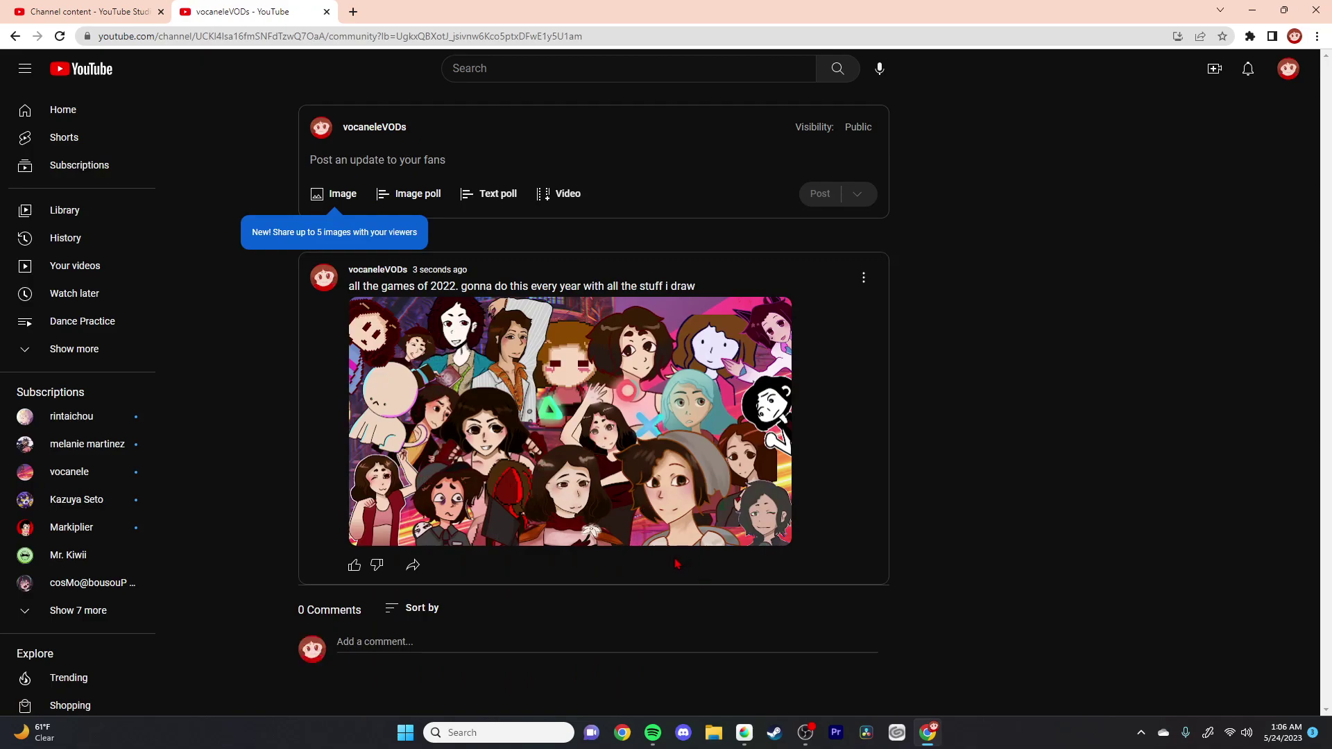
Step: Switch to OBS Studio
{"action": "left_click", "coordinate": [805, 732]}
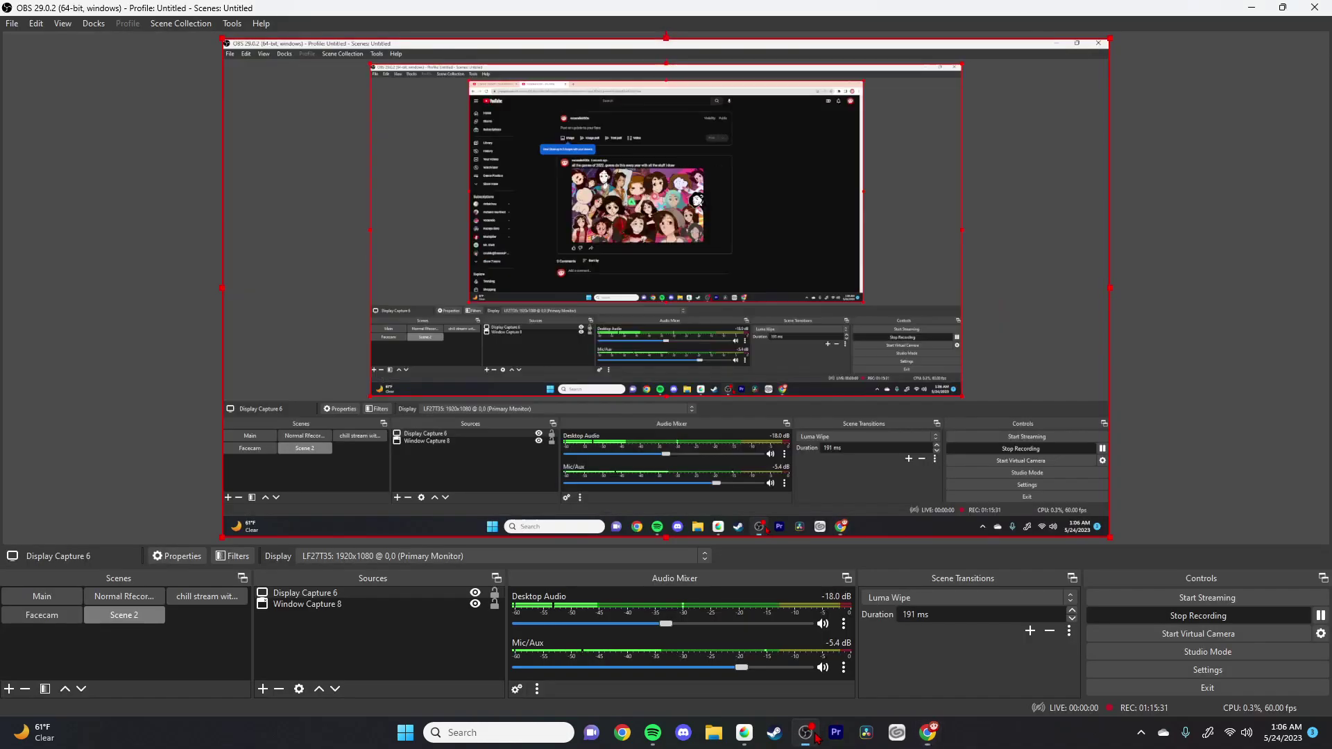